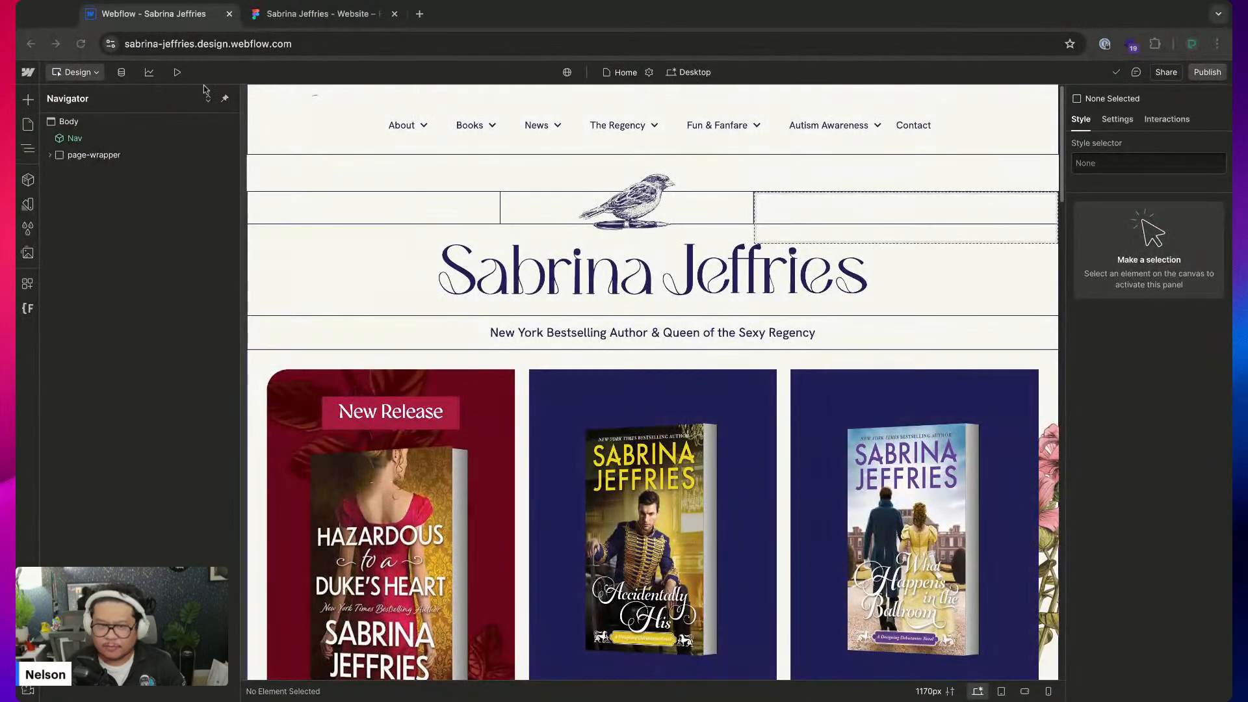
# Resize the browser window until the design canvas is about 1203 px wide
pyautogui.moveTo(1232, 382); pyautogui.dragTo(1247, 383)
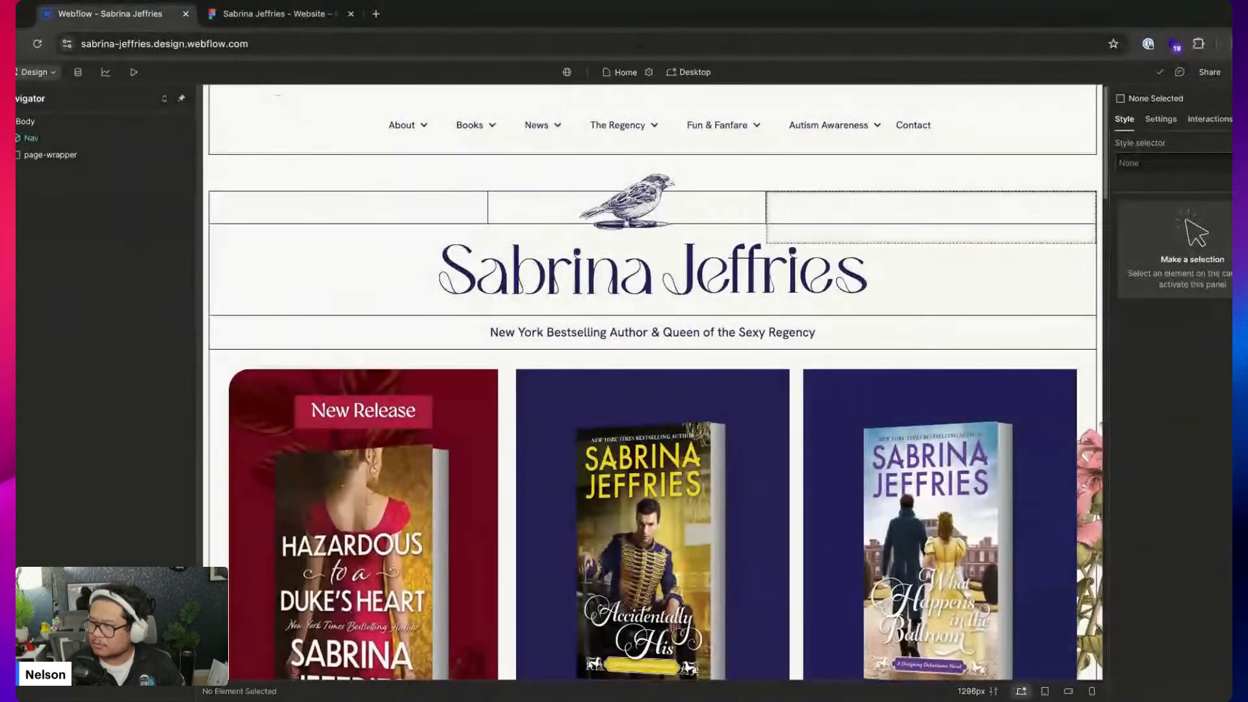
pyautogui.moveTo(1247, 699); pyautogui.dragTo(1150, 680)
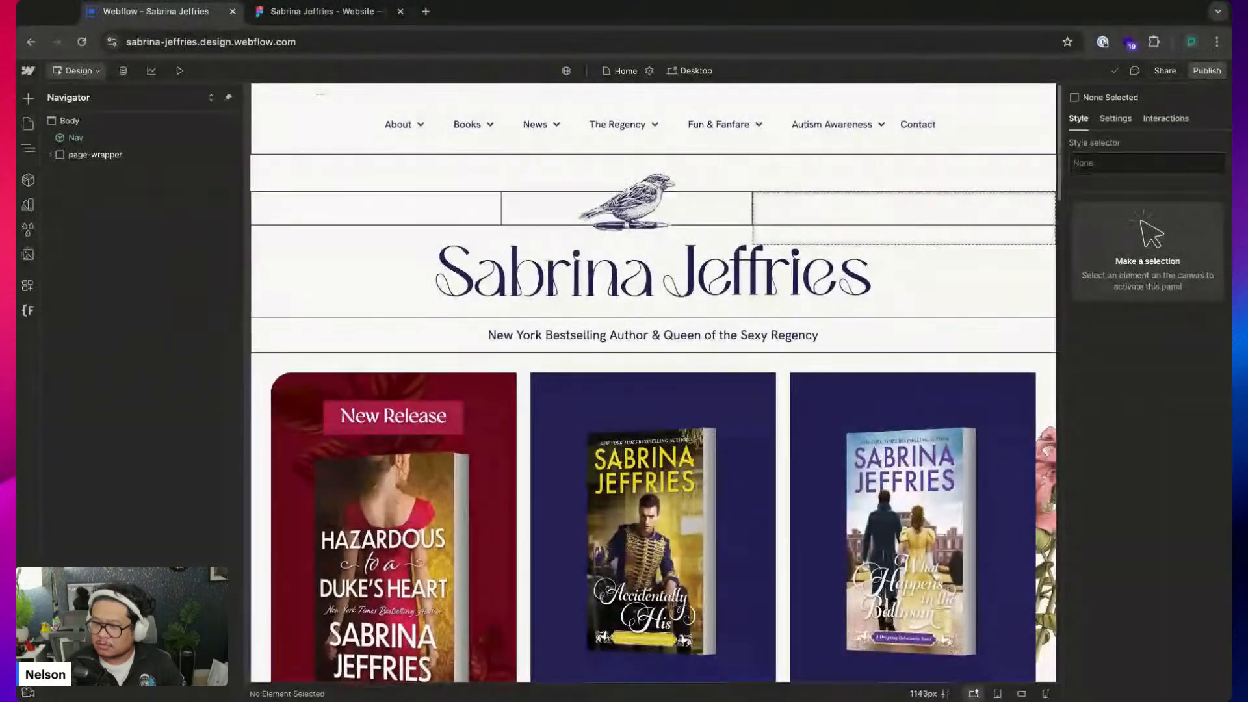
pyautogui.moveTo(1230, 680); pyautogui.dragTo(1247, 680)
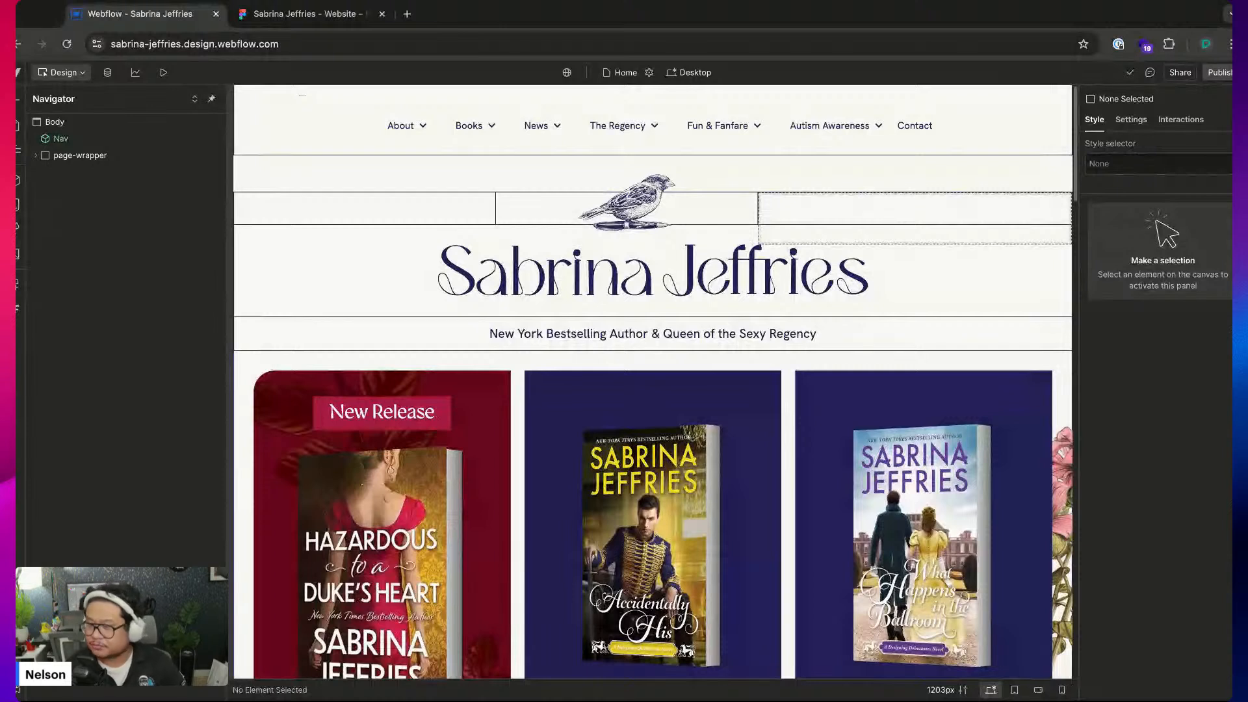
# Expand page-wrapper and check the variants of its Nav instance and of the Nav placed directly under Body
pyautogui.click(536, 136)
pyautogui.click(81, 124)
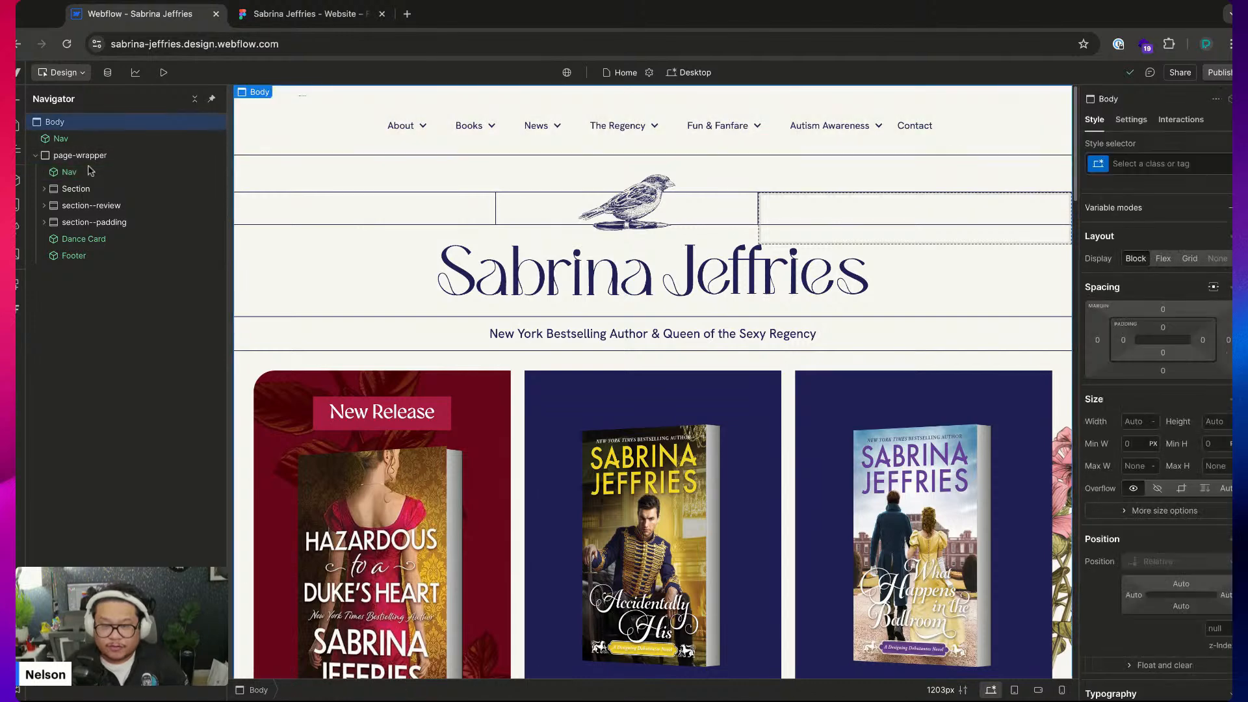
pyautogui.click(75, 172)
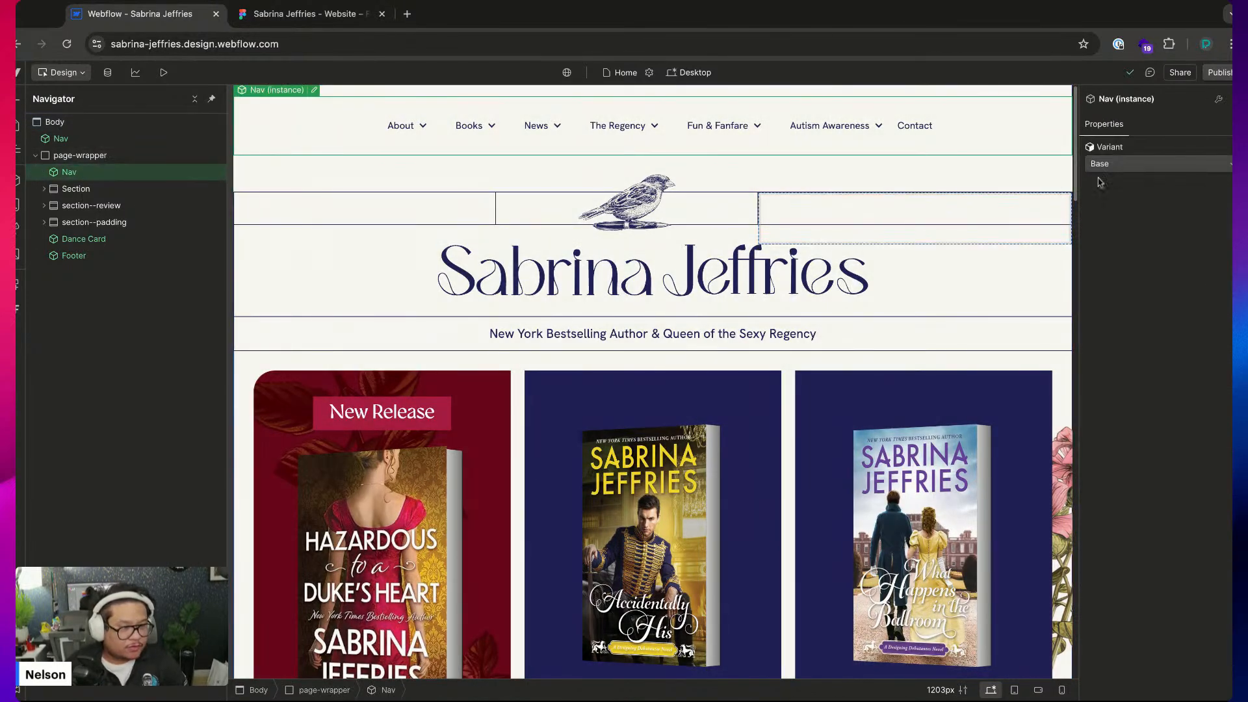
pyautogui.click(62, 139)
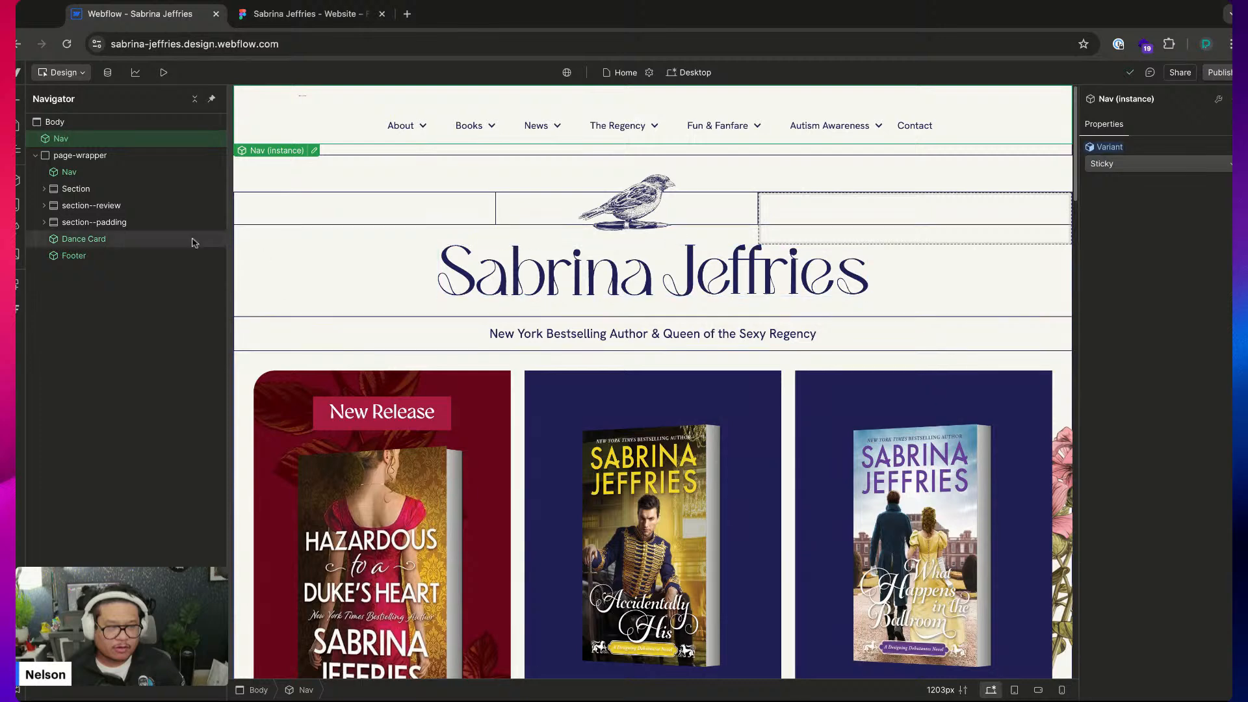
# Wrap the Nav inside page-wrapper in a div block and set that block's visibility to Hidden
pyautogui.click(69, 172)
pyautogui.press('alt+super+g')
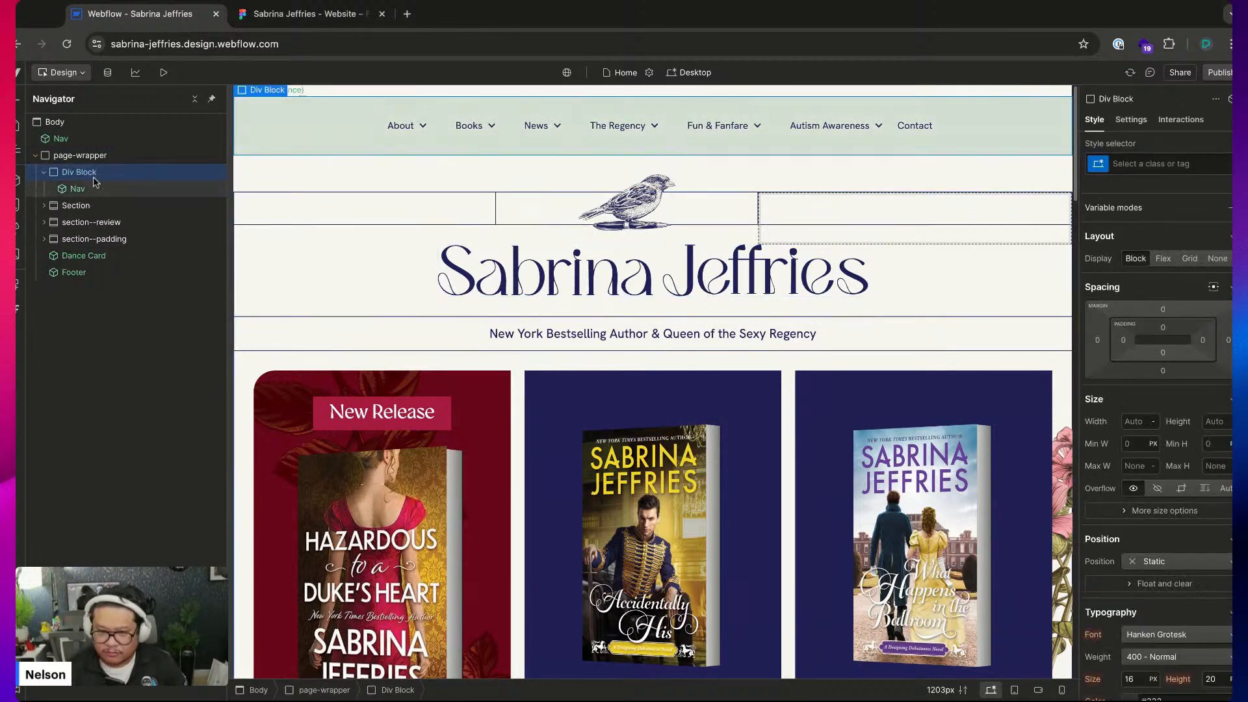
pyautogui.click(1132, 120)
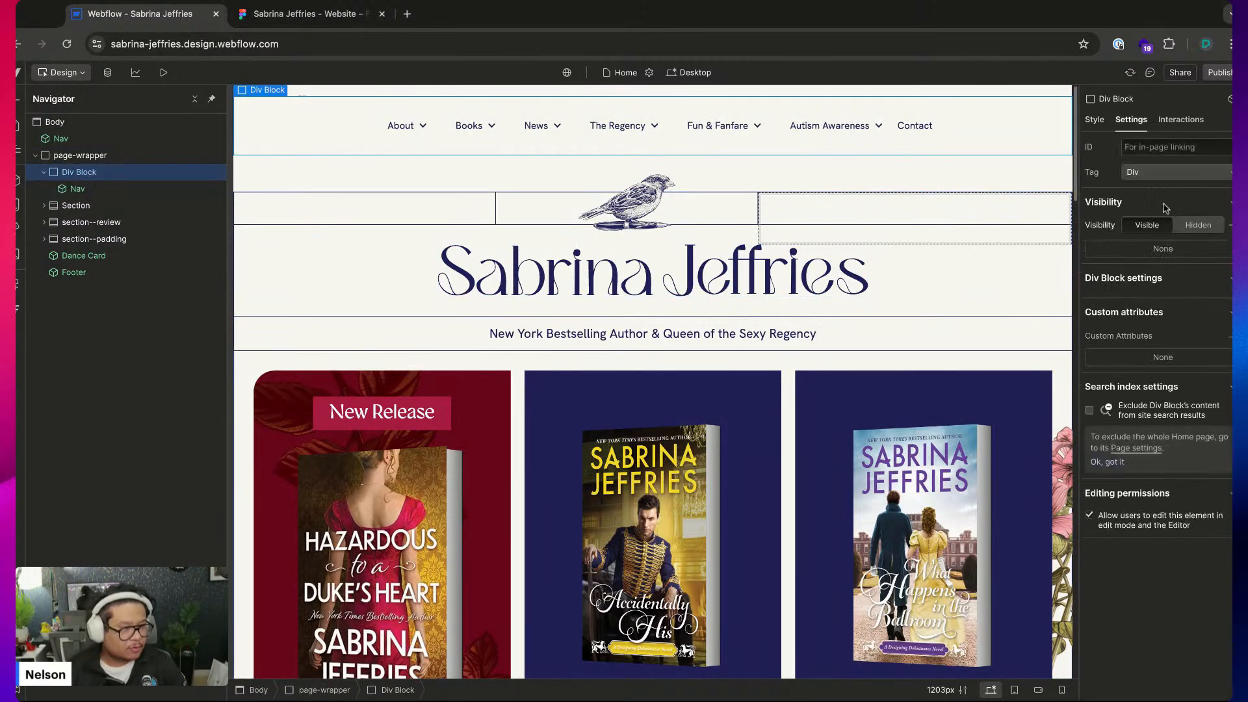
pyautogui.click(1198, 225)
# Check how the Sticky Nav under Body behaves while the page scrolls and wrap it in a div block
pyautogui.click(135, 140)
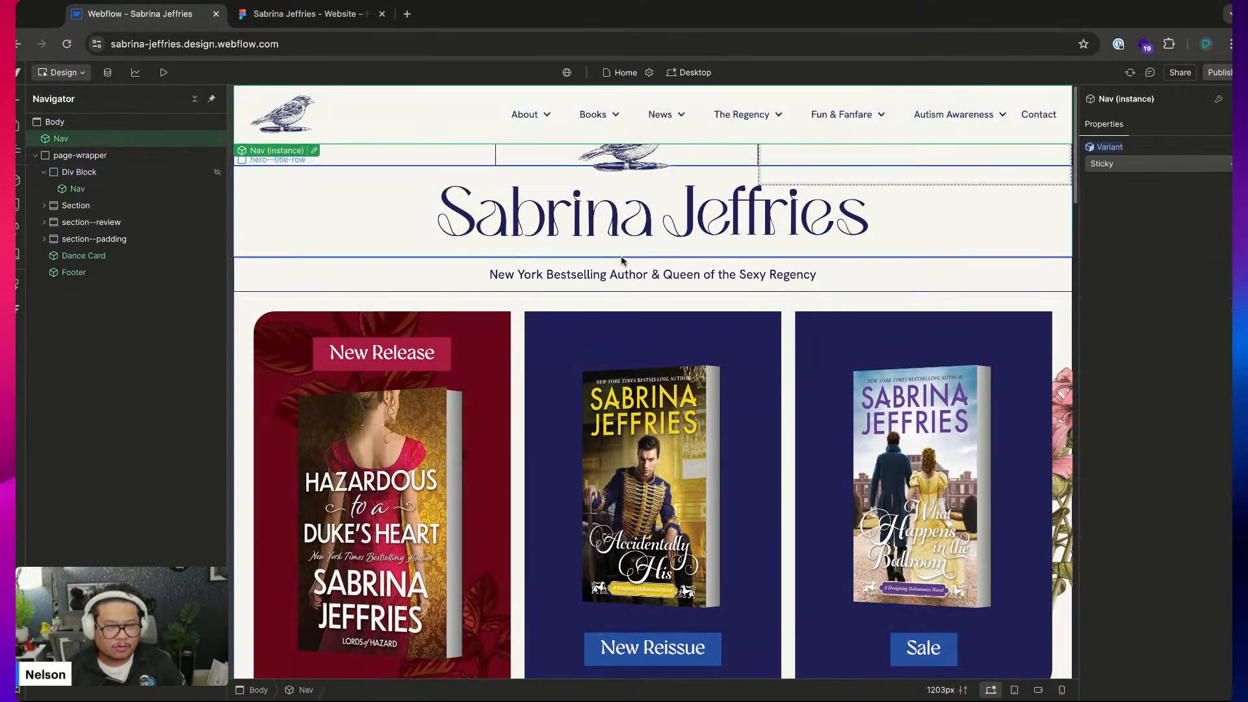
pyautogui.scroll(-10, 624, 265)
pyautogui.scroll(7, 623, 264)
pyautogui.scroll(-6, 624, 264)
pyautogui.scroll(10, 624, 264)
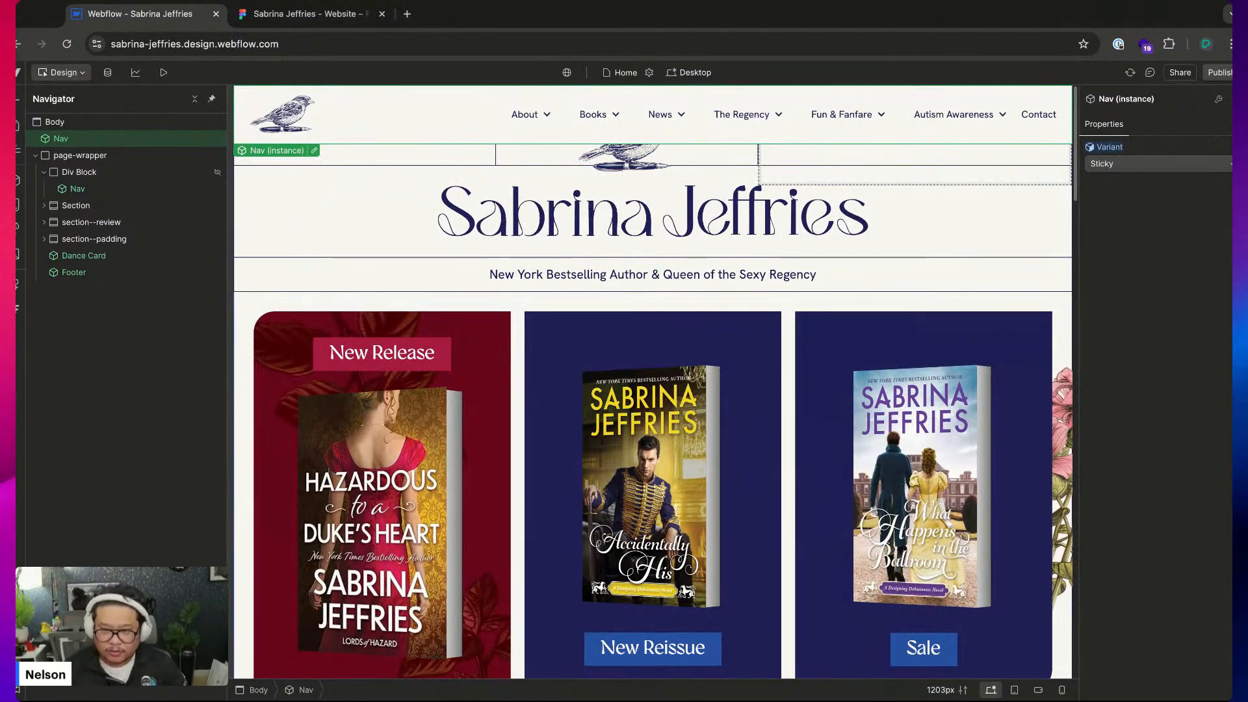
pyautogui.press('alt+super+g')
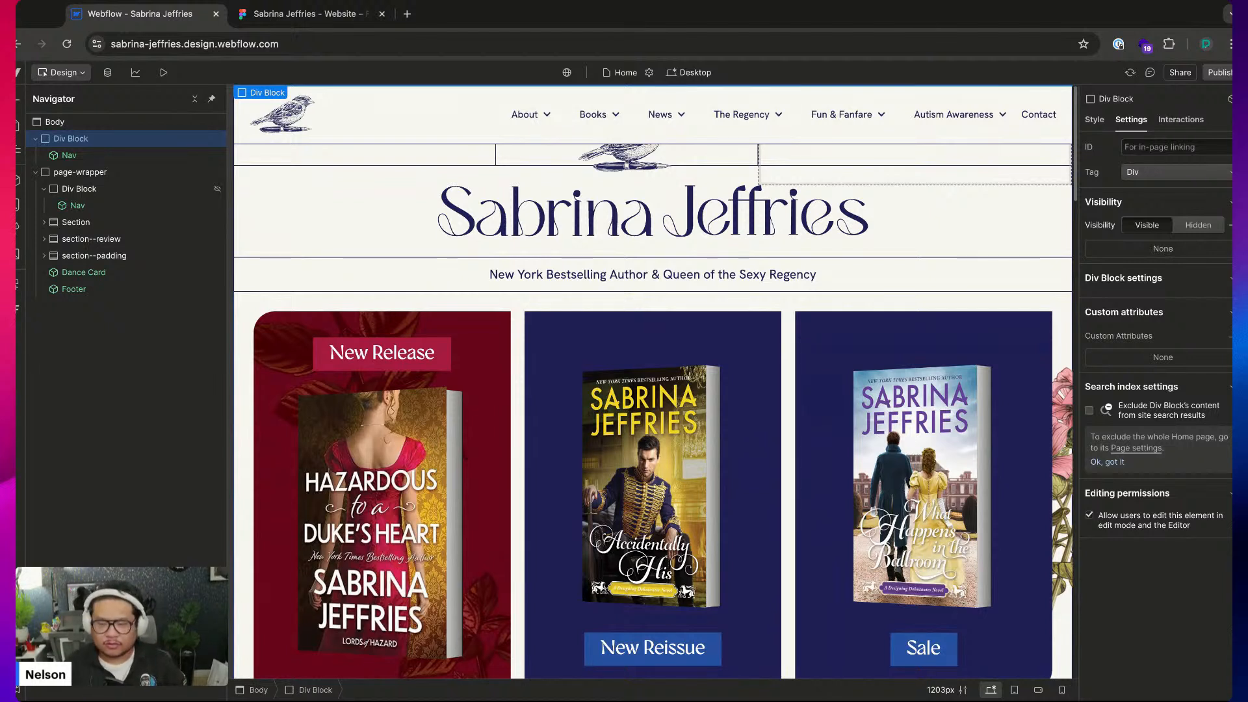
pyautogui.click(1096, 121)
pyautogui.click(1128, 163)
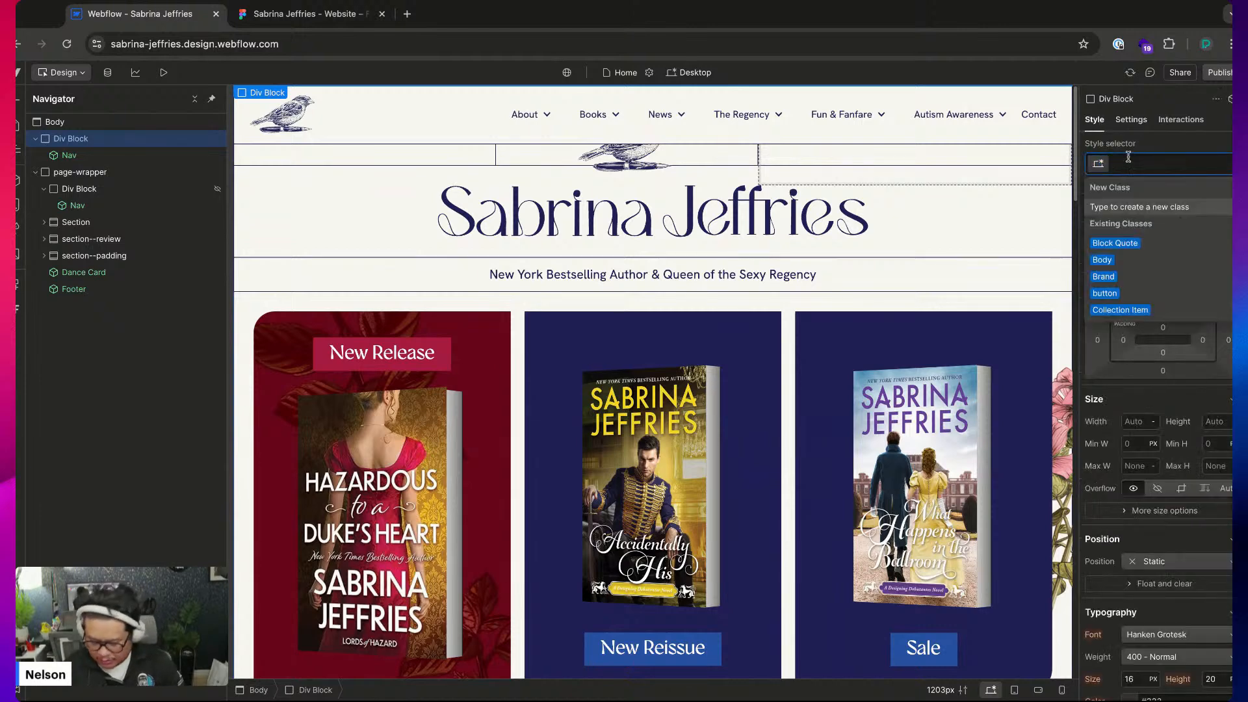
pyautogui.write('nav--sticky-wrapper')
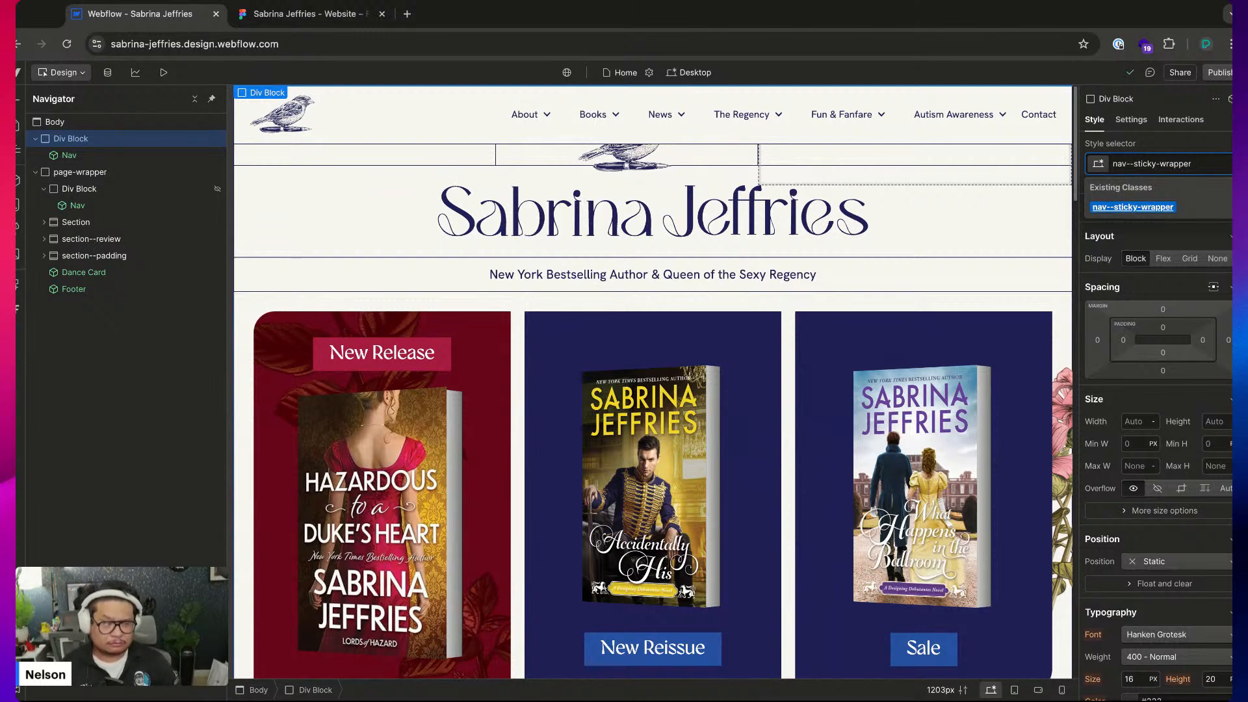
pyautogui.press('Escape')
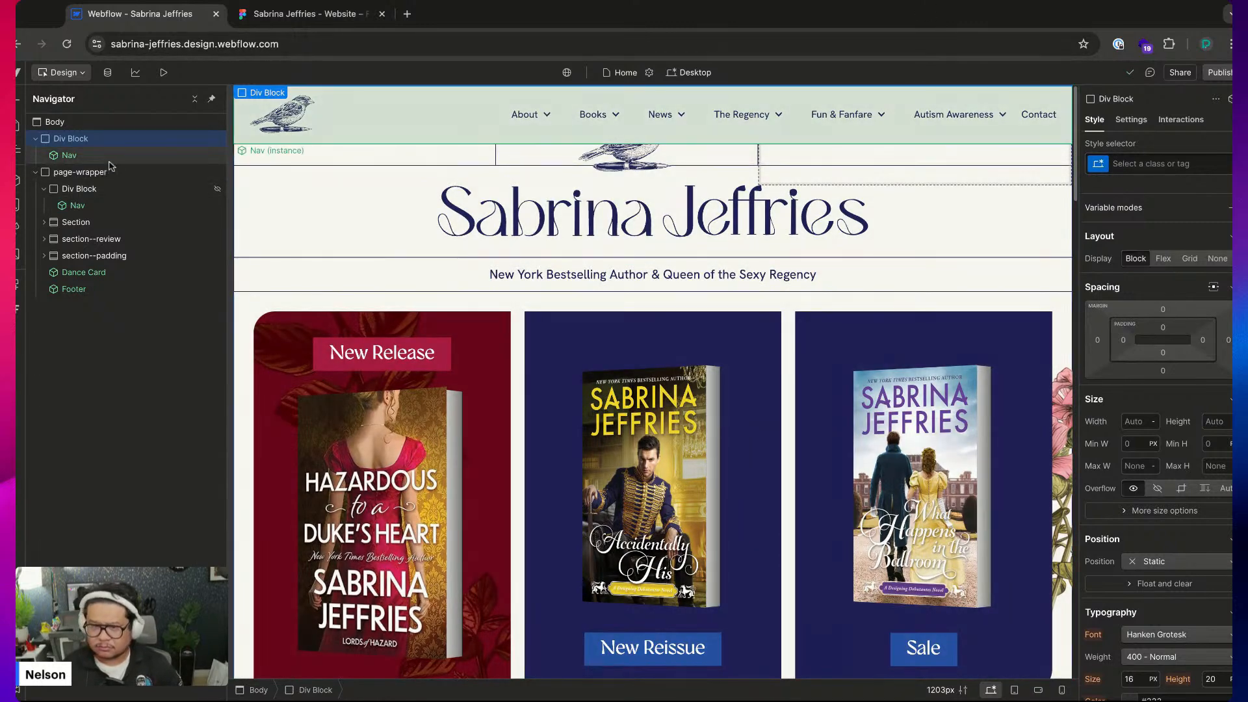
# Open the Sticky Nav component, inspect its Navbar and nav--container elements, and return to the Home page
pyautogui.doubleClick(110, 158)
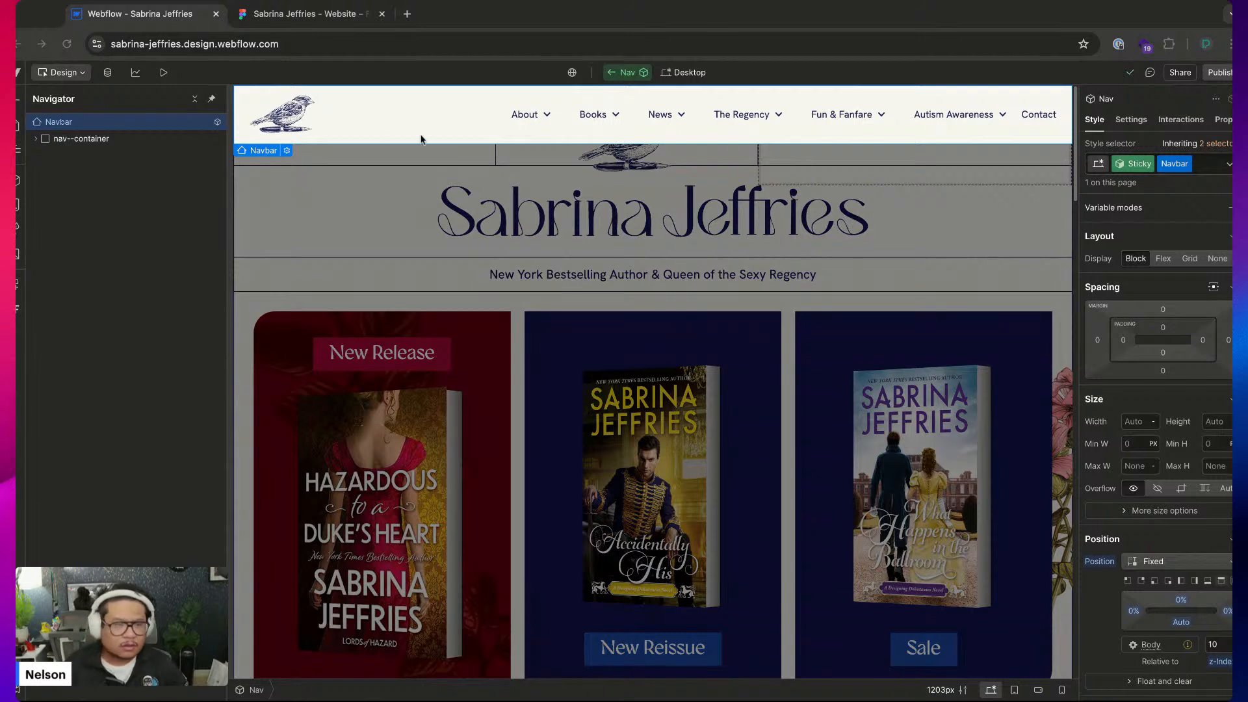
pyautogui.click(81, 138)
pyautogui.click(136, 120)
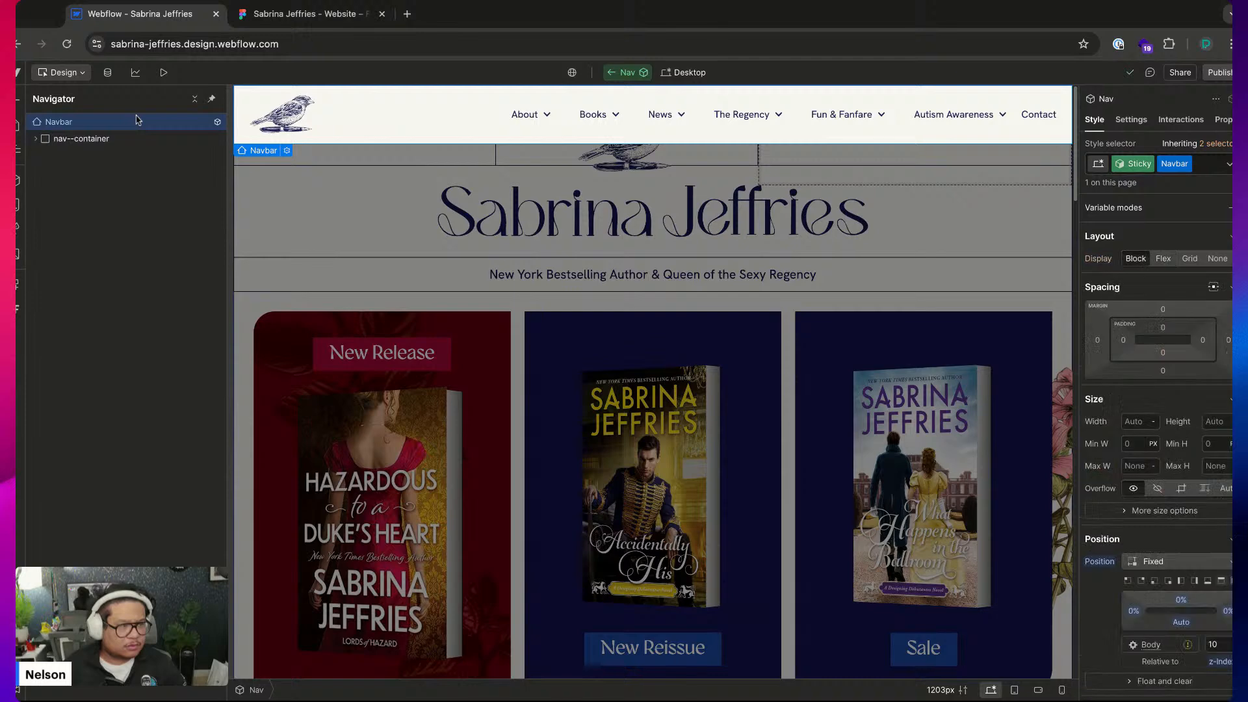
pyautogui.click(111, 139)
pyautogui.click(113, 125)
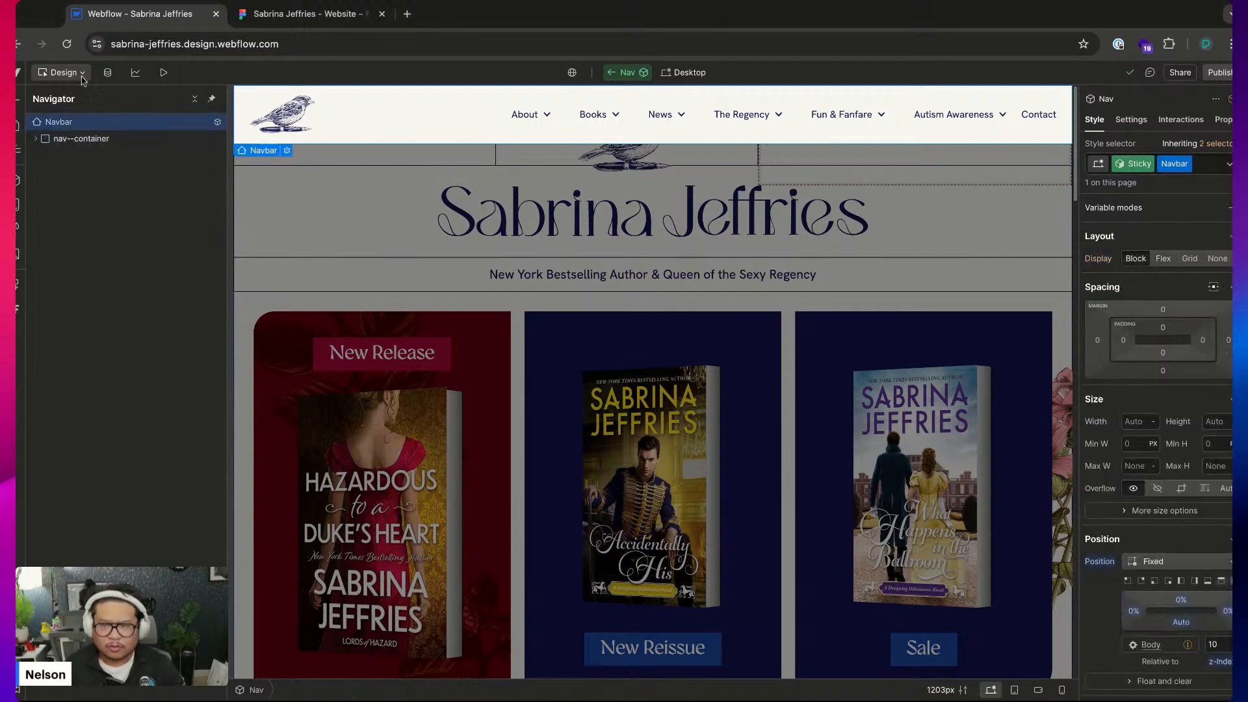
pyautogui.click(624, 74)
# Search the style selectors for "sticky", inspect the nav--sticky-wrapper entry without changing it, and clear the search
pyautogui.click(19, 226)
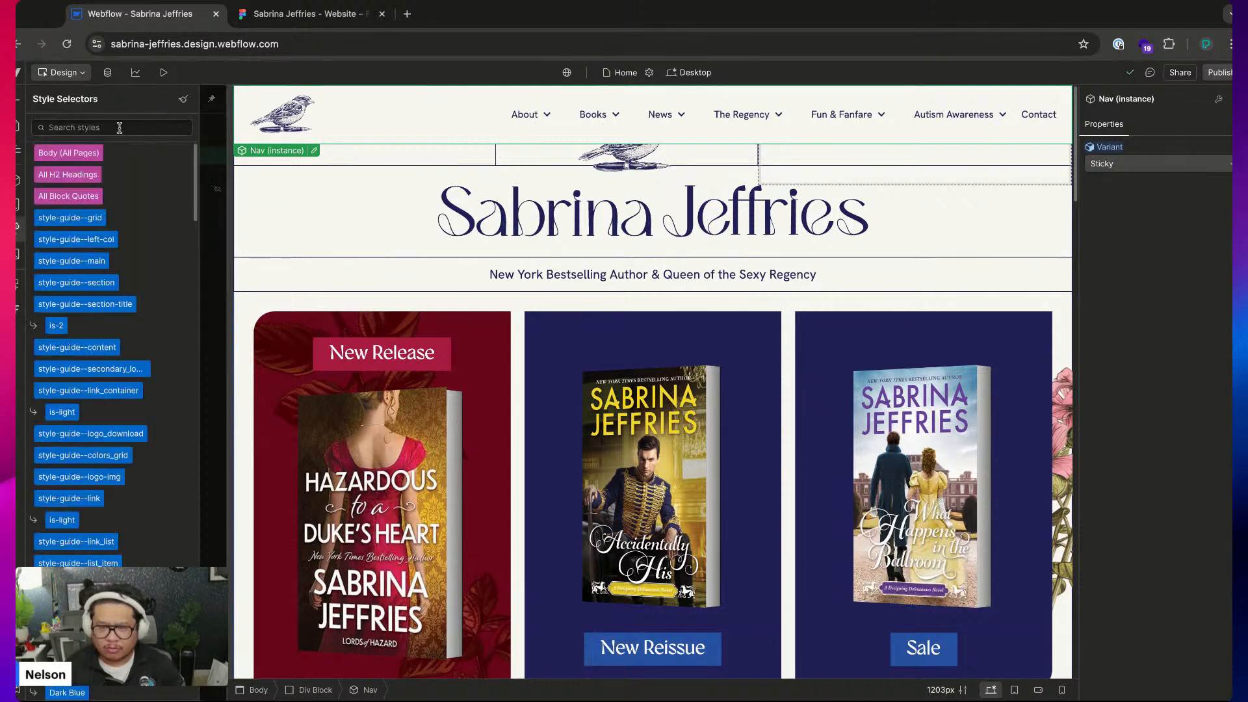
pyautogui.click(119, 128)
pyautogui.write('sticky')
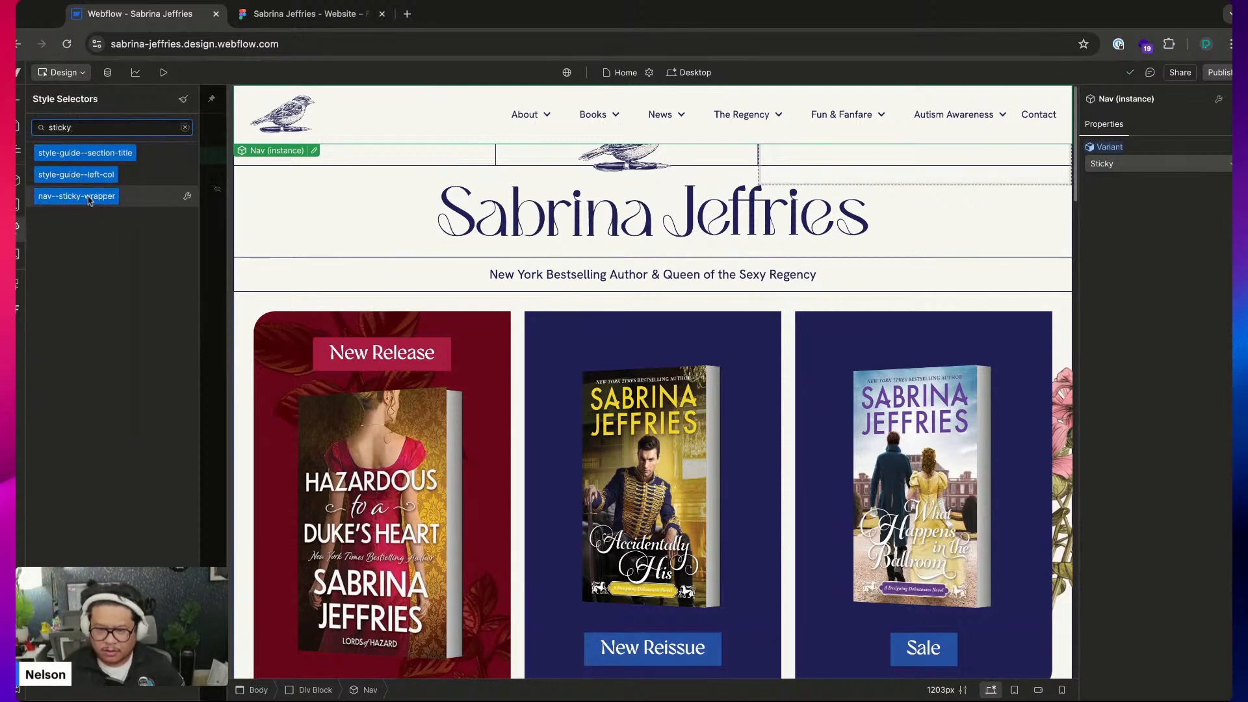
pyautogui.click(186, 196)
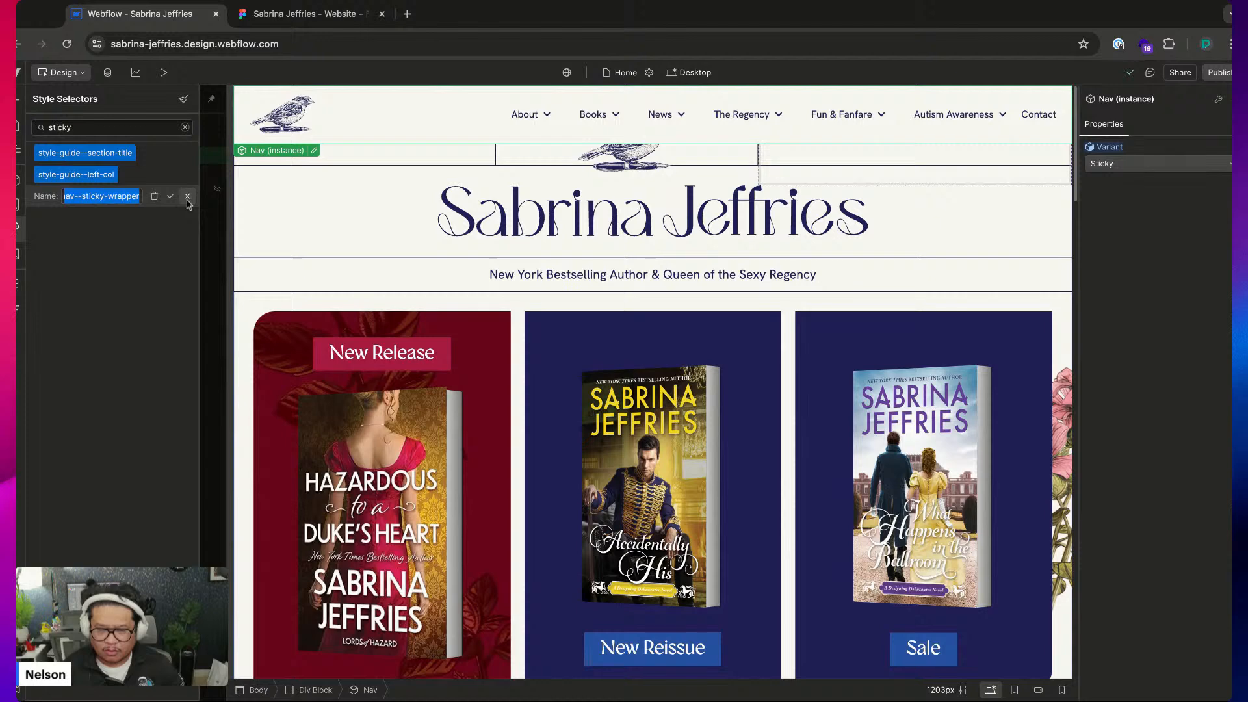
pyautogui.click(187, 199)
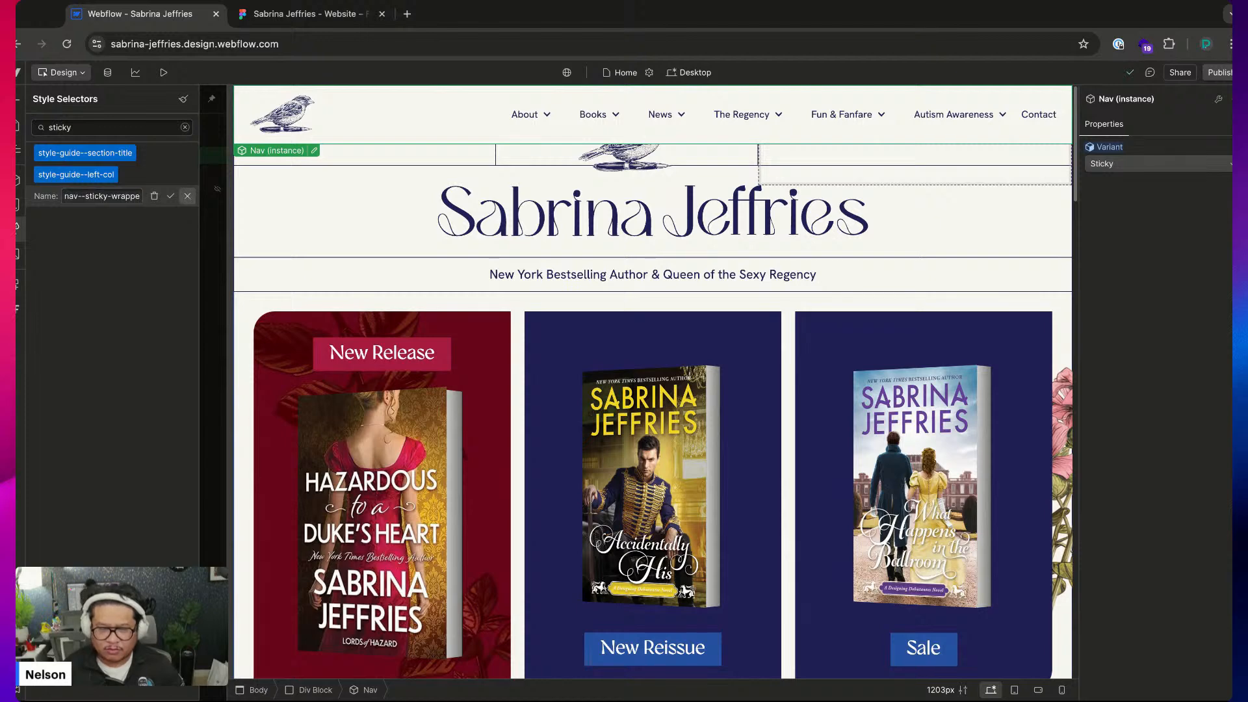
pyautogui.click(187, 195)
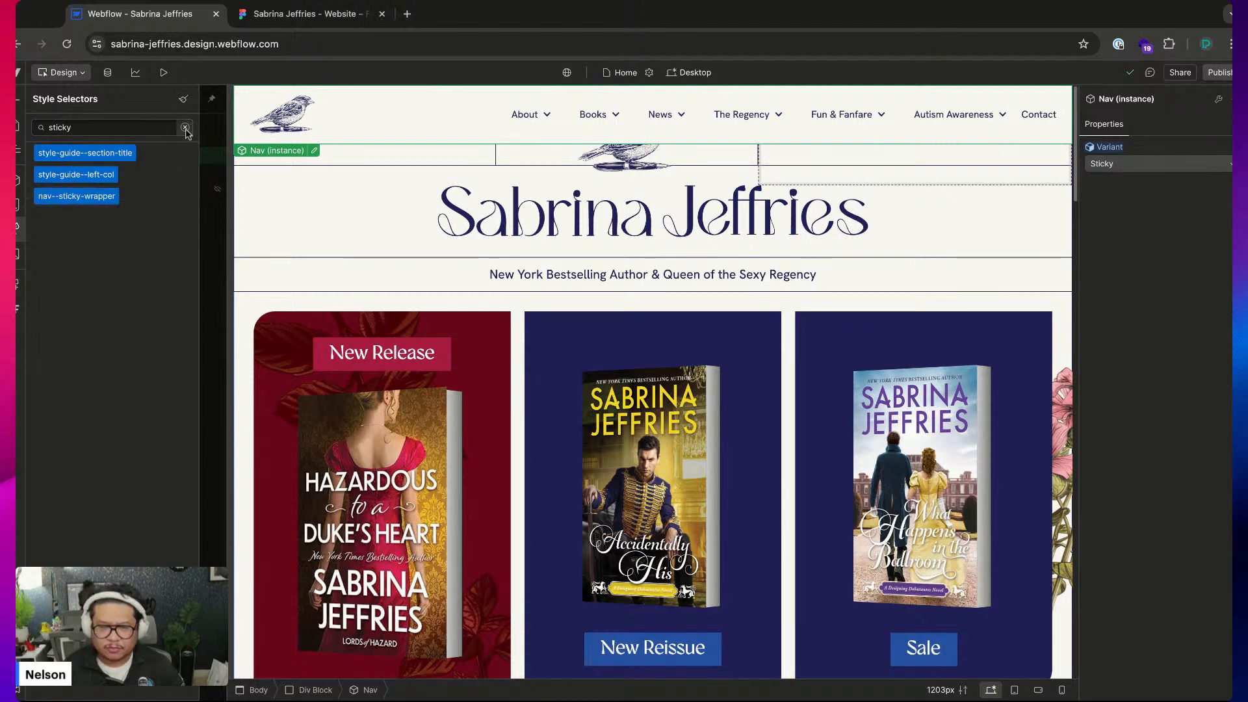
pyautogui.click(186, 127)
# Apply the existing class nav--sticky-wrapper to the div block around the Sticky Nav and review its style settings
pyautogui.press('z')
pyautogui.click(95, 139)
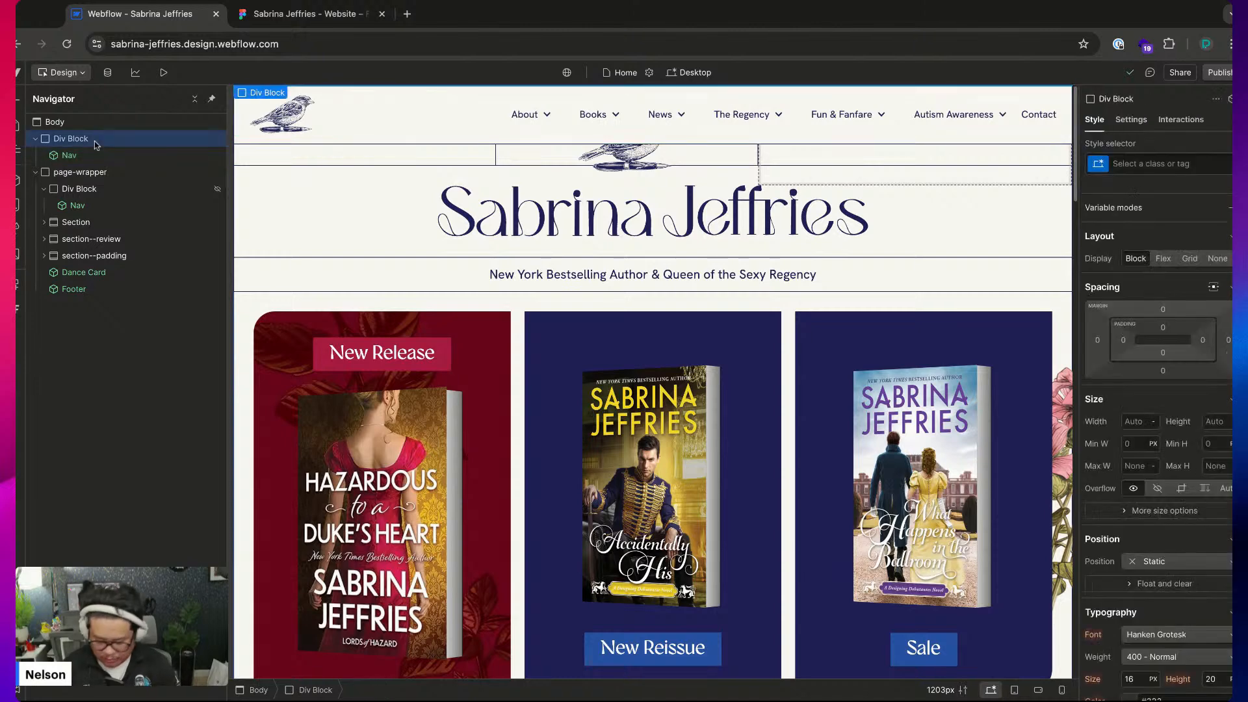
pyautogui.press('super+Return')
pyautogui.write('nav--')
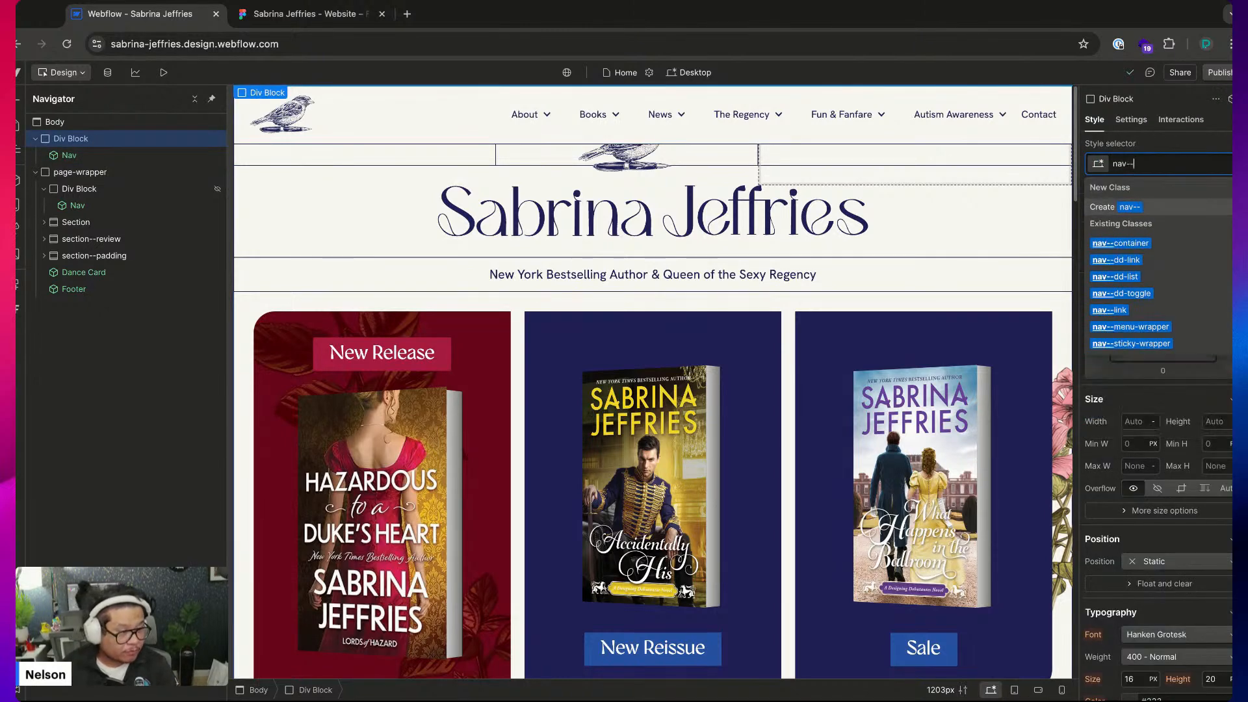
pyautogui.press('Down')
pyautogui.press('Down')
pyautogui.press('Down')
pyautogui.press('Down')
pyautogui.press('Down')
pyautogui.press('Down')
pyautogui.press('Down')
pyautogui.press('Return')
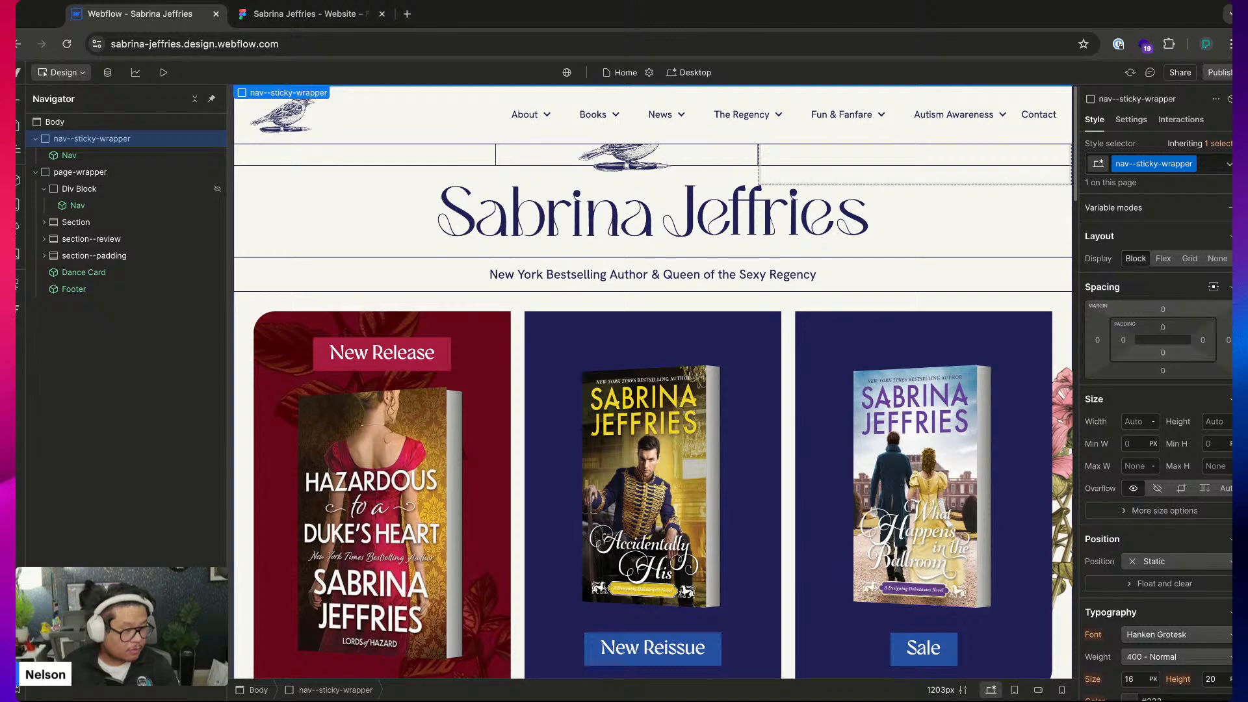
pyautogui.scroll(-5, 1165, 521)
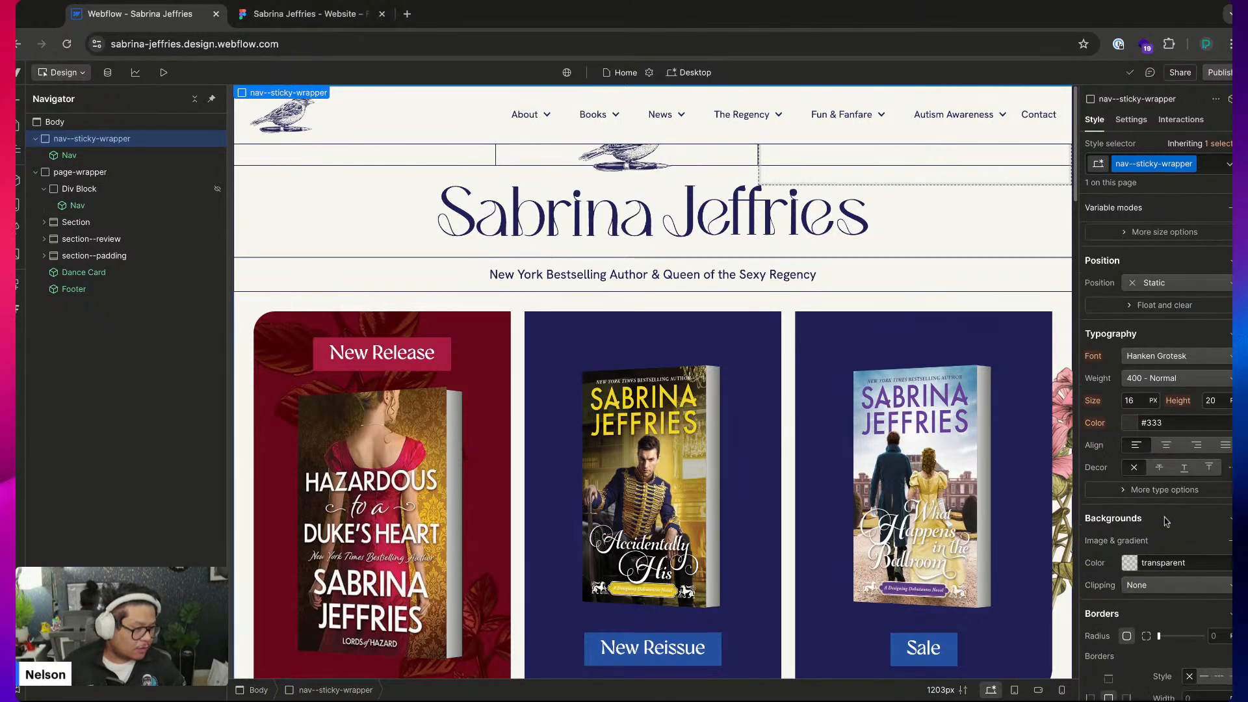
pyautogui.scroll(5, 1165, 521)
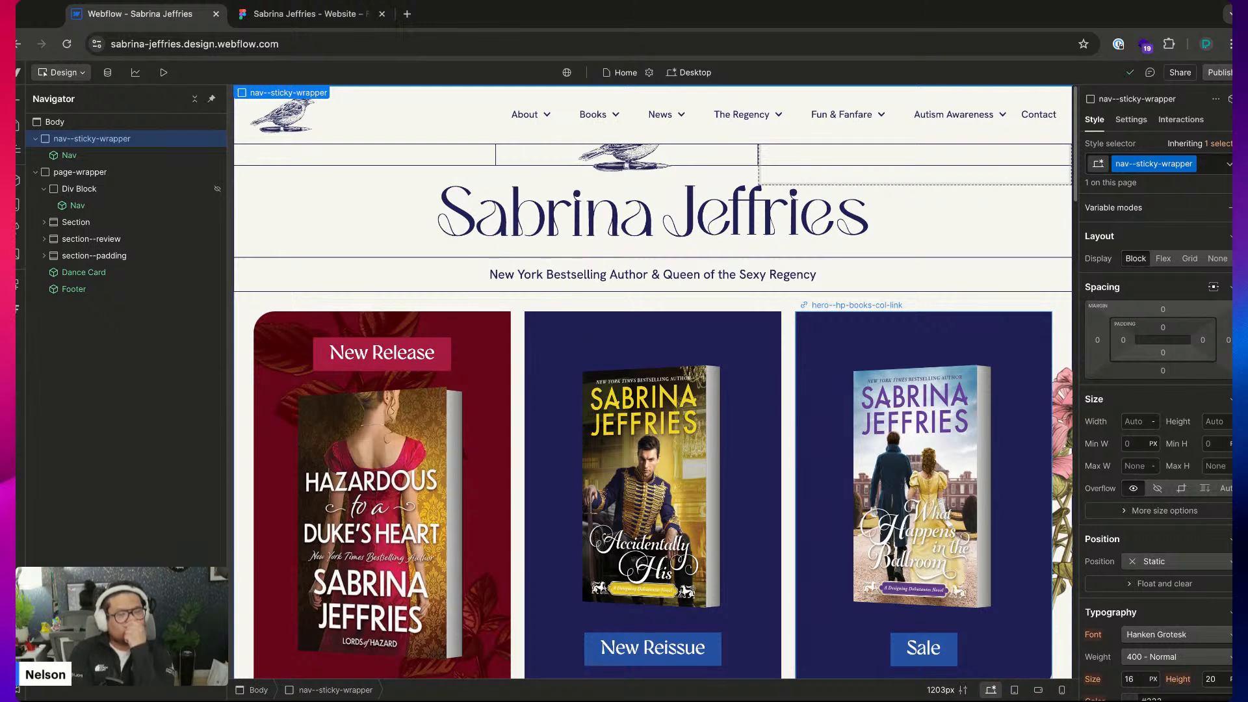
# Reset the Navbar's position override in the Nav component's Sticky variant, return to the Home page and check its scrolling
pyautogui.doubleClick(149, 156)
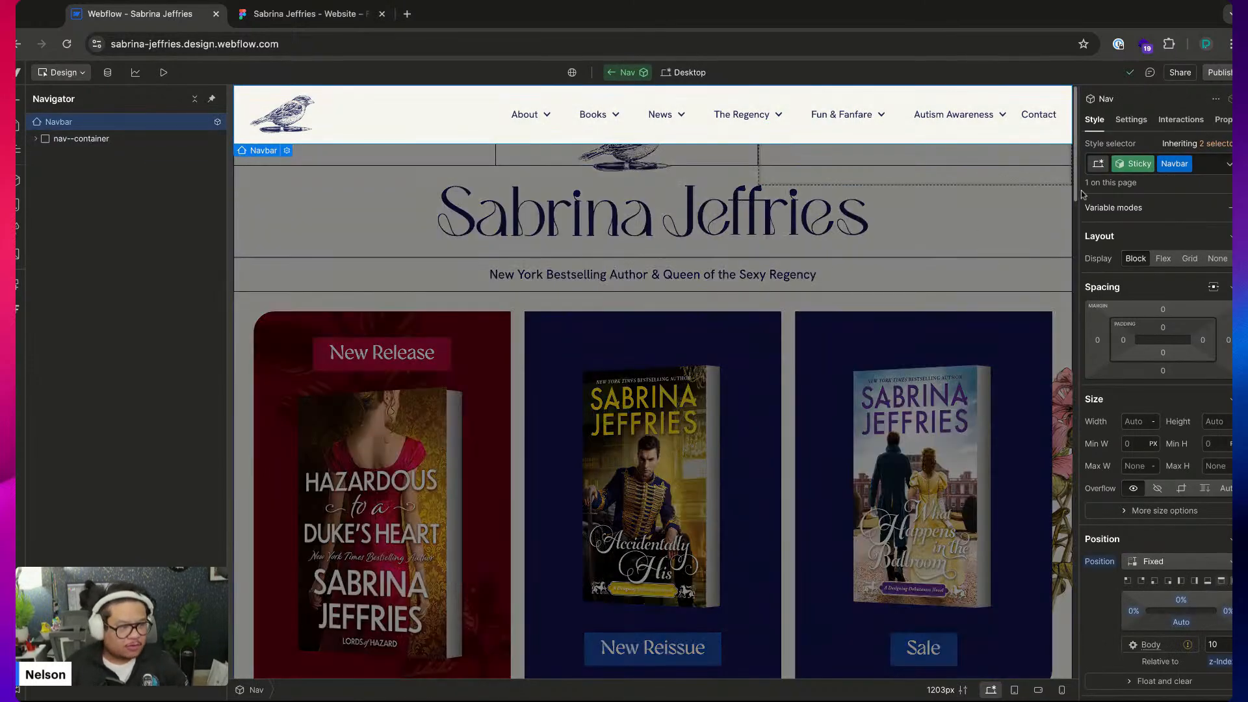
pyautogui.keyDown('alt'); pyautogui.click(1100, 563); pyautogui.keyUp('alt')
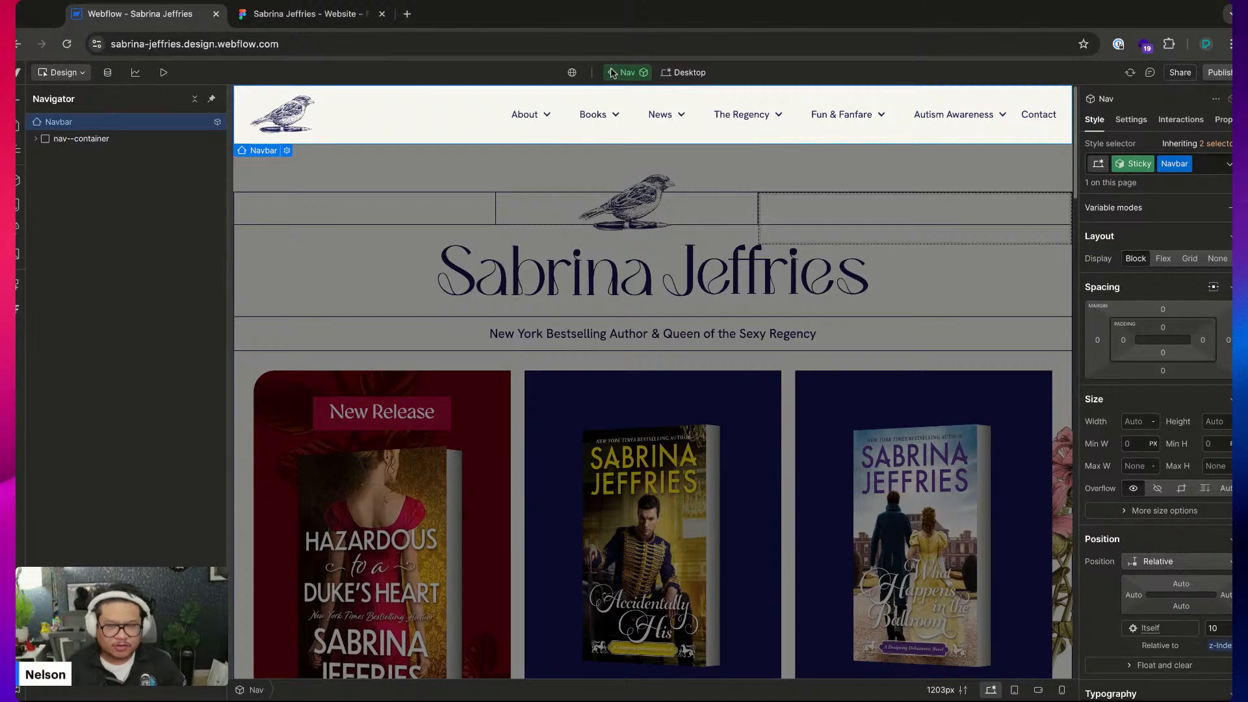
pyautogui.click(613, 72)
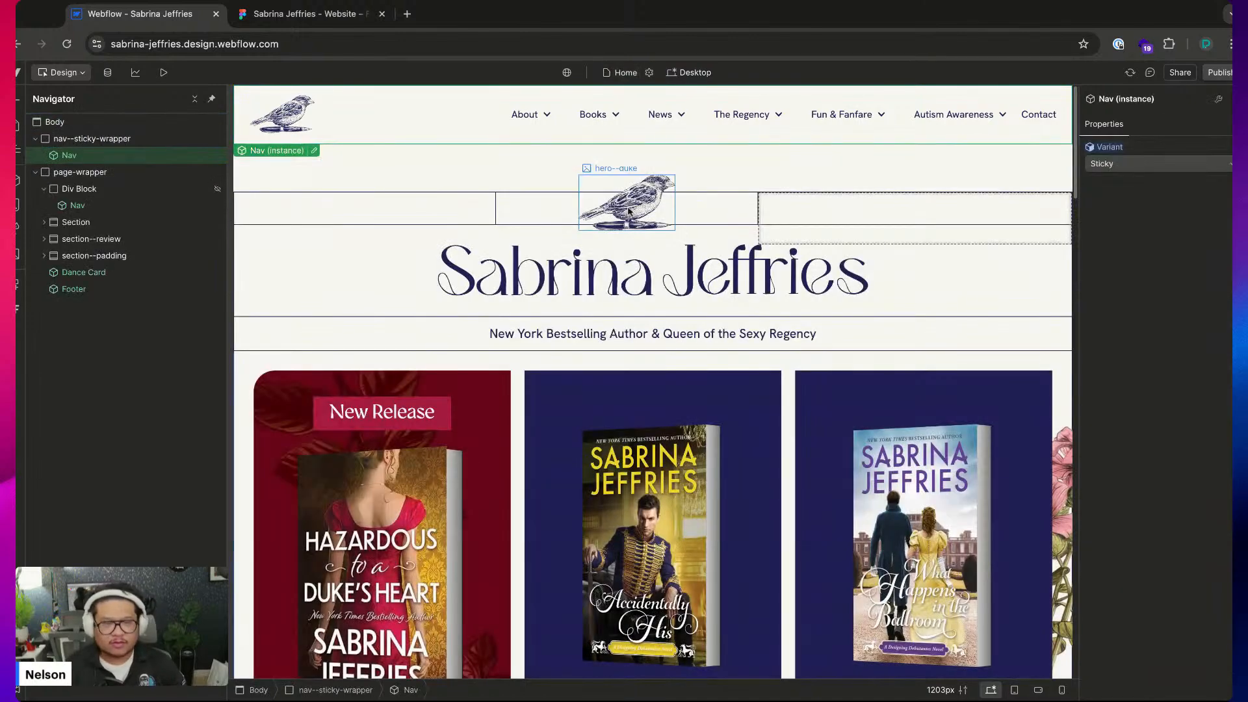
pyautogui.scroll(-10, 629, 234)
pyautogui.scroll(6, 634, 234)
pyautogui.scroll(4, 633, 234)
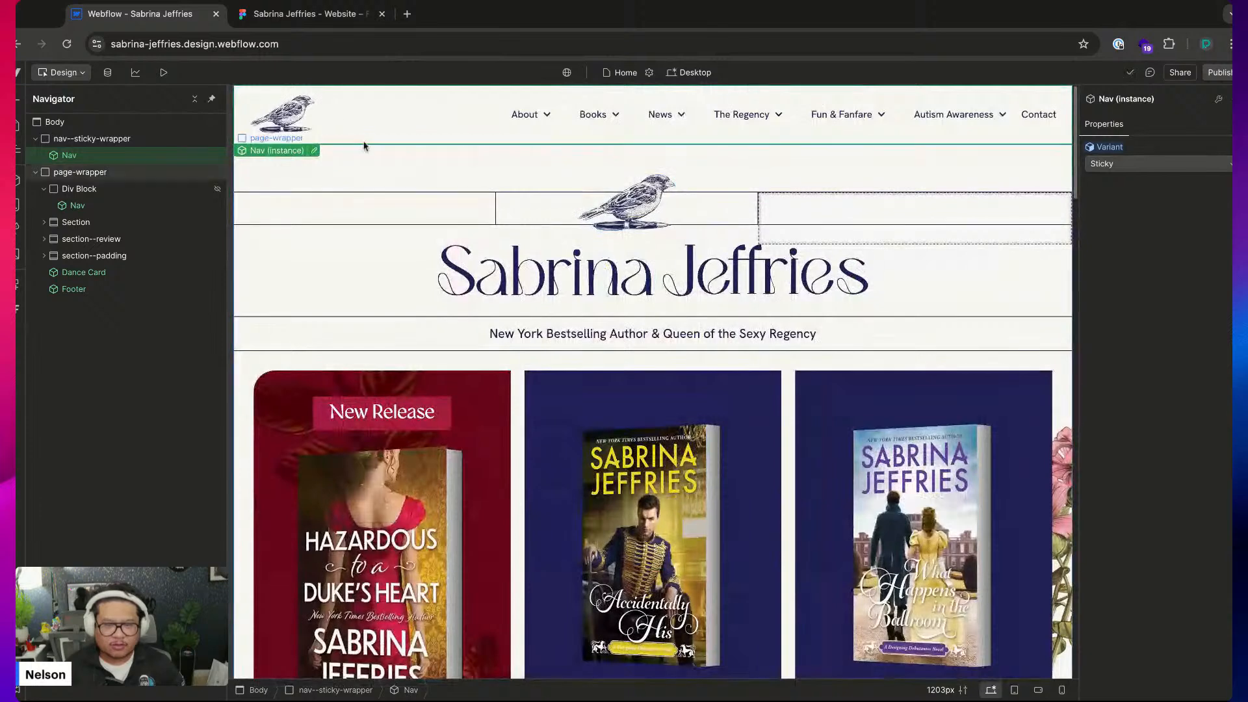
# Set the nav--sticky-wrapper's position to Fixed, anchored across the full width at the top of the page
pyautogui.click(91, 139)
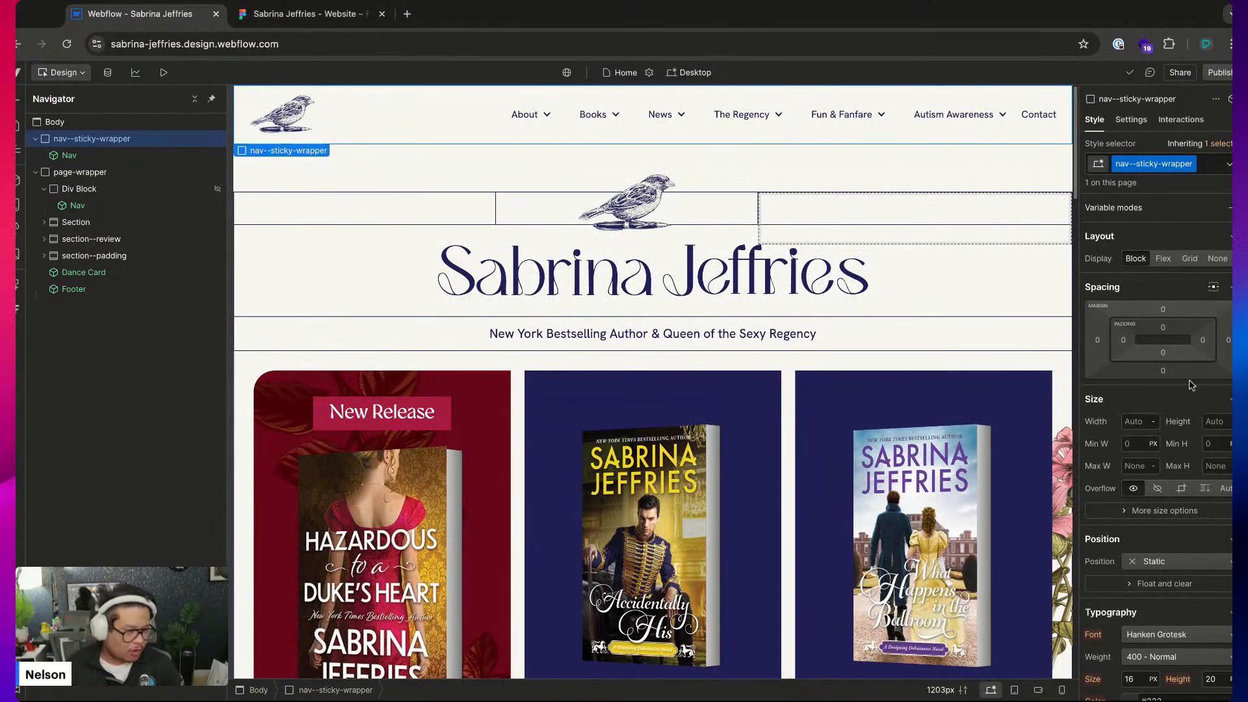
pyautogui.scroll(-1, 1164, 585)
pyautogui.click(1166, 535)
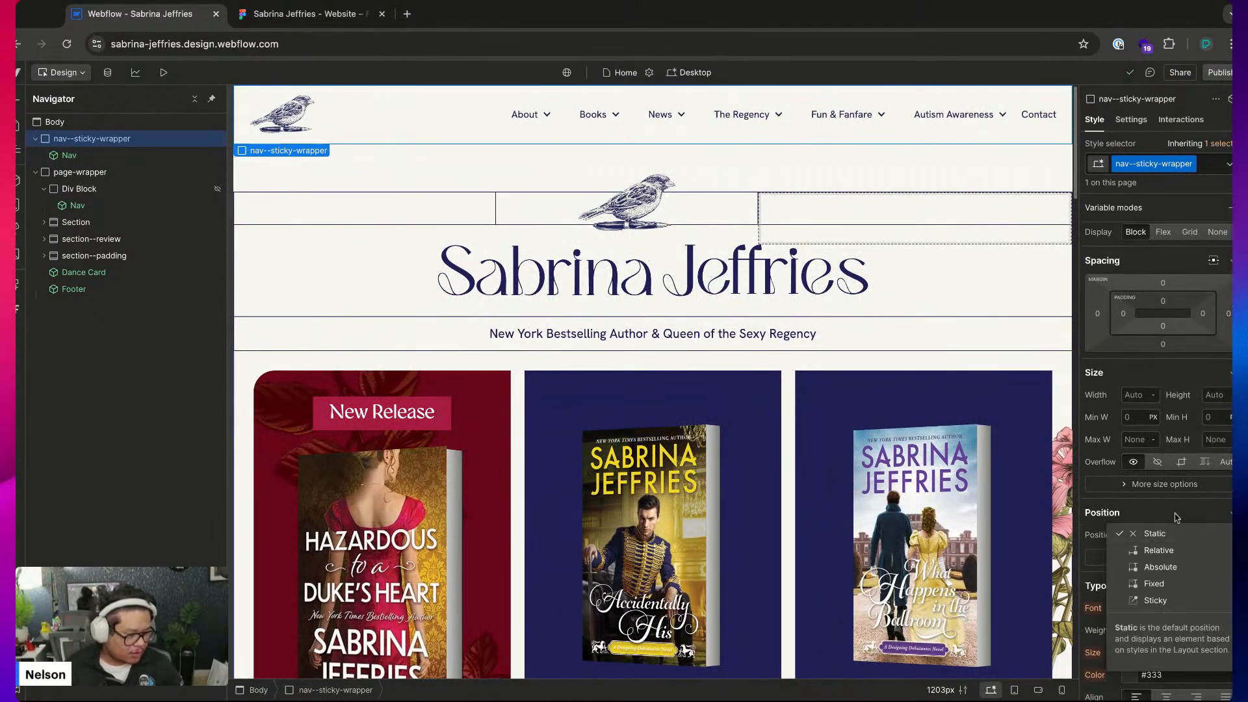
pyautogui.click(1165, 587)
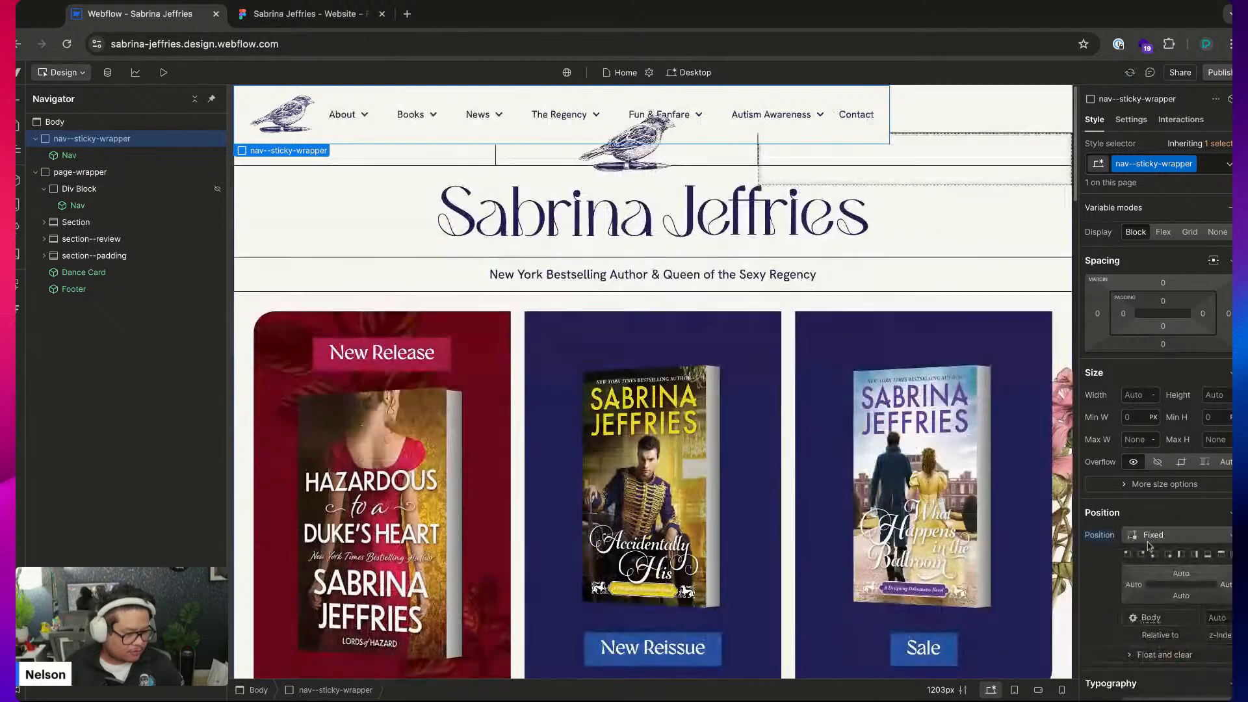
pyautogui.click(1220, 555)
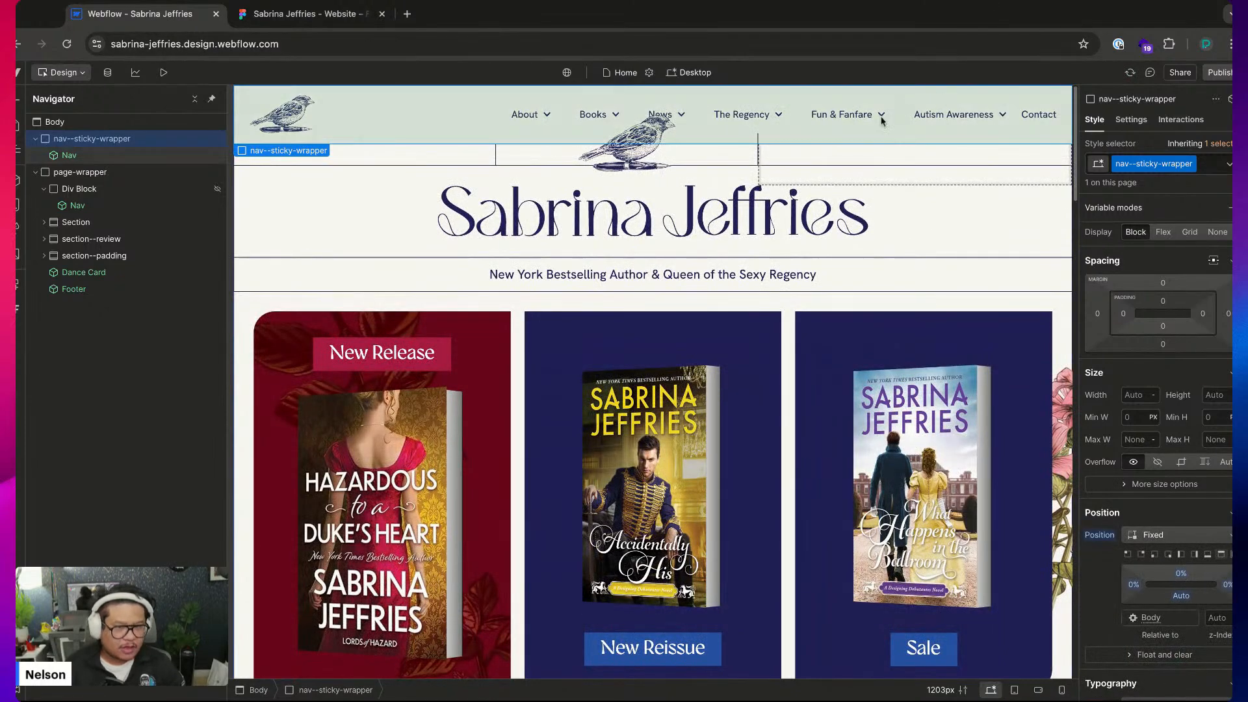
# Set the nav--sticky-wrapper's z-index to 1000
pyautogui.scroll(-5, 647, 376)
pyautogui.scroll(5, 647, 376)
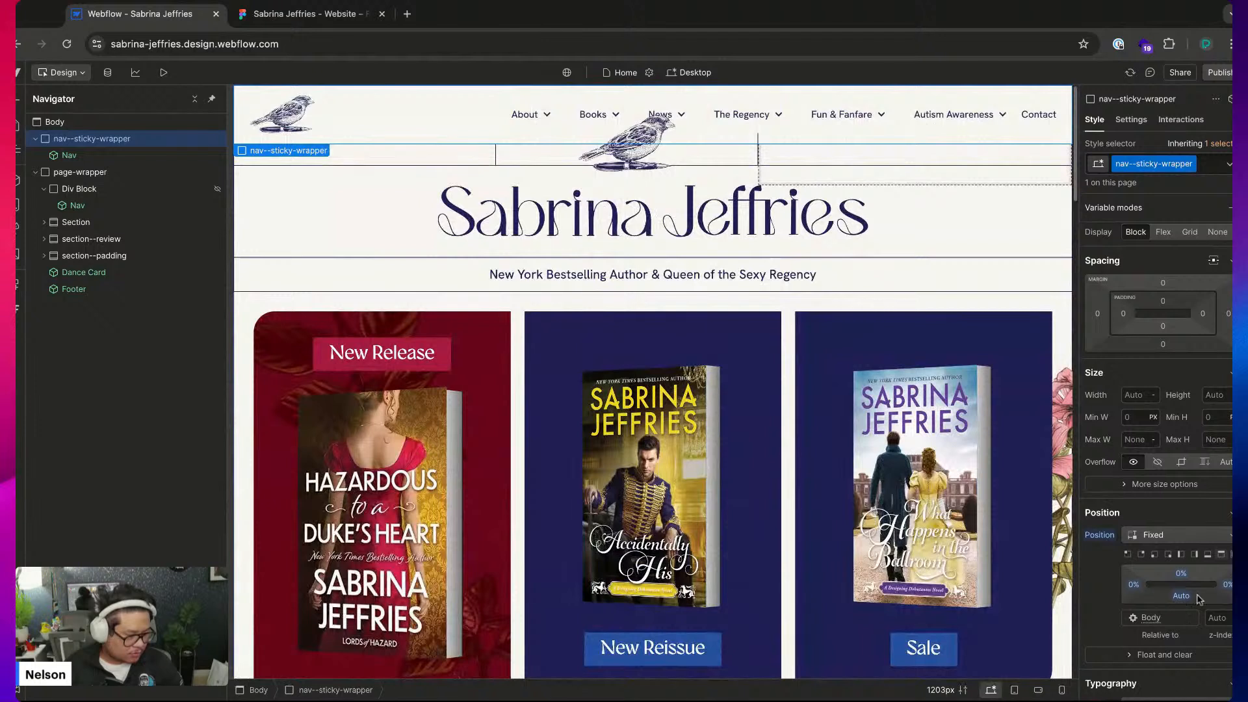
pyautogui.click(1221, 617)
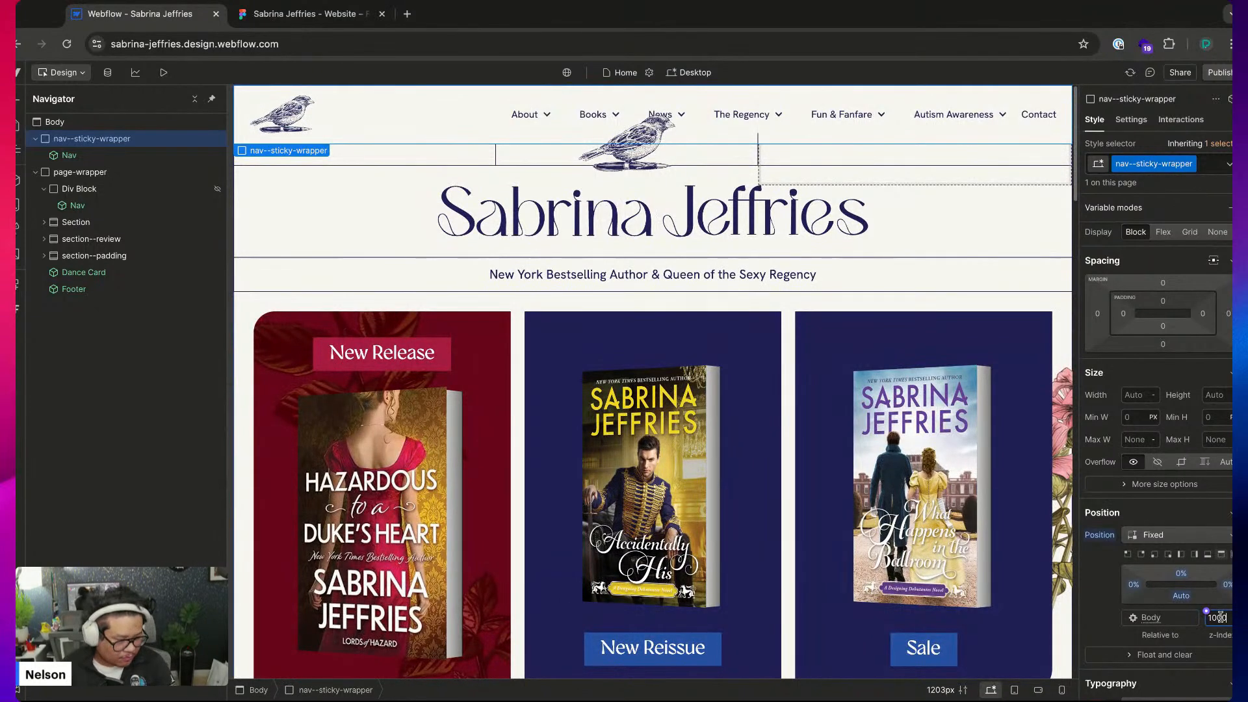
pyautogui.write('1000')
pyautogui.press('Return')
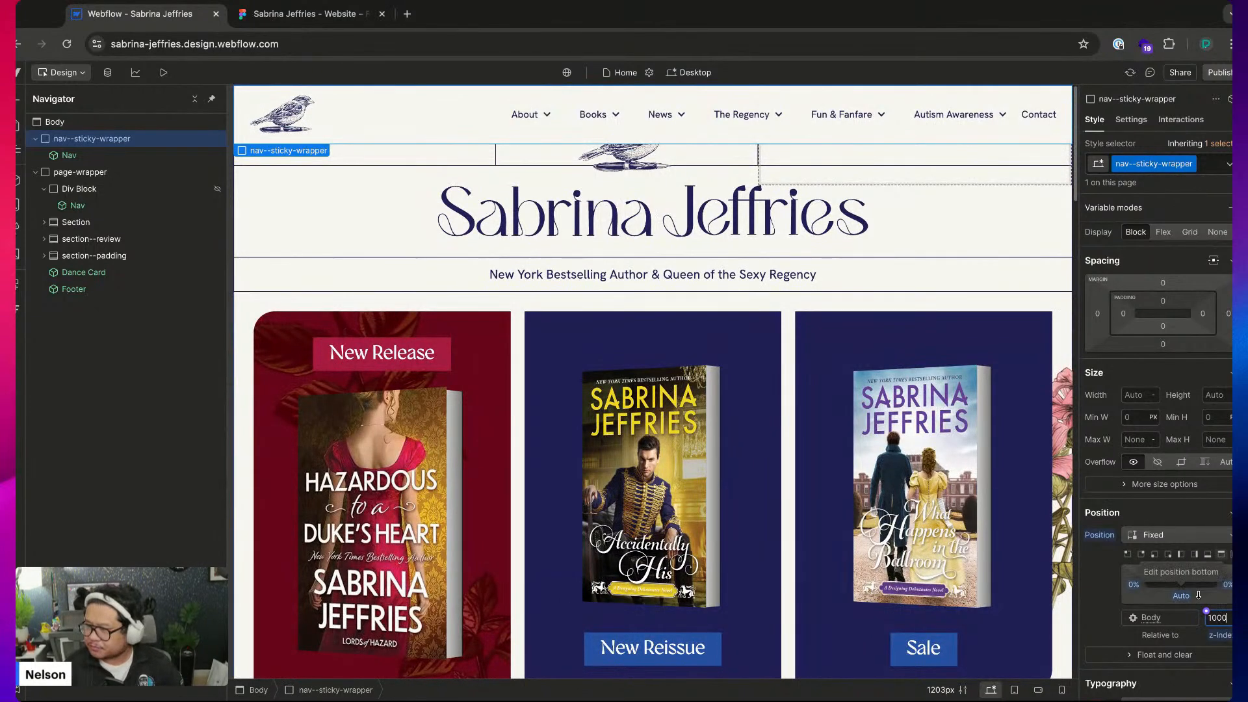
# Add a While page is scrolling page trigger that uses the Play scroll animation action
pyautogui.click(1192, 119)
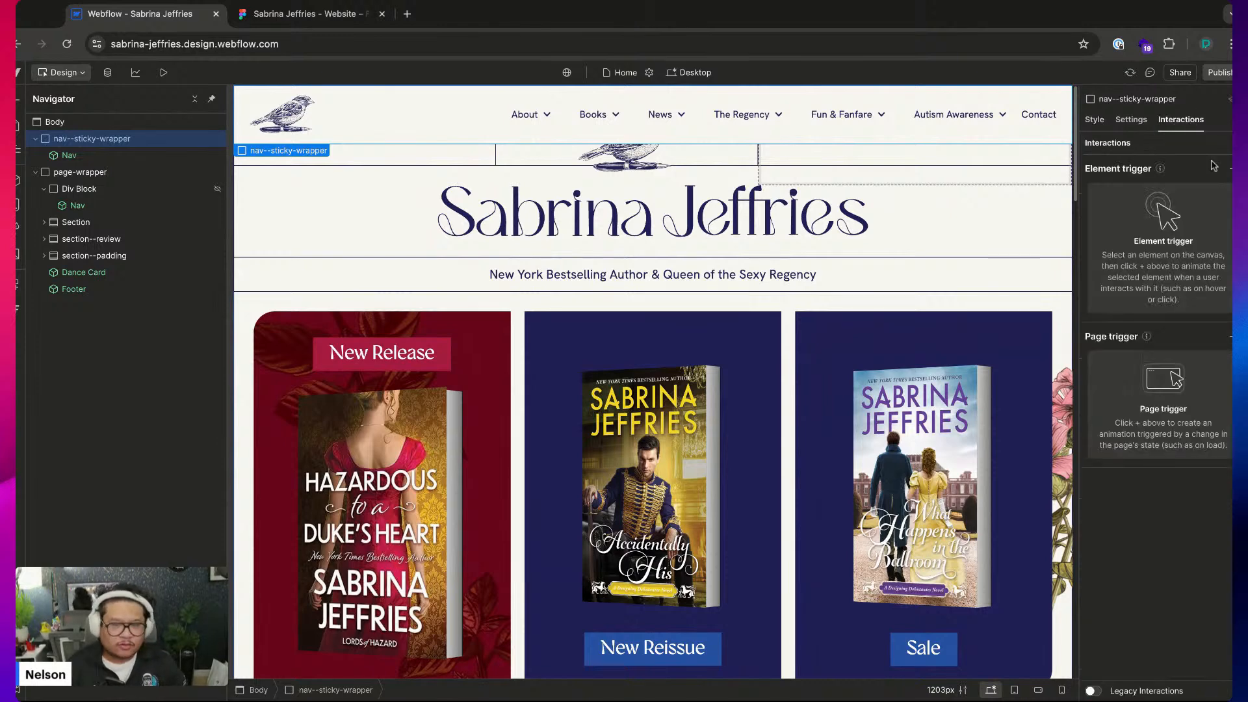
pyautogui.click(1230, 336)
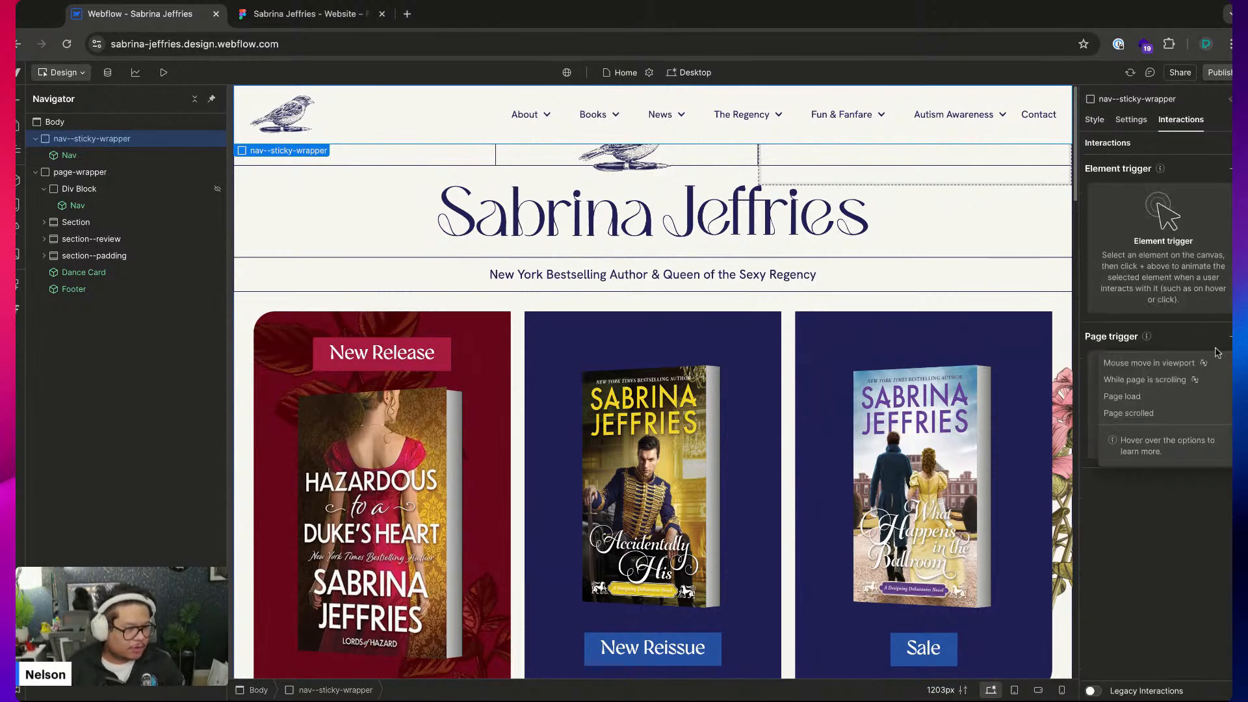
pyautogui.click(1179, 379)
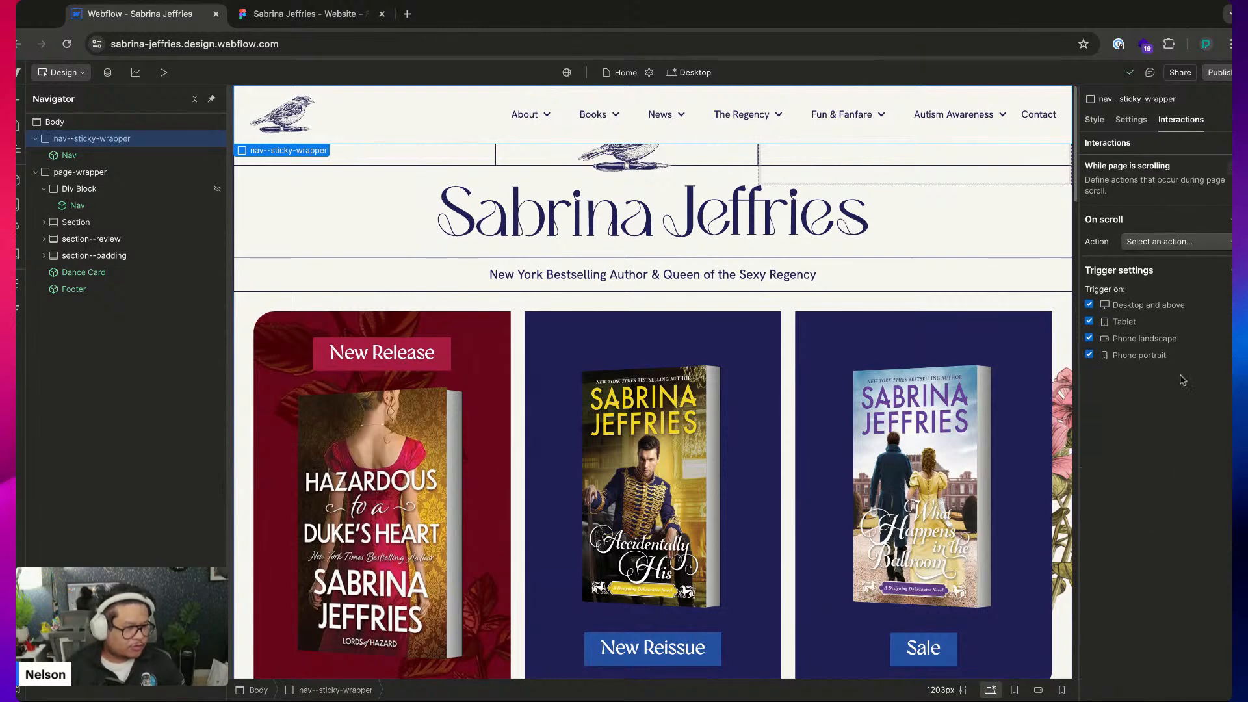
pyautogui.click(1149, 242)
pyautogui.click(1155, 274)
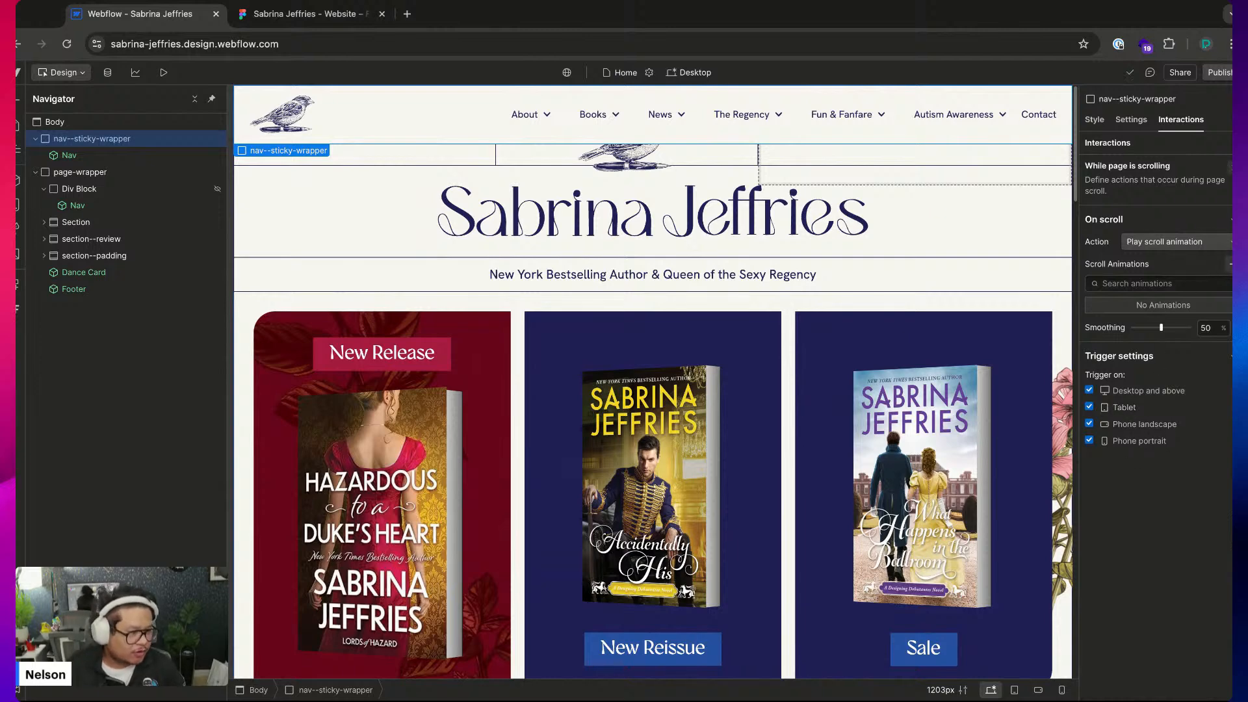
# Create a new scroll animation named nav-sticky-scroll for the page trigger
pyautogui.click(1229, 264)
pyautogui.write('nav-')
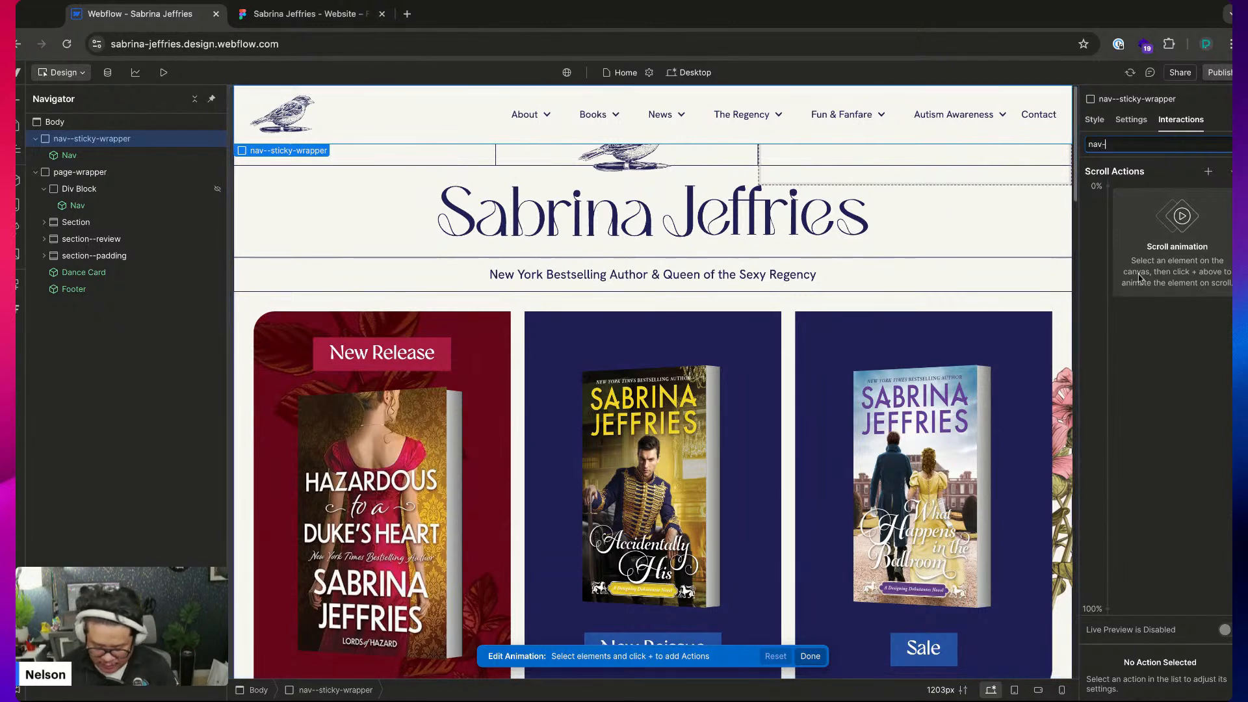
pyautogui.write('sticky-scroll')
pyautogui.press('Return')
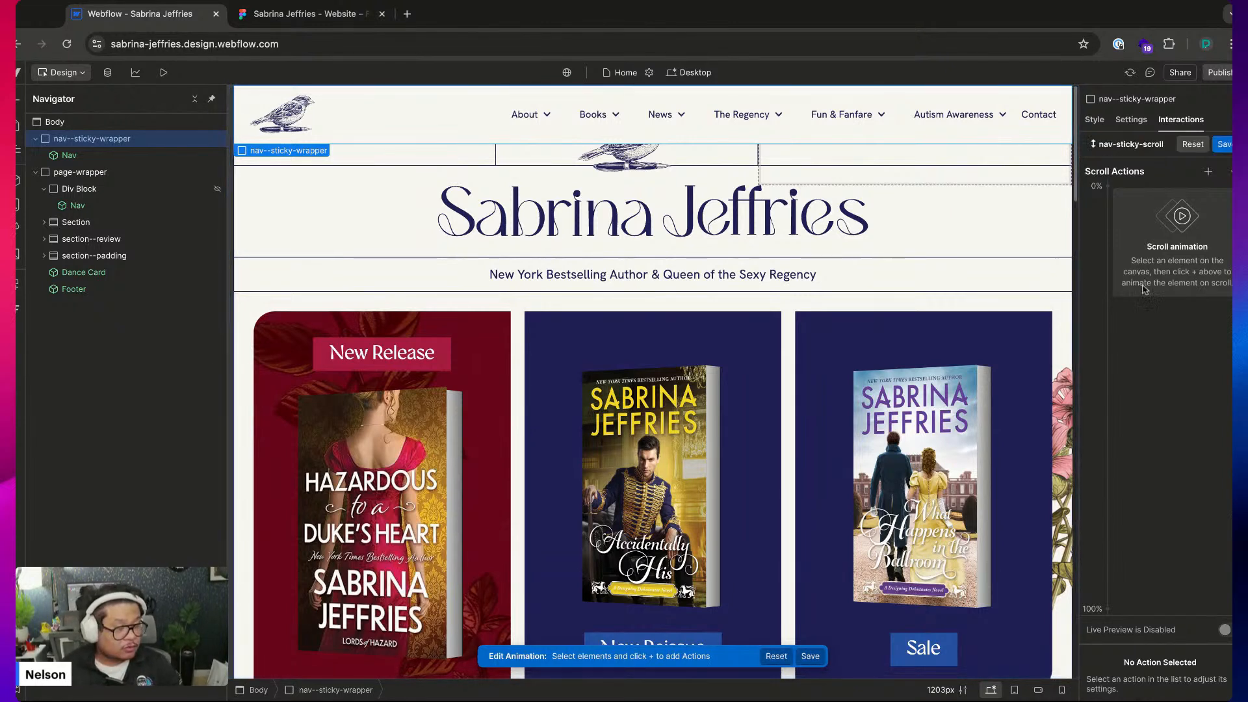
# Add a Move action for the nav--sticky-wrapper at 0% and set its vertical offset to -100
pyautogui.click(1107, 187)
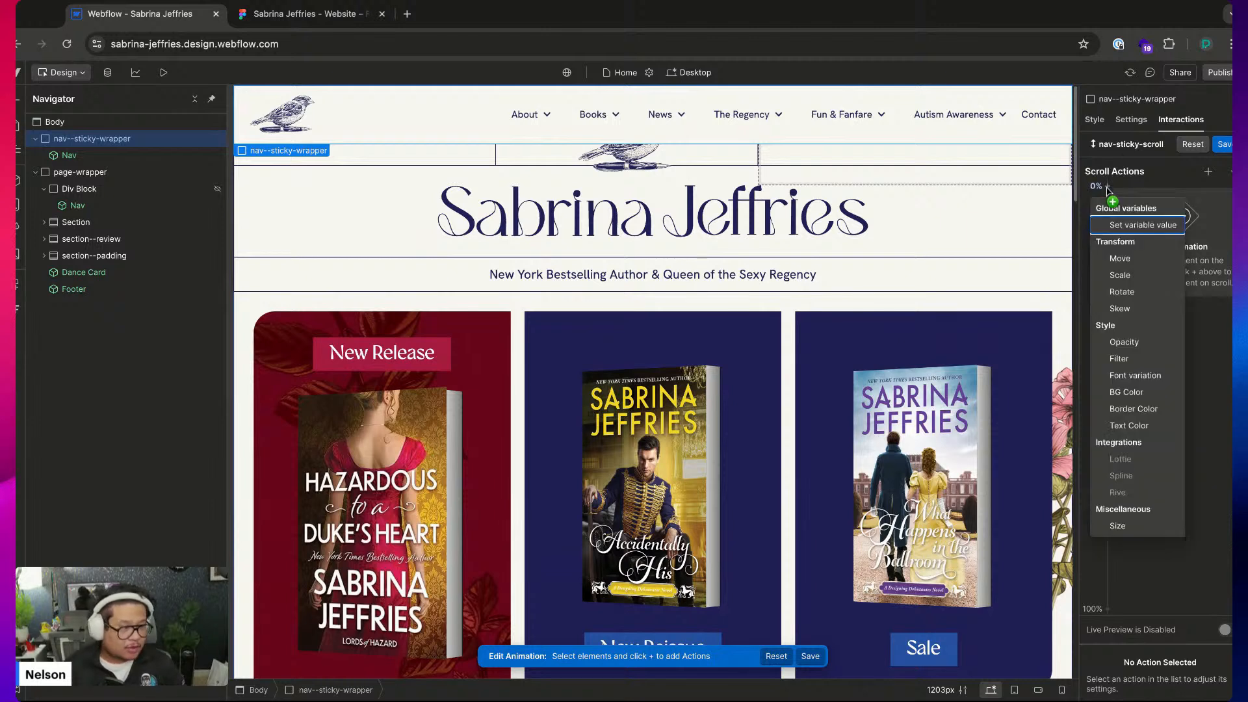
pyautogui.click(1134, 260)
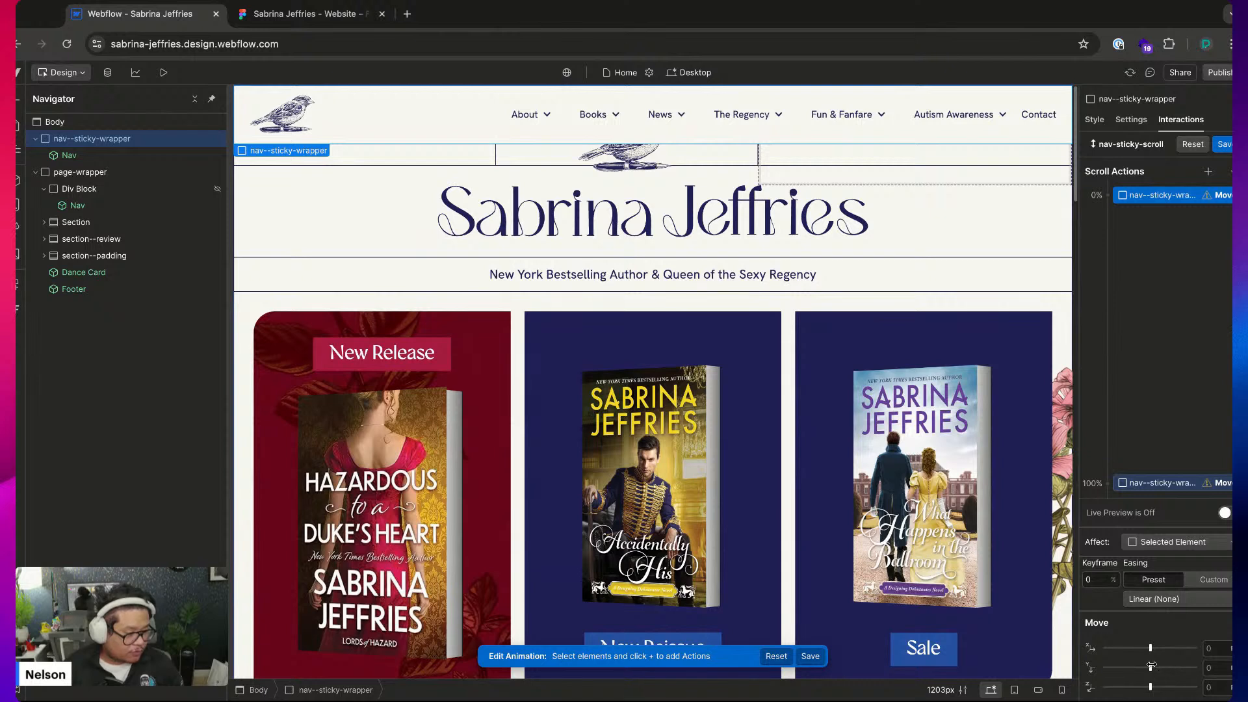
pyautogui.moveTo(1150, 667); pyautogui.dragTo(1147, 665)
pyautogui.click(1215, 668)
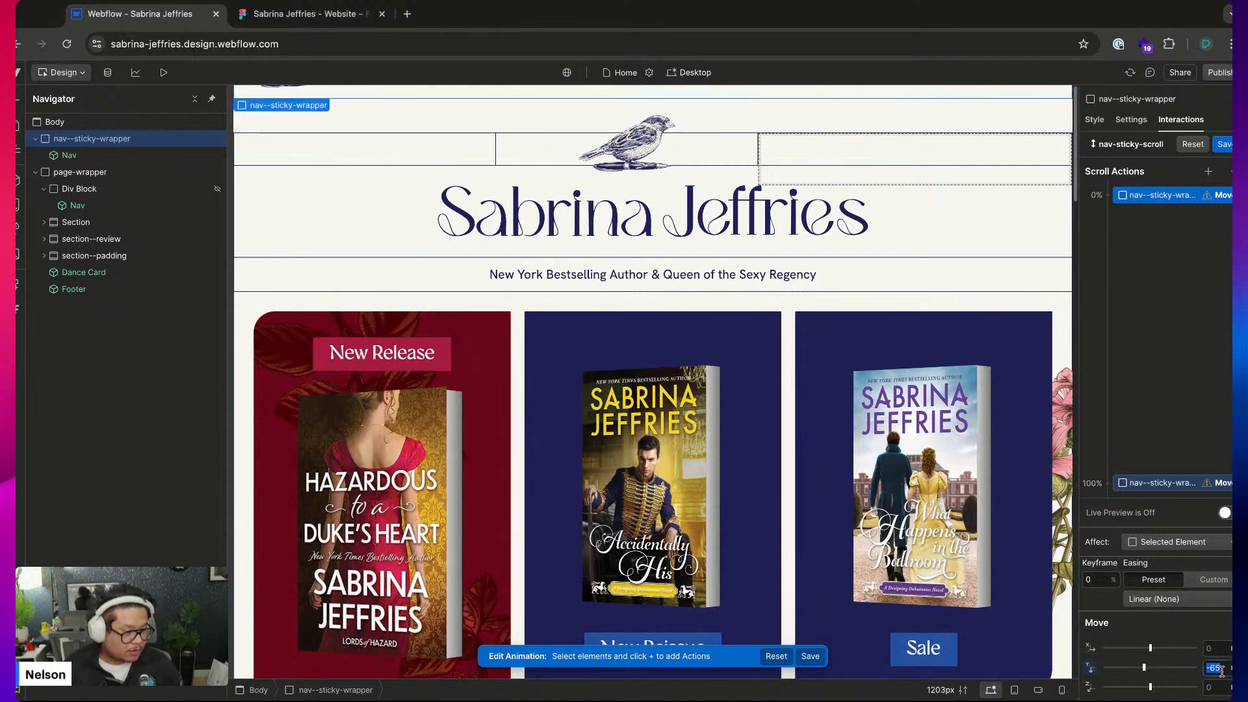
pyautogui.press('BackSpace')
pyautogui.press('Return')
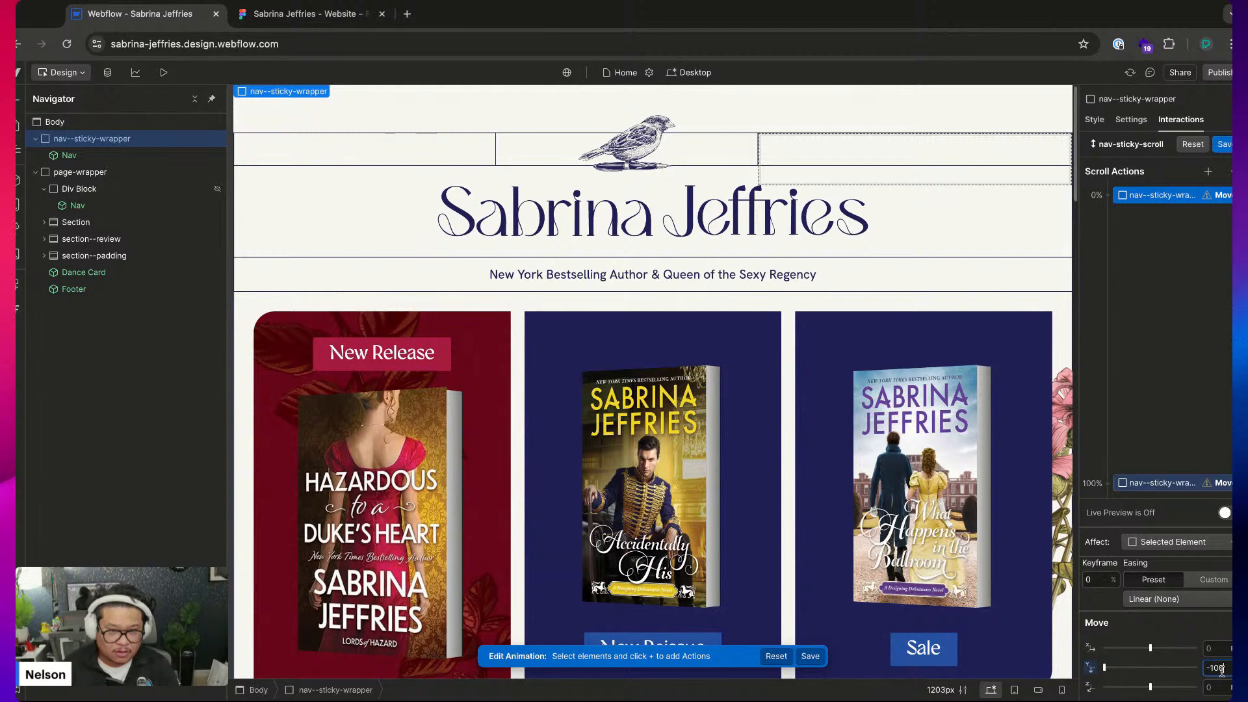
# Set the ending Move action's vertical offset to 0 and shift its keyframe to 5%
pyautogui.click(1177, 483)
pyautogui.click(1220, 668)
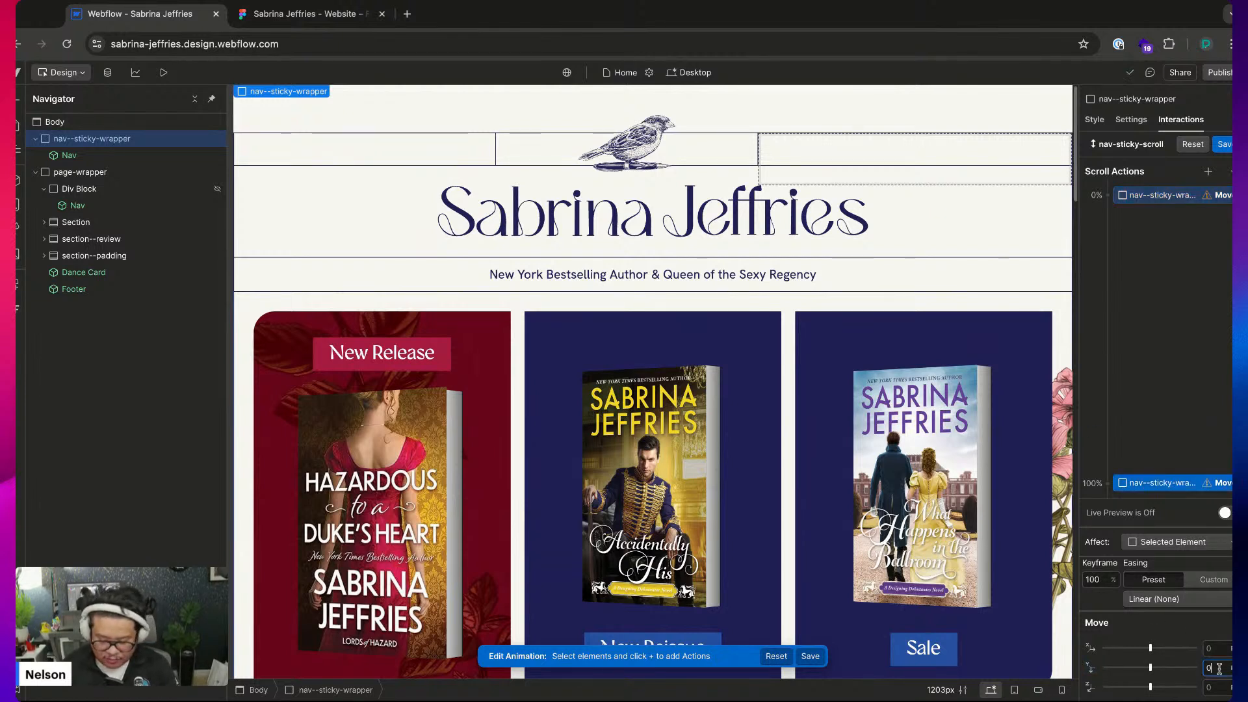
pyautogui.write('0')
pyautogui.press('Return')
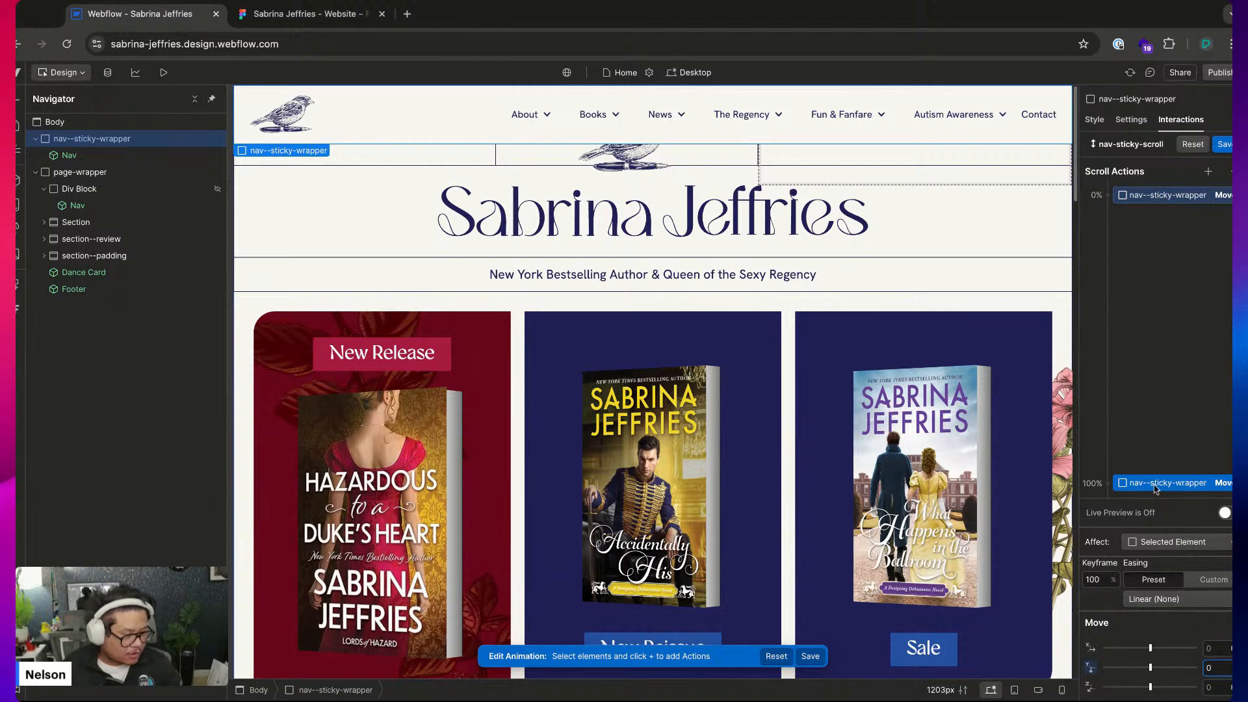
pyautogui.moveTo(1154, 485); pyautogui.dragTo(1145, 218)
pyautogui.moveTo(1154, 488); pyautogui.dragTo(1186, 221)
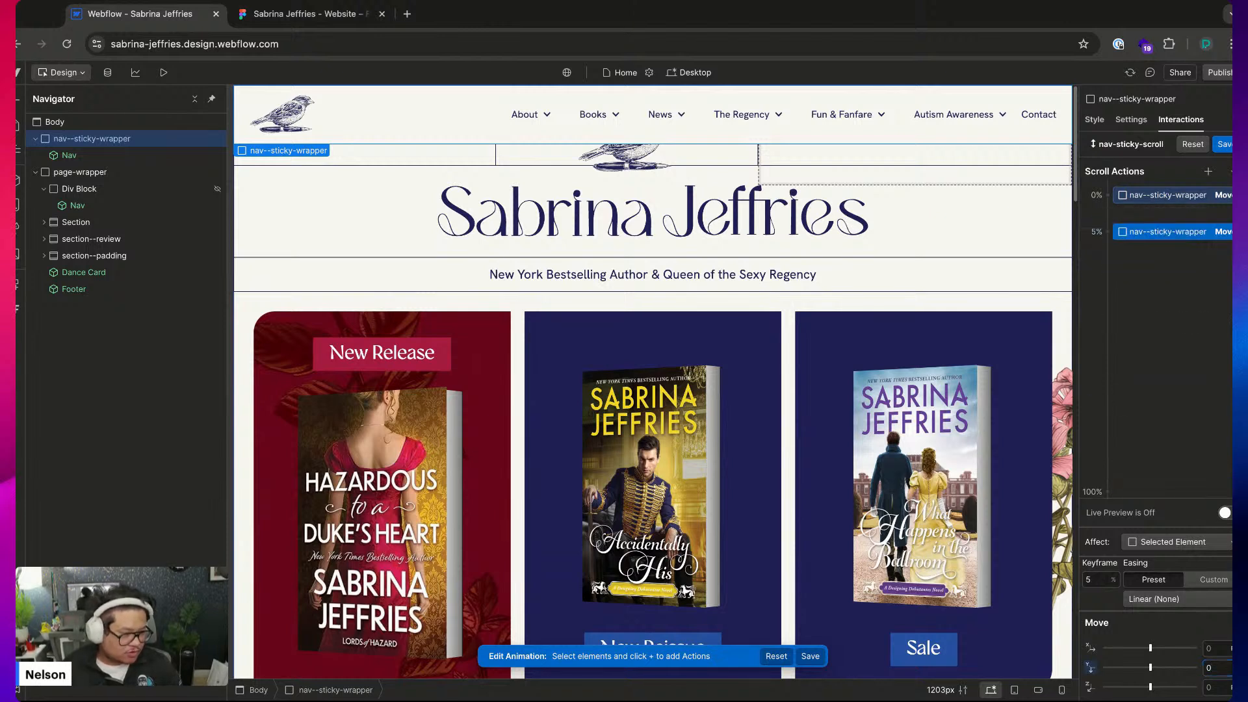
# Make the Move actions affect the nav--sticky-wrapper class instead of the selected element
pyautogui.click(1166, 195)
pyautogui.click(1173, 542)
pyautogui.click(1171, 517)
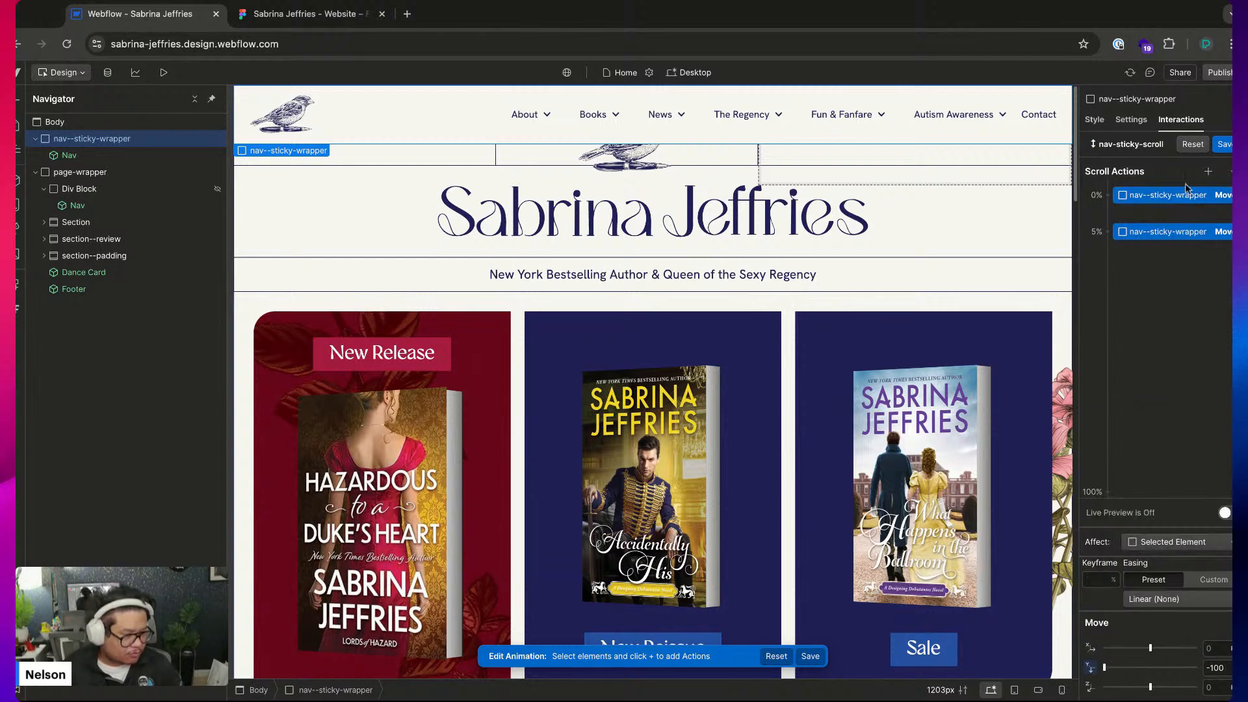
pyautogui.click(1189, 216)
pyautogui.click(1211, 199)
pyautogui.click(1212, 197)
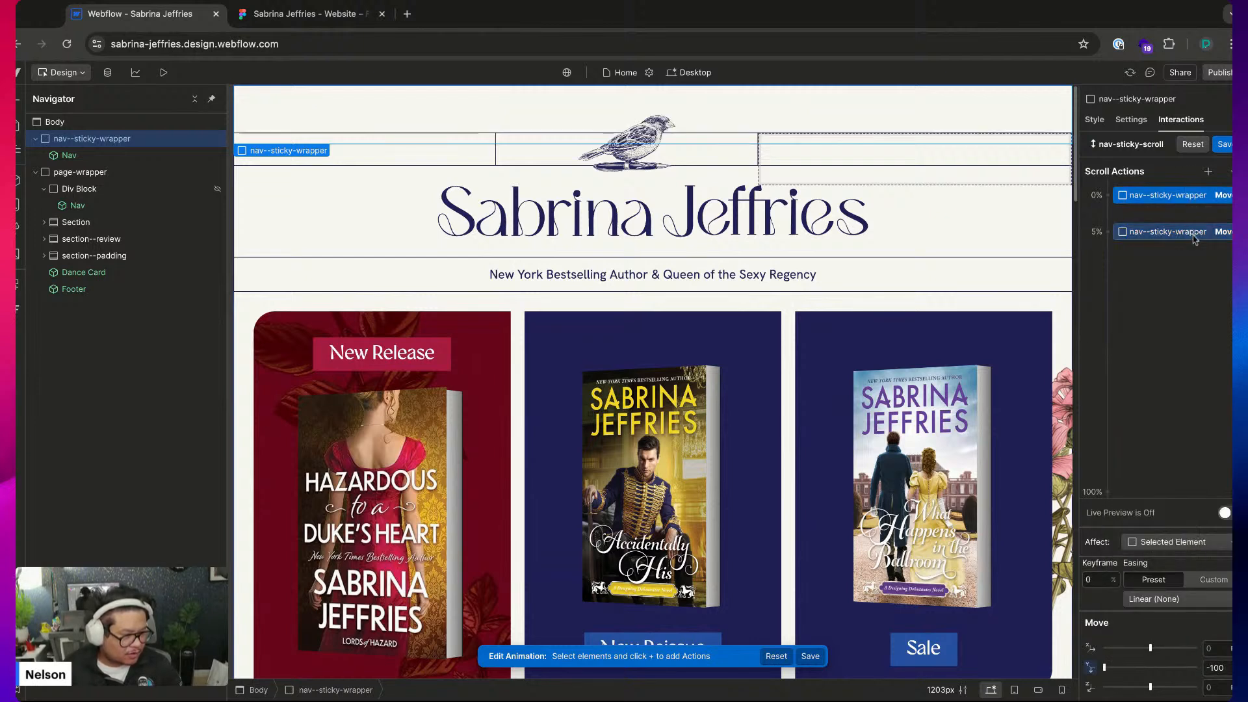
pyautogui.click(1150, 548)
pyautogui.click(1152, 527)
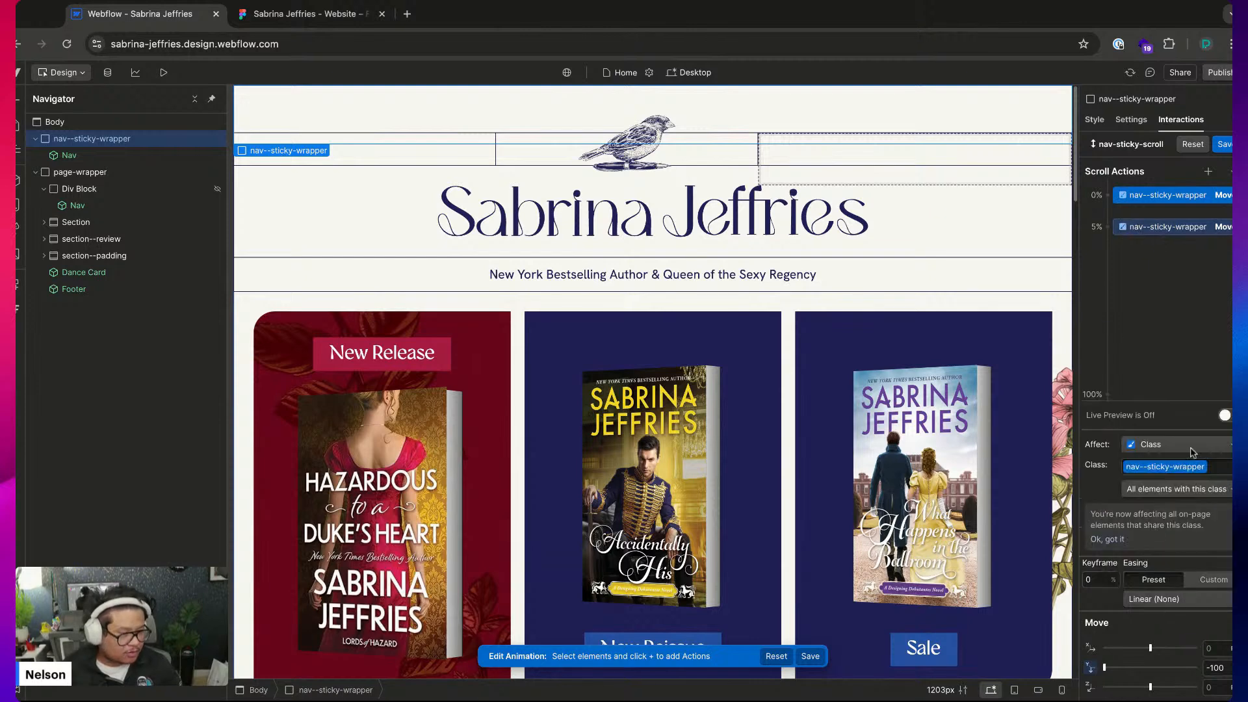
# Turn on Live Preview and check how the sticky nav slides in and out near the top of the page
pyautogui.click(1225, 415)
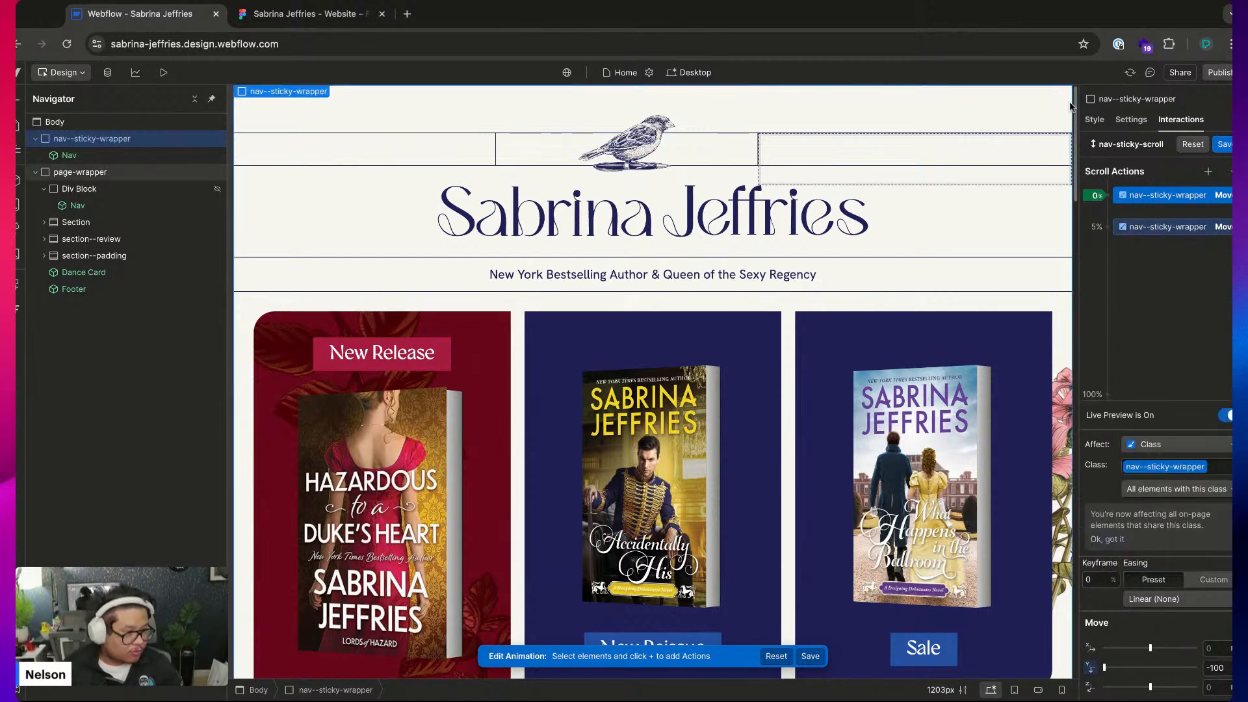
pyautogui.scroll(-2, 1074, 106)
pyautogui.scroll(-2, 1074, 106)
pyautogui.scroll(3, 1074, 106)
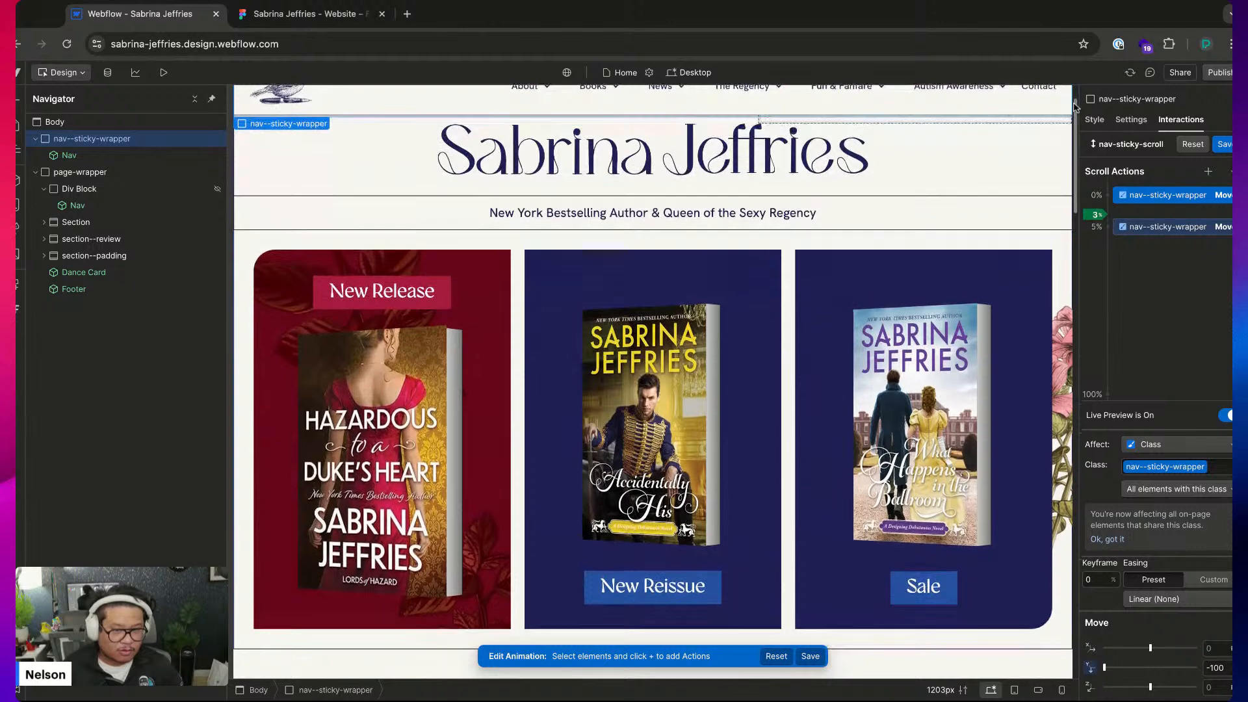
pyautogui.scroll(-1, 1074, 106)
pyautogui.scroll(1, 652, 382)
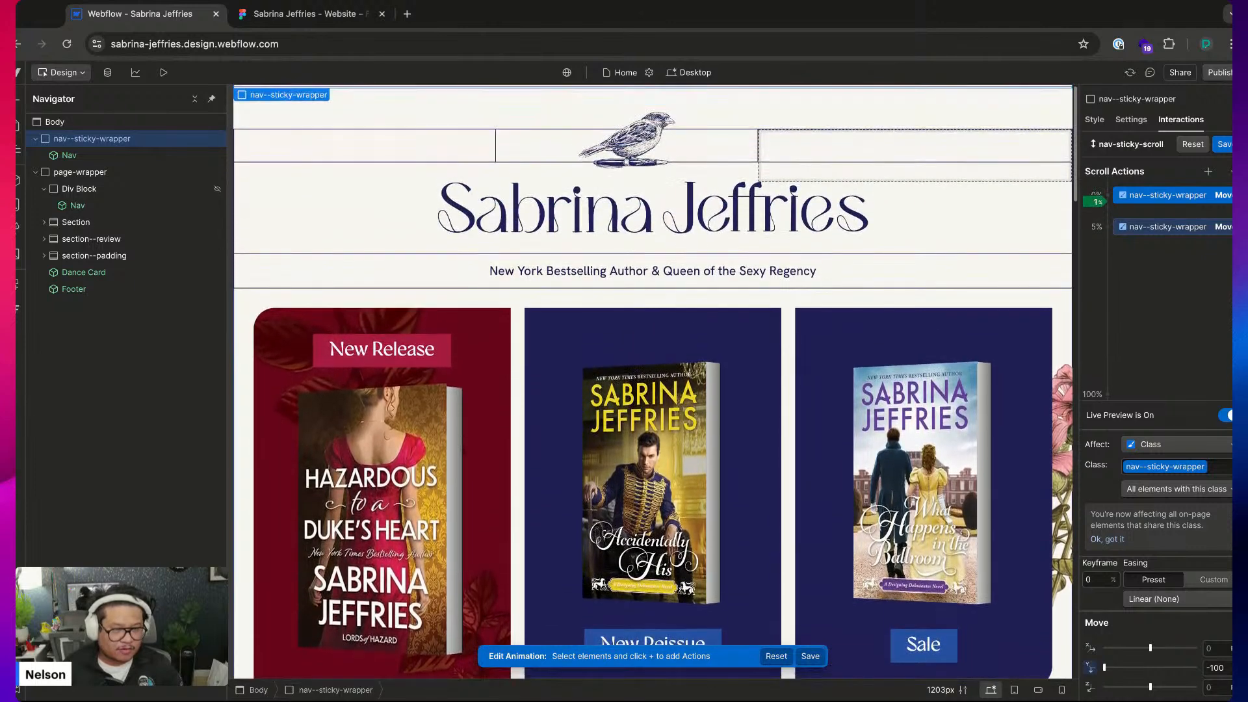
pyautogui.scroll(-2, 653, 383)
pyautogui.scroll(-2, 652, 382)
pyautogui.scroll(4, 653, 382)
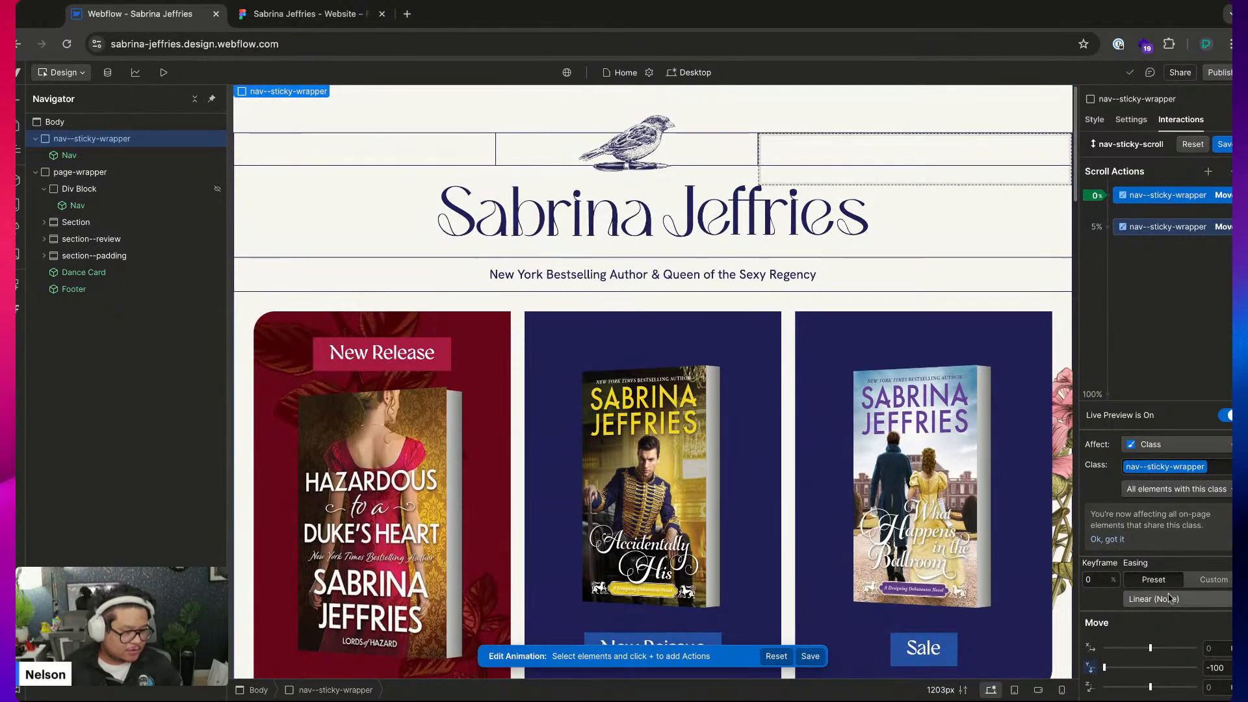
# Change the easing of both Move keyframes from linear to an Ease preset
pyautogui.keyDown('shift'); pyautogui.click(1148, 228); pyautogui.keyUp('shift')
pyautogui.click(1168, 602)
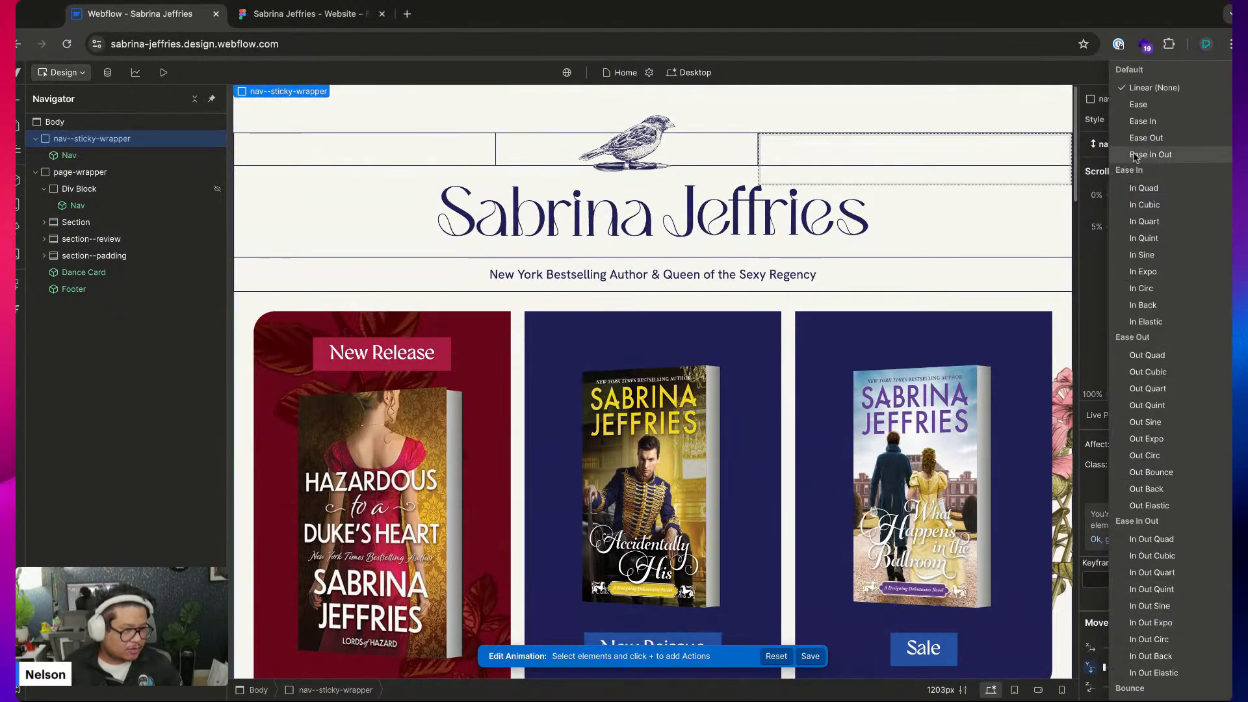
pyautogui.click(1140, 136)
pyautogui.click(1152, 600)
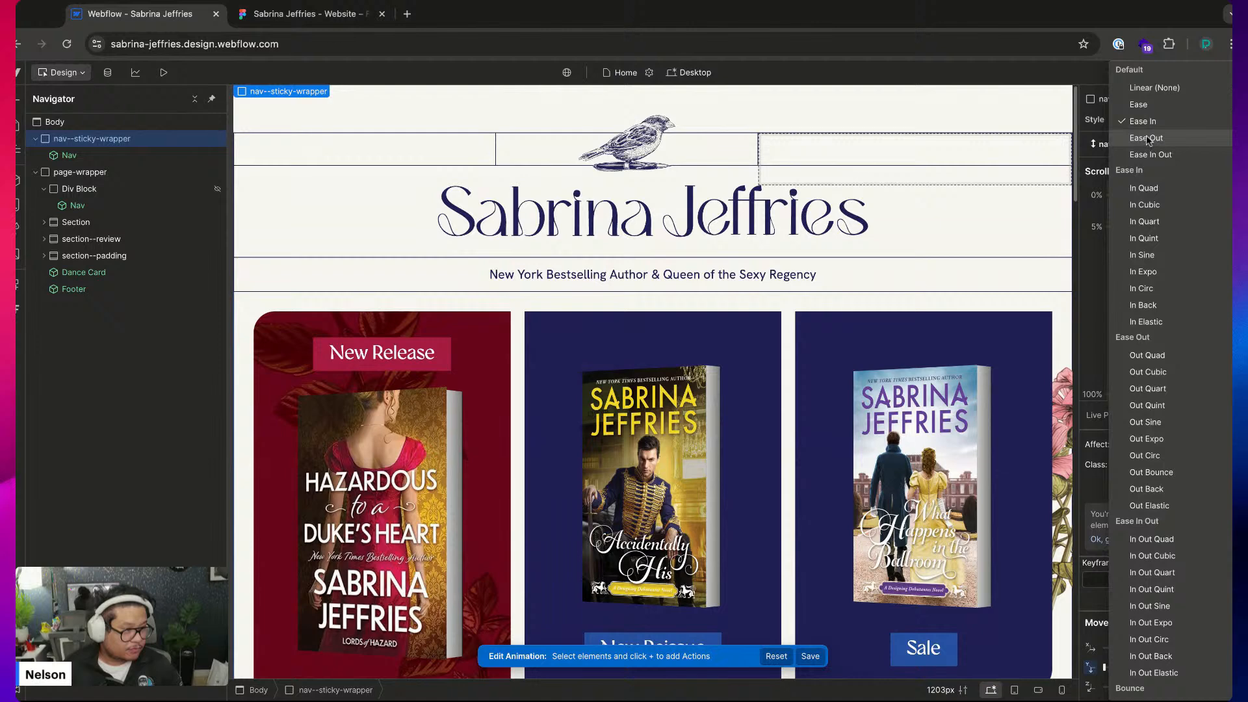
pyautogui.click(1153, 109)
# Save the nav-sticky-scroll animation and set its smoothing to 70%
pyautogui.click(1179, 144)
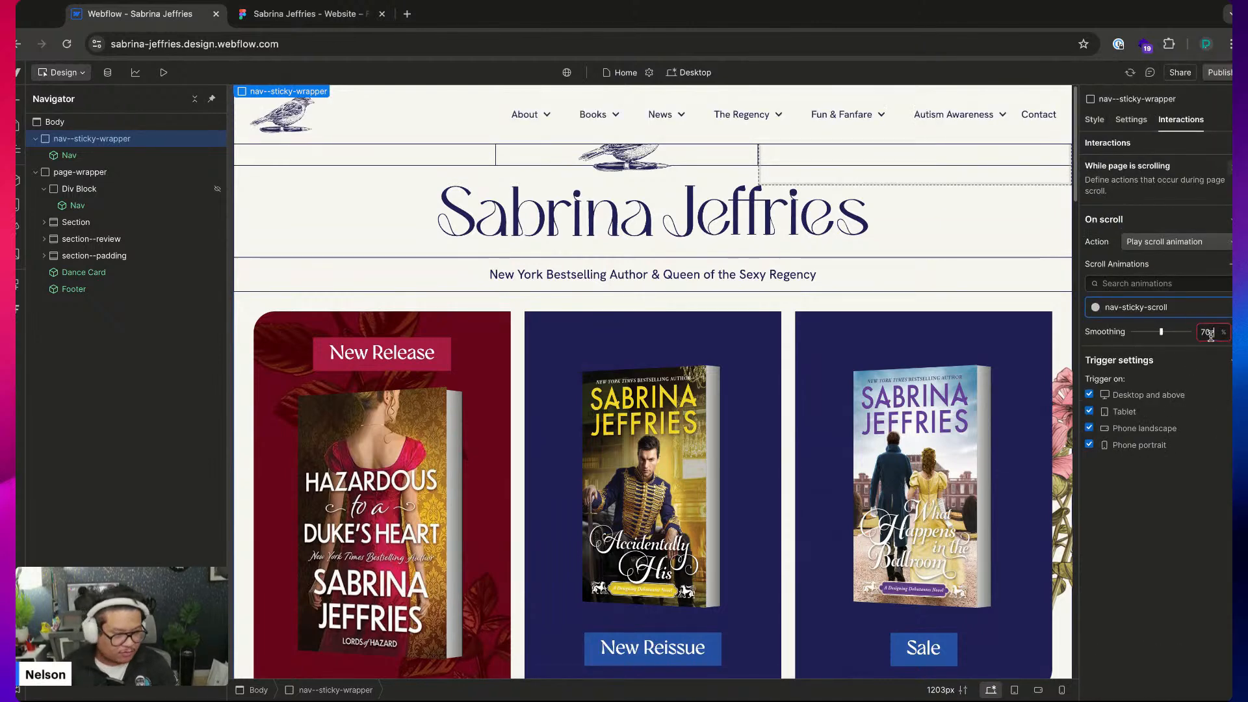
pyautogui.press('BackSpace')
pyautogui.press('Return')
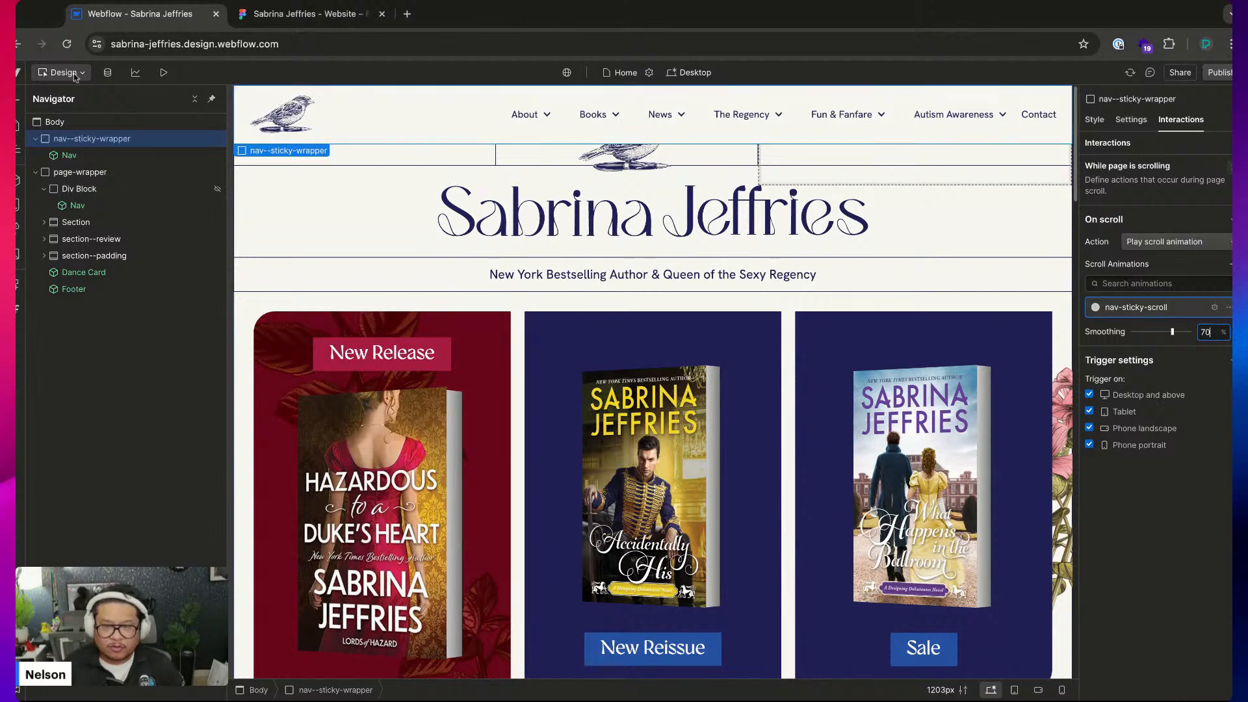
# Preview the Home page and examine how the sticky nav appears and hides while the page scrolls
pyautogui.click(165, 73)
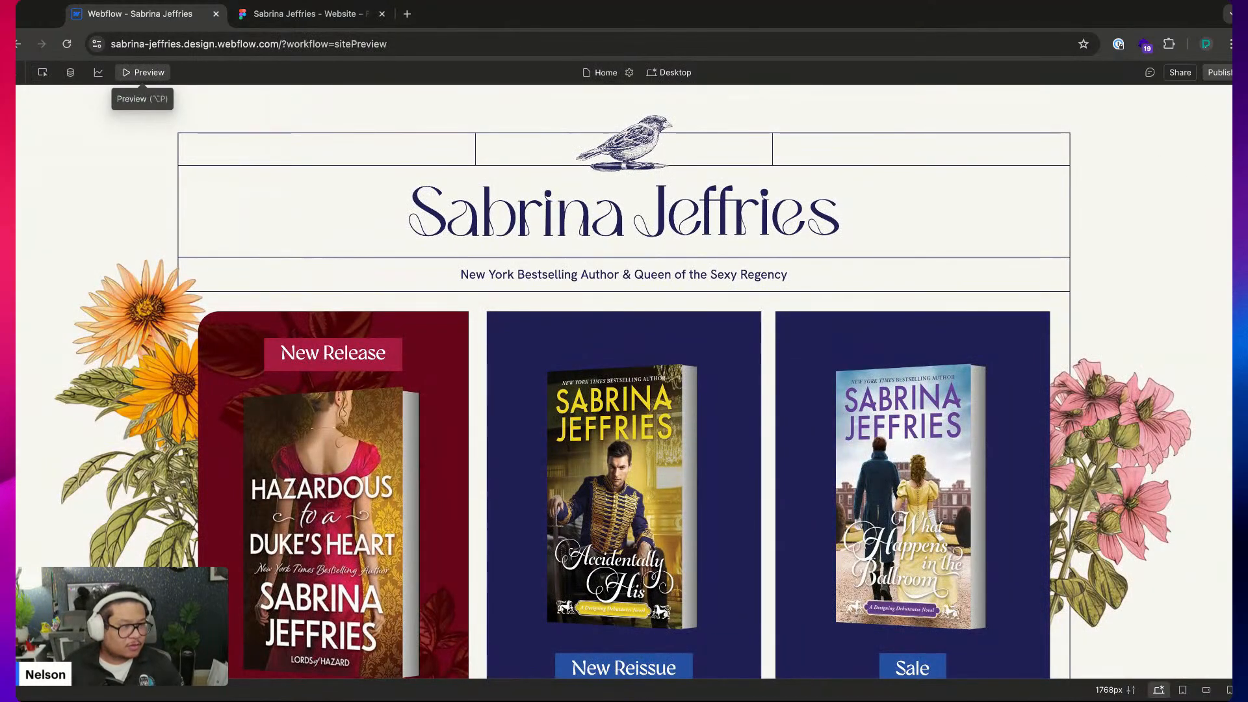
pyautogui.scroll(-5, 624, 390)
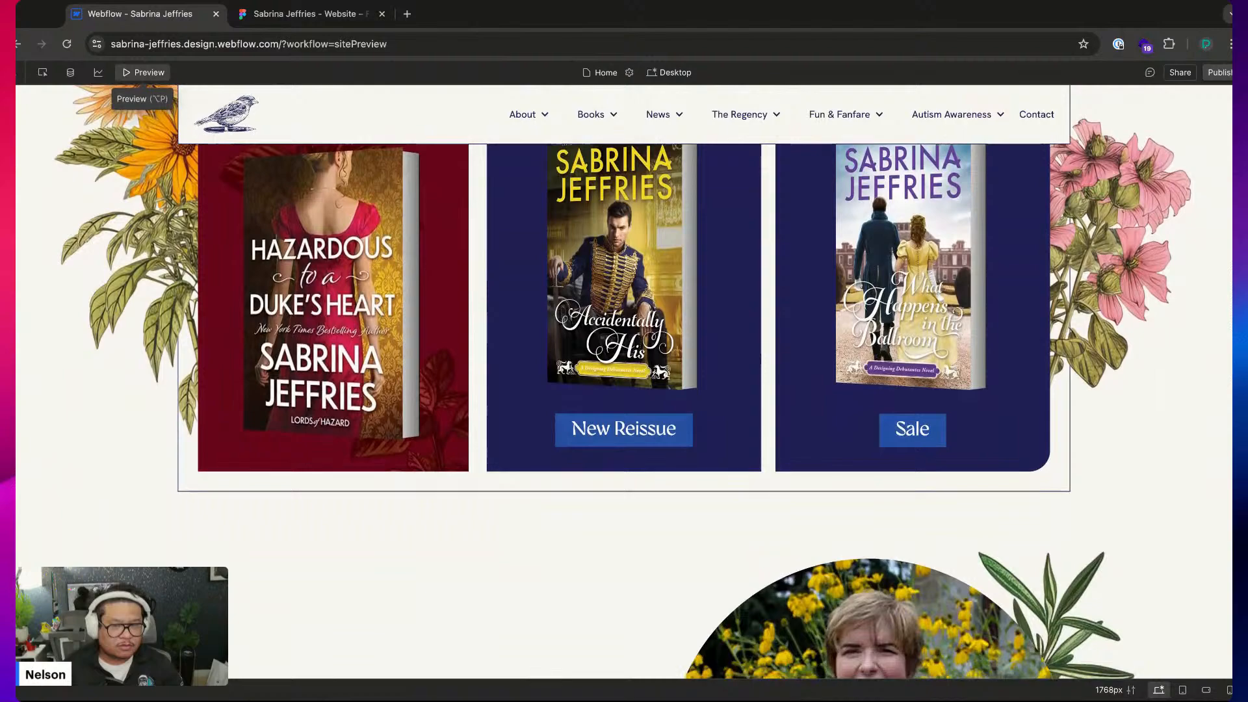
pyautogui.scroll(4, 624, 390)
pyautogui.scroll(-3, 624, 390)
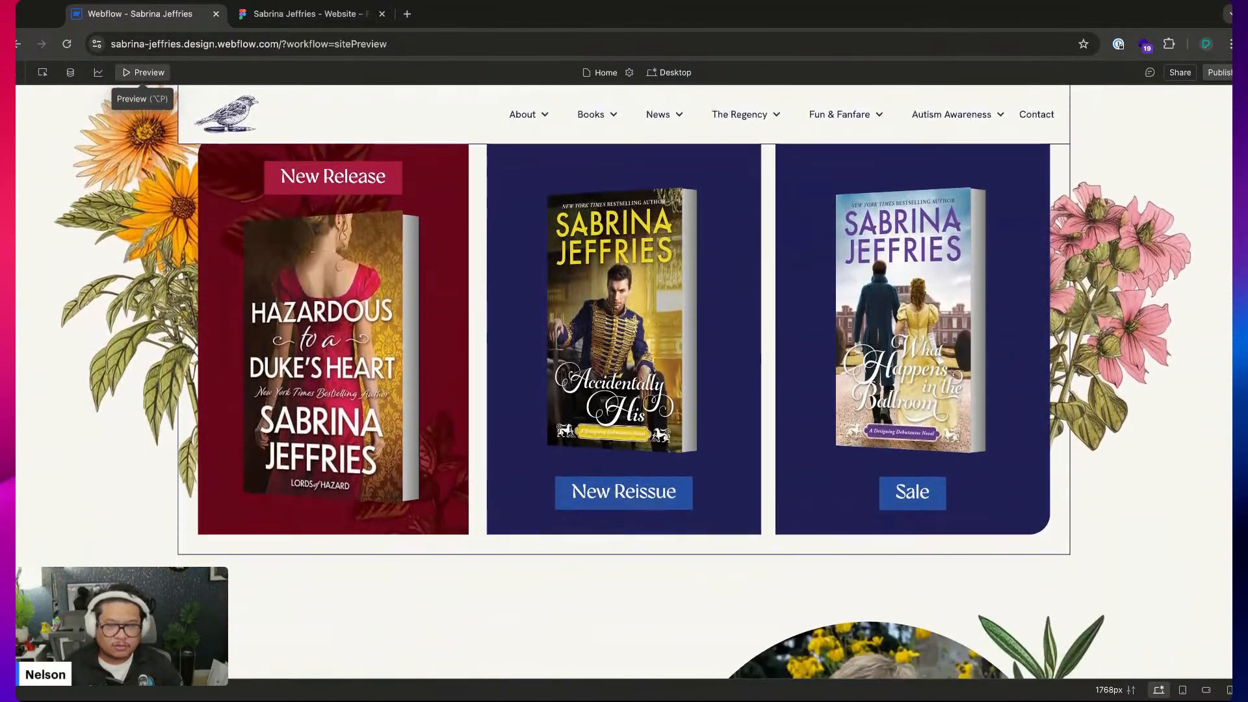
pyautogui.scroll(3, 624, 390)
pyautogui.scroll(-3, 624, 390)
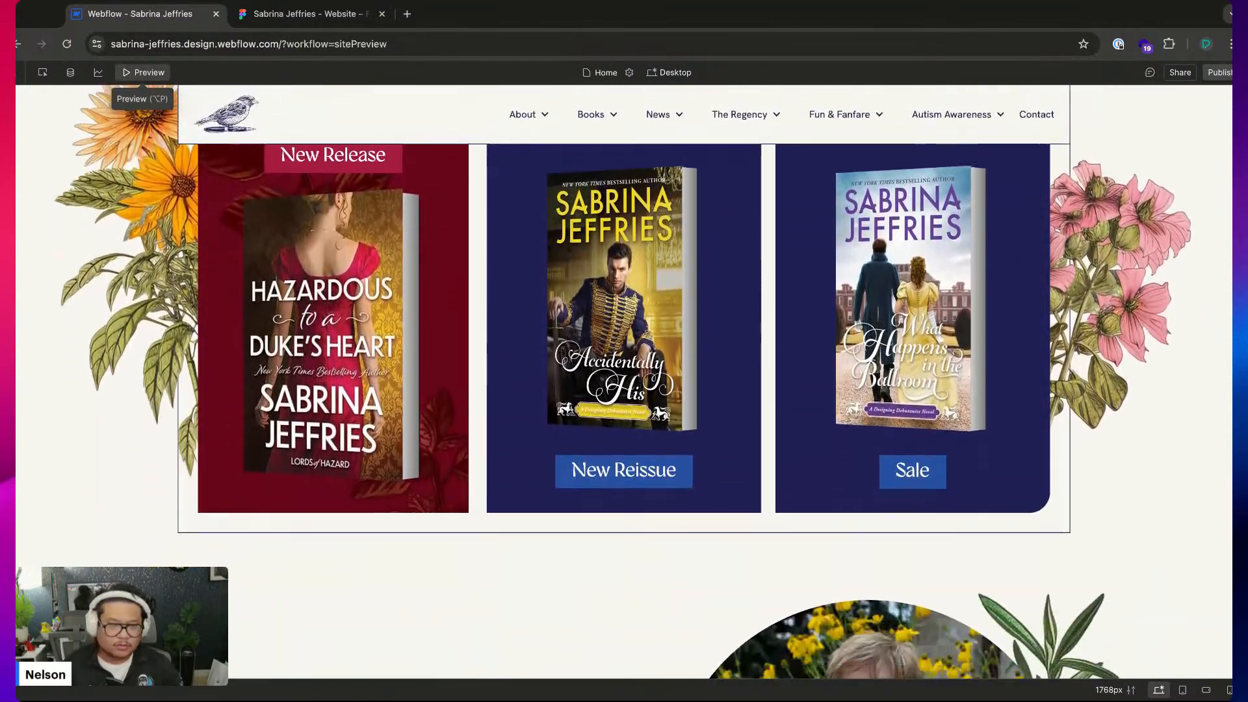
pyautogui.scroll(-3, 624, 390)
pyautogui.scroll(5, 624, 390)
pyautogui.scroll(-2, 624, 390)
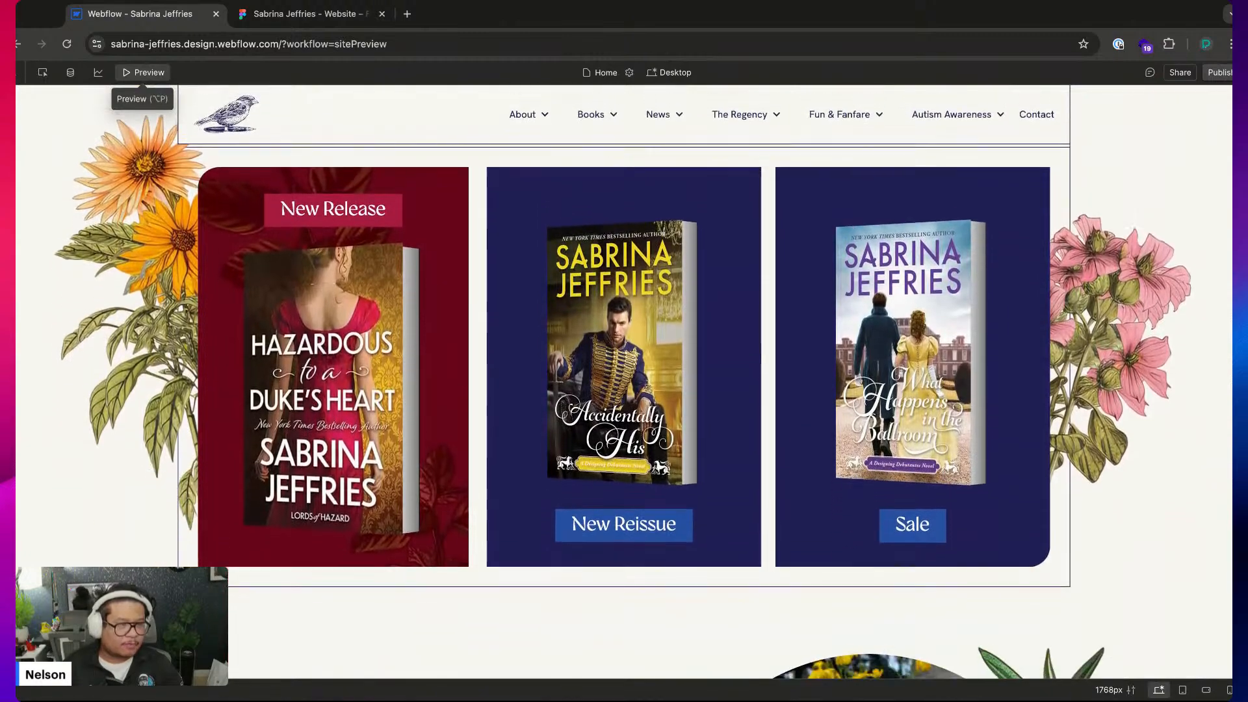
# Examine the spacing between the Autism Awareness and Contact links in the previewed sticky nav
pyautogui.click(991, 111)
pyautogui.scroll(5, 1012, 122)
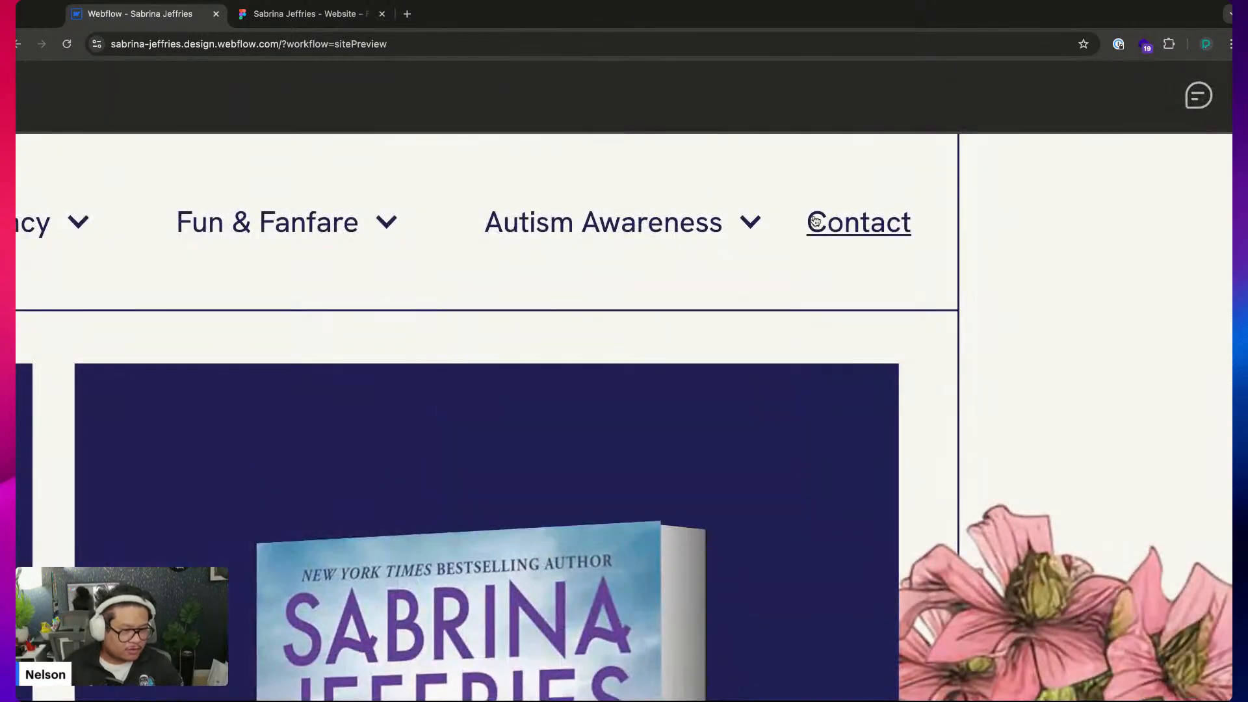
pyautogui.scroll(-3, 799, 232)
pyautogui.scroll(-5, 799, 232)
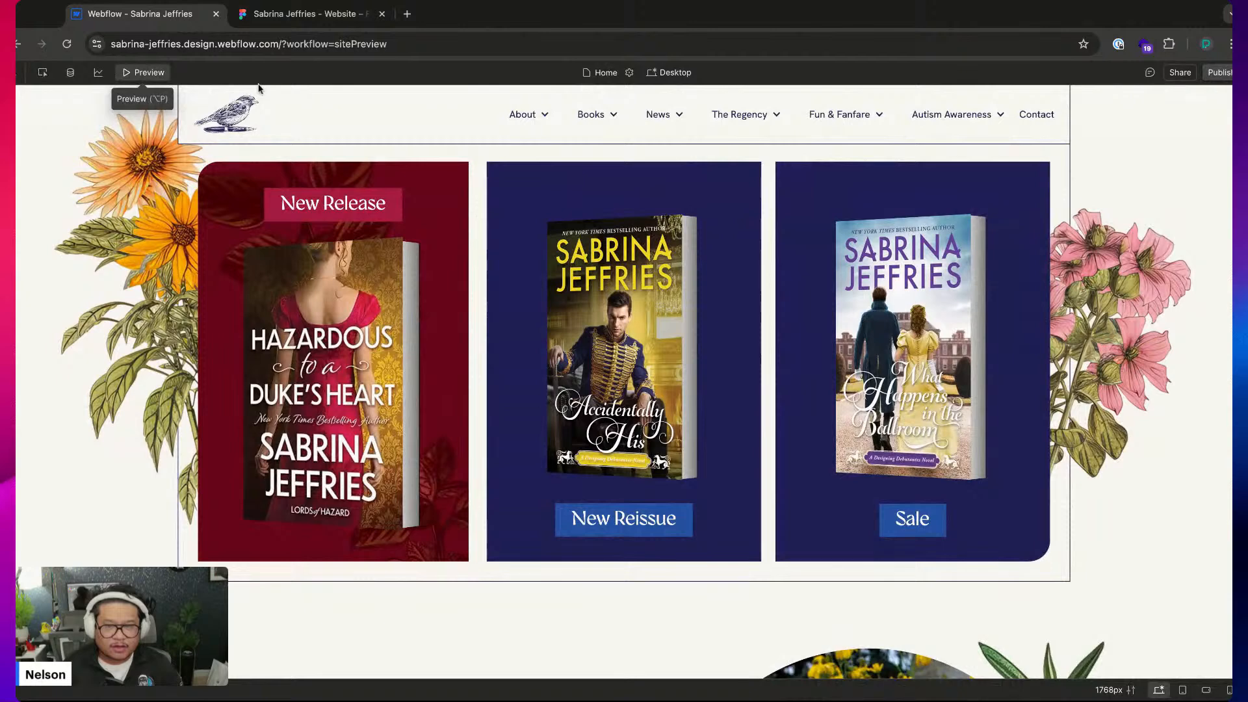
# Leave the preview, open the Nav component for editing and check the padding styles of the Autism Awareness dropdown toggle
pyautogui.click(160, 75)
pyautogui.doubleClick(1018, 134)
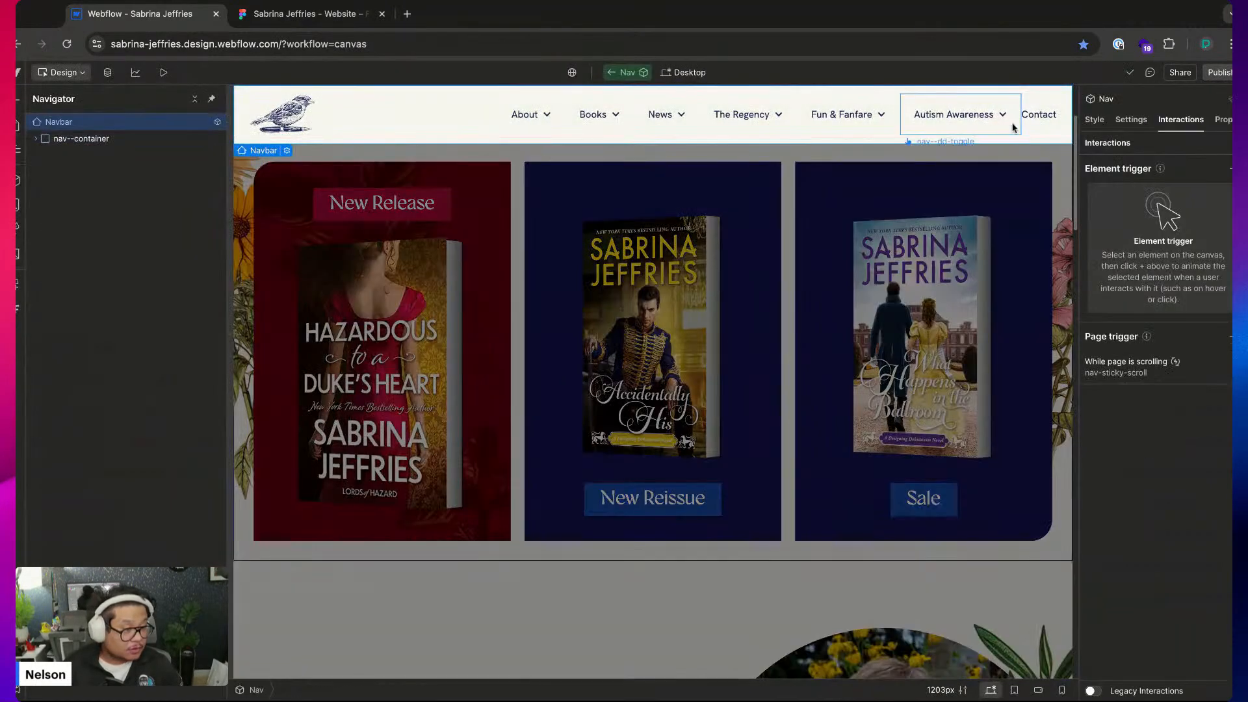
pyautogui.click(1012, 123)
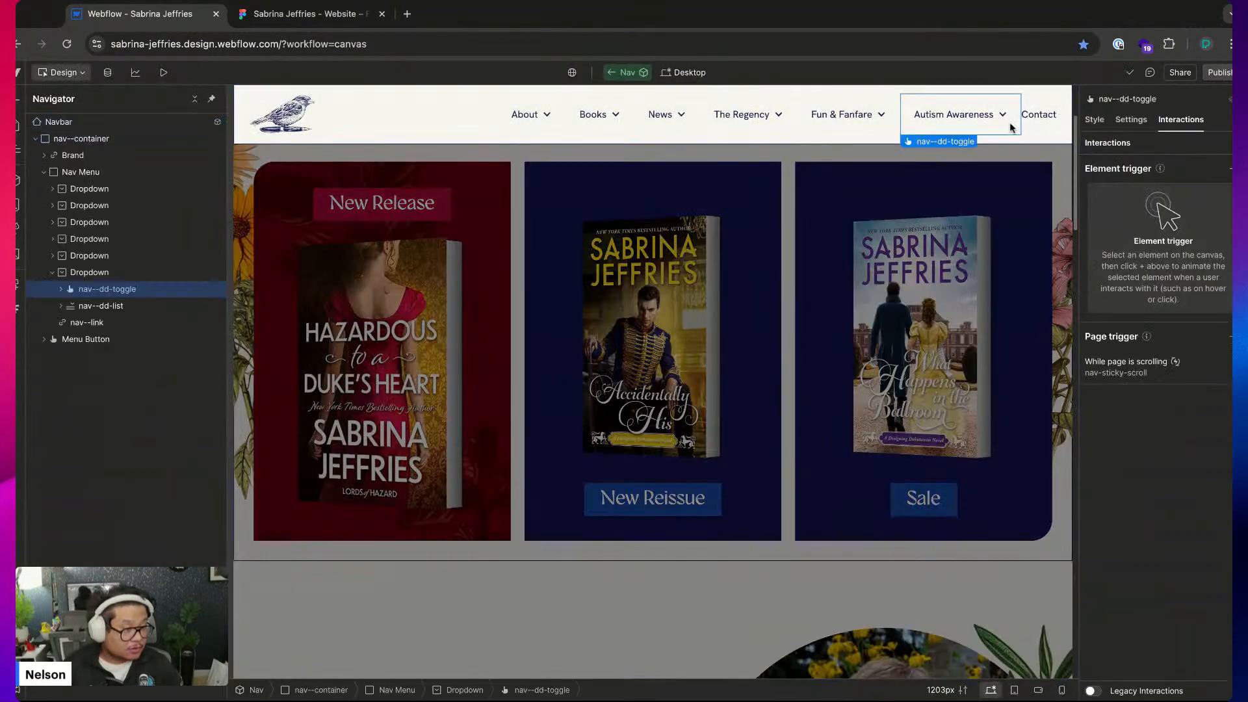
pyautogui.click(1095, 120)
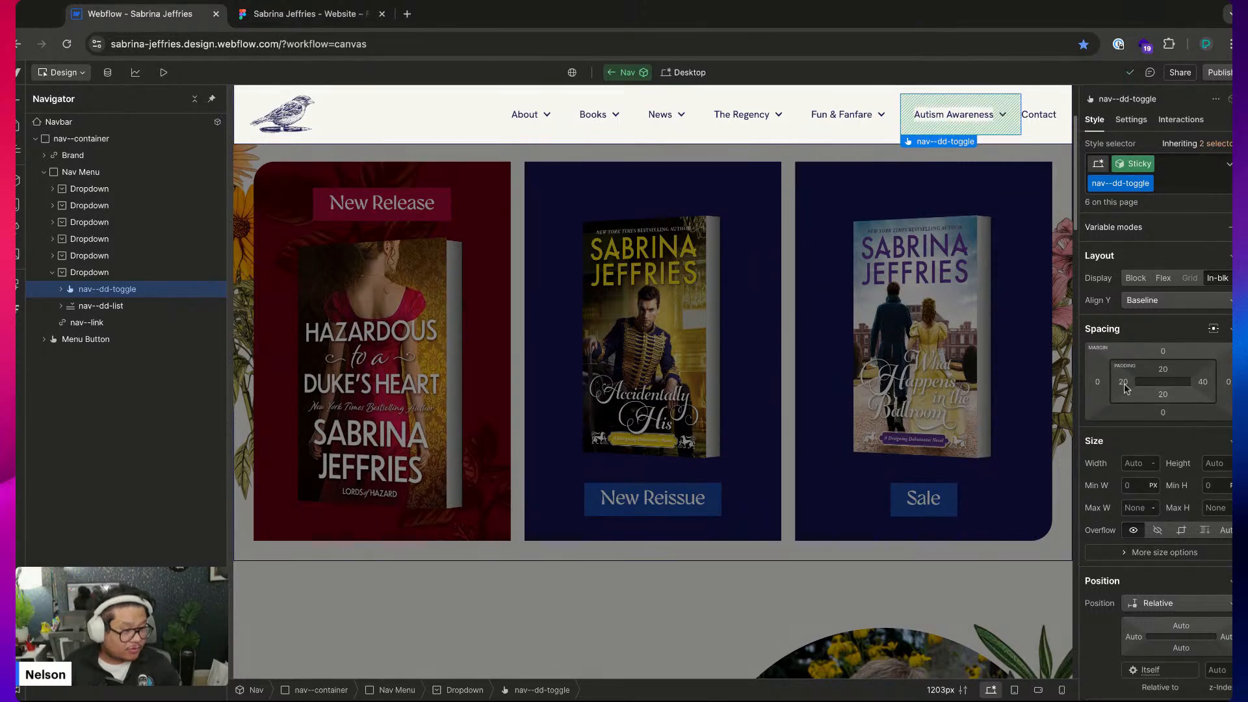
# In the Nav component's Base variant, set the Contact link's left and right padding to 20 px, and return to the Home page
pyautogui.click(1038, 115)
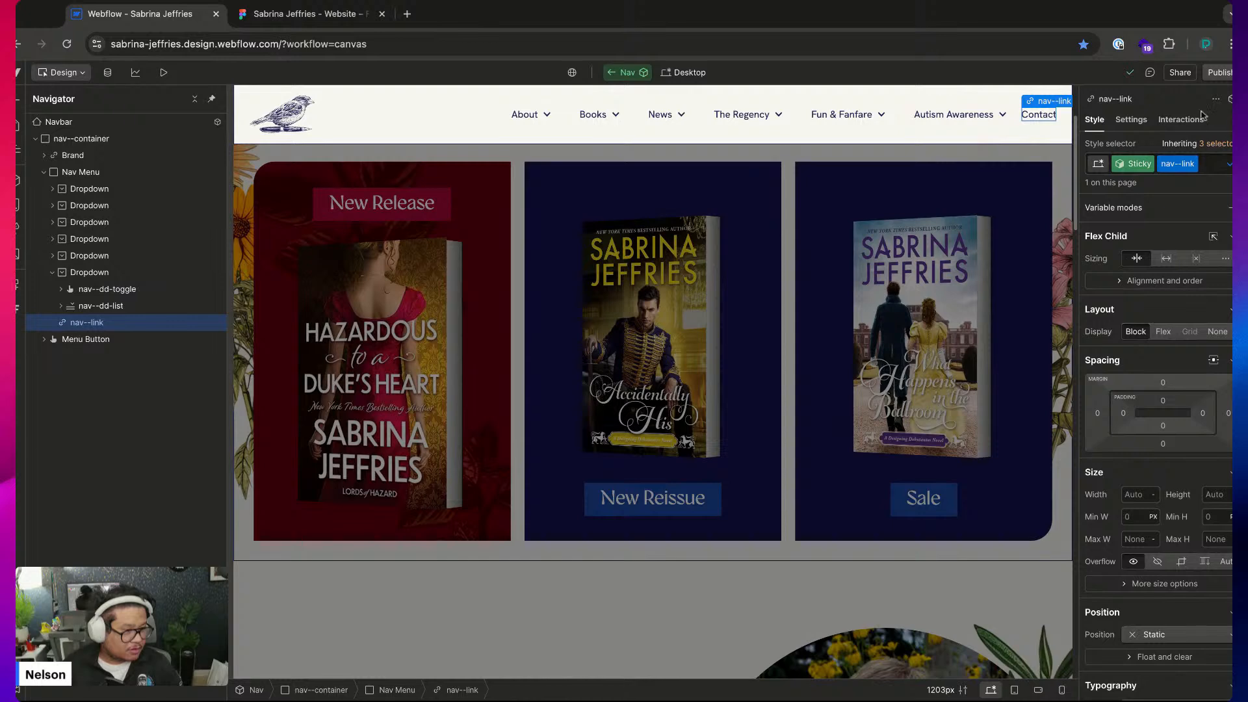
pyautogui.click(1140, 169)
pyautogui.click(1151, 219)
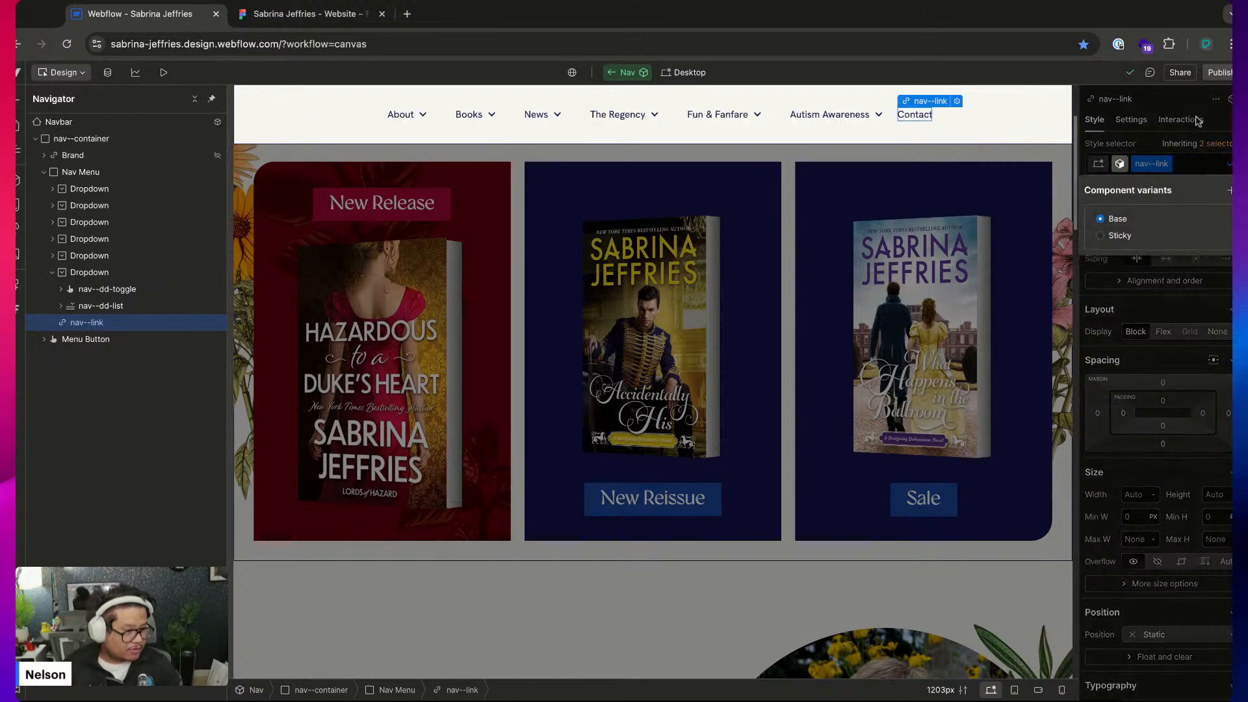
pyautogui.click(1179, 102)
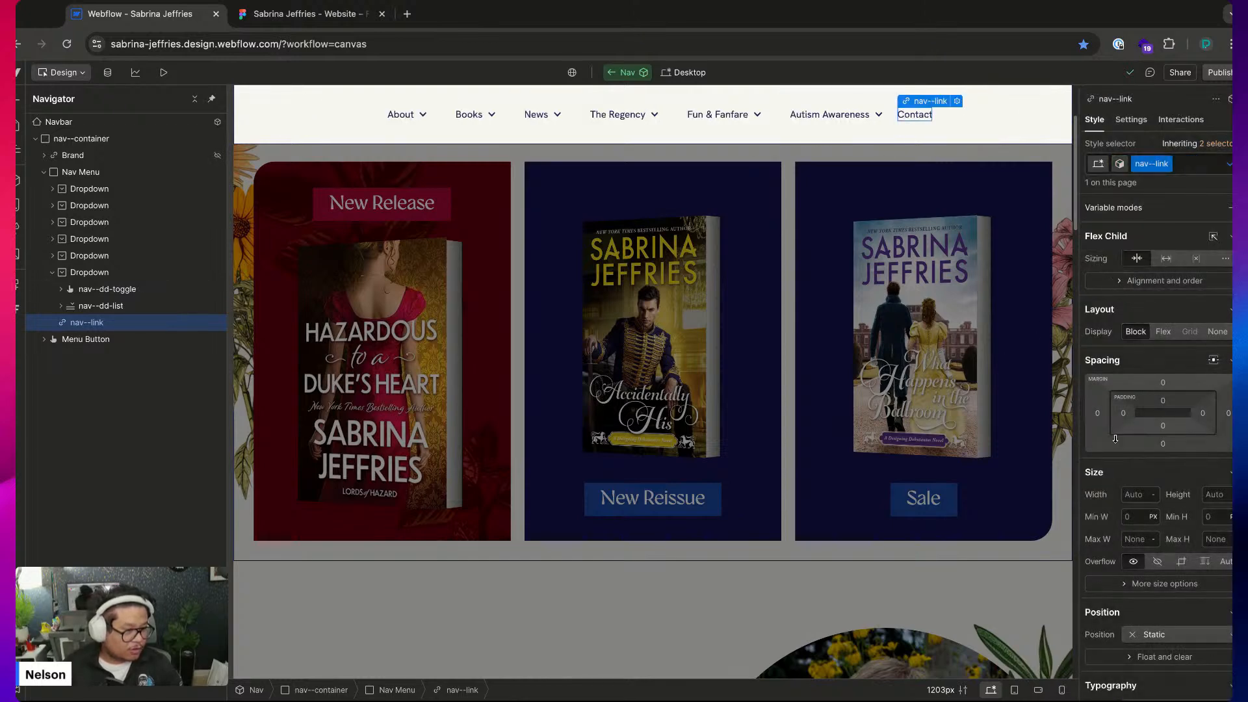
pyautogui.click(1123, 415)
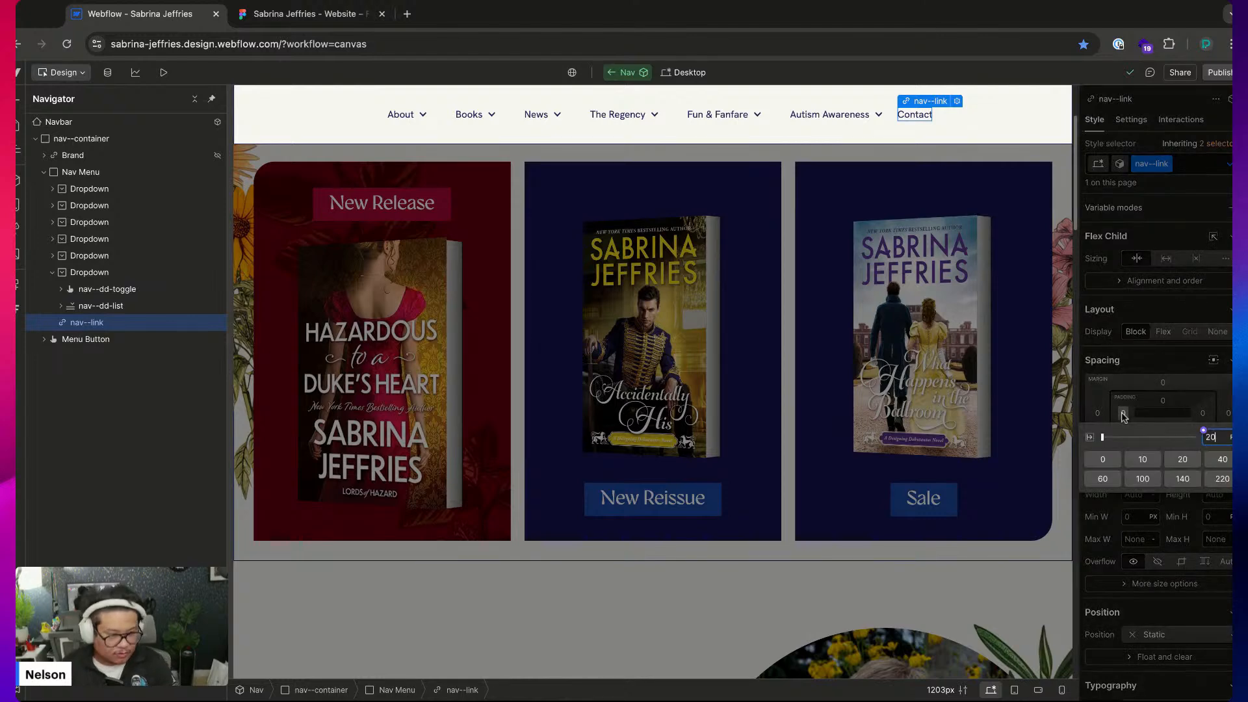
pyautogui.press('Return')
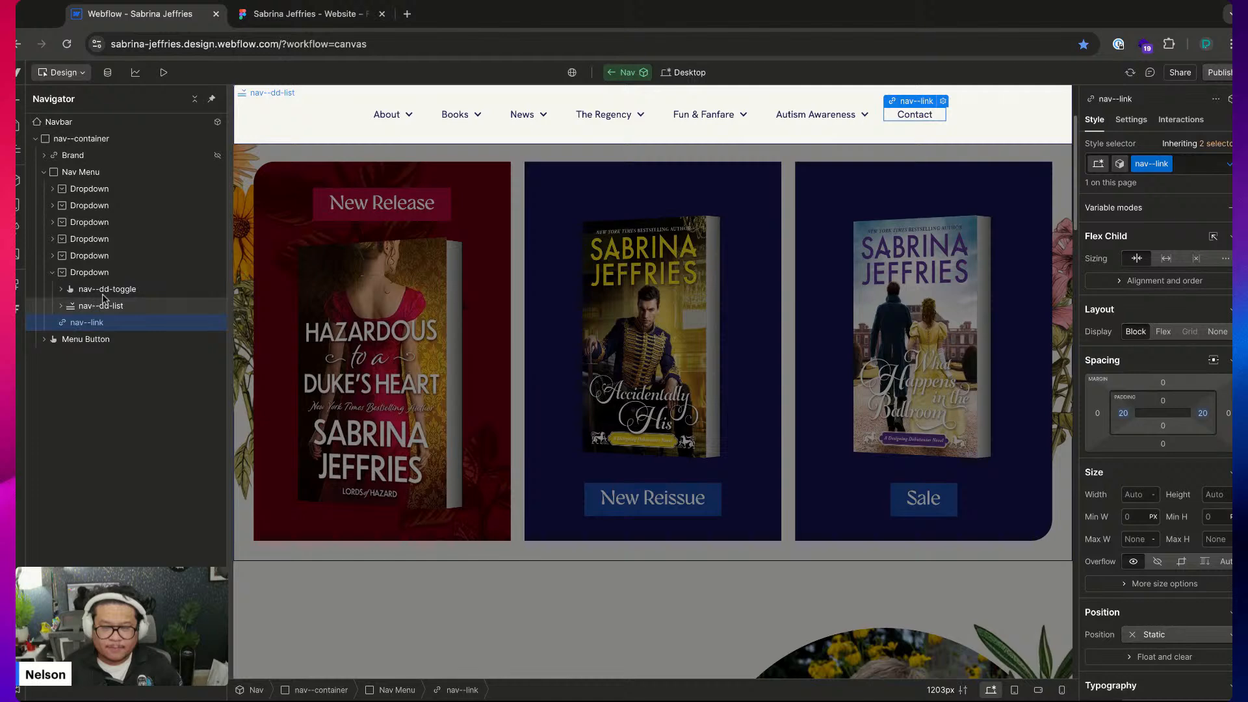
pyautogui.click(612, 73)
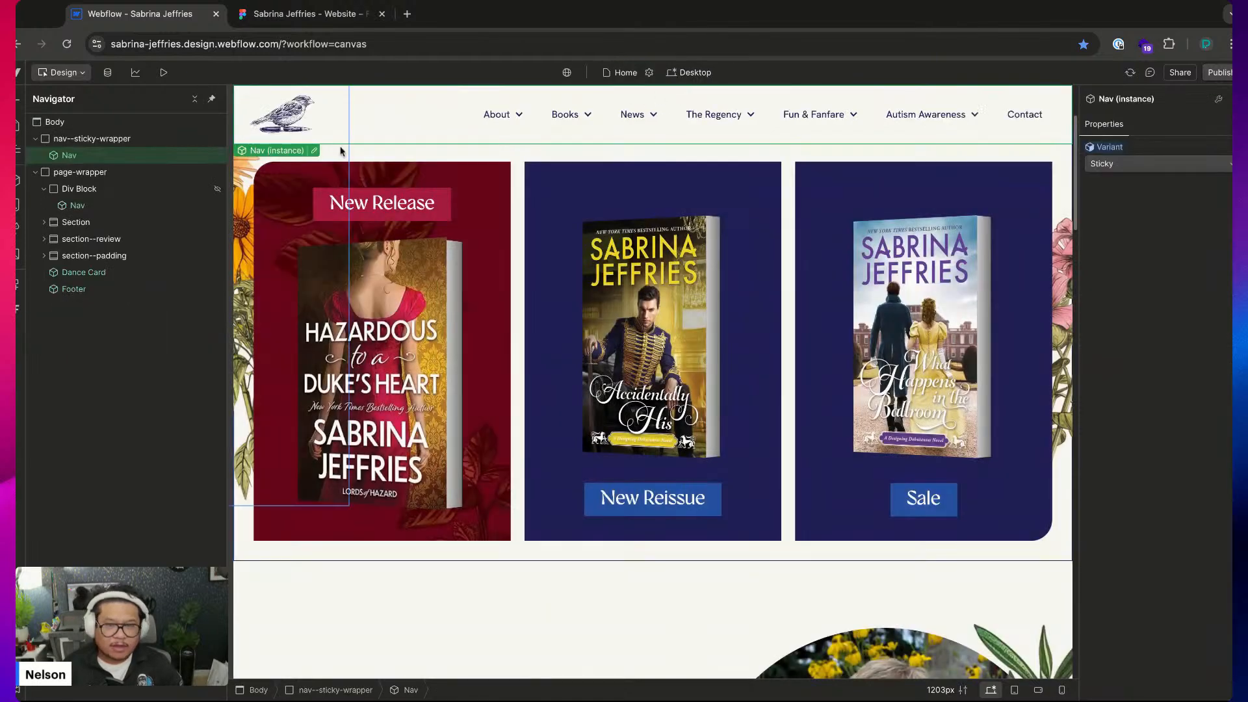
# Preview the Home page and examine the Contact link spacing and the sticky nav's slide-in along the full page, then return to the canvas
pyautogui.click(159, 72)
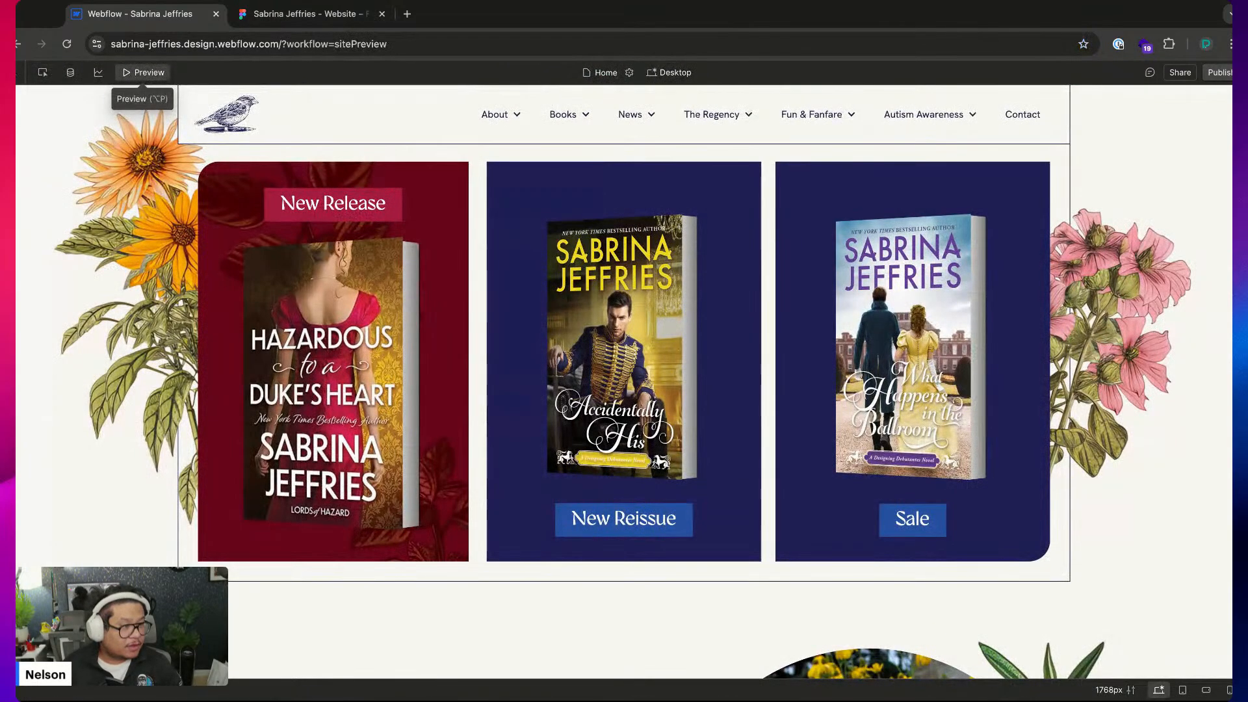
pyautogui.scroll(2, 624, 382)
pyautogui.scroll(-3, 624, 382)
pyautogui.scroll(1, 624, 383)
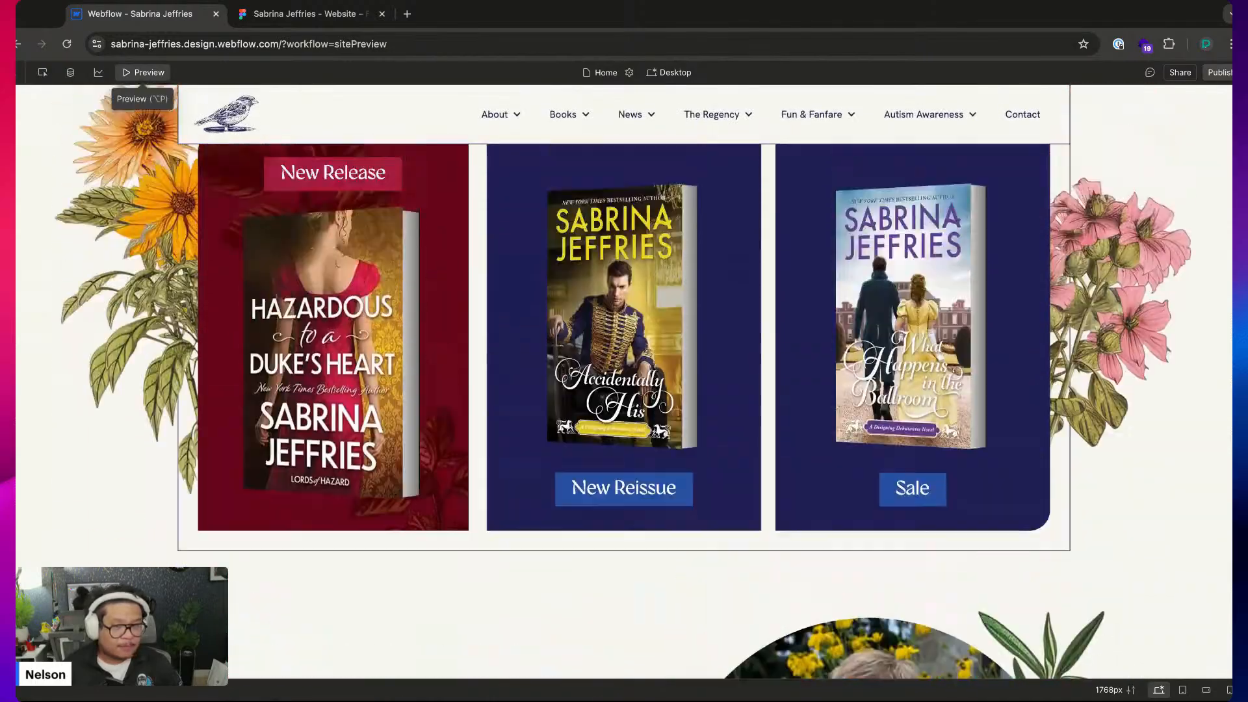
pyautogui.scroll(2, 624, 382)
pyautogui.scroll(-10, 624, 382)
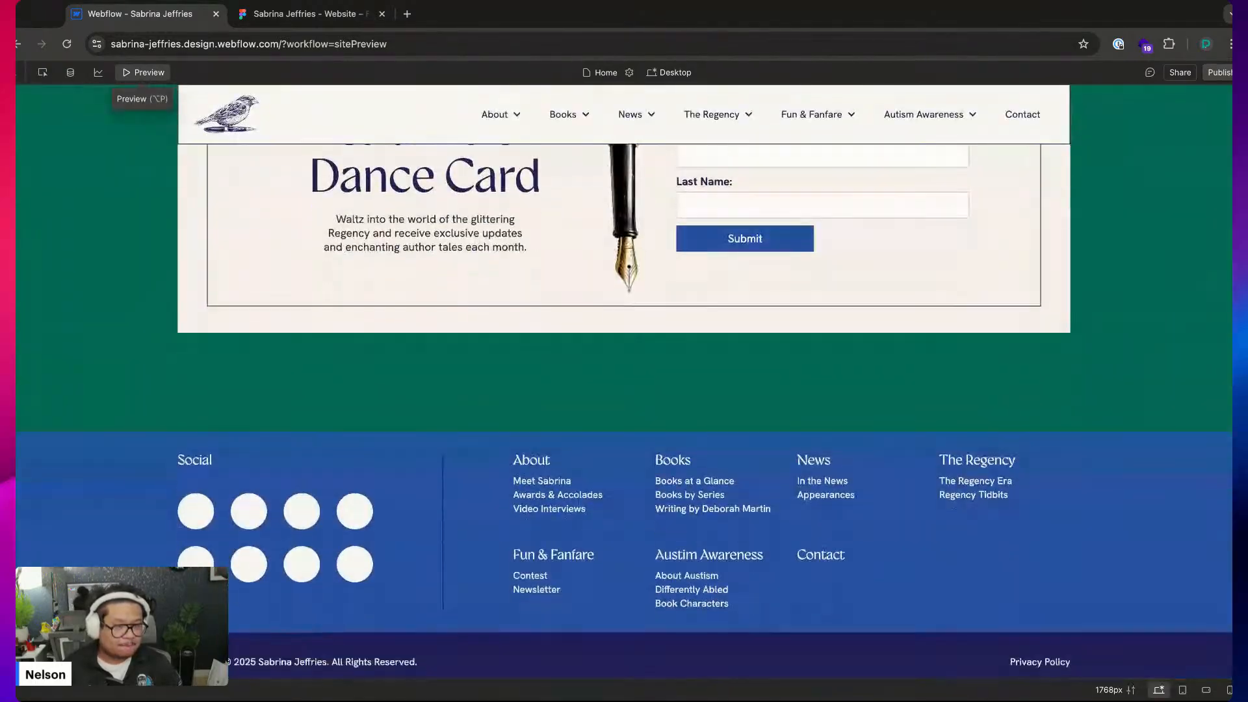
pyautogui.scroll(10, 624, 382)
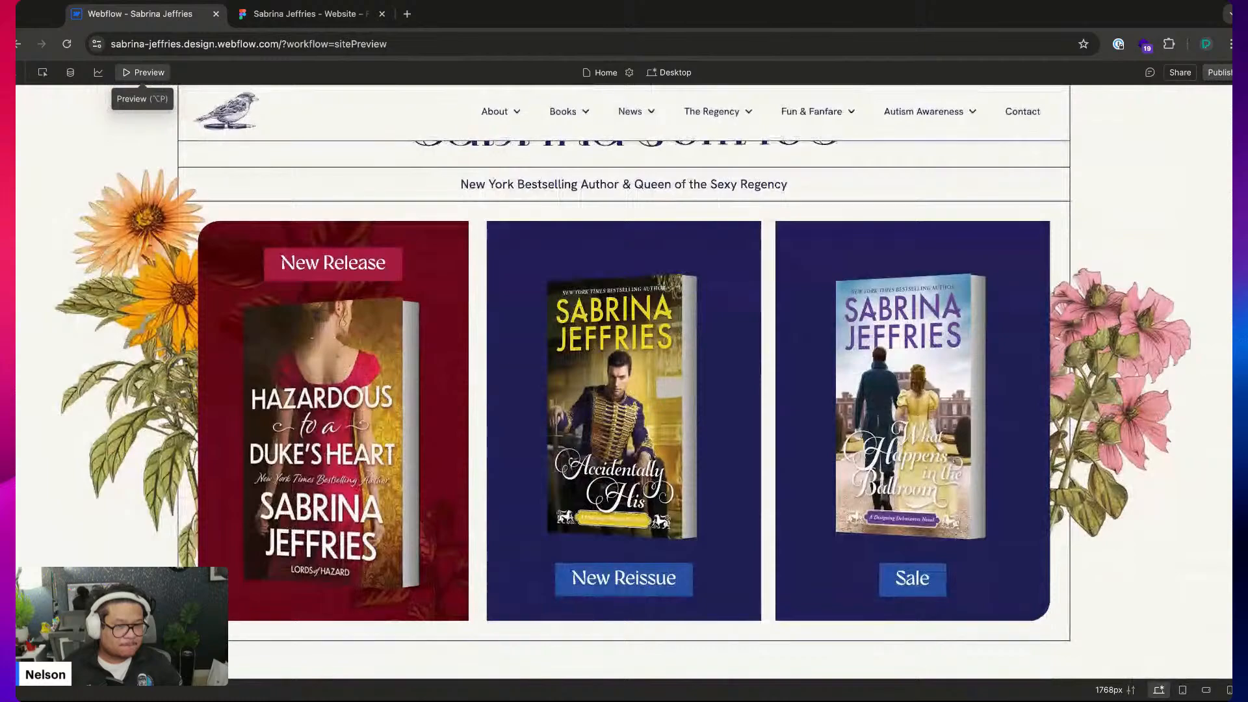
pyautogui.scroll(1, 624, 382)
pyautogui.scroll(-4, 624, 382)
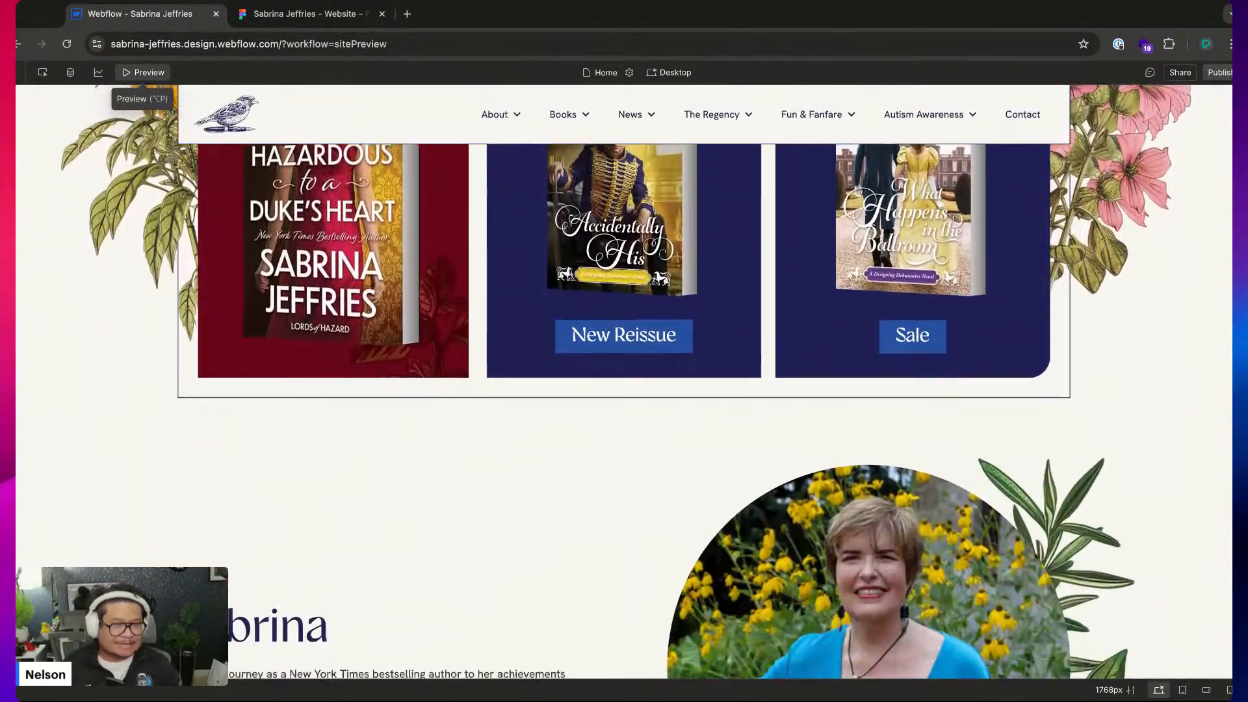
pyautogui.scroll(-6, 624, 383)
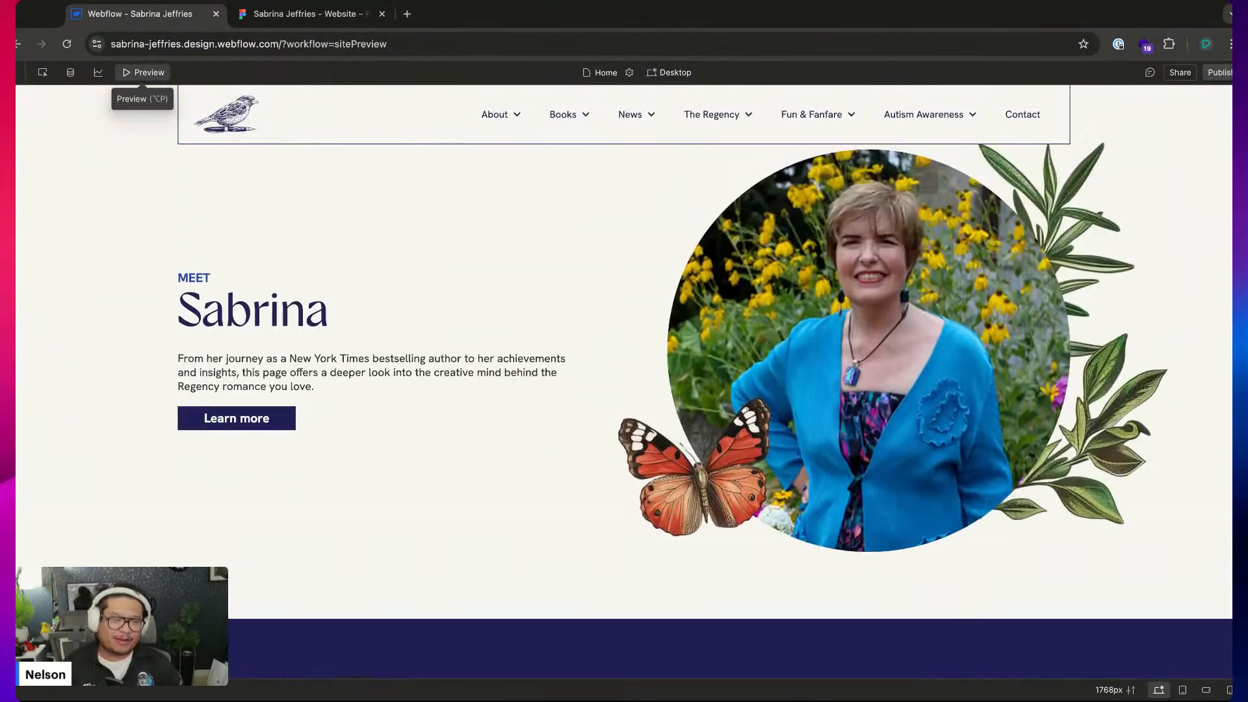
pyautogui.scroll(7, 624, 382)
pyautogui.scroll(-2, 624, 382)
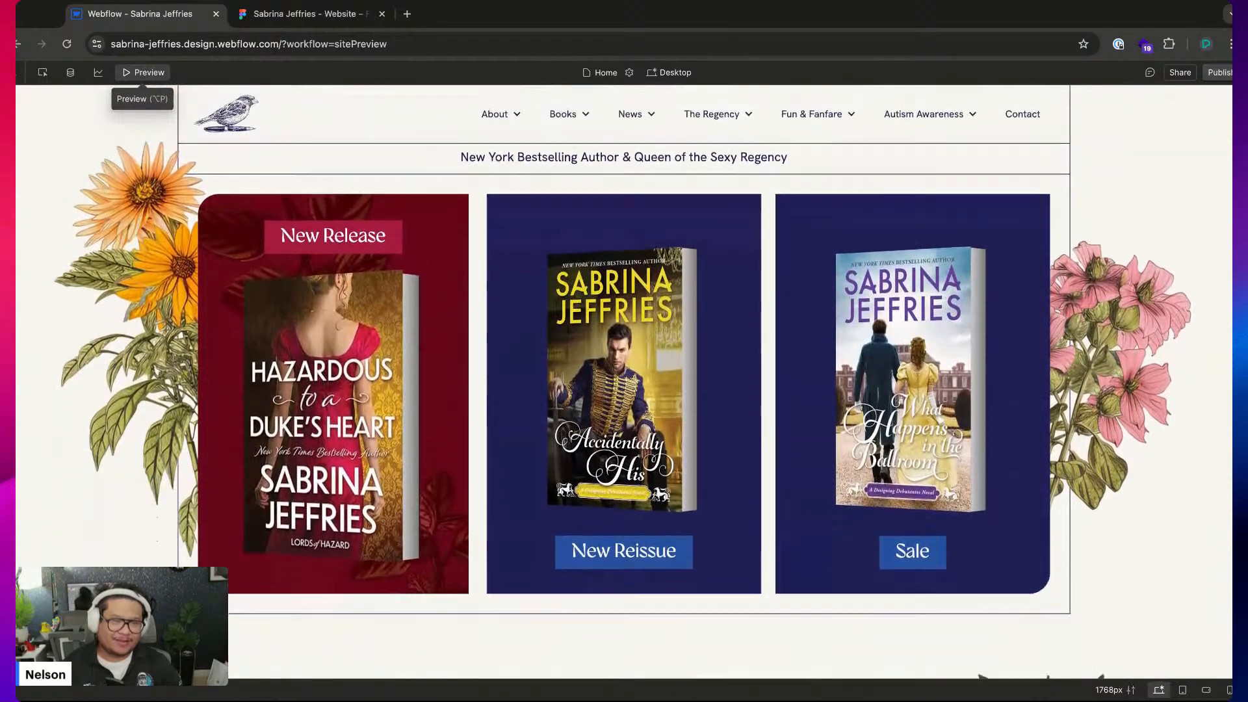
pyautogui.scroll(-1, 624, 382)
pyautogui.scroll(2, 624, 382)
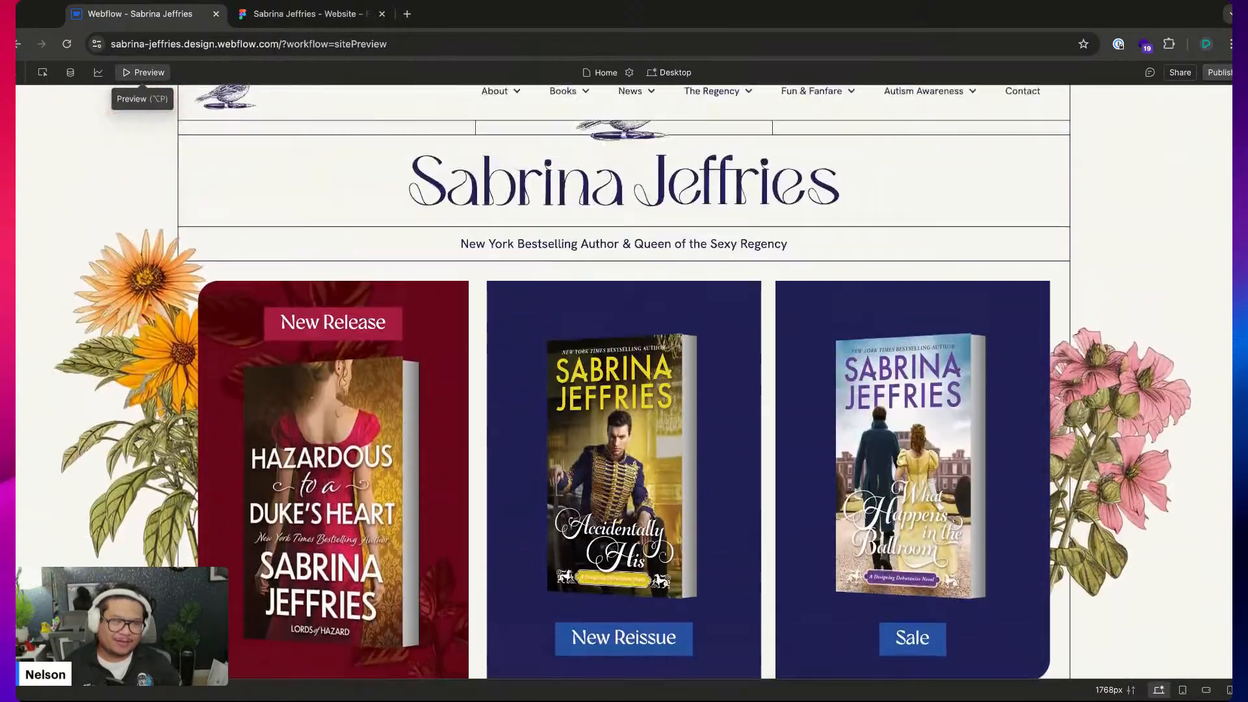
pyautogui.scroll(-2, 624, 382)
pyautogui.scroll(2, 624, 382)
pyautogui.scroll(-5, 624, 382)
pyautogui.scroll(5, 624, 382)
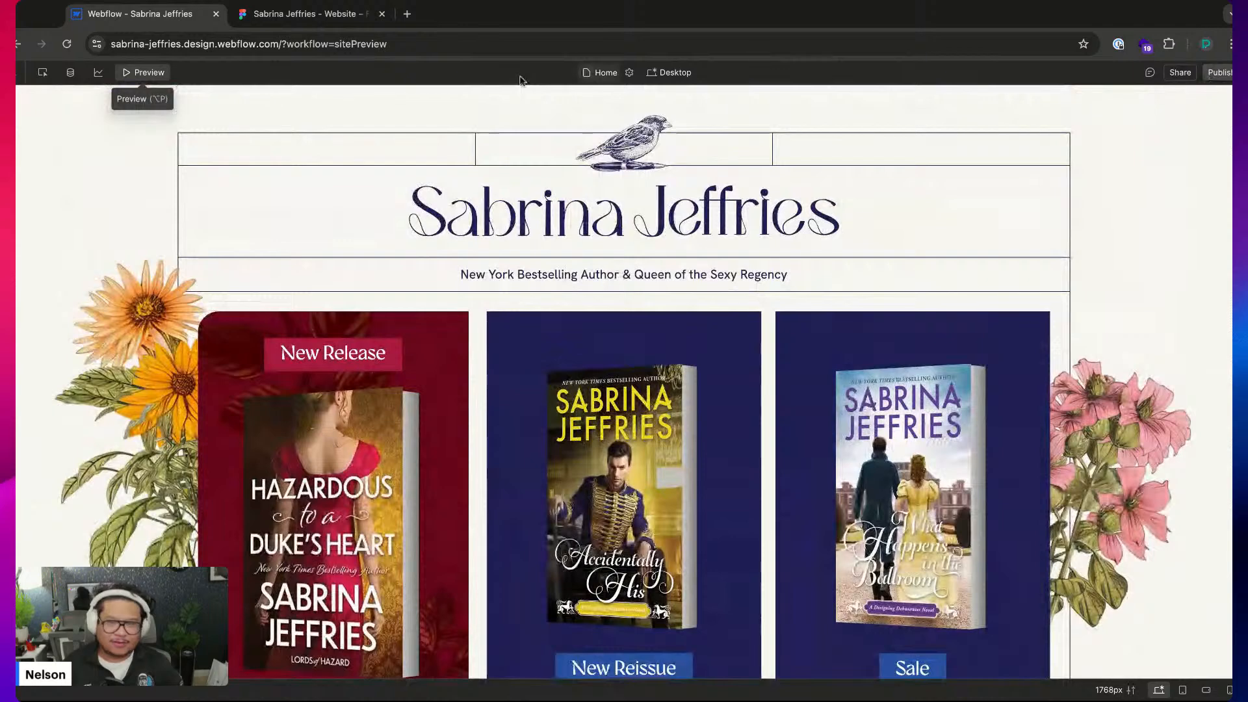
pyautogui.click(144, 73)
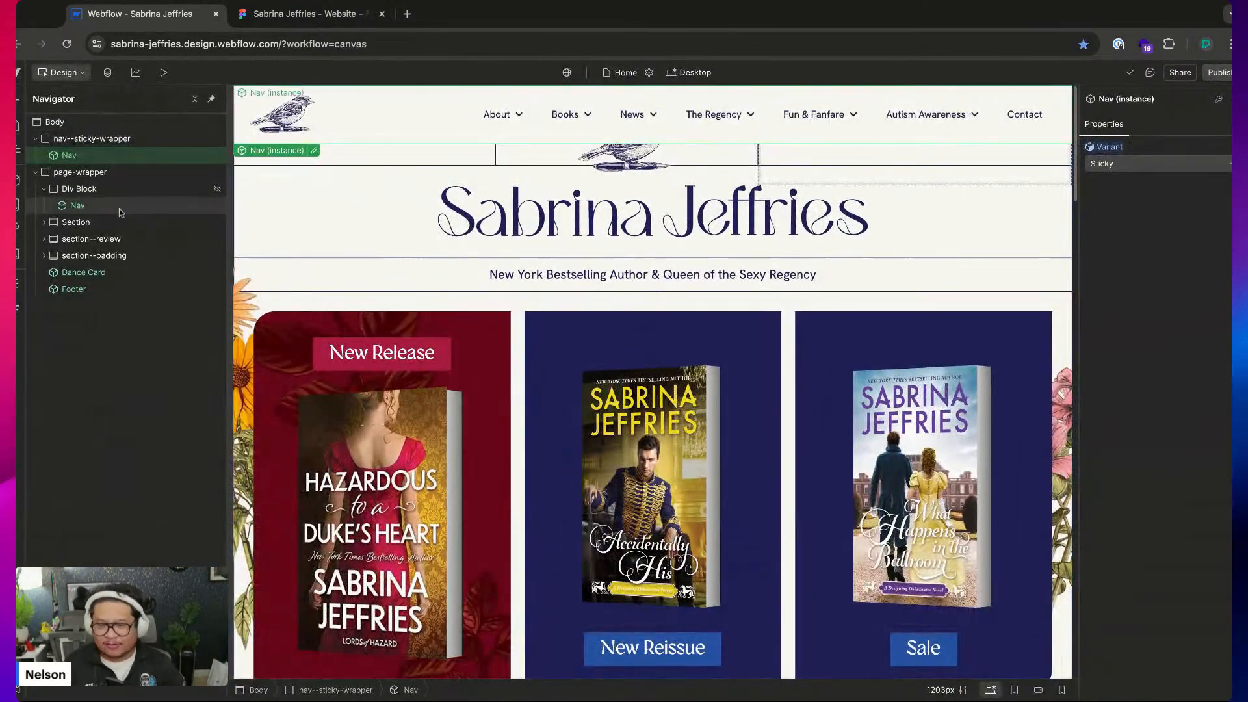
# Unwrap the hidden Div Block around the second Nav instance so the Nav sits directly inside page-wrapper
pyautogui.click(119, 206)
pyautogui.click(93, 190)
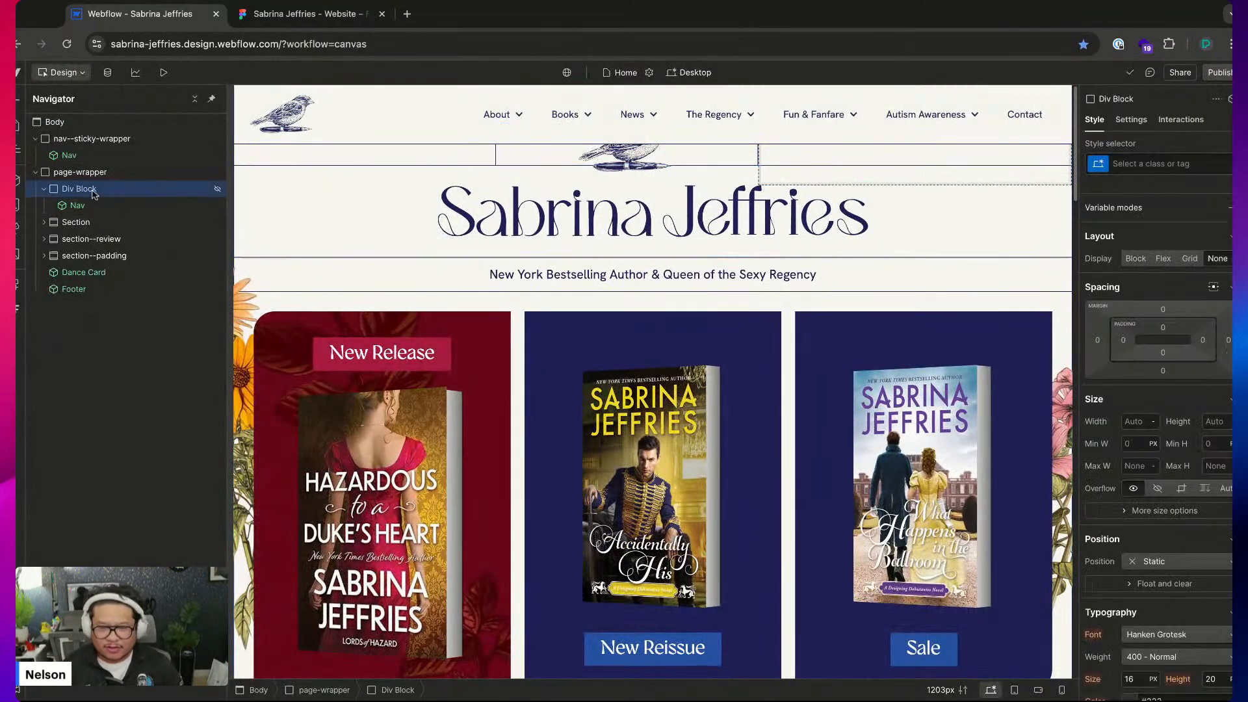
pyautogui.rightClick(94, 195)
pyautogui.click(132, 241)
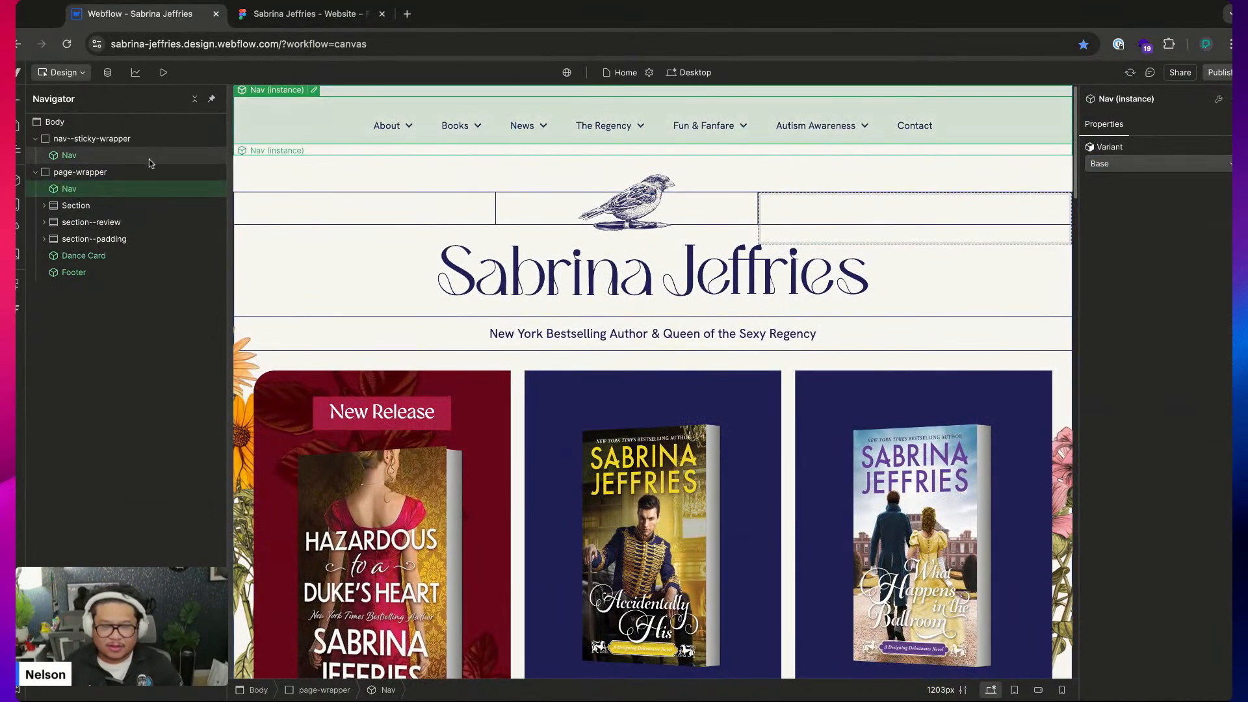
# Preview how the Base nav at the top of the Home page gives way to the sticky nav, and return to the canvas
pyautogui.click(164, 72)
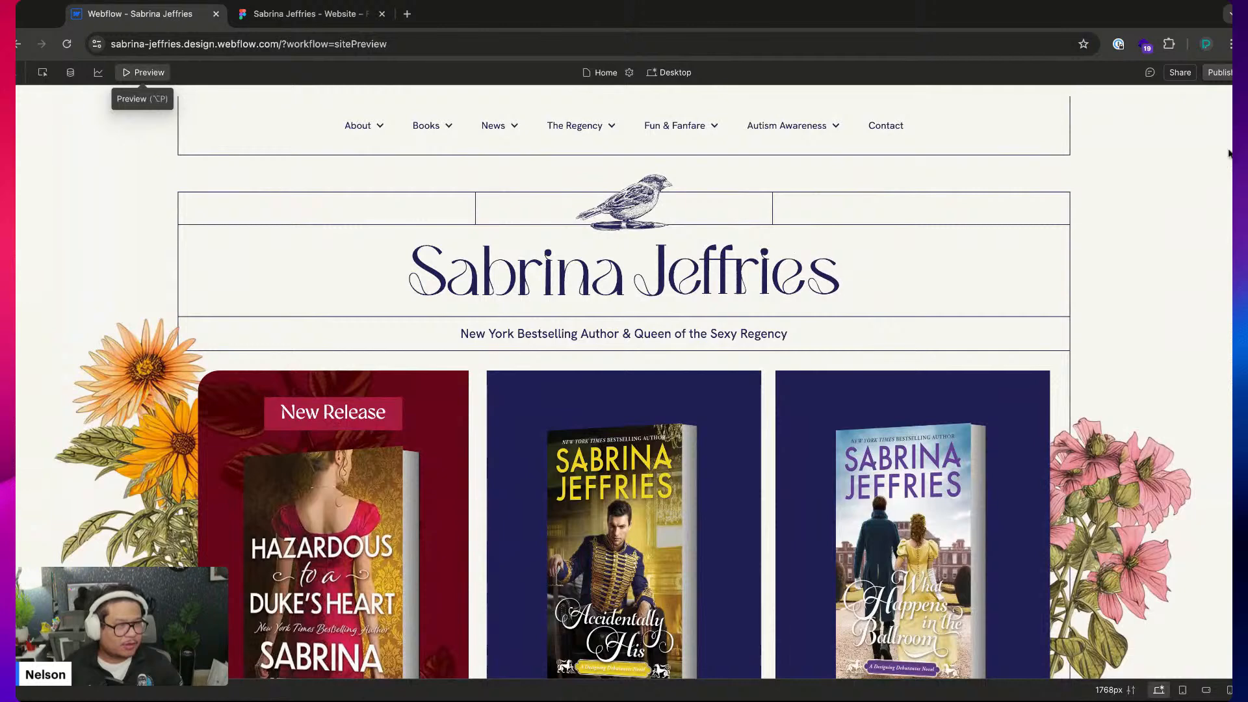
pyautogui.scroll(-2, 624, 382)
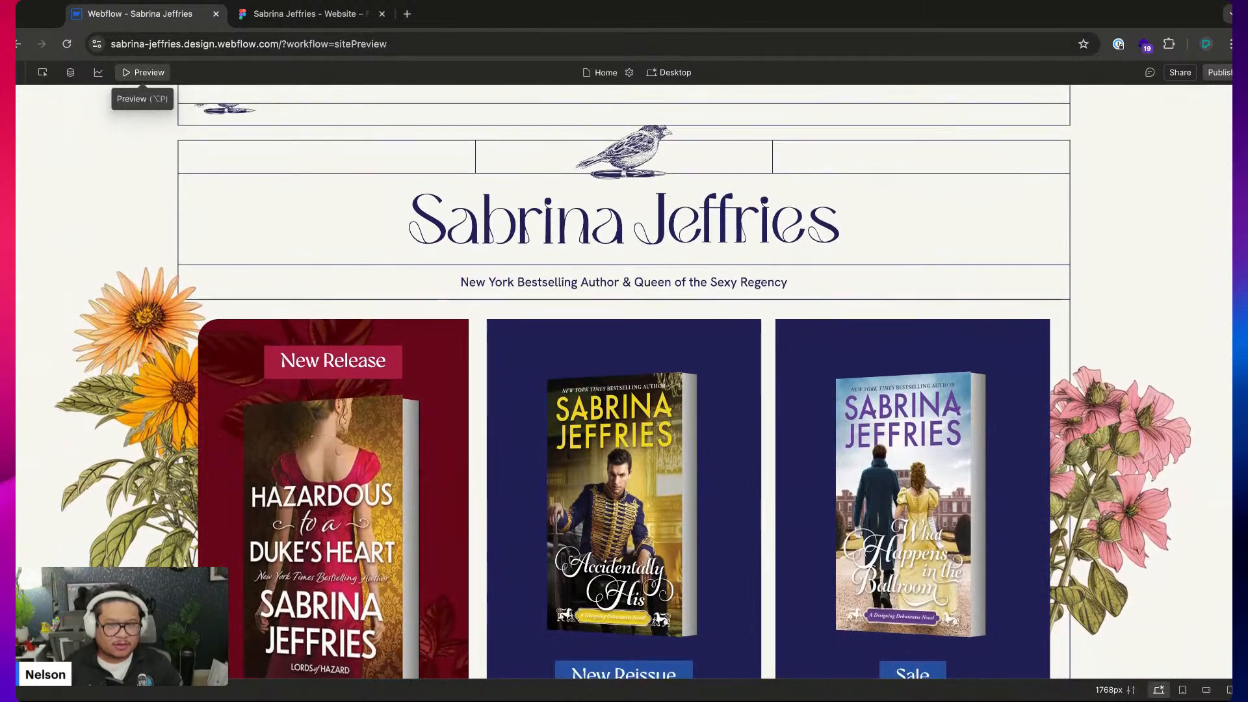
pyautogui.scroll(2, 624, 382)
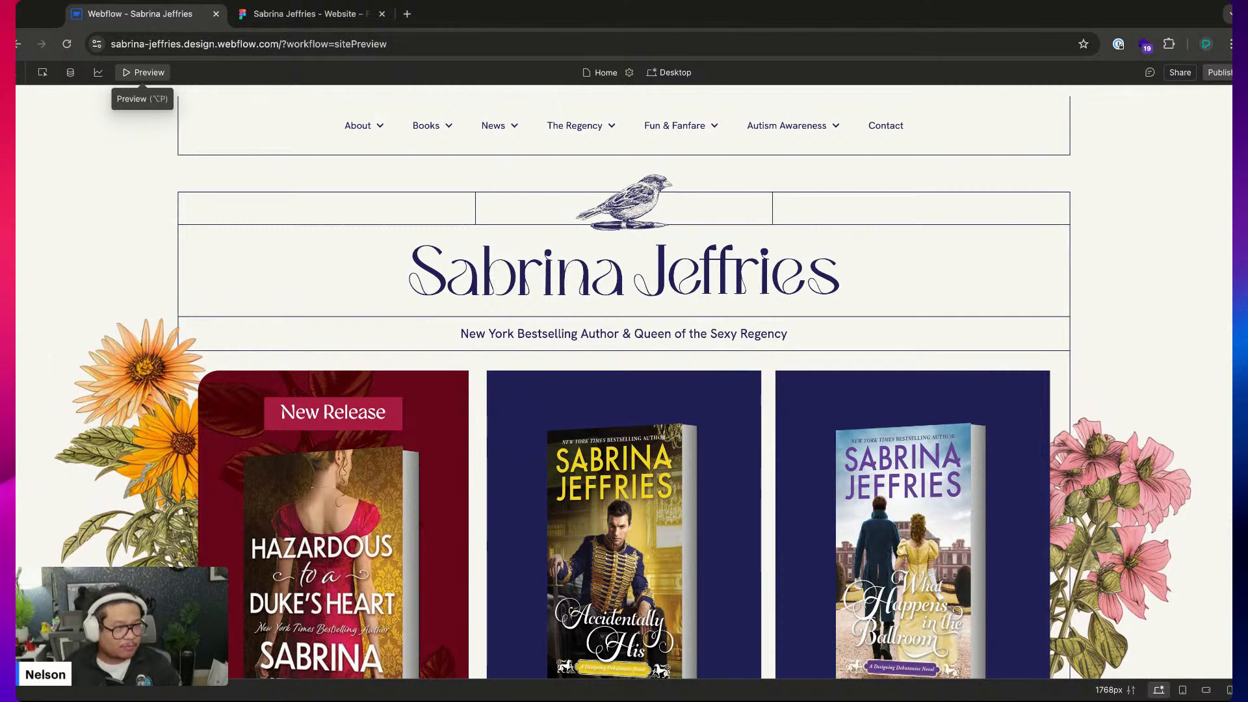
pyautogui.scroll(-2, 624, 382)
pyautogui.scroll(2, 624, 382)
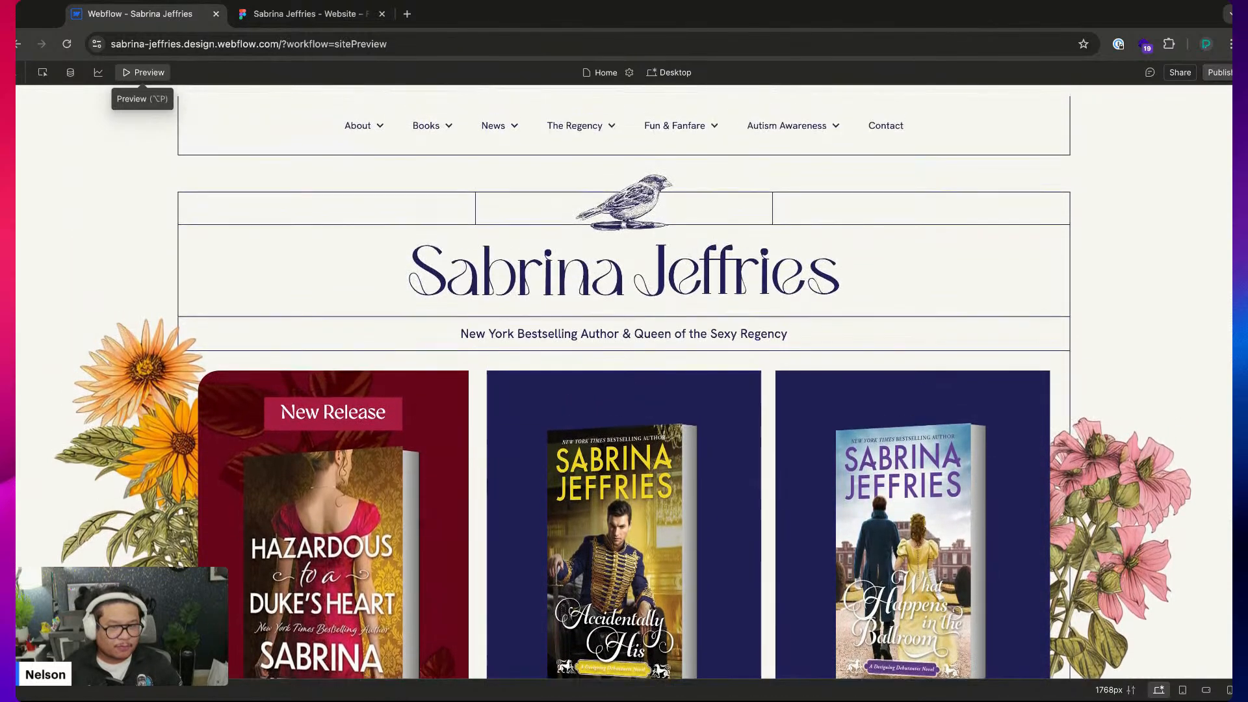
pyautogui.scroll(-1, 1219, 96)
pyautogui.scroll(1, 1220, 96)
pyautogui.click(134, 72)
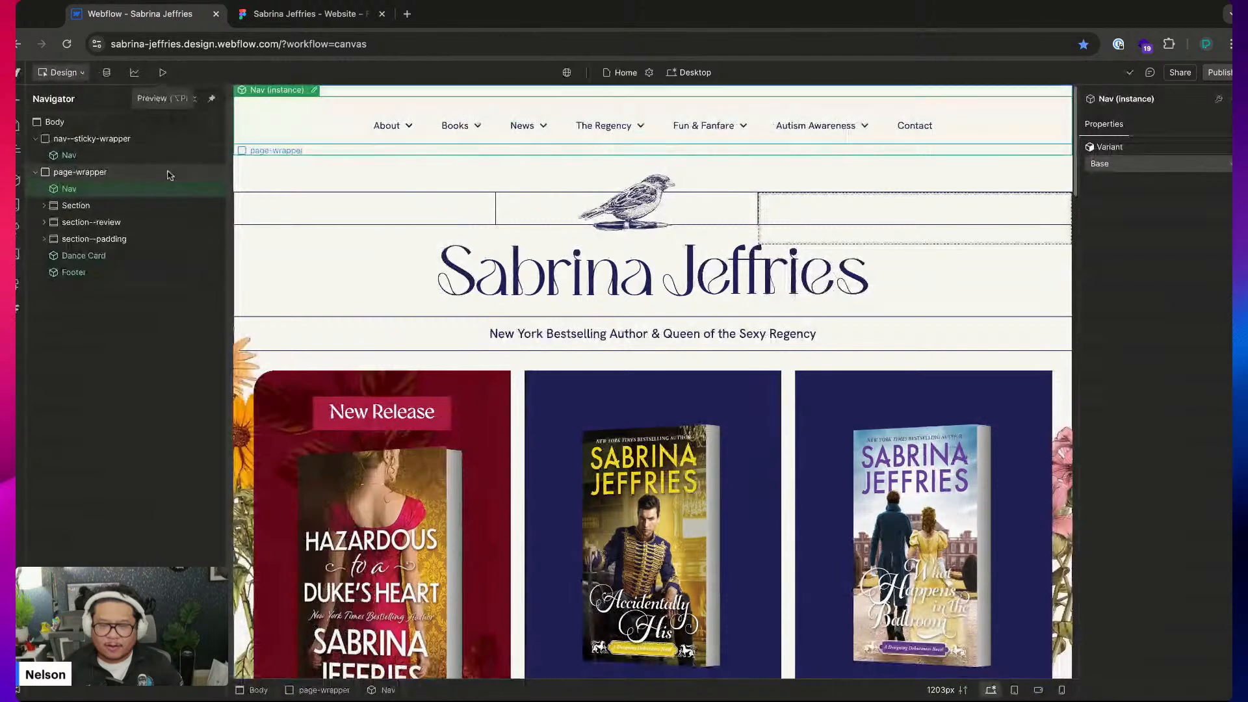
# Move the Base Nav instance out of page-wrapper to the Body level, between nav--sticky-wrapper and page-wrapper
pyautogui.moveTo(75, 190); pyautogui.dragTo(74, 188)
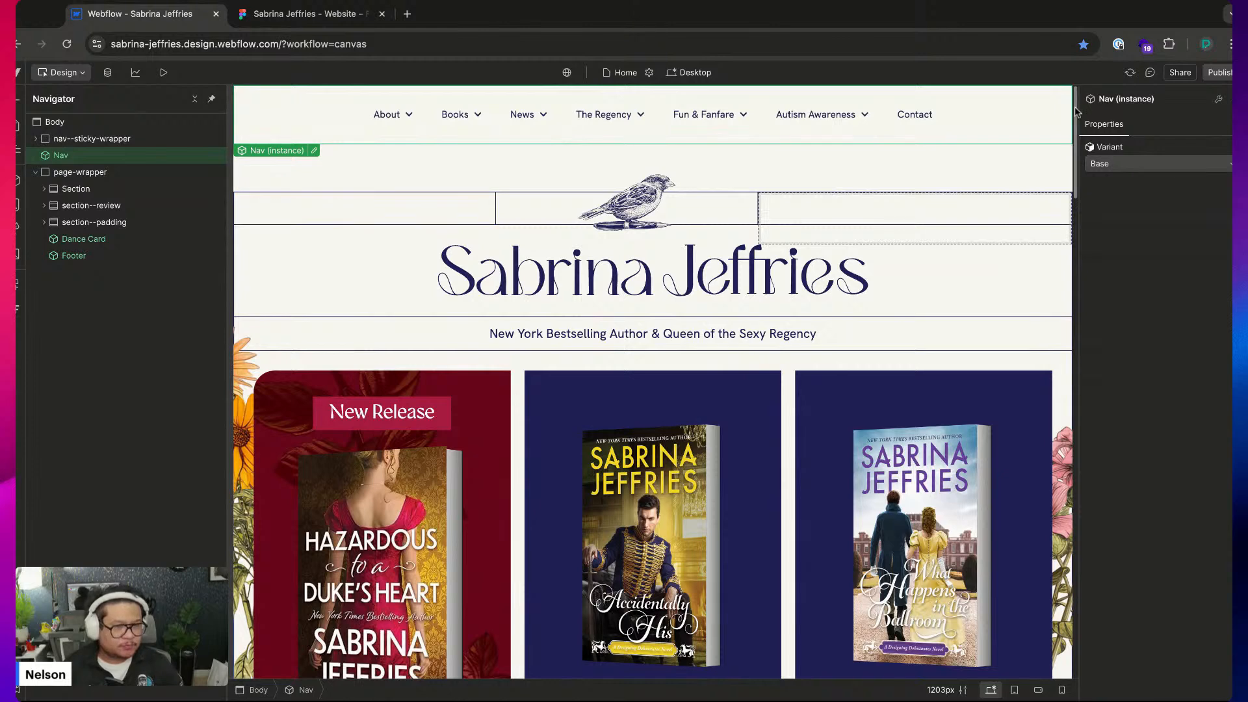
pyautogui.scroll(-1, 1076, 110)
pyautogui.scroll(-1, 1075, 110)
pyautogui.scroll(2, 1076, 111)
pyautogui.scroll(-2, 1076, 111)
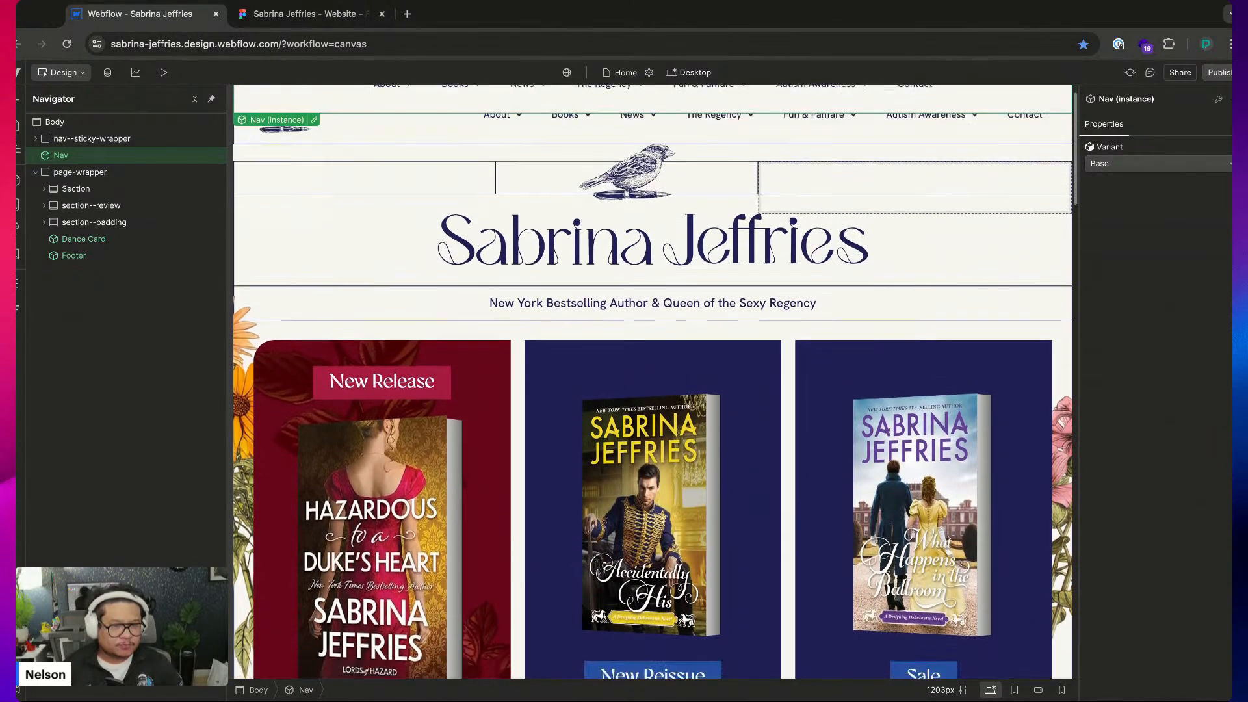
pyautogui.scroll(3, 653, 381)
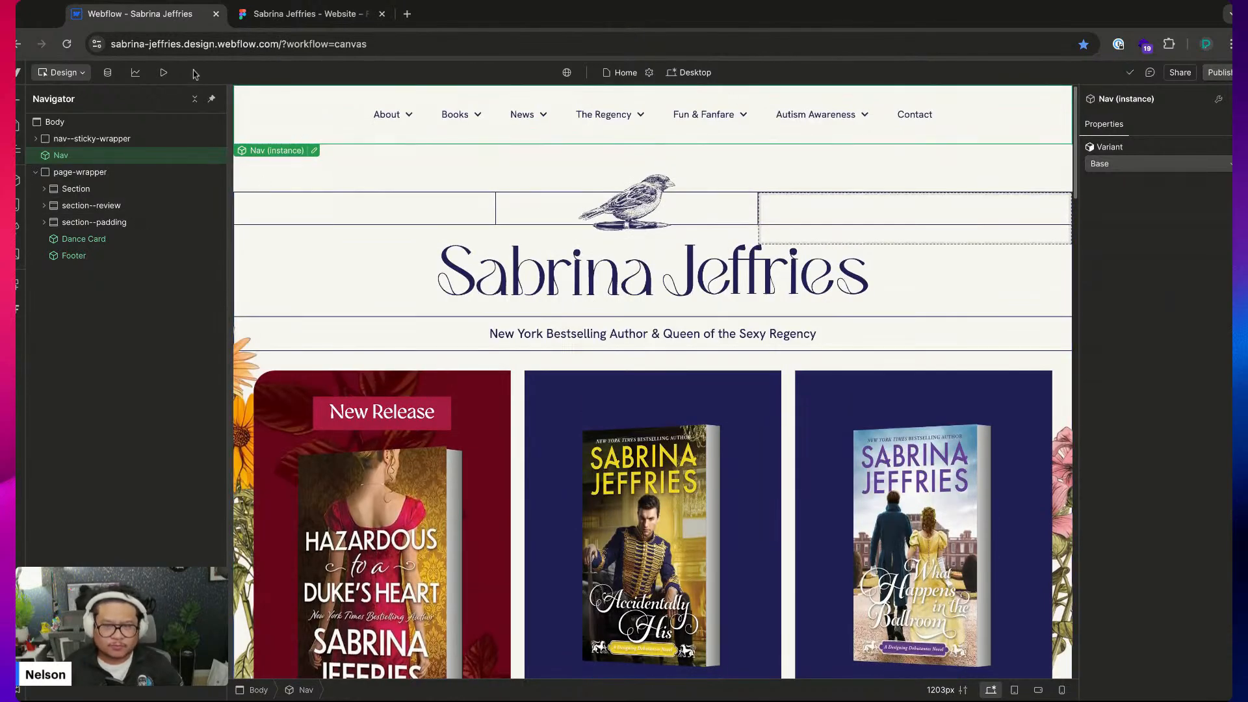
# Preview the repositioned Base nav and its handover to the sticky nav near the top of the page, and return to the canvas
pyautogui.click(163, 72)
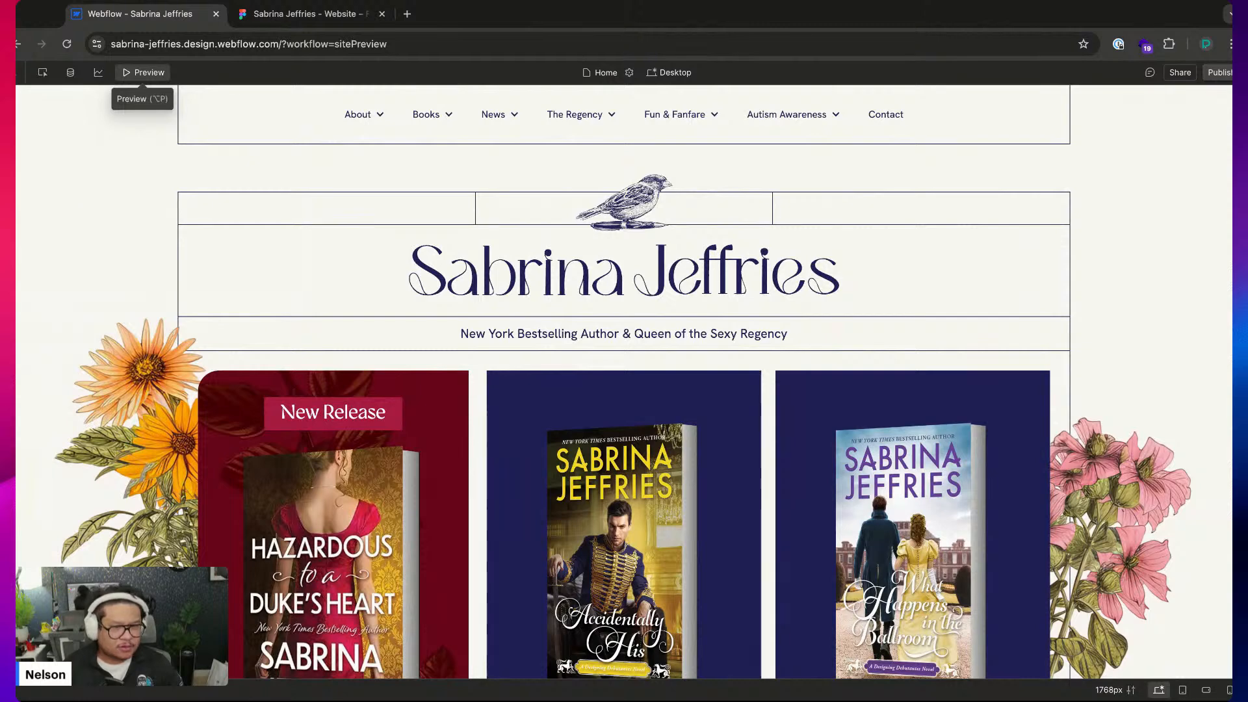
pyautogui.scroll(-2, 624, 381)
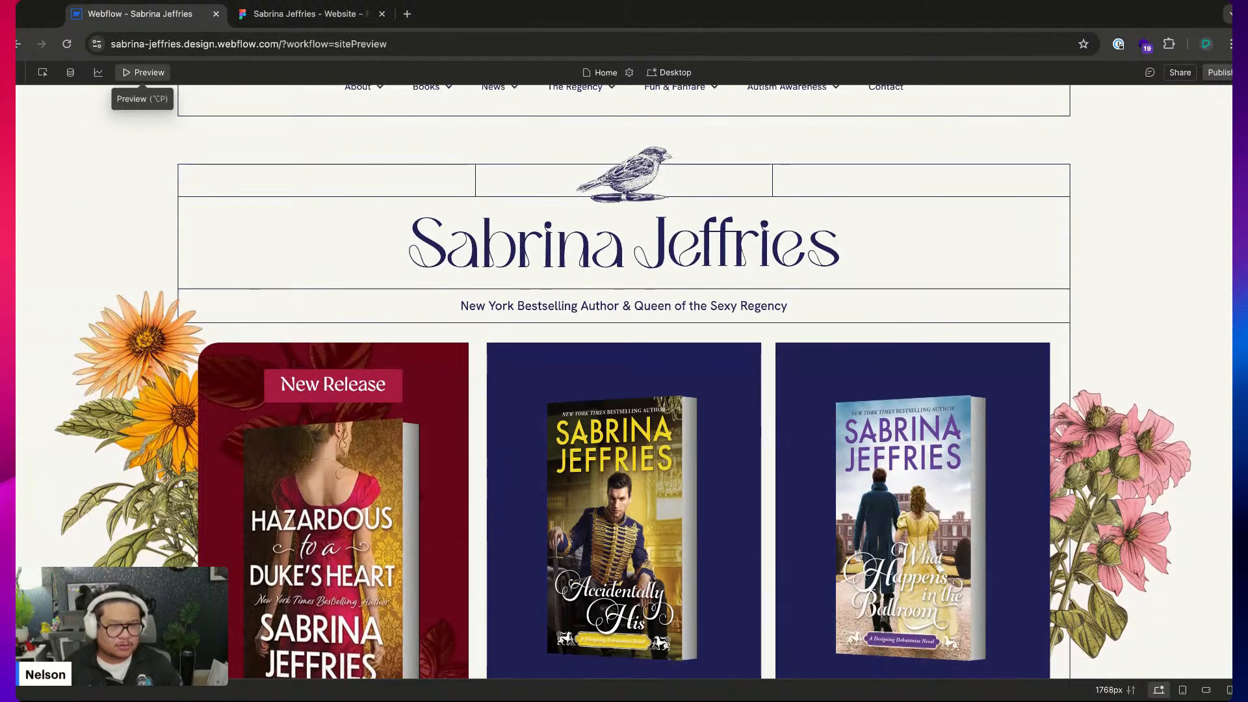
pyautogui.scroll(1, 624, 381)
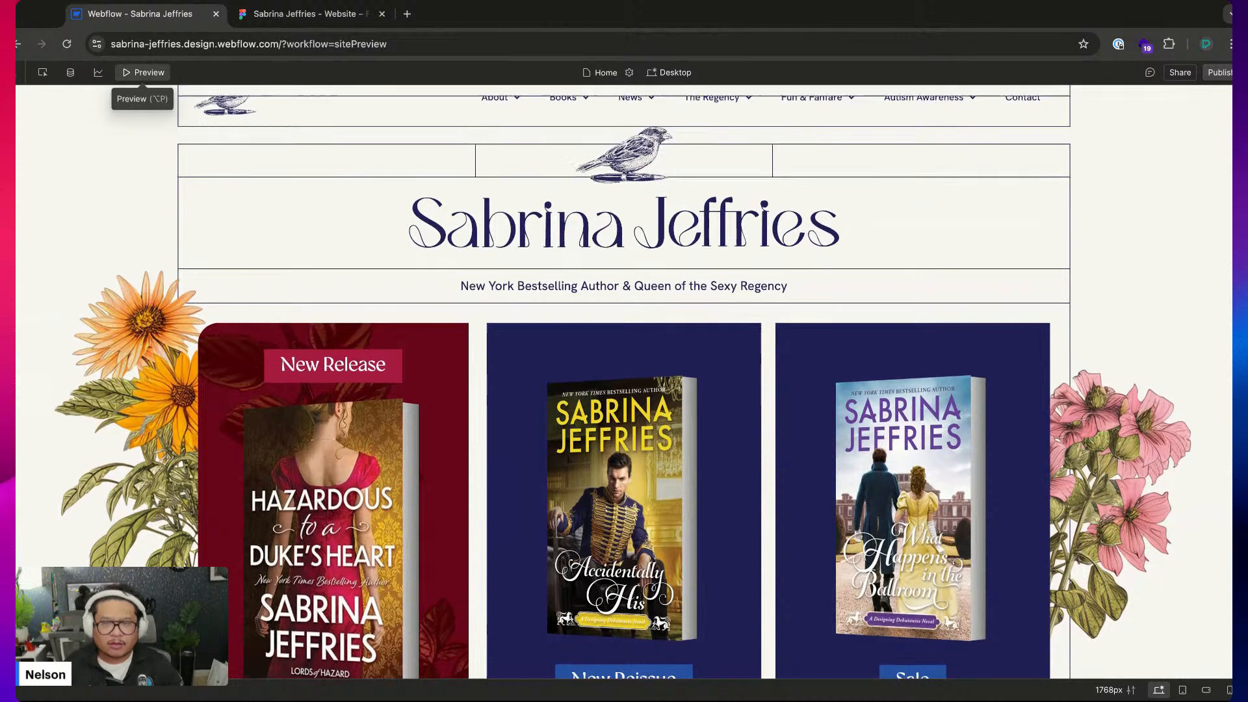
pyautogui.click(143, 72)
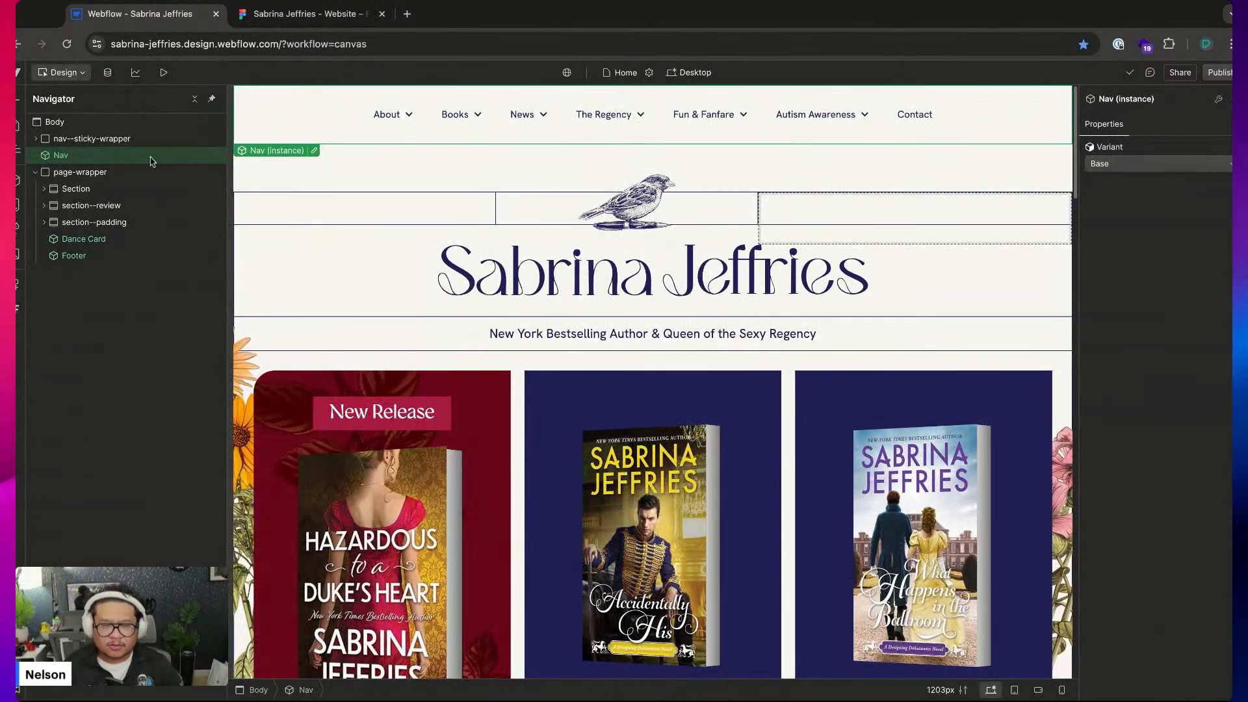
# Remove the border from nav--container in the Nav component's Base variant
pyautogui.doubleClick(150, 160)
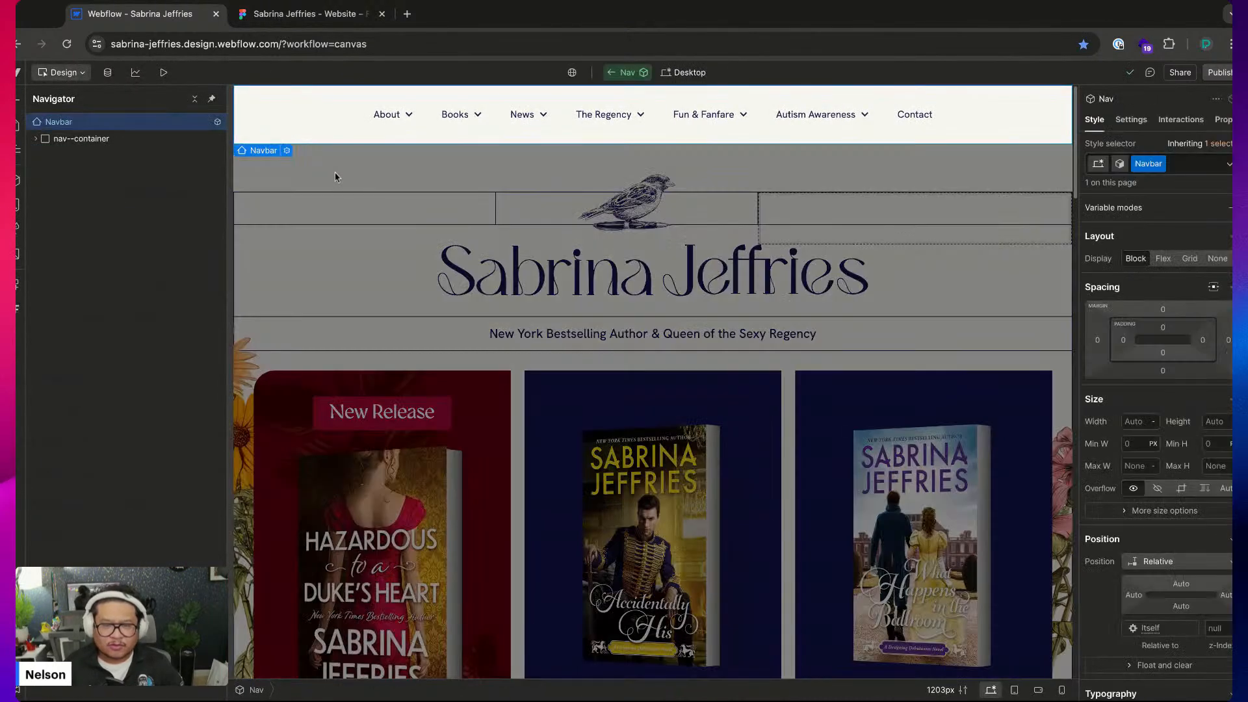
pyautogui.click(66, 139)
pyautogui.click(70, 123)
pyautogui.click(1119, 164)
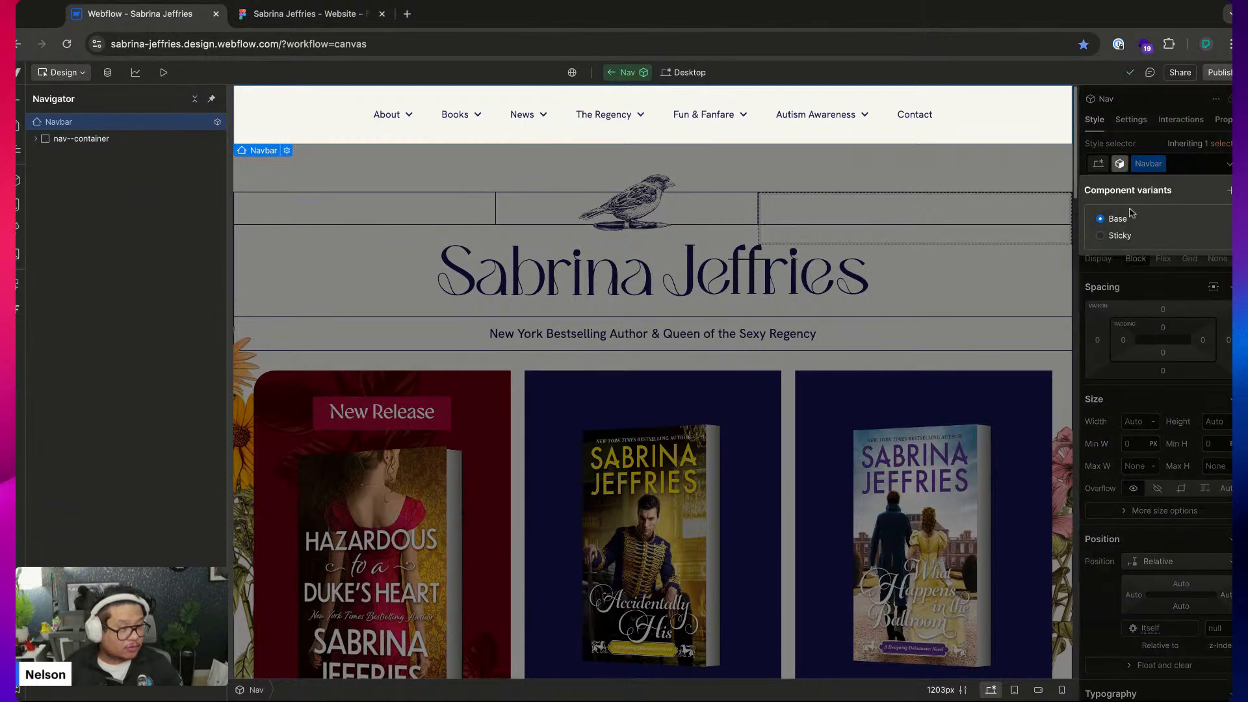
pyautogui.click(1020, 135)
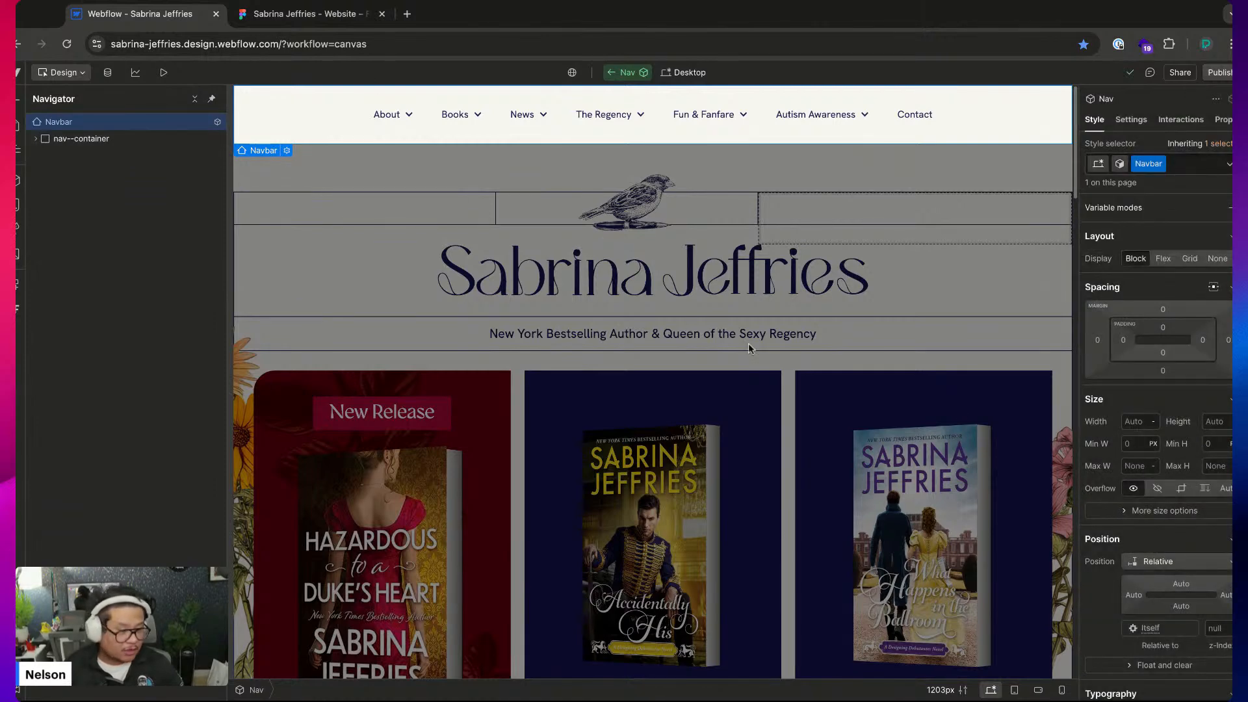
pyautogui.click(99, 138)
pyautogui.scroll(-5, 1170, 539)
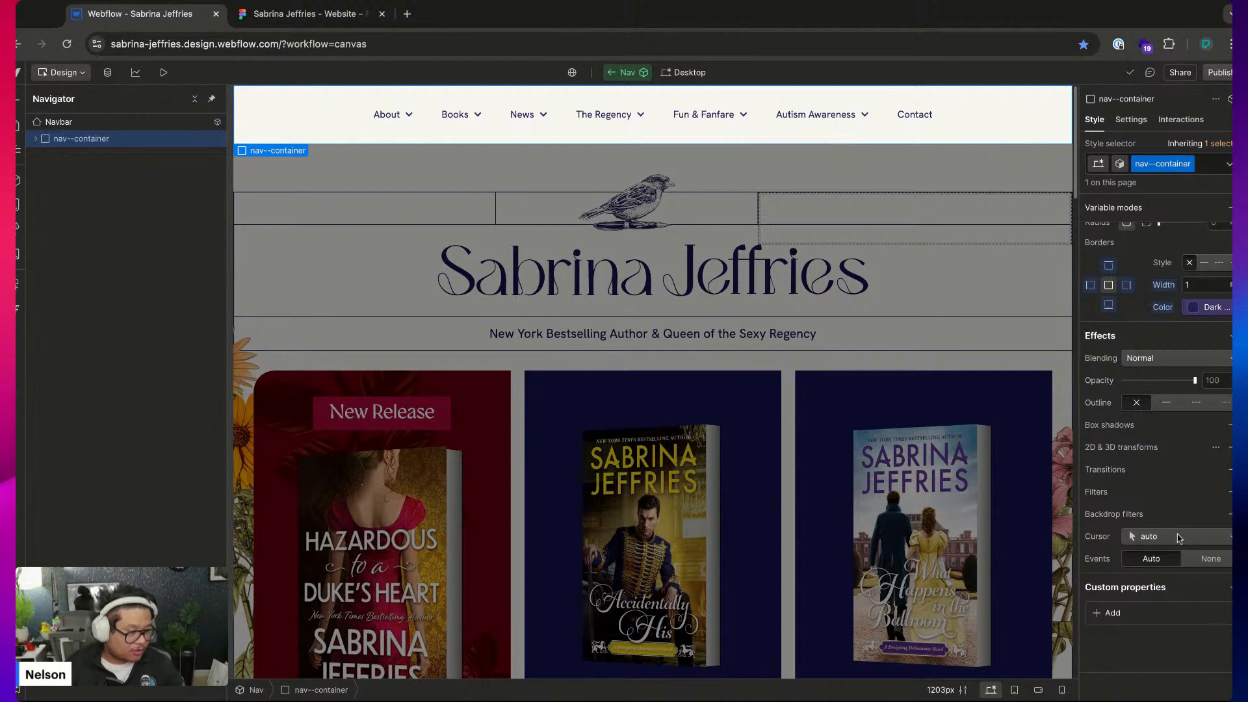
pyautogui.scroll(1, 1162, 473)
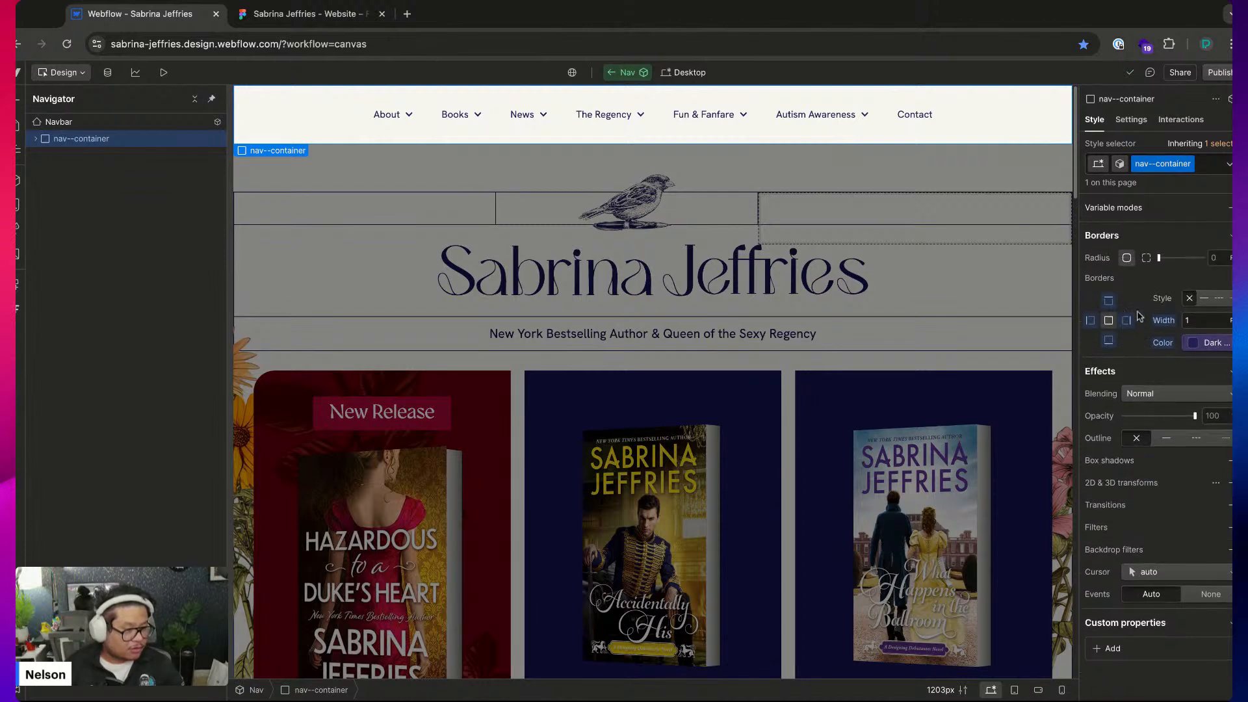
pyautogui.click(1190, 298)
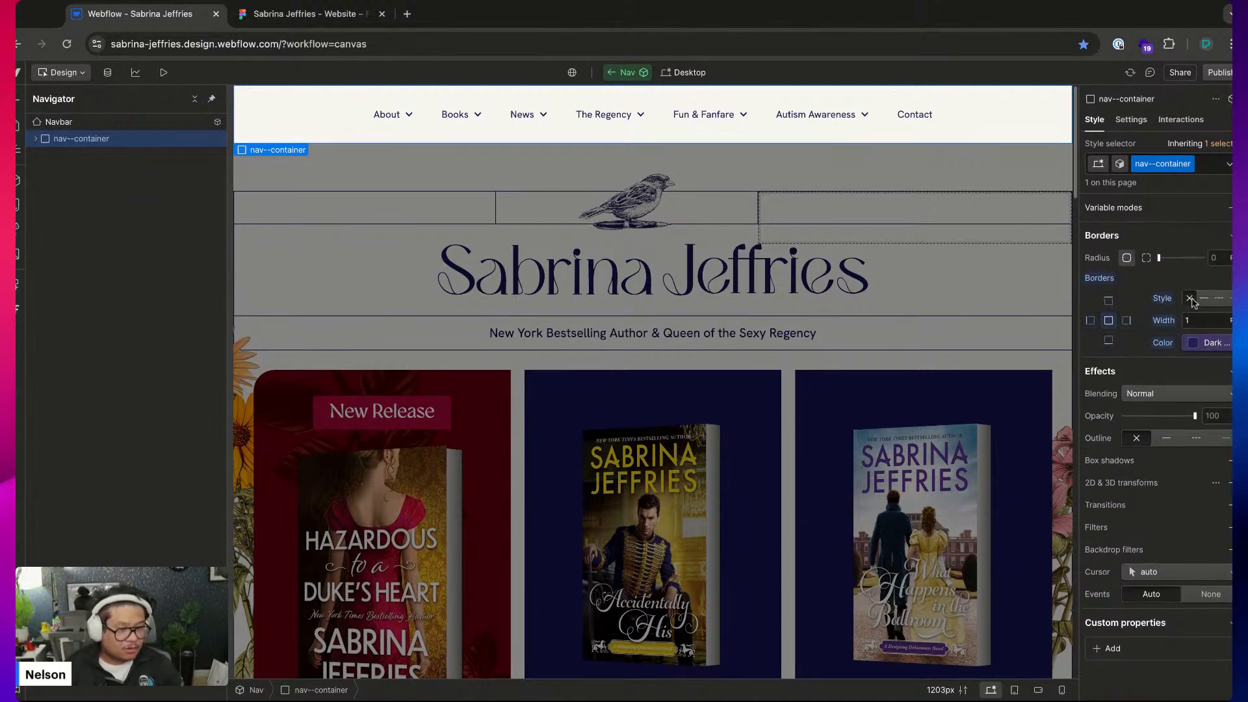
# Check nav--container's border settings in the Nav component's Sticky variant and return to the Home page
pyautogui.click(1119, 163)
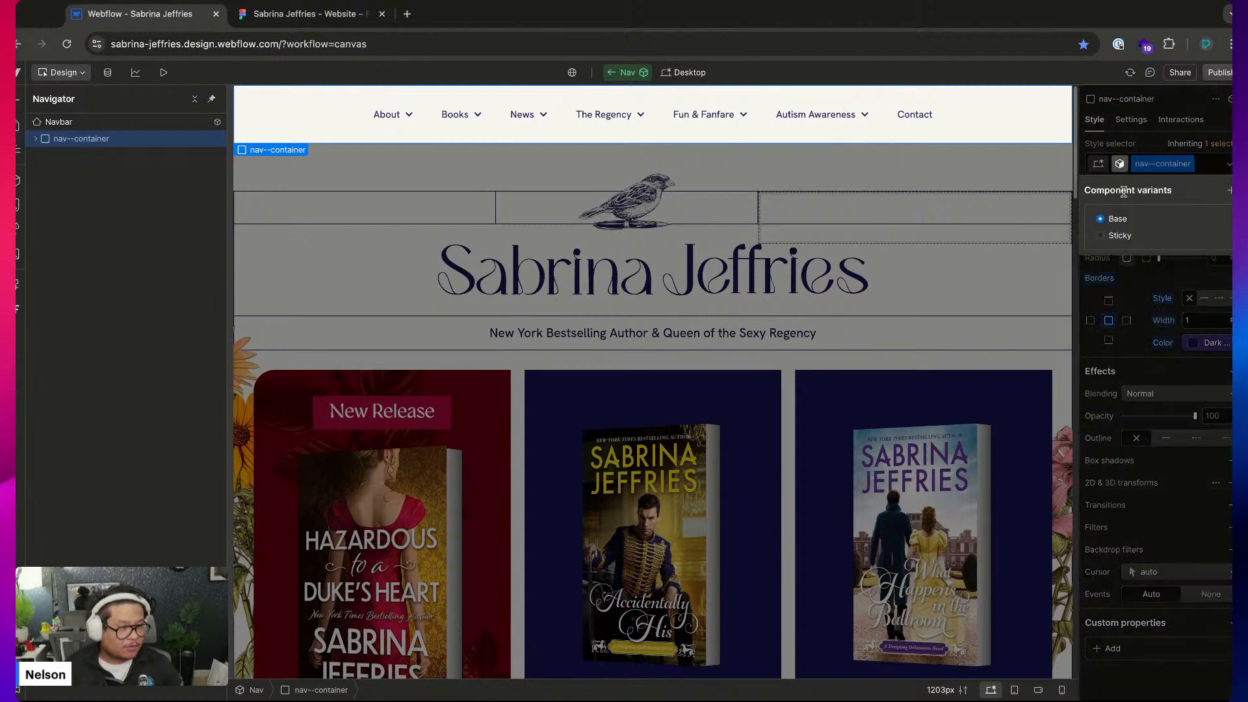
pyautogui.click(1137, 237)
pyautogui.click(1148, 379)
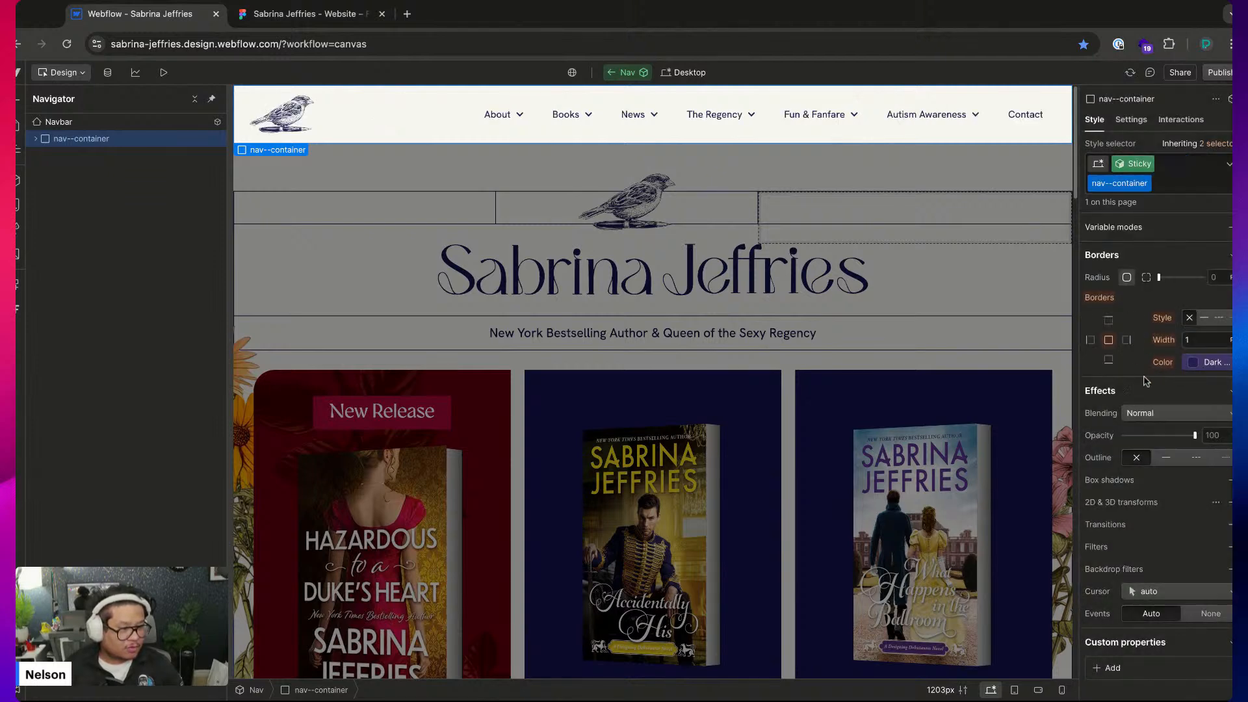
pyautogui.click(610, 73)
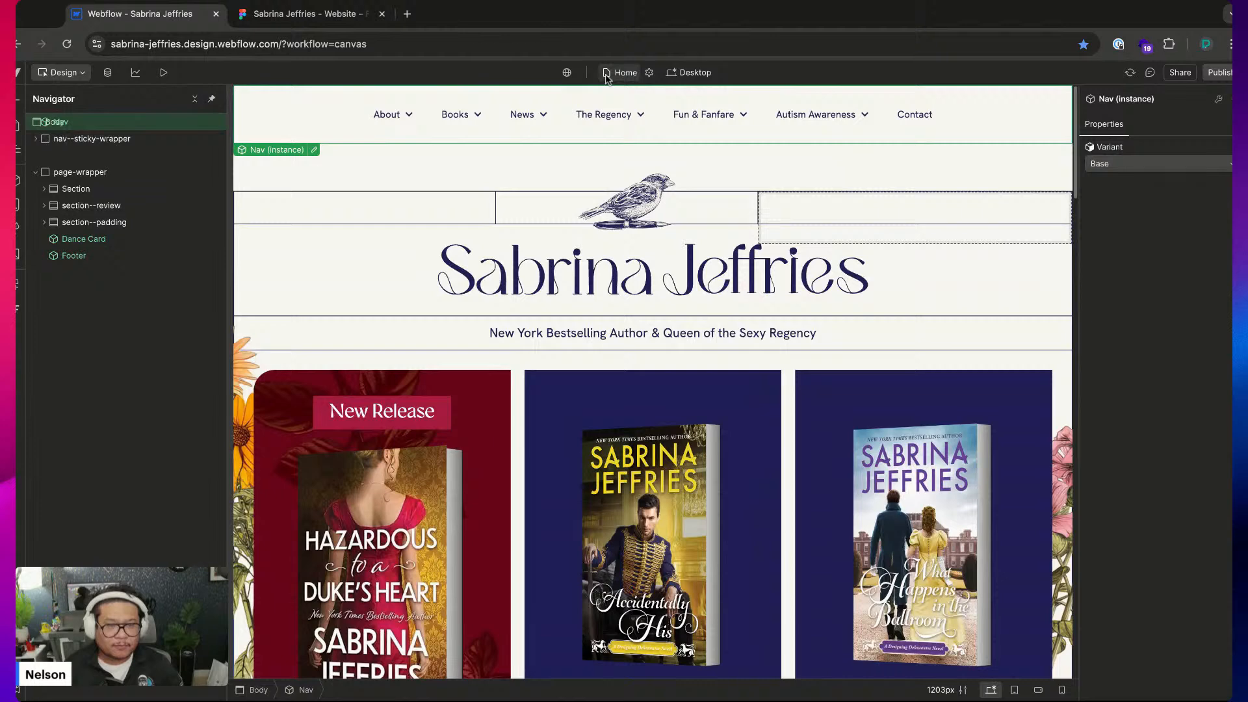
# Preview the borderless Base nav and its handover to the sticky nav on the Home page, and return to the canvas
pyautogui.click(164, 72)
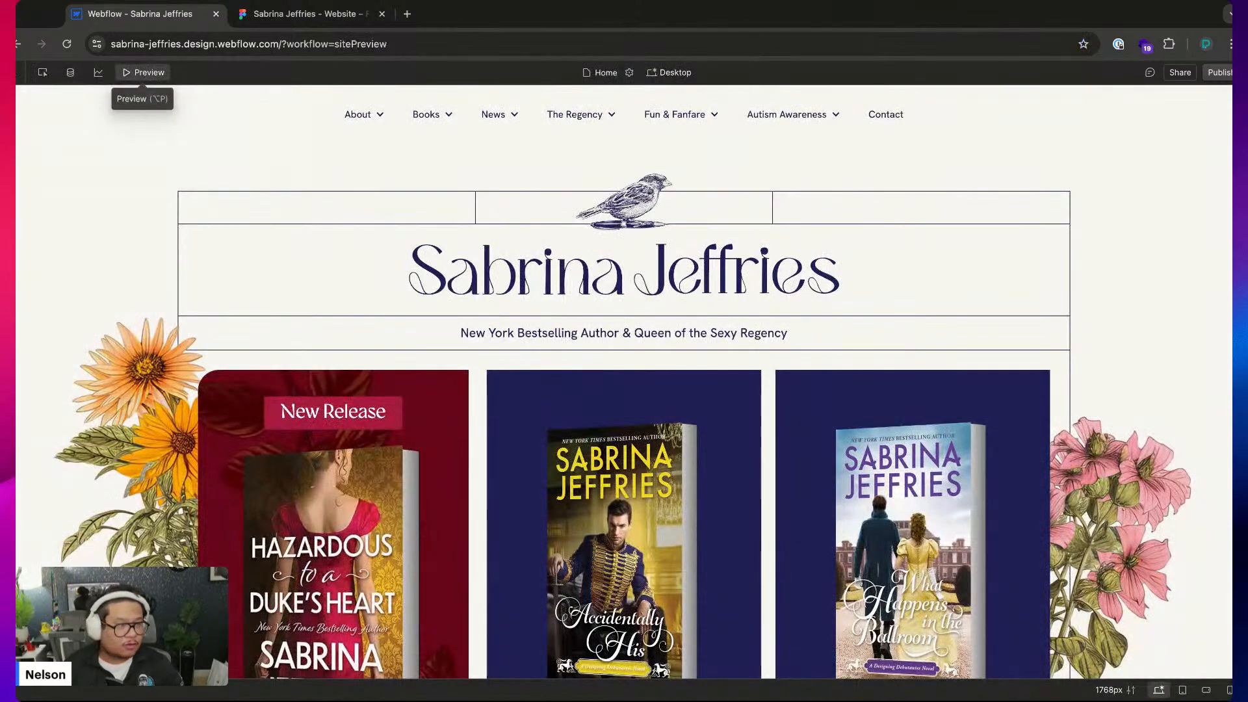
pyautogui.scroll(-3, 624, 390)
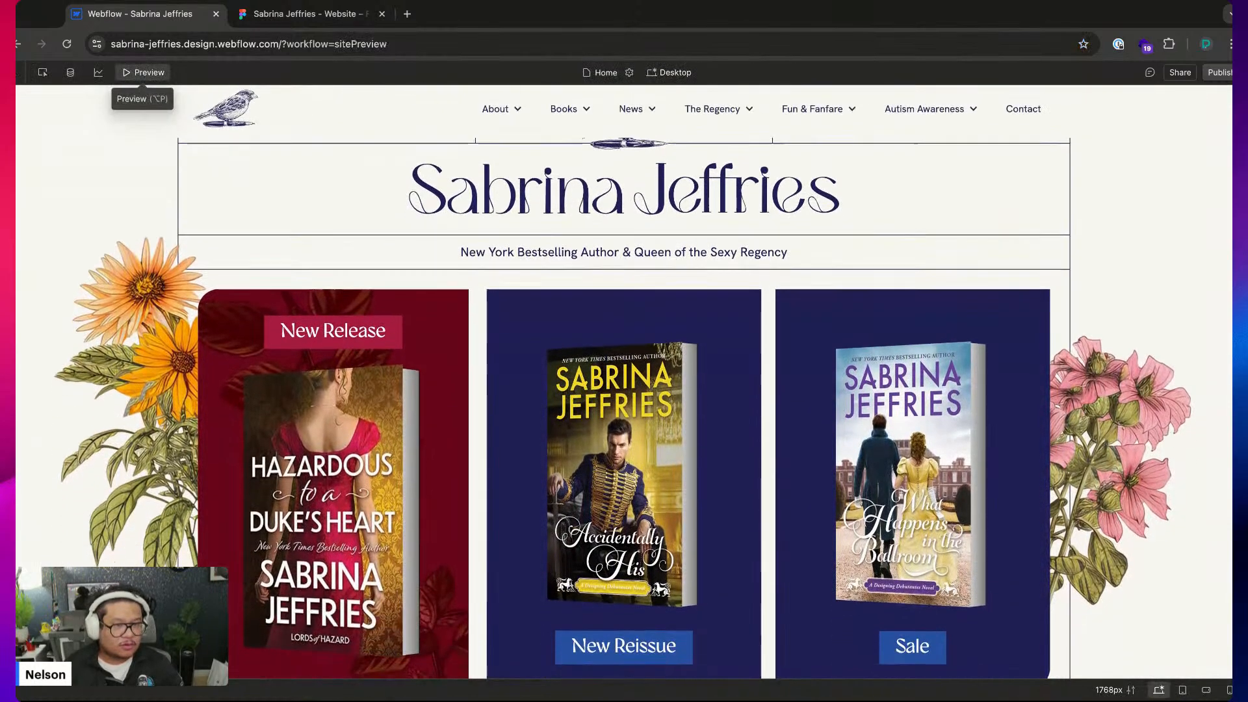
pyautogui.scroll(-1, 624, 390)
pyautogui.scroll(2, 624, 390)
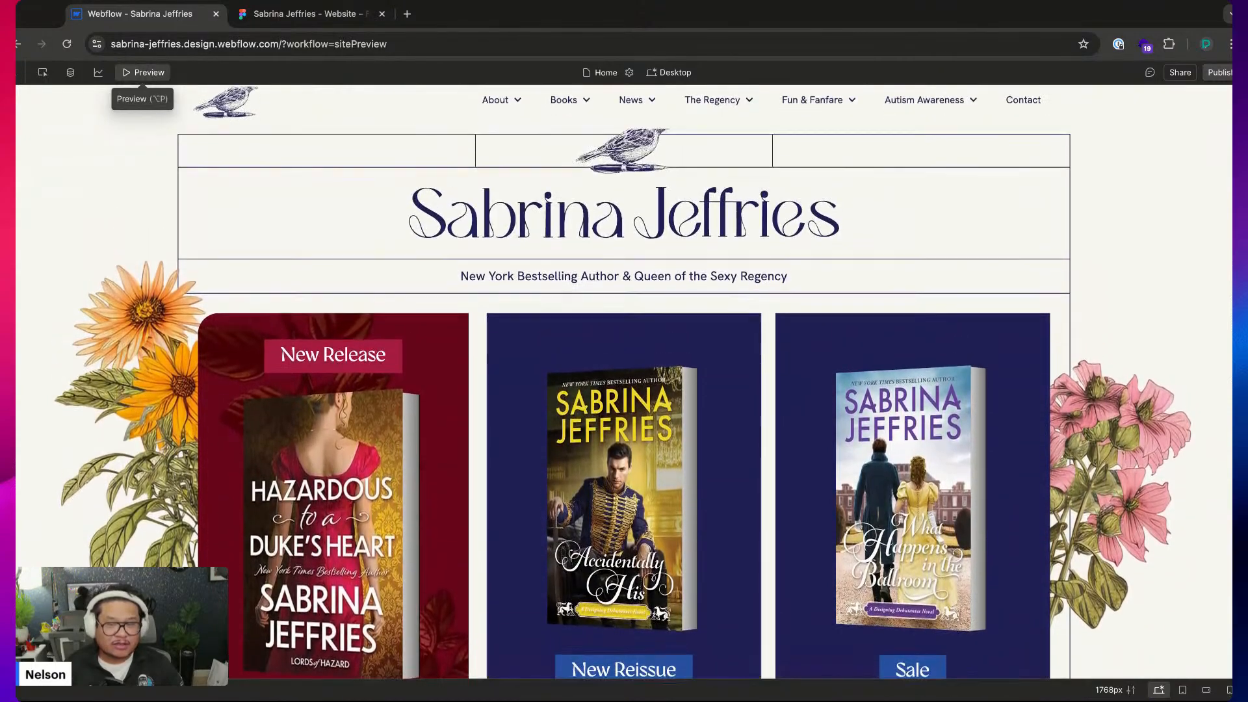
pyautogui.scroll(-2, 624, 390)
pyautogui.scroll(2, 624, 390)
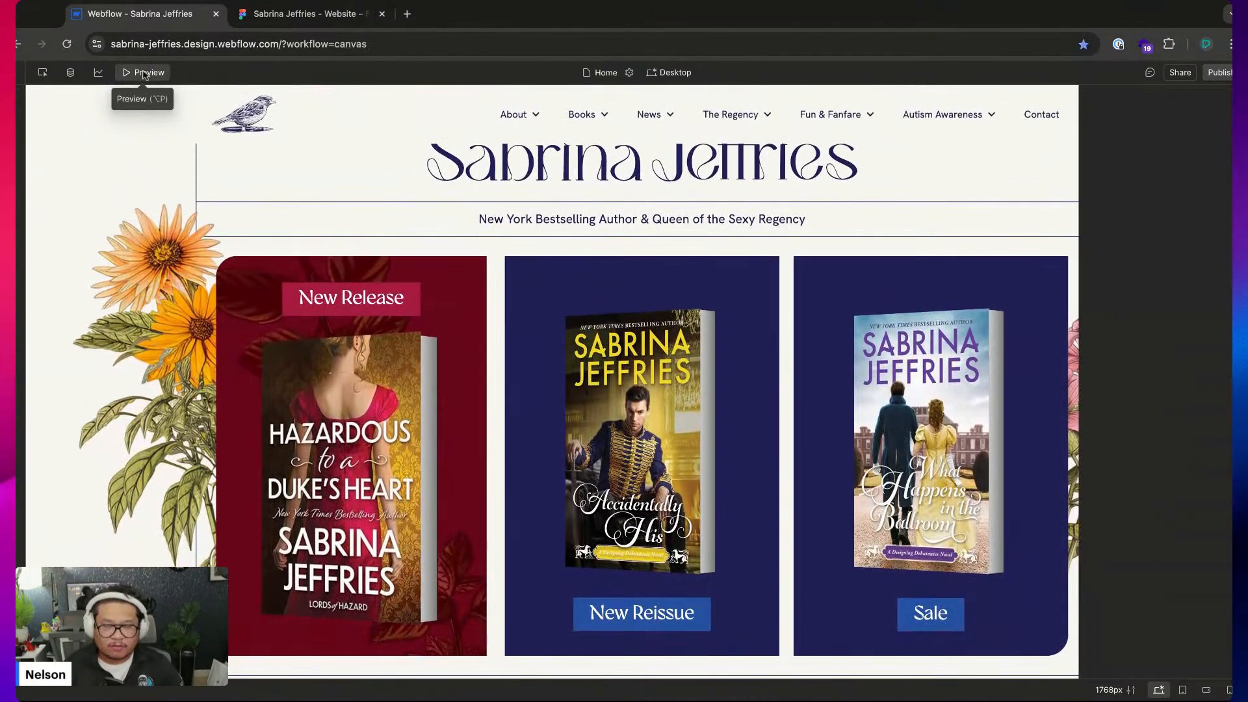
pyautogui.click(143, 72)
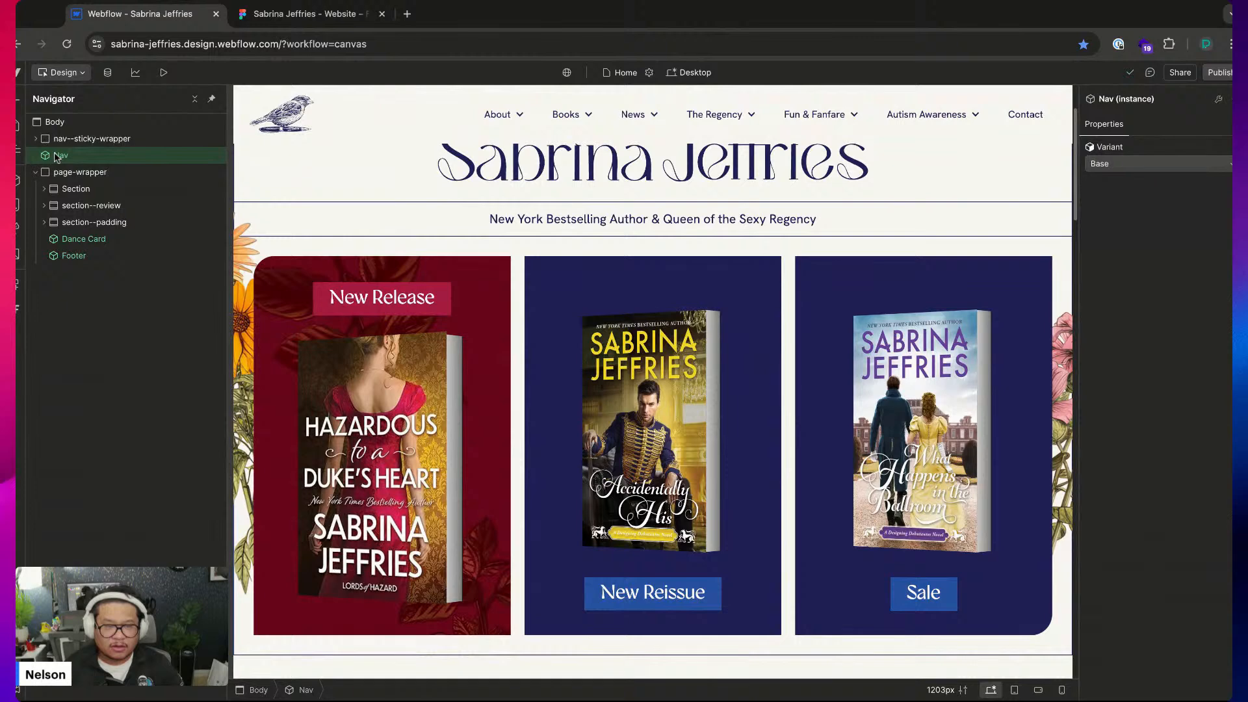
# Give Navbar in the Nav component's Sticky variant a solid 1 px Dark Blue border on all sides except the top
pyautogui.doubleClick(57, 157)
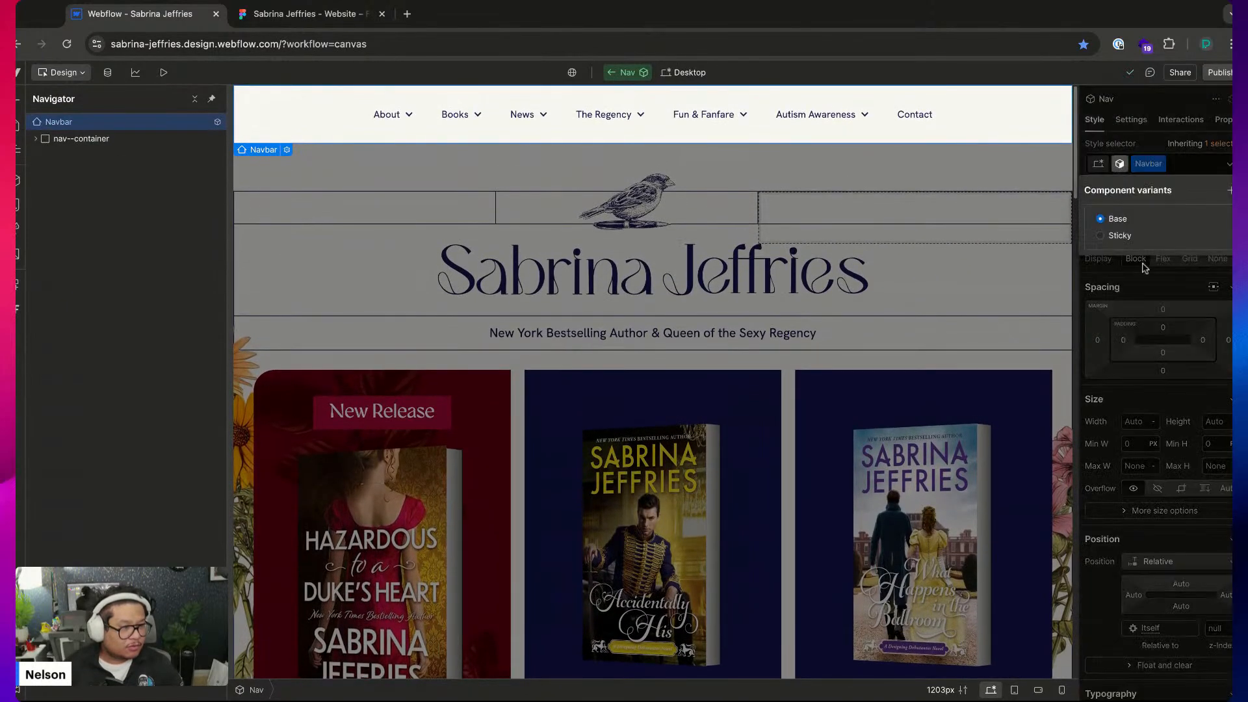
pyautogui.click(1119, 235)
pyautogui.scroll(-10, 1150, 455)
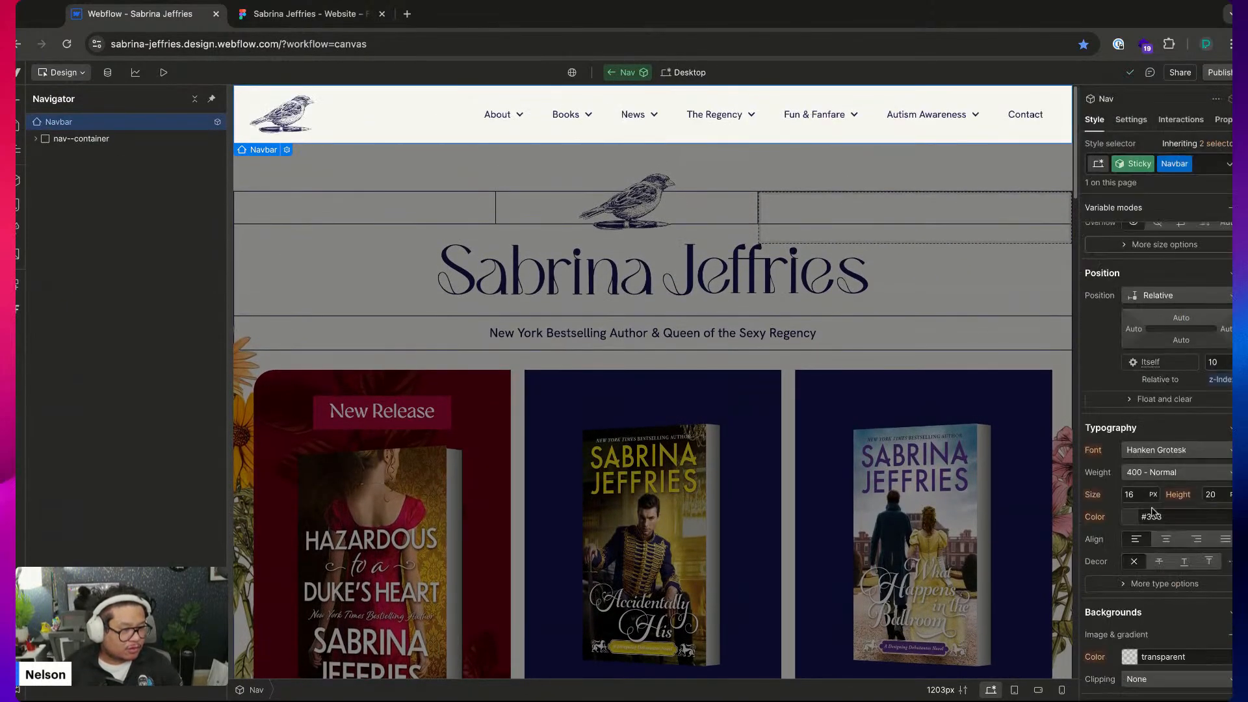
pyautogui.scroll(-5, 1131, 497)
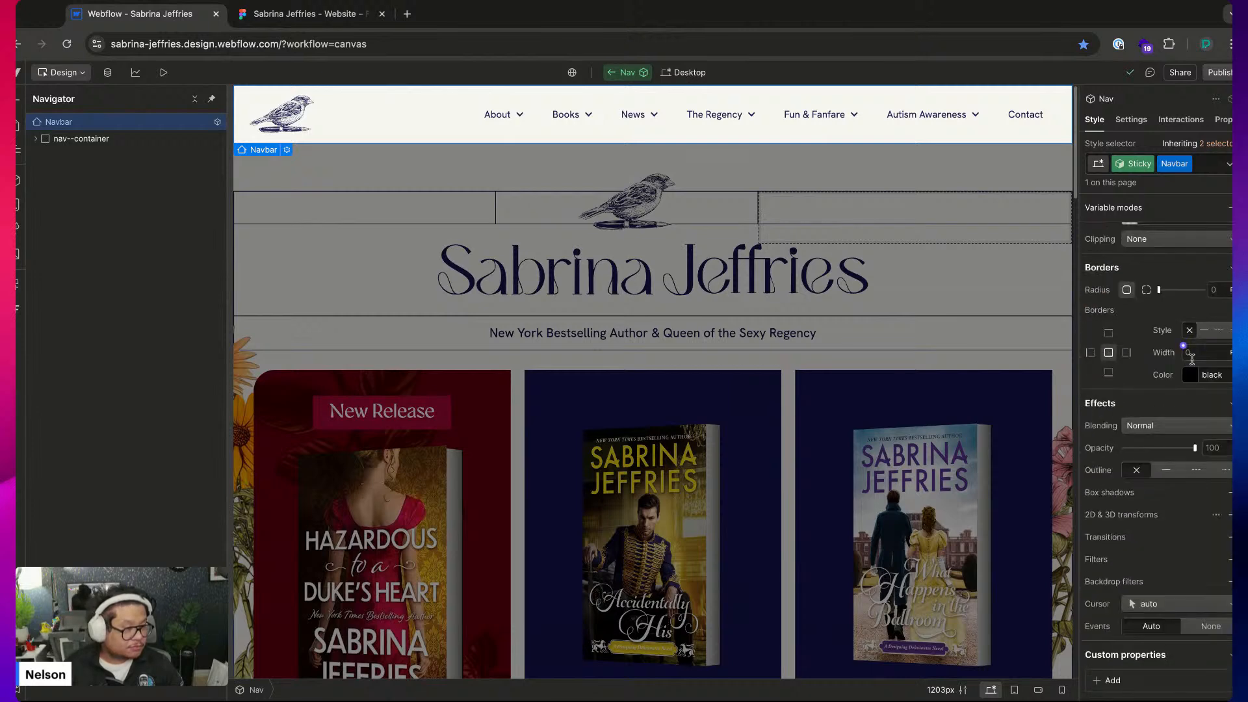
pyautogui.click(1204, 330)
pyautogui.click(1189, 375)
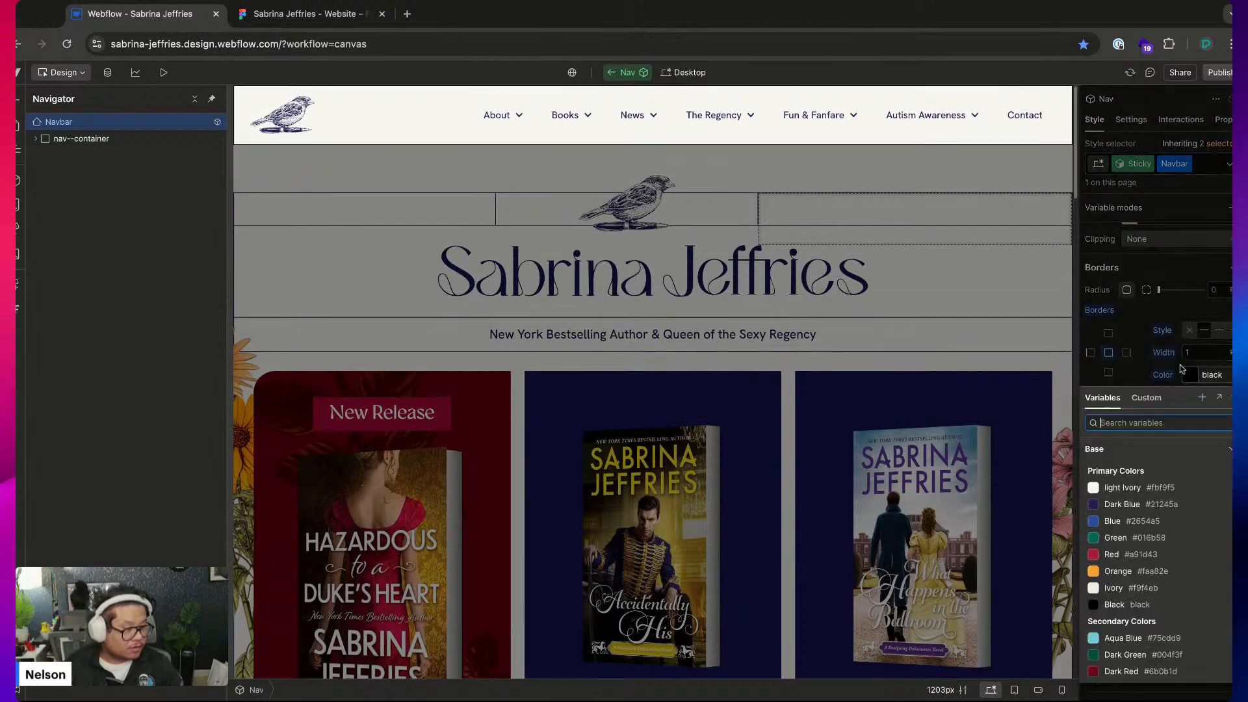
pyautogui.click(1147, 510)
pyautogui.click(1109, 334)
pyautogui.click(1190, 331)
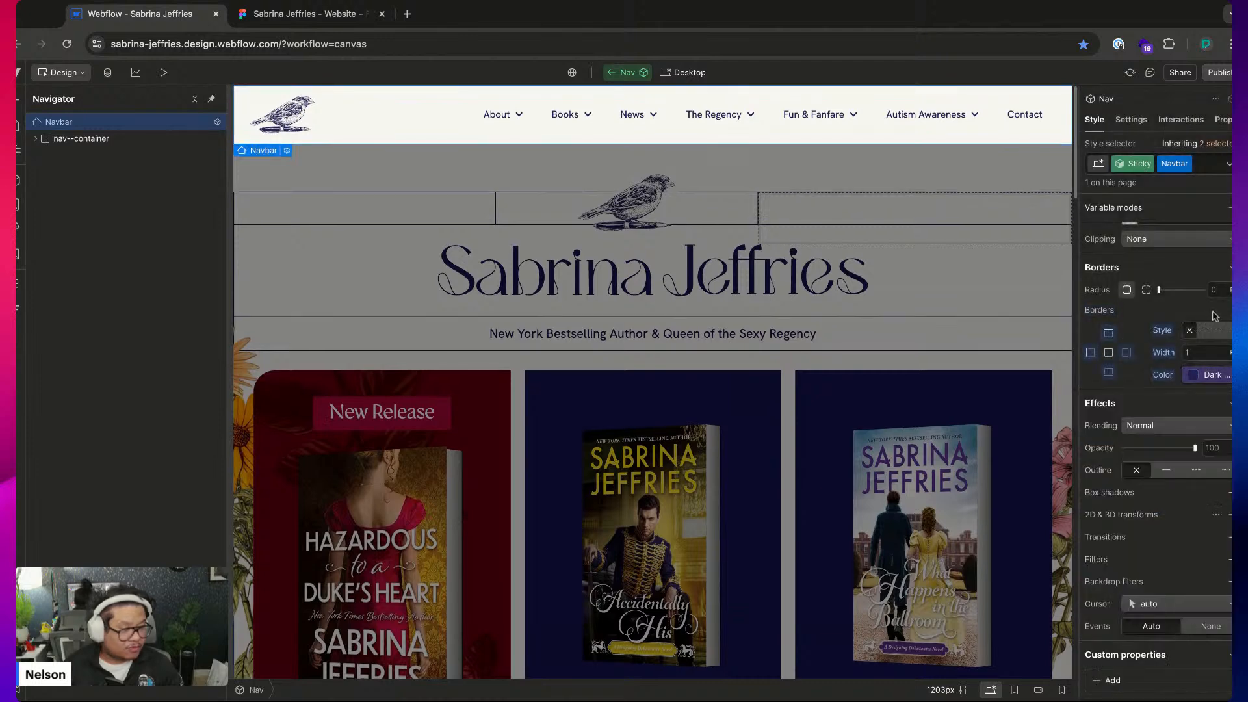
# Preview the full-width border of the sticky nav while scrolling the Home page, and return to the canvas
pyautogui.click(164, 72)
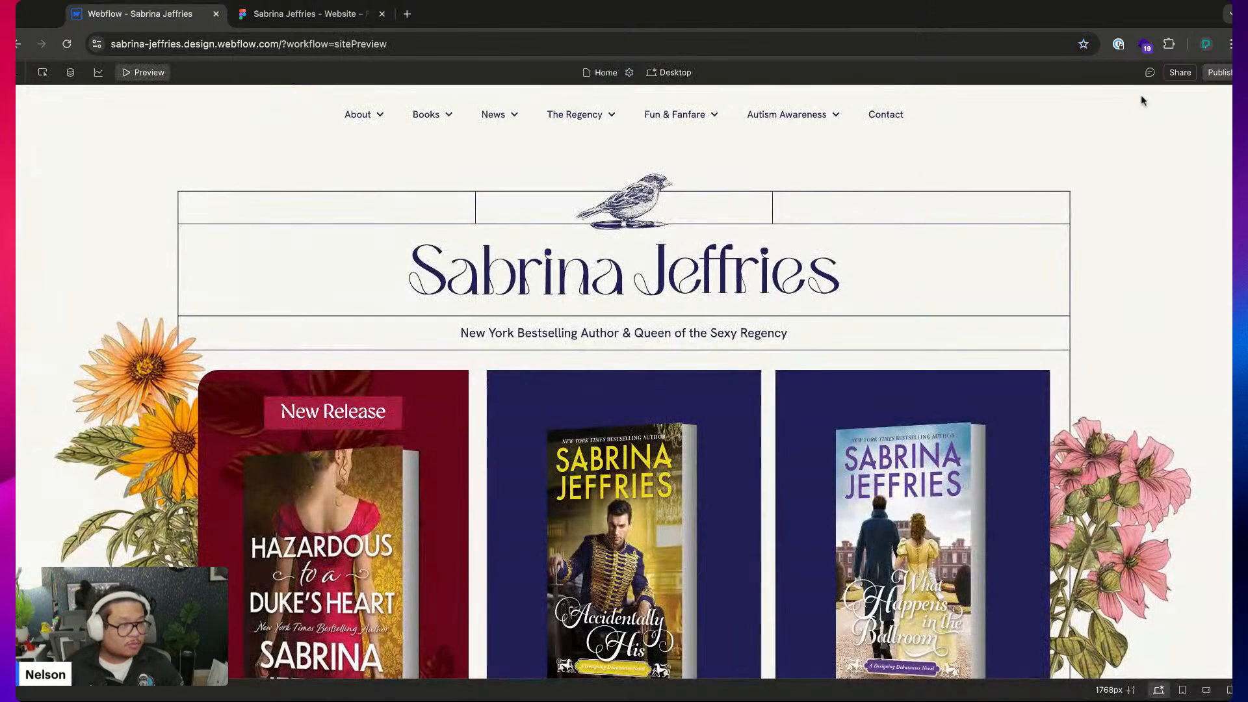
pyautogui.scroll(-3, 624, 384)
pyautogui.scroll(3, 624, 384)
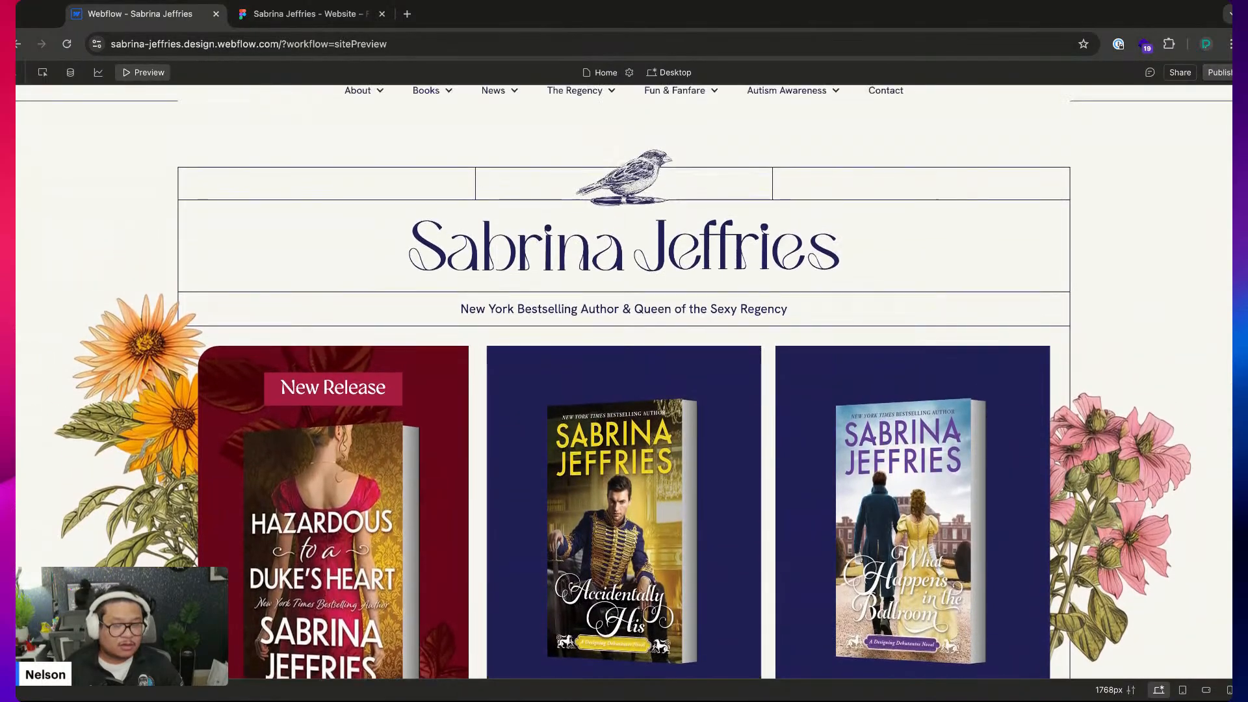
pyautogui.scroll(-3, 624, 383)
pyautogui.scroll(2, 934, 253)
pyautogui.scroll(-7, 933, 254)
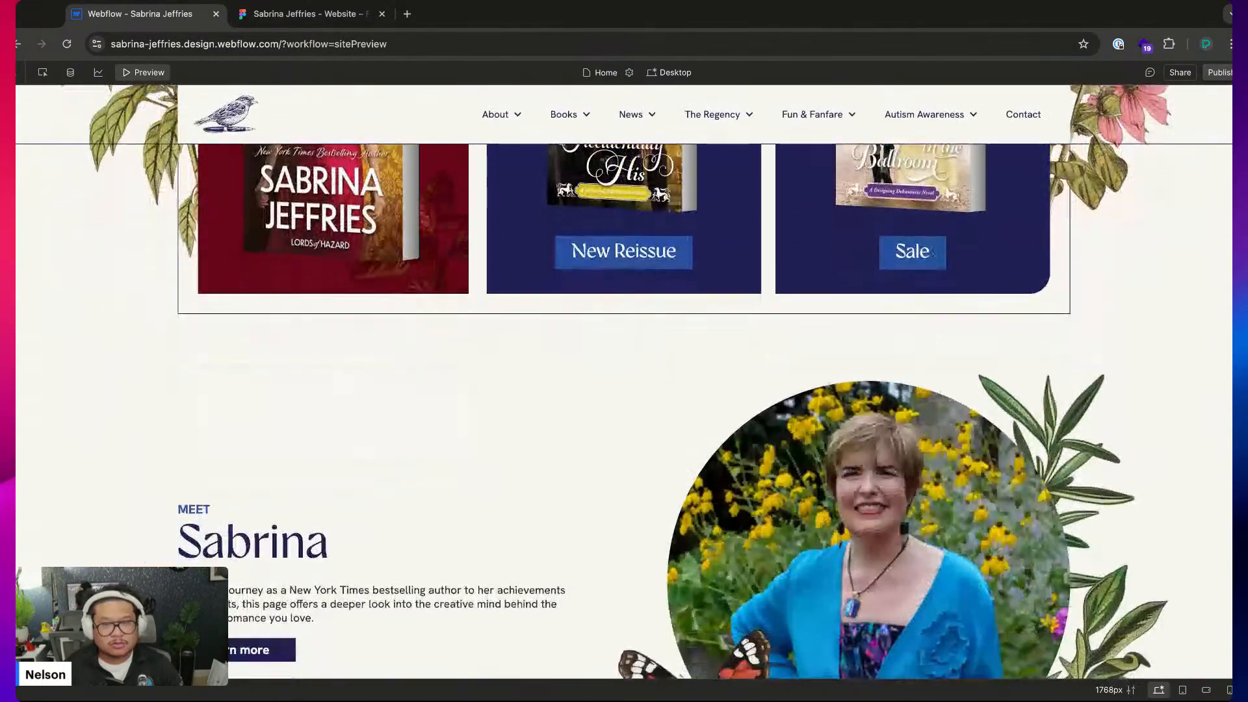
pyautogui.scroll(8, 933, 253)
pyautogui.click(145, 73)
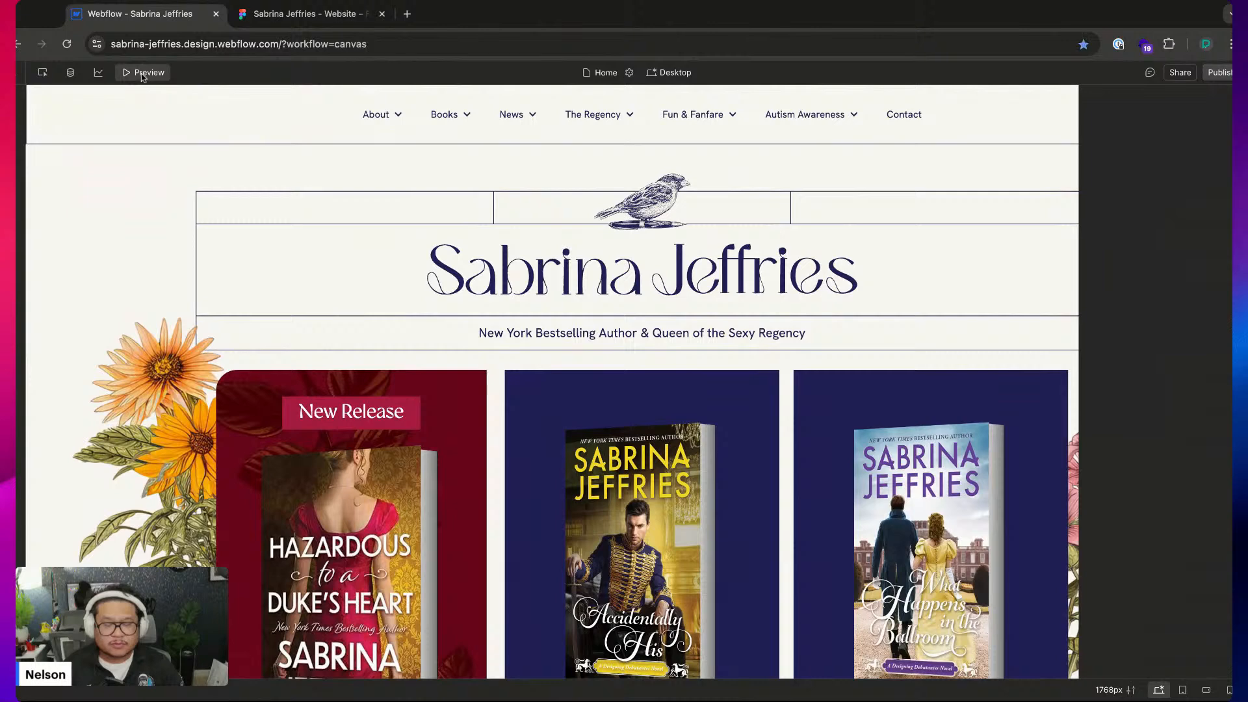
# Clear the border settings from Navbar in the Nav component's Sticky variant
pyautogui.doubleClick(293, 139)
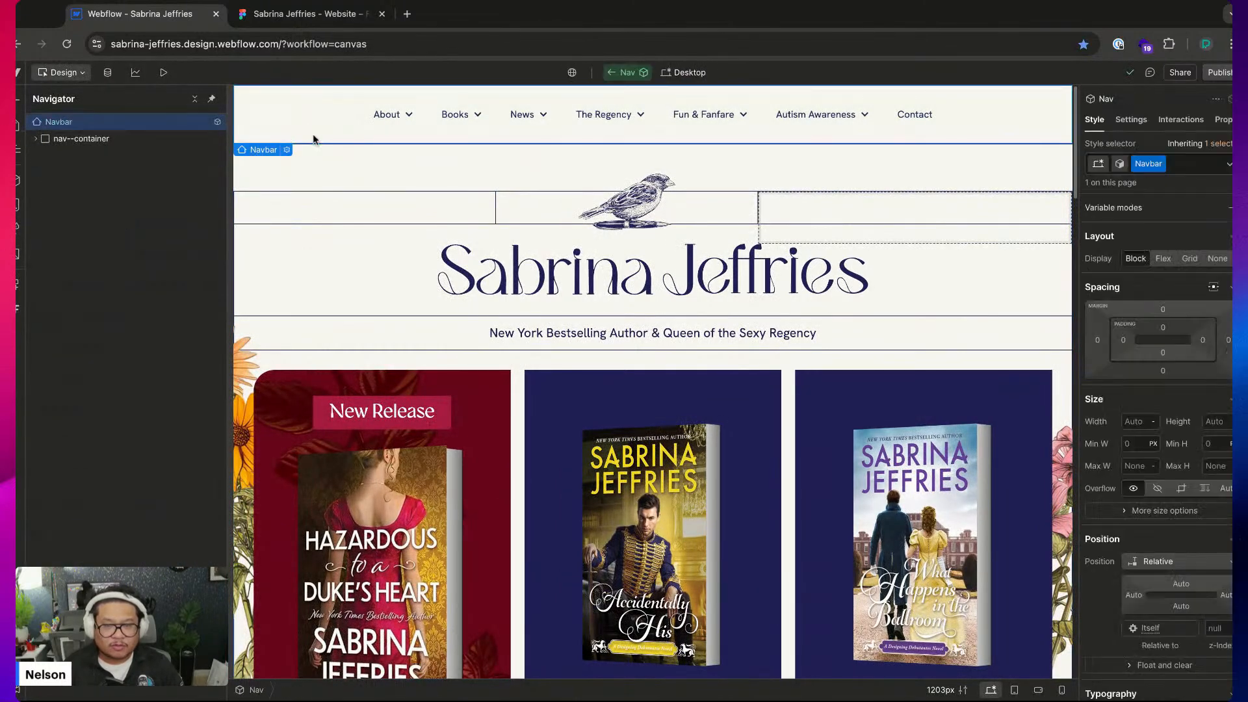
pyautogui.click(1128, 176)
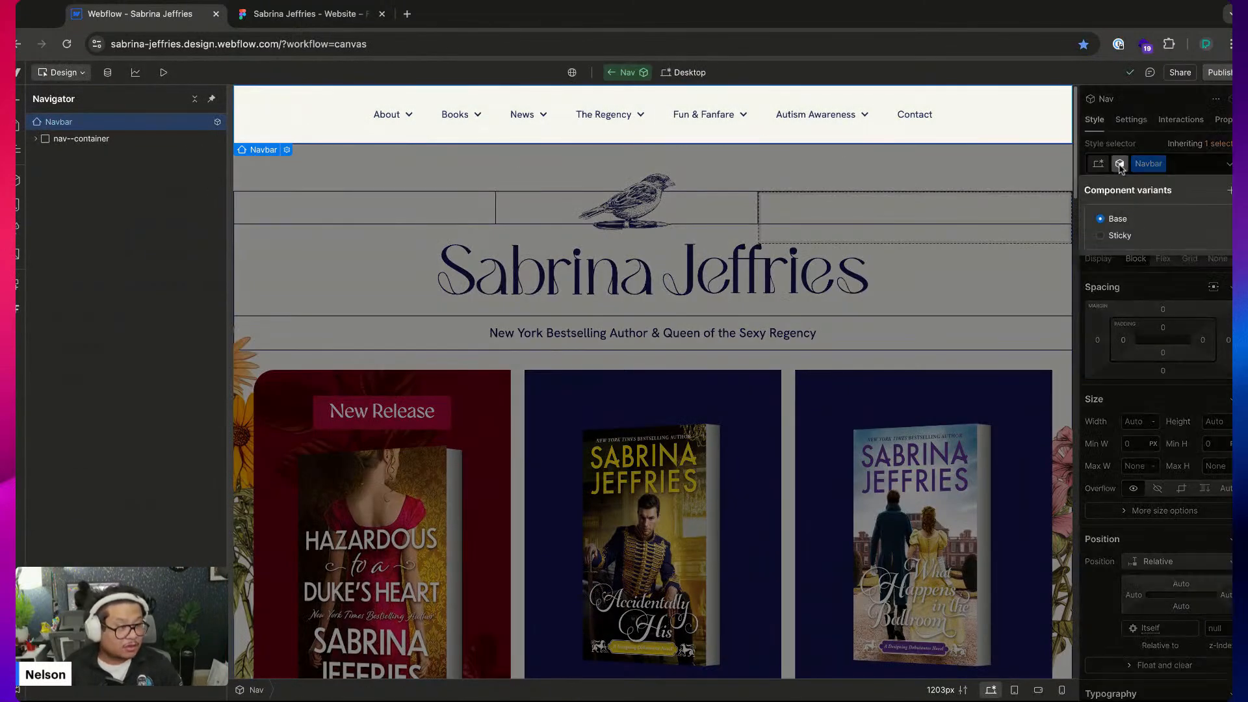
pyautogui.click(1115, 235)
pyautogui.scroll(-5, 1156, 539)
pyautogui.scroll(-3, 1156, 540)
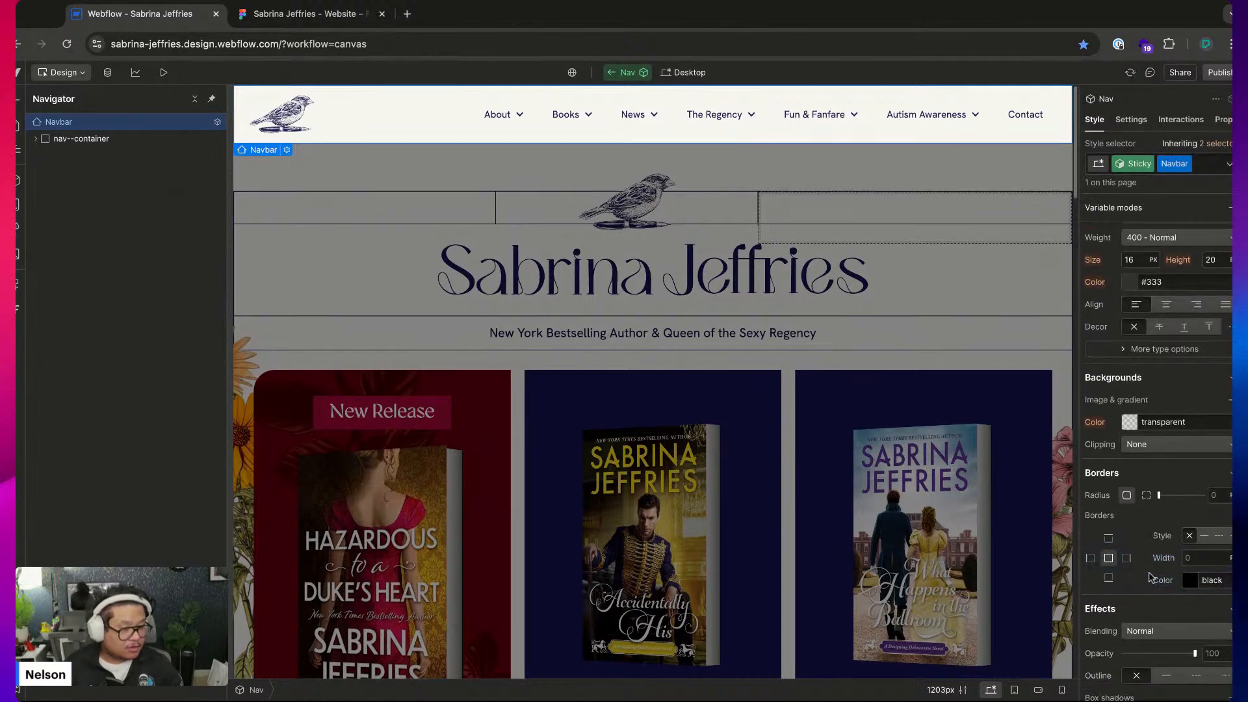
# Turn on a solid border for nav--container in the Sticky variant and remove it from the top side
pyautogui.click(143, 143)
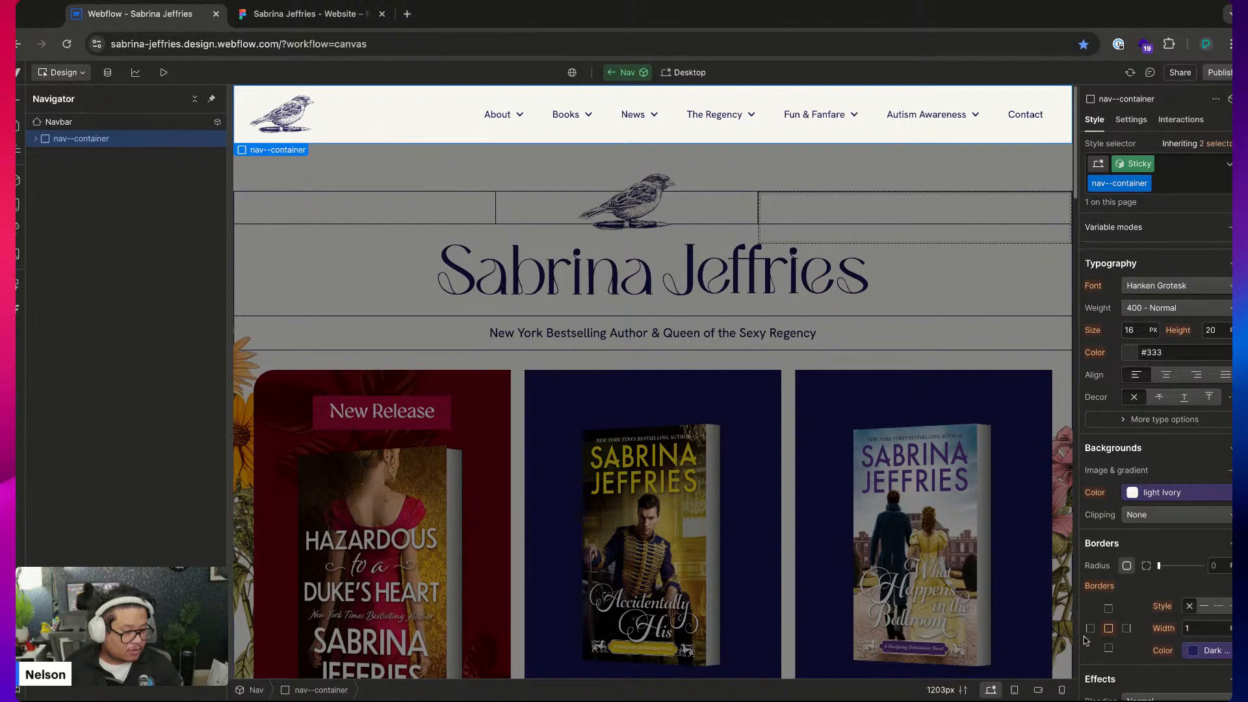
pyautogui.scroll(-1, 1131, 618)
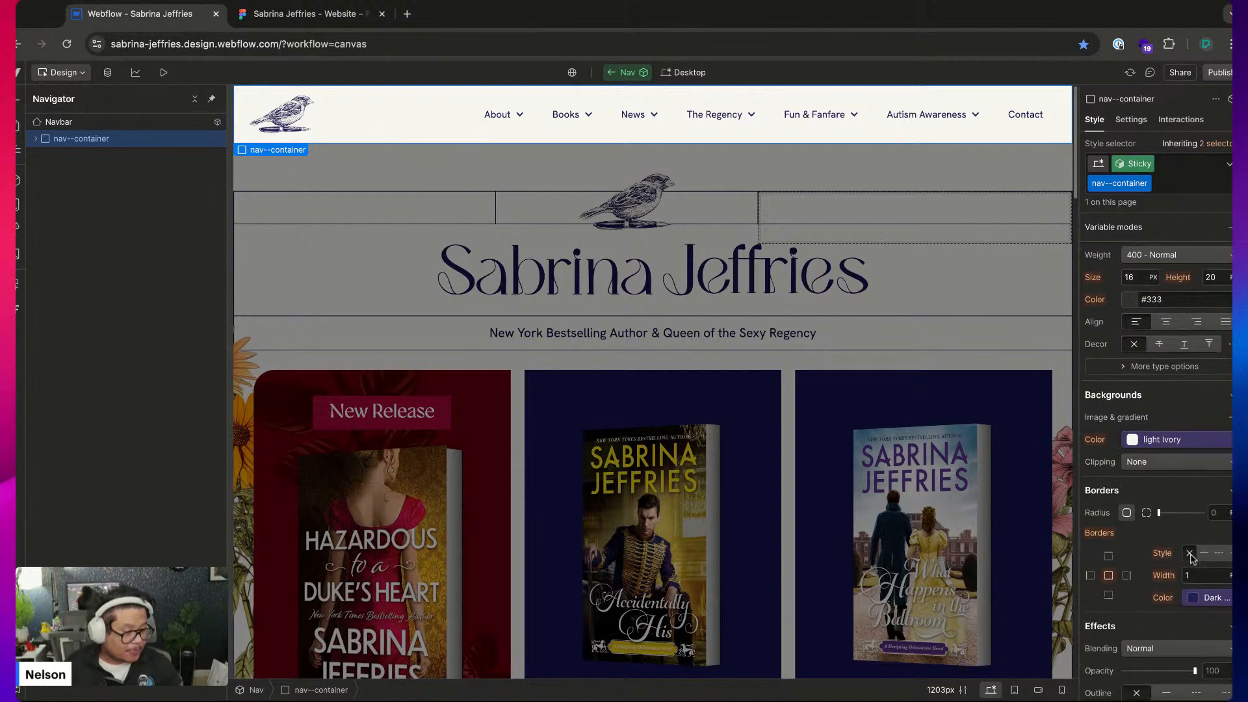
pyautogui.click(1205, 553)
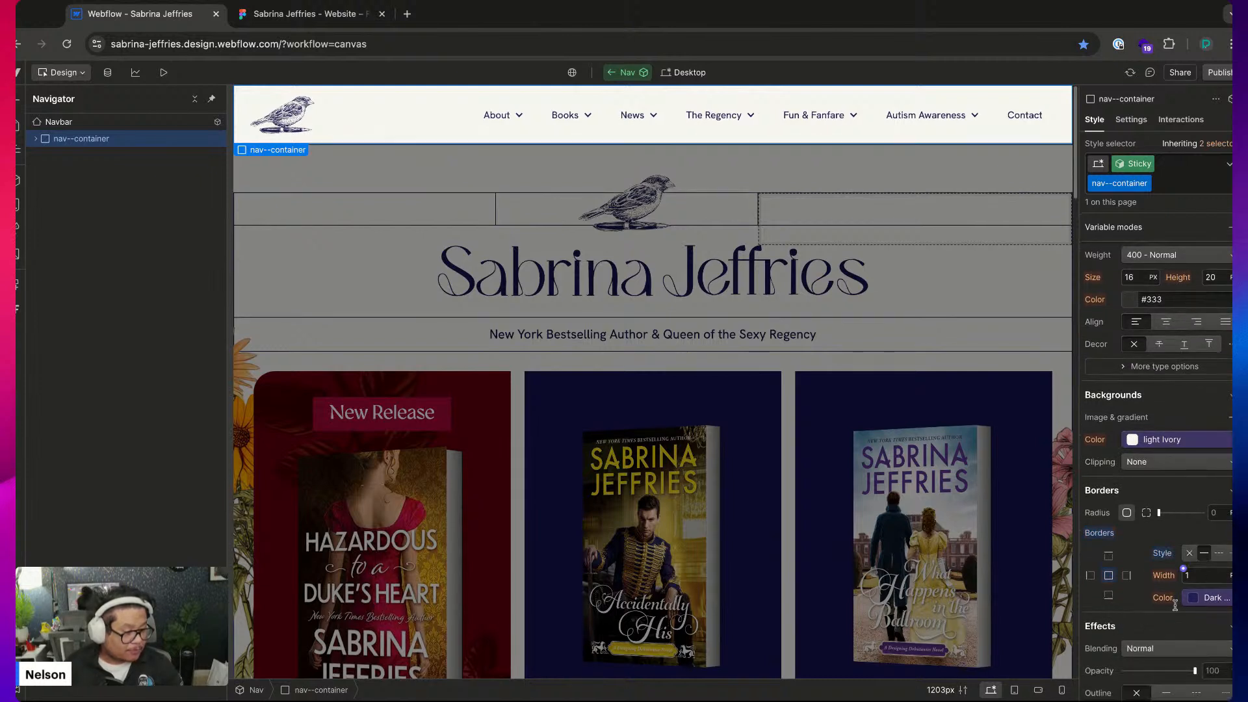
pyautogui.click(1192, 554)
# Preview the sticky nav with its container border while scrolling through the Home page's book, biography and review sections
pyautogui.click(164, 72)
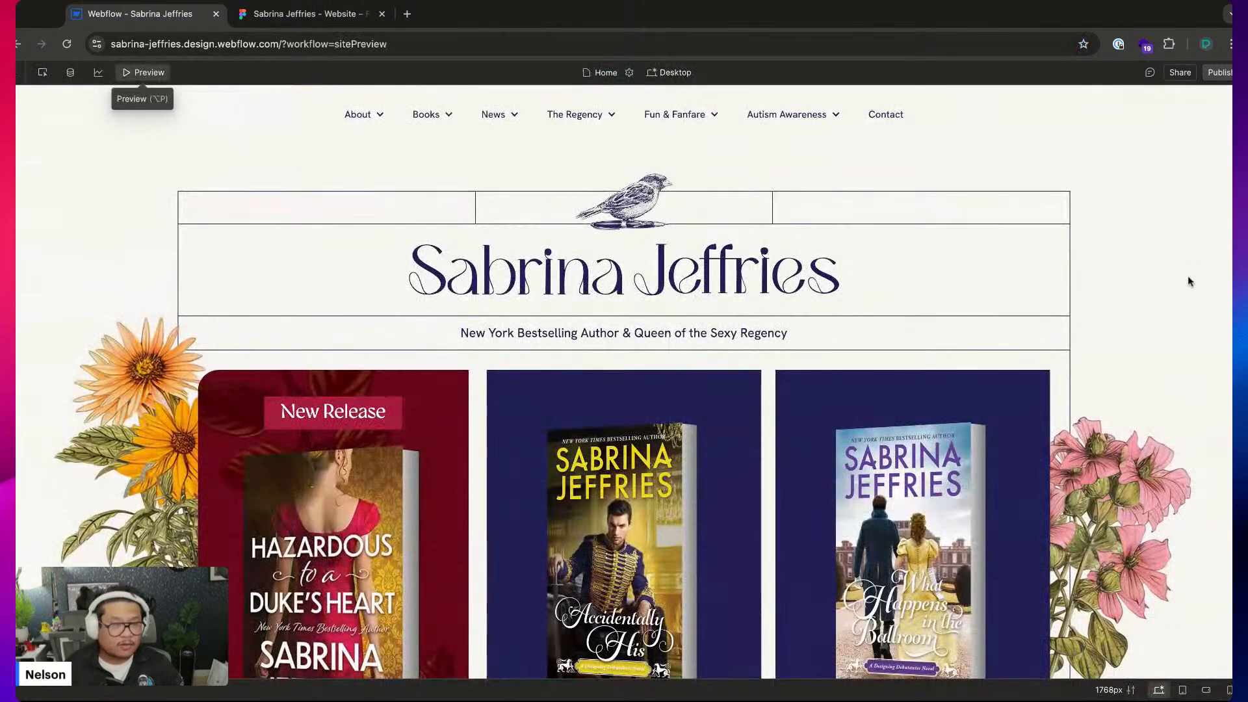
pyautogui.scroll(-4, 624, 383)
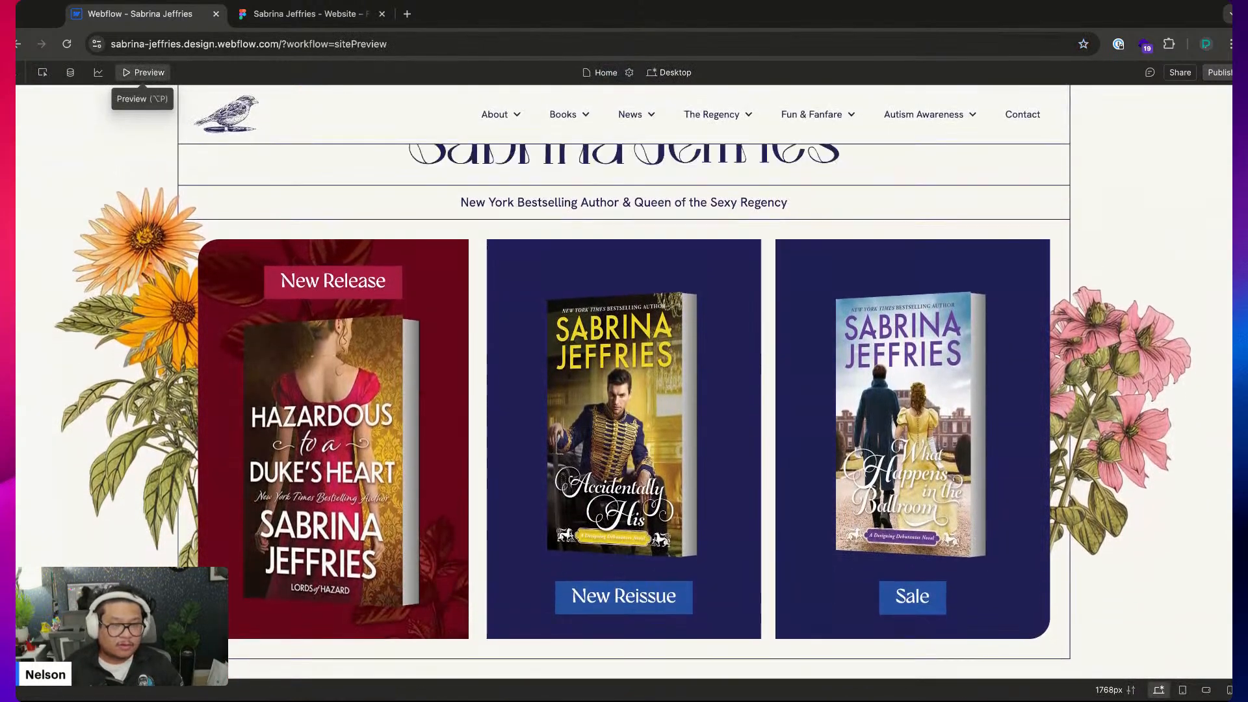
pyautogui.scroll(4, 624, 383)
pyautogui.scroll(-2, 624, 384)
pyautogui.scroll(-5, 624, 383)
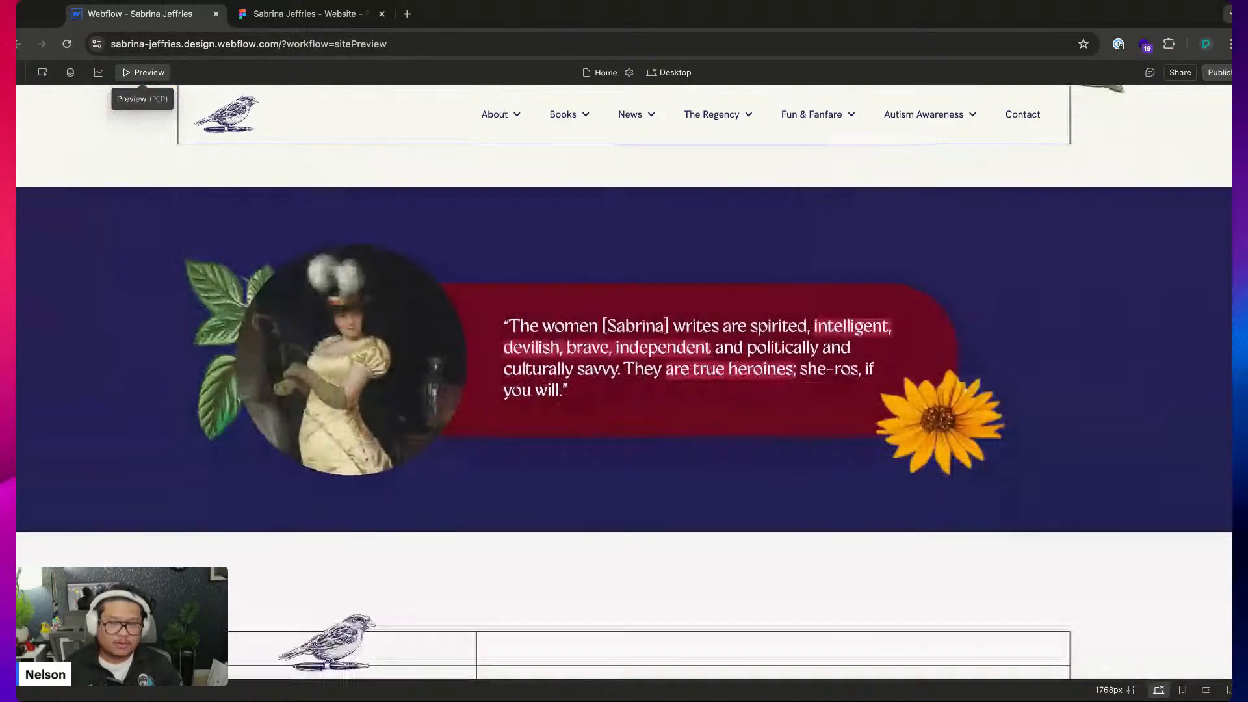
pyautogui.scroll(3, 624, 384)
pyautogui.scroll(6, 624, 383)
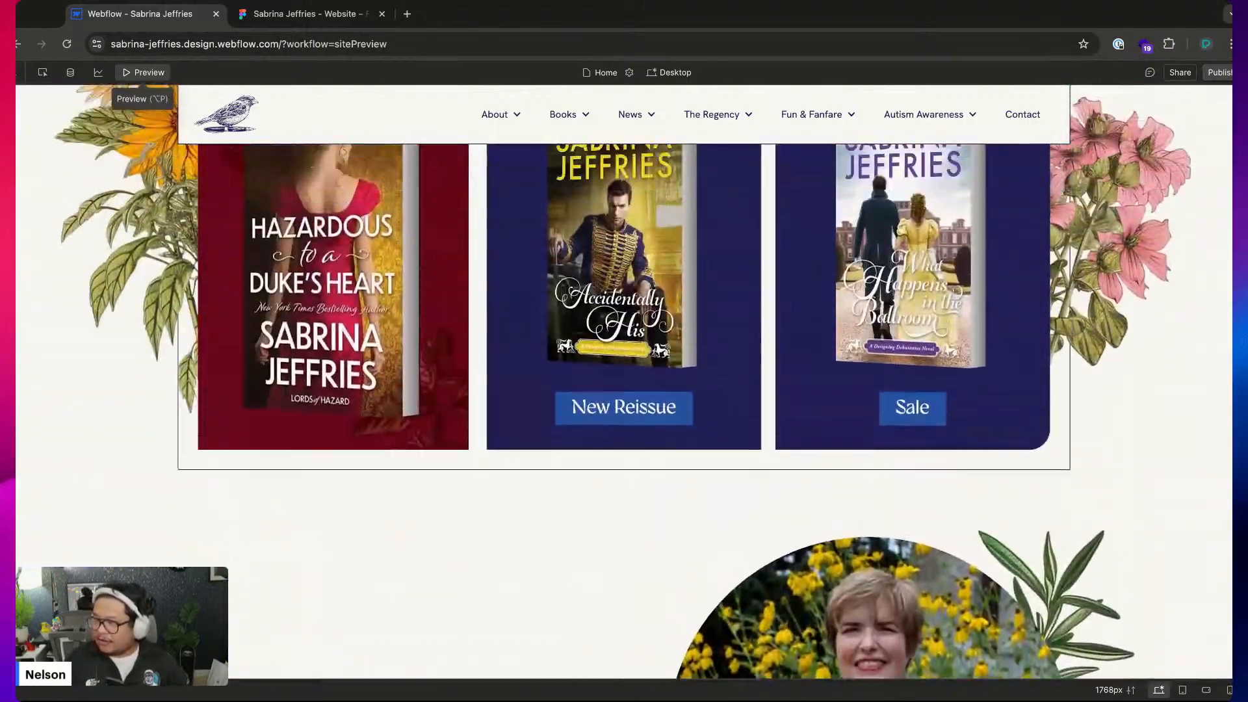
pyautogui.scroll(-1, 624, 384)
pyautogui.scroll(2, 624, 383)
pyautogui.scroll(-10, 624, 384)
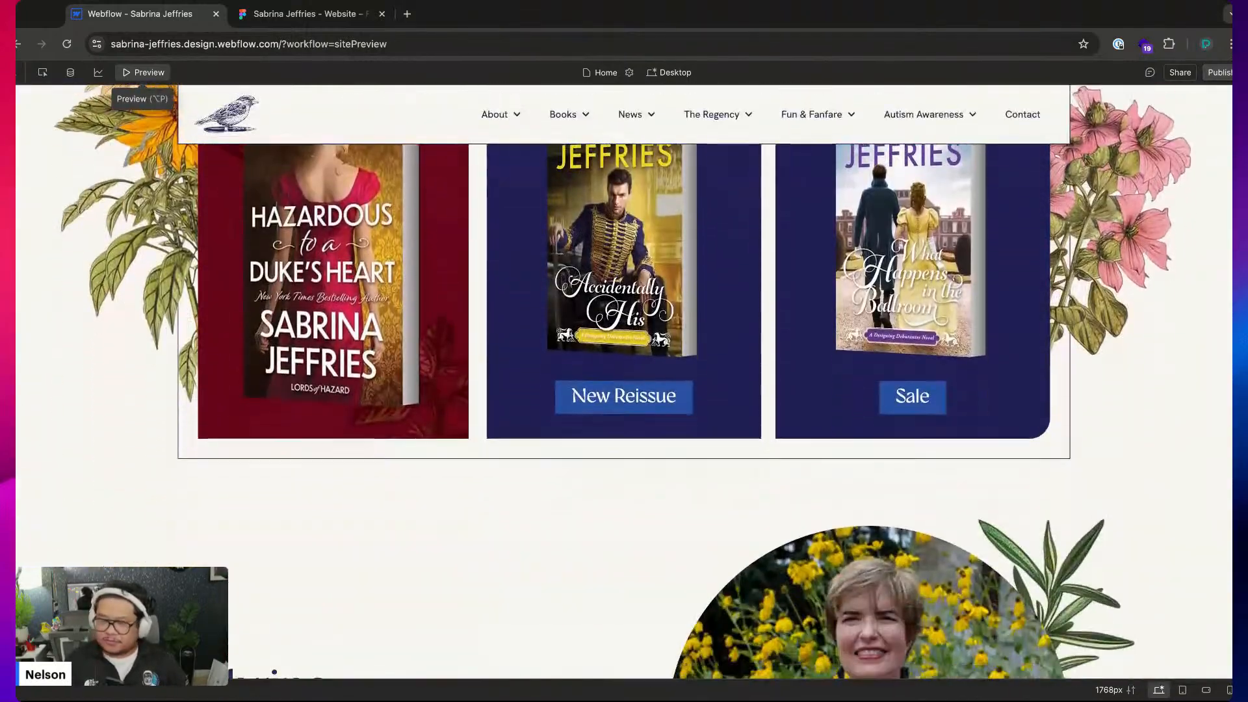
pyautogui.scroll(9, 624, 383)
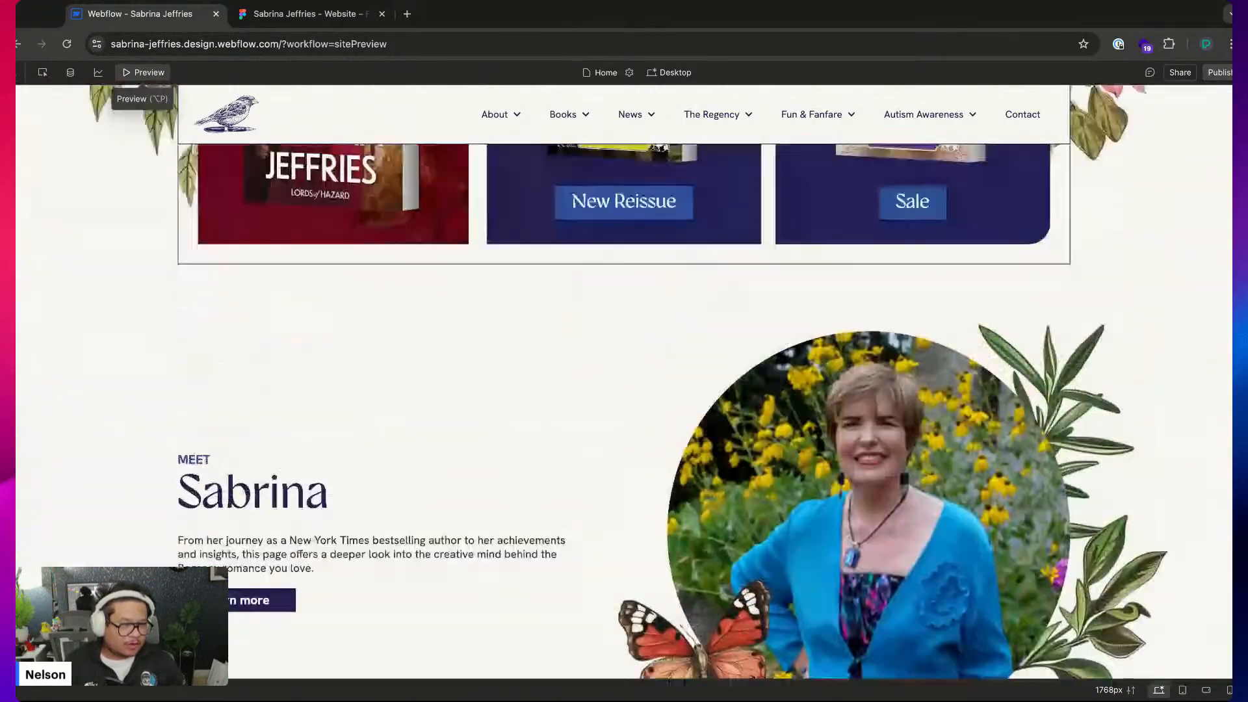
# Check how the bordered sticky nav slides in and out around the Home page's hero, biography and Books sections
pyautogui.scroll(3, 624, 383)
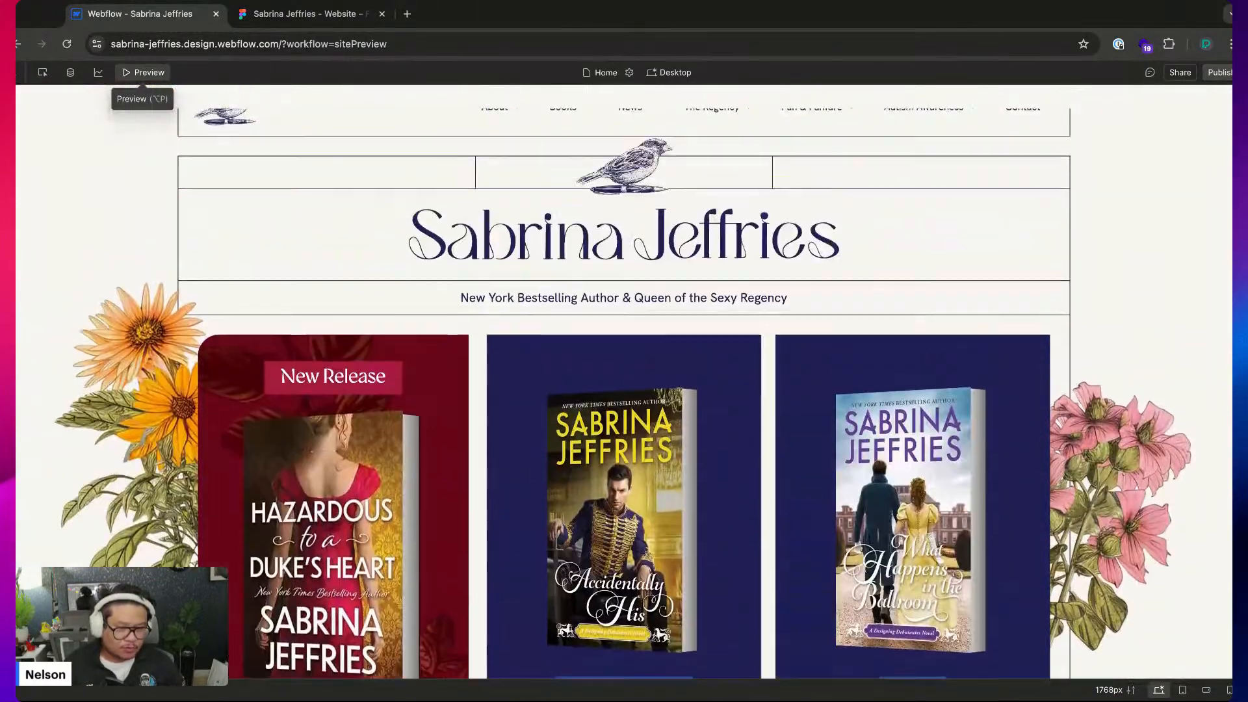
pyautogui.scroll(-3, 624, 383)
pyautogui.scroll(2, 624, 383)
pyautogui.scroll(-2, 624, 383)
pyautogui.scroll(3, 624, 383)
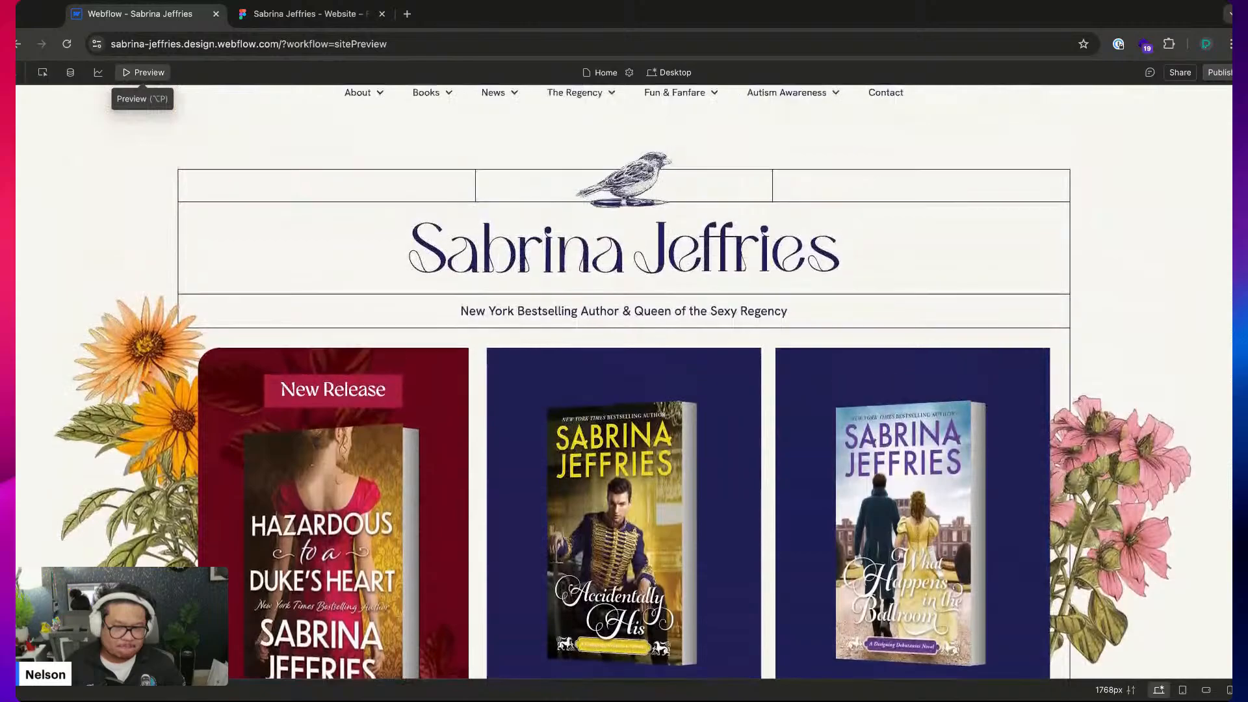
pyautogui.scroll(-5, 624, 384)
pyautogui.scroll(-4, 624, 383)
pyautogui.scroll(6, 624, 384)
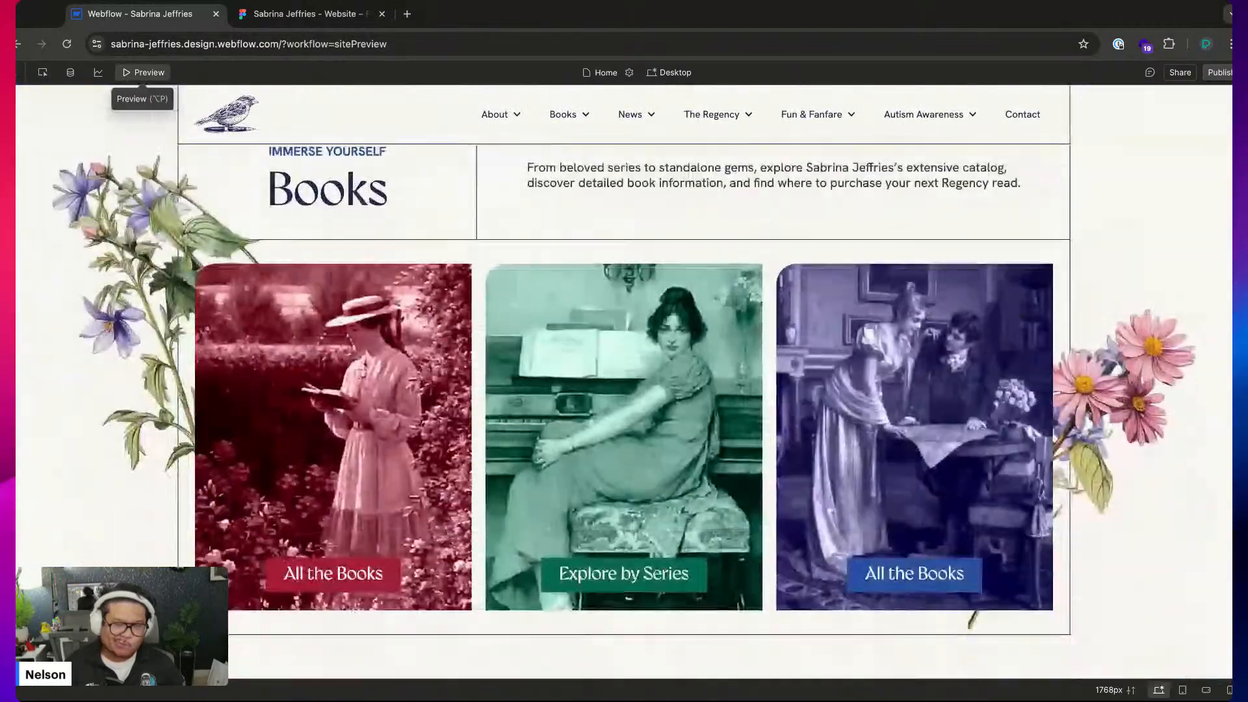
pyautogui.scroll(-5, 624, 384)
pyautogui.scroll(5, 624, 383)
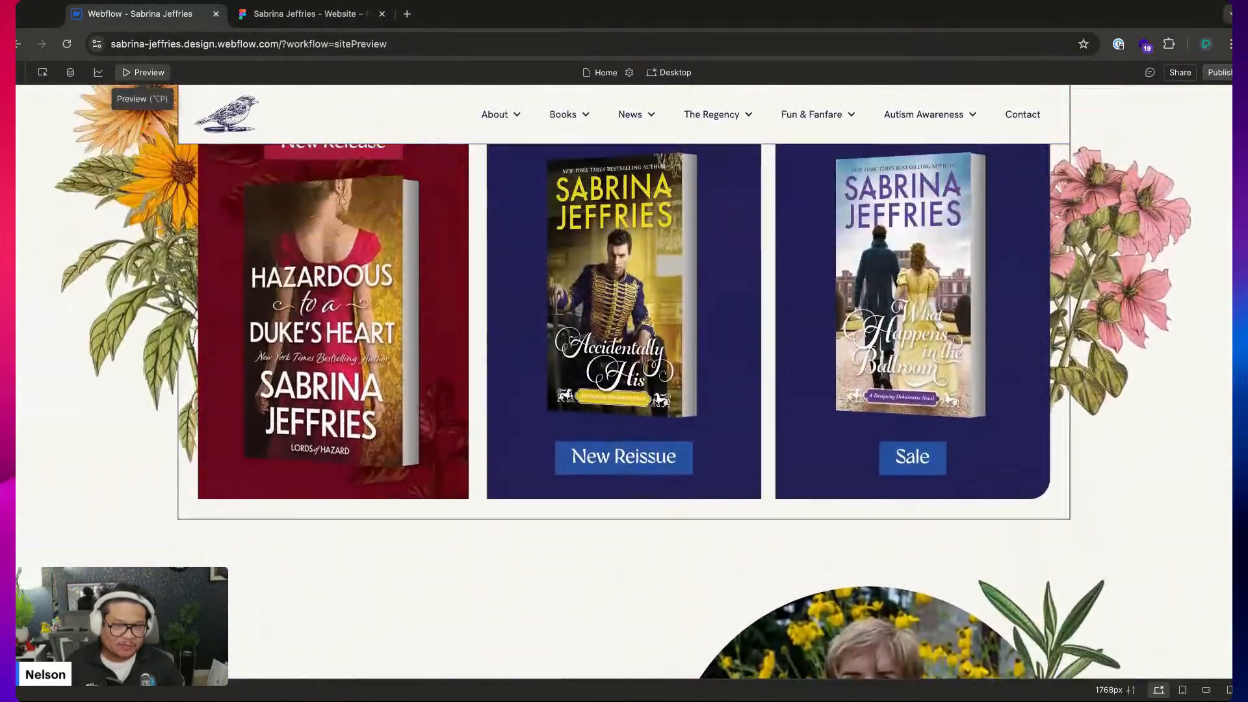
pyautogui.scroll(-2, 624, 383)
pyautogui.scroll(-6, 624, 383)
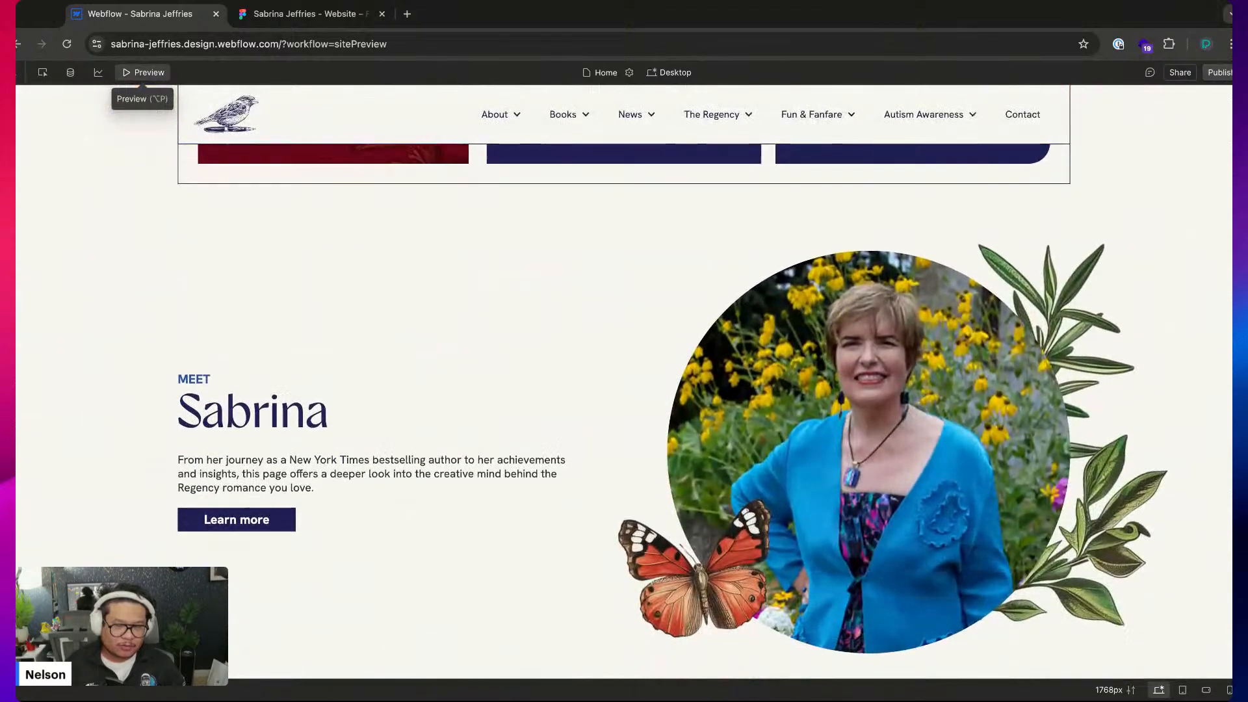
pyautogui.scroll(4, 624, 384)
pyautogui.scroll(6, 624, 384)
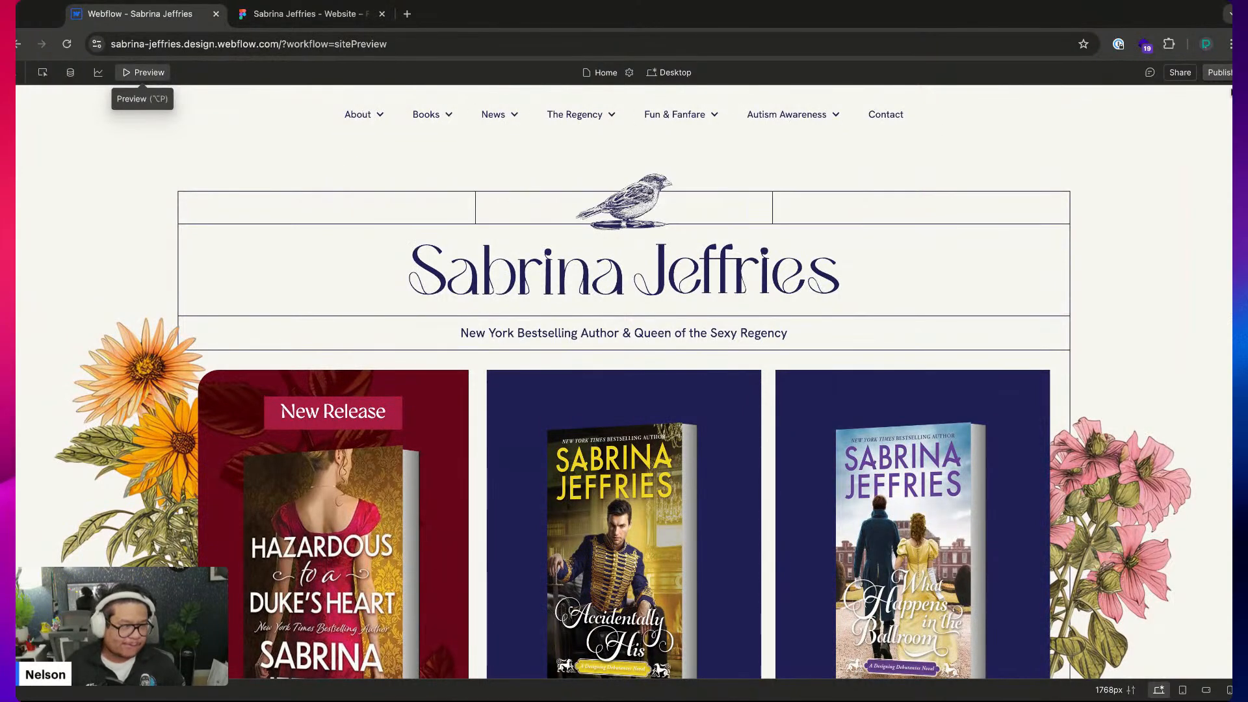
# Preview the sticky nav's dropdown menus, including About, Books, News and Fun & Fanfare, with the Home page scrolled down
pyautogui.scroll(-7, 816, 325)
pyautogui.moveTo(816, 111)
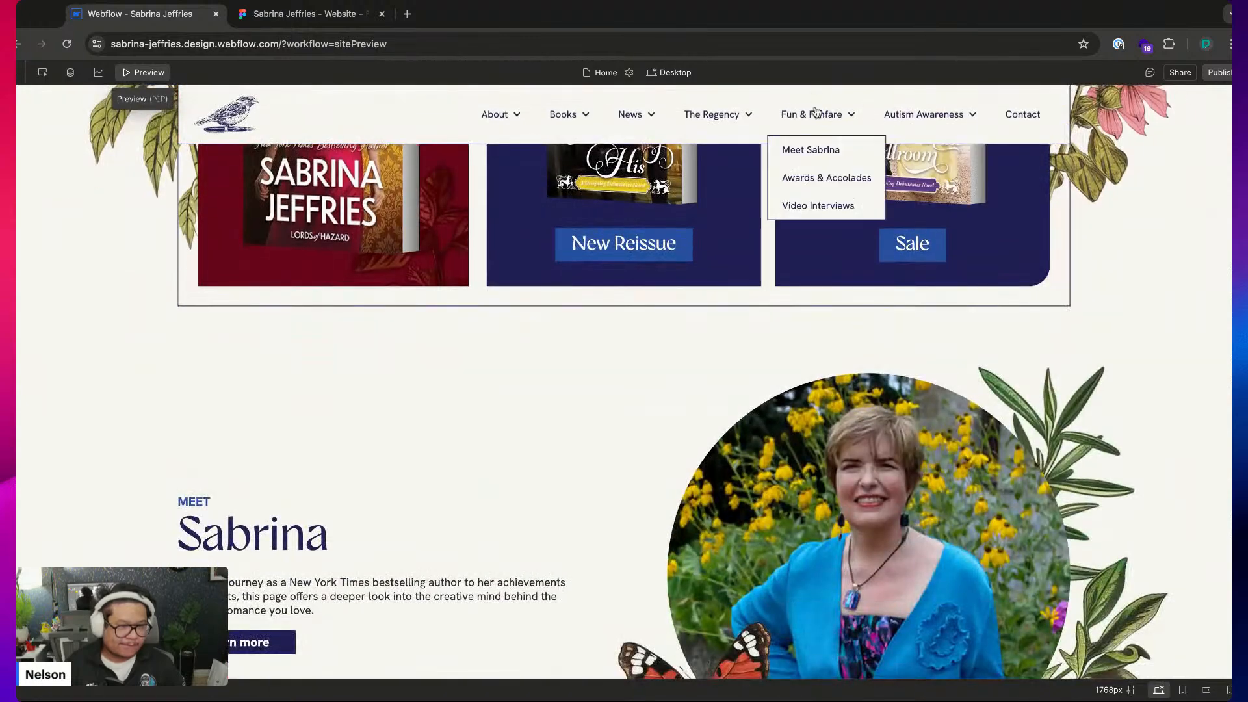
pyautogui.moveTo(619, 117)
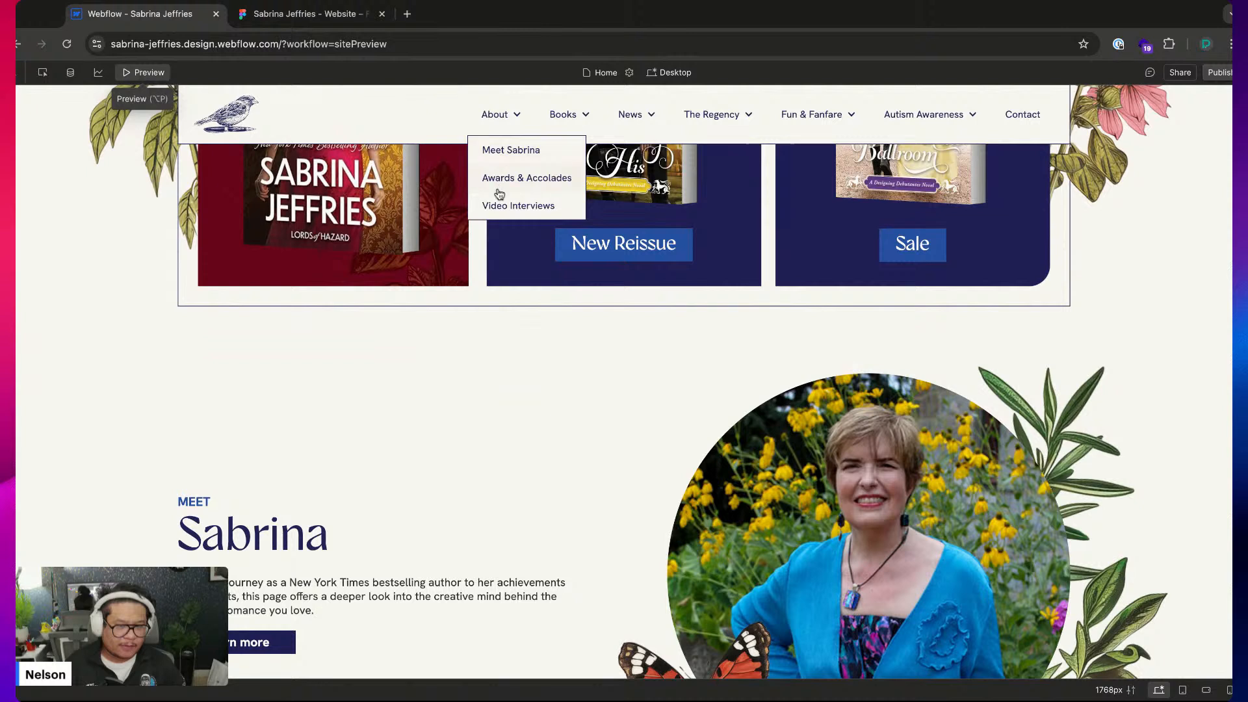
pyautogui.moveTo(566, 123)
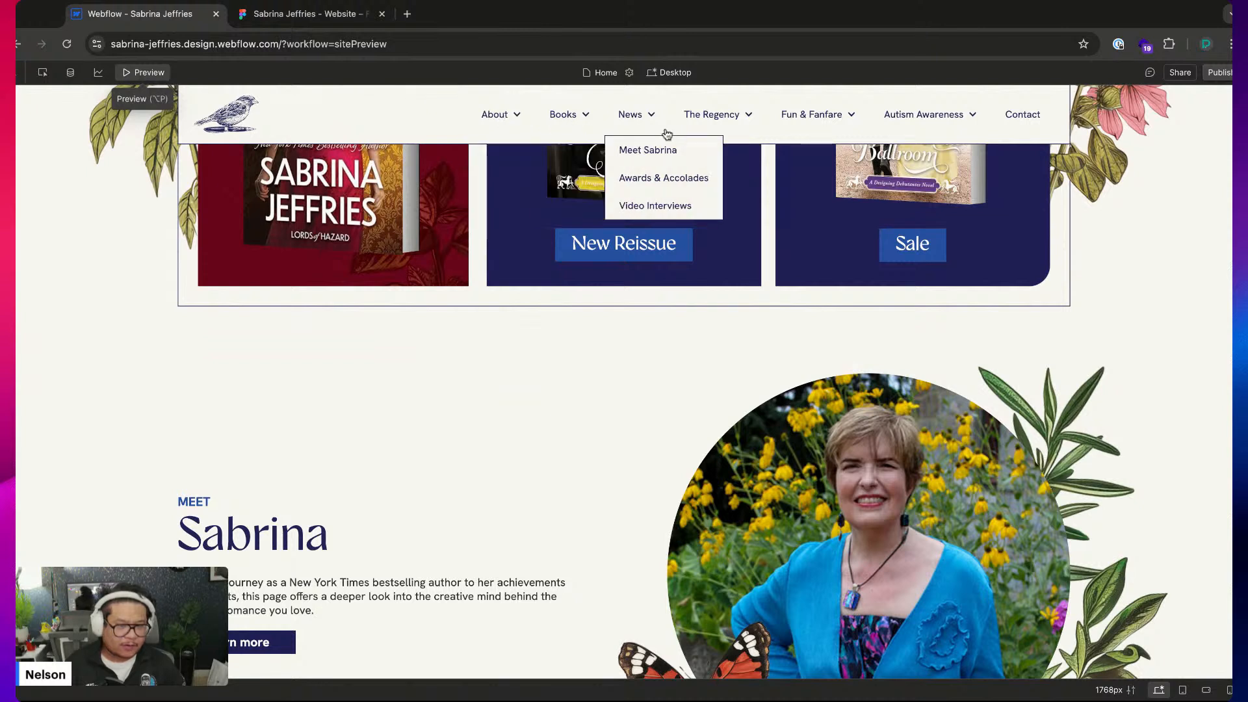
pyautogui.moveTo(935, 128)
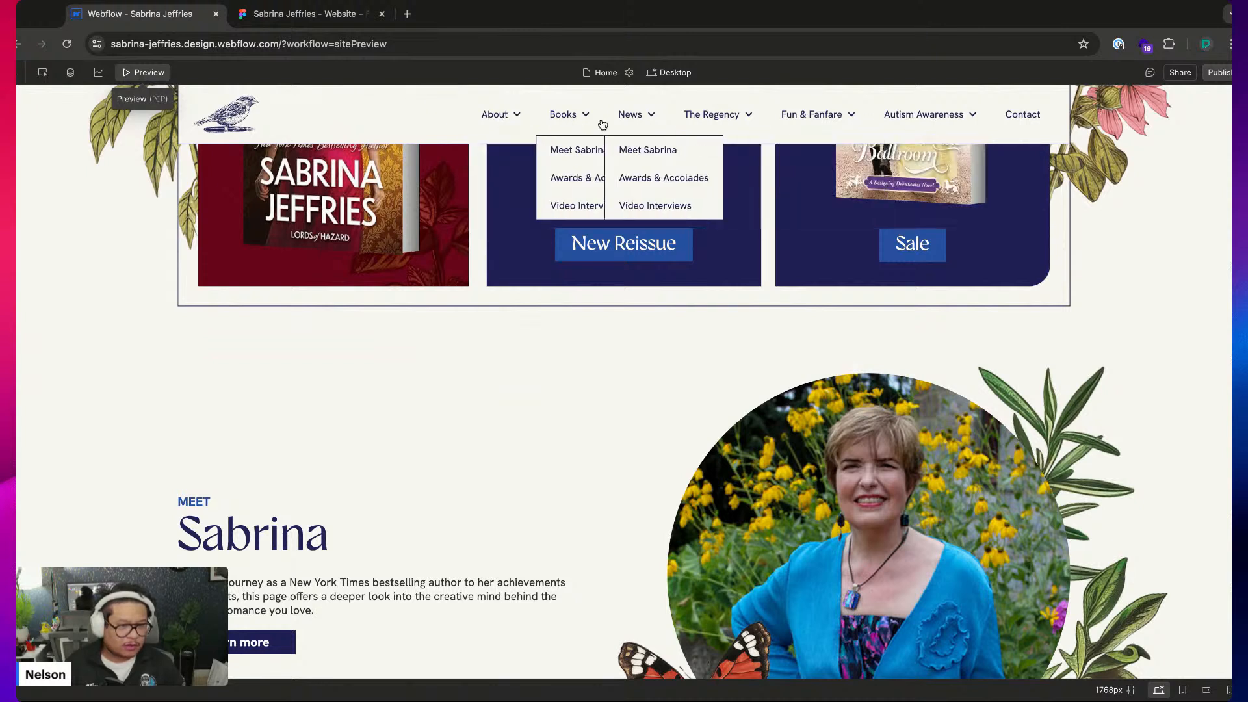
pyautogui.moveTo(489, 124)
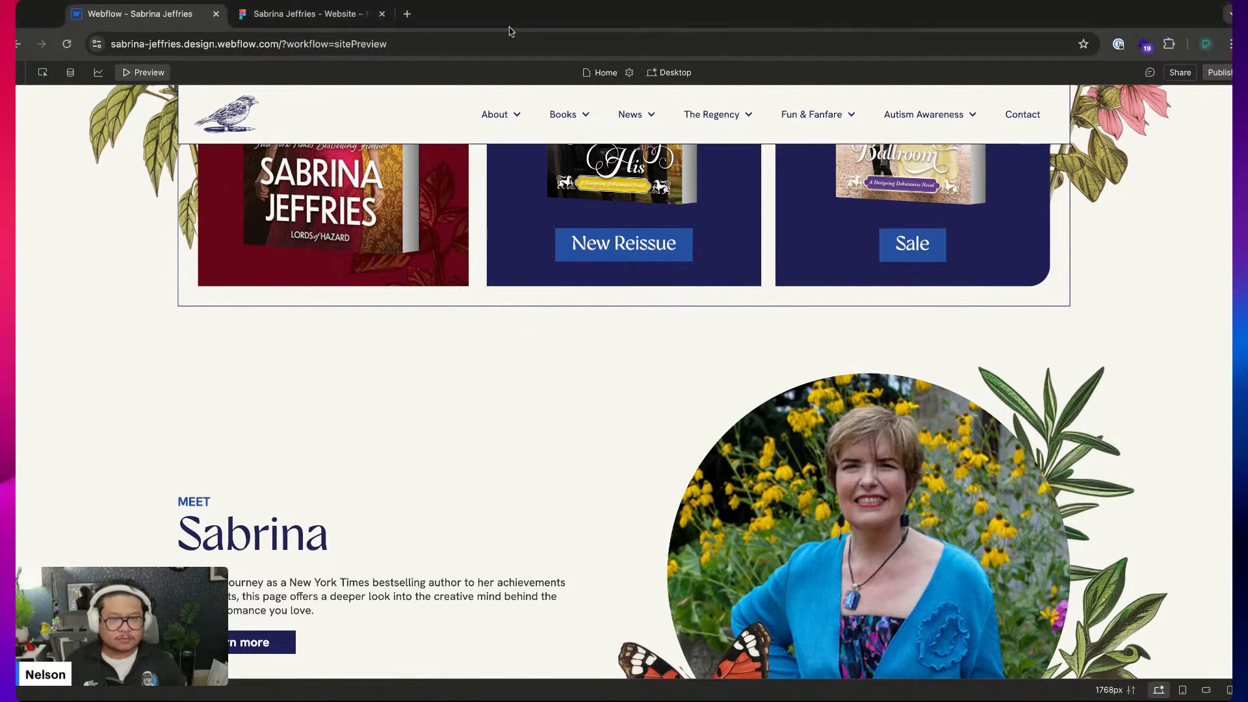
# Open the Sitemap board in FigJam in the browser and examine the About and Books branches of Proposed Sitemap v3
pyautogui.click(406, 14)
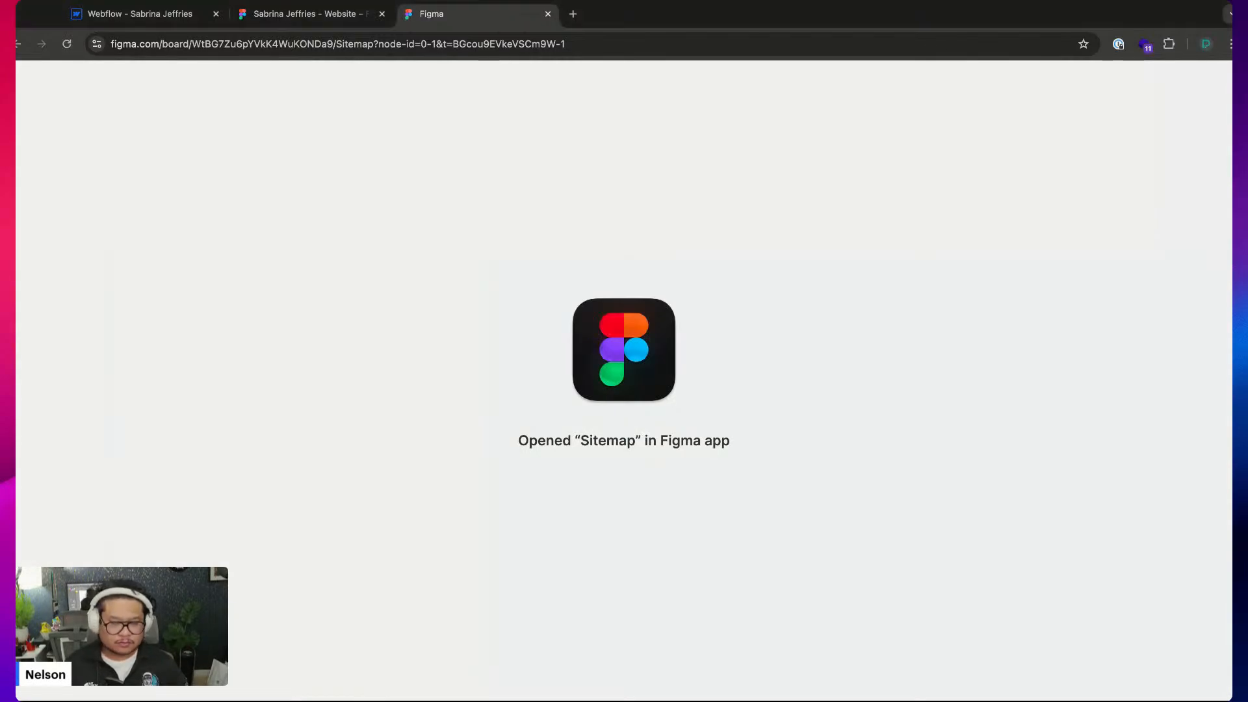
pyautogui.click(627, 475)
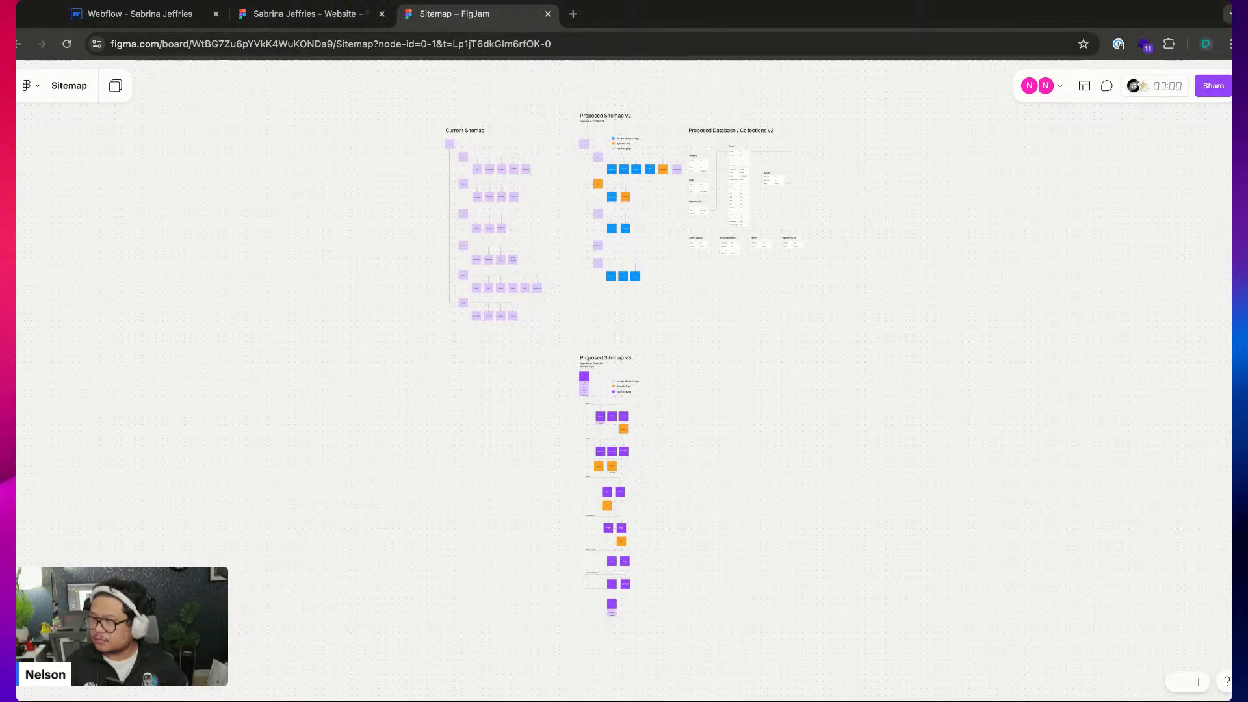
pyautogui.scroll(10, 624, 420)
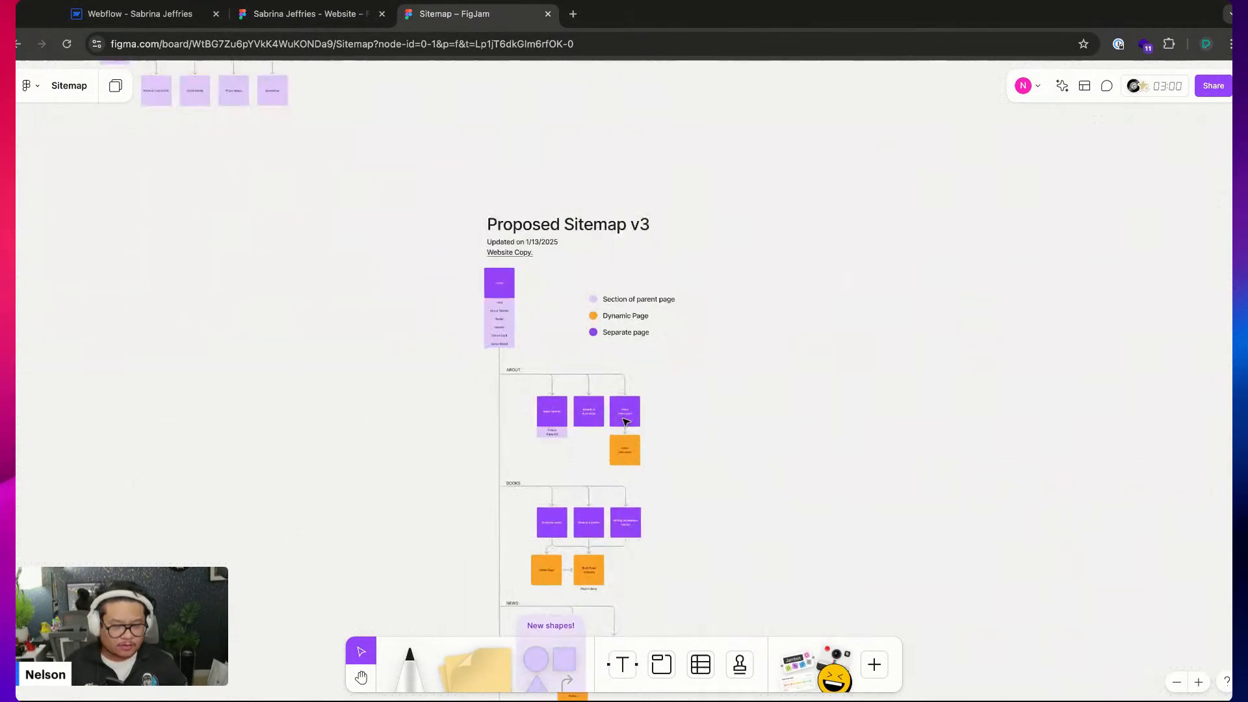
pyautogui.scroll(4, 627, 422)
pyautogui.scroll(-7, 627, 422)
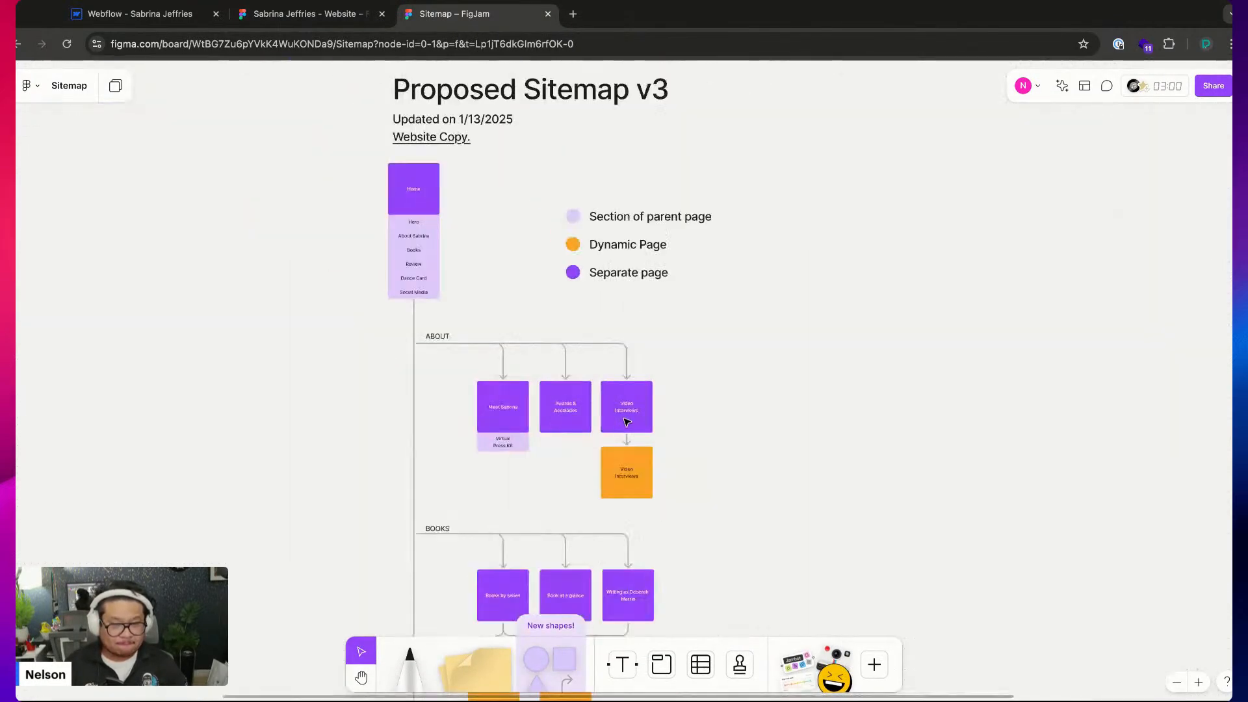
pyautogui.scroll(-1, 627, 421)
pyautogui.scroll(5, 638, 356)
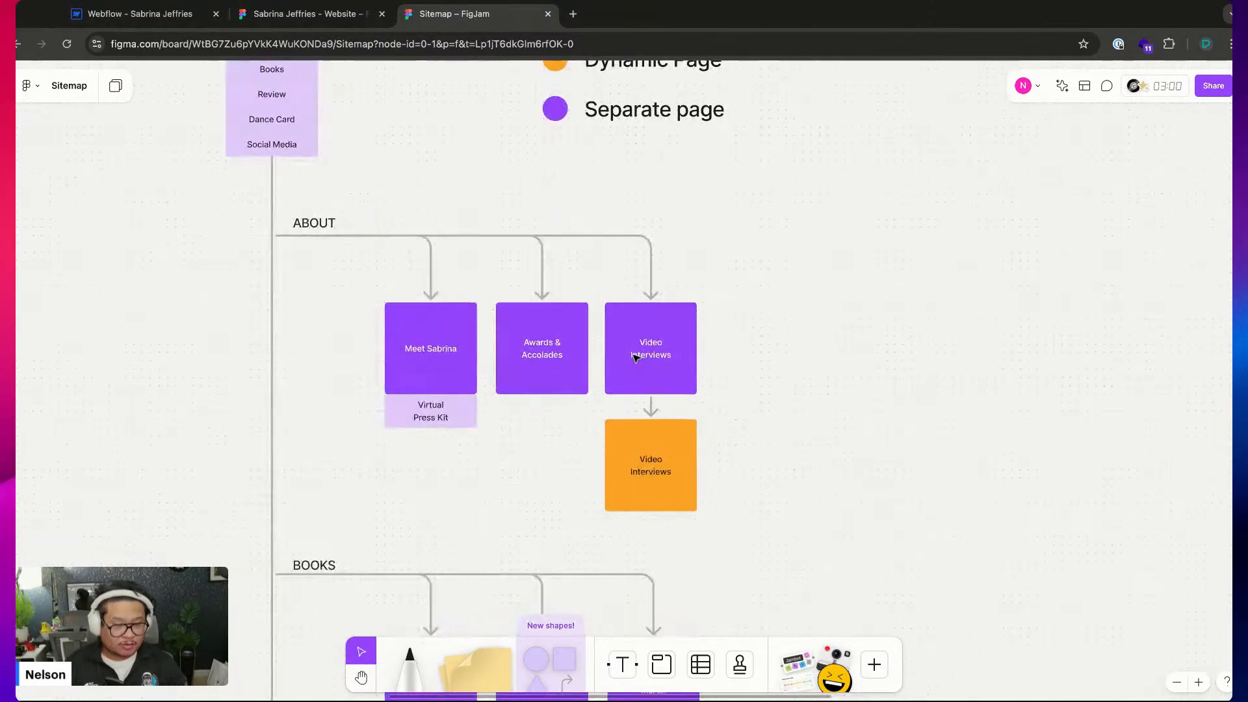
pyautogui.press('h')
pyautogui.scroll(-3, 763, 424)
pyautogui.scroll(-4, 806, 442)
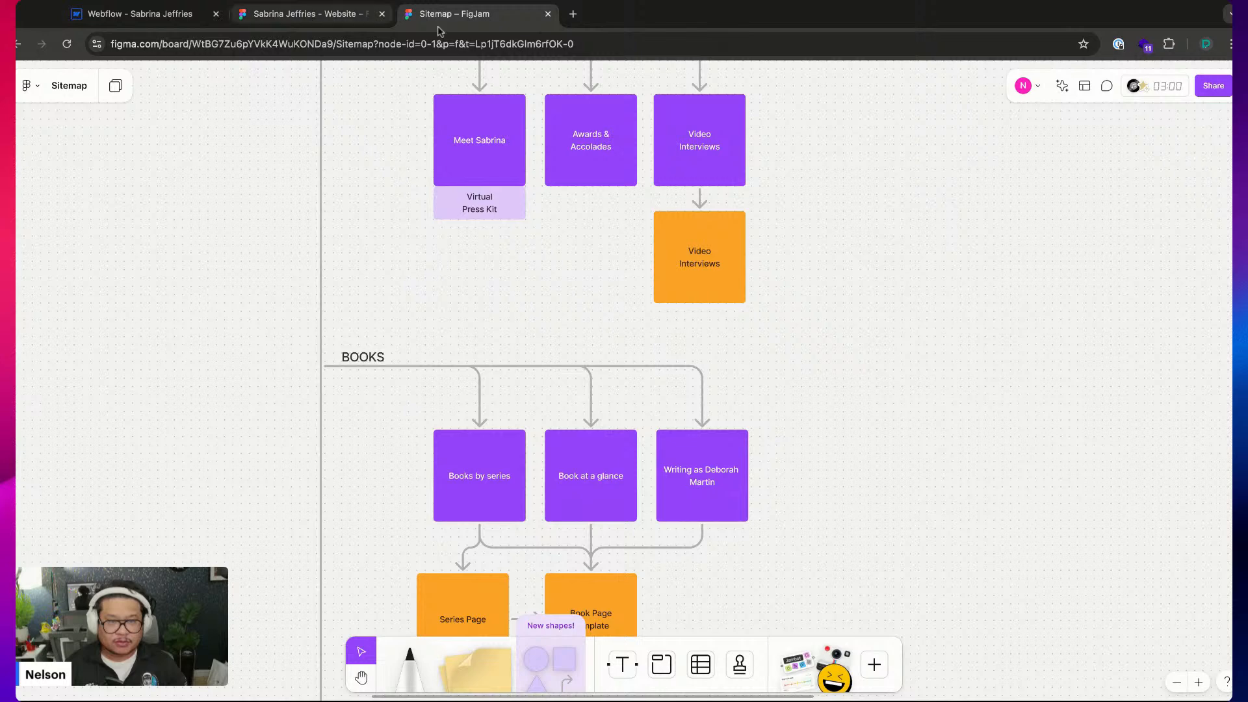
# Move the Sitemap browser tab beside the Webflow one, and open the Nav component for editing in Webflow
pyautogui.moveTo(455, 14); pyautogui.dragTo(306, 14)
pyautogui.click(130, 14)
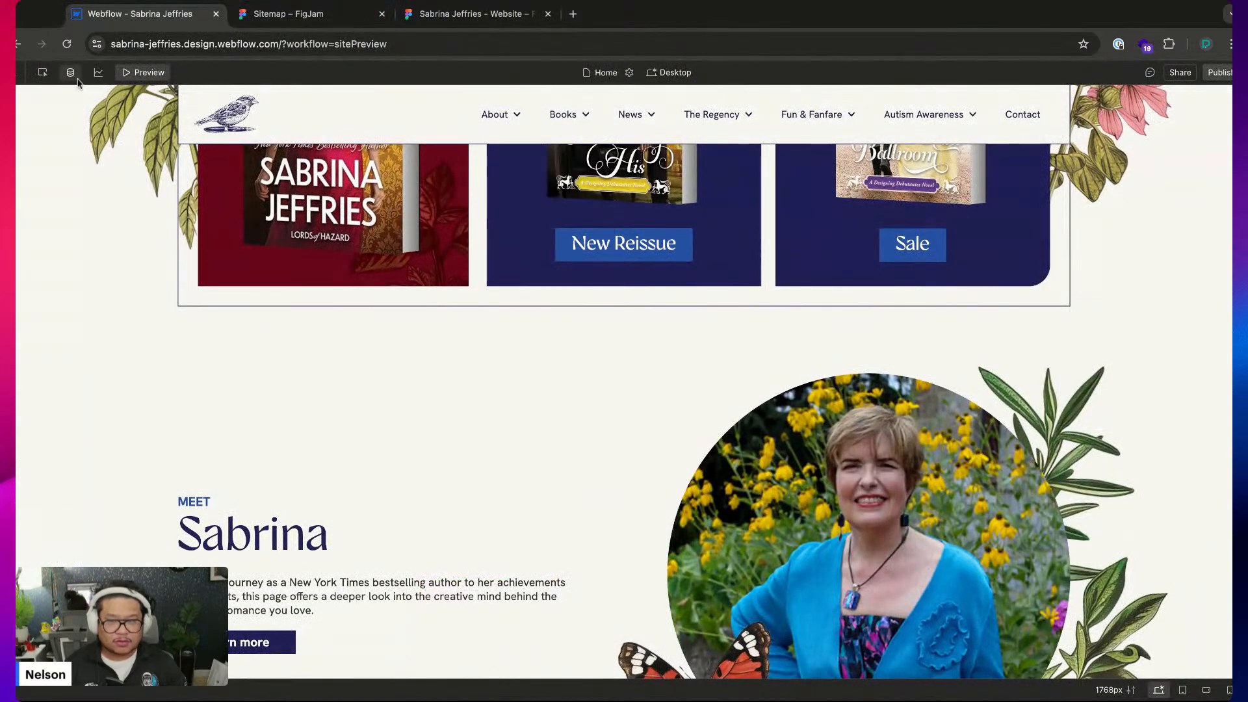
pyautogui.click(142, 72)
pyautogui.click(515, 134)
pyautogui.doubleClick(477, 151)
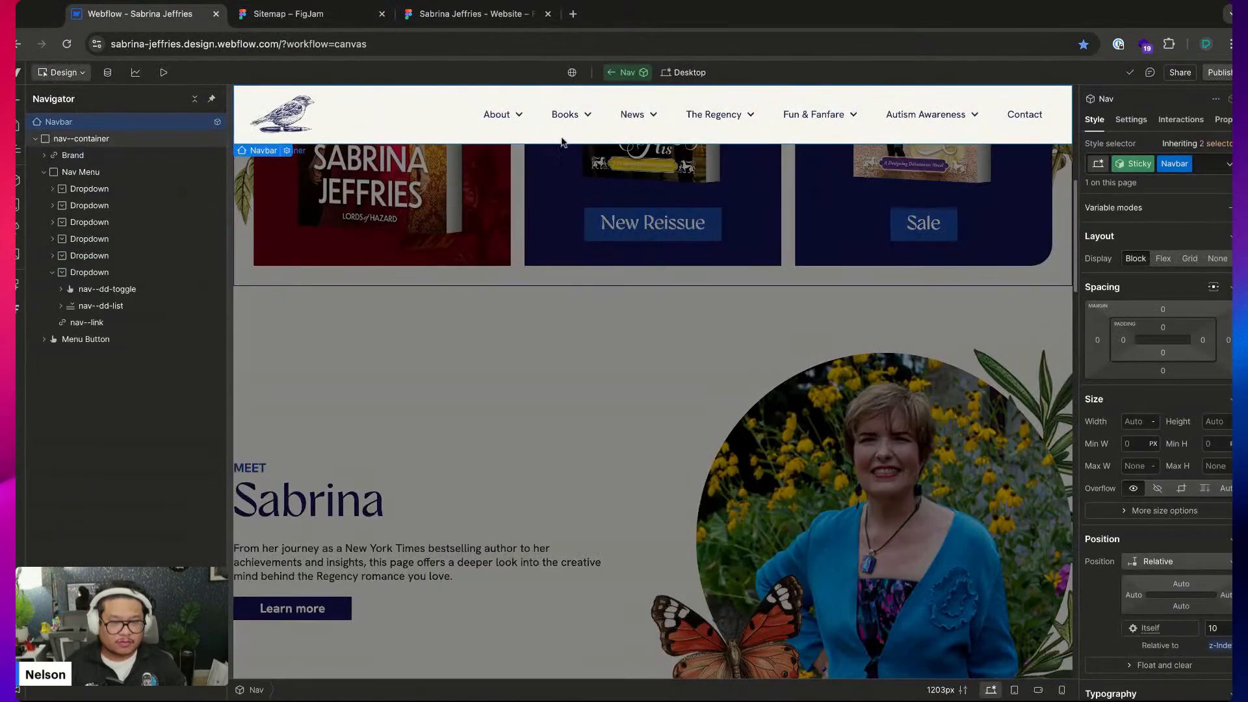
# Show the About dropdown's menu on the canvas and switch the Nav component to its Base variant
pyautogui.click(499, 114)
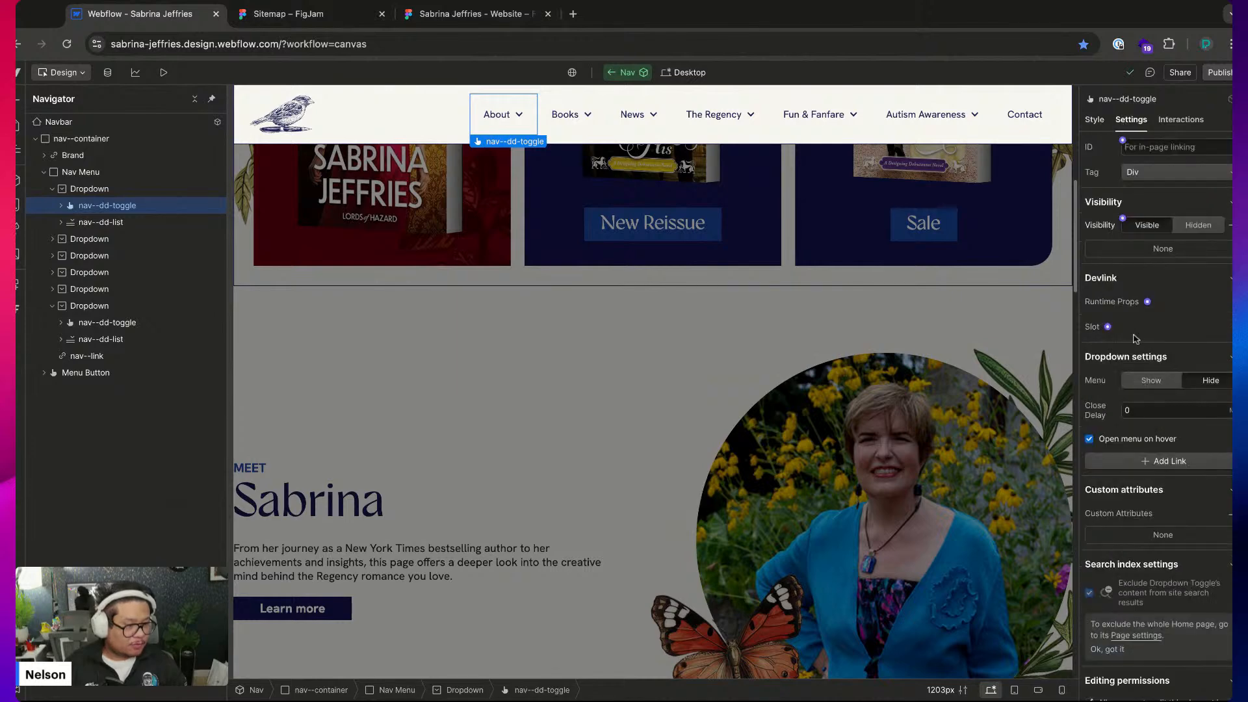
pyautogui.click(1151, 381)
pyautogui.press('s')
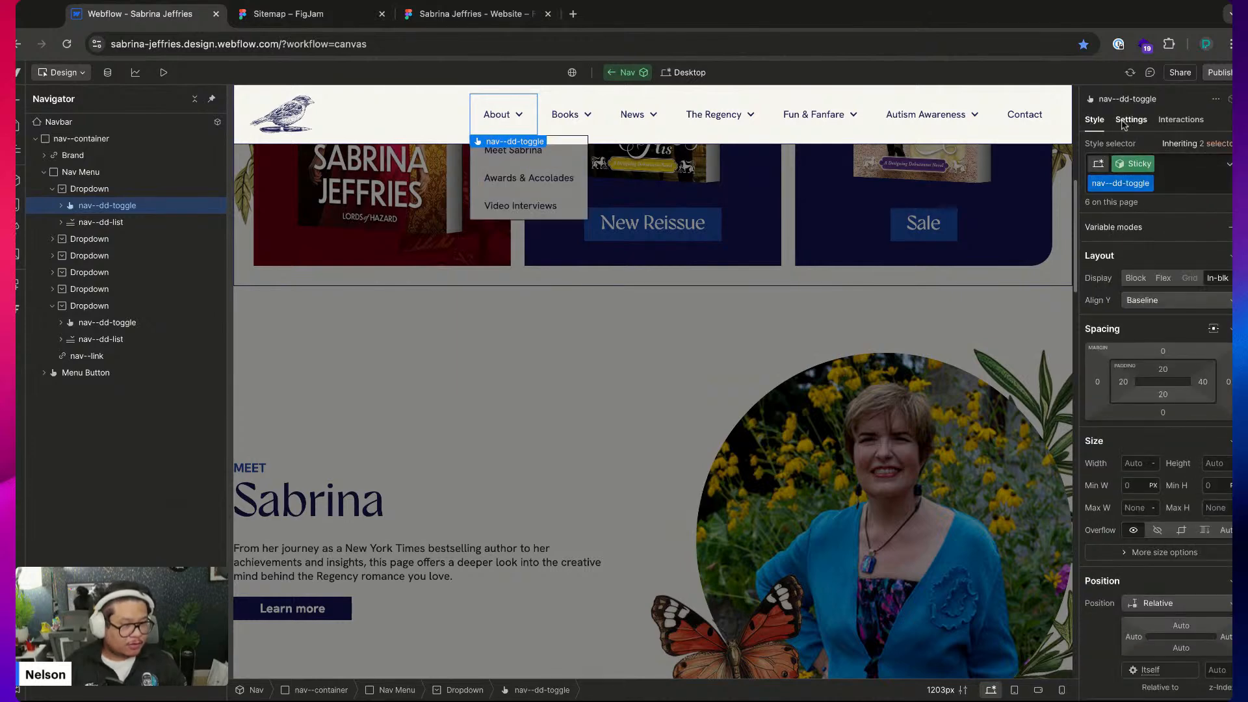
pyautogui.click(1120, 163)
pyautogui.click(1102, 220)
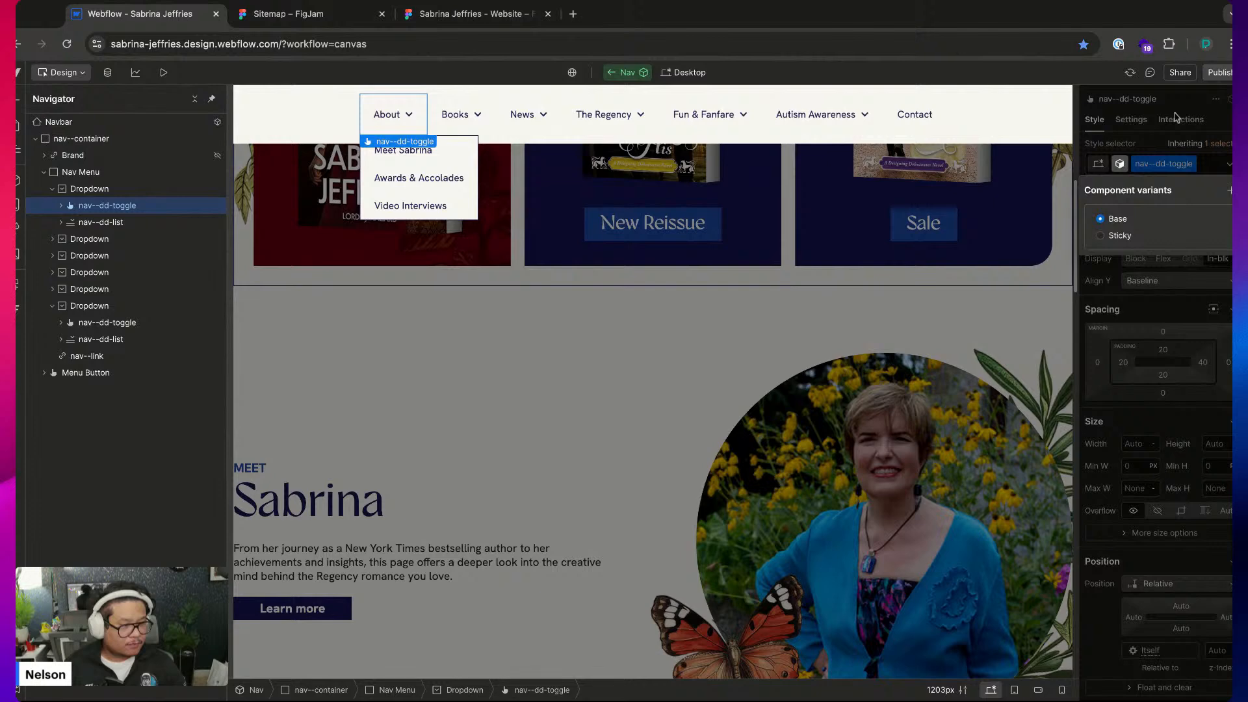
# Open the settings of the Meet Sabrina link in the About dropdown, keeping its menu shown
pyautogui.click(410, 158)
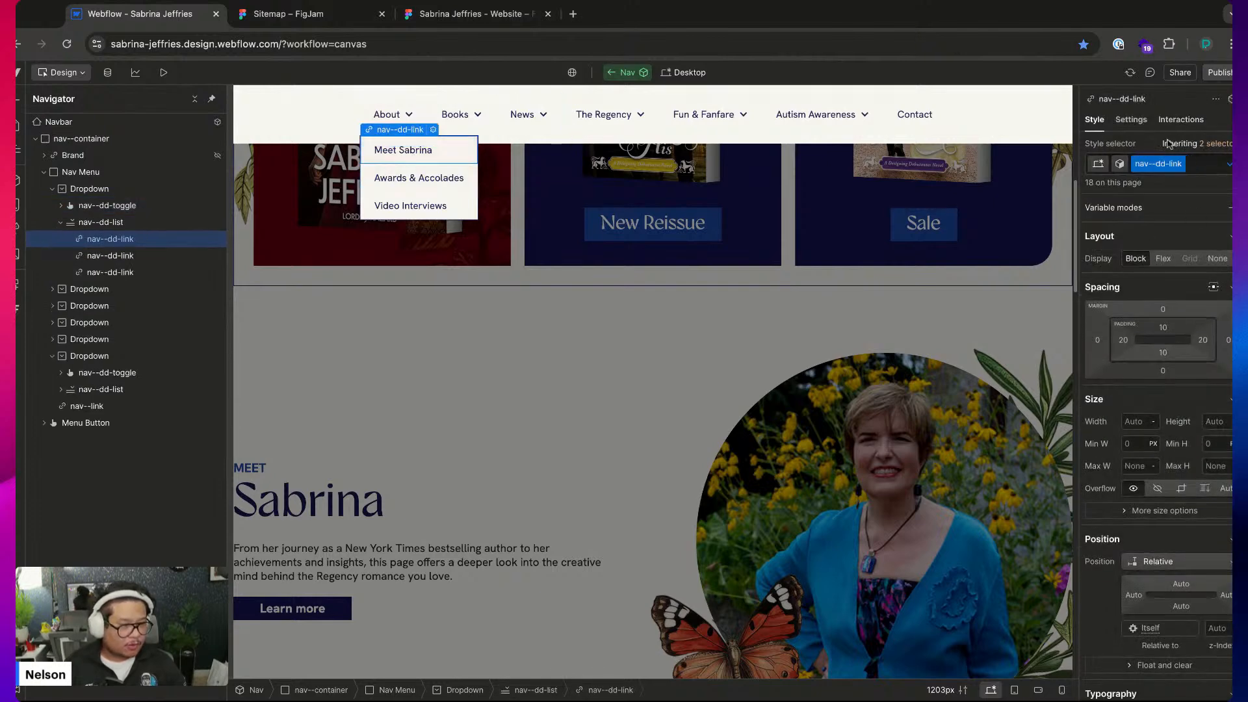
pyautogui.click(1132, 121)
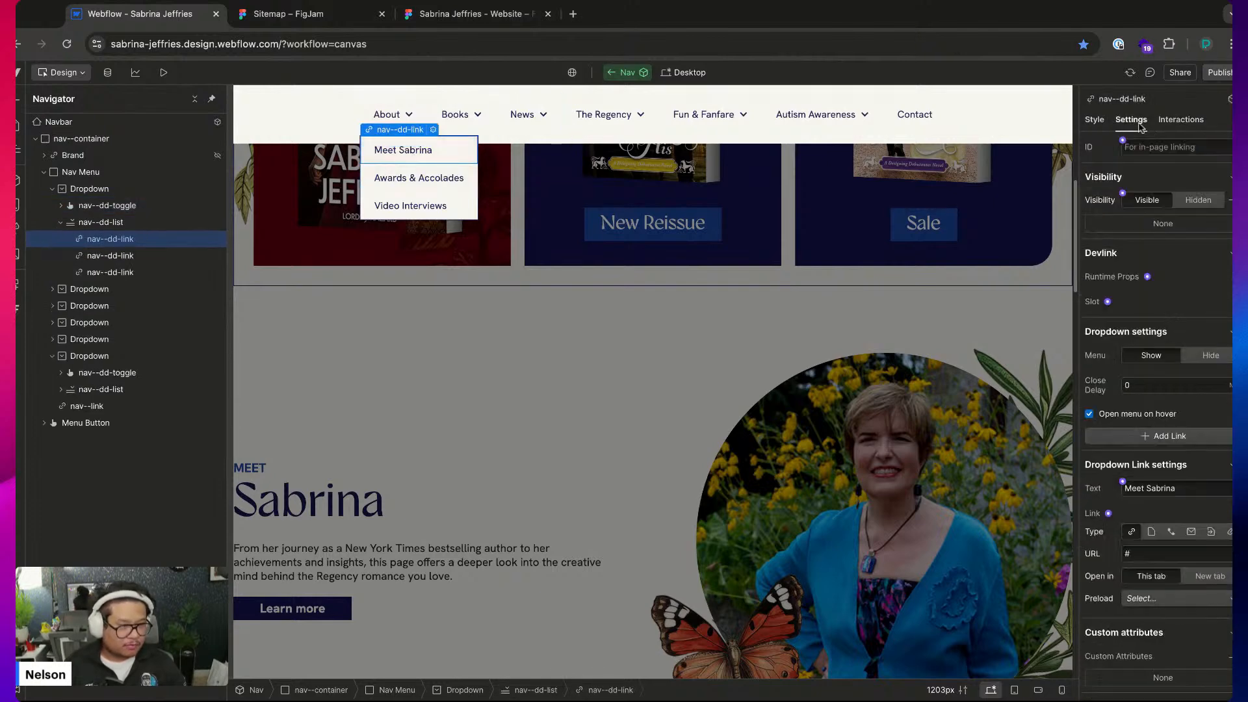
pyautogui.click(1199, 356)
pyautogui.click(1164, 355)
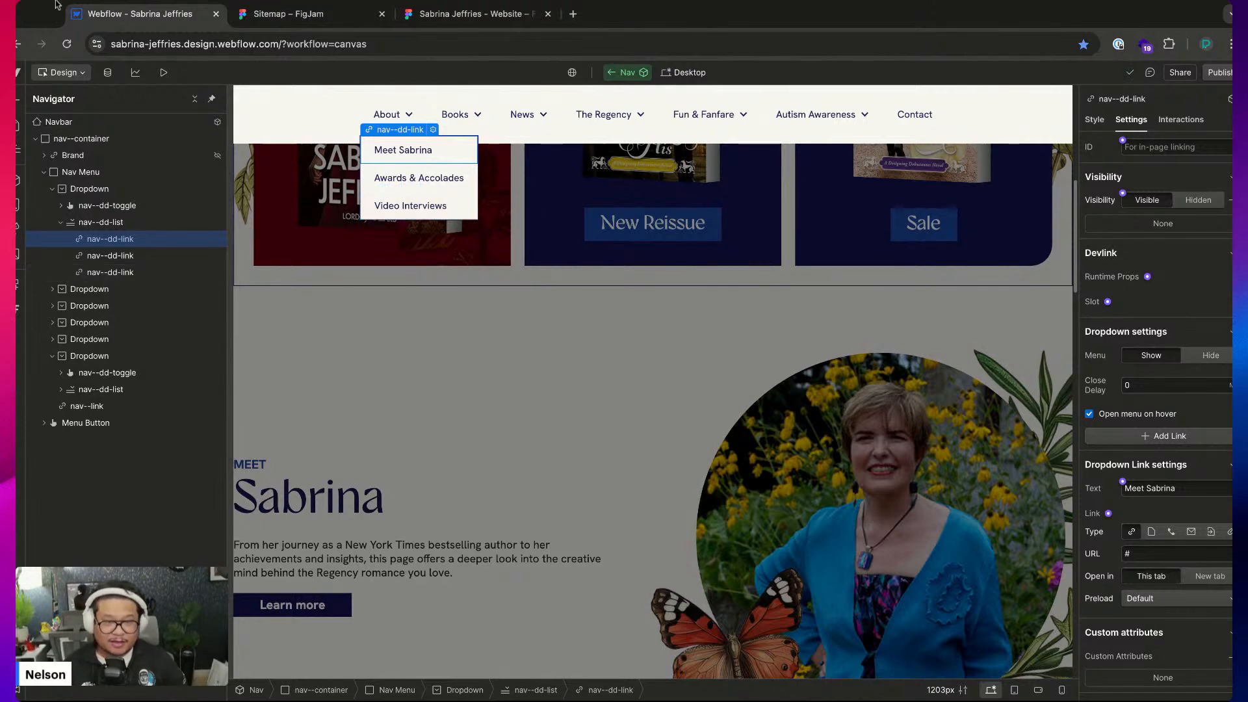
# Switch to the Figma website design and examine the Home and About – Meet Sabrina frames up close
pyautogui.click(489, 12)
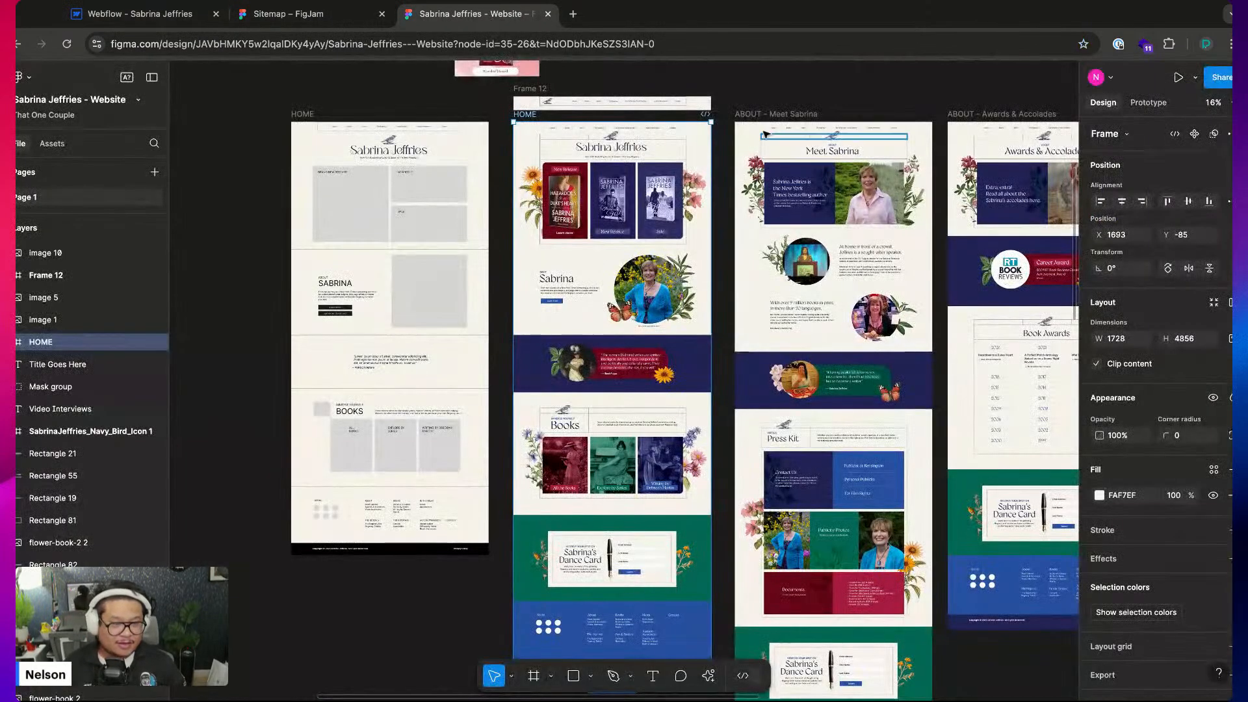
pyautogui.press('Escape')
pyautogui.scroll(5, 692, 202)
pyautogui.scroll(3, 693, 202)
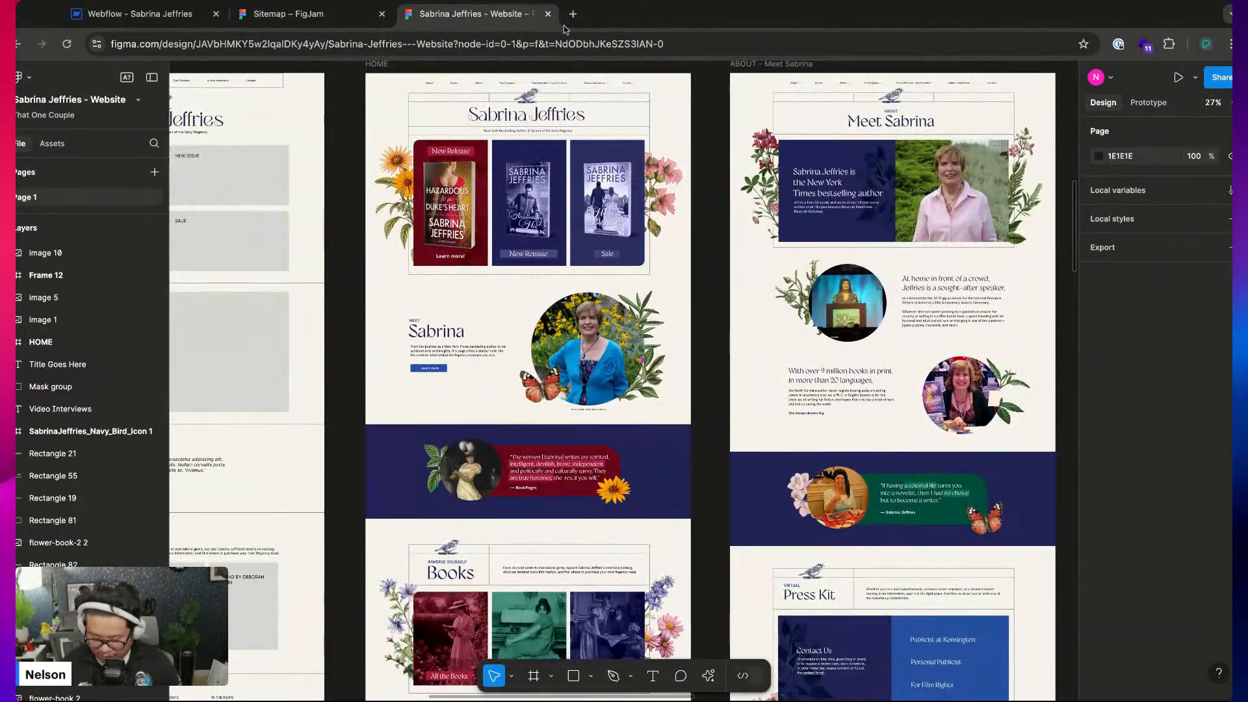
pyautogui.press('super+t')
pyautogui.write('sabrina-jeffries.design.webflow.com')
pyautogui.press('Return')
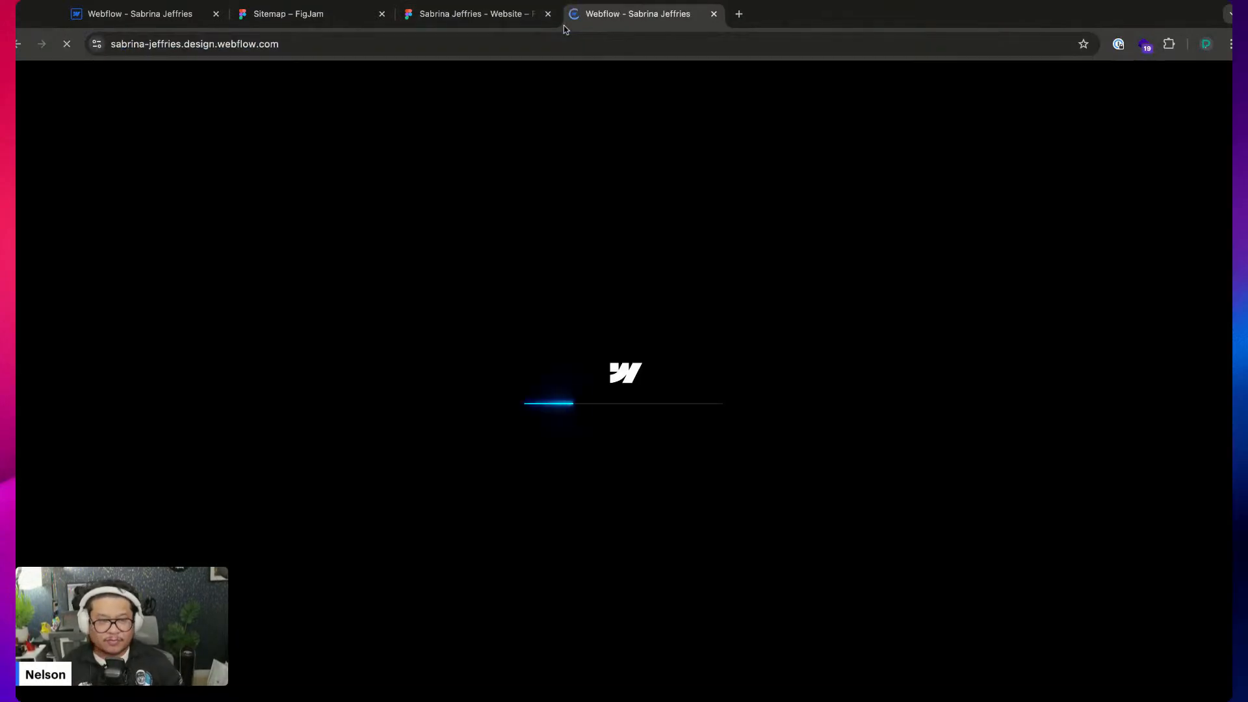
pyautogui.press('super+w')
# Search Google for Sabrina Jeffries in a new browser tab and open the author's official website, sabrinajeffries.com
pyautogui.press('super+t')
pyautogui.write('sarbina jeffer')
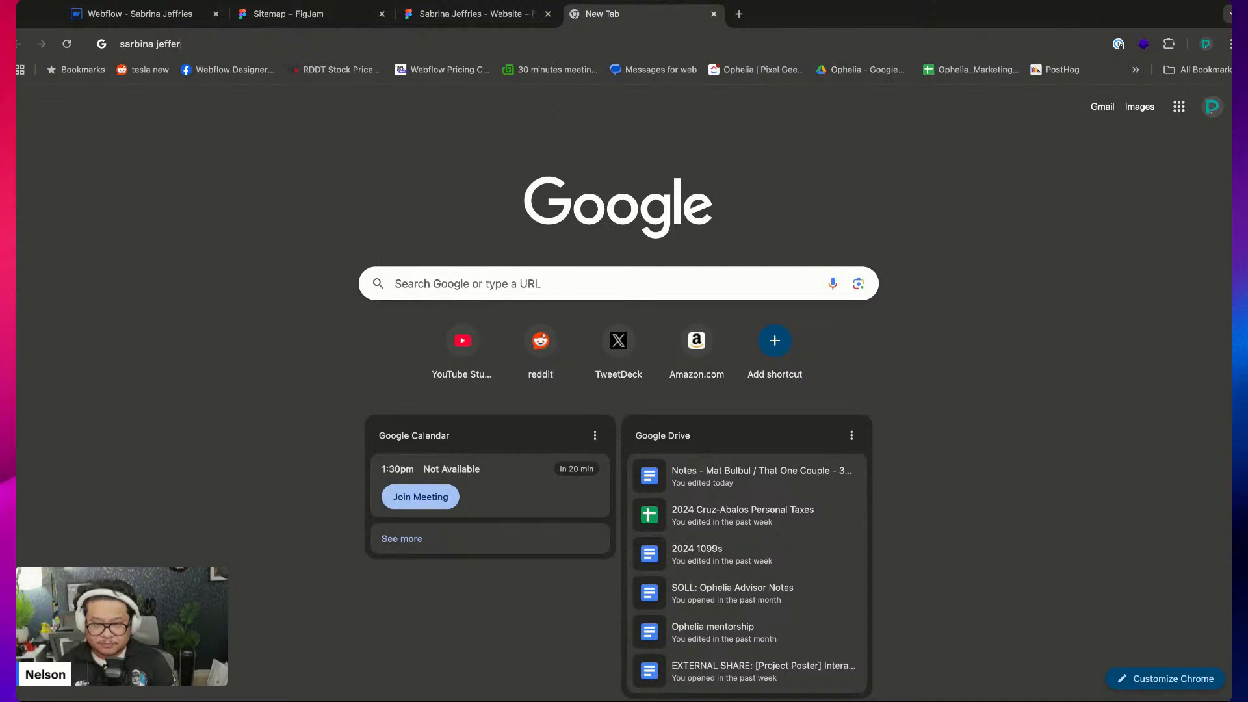
pyautogui.press('Return')
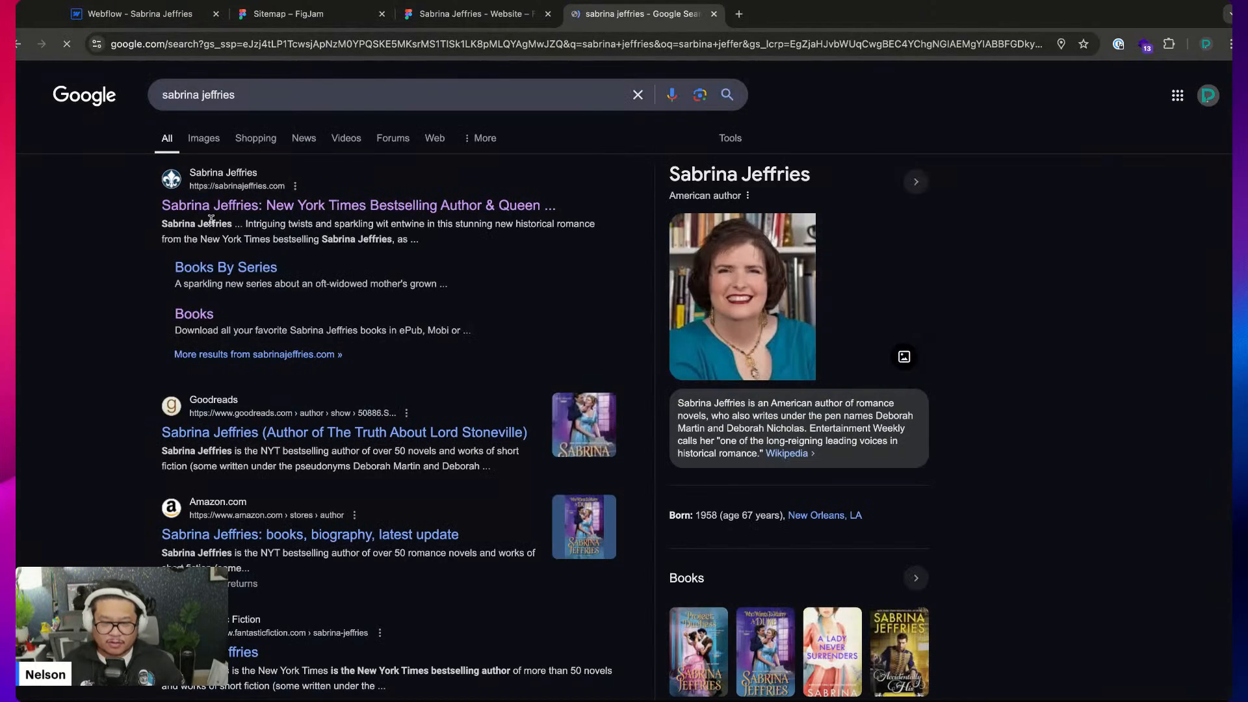
pyautogui.click(223, 204)
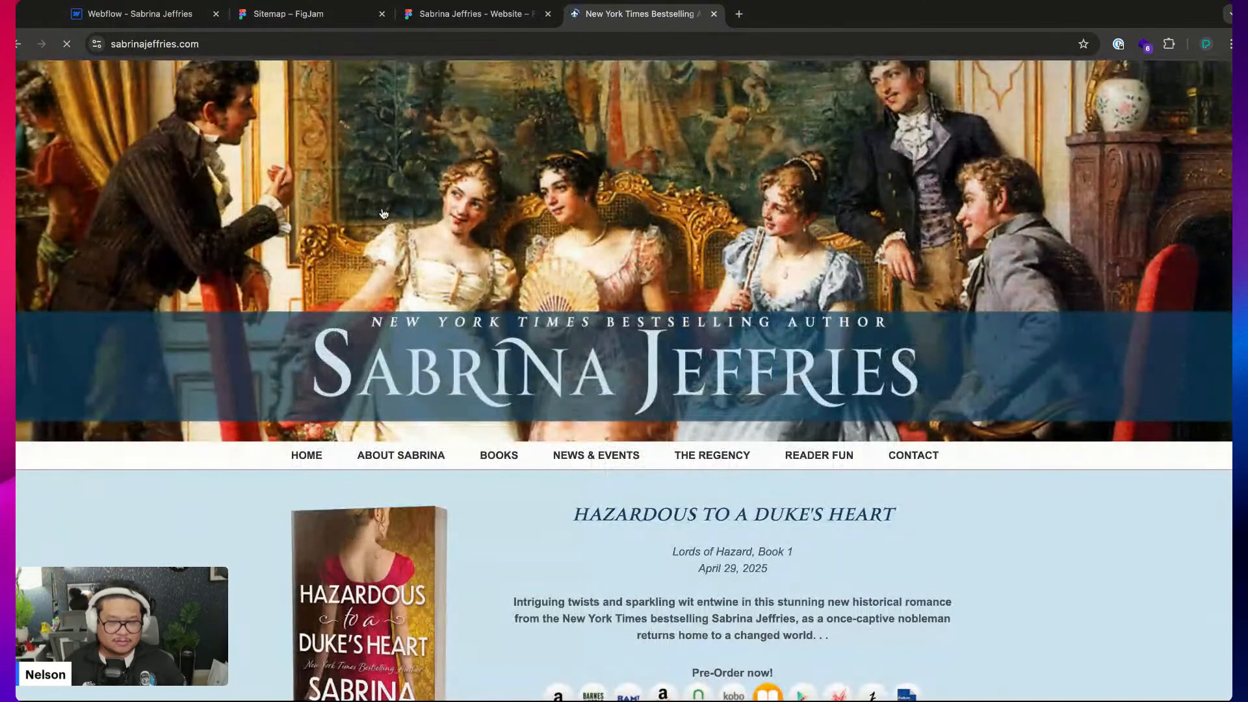
# Look through the existing author website's home page, from its navigation down to the Latest Releases, and return to its header
pyautogui.scroll(-5, 249, 391)
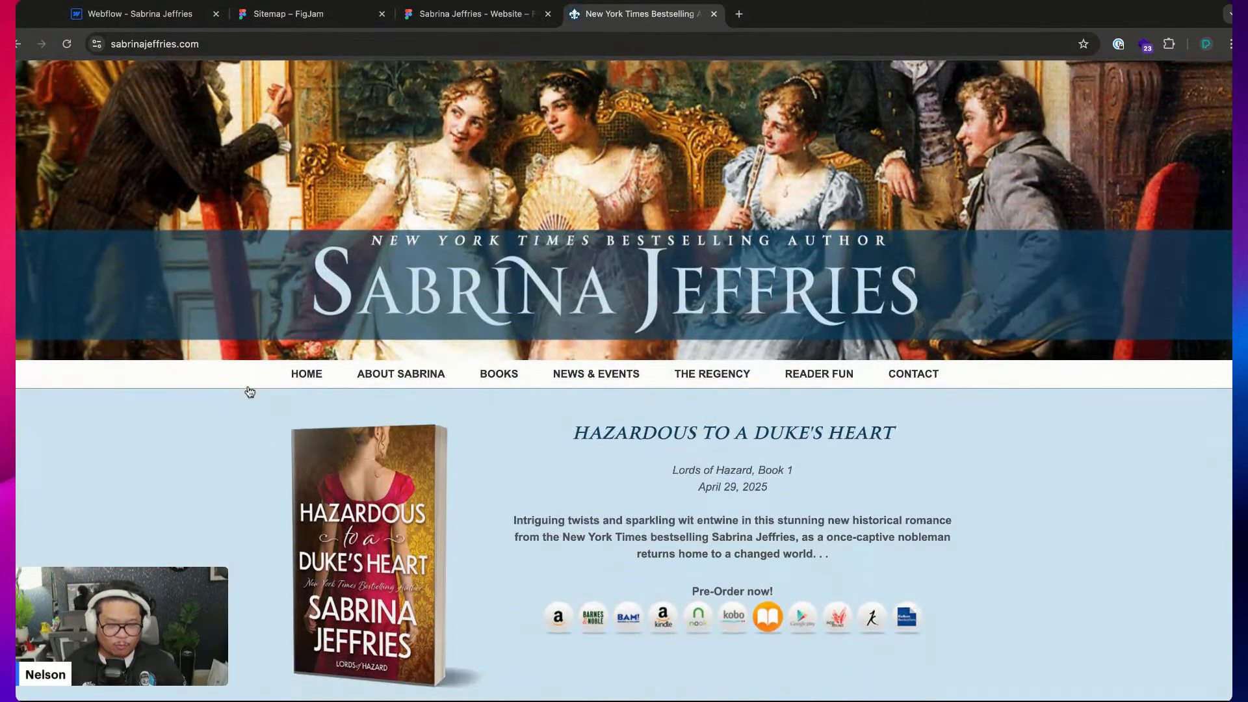
pyautogui.scroll(-12, 624, 380)
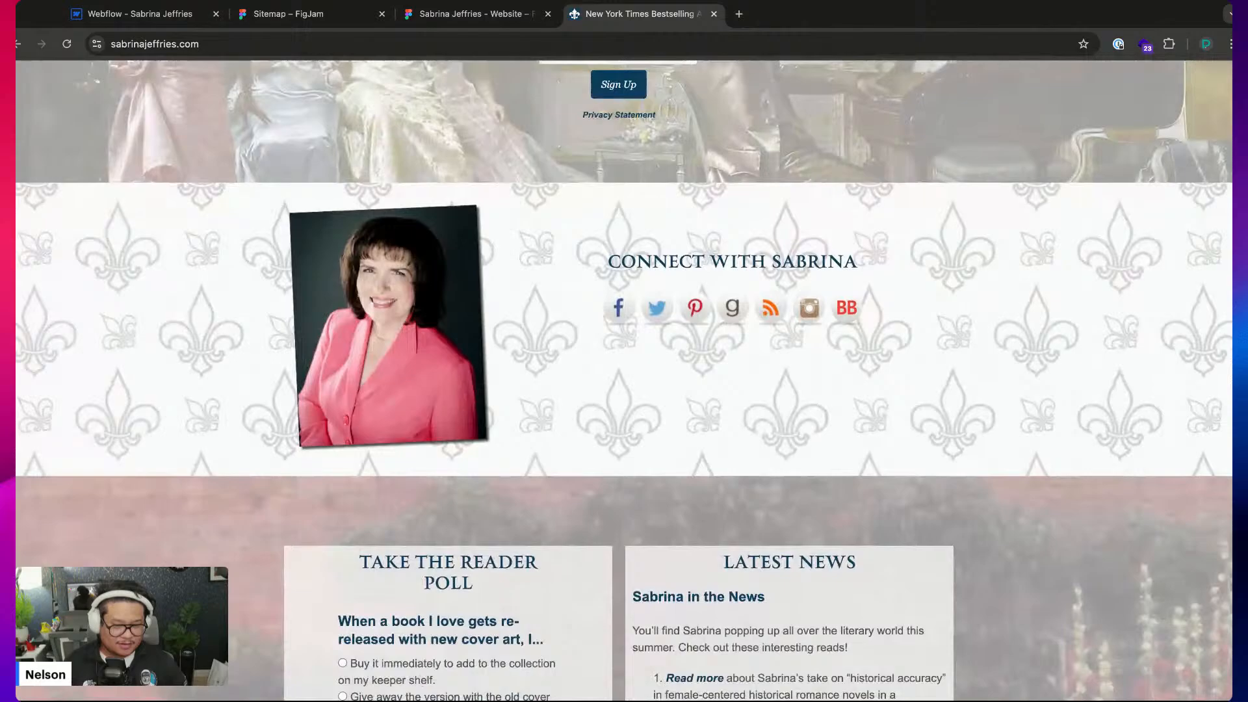
pyautogui.scroll(-15, 624, 380)
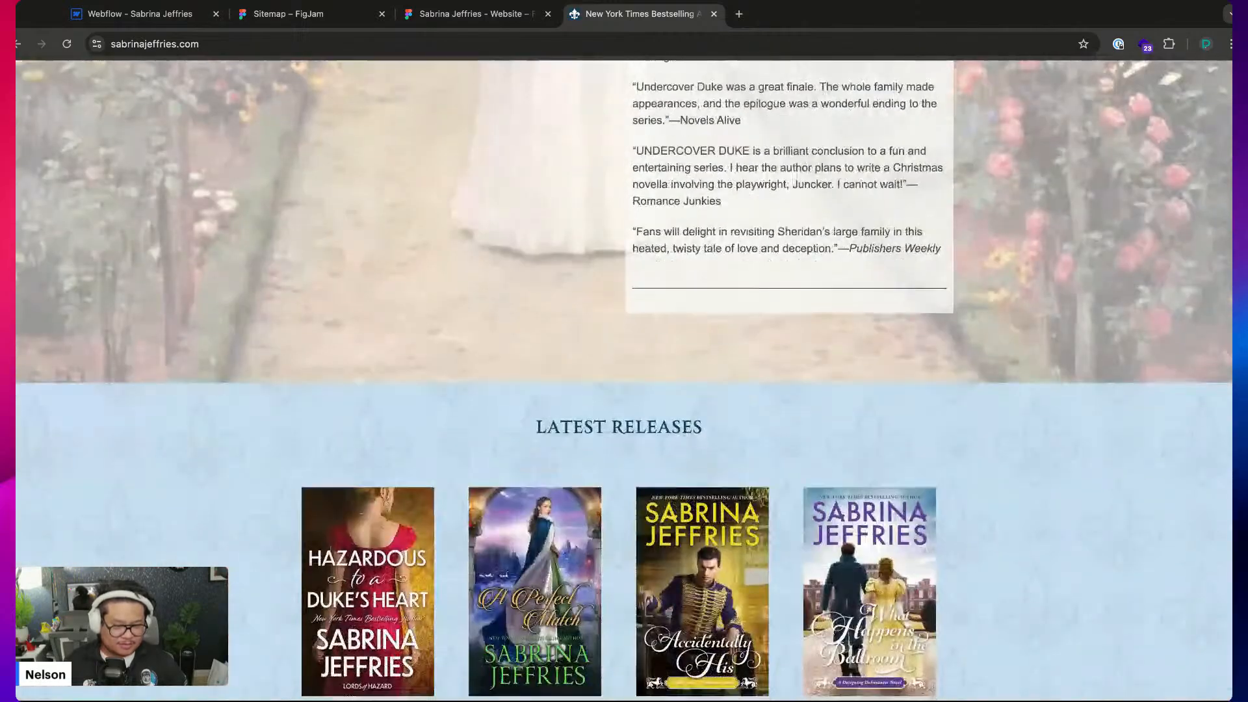
pyautogui.scroll(-3, 470, 181)
pyautogui.scroll(20, 471, 181)
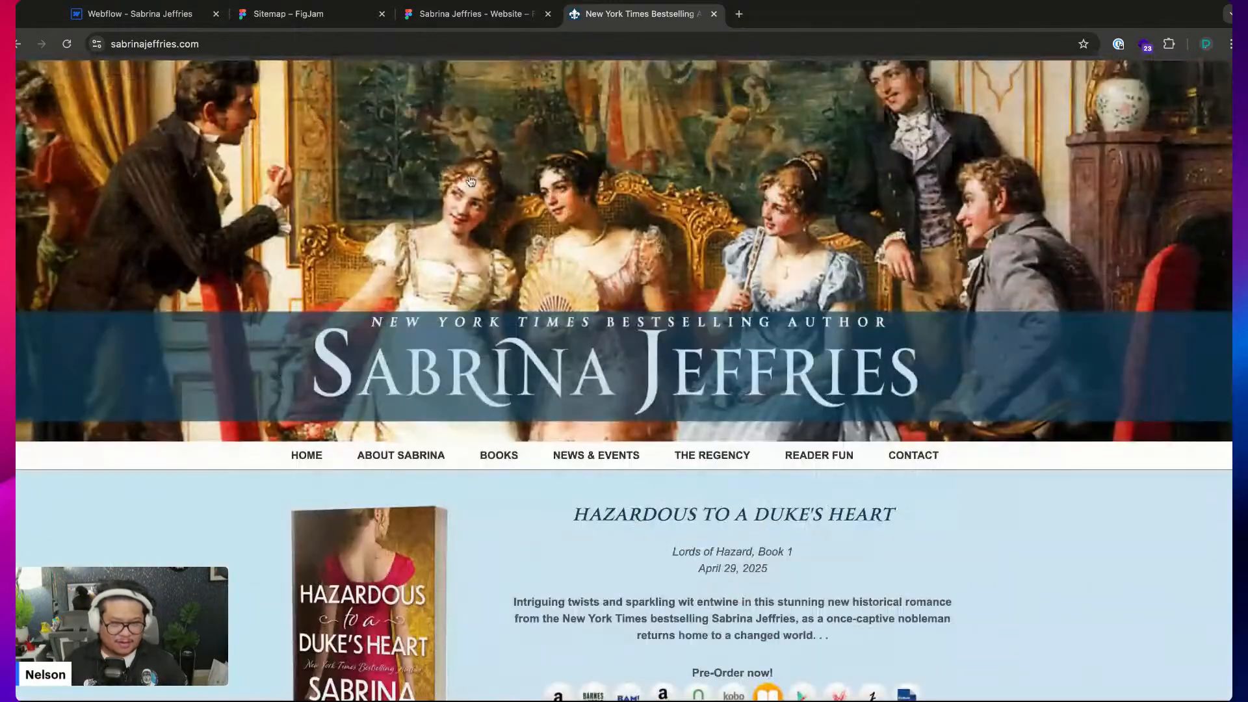
# Switch to the Figma website design and examine the Home frame from its header down to the footer links
pyautogui.click(477, 14)
pyautogui.scroll(5, 475, 203)
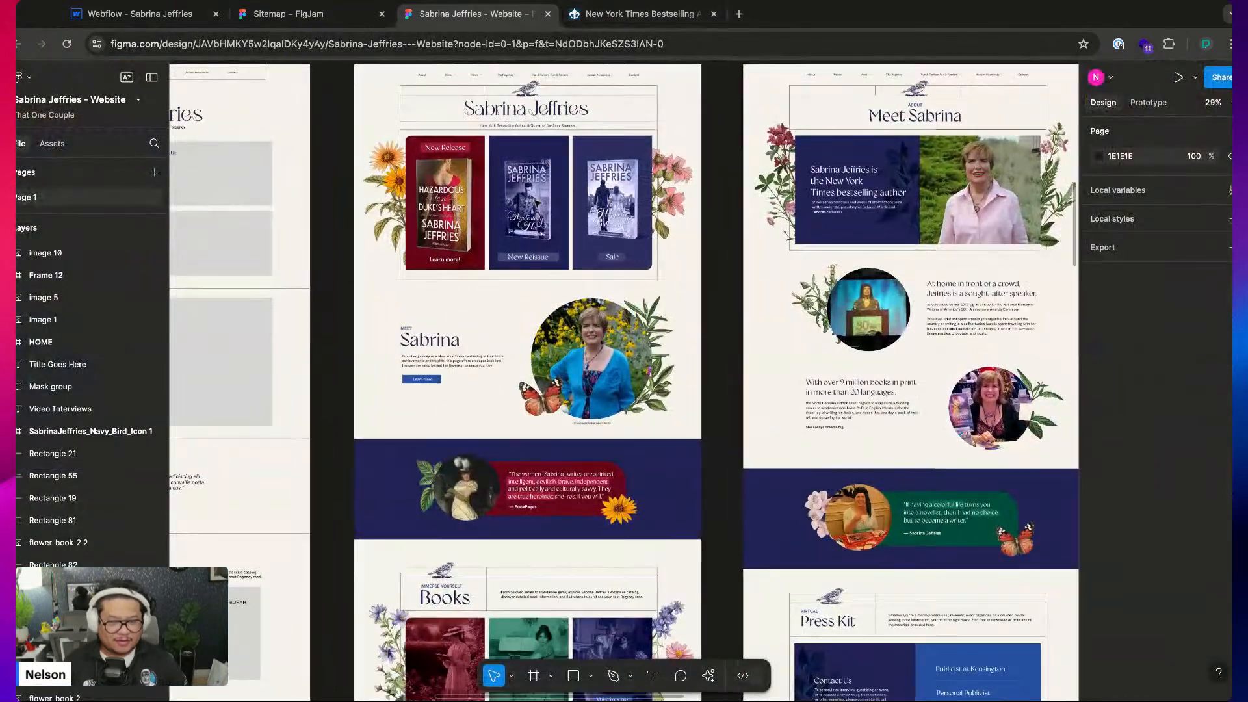
pyautogui.scroll(5, 476, 203)
pyautogui.scroll(3, 520, 208)
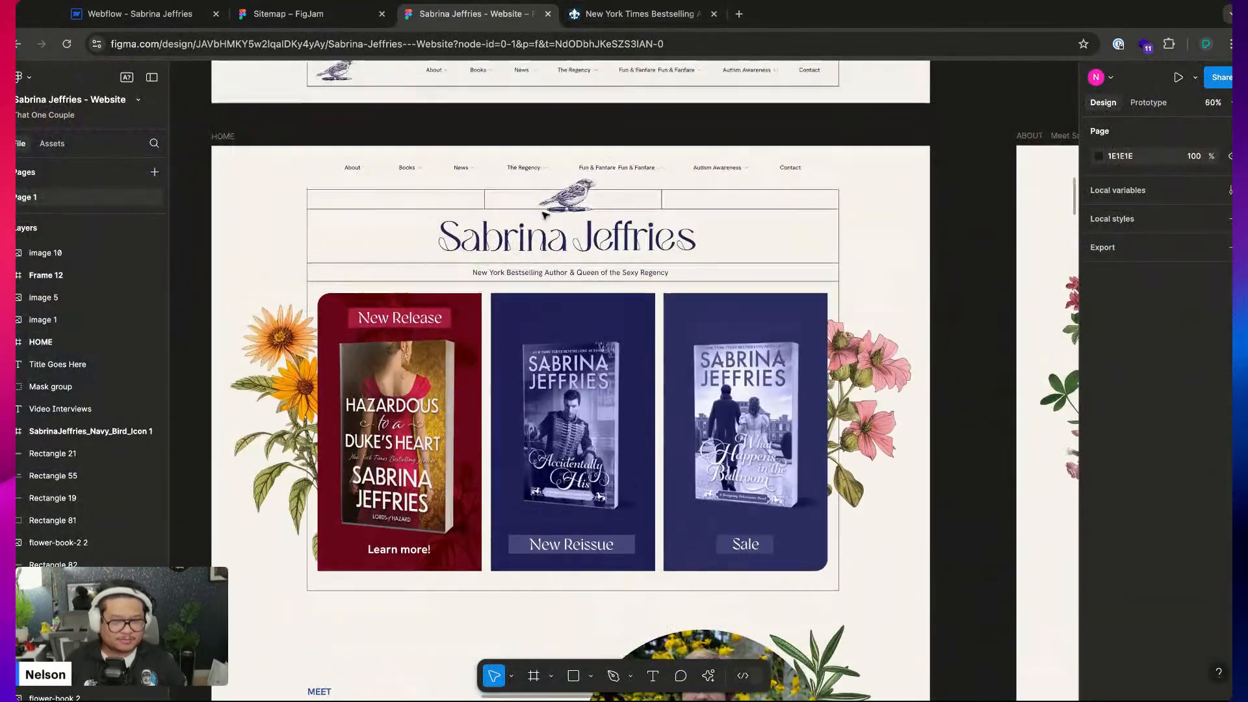
pyautogui.scroll(-5, 570, 381)
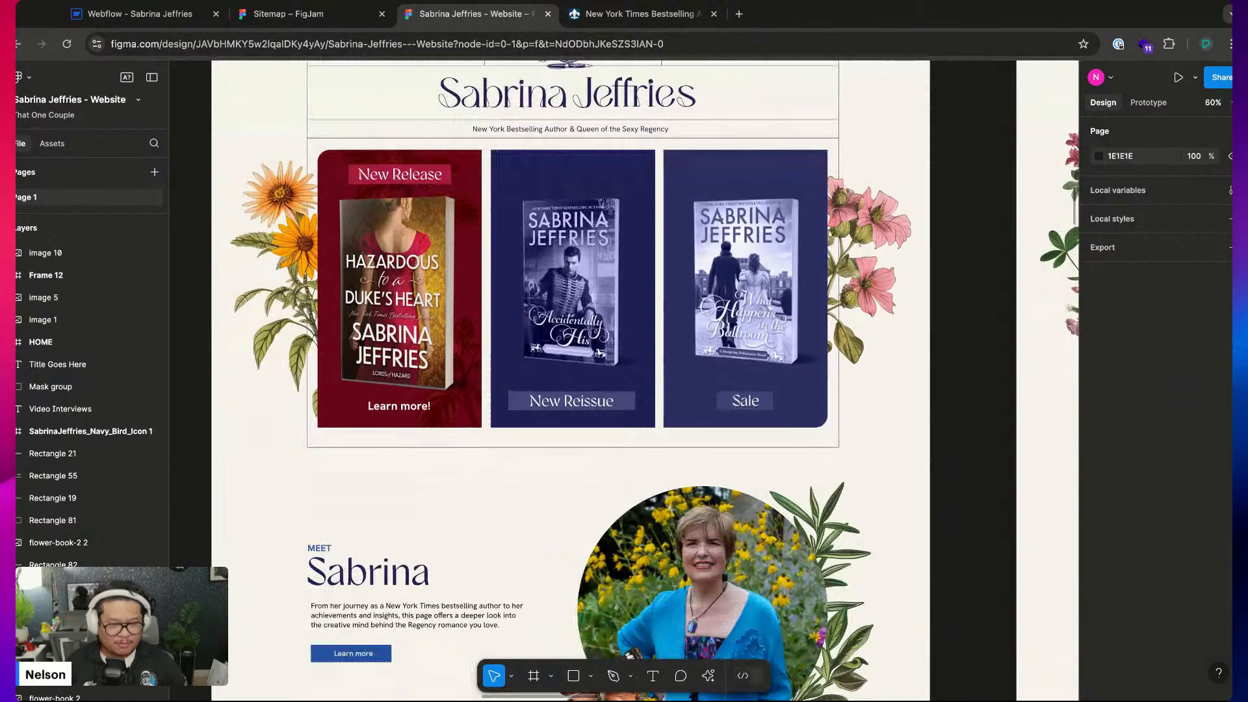
pyautogui.scroll(-7, 570, 380)
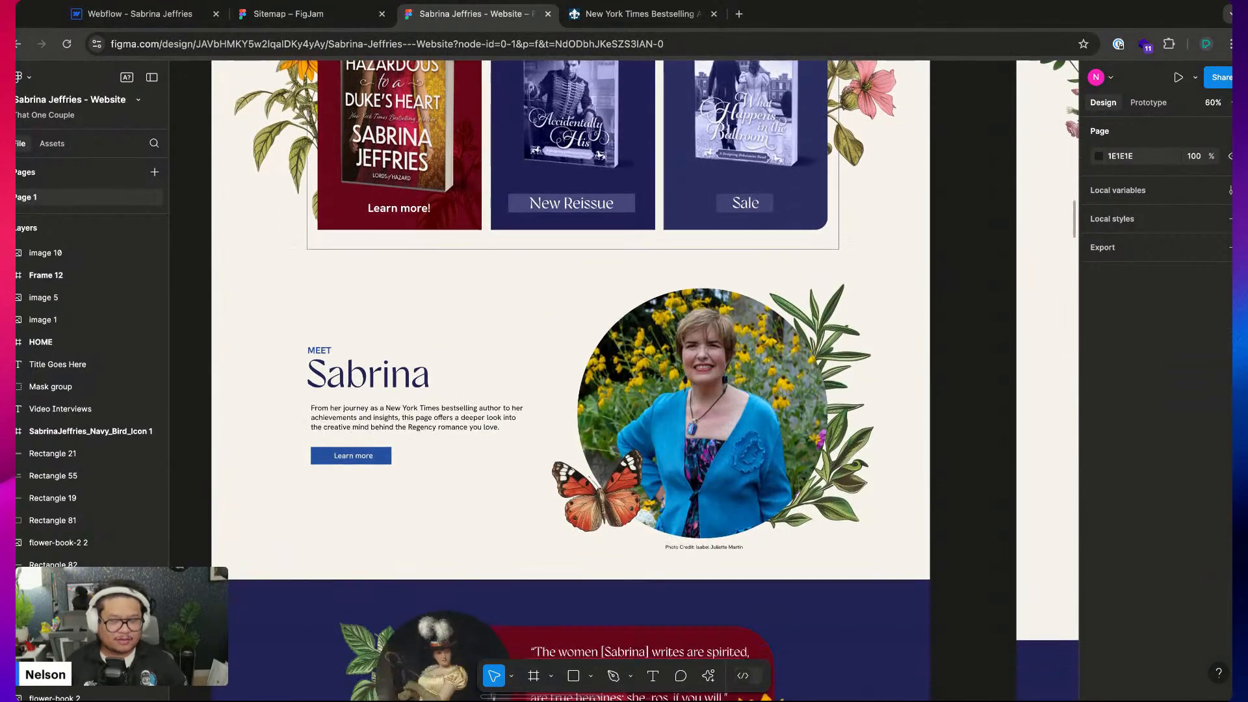
pyautogui.scroll(-5, 571, 381)
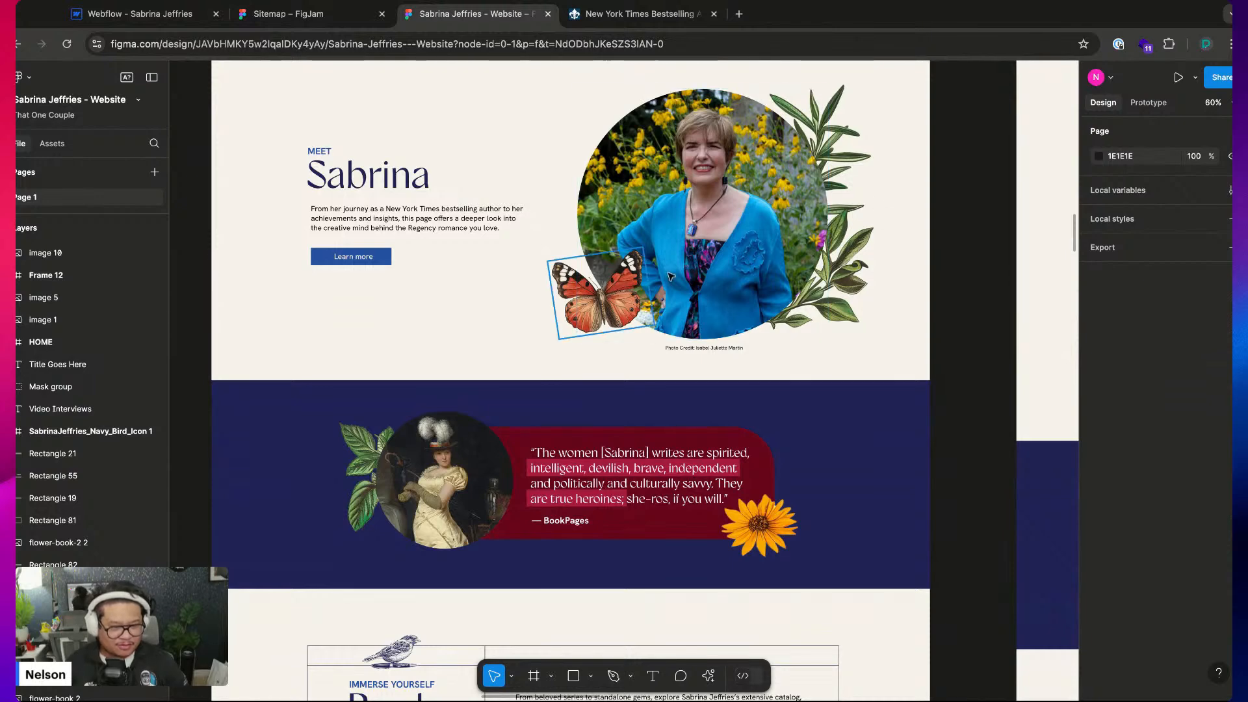
pyautogui.scroll(-8, 618, 448)
pyautogui.scroll(-20, 619, 449)
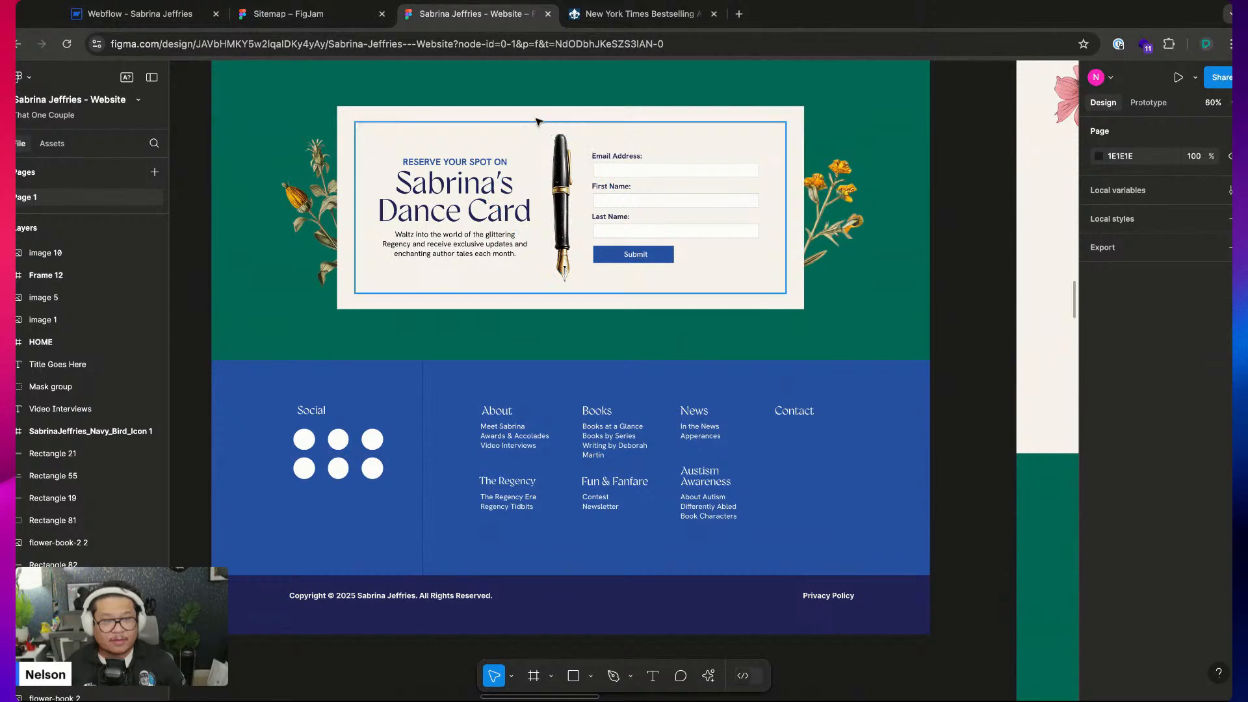
# Check the Books section of the FigJam sitemap, then return to Webflow and keep the Books dropdown's menu shown in the Nav component
pyautogui.click(306, 13)
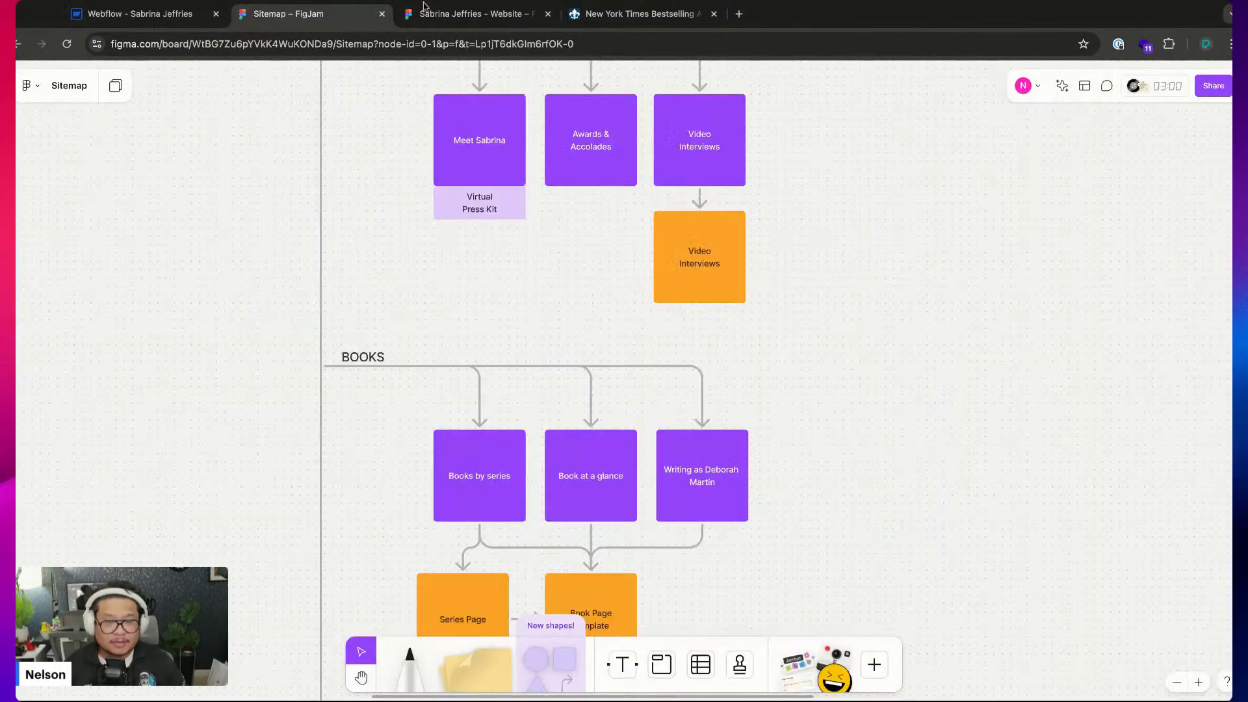
pyautogui.scroll(-5, 611, 443)
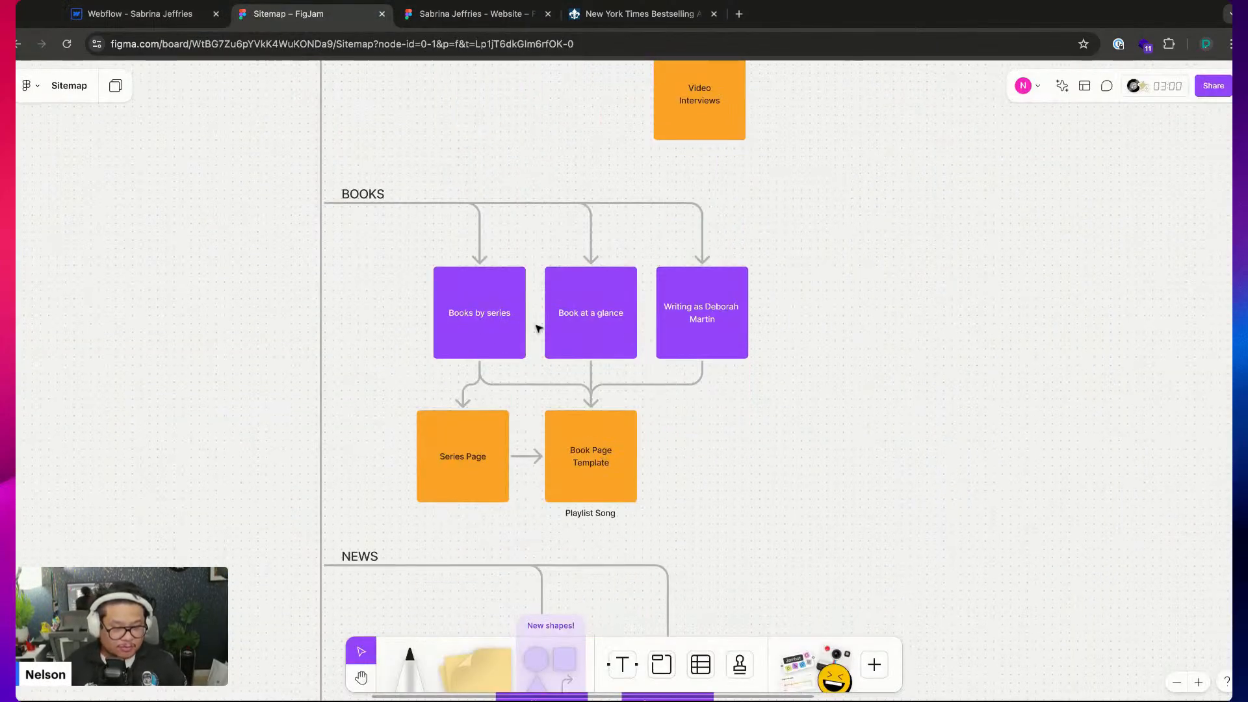
pyautogui.click(185, 22)
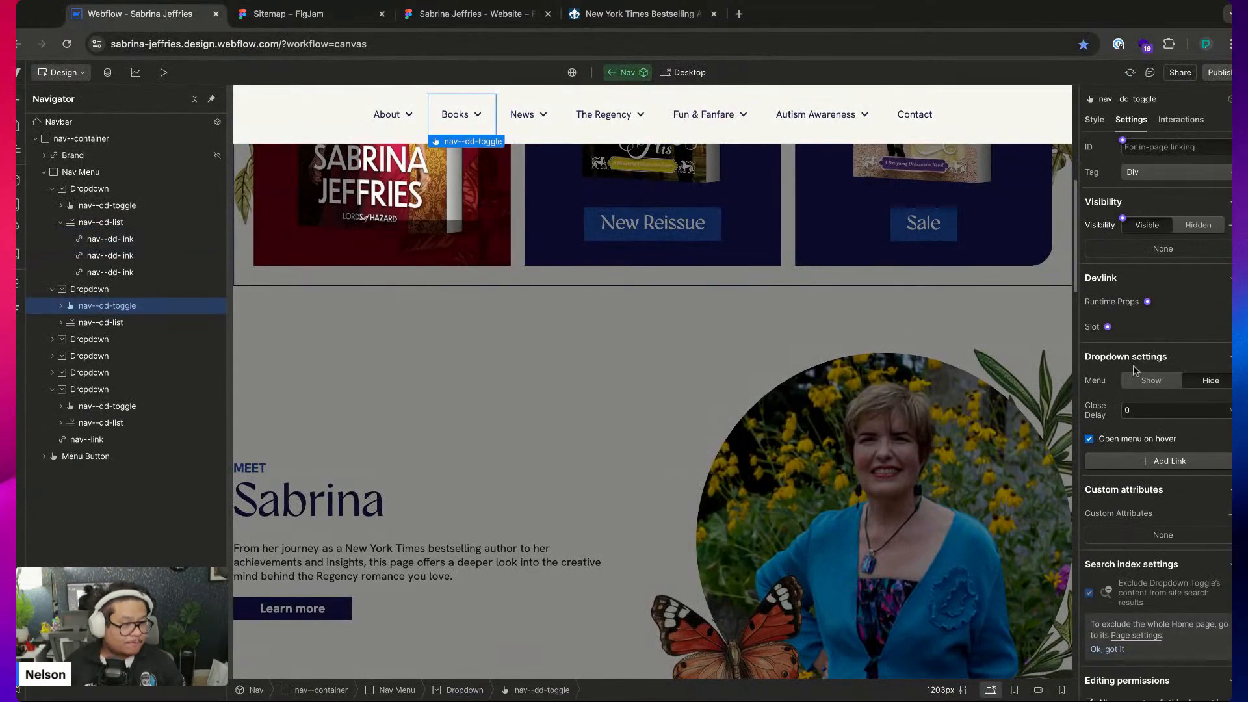
pyautogui.click(1139, 380)
pyautogui.click(466, 153)
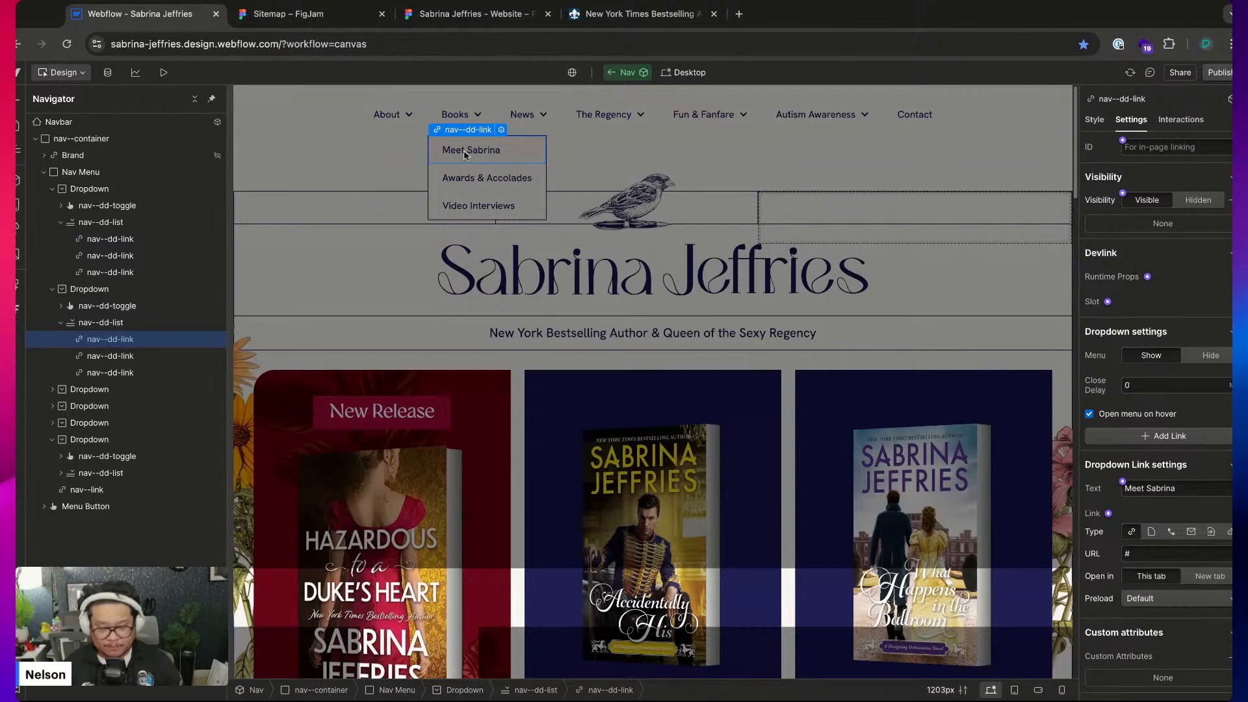
pyautogui.press('Escape')
pyautogui.doubleClick(471, 127)
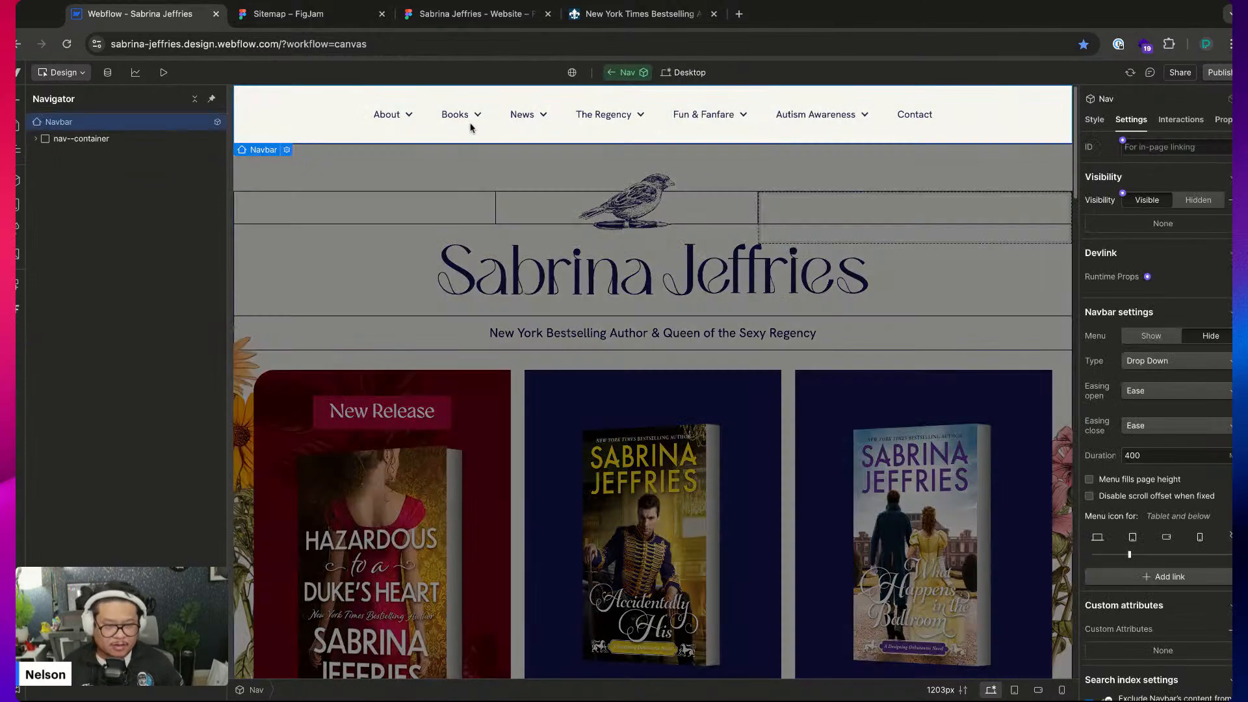
pyautogui.click(469, 119)
pyautogui.click(1142, 381)
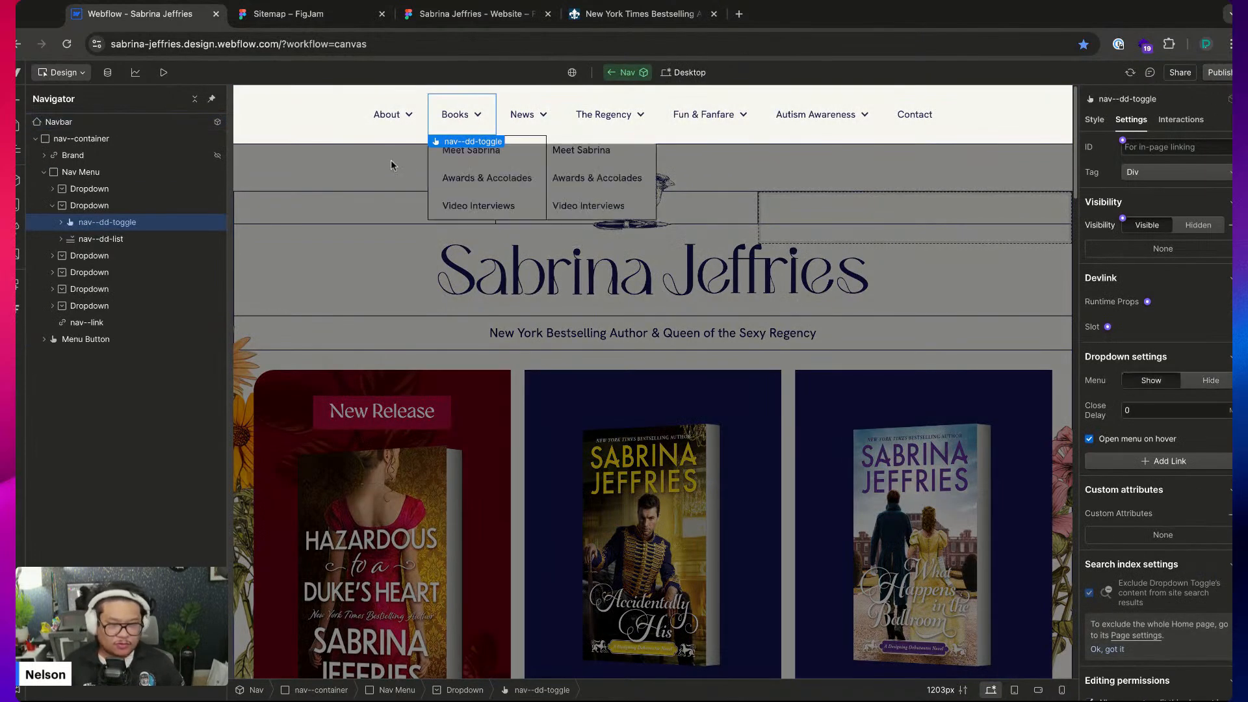
# Change the first link in the Books dropdown to "Books by series", following the sitemap
pyautogui.click(475, 162)
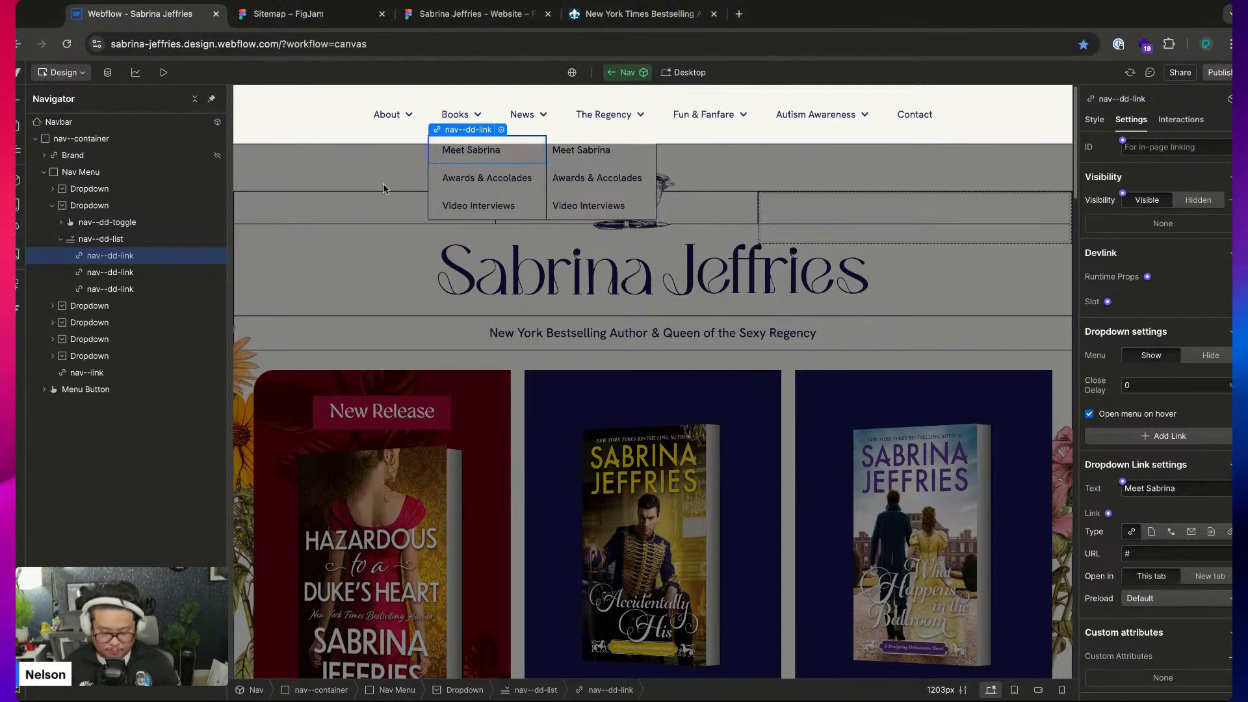
pyautogui.click(445, 13)
pyautogui.click(304, 19)
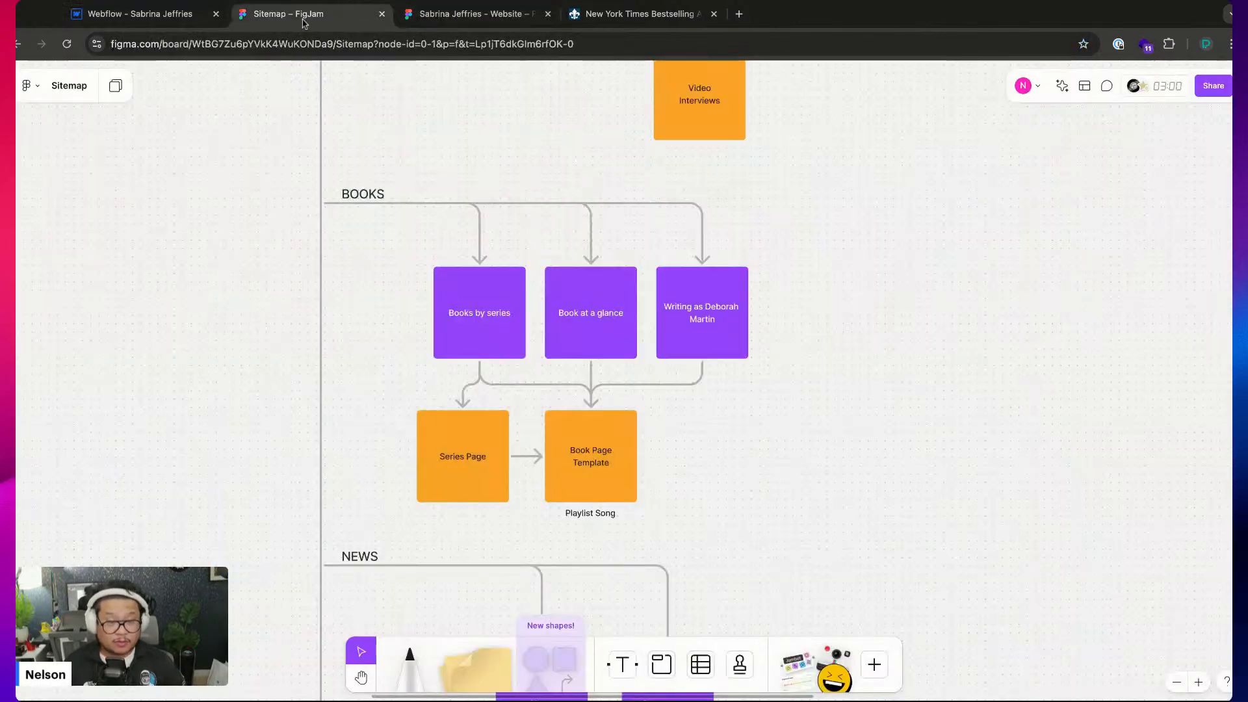
pyautogui.click(180, 15)
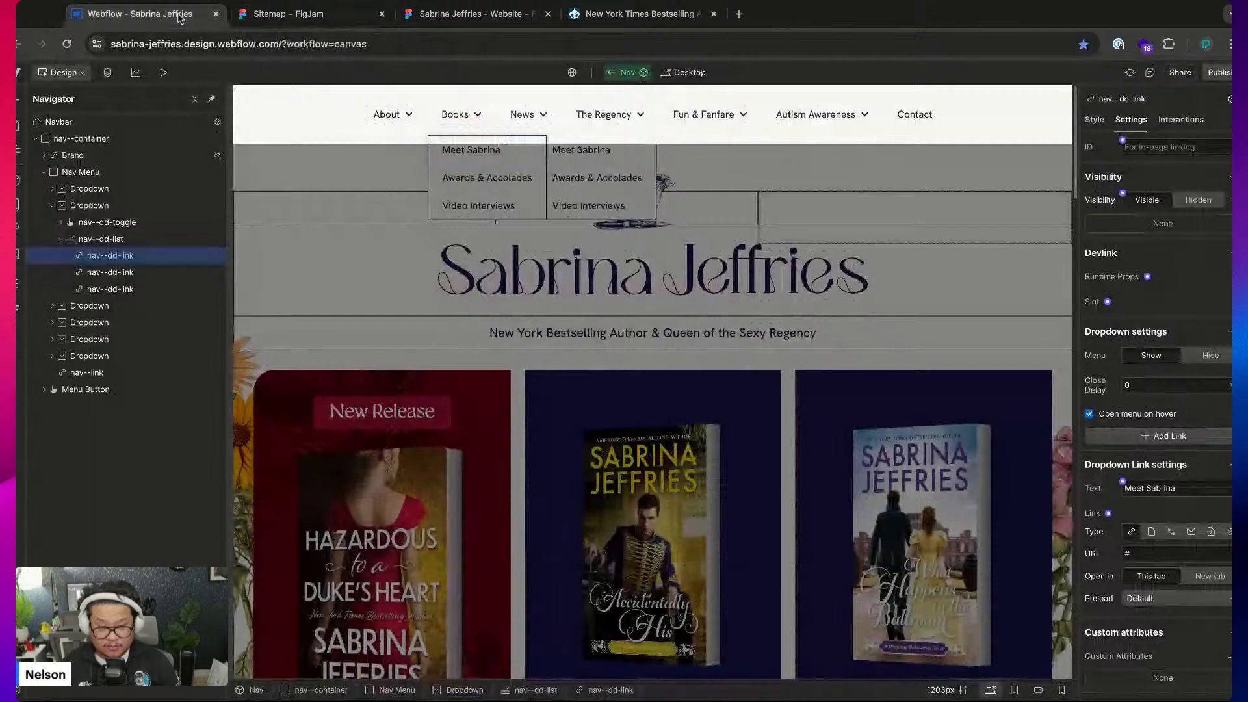
pyautogui.press('super+a')
pyautogui.write('Books b')
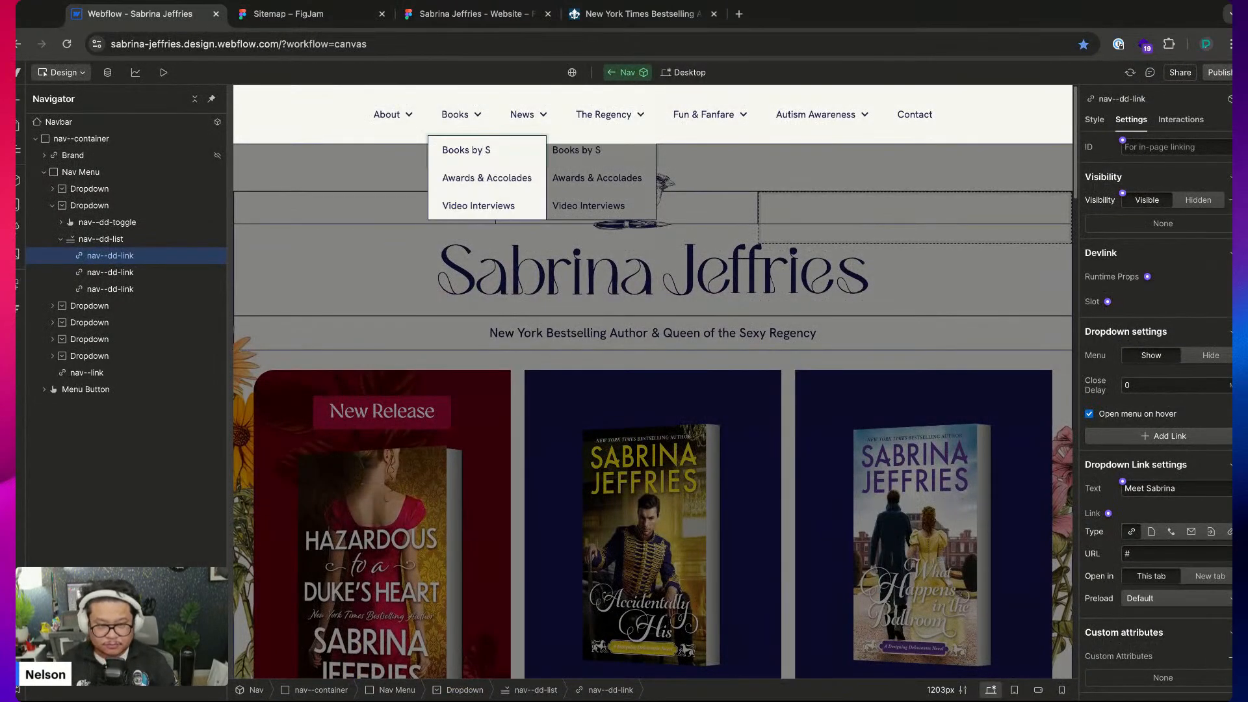
pyautogui.write('y series')
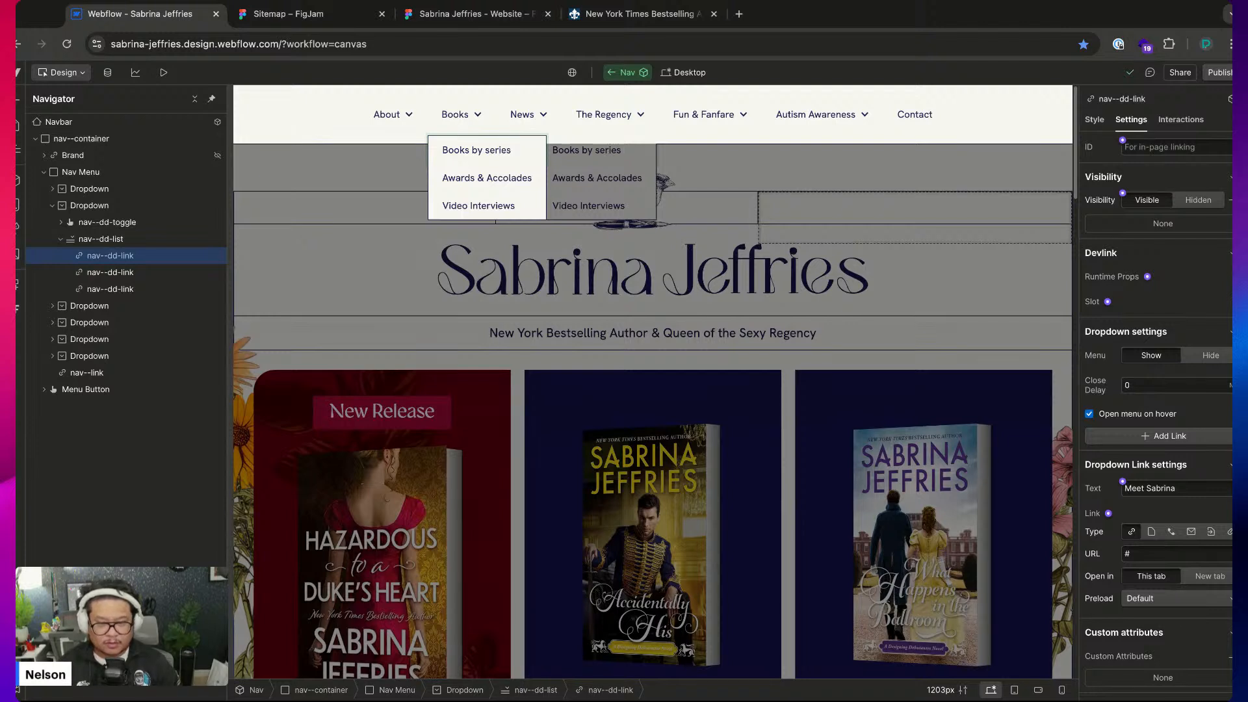
pyautogui.press('Escape')
# Change the second link in the Books dropdown to "Books at a glance"
pyautogui.press('Down')
pyautogui.press('Return')
pyautogui.write('B')
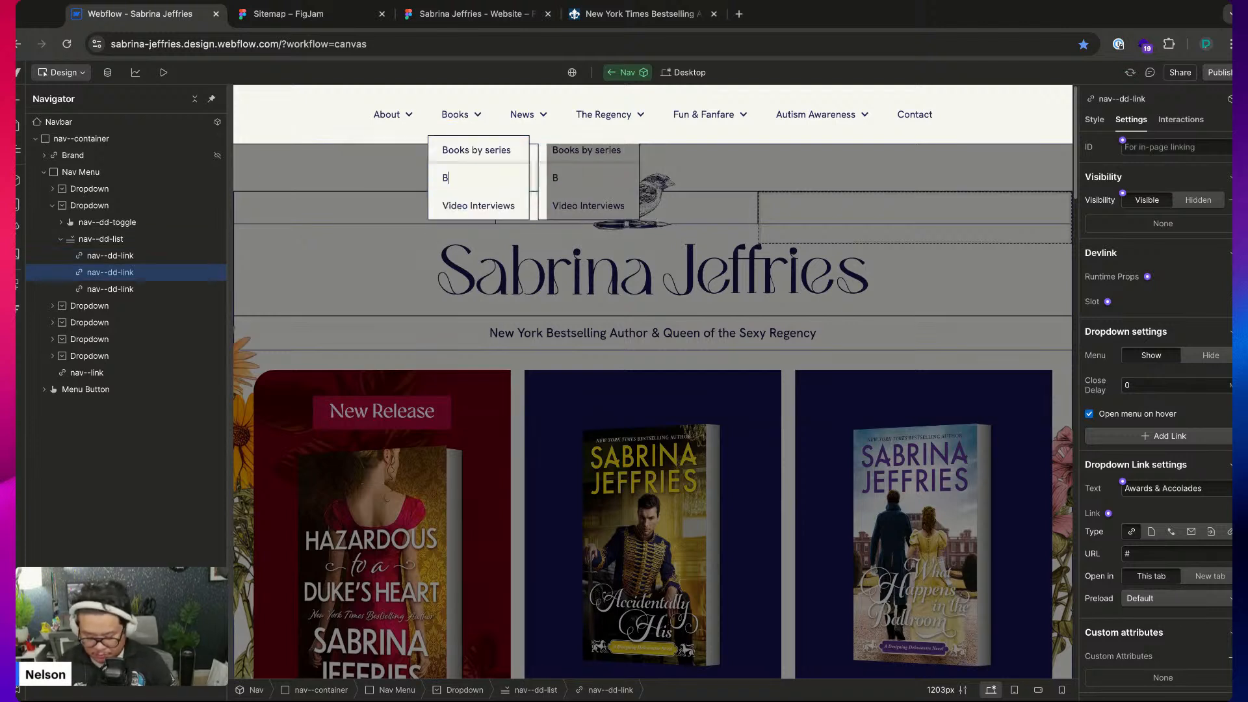
pyautogui.write('ooks at a glance')
pyautogui.press('Escape')
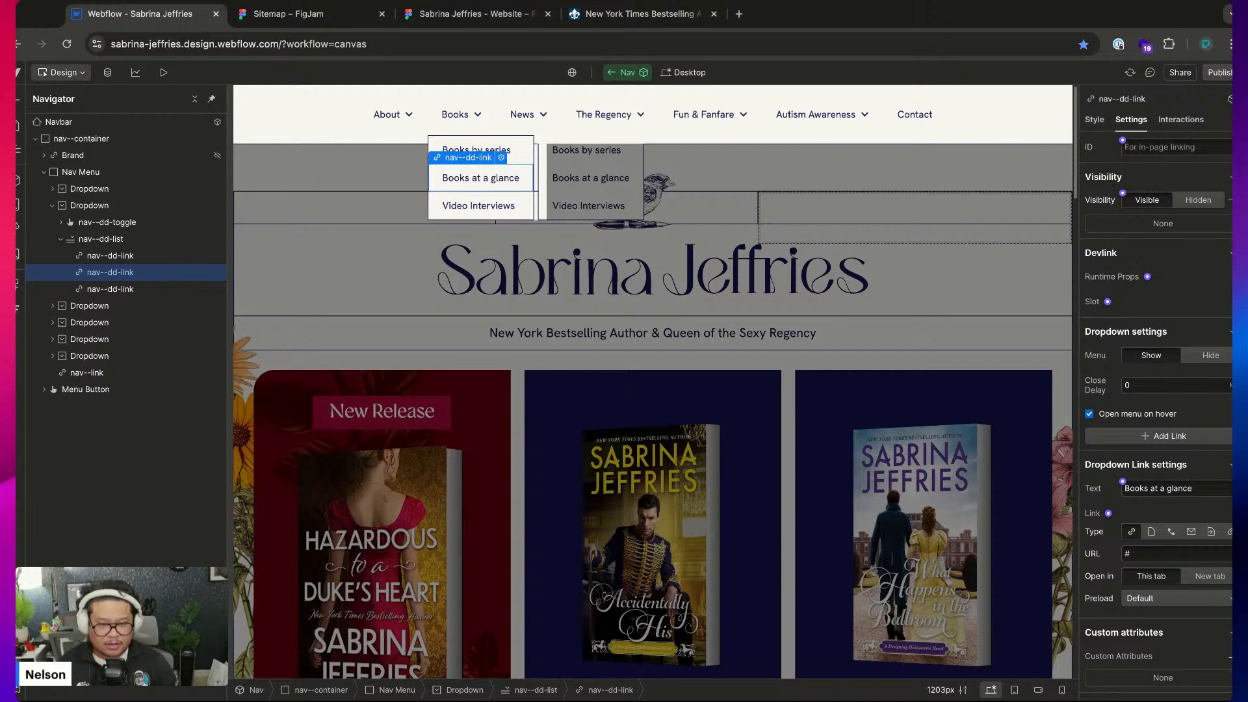
# Copy "Writing as Deborah Martin" from the FigJam sitemap and use it as the text of the third Books dropdown link in Webflow
pyautogui.press('Down')
pyautogui.click(309, 22)
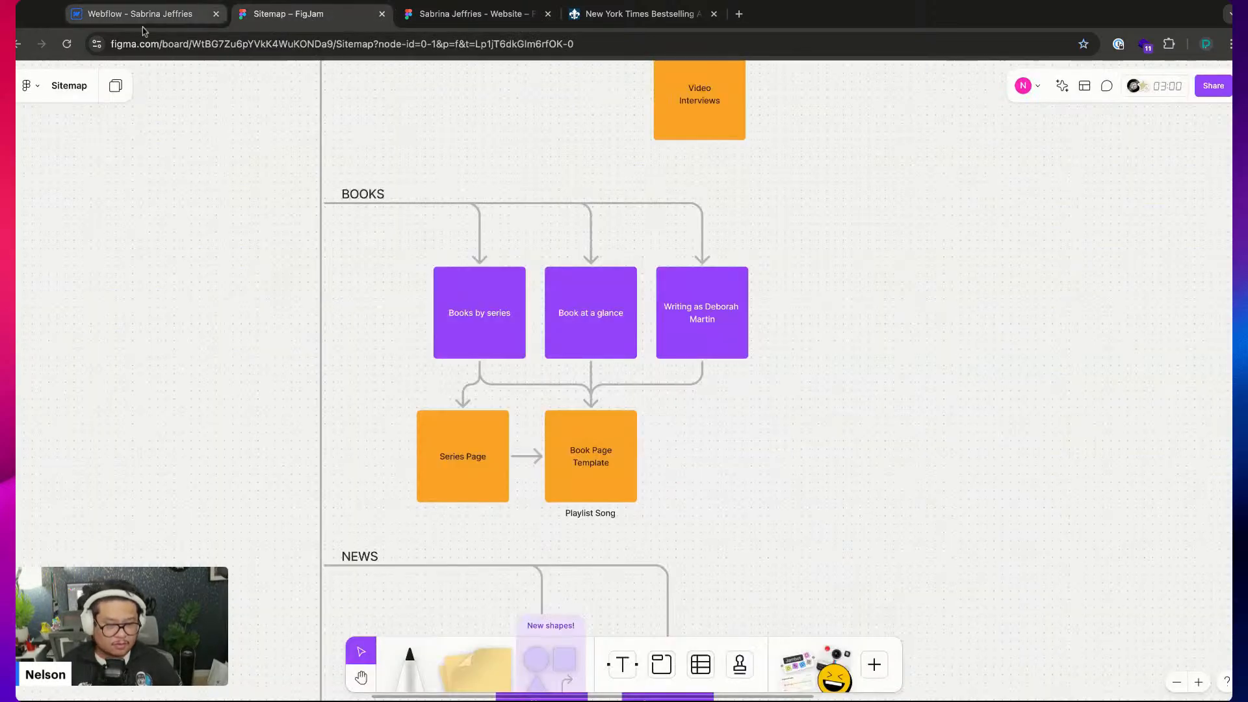
pyautogui.click(671, 321)
pyautogui.click(670, 321)
pyautogui.hotkey('ctrl', 'c')
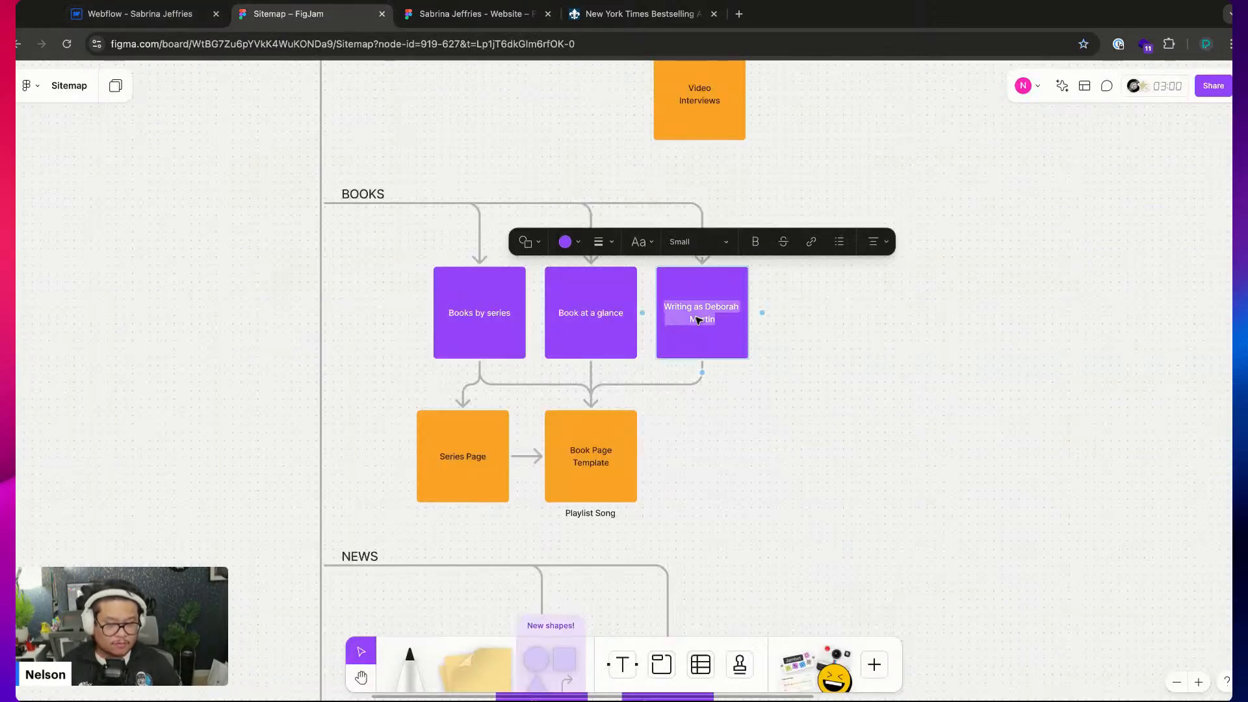
pyautogui.click(130, 14)
pyautogui.press('Return')
pyautogui.hotkey('ctrl', 'v')
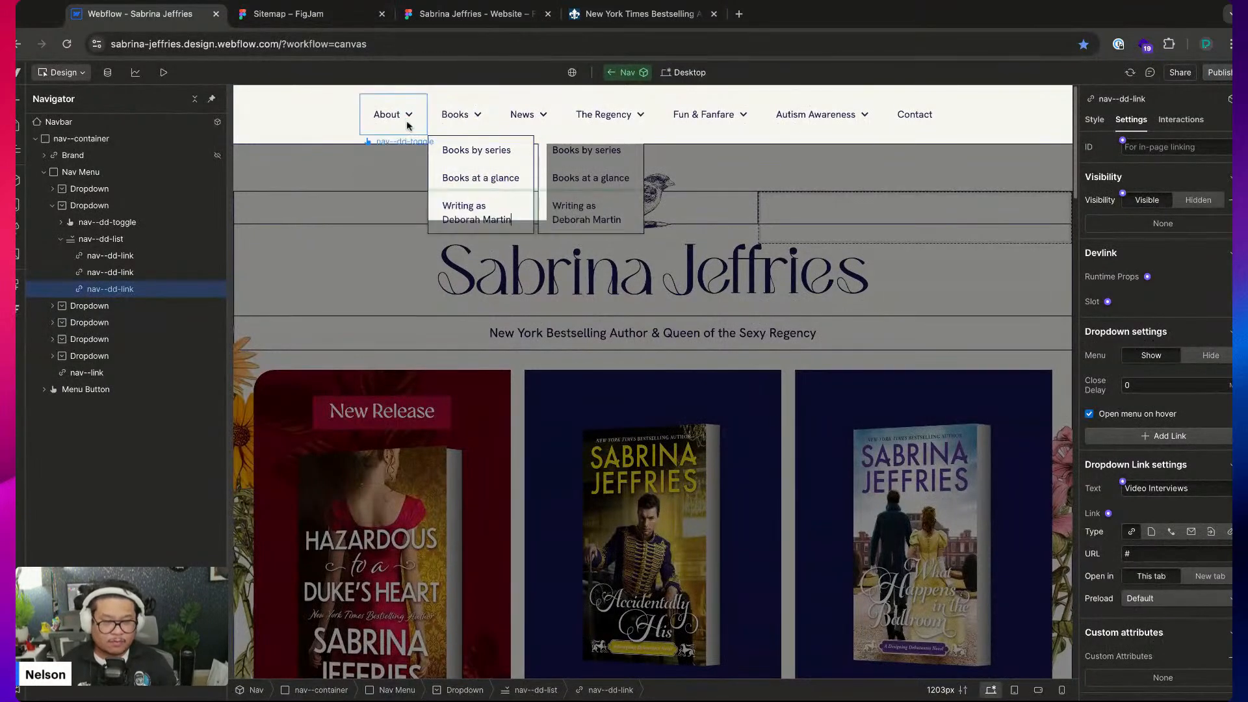
pyautogui.press('Escape')
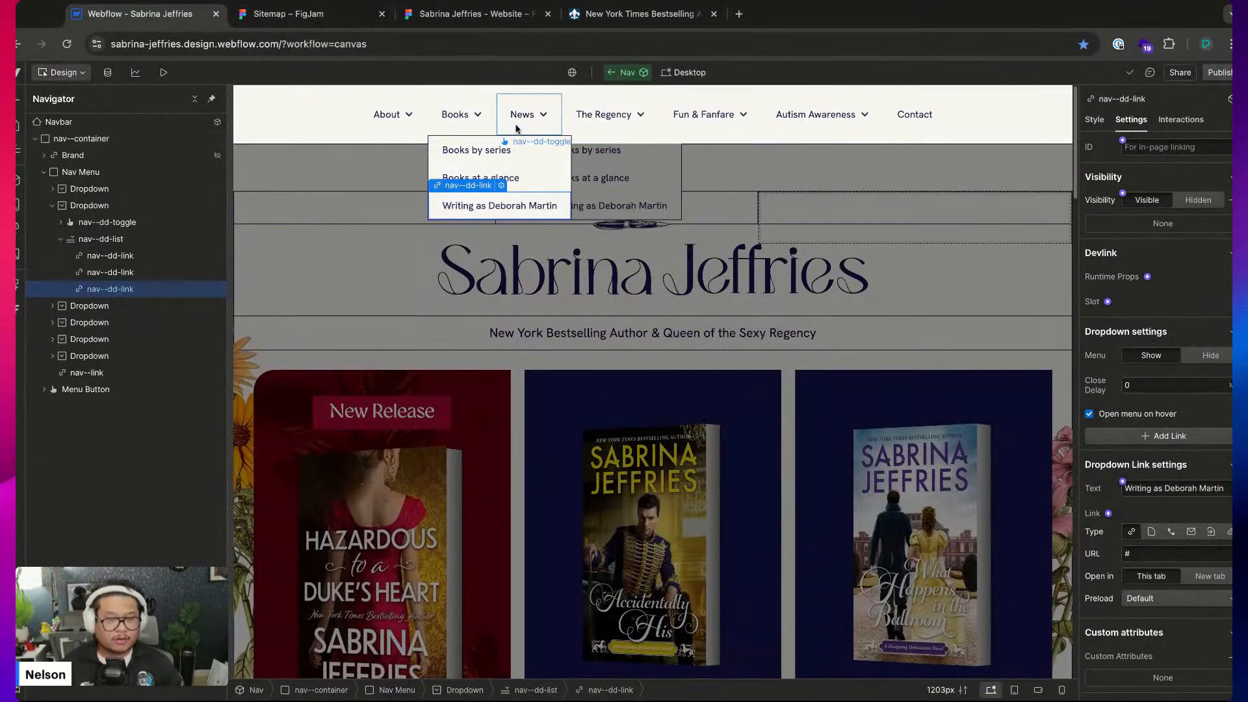
# Look up the News section in the FigJam sitemap, then return to Webflow and show the News dropdown's menu
pyautogui.click(293, 13)
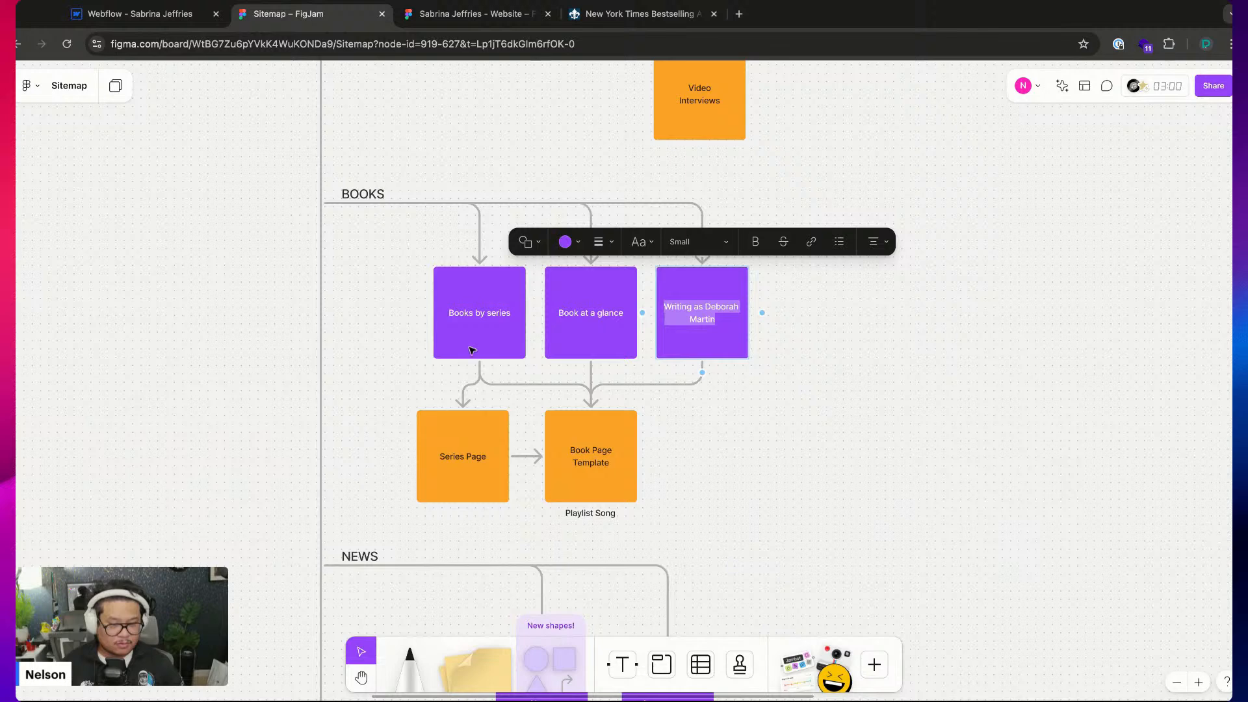
pyautogui.click(738, 460)
pyautogui.scroll(-6, 765, 479)
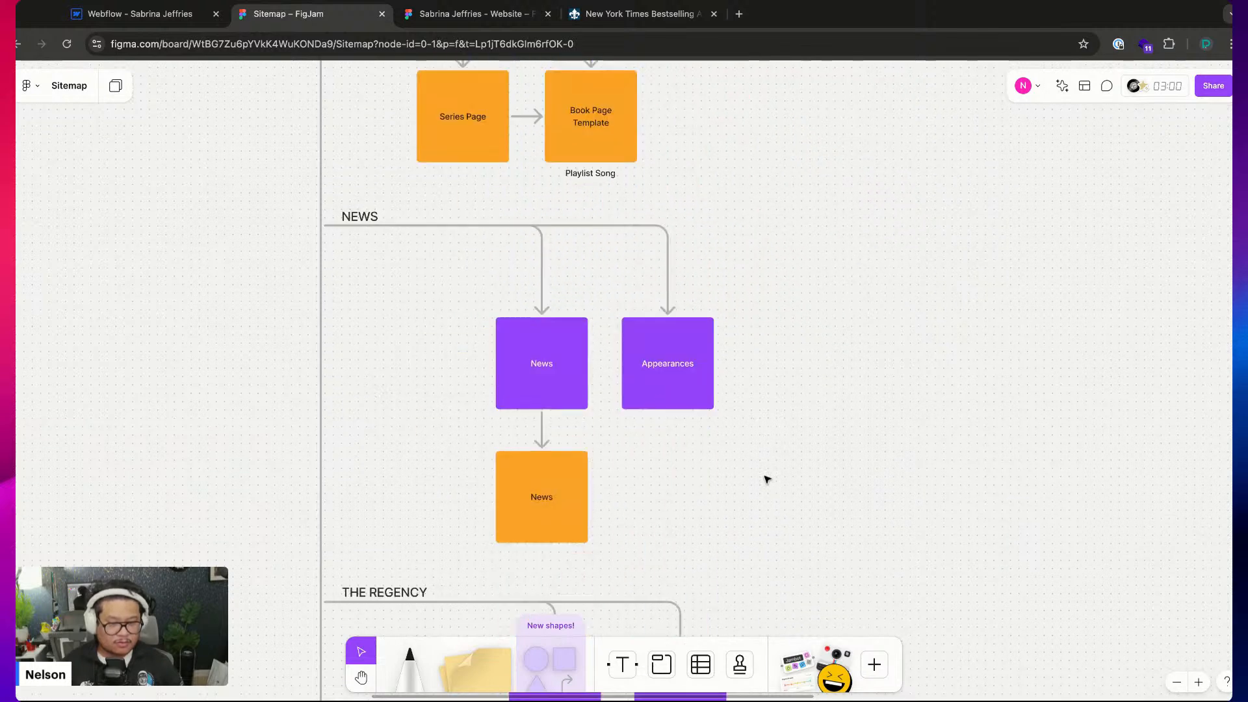
pyautogui.click(133, 13)
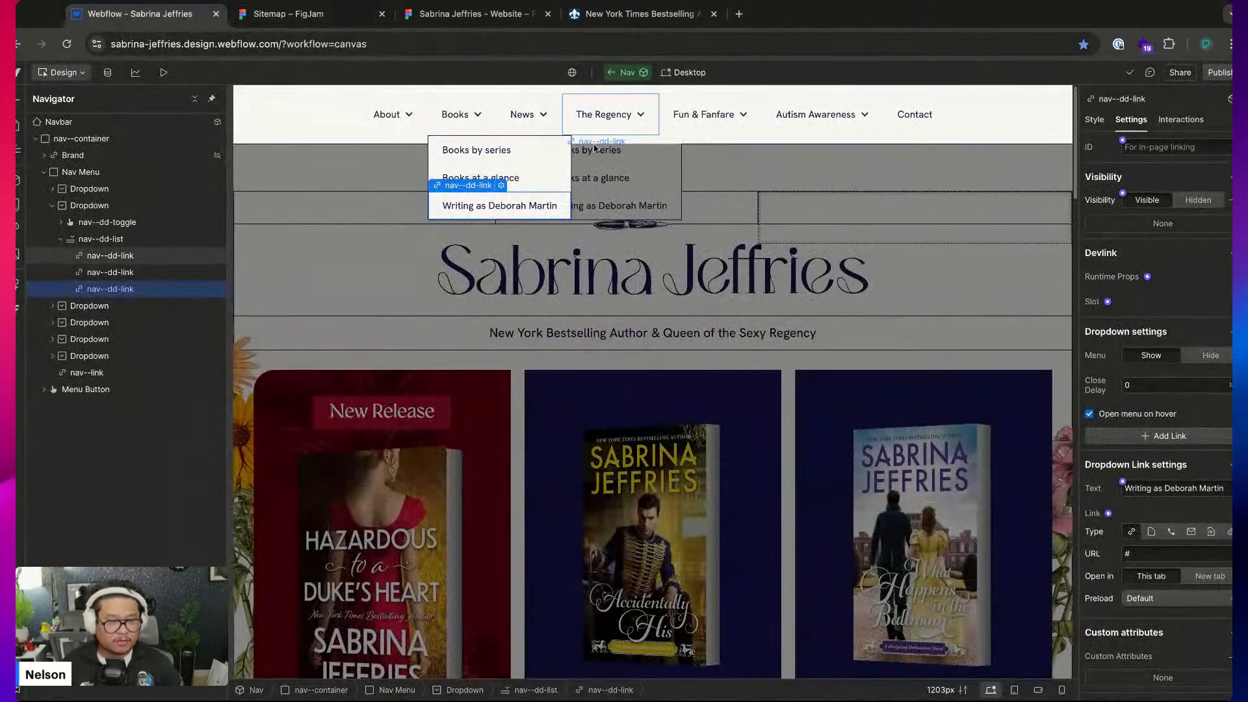
pyautogui.click(524, 115)
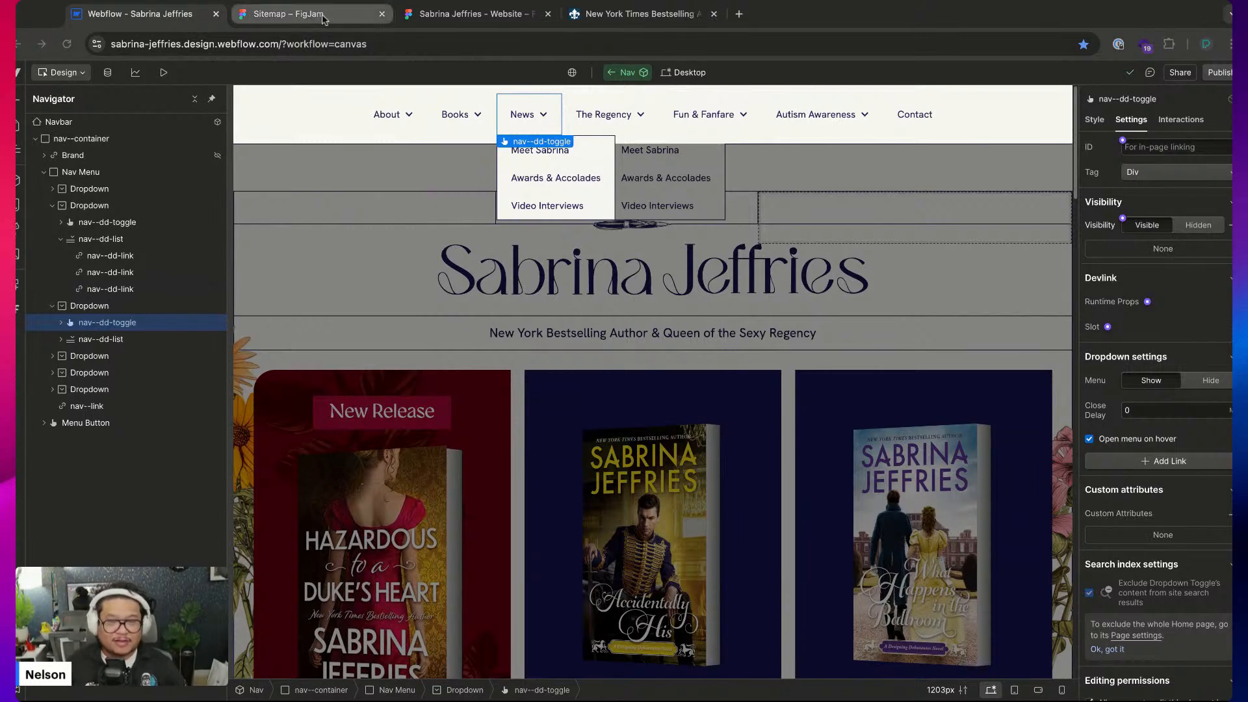
# Recheck the sitemap's News pages and change the first two News dropdown links in Webflow to "News" and "Appearances"
pyautogui.click(345, 13)
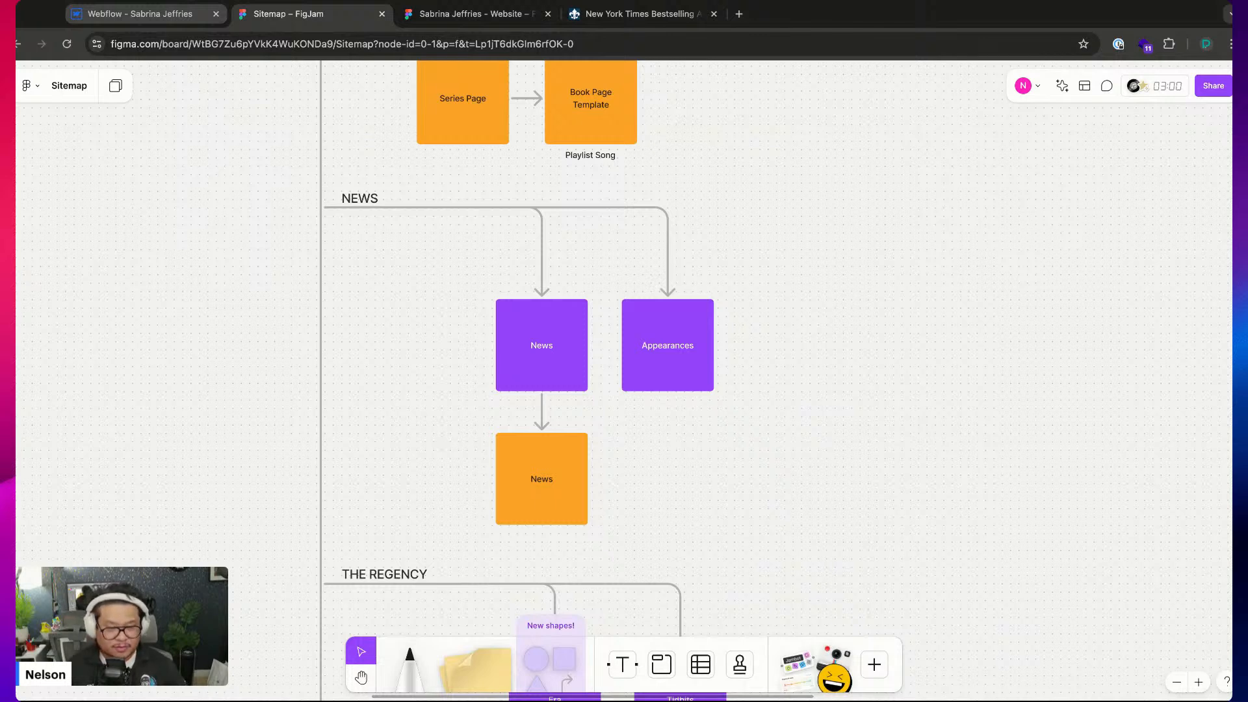
pyautogui.click(140, 13)
pyautogui.doubleClick(557, 156)
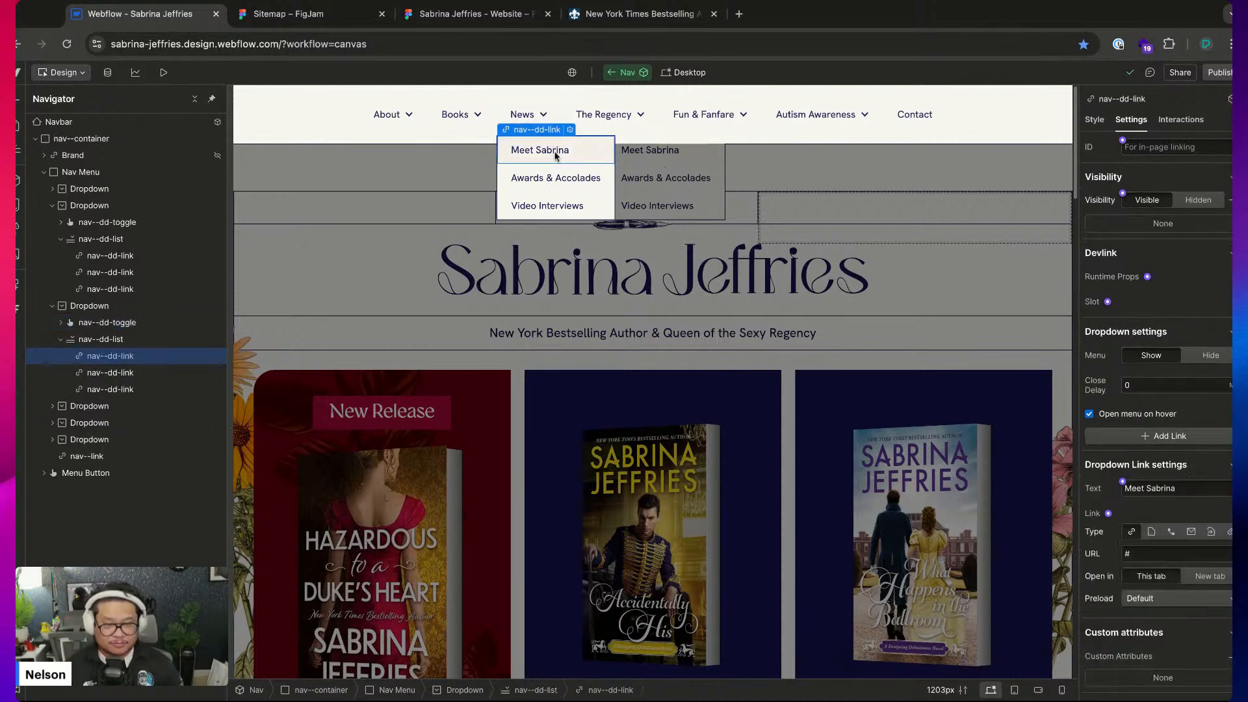
pyautogui.write('News')
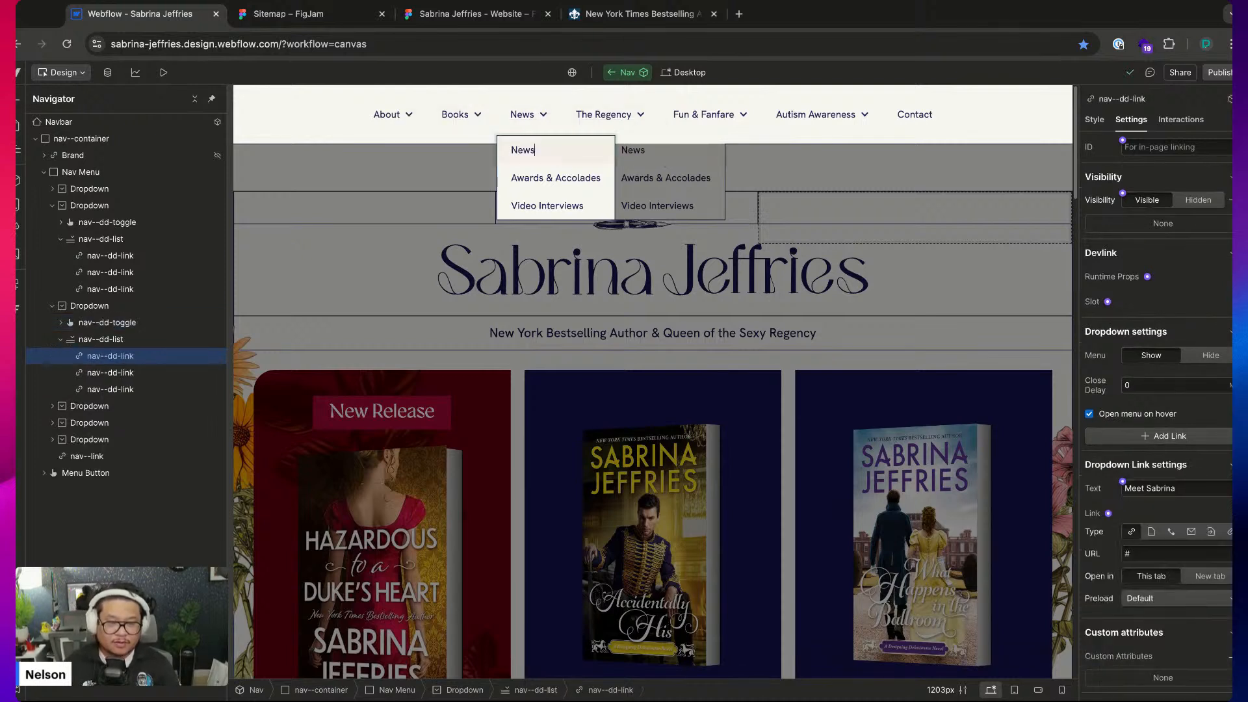
pyautogui.press('Escape')
pyautogui.doubleClick(556, 177)
pyautogui.write('Appearances')
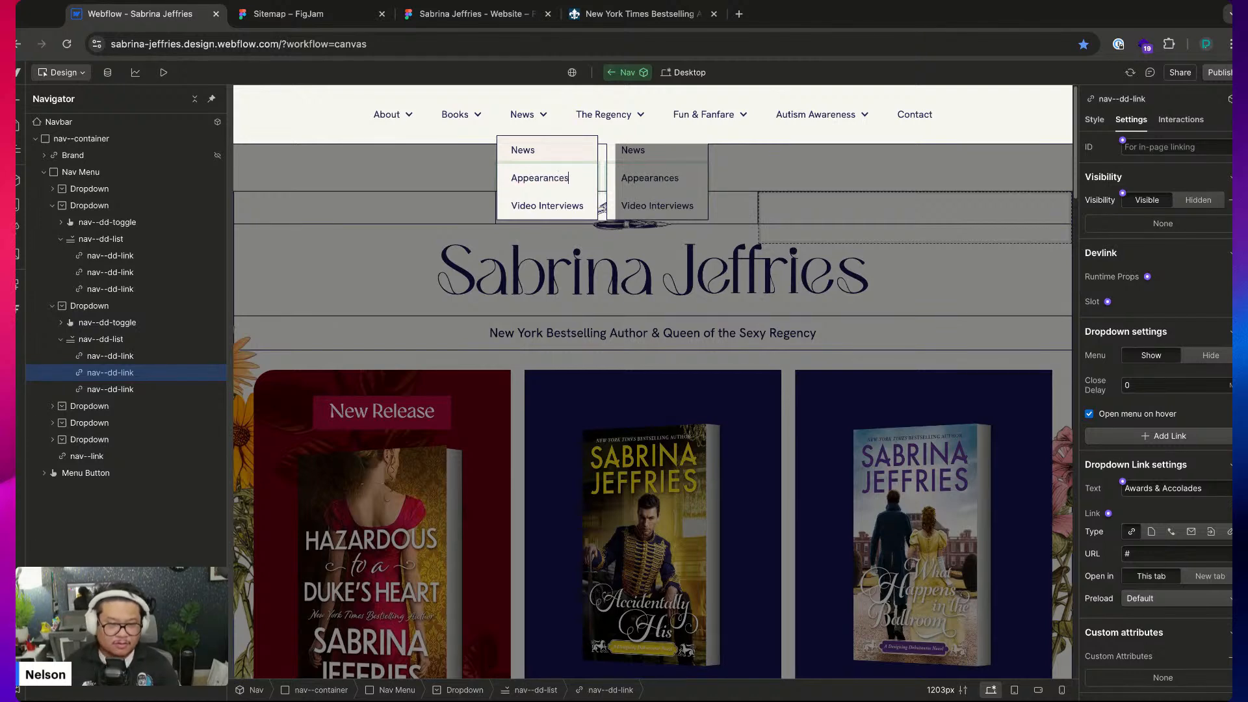
pyautogui.press('Escape')
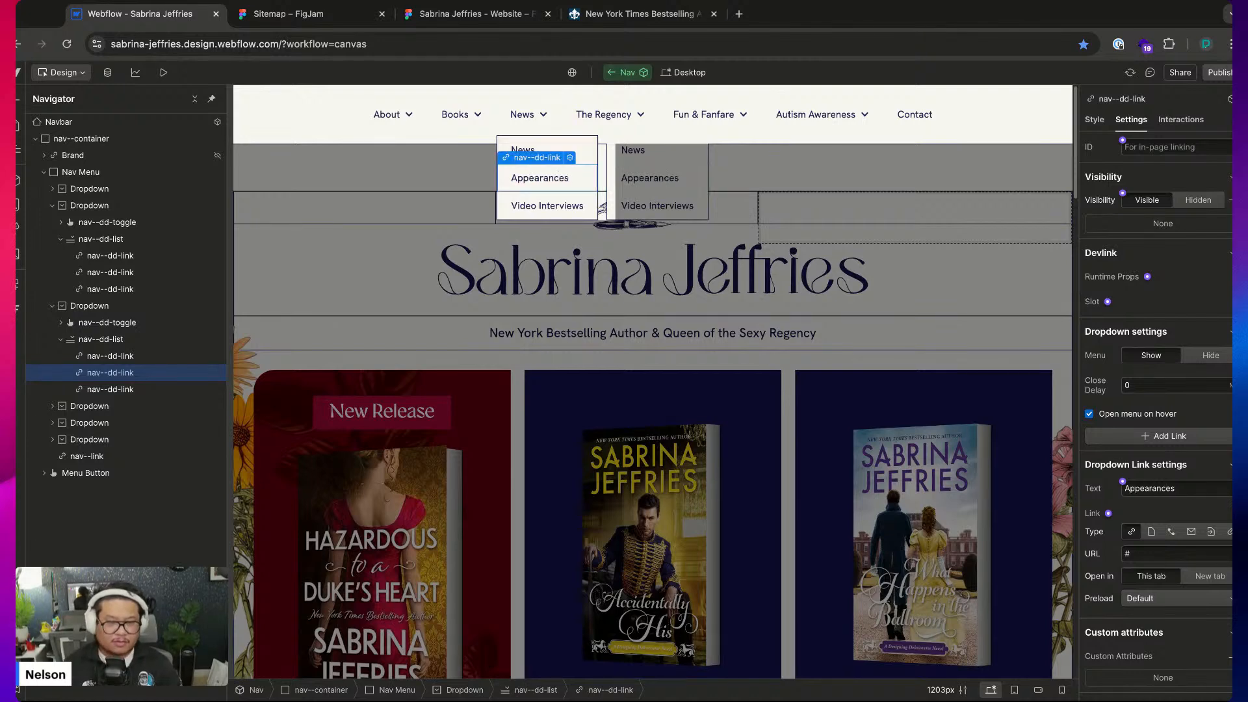
# Delete the leftover Video Interviews link from the News dropdown
pyautogui.press('Down')
pyautogui.press('Delete')
pyautogui.click(754, 123)
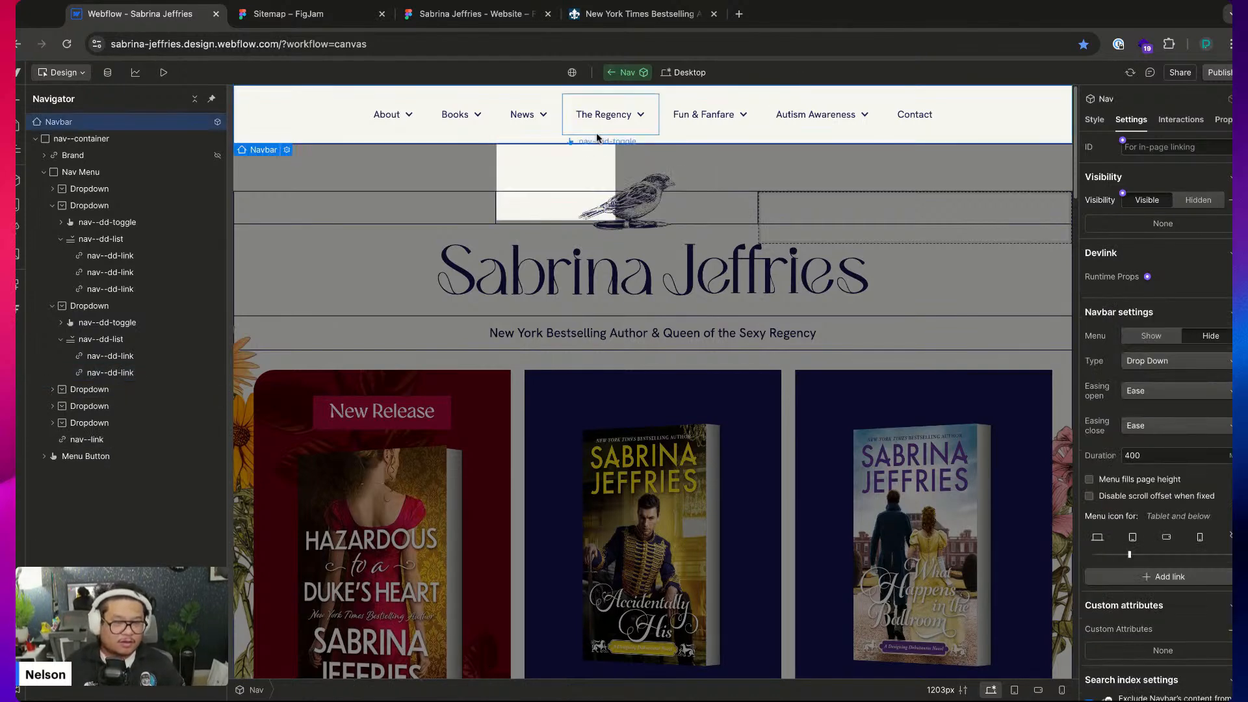
# Show The Regency dropdown's menu and switch to the FigJam sitemap to look up its pages
pyautogui.click(603, 114)
pyautogui.click(1161, 381)
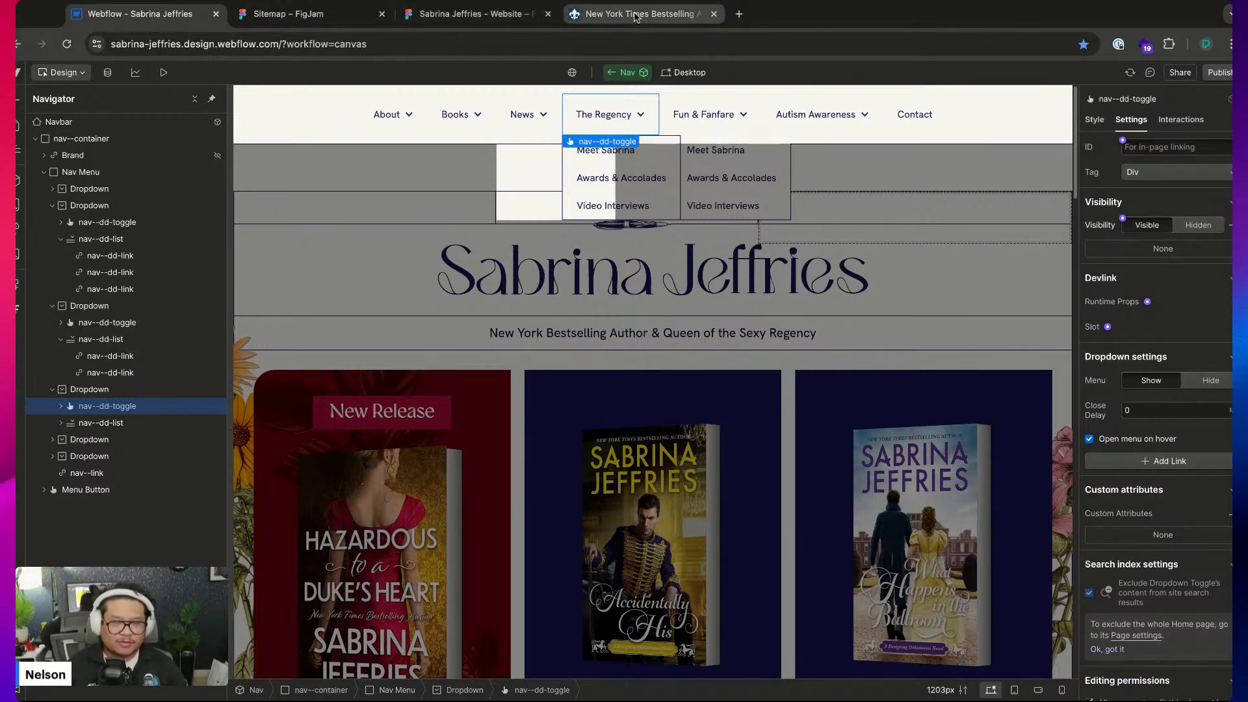
pyautogui.click(316, 14)
pyautogui.scroll(-10, 528, 390)
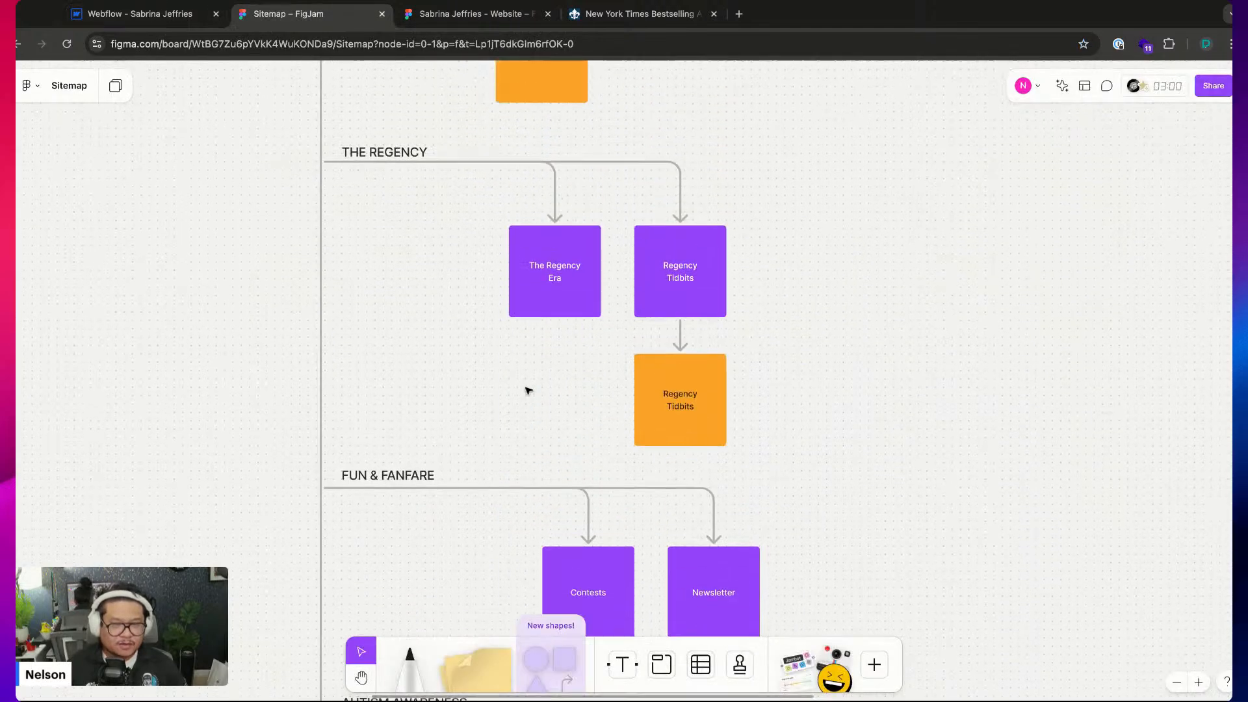
# Check the Regency Tidbits page in the sitemap and, back in Webflow, rename The Regency dropdown's first link "The Regency Era"
pyautogui.doubleClick(694, 279)
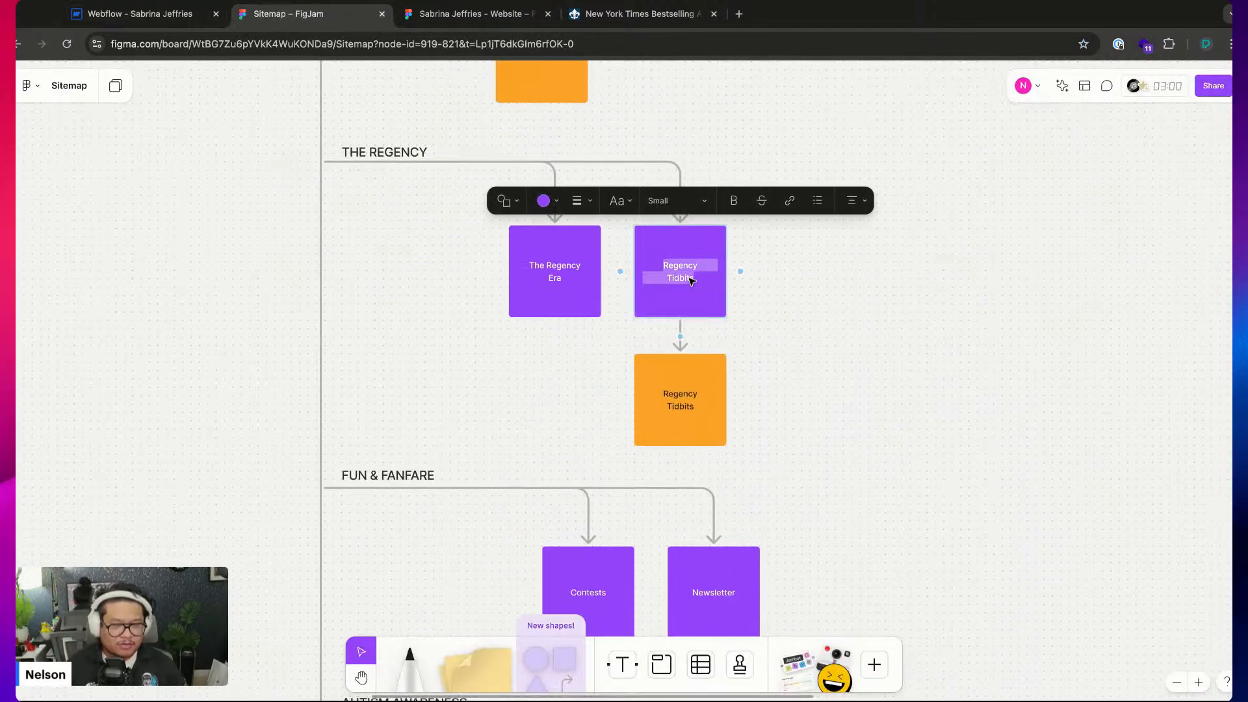
pyautogui.click(149, 13)
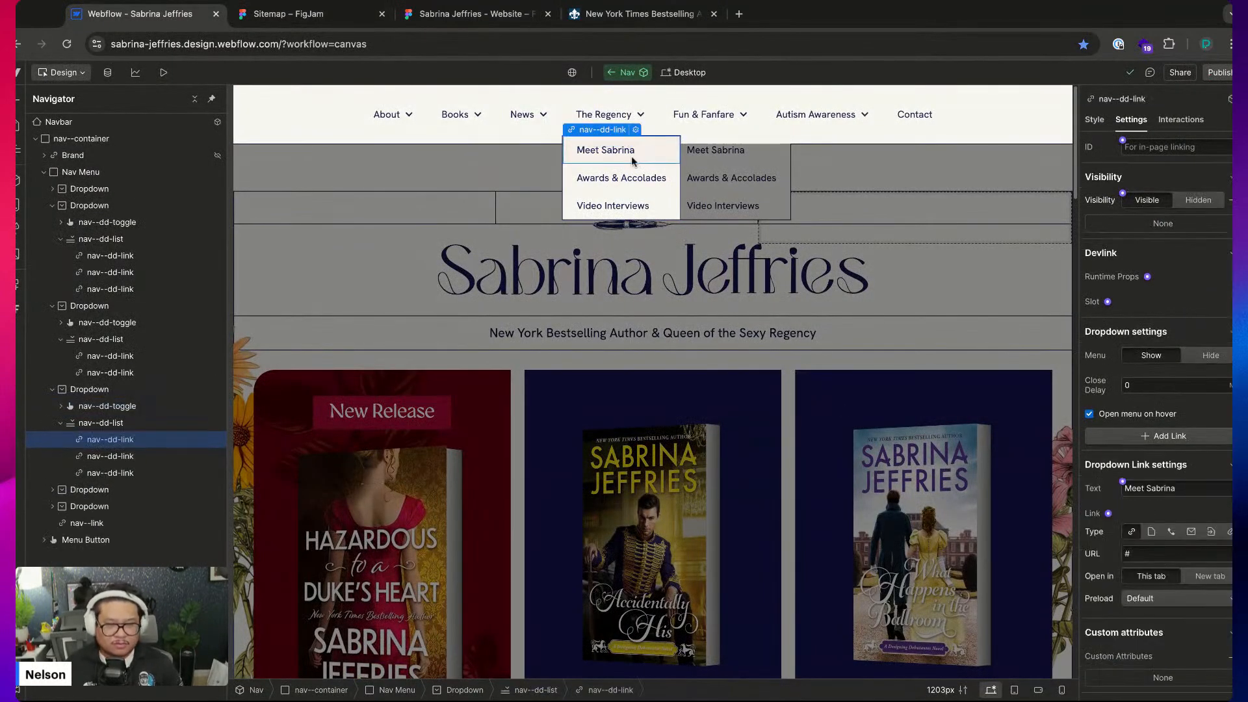
pyautogui.doubleClick(611, 151)
pyautogui.write('The R')
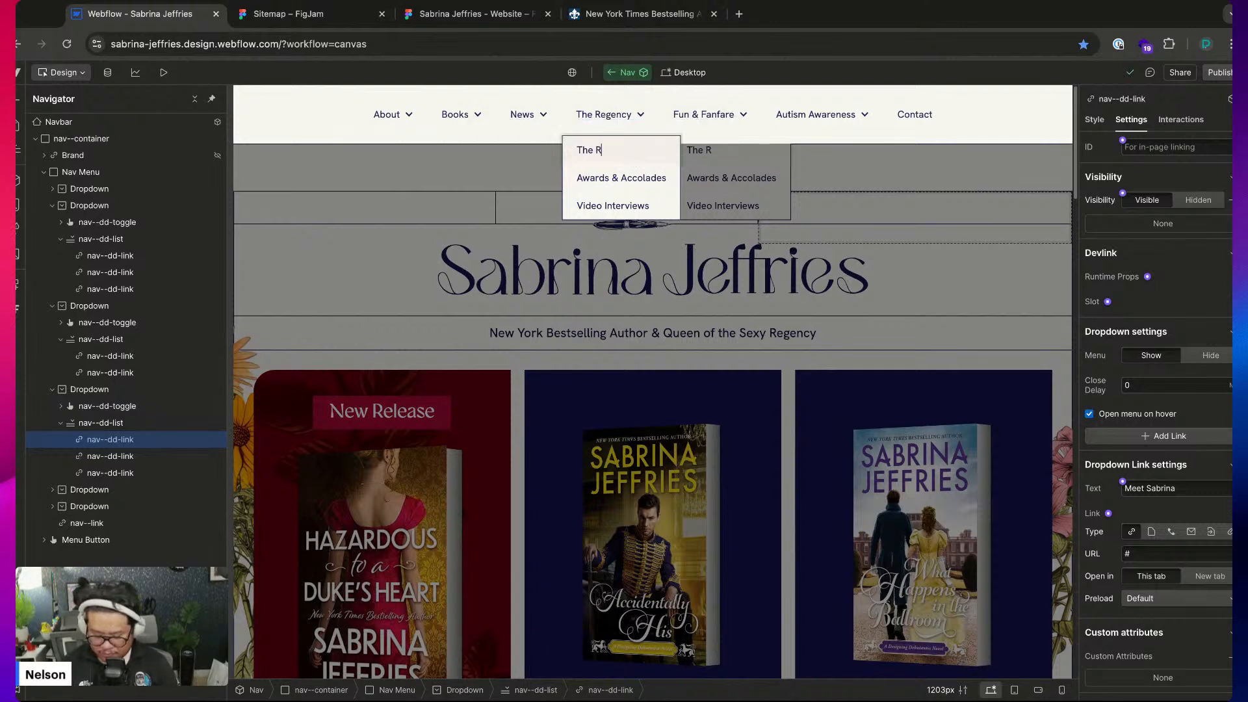
pyautogui.write('egency WE')
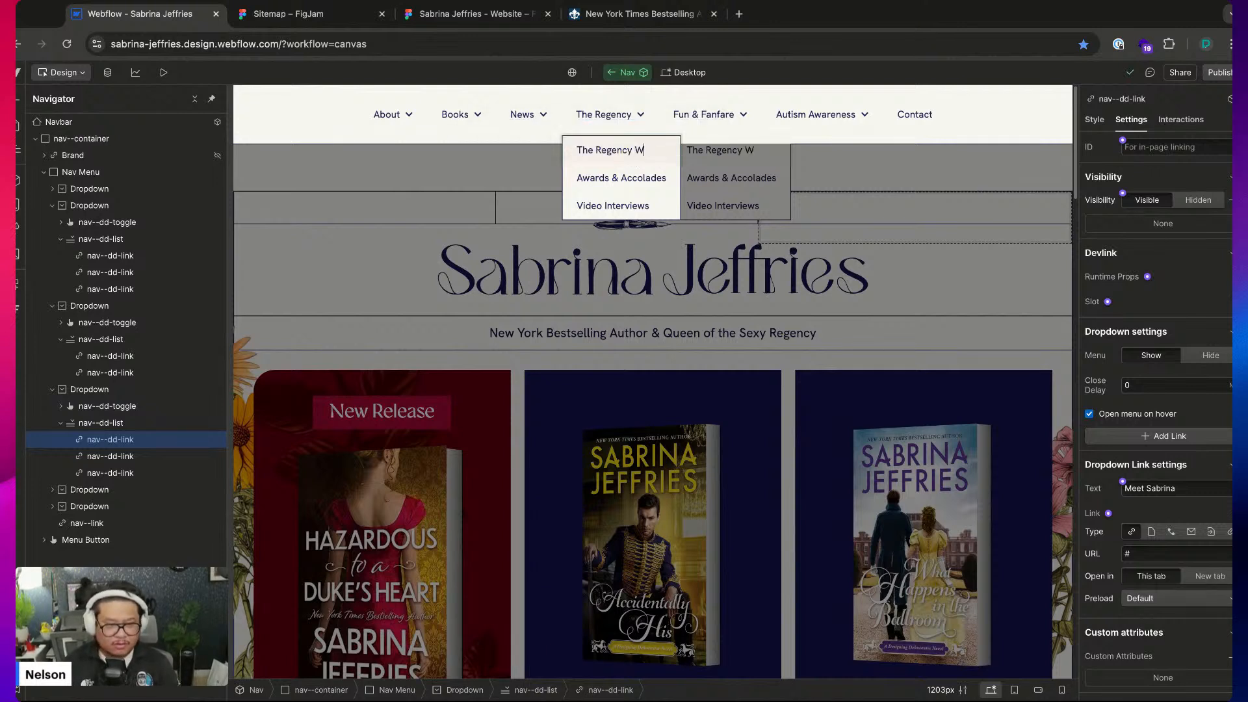
pyautogui.press('BackSpace')
pyautogui.write('Era')
pyautogui.press('Escape')
# Rename The Regency dropdown's second link "Regency Tidbits" and delete the leftover Video Interviews link below it
pyautogui.press('Down')
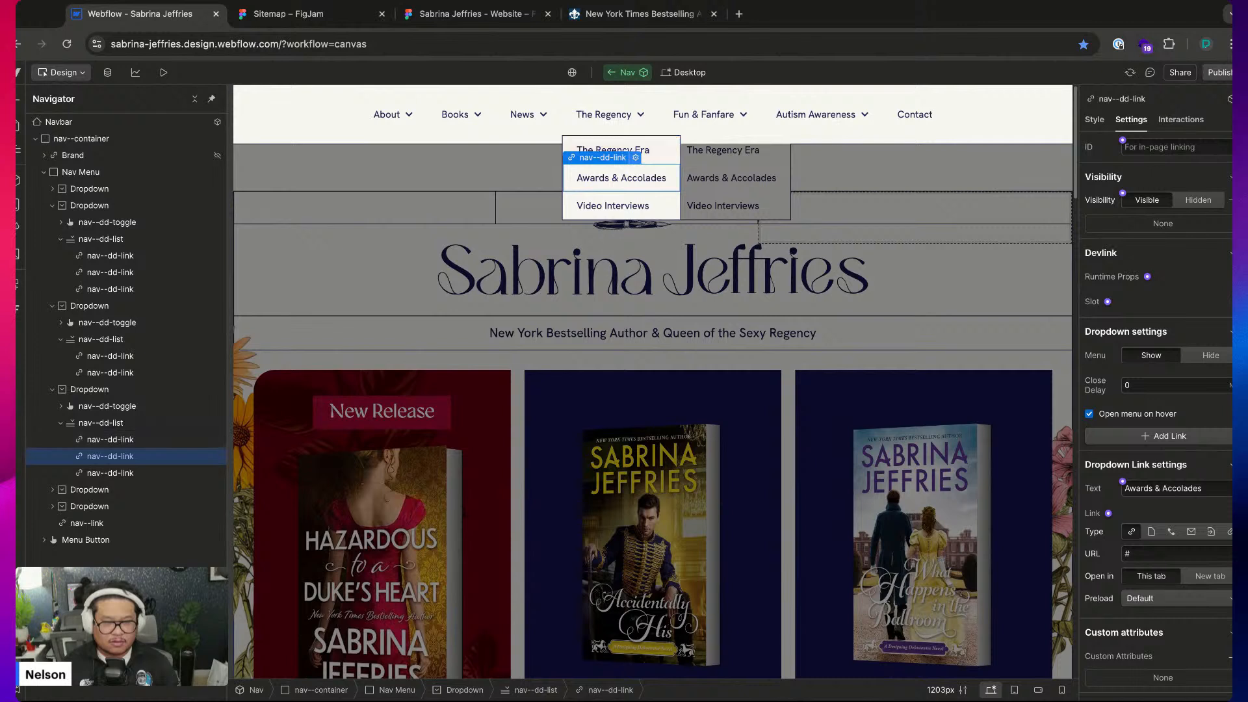
pyautogui.press('Return')
pyautogui.write('Regency Tidbits')
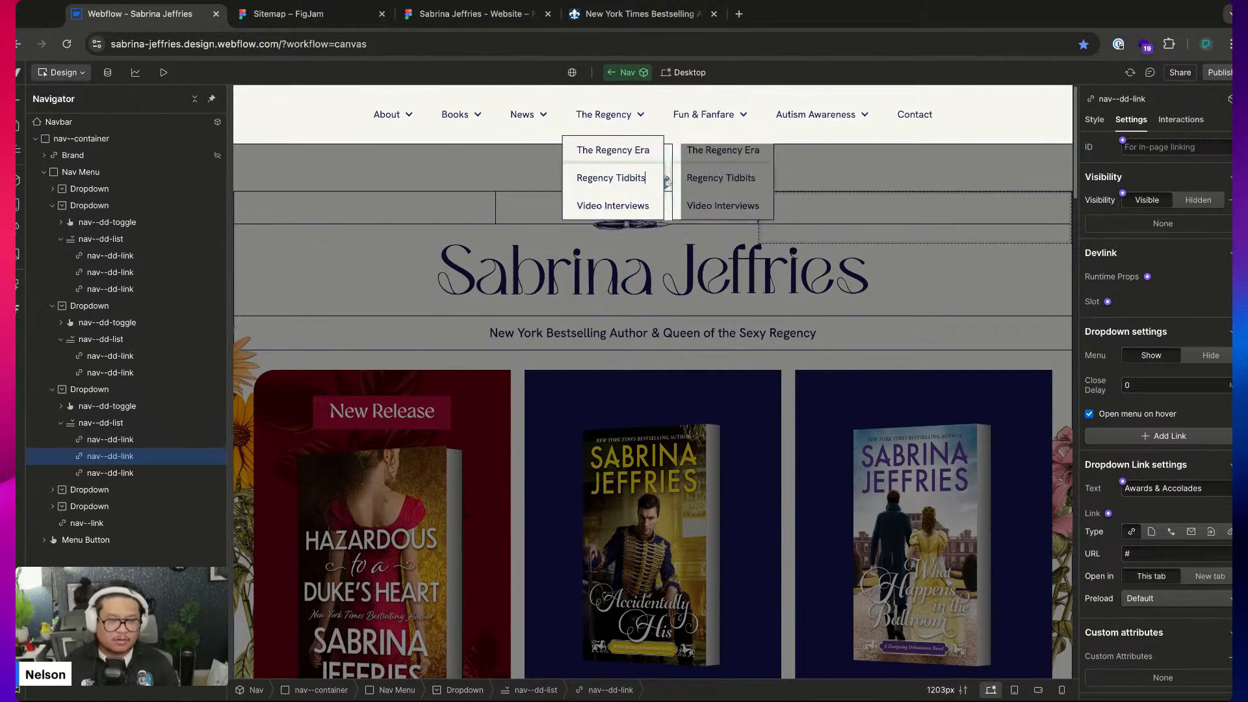
pyautogui.press('Escape')
pyautogui.press('Down')
pyautogui.press('Delete')
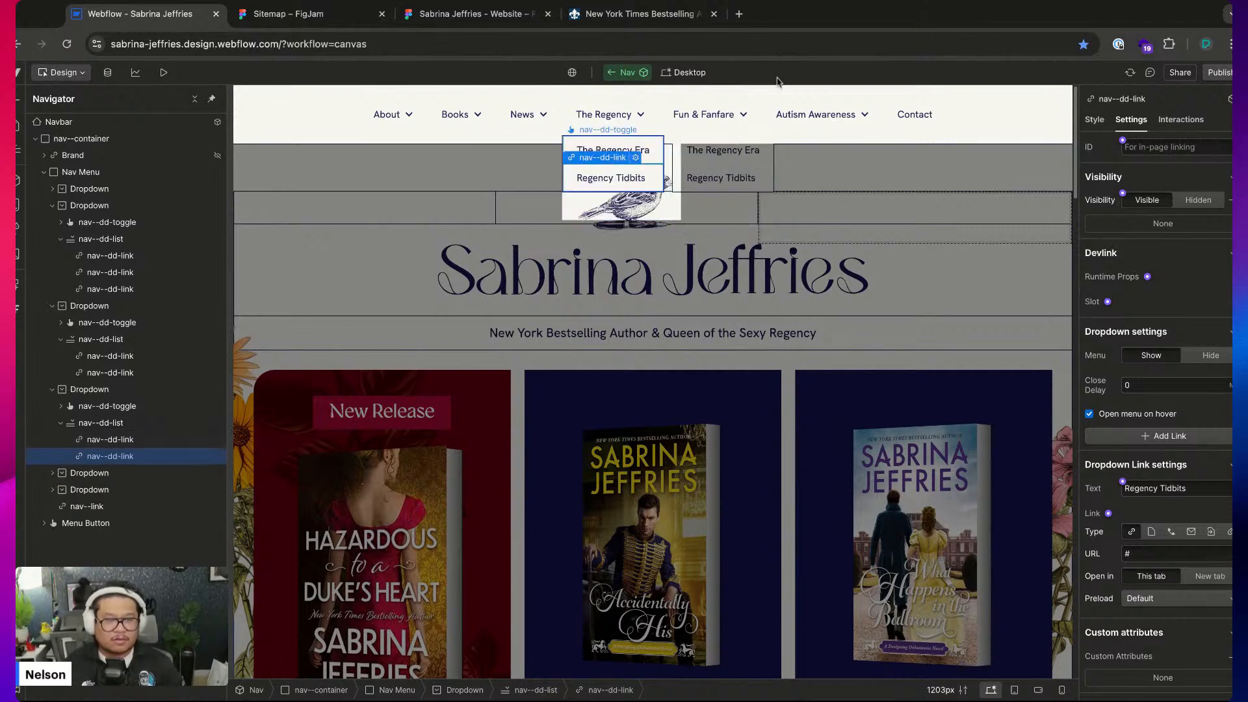
# Show the Fun & Fanfare dropdown's menu and switch to the FigJam sitemap to look up its pages
pyautogui.click(721, 127)
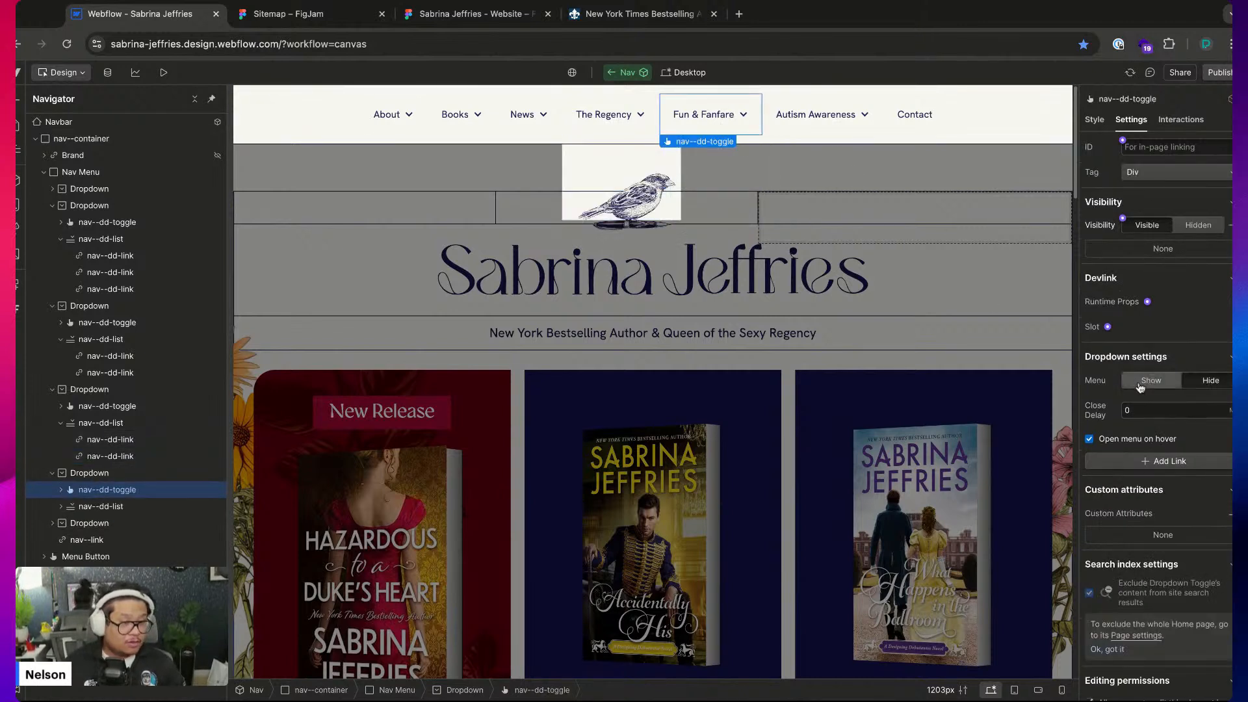
pyautogui.click(1149, 381)
pyautogui.click(292, 14)
pyautogui.scroll(-3, 477, 498)
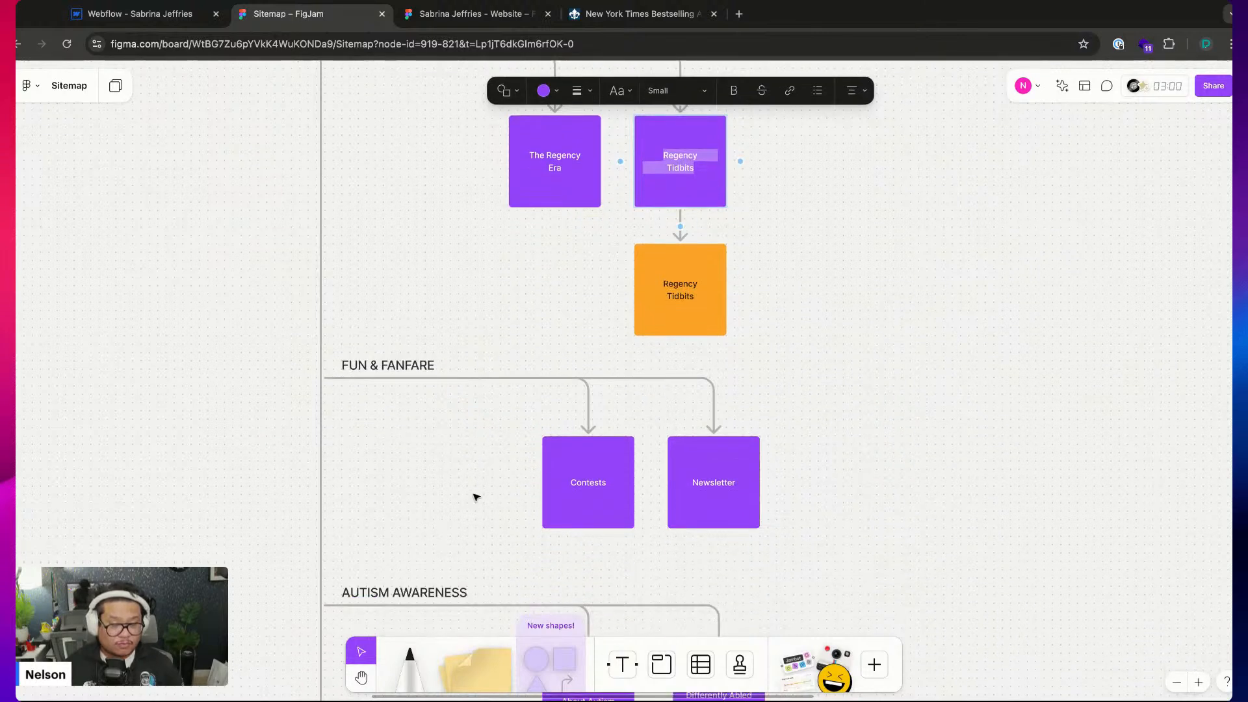
# Return to Webflow and change the first two Fun & Fanfare dropdown links to "Contests" and "Newsletter"
pyautogui.click(136, 14)
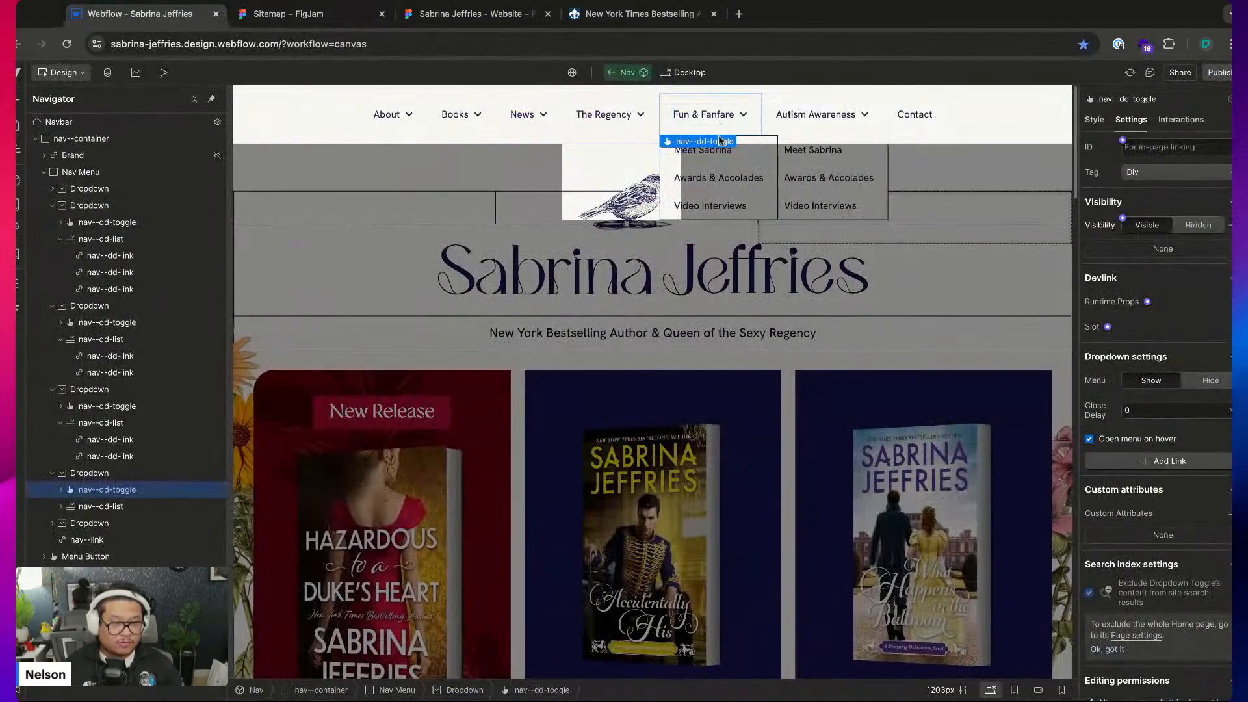
pyautogui.click(728, 155)
pyautogui.doubleClick(740, 160)
pyautogui.write('C')
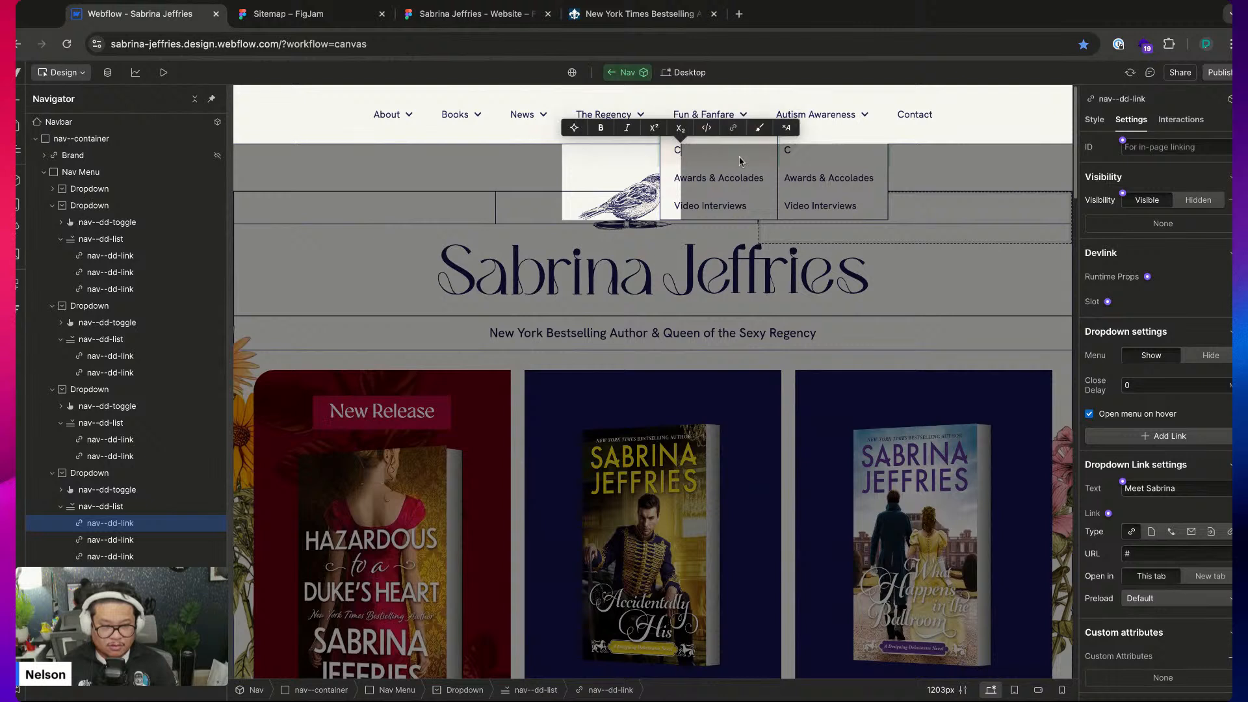
pyautogui.write('ontests')
pyautogui.click(718, 177)
pyautogui.doubleClick(719, 177)
pyautogui.write('NMew')
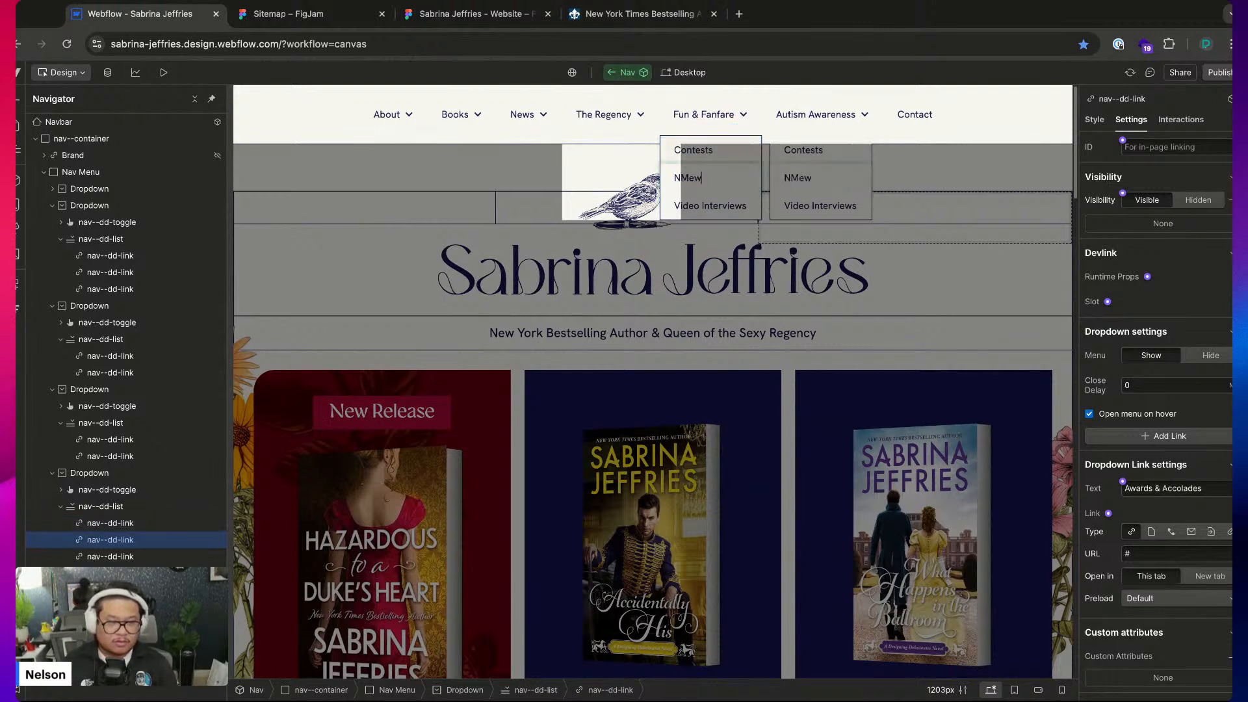
pyautogui.press('BackSpace')
pyautogui.write('ewsletter')
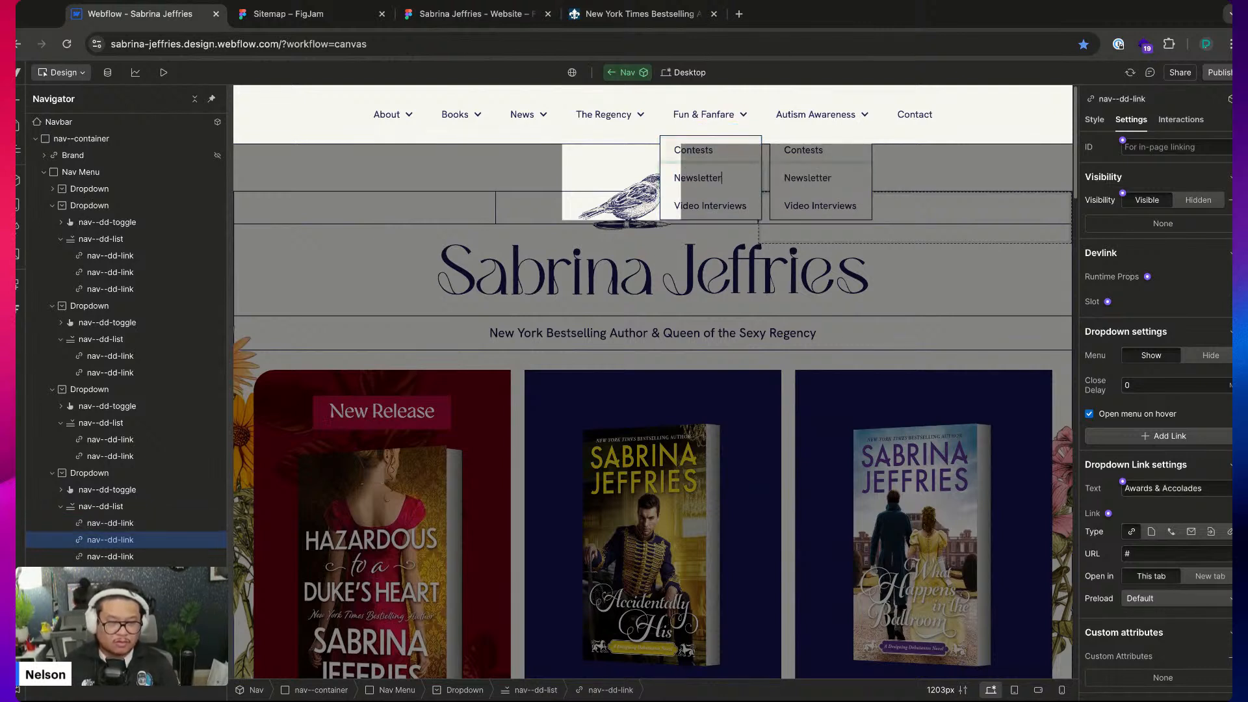
pyautogui.press('Escape')
# Delete the leftover Video Interviews link from the Fun & Fanfare dropdown
pyautogui.click(710, 205)
pyautogui.press('Delete')
pyautogui.click(837, 137)
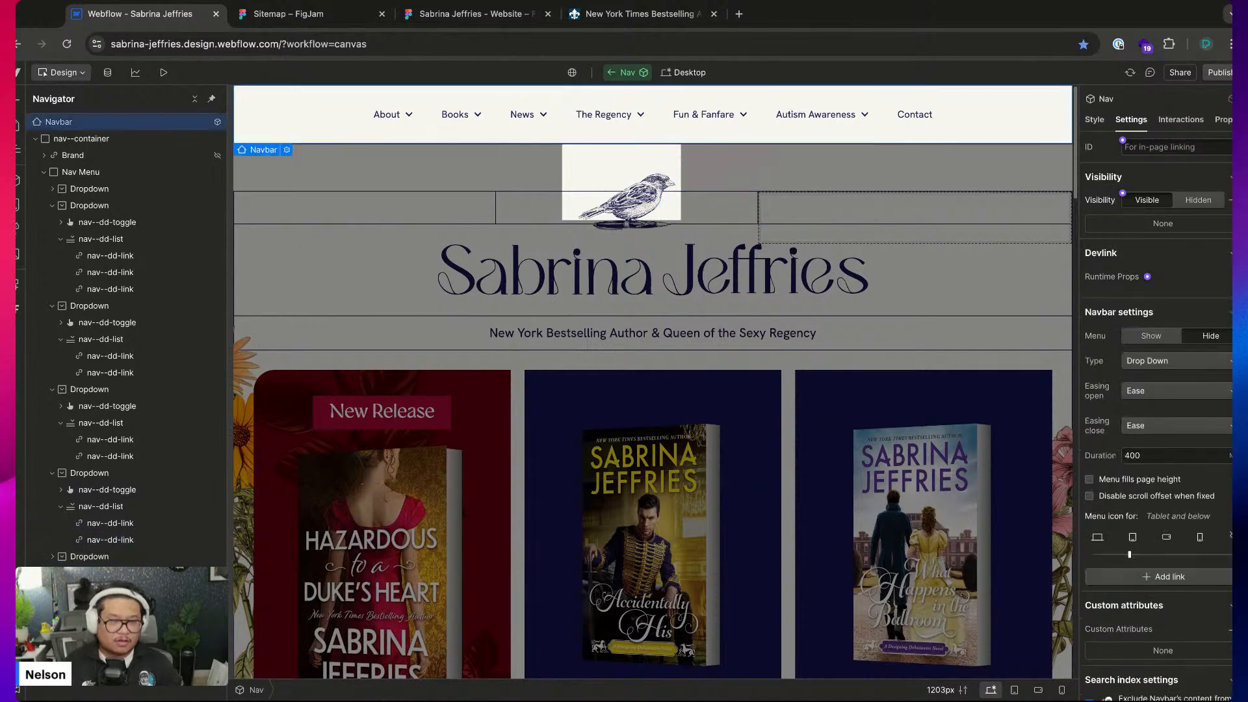
# Show the Autism Awareness dropdown's menu and copy the "About Autism" page name from the FigJam sitemap
pyautogui.click(717, 125)
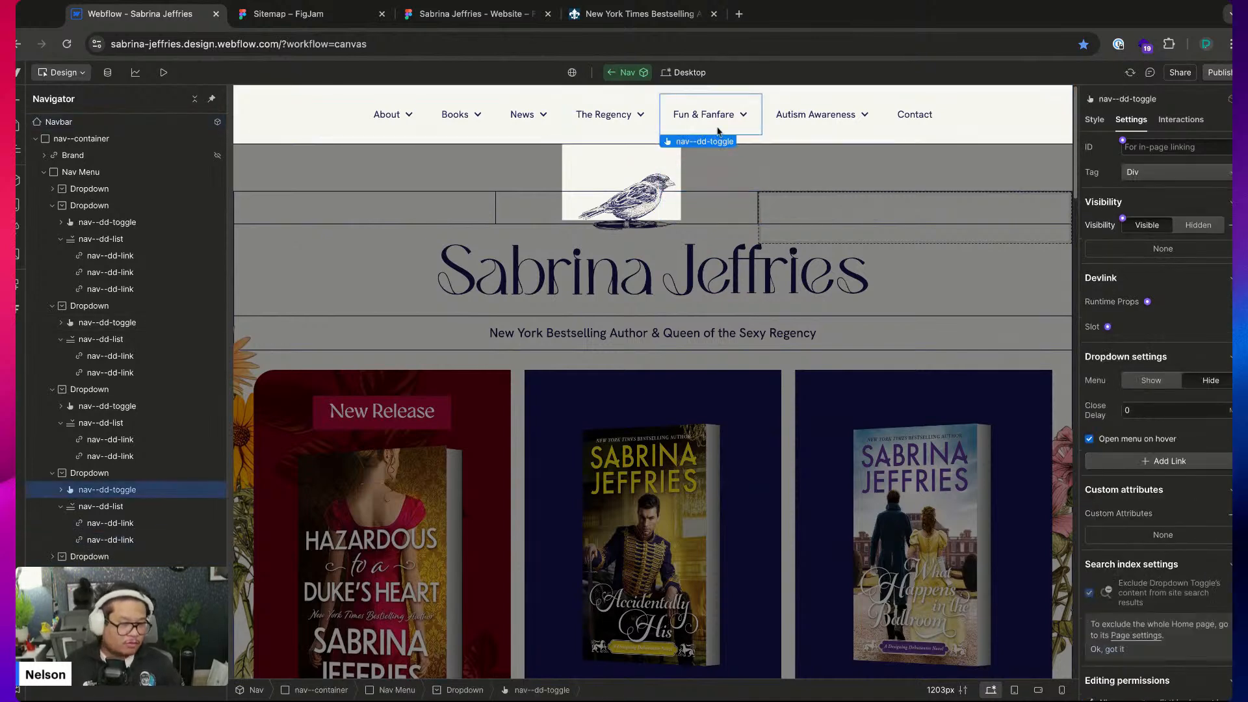
pyautogui.click(785, 126)
pyautogui.click(1149, 380)
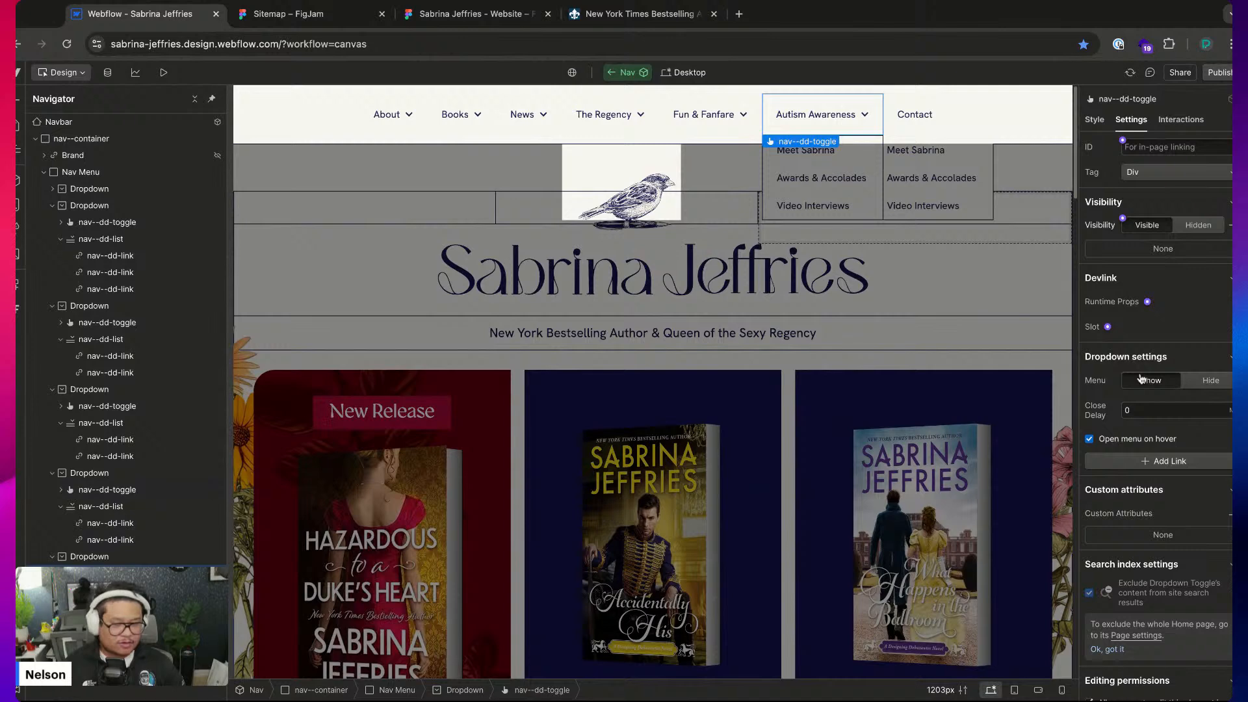
pyautogui.click(305, 14)
pyautogui.scroll(-5, 473, 315)
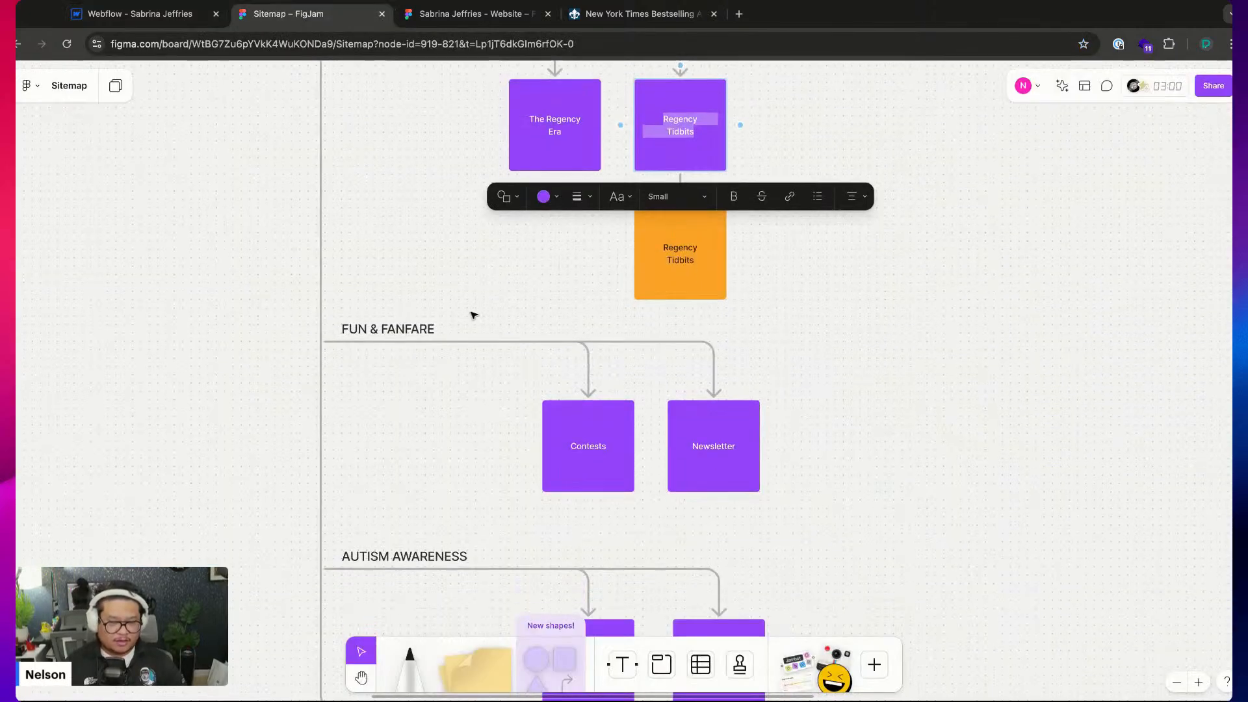
pyautogui.click(585, 362)
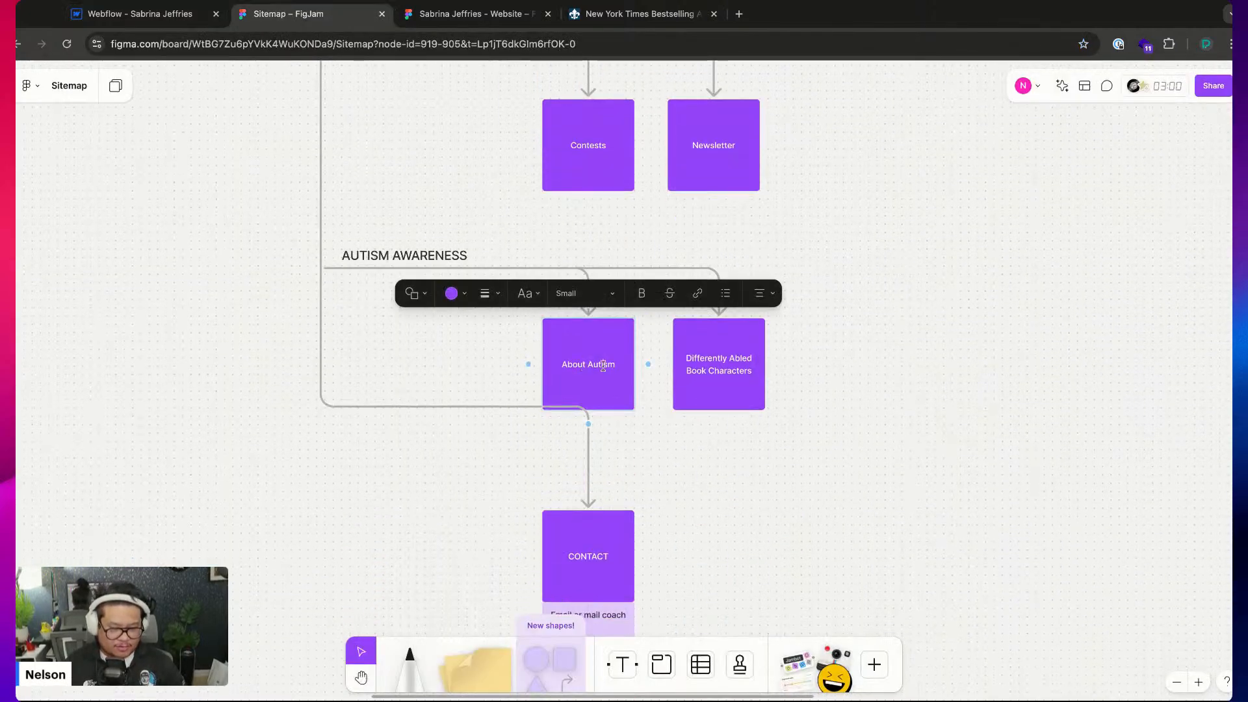
pyautogui.doubleClick(603, 365)
pyautogui.press('super+c')
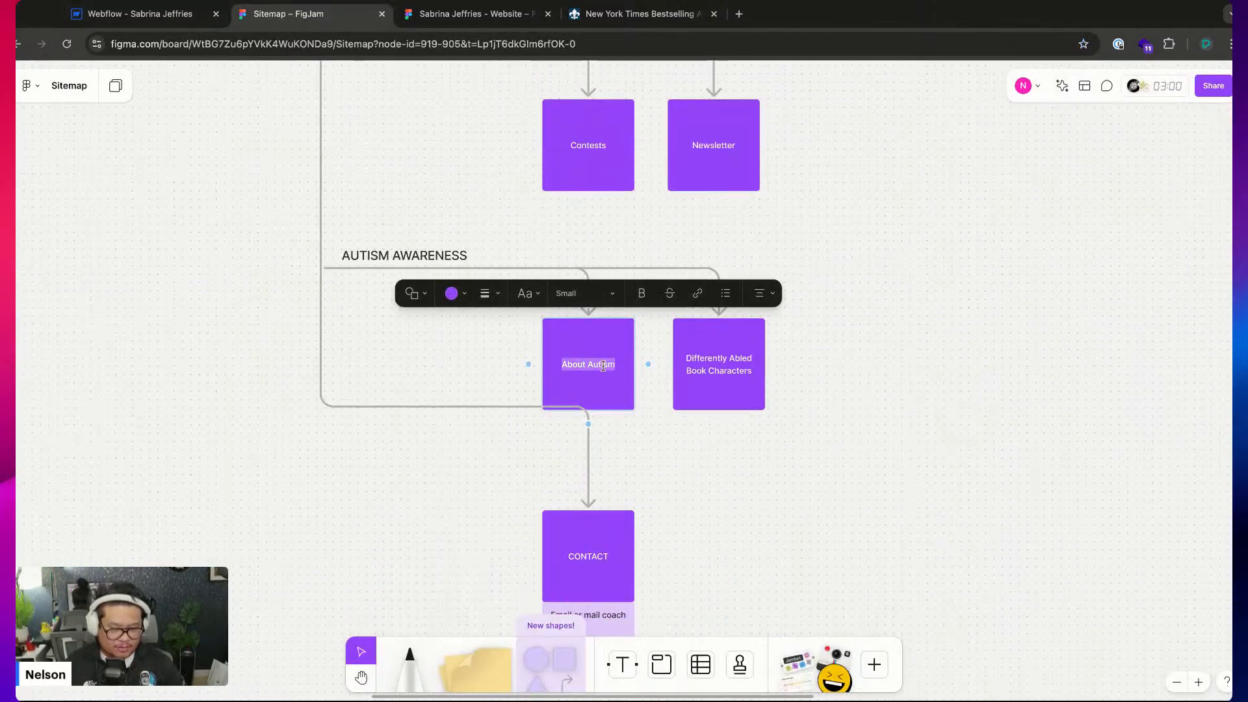
# Return to Webflow and replace the first Autism Awareness dropdown link's text with the copied "About Autism"
pyautogui.click(163, 17)
pyautogui.click(814, 152)
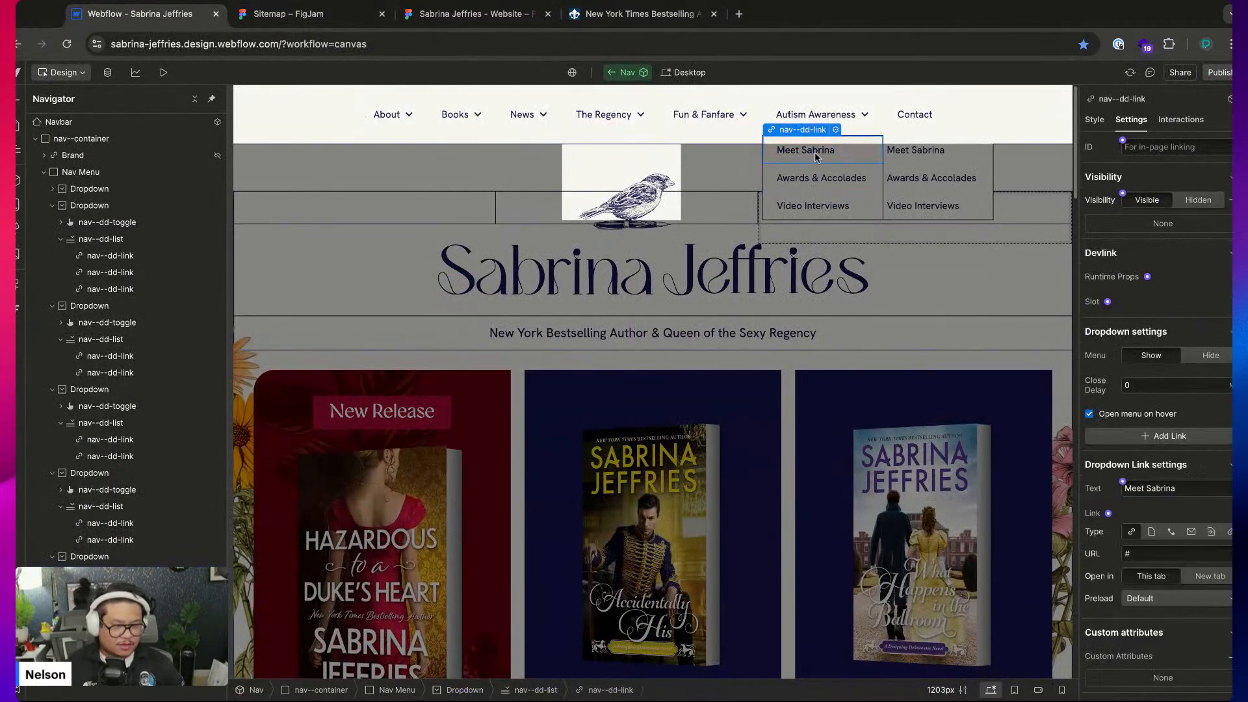
pyautogui.doubleClick(815, 153)
pyautogui.press('super+a')
pyautogui.press('super+v')
pyautogui.press('Escape')
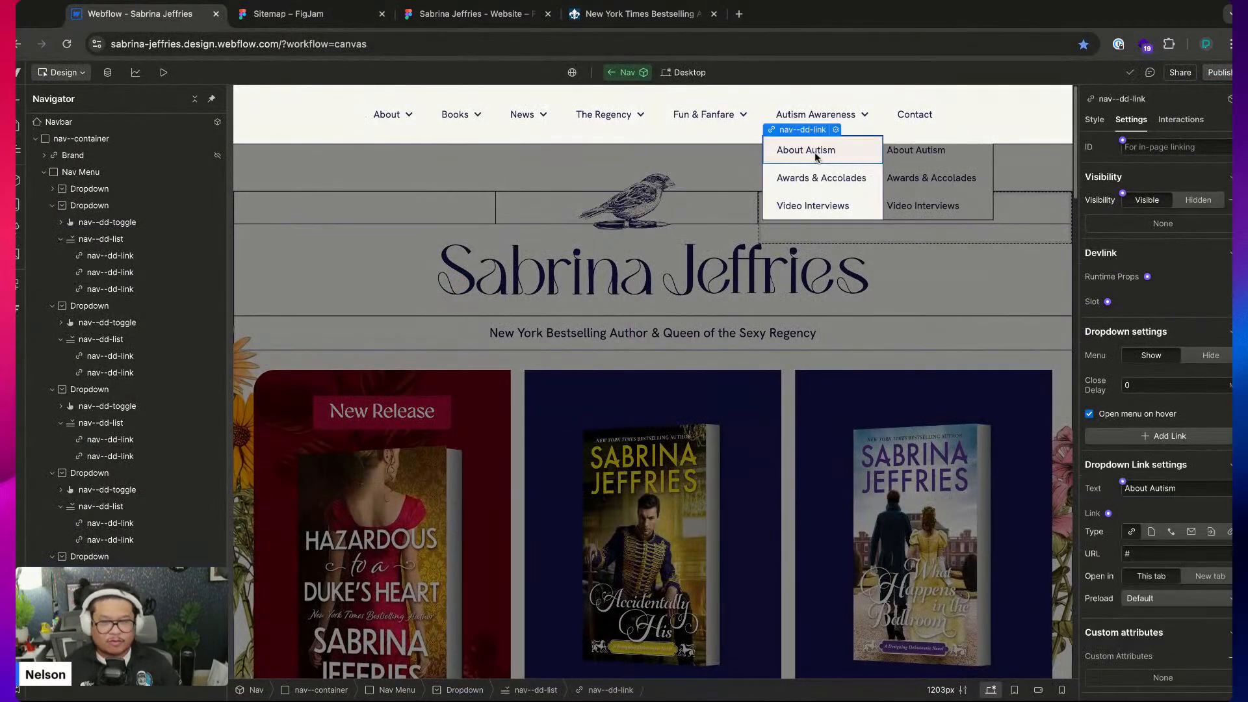
# Copy "Differently Abled Book Characters" from the FigJam sitemap and paste it as the second Autism Awareness dropdown link's text in Webflow
pyautogui.click(320, 9)
pyautogui.press('Tab')
pyautogui.press('super+c')
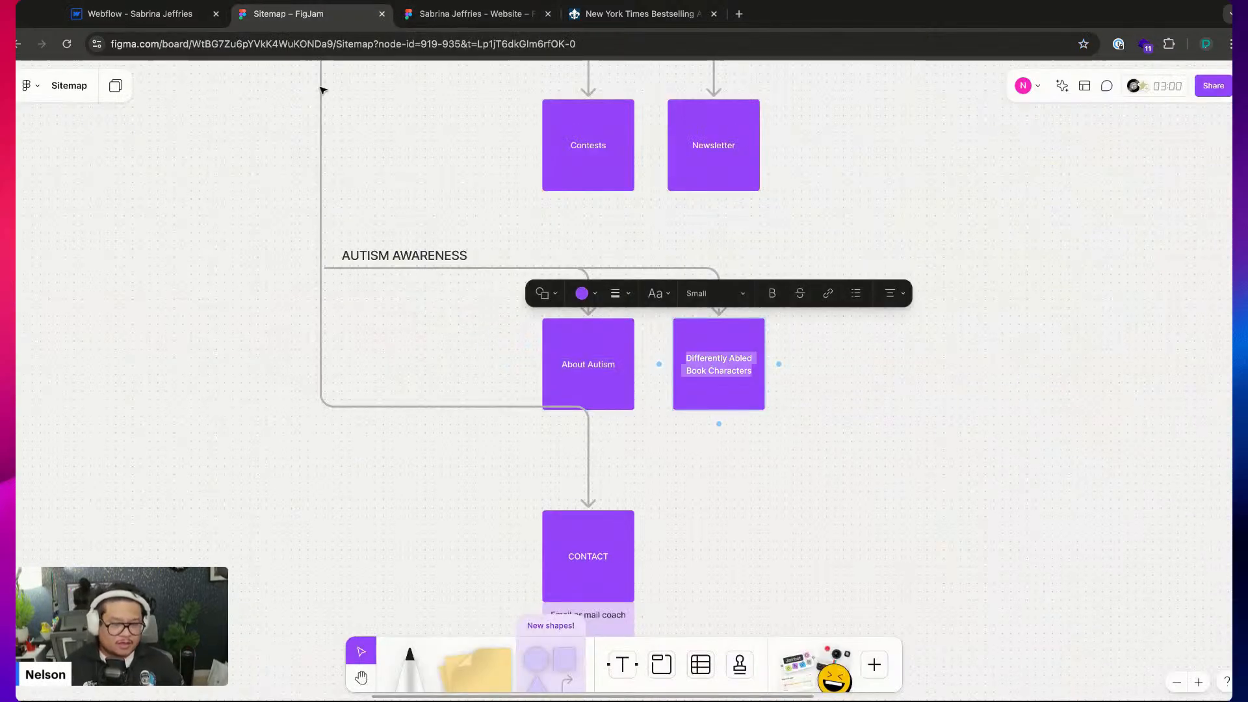
pyautogui.click(183, 24)
pyautogui.click(773, 178)
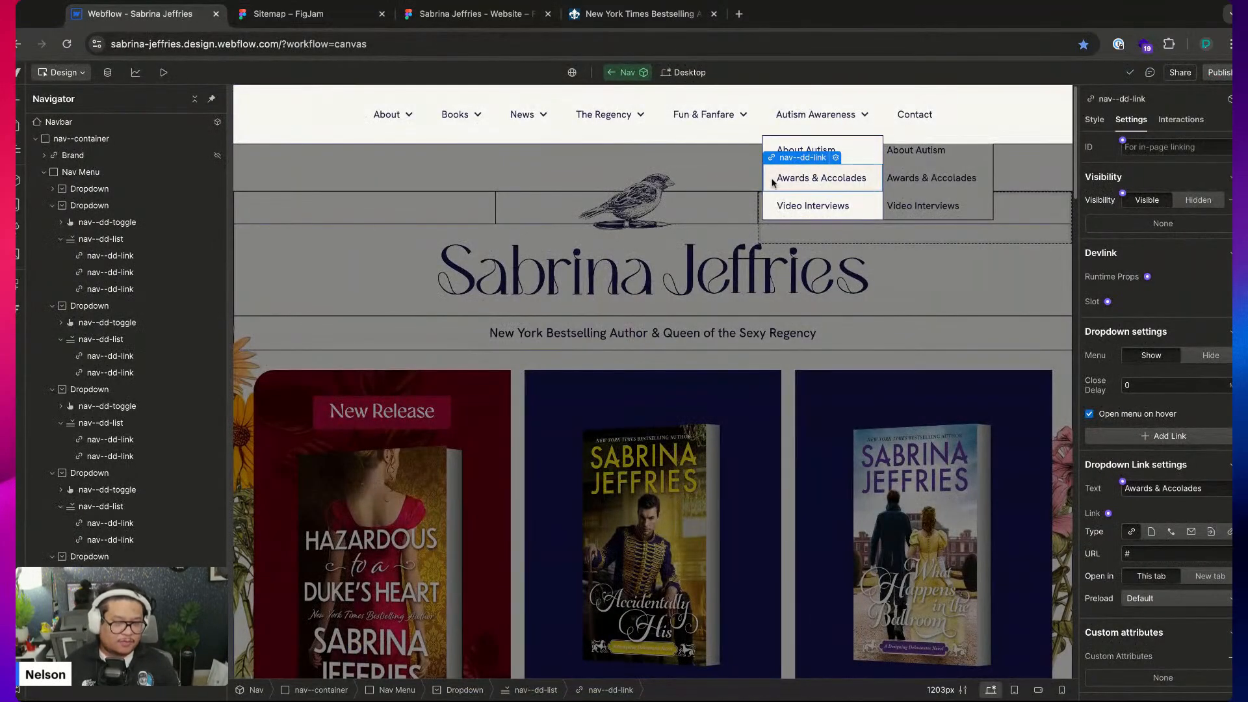
pyautogui.doubleClick(773, 181)
pyautogui.press('super+a')
pyautogui.press('super+v')
pyautogui.press('Escape')
# Delete the leftover Video Interviews link from the Autism Awareness dropdown and close its menu
pyautogui.click(795, 206)
pyautogui.press('Delete')
pyautogui.press('Escape')
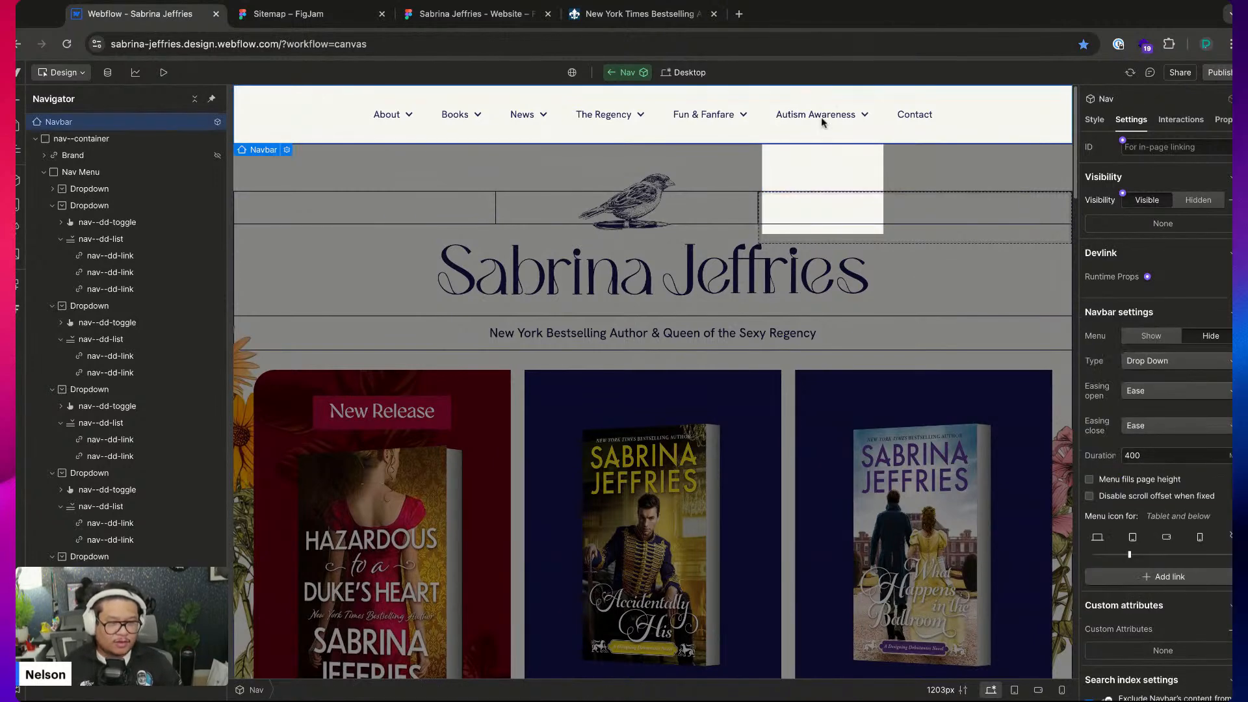
# Check the Contact entry at the end of the FigJam sitemap, and return to Webflow
pyautogui.click(305, 14)
pyautogui.scroll(-5, 480, 428)
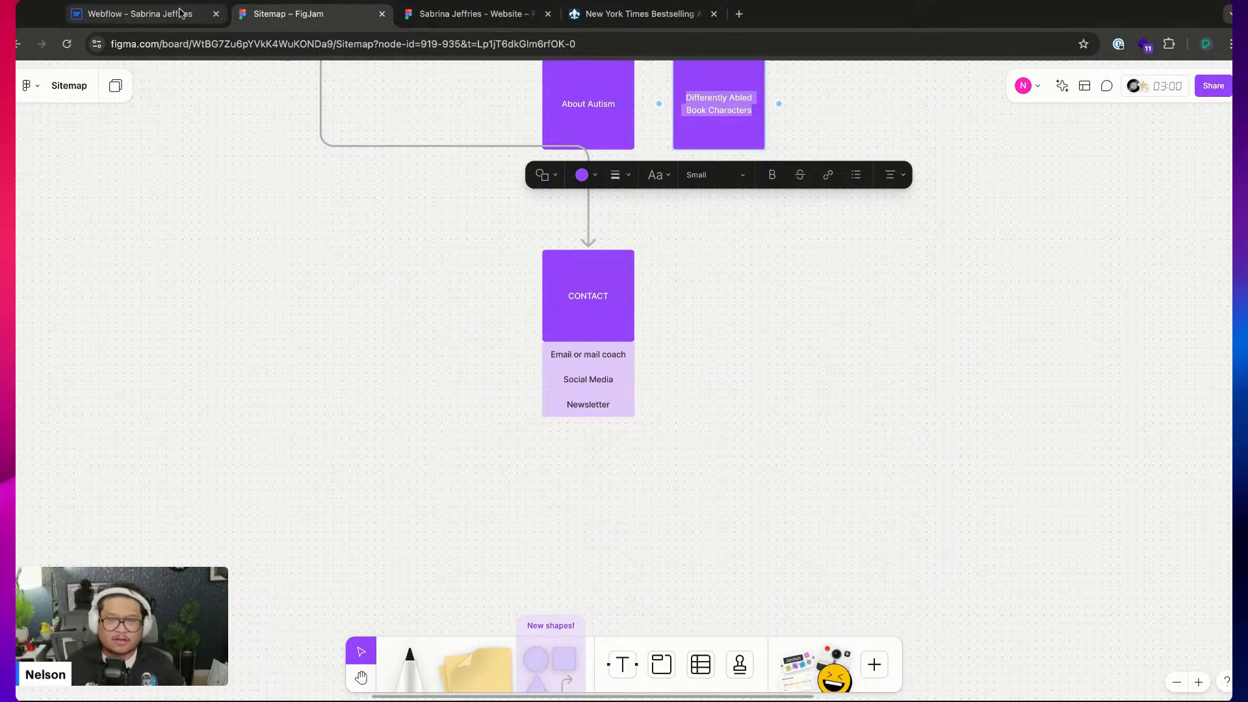
pyautogui.click(128, 14)
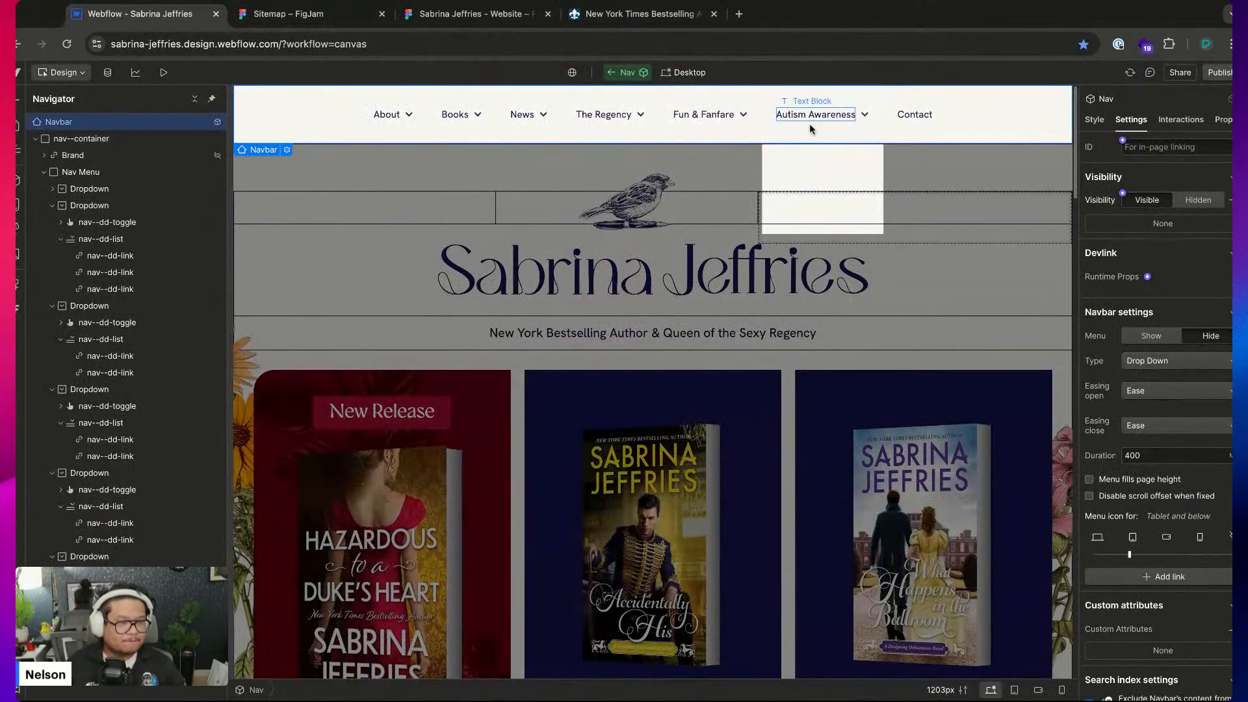
# Leave the Nav component and preview the Home page to check the sticky navigation bar and its dropdown menus
pyautogui.click(620, 73)
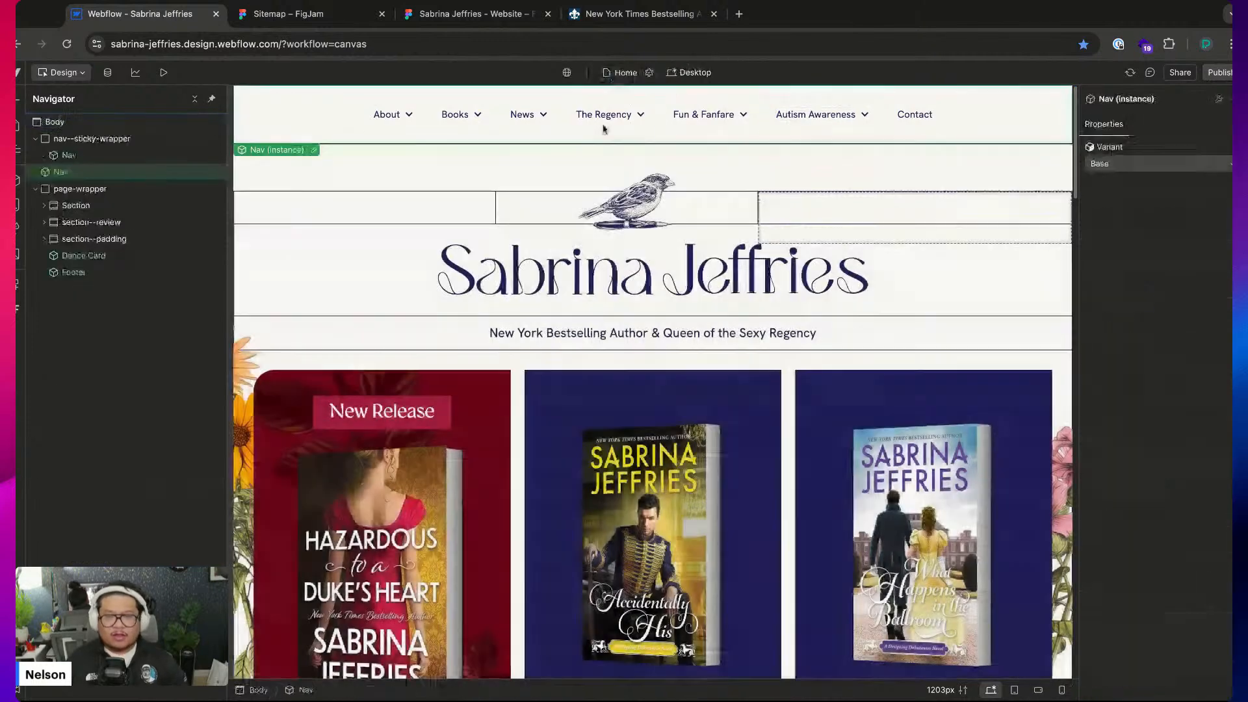
pyautogui.click(163, 72)
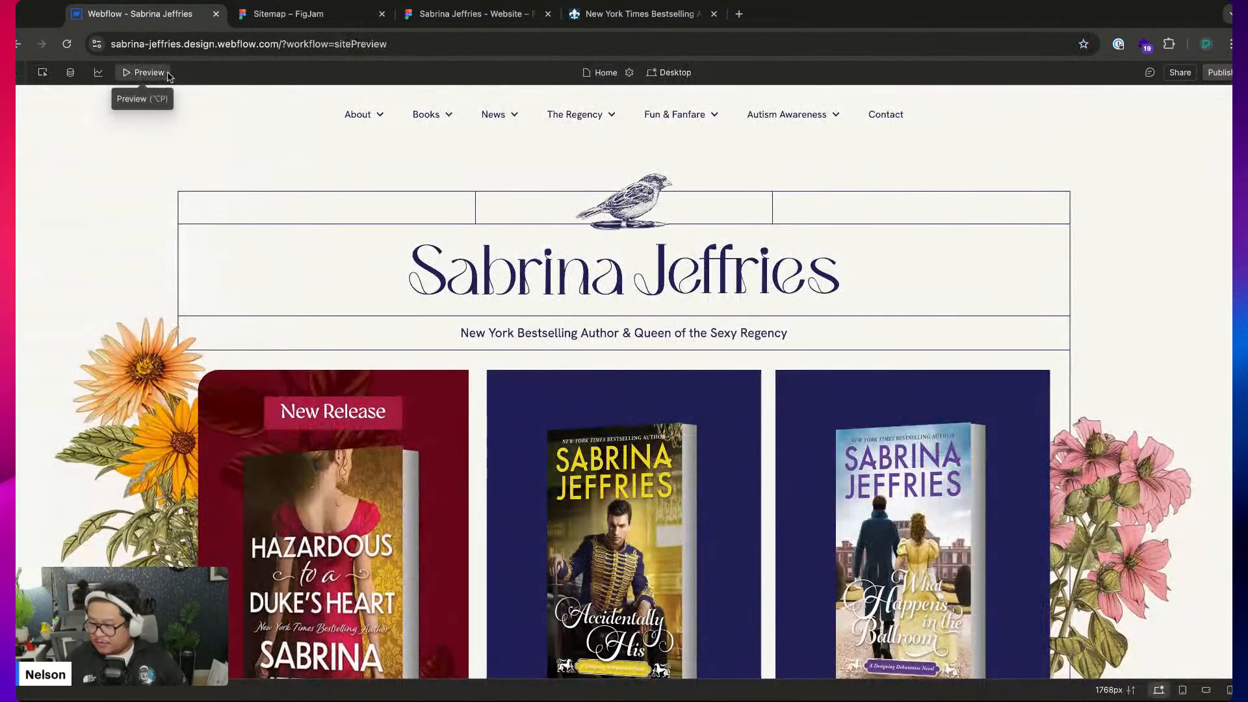
pyautogui.scroll(-5, 1137, 124)
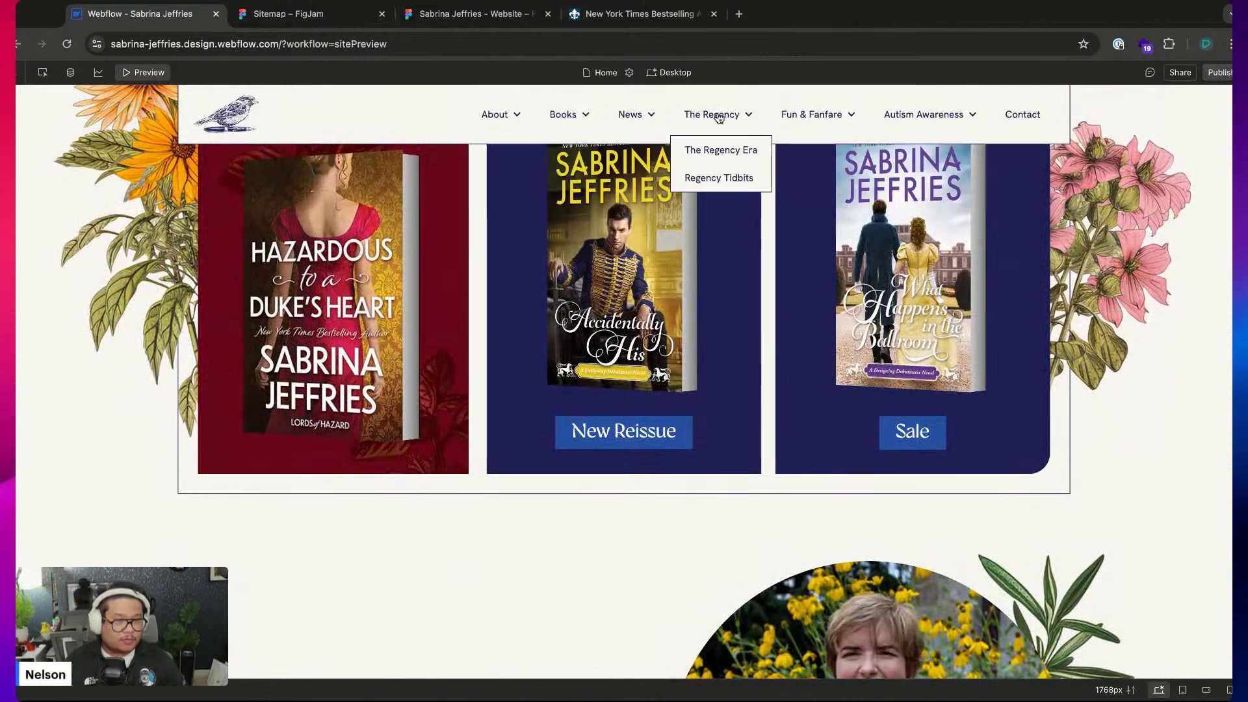
pyautogui.moveTo(936, 116)
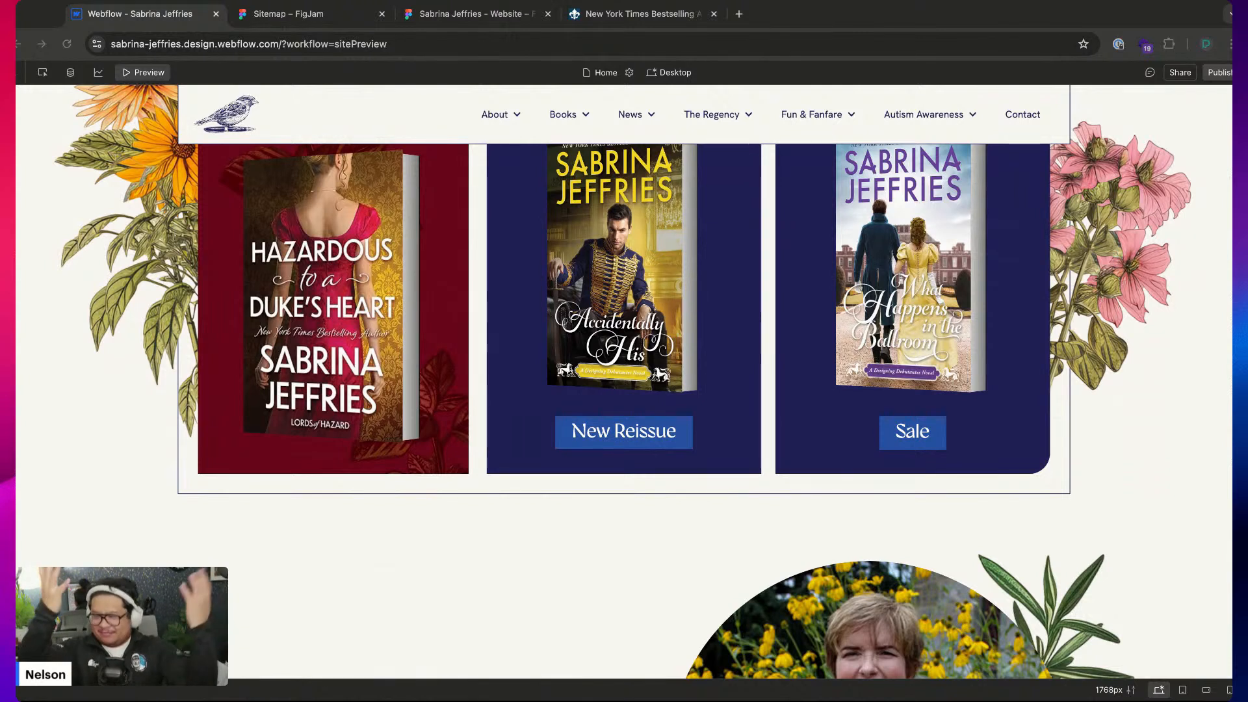
pyautogui.click(125, 73)
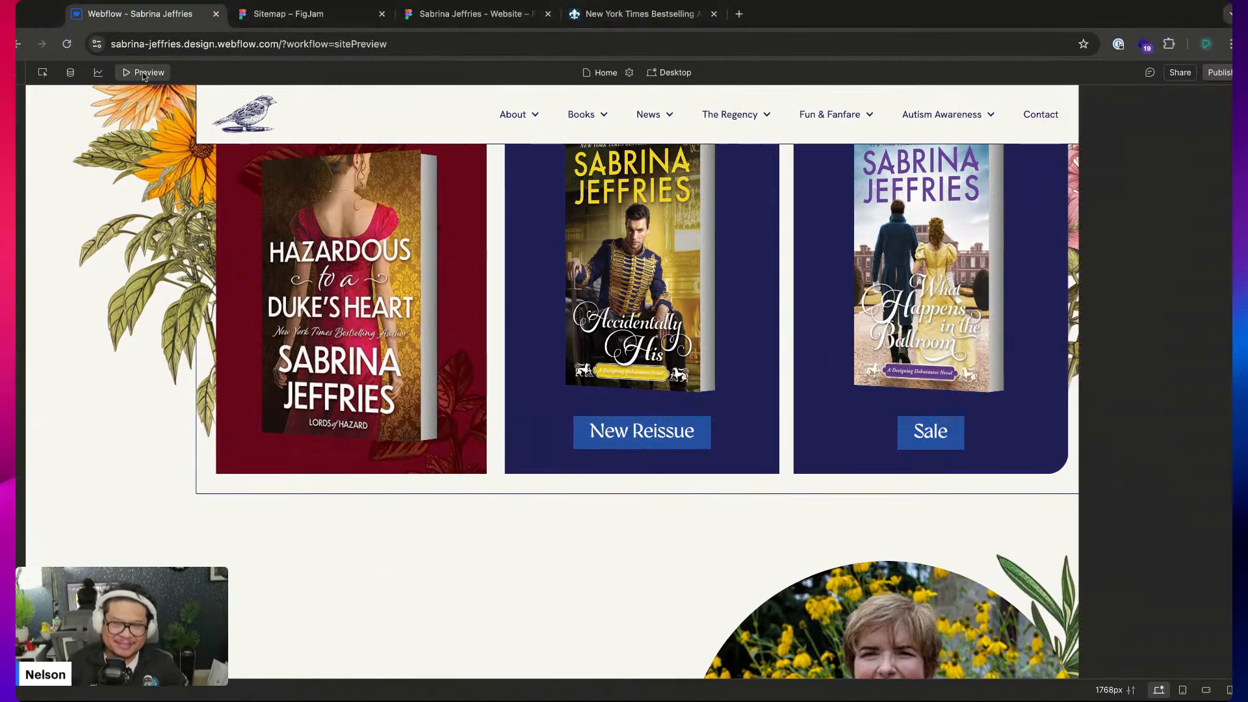
pyautogui.scroll(1, 679, 433)
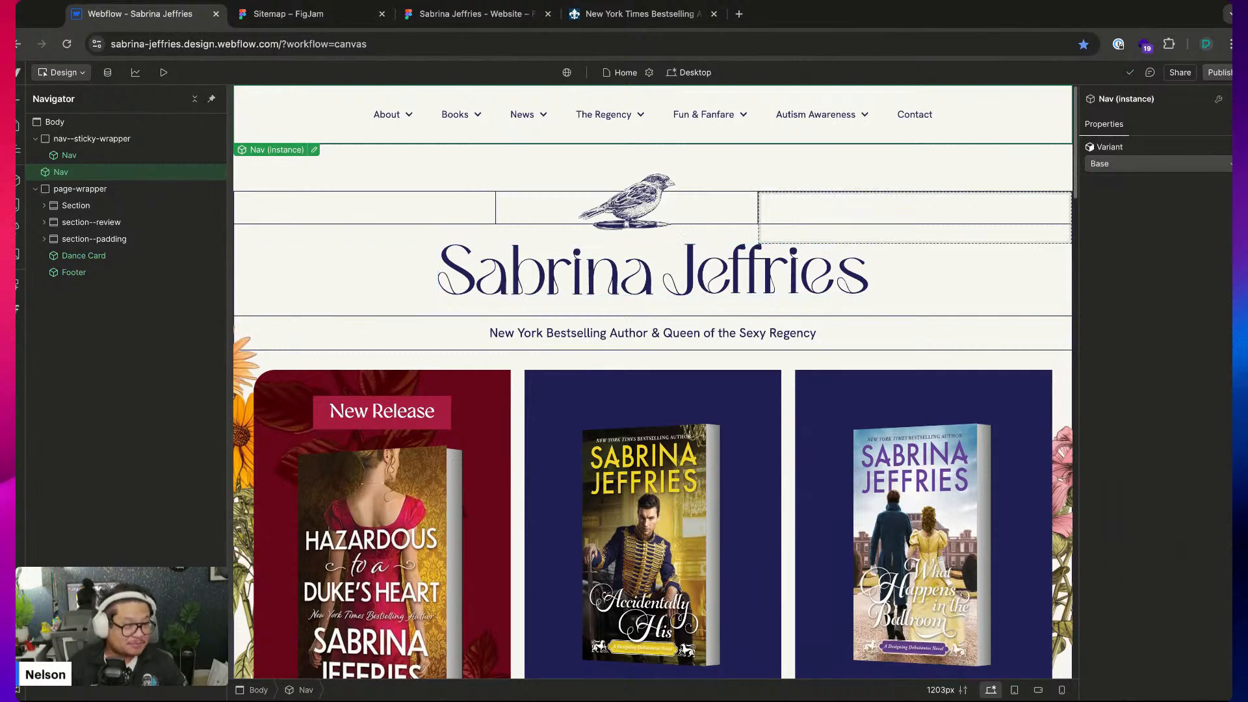
pyautogui.moveTo(1242, 372); pyautogui.dragTo(1247, 372)
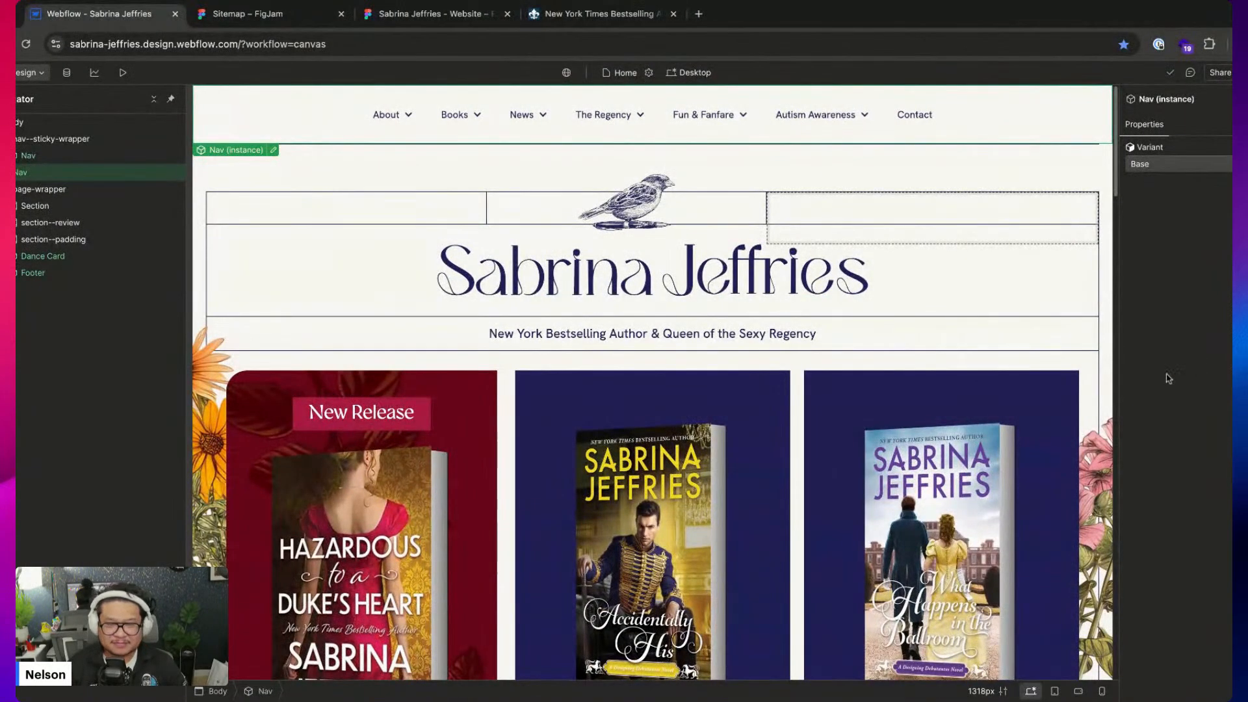
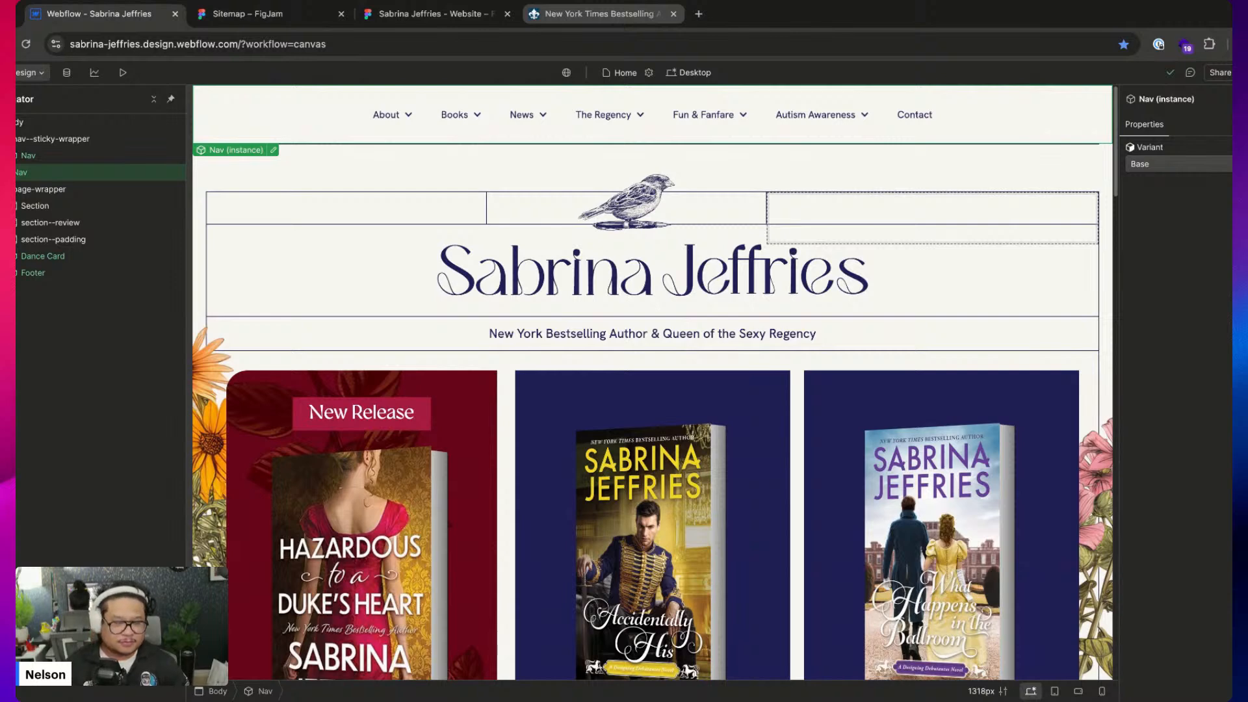
pyautogui.click(489, 412)
pyautogui.scroll(-3, 501, 424)
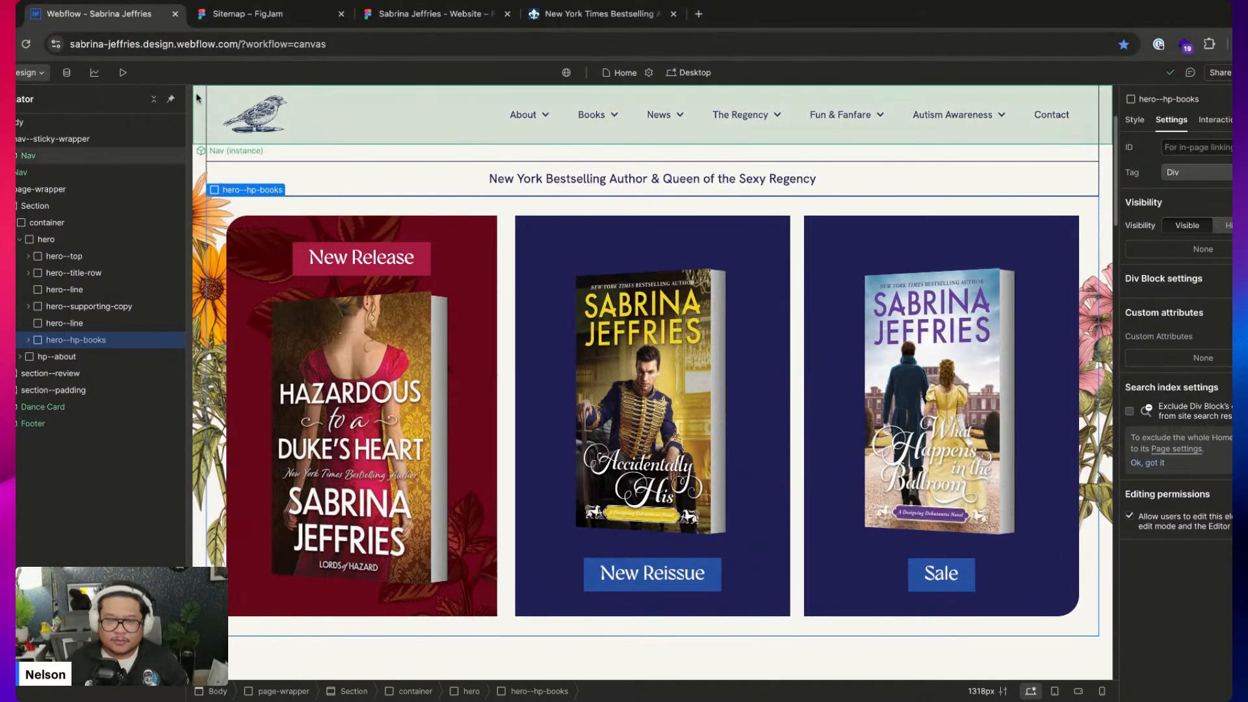
# Check the Home page's navigation bar and hero at the Tablet and Mobile (L) breakpoints, and return to the Desktop breakpoint
pyautogui.click(621, 72)
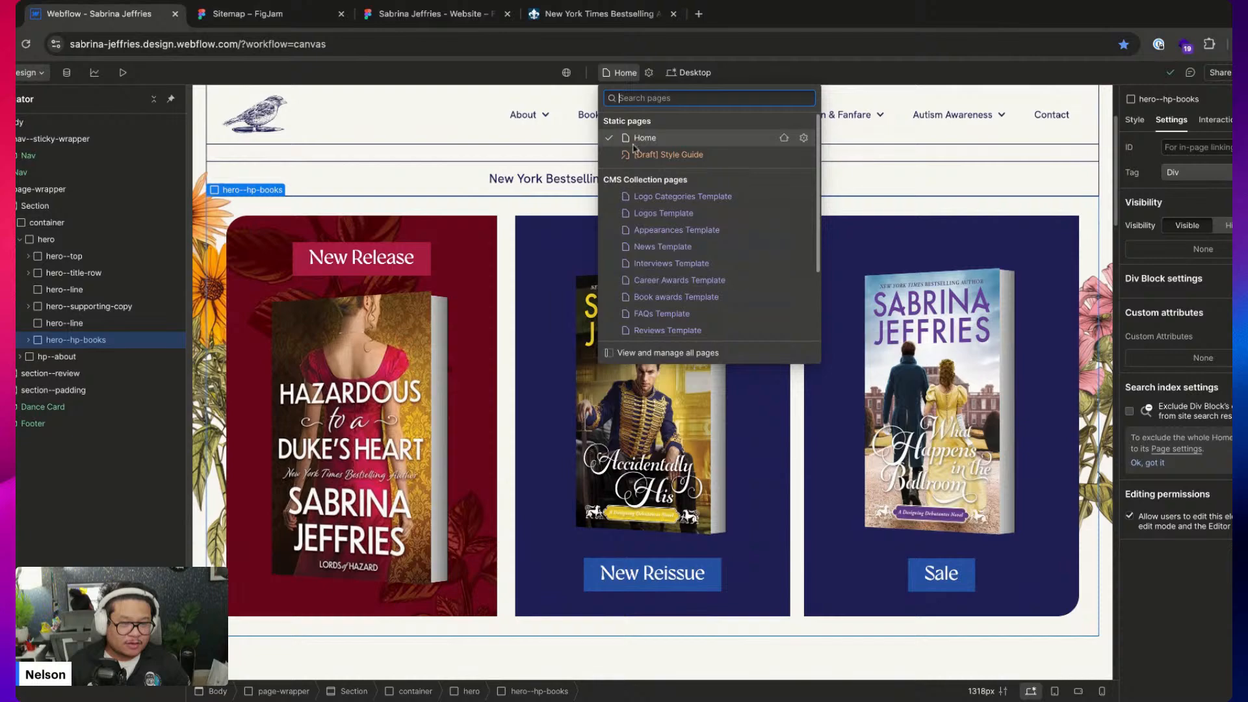
pyautogui.click(689, 73)
pyautogui.click(689, 72)
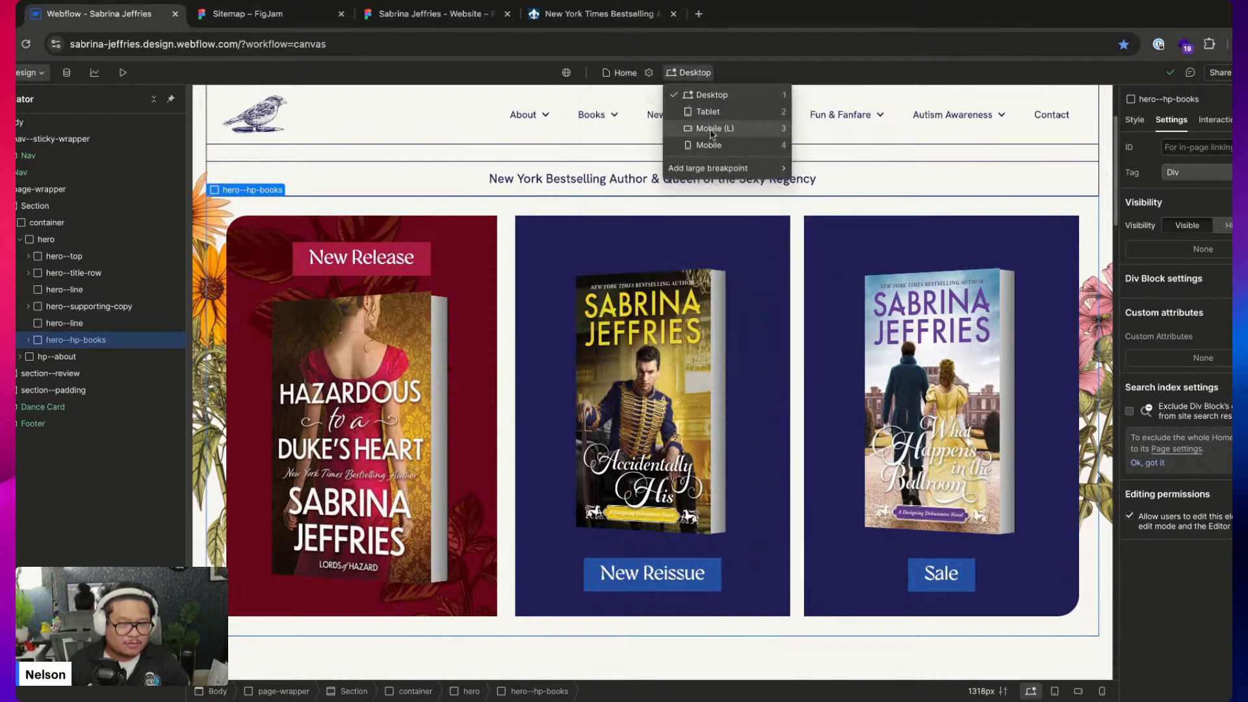
pyautogui.click(711, 115)
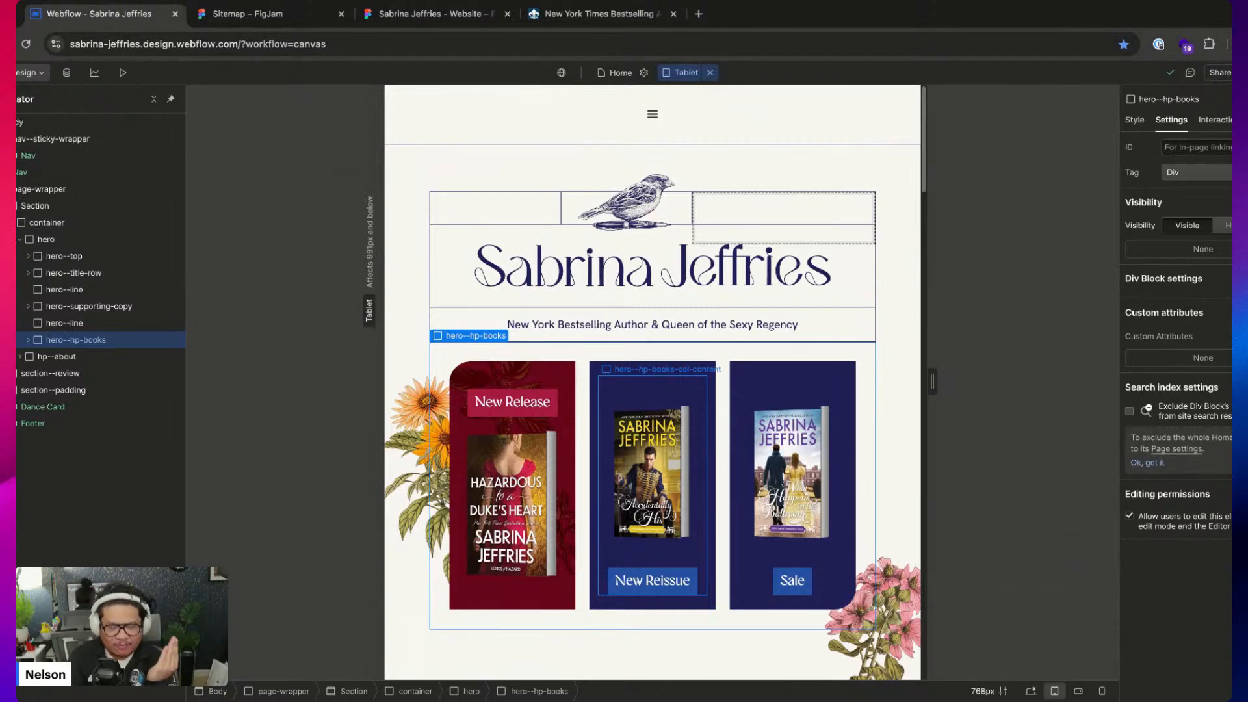
pyautogui.click(683, 73)
pyautogui.click(706, 128)
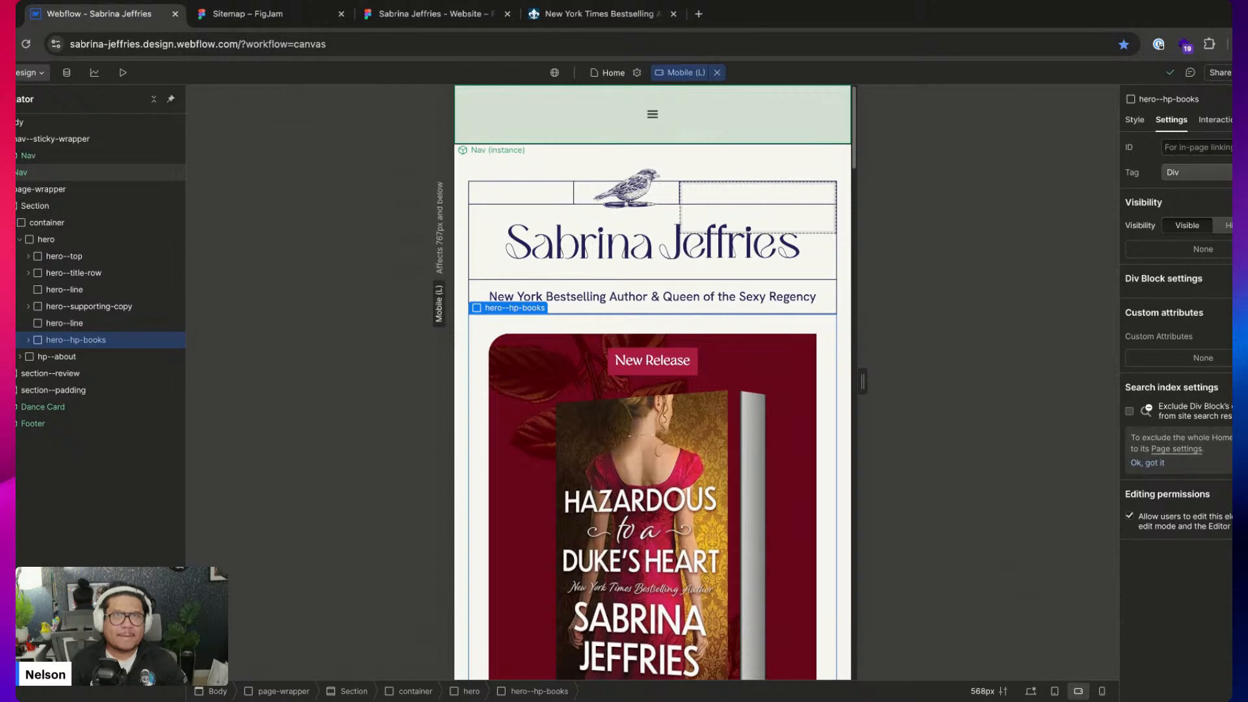
pyautogui.rightClick(715, 125)
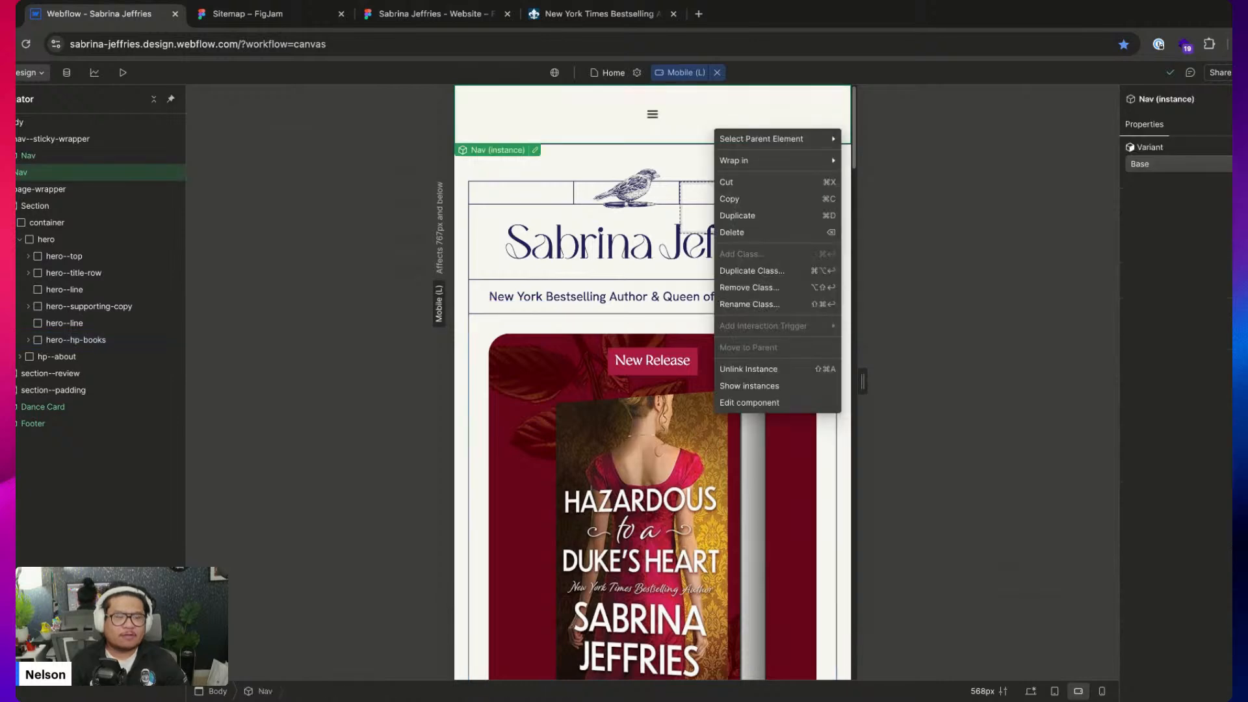
pyautogui.click(643, 115)
pyautogui.click(718, 73)
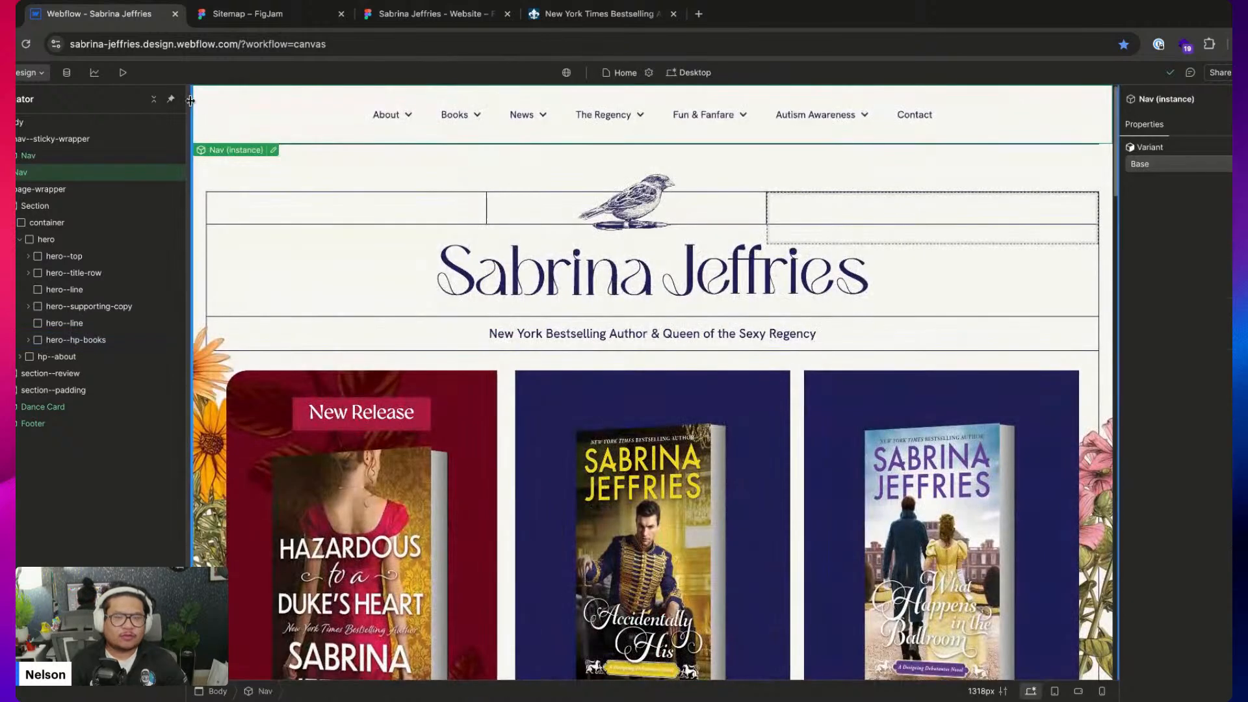
# Preview the Home page on Desktop to check how the static and sticky navigation bars switch on scroll, and return to the canvas
pyautogui.click(122, 72)
pyautogui.scroll(-4, 624, 390)
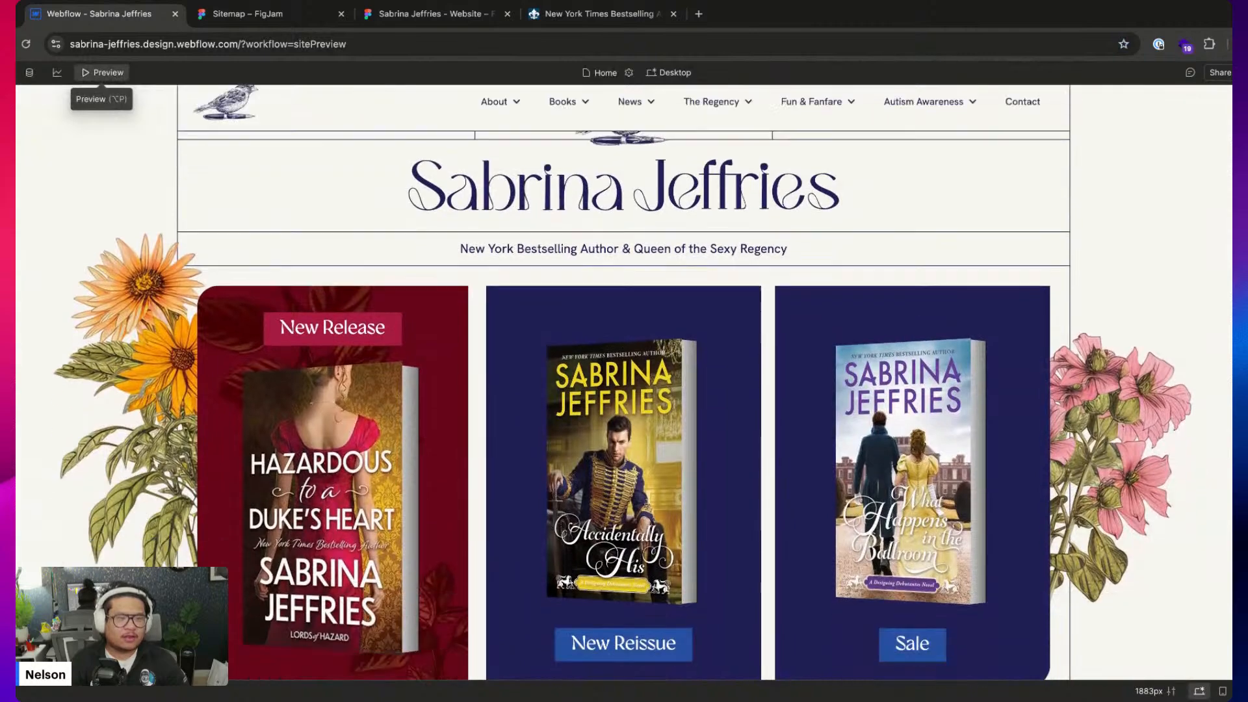
pyautogui.scroll(3, 624, 390)
pyautogui.scroll(-2, 624, 390)
pyautogui.scroll(2, 624, 390)
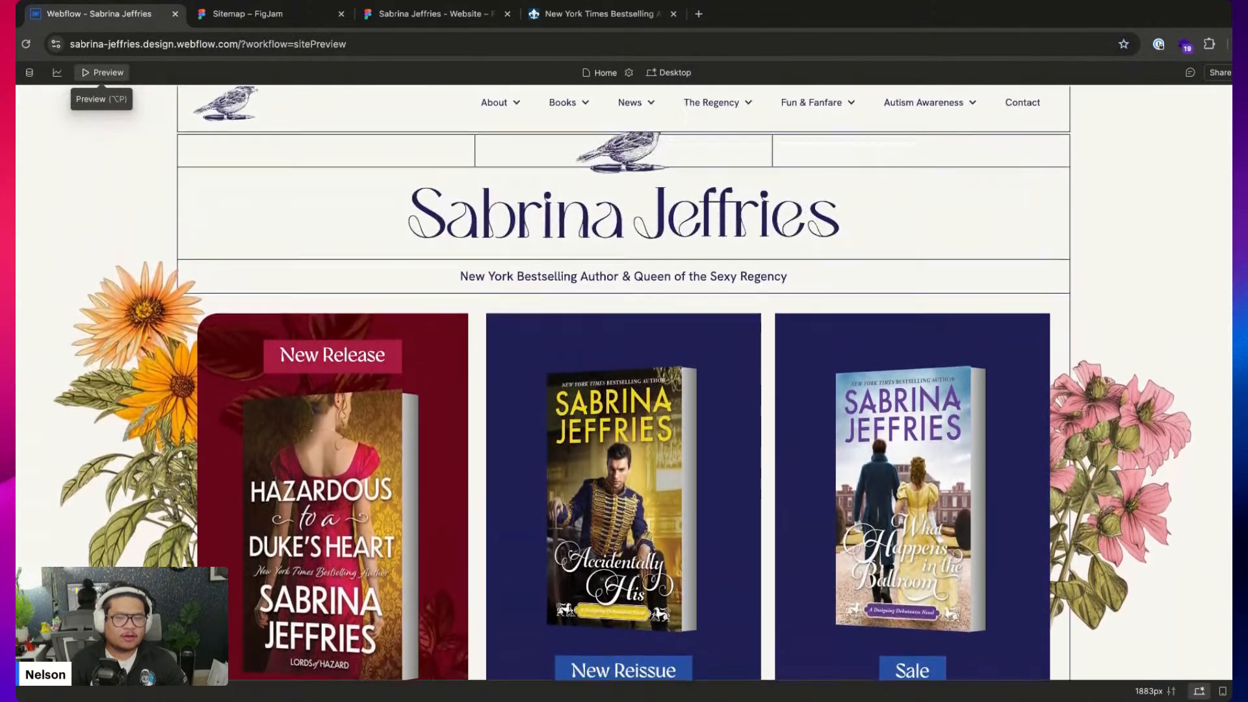
pyautogui.scroll(-15, 624, 390)
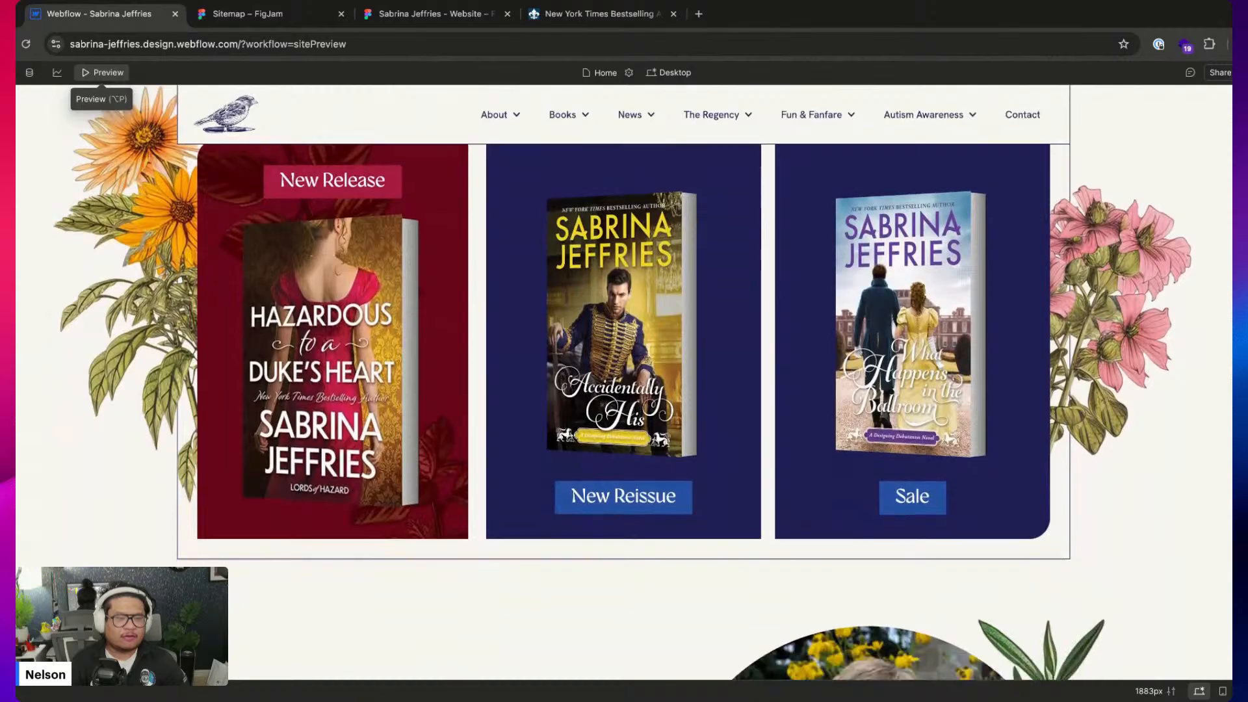
pyautogui.scroll(15, 624, 390)
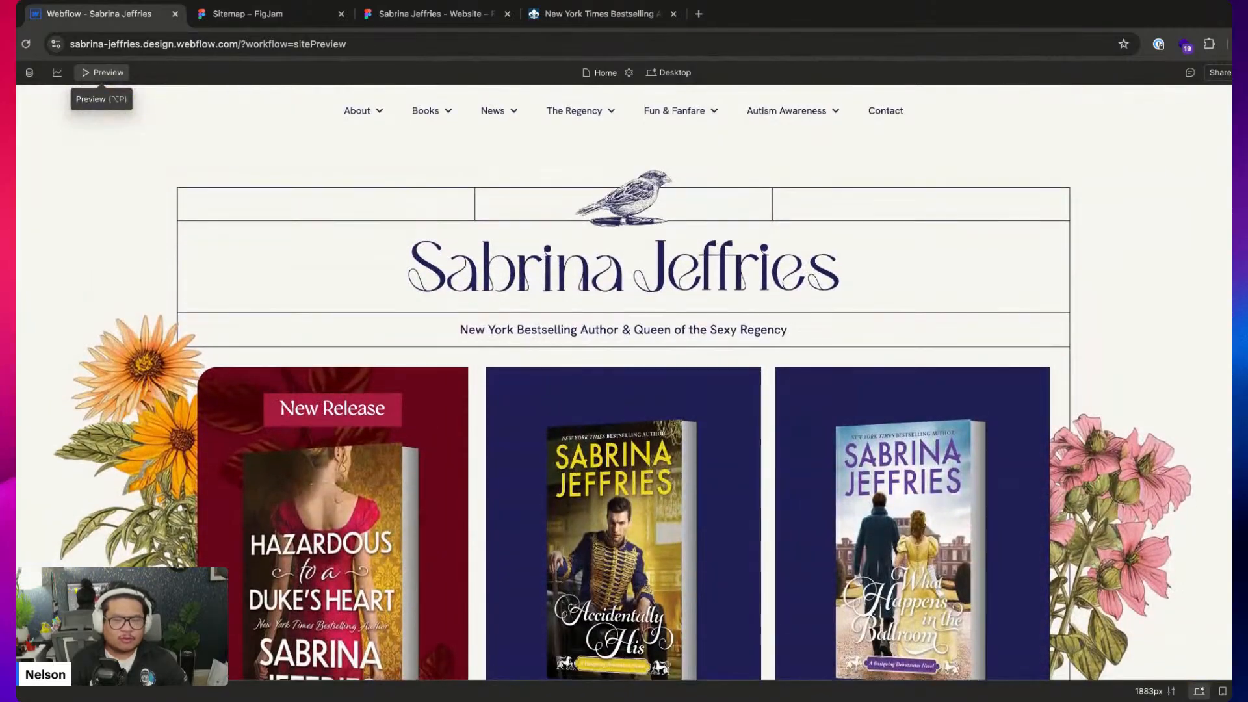
pyautogui.scroll(-3, 624, 390)
pyautogui.scroll(3, 624, 390)
pyautogui.scroll(-2, 624, 390)
pyautogui.scroll(-3, 624, 390)
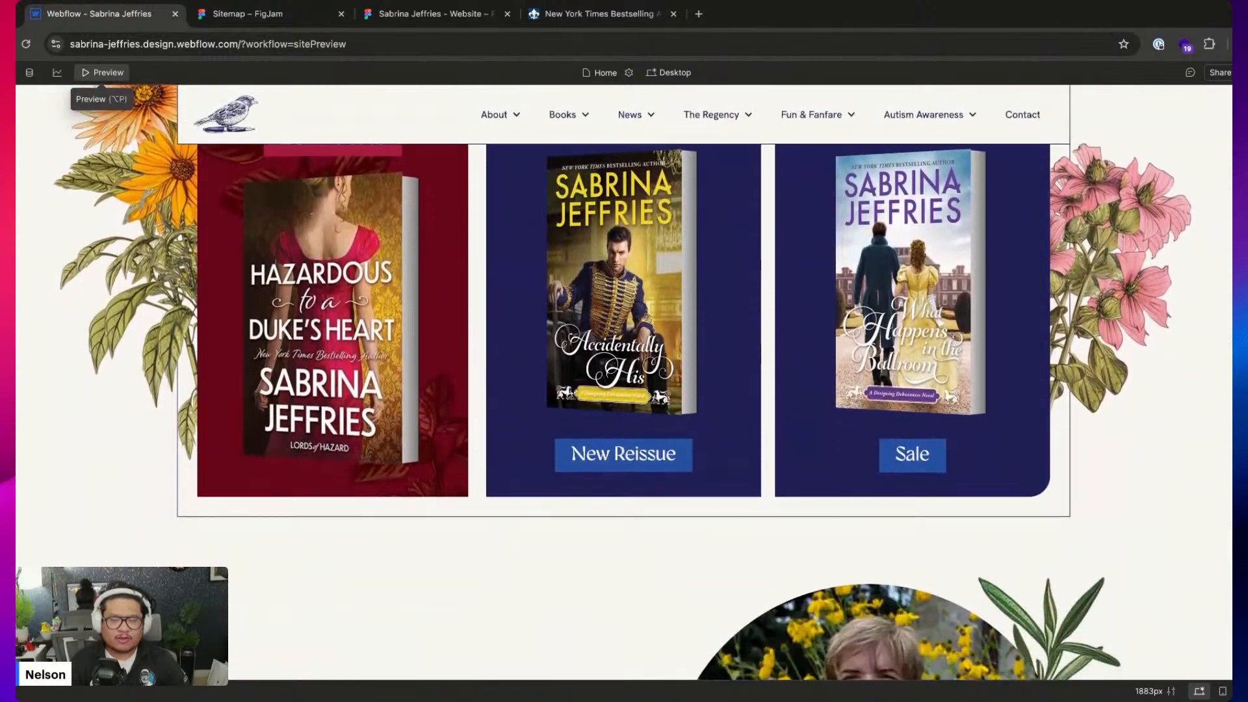
pyautogui.scroll(5, 624, 390)
pyautogui.scroll(1, 624, 390)
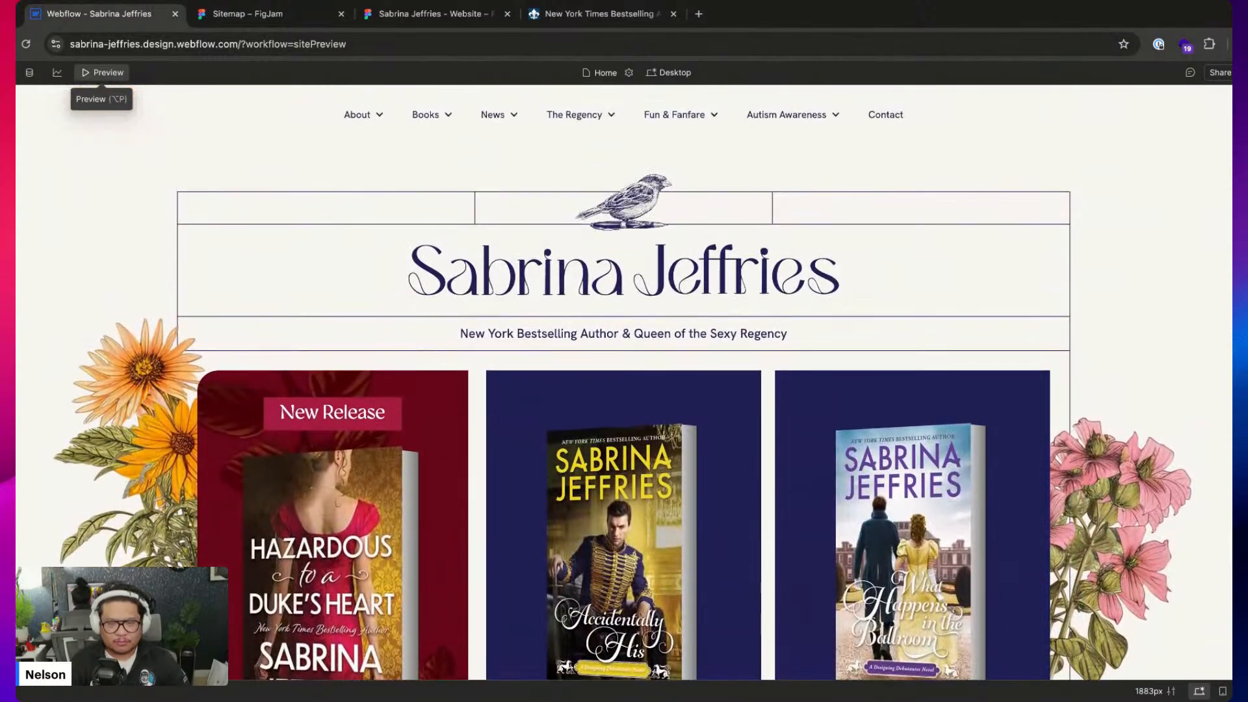
pyautogui.scroll(-2, 624, 390)
pyautogui.scroll(2, 624, 390)
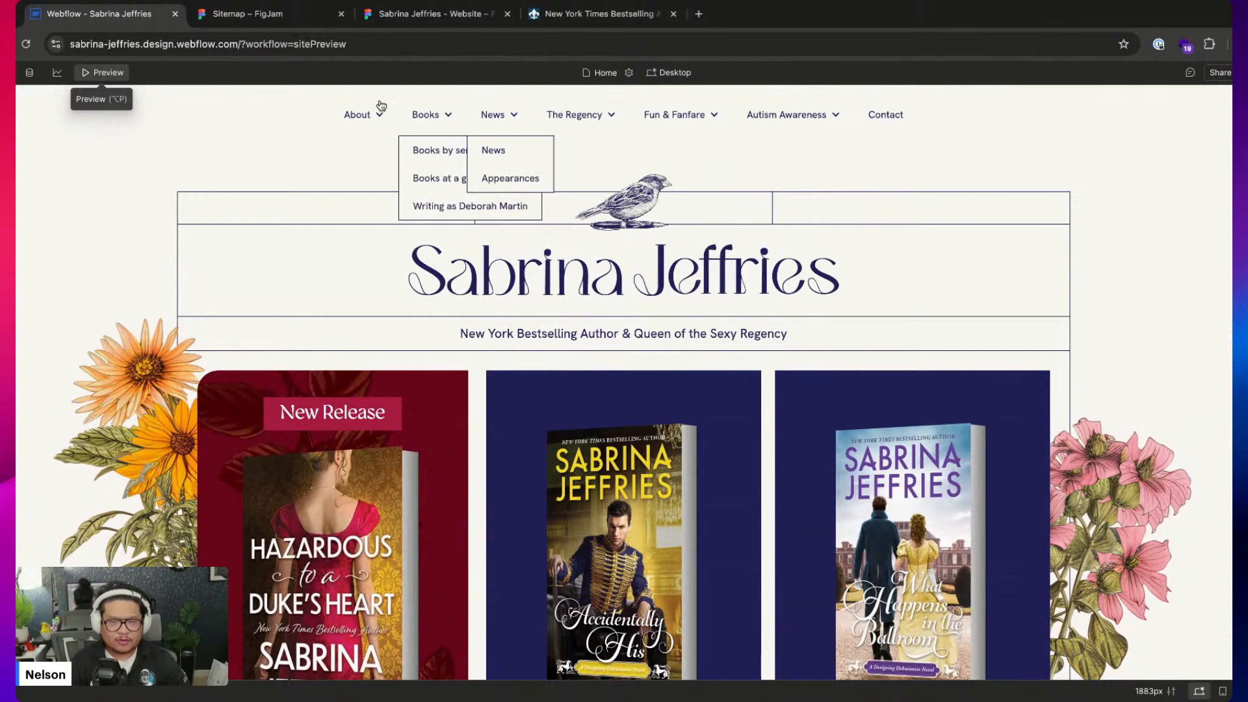
pyautogui.click(119, 76)
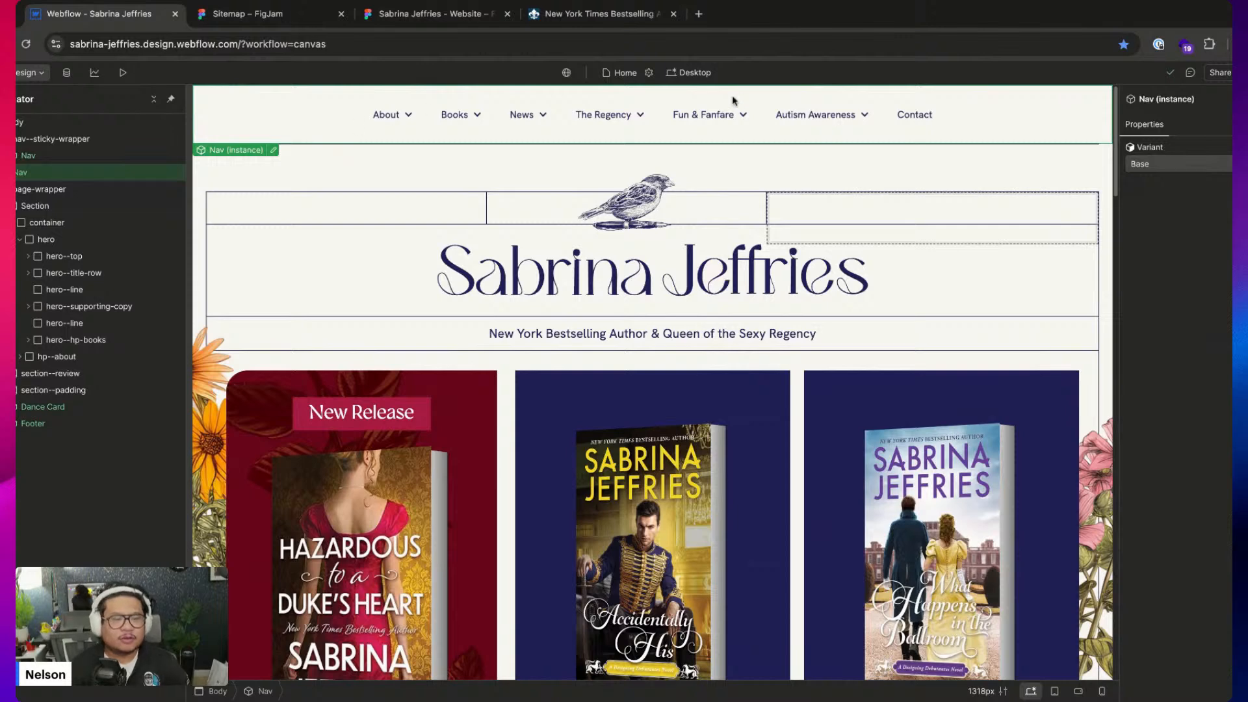
# At the Tablet breakpoint, wrap the static Nav in a div block with the new class nav--static--wrapper and hide that wrapper
pyautogui.click(690, 72)
pyautogui.click(696, 103)
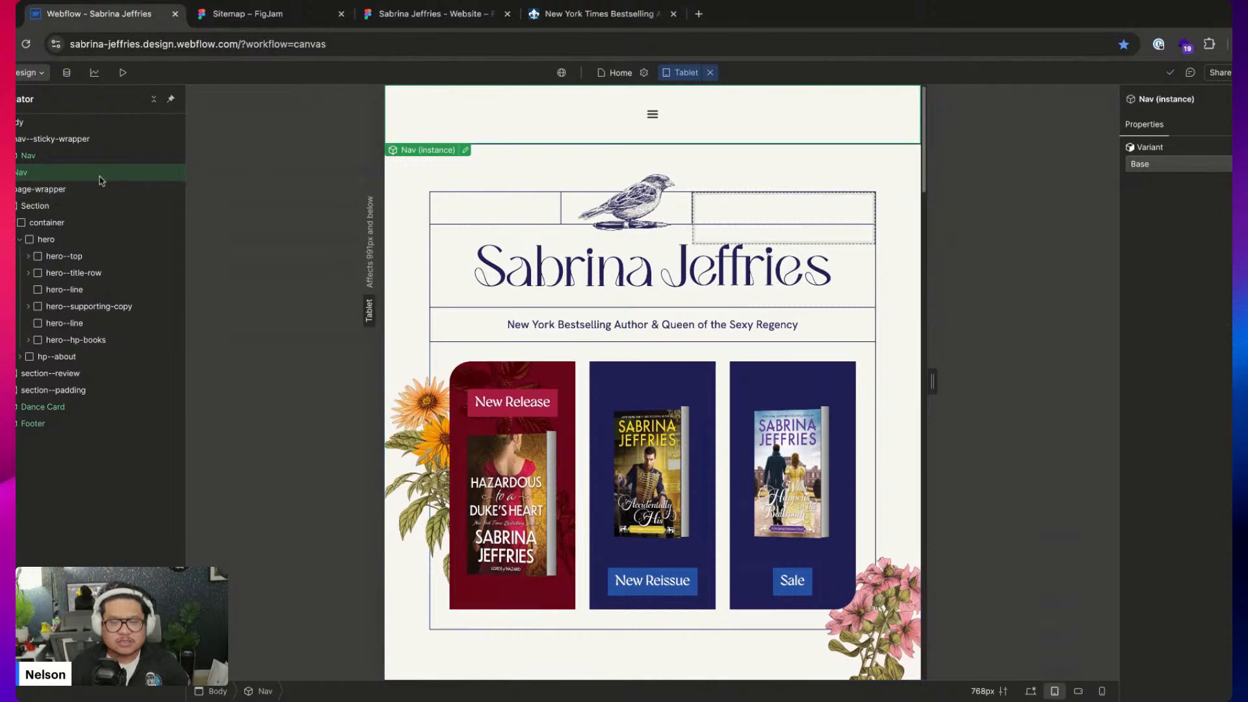
pyautogui.press('super+alt+g')
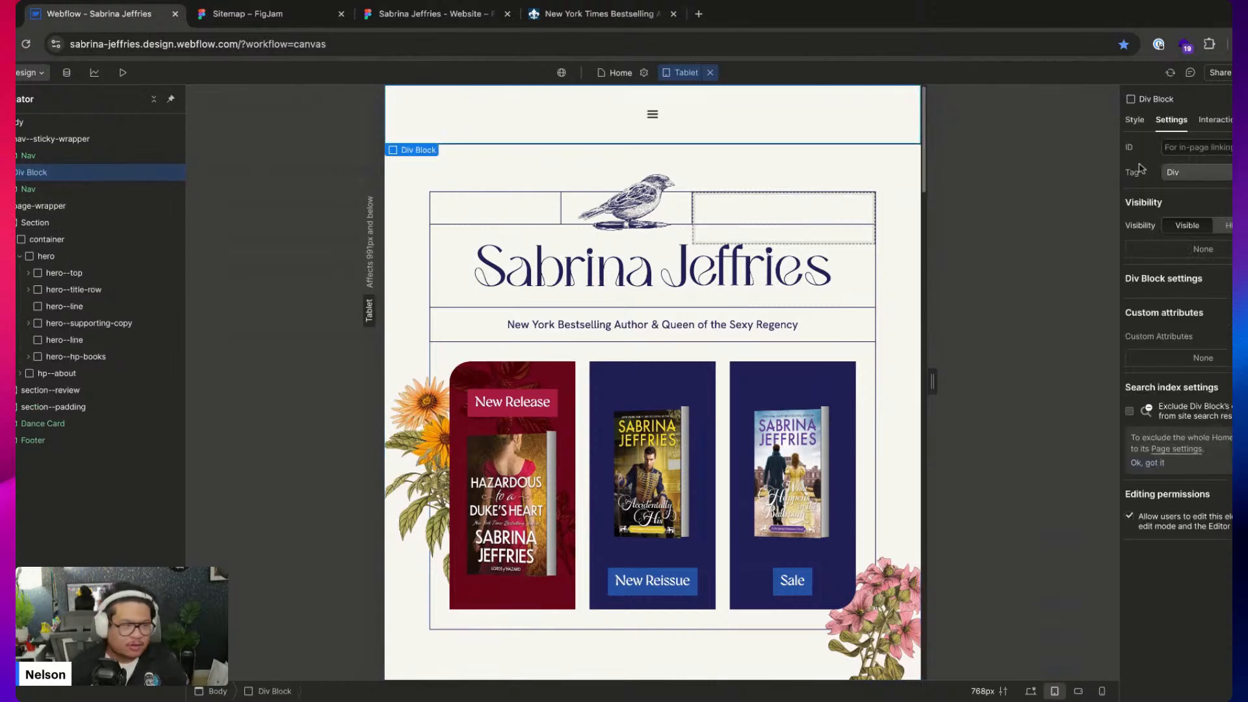
pyautogui.click(1134, 120)
pyautogui.click(1184, 159)
pyautogui.write('nav')
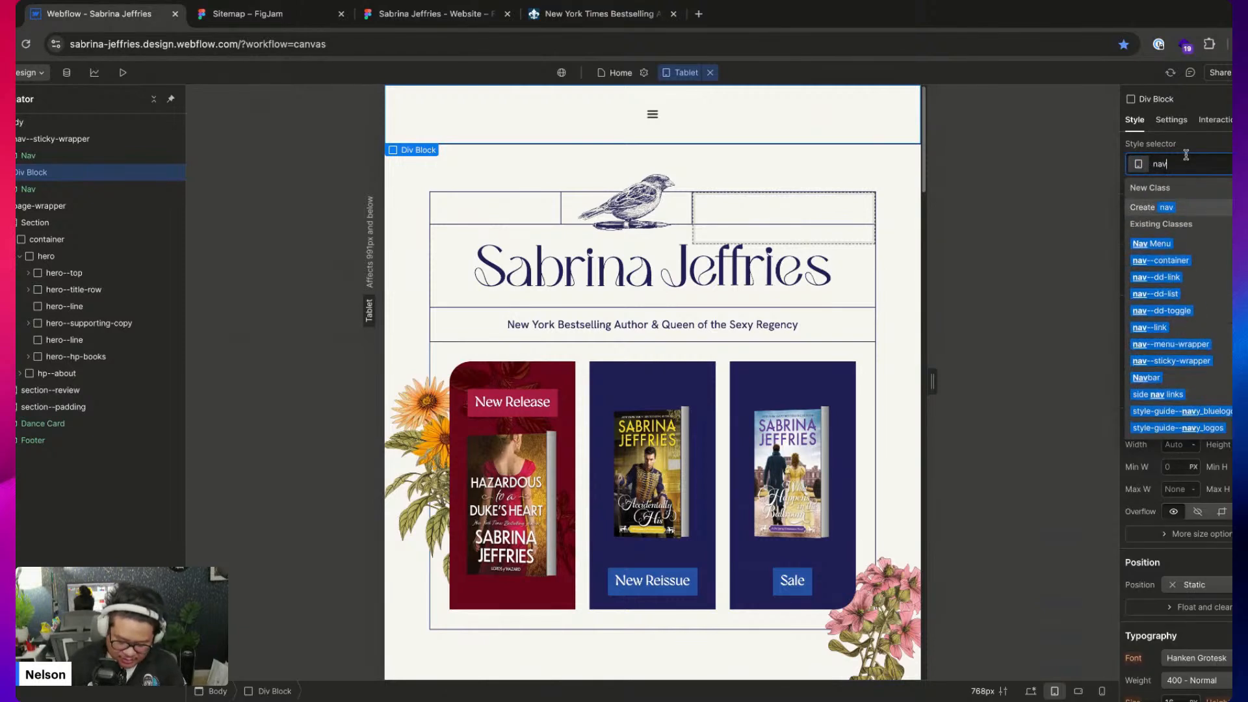
pyautogui.write('--statioc')
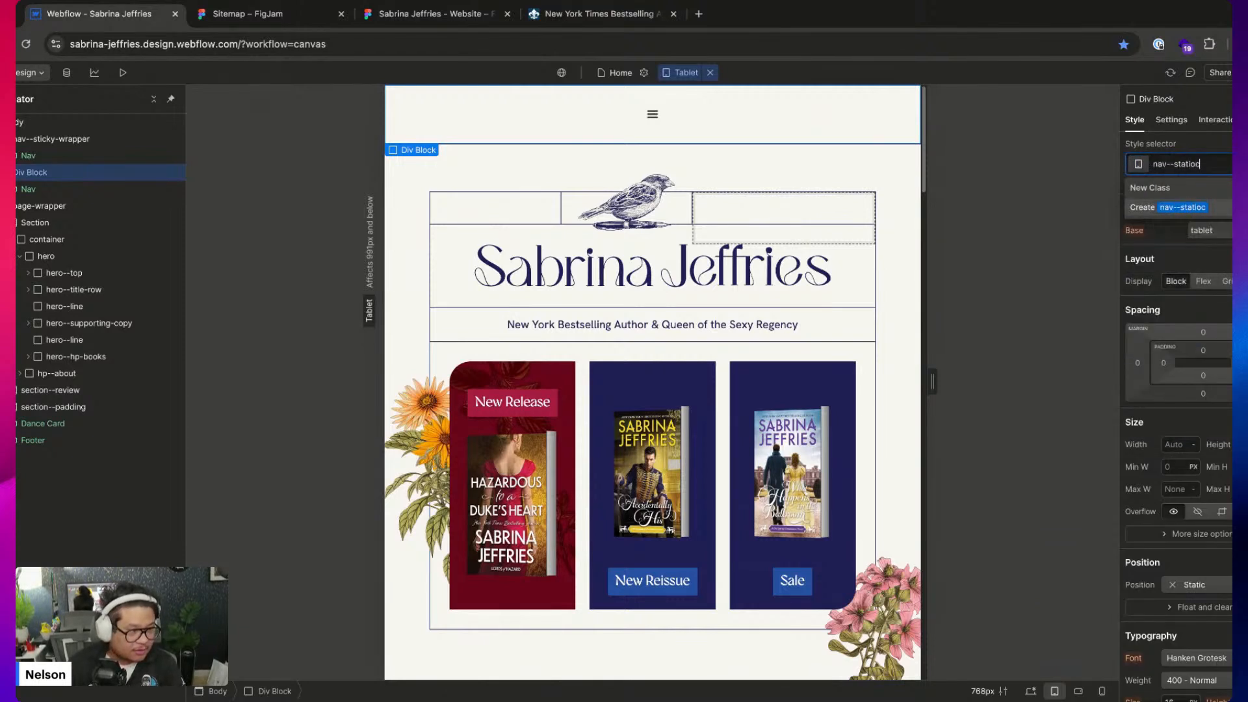
pyautogui.write('-')
pyautogui.press('BackSpace')
pyautogui.press('BackSpace')
pyautogui.press('BackSpace')
pyautogui.write('c--wrapper')
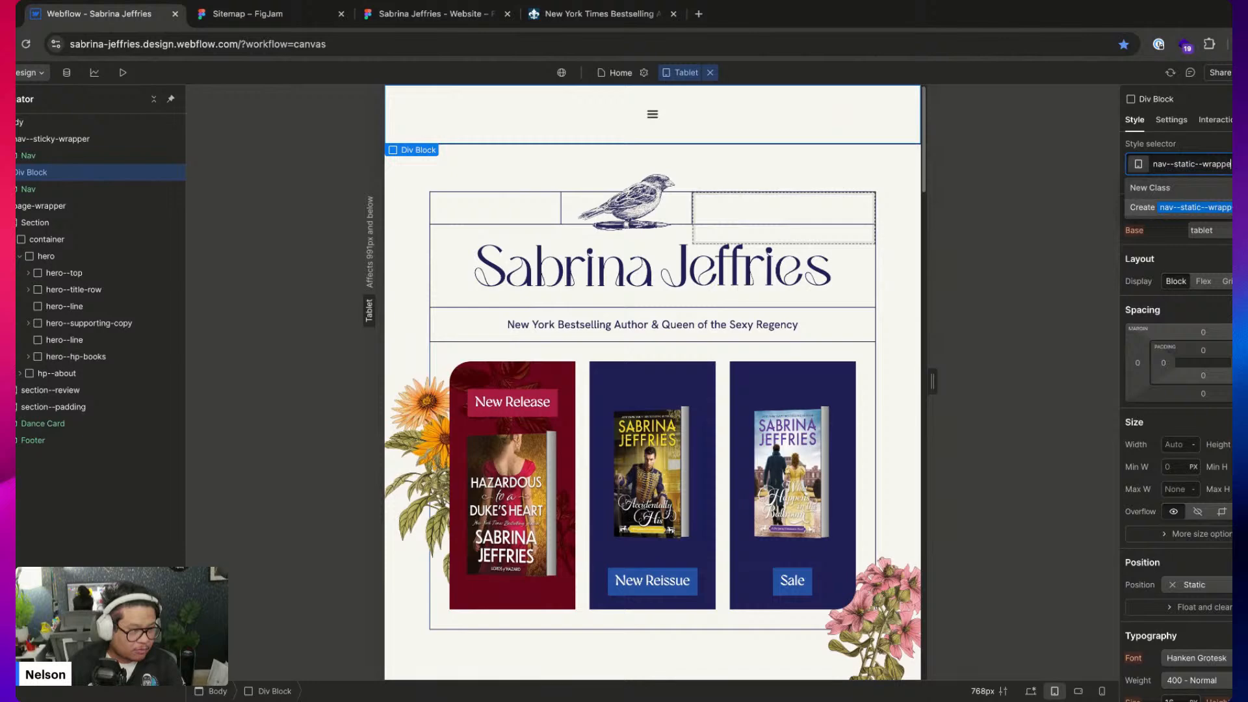
pyautogui.press('Return')
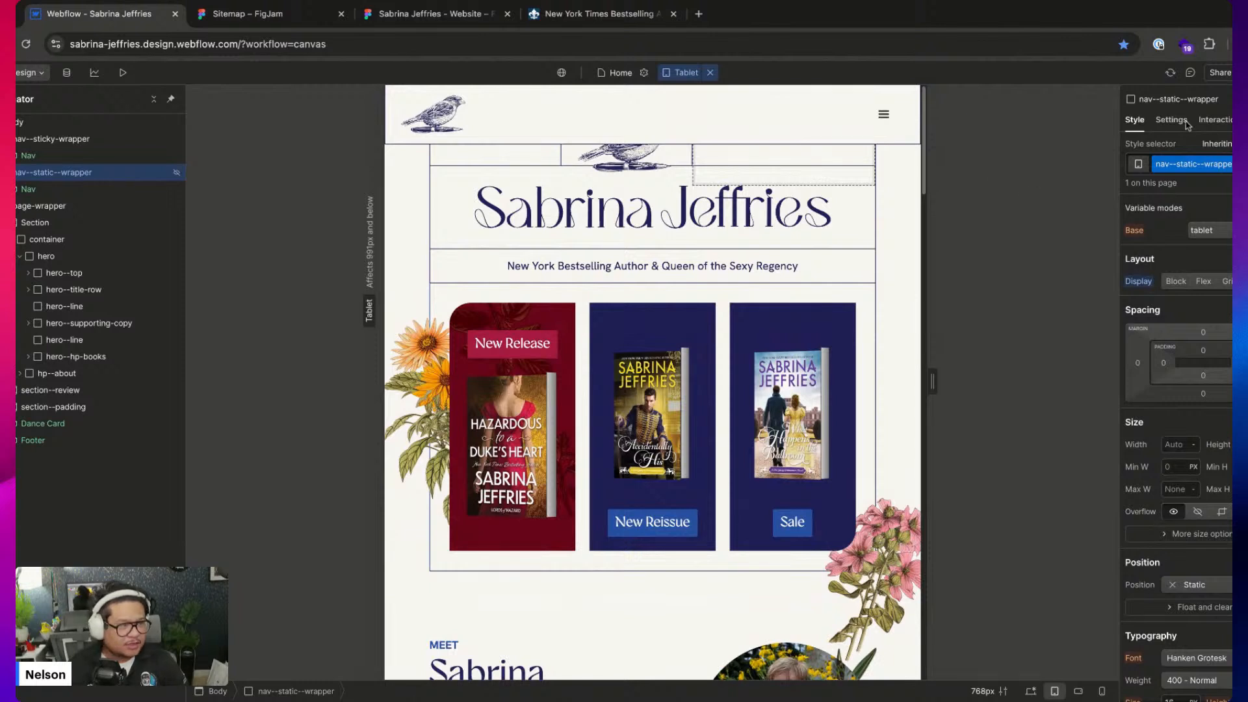
# Limit the nav-sticky-scroll page-scroll animation to Desktop and above by disabling its Tablet, Phone landscape and Phone portrait triggers
pyautogui.click(1213, 121)
pyautogui.click(1181, 369)
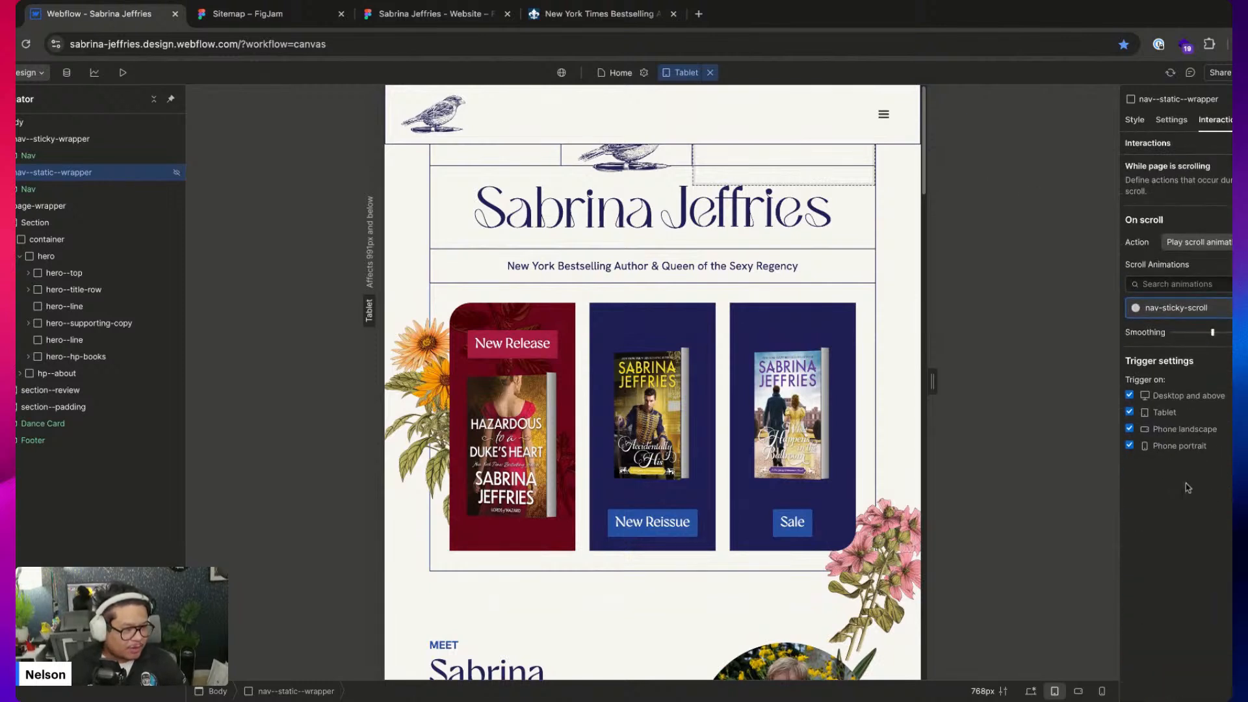
pyautogui.click(1175, 447)
pyautogui.click(1170, 430)
pyautogui.click(1163, 414)
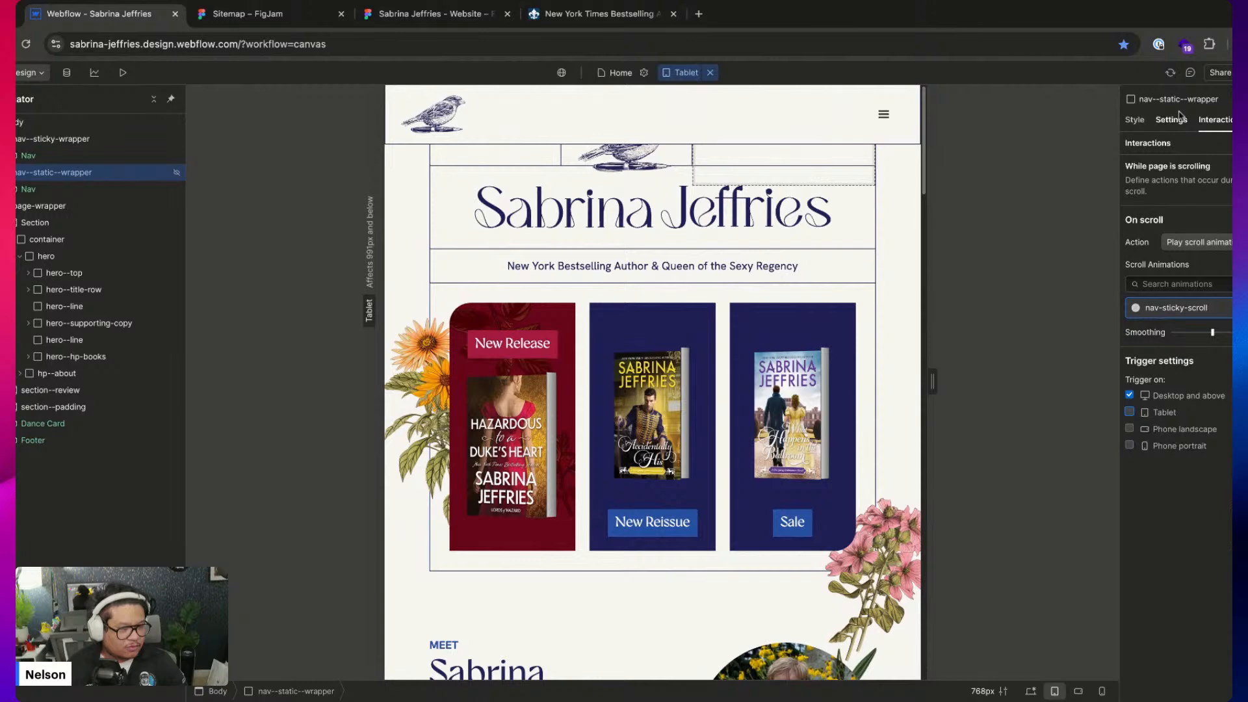
pyautogui.click(1134, 120)
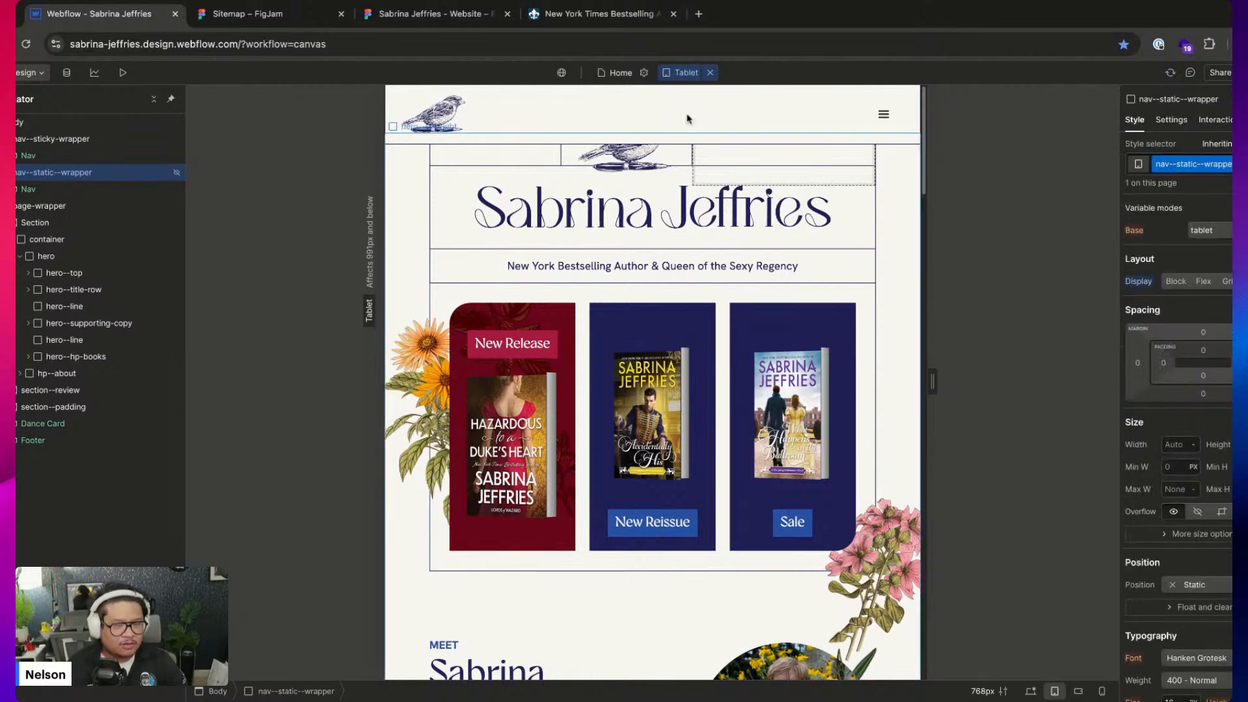
# Set the page-wrapper's top padding to 16 at the Tablet breakpoint
pyautogui.click(611, 131)
pyautogui.scroll(-10, 617, 383)
pyautogui.scroll(7, 617, 383)
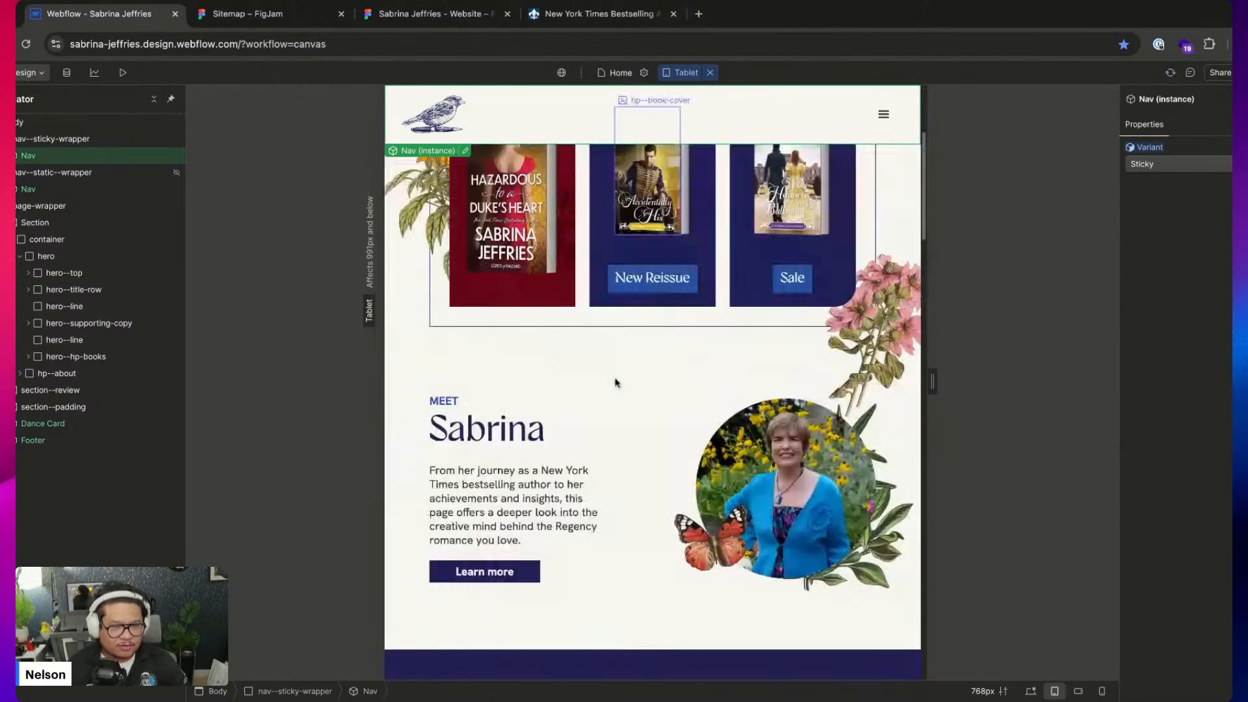
pyautogui.scroll(5, 617, 383)
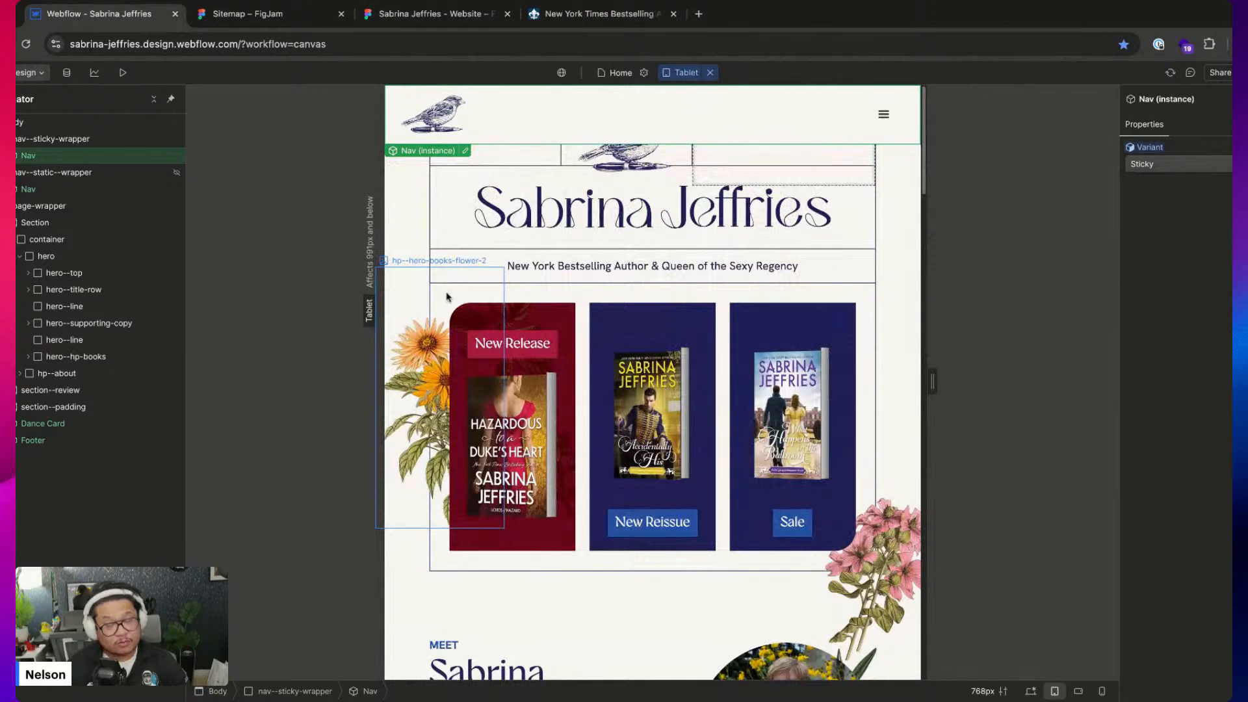
pyautogui.click(65, 209)
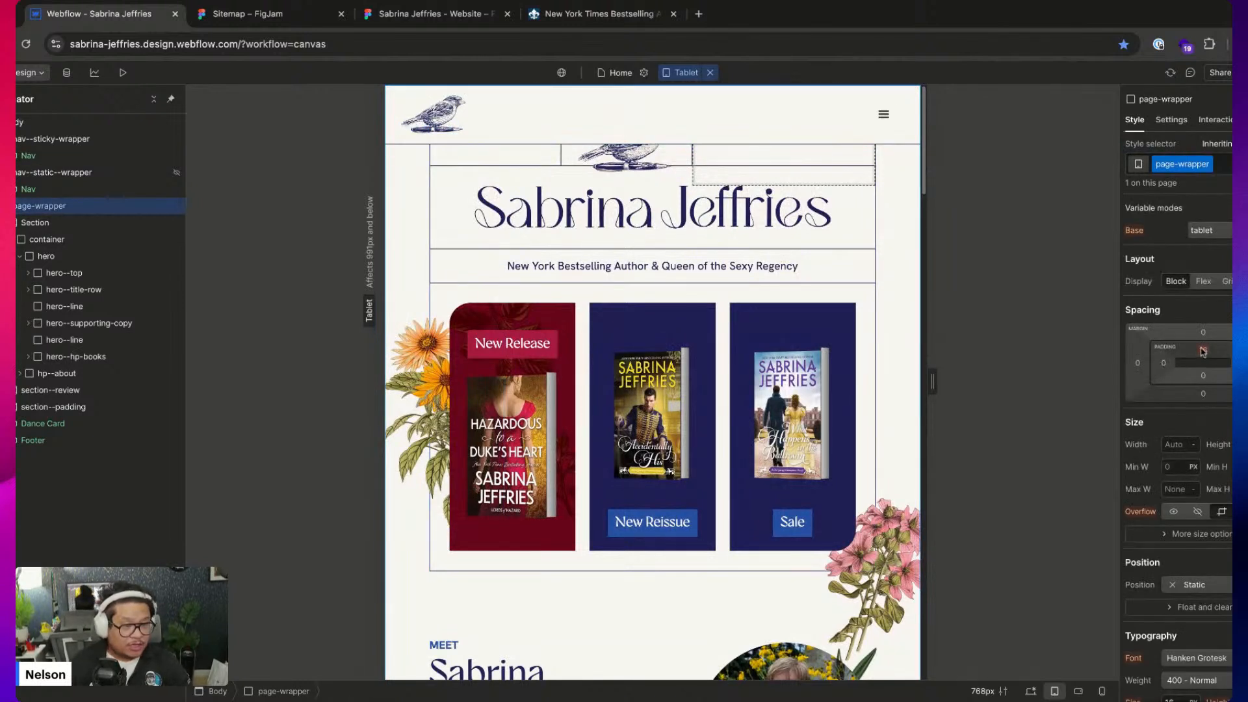
pyautogui.moveTo(1203, 351); pyautogui.dragTo(1203, 325)
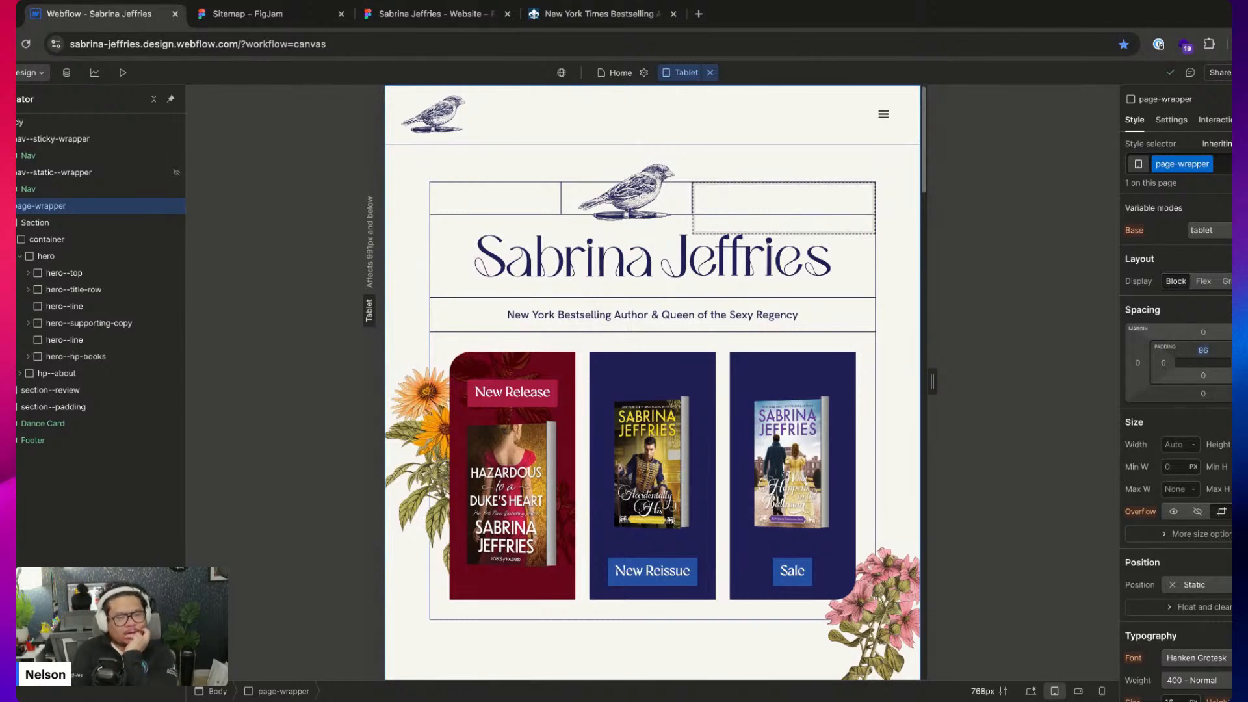
pyautogui.write('16')
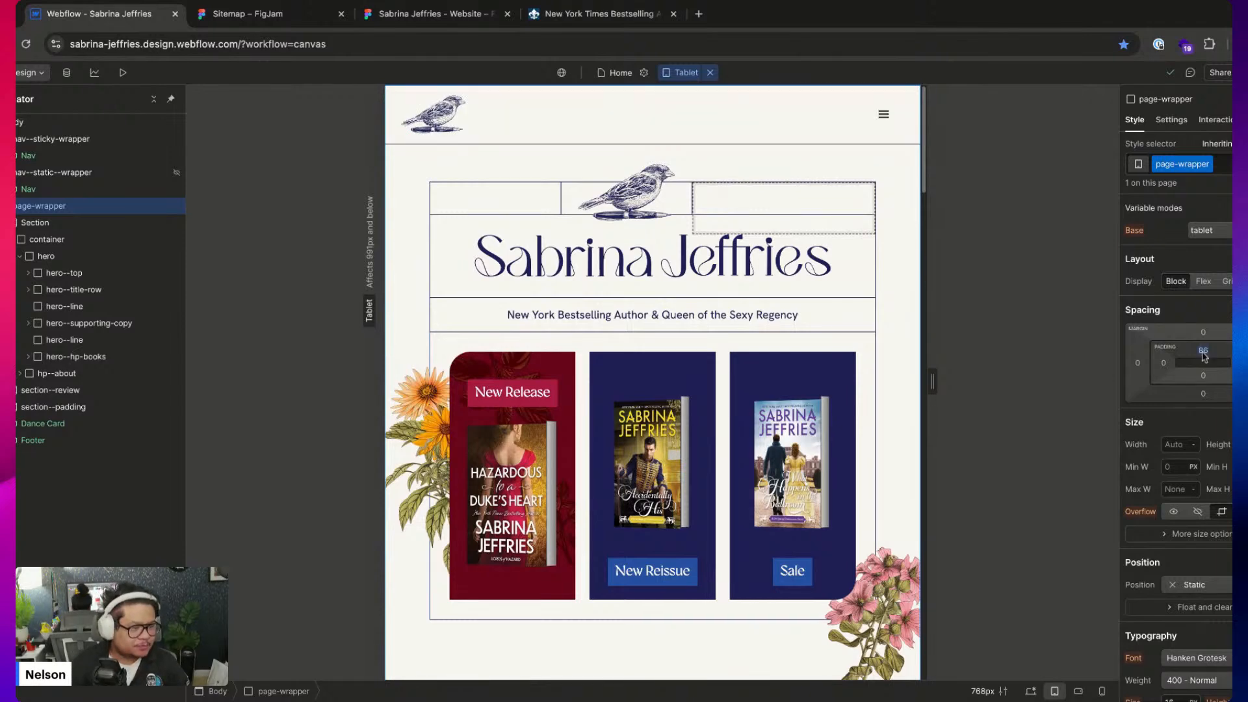
pyautogui.press('Return')
# Anchor the fixed nav--sticky-wrapper to the bottom of the page at the Tablet breakpoint, and check it while scrolling
pyautogui.click(98, 140)
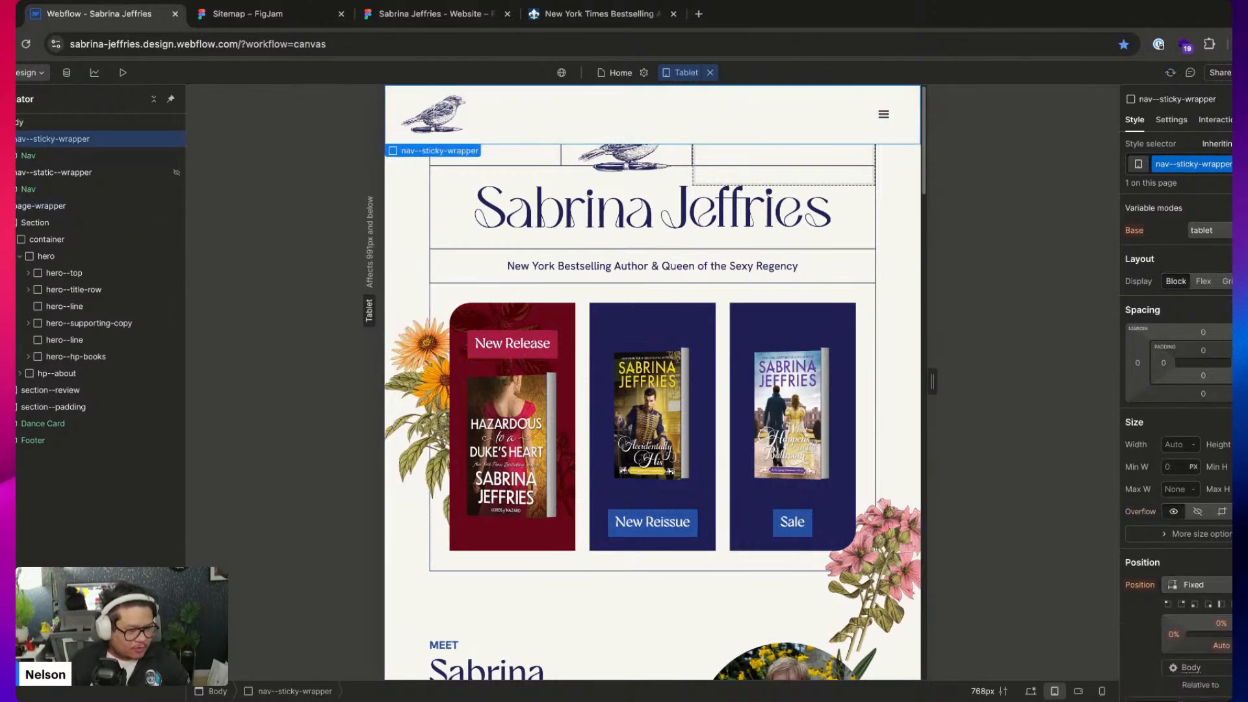
pyautogui.click(1247, 604)
pyautogui.scroll(-9, 688, 505)
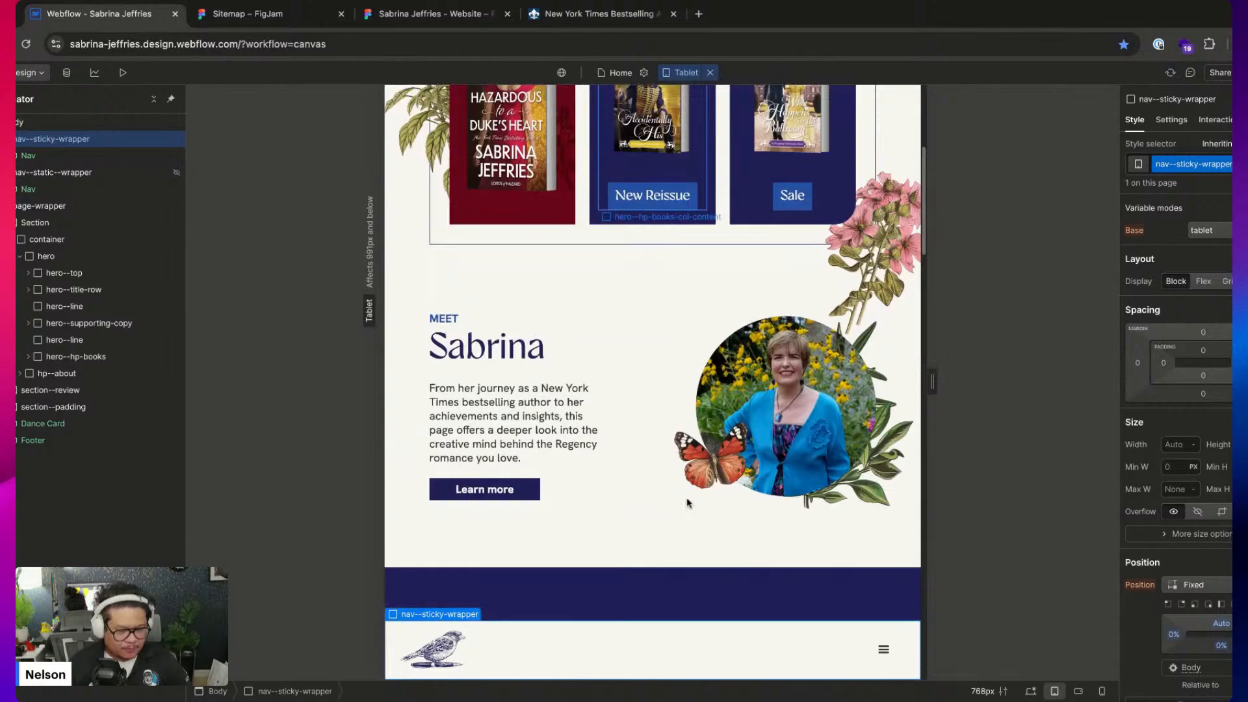
pyautogui.scroll(10, 688, 500)
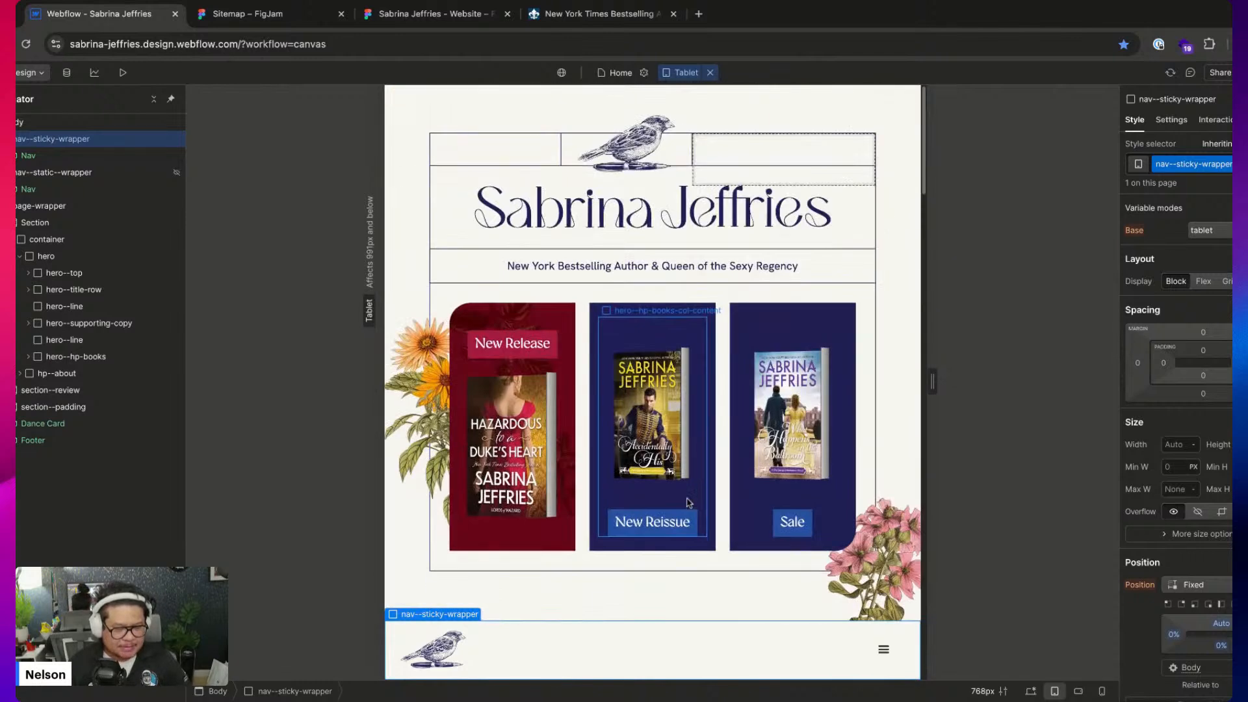
pyautogui.click(501, 112)
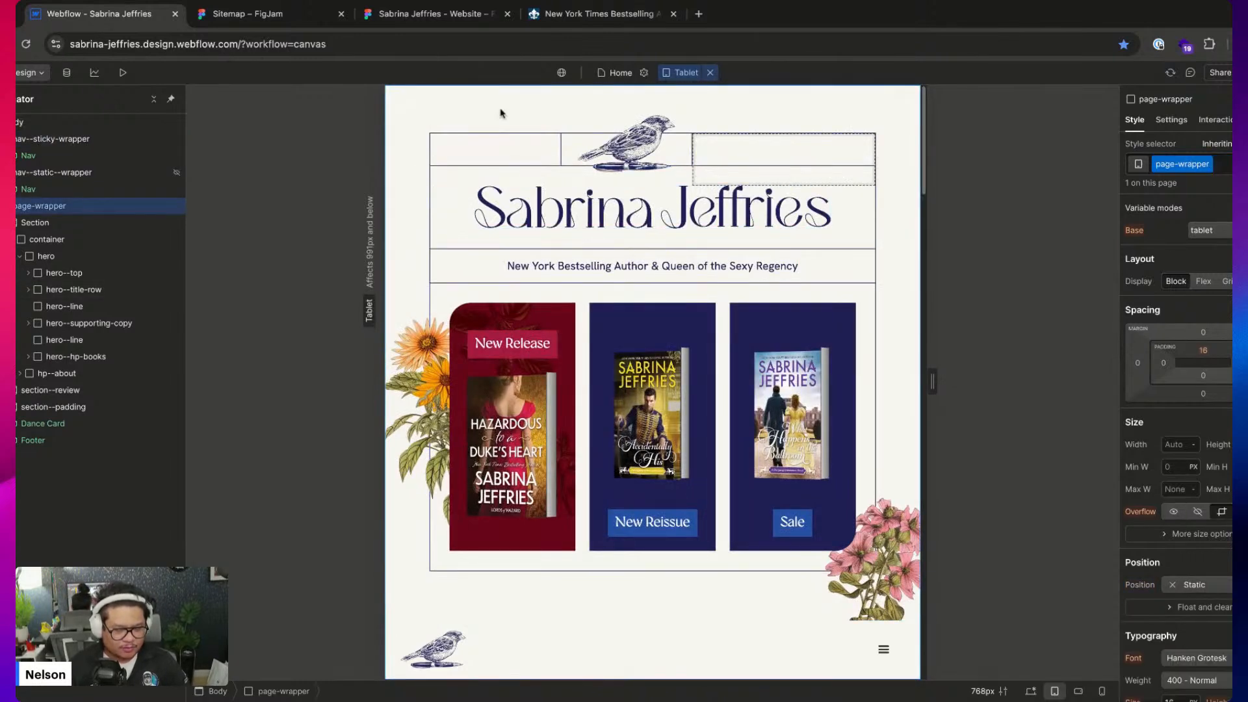
# In the sticky Nav component, clear nav--container's existing border at the Tablet breakpoint and give it a top border only
pyautogui.click(546, 652)
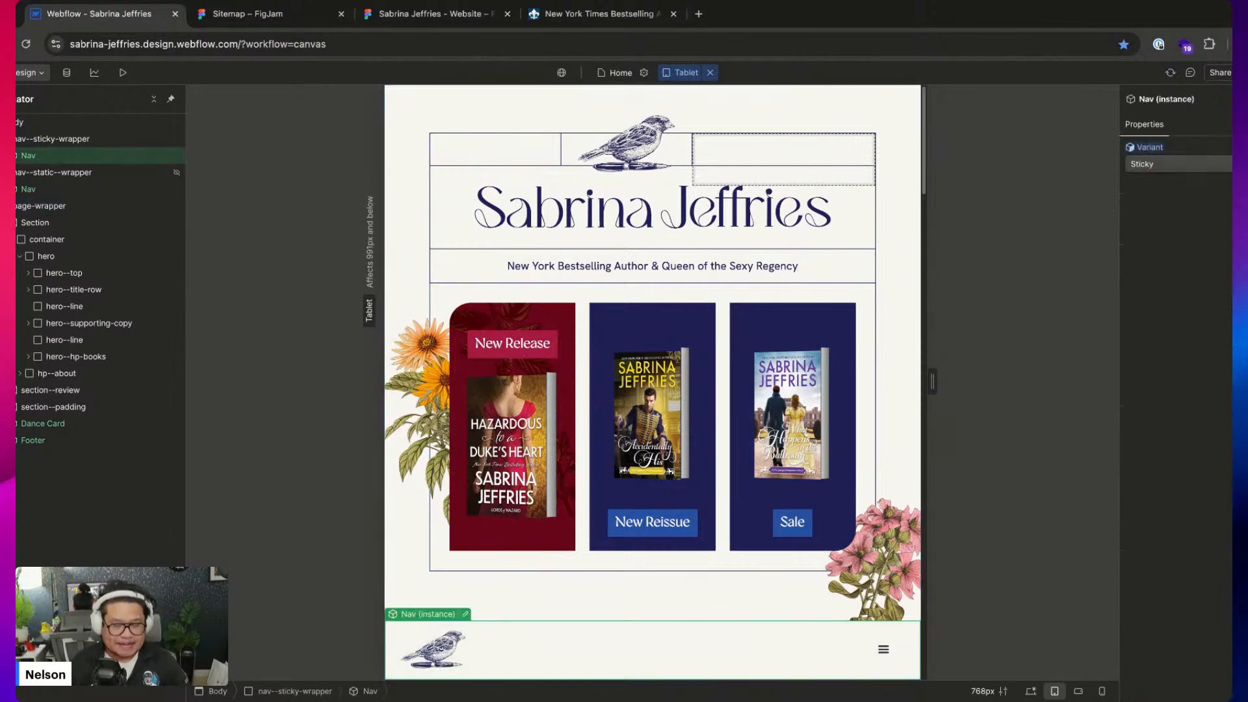
pyautogui.doubleClick(132, 160)
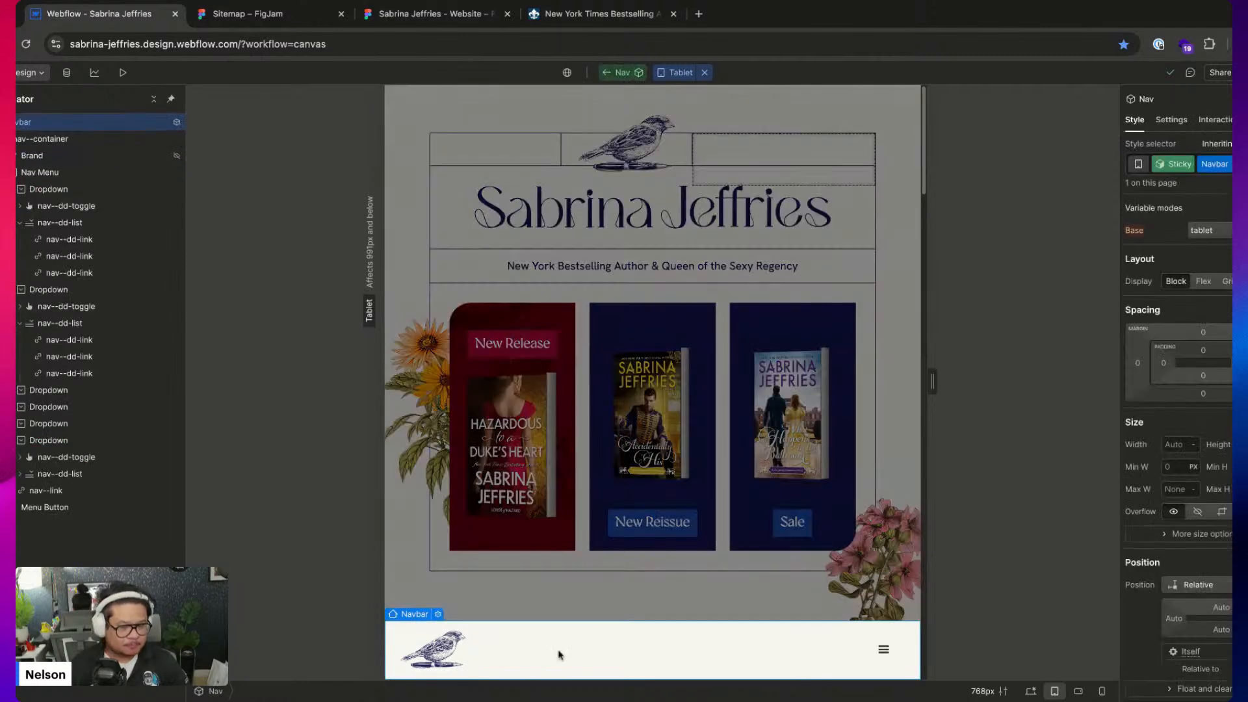
pyautogui.scroll(-15, 1179, 462)
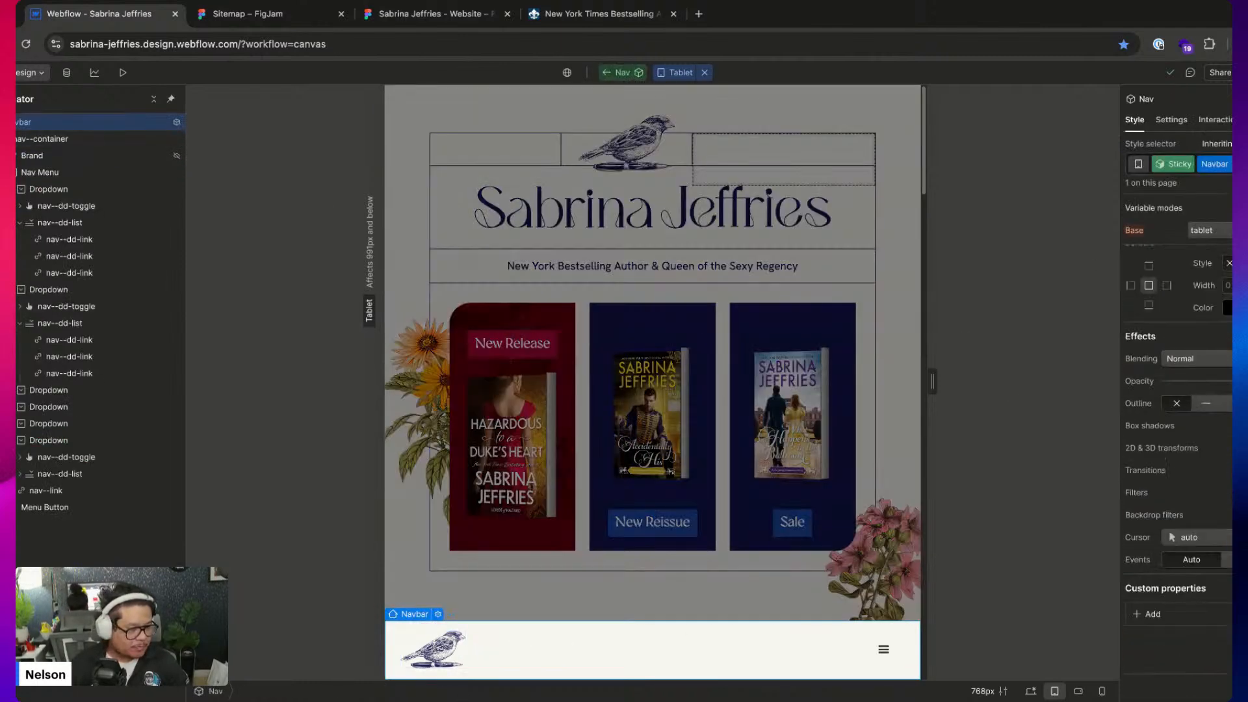
pyautogui.click(51, 140)
pyautogui.scroll(-1, 1184, 544)
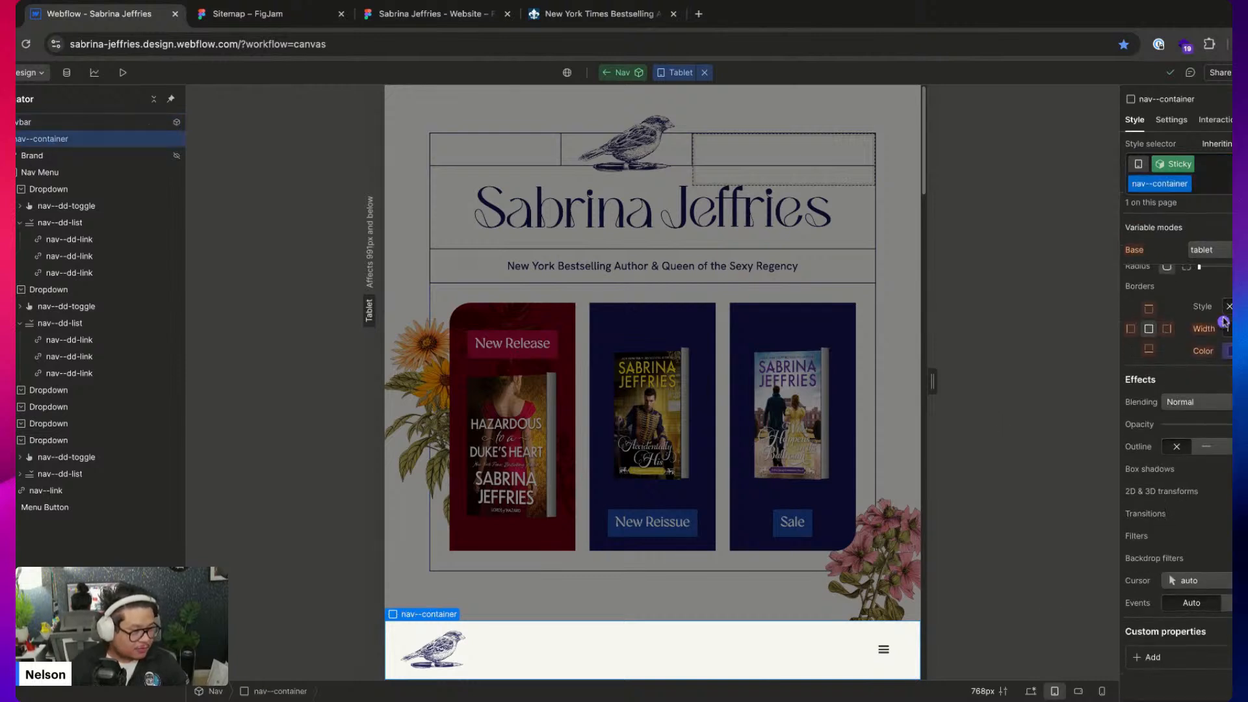
pyautogui.click(1230, 307)
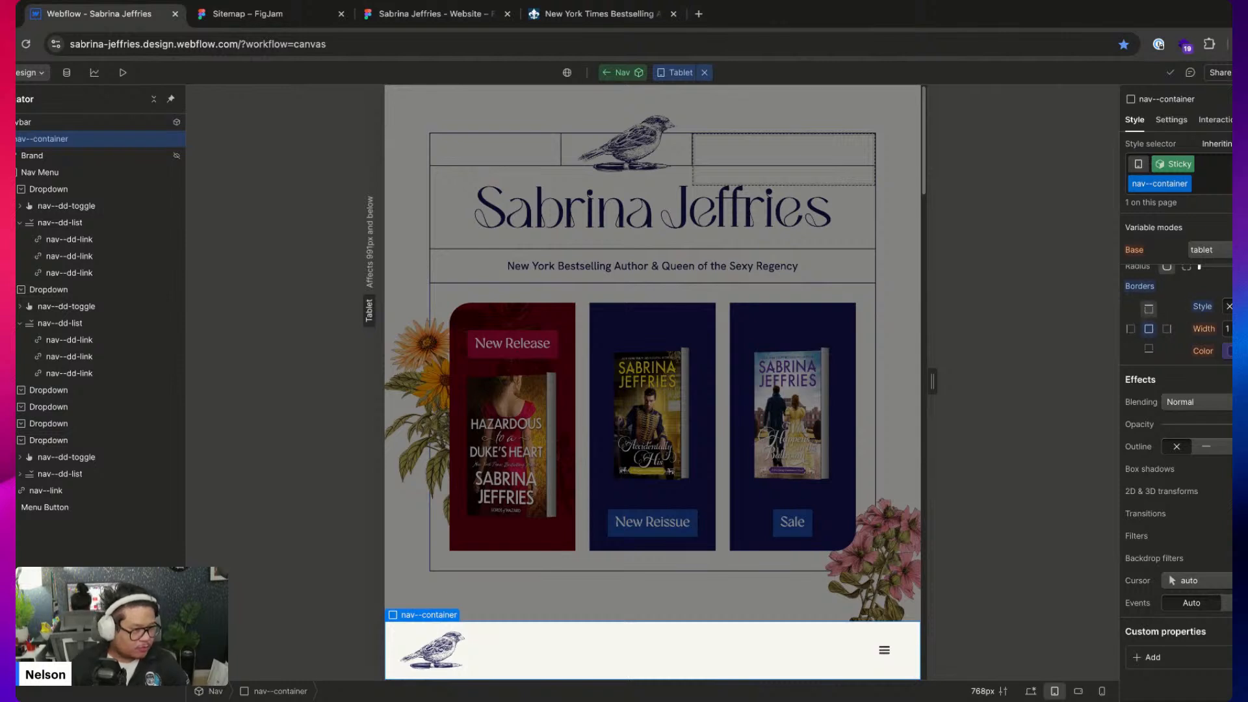
pyautogui.click(1244, 307)
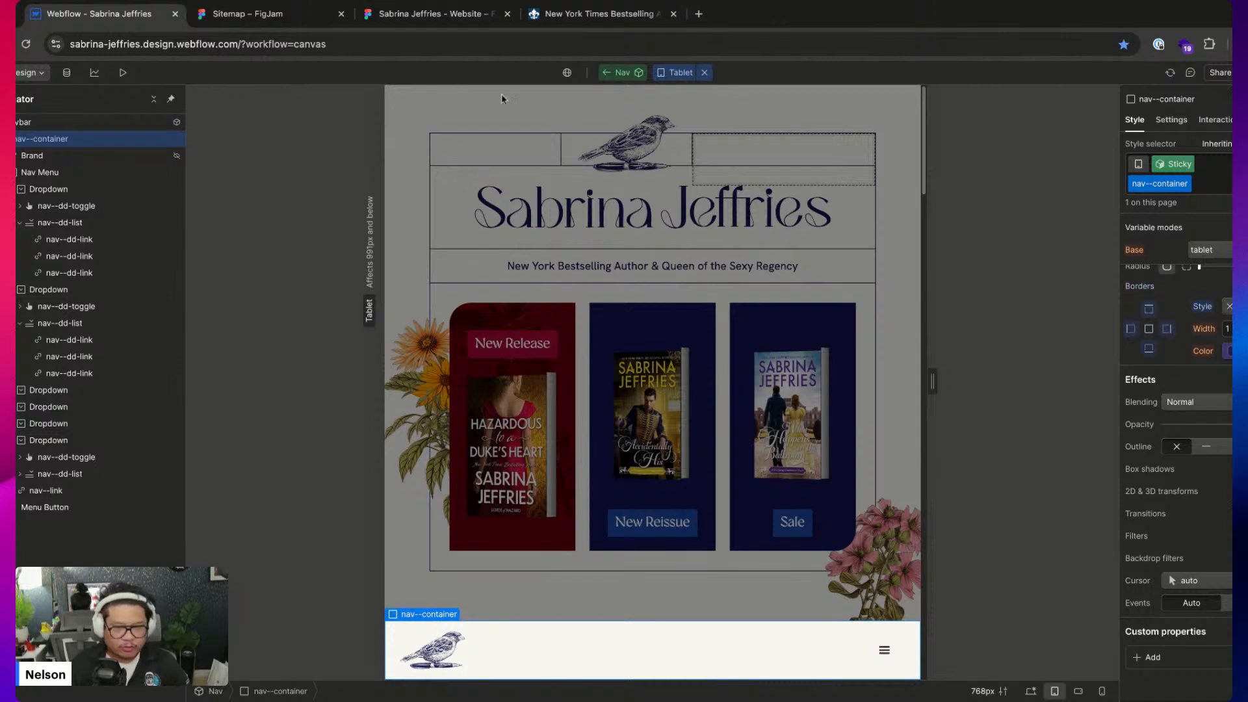
pyautogui.click(616, 73)
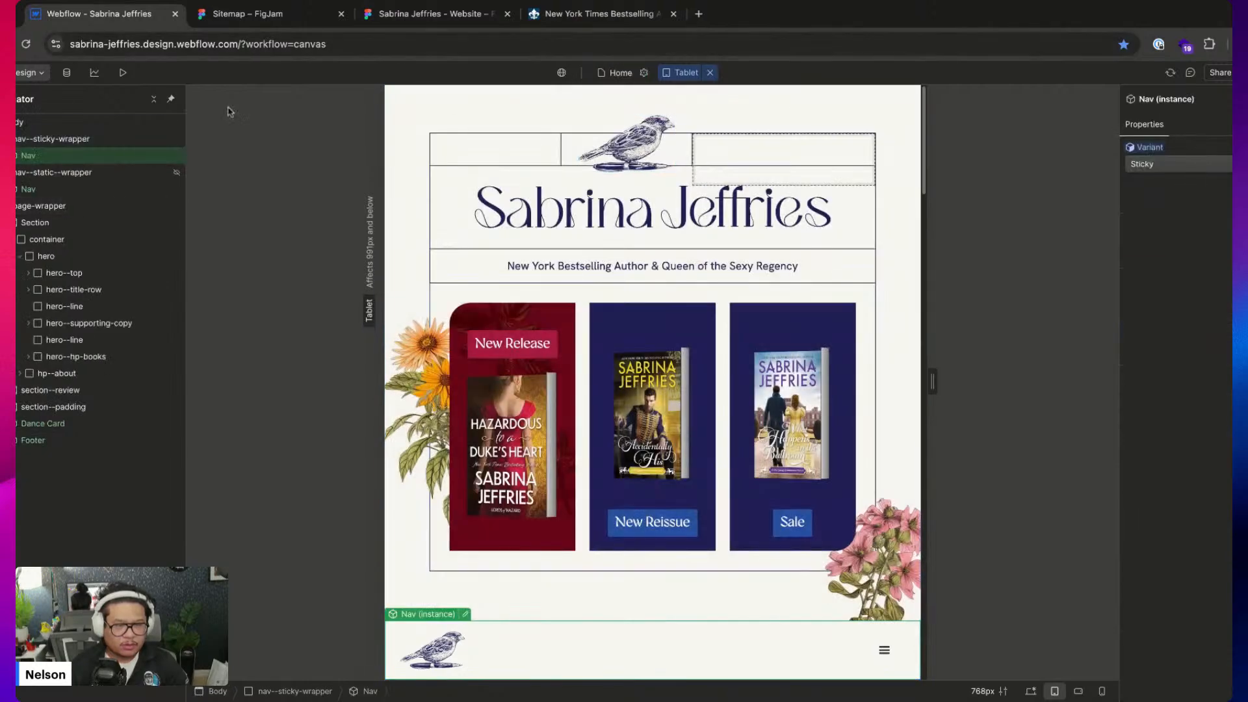
# Preview the Home page at the Tablet breakpoint and scroll it to check the bottom navigation bar's top border
pyautogui.click(122, 72)
pyautogui.scroll(-15, 595, 473)
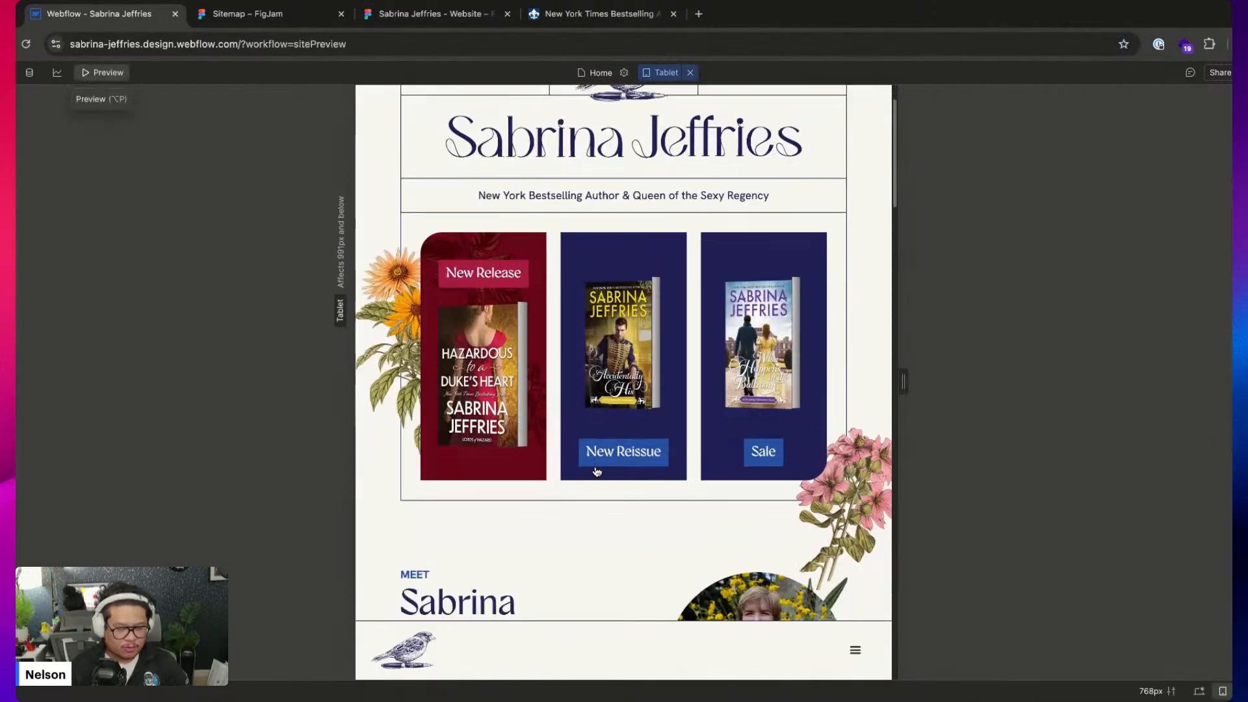
pyautogui.scroll(5, 597, 472)
pyautogui.scroll(20, 596, 472)
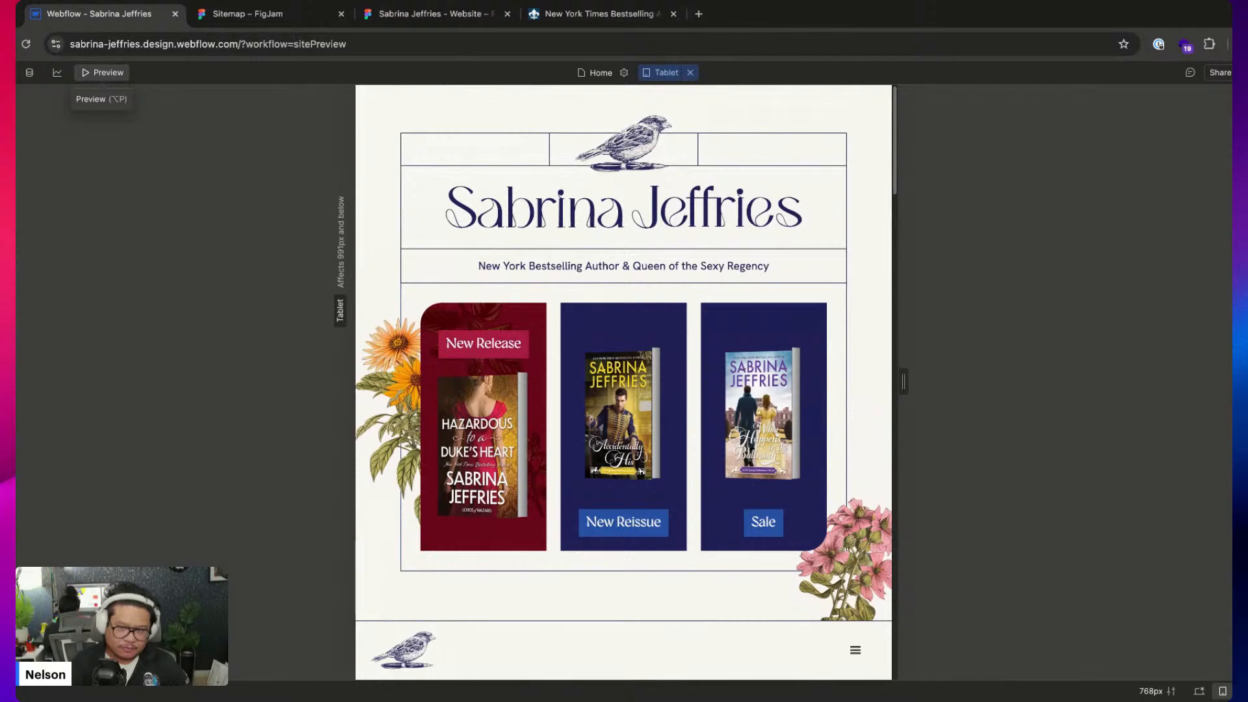
pyautogui.click(86, 72)
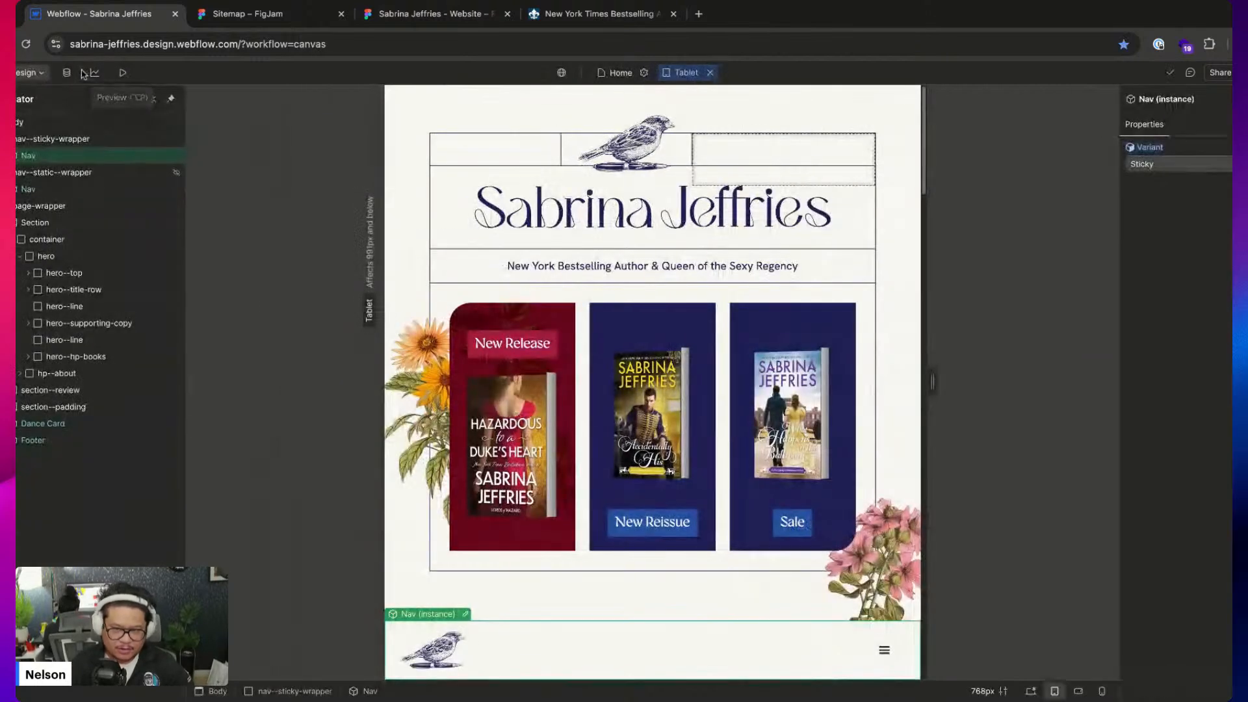
# Set the background color of nav--container in the Sticky Nav variant to the Ivory variable at the Tablet breakpoint
pyautogui.doubleClick(40, 160)
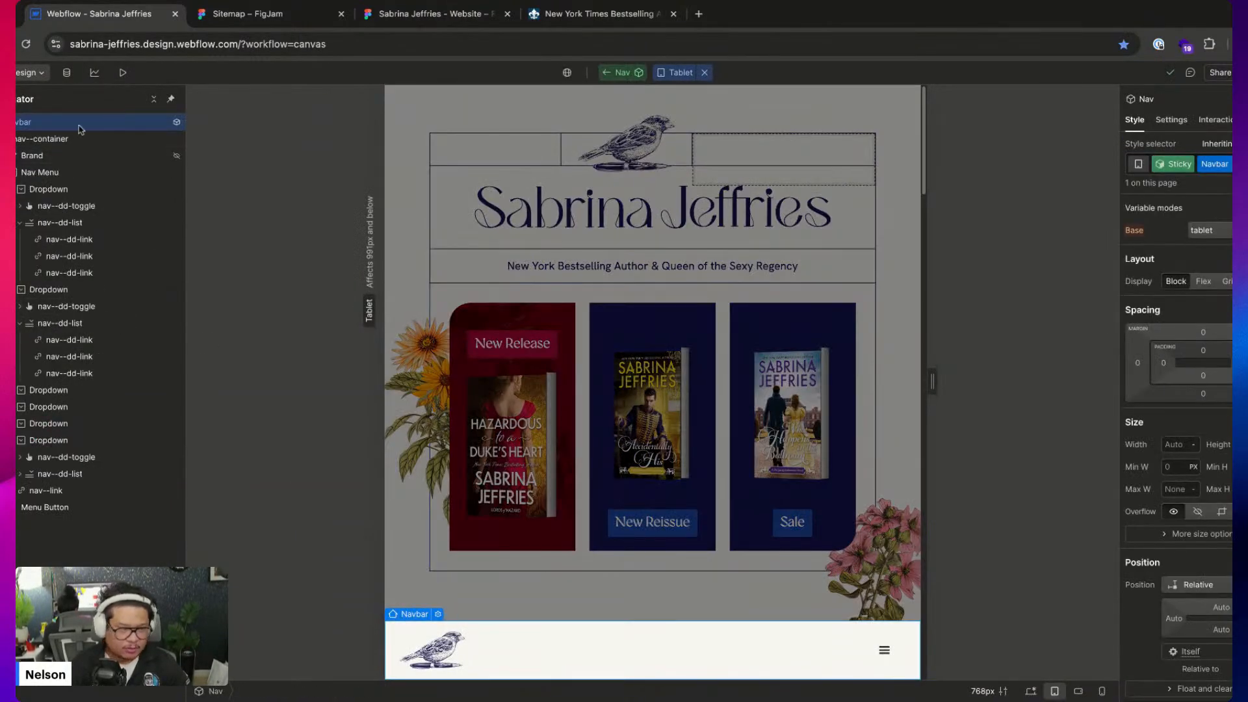
pyautogui.scroll(-3, 1196, 585)
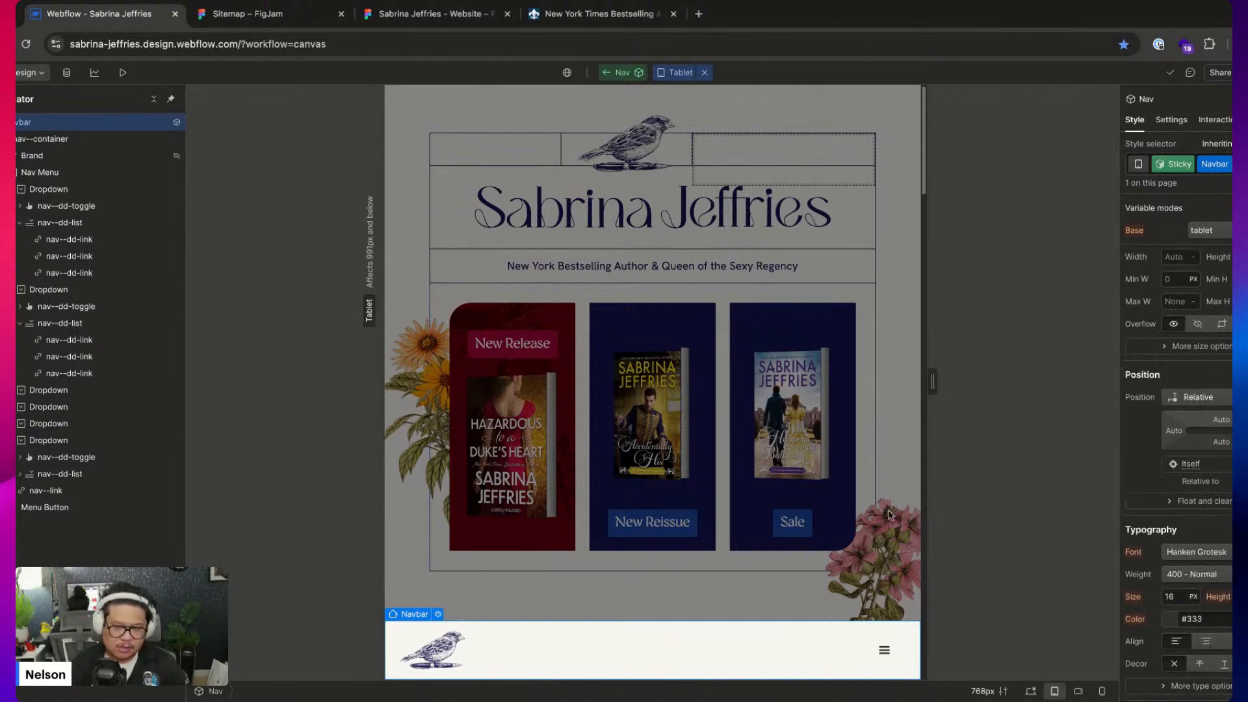
pyautogui.click(43, 138)
pyautogui.scroll(-5, 1184, 561)
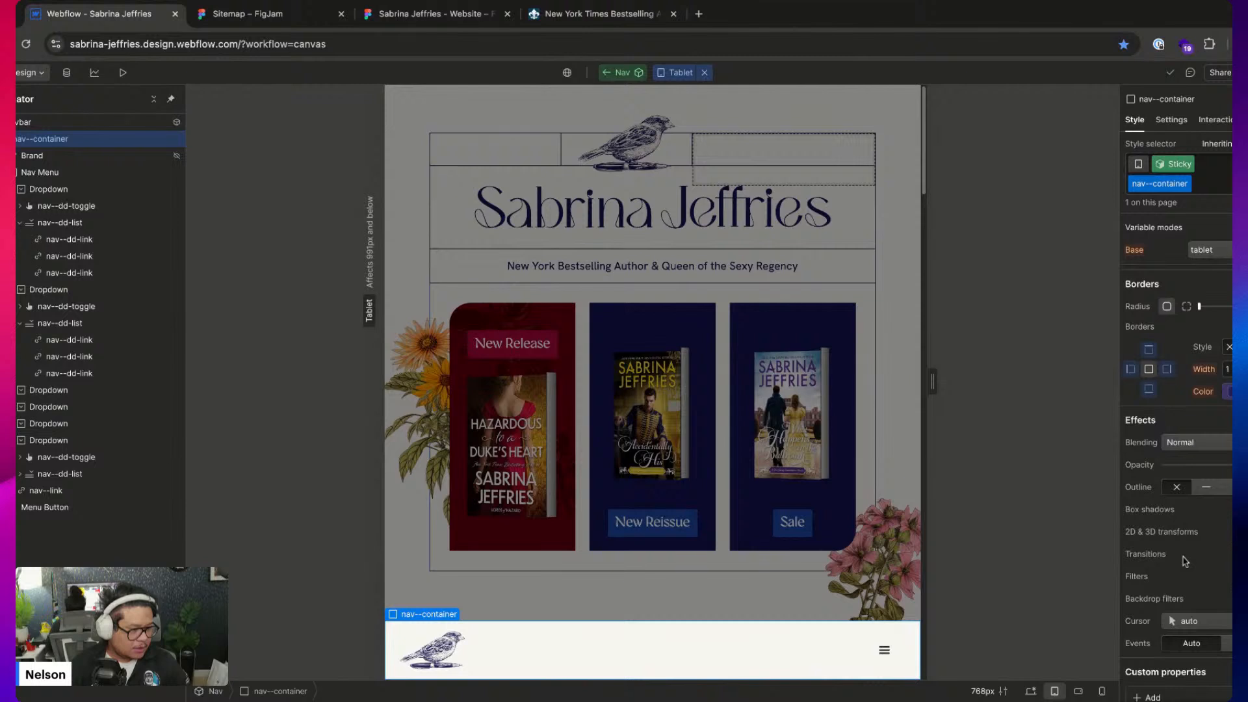
pyautogui.scroll(4, 1184, 561)
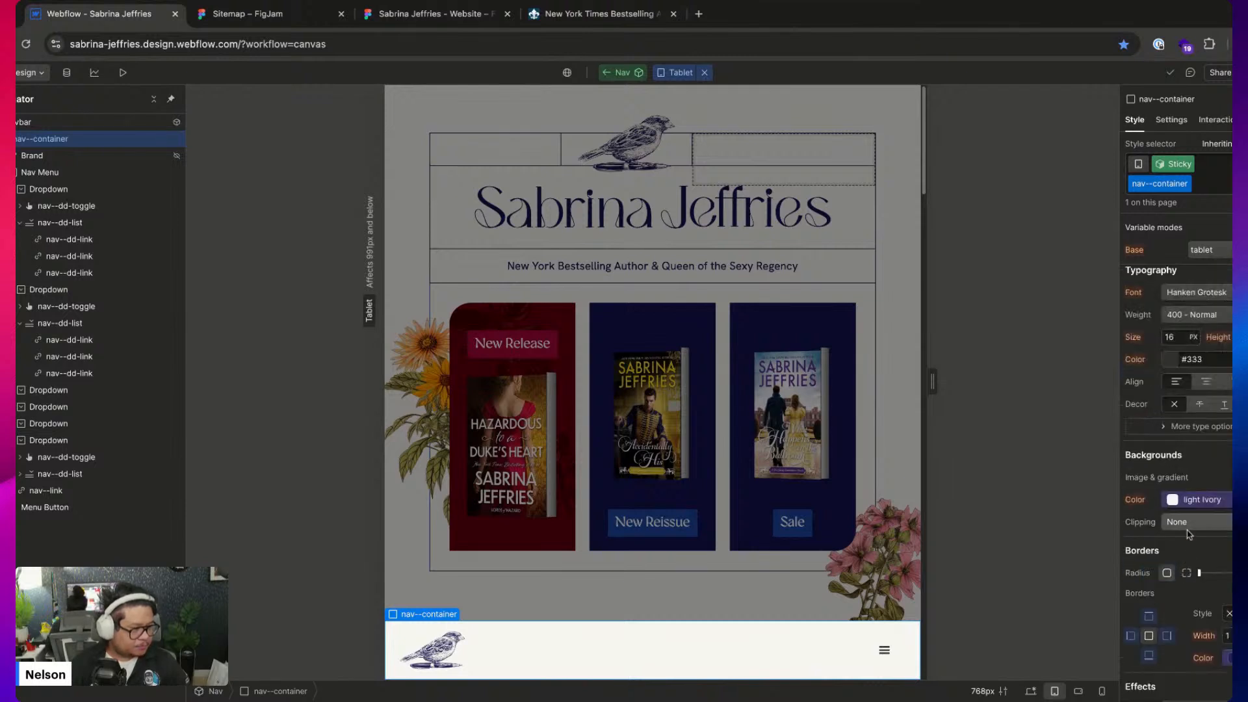
pyautogui.click(1176, 505)
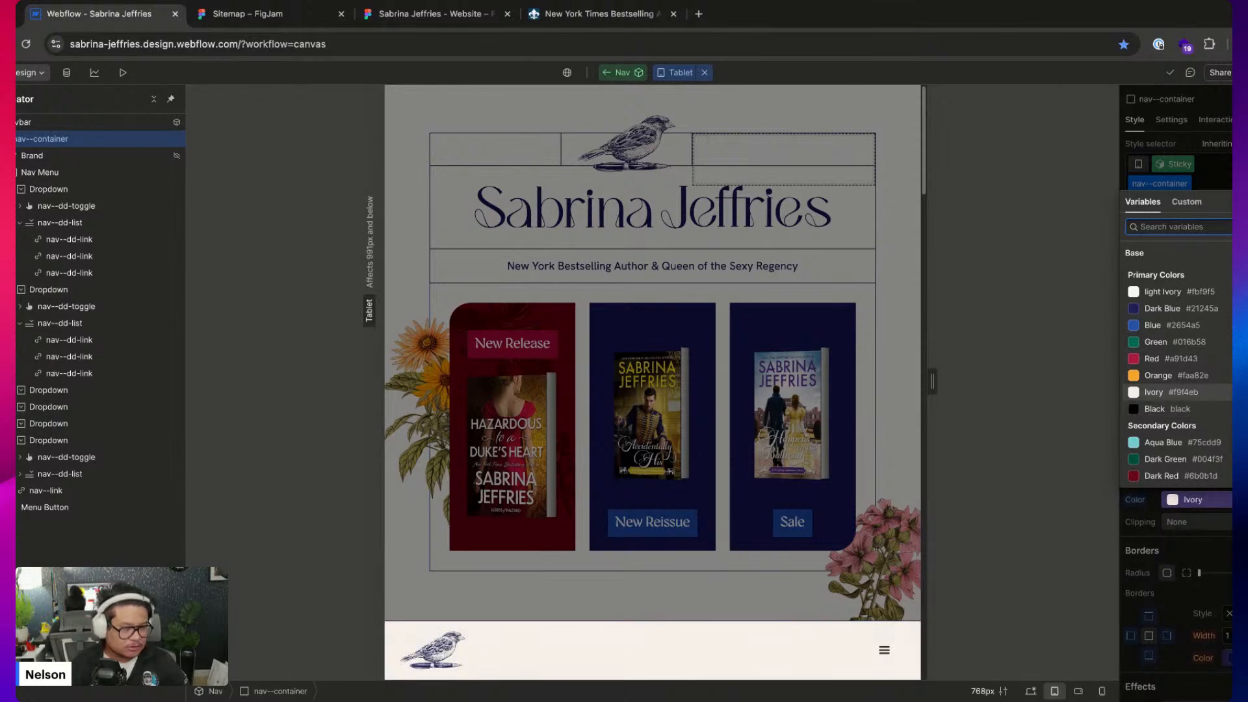
pyautogui.click(1154, 392)
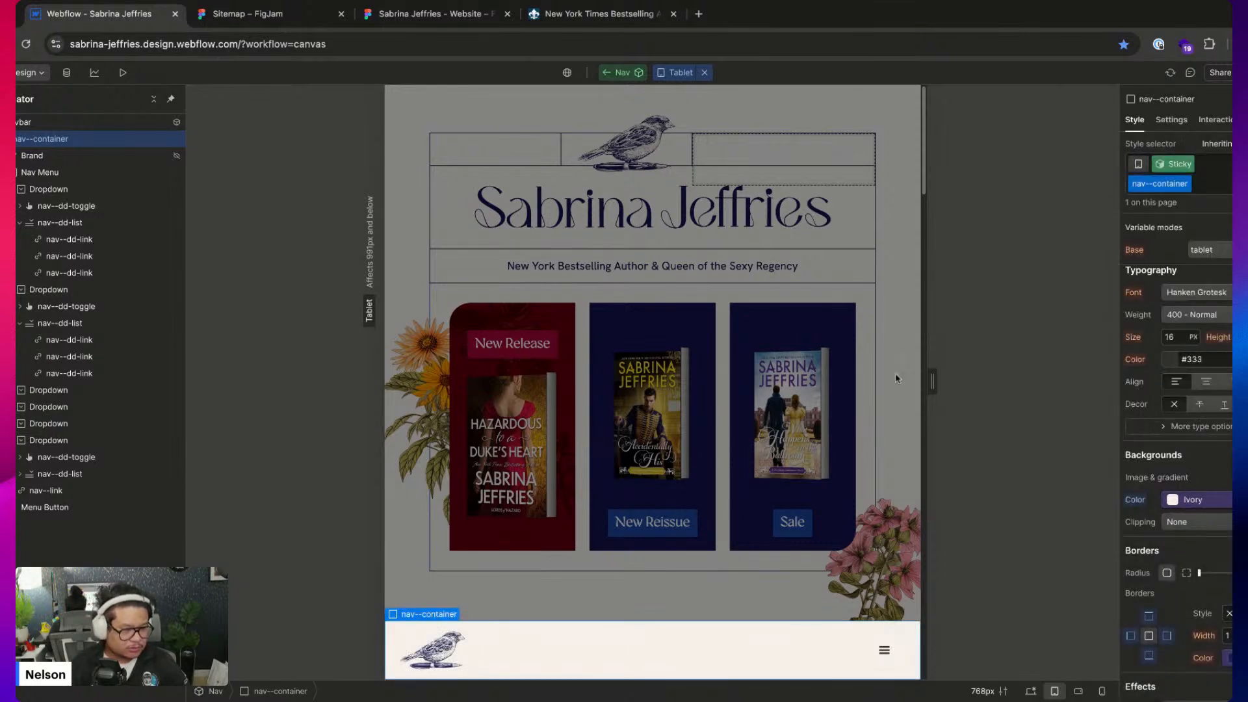
# Try the darker custom background color #dbd5ca on nav--container and preview the page with it
pyautogui.click(1198, 499)
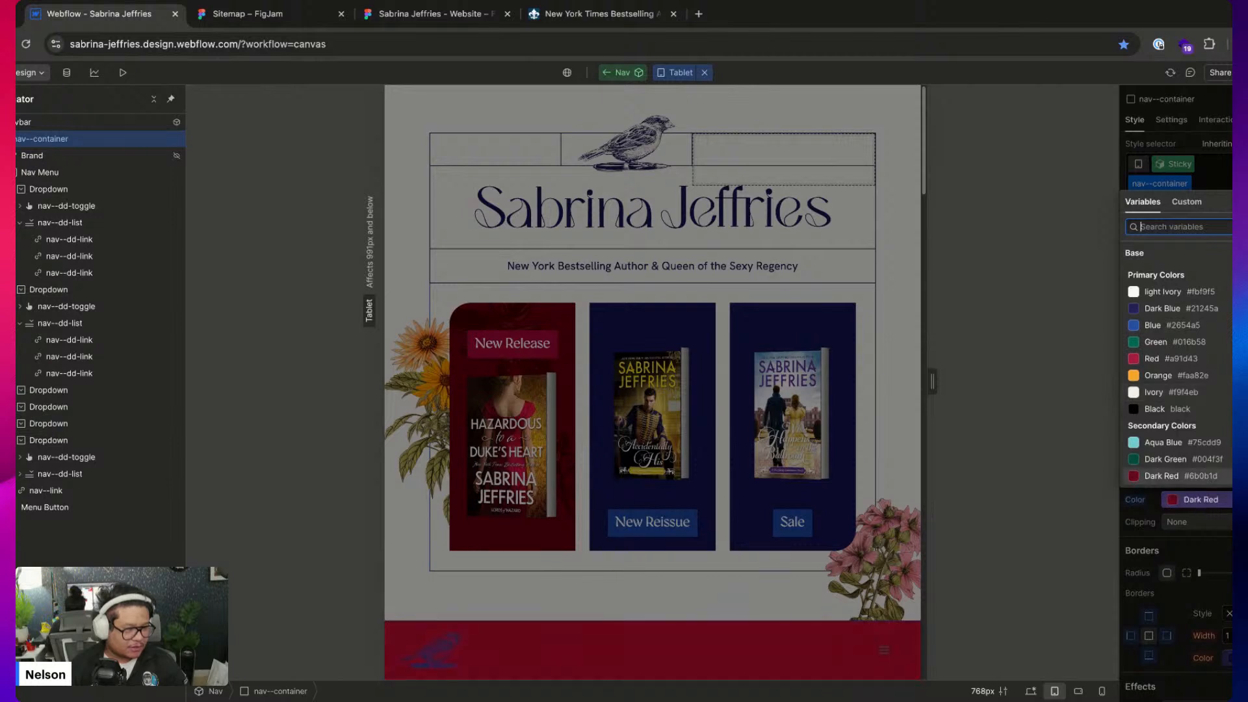
pyautogui.press('Escape')
pyautogui.click(1169, 499)
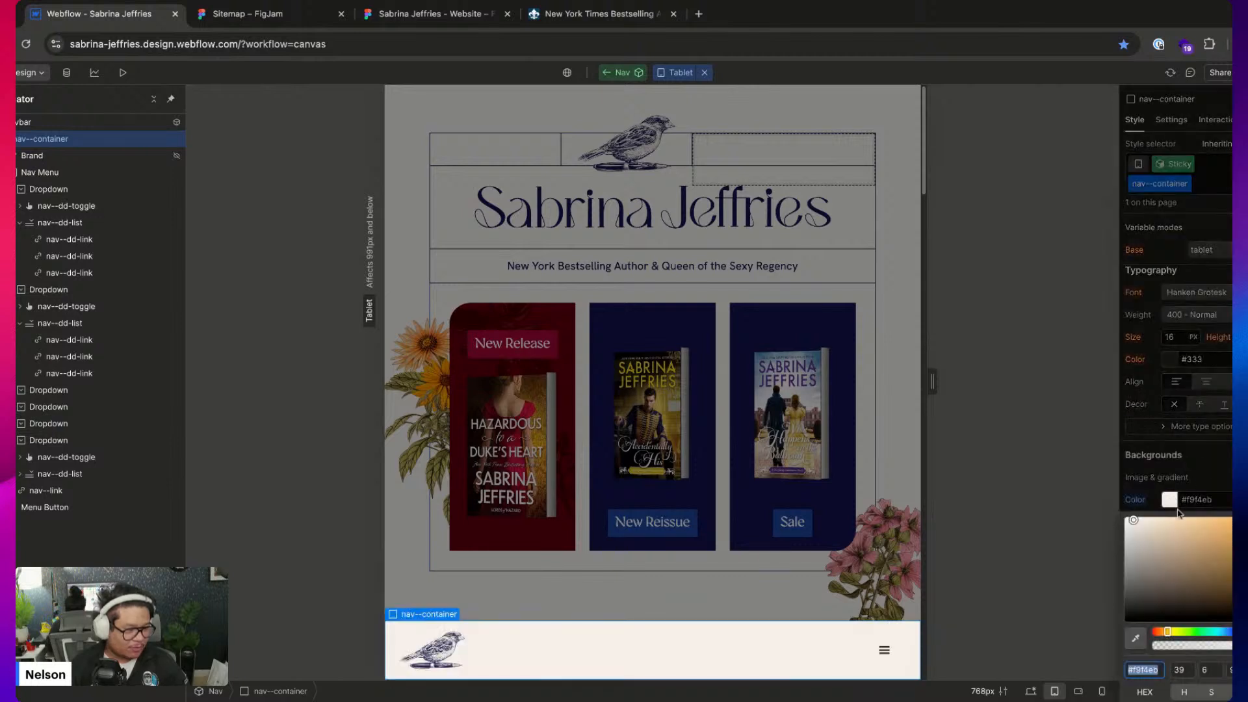
pyautogui.moveTo(1133, 521); pyautogui.dragTo(1137, 532)
pyautogui.click(1229, 473)
pyautogui.click(123, 72)
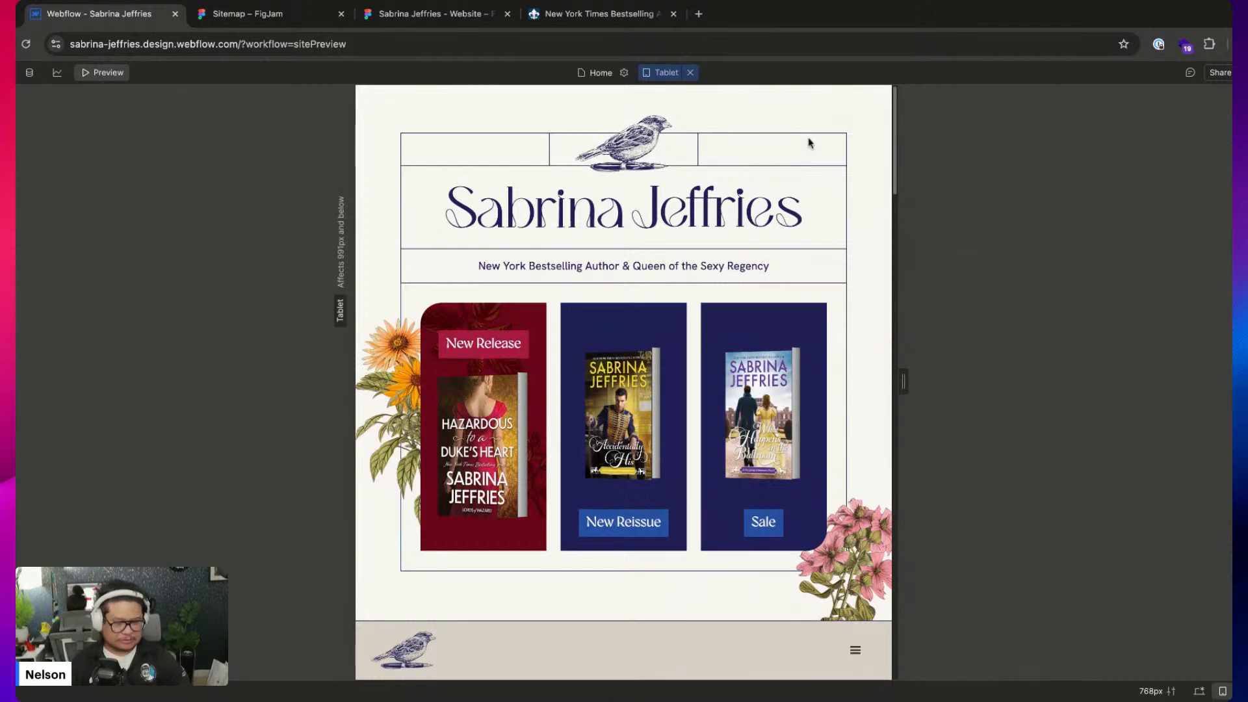
pyautogui.click(100, 74)
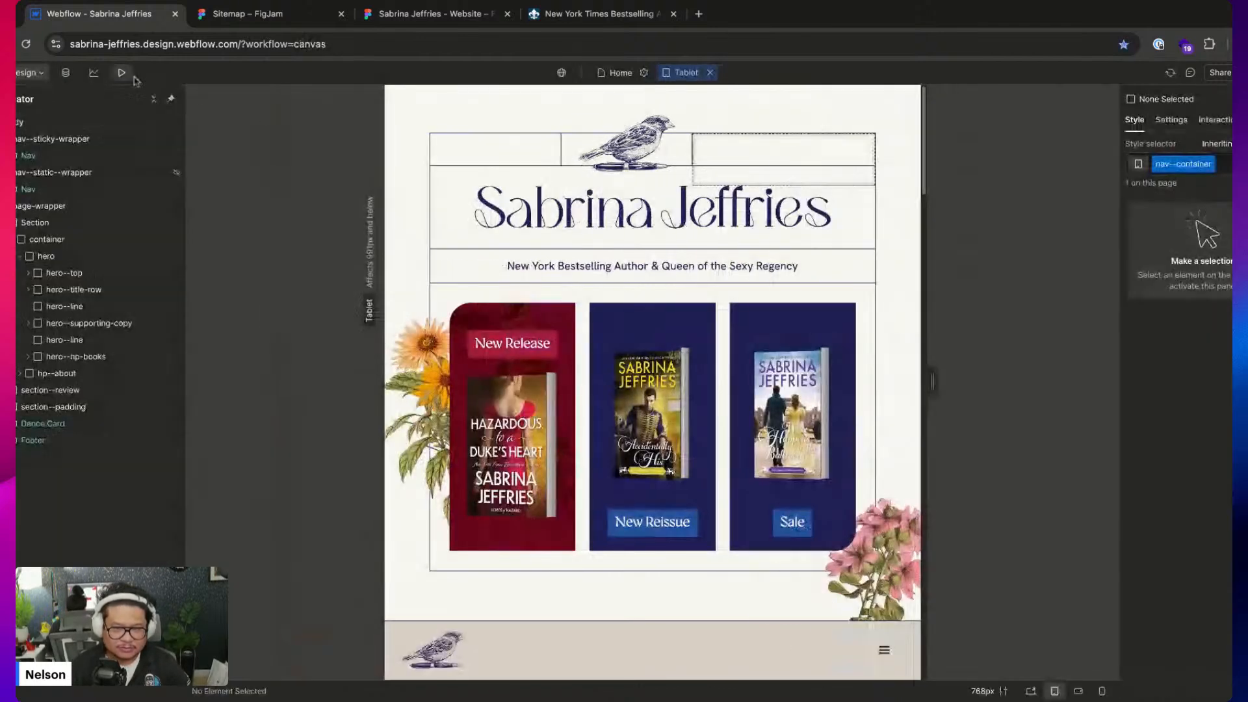
# Reopen the sticky Nav component and switch nav--container's background from the custom color back to the Ivory variable
pyautogui.click(520, 667)
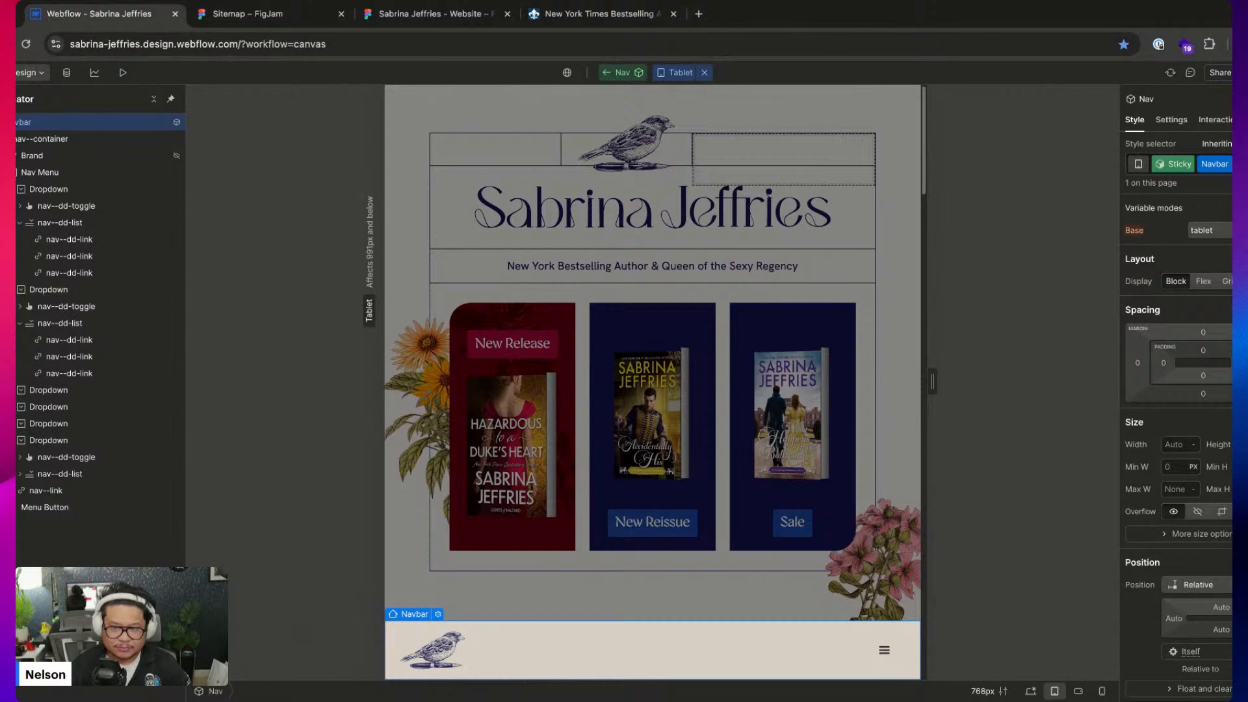
pyautogui.click(65, 139)
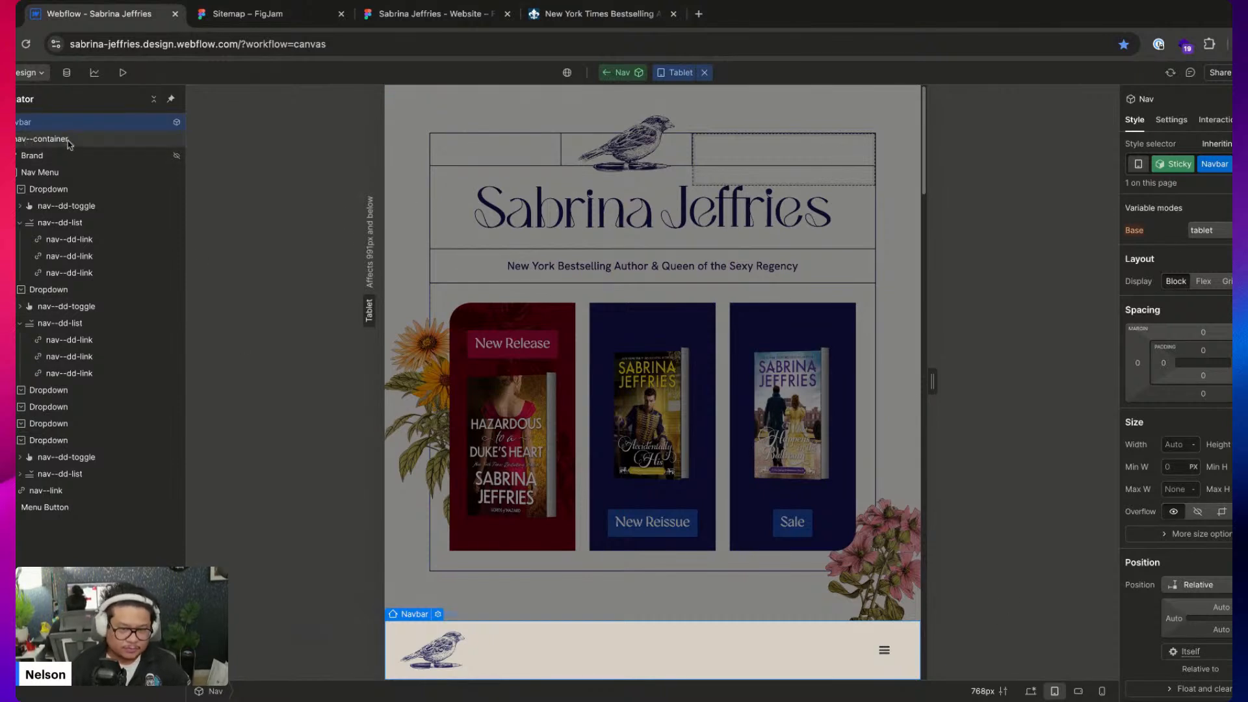
pyautogui.scroll(-6, 1202, 443)
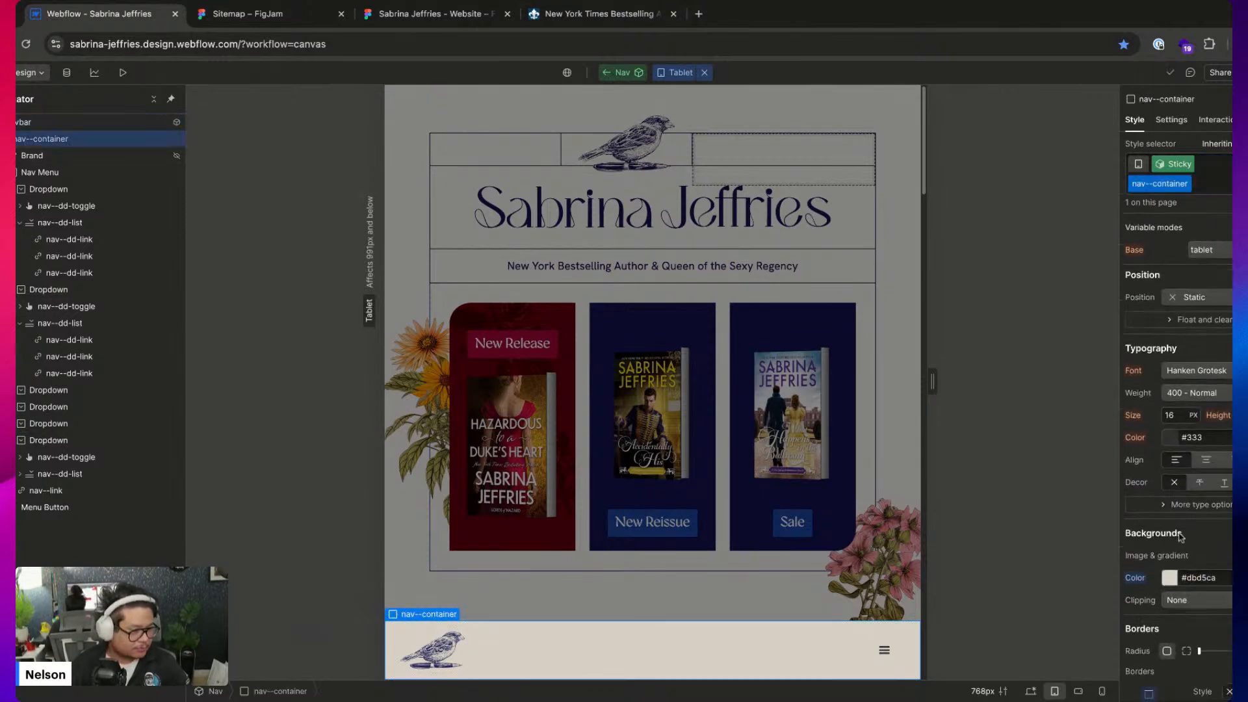
pyautogui.click(1164, 572)
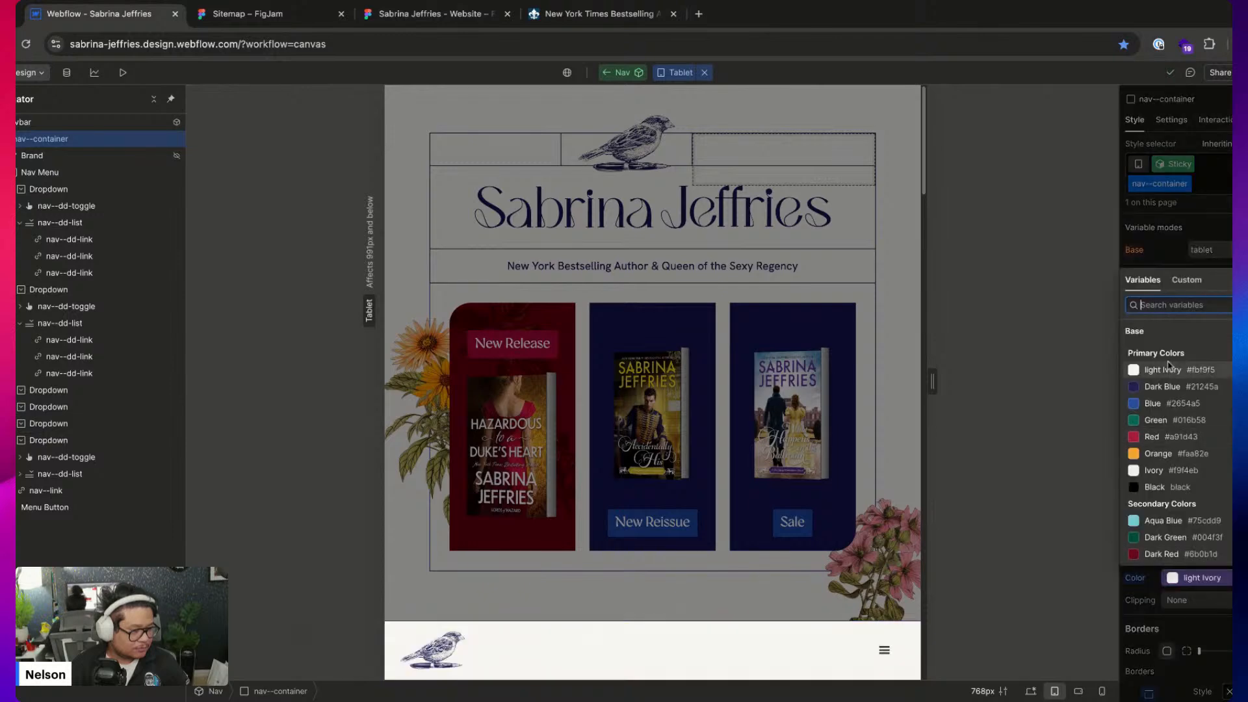
pyautogui.click(1170, 436)
pyautogui.click(1173, 469)
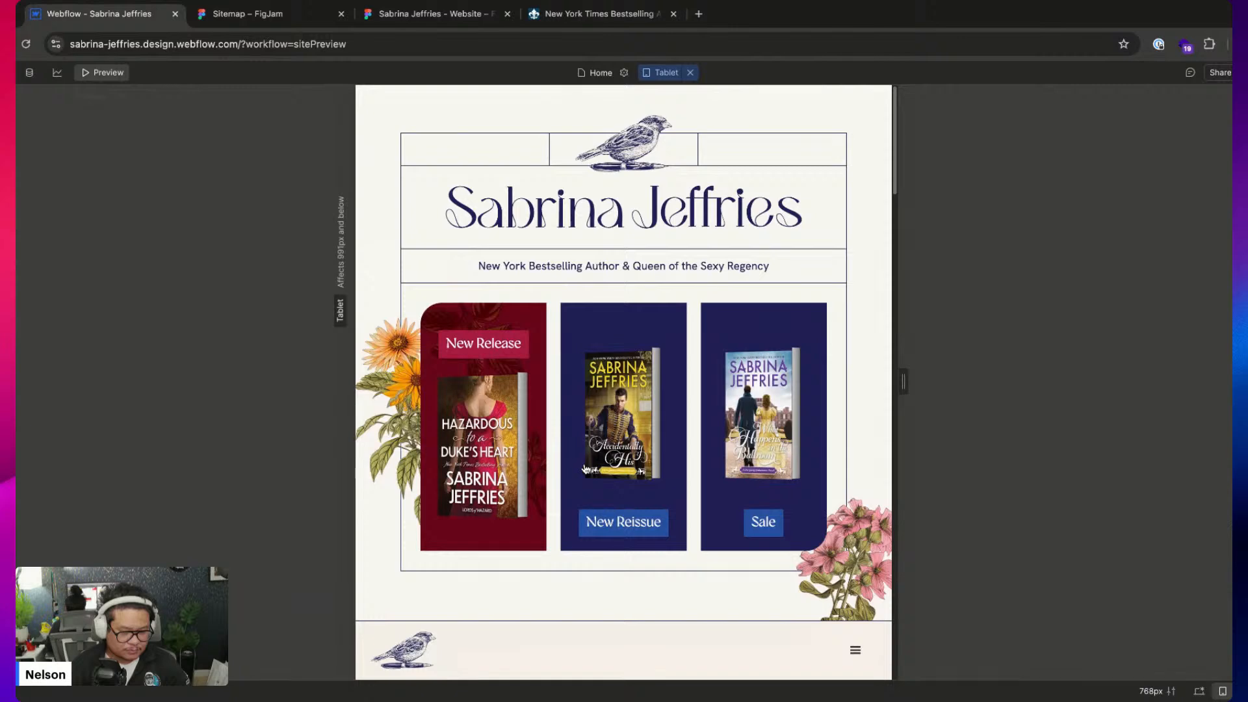
# Scroll the page preview down and back up to check the Ivory navigation bar against the page sections
pyautogui.scroll(-5, 582, 468)
pyautogui.scroll(-10, 585, 467)
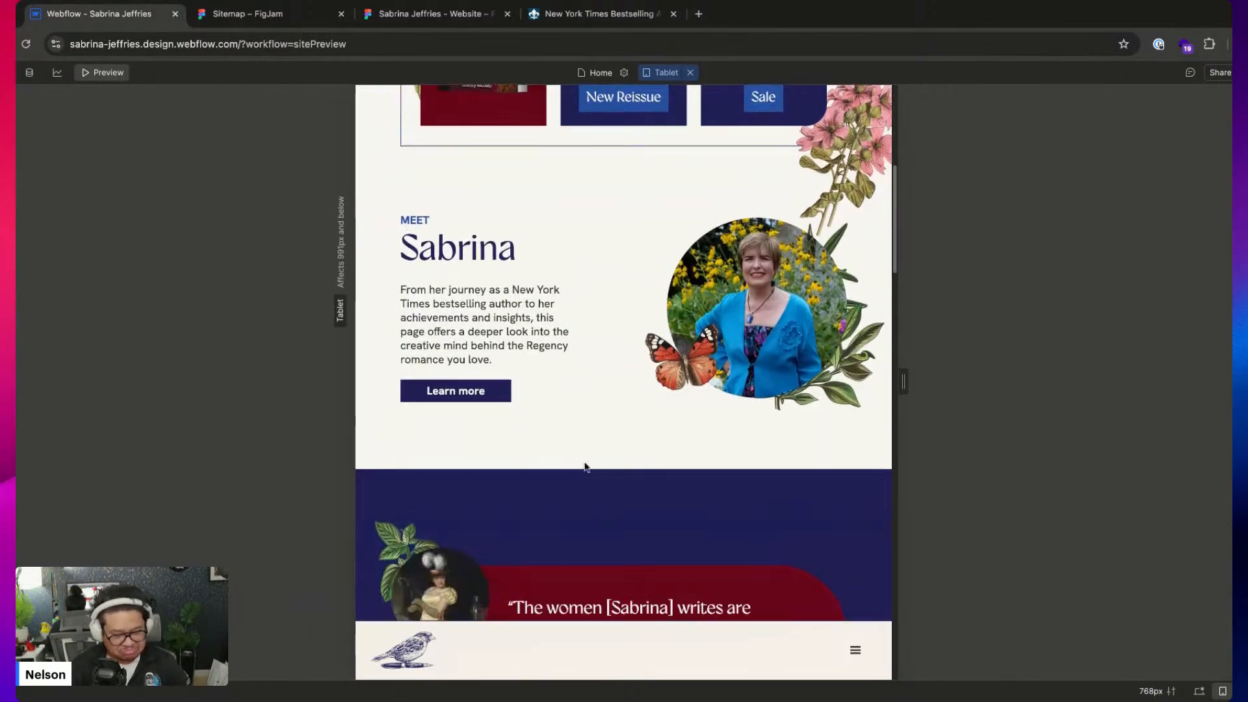
pyautogui.scroll(15, 624, 353)
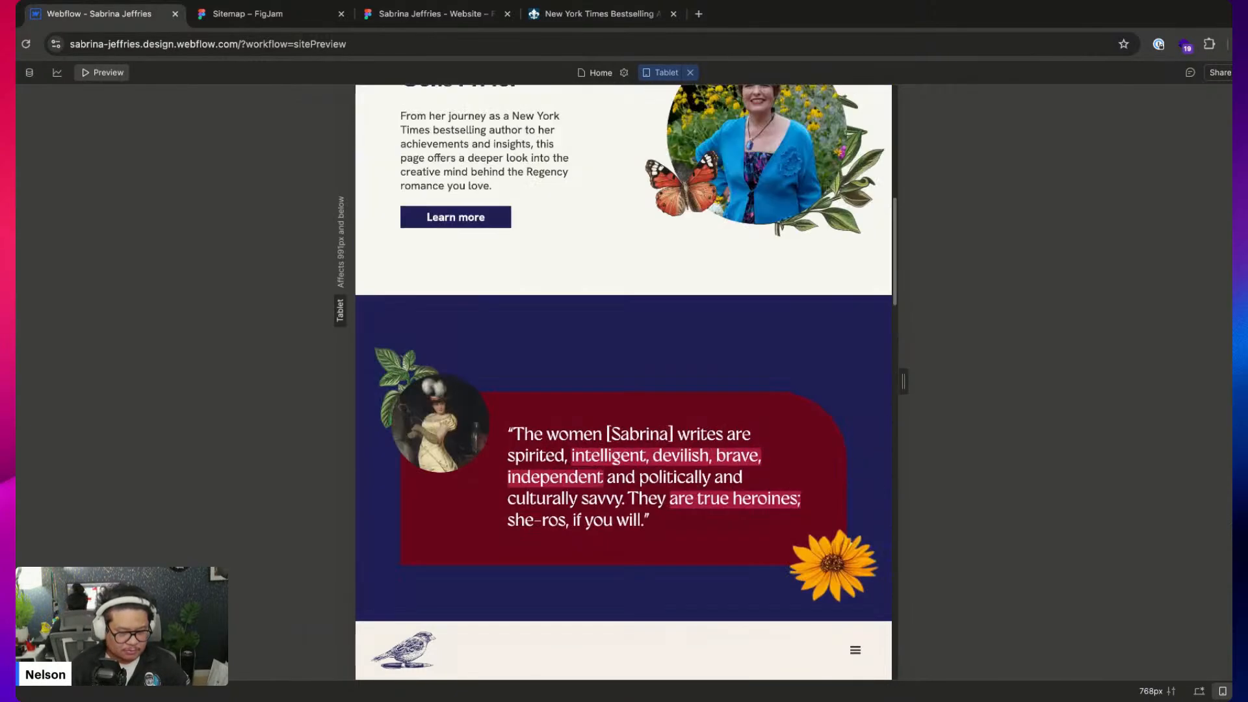
pyautogui.click(104, 72)
# Compare the Nav's Base and Sticky variants, and set the Sticky variant's Brand link to a maximum width of 75 px at Tablet
pyautogui.doubleClick(472, 660)
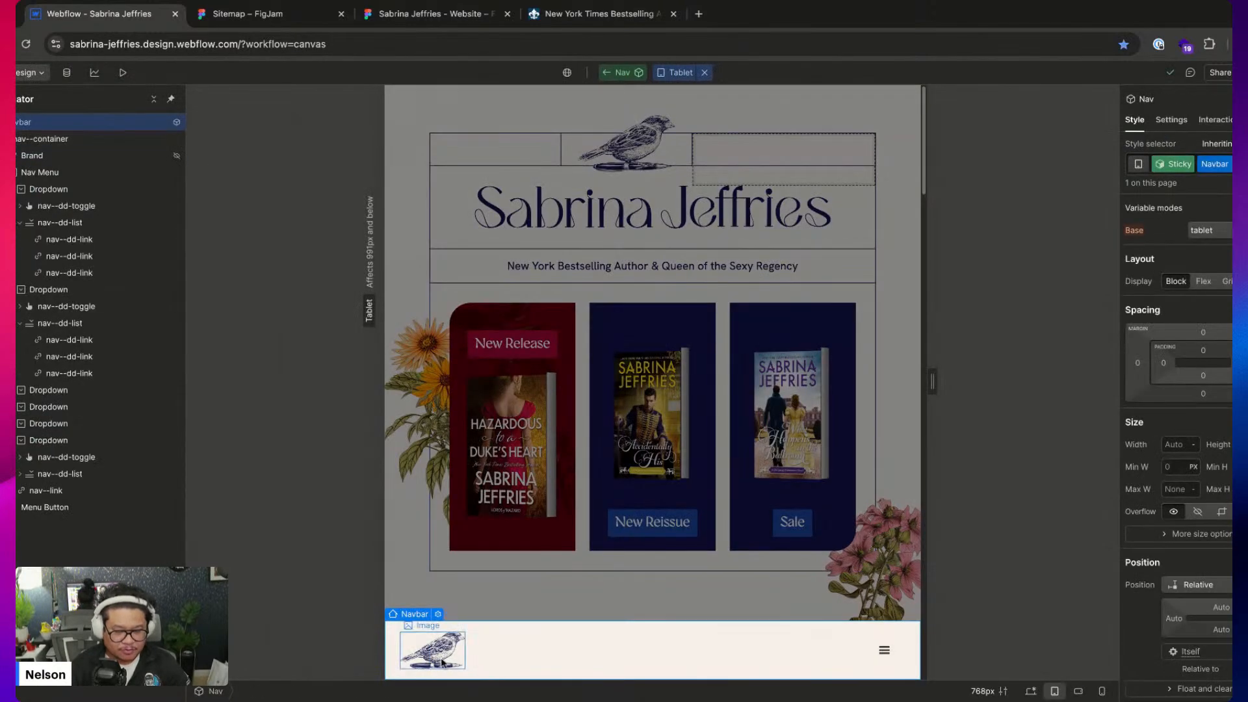
pyautogui.click(449, 662)
pyautogui.click(104, 157)
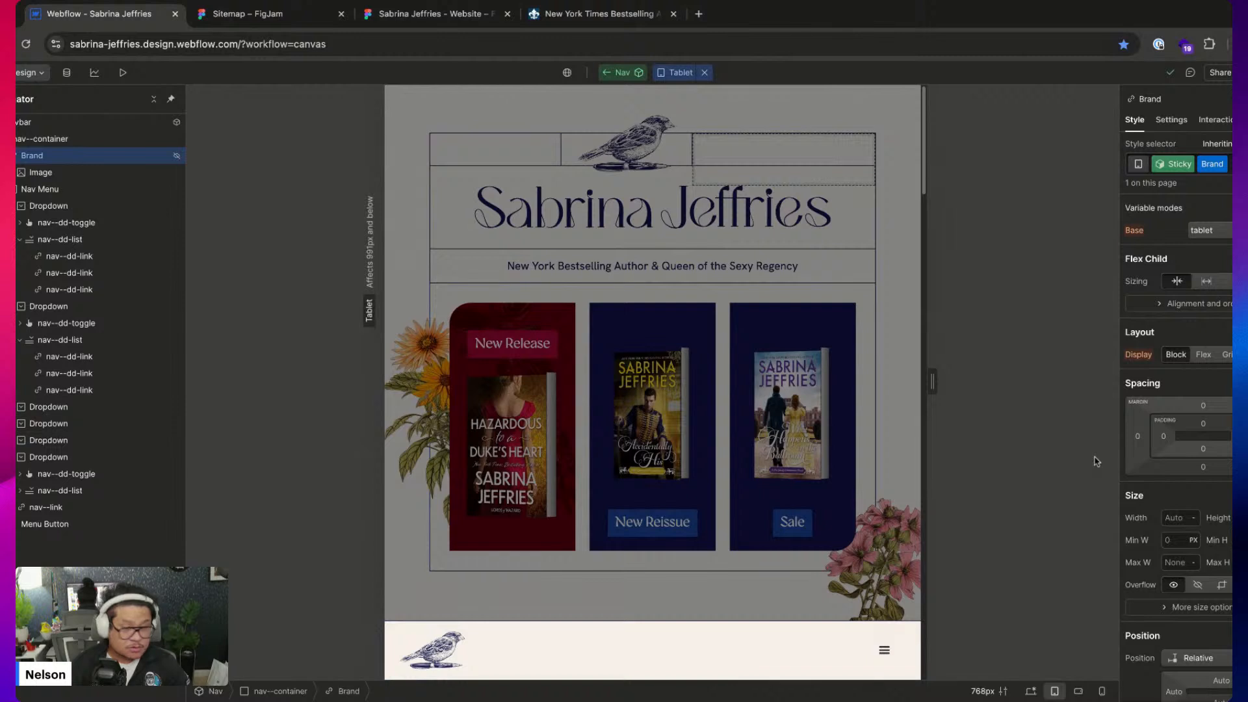
pyautogui.scroll(-4, 1176, 455)
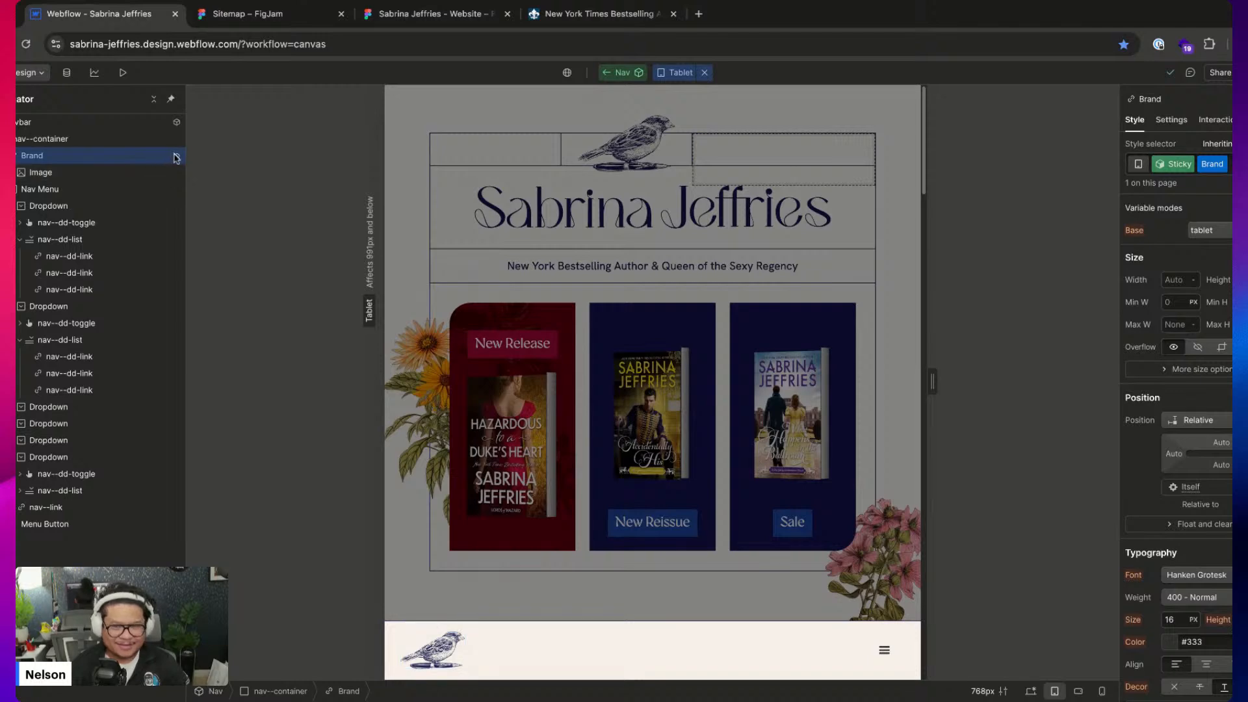
pyautogui.scroll(4, 1212, 363)
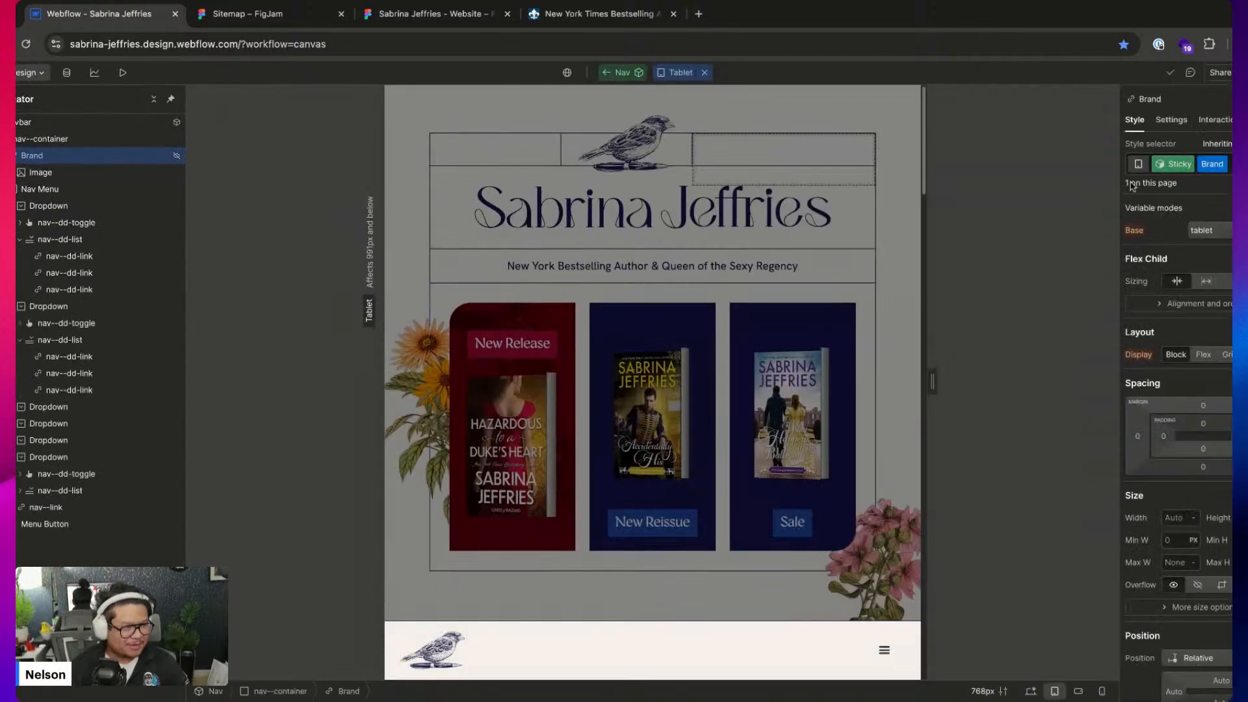
pyautogui.click(1172, 167)
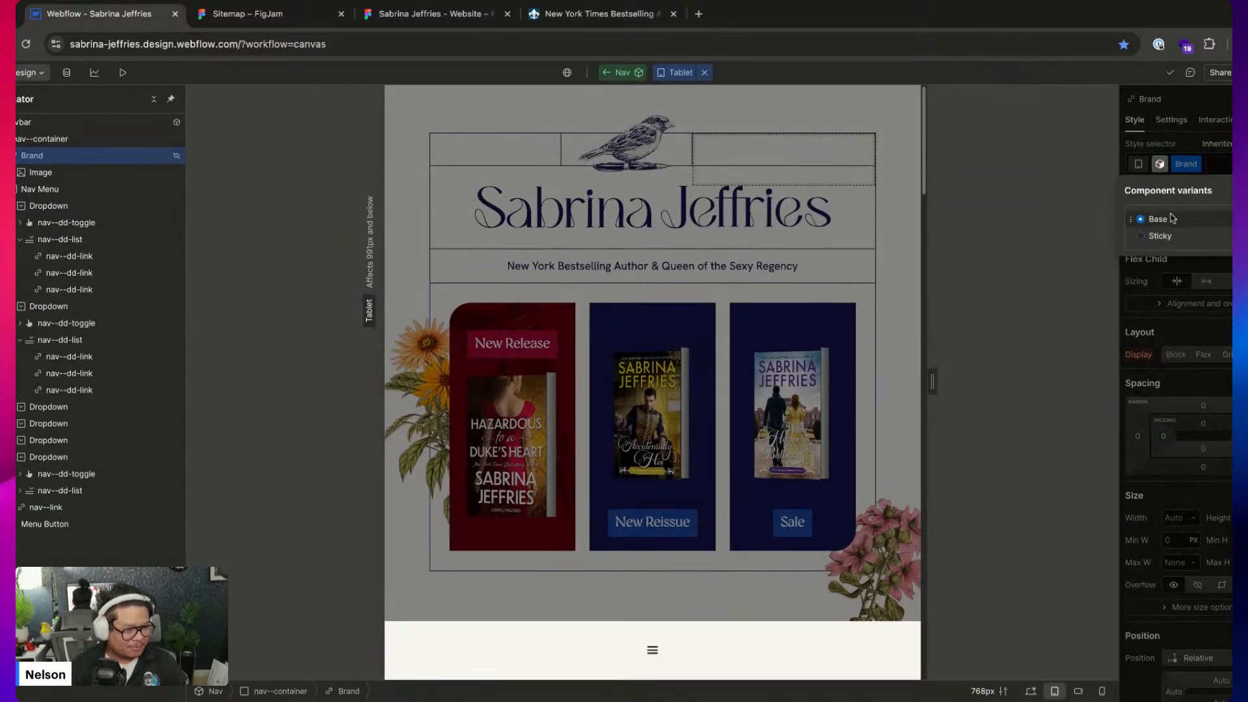
pyautogui.click(1160, 236)
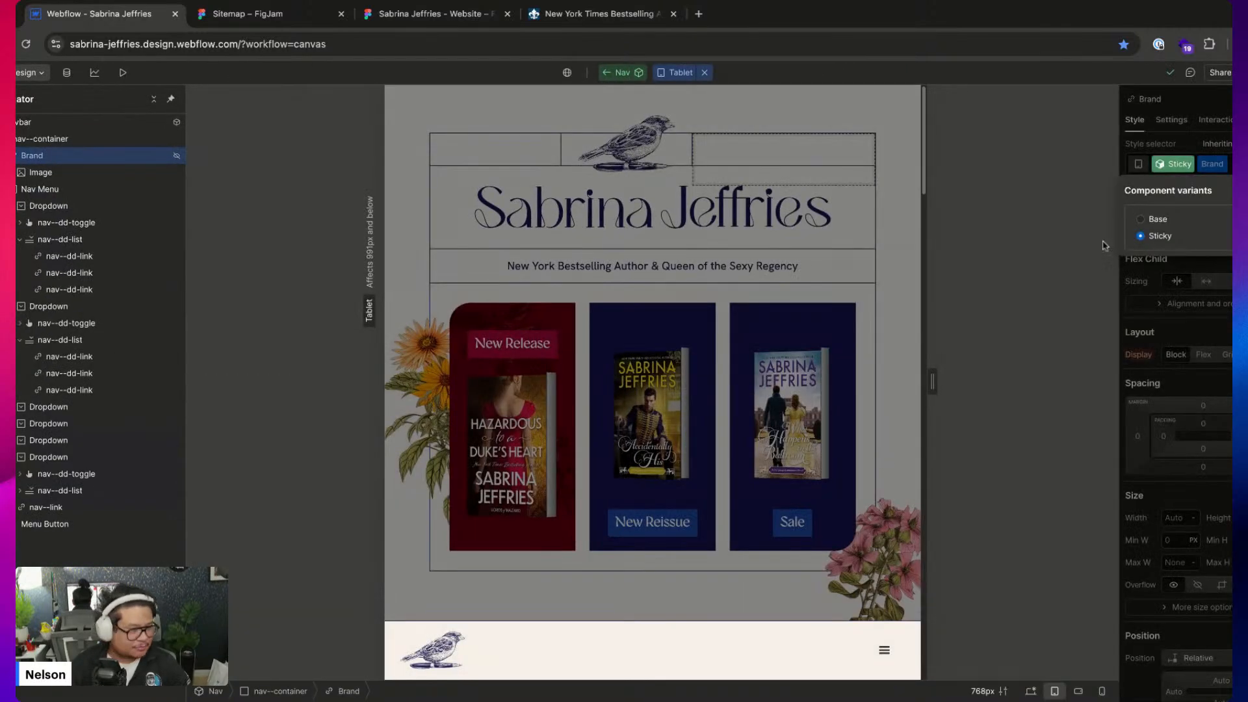
pyautogui.click(1103, 245)
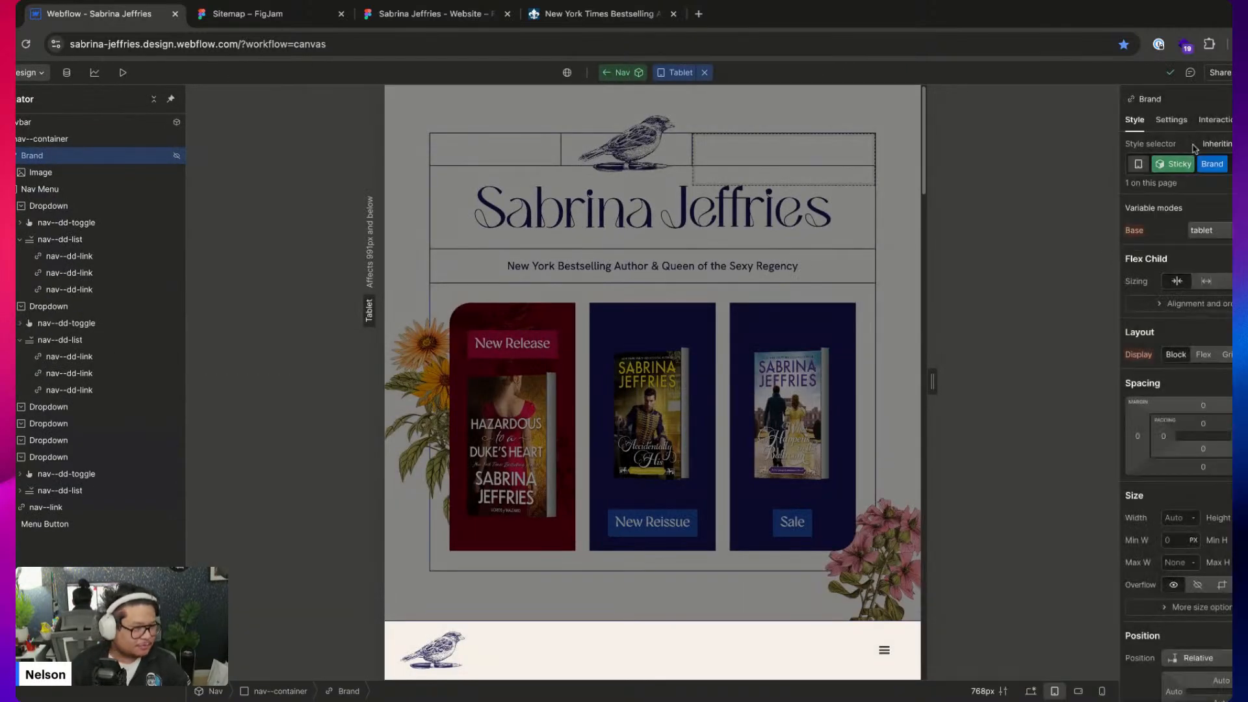
pyautogui.click(1177, 561)
pyautogui.write('75')
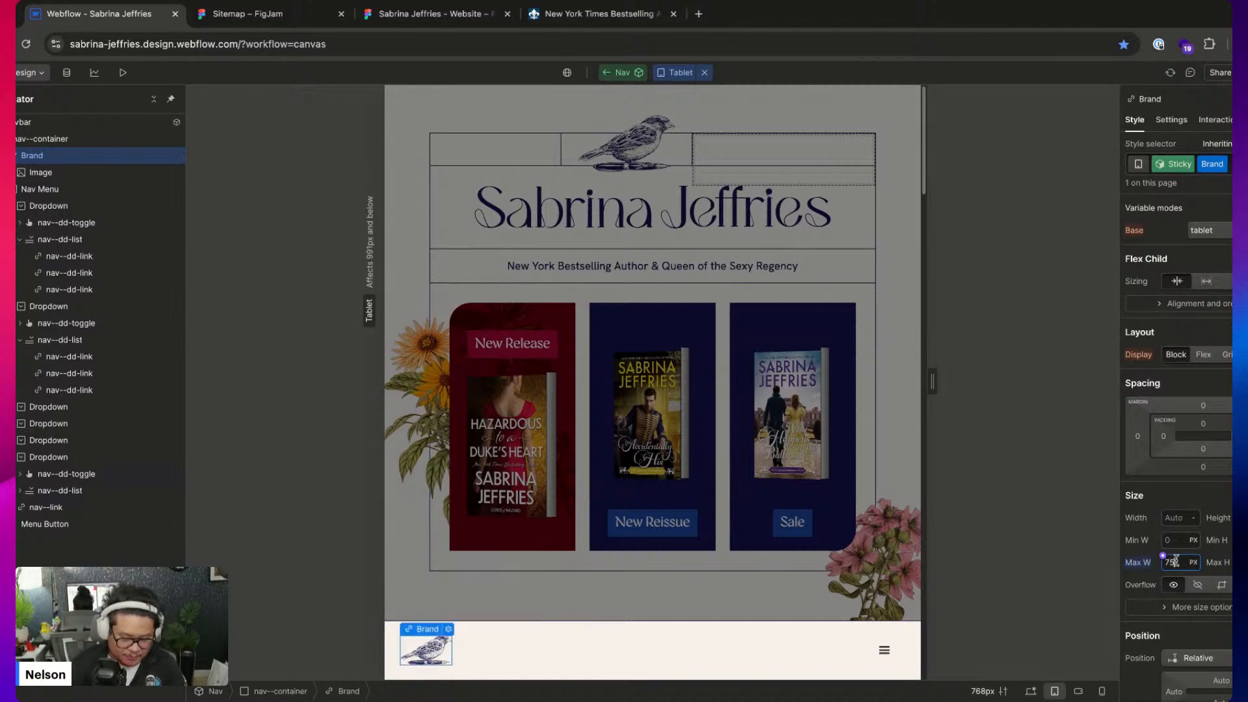
# Try a maximum width of 72 px on the Brand link, restore 75 px, and exit the Nav component
pyautogui.press('BackSpace')
pyautogui.write('2')
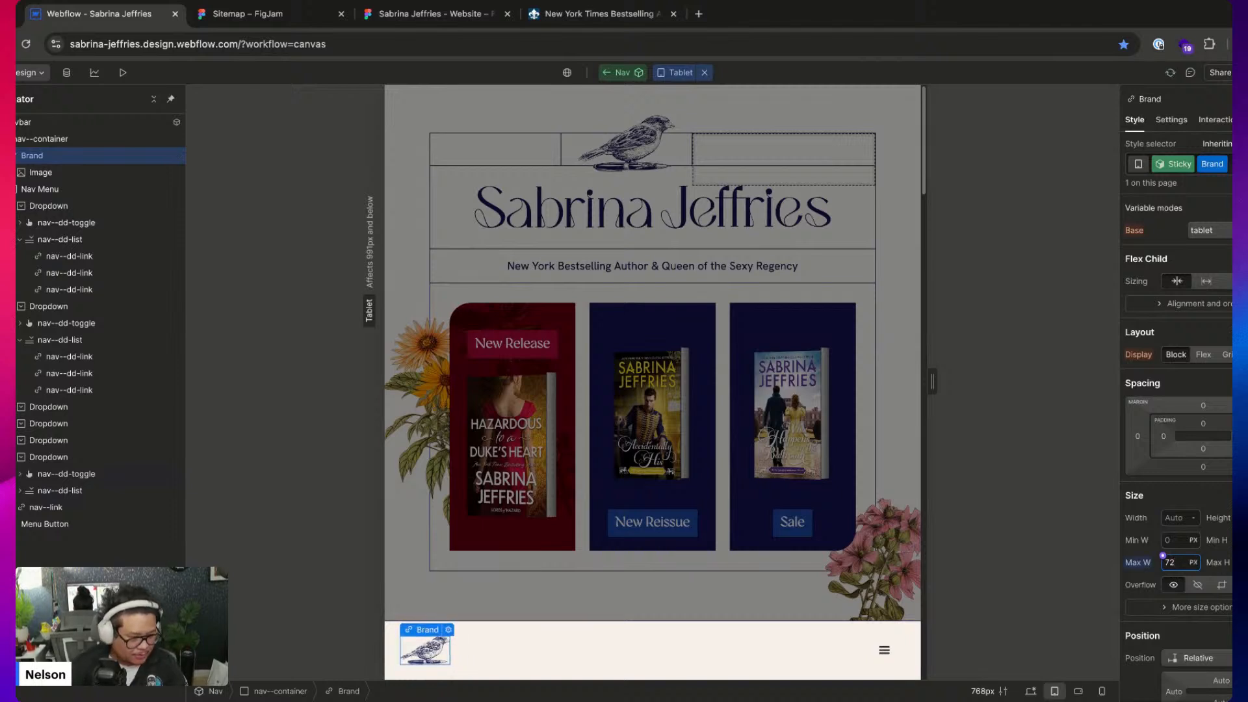
pyautogui.press('BackSpace')
pyautogui.write('5')
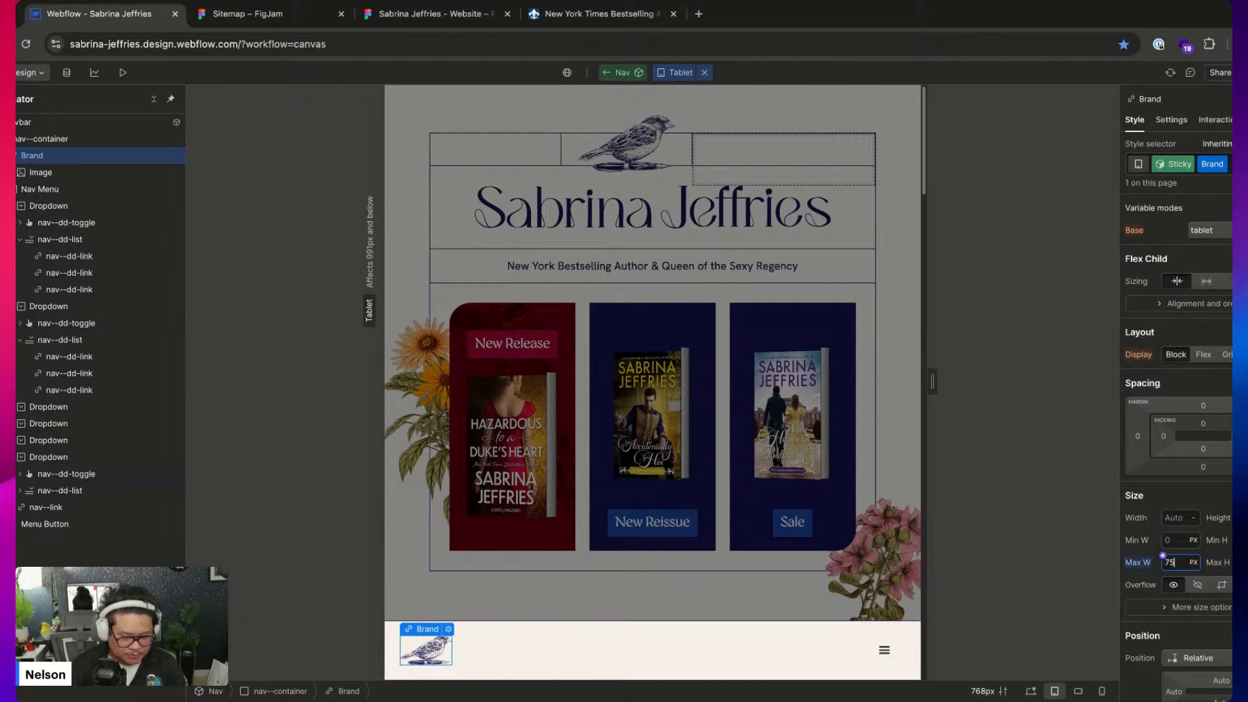
pyautogui.click(668, 539)
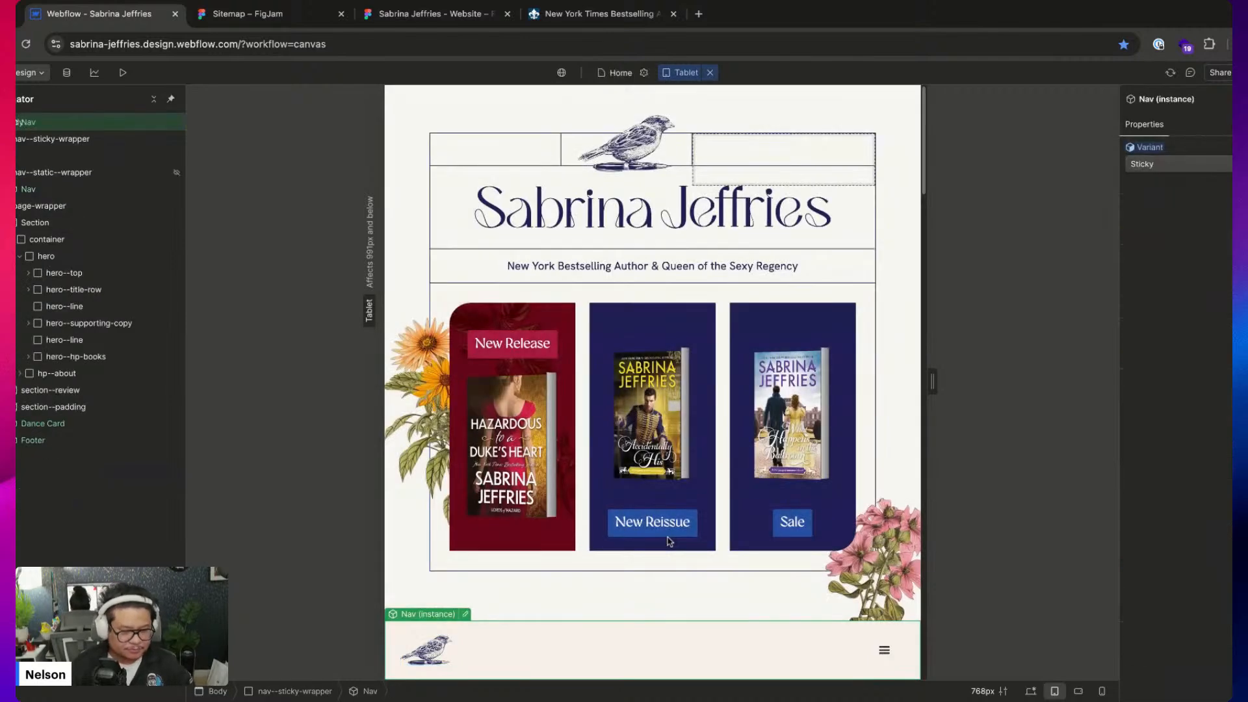
# Try 6 px top and bottom padding on the Sticky variant's nav--container and check the bar against the Home page sections
pyautogui.doubleClick(871, 663)
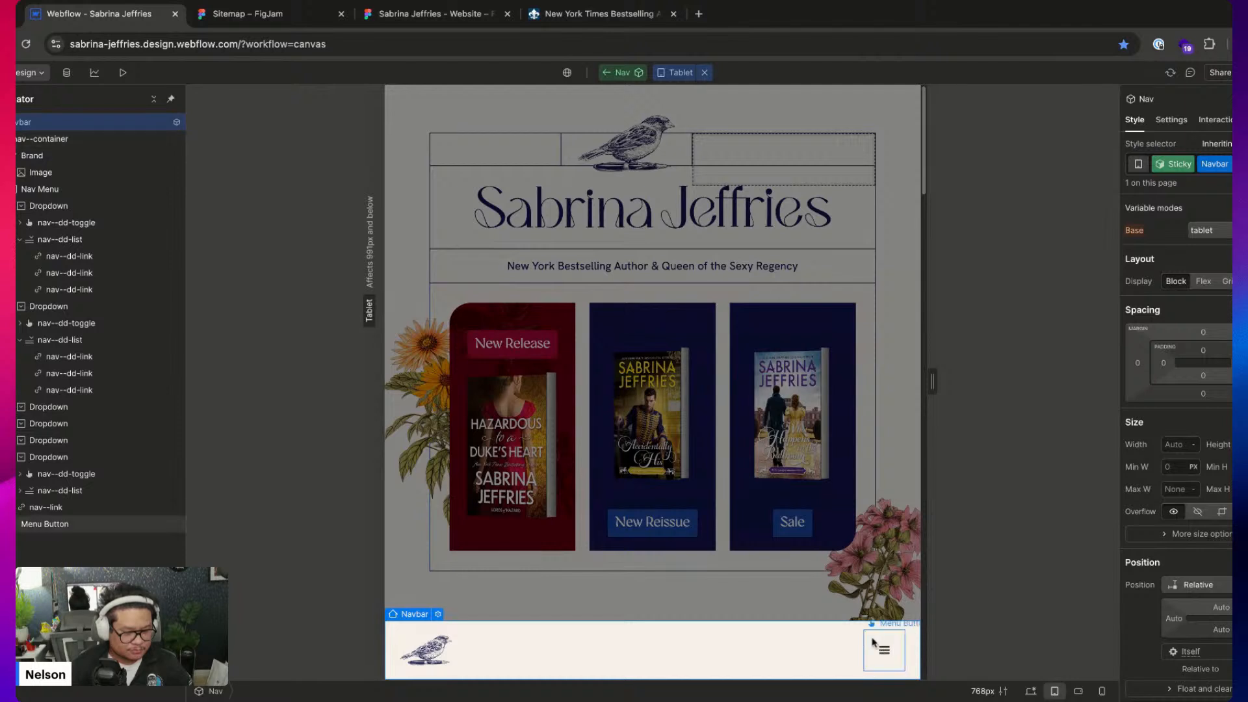
pyautogui.click(874, 644)
pyautogui.click(817, 646)
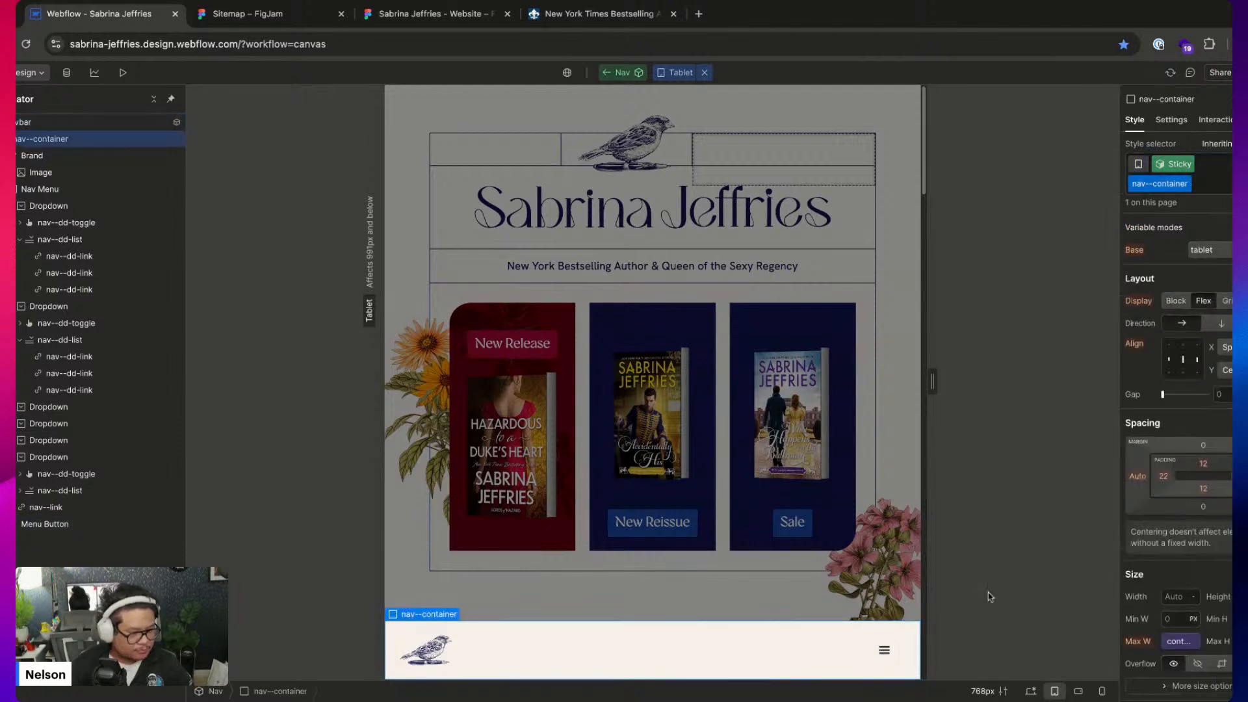
pyautogui.moveTo(1204, 468)
pyautogui.mouseDown()
pyautogui.moveTo(1208, 487)
pyautogui.moveTo(1207, 474)
pyautogui.mouseUp()
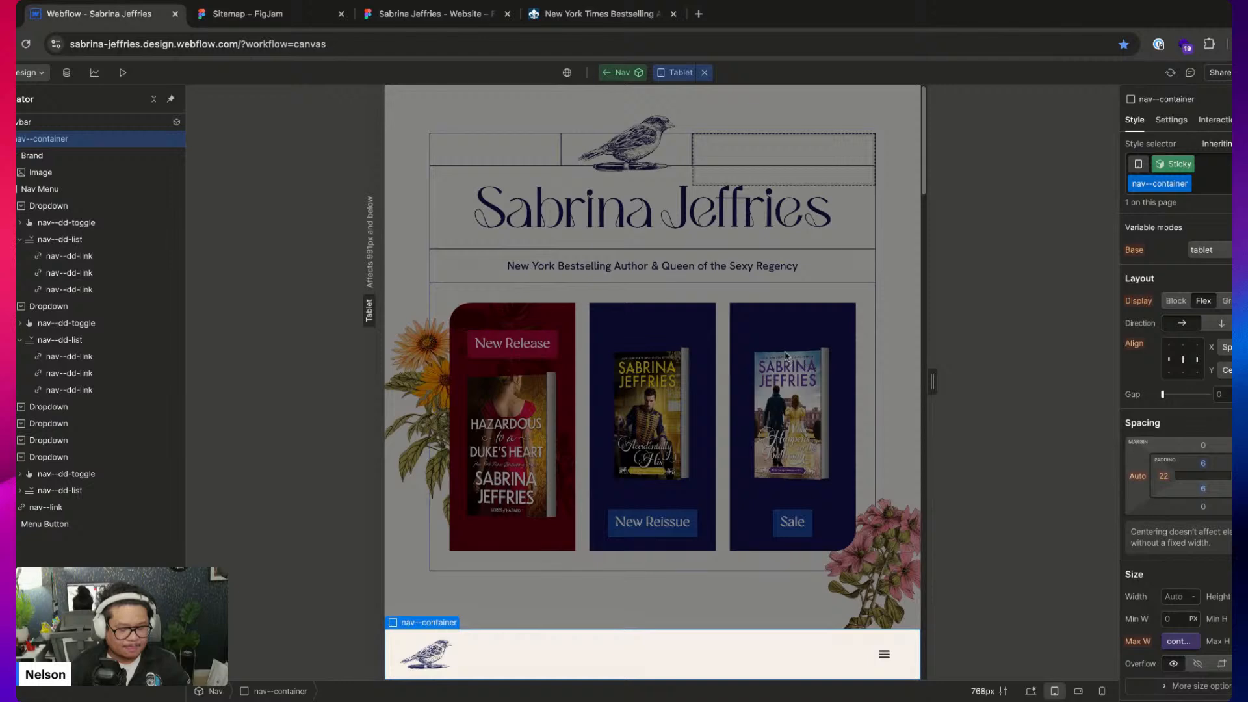
pyautogui.click(614, 73)
pyautogui.scroll(-10, 600, 518)
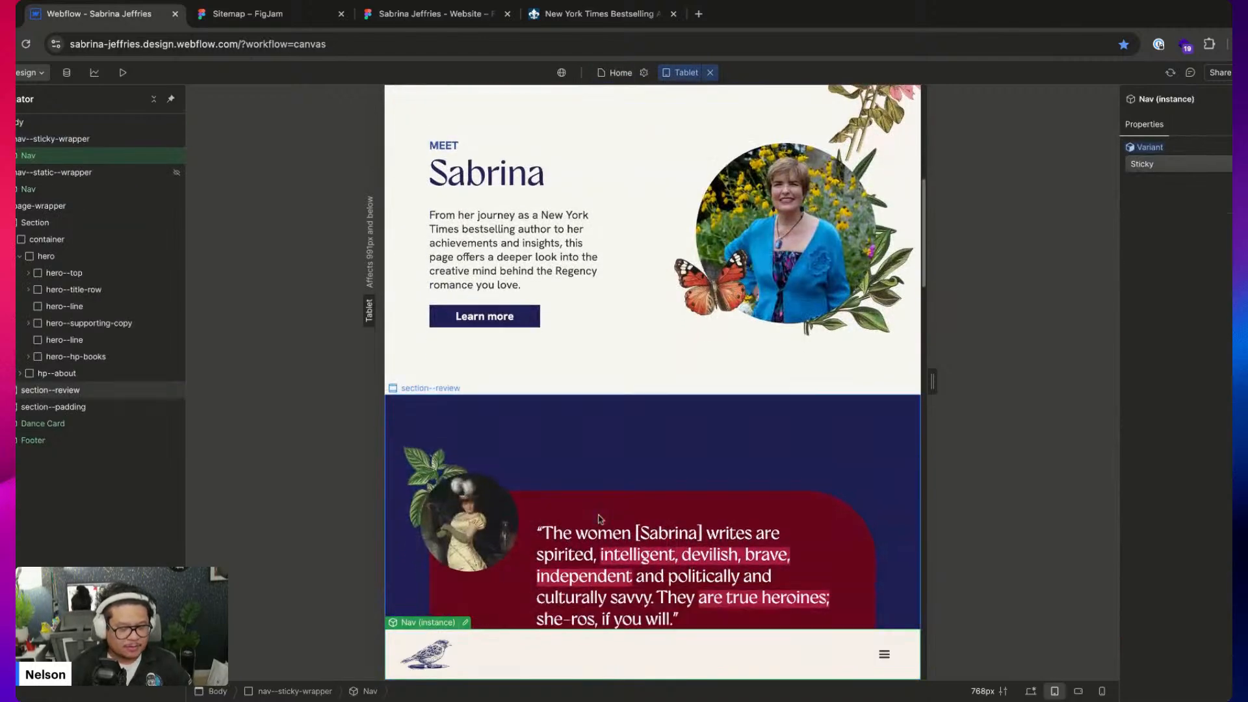
pyautogui.scroll(-6, 601, 519)
pyautogui.scroll(14, 600, 519)
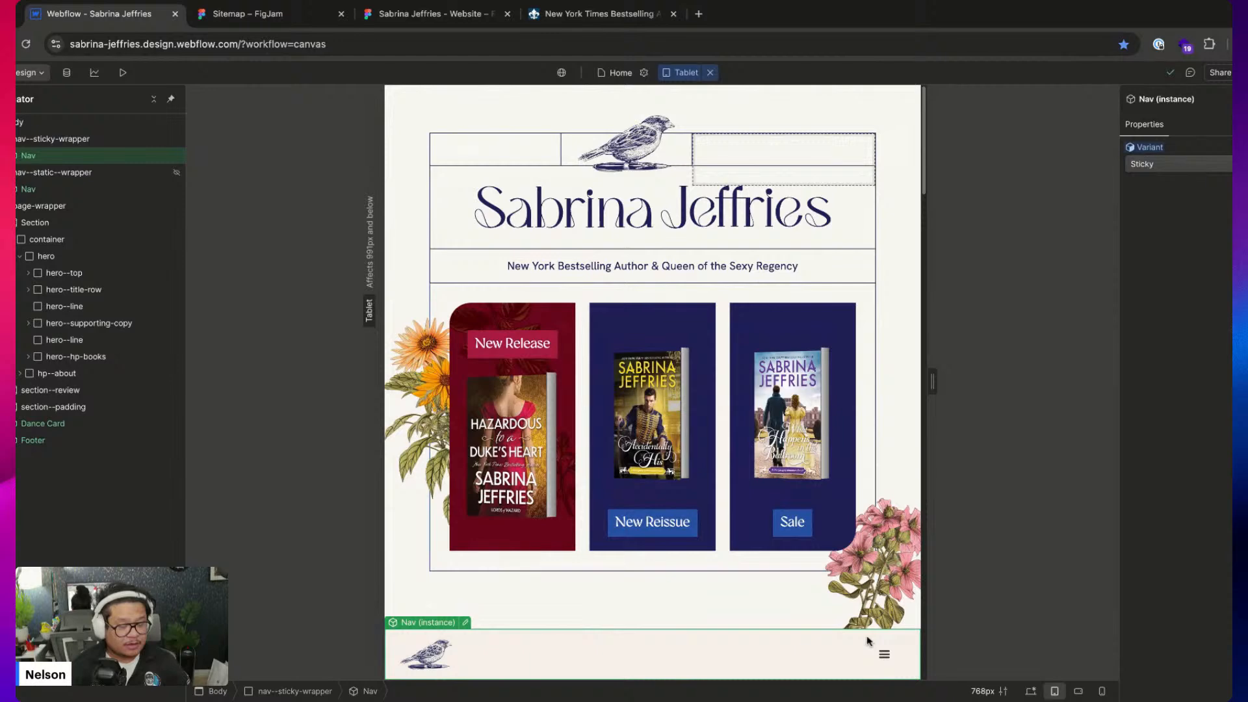
# Add a Menu Button class to the Sticky Nav's menu button and round its top-left and bottom-right corners by 20 px
pyautogui.doubleClick(877, 647)
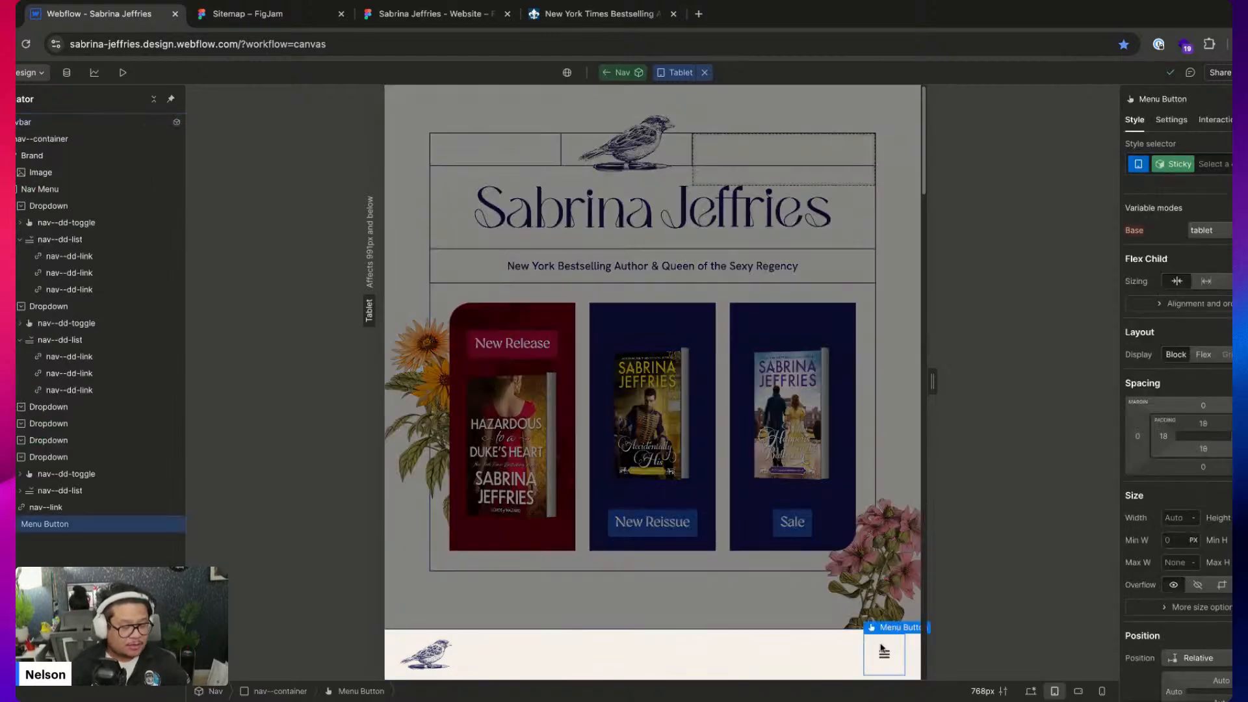
pyautogui.scroll(-4, 1208, 604)
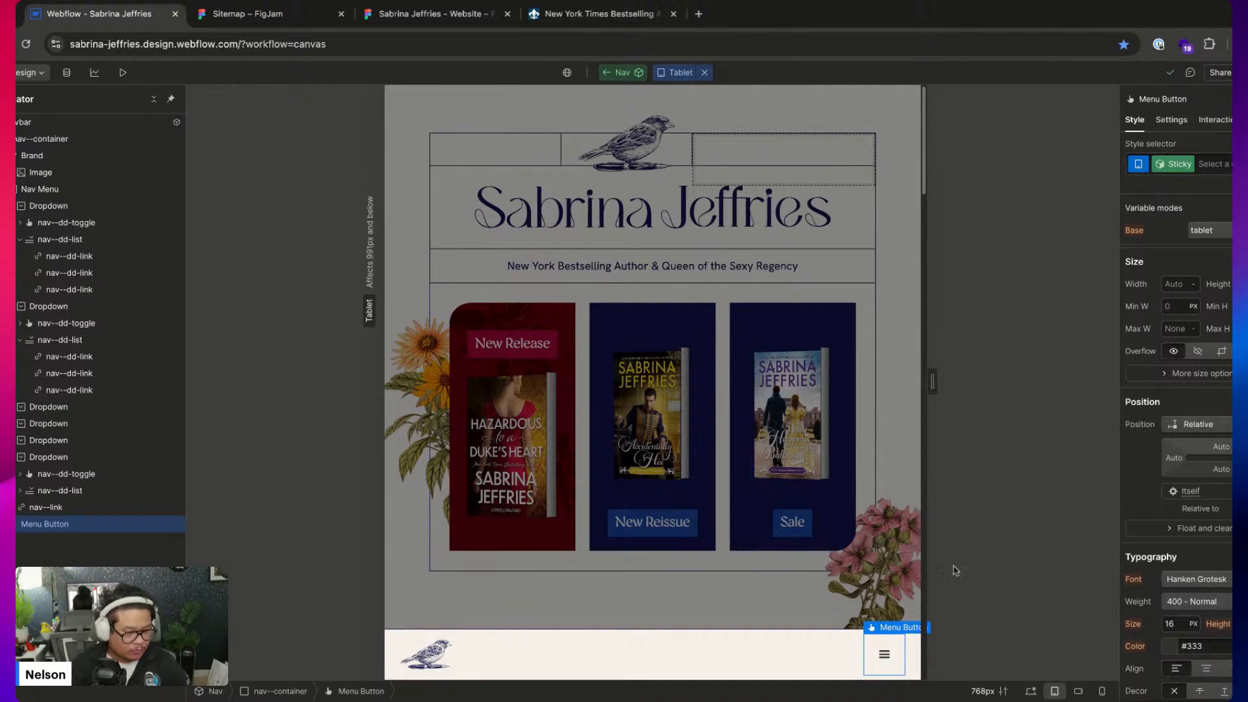
pyautogui.scroll(-5, 1176, 557)
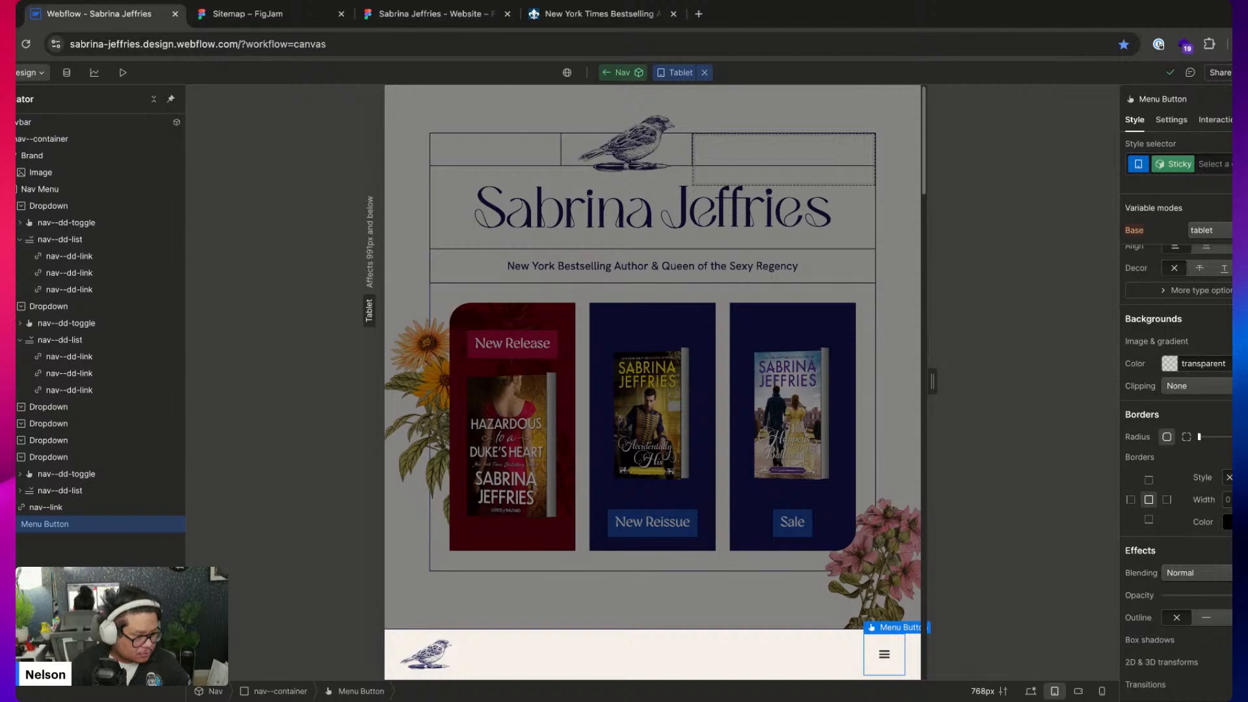
pyautogui.press('Return')
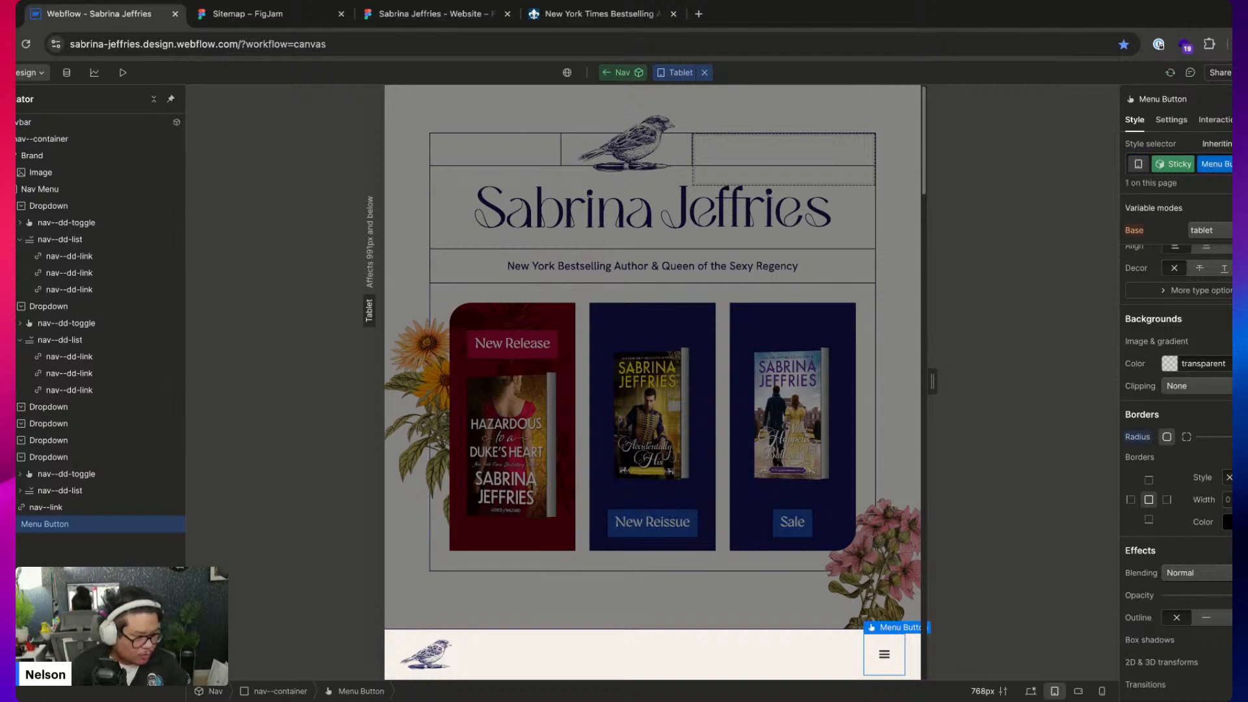
pyautogui.click(1187, 437)
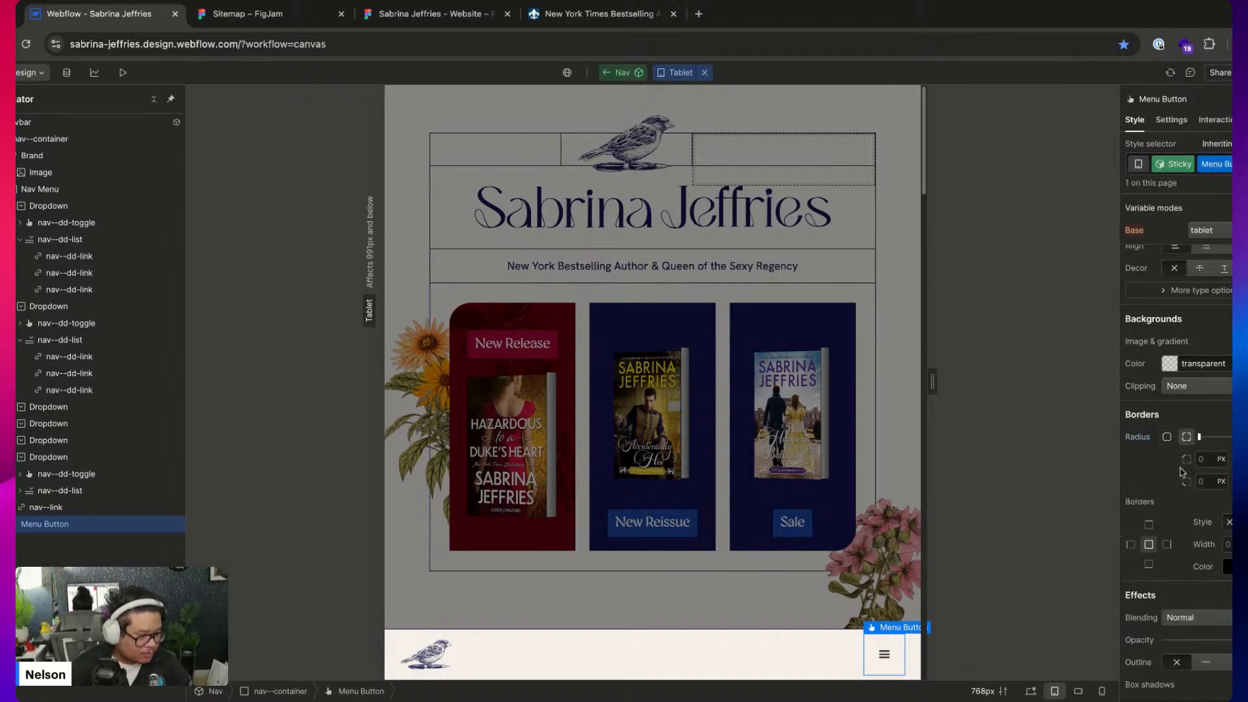
pyautogui.click(1208, 460)
pyautogui.press('Return')
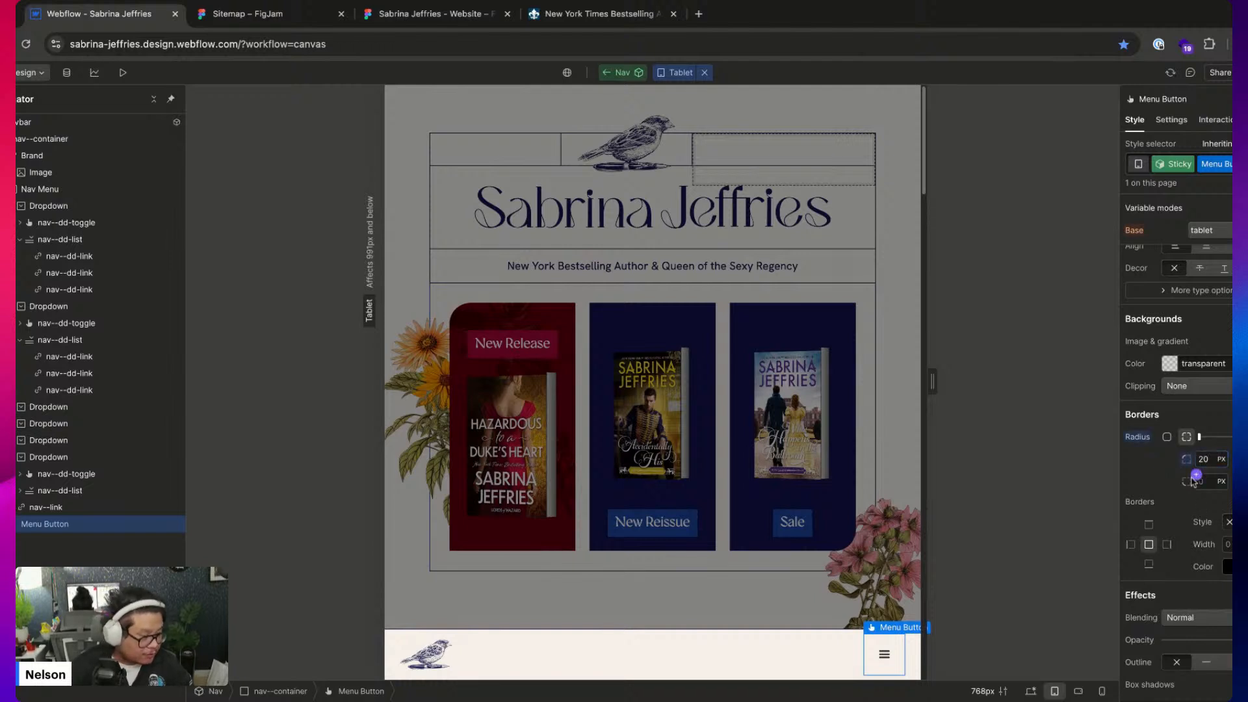
# Set the Menu Button's background to the Dark Blue variable and its icon color to light Ivory
pyautogui.click(1162, 359)
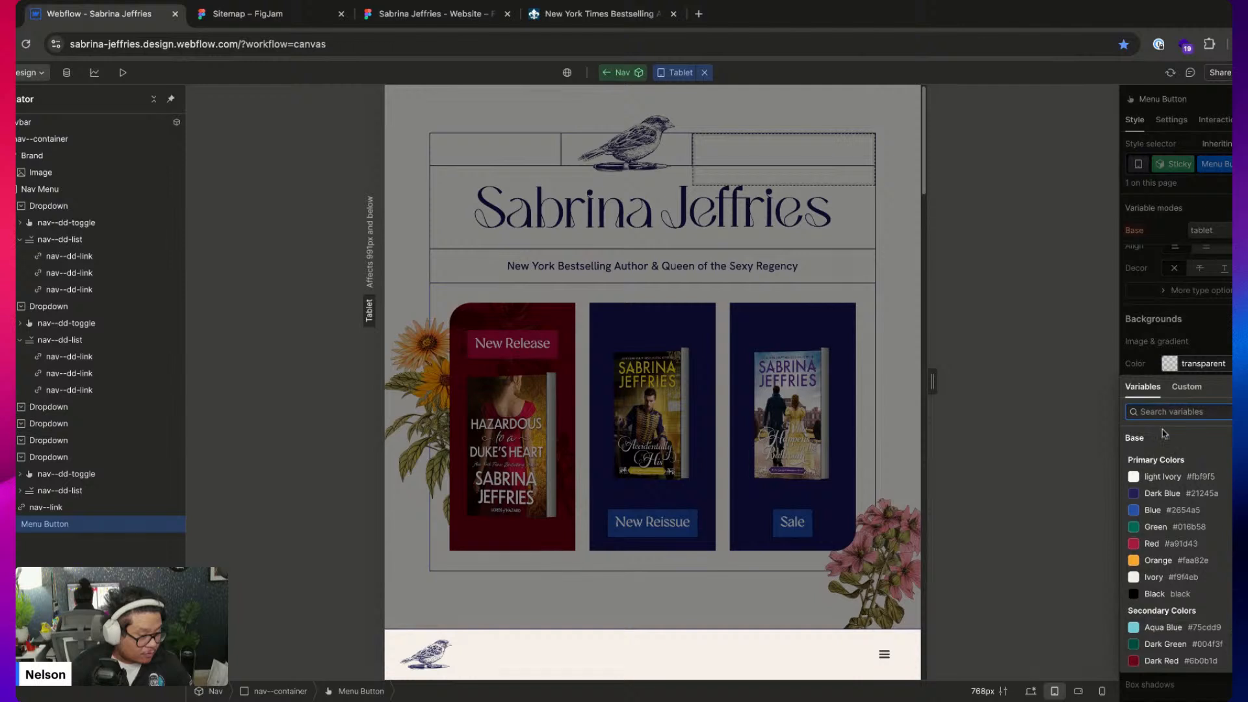
pyautogui.click(1177, 494)
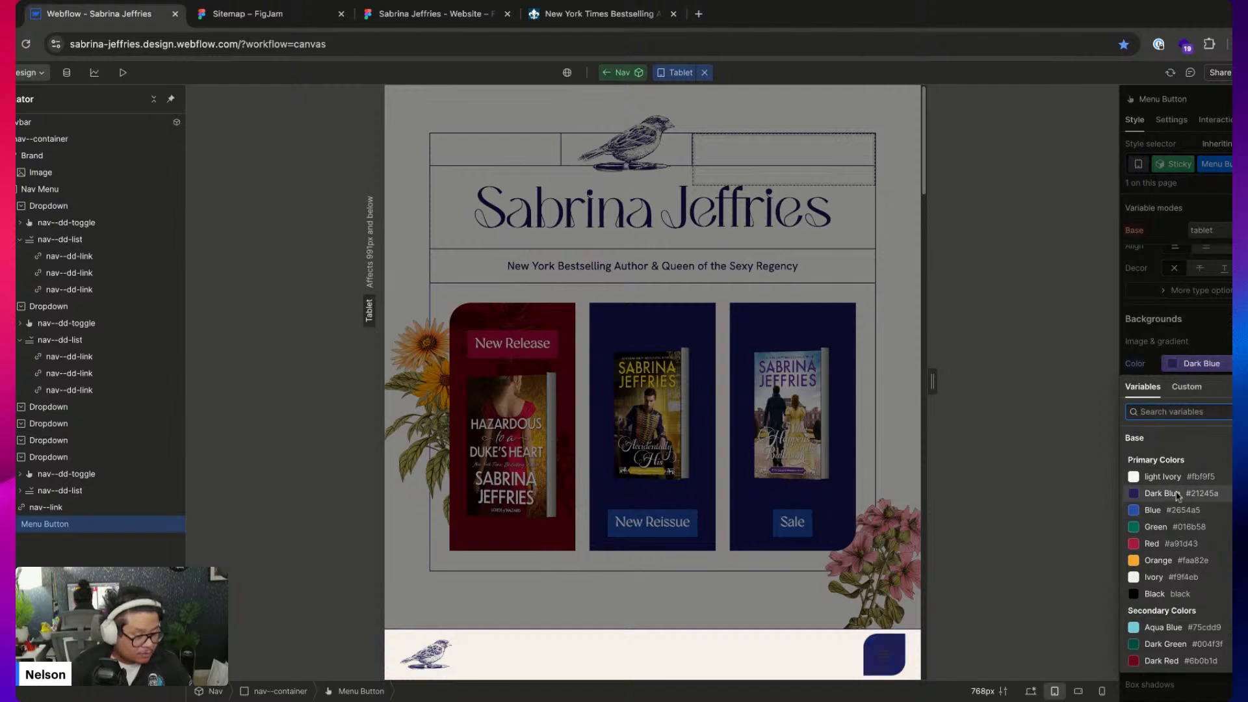
pyautogui.press('Escape')
pyautogui.scroll(3, 1204, 419)
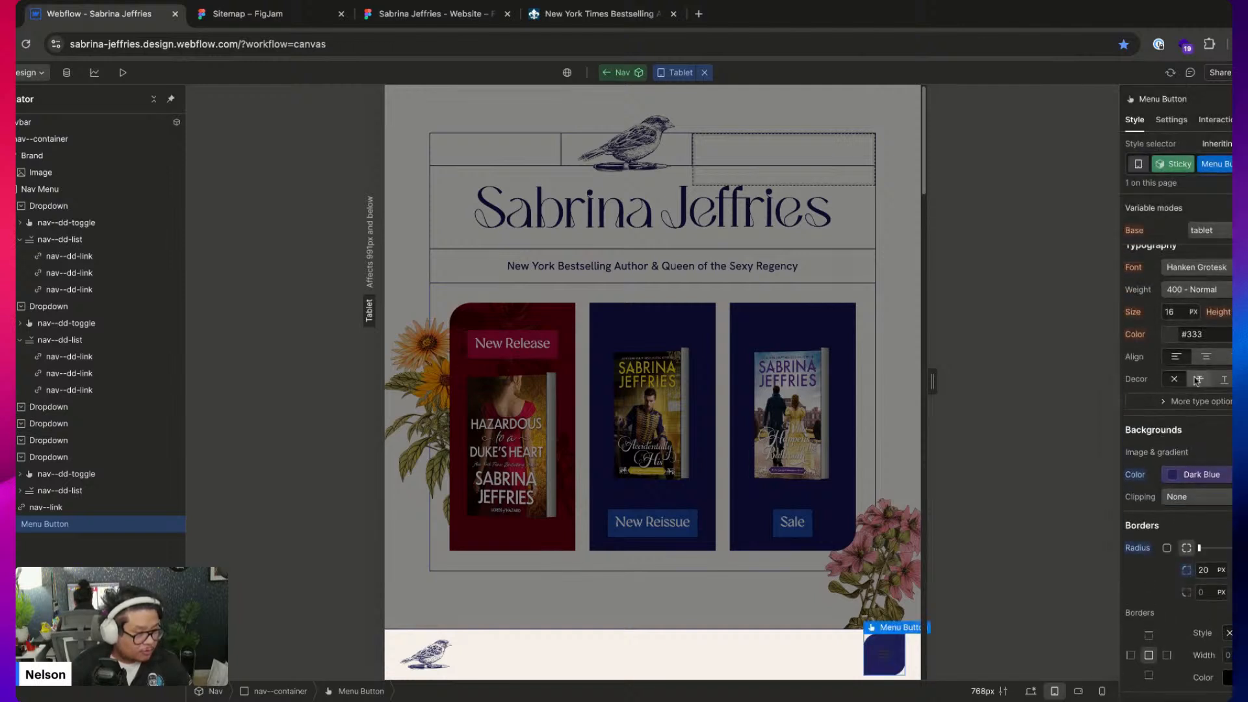
pyautogui.click(1170, 334)
pyautogui.click(1163, 447)
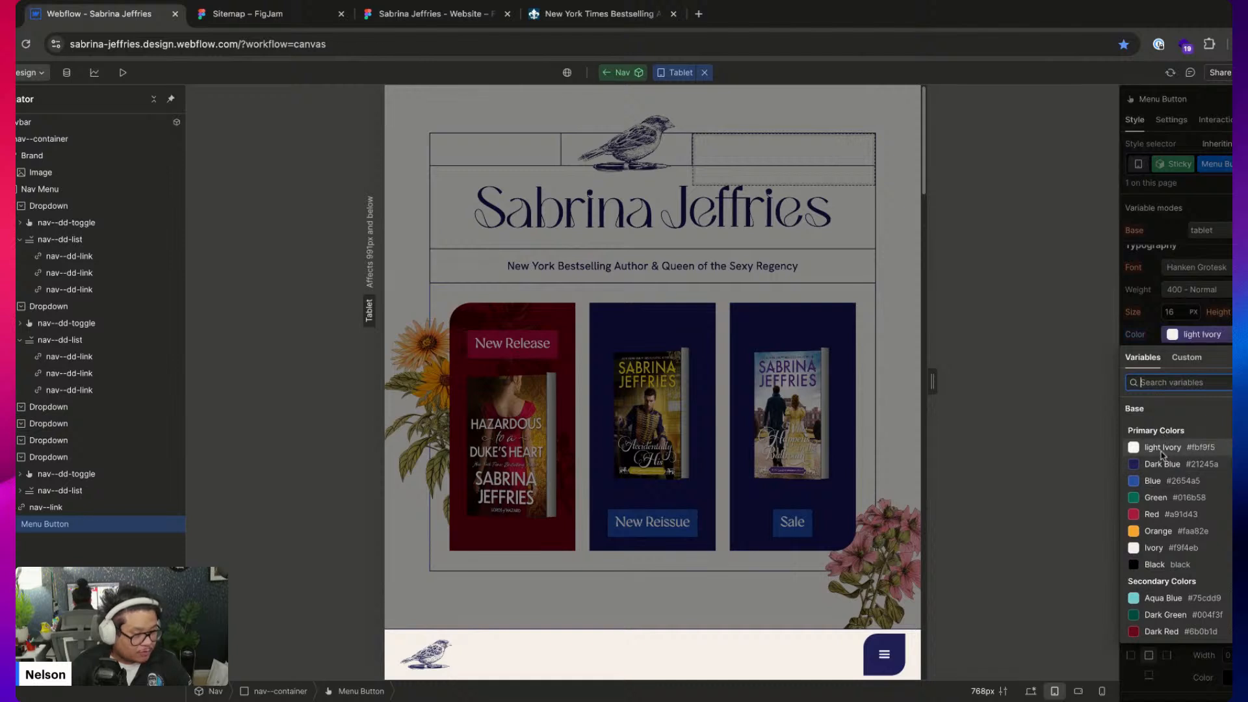
pyautogui.press('Escape')
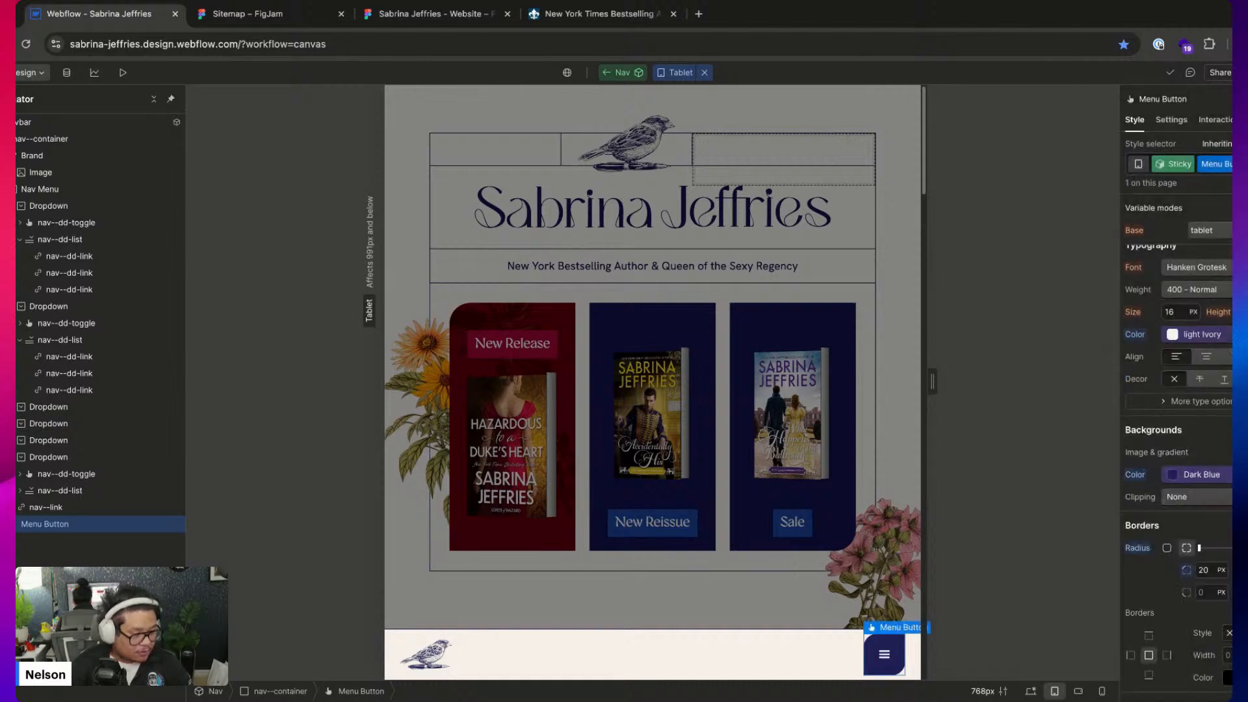
# Reset nav--container's top and bottom padding to the inherited 12 px and return to the Home page
pyautogui.click(603, 648)
pyautogui.scroll(10, 1213, 416)
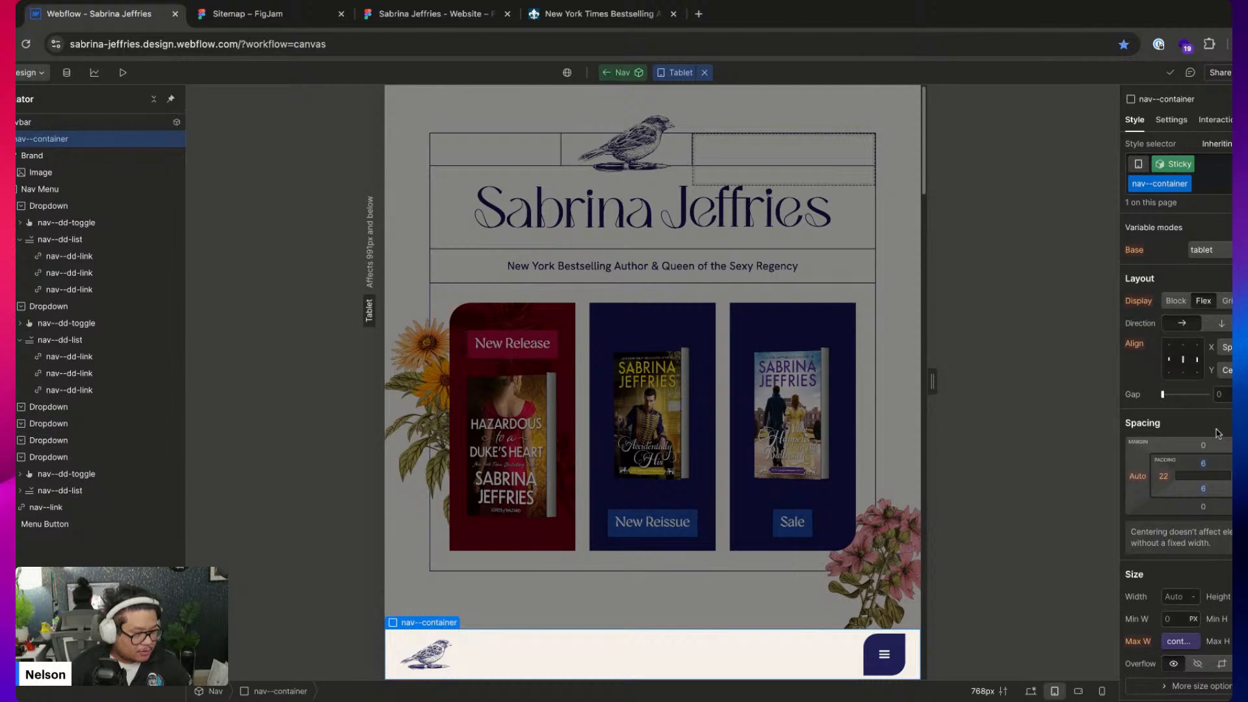
pyautogui.keyDown('alt'); pyautogui.click(1206, 463); pyautogui.keyUp('alt')
pyautogui.keyDown('alt'); pyautogui.click(1204, 489); pyautogui.keyUp('alt')
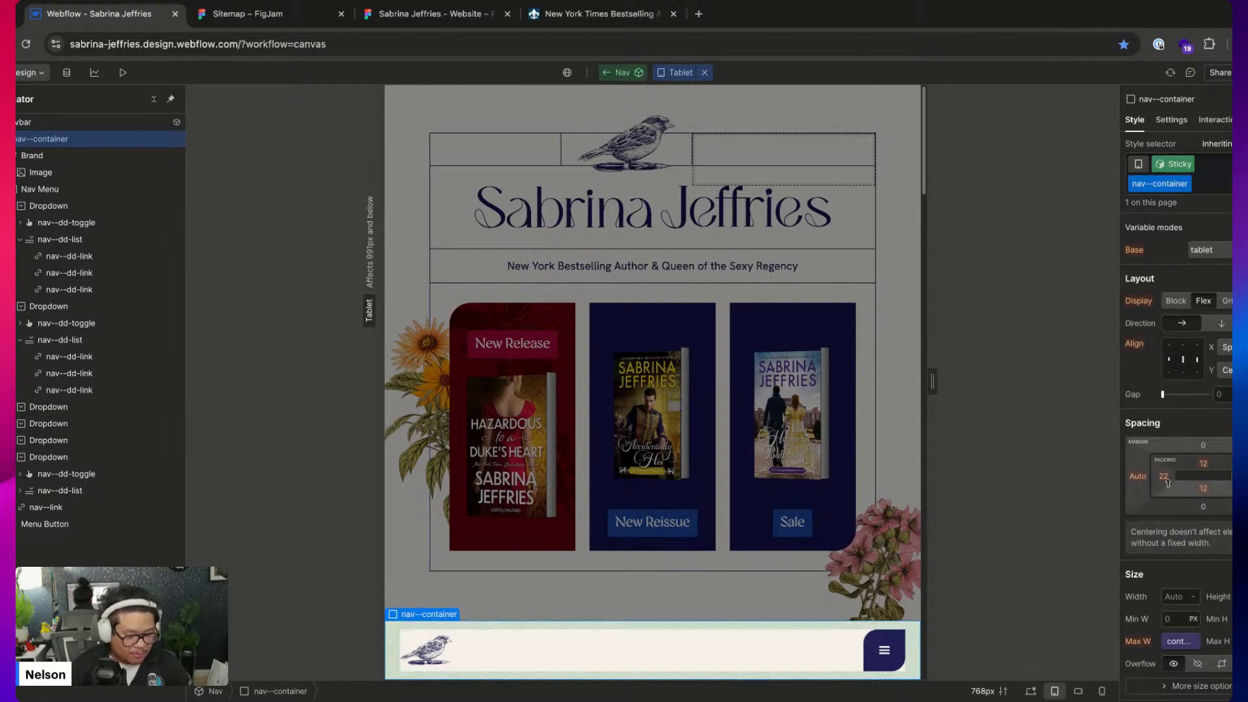
pyautogui.click(872, 666)
pyautogui.click(606, 72)
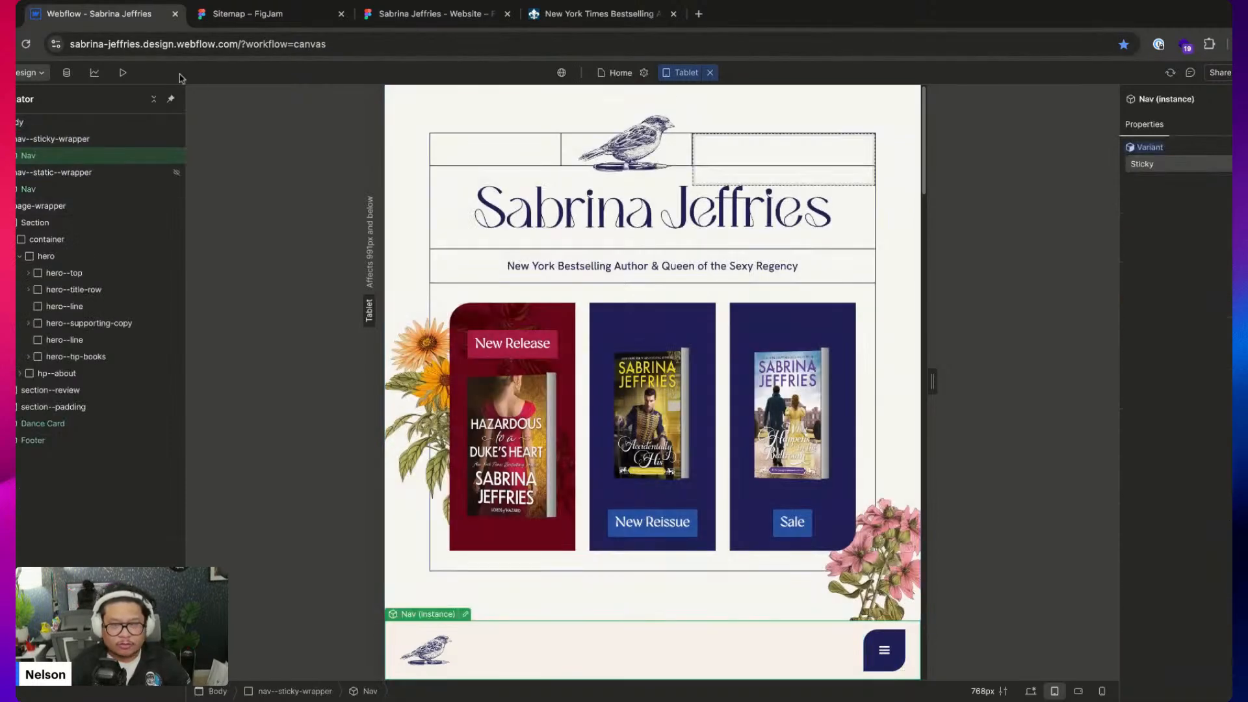
# Preview the Home page at Tablet, scroll through its sections, and test opening and closing the menu button
pyautogui.click(122, 73)
pyautogui.scroll(-1, 532, 565)
pyautogui.scroll(-10, 532, 564)
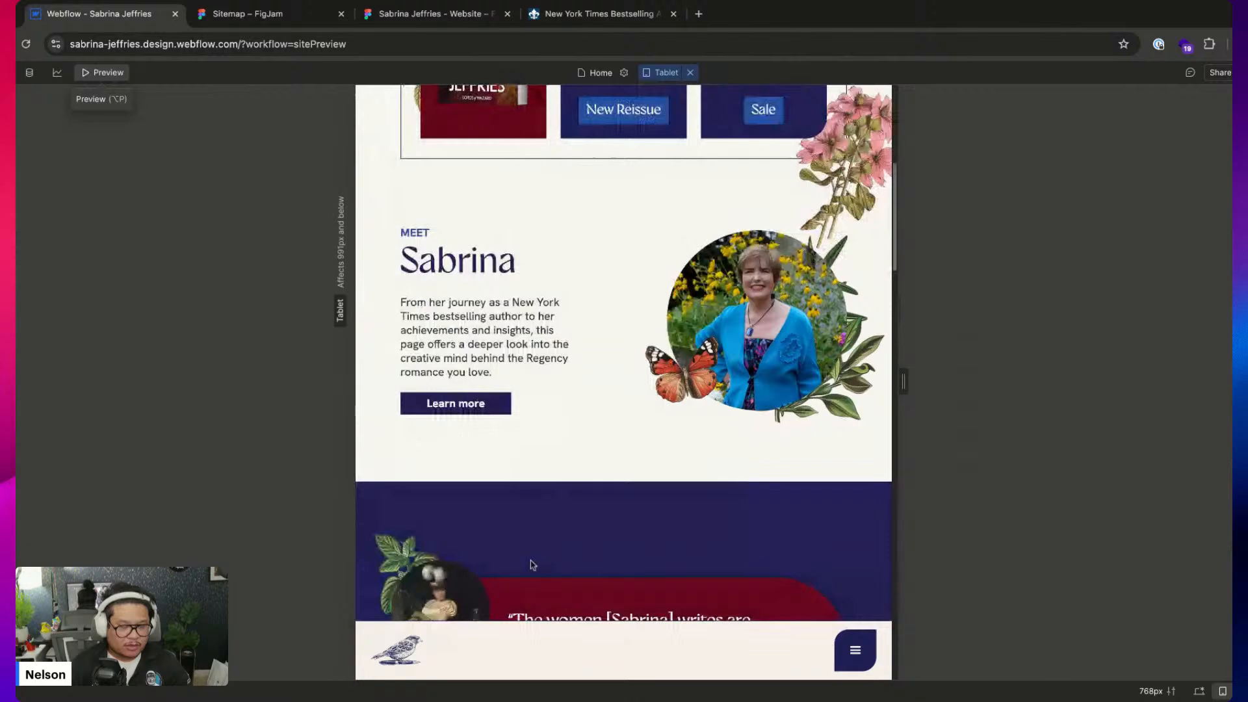
pyautogui.scroll(-5, 571, 435)
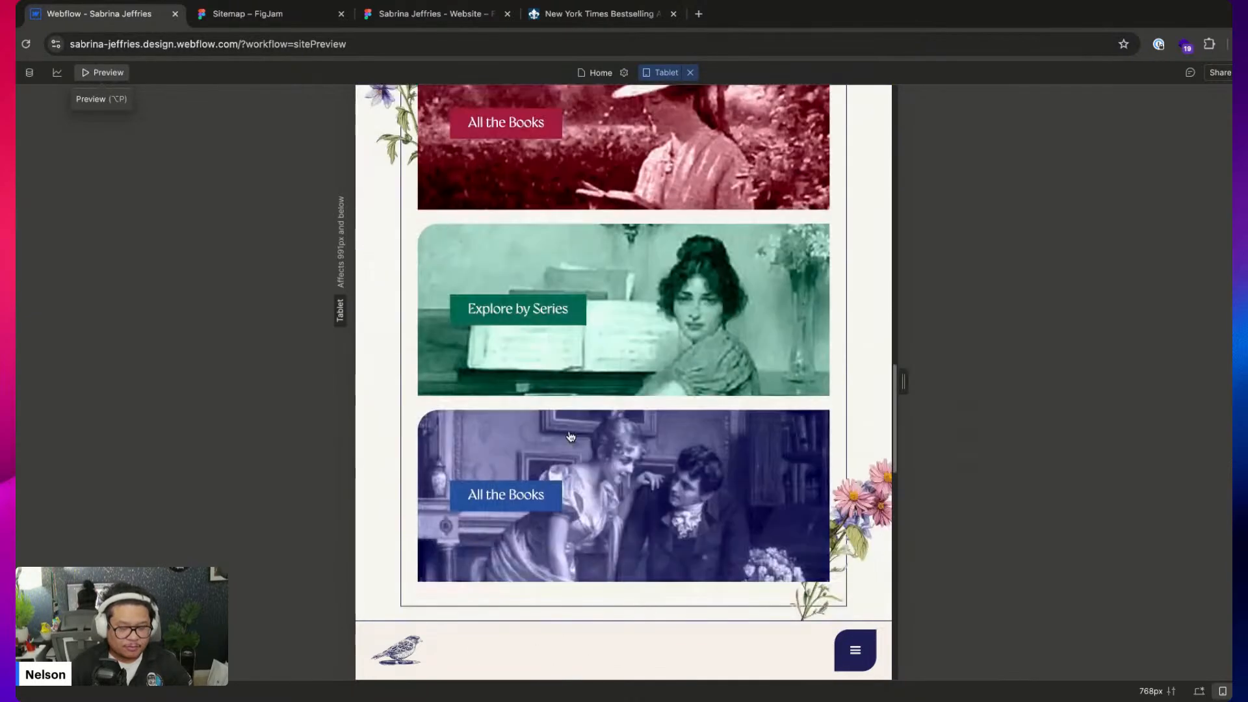
pyautogui.scroll(15, 571, 436)
pyautogui.scroll(3, 571, 435)
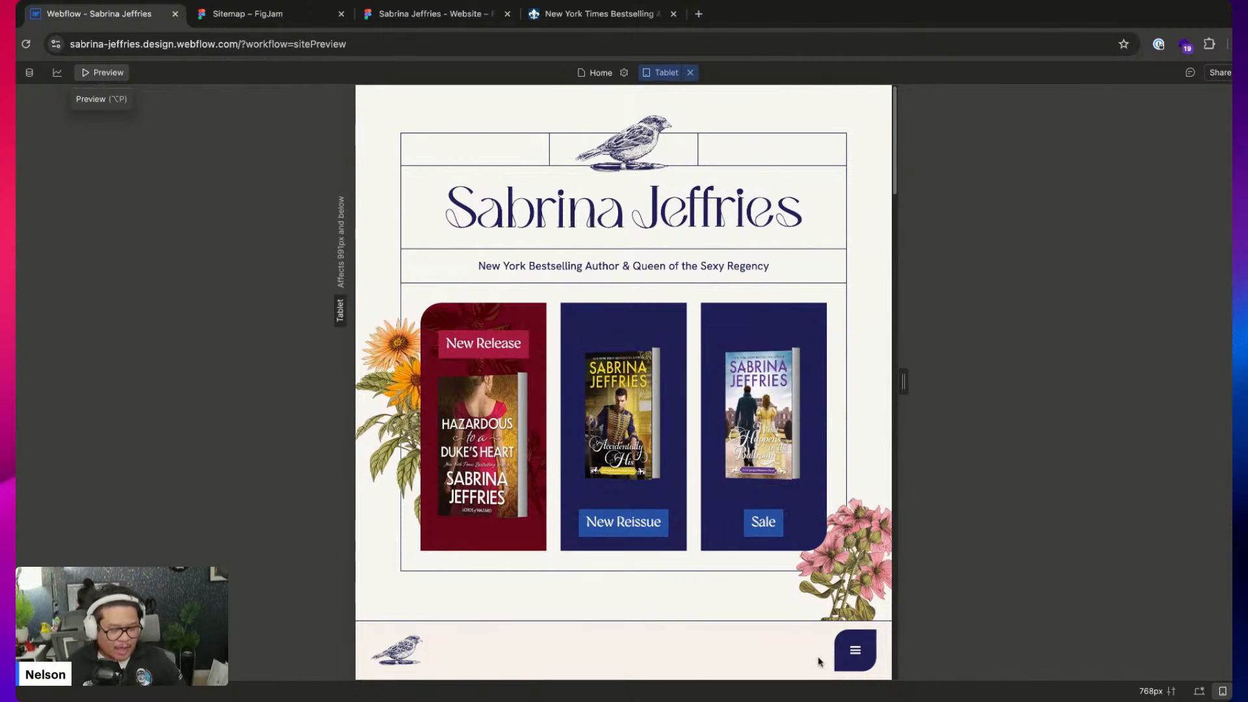
pyautogui.click(855, 665)
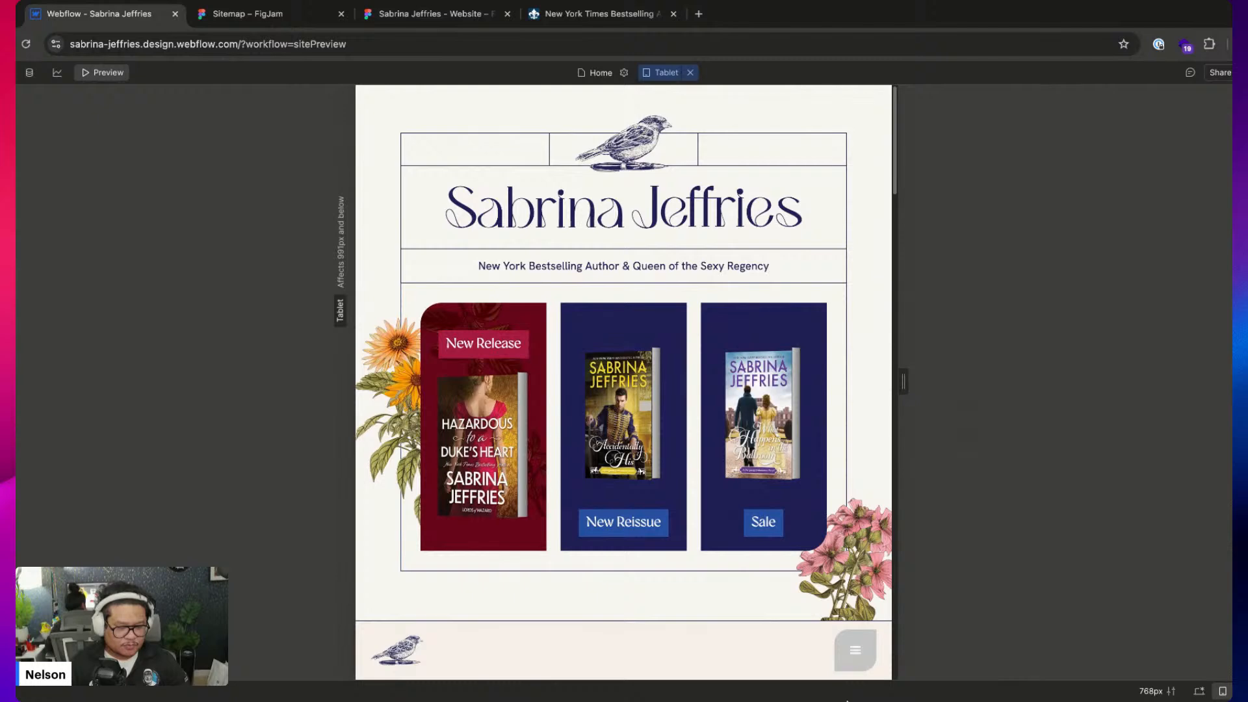
pyautogui.click(841, 670)
pyautogui.click(843, 668)
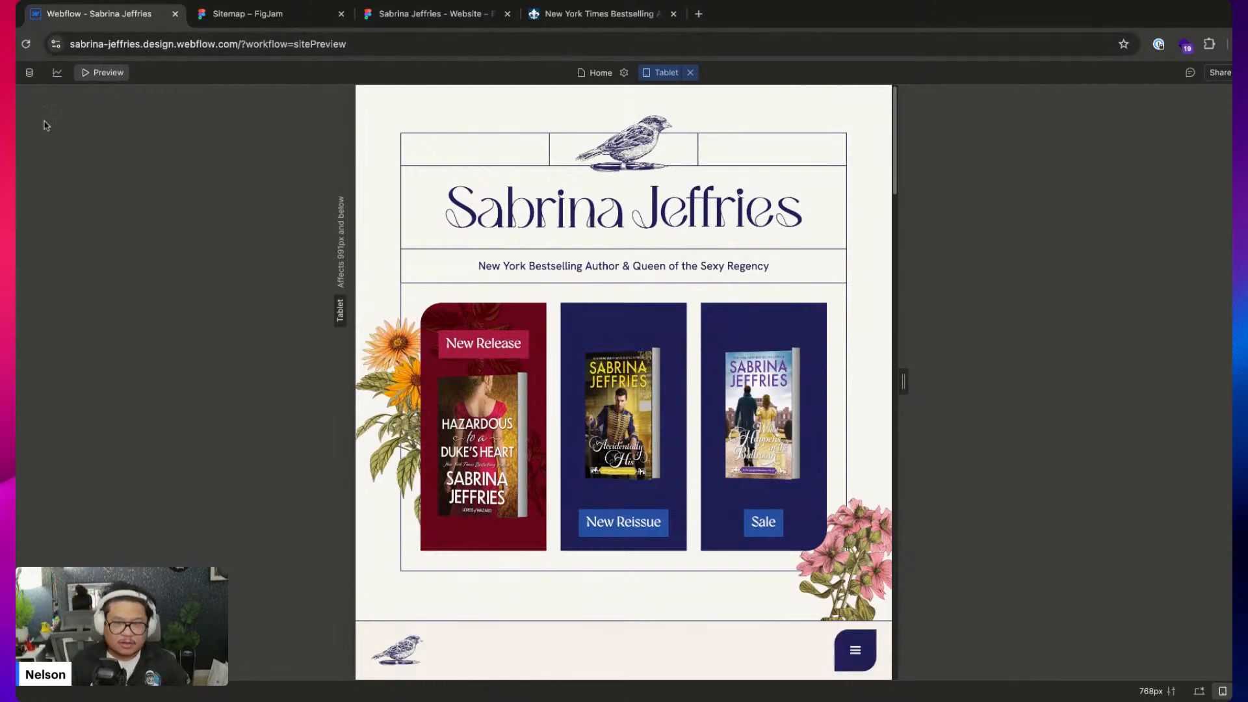
pyautogui.click(92, 75)
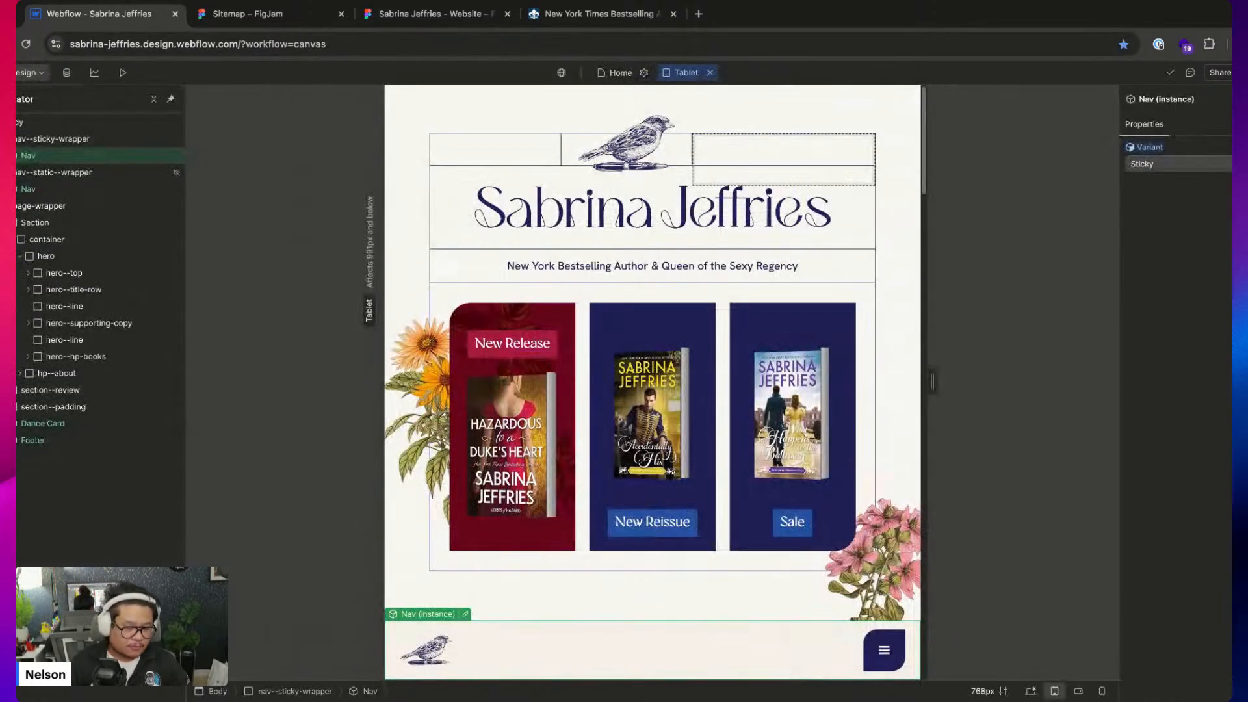
# Show the navbar menu and change the Menu Button's Open state background to Dark Red after trying Blue
pyautogui.doubleClick(819, 657)
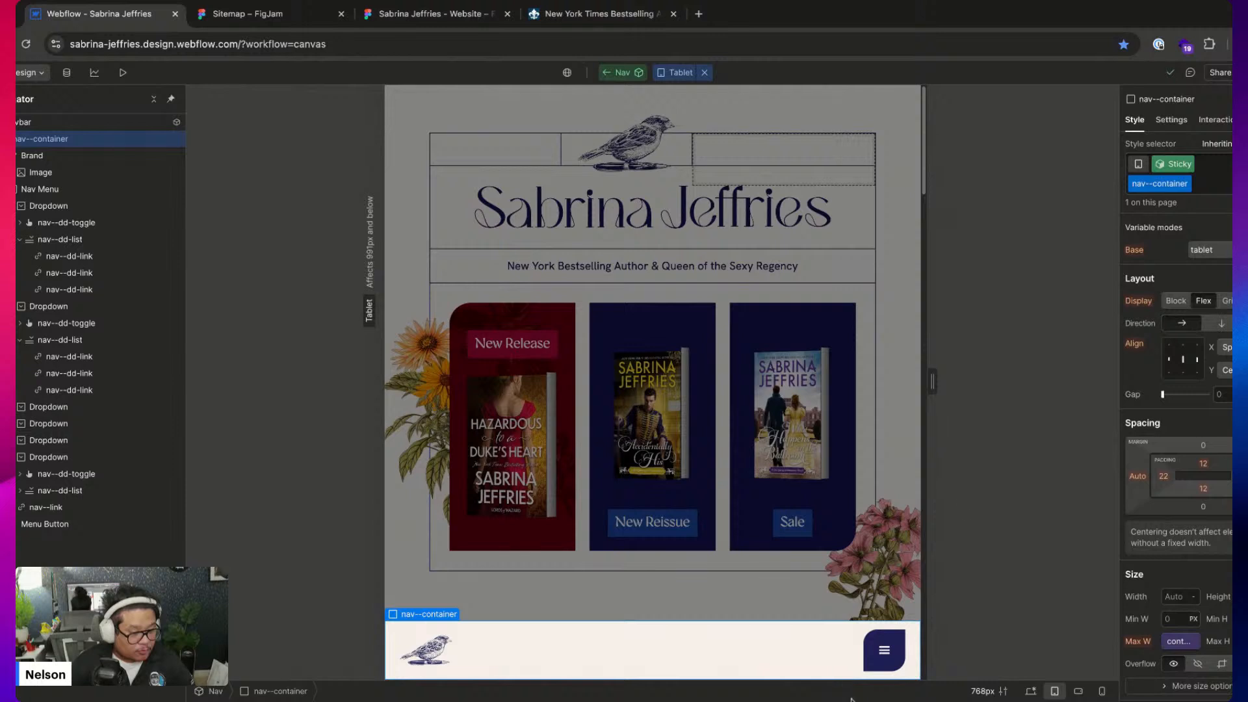
pyautogui.click(1171, 119)
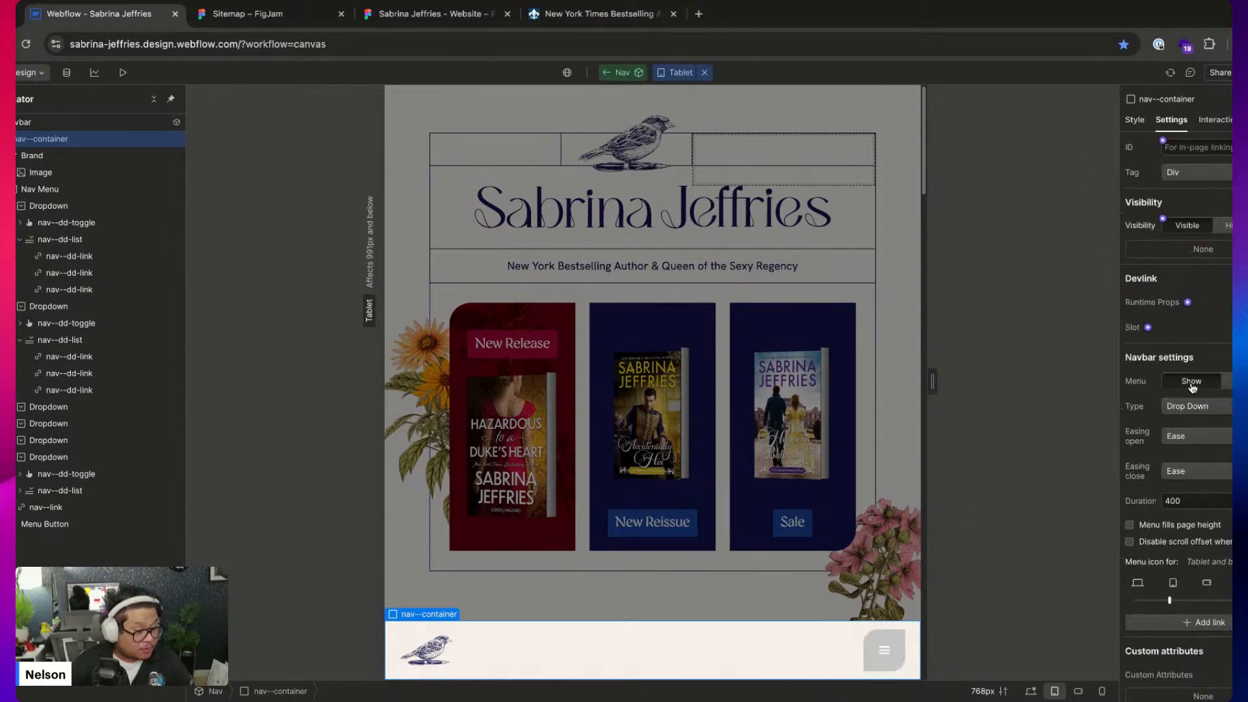
pyautogui.click(891, 650)
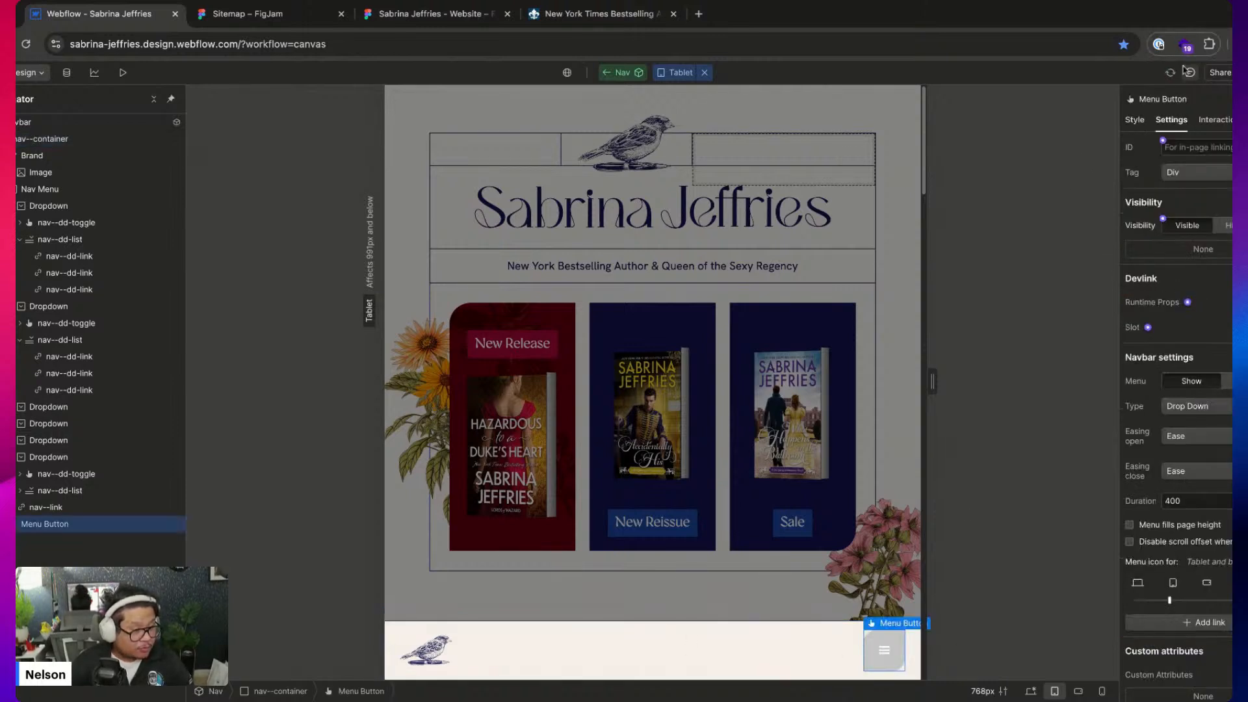
pyautogui.click(1135, 119)
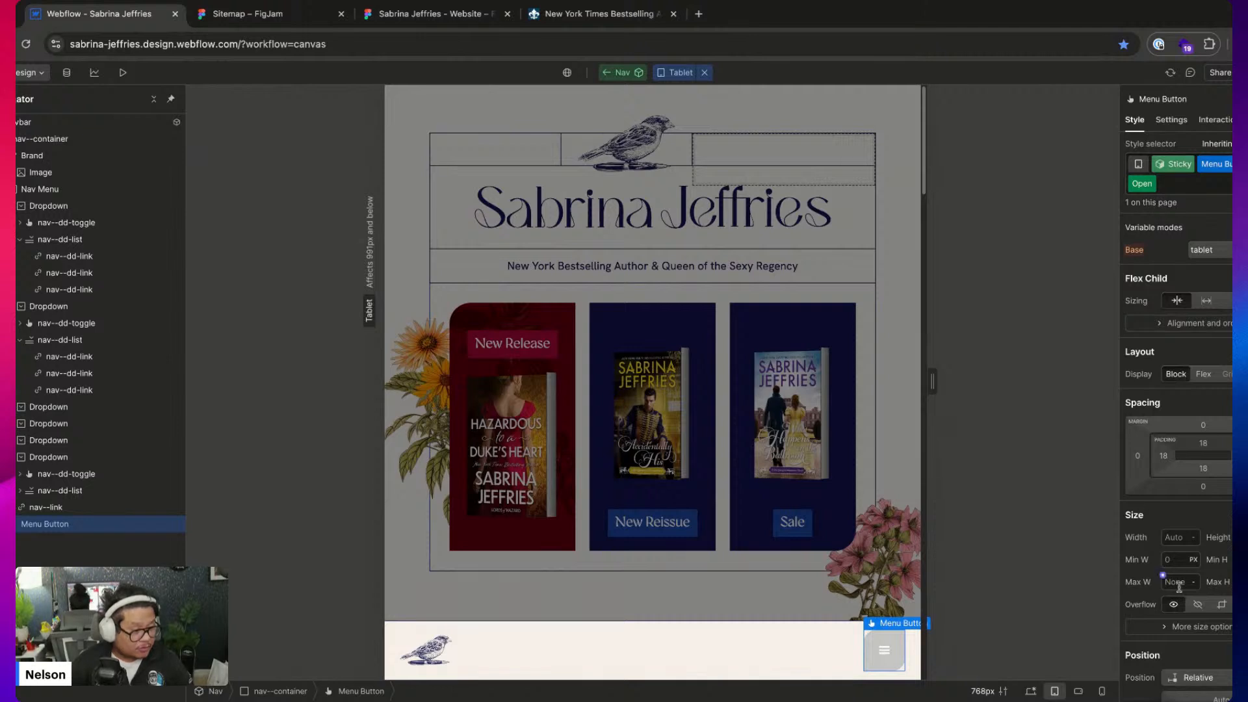
pyautogui.scroll(-10, 1165, 410)
pyautogui.click(1170, 410)
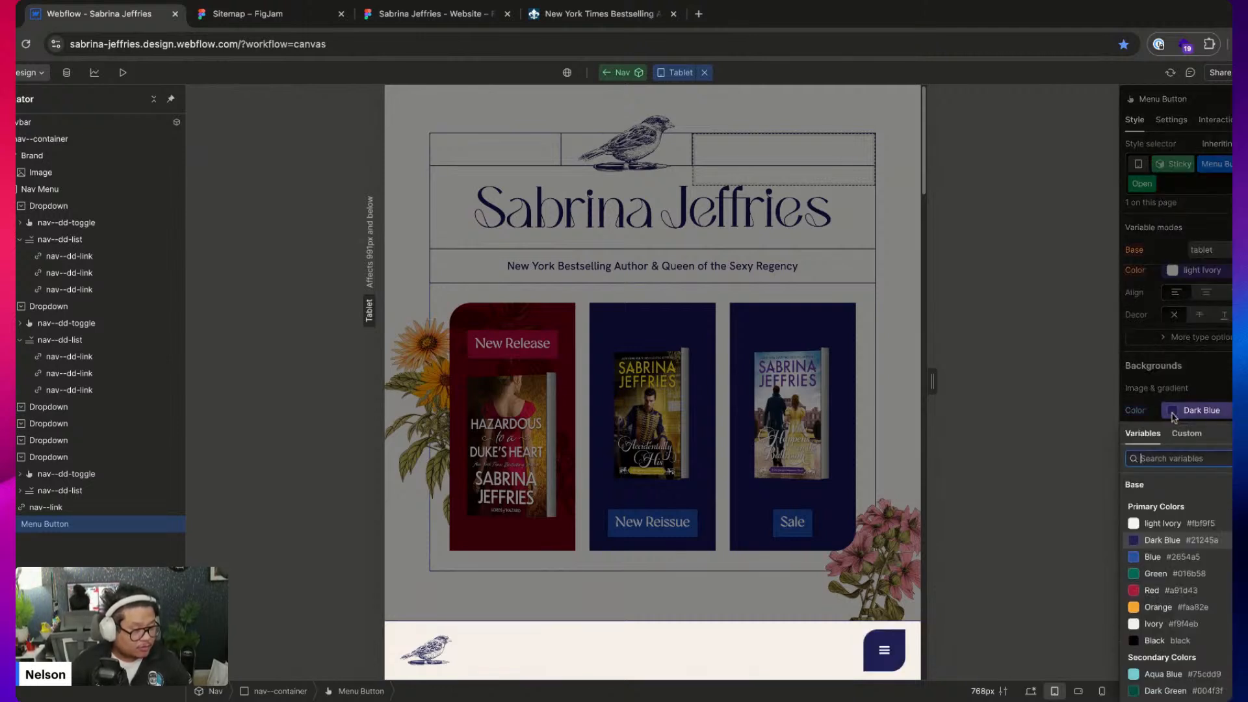
pyautogui.click(1168, 558)
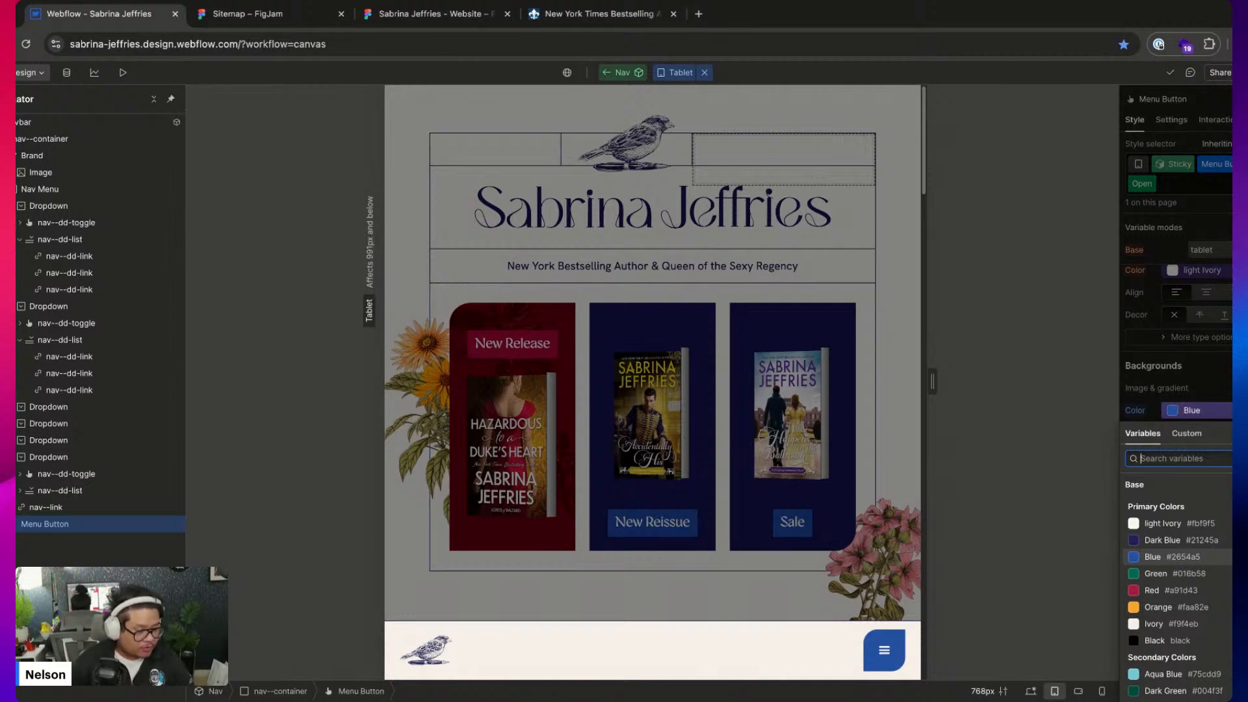
pyautogui.scroll(-1, 1165, 683)
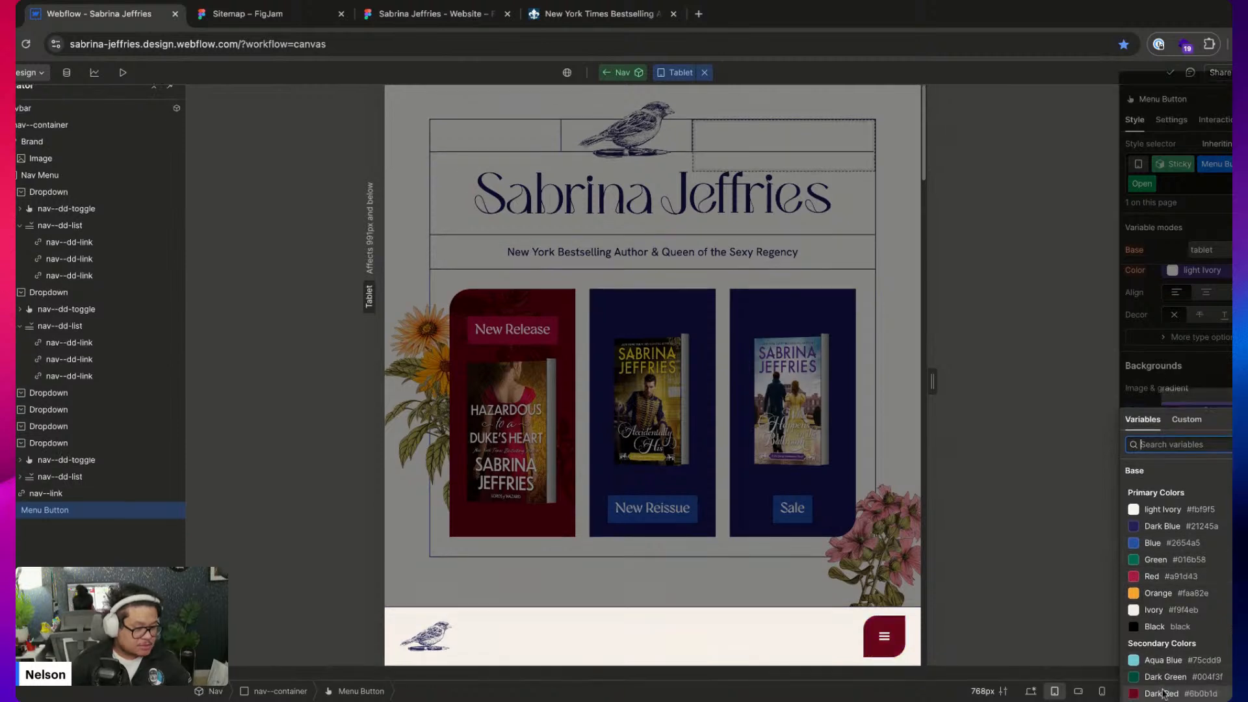
# Set the Menu Button's Open state background to Blue and add a 200 ms Background Color transition to its base style
pyautogui.click(1176, 552)
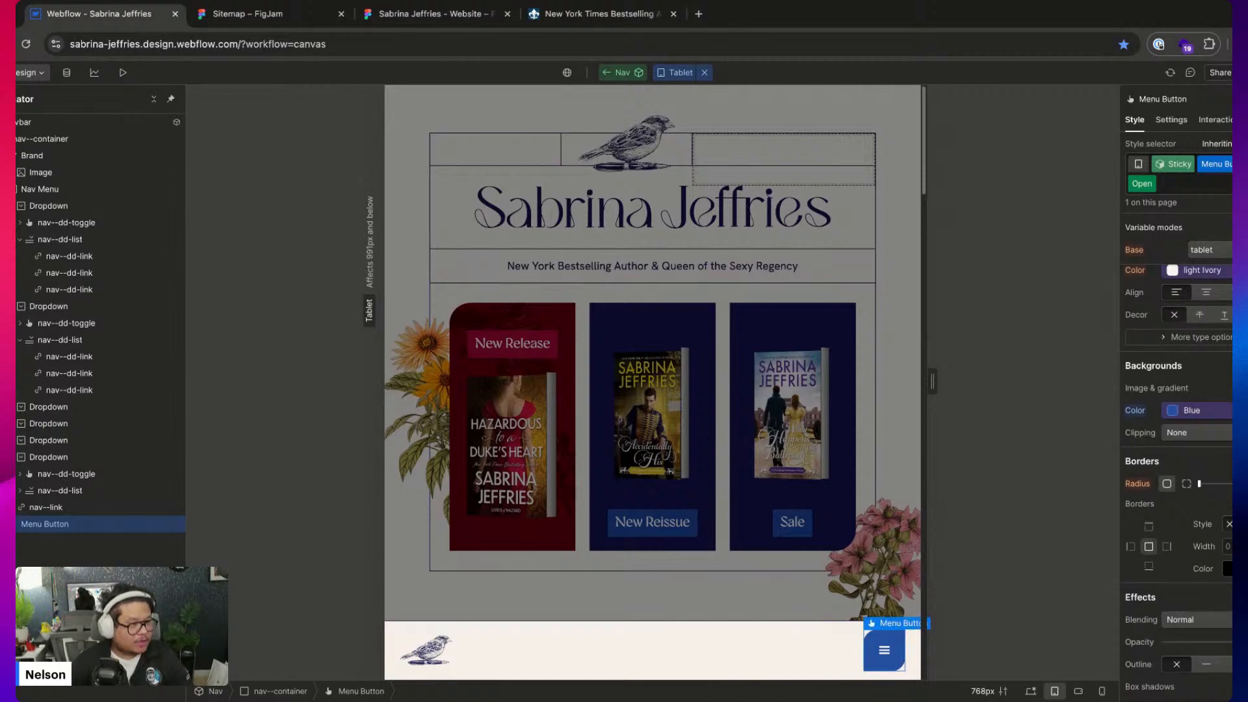
pyautogui.click(1218, 144)
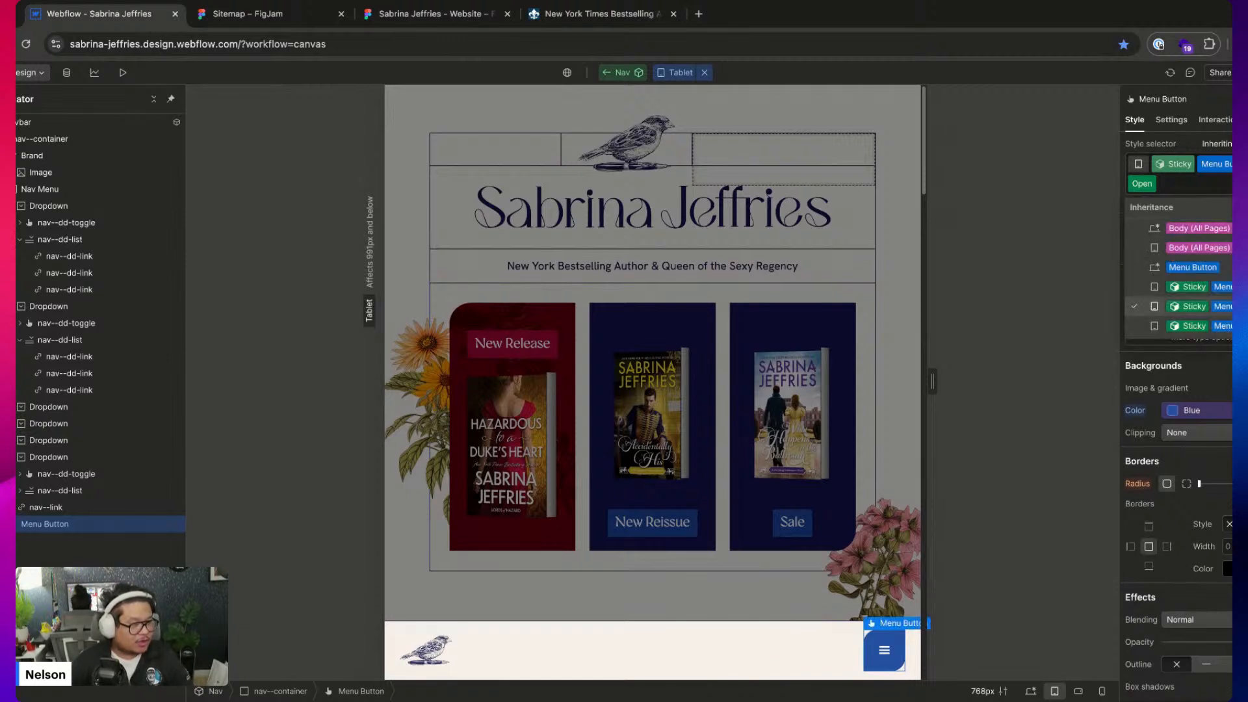
pyautogui.click(1220, 287)
pyautogui.scroll(-4, 1226, 370)
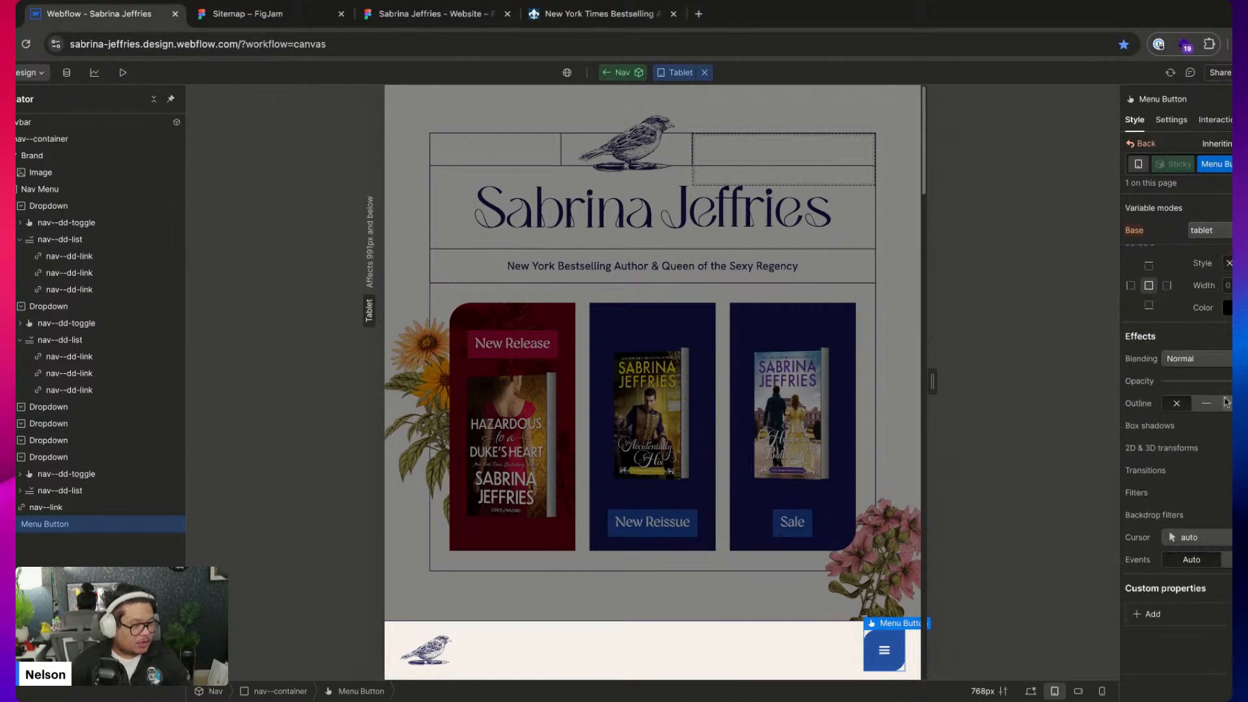
pyautogui.click(1229, 470)
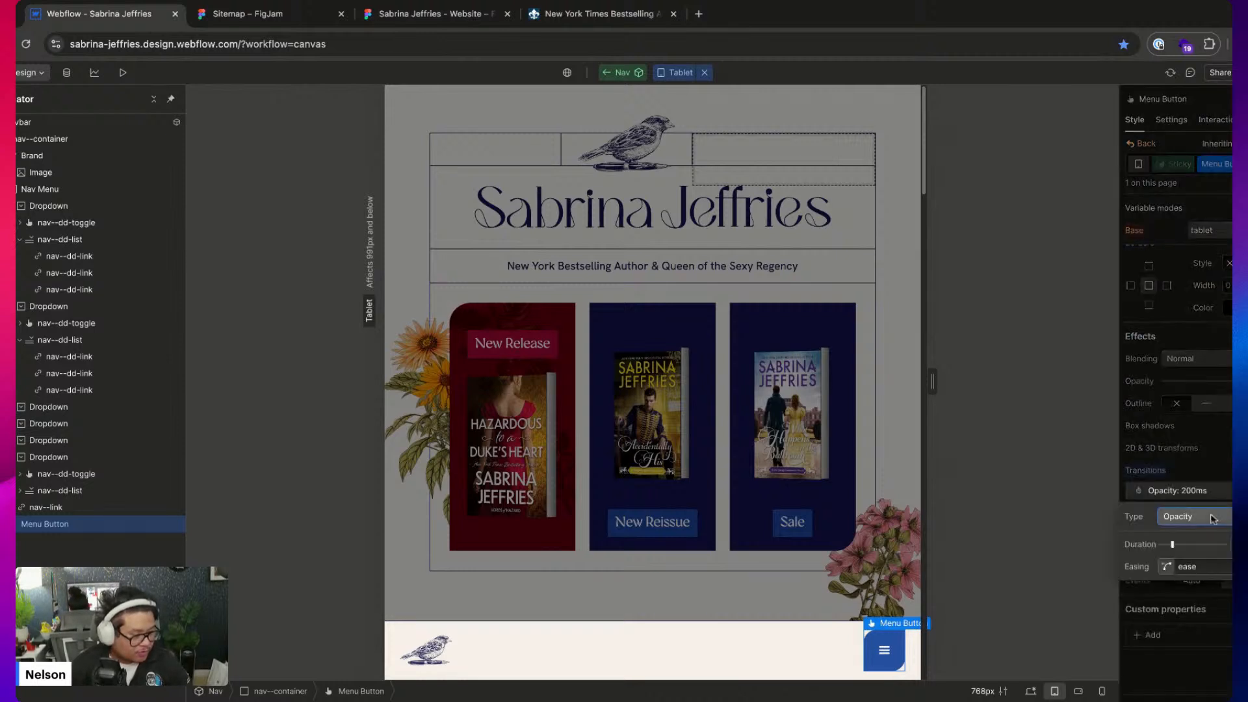
pyautogui.click(1214, 517)
pyautogui.click(1217, 223)
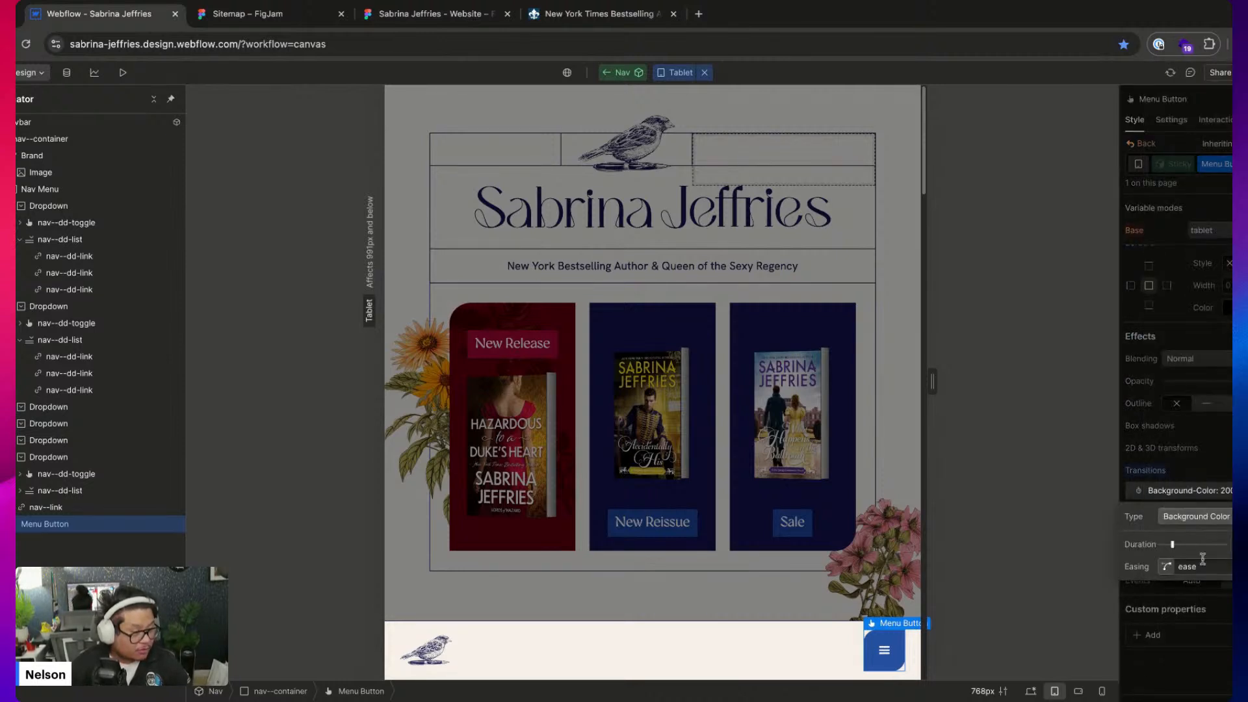
# Add a 200 ms Font Color transition to the Menu Button and preview the Home page at Tablet
pyautogui.click(1229, 470)
pyautogui.click(1229, 470)
pyautogui.click(1207, 519)
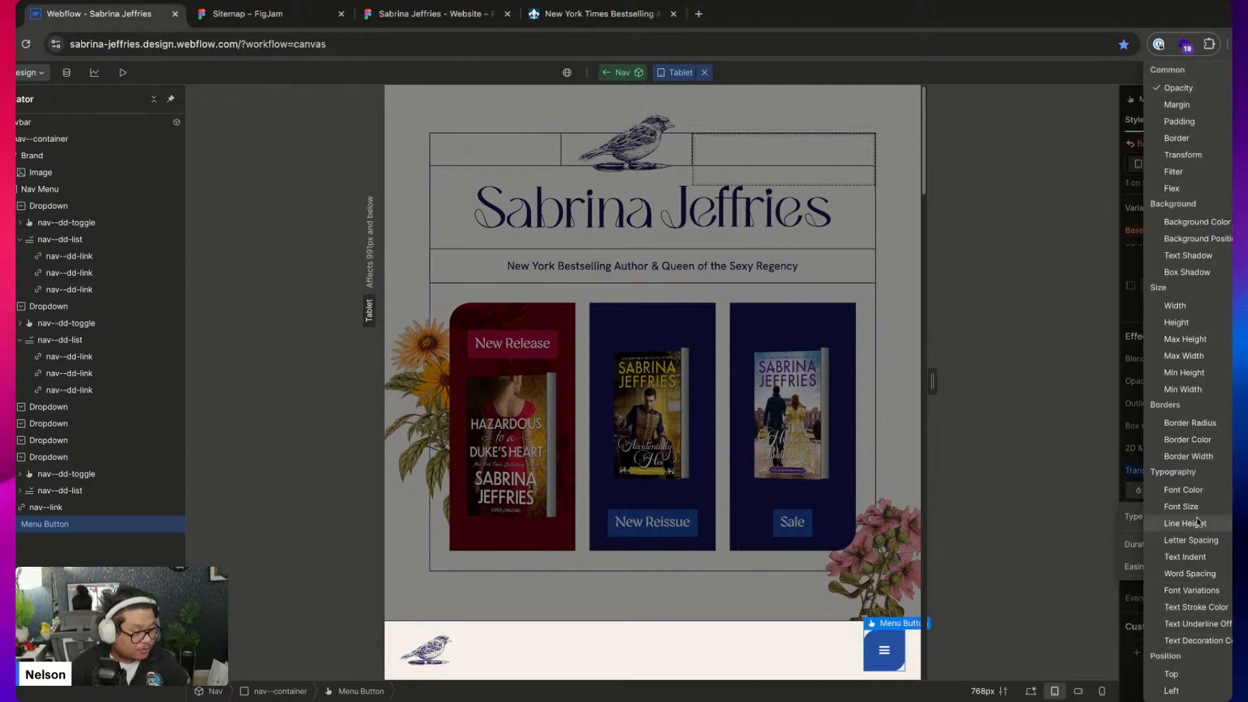
pyautogui.click(1207, 492)
pyautogui.click(1200, 450)
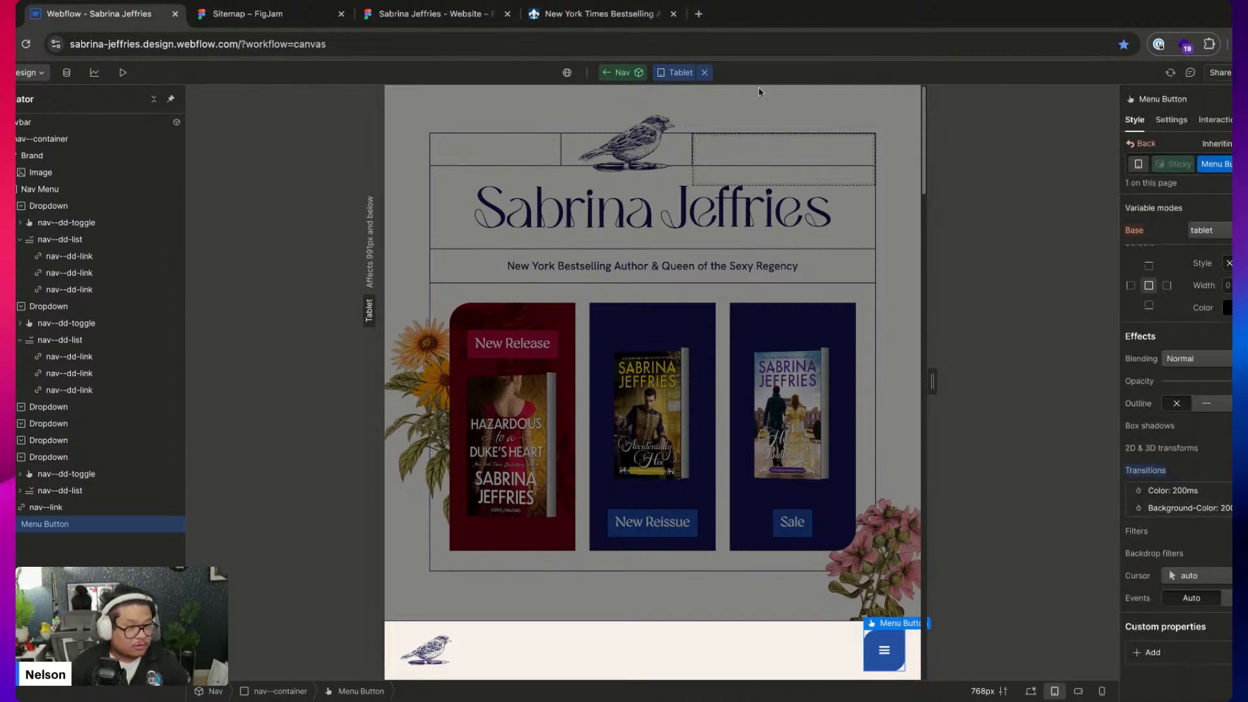
pyautogui.click(122, 73)
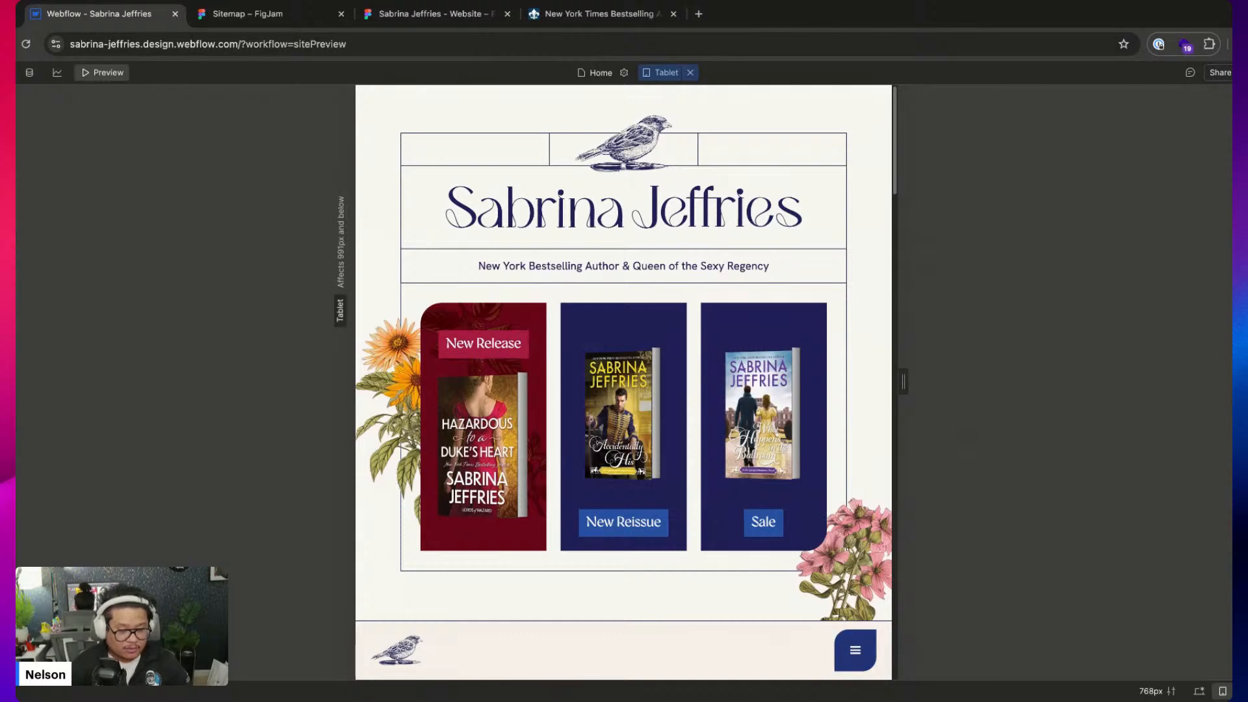
pyautogui.click(111, 74)
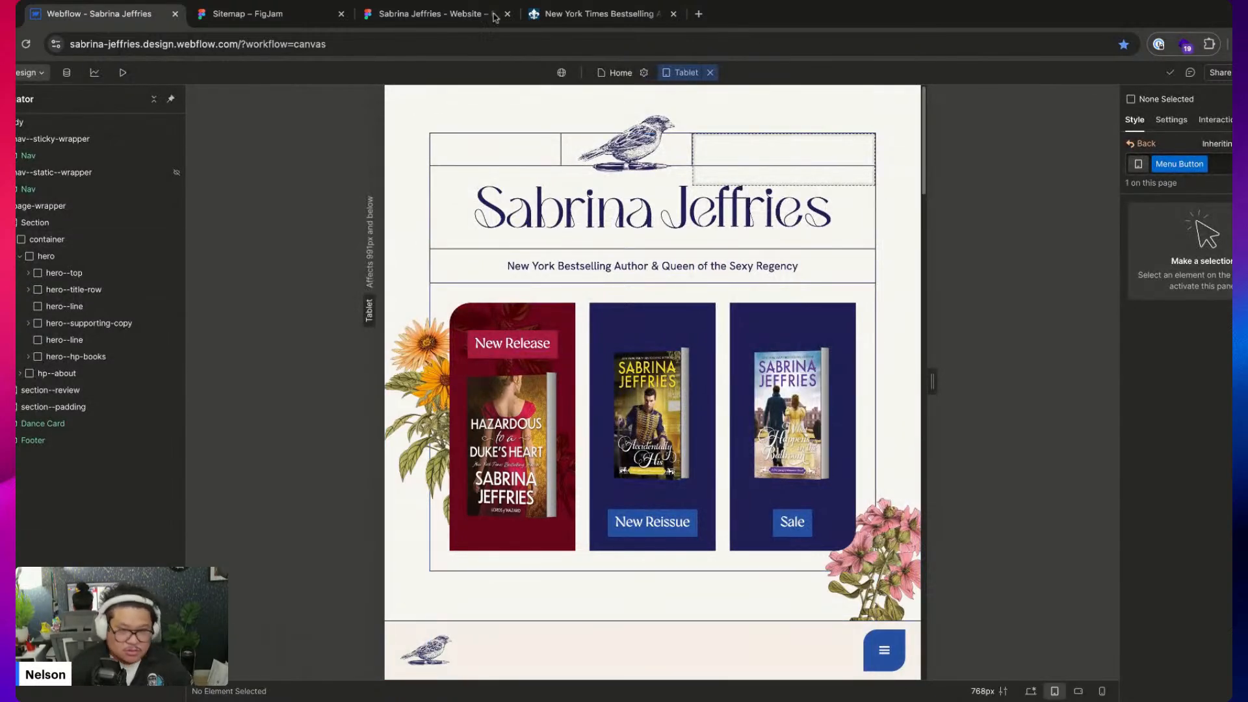
# Reopen the sticky Nav component and show the navbar menu in the Menu Button's settings
pyautogui.doubleClick(762, 658)
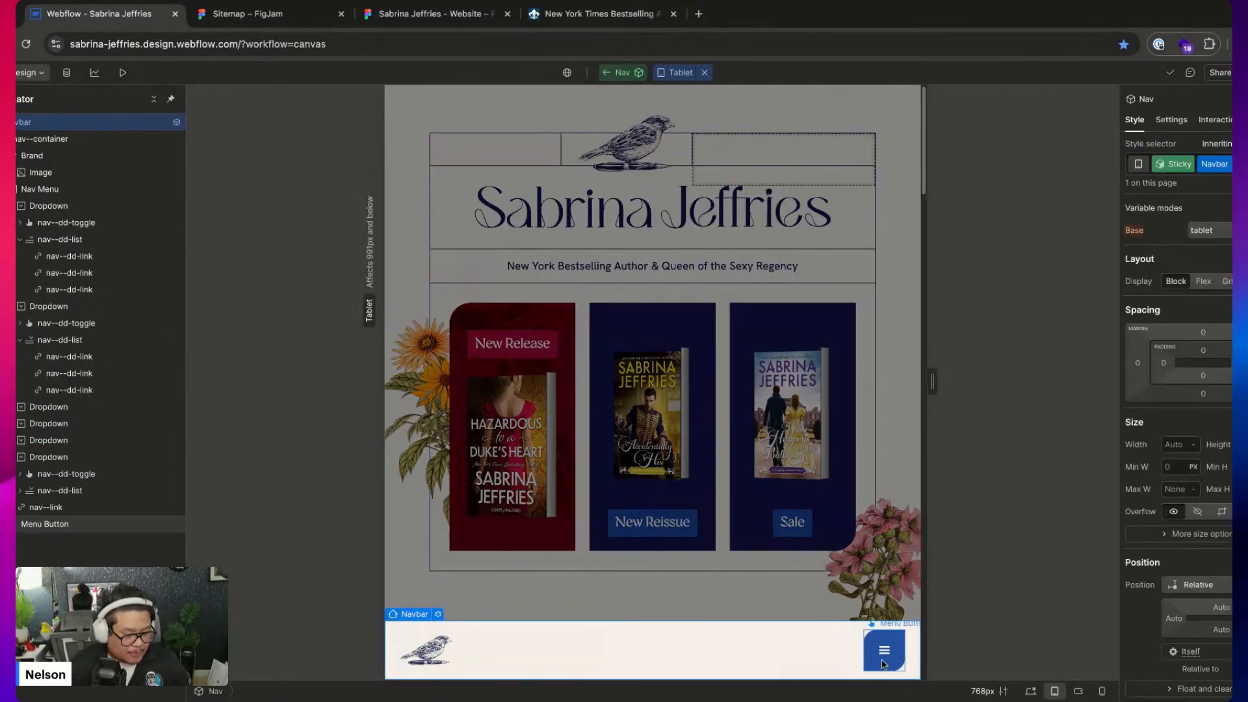
pyautogui.click(883, 661)
pyautogui.click(1172, 120)
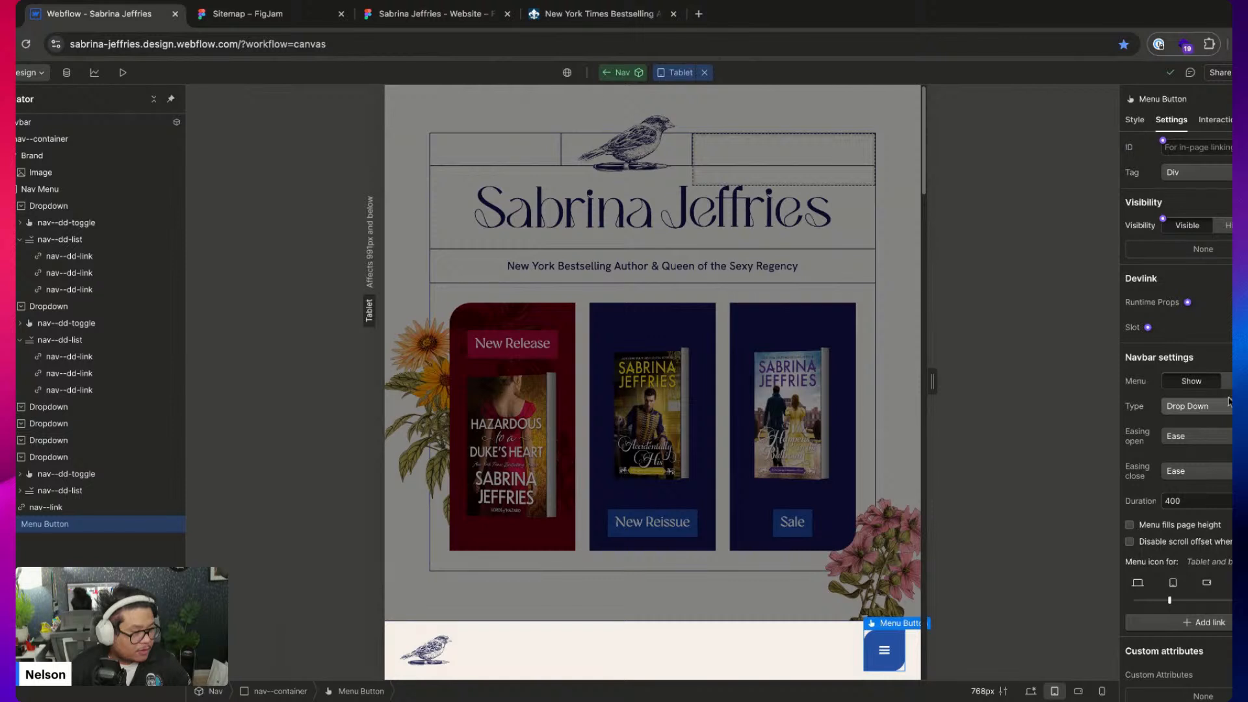
pyautogui.click(1191, 382)
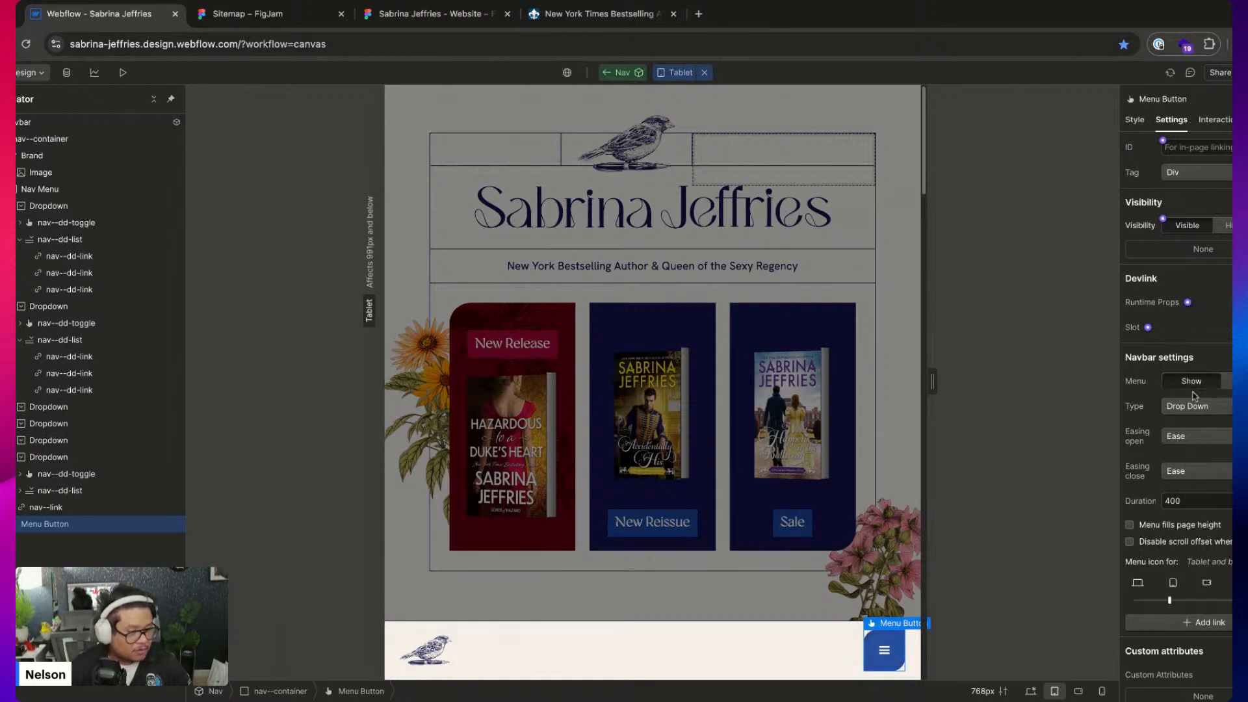
# Anchor the absolutely positioned Nav Menu to the bottom and set its bottom offset to 85 after trying 64
pyautogui.click(57, 189)
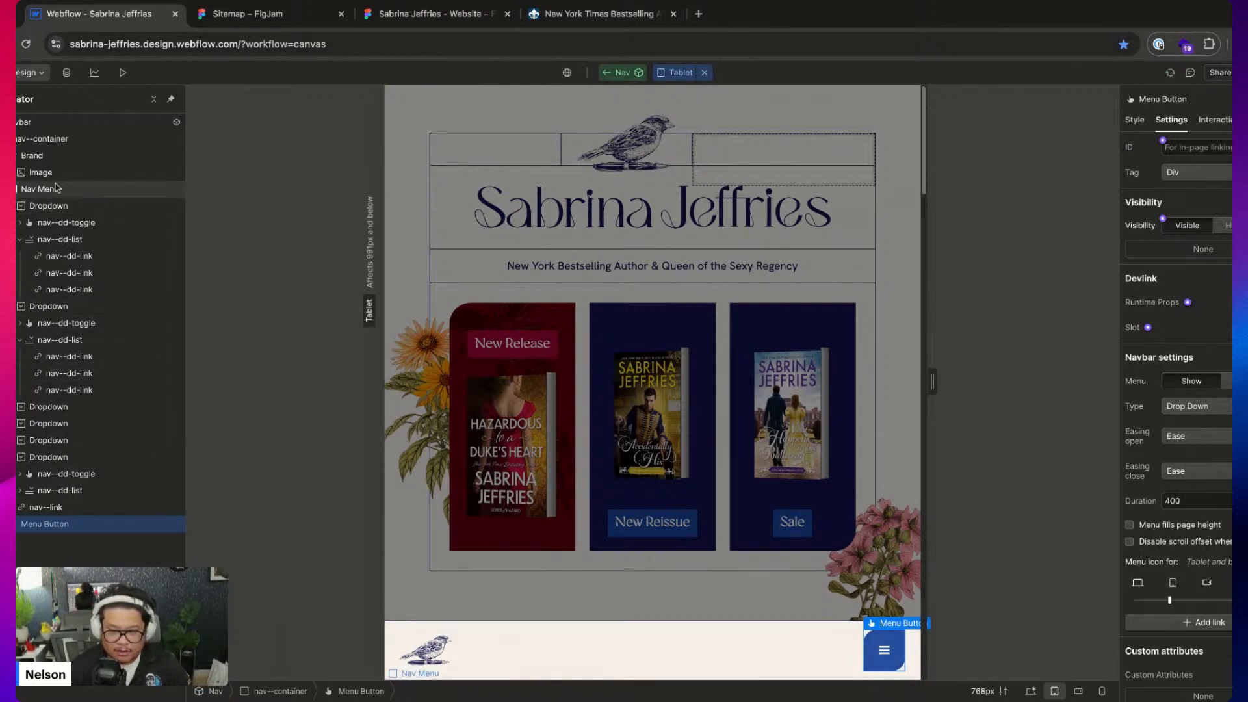
pyautogui.click(1134, 120)
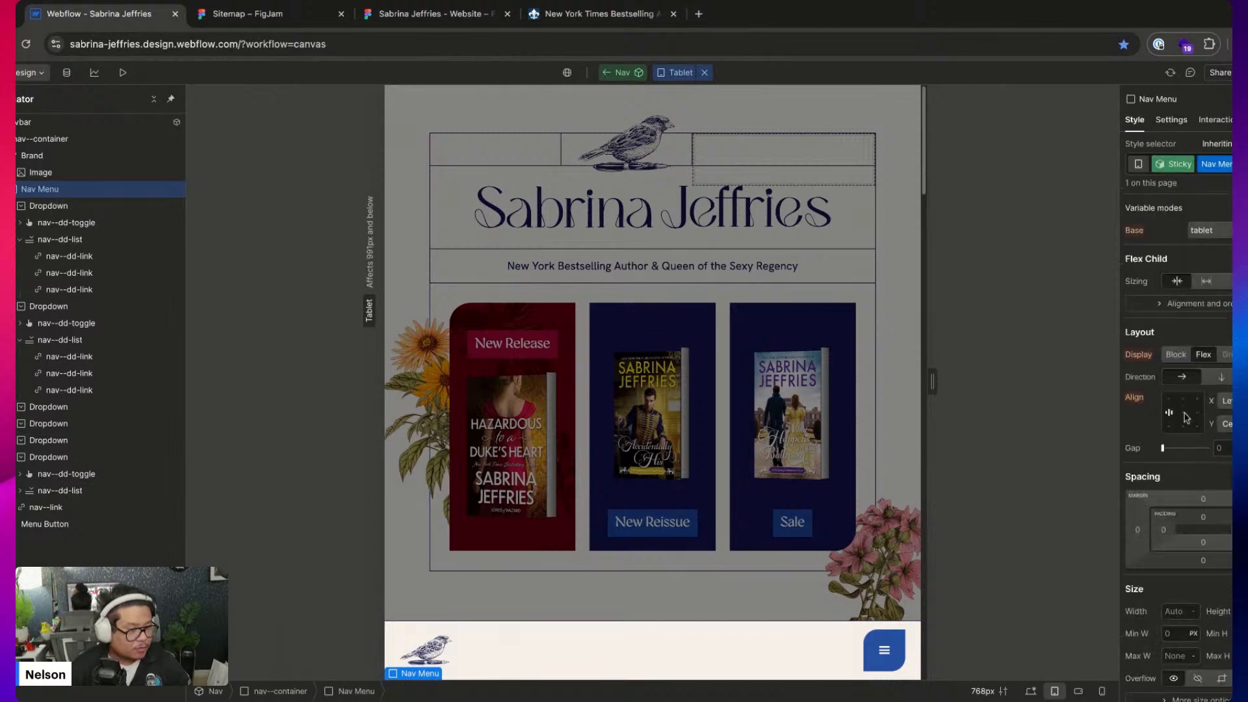
pyautogui.scroll(-5, 1202, 485)
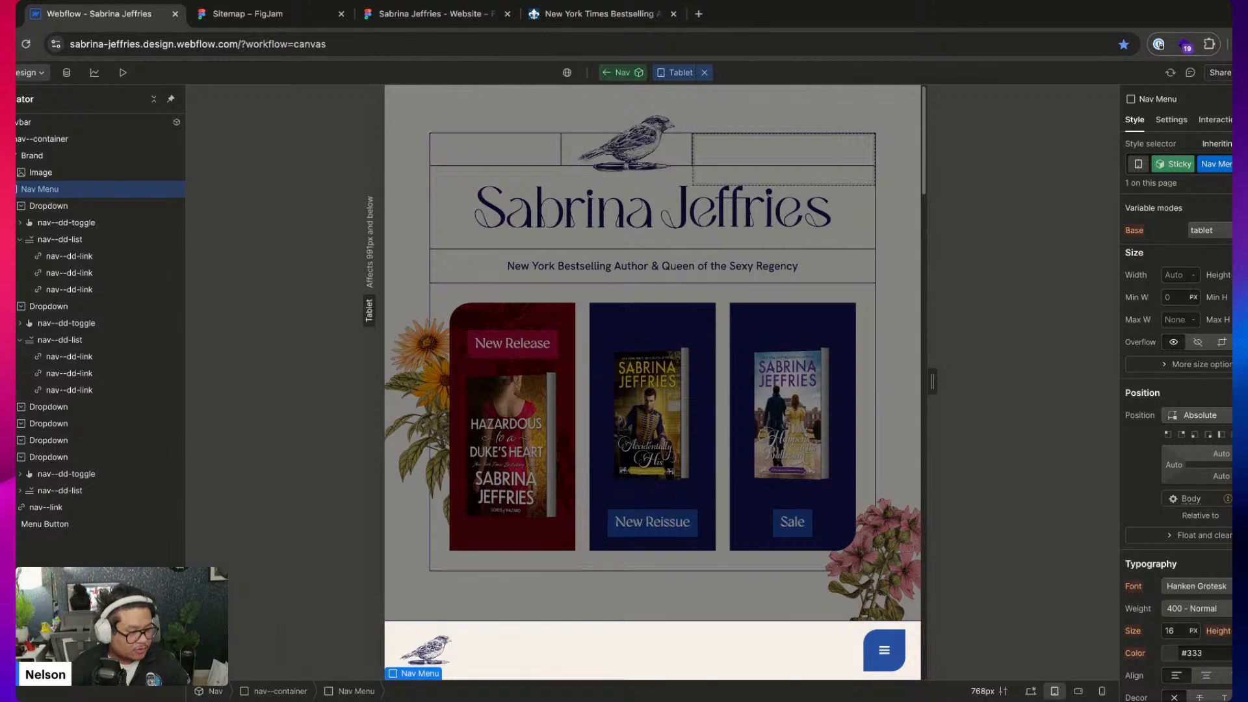
pyautogui.click(1222, 471)
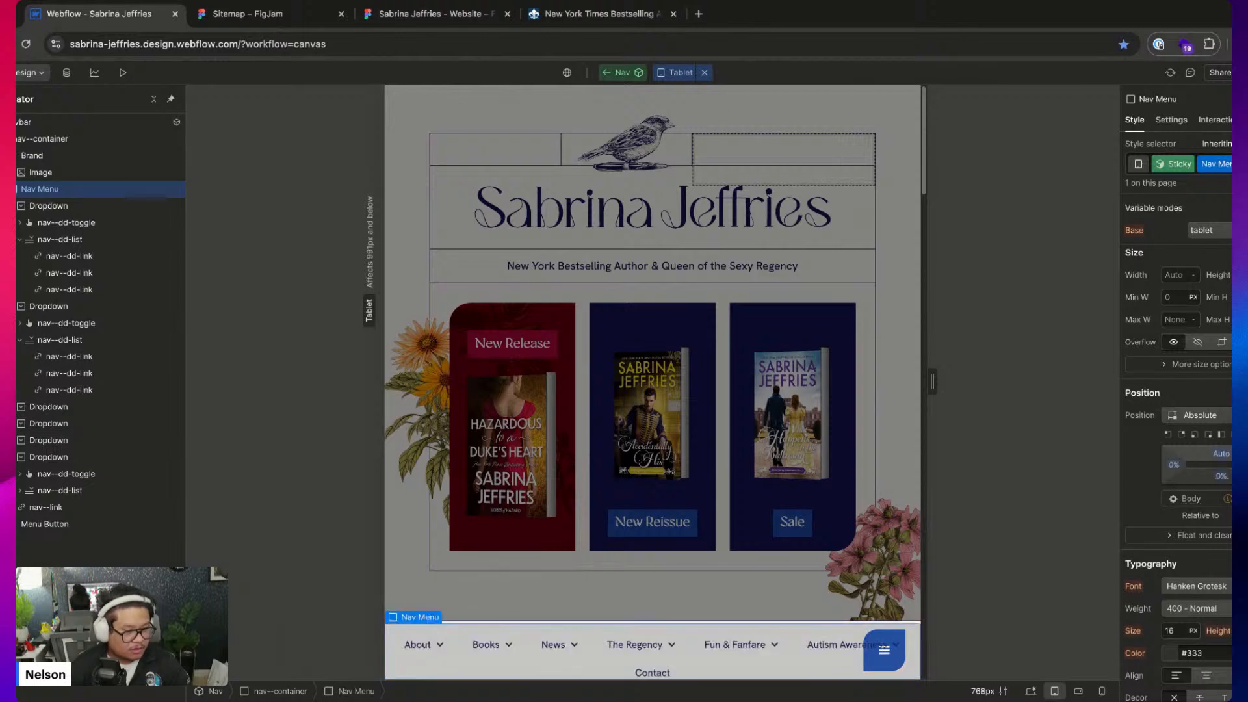
pyautogui.click(1221, 476)
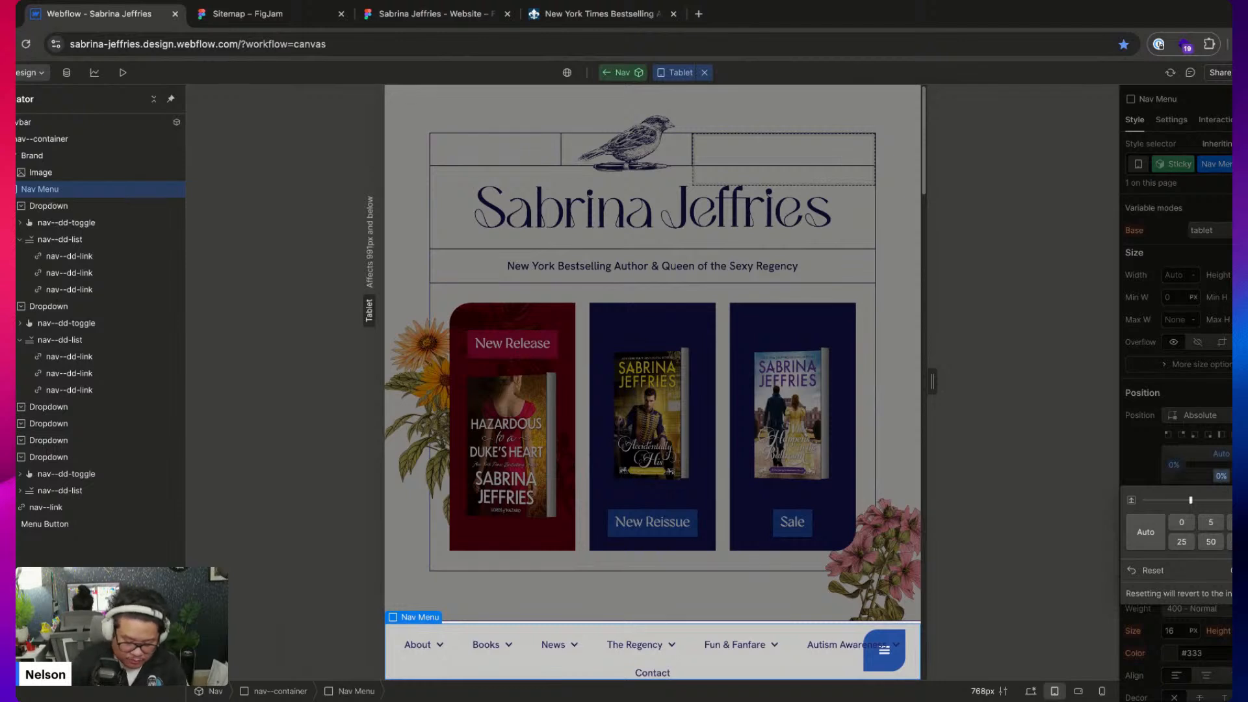
pyautogui.write('64')
pyautogui.press('Return')
pyautogui.click(1223, 479)
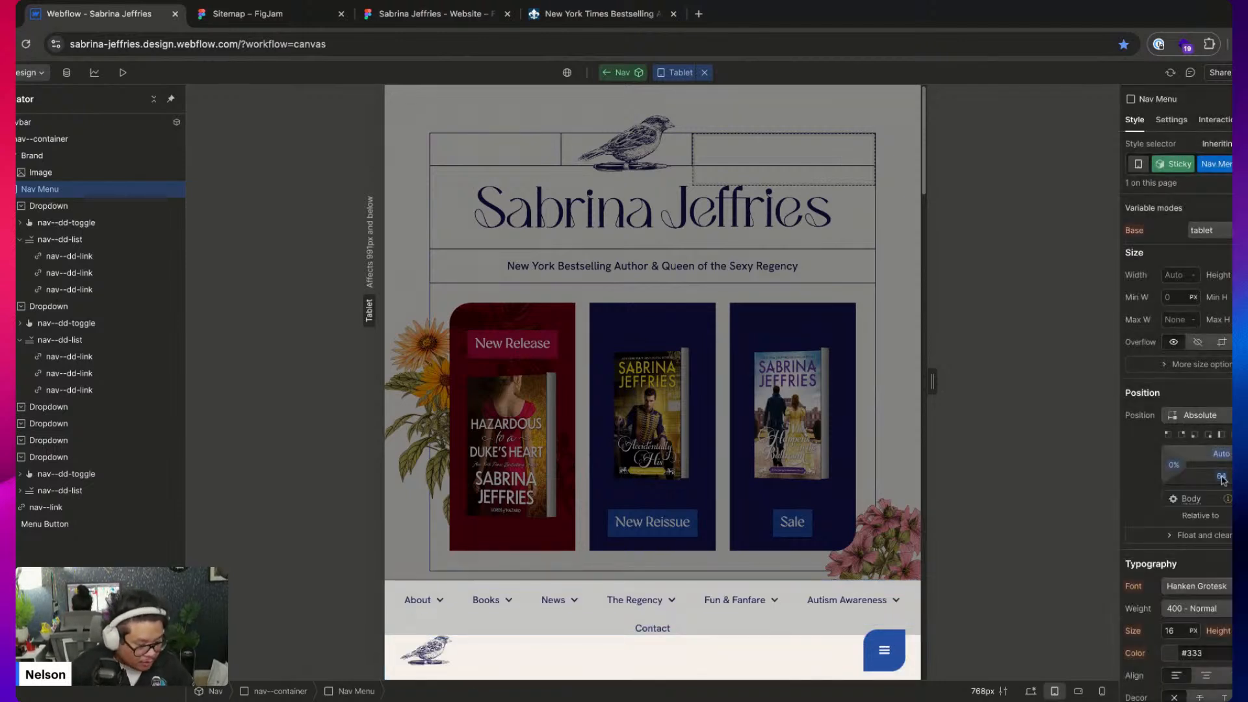
pyautogui.moveTo(1223, 480)
pyautogui.mouseDown()
pyautogui.moveTo(1223, 465)
pyautogui.moveTo(1222, 482)
pyautogui.mouseUp()
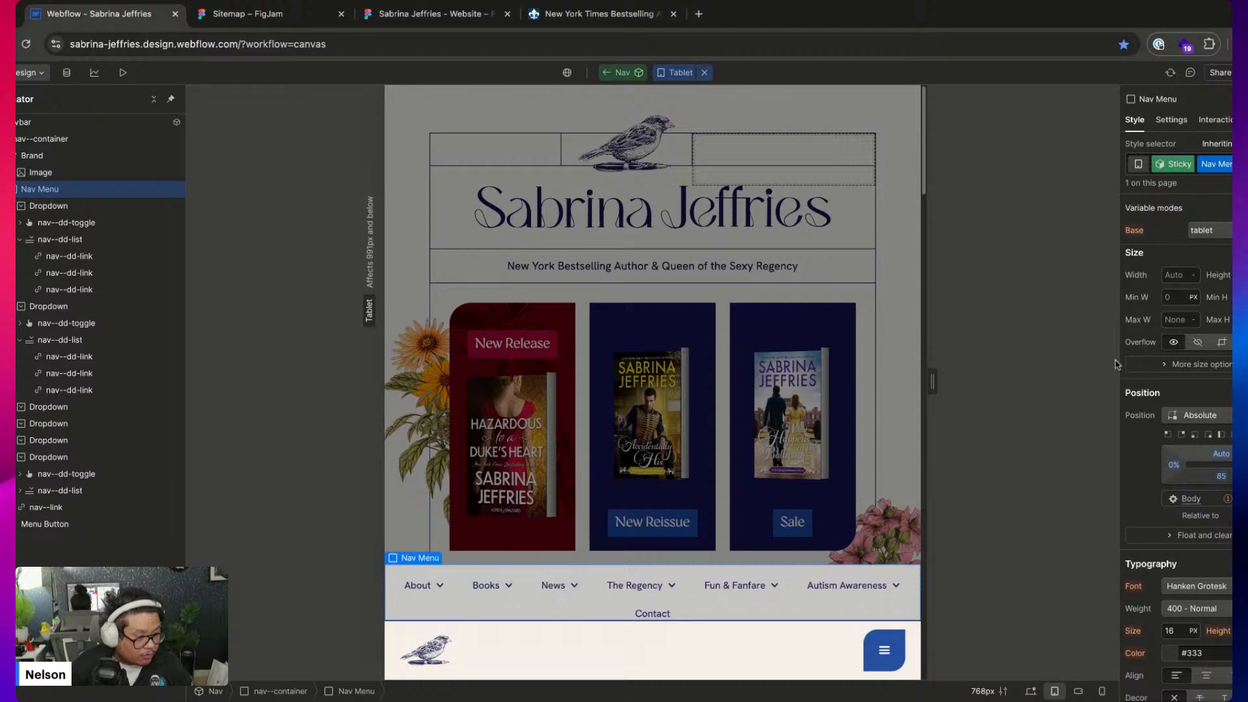
# Set the Nav Menu's flex direction to vertical and try another flex child alignment on the About dropdown
pyautogui.scroll(5, 1190, 416)
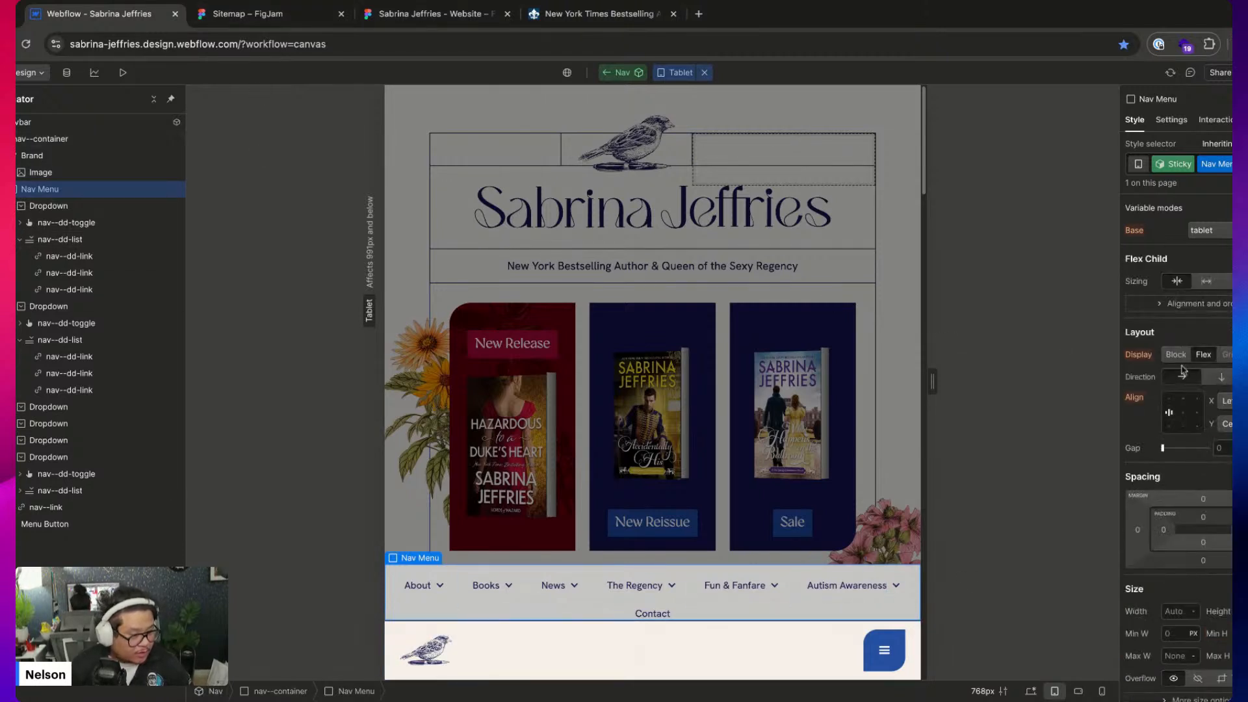
pyautogui.click(1222, 377)
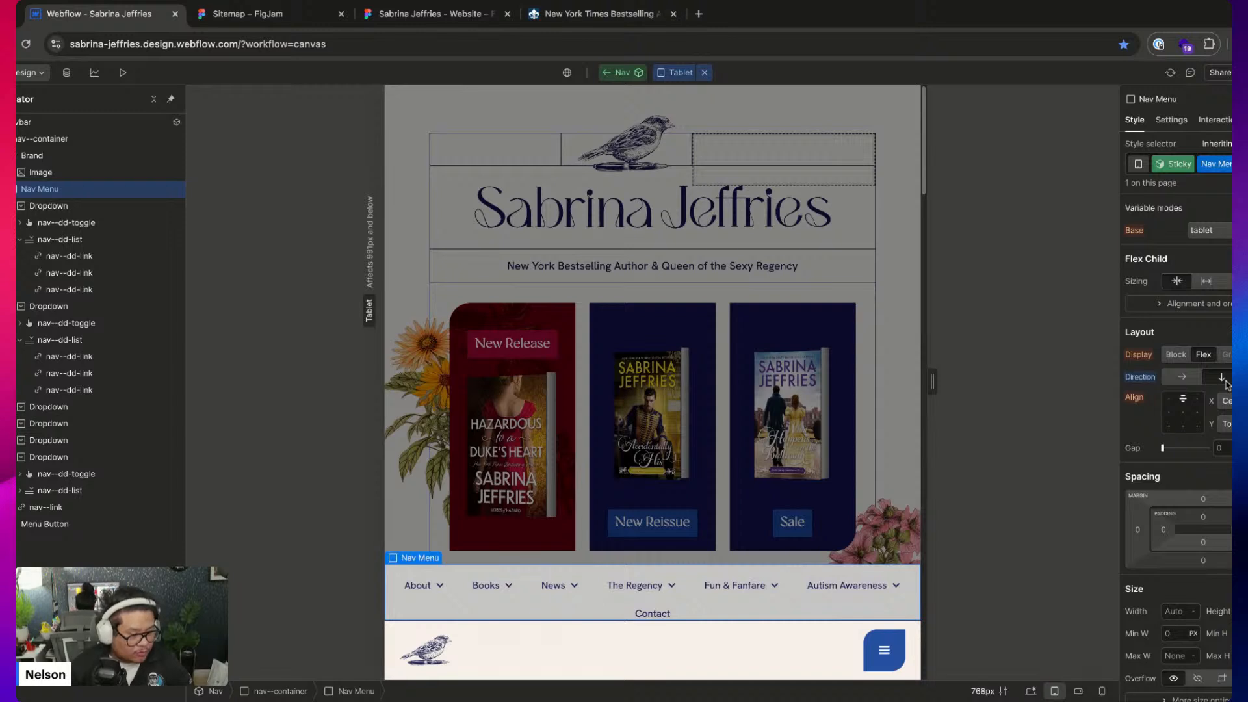
pyautogui.click(148, 206)
pyautogui.click(1194, 305)
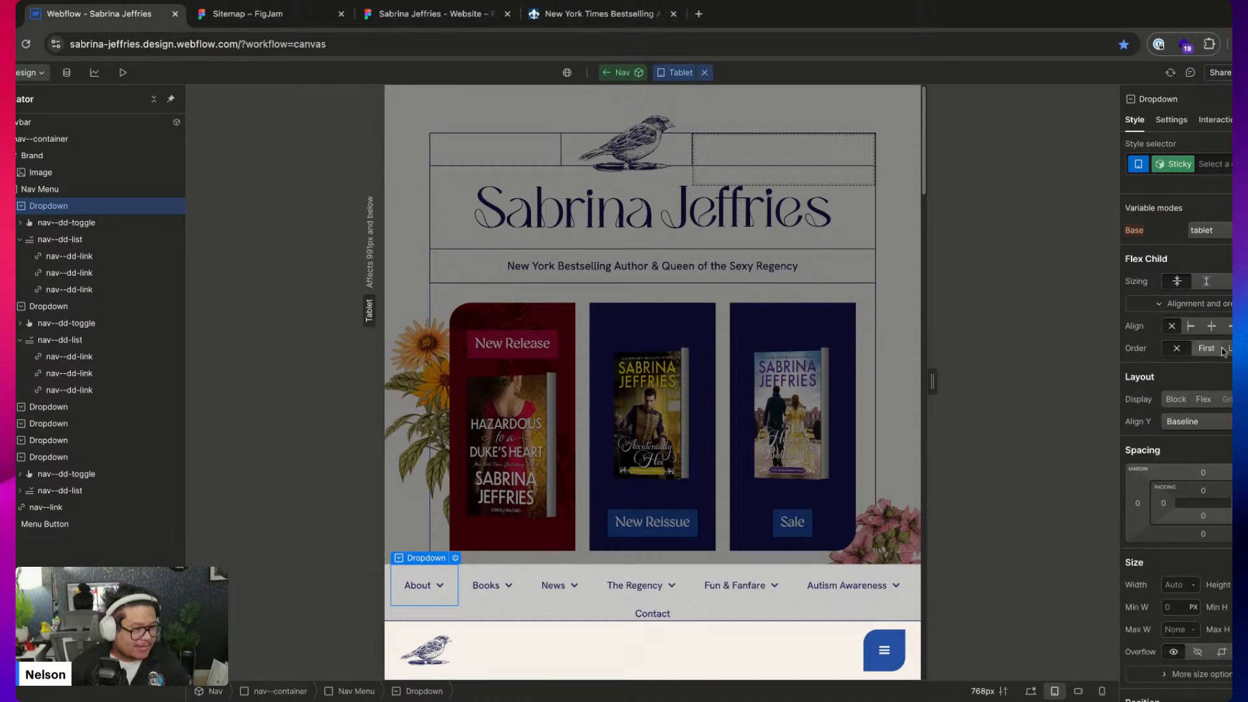
pyautogui.click(1246, 327)
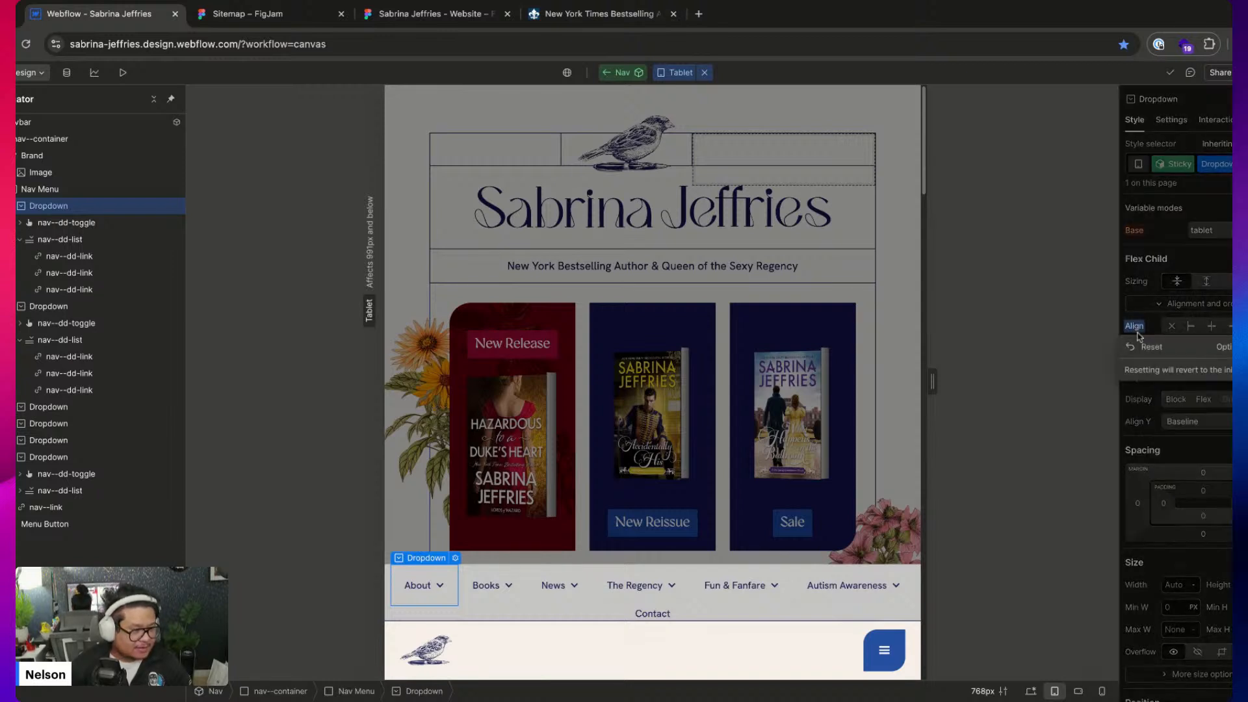
# Clear the About dropdown's flex child alignment and set the Nav Menu's horizontal alignment to Stretch
pyautogui.click(1172, 325)
pyautogui.click(39, 189)
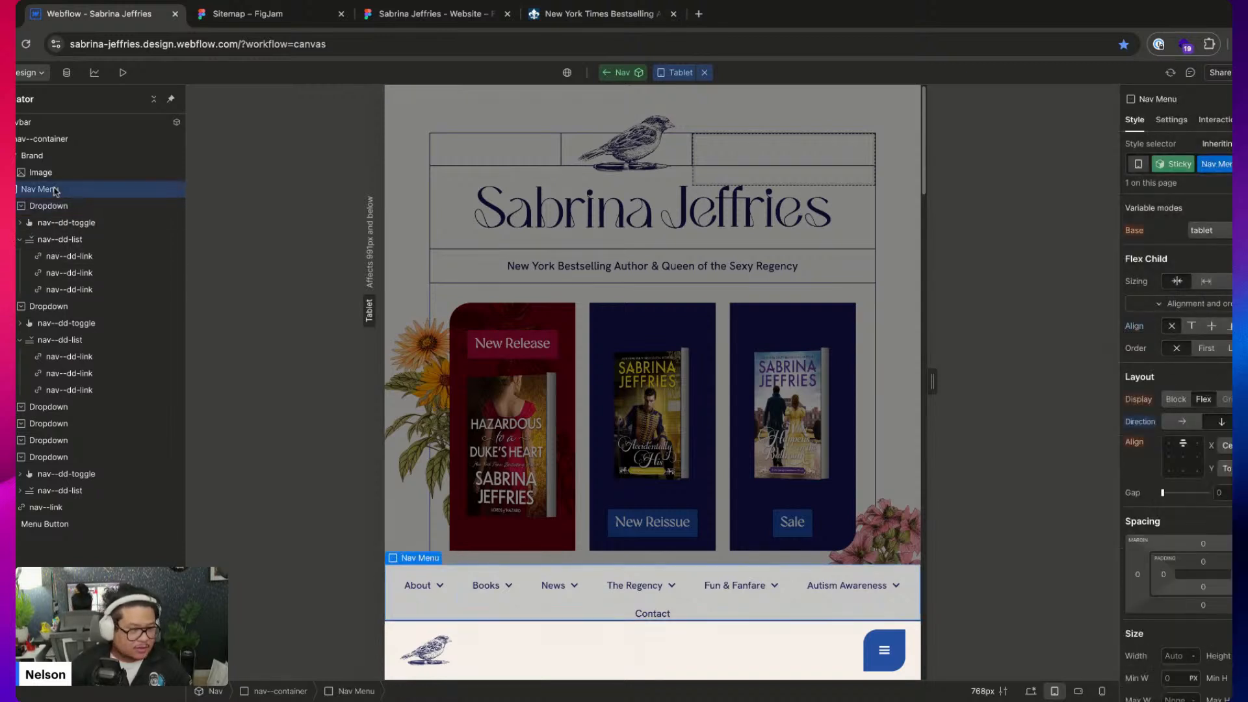
pyautogui.click(21, 205)
pyautogui.click(21, 222)
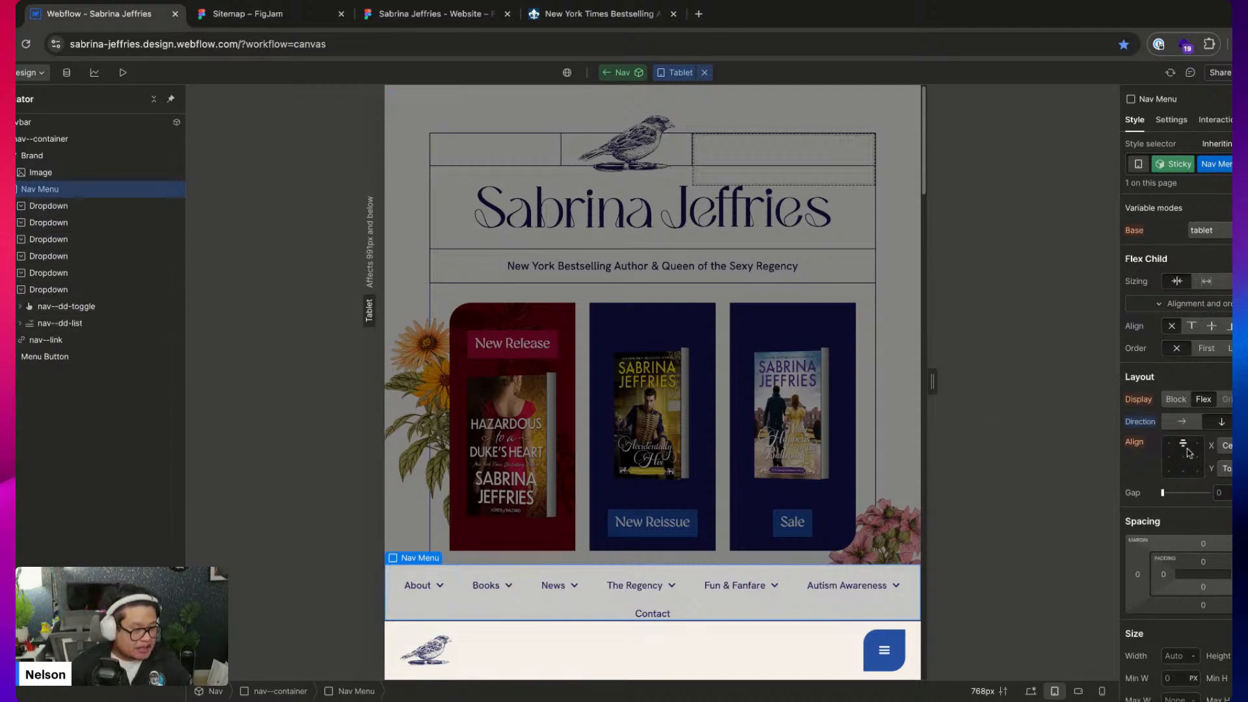
pyautogui.click(1225, 446)
pyautogui.click(1223, 486)
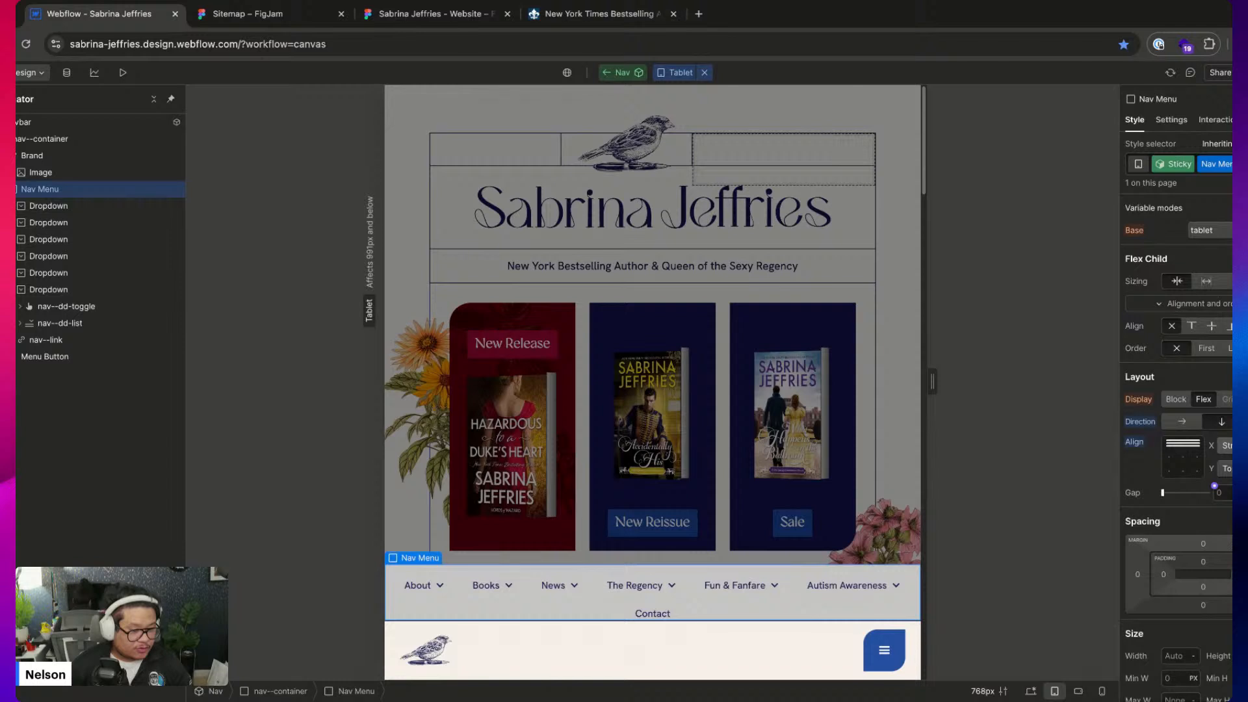
# Examine the layout, spacing, size and position styles of the About toggle, its parent dropdown and the Nav Menu
pyautogui.click(441, 596)
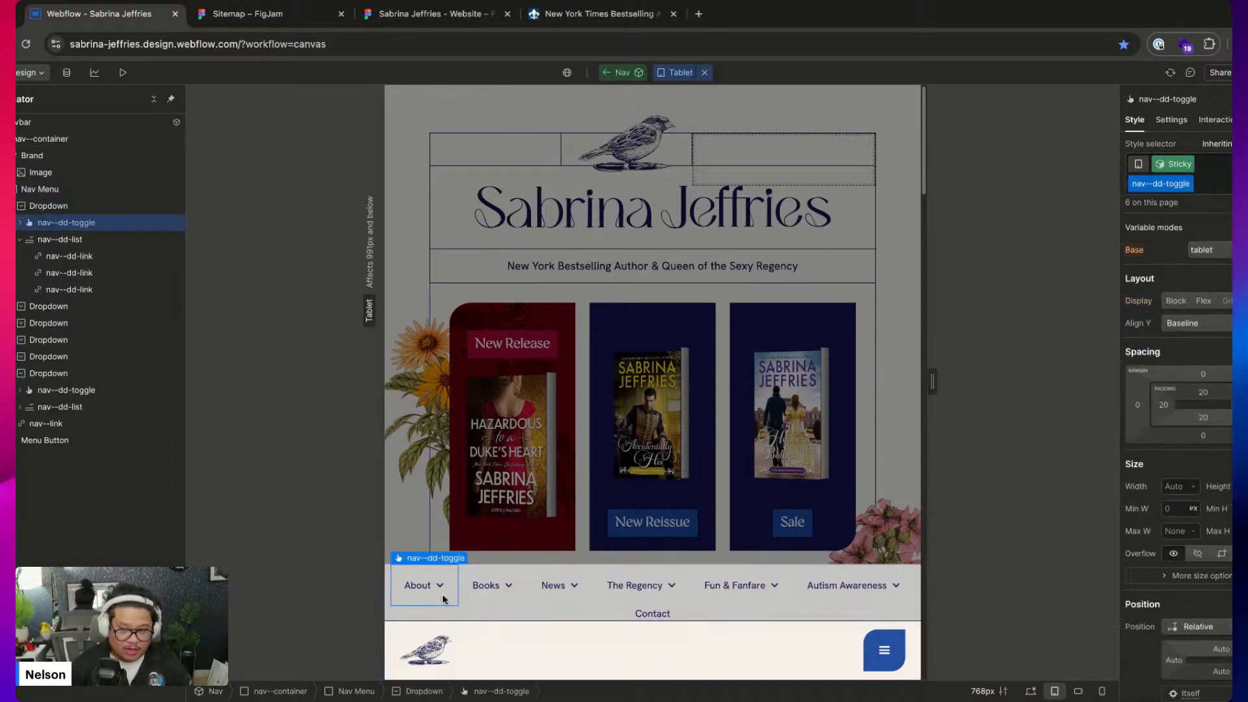
pyautogui.click(48, 205)
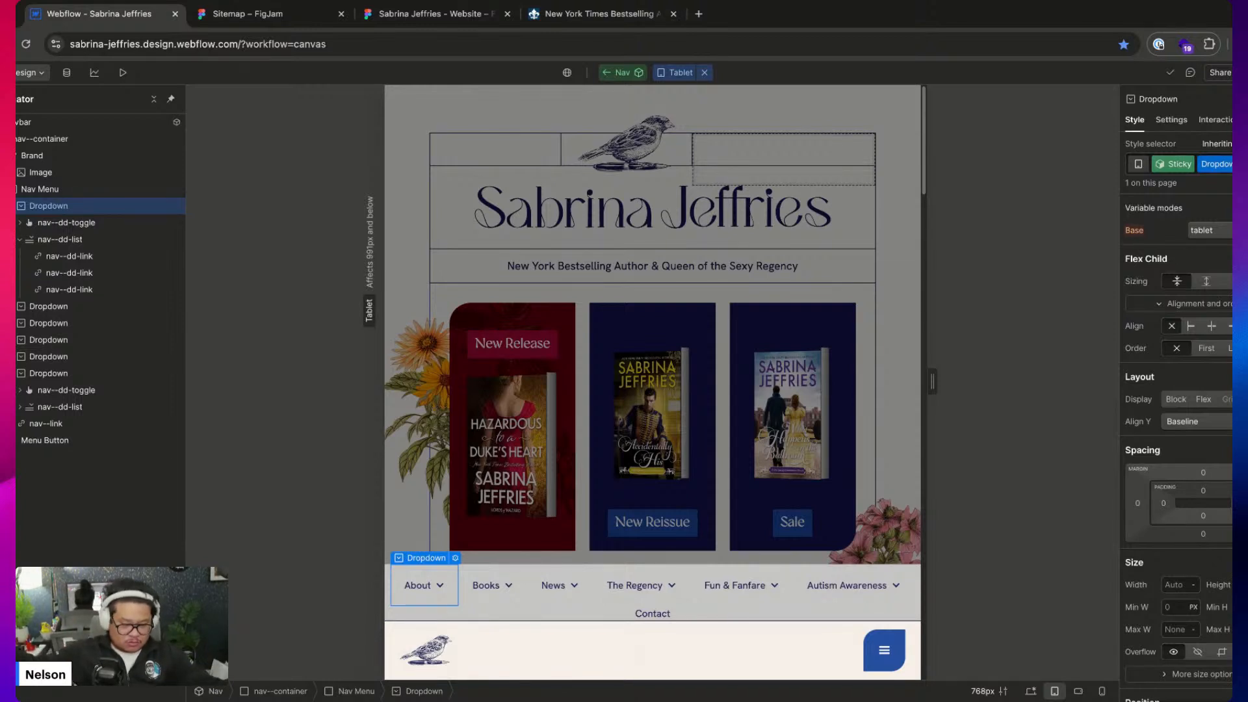
pyautogui.click(70, 189)
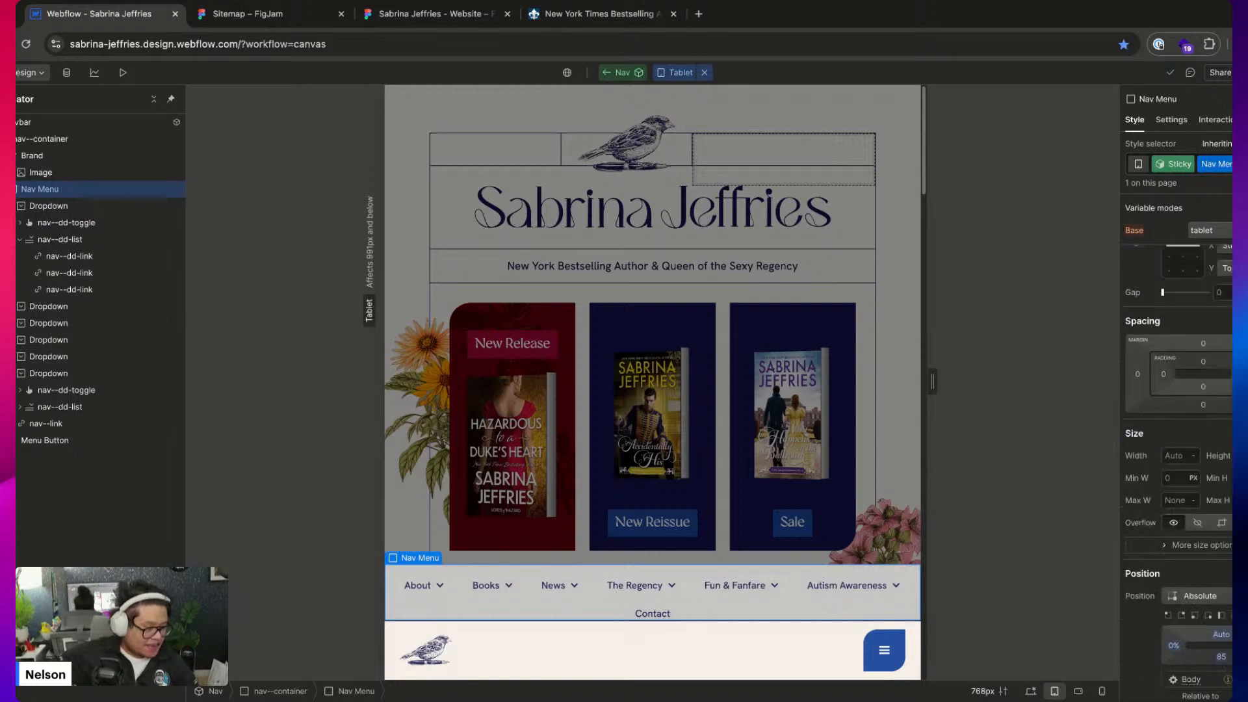
pyautogui.scroll(-3, 1179, 473)
pyautogui.scroll(3, 1179, 473)
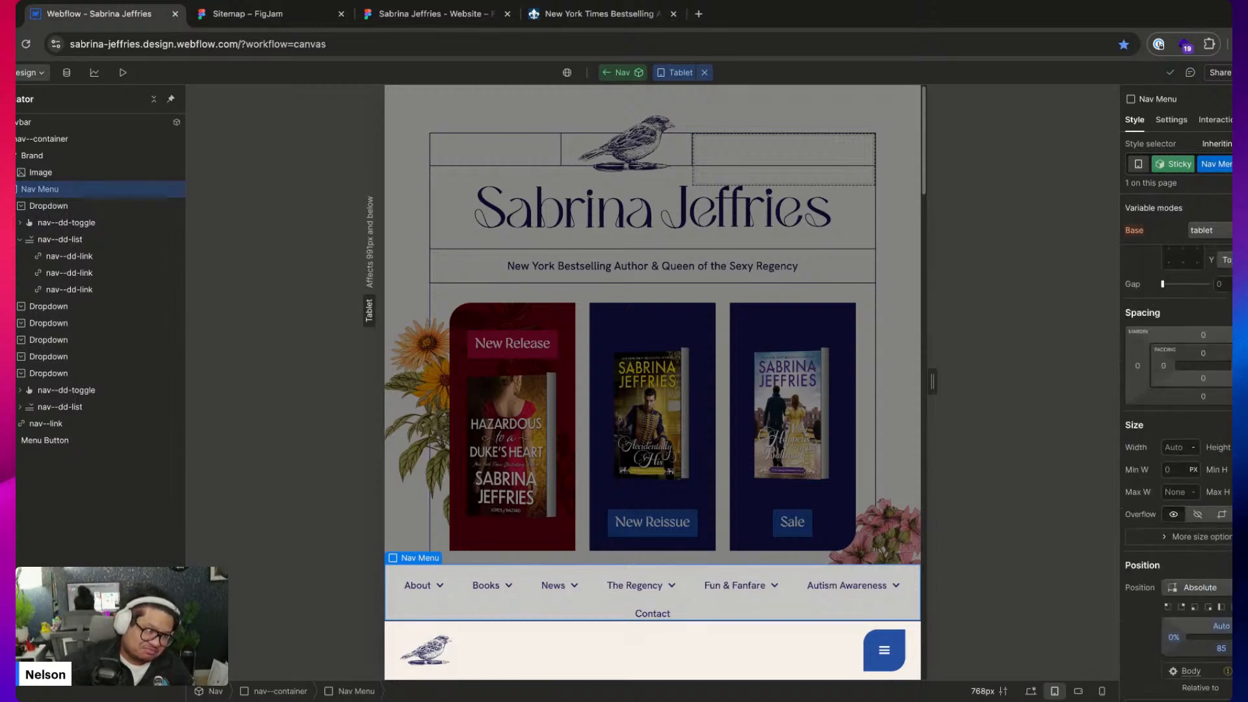
pyautogui.scroll(3, 1179, 472)
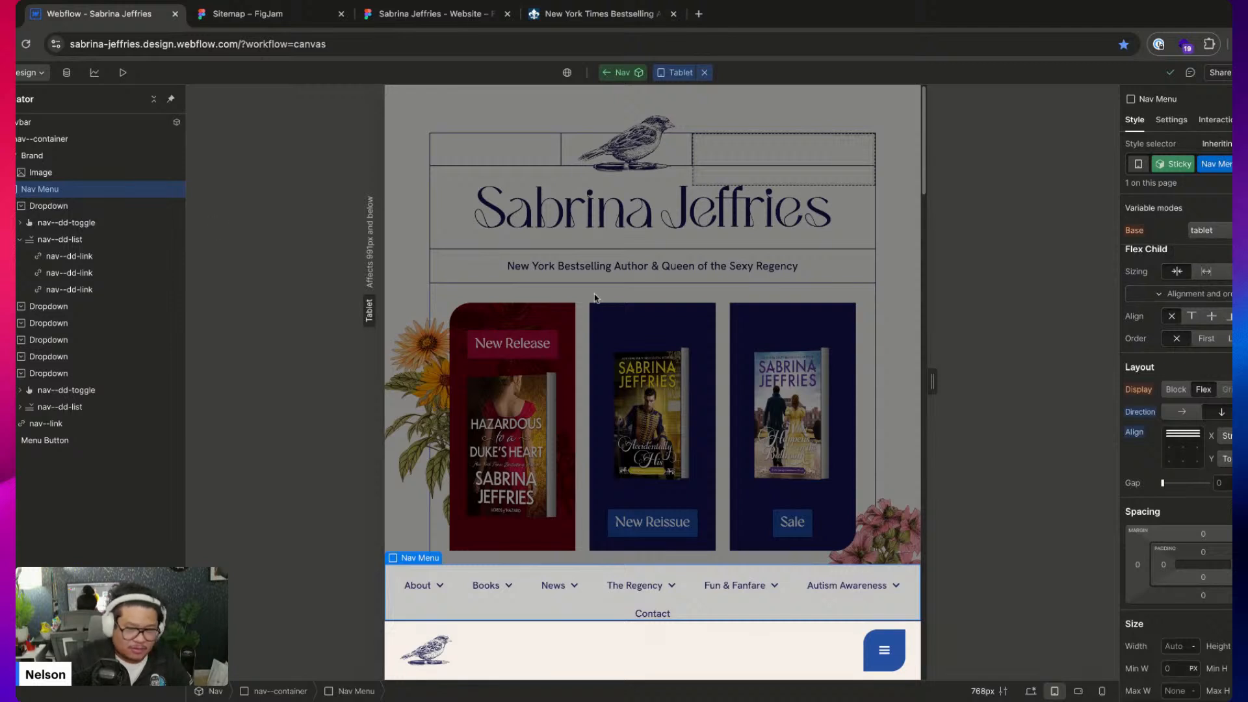
pyautogui.click(56, 204)
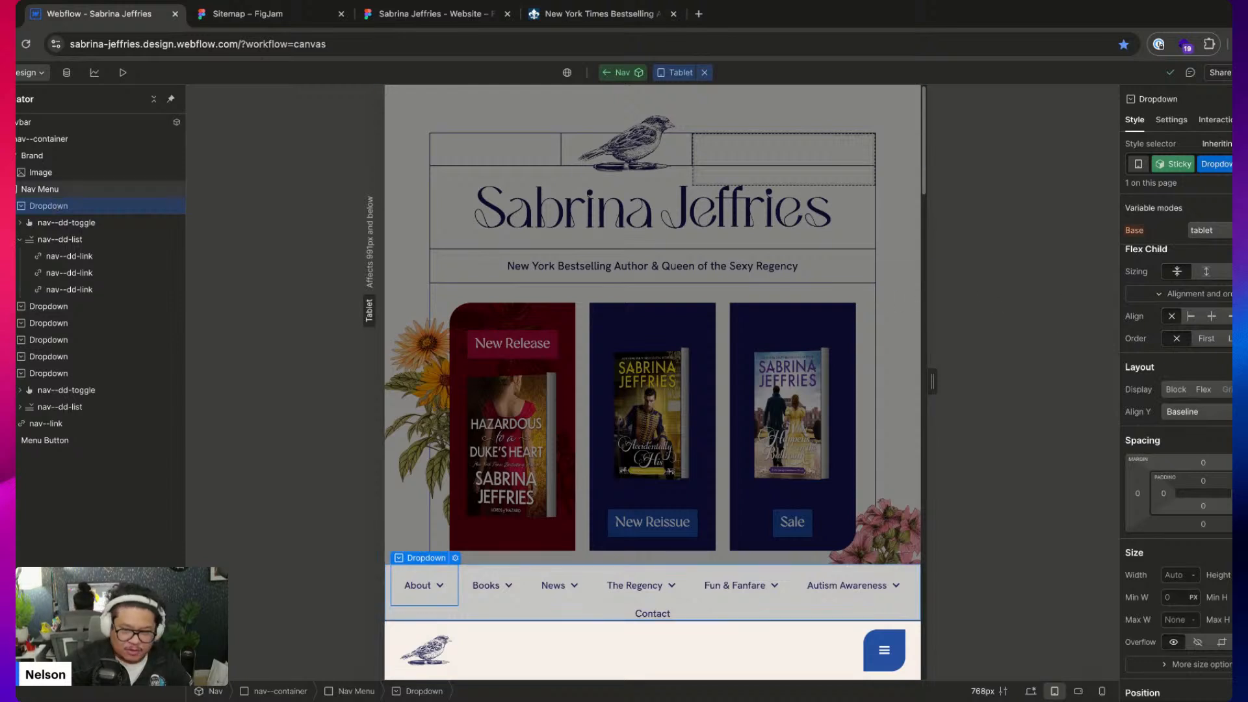
pyautogui.click(73, 189)
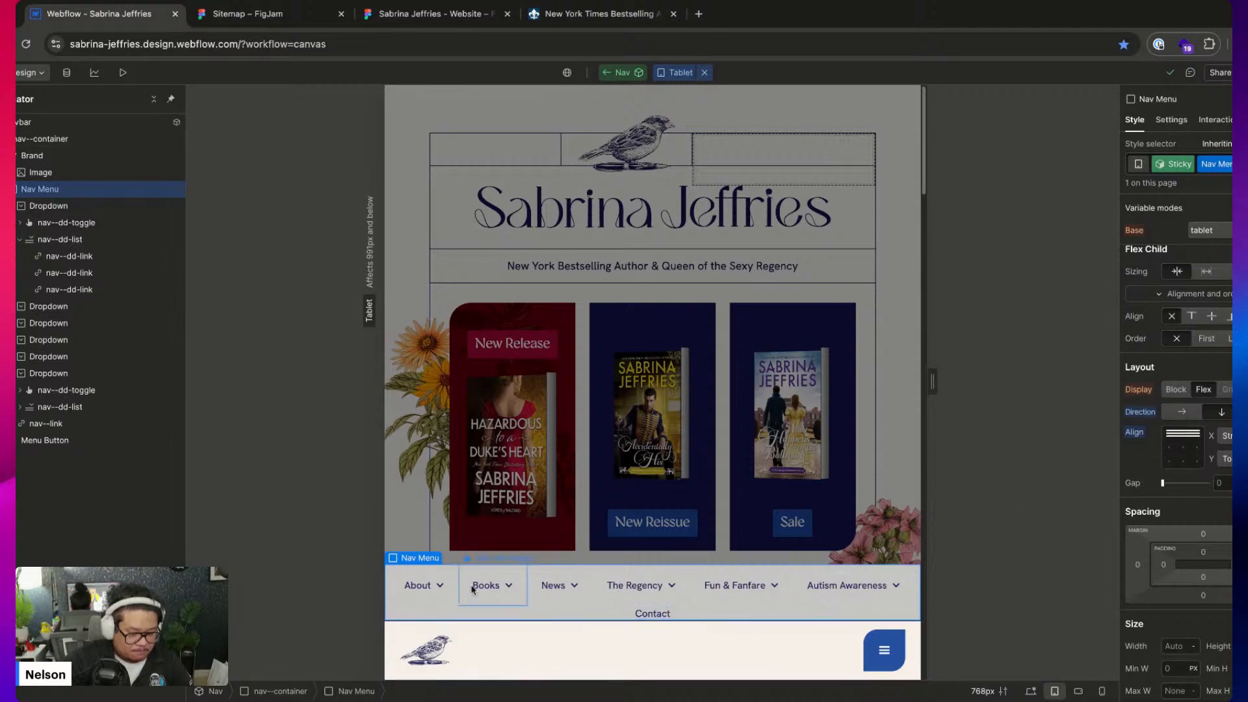
pyautogui.click(455, 593)
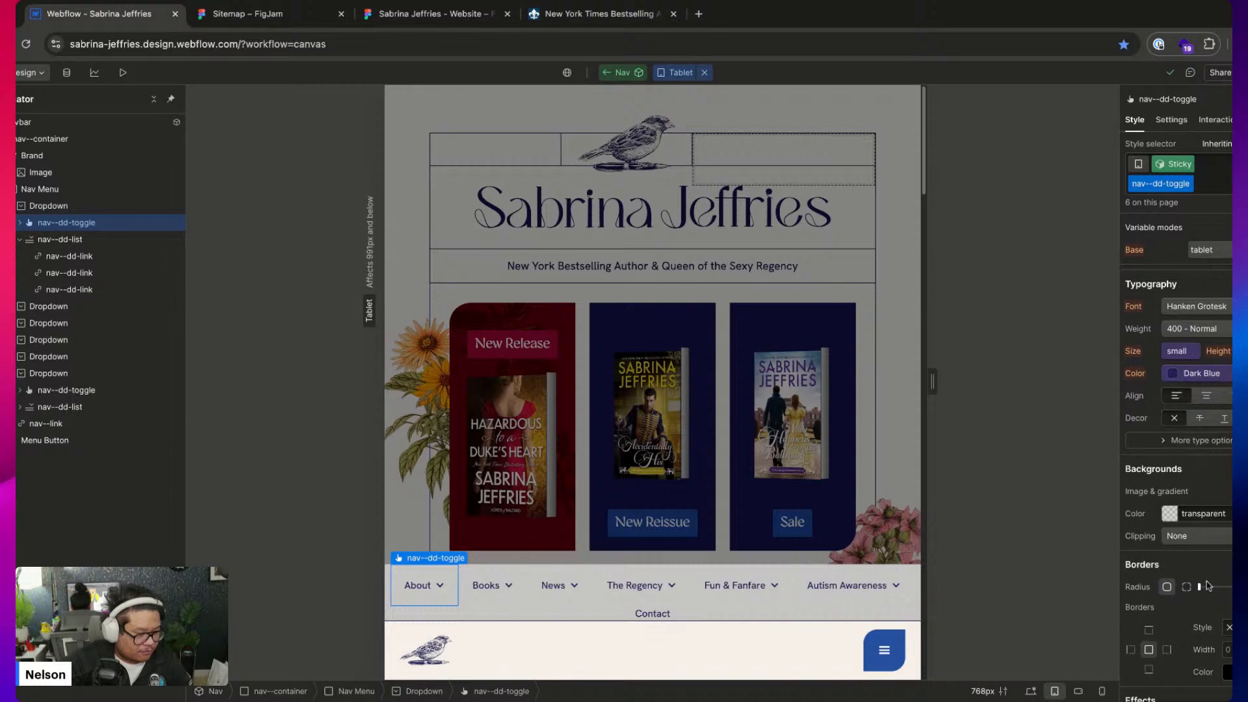
pyautogui.scroll(-3, 1210, 587)
pyautogui.scroll(6, 1210, 587)
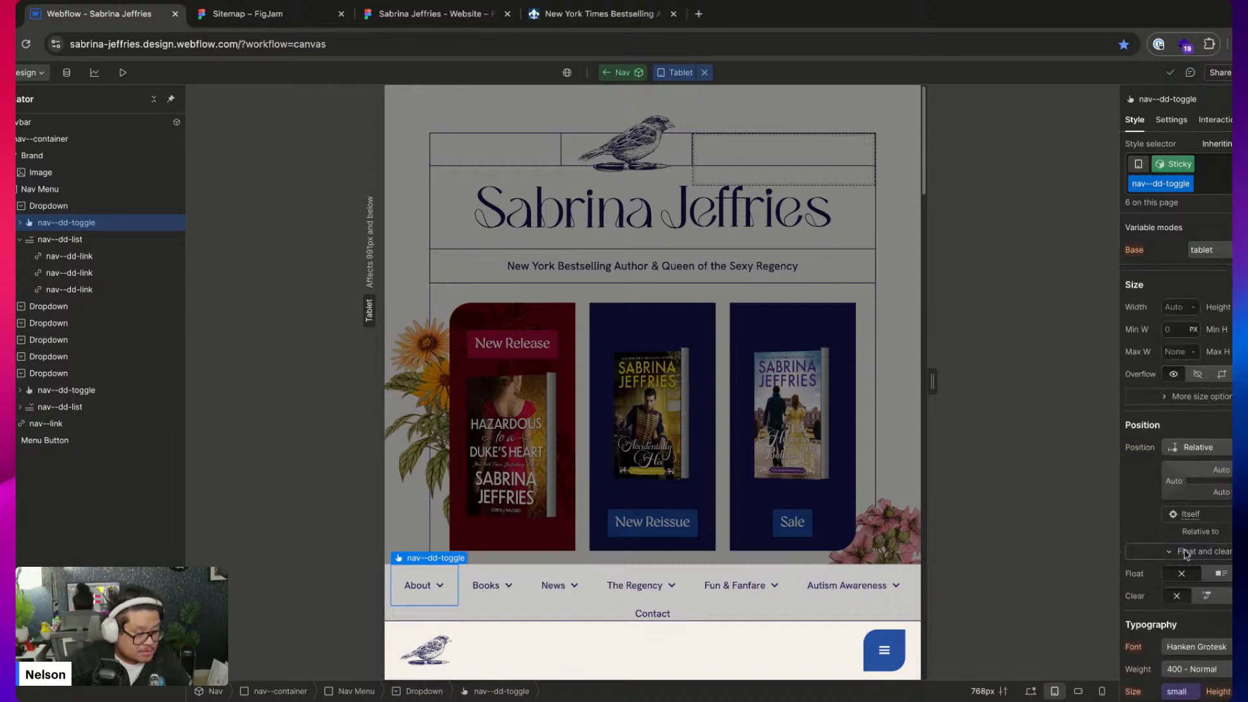
pyautogui.scroll(3, 1185, 533)
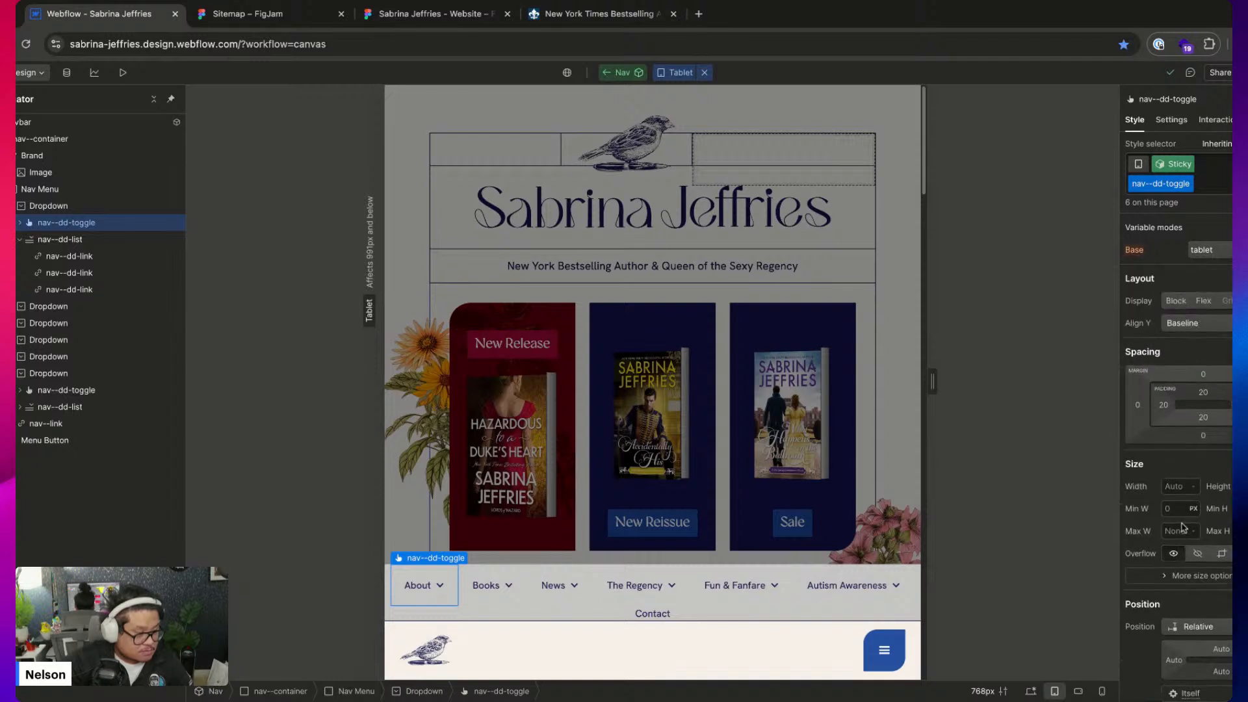
# Try setting the About dropdown's display to Block at the tablet breakpoint
pyautogui.click(68, 206)
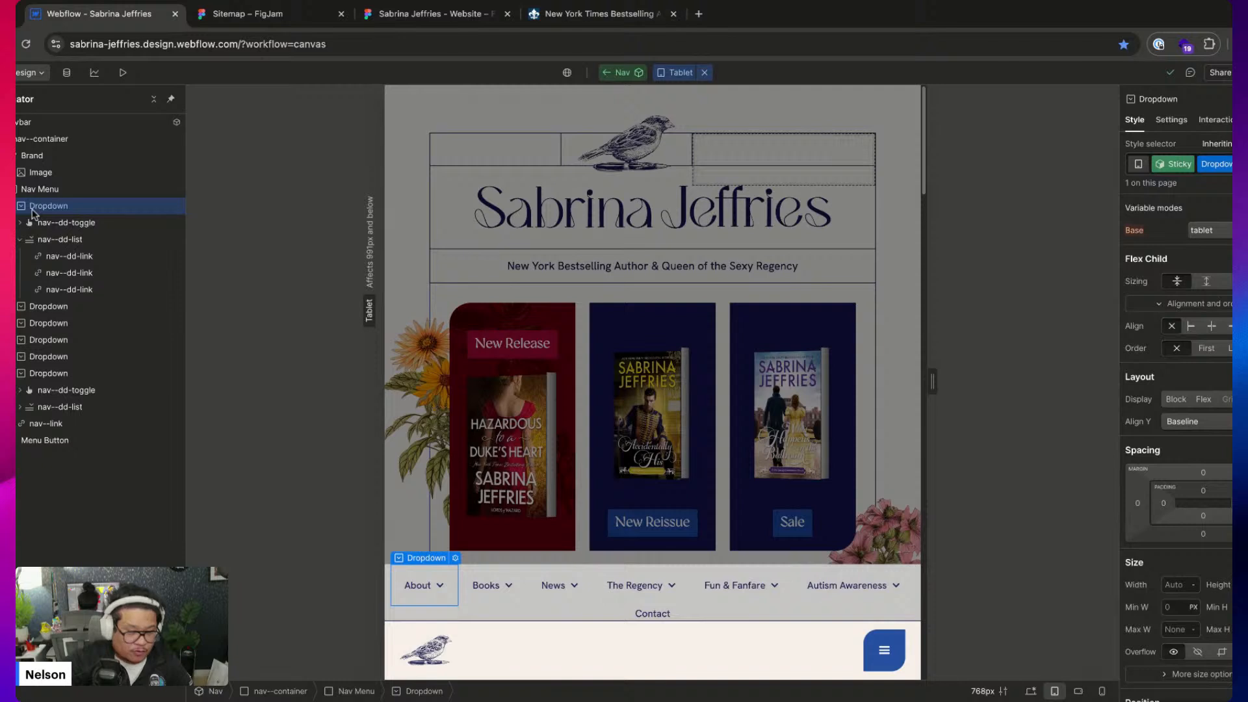
pyautogui.scroll(-2, 1185, 570)
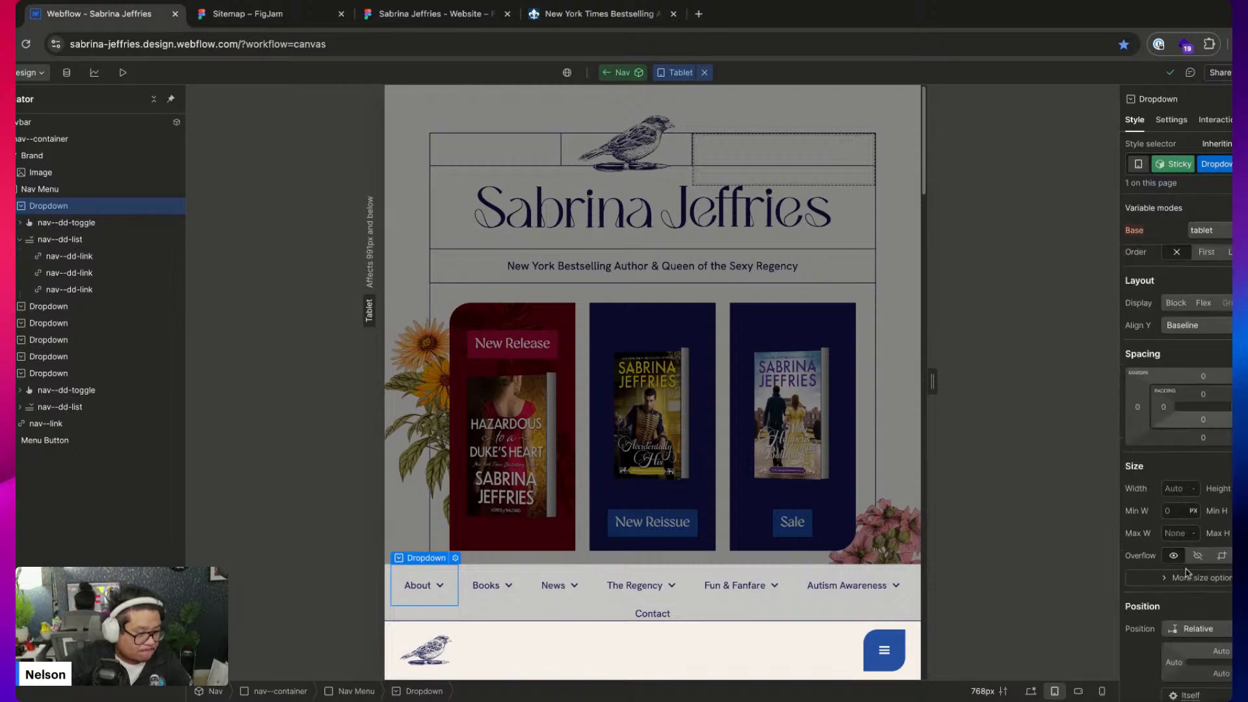
pyautogui.scroll(1, 1186, 569)
pyautogui.click(1178, 342)
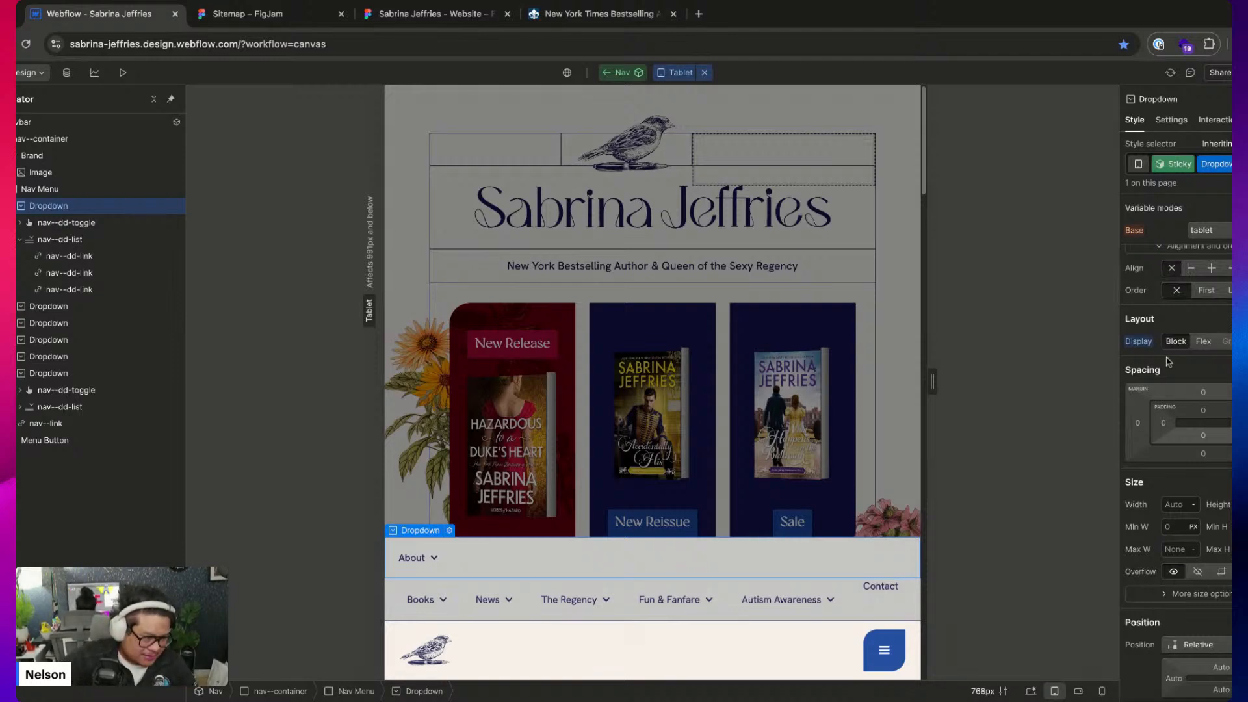
pyautogui.scroll(1, 1169, 361)
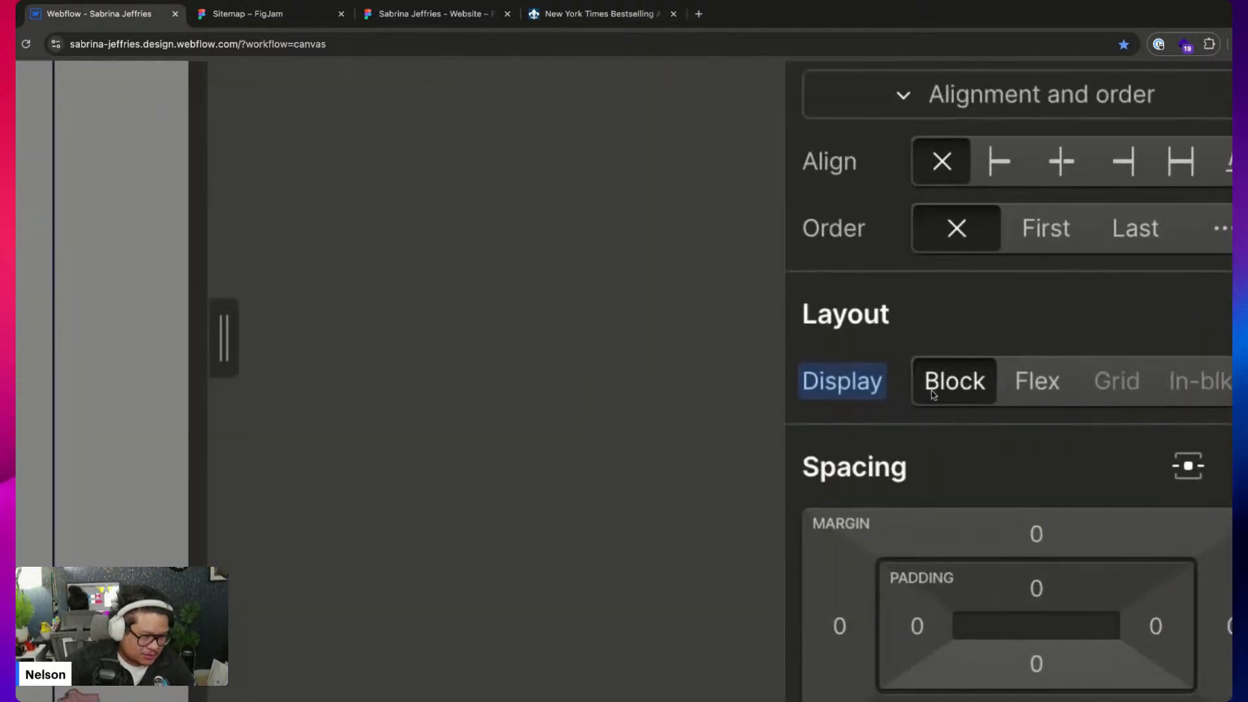
pyautogui.scroll(5, 988, 351)
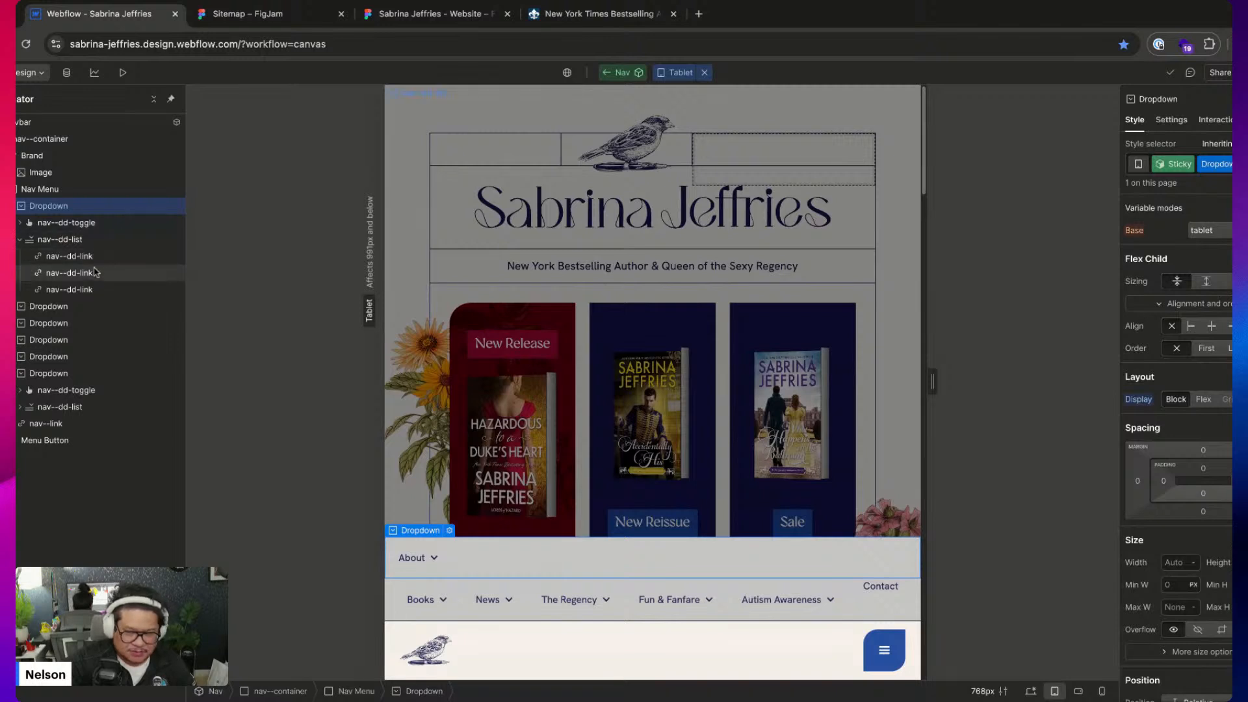
# Compare with the Books dropdown and reset the About dropdown's display setting
pyautogui.click(82, 303)
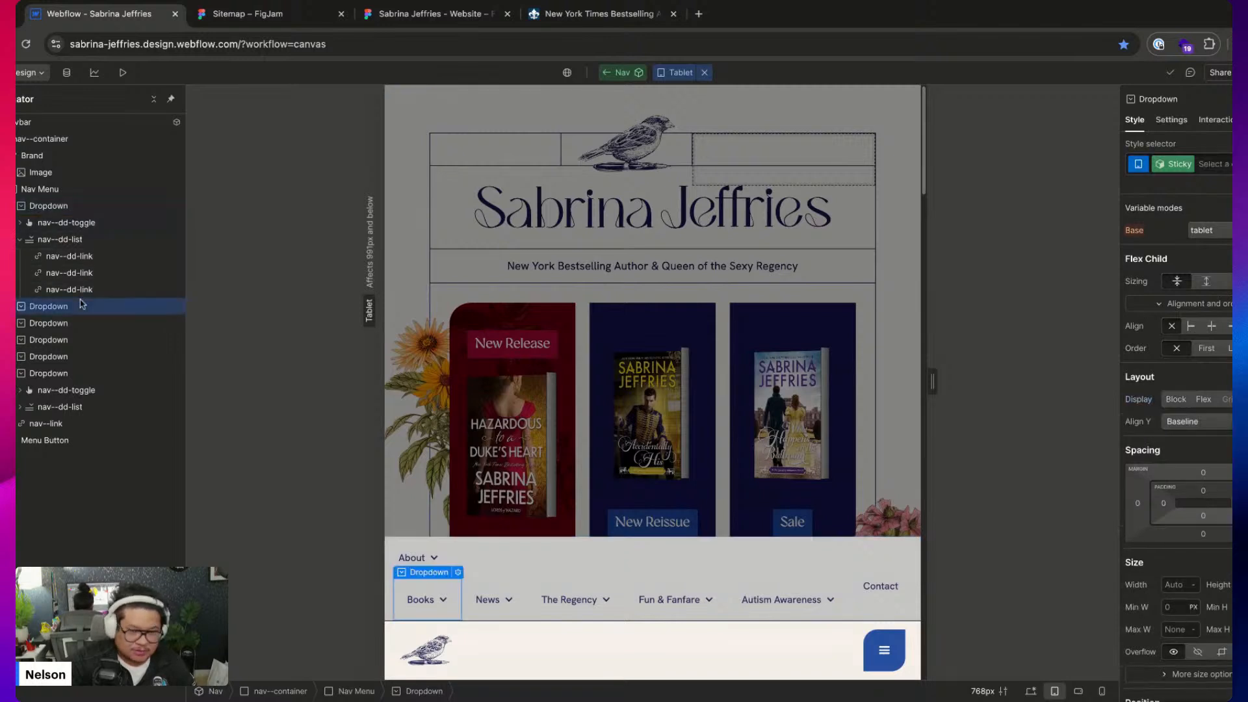
pyautogui.click(56, 207)
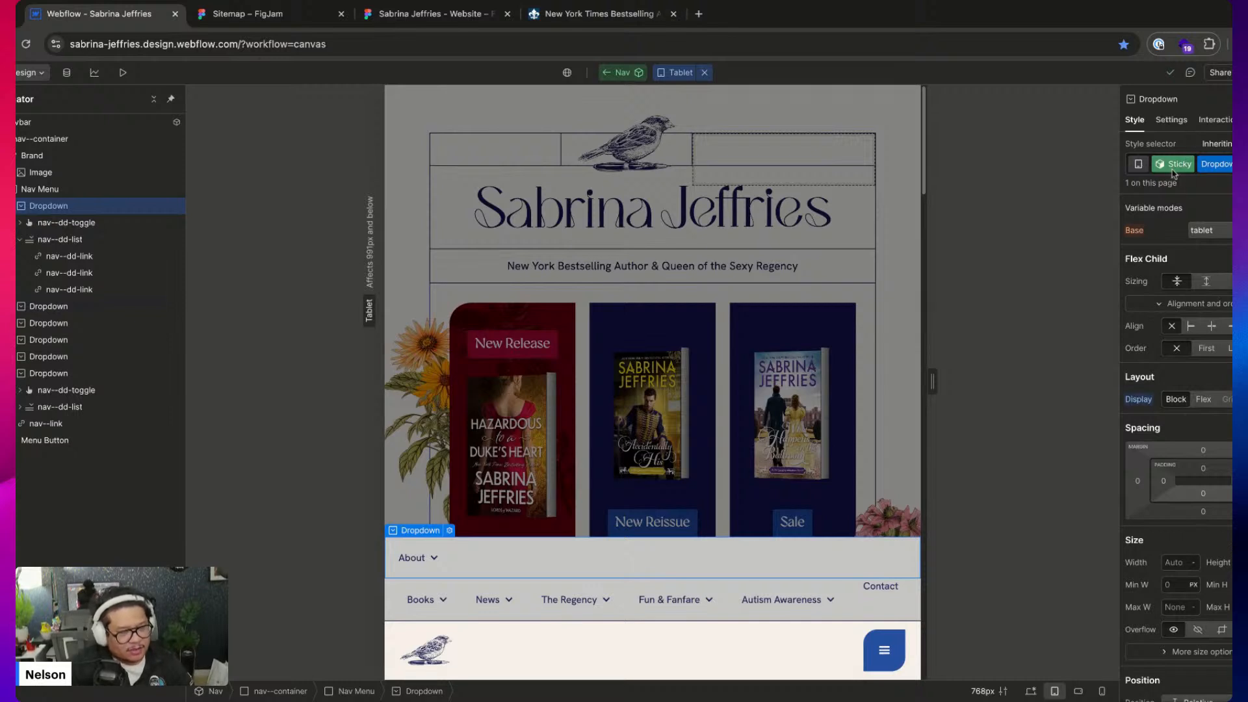
pyautogui.keyDown('alt'); pyautogui.click(1137, 407); pyautogui.keyUp('alt')
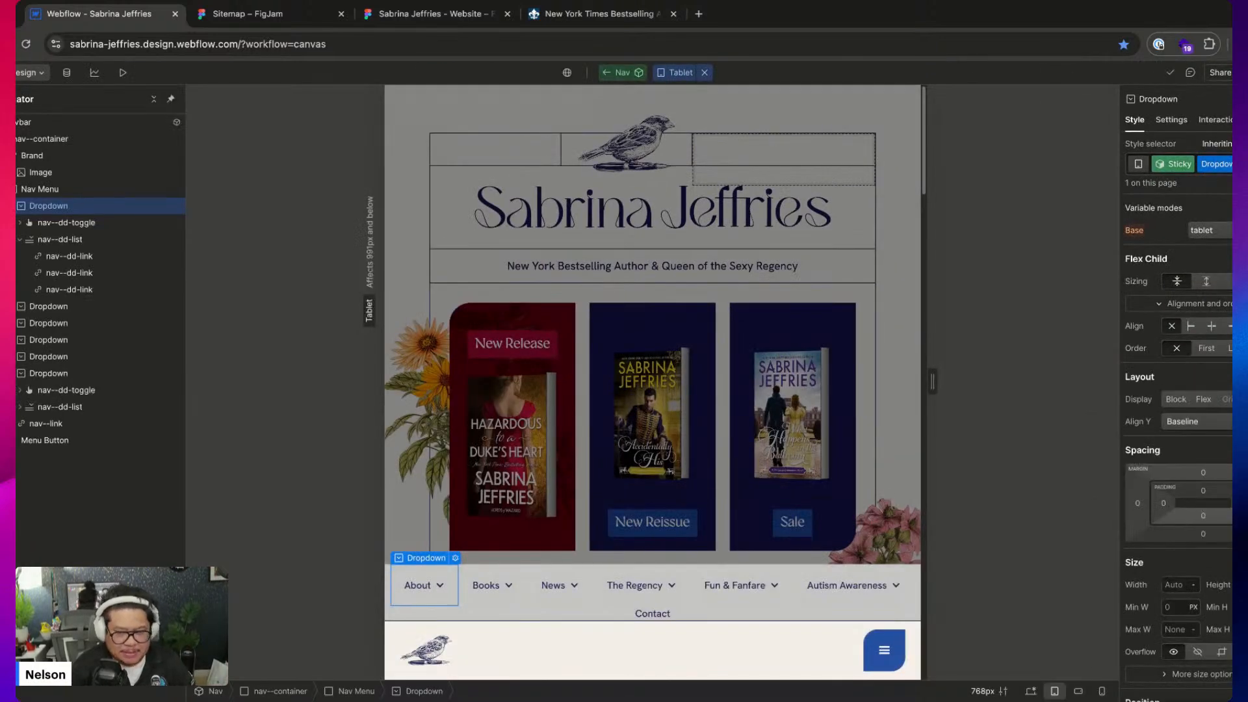
# Check the other dropdowns for a class and rename the About dropdown's class to nav--dd
pyautogui.click(80, 308)
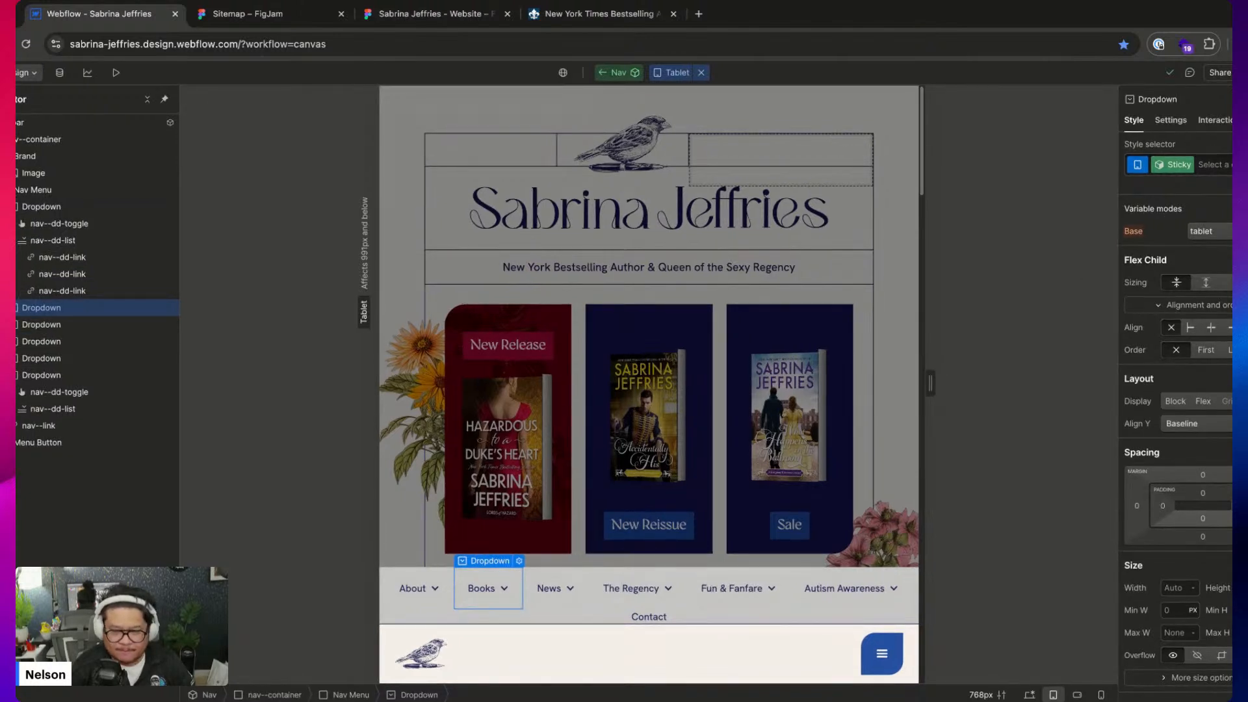
pyautogui.press('Down')
pyautogui.press('Down')
pyautogui.press('Down')
pyautogui.press('Down')
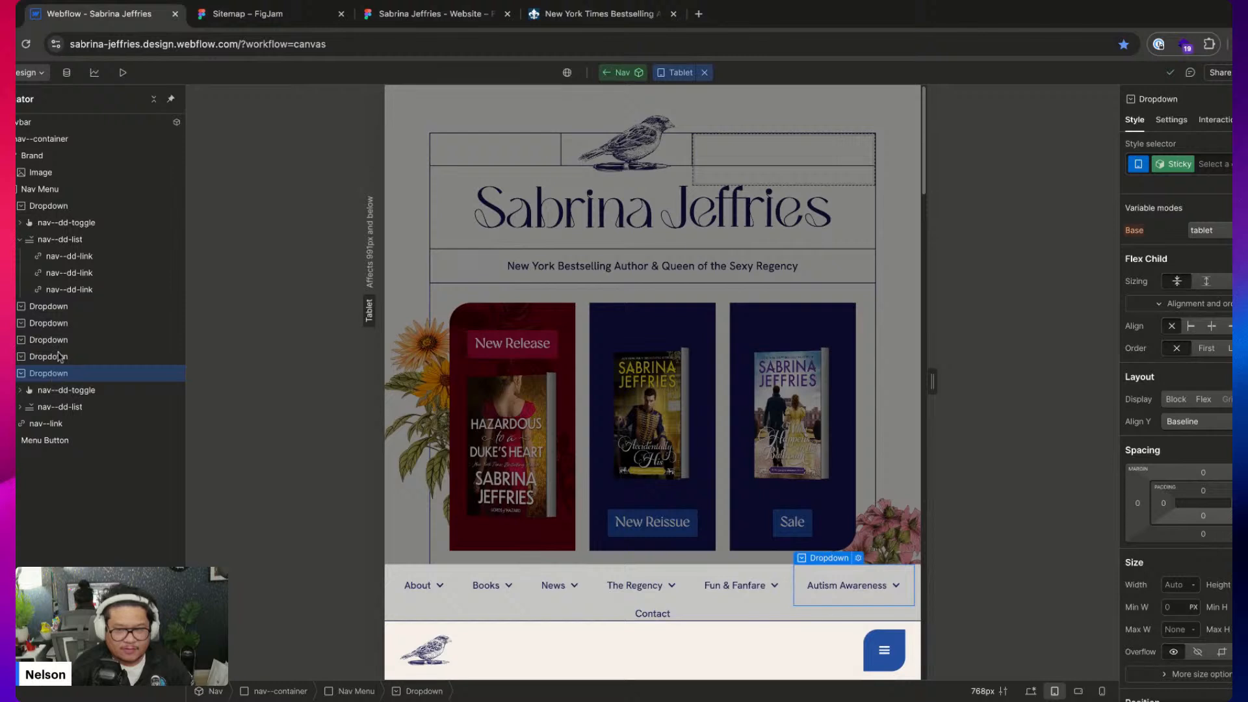
pyautogui.click(49, 206)
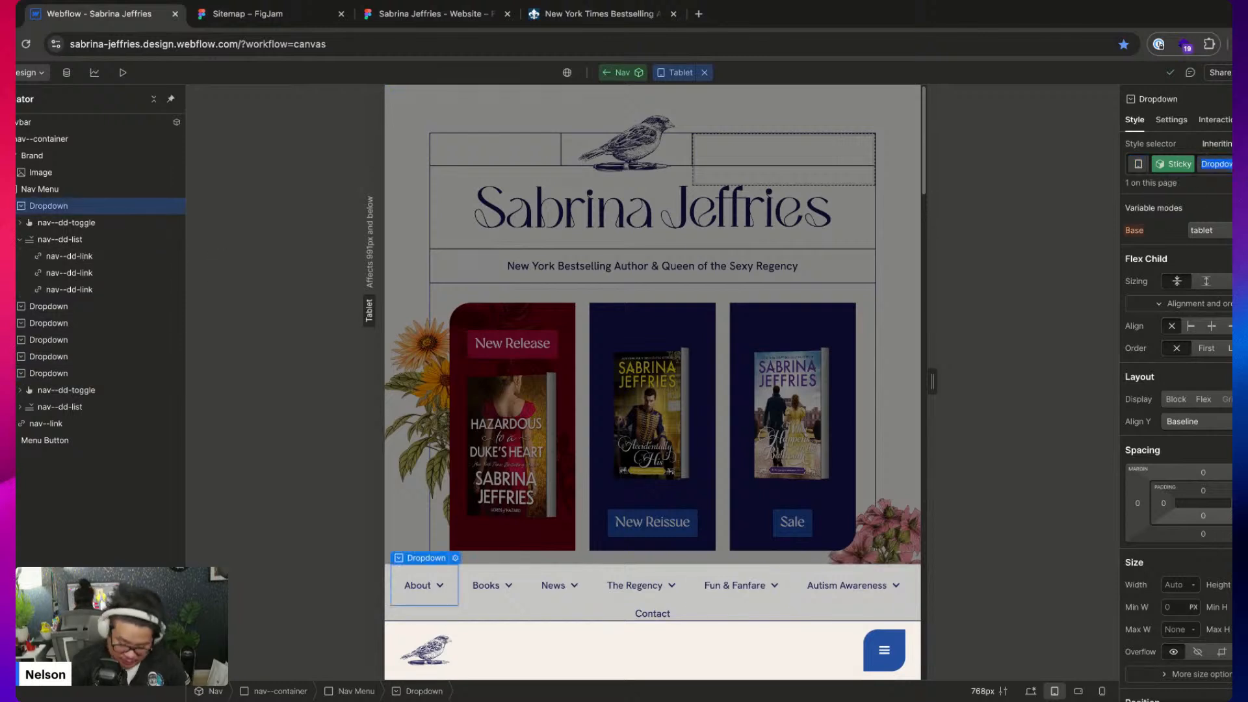
pyautogui.write('nav--dd')
pyautogui.press('Return')
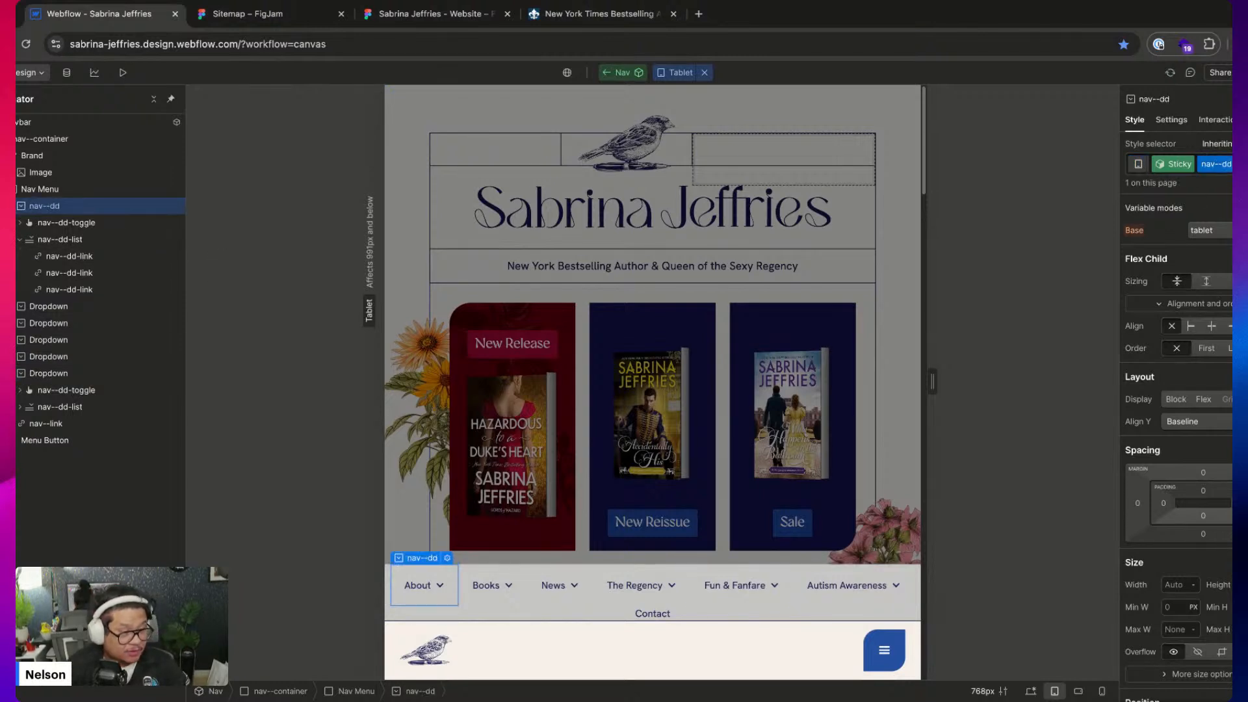
# Apply the nav--dd class to the Books and News dropdowns
pyautogui.click(70, 312)
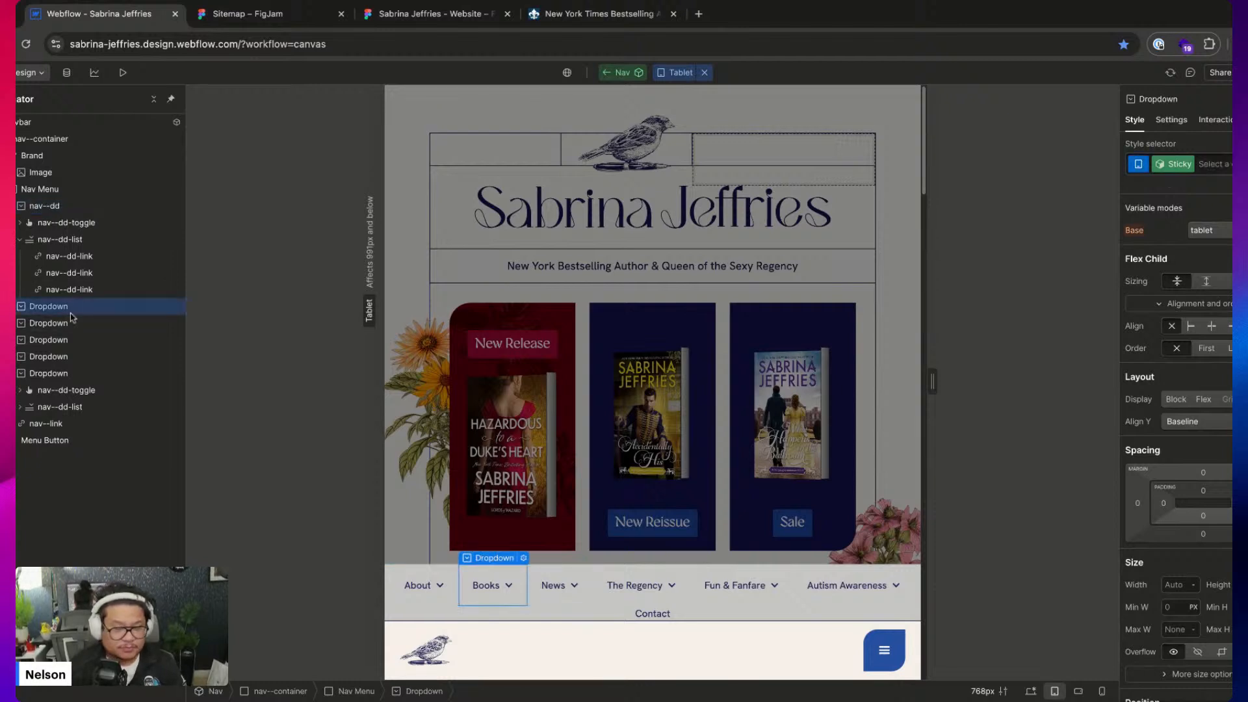
pyautogui.press('super+Return')
pyautogui.write('nav--dd')
pyautogui.press('Return')
pyautogui.click(65, 324)
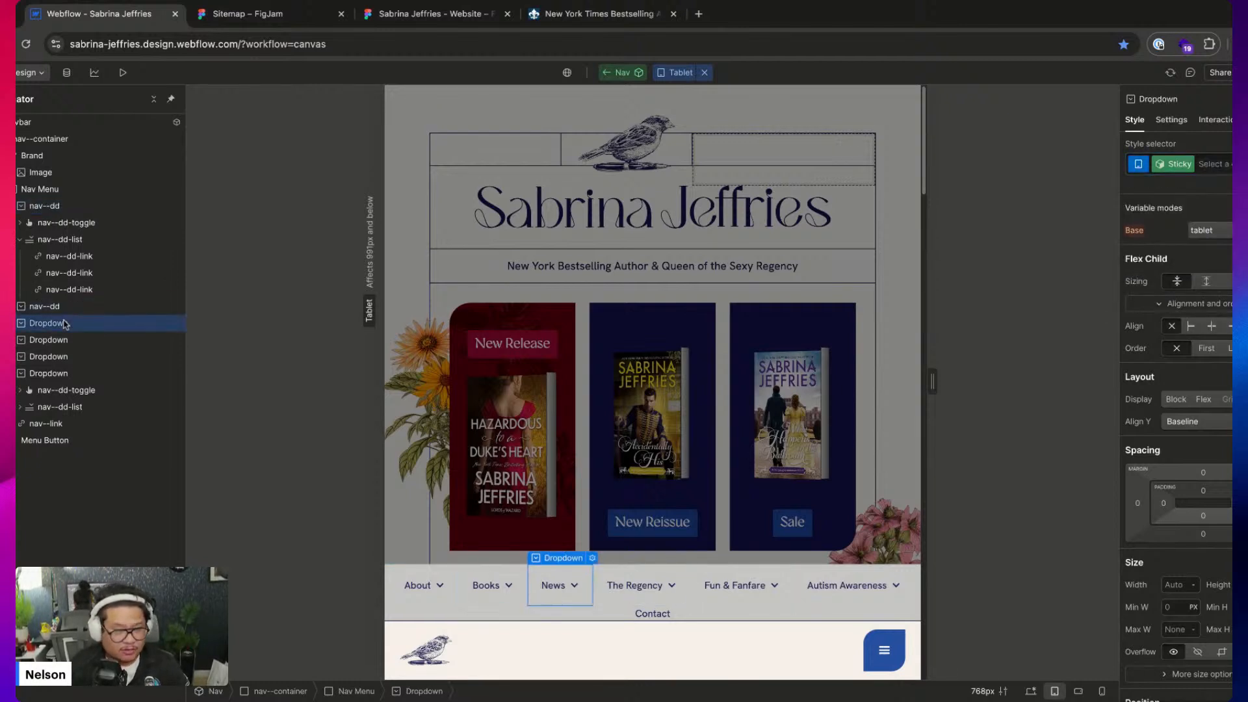
pyautogui.press('super+Return')
pyautogui.write('nav--dd')
pyautogui.press('Return')
# Apply the nav--dd class to The Regency and Fun & Fanfare dropdowns
pyautogui.click(63, 340)
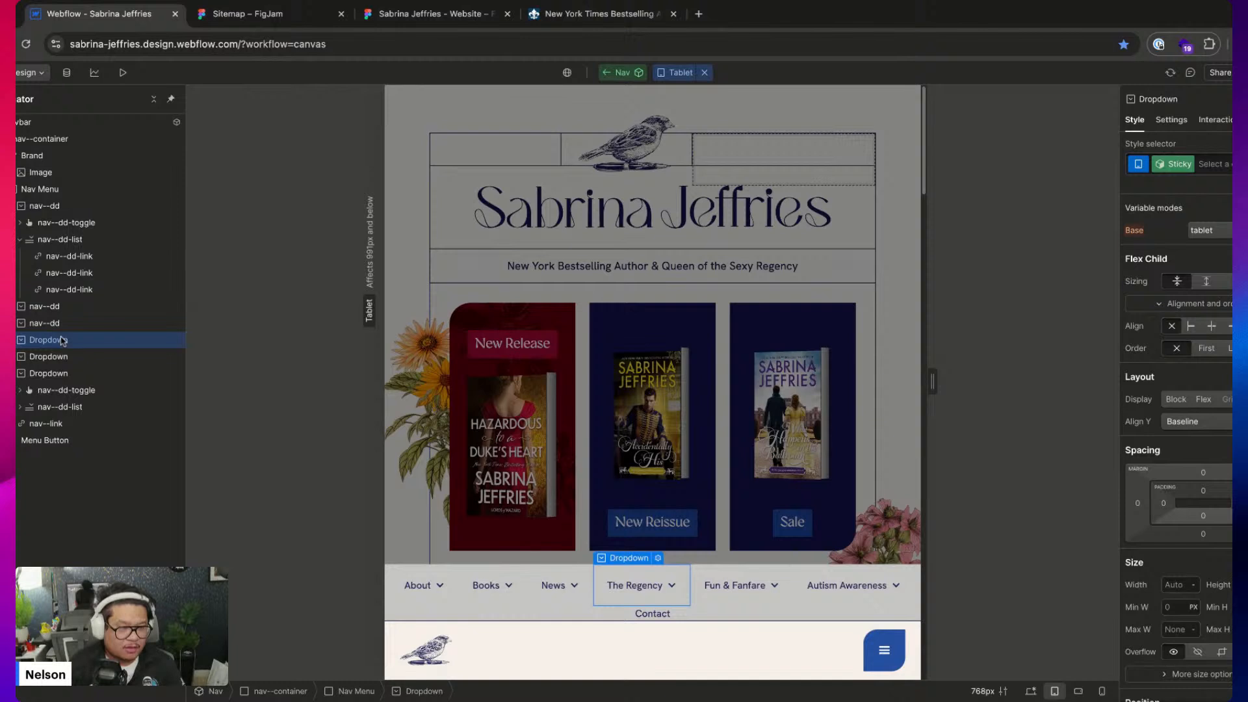
pyautogui.press('super+Return')
pyautogui.write('nav--dd')
pyautogui.press('Return')
pyautogui.click(56, 355)
pyautogui.press('super+Return')
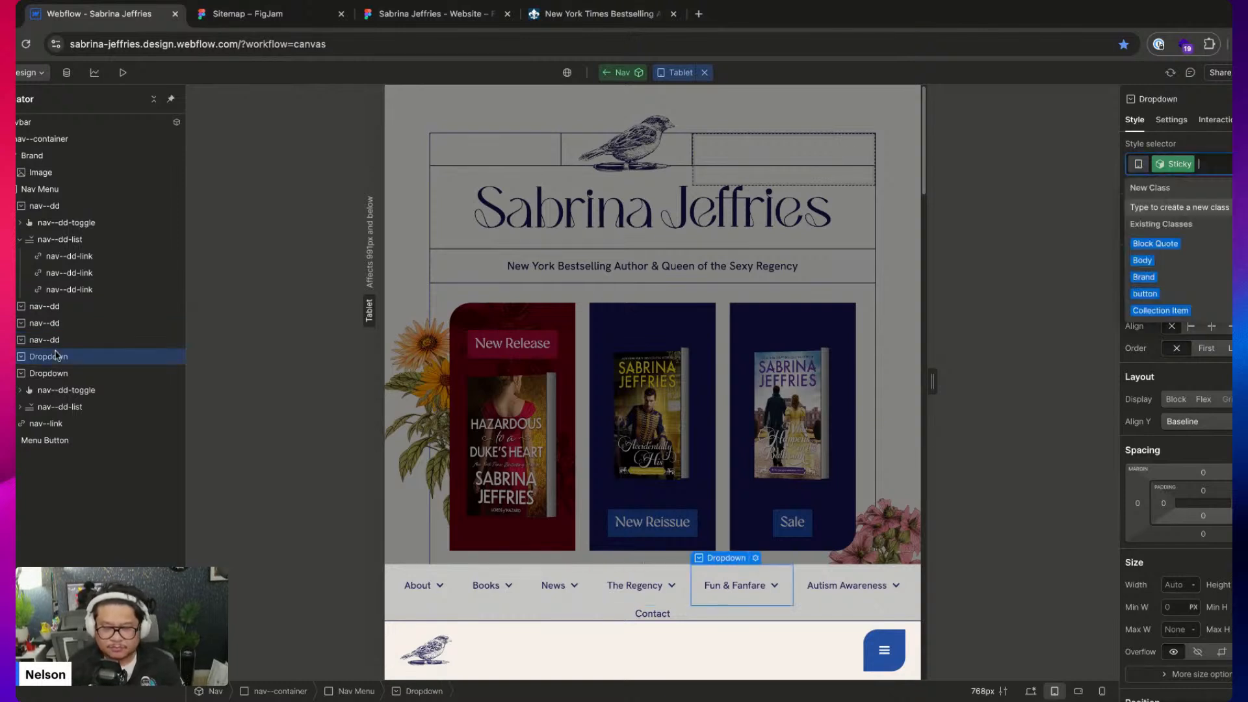
pyautogui.write('nav--dd')
pyautogui.press('Return')
# Apply the nav--dd class to the Autism Awareness dropdown and collapse it in the element tree
pyautogui.click(56, 372)
pyautogui.press('super+Return')
pyautogui.write('nav--dd')
pyautogui.press('Return')
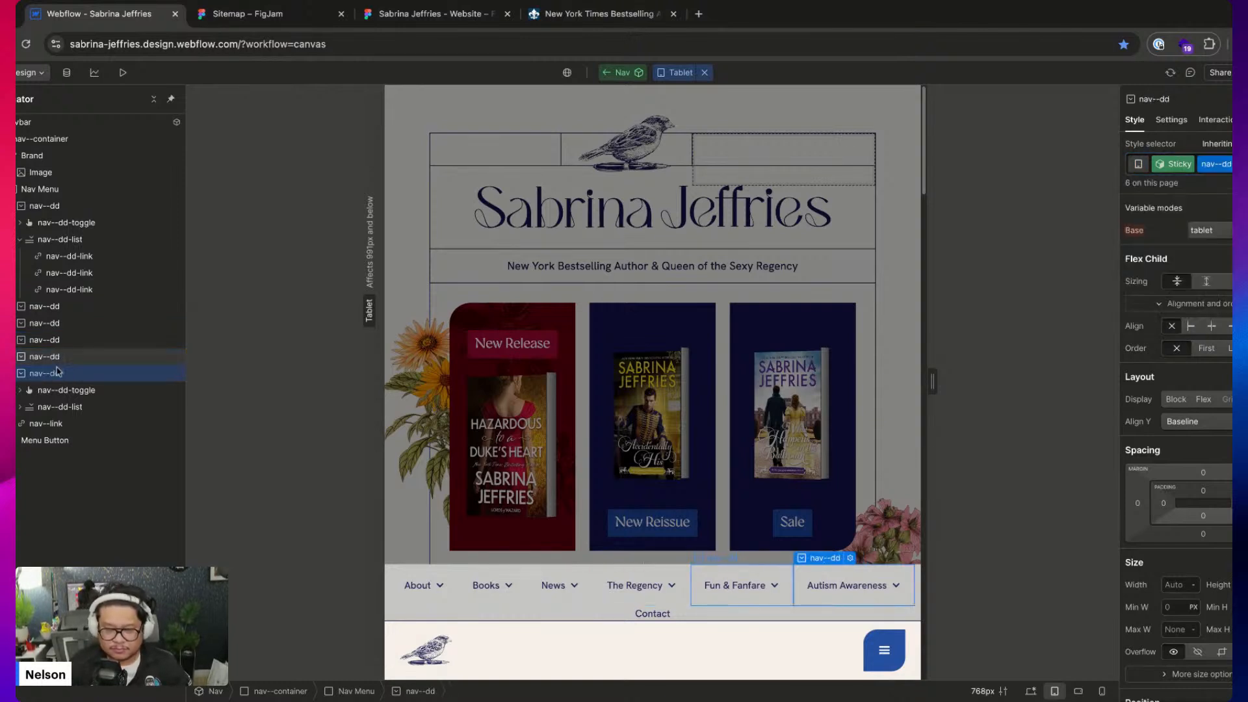
pyautogui.click(17, 374)
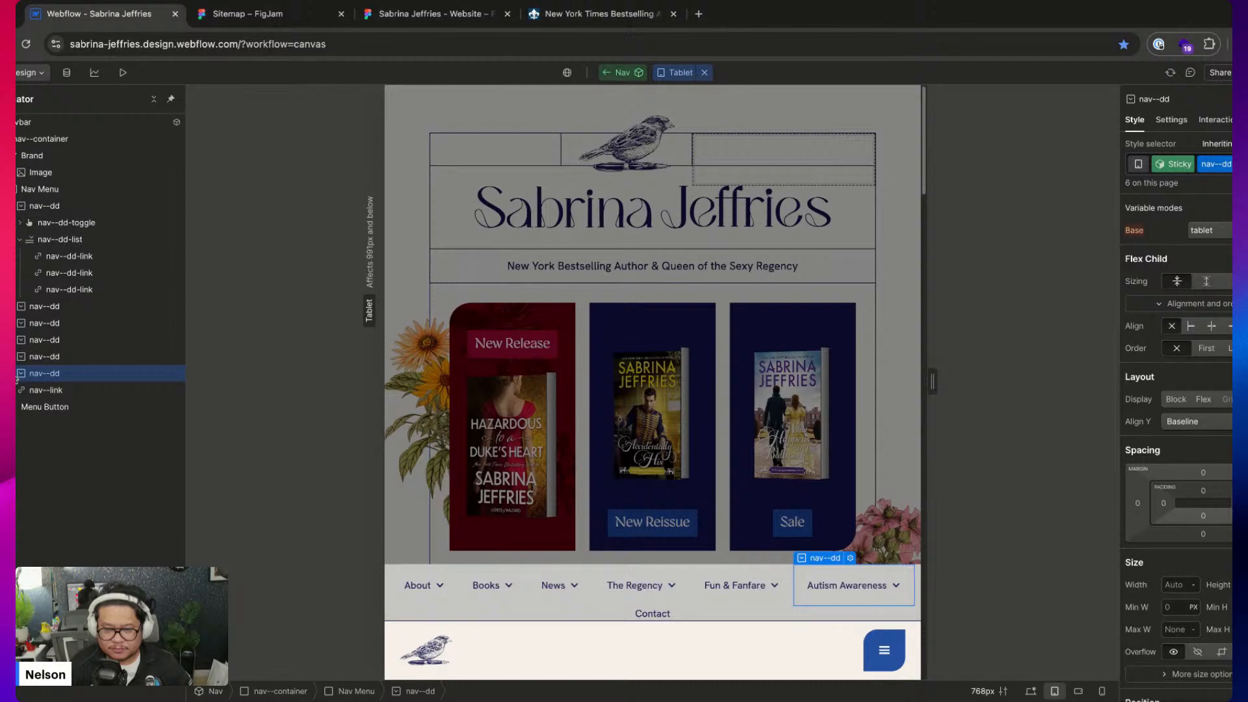
# Set the nav--dd class's display to Block for the tablet breakpoint, and select the Nav Menu
pyautogui.click(81, 207)
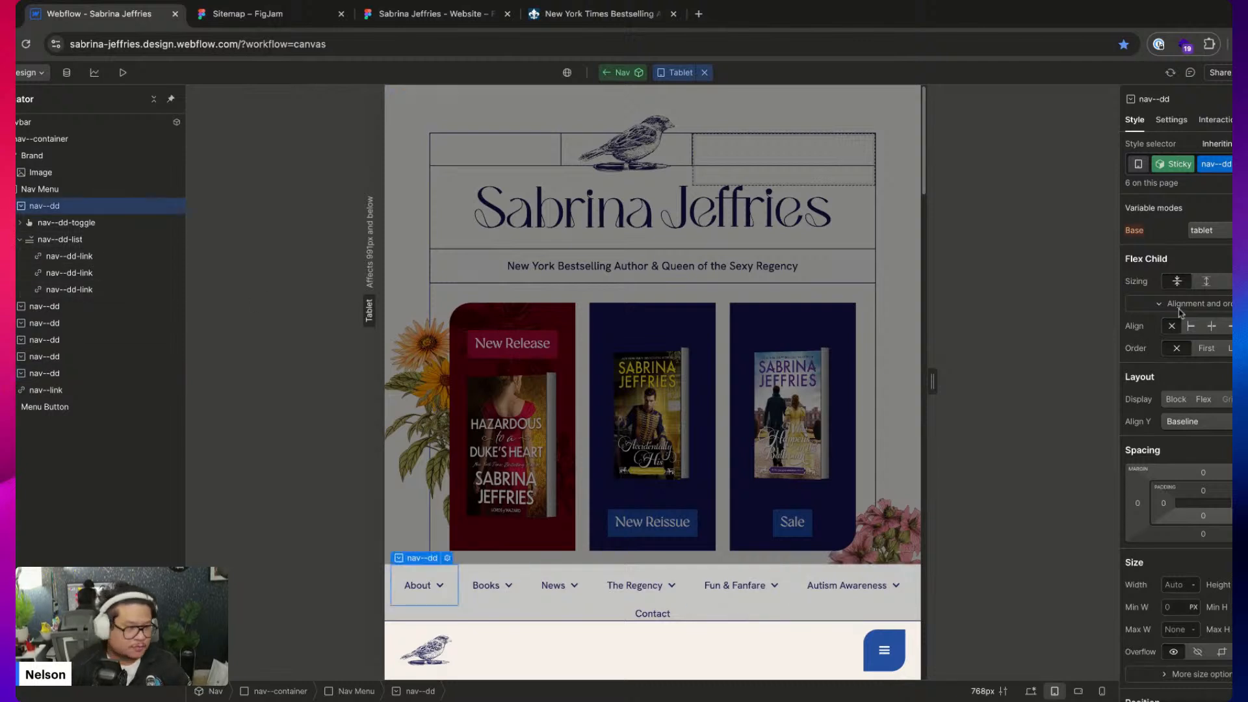
pyautogui.click(1178, 402)
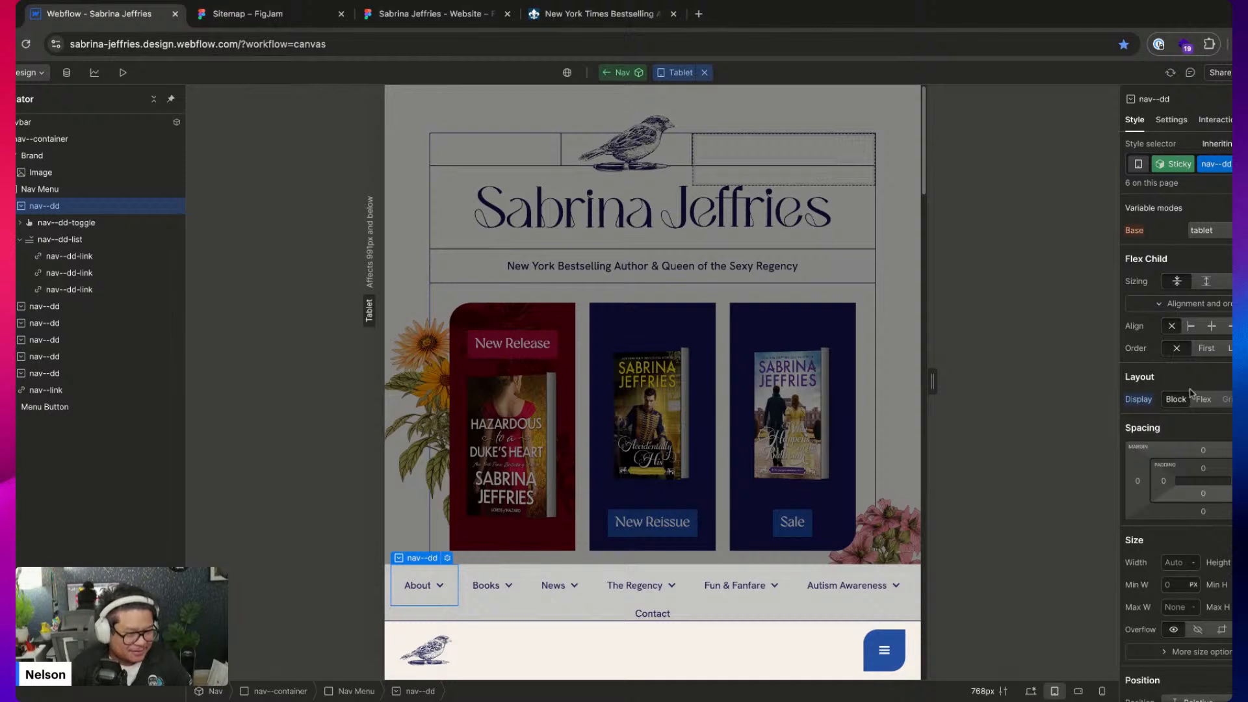
pyautogui.click(1245, 326)
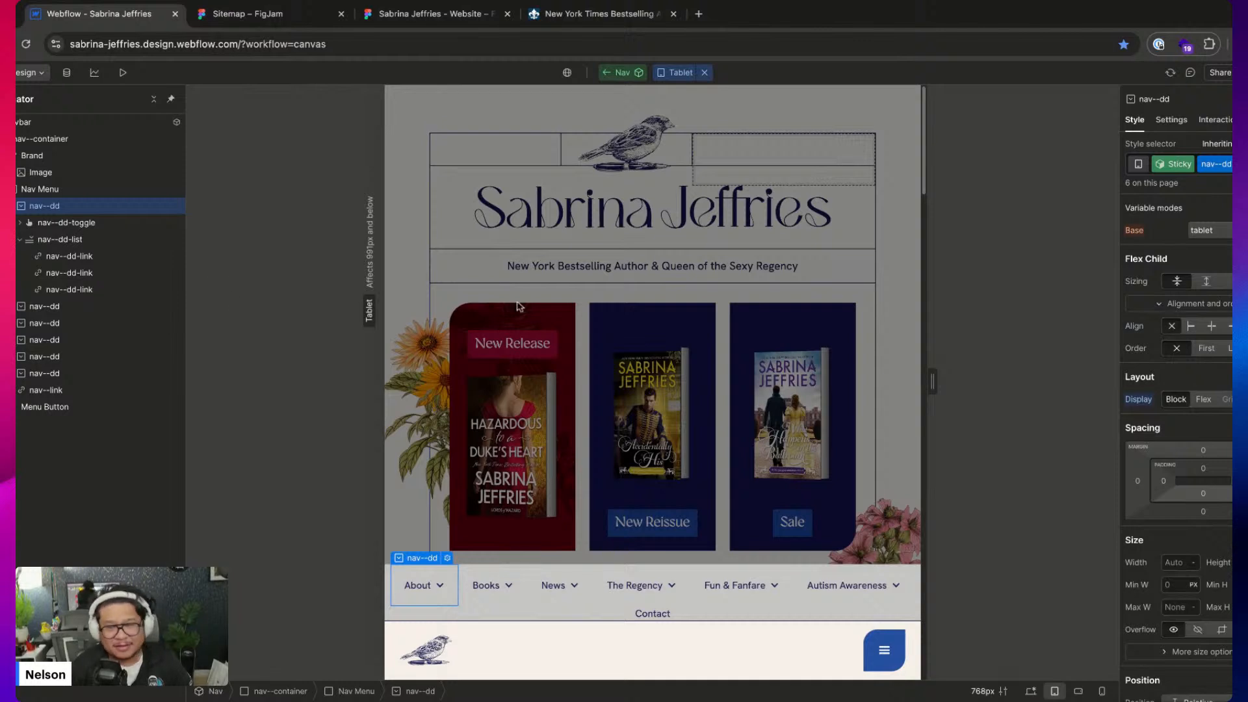
pyautogui.click(40, 190)
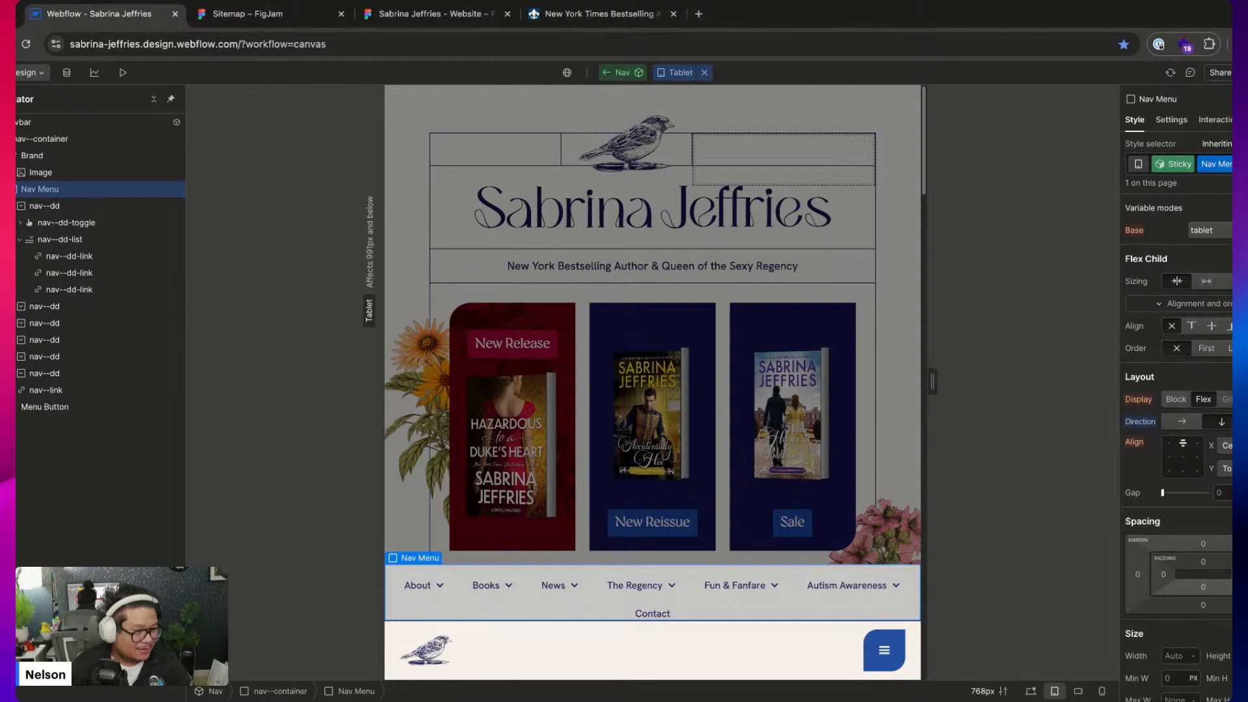
# Set the Nav Menu's horizontal alignment to Stretch
pyautogui.click(1227, 446)
pyautogui.click(1227, 483)
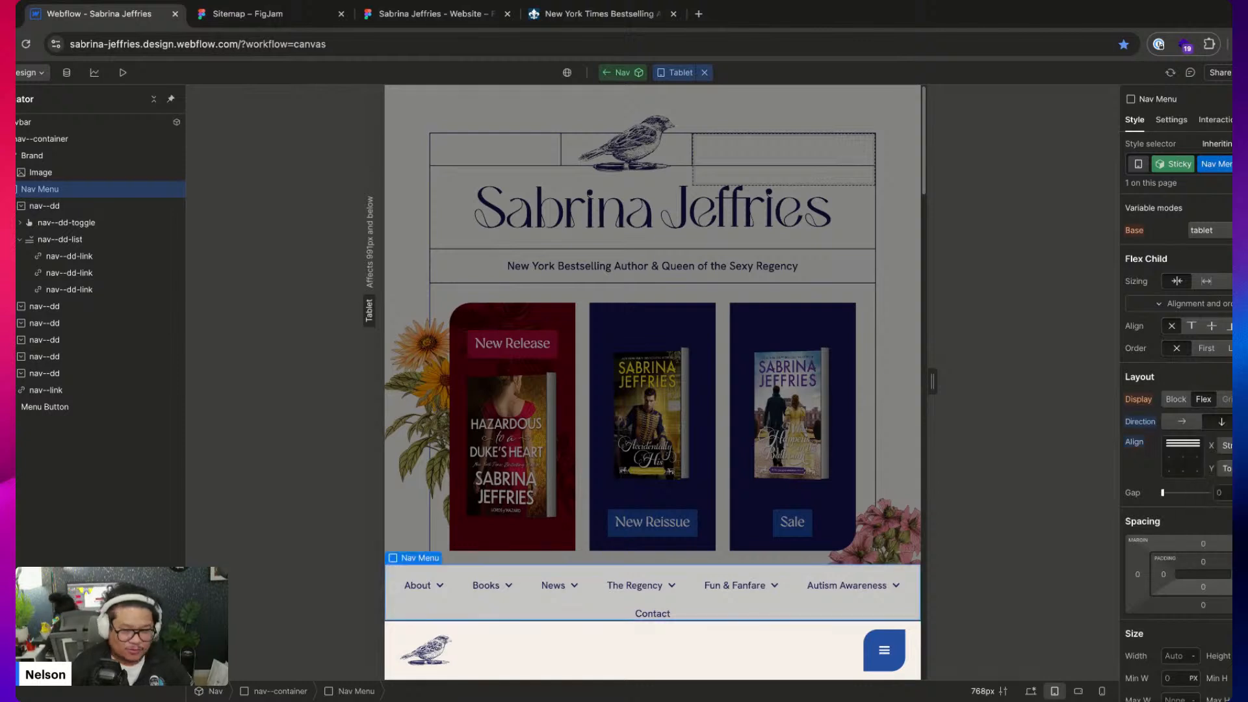
# Try a 100% width on the nav--dd class, and reset the class's display and width
pyautogui.click(447, 593)
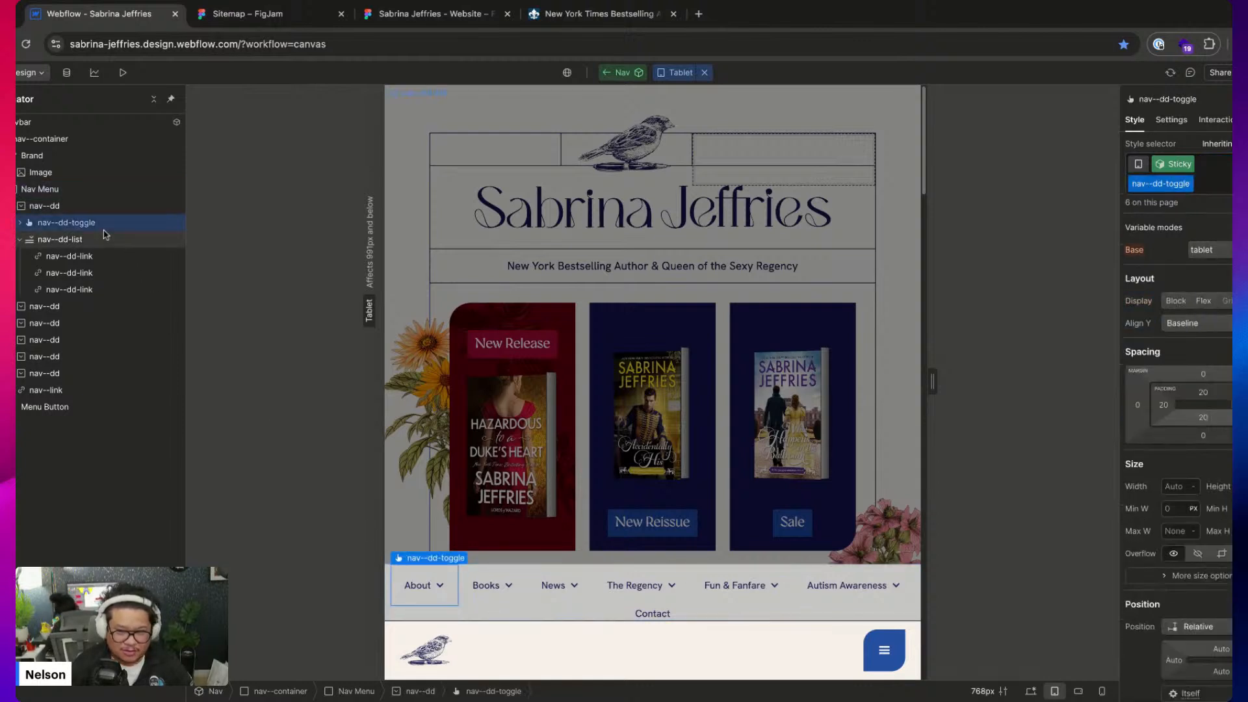
pyautogui.click(84, 208)
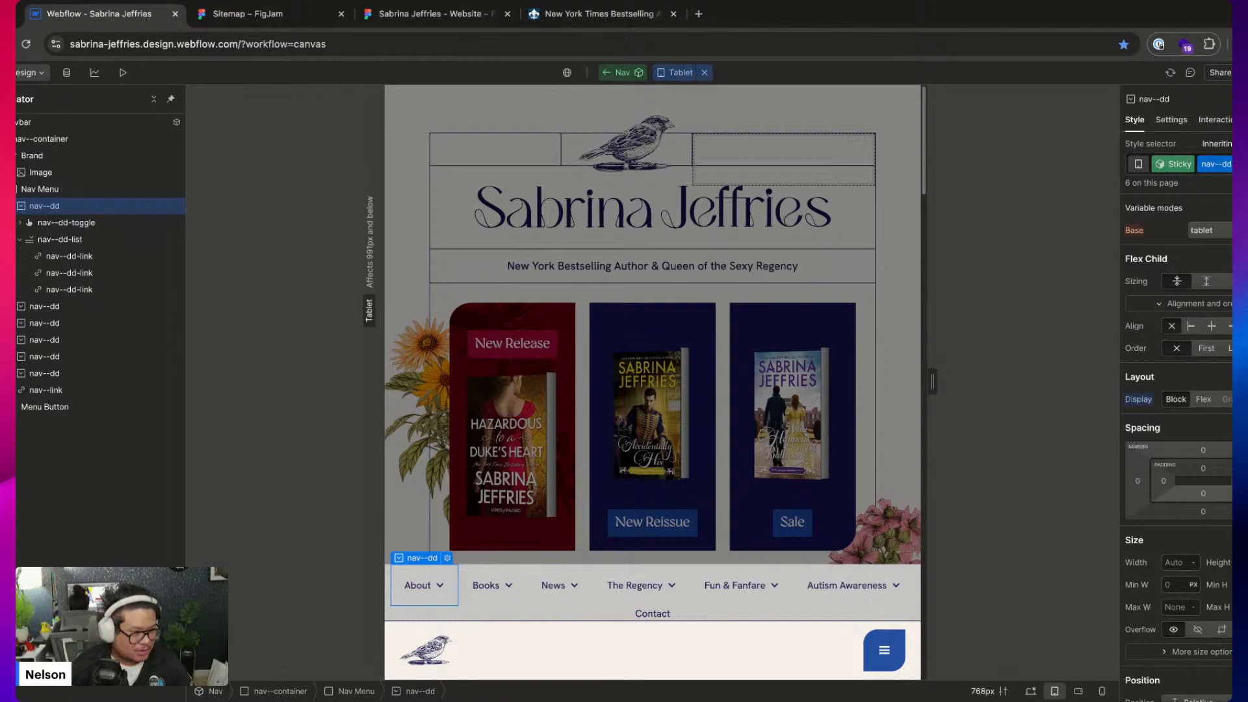
pyautogui.click(1177, 563)
pyautogui.write('100')
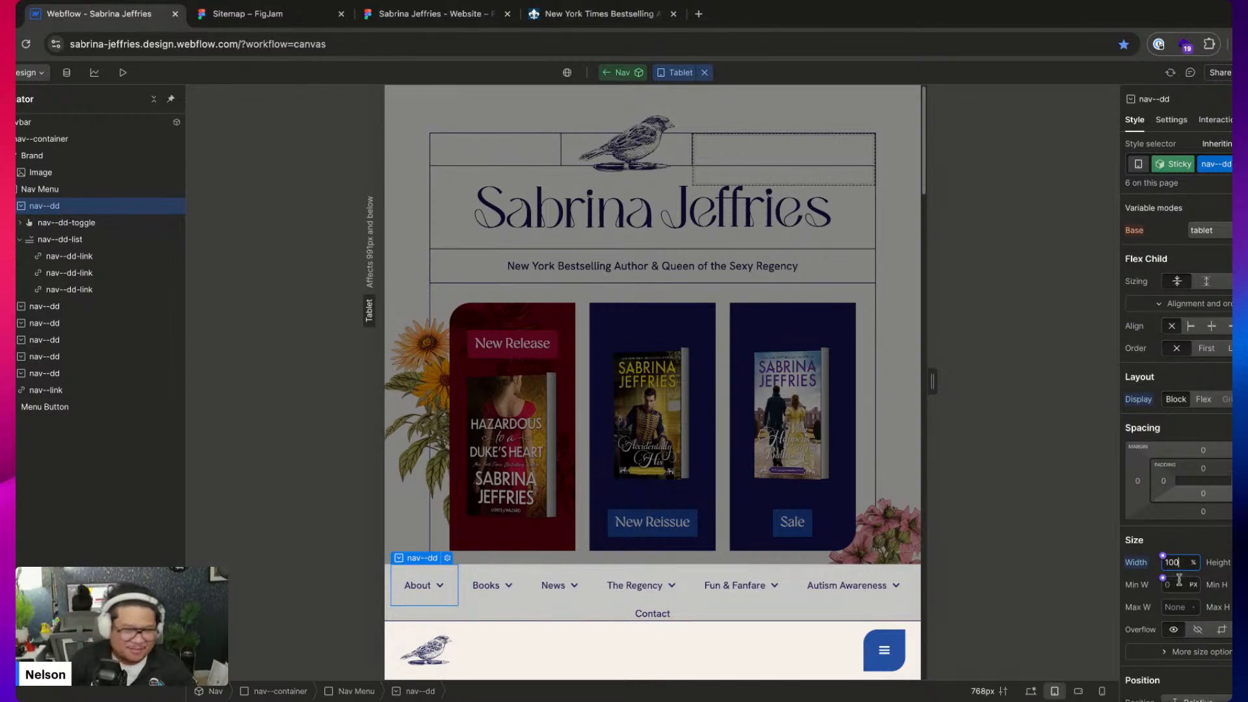
pyautogui.keyDown('alt'); pyautogui.click(1139, 399); pyautogui.keyUp('alt')
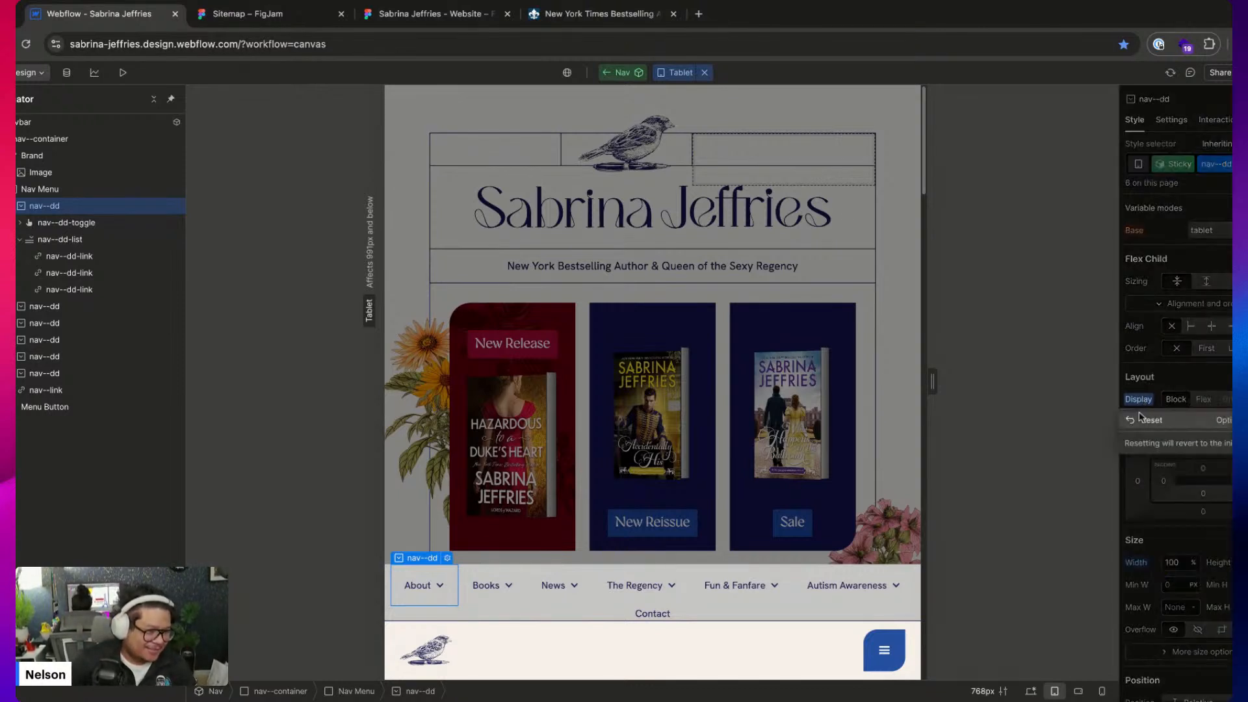
pyautogui.keyDown('alt'); pyautogui.click(1144, 585); pyautogui.keyUp('alt')
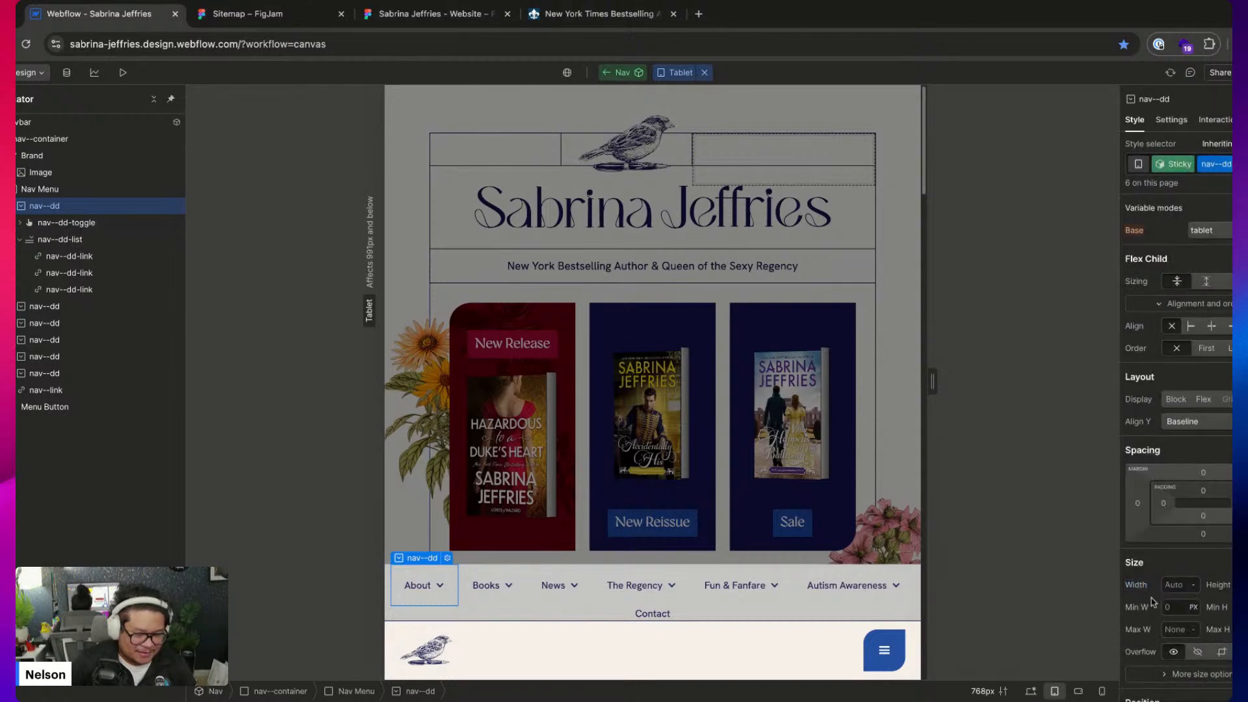
# Try the grow sizing on the Nav Menu as a flex child, and set the menu's display to Block
pyautogui.click(504, 618)
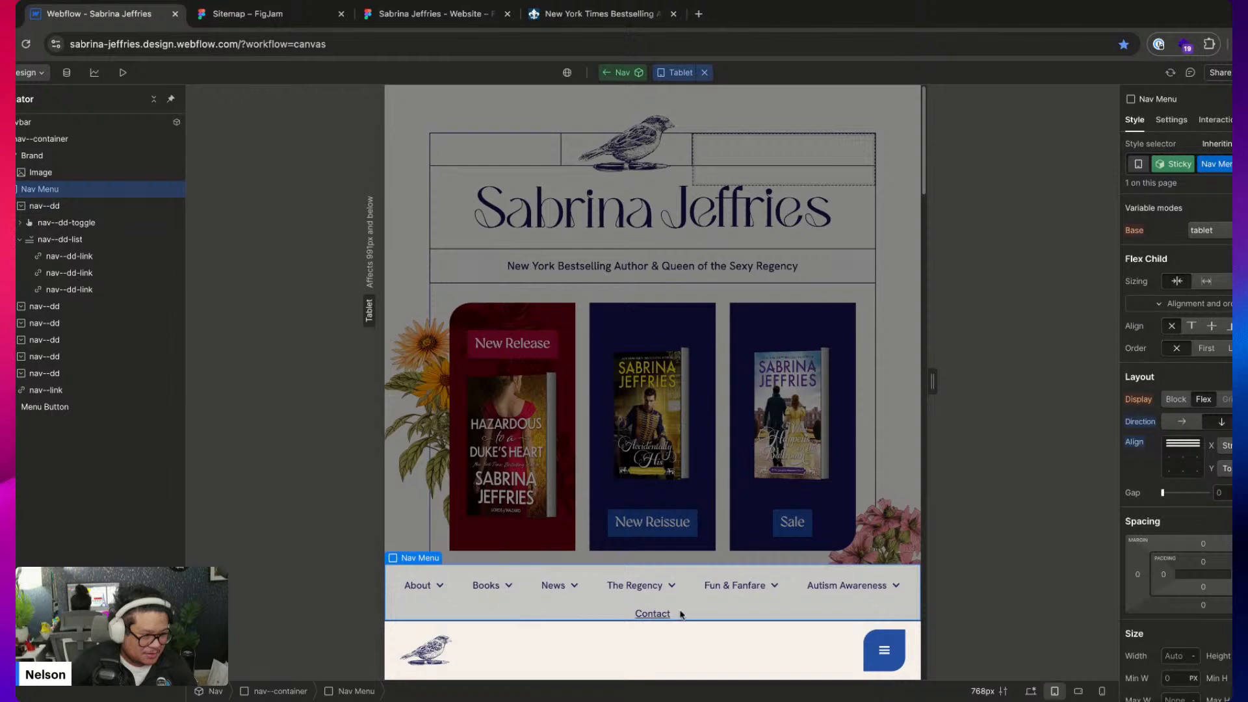
pyautogui.click(1206, 282)
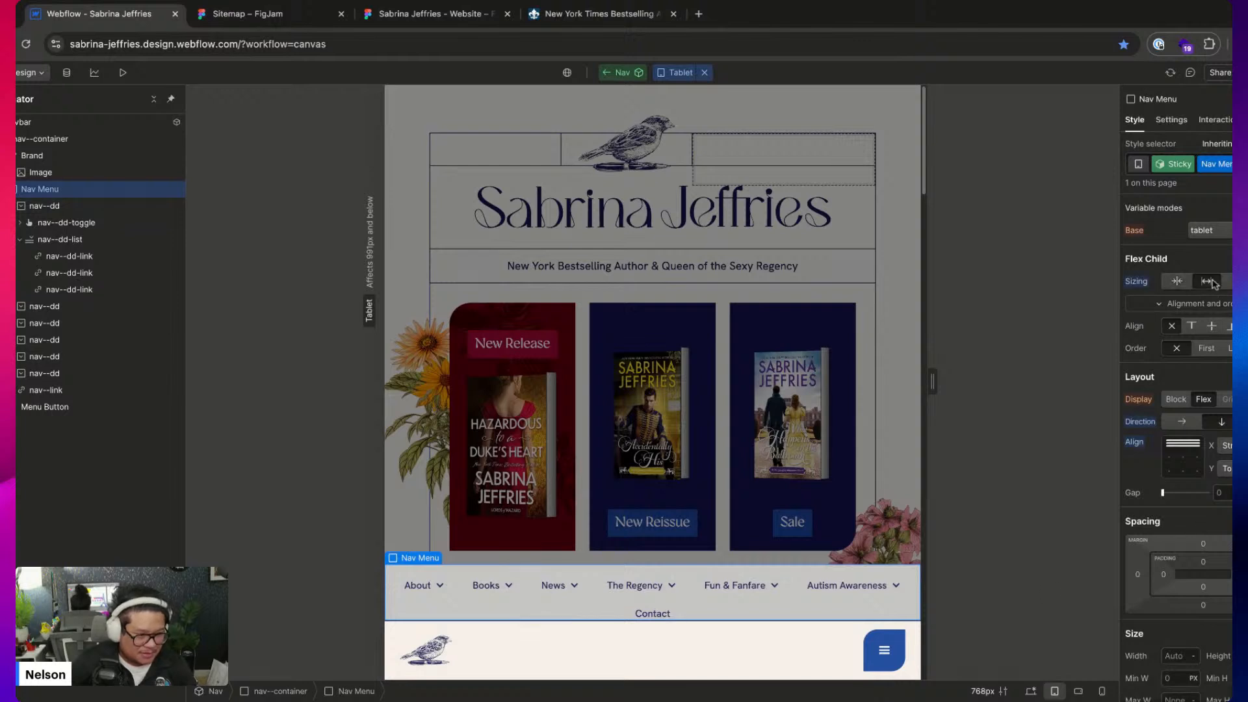
pyautogui.click(1136, 284)
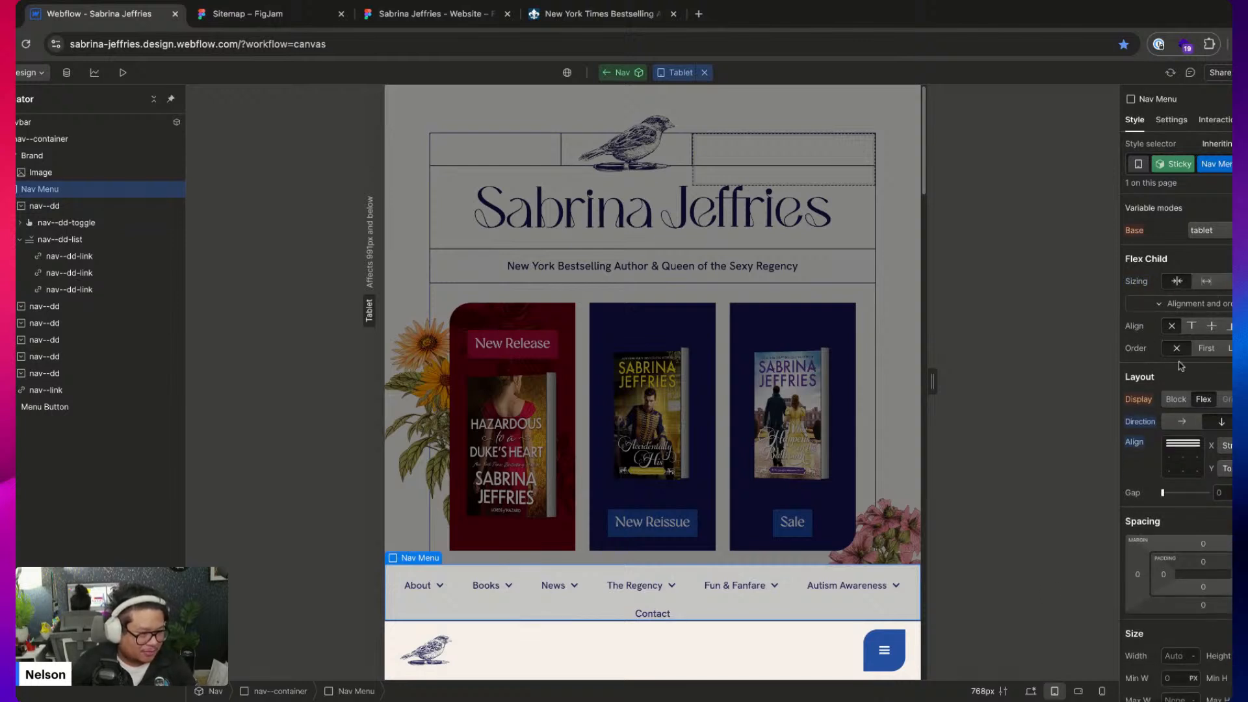
pyautogui.click(1176, 400)
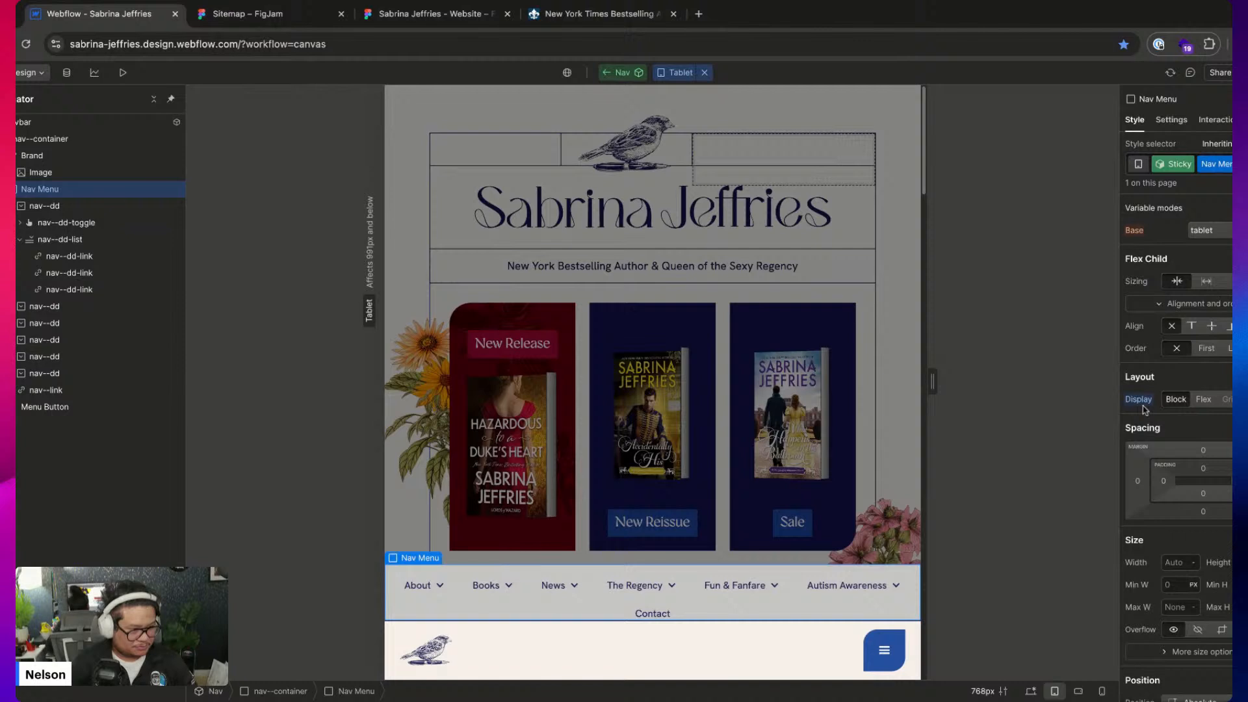
# Set the nav--dd class's display to Block and its width to 100%
pyautogui.click(72, 204)
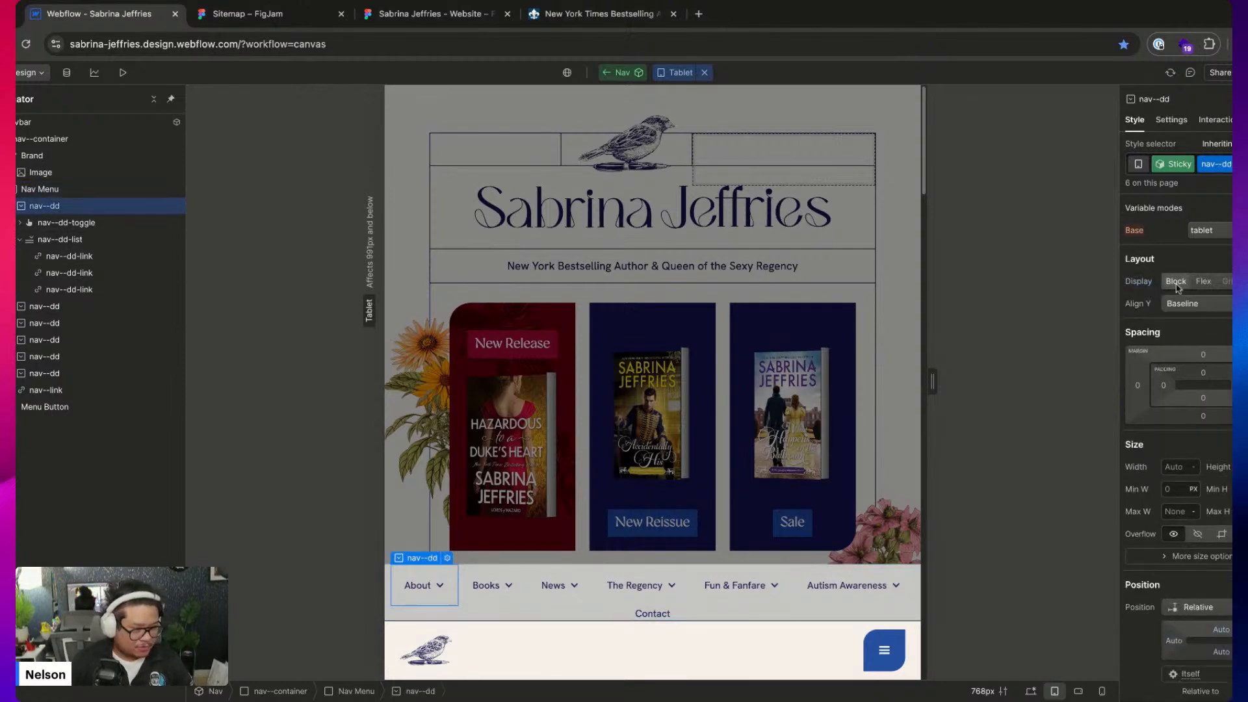
pyautogui.click(1177, 282)
pyautogui.click(1181, 444)
pyautogui.write('1')
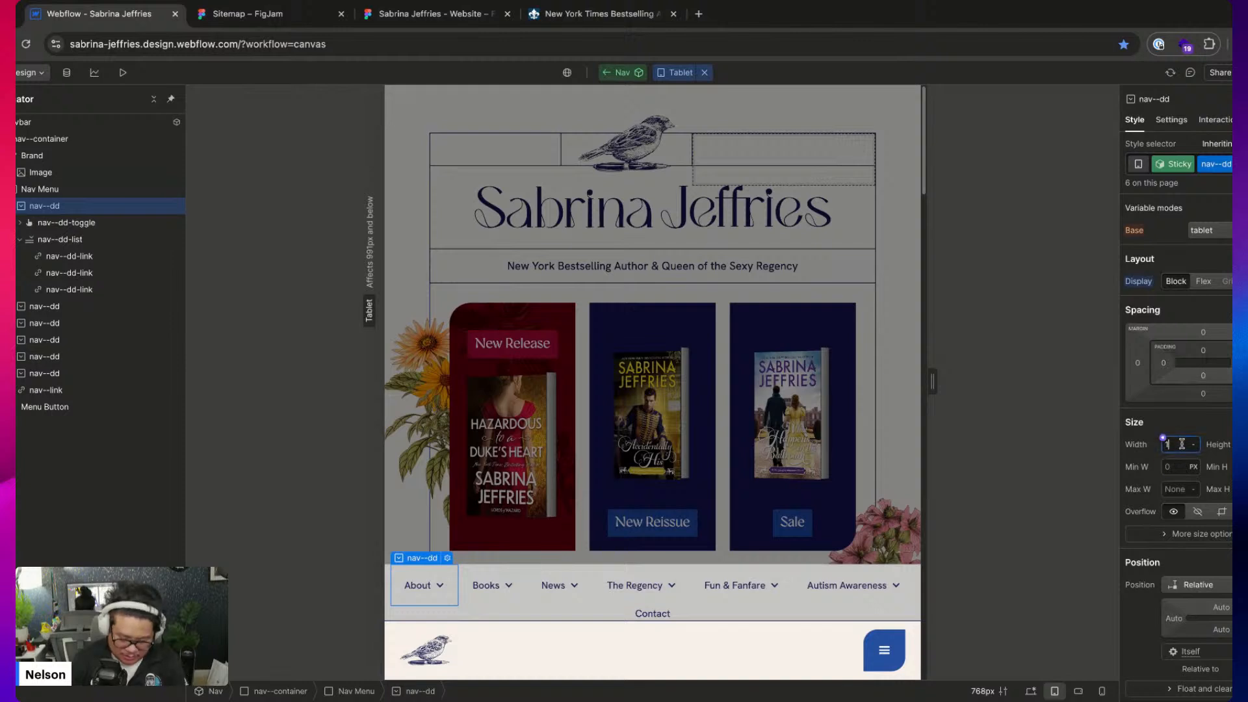
pyautogui.write('00')
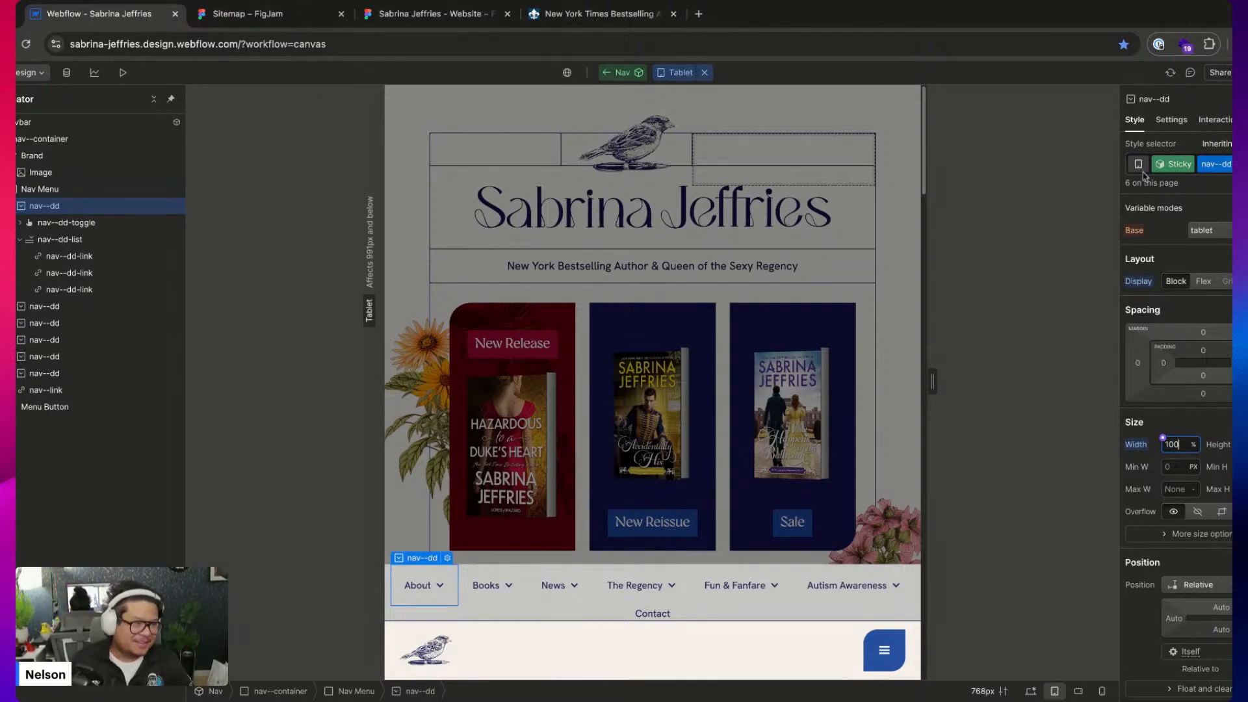
# Compare the Base and Sticky component variants of the navigation, ending on Sticky
pyautogui.click(1176, 164)
pyautogui.click(1172, 219)
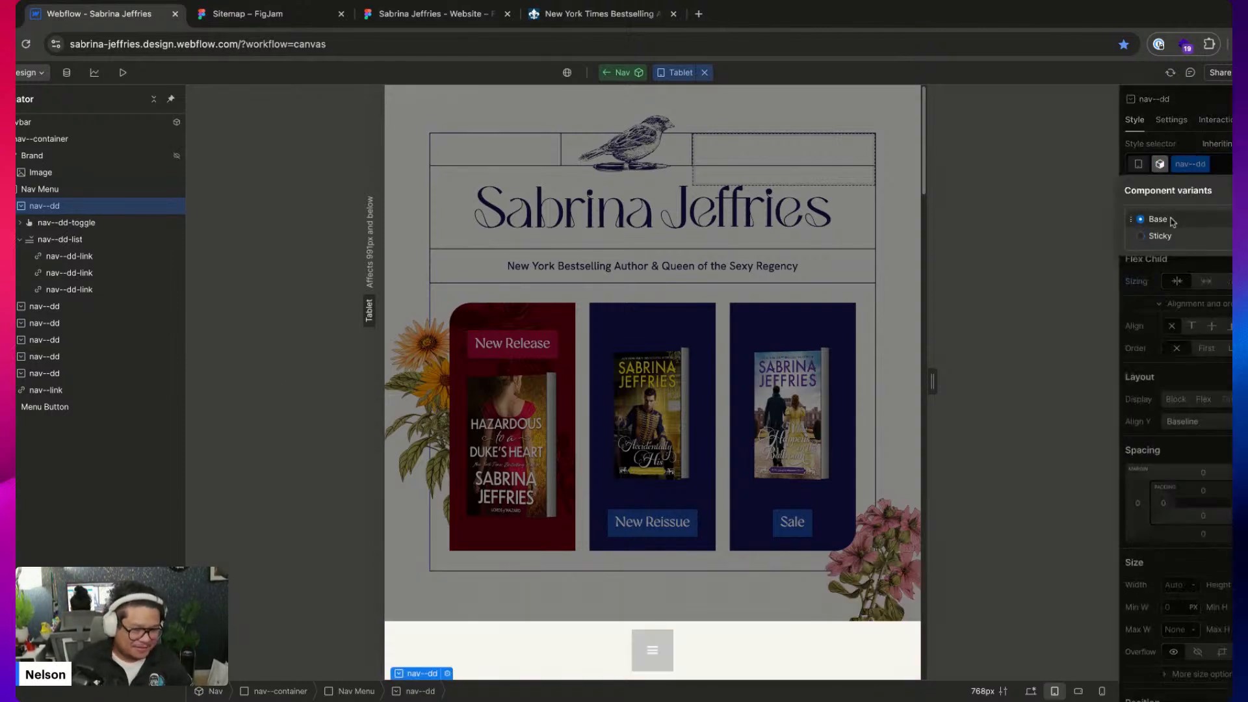
pyautogui.click(1160, 236)
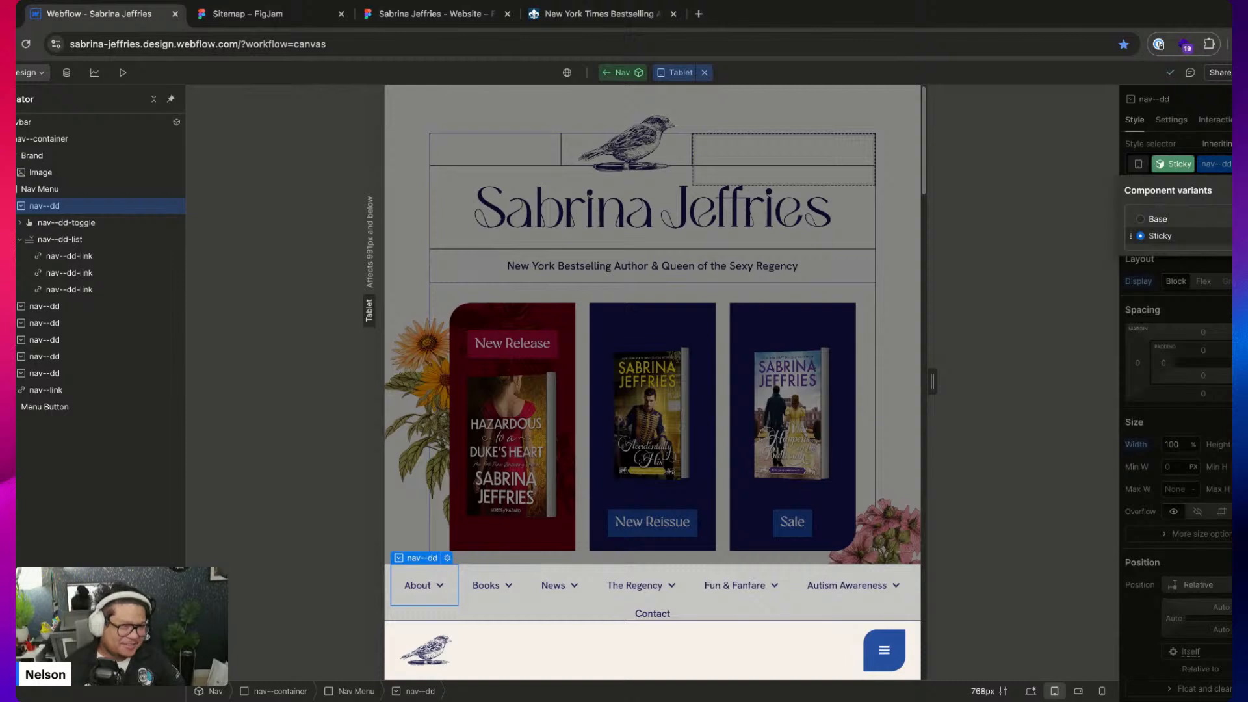
pyautogui.click(1174, 424)
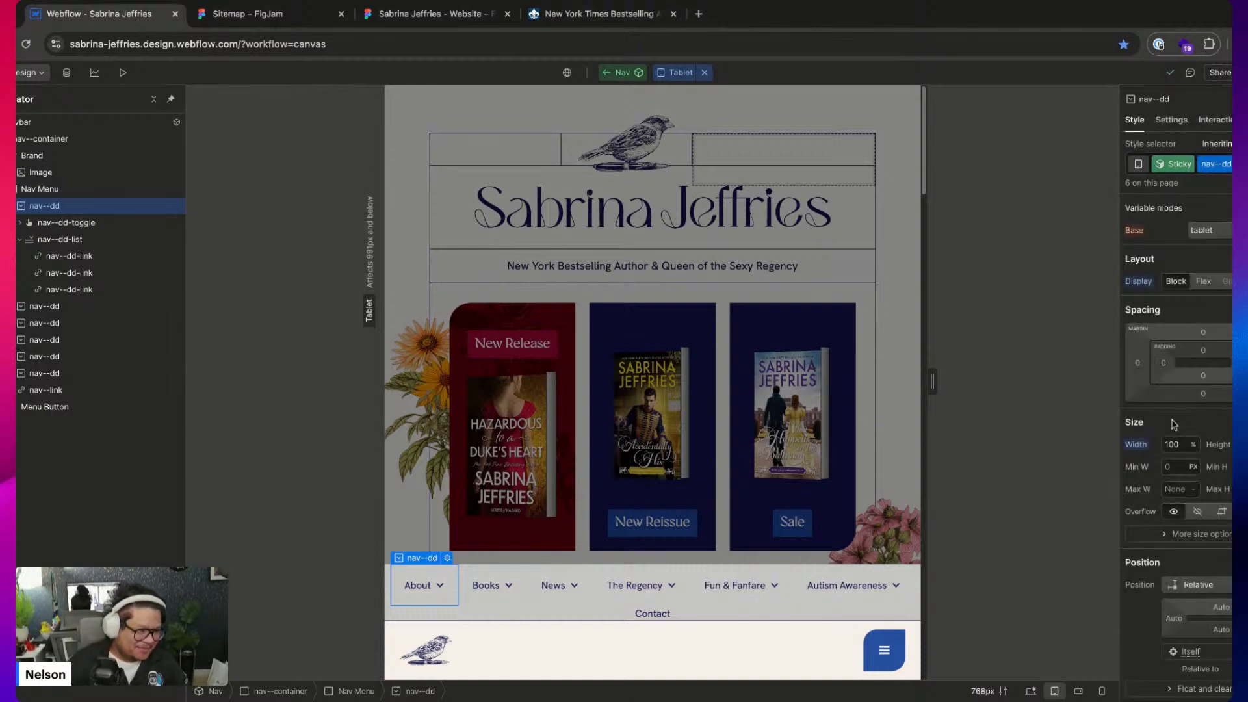
# Try Flex display on the nav--dd class, and return it to Block
pyautogui.click(1204, 282)
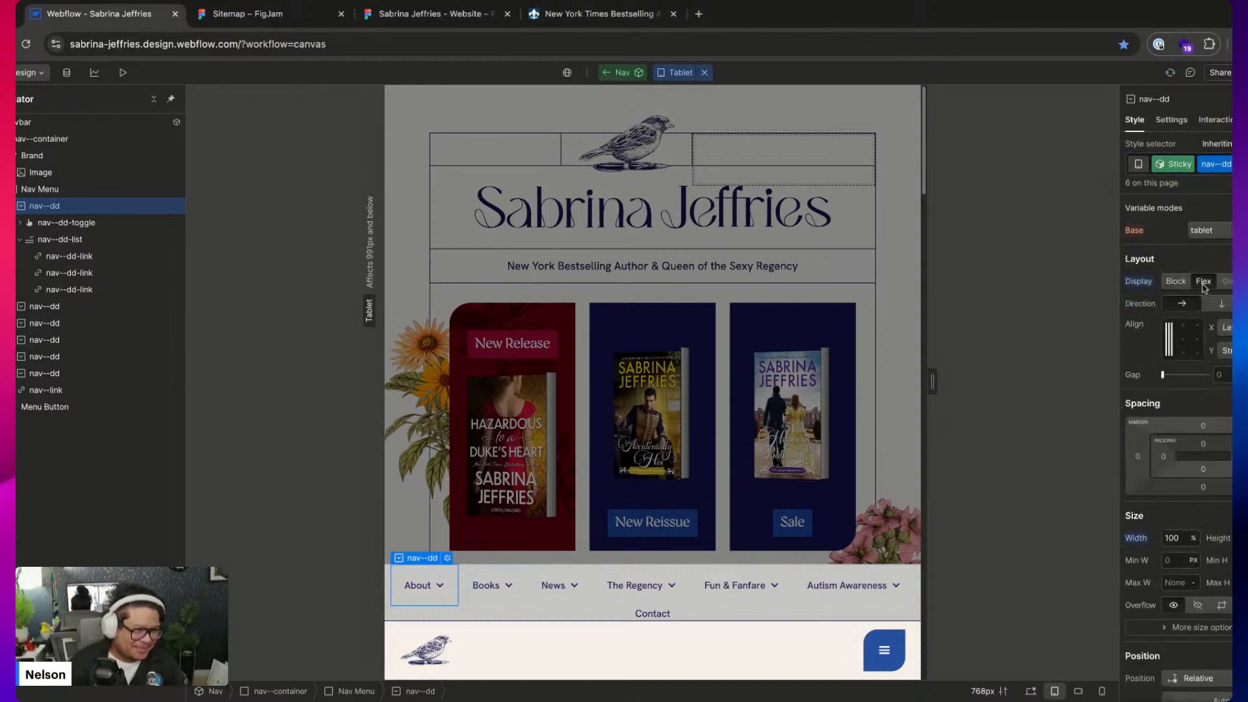
pyautogui.click(1176, 282)
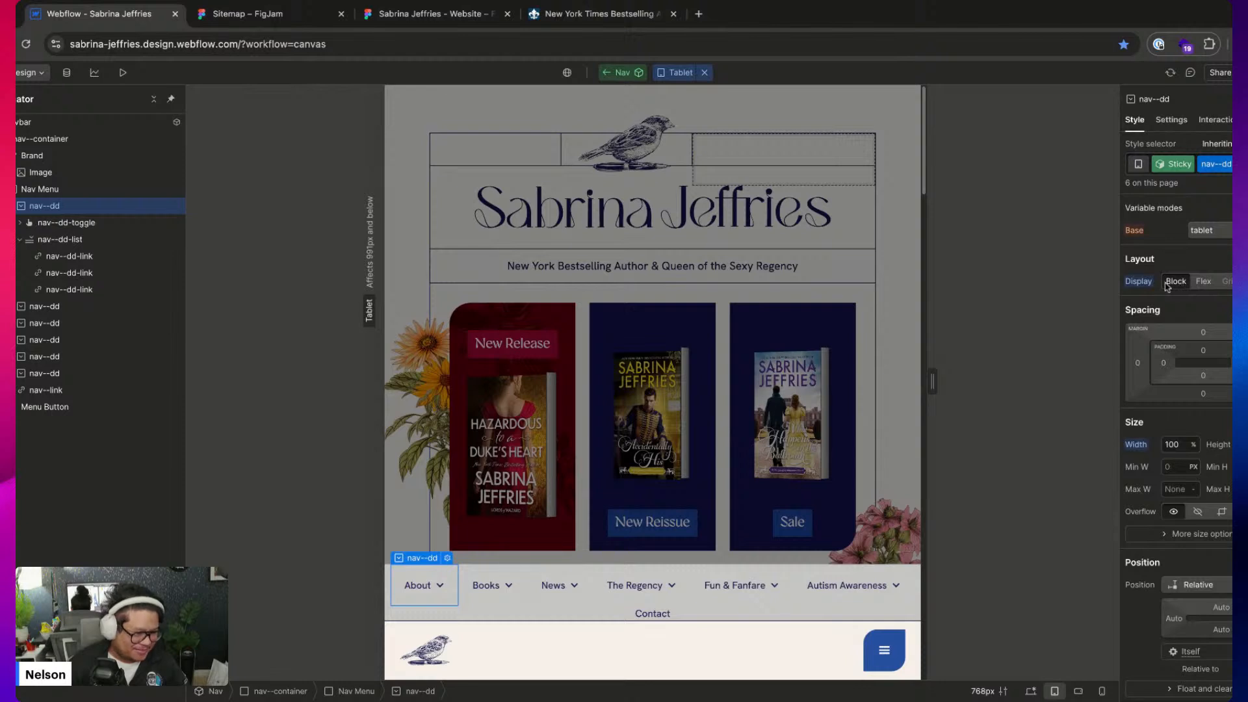
# Set the Nav Menu's background color to the Ivory variable
pyautogui.scroll(-5, 1191, 576)
pyautogui.scroll(-6, 1189, 581)
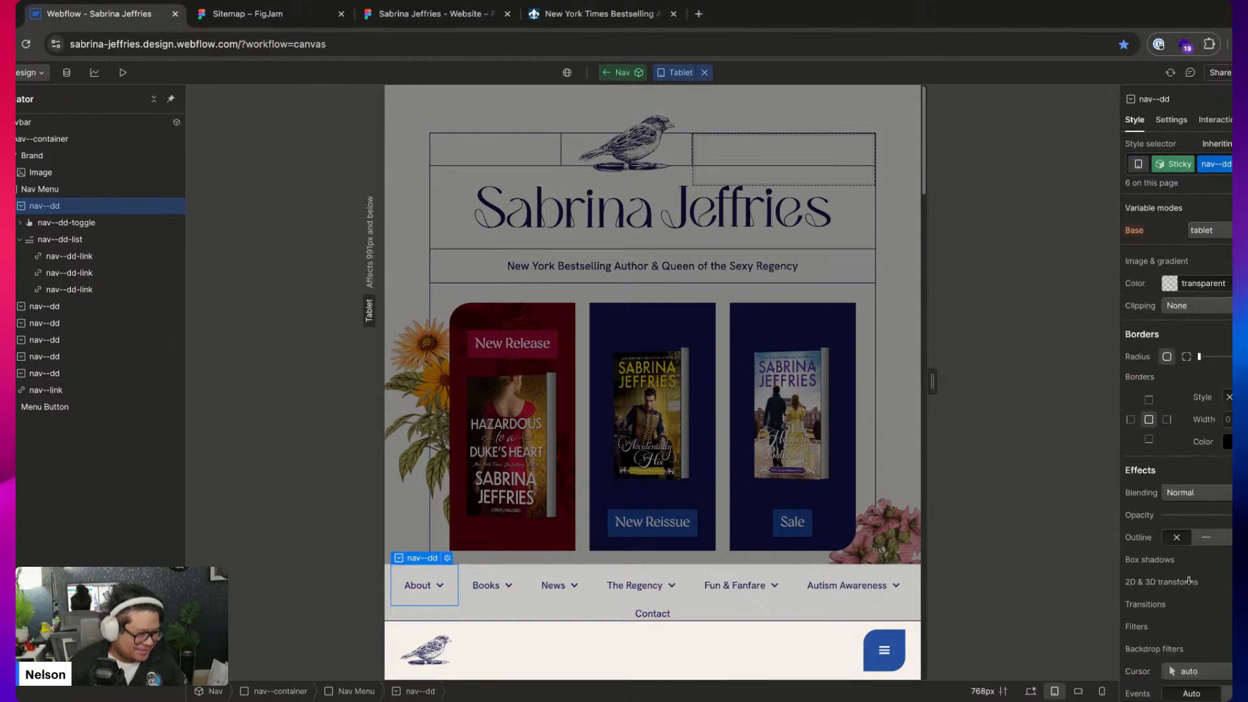
pyautogui.click(84, 195)
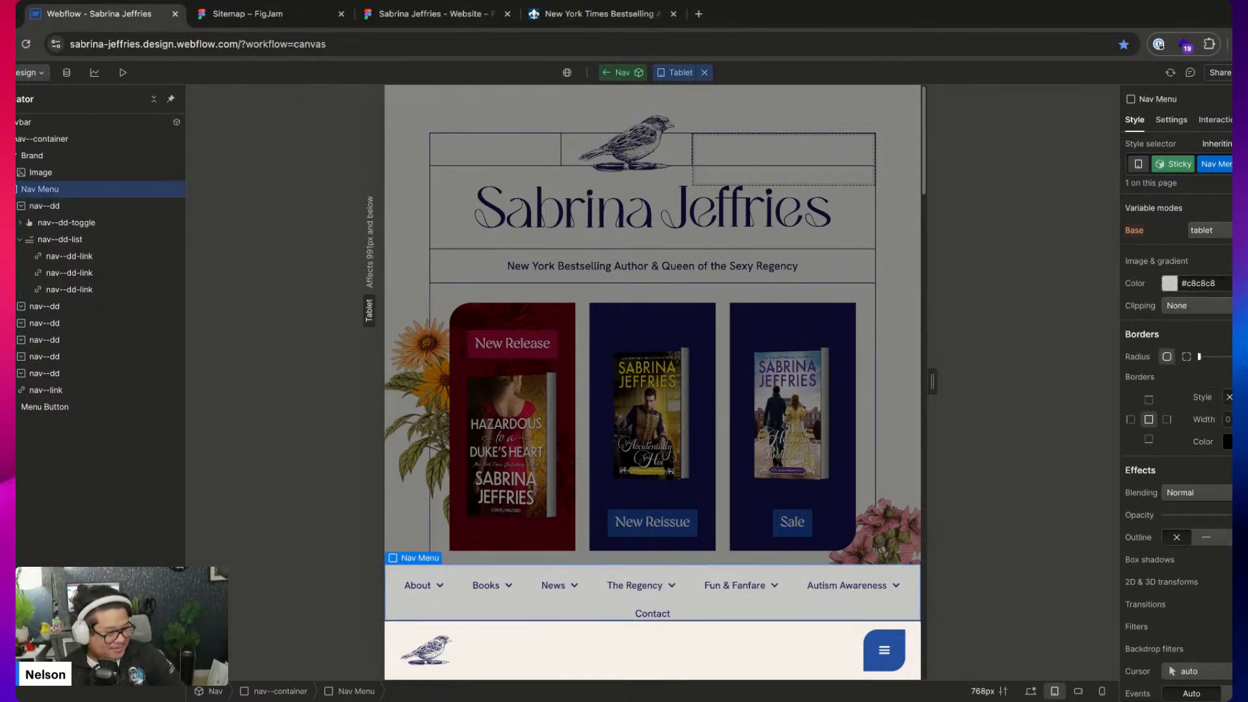
pyautogui.scroll(2, 1183, 407)
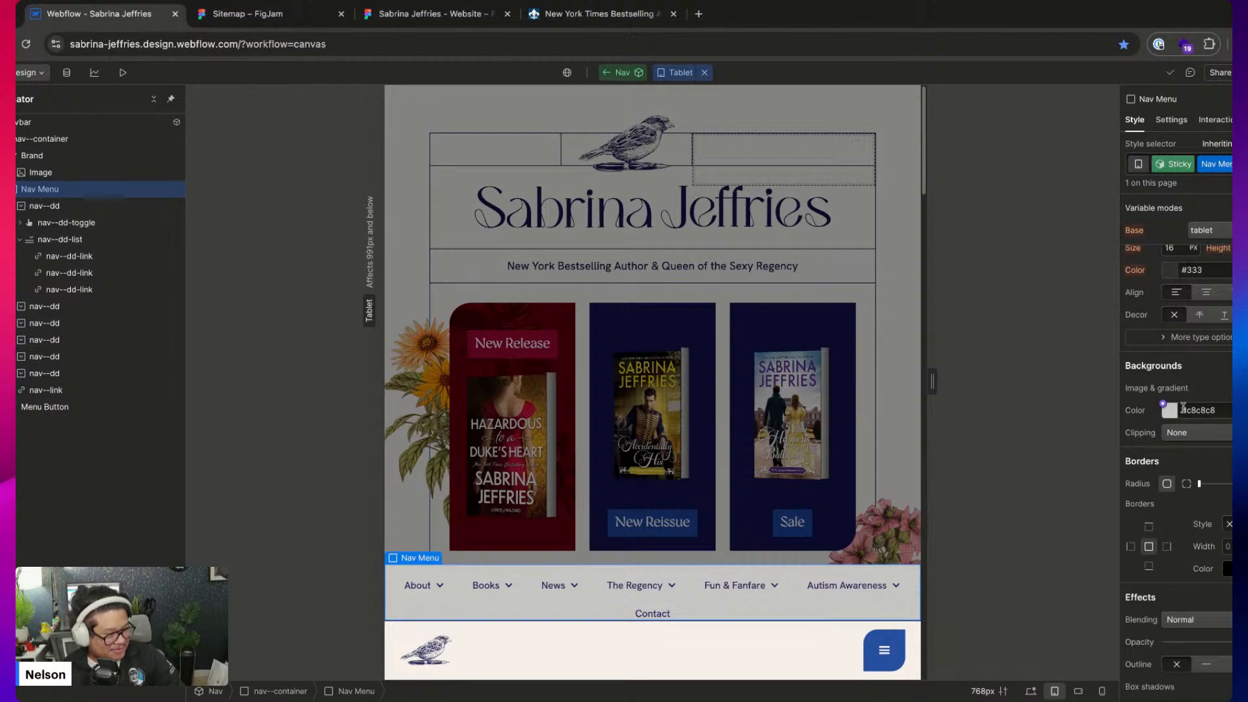
pyautogui.click(1163, 405)
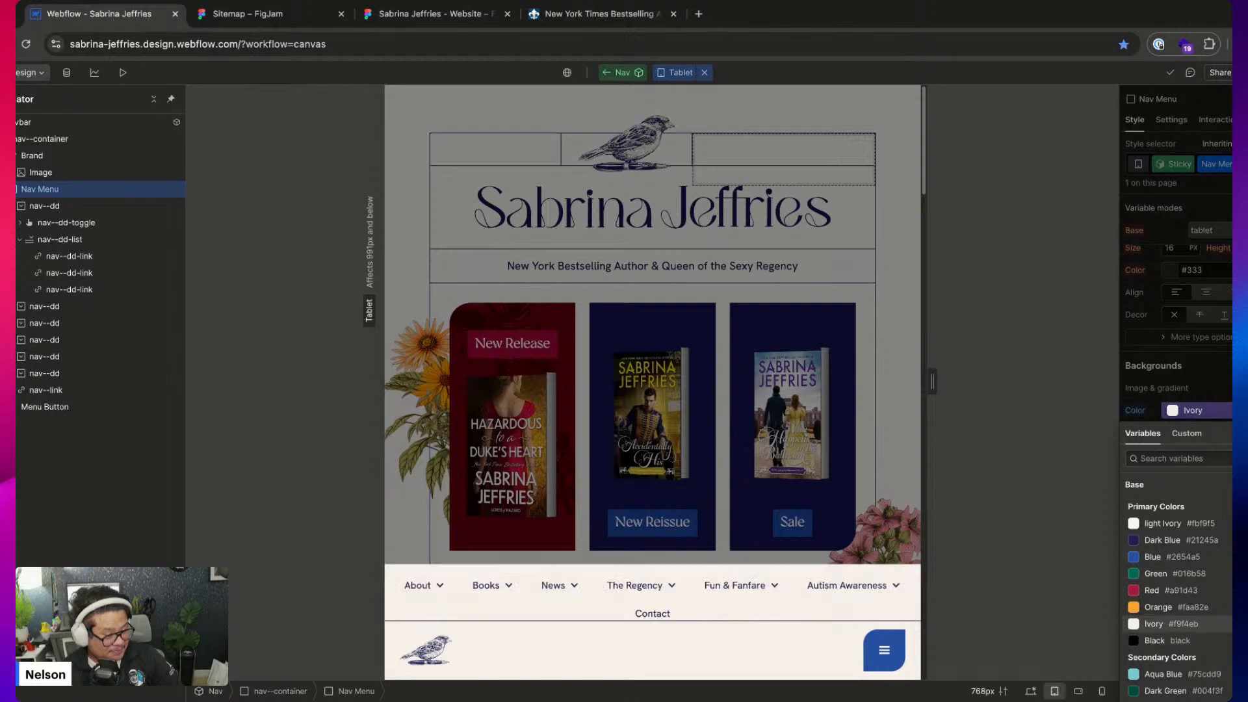
pyautogui.click(1160, 623)
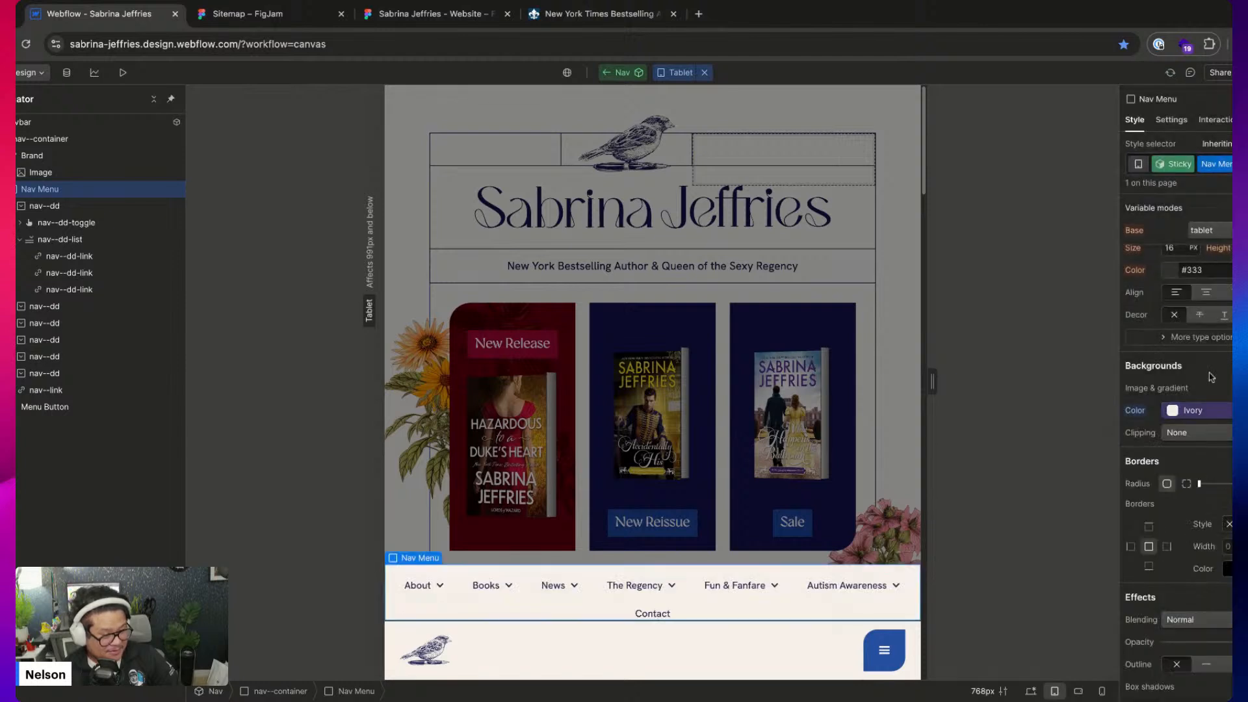
pyautogui.click(1212, 375)
pyautogui.click(1184, 374)
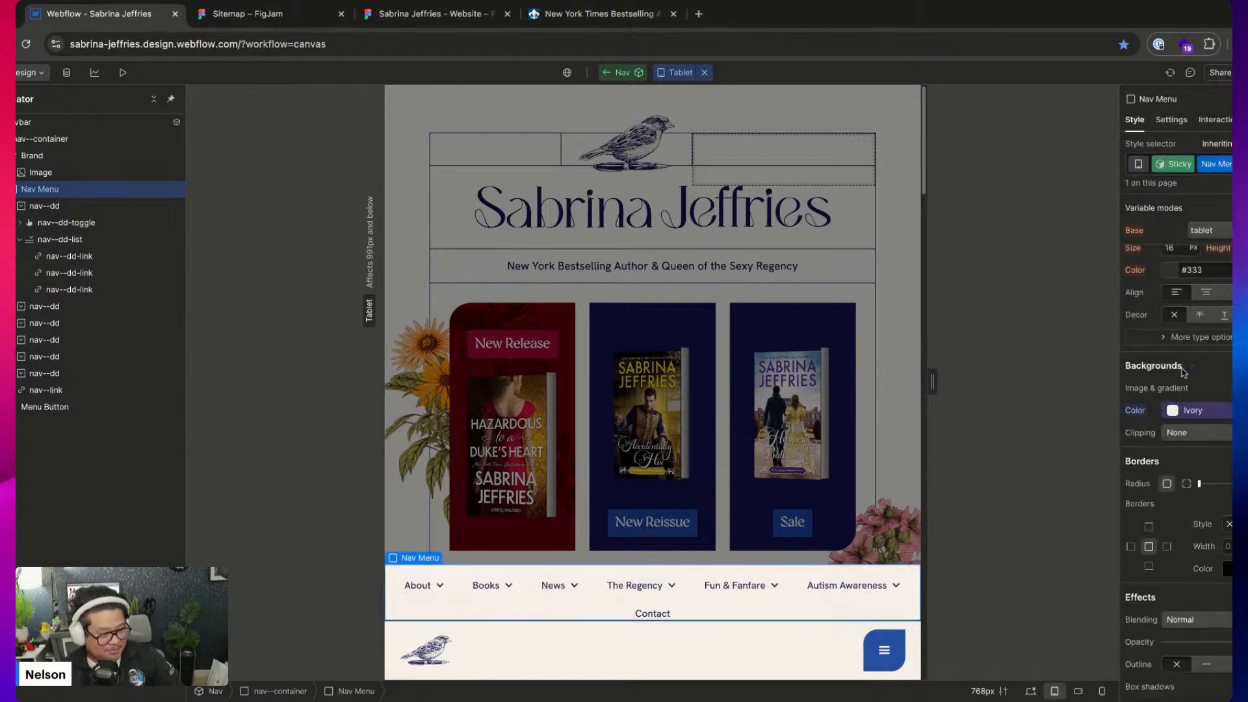
# Reset the display and width of the nav--dd class, using the Autism Awareness dropdown
pyautogui.click(59, 210)
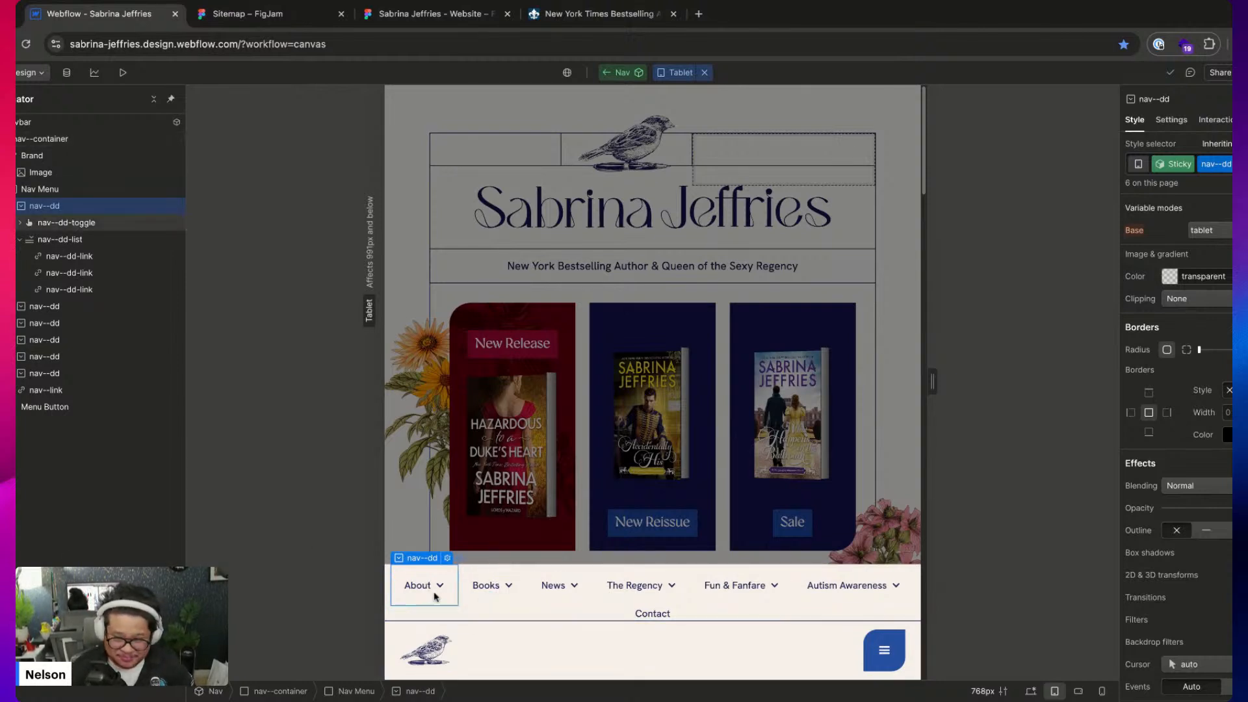
pyautogui.click(119, 189)
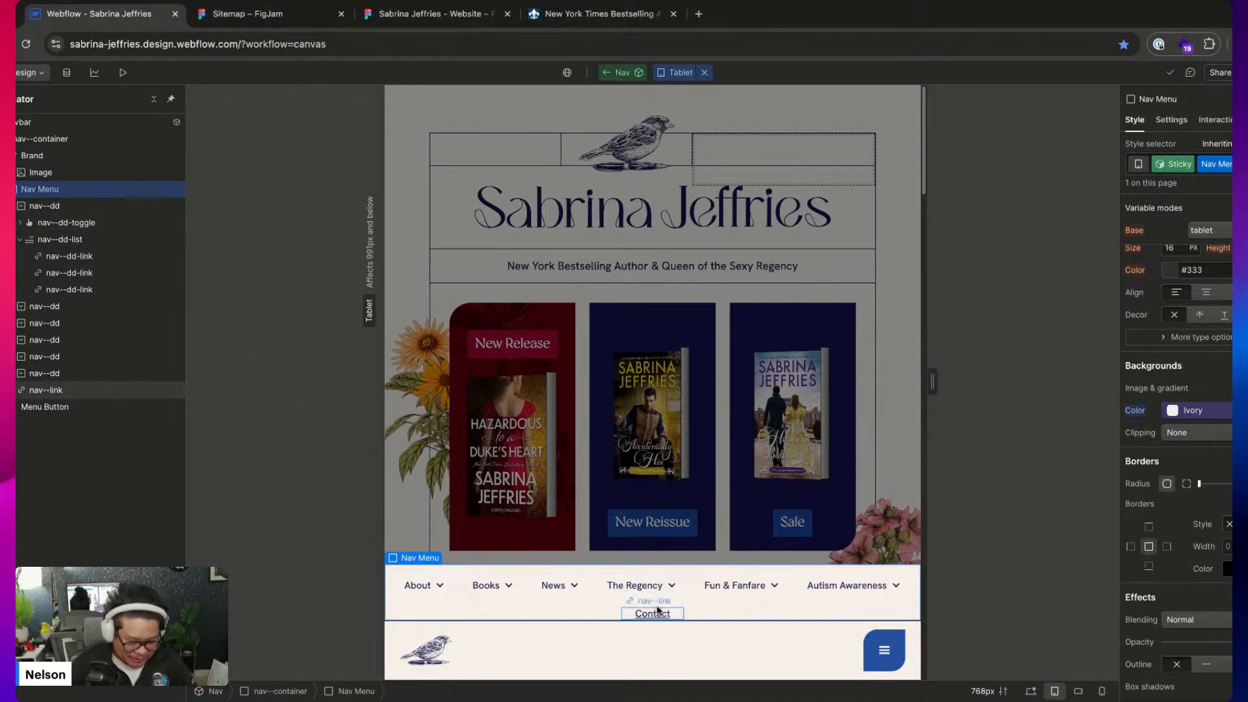
pyautogui.click(857, 604)
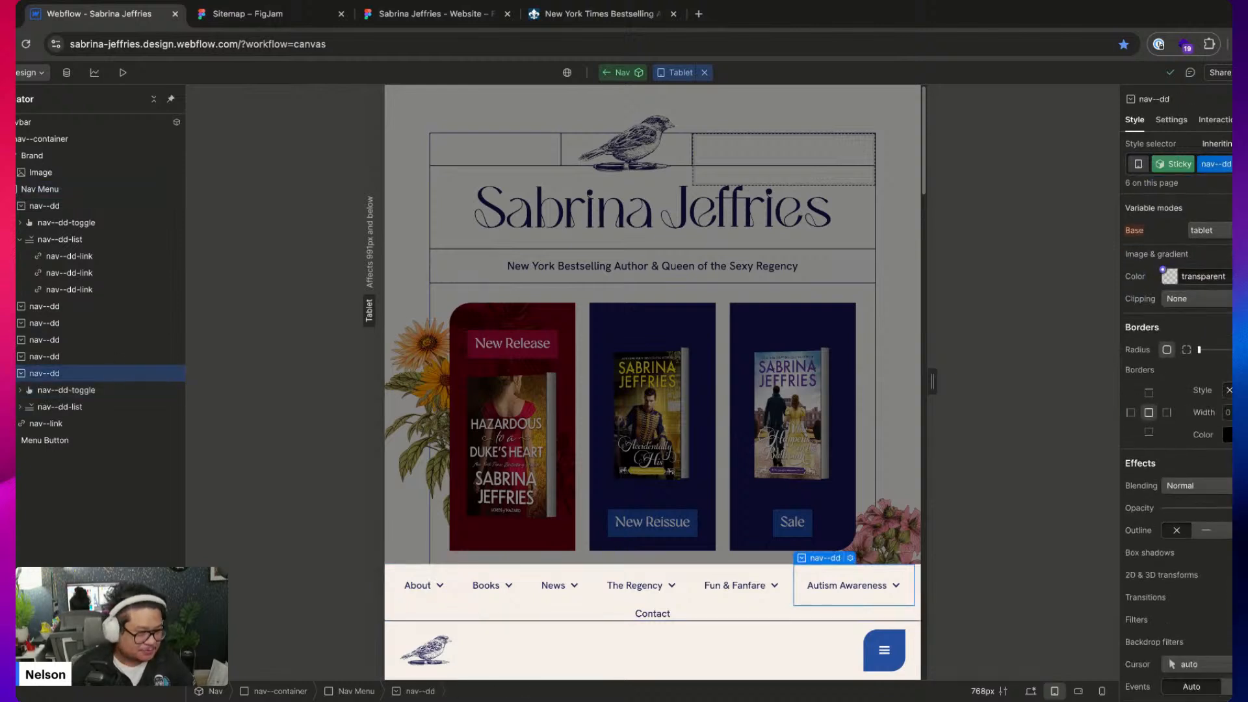
pyautogui.scroll(8, 1202, 390)
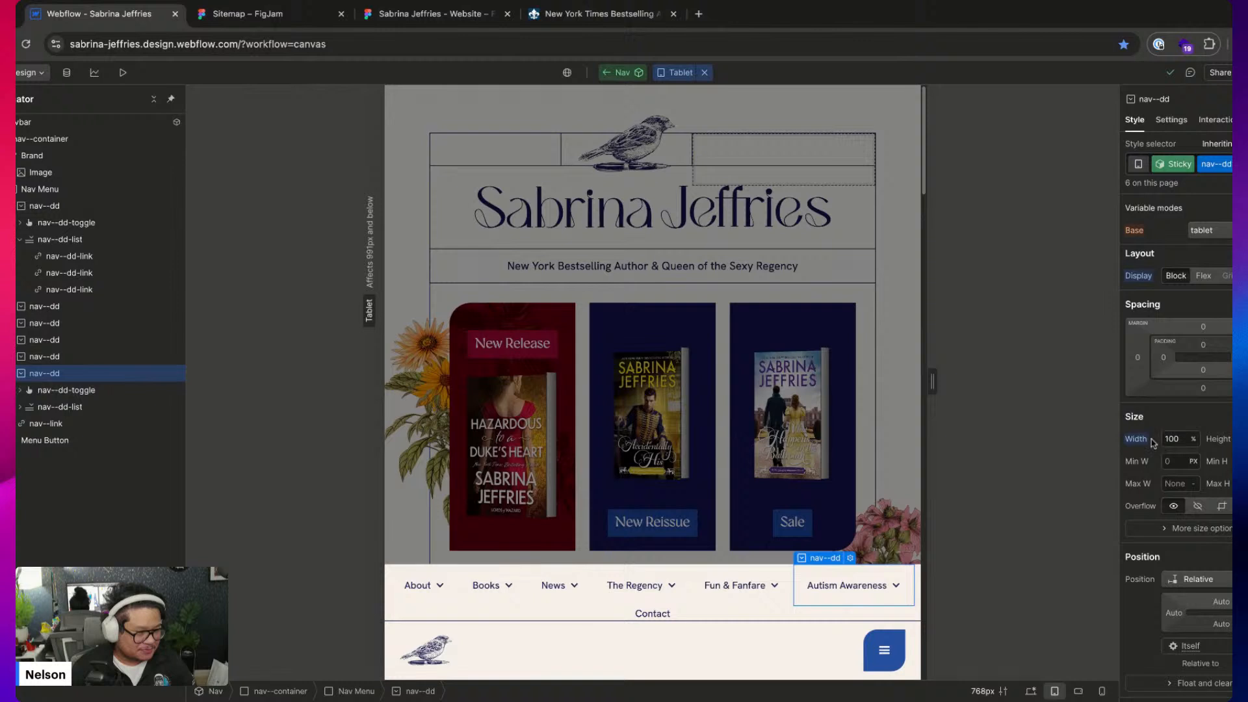
pyautogui.keyDown('alt'); pyautogui.click(1142, 279); pyautogui.keyUp('alt')
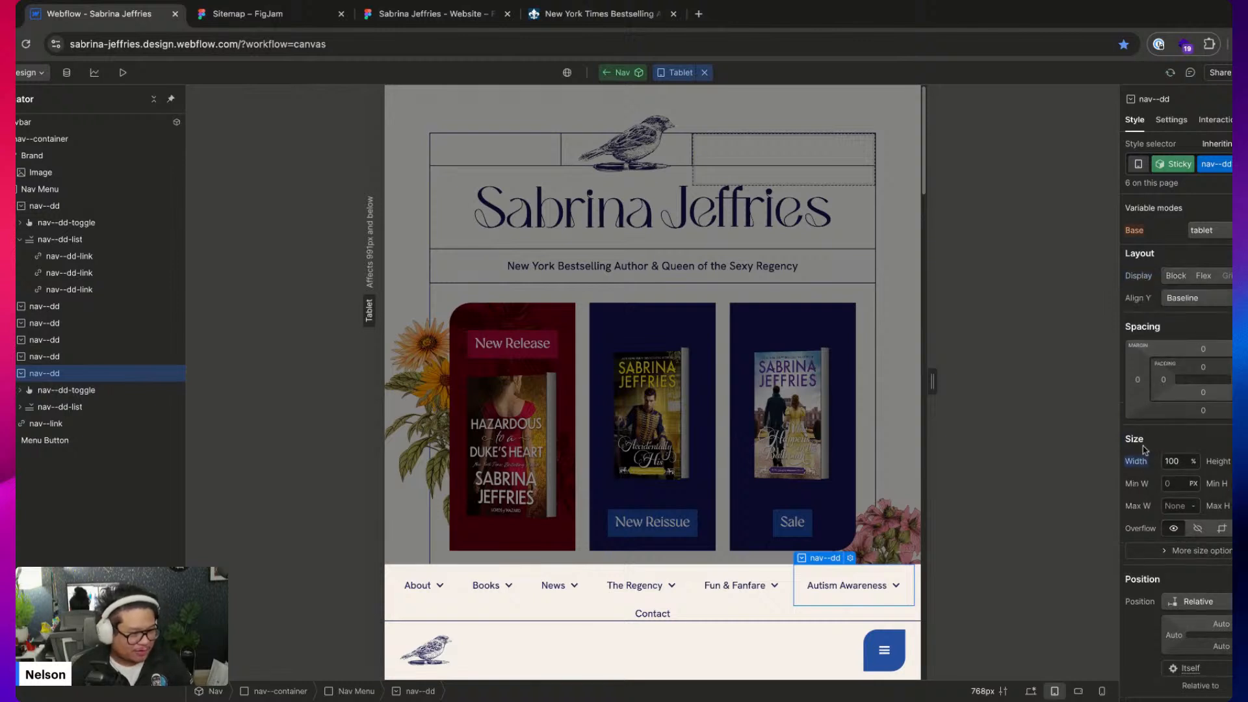
pyautogui.keyDown('alt'); pyautogui.click(1140, 463); pyautogui.keyUp('alt')
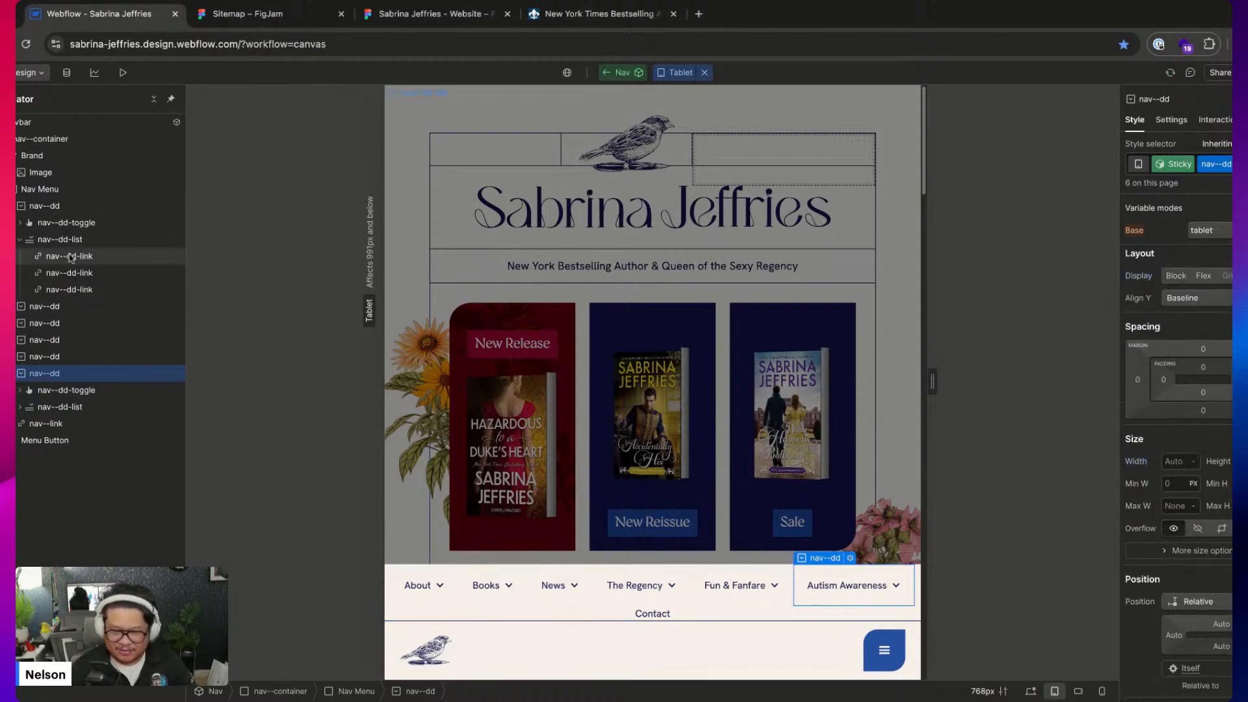
# Reset the Nav Menu's display, direction and alignment overrides in the Sticky variant
pyautogui.click(40, 189)
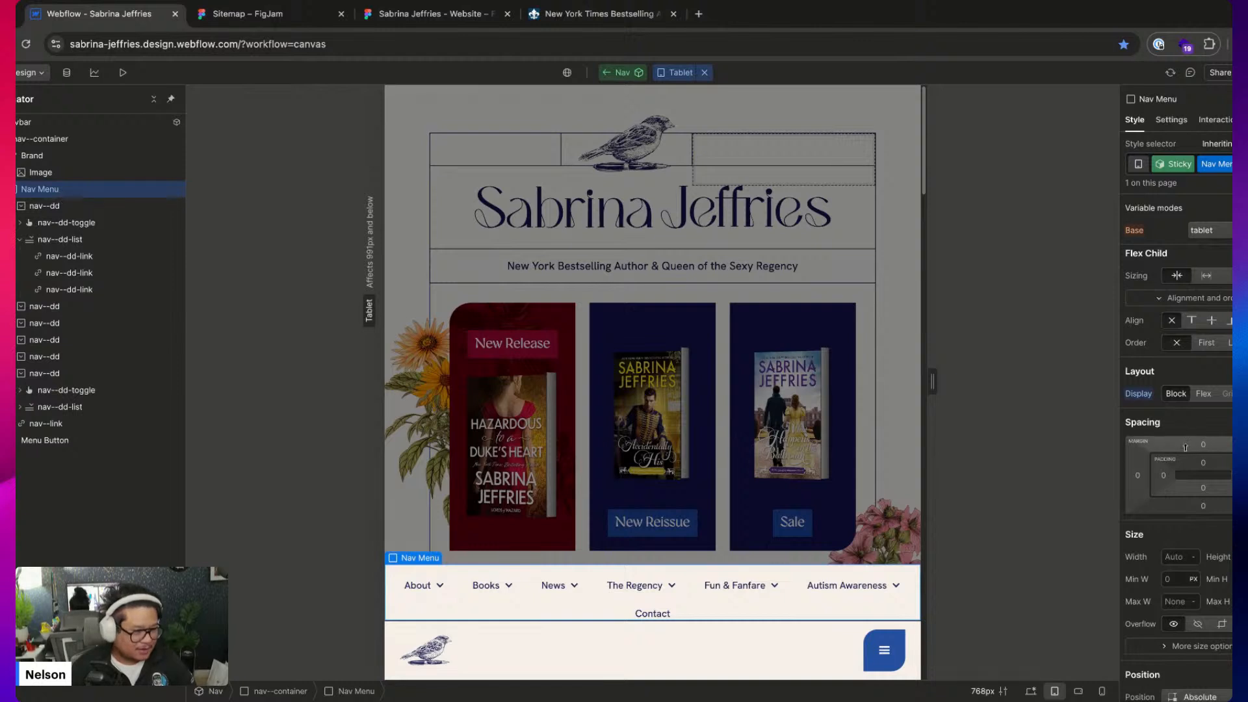
pyautogui.keyDown('alt'); pyautogui.click(1140, 395); pyautogui.keyUp('alt')
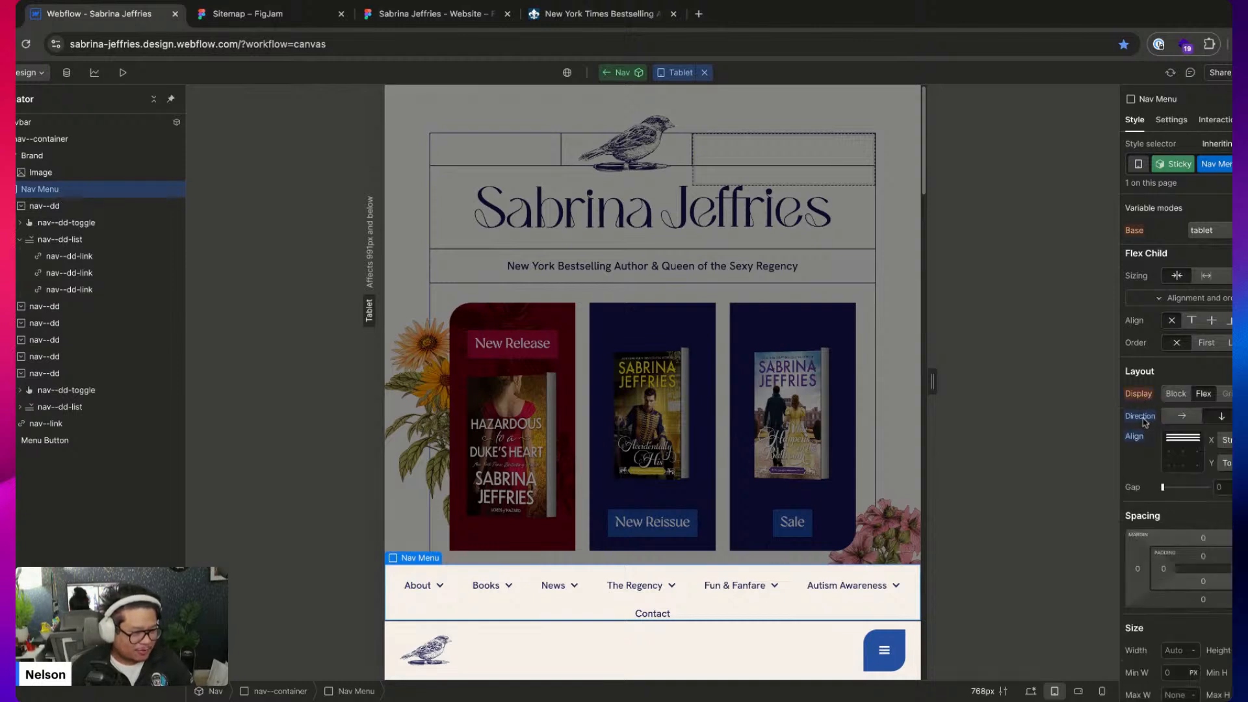
pyautogui.keyDown('alt'); pyautogui.click(1144, 420); pyautogui.keyUp('alt')
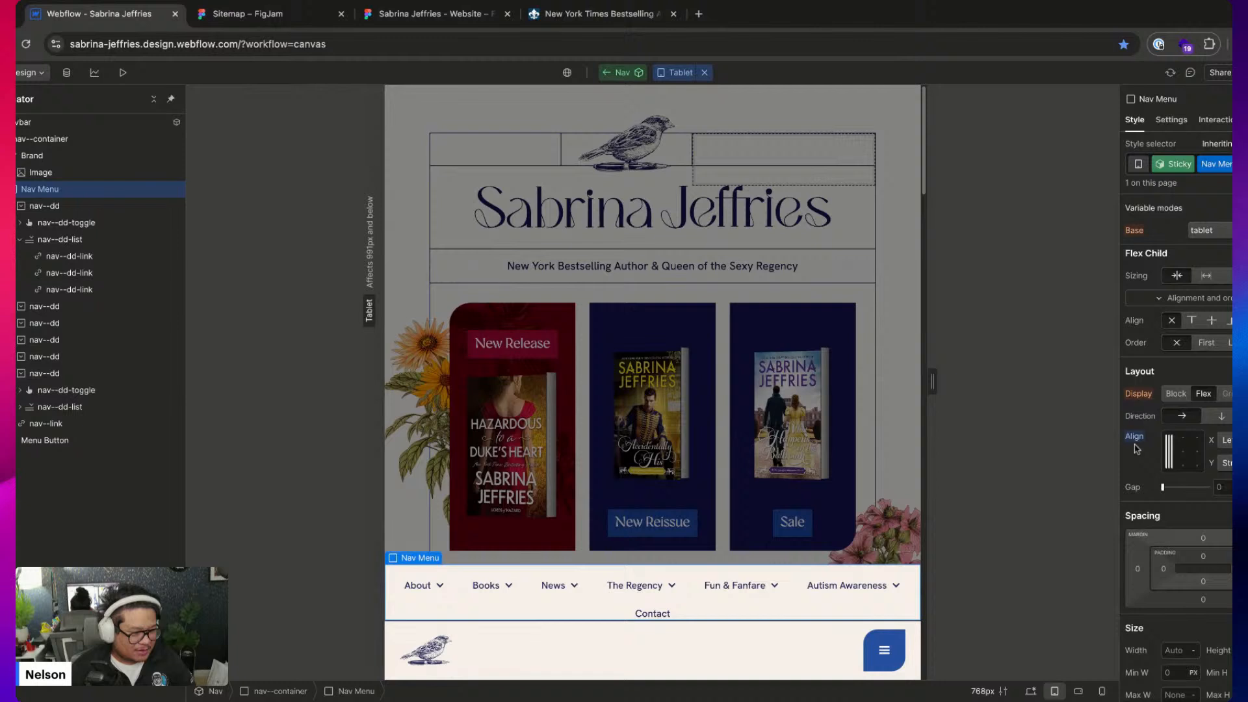
pyautogui.keyDown('alt'); pyautogui.click(1136, 438); pyautogui.keyUp('alt')
# Try Block display on the Nav Menu, and return it to Flex
pyautogui.click(1176, 394)
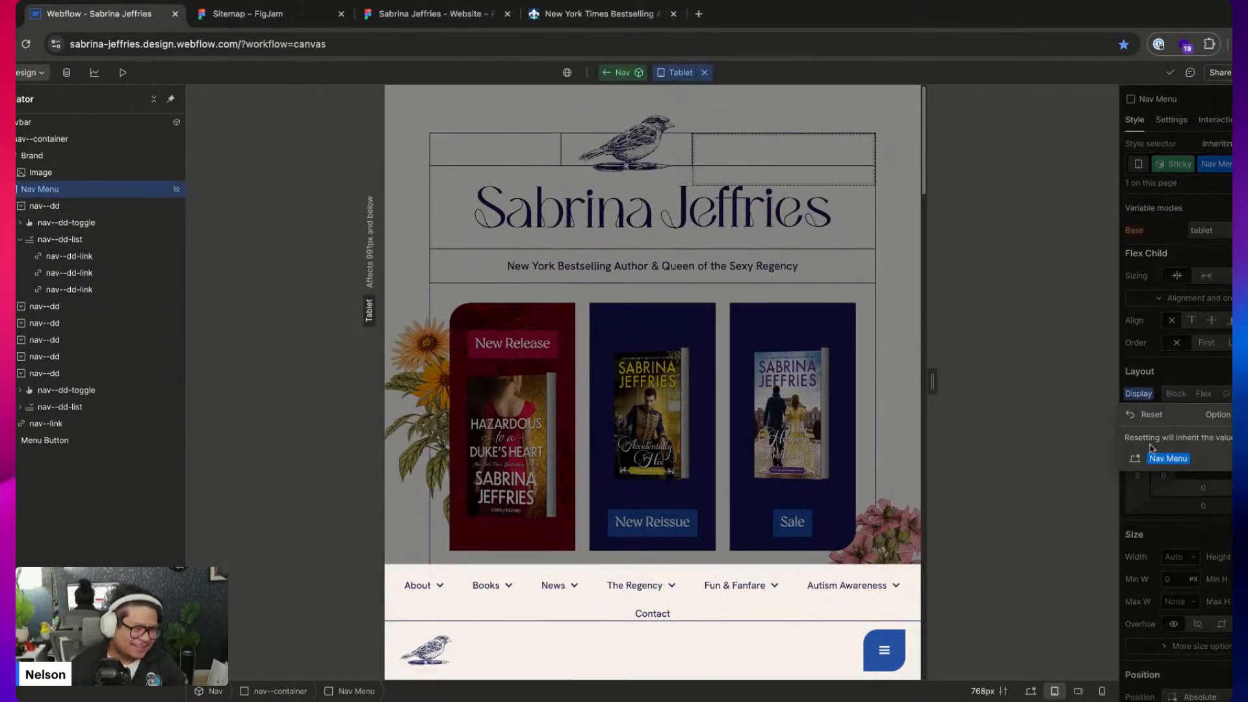
pyautogui.click(1202, 395)
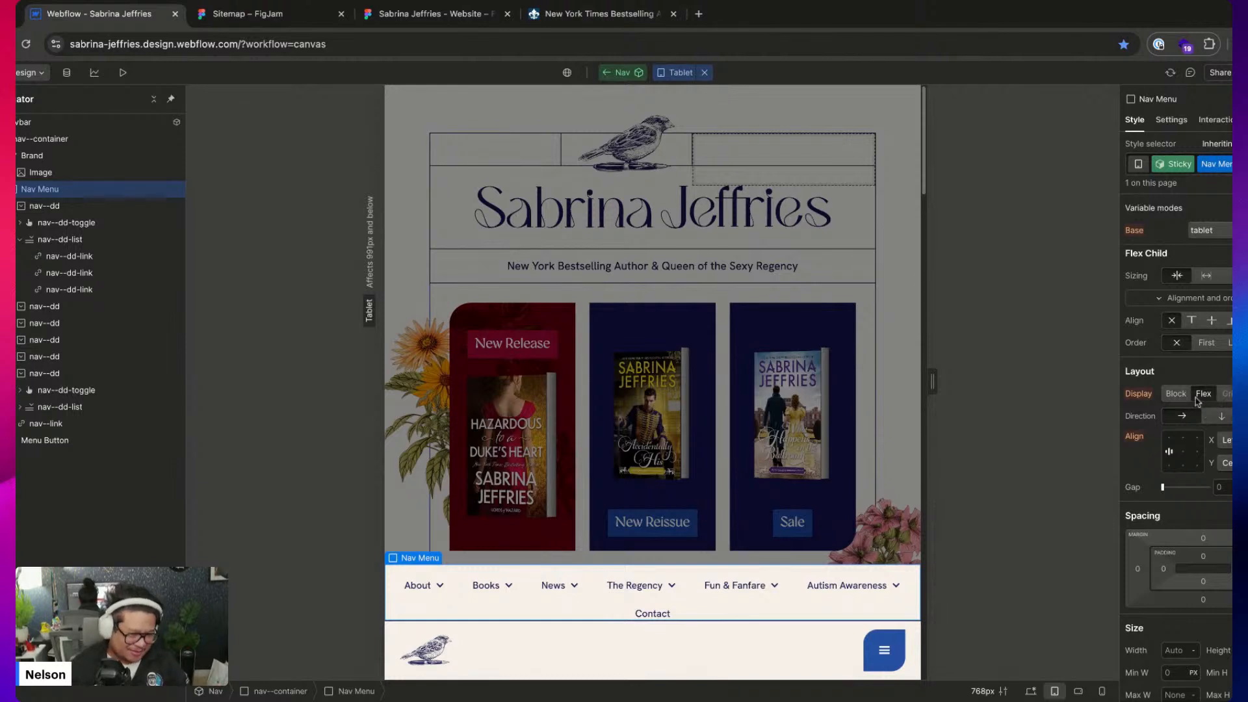
# Set the display of the Nav Menu and of the nav--dd dropdowns to Block
pyautogui.click(1176, 394)
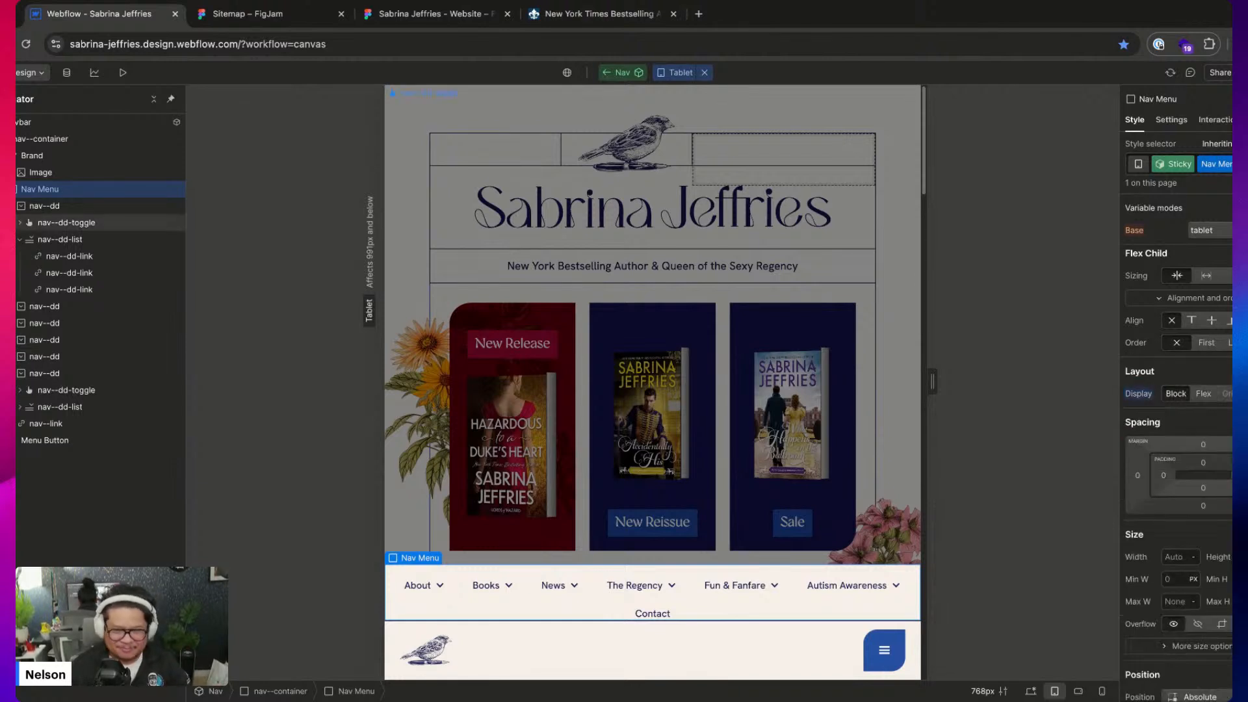
pyautogui.click(61, 208)
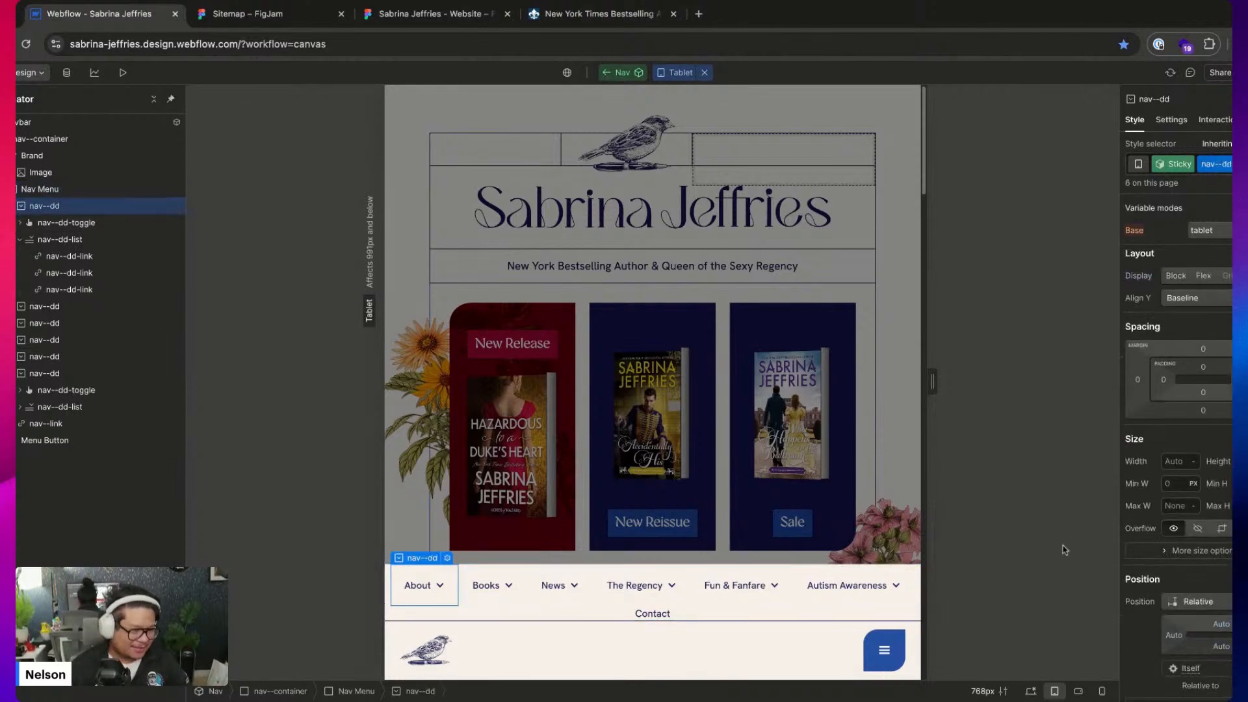
pyautogui.click(1180, 277)
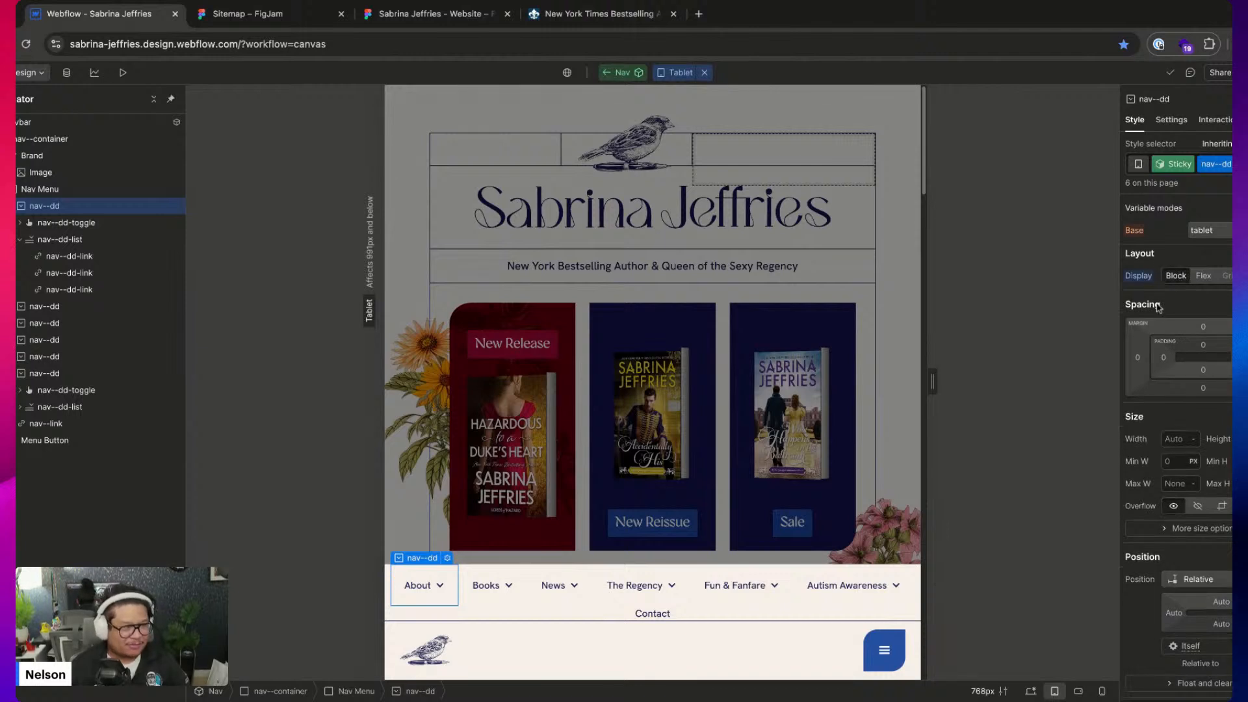
# Reload the designer and switch the home page to the Tablet breakpoint
pyautogui.press('super+r')
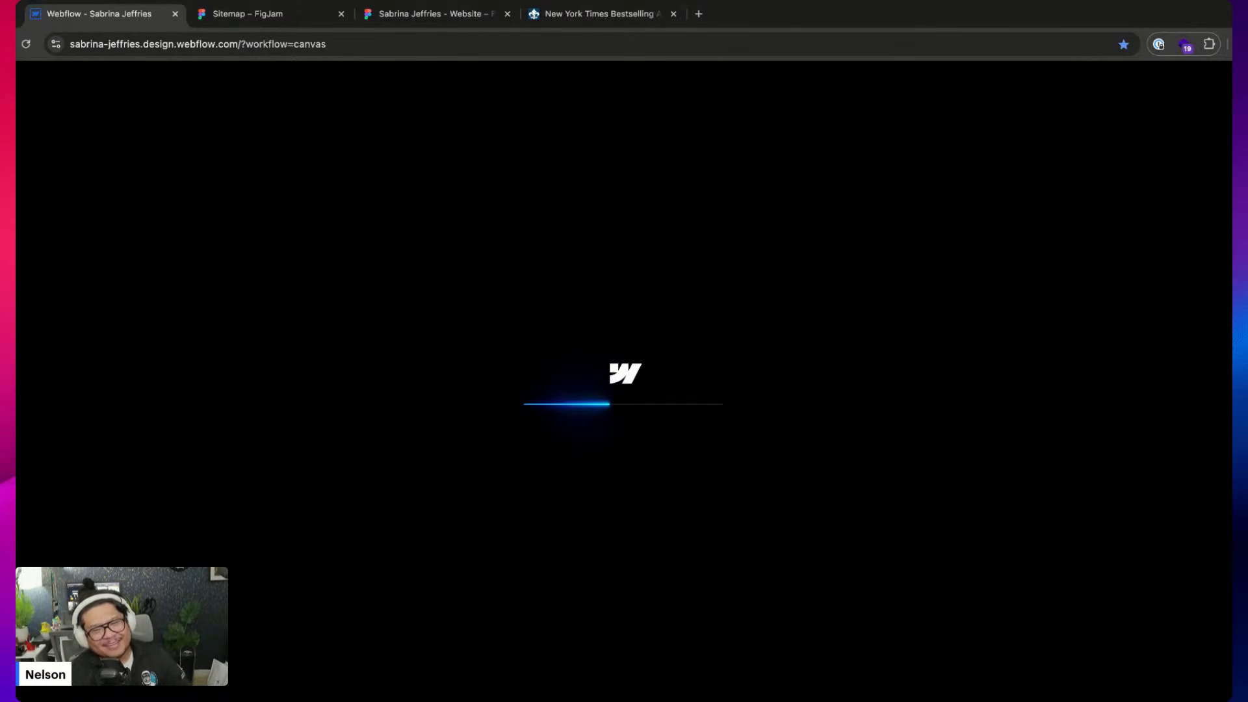
pyautogui.scroll(-10, 604, 477)
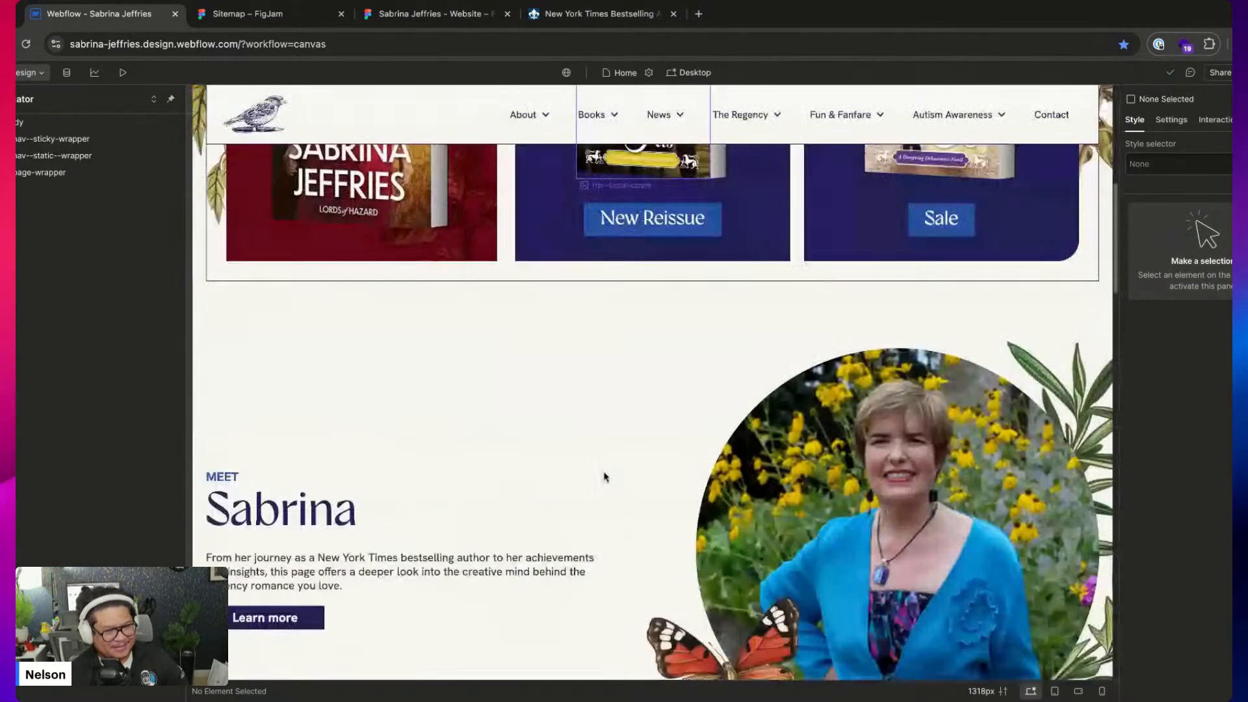
pyautogui.scroll(-1, 604, 475)
pyautogui.scroll(8, 604, 476)
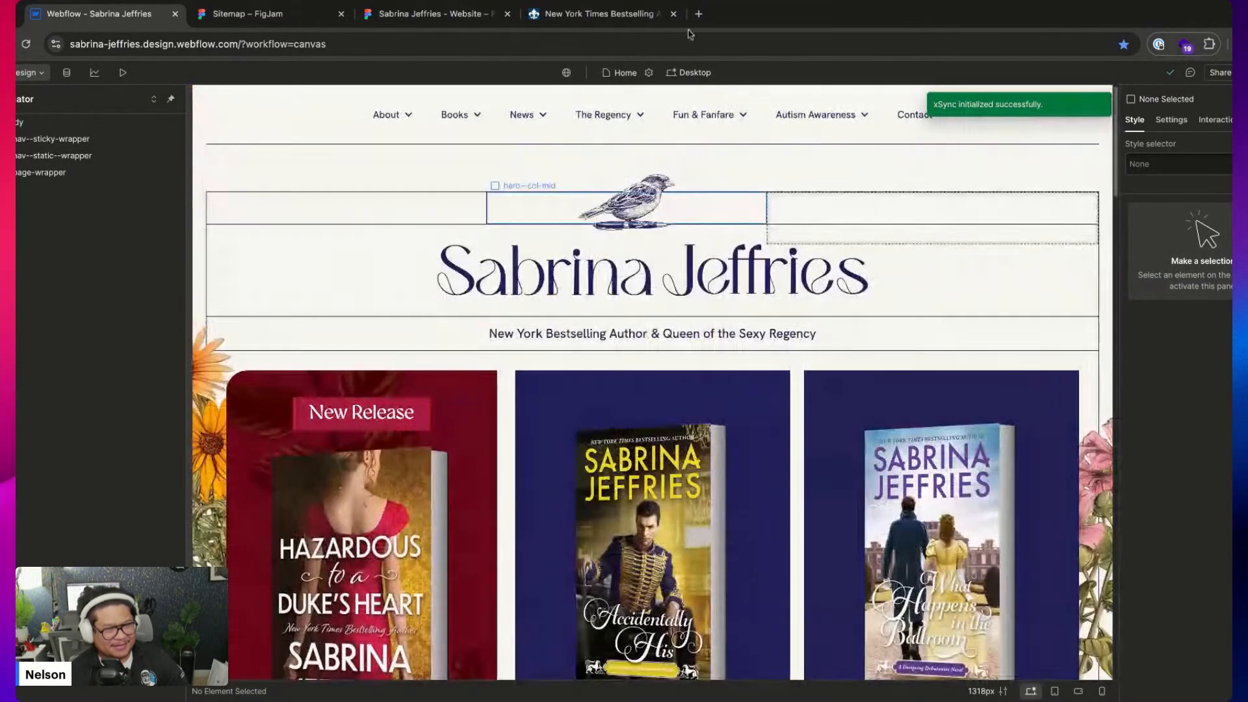
pyautogui.click(679, 74)
pyautogui.click(696, 108)
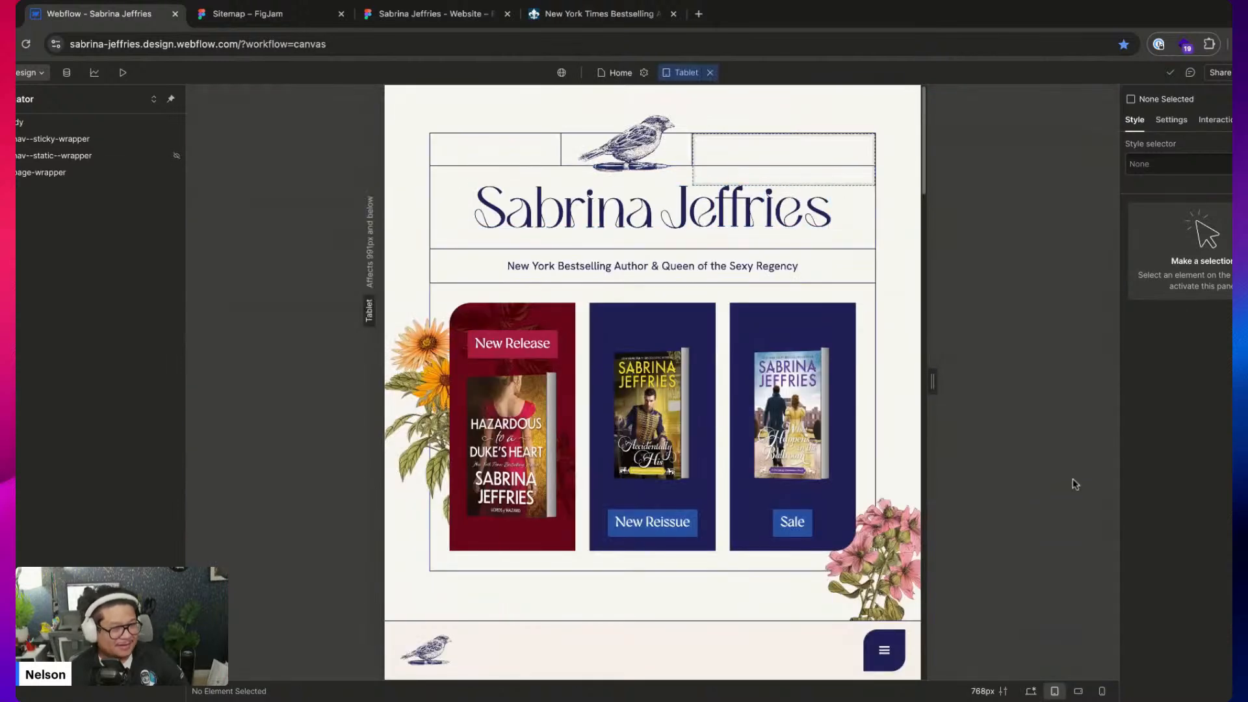
# Open the sticky Nav component for editing and set its navbar menu to Show
pyautogui.click(834, 658)
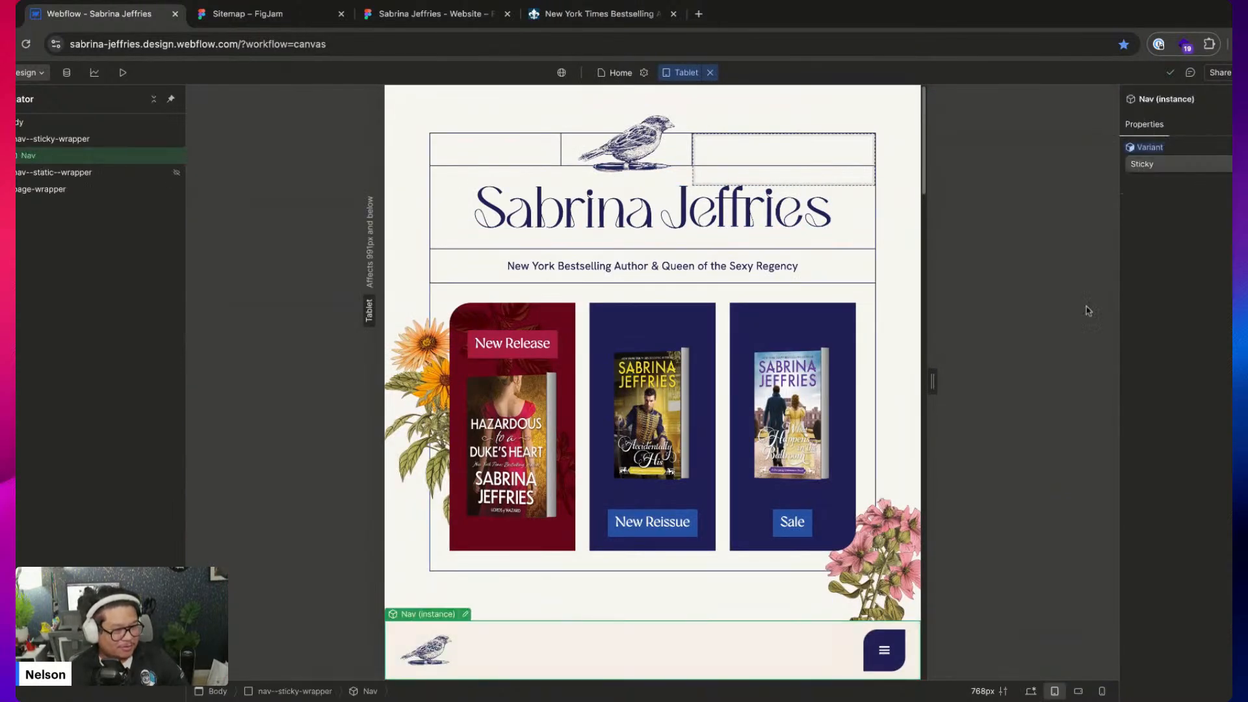
pyautogui.doubleClick(855, 650)
pyautogui.click(1171, 121)
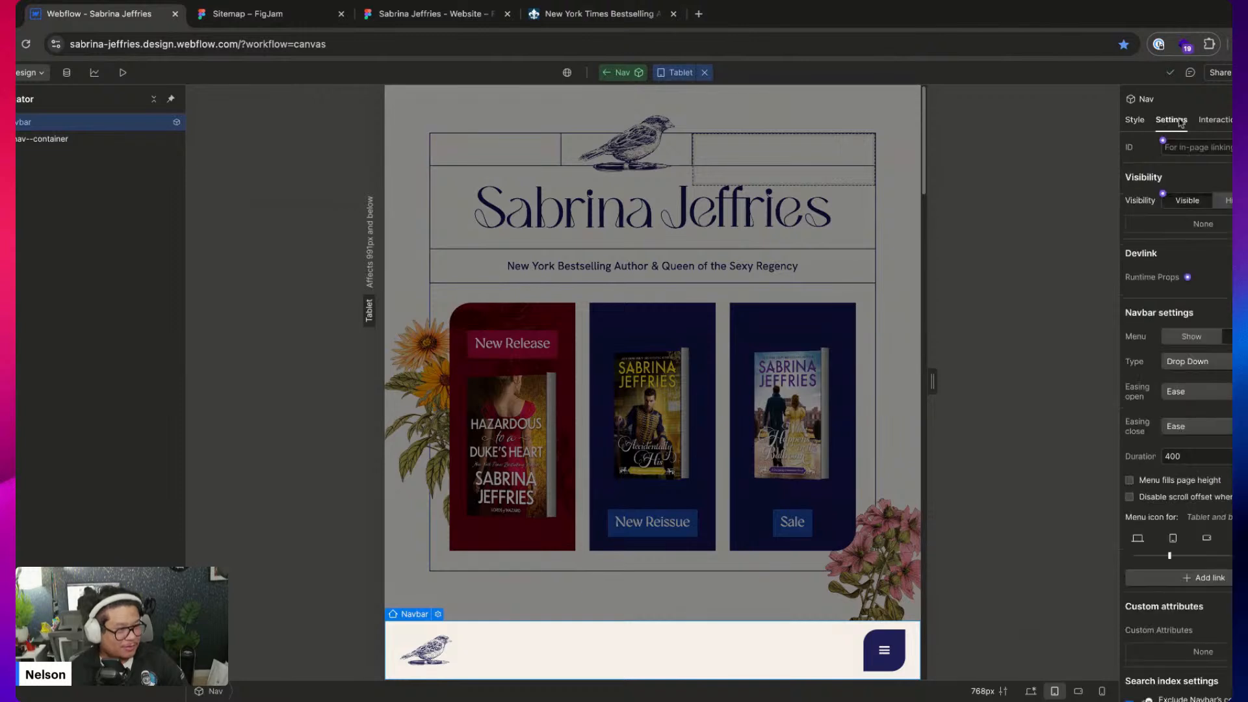
pyautogui.click(1192, 338)
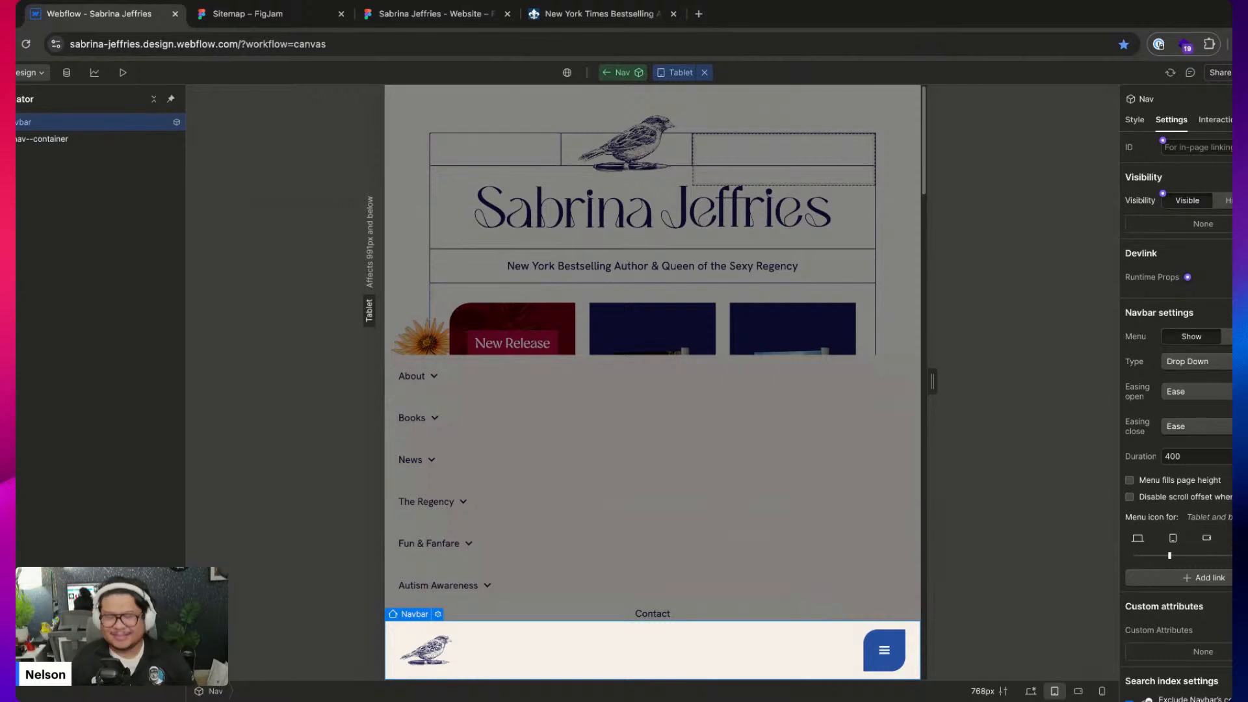
# Set the display of the About dropdown's nav--dd-toggle to Block
pyautogui.click(539, 377)
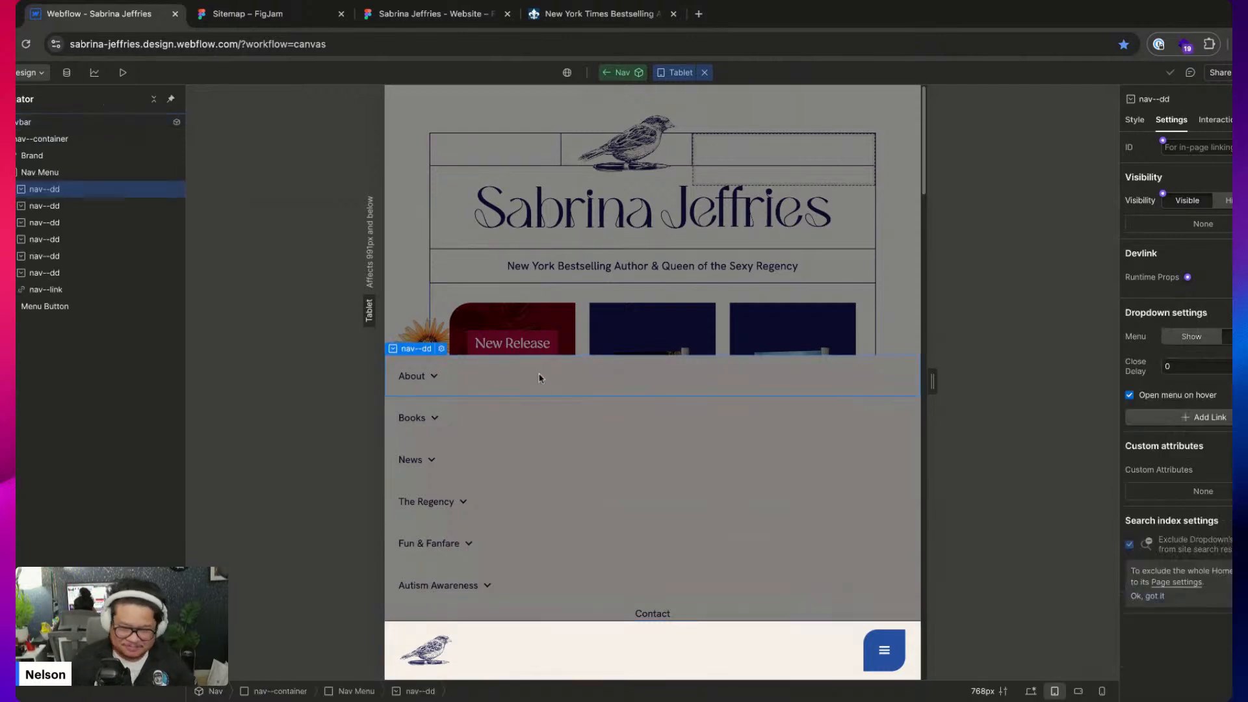
pyautogui.click(1135, 120)
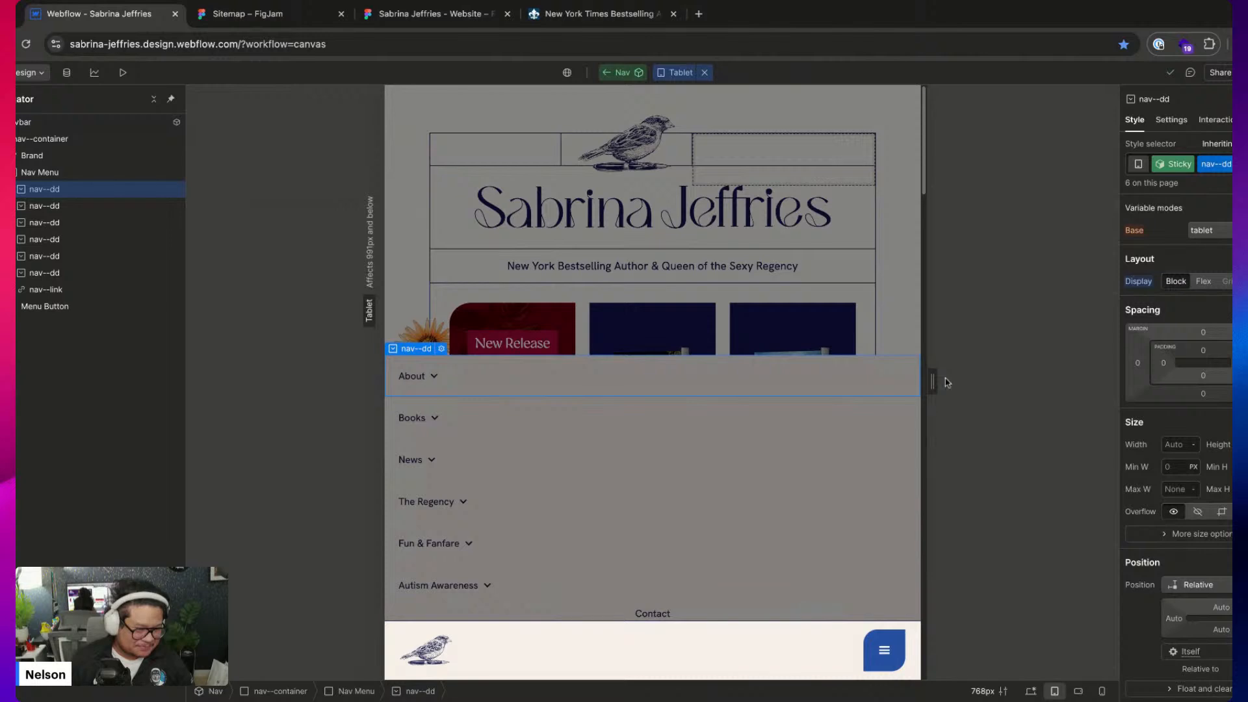
pyautogui.click(27, 191)
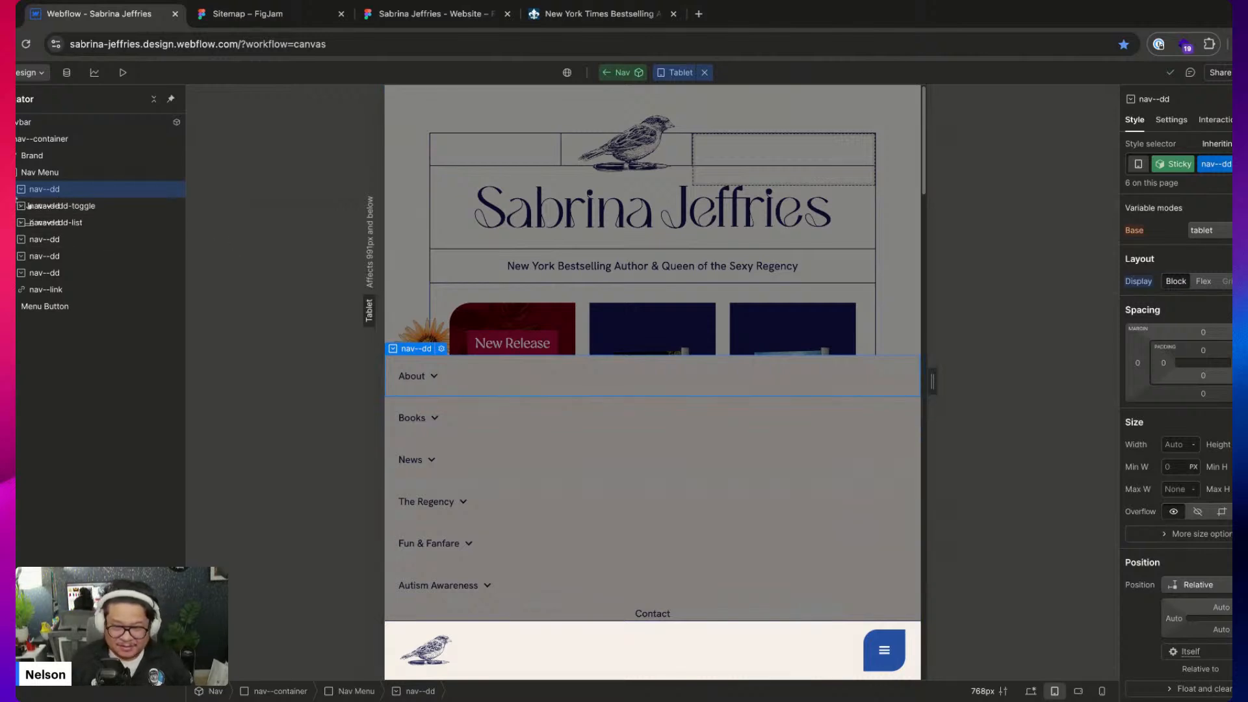
pyautogui.click(47, 205)
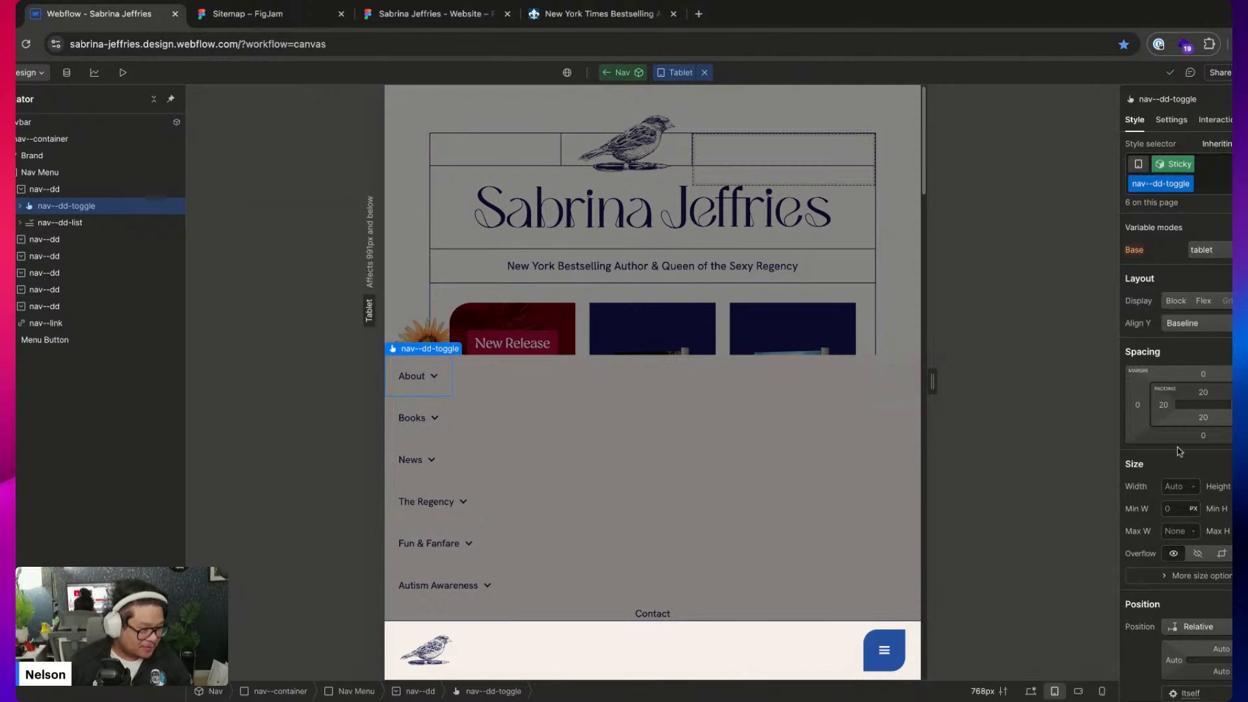
pyautogui.click(1177, 301)
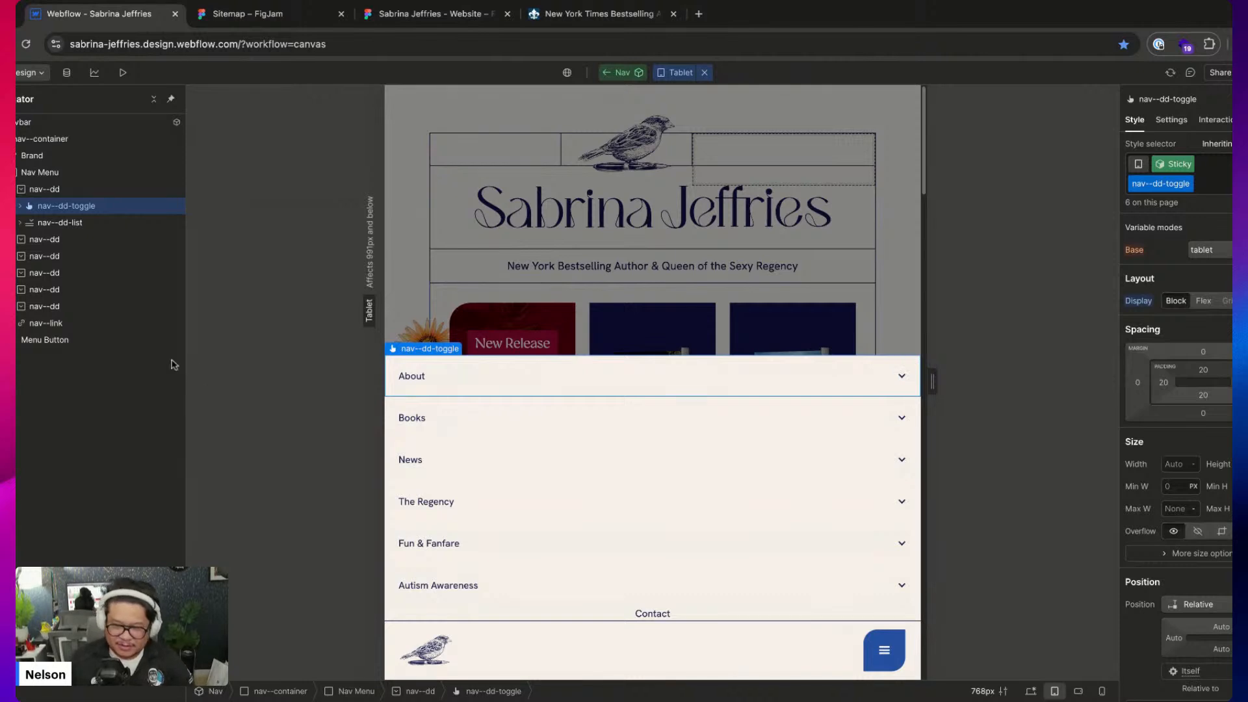
# Set the Contact nav--link to Block display and align its text left
pyautogui.click(65, 323)
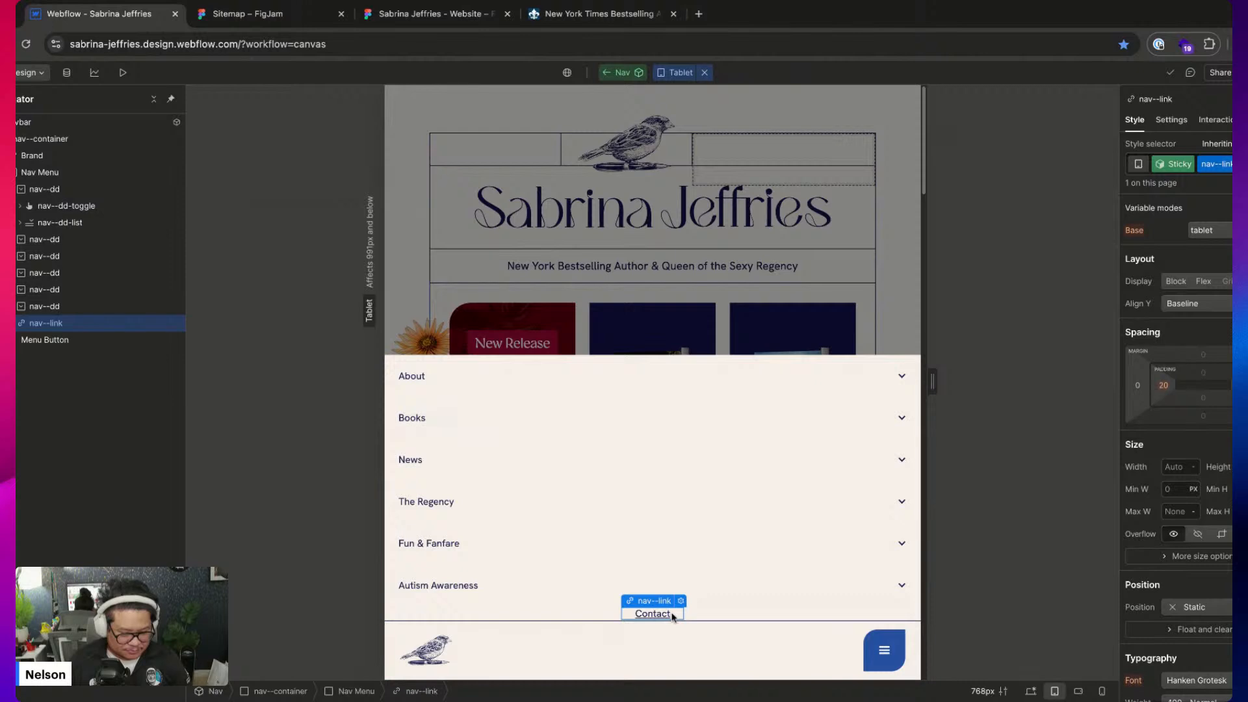
pyautogui.click(494, 593)
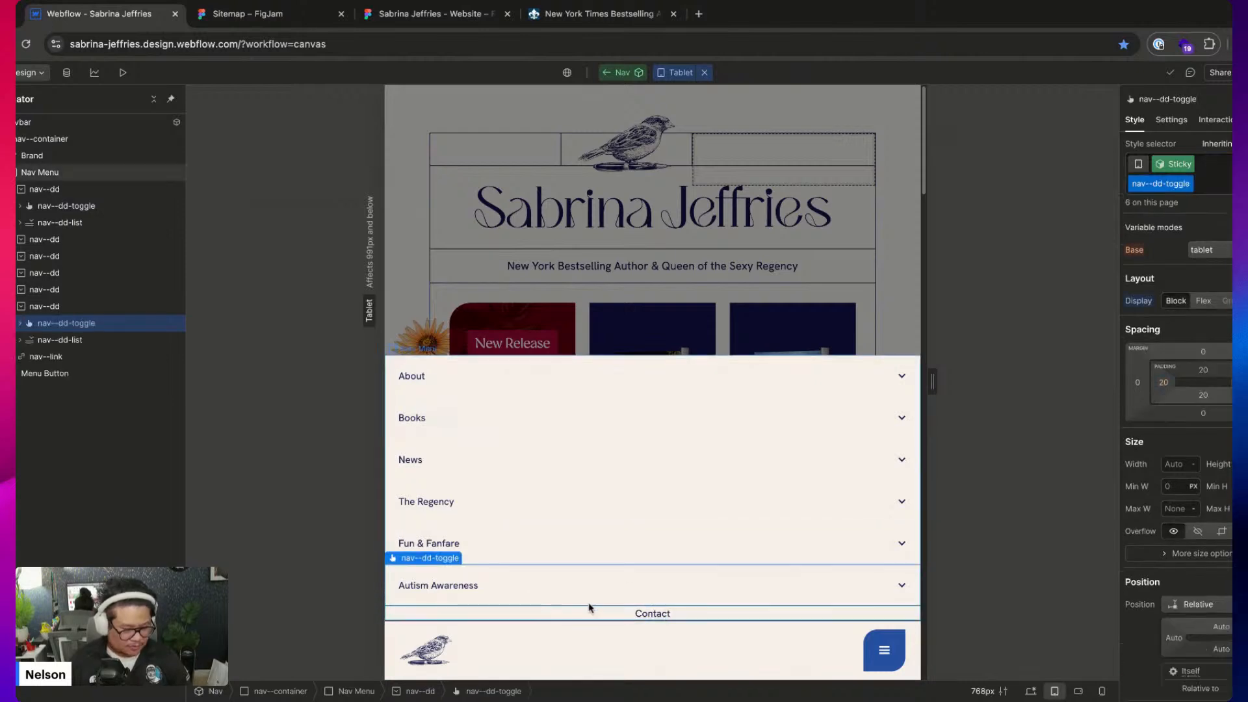
pyautogui.click(647, 613)
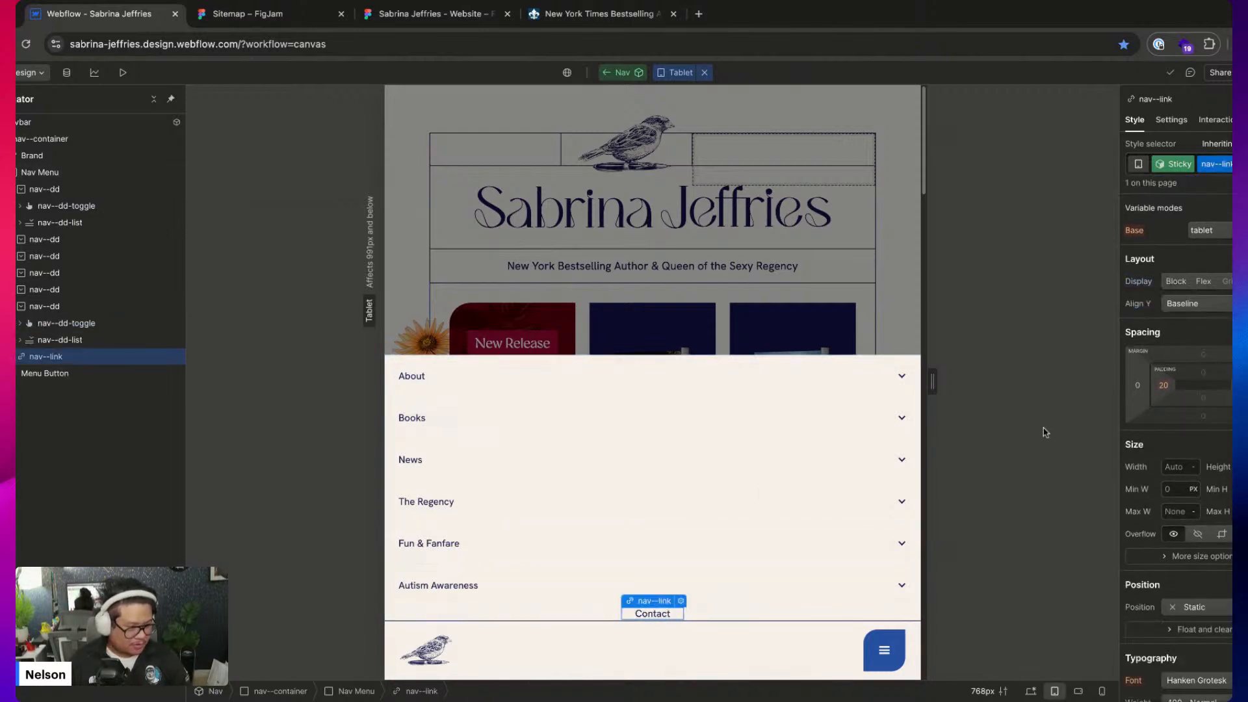
pyautogui.click(1175, 281)
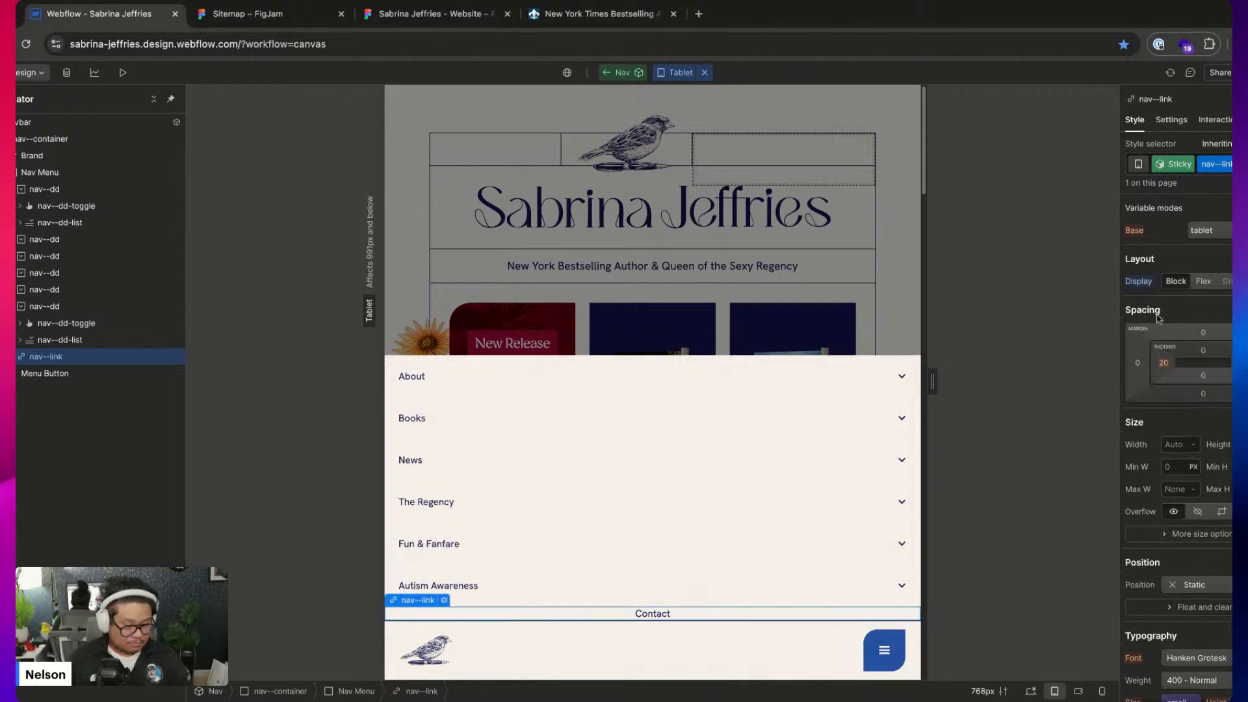
pyautogui.scroll(-7, 1222, 390)
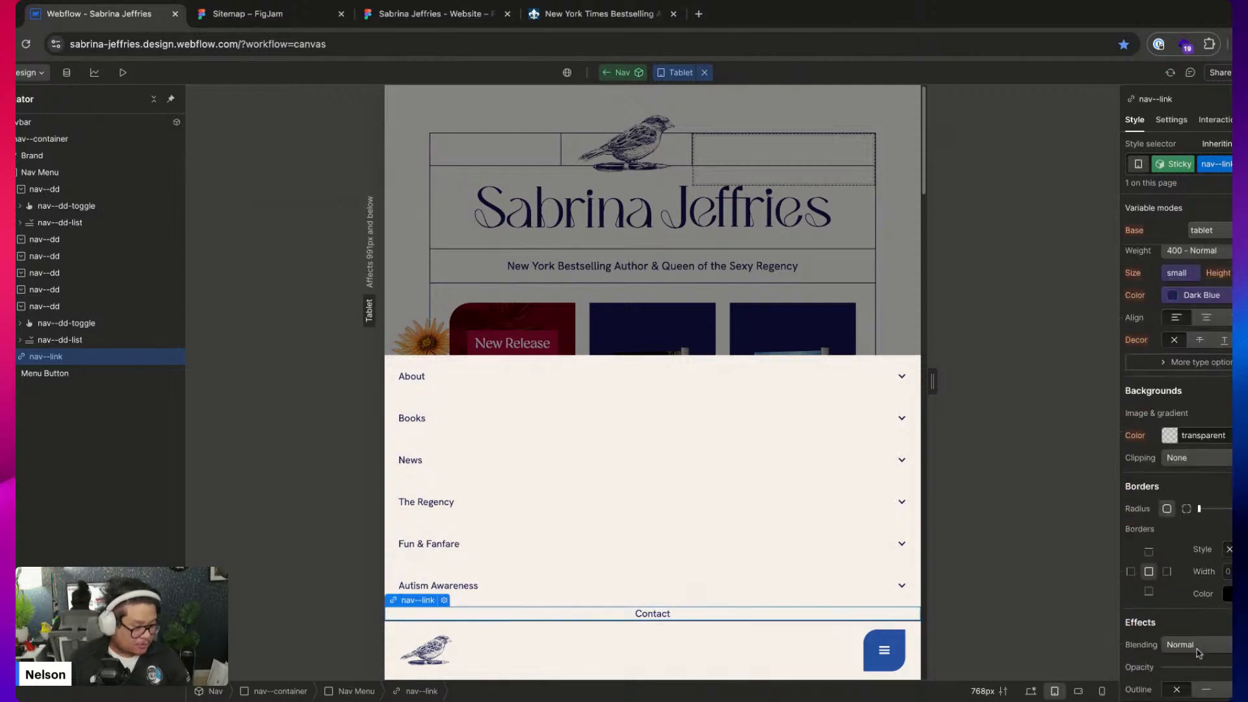
pyautogui.click(1176, 318)
# Set the Contact nav--link's top and bottom padding to 20
pyautogui.scroll(5, 1177, 325)
pyautogui.click(1202, 350)
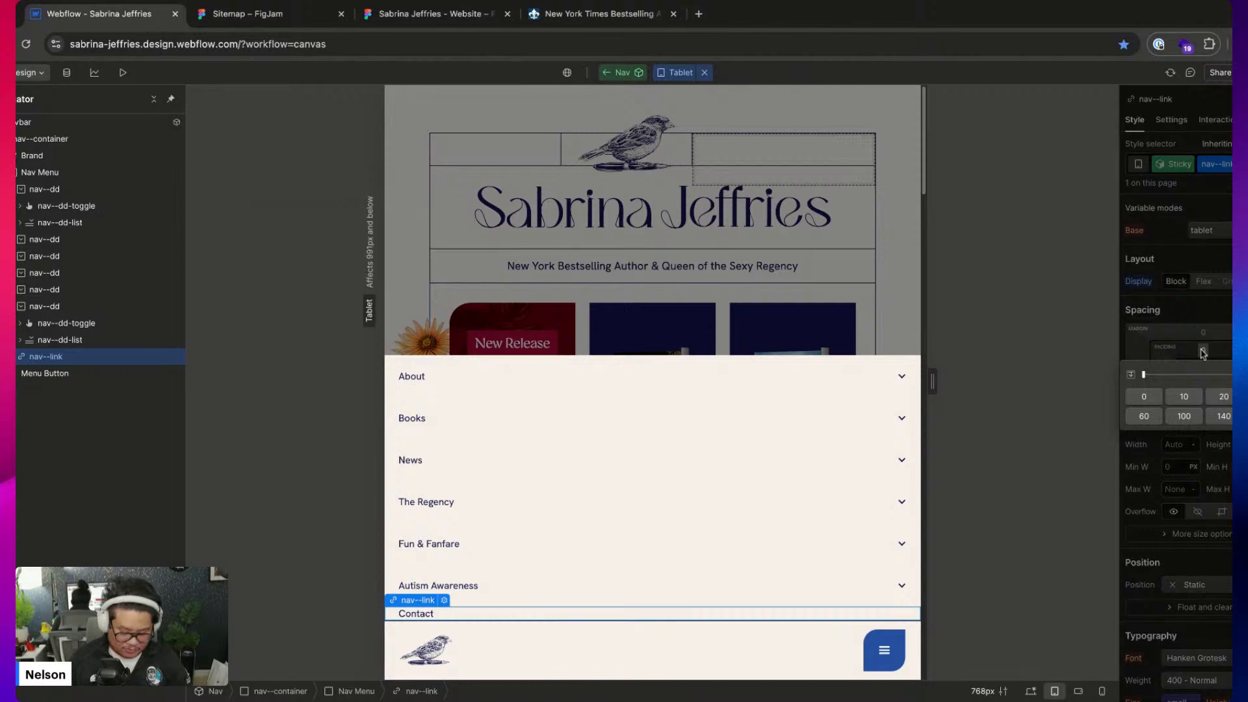
pyautogui.write('20')
pyautogui.press('Return')
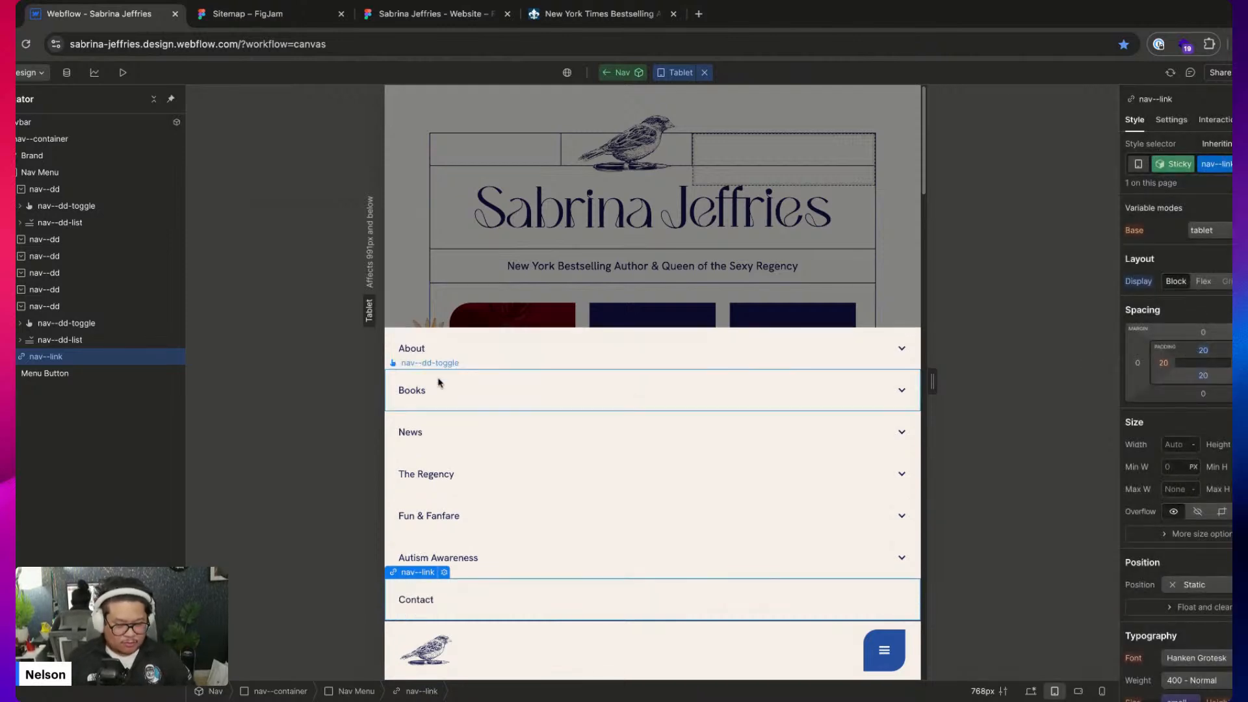
# Set the About dropdown's menu to Show so its link list can be styled
pyautogui.click(510, 345)
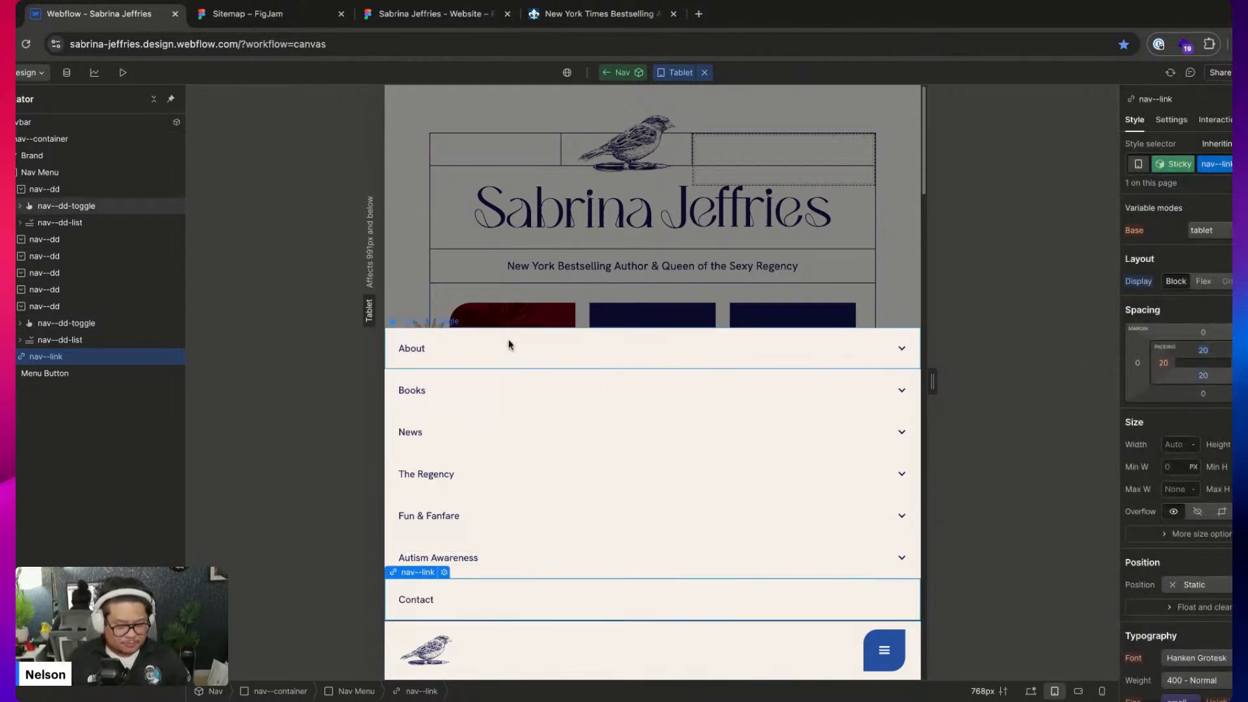
pyautogui.click(1171, 120)
pyautogui.click(1196, 385)
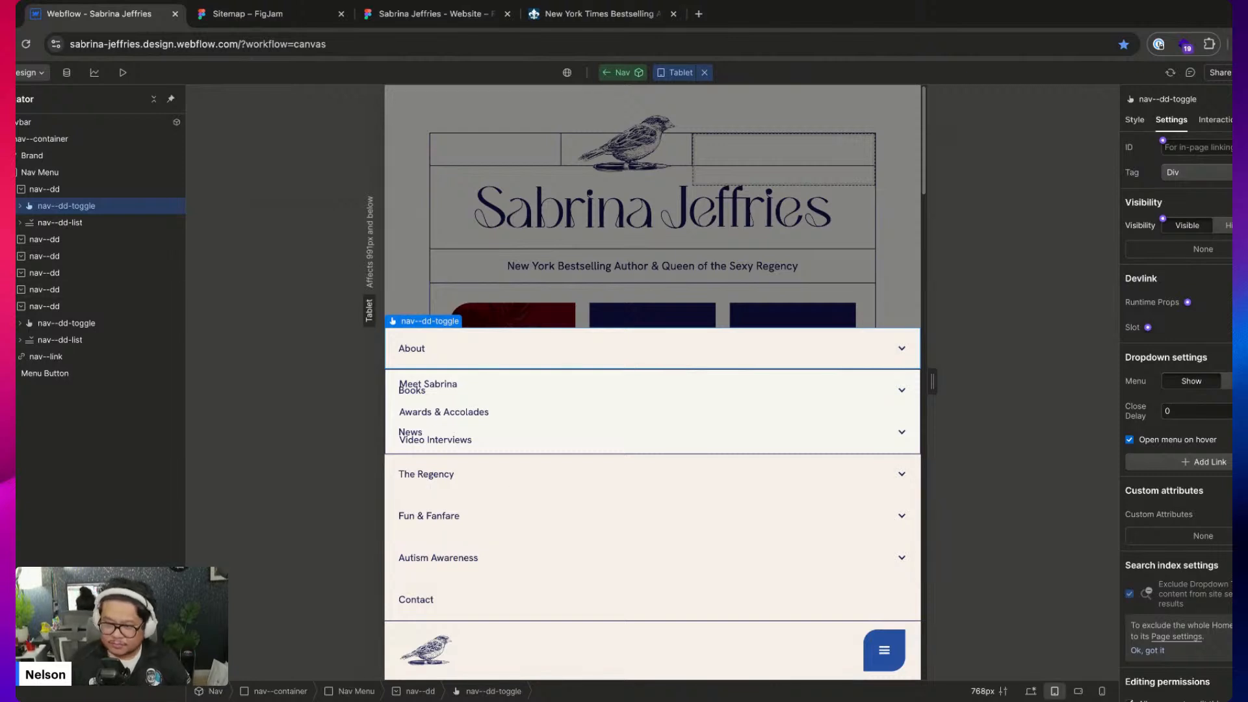
# Set the position of the About dropdown's nav--dd-list to Static
pyautogui.click(1134, 120)
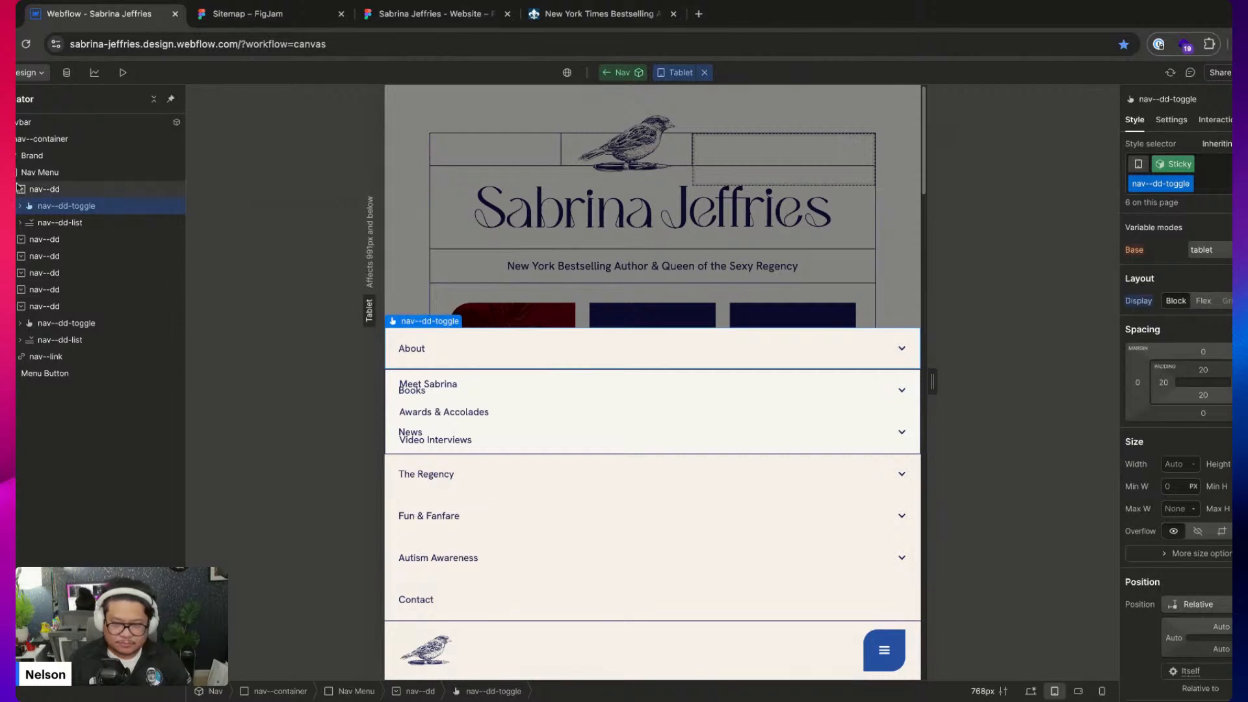
pyautogui.click(39, 223)
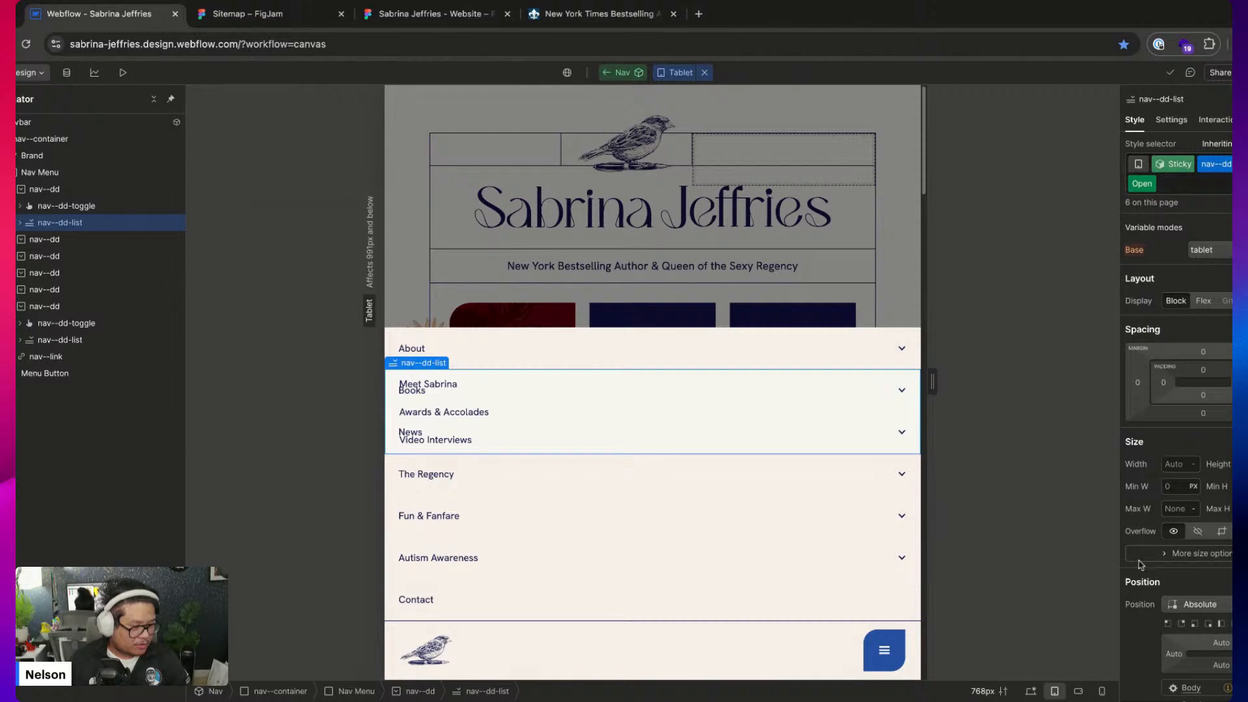
pyautogui.click(1196, 603)
pyautogui.click(1209, 564)
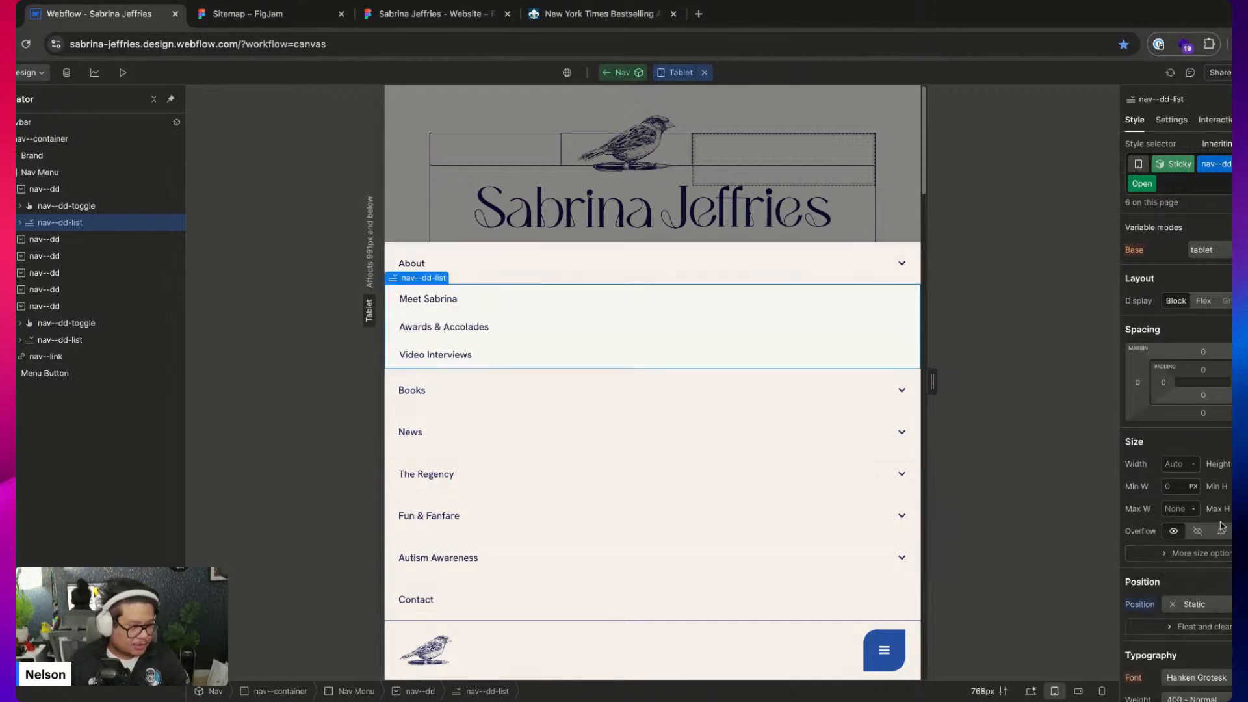
# Set the background color of the nav--dd-list to the Ivory variable
pyautogui.scroll(-5, 1221, 522)
pyautogui.click(1187, 359)
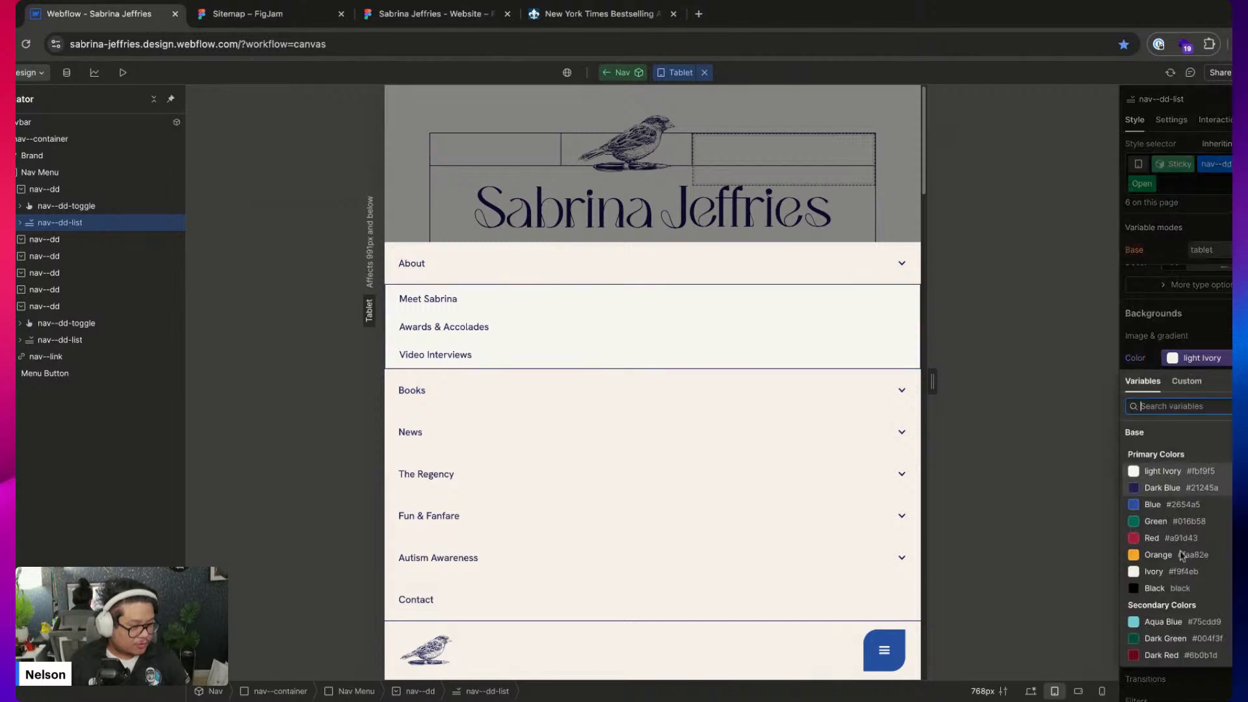
pyautogui.click(1164, 571)
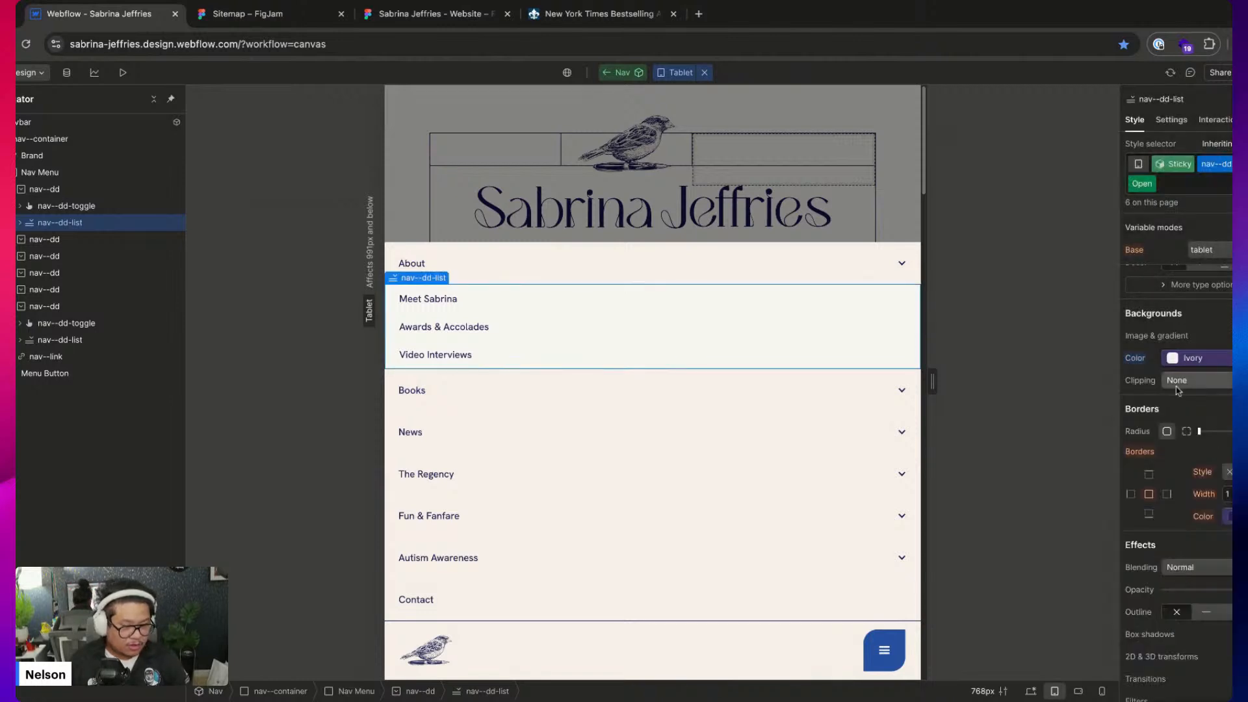
# Try the Blue and Dark Blue variables as the nav--dd-list's background color and return it to Ivory
pyautogui.click(624, 267)
pyautogui.click(655, 256)
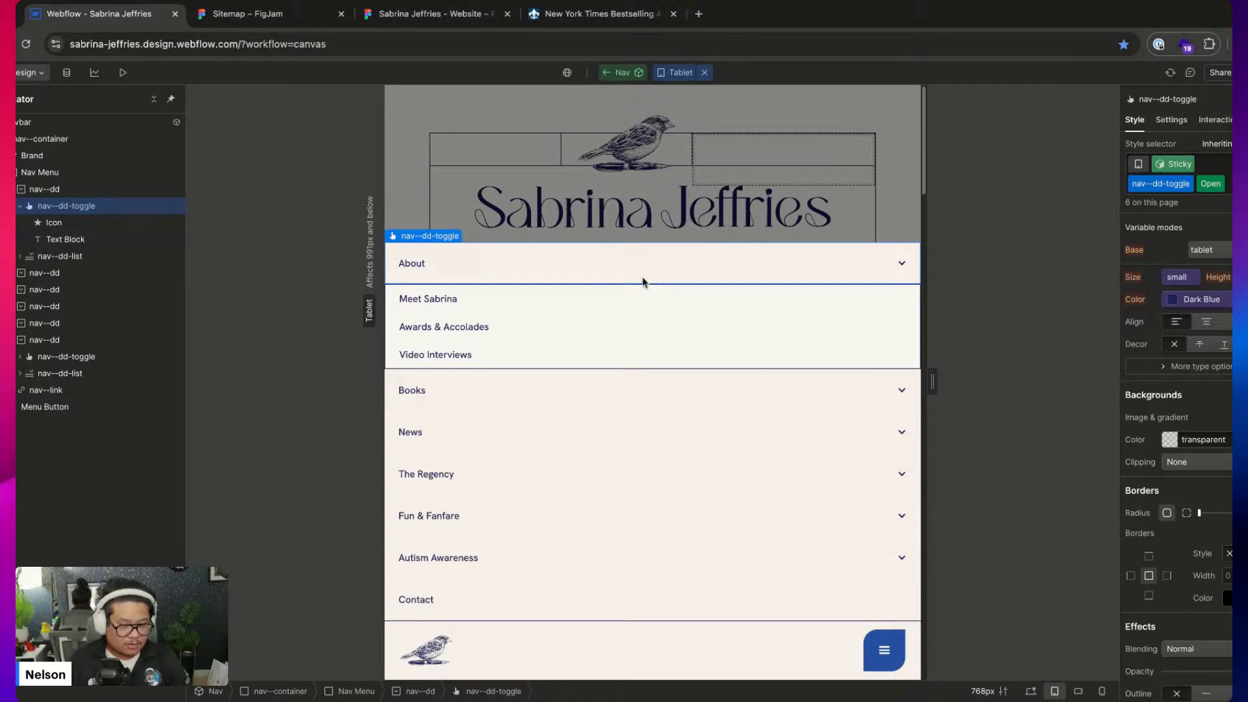
pyautogui.click(47, 257)
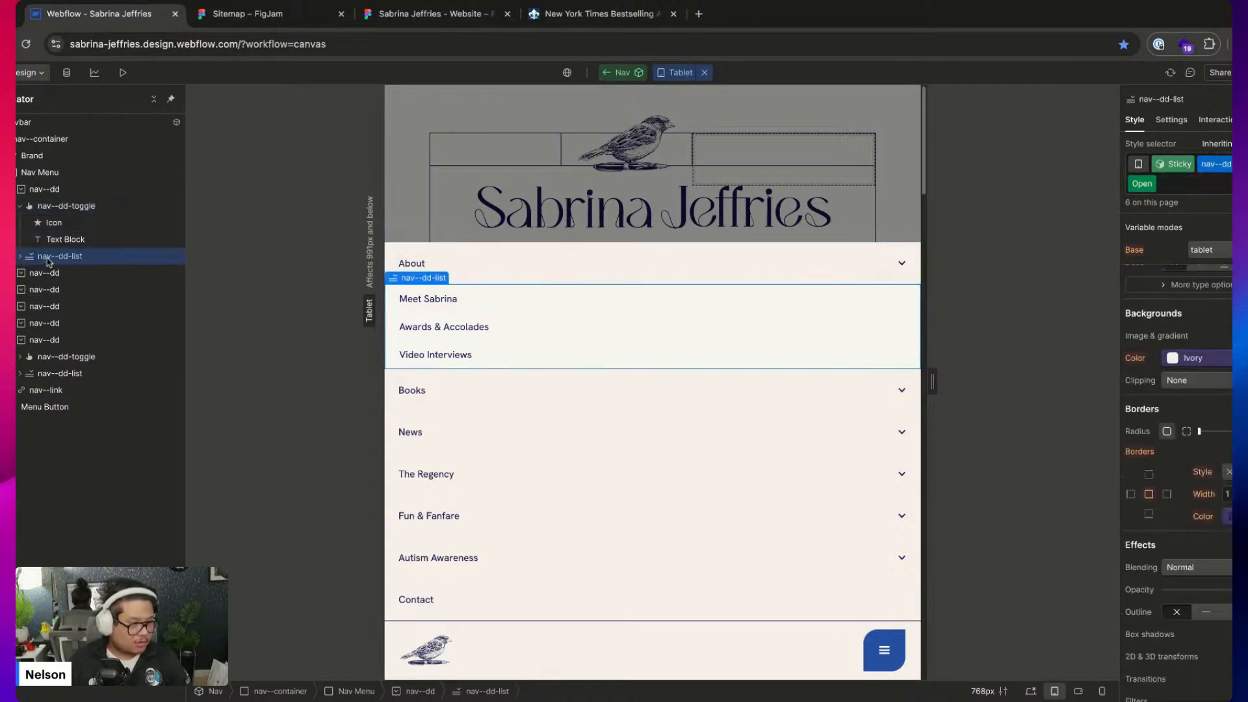
pyautogui.click(1193, 359)
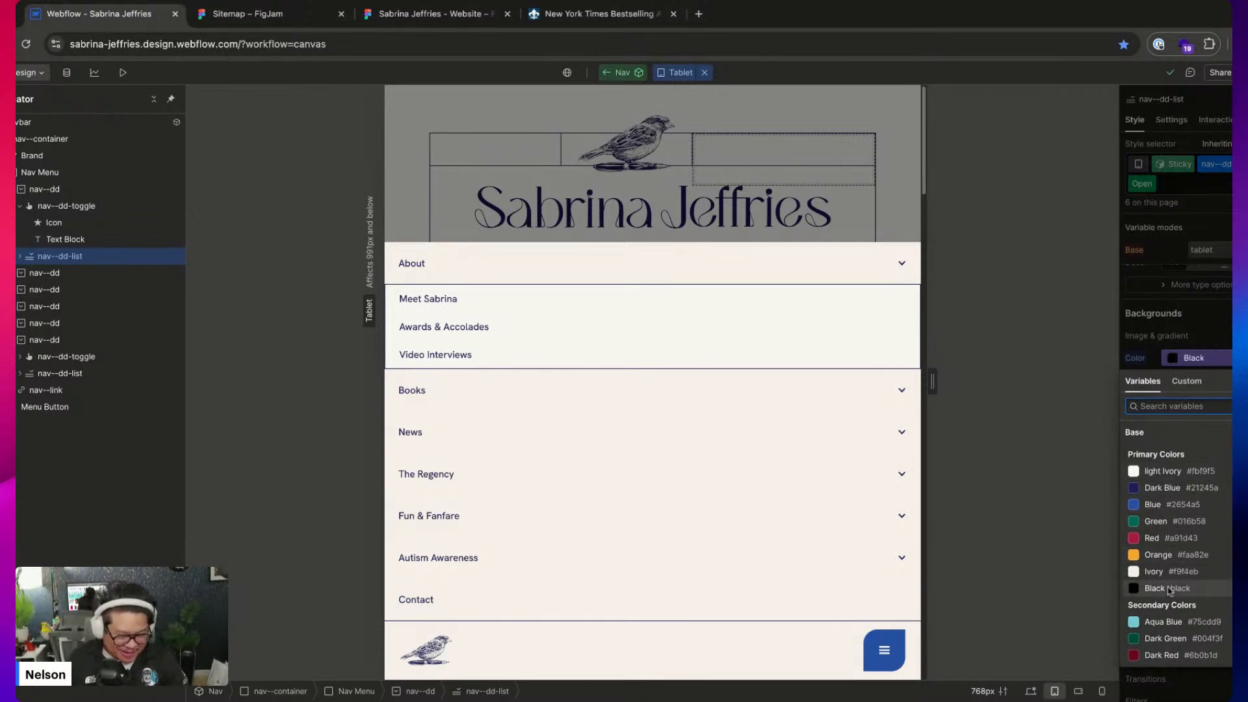
pyautogui.click(1152, 504)
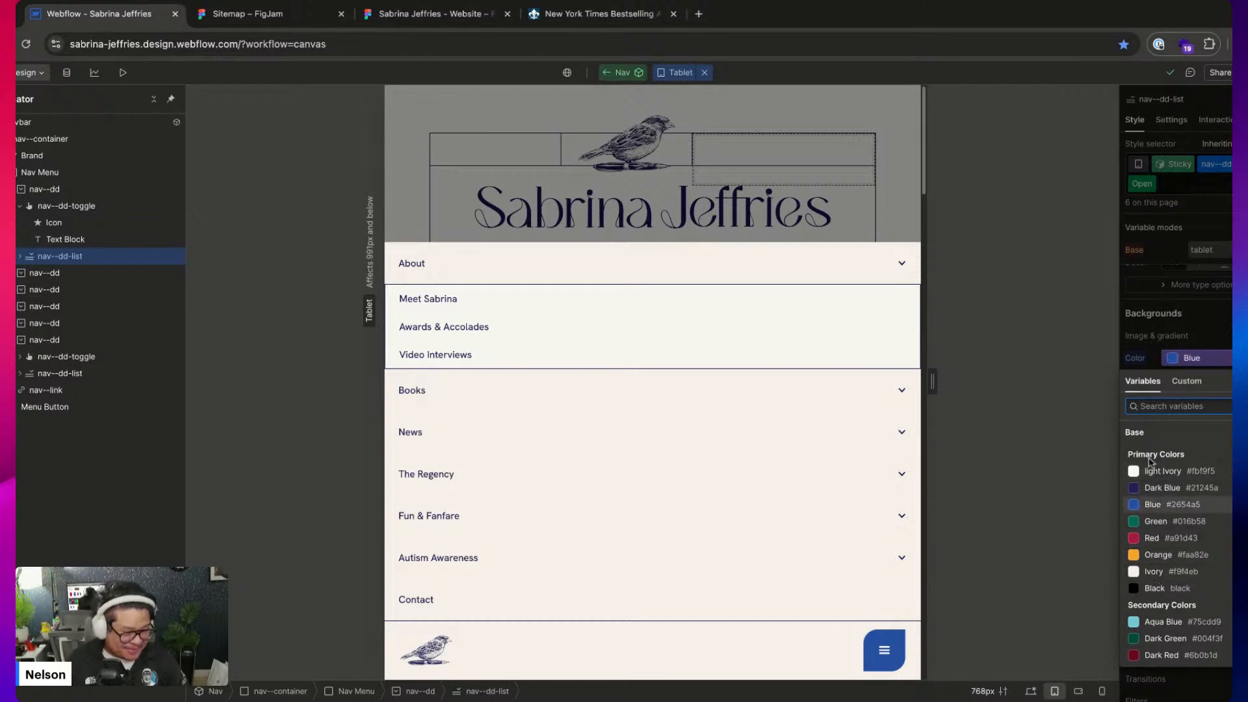
pyautogui.click(1153, 571)
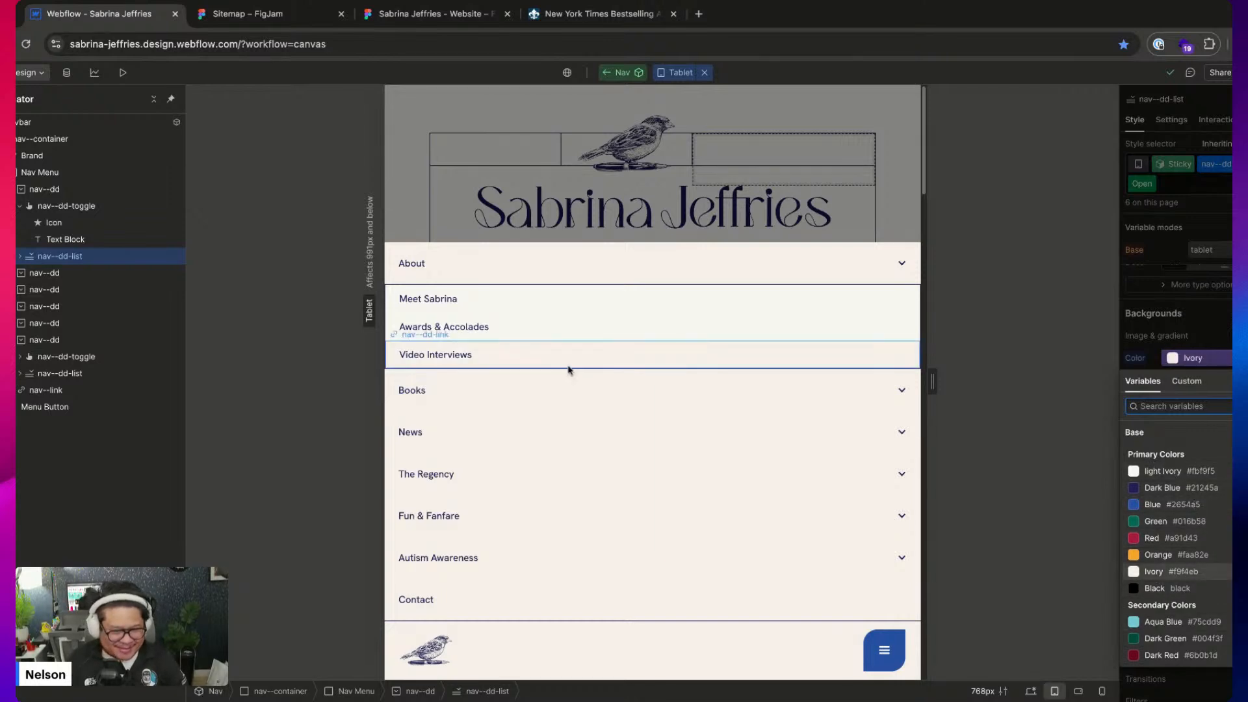
pyautogui.click(1181, 488)
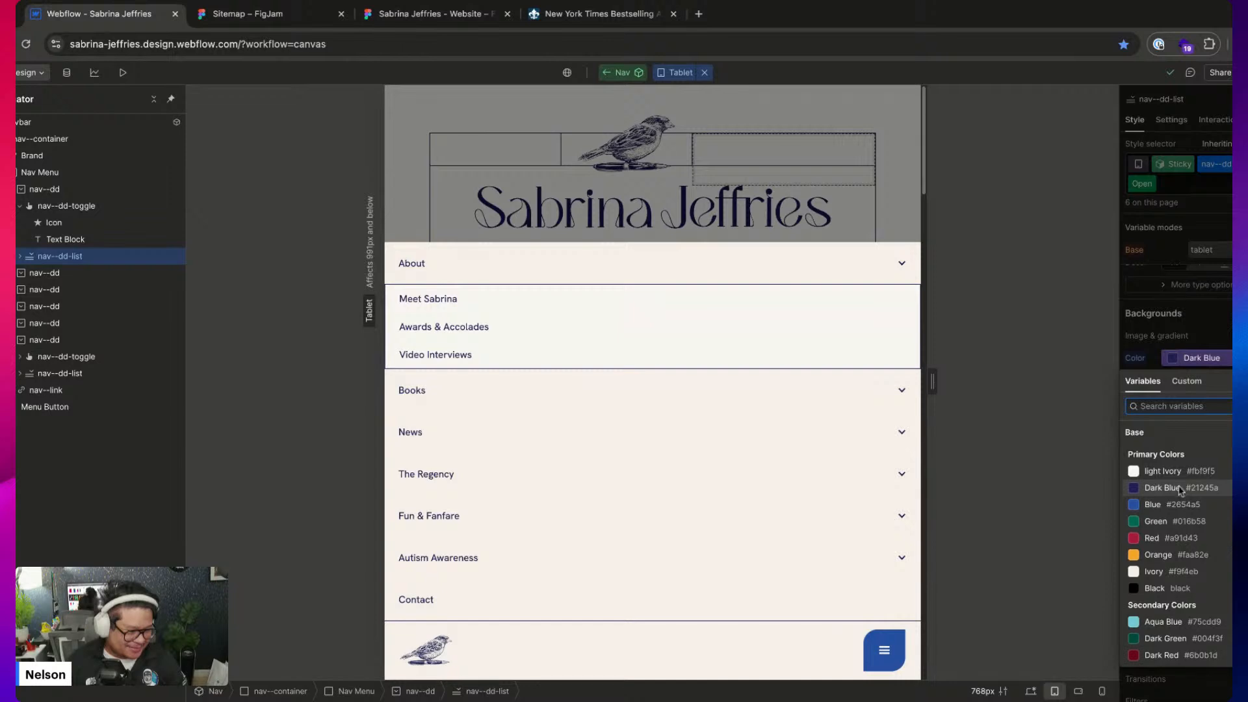
pyautogui.click(1177, 572)
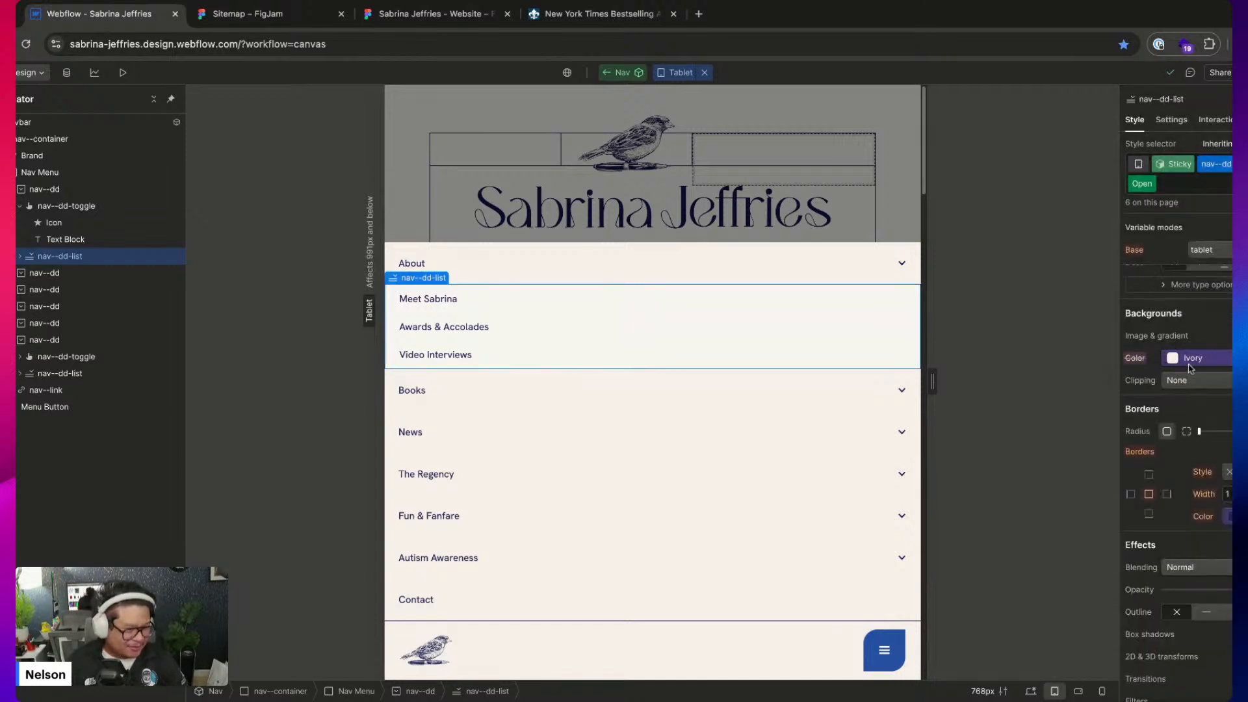
# Inspect the overridden background color of the nav--dd-list and reset it to its inherited value
pyautogui.scroll(5, 1164, 368)
pyautogui.click(824, 388)
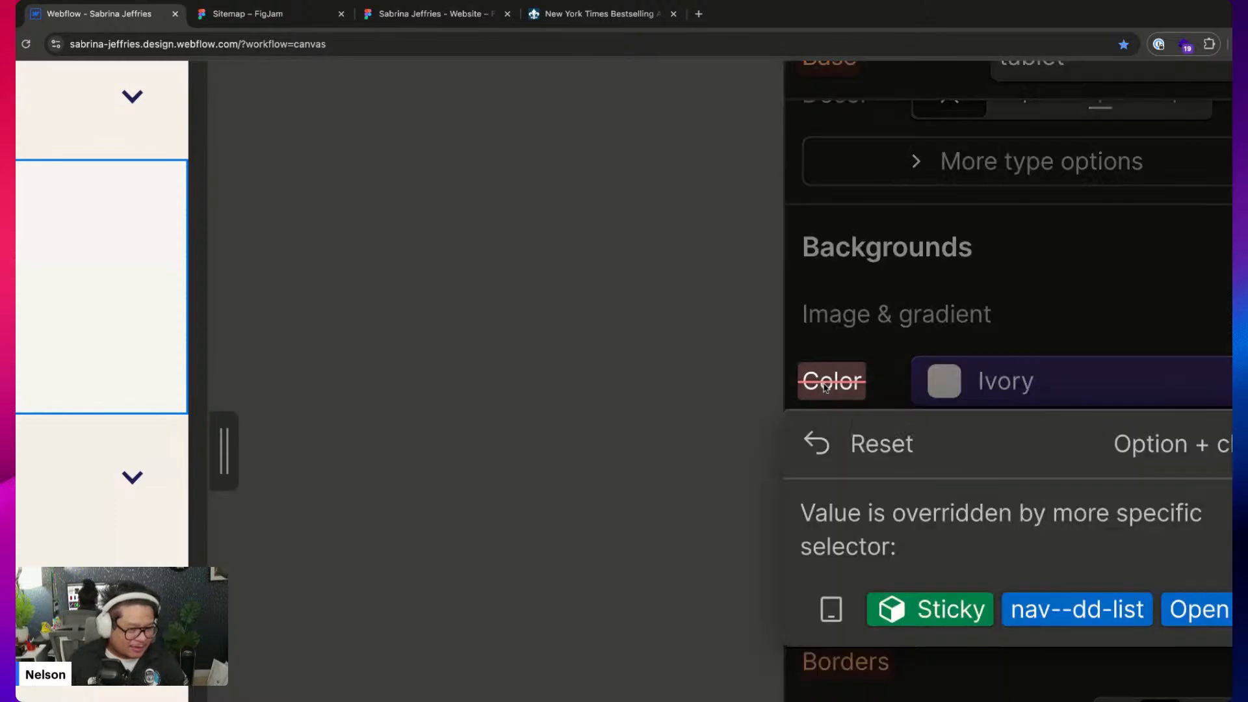
pyautogui.click(873, 470)
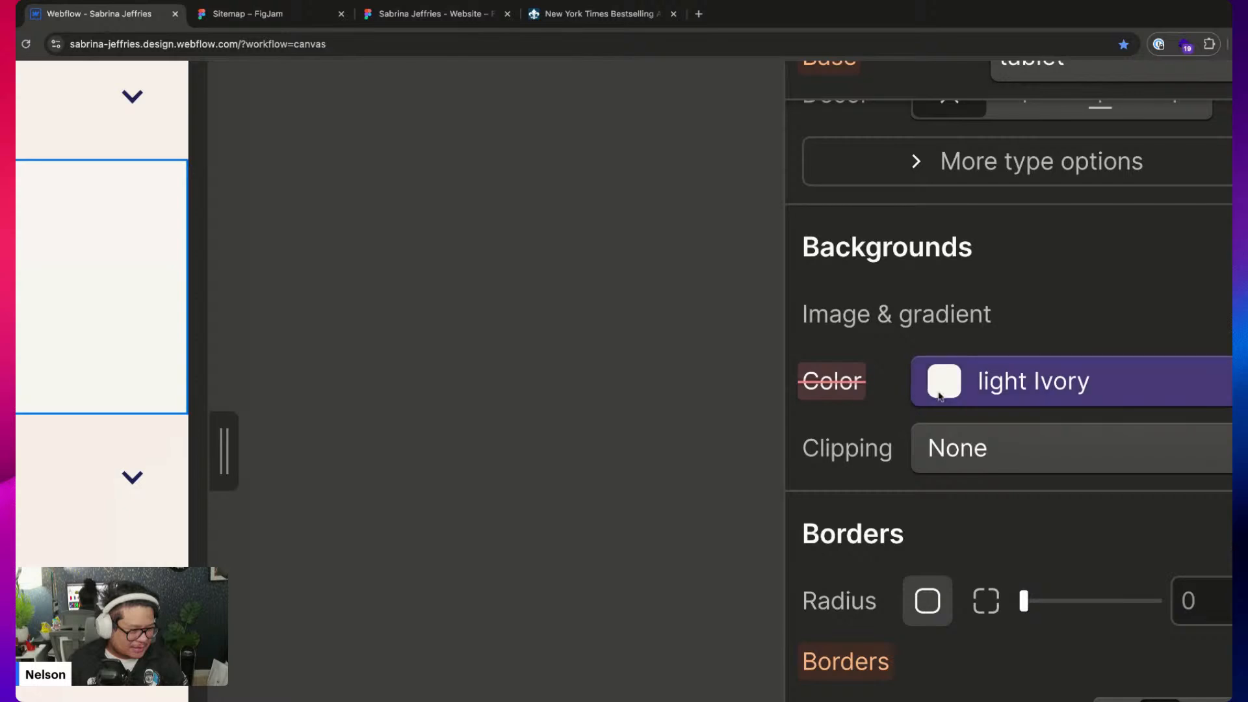
pyautogui.click(849, 400)
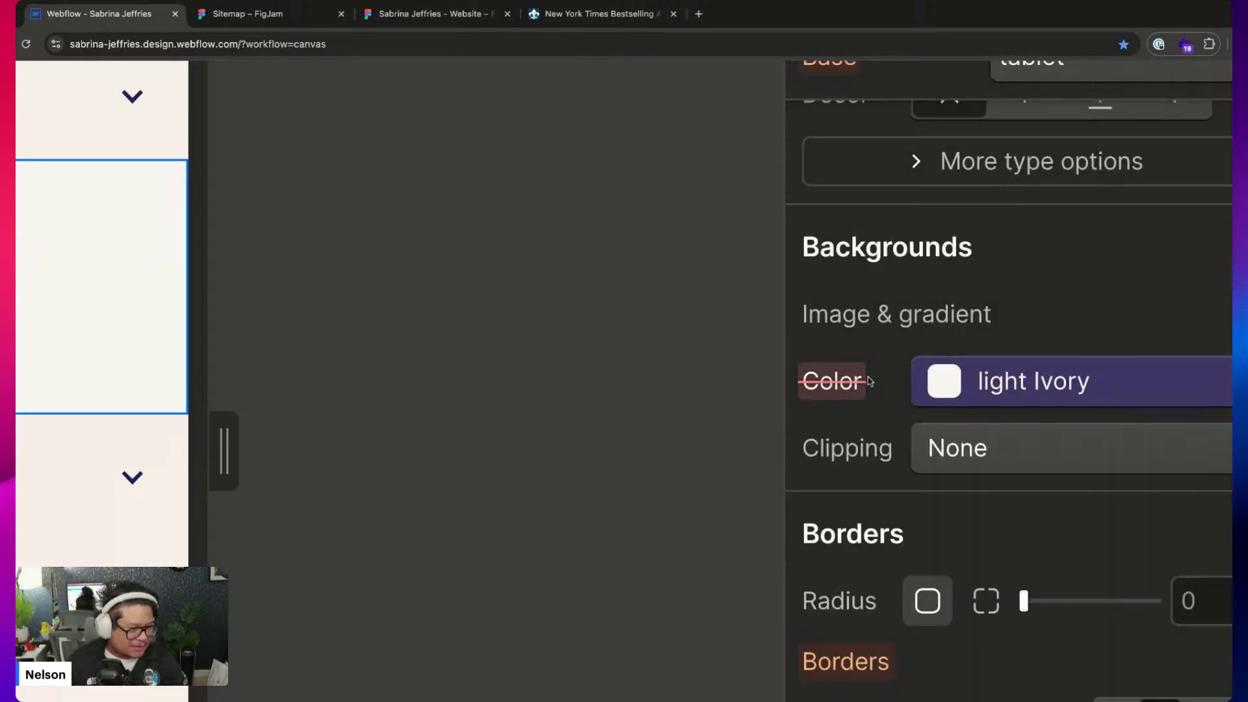
pyautogui.click(865, 383)
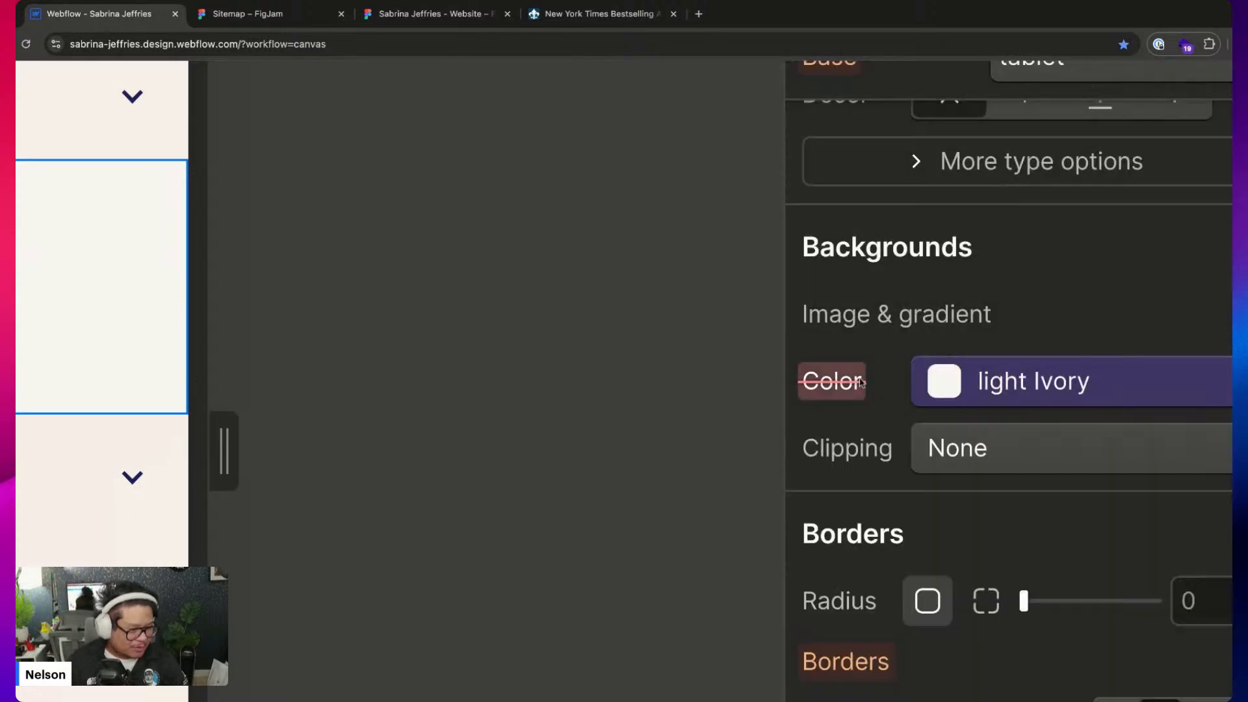
pyautogui.click(859, 382)
pyautogui.click(859, 382)
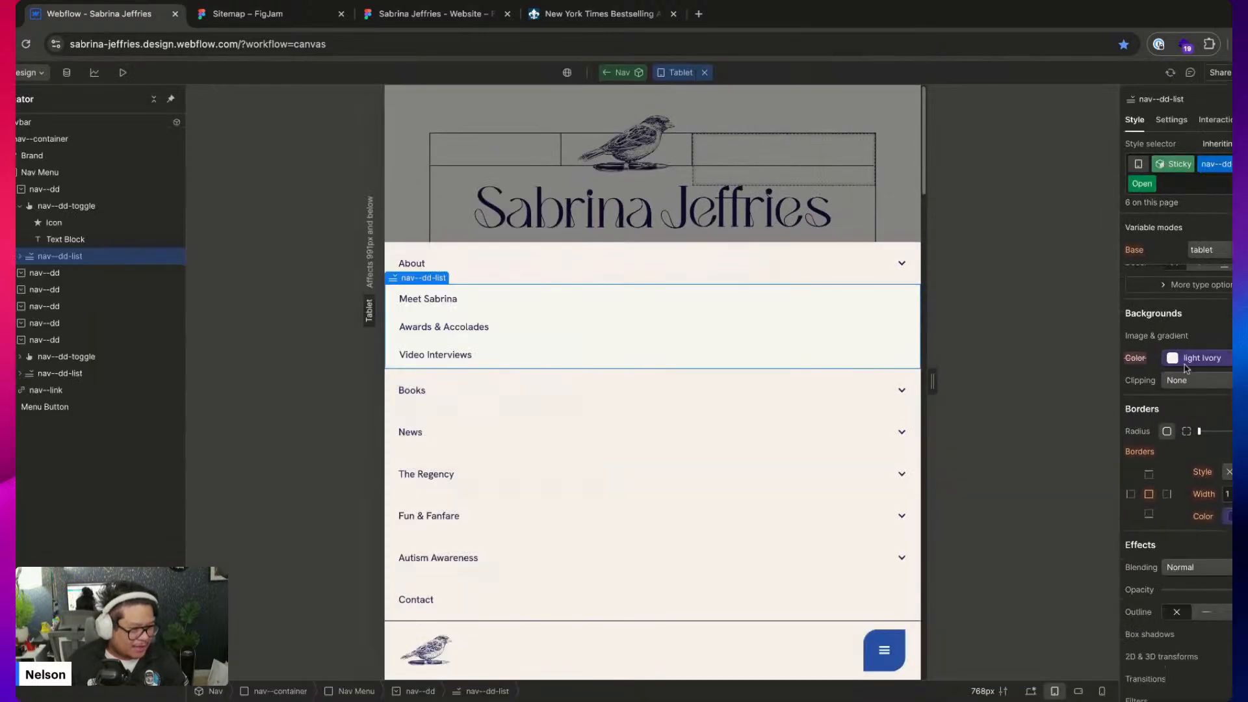
# Apply the Ivory variable again as the nav--dd-list's background color and check the override marking
pyautogui.click(1188, 364)
pyautogui.click(1174, 571)
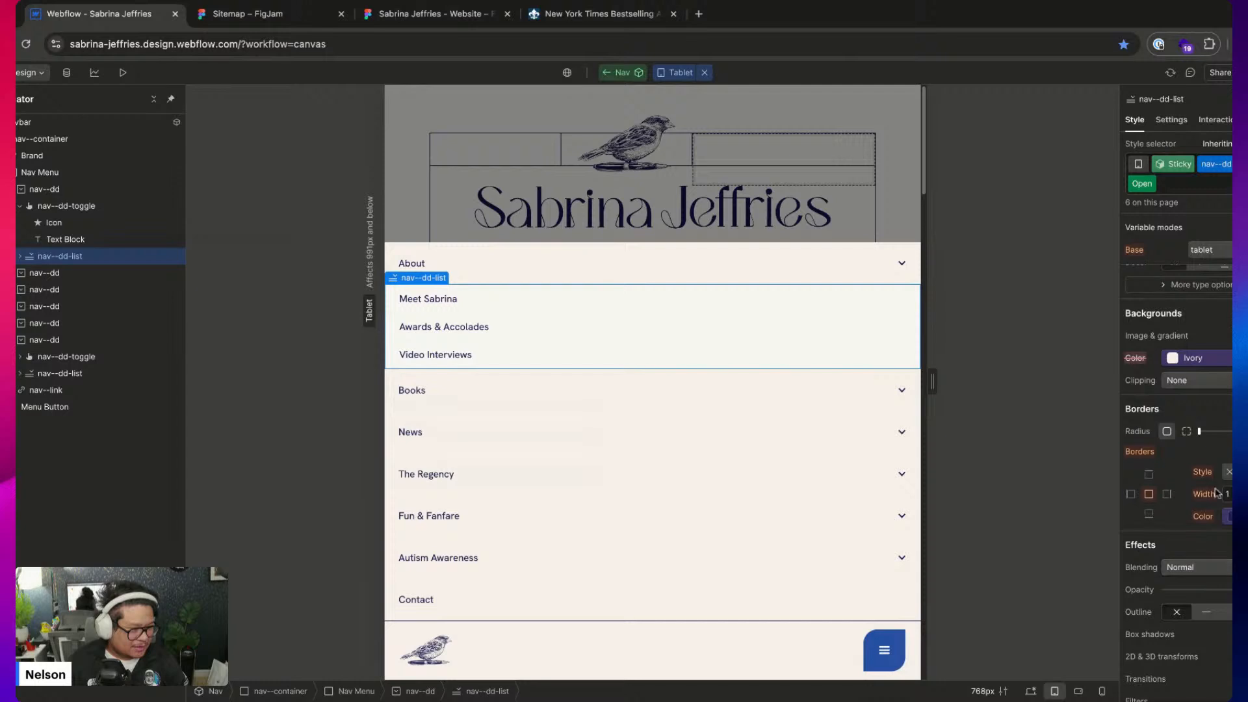
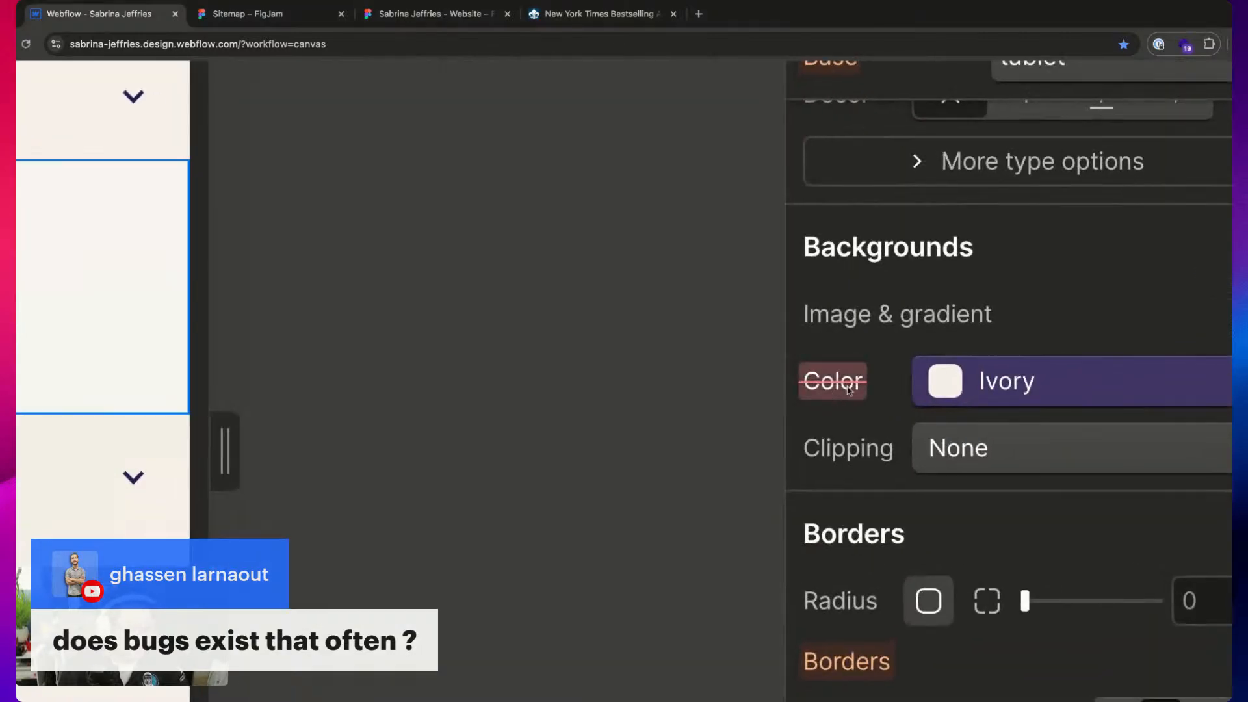
pyautogui.moveTo(1140, 361)
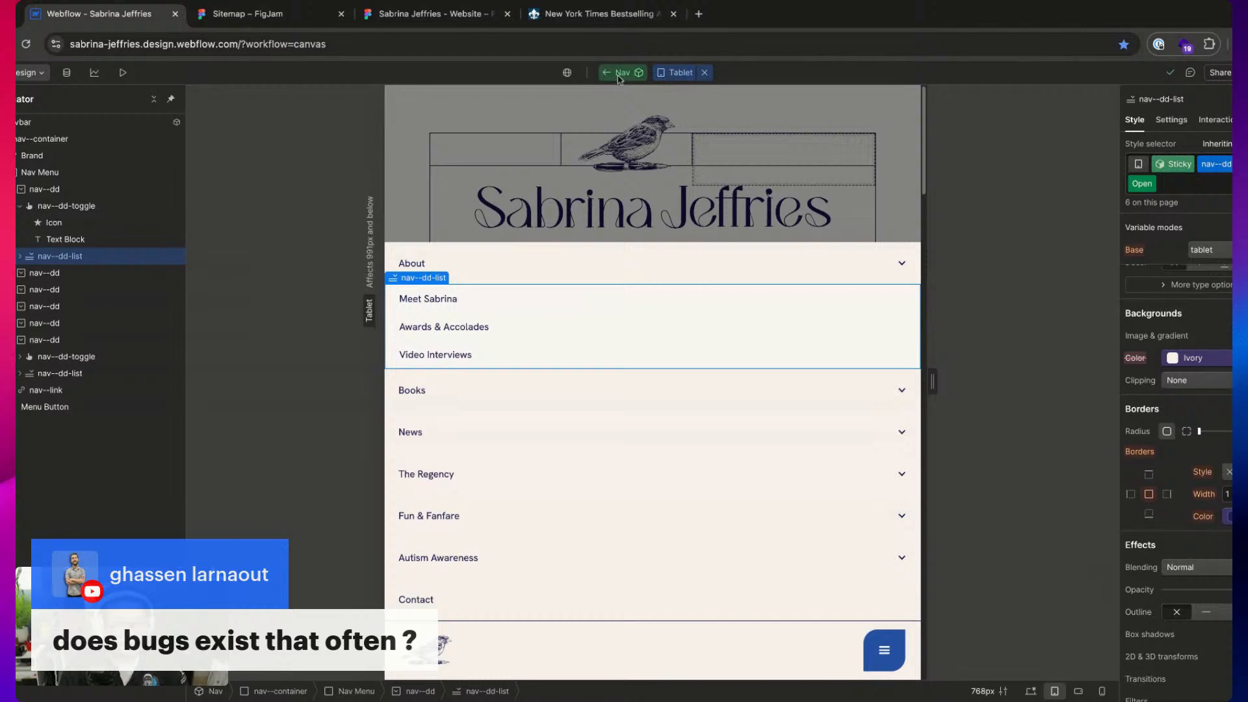
# Preview the site at tablet size and reload the project in the browser
pyautogui.click(123, 72)
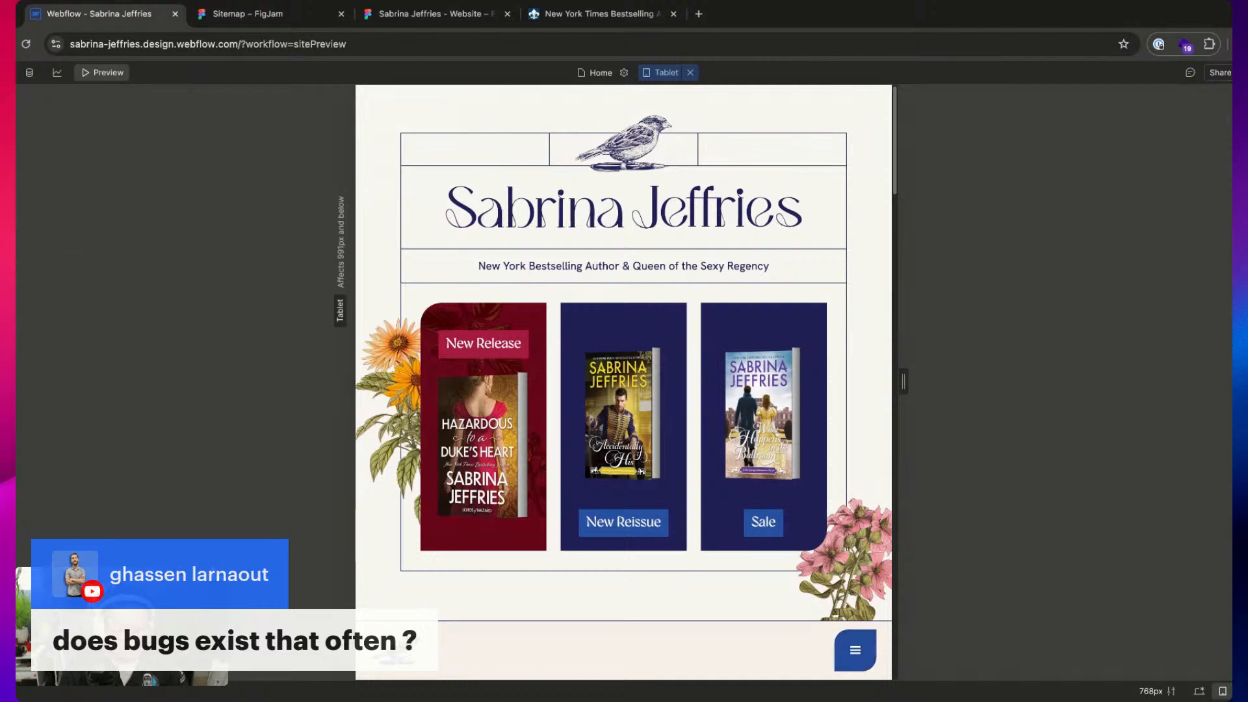
pyautogui.press('super+r')
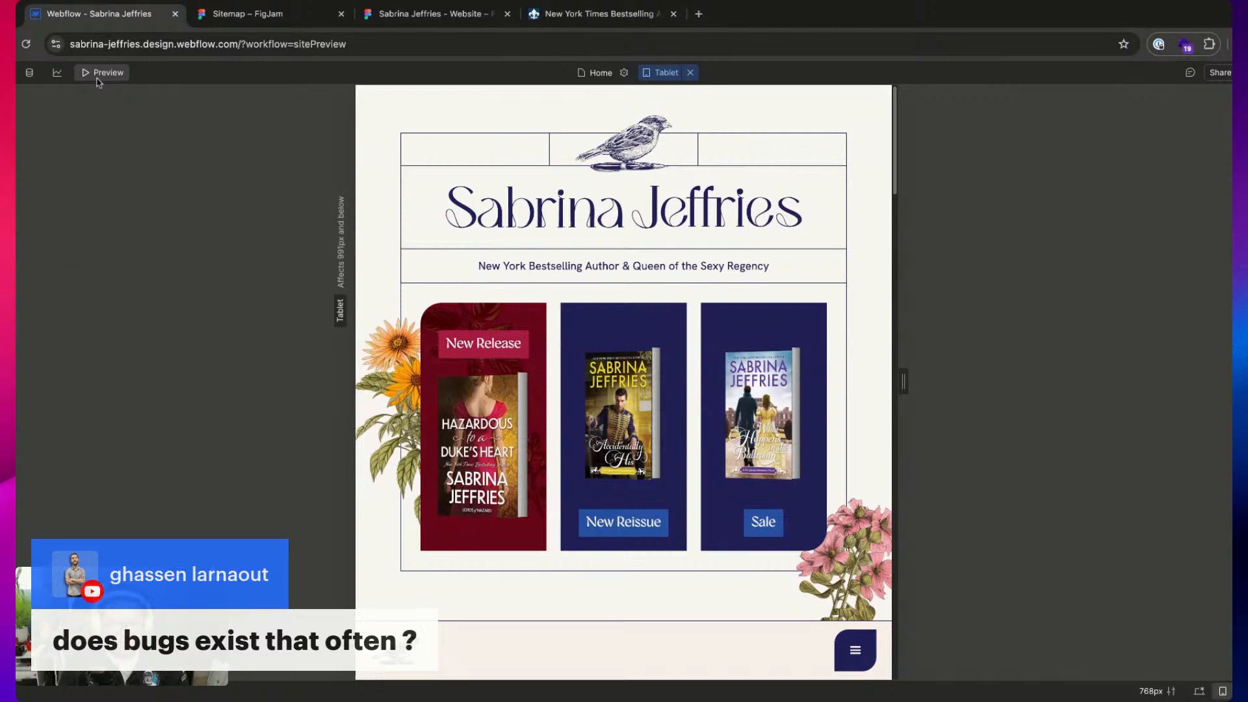
pyautogui.press('super+r')
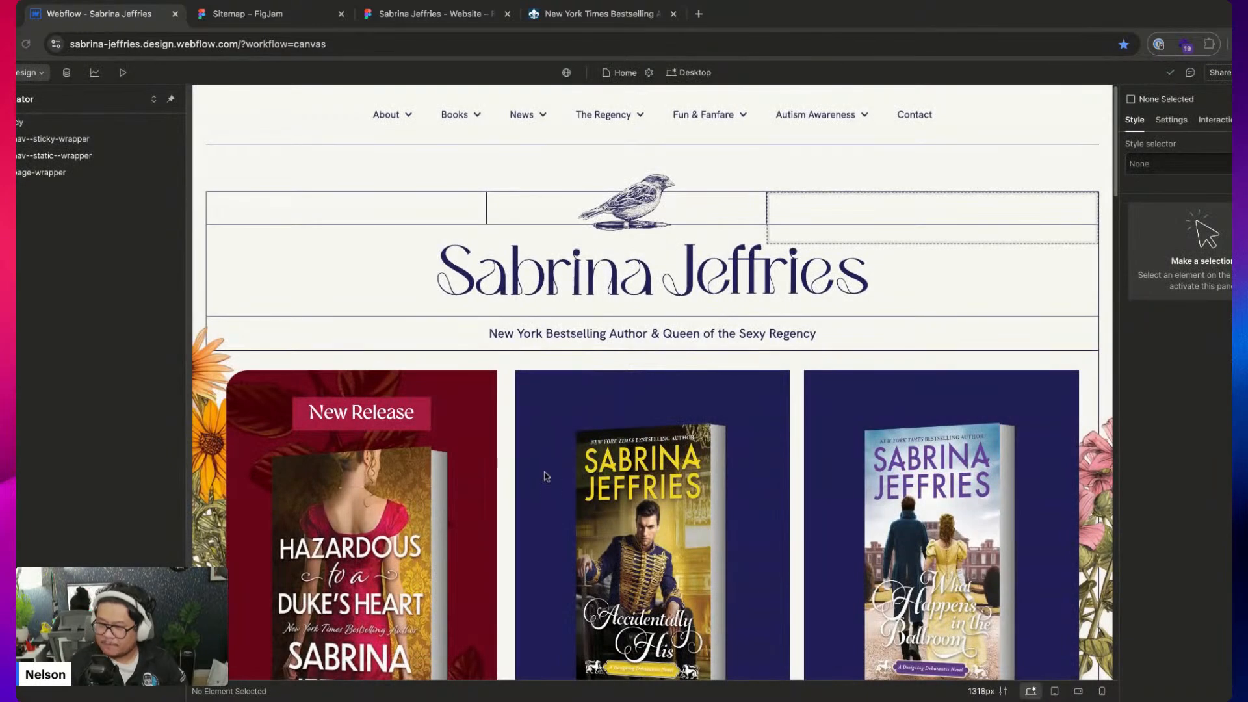
# Switch the Home page to the Tablet breakpoint, preview it, and return to the design canvas
pyautogui.click(686, 74)
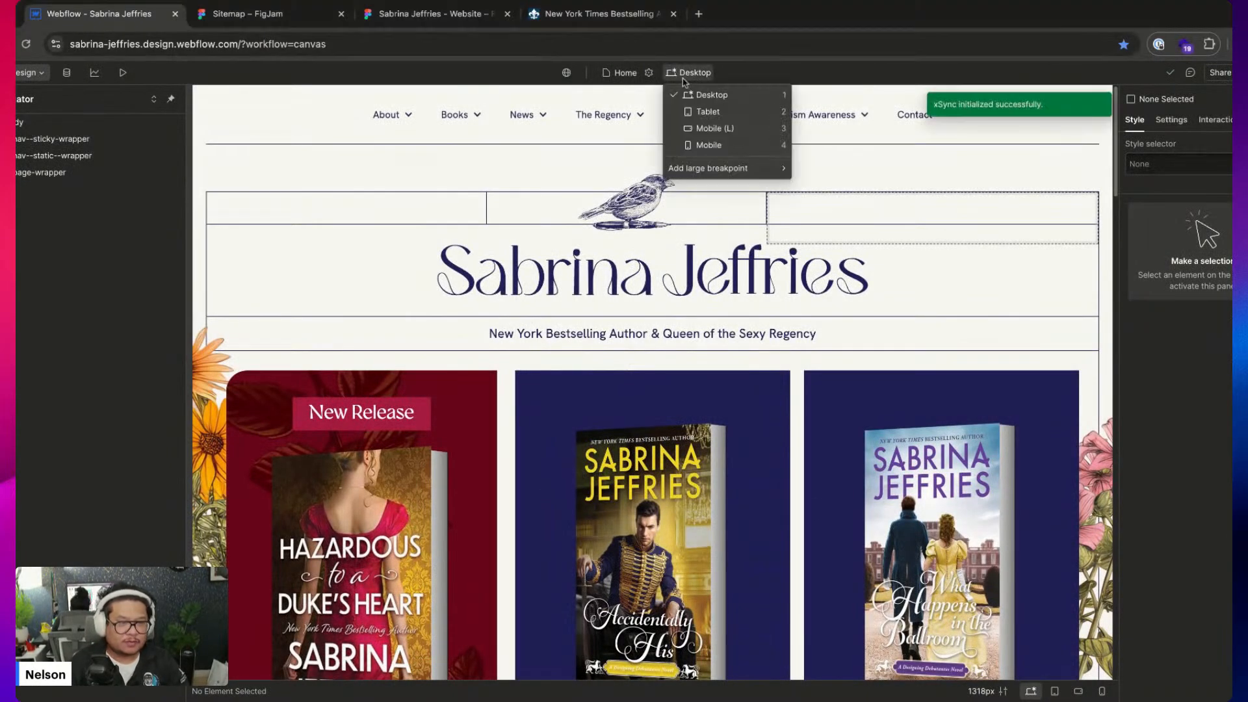
pyautogui.click(708, 112)
pyautogui.hotkey('alt', 'p')
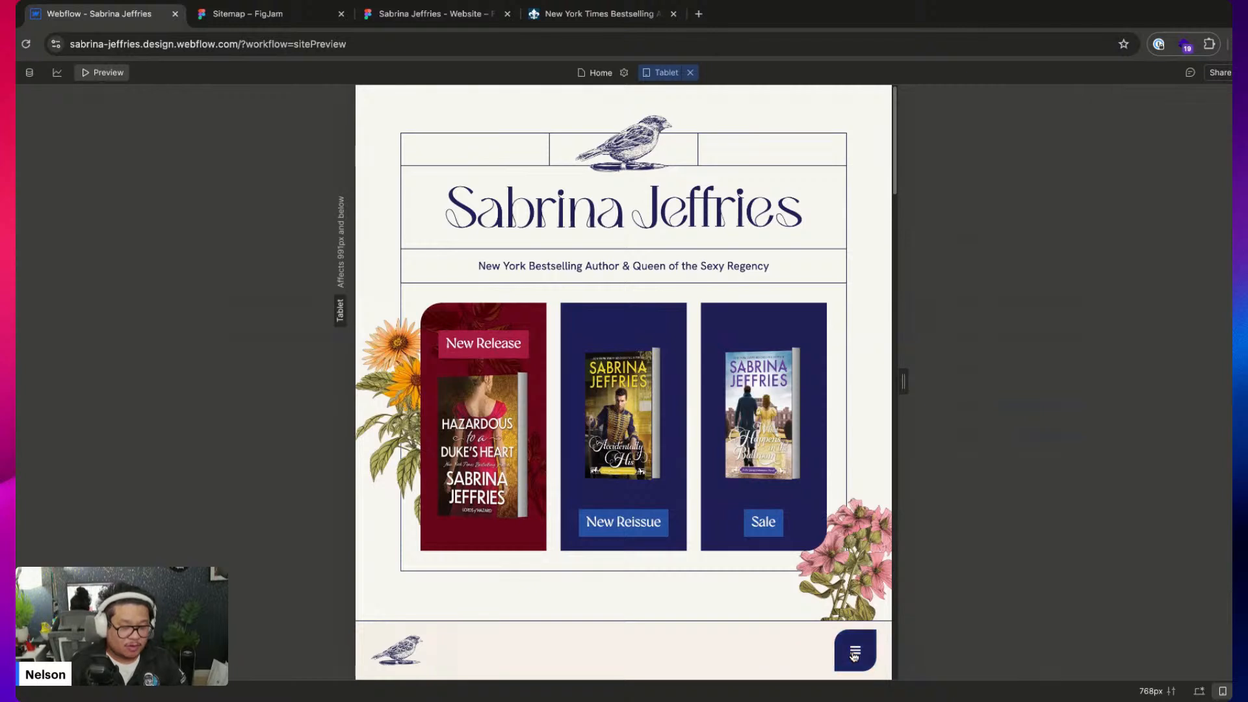
pyautogui.click(663, 73)
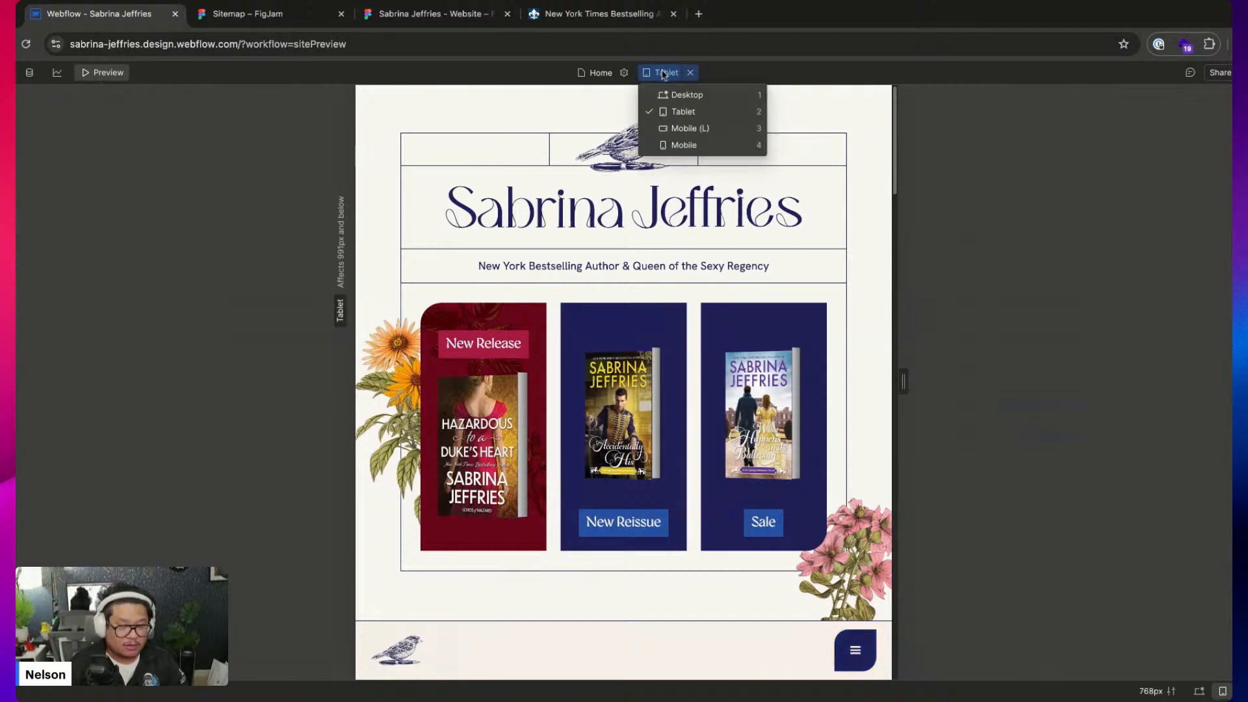
pyautogui.click(104, 73)
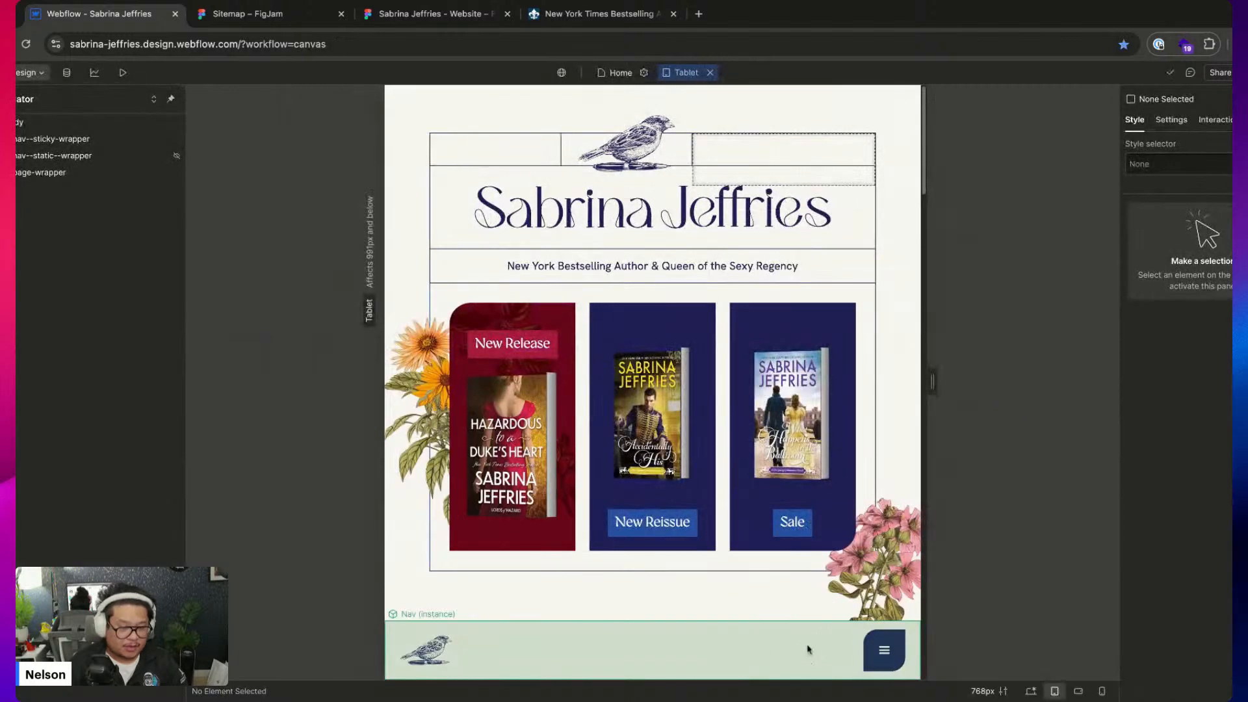
# Open the sticky Nav component for editing and set the navbar's menu to Show
pyautogui.doubleClick(794, 663)
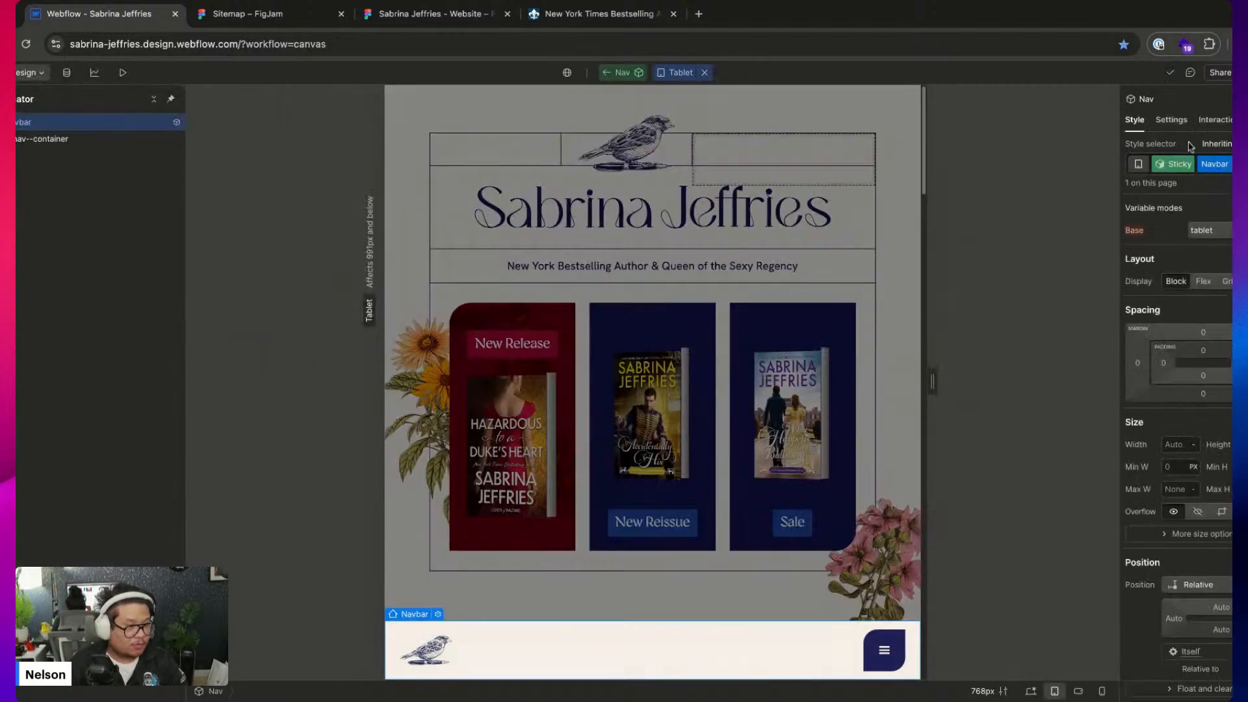
pyautogui.click(1172, 121)
pyautogui.click(1193, 338)
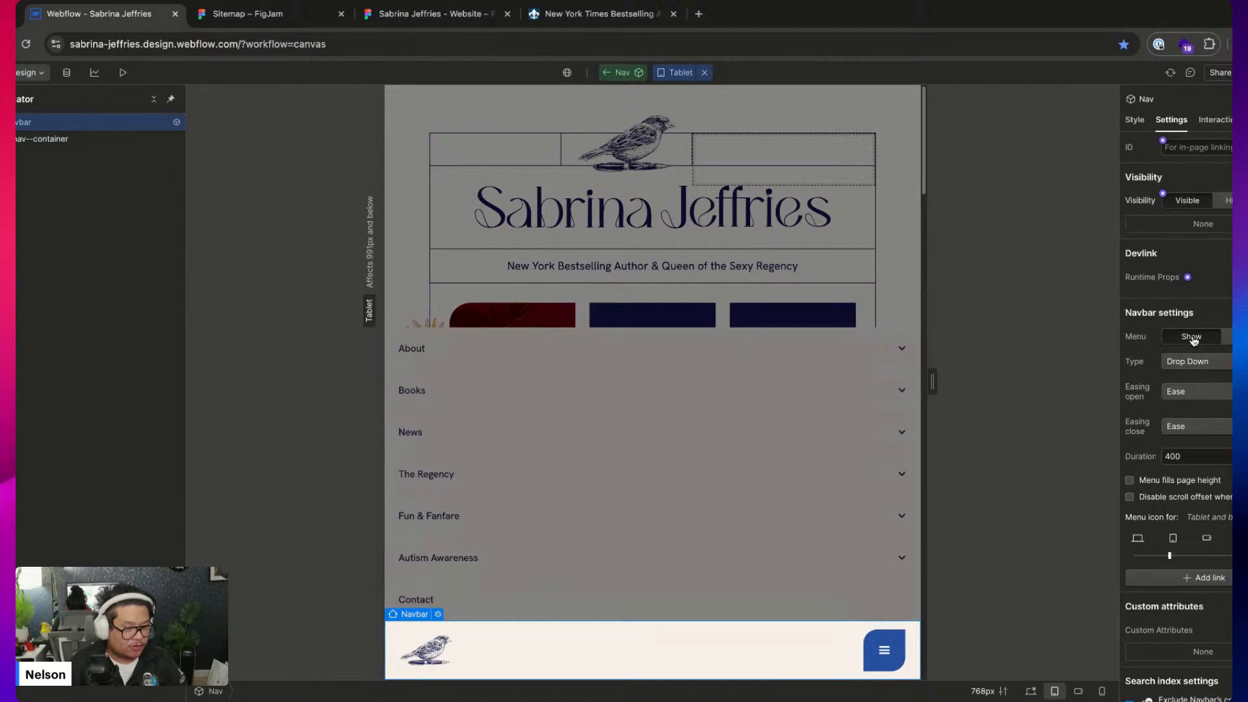
# Review the Nav Menu's type options, keeping Drop Down, and hide the open menu
pyautogui.click(502, 344)
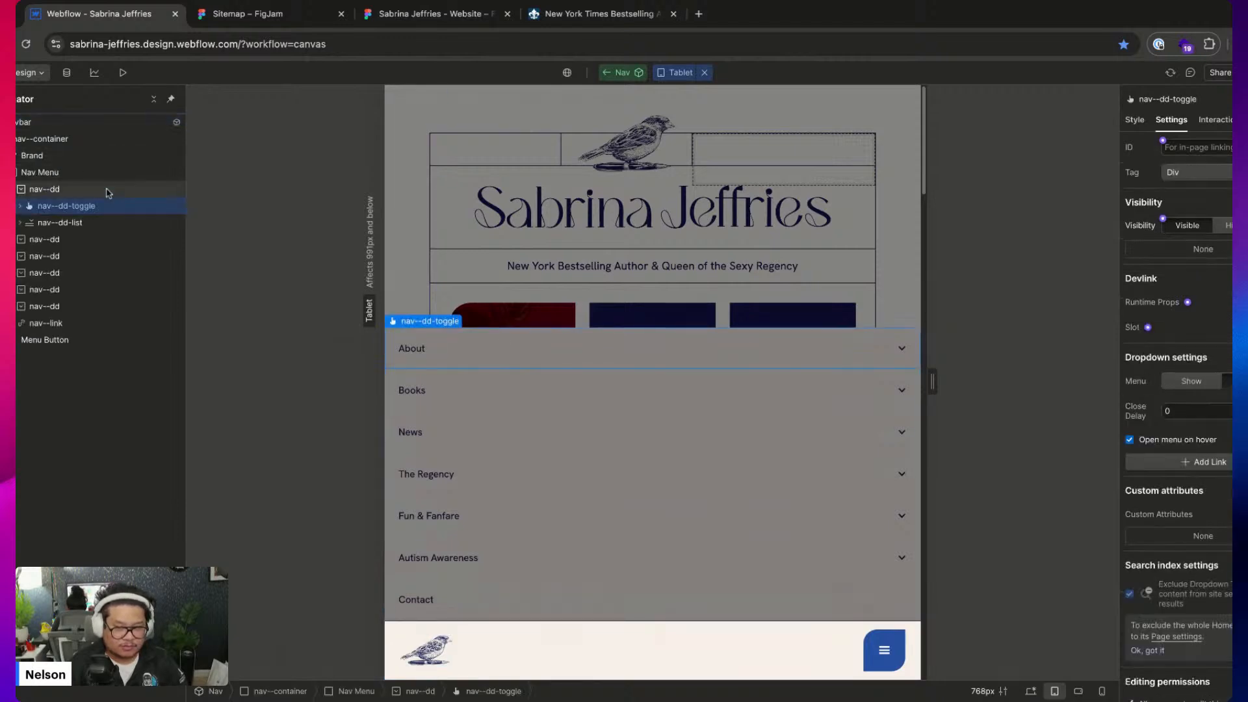
pyautogui.click(111, 172)
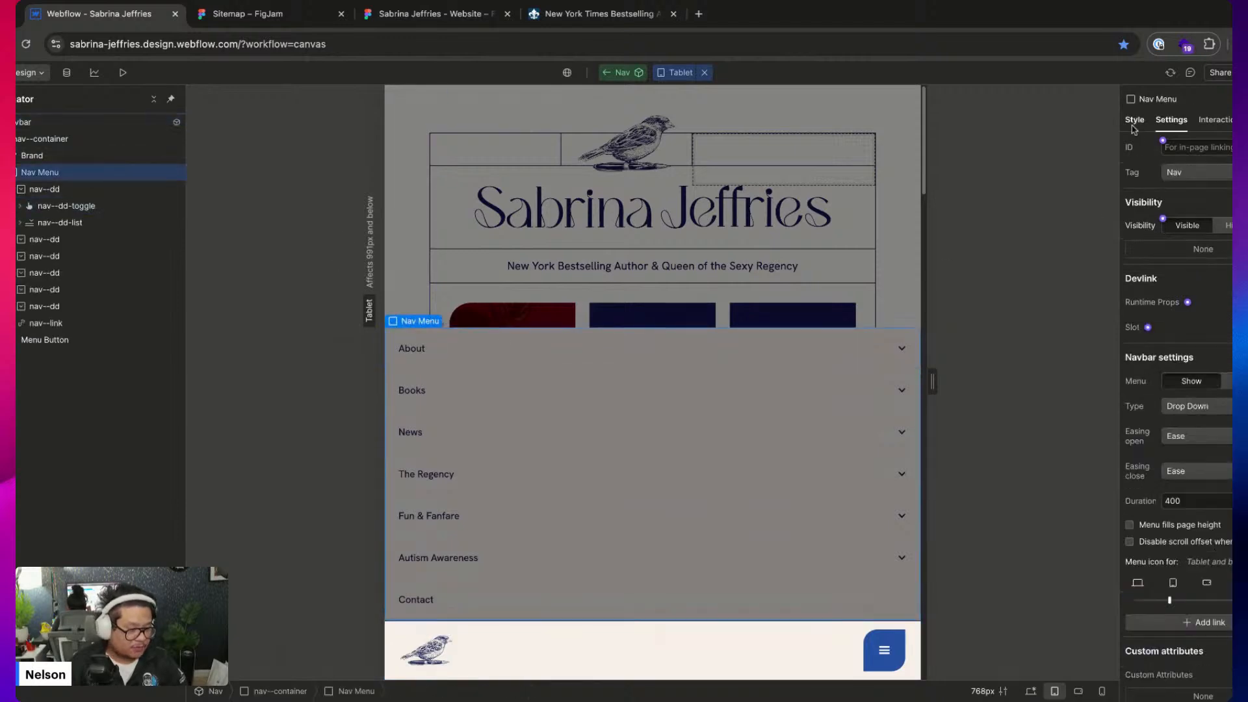
pyautogui.click(1212, 406)
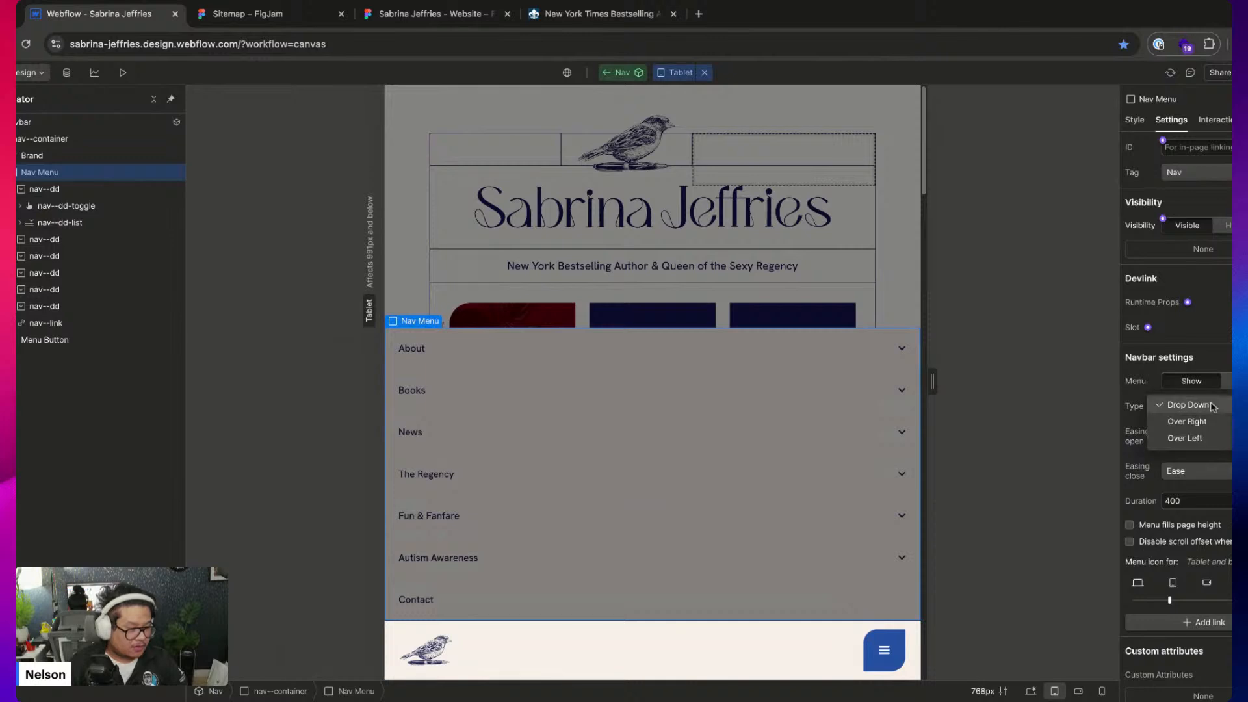
pyautogui.click(1212, 405)
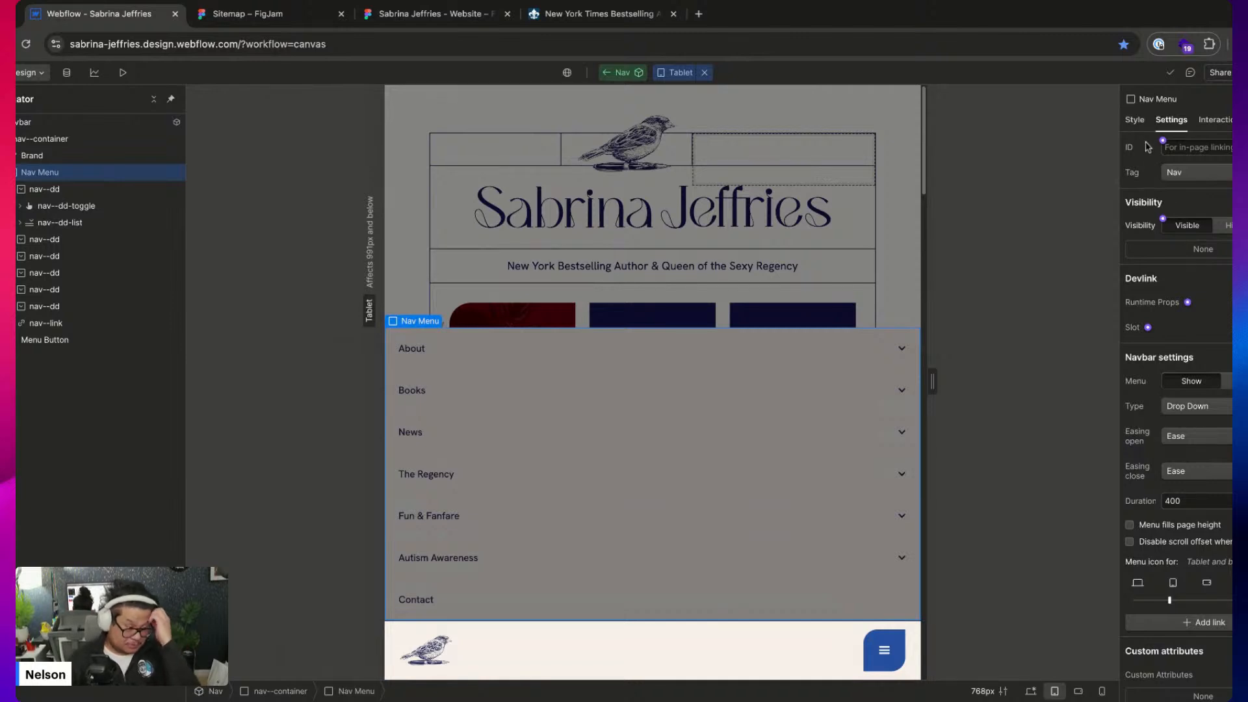
pyautogui.click(1135, 120)
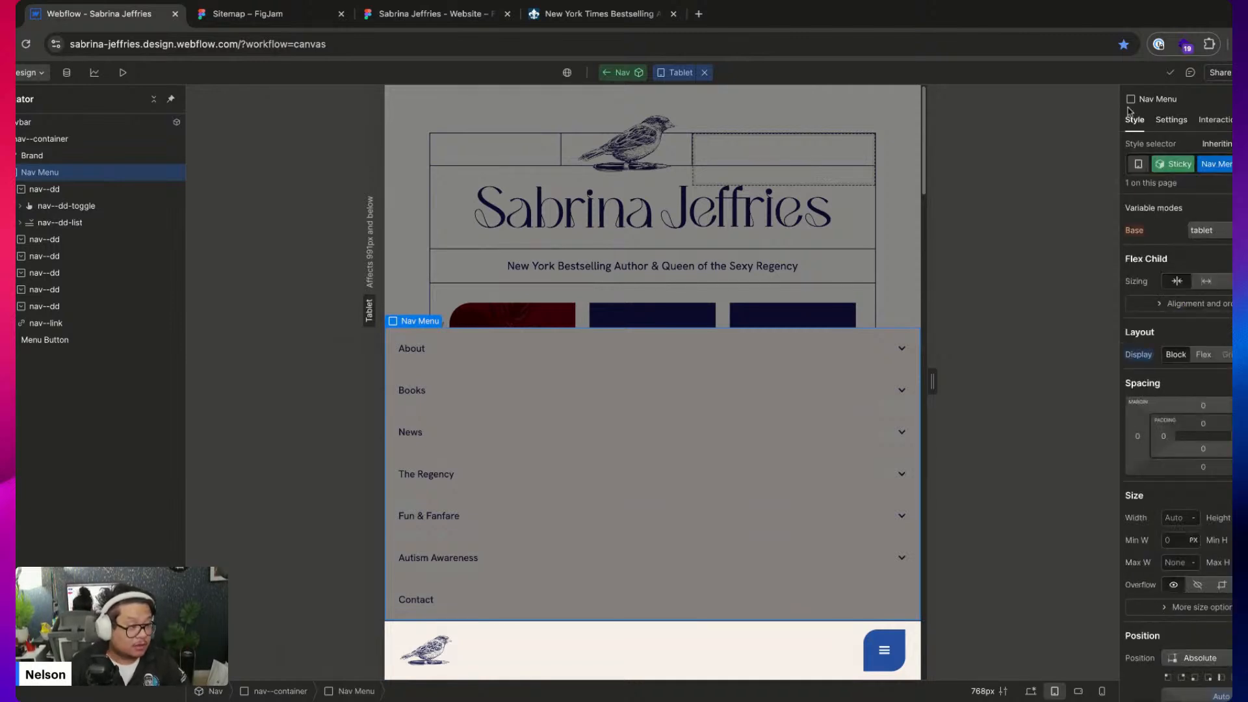
pyautogui.click(1172, 120)
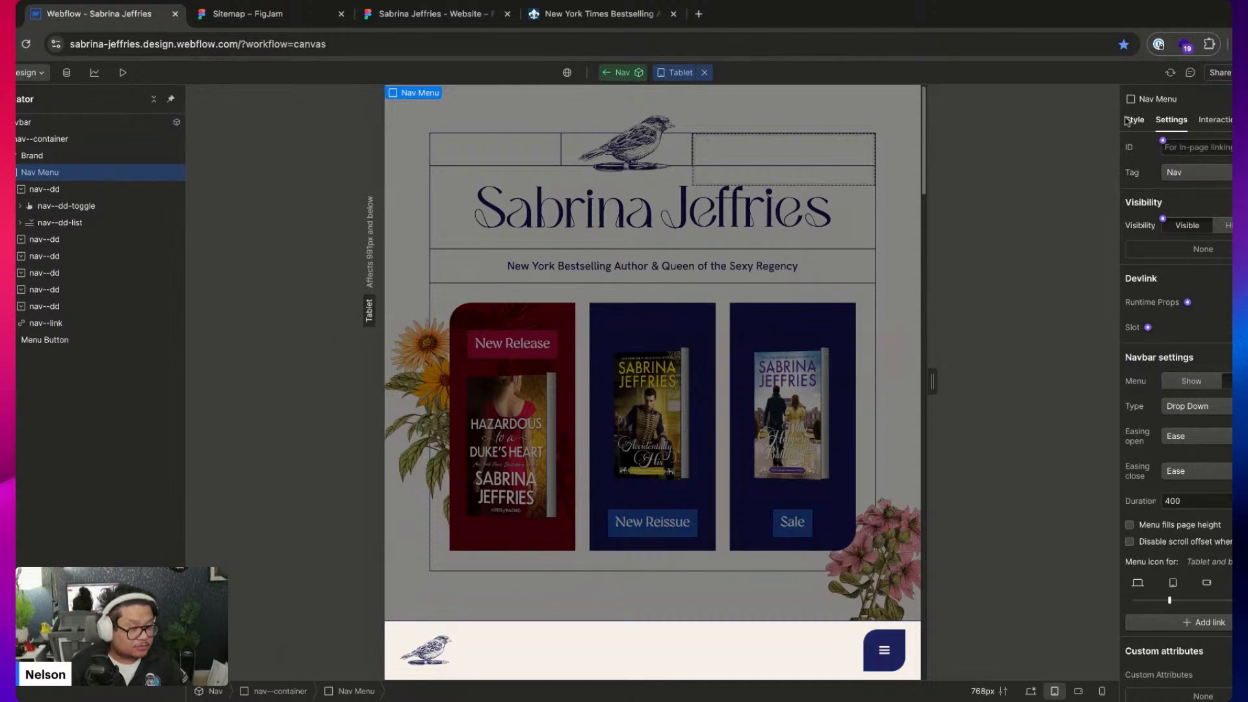
# Set the Nav Menu's position to Absolute and set its menu to Show
pyautogui.click(1133, 119)
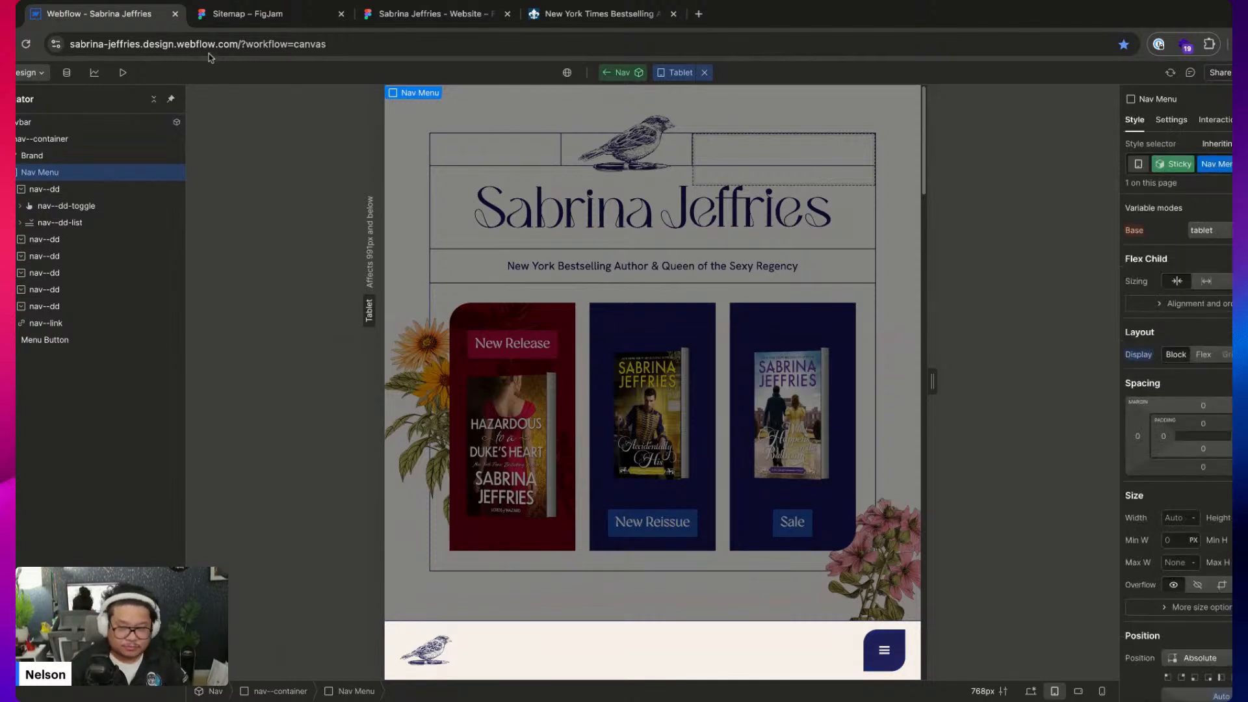
pyautogui.click(51, 183)
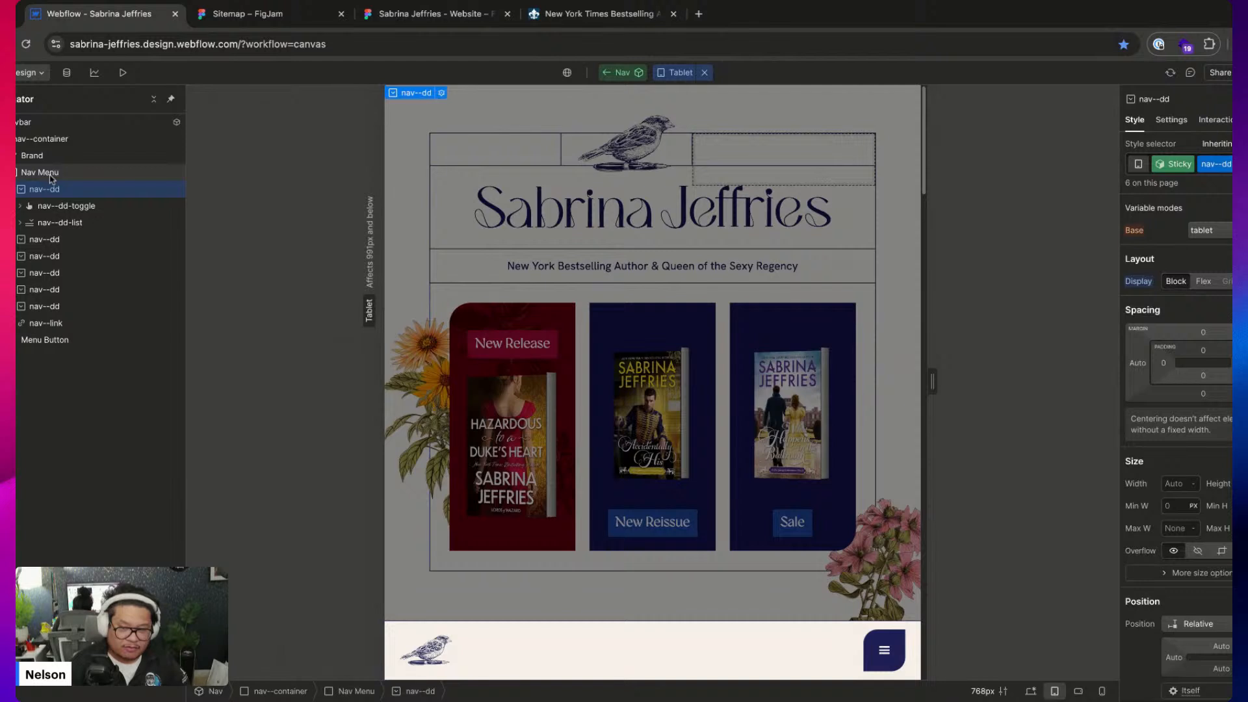
pyautogui.click(51, 175)
pyautogui.scroll(-2, 1163, 563)
pyautogui.scroll(-1, 1163, 563)
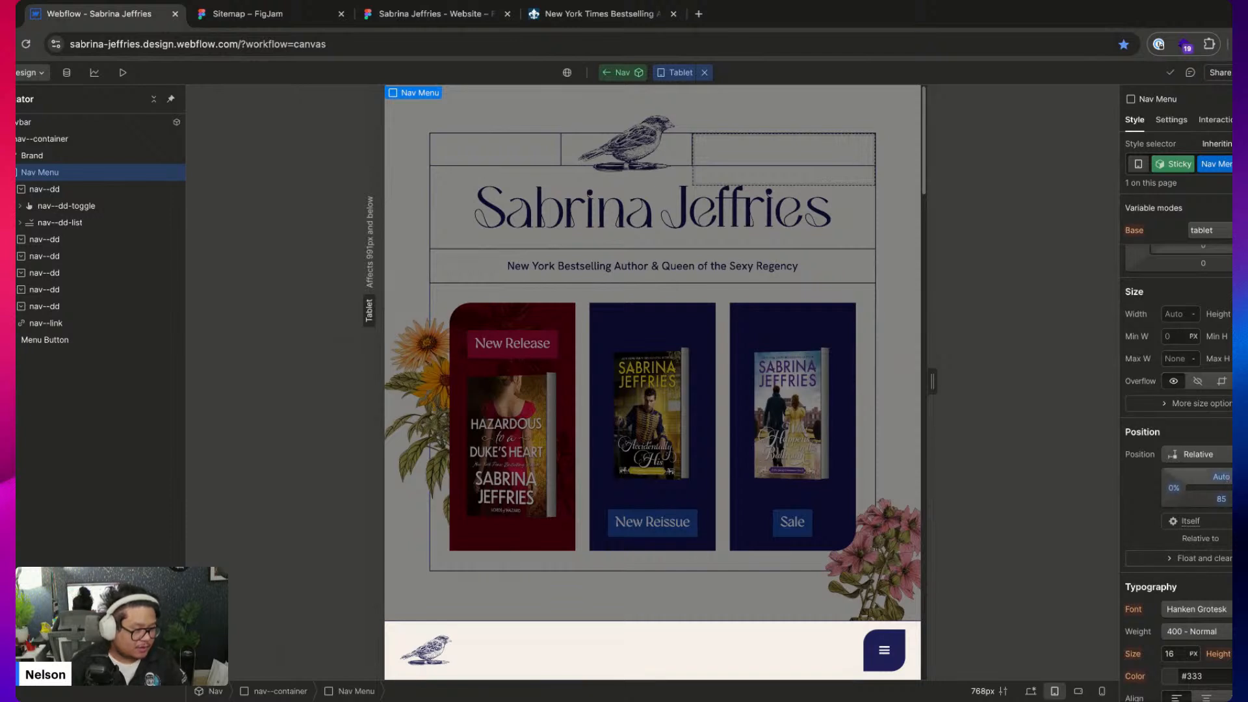
pyautogui.click(1187, 455)
pyautogui.click(1200, 470)
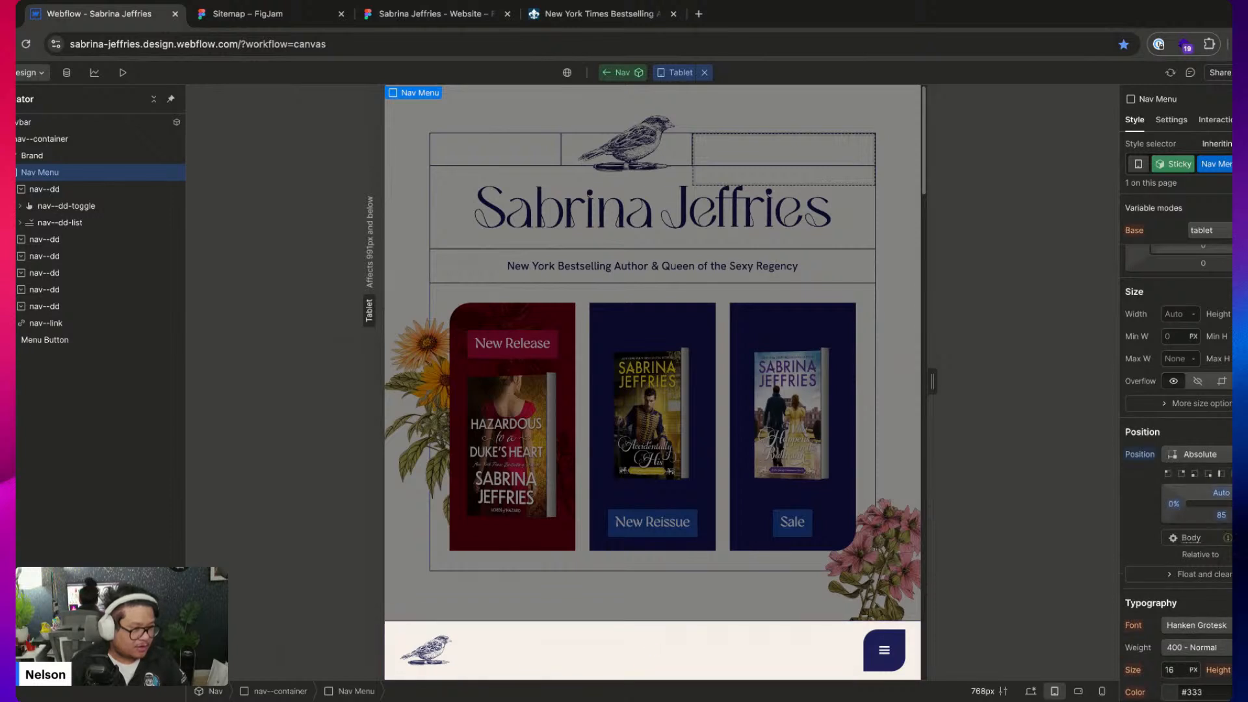
pyautogui.click(1171, 119)
pyautogui.click(1191, 382)
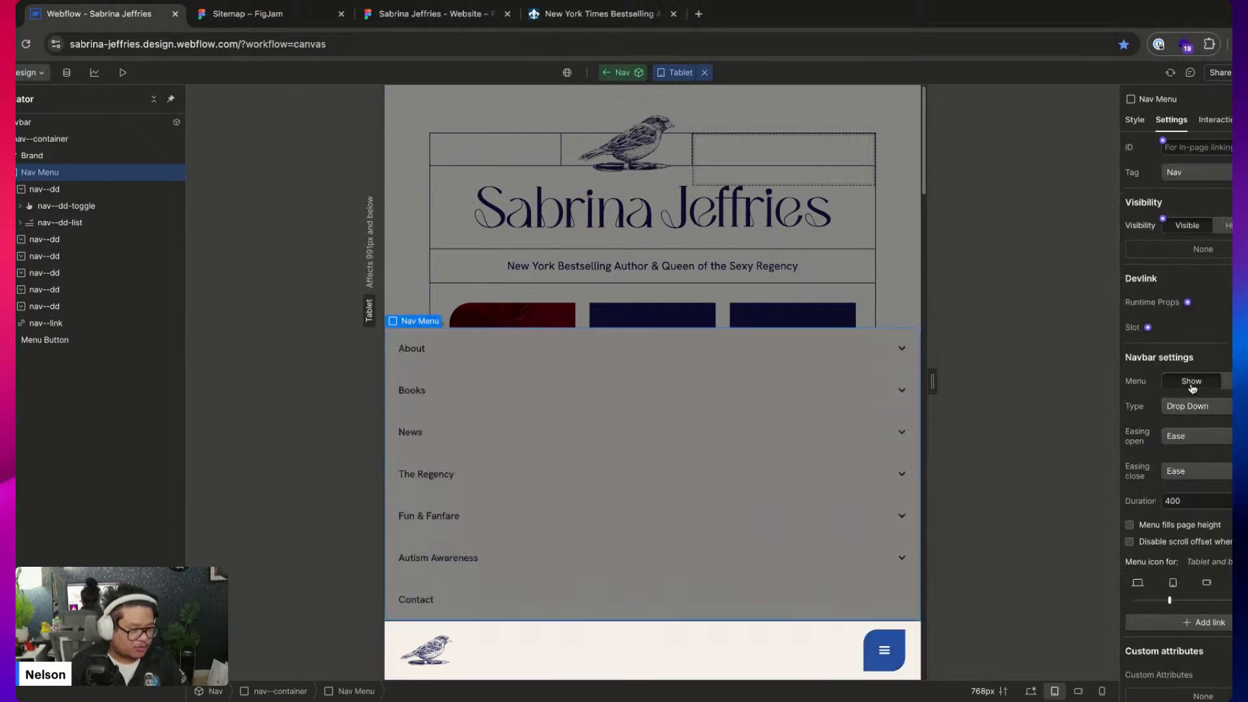
# Toggle the Nav Menu off and back to Show, preview the Home page at Tablet size, and return to the design canvas
pyautogui.click(1228, 382)
pyautogui.click(1182, 382)
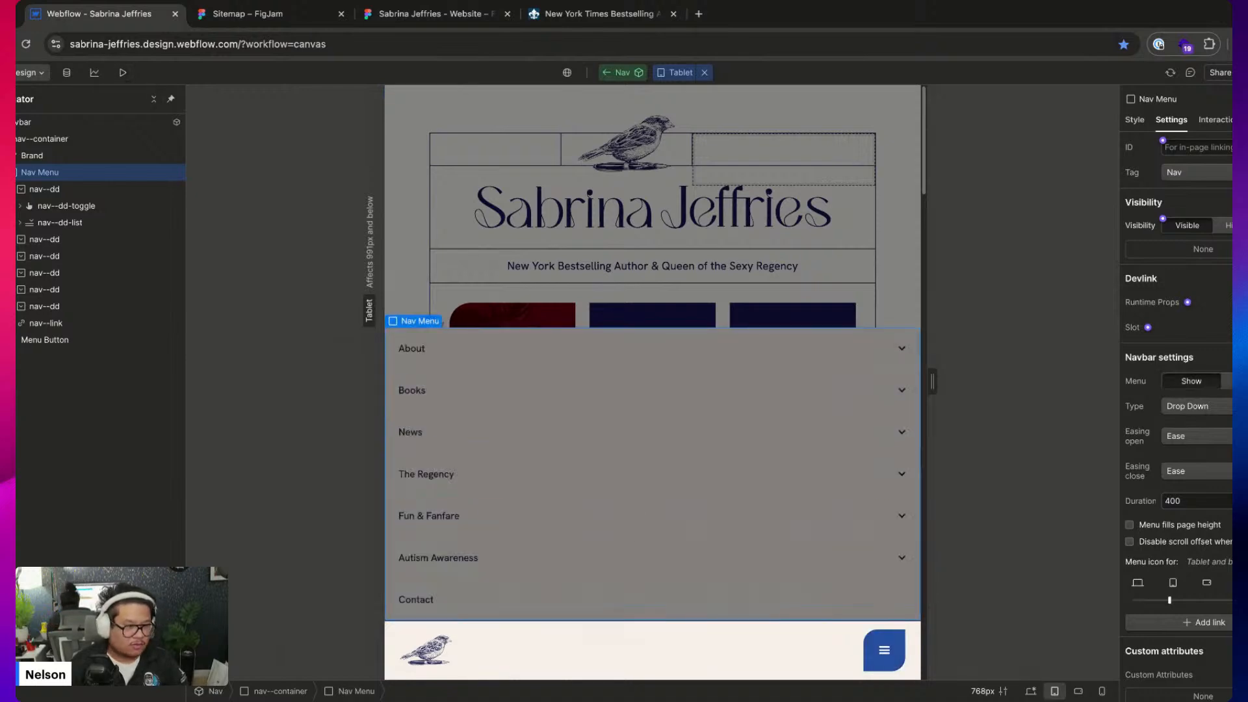
pyautogui.hotkey('alt', 'p')
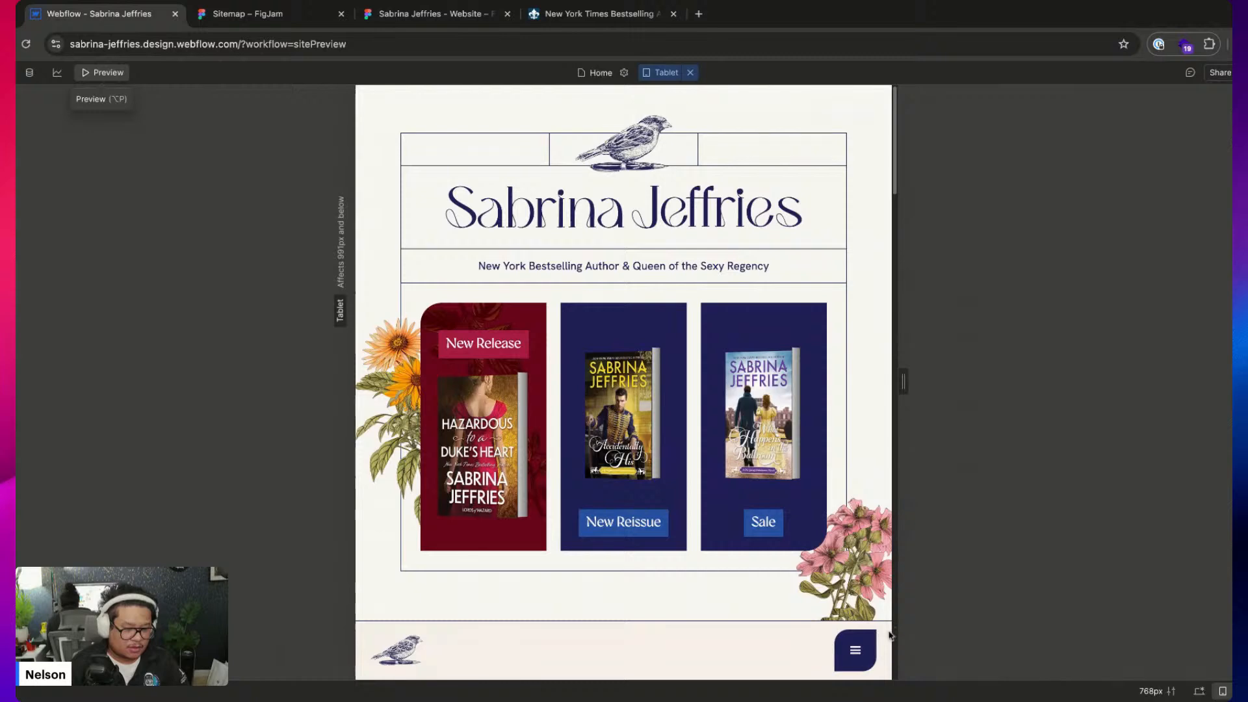
pyautogui.click(98, 71)
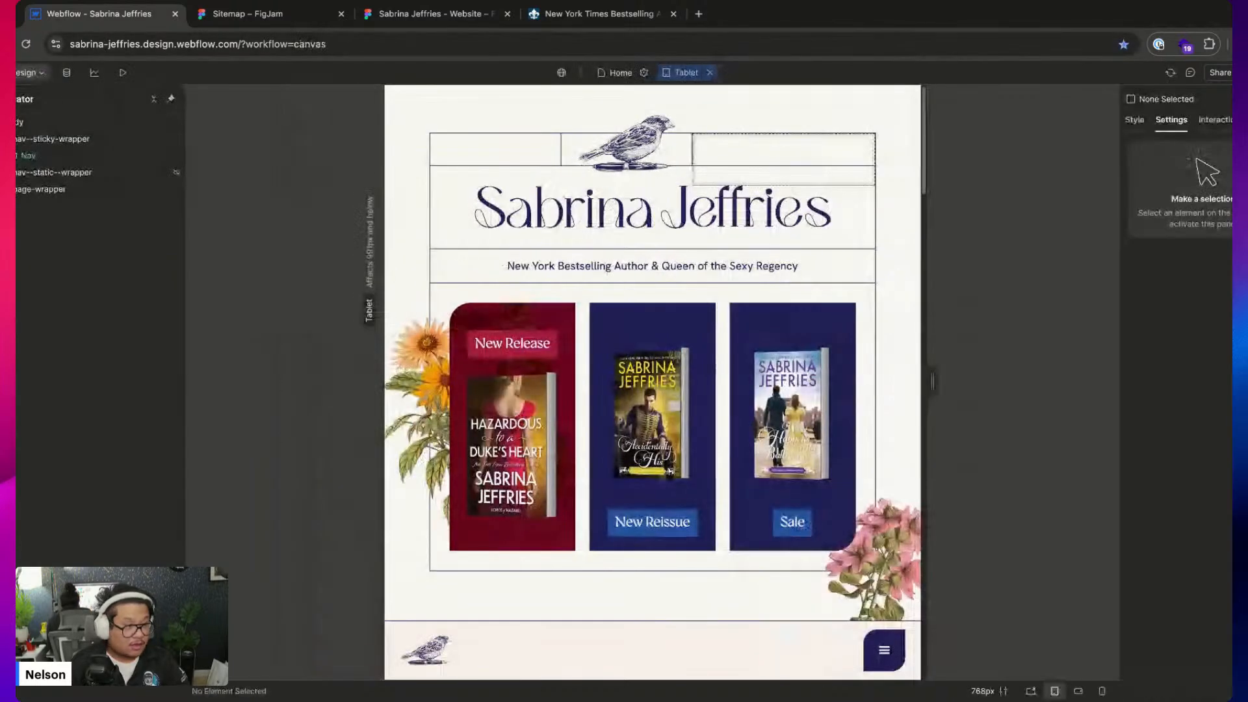
# Publish the site to the sabrina-jeffries.webflow.io staging domain and open the published page
pyautogui.click(1228, 72)
pyautogui.click(1193, 290)
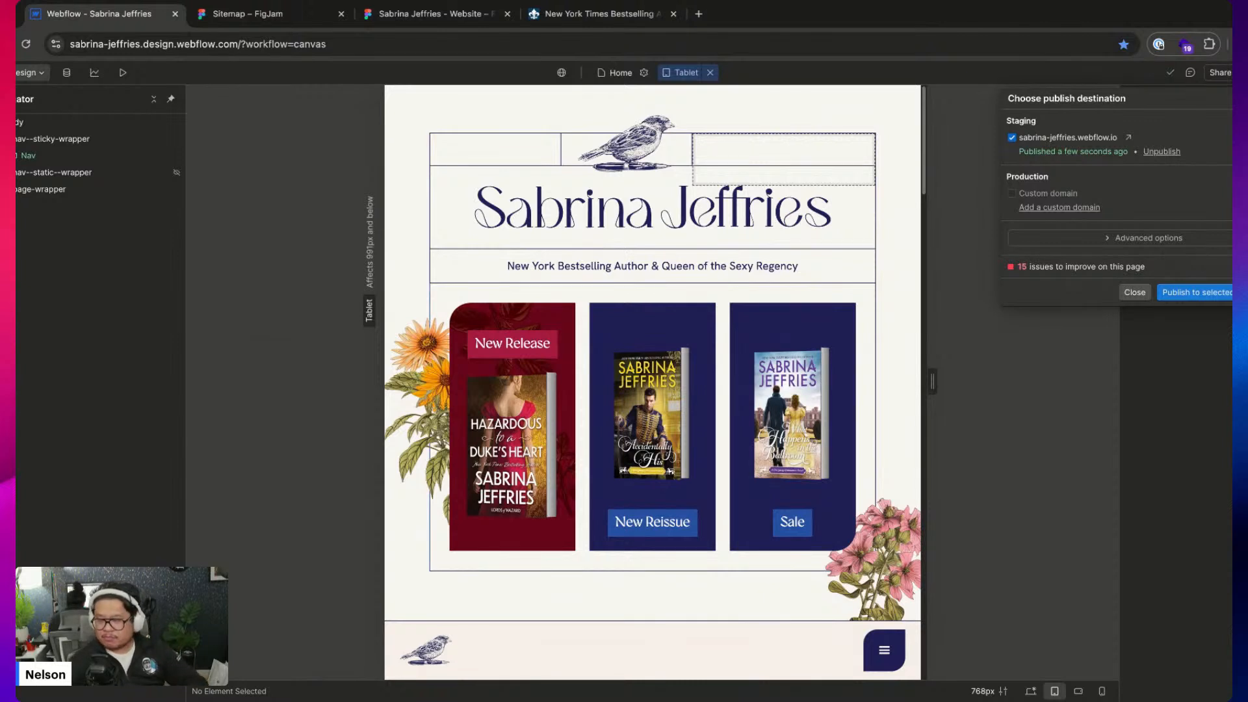
pyautogui.click(1128, 138)
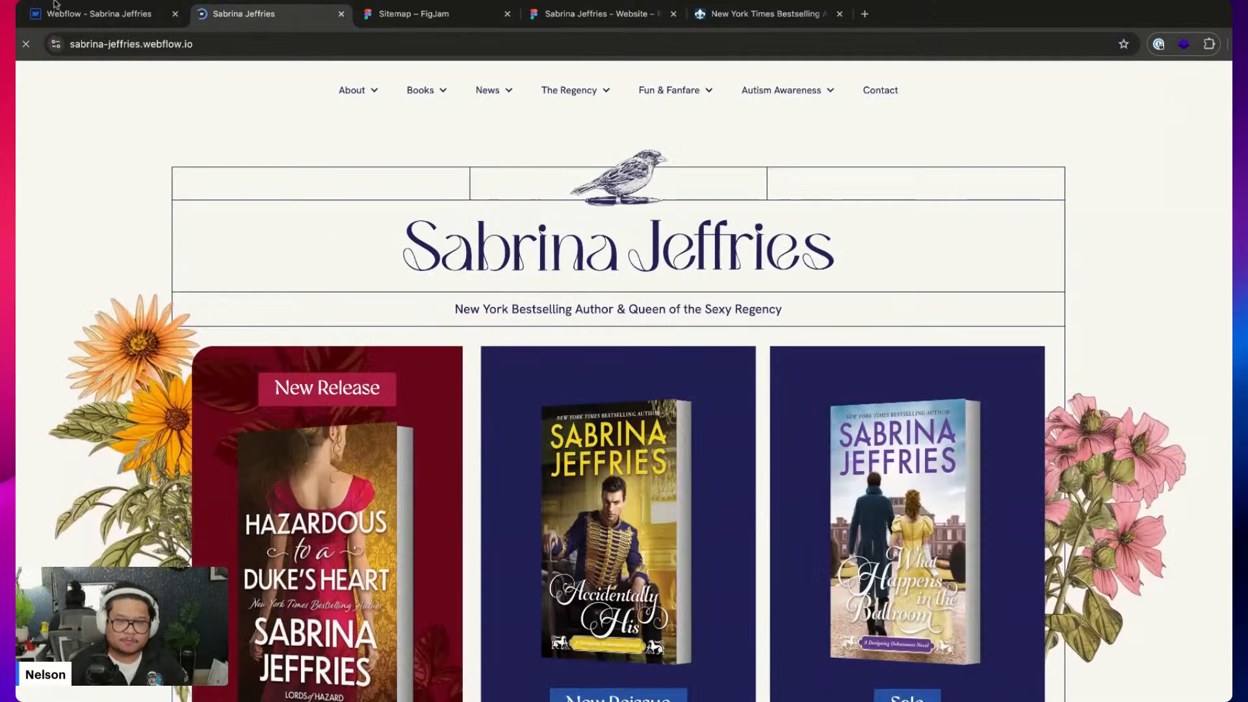
pyautogui.moveTo(244, 21)
pyautogui.mouseDown()
pyautogui.moveTo(354, 101)
pyautogui.moveTo(221, 22)
pyautogui.mouseUp()
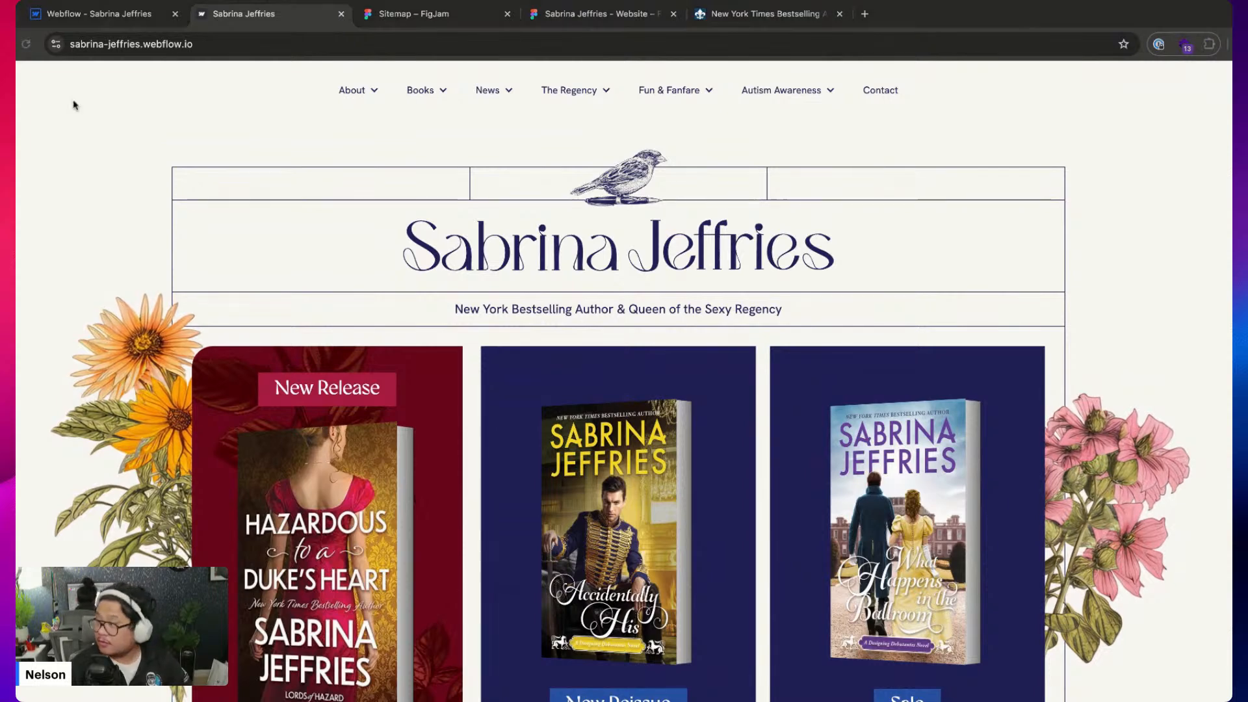
# View the published page in responsive device mode at 920 px wide and dismiss the Webflow login banner
pyautogui.press('super+shift+m')
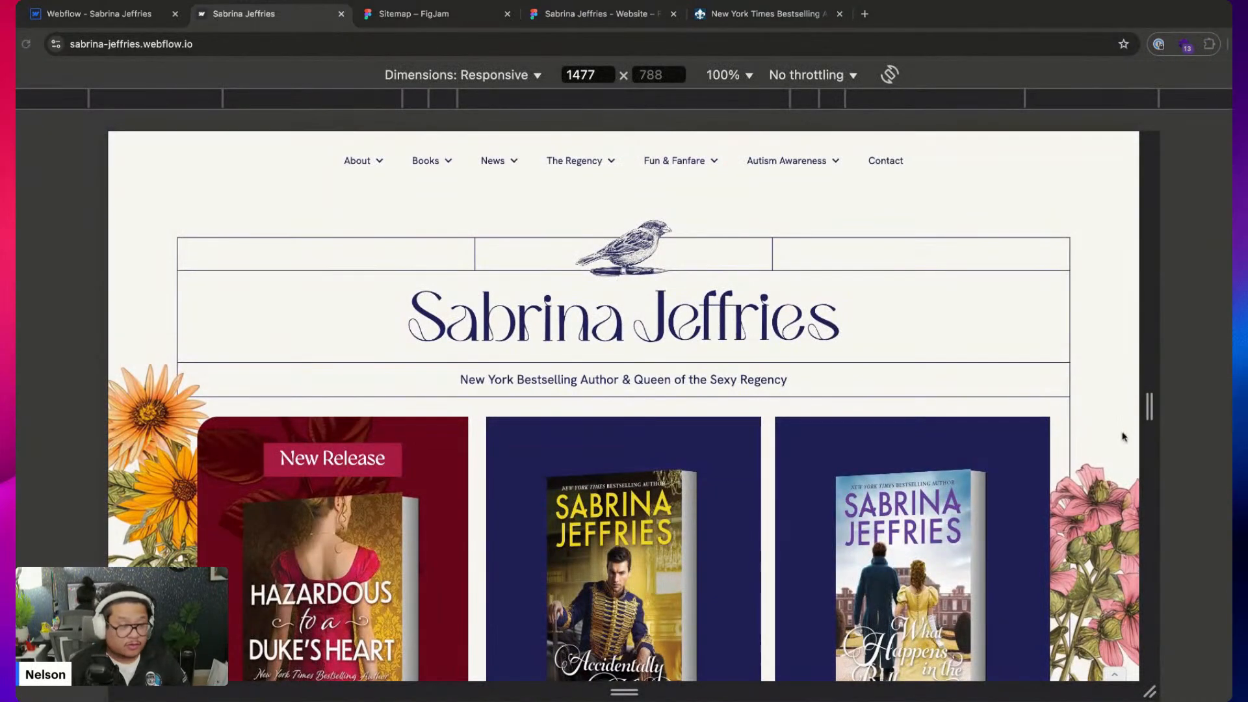
pyautogui.moveTo(1150, 407); pyautogui.dragTo(955, 406)
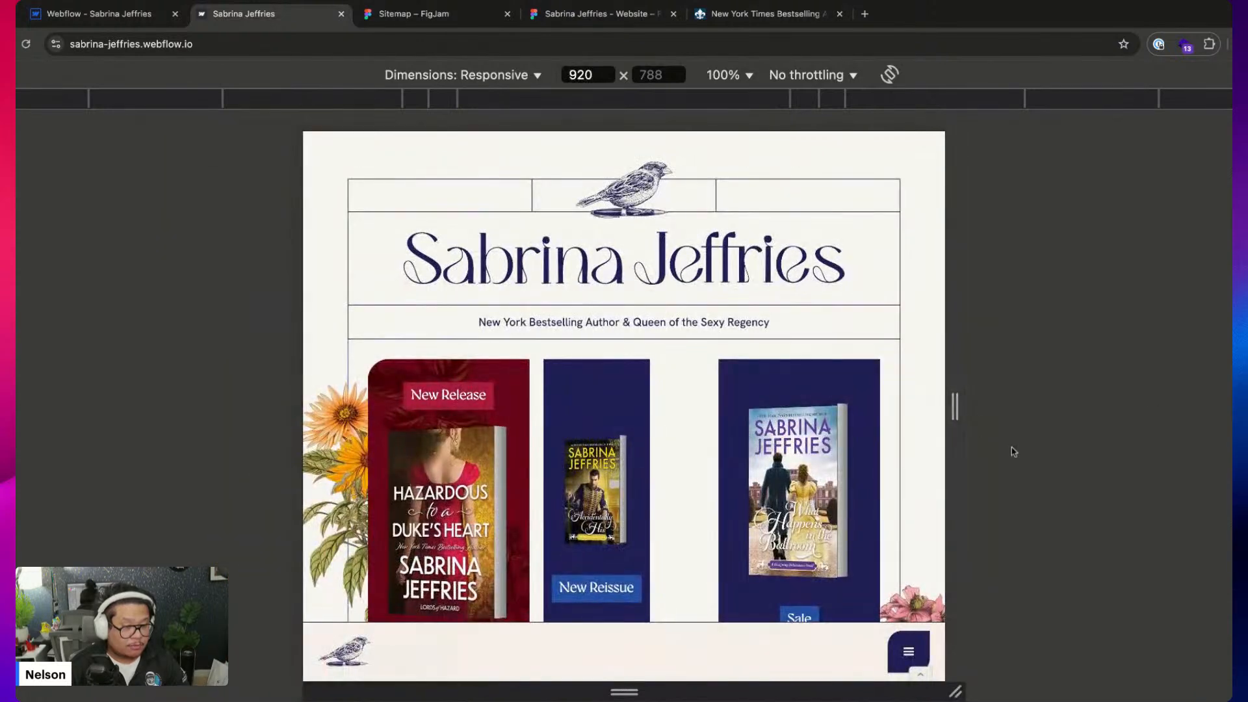
pyautogui.click(908, 651)
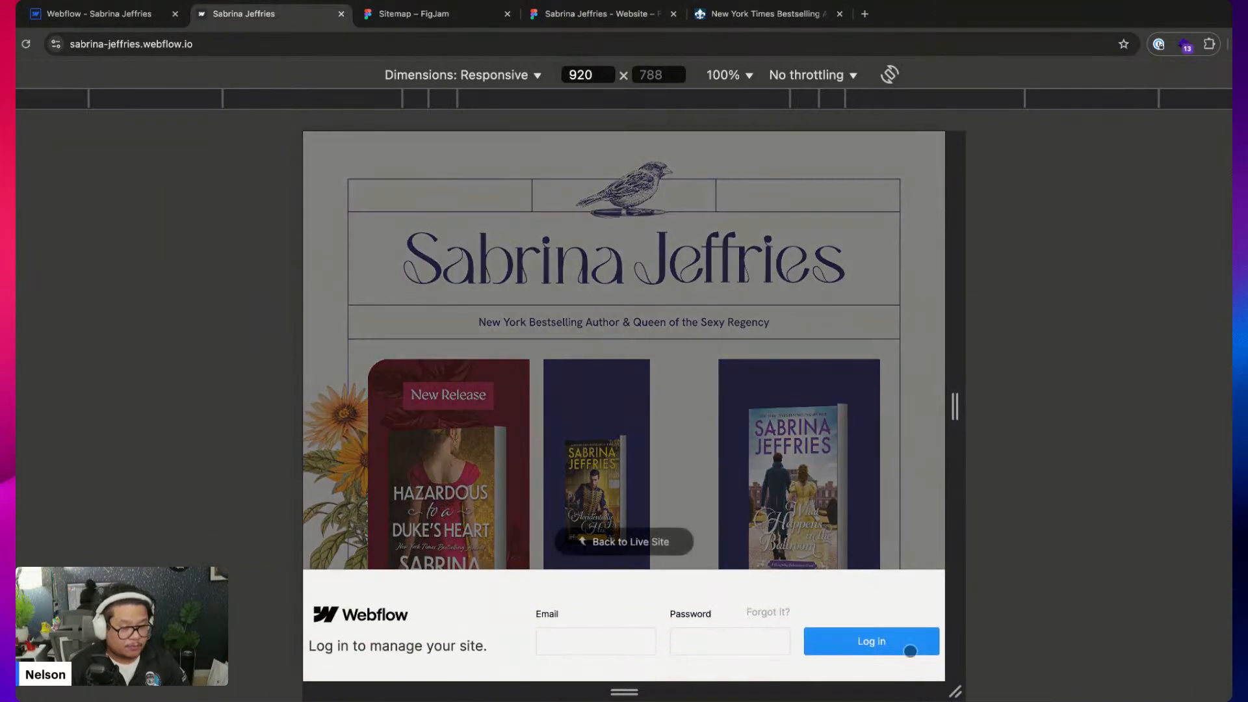
pyautogui.click(633, 540)
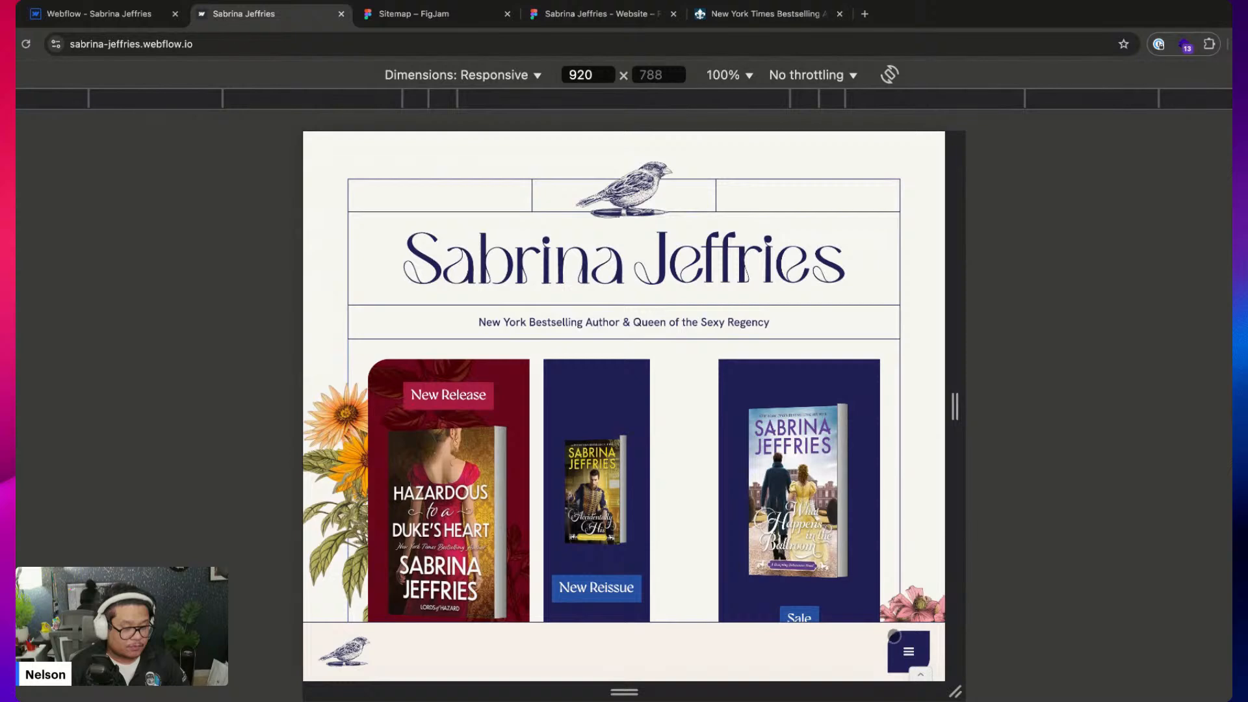
# Test the hamburger menu button on the published page and inspect its element in the developer tools
pyautogui.doubleClick(908, 652)
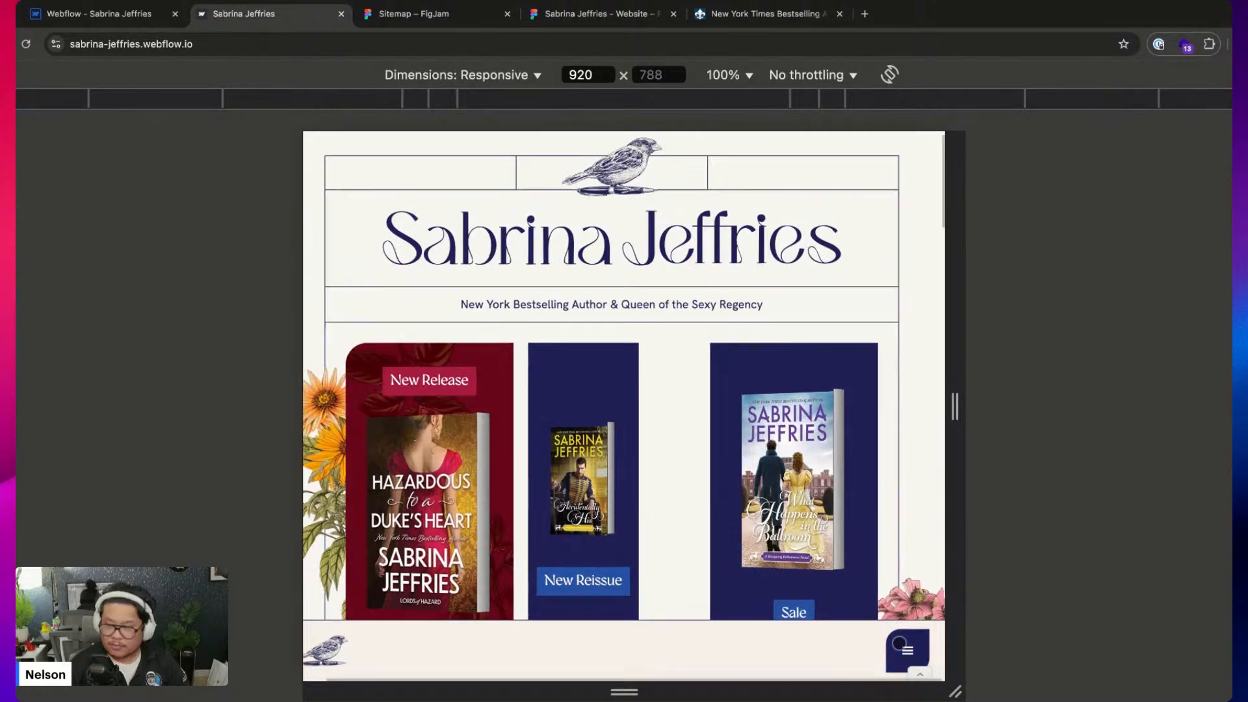
pyautogui.press('super+r')
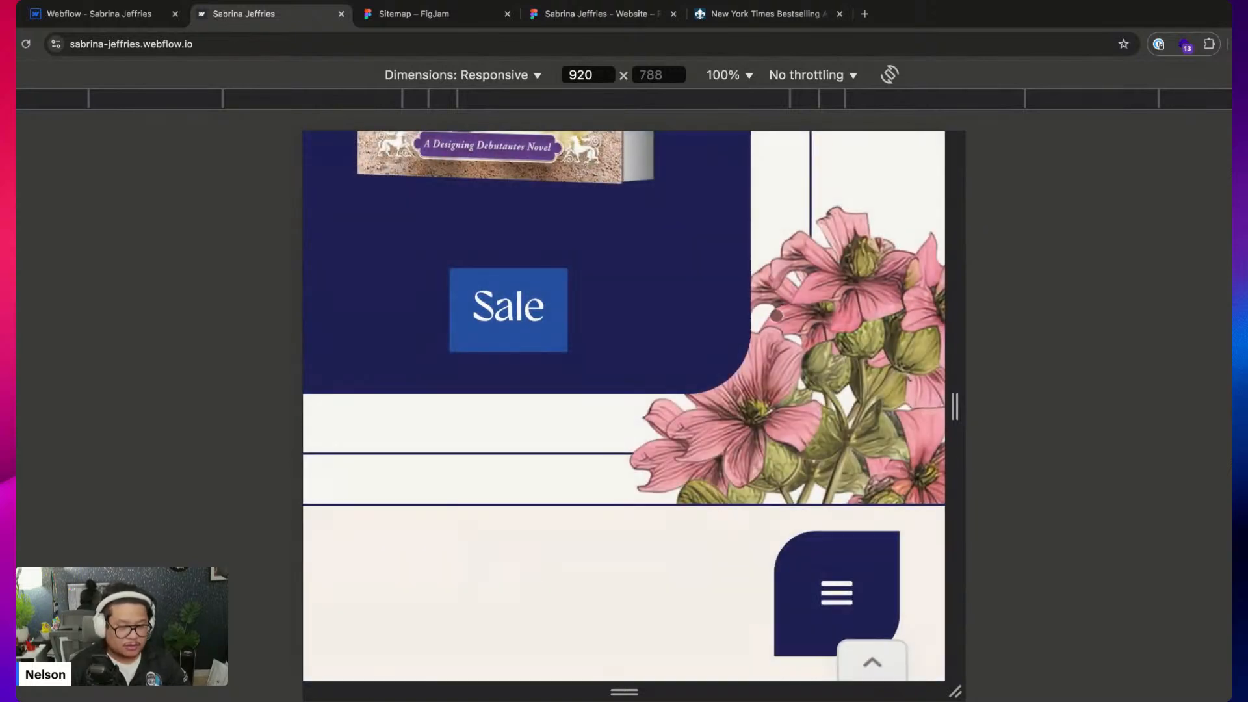
pyautogui.click(831, 563)
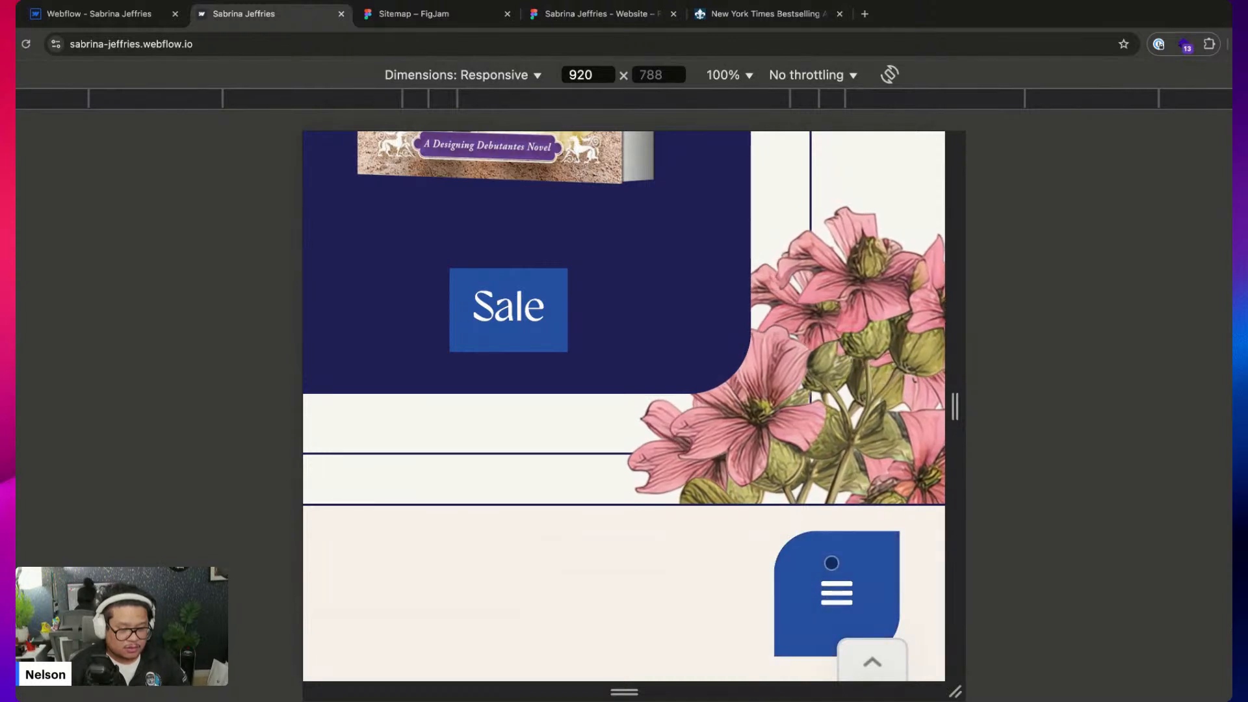
pyautogui.click(832, 562)
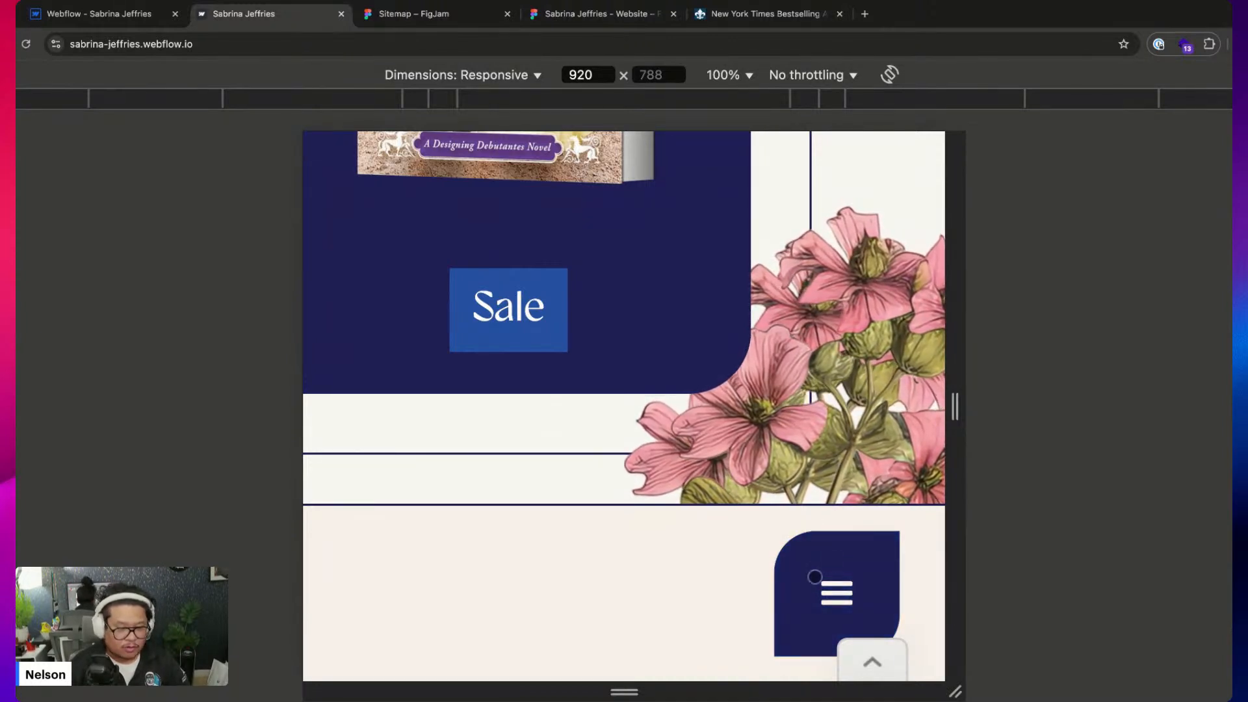
pyautogui.scroll(10, 806, 559)
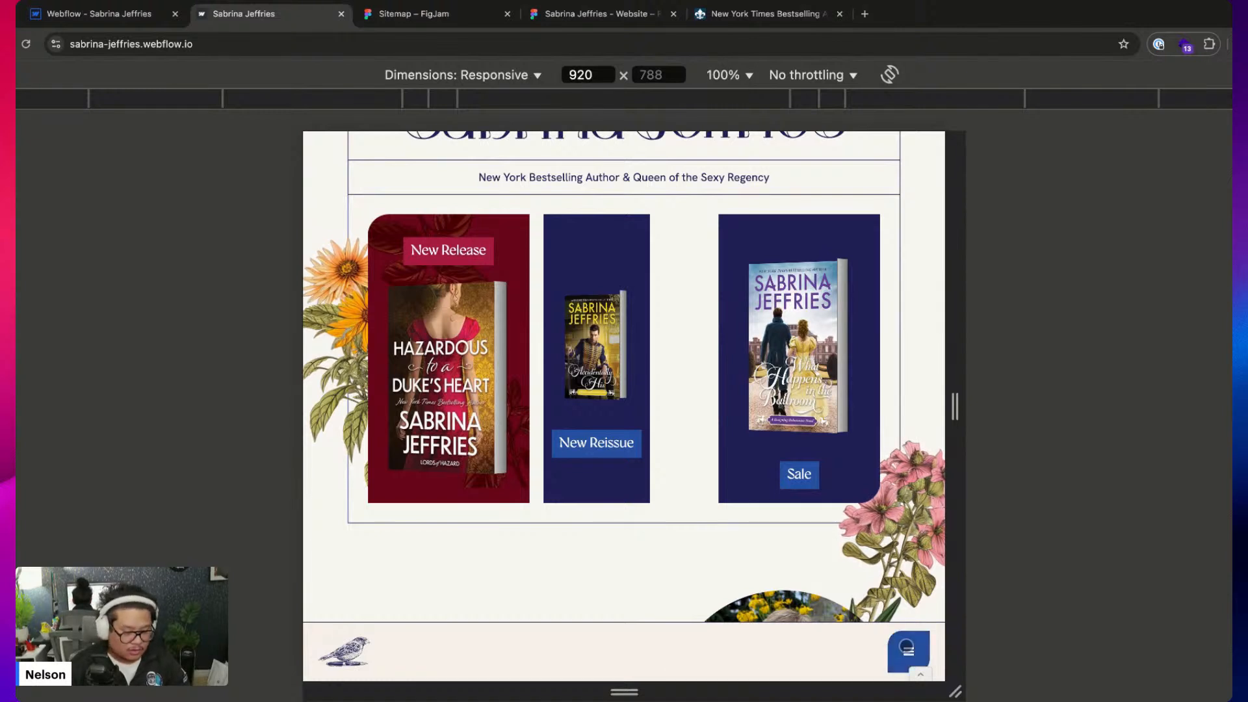
pyautogui.rightClick(907, 647)
pyautogui.click(929, 666)
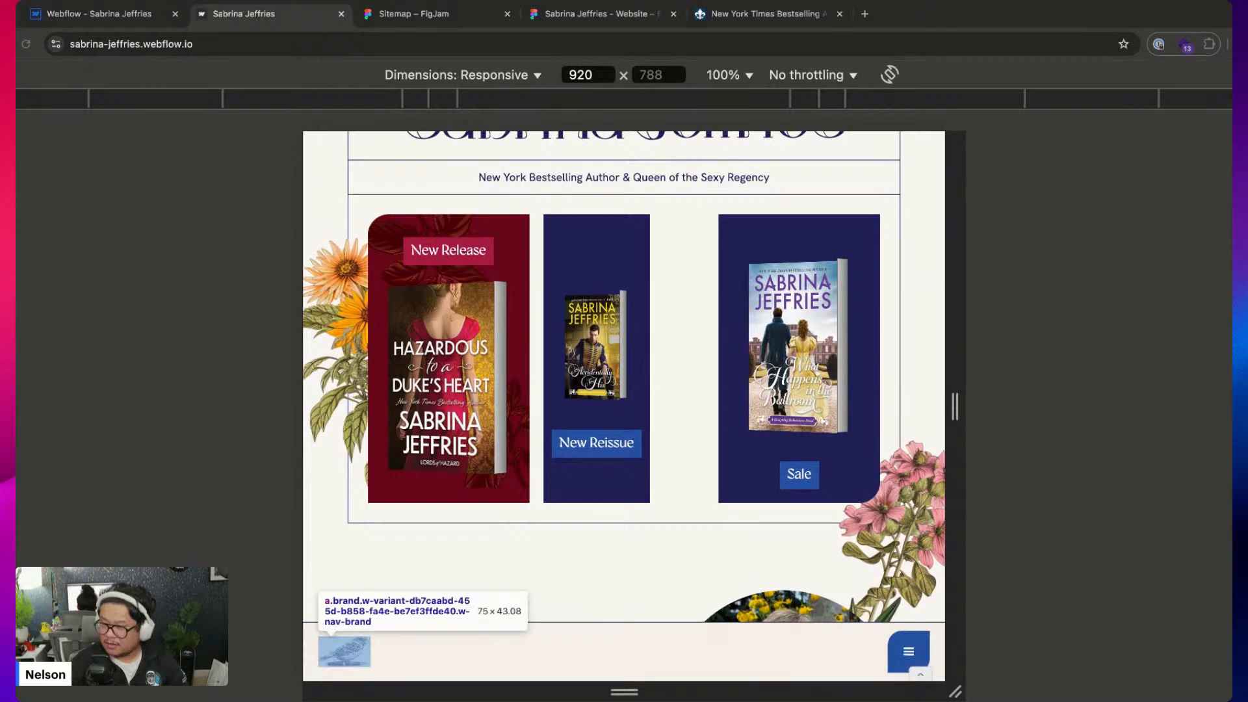
# Return to the Webflow designer, close the publish options, and switch the Home page to the Desktop breakpoint
pyautogui.click(149, 13)
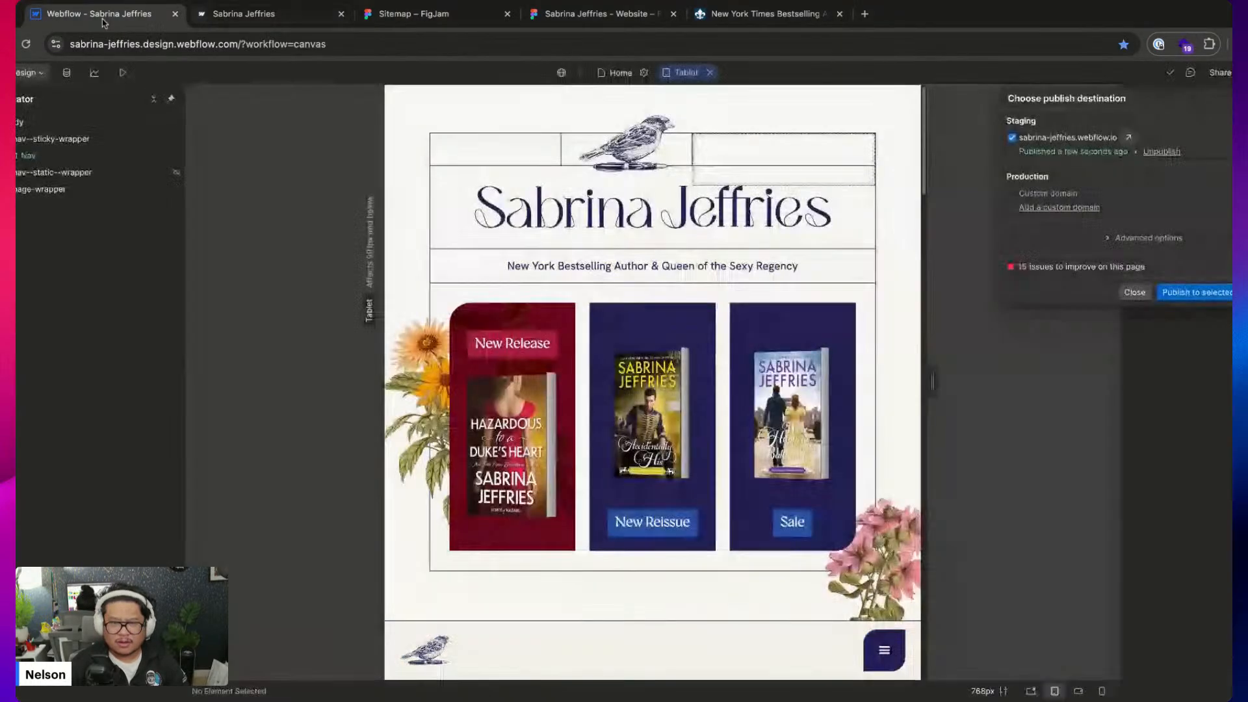
pyautogui.click(1134, 291)
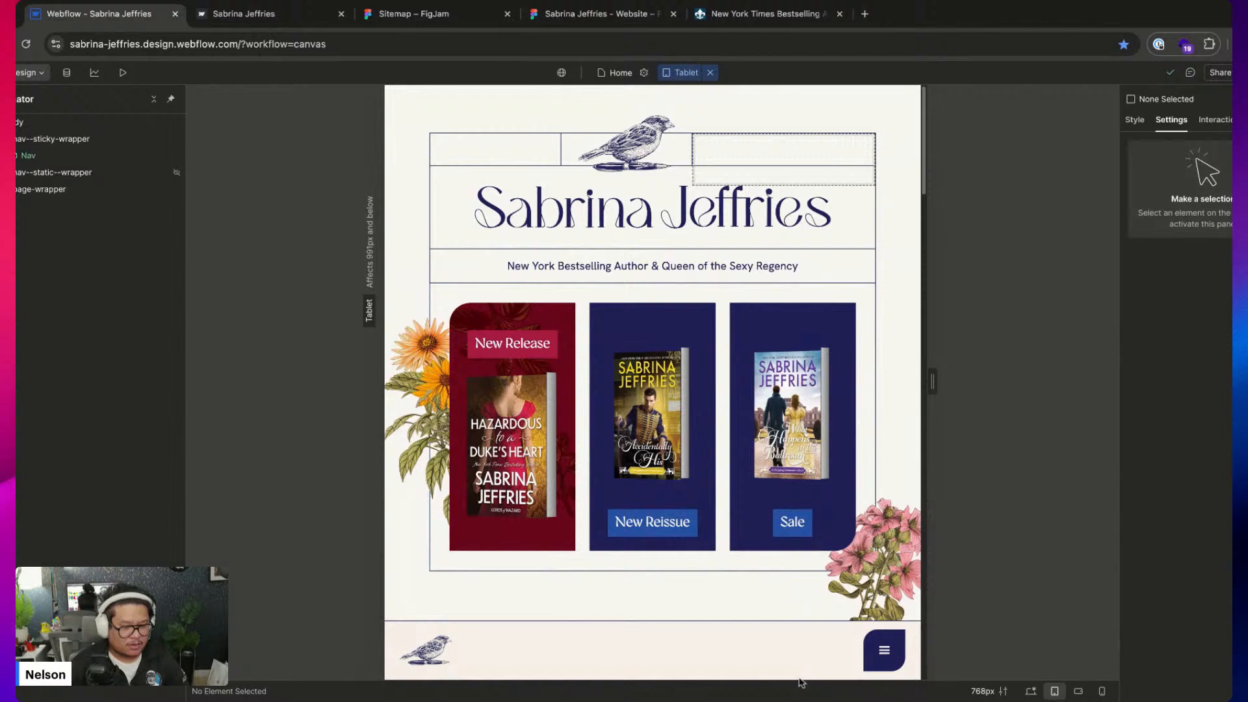
pyautogui.click(706, 652)
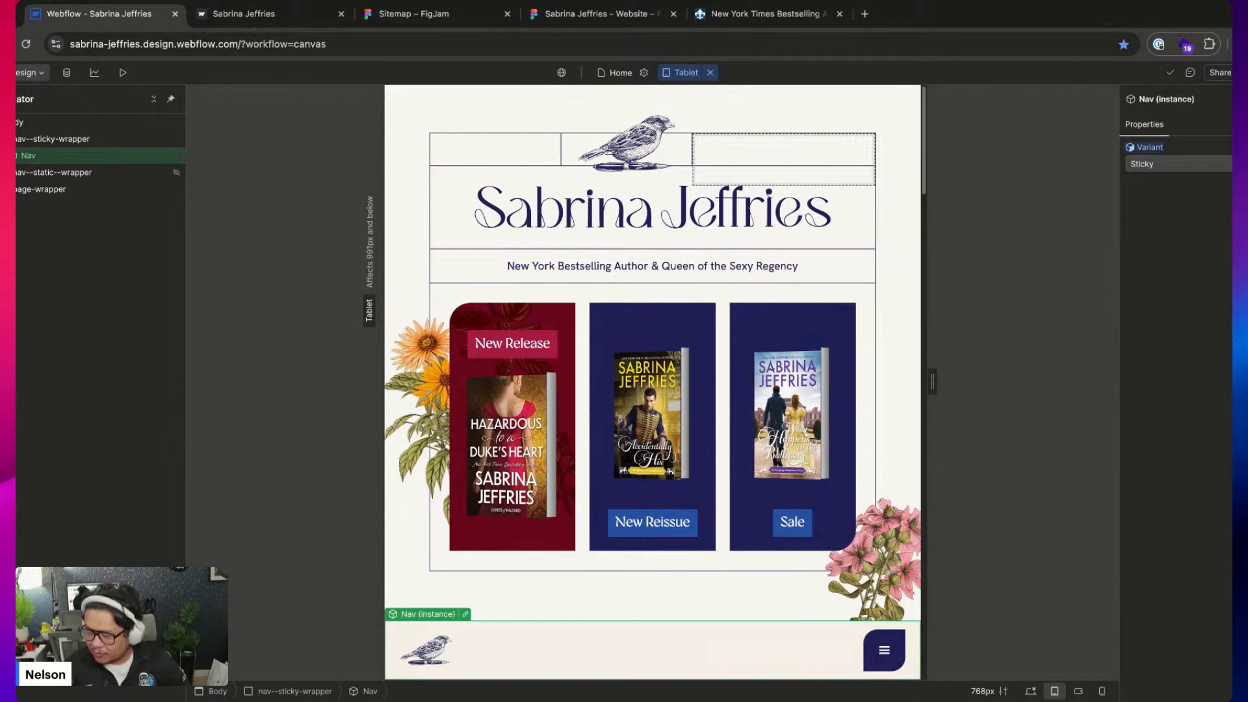
pyautogui.click(711, 72)
# Open the static Nav component, check its nav--container and Nav Menu elements, and return to the Home page
pyautogui.click(314, 145)
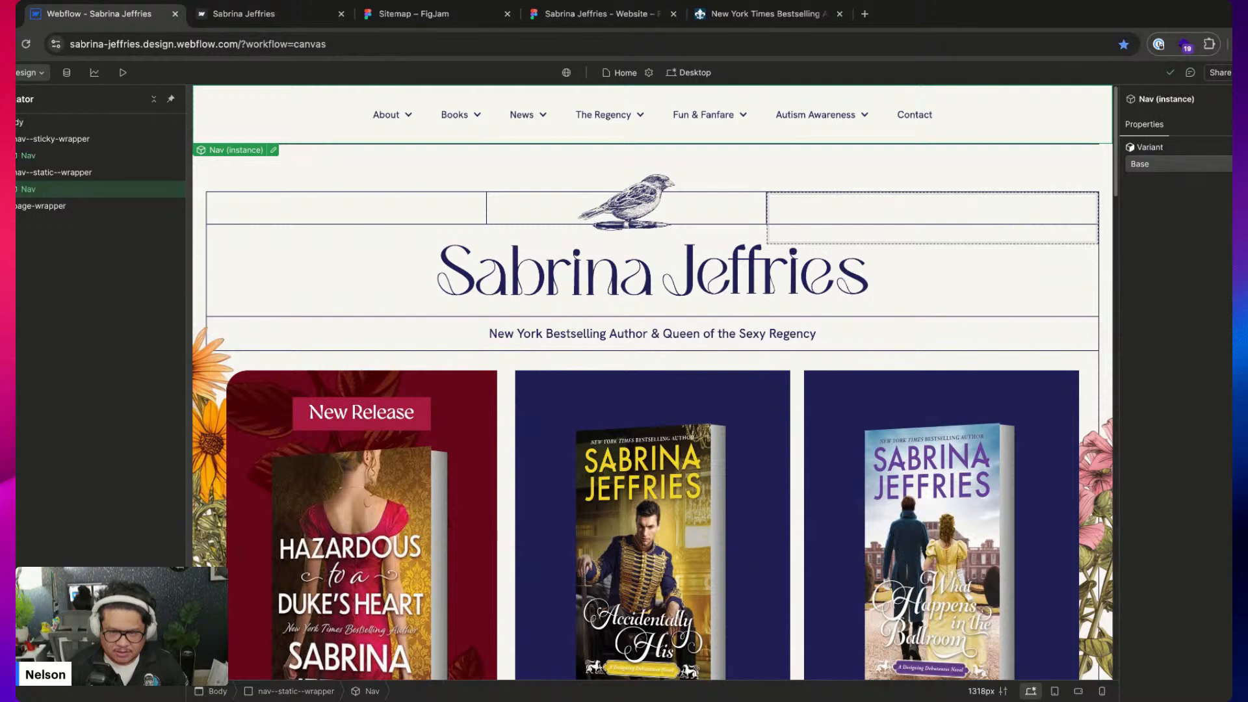
pyautogui.doubleClick(131, 189)
pyautogui.click(35, 141)
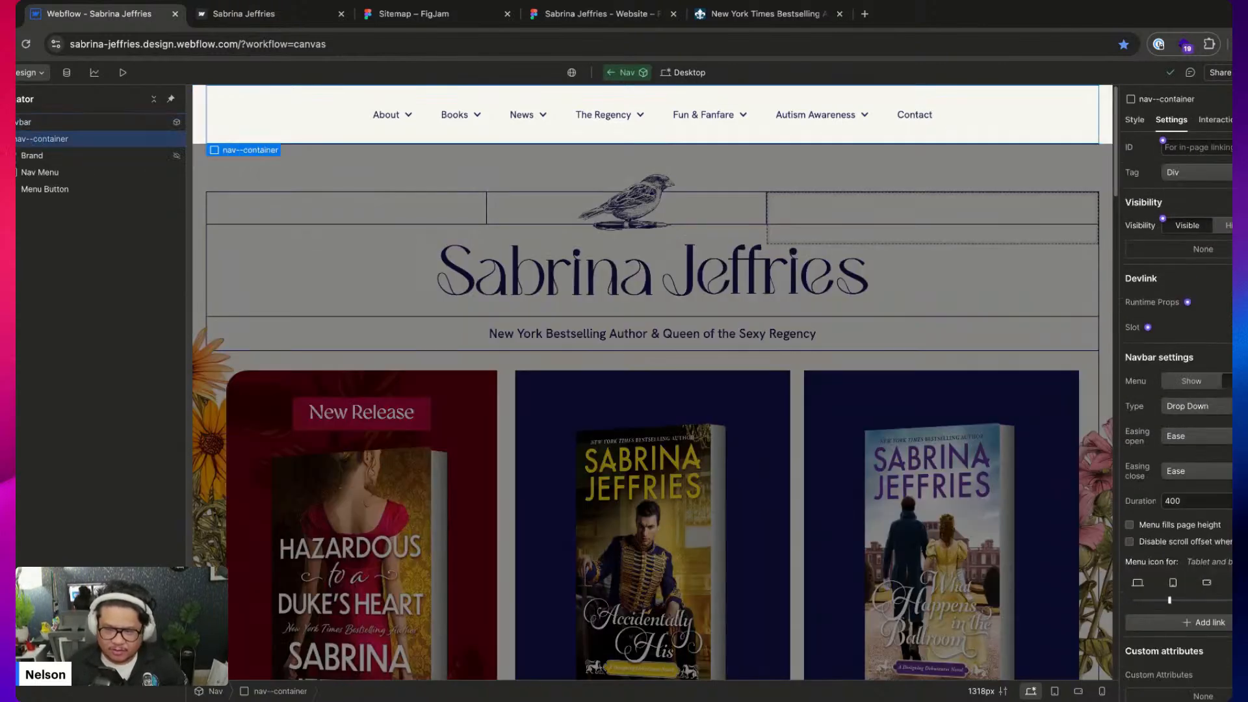
pyautogui.click(29, 172)
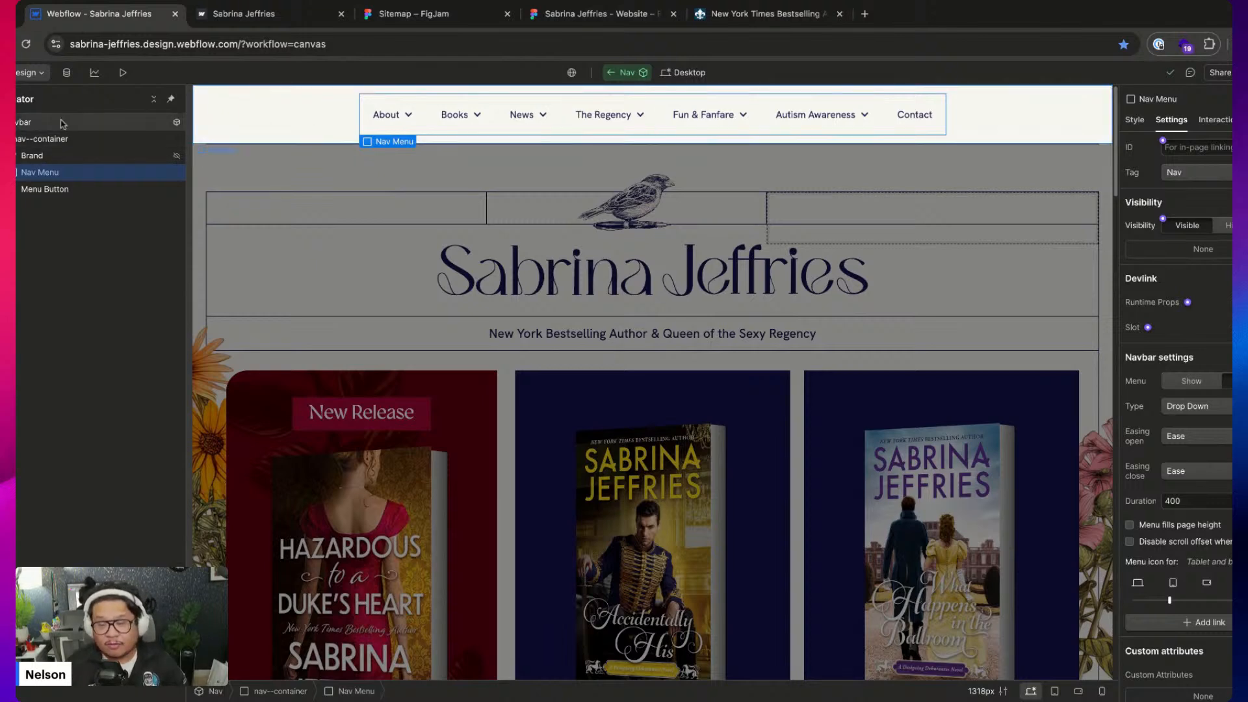
pyautogui.click(607, 73)
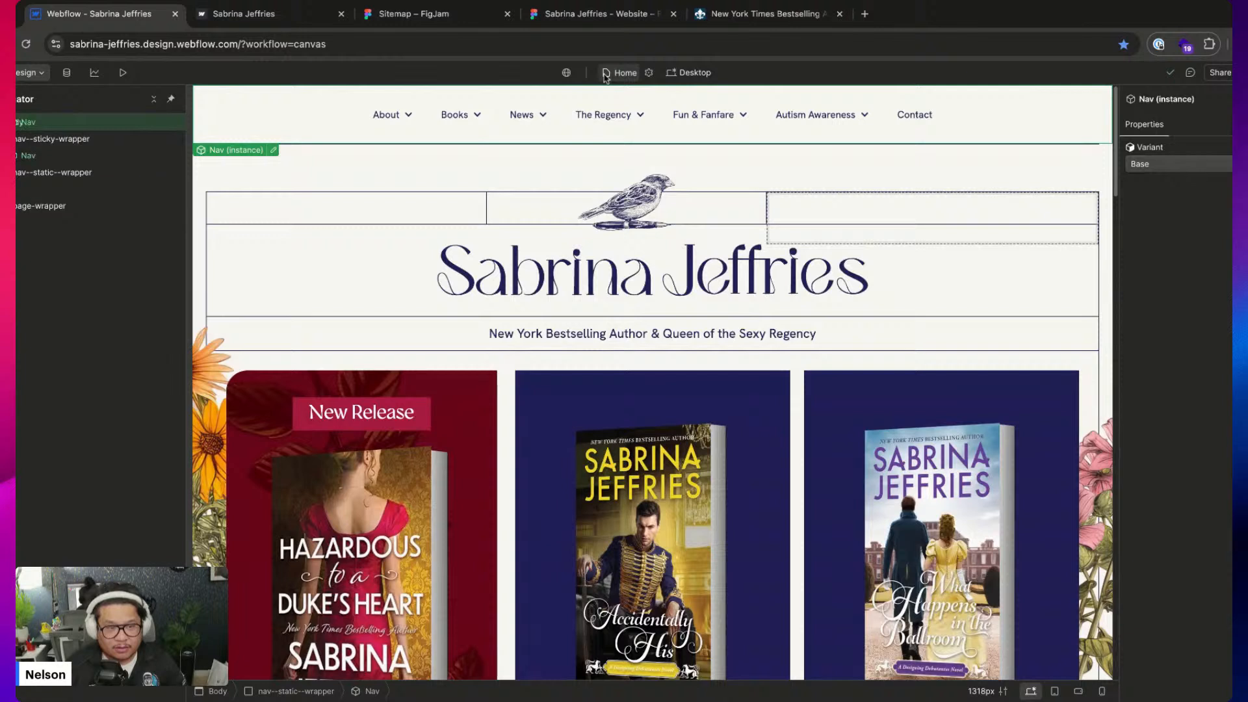
# Check the sticky navigation's scroll behavior on the Home page and set the nav--sticky-wrapper's visibility to Hidden
pyautogui.click(54, 137)
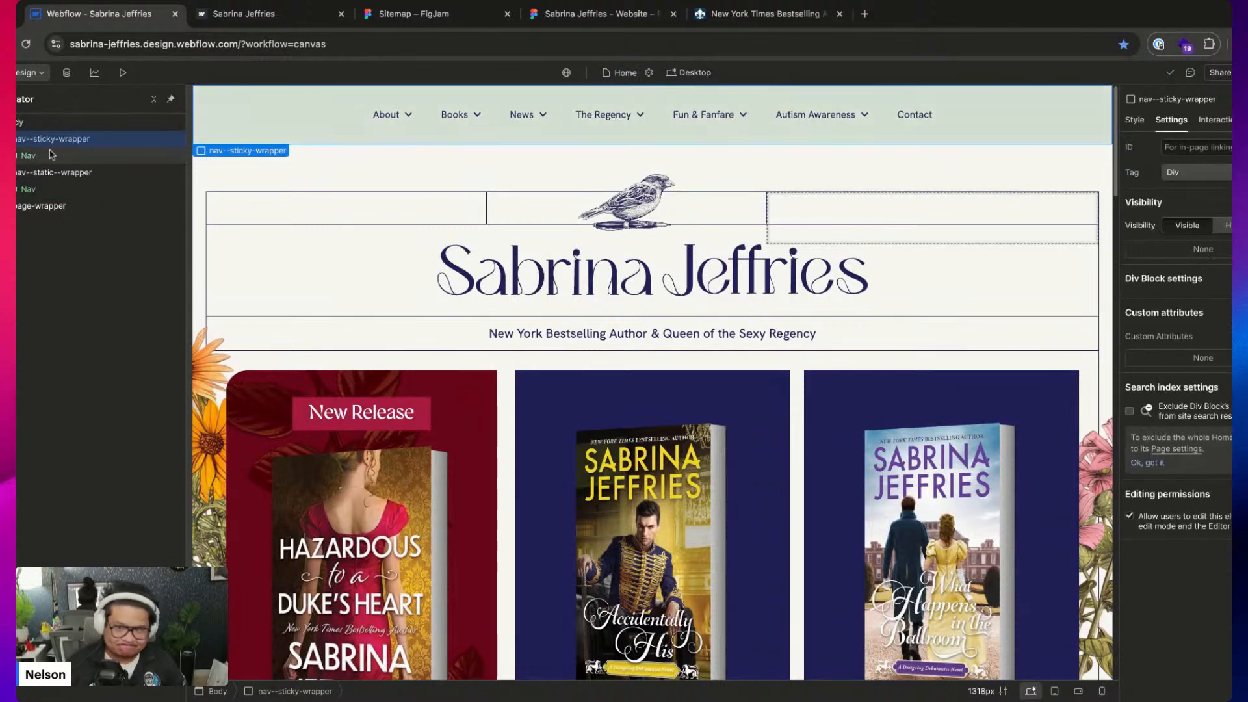
pyautogui.scroll(-6, 418, 351)
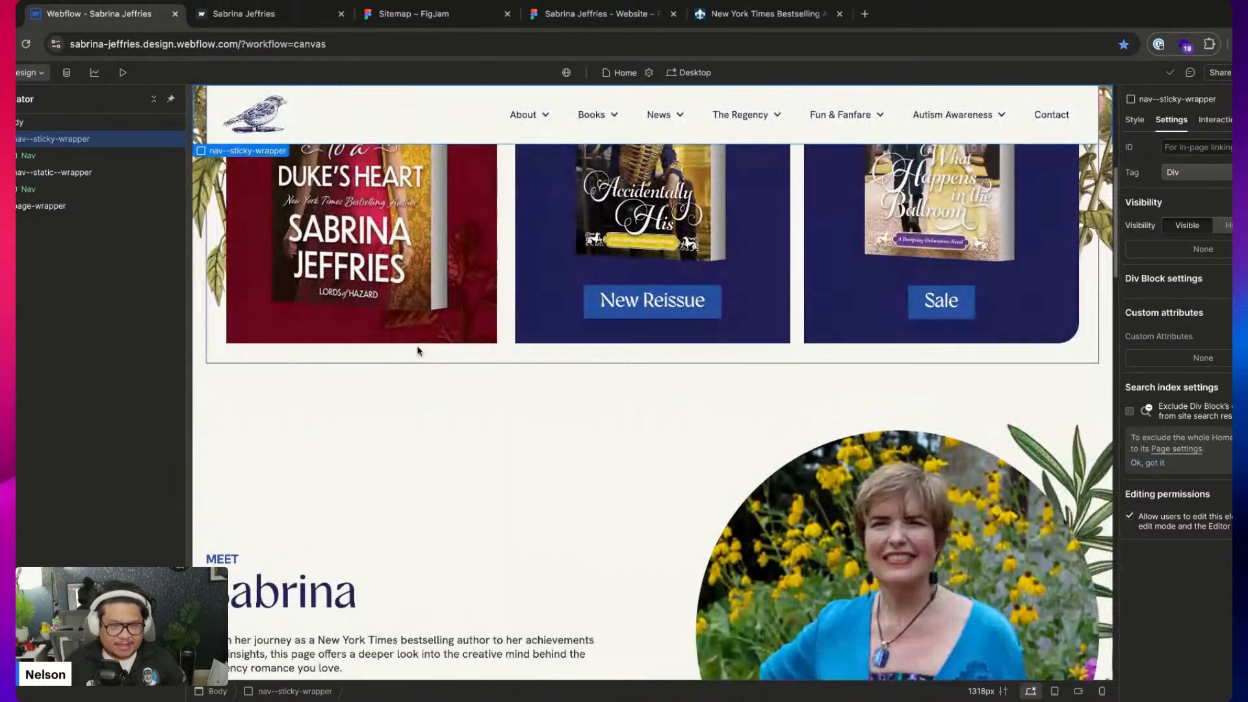
pyautogui.scroll(6, 418, 351)
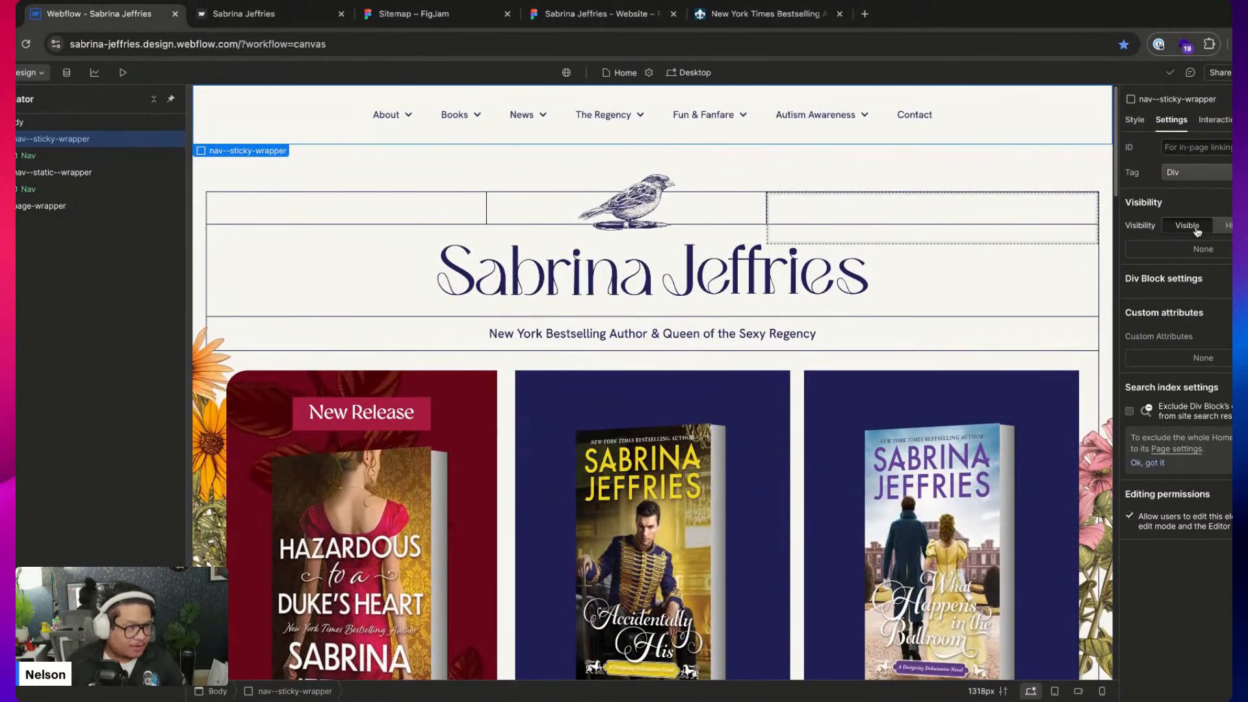
pyautogui.click(1226, 225)
# Add a Div Block inside nav--static--wrapper, directly below its Nav instance
pyautogui.click(56, 174)
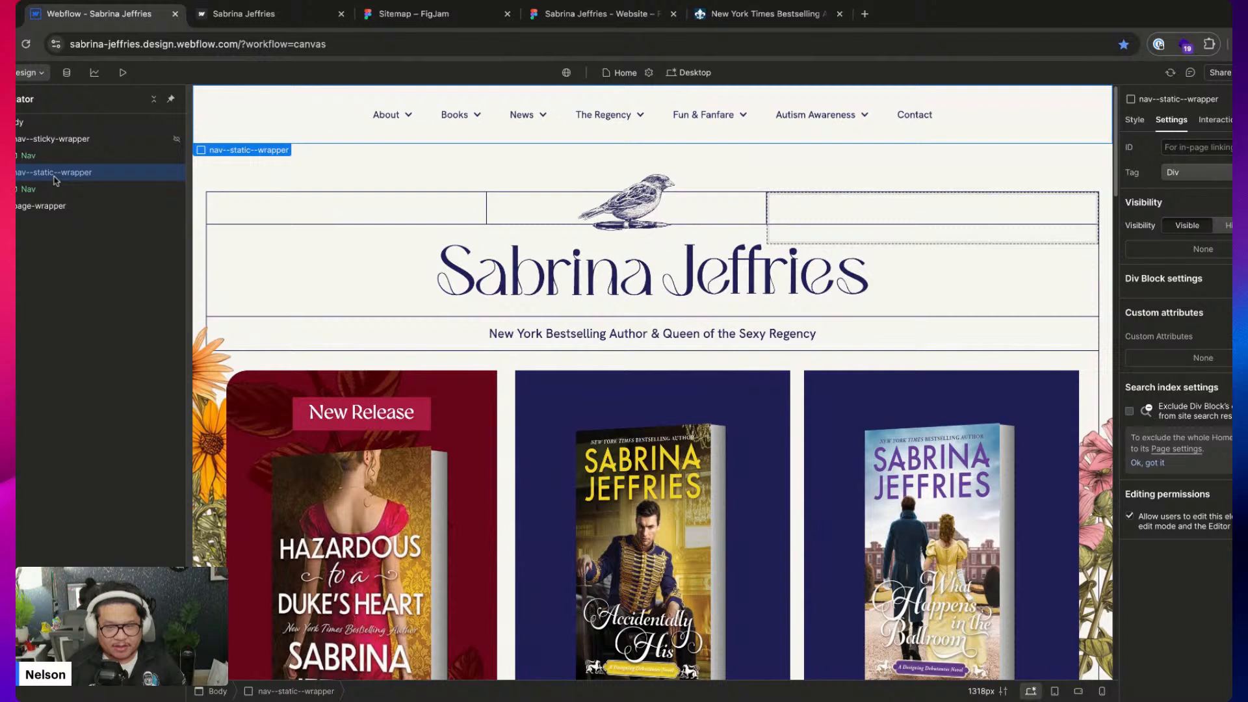
pyautogui.click(59, 193)
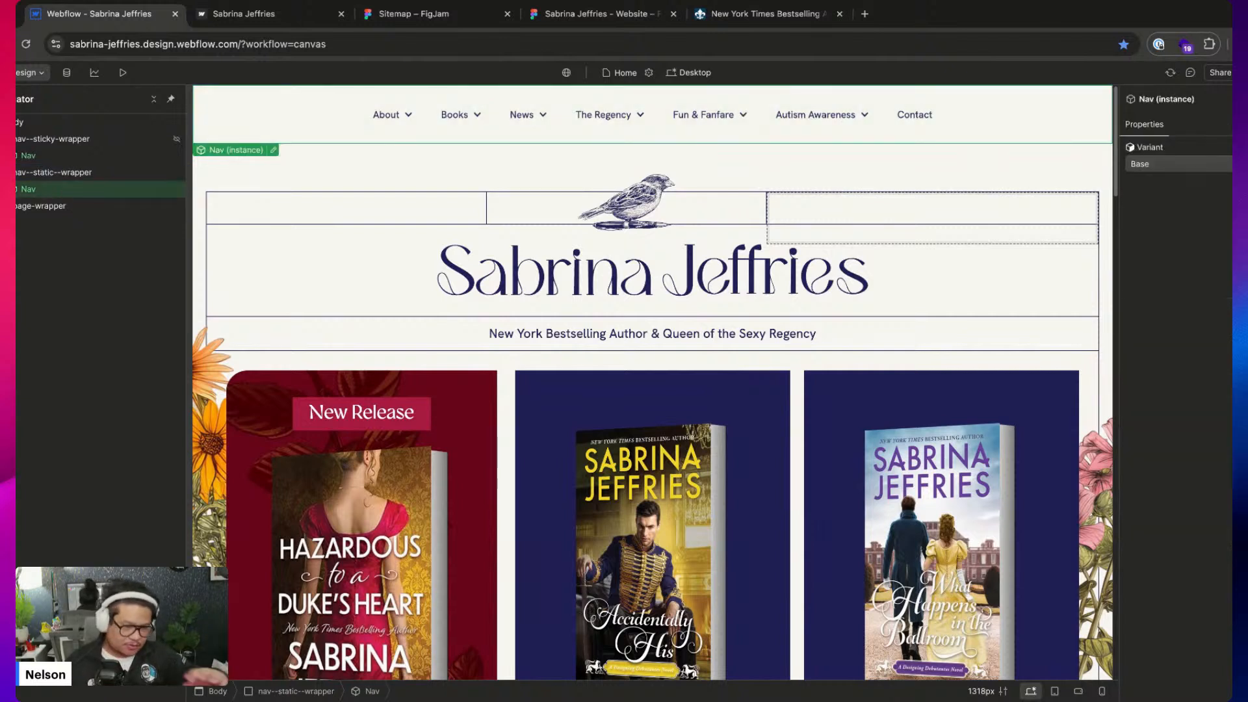
pyautogui.click(68, 174)
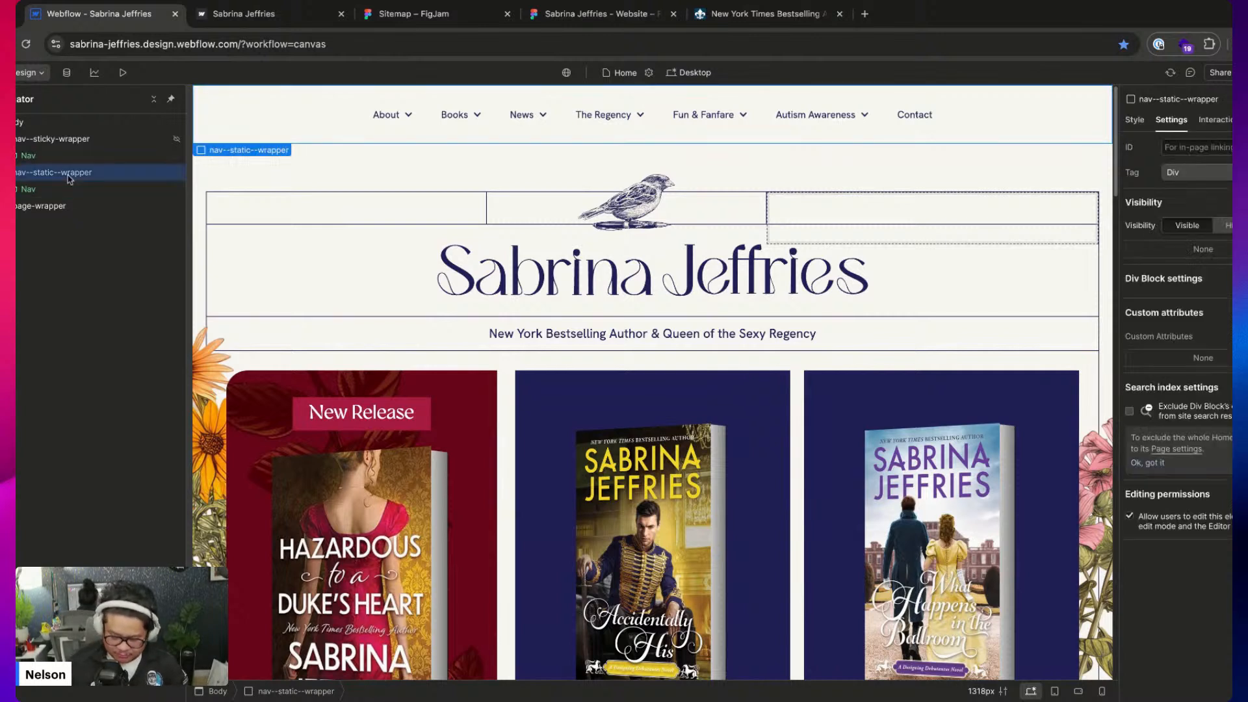
pyautogui.press('super+k')
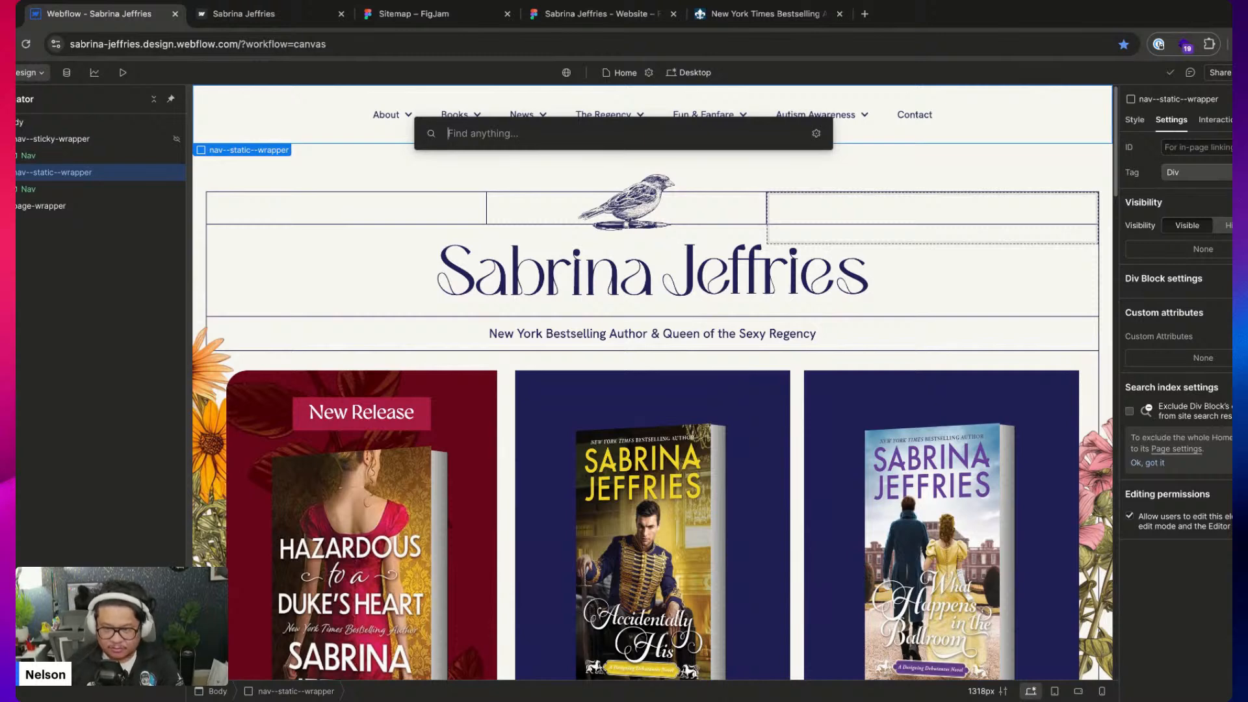
pyautogui.write('dib')
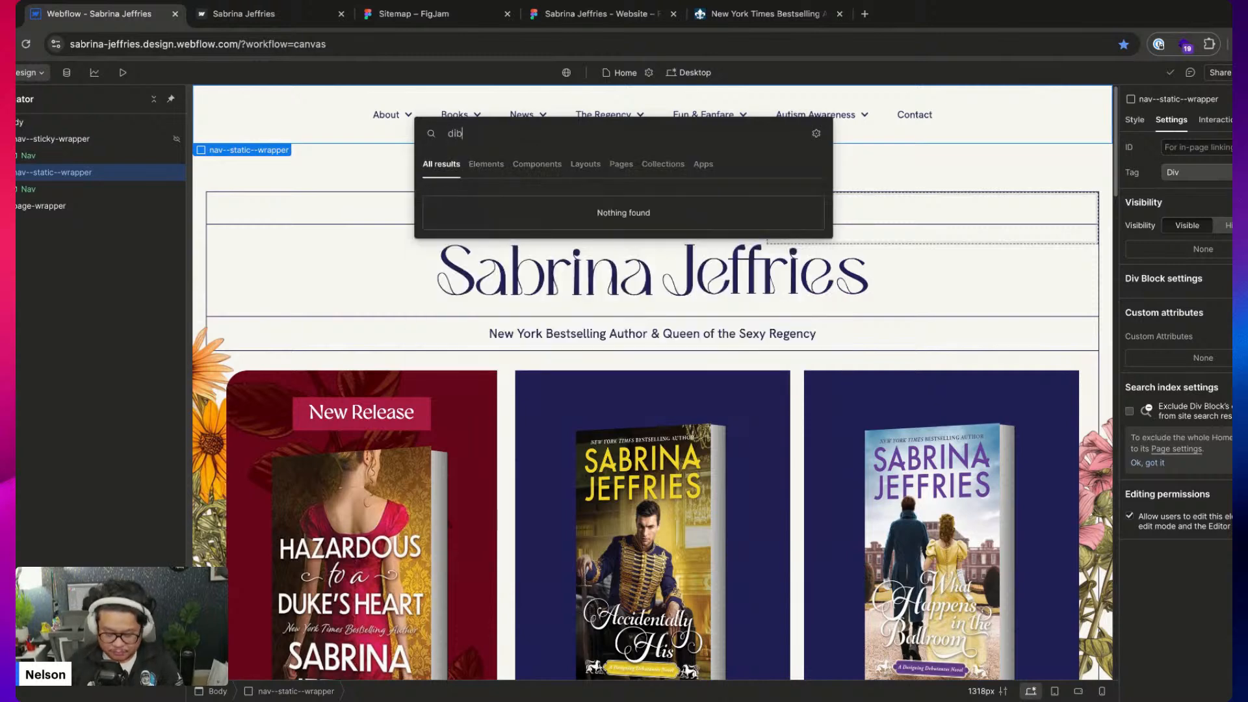
pyautogui.press('BackSpace')
pyautogui.write('v')
pyautogui.press('Return')
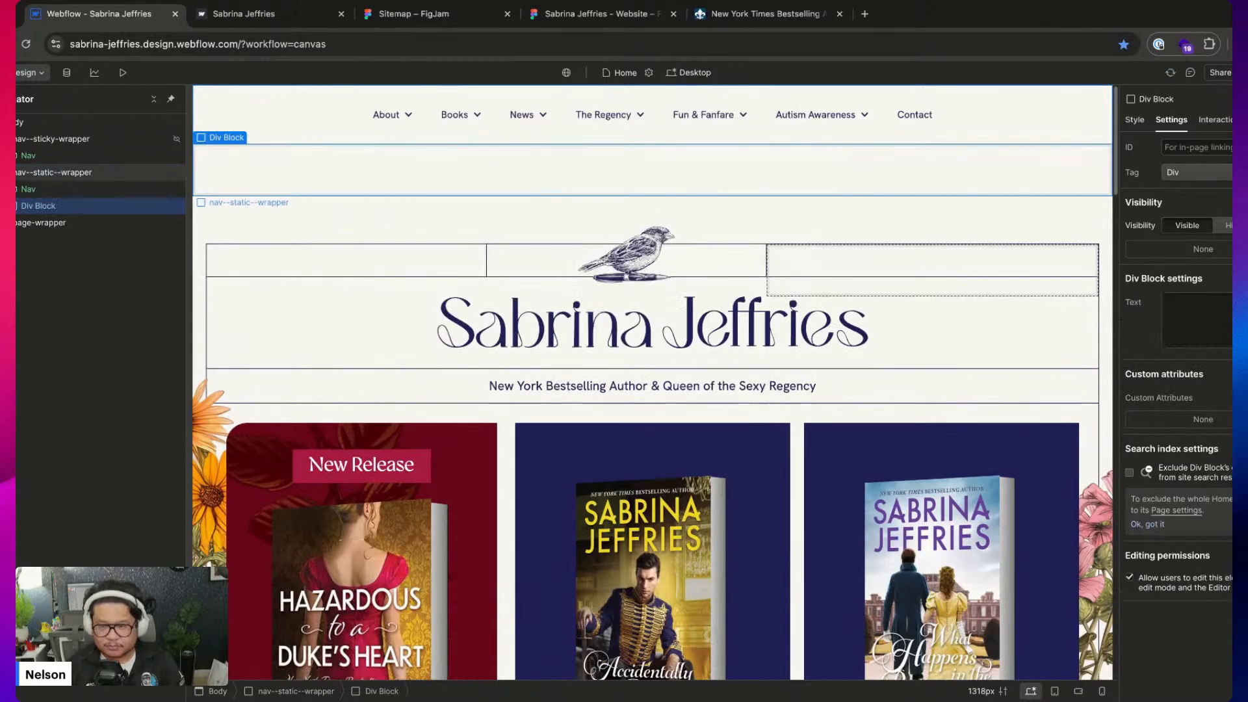
# Delete the new Div Block from nav--static--wrapper and undo the deletion
pyautogui.click(33, 189)
pyautogui.click(36, 208)
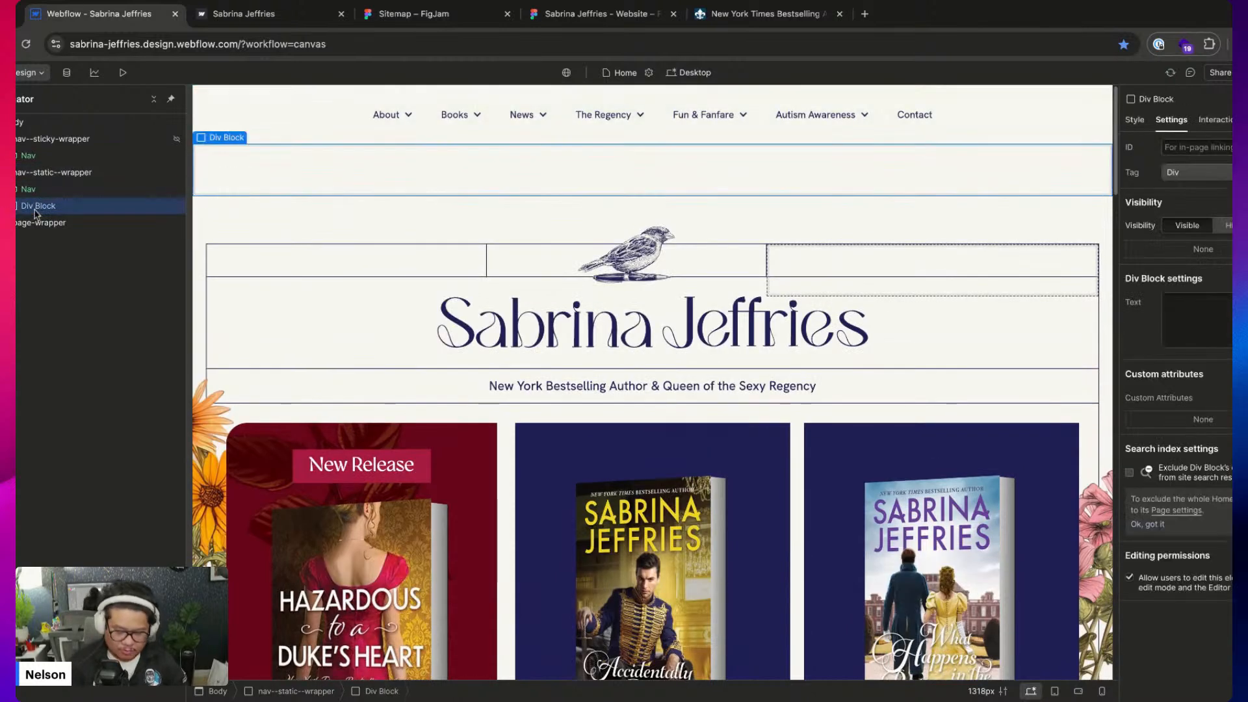
pyautogui.press('Delete')
pyautogui.press('super+shift+z')
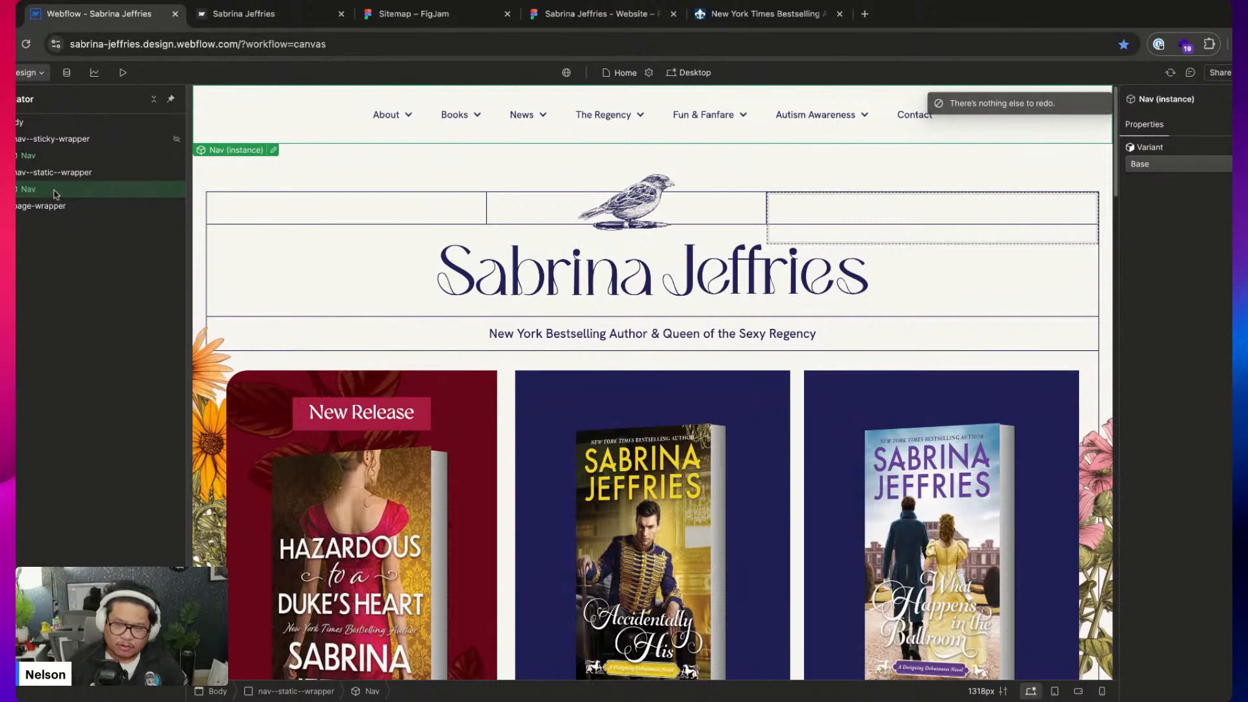
pyautogui.press('super+z')
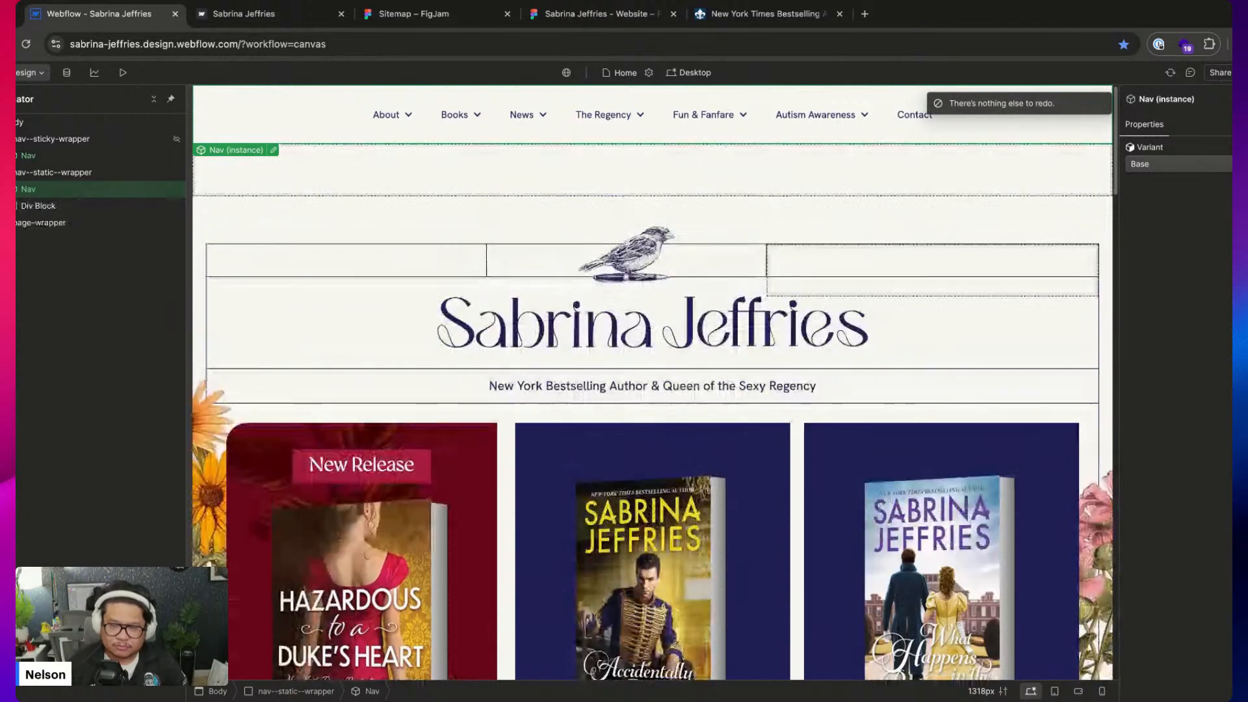
# Unlink the Nav instance in nav--static--wrapper and reveal its nested Navbar elements down to the About text
pyautogui.rightClick(56, 195)
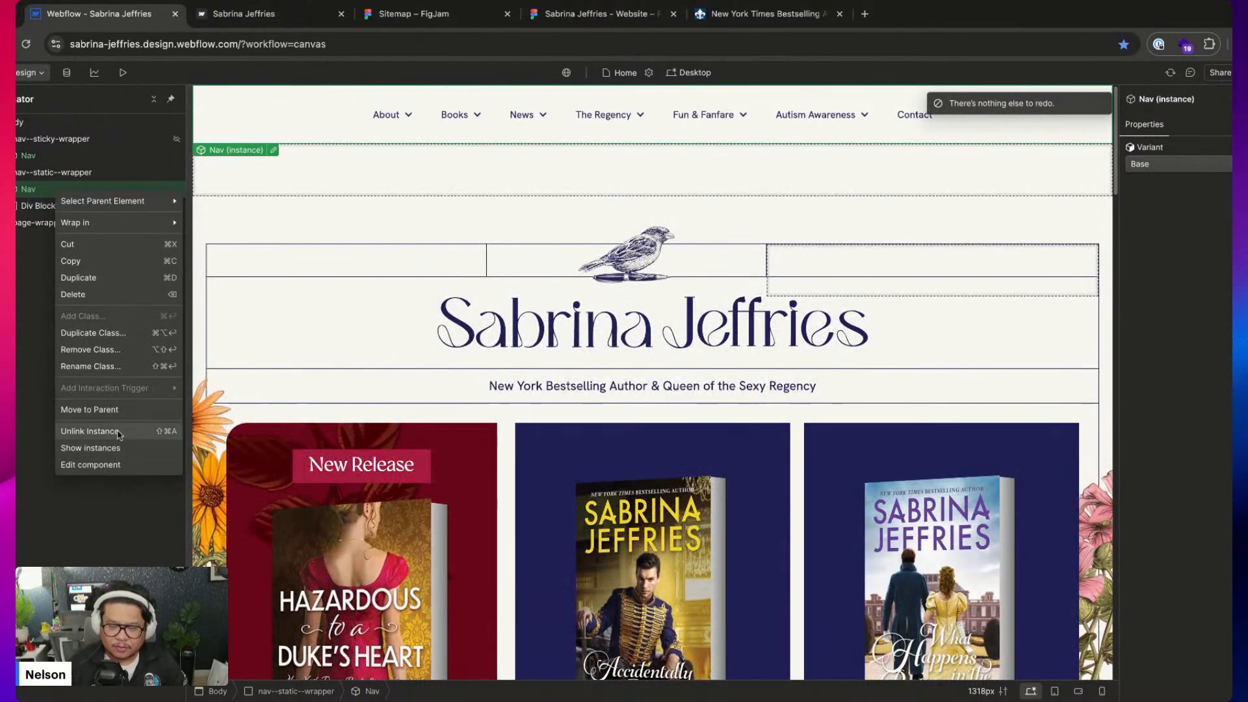
pyautogui.click(69, 431)
pyautogui.moveTo(67, 431)
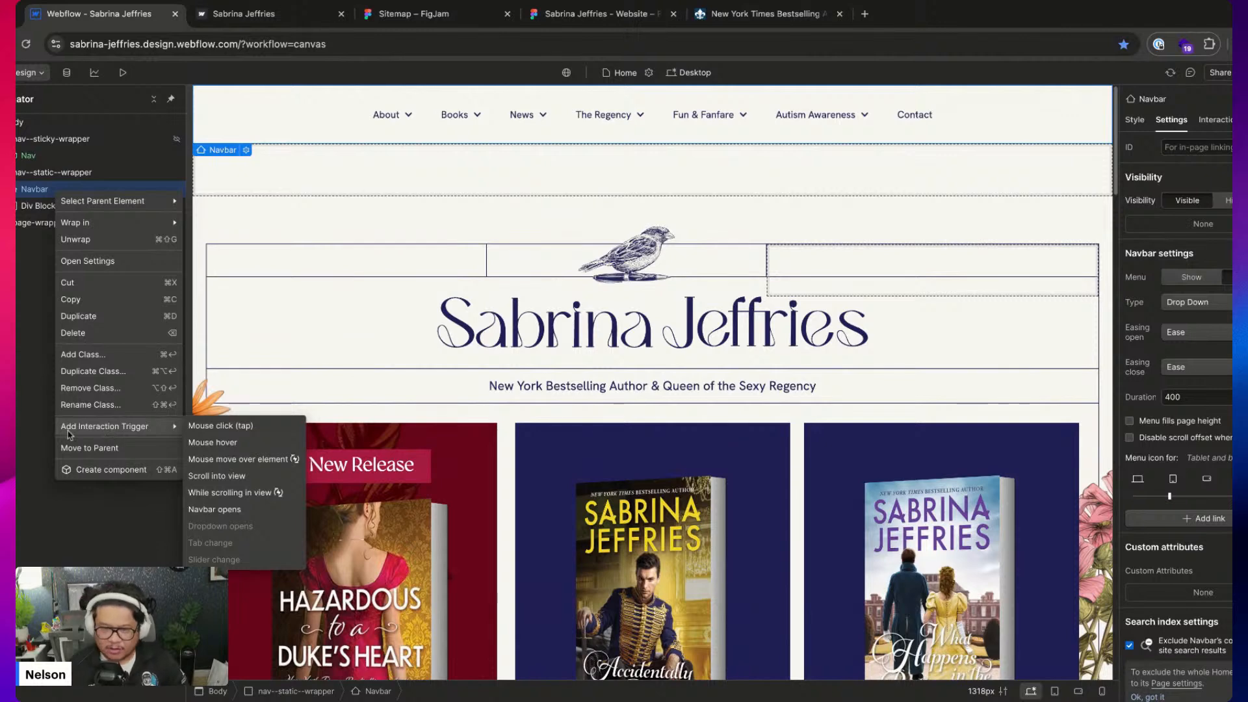
pyautogui.click(400, 118)
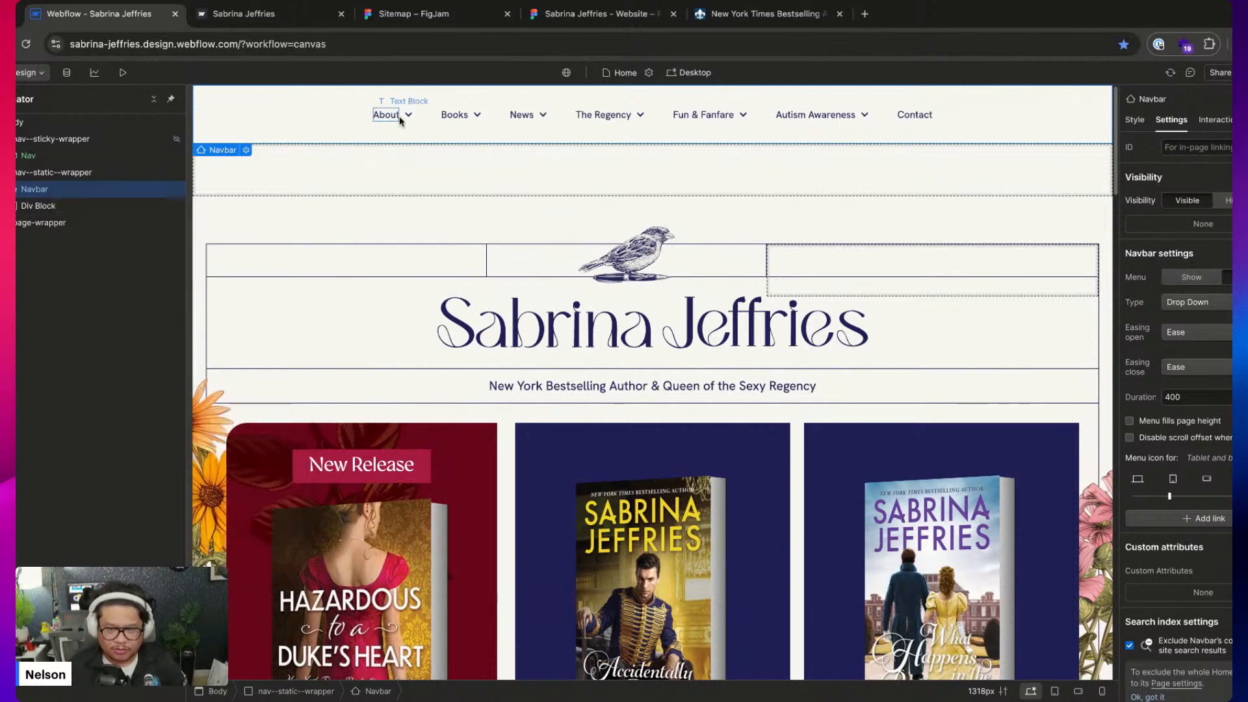
pyautogui.click(399, 120)
# Review the style settings of the Div Block below the Navbar and of the unlinked Navbar itself
pyautogui.click(39, 457)
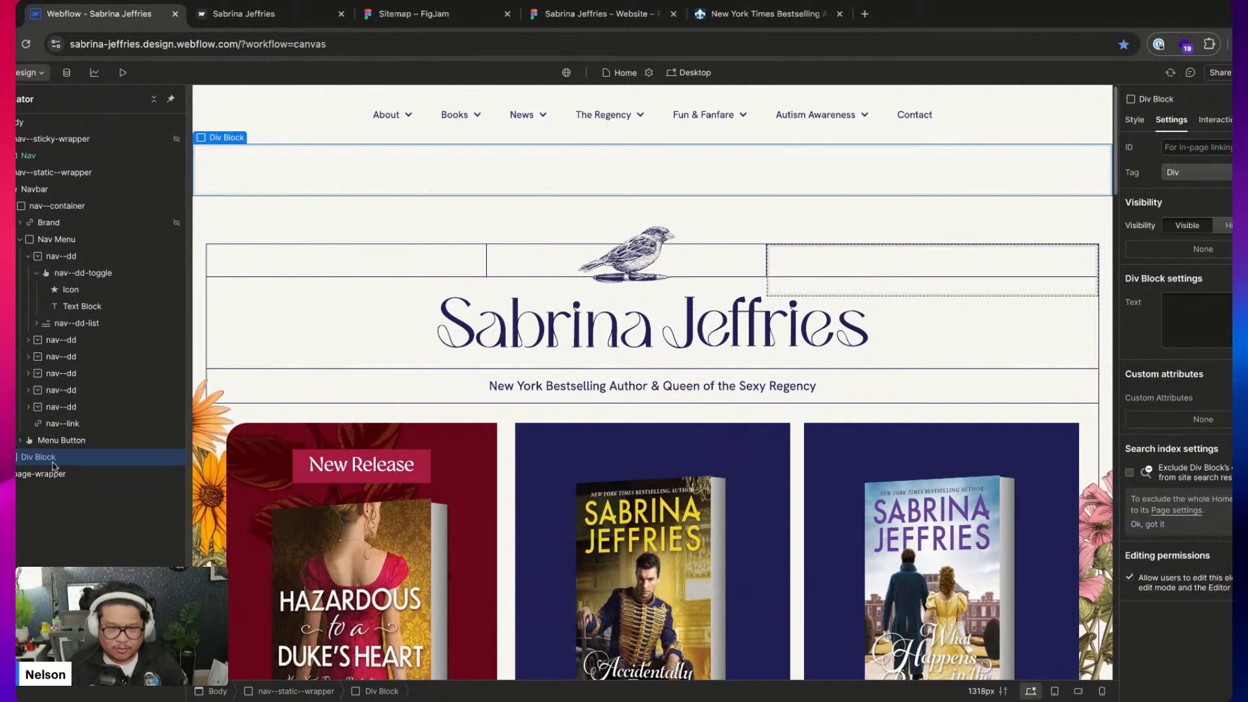
pyautogui.click(1134, 120)
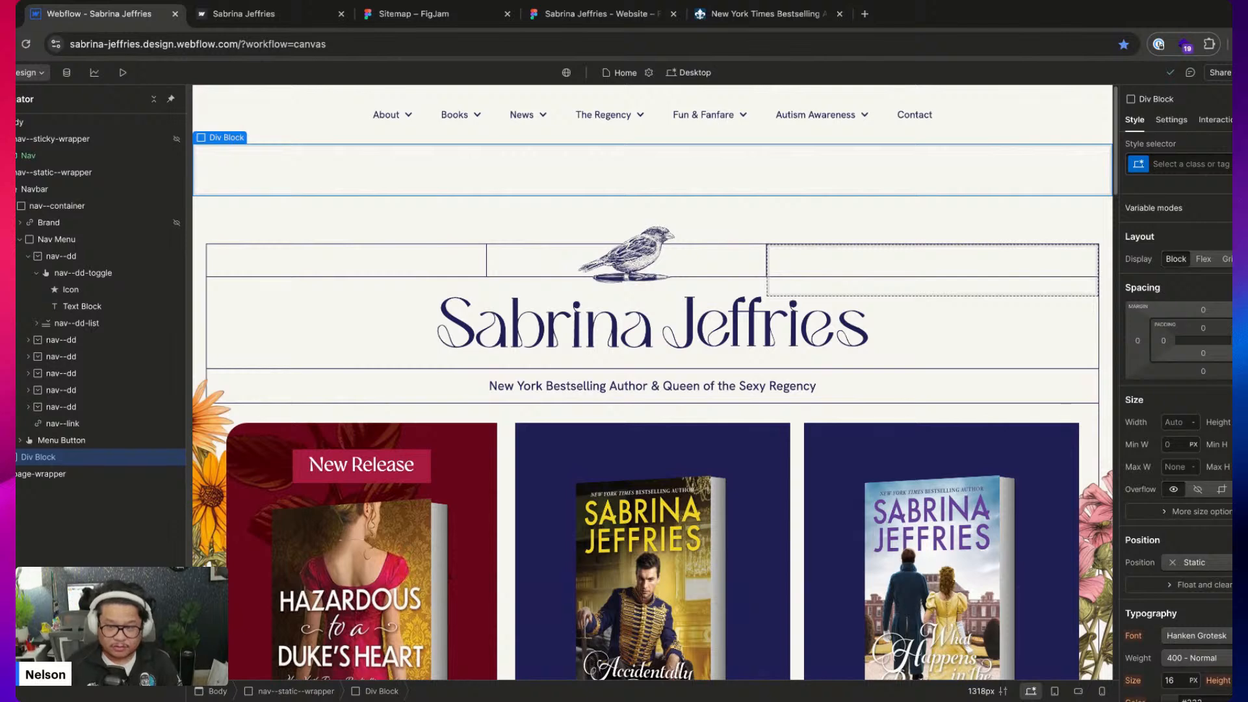
pyautogui.click(58, 193)
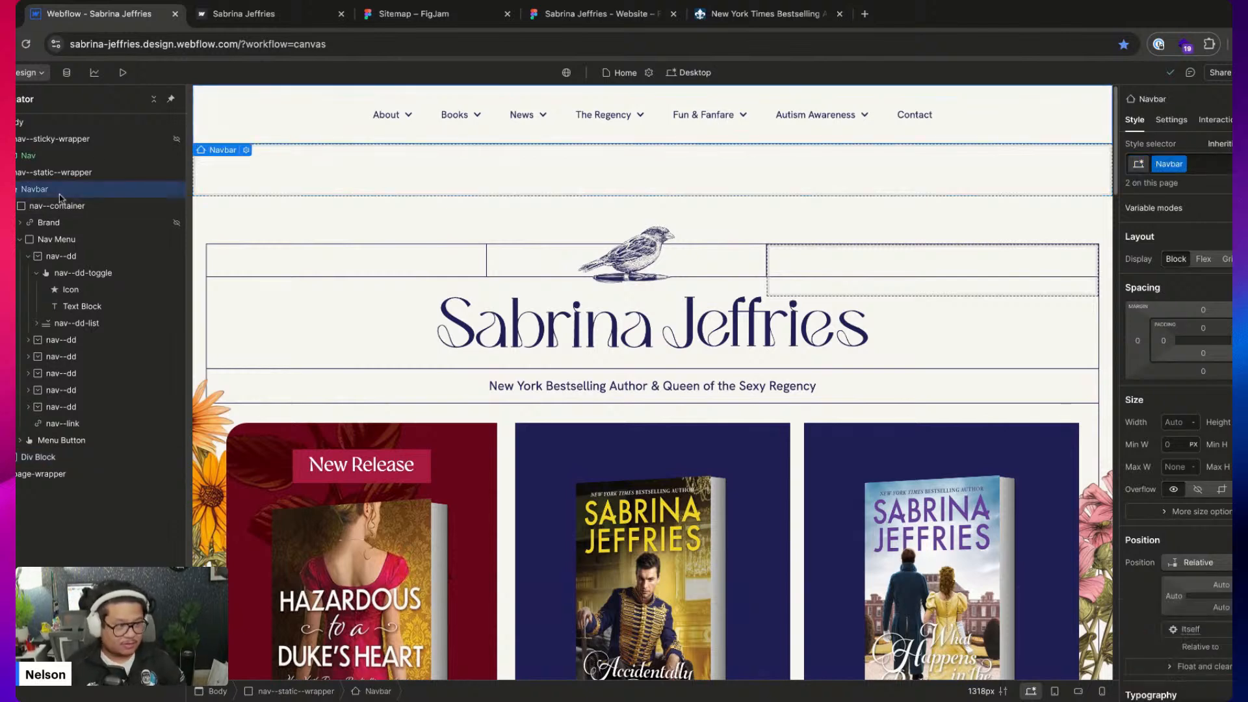
pyautogui.scroll(-10, 1166, 607)
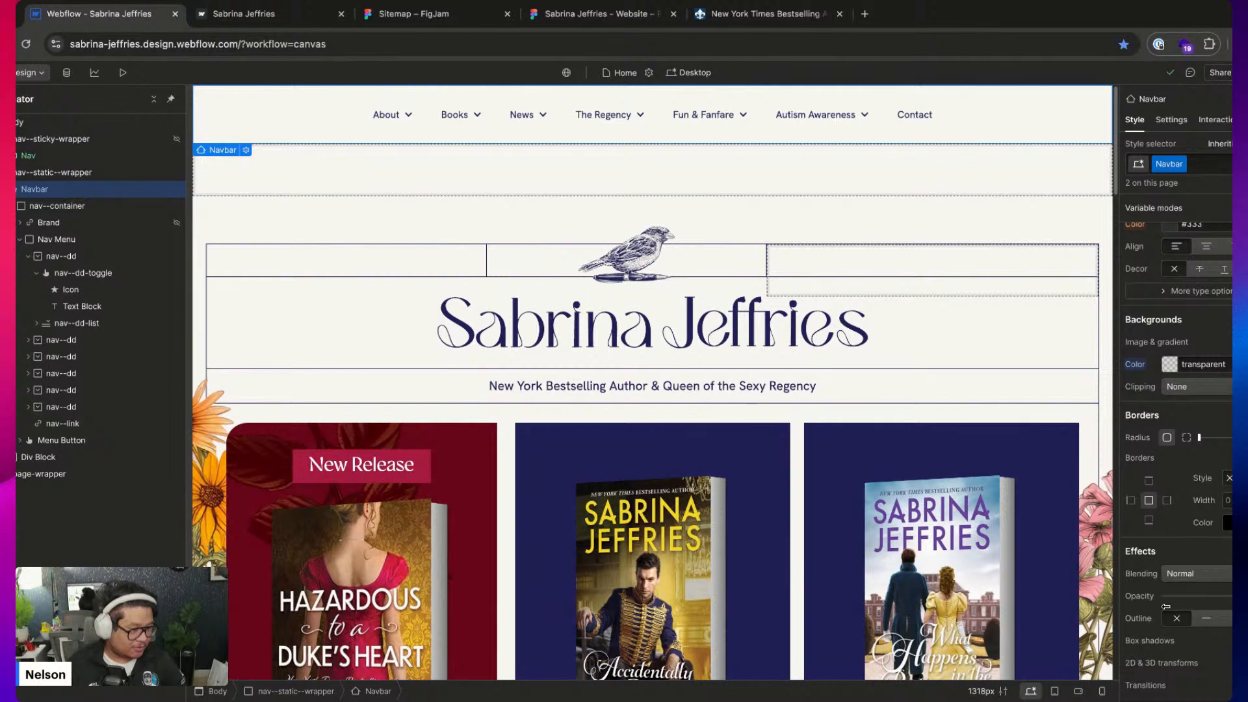
pyautogui.scroll(10, 1166, 607)
pyautogui.click(58, 458)
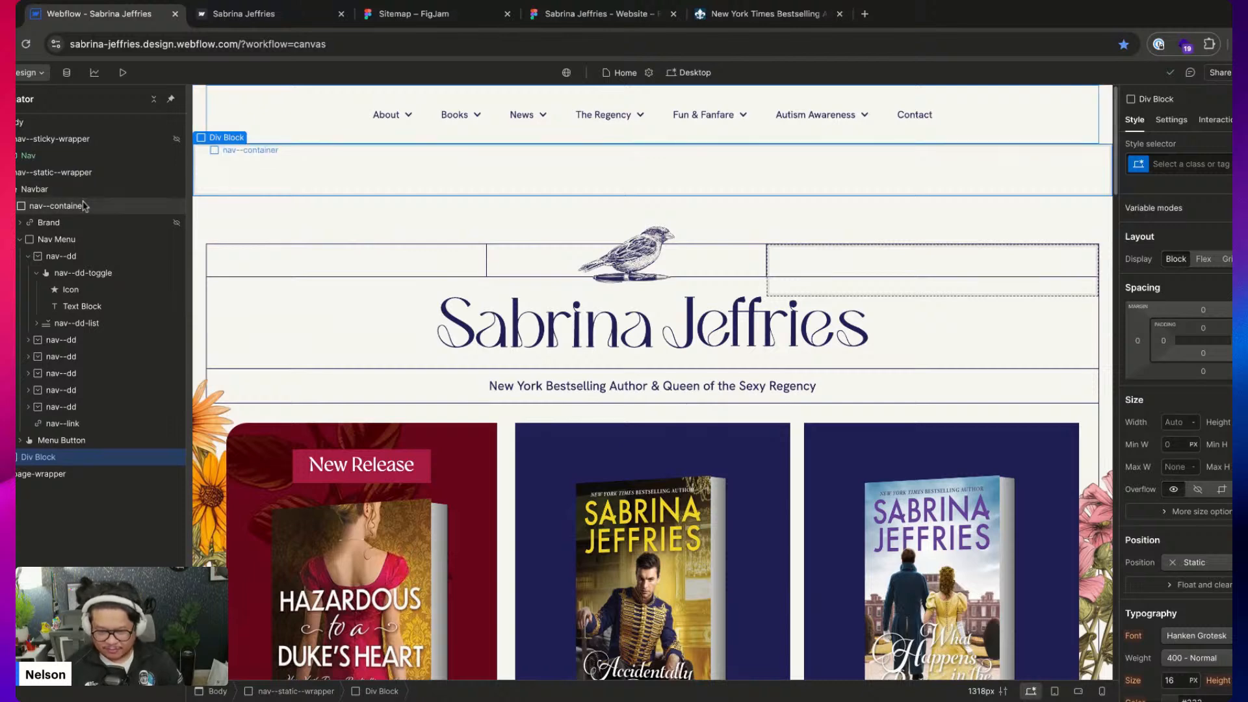
pyautogui.press('super+Return')
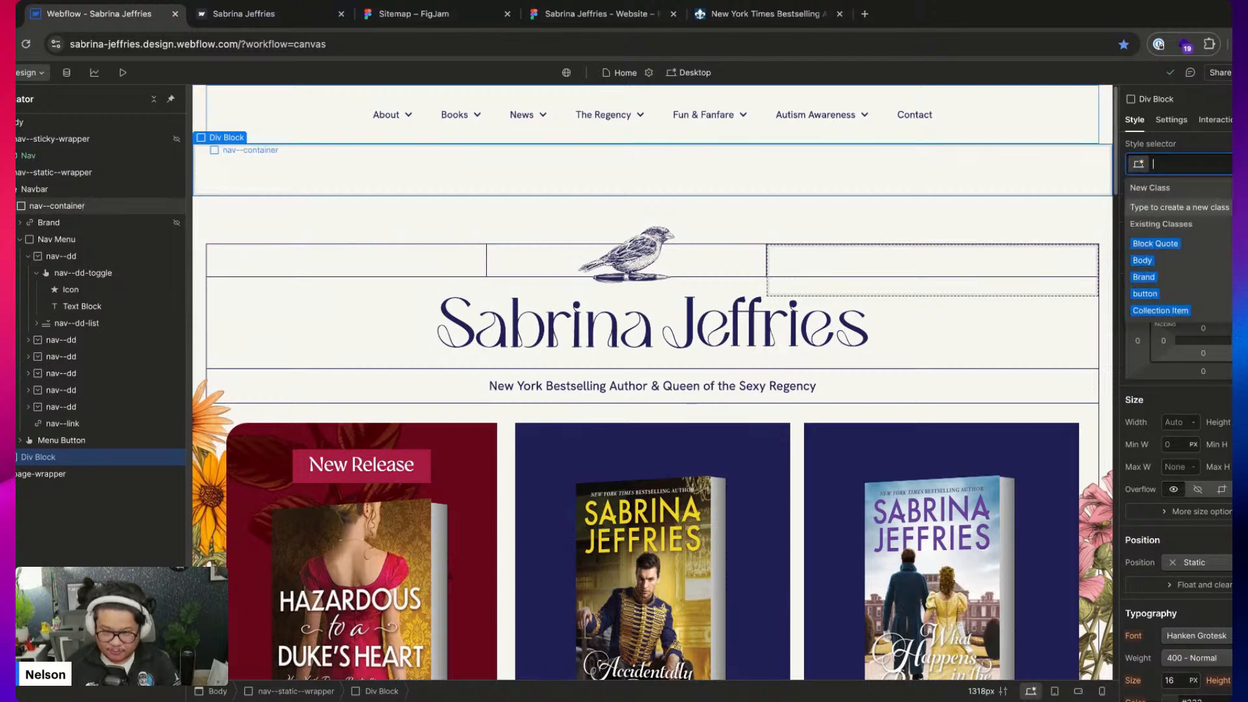
pyautogui.write('nasv--container')
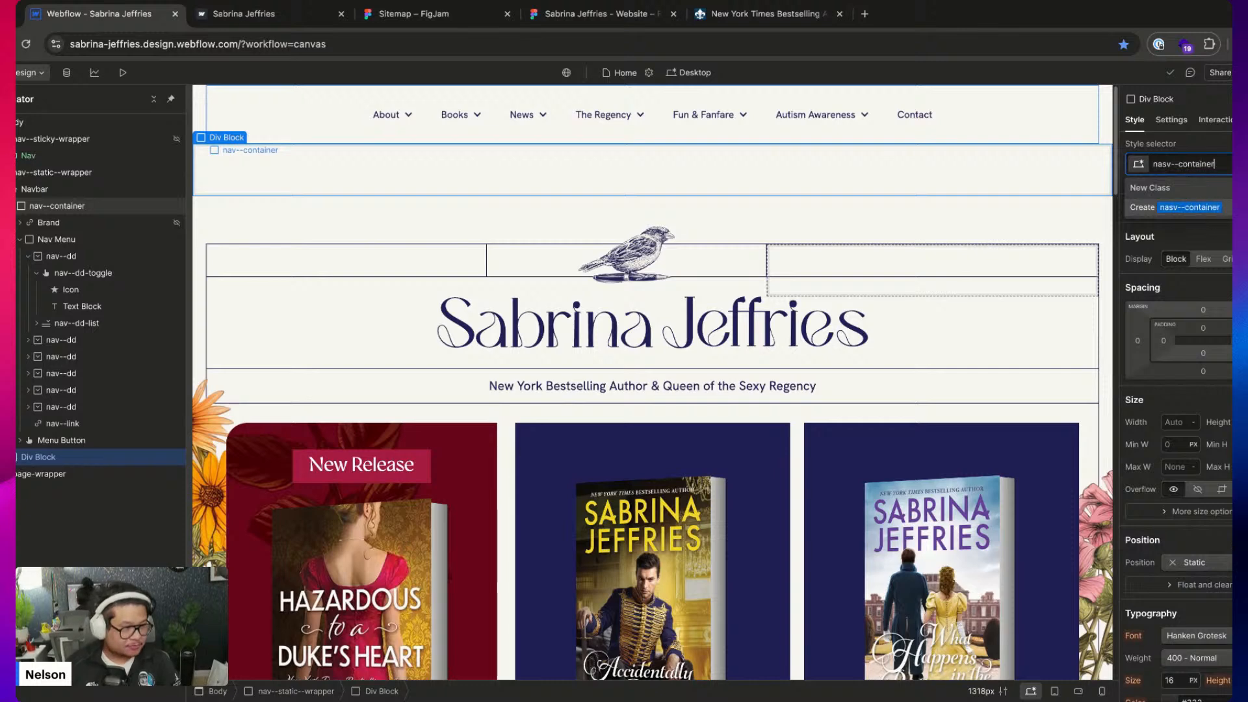
pyautogui.press('Return')
pyautogui.press('super+z')
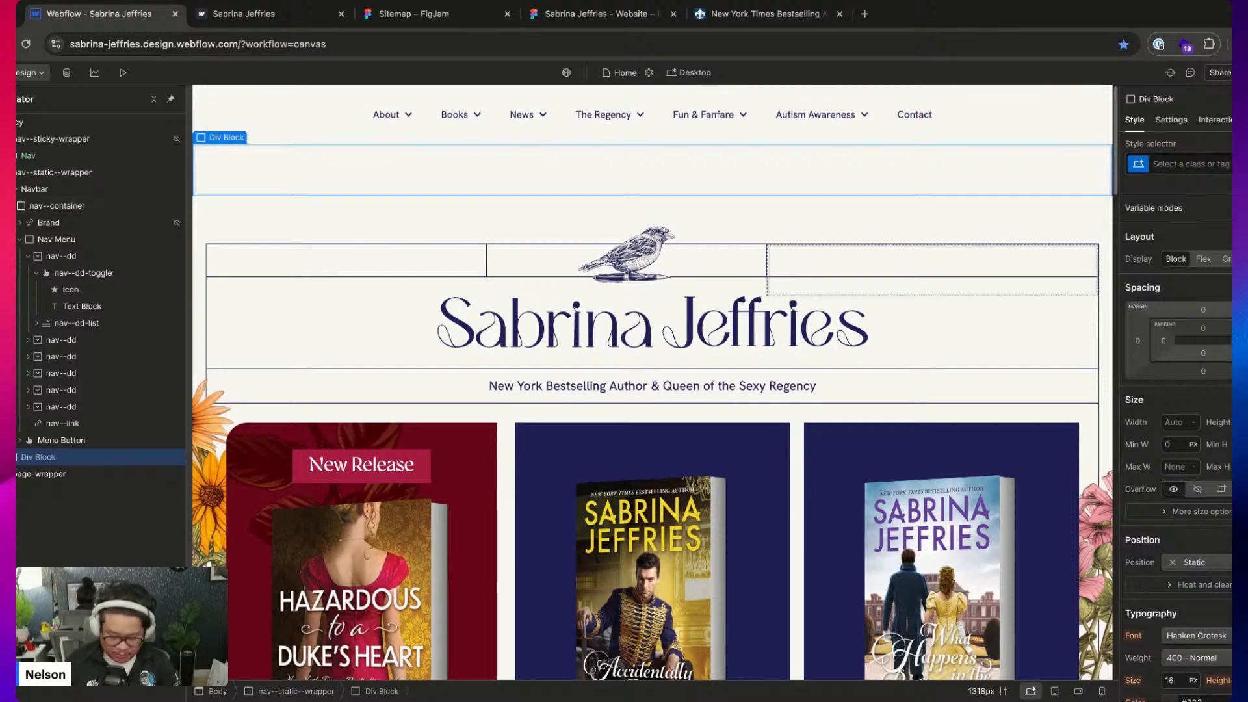
# Apply the existing nav--container class to the Div Block below the Navbar in nav--static--wrapper
pyautogui.press('super+Return')
pyautogui.write('nav-conta')
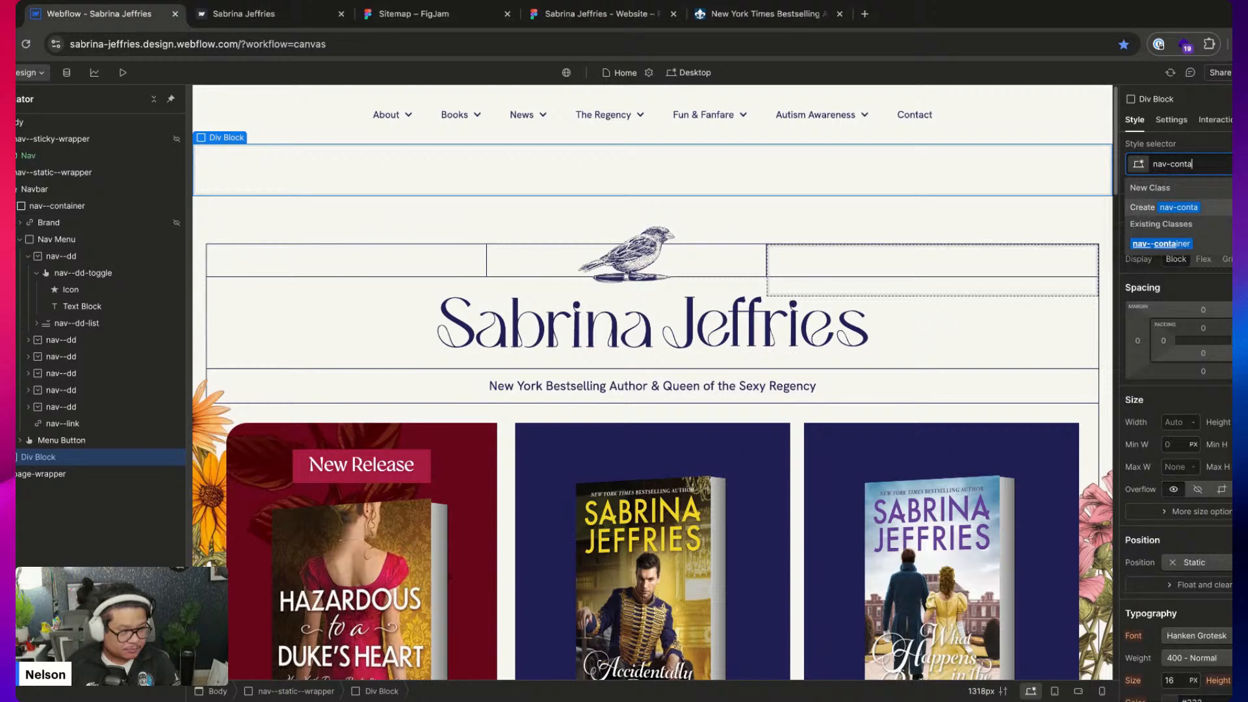
pyautogui.press('Down')
pyautogui.press('Return')
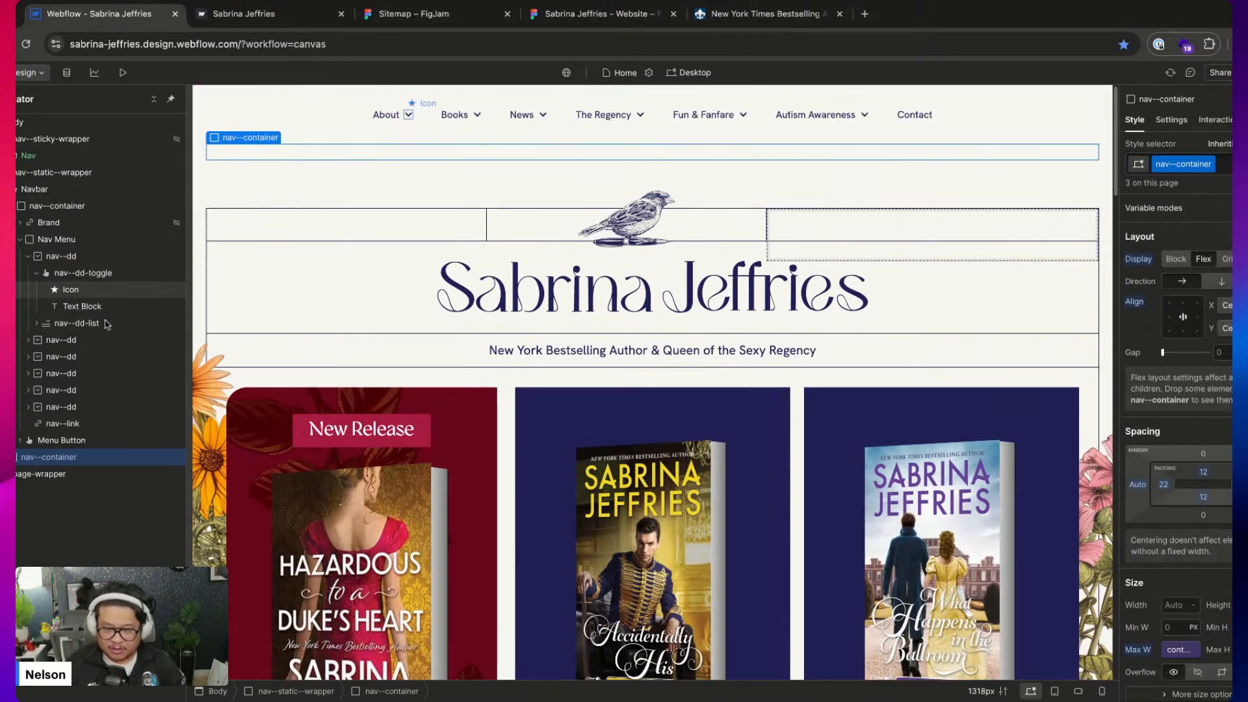
# Reset the display setting of the Navbar's Brand link and copy Brand into the new nav--container
pyautogui.click(65, 223)
pyautogui.keyDown('alt'); pyautogui.click(1138, 334); pyautogui.keyUp('alt')
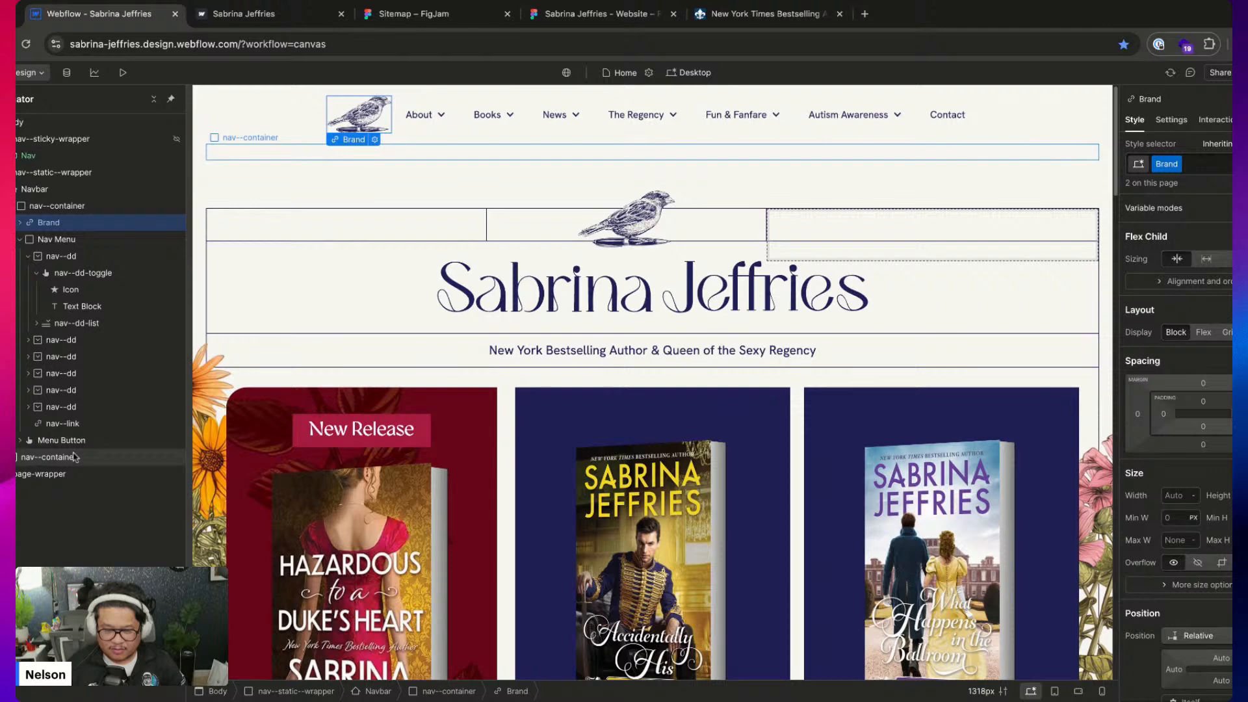
pyautogui.click(52, 457)
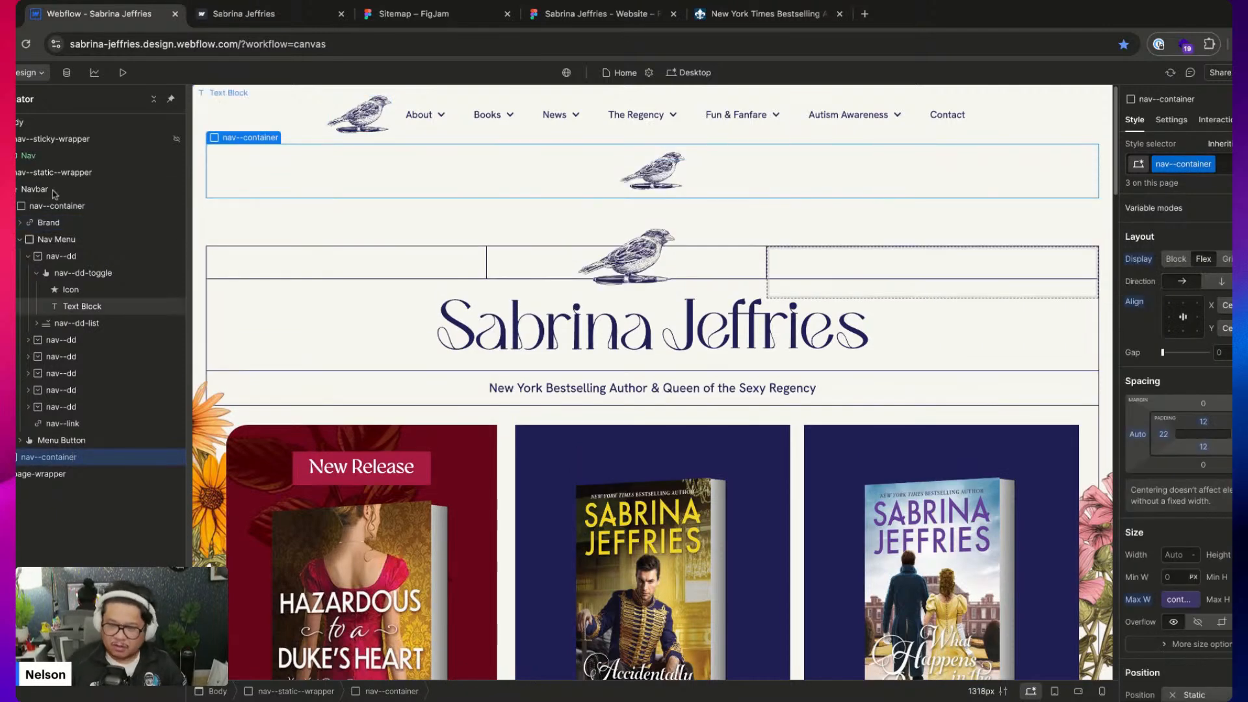
# Try to paste a copy of the Navbar's Nav Menu into the new nav--container
pyautogui.click(56, 239)
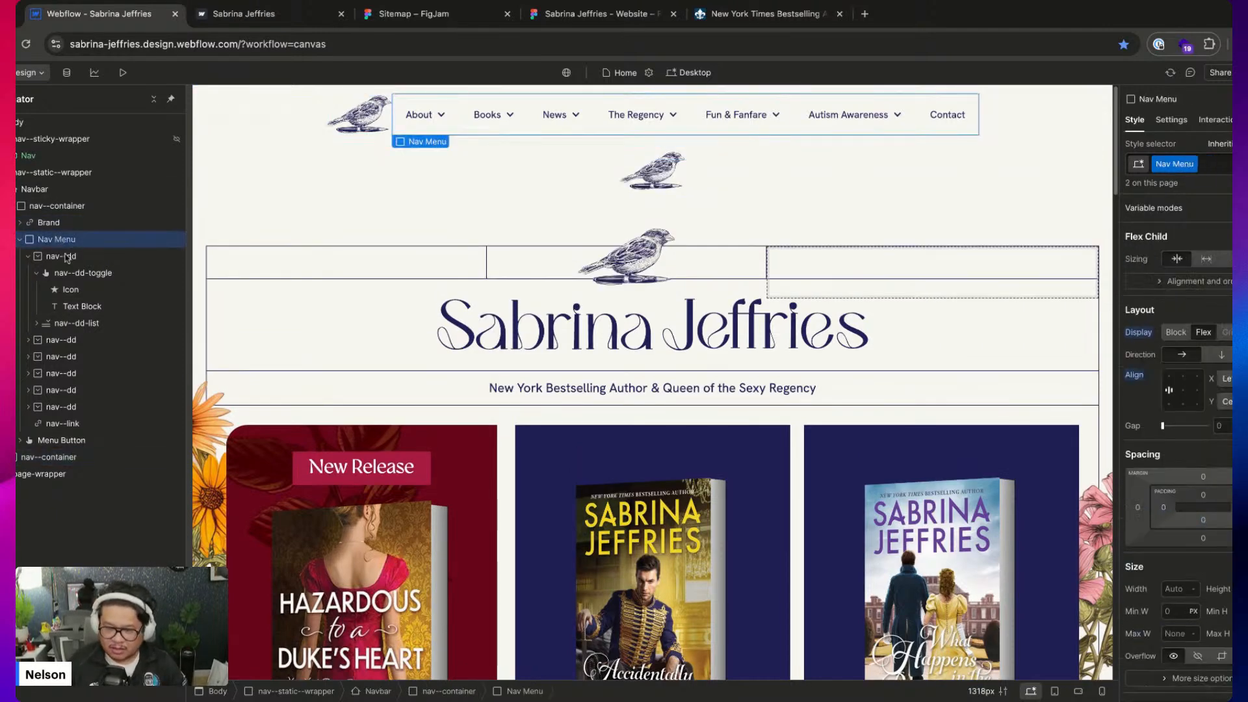
pyautogui.click(26, 459)
pyautogui.hotkey('ctrl', 'v')
pyautogui.scroll(4, 1055, 180)
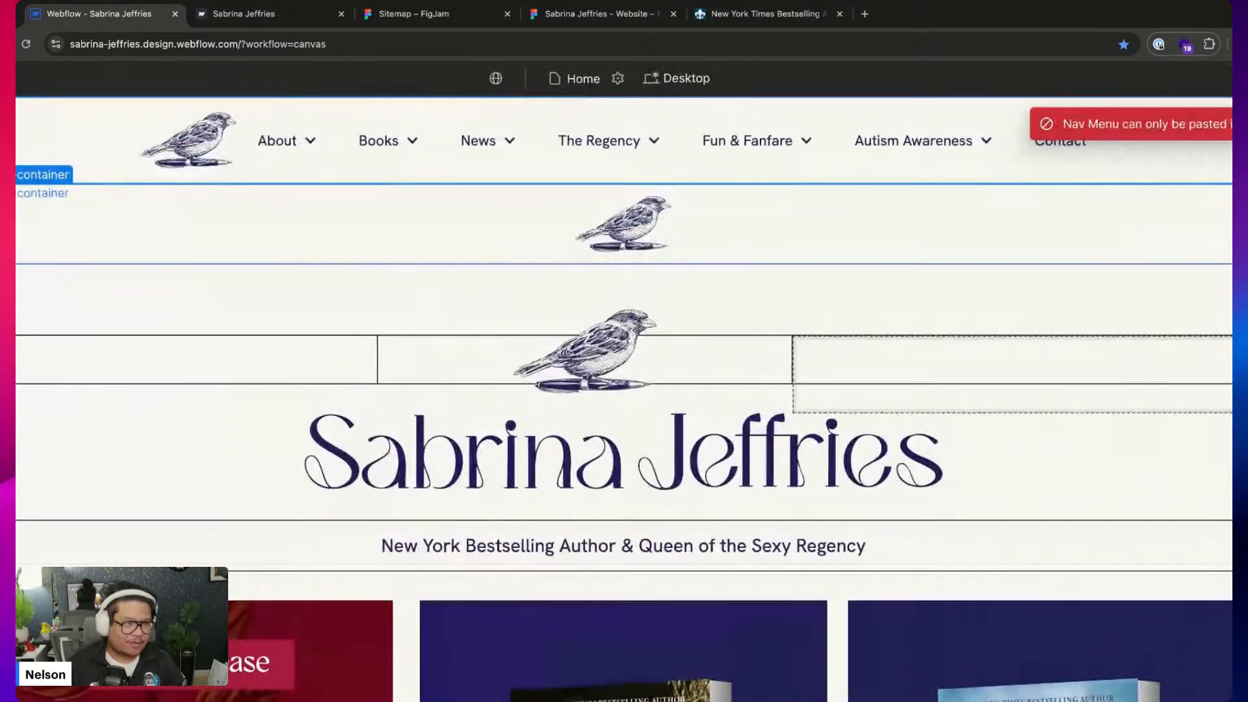
pyautogui.scroll(-4, 1198, 130)
pyautogui.scroll(10, 1124, 129)
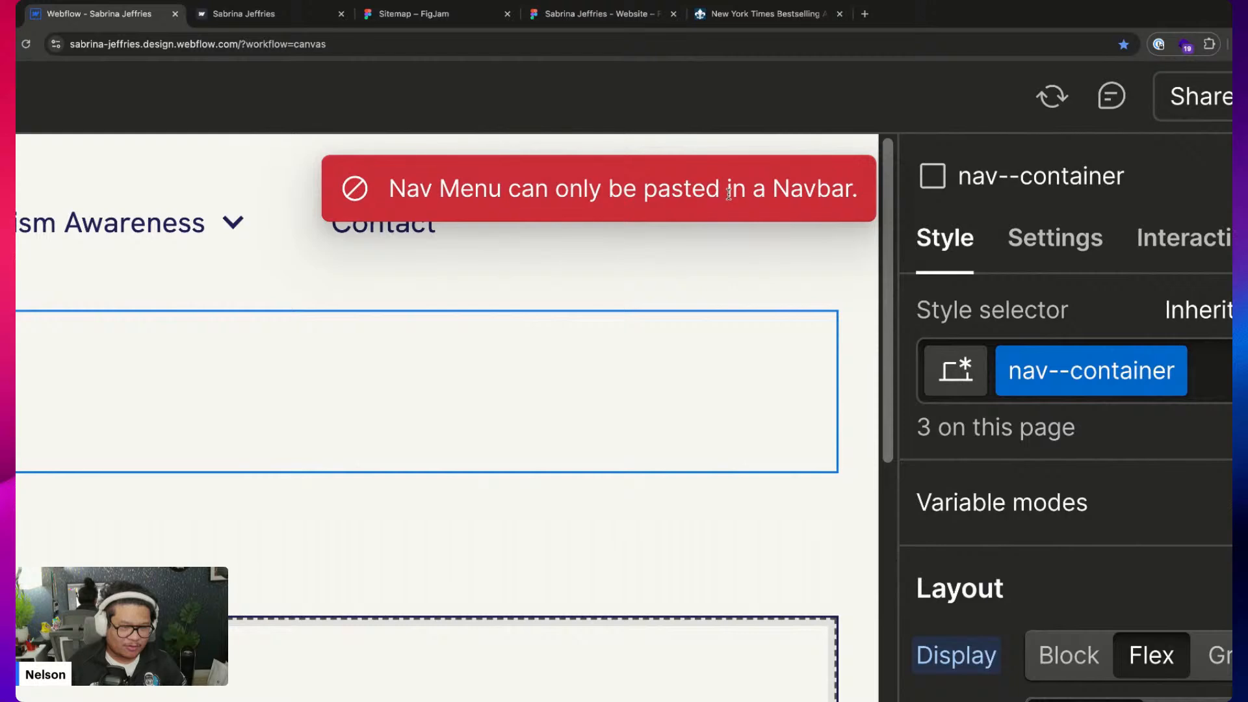
pyautogui.scroll(-10, 729, 194)
# Search the addable elements for "nav" and examine the Navbar options without inserting one
pyautogui.press('super+e')
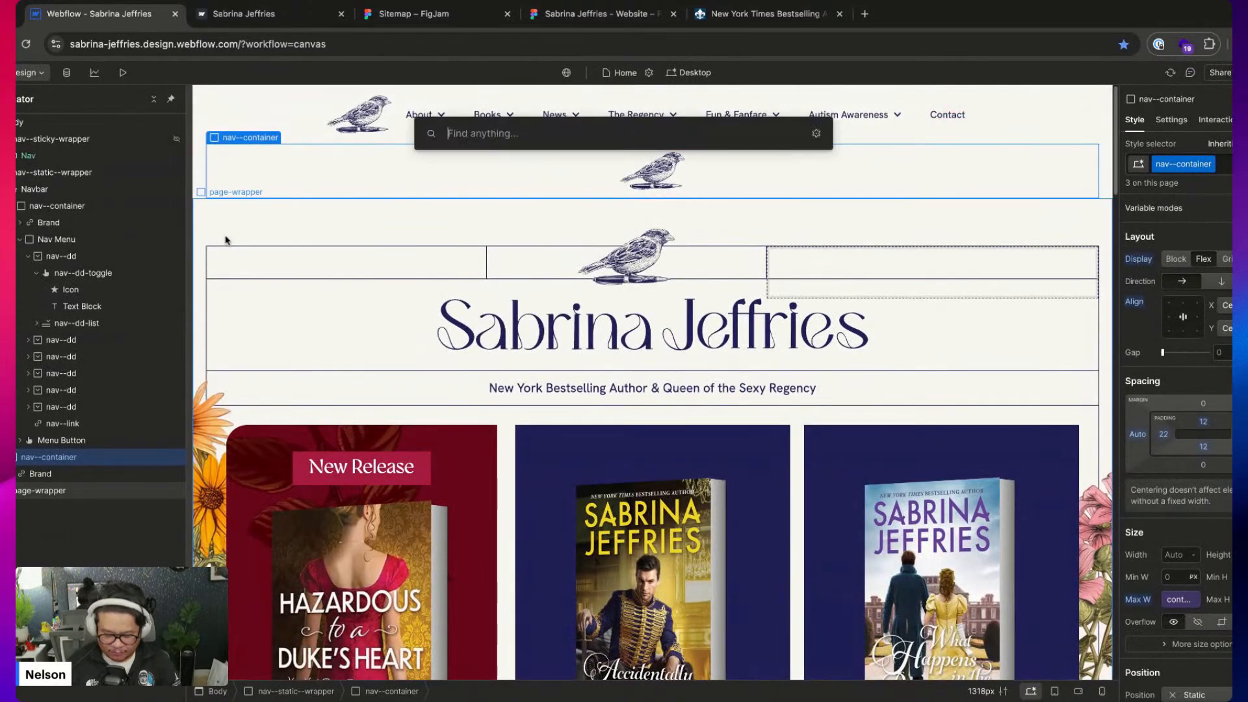
pyautogui.write('nav')
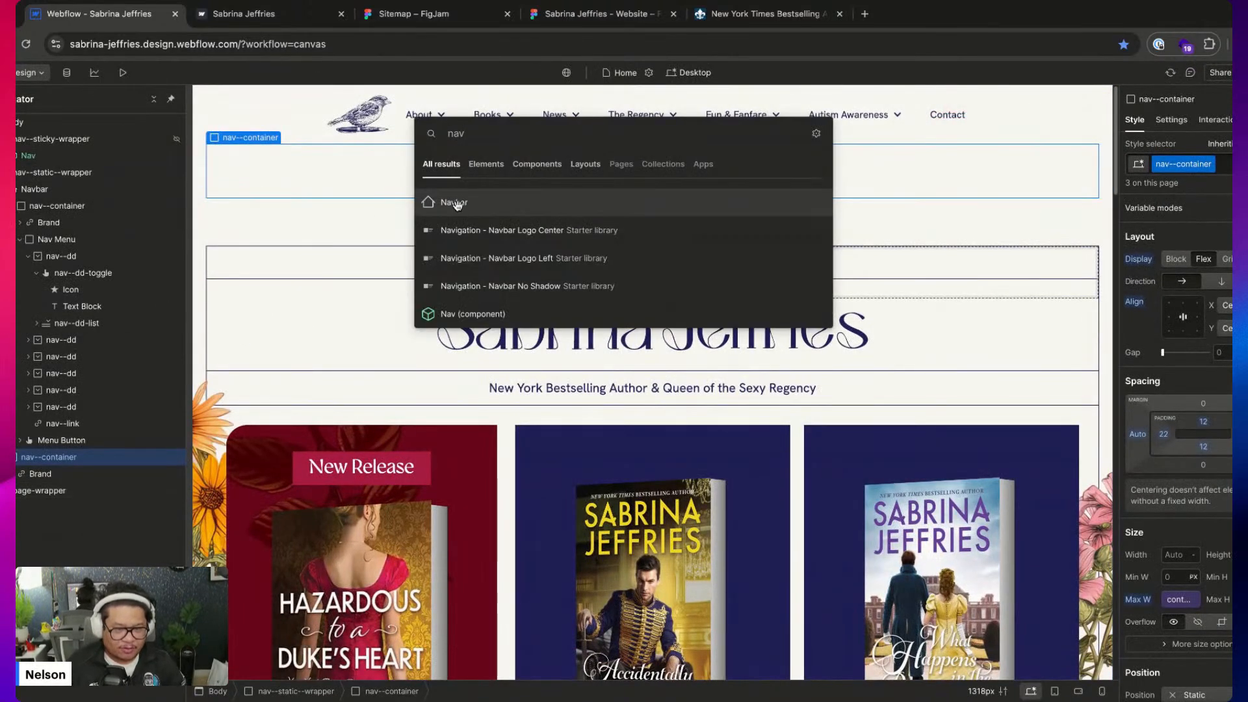
pyautogui.scroll(10, 457, 205)
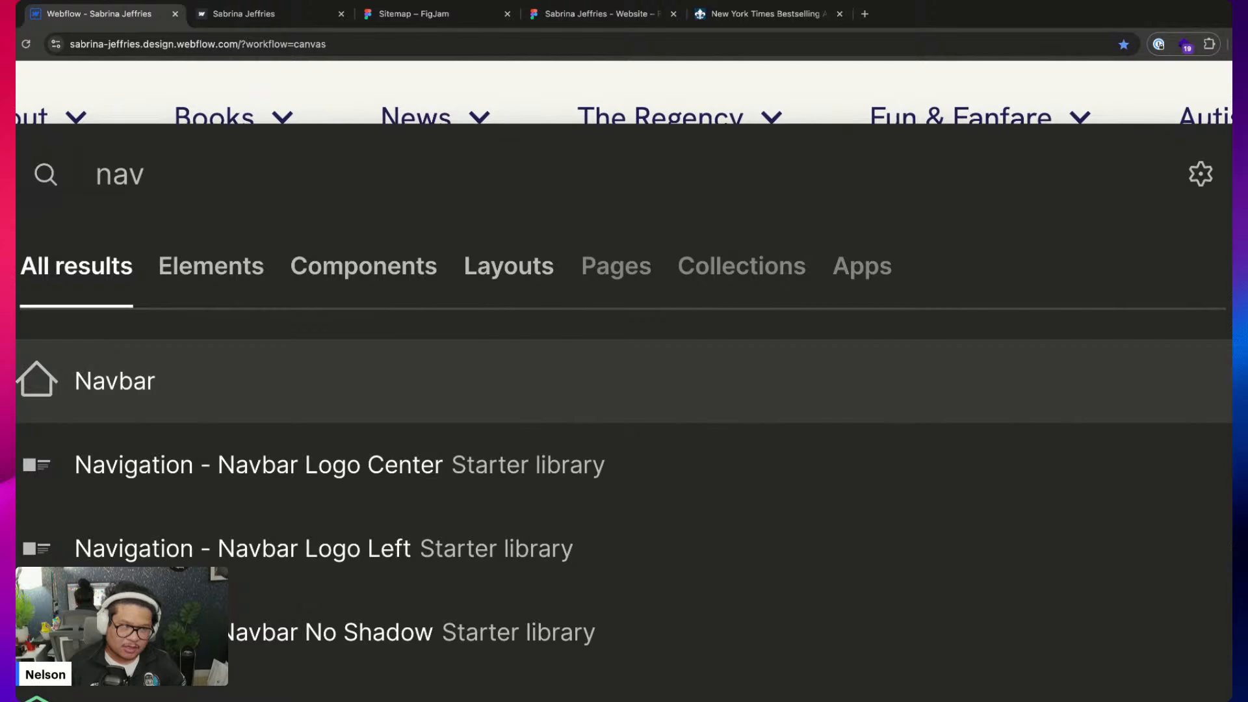
pyautogui.scroll(-10, 832, 112)
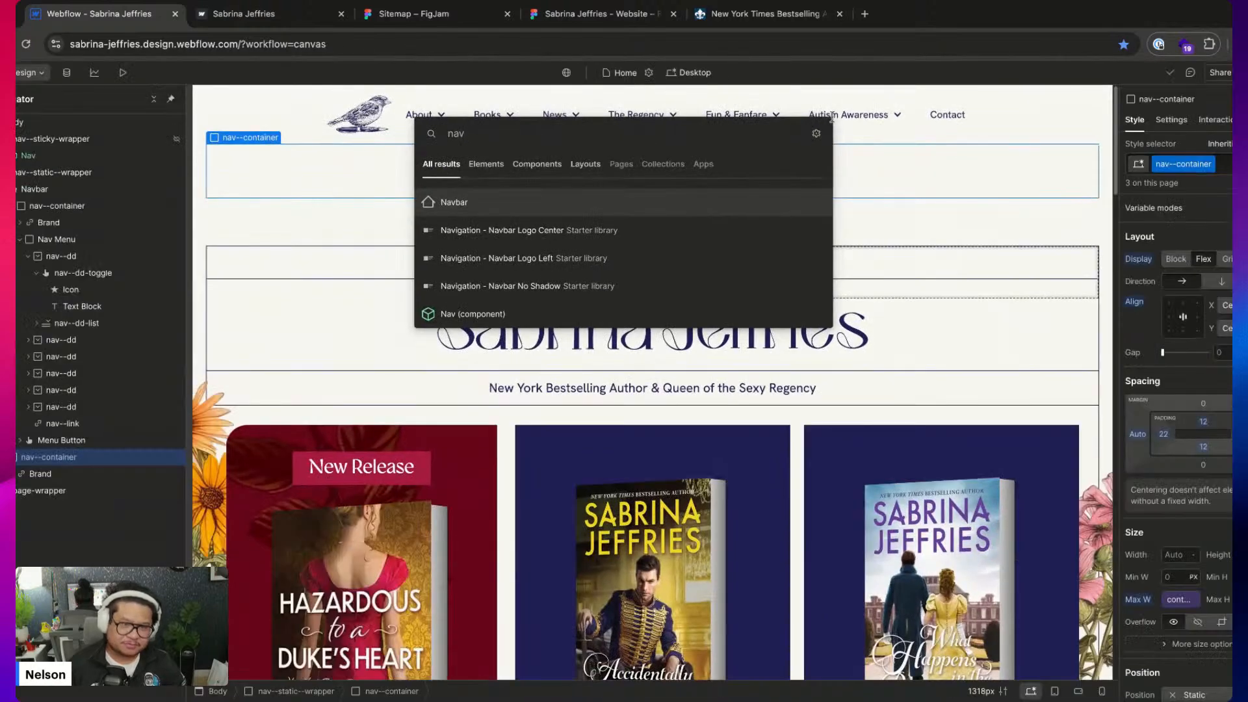
pyautogui.press('Escape')
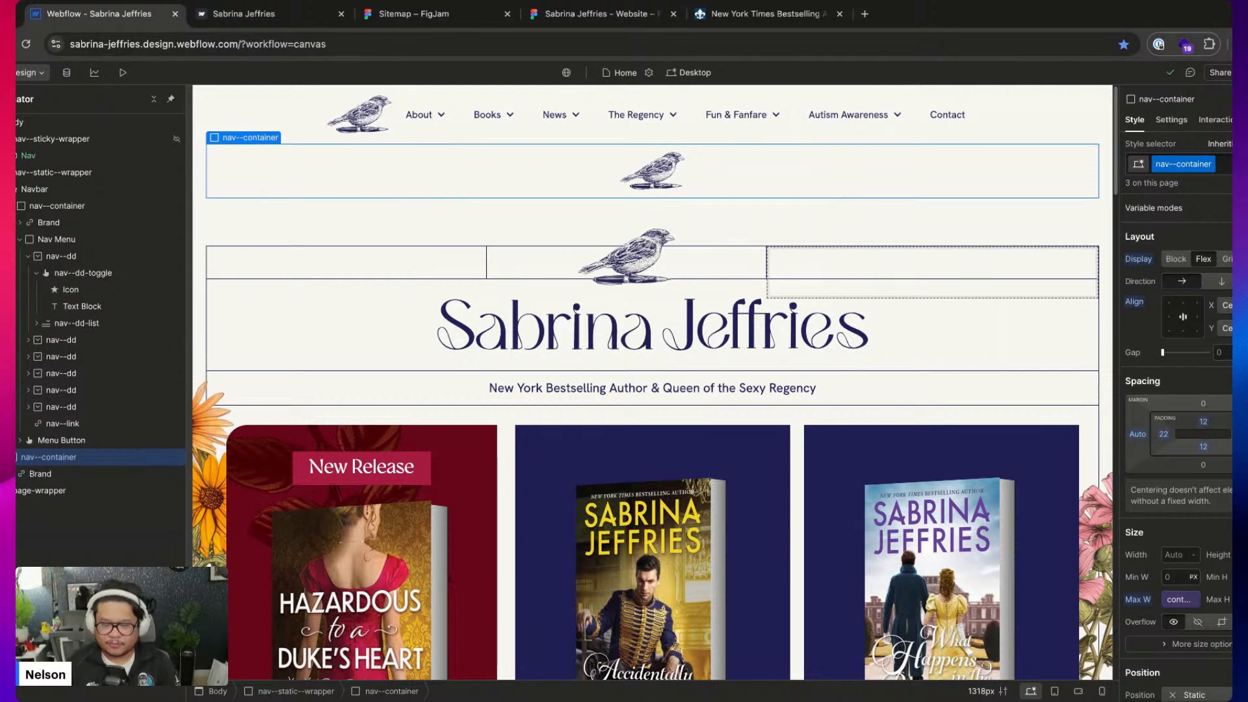
# Add a Div Block inside the new nav--container, directly after its Brand link
pyautogui.press('super+k')
pyautogui.write('d')
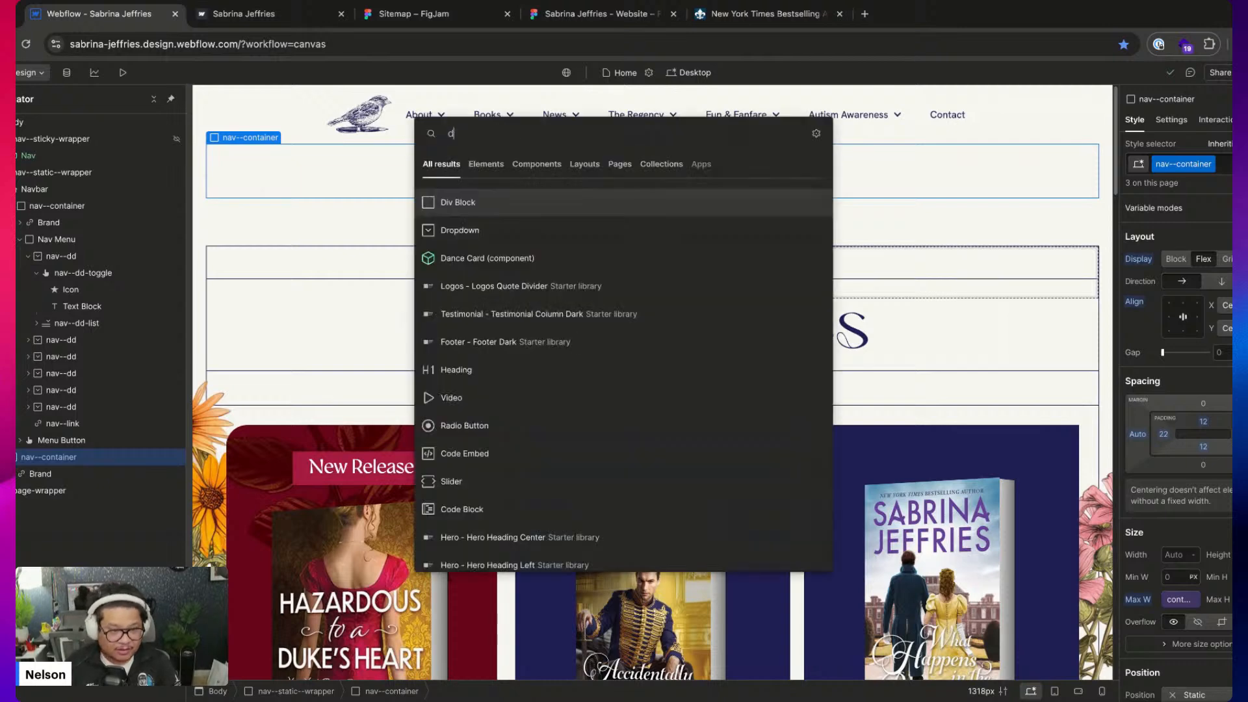
pyautogui.write('iv')
pyautogui.press('Return')
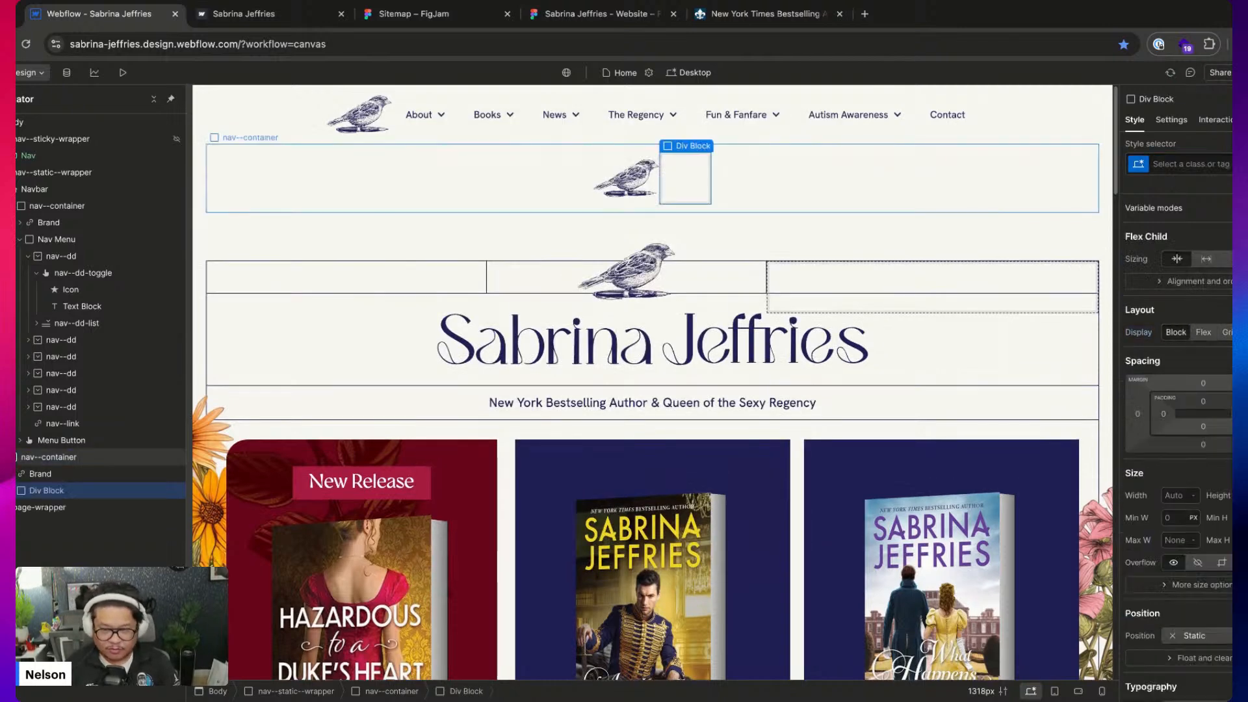
# Apply the Nav Menu class to the new Div Block and rename that class nav--menu
pyautogui.press('super+Return')
pyautogui.write('nav')
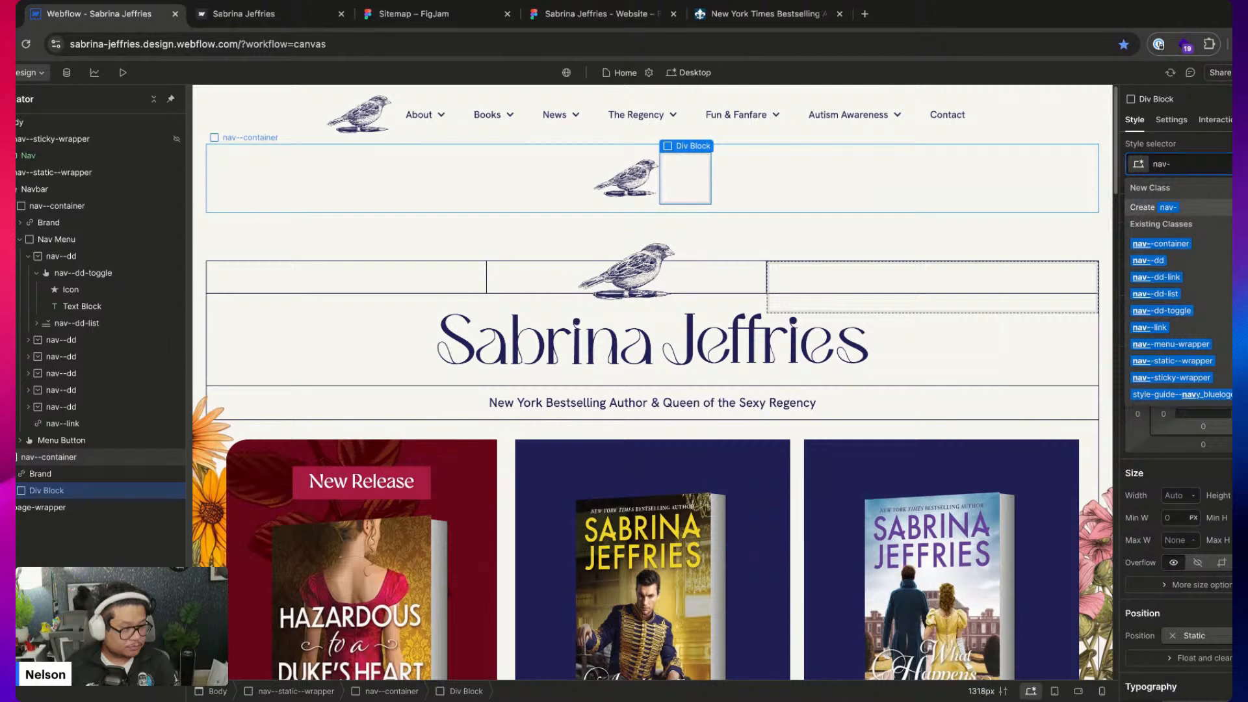
pyautogui.press('Down')
pyautogui.press('Return')
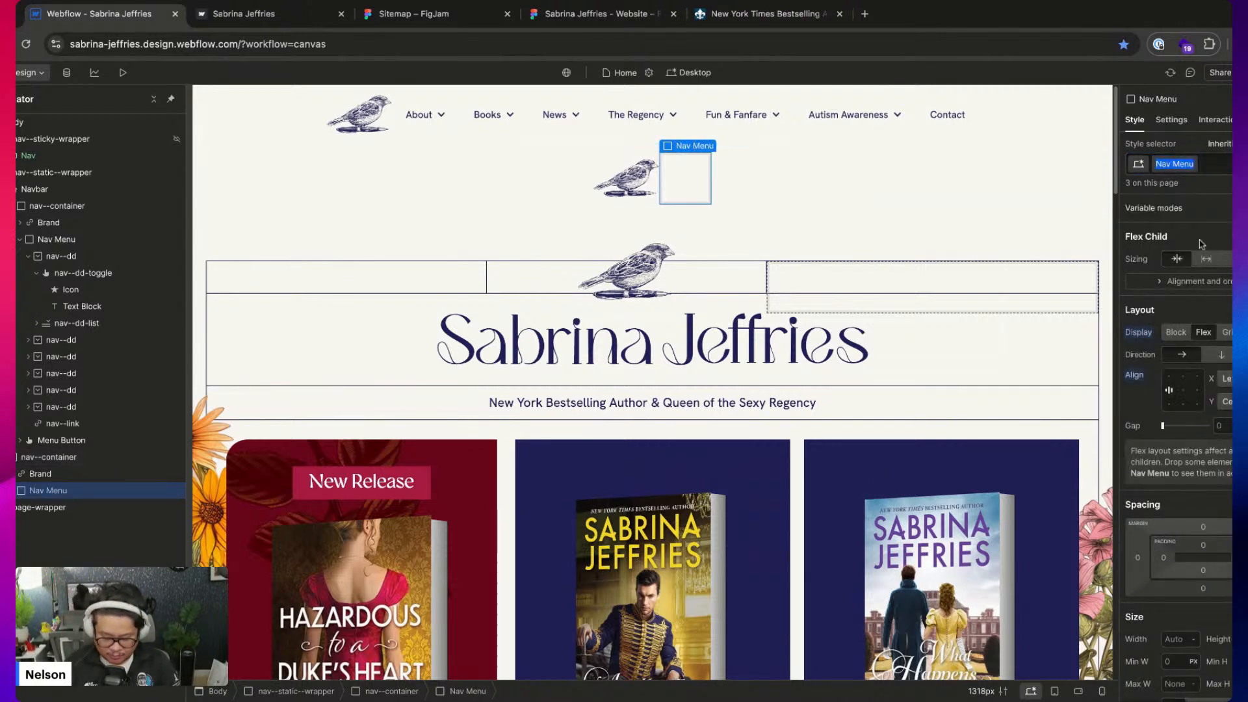
pyautogui.write('nav--menu')
pyautogui.press('Return')
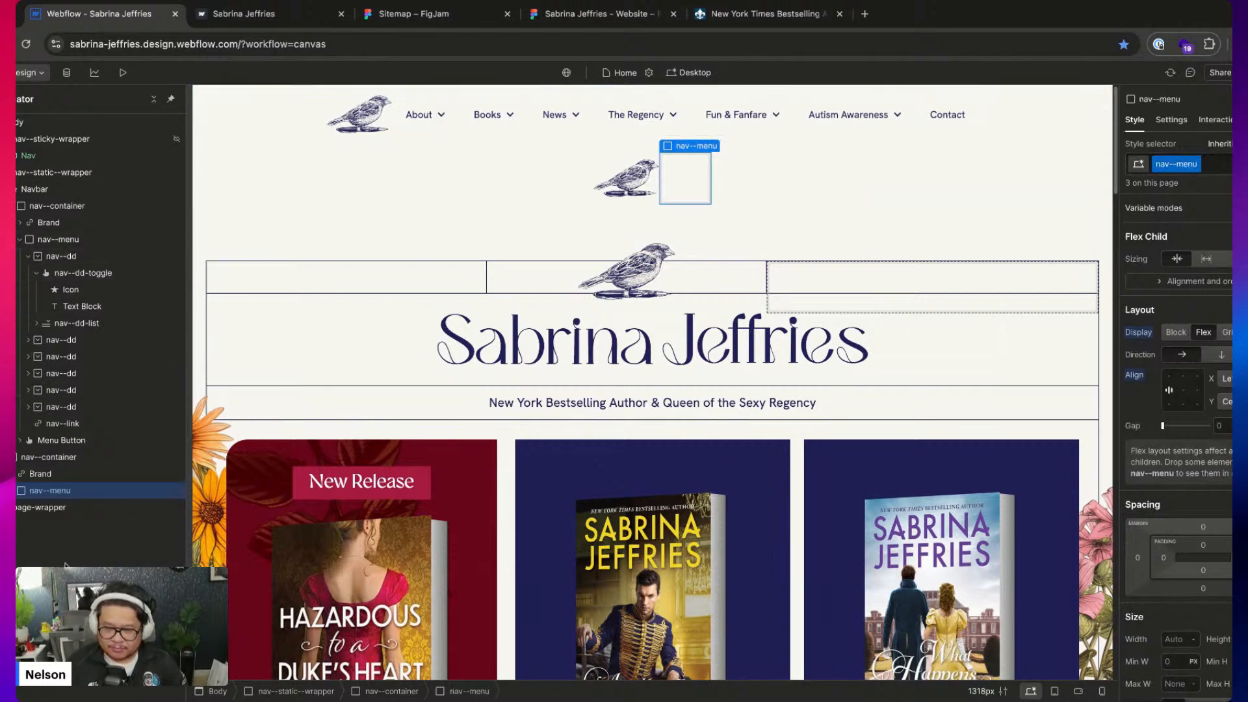
# Copy the About and Books dropdowns from the Navbar's menu into the new nav--menu block
pyautogui.click(65, 255)
pyautogui.click(58, 490)
pyautogui.hotkey('ctrl', 'v')
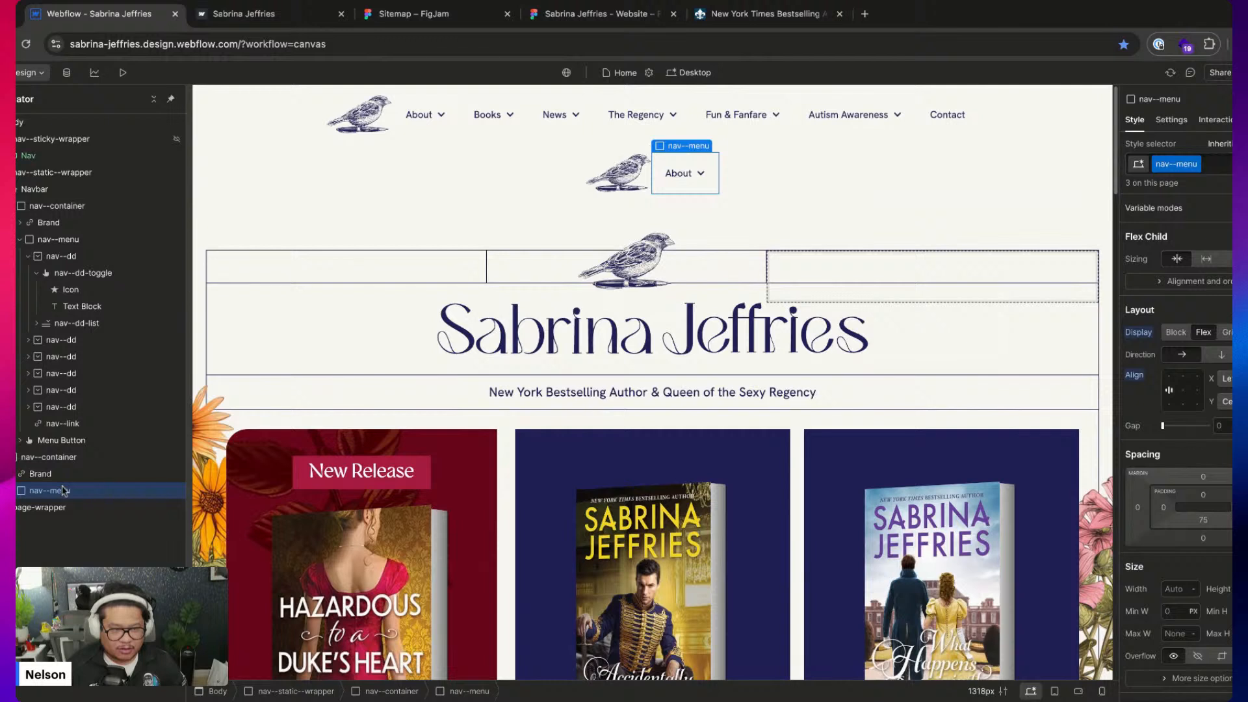
pyautogui.click(28, 256)
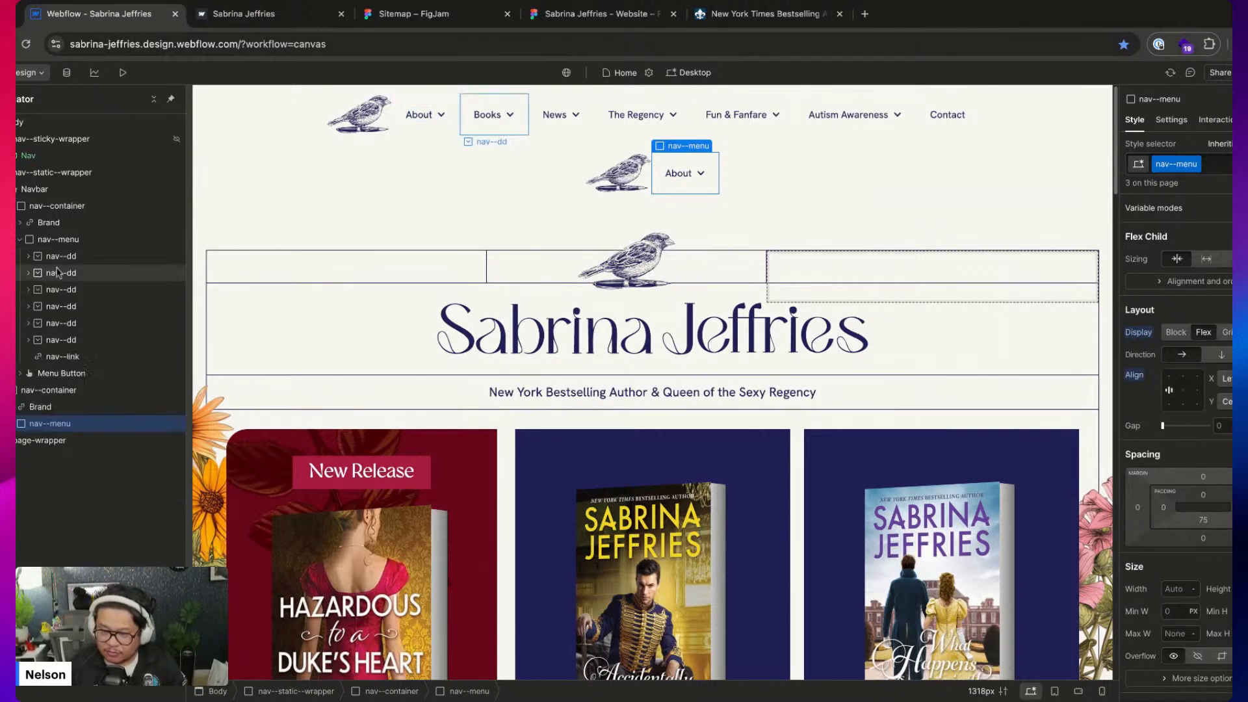
pyautogui.press('Up')
pyautogui.hotkey('ctrl', 'v')
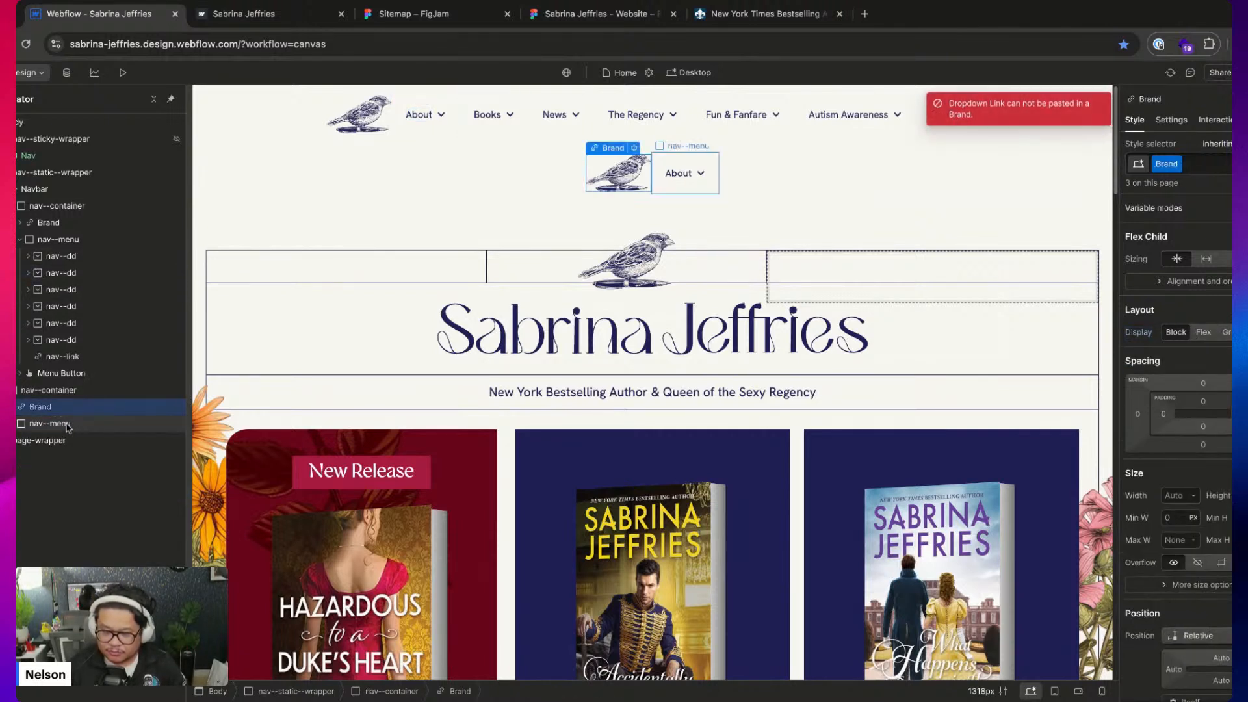
pyautogui.click(16, 425)
pyautogui.click(54, 425)
pyautogui.hotkey('ctrl', 'v')
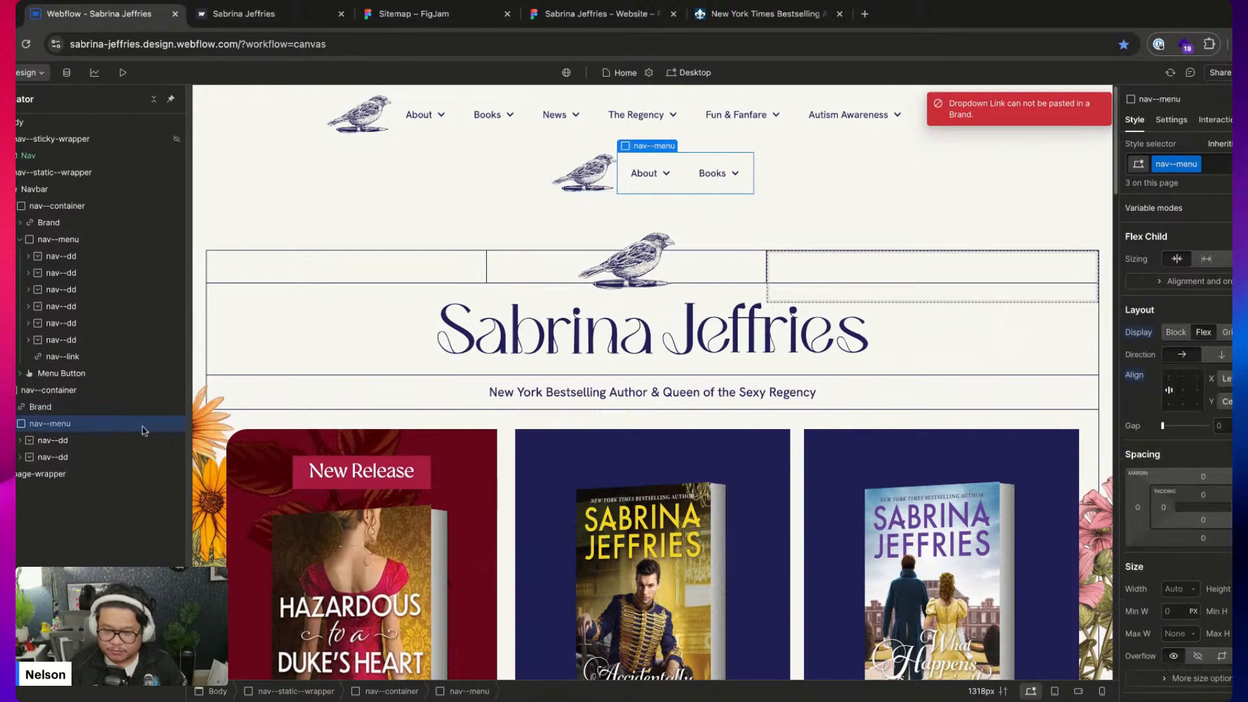
# Copy the News and The Regency dropdowns from the Navbar's menu into the new nav--menu block
pyautogui.click(81, 286)
pyautogui.click(71, 429)
pyautogui.hotkey('ctrl', 'v')
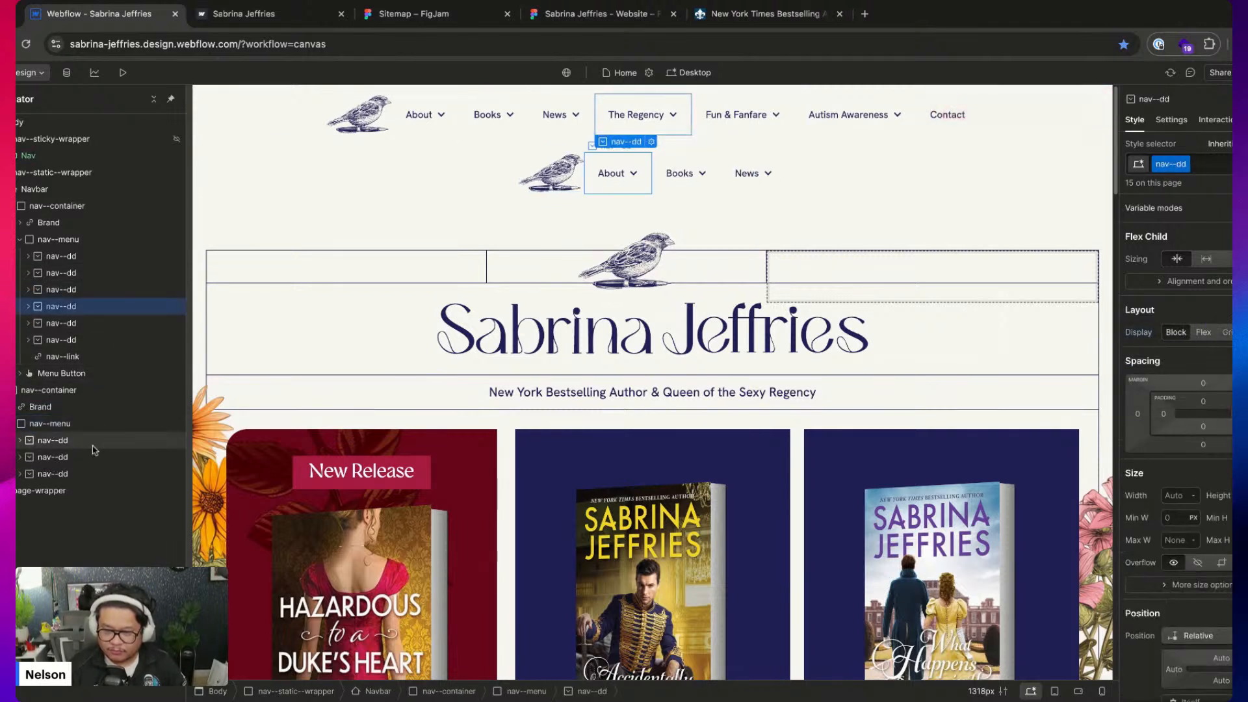
pyautogui.click(59, 429)
pyautogui.hotkey('ctrl', 'v')
# Copy the Fun & Fanfare and Autism Awareness dropdowns from the Navbar's menu into the new nav--menu block
pyautogui.click(72, 328)
pyautogui.hotkey('ctrl', 'c')
pyautogui.click(77, 427)
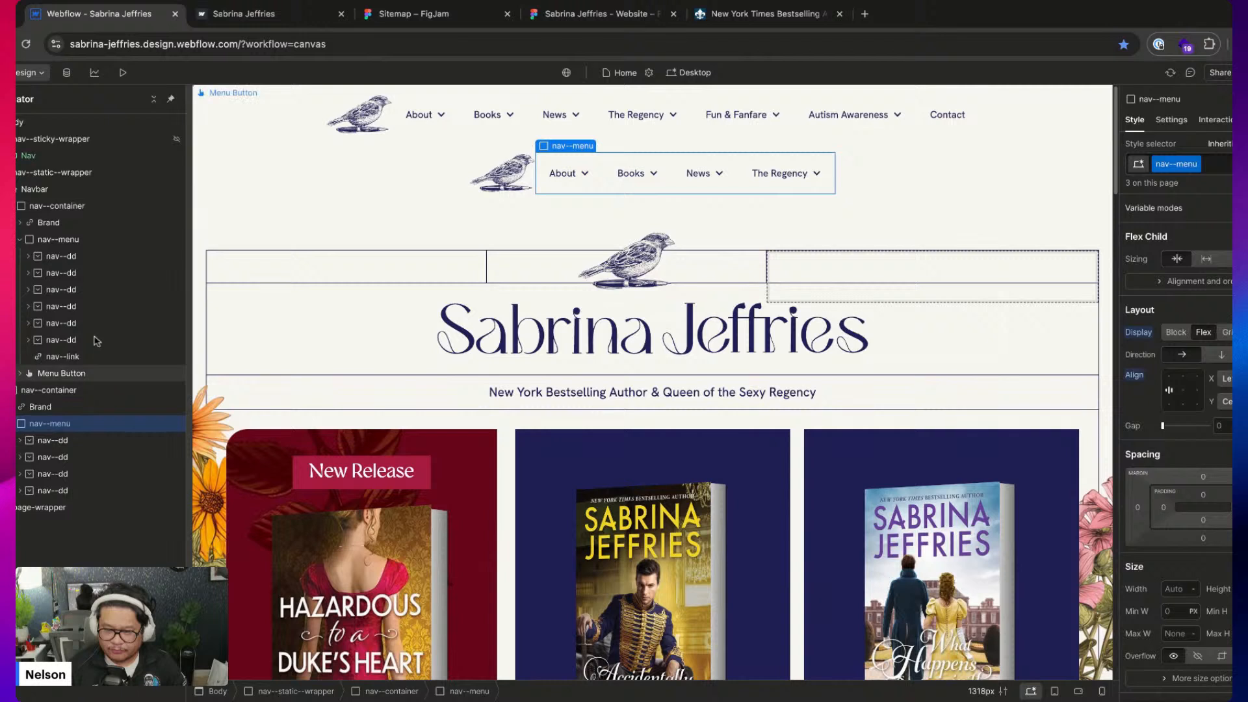
pyautogui.hotkey('ctrl', 'v')
pyautogui.click(80, 340)
pyautogui.hotkey('ctrl', 'c')
pyautogui.click(77, 425)
pyautogui.hotkey('ctrl', 'v')
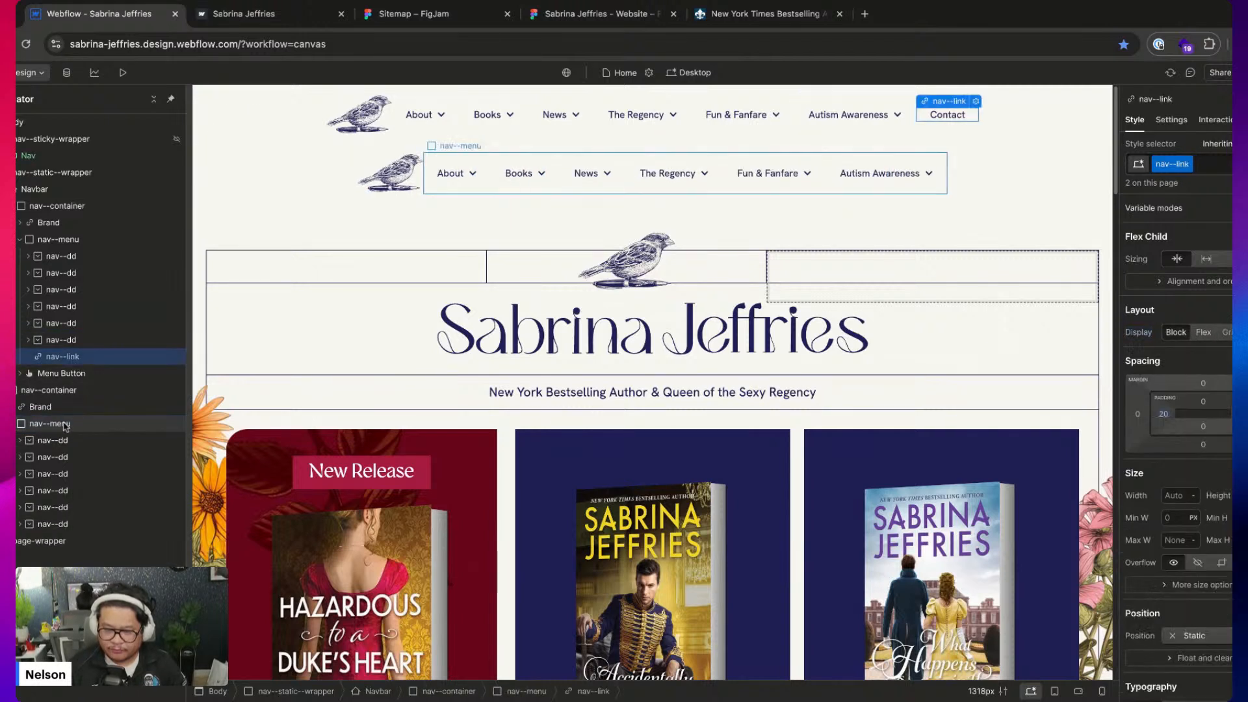
# Paste the Navbar's Contact link into the new nav--menu block
pyautogui.hotkey('ctrl', 'v')
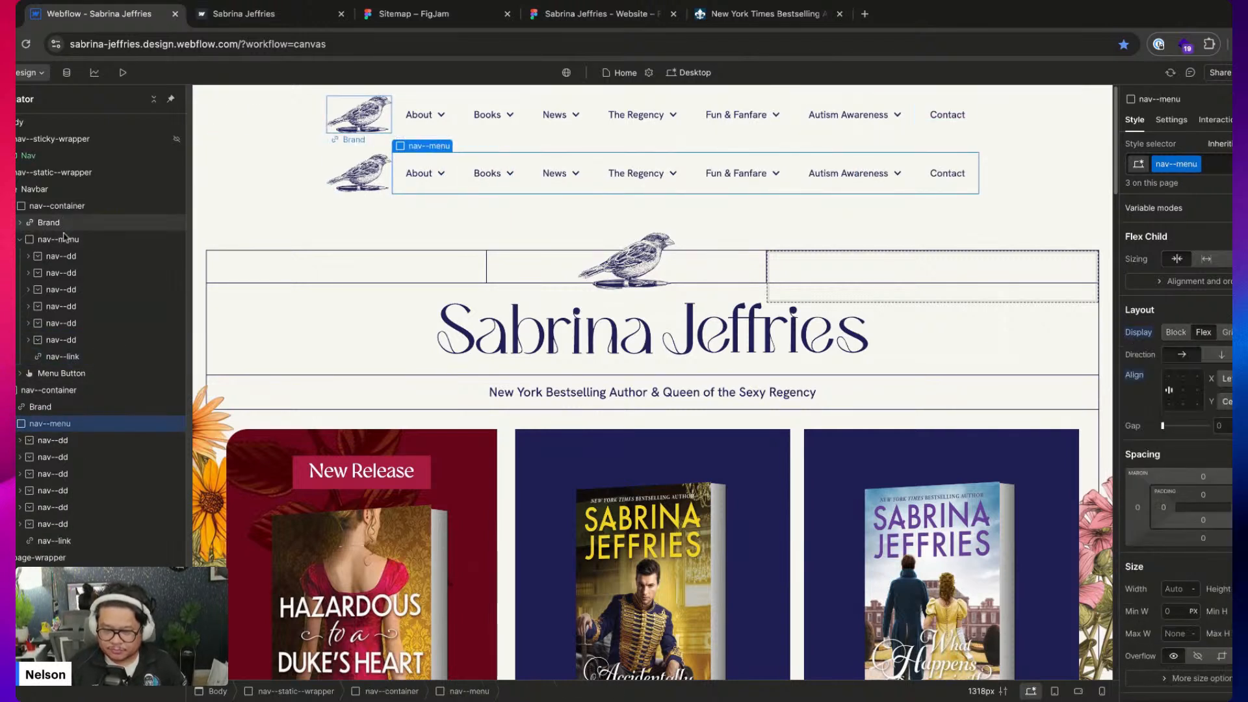
# Try to copy the Navbar's Menu Button into the new nav--container
pyautogui.click(68, 375)
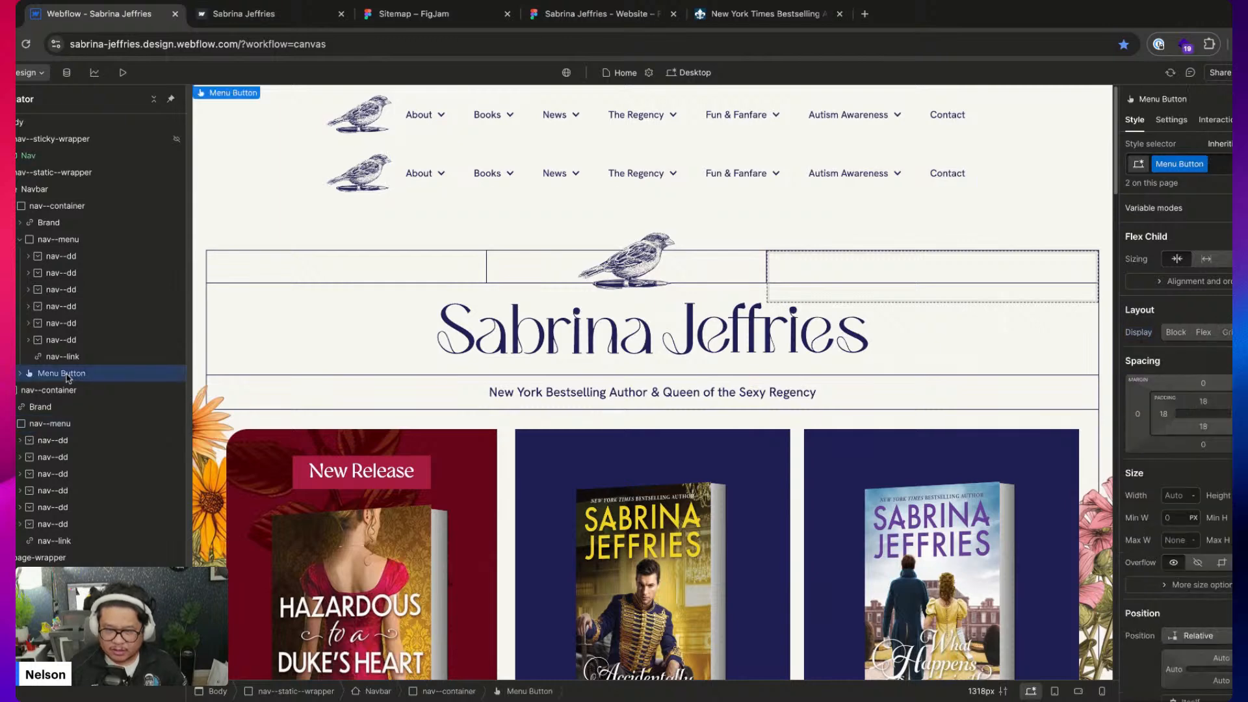
pyautogui.hotkey('ctrl', 'c')
pyautogui.click(59, 390)
pyautogui.hotkey('ctrl', 'v')
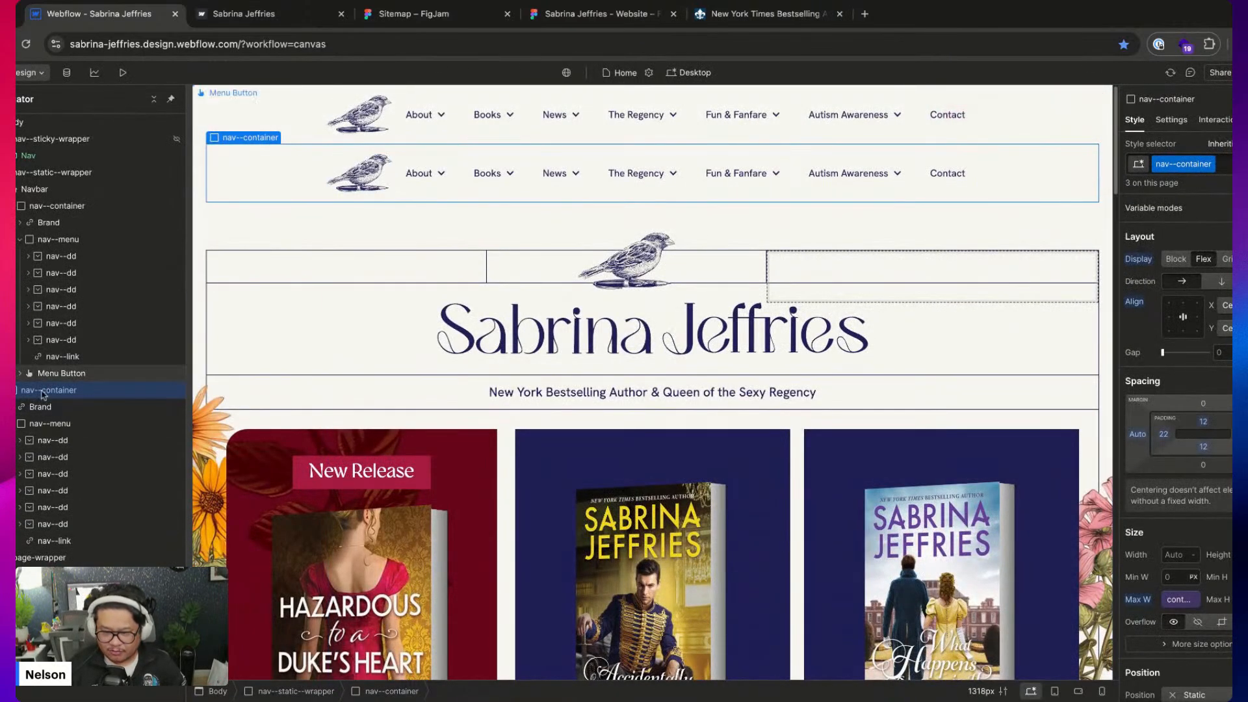
# Add a Div Block to the new nav--container and apply the Menu Button class to it
pyautogui.click(56, 424)
pyautogui.click(48, 390)
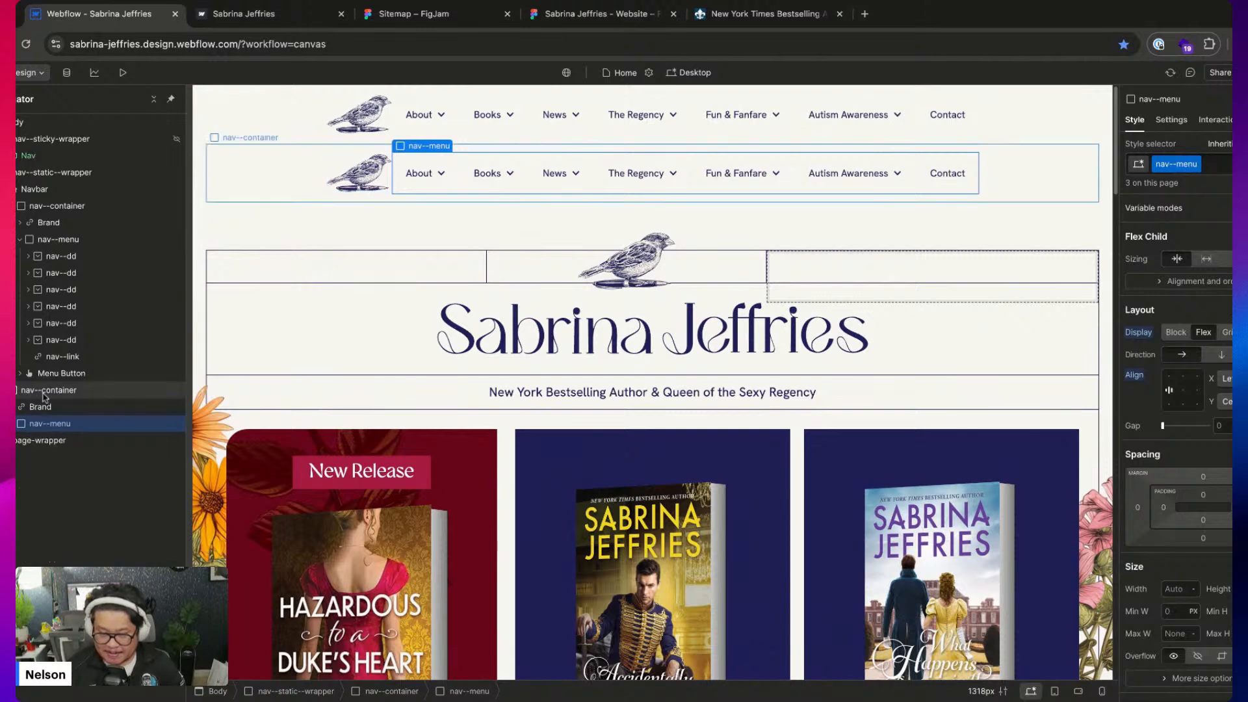
pyautogui.press('super+k')
pyautogui.write('div')
pyautogui.press('Return')
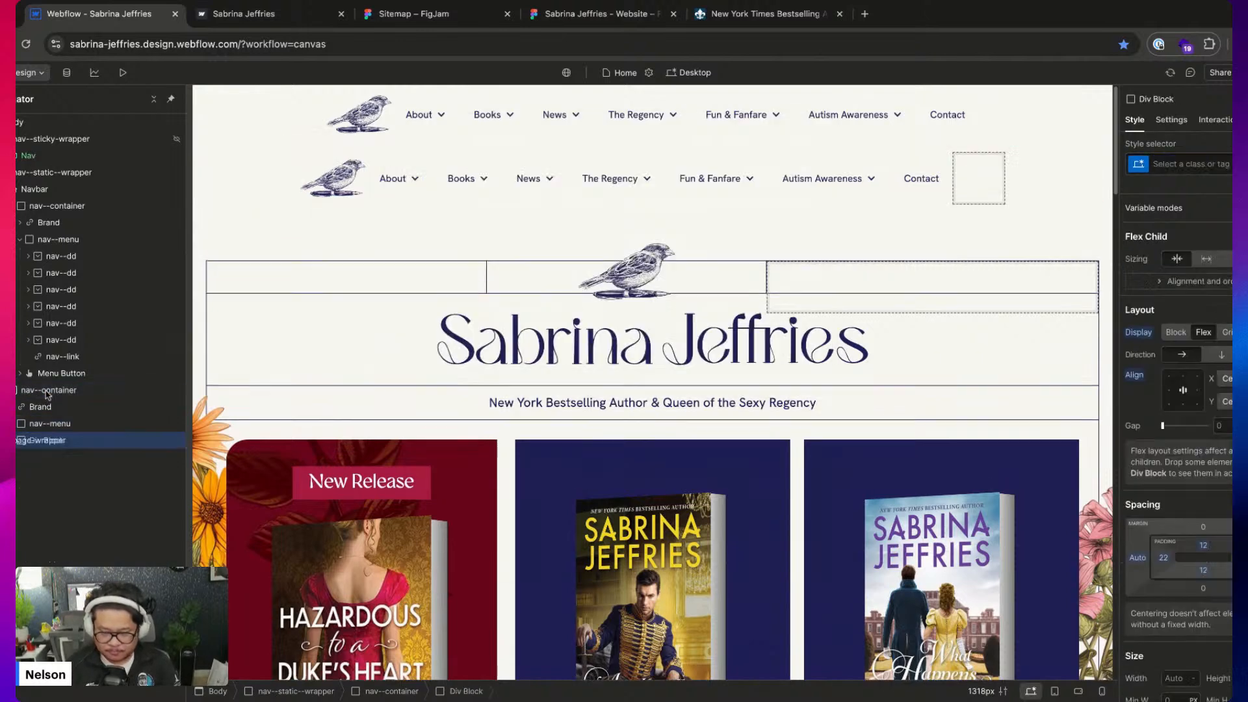
pyautogui.press('super+Return')
pyautogui.write('manu')
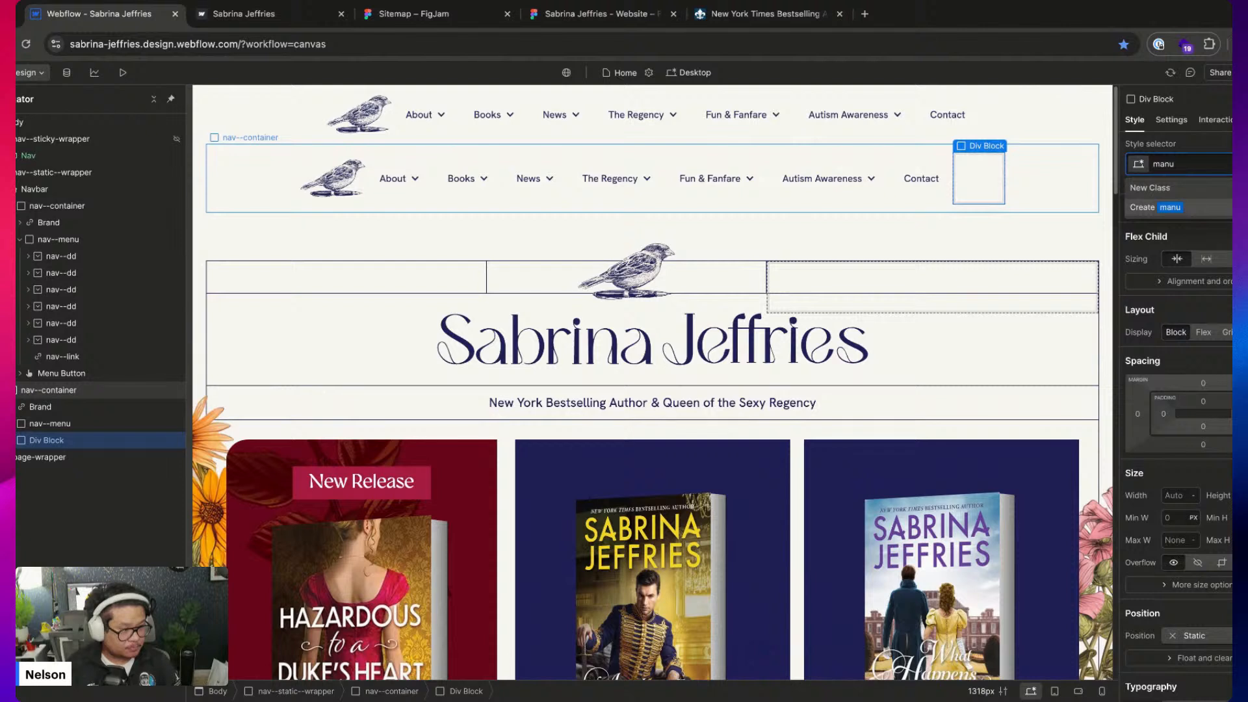
pyautogui.write('menu')
pyautogui.press('Return')
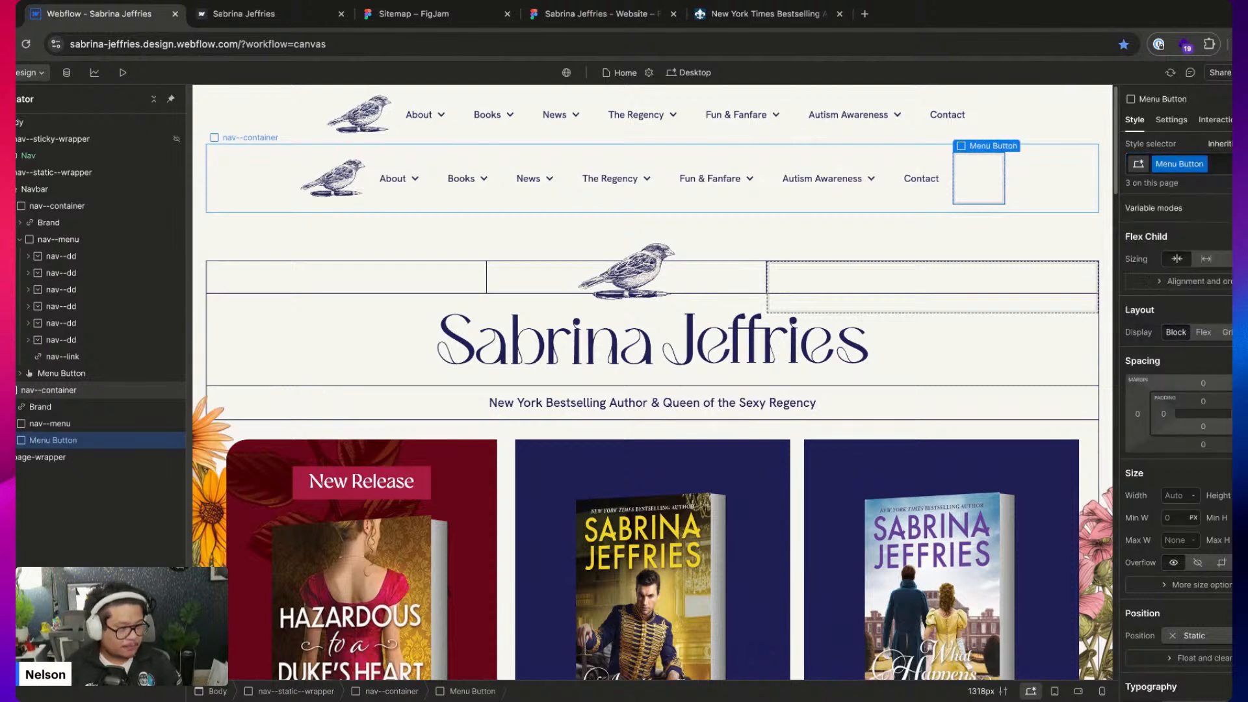
# Rename the Menu Button class as nav--menu-button
pyautogui.doubleClick(1174, 165)
pyautogui.press('Left')
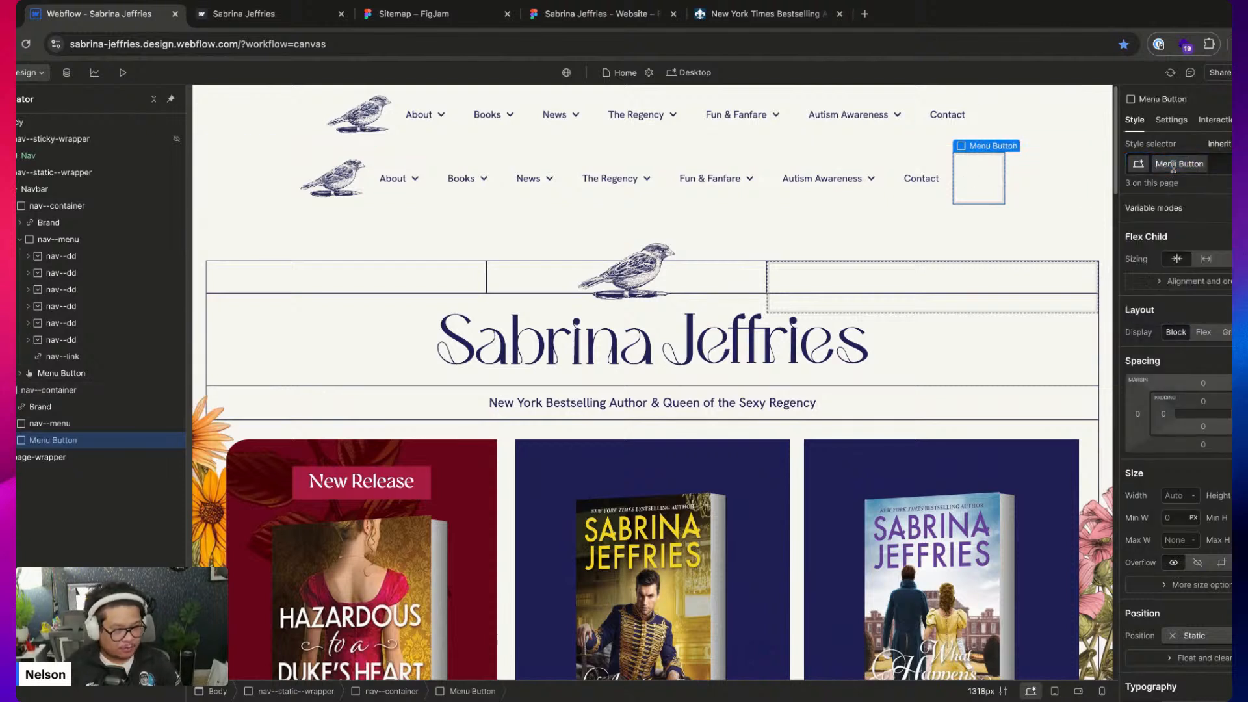
pyautogui.write('nav--')
pyautogui.press('Delete')
pyautogui.write('m')
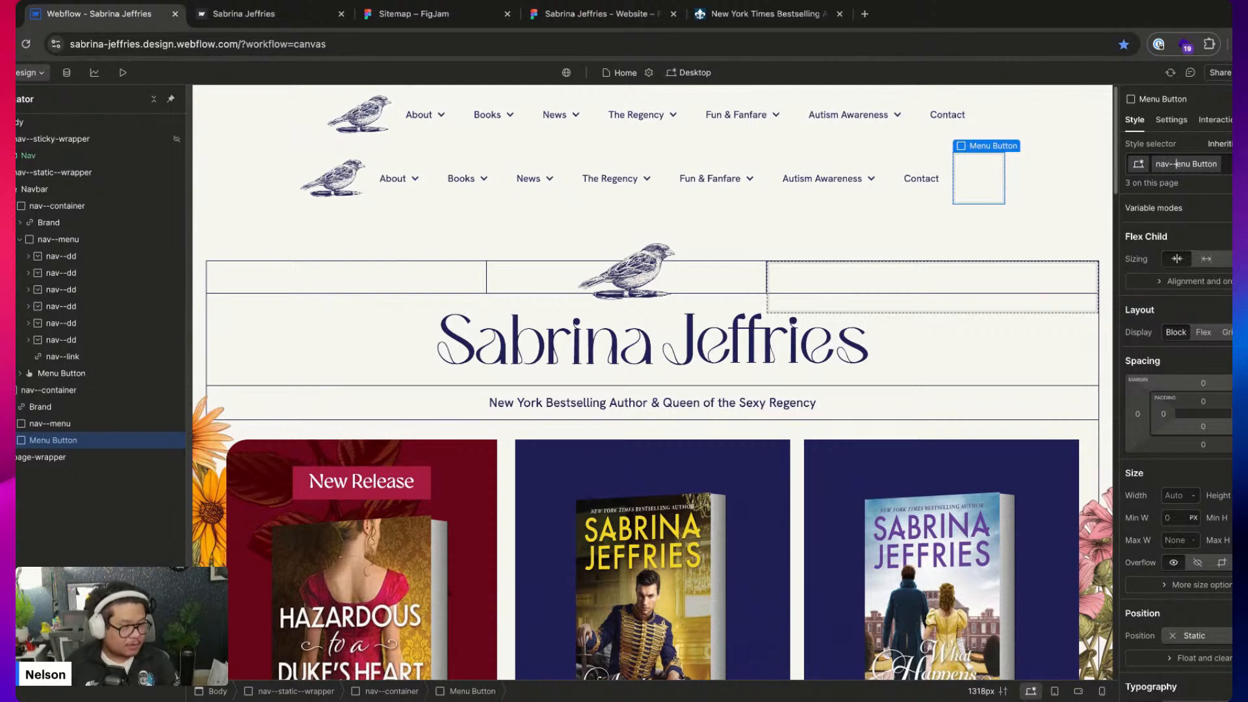
pyautogui.press('BackSpace')
pyautogui.press('BackSpace')
pyautogui.write('-b')
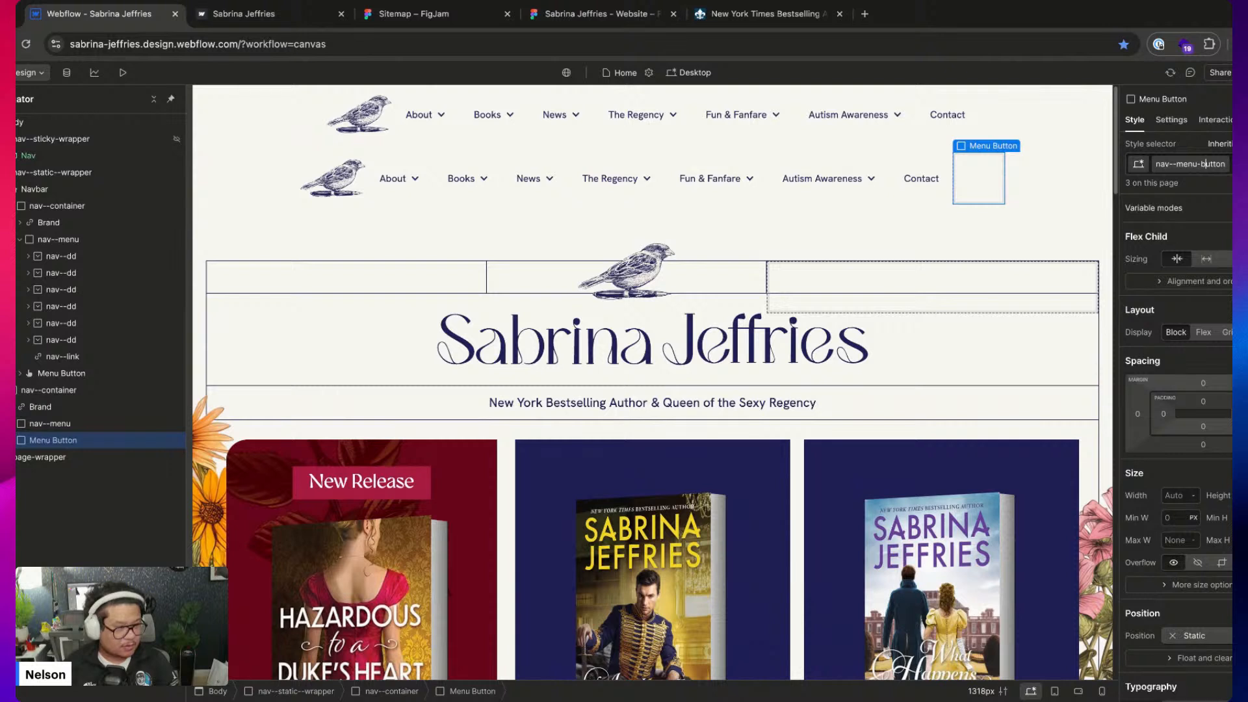
pyautogui.press('Return')
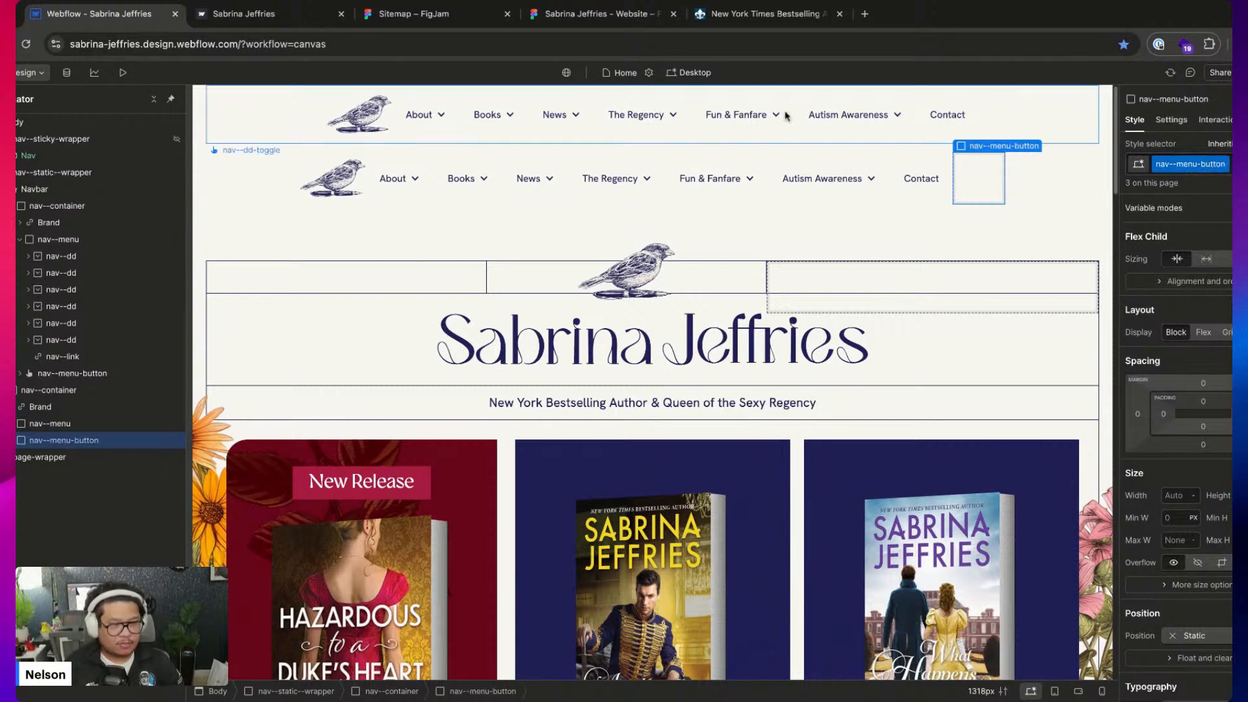
# Copy the Navbar's menu Icon into the new nav--menu-button block and set the block's padding to 18 on all sides
pyautogui.click(21, 373)
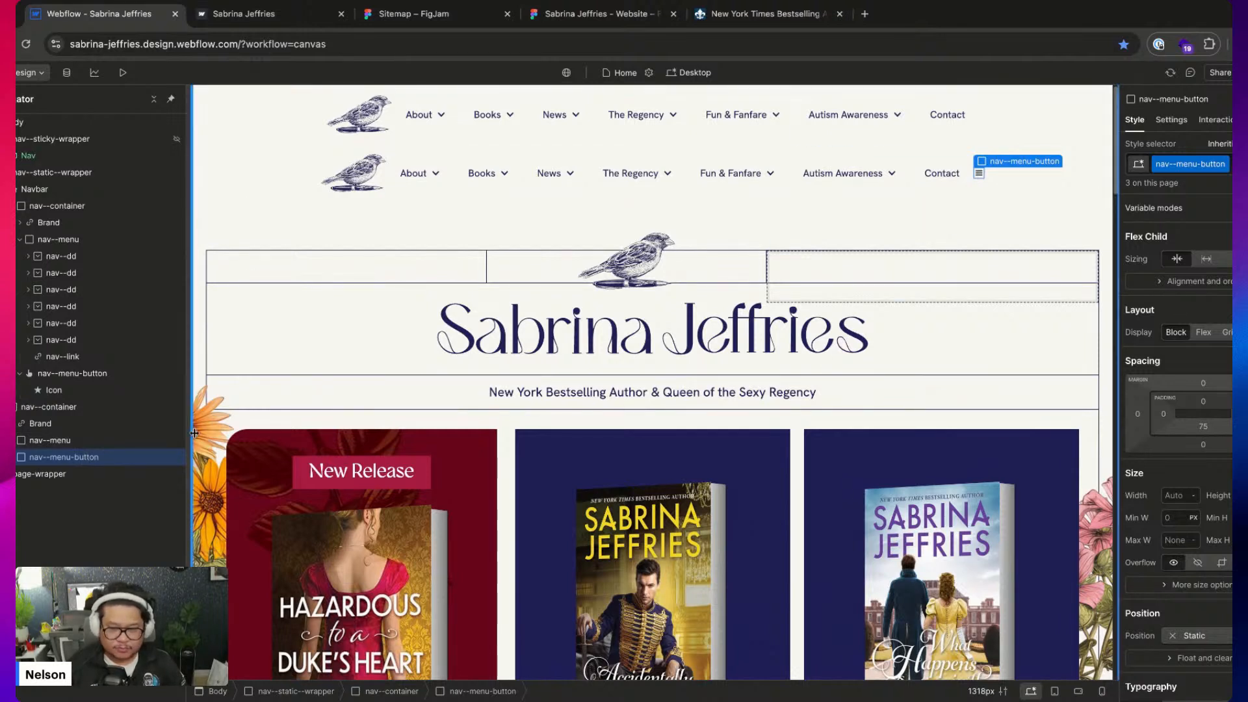
pyautogui.click(83, 377)
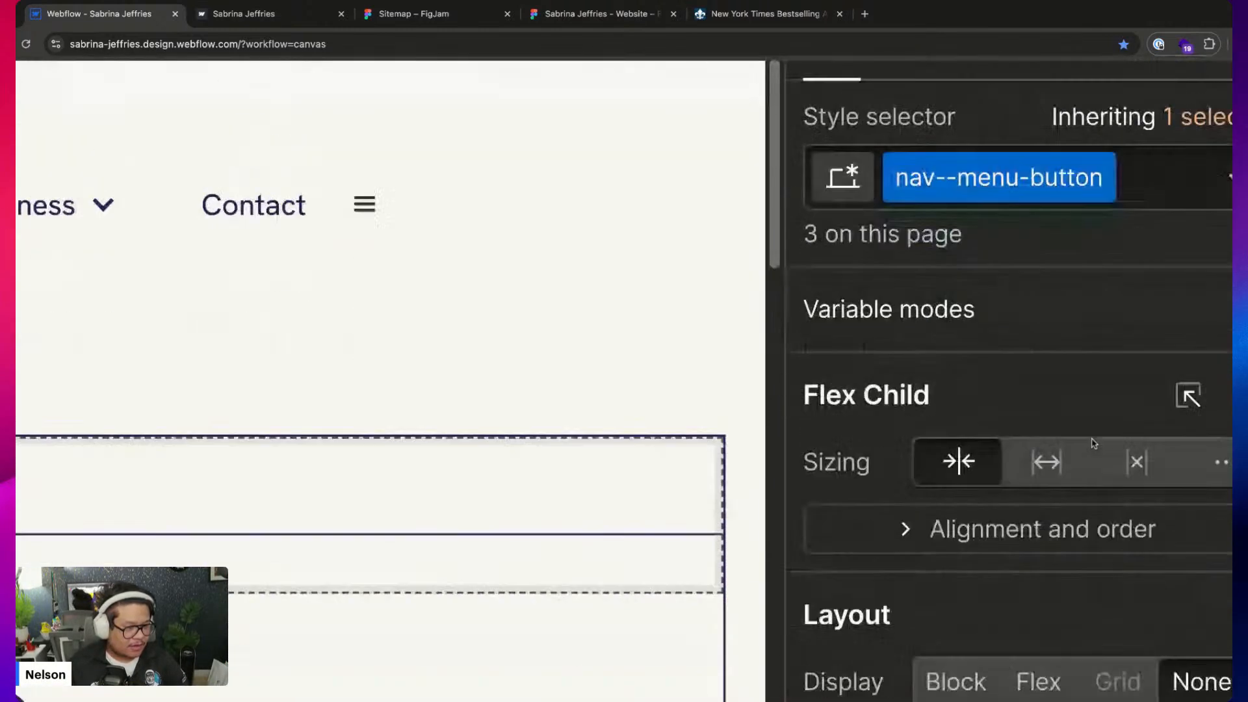
pyautogui.scroll(-5, 1094, 444)
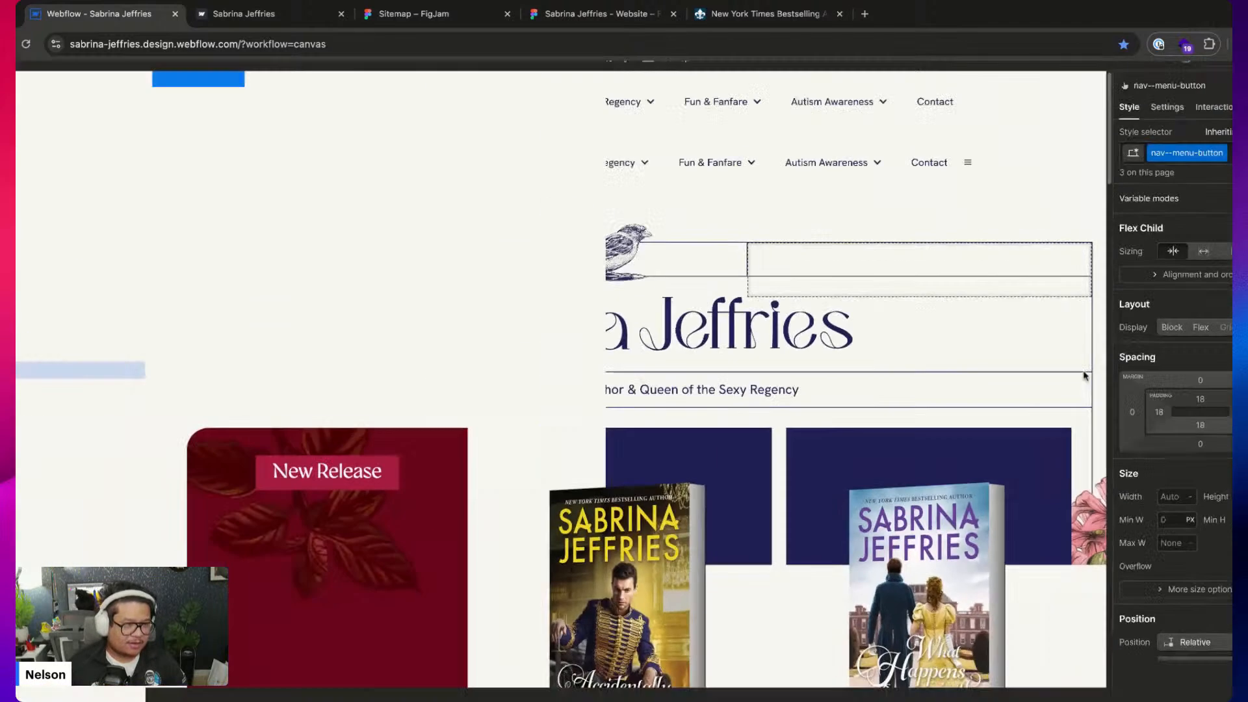
pyautogui.click(62, 458)
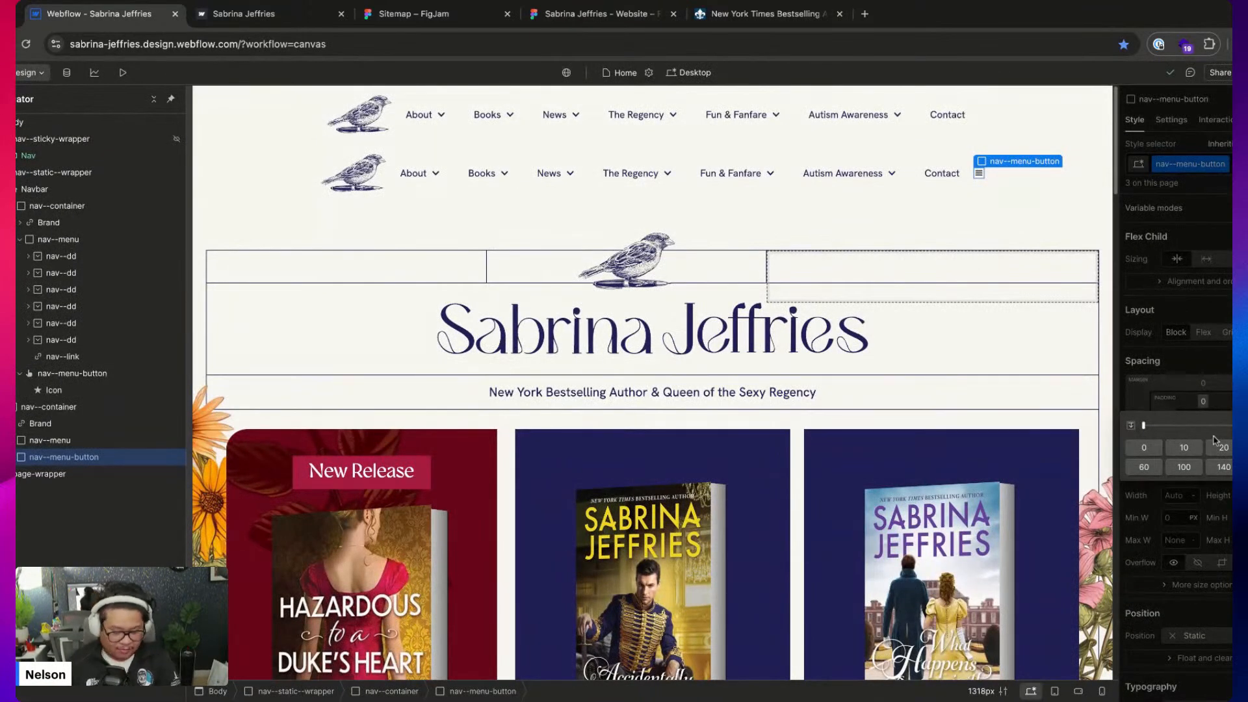
pyautogui.write('18')
pyautogui.press('Return')
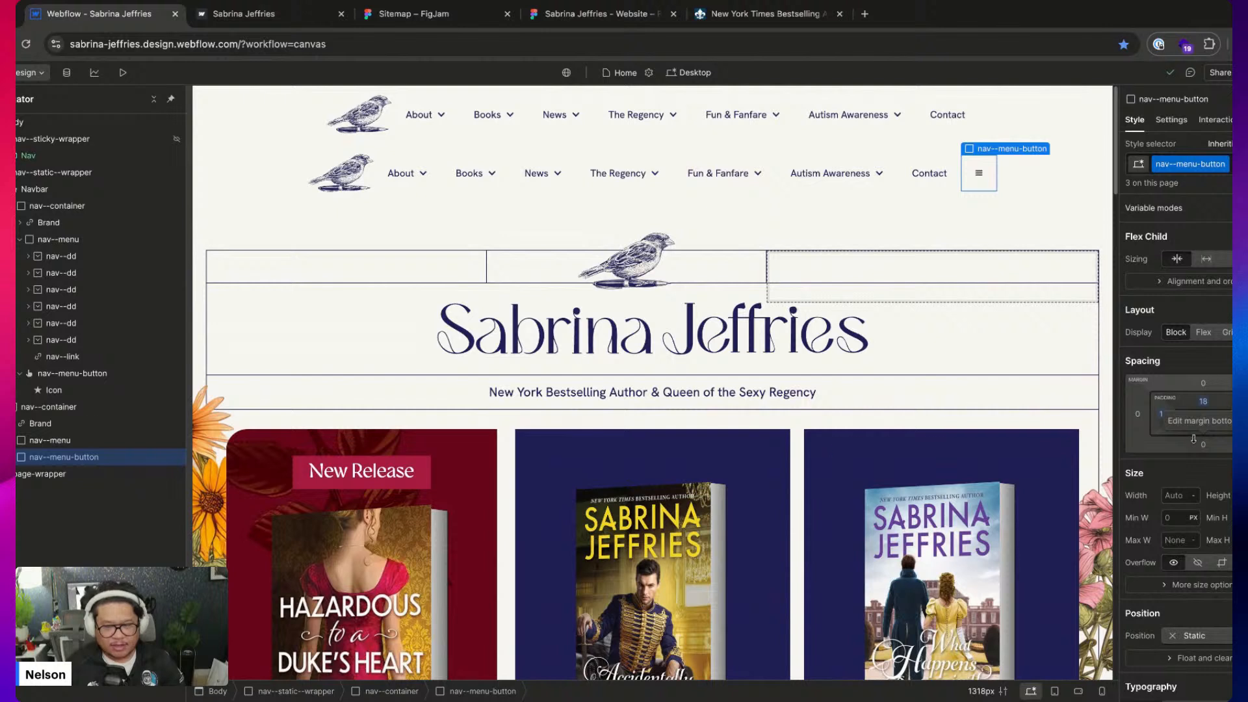
# Set the font size of the new nav--menu-button block to 1.4 rem
pyautogui.click(72, 373)
pyautogui.scroll(-4, 1182, 520)
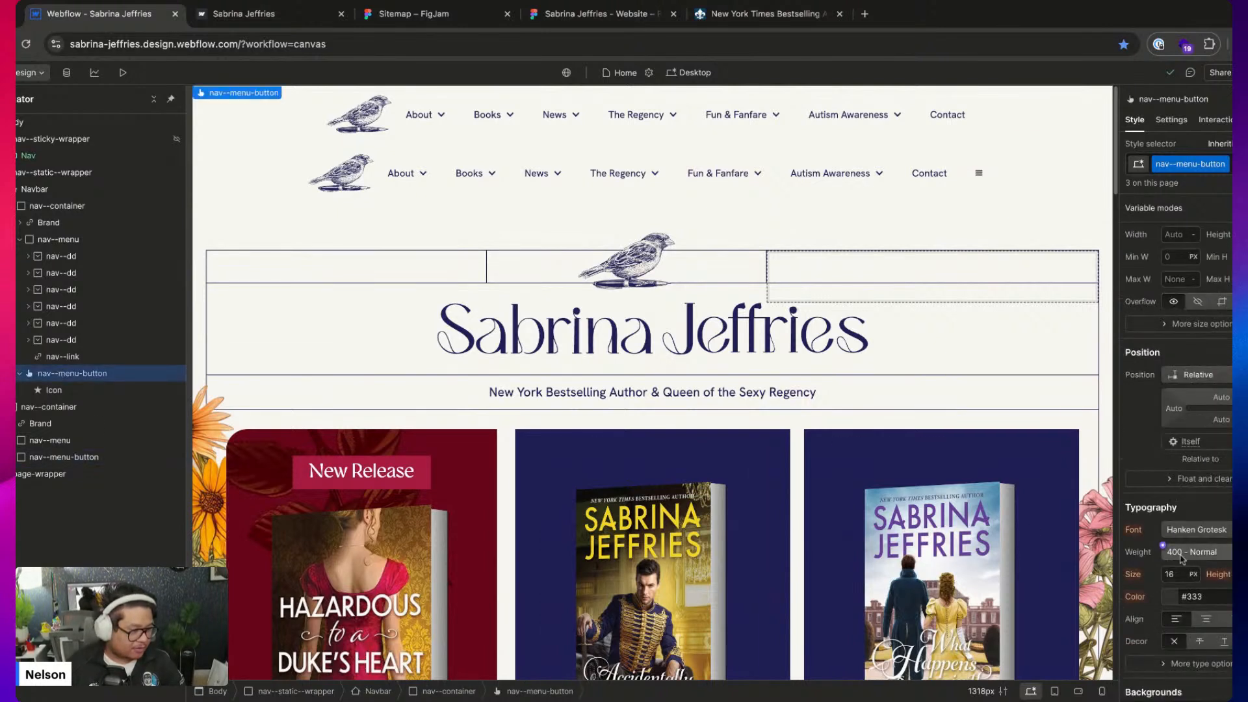
pyautogui.click(64, 457)
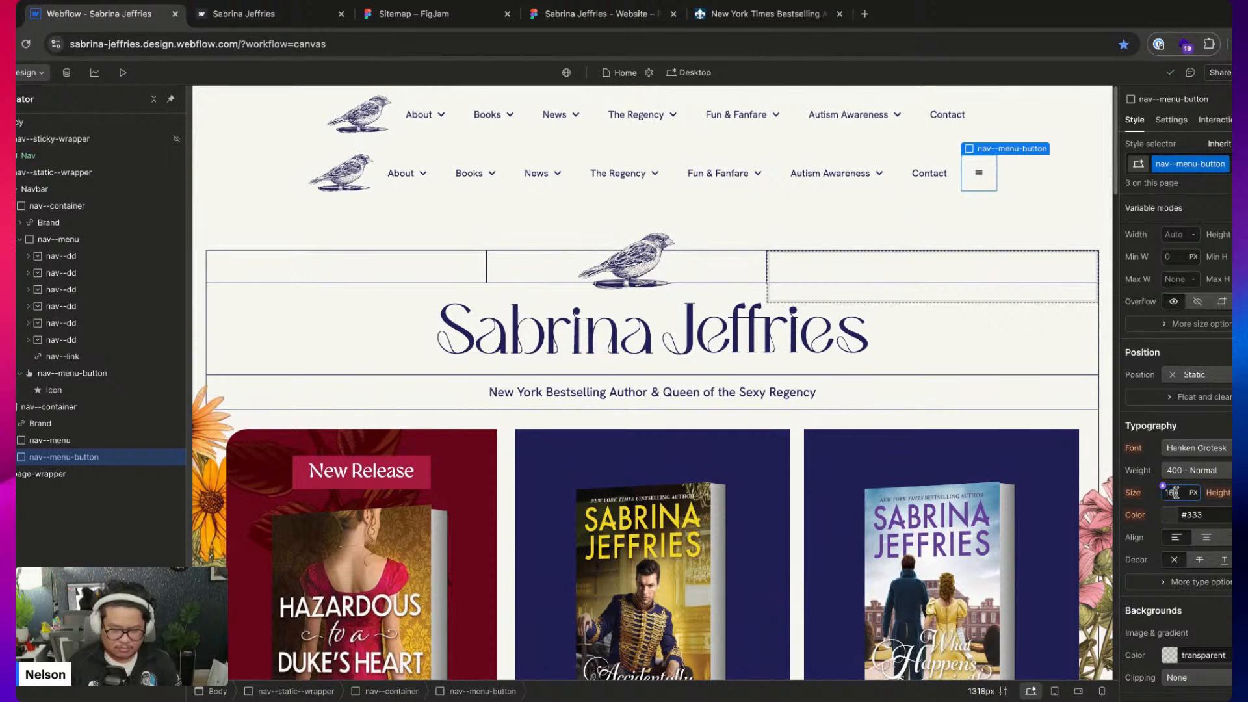
pyautogui.press('super+z')
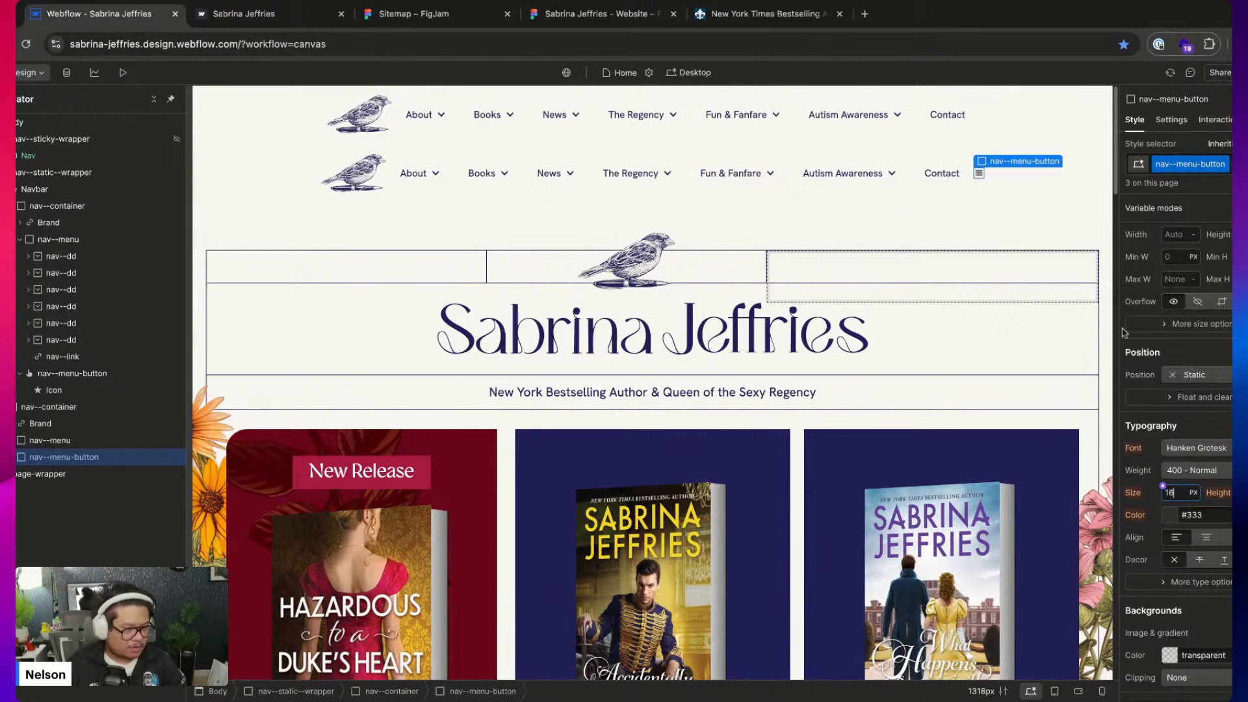
pyautogui.press('super+shift+z')
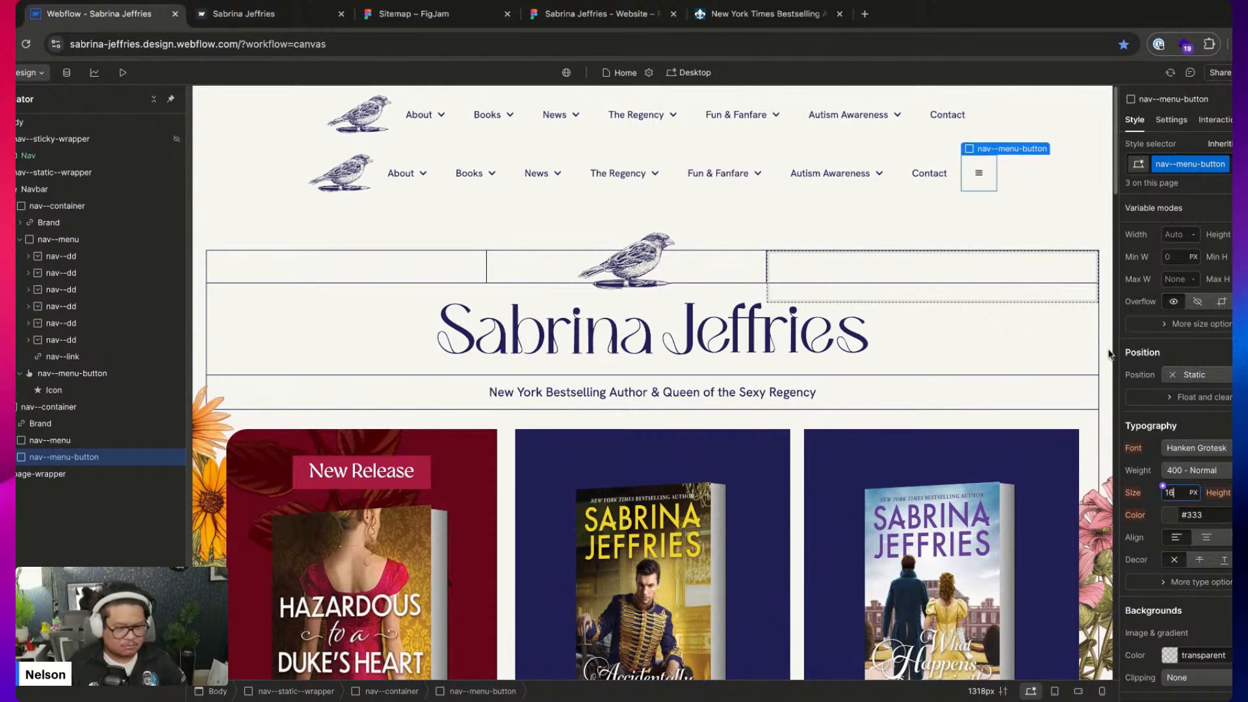
pyautogui.click(54, 390)
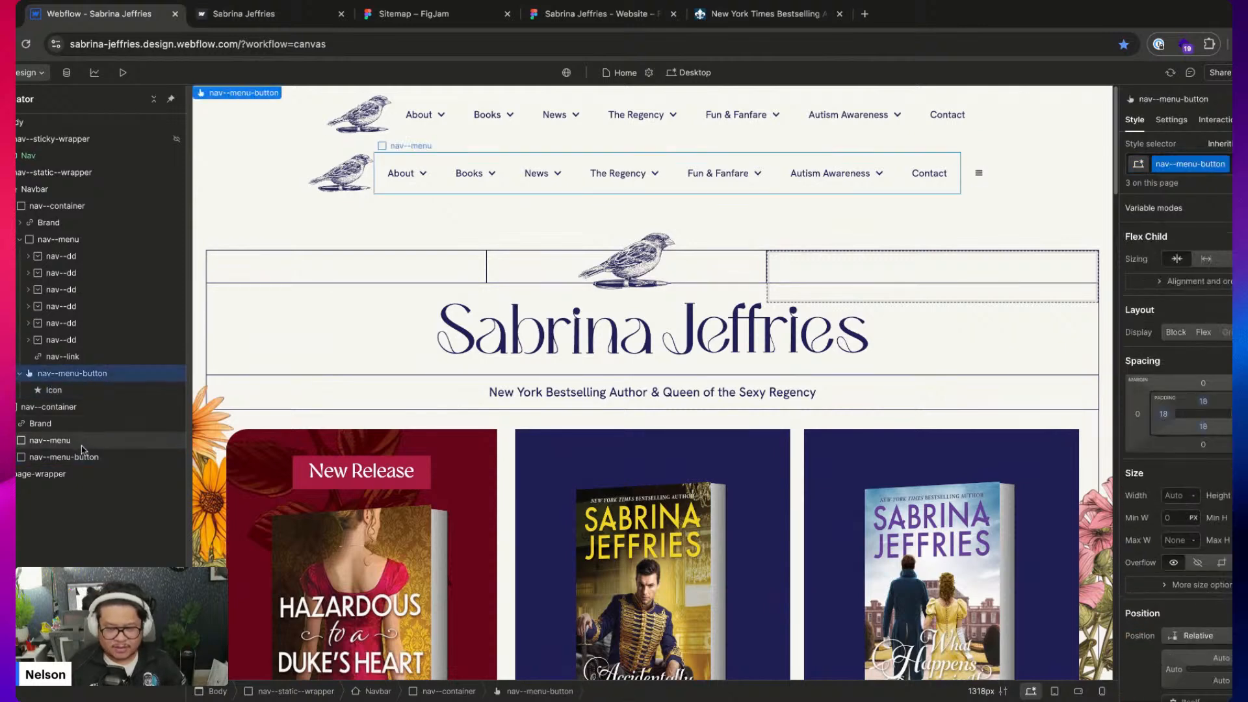
pyautogui.click(65, 457)
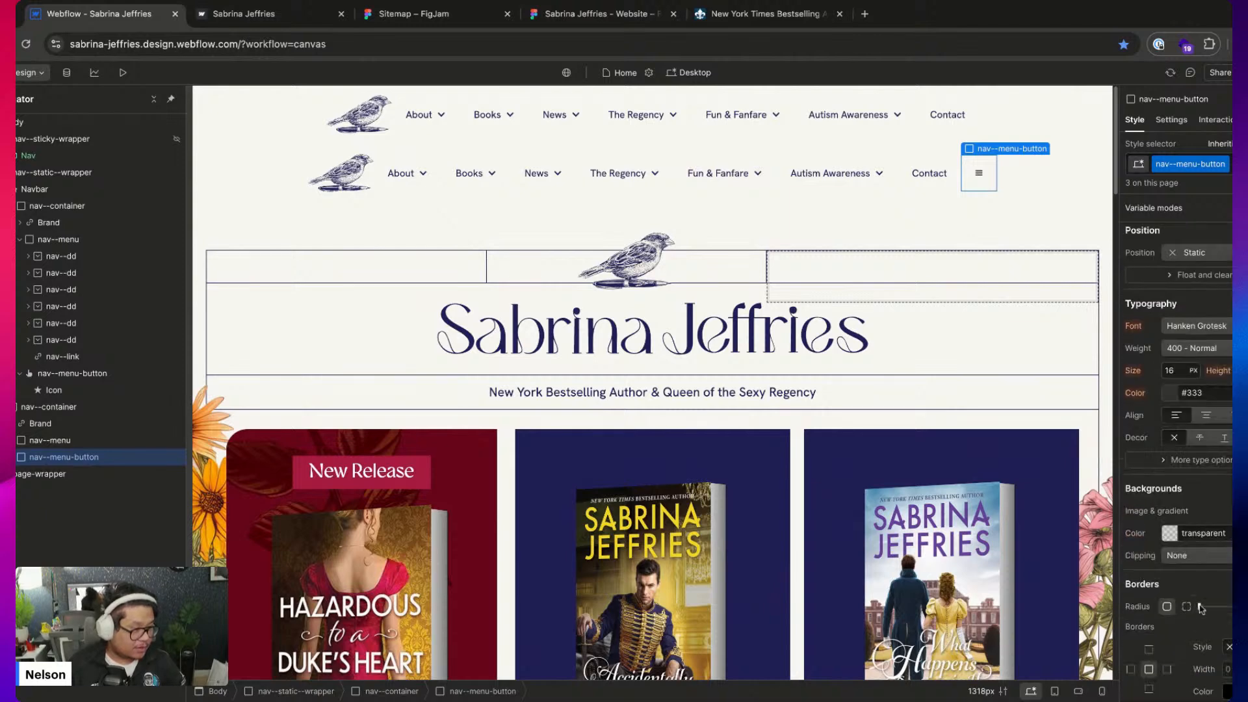
pyautogui.click(1179, 368)
pyautogui.write('2rem')
pyautogui.press('Return')
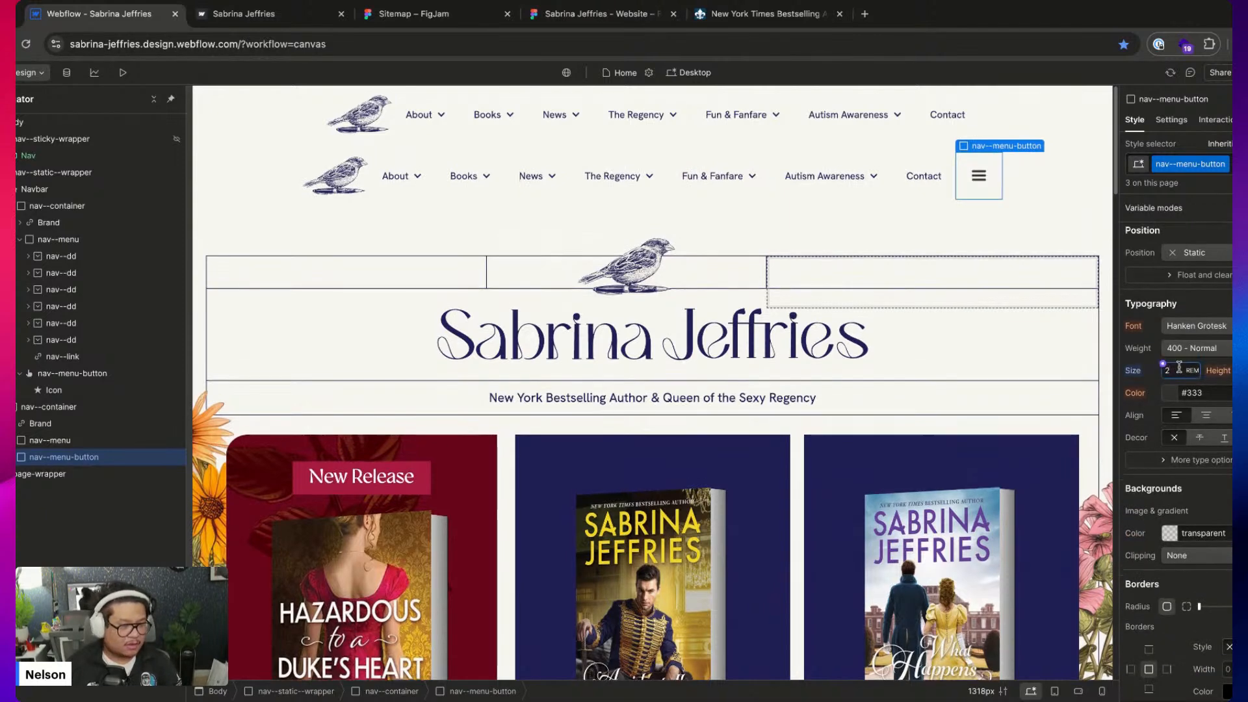
pyautogui.hotkey('alt', 'Down')
pyautogui.hotkey('alt', 'Down')
pyautogui.hotkey('alt', 'Down')
pyautogui.hotkey('alt', 'Down')
pyautogui.hotkey('alt', 'Down')
pyautogui.hotkey('alt', 'Down')
pyautogui.hotkey('alt', 'Down')
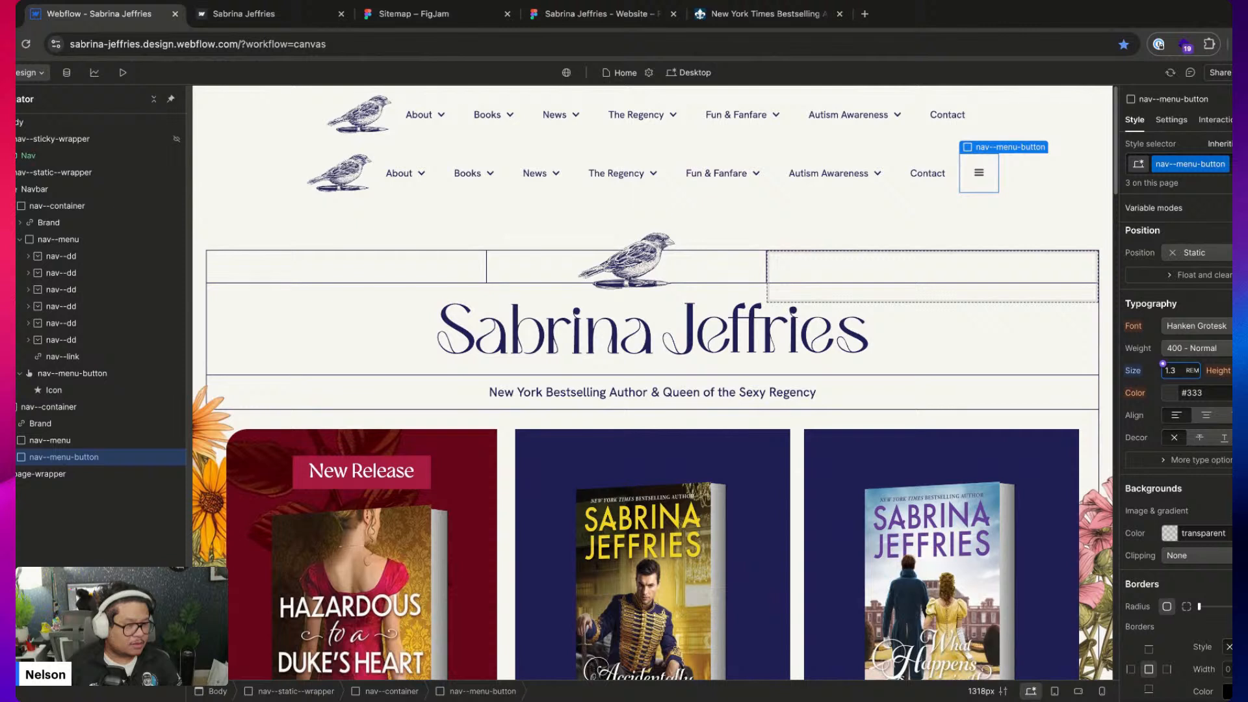
pyautogui.hotkey('alt', 'Down')
pyautogui.hotkey('alt', 'Down')
pyautogui.hotkey('alt', 'Up')
pyautogui.hotkey('alt', 'Up')
pyautogui.hotkey('alt', 'Up')
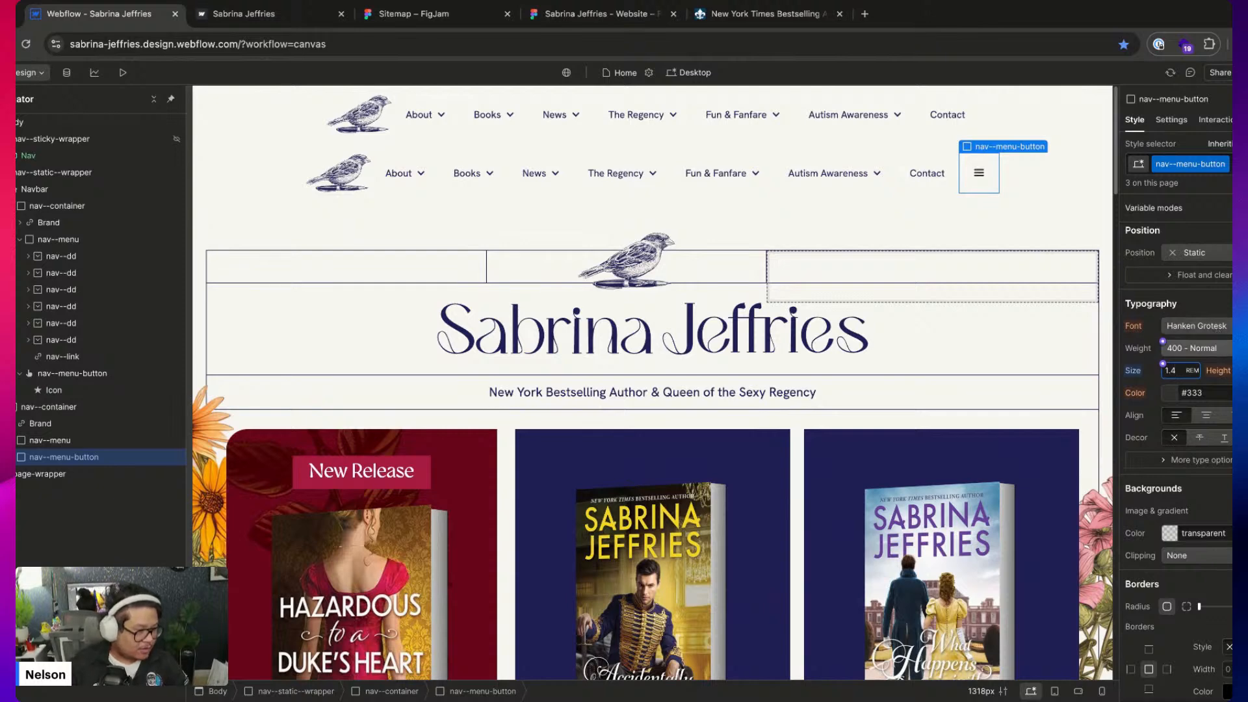
# Set the nav--menu-button class's display to None on desktop
pyautogui.scroll(5, 1221, 334)
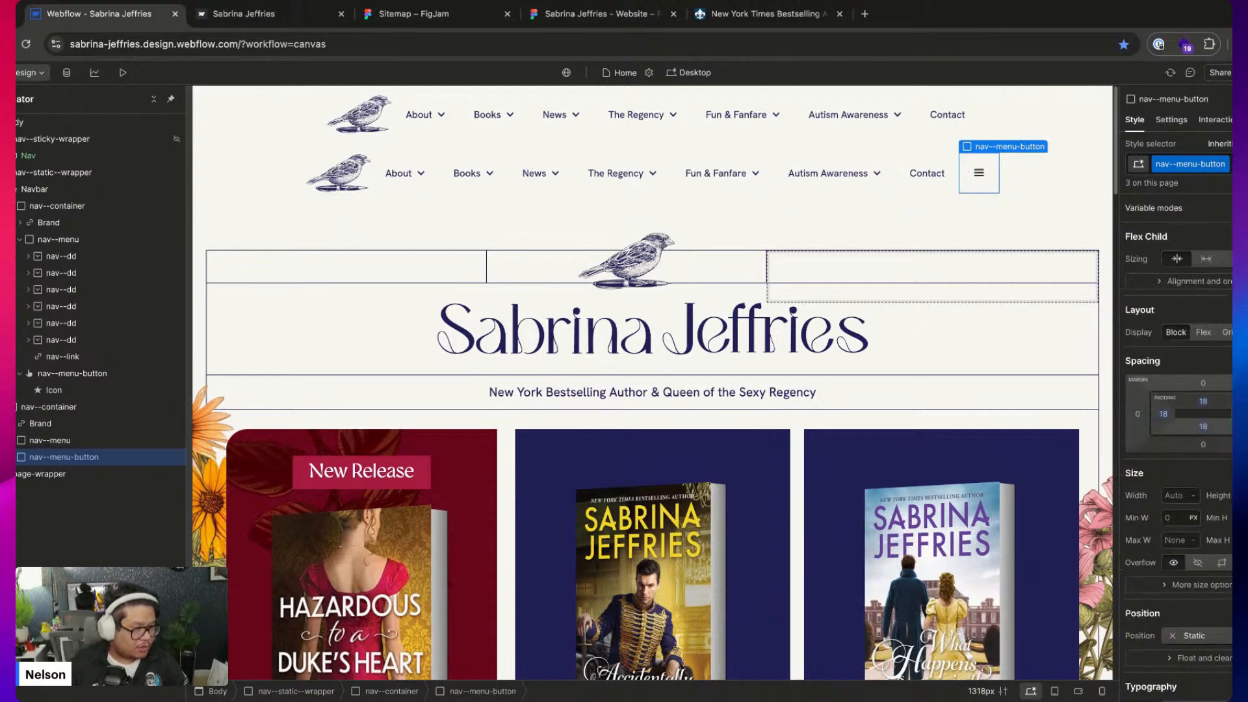
pyautogui.click(1247, 332)
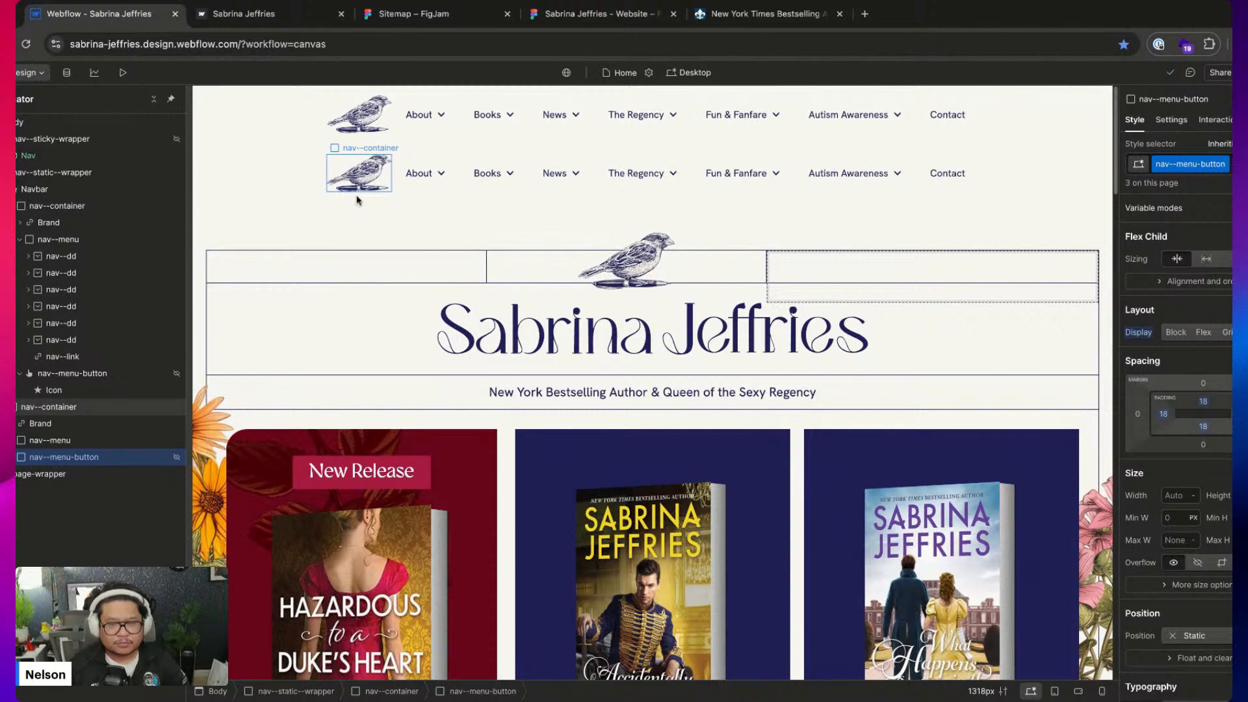
pyautogui.click(309, 192)
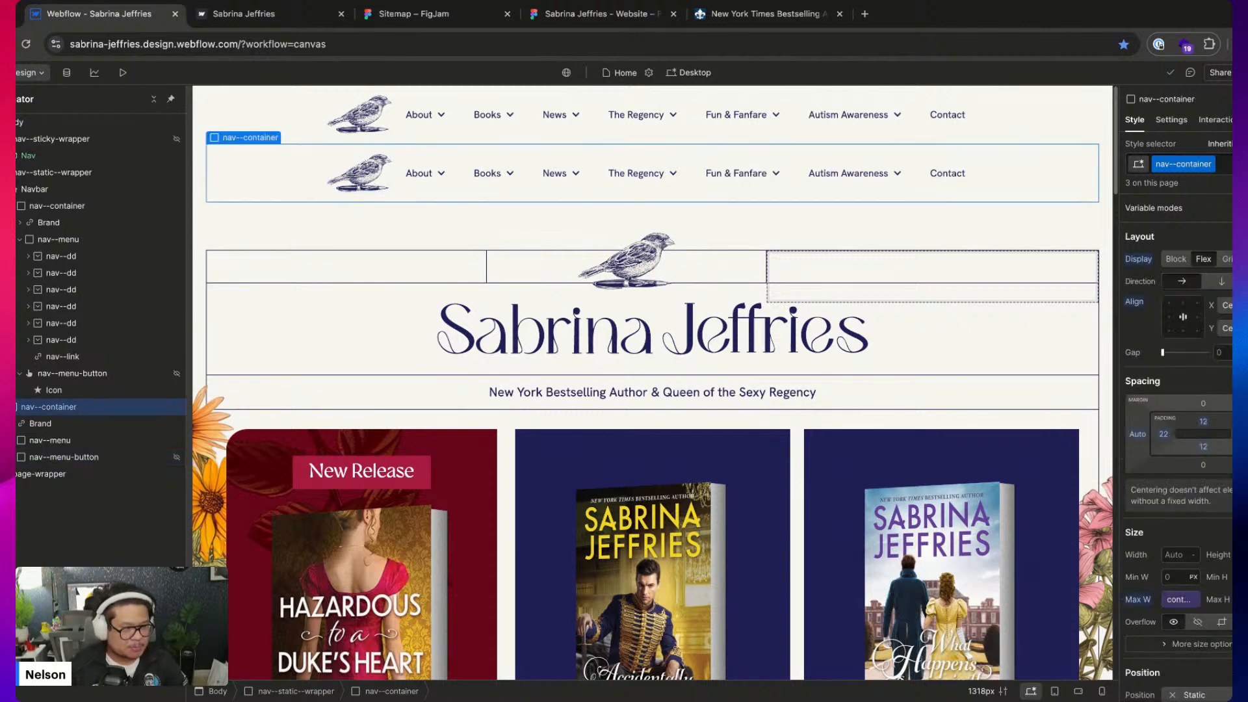
pyautogui.click(1228, 163)
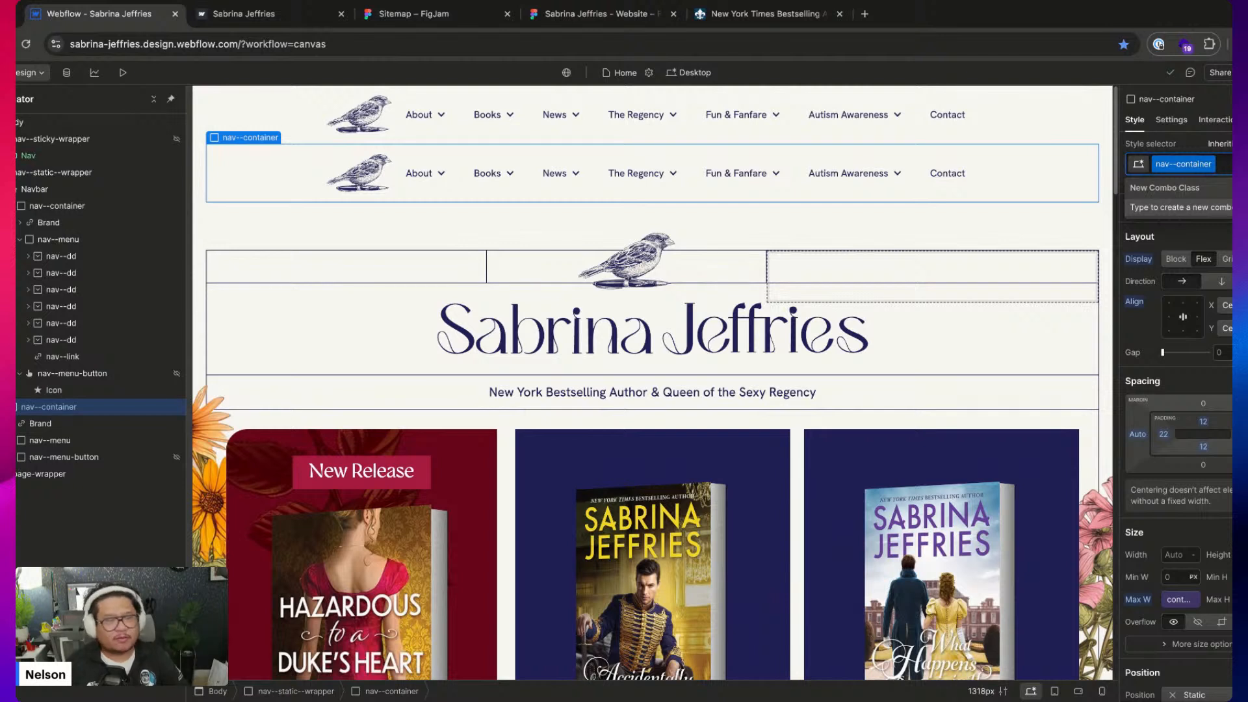
pyautogui.click(480, 182)
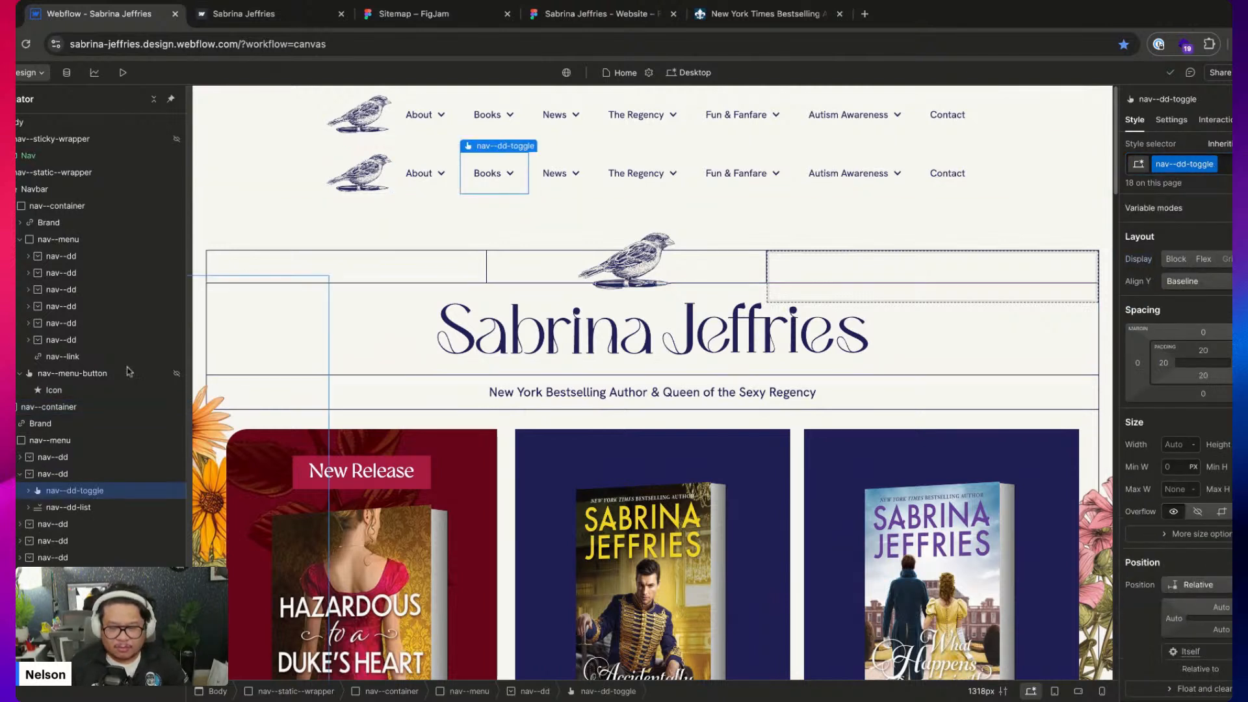
# Create a component named Nav Menu from the new nav--menu block and return to the Home page
pyautogui.click(73, 441)
pyautogui.rightClick(75, 443)
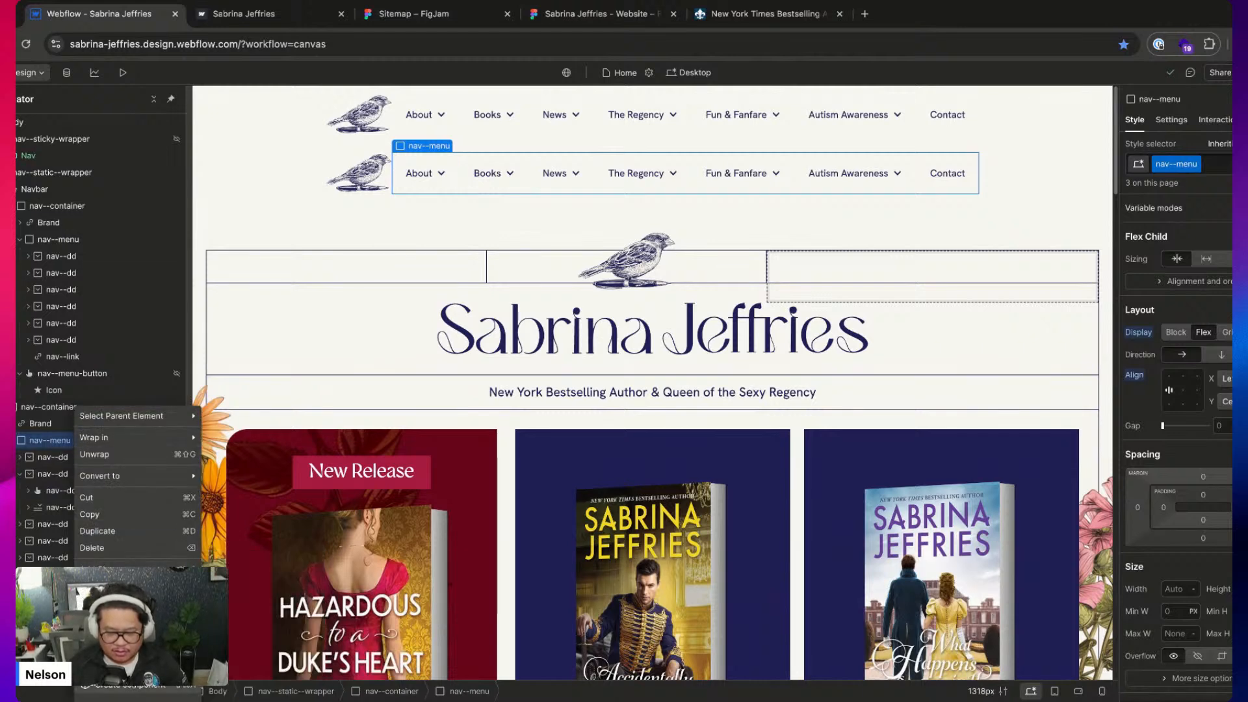
pyautogui.click(130, 685)
pyautogui.write('Nav ')
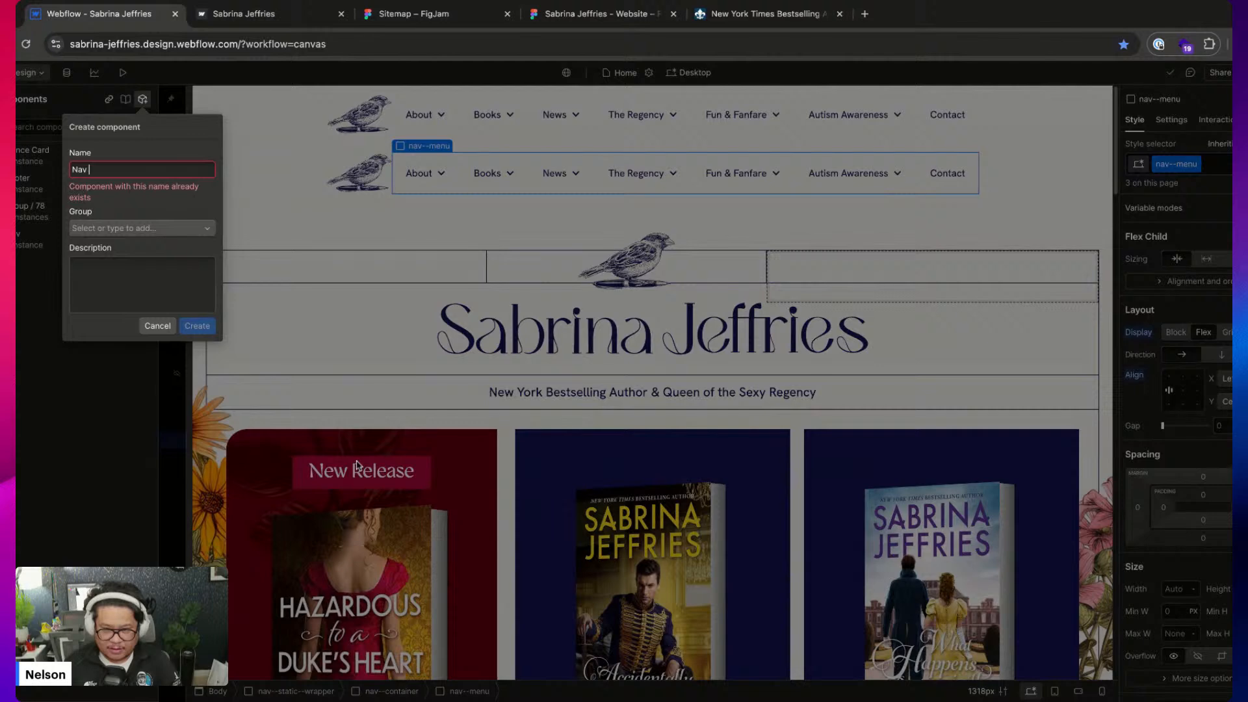
pyautogui.write('Menu')
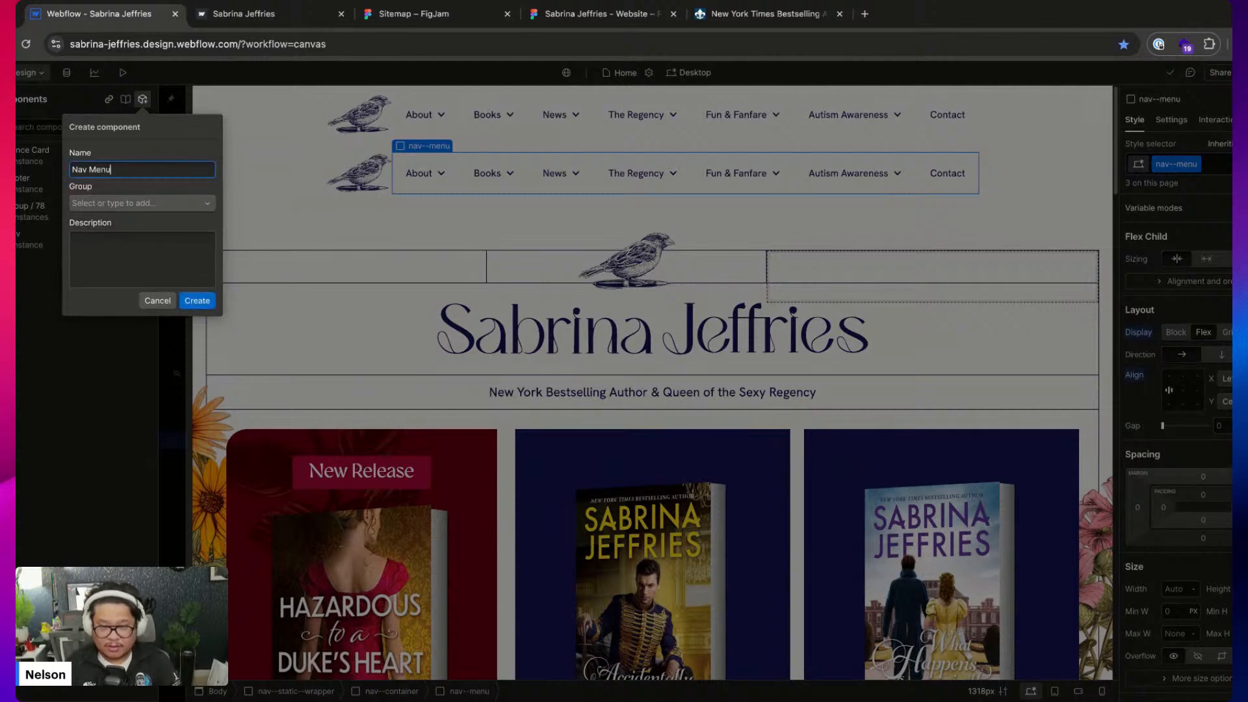
pyautogui.press('Return')
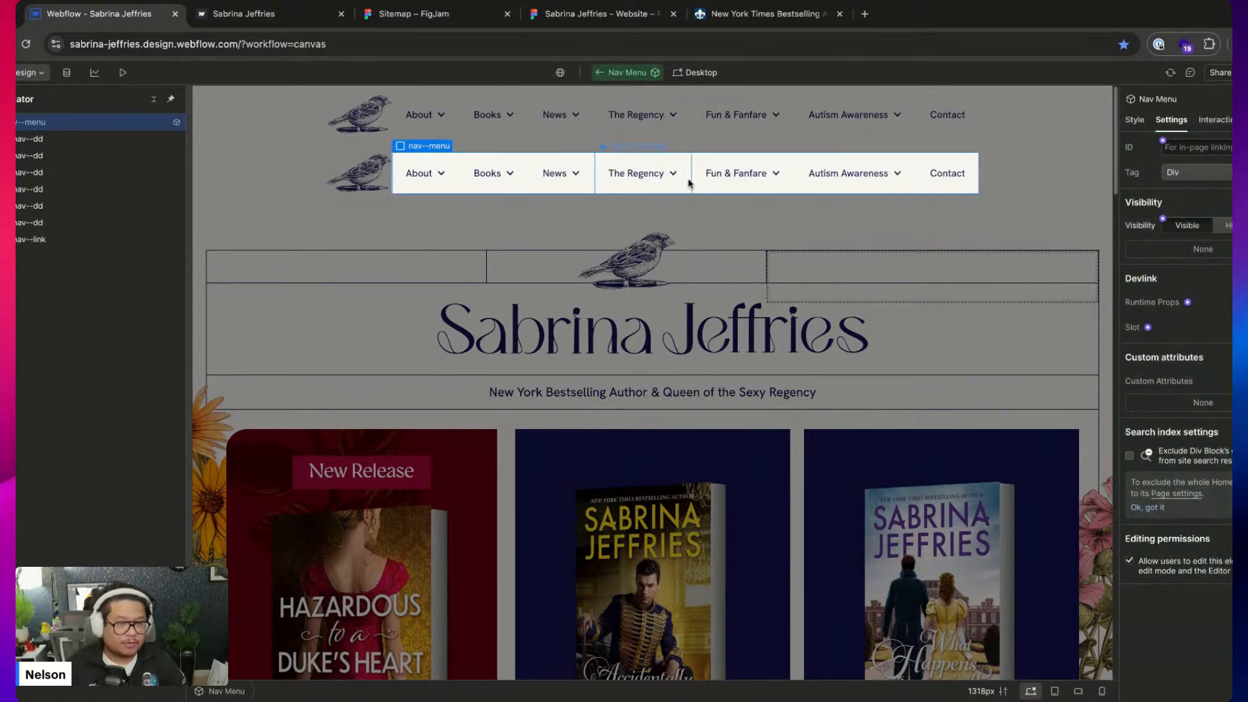
pyautogui.click(301, 184)
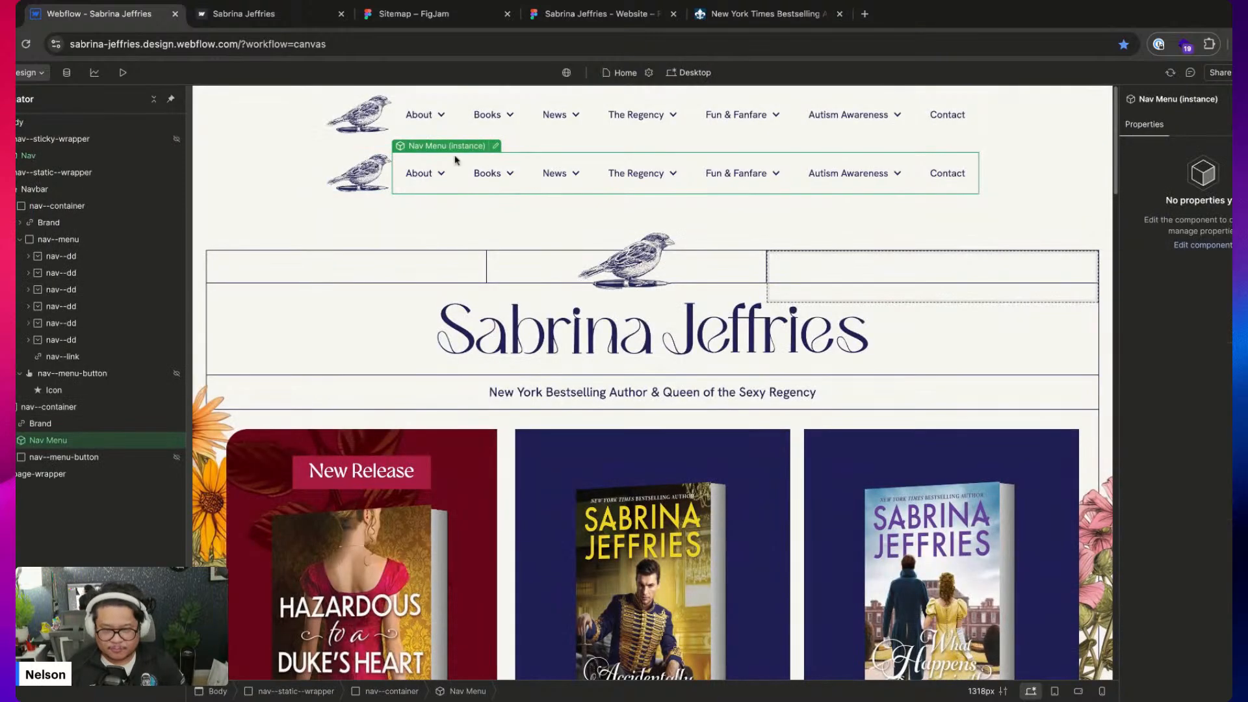
# Set the horizontal alignment of the new nav--container to Space between
pyautogui.click(299, 168)
pyautogui.click(1134, 121)
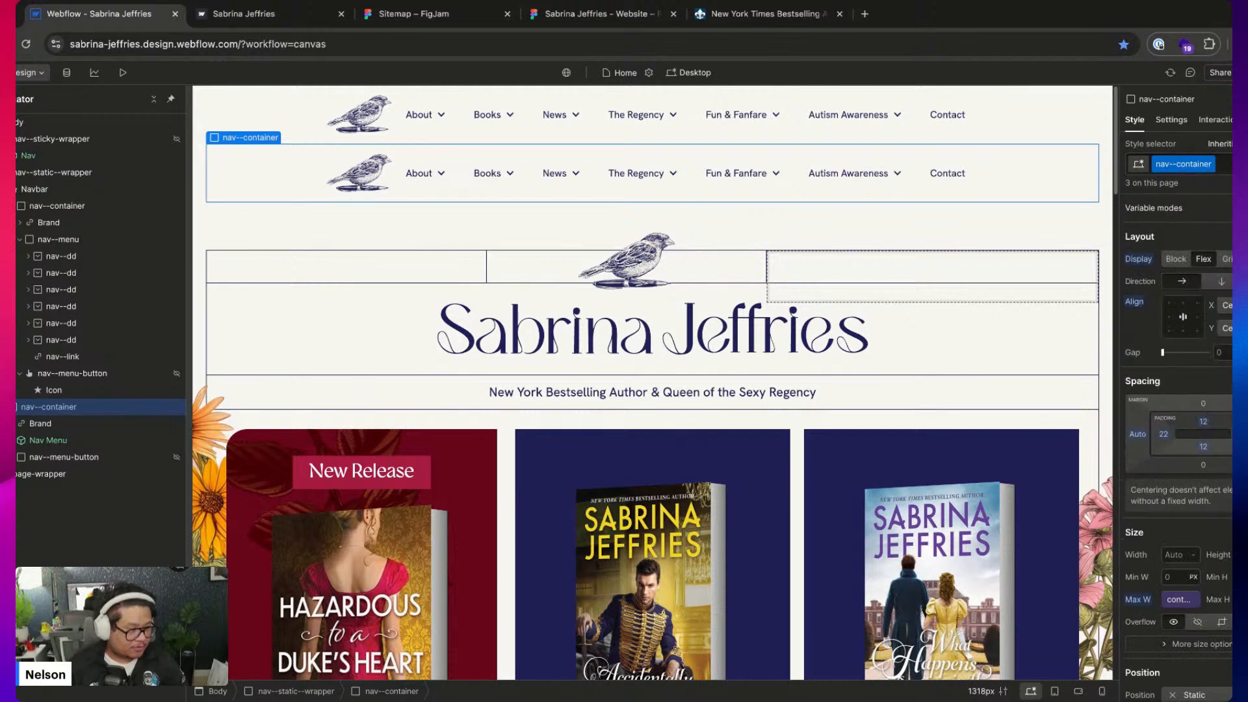
pyautogui.click(1225, 305)
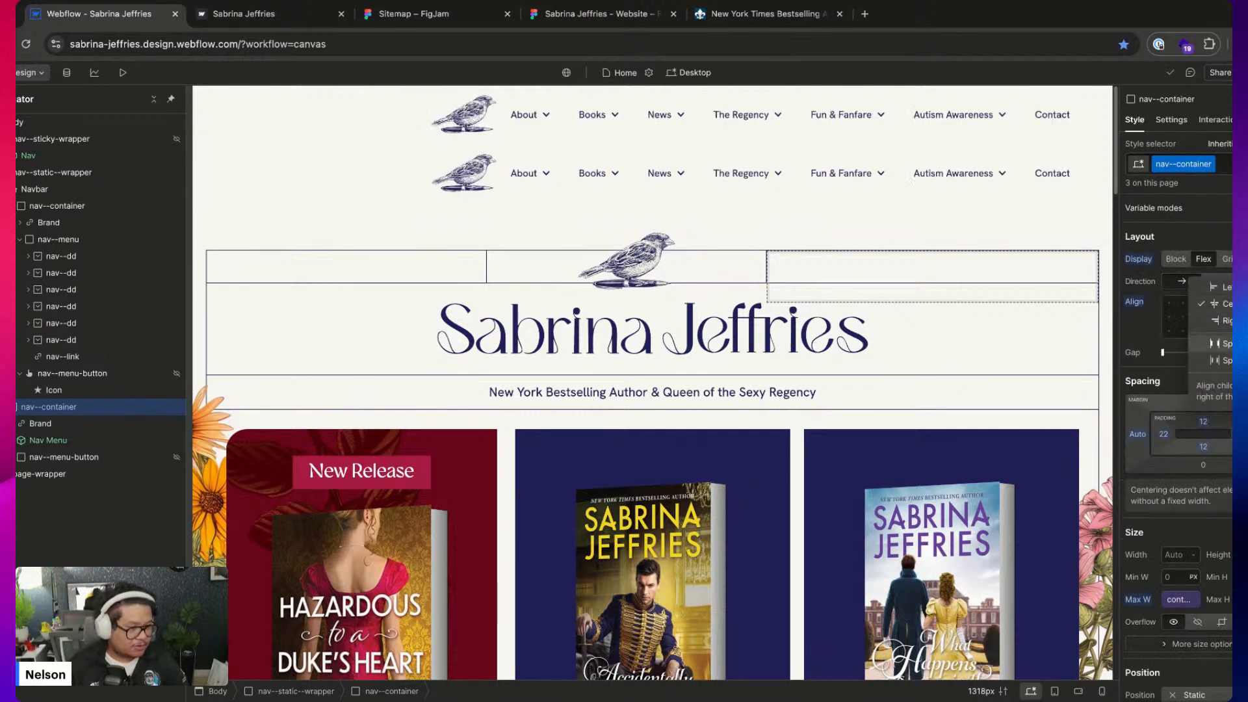
pyautogui.click(1201, 325)
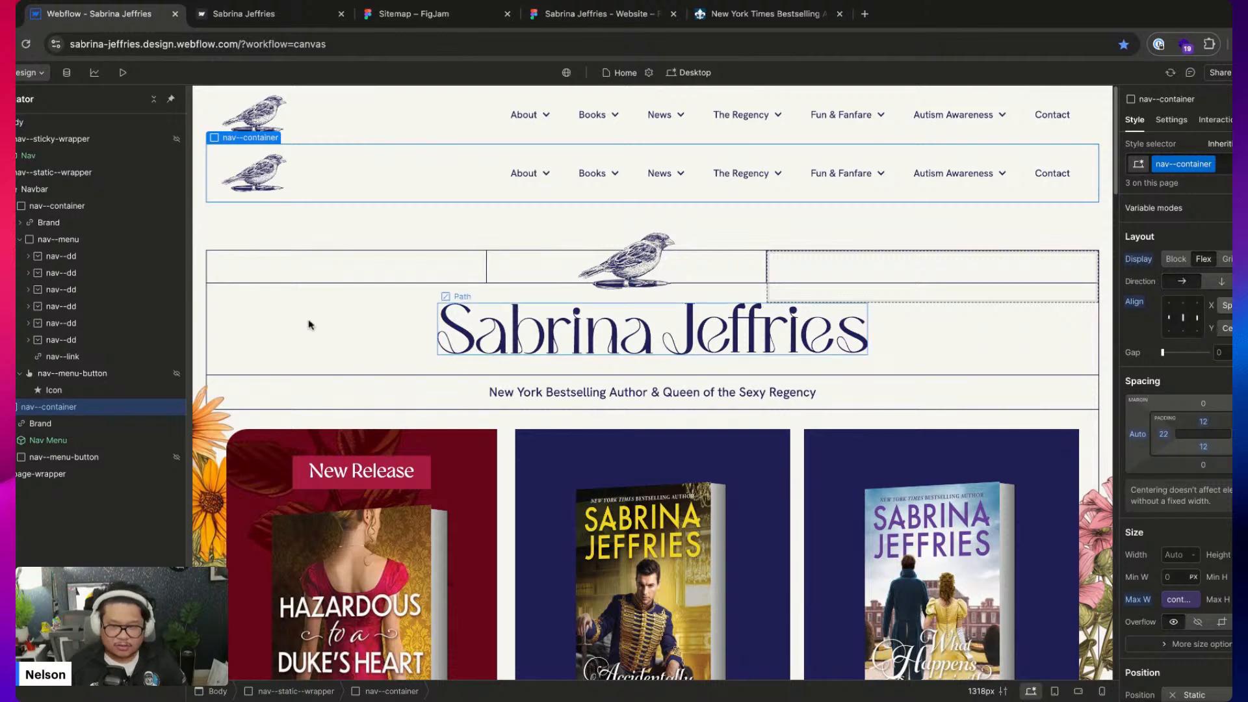
# Try deleting the nav--static--wrapper, and undo both the deletion and the nav--container's alignment change
pyautogui.click(83, 174)
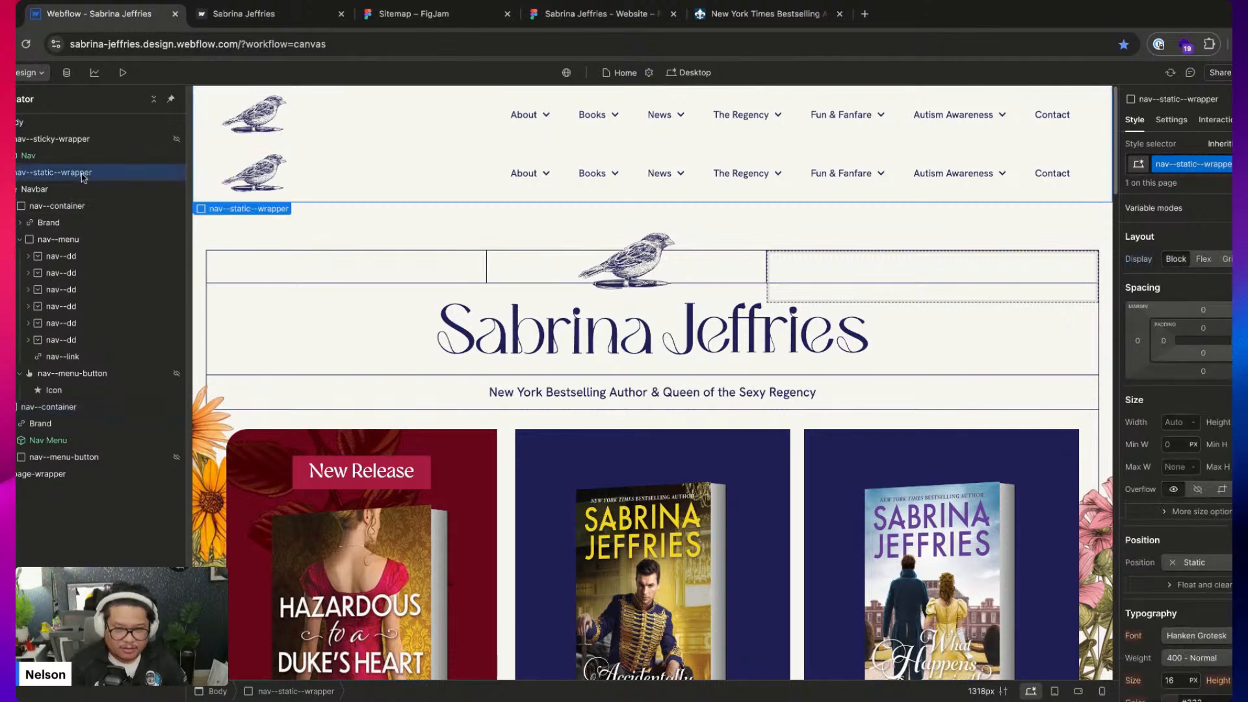
pyautogui.press('Delete')
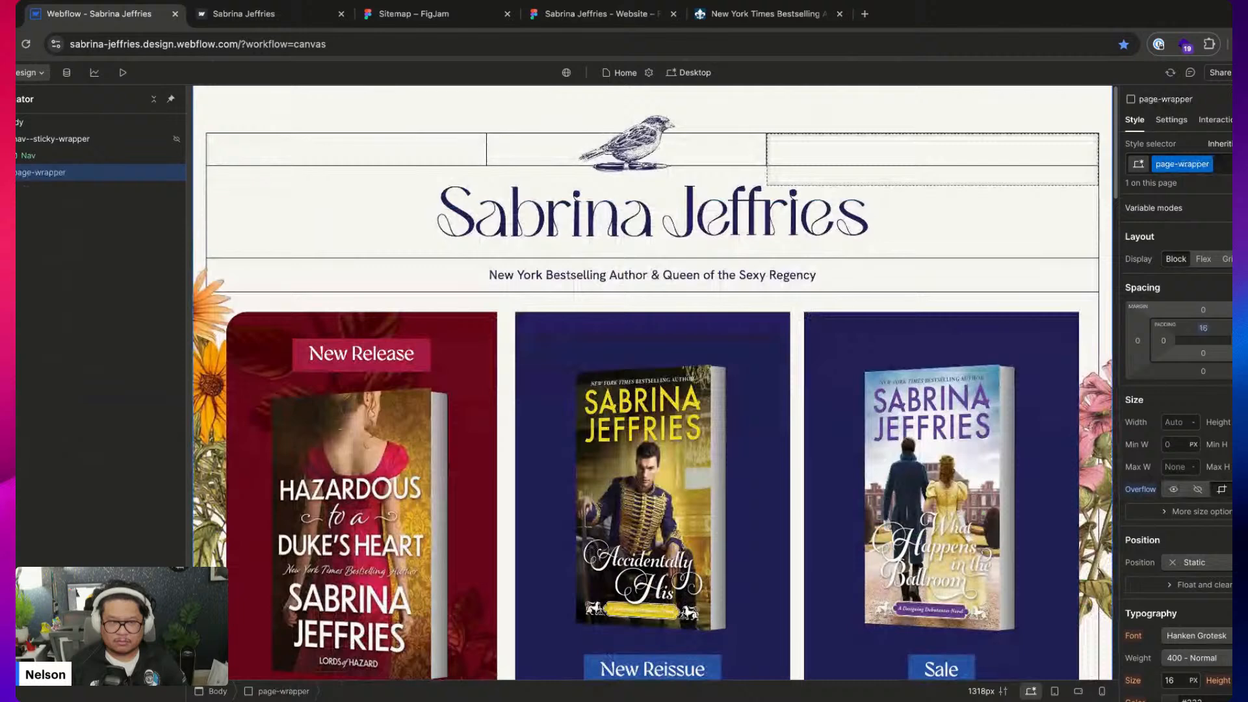
pyautogui.hotkey('ctrl', 'z')
pyautogui.click(44, 174)
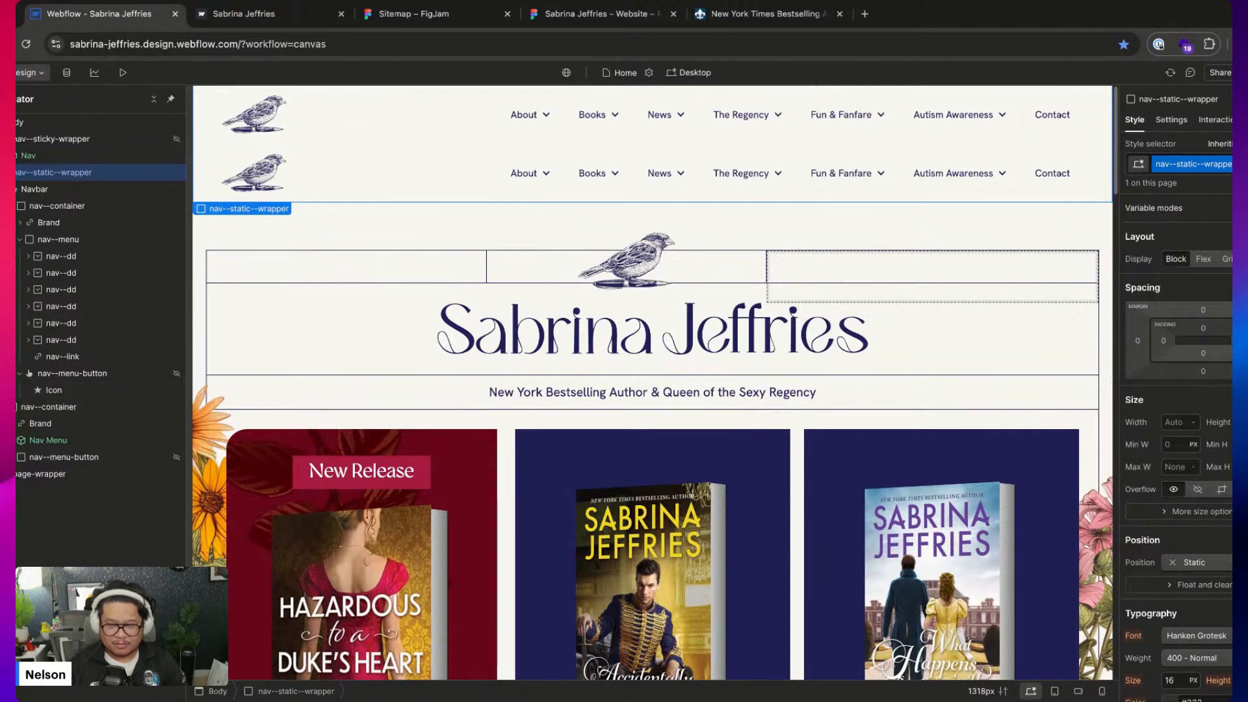
pyautogui.click(5, 172)
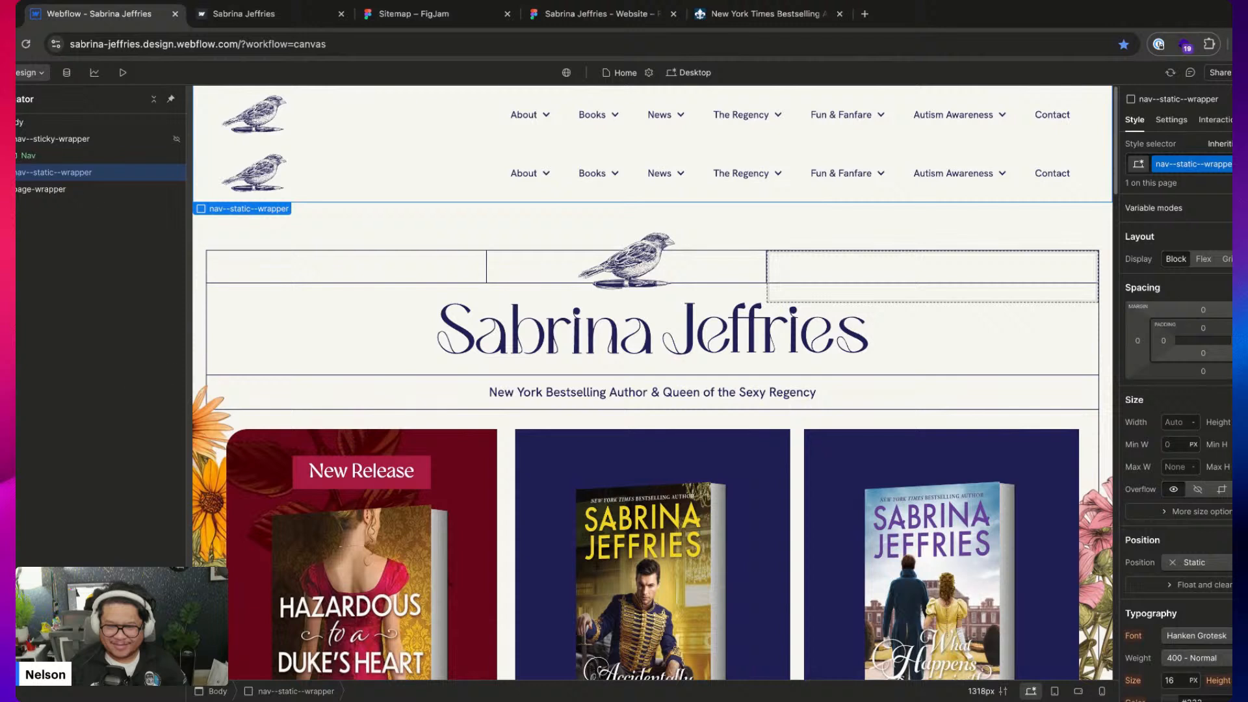
pyautogui.click(5, 172)
pyautogui.click(27, 392)
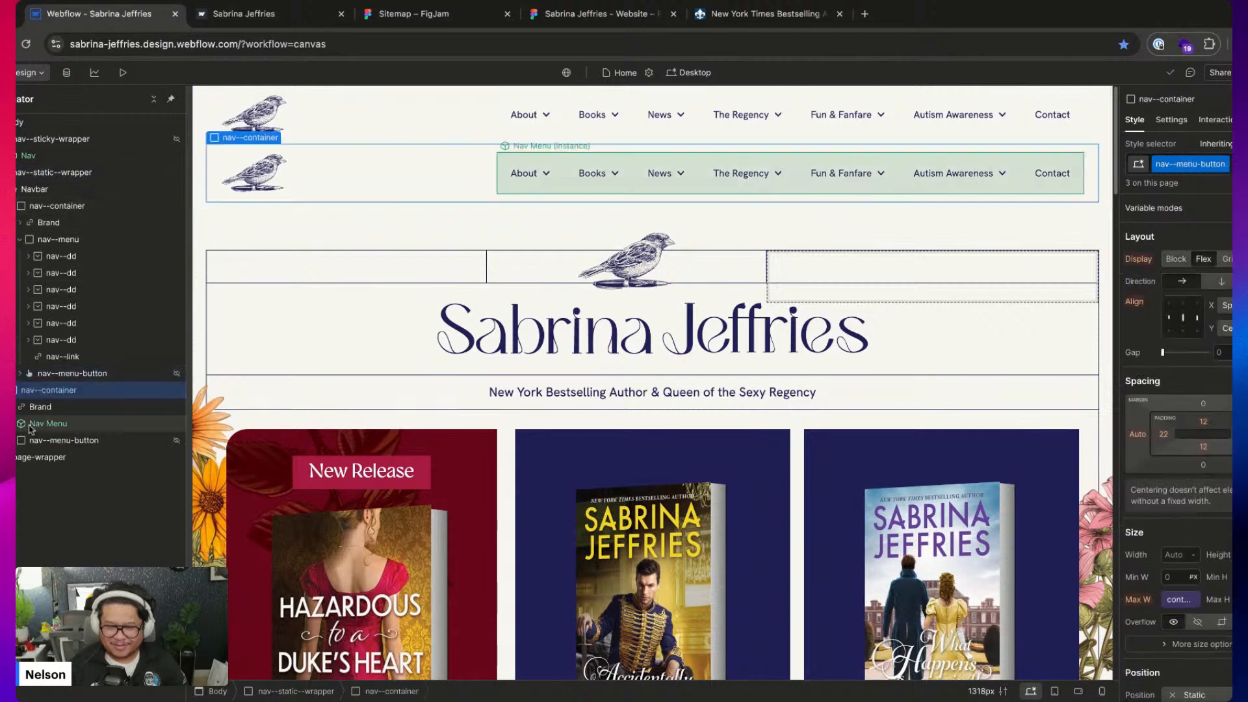
pyautogui.press('super+z')
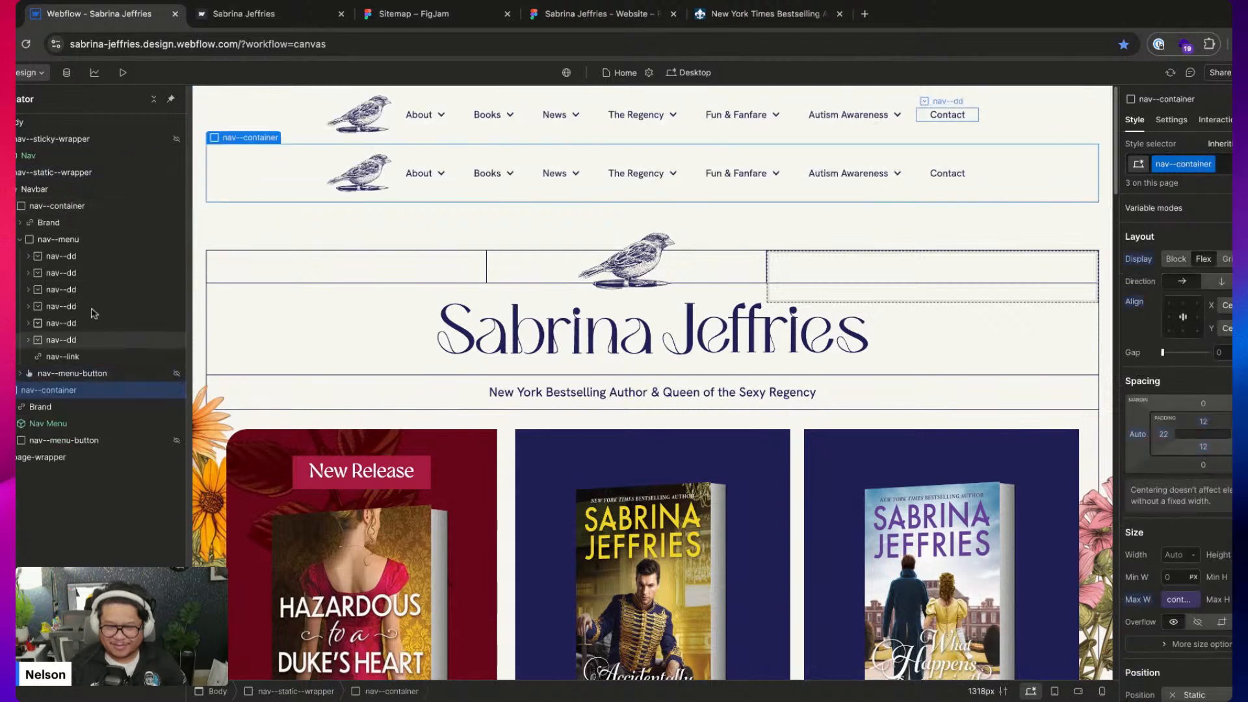
# Move the new nav--container above the Navbar inside the nav--static--wrapper and delete the Navbar
pyautogui.click(428, 183)
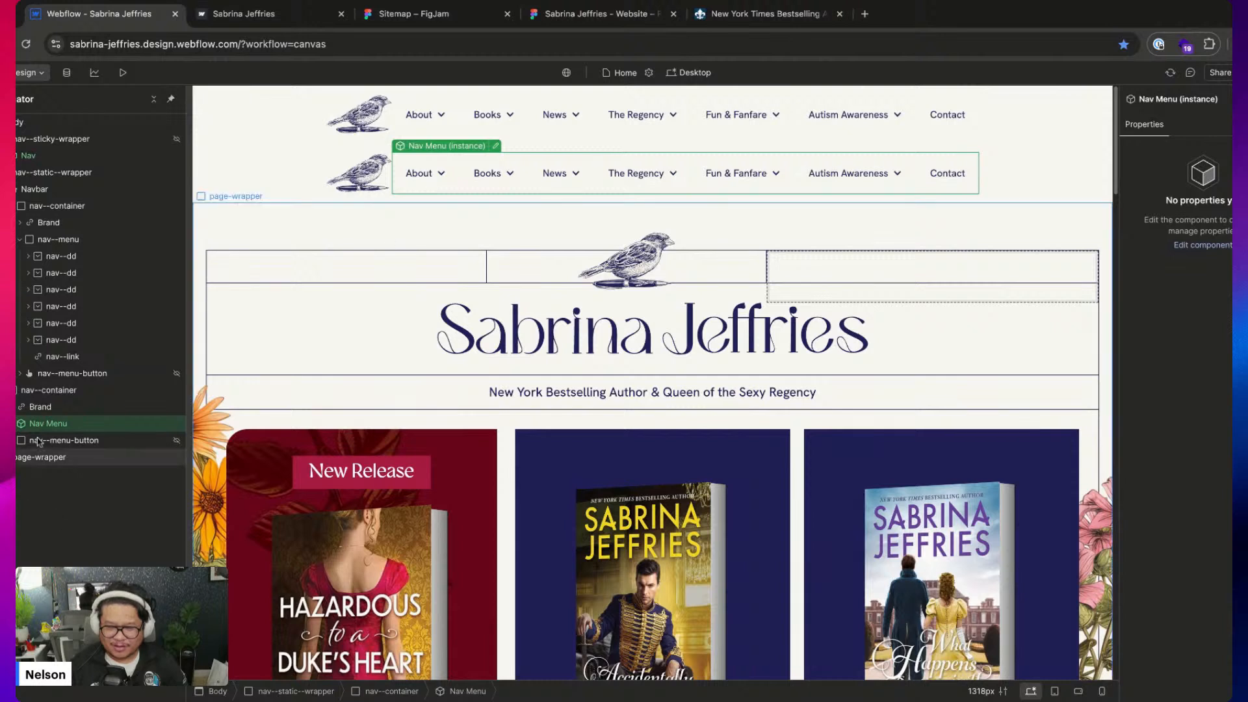
pyautogui.click(67, 394)
pyautogui.moveTo(67, 395); pyautogui.dragTo(27, 179)
pyautogui.click(38, 206)
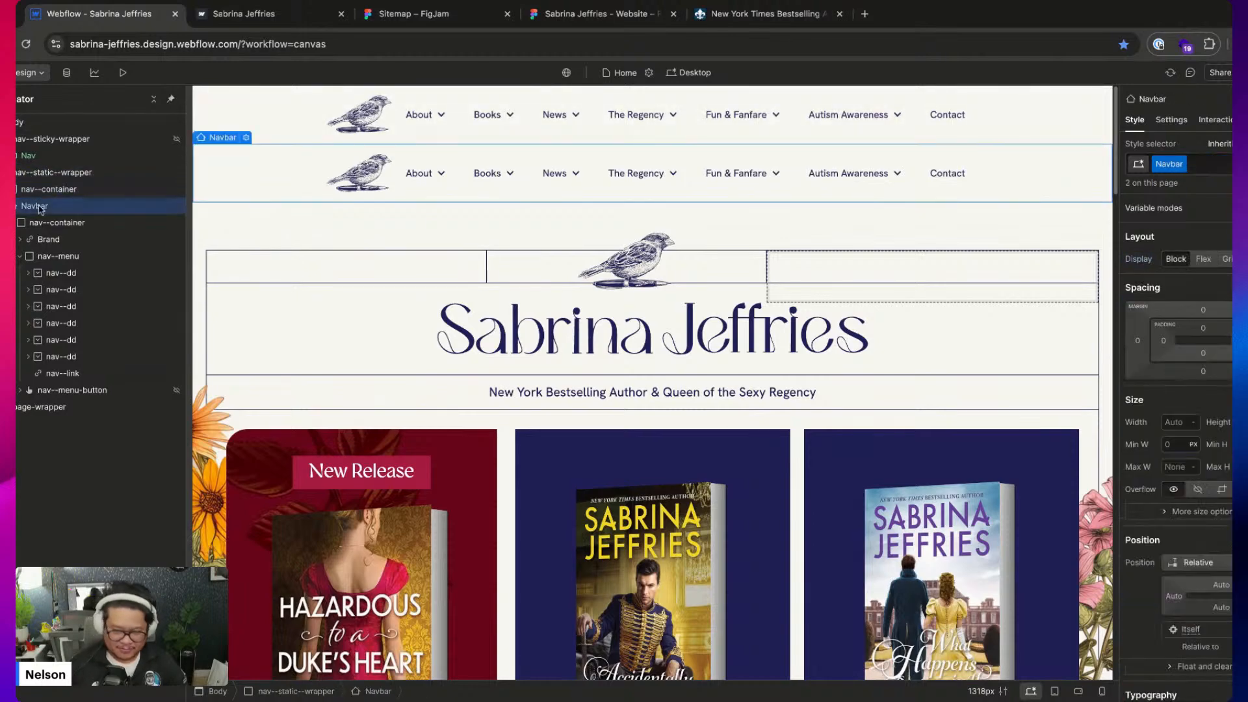
pyautogui.press('Delete')
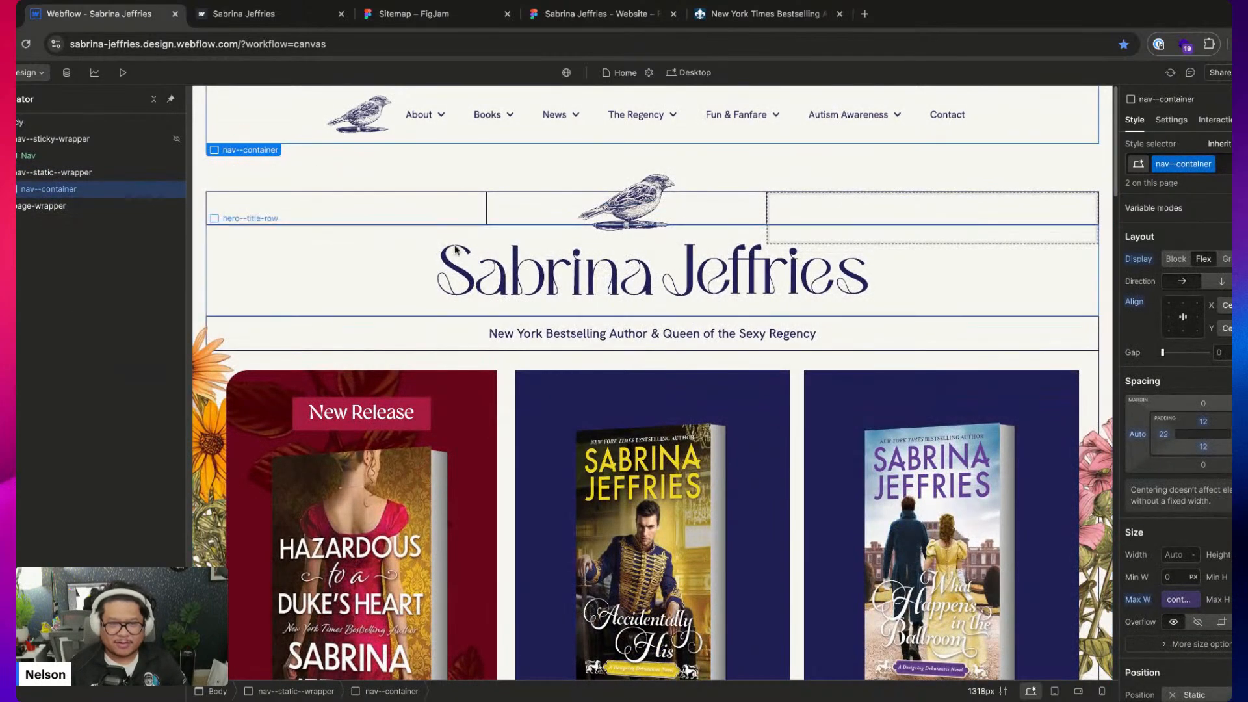
pyautogui.scroll(-7, 451, 254)
pyautogui.scroll(8, 450, 253)
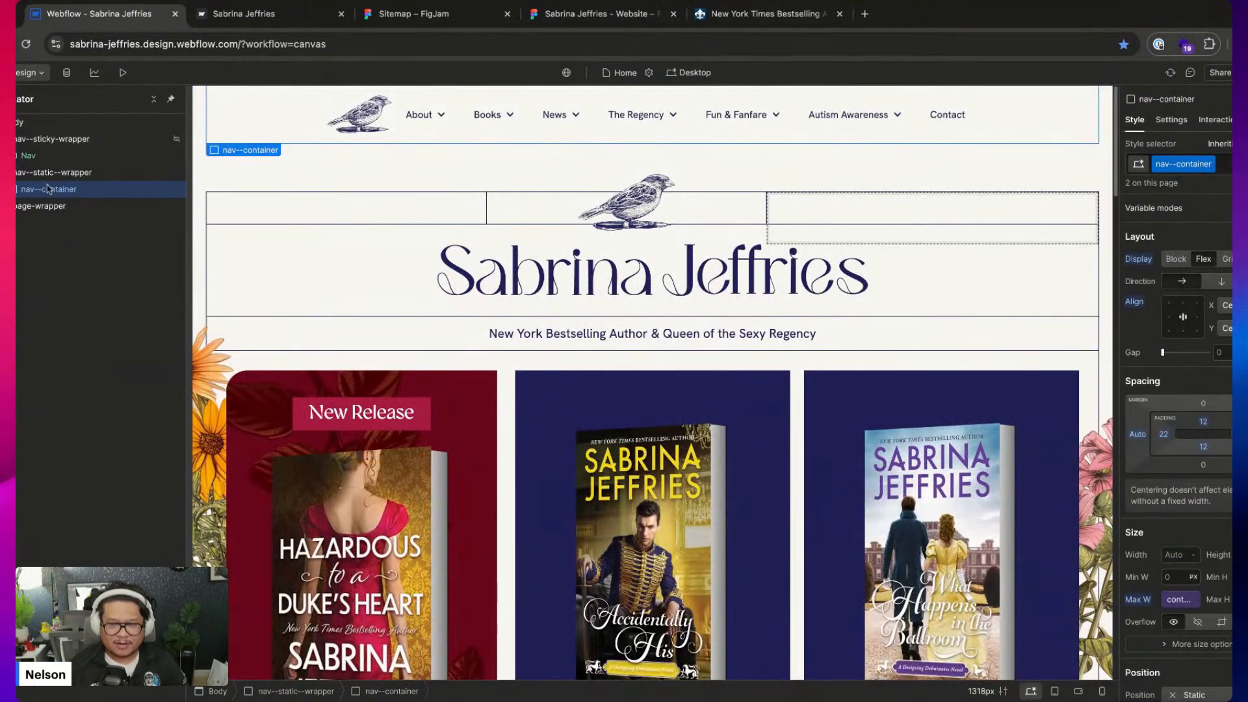
# Set the horizontal alignment of the nav--container in the nav--static--wrapper to Space between
pyautogui.click(63, 174)
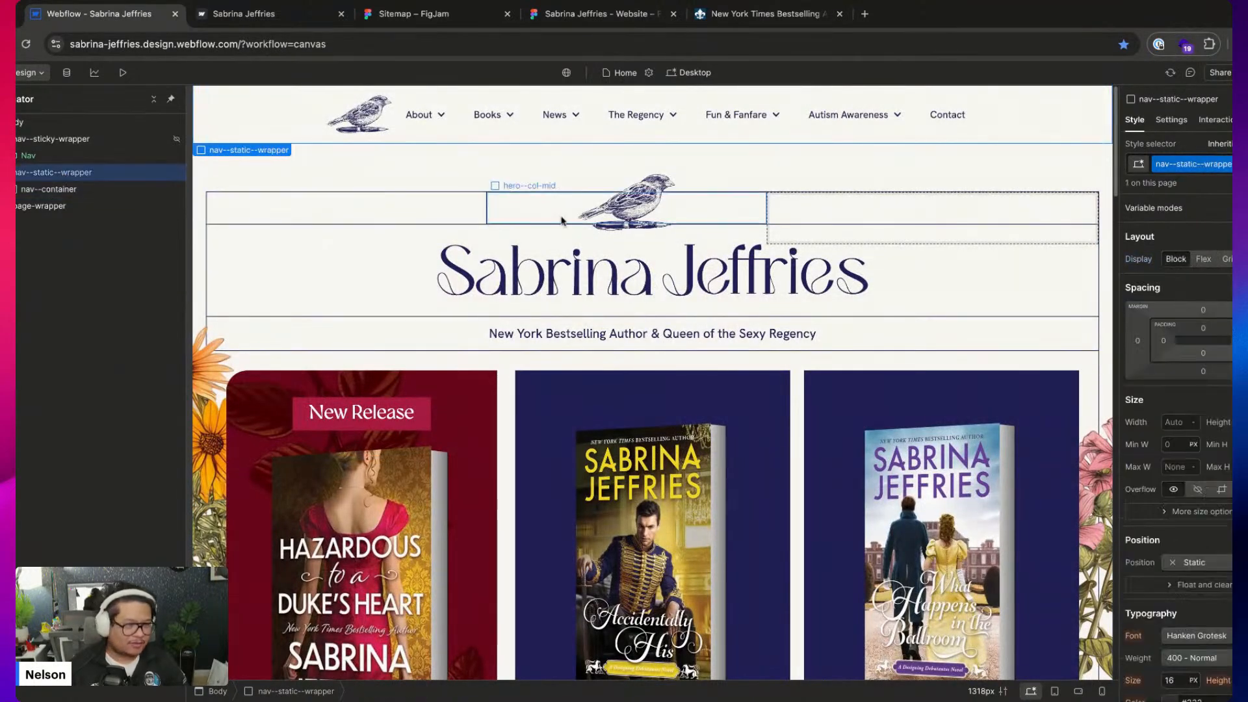
pyautogui.click(70, 190)
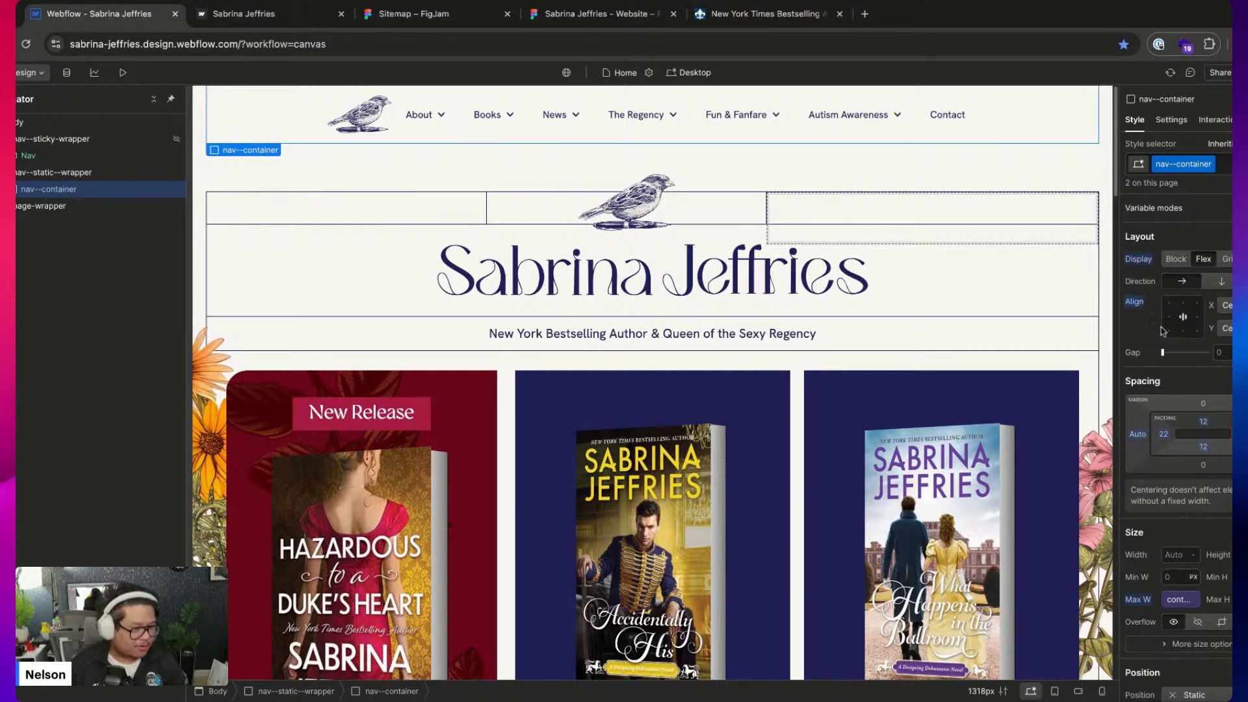
pyautogui.click(1225, 305)
pyautogui.click(1222, 344)
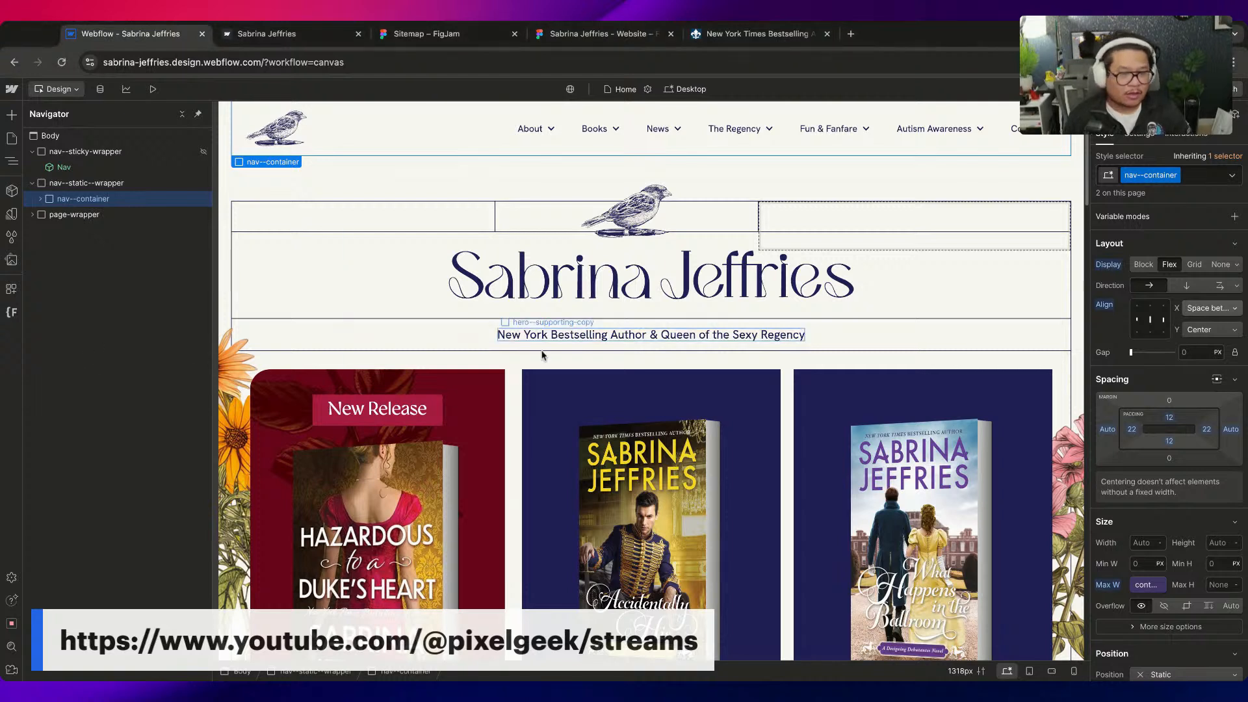
# Delete the Nav instance inside the nav--sticky-wrapper and set the wrapper's visibility to Visible
pyautogui.click(125, 185)
pyautogui.click(109, 200)
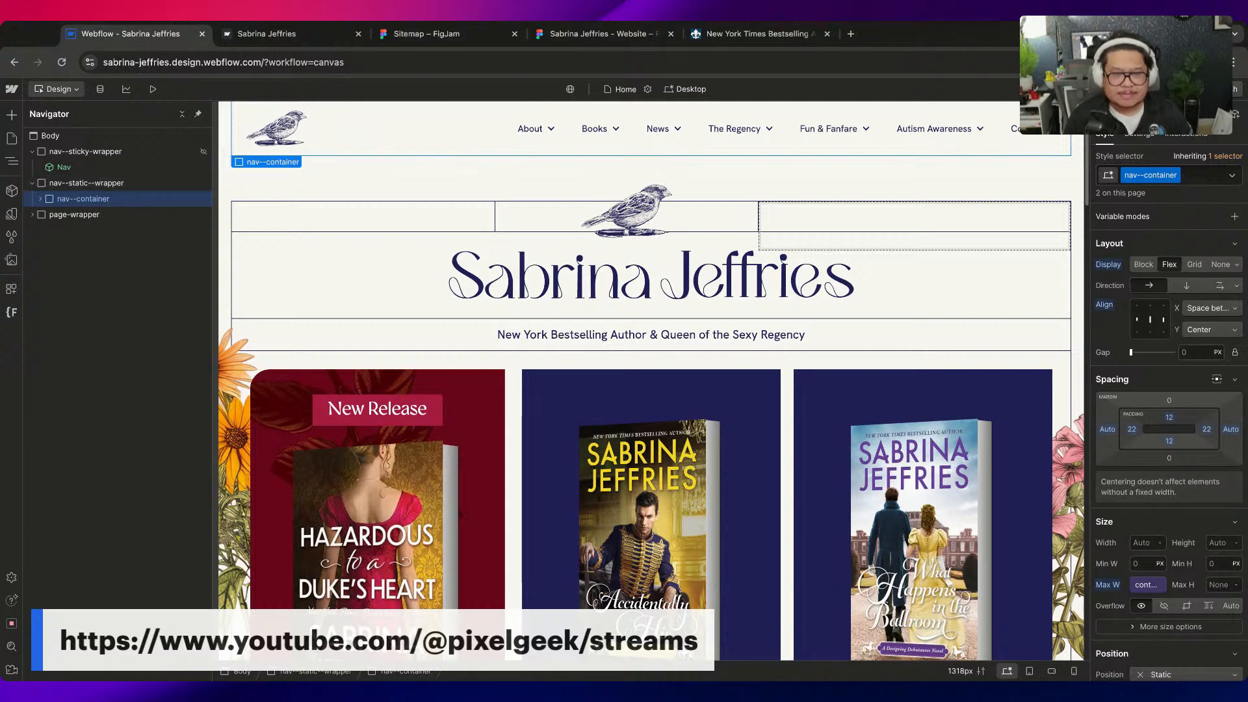
pyautogui.click(111, 183)
pyautogui.click(119, 168)
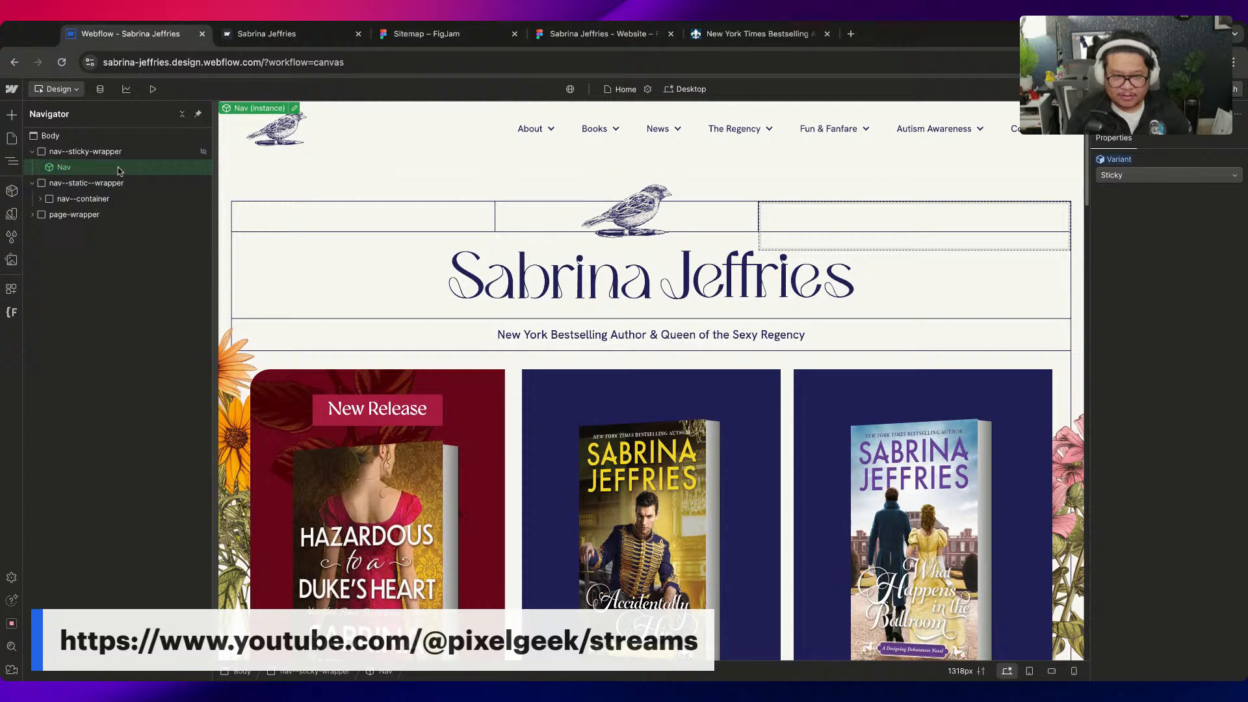
pyautogui.press('Delete')
pyautogui.click(133, 153)
pyautogui.click(1144, 138)
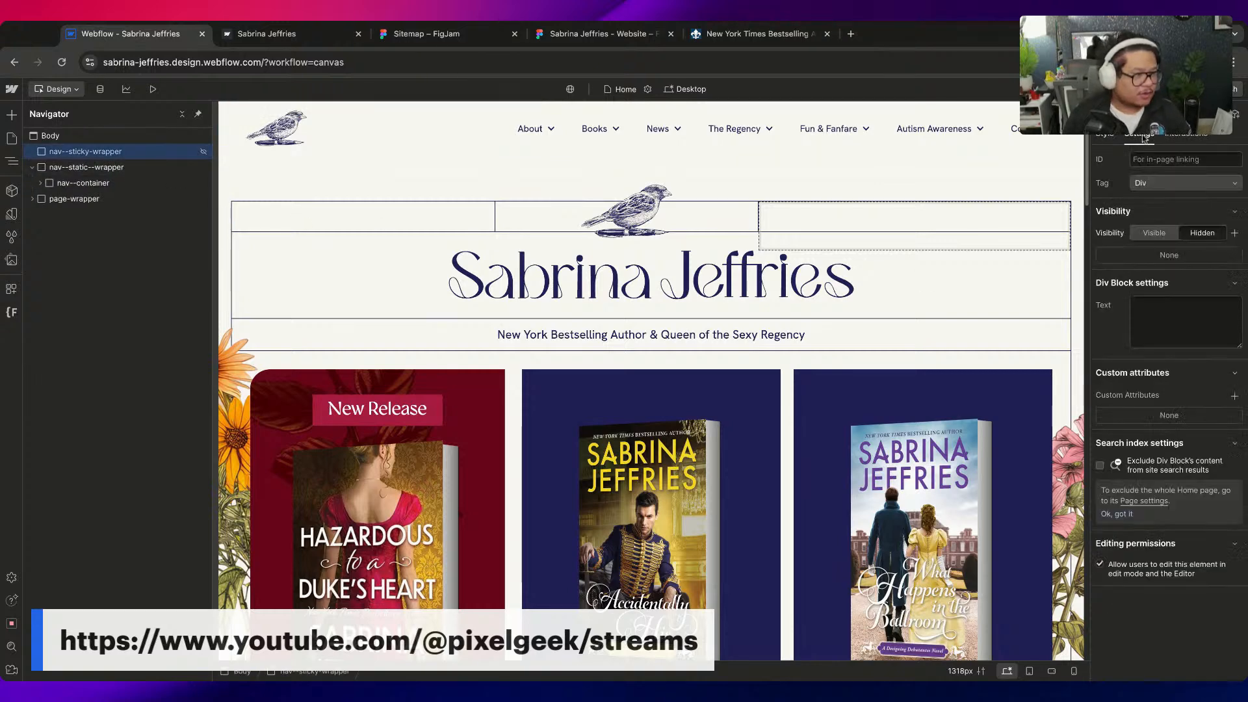
pyautogui.click(1154, 232)
# Copy the nav--container from the nav--static--wrapper into the nav--sticky-wrapper and check it while scrolling the page
pyautogui.click(98, 168)
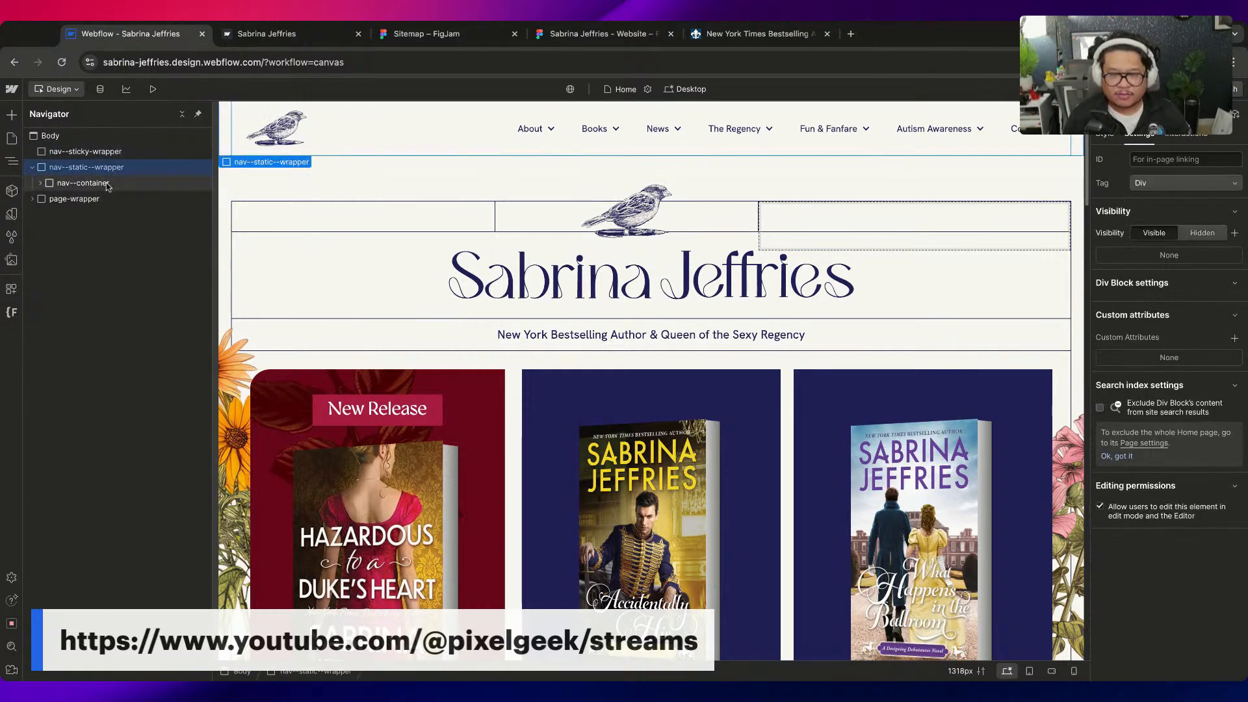
pyautogui.click(90, 153)
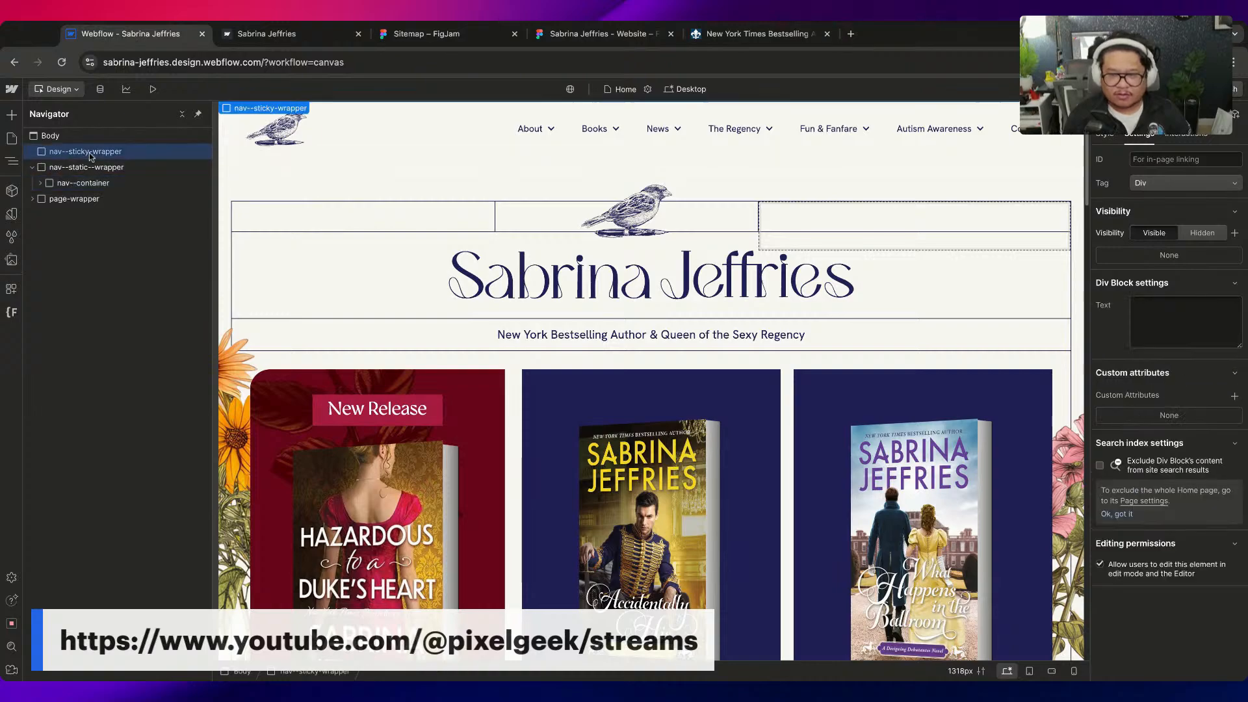
pyautogui.scroll(-10, 599, 341)
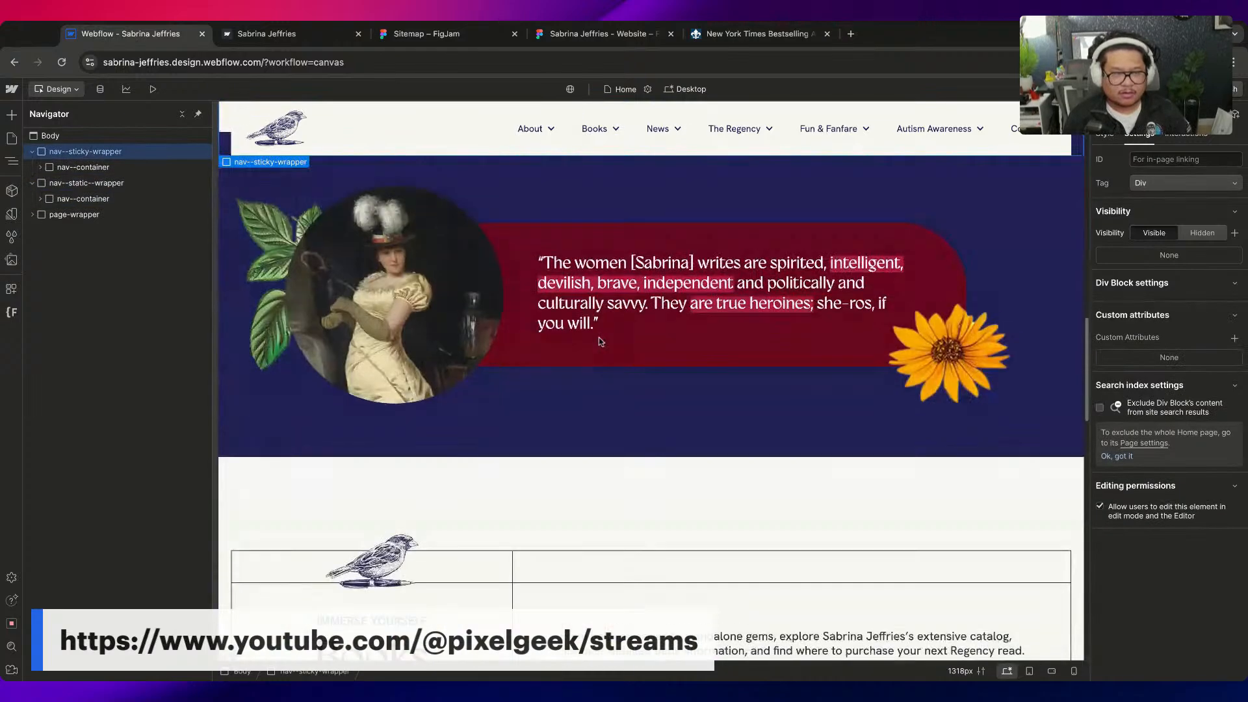
pyautogui.scroll(6, 598, 341)
pyautogui.scroll(-1, 597, 342)
# Try adding a sticky combo class to the nav--container inside the nav--static--wrapper
pyautogui.click(115, 199)
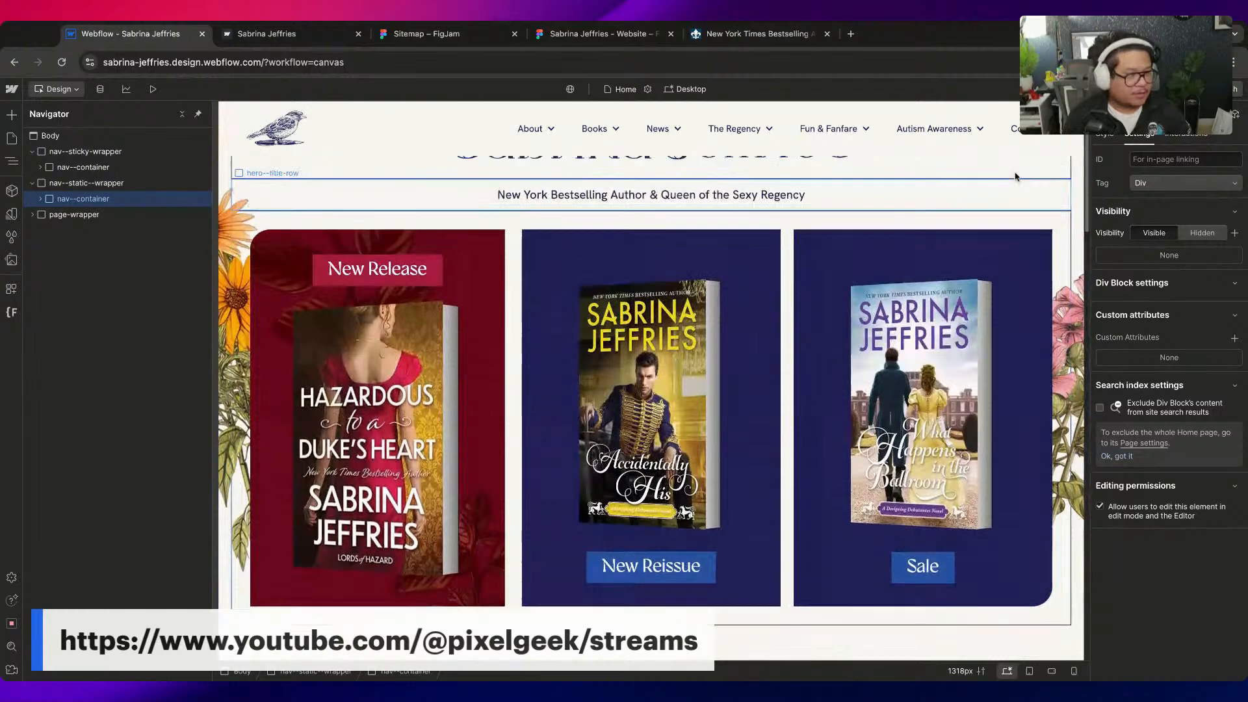
pyautogui.click(1104, 134)
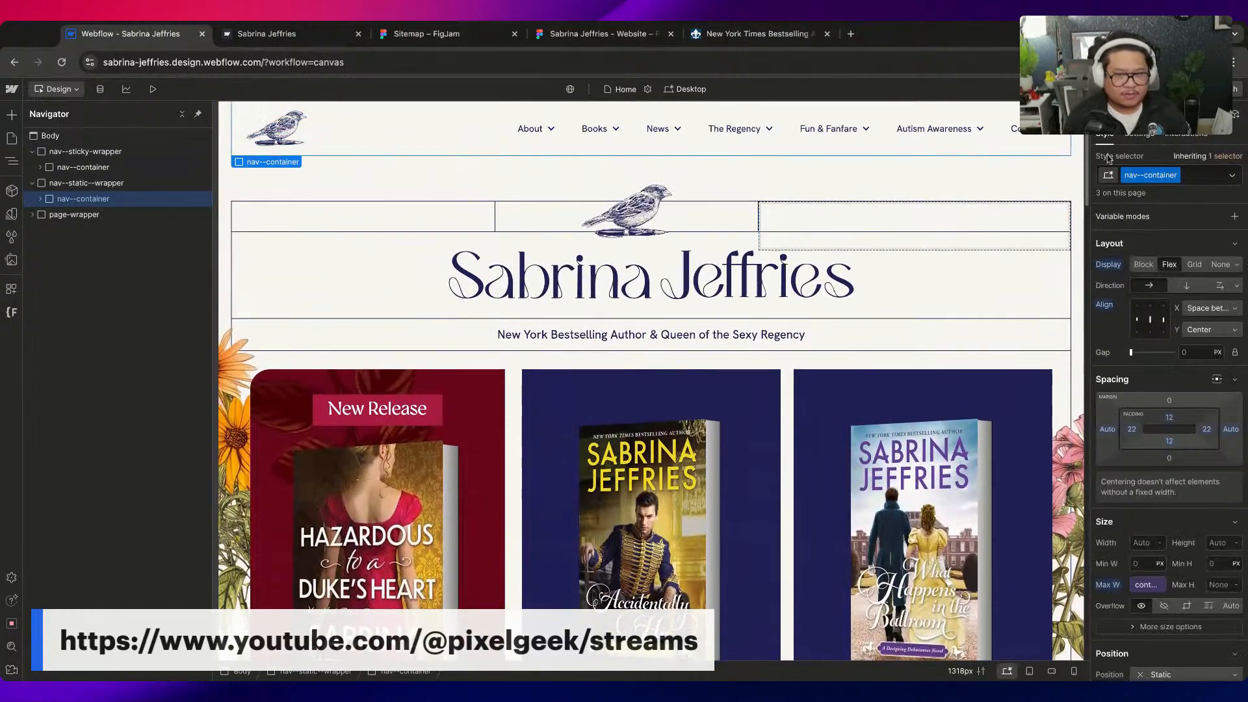
pyautogui.click(1206, 178)
pyautogui.write('sticky')
pyautogui.press('Return')
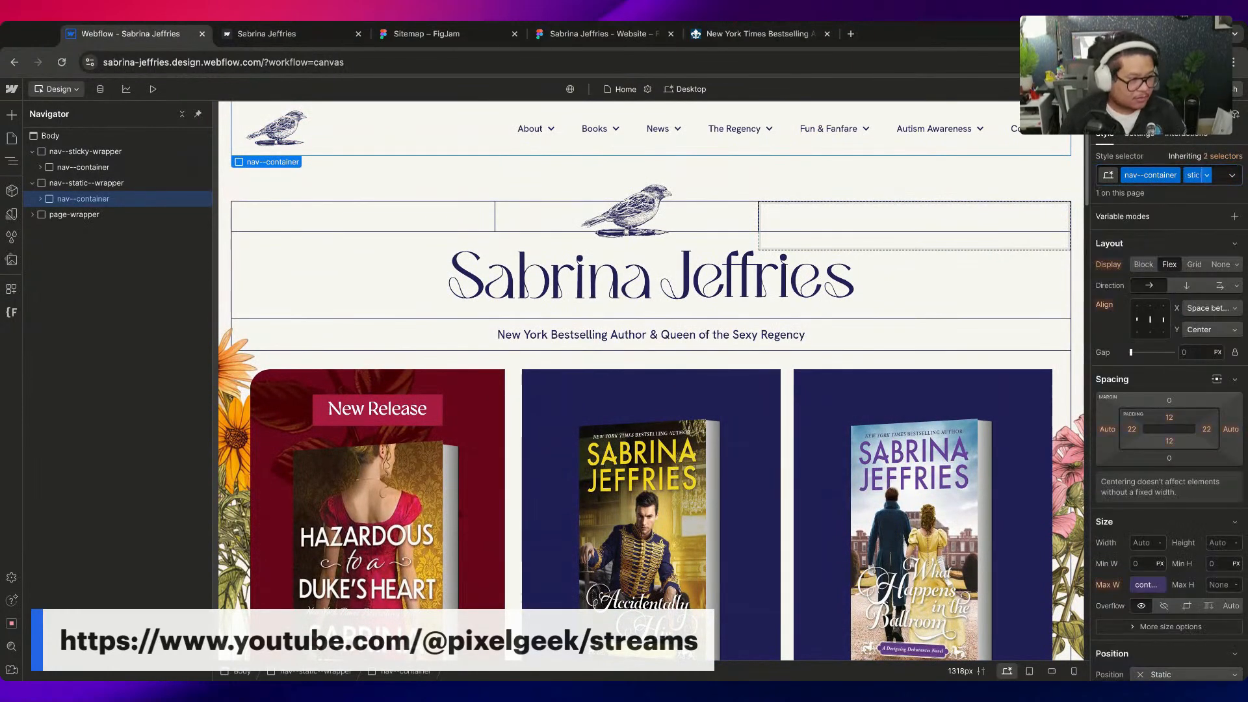
pyautogui.scroll(-15, 1121, 403)
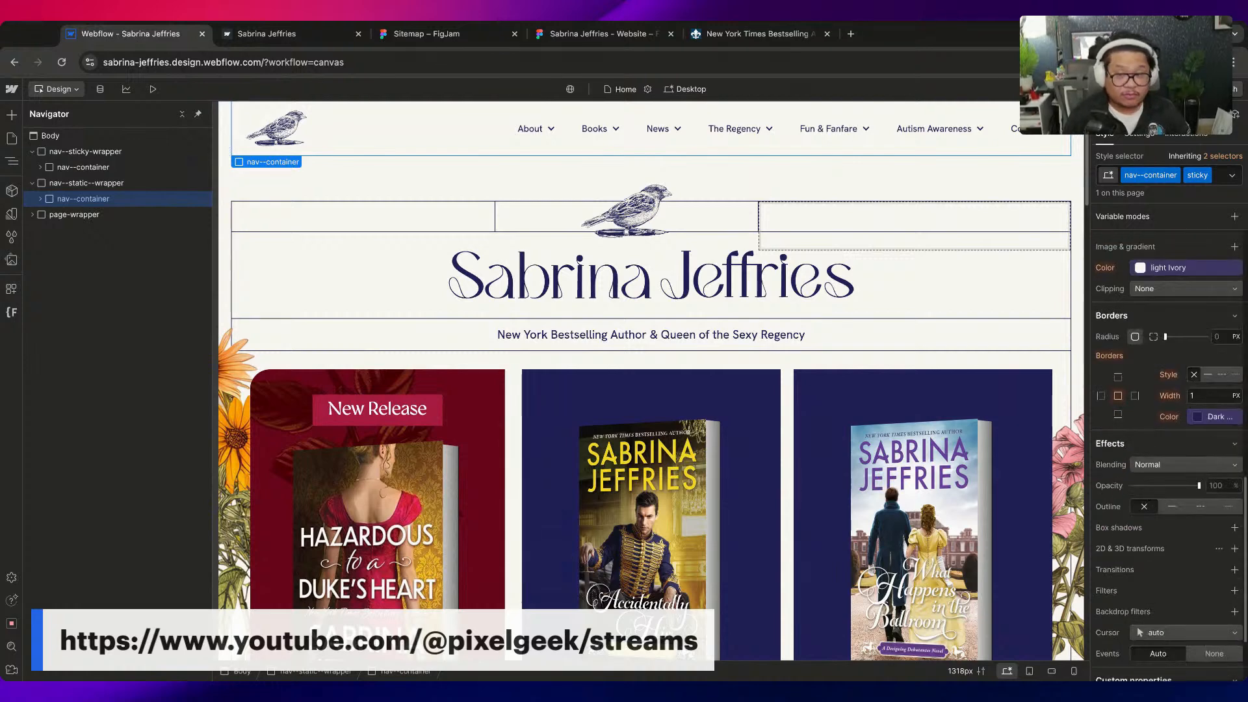
pyautogui.click(116, 200)
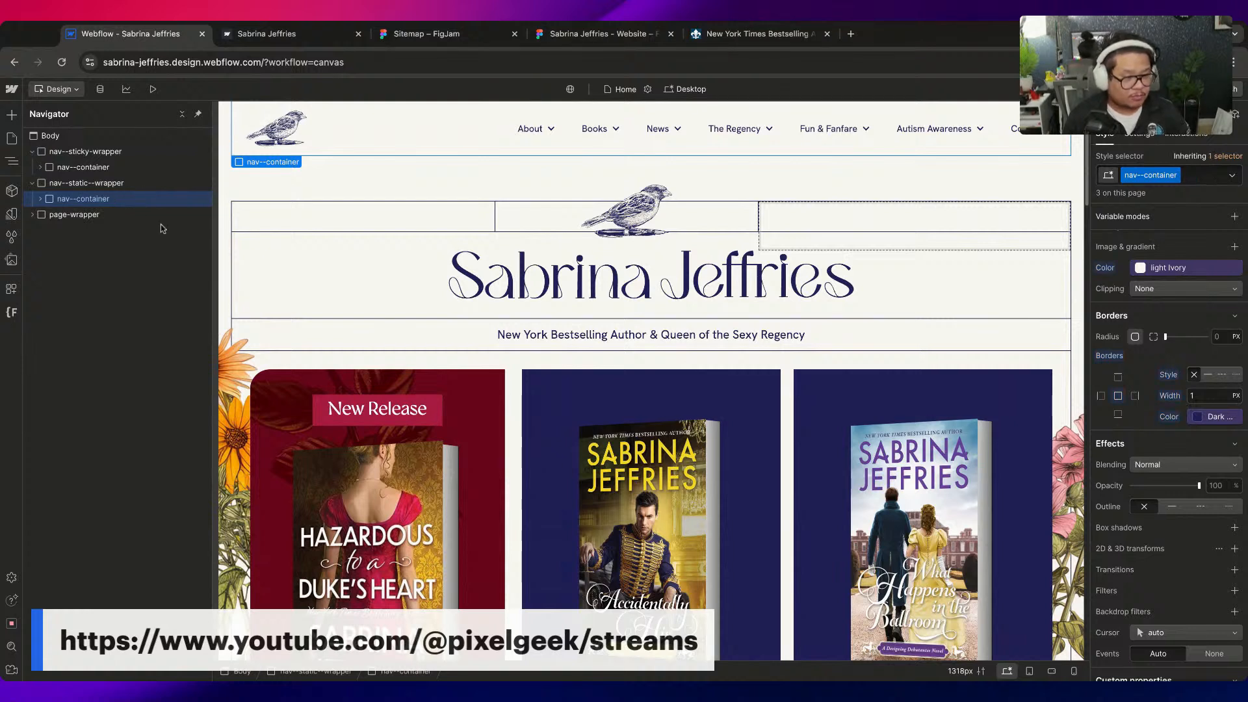
# Add a combo class named sticky to the nav--container inside the nav--sticky-wrapper
pyautogui.click(83, 167)
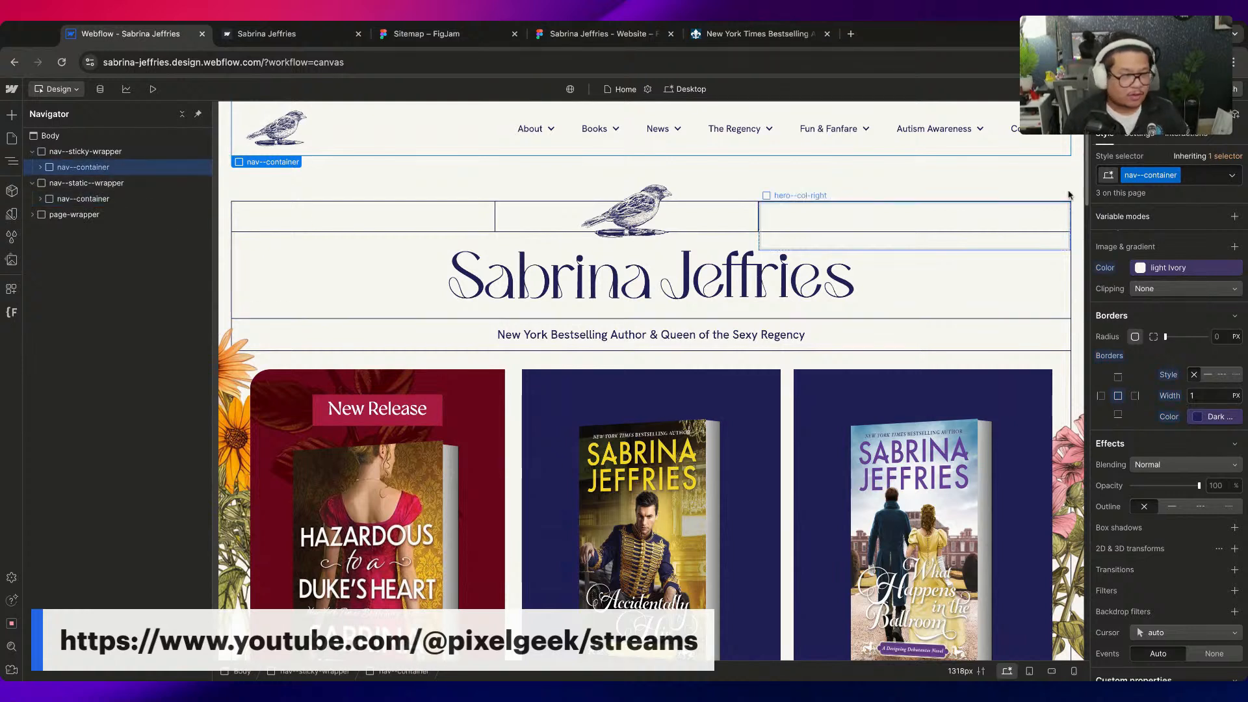
pyautogui.click(1200, 182)
pyautogui.write('sticky')
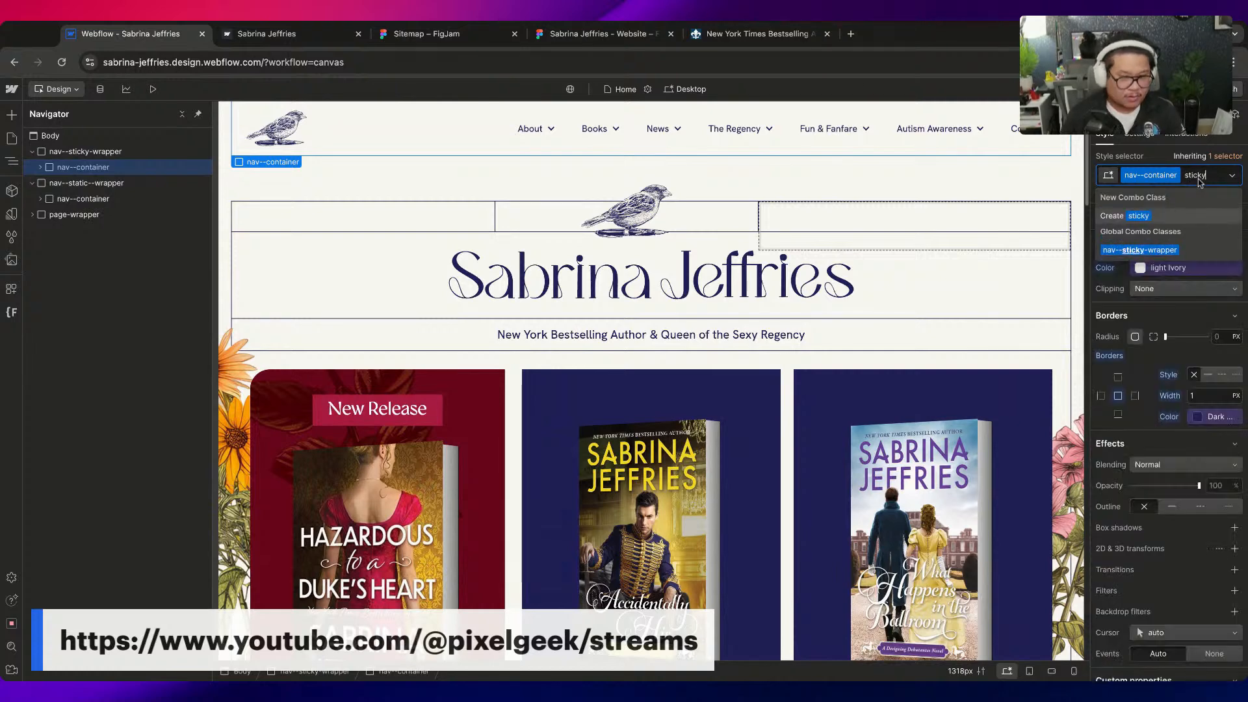
pyautogui.press('Return')
# Set the nav--static--wrapper's visibility to Hidden and check the sticky nav further down the page
pyautogui.click(86, 182)
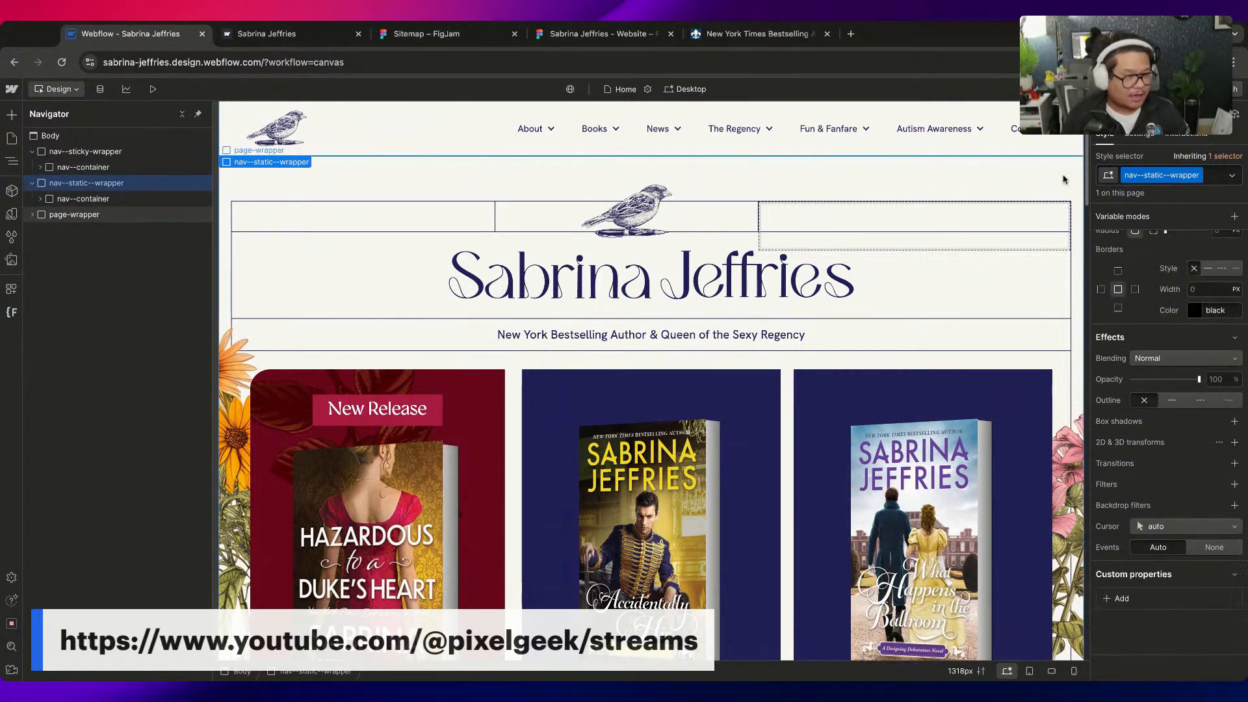
pyautogui.click(1139, 136)
pyautogui.click(1202, 233)
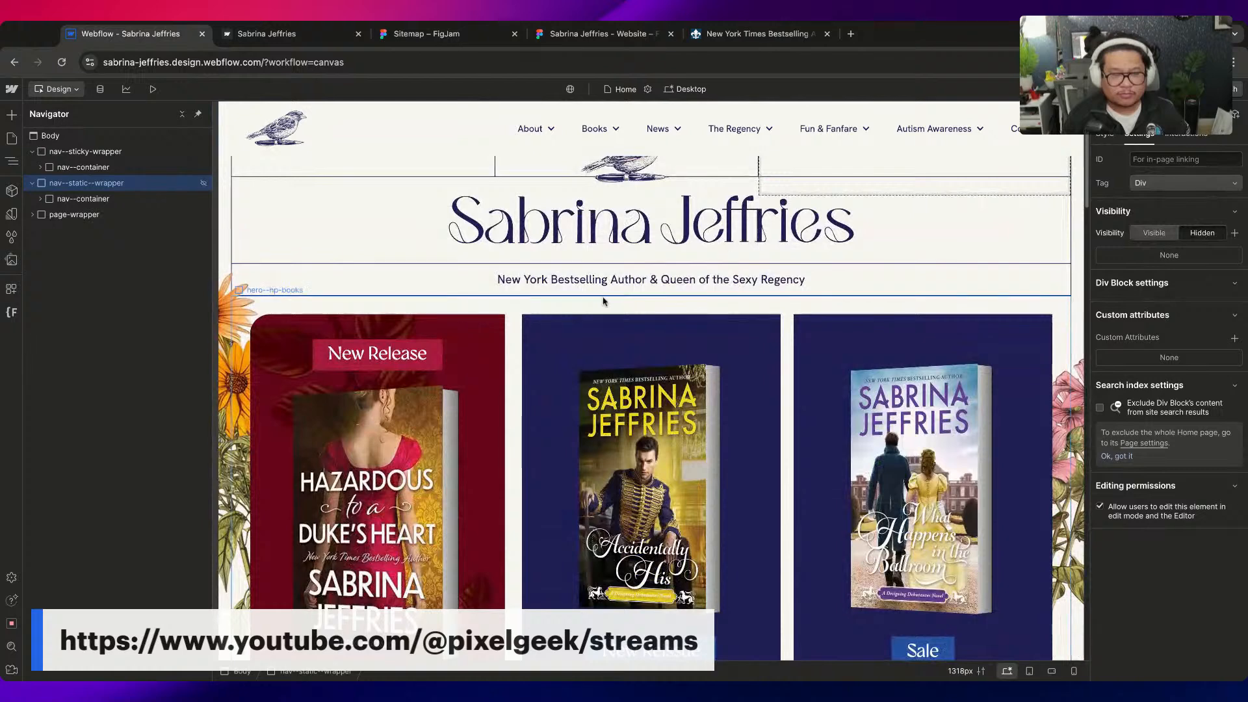
pyautogui.scroll(-10, 552, 396)
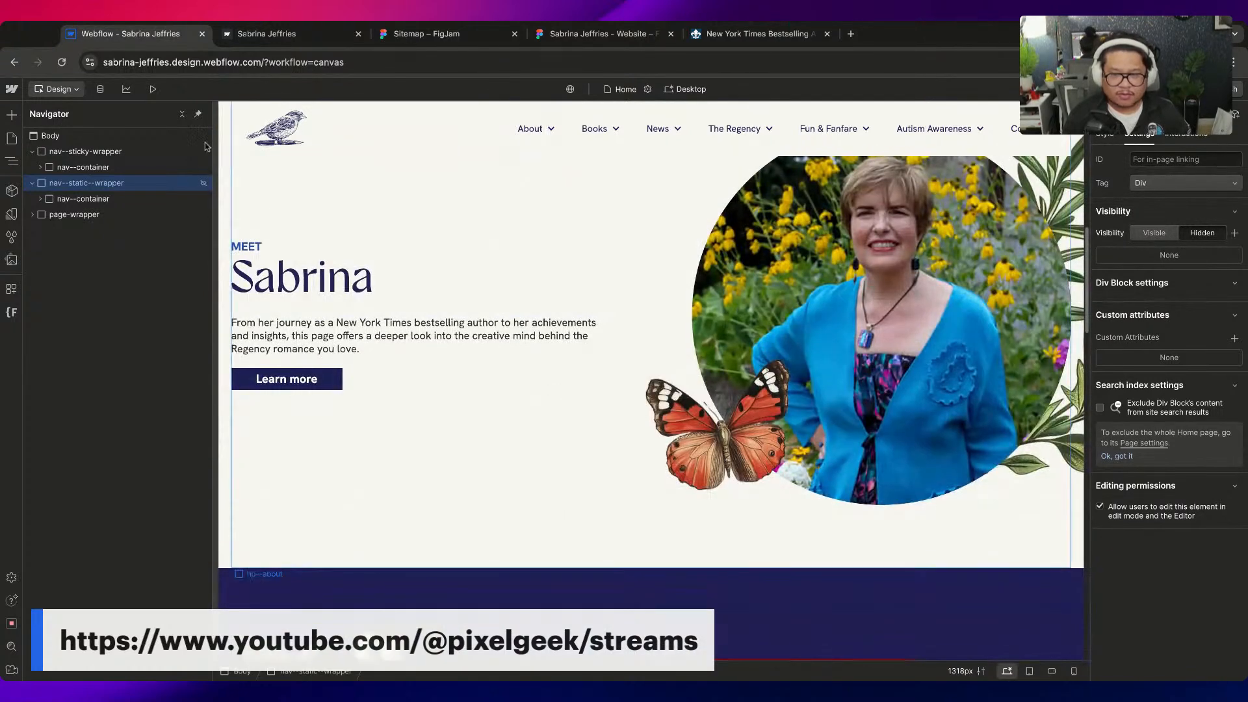
# Apply a solid border to the sticky variant of the nav--container inside the nav--sticky-wrapper
pyautogui.click(112, 166)
pyautogui.click(1105, 136)
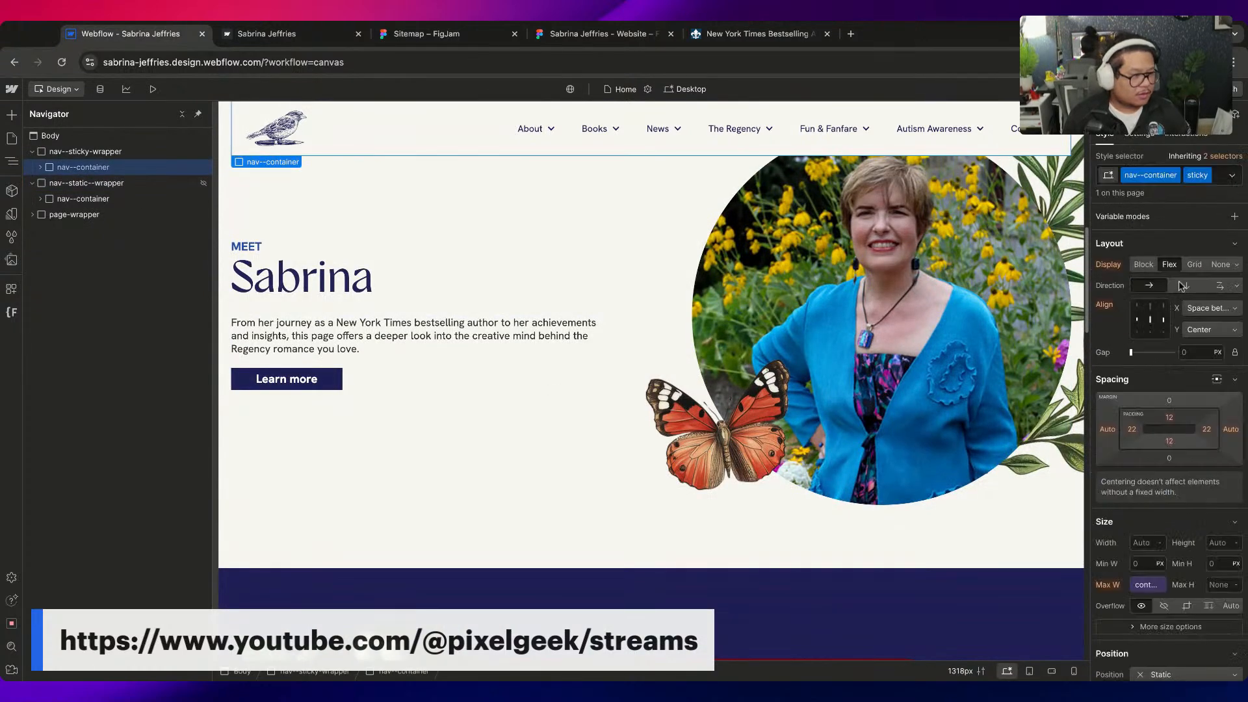
pyautogui.scroll(-10, 1109, 606)
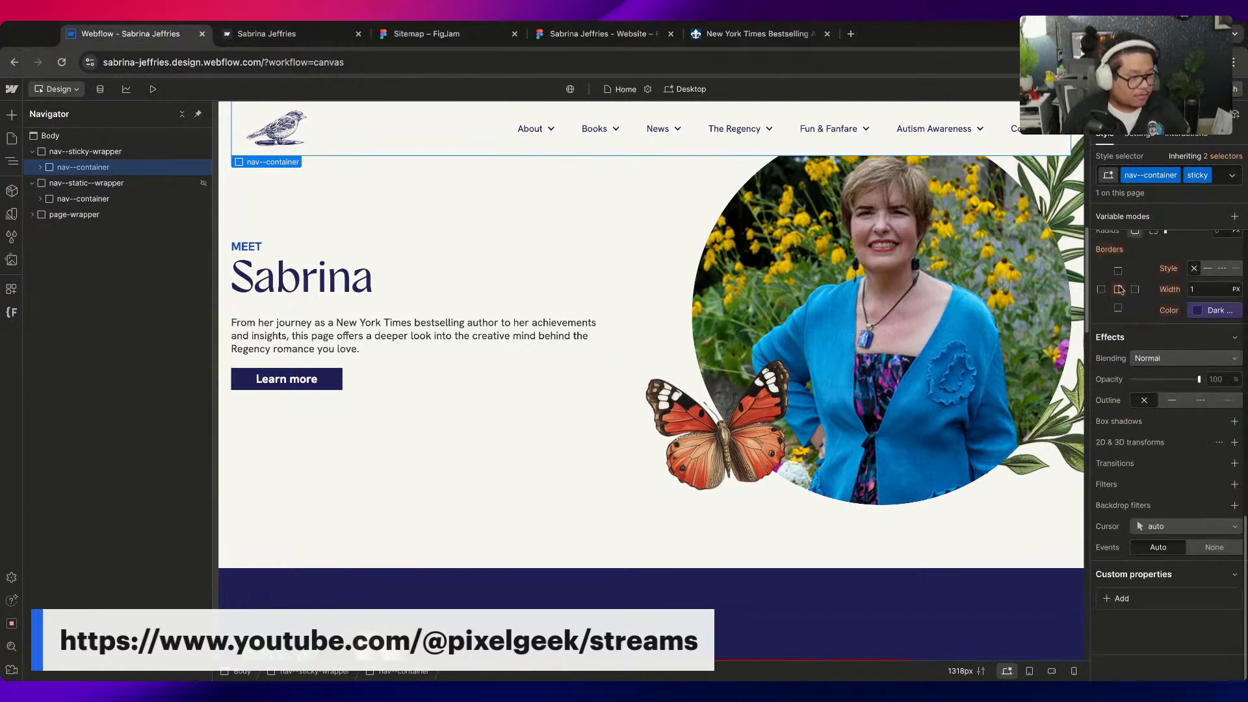
pyautogui.click(1208, 268)
pyautogui.click(1195, 268)
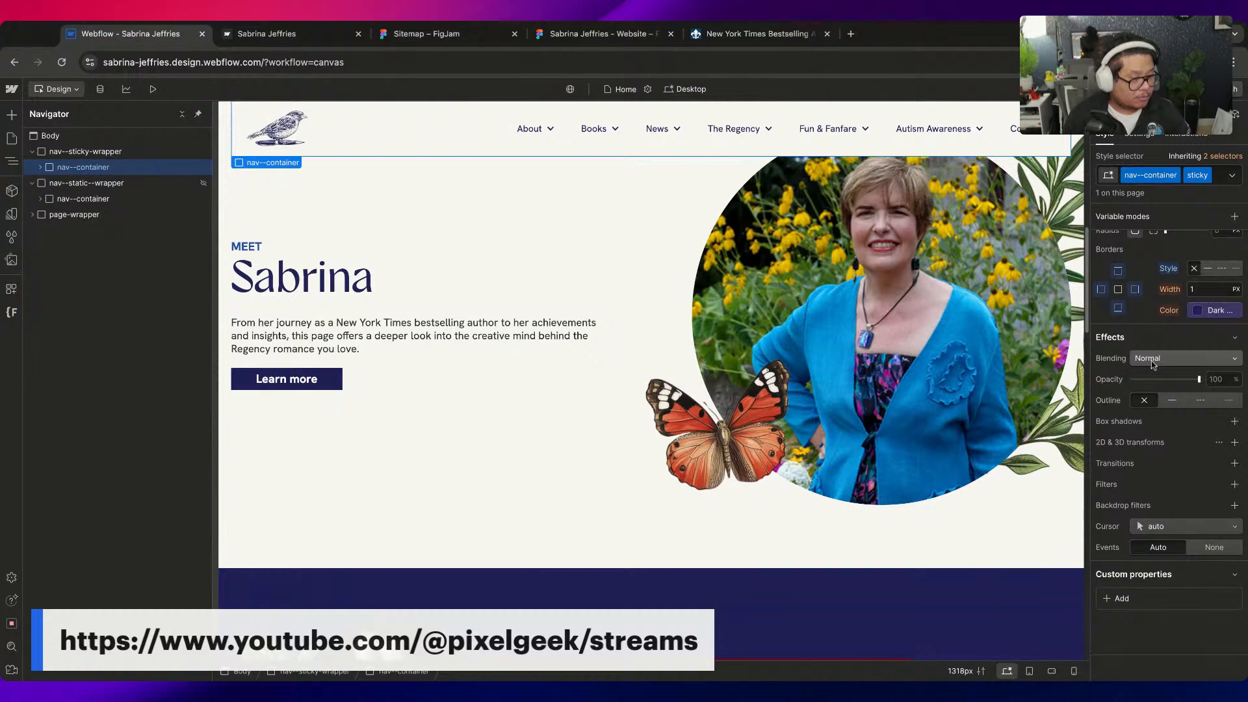
# Preview the Home page and check the sticky nav's border while scrolling through the sections
pyautogui.click(153, 89)
pyautogui.scroll(9, 394, 312)
pyautogui.scroll(-12, 395, 313)
pyautogui.scroll(-8, 394, 314)
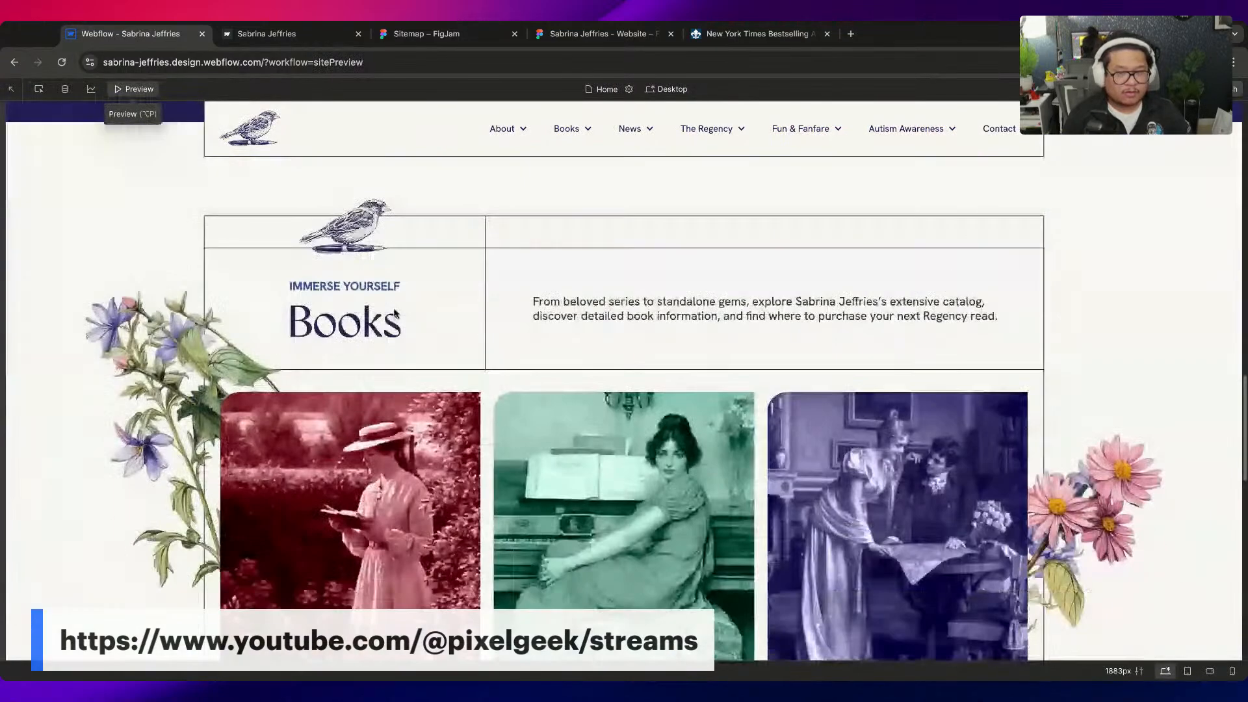
pyautogui.scroll(20, 394, 314)
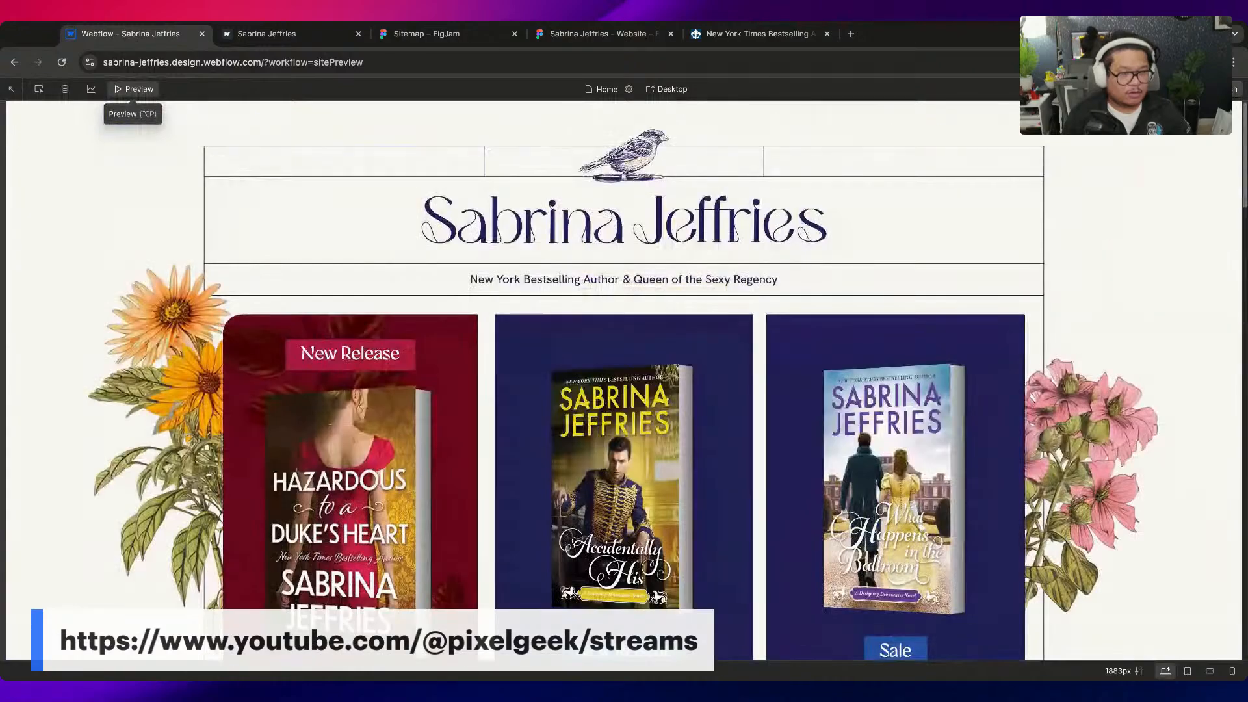
pyautogui.scroll(-10, 393, 314)
pyautogui.scroll(12, 394, 313)
pyautogui.scroll(-5, 394, 313)
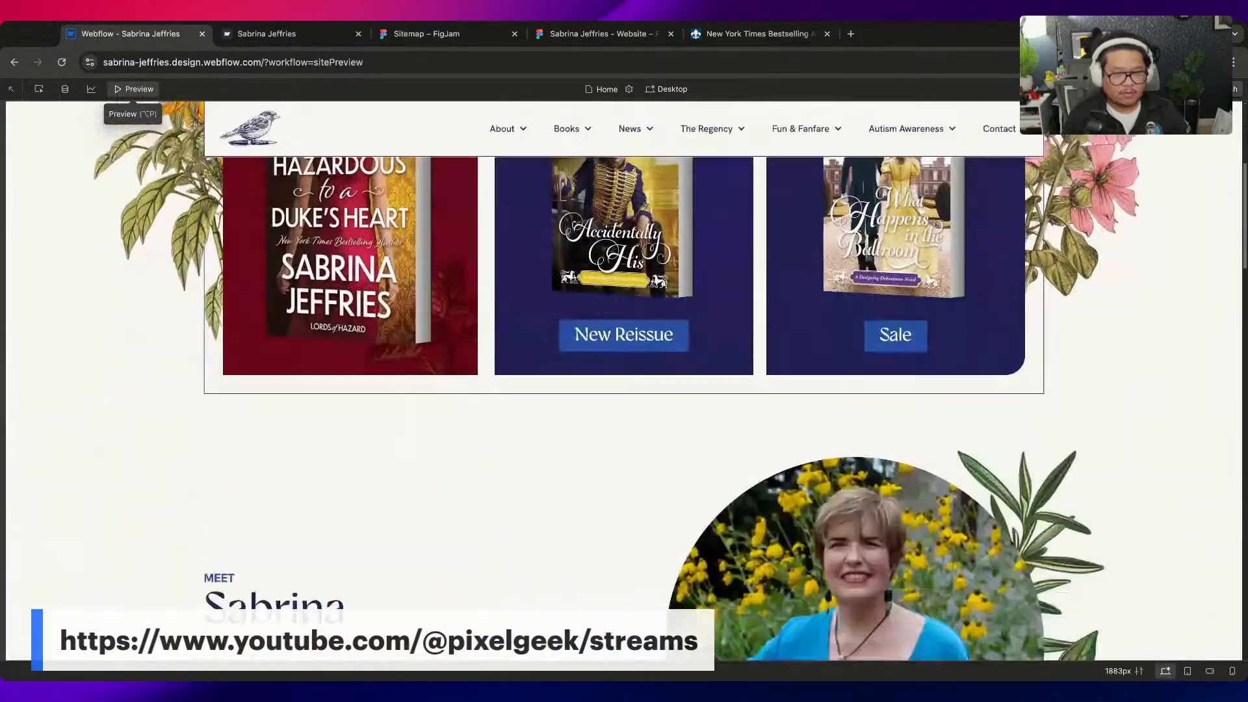
pyautogui.scroll(8, 394, 314)
pyautogui.scroll(-12, 394, 313)
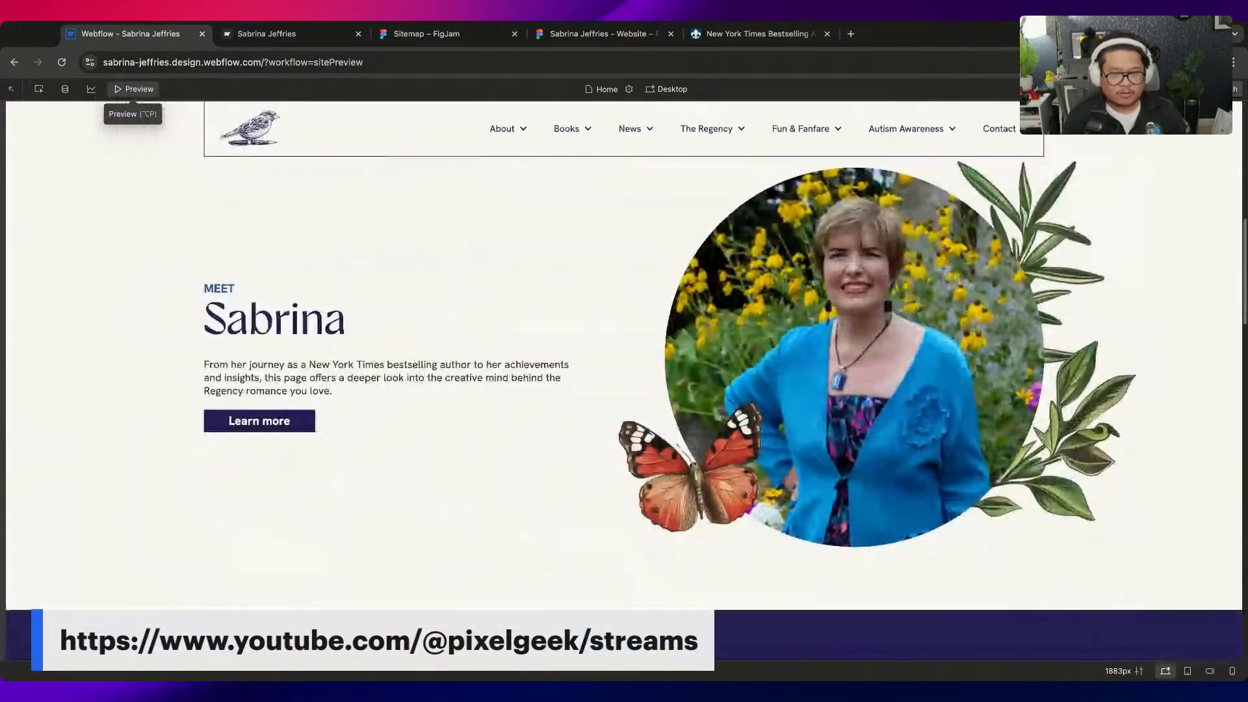
pyautogui.click(130, 82)
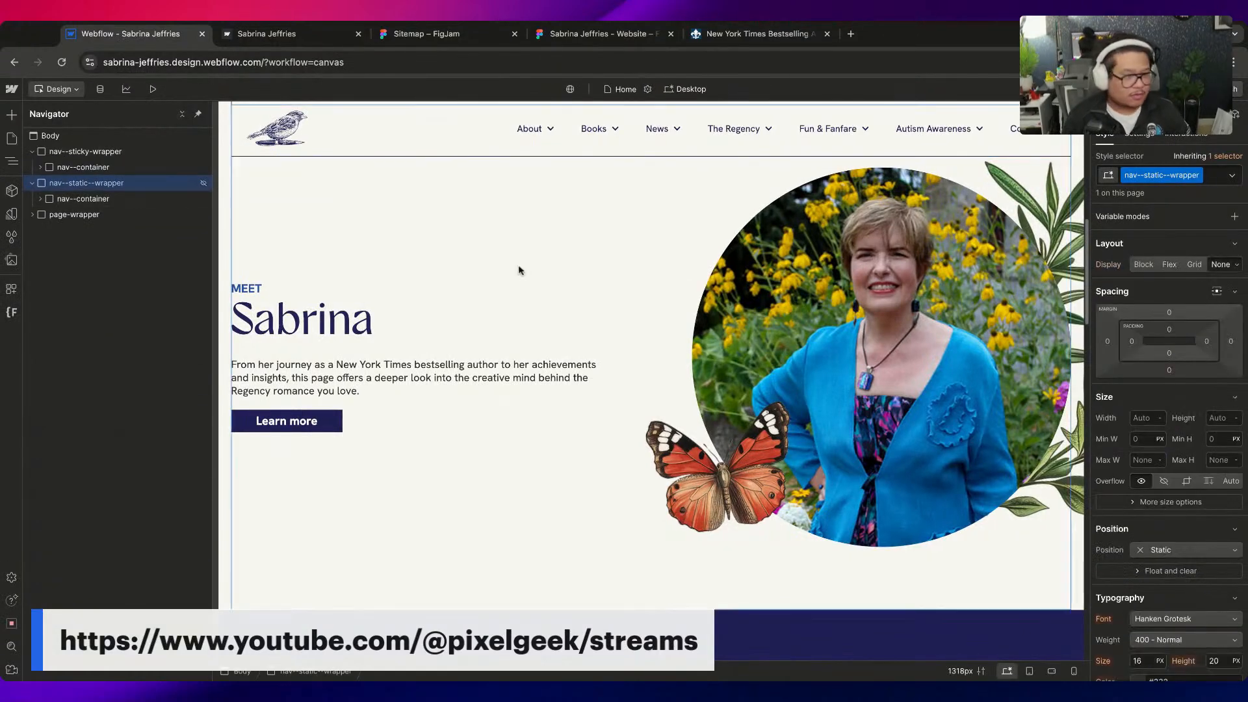
# Set the nav--static--wrapper's visibility to Visible and preview how both navs behave while scrolling the page
pyautogui.click(1141, 135)
pyautogui.click(1156, 233)
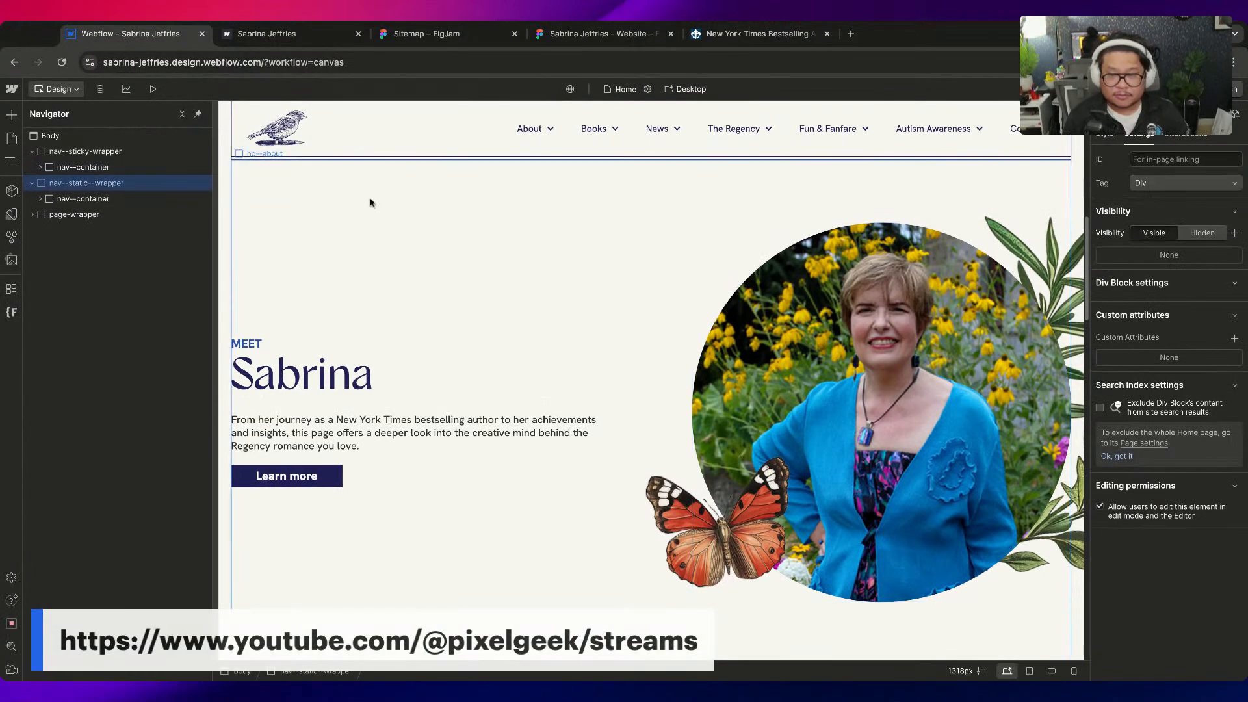
pyautogui.scroll(10, 550, 210)
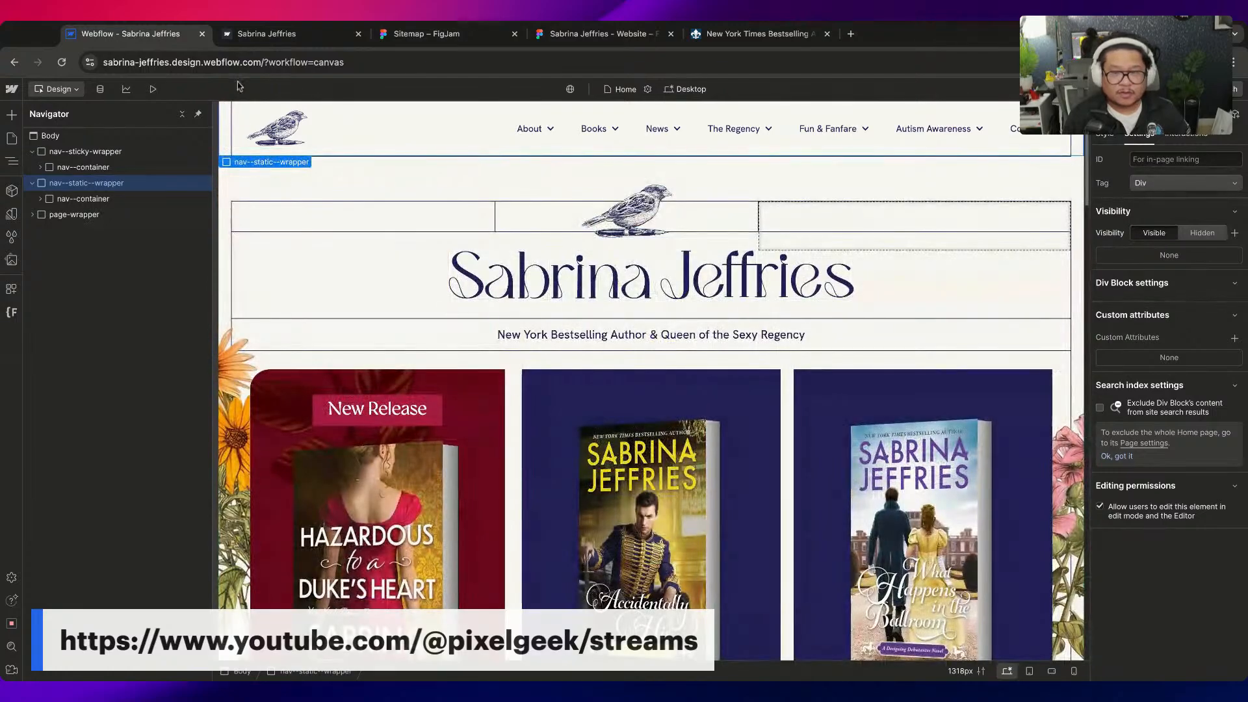
pyautogui.click(152, 89)
pyautogui.scroll(-6, 474, 287)
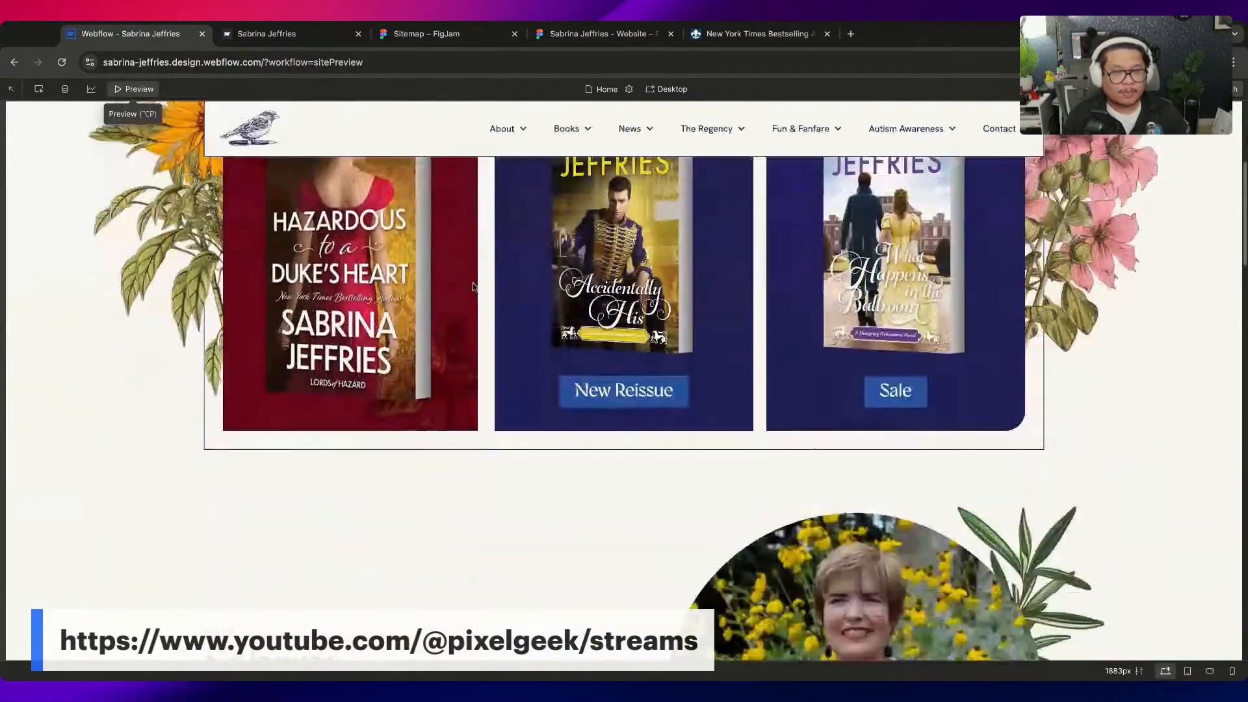
pyautogui.scroll(7, 474, 287)
pyautogui.click(141, 89)
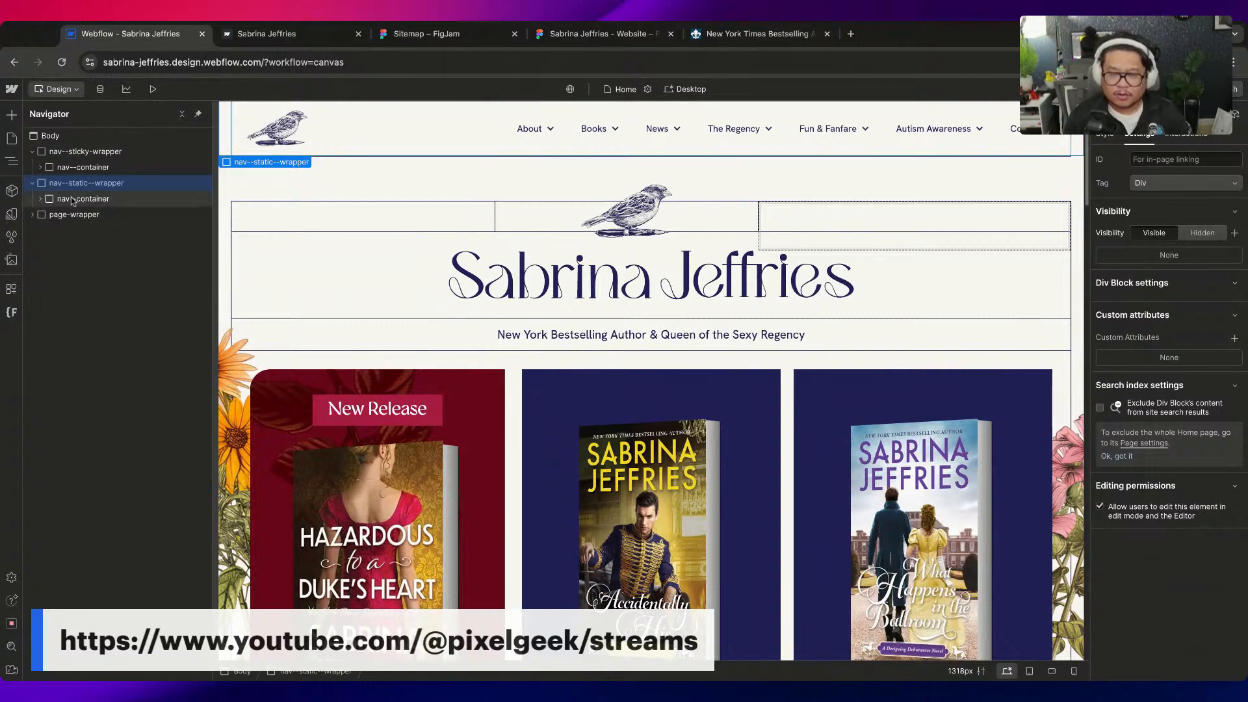
# Try hiding the Brand logo link inside the nav--sticky-wrapper with display None, and undo the change
pyautogui.click(273, 134)
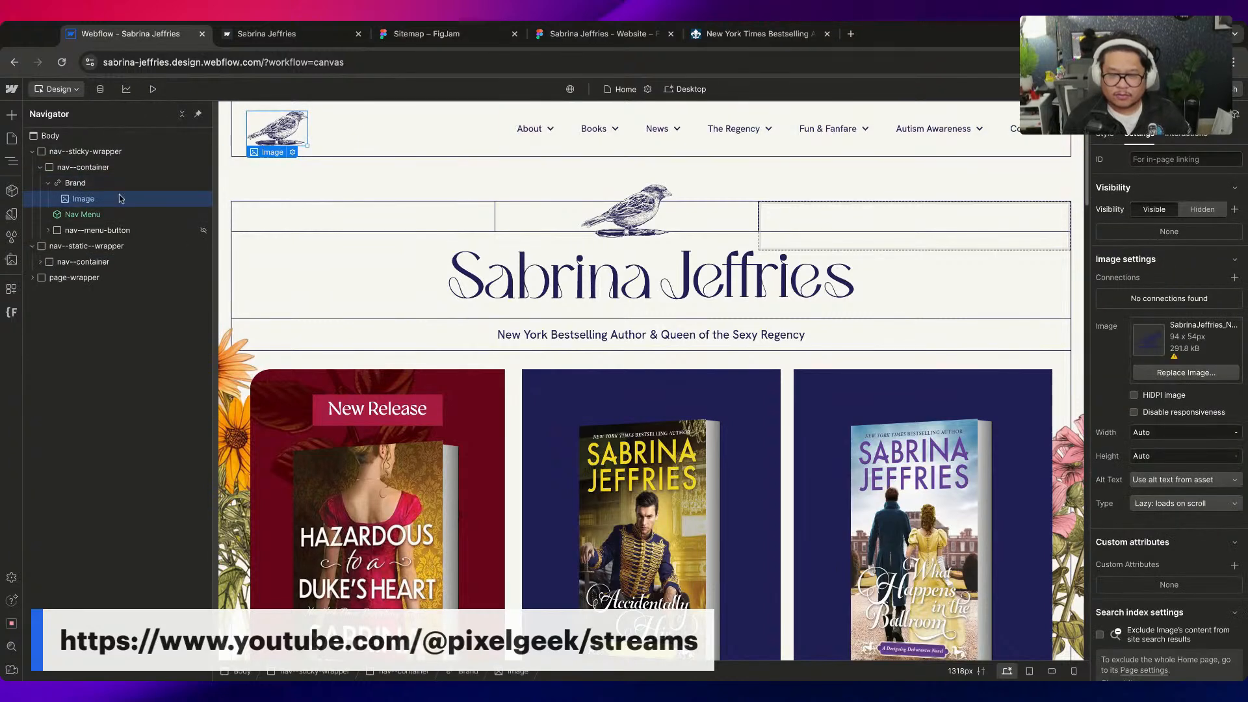
pyautogui.click(1105, 135)
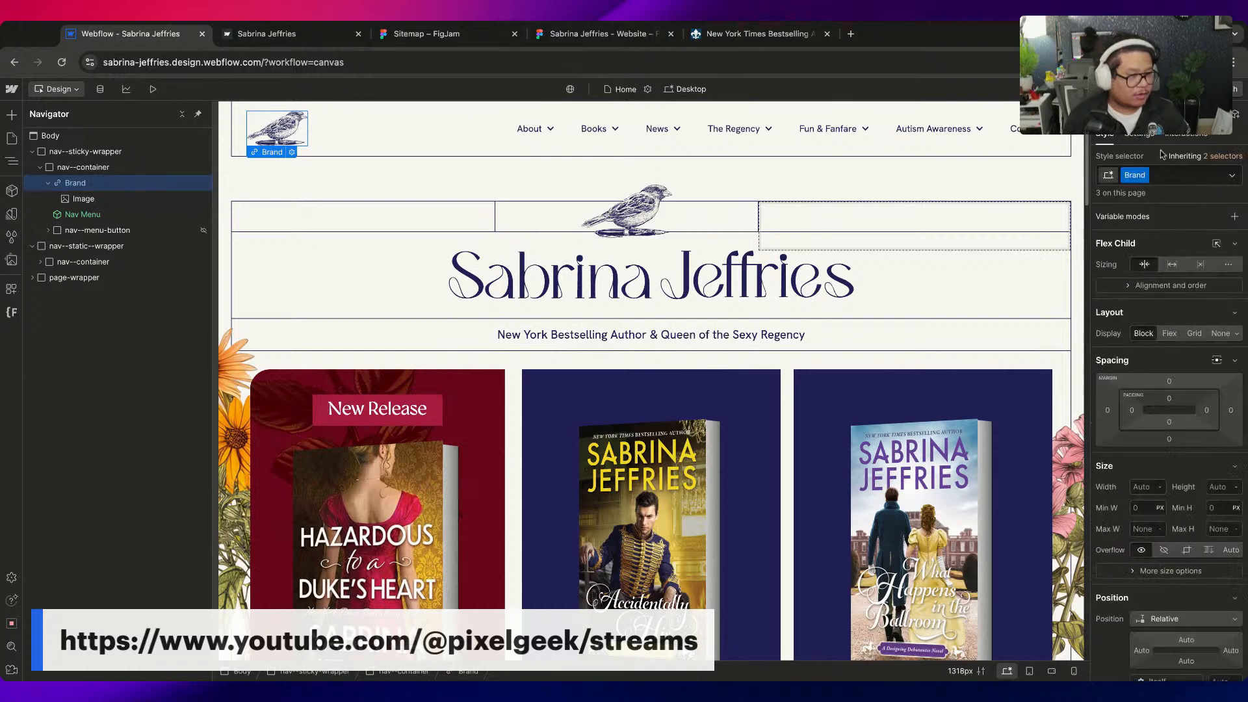
pyautogui.click(1220, 334)
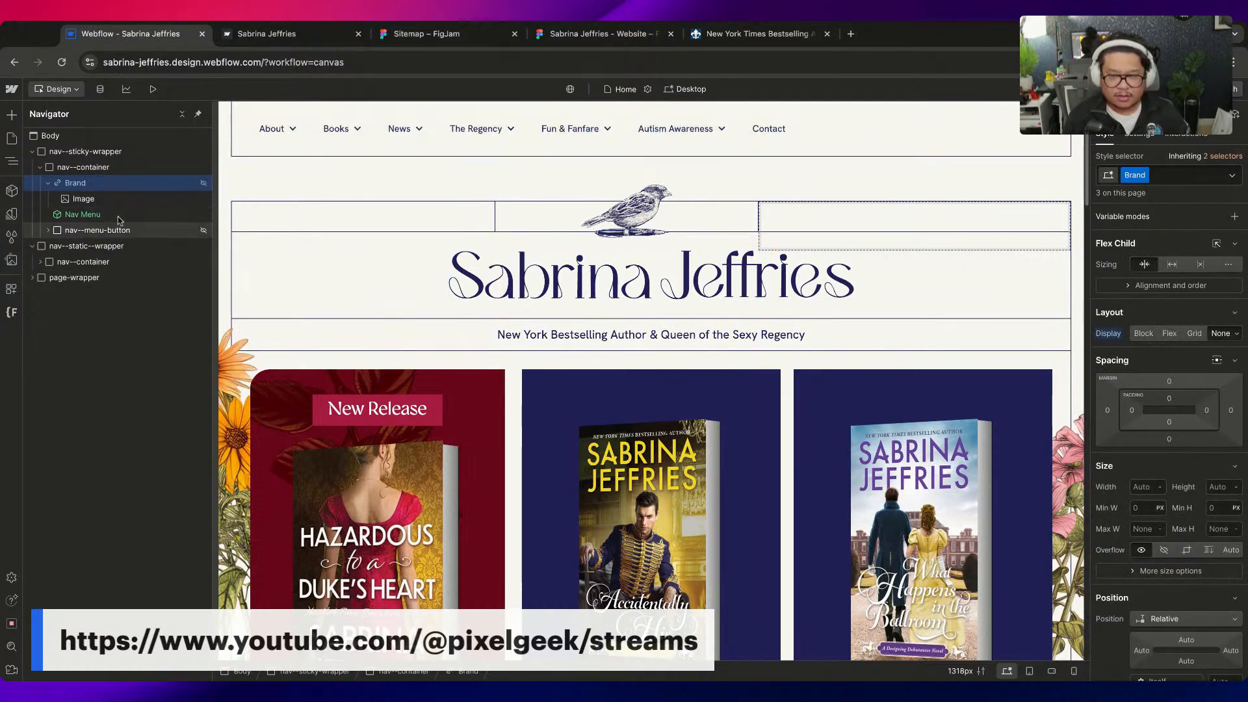
pyautogui.press('super+z')
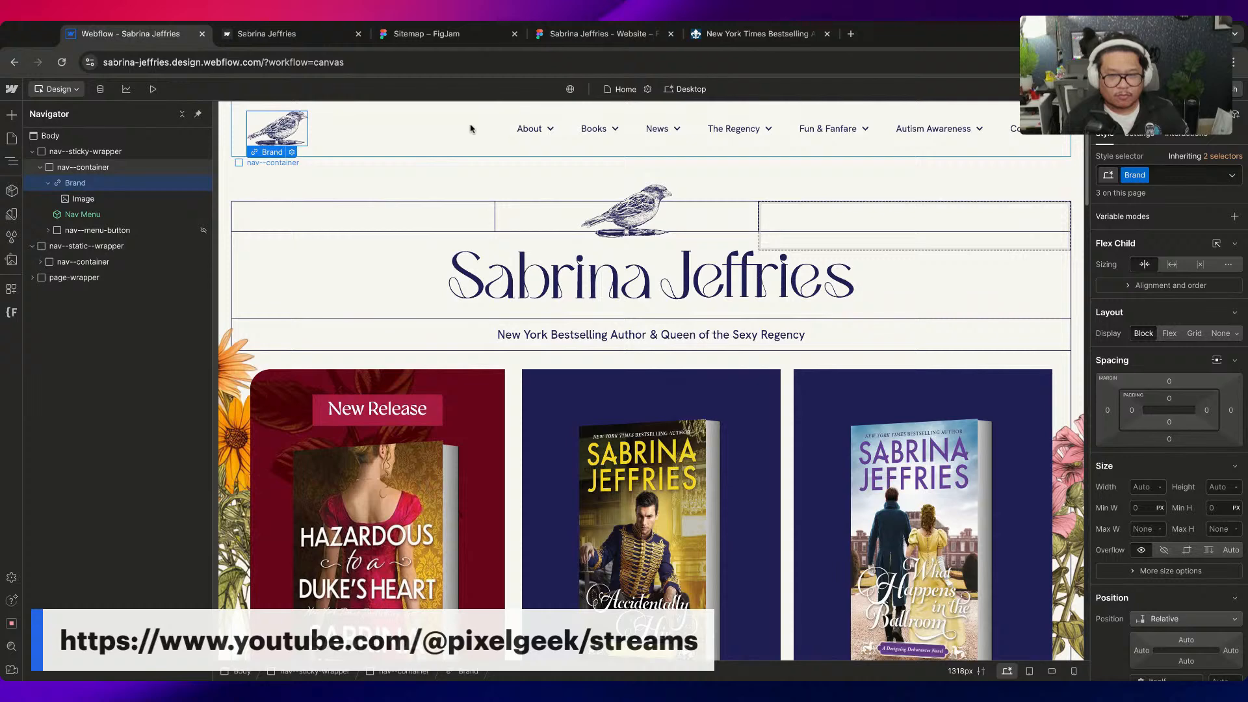
# Set the display of the Brand link inside the nav--static--wrapper to None
pyautogui.click(83, 262)
pyautogui.click(38, 264)
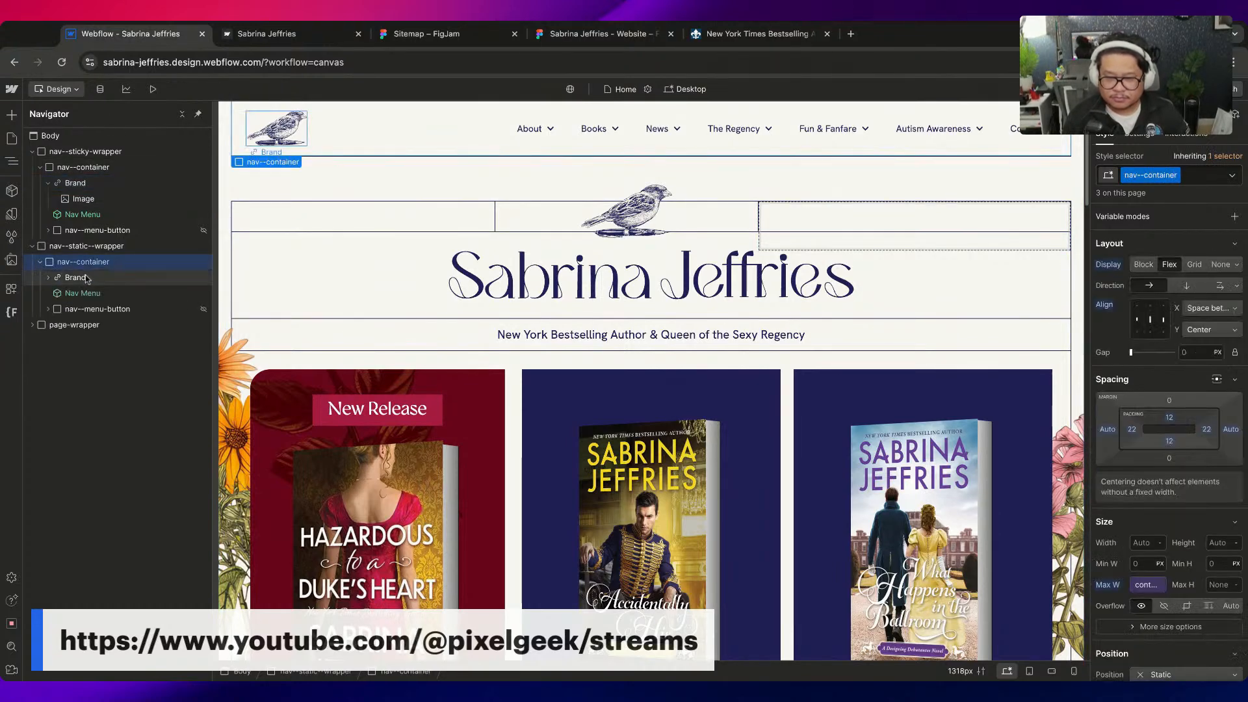
pyautogui.click(86, 278)
pyautogui.click(1218, 333)
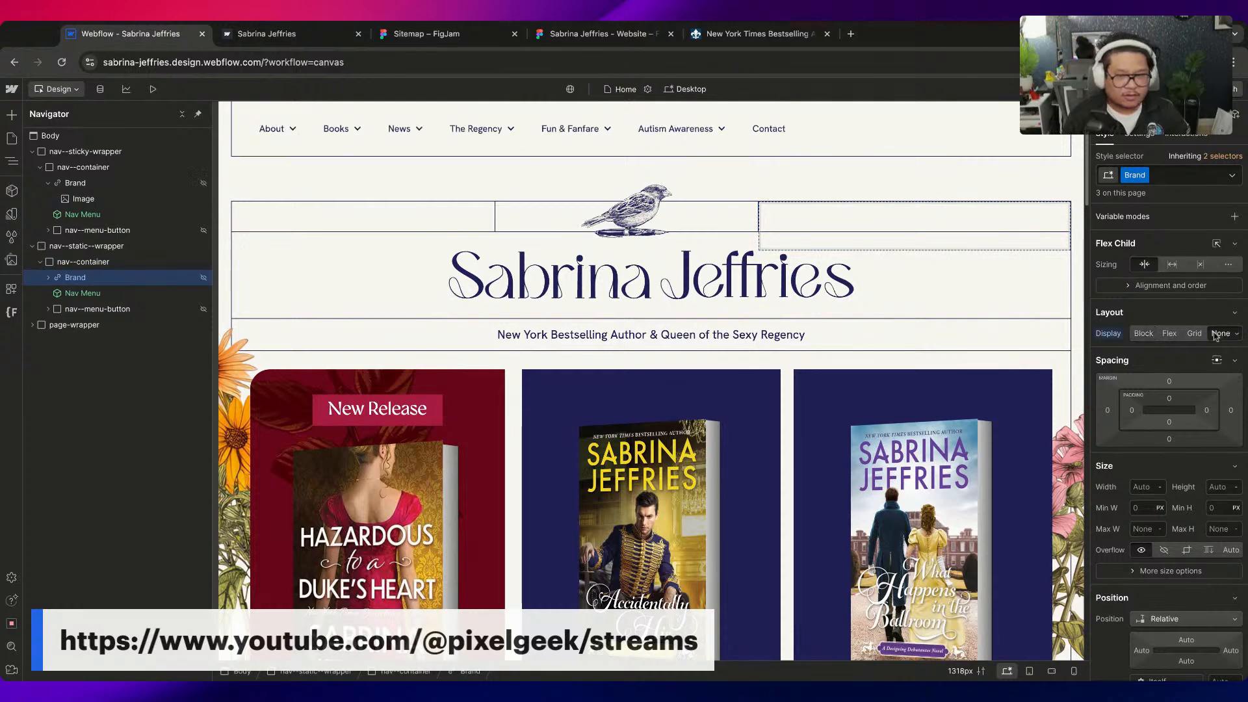
# Add a sticky combo class to the Brand link inside the nav--sticky-wrapper and set its display to Block
pyautogui.click(1184, 180)
pyautogui.write('sticky')
pyautogui.press('Return')
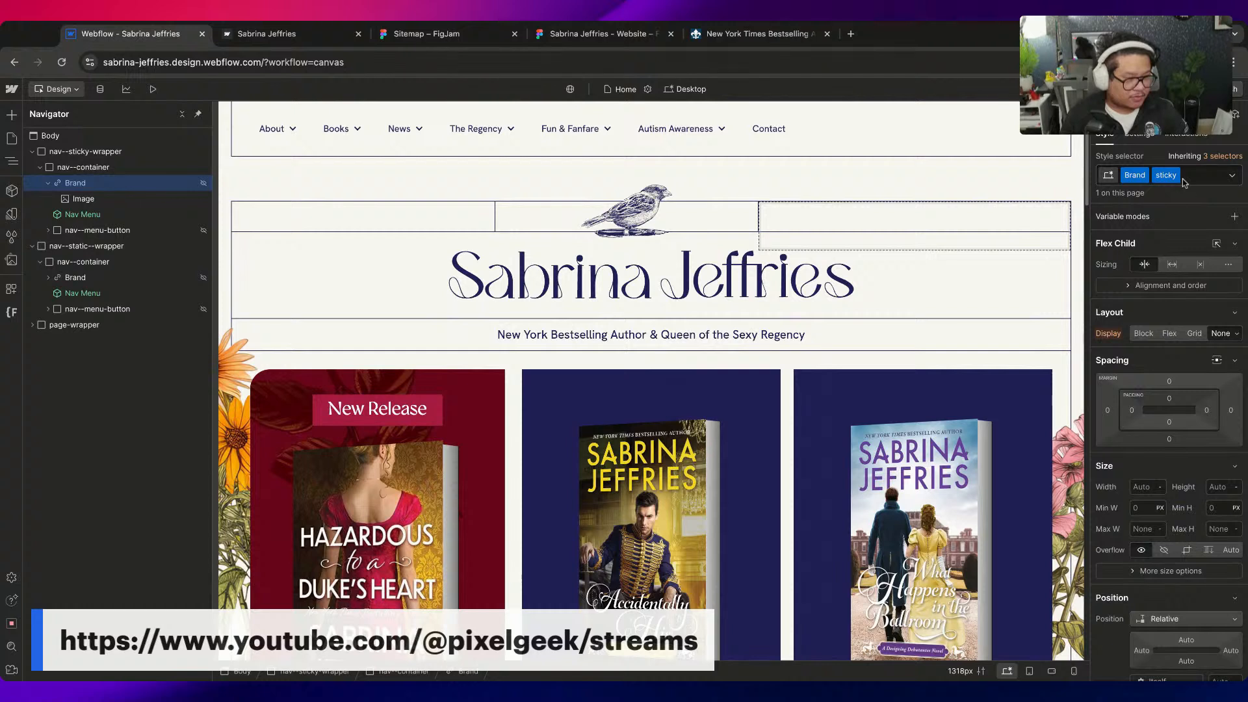
pyautogui.click(1144, 334)
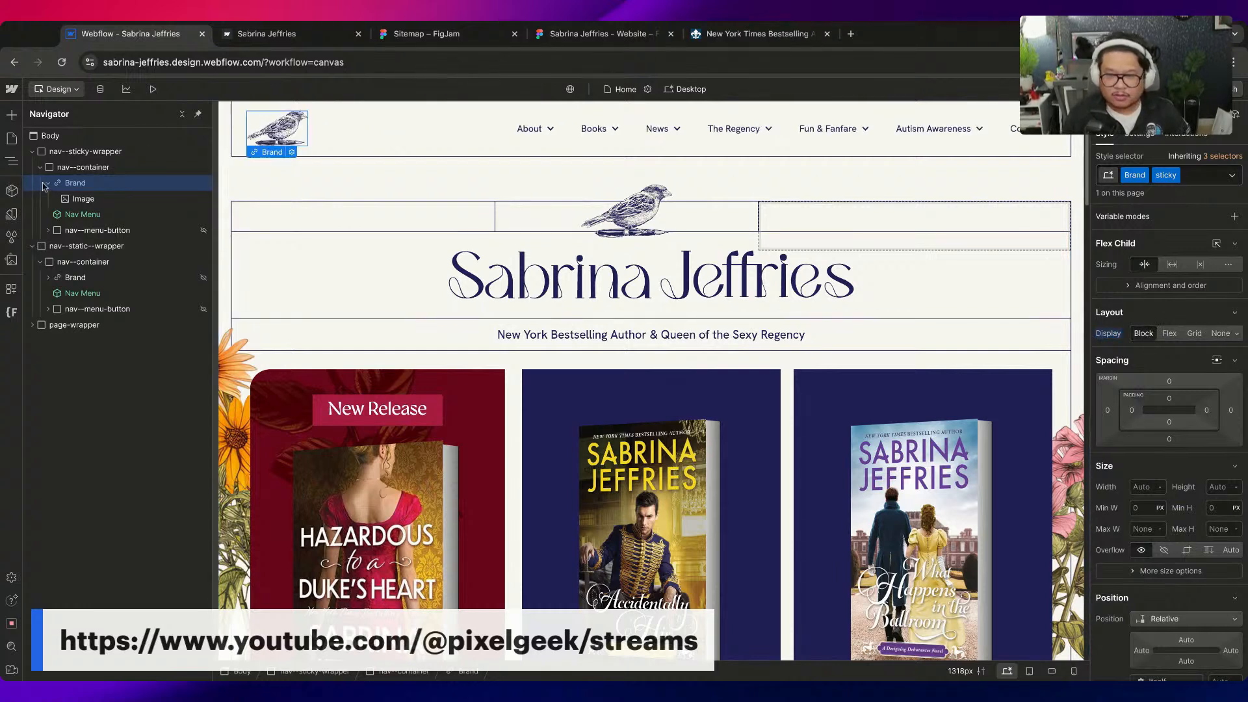
# Check the static nav's Brand link and set the nav--sticky-wrapper's visibility to Hidden
pyautogui.click(110, 278)
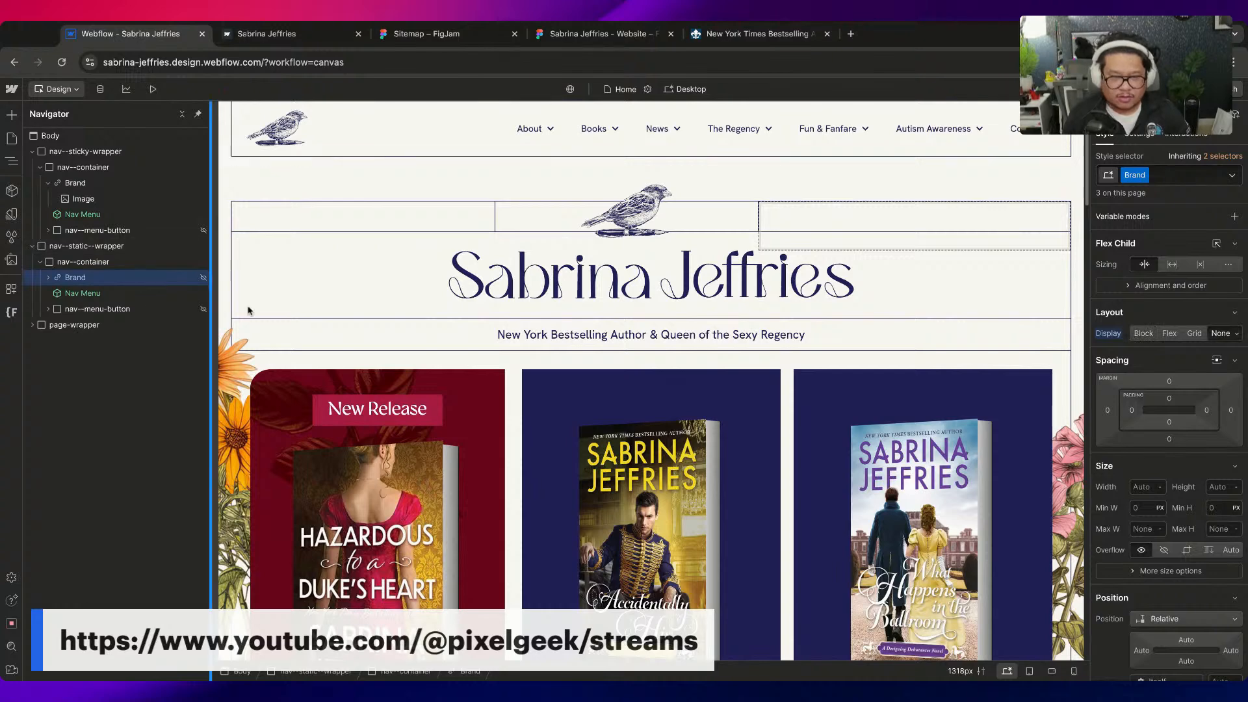
pyautogui.scroll(-3, 382, 258)
pyautogui.scroll(3, 382, 258)
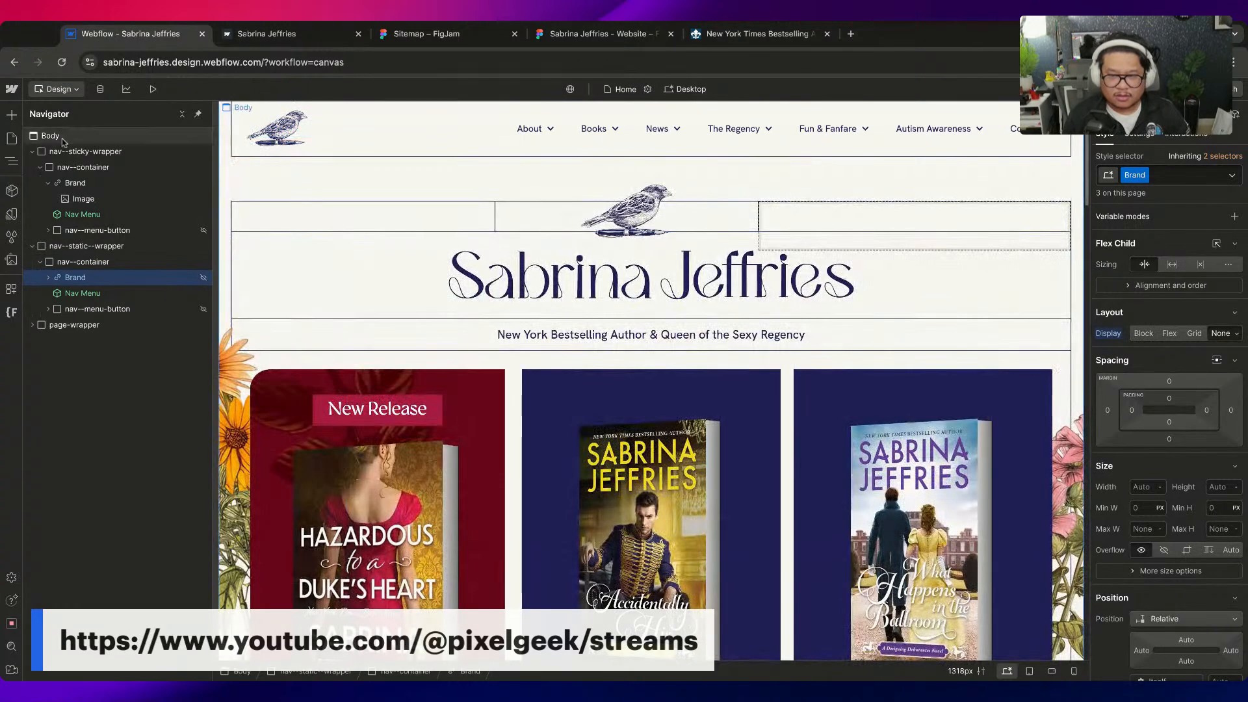
pyautogui.click(84, 151)
pyautogui.click(1147, 138)
pyautogui.click(1202, 234)
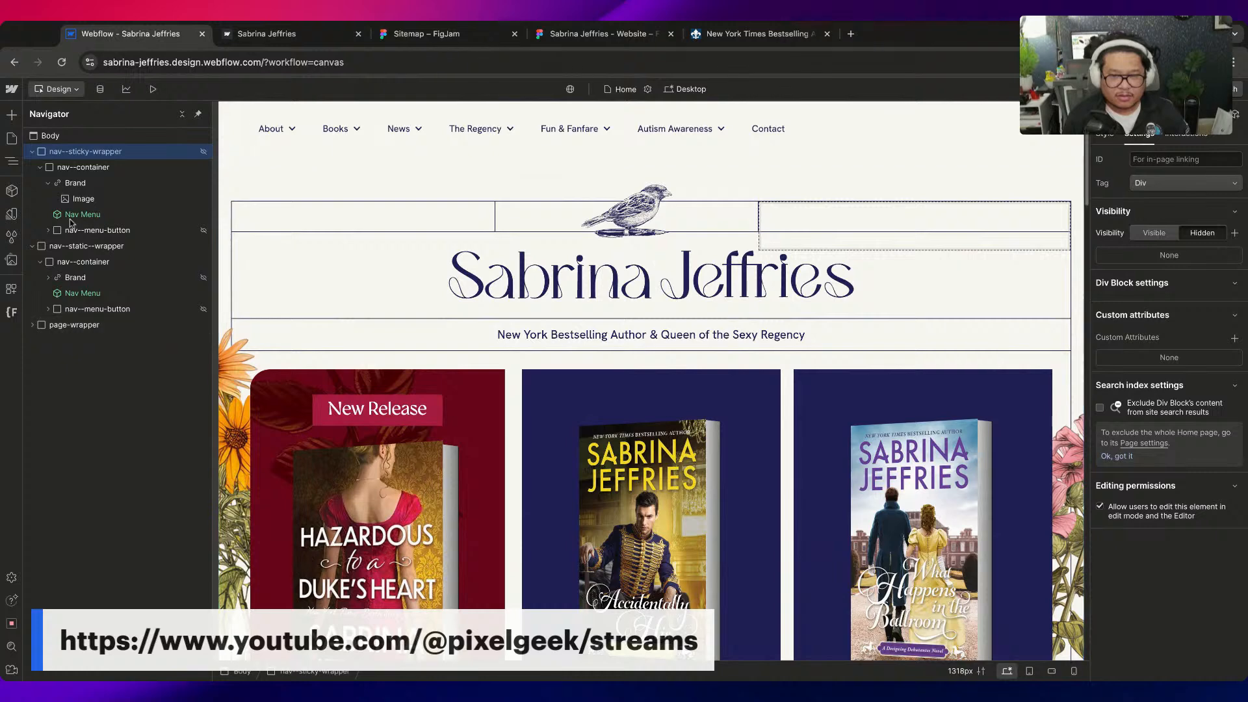
# Set the horizontal alignment of the nav--container inside the nav--static--wrapper to Center
pyautogui.click(139, 263)
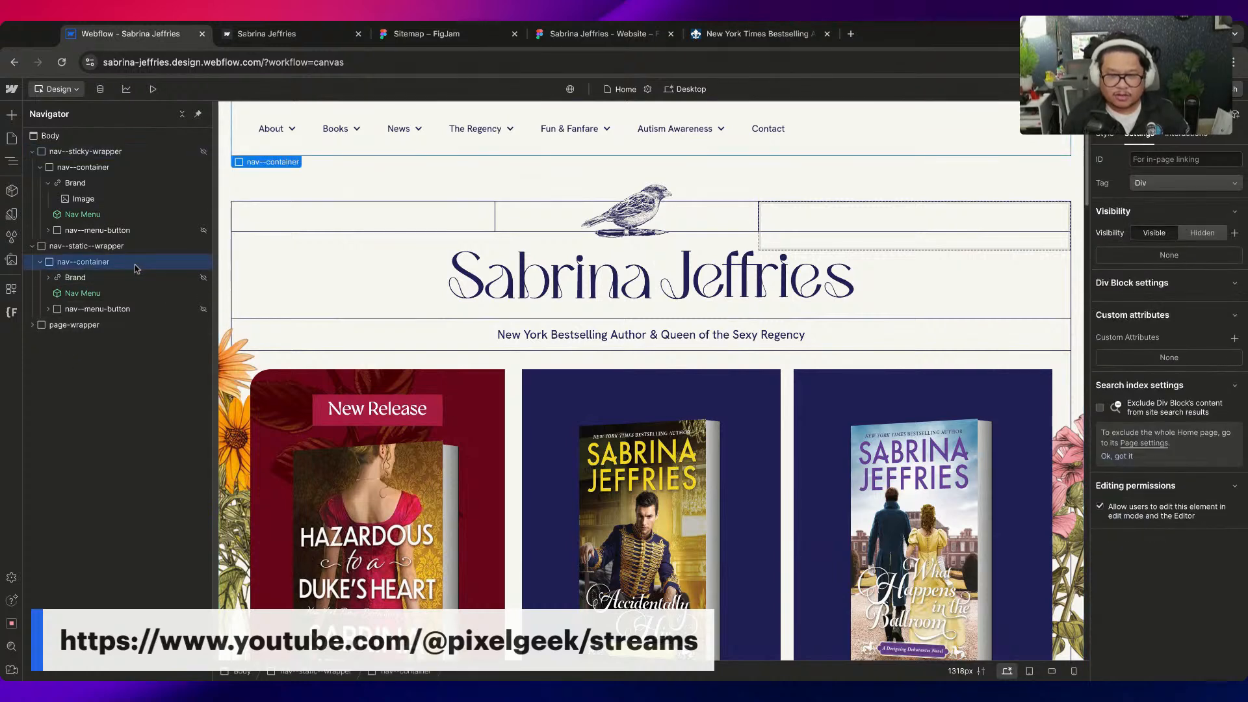
pyautogui.click(1127, 135)
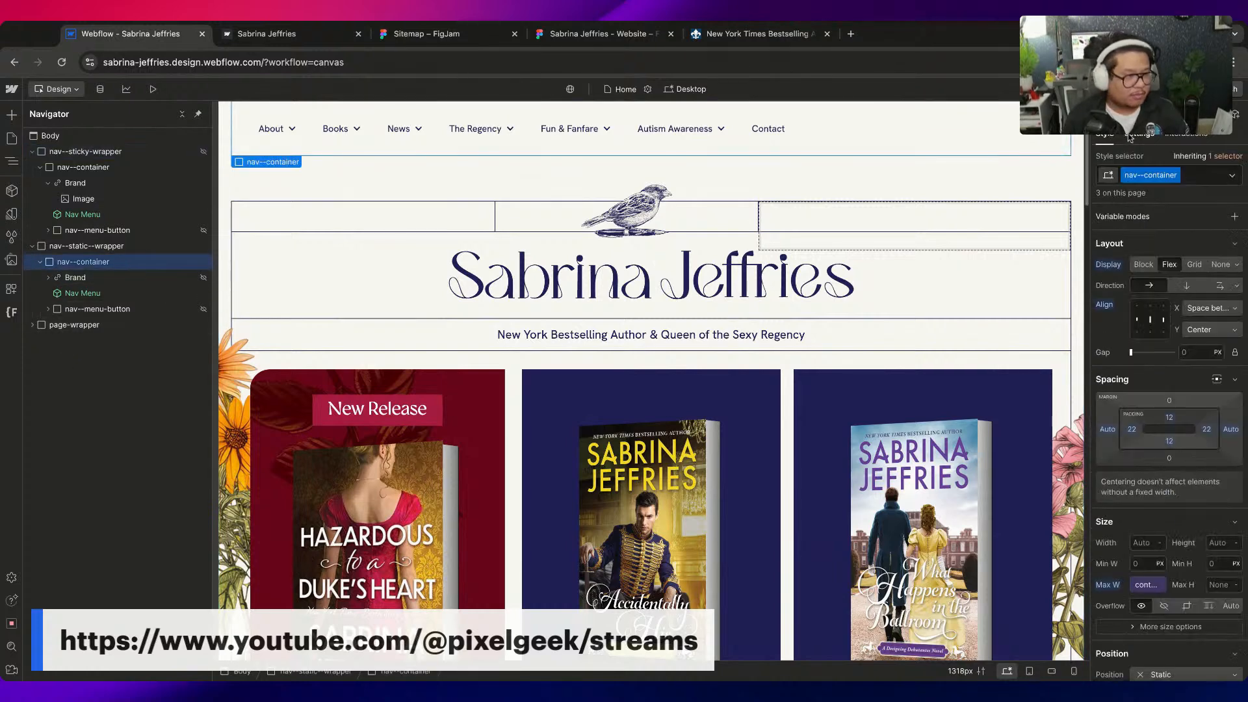
pyautogui.click(1193, 310)
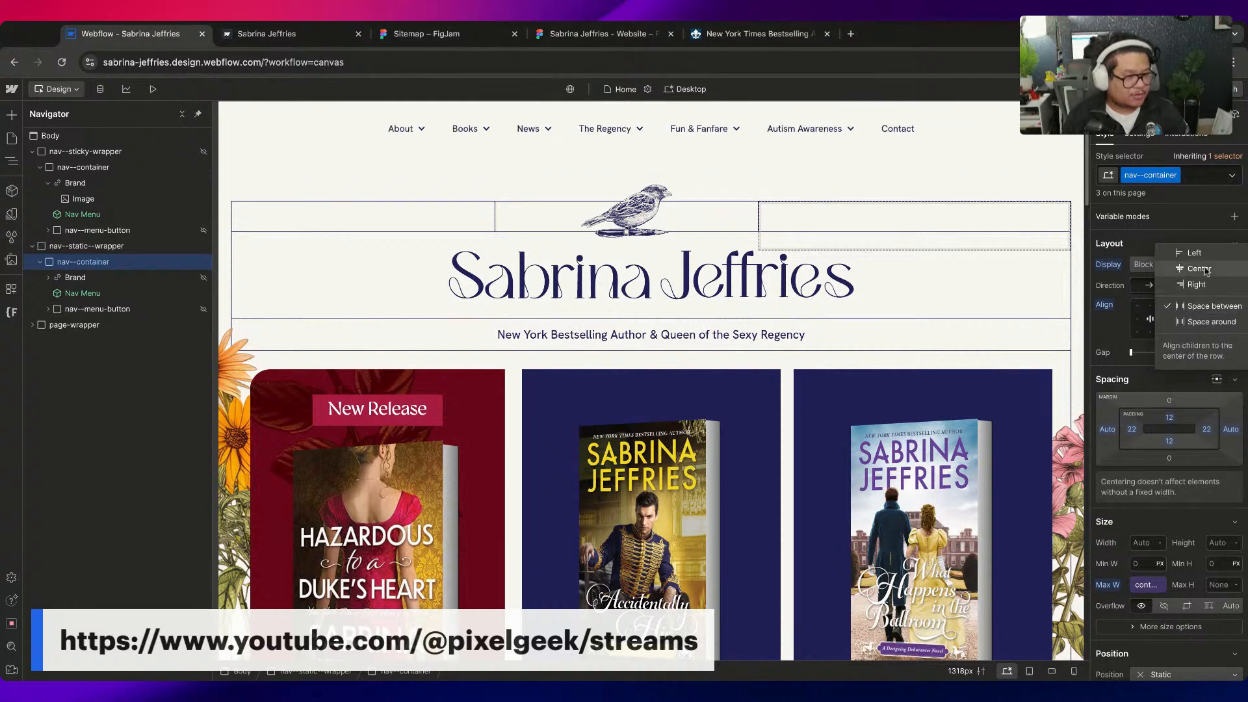
pyautogui.click(1199, 268)
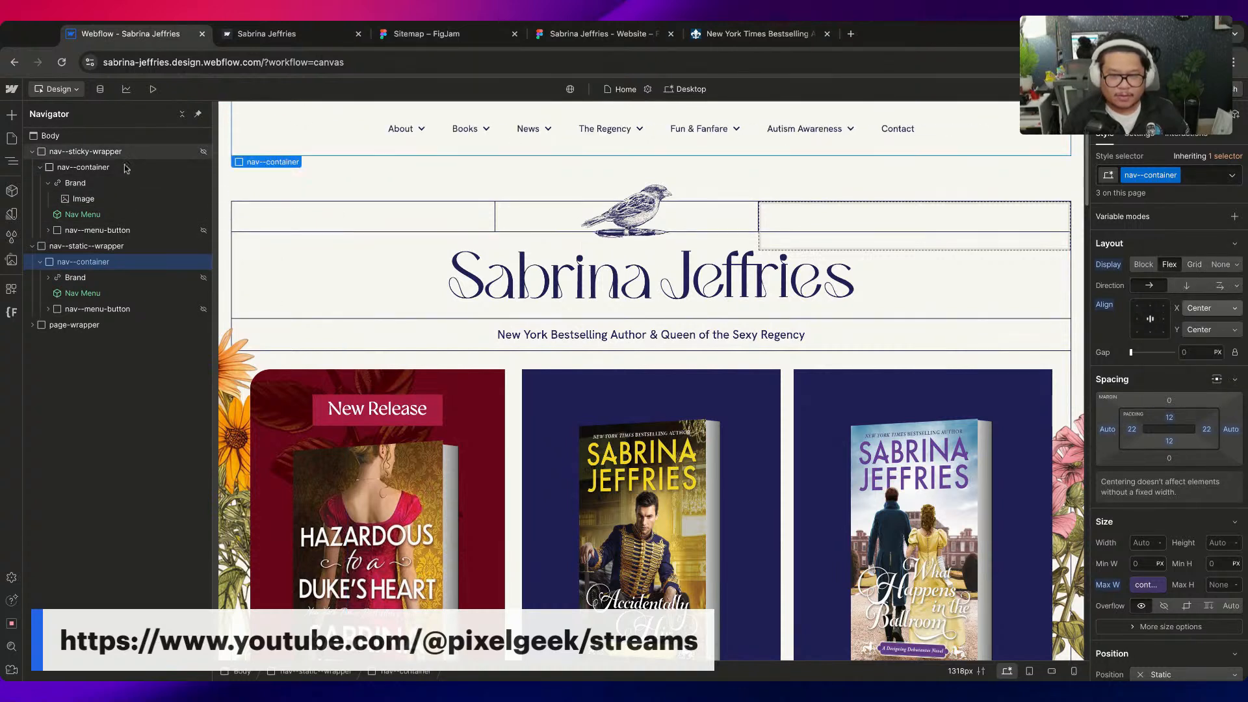
# Set the sticky nav--container's horizontal alignment to Space between
pyautogui.click(84, 167)
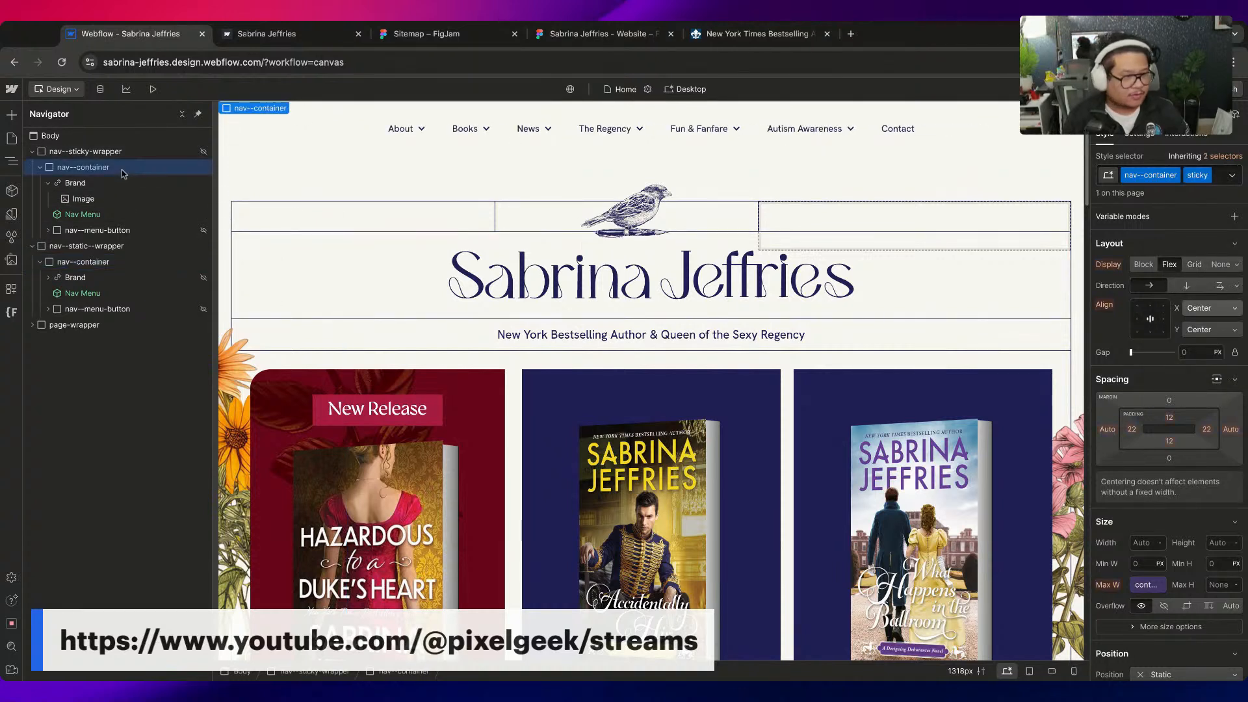
pyautogui.click(1200, 309)
pyautogui.click(1198, 314)
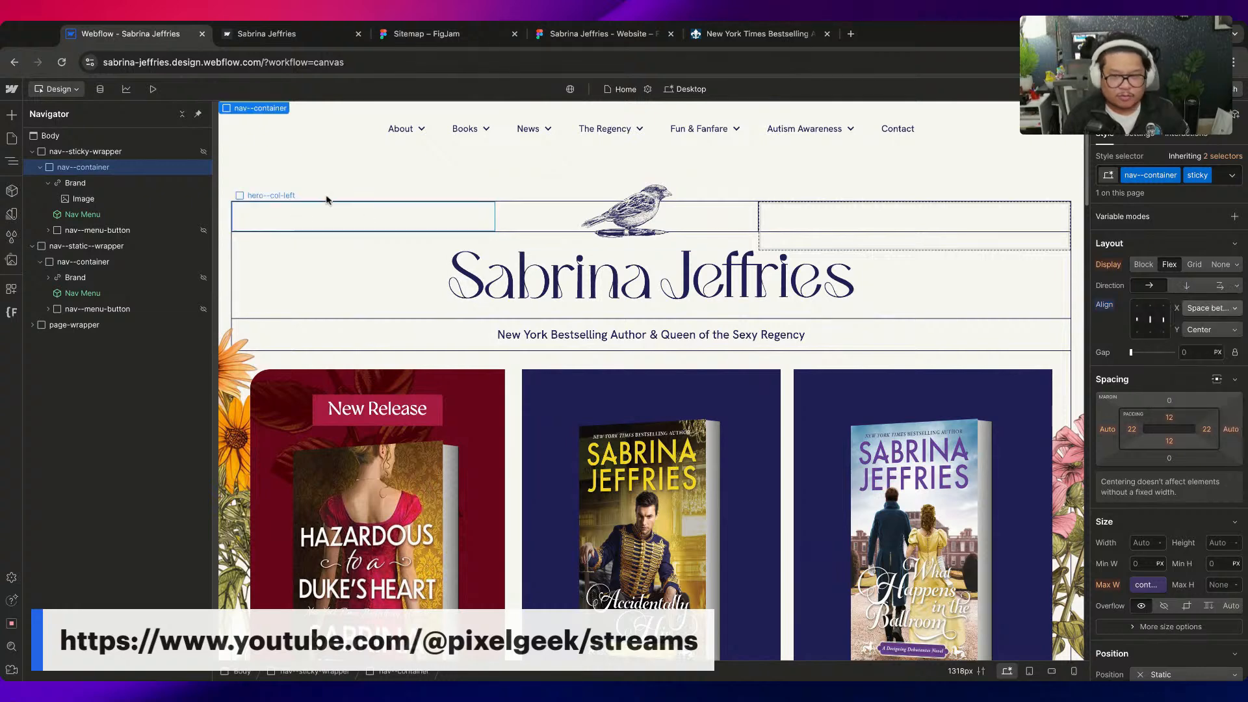
# Set the nav--sticky-wrapper's visibility to Visible
pyautogui.click(1063, 143)
pyautogui.click(1139, 134)
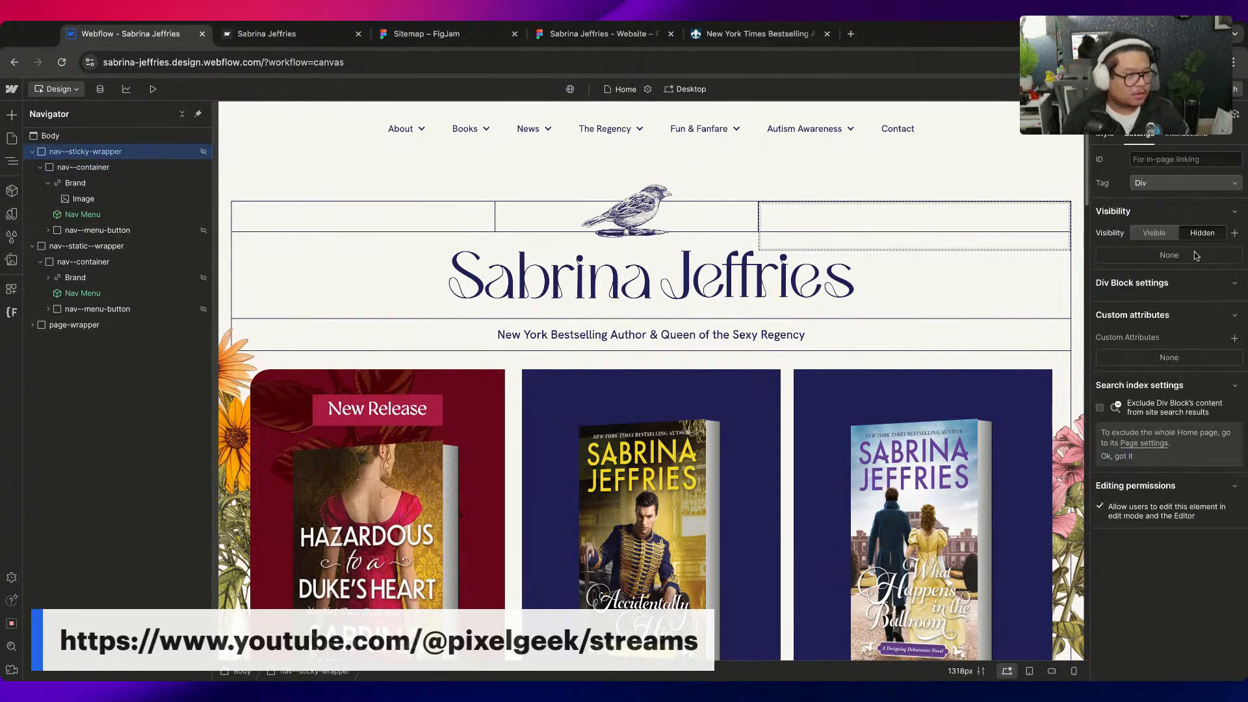
pyautogui.click(1154, 233)
# Preview the Home page and check the change between the centered static nav and the sticky nav while scrolling
pyautogui.hotkey('alt', 'p')
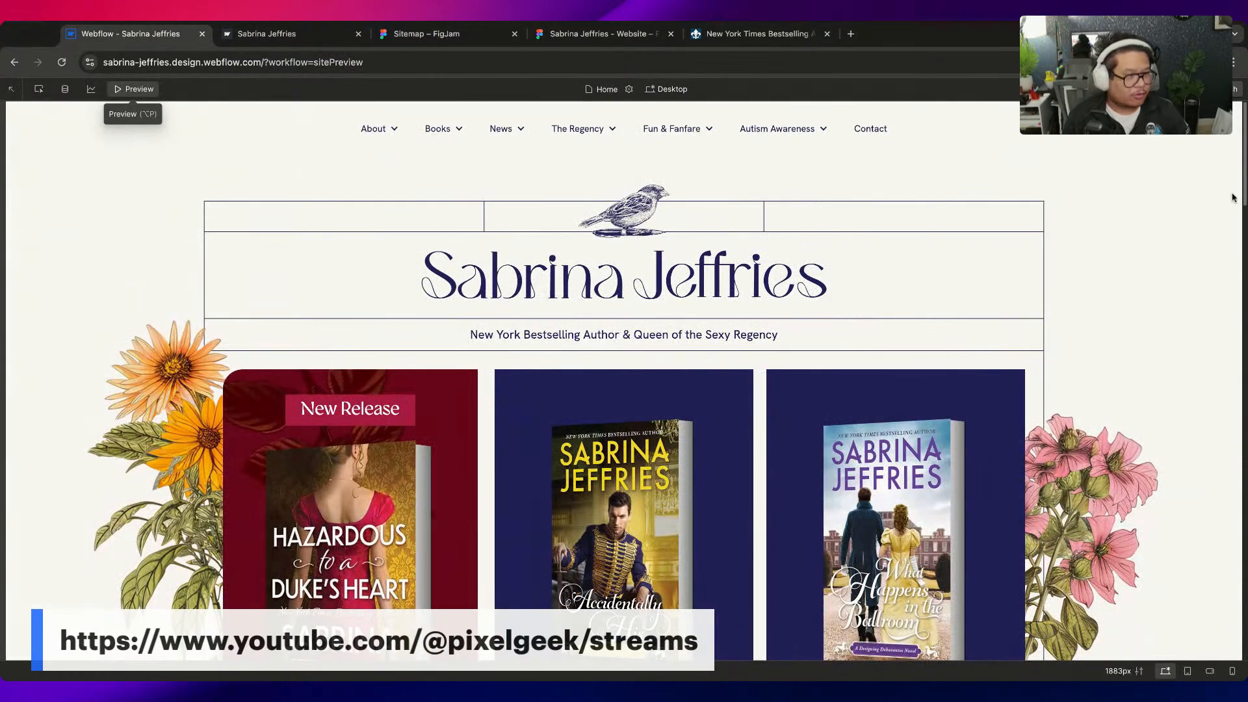
pyautogui.scroll(-3, 1246, 115)
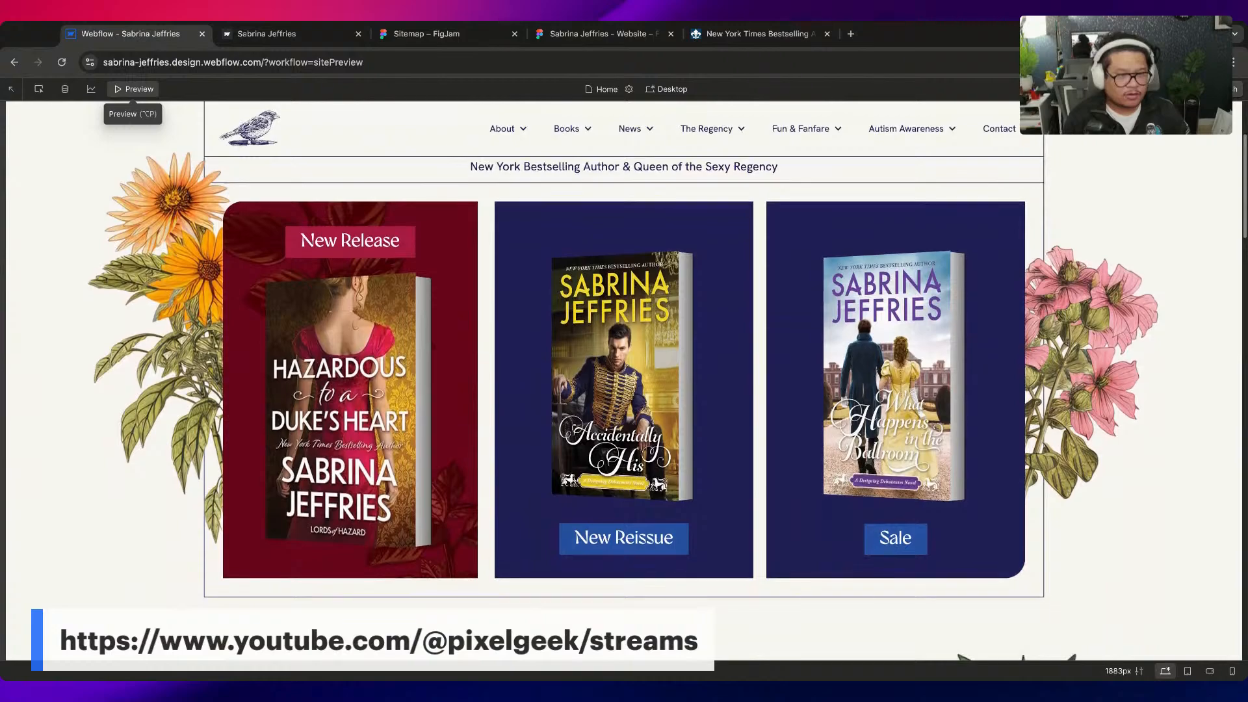
pyautogui.scroll(3, 1245, 116)
pyautogui.scroll(-15, 624, 390)
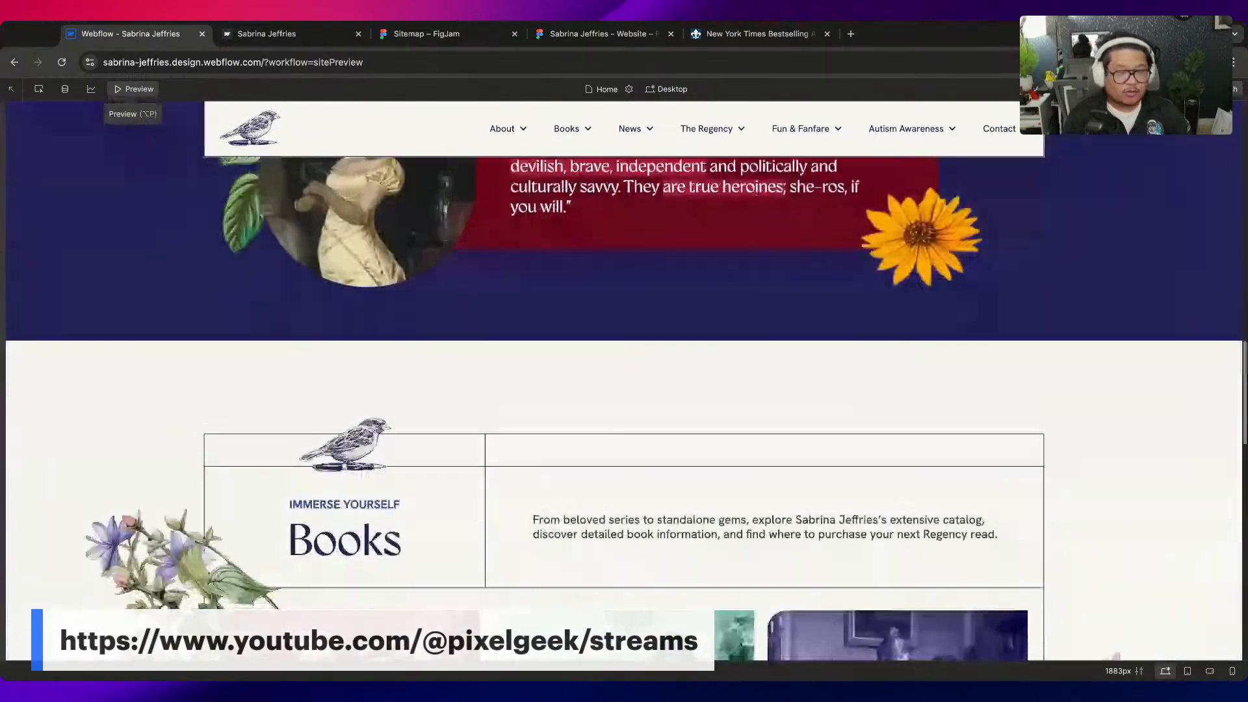
pyautogui.scroll(-15, 624, 390)
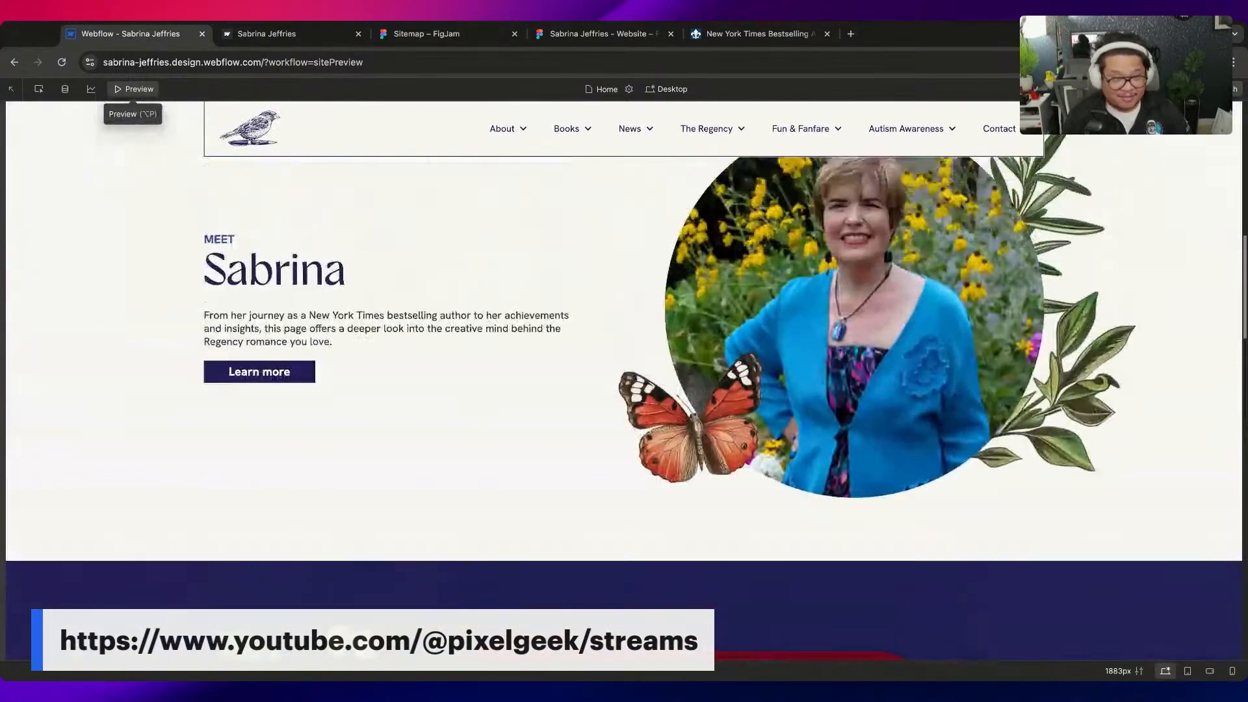
pyautogui.scroll(3, 624, 390)
pyautogui.scroll(10, 624, 390)
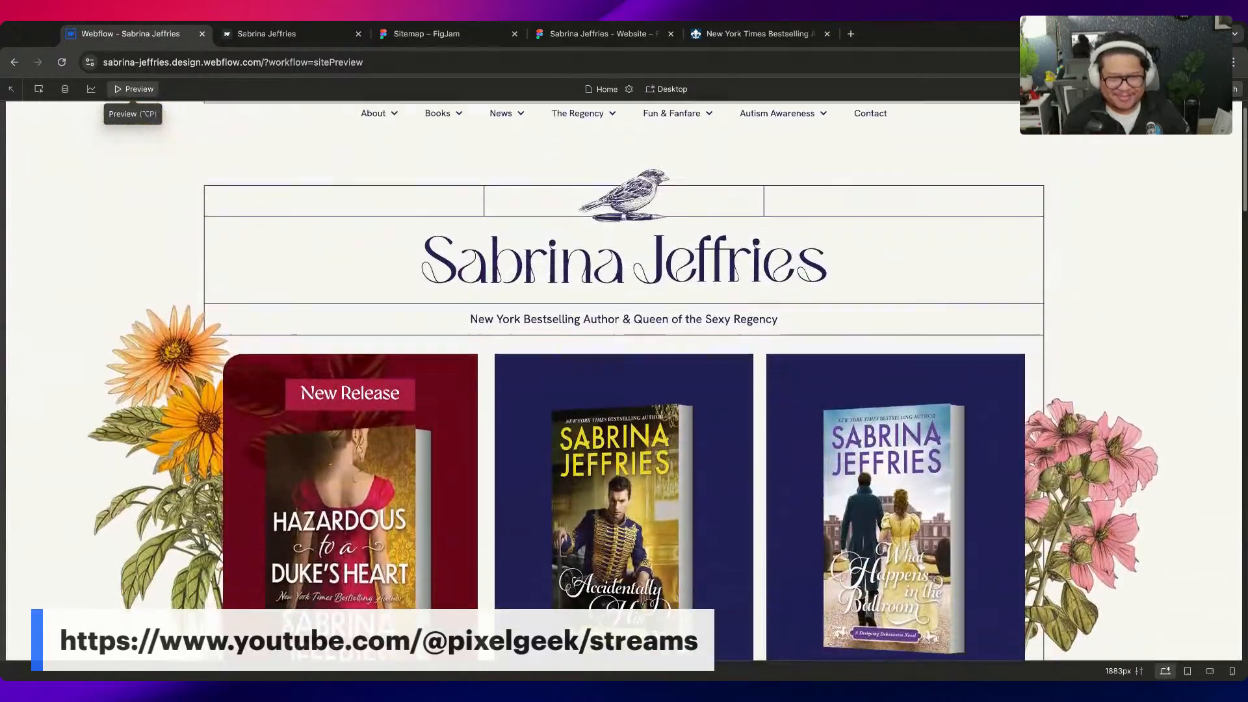
# Scroll through the previewed desktop page down to the newsletter form and back up to check the sticky nav's behaviour
pyautogui.scroll(-12, 624, 390)
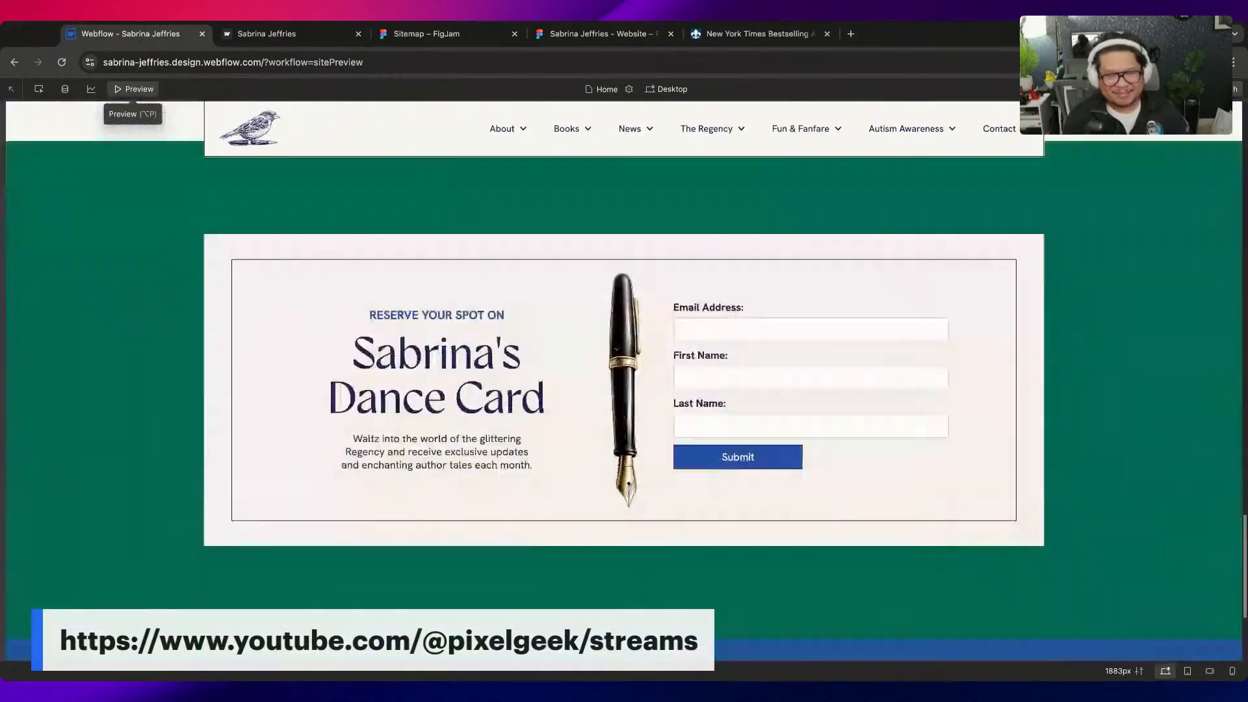
pyautogui.scroll(5, 624, 390)
pyautogui.scroll(-8, 624, 390)
pyautogui.scroll(12, 624, 390)
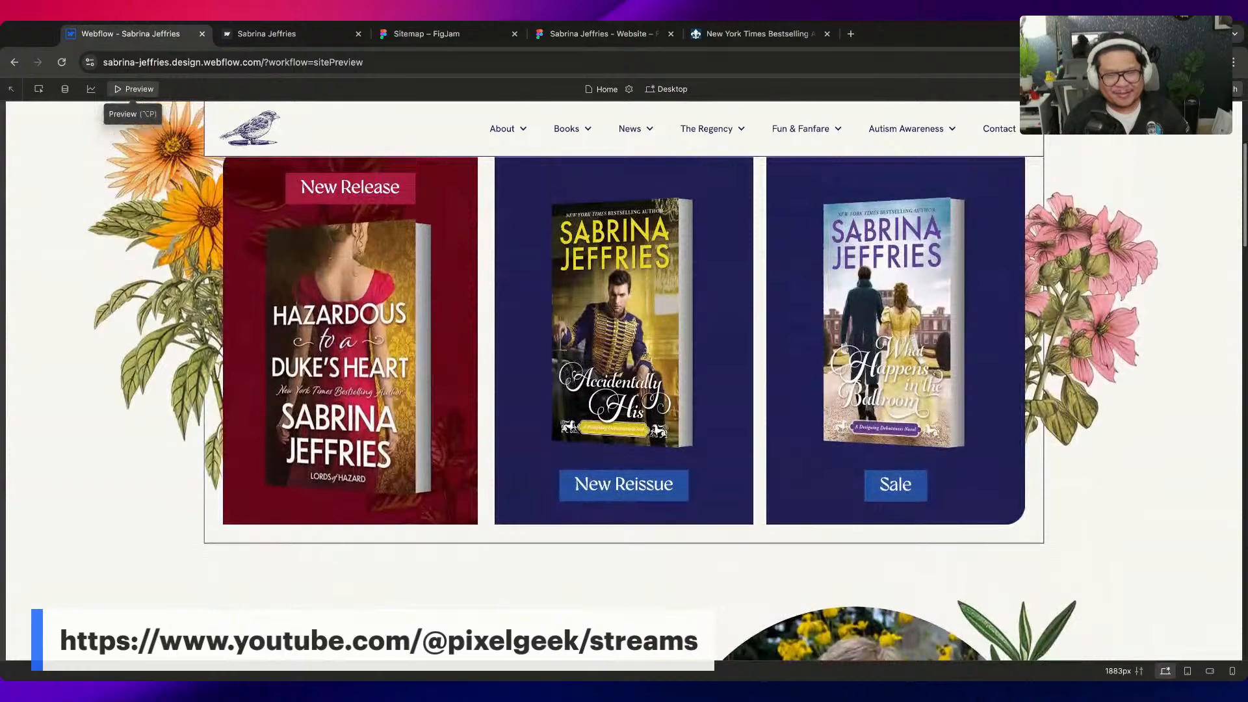
pyautogui.scroll(-3, 735, 287)
pyautogui.scroll(3, 735, 287)
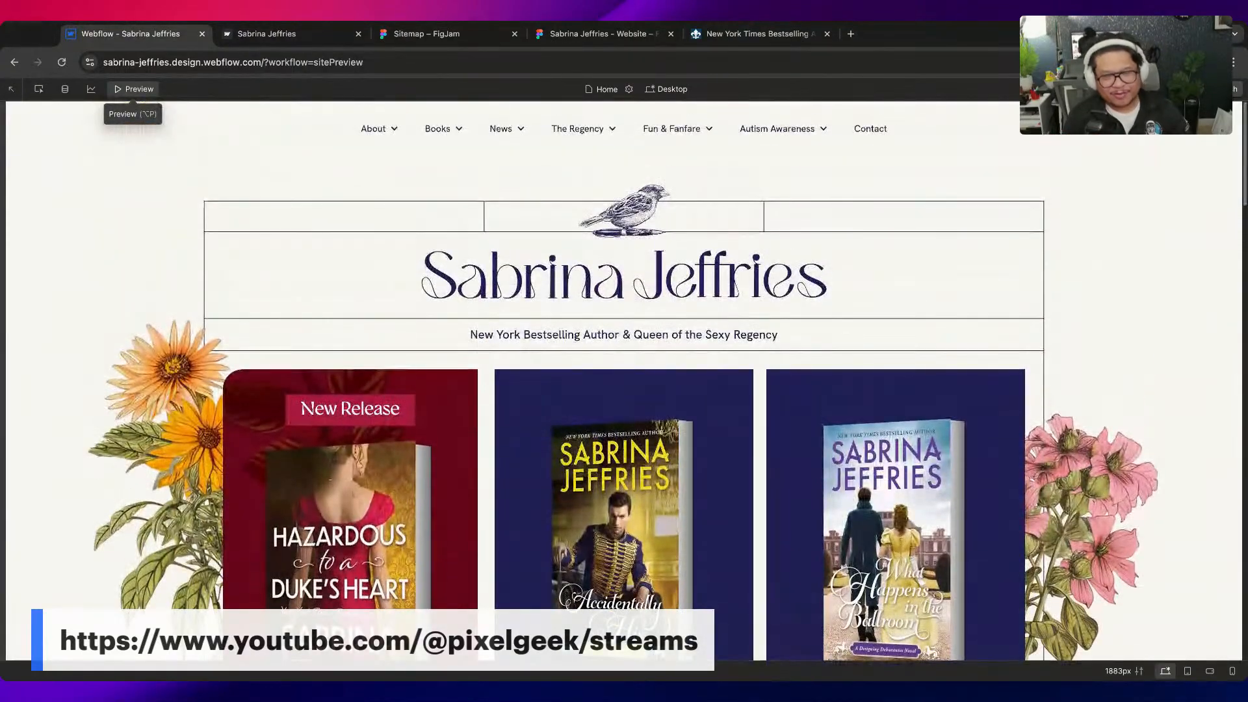
# Exit the preview and switch the canvas to the Tablet breakpoint
pyautogui.click(113, 90)
pyautogui.click(687, 89)
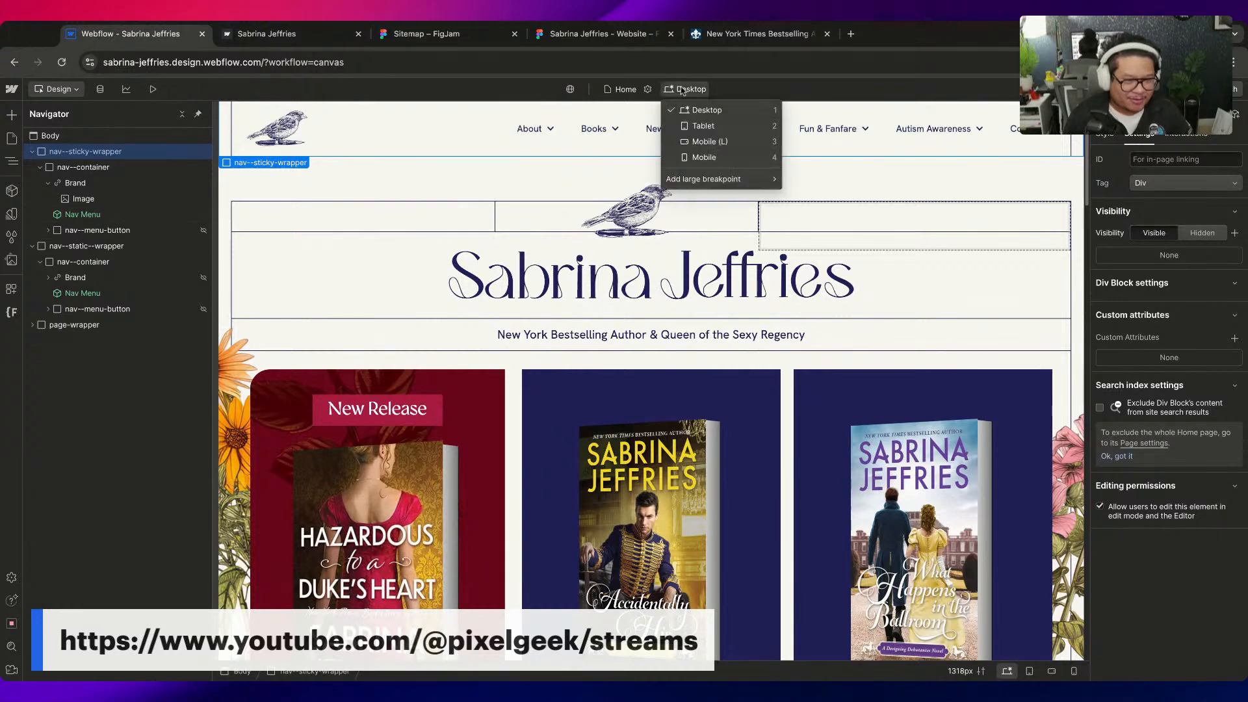
pyautogui.click(697, 125)
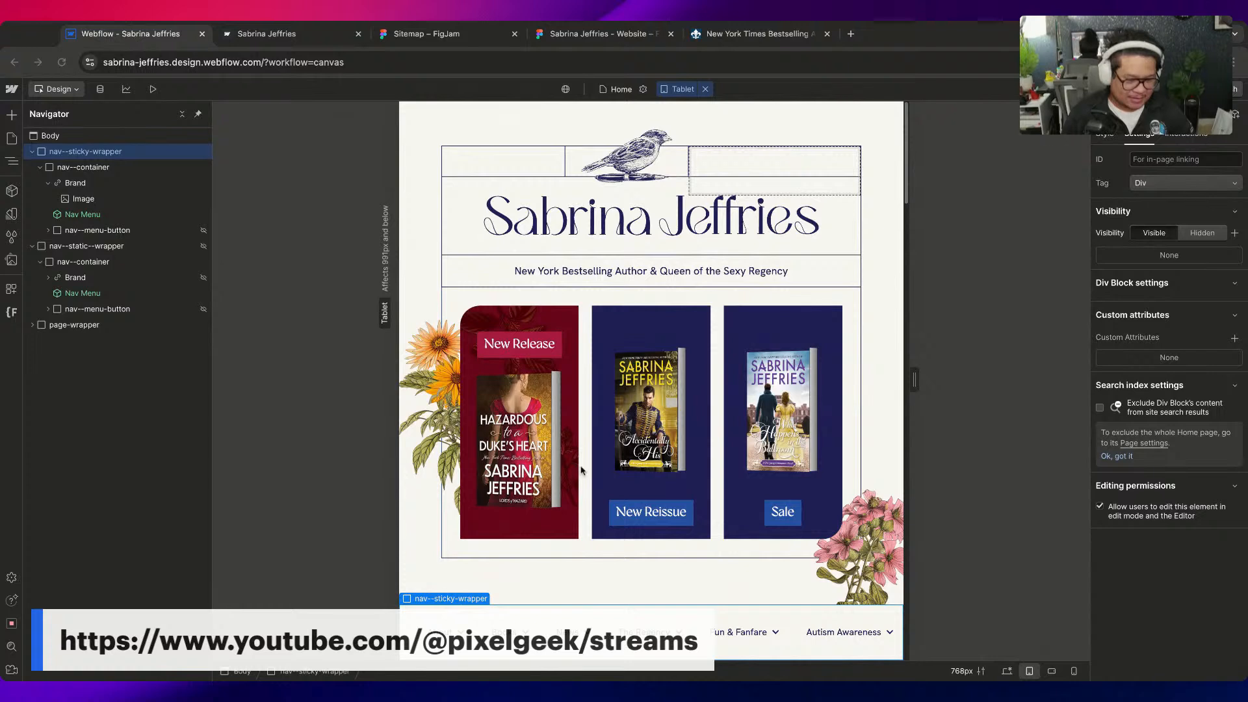
# Collapse the nav--static--wrapper and set the sticky Brand link's width to 75 px on tablet
pyautogui.click(112, 326)
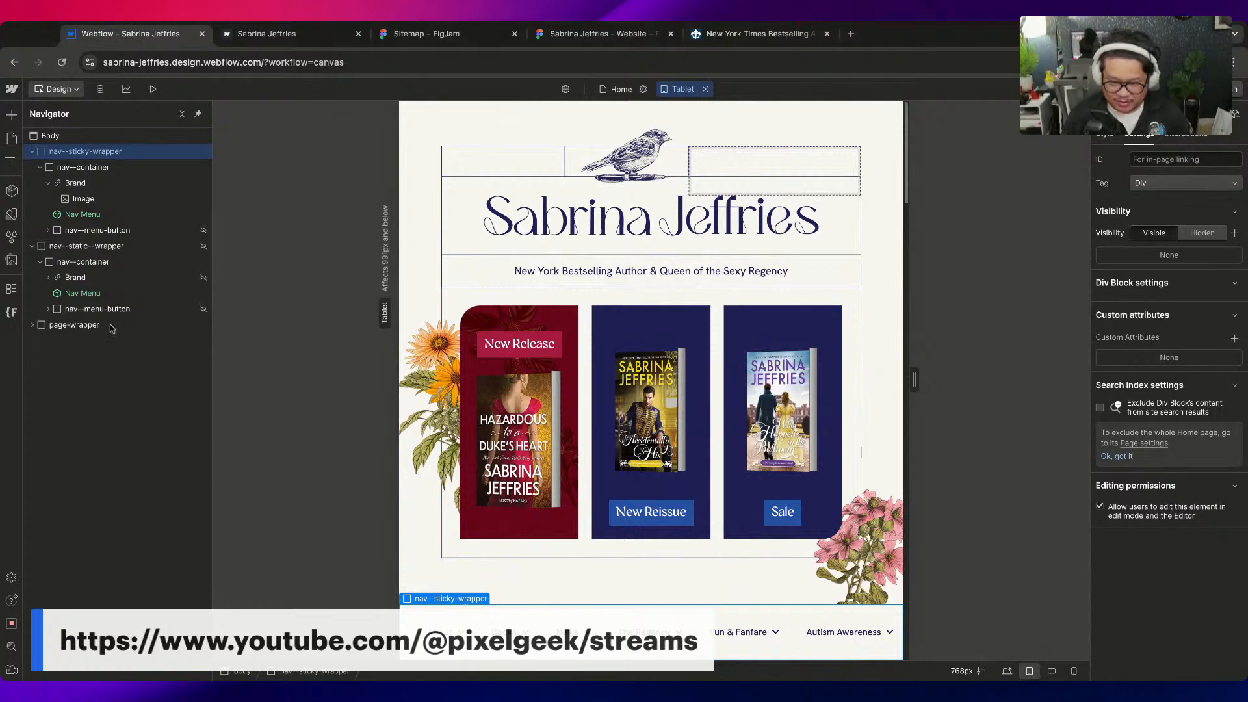
pyautogui.click(84, 245)
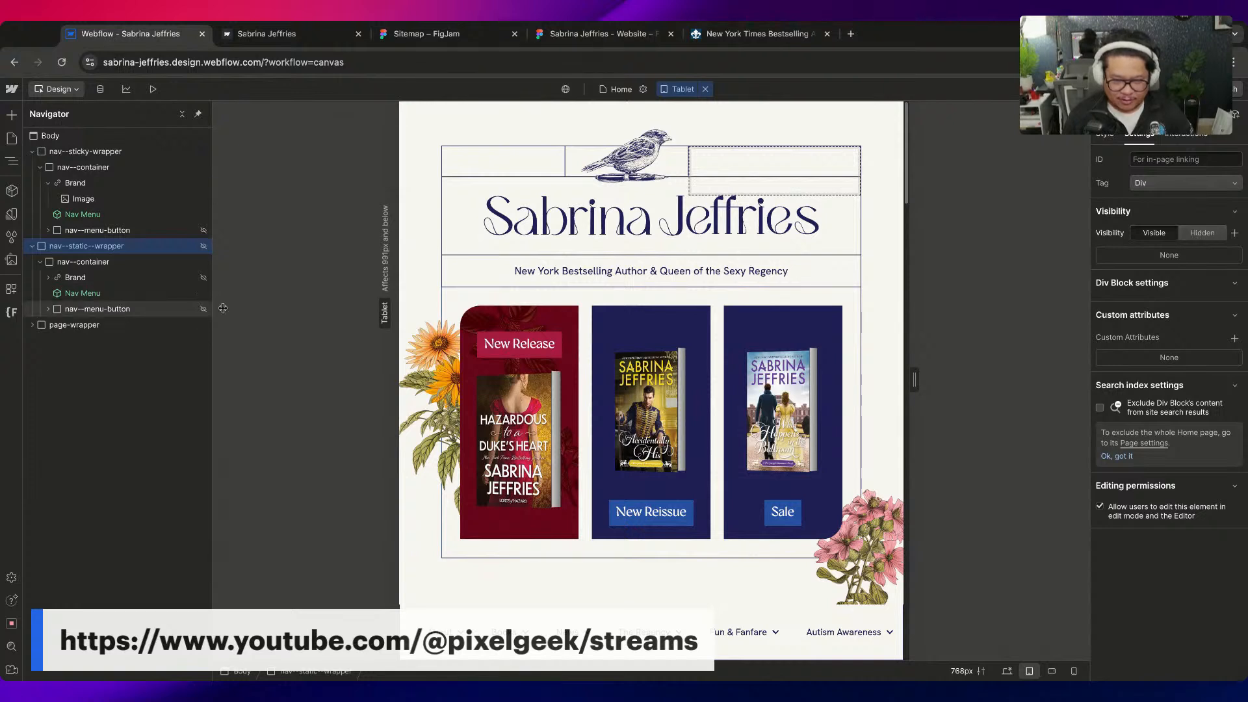
pyautogui.click(32, 246)
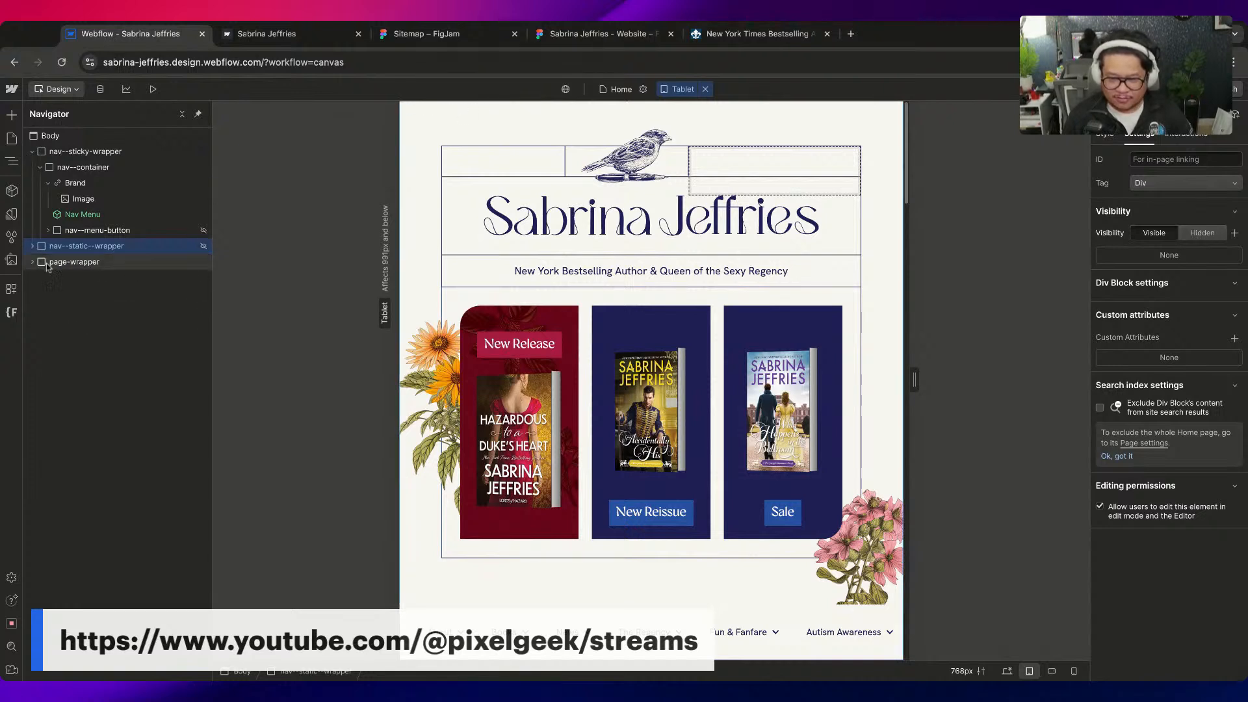
pyautogui.click(100, 153)
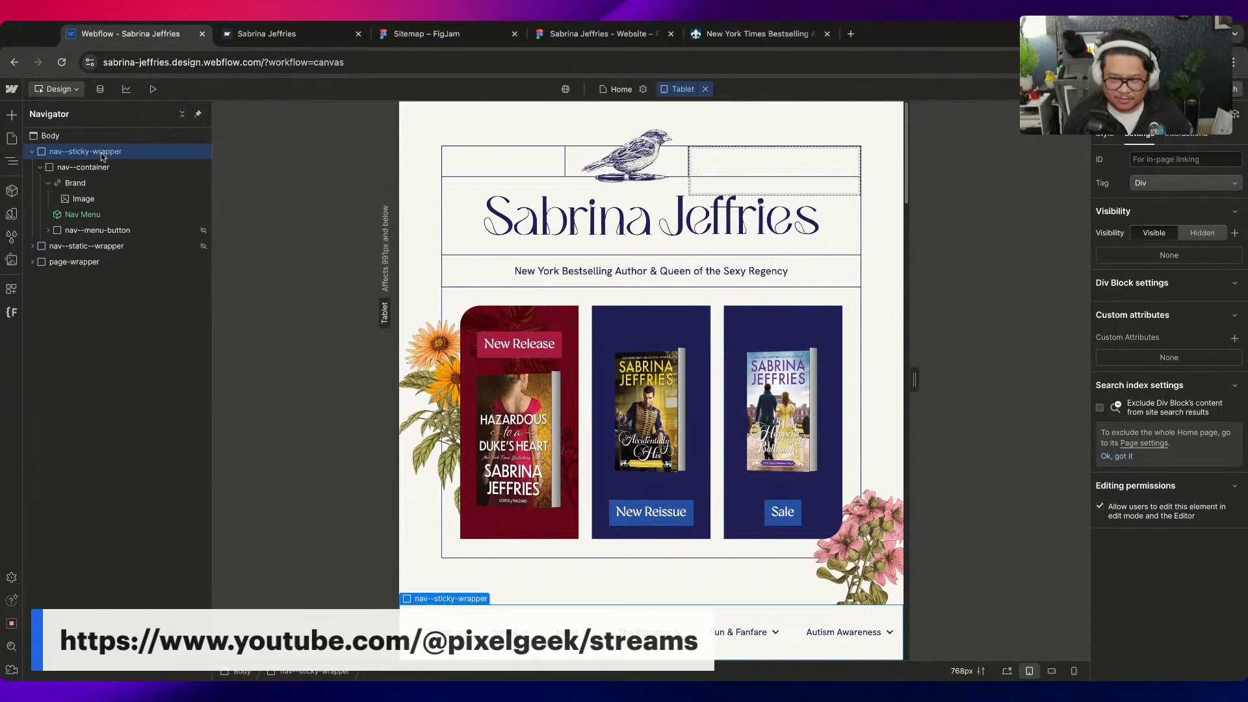
pyautogui.click(117, 184)
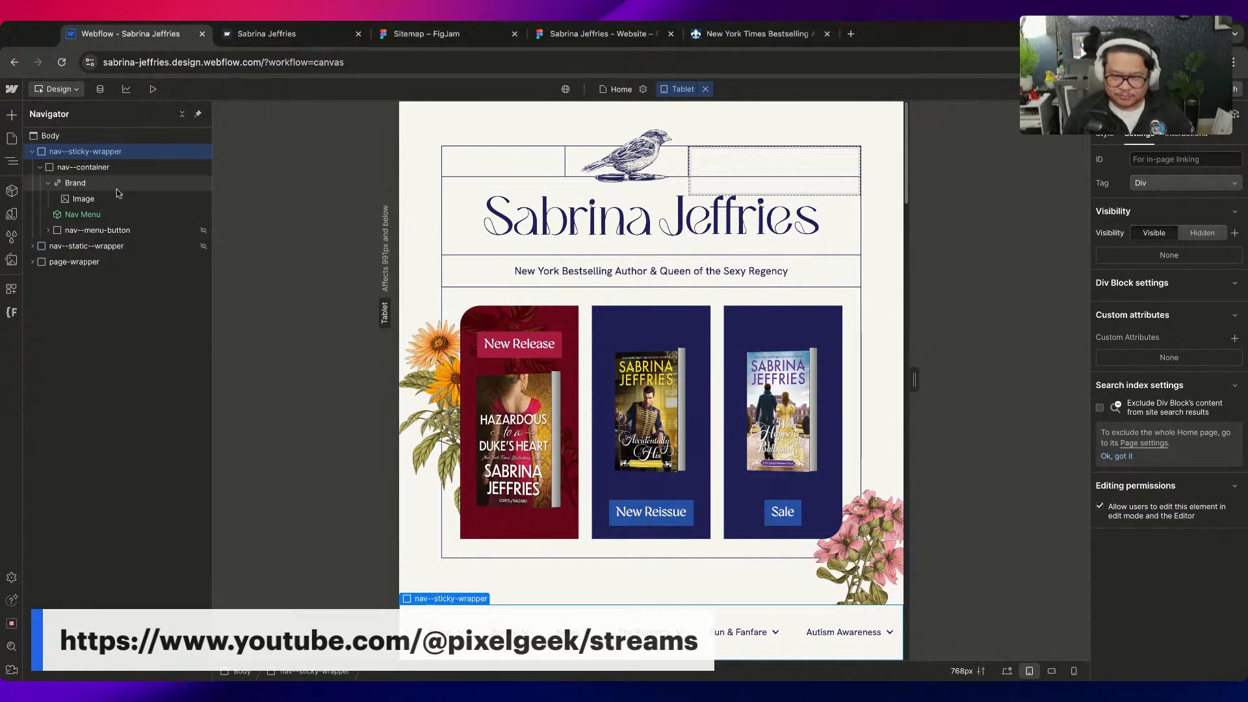
pyautogui.click(1106, 136)
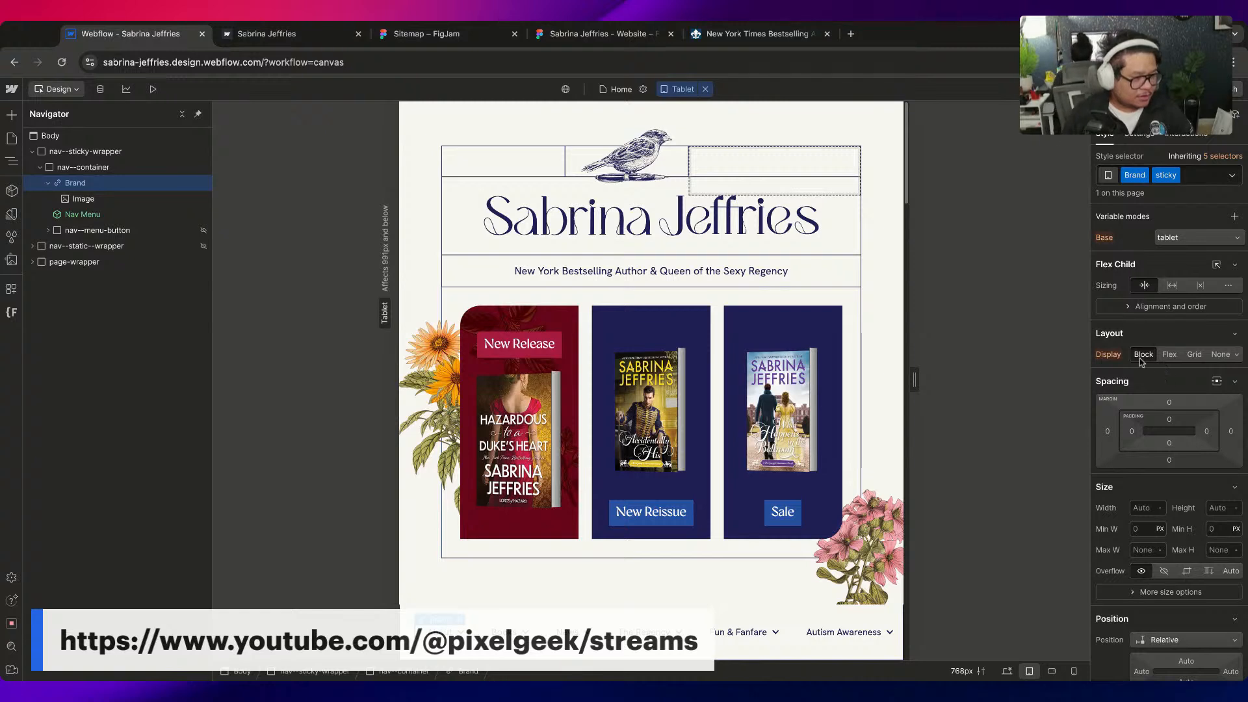
pyautogui.click(1146, 508)
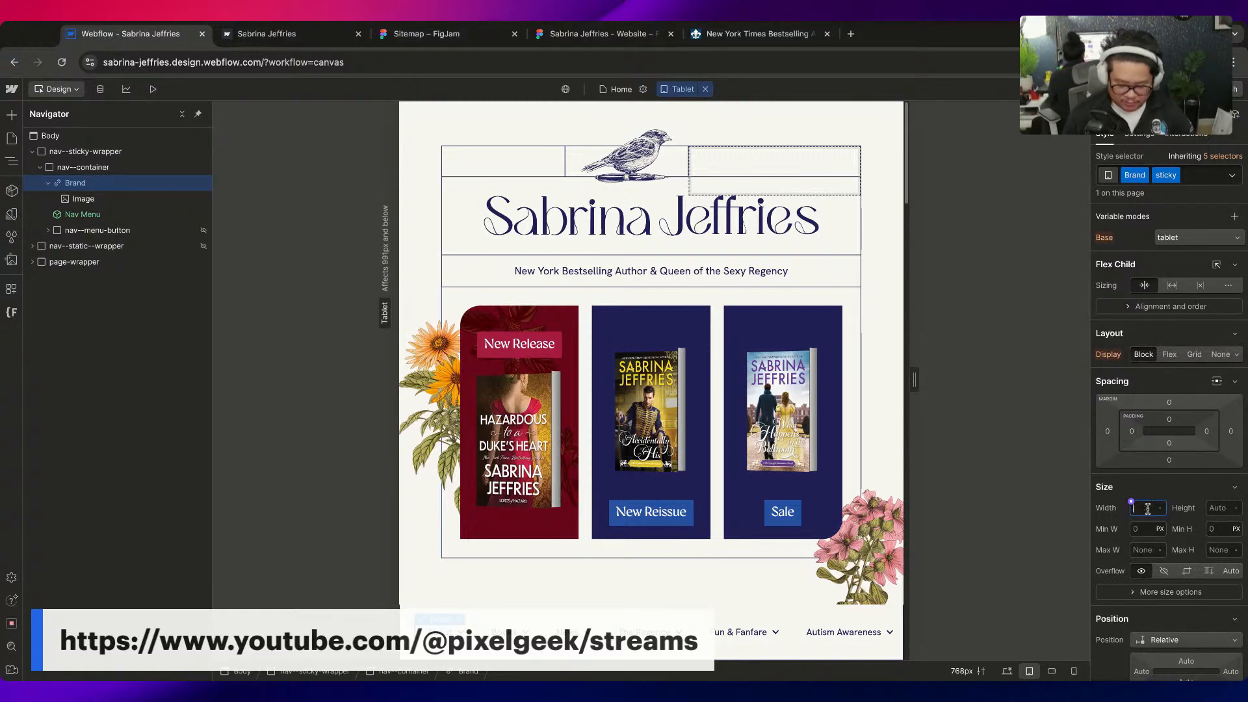
pyautogui.write('75')
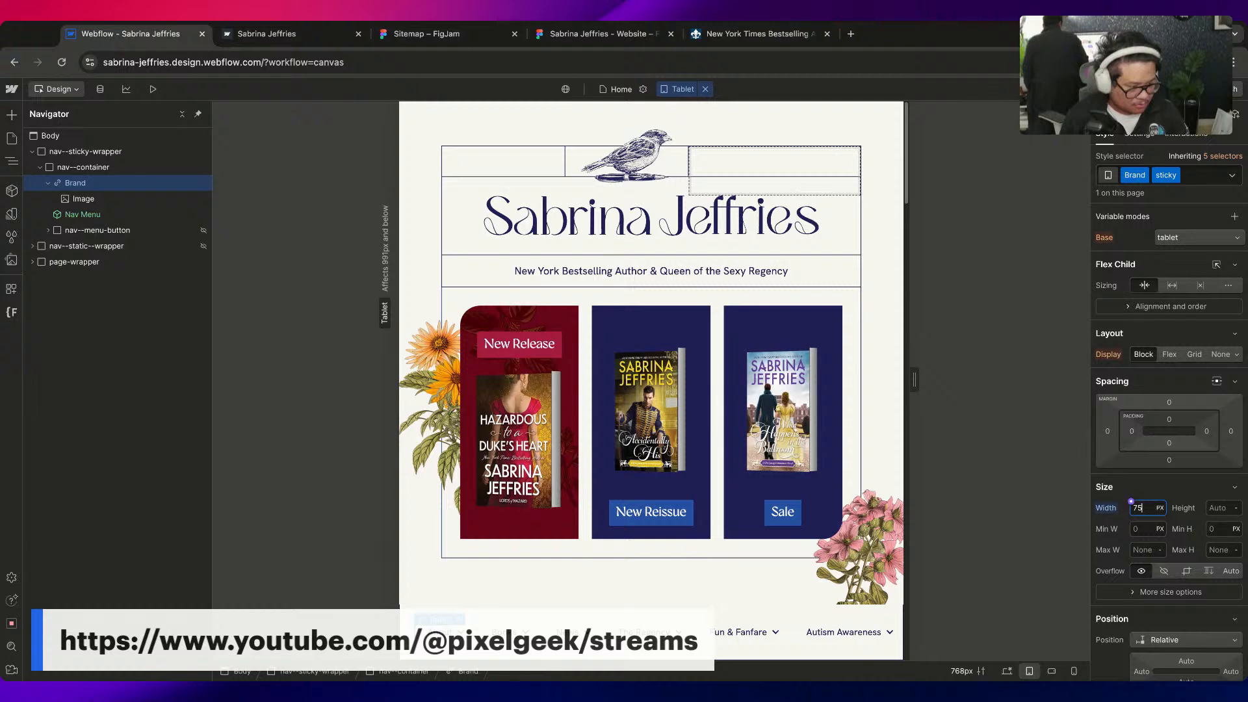
# In the Nav Menu component, give nav--menu a vertical direction with Stretch alignment, hide it with display None on tablet, and return to the page
pyautogui.click(141, 167)
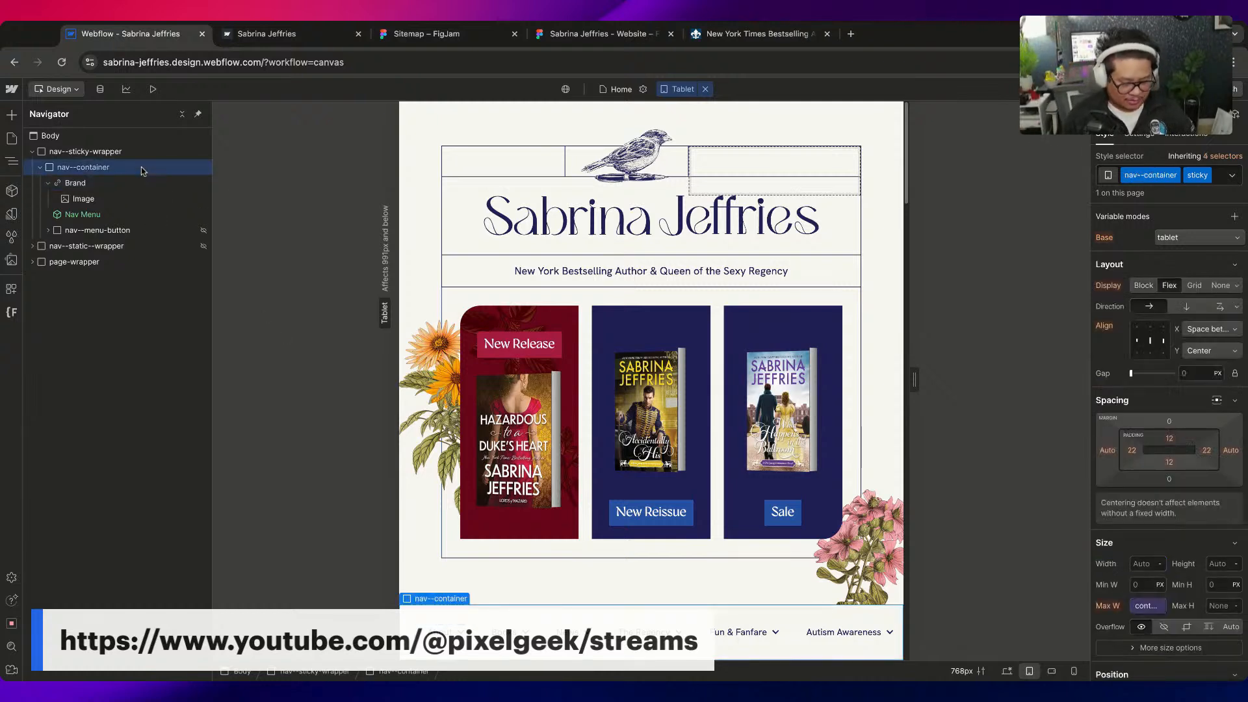
pyautogui.click(135, 229)
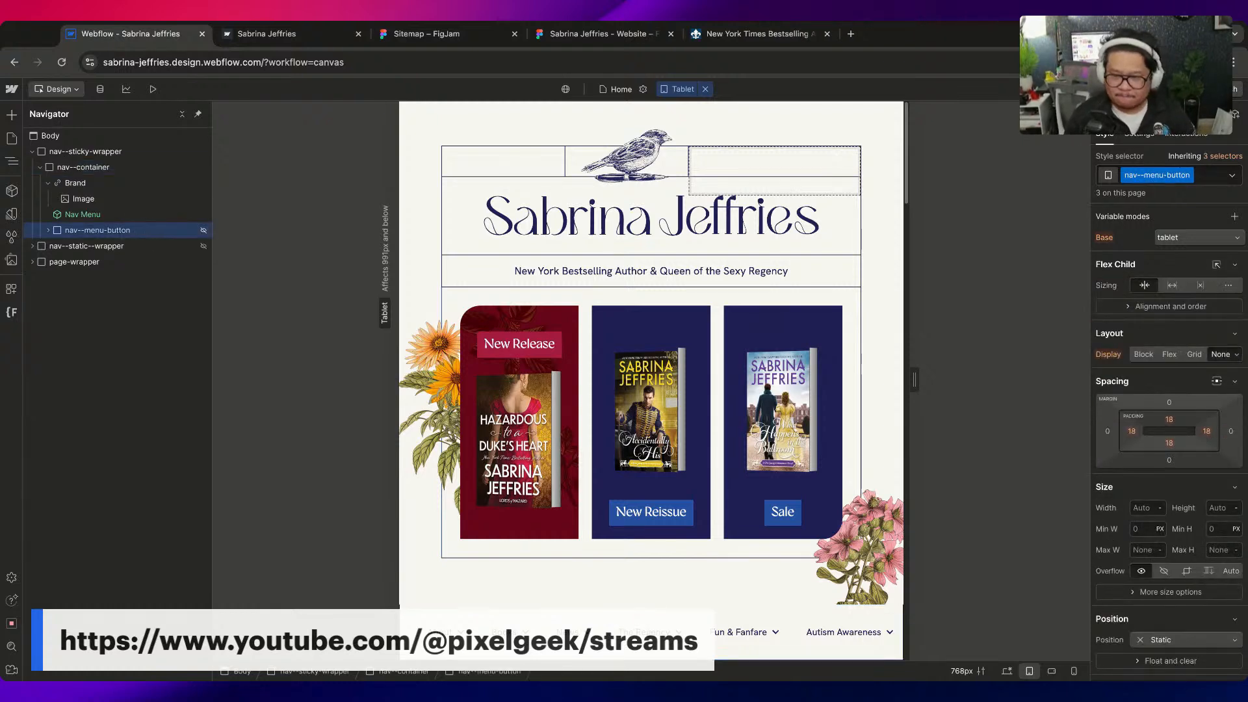
pyautogui.click(76, 215)
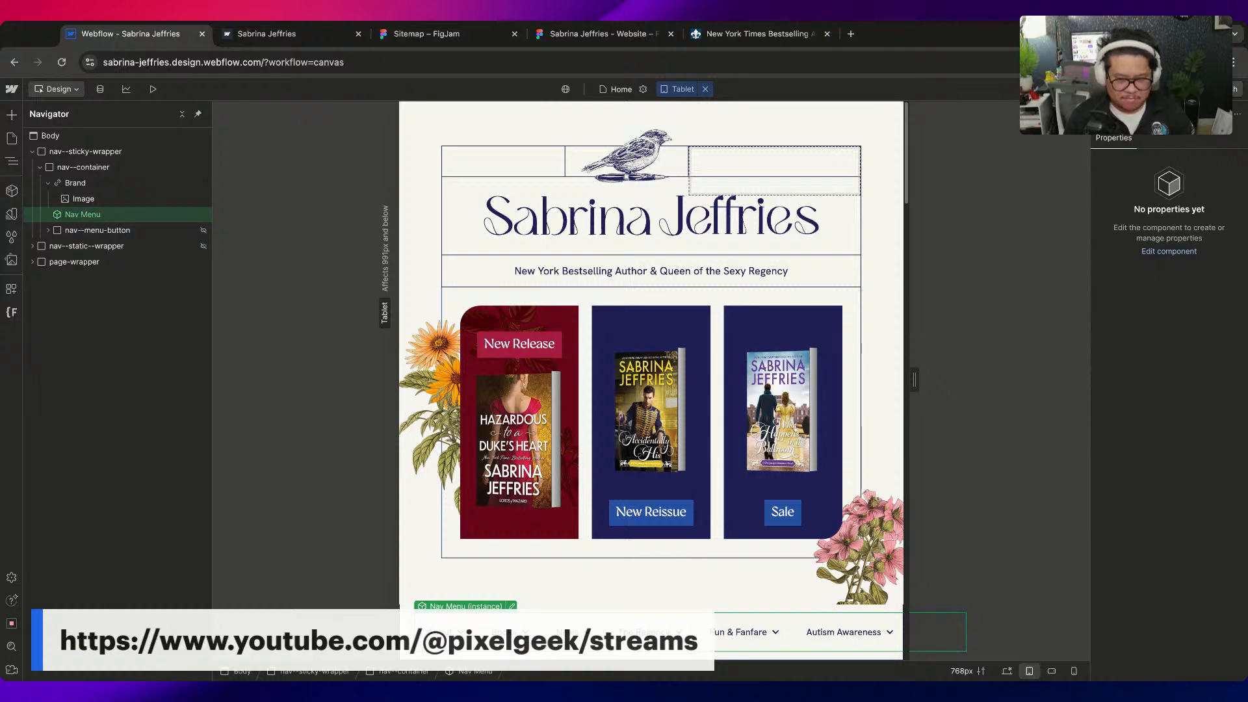
pyautogui.click(1168, 250)
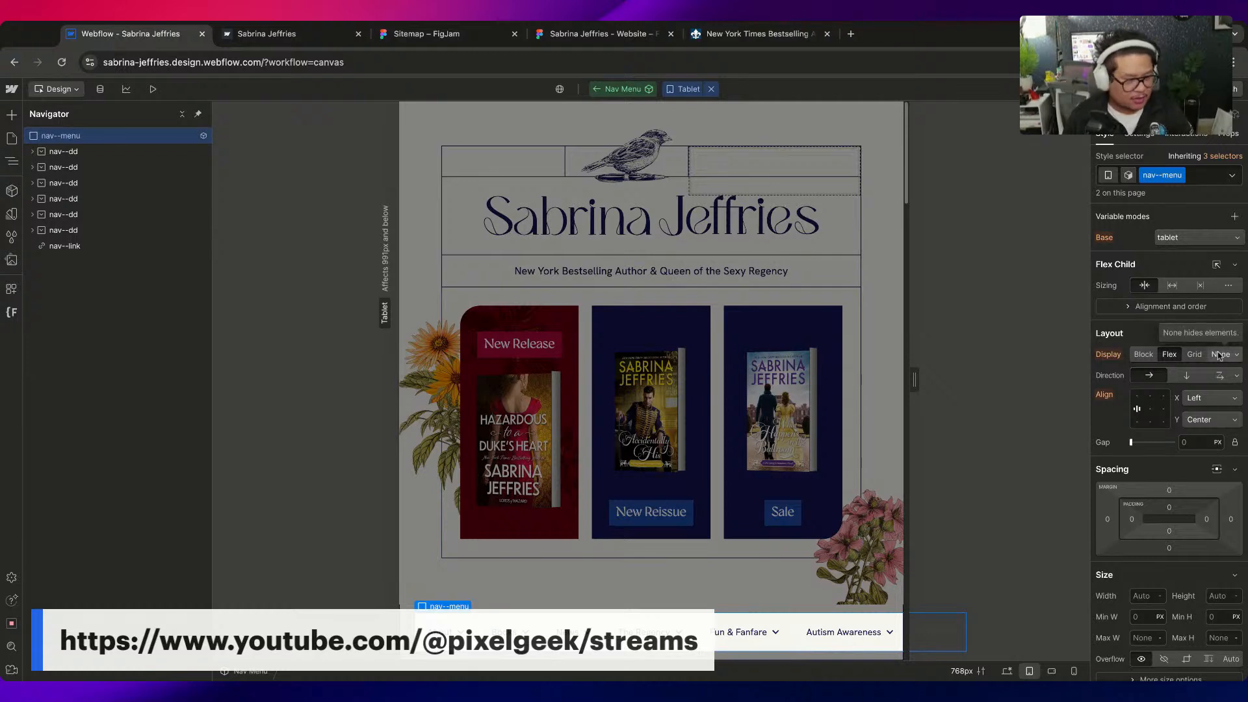
pyautogui.click(1186, 376)
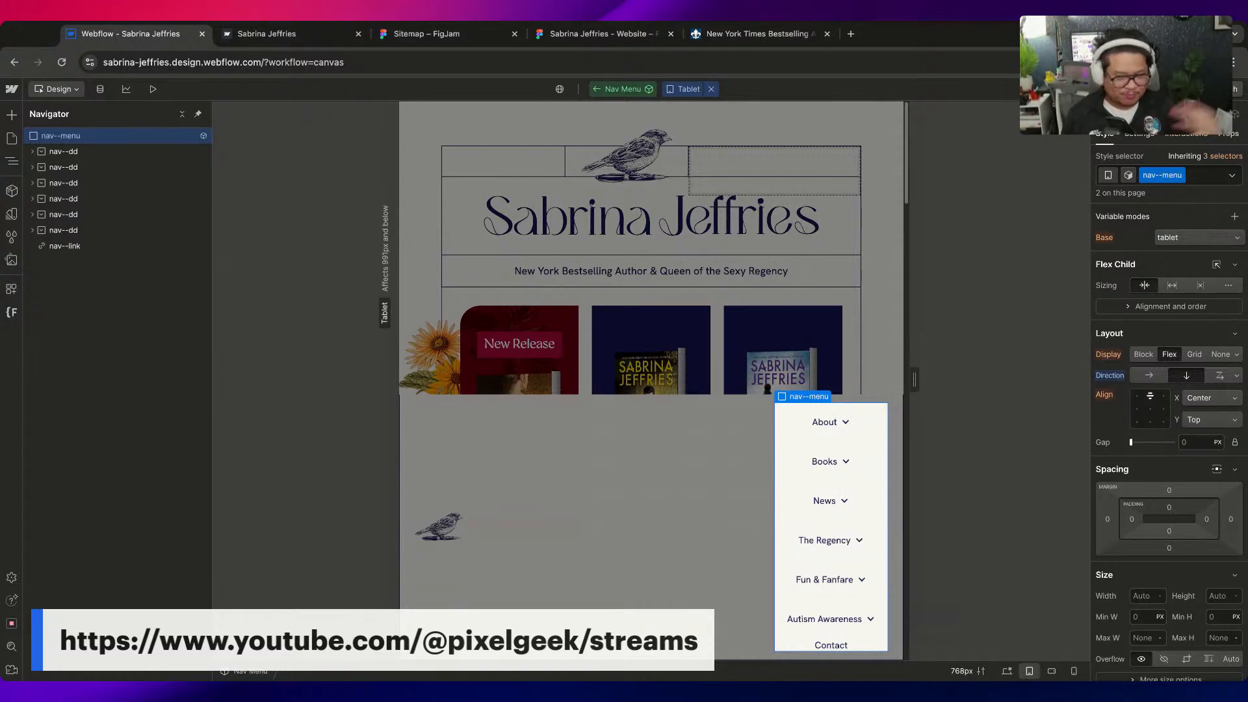
pyautogui.click(1210, 397)
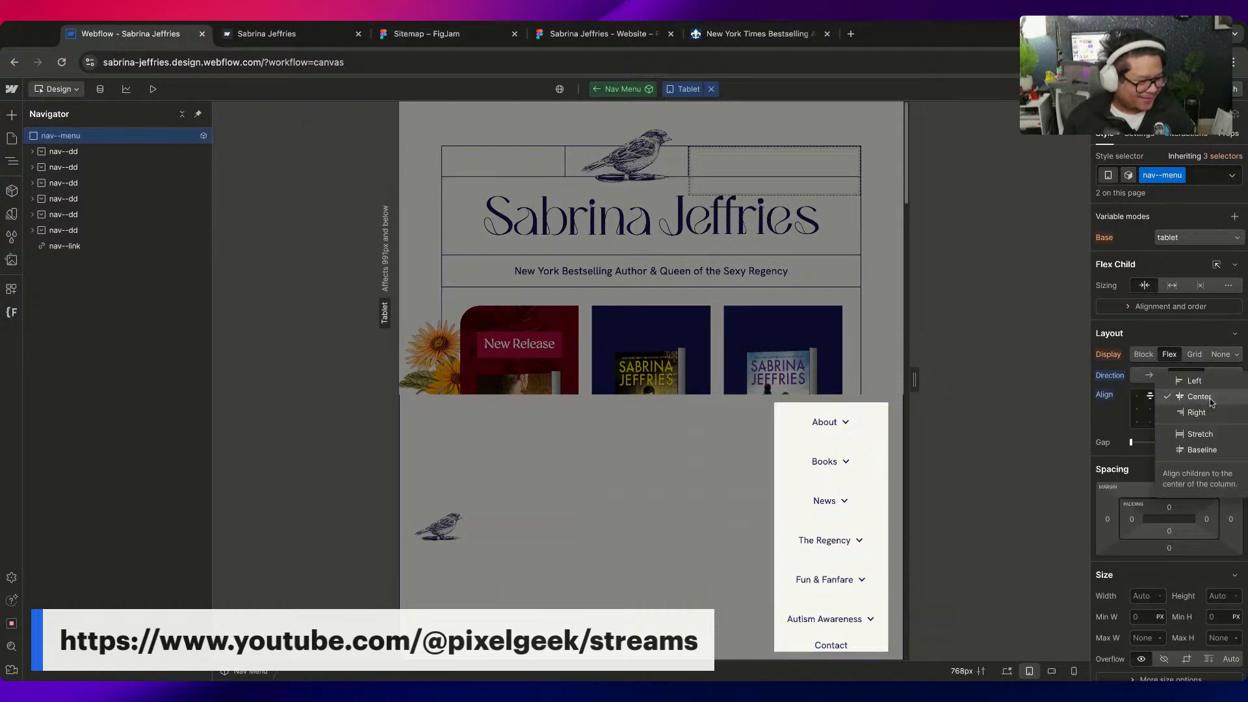
pyautogui.click(1207, 434)
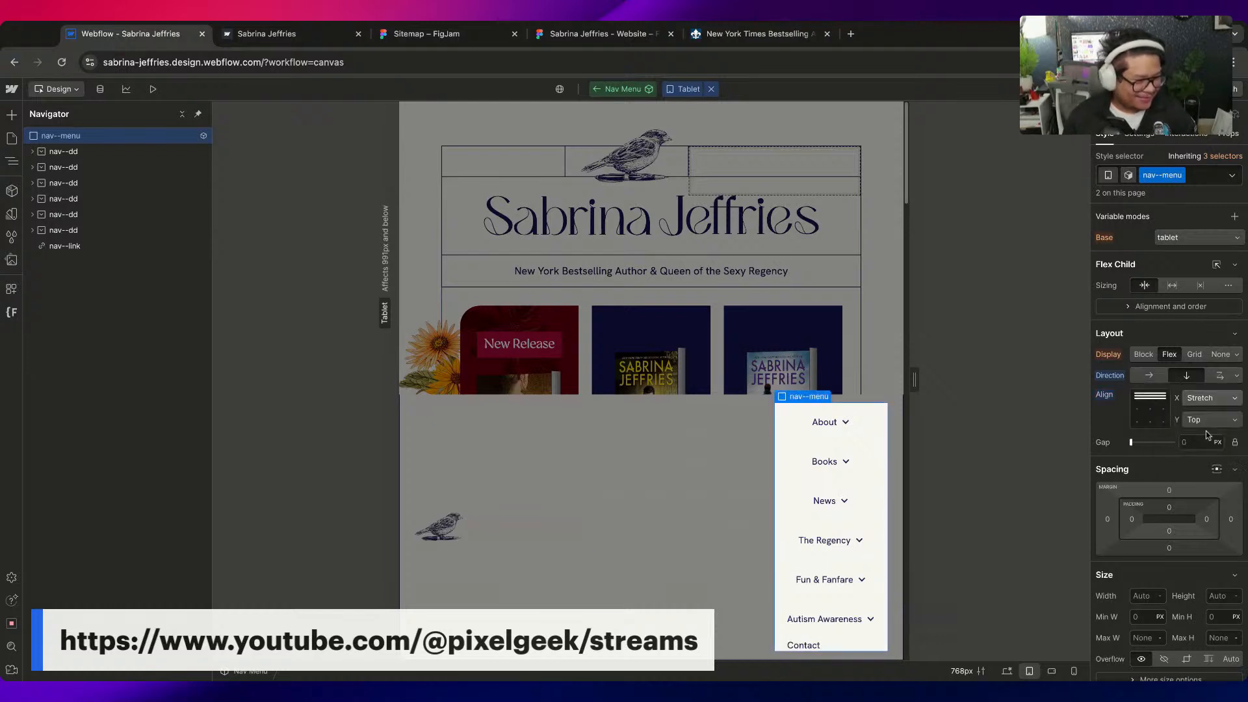
pyautogui.click(1220, 354)
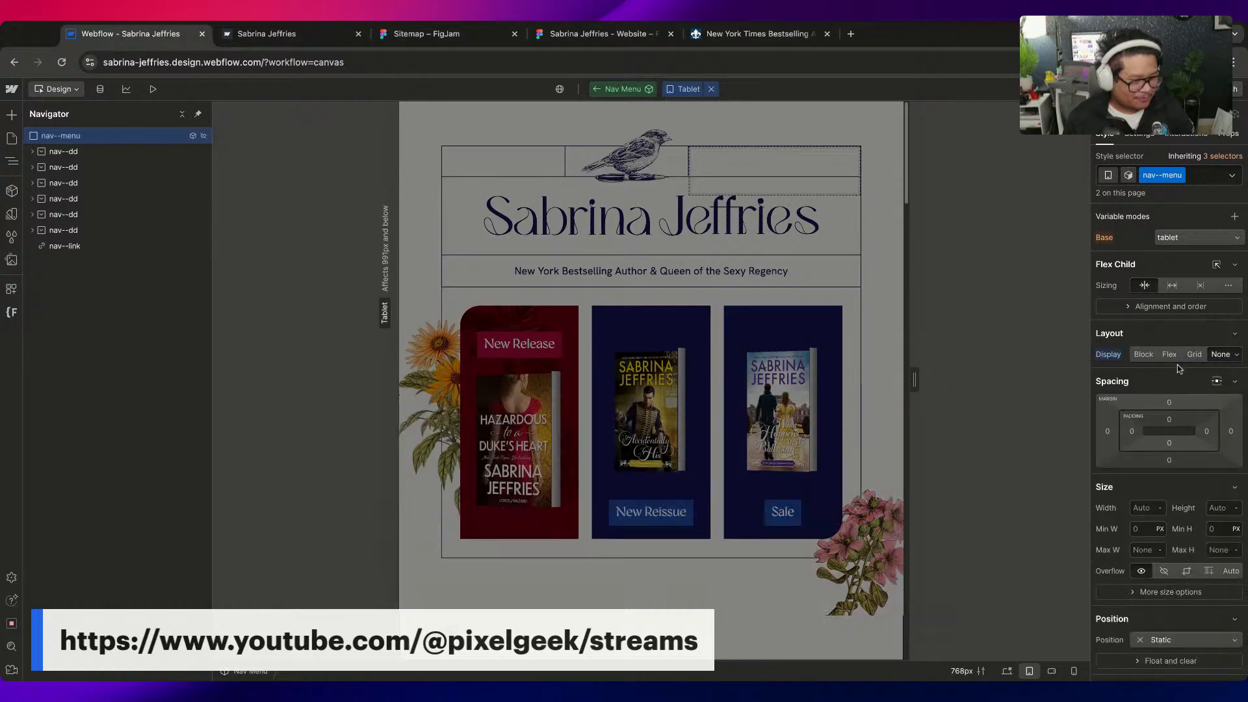
pyautogui.click(606, 92)
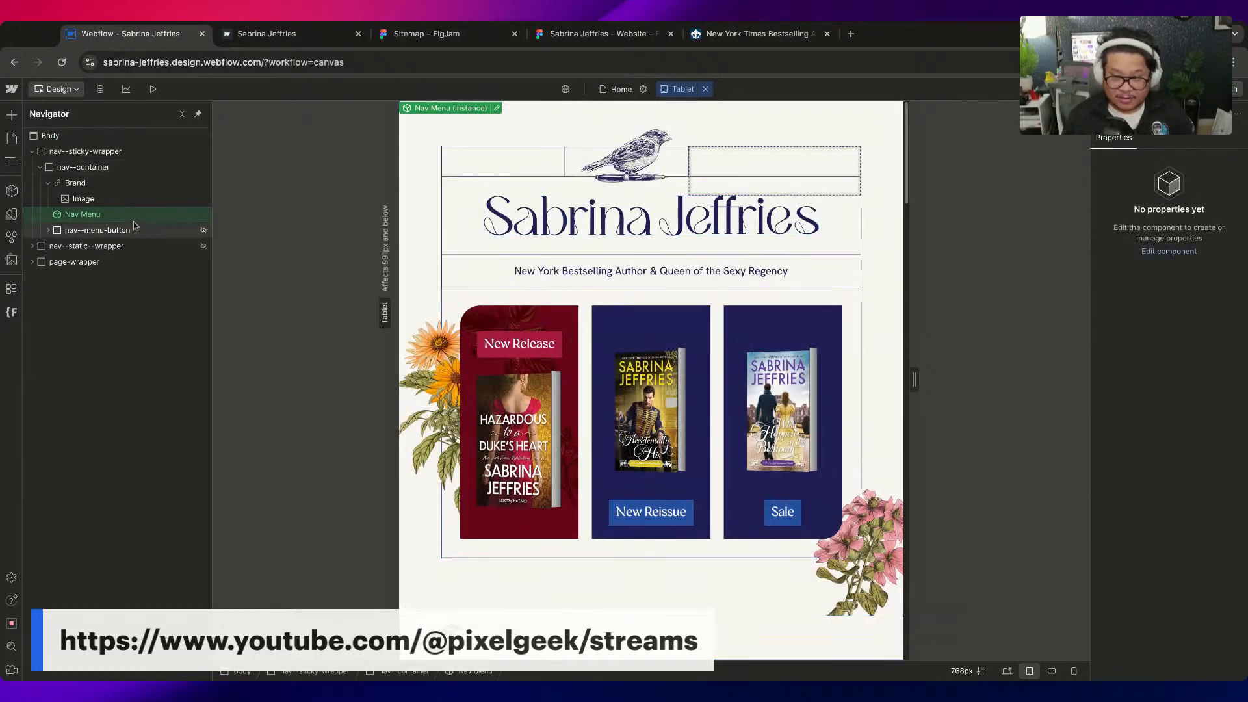
# Set the sticky nav--container's border style to solid at the tablet breakpoint and briefly preview the page
pyautogui.click(91, 167)
pyautogui.scroll(-1, 1178, 593)
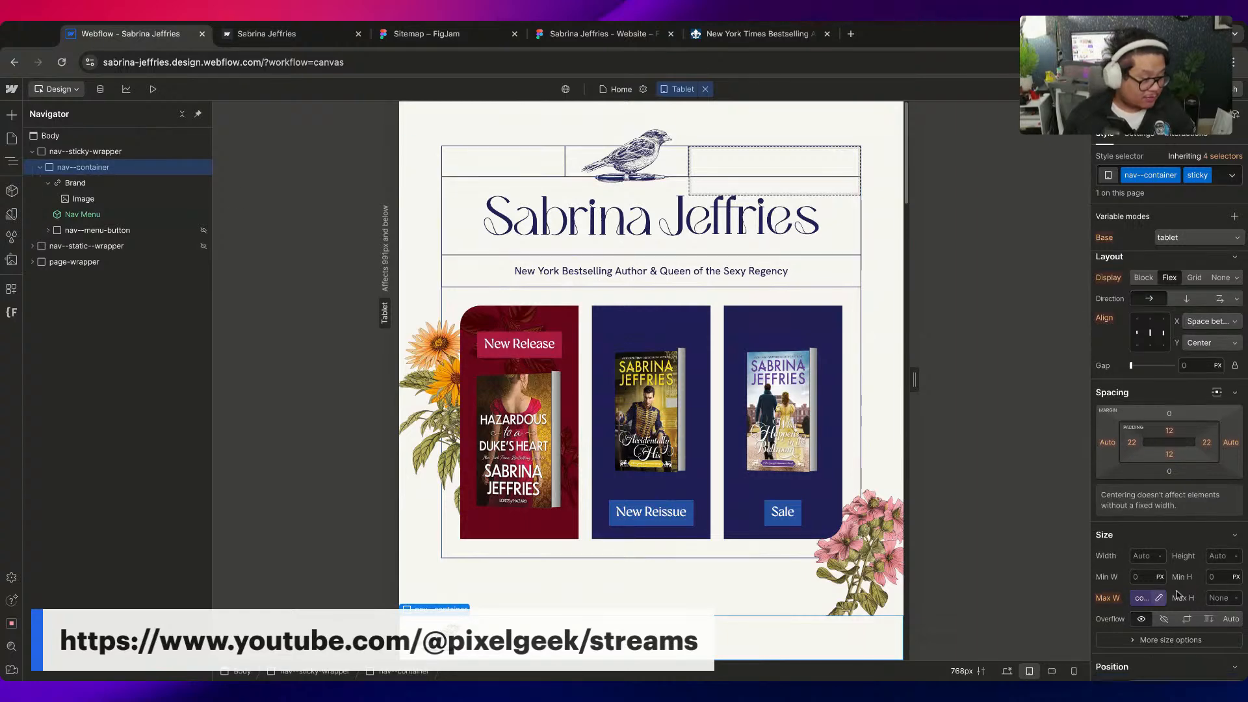
pyautogui.scroll(-5, 1178, 594)
pyautogui.scroll(-5, 1180, 594)
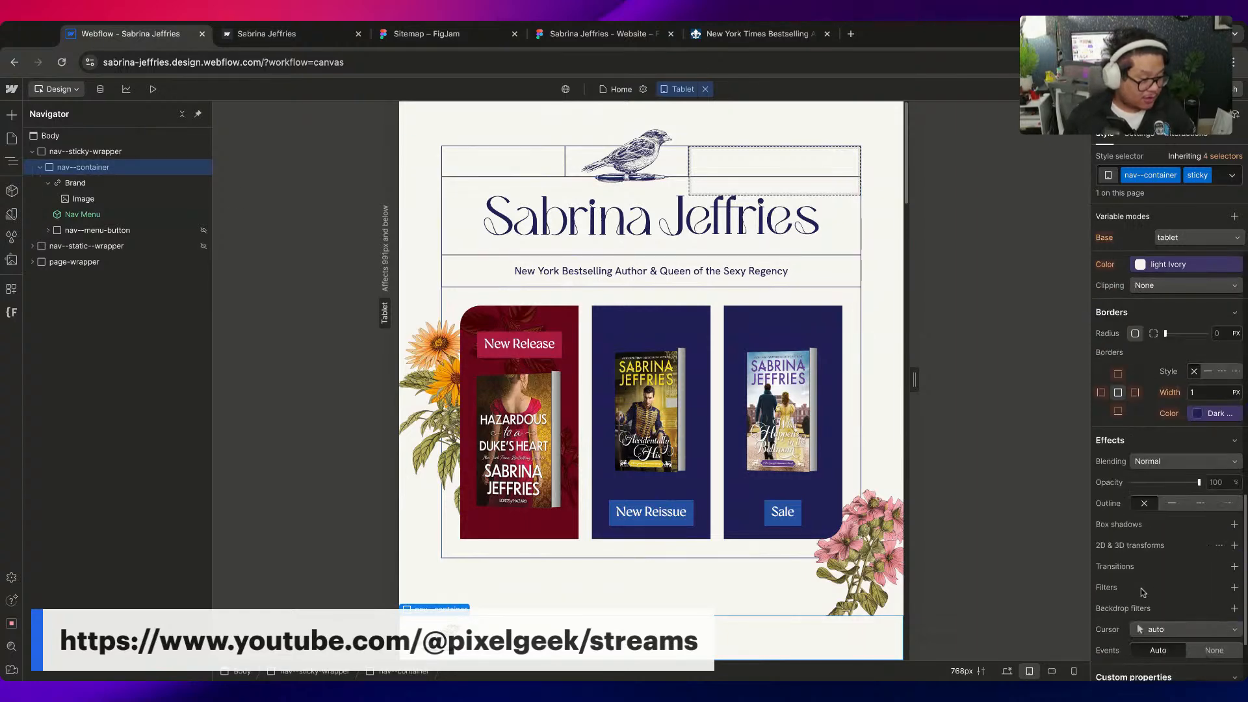
pyautogui.click(1194, 372)
pyautogui.click(1207, 371)
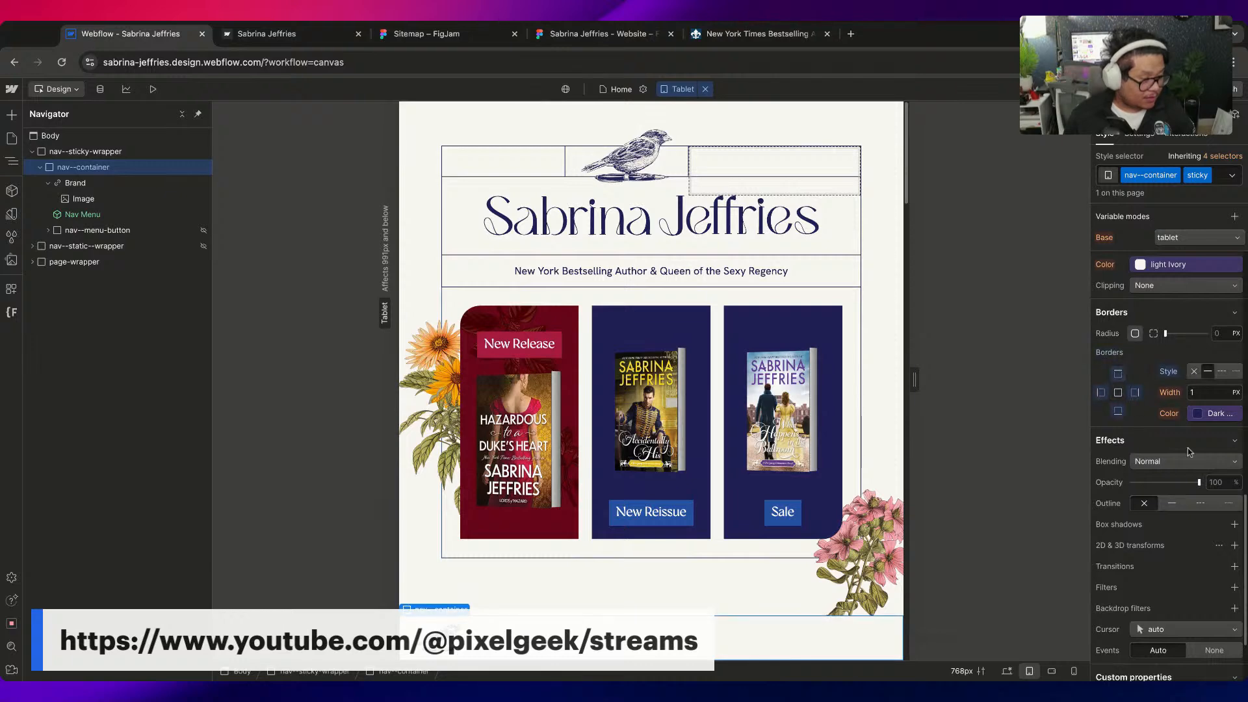
pyautogui.click(155, 89)
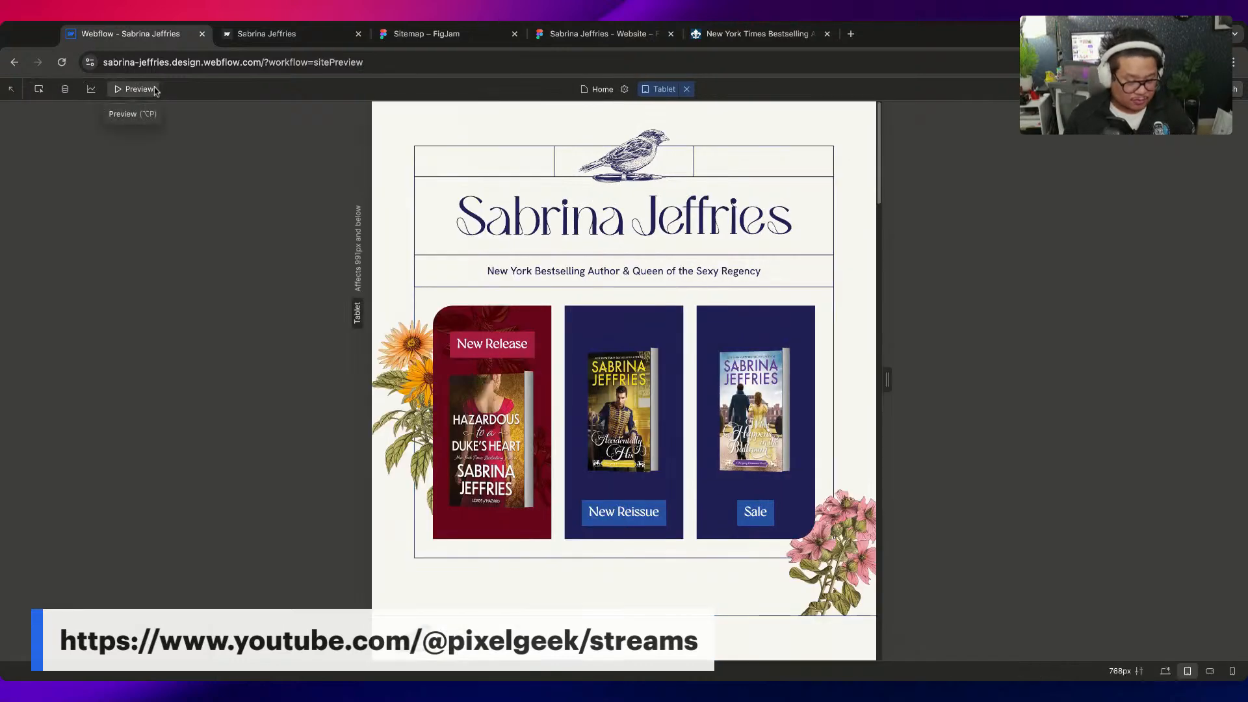
pyautogui.click(154, 90)
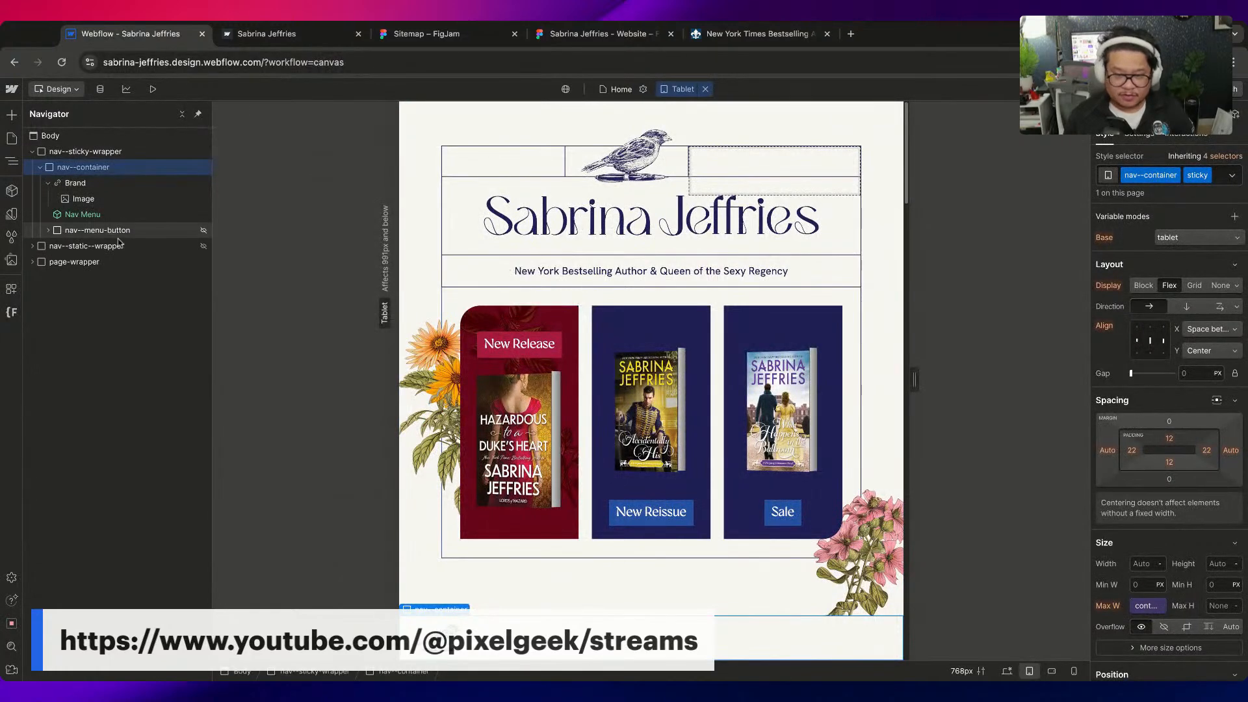
# Set the sticky nav--menu-button's display to Block and its top-left and bottom-right corner radii to 20 px
pyautogui.click(1147, 354)
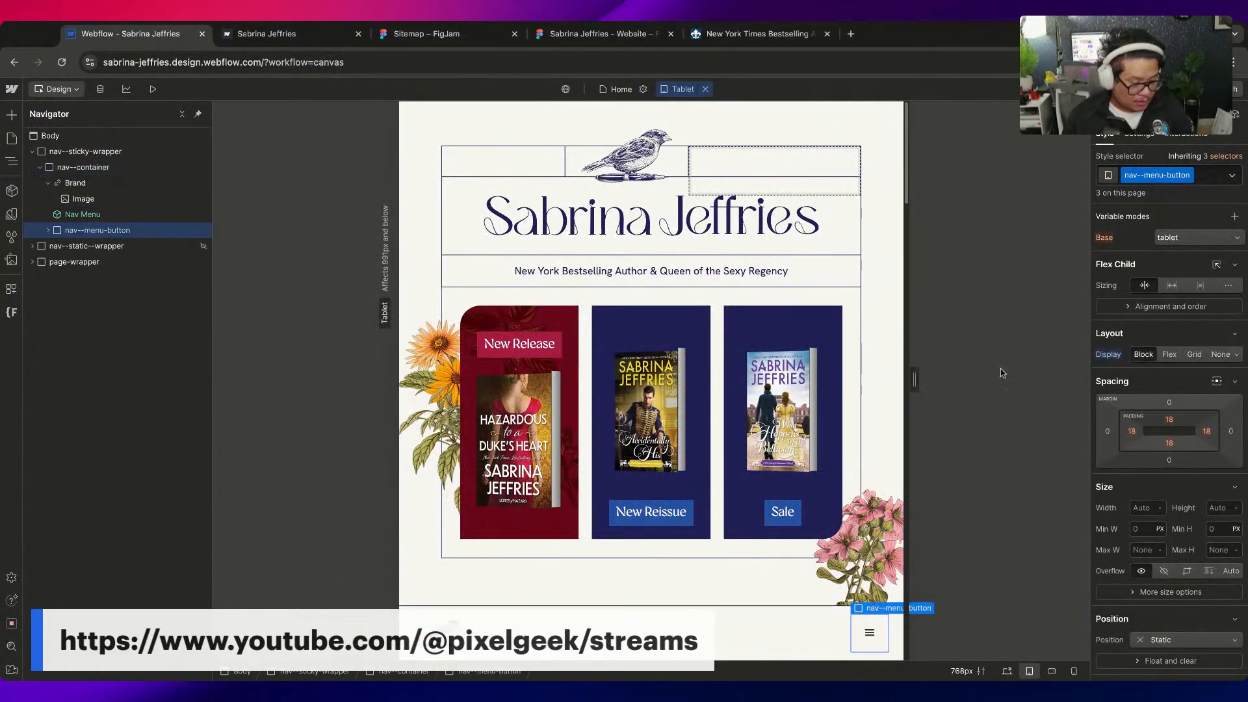
pyautogui.scroll(-15, 1142, 588)
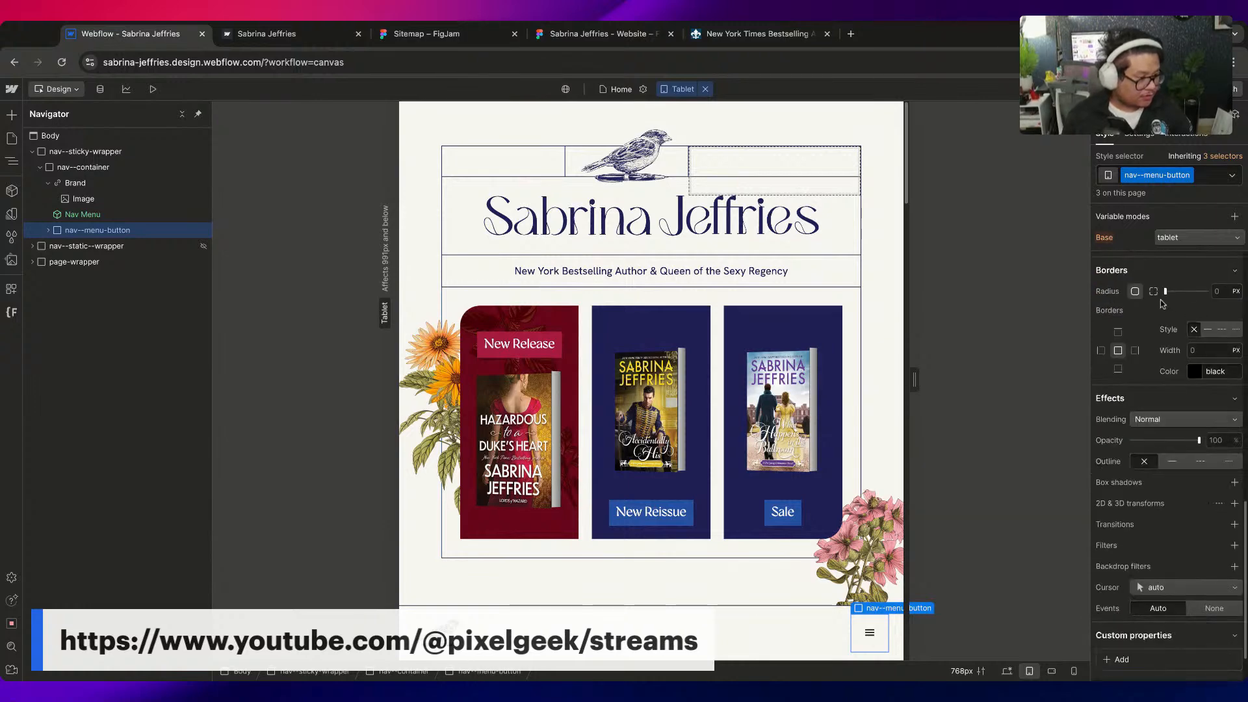
pyautogui.click(1154, 291)
pyautogui.click(1171, 314)
pyautogui.write('20')
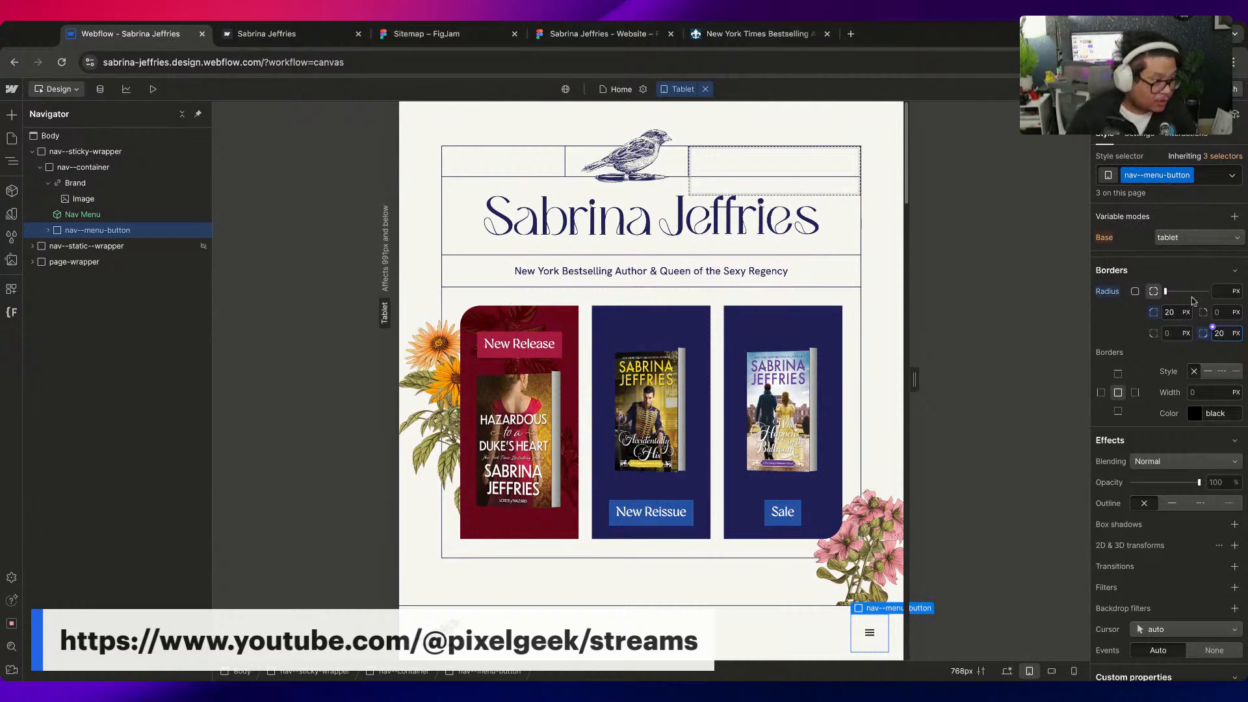
# Give the nav--menu-button a Dark Blue background and a light Ivory text color
pyautogui.scroll(2, 1190, 299)
pyautogui.click(1132, 310)
pyautogui.click(1144, 439)
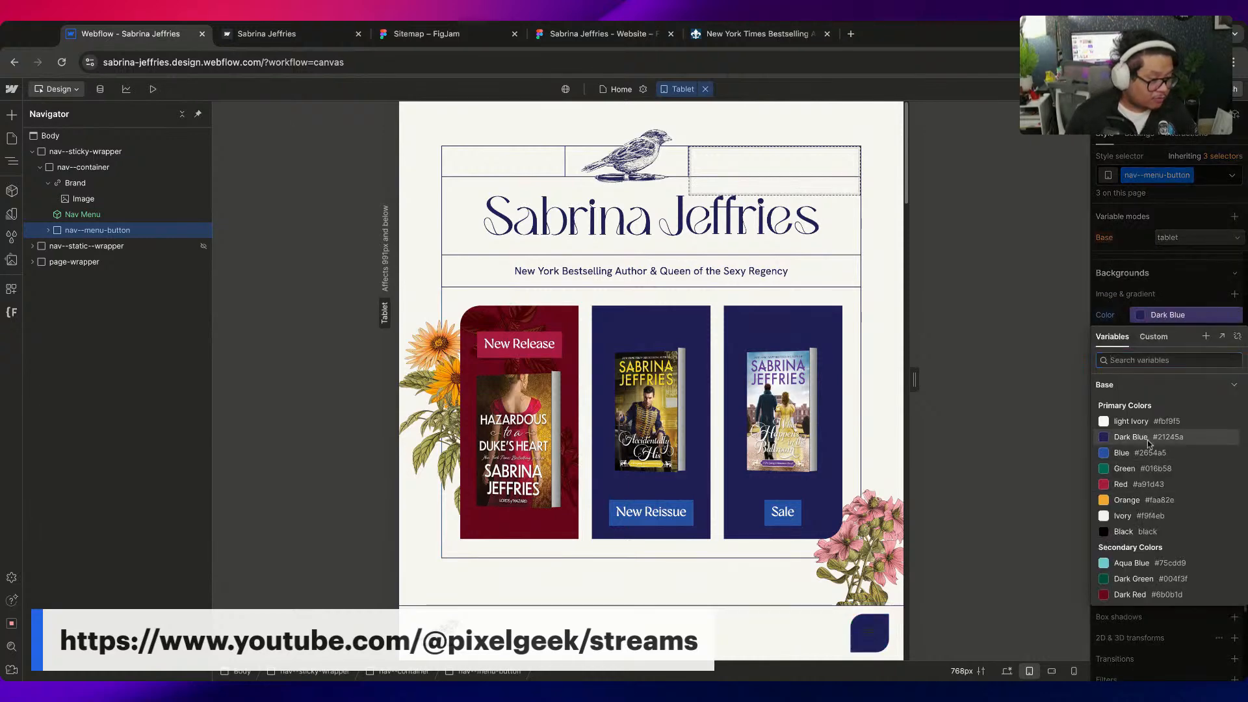
pyautogui.scroll(6, 1168, 384)
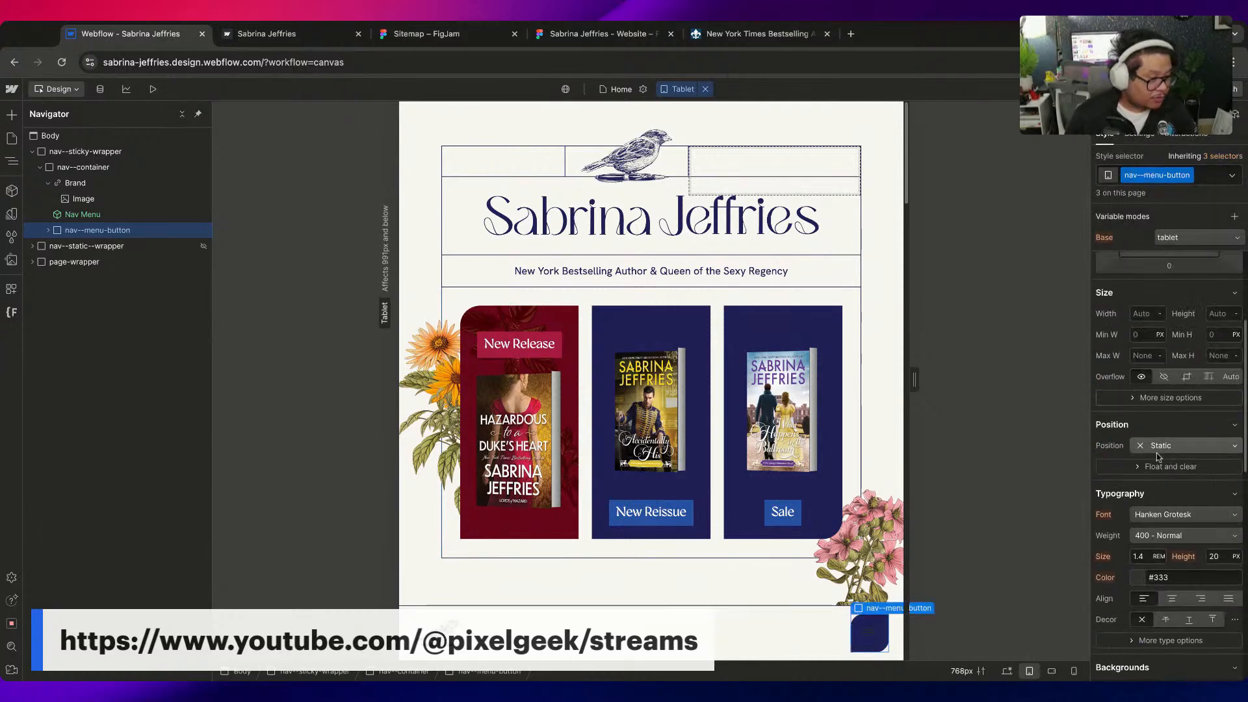
pyautogui.click(1132, 573)
pyautogui.click(1144, 385)
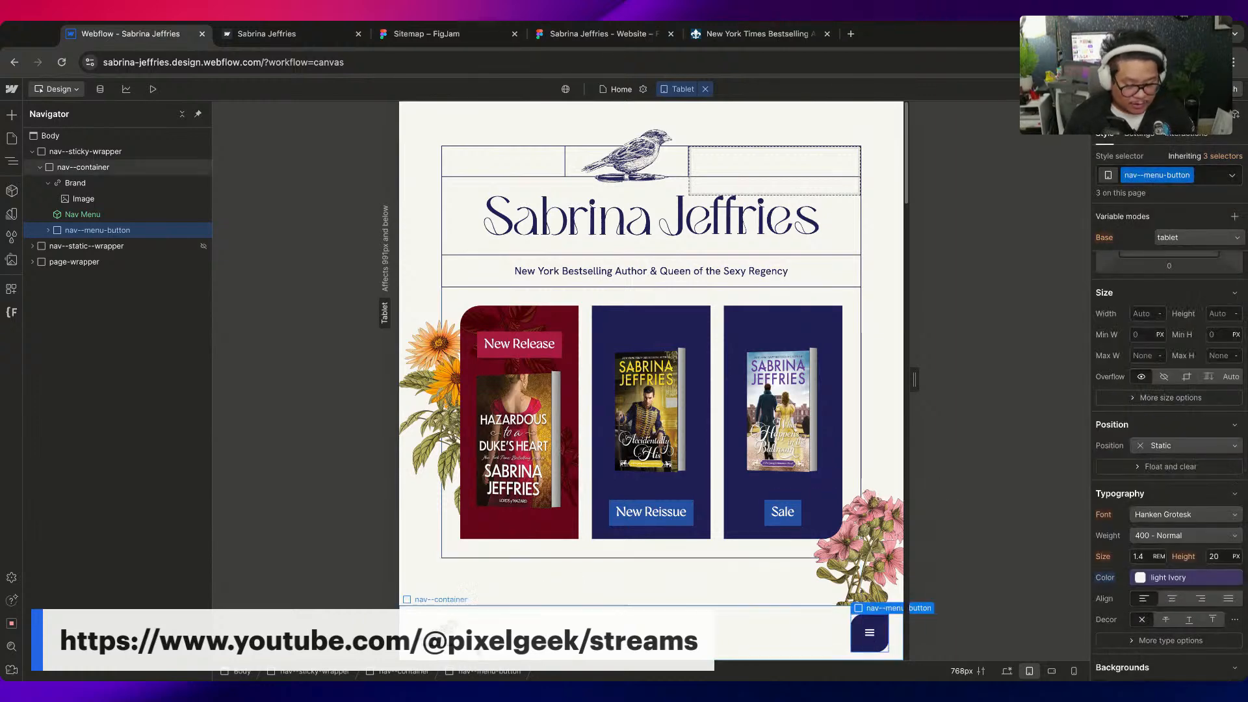
# Select the sticky nav--container and check how it sits over the page content at tablet width
pyautogui.click(516, 618)
pyautogui.scroll(4, 1178, 455)
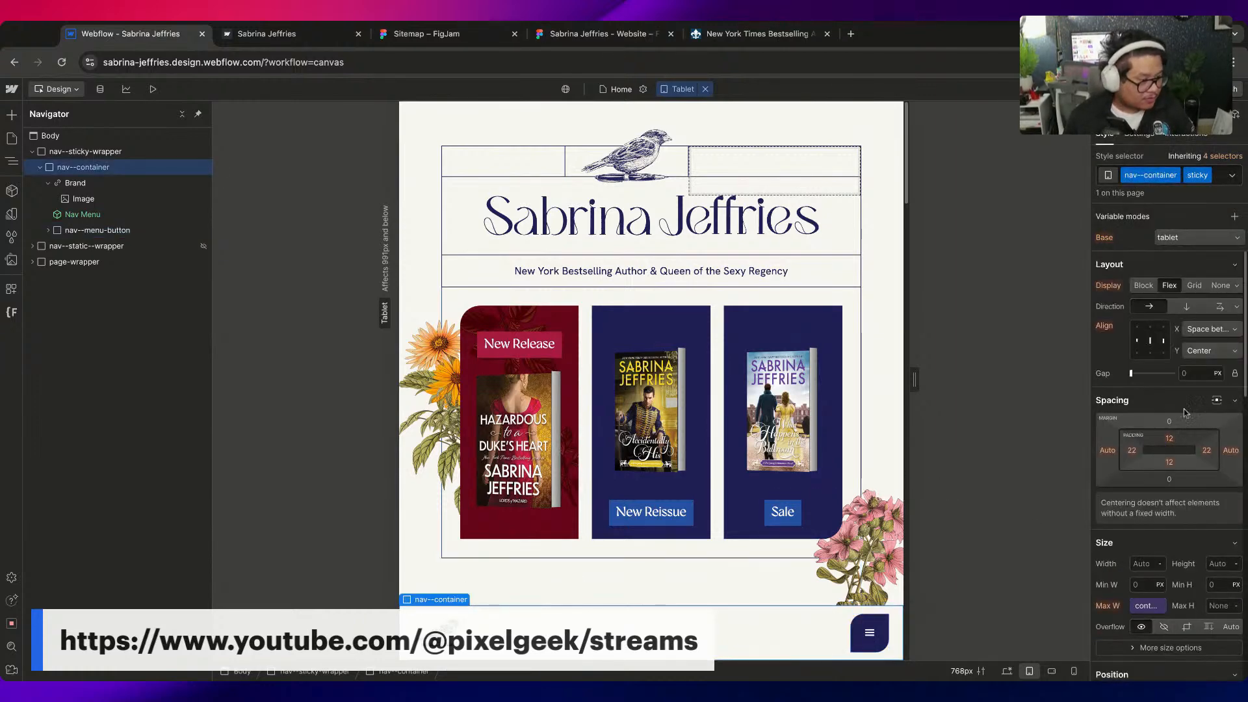
pyautogui.scroll(-3, 934, 528)
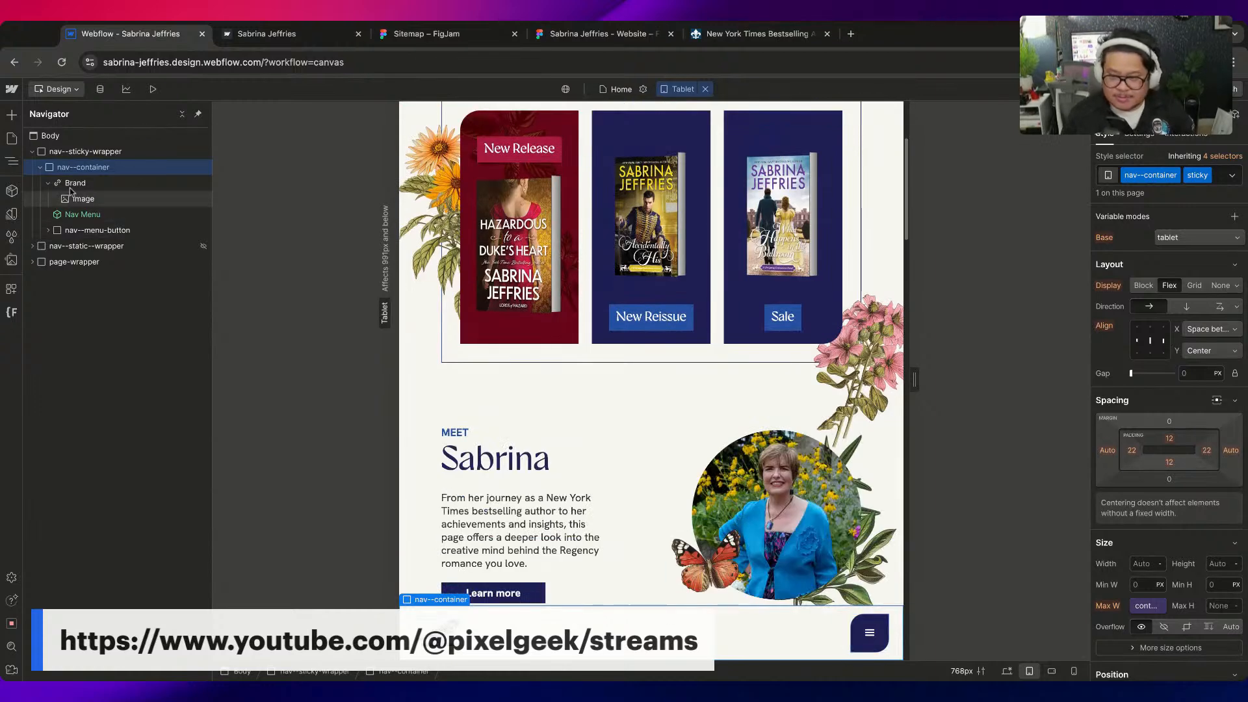
pyautogui.click(40, 168)
pyautogui.click(40, 167)
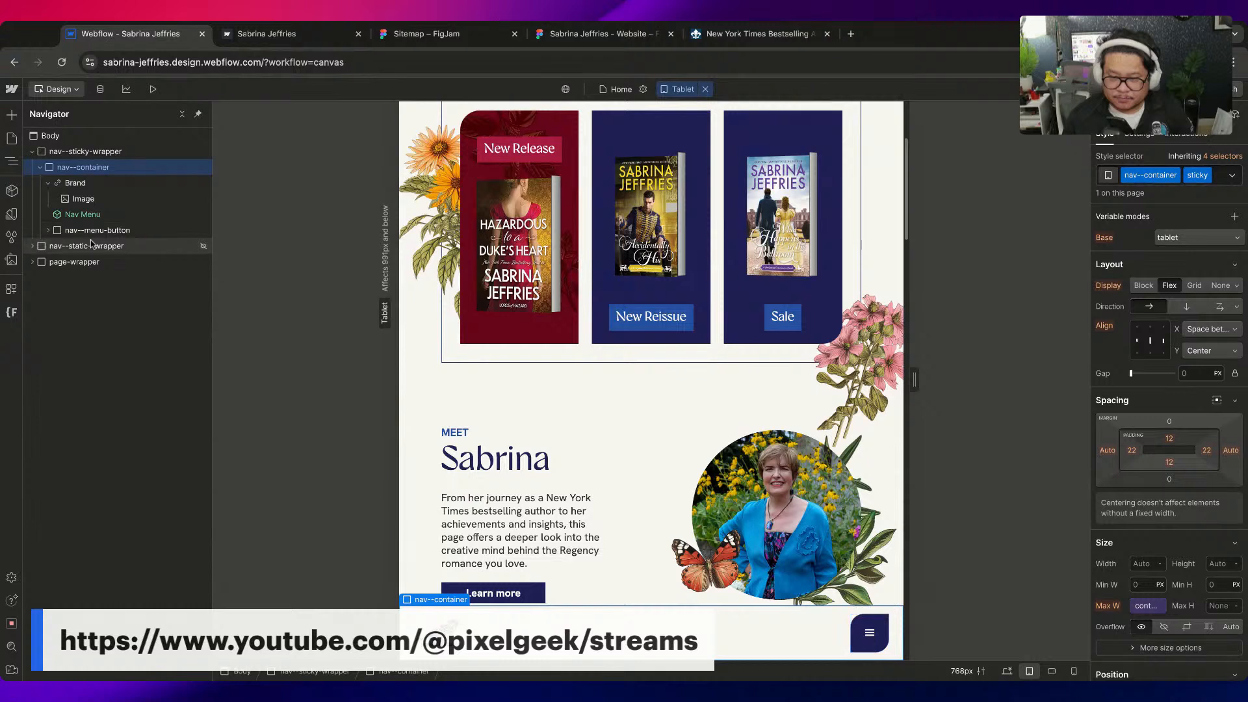
pyautogui.click(40, 168)
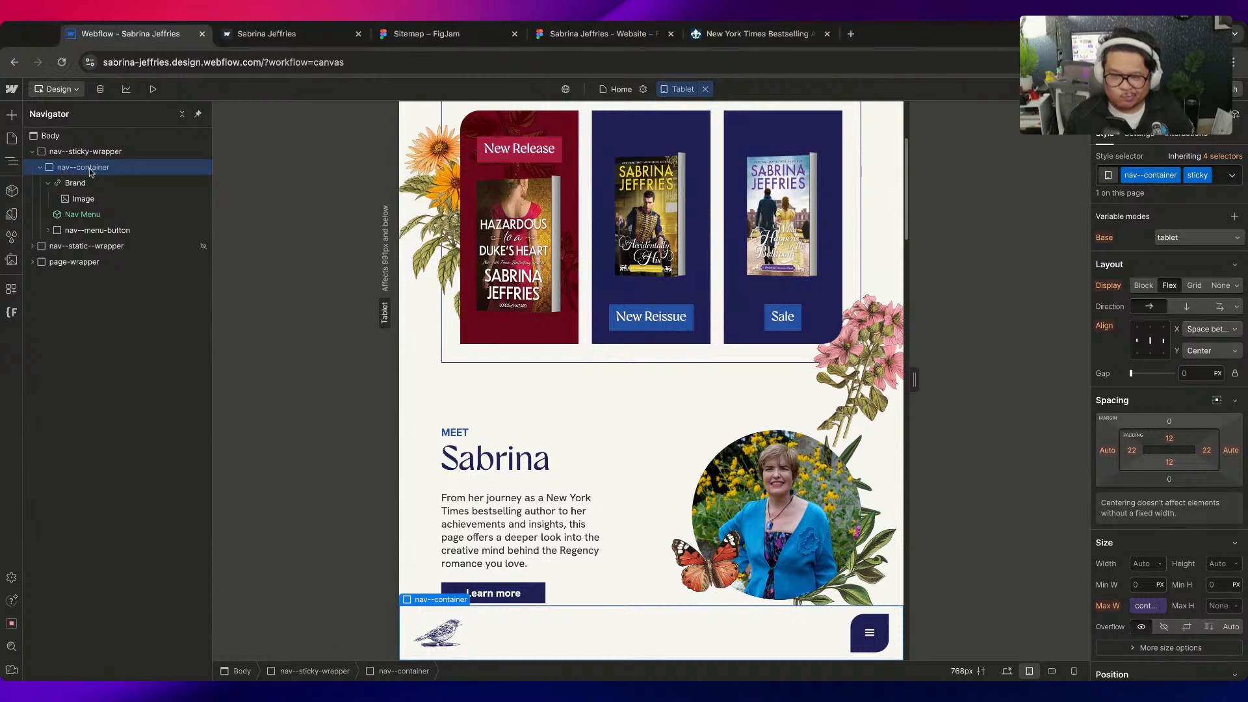
pyautogui.click(40, 168)
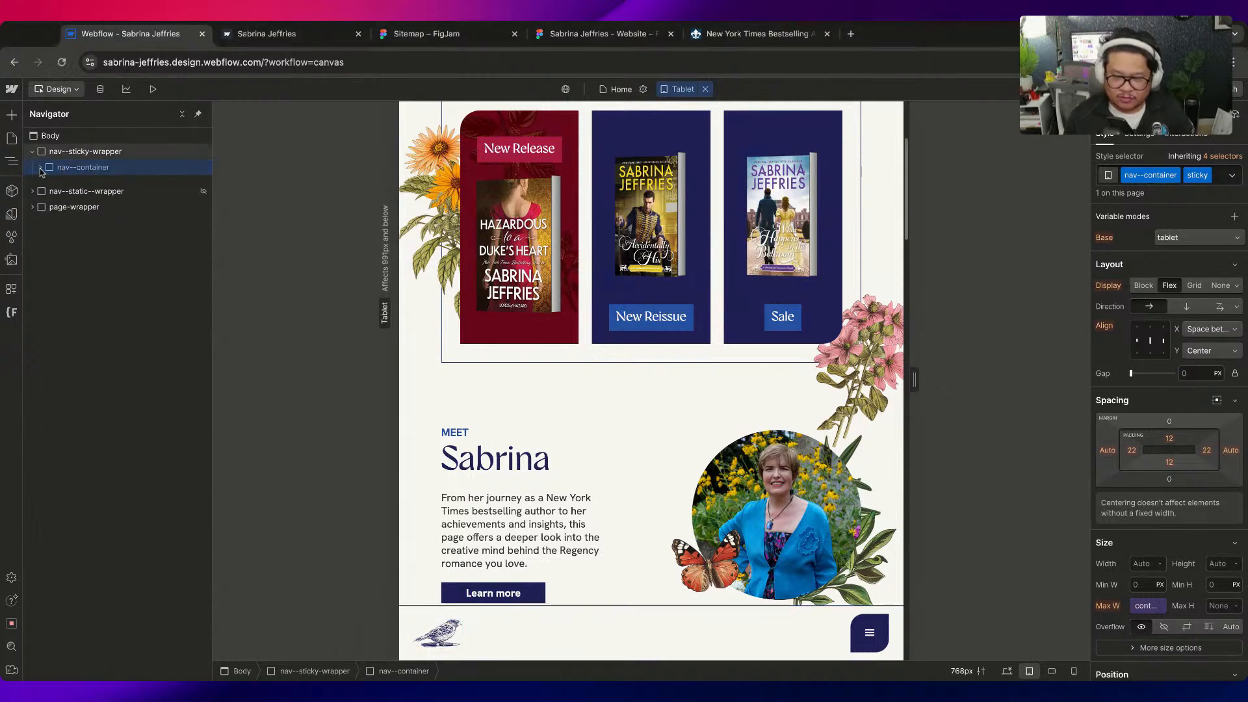
pyautogui.click(33, 152)
pyautogui.click(40, 171)
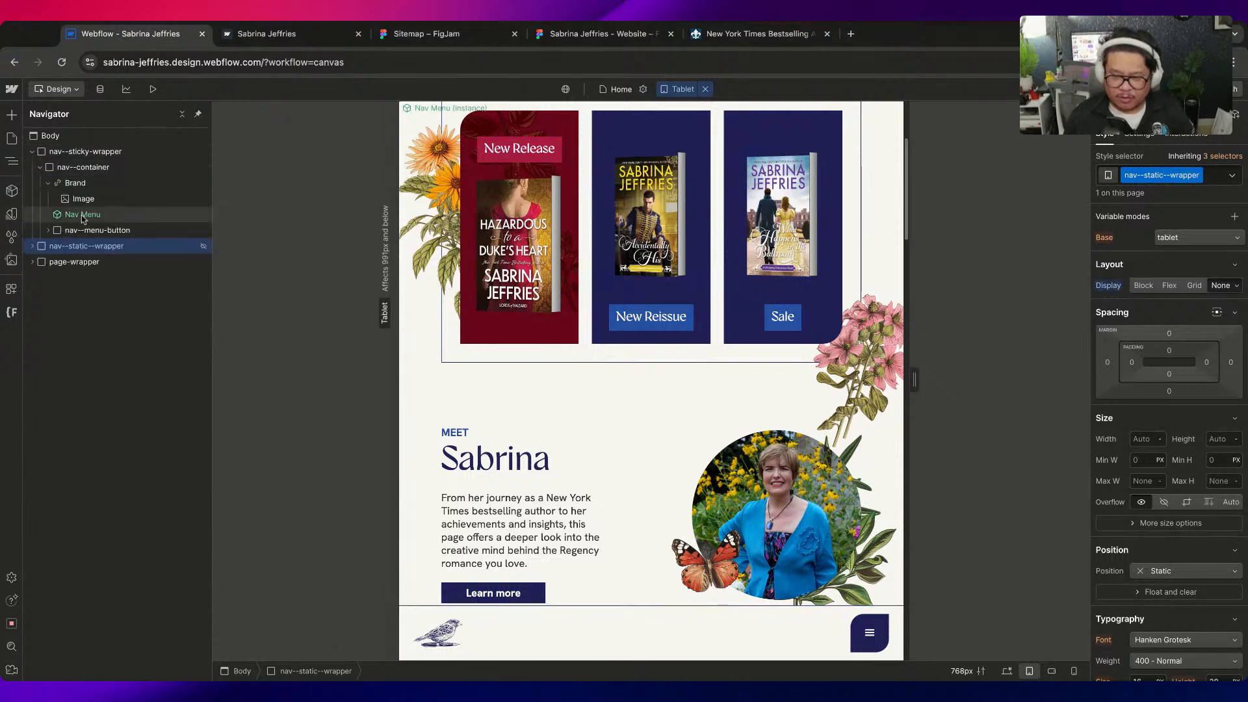
pyautogui.click(82, 215)
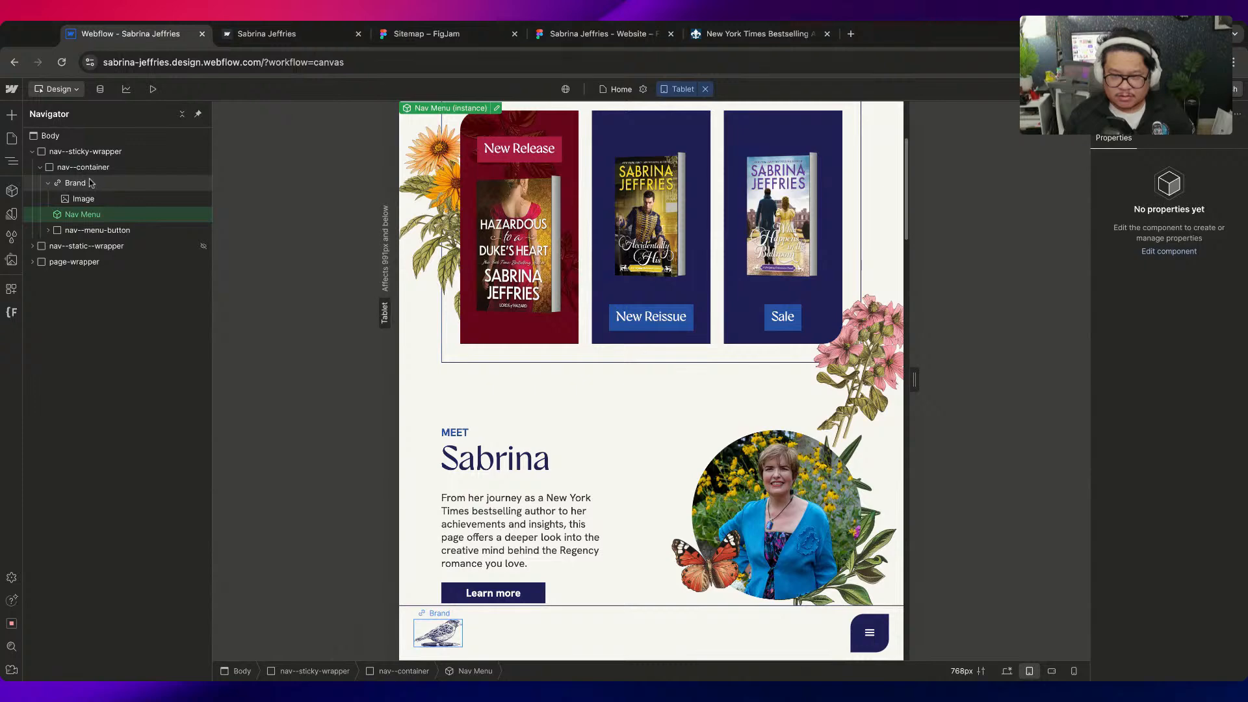
# Add a Mouse click (tap) trigger to the nav--menu-button and set its first click to Start an animation
pyautogui.click(867, 642)
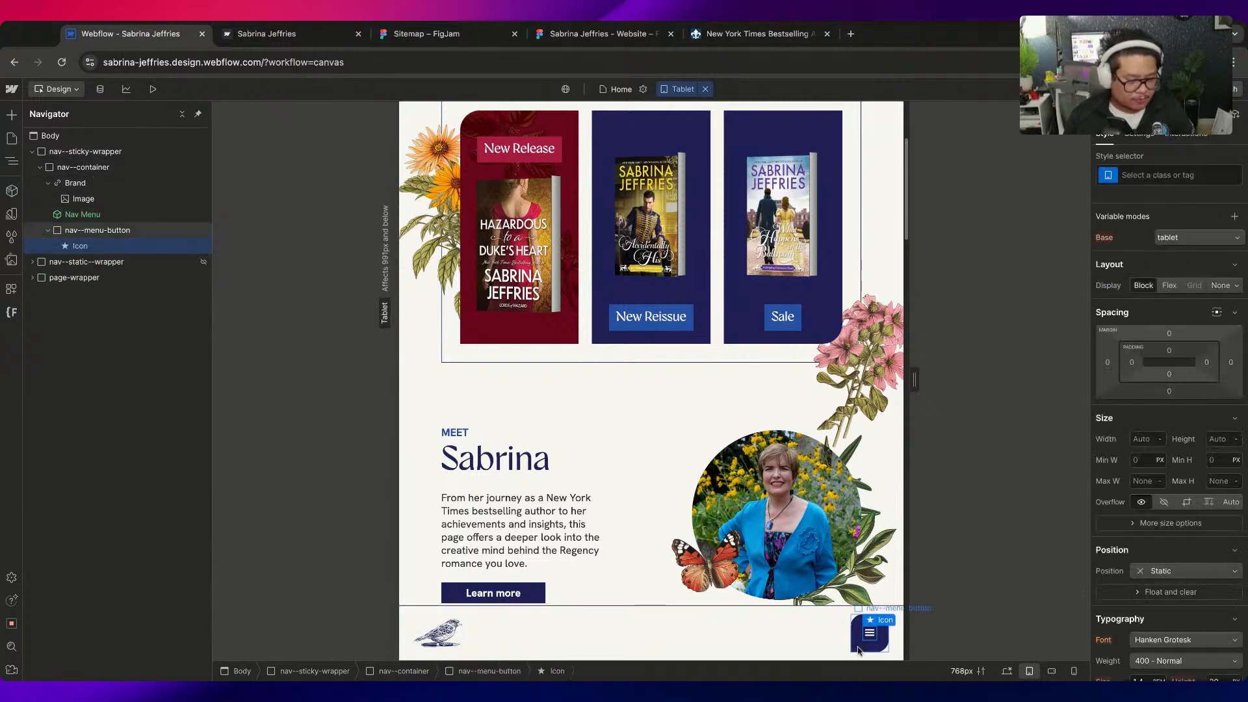
pyautogui.click(1186, 135)
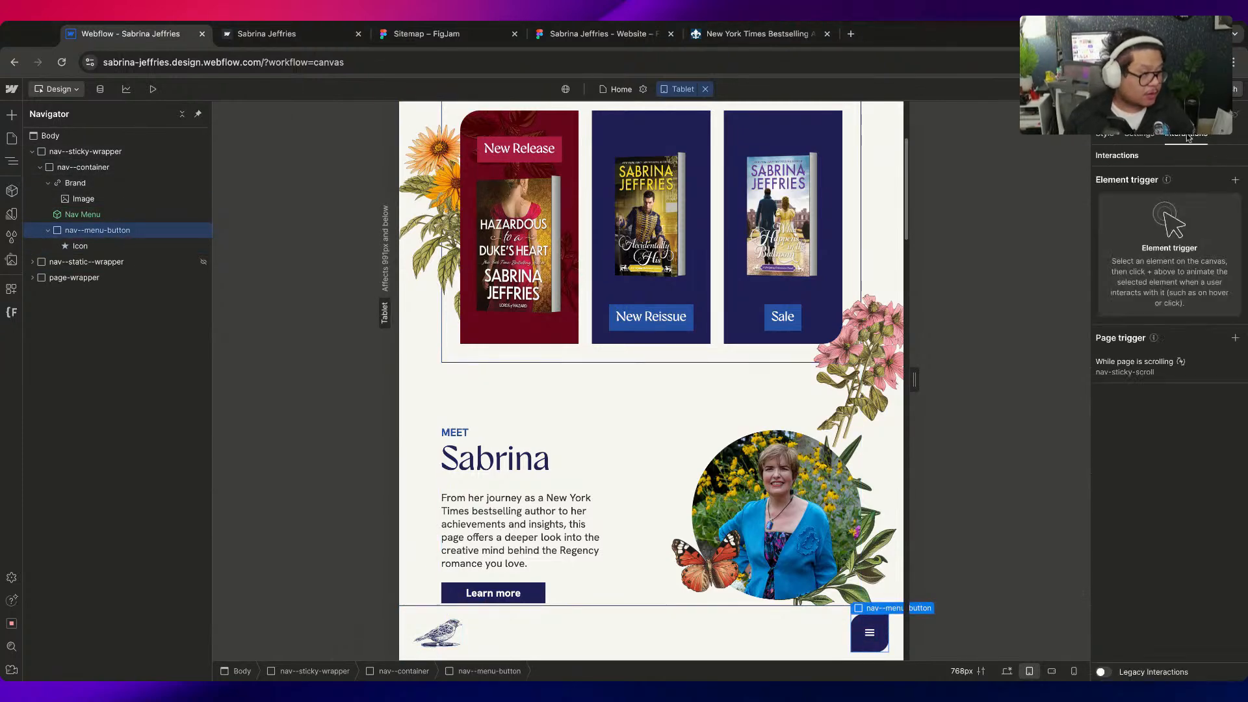
pyautogui.click(1235, 181)
pyautogui.click(1143, 204)
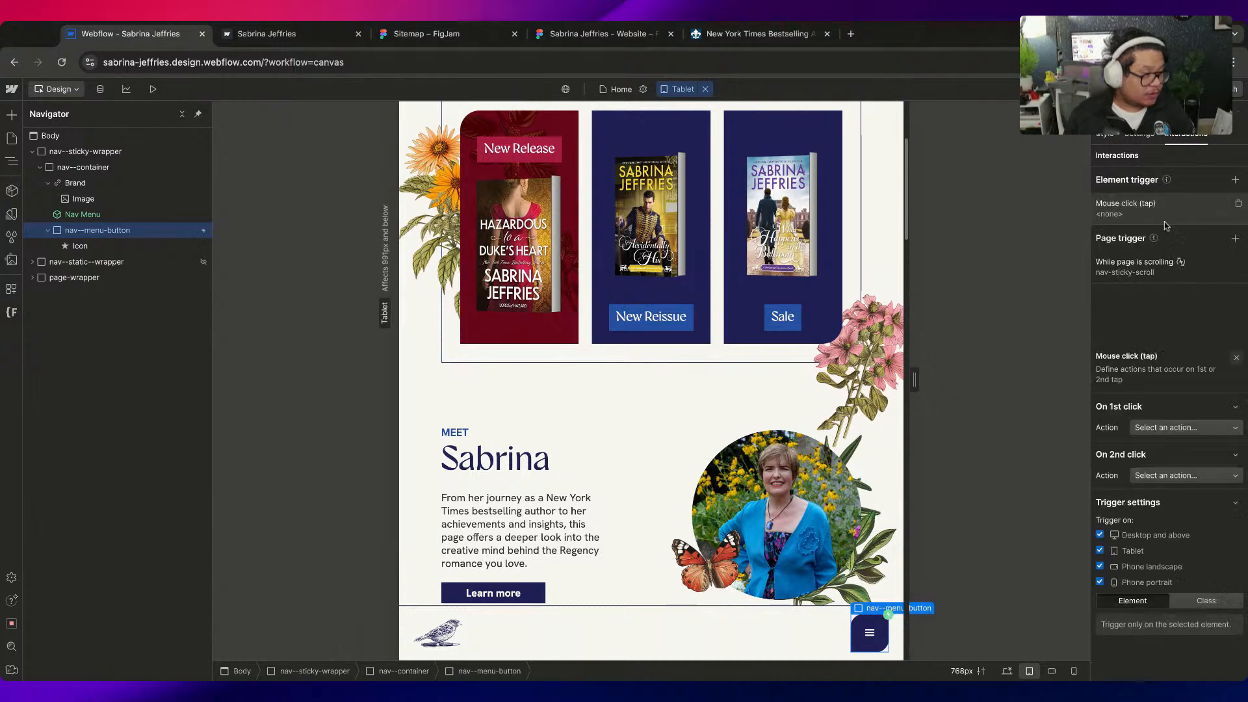
pyautogui.click(1183, 248)
pyautogui.click(1186, 261)
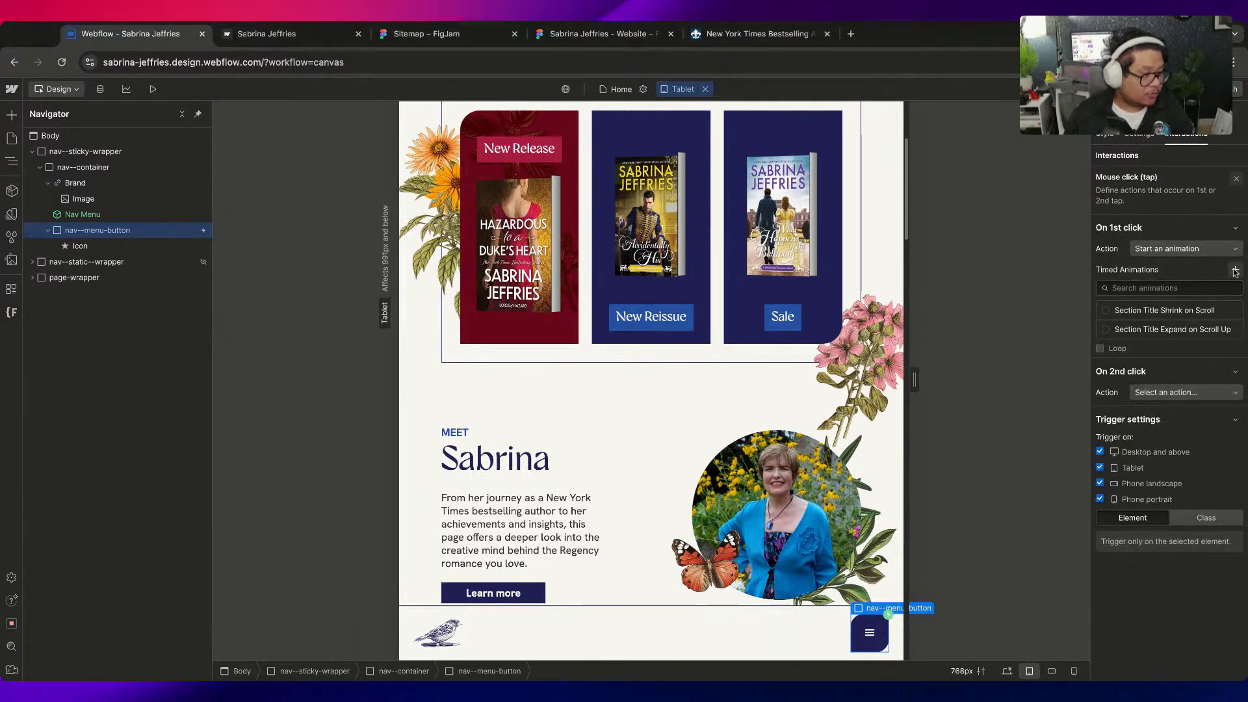
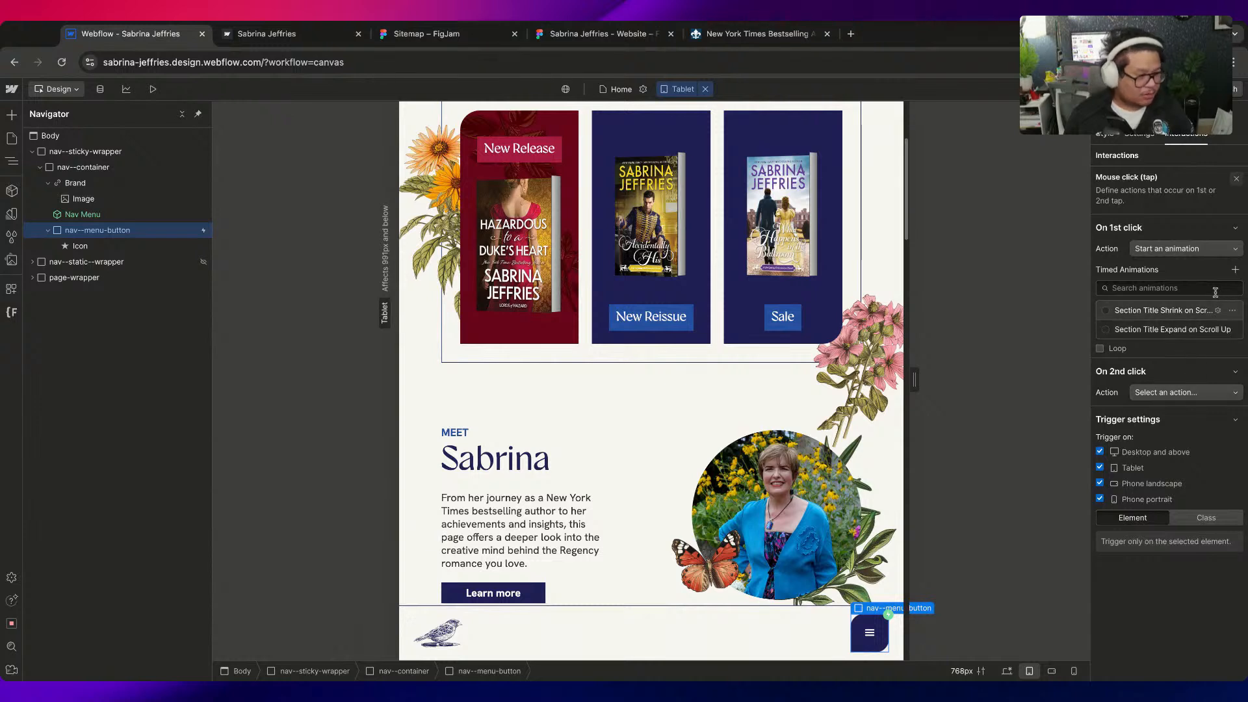
# Create a timed animation for the first click and name it Menu Open
pyautogui.click(1235, 269)
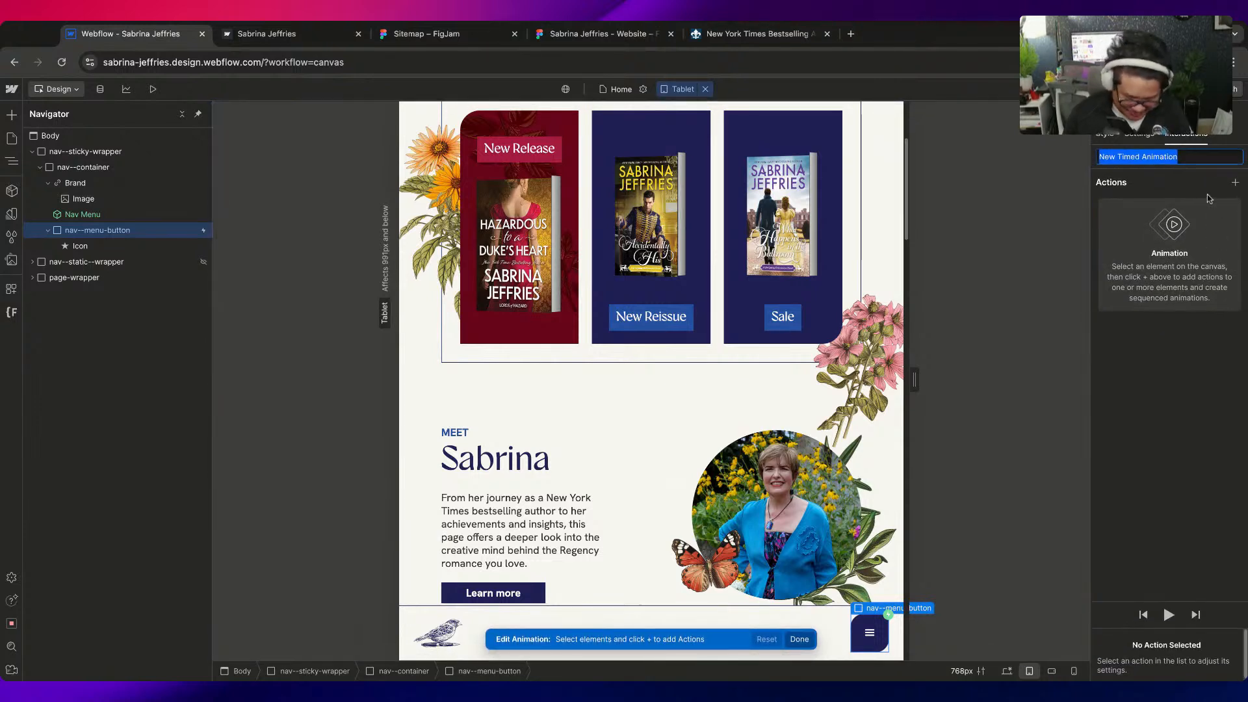
pyautogui.write('Menu Open')
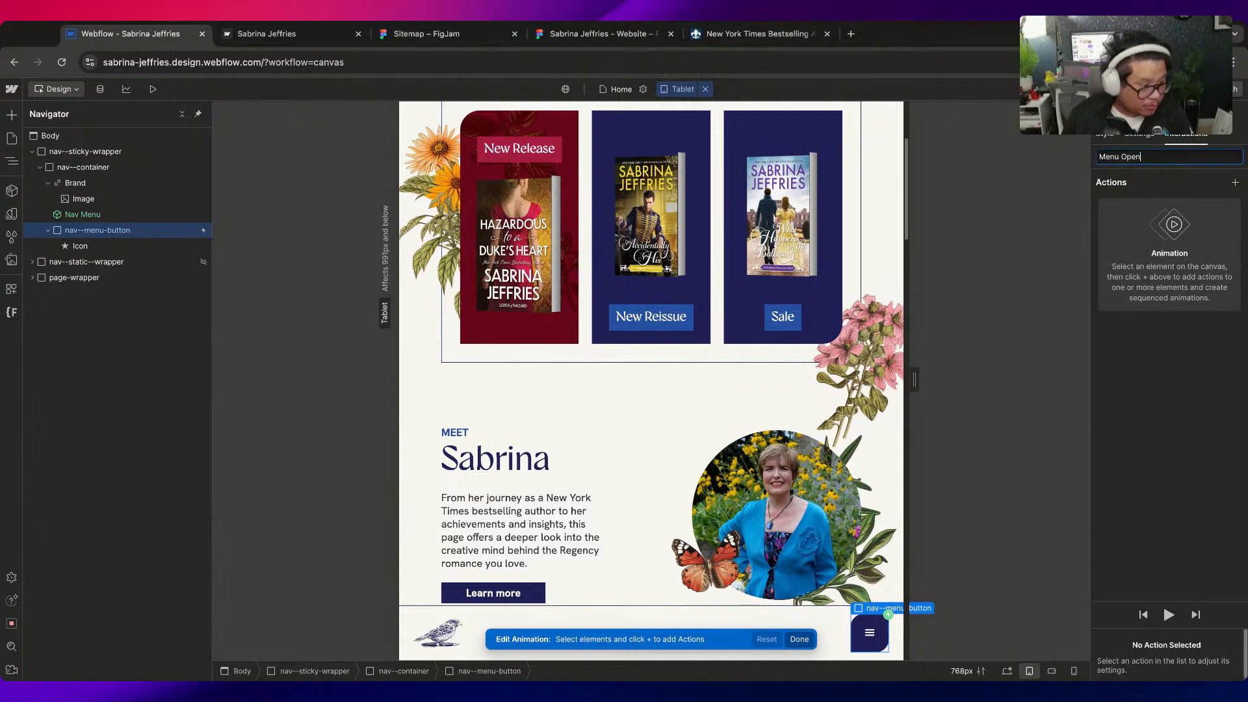
pyautogui.press('Return')
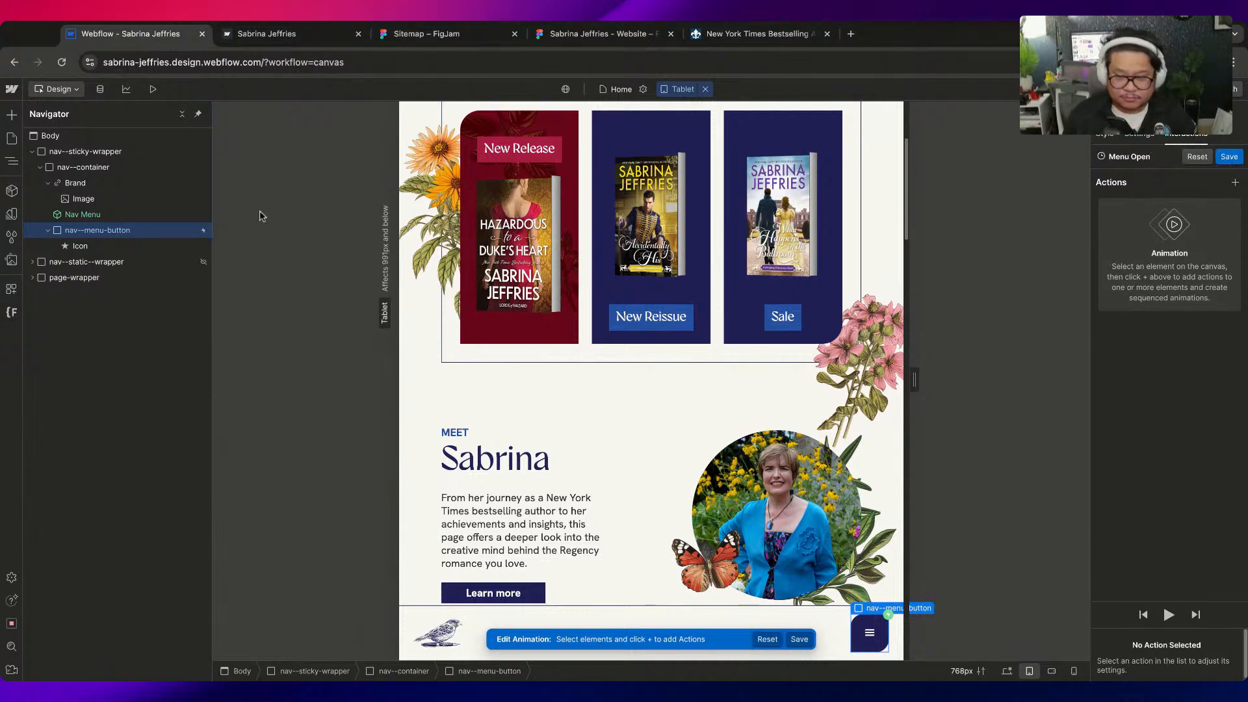
# Add a Hide/Show action for nav--menu inside the Nav Menu component, set its display to Flex, and save the animation
pyautogui.click(103, 216)
pyautogui.doubleClick(91, 215)
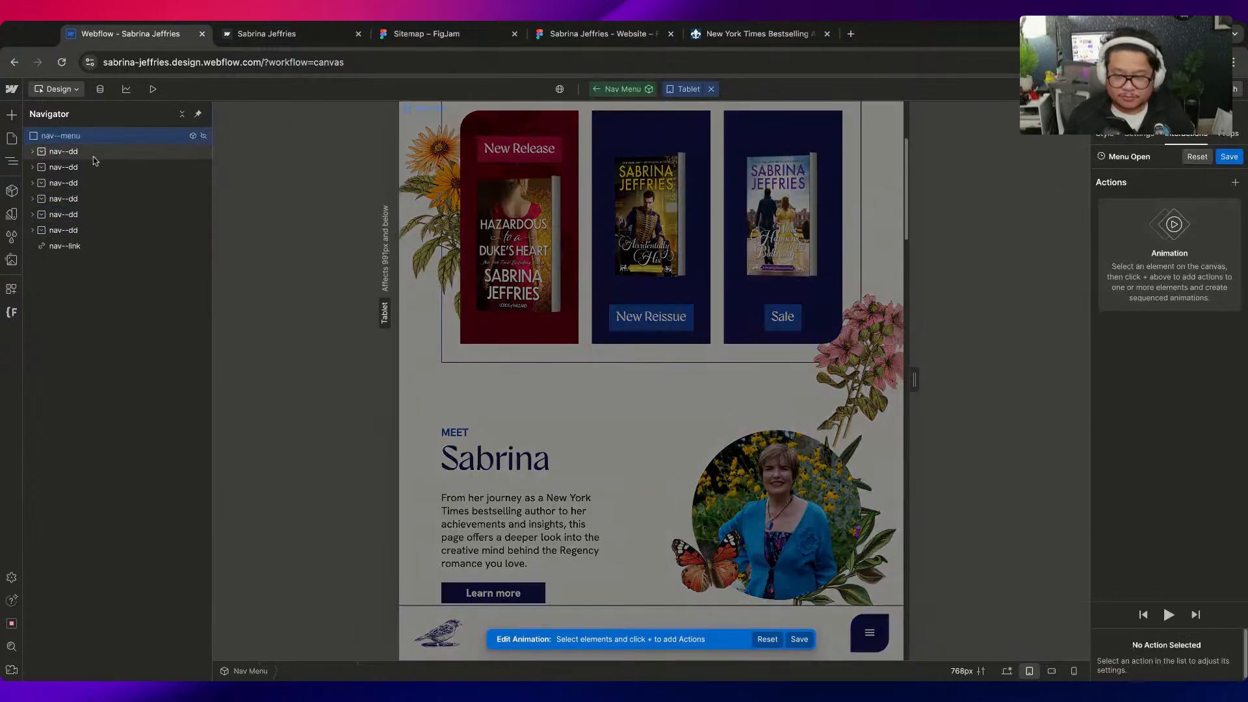
pyautogui.click(1235, 182)
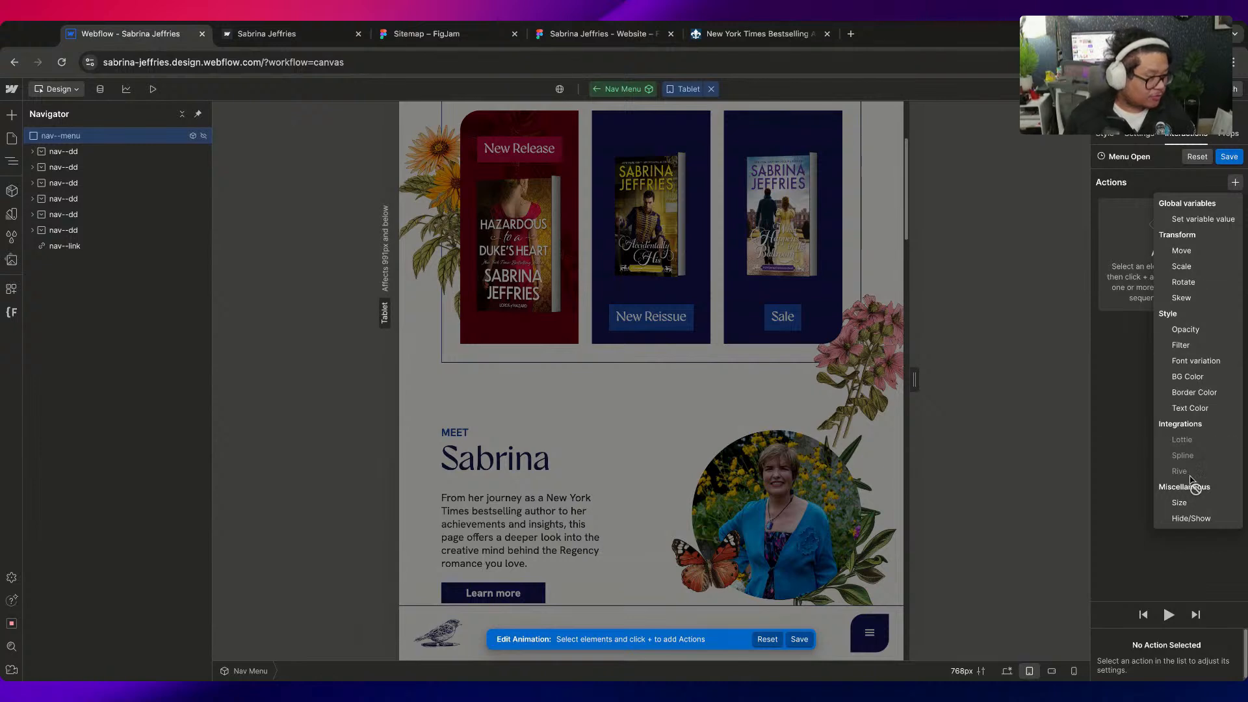
pyautogui.click(1191, 518)
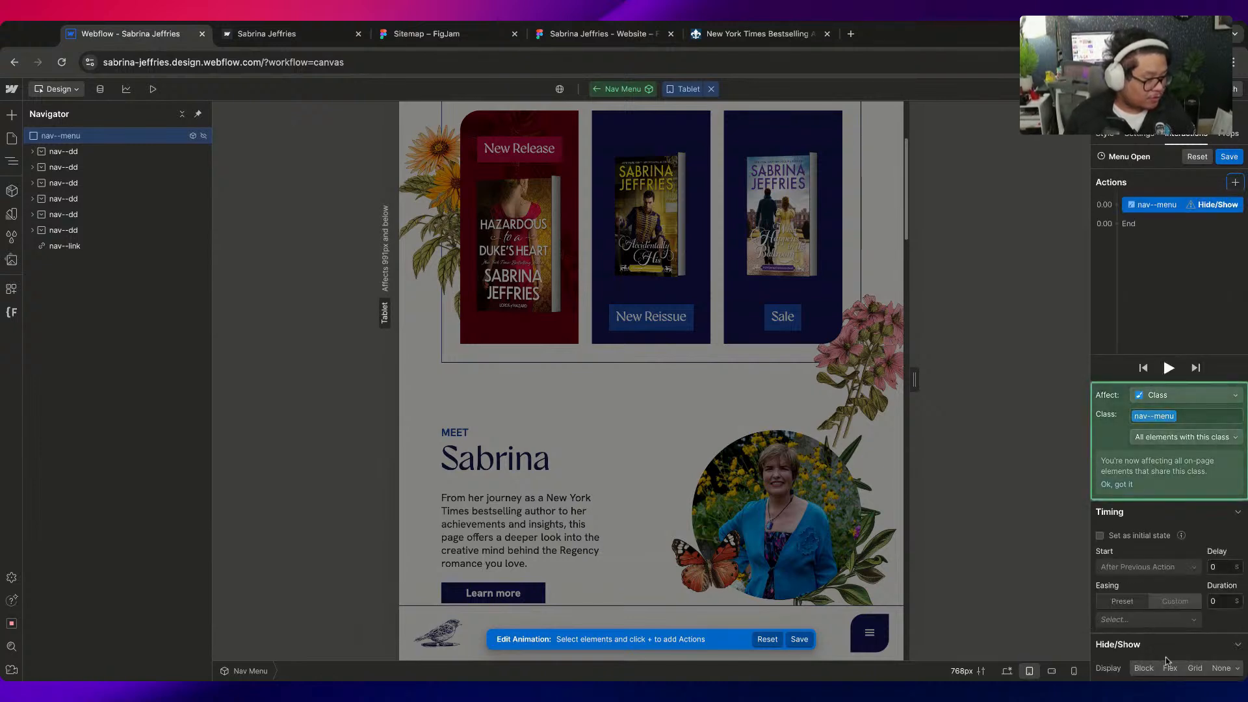
pyautogui.click(1170, 668)
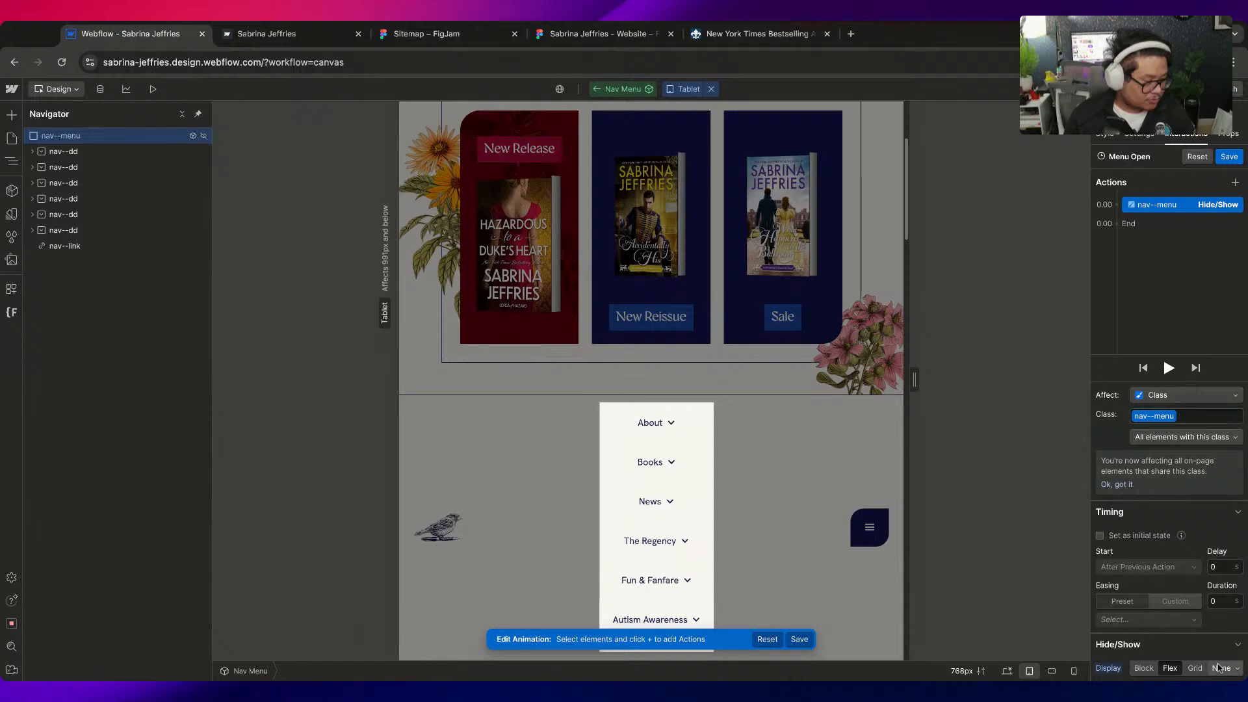
pyautogui.click(1228, 157)
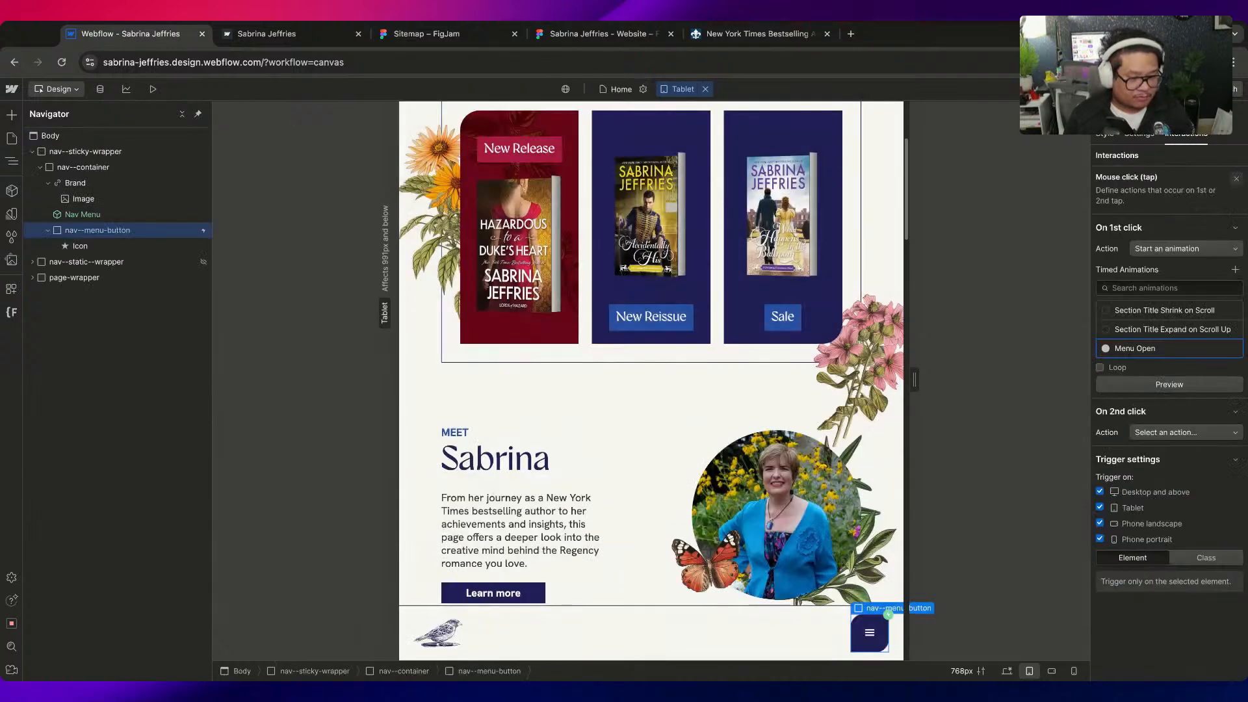
# Preview the page at tablet width and test opening the menu with the menu button, then return to the design canvas
pyautogui.click(153, 89)
pyautogui.click(853, 650)
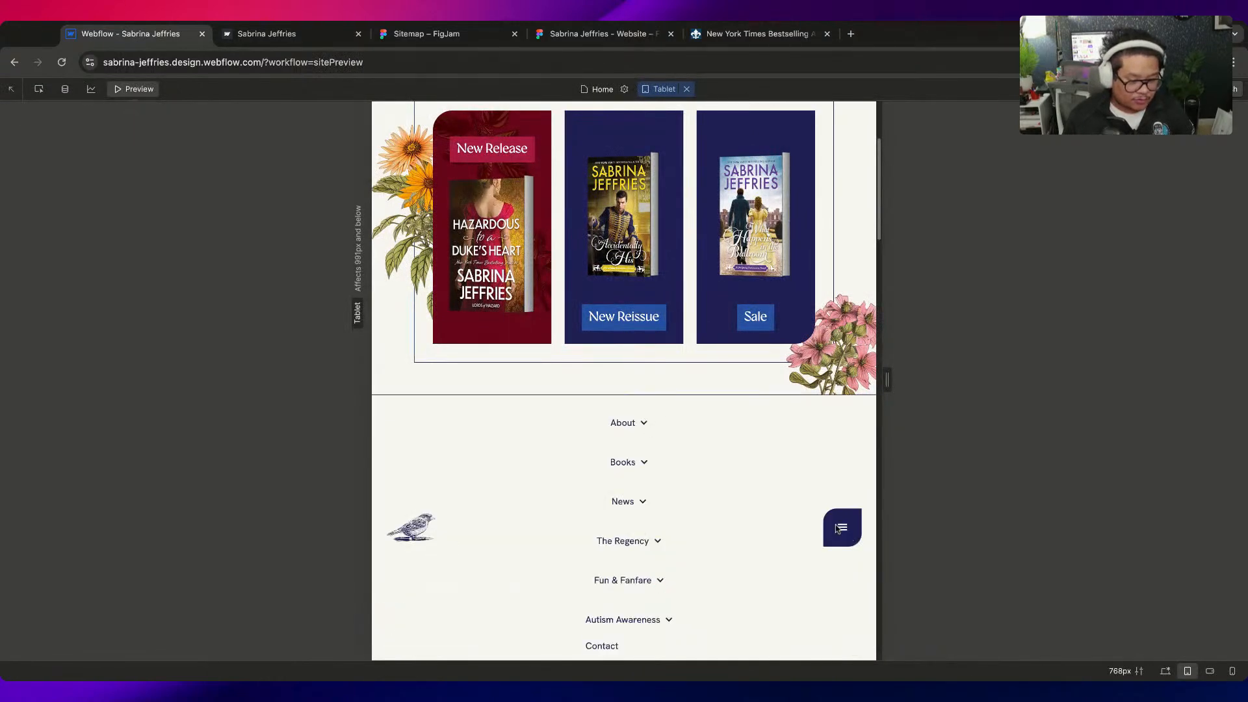
pyautogui.click(125, 88)
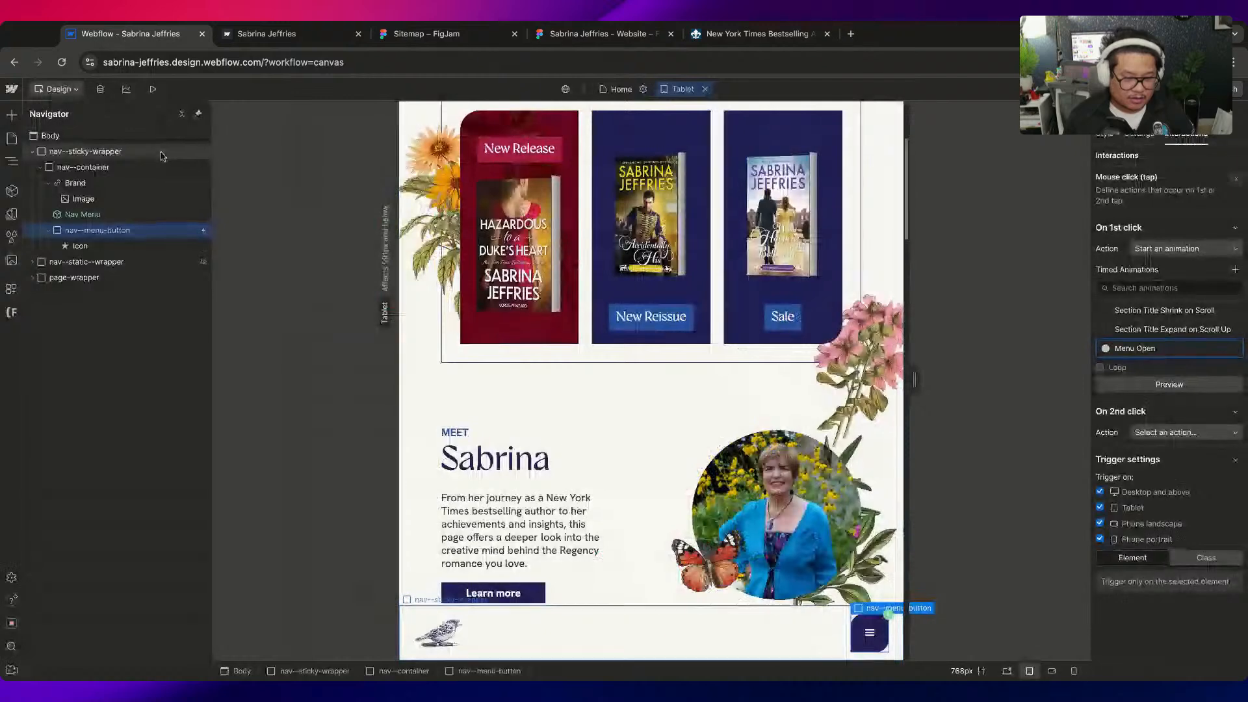
# Set the menu button's second click to Start an animation and duplicate the Menu Open animation
pyautogui.click(1185, 433)
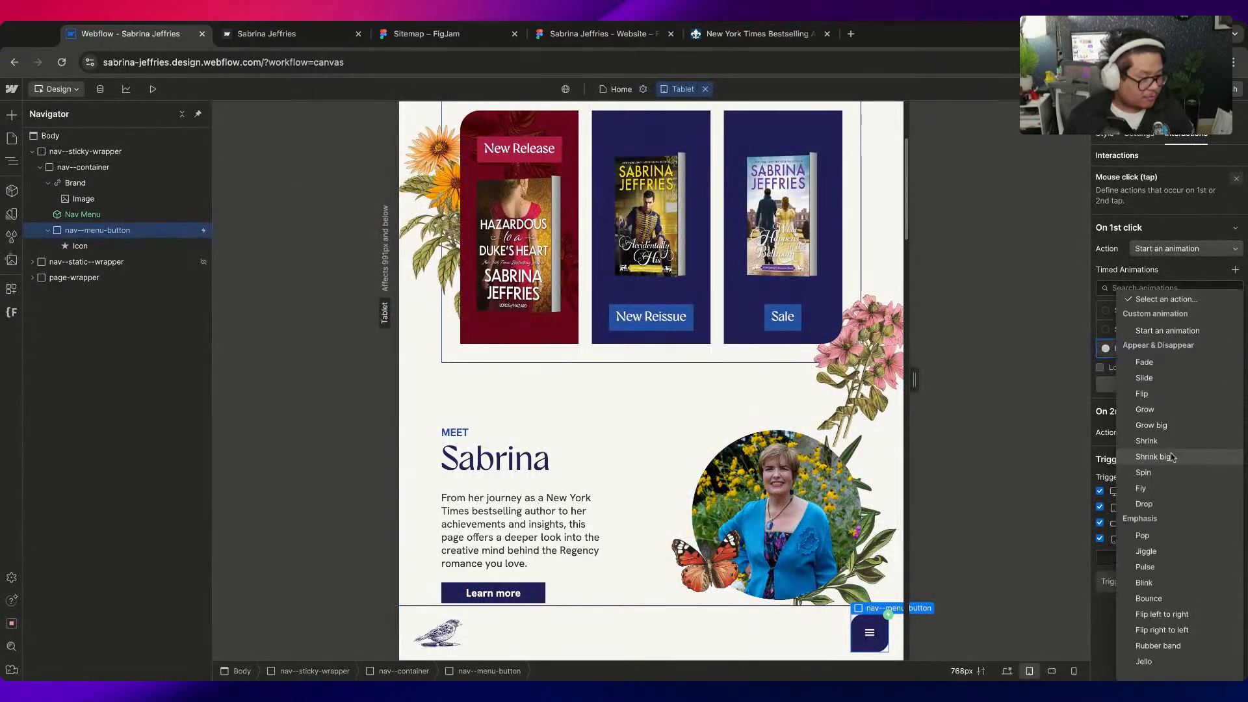
pyautogui.click(1163, 305)
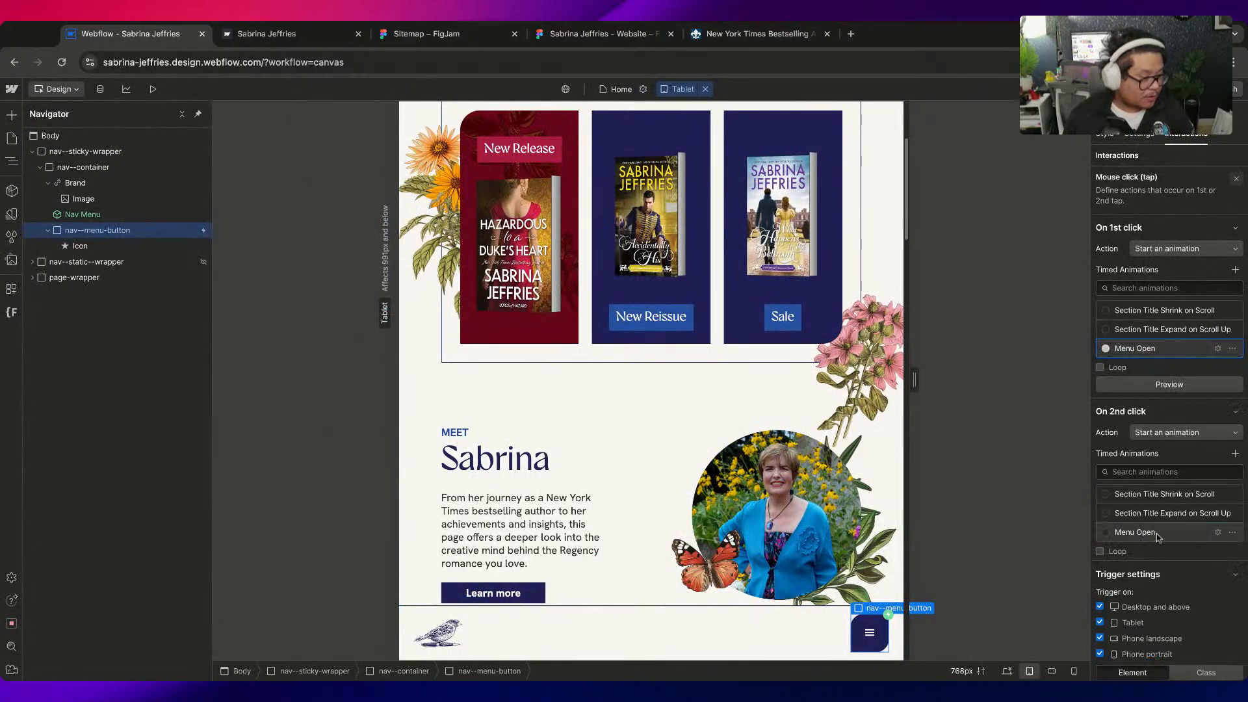
pyautogui.click(1232, 533)
pyautogui.click(1201, 584)
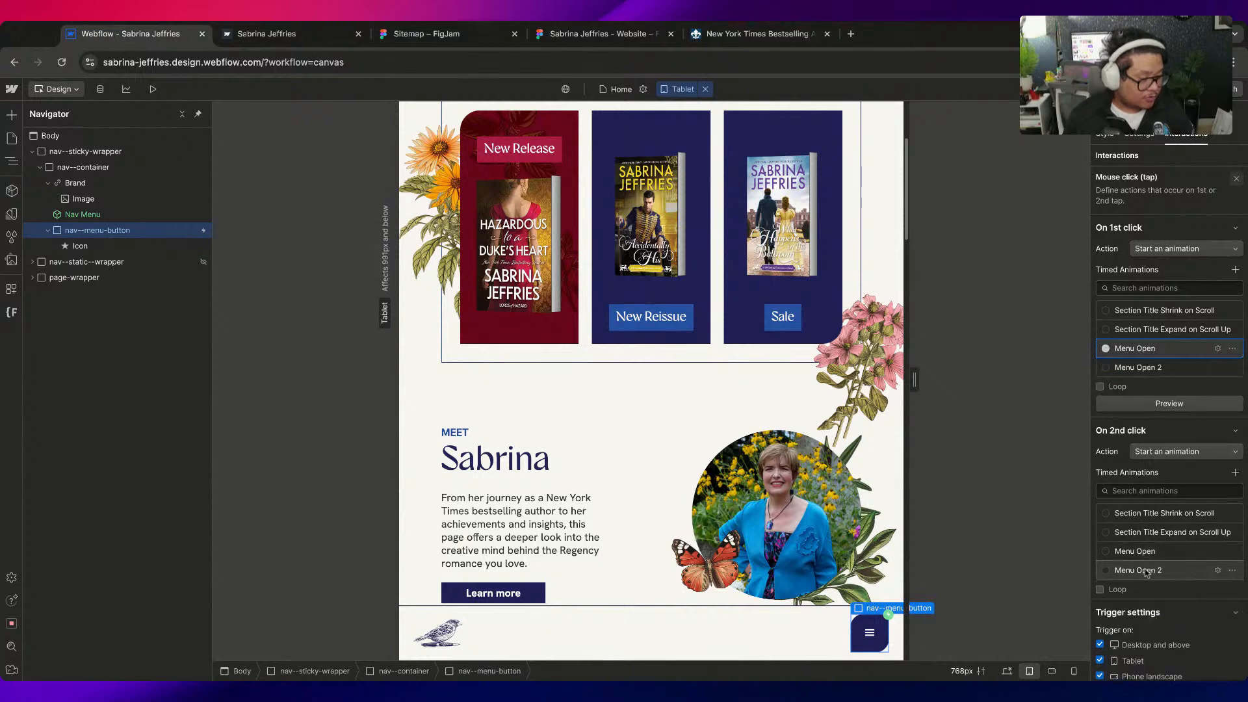
# Rename the duplicated animation as Menu Close and open its nav--menu Hide/Show action
pyautogui.doubleClick(1147, 571)
pyautogui.click(1172, 157)
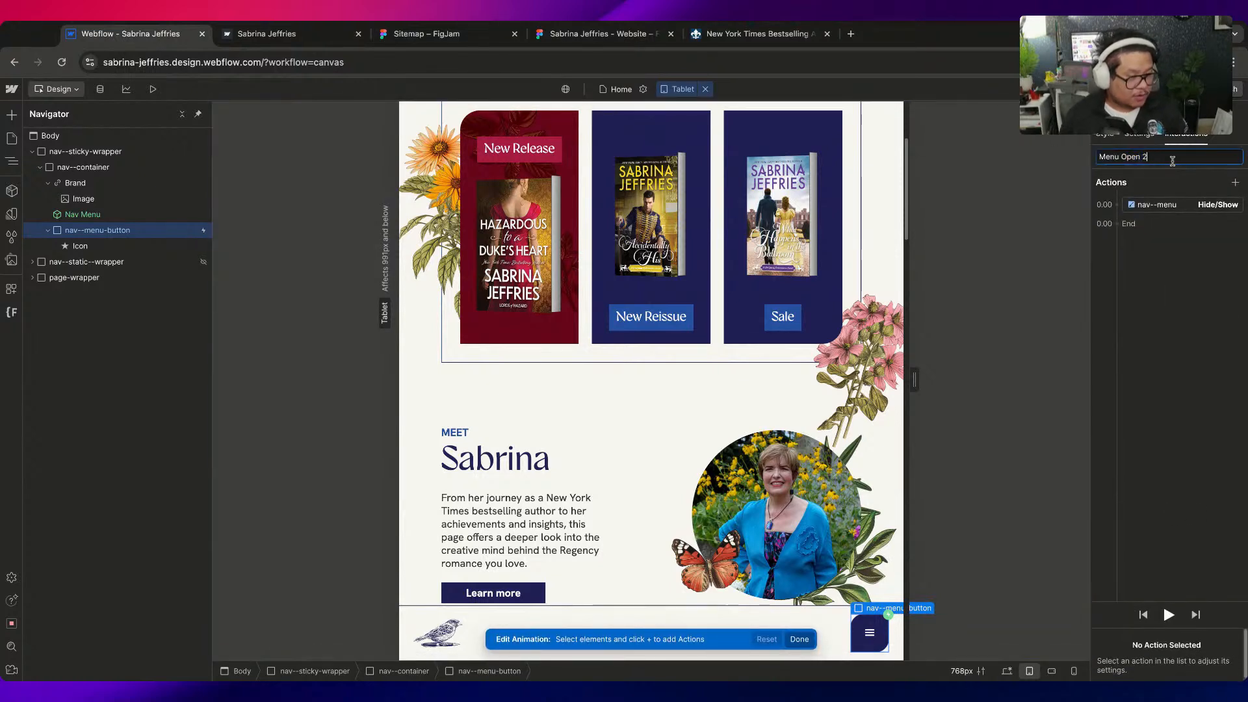
pyautogui.write('Close')
pyautogui.press('Return')
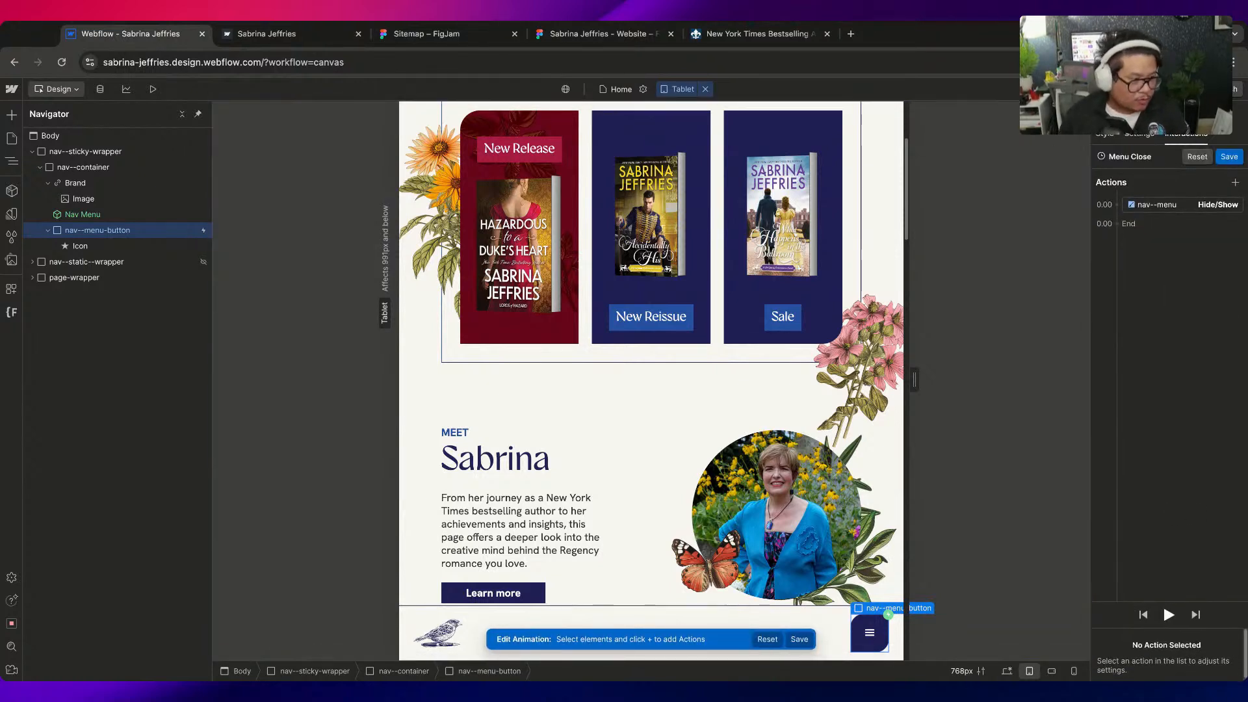
pyautogui.click(1168, 207)
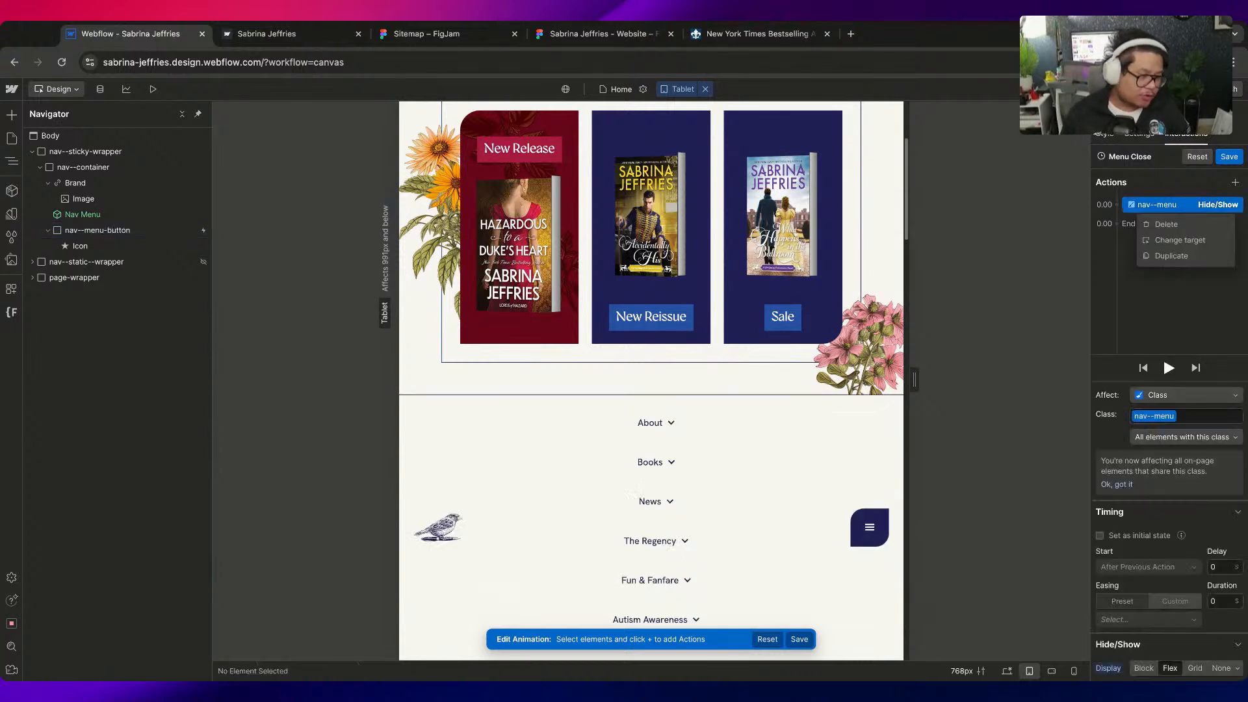
# Set the nav--menu Hide/Show action in the Menu Close animation to a display of None and save the animation
pyautogui.click(1158, 188)
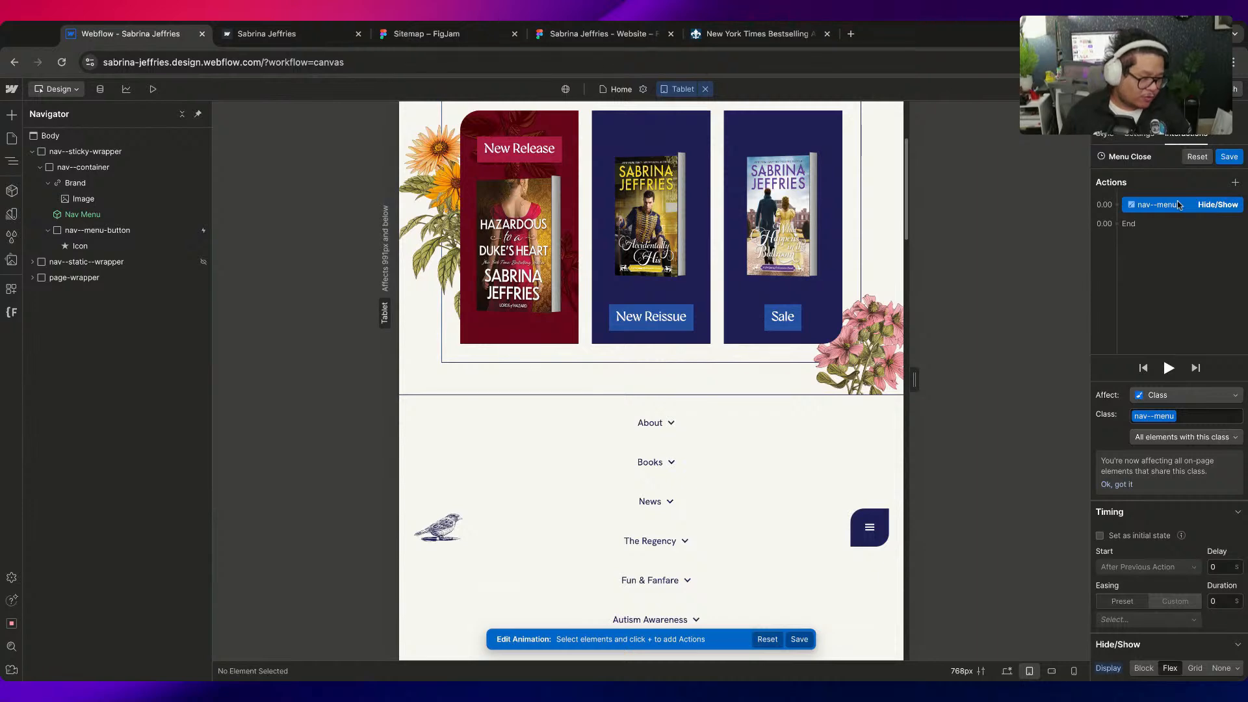
pyautogui.click(1215, 670)
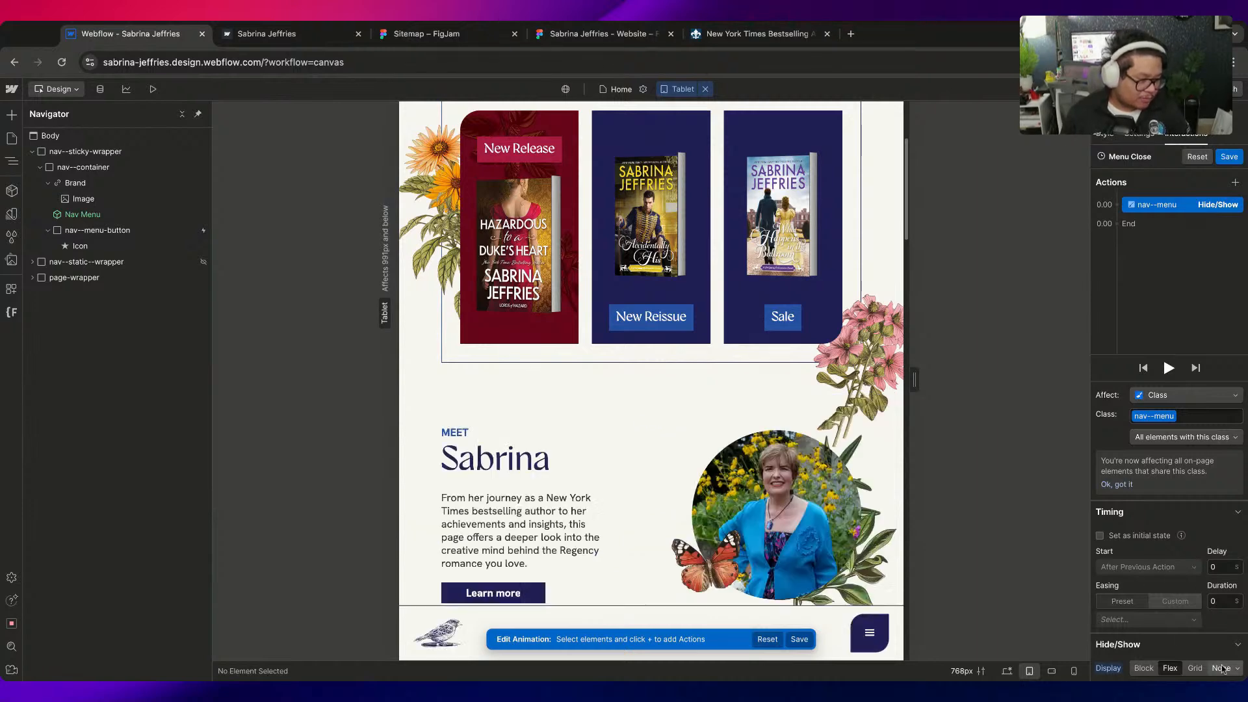
pyautogui.click(1229, 156)
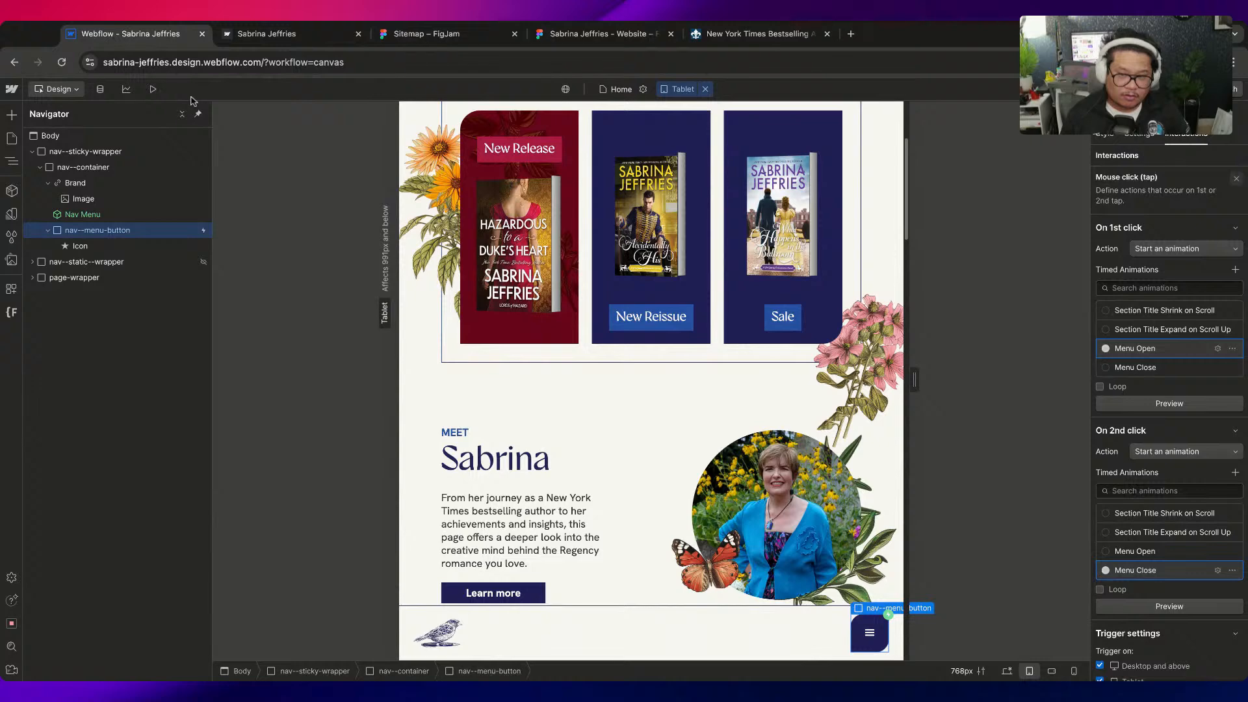
# Preview the tablet page and toggle the menu button repeatedly to check the menu's opening and closing
pyautogui.click(153, 88)
pyautogui.click(839, 633)
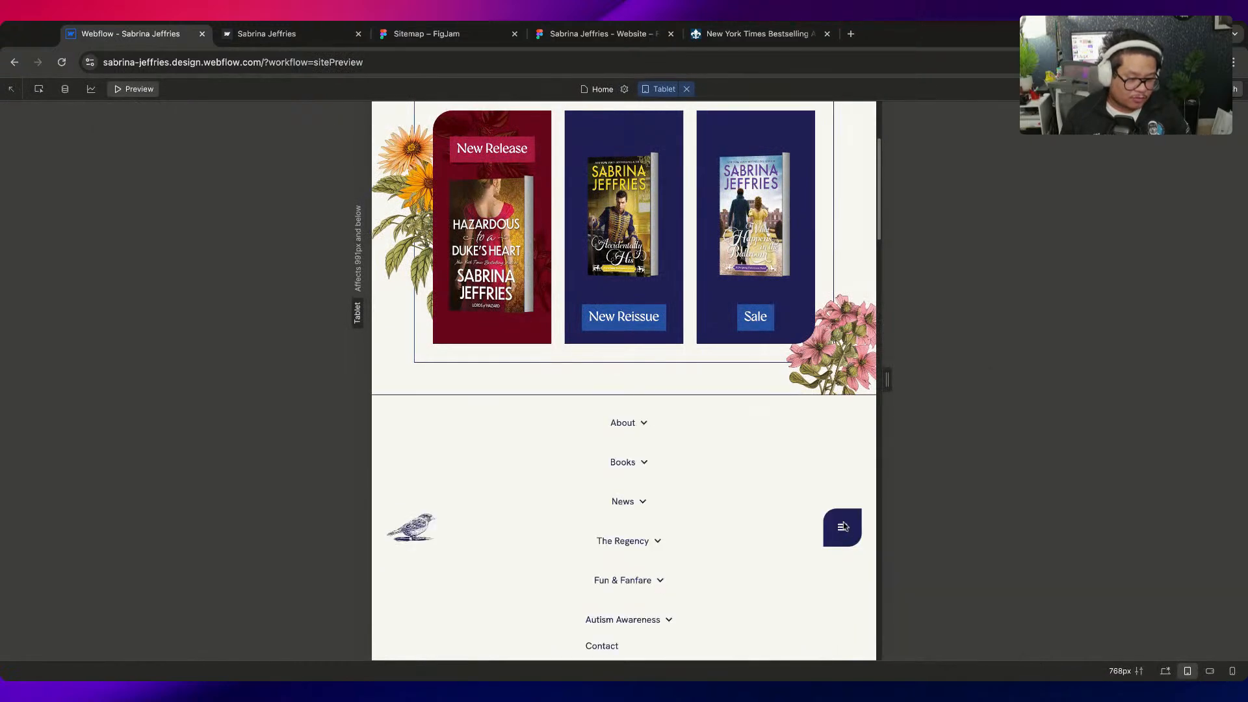
pyautogui.click(843, 527)
pyautogui.click(842, 633)
pyautogui.click(843, 527)
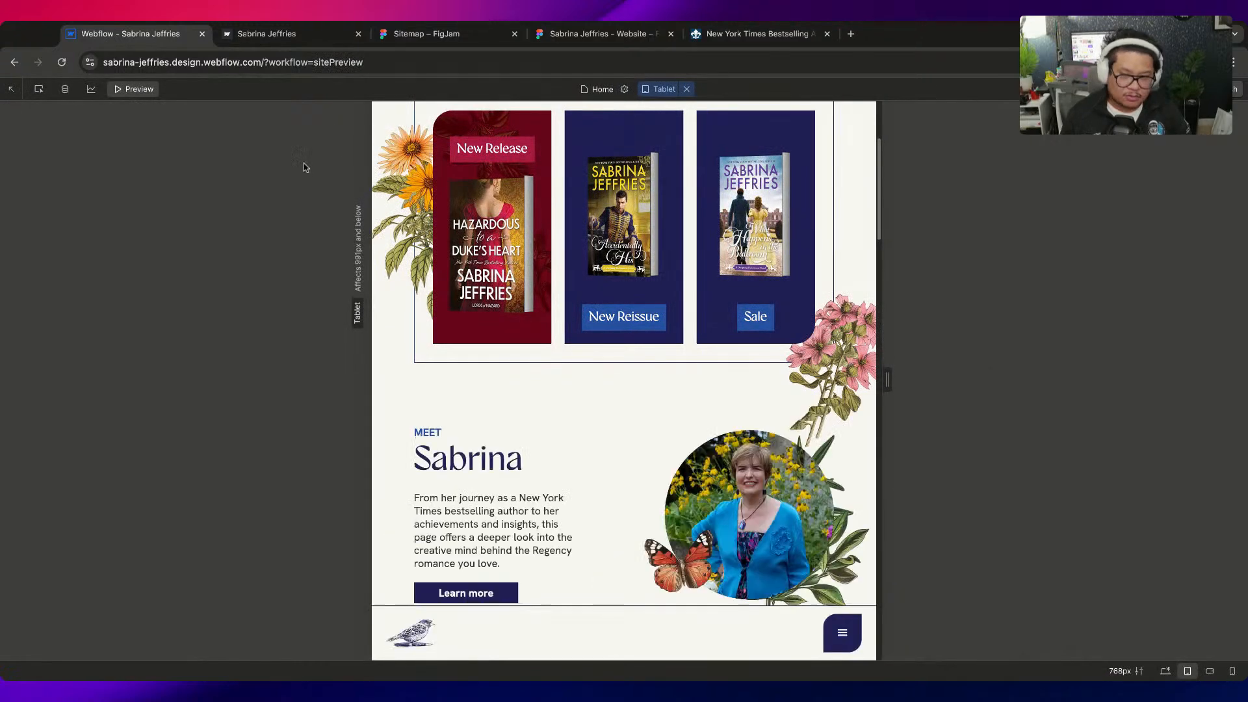
pyautogui.click(135, 88)
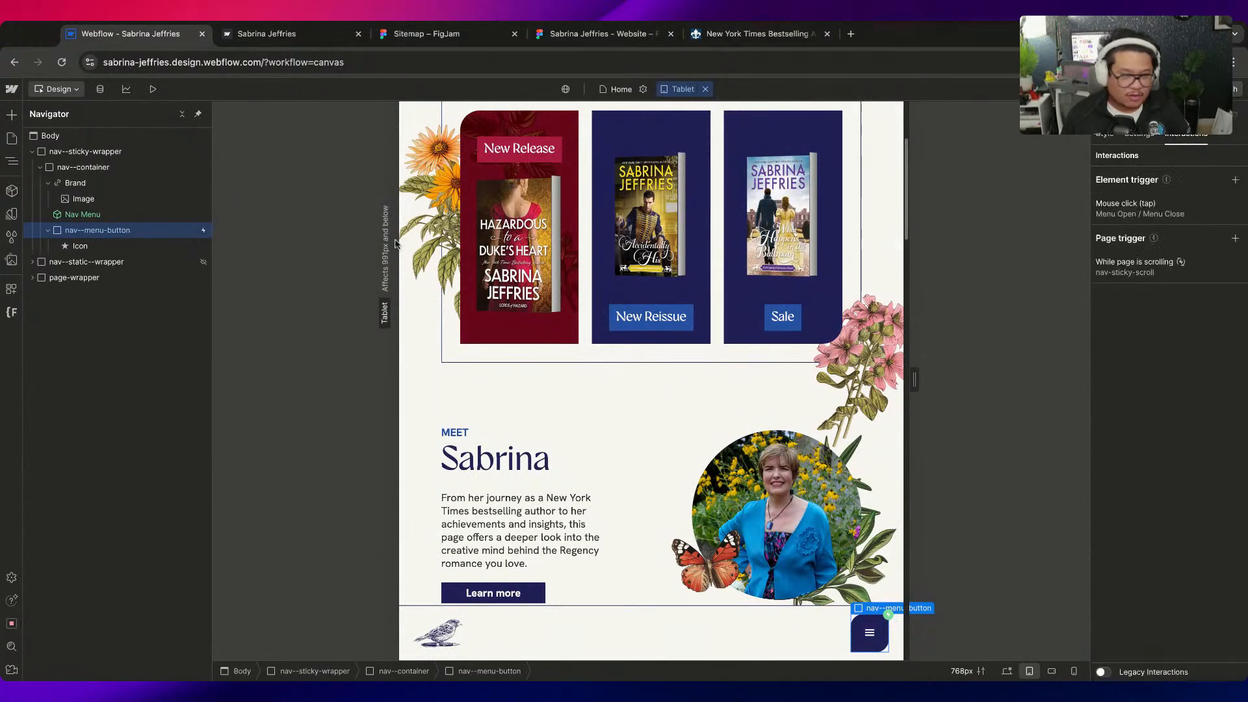
# Set the cursor style of nav--menu-button to pointer
pyautogui.click(1105, 135)
pyautogui.scroll(-10, 1163, 488)
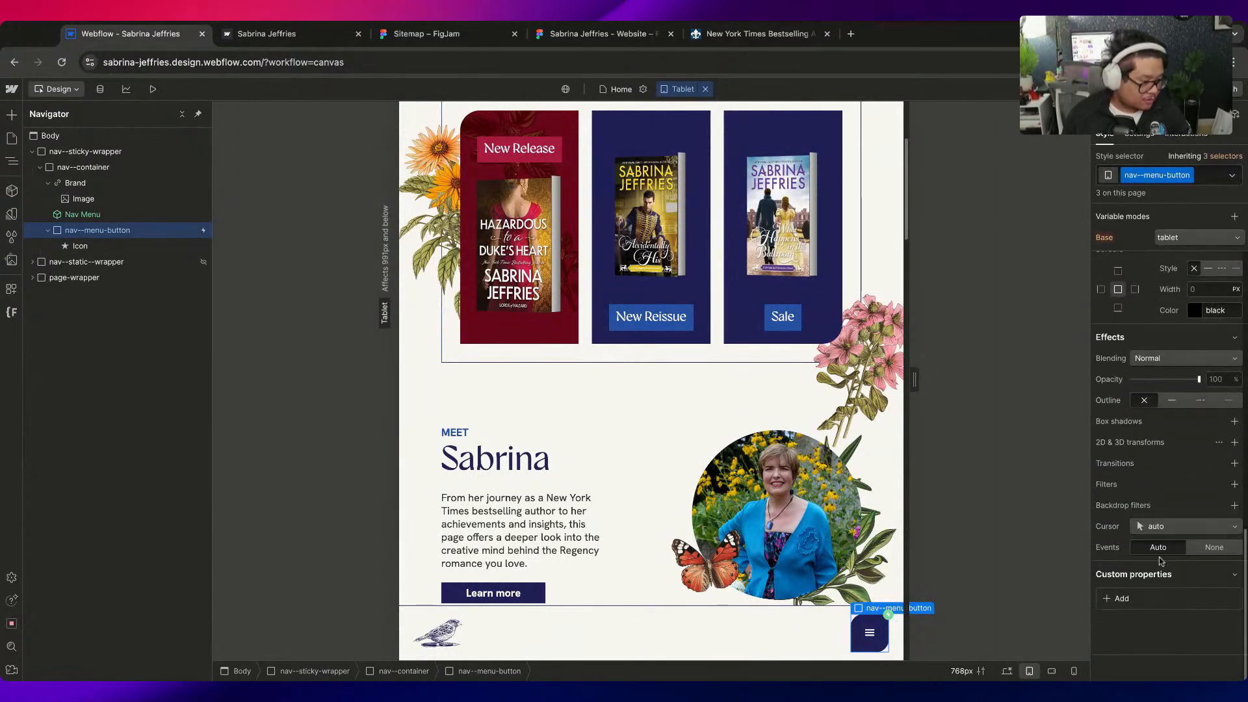
pyautogui.click(1187, 526)
pyautogui.click(1170, 529)
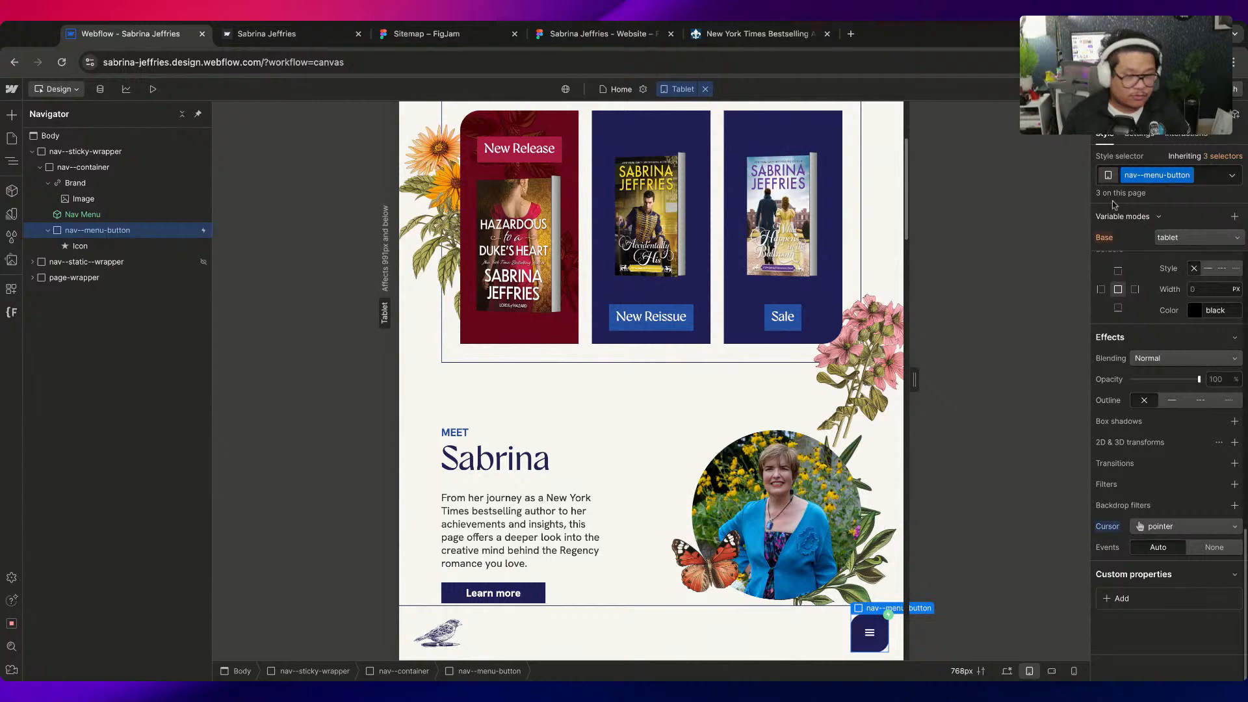
# Preview the page again to check the menu button's cursor while opening and closing the menu
pyautogui.click(152, 89)
pyautogui.click(840, 623)
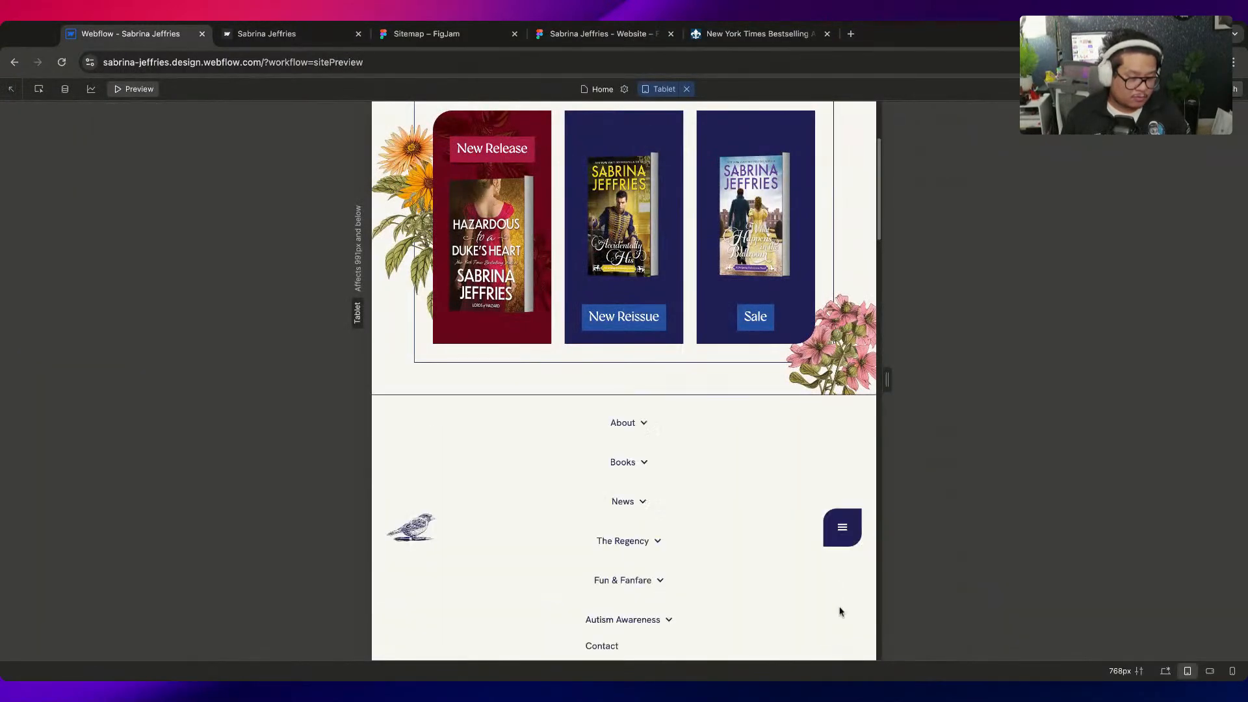
pyautogui.click(842, 527)
pyautogui.click(843, 633)
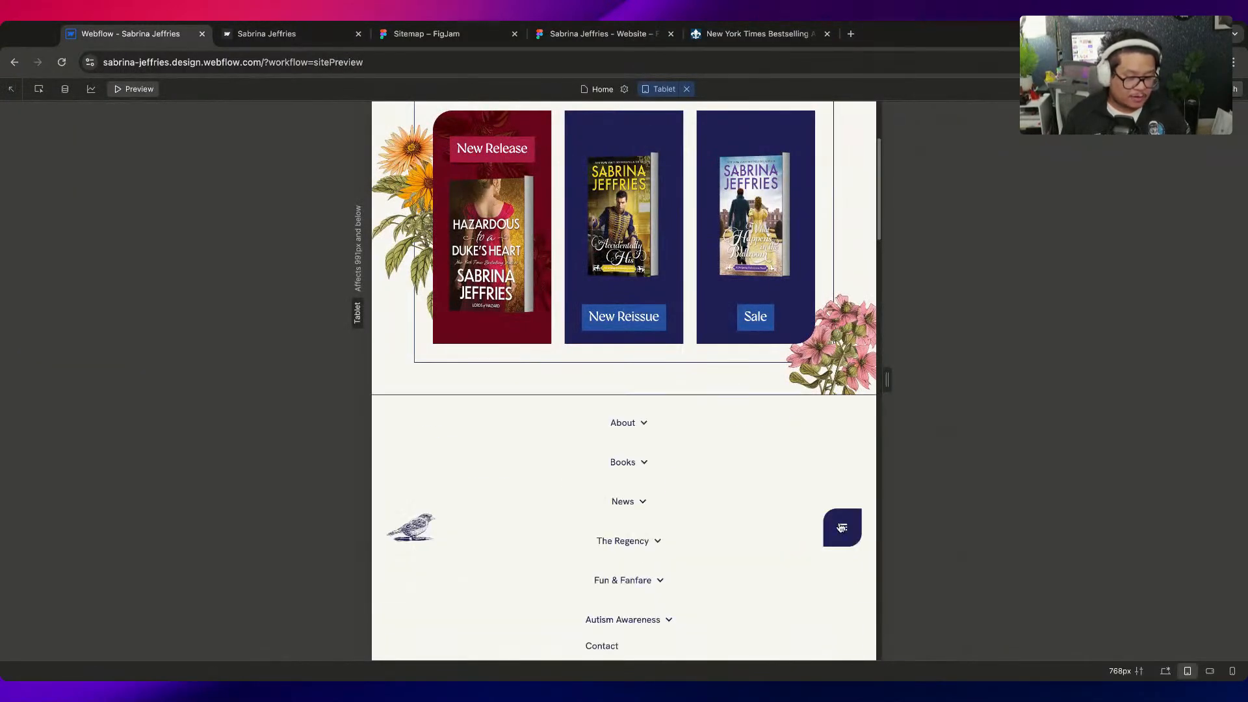
pyautogui.click(842, 527)
pyautogui.click(133, 88)
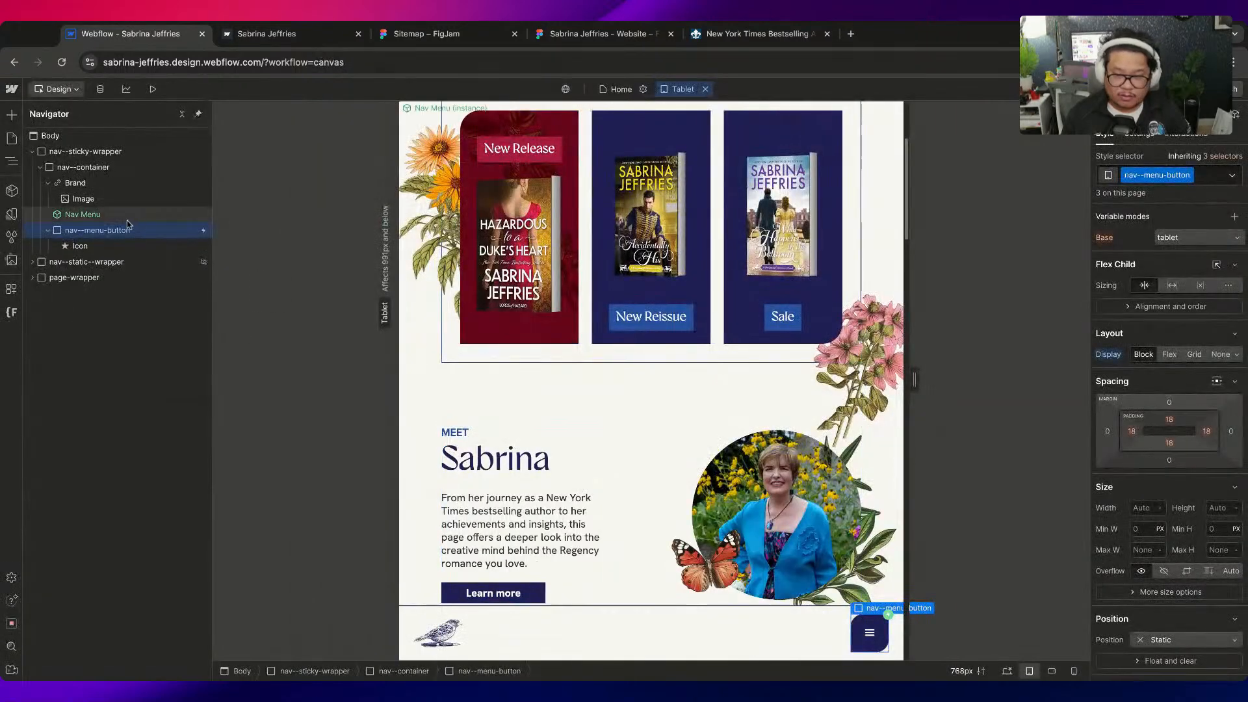
# In the Nav Menu component, give nav--menu a Flex display and Absolute position anchored along the bottom with z-index 1000
pyautogui.doubleClick(87, 214)
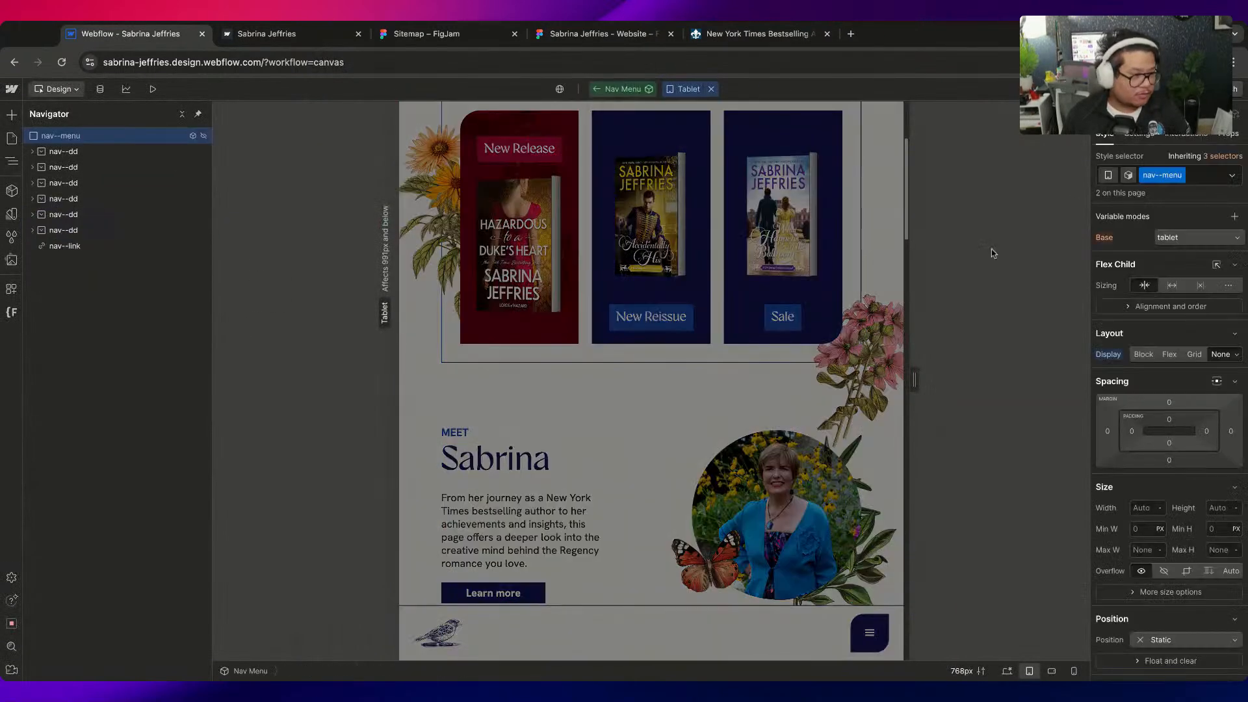
pyautogui.click(1169, 355)
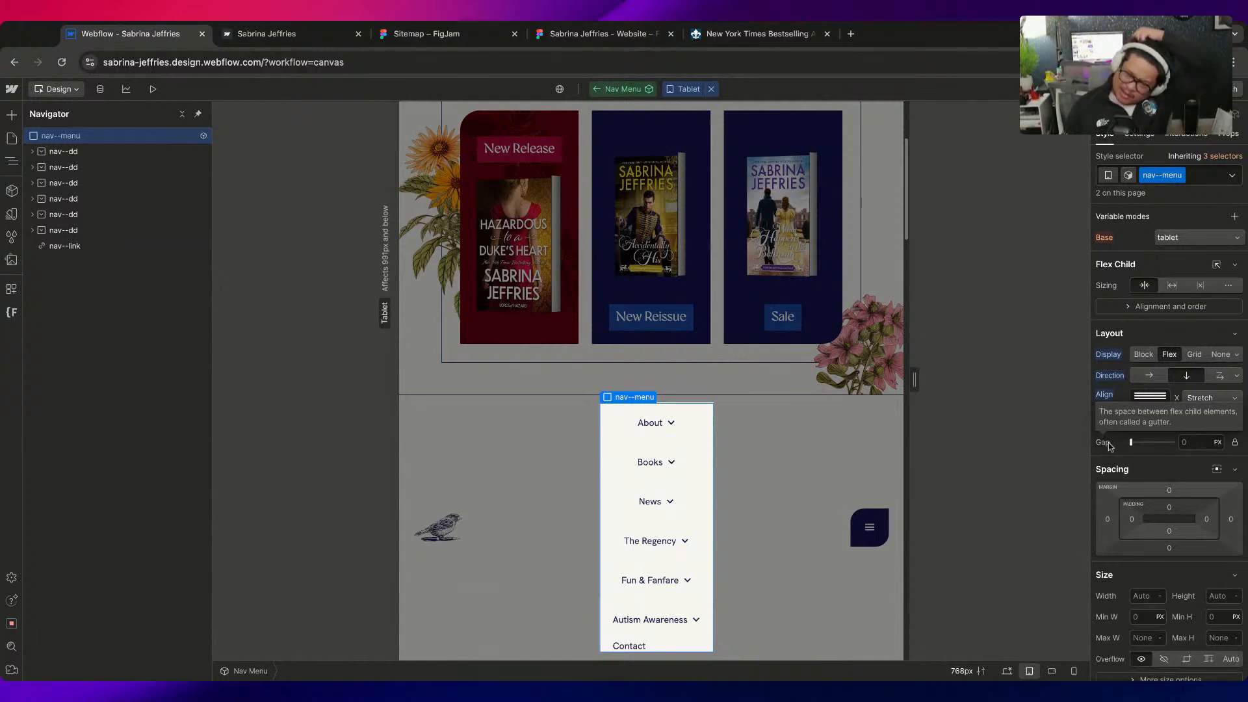
pyautogui.scroll(-5, 1168, 517)
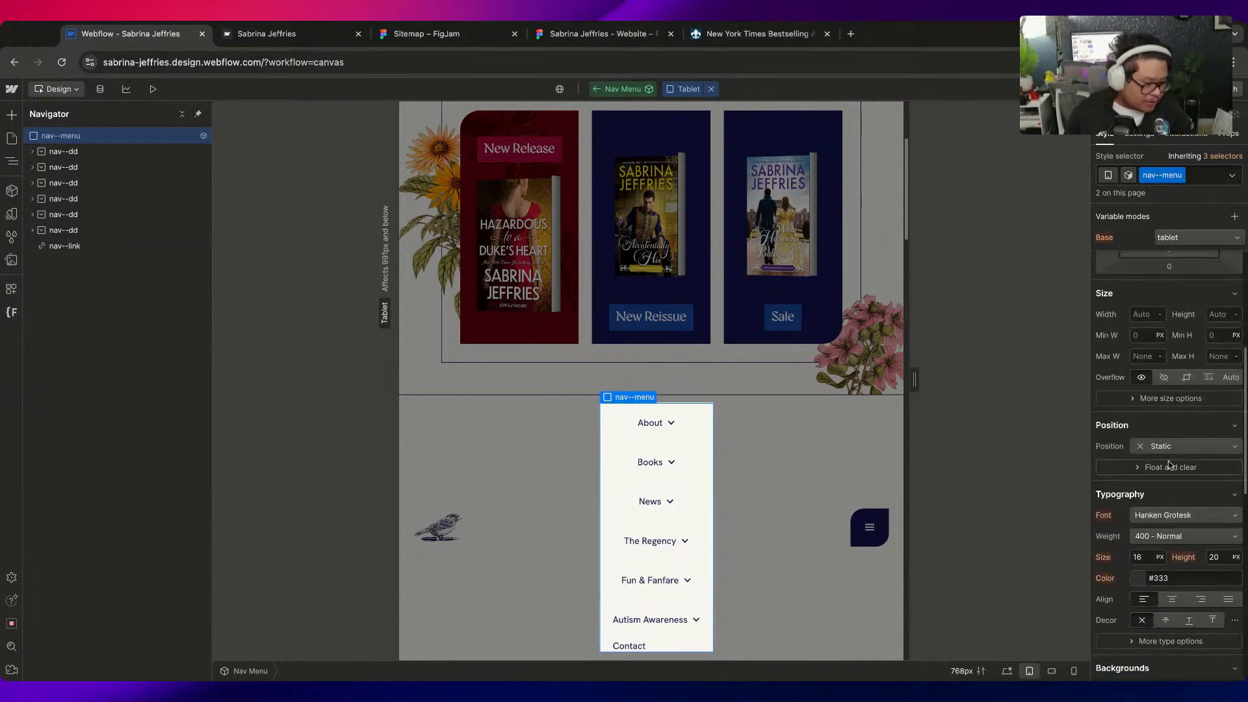
pyautogui.click(1176, 446)
pyautogui.click(1173, 476)
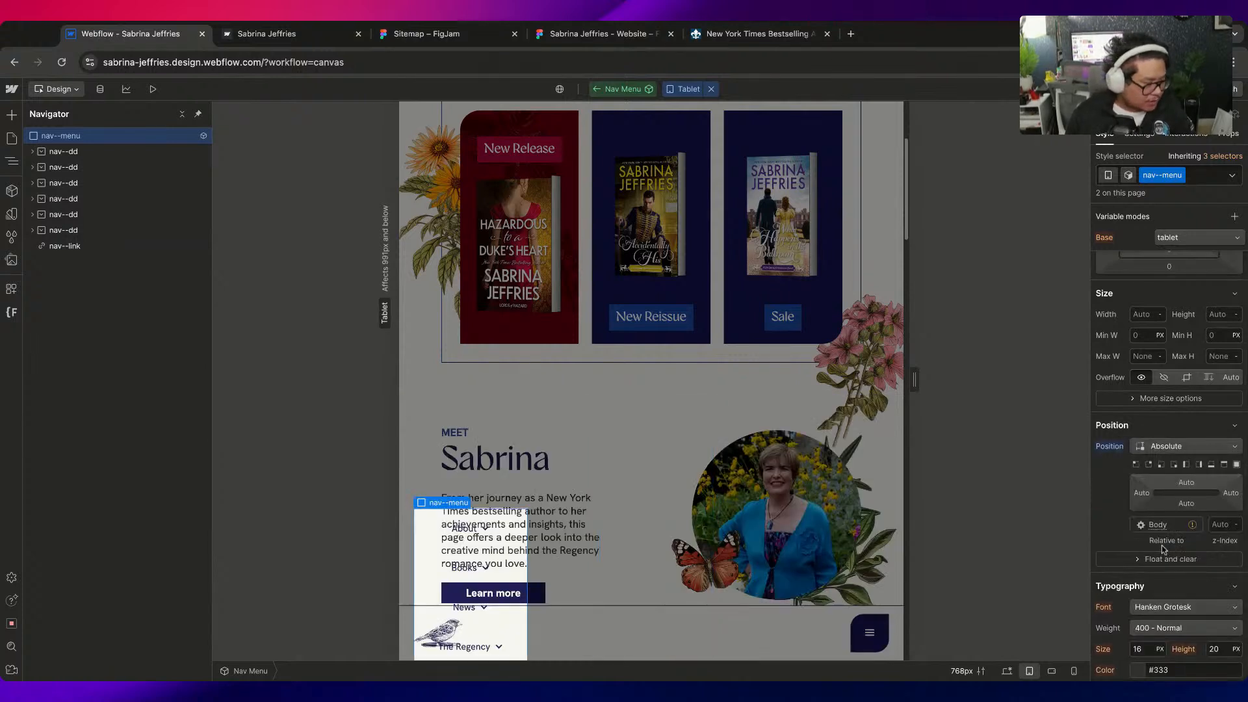
pyautogui.click(1209, 465)
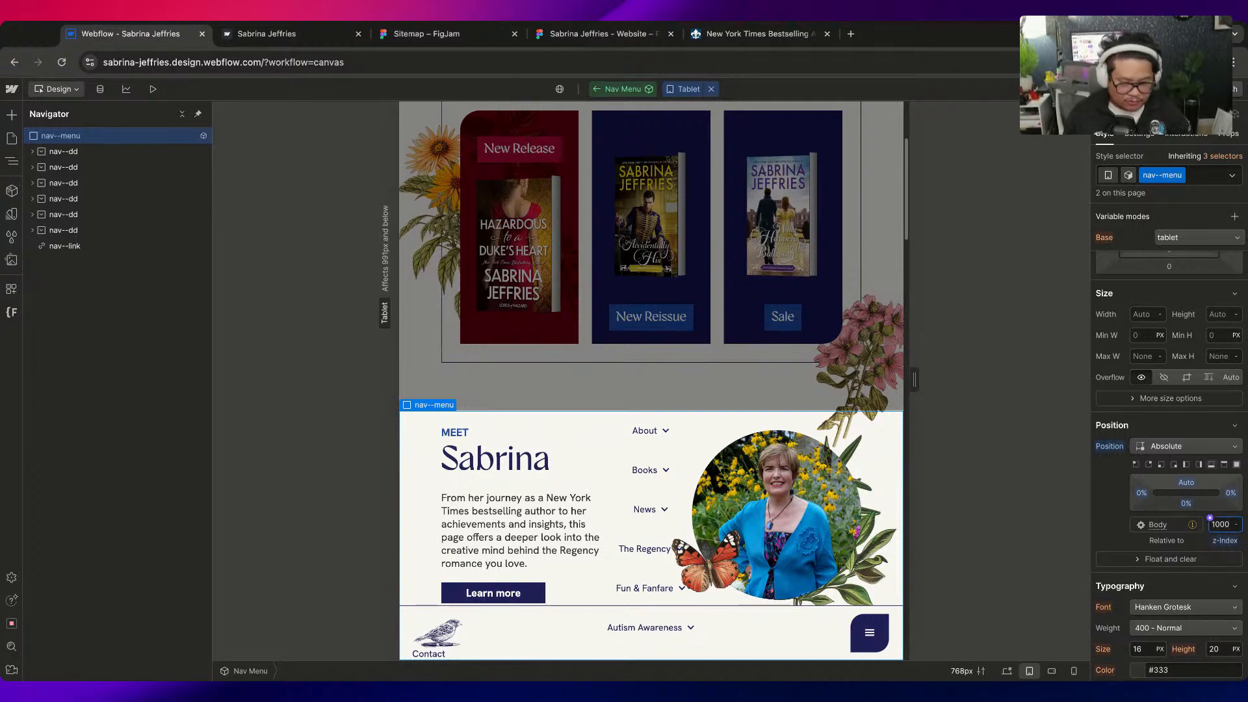
# Set the bottom offset of nav--menu to 83 px so it sits directly above the navigation bar
pyautogui.click(1186, 503)
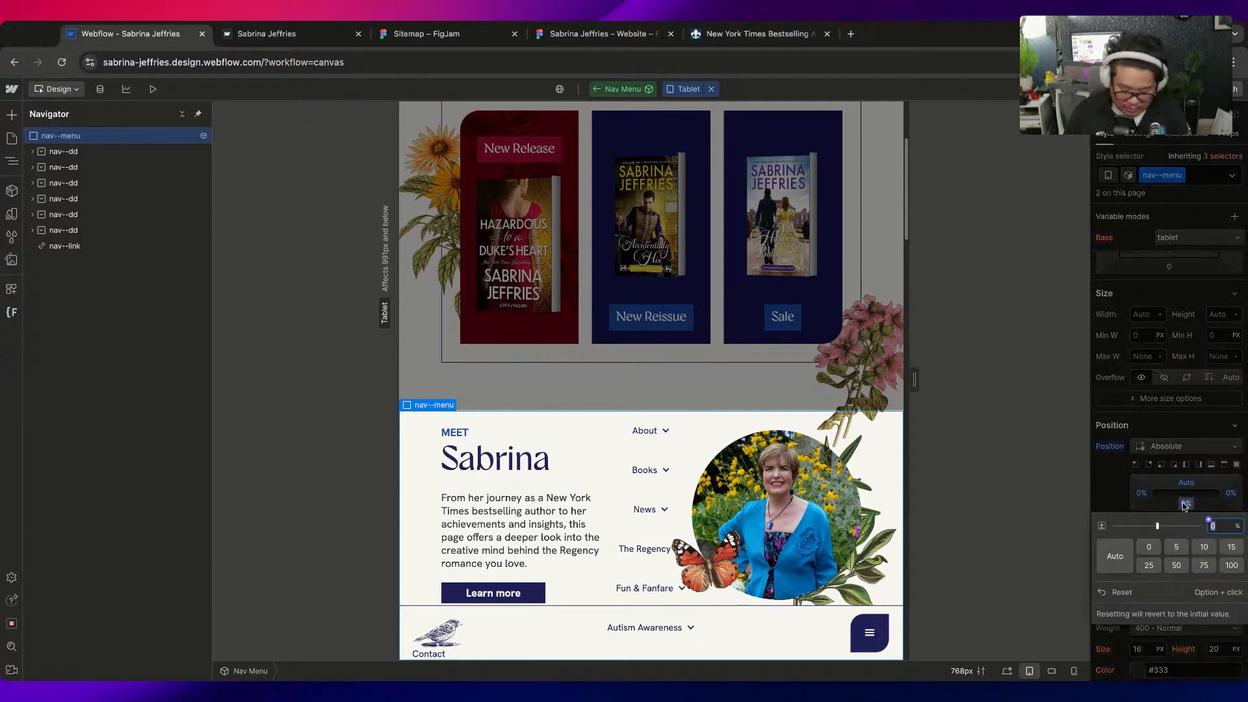
pyautogui.write('80')
pyautogui.press('Return')
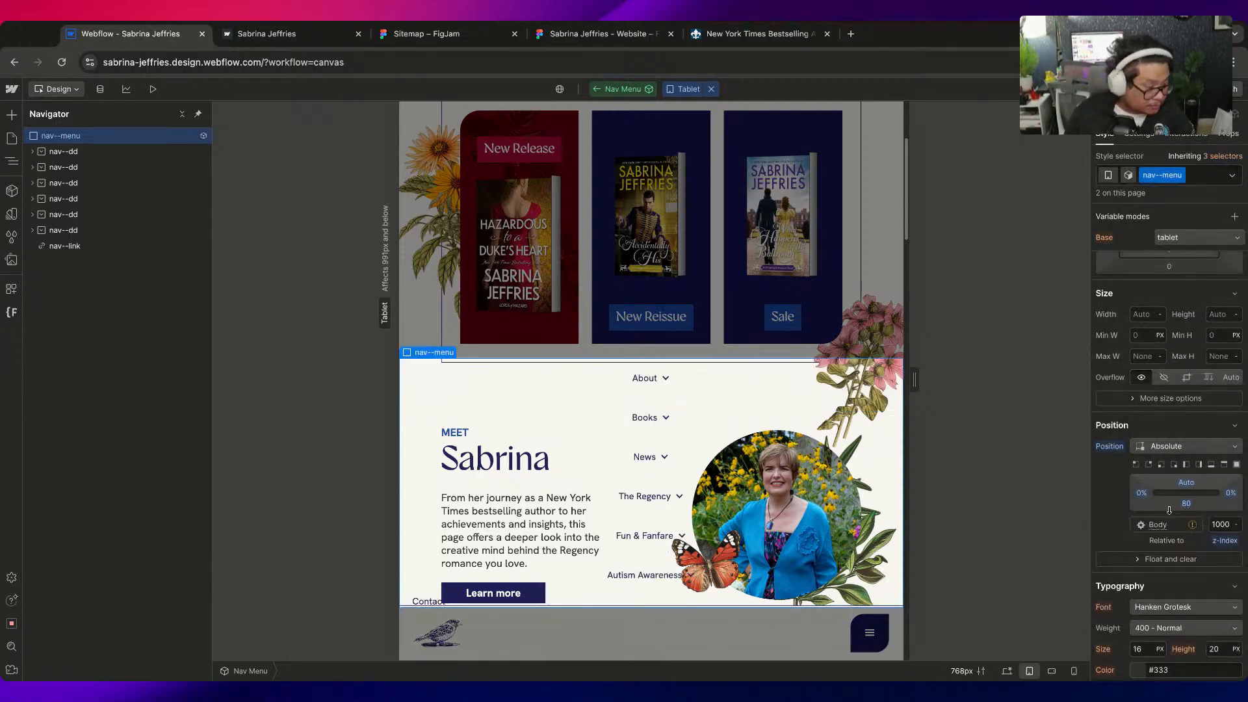
pyautogui.moveTo(1187, 507); pyautogui.dragTo(1186, 507)
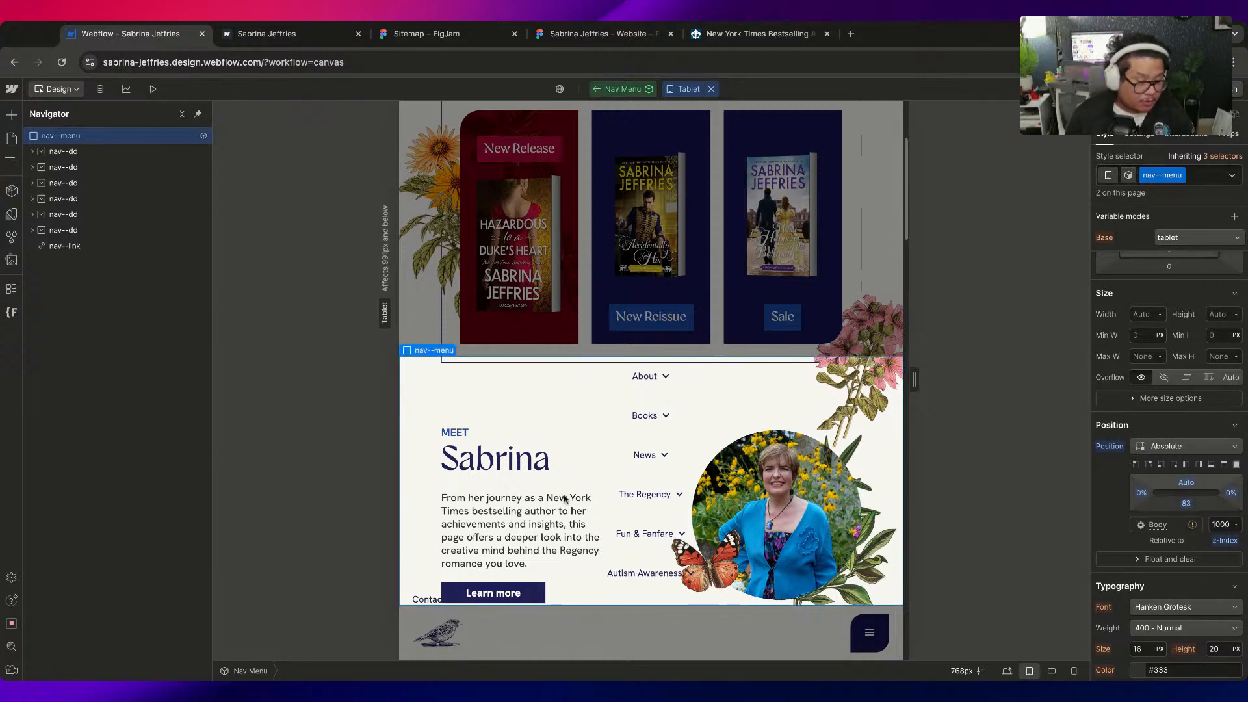
# Set the nav--menu background color to the Ivory variable
pyautogui.scroll(-5, 1120, 398)
pyautogui.click(1131, 453)
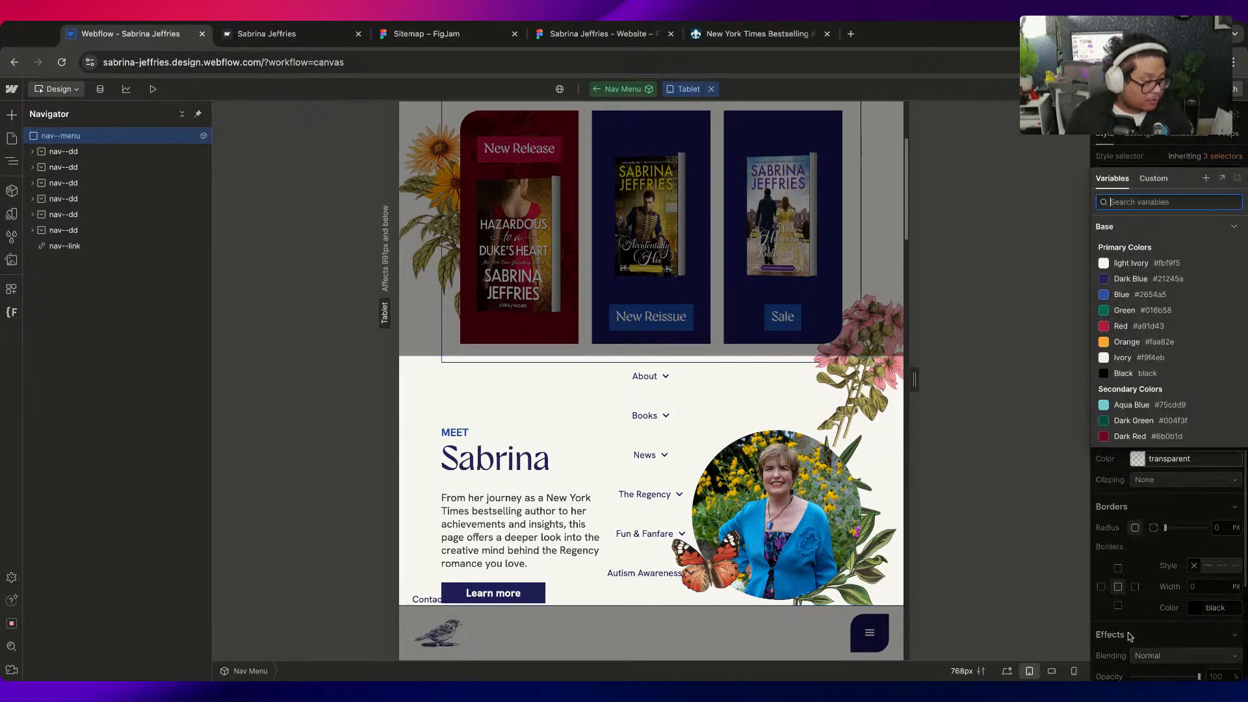
pyautogui.click(1140, 357)
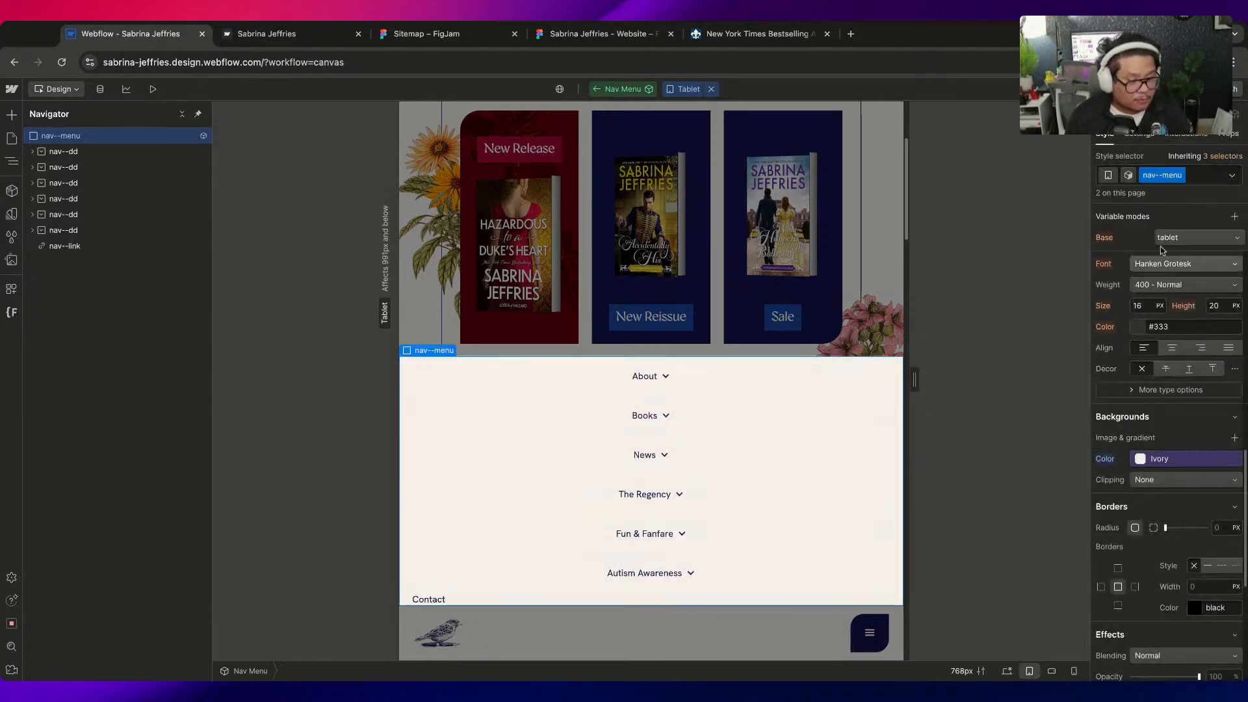
# Try a Flex display on the About dropdown (nav--dd) and undo it
pyautogui.click(634, 384)
pyautogui.click(90, 154)
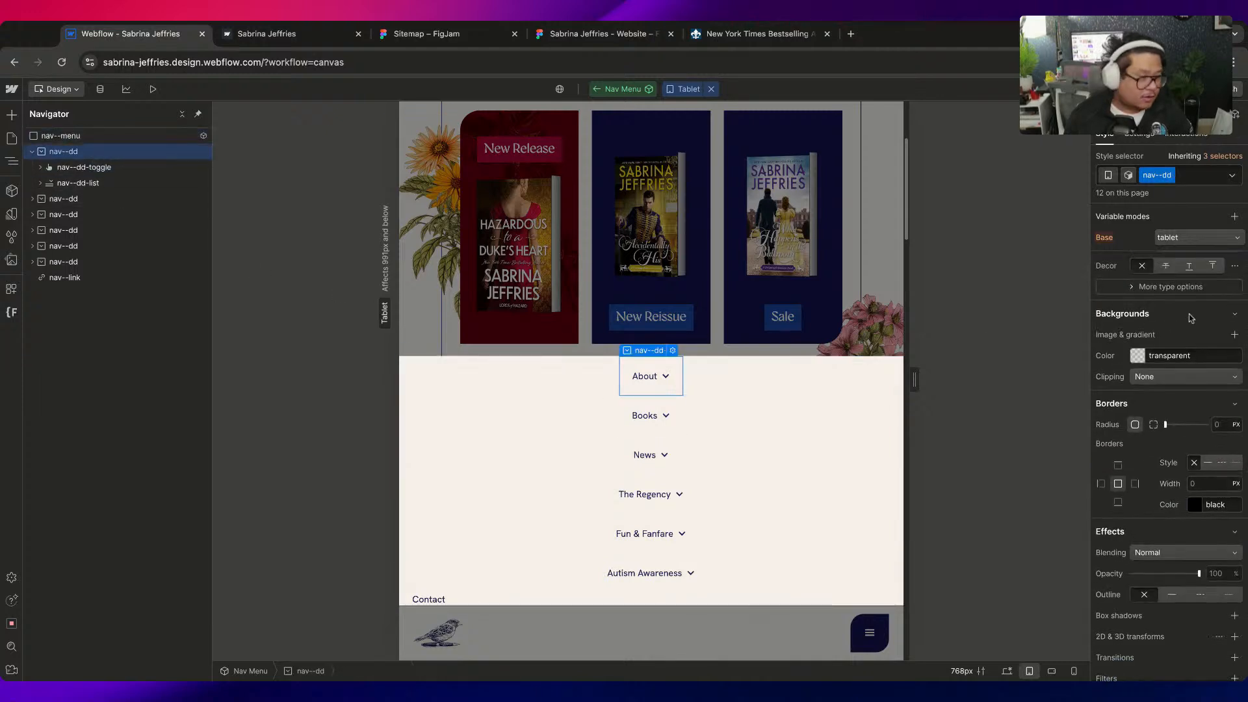
pyautogui.click(1171, 356)
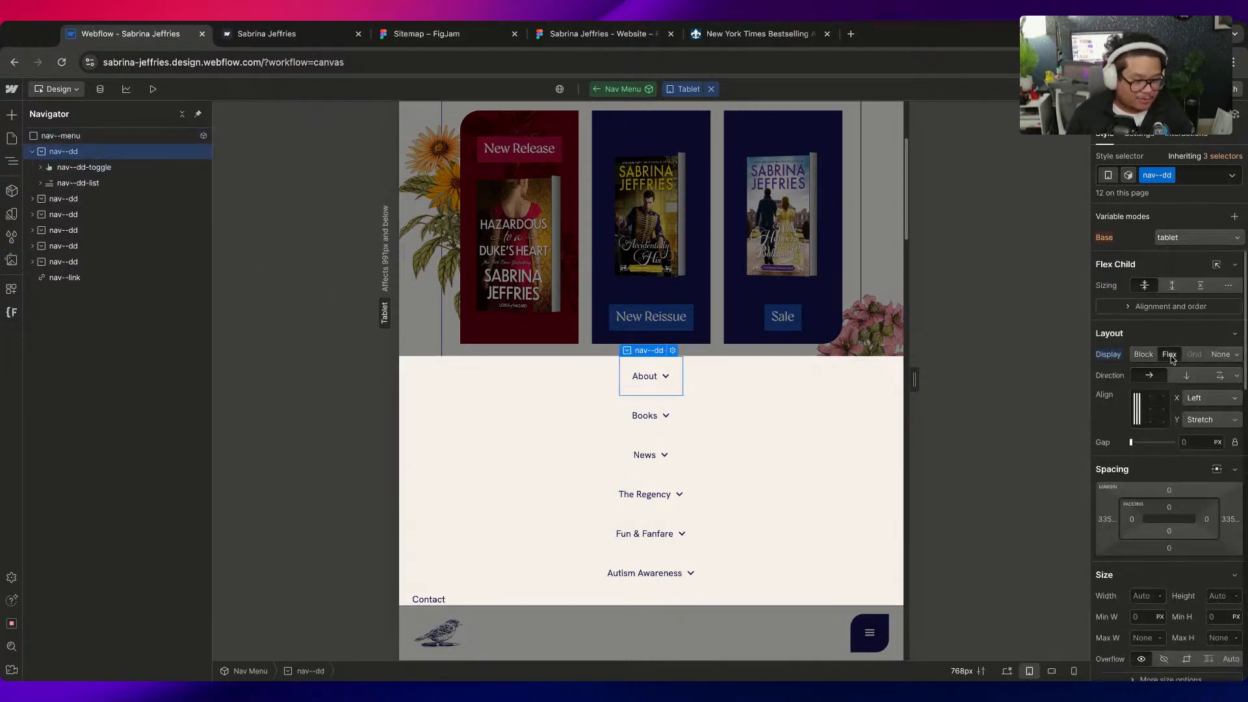
pyautogui.press('super+z')
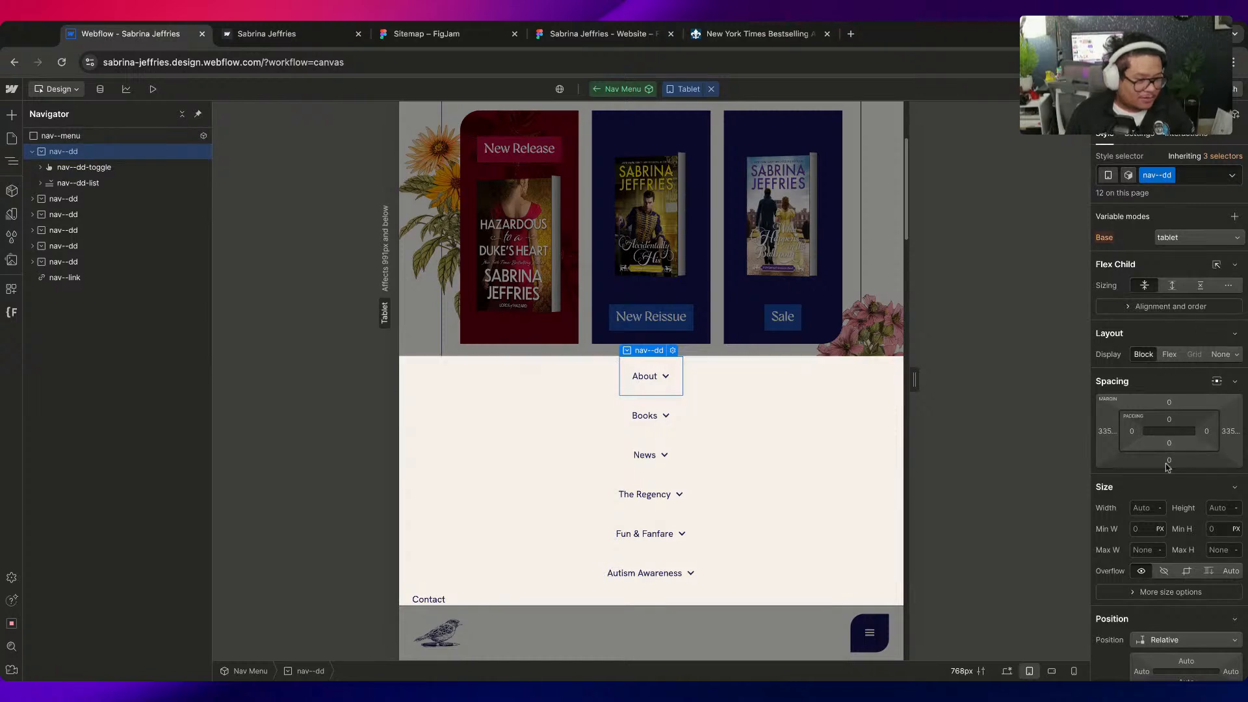
pyautogui.click(92, 136)
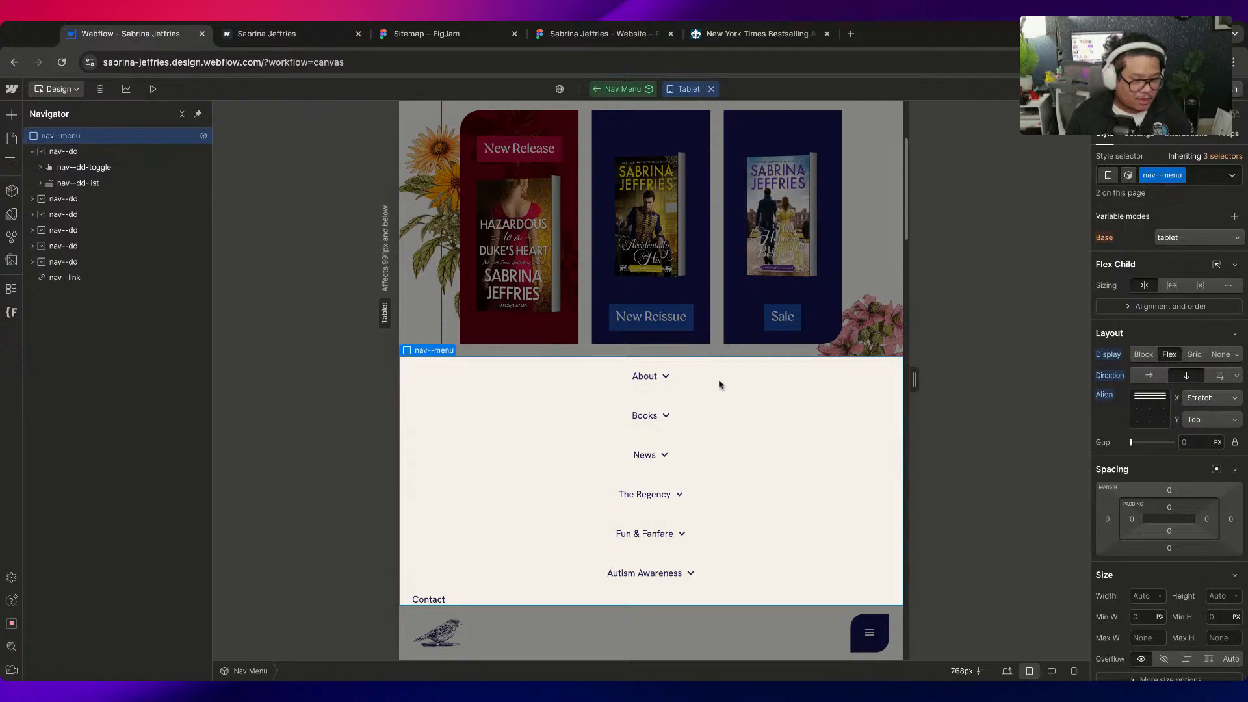
# Give nav--dd a Block display with 100% width, and set its nav--dd-toggle to Block display as well
pyautogui.click(651, 390)
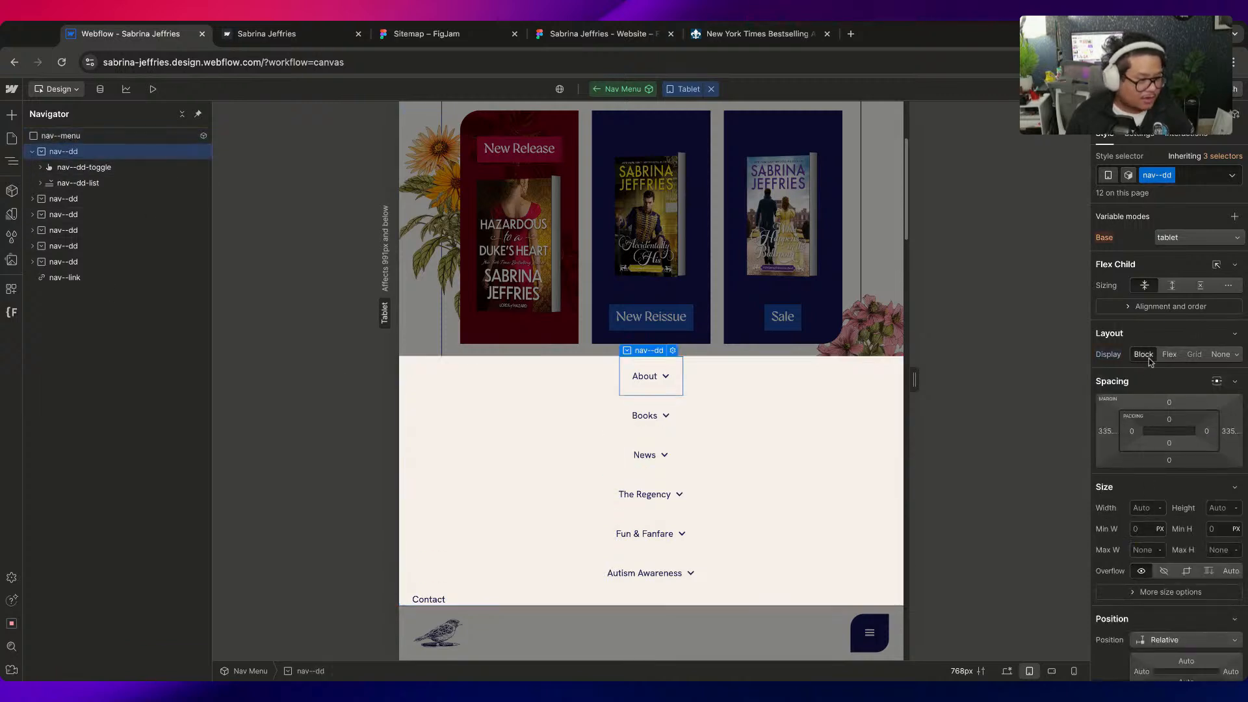
pyautogui.click(1144, 508)
pyautogui.write('100')
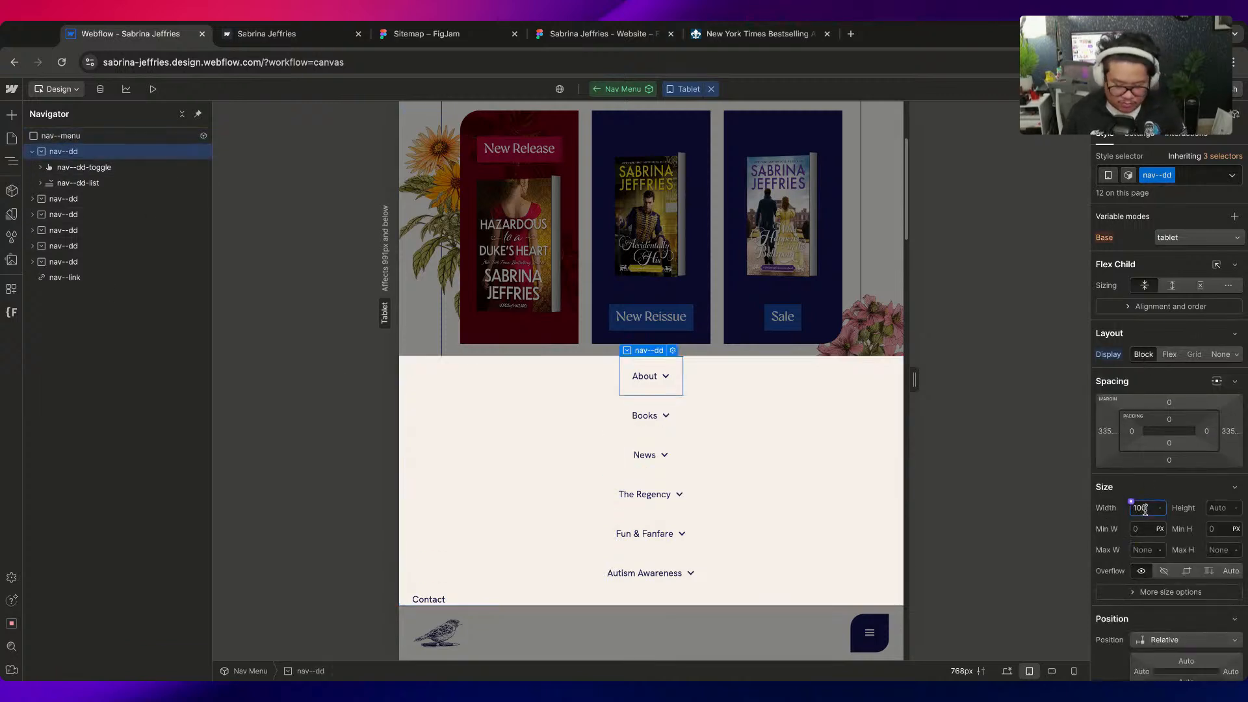
pyautogui.write('%')
pyautogui.click(78, 171)
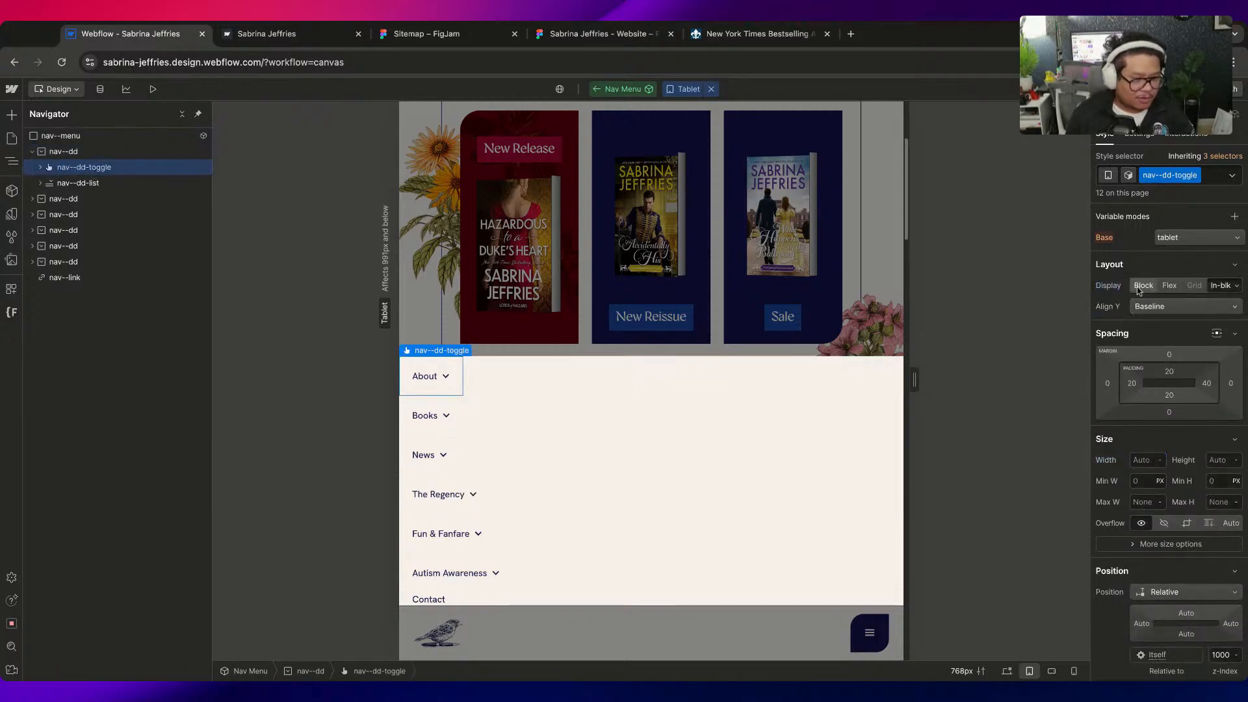
pyautogui.click(1139, 287)
# Set the top and bottom padding of the Contact nav--link to 20 px
pyautogui.click(471, 598)
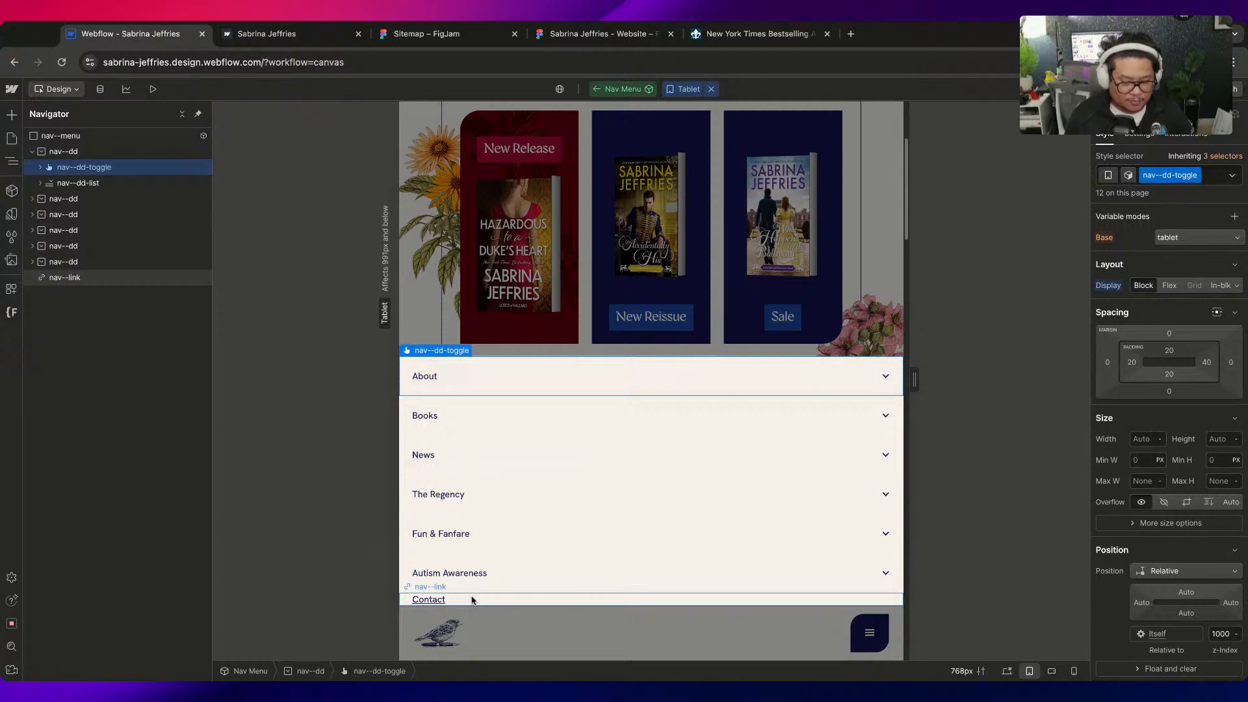
pyautogui.click(1170, 420)
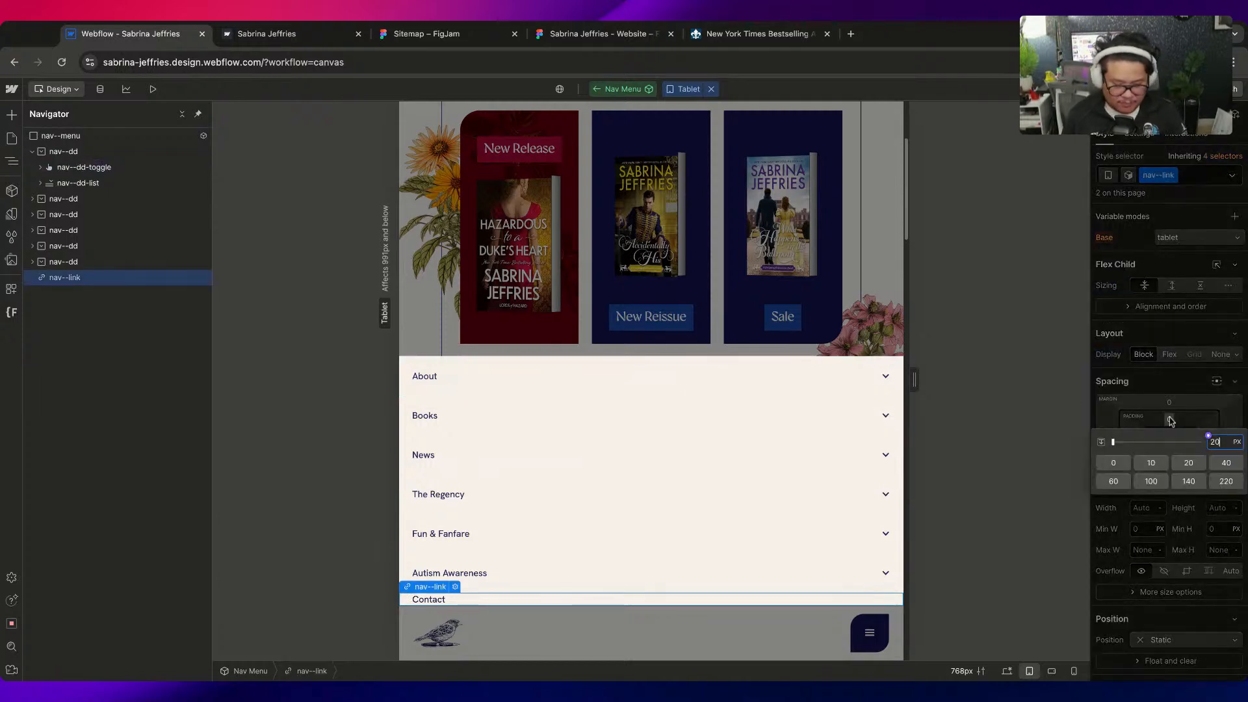
pyautogui.press('Return')
pyautogui.click(1171, 420)
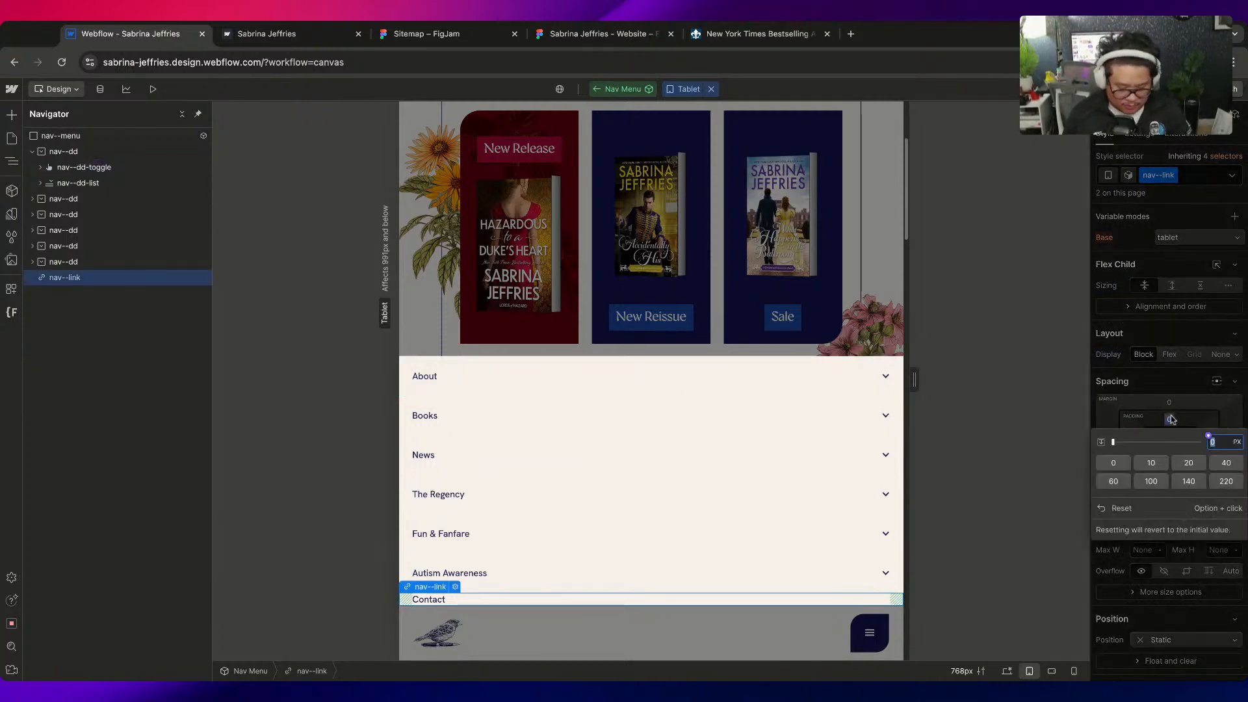
pyautogui.press('Escape')
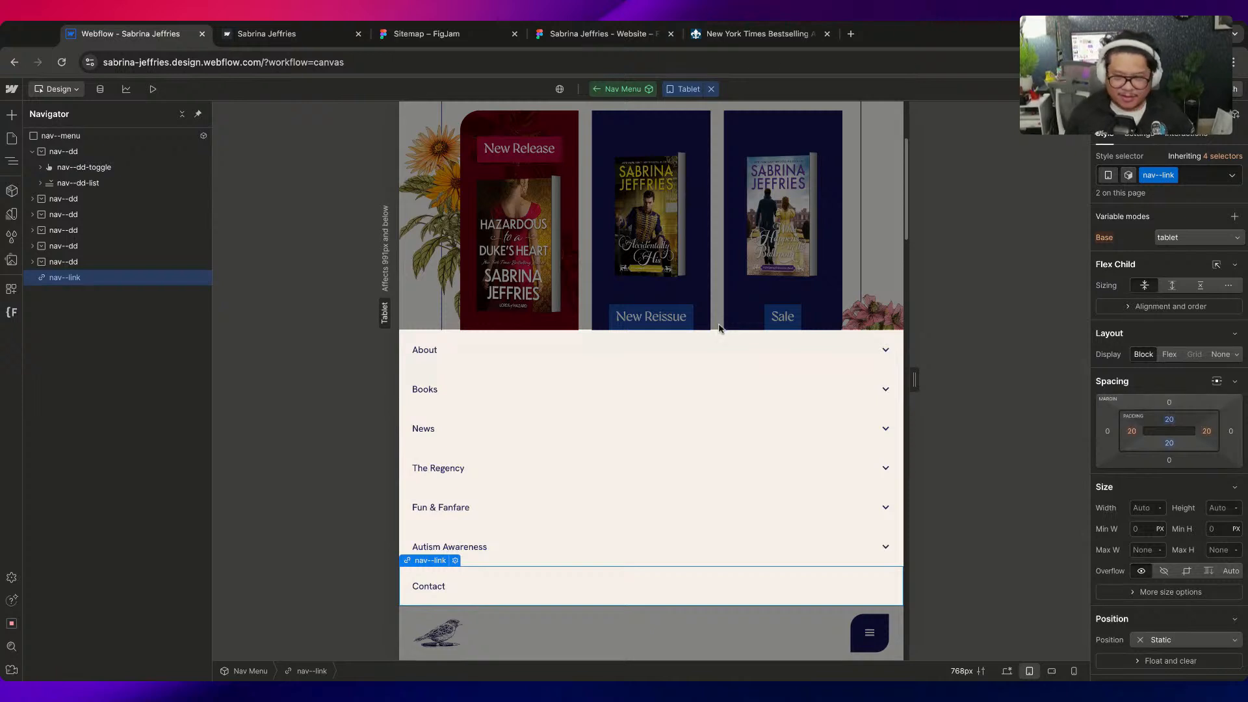
# Leave the Nav Menu component and briefly preview the Home page with the restyled menu
pyautogui.click(602, 91)
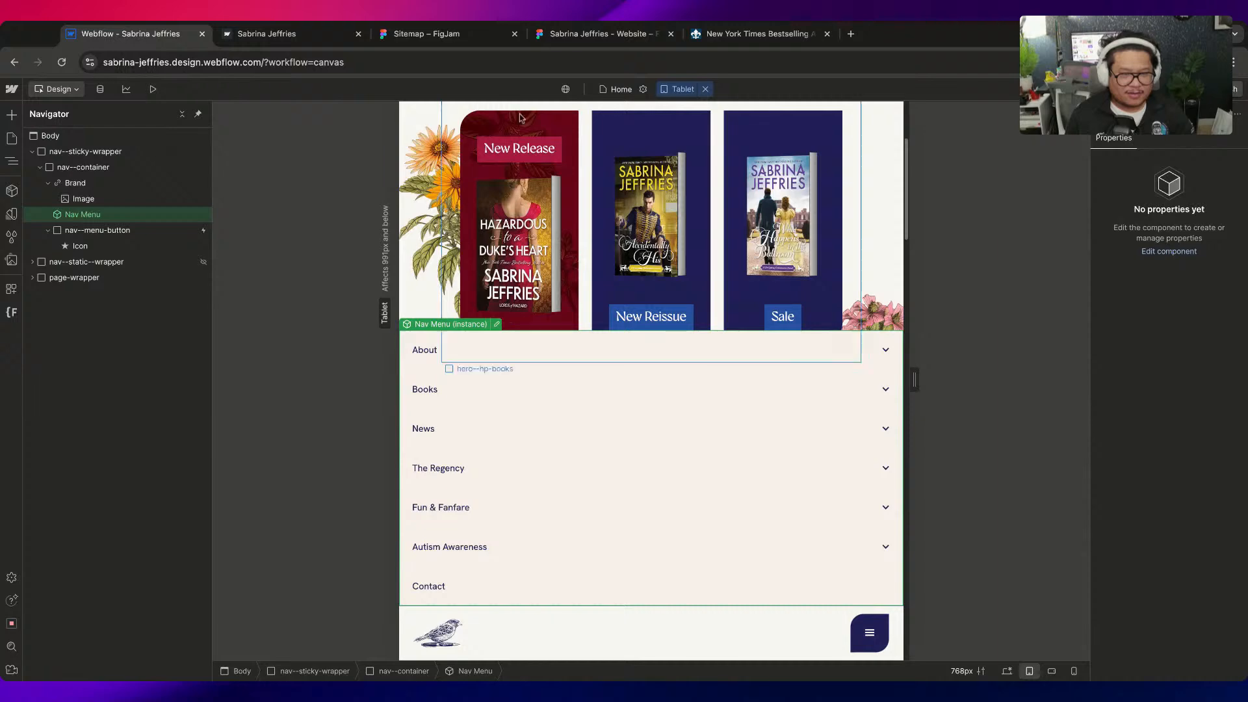
pyautogui.click(153, 89)
pyautogui.click(153, 89)
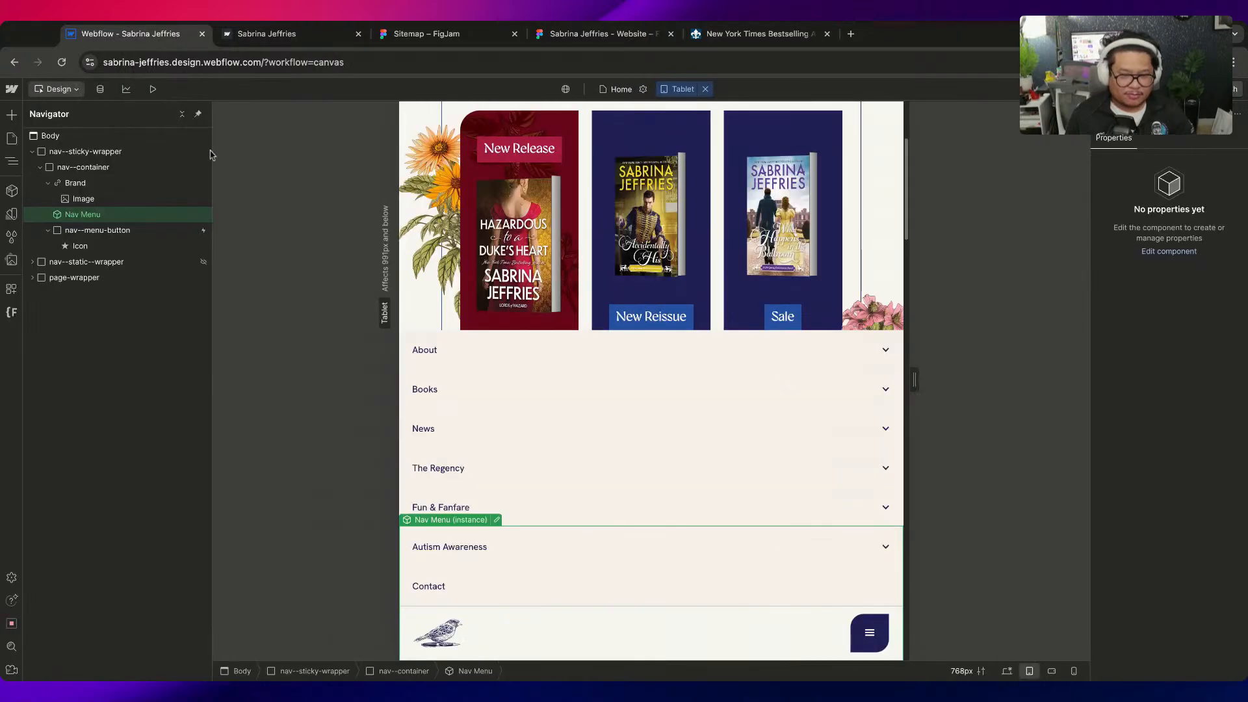
# Open the Nav Menu component, set the nav--menu display to None, and test opening and closing the menu in preview
pyautogui.doubleClick(103, 213)
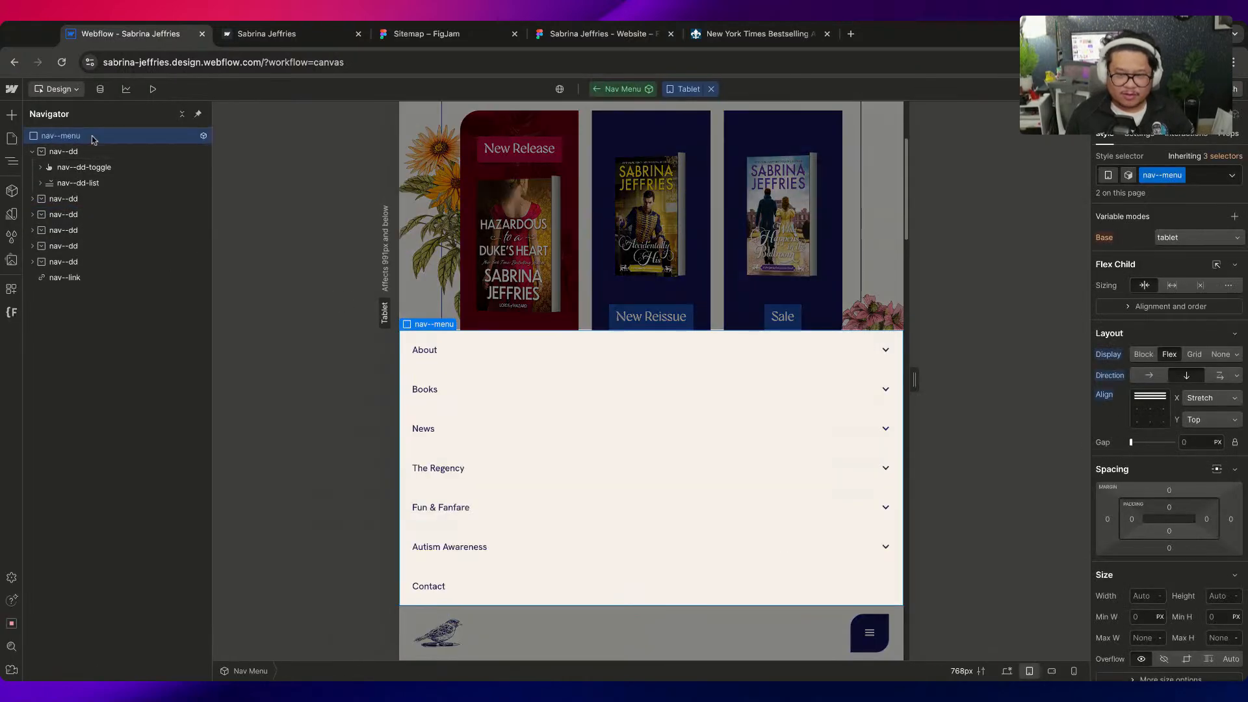
pyautogui.press('Escape')
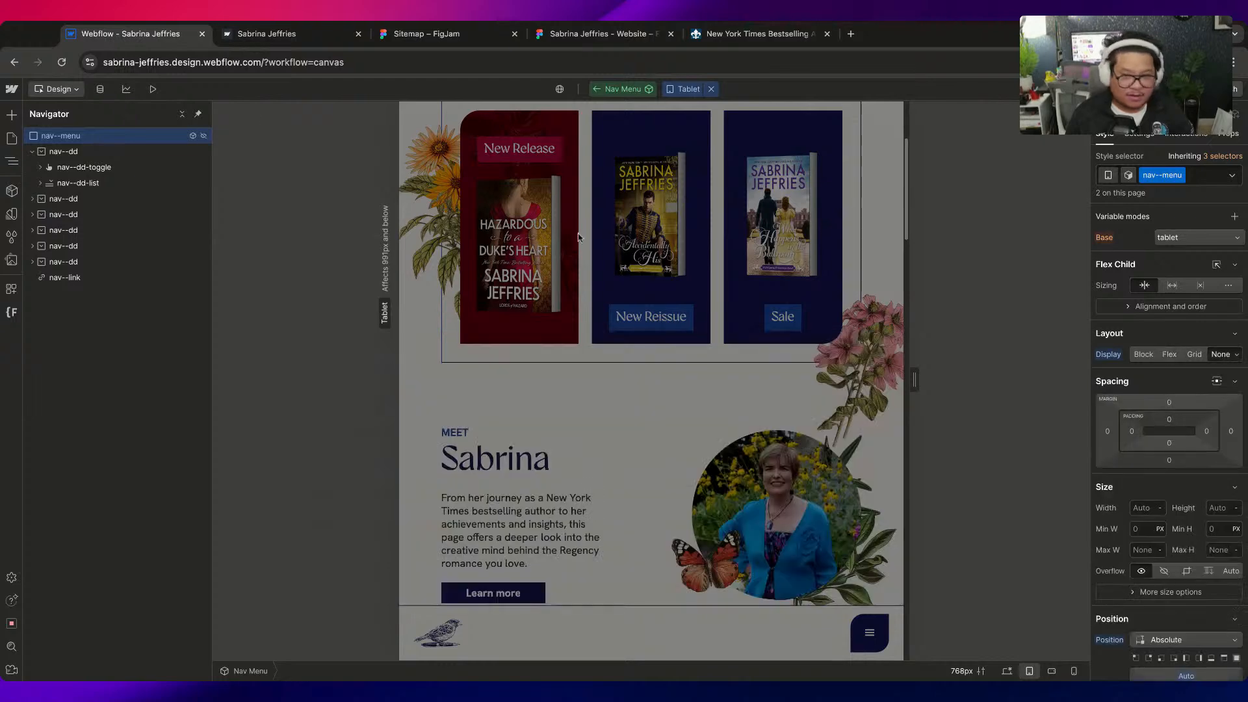
pyautogui.click(152, 89)
pyautogui.click(840, 634)
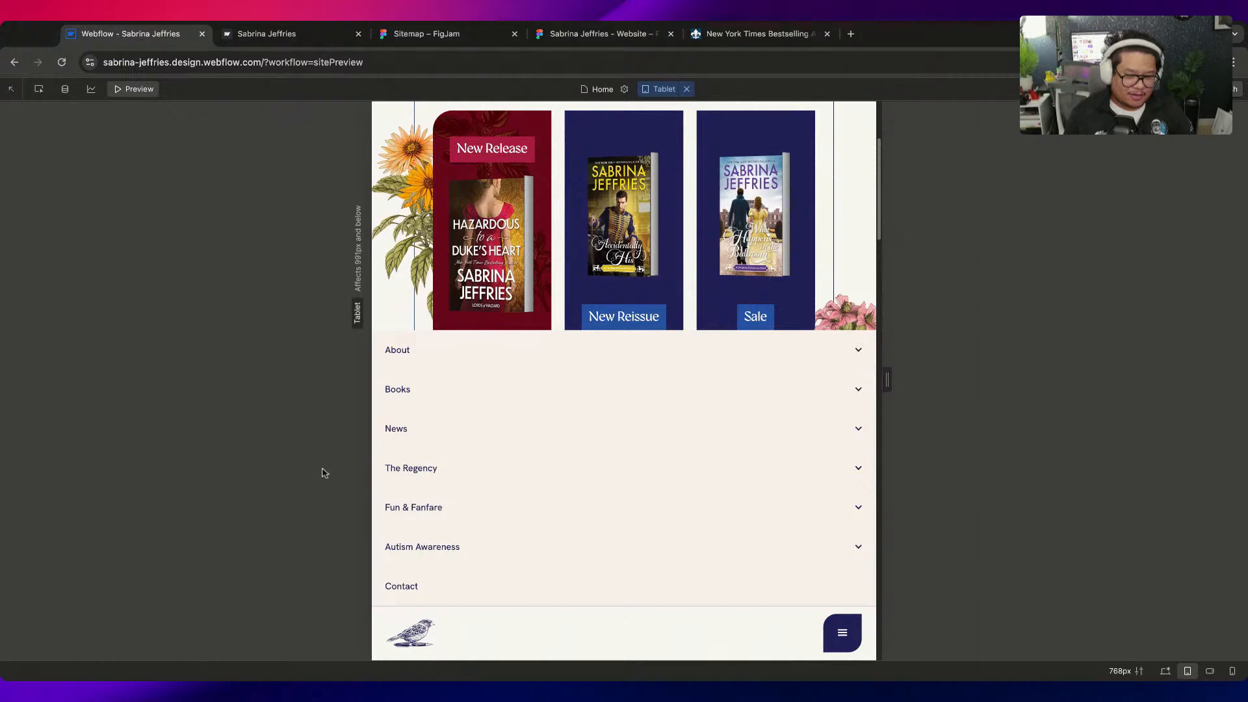
pyautogui.click(842, 635)
pyautogui.click(135, 88)
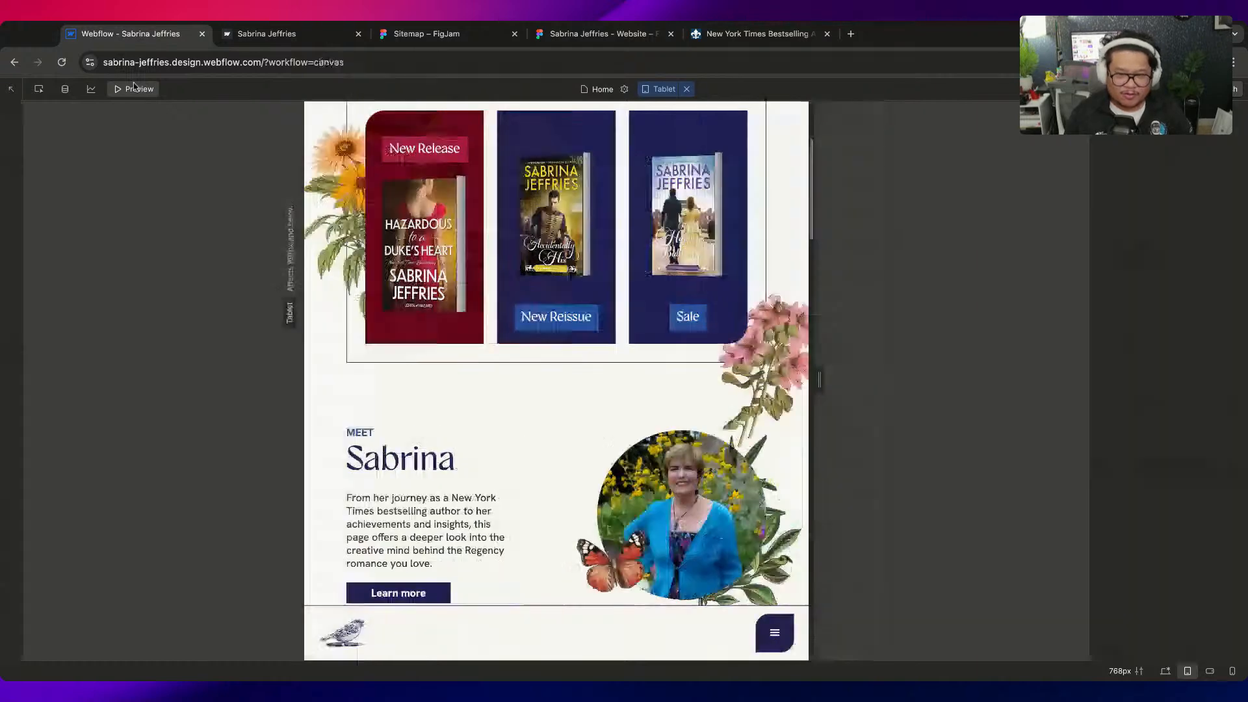
# Reopen the Nav Menu component and set the display of nav--menu to Block
pyautogui.click(789, 618)
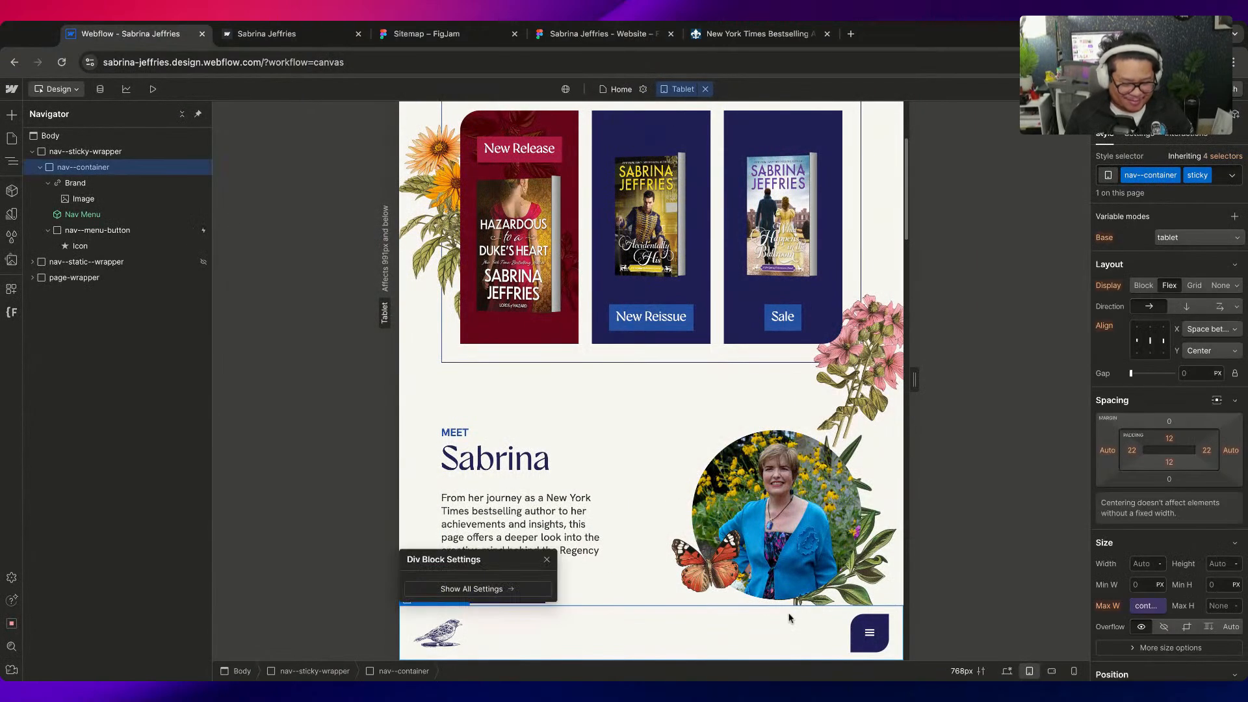
pyautogui.click(91, 151)
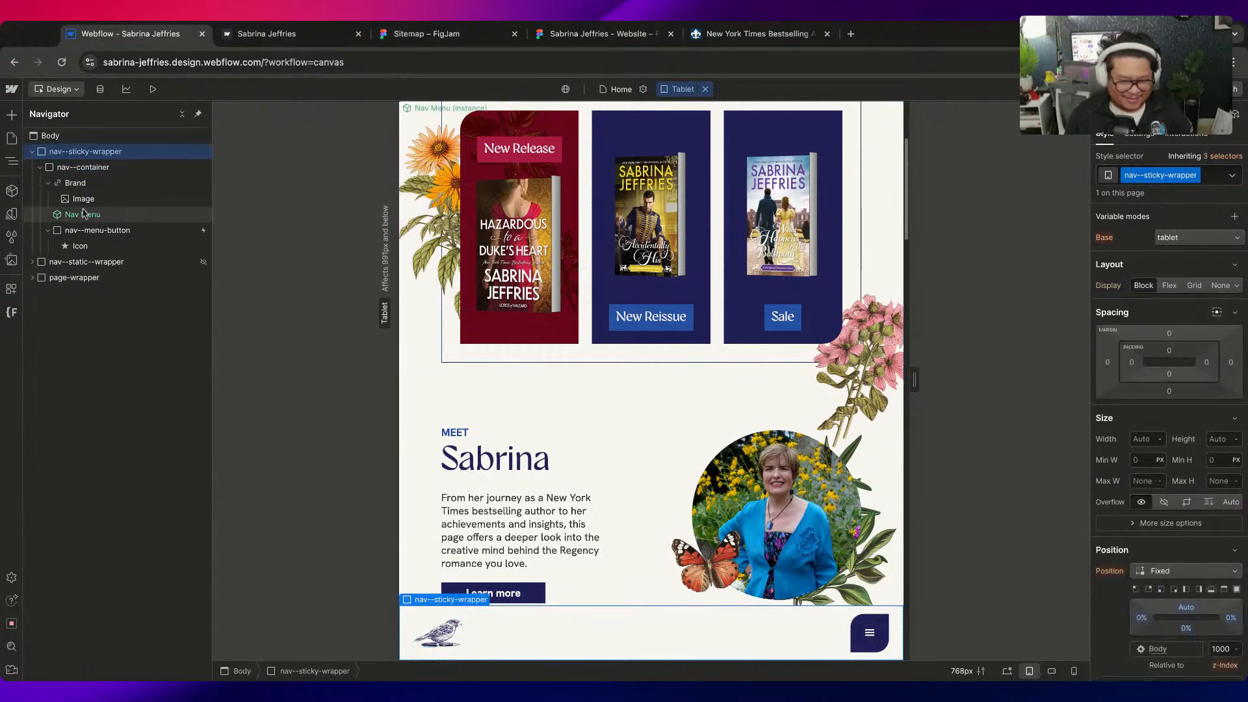
pyautogui.click(82, 213)
pyautogui.doubleClick(849, 255)
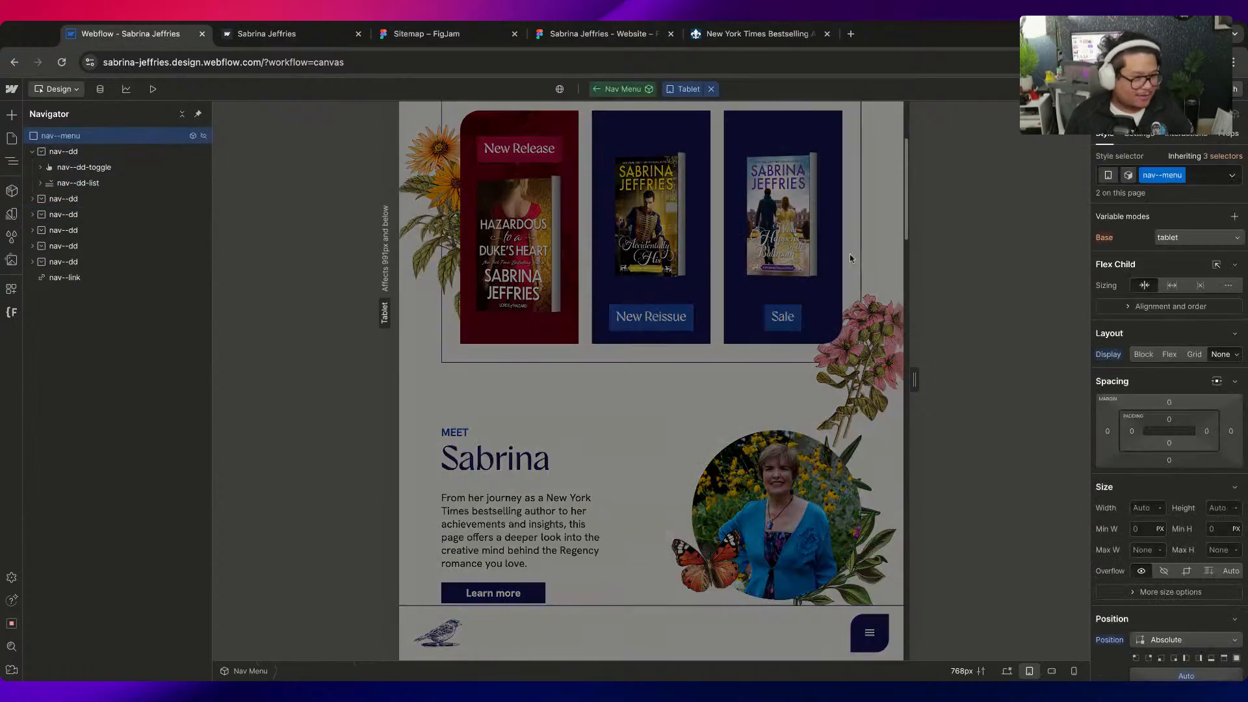
pyautogui.click(1142, 354)
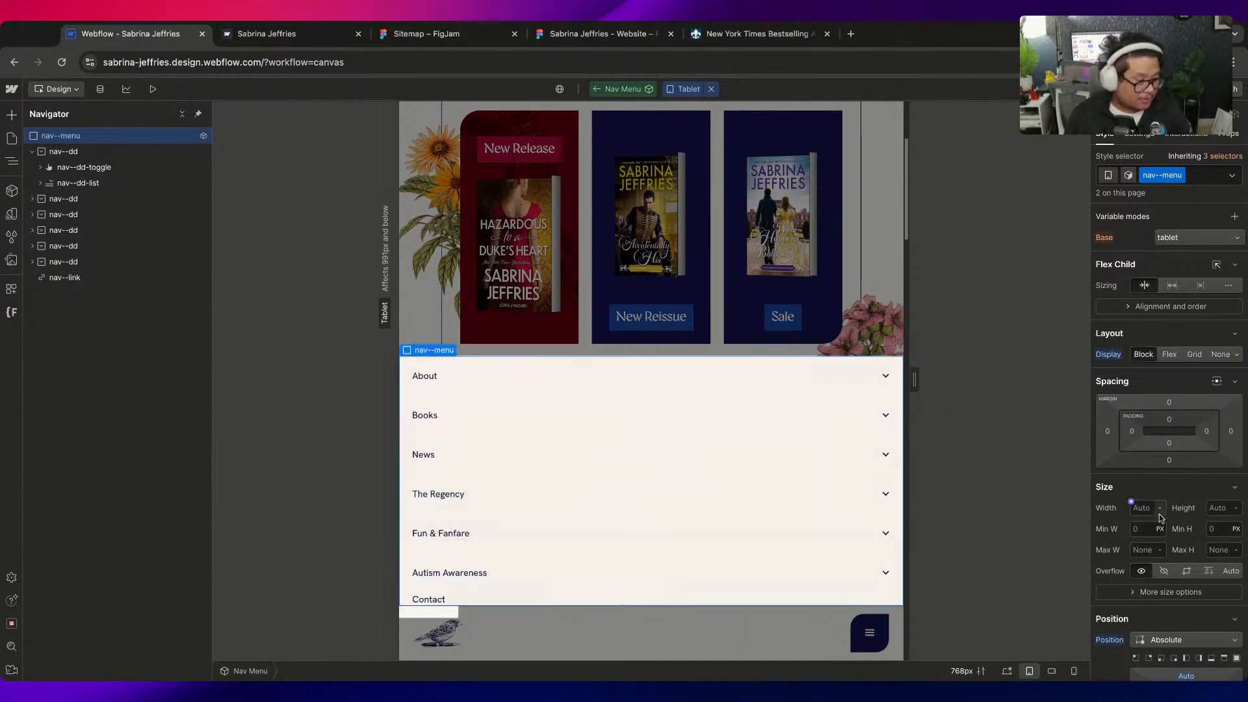
# Add a solid 1 px Dark Blue top border to nav--menu
pyautogui.scroll(-10, 1161, 517)
pyautogui.click(1118, 271)
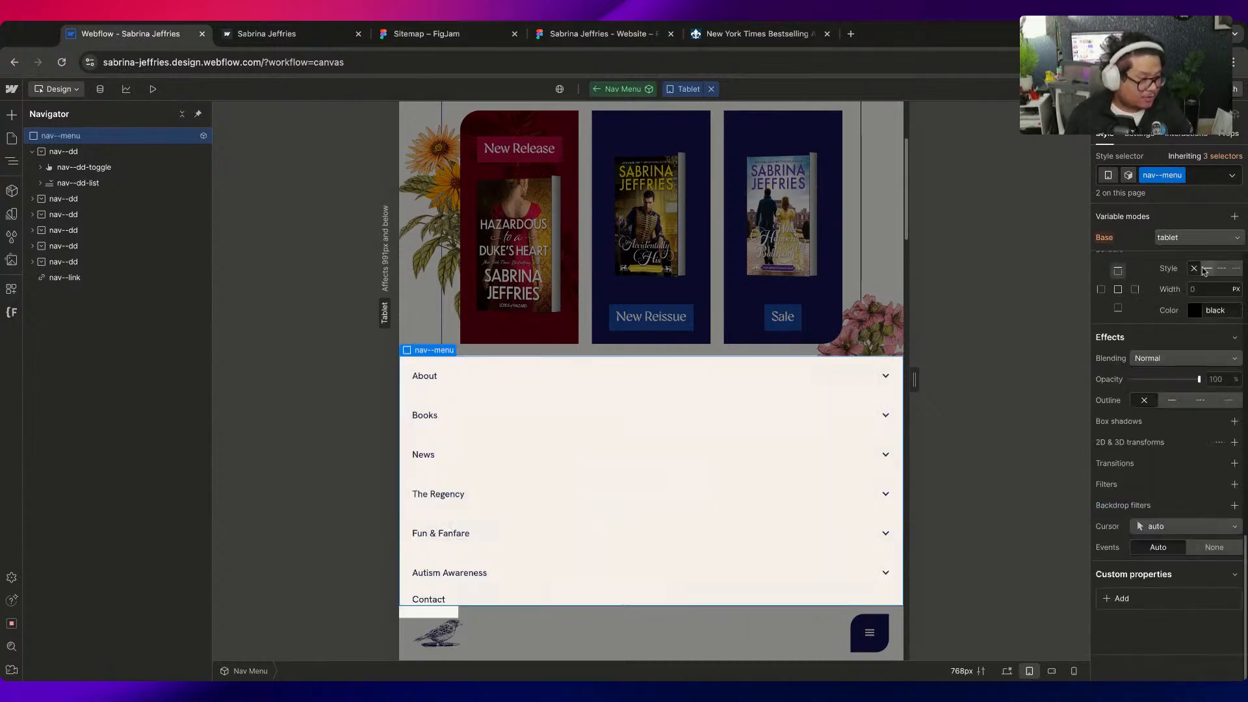
pyautogui.click(1208, 268)
pyautogui.click(1195, 310)
pyautogui.click(1137, 434)
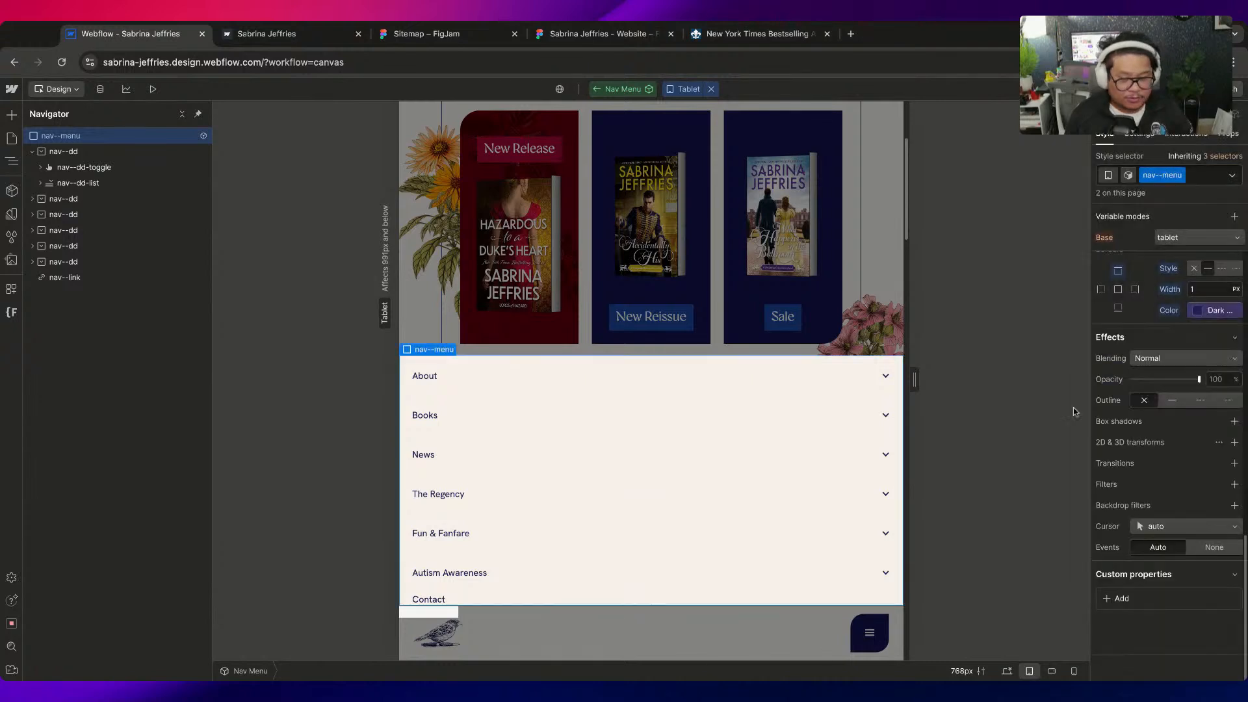
# Select the Books dropdown's nav--dd-list and set its menu to Show in the dropdown settings
pyautogui.click(754, 384)
pyautogui.click(1131, 135)
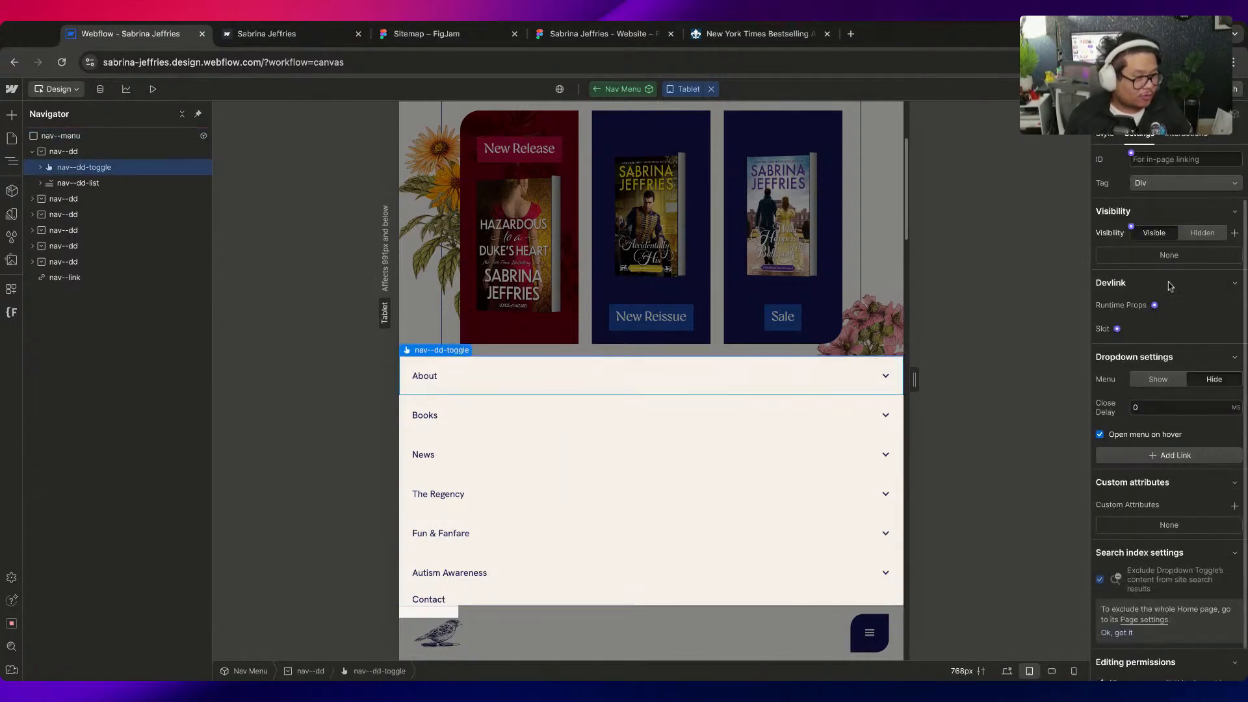
pyautogui.click(488, 416)
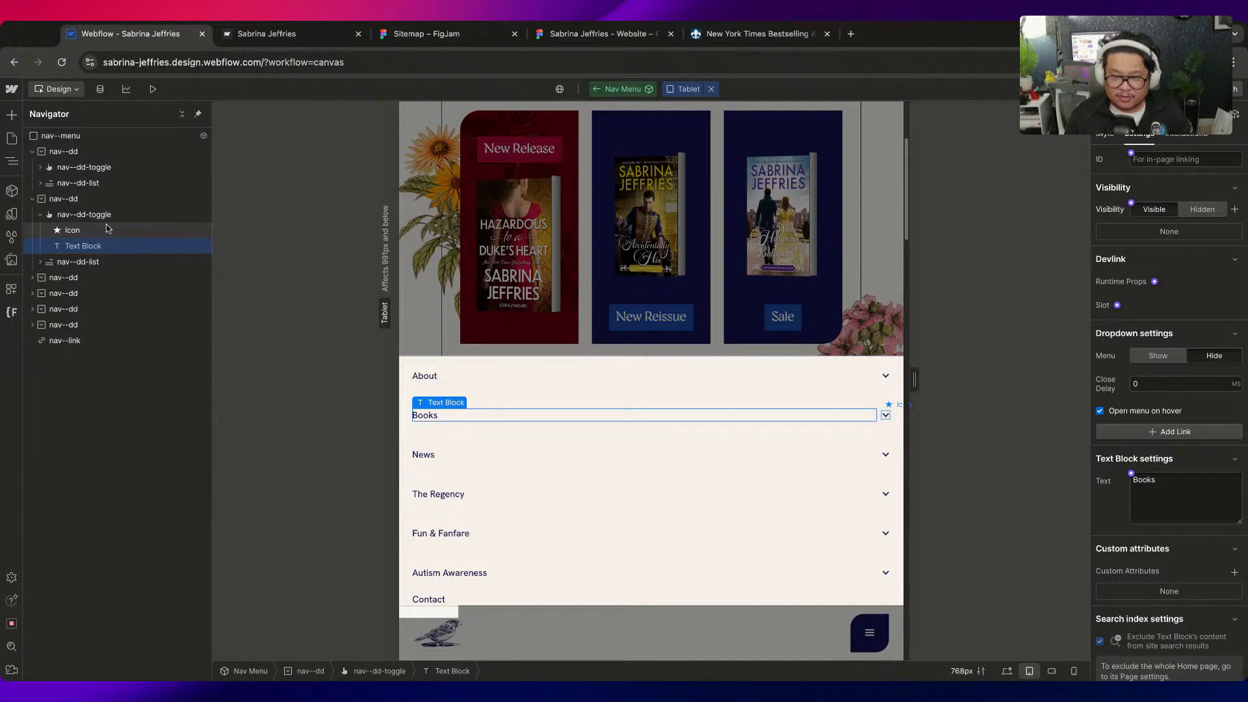
pyautogui.click(81, 262)
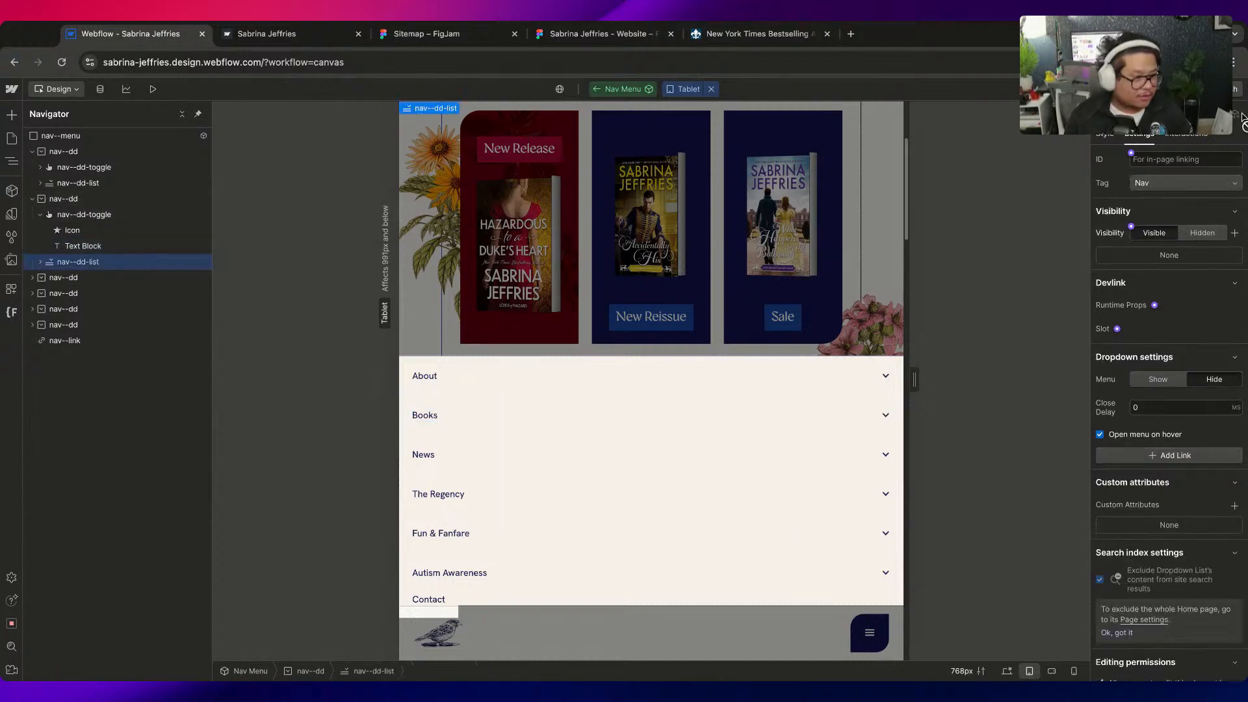
pyautogui.click(1105, 135)
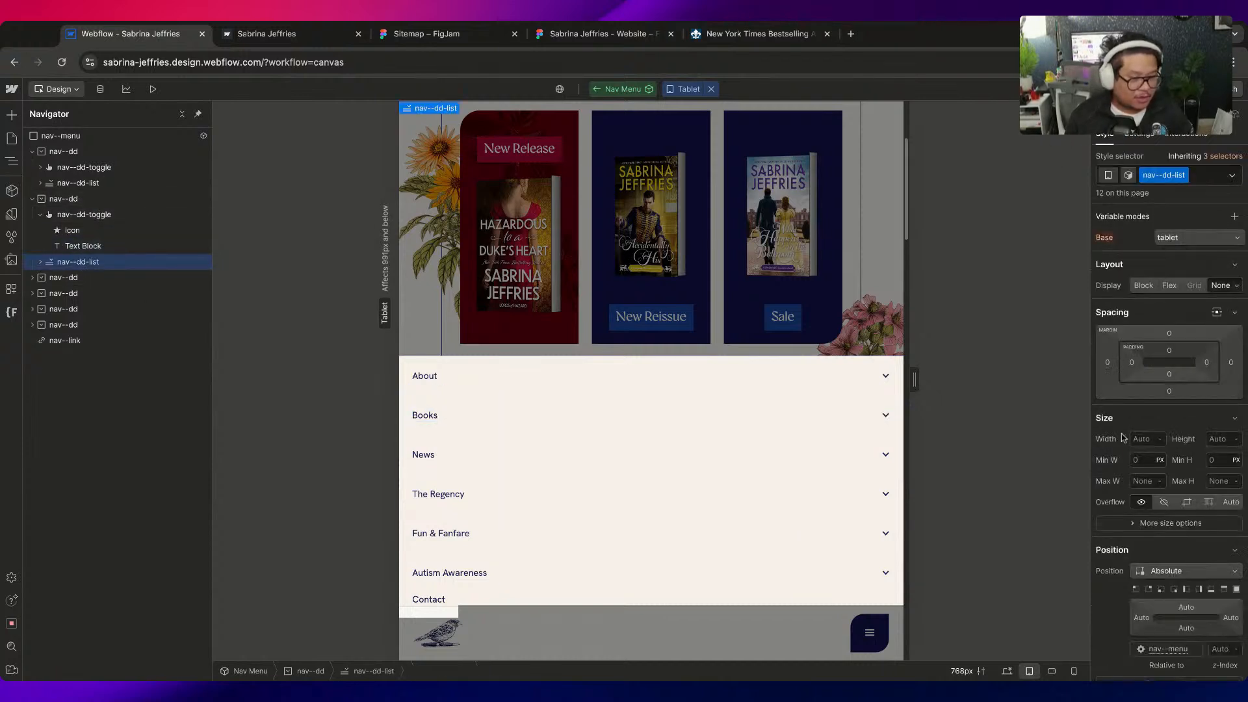
pyautogui.click(1137, 135)
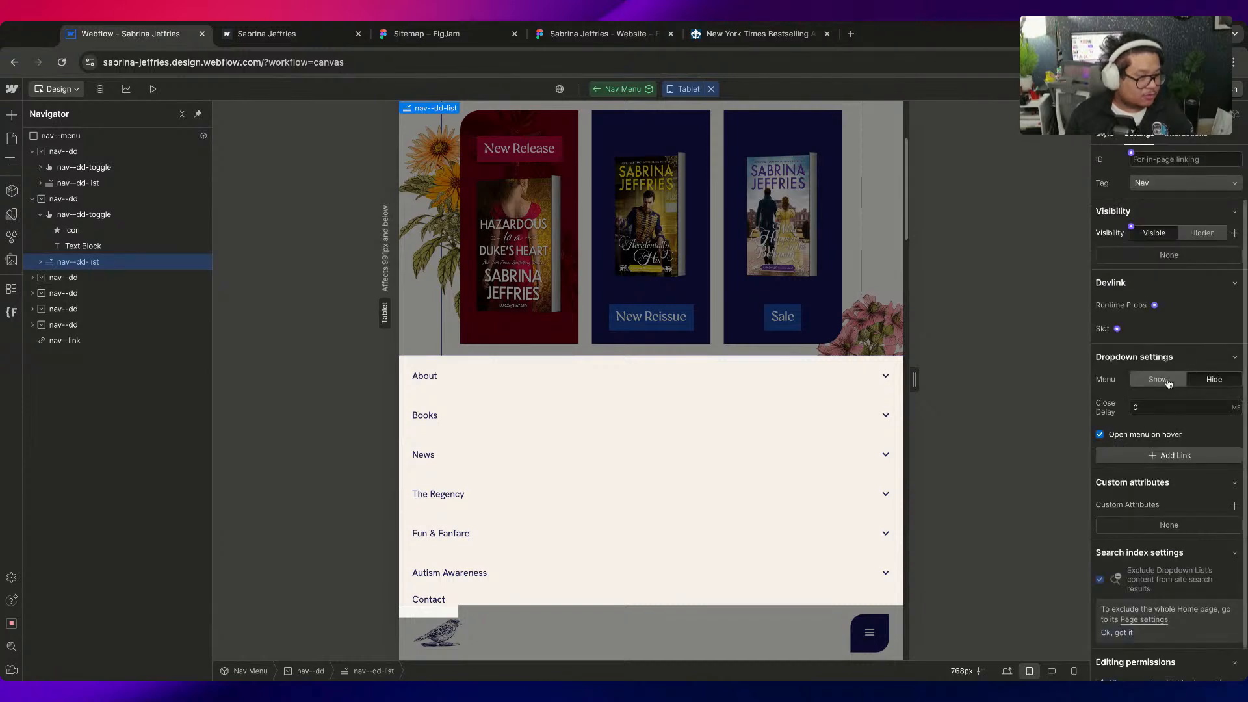
pyautogui.click(1167, 382)
# Set the position of nav--dd-list to Static and choose Ivory as its background color
pyautogui.click(1105, 135)
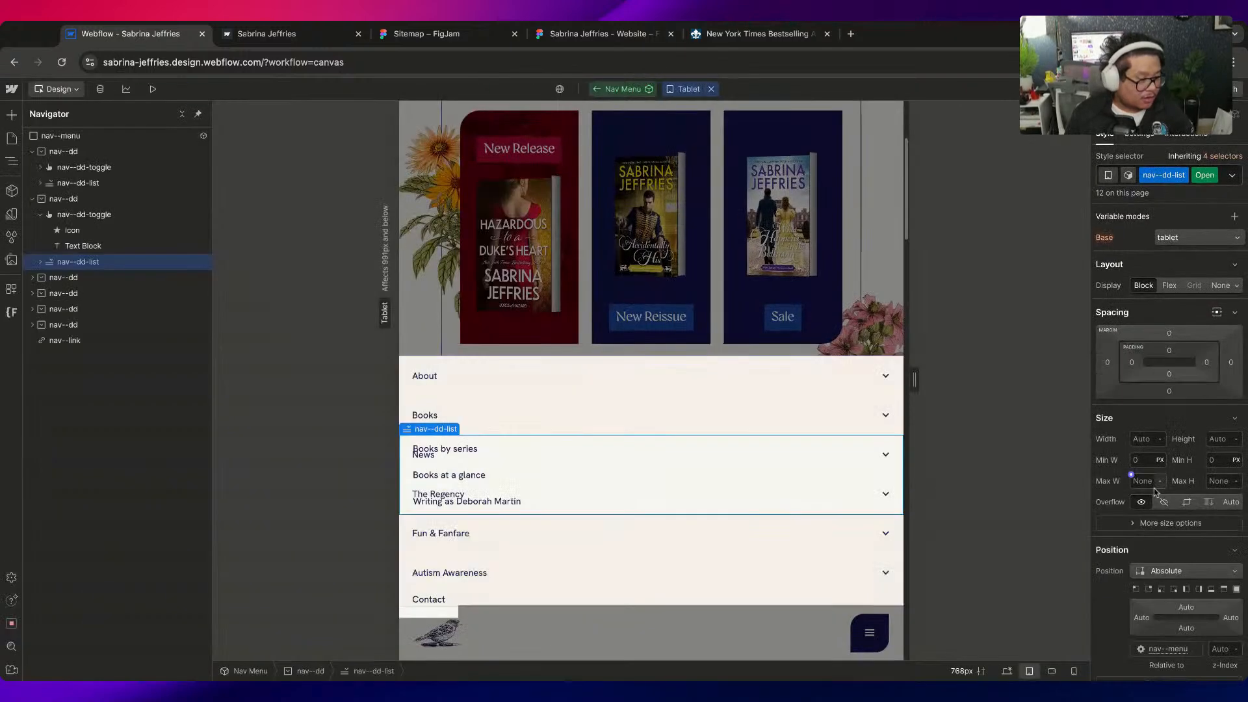
pyautogui.scroll(-5, 1167, 501)
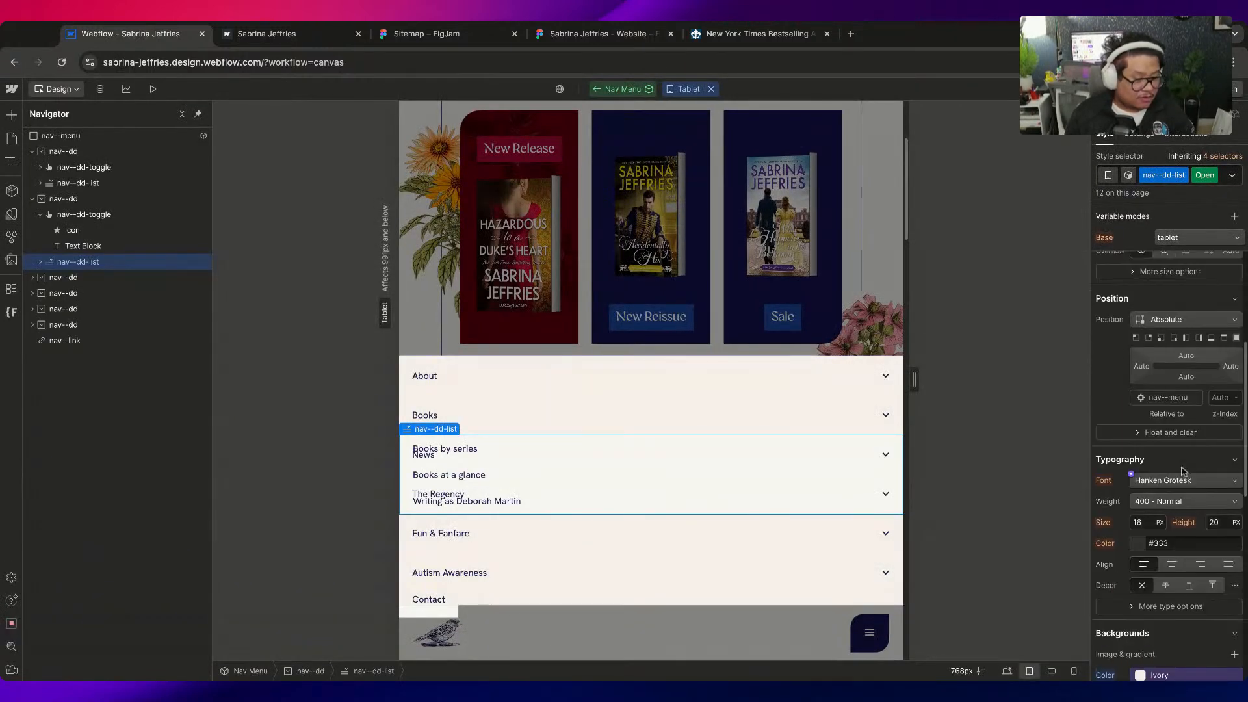
pyautogui.click(1161, 320)
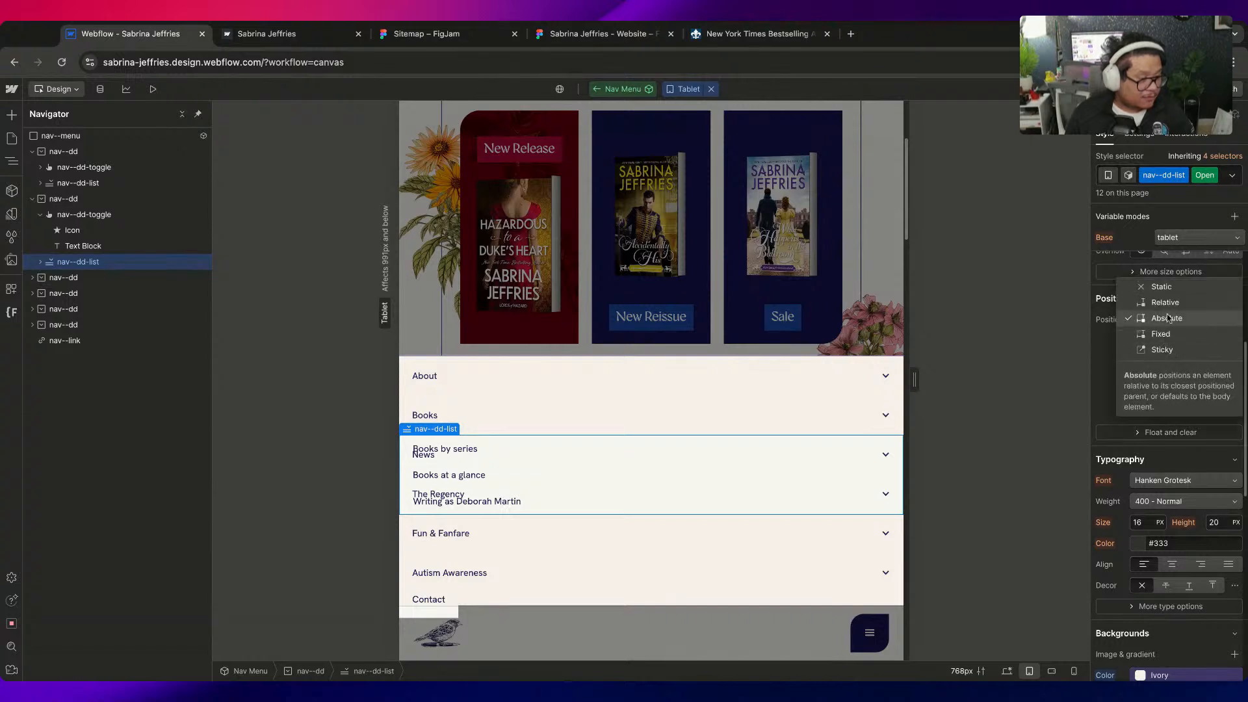
pyautogui.click(1169, 285)
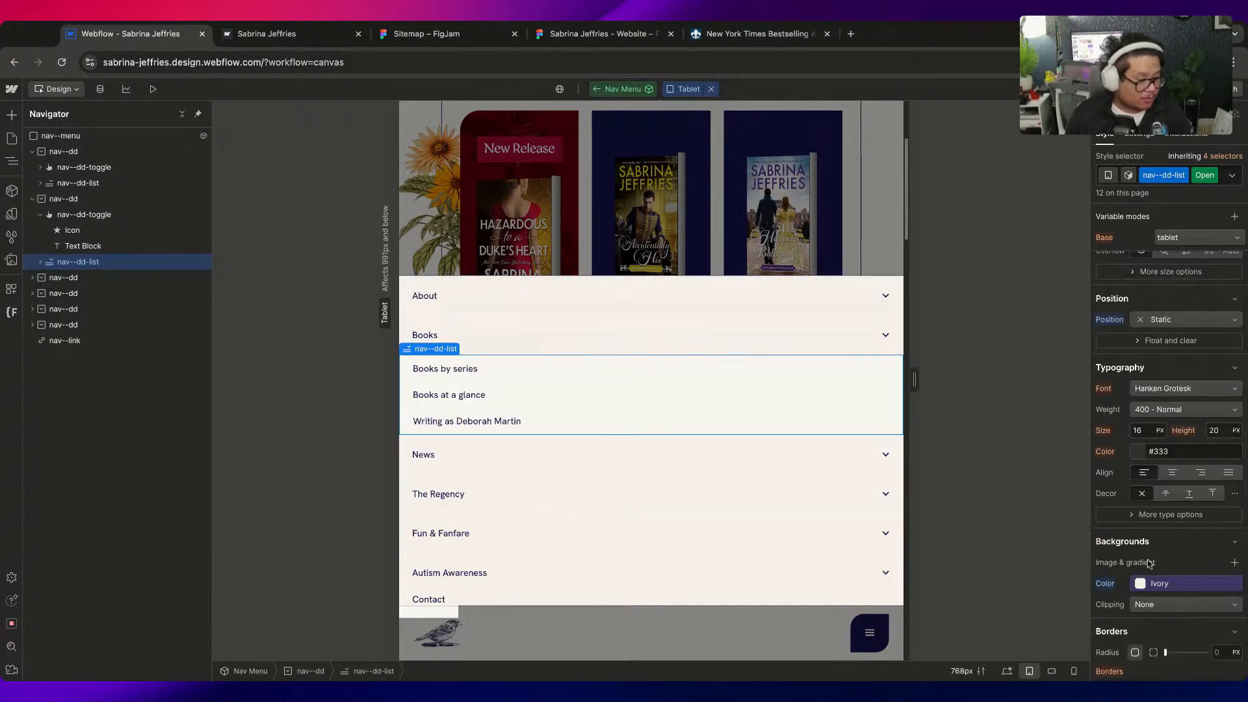
pyautogui.click(1163, 583)
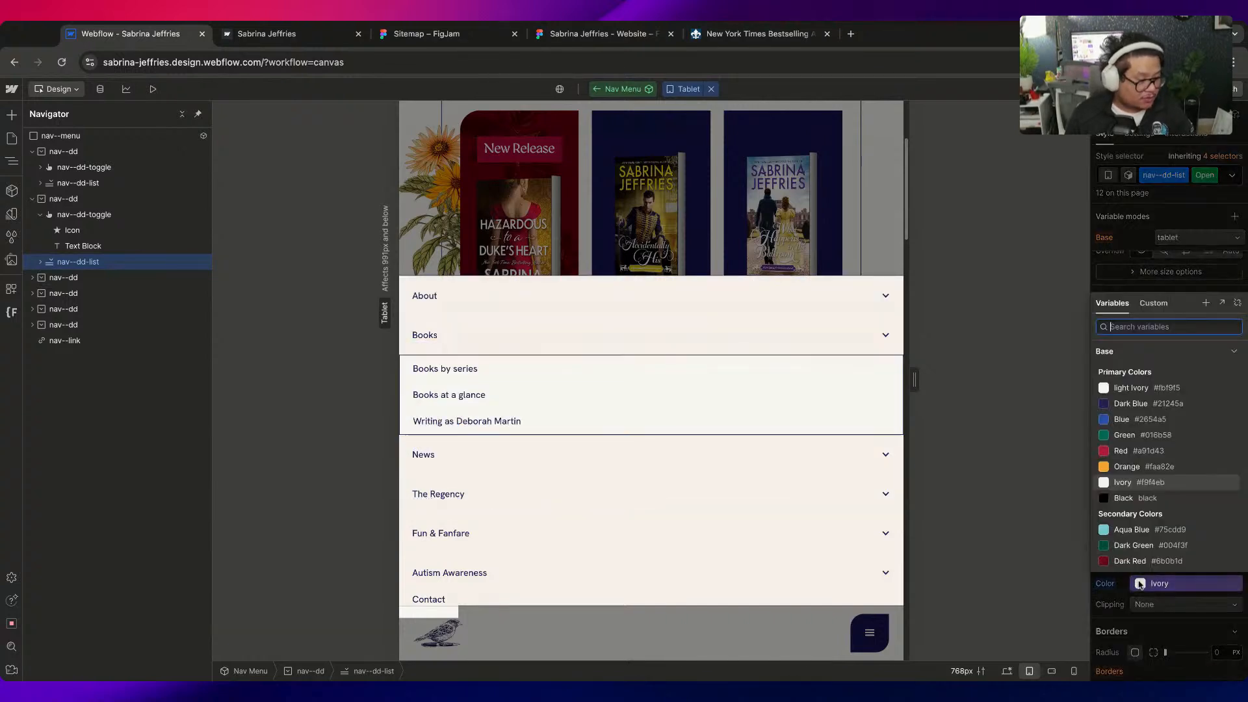
pyautogui.click(1133, 489)
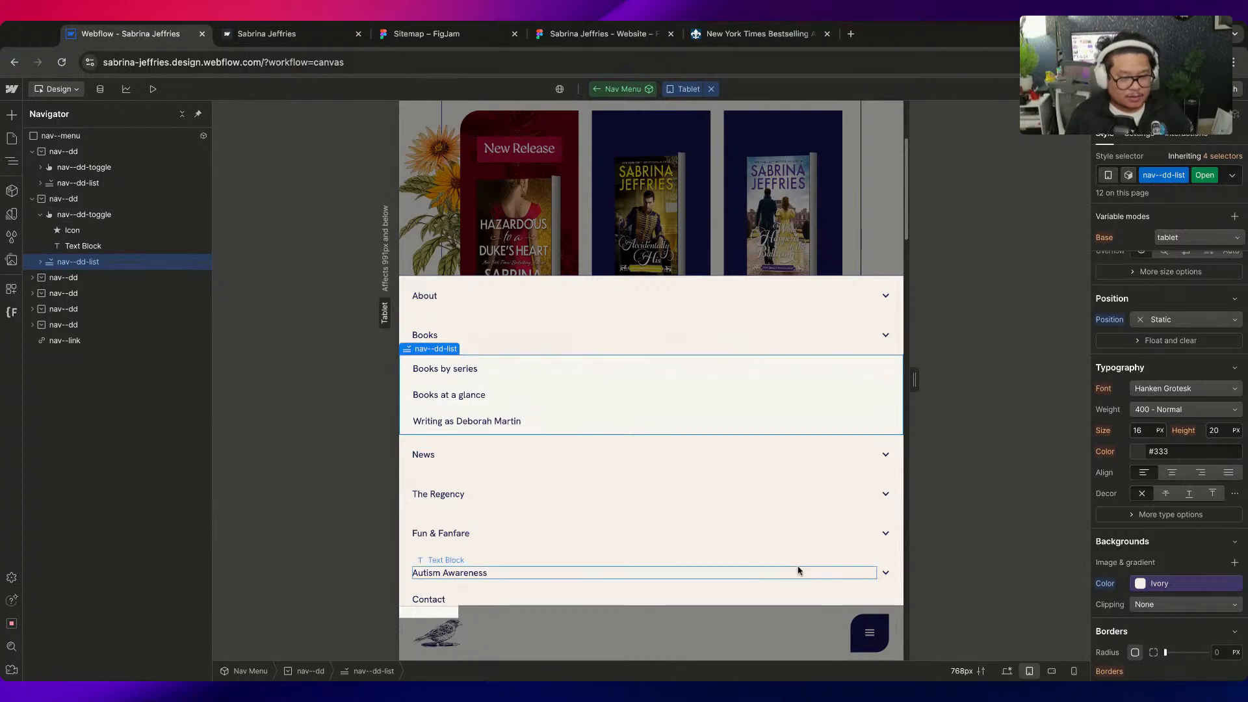
# Set the Books dropdown menu back to Hide and the nav--menu display to None
pyautogui.click(1139, 134)
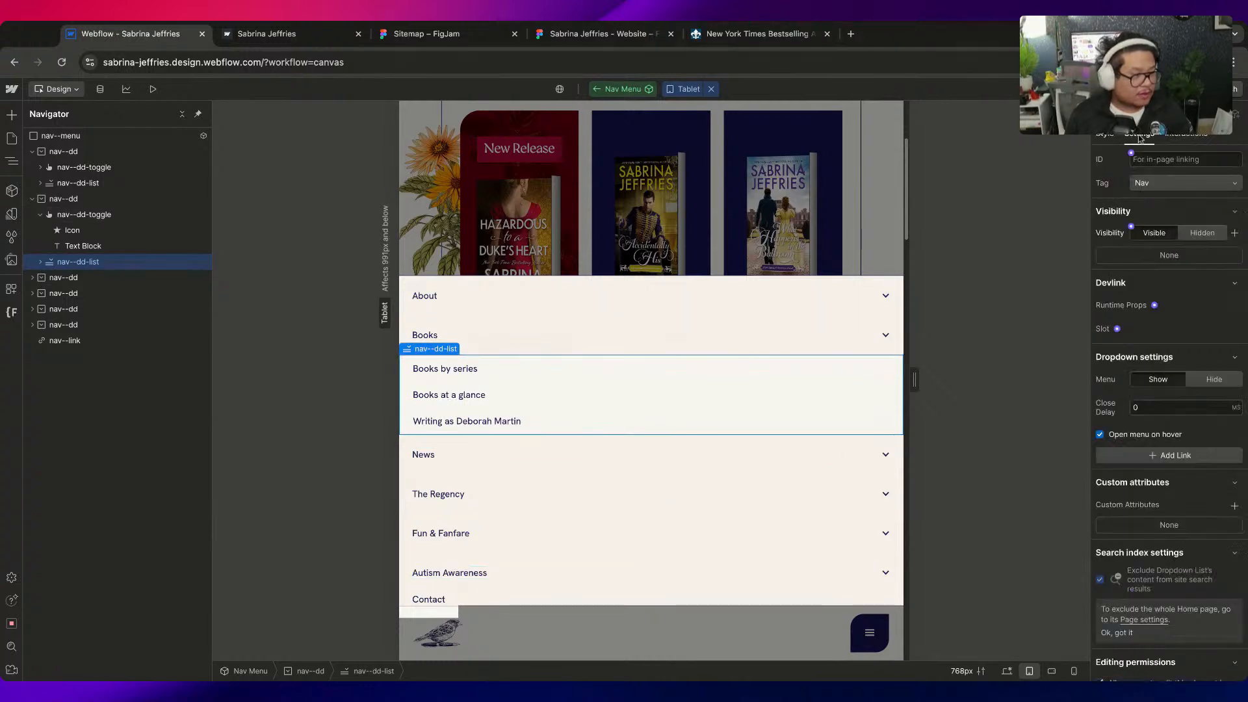
pyautogui.click(1210, 379)
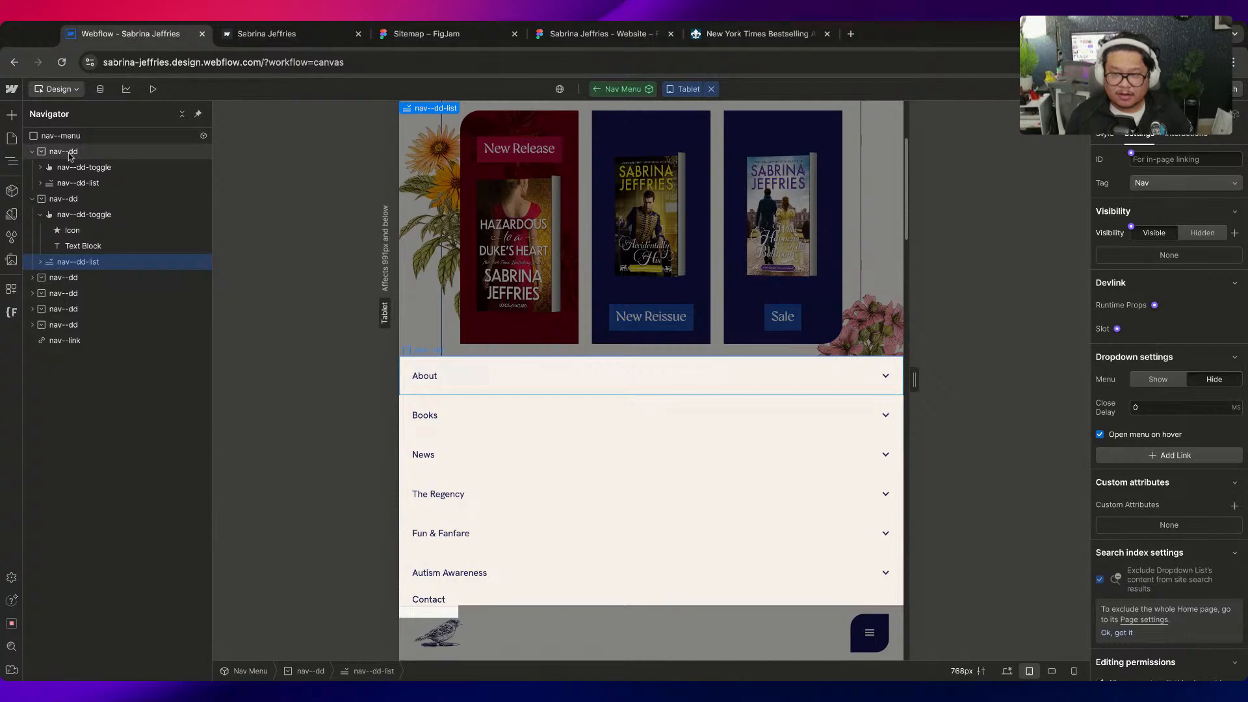
pyautogui.click(60, 135)
pyautogui.press('s')
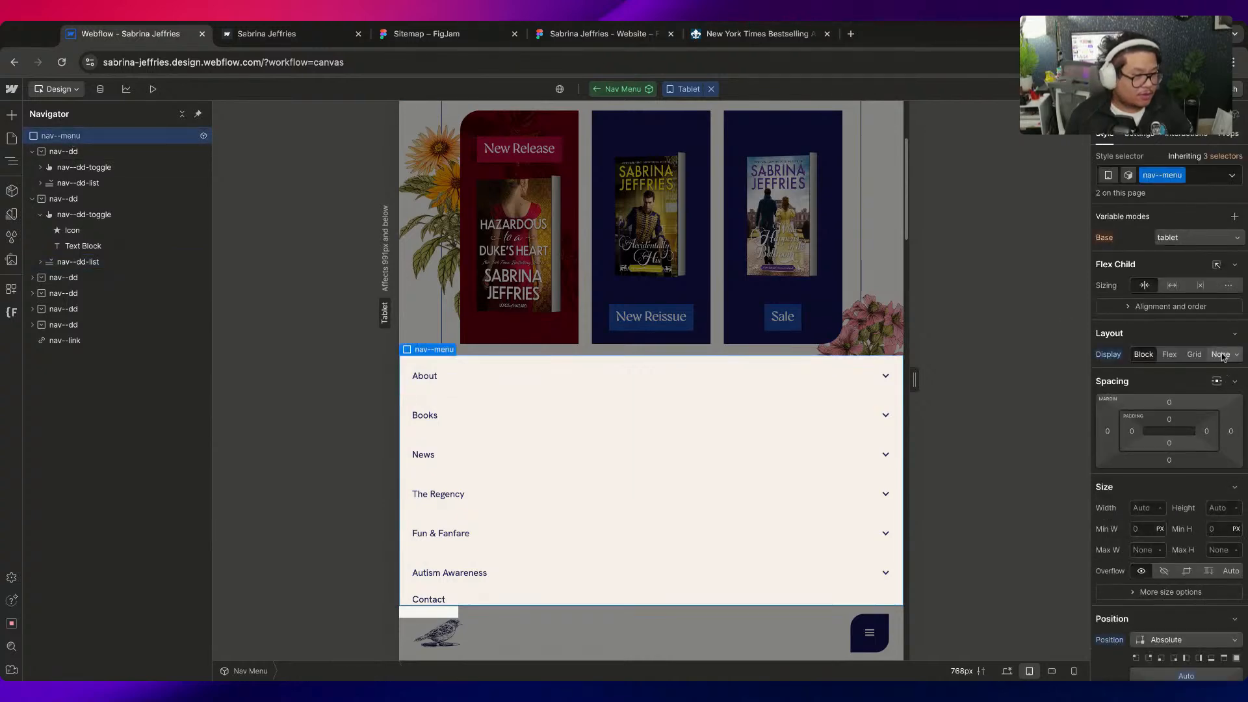
pyautogui.click(1221, 354)
# Preview the page with the navigation menu open and check how the About, Books, News and other dropdowns expand
pyautogui.click(153, 89)
pyautogui.click(842, 632)
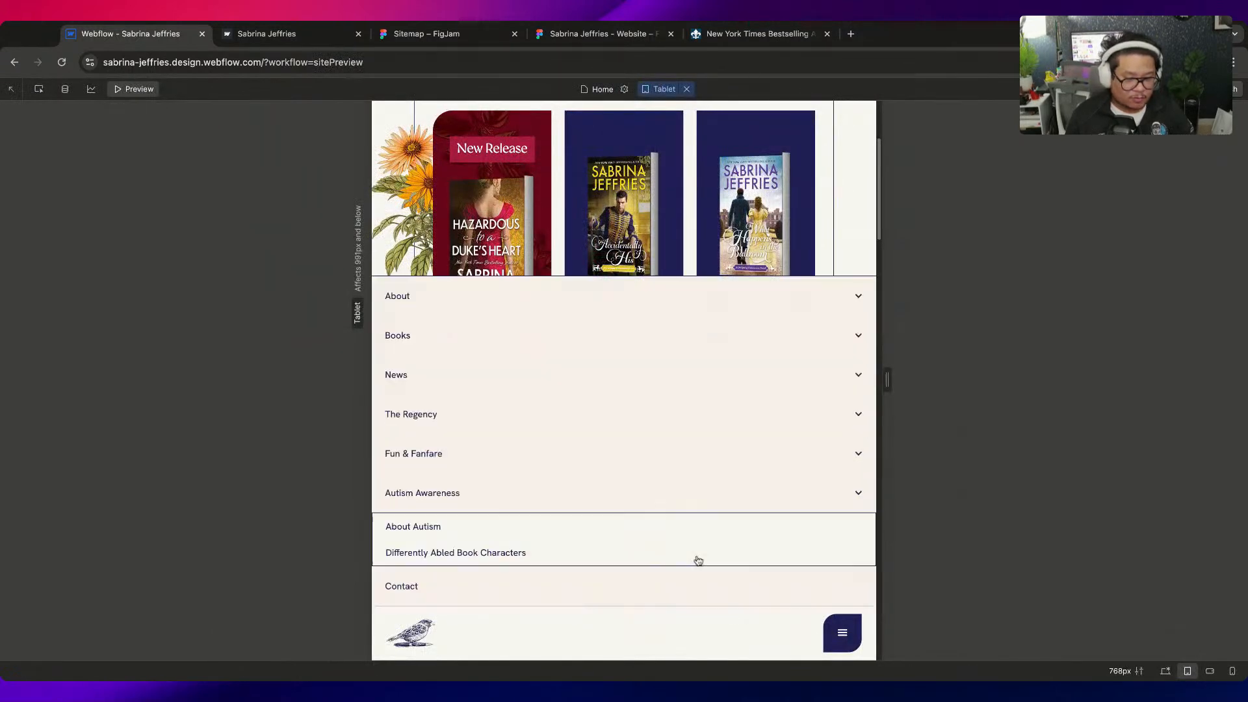
pyautogui.moveTo(481, 292)
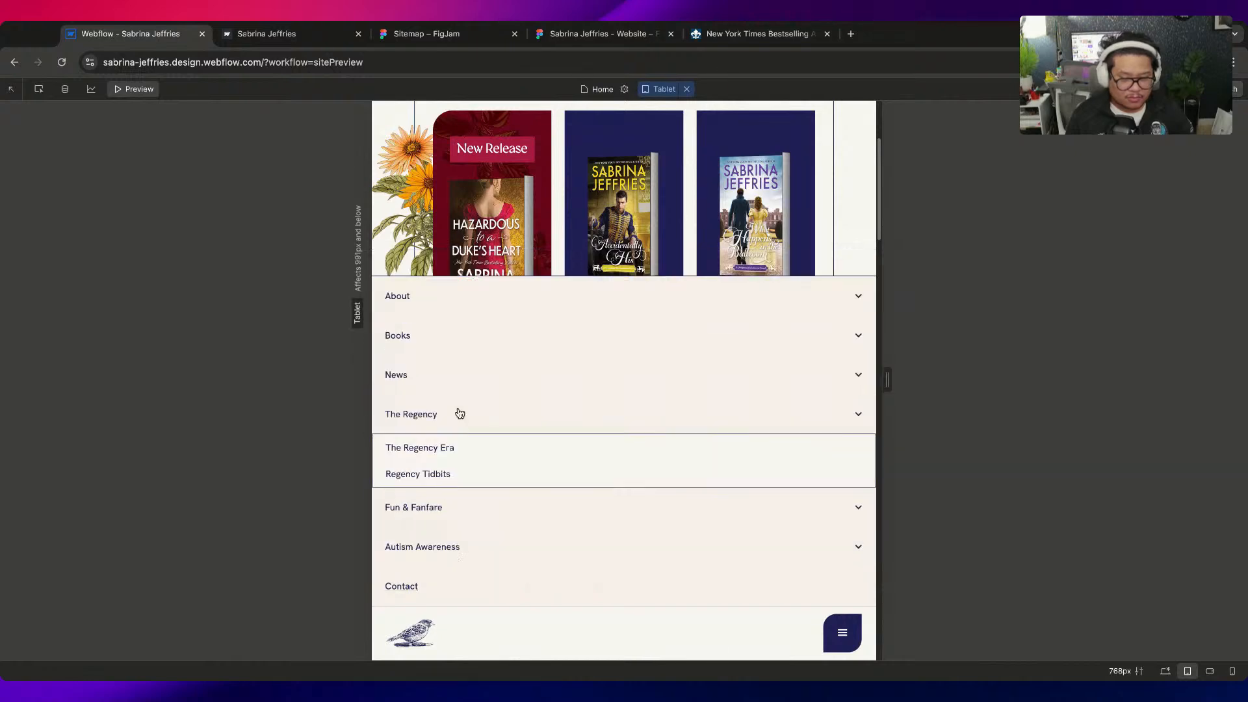
pyautogui.moveTo(454, 410)
pyautogui.moveTo(426, 524)
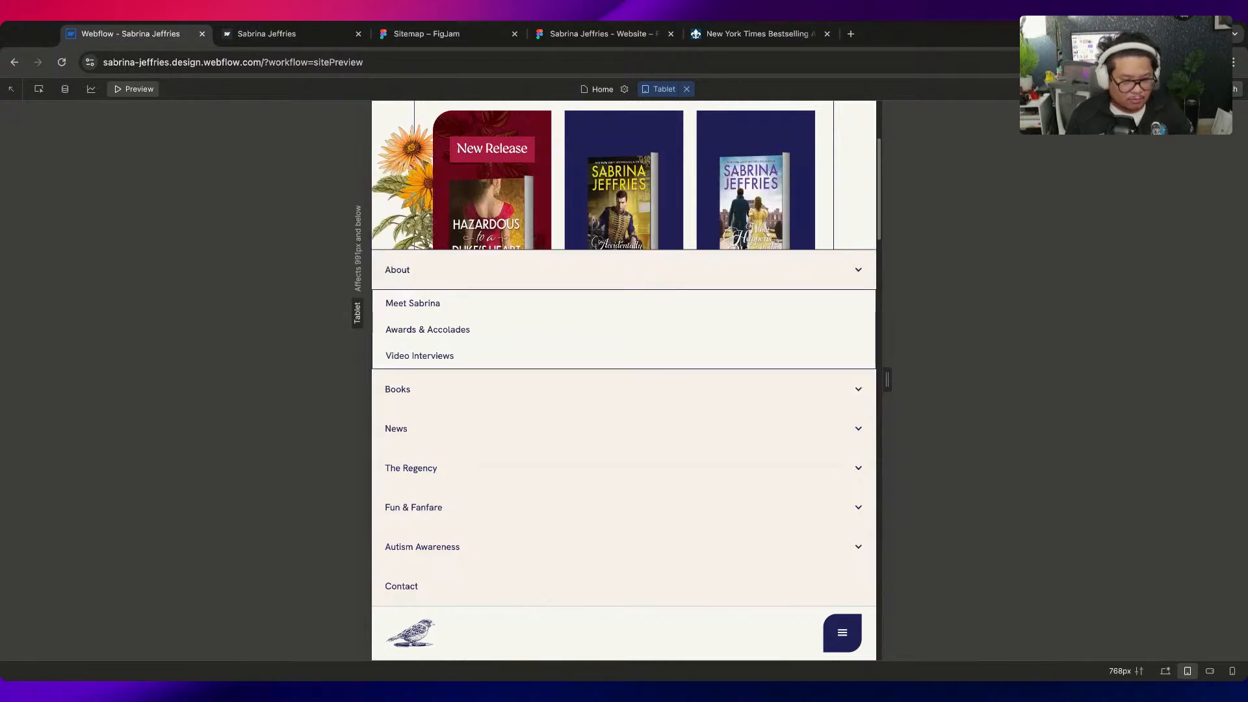
pyautogui.moveTo(459, 334)
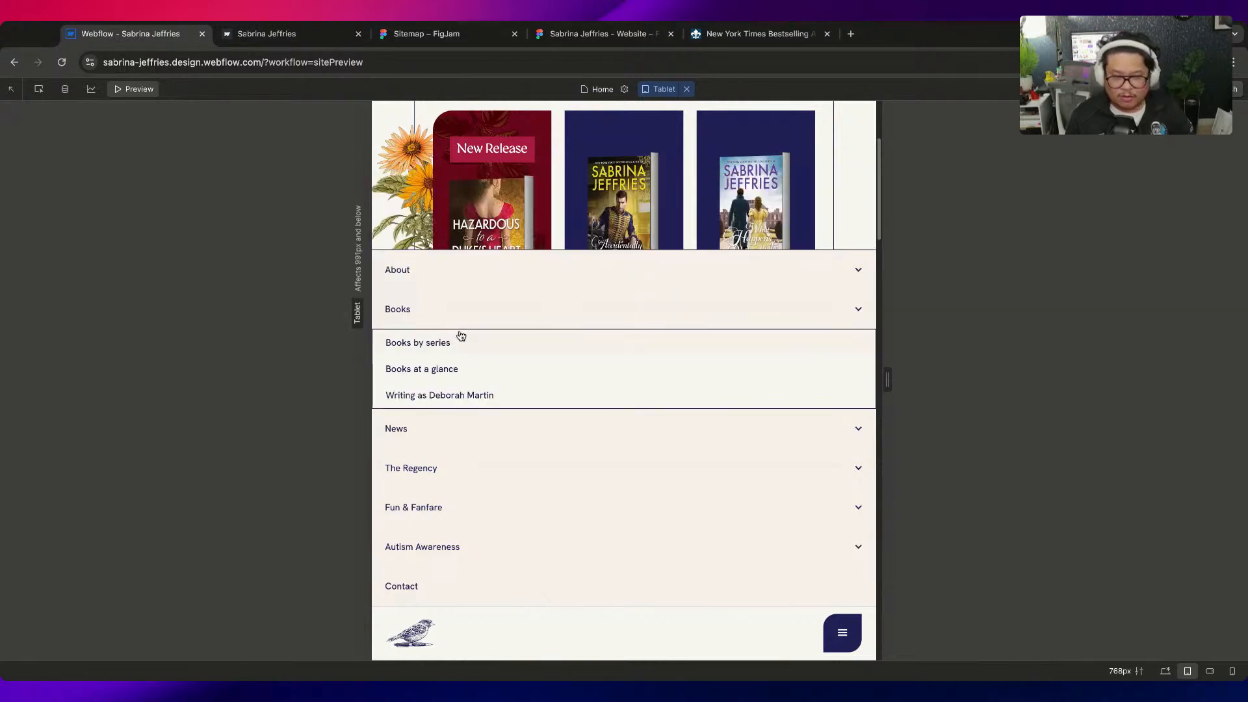
pyautogui.moveTo(423, 373)
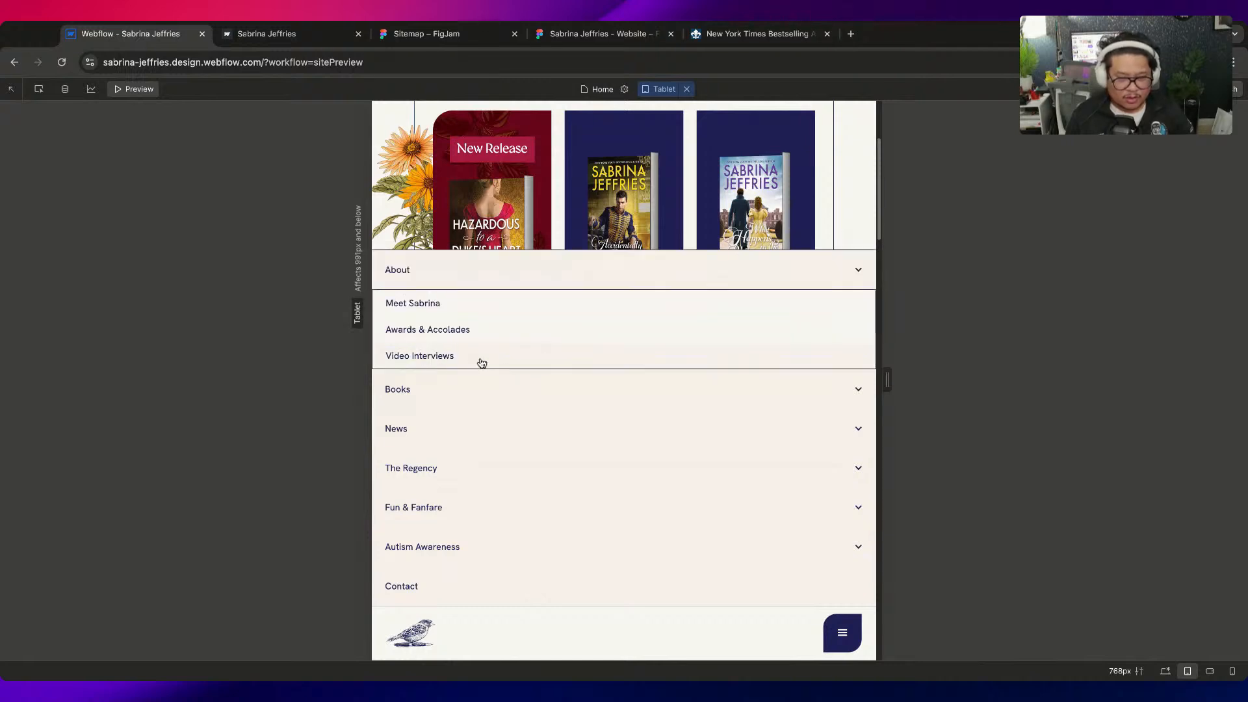
pyautogui.click(140, 89)
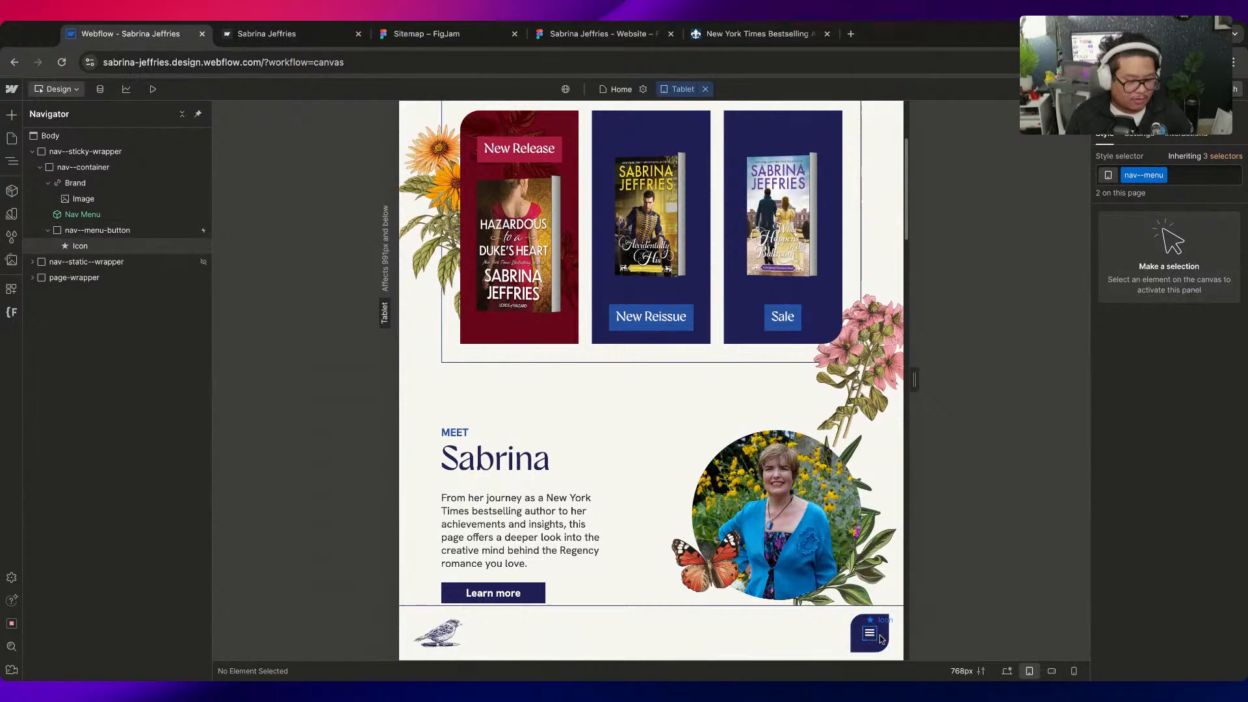
# Return to the Nav Menu component and make nav--menu visible with a Block display
pyautogui.click(730, 637)
pyautogui.click(95, 215)
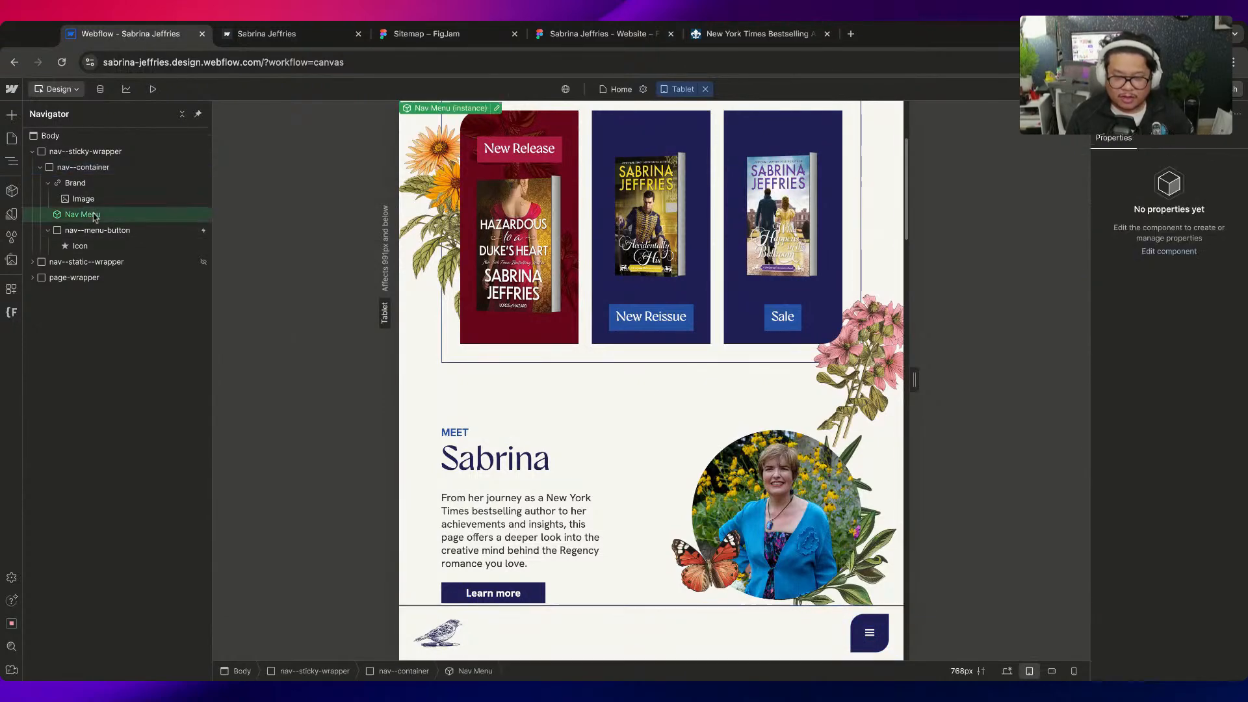
pyautogui.doubleClick(95, 215)
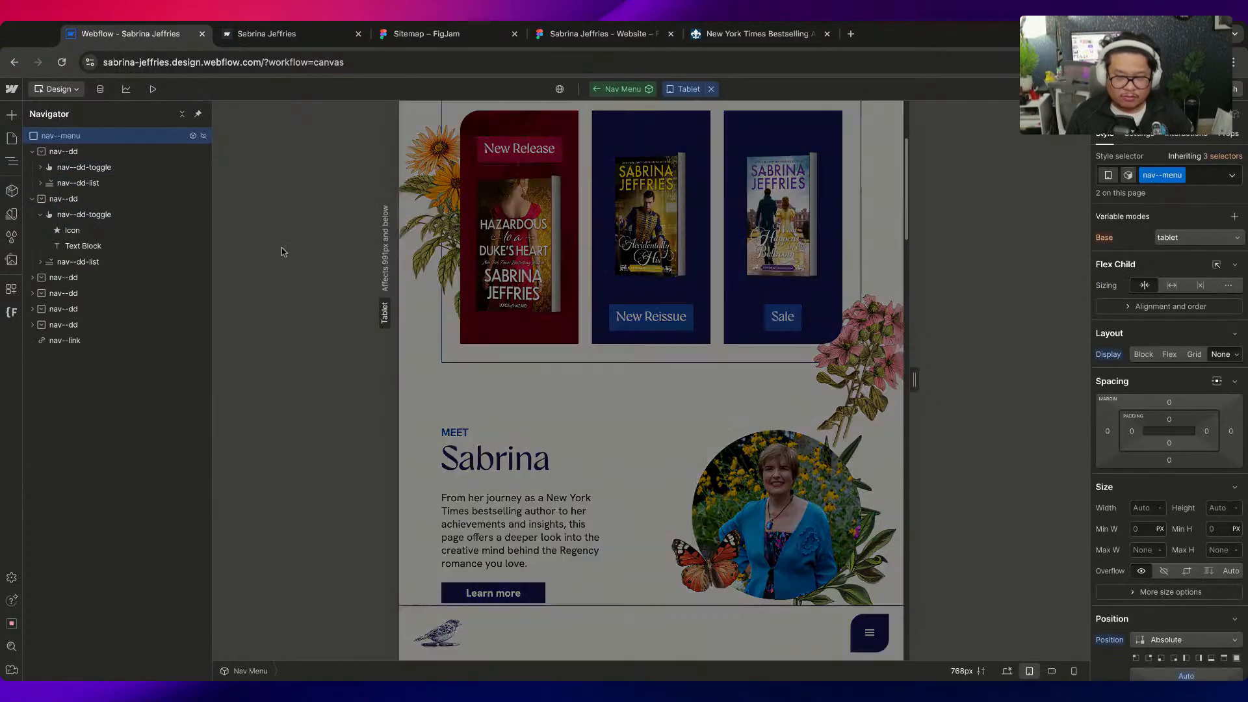
pyautogui.click(94, 169)
pyautogui.click(144, 150)
pyautogui.click(150, 136)
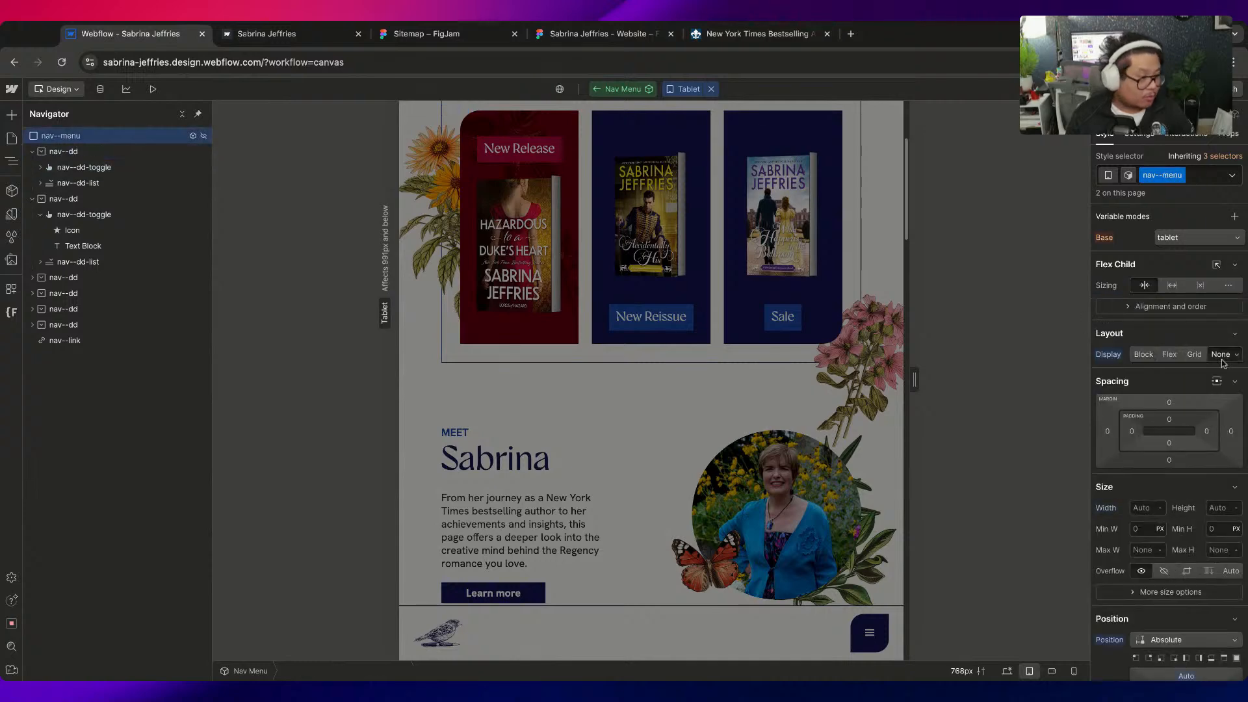
pyautogui.click(1144, 354)
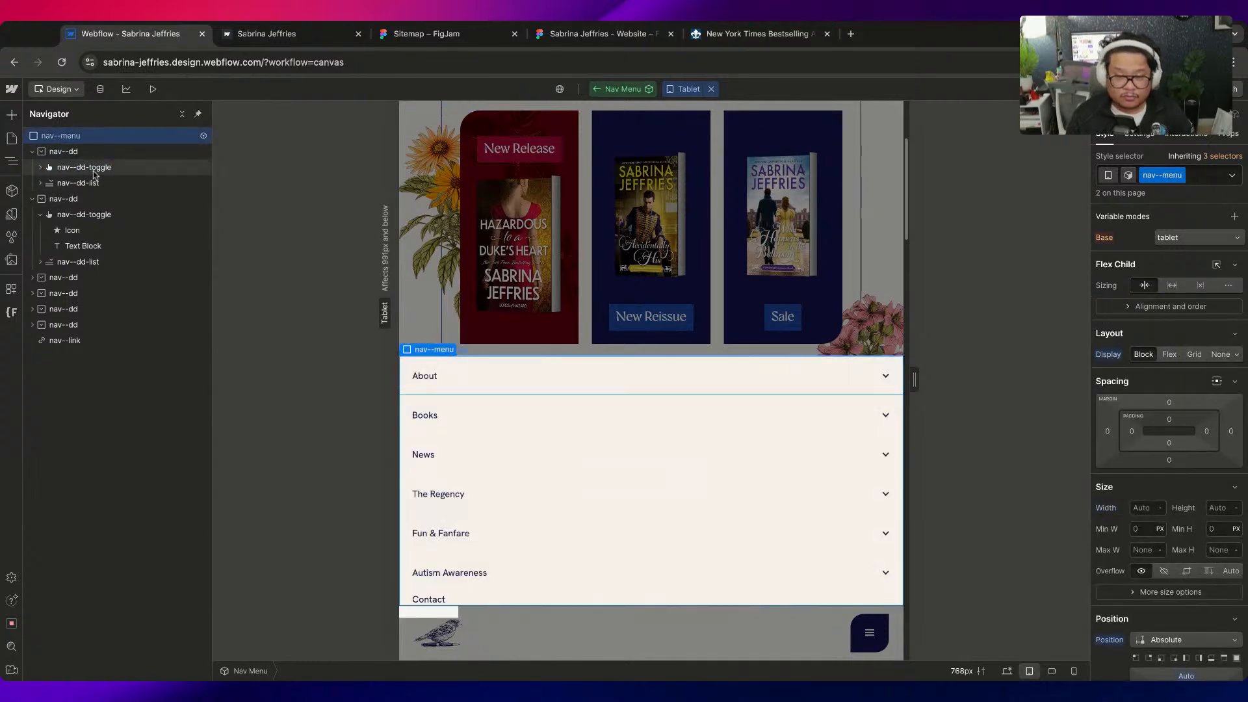
# Set the font weight of nav--dd-toggle to 700 - Bold
pyautogui.click(91, 168)
pyautogui.scroll(-5, 1170, 390)
pyautogui.click(1180, 371)
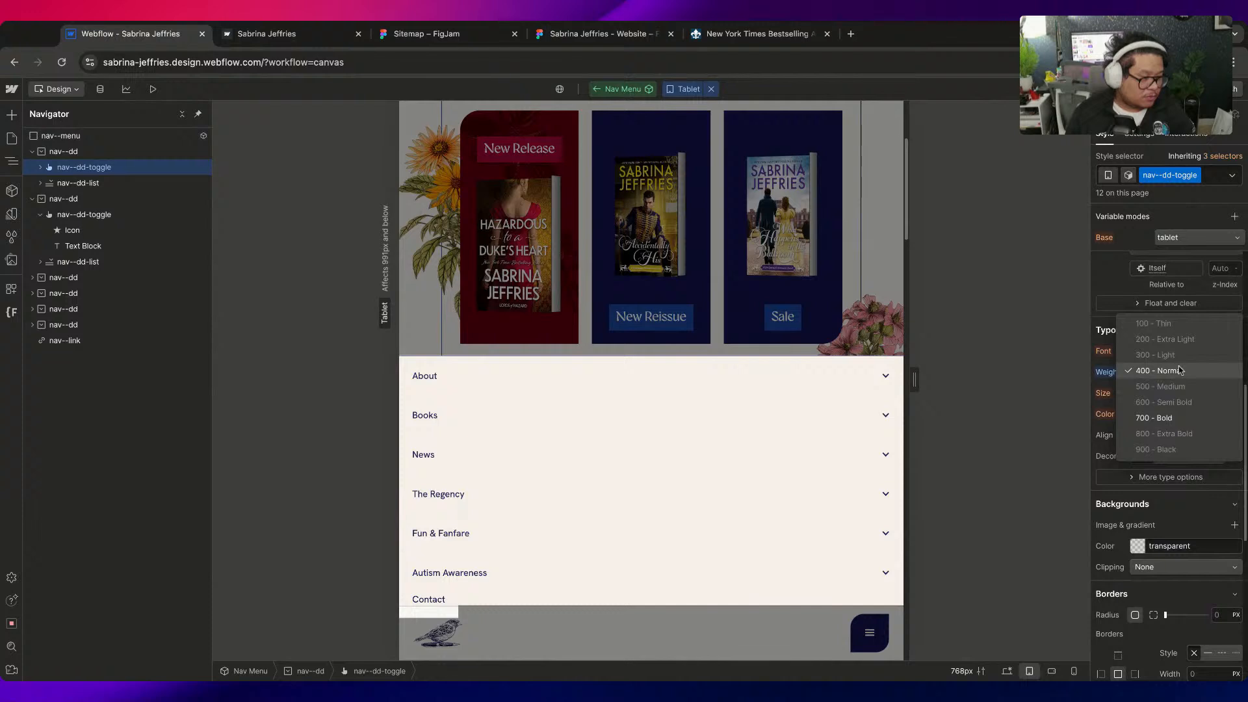
pyautogui.click(1154, 418)
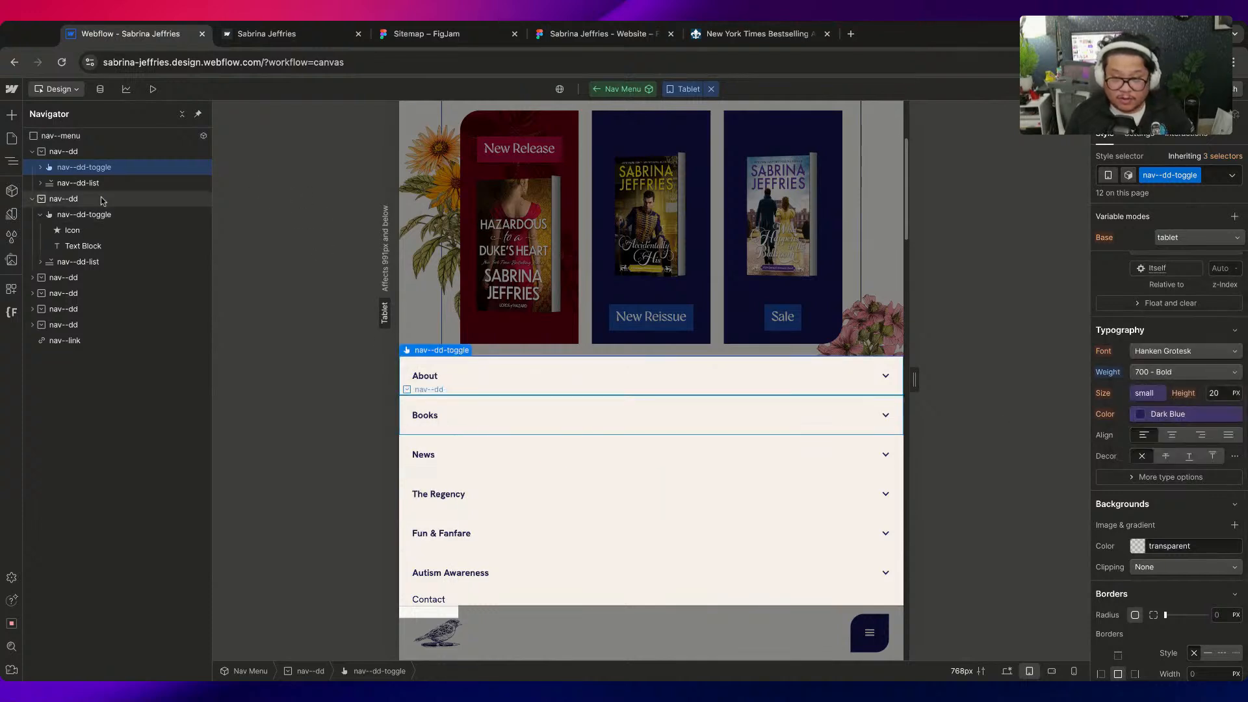
# Show the About dropdown menu and remove the border style from its nav--dd-list
pyautogui.click(78, 183)
pyautogui.click(1141, 135)
pyautogui.click(1158, 379)
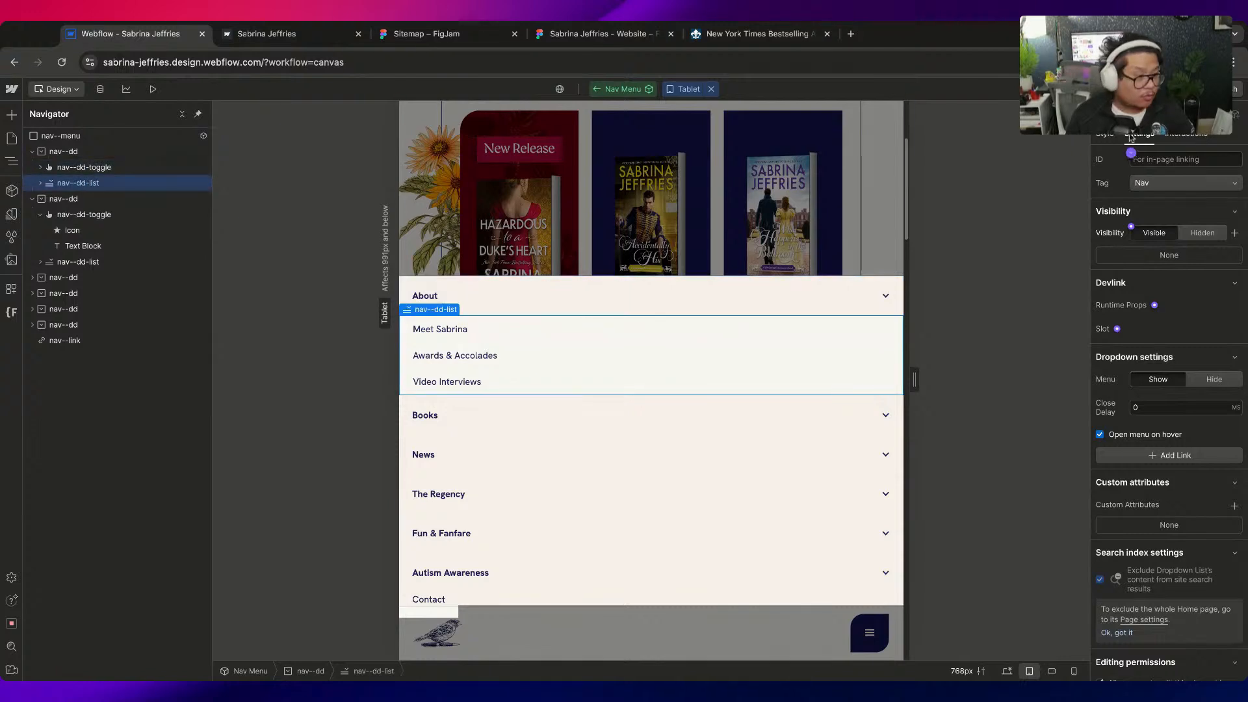
pyautogui.click(1105, 133)
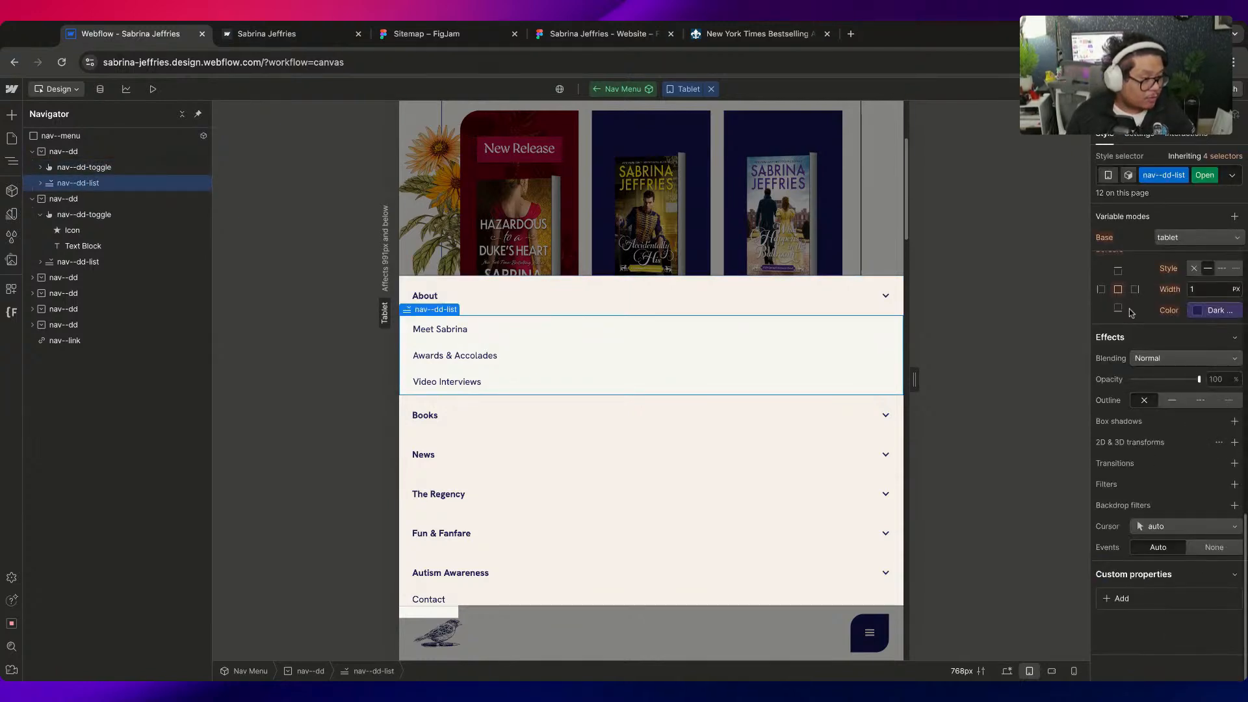
pyautogui.click(1194, 268)
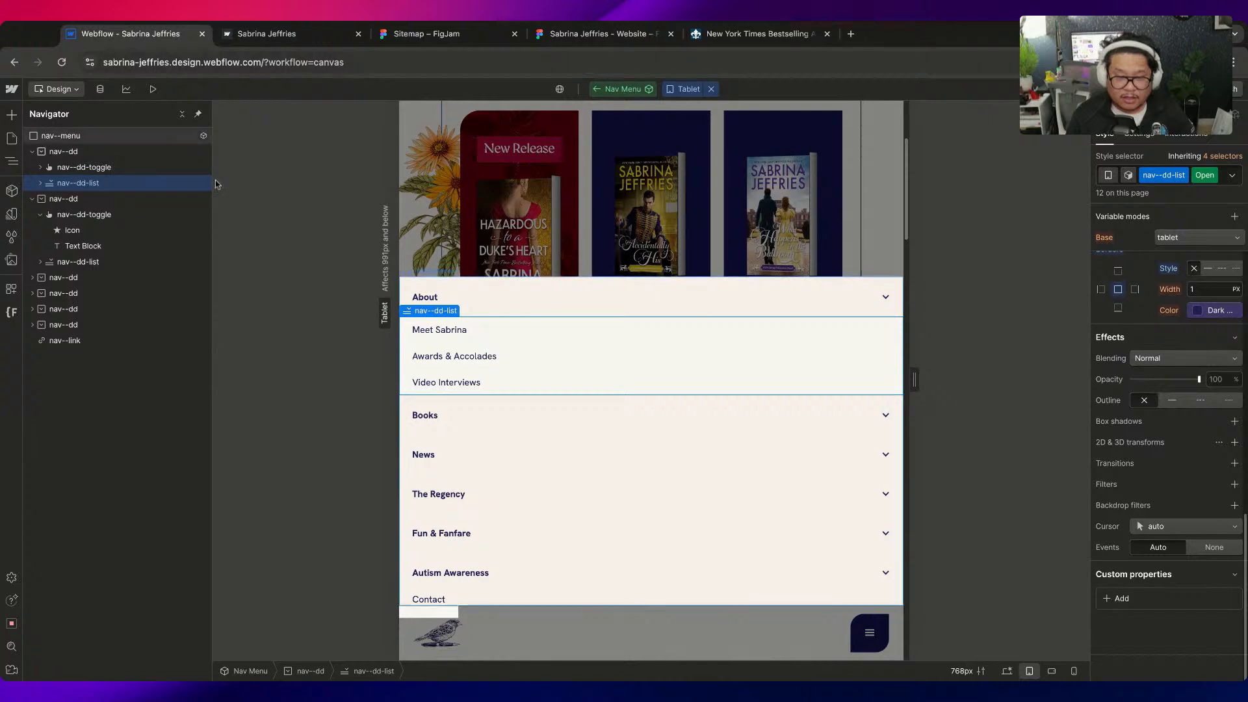
# Indent the dropdown links by giving nav--dd-list a left padding of 24 px
pyautogui.click(39, 184)
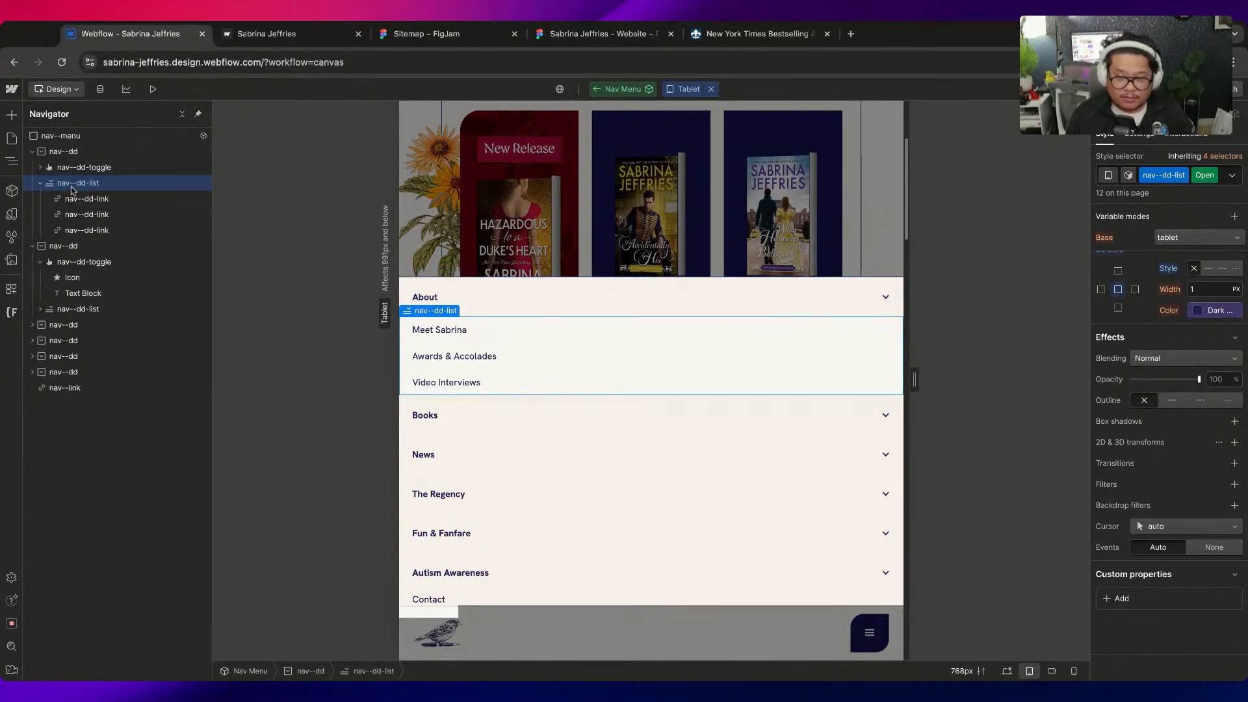
pyautogui.scroll(5, 1114, 389)
pyautogui.moveTo(1131, 362); pyautogui.dragTo(1078, 290)
pyautogui.click(1131, 364)
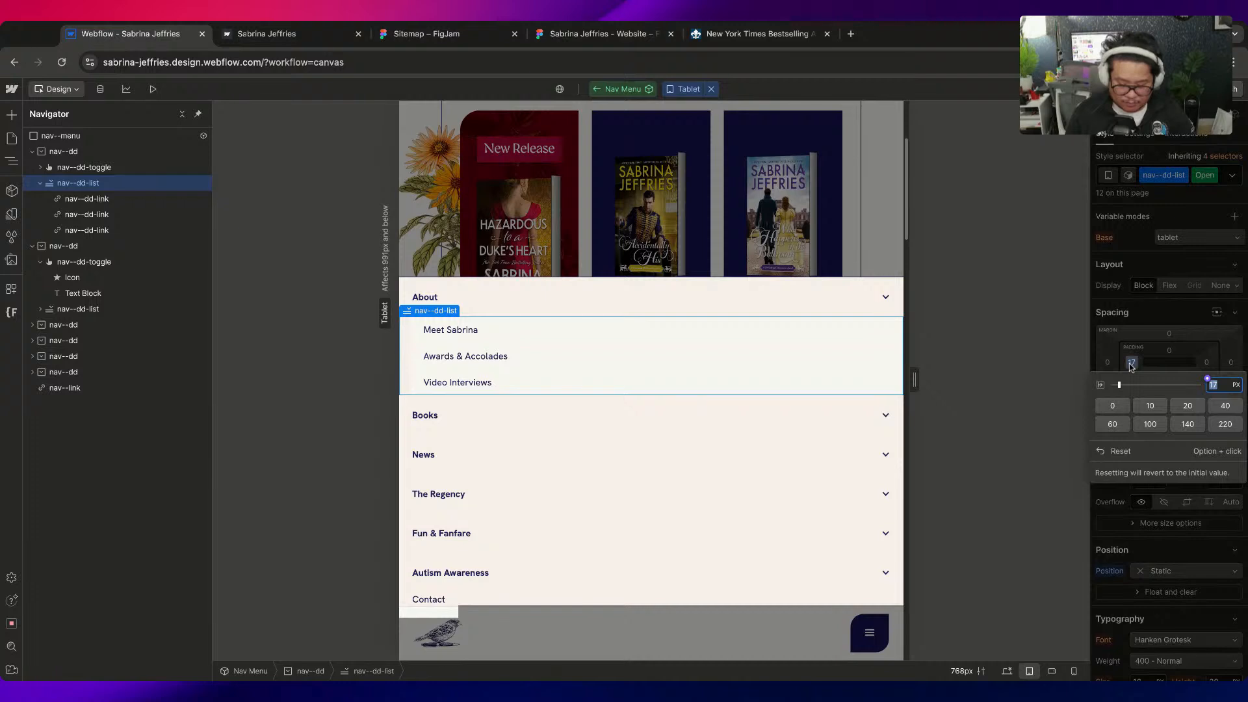
pyautogui.write('24')
pyautogui.press('Return')
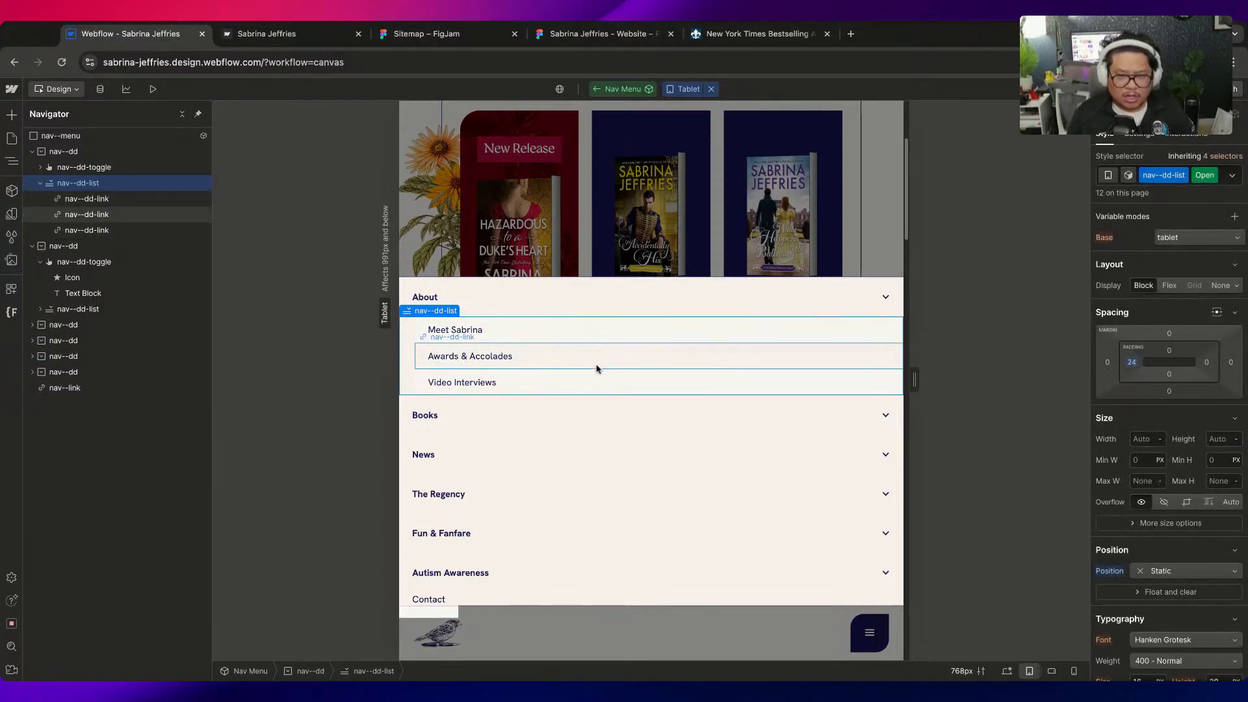
# Change the background color of nav--dd-link to the Ivory variable
pyautogui.click(547, 325)
pyautogui.scroll(-4, 1164, 504)
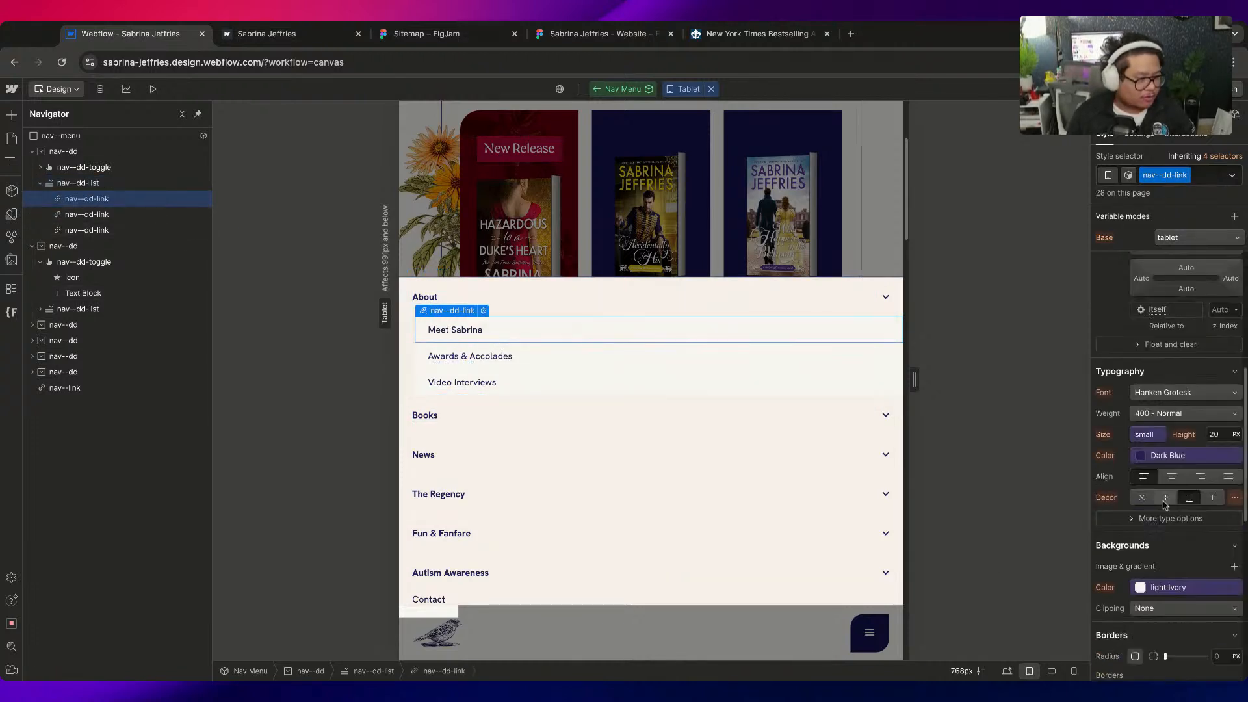
pyautogui.scroll(-3, 1164, 504)
pyautogui.click(1152, 389)
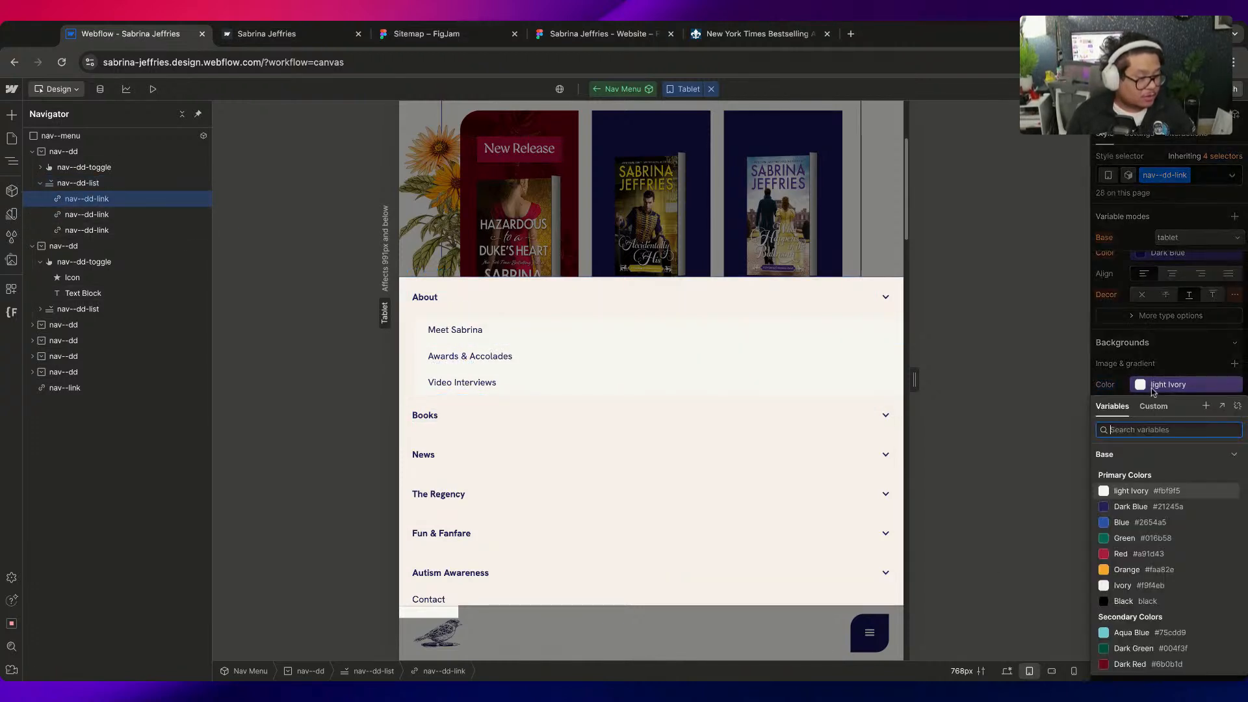
pyautogui.click(1147, 583)
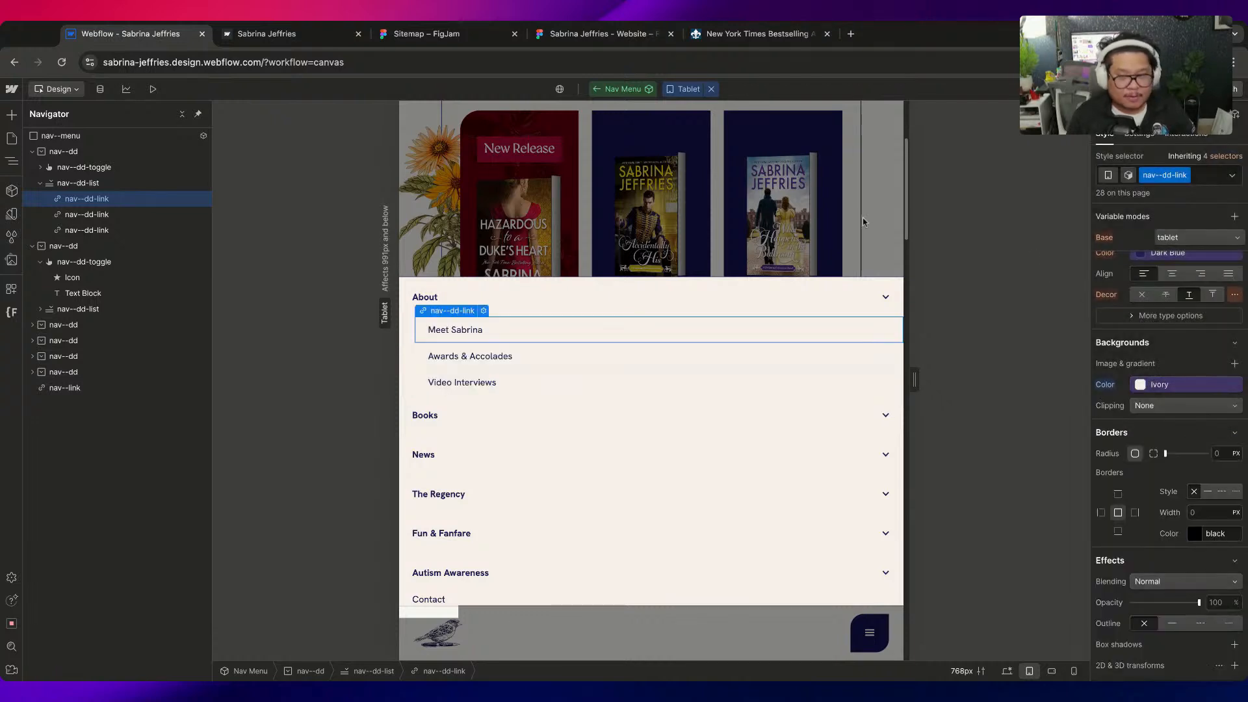
# Set the About dropdown menu back to Hide and the nav--menu display to None
pyautogui.click(113, 183)
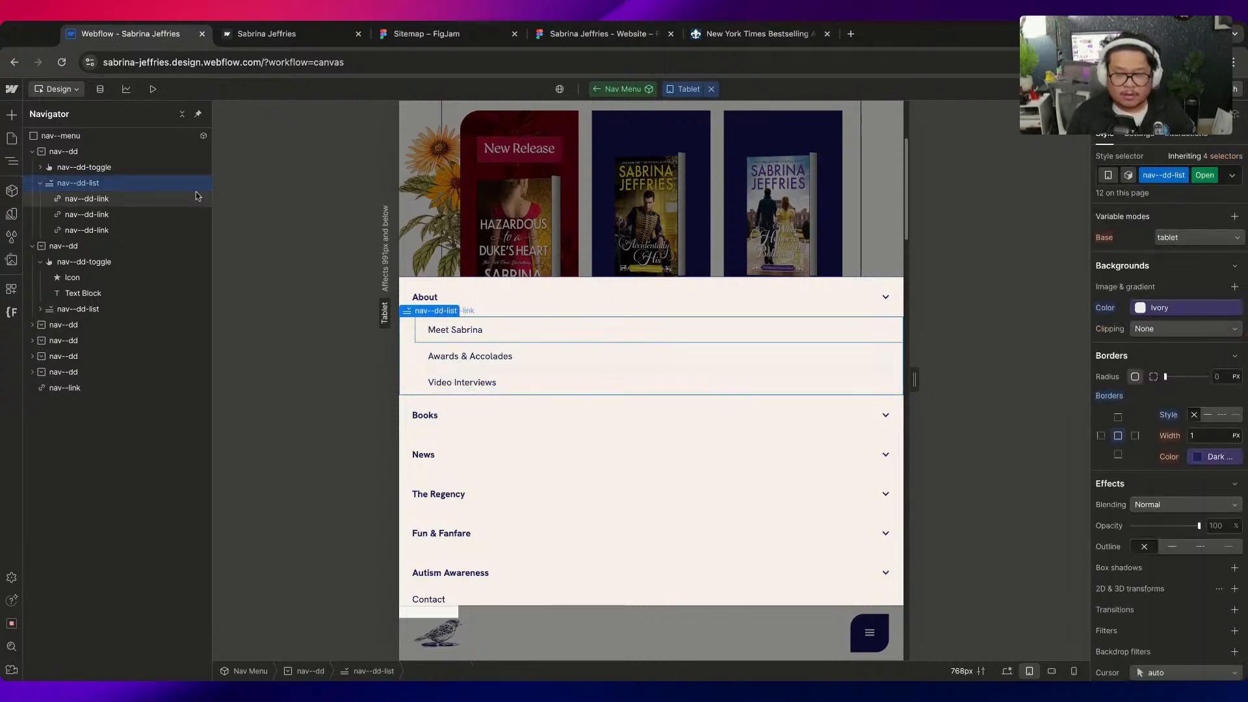
pyautogui.click(1139, 133)
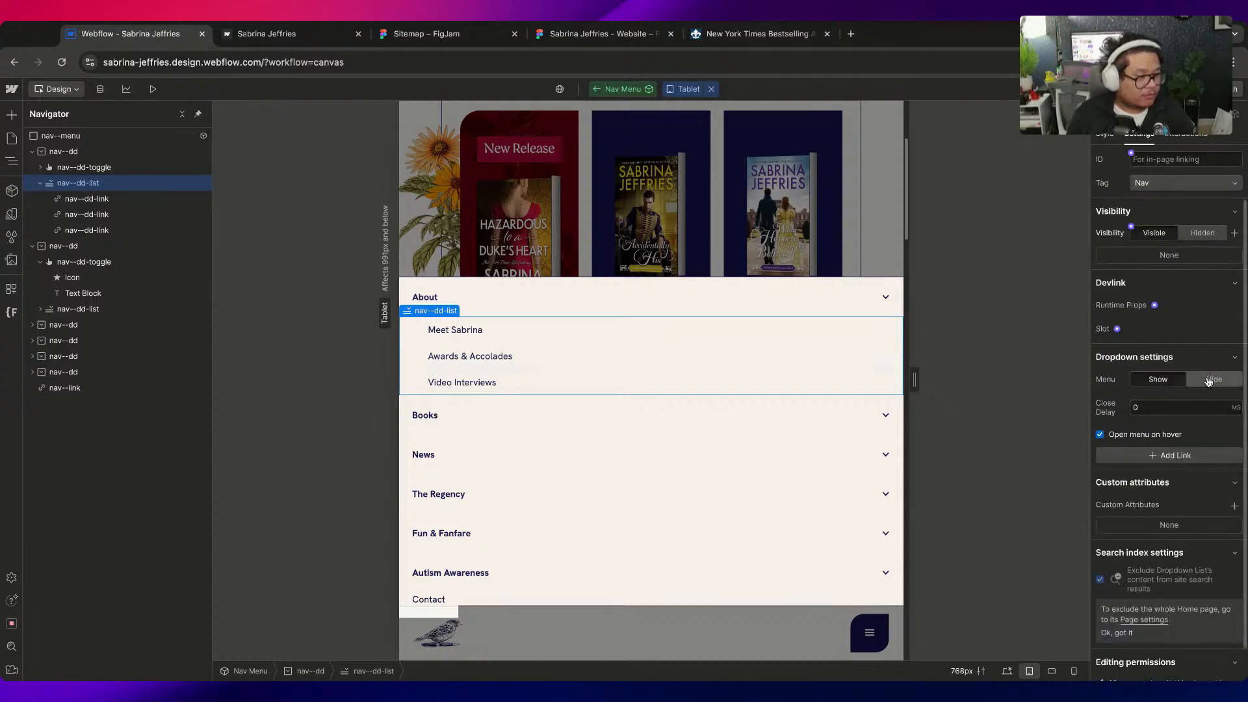
pyautogui.click(186, 155)
pyautogui.click(101, 138)
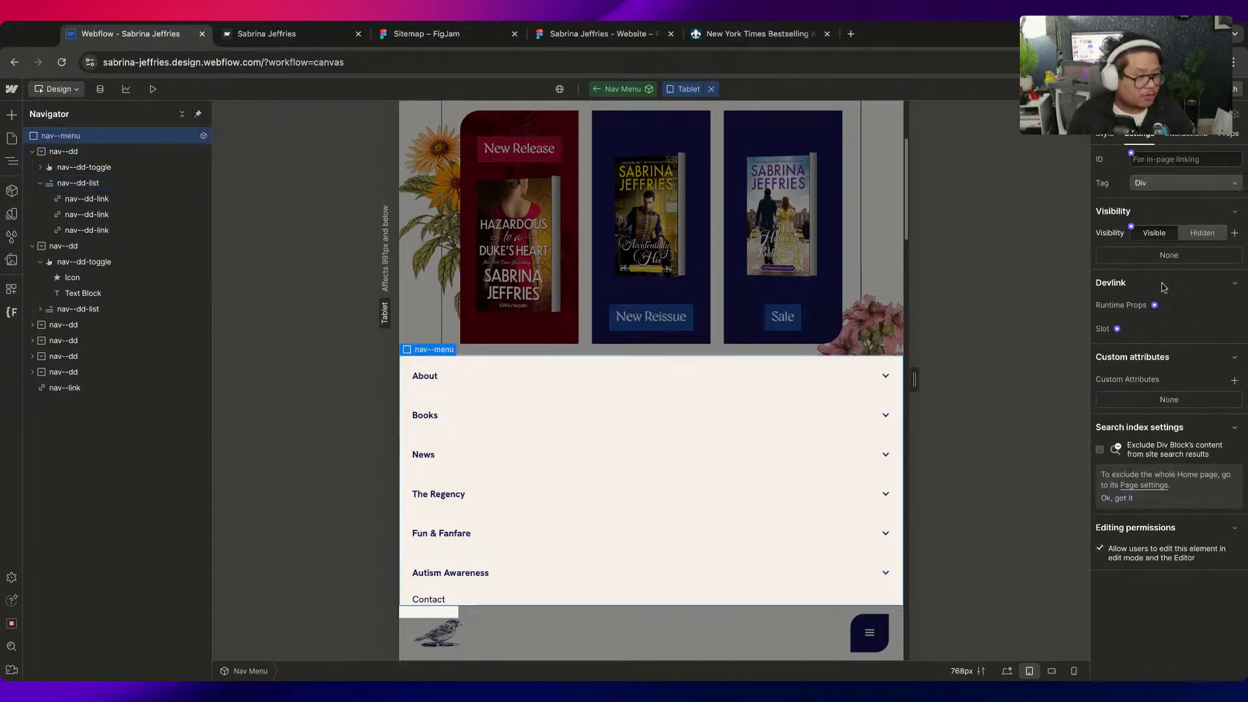
pyautogui.click(1113, 135)
pyautogui.click(1219, 354)
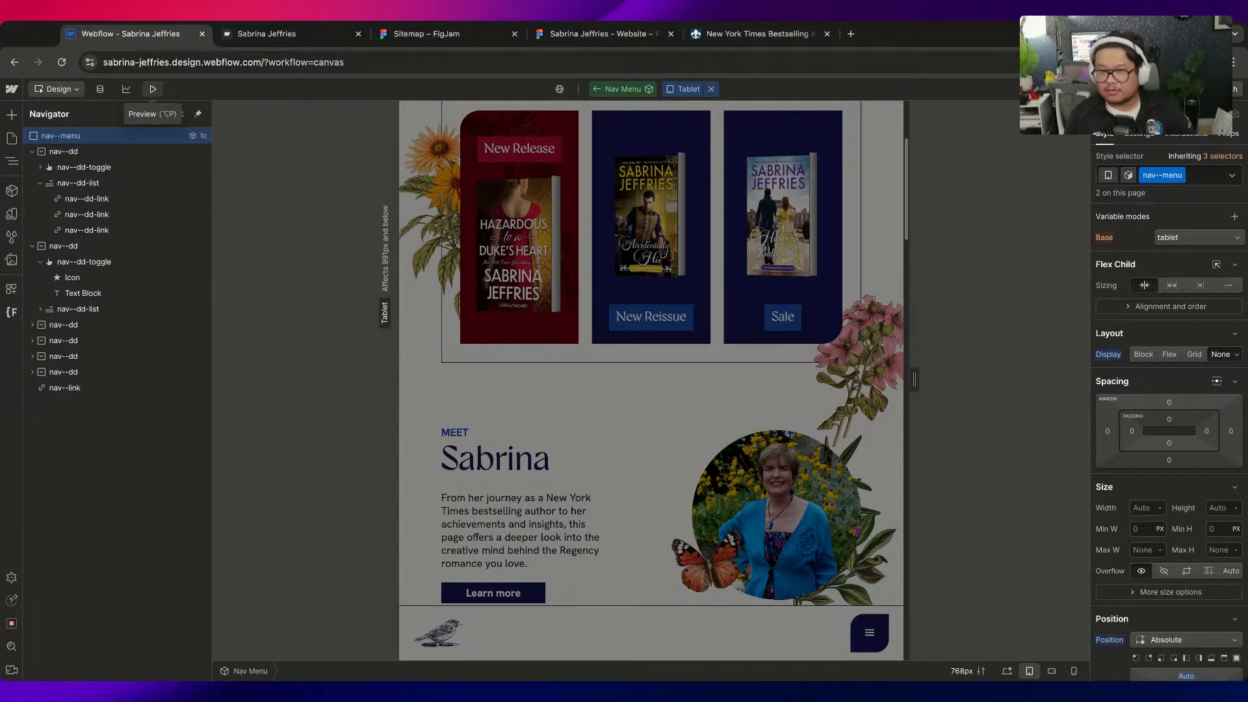
# Preview the page, toggle the navigation menu, and check the bold labels and indented links in the expanding dropdowns
pyautogui.click(152, 89)
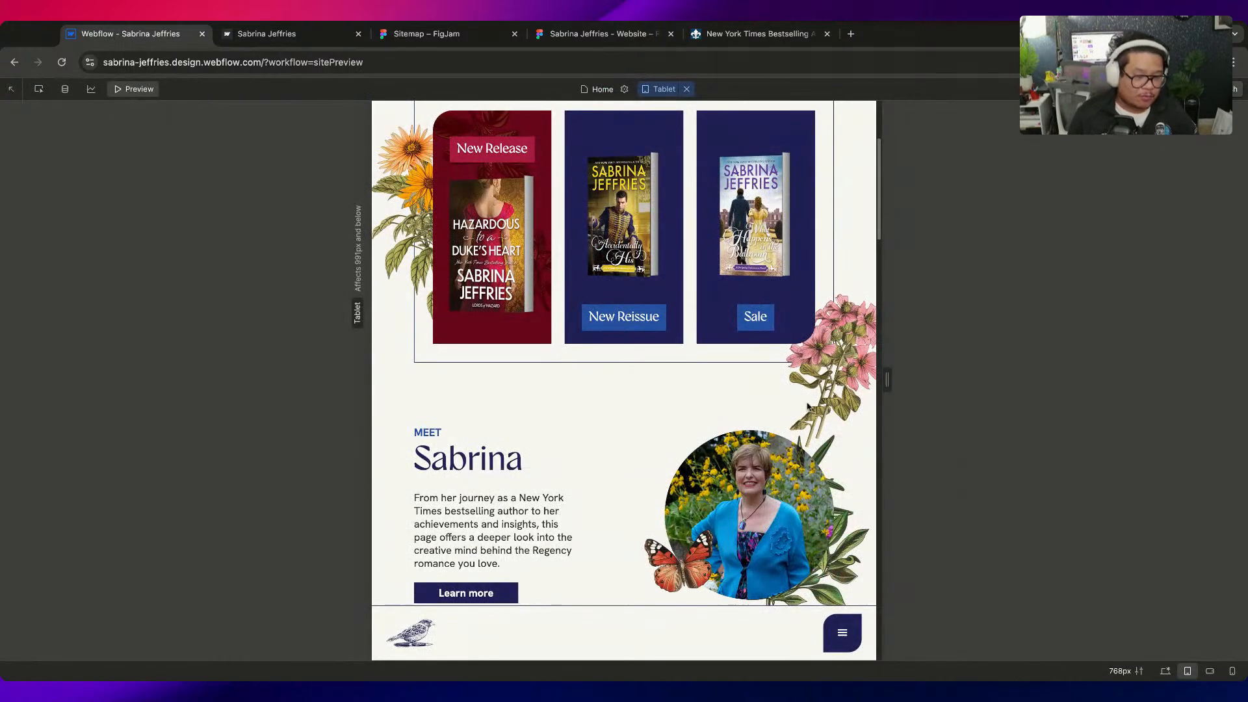
pyautogui.scroll(-1, 806, 416)
pyautogui.click(838, 636)
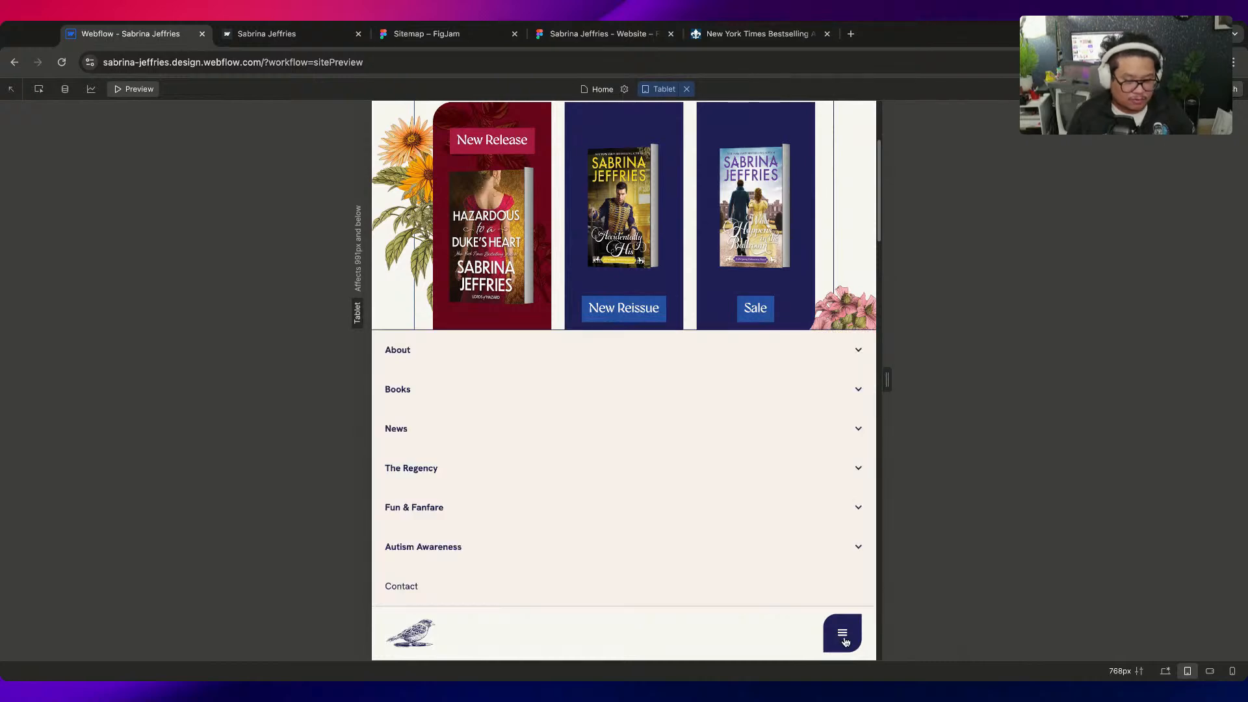
pyautogui.click(845, 642)
pyautogui.click(845, 642)
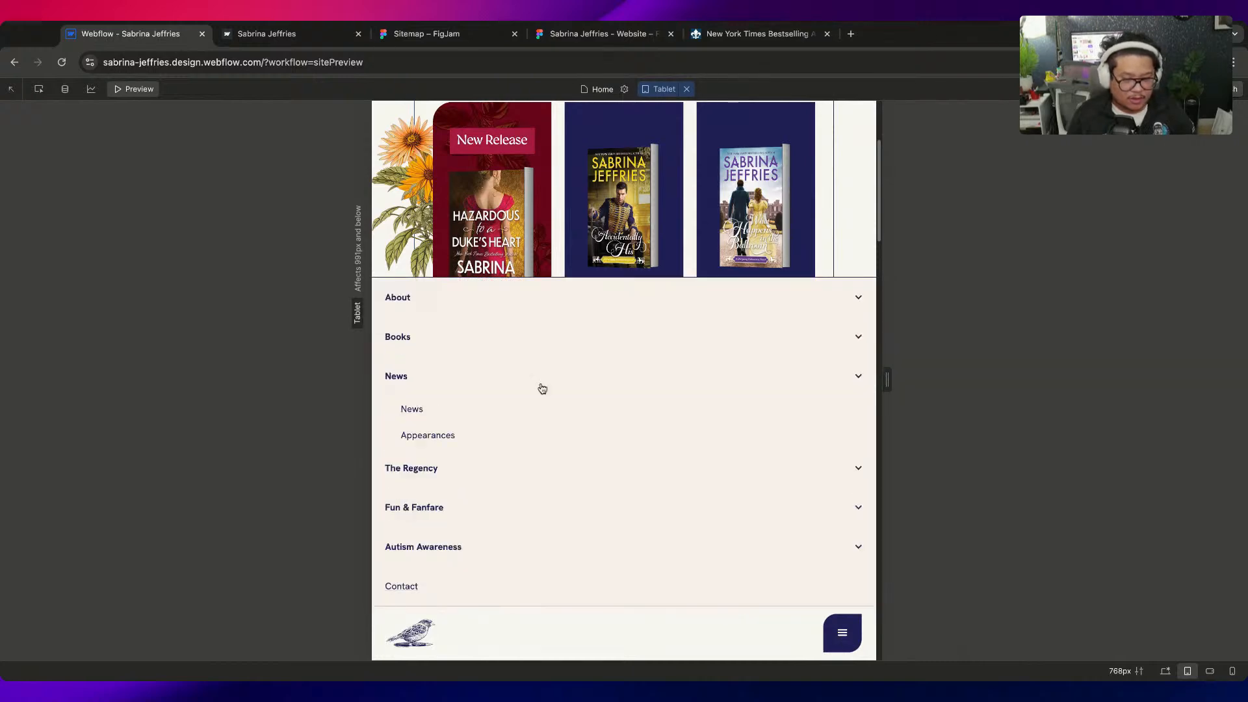
pyautogui.moveTo(503, 287)
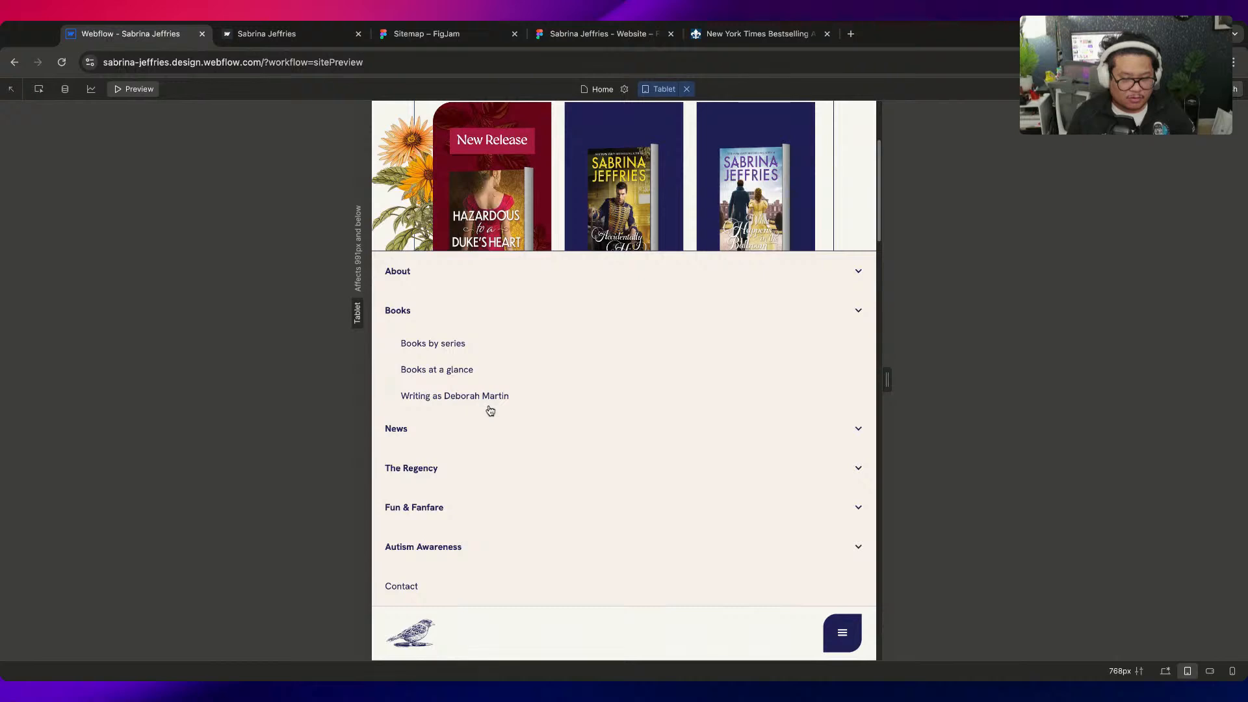
pyautogui.moveTo(427, 535)
pyautogui.moveTo(407, 423)
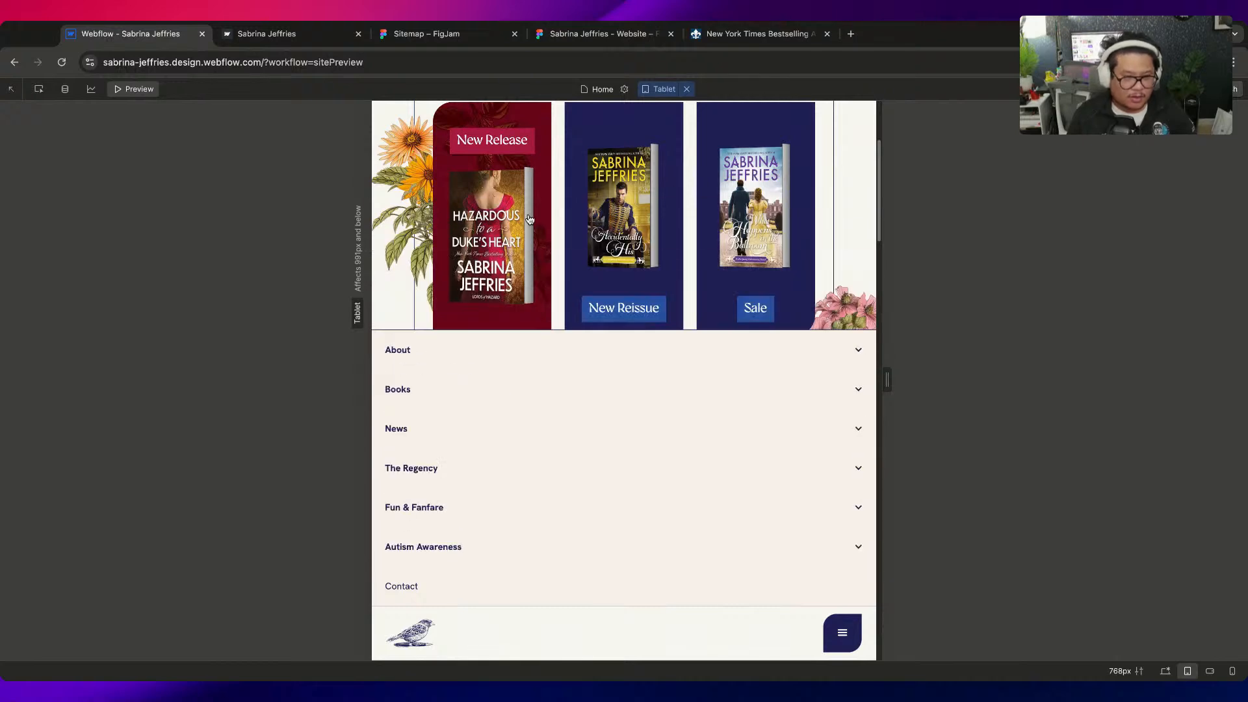
pyautogui.click(133, 89)
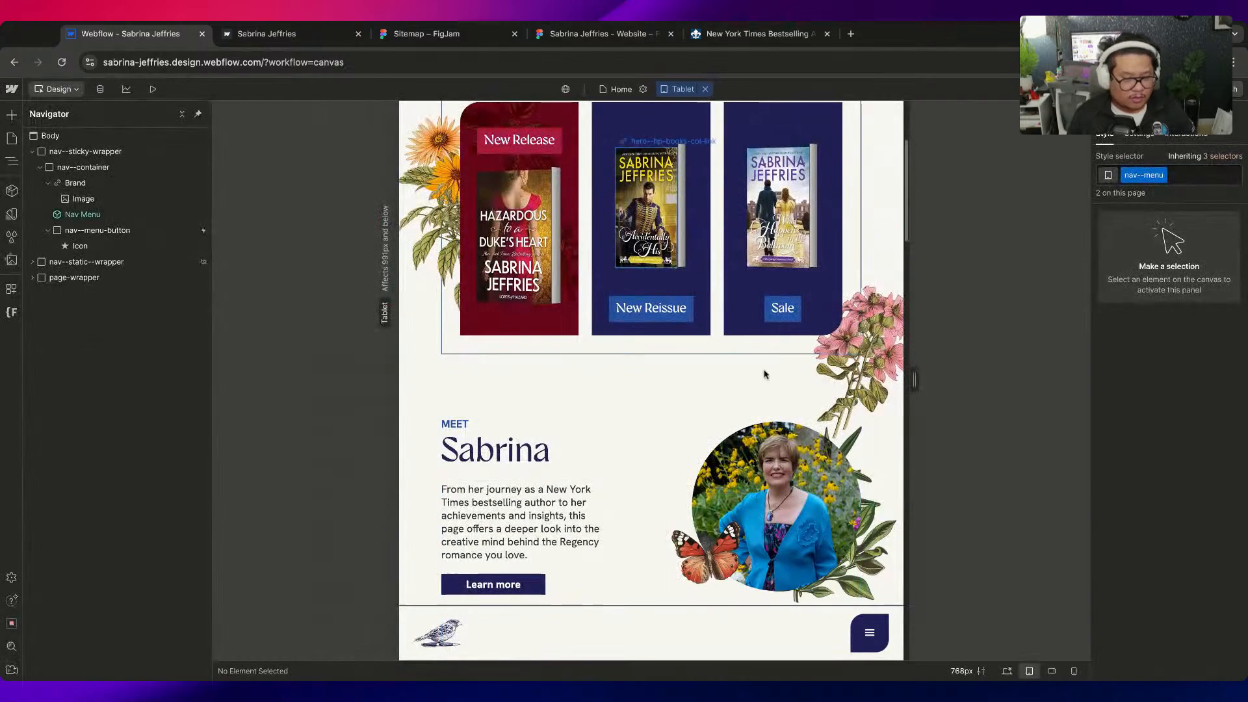
# In the Nav Menu component, set the font weight of the Contact nav--link to 700 - Bold
pyautogui.click(104, 230)
pyautogui.doubleClick(114, 213)
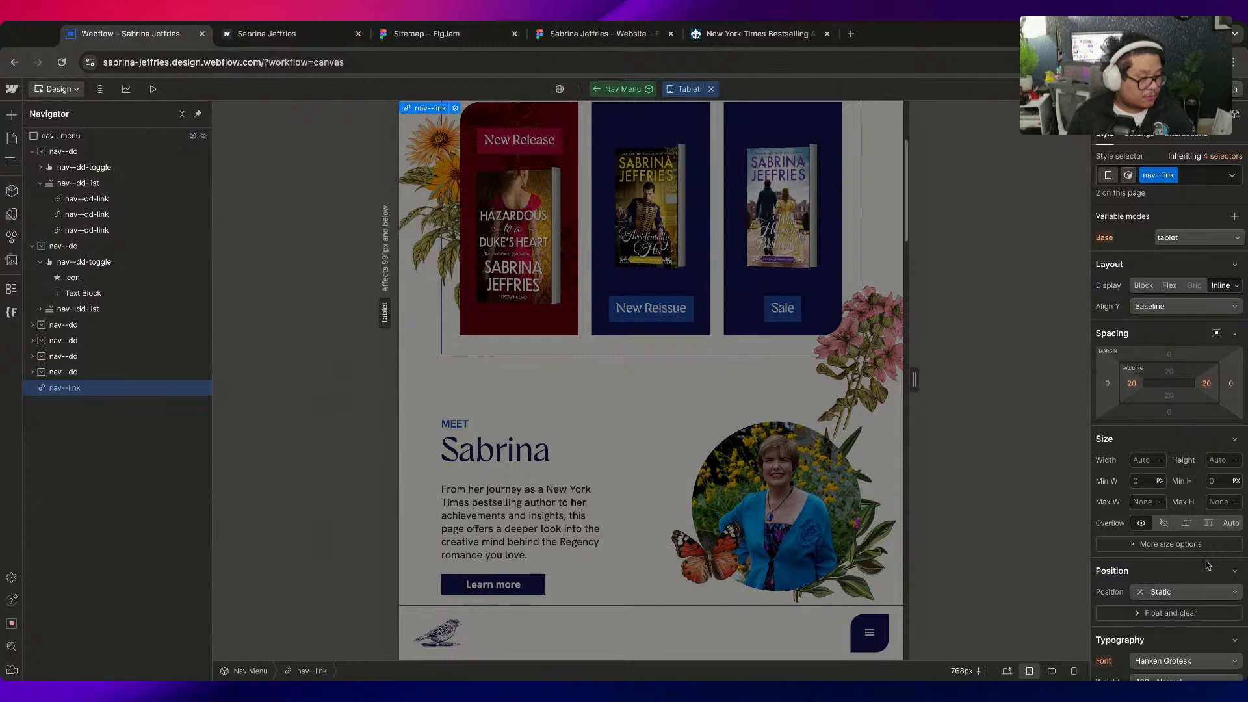
pyautogui.scroll(-6, 1208, 565)
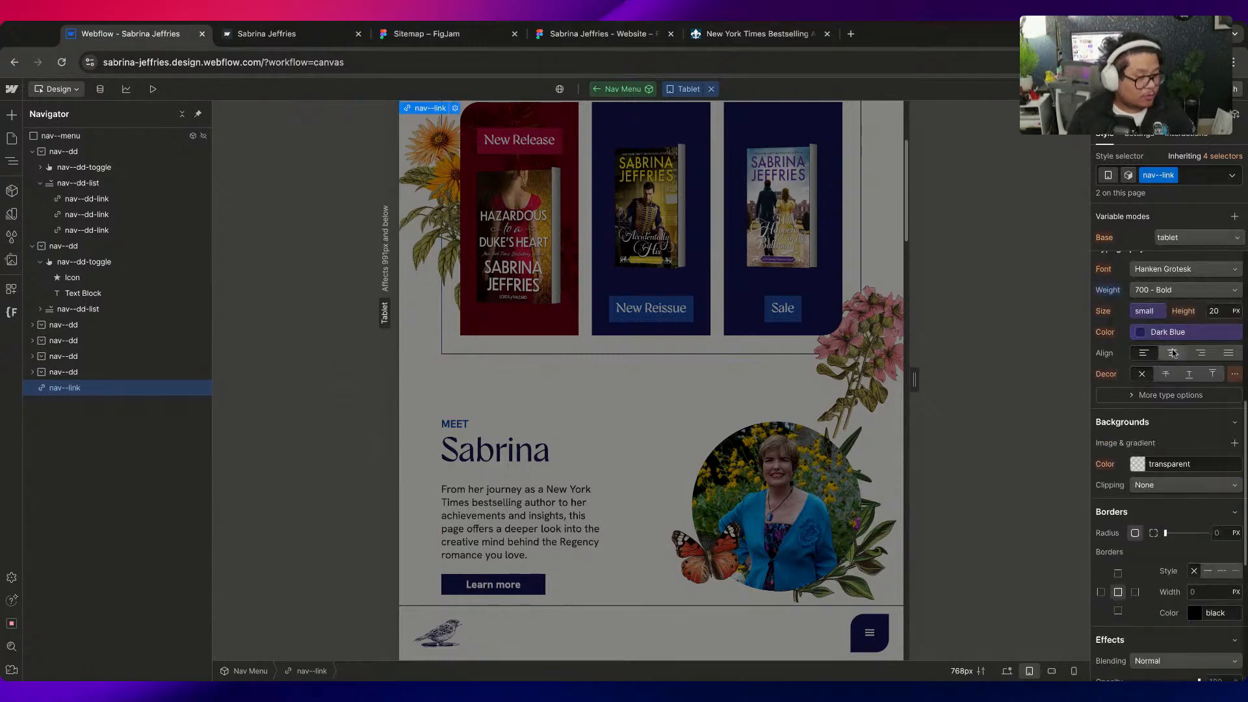
pyautogui.scroll(6, 1136, 325)
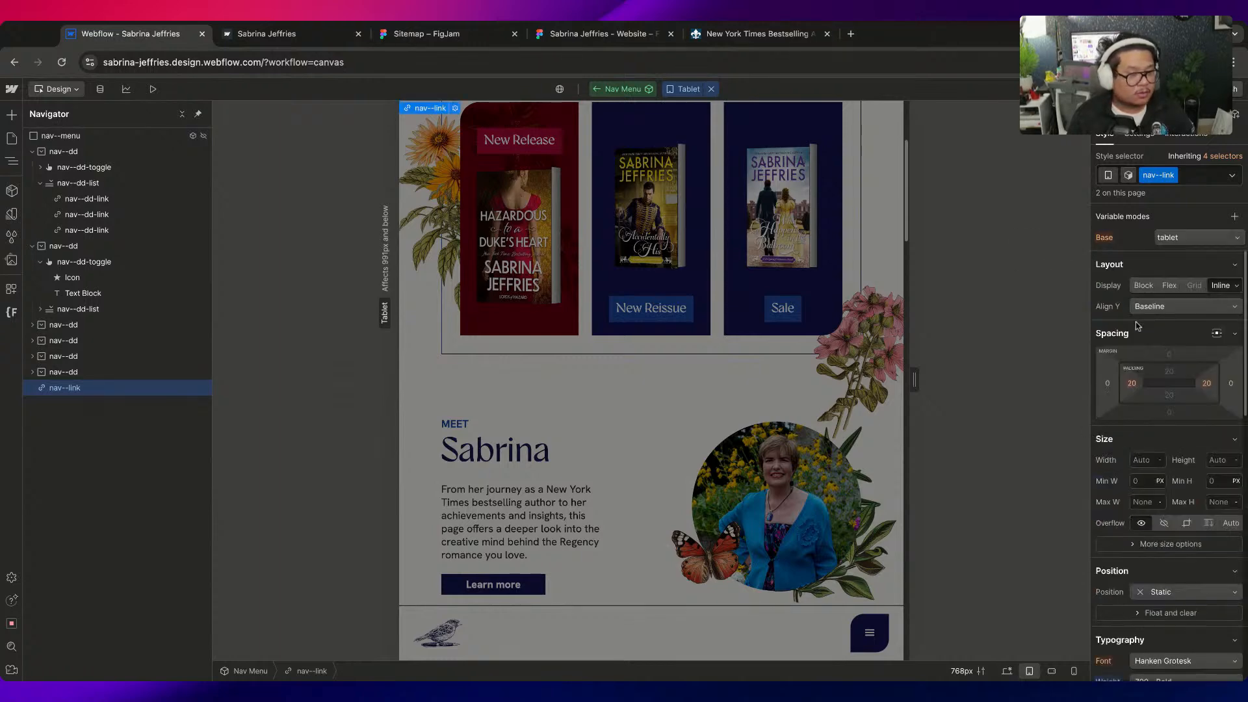
# Preview the open navigation menu to check the Contact link's weight and the dropdown links
pyautogui.click(153, 88)
pyautogui.click(845, 632)
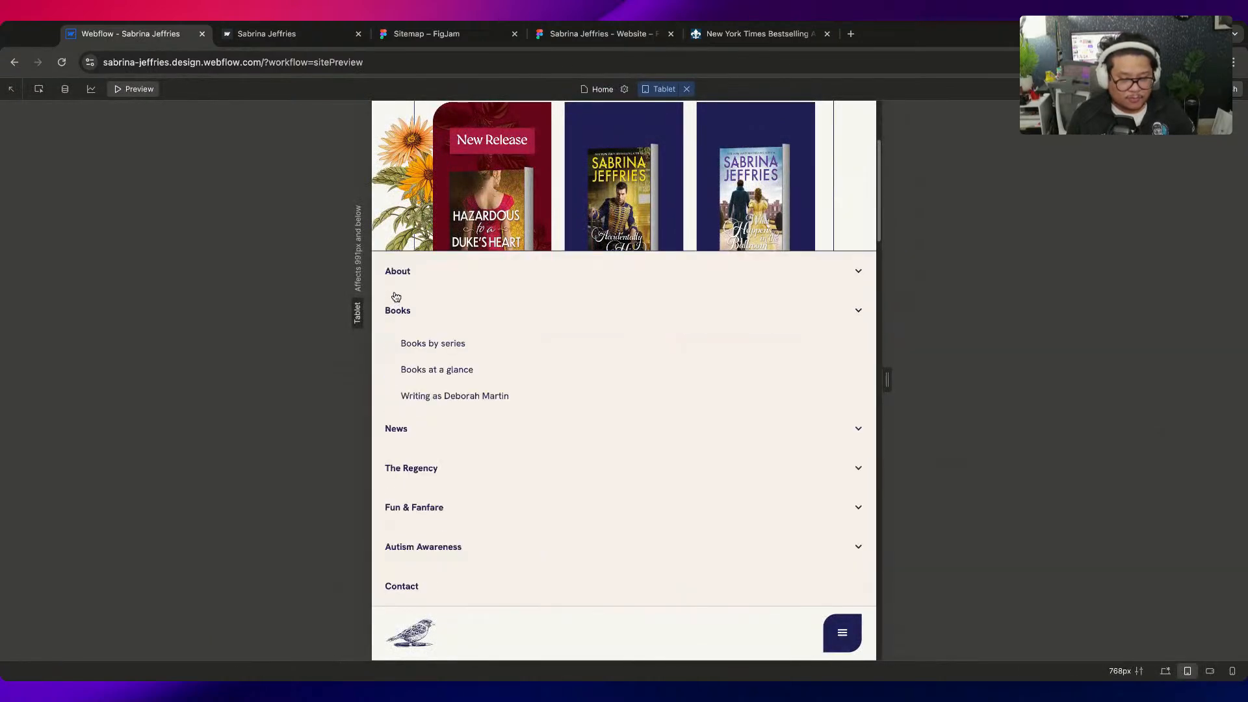
pyautogui.moveTo(431, 333)
pyautogui.click(119, 88)
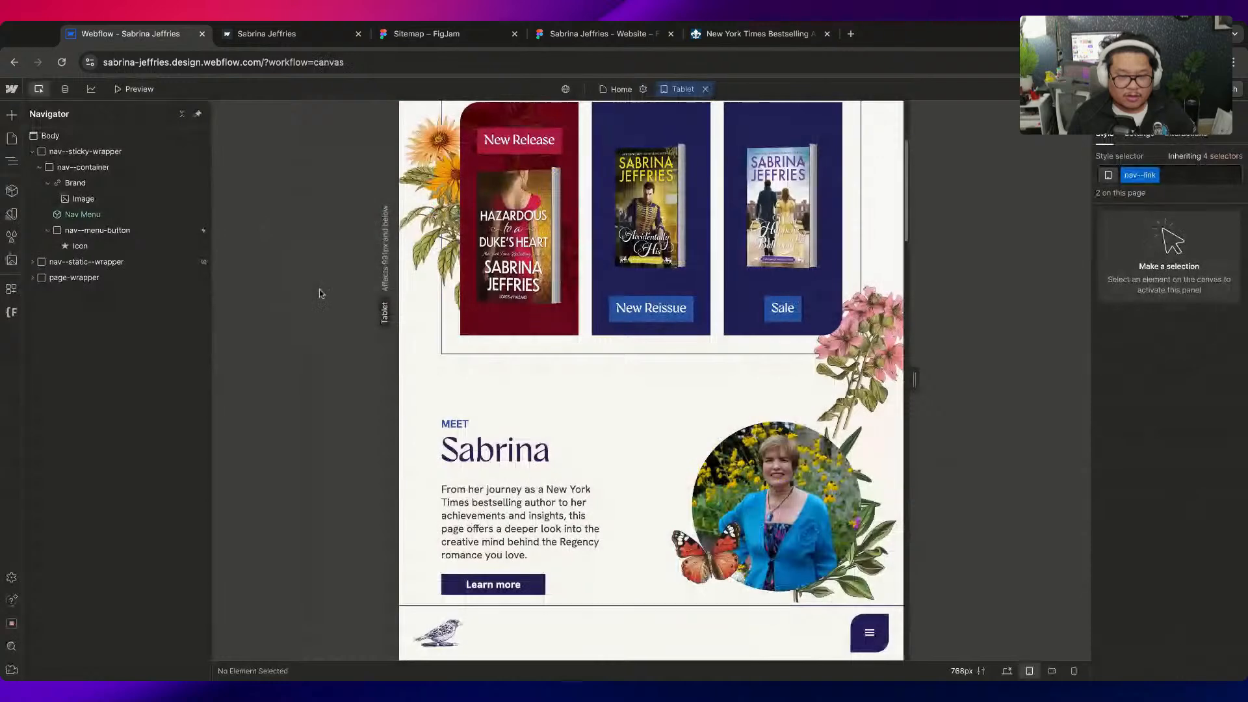
# In the Nav Menu component, set the text decoration of nav--dd-link's Hover state to underline
pyautogui.click(89, 230)
pyautogui.doubleClick(89, 215)
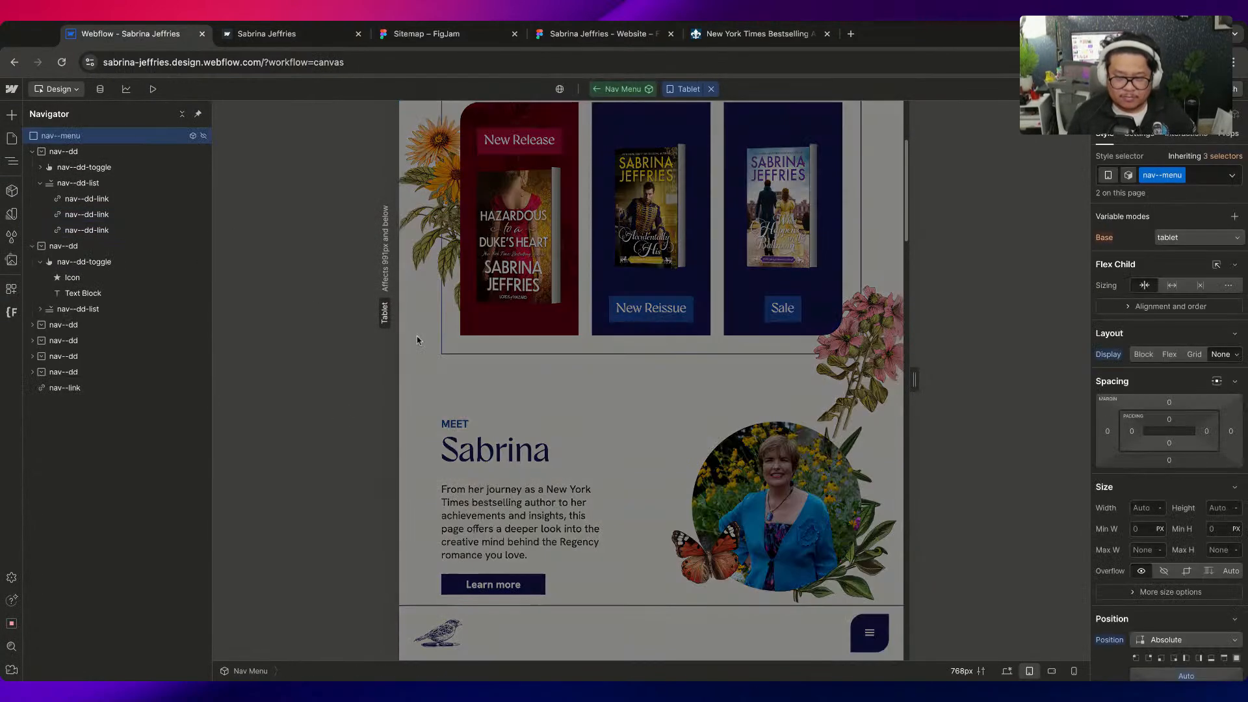
pyautogui.click(123, 196)
pyautogui.click(1231, 175)
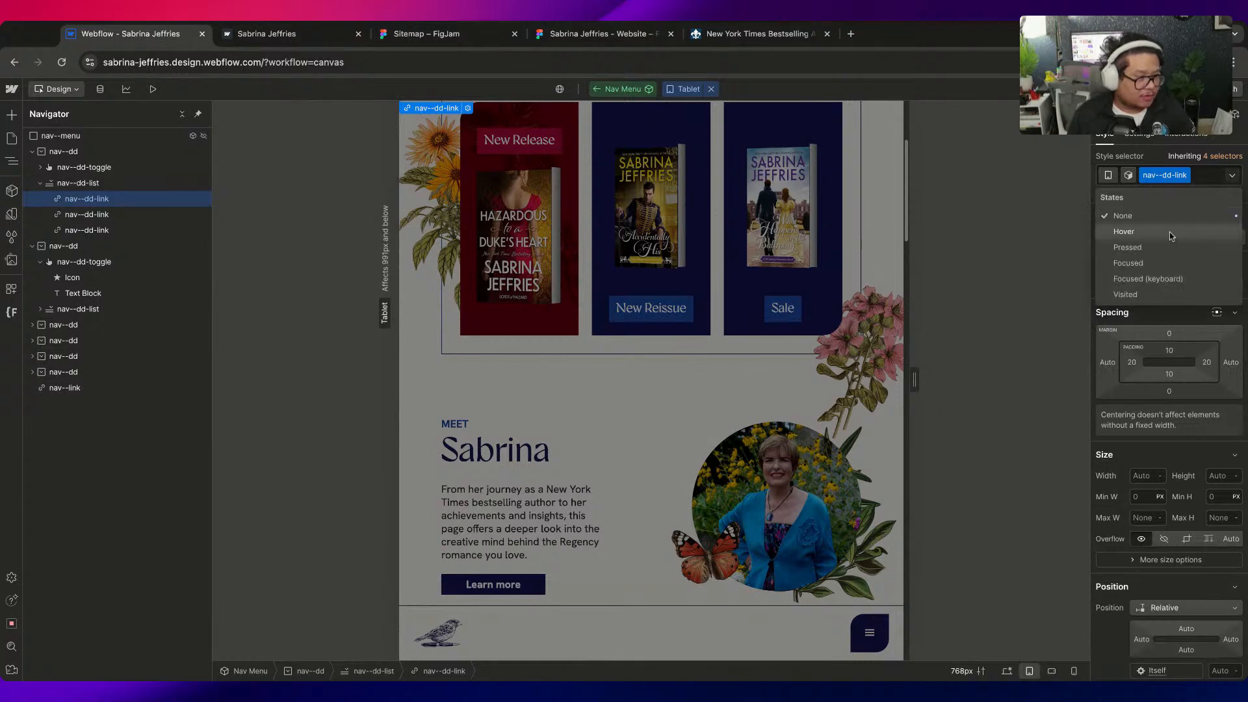
pyautogui.click(1164, 233)
pyautogui.scroll(-4, 1187, 603)
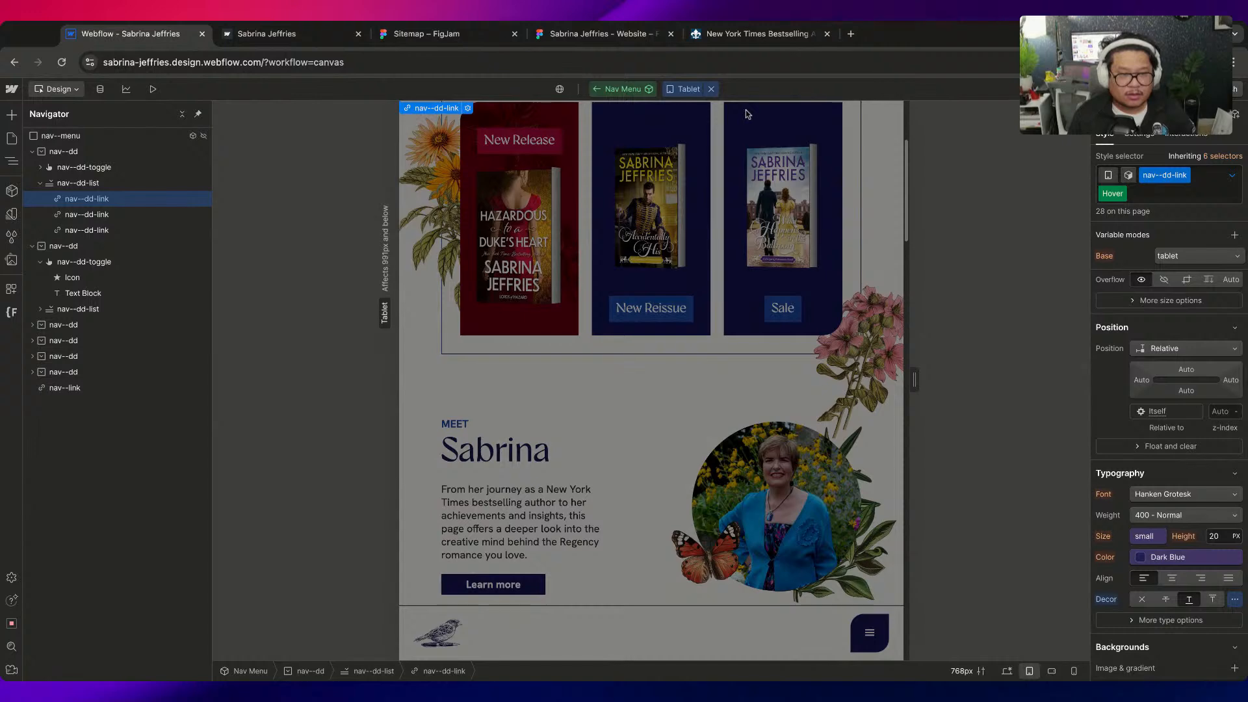
# Preview the tablet menu and check the hover appearance of the links in its dropdowns
pyautogui.click(153, 89)
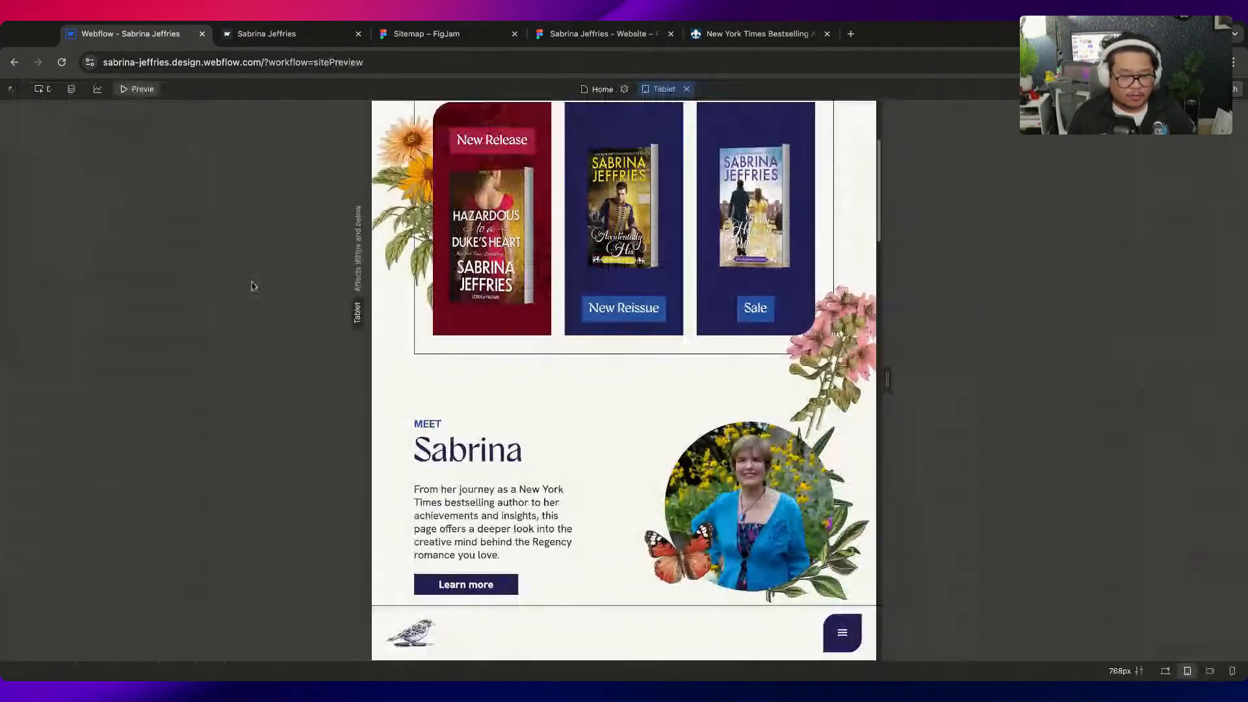
pyautogui.moveTo(461, 301)
pyautogui.moveTo(434, 282)
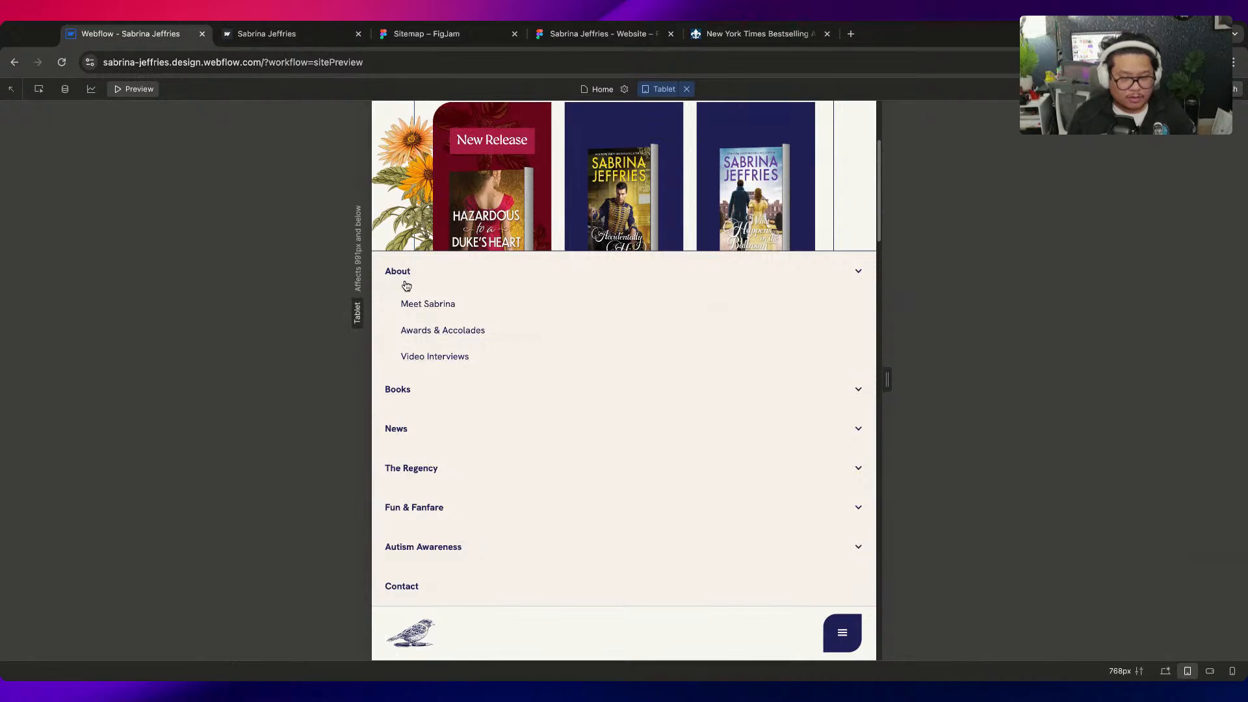
pyautogui.moveTo(398, 436)
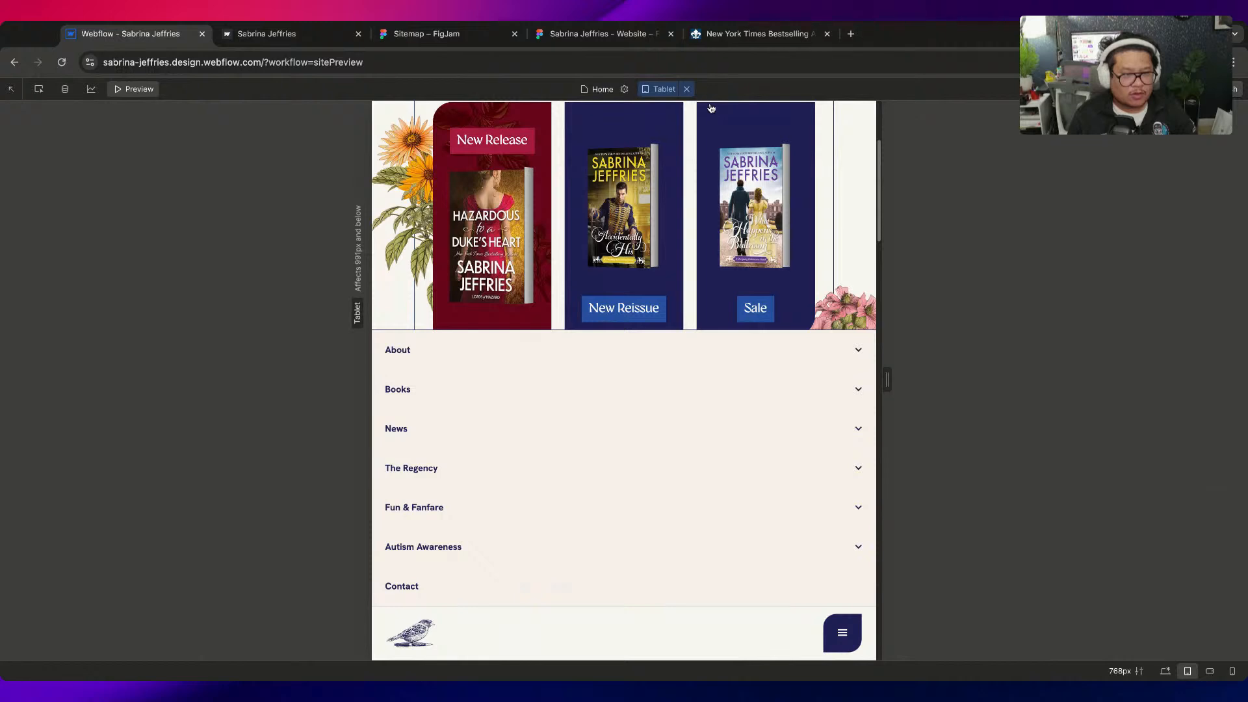
# Preview the open navigation menu and its expanding dropdowns at the Mobile (L) and Mobile breakpoints
pyautogui.click(661, 93)
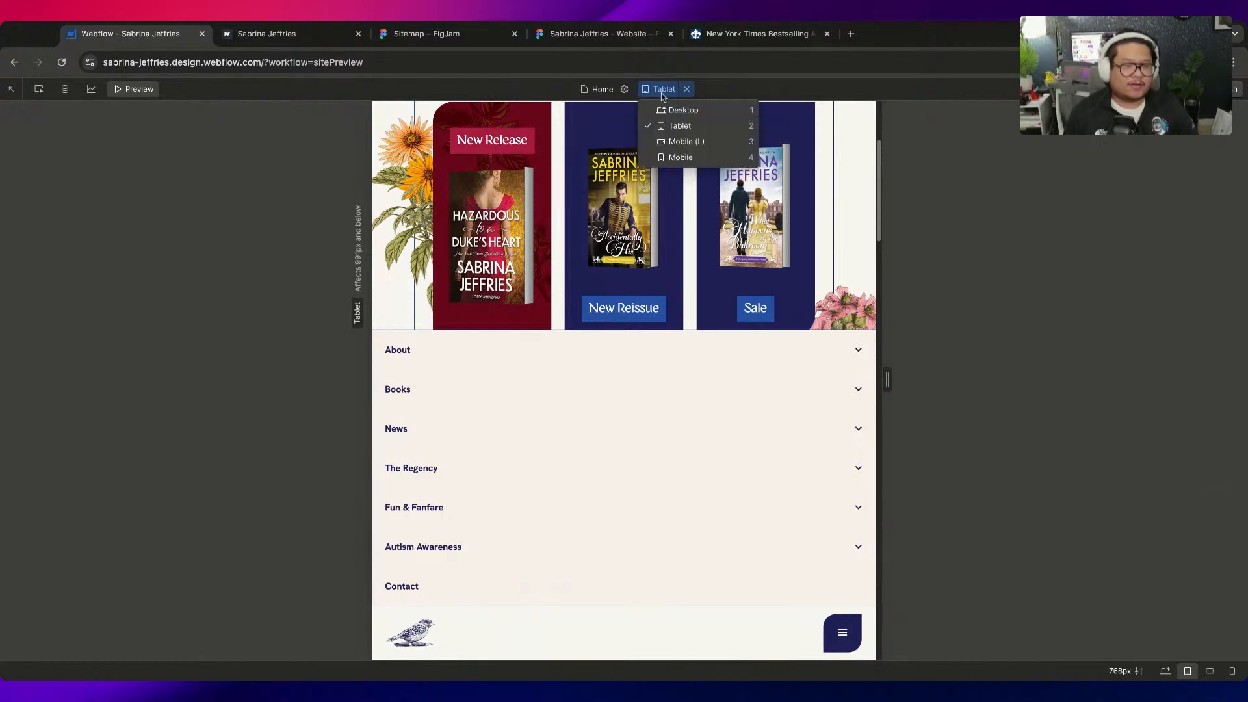
pyautogui.click(670, 140)
pyautogui.click(775, 647)
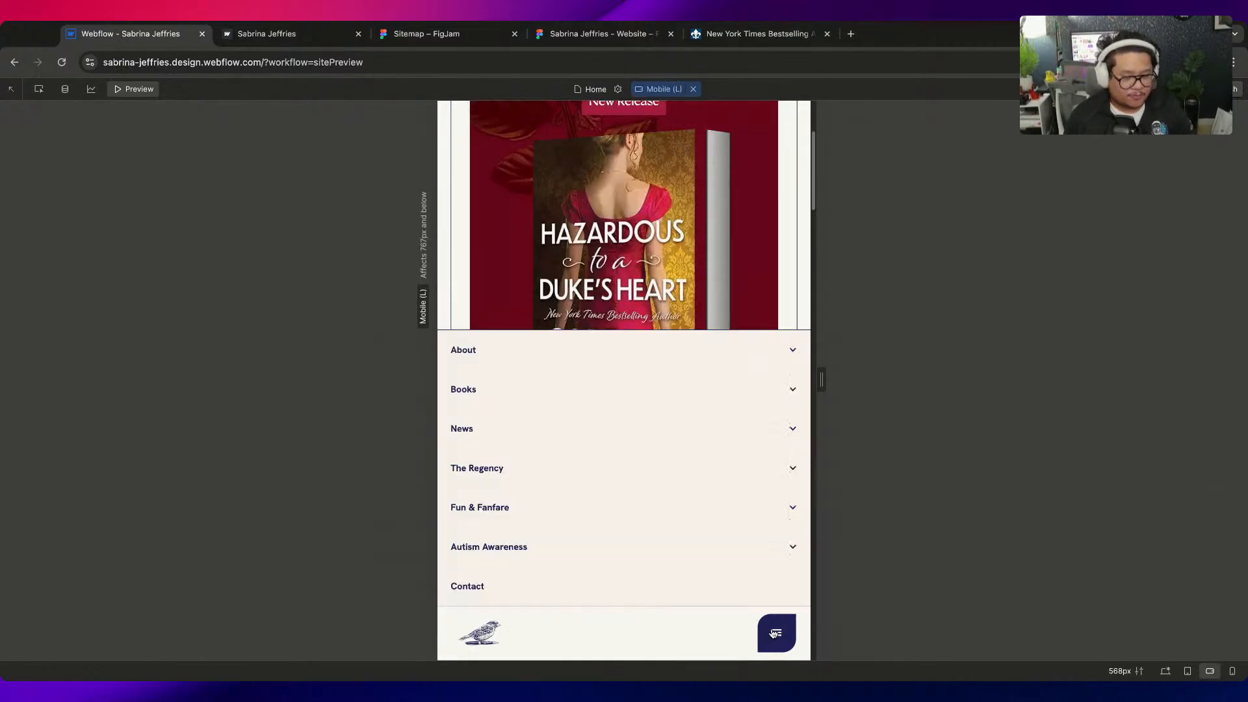
pyautogui.click(661, 89)
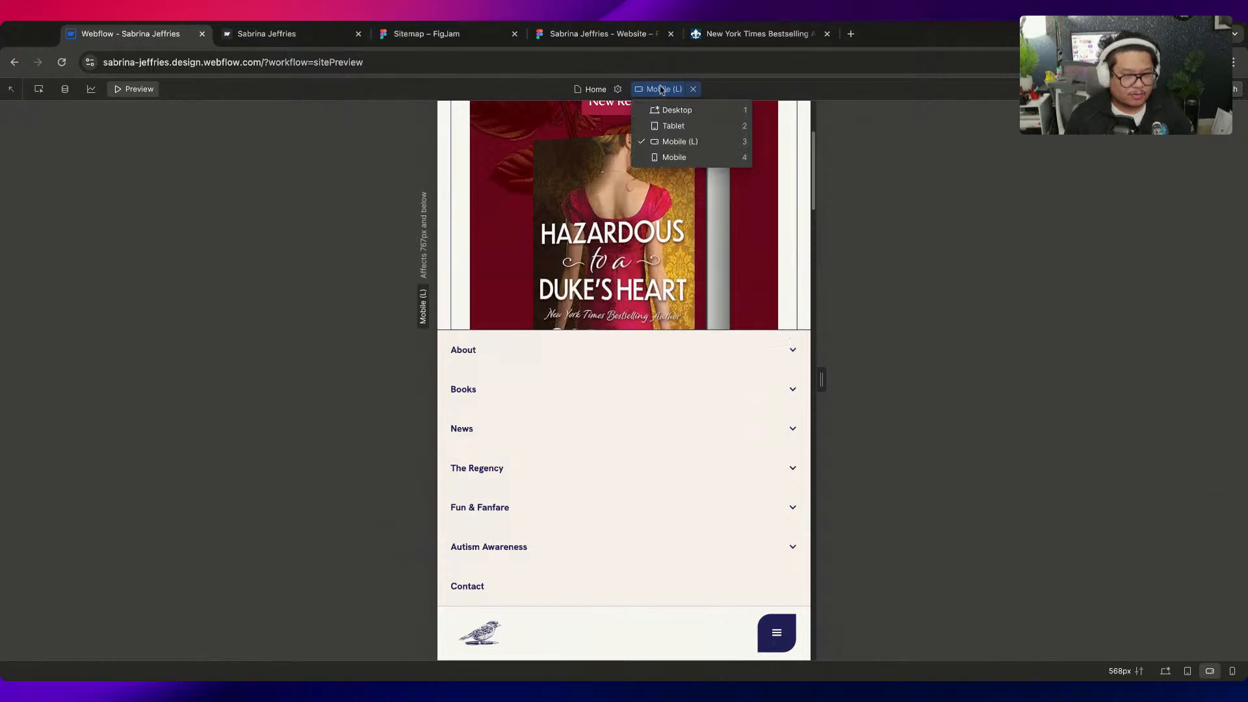
pyautogui.click(676, 157)
pyautogui.click(693, 643)
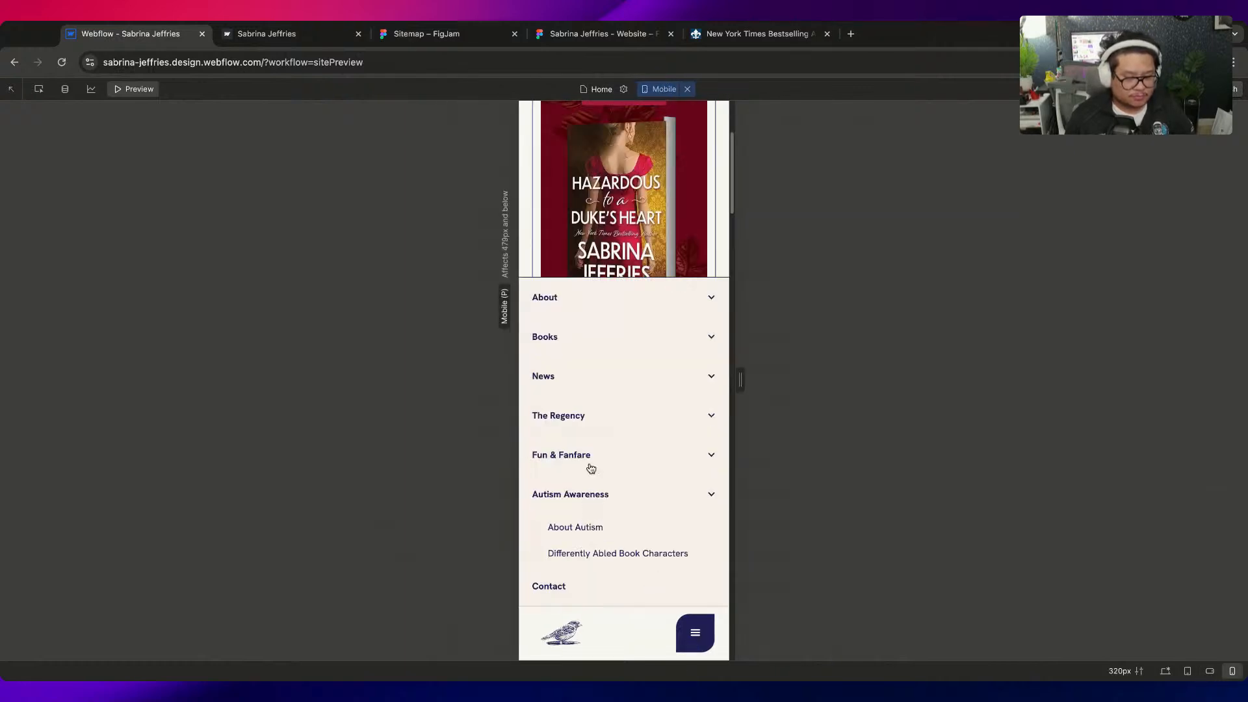
pyautogui.moveTo(590, 461)
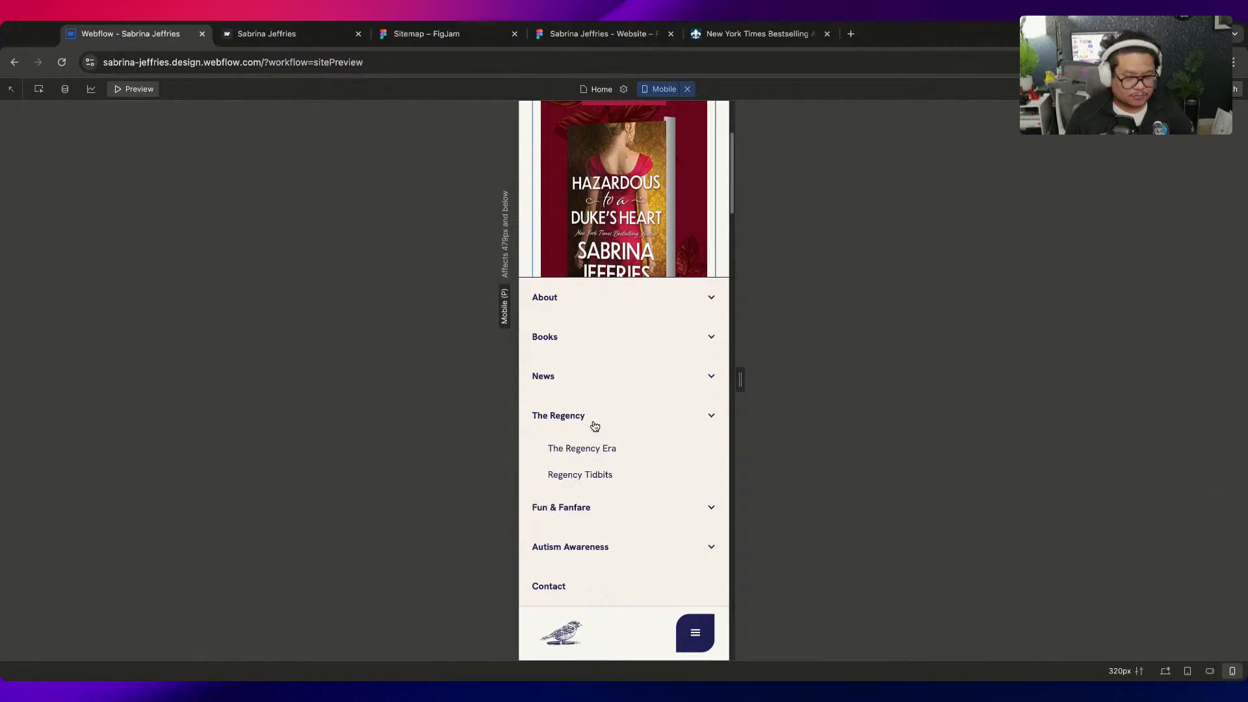
pyautogui.moveTo(628, 554)
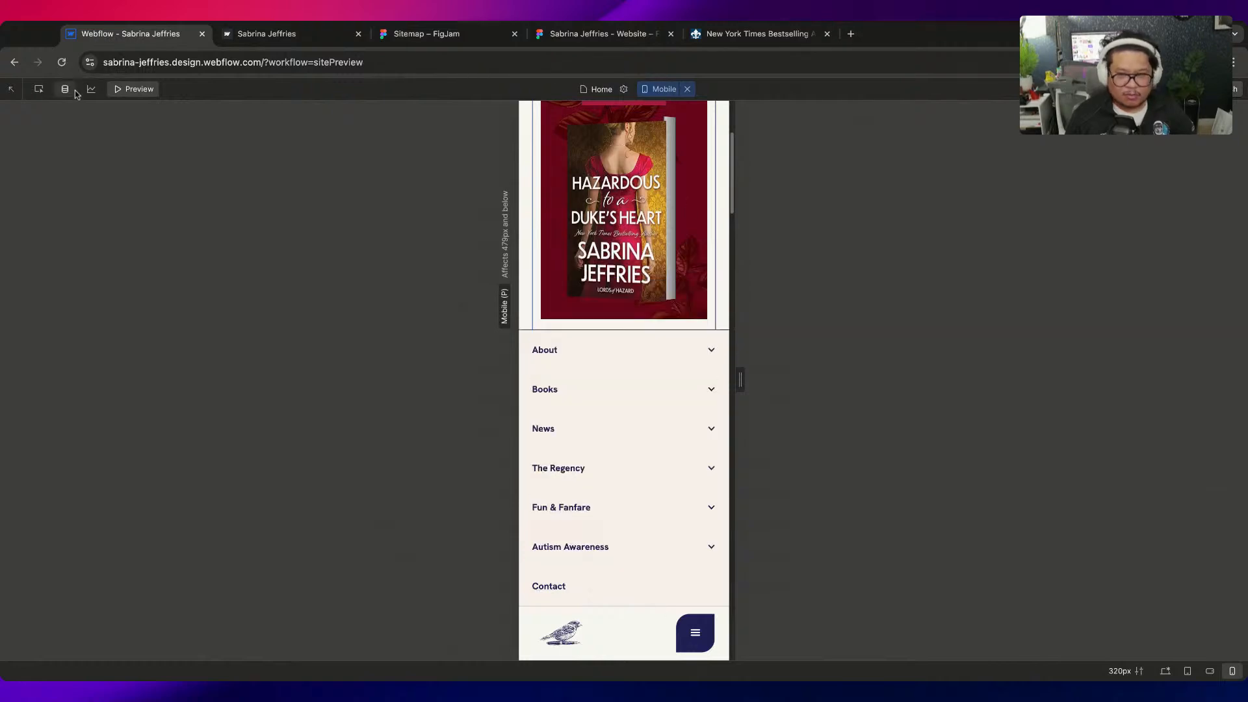
# At the Mobile (L) breakpoint, set the padding of nav--menu-button to 12 px on all sides
pyautogui.click(653, 97)
pyautogui.click(668, 146)
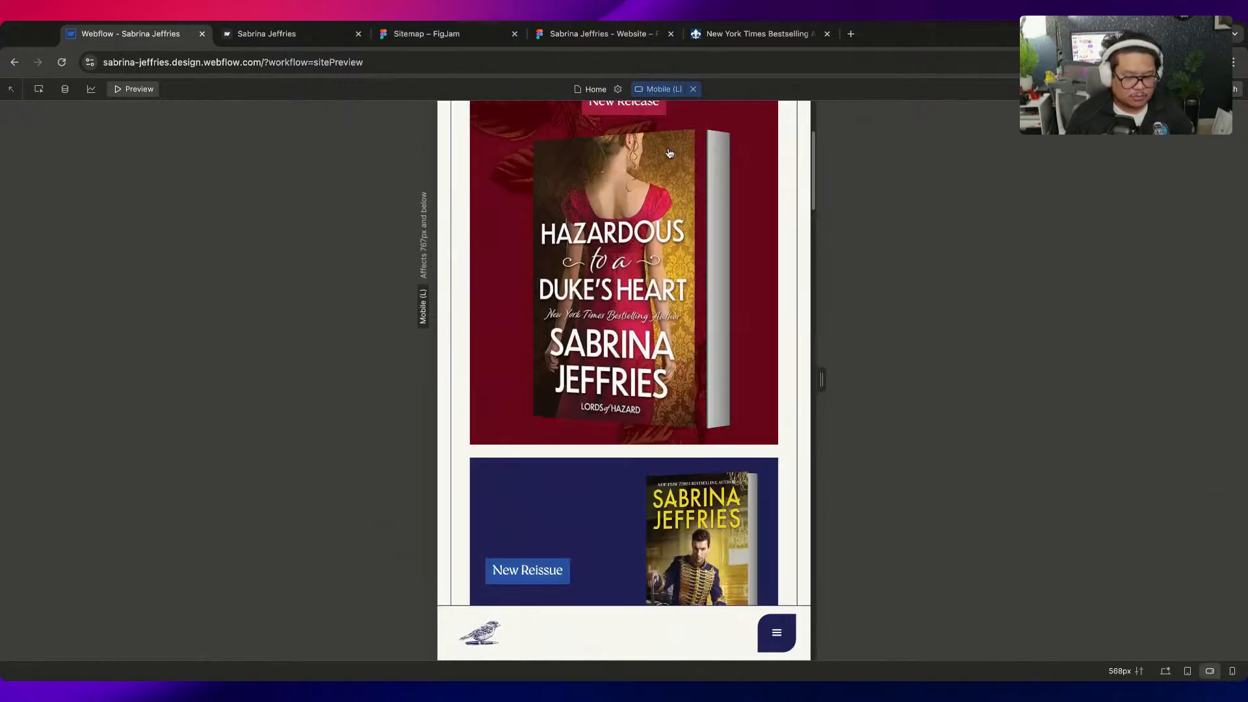
pyautogui.click(138, 89)
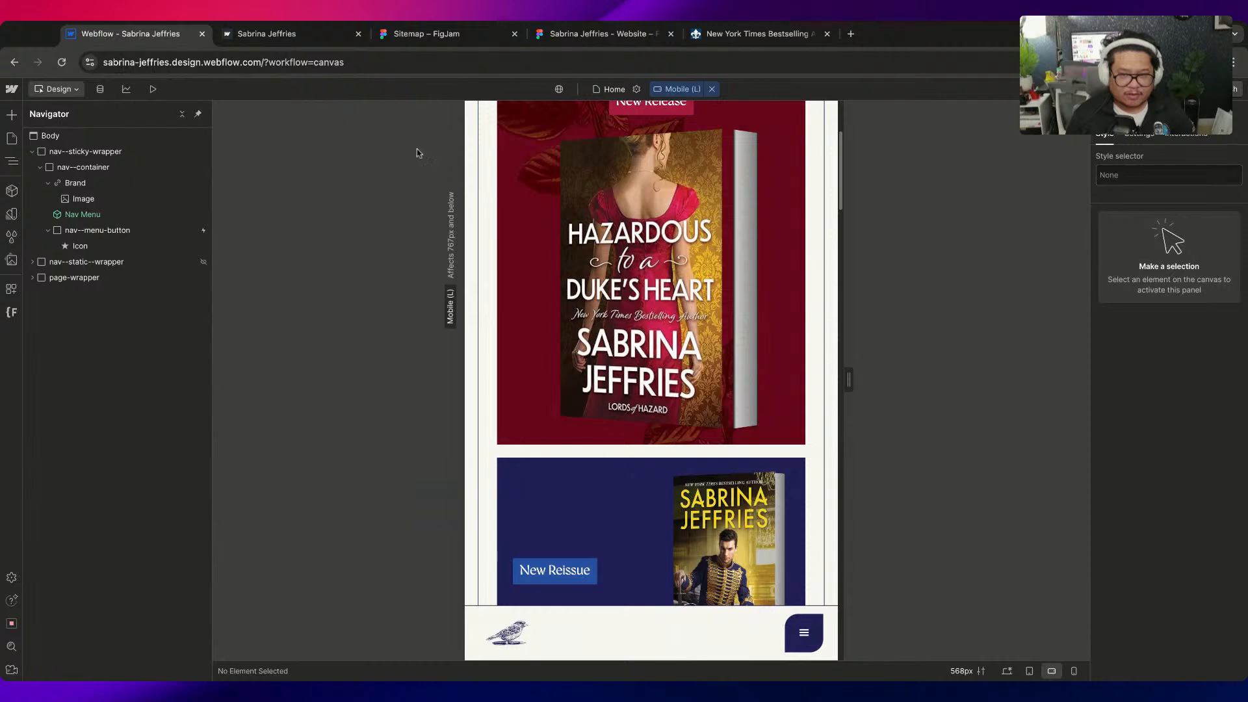
pyautogui.click(794, 648)
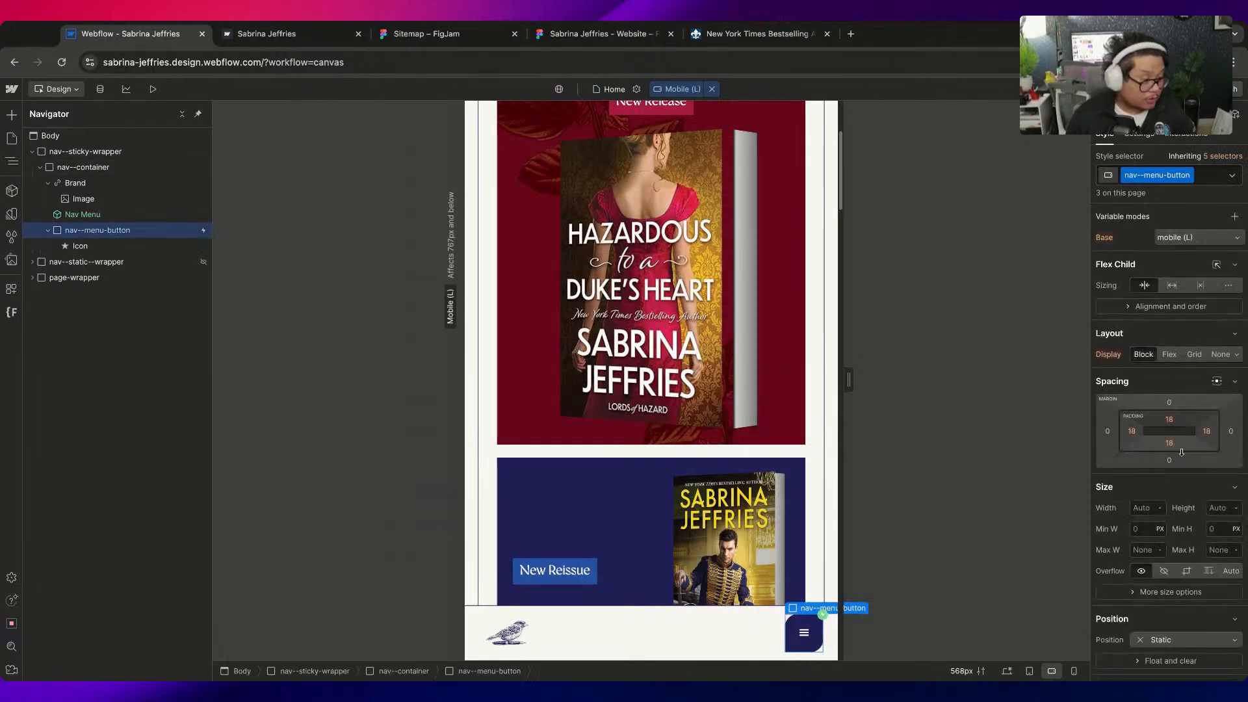
pyautogui.moveTo(1170, 420); pyautogui.dragTo(1172, 421)
# Set the top-left and bottom-right corner radii of nav--menu-button to 12 px, leaving the other corners at 0
pyautogui.scroll(-10, 1183, 331)
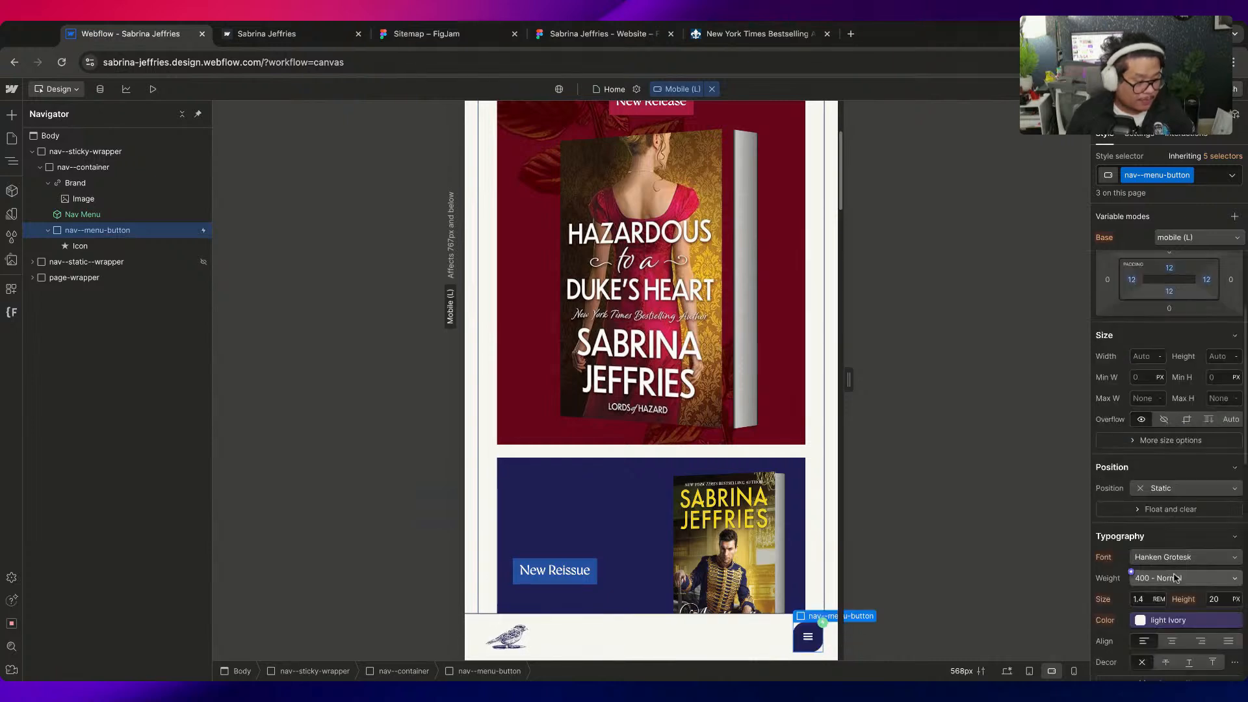
pyautogui.scroll(4, 1178, 344)
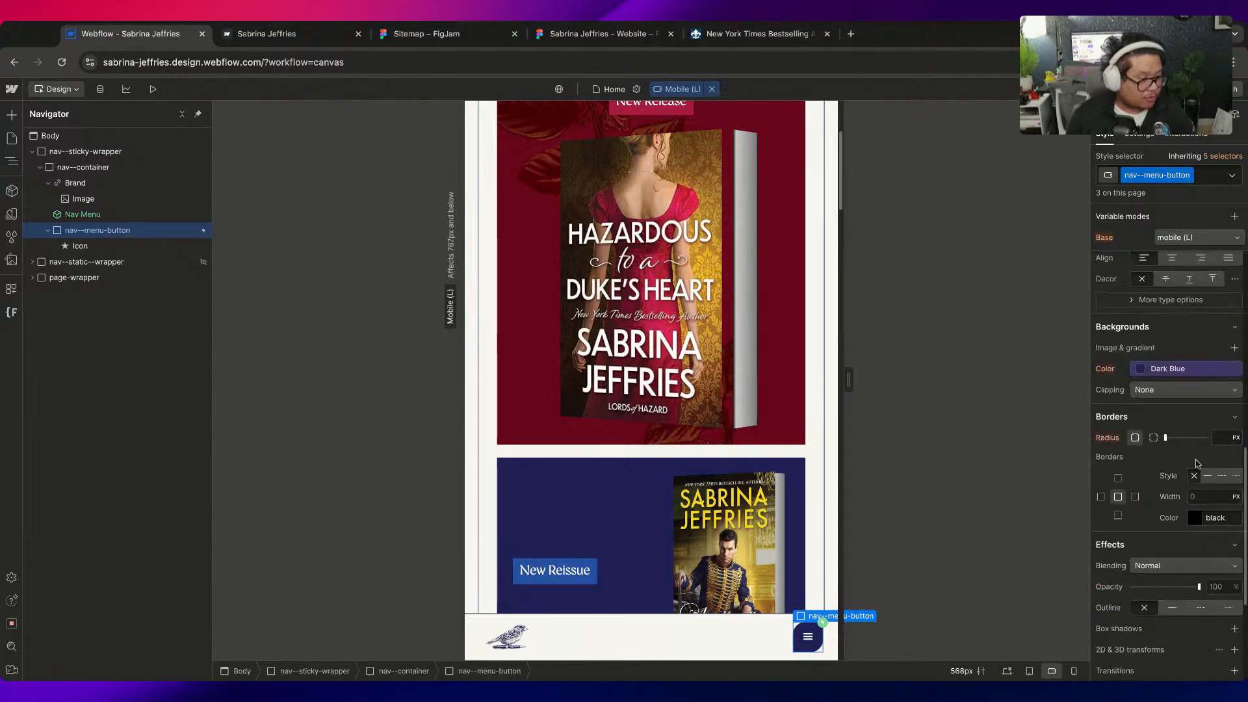
pyautogui.scroll(1, 1154, 442)
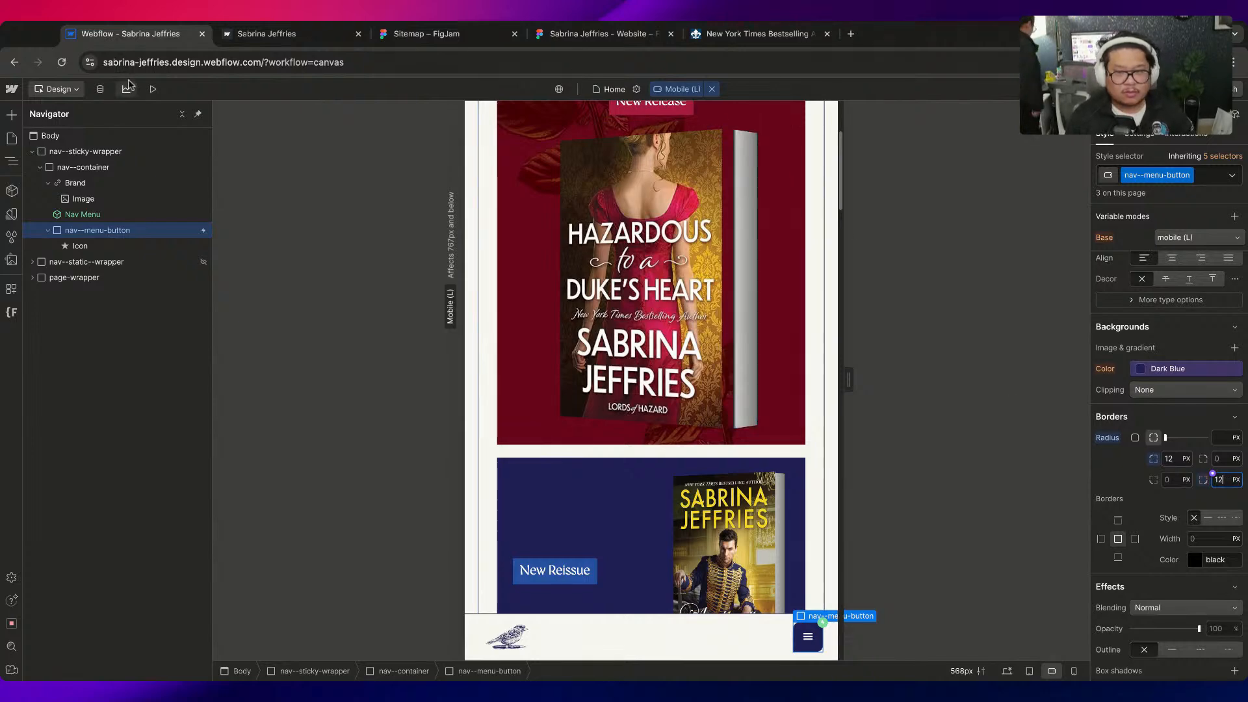
# Preview the page at the Mobile breakpoint, opening and closing the navigation menu to check the menu button
pyautogui.hotkey('alt', 'p')
pyautogui.click(650, 89)
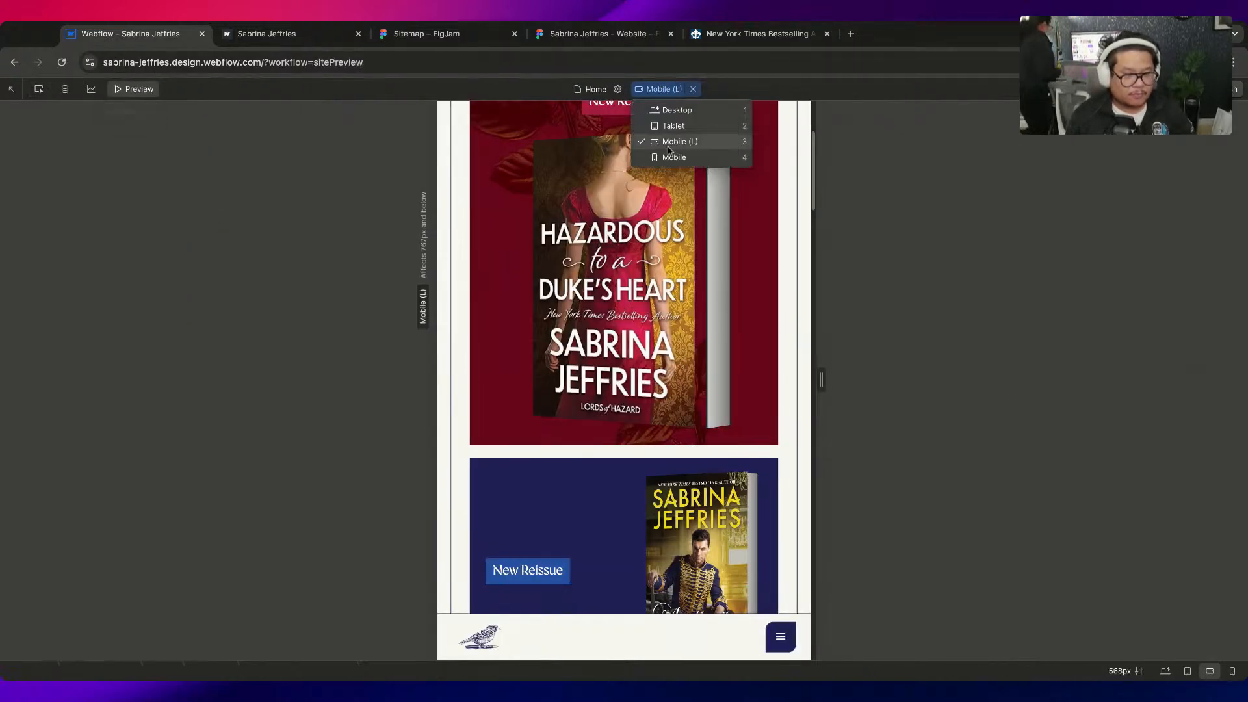
pyautogui.click(722, 158)
pyautogui.click(707, 642)
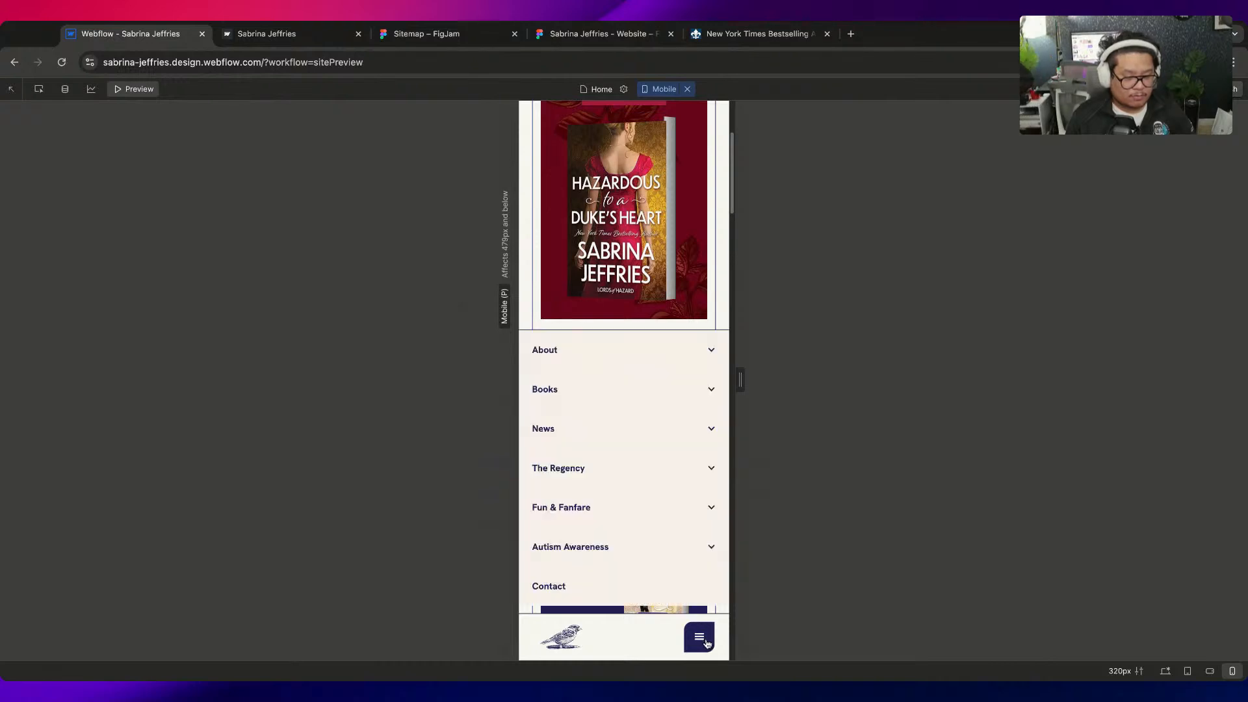
pyautogui.click(707, 643)
# At the Mobile breakpoint, set the left and right padding of the sticky nav--container to 12 px
pyautogui.click(133, 89)
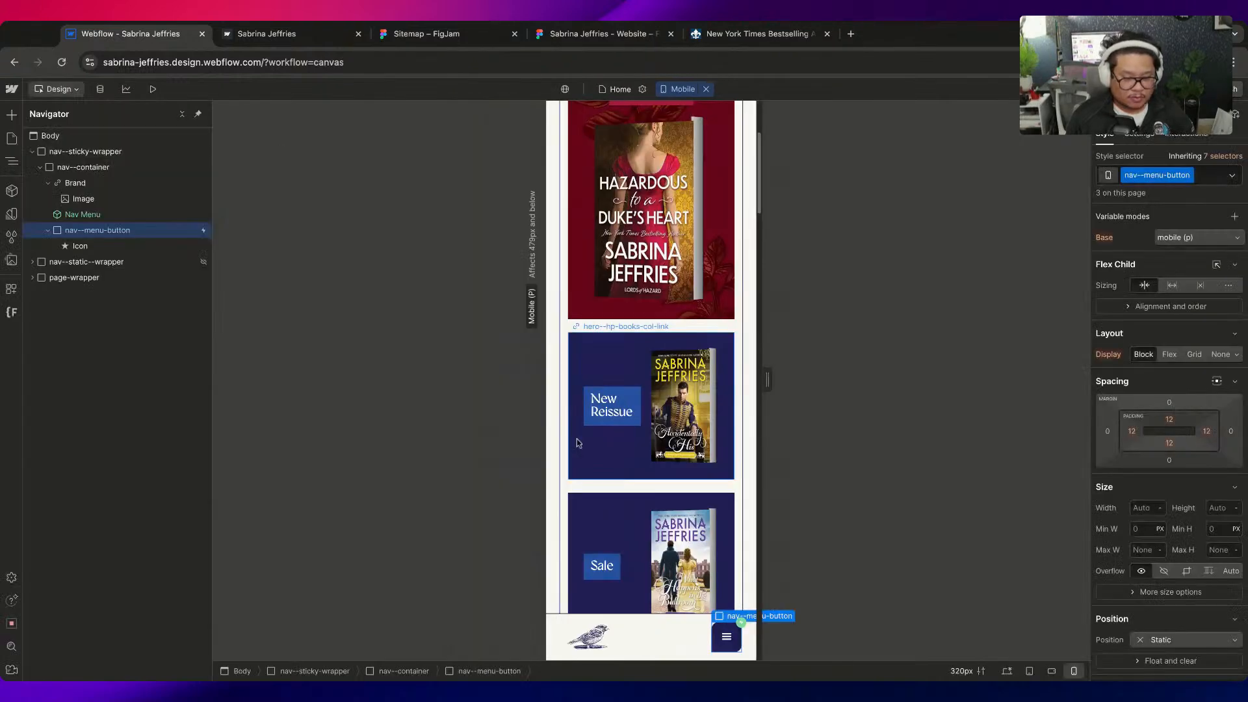
pyautogui.click(644, 637)
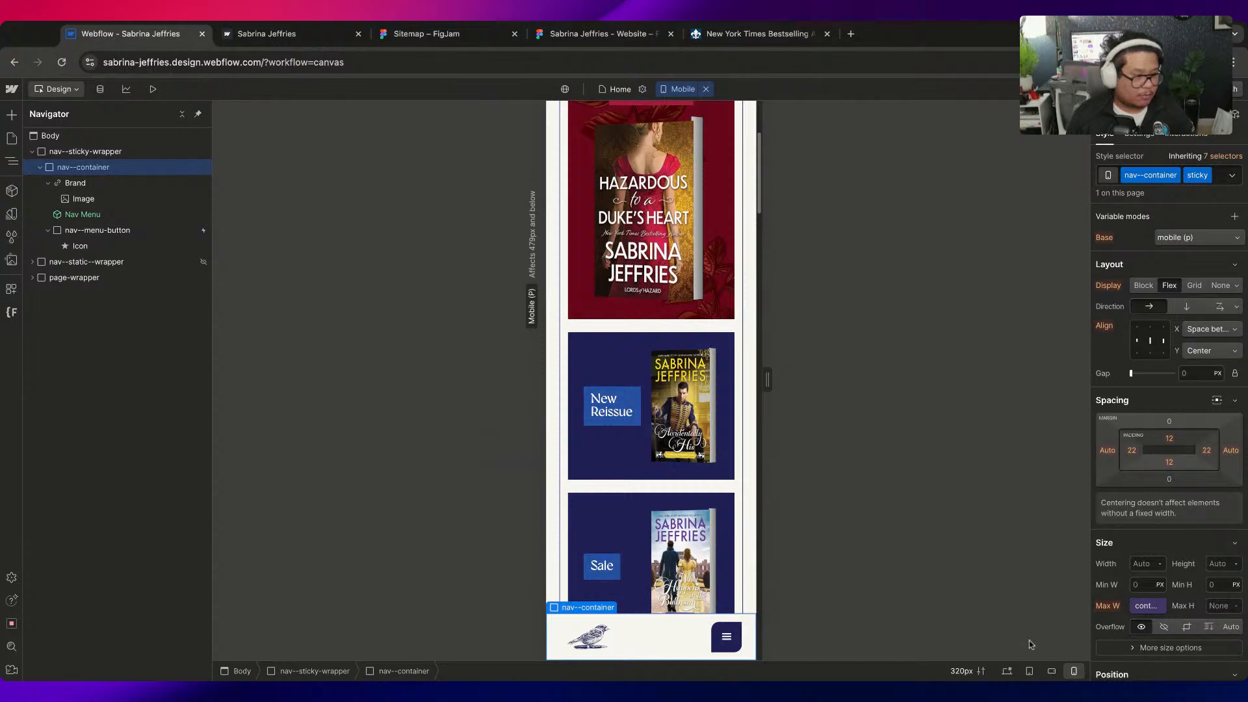
pyautogui.moveTo(1133, 450); pyautogui.dragTo(1133, 457)
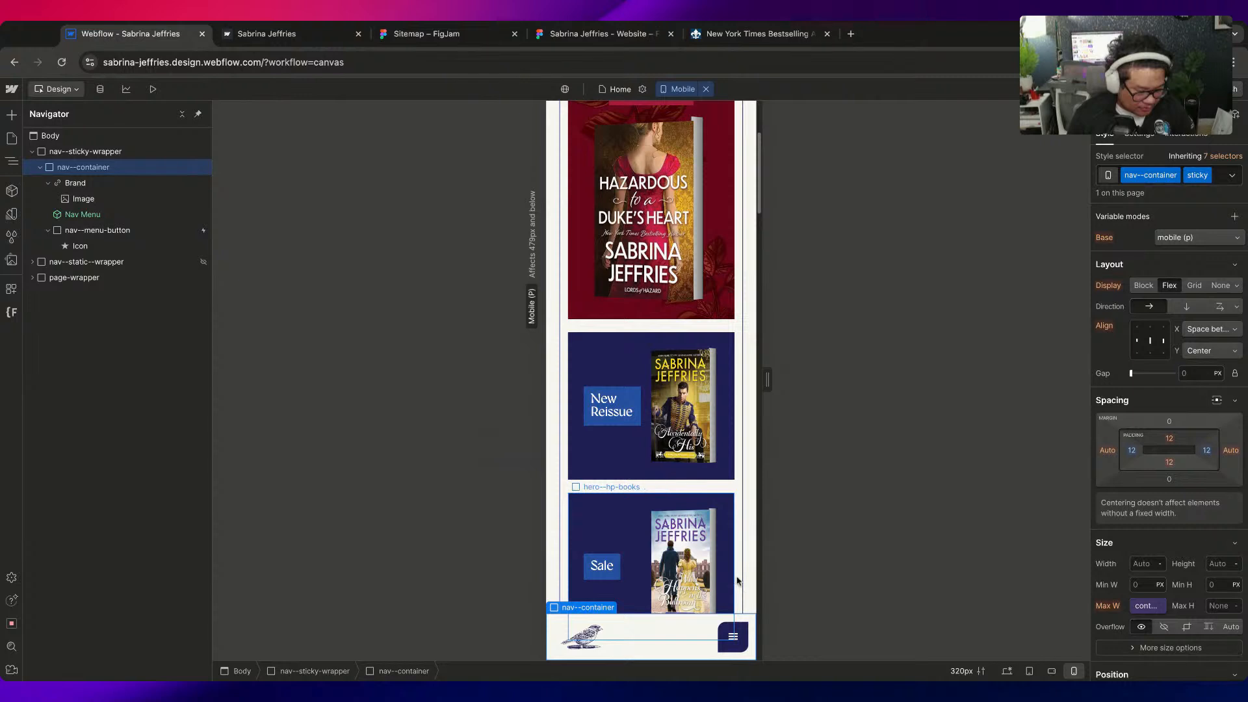
# Set the left and right padding of the page's container class to 12 px and check the hero section's spacing
pyautogui.click(749, 599)
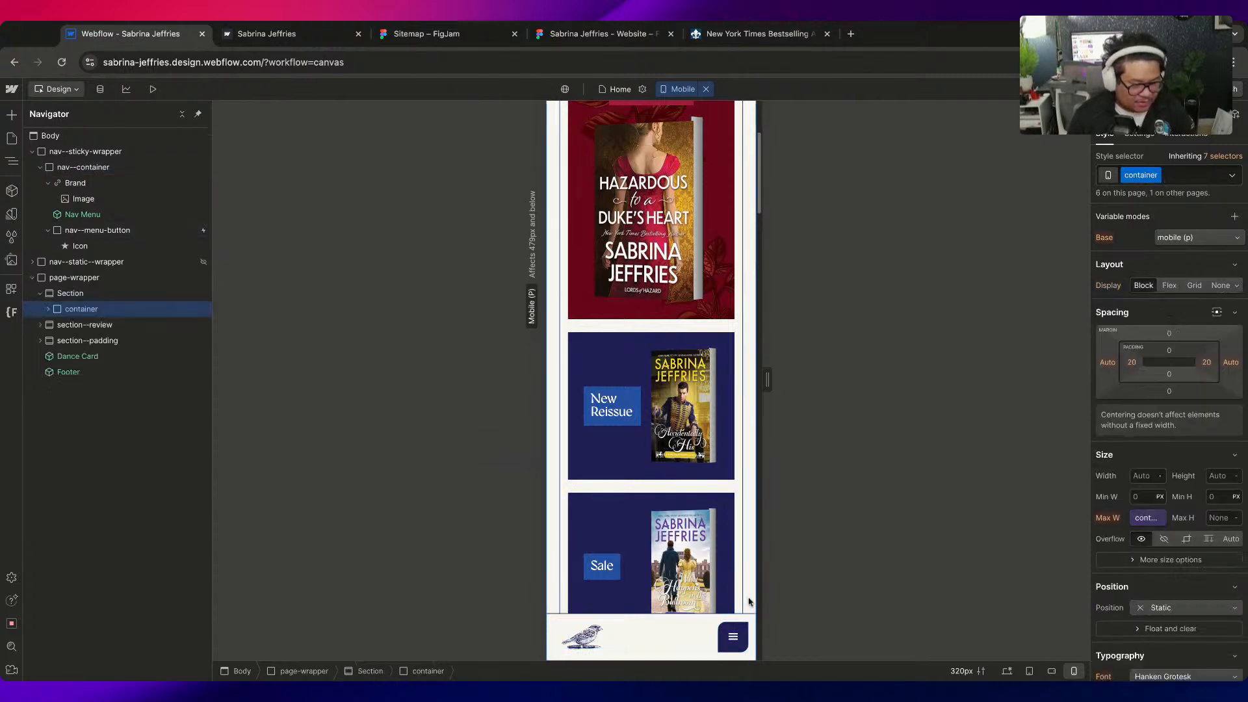
pyautogui.moveTo(1208, 371); pyautogui.dragTo(1205, 370)
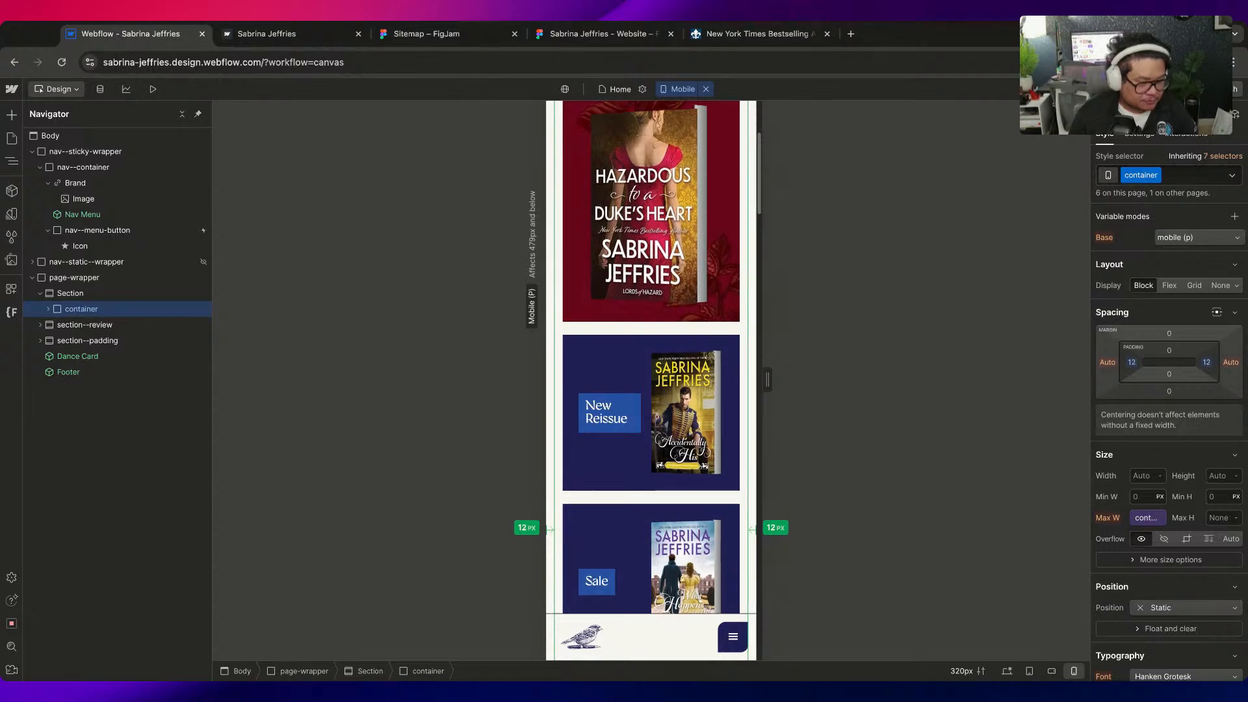
pyautogui.scroll(-6, 679, 557)
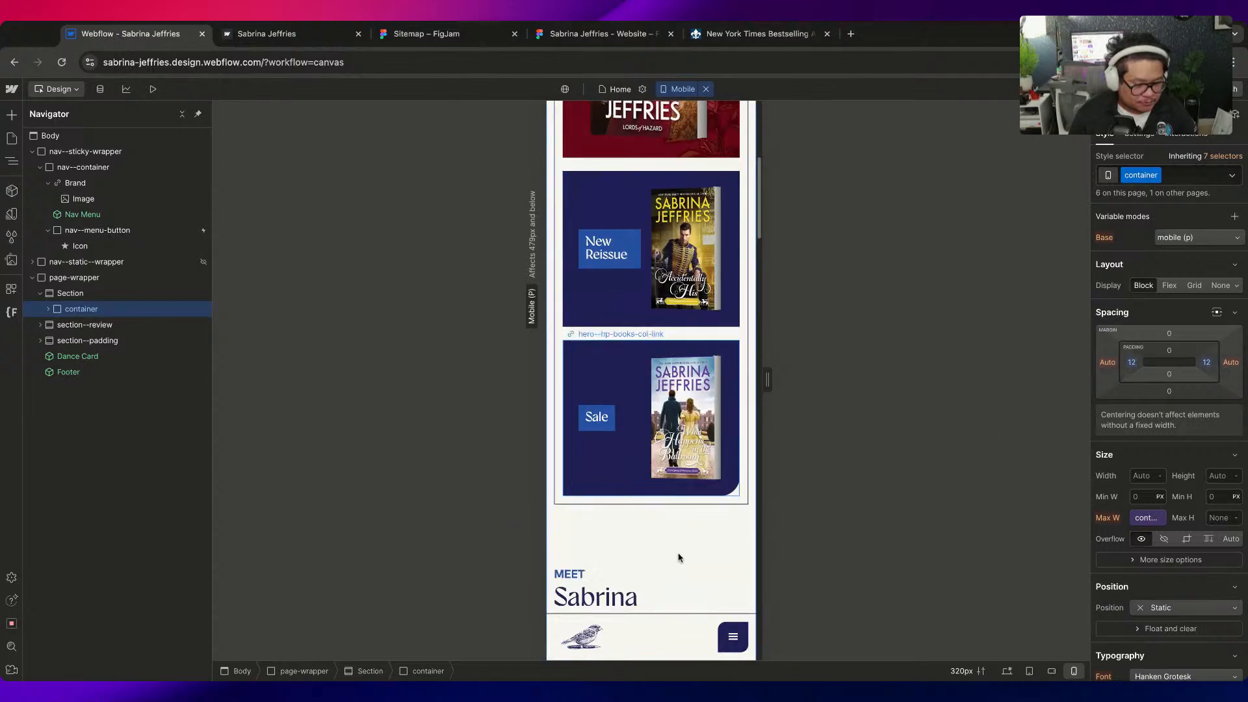
pyautogui.scroll(1, 679, 557)
pyautogui.scroll(10, 677, 557)
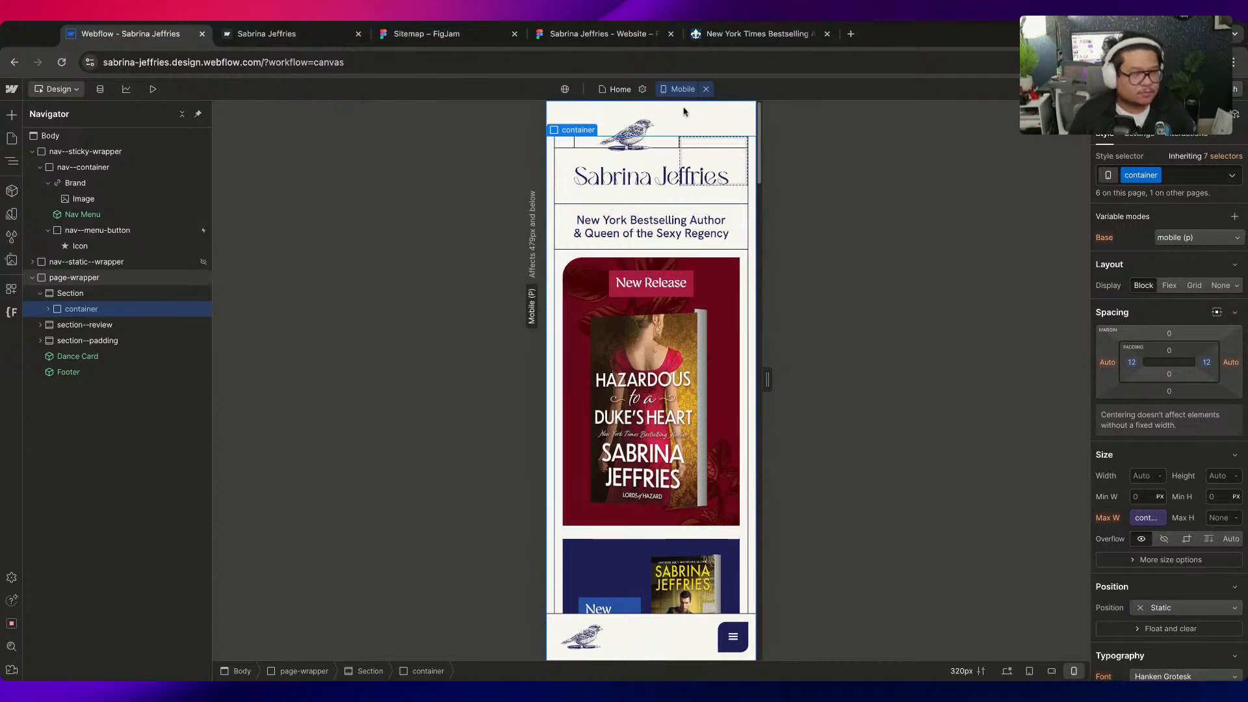
# Preview the page and its About dropdown at the Desktop breakpoint, and view it again at the Mobile breakpoint
pyautogui.click(673, 91)
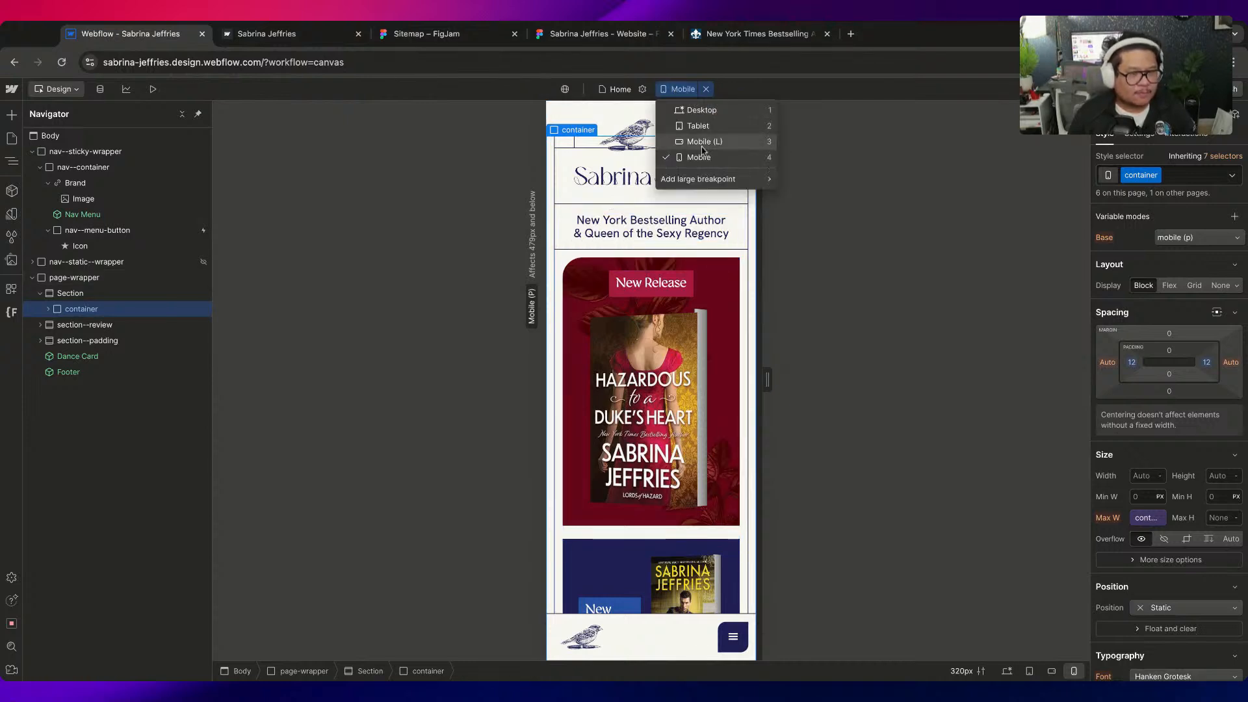
pyautogui.click(707, 110)
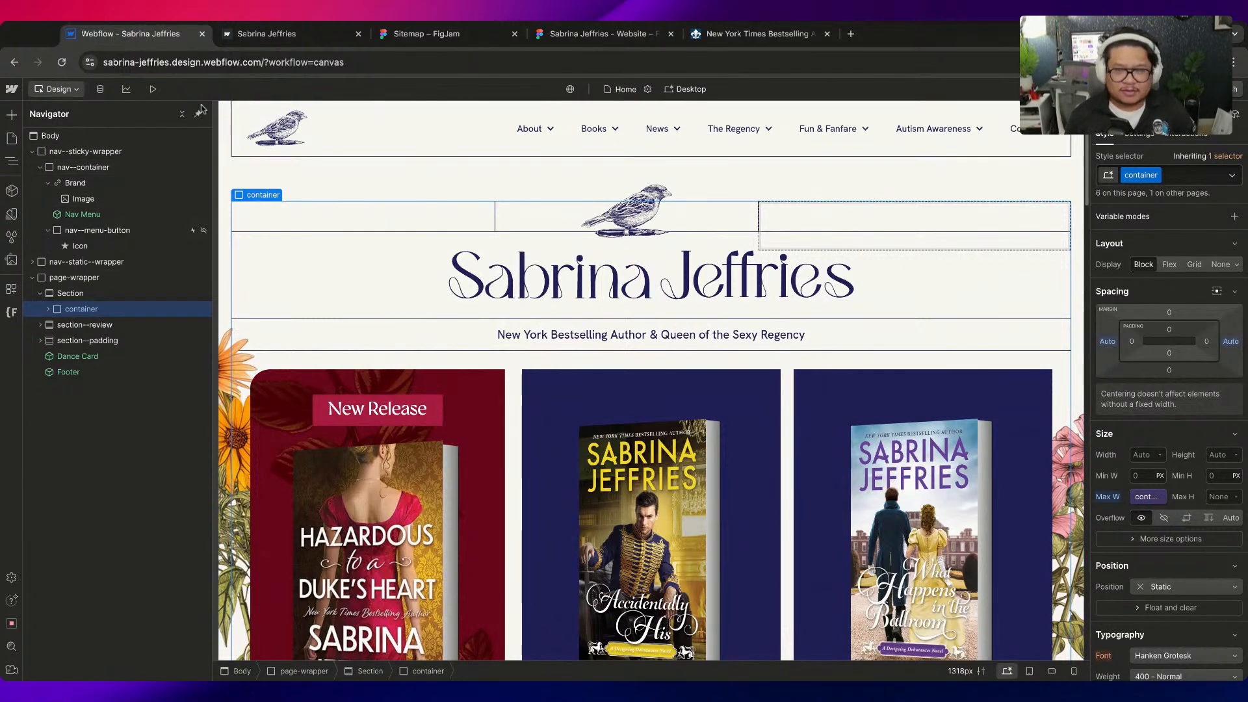
pyautogui.click(152, 89)
pyautogui.scroll(-10, 523, 288)
pyautogui.scroll(12, 523, 287)
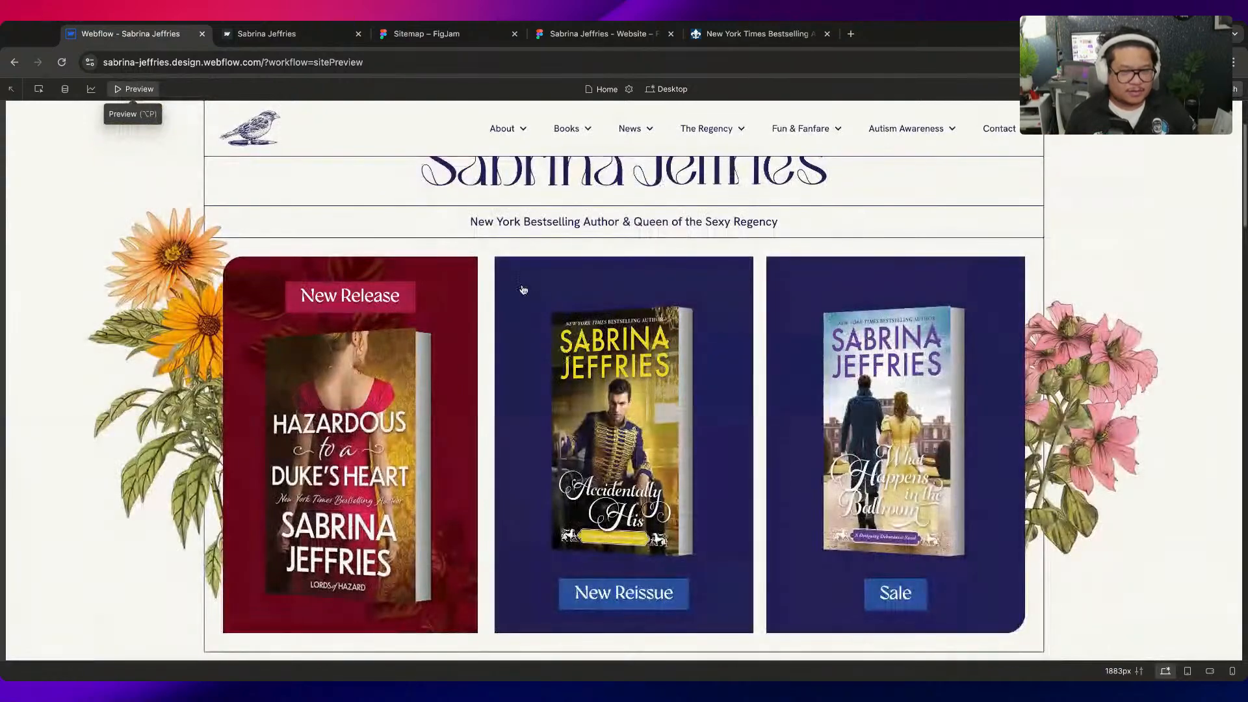
pyautogui.moveTo(525, 117)
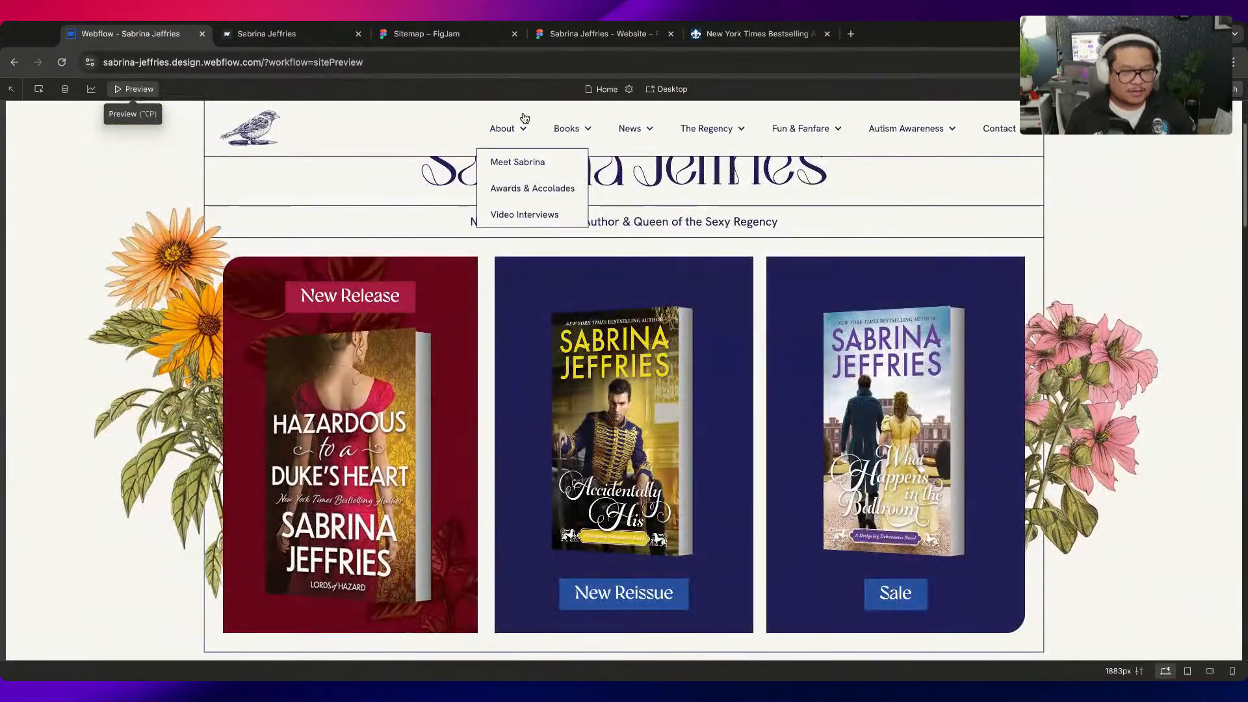
pyautogui.click(664, 90)
pyautogui.click(685, 157)
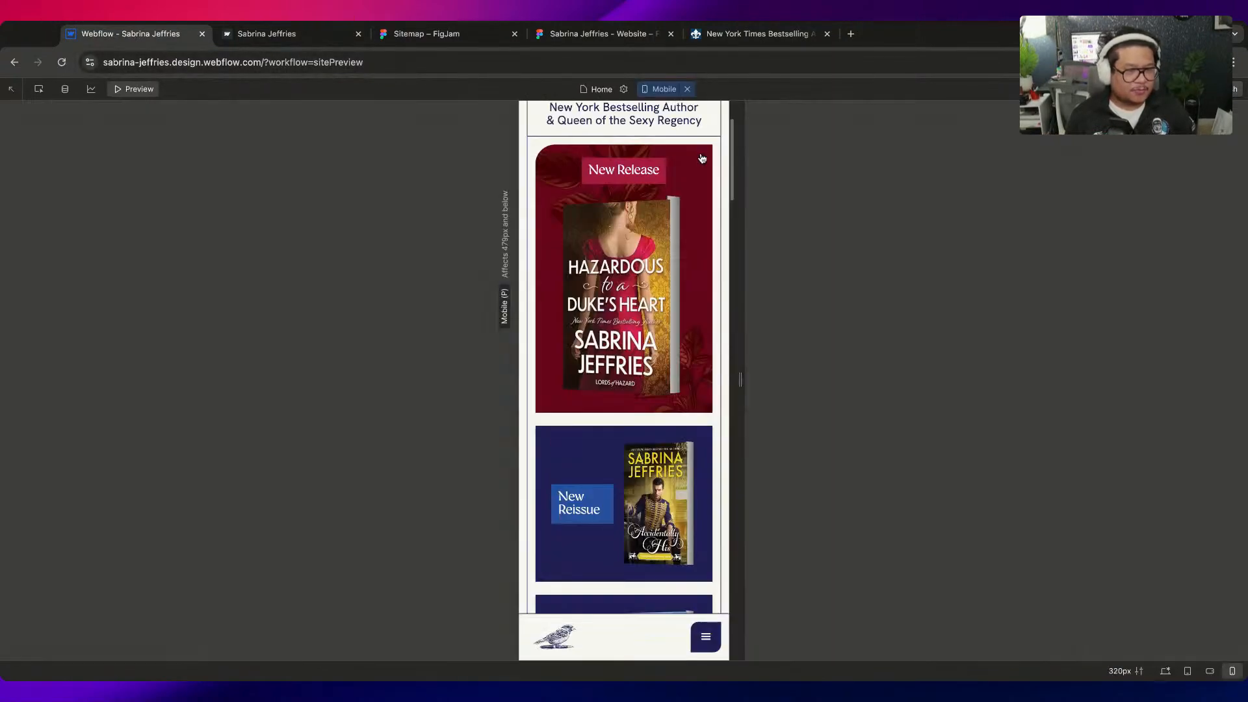
# Publish the site to the sabrina-jeffries.webflow.io staging domain and return the preview to the Desktop breakpoint
pyautogui.click(1235, 91)
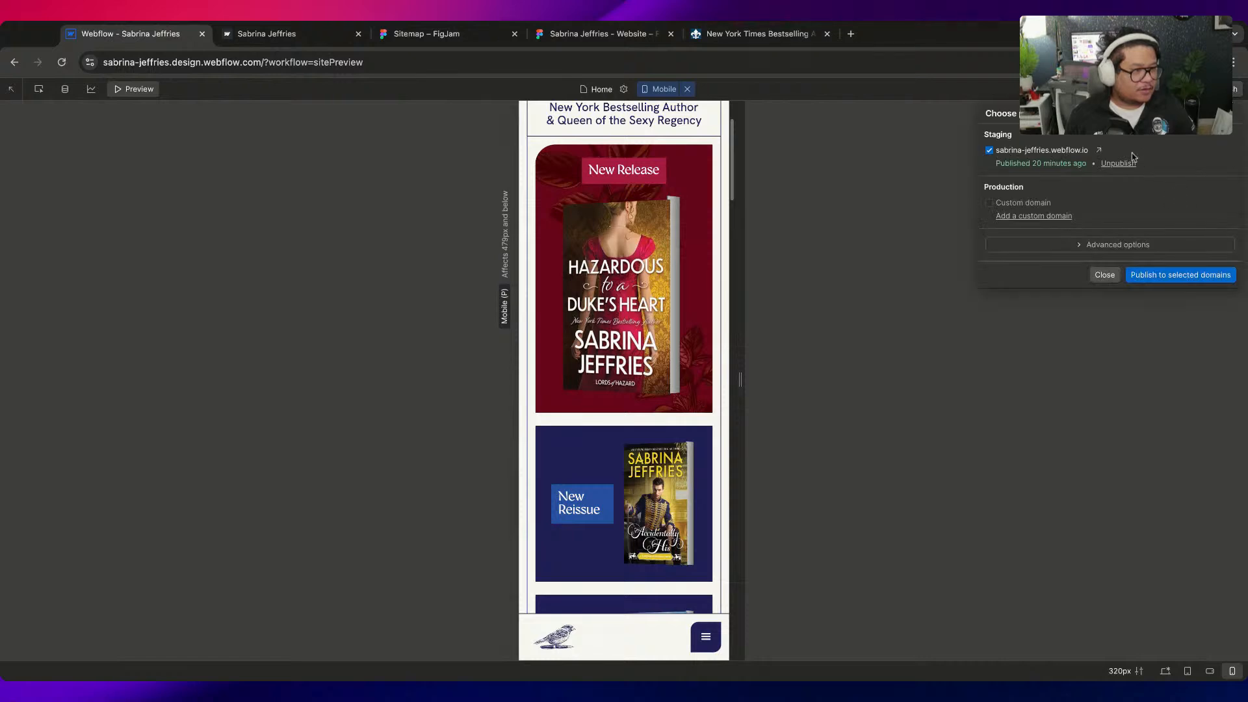
pyautogui.click(1180, 275)
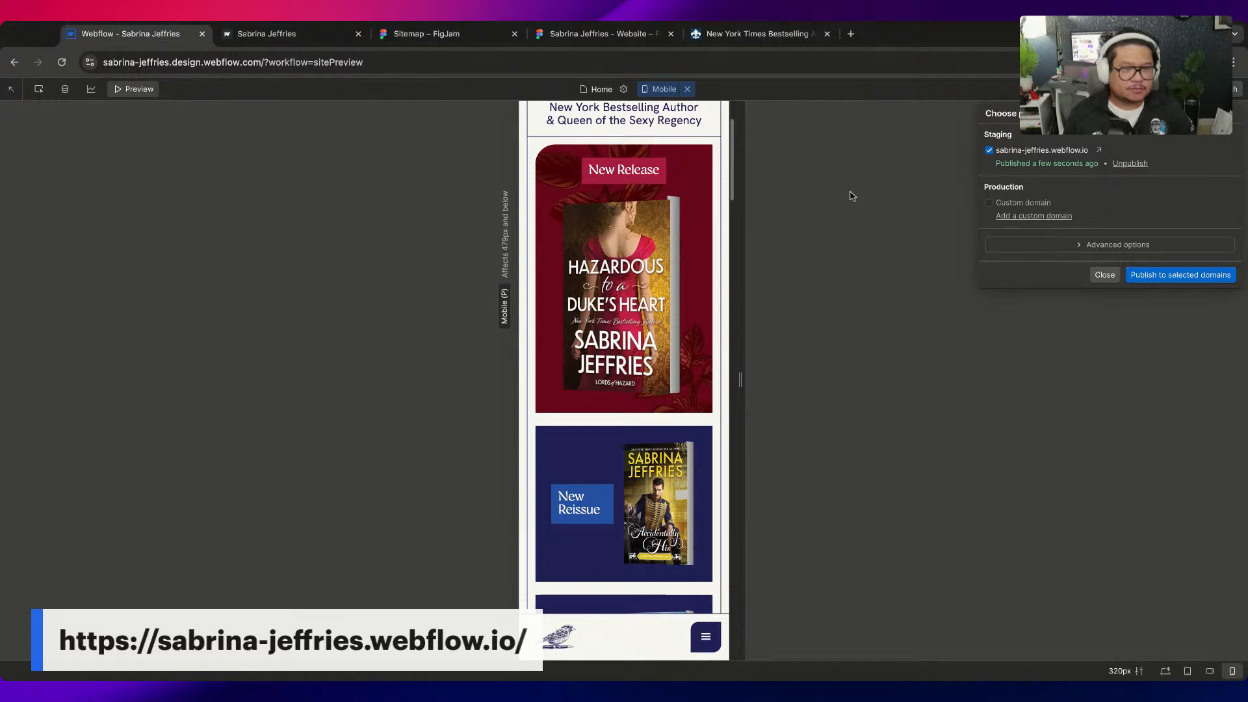
pyautogui.click(687, 90)
pyautogui.click(687, 89)
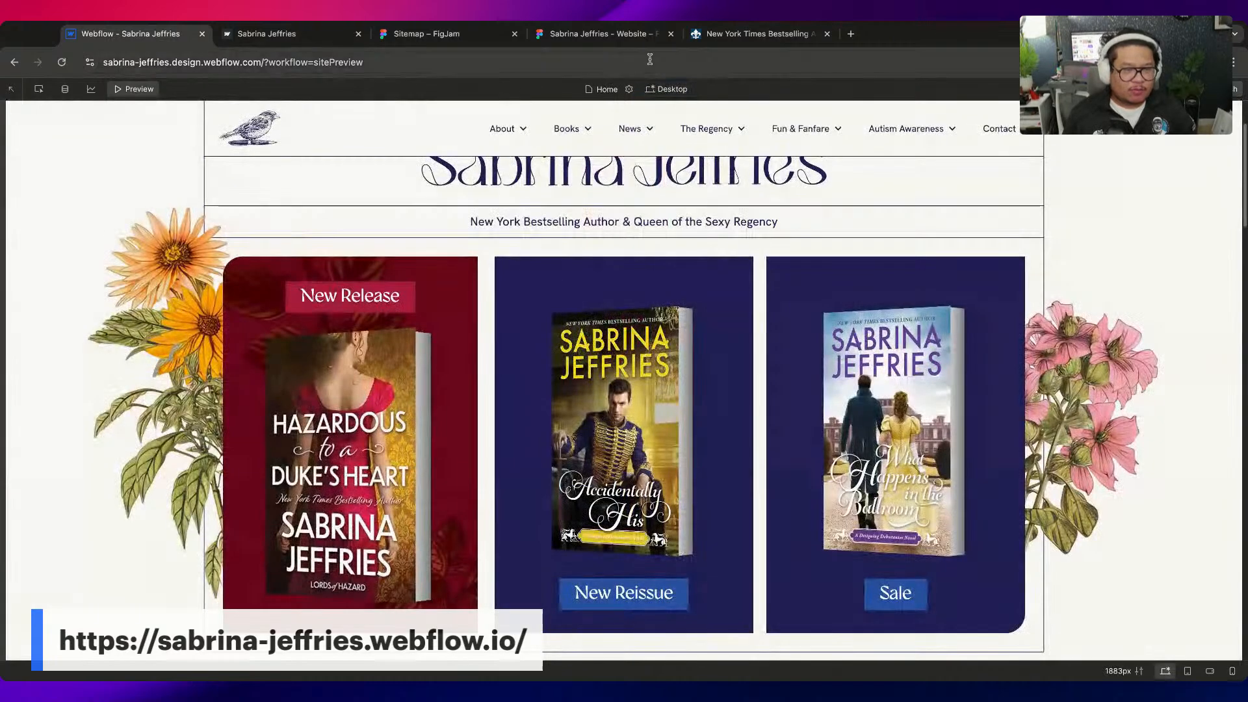
# Close the FigJam sitemap and view the Dance Card and footer sections in the Figma website design
pyautogui.click(507, 33)
pyautogui.click(511, 33)
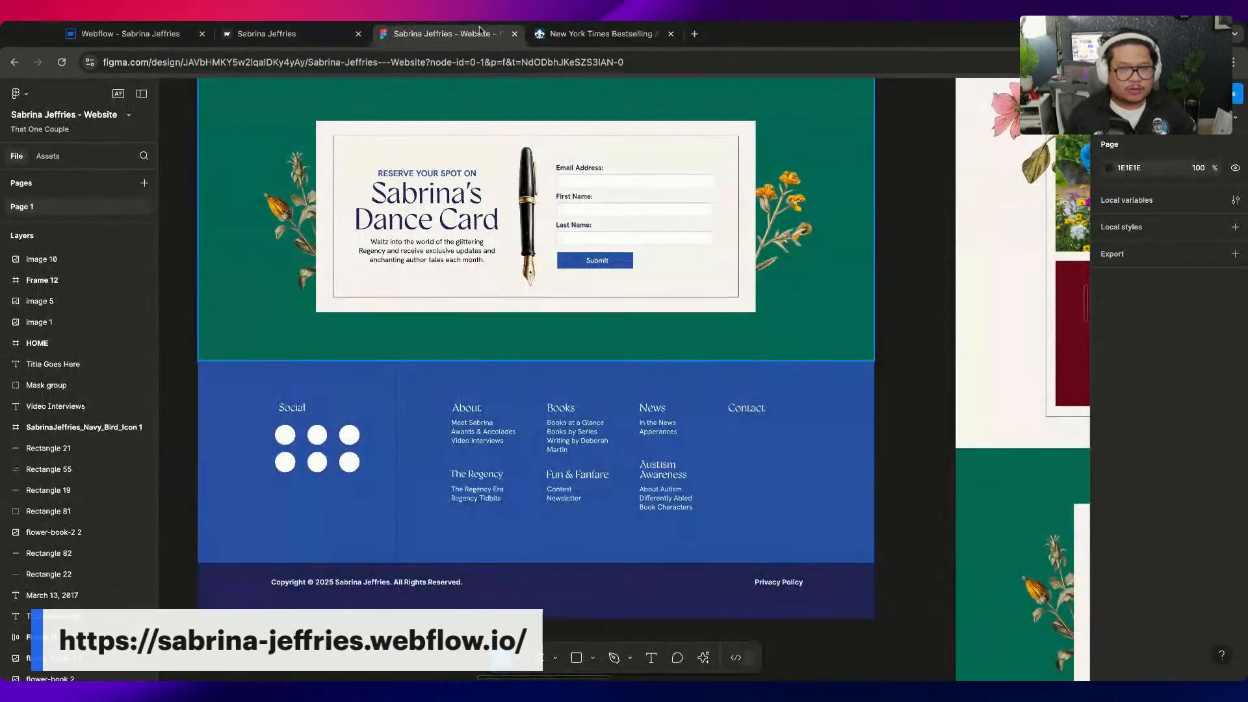
pyautogui.scroll(-2, 535, 300)
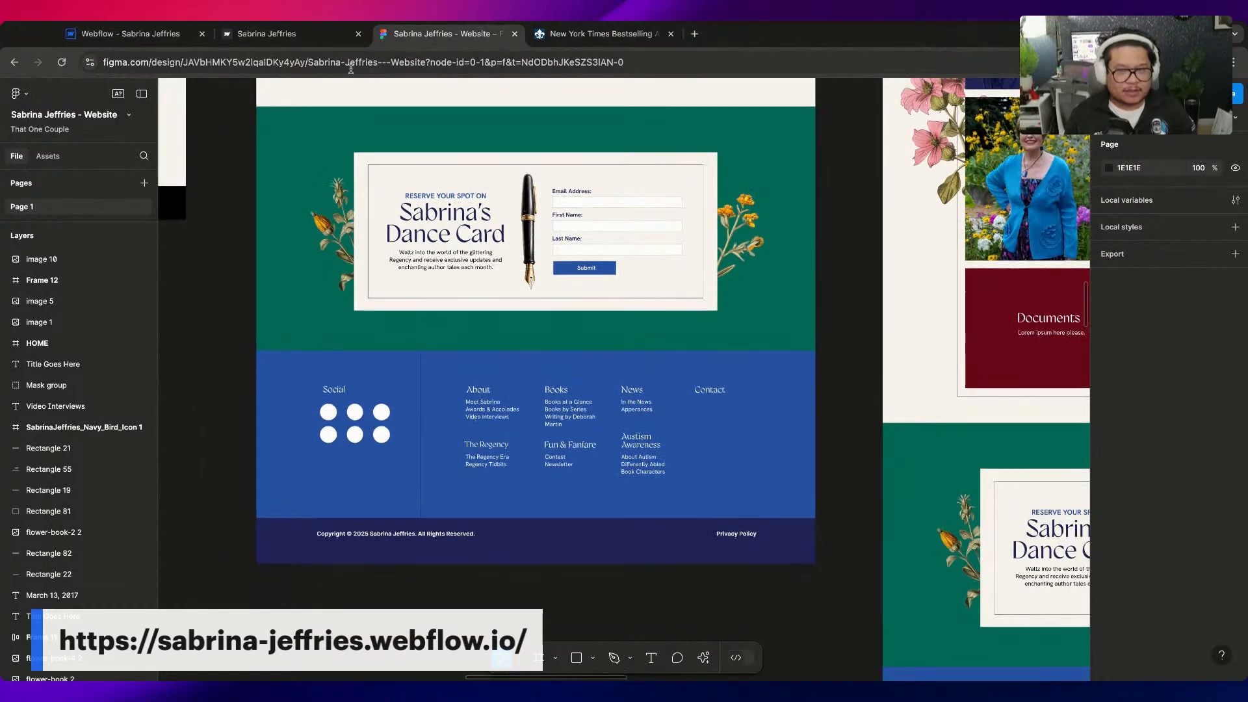
# Back in Webflow, open the Dance Card component on the home page for editing and expand its container
pyautogui.click(141, 34)
pyautogui.scroll(-10, 449, 329)
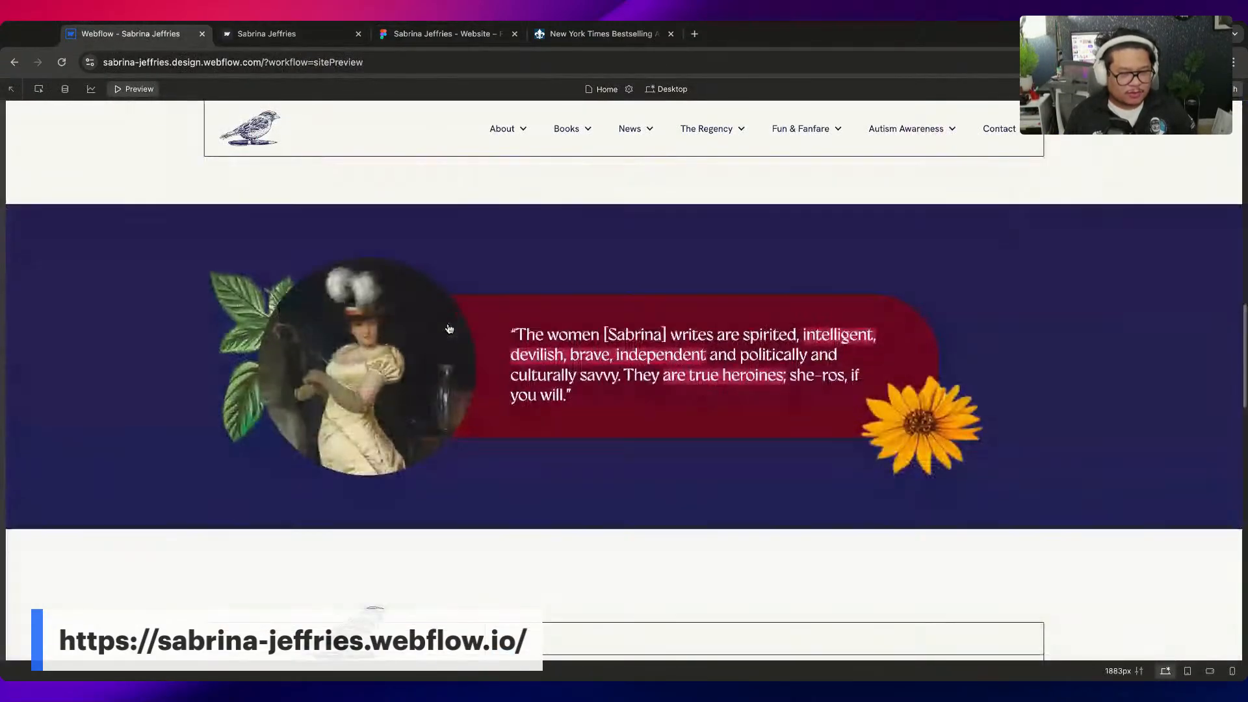
pyautogui.scroll(-10, 449, 329)
pyautogui.scroll(5, 463, 316)
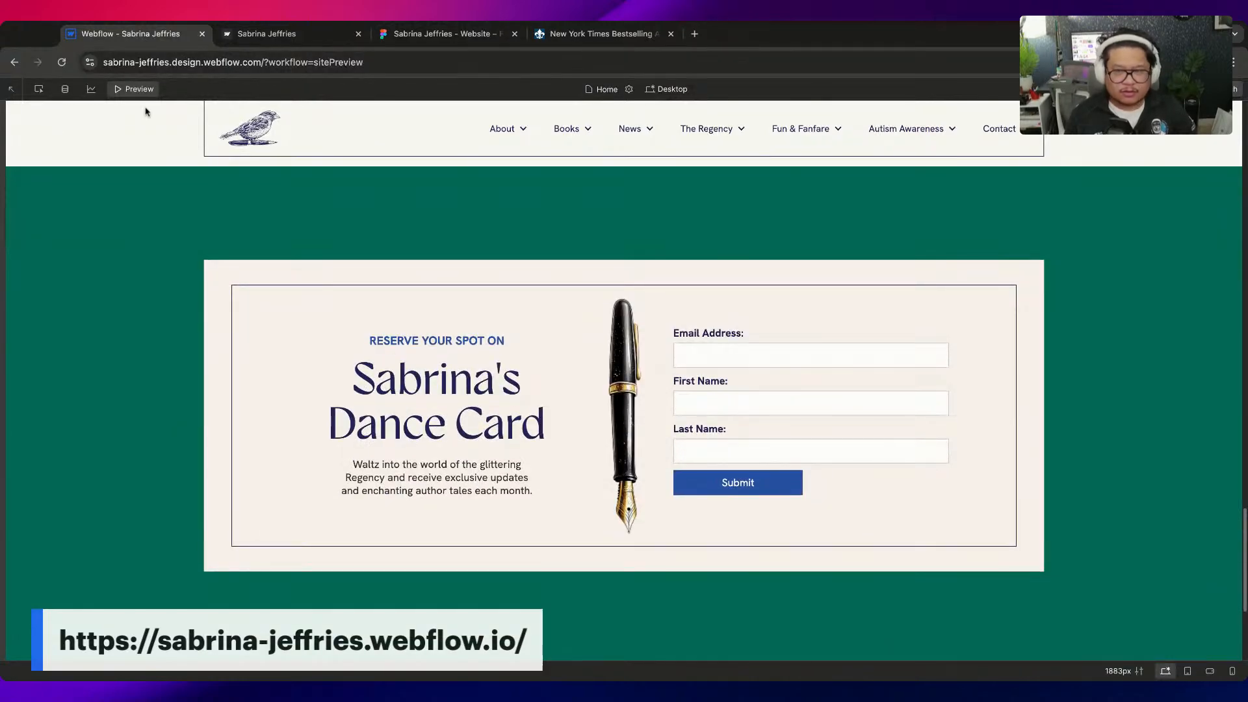
pyautogui.click(130, 89)
pyautogui.click(237, 302)
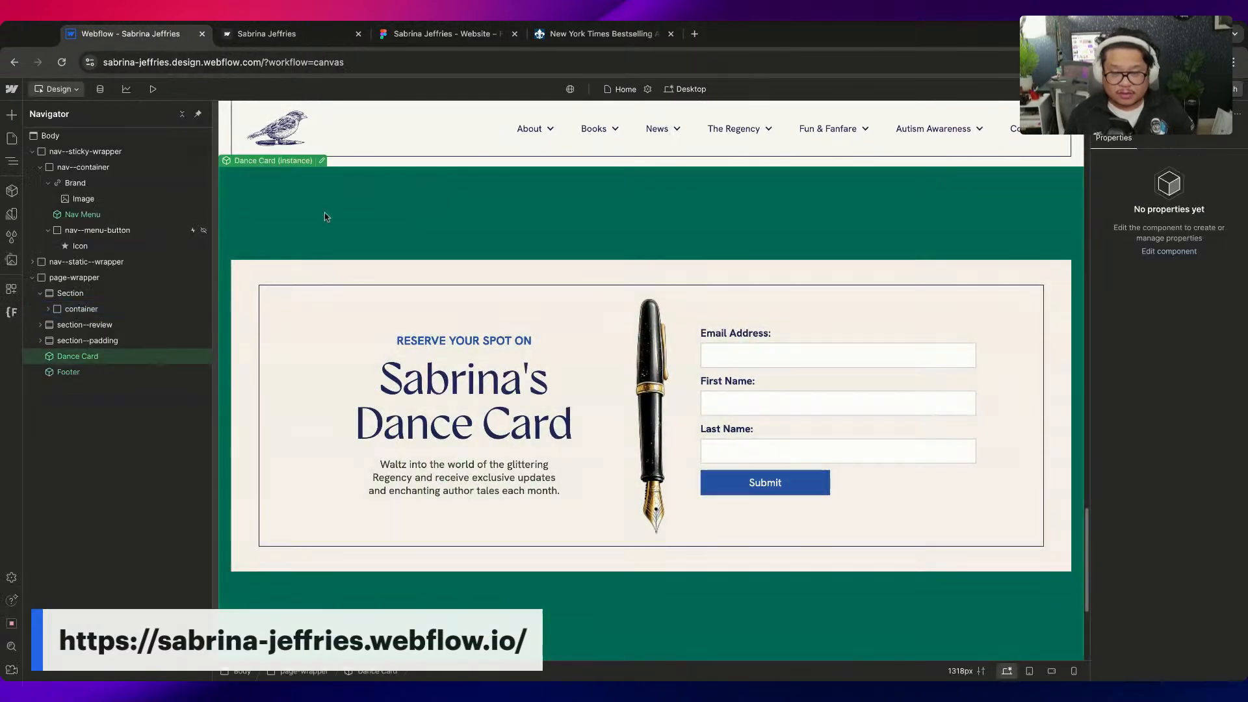
pyautogui.doubleClick(325, 212)
pyautogui.click(32, 151)
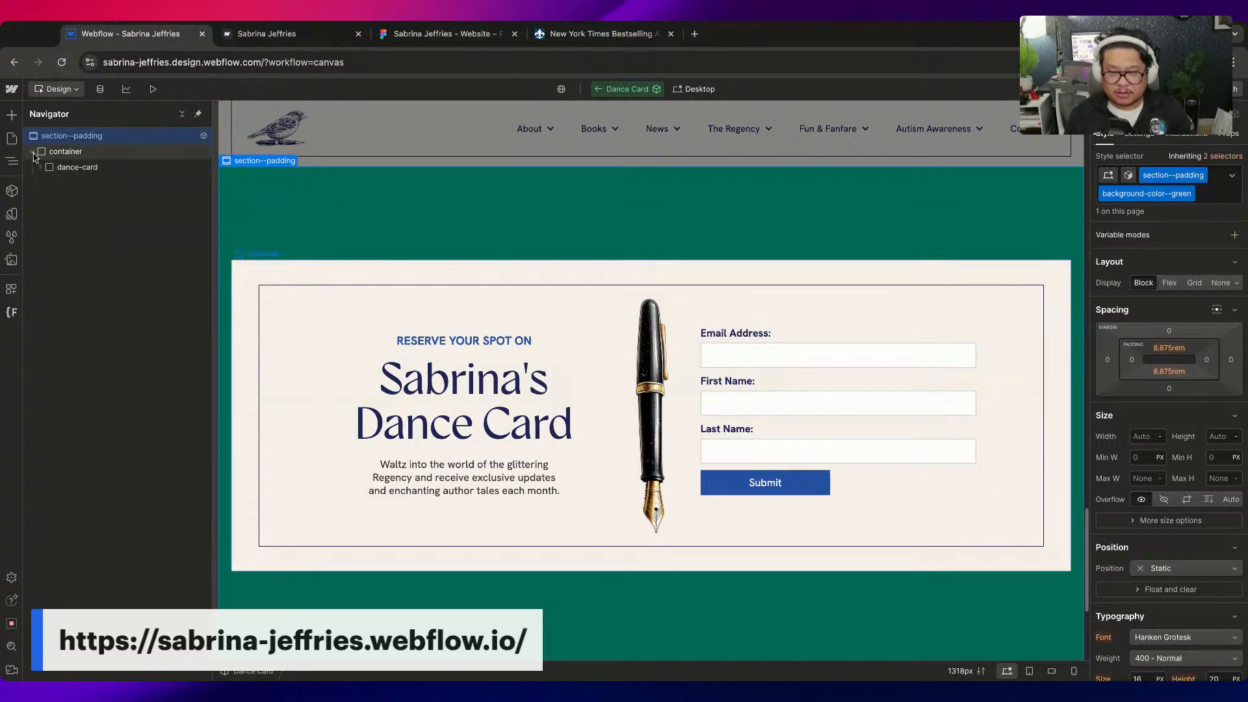
# Leave the Dance Card component, view the published home page, and return to the Webflow canvas
pyautogui.click(78, 166)
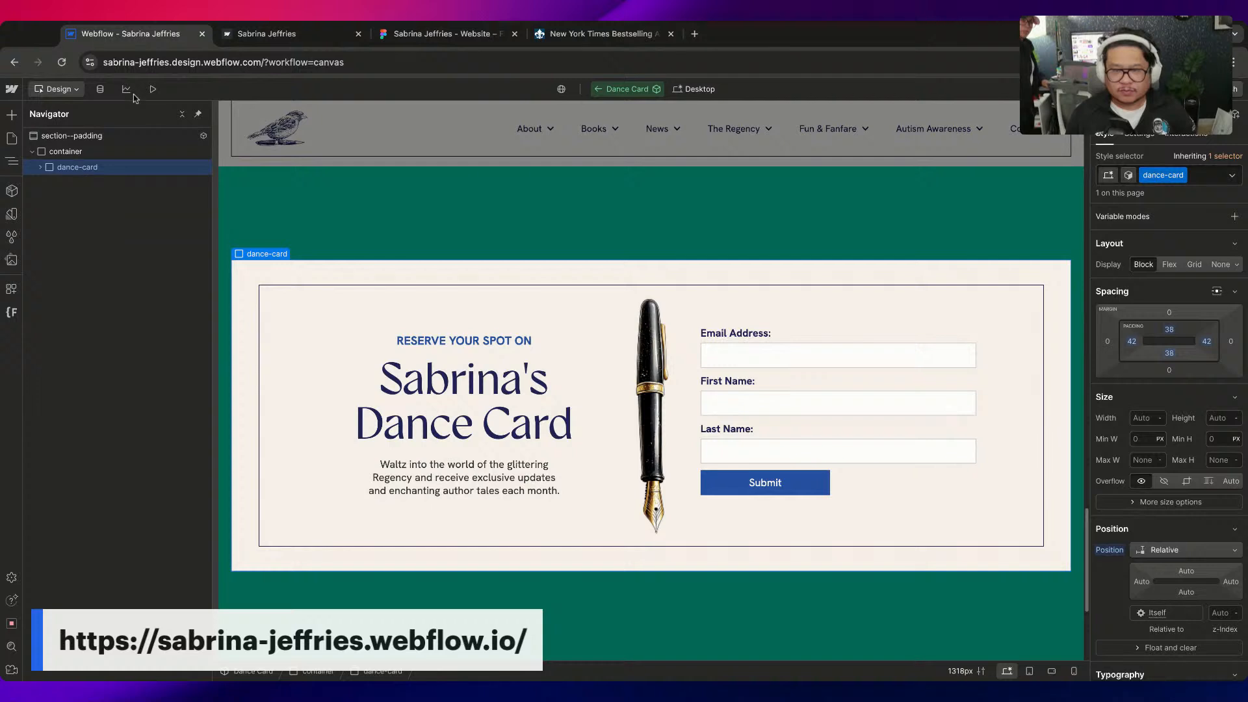
pyautogui.click(598, 91)
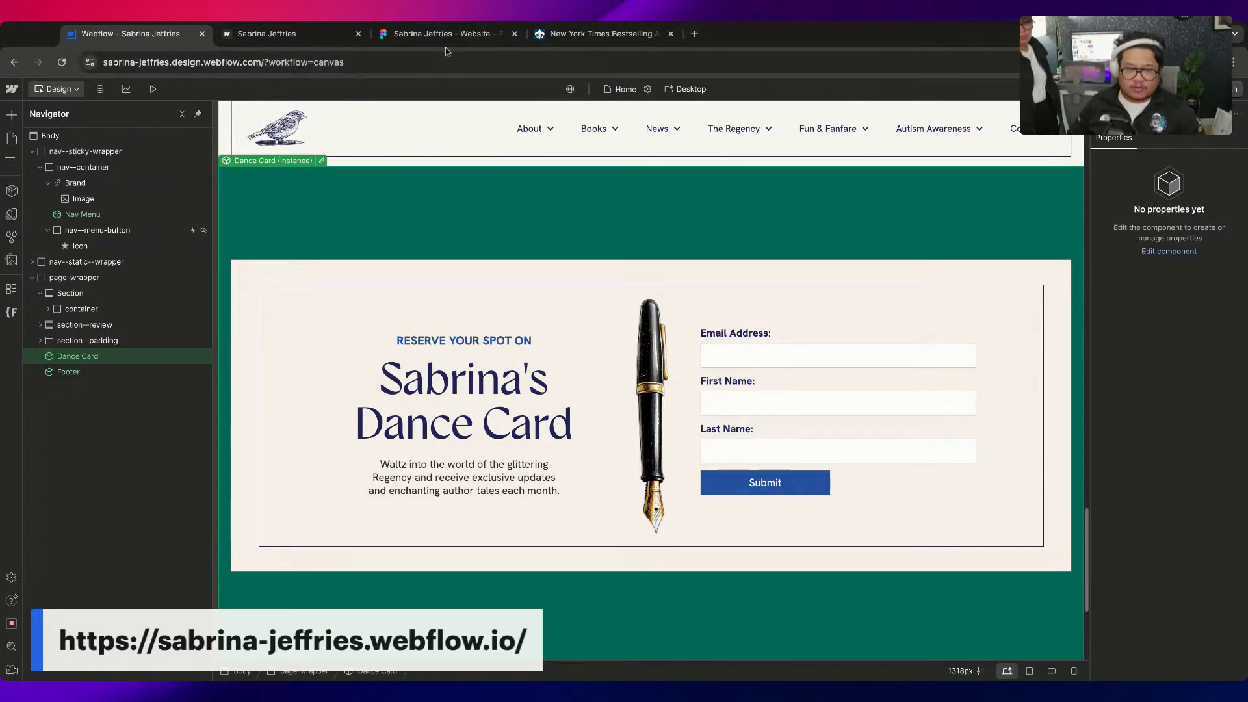
pyautogui.click(429, 33)
pyautogui.click(289, 35)
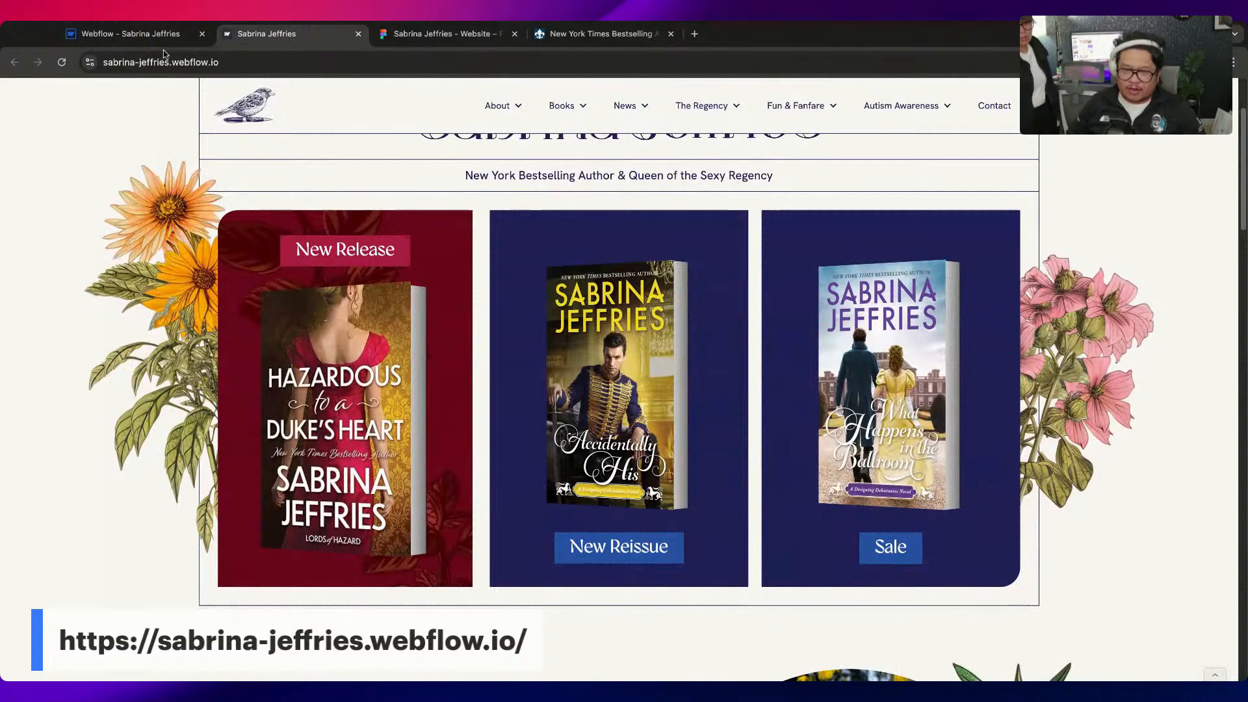
pyautogui.click(163, 37)
# Open the font weight variation of the All H2 Headings style from the heading inside the Dance Card component
pyautogui.doubleClick(371, 357)
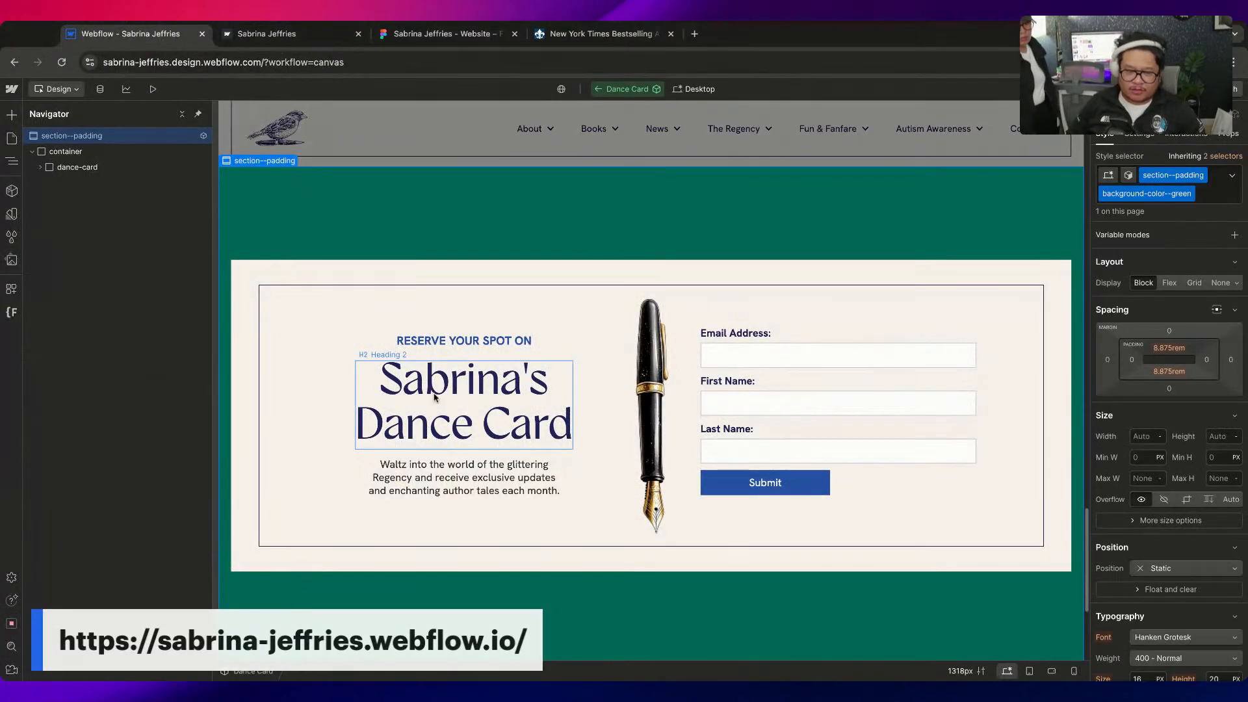
pyautogui.click(1170, 175)
pyautogui.click(1157, 250)
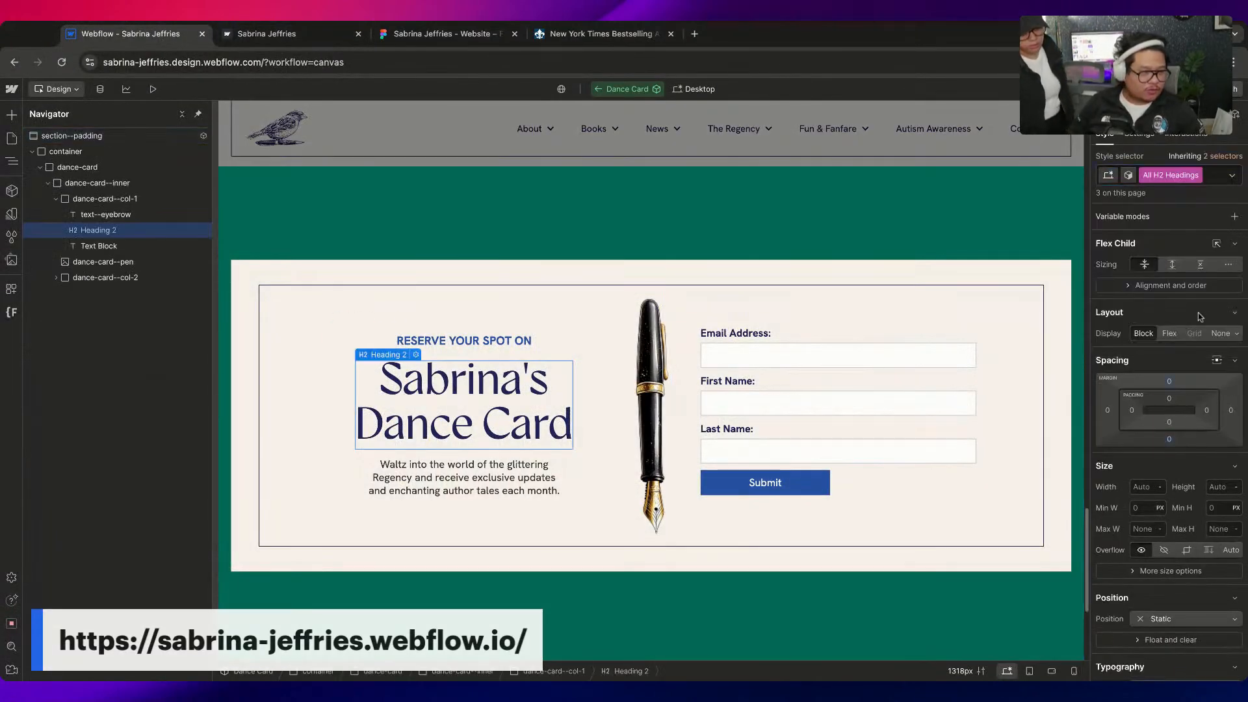
pyautogui.scroll(-5, 1183, 478)
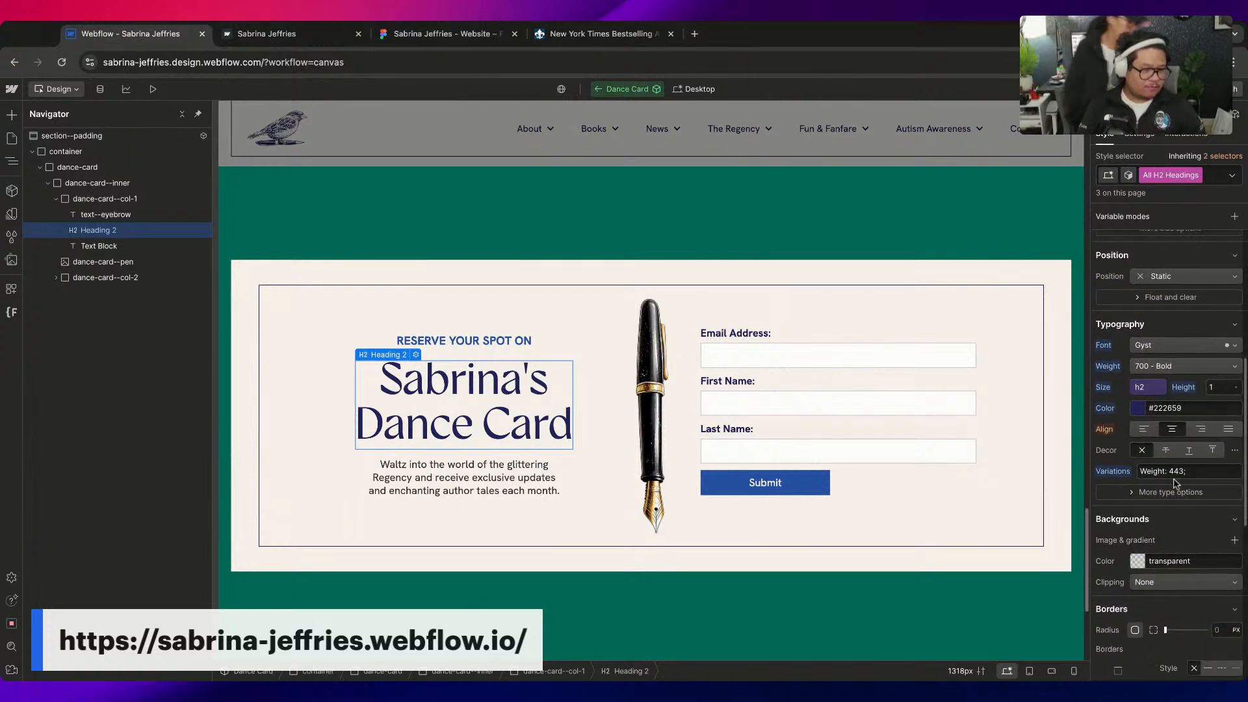
pyautogui.click(1176, 478)
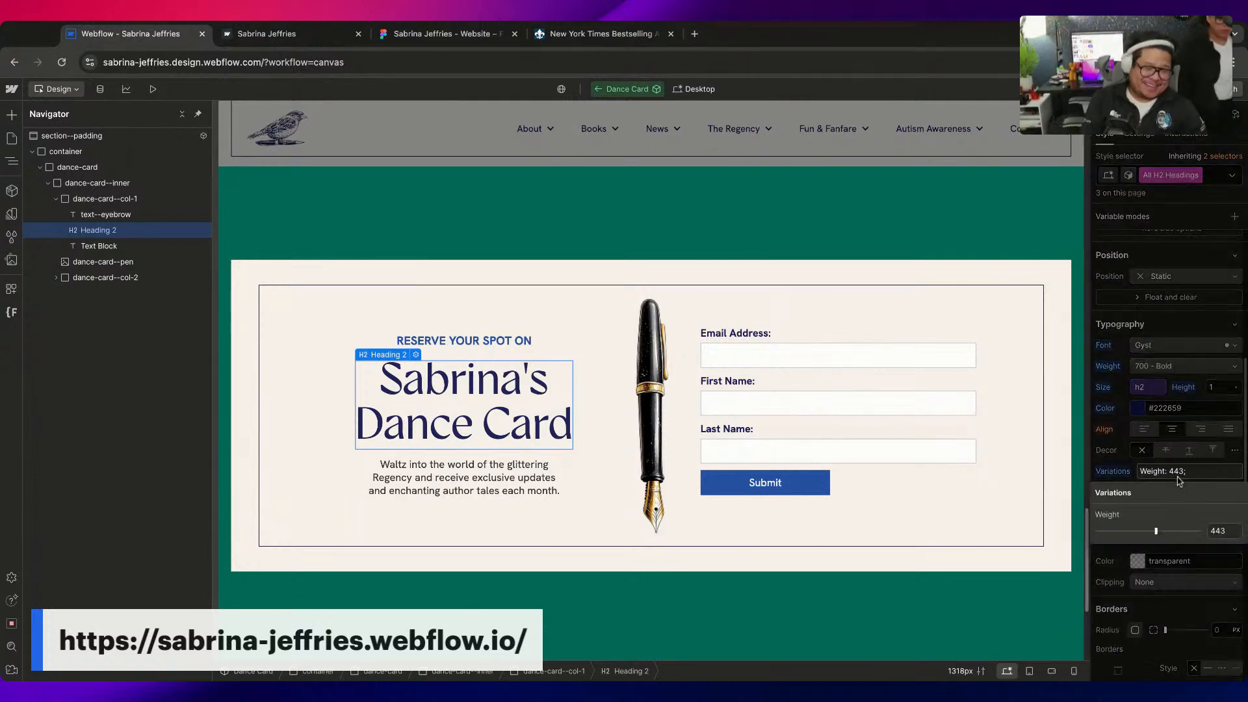
# Try a weight variation of 300 for all H2 headings and check the heading against the Figma design
pyautogui.moveTo(1156, 531); pyautogui.dragTo(1132, 531)
pyautogui.click(1237, 533)
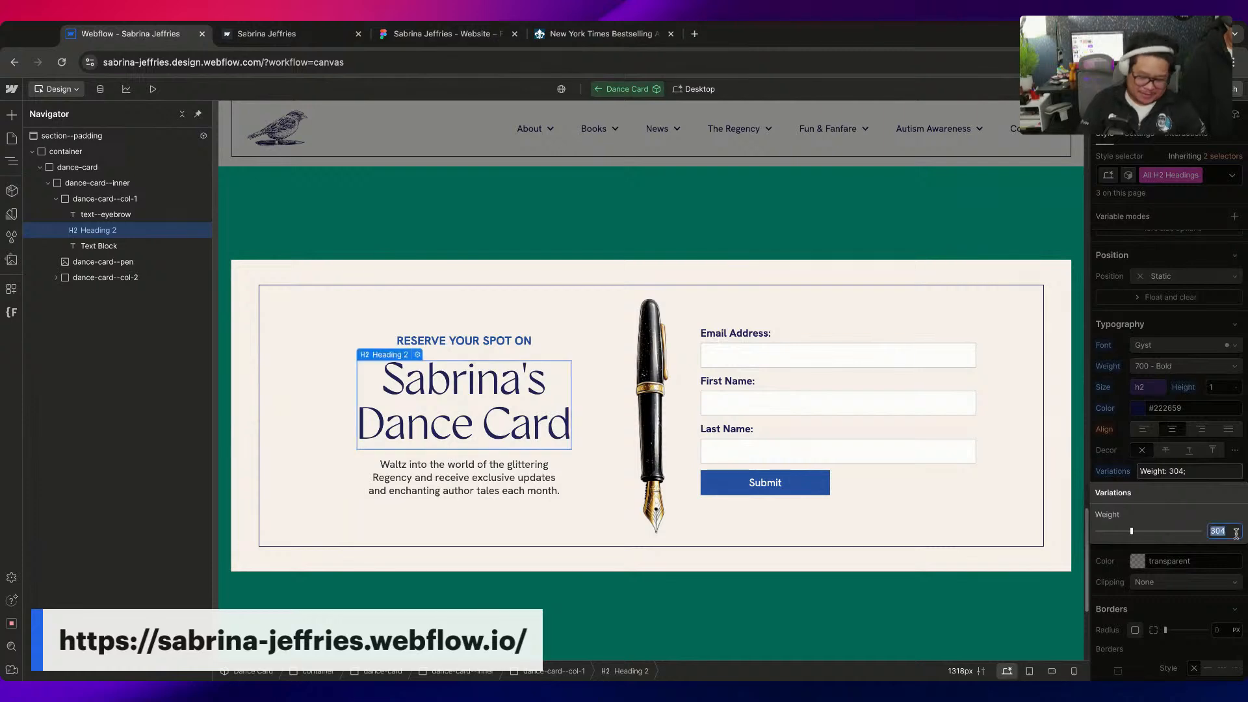
pyautogui.write('300')
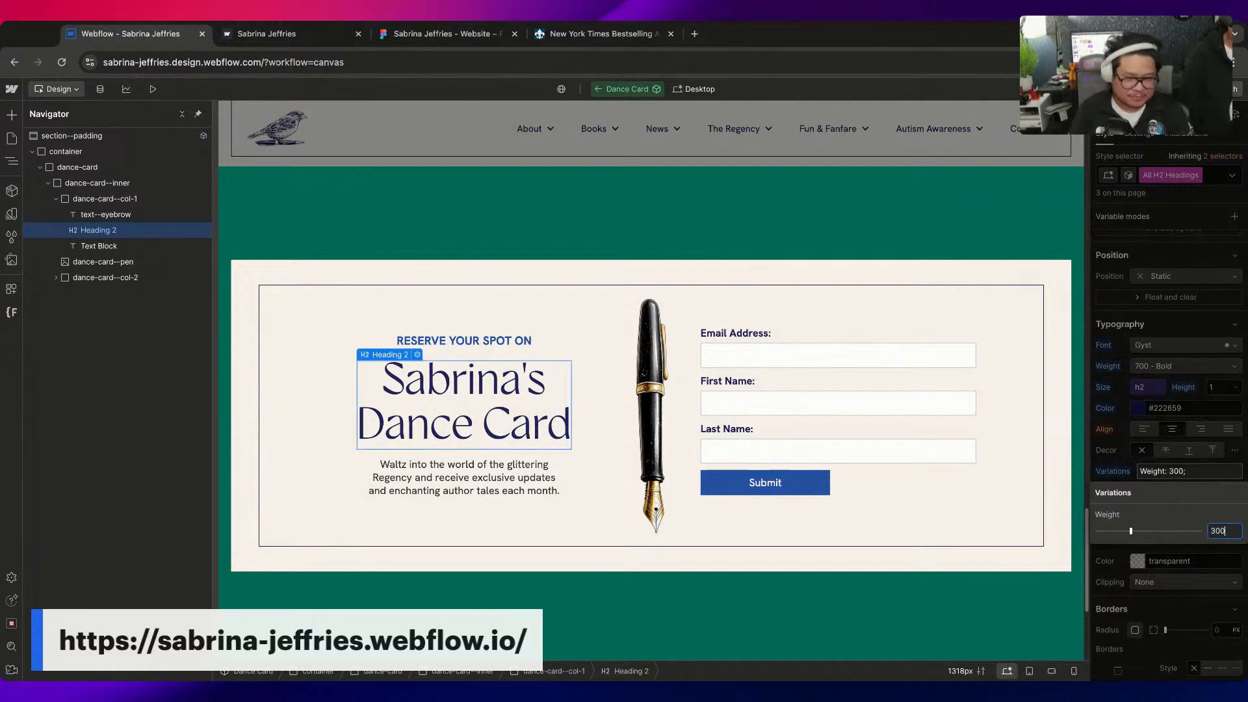
pyautogui.click(432, 36)
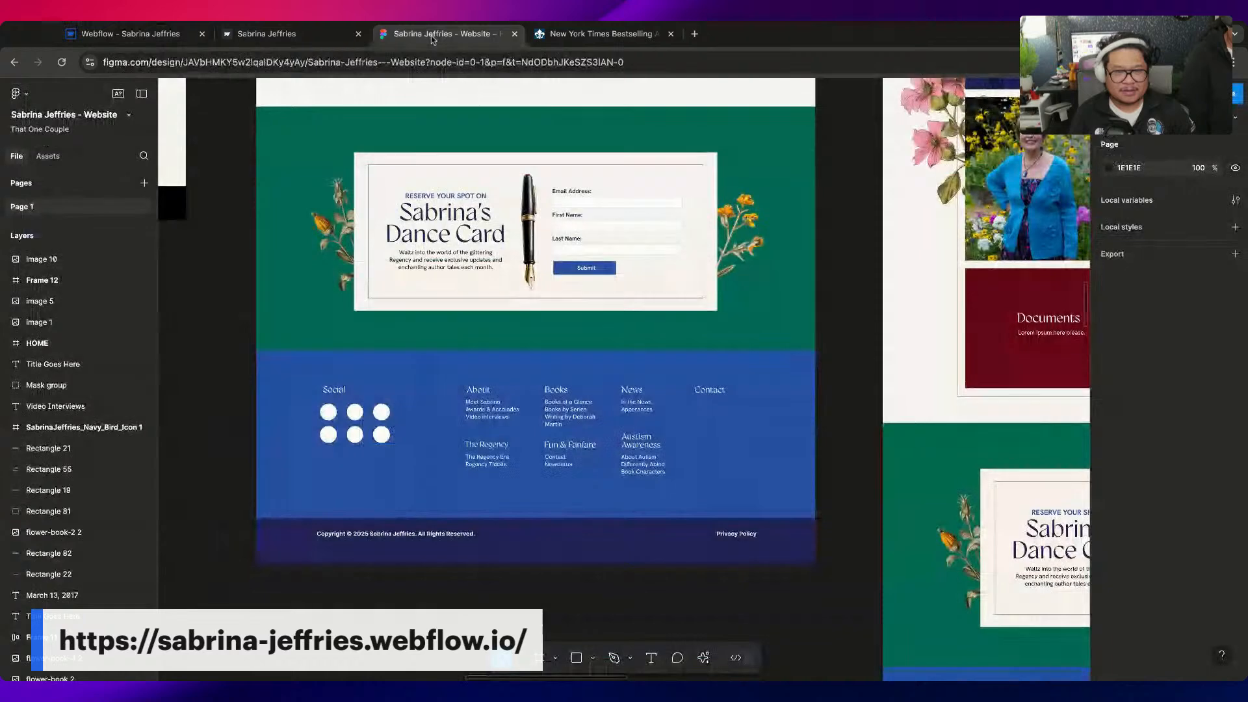
pyautogui.press('super+w')
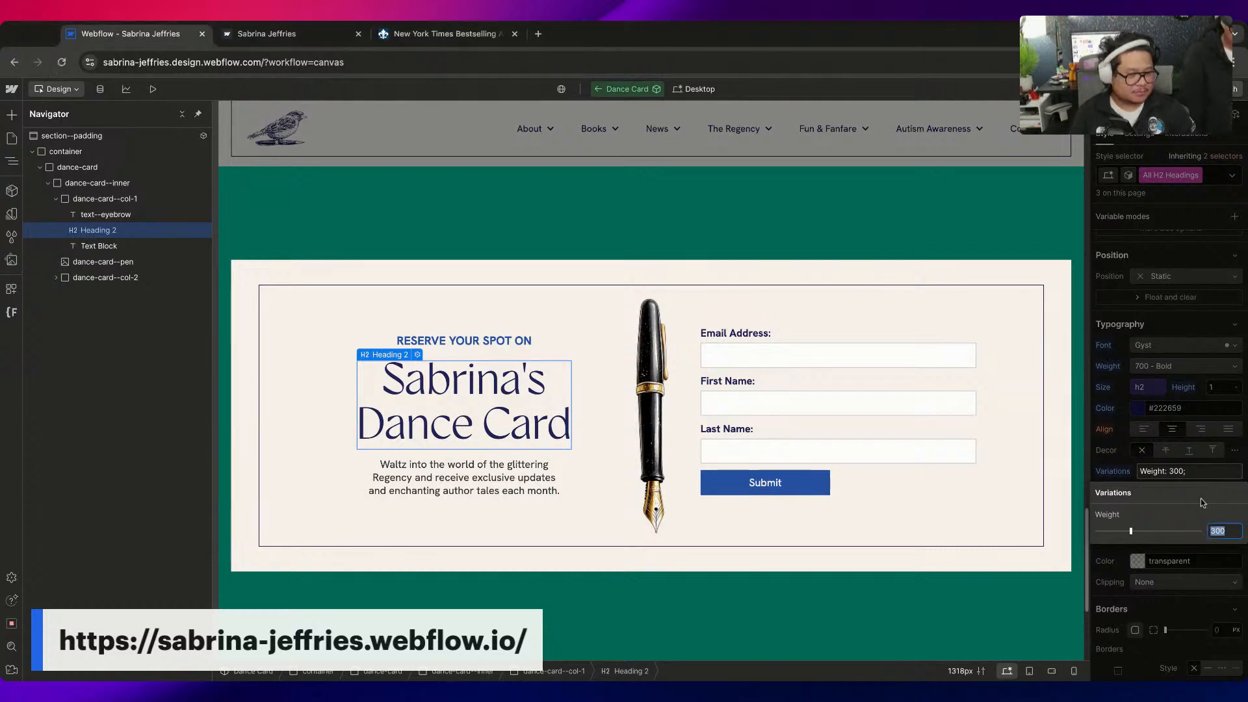
# Try weight variations of 325, 300 and 350 on the All H2 Headings style
pyautogui.click(1228, 531)
pyautogui.write('325')
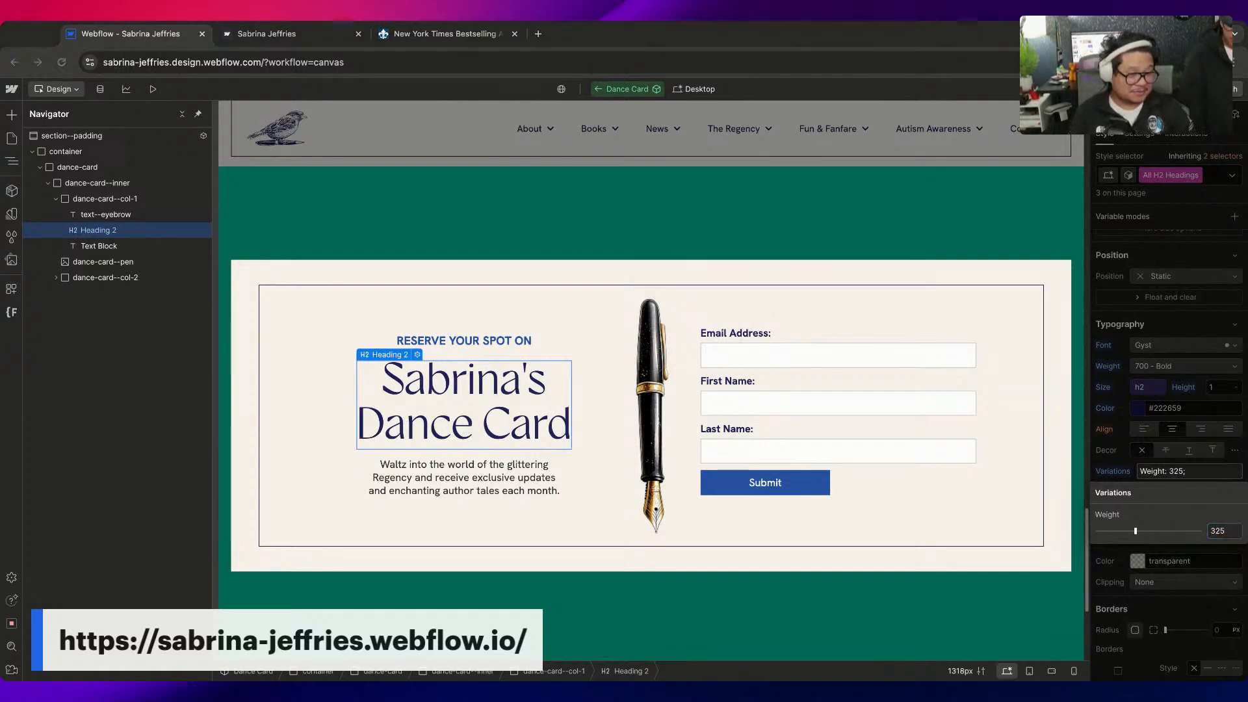
pyautogui.write('304')
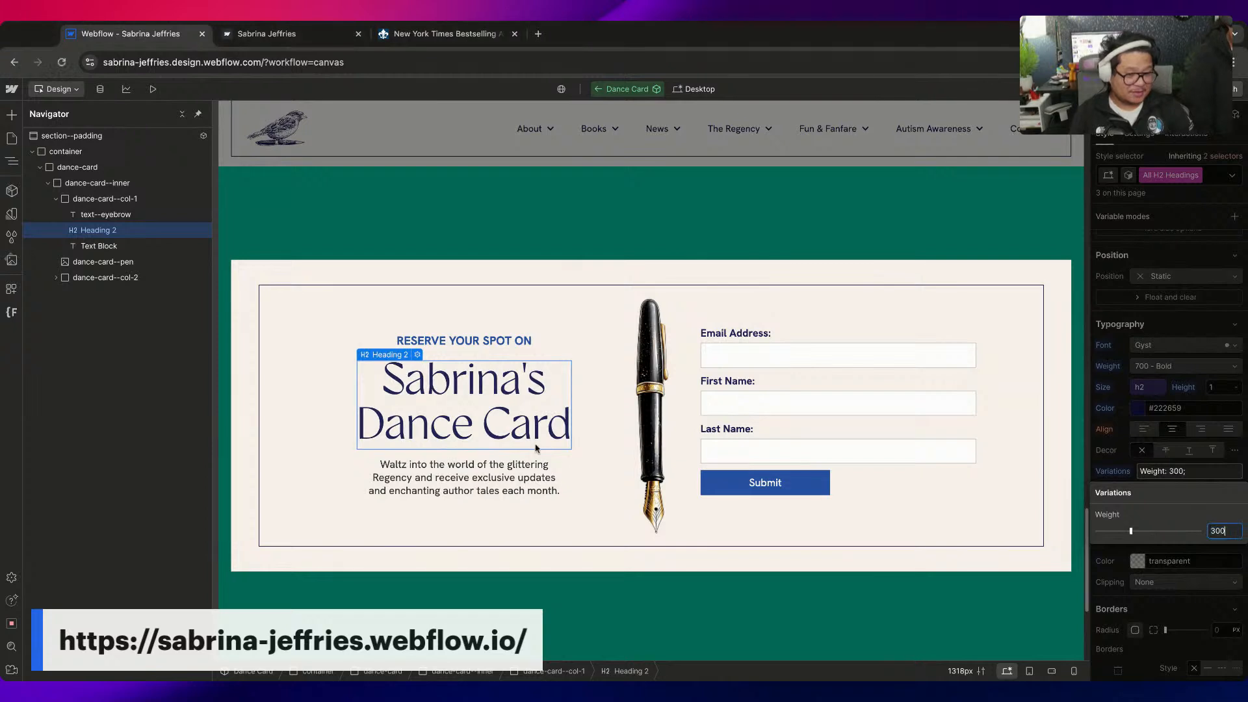
pyautogui.press('Return')
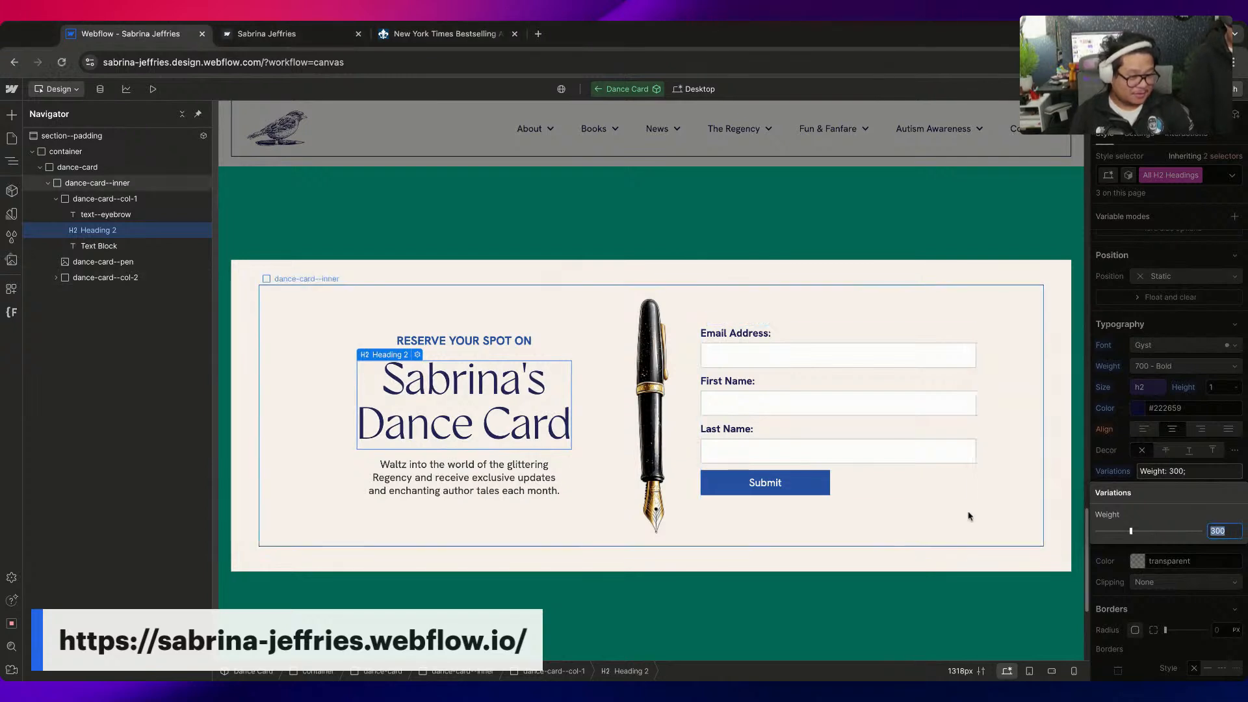
pyautogui.write('350')
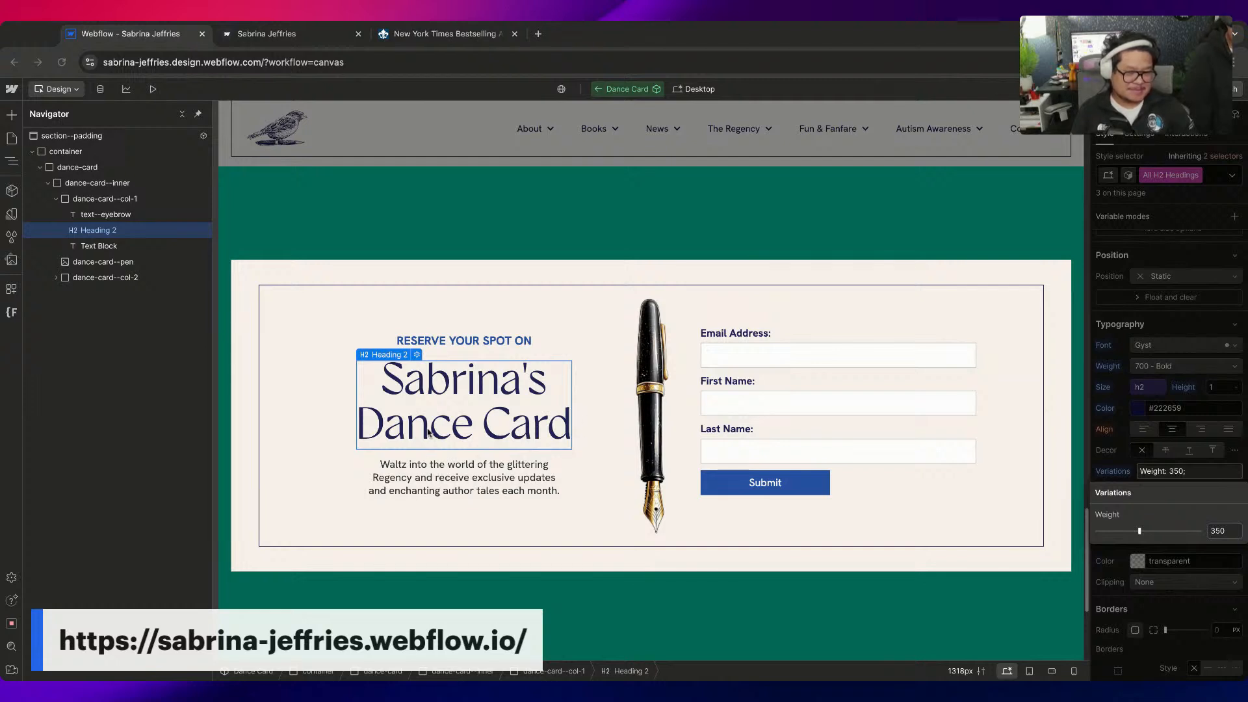
# Set the weight variation of the All H2 Headings style to 375
pyautogui.click(438, 404)
pyautogui.write('375')
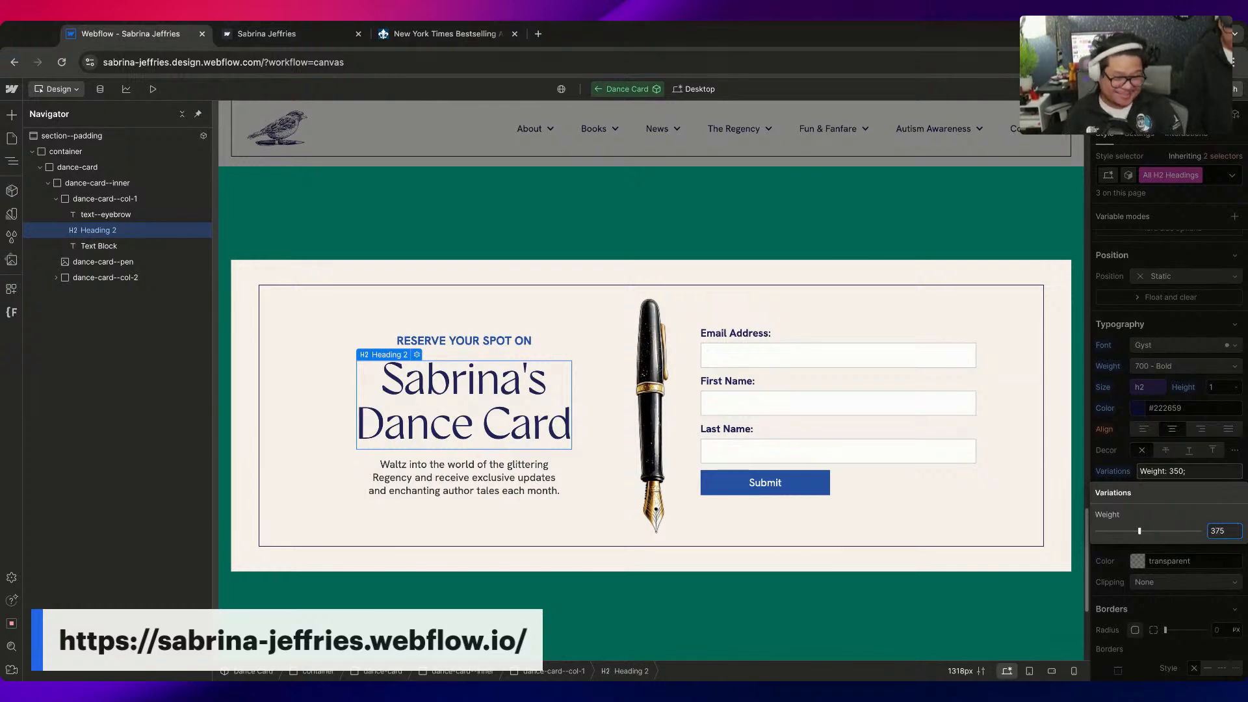
pyautogui.press('Return')
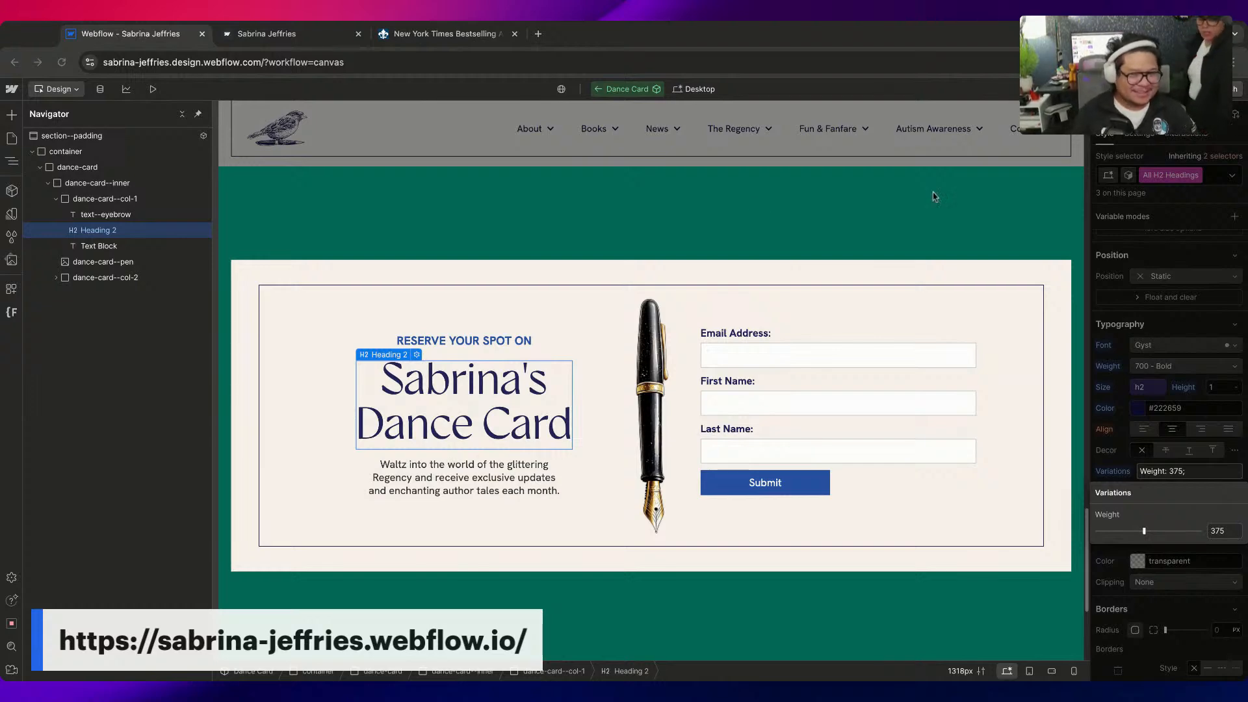
# Bring the Figma design back beside the Webflow tab and examine the Dance Card heading's weight there
pyautogui.moveTo(754, 201); pyautogui.dragTo(323, 39)
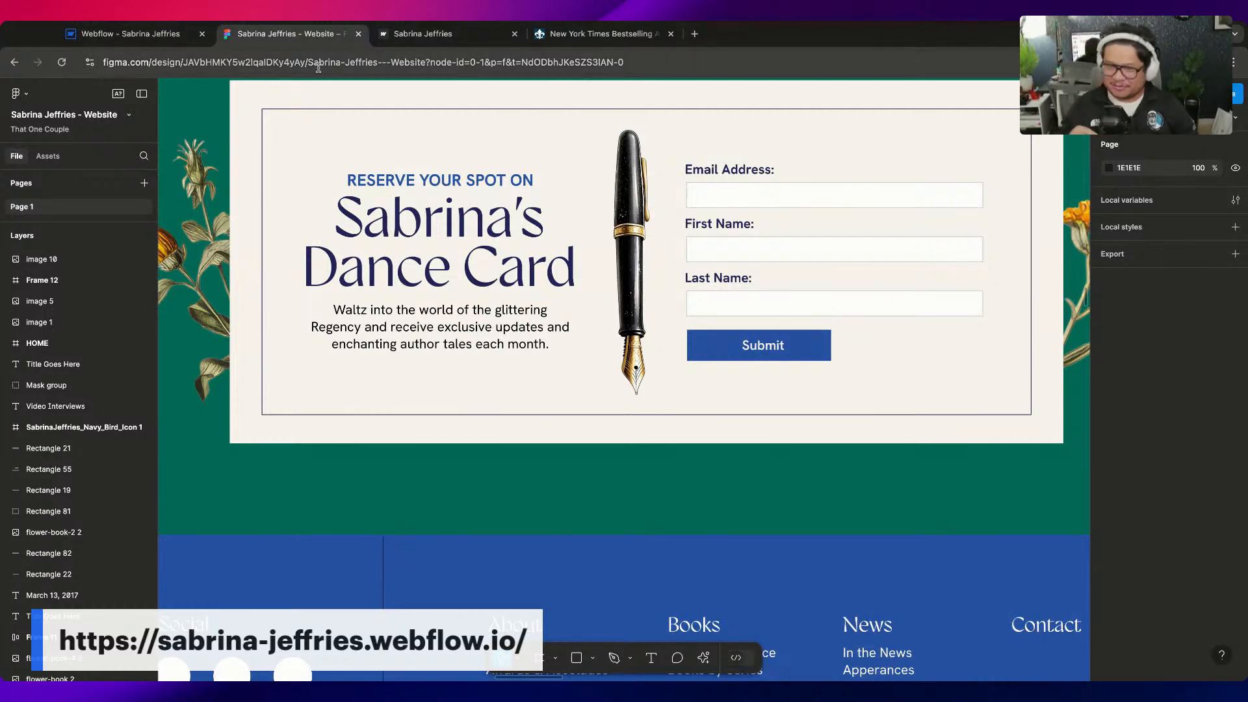
pyautogui.scroll(2, 416, 272)
pyautogui.scroll(5, 417, 272)
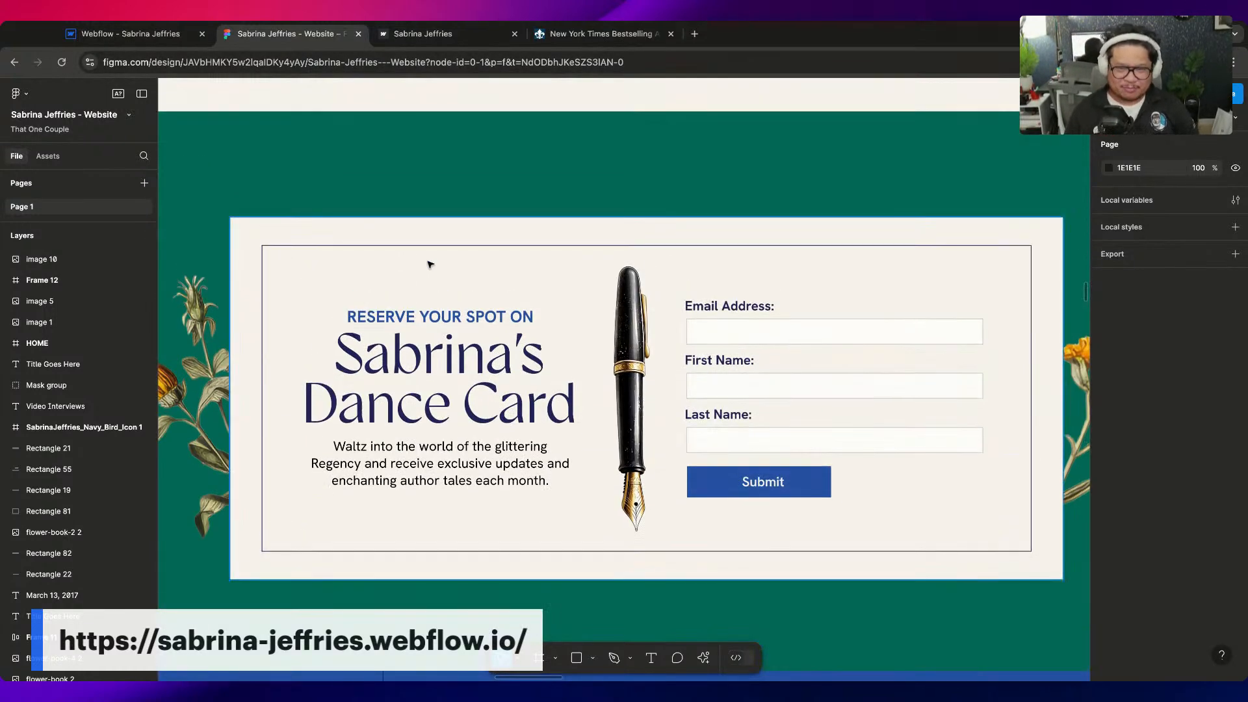
pyautogui.scroll(2, 429, 263)
pyautogui.scroll(-6, 429, 263)
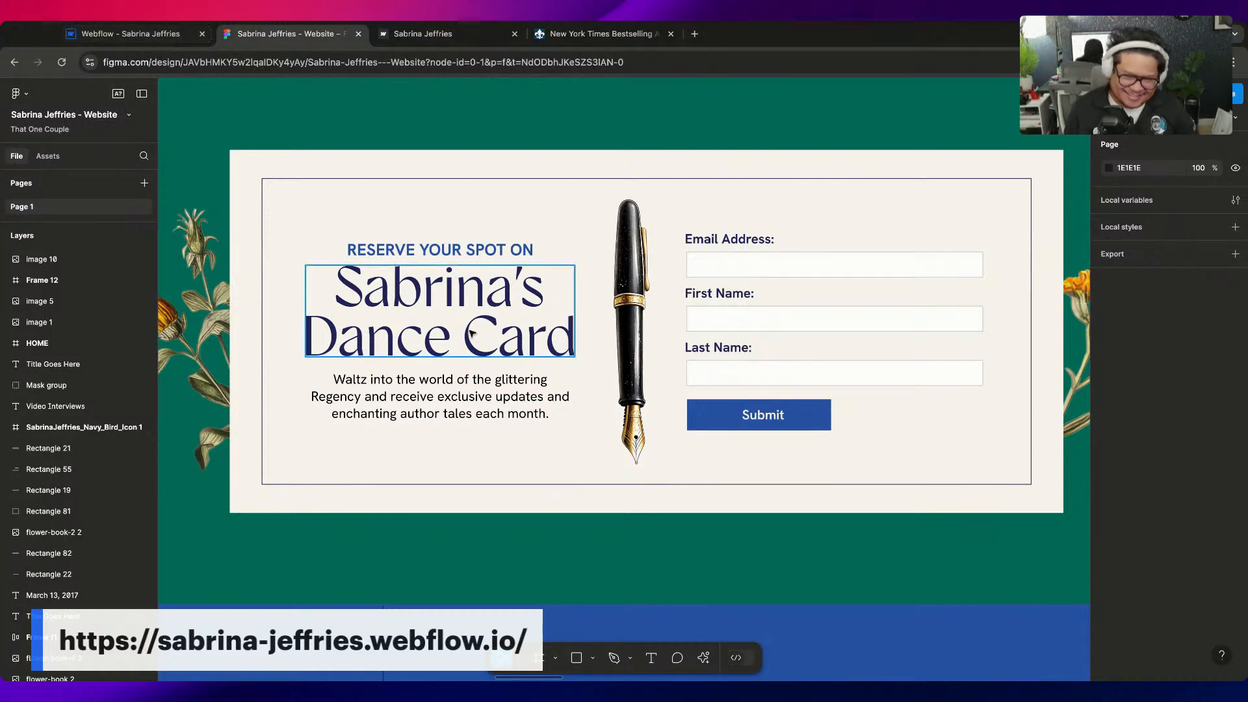
# Back in Webflow, close the weight variation settings and select the Dance Card's section--padding element
pyautogui.click(176, 39)
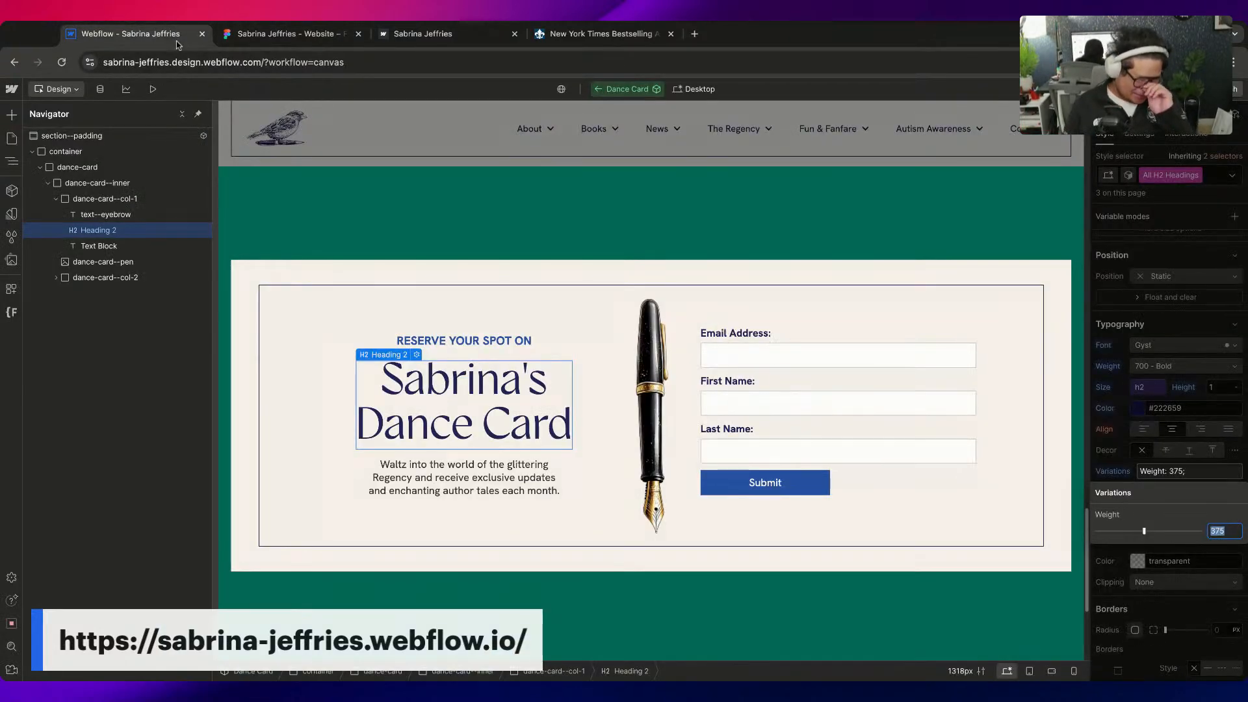
pyautogui.click(1192, 320)
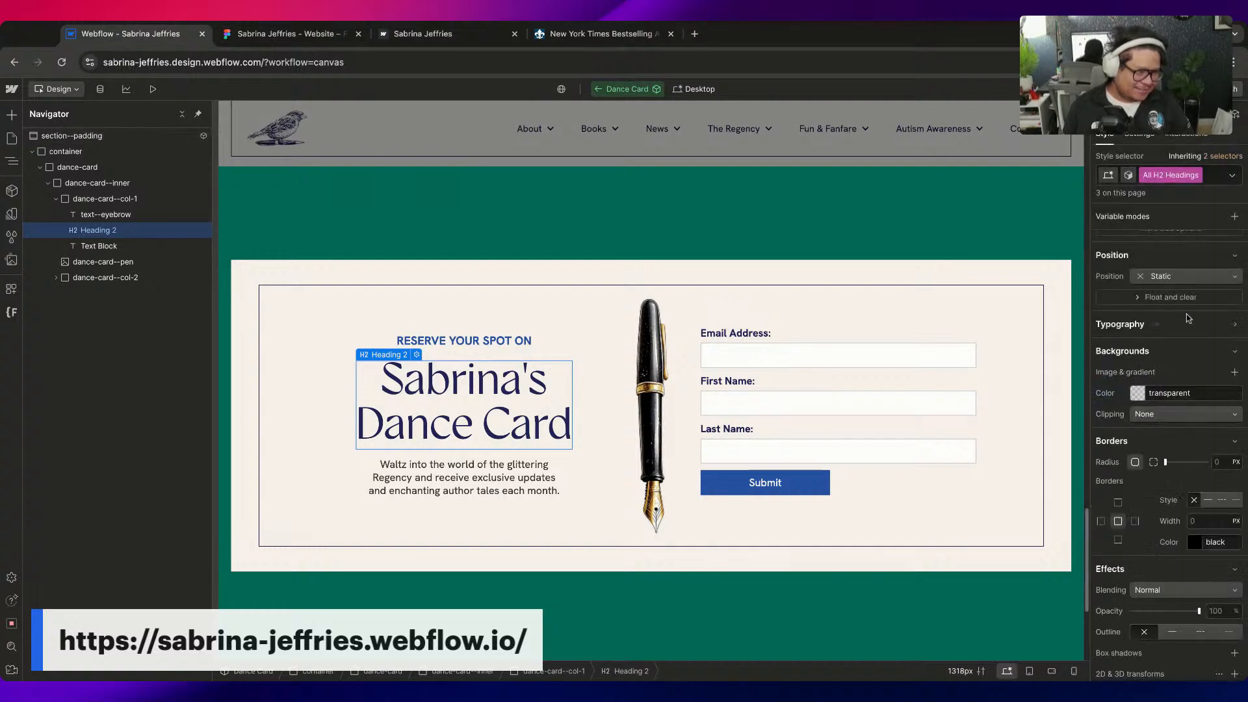
pyautogui.click(1187, 318)
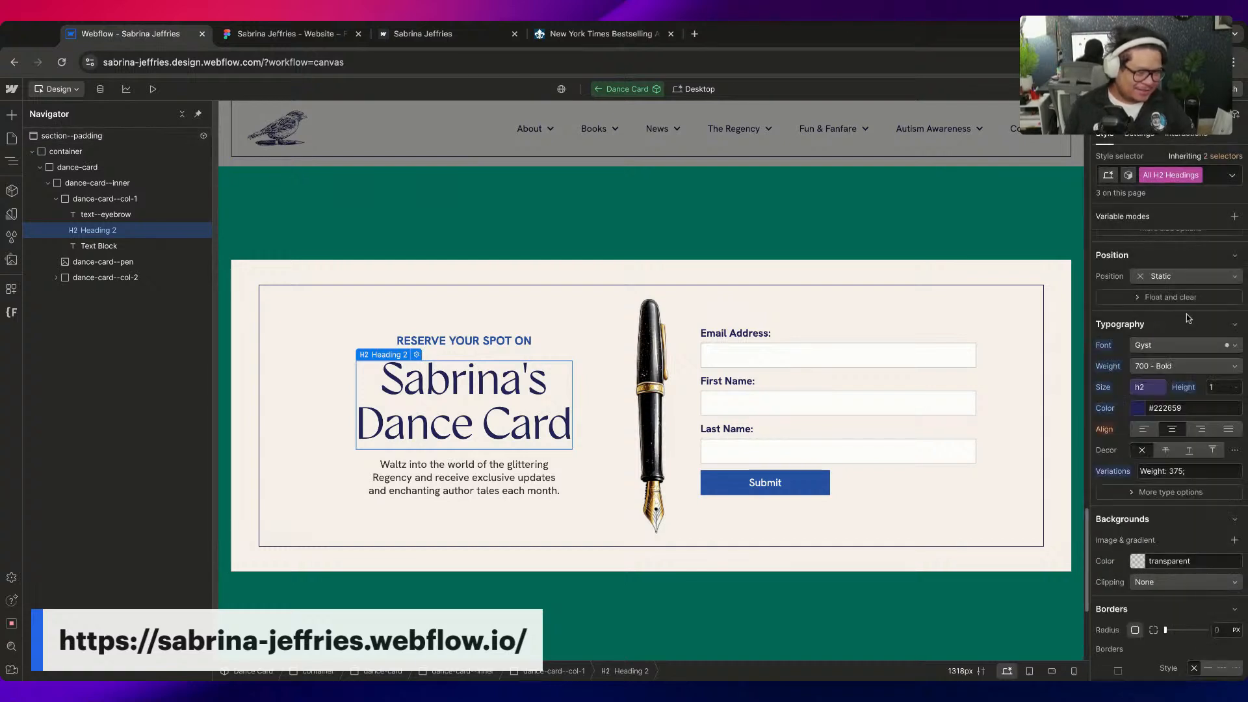
pyautogui.click(848, 241)
pyautogui.scroll(1, 676, 470)
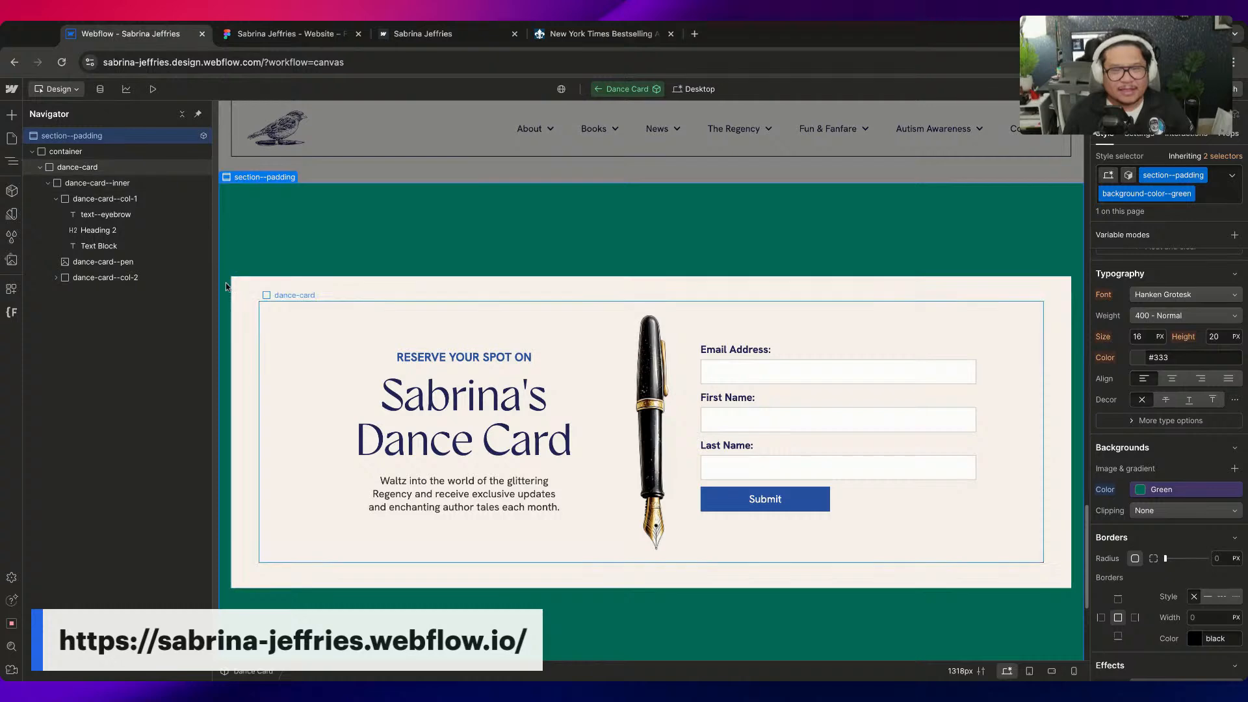
# View the flowers beside the Dance Card in the Figma design and look through the Webflow assets for them
pyautogui.click(286, 33)
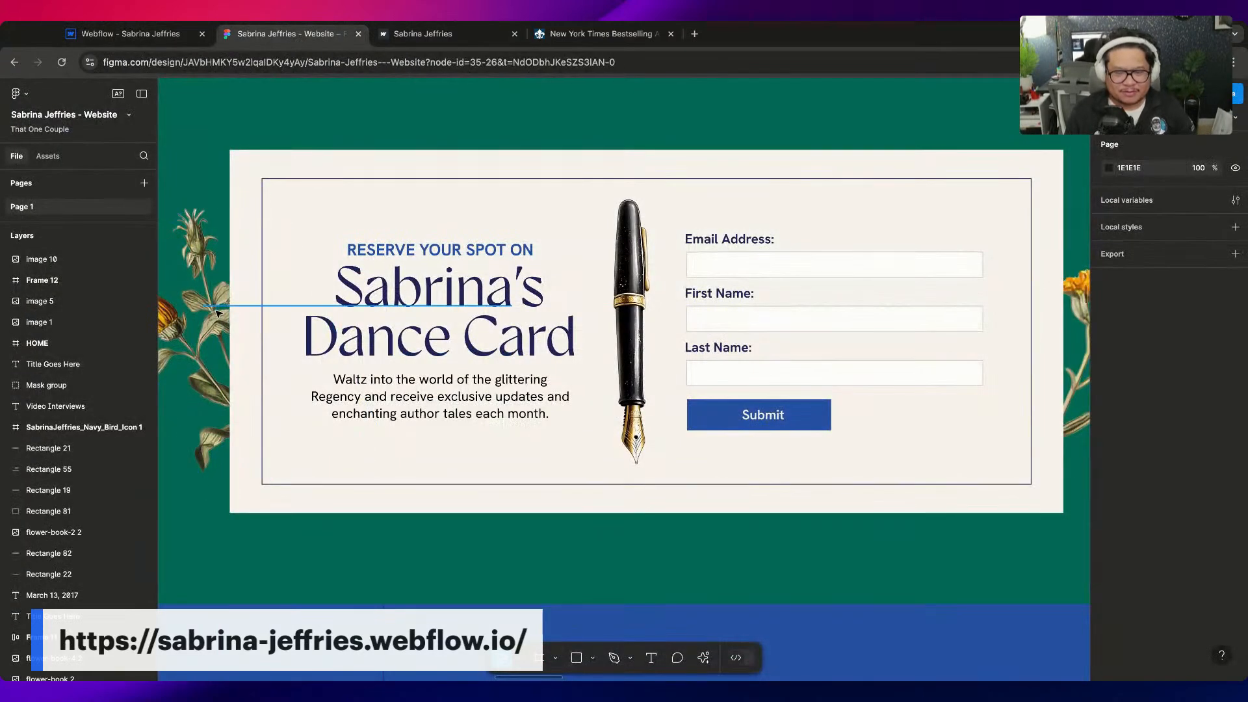
pyautogui.click(221, 346)
pyautogui.scroll(-5, 221, 347)
pyautogui.scroll(2, 354, 133)
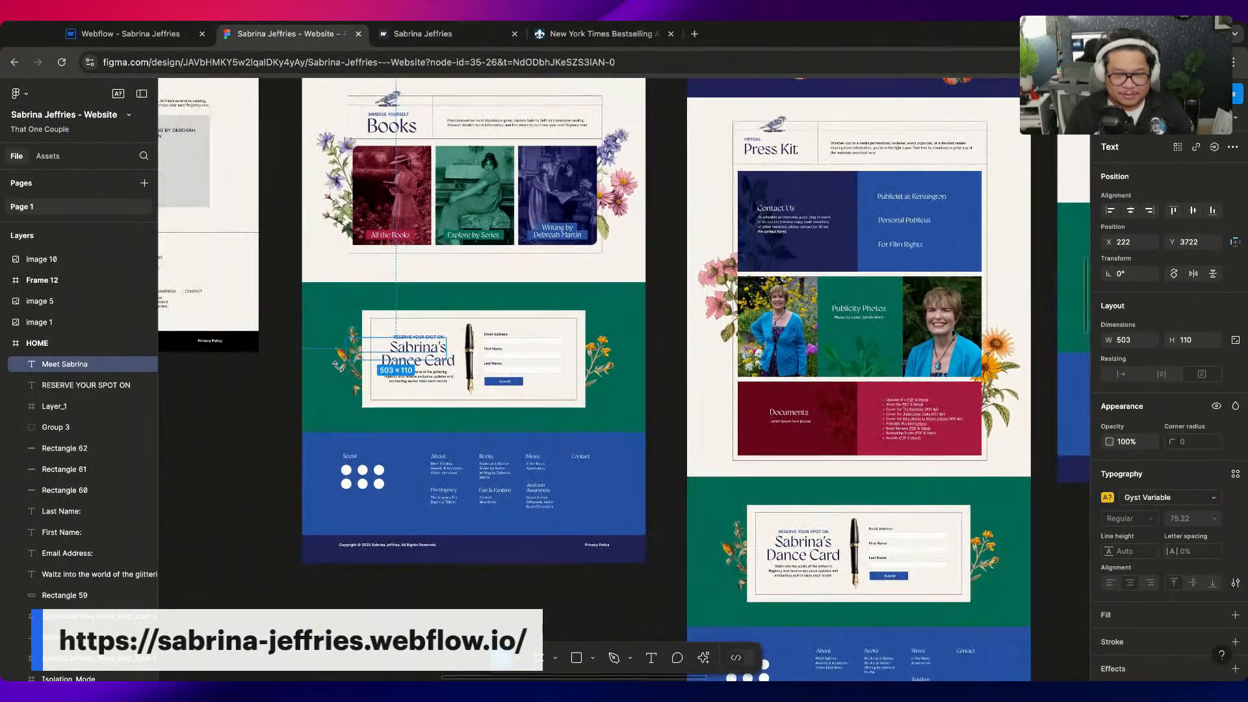
pyautogui.click(130, 33)
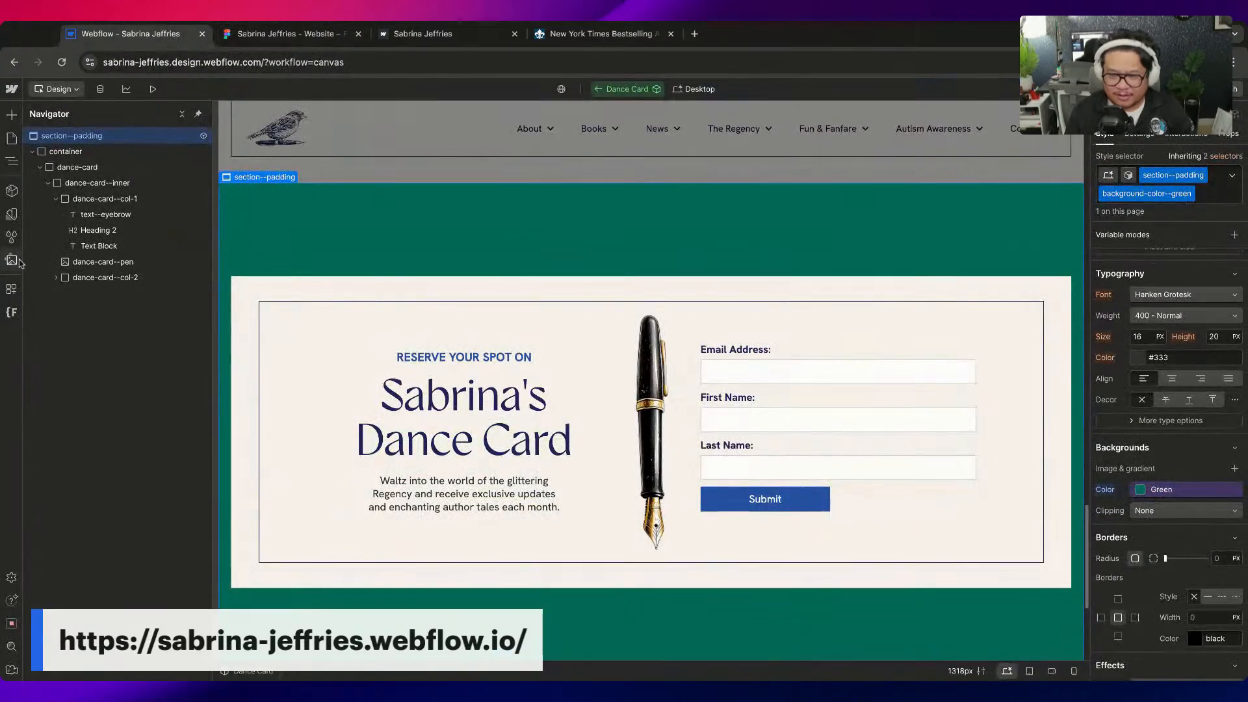
pyautogui.click(11, 259)
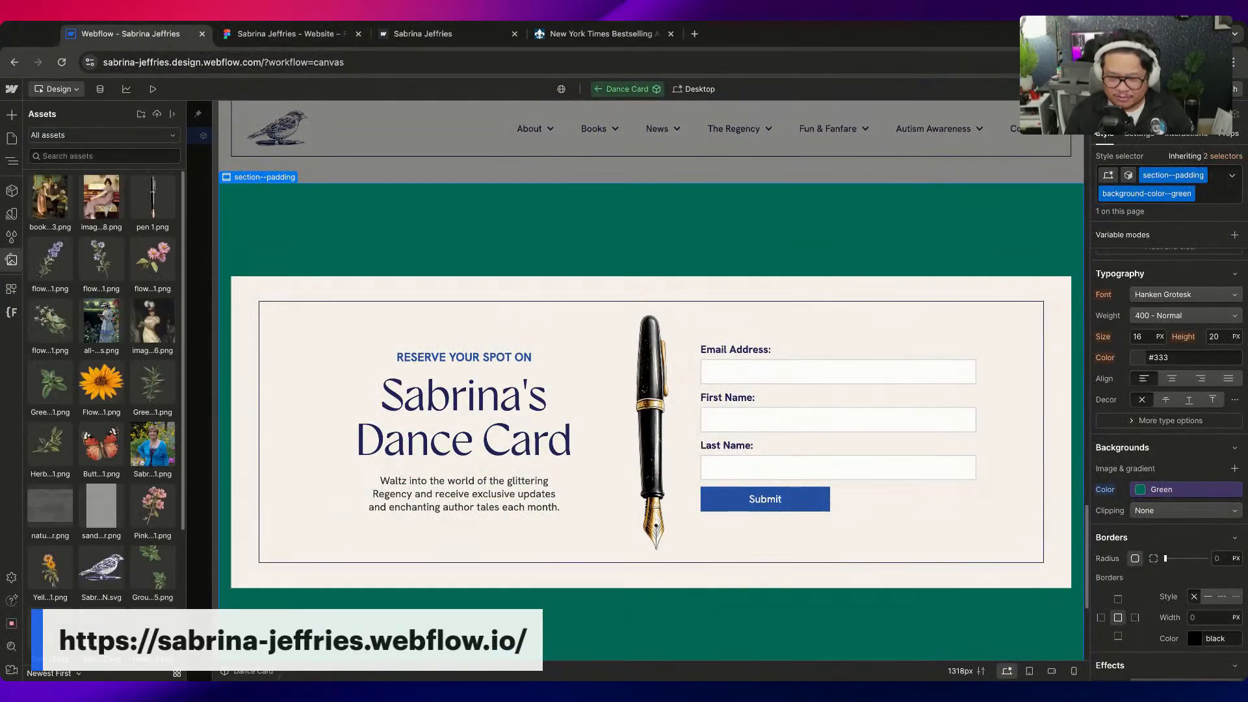
# In the Figma design, select both flower images flanking the Dance Card, Flowers-3 1 and Flowers-4 1, and export them as 1x PNG
pyautogui.click(265, 34)
pyautogui.scroll(5, 360, 373)
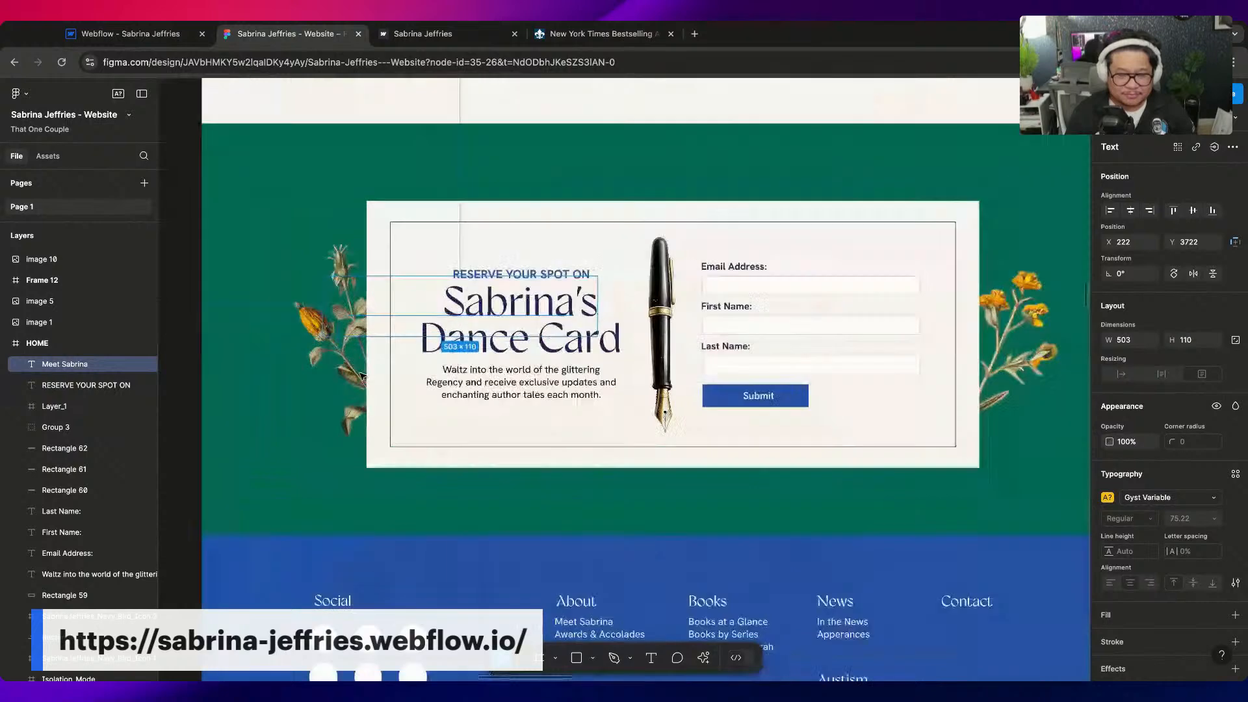
pyautogui.click(330, 332)
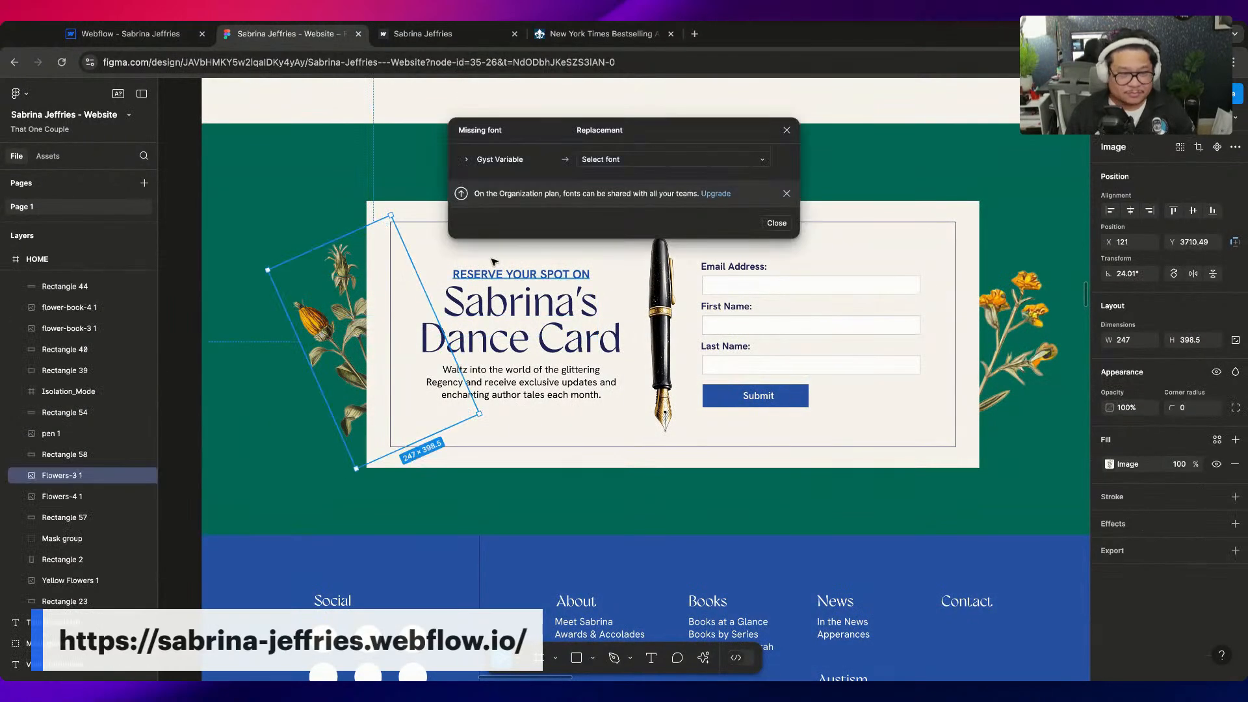
pyautogui.click(787, 130)
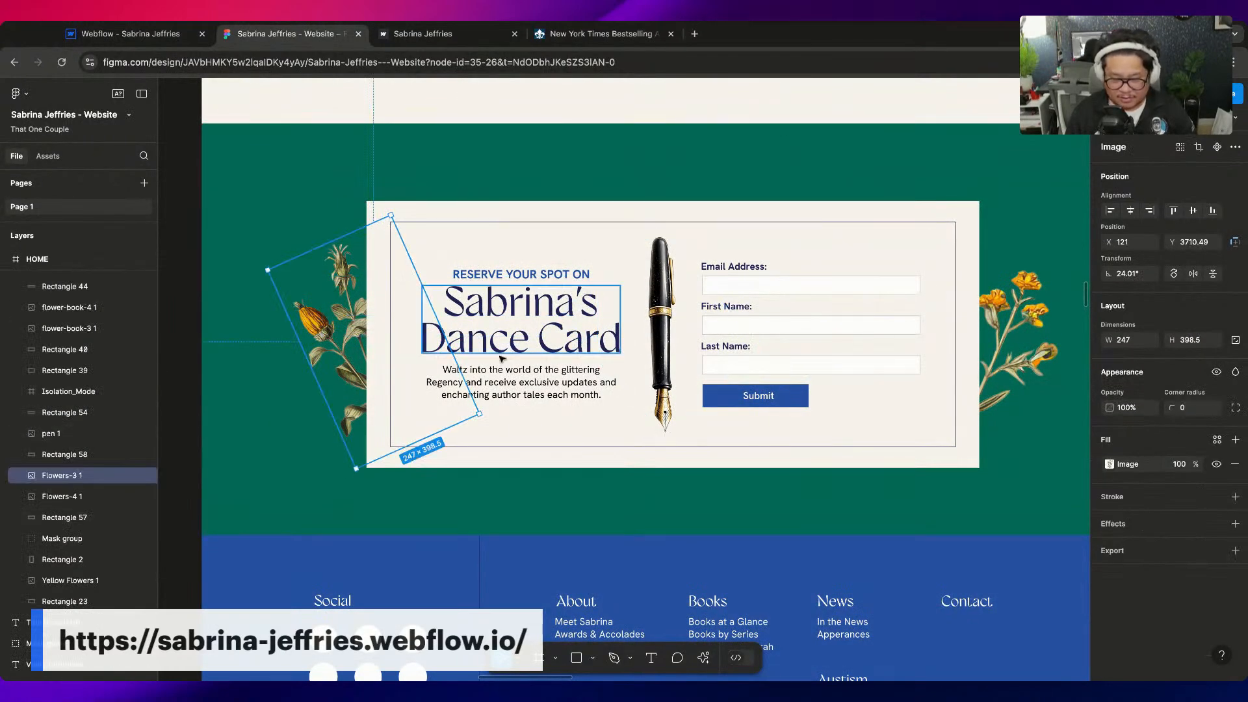
pyautogui.keyDown('shift'); pyautogui.click(1024, 358); pyautogui.keyUp('shift')
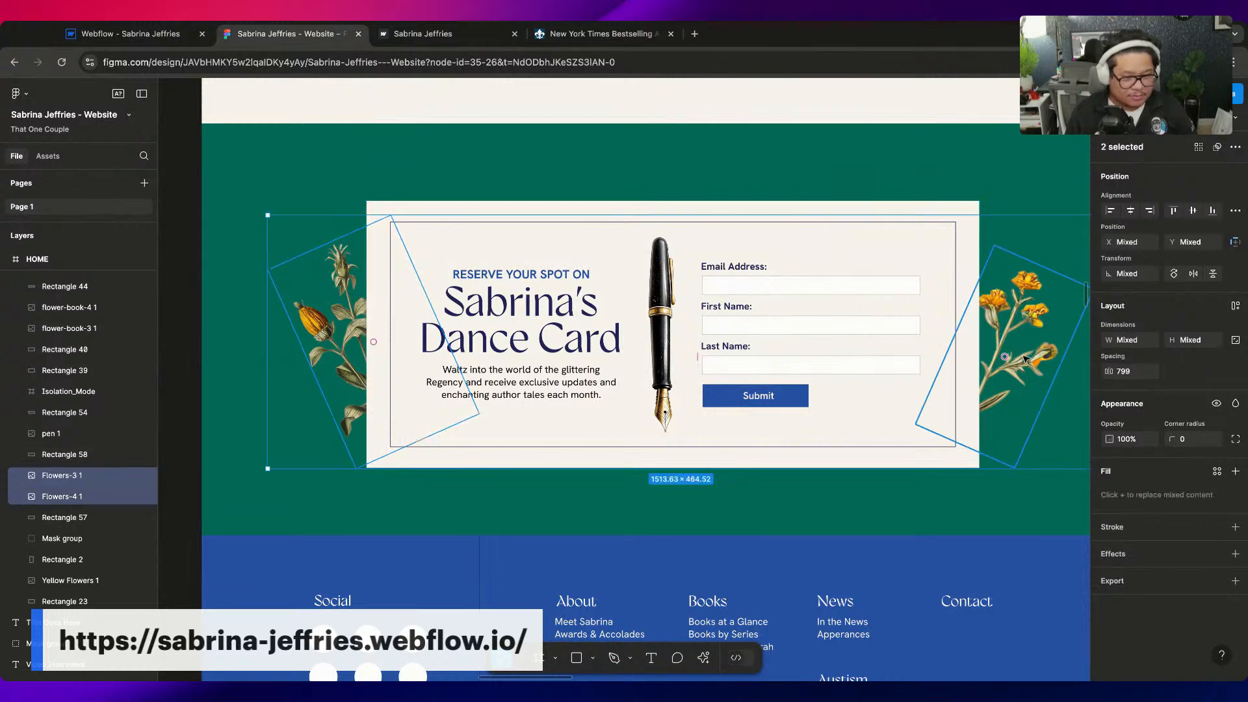
pyautogui.click(1234, 580)
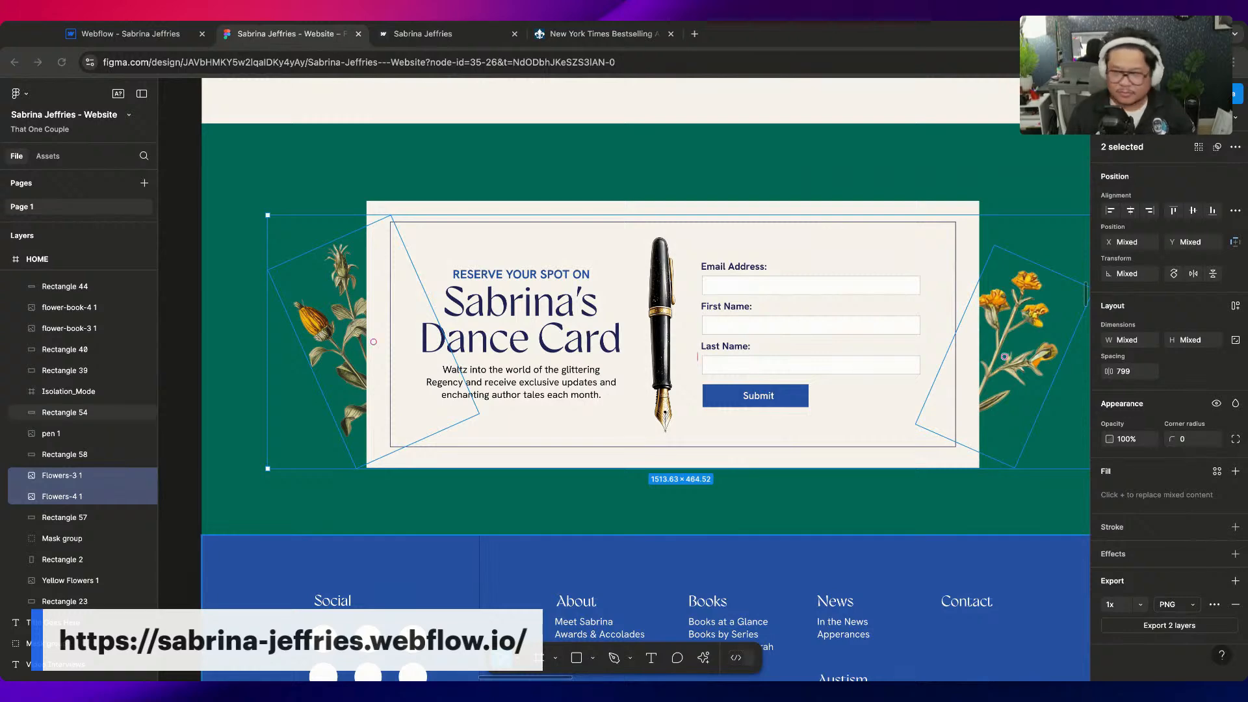
# Add the two exported flower images to the Webflow assets and leave the Dance Card component for the Home page
pyautogui.click(130, 34)
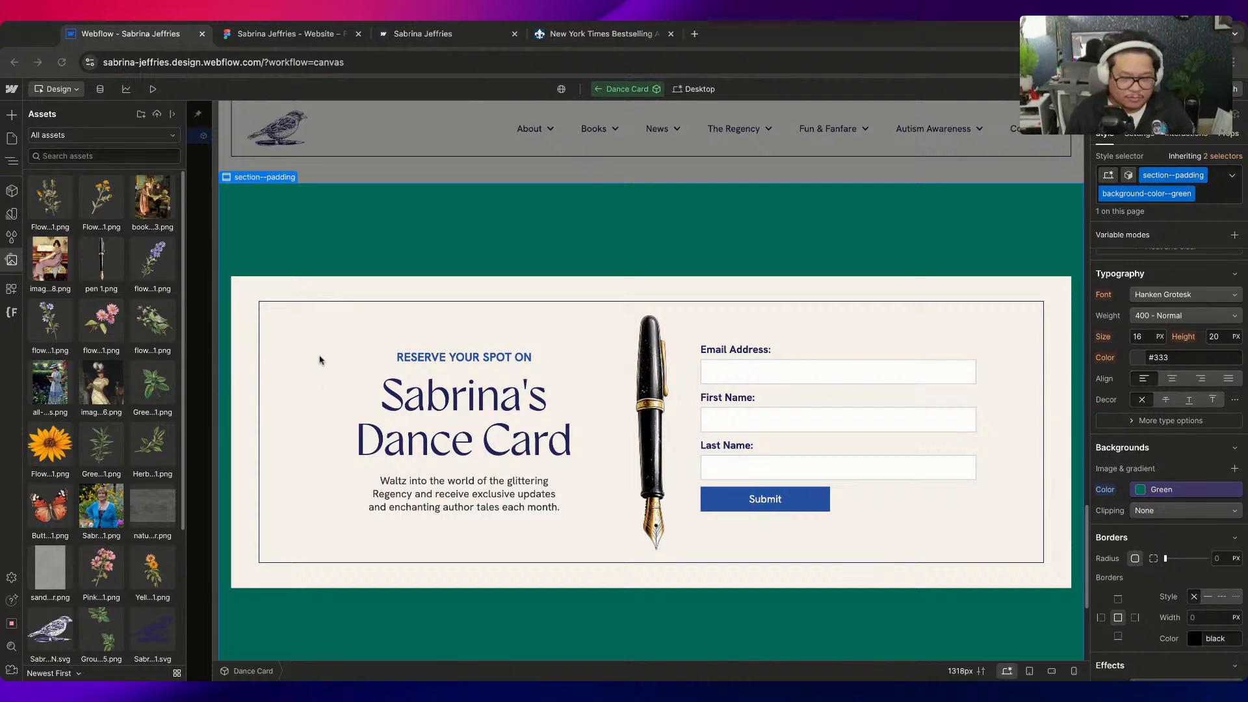
pyautogui.press('z')
pyautogui.press('Escape')
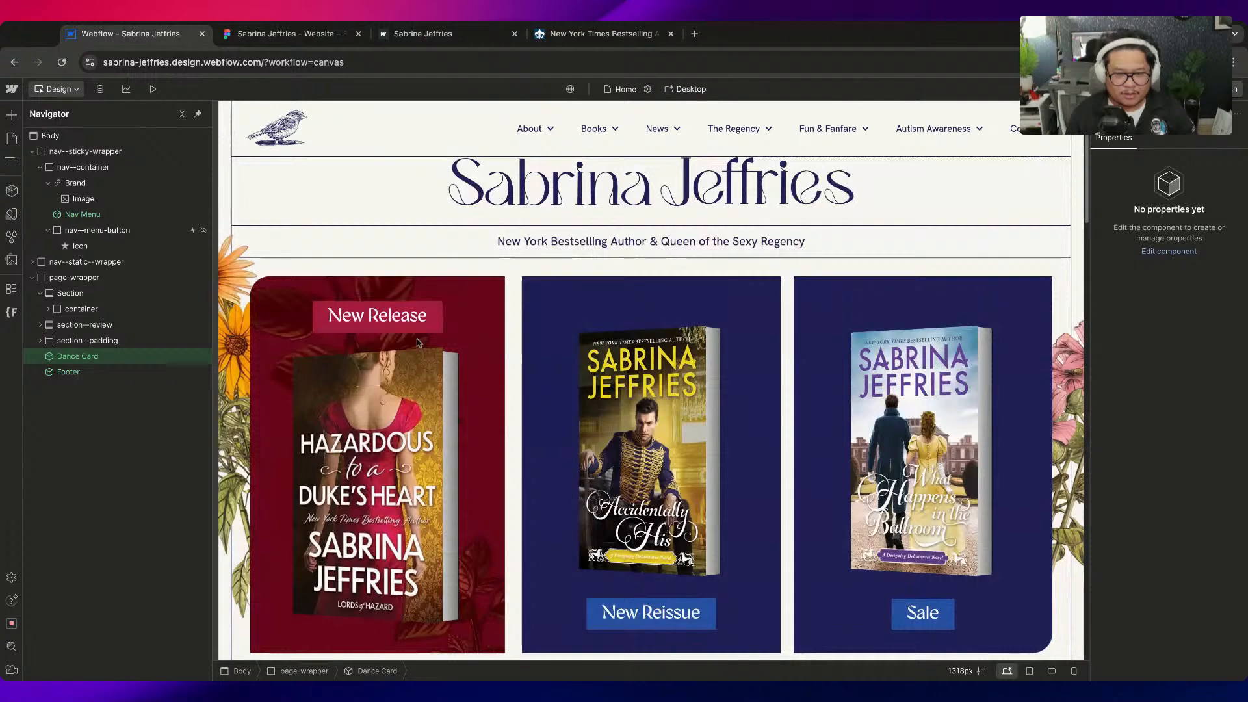
# Copy hp--hero-books-flower-wrapper-1 from the Home page hero and paste it inside the dance-card element of the Dance Card component
pyautogui.scroll(-3, 416, 338)
pyautogui.click(245, 335)
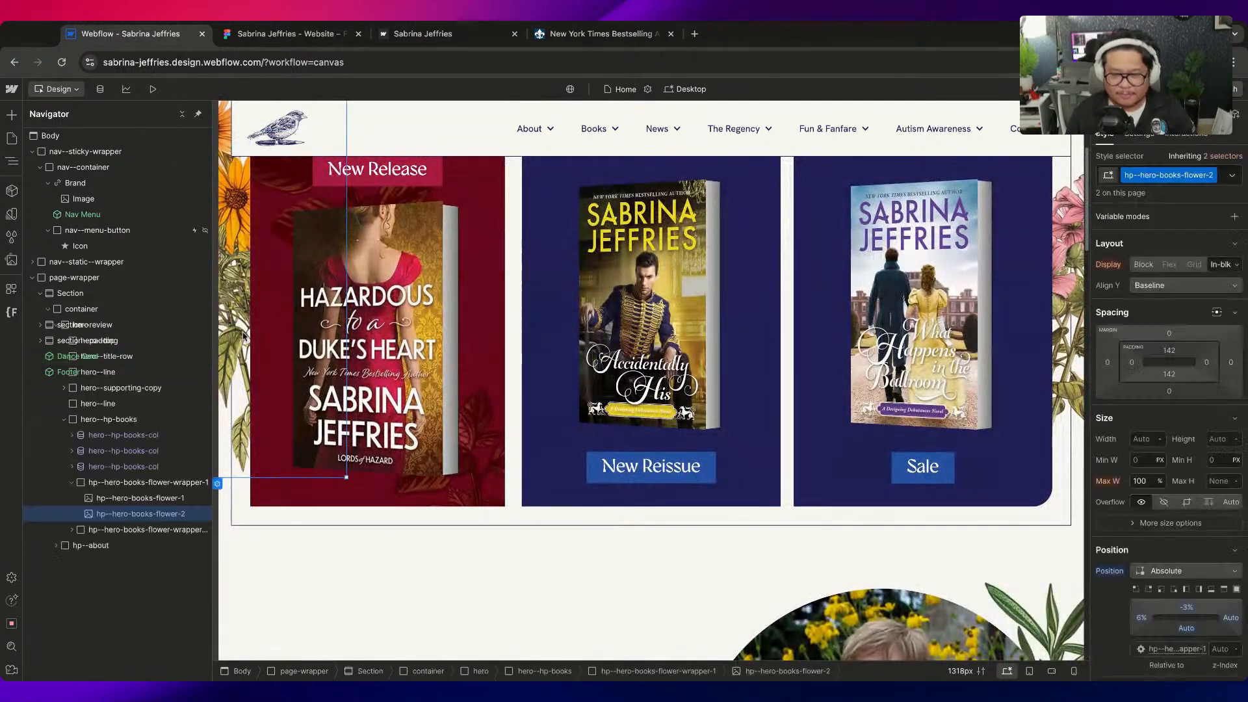
pyautogui.click(148, 482)
pyautogui.scroll(-15, 377, 559)
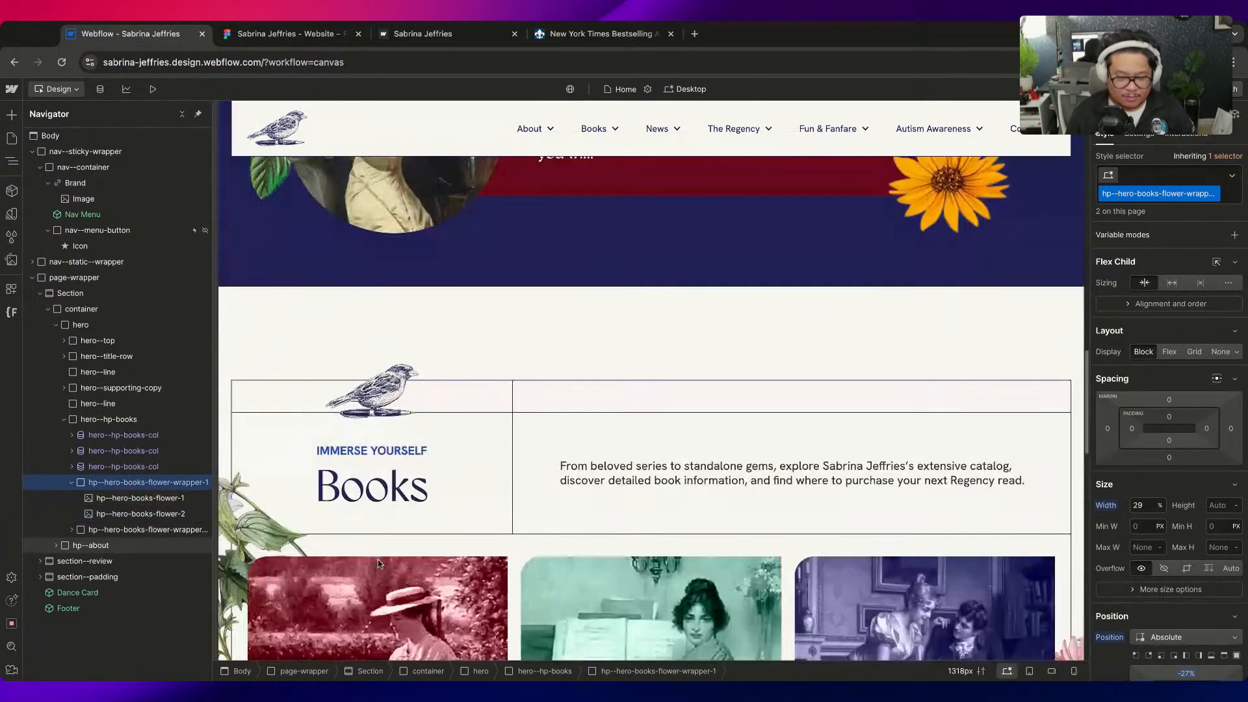
pyautogui.scroll(4, 351, 474)
pyautogui.doubleClick(326, 384)
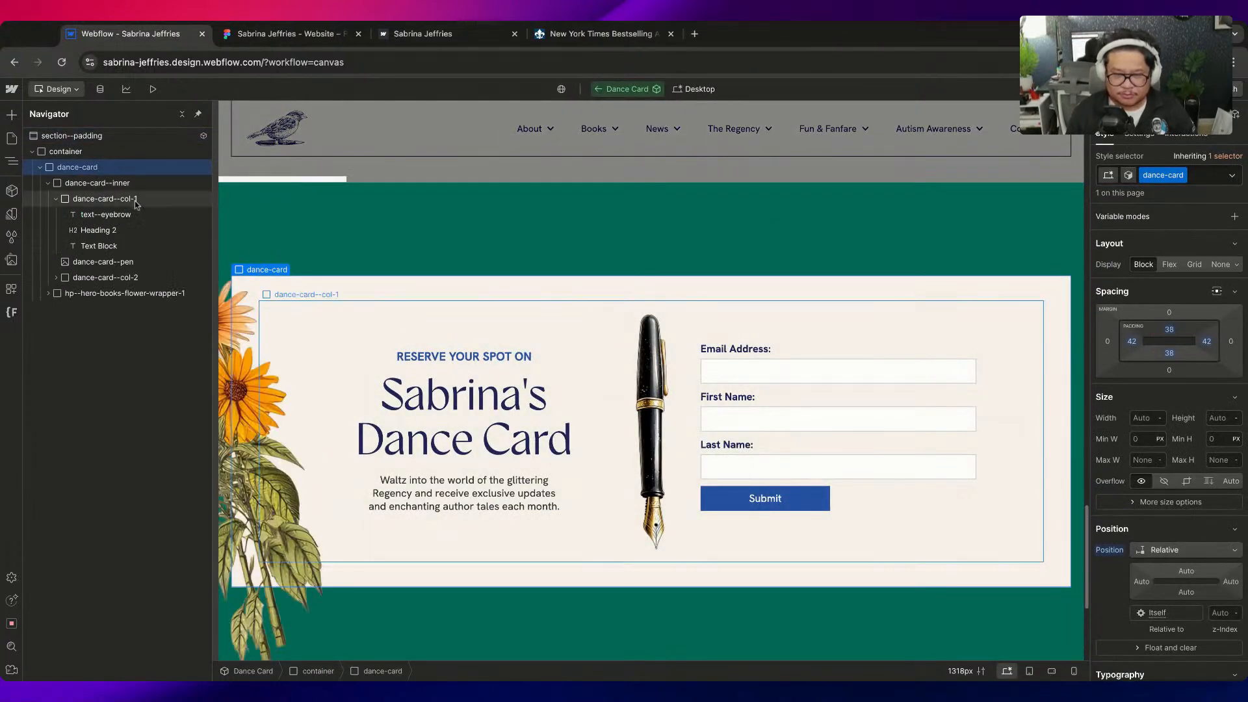
# Duplicate the pasted flower wrapper and give the first copy a duplicated class renamed dance-card--flower-wrapper-1
pyautogui.click(154, 293)
pyautogui.press('super+d')
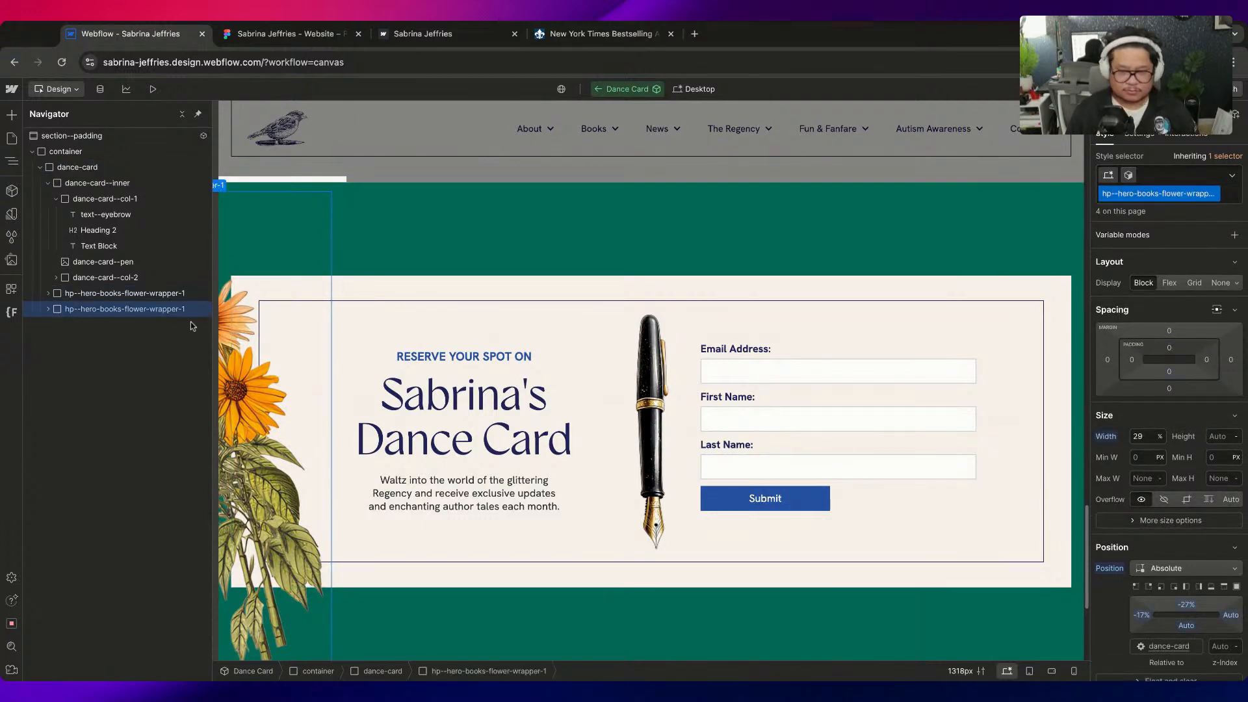
pyautogui.click(154, 293)
pyautogui.click(1216, 193)
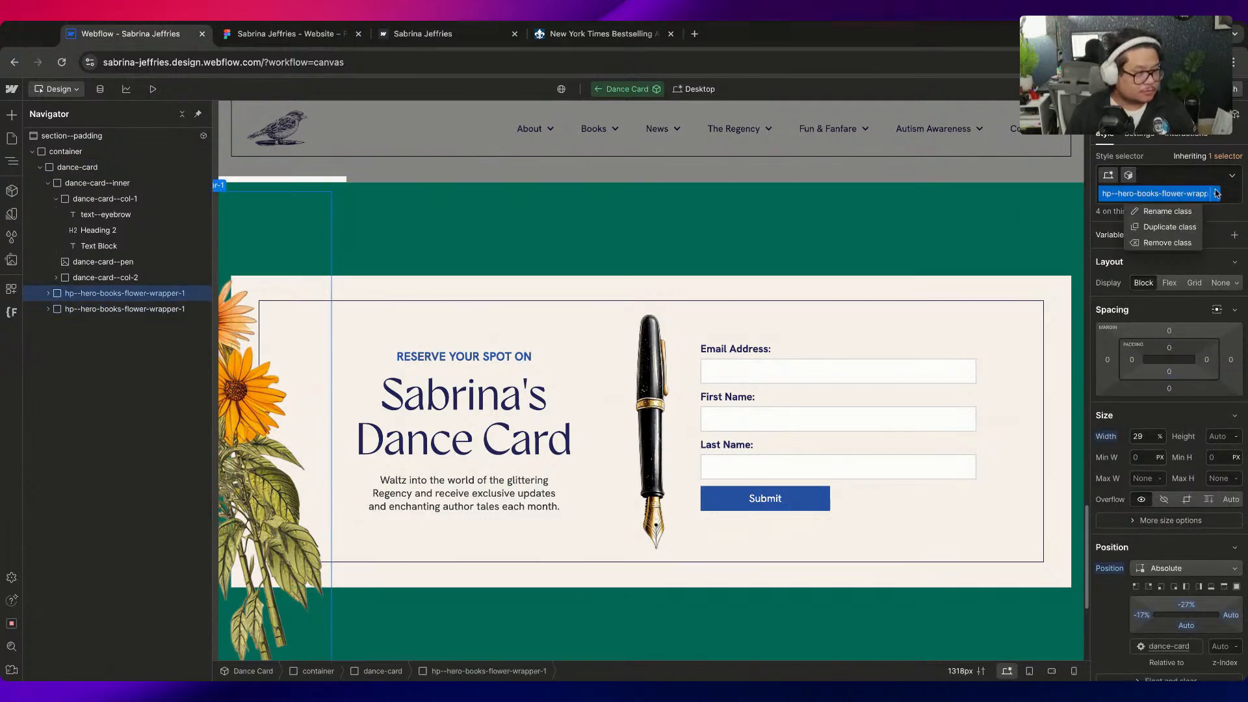
pyautogui.click(1187, 227)
pyautogui.hotkey('alt', 'shift', 'Left')
pyautogui.hotkey('alt', 'shift', 'Left')
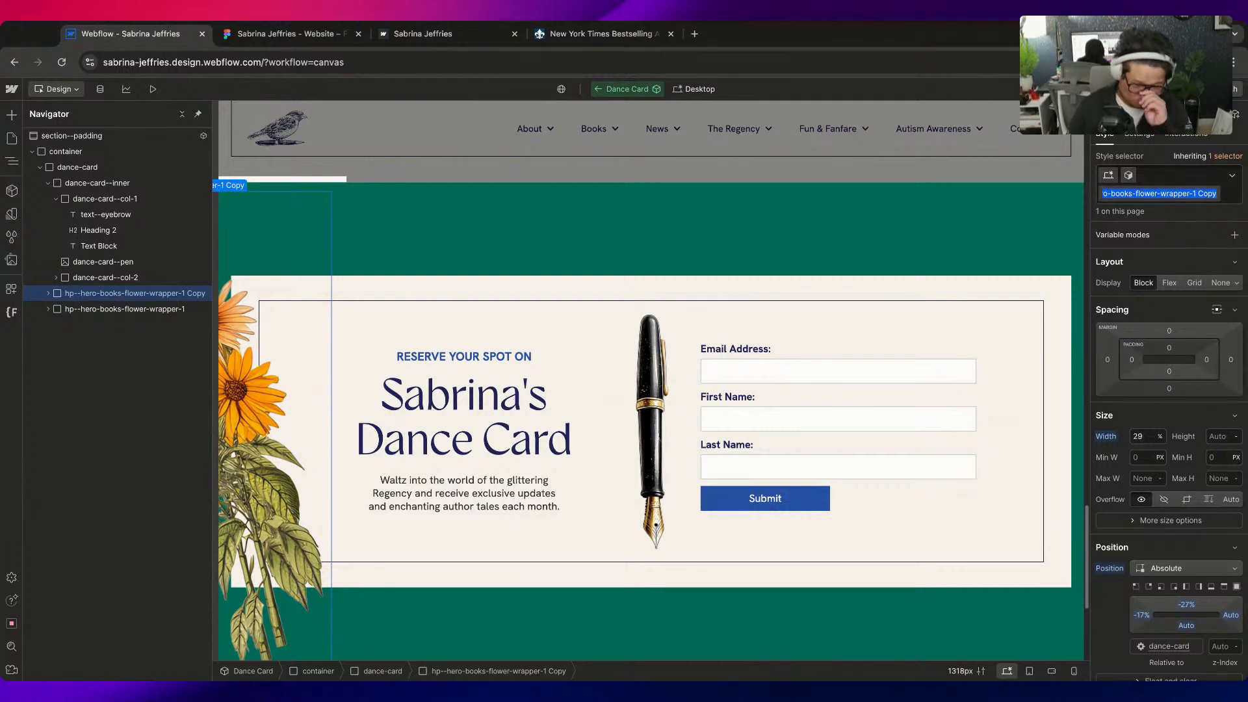
pyautogui.write('dance-')
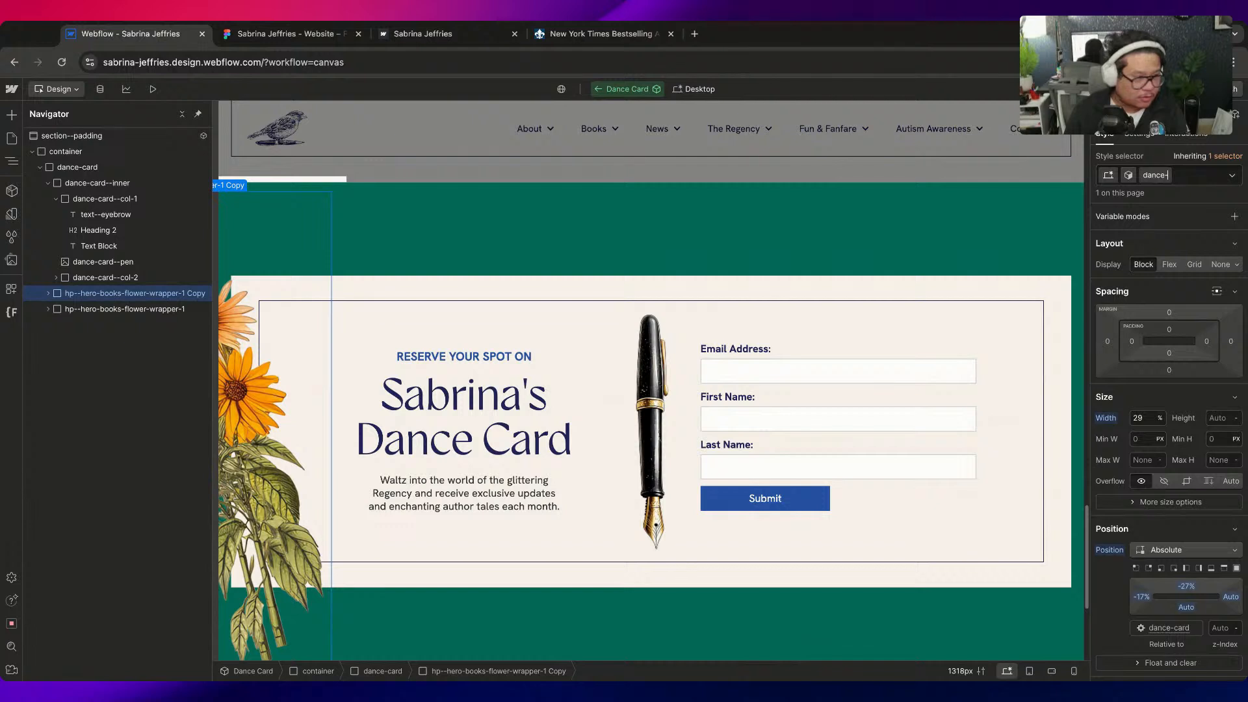
pyautogui.write('card--flower-wr')
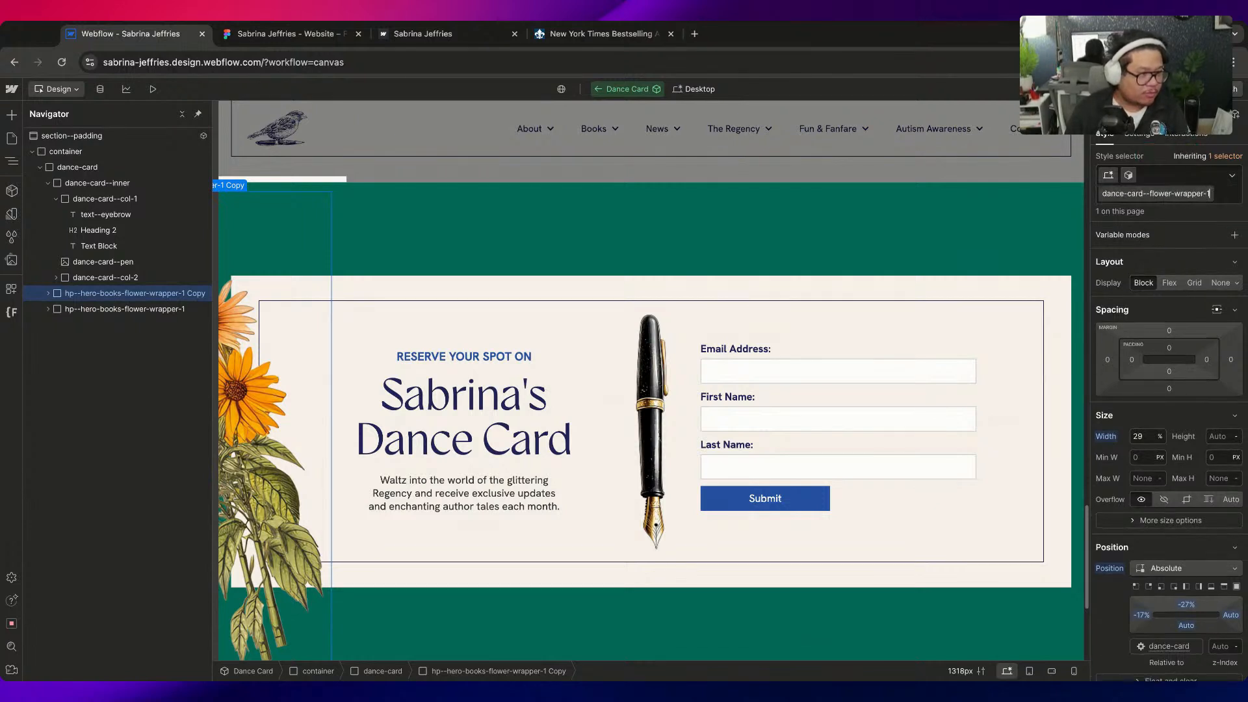
pyautogui.write('apper-1')
pyautogui.press('Return')
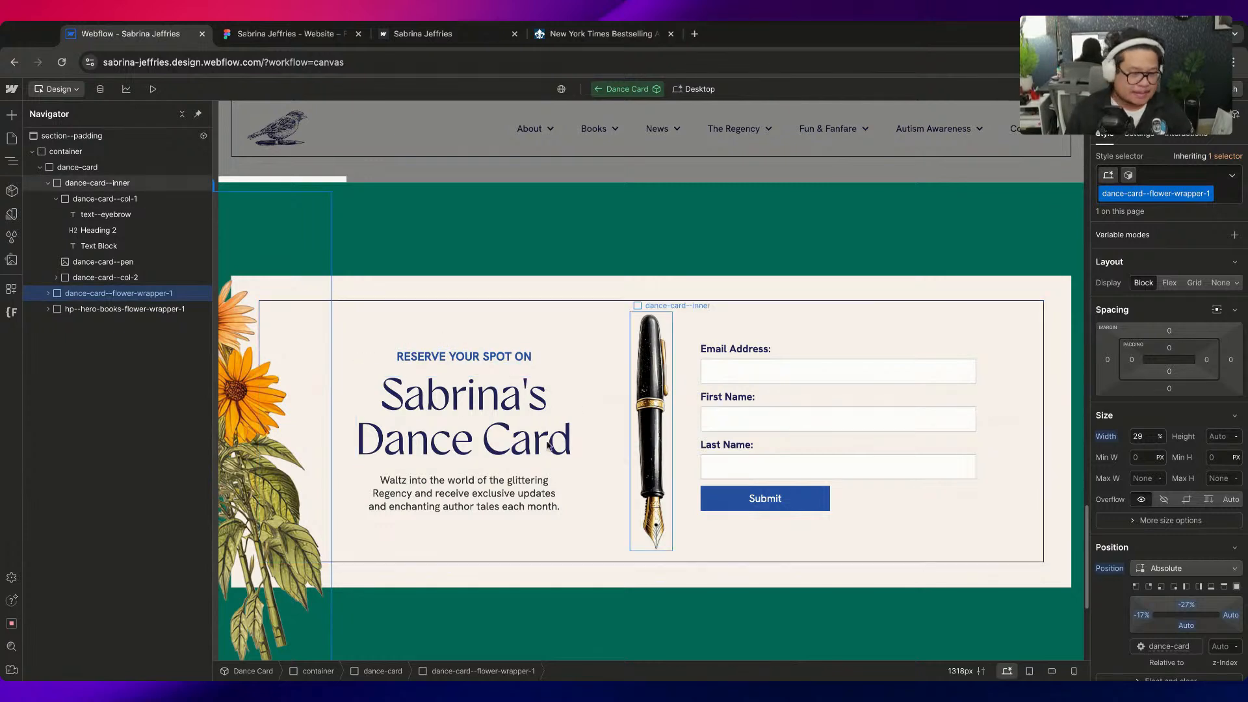
# Delete the spare hp--hero-books-flower-wrapper-1 and the hp--hero-books-flower-2 image inside dance-card--flower-wrapper-1
pyautogui.click(106, 309)
pyautogui.press('Delete')
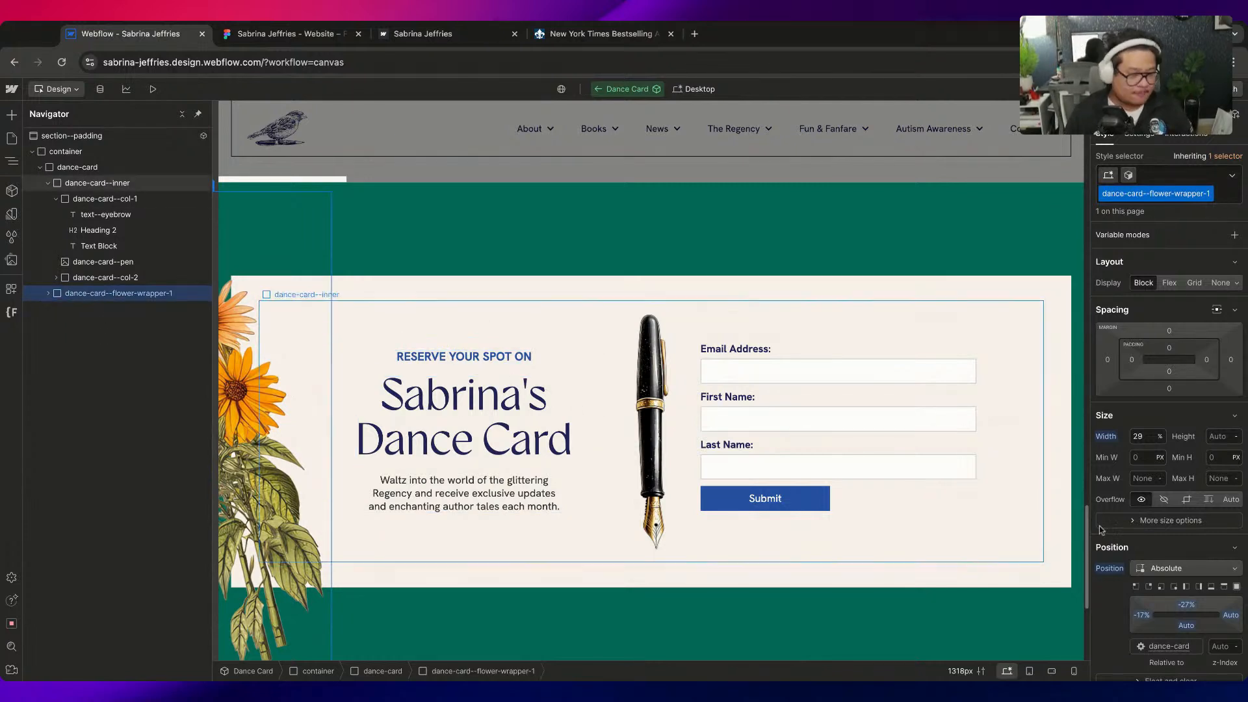
pyautogui.click(48, 293)
pyautogui.click(110, 310)
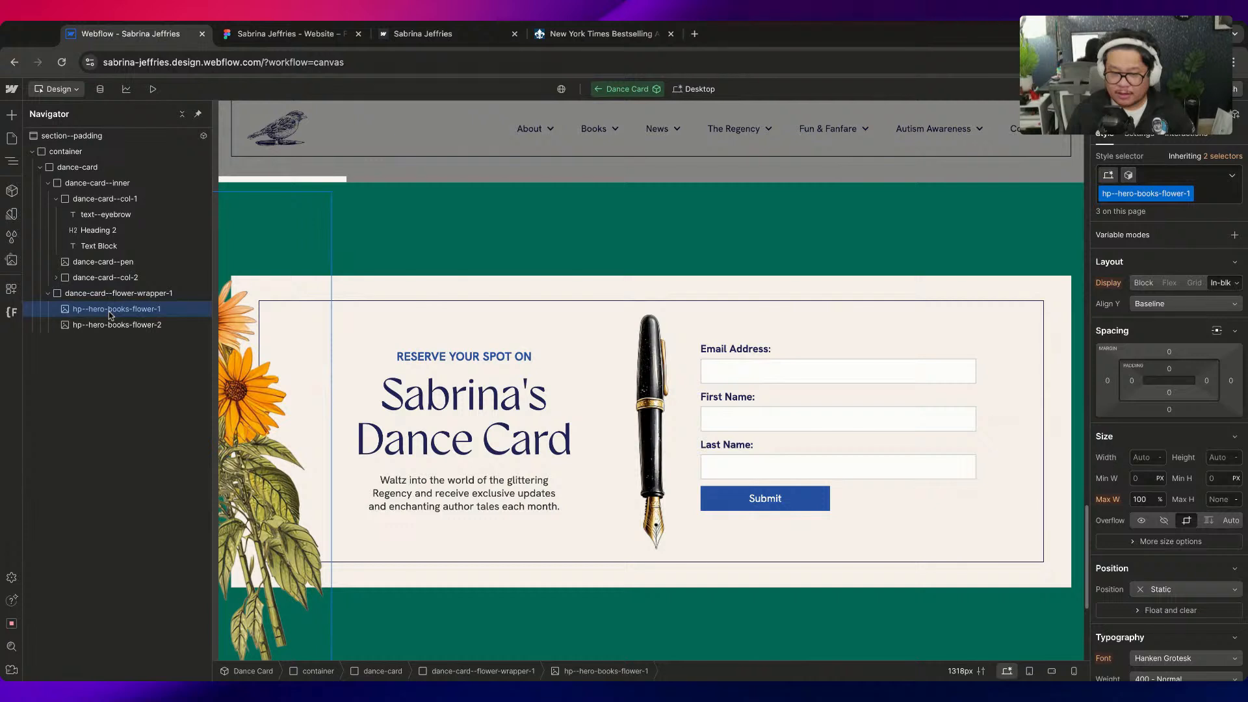
pyautogui.click(146, 325)
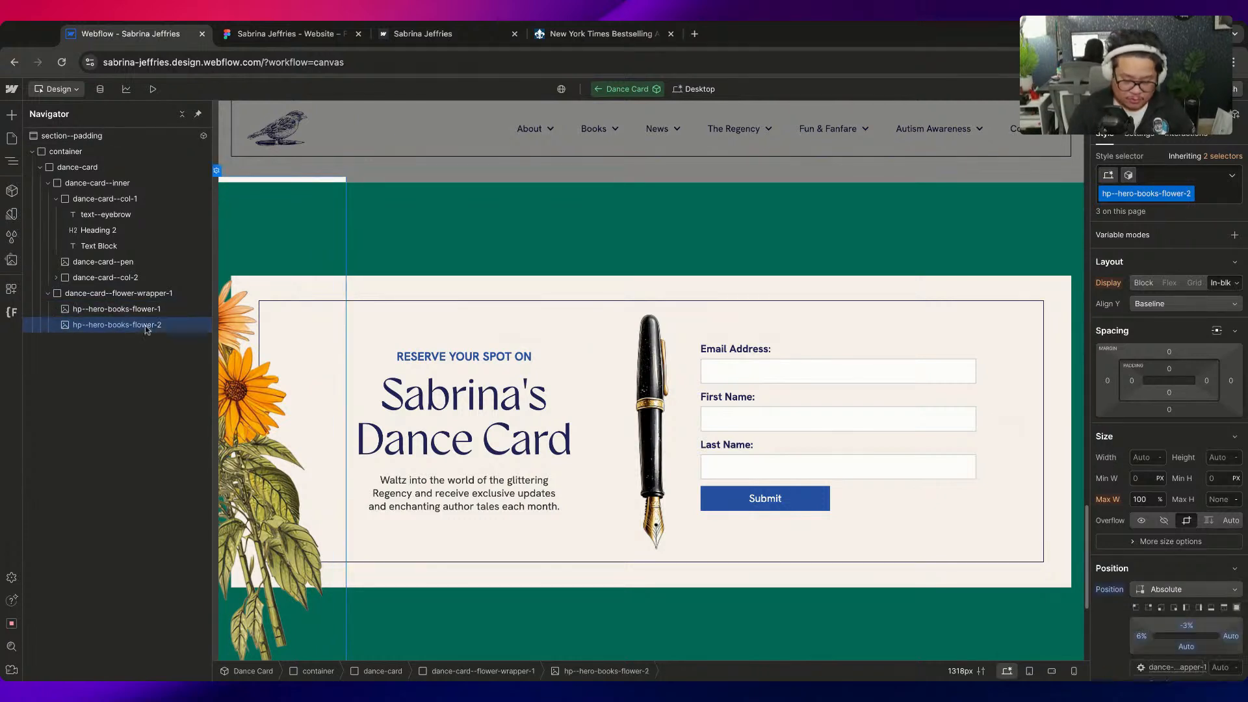
pyautogui.press('Delete')
pyautogui.click(1140, 134)
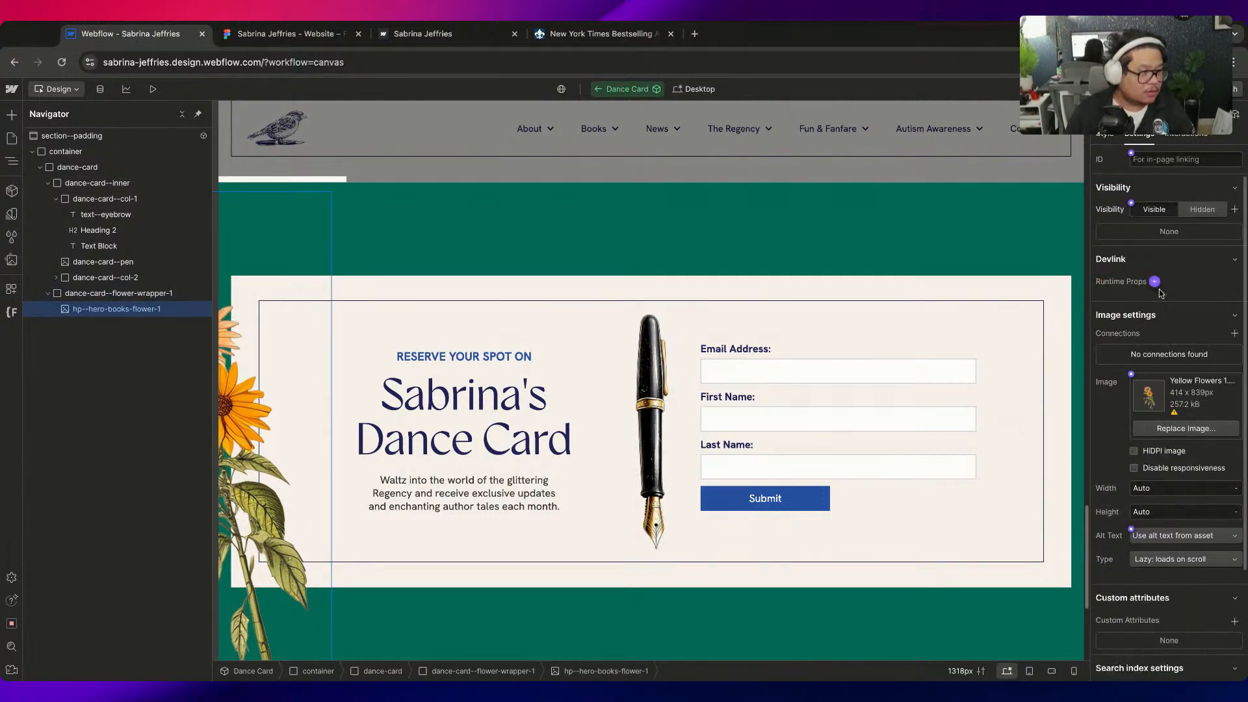
pyautogui.click(1165, 424)
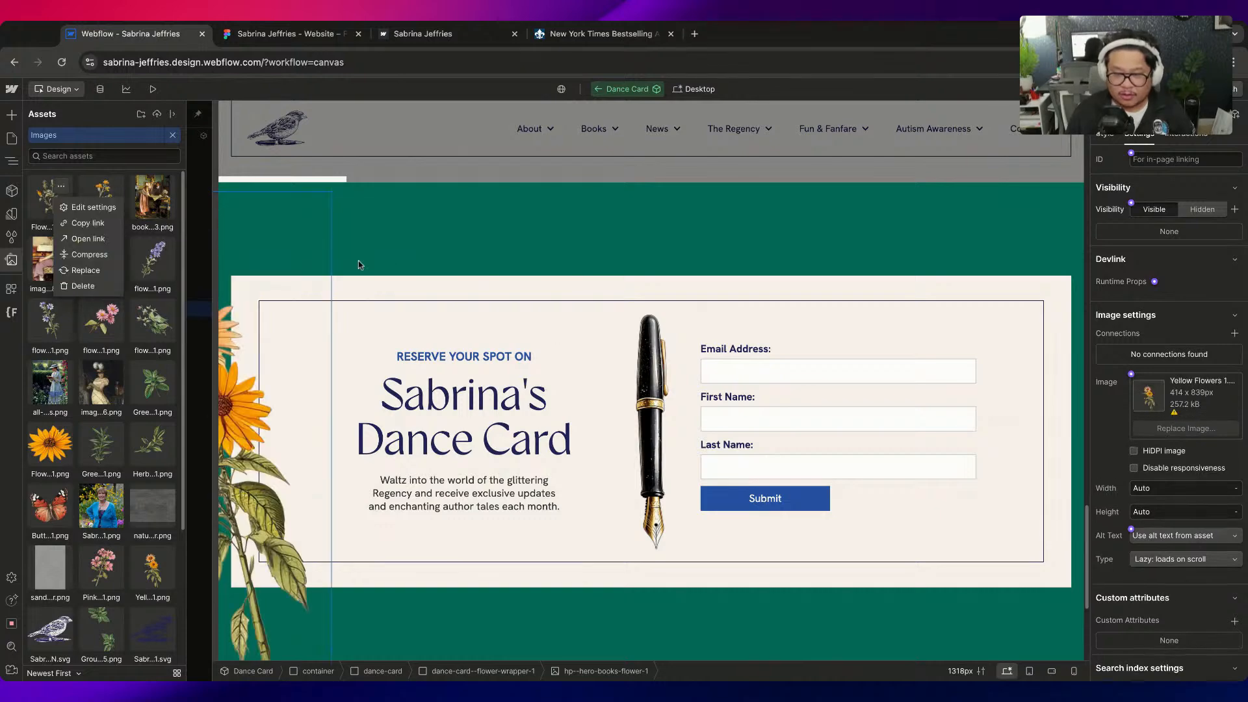
pyautogui.click(301, 227)
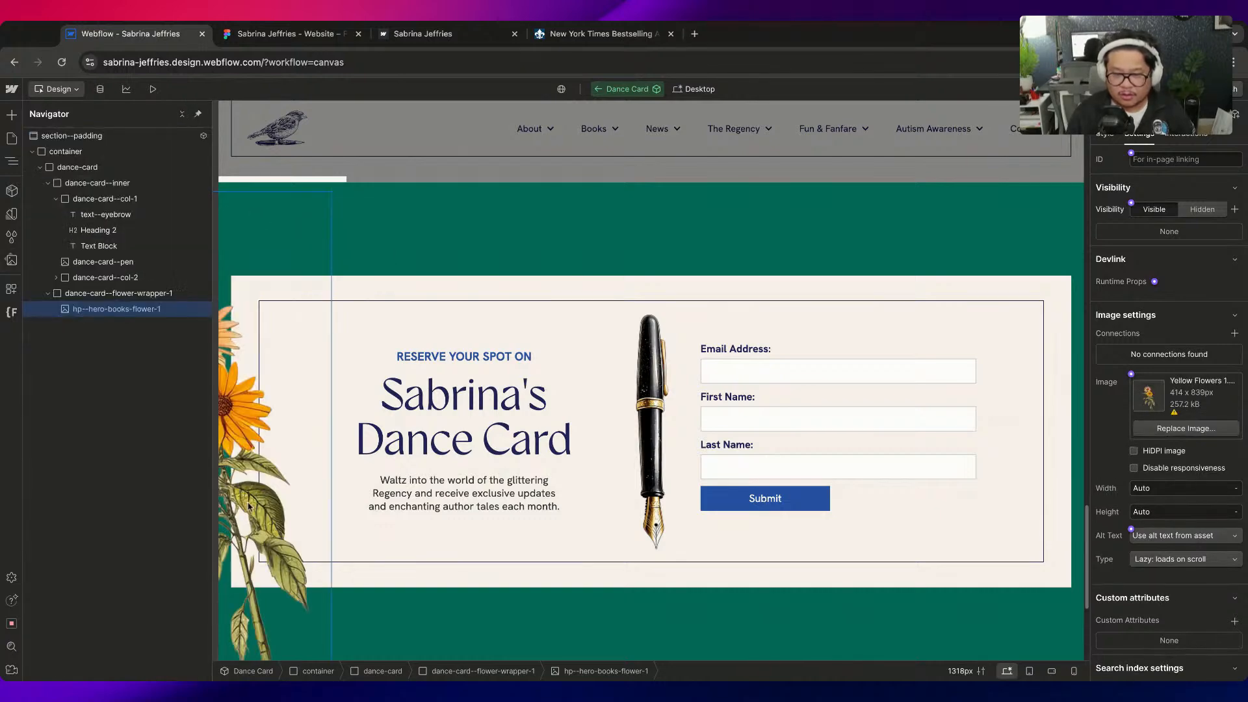
# Check the styles of dance-card and its parent elements, and try a z-index of -1 on dance-card--flower-wrapper-1 before resetting it
pyautogui.click(147, 295)
pyautogui.click(1105, 134)
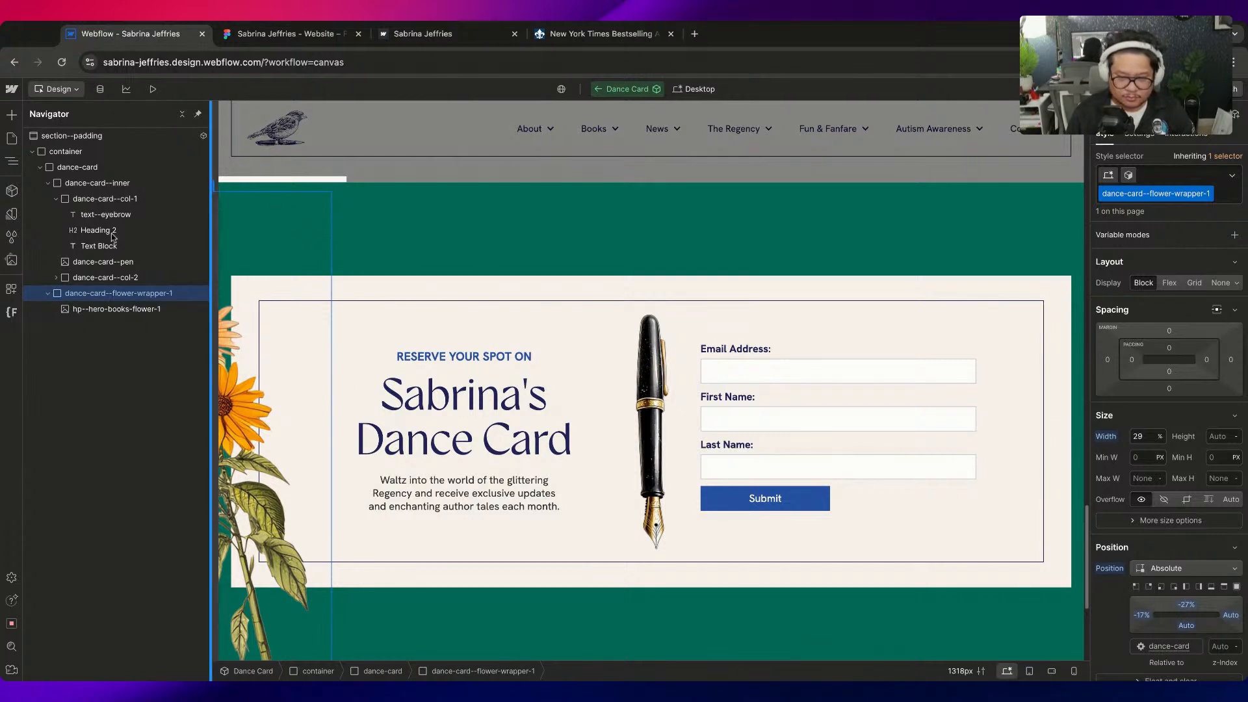
pyautogui.click(116, 169)
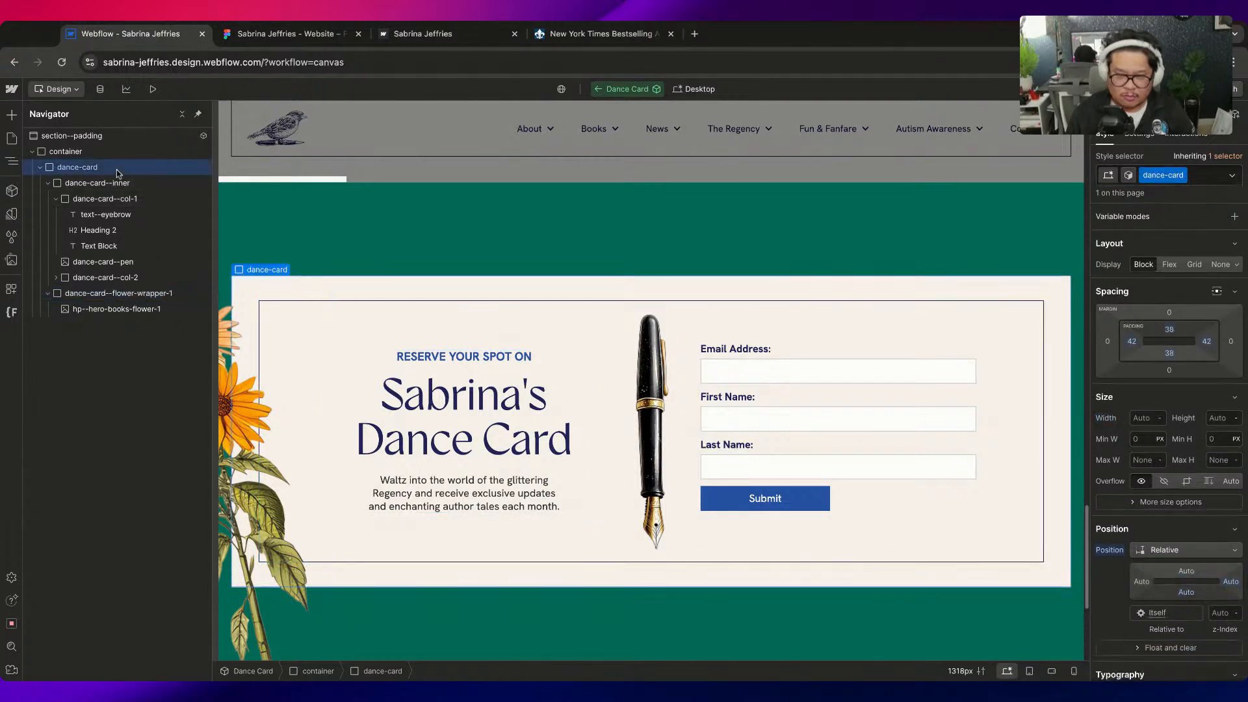
pyautogui.click(115, 151)
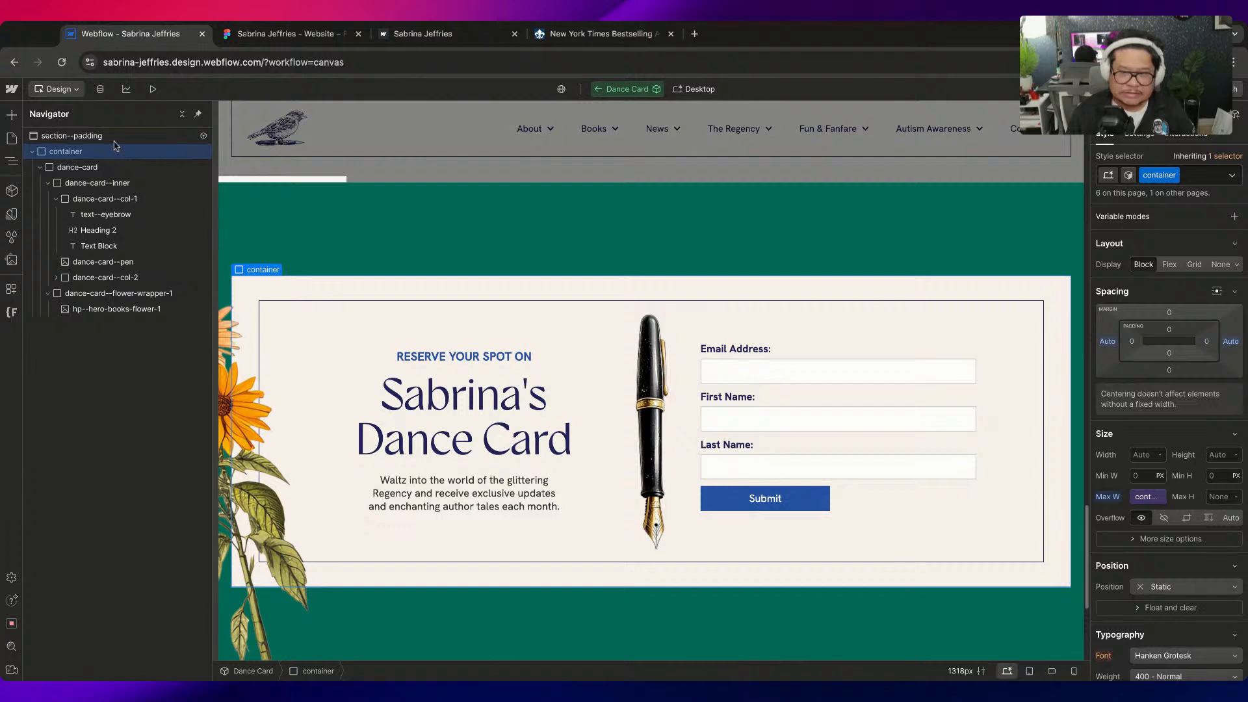
pyautogui.click(113, 136)
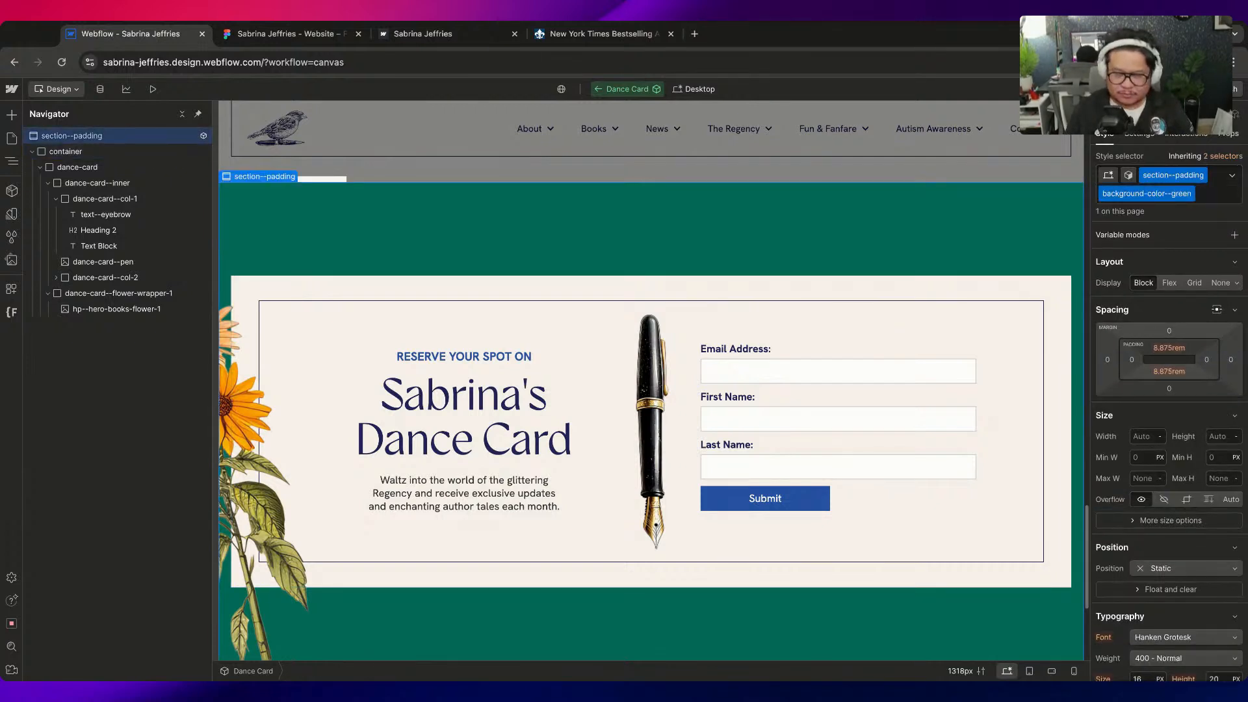
pyautogui.click(111, 167)
pyautogui.click(154, 295)
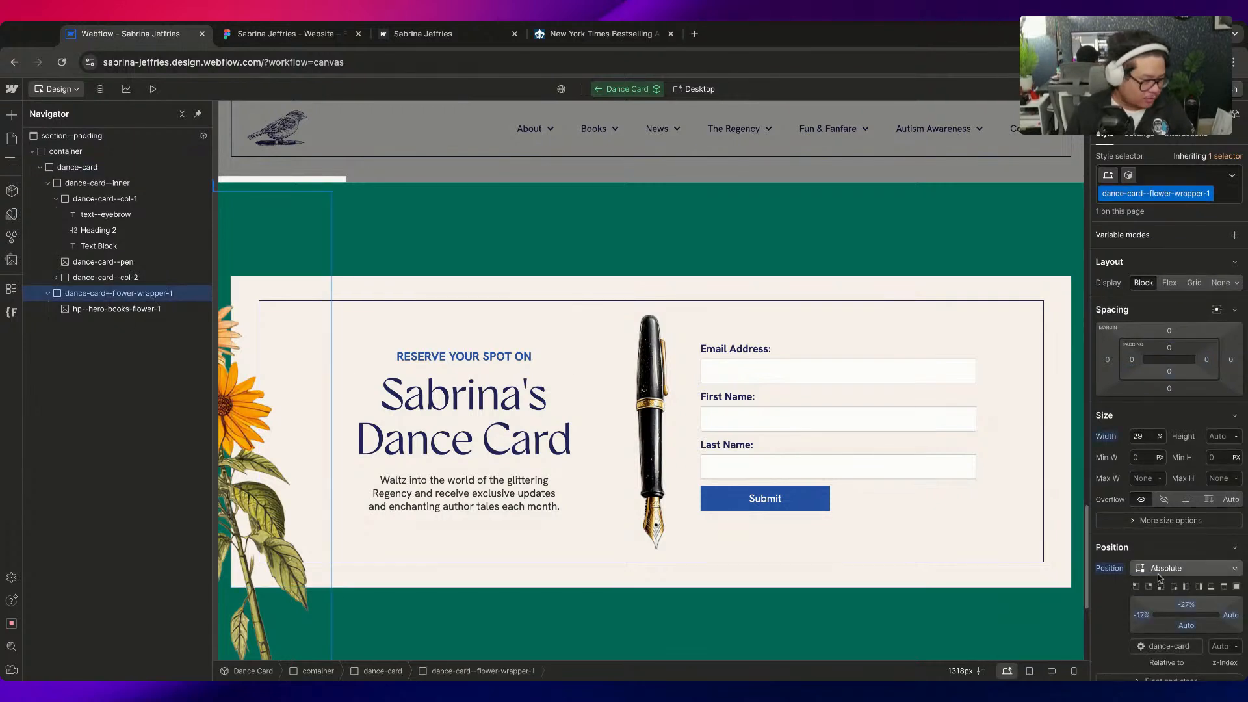
pyautogui.write('-1')
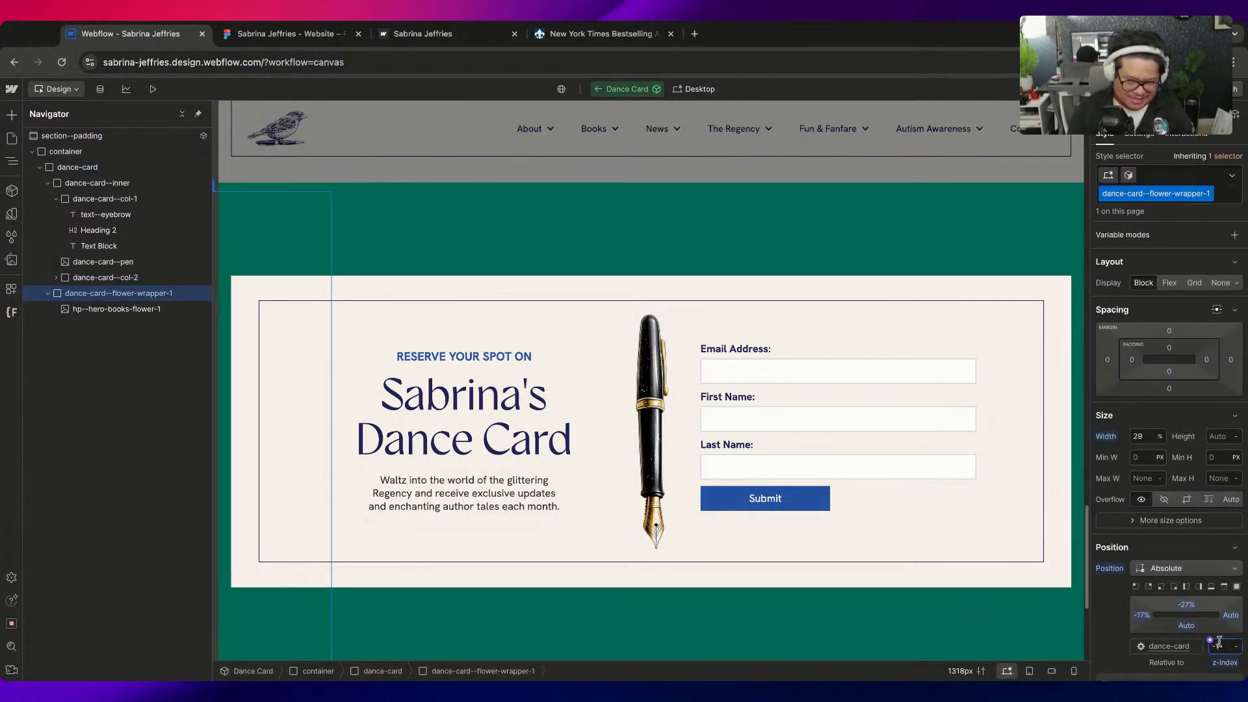
pyautogui.keyDown('alt'); pyautogui.click(1226, 663); pyautogui.keyUp('alt')
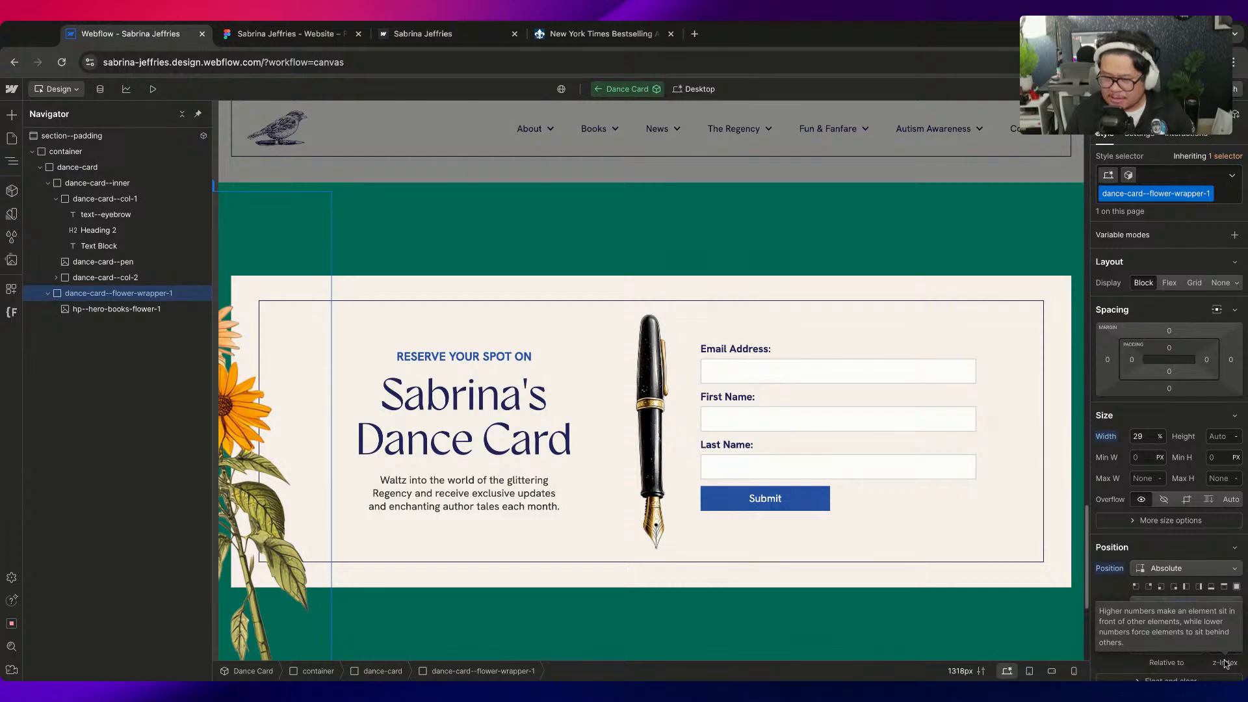
# Wrap the dance-card element in a new div block and reset dance-card's own position setting
pyautogui.click(80, 167)
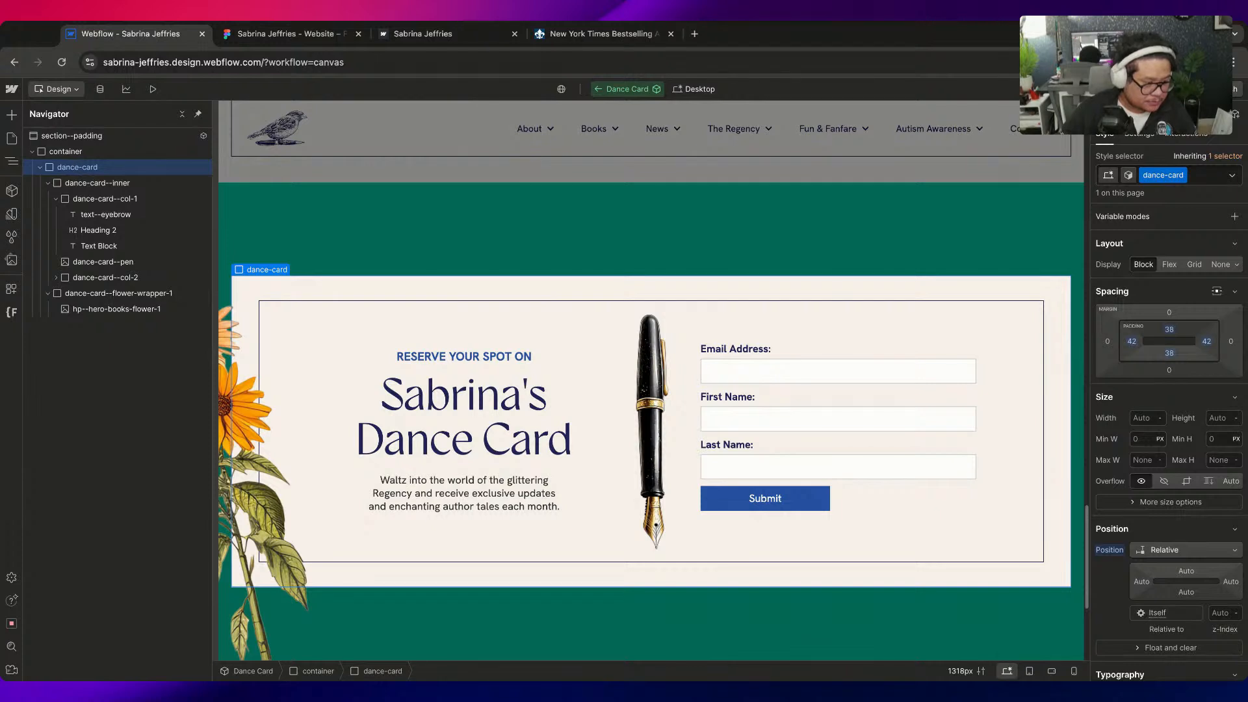
pyautogui.press('alt+super+g')
pyautogui.click(97, 184)
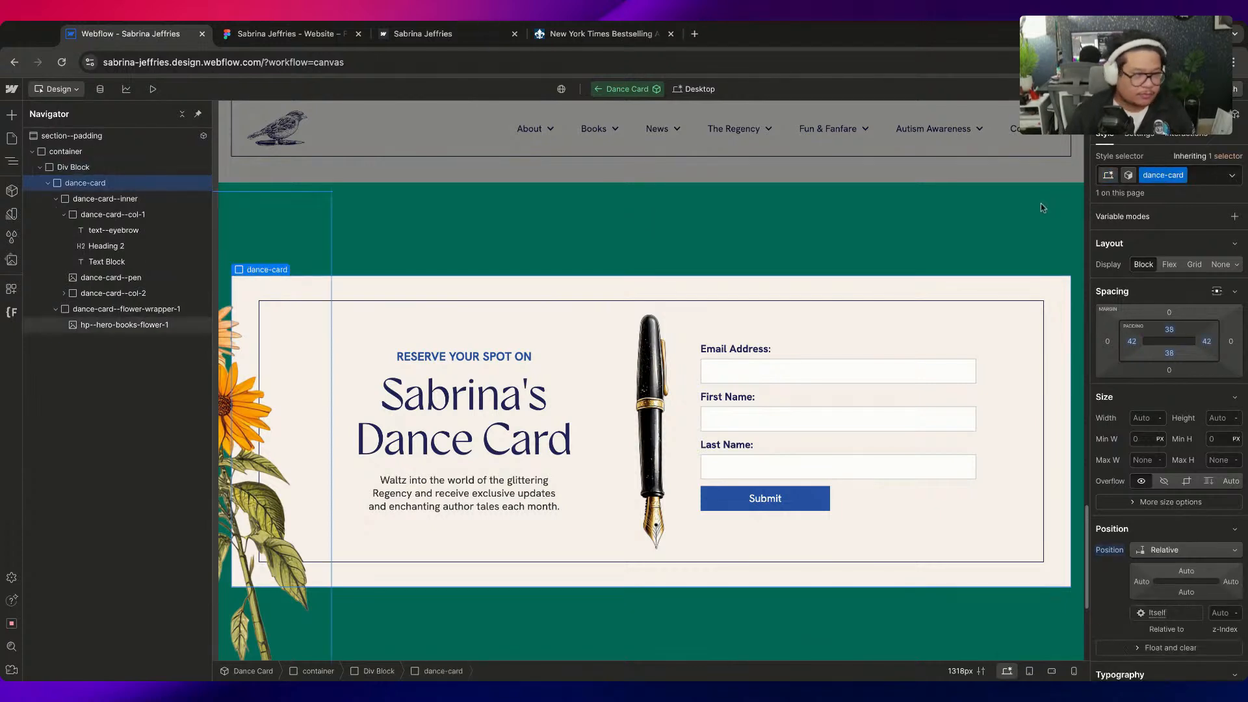
pyautogui.keyDown('alt'); pyautogui.click(1112, 553); pyautogui.keyUp('alt')
# Give the new div block the class dance-card--wrapper and set its position to Relative
pyautogui.click(76, 167)
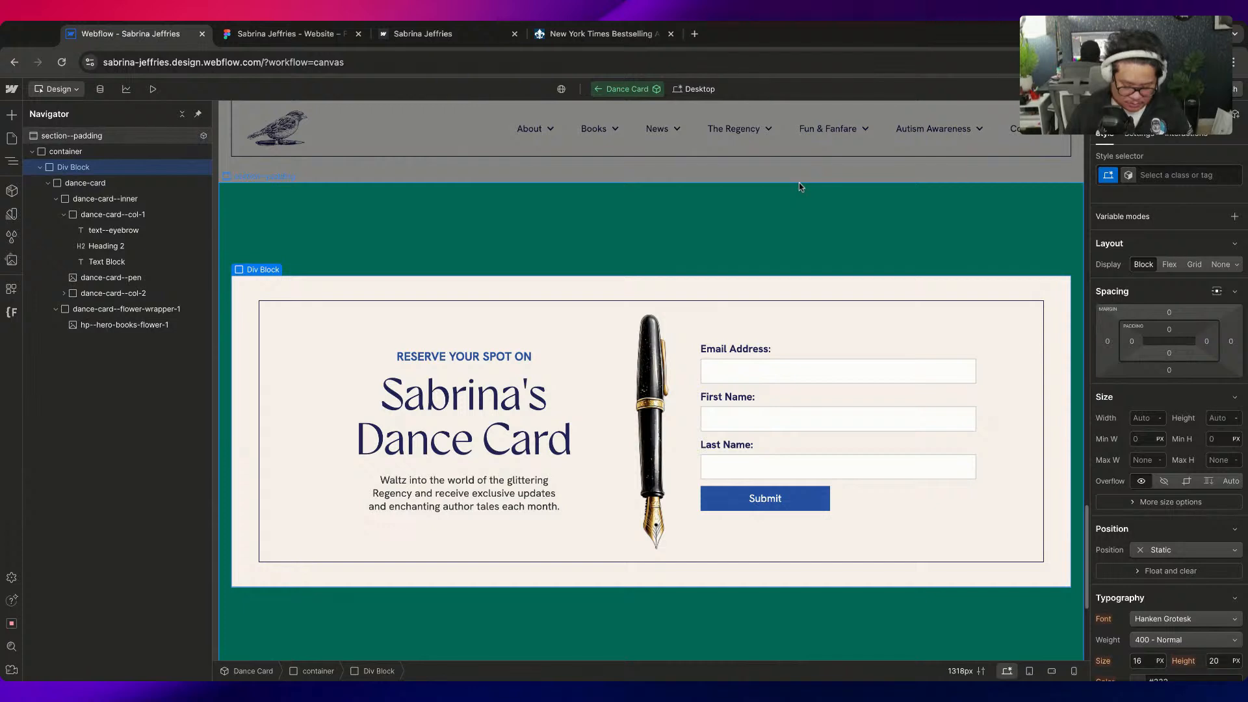
pyautogui.press('super+Return')
pyautogui.write('dance-')
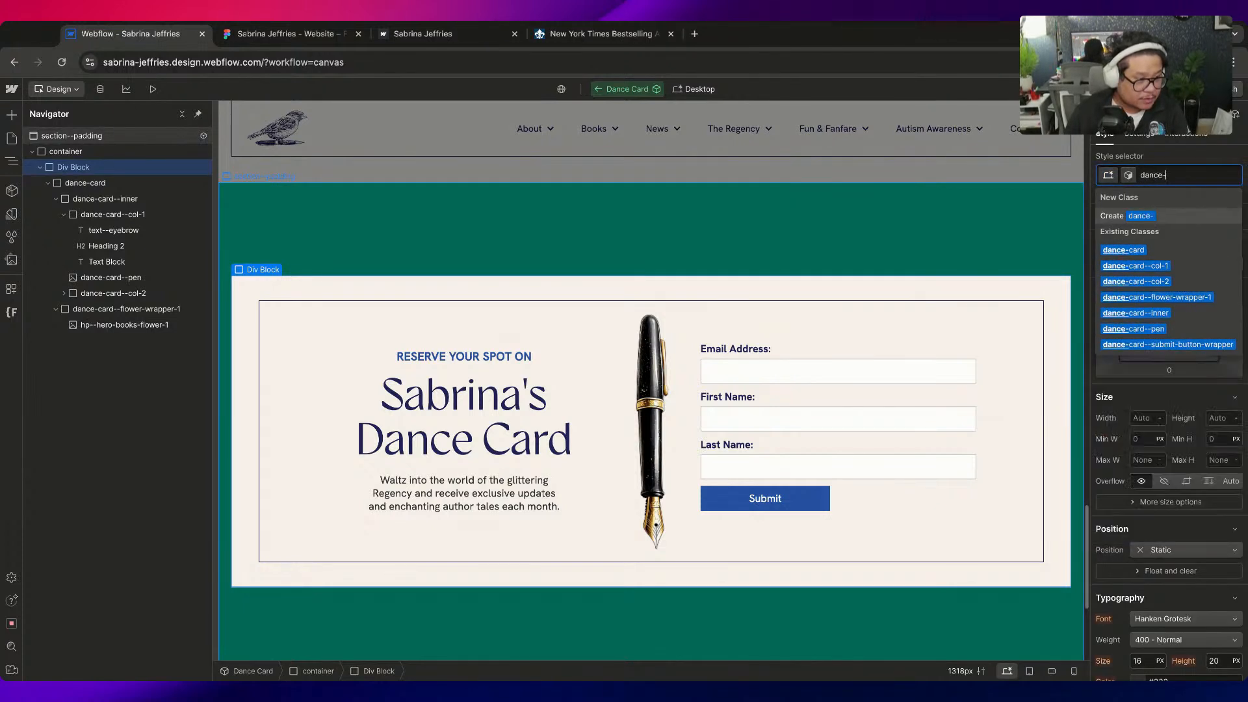
pyautogui.write('card--wrapper')
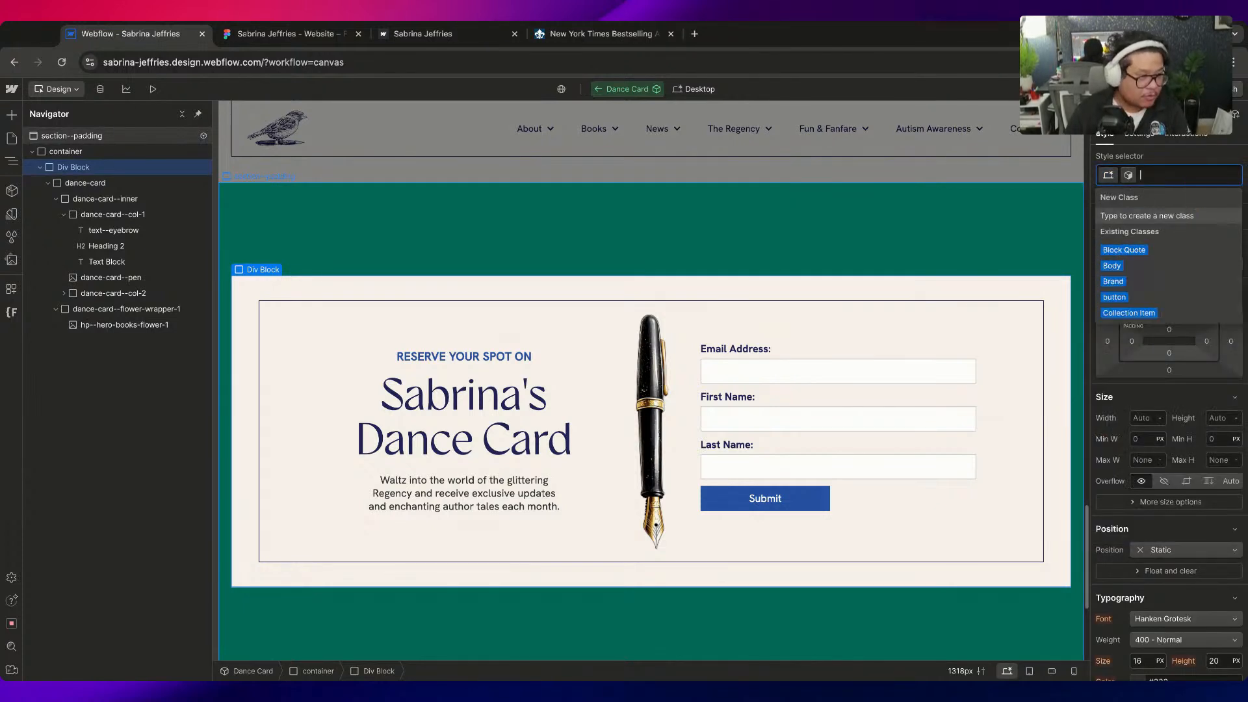
pyautogui.press('Return')
pyautogui.click(1170, 568)
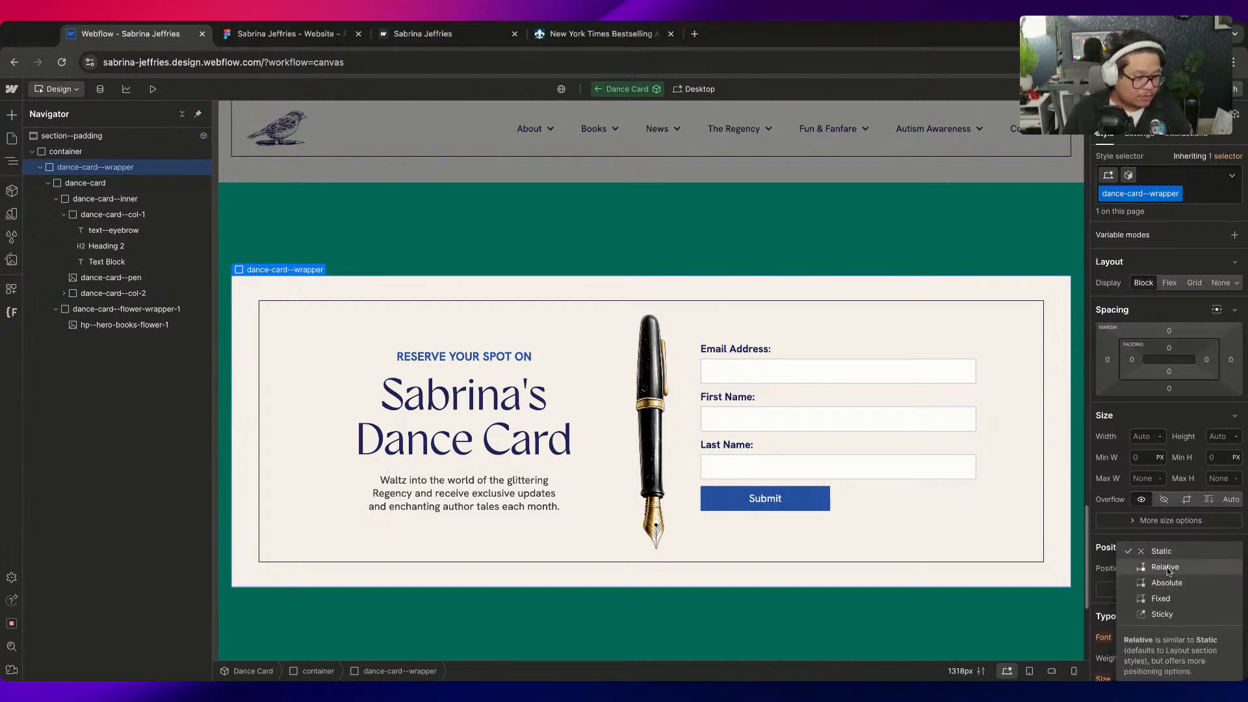
pyautogui.click(1167, 567)
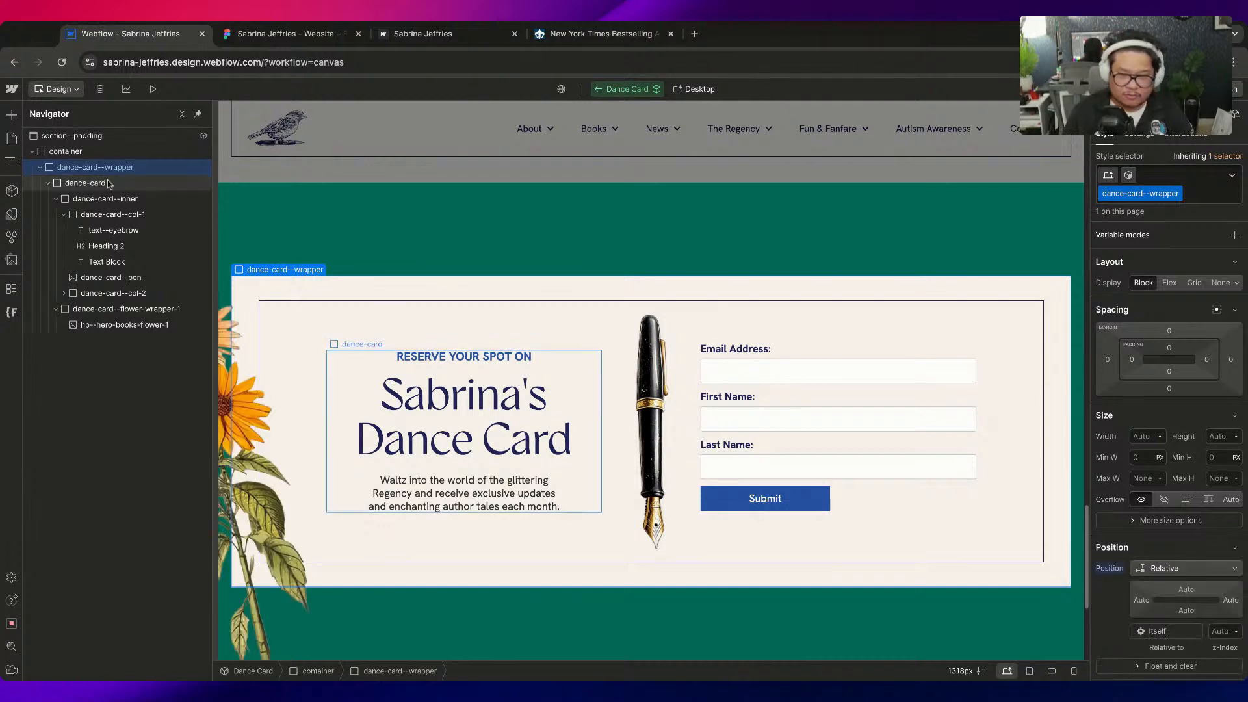
# Set the dance-card element's position to Relative with a z-index of 2
pyautogui.click(72, 182)
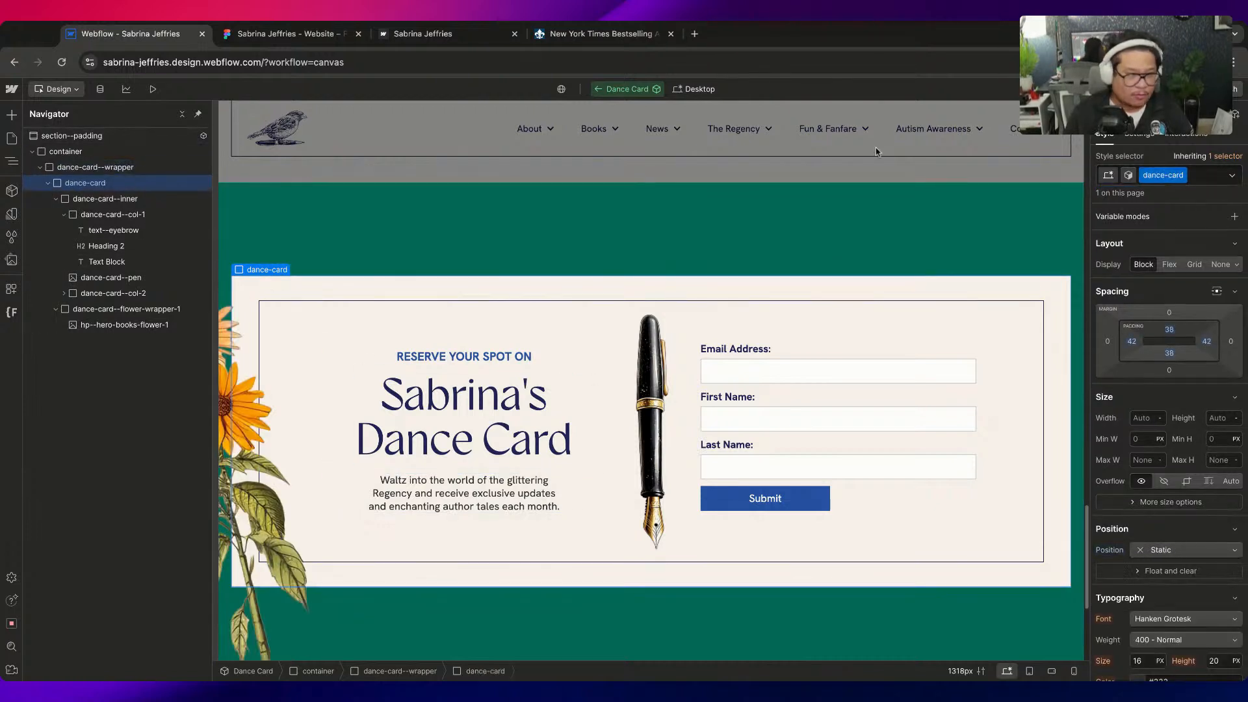
pyautogui.click(1168, 554)
pyautogui.click(1170, 568)
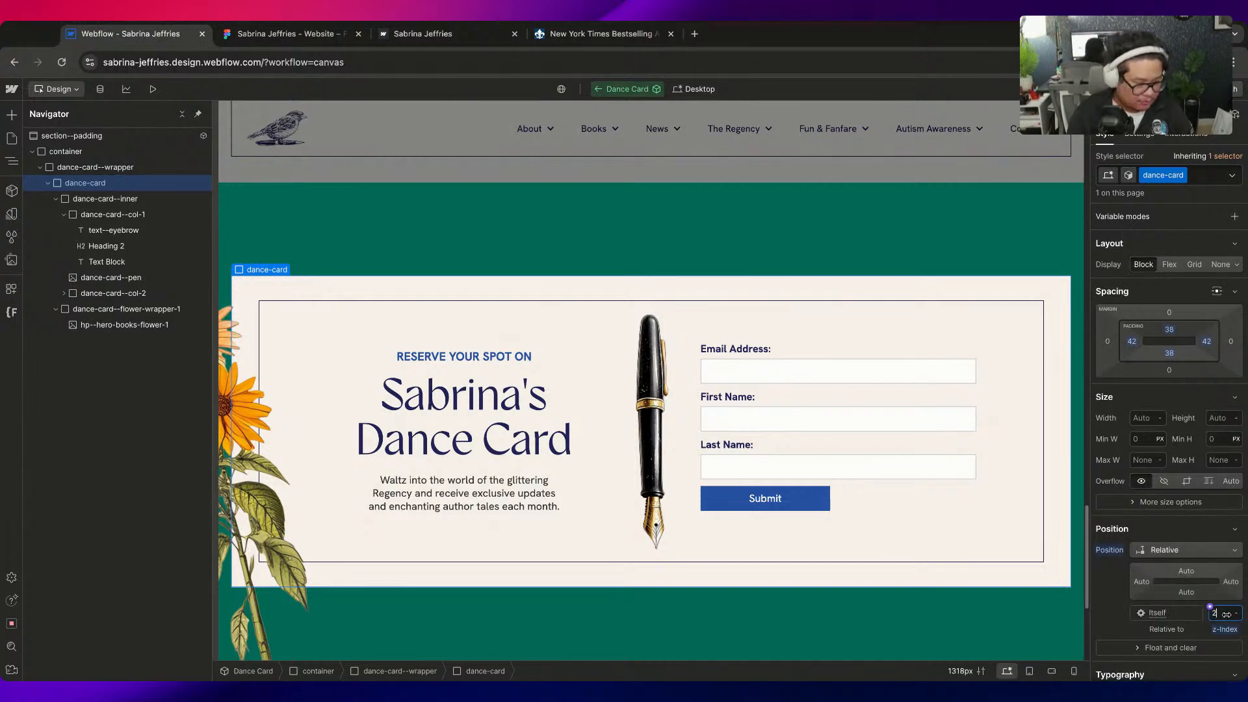
# Move dance-card--flower-wrapper-1 out of dance-card so that it sits directly inside dance-card--wrapper, below dance-card
pyautogui.click(115, 310)
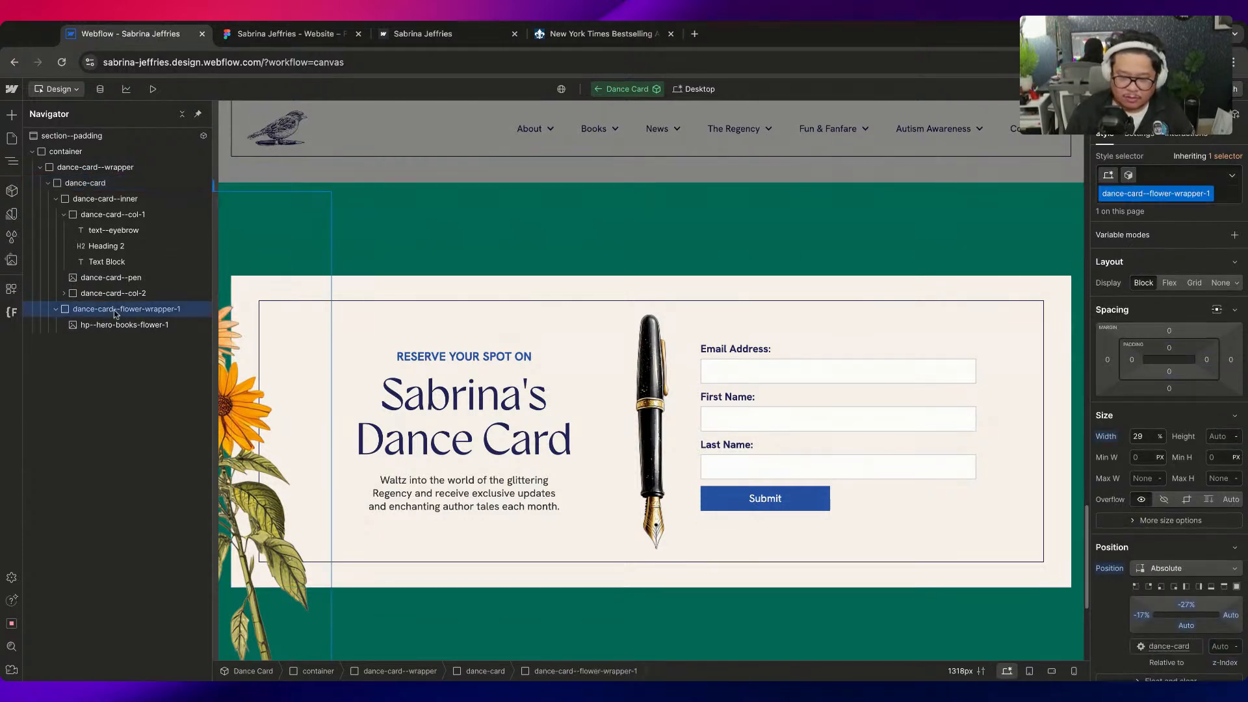
pyautogui.click(47, 184)
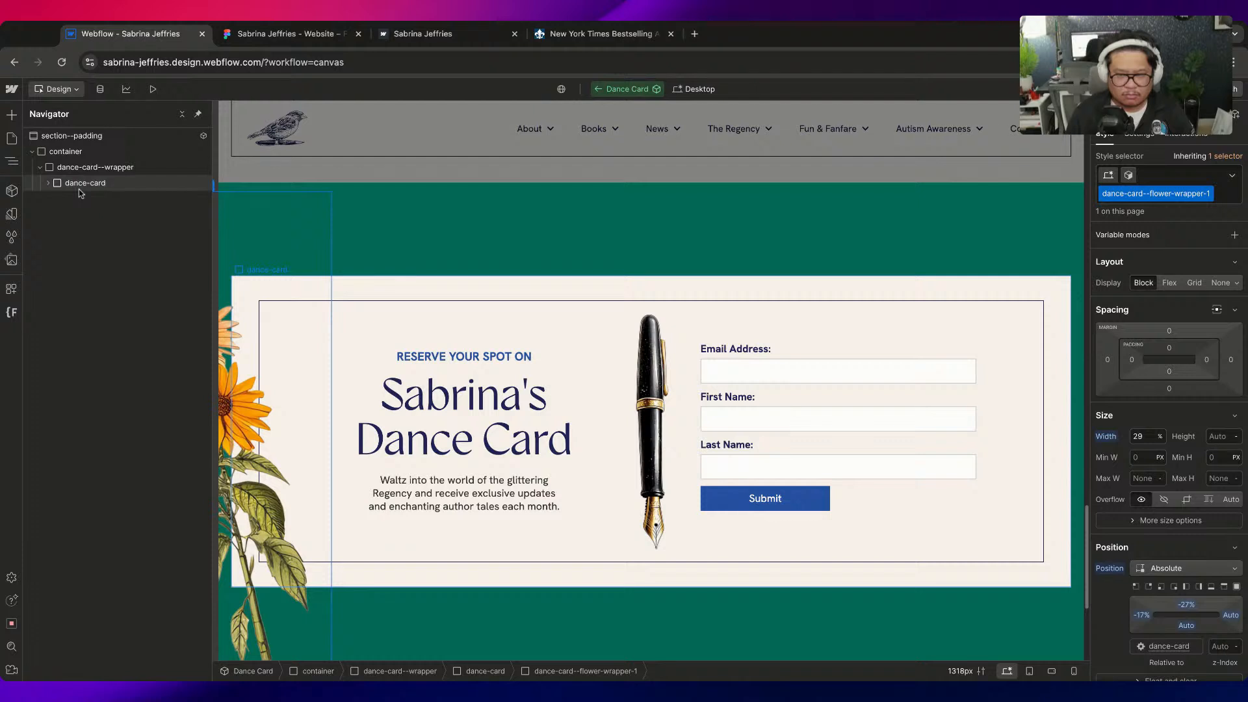
pyautogui.click(48, 183)
pyautogui.click(127, 325)
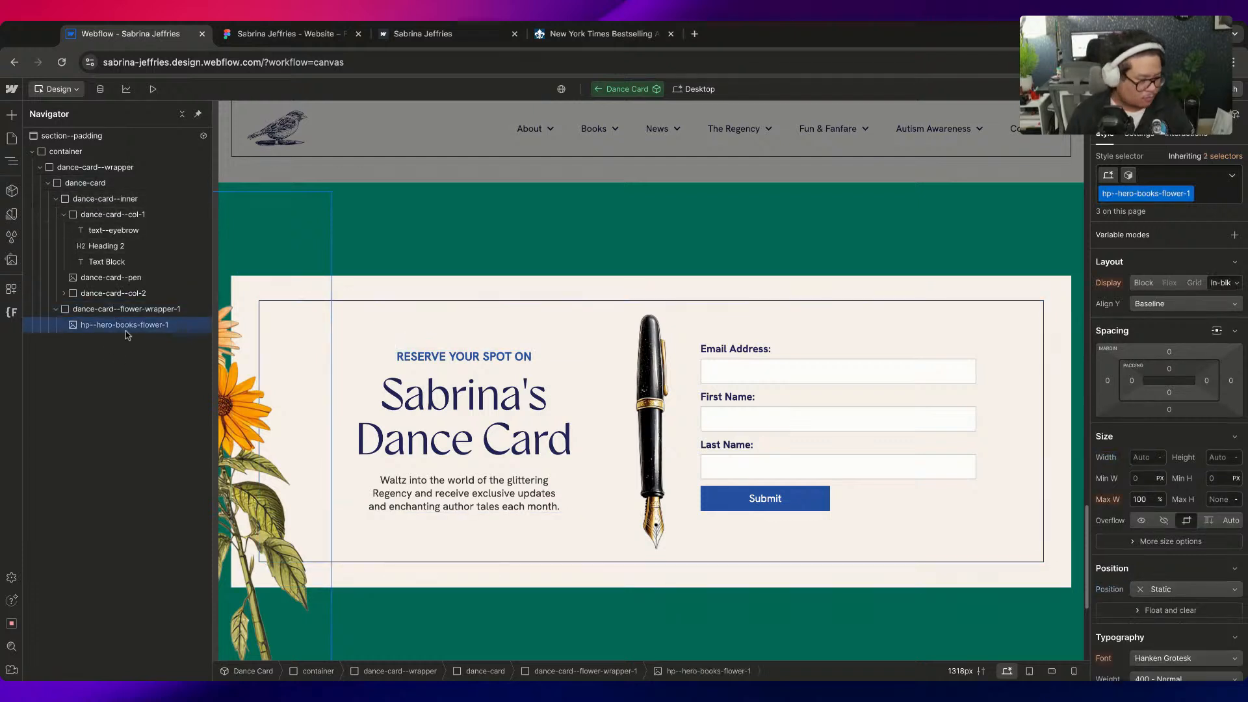
pyautogui.click(131, 311)
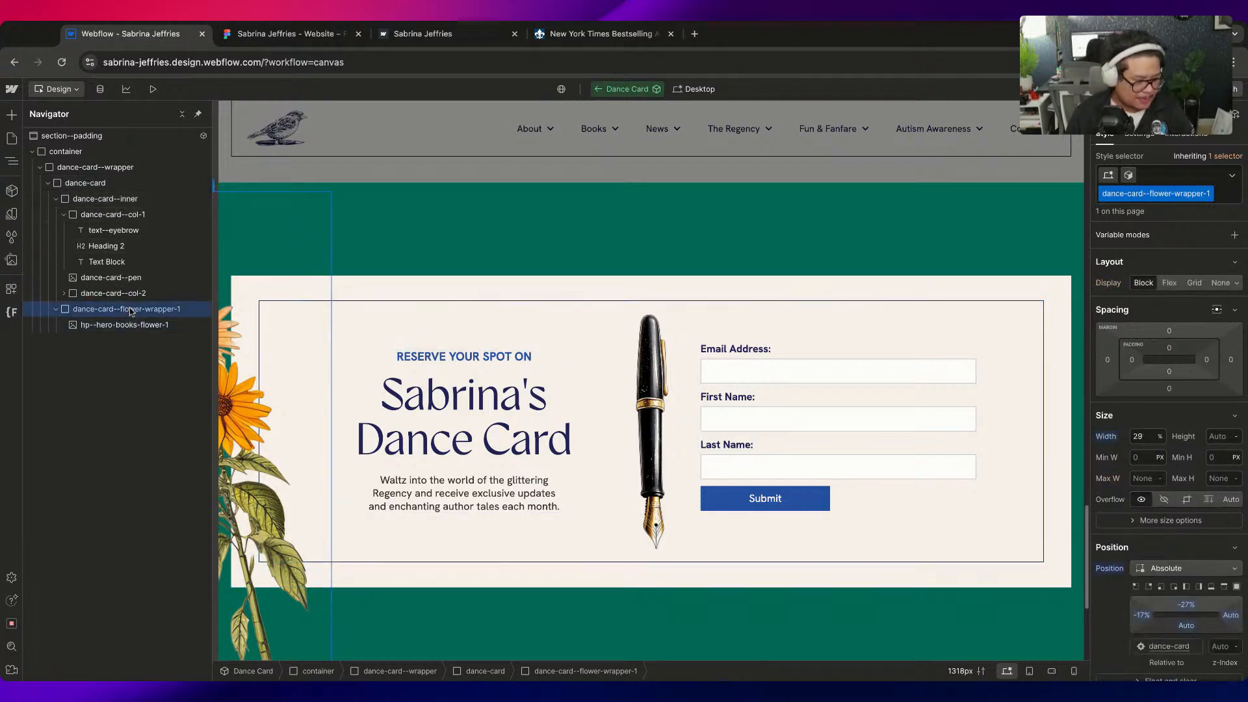
pyautogui.click(57, 199)
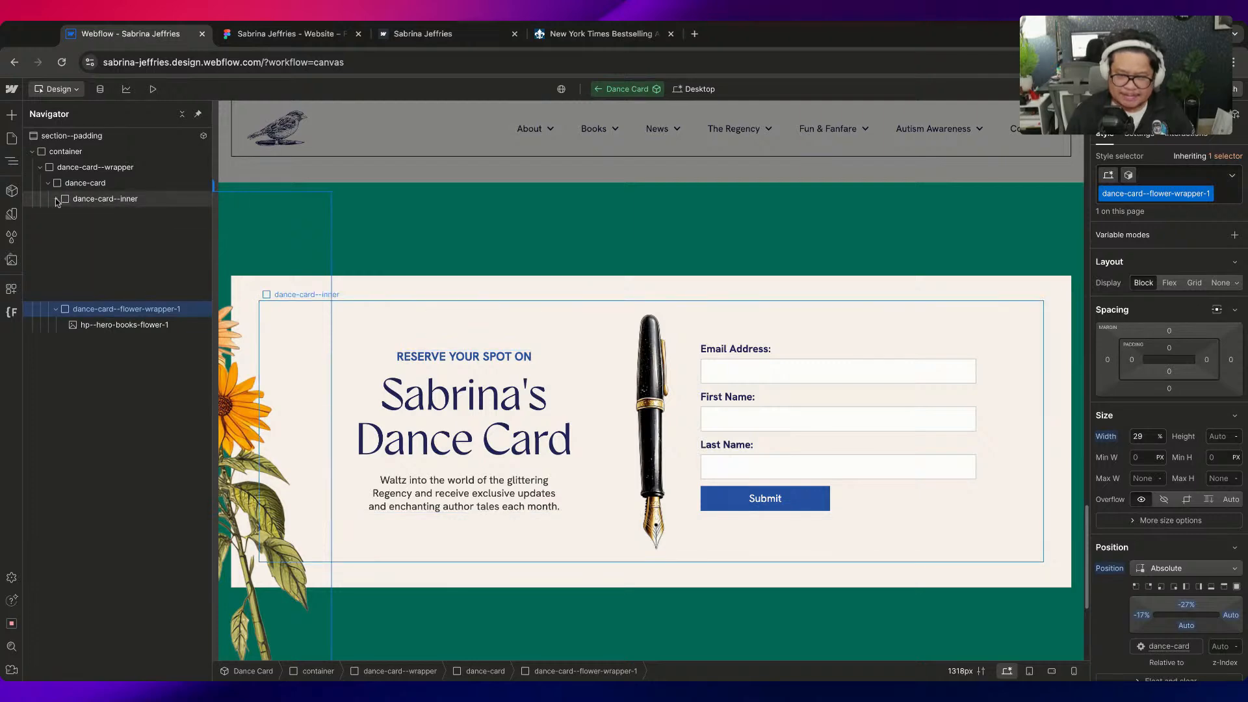
pyautogui.moveTo(85, 219); pyautogui.dragTo(72, 180)
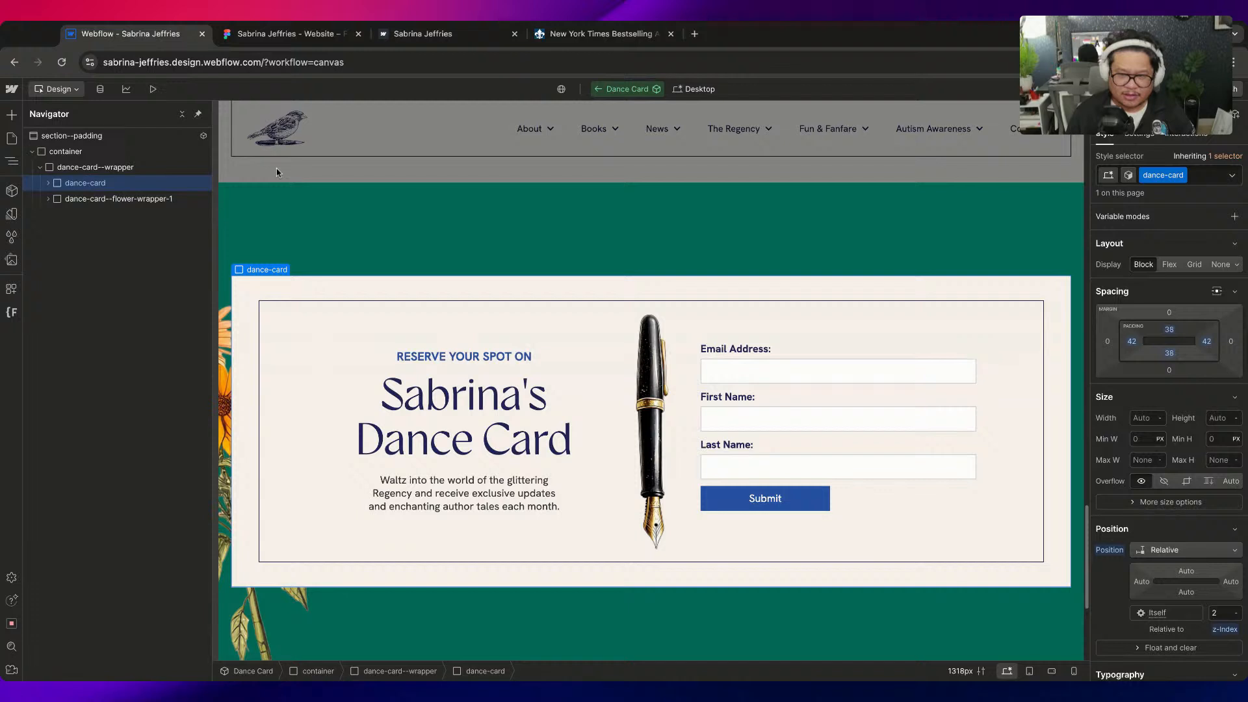
# Set dance-card--flower-wrapper-1's top offset to -51% after checking dance-card's z-index, and widen the canvas to 1454 px
pyautogui.click(127, 201)
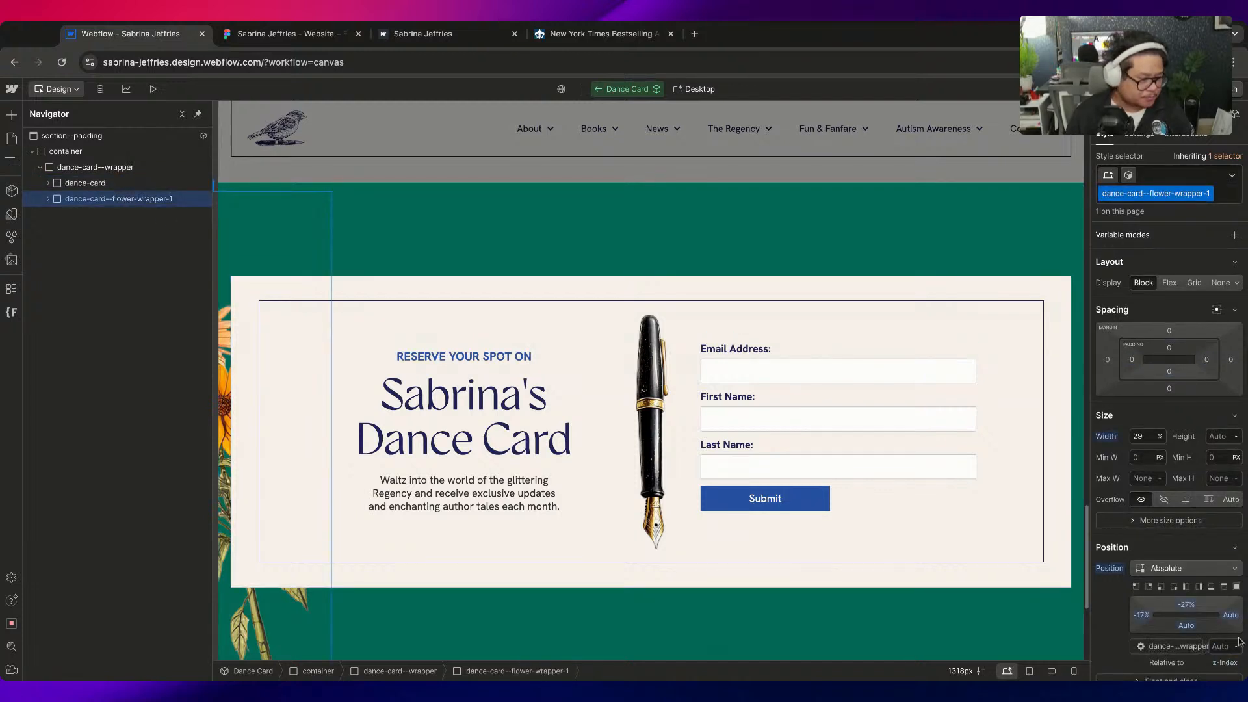
pyautogui.click(161, 185)
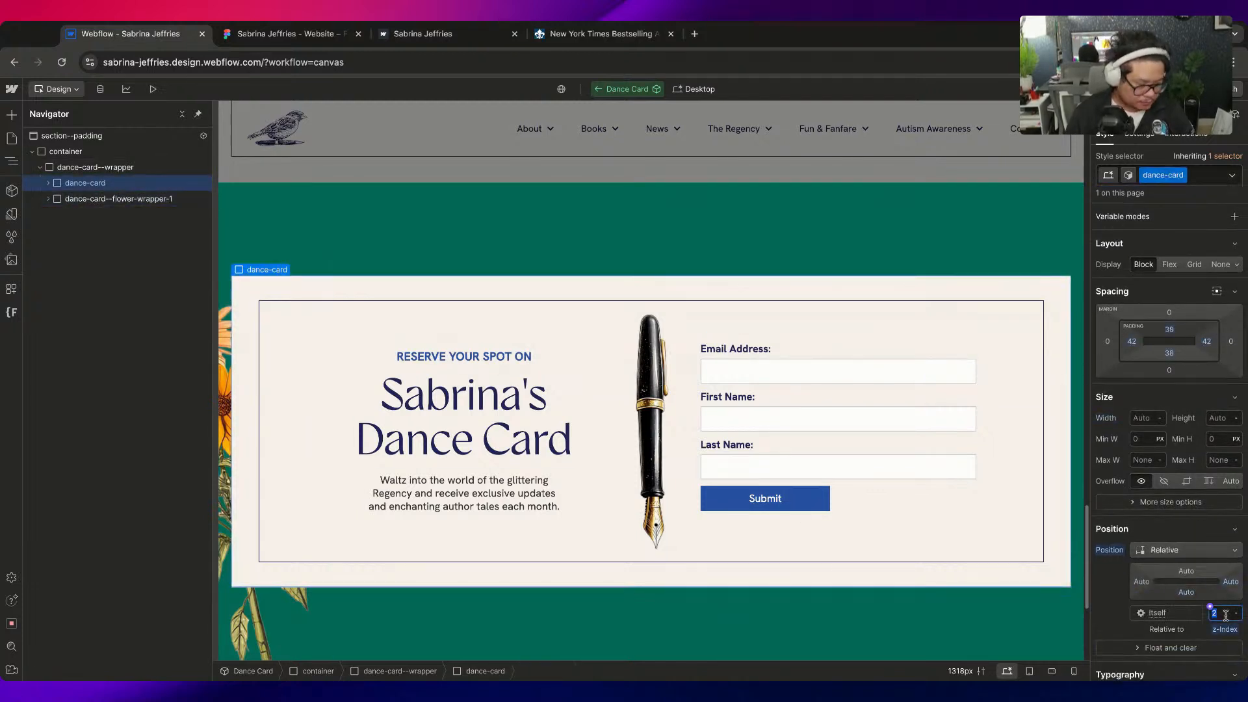
pyautogui.click(139, 200)
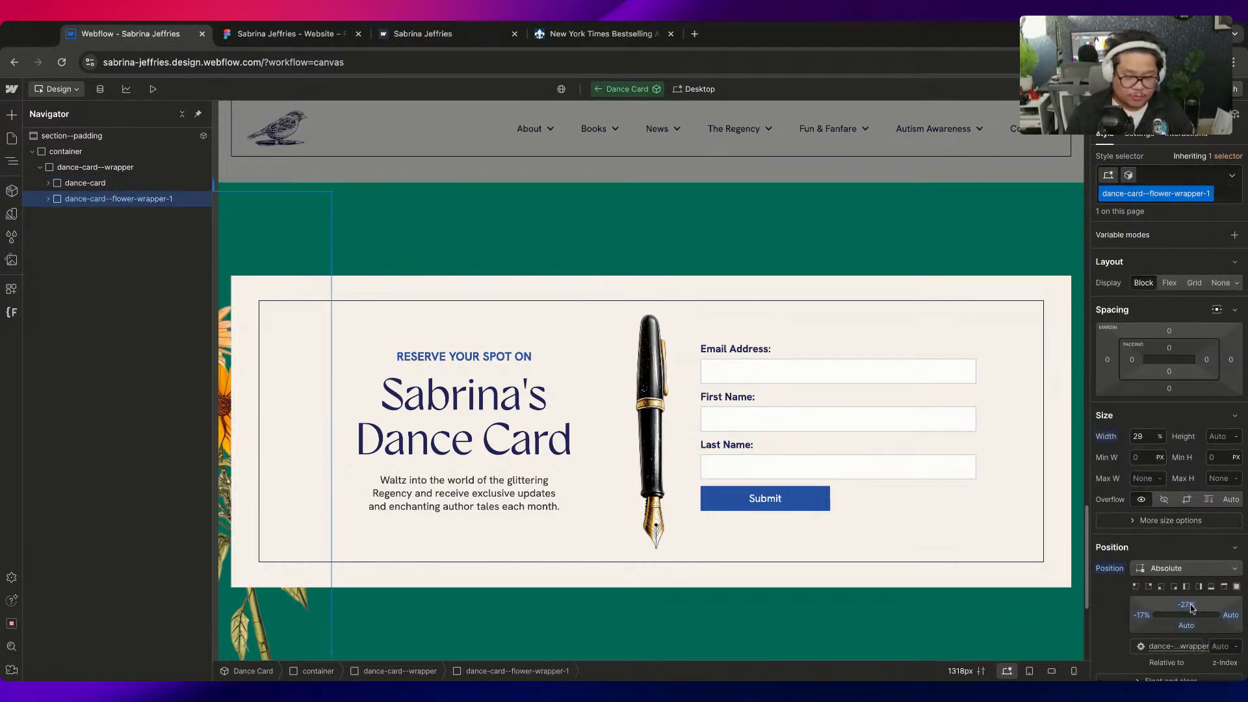
pyautogui.moveTo(1191, 608); pyautogui.dragTo(1191, 631)
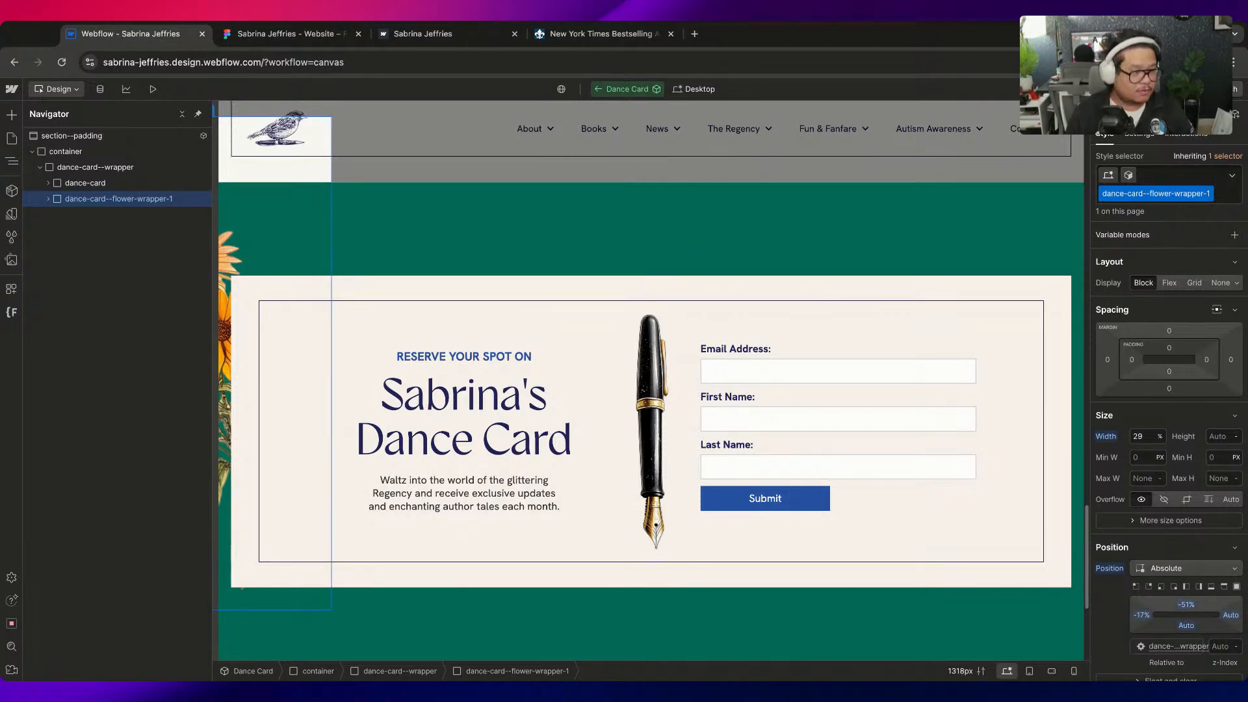
pyautogui.moveTo(1, 149); pyautogui.dragTo(0, 149)
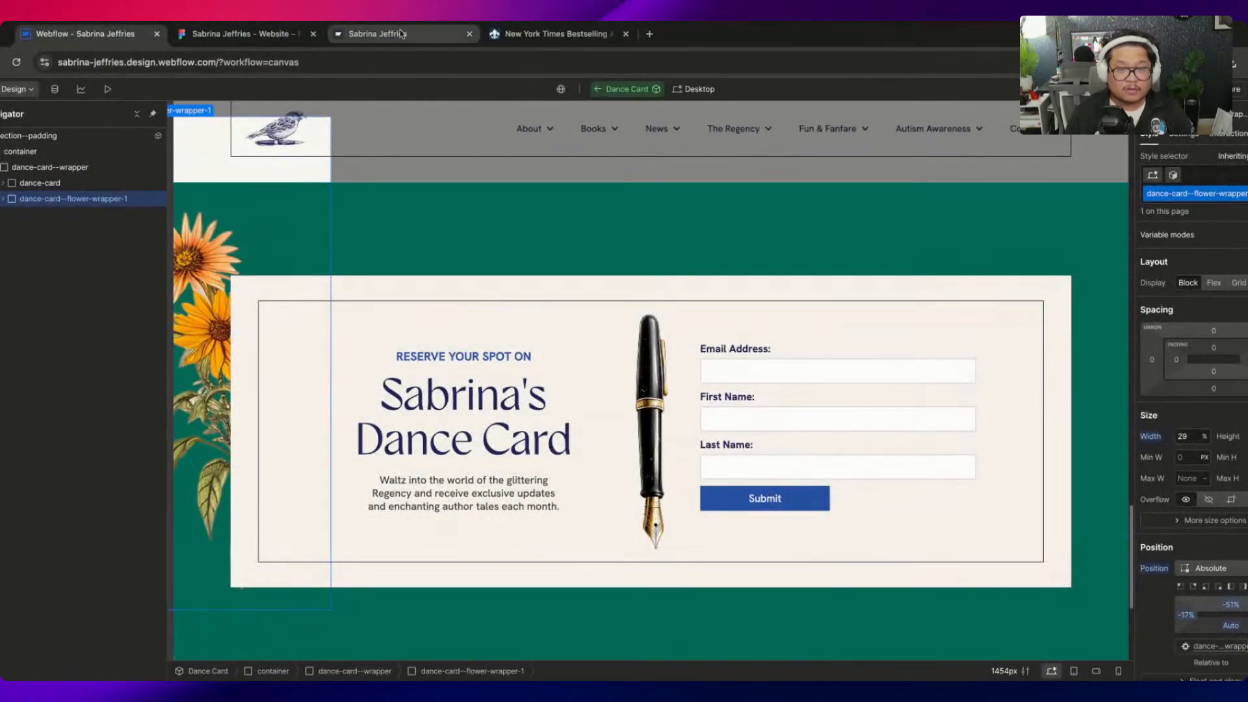
# Check the flanking flowers in the Figma design, and in Webflow replace the yellow flower image in dance-card--flower-wrapper-1 with Flowers-3 1.png
pyautogui.click(268, 36)
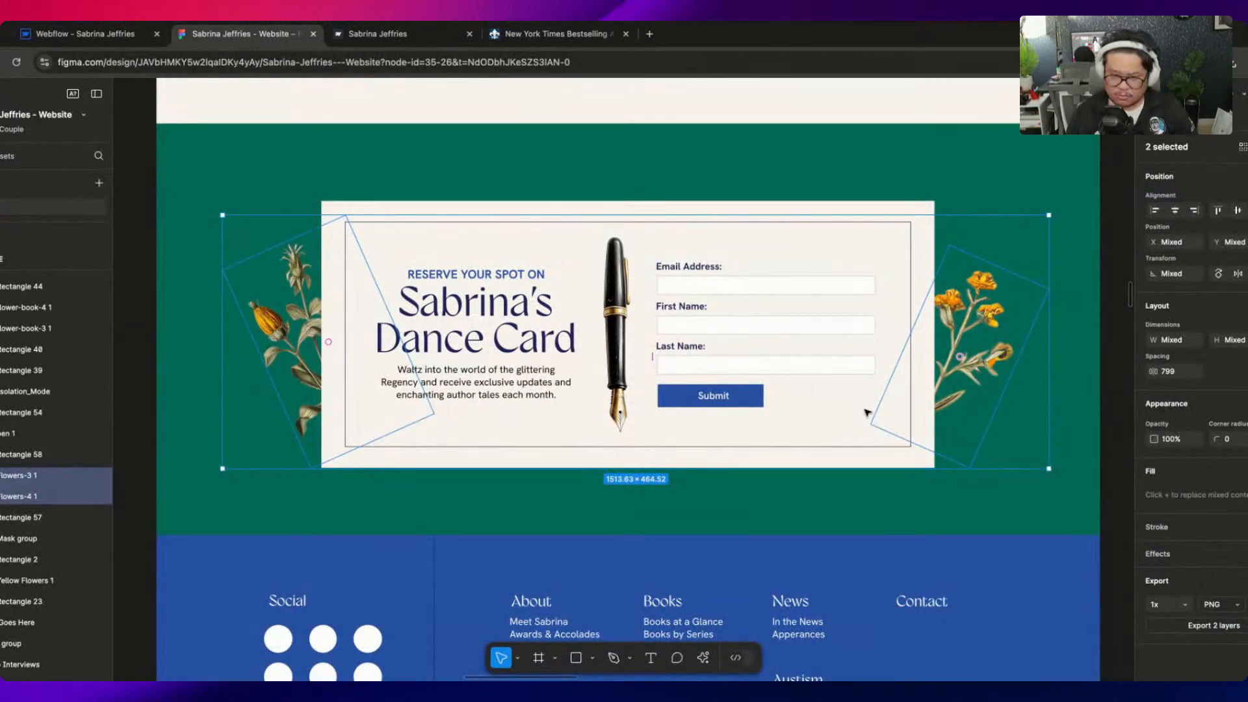
pyautogui.click(113, 37)
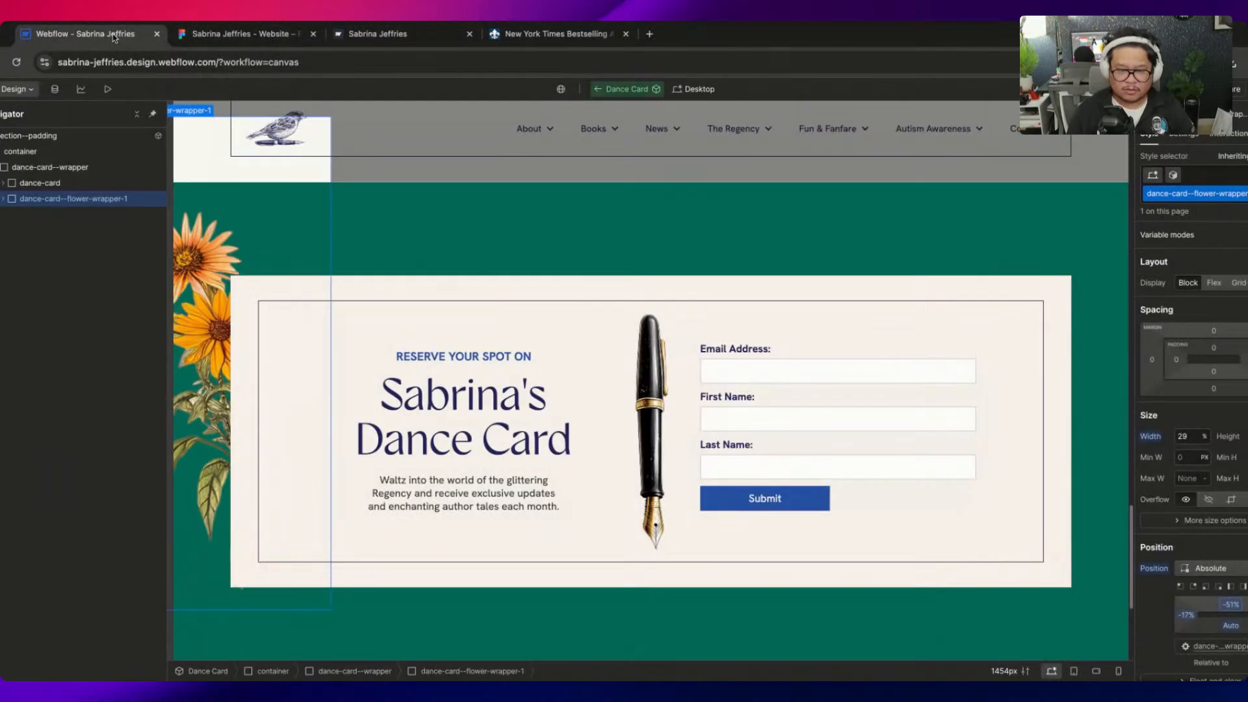
pyautogui.doubleClick(210, 357)
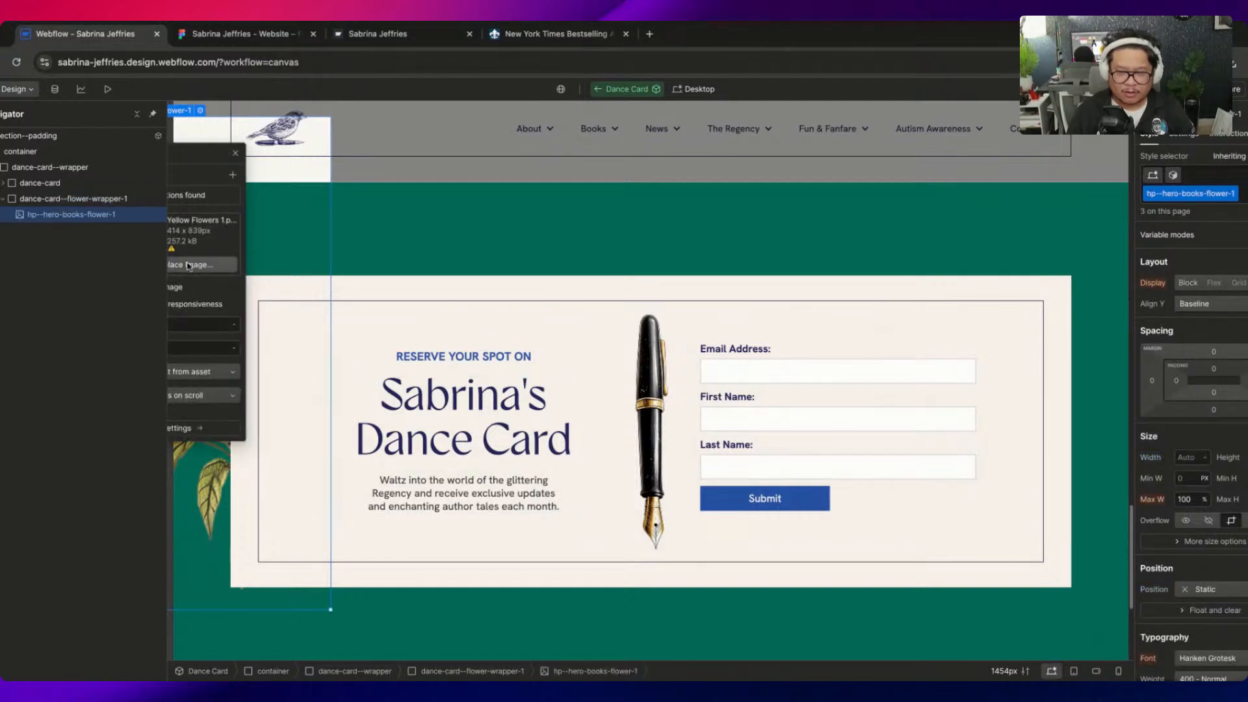
pyautogui.click(189, 265)
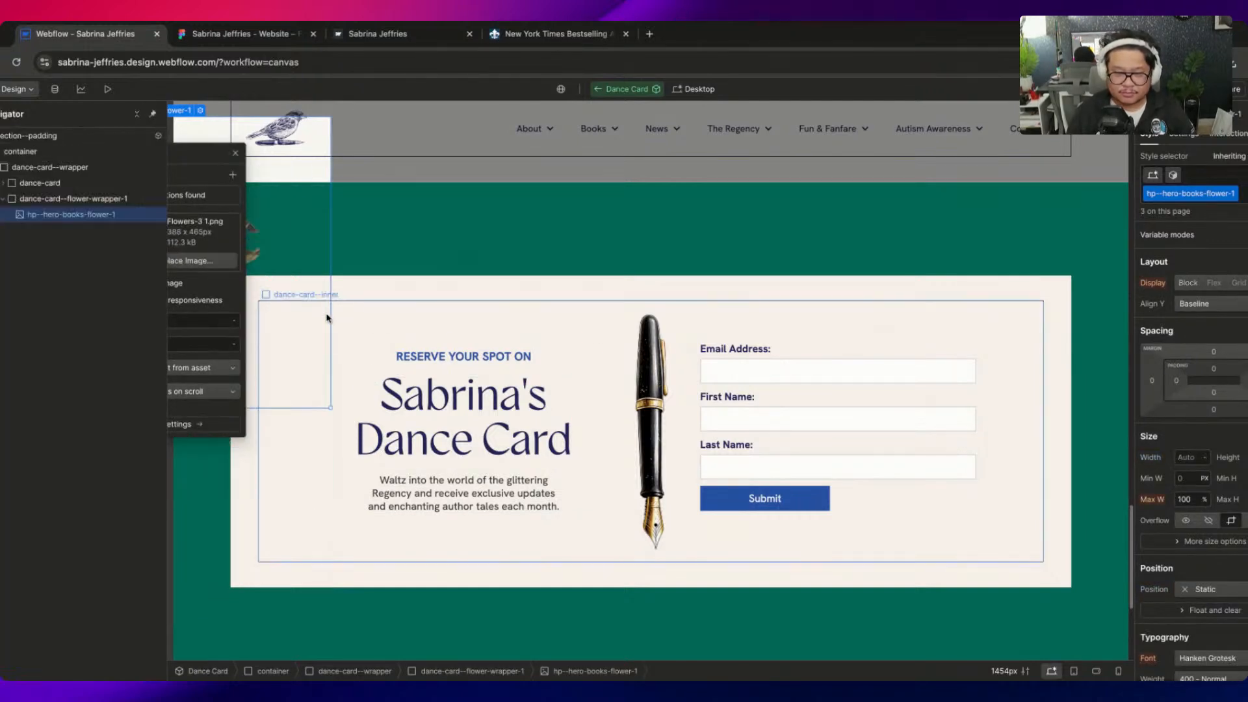
pyautogui.click(236, 154)
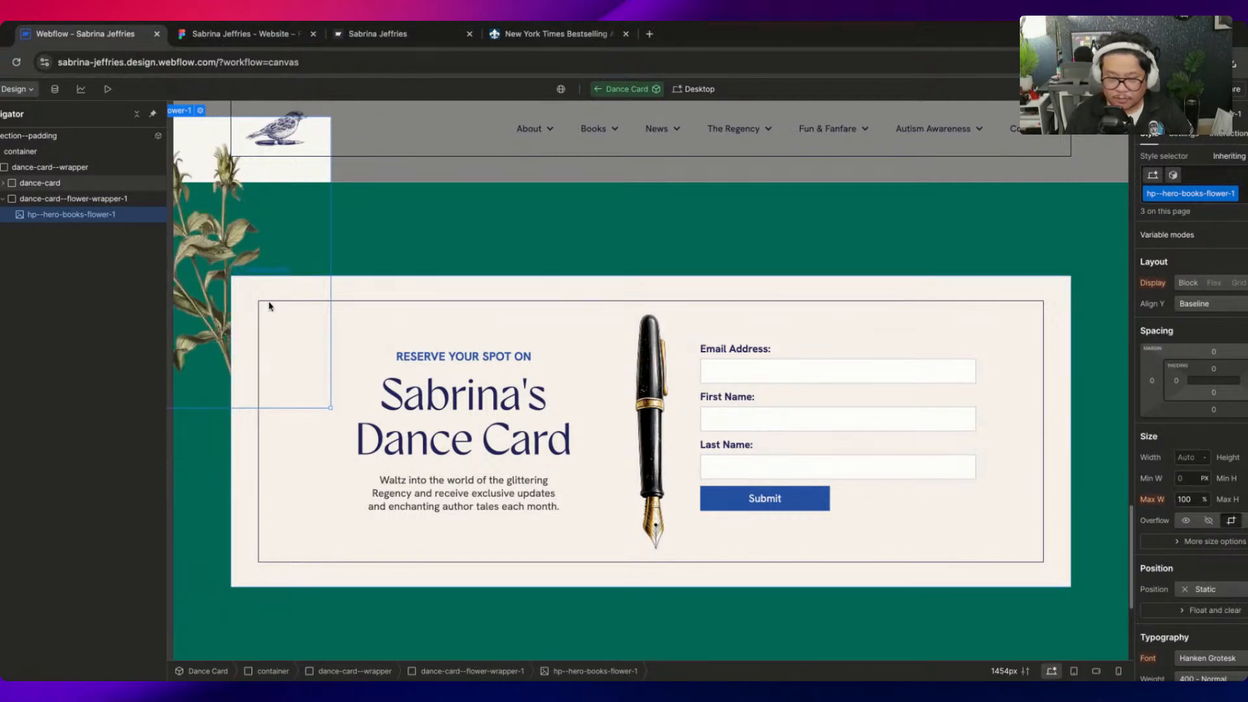
# Position dance-card--flower-wrapper-1 with a top offset of 1% and a left offset of -13%, comparing it with the Figma design
pyautogui.click(71, 199)
pyautogui.moveTo(1234, 619); pyautogui.dragTo(1190, 621)
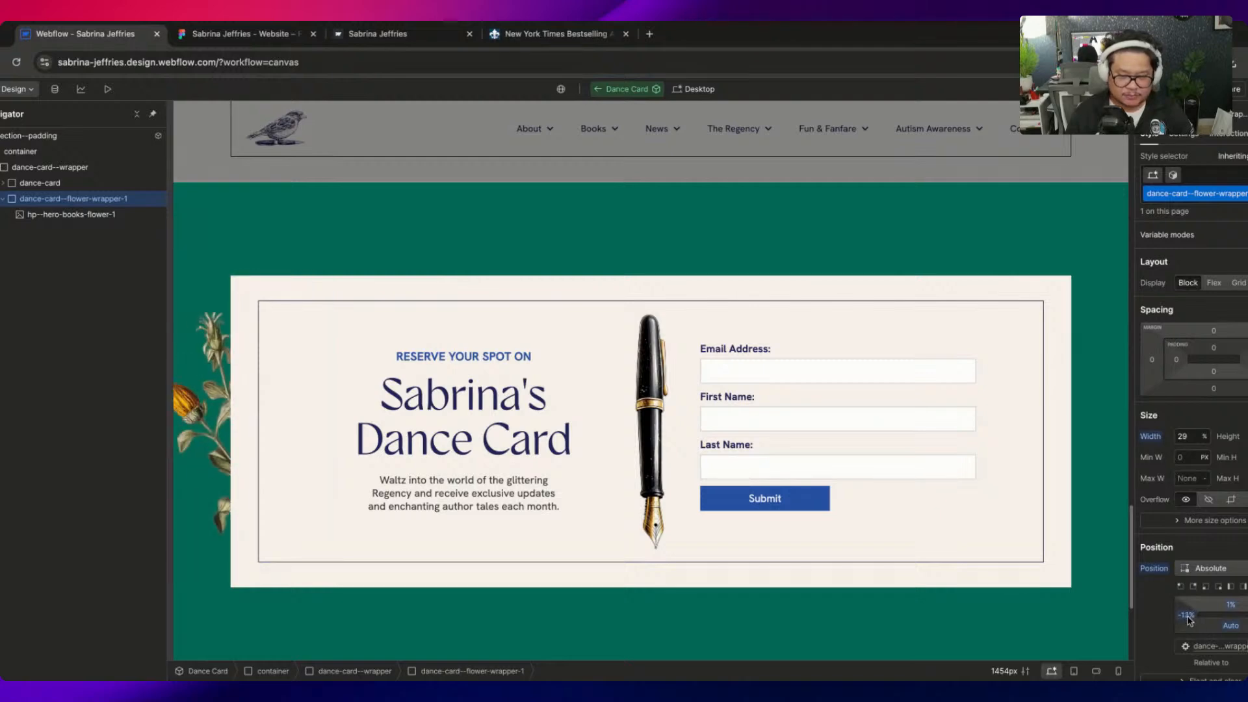
pyautogui.click(235, 34)
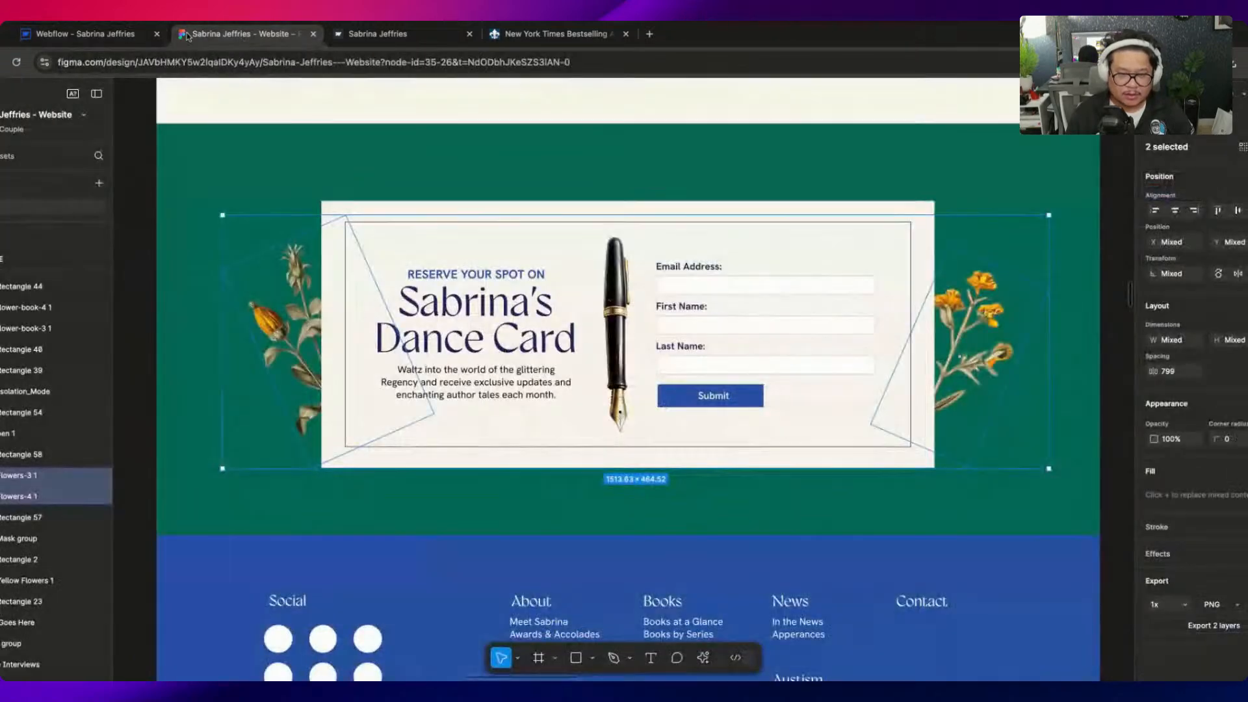
pyautogui.click(125, 37)
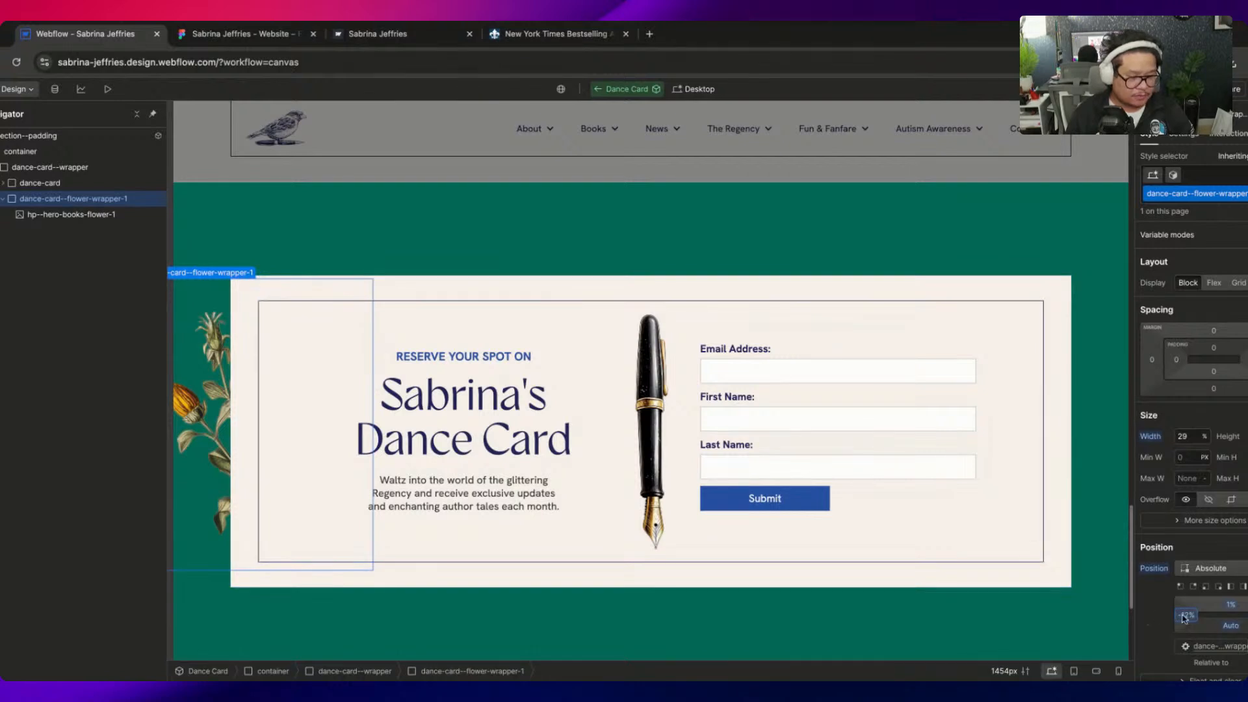
pyautogui.moveTo(1188, 620); pyautogui.dragTo(1188, 620)
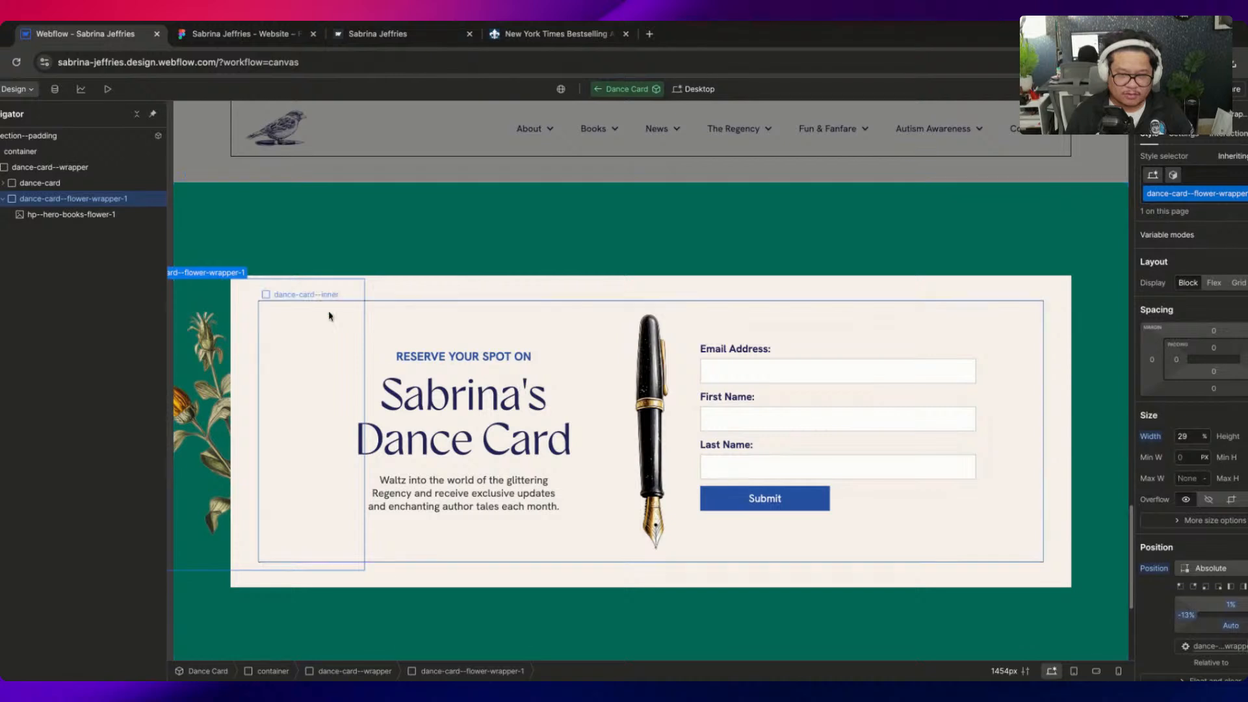
# Duplicate dance-card--flower-wrapper-1 and give the copy its own duplicated class named dance-card--flower-wrapper-2
pyautogui.press('super+d')
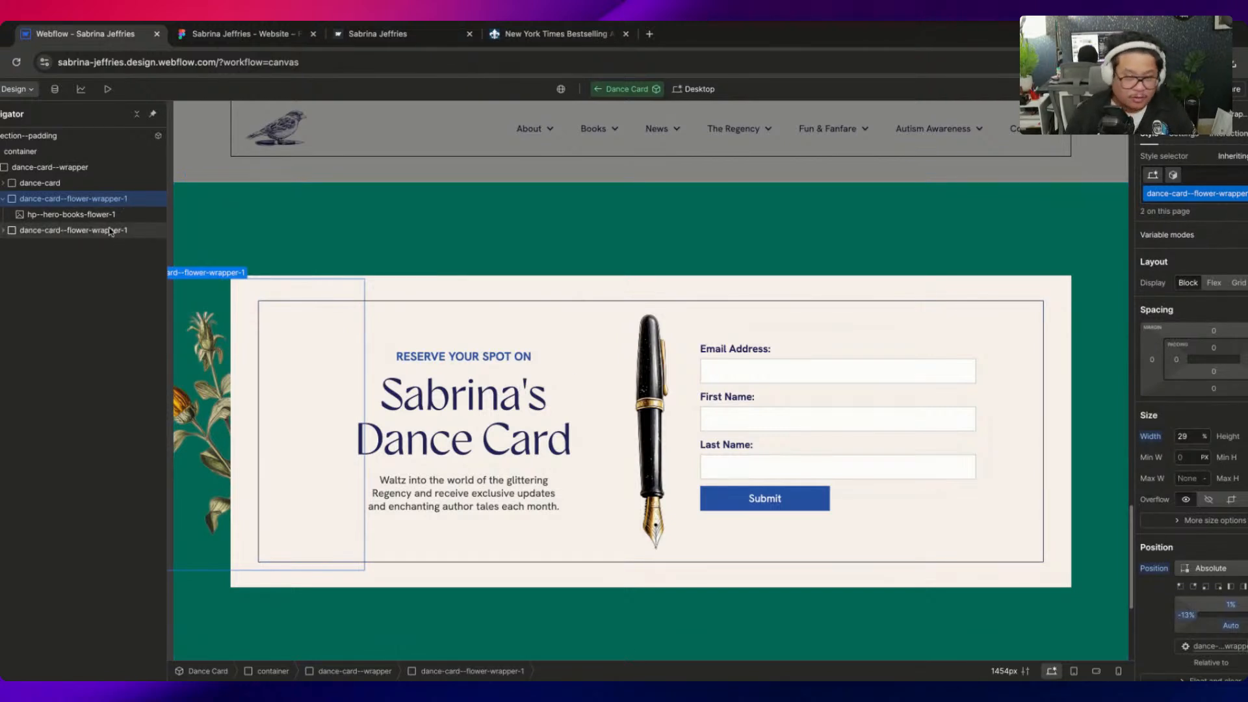
pyautogui.click(111, 231)
pyautogui.click(1246, 194)
pyautogui.click(1239, 227)
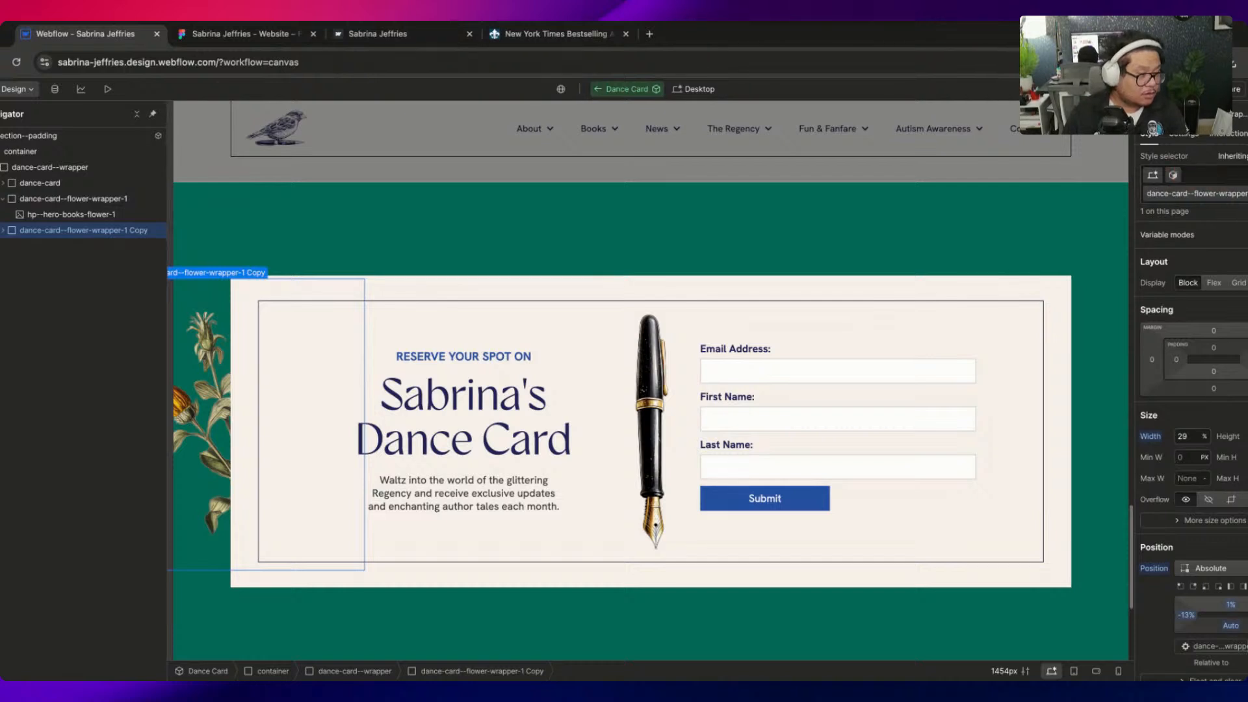
pyautogui.press('Return')
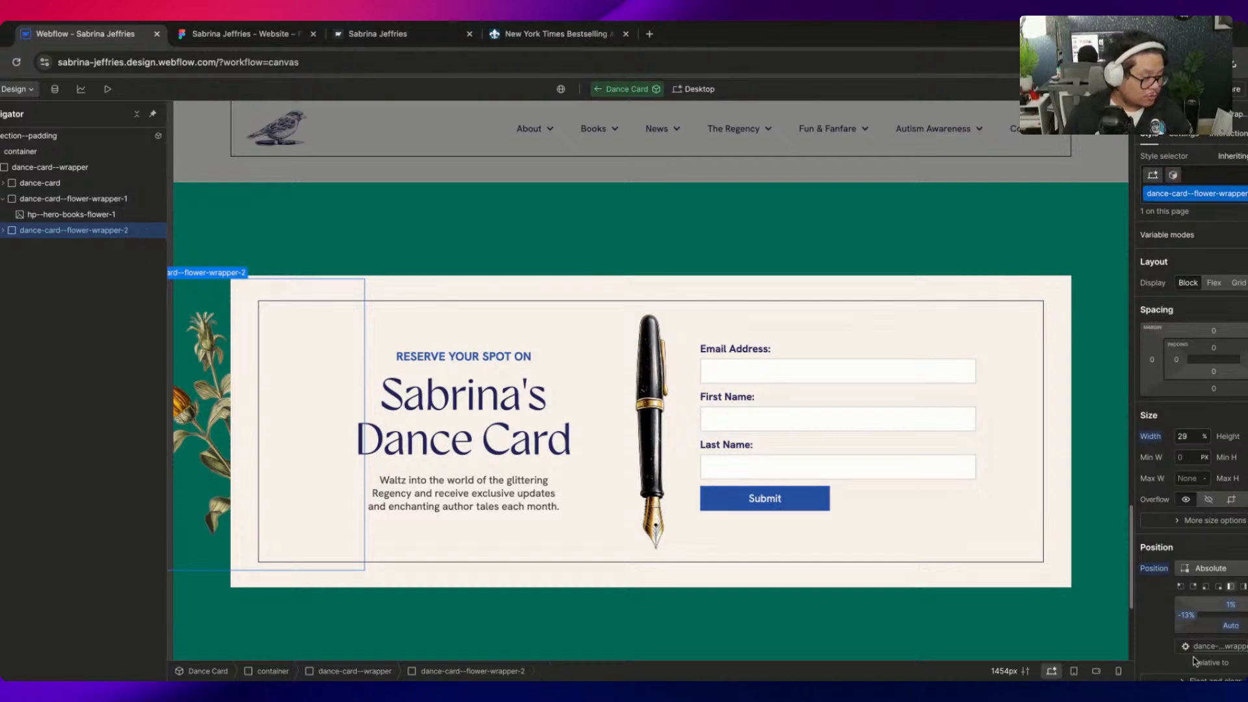
# Reset dance-card--flower-wrapper-2's left offset to Auto and give it a negative right offset so it extends past the card's right edge
pyautogui.click(1184, 616)
pyautogui.click(1158, 537)
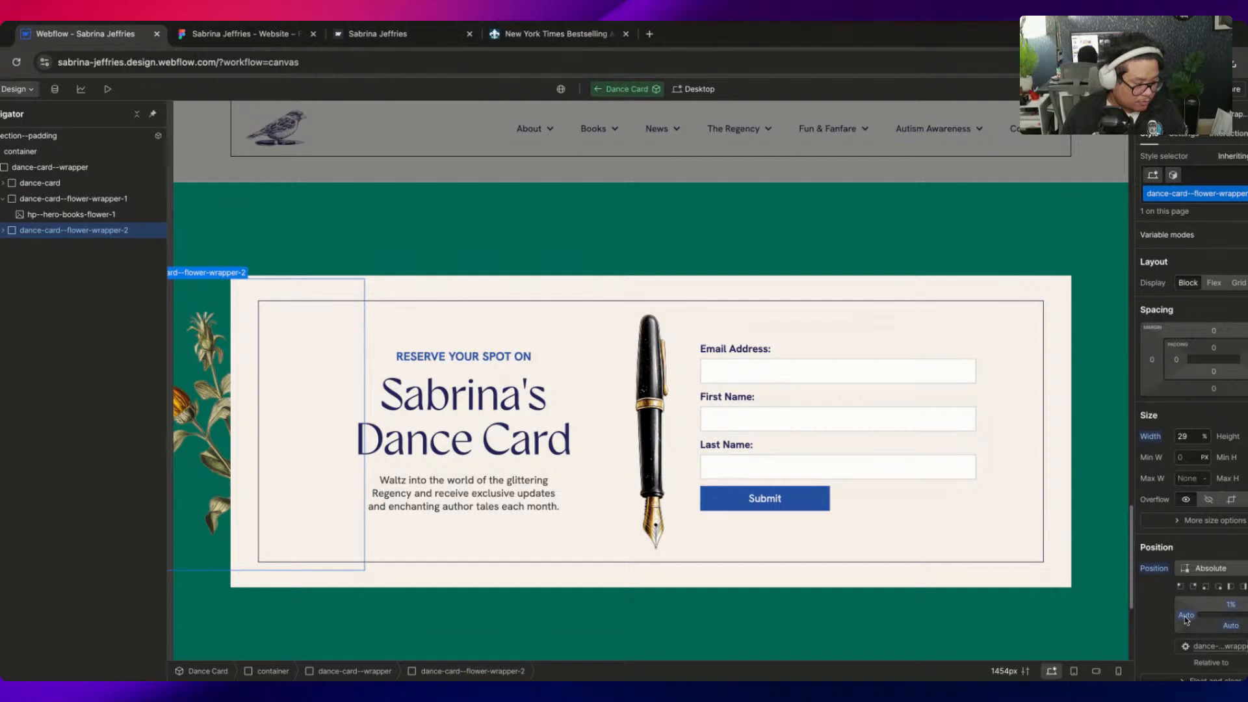
pyautogui.click(1246, 616)
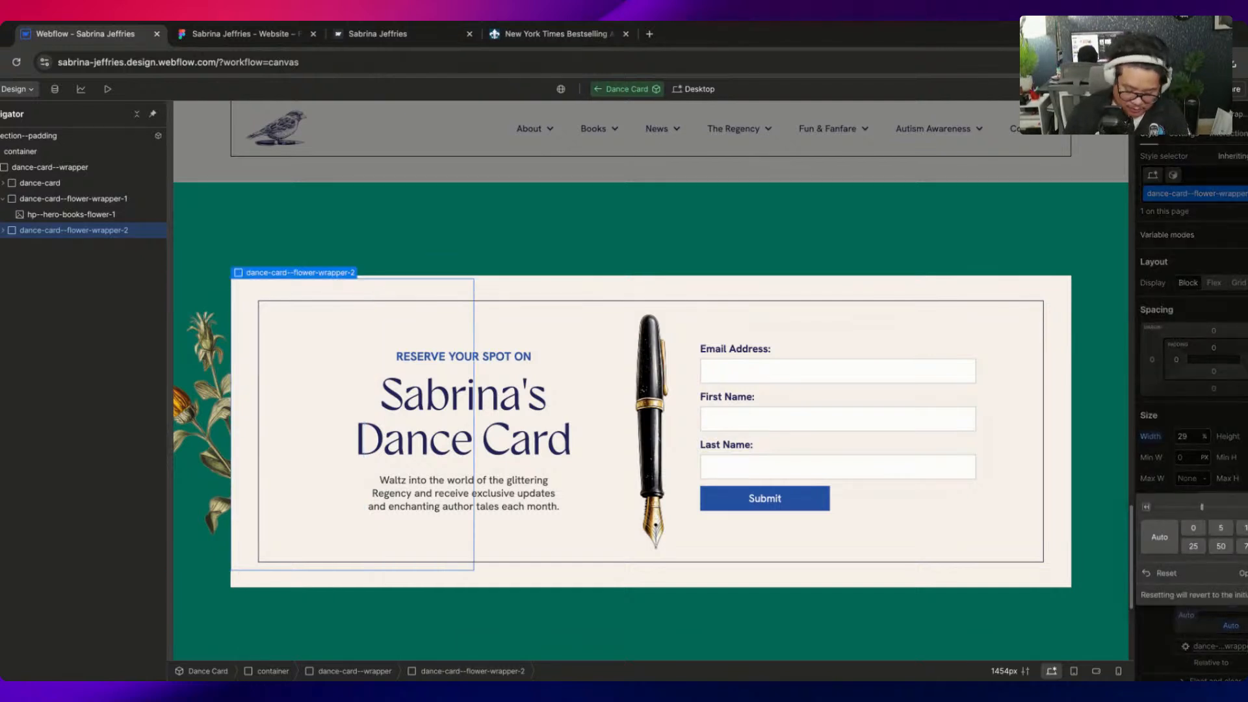
pyautogui.press('Return')
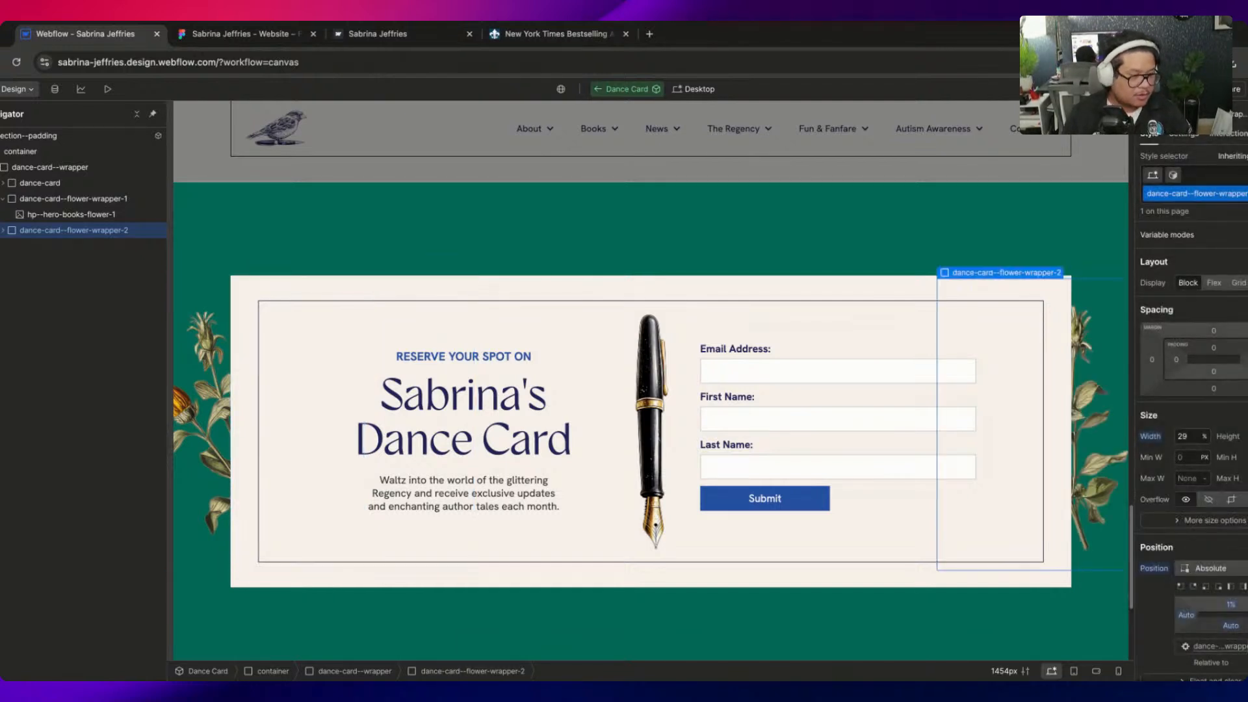
# Replace the image inside dance-card--flower-wrapper-2 with Flowers-4 1.png
pyautogui.doubleClick(1112, 429)
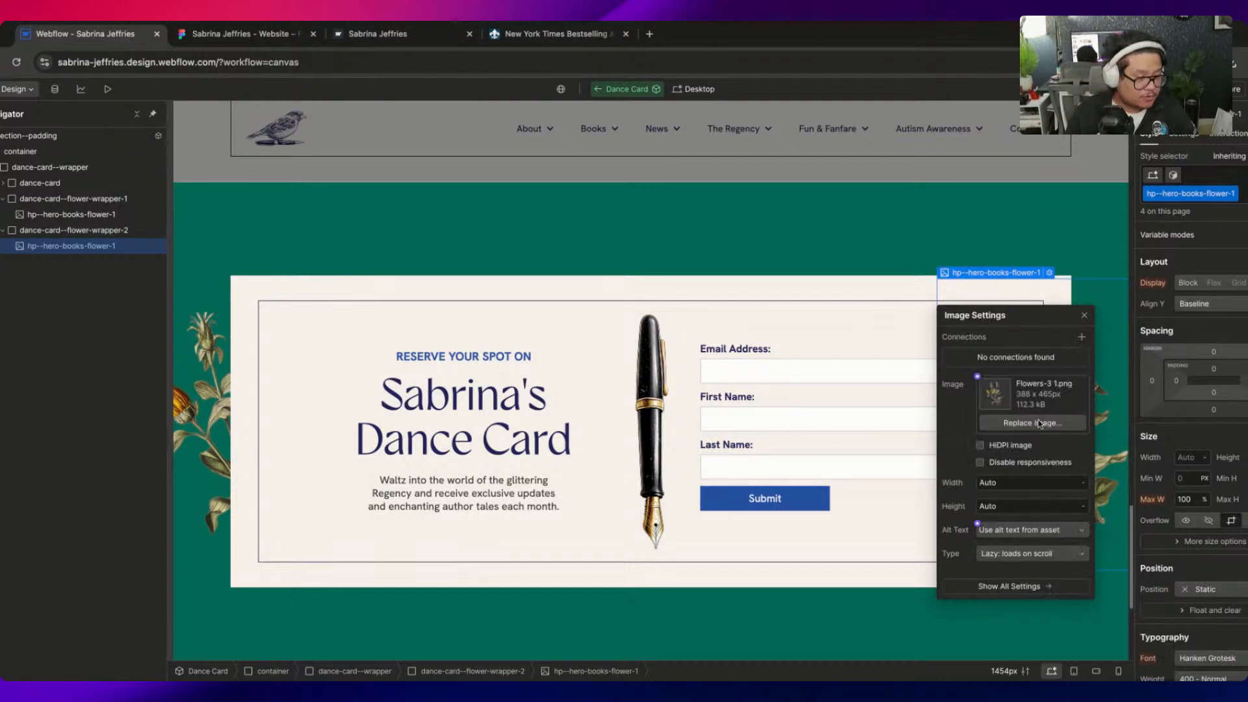
pyautogui.click(1039, 424)
pyautogui.click(50, 208)
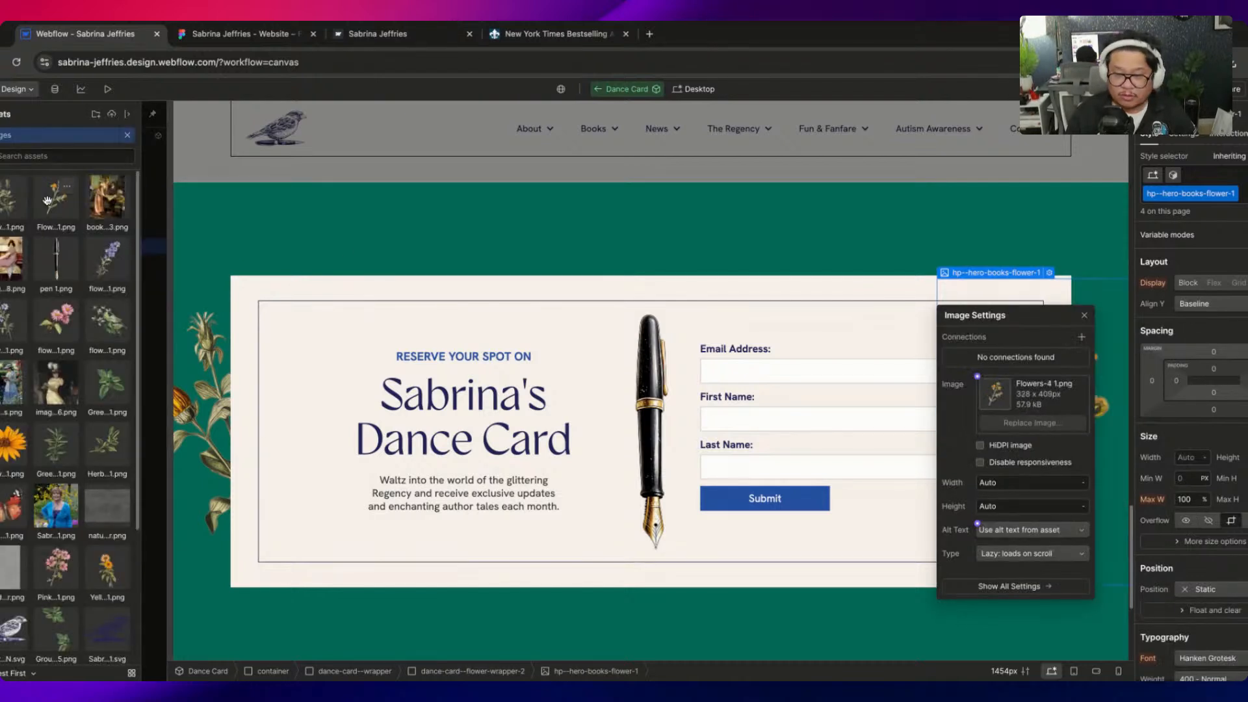
pyautogui.click(1084, 318)
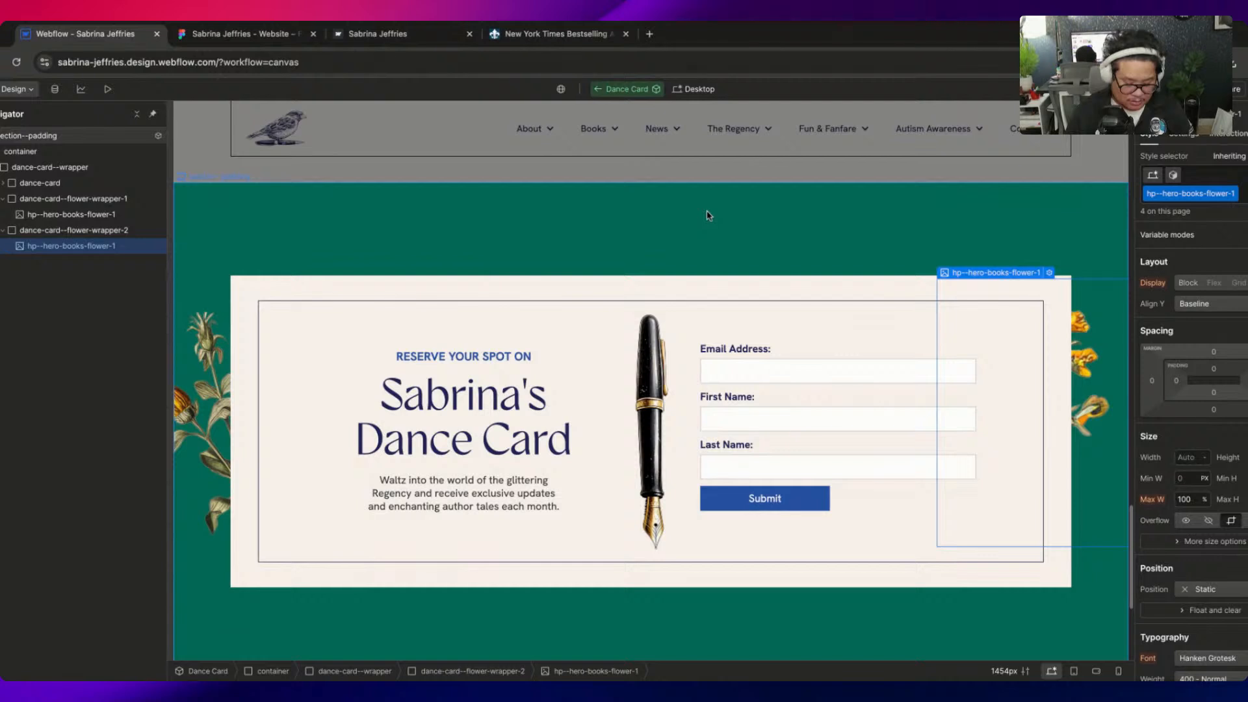
# Remove the hp--hero-books-flower-1 class from the images in both flower wrappers
pyautogui.press('super+Return')
pyautogui.press('BackSpace')
pyautogui.press('Escape')
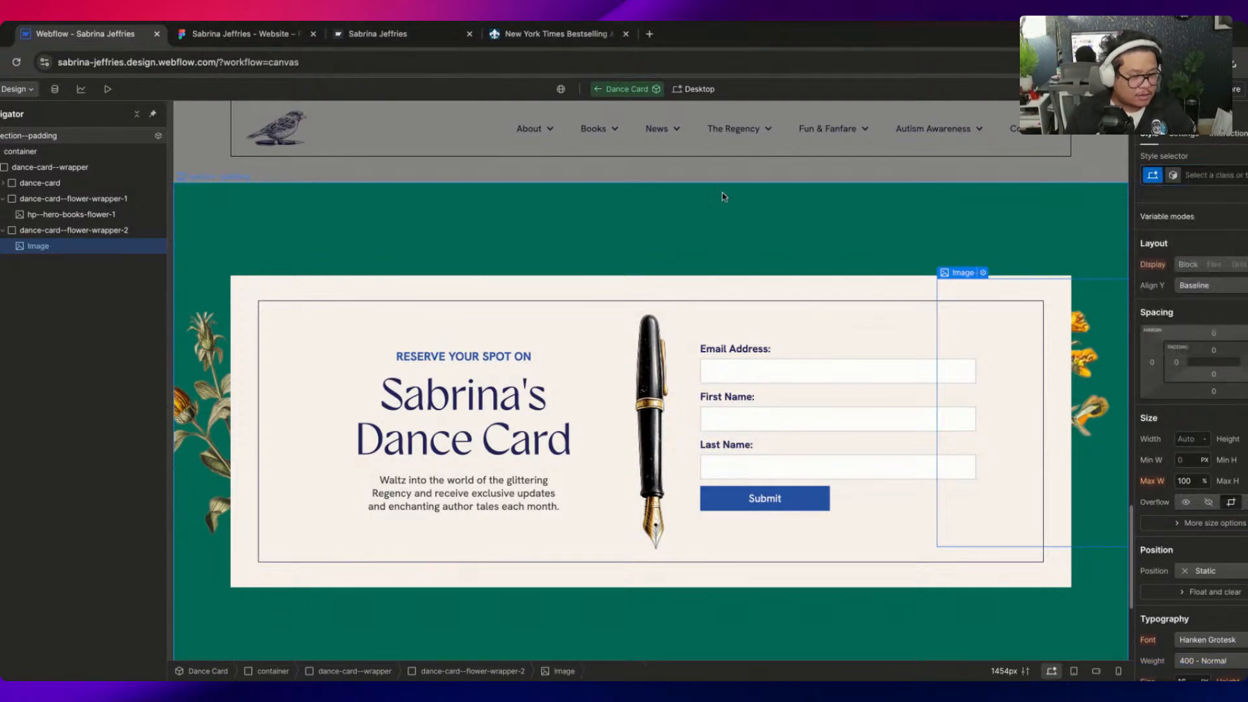
pyautogui.click(51, 217)
pyautogui.press('super+Return')
pyautogui.press('BackSpace')
pyautogui.press('Escape')
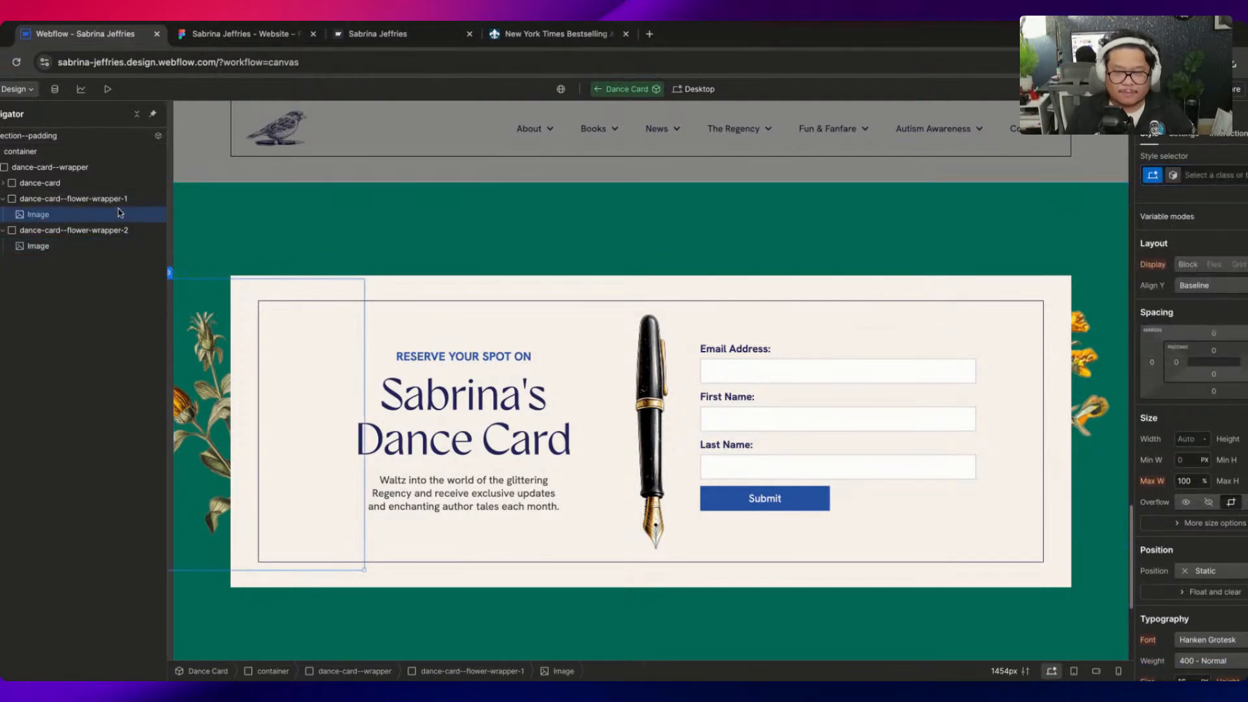
# Set dance-card--flower-wrapper-2's top offset to 14% and adjust its right offset so the flower extends farther beyond the card's right edge
pyautogui.click(96, 231)
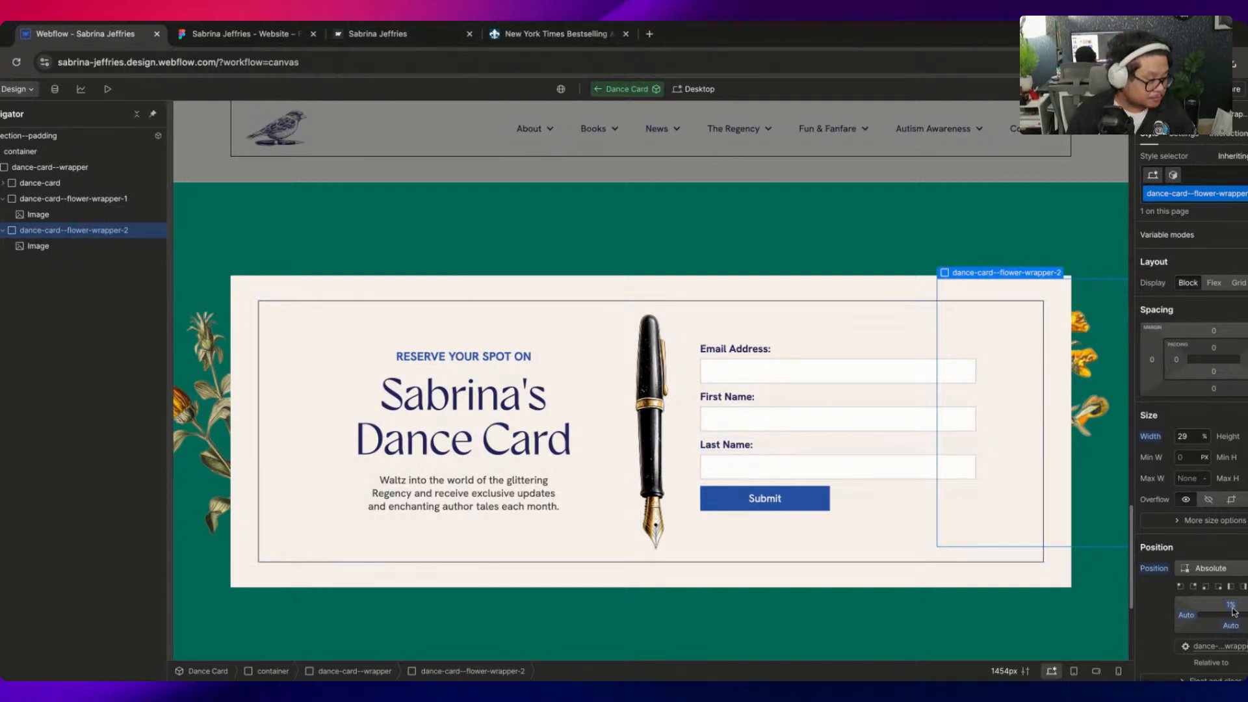
pyautogui.moveTo(1247, 615); pyautogui.dragTo(1236, 612)
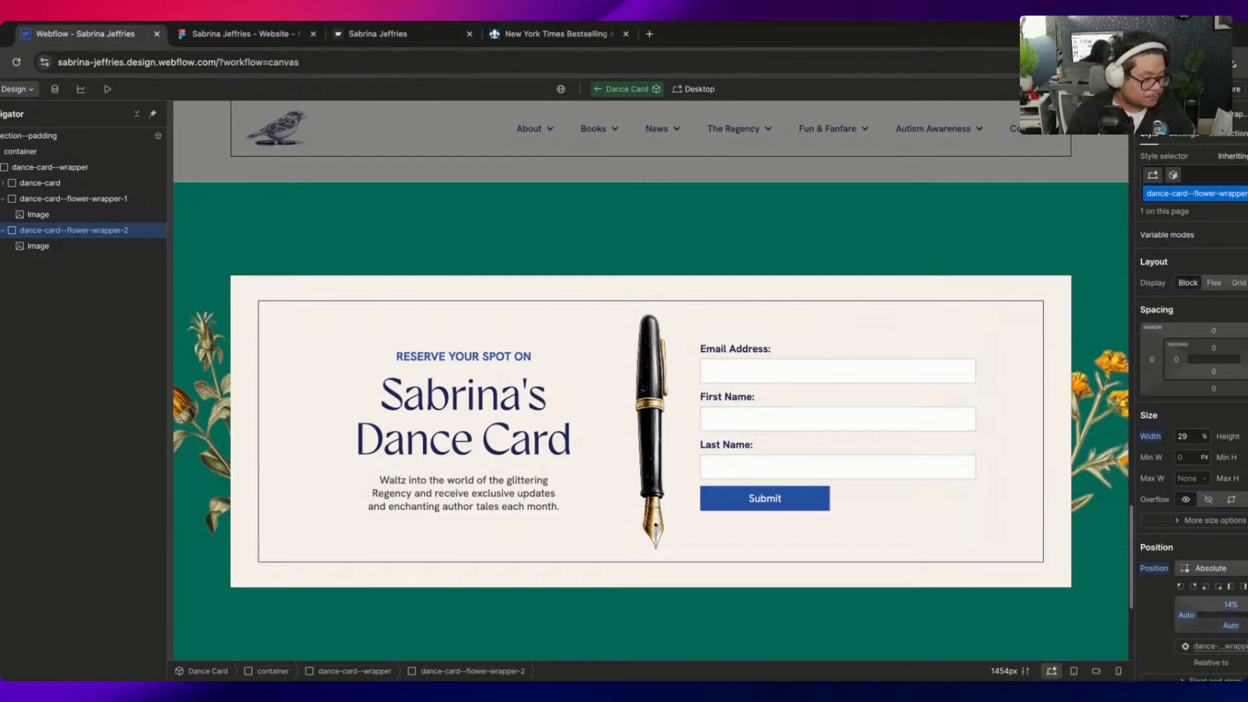
pyautogui.click(240, 35)
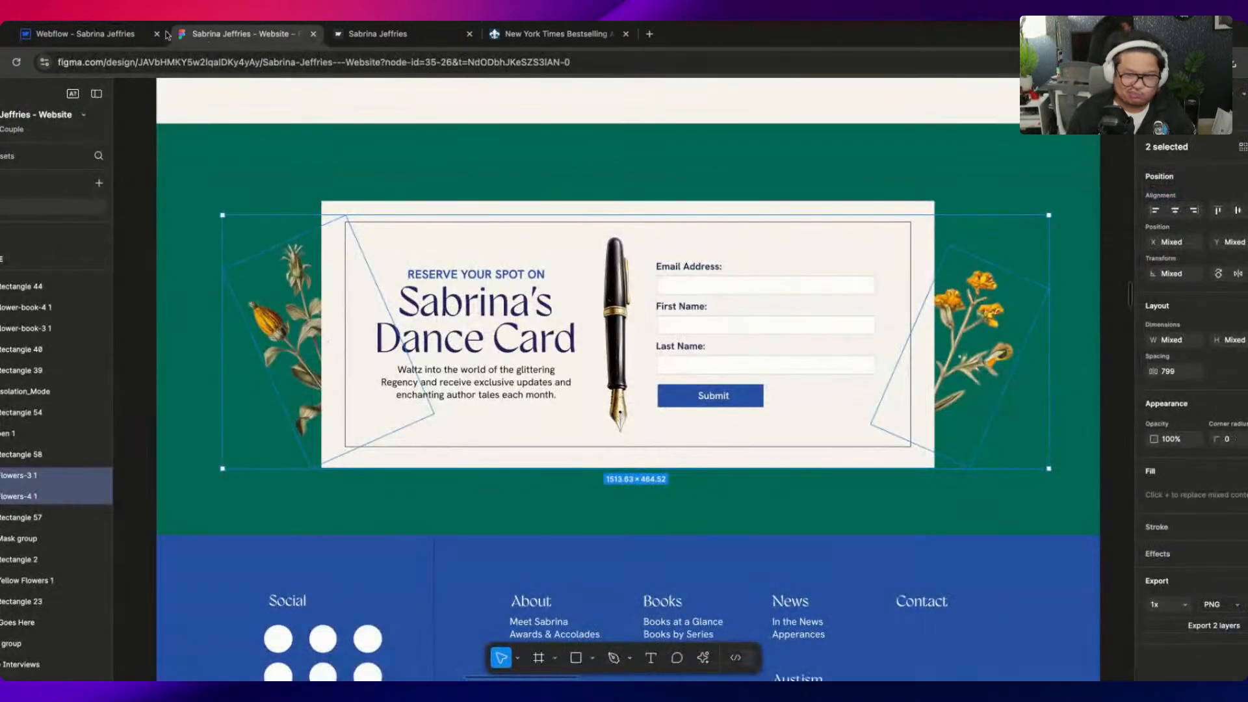
pyautogui.click(167, 34)
pyautogui.click(1245, 615)
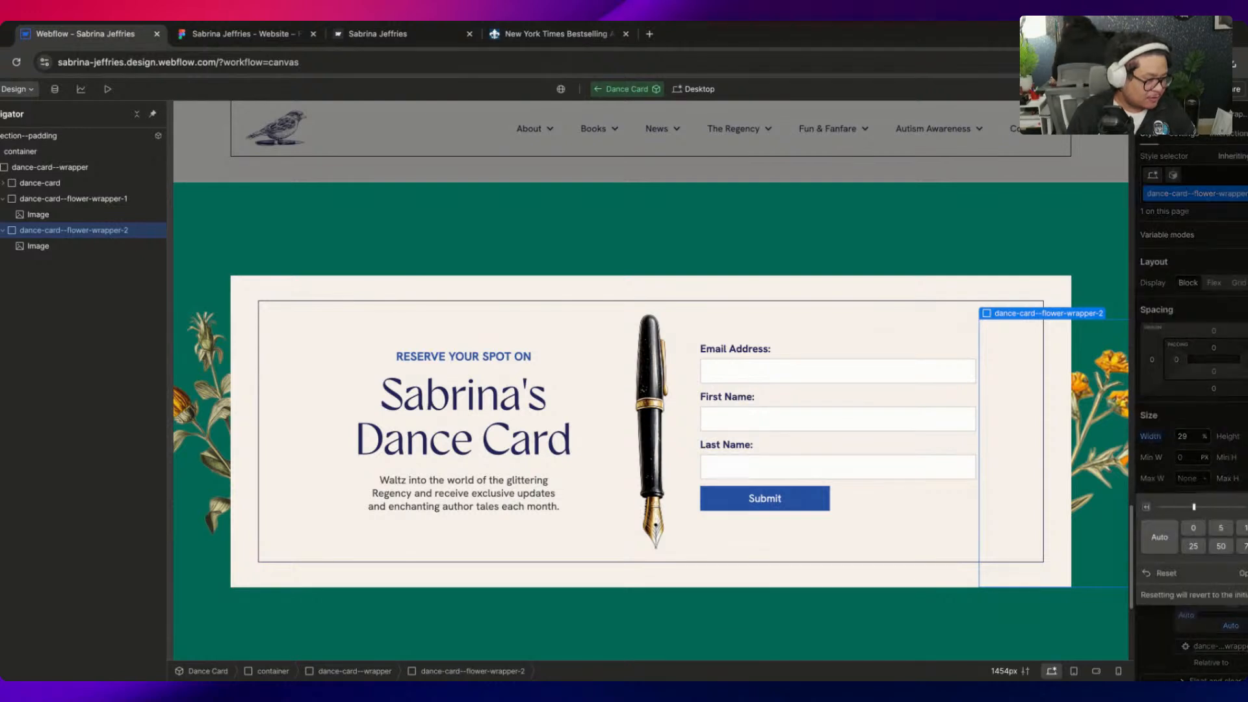
pyautogui.click(1245, 615)
pyautogui.moveTo(1246, 615); pyautogui.dragTo(1245, 619)
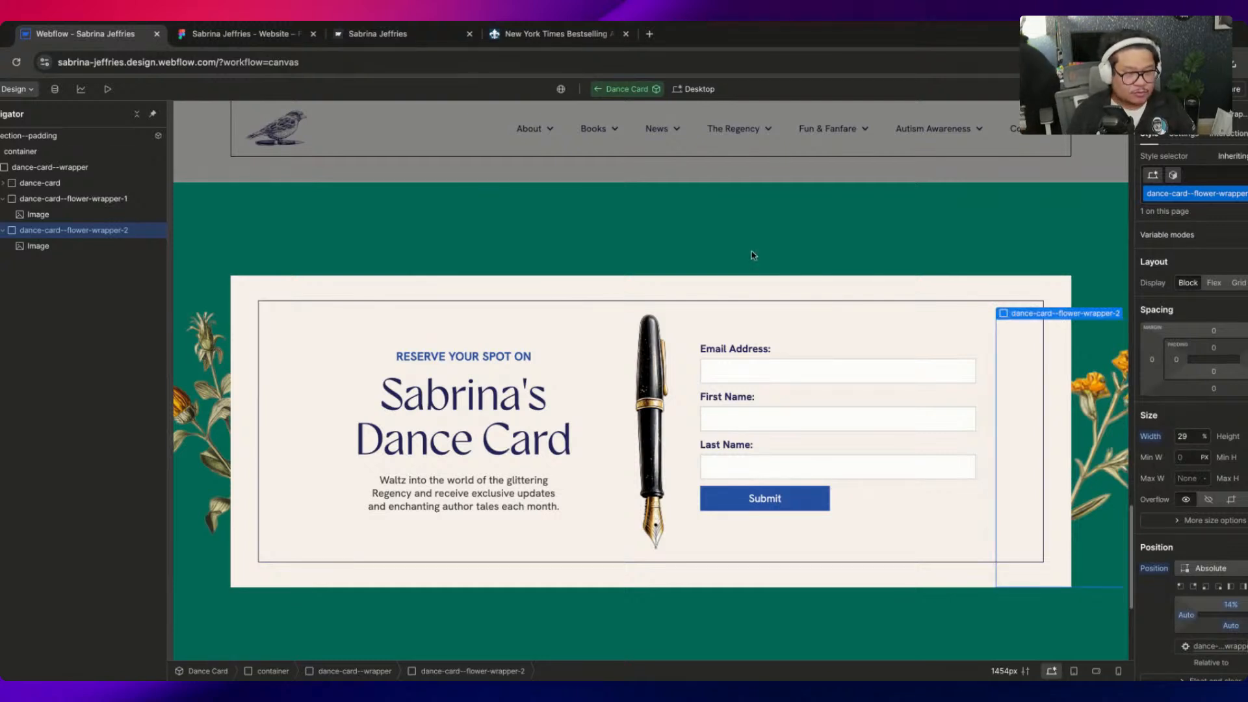
# At the tablet breakpoint, set the display of dance-card--flower-wrapper-1 and dance-card--flower-wrapper-2 to None in the Dance Card component
pyautogui.click(597, 90)
pyautogui.click(614, 90)
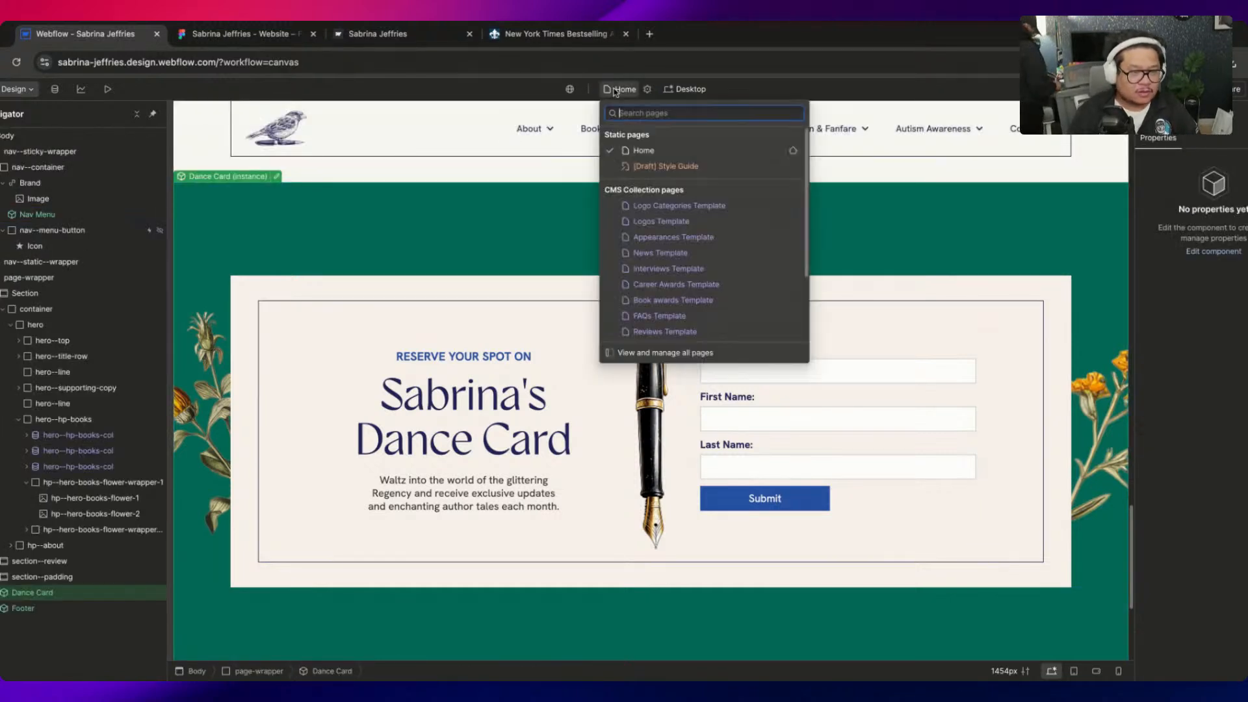
pyautogui.click(689, 90)
pyautogui.click(697, 130)
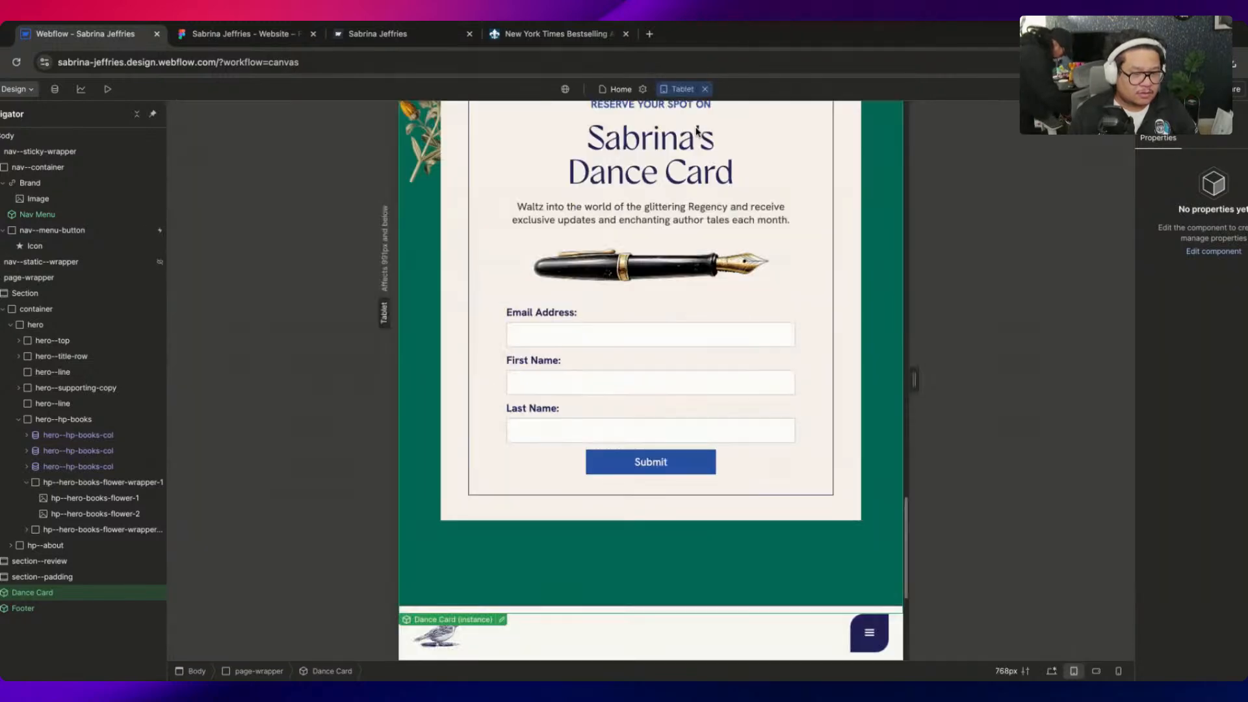
pyautogui.scroll(5, 682, 423)
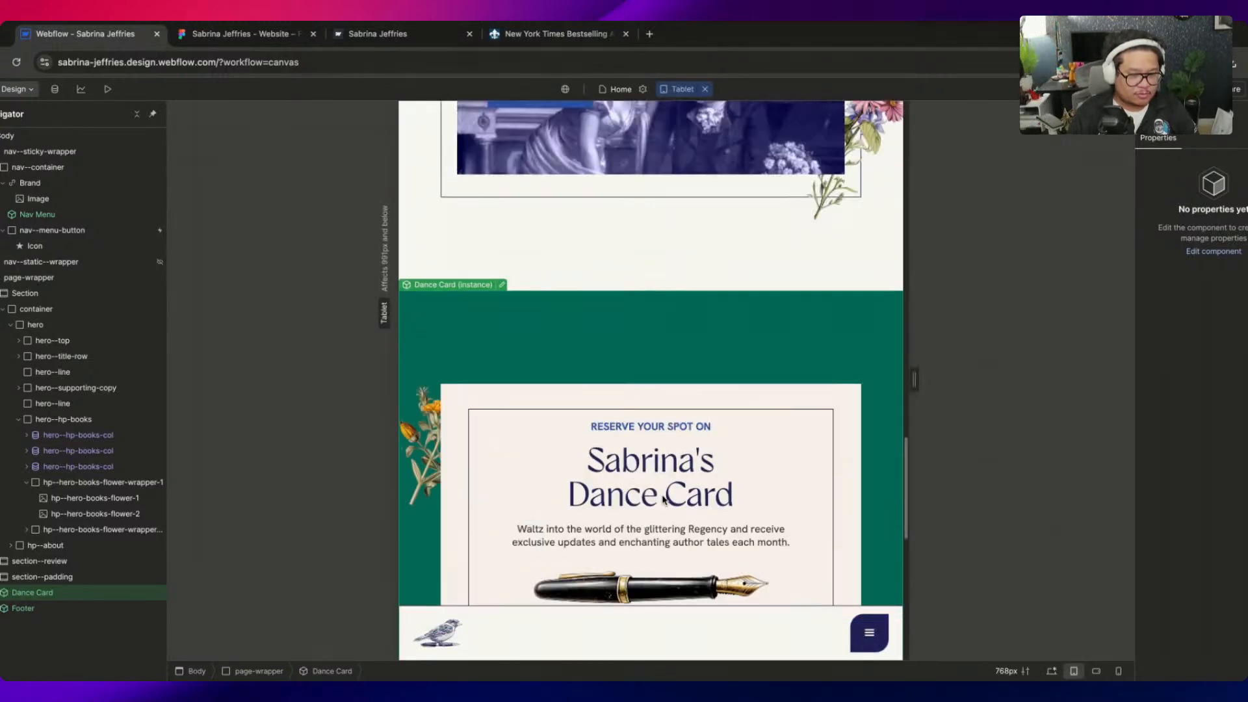
pyautogui.scroll(-4, 436, 211)
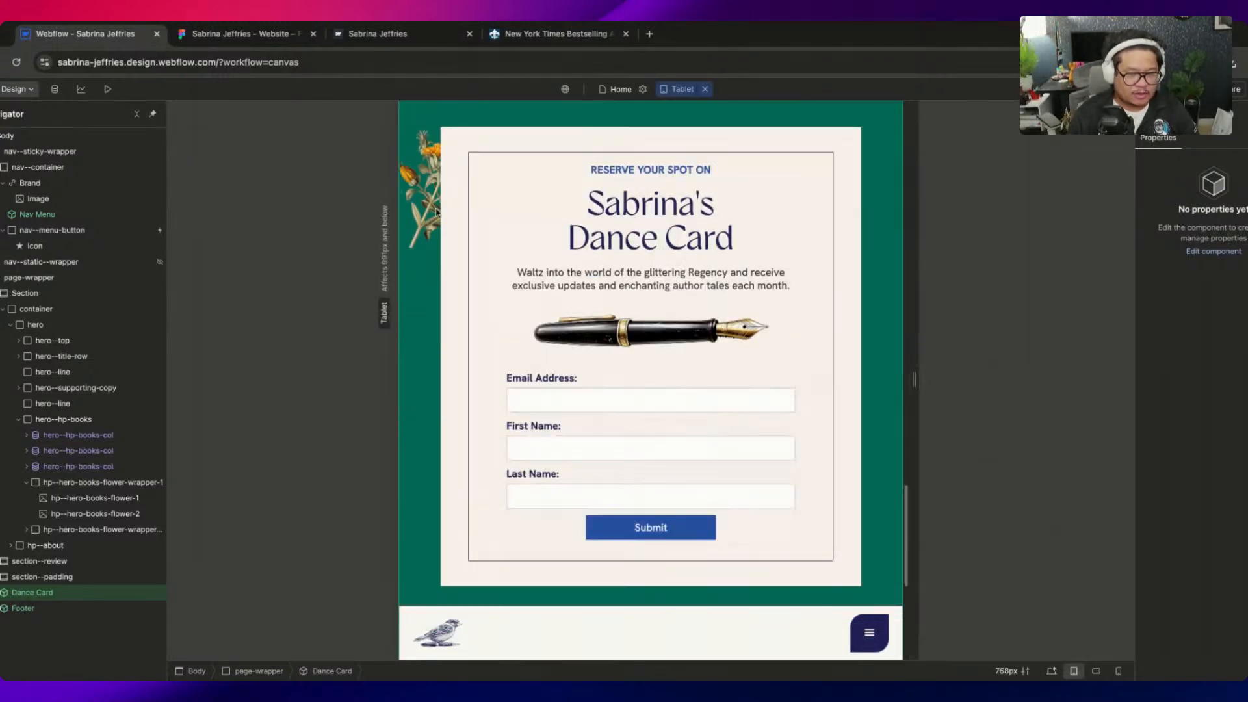
pyautogui.doubleClick(37, 594)
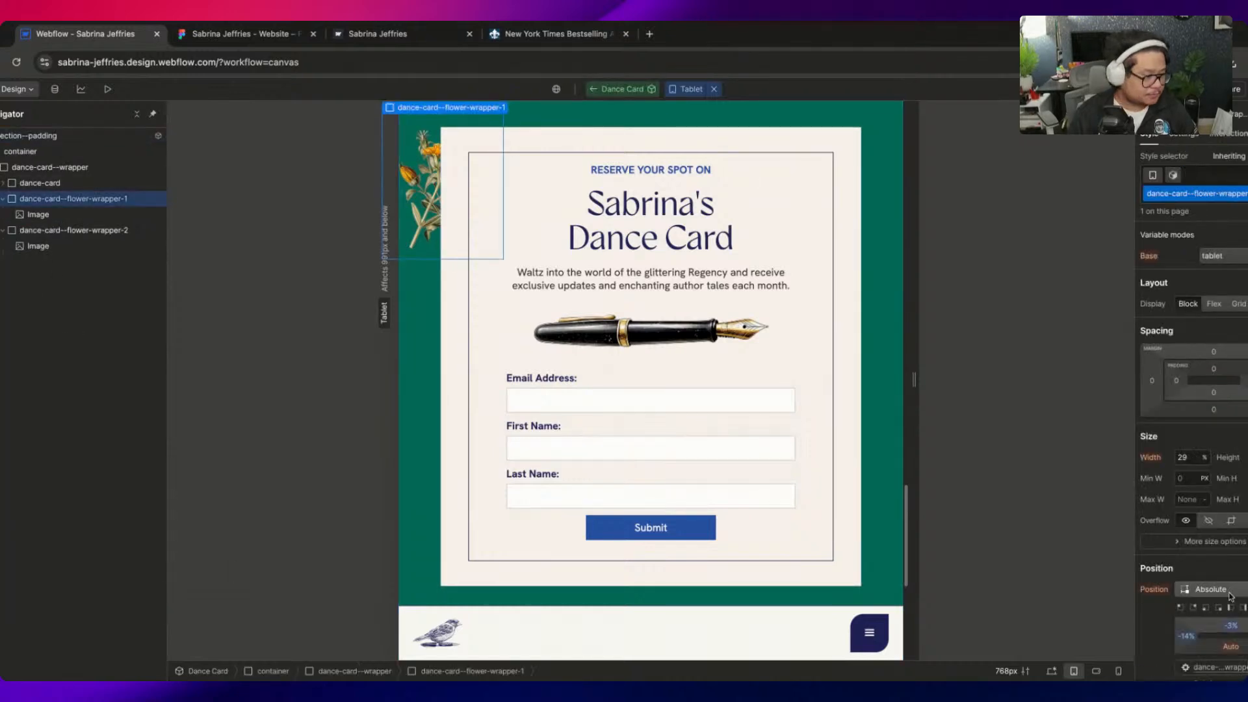
pyautogui.click(1246, 304)
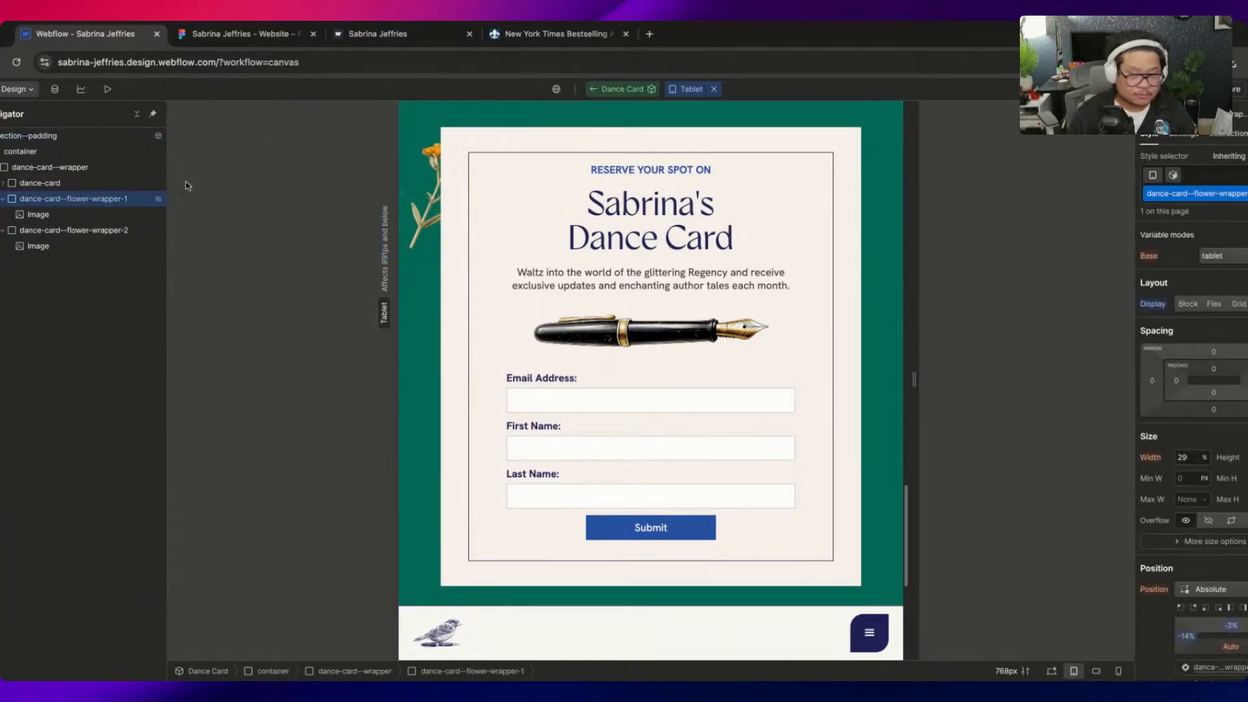
pyautogui.click(114, 232)
pyautogui.click(1247, 303)
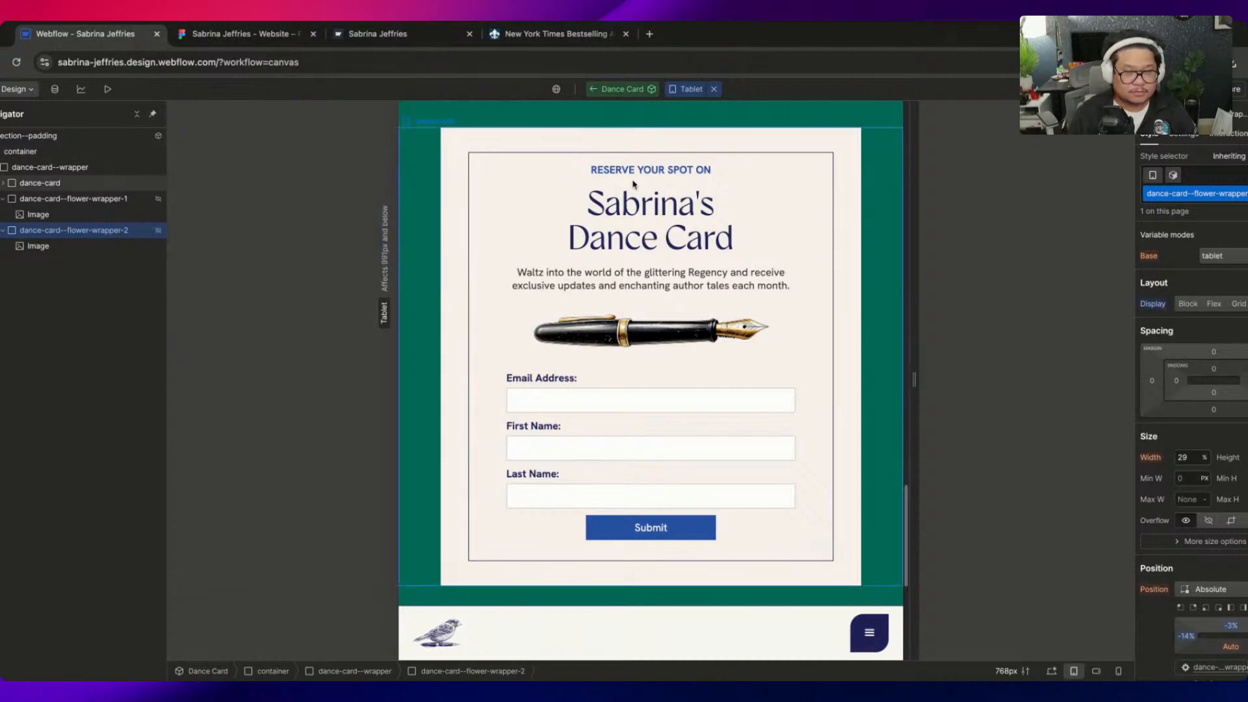
# Exit the Dance Card component and return the Home page to the Desktop breakpoint
pyautogui.click(593, 89)
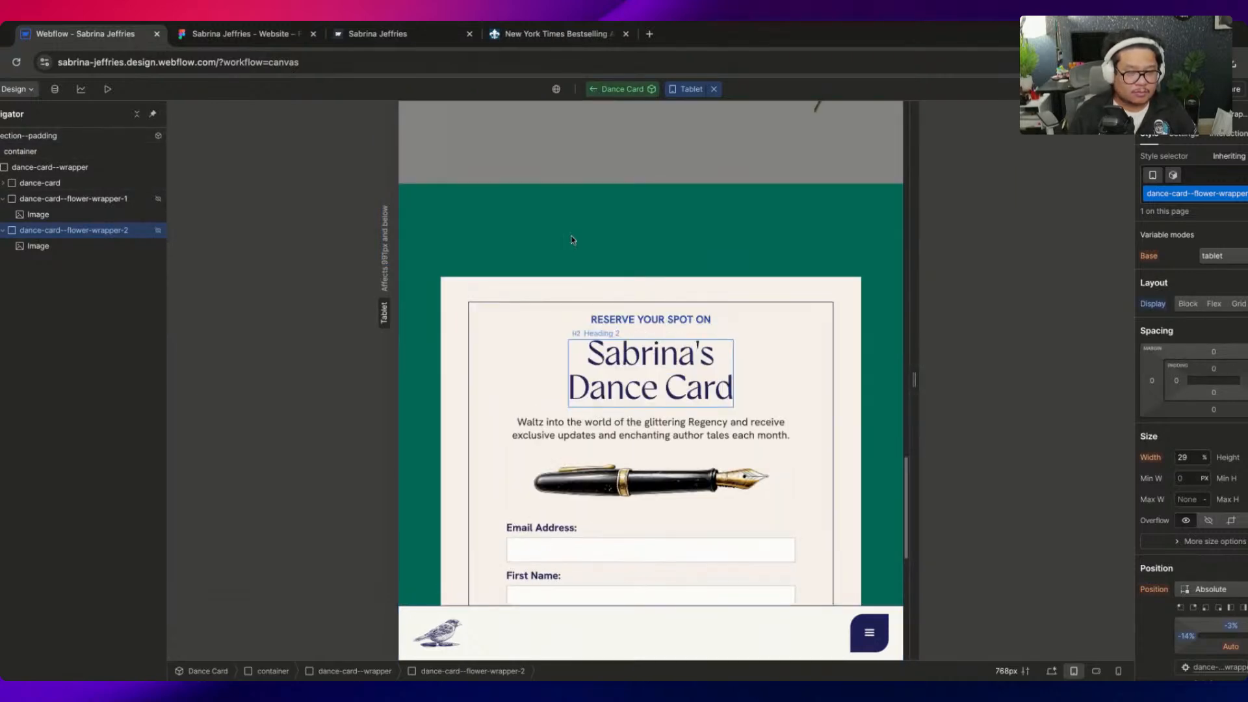
pyautogui.scroll(3, 572, 240)
pyautogui.scroll(-1, 572, 239)
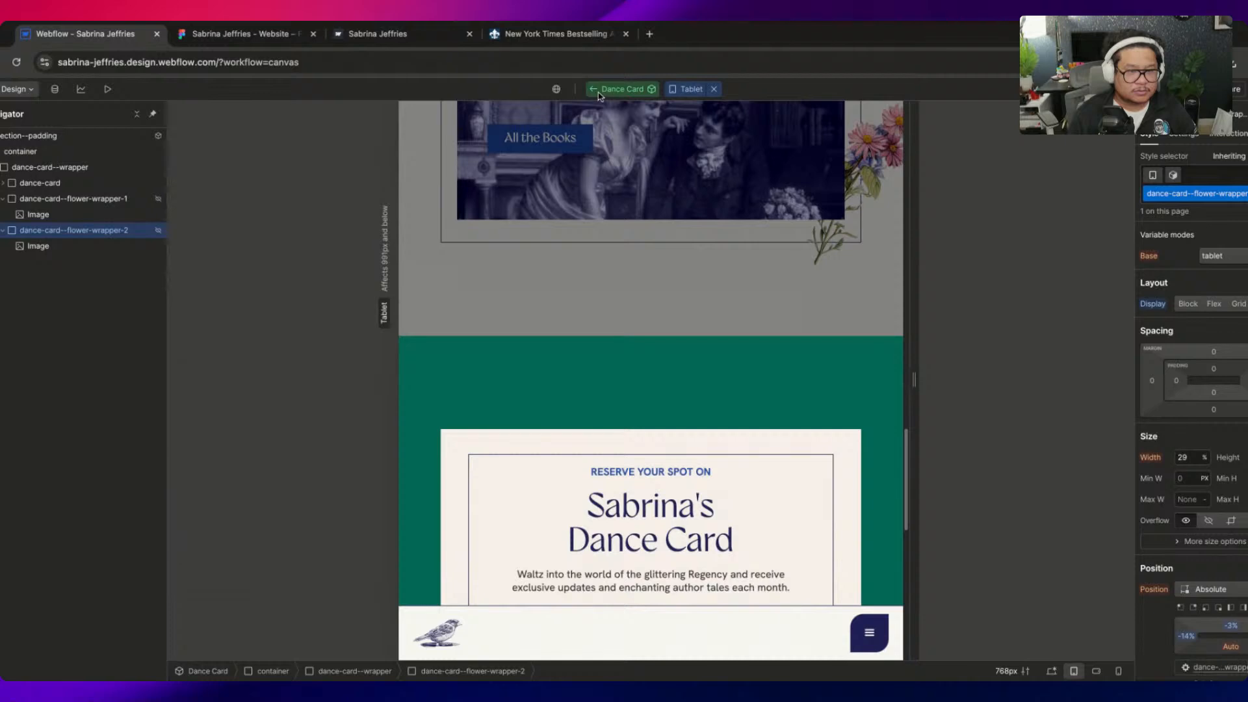
pyautogui.click(689, 89)
pyautogui.click(671, 90)
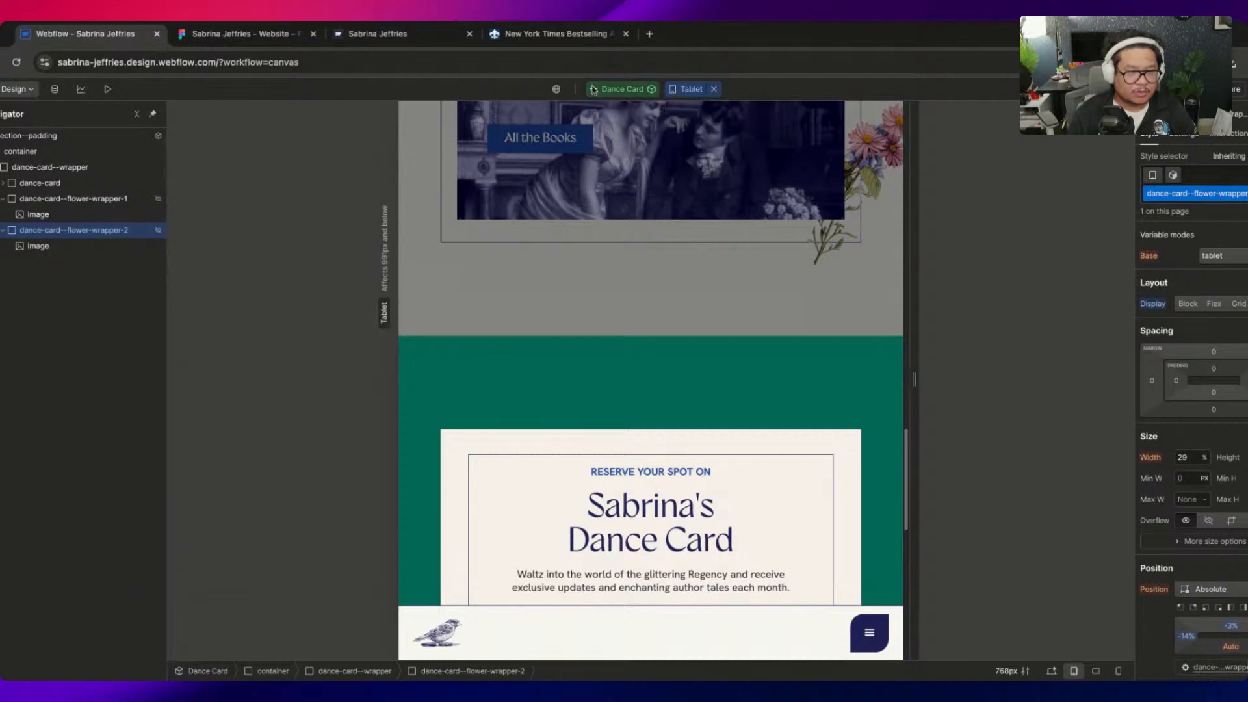
pyautogui.click(593, 90)
pyautogui.click(704, 89)
pyautogui.click(618, 90)
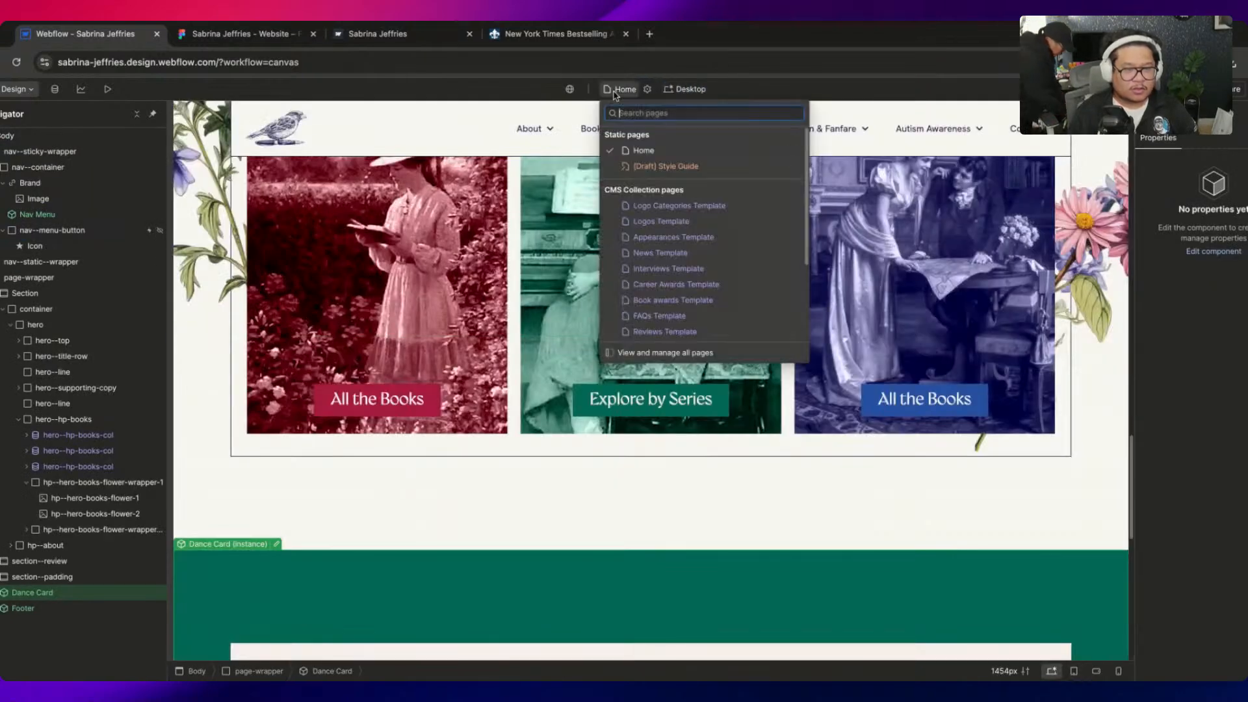
pyautogui.click(614, 90)
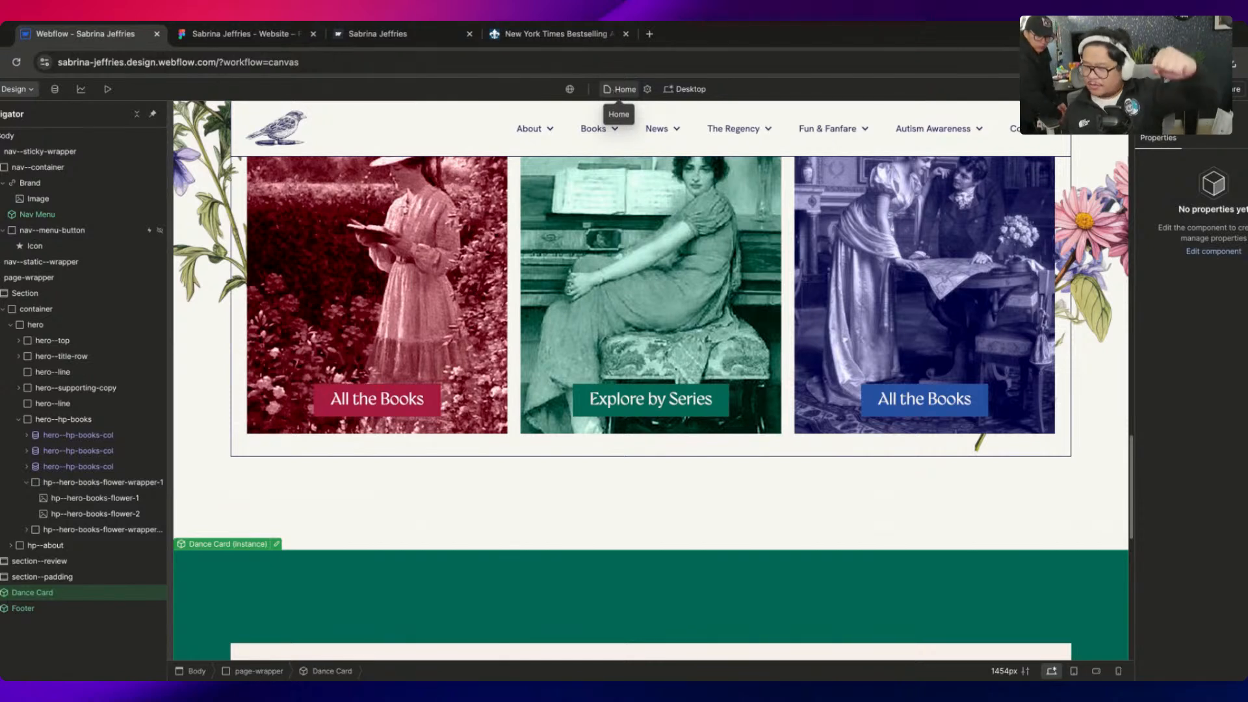
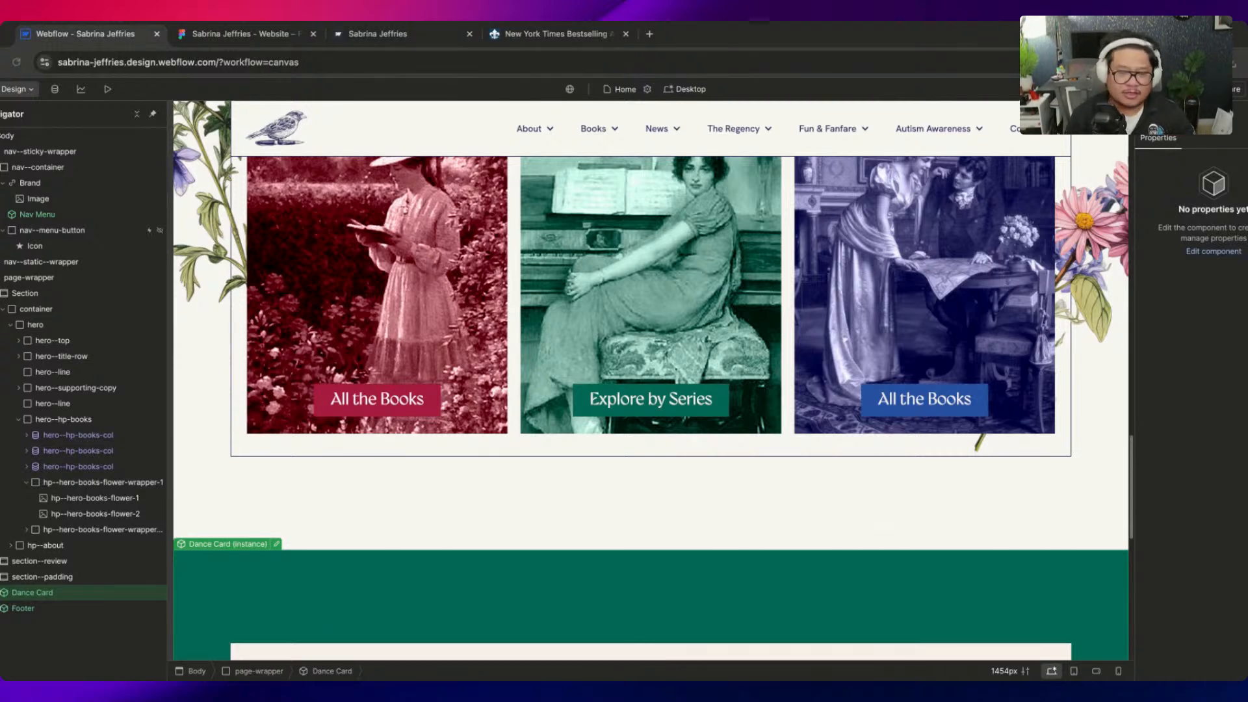
# Switch to Figma and examine the About - Meet Sabrina page design
pyautogui.click(220, 36)
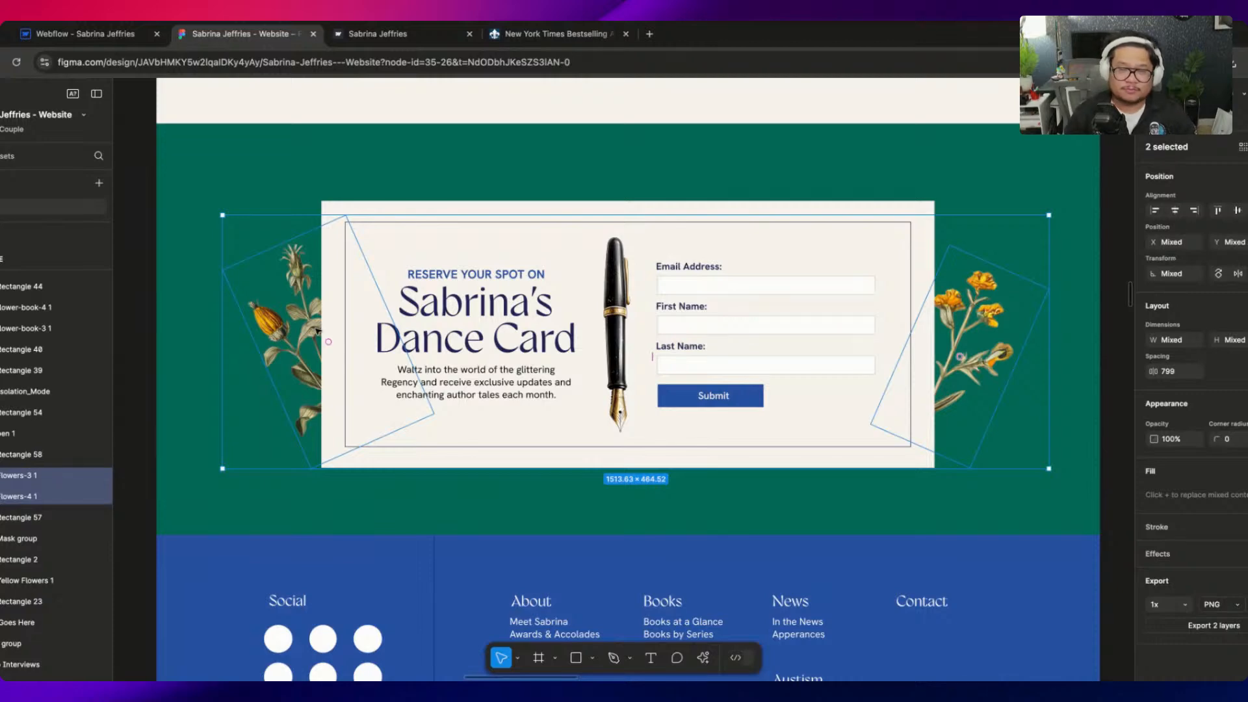
pyautogui.scroll(-10, 333, 334)
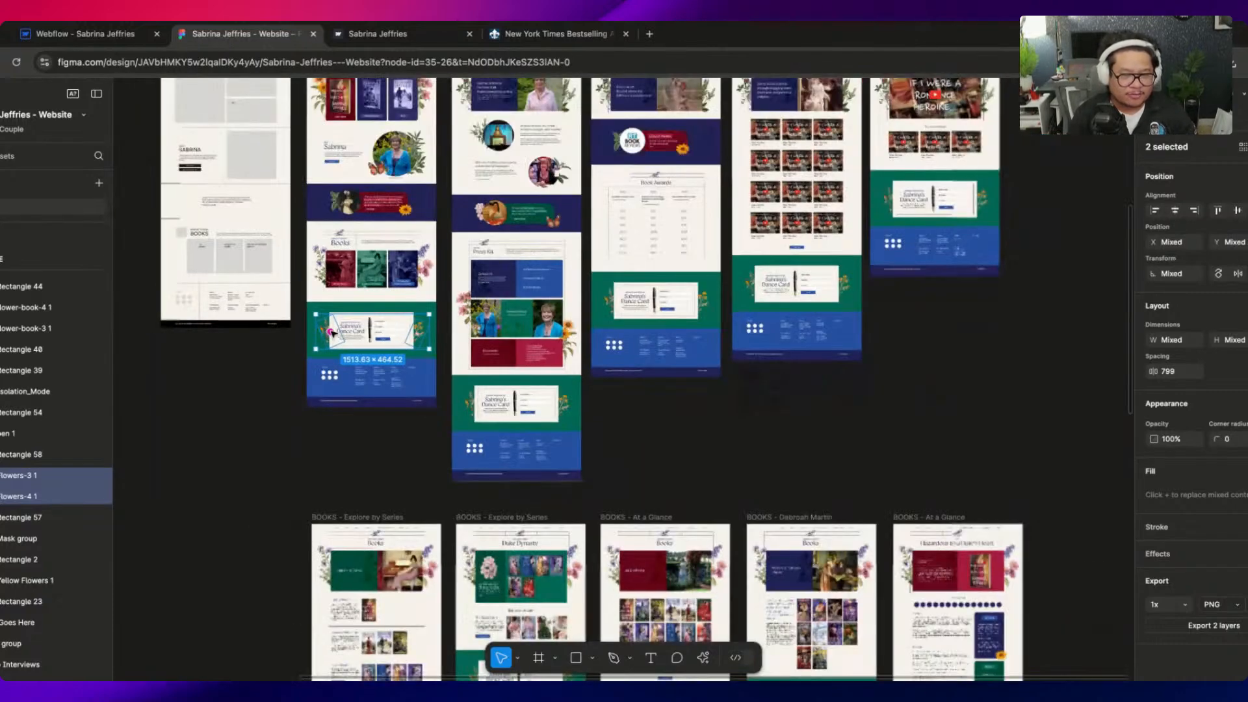
pyautogui.scroll(5, 419, 270)
pyautogui.scroll(3, 419, 270)
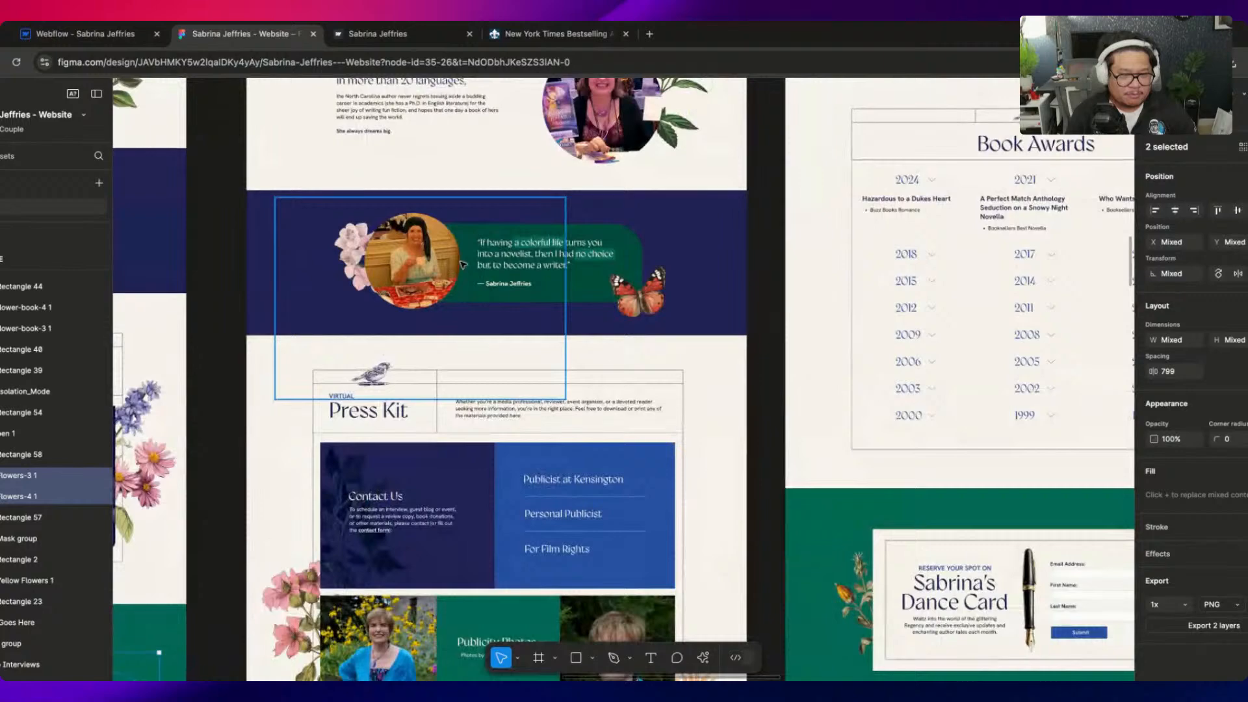
pyautogui.scroll(8, 455, 260)
pyautogui.scroll(-1, 501, 257)
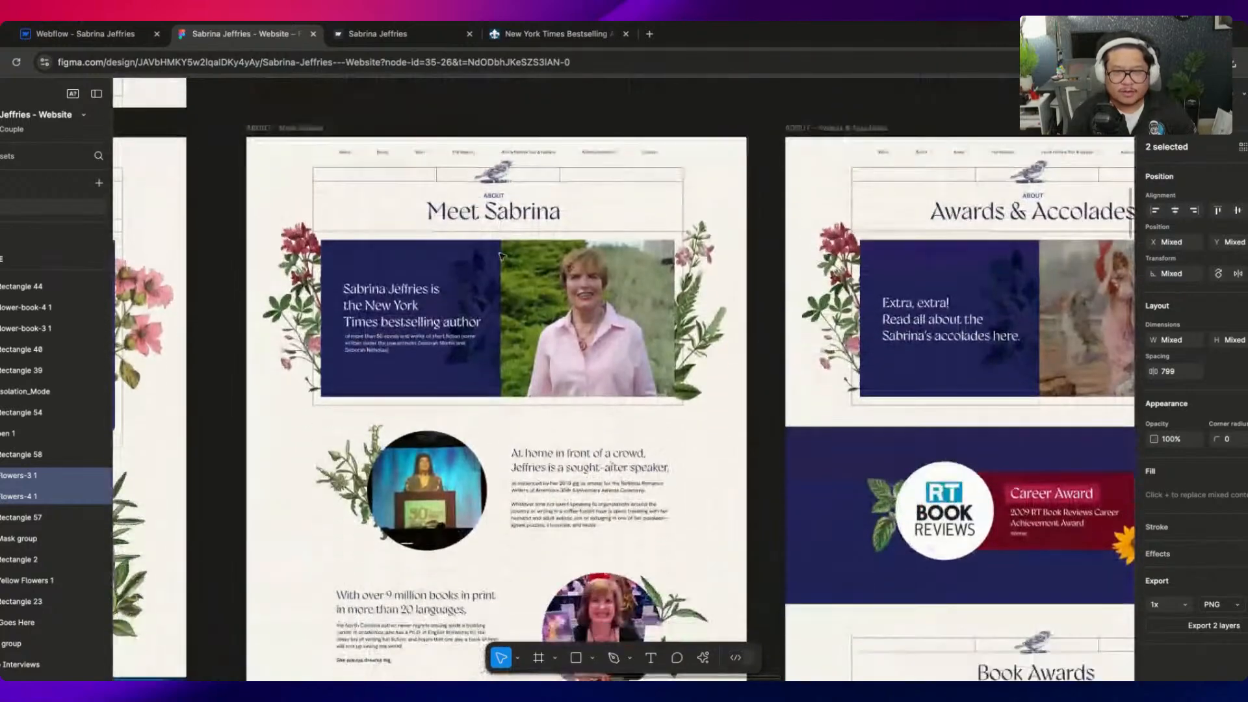
# Switch back to Webflow and duplicate the Home page as a new page named About
pyautogui.click(107, 35)
pyautogui.scroll(1, 507, 296)
pyautogui.scroll(20, 507, 297)
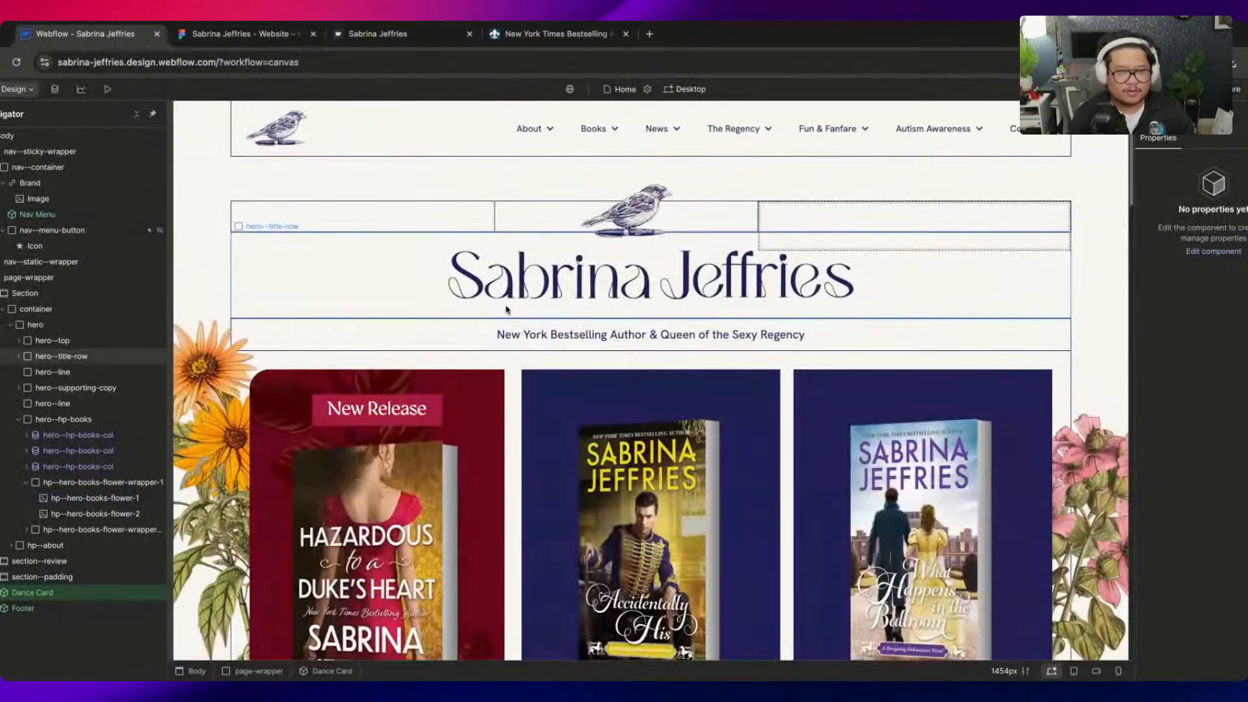
pyautogui.click(616, 163)
pyautogui.click(620, 89)
pyautogui.click(773, 150)
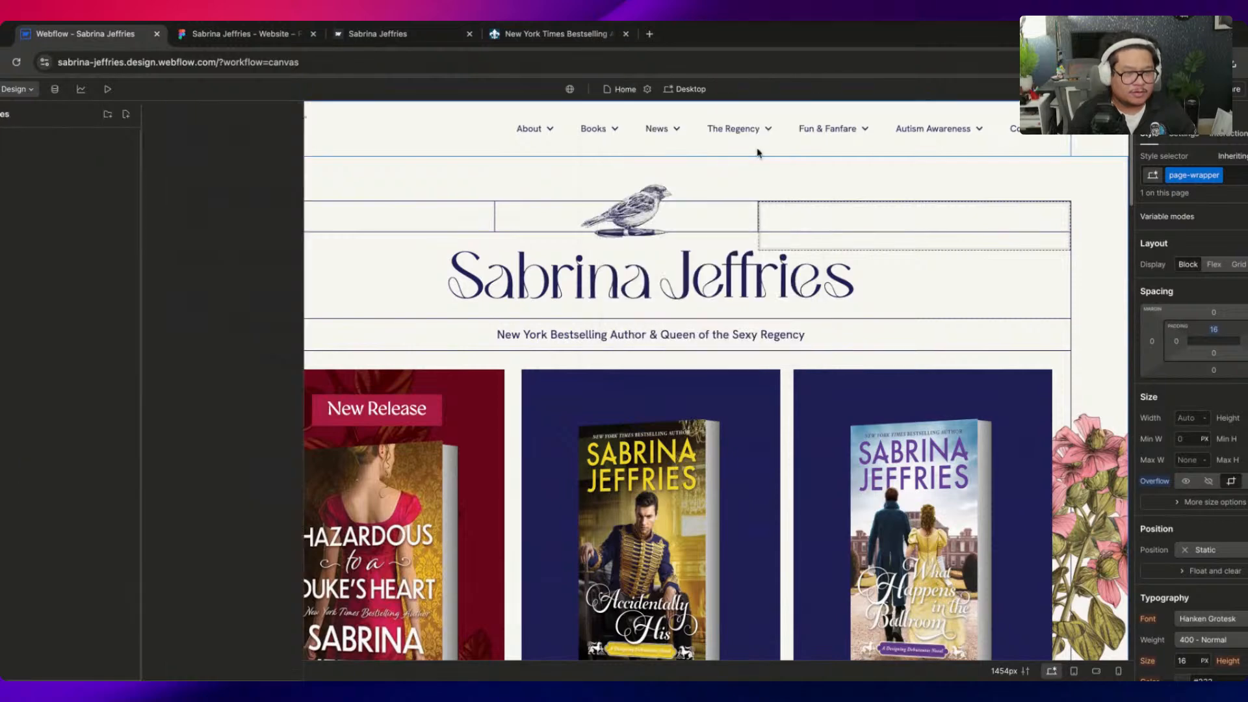
pyautogui.click(234, 33)
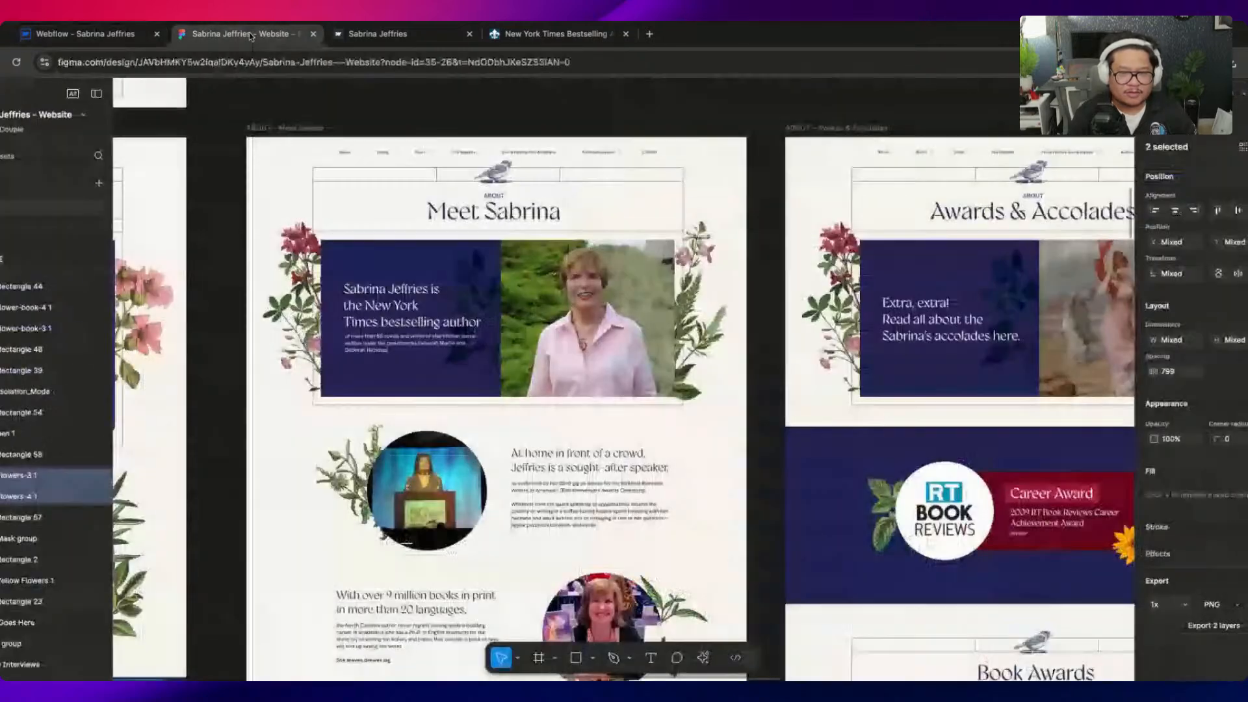
pyautogui.click(104, 34)
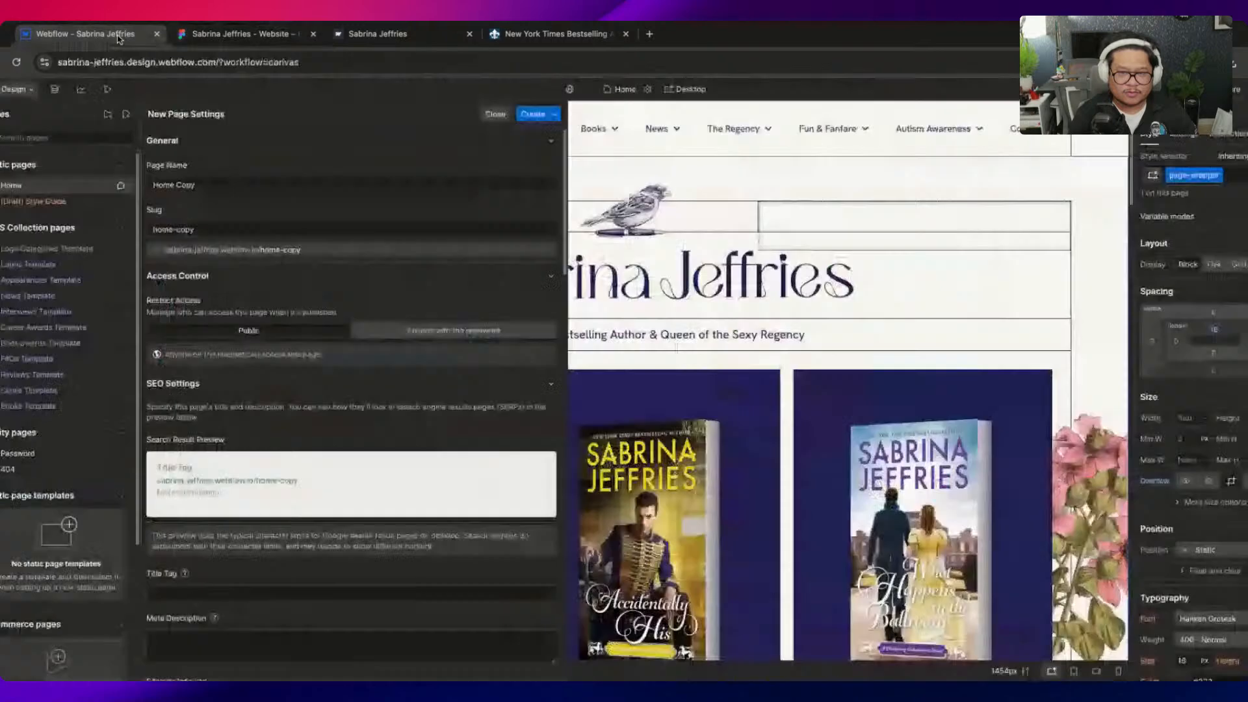
pyautogui.tripleClick(254, 187)
pyautogui.write('About')
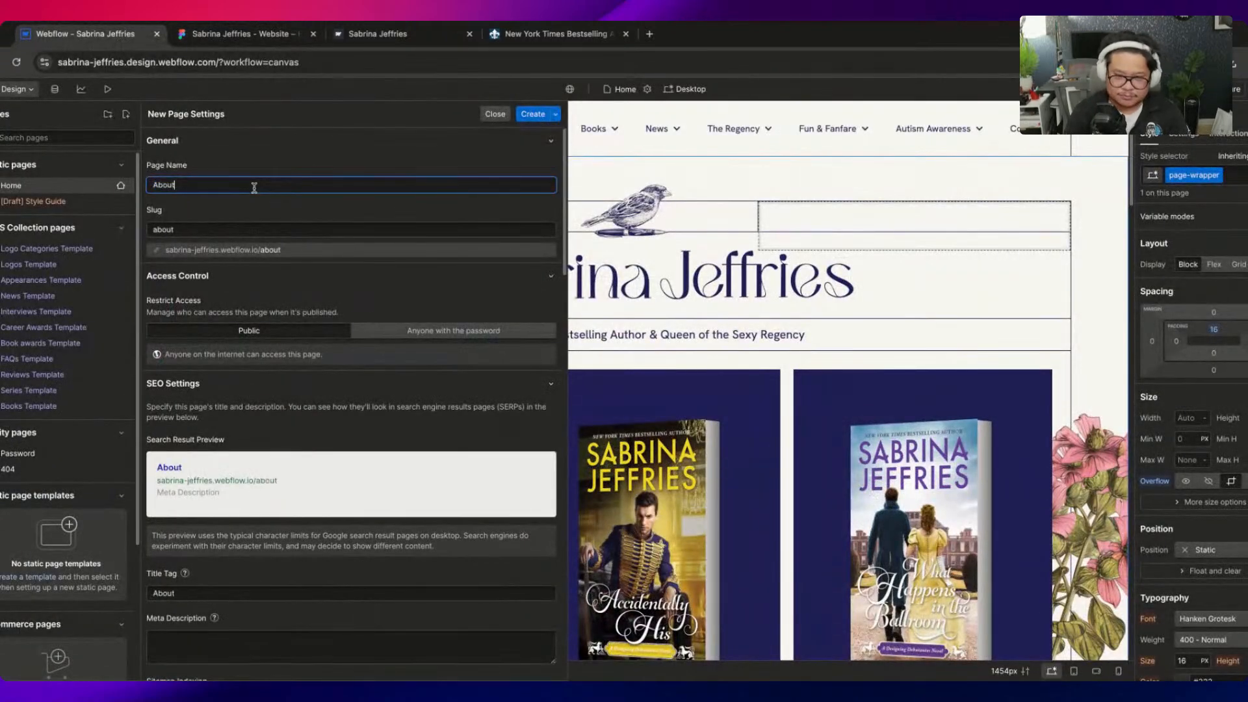
pyautogui.press('Return')
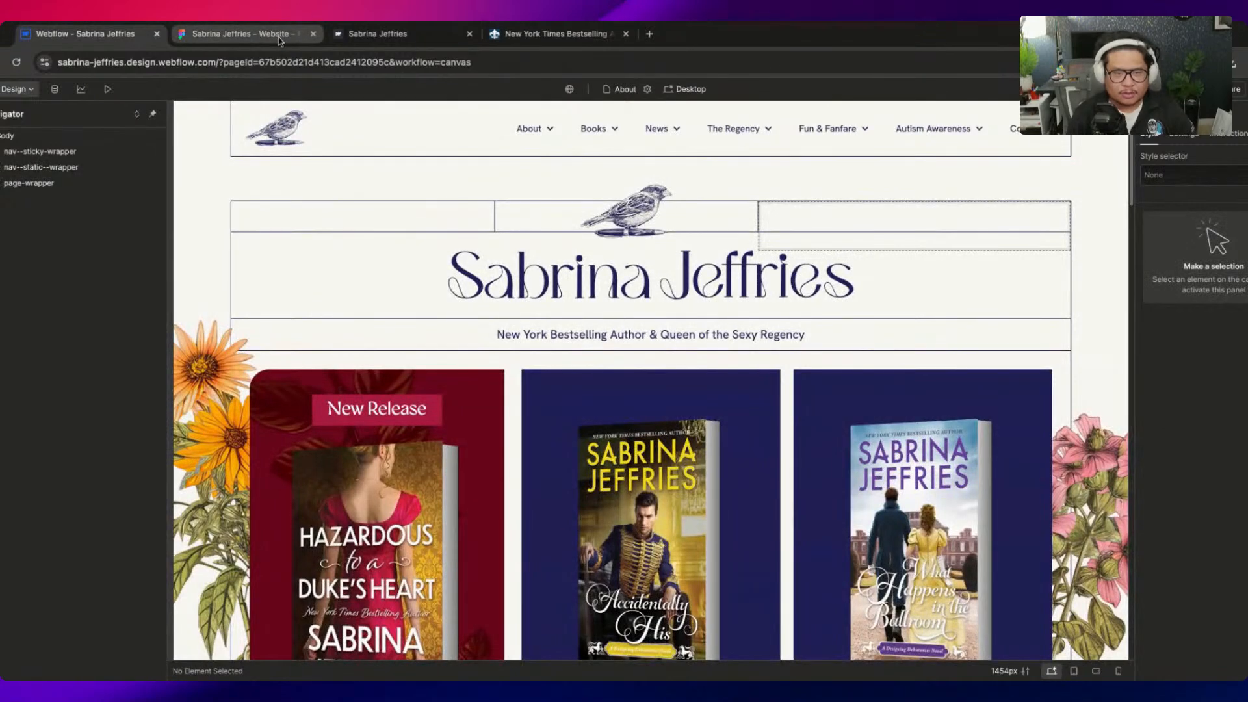
pyautogui.click(279, 41)
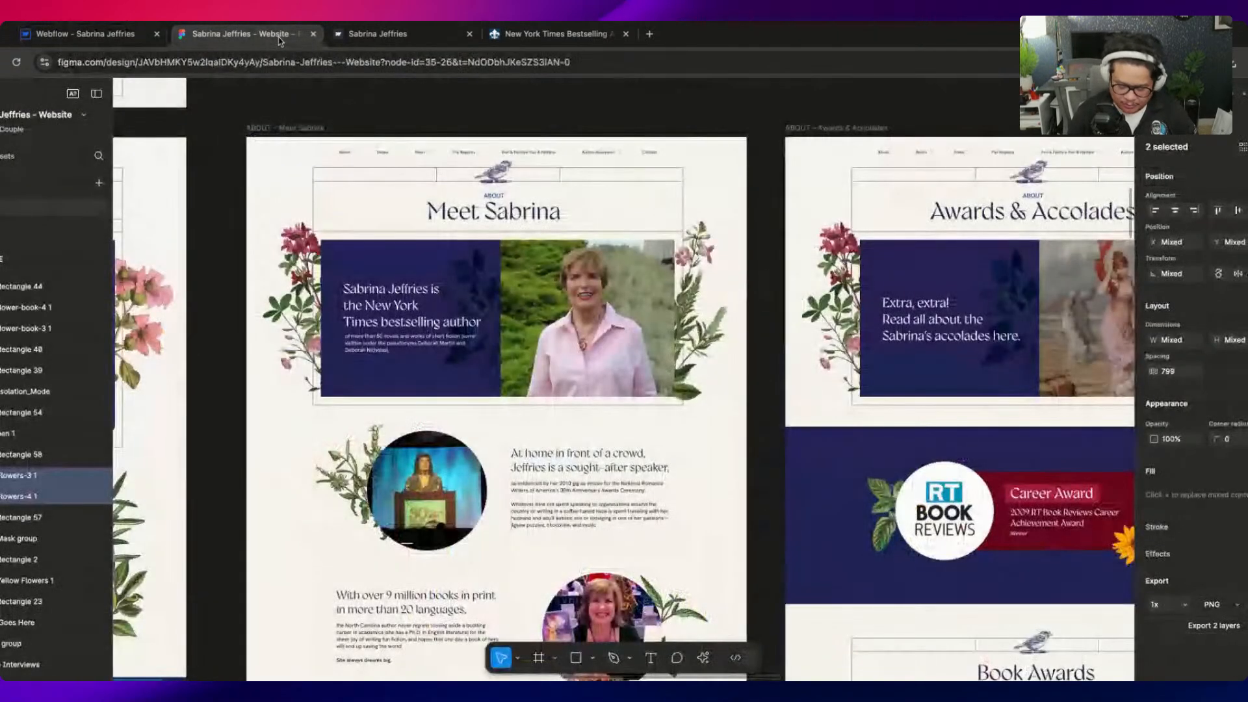
pyautogui.press('super+t')
pyautogui.write('fdigma')
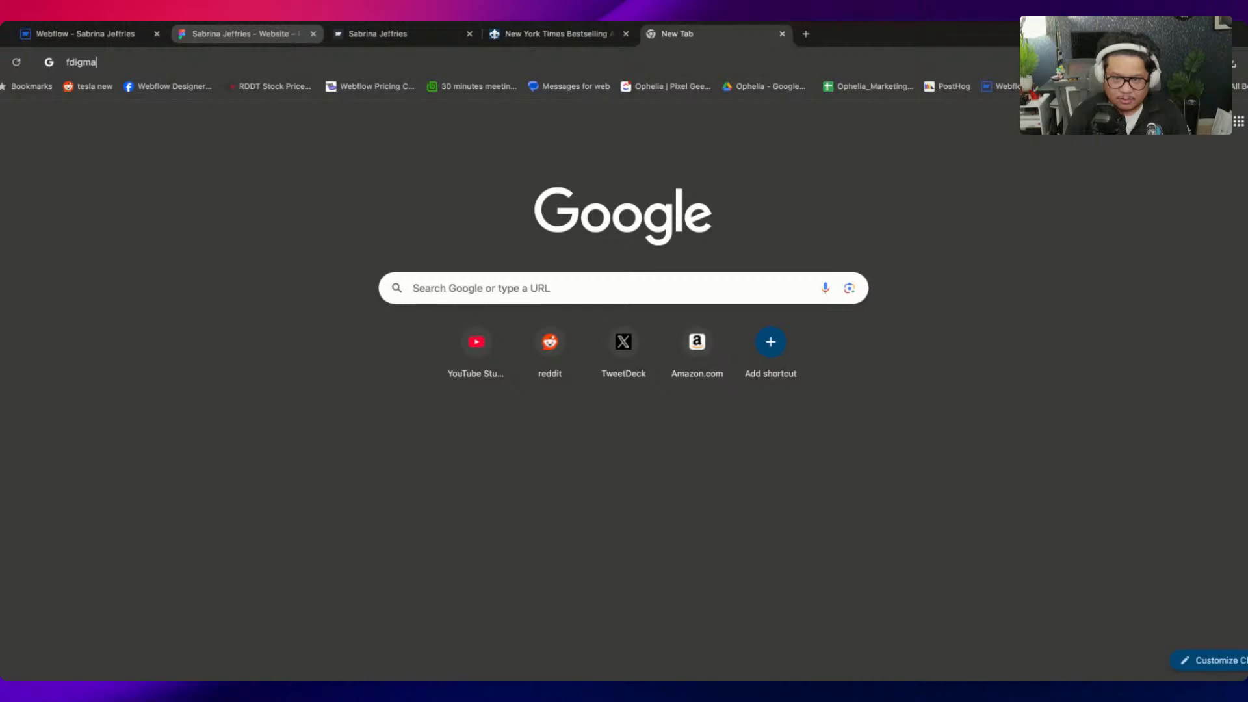
pyautogui.press('BackSpace')
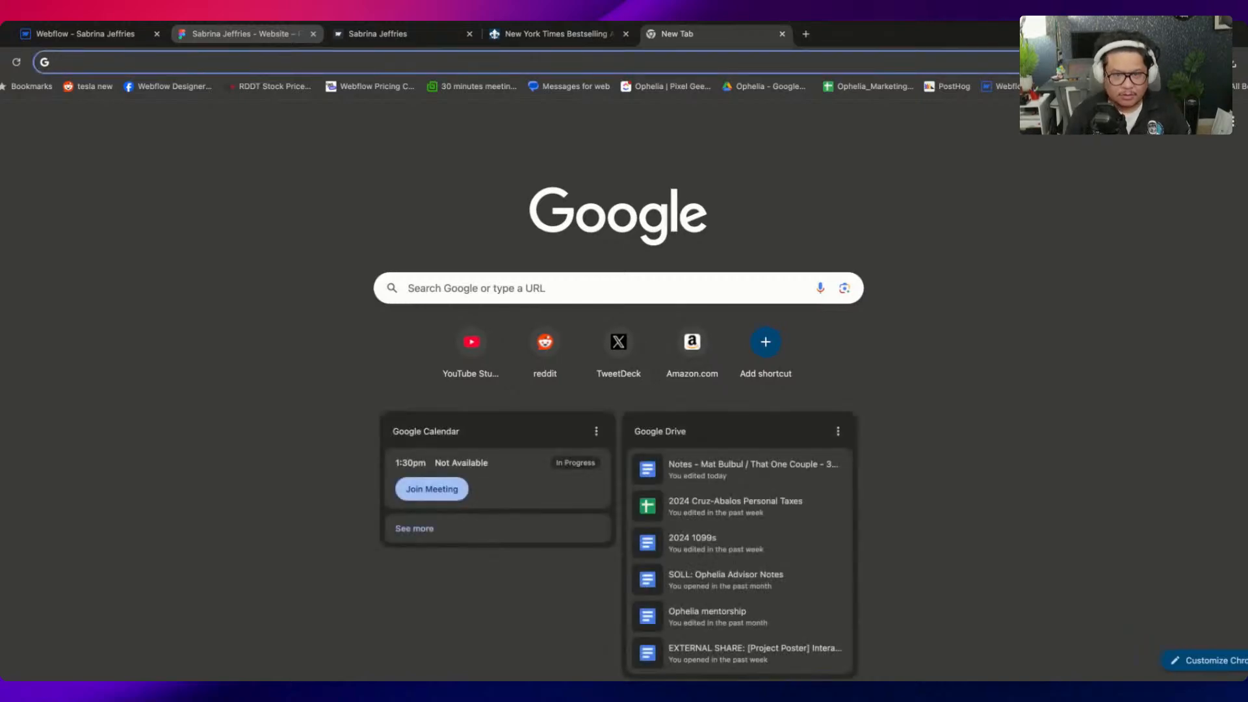
pyautogui.press('super+w')
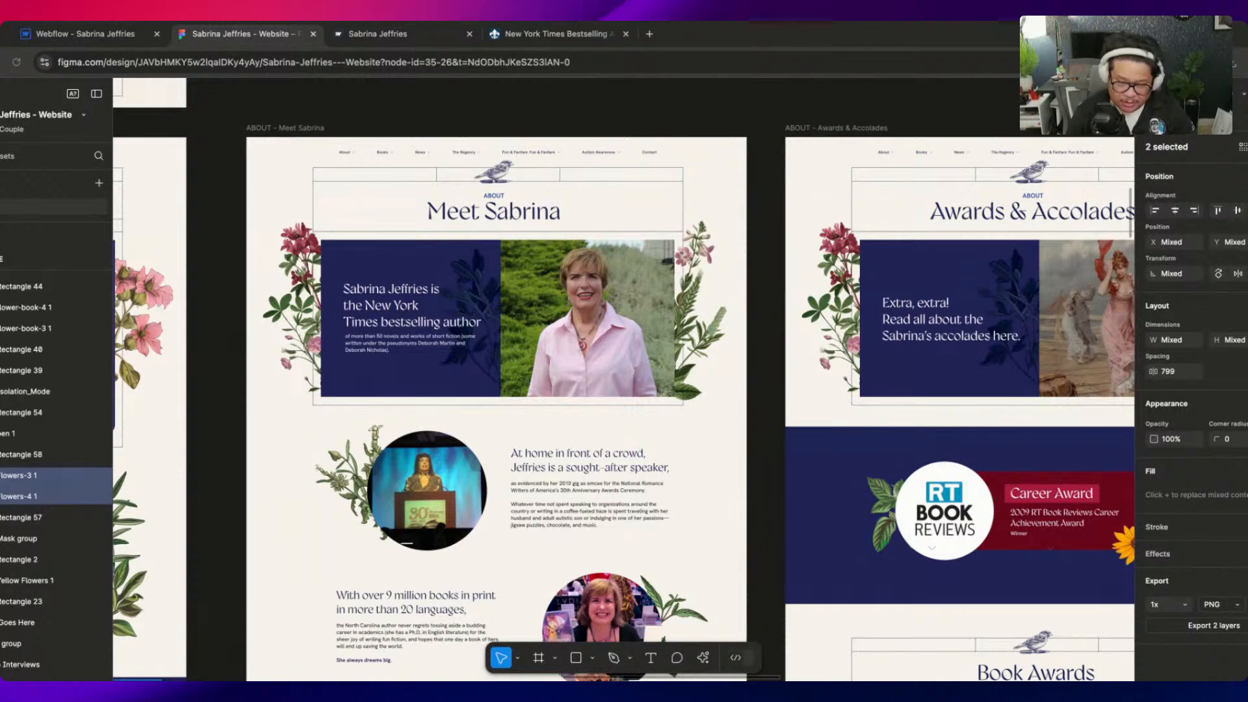
# Switch back to Webflow and save the About page with Meet Sabrina as its page name and matching slug
pyautogui.click(98, 35)
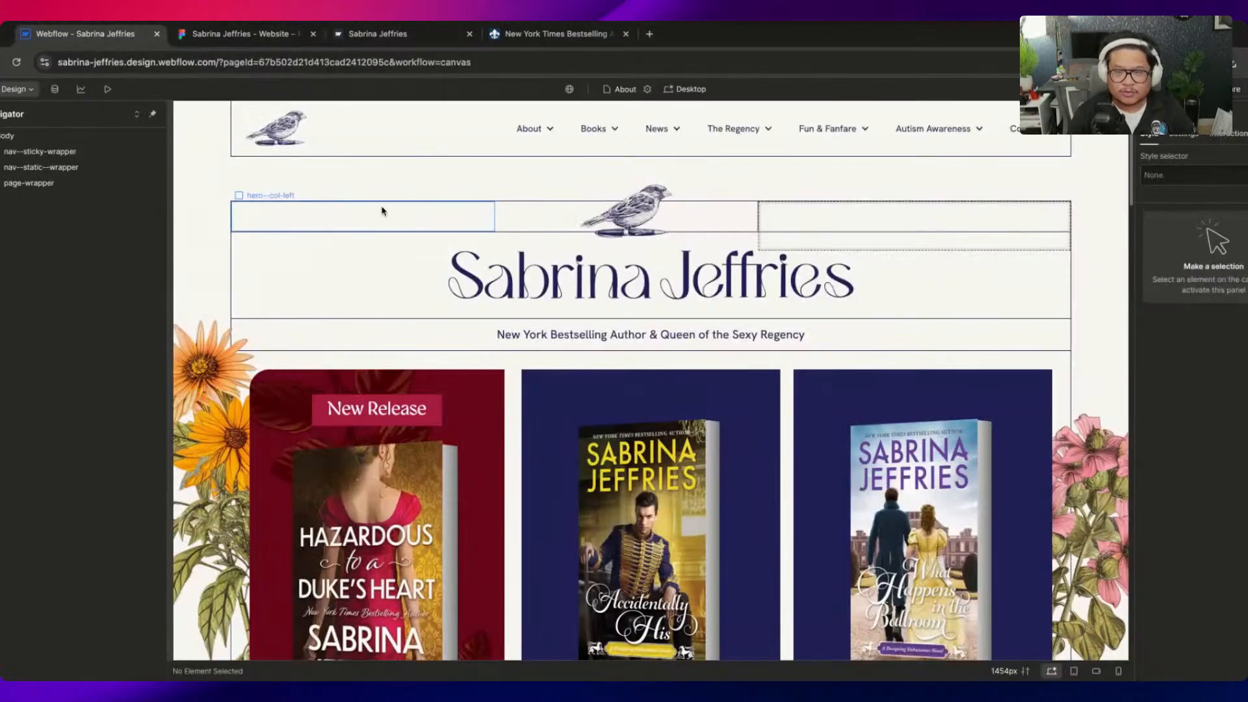
pyautogui.click(648, 89)
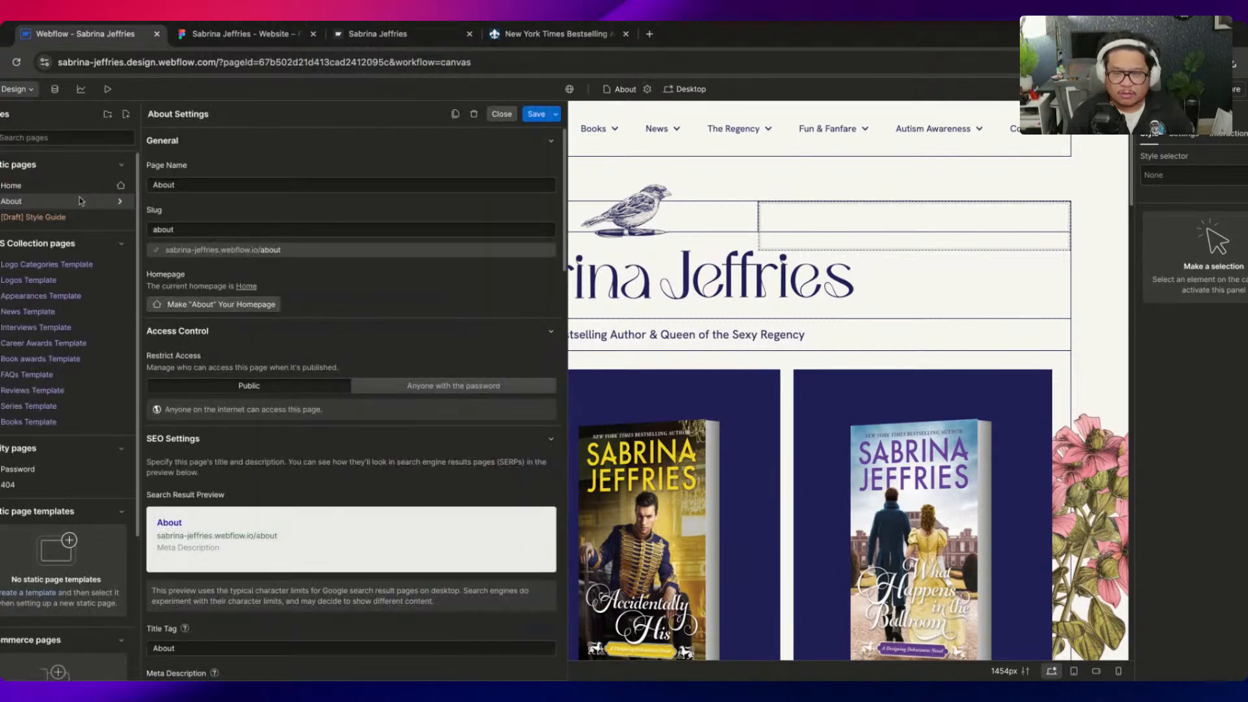
pyautogui.doubleClick(195, 185)
pyautogui.write('M')
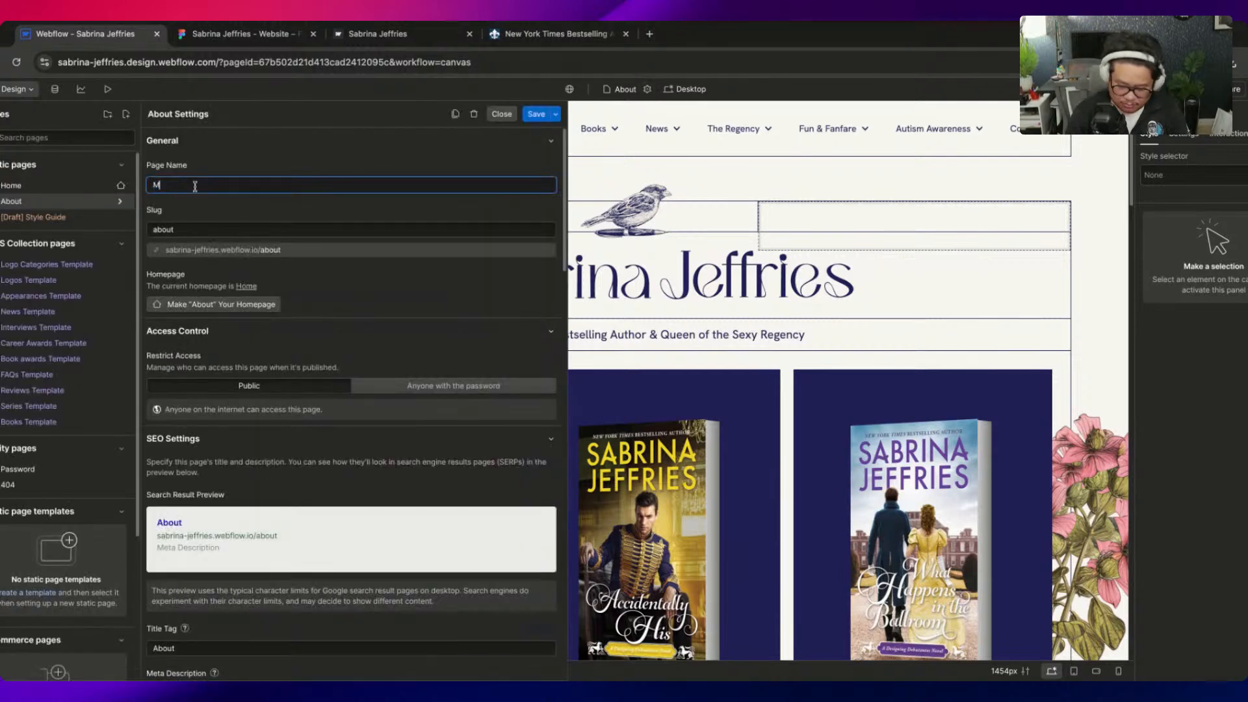
pyautogui.write('eet Sabrina')
pyautogui.hotkey('ctrl', 'a')
pyautogui.hotkey('ctrl', 'c')
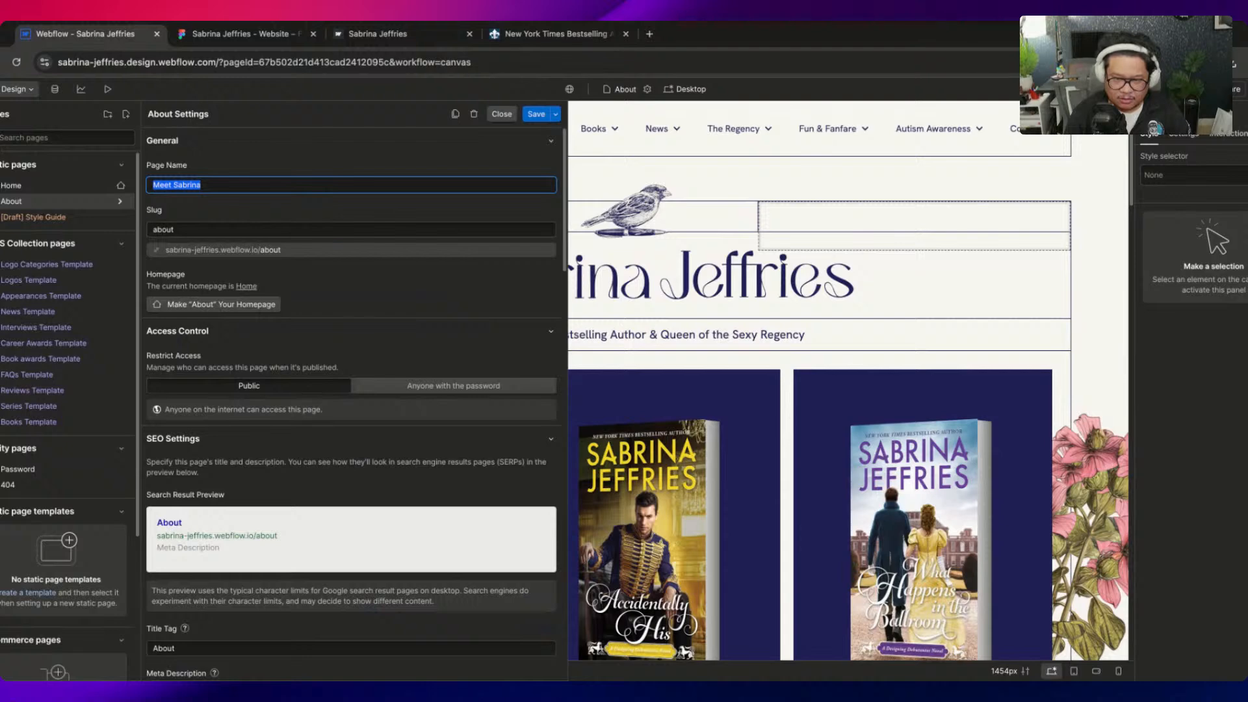
pyautogui.press('Tab')
pyautogui.hotkey('ctrl', 'v')
pyautogui.click(538, 115)
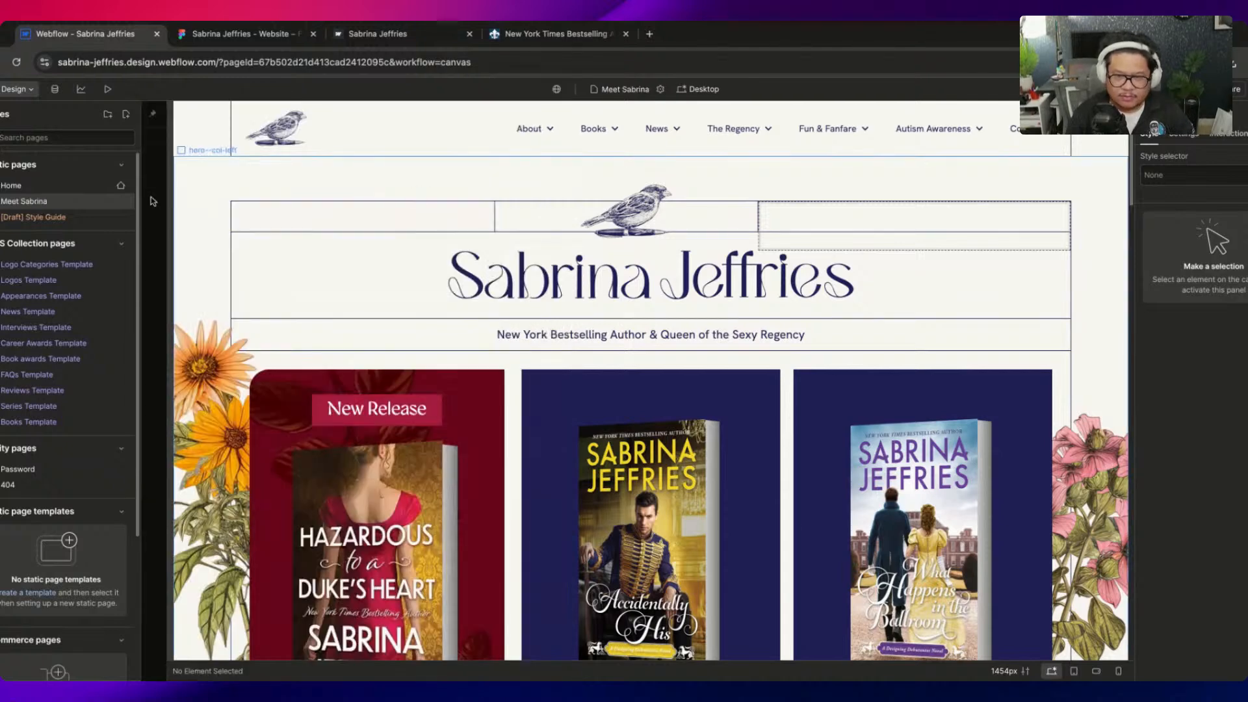
# Create a page folder named About, move the Meet Sabrina page into it and open that page
pyautogui.click(108, 115)
pyautogui.doubleClick(219, 165)
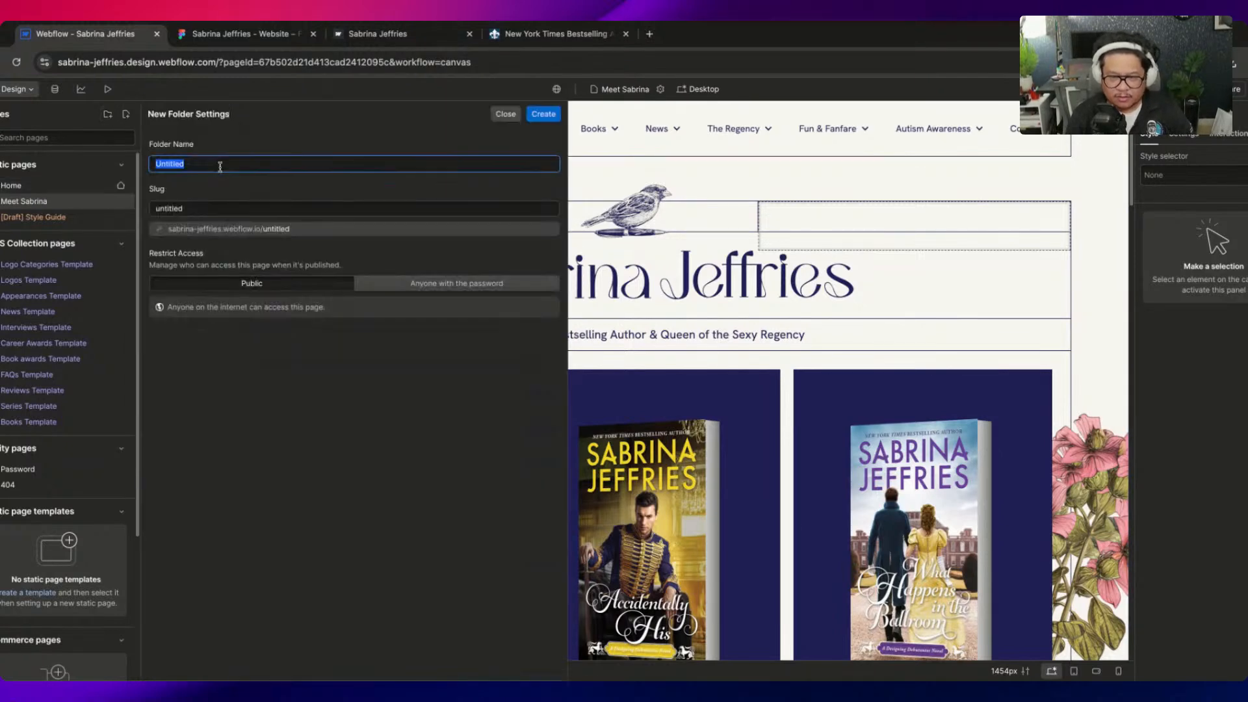
pyautogui.write('About')
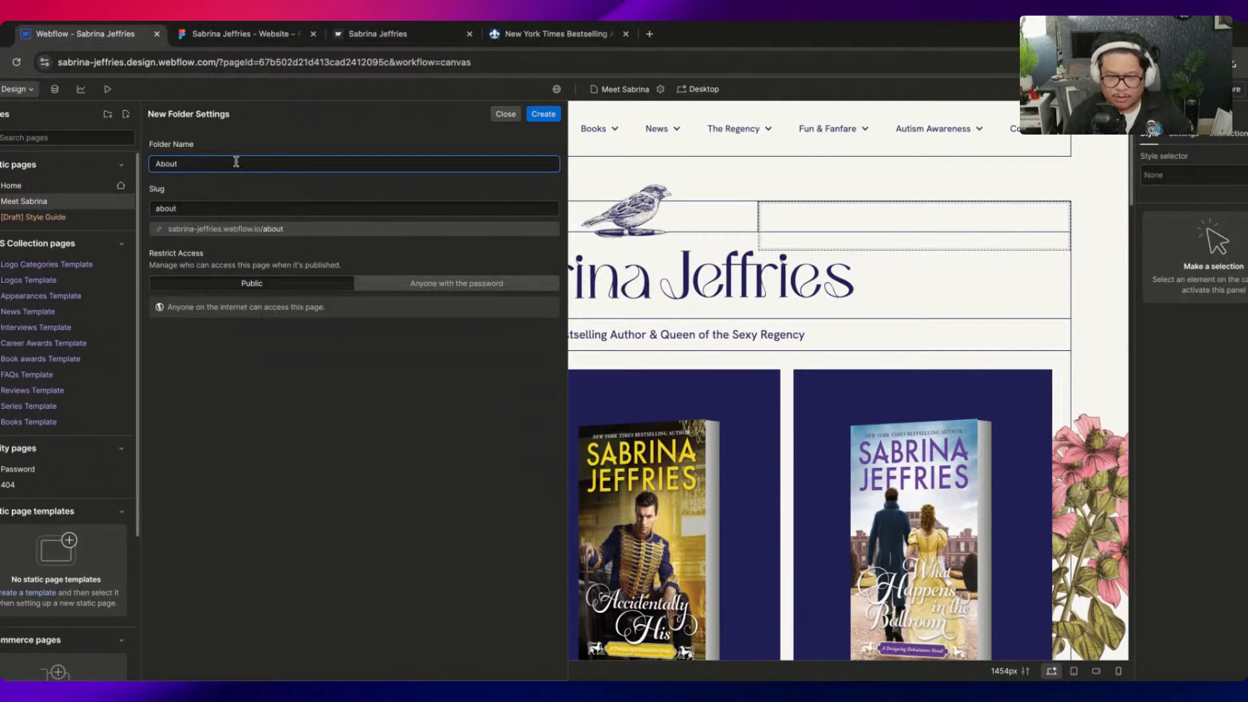
pyautogui.press('Return')
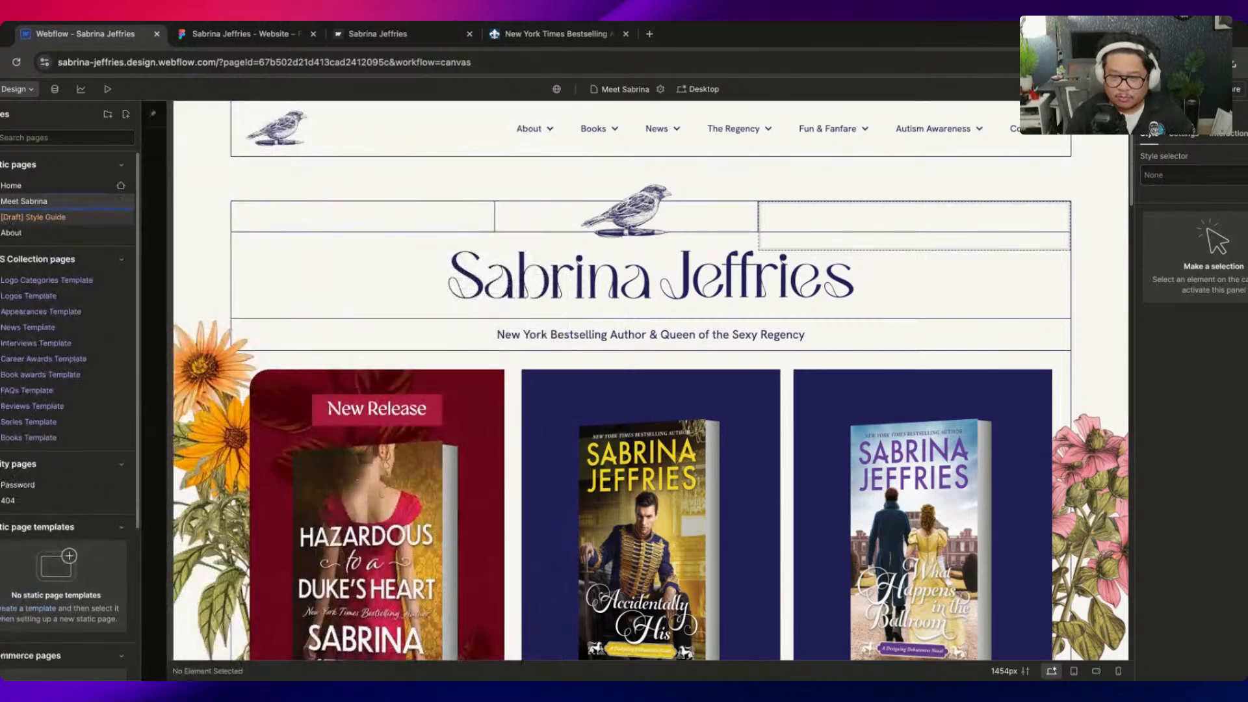
pyautogui.moveTo(12, 223); pyautogui.dragTo(20, 235)
pyautogui.click(756, 417)
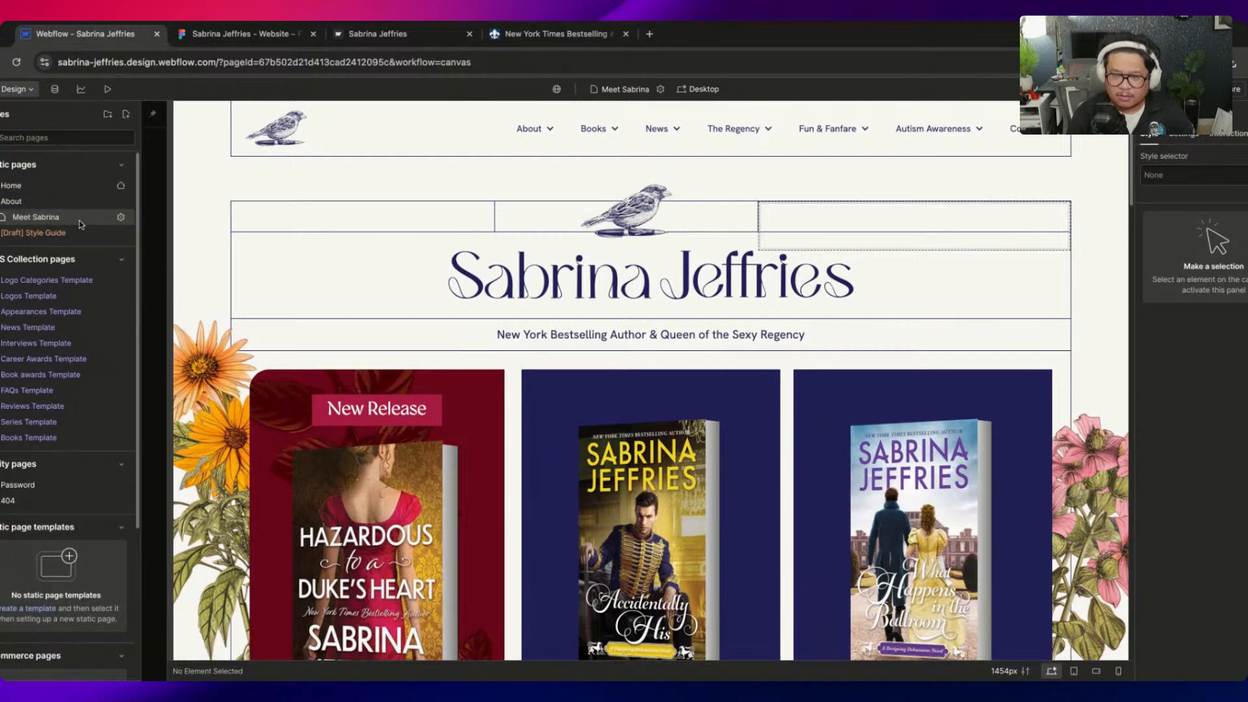
pyautogui.click(37, 218)
# Check the Meet Sabrina title in the Figma design and delete the hero--name graphic from hero--title-row in Webflow
pyautogui.click(535, 255)
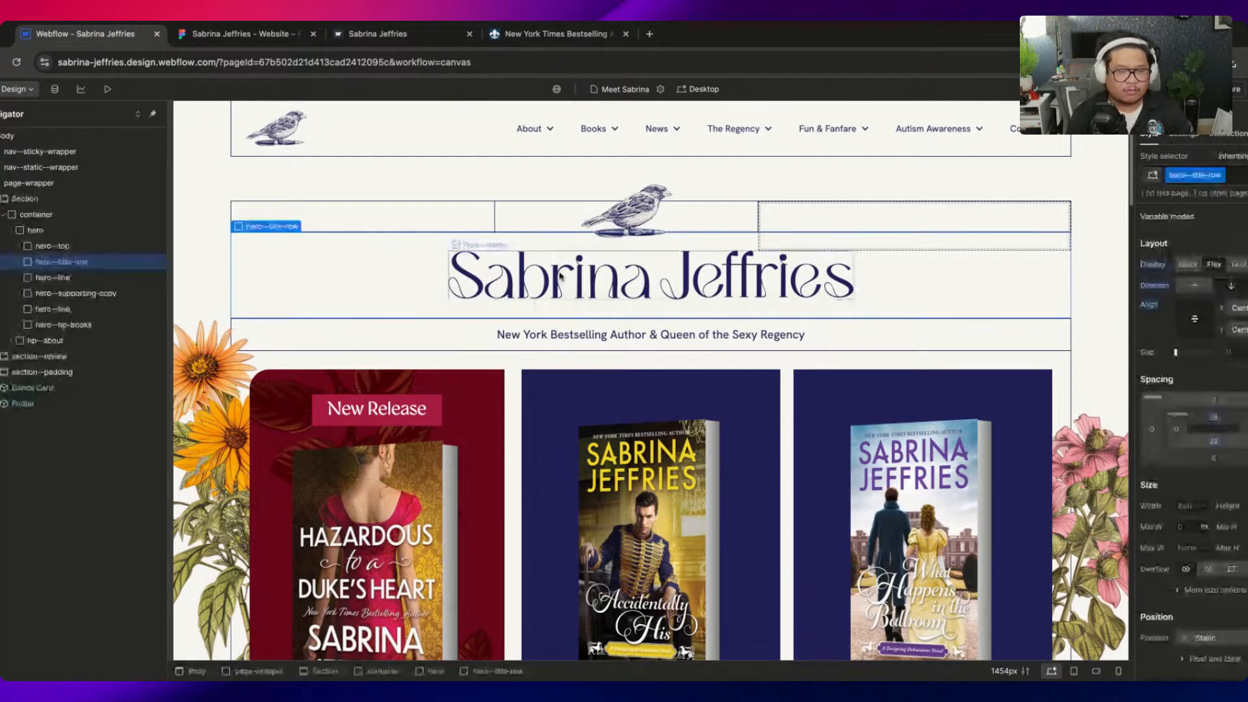
pyautogui.hotkey('ctrl', 'Tab')
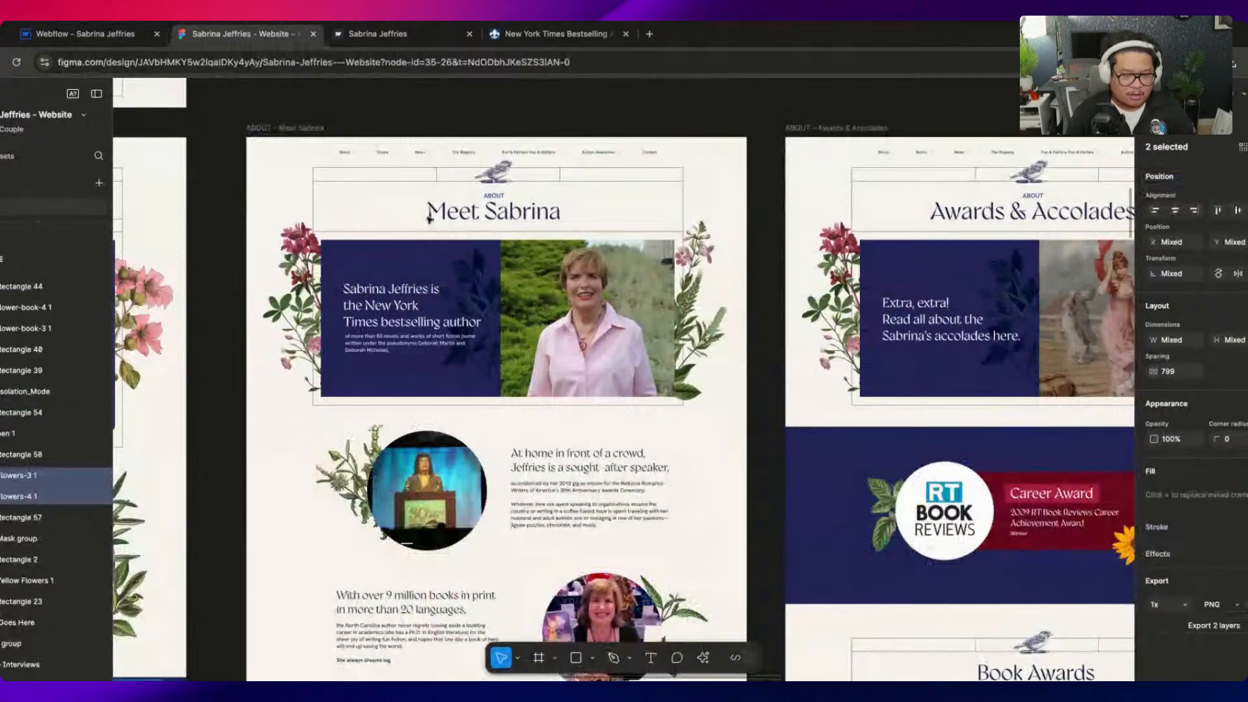
pyautogui.click(455, 223)
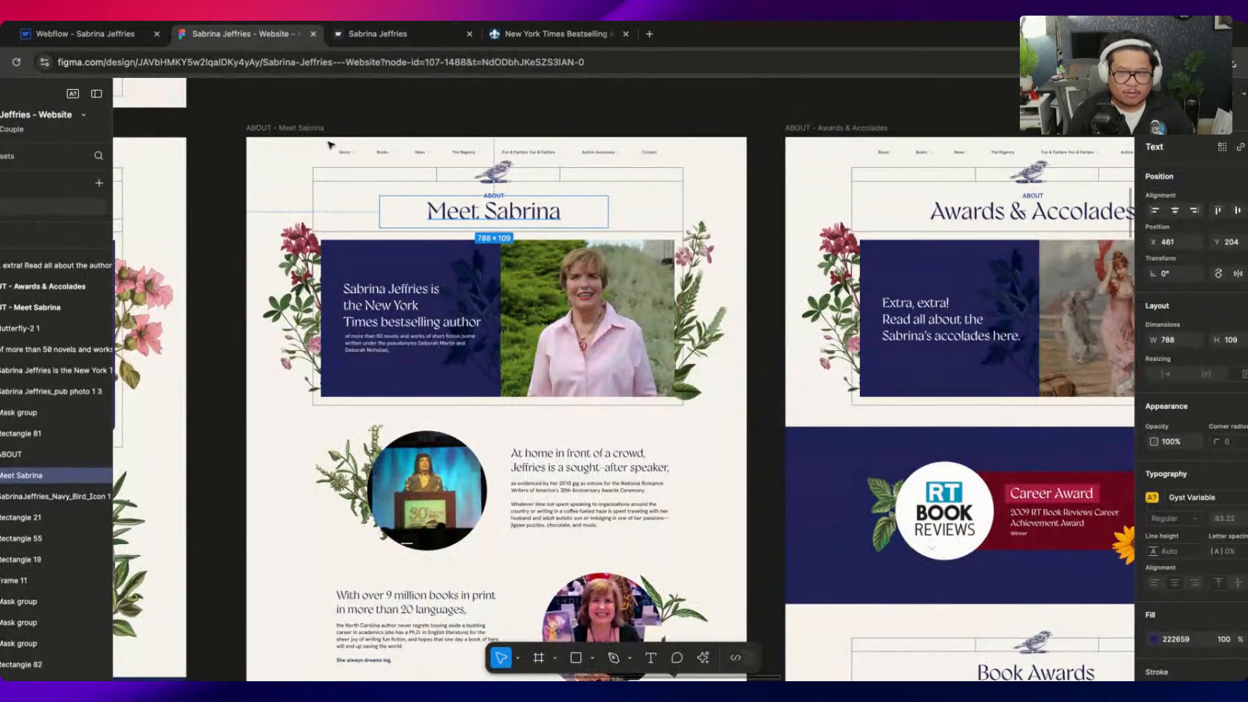
pyautogui.hotkey('ctrl', 'shift', 'Tab')
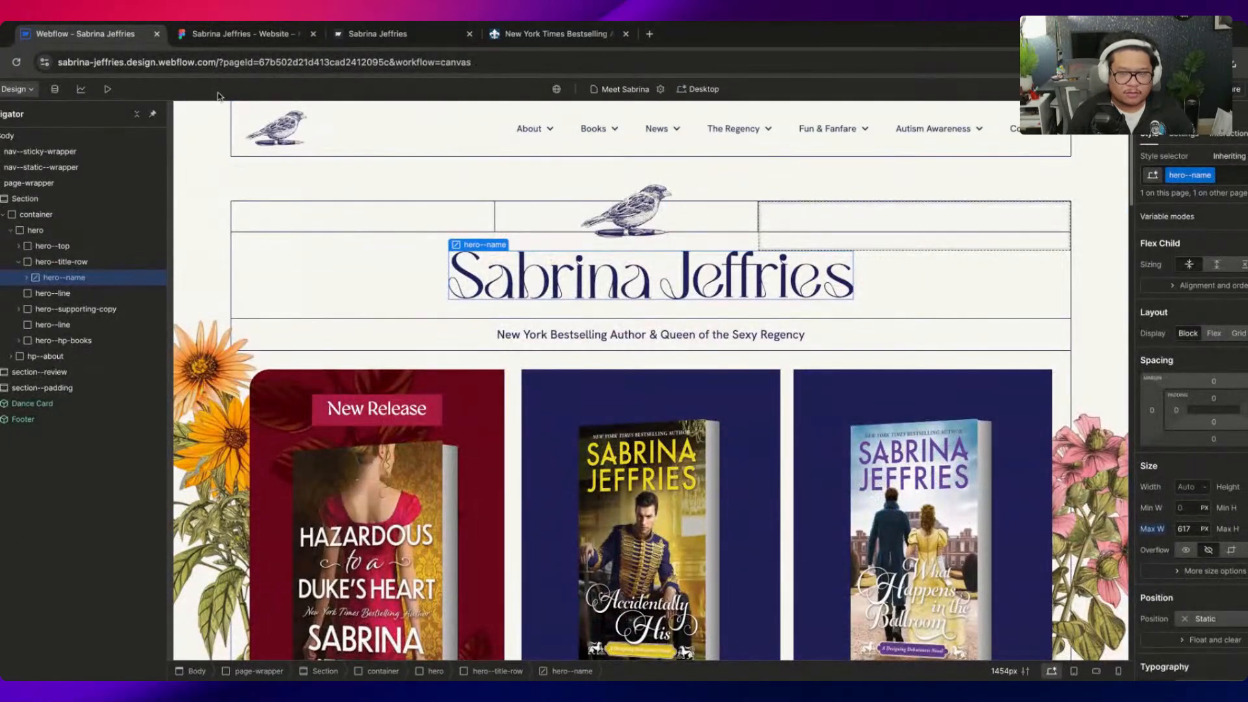
pyautogui.scroll(-3, 537, 178)
pyautogui.scroll(3, 537, 179)
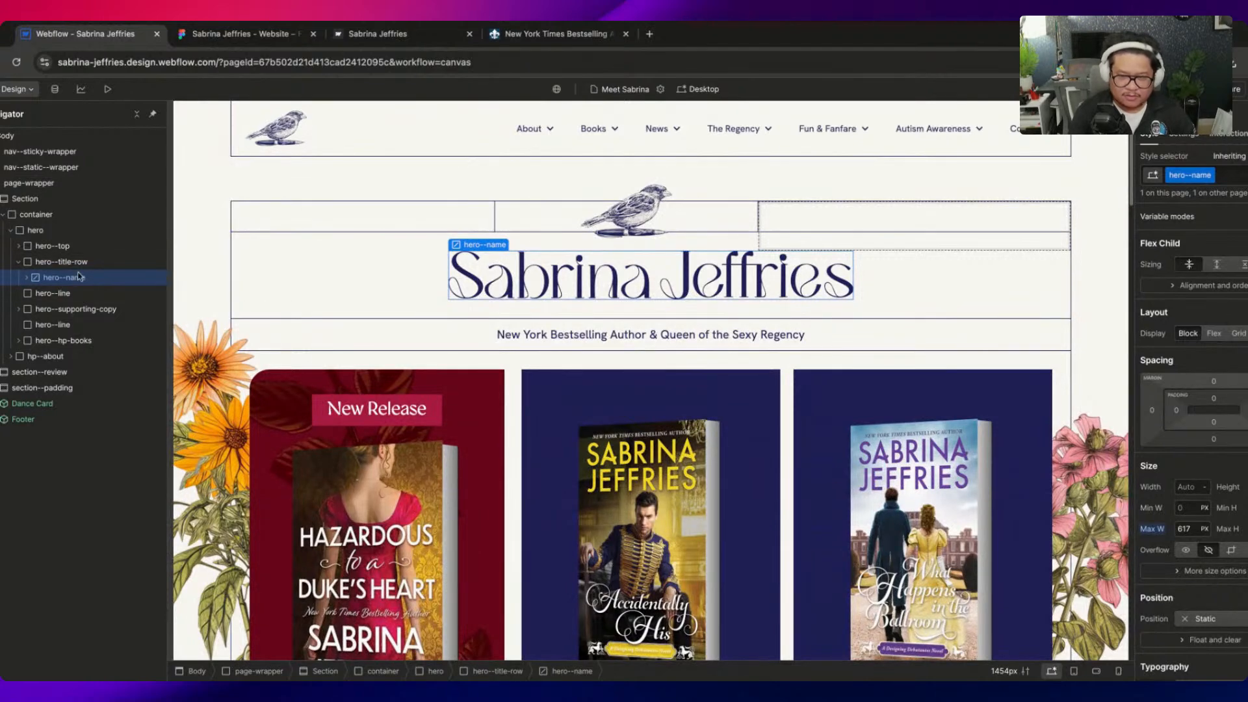
pyautogui.click(557, 243)
pyautogui.click(528, 273)
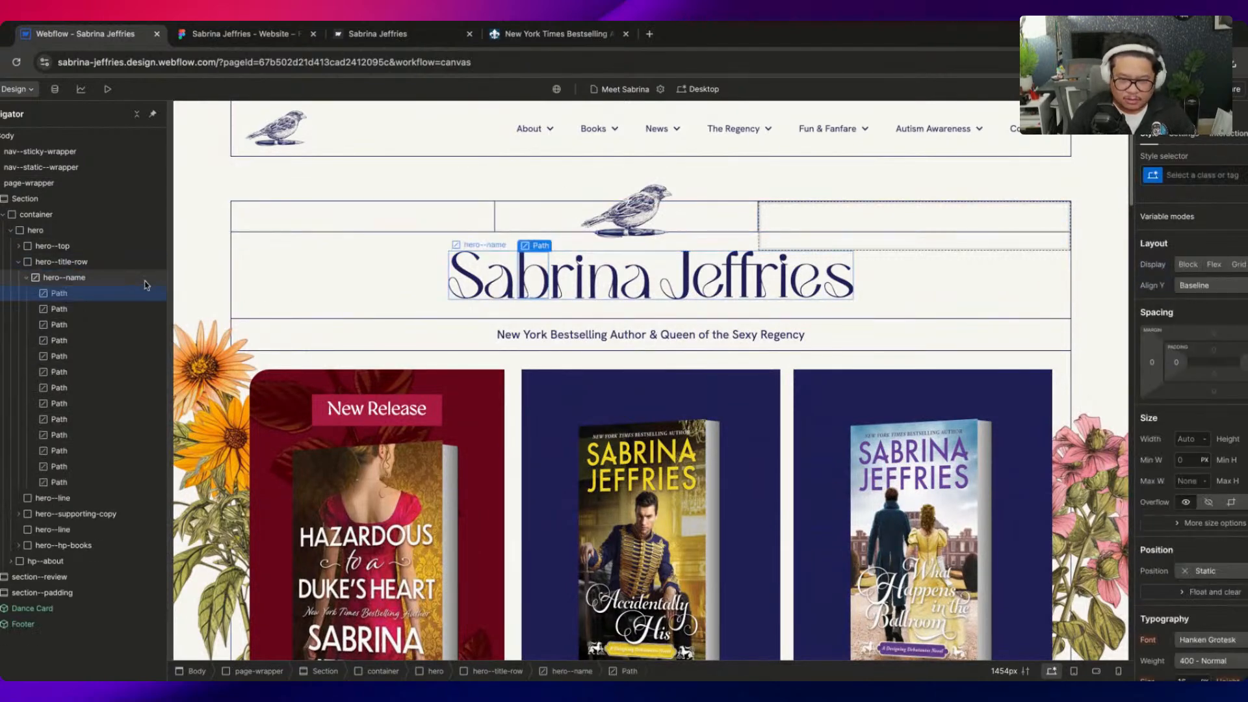
pyautogui.click(95, 279)
pyautogui.press('Delete')
# Add an H1 heading inside hero--title-row and dismiss its settings
pyautogui.click(73, 263)
pyautogui.press('super+e')
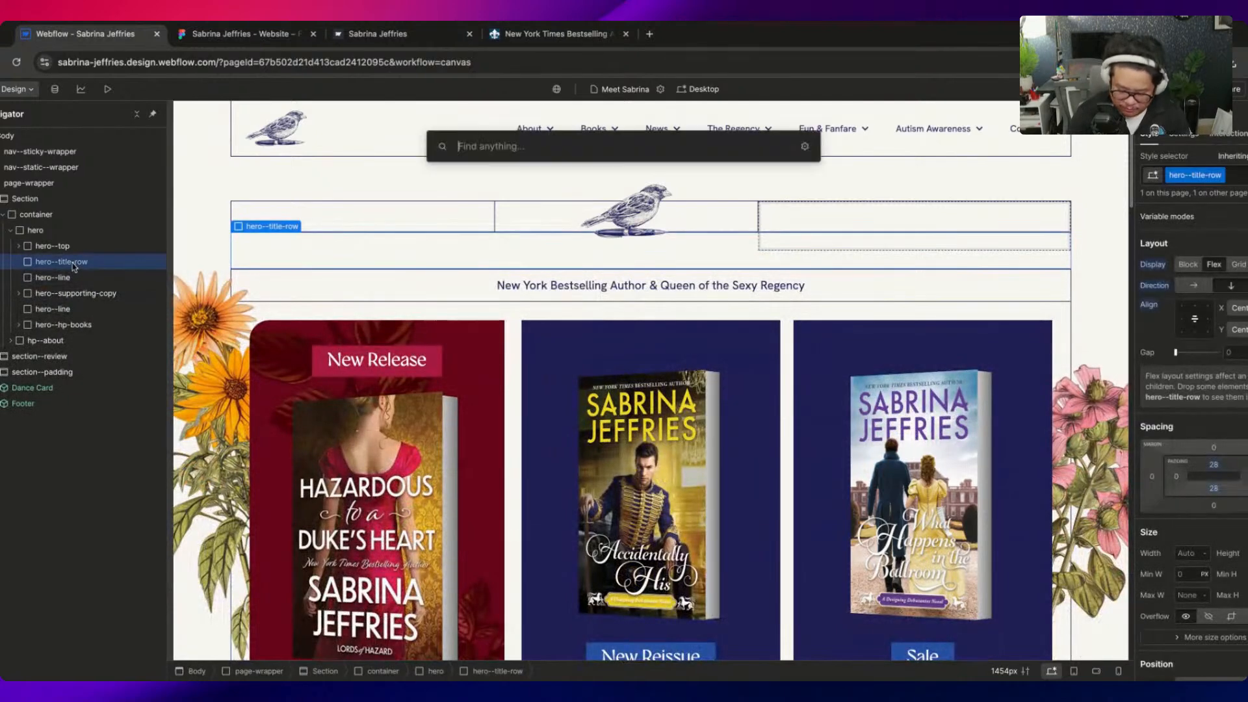
pyautogui.write('h1')
pyautogui.press('Return')
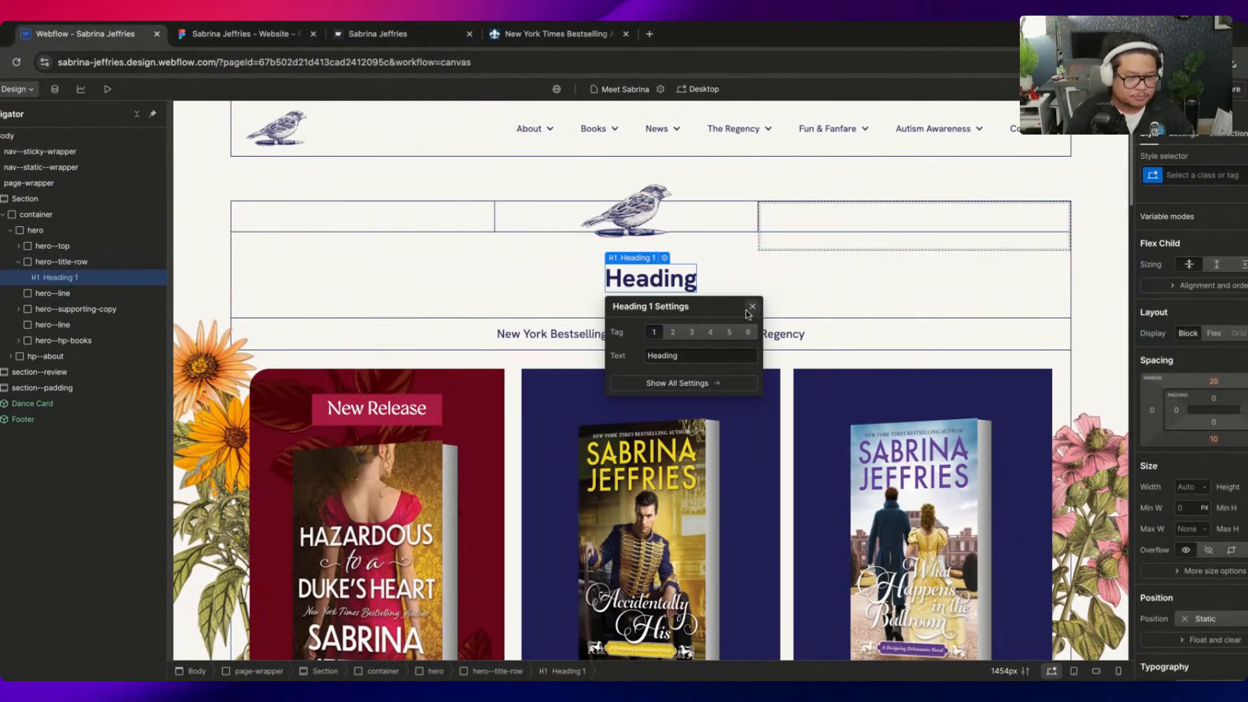
pyautogui.click(752, 307)
# Set the font of the All H1 Headings tag to Gyst
pyautogui.click(1196, 176)
pyautogui.click(1190, 251)
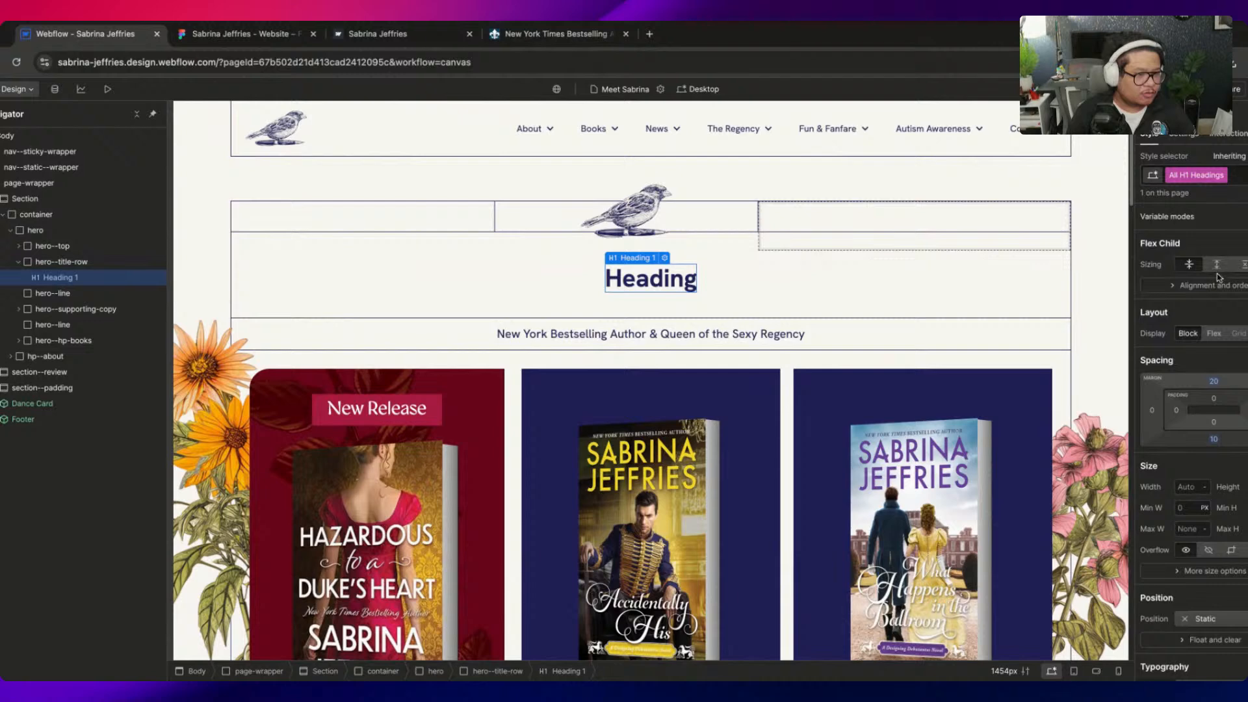
pyautogui.scroll(-5, 1186, 517)
pyautogui.click(1209, 390)
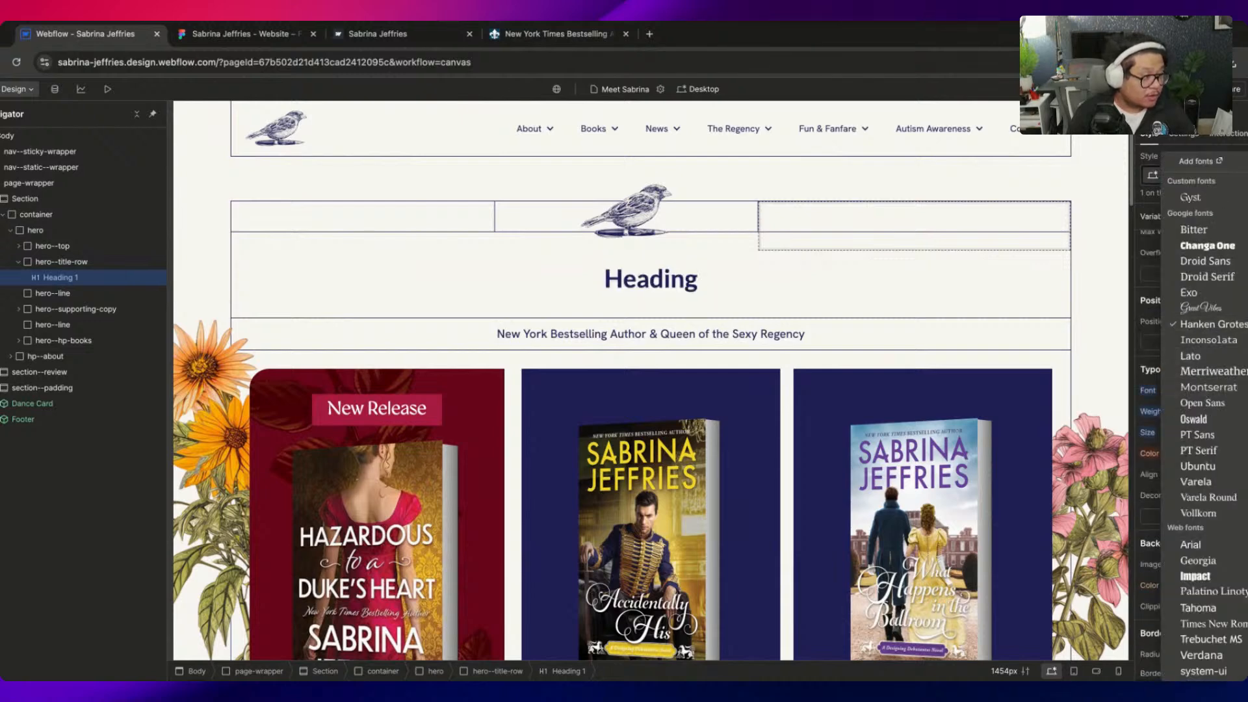
pyautogui.click(1190, 197)
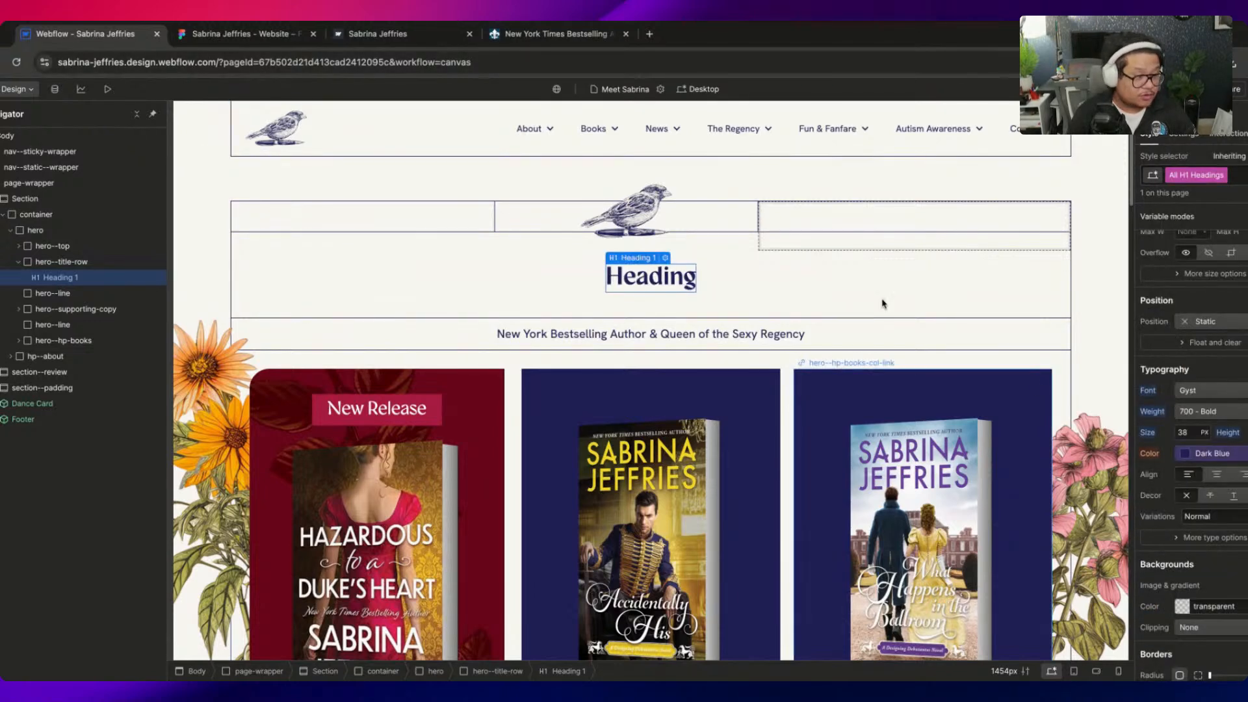
# Compare with the title in Figma and set the All H1 Headings font weight variation to 375 in Webflow
pyautogui.click(278, 35)
pyautogui.scroll(5, 465, 222)
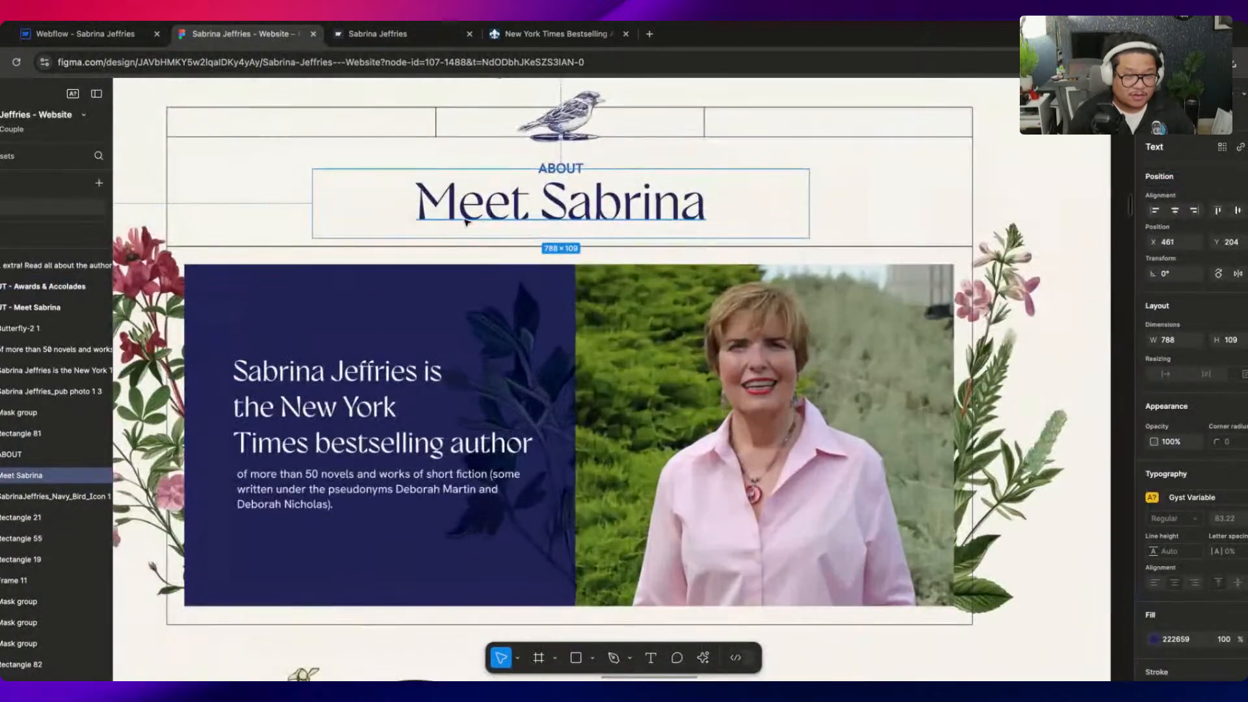
pyautogui.click(113, 39)
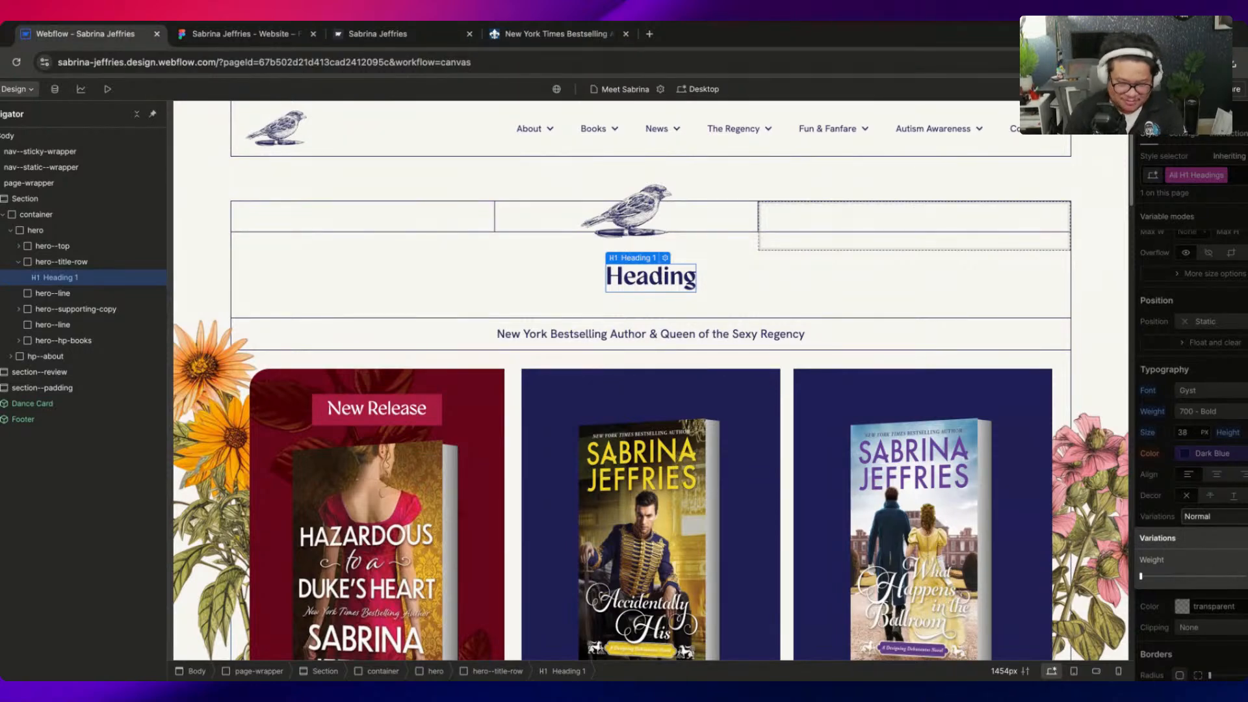
pyautogui.moveTo(1141, 576); pyautogui.dragTo(1188, 575)
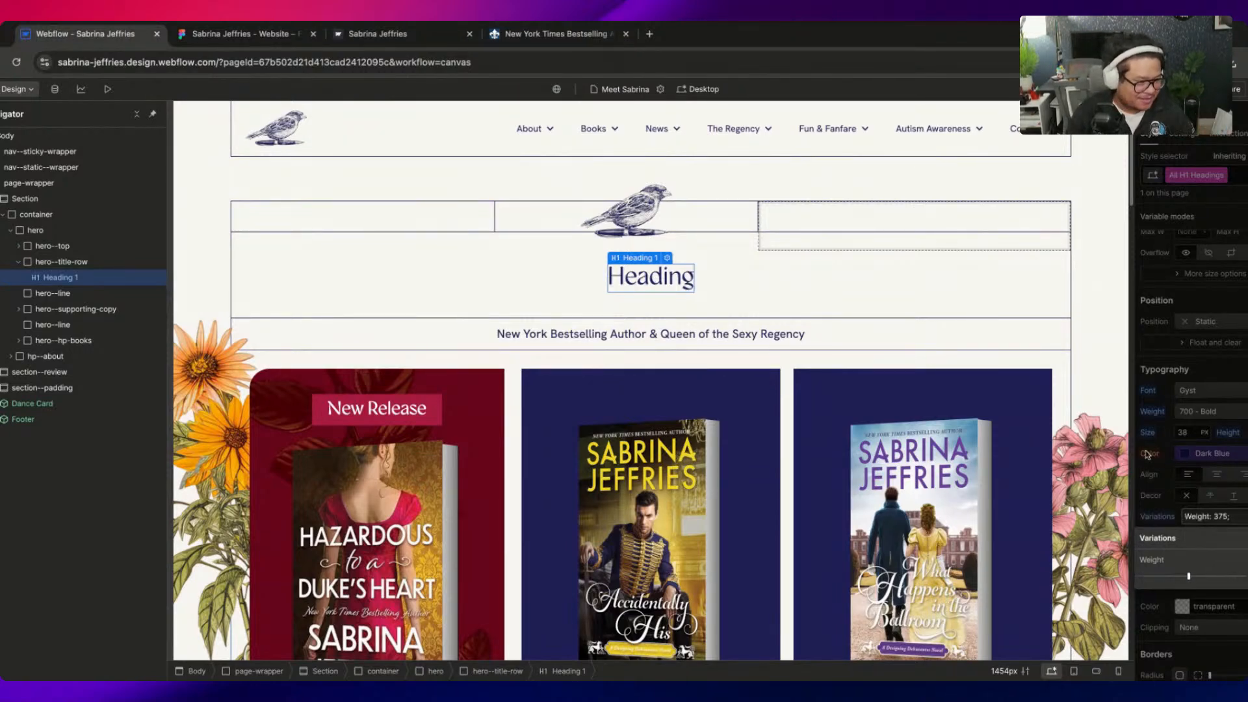
# Switch to Figma and inspect the Meet Sabrina title's typography, closing the missing-font dialog without replacing Gyst Variable
pyautogui.click(193, 36)
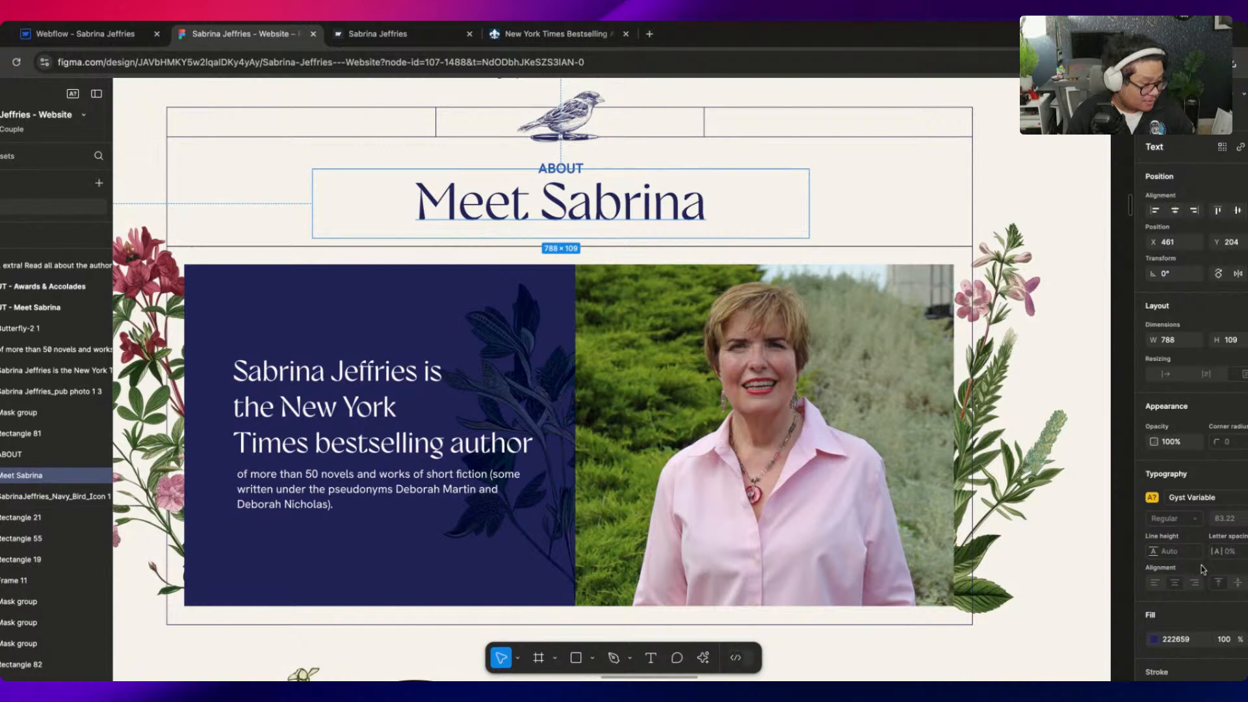
pyautogui.scroll(-2, 1206, 566)
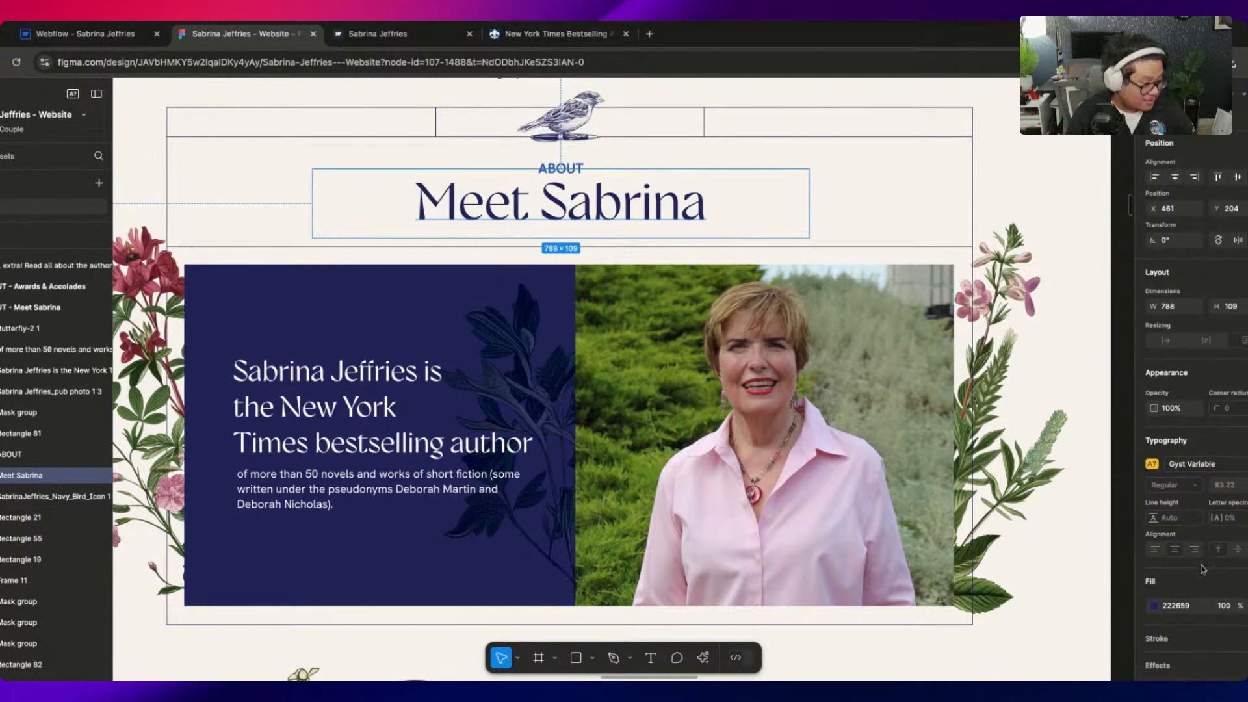
pyautogui.doubleClick(498, 208)
pyautogui.click(593, 162)
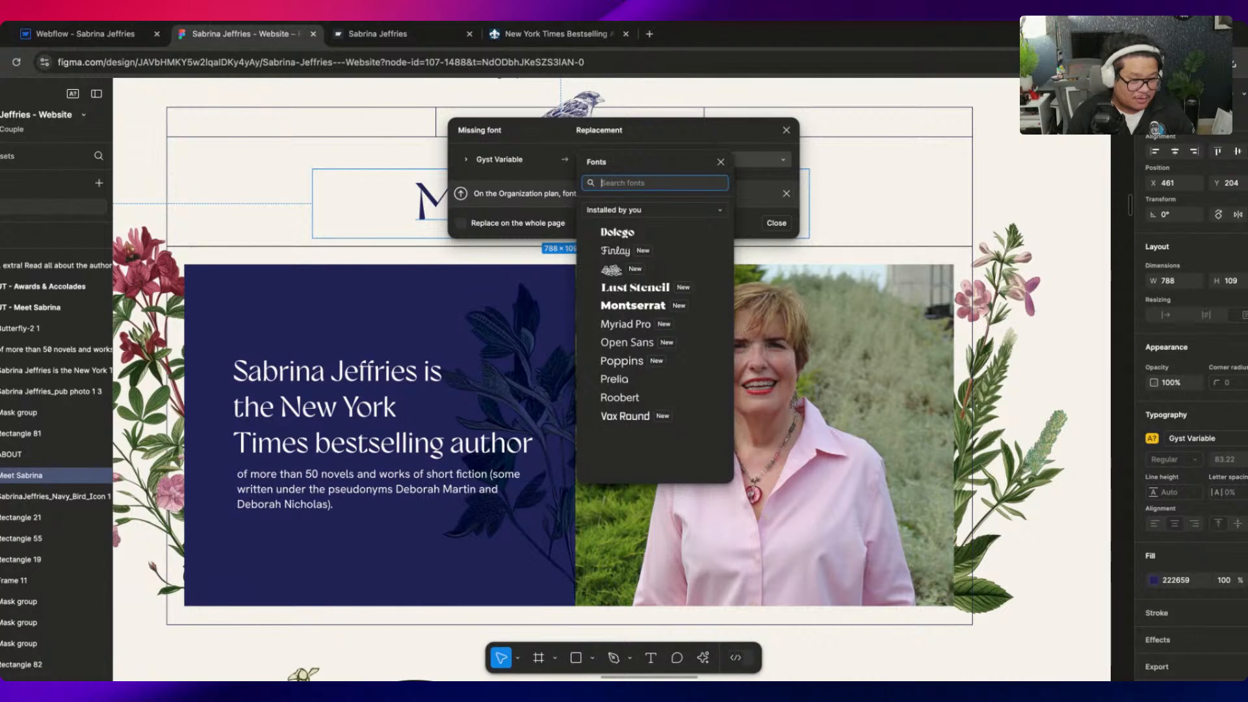
pyautogui.moveTo(663, 140); pyautogui.dragTo(664, 139)
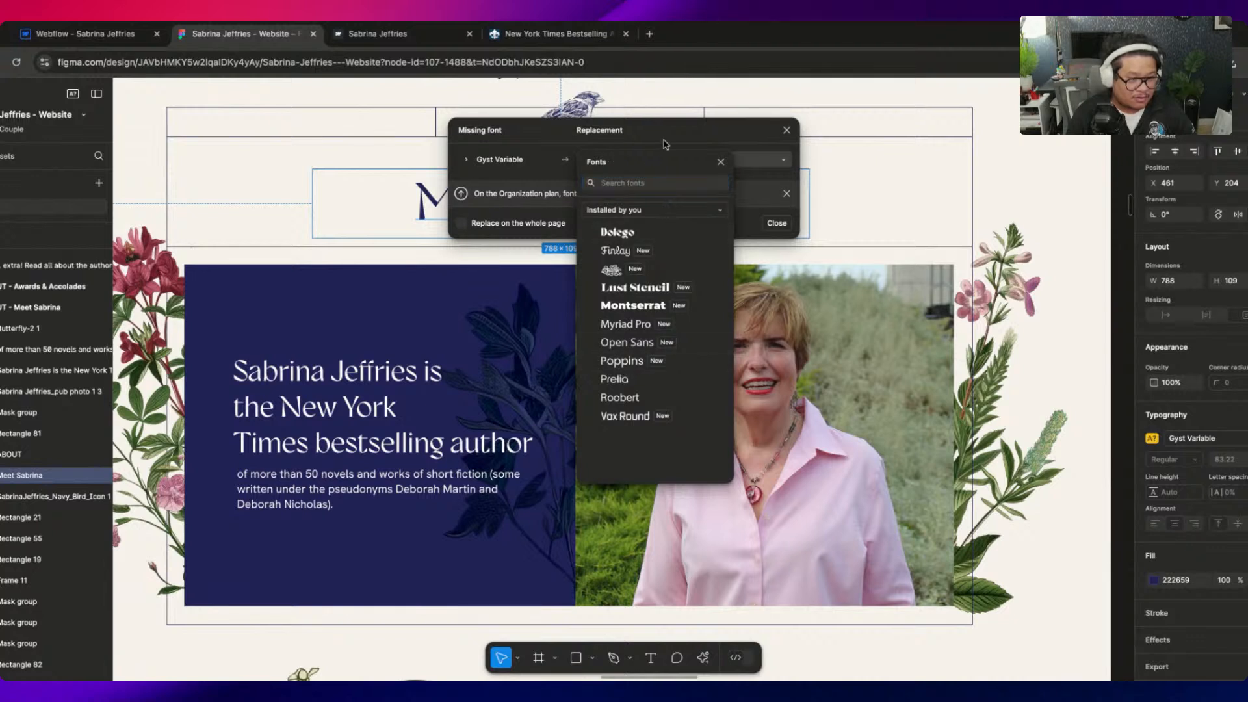
pyautogui.click(720, 161)
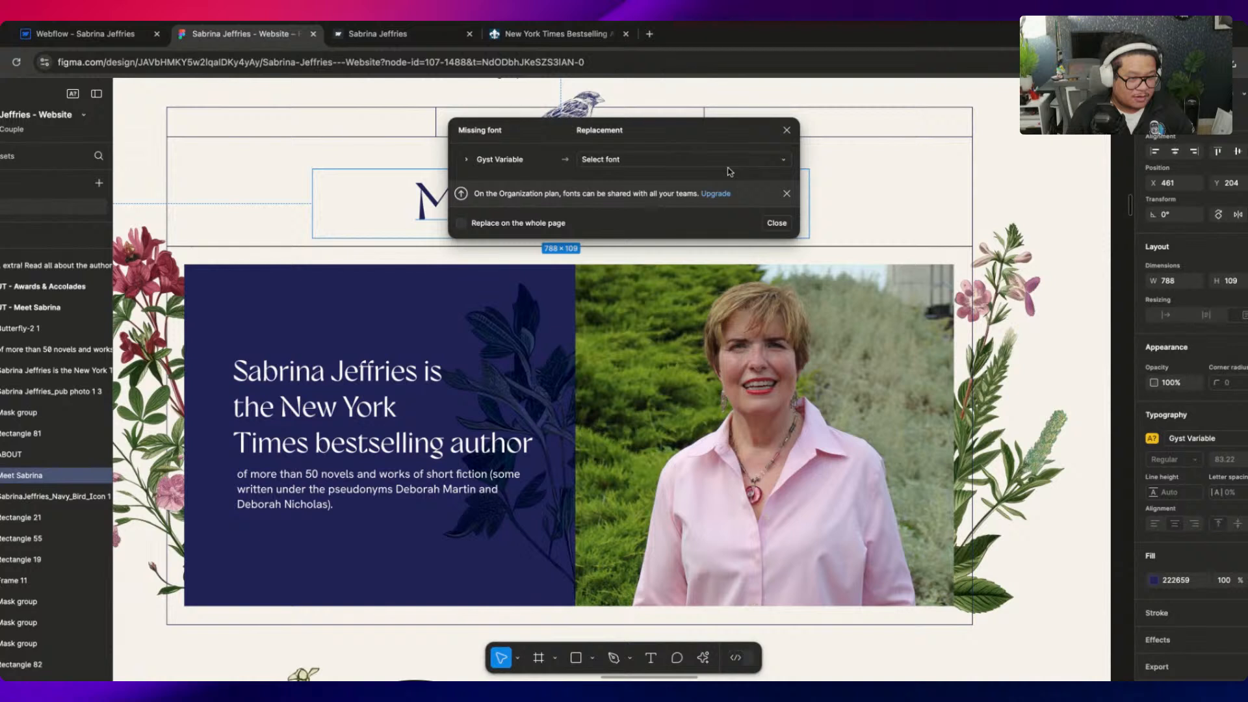
pyautogui.click(777, 223)
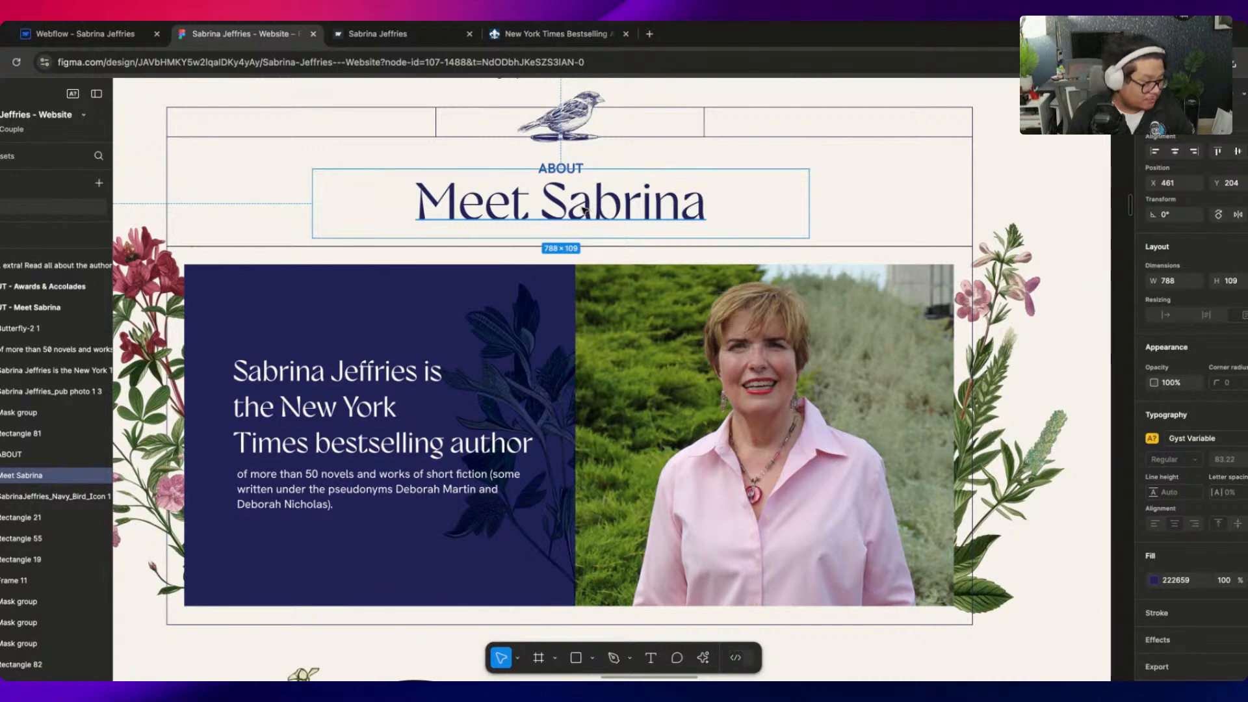
# Switch back to Webflow and review the font-size variables available for the All H1 Headings size
pyautogui.click(129, 35)
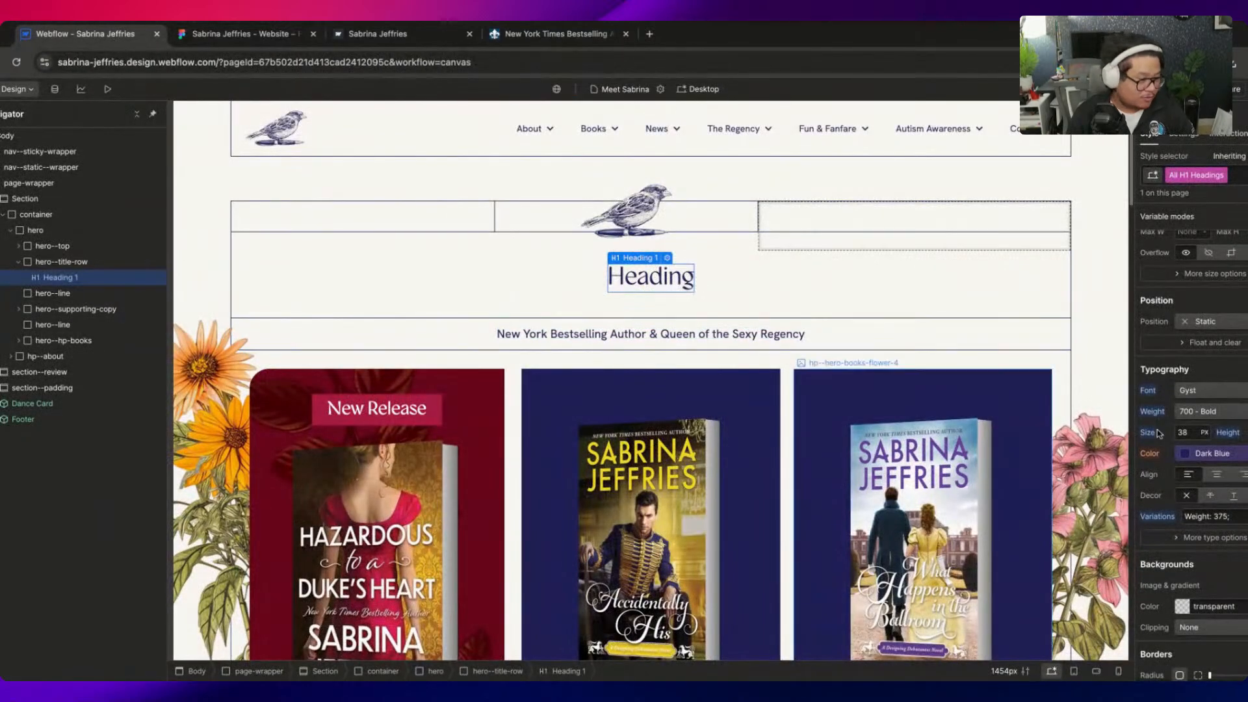
pyautogui.click(1196, 436)
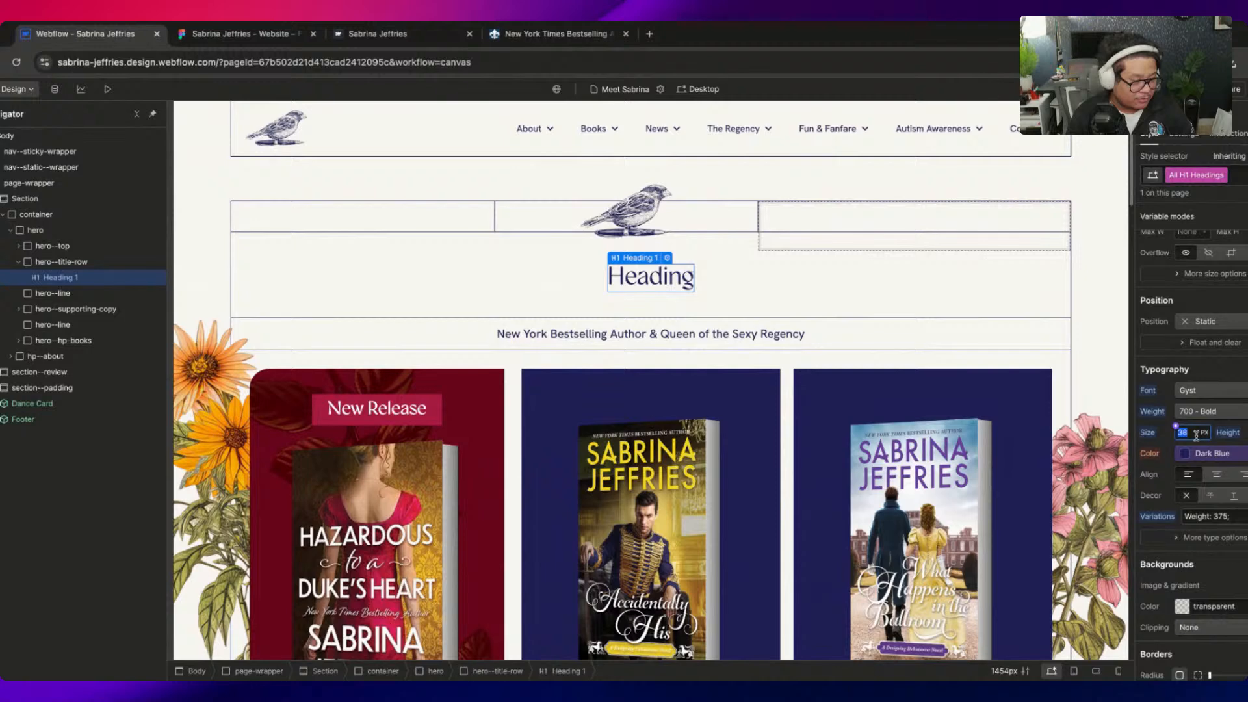
pyautogui.click(1176, 428)
pyautogui.click(1178, 430)
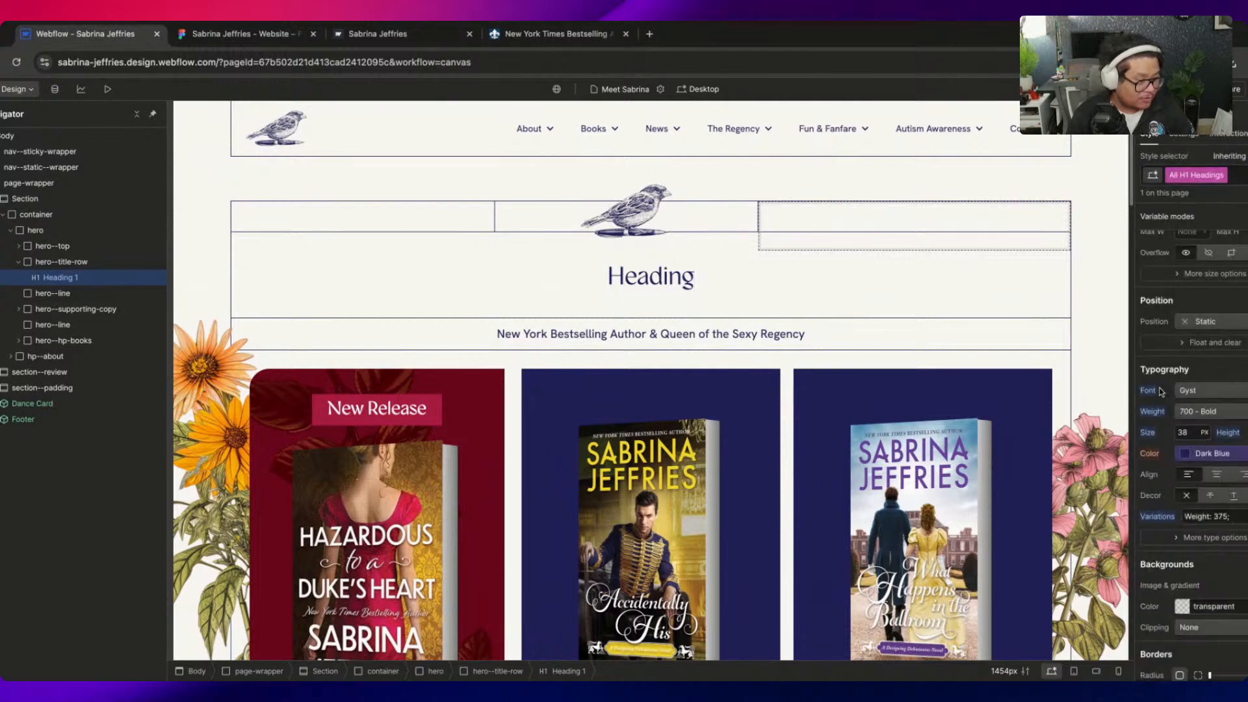
pyautogui.click(1175, 430)
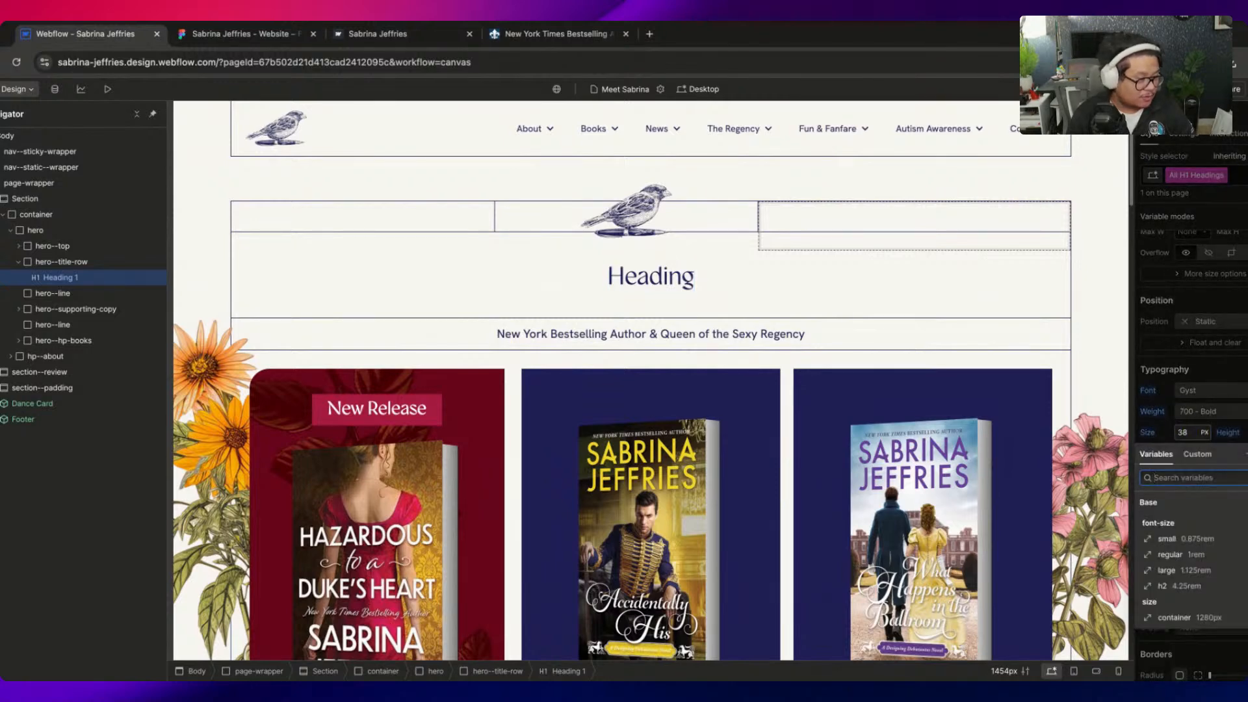
pyautogui.click(1247, 453)
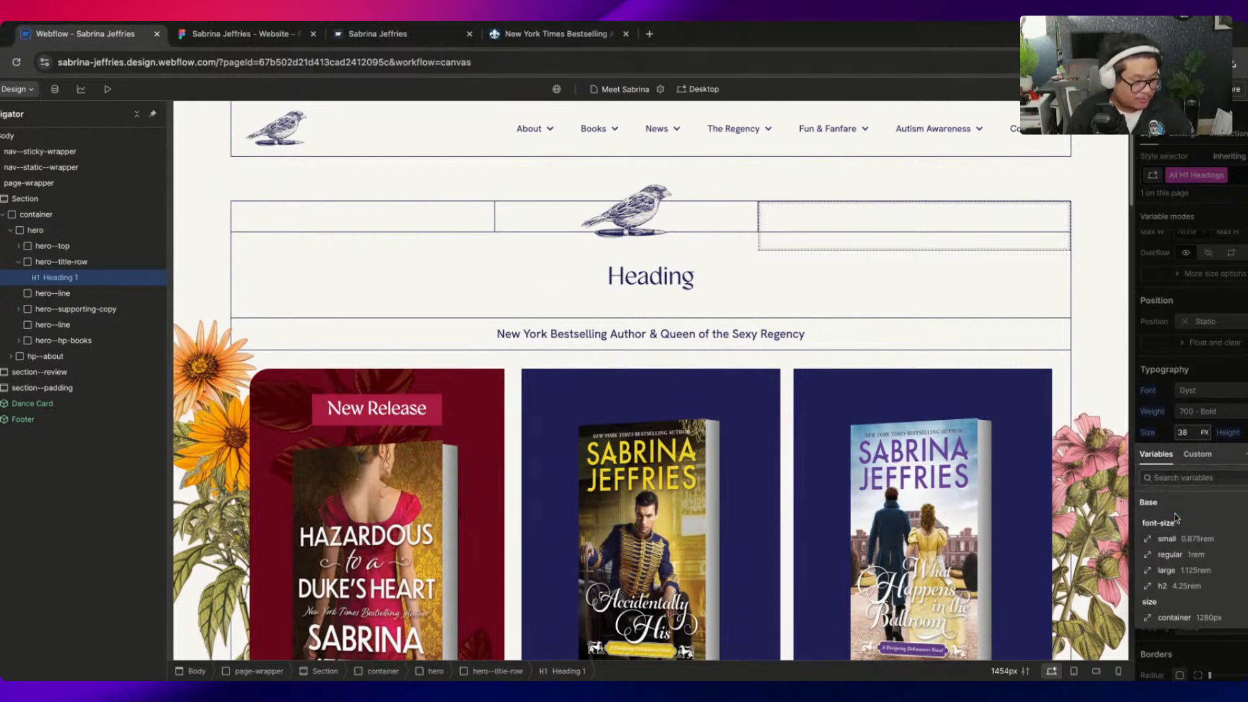
pyautogui.press('Escape')
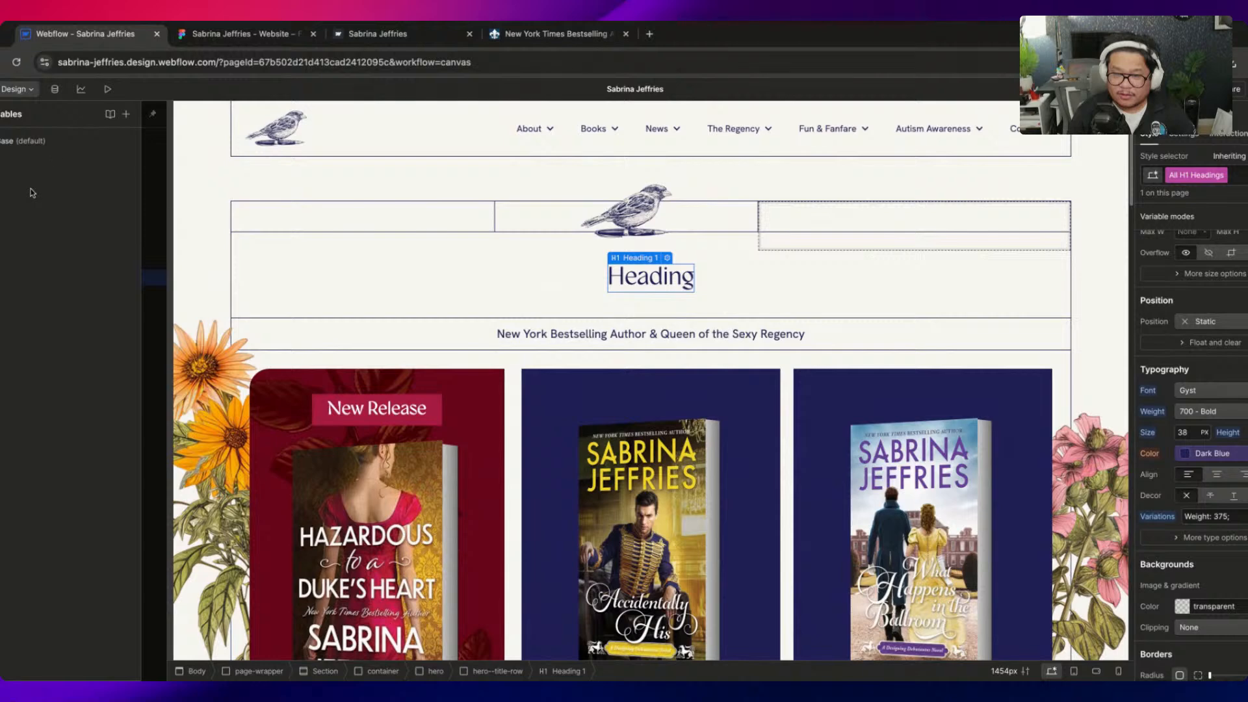
# Add a size variable named h1 to the font-size group of the Base collection with a base value of 6rem
pyautogui.click(128, 141)
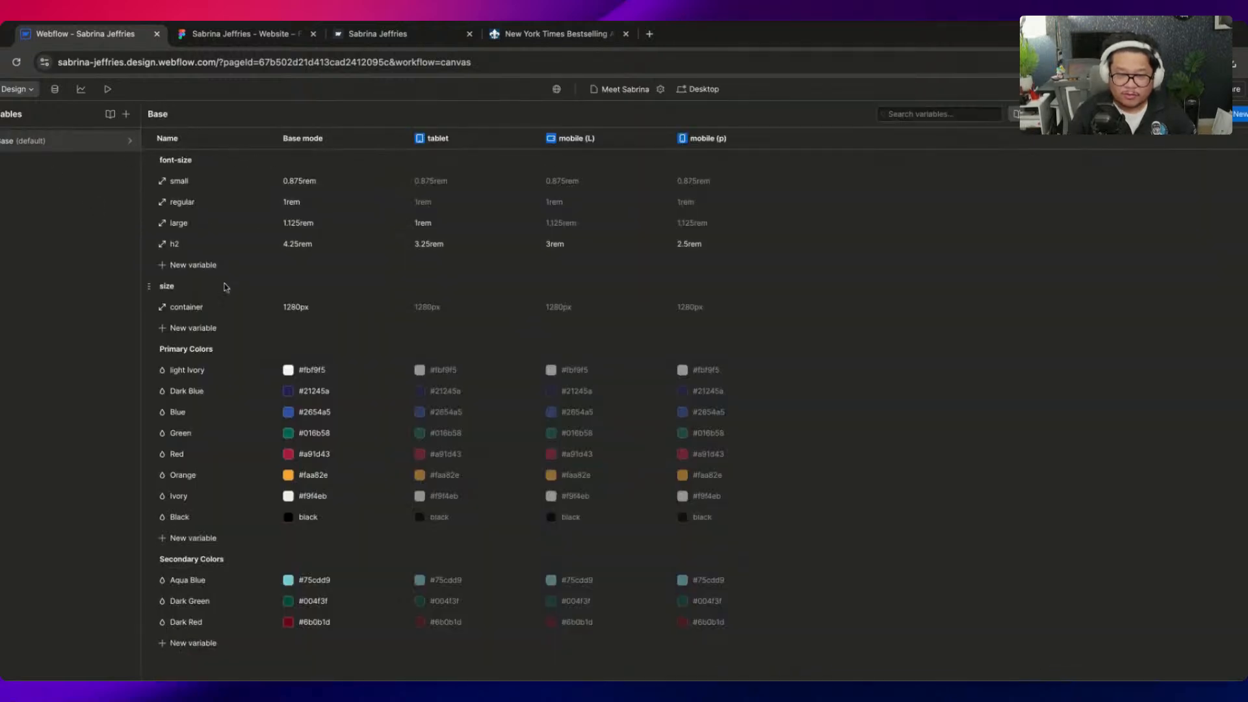
pyautogui.click(189, 268)
pyautogui.click(182, 310)
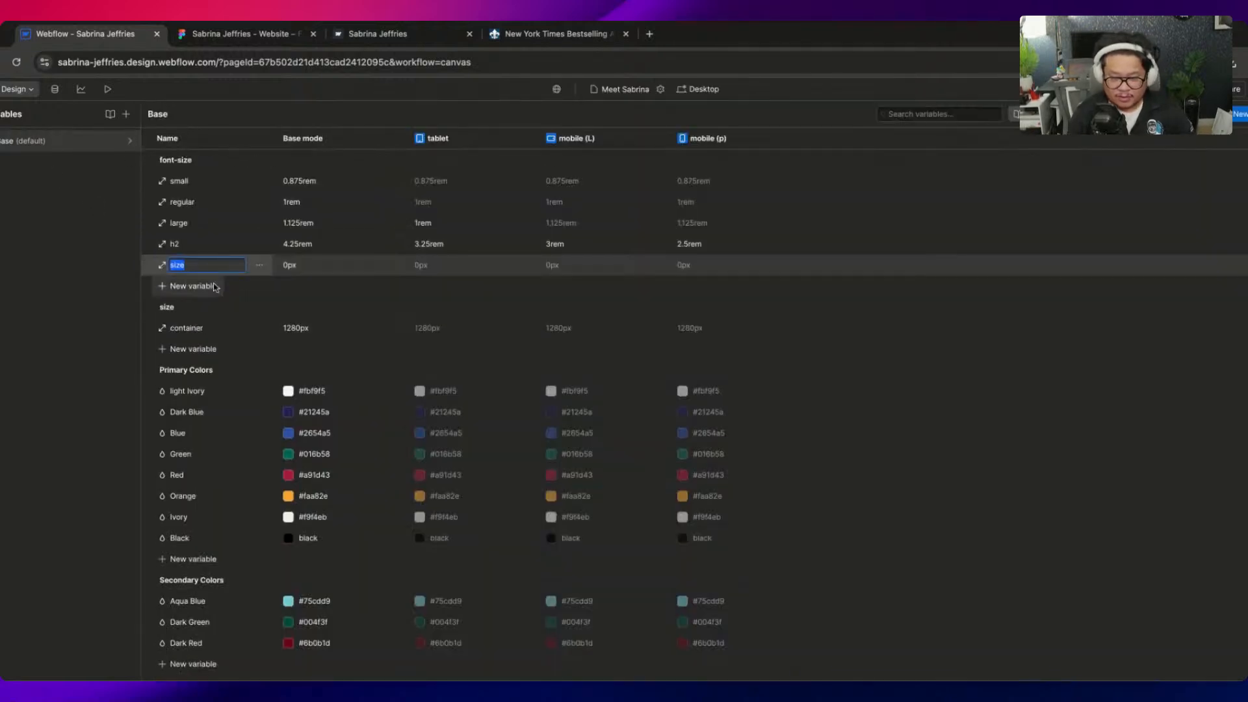
pyautogui.press('Escape')
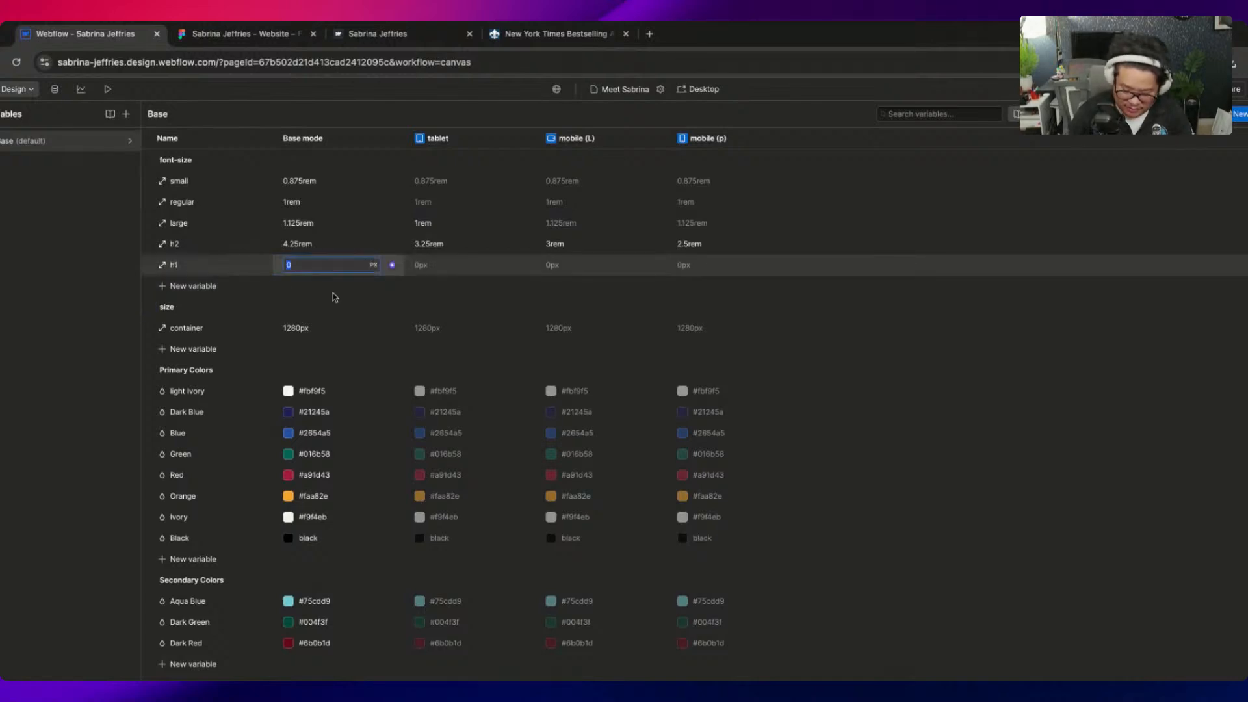
pyautogui.write('6rem')
pyautogui.press('Return')
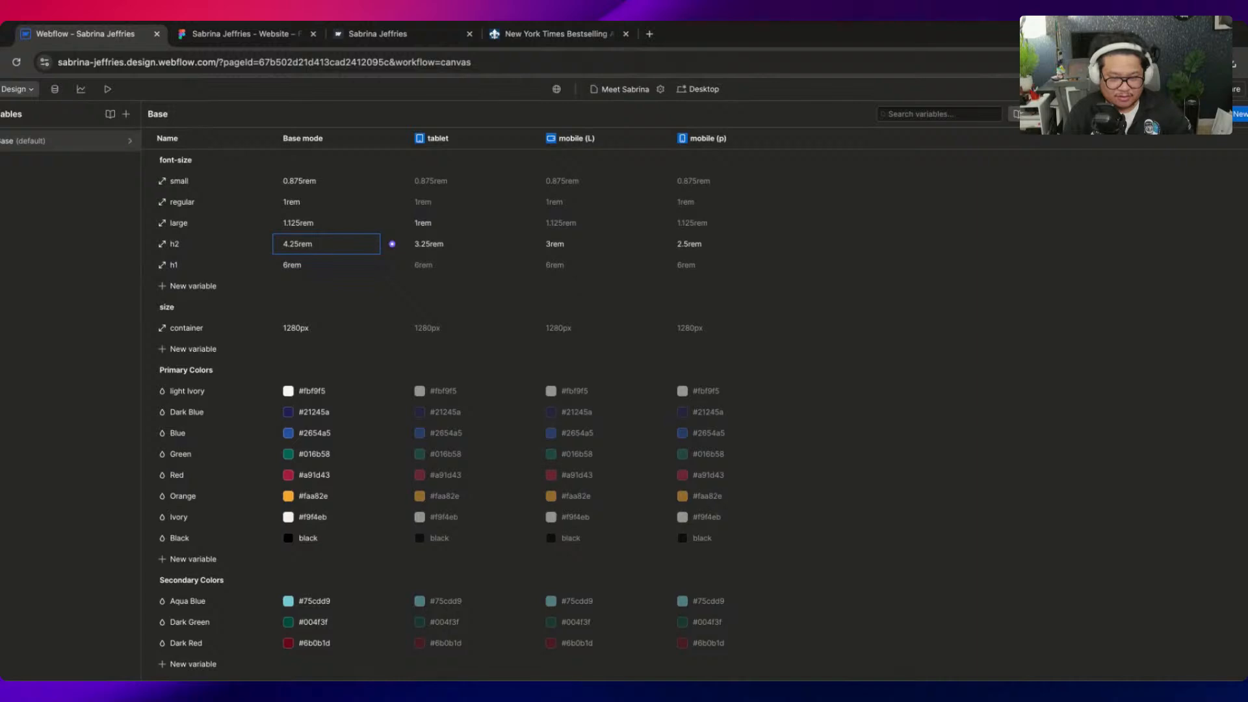
pyautogui.click(312, 272)
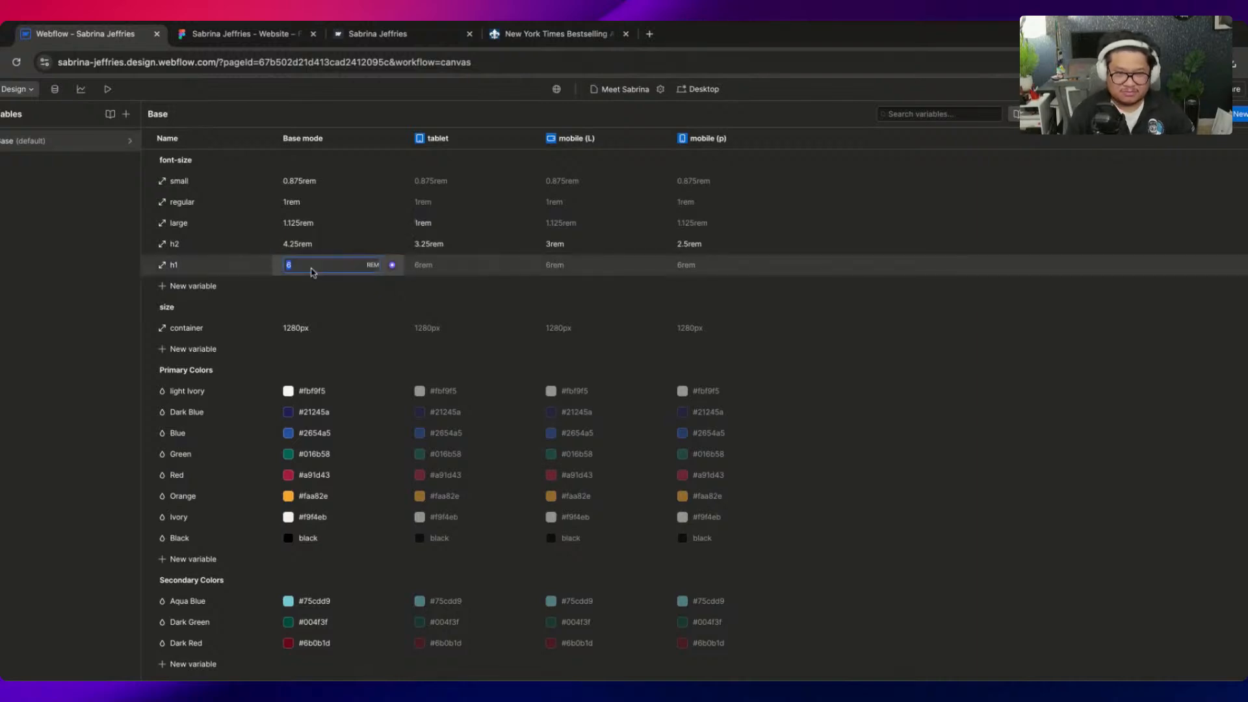
pyautogui.press('Escape')
pyautogui.press('Escape')
# Assign the h1 font-size variable to the All H1 Headings tag and set its line height to 1em
pyautogui.click(693, 283)
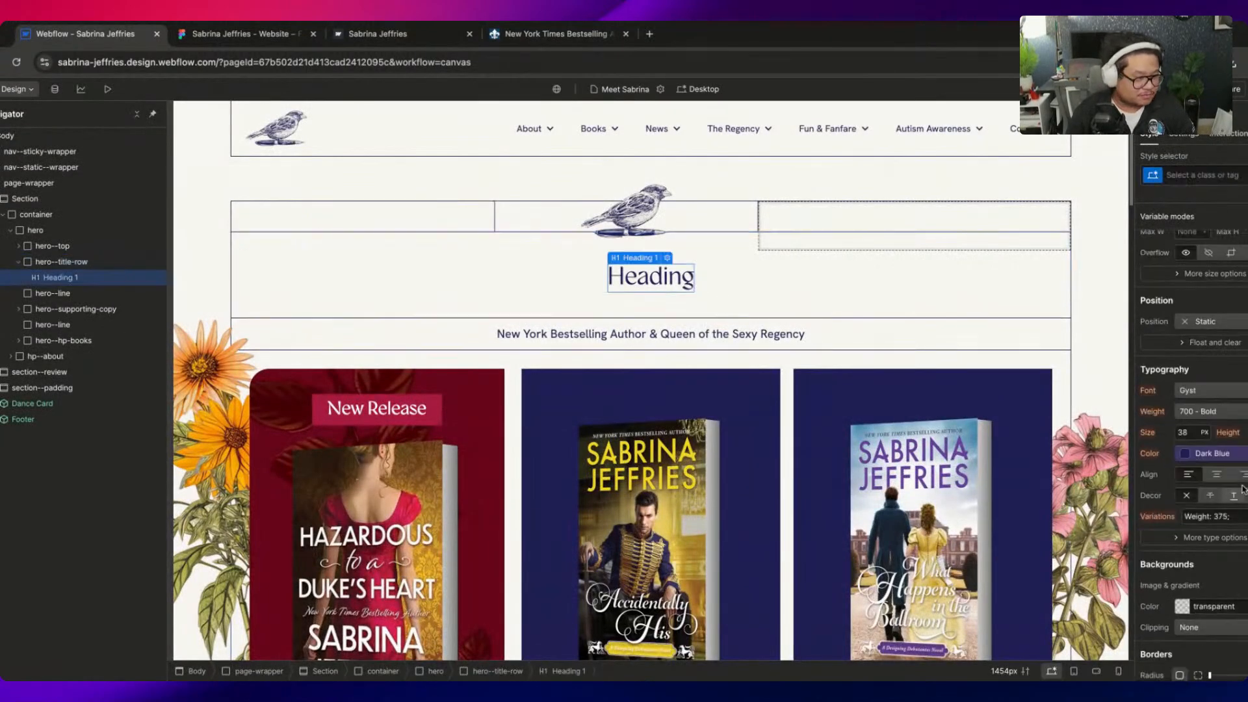
pyautogui.click(1189, 176)
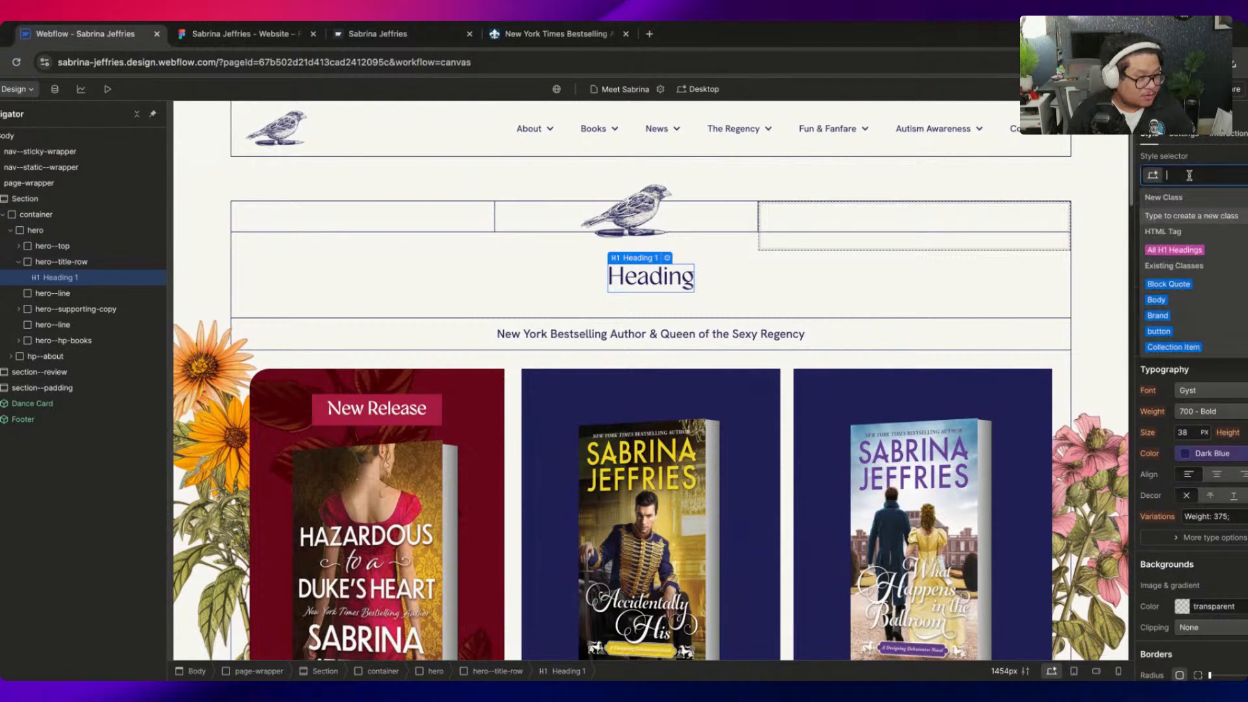
pyautogui.click(1175, 250)
pyautogui.click(1175, 426)
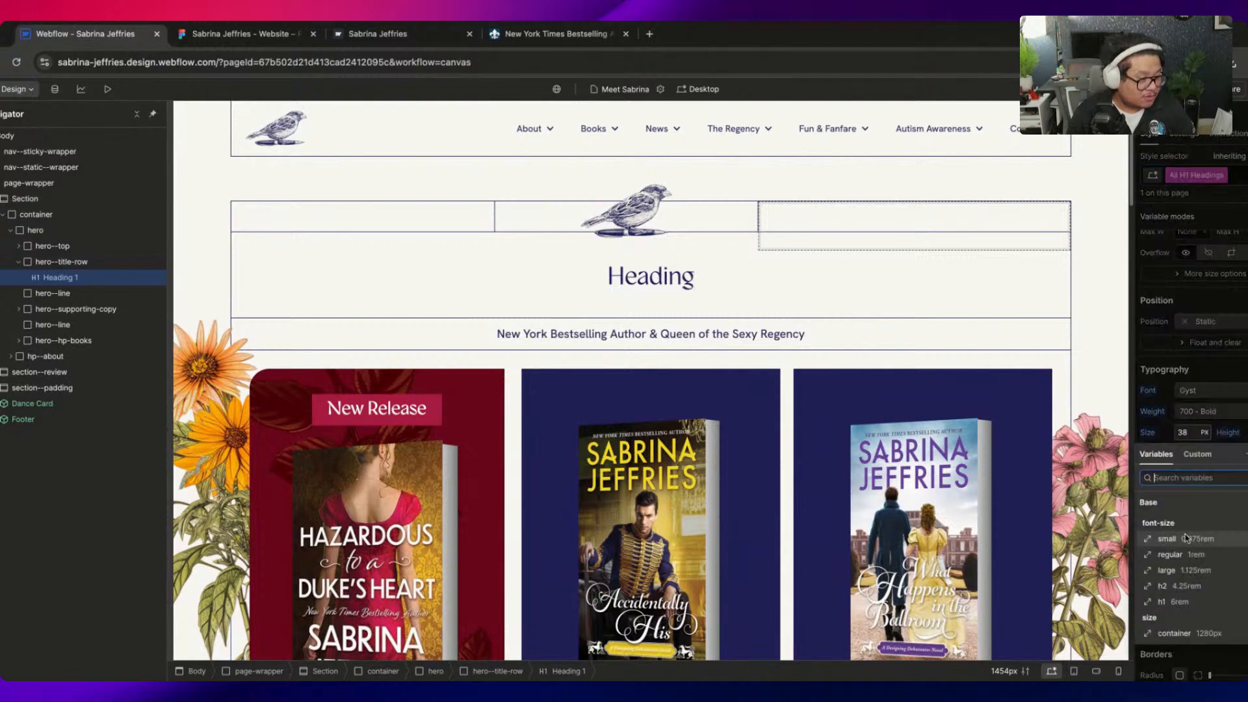
pyautogui.click(1188, 601)
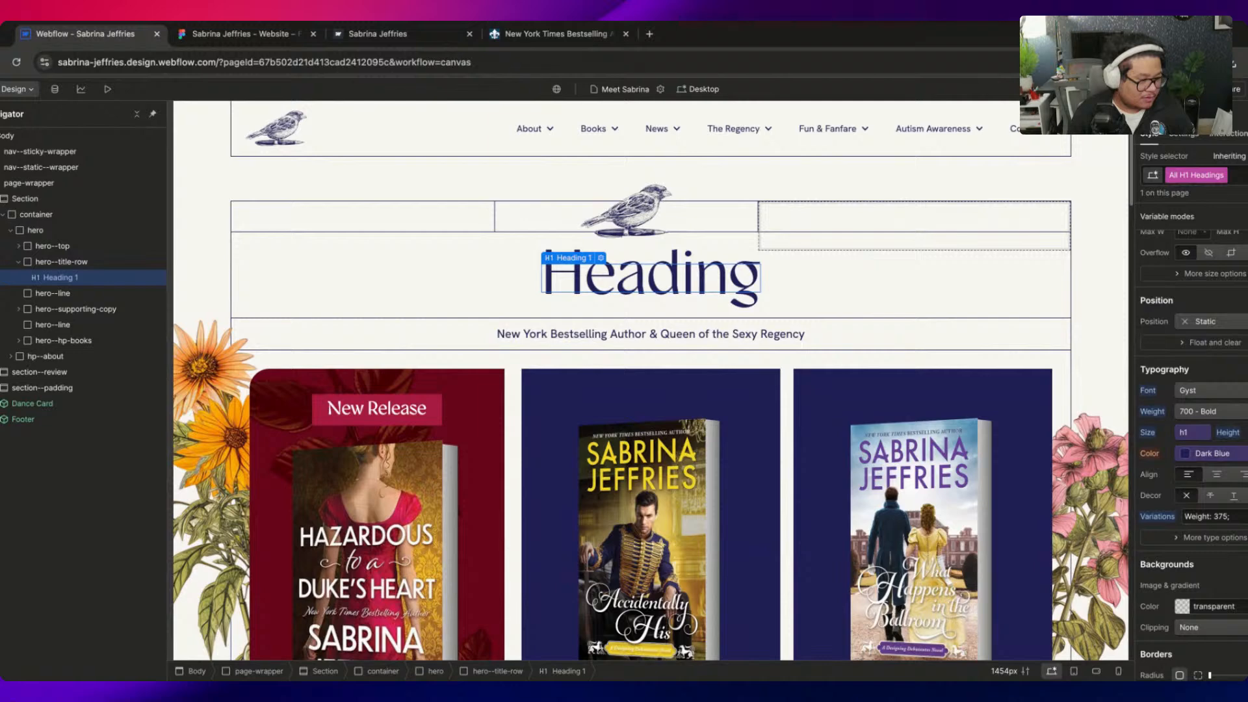
pyautogui.write('1')
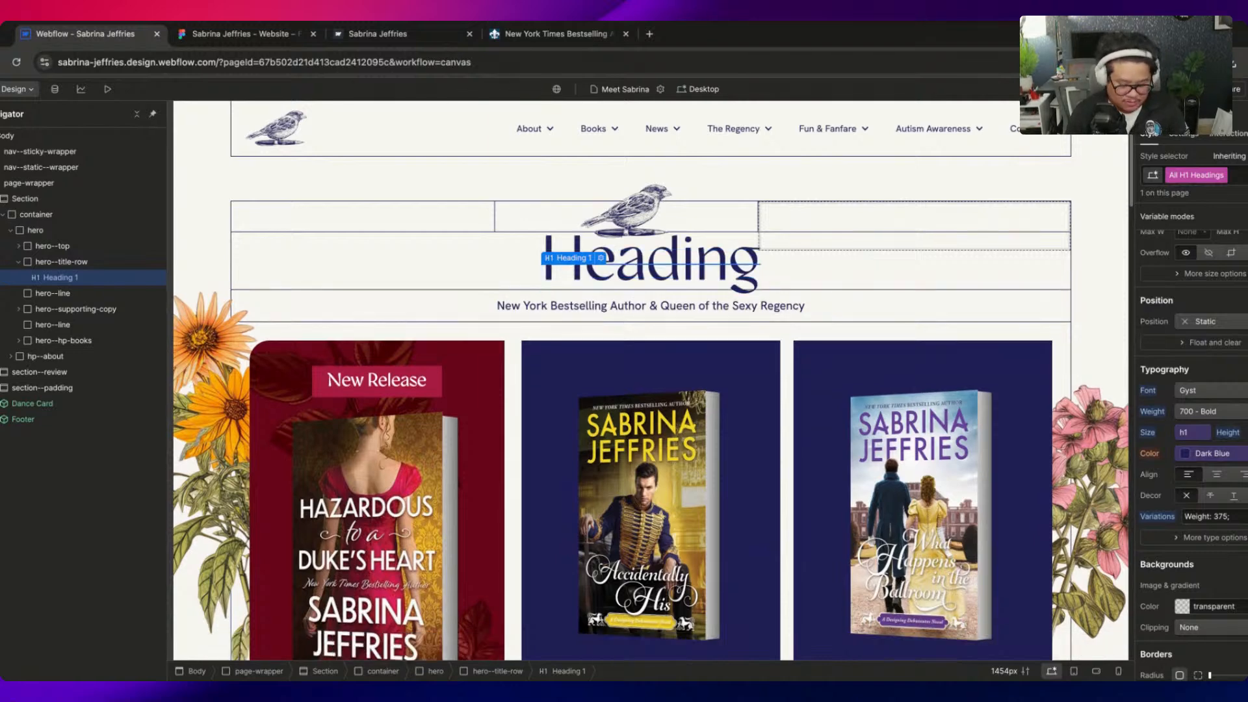
pyautogui.write('em')
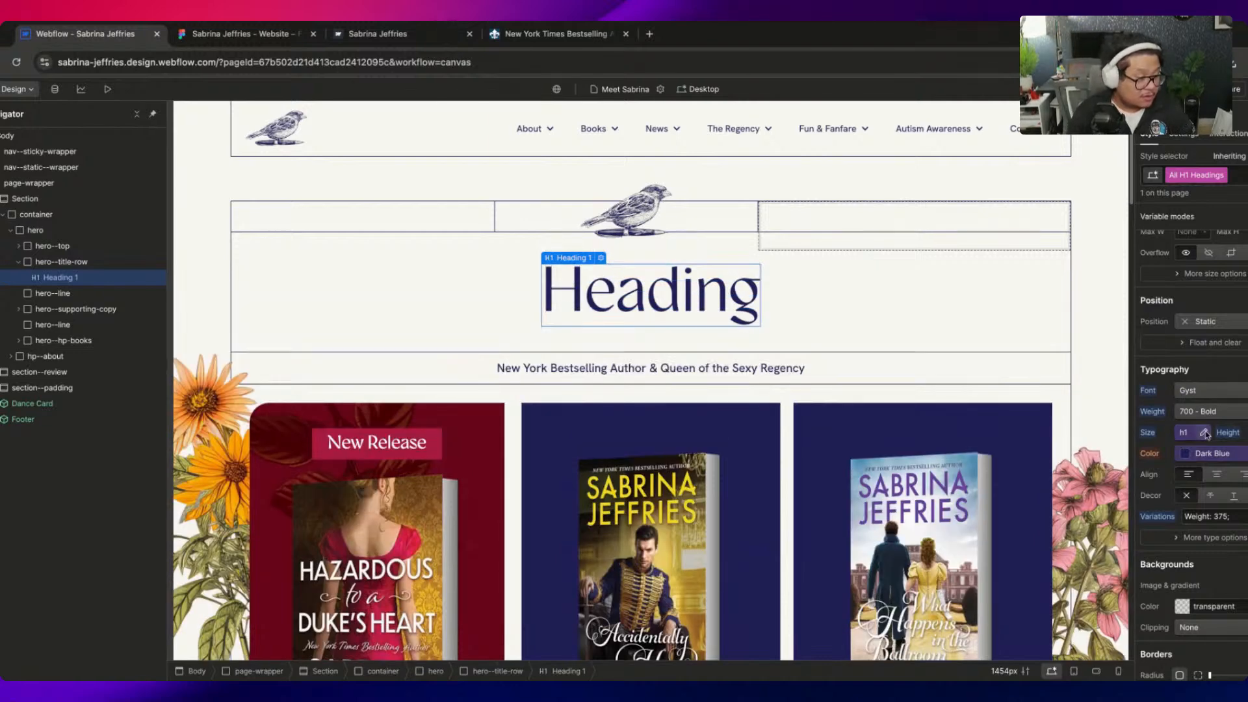
# Edit the h1 font-size variable from the heading's size setting and set its value to 5rem
pyautogui.click(1204, 433)
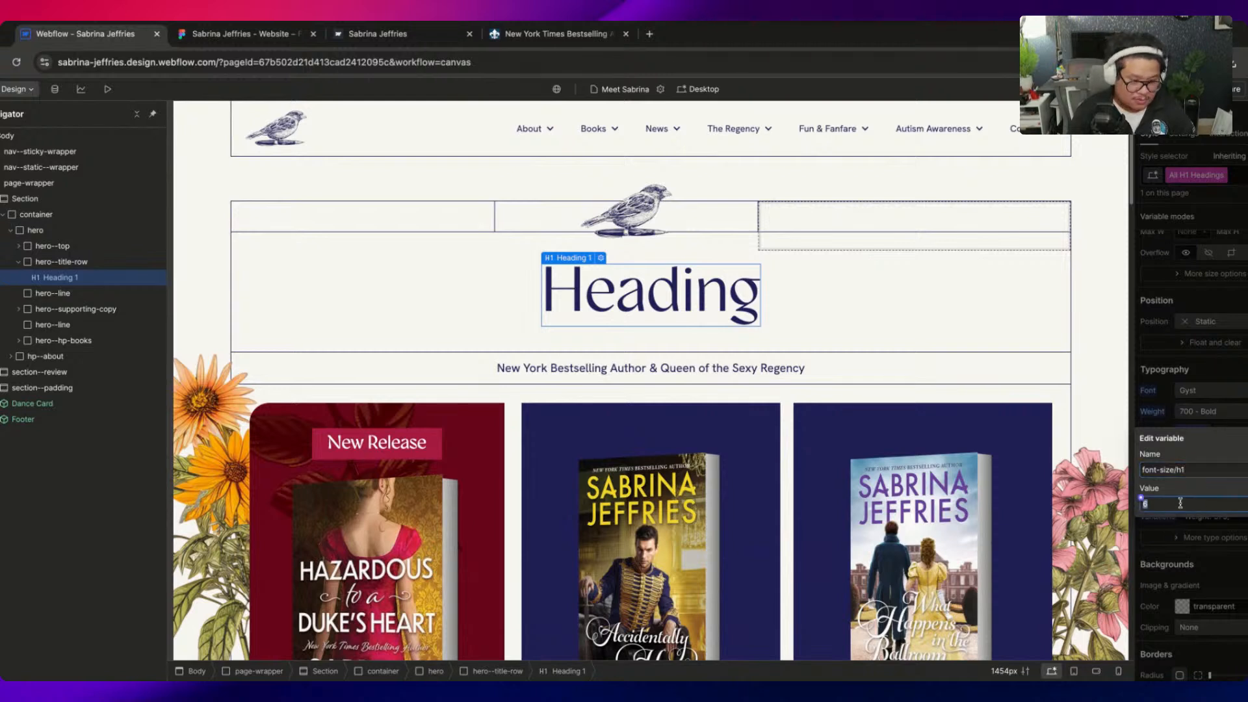
pyautogui.write('5')
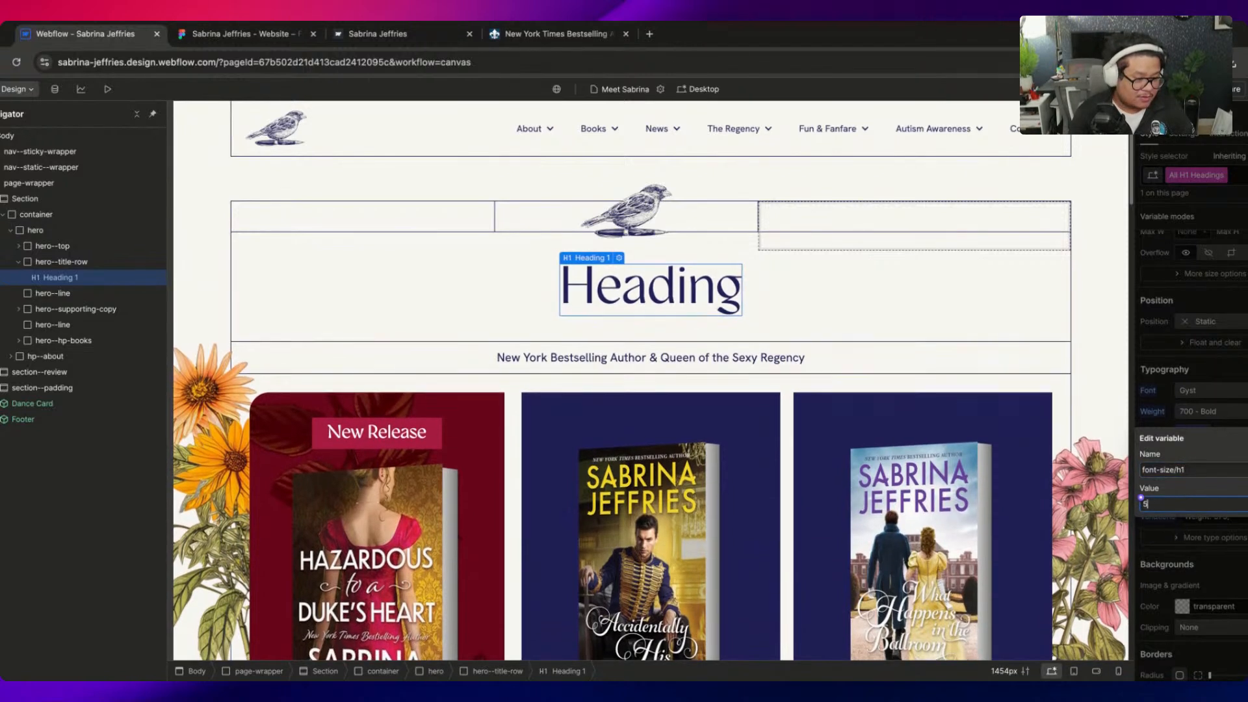
pyautogui.click(1207, 364)
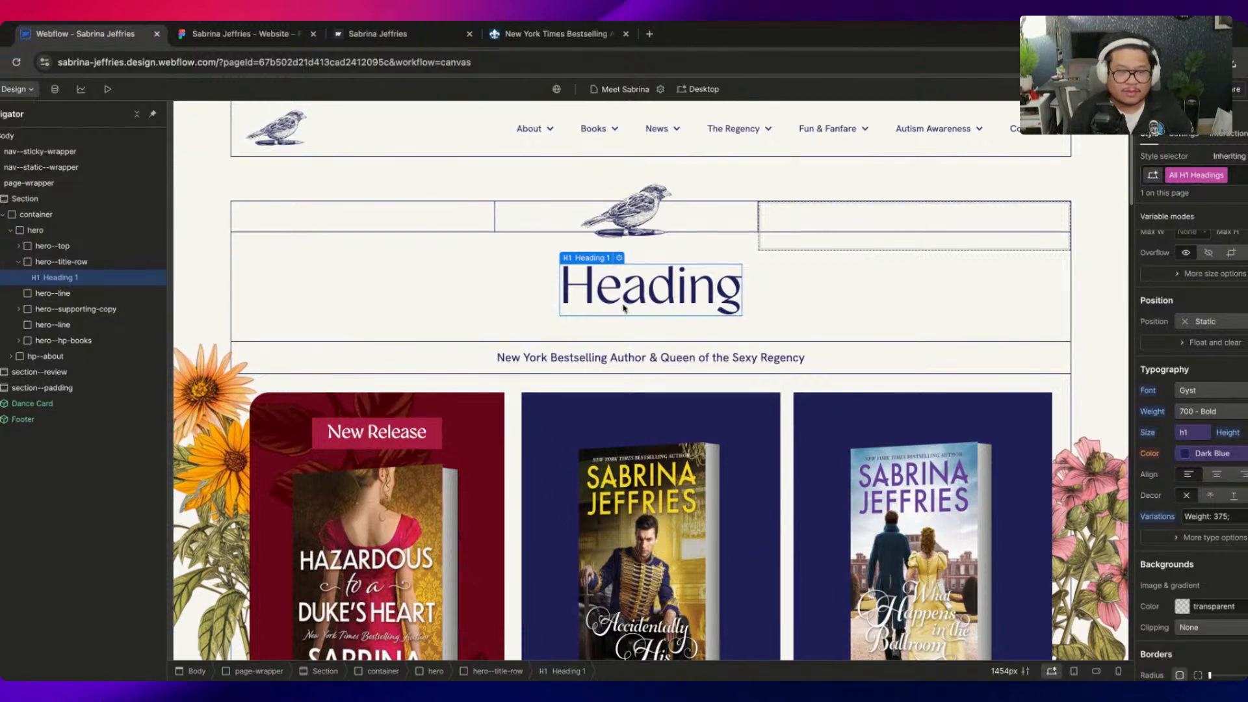
# Replace the placeholder text of the hero heading with "Meet Sabrina"
pyautogui.doubleClick(628, 283)
pyautogui.write('Meet Sabrina')
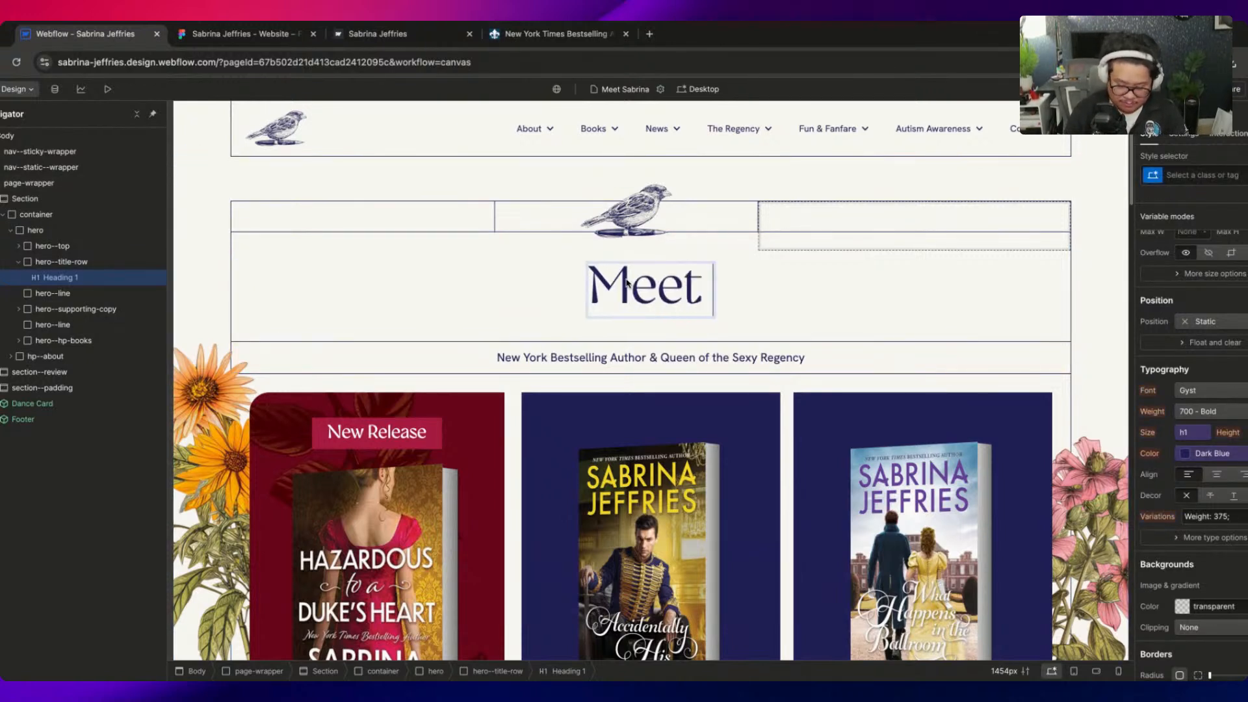
pyautogui.press('Escape')
# Insert a text block after the Meet Sabrina heading and give it the existing text--eyebrow class
pyautogui.press('super+e')
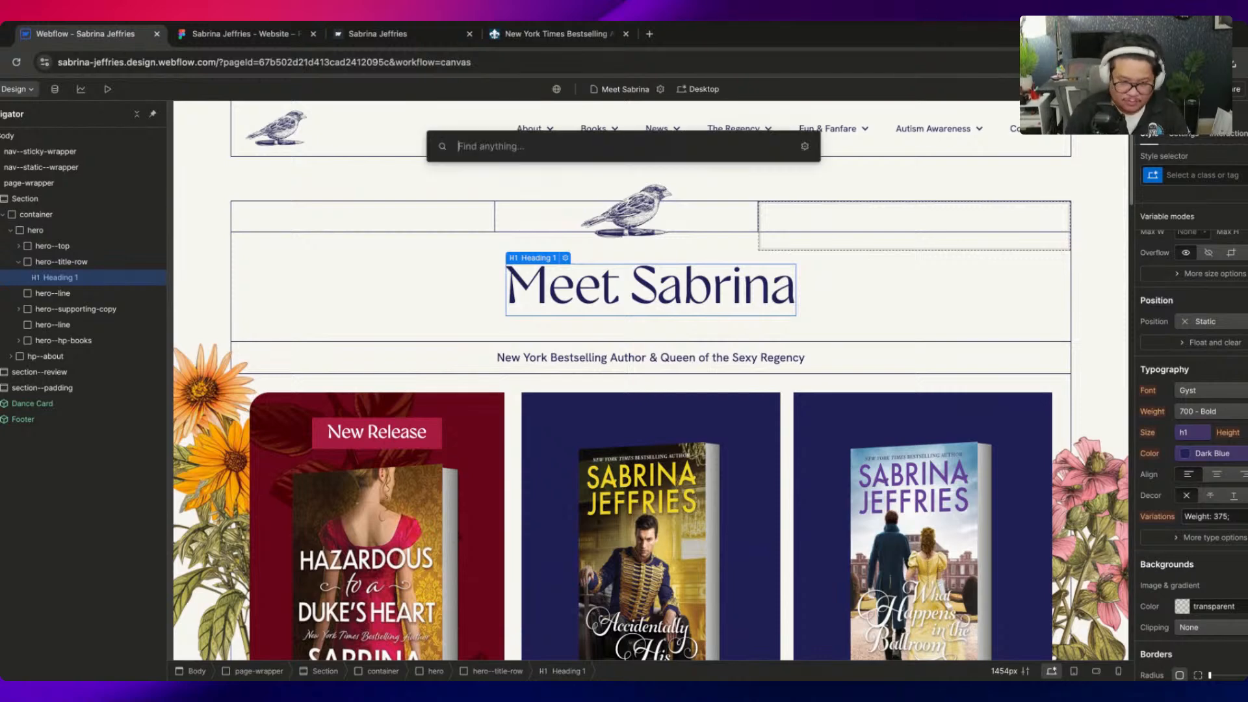
pyautogui.write('text')
pyautogui.press('Down')
pyautogui.press('Return')
pyautogui.press('super+Return')
pyautogui.write('eye')
pyautogui.press('Down')
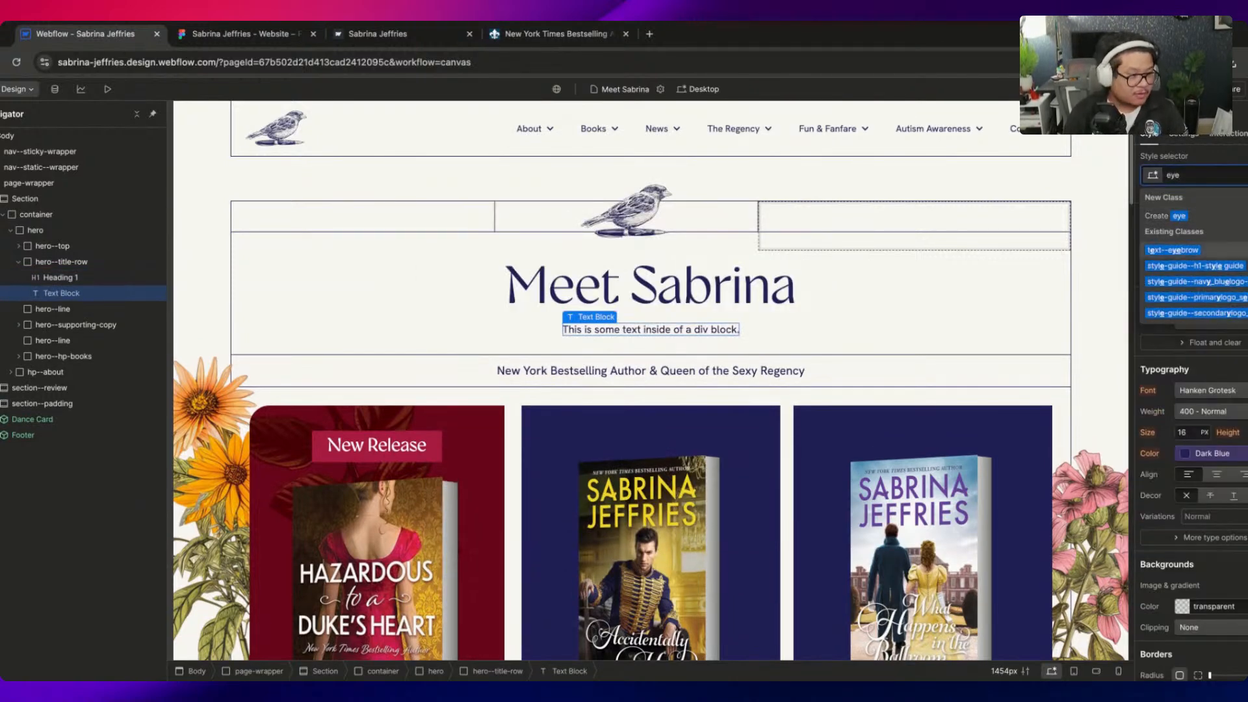
pyautogui.press('Return')
# Check the eyebrow wording in Figma, set the Webflow eyebrow text to "ABOUT", and move it above the Meet Sabrina heading
pyautogui.click(284, 42)
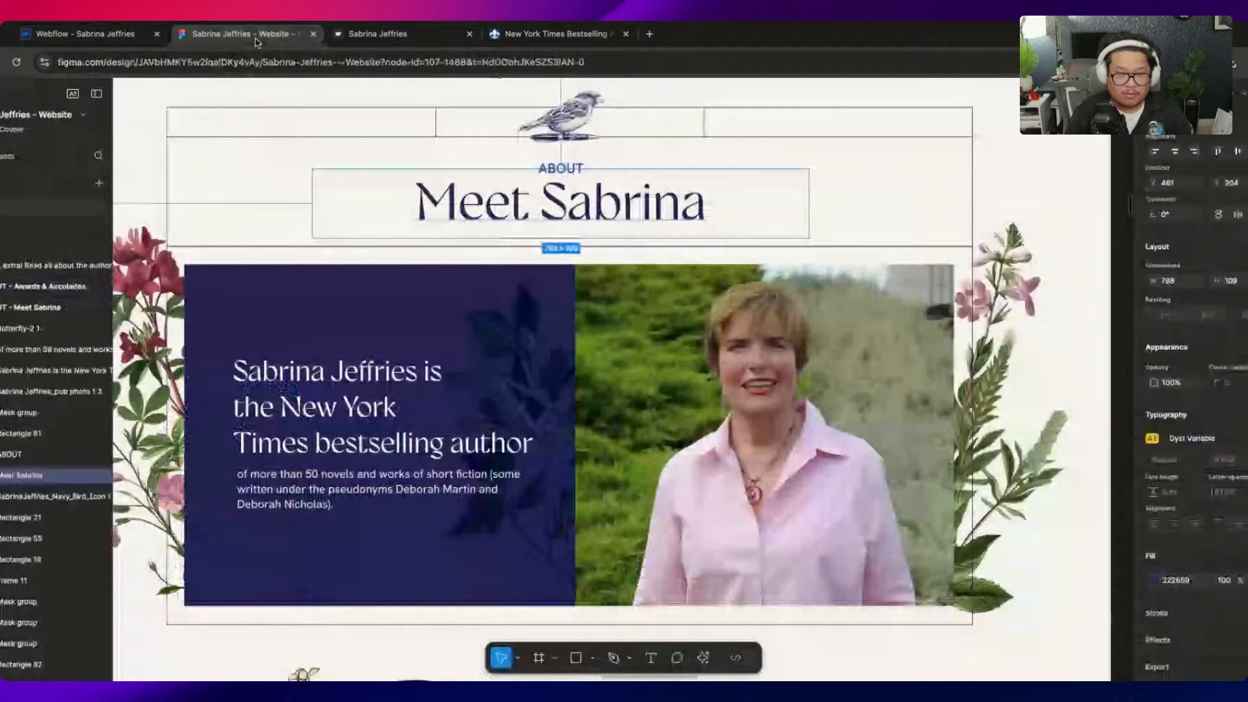
pyautogui.click(84, 34)
pyautogui.press('Return')
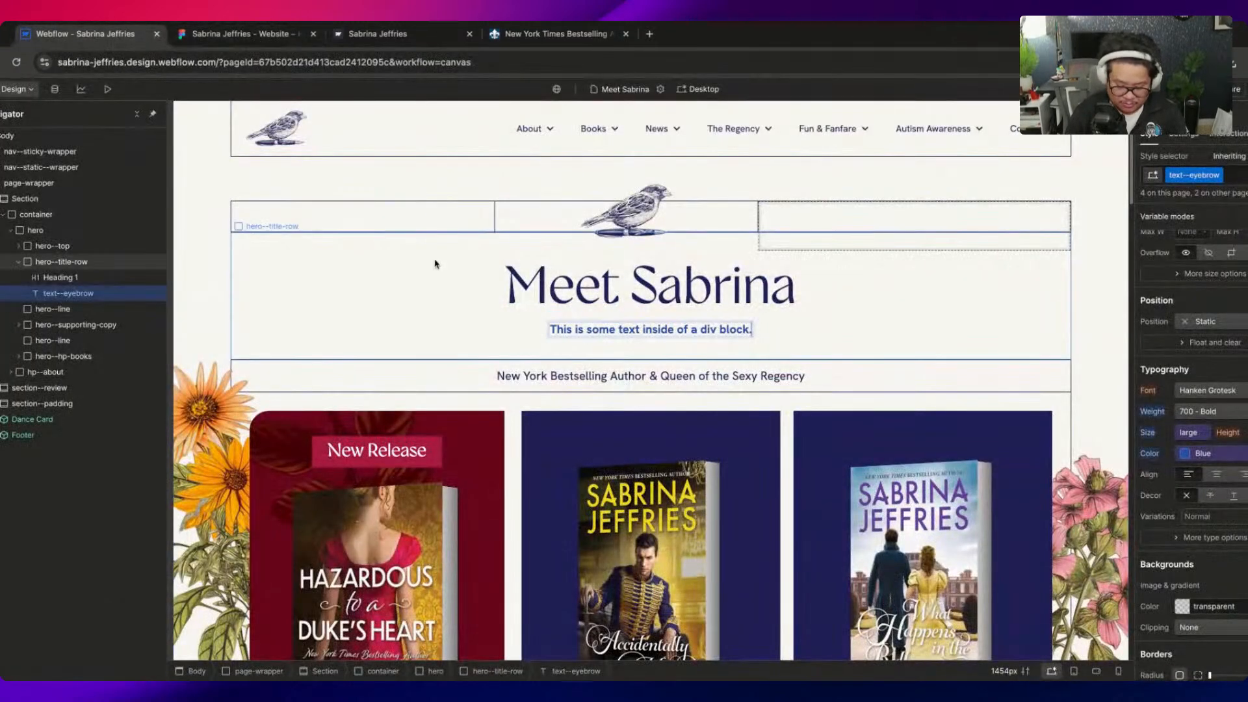
pyautogui.write('ABOUT')
pyautogui.press('super+a')
pyautogui.write('ABOUT')
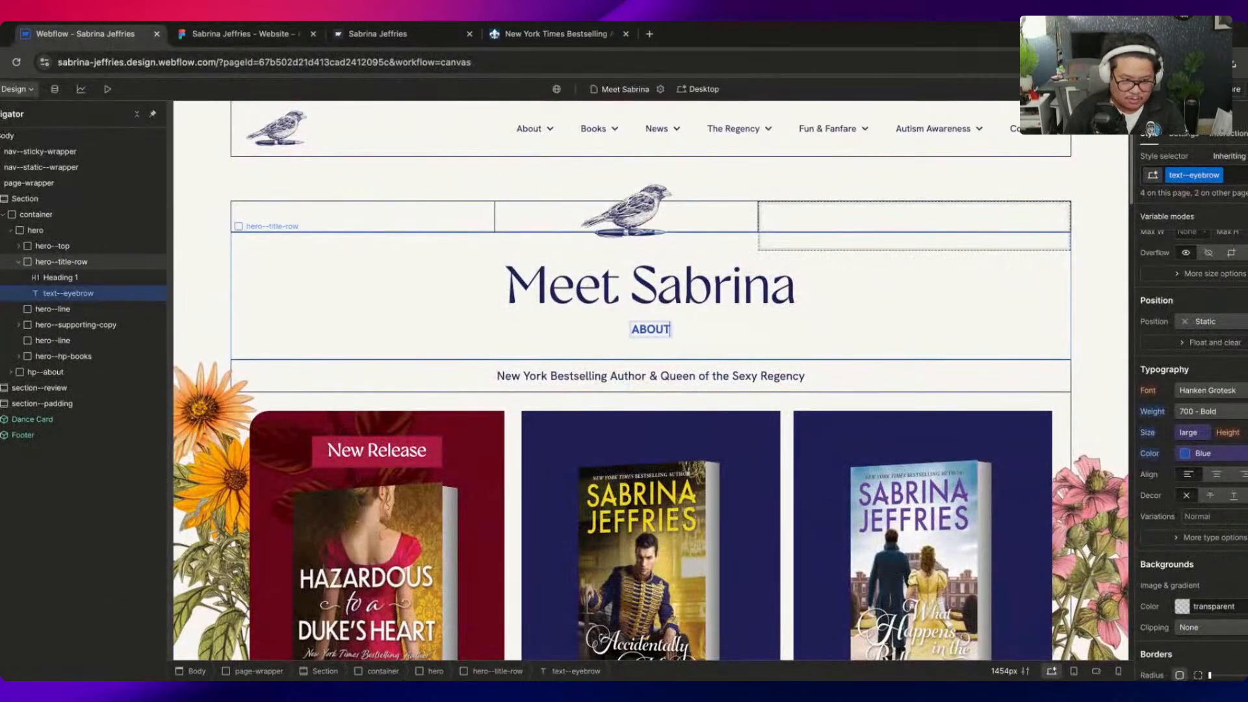
pyautogui.moveTo(83, 295); pyautogui.dragTo(75, 272)
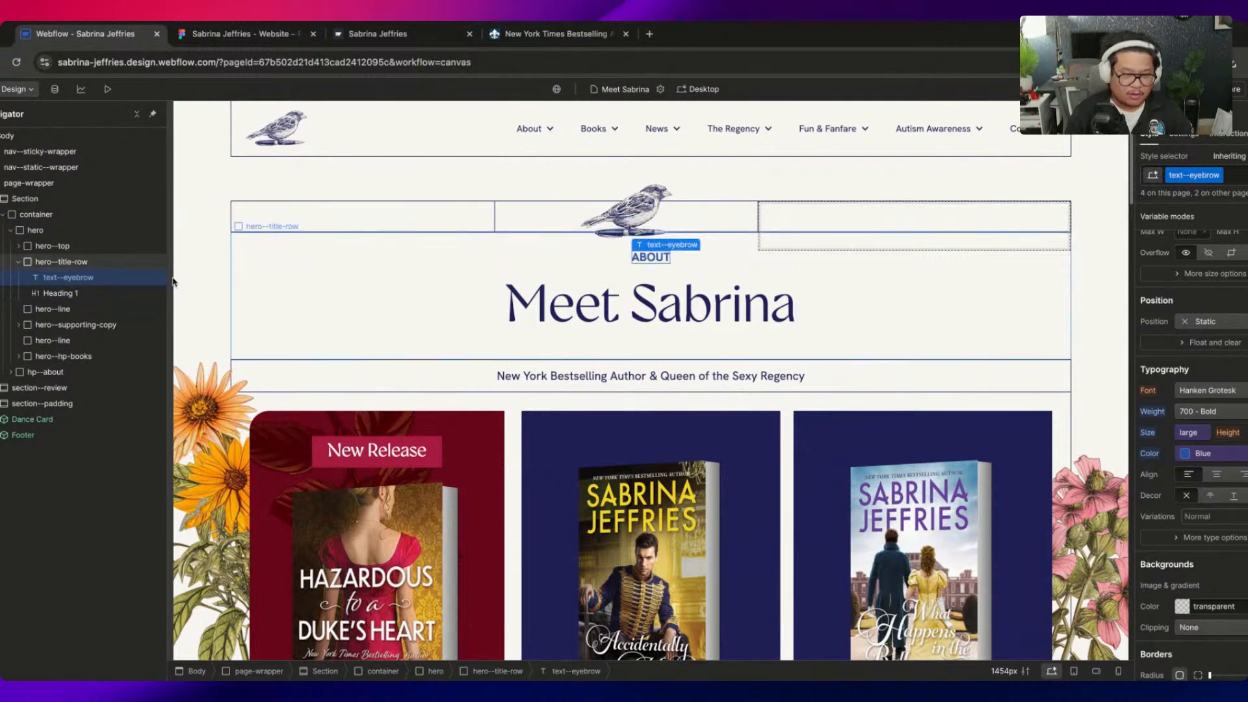
# Turn off the display of empty elements in the advanced canvas settings
pyautogui.click(748, 227)
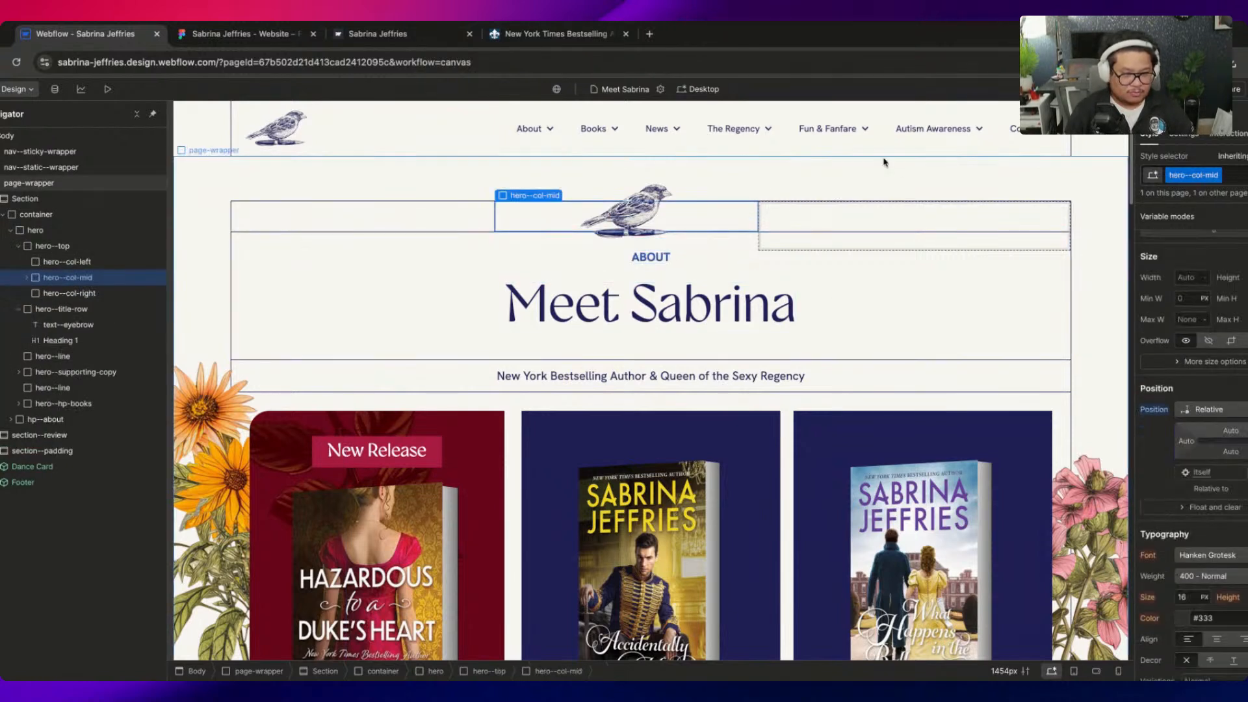
pyautogui.click(1051, 670)
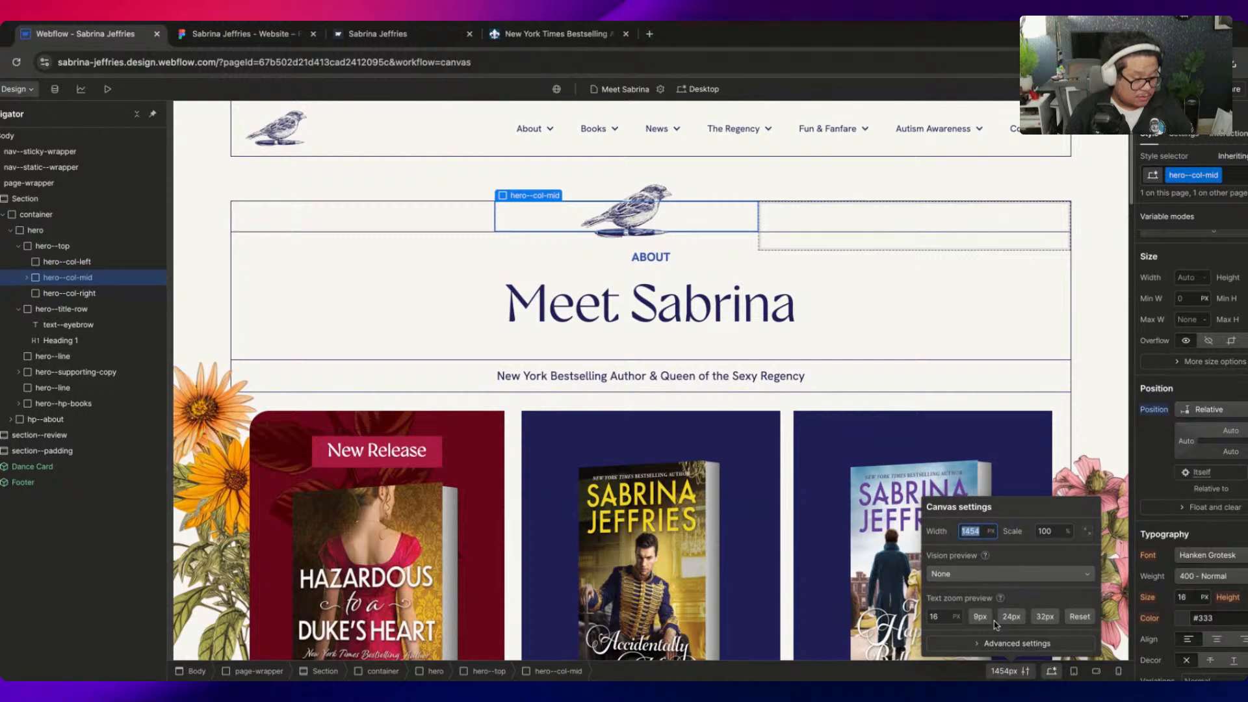
pyautogui.click(995, 644)
pyautogui.click(972, 552)
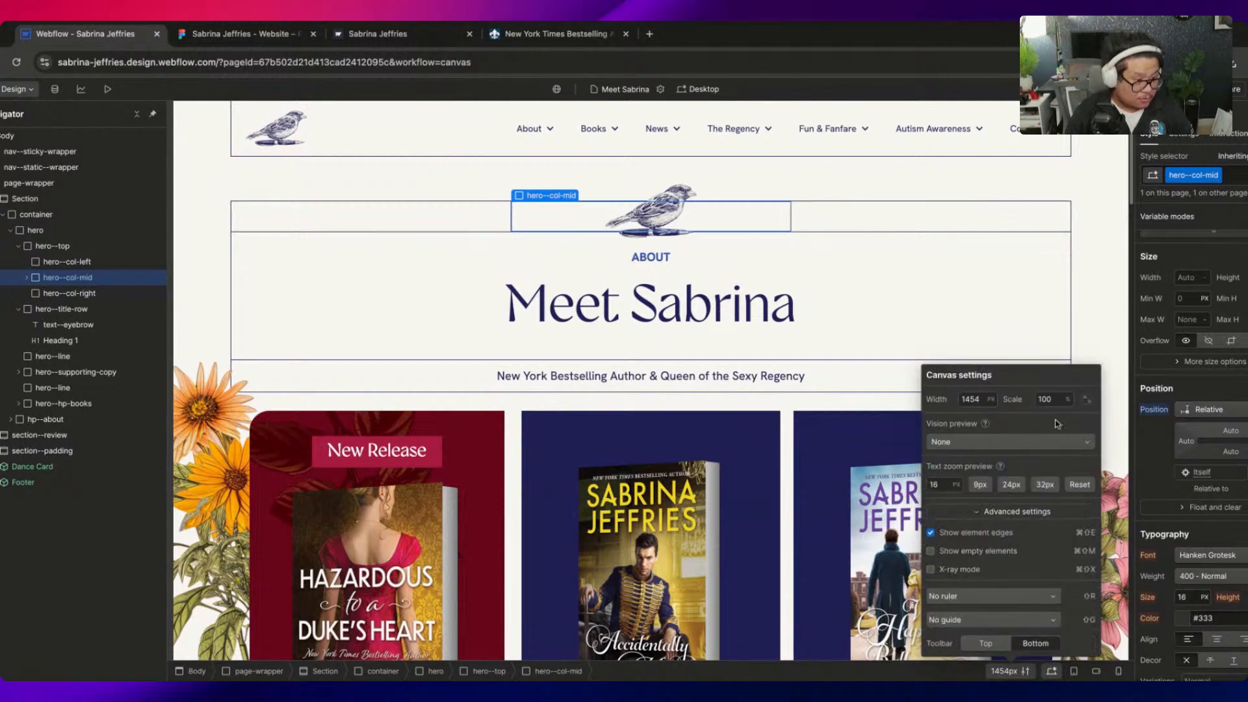
pyautogui.press('Escape')
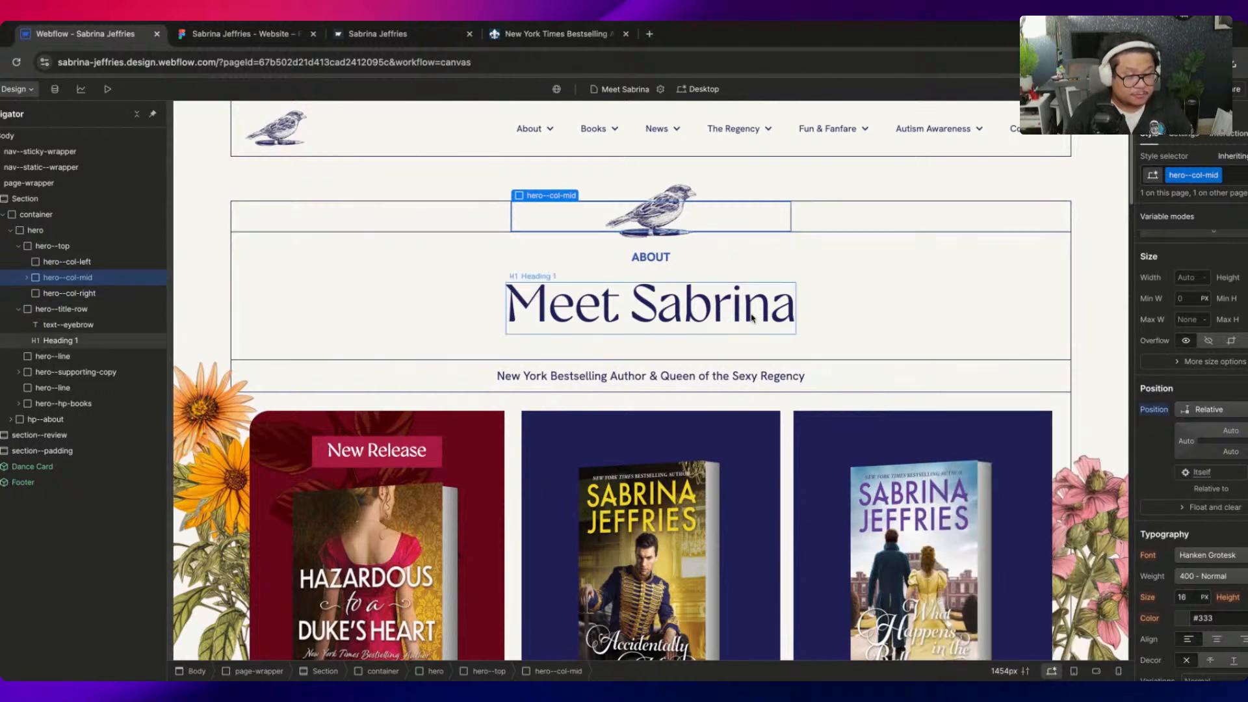
# Switch to Figma to inspect the ABOUT label's typography and its spacing below the bird, and return to Webflow
pyautogui.click(228, 41)
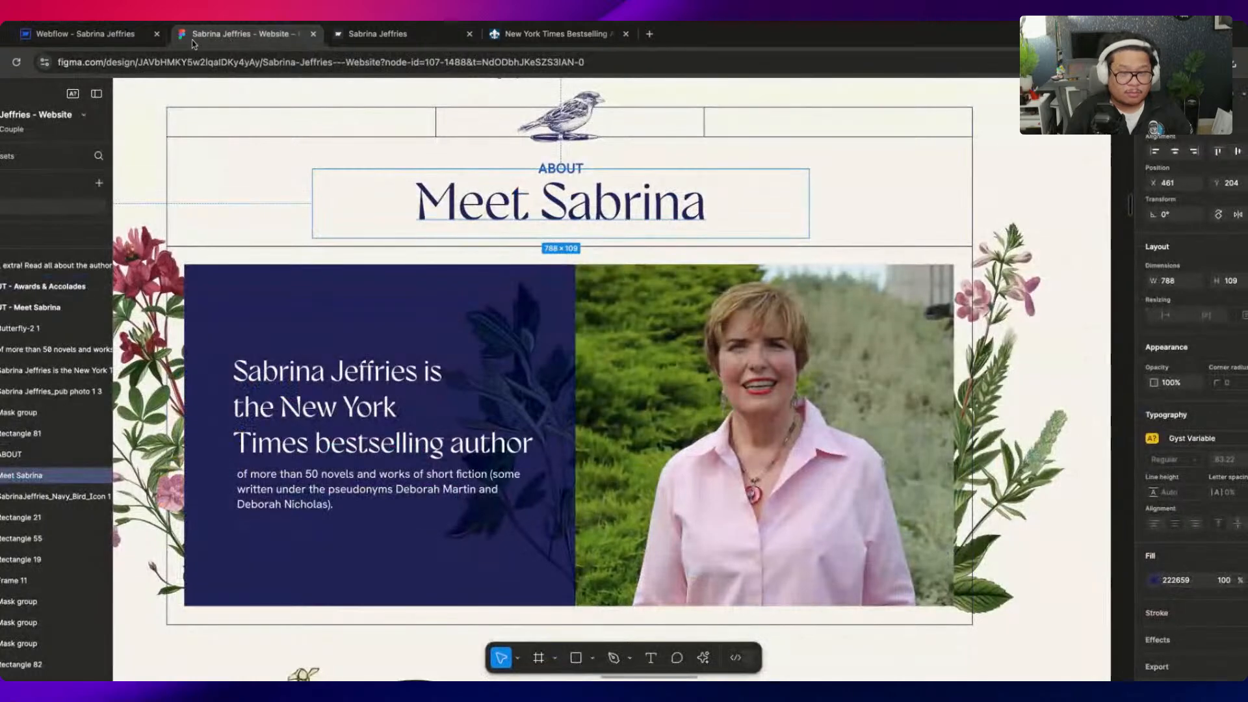
pyautogui.click(569, 168)
pyautogui.click(788, 131)
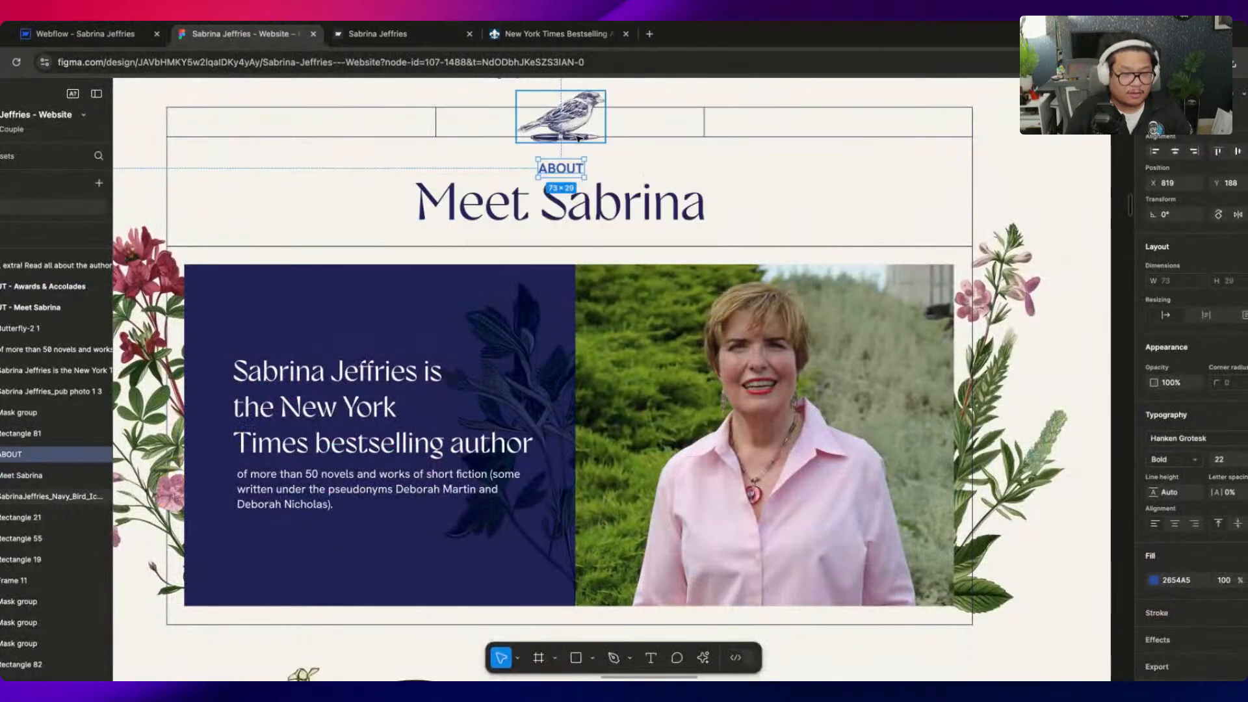
pyautogui.click(98, 34)
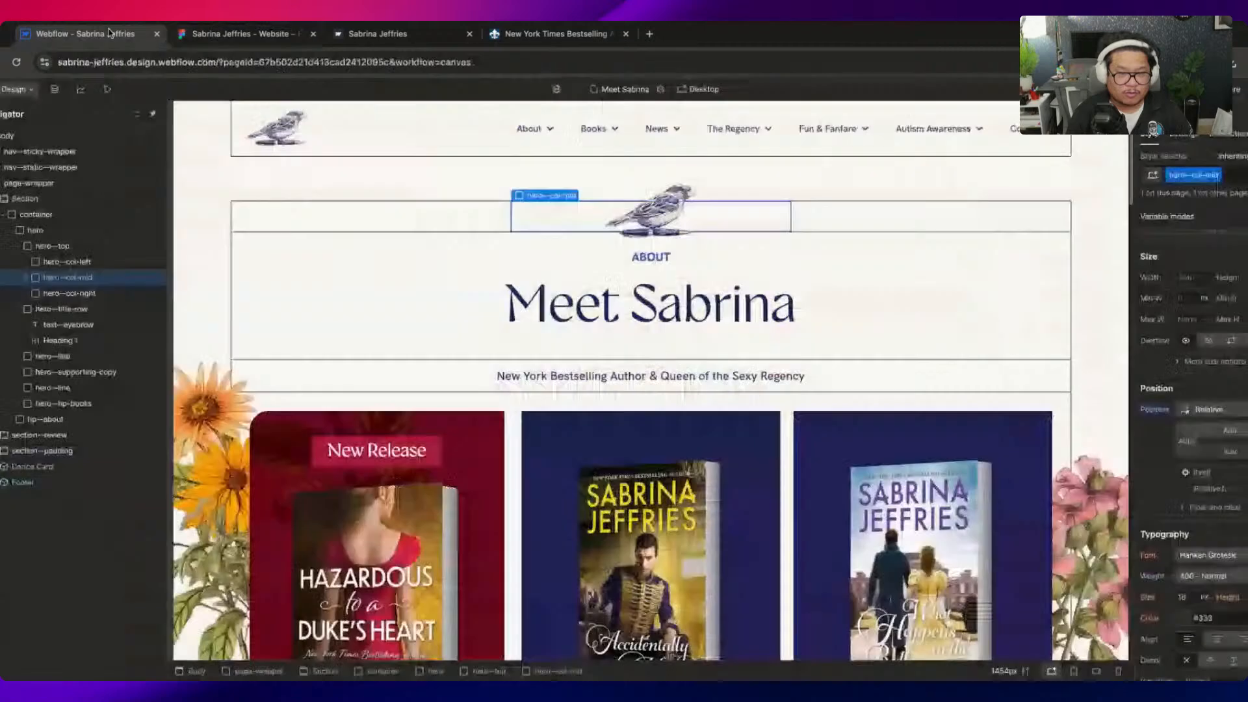
# Add a combo class named chlid-page to the hero--title-row element
pyautogui.click(401, 267)
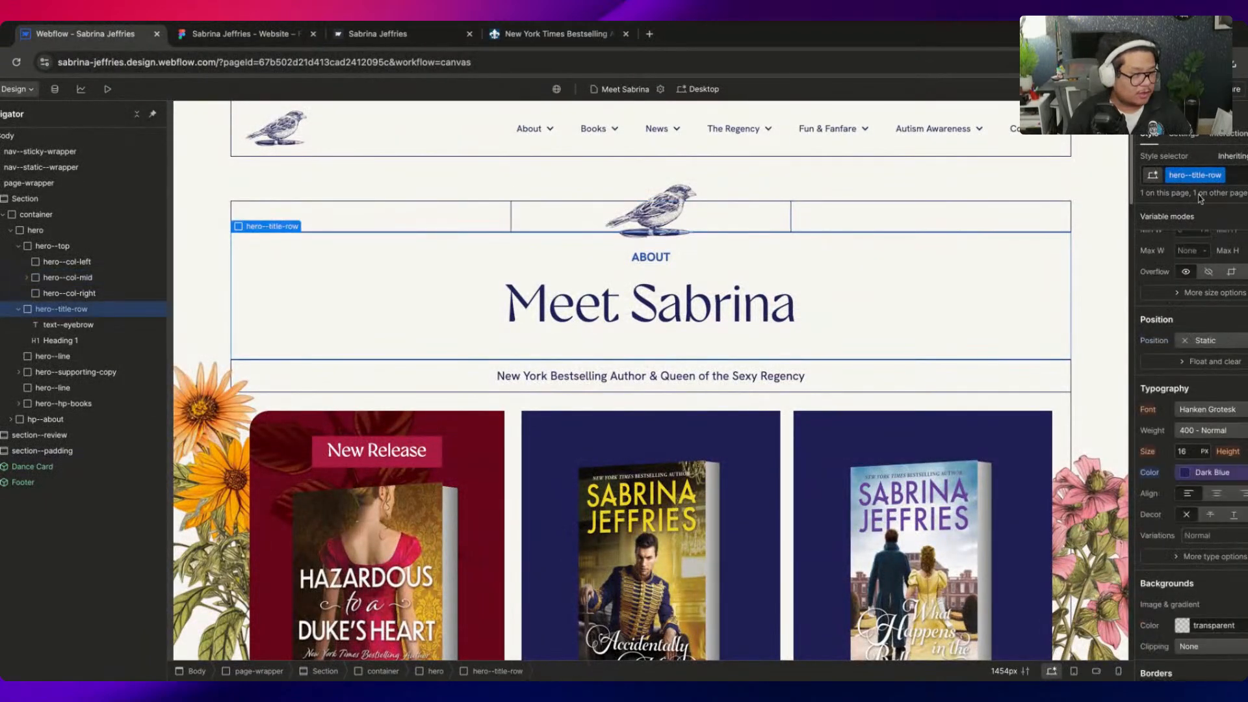
pyautogui.click(1235, 175)
pyautogui.press('Return')
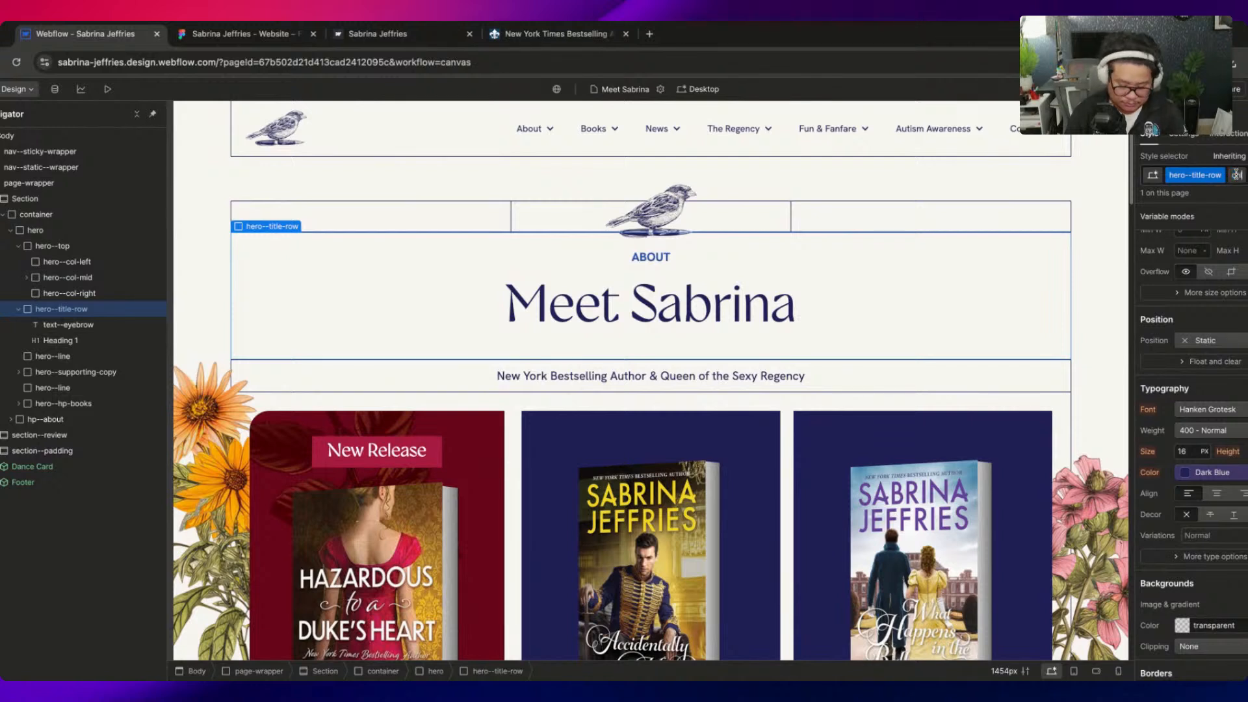
pyautogui.write('-page')
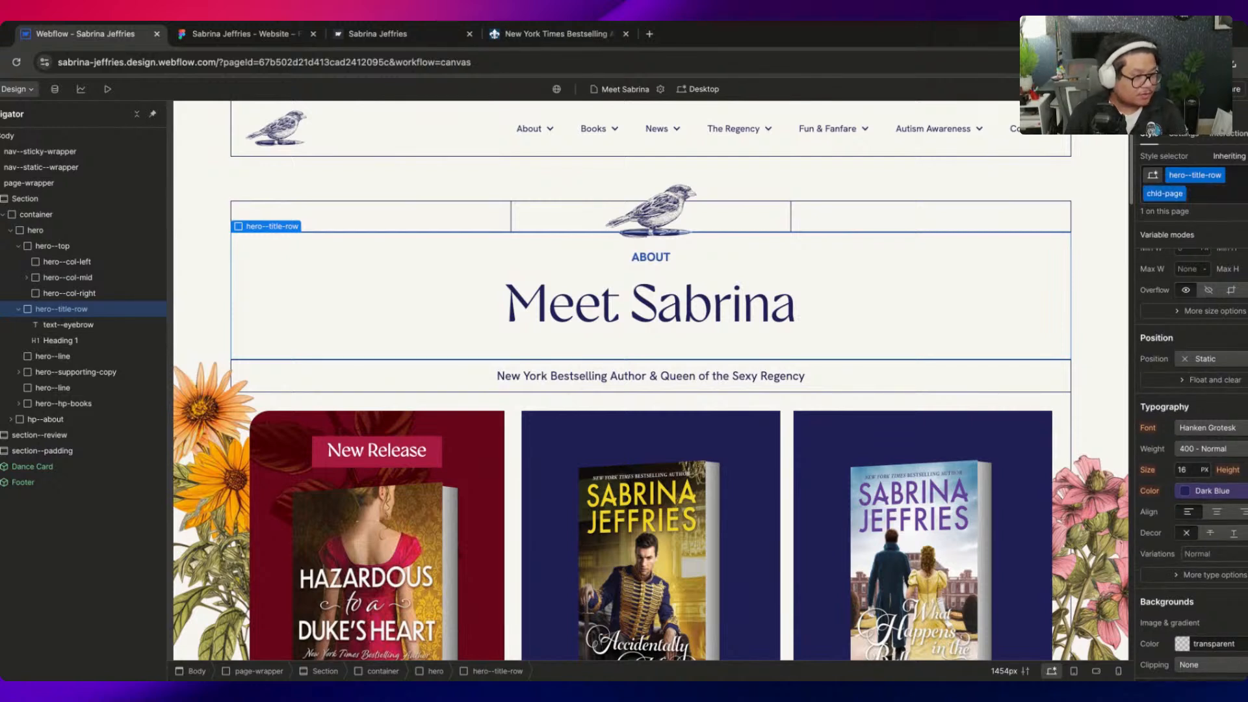
pyautogui.doubleClick(1179, 194)
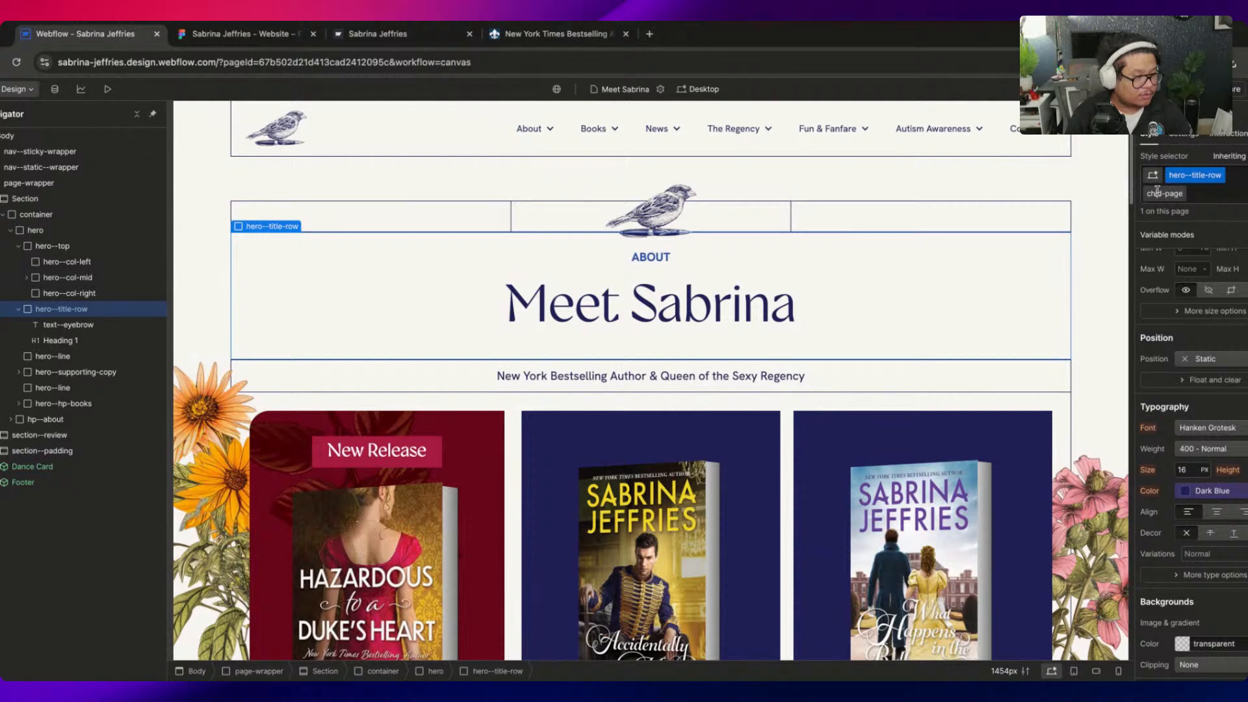
# Set the title row combo class's top padding to 42 px and switch to Figma to compare the spacing
pyautogui.scroll(5, 1199, 325)
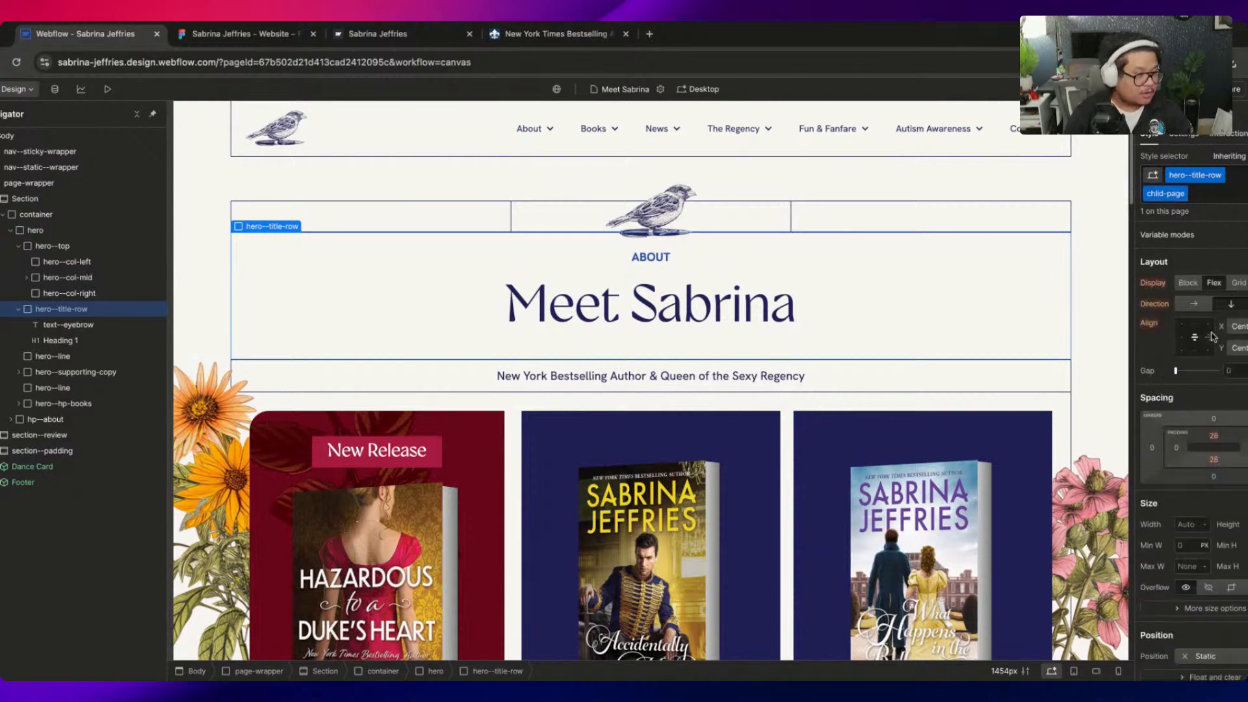
pyautogui.moveTo(1217, 442); pyautogui.dragTo(1217, 441)
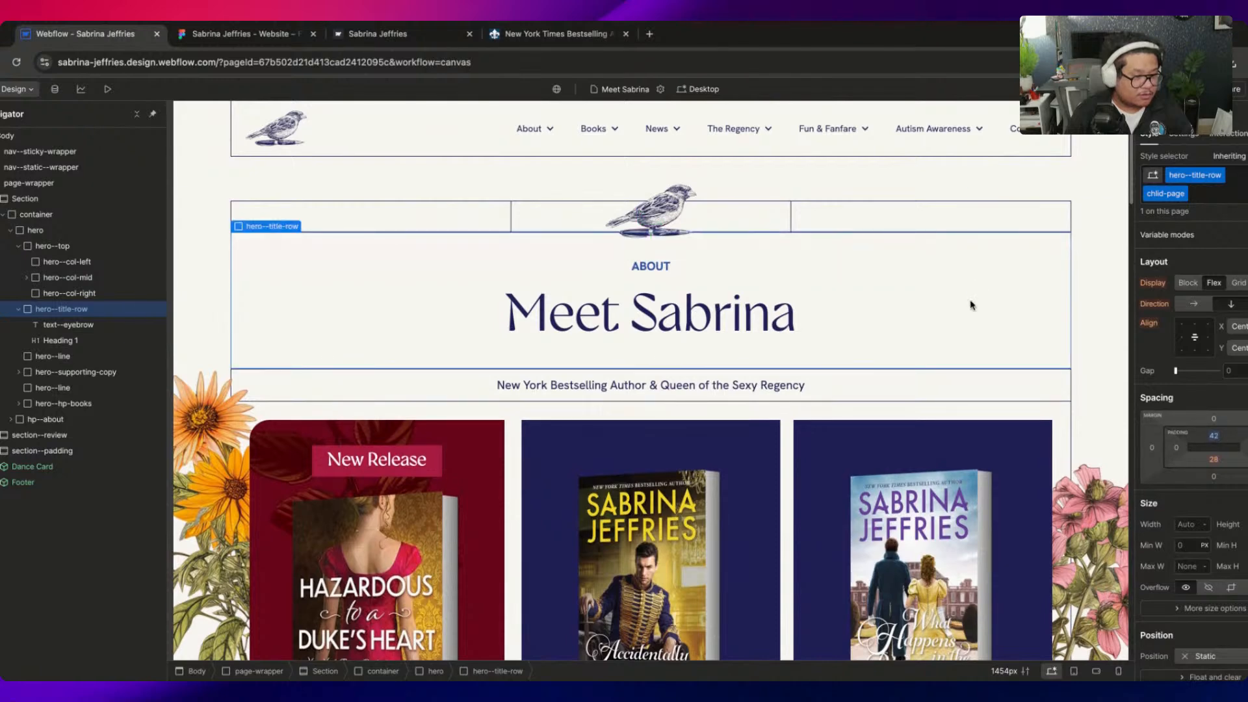
pyautogui.click(214, 36)
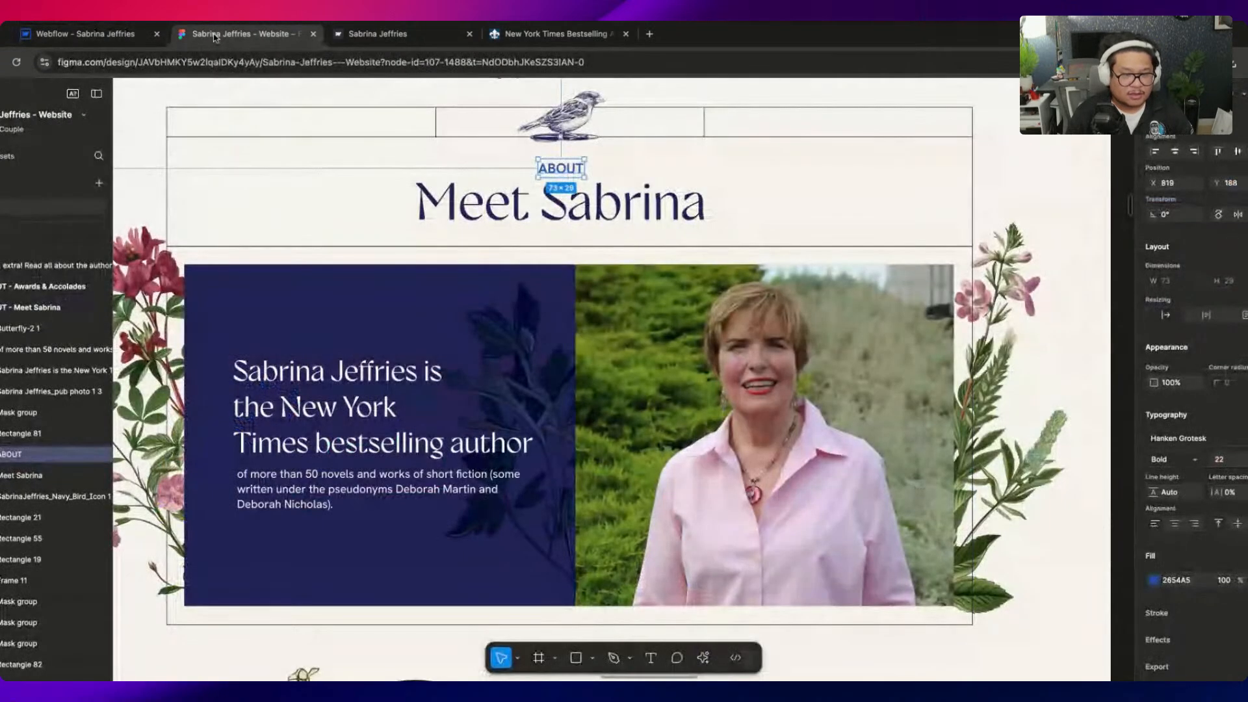
# Switch to Figma to inspect the Meet Sabrina heading and its spacing, and return to Webflow
pyautogui.click(144, 35)
pyautogui.click(213, 39)
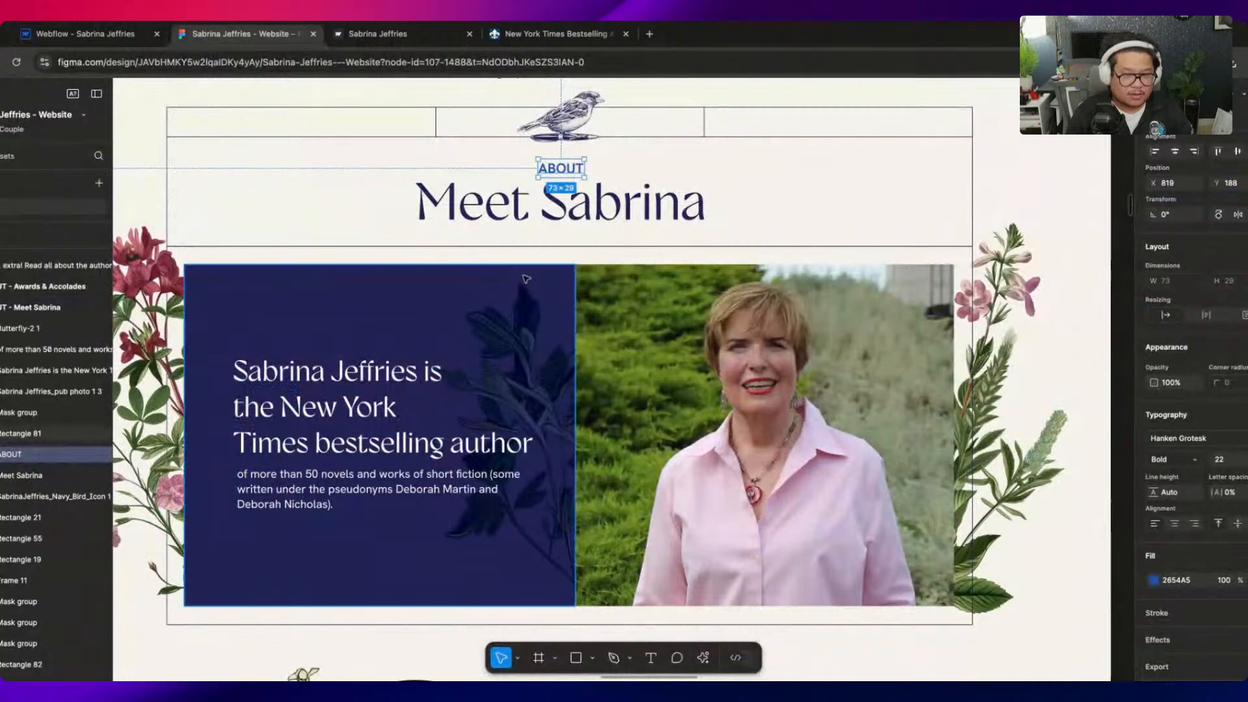
pyautogui.click(513, 206)
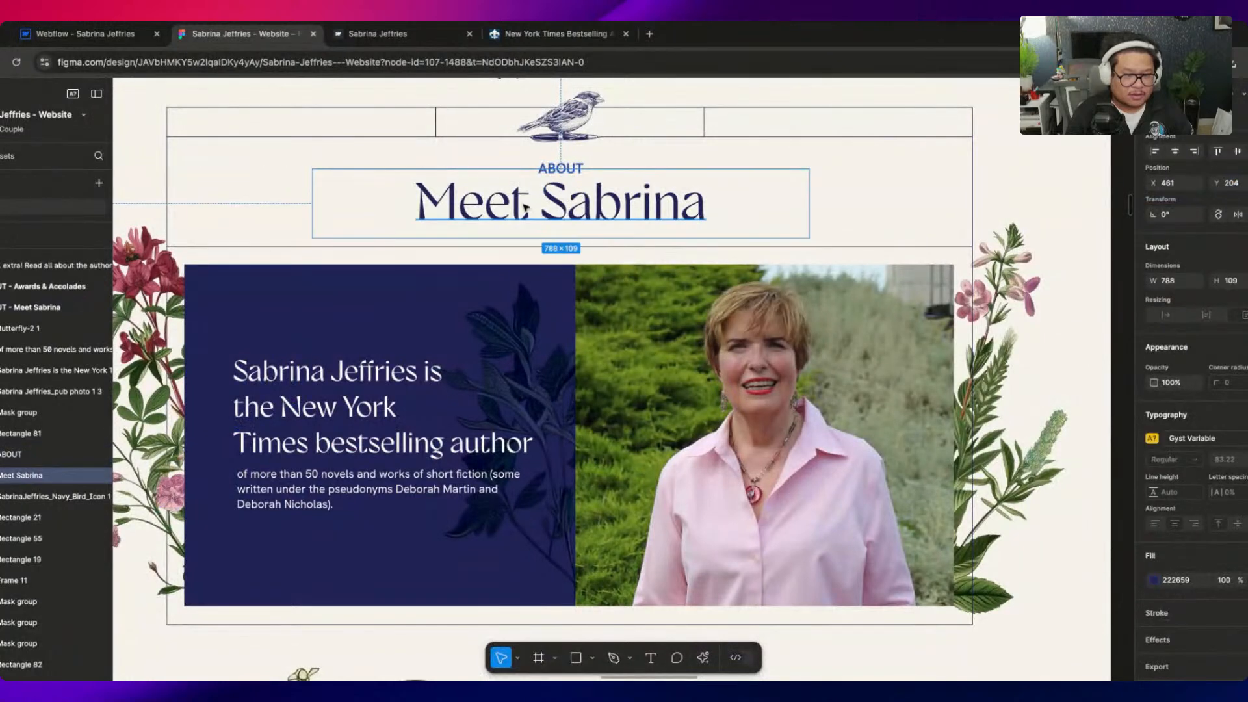
pyautogui.click(118, 37)
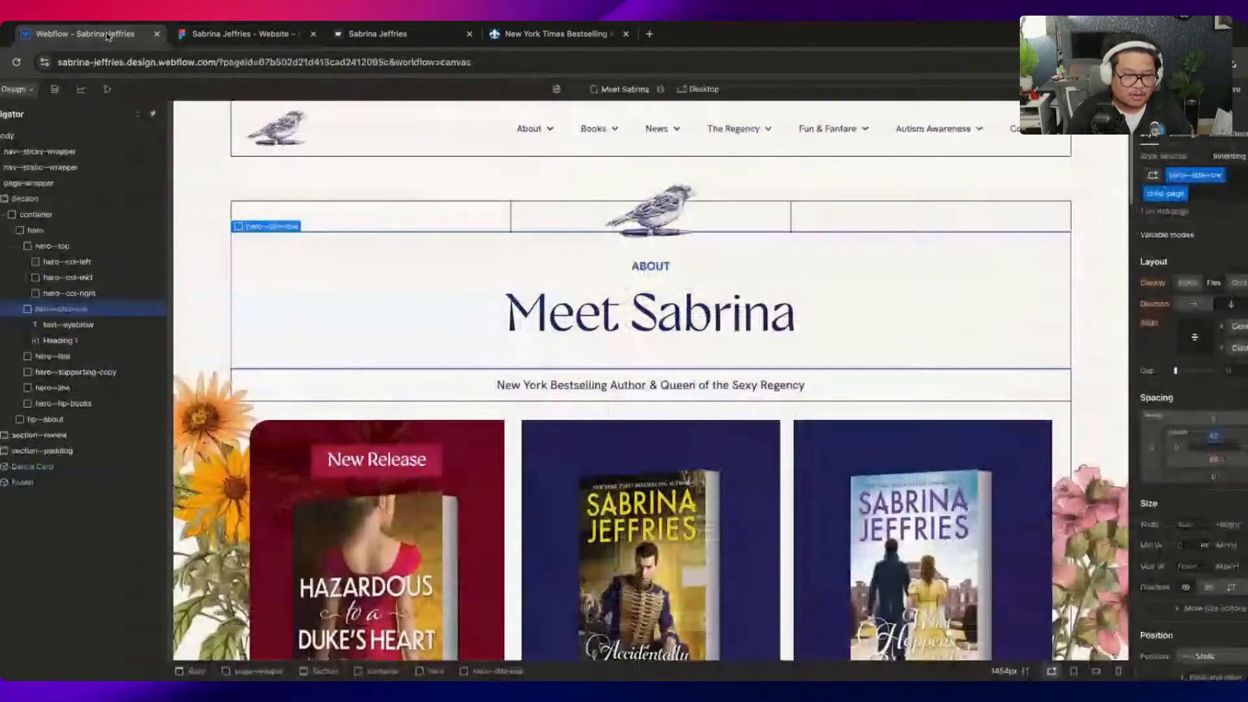
# Try a bottom padding of 10 px on the title row's child-page combo class, and settle on 12 px
pyautogui.click(1212, 462)
pyautogui.write('10')
pyautogui.press('Return')
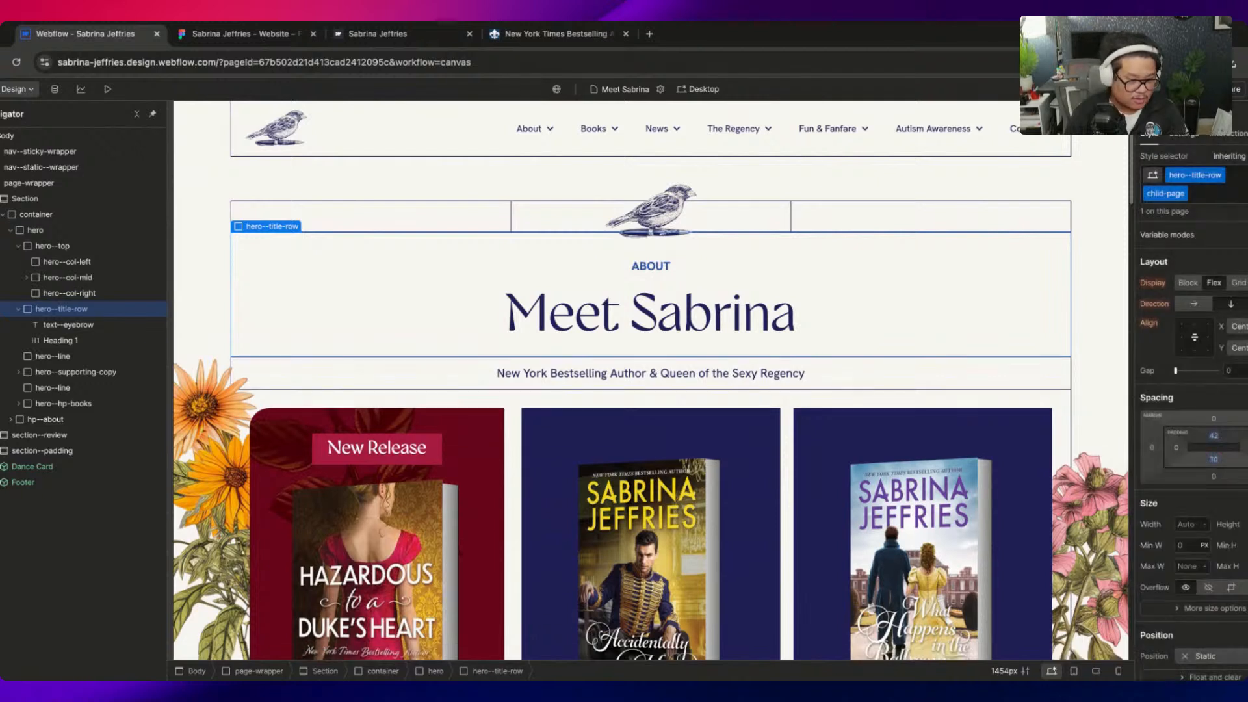
pyautogui.click(1214, 460)
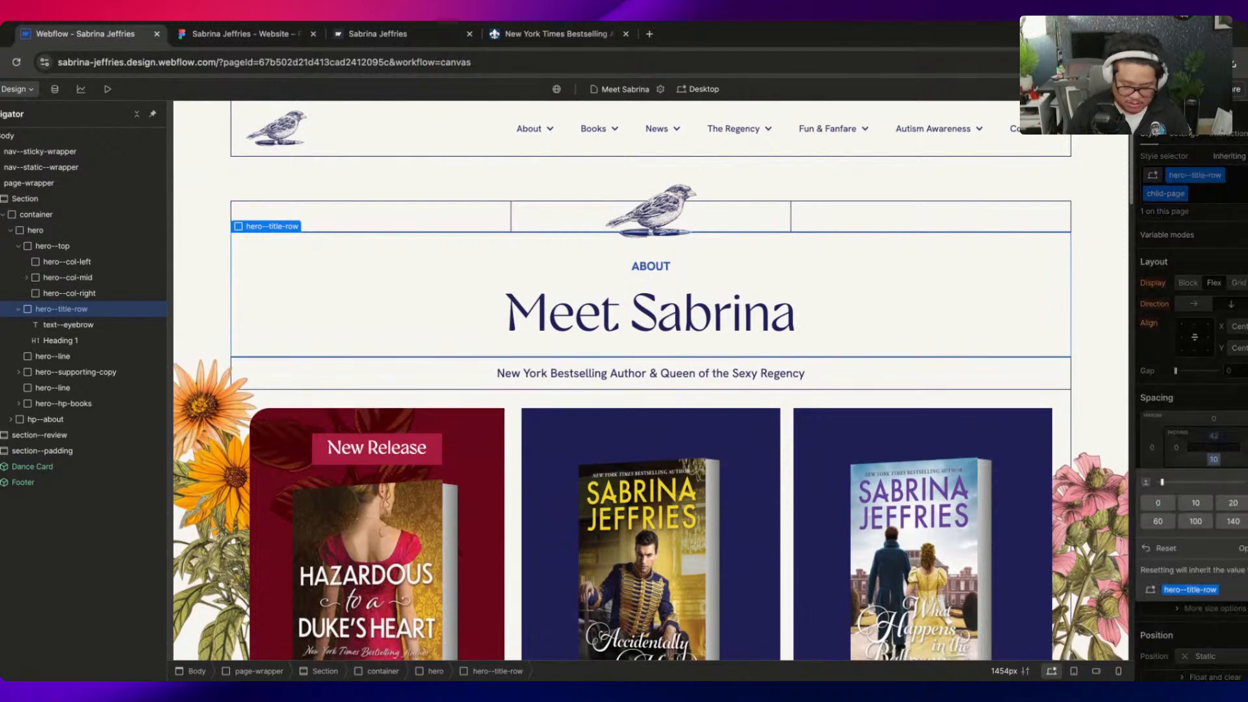
pyautogui.write('12')
pyautogui.press('Return')
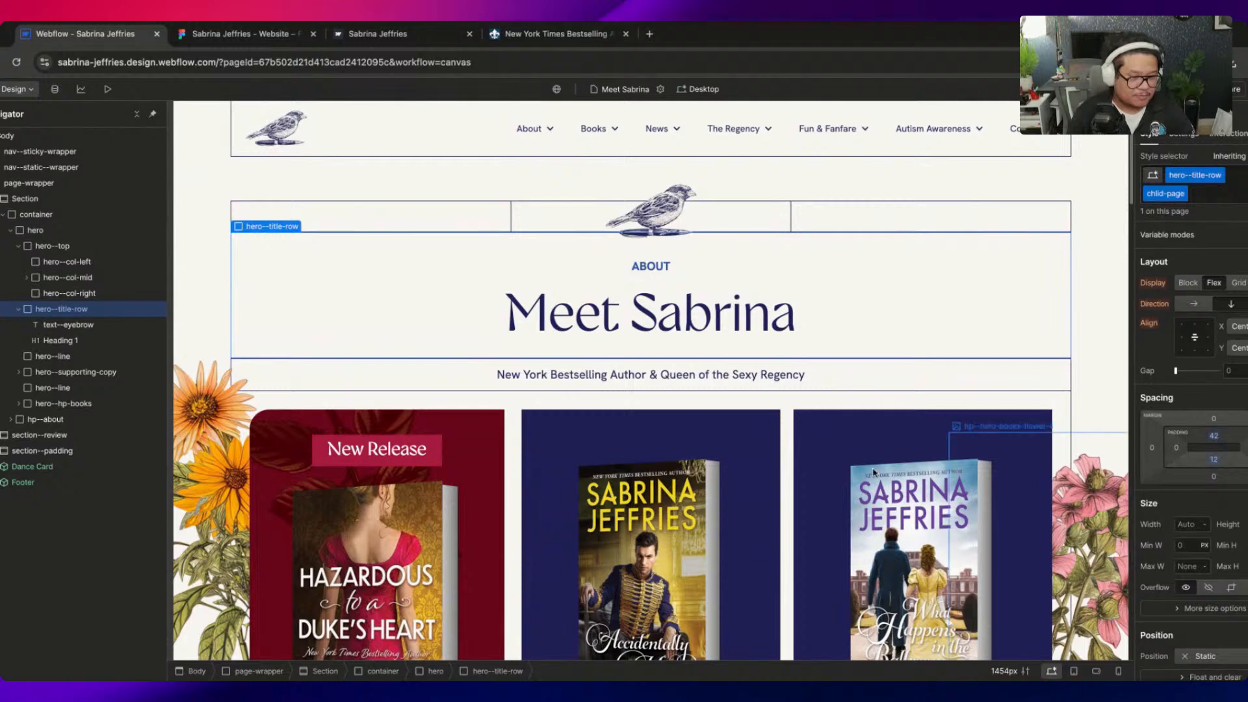
# Compare the hero with the Figma design, and delete the supporting copy row with its extra hero--line in Webflow
pyautogui.click(212, 37)
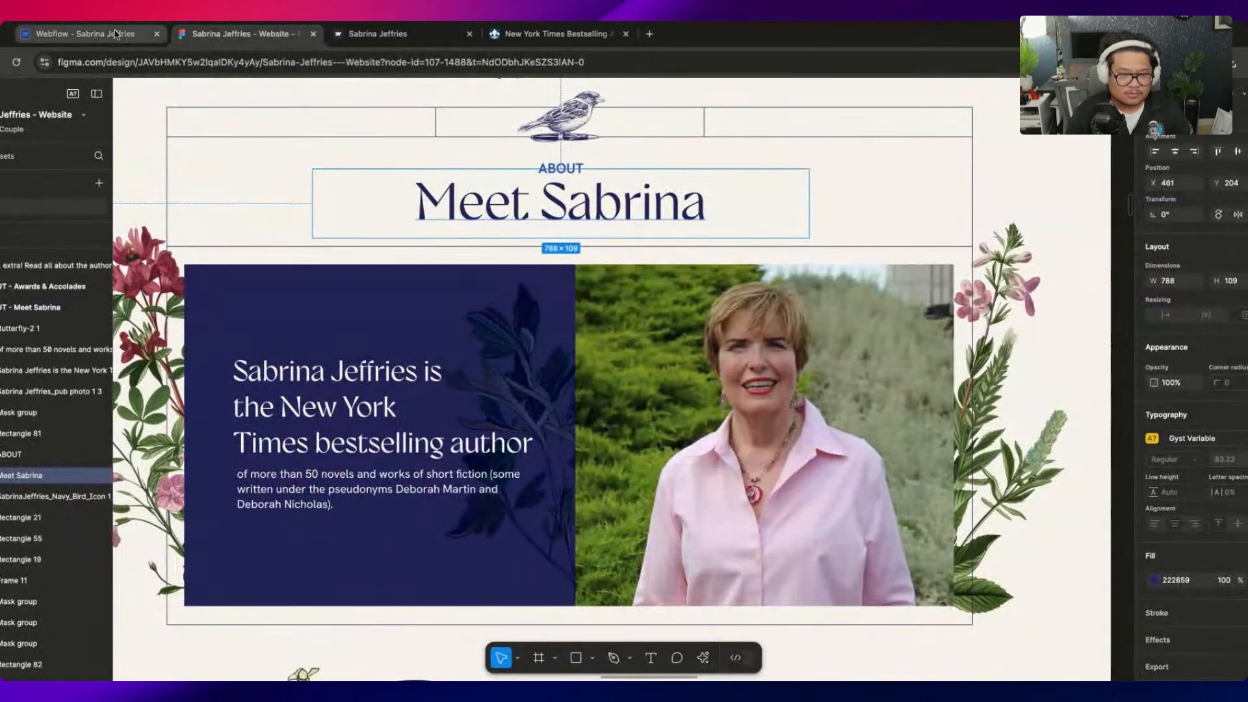
pyautogui.click(85, 34)
pyautogui.click(434, 382)
pyautogui.press('Delete')
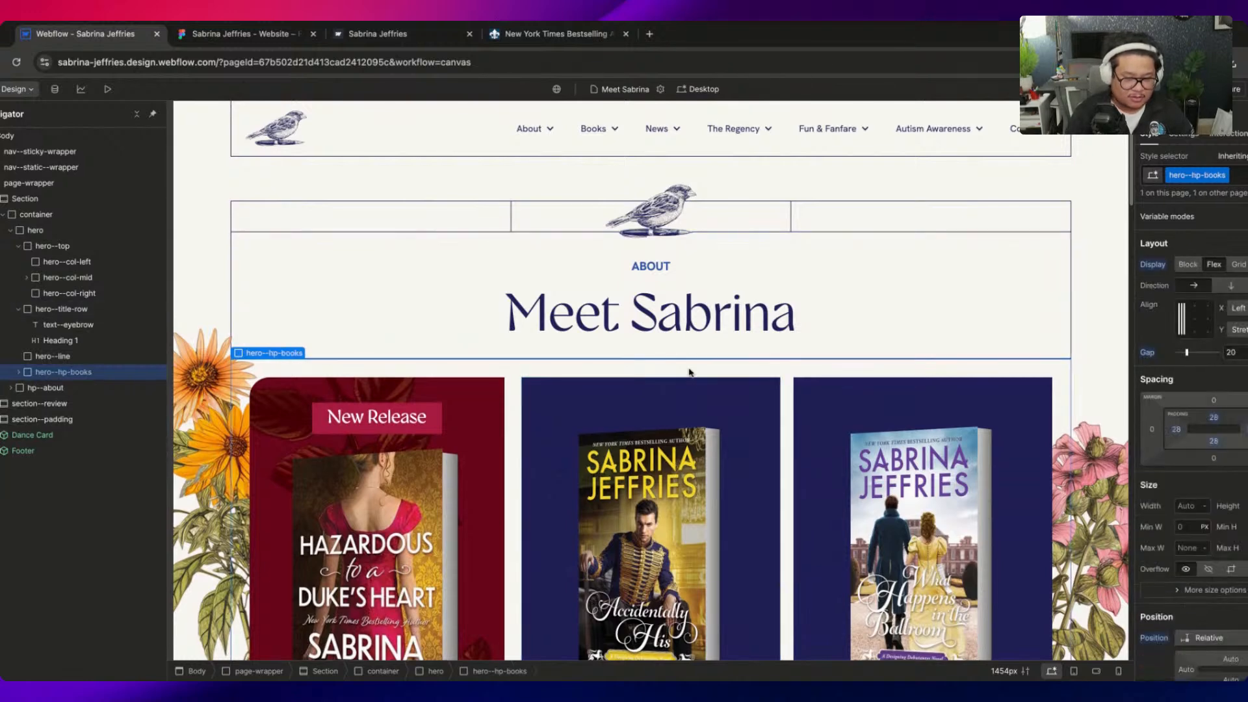
pyautogui.click(915, 183)
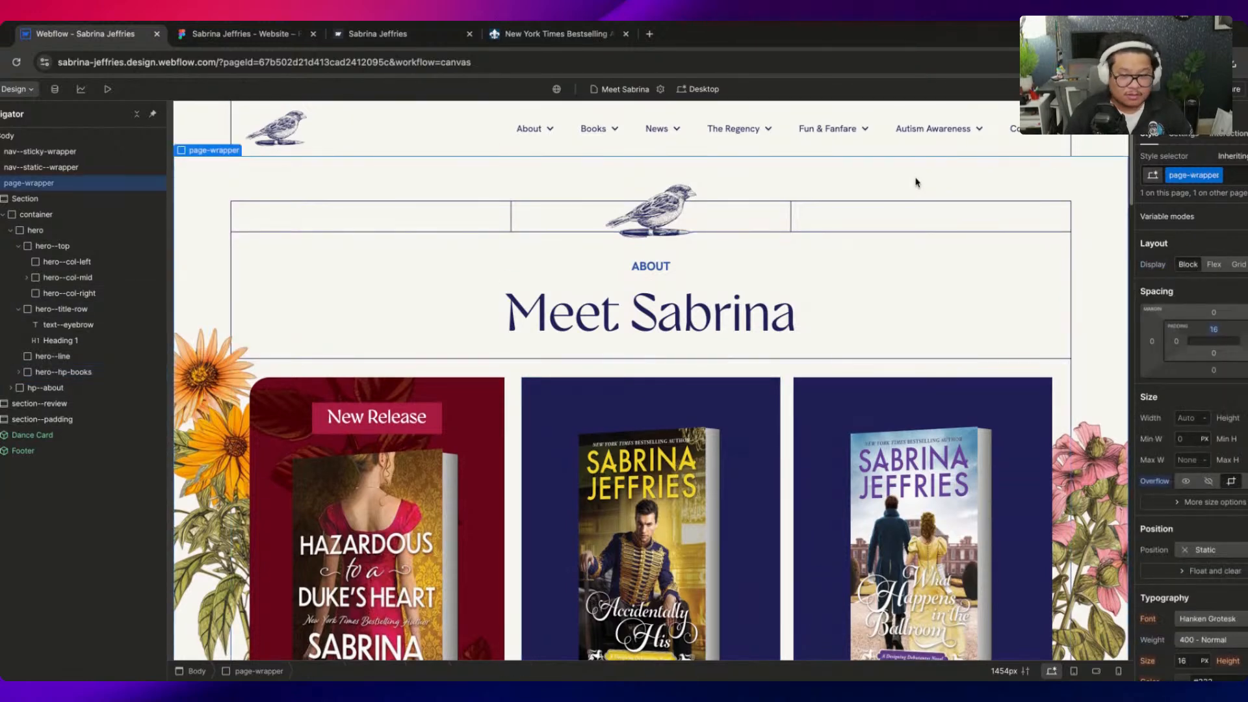
pyautogui.click(73, 373)
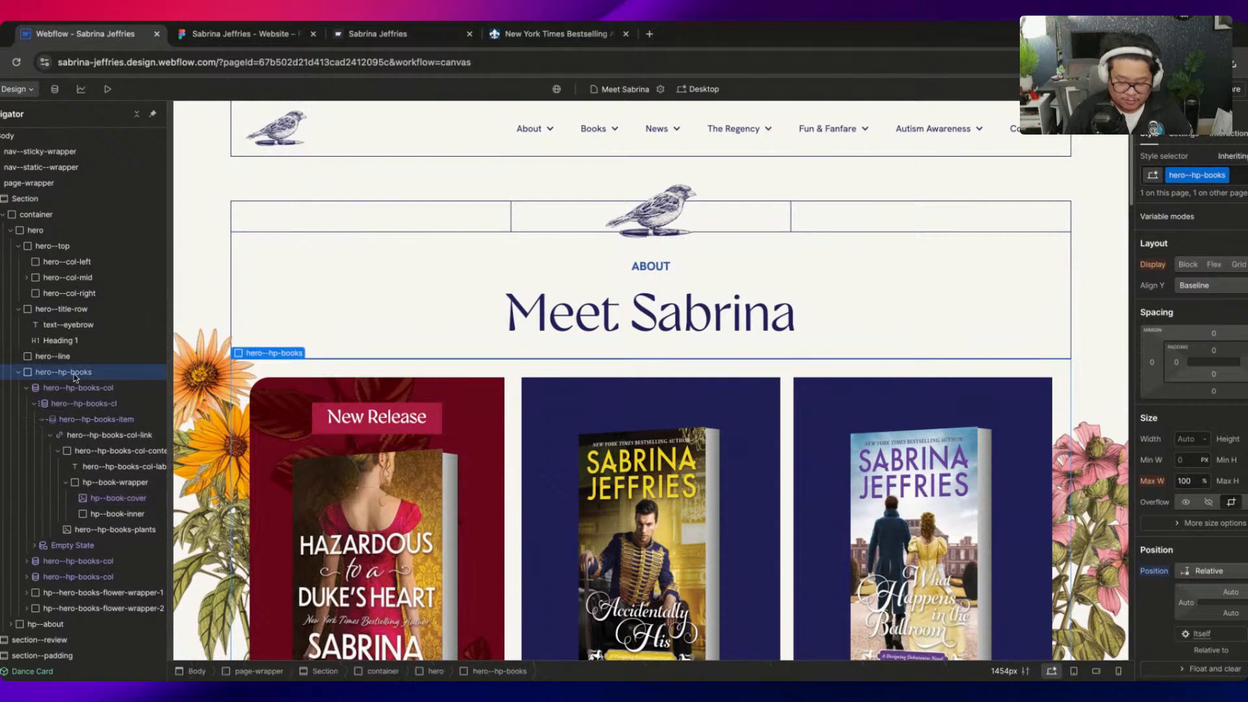
pyautogui.press('Delete')
pyautogui.click(245, 33)
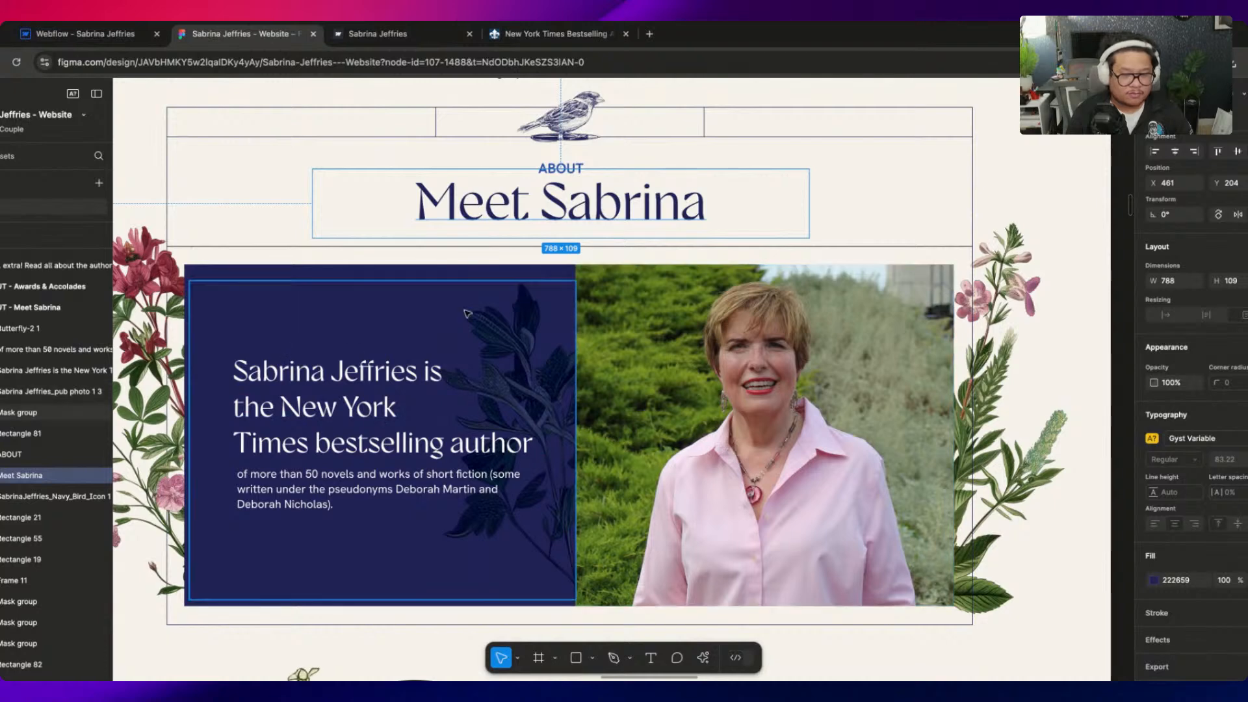
pyautogui.click(119, 35)
pyautogui.press('super+z')
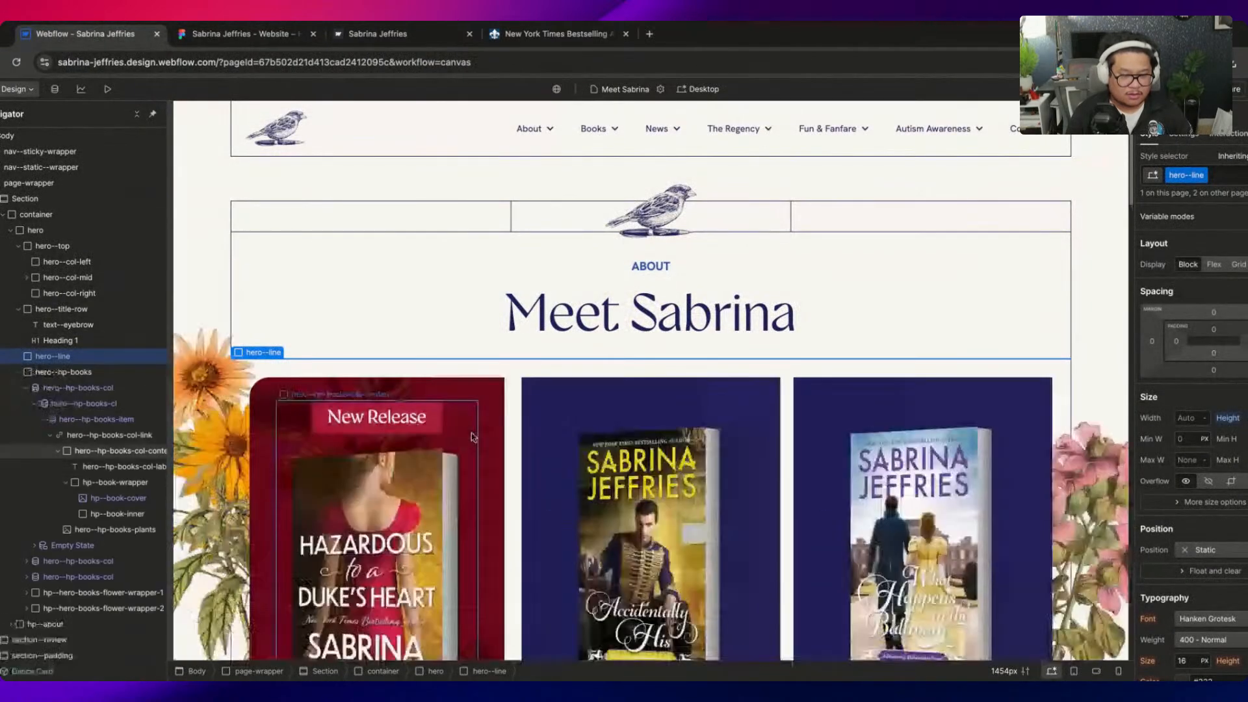
# Delete the hero--hp-books block and the remaining hero--line above it
pyautogui.click(63, 371)
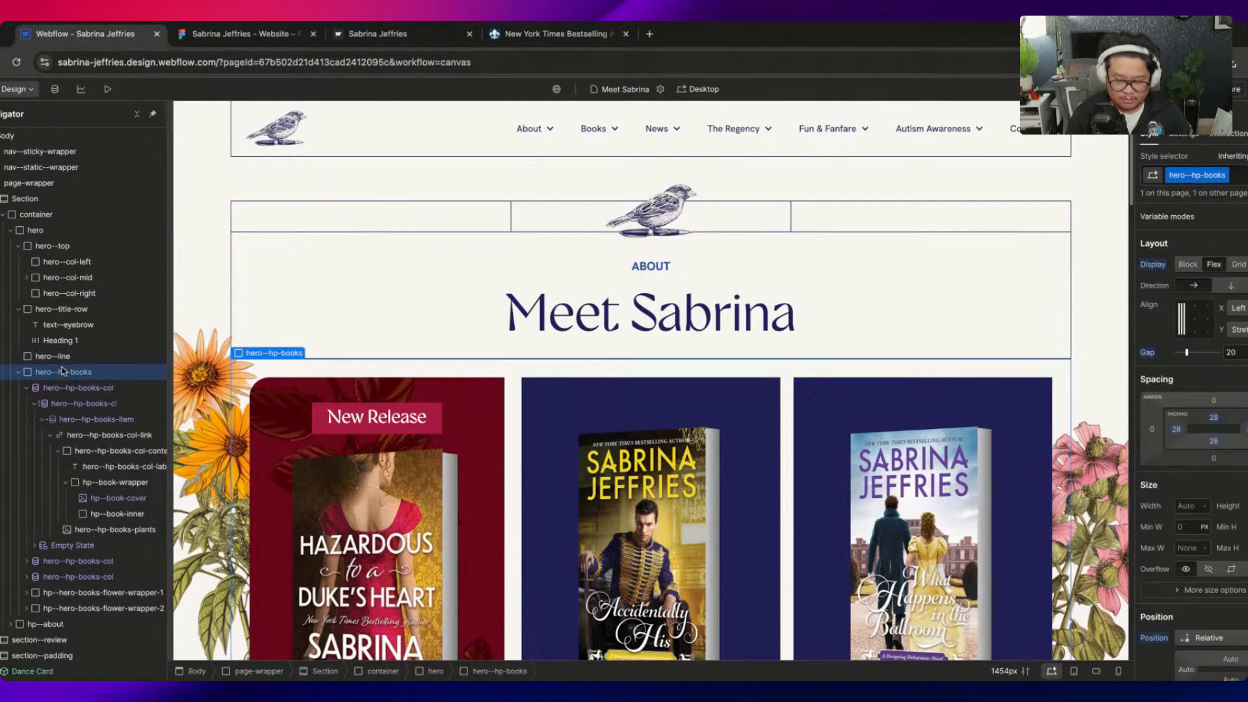
pyautogui.press('Delete')
pyautogui.press('Delete')
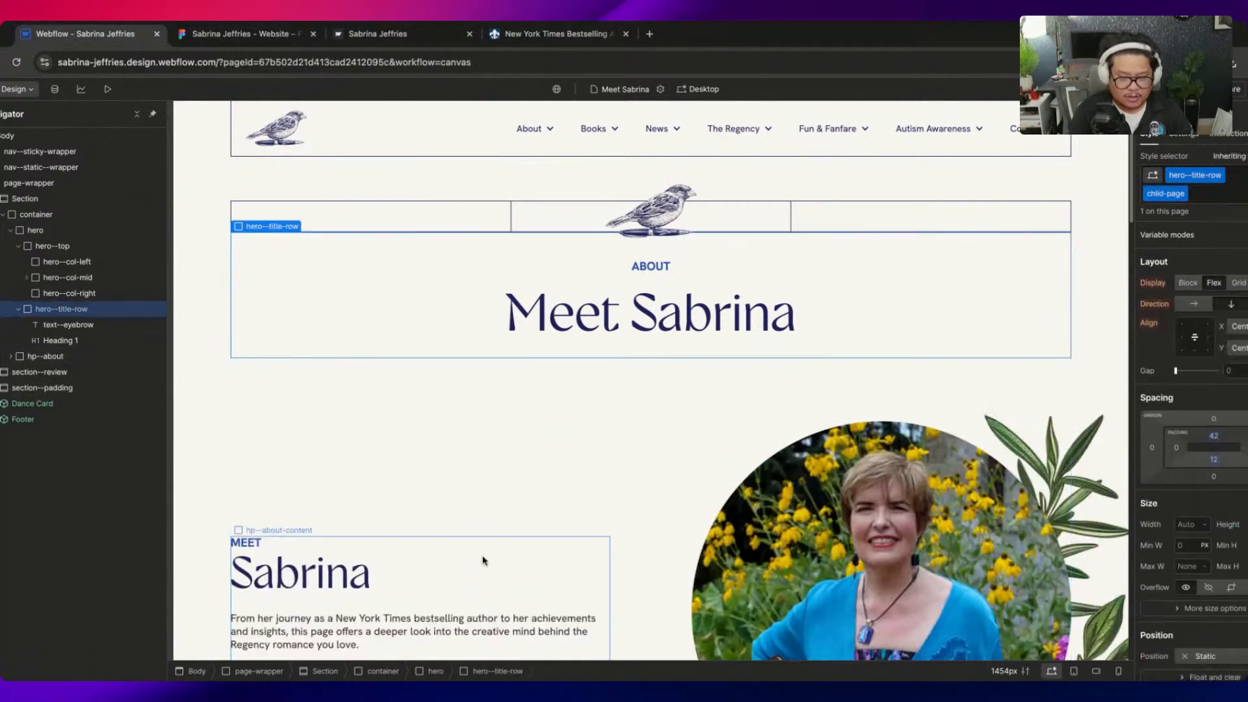
pyautogui.click(49, 375)
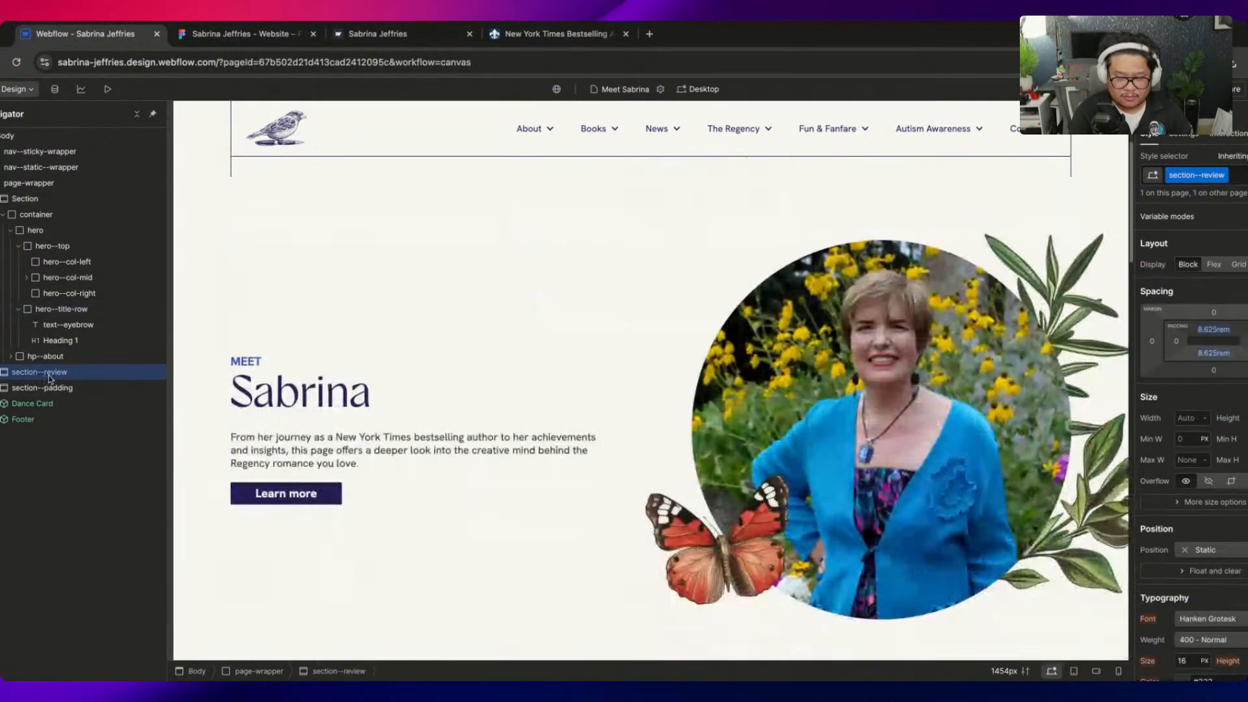
pyautogui.press('Delete')
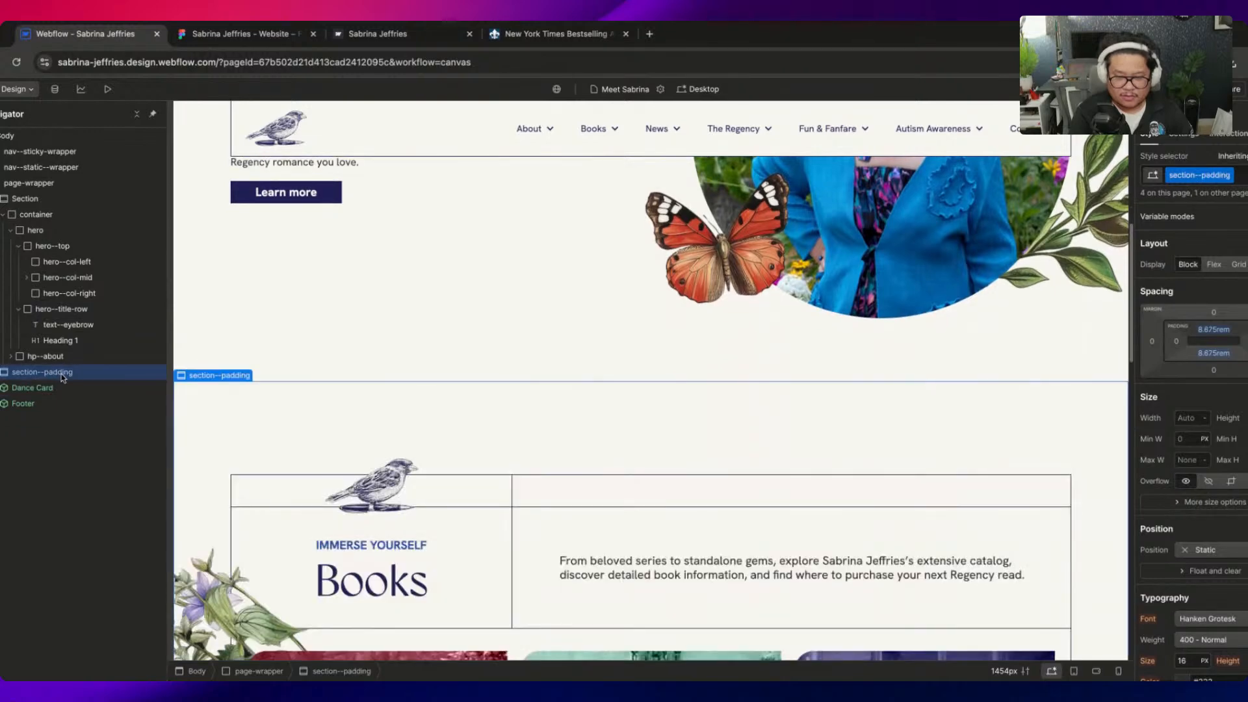
pyautogui.press('Delete')
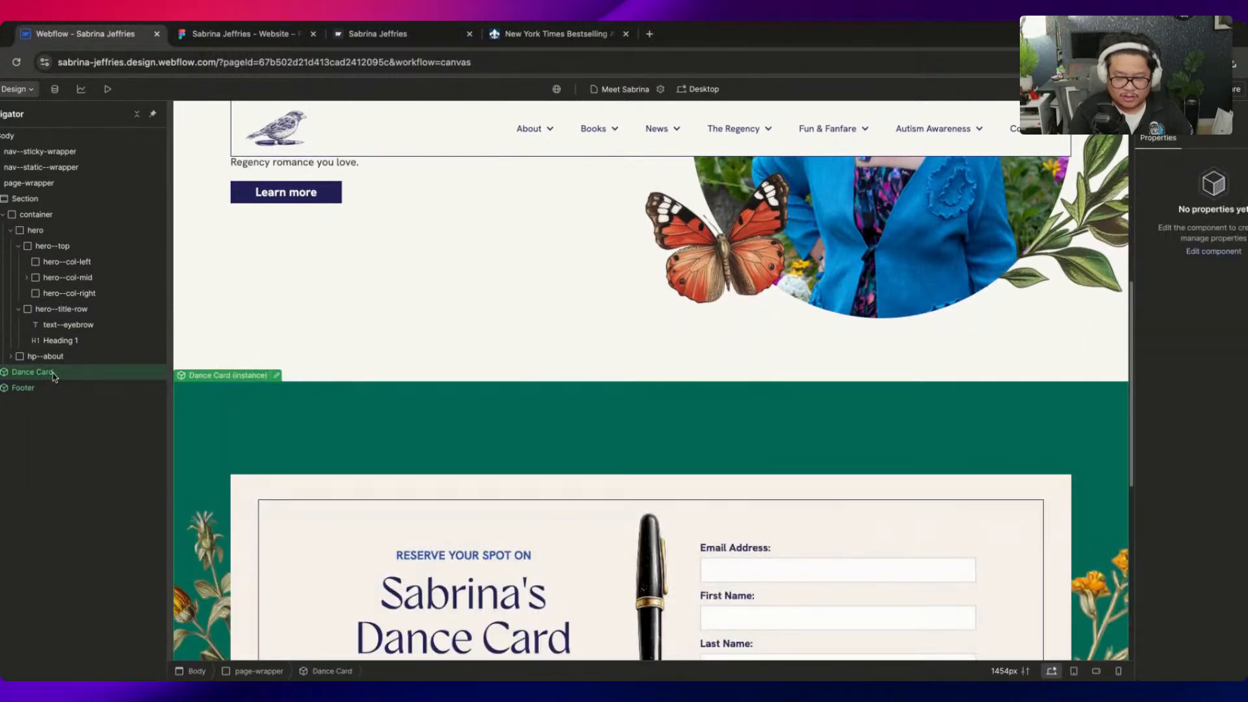
pyautogui.press('Delete')
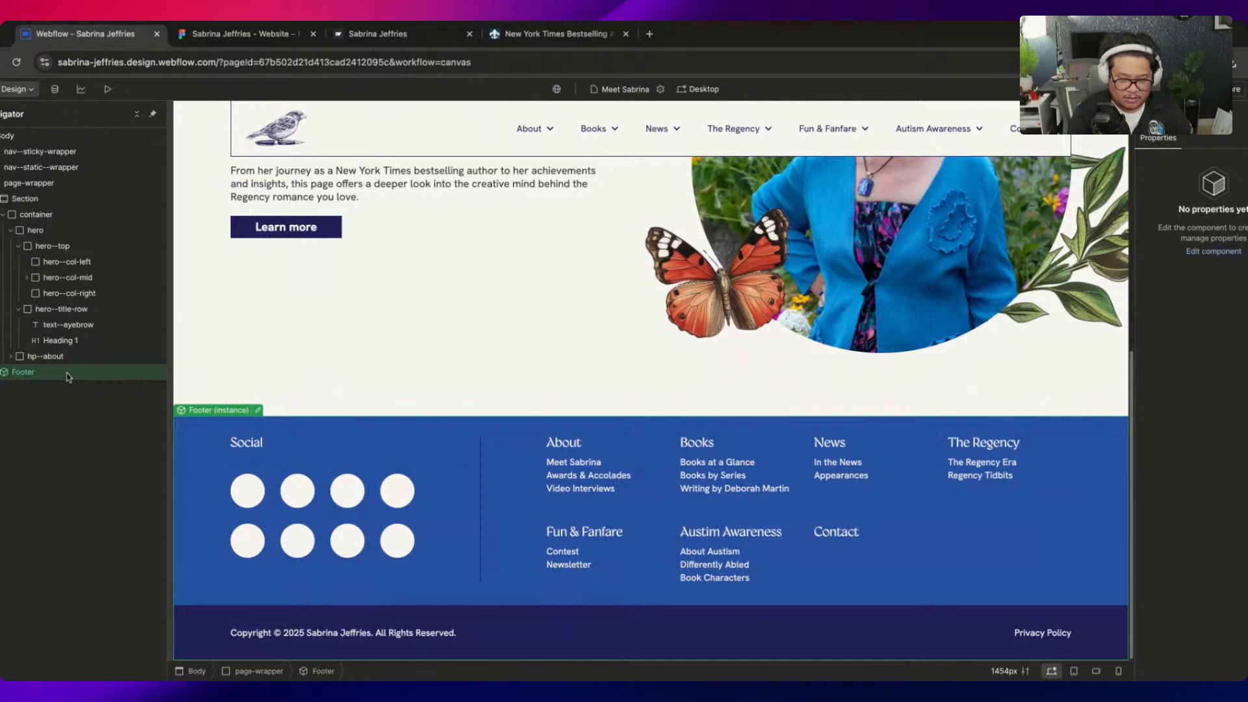
pyautogui.press('Delete')
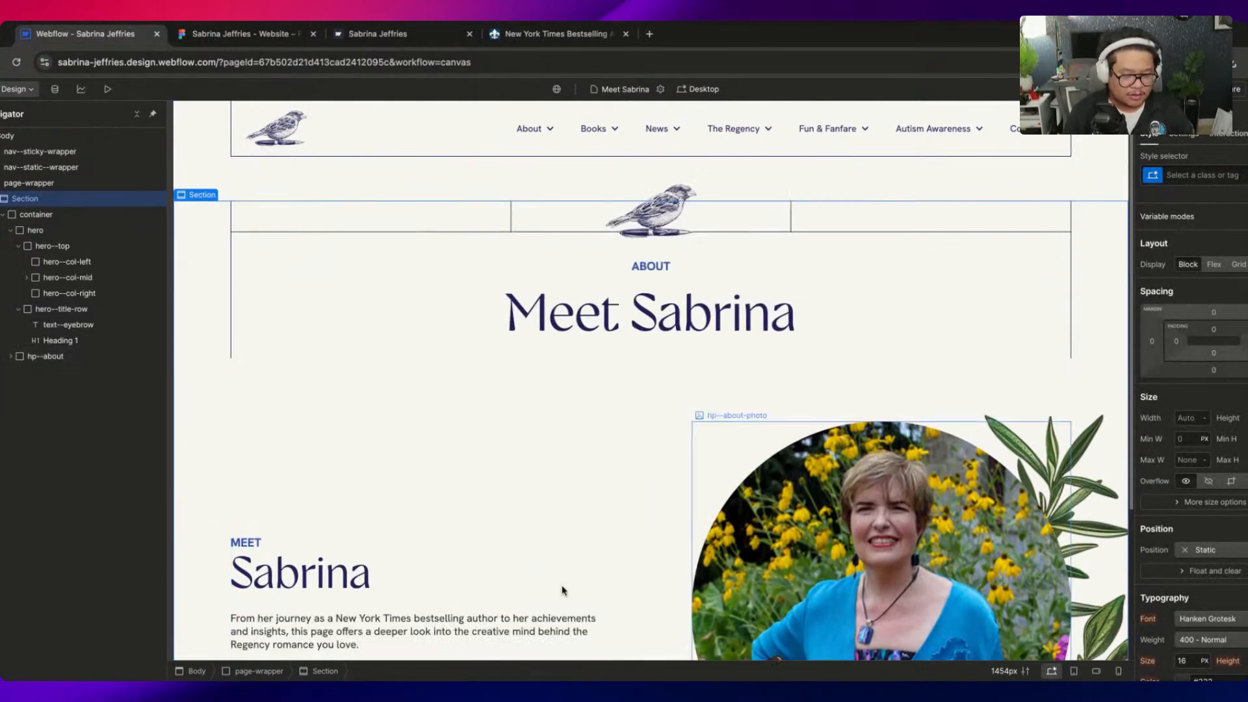
# Set the visibility of the hp--about block, section--review and section--padding to hidden
pyautogui.click(72, 356)
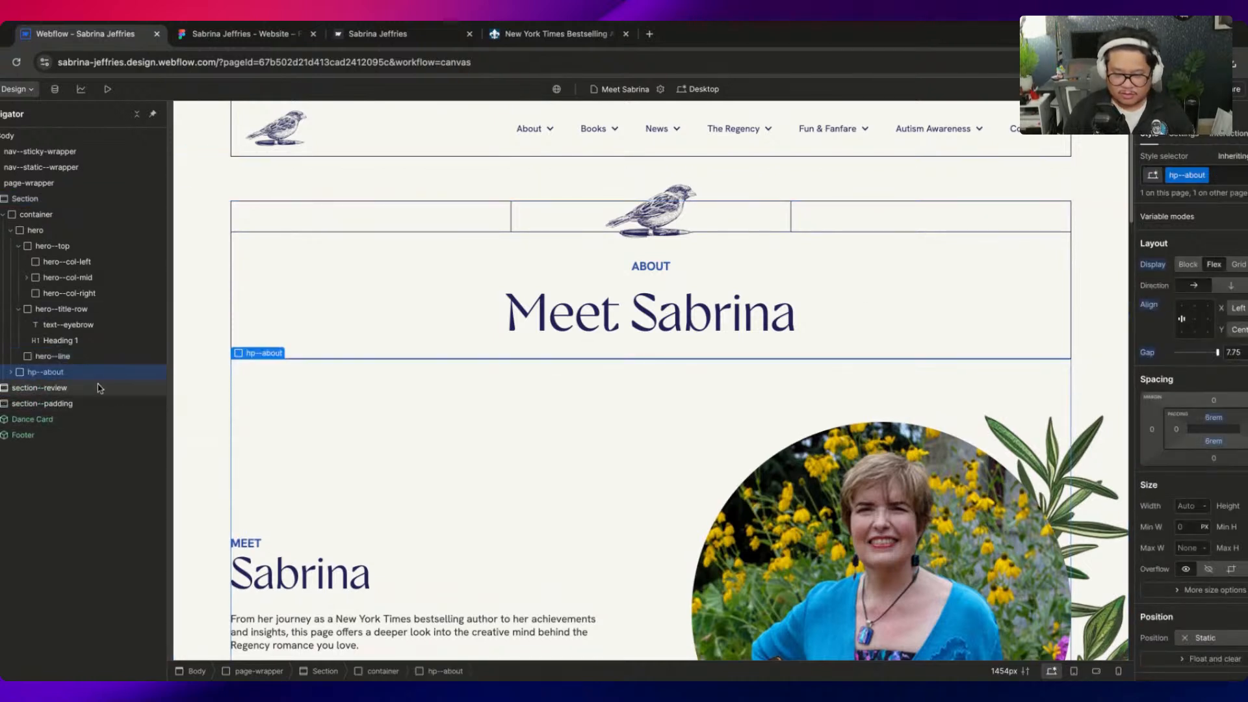
pyautogui.press('super+shift+z')
pyautogui.click(1183, 133)
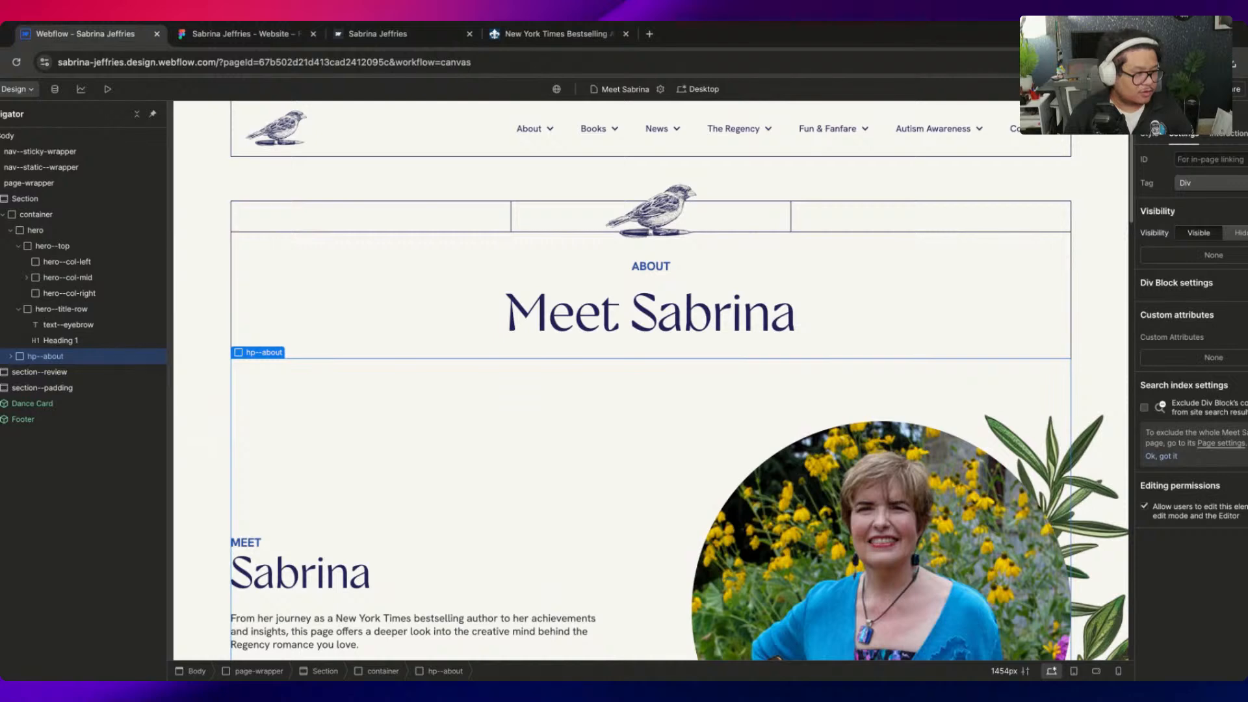
pyautogui.click(1239, 233)
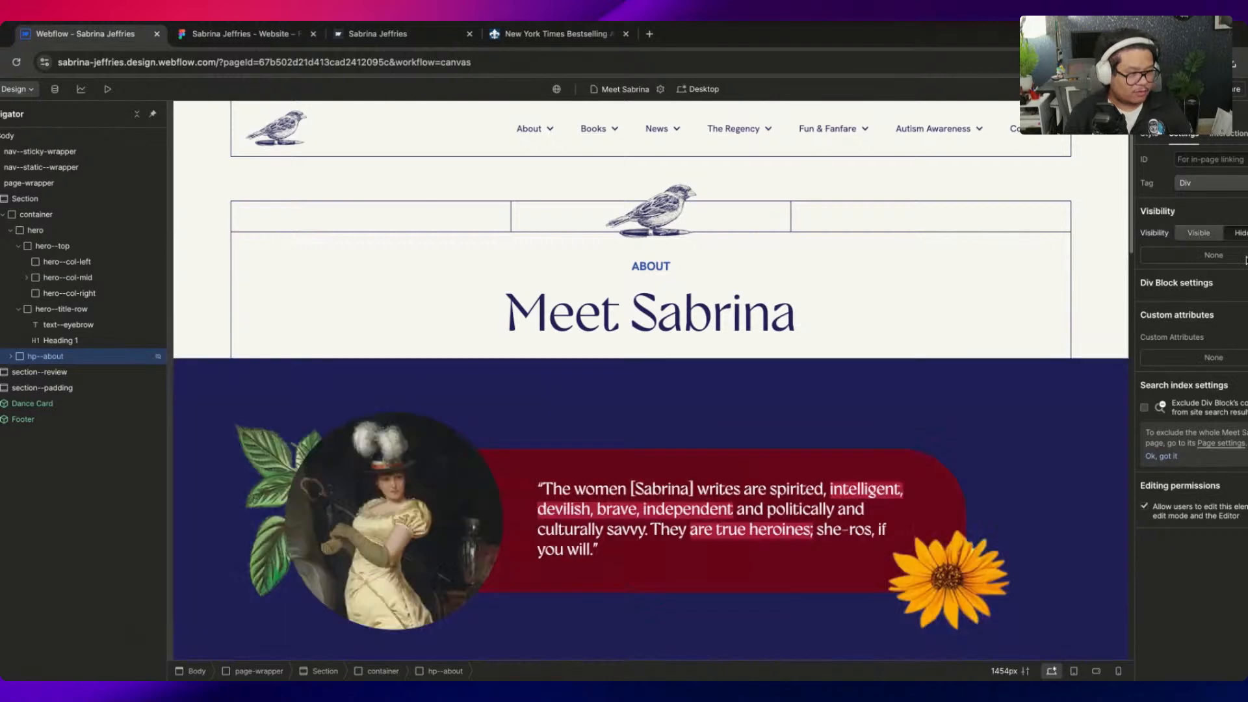
pyautogui.click(50, 374)
pyautogui.click(1238, 233)
pyautogui.click(708, 403)
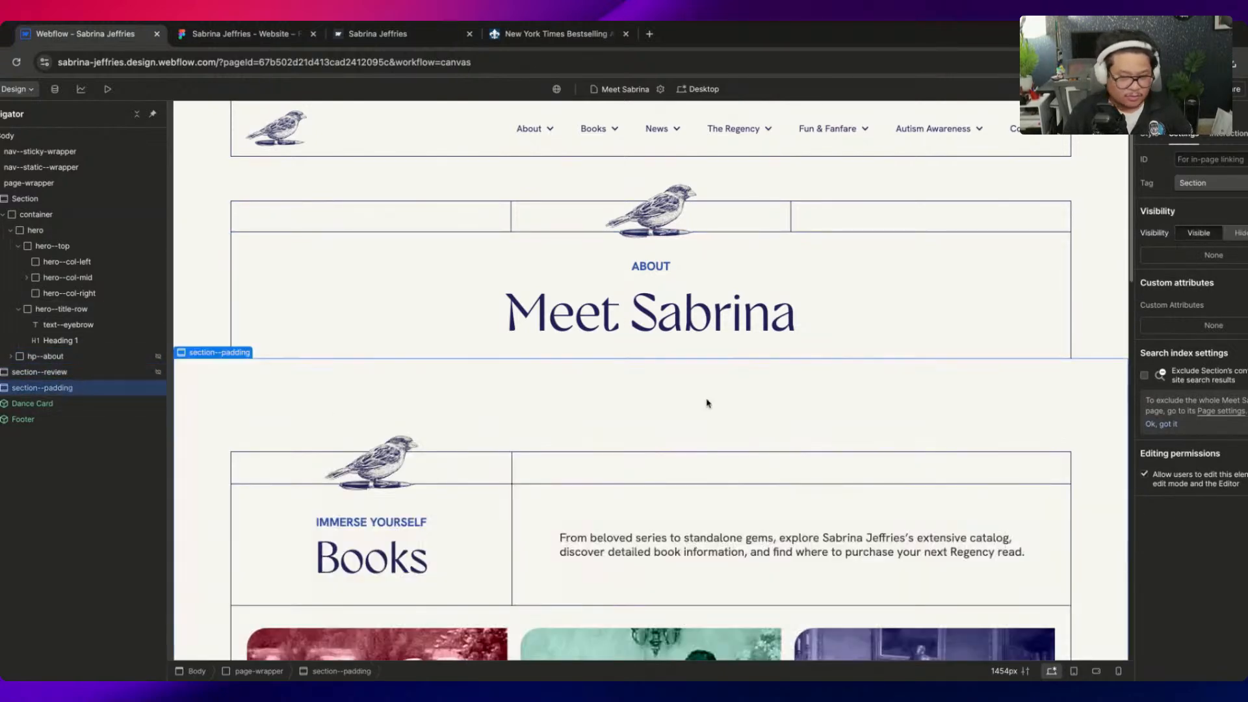
pyautogui.click(1238, 233)
# Wrap the Dance Card and the Footer components each in a div block, and set both div blocks to hidden
pyautogui.click(84, 404)
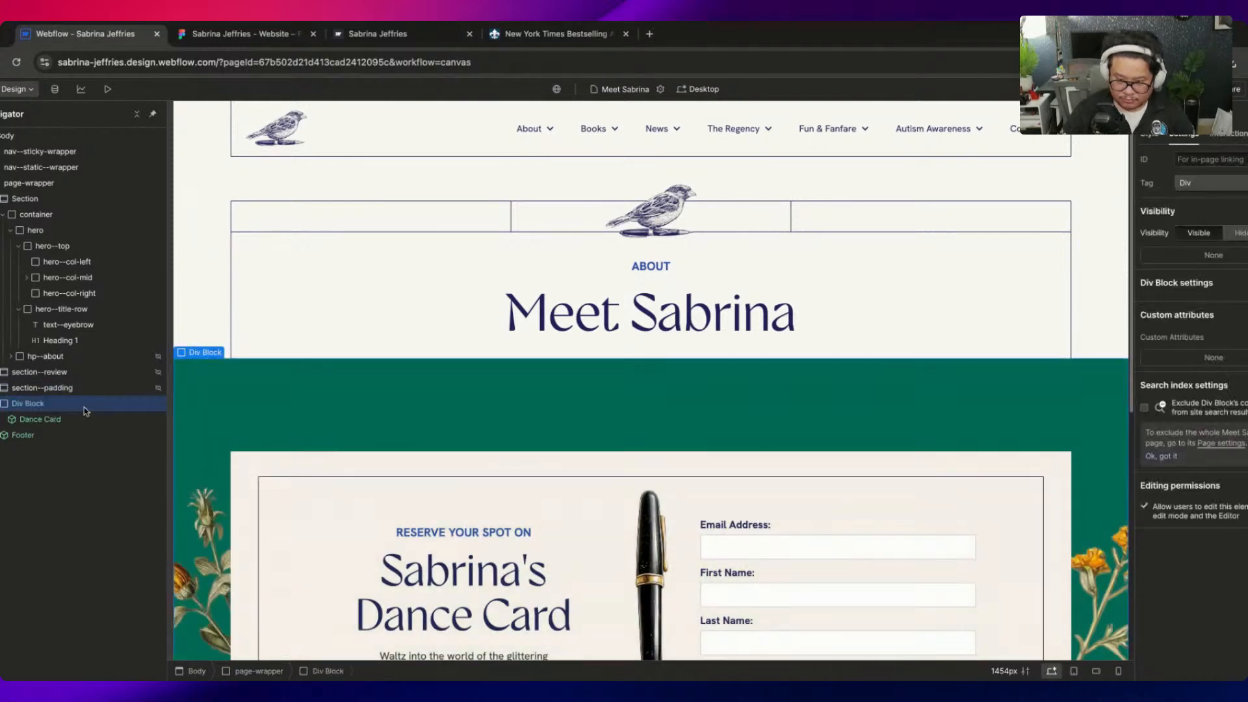
pyautogui.click(1238, 233)
pyautogui.click(33, 435)
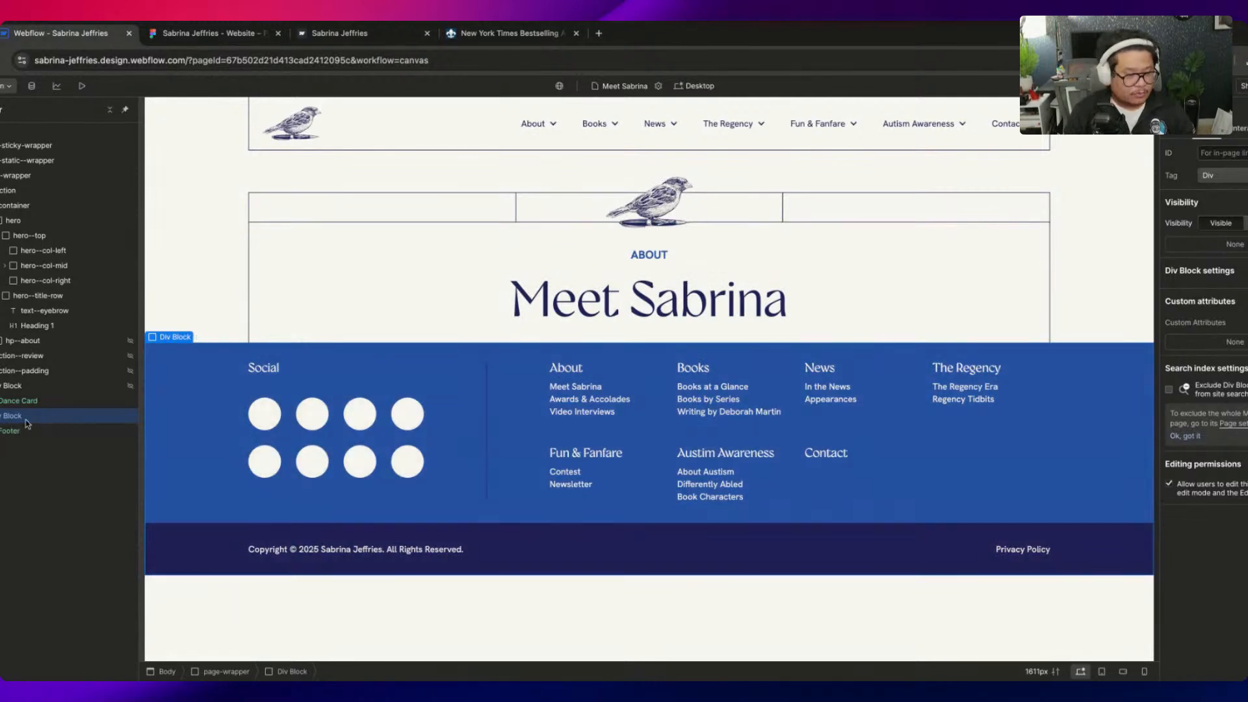
pyautogui.click(1246, 223)
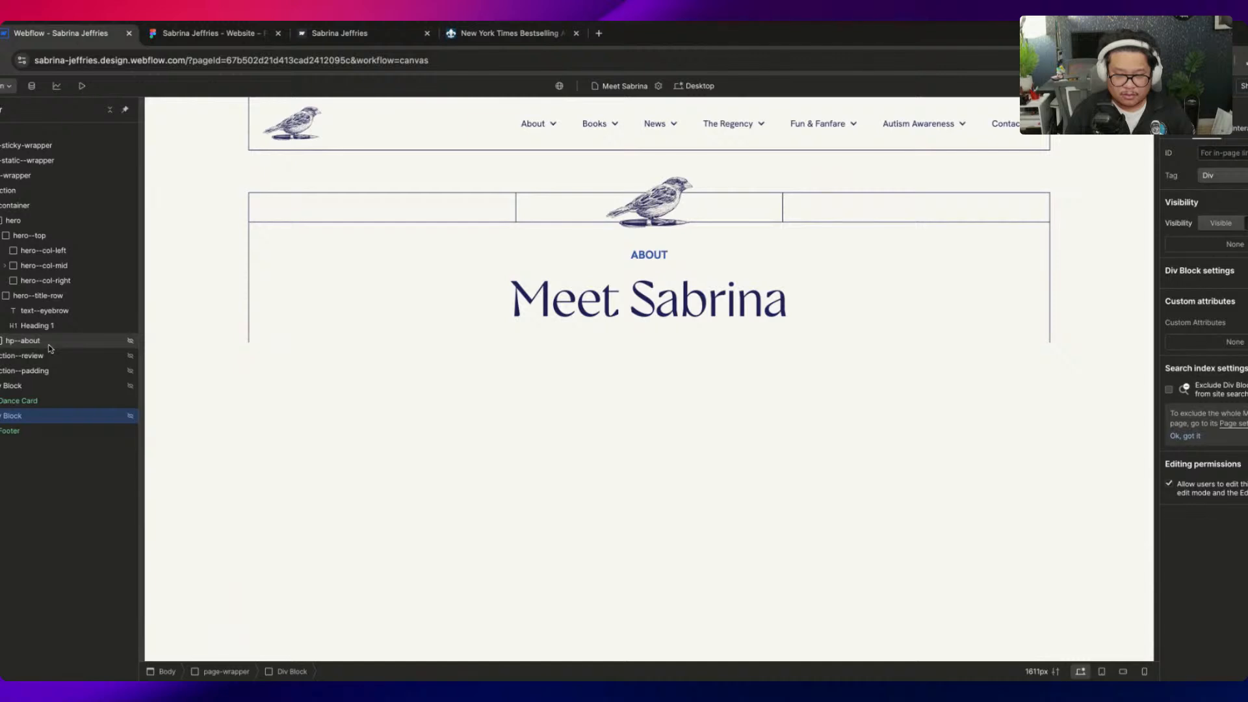
# Collapse the hero--title-row and hero--top elements, and add a div block as the last child of hero
pyautogui.click(38, 295)
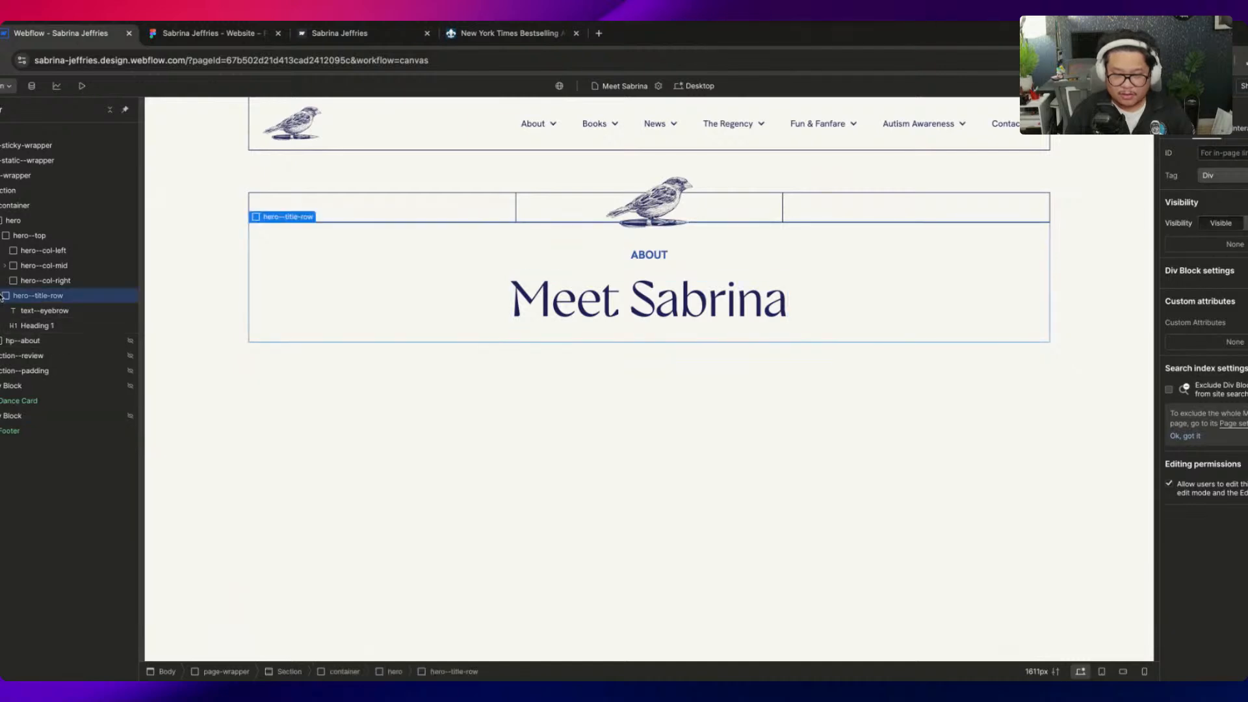
pyautogui.click(2, 240)
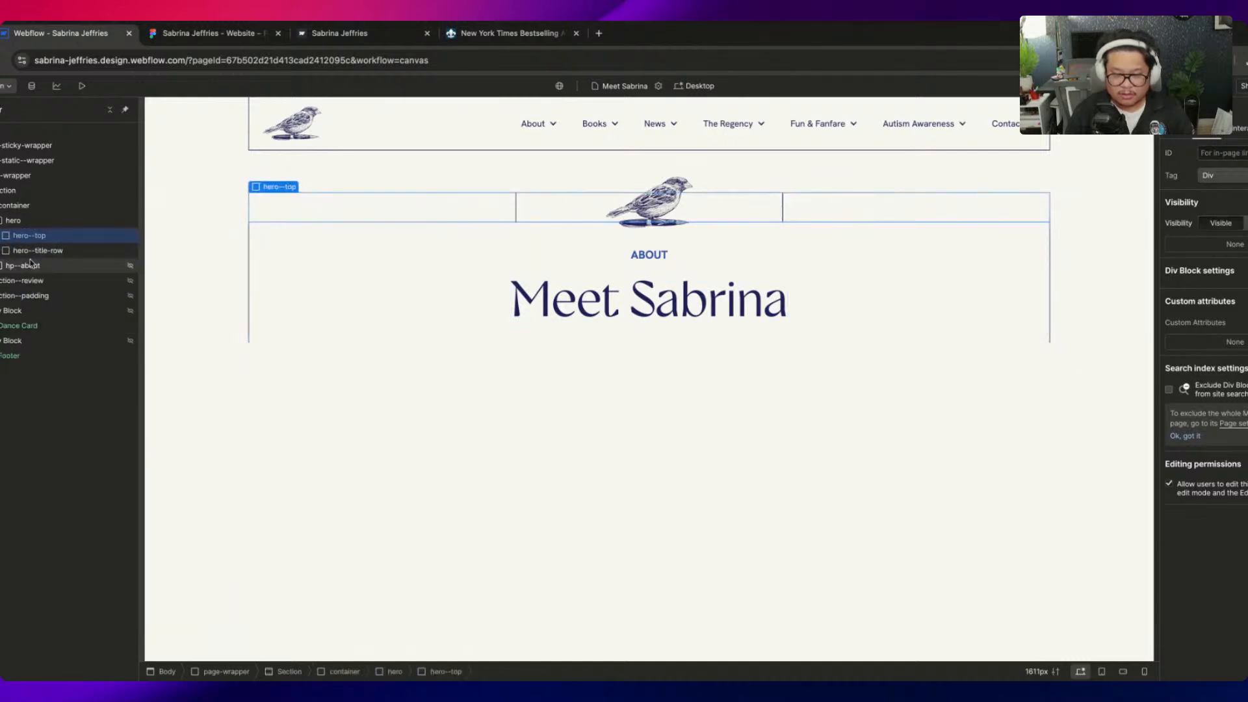
pyautogui.click(26, 222)
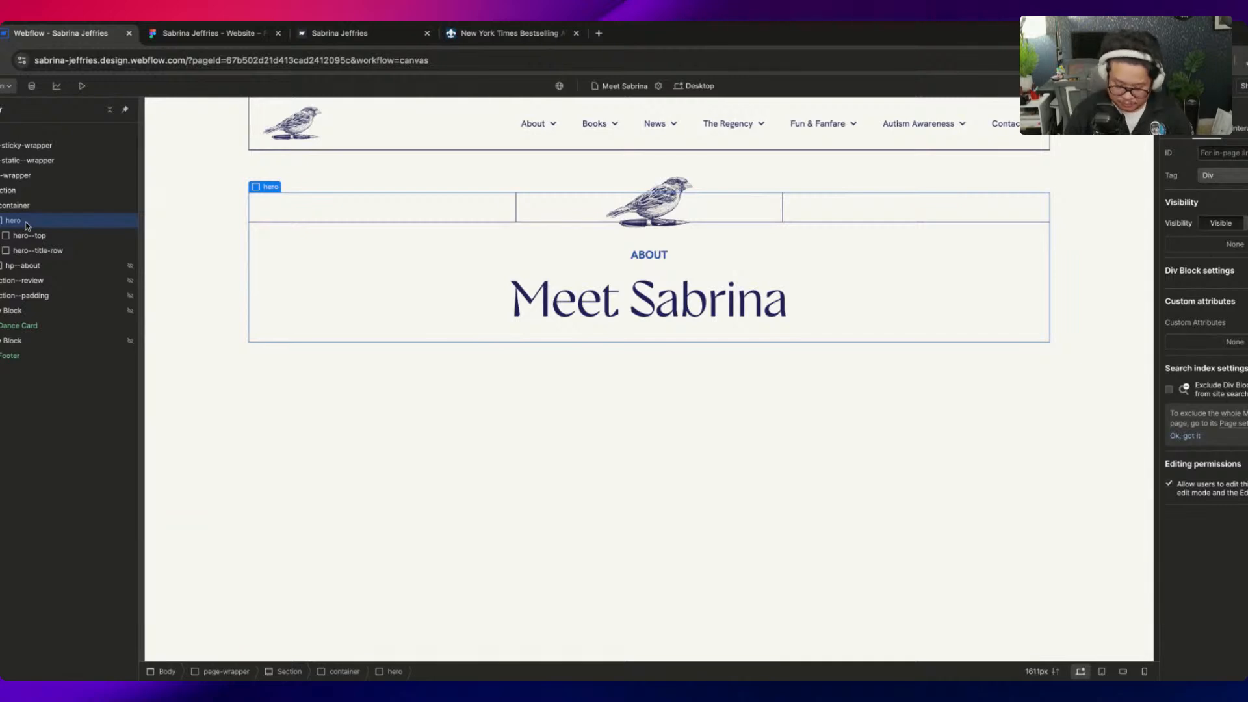
pyautogui.press('super+k')
pyautogui.write('div')
pyautogui.press('Return')
pyautogui.press('super+Return')
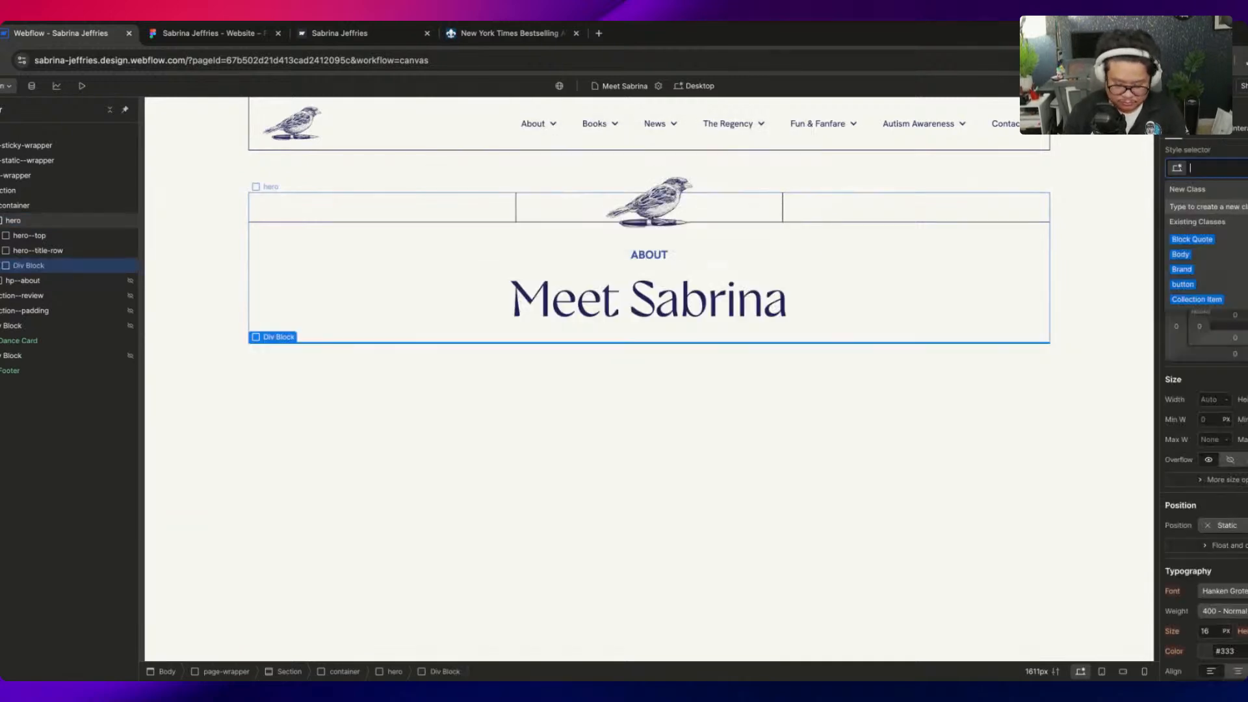
# Assign the hero--line class to the new div block, and select the hero--title-row element
pyautogui.write('hgero-')
pyautogui.write('hero-0')
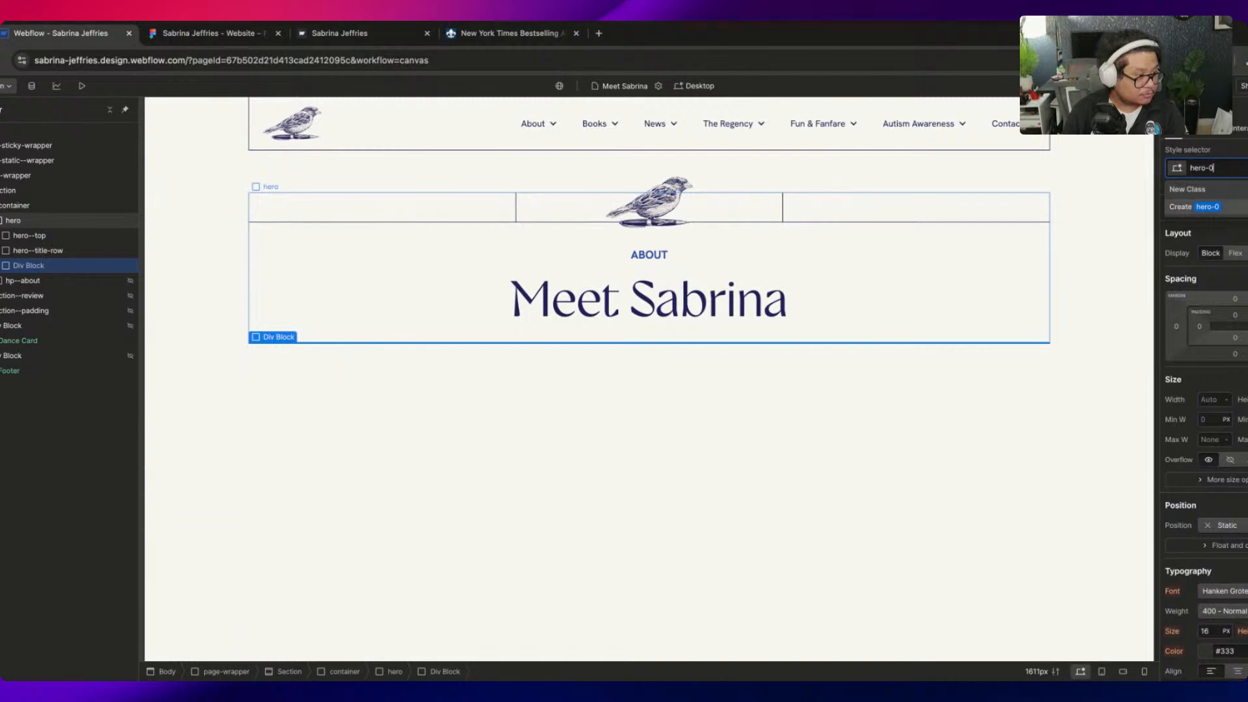
pyautogui.press('BackSpace')
pyautogui.write('-line')
pyautogui.press('Return')
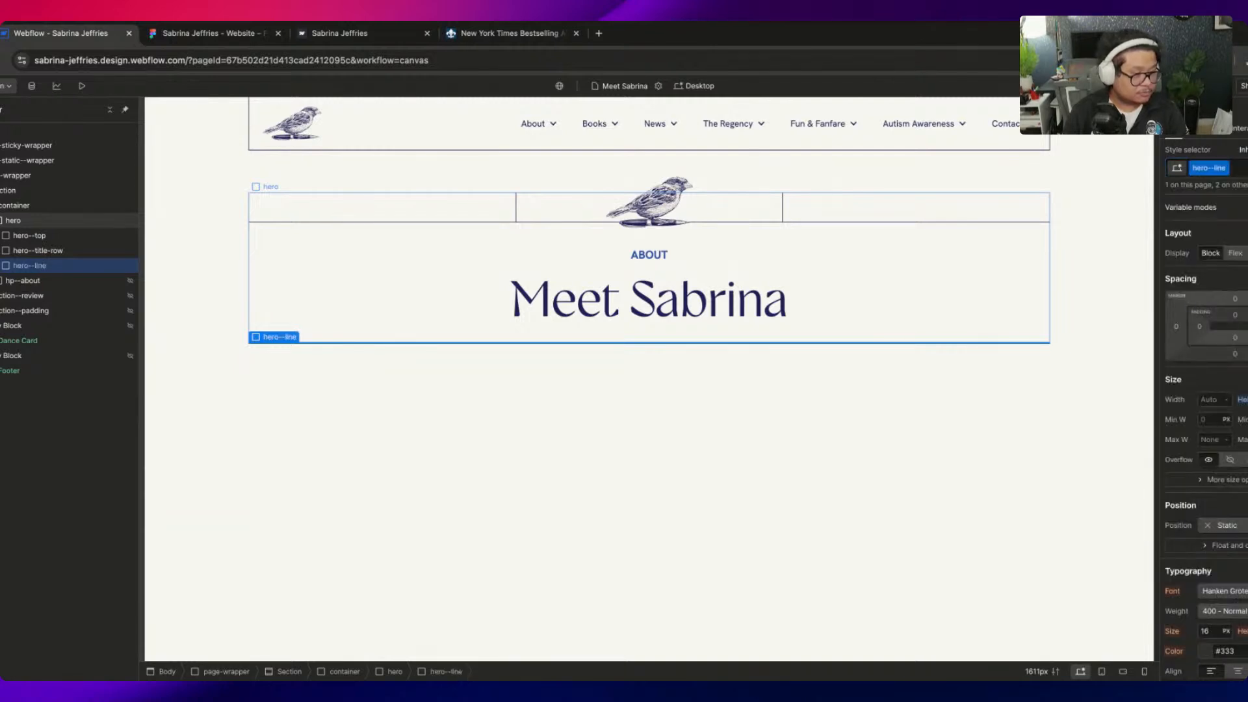
pyautogui.click(411, 271)
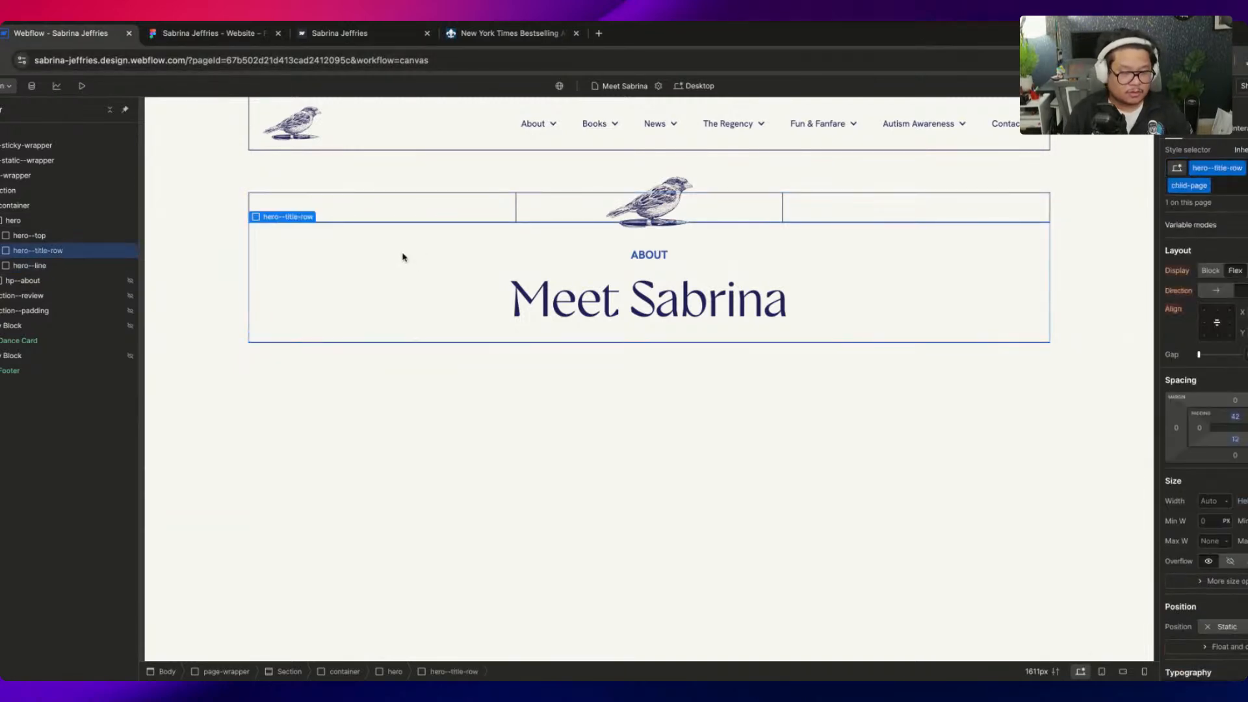
# Switch to the Figma design and examine the About page mockups, comparing the hero layout of Meet Sabrina with the other pages
pyautogui.click(510, 439)
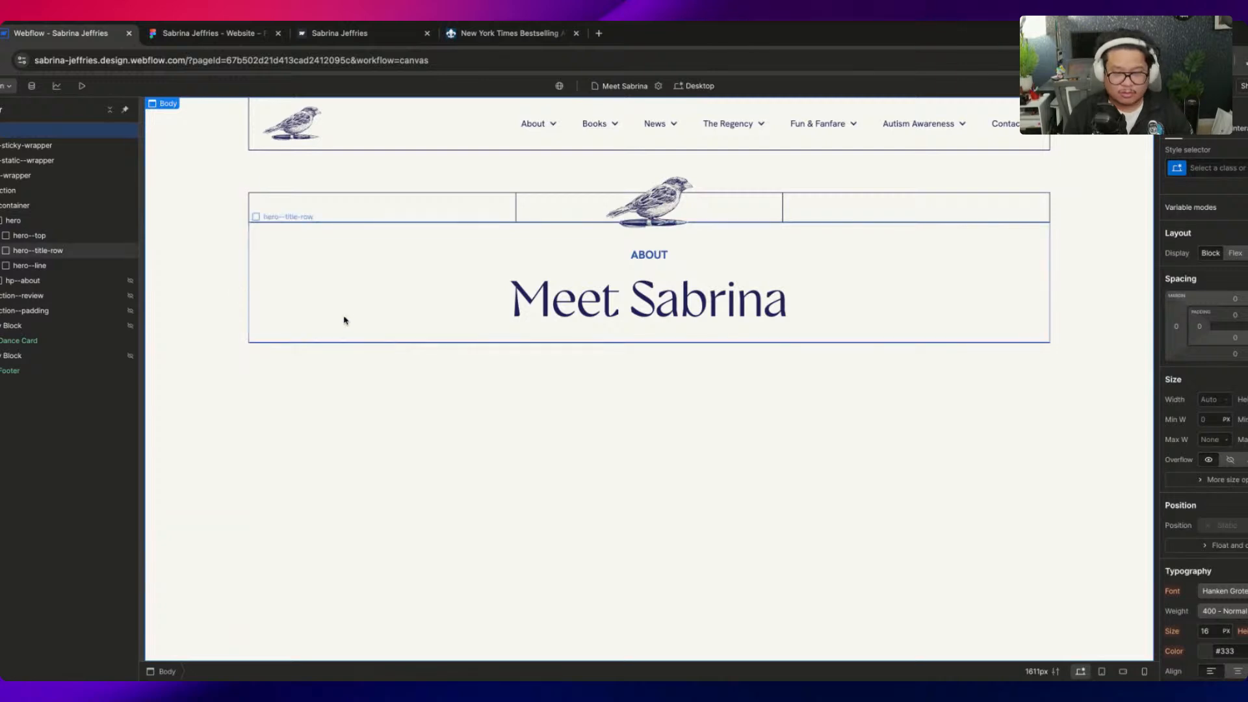
pyautogui.click(343, 341)
pyautogui.click(207, 32)
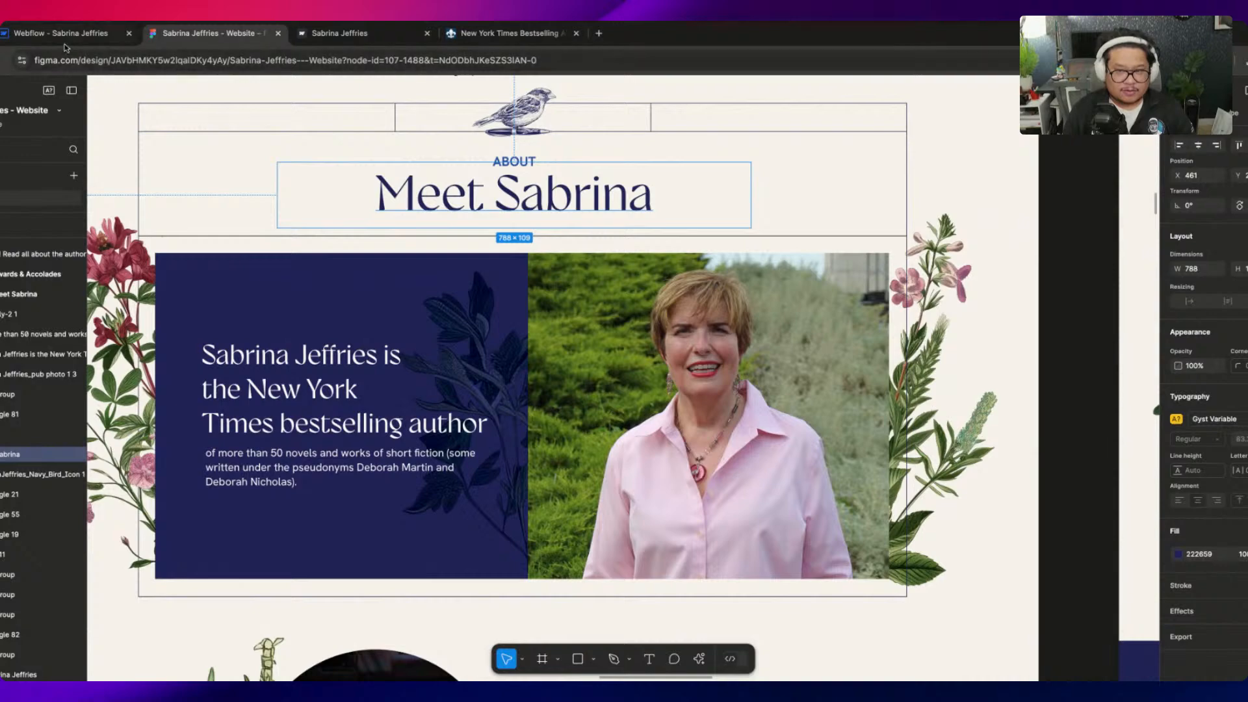
pyautogui.scroll(-10, 425, 360)
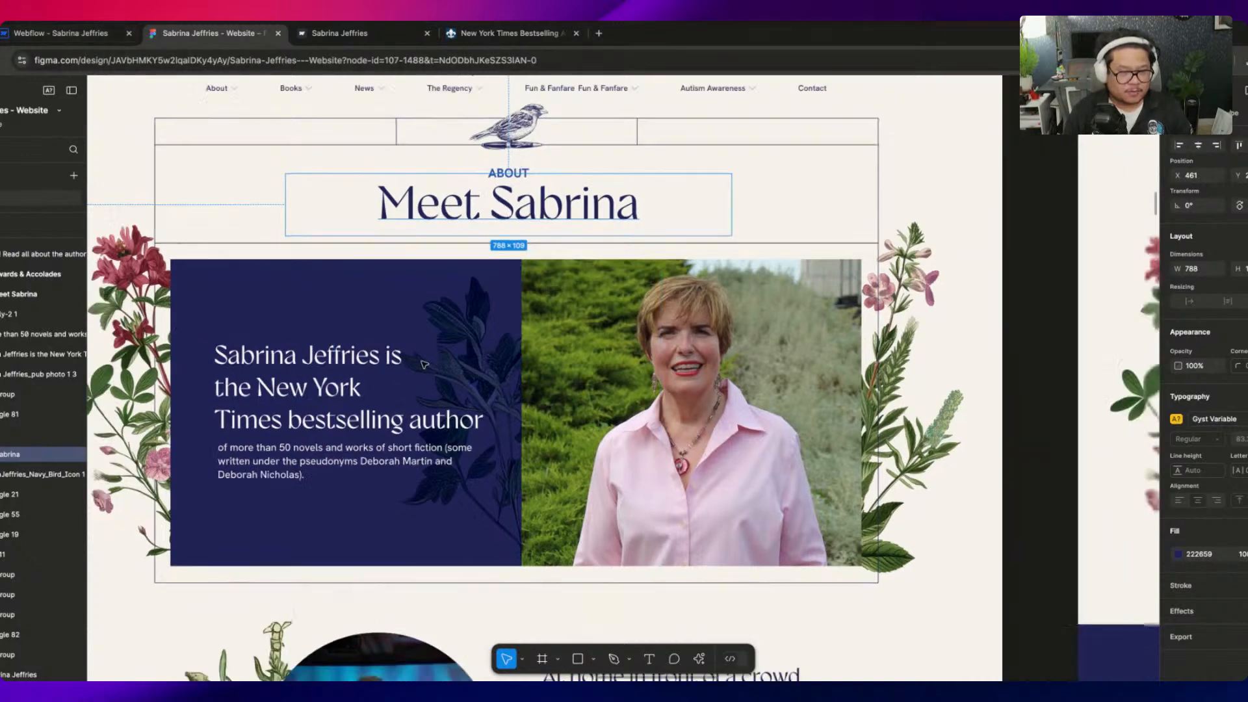
pyautogui.scroll(5, 551, 374)
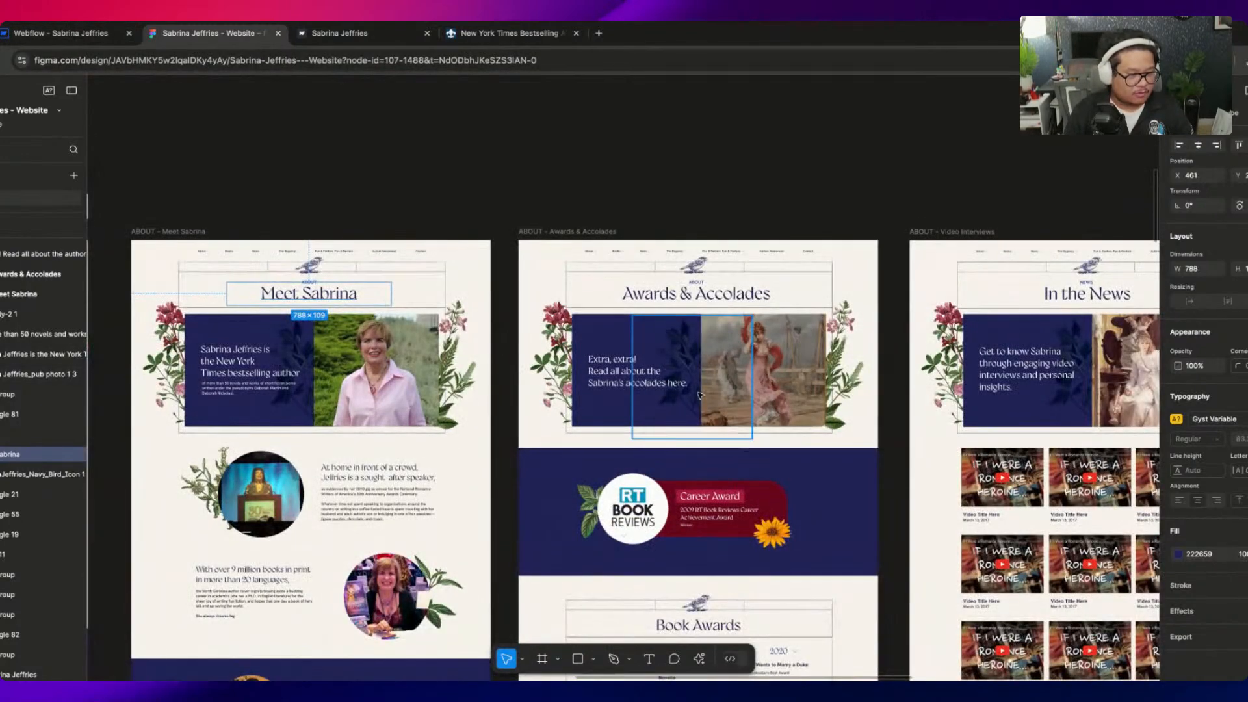
pyautogui.hscroll(6, 602, 389)
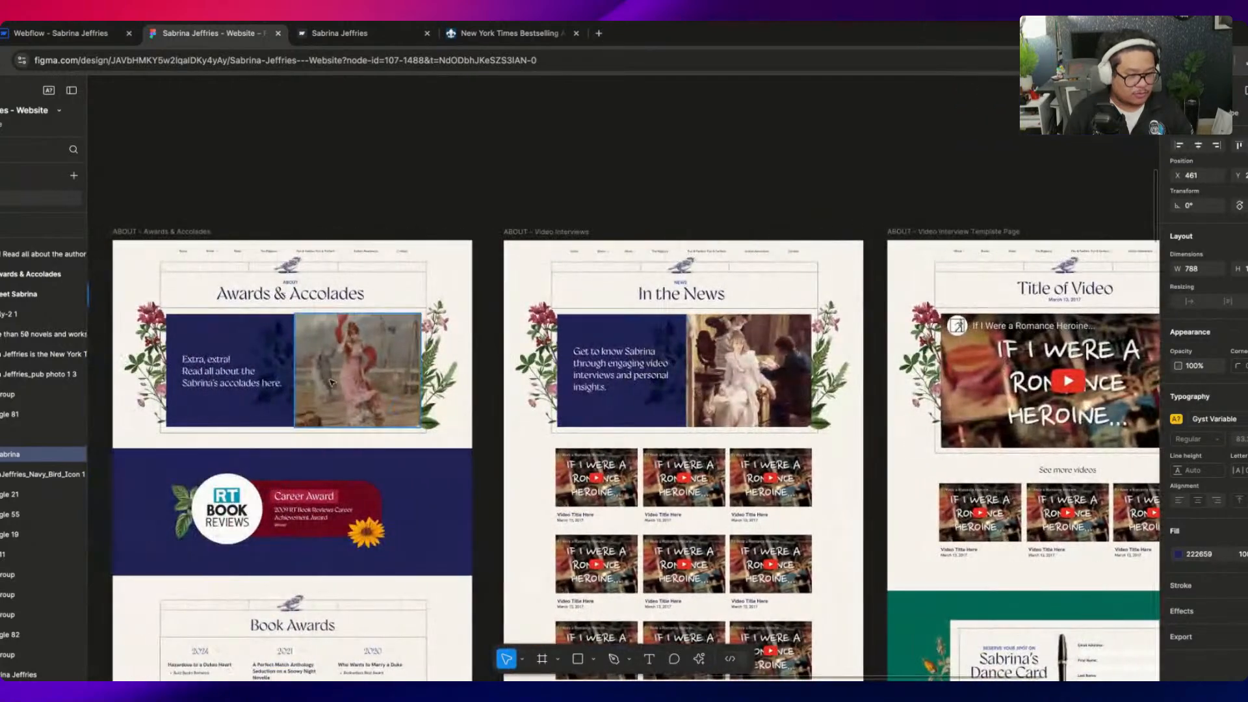
pyautogui.scroll(-6, 484, 423)
pyautogui.scroll(-10, 484, 423)
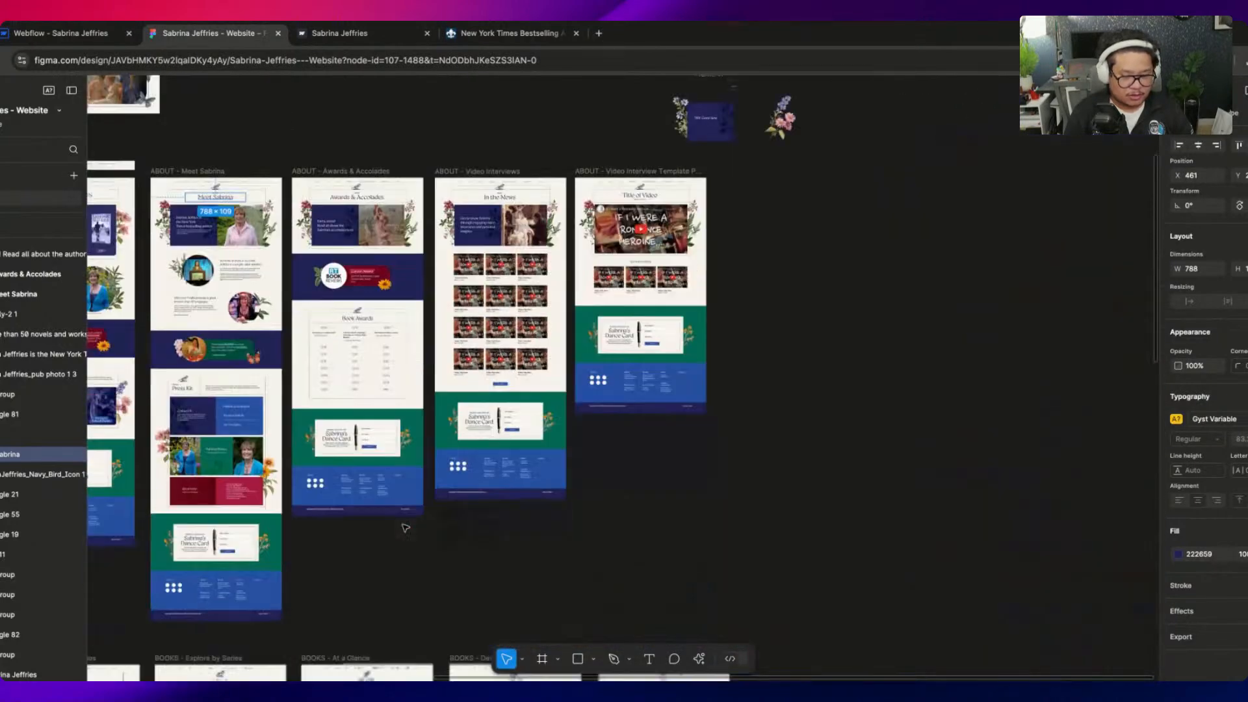
pyautogui.hscroll(-5, 361, 510)
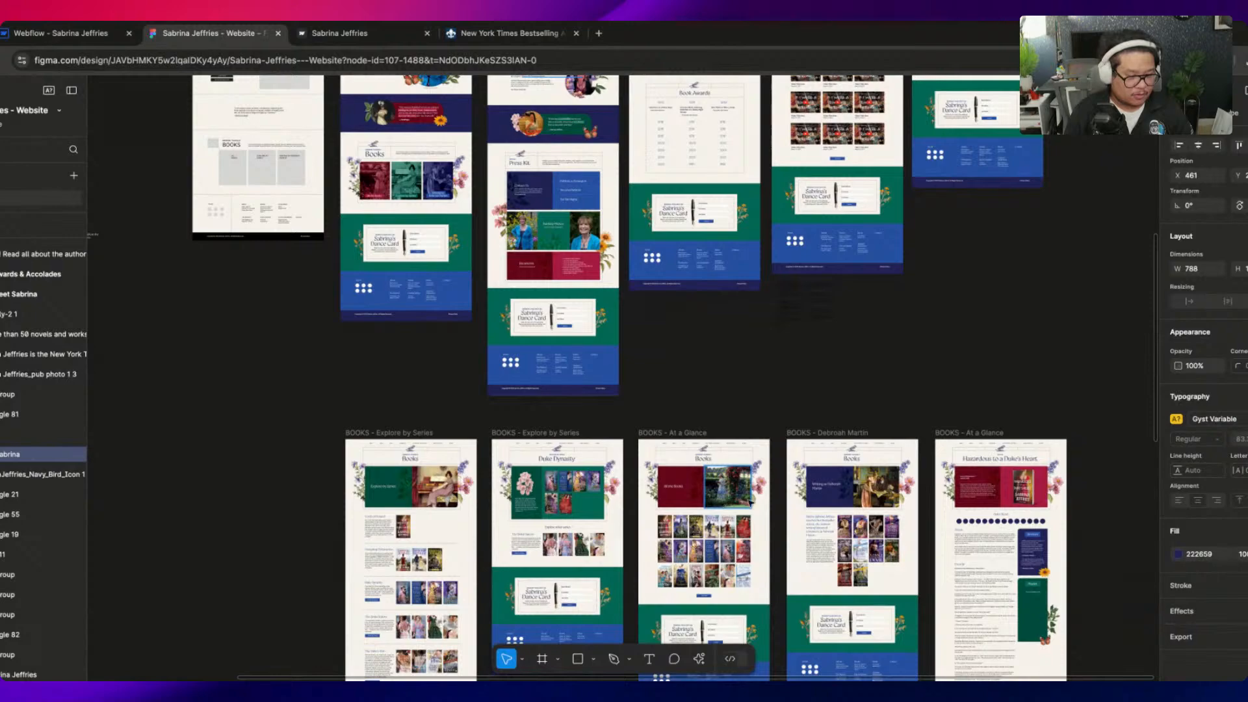
pyautogui.scroll(8, 463, 489)
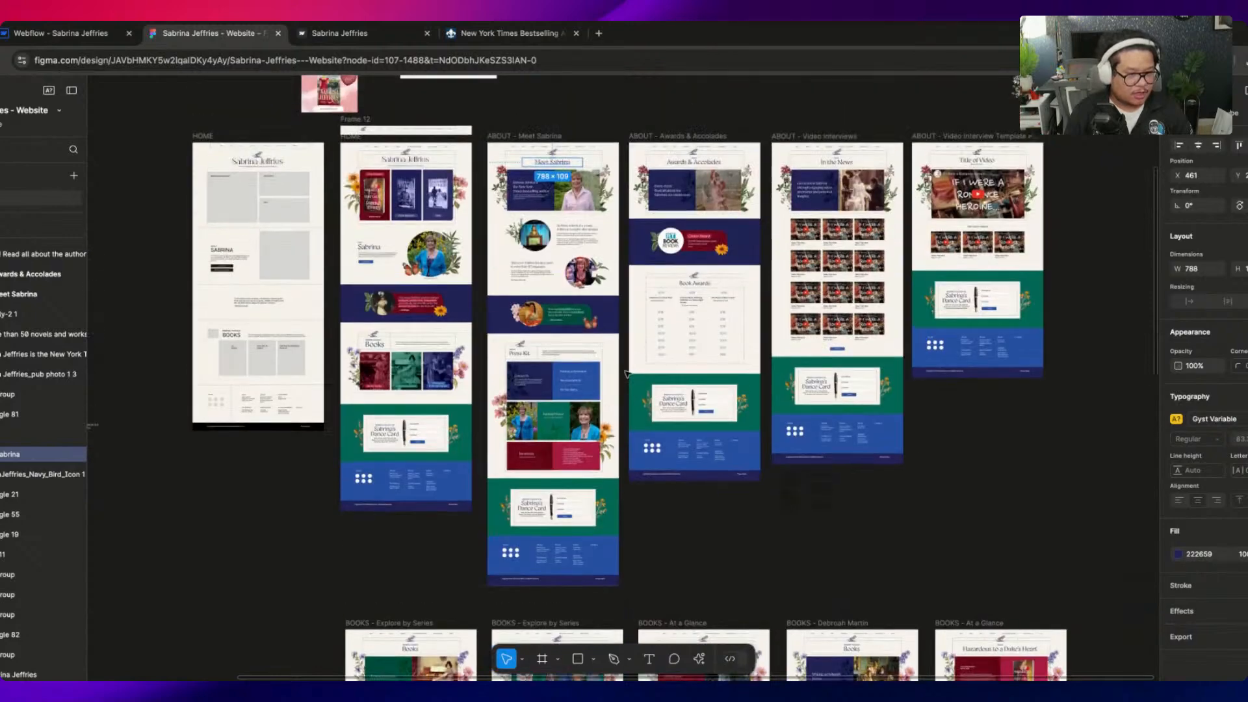
pyautogui.scroll(2, 597, 241)
pyautogui.scroll(10, 597, 241)
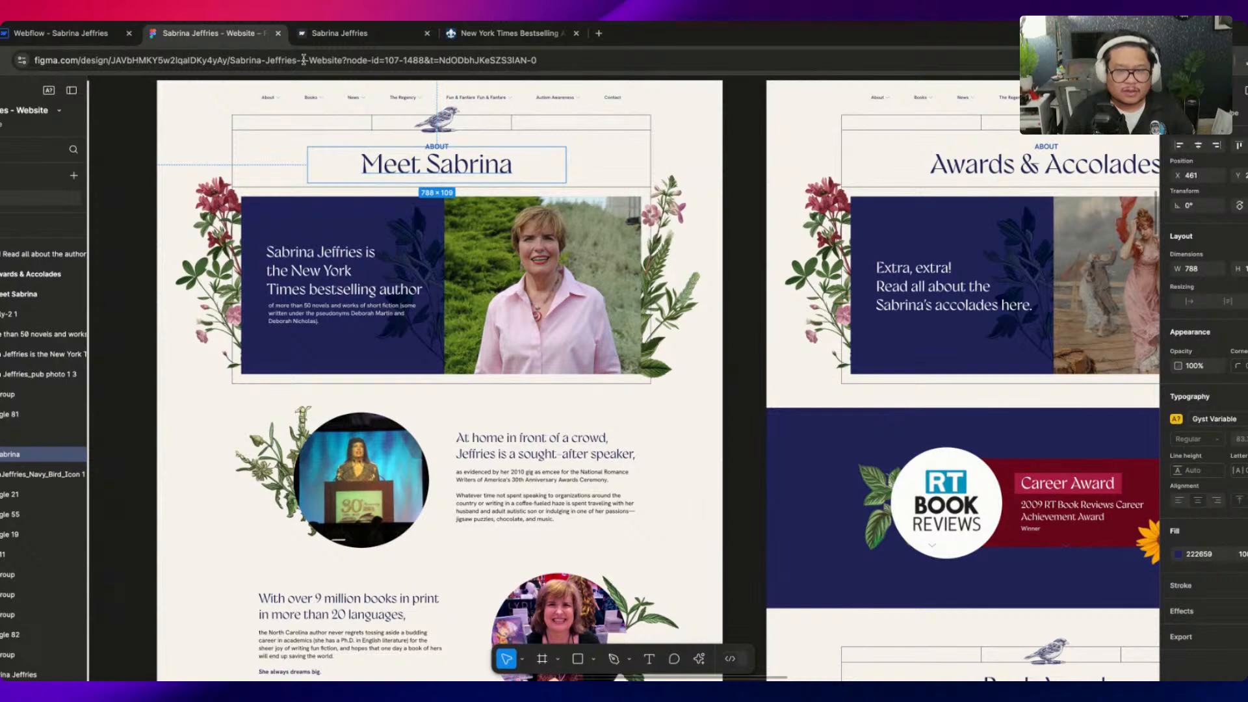
# Return to Webflow and add a div block inside the hero element, below the hero line
pyautogui.click(112, 35)
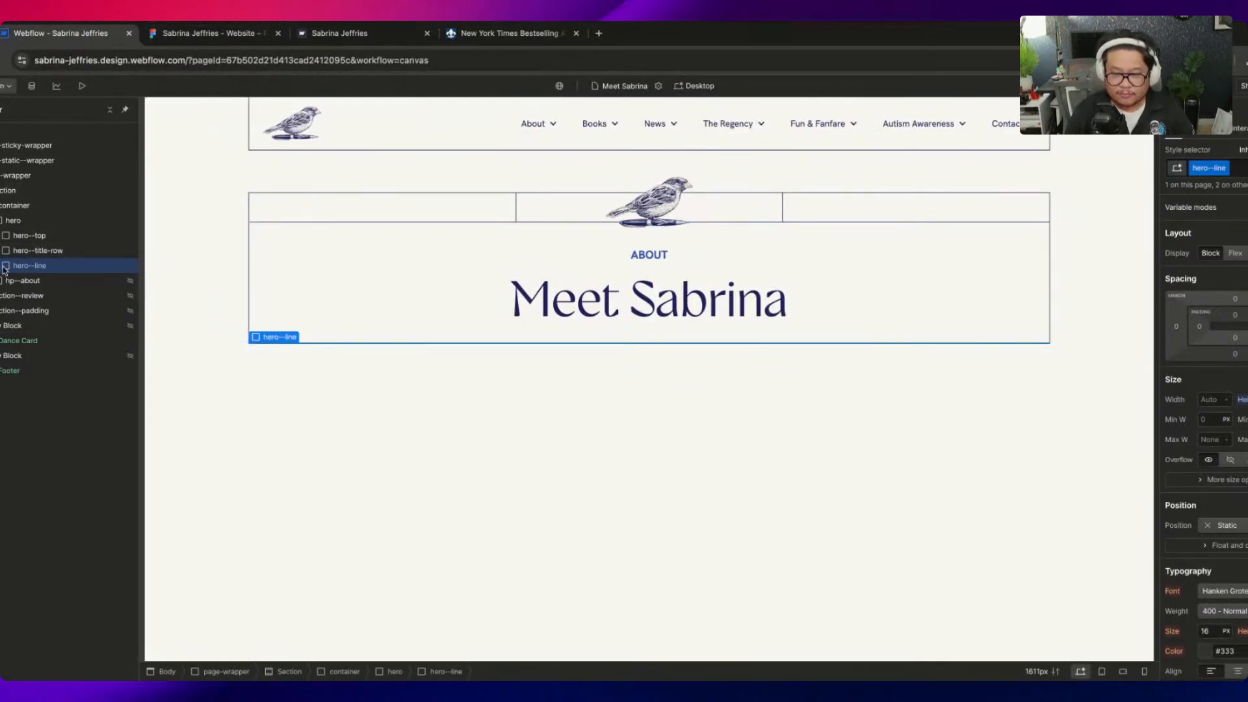
pyautogui.click(107, 221)
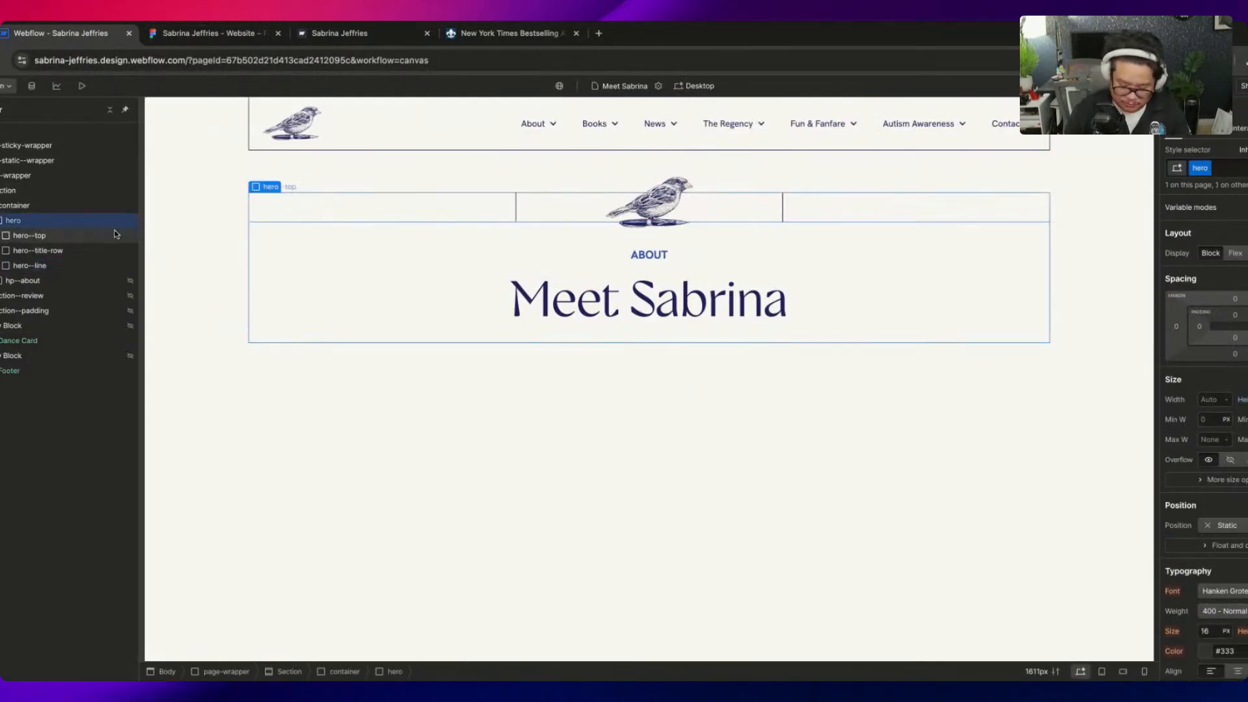
pyautogui.press('super+e')
pyautogui.write('div')
pyautogui.press('Return')
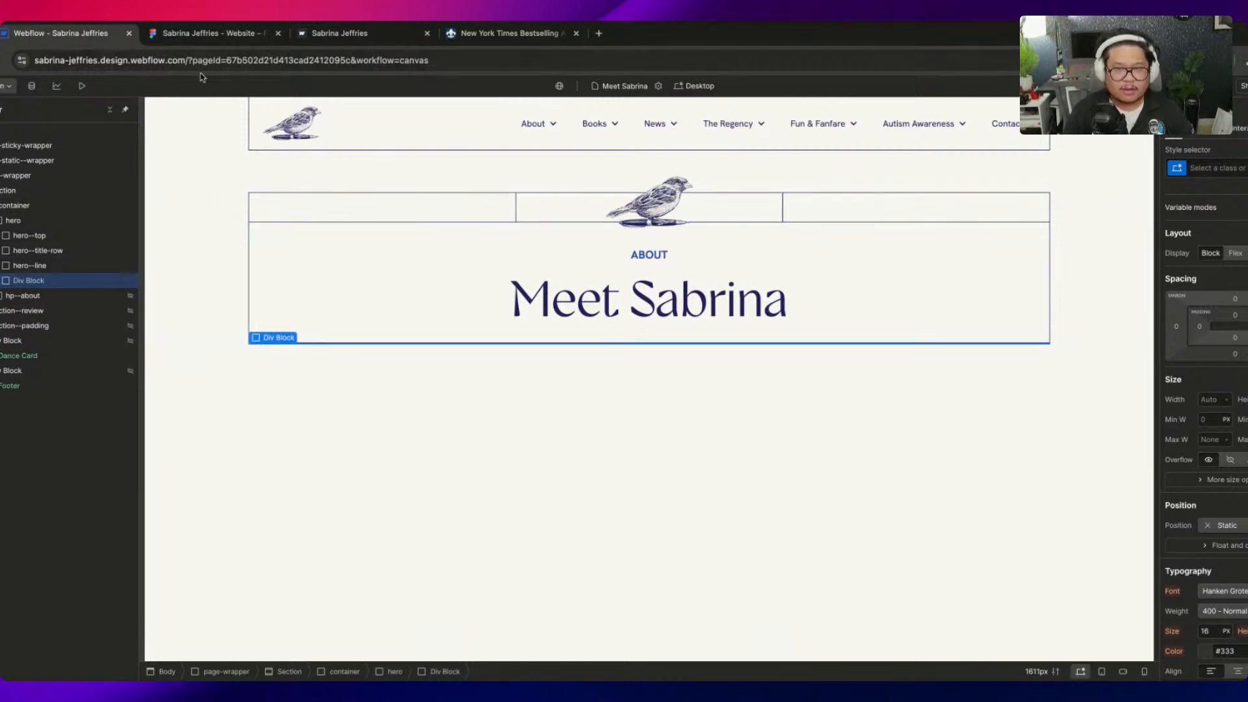
# In the Figma design, measure the navy panel's spacing from the surrounding frame lines
pyautogui.click(201, 33)
pyautogui.scroll(5, 272, 189)
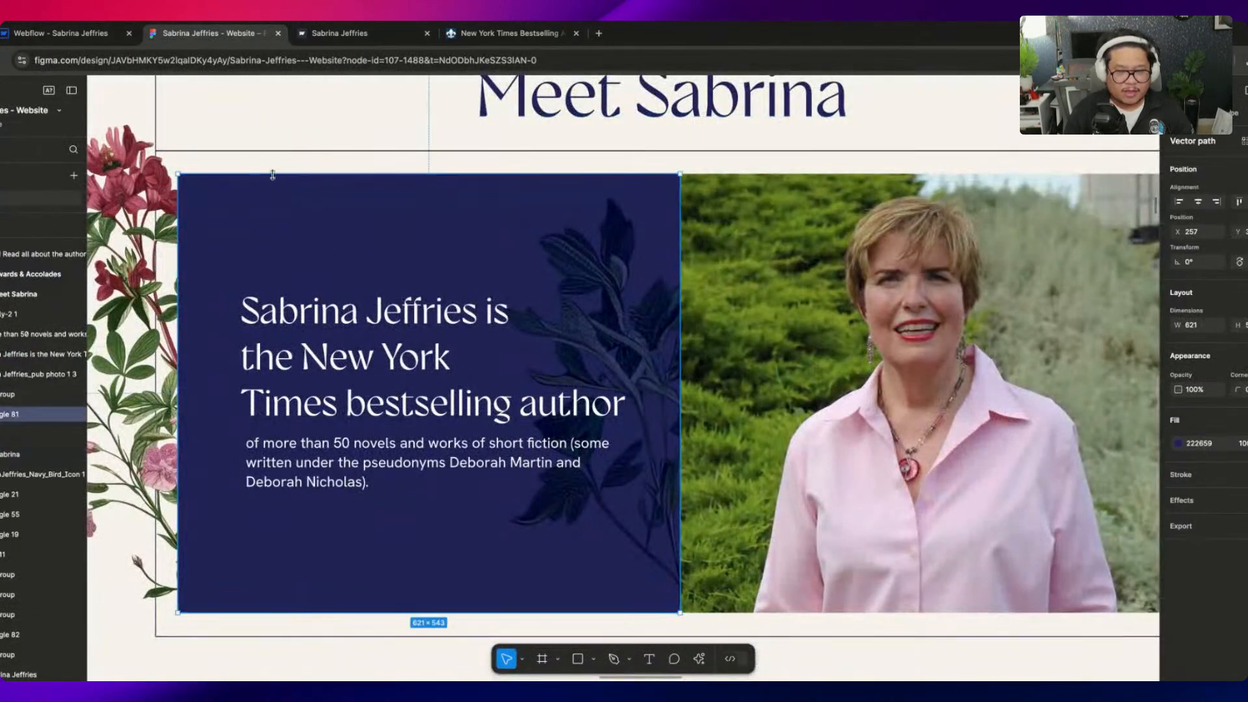
pyautogui.press('alt')
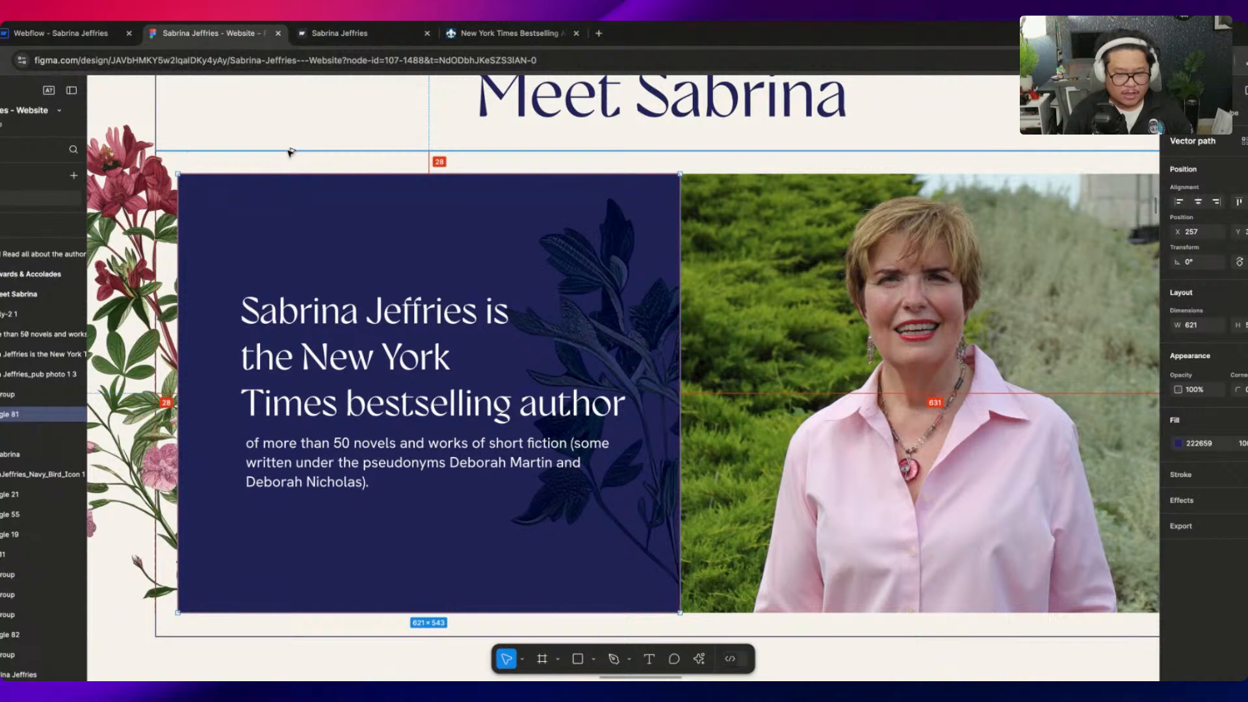
# Back in Webflow, give the new div block the class hero--child-content
pyautogui.hotkey('ctrl', 'shift', 'Tab')
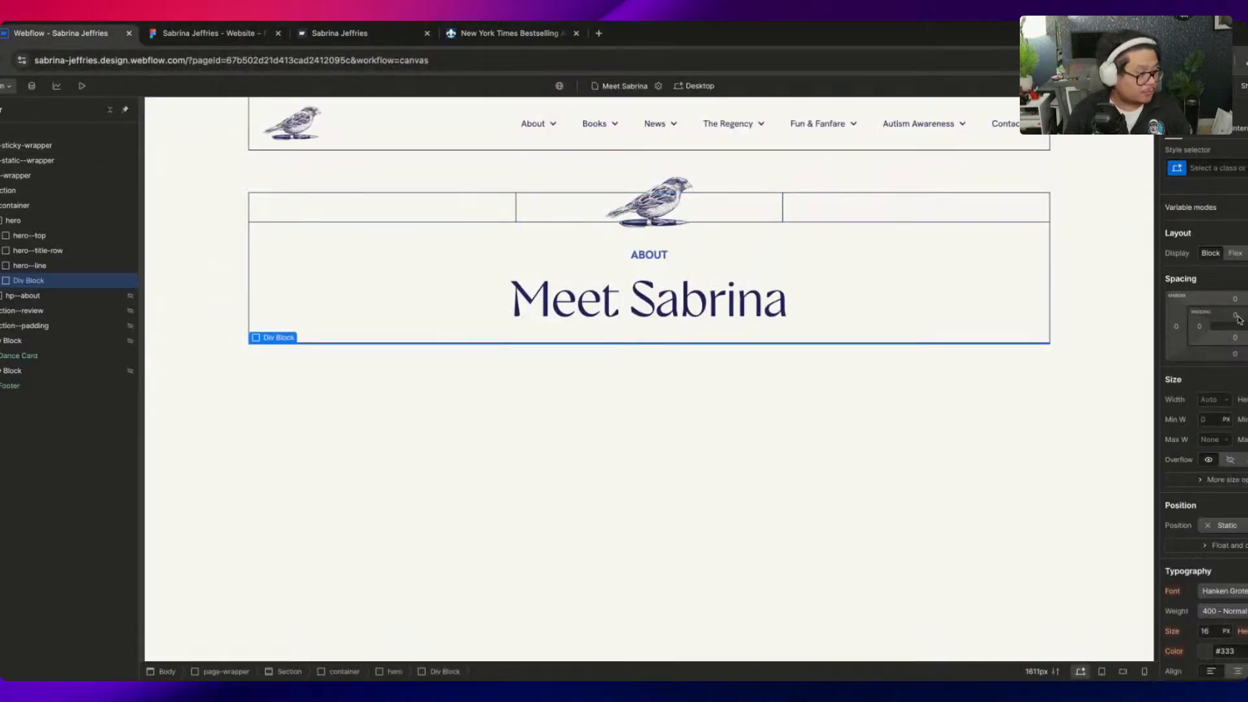
pyautogui.click(1216, 167)
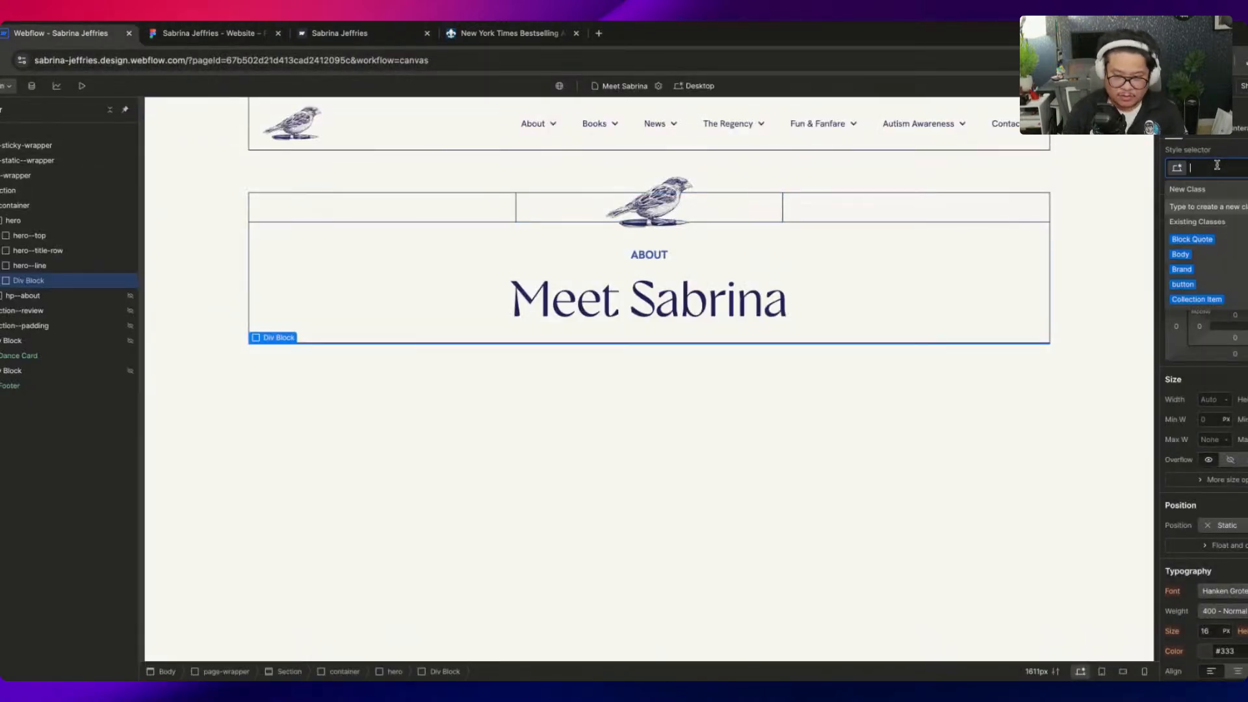
pyautogui.write('hero')
pyautogui.press('BackSpace')
pyautogui.press('BackSpace')
pyautogui.press('BackSpace')
pyautogui.press('BackSpace')
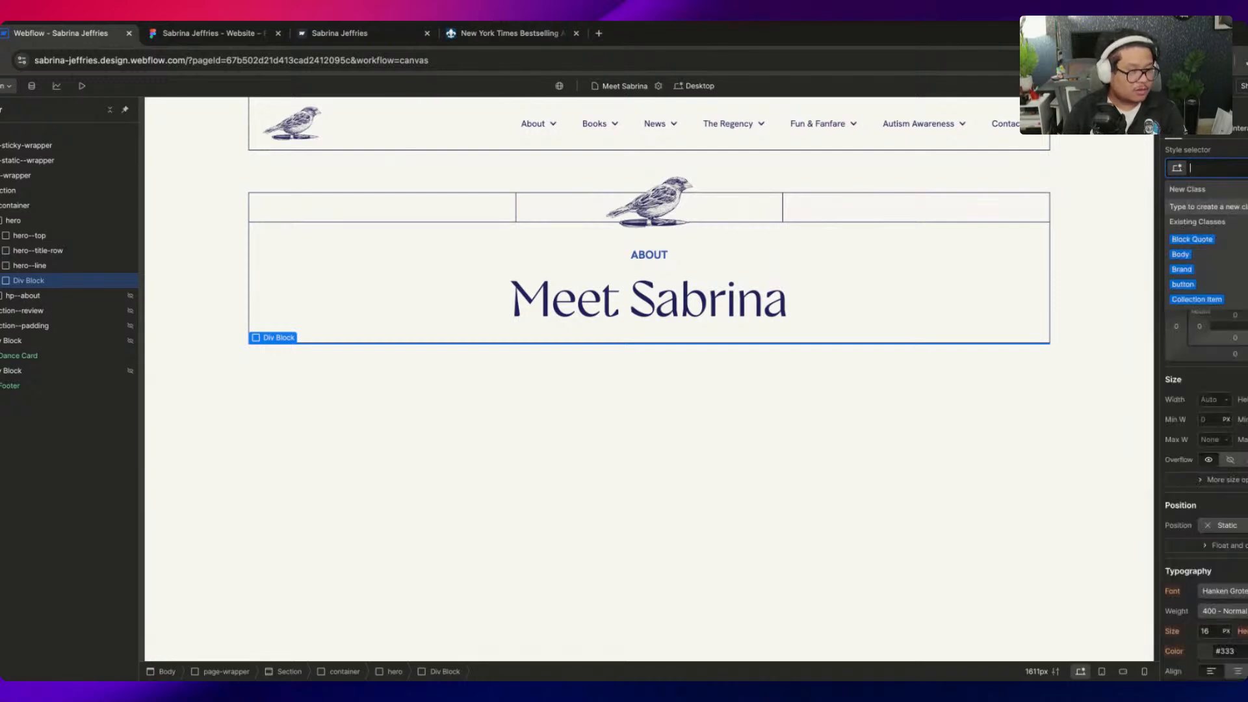
pyautogui.write('hero--')
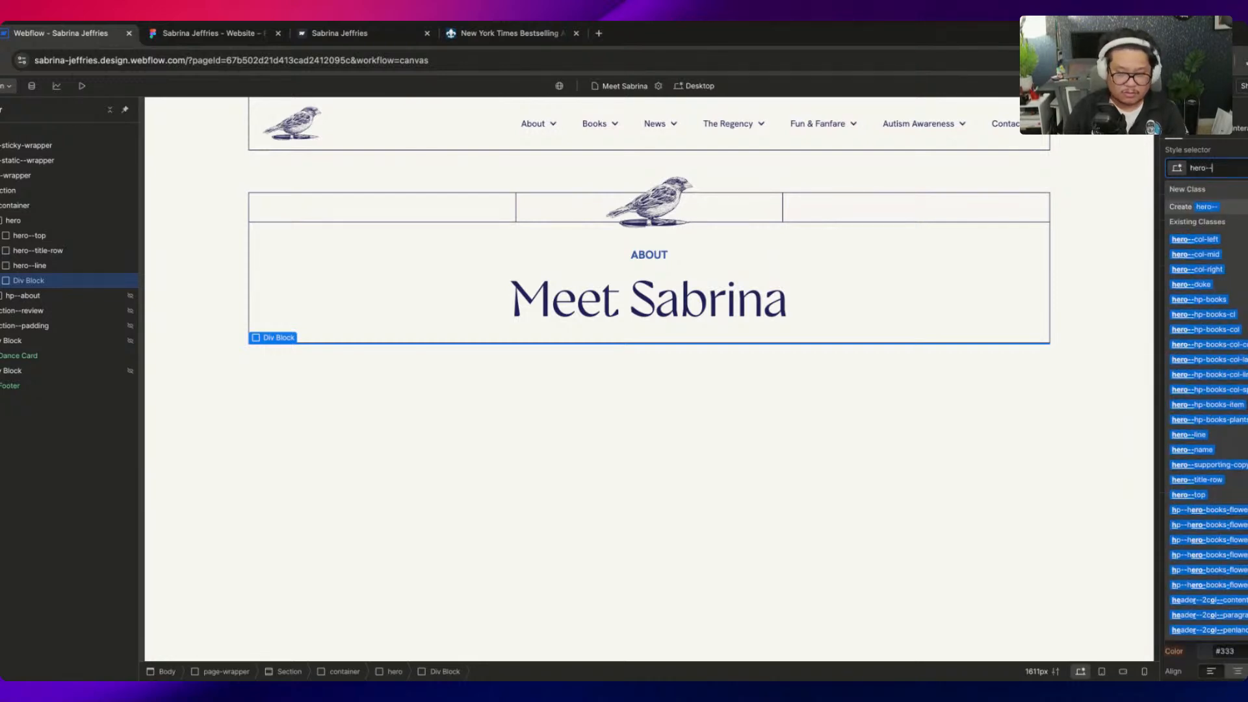
pyautogui.write('child')
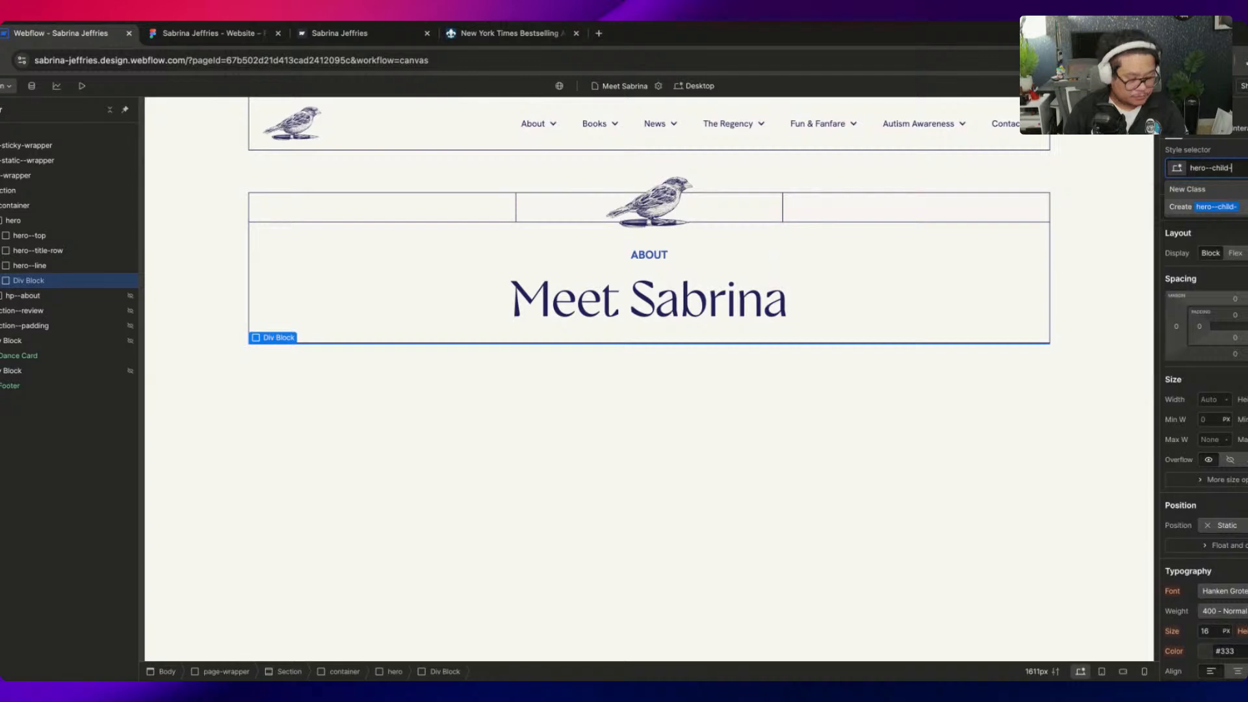
pyautogui.write('-content')
pyautogui.press('Return')
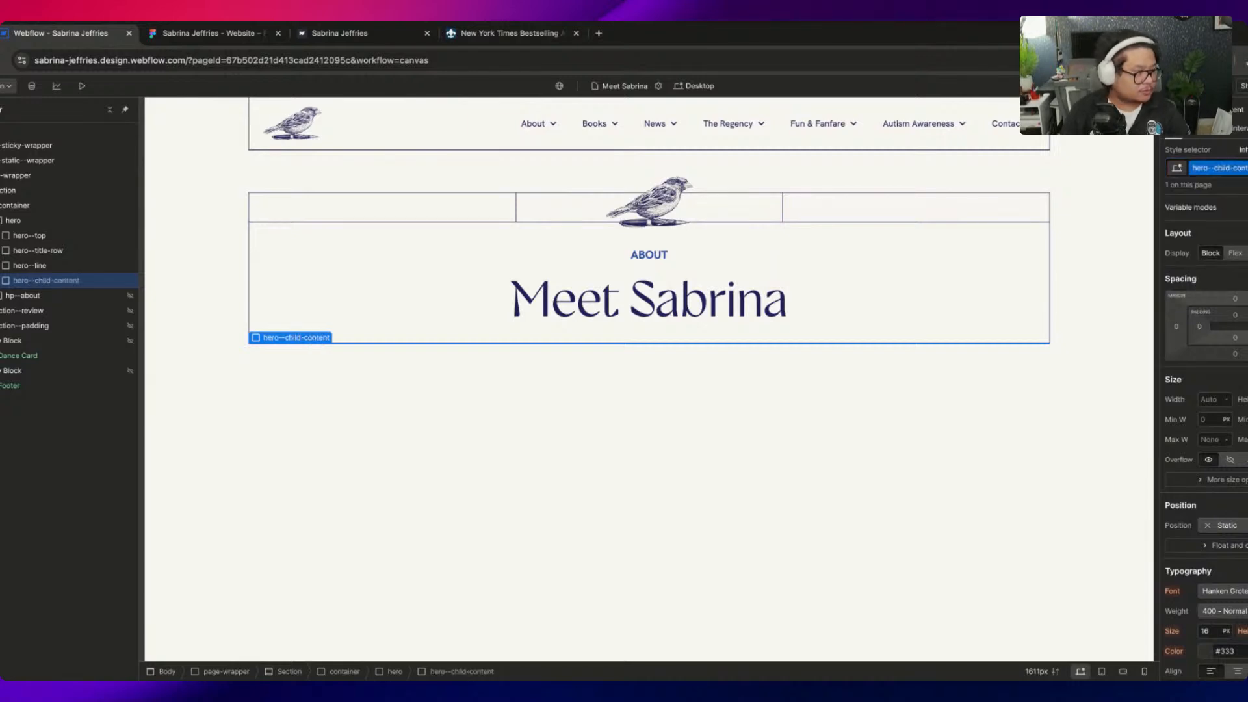
# Set the padding of hero--child-content to 28 on all sides
pyautogui.click(1234, 316)
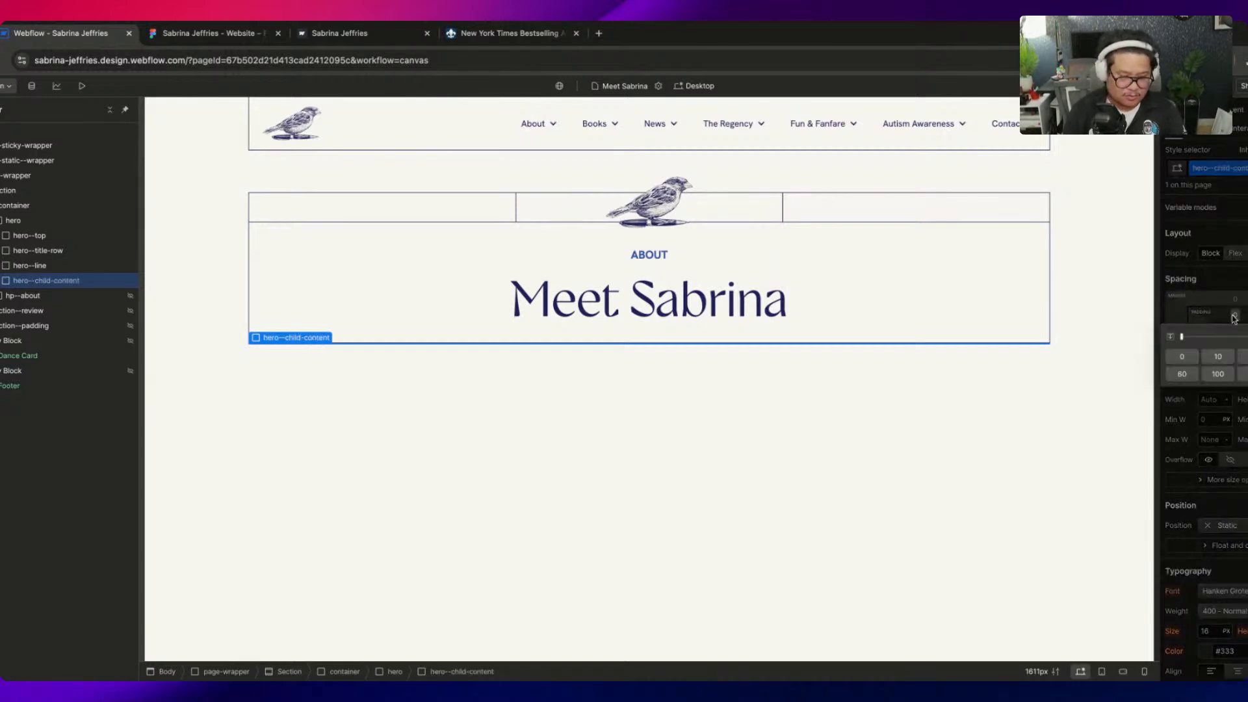
pyautogui.write('28')
pyautogui.press('Return')
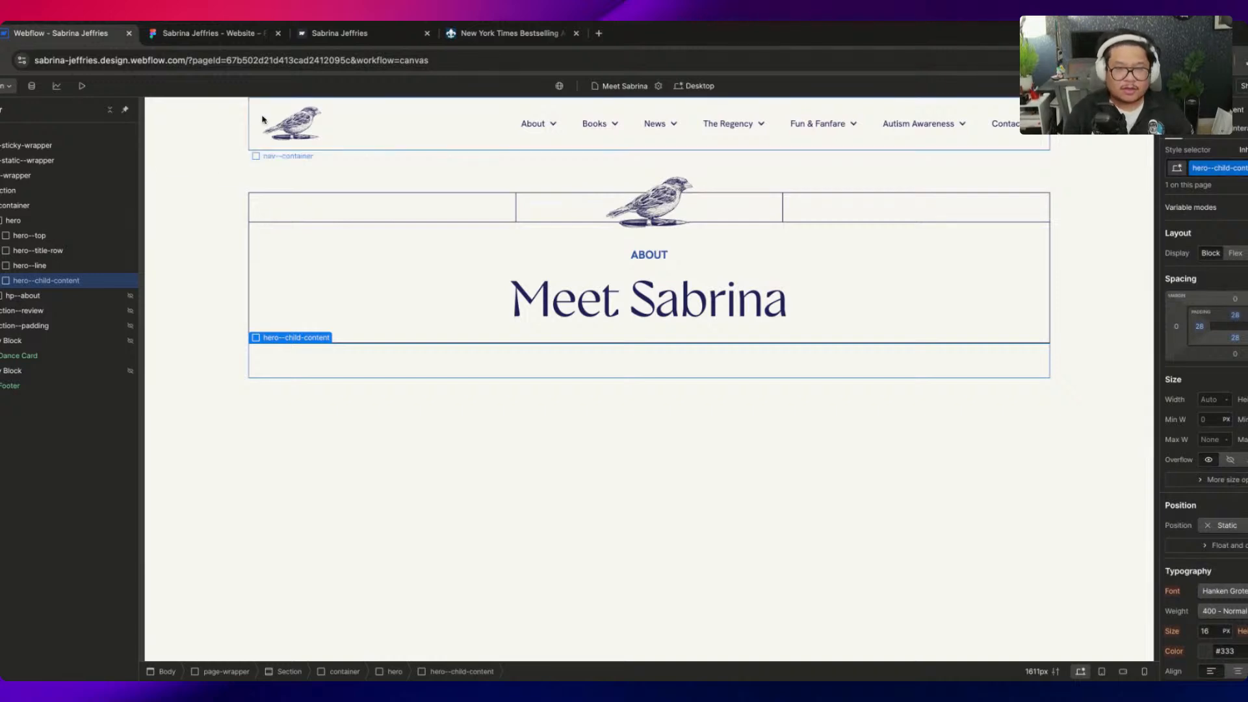
# Add a nested div block inside hero--child-content
pyautogui.press('super+e')
pyautogui.write('div')
pyautogui.press('Return')
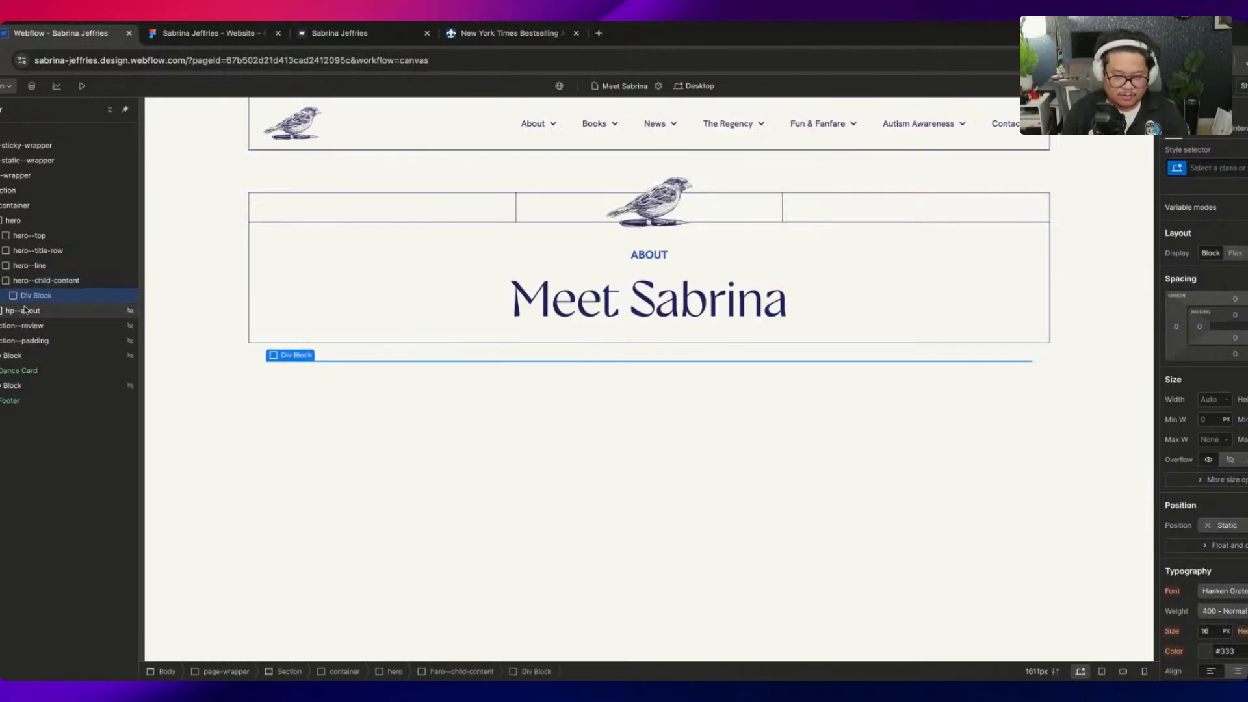
# Switch to the Figma design and examine the frame and two-column layout of the Meet Sabrina hero
pyautogui.click(178, 36)
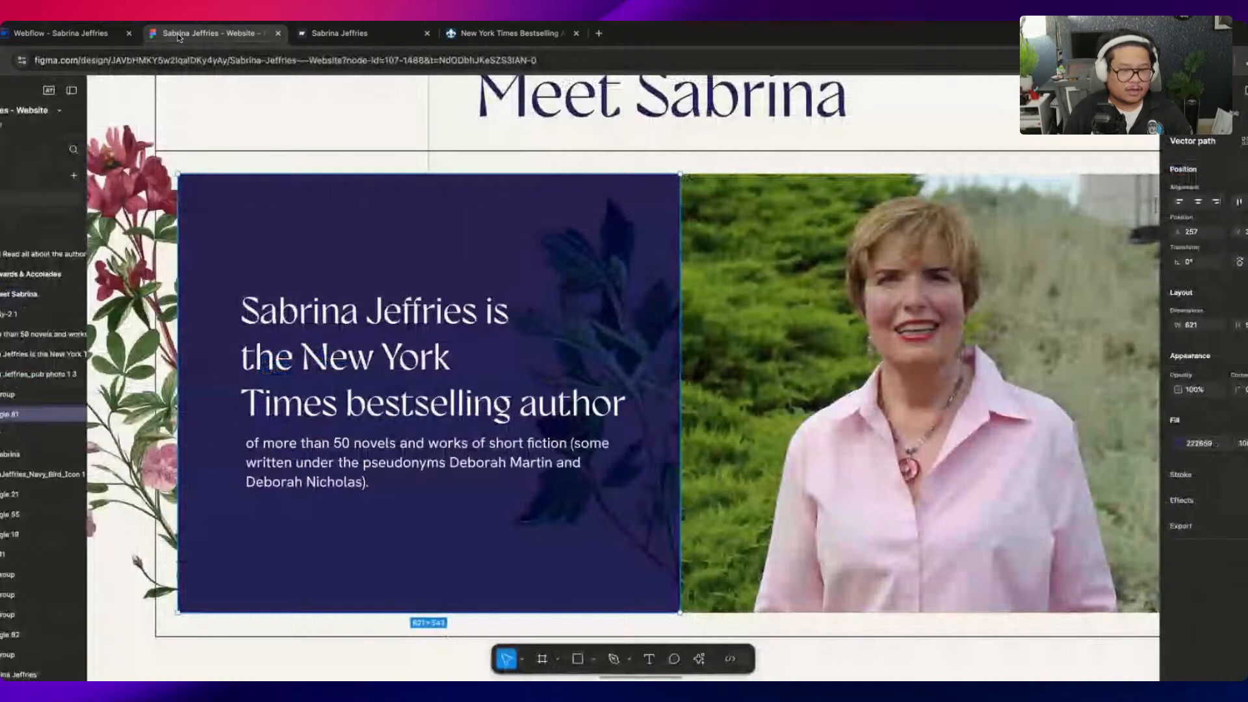
pyautogui.scroll(-5, 650, 391)
pyautogui.scroll(3, 805, 404)
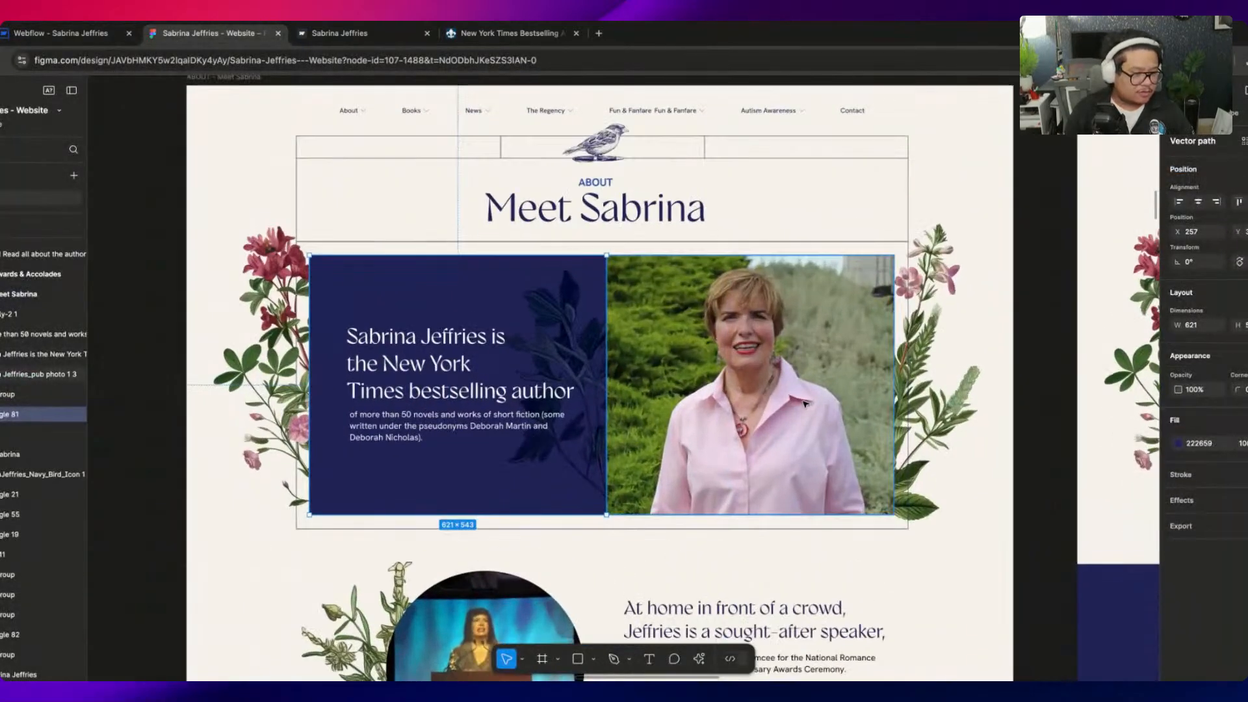
pyautogui.scroll(3, 513, 391)
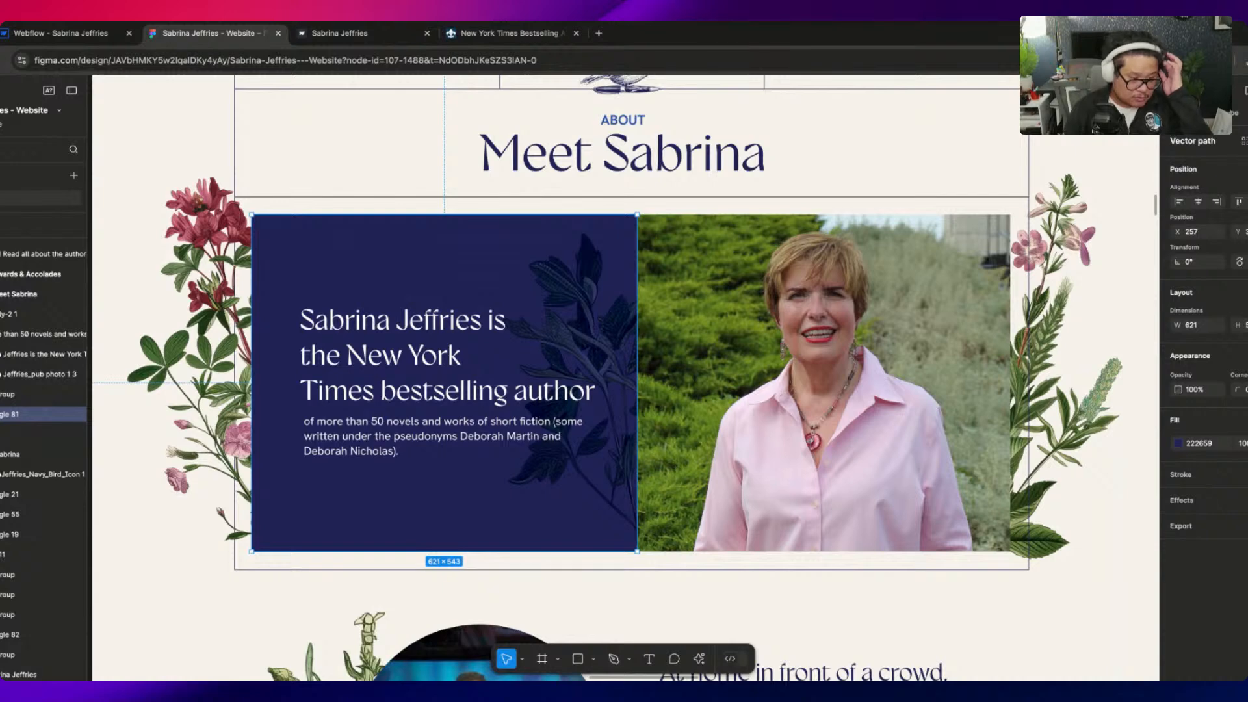
# Back in Webflow, add a Dark Blue border on all sides of the hero--child-content element
pyautogui.click(114, 34)
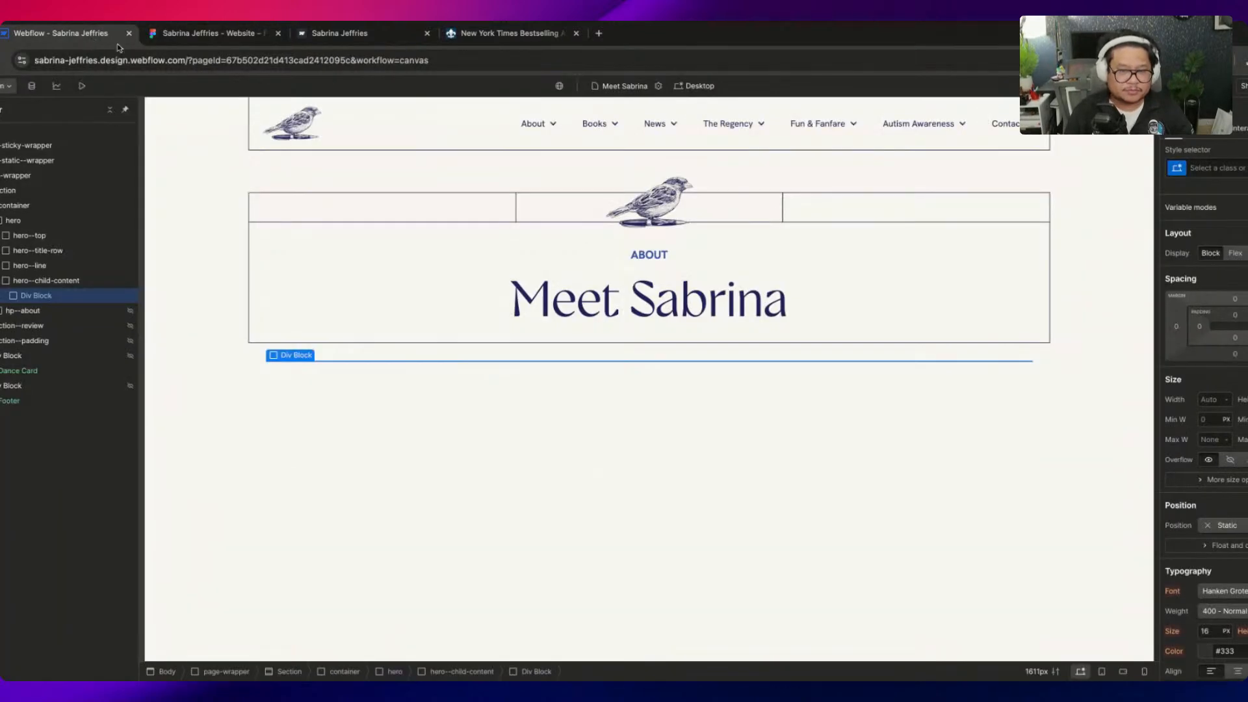
pyautogui.click(1208, 168)
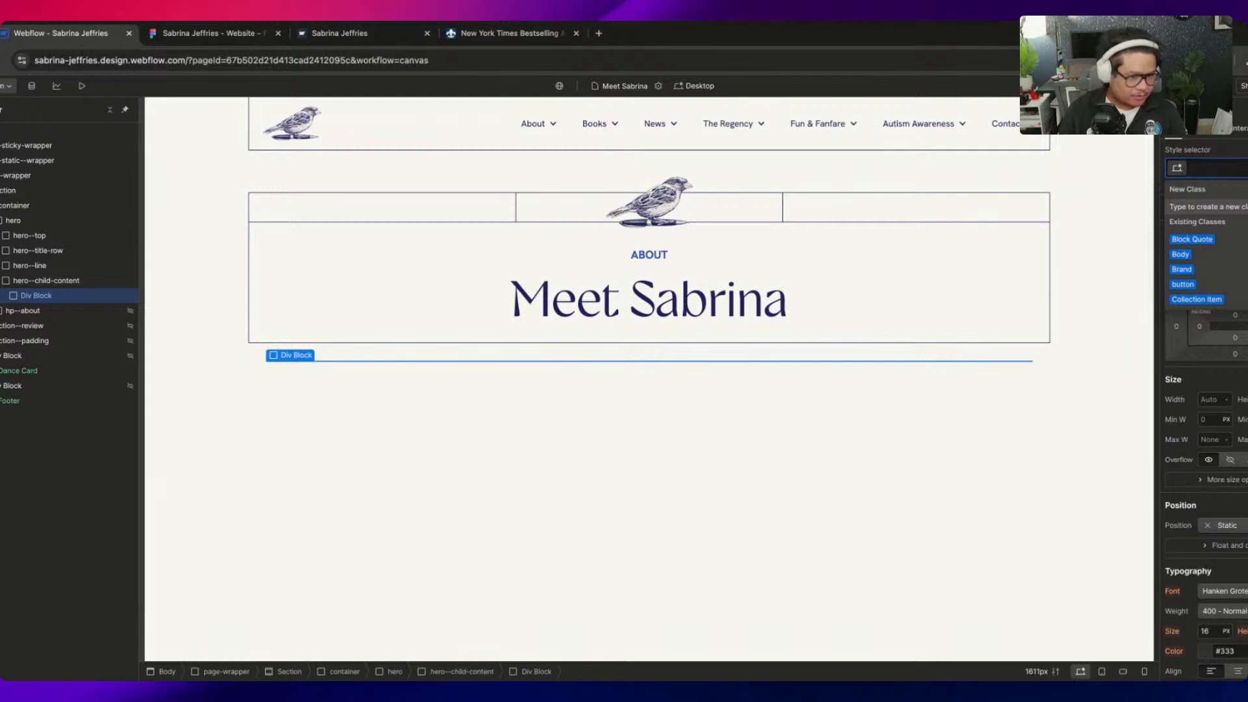
pyautogui.click(43, 283)
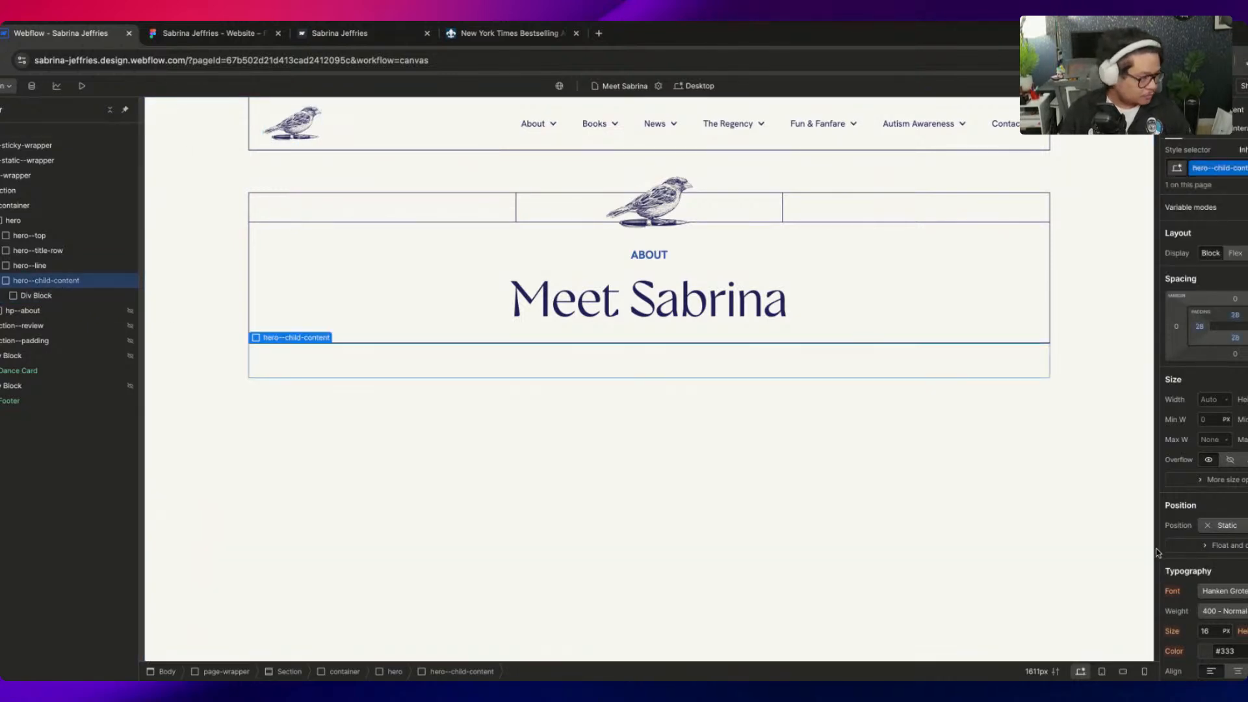
pyautogui.scroll(-4, 1206, 501)
pyautogui.scroll(-5, 1207, 501)
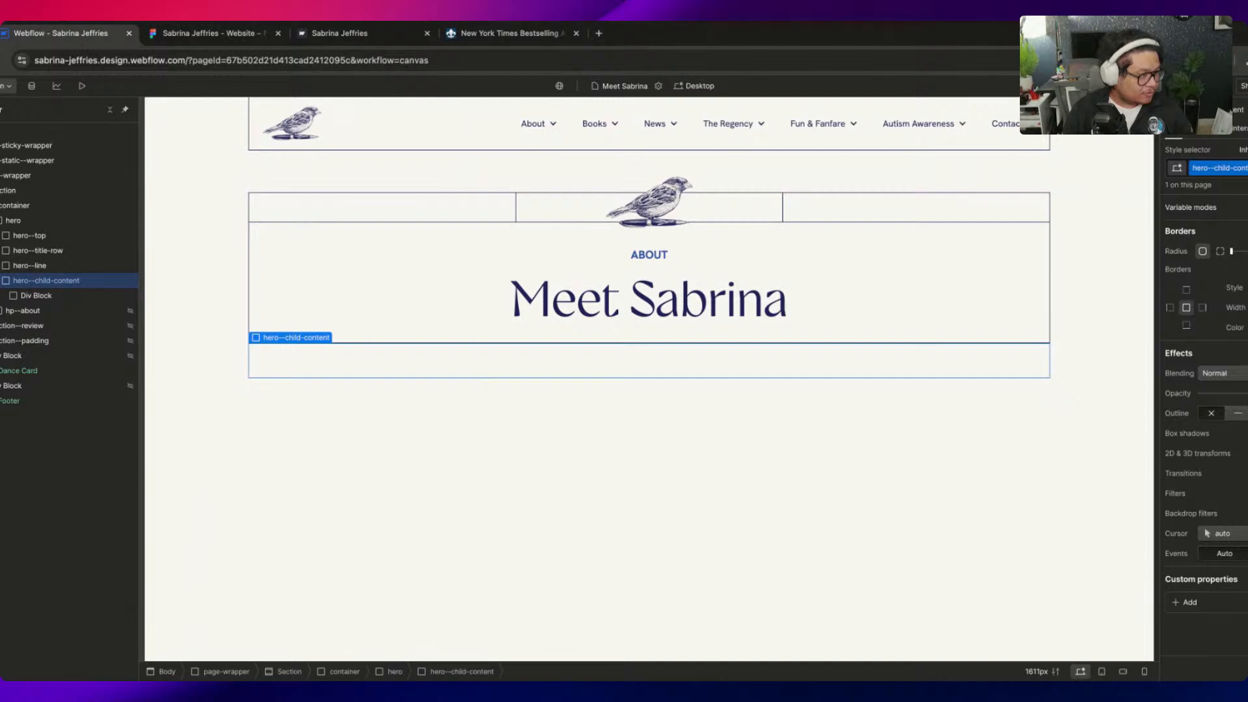
pyautogui.click(1247, 288)
pyautogui.click(1247, 328)
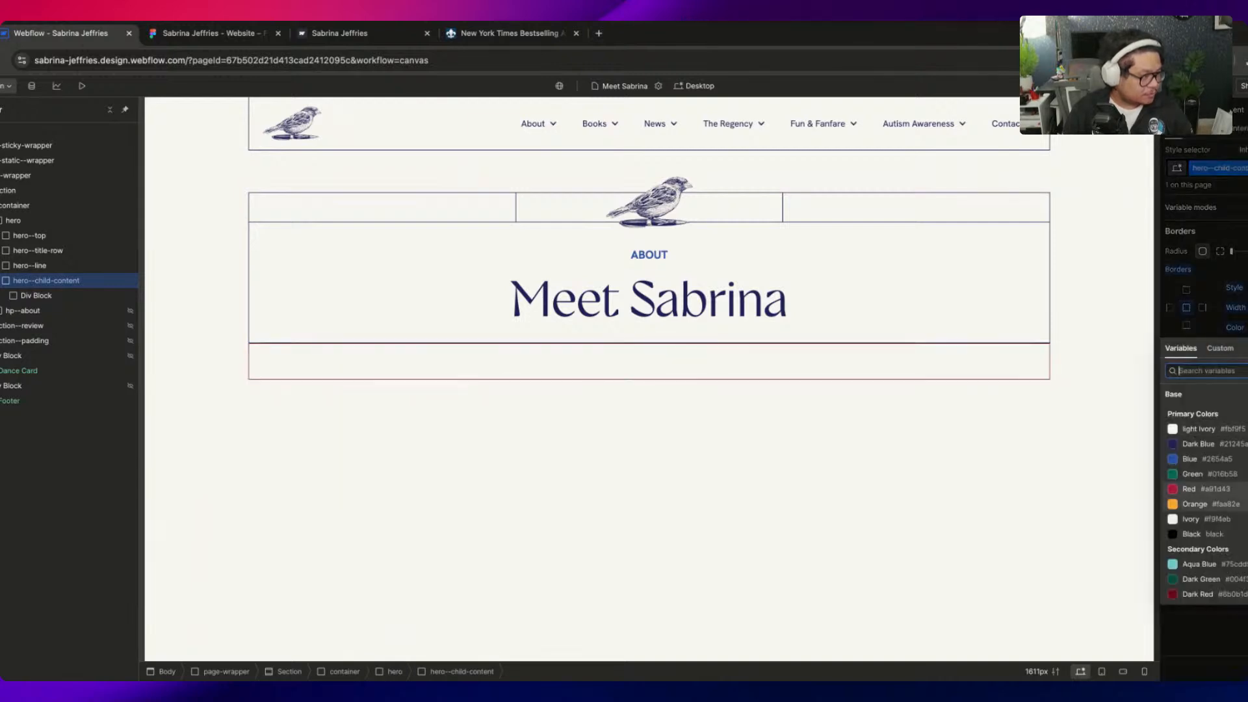
pyautogui.click(1221, 446)
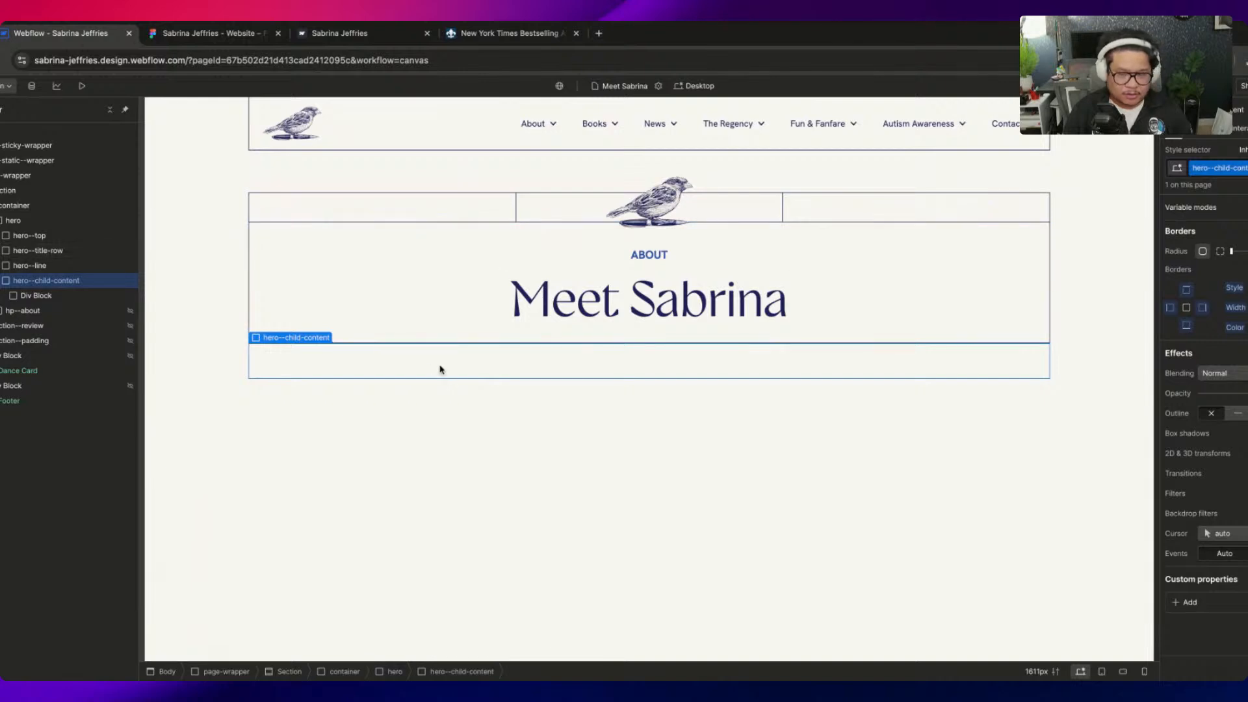
# Give the nested div block inside hero--child-content the class hero--child-content-grid
pyautogui.click(54, 299)
pyautogui.press('super+Return')
pyautogui.write('hero')
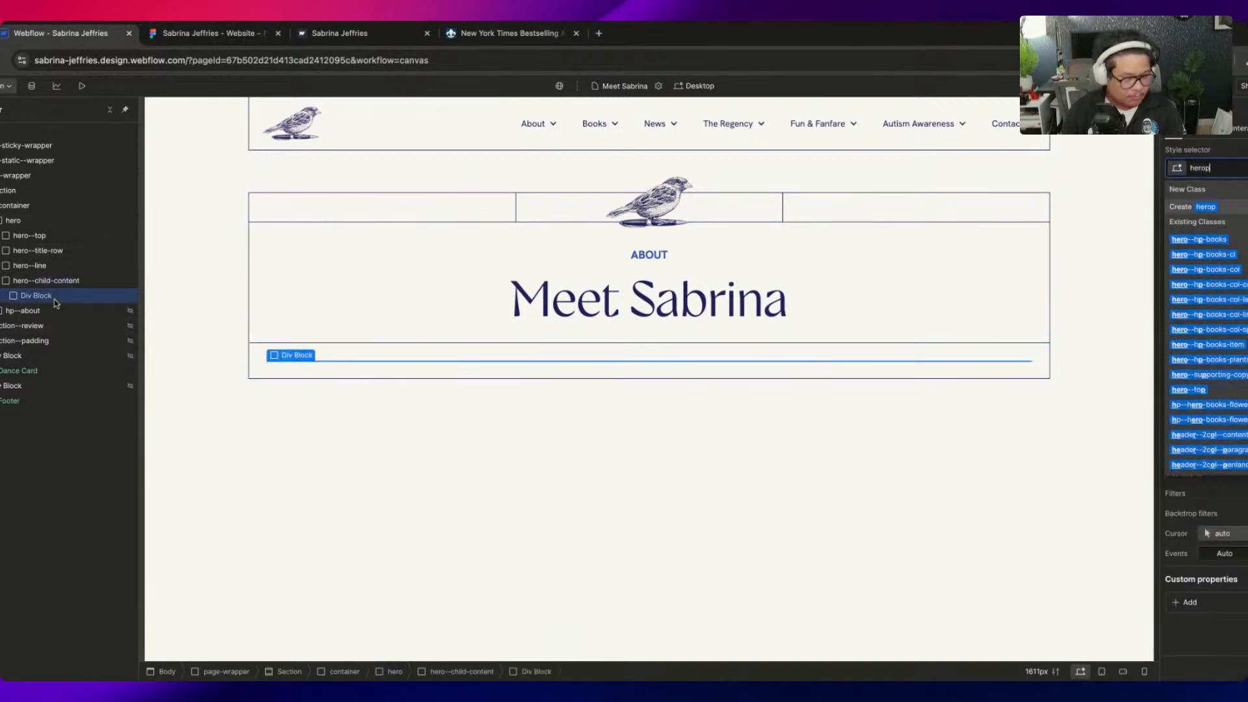
pyautogui.write('--child-content')
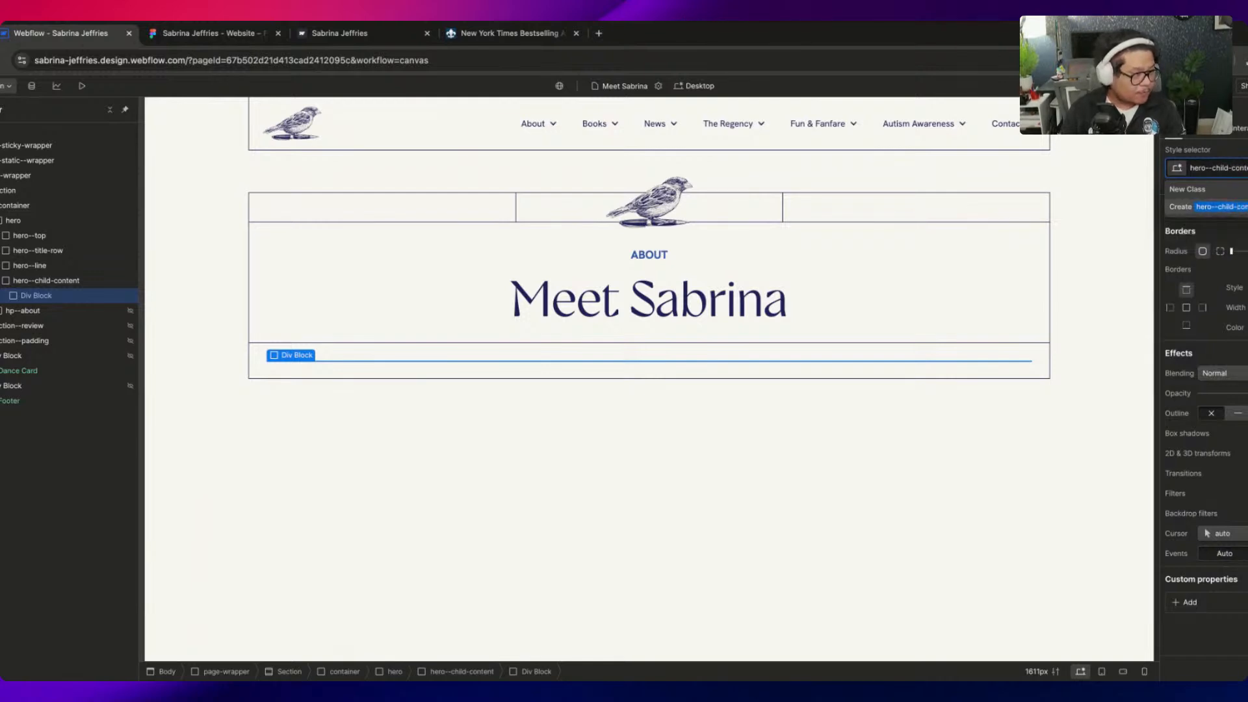
pyautogui.write('-grid')
pyautogui.press('Return')
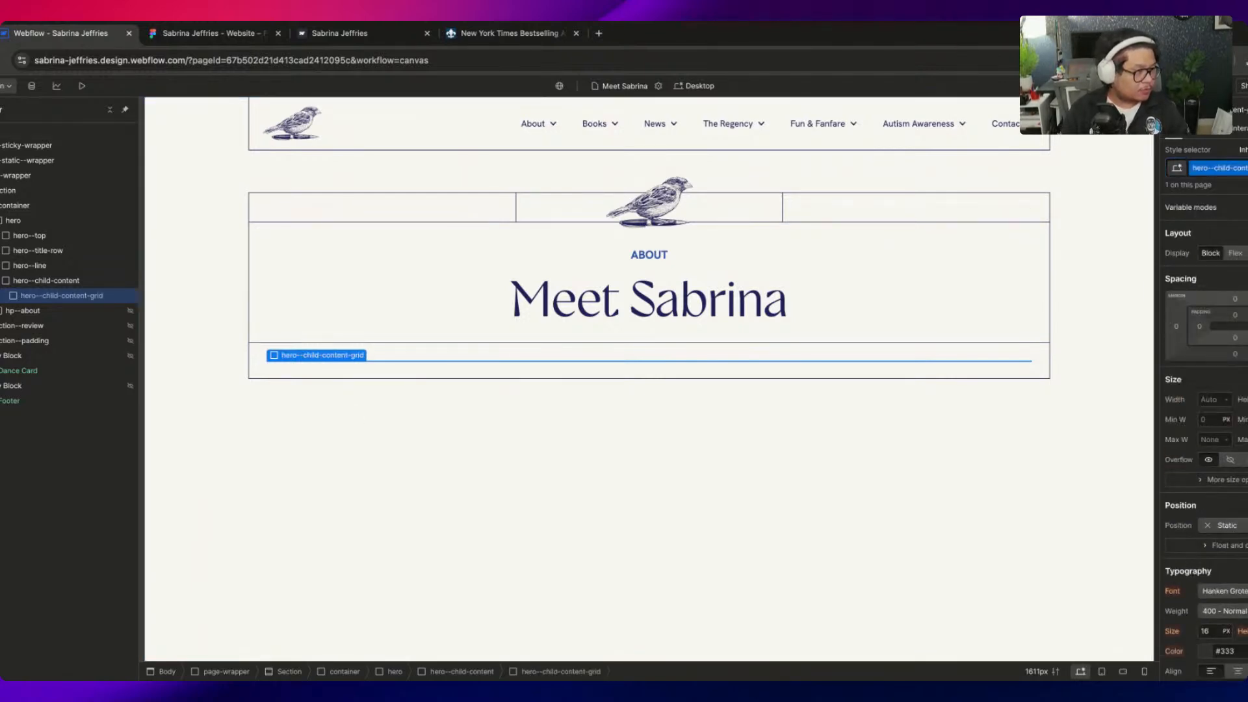
# Change hero--child-content-grid's display to a two-column grid and set its gap to 0
pyautogui.click(1247, 253)
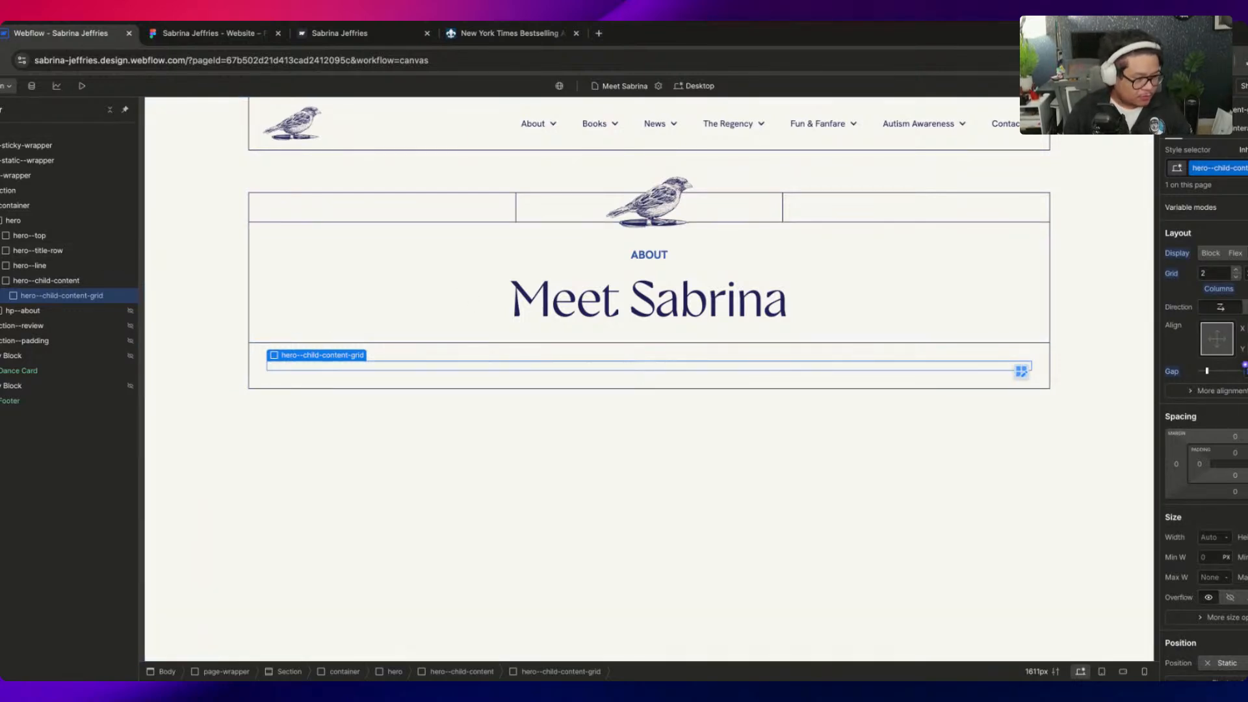
pyautogui.write('0')
pyautogui.press('Return')
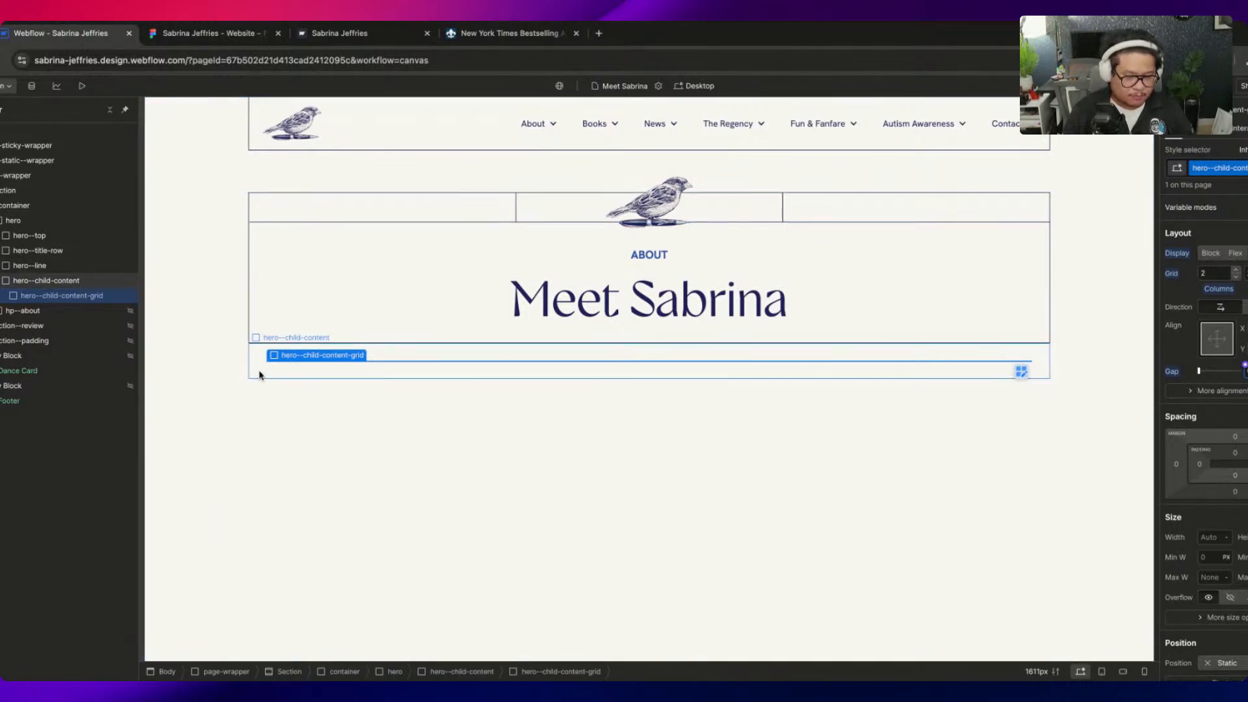
# Set the position of hero--child-content-grid to Relative
pyautogui.scroll(-4, 1245, 483)
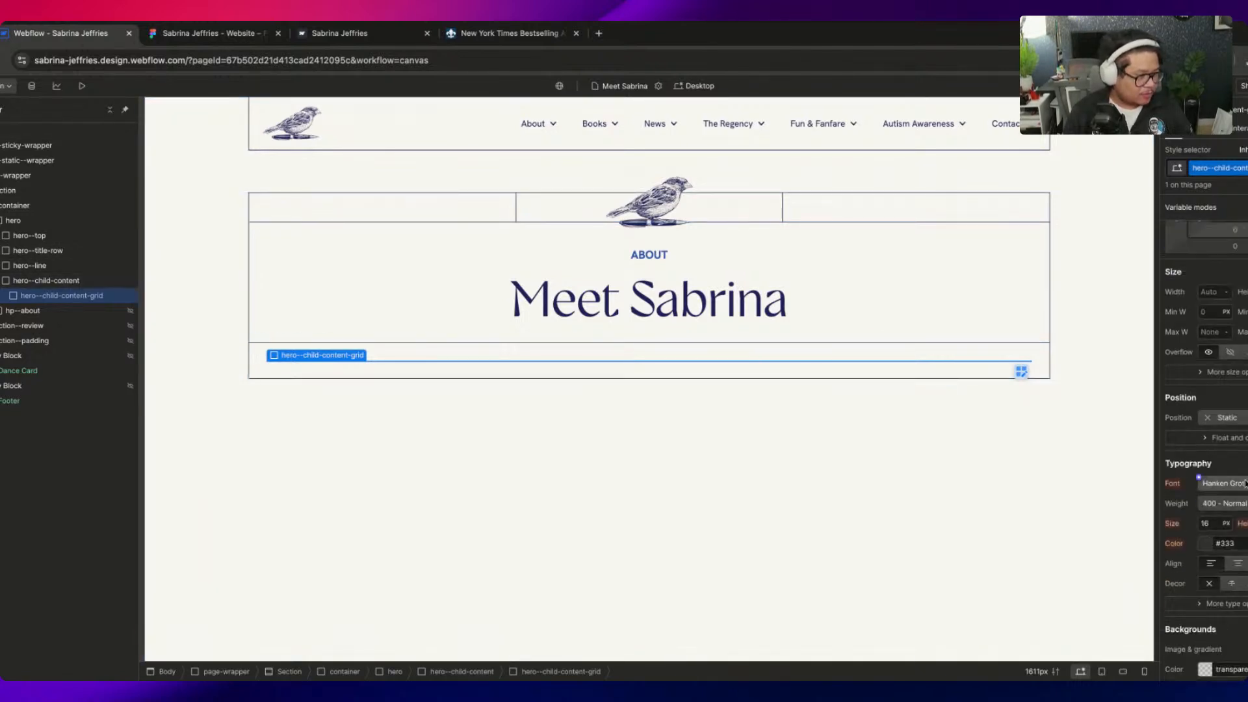
pyautogui.click(1227, 417)
pyautogui.click(1229, 432)
pyautogui.click(1246, 477)
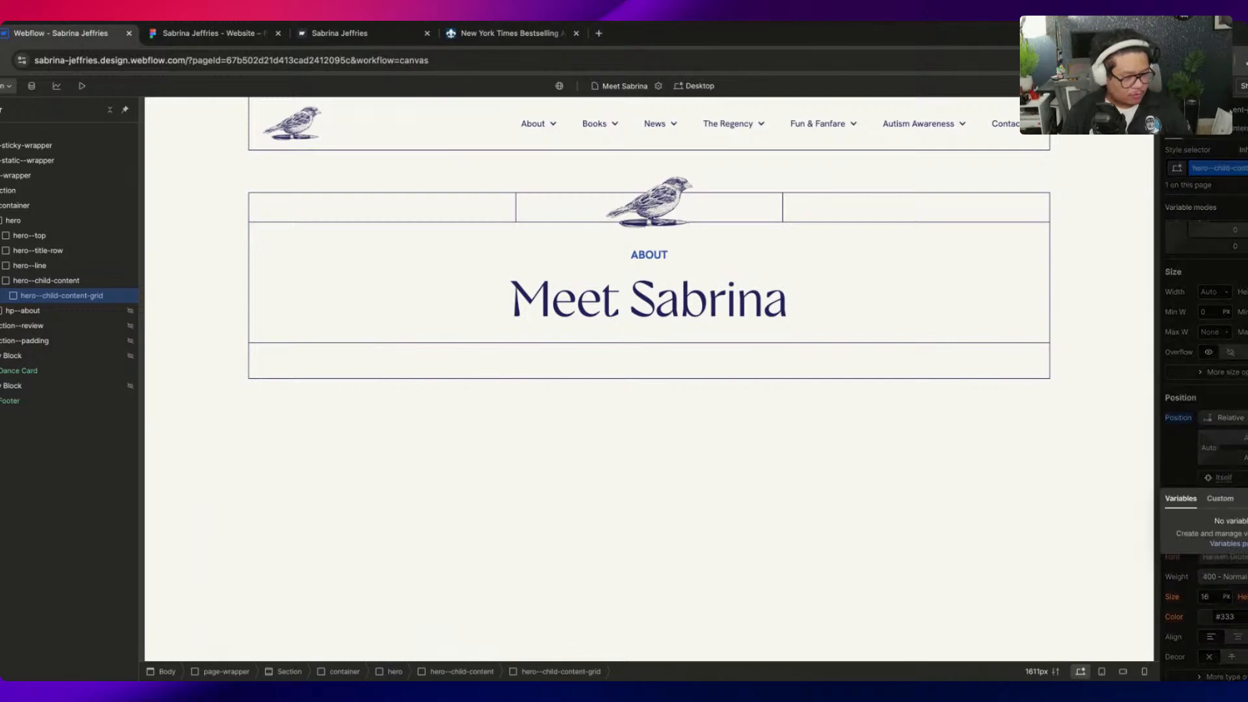
pyautogui.press('Escape')
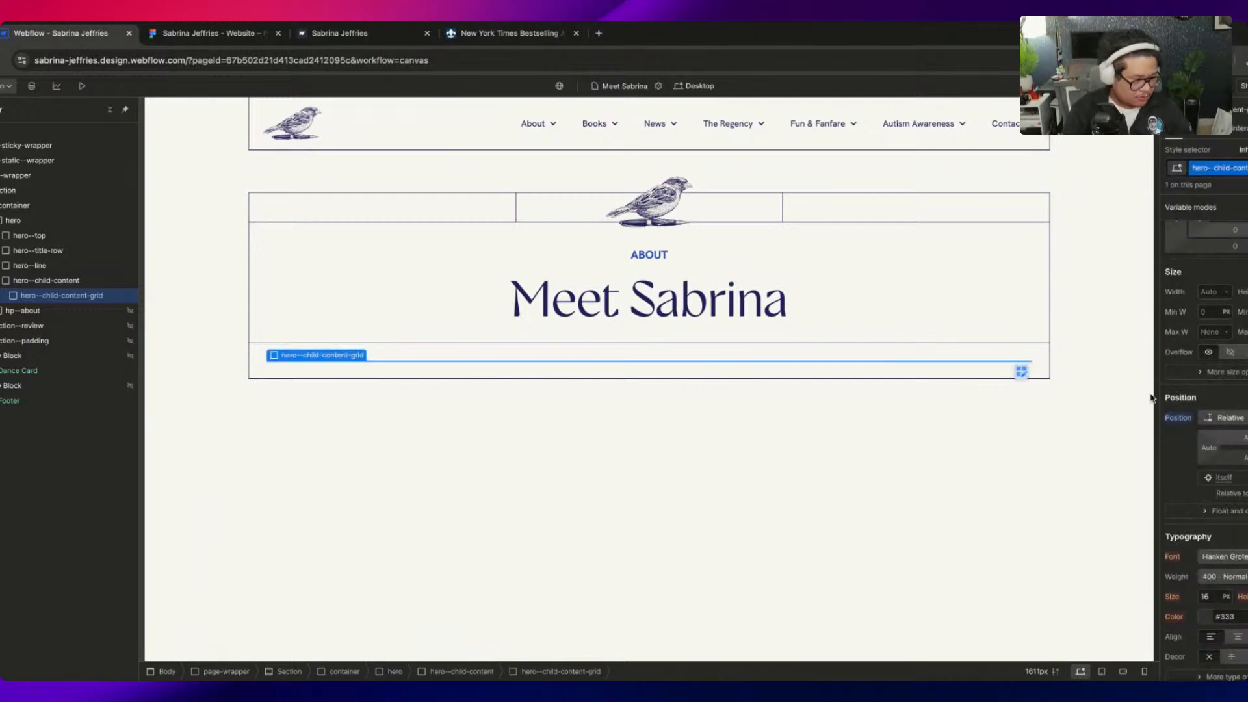
# Set the position of the parent hero--child-content element to Relative
pyautogui.click(270, 365)
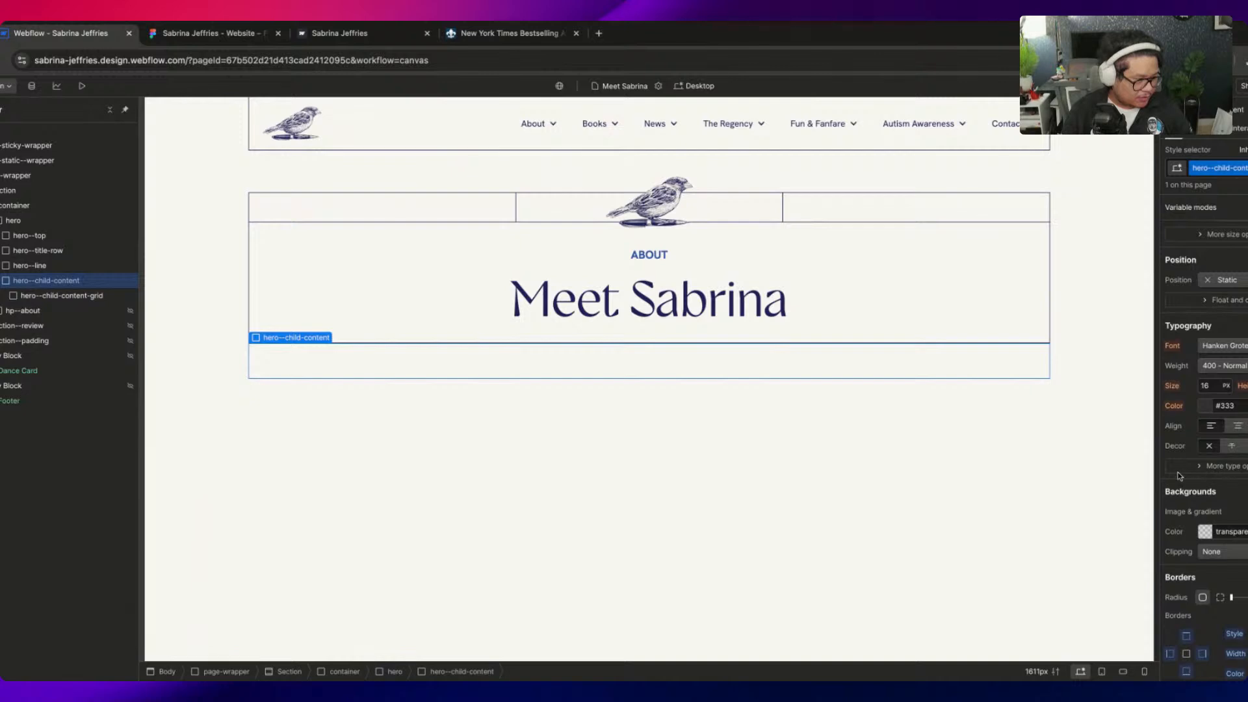
pyautogui.click(1228, 280)
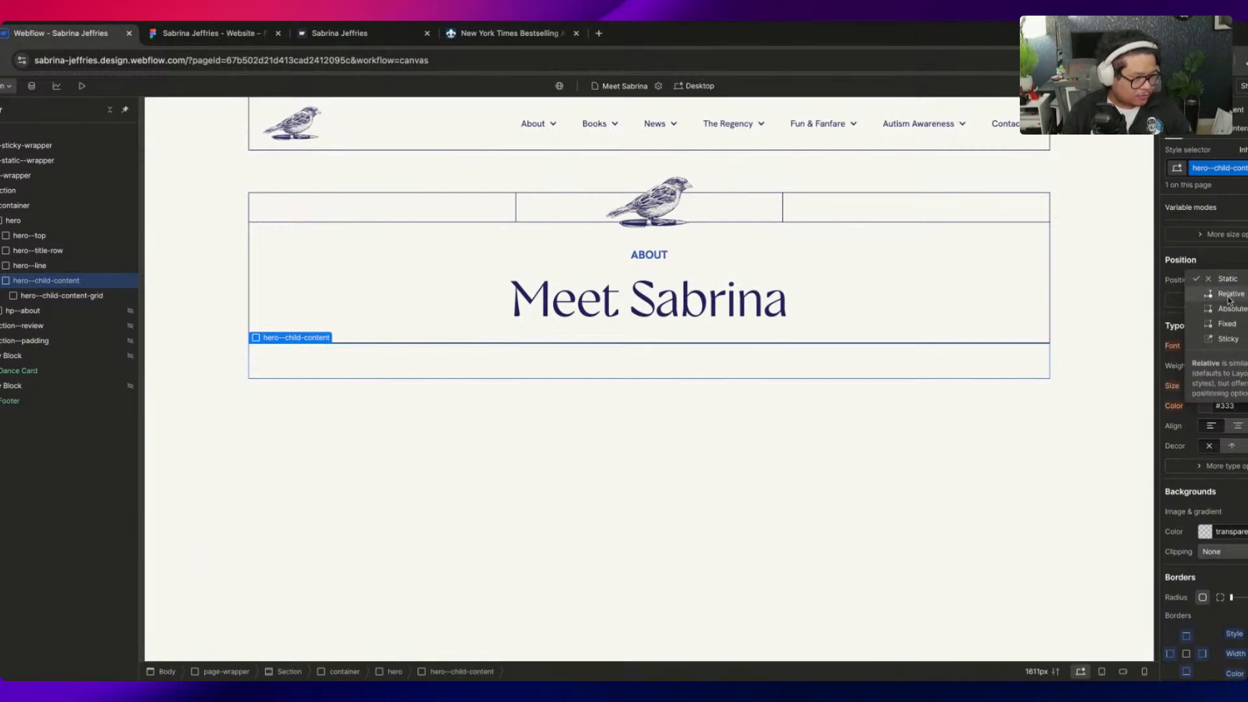
pyautogui.click(1230, 298)
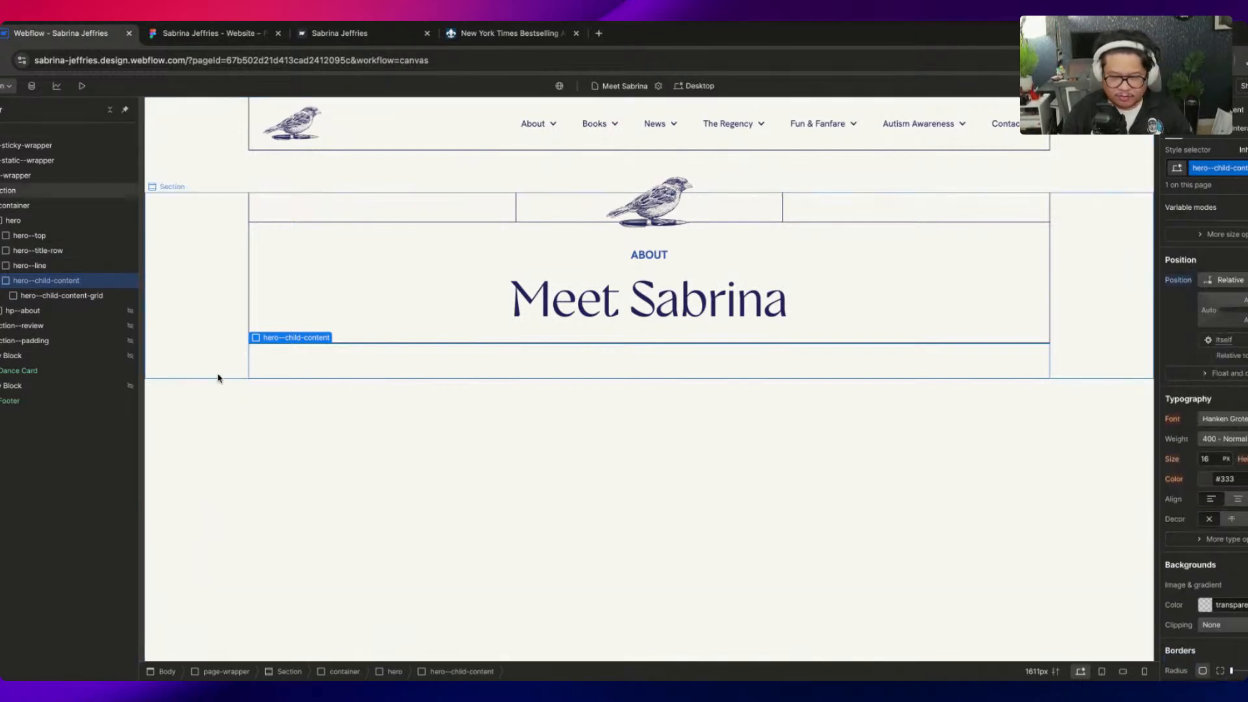
# Add a div block inside hero--child-content-grid as the first column
pyautogui.click(84, 295)
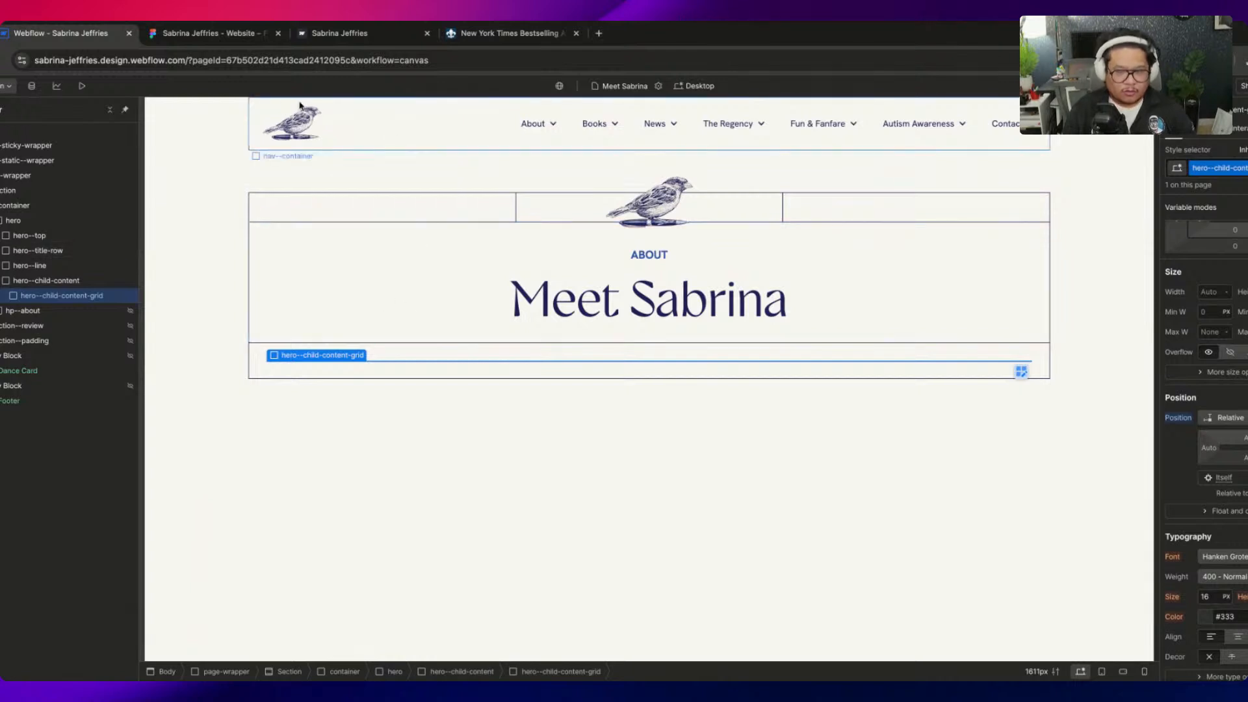
pyautogui.press('super+k')
pyautogui.write('div')
pyautogui.press('Return')
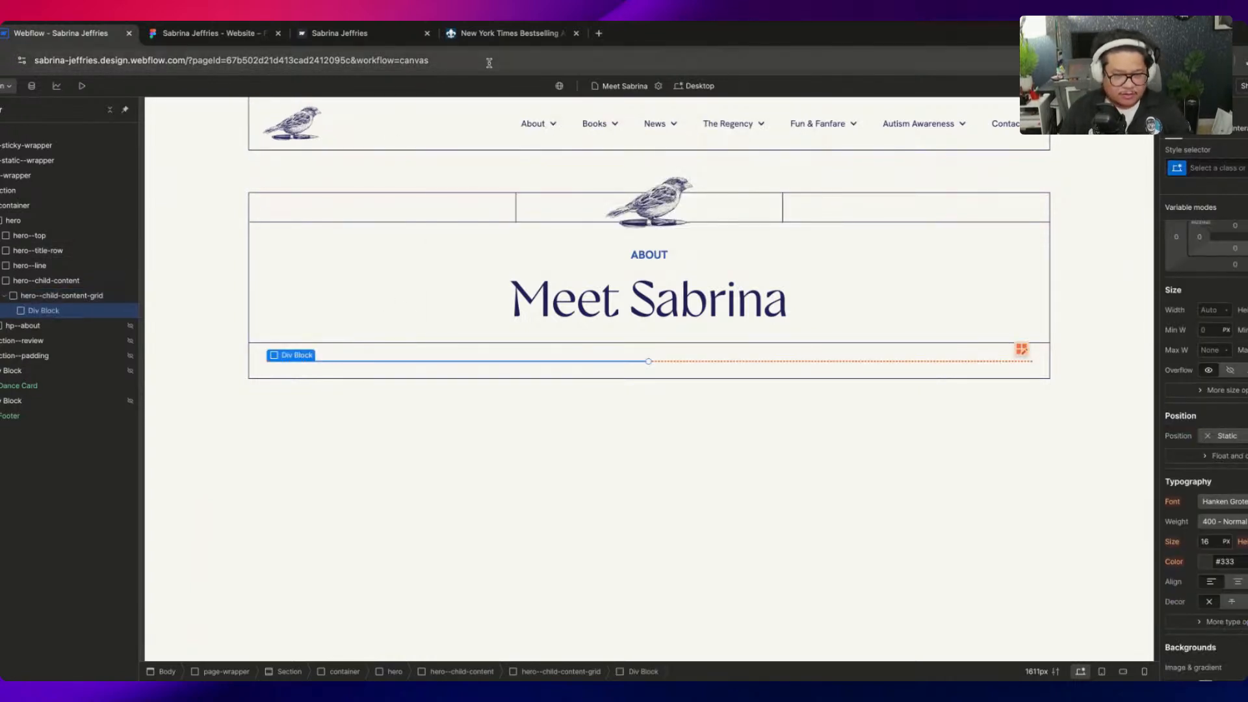
# Add a placeholder image element inside hero--child-content-grid as the second column
pyautogui.click(74, 297)
pyautogui.press('super+k')
pyautogui.write('image')
pyautogui.press('Return')
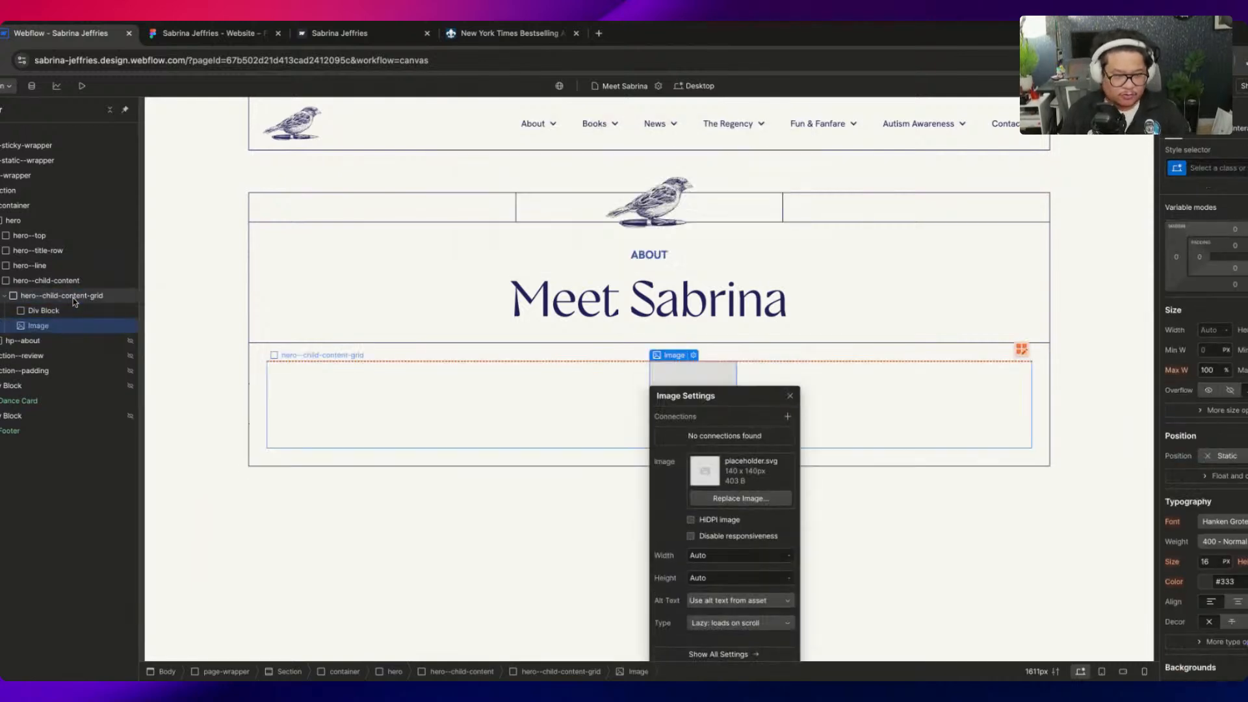
pyautogui.click(790, 397)
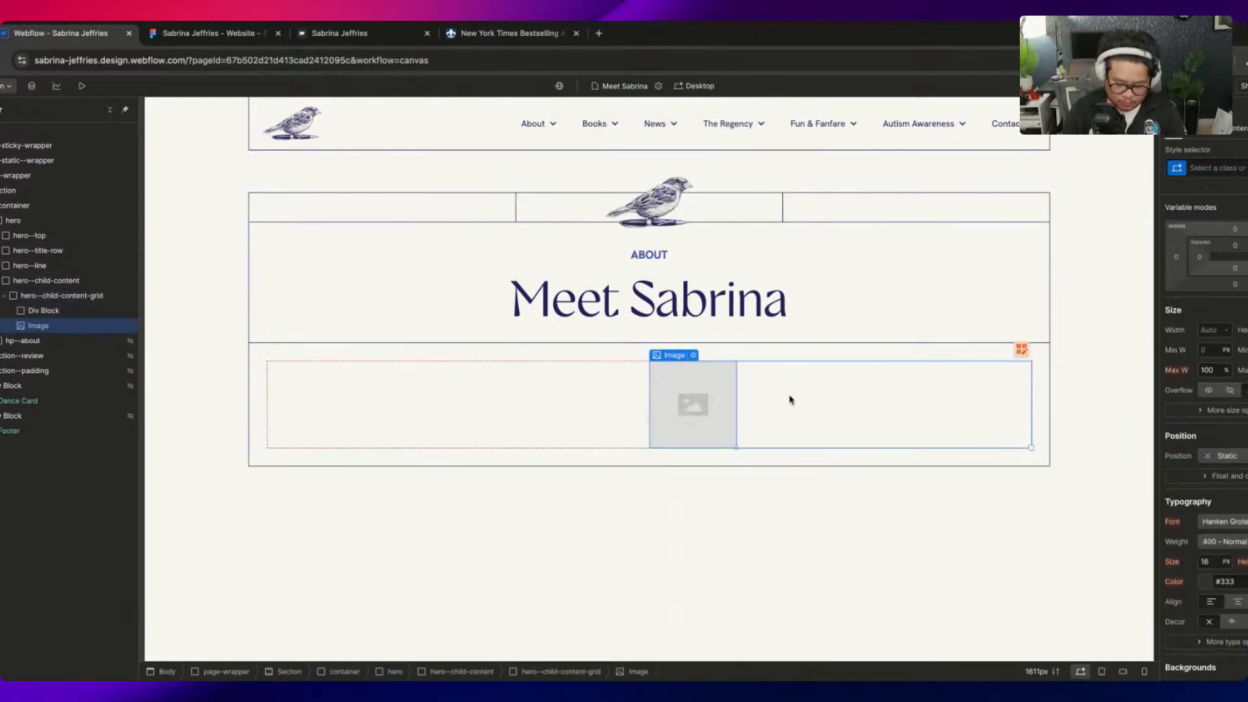
# Give the new image element the class hero--child-content-image
pyautogui.press('super+Return')
pyautogui.click(78, 296)
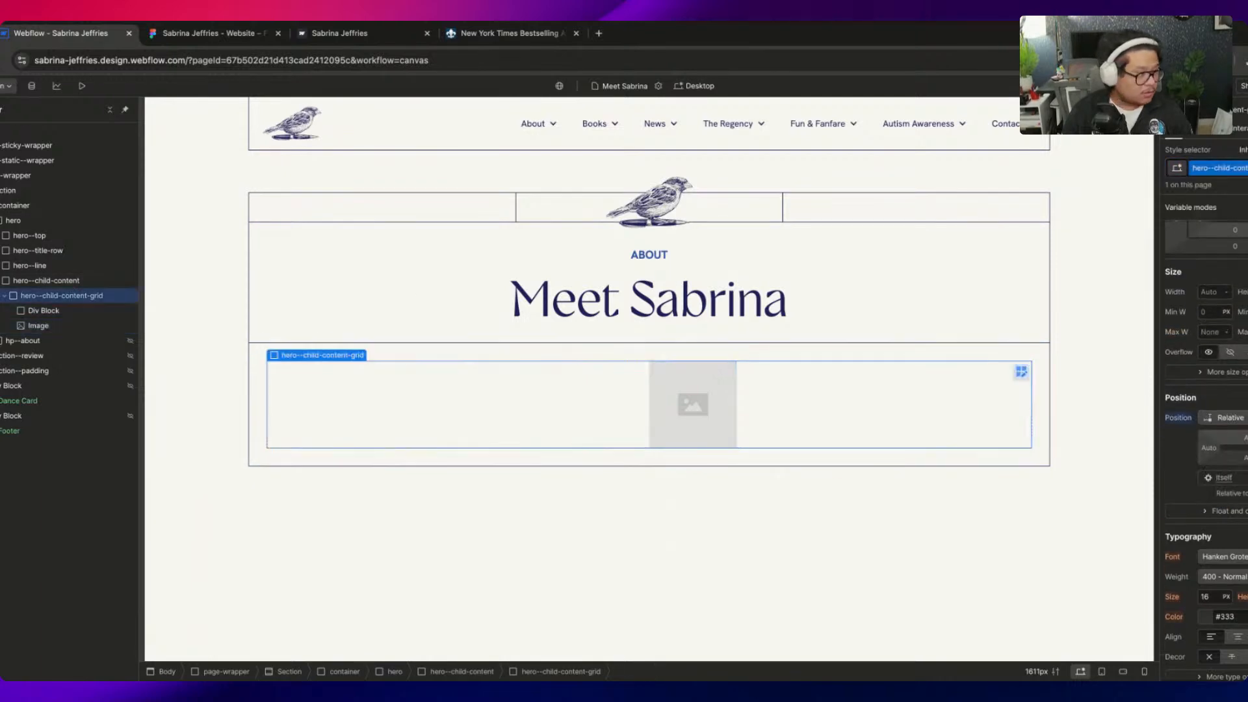
pyautogui.click(65, 327)
pyautogui.press('super+Return')
pyautogui.write('hero--child-content-grid')
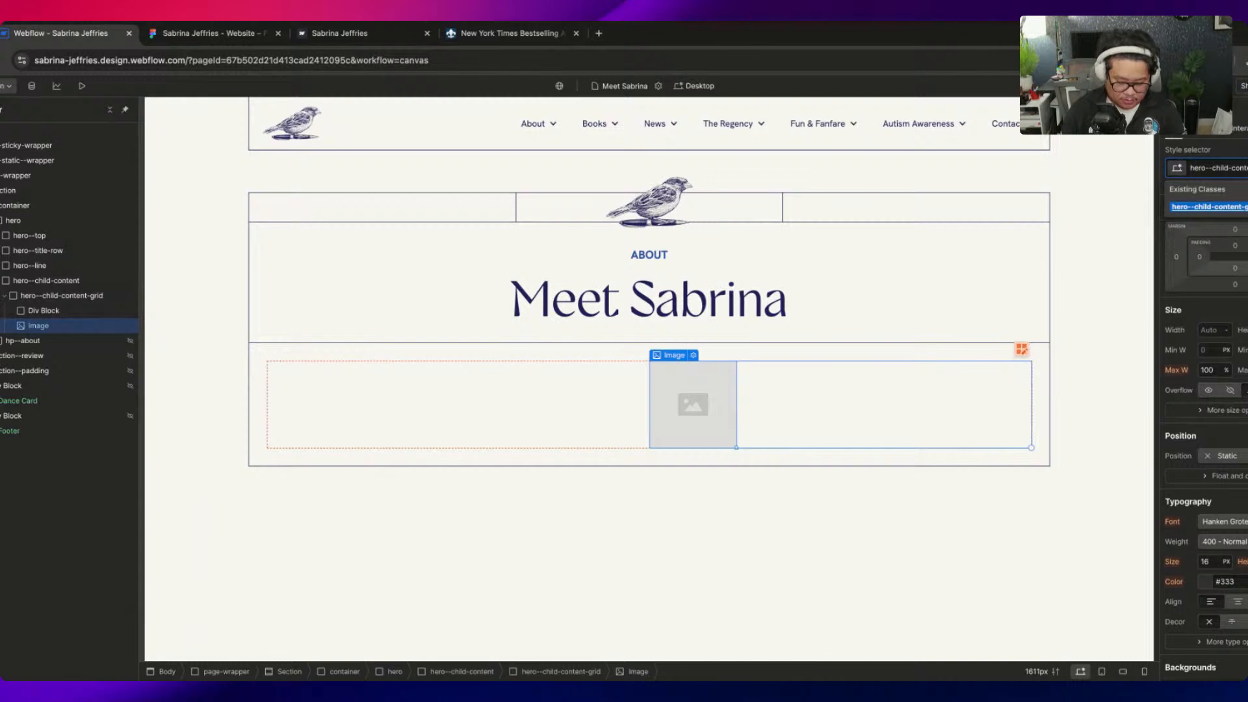
pyautogui.press('Return')
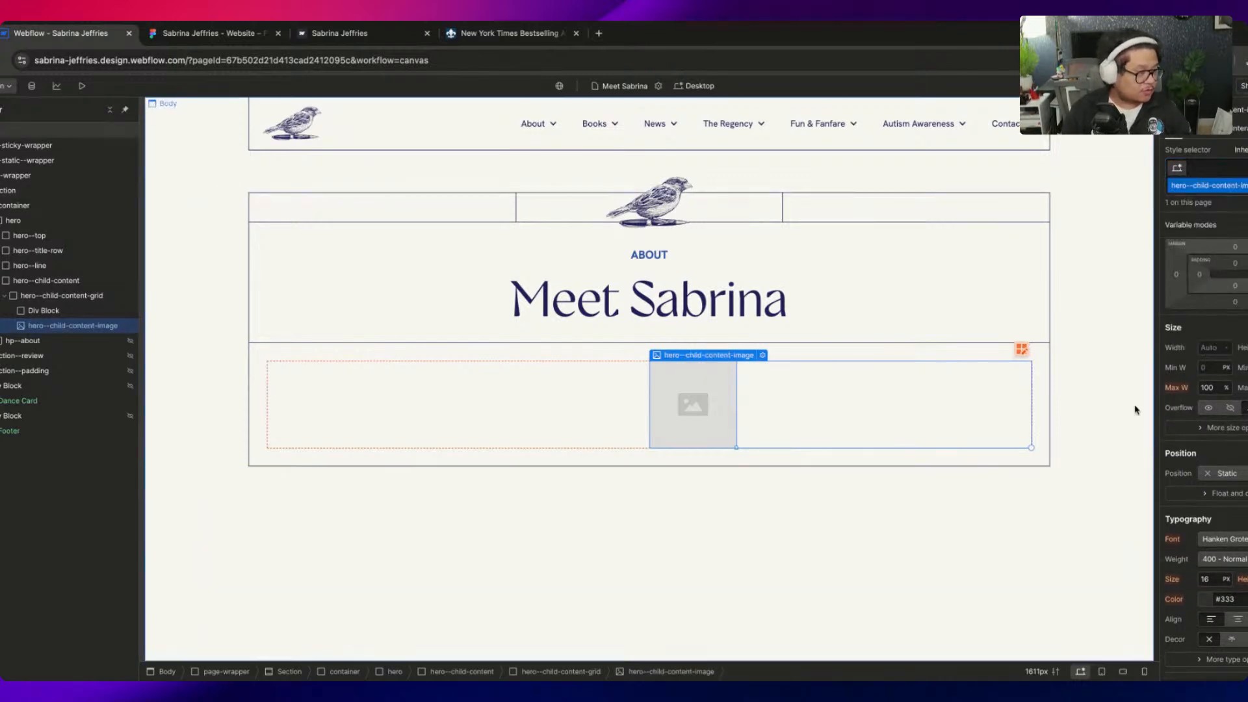
# Set the width of hero--child-content-image to 100% and its fit to Cover
pyautogui.click(1211, 348)
pyautogui.write('100')
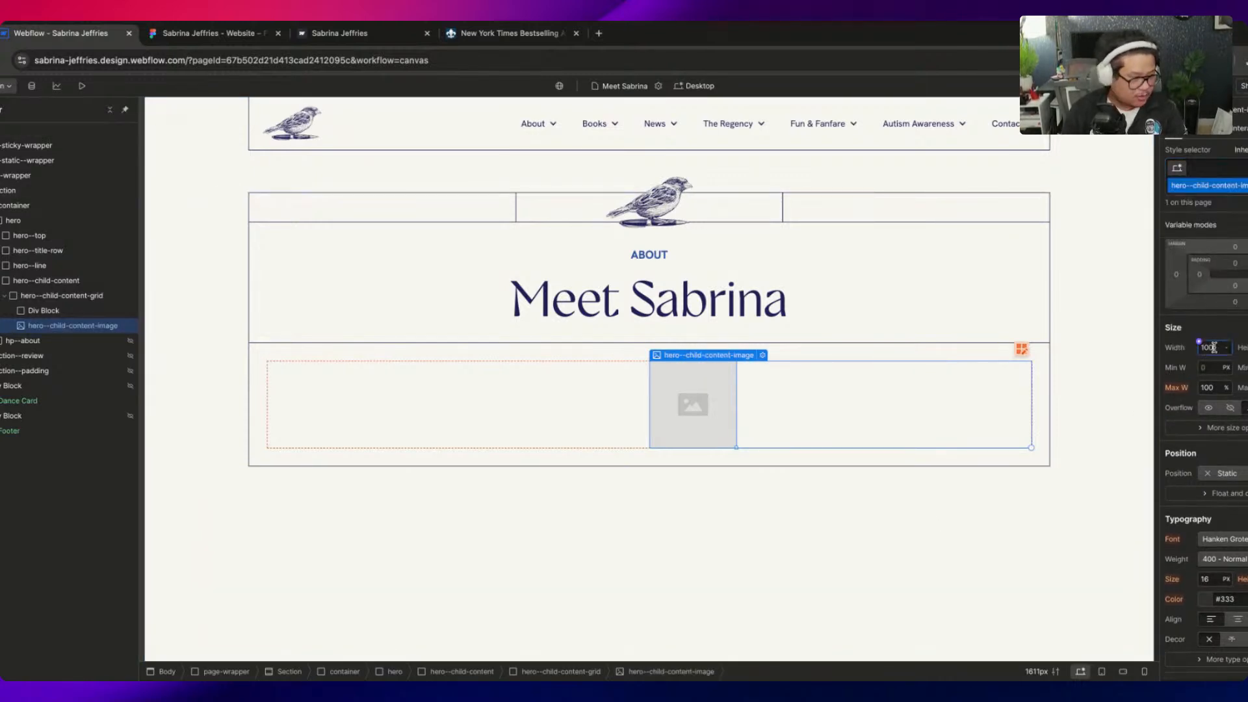
pyautogui.write('%')
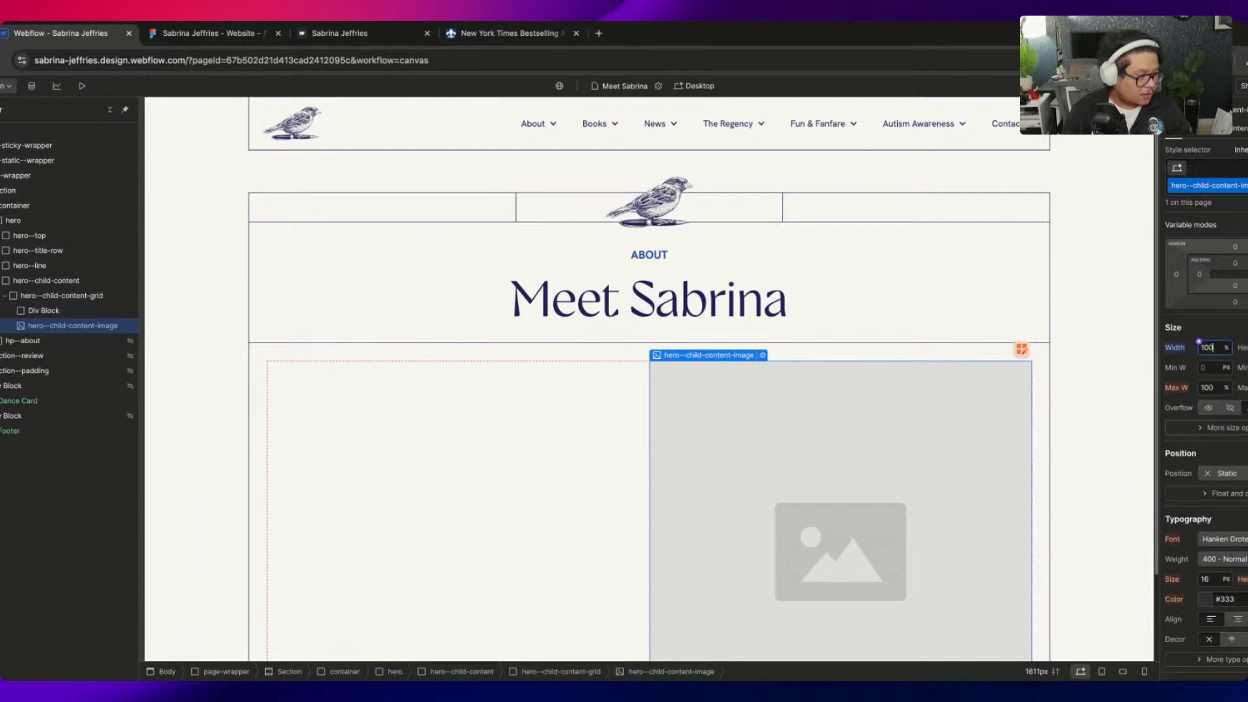
pyautogui.click(1223, 366)
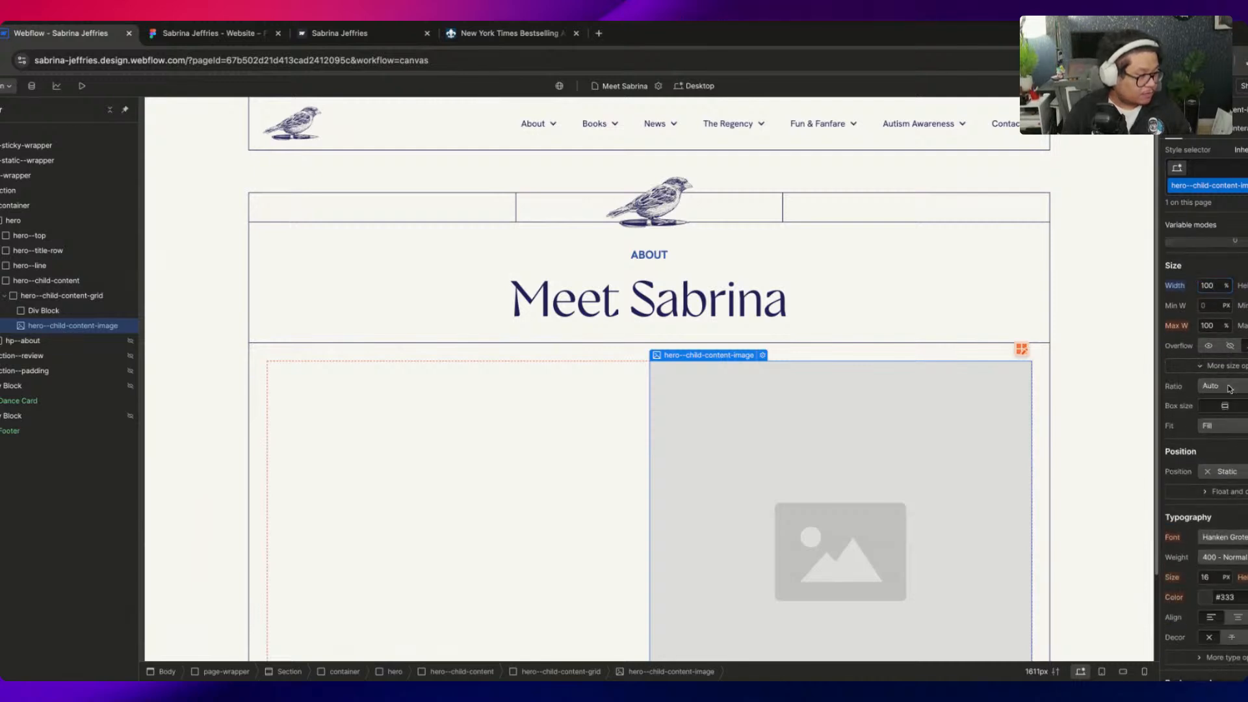
pyautogui.click(1221, 426)
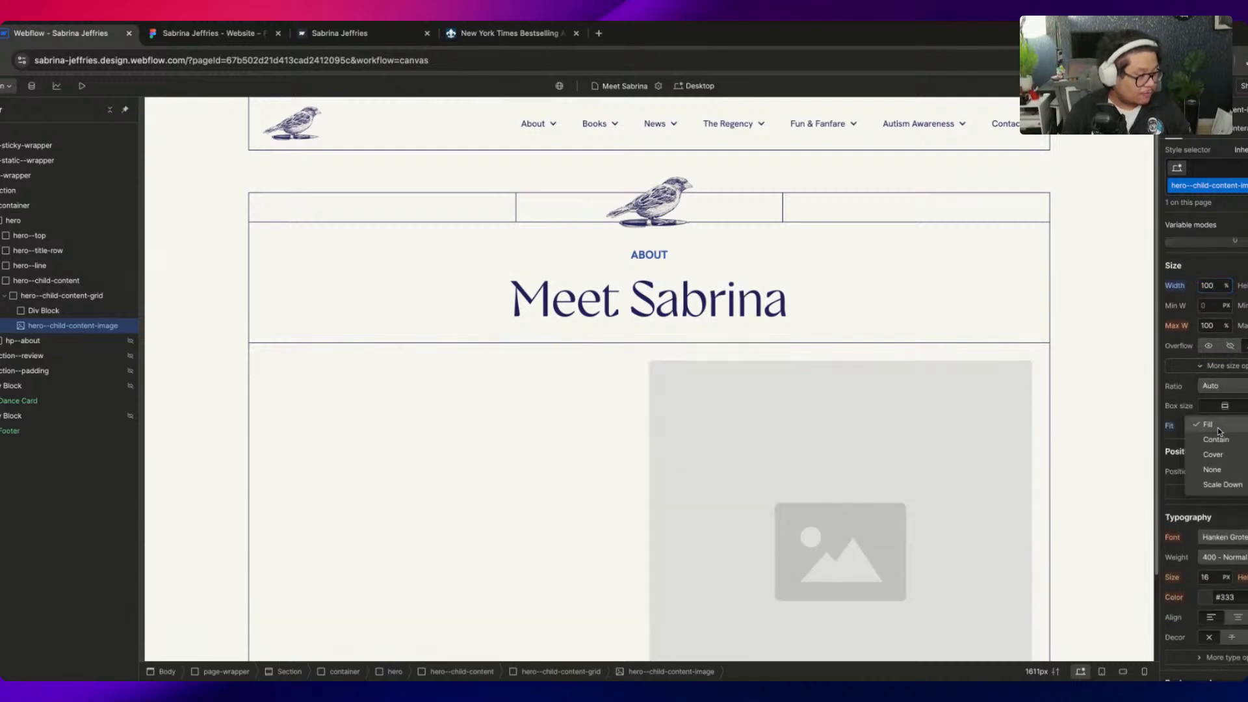
pyautogui.click(1234, 457)
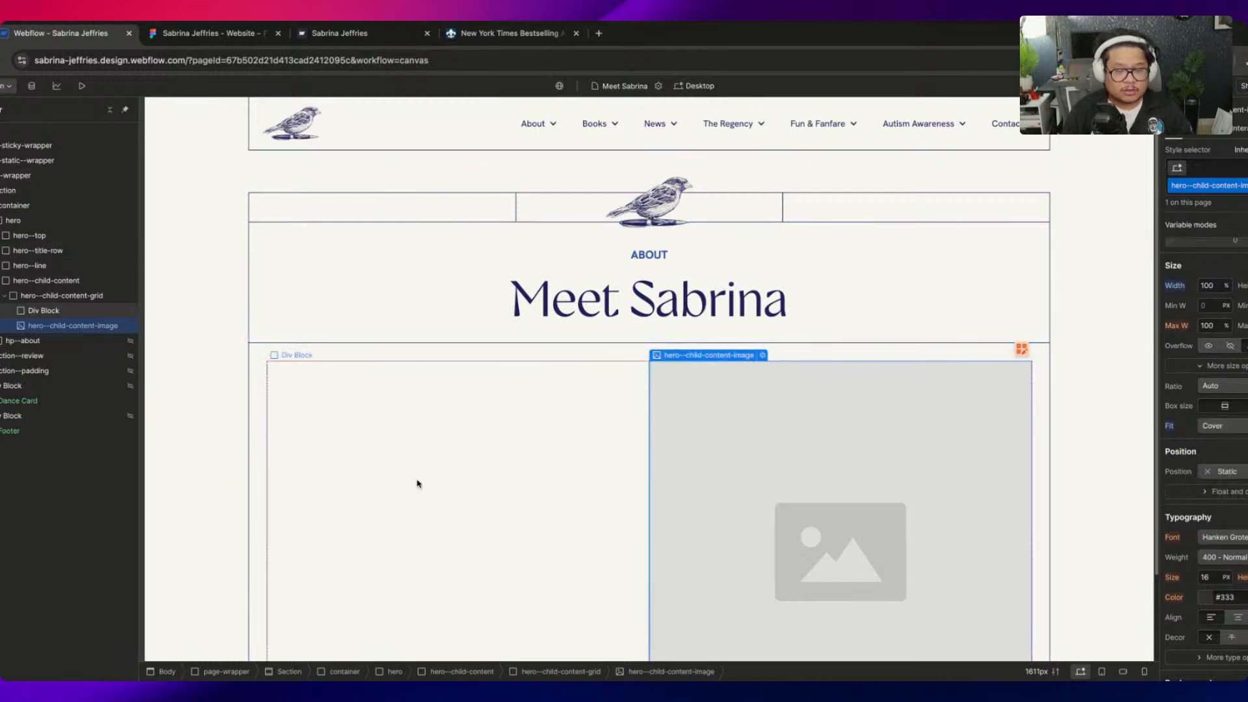
# Give the empty div block beside the image the class hero--child-content-col-1
pyautogui.click(418, 393)
pyautogui.click(1230, 167)
pyautogui.write('hero--child-content-grid')
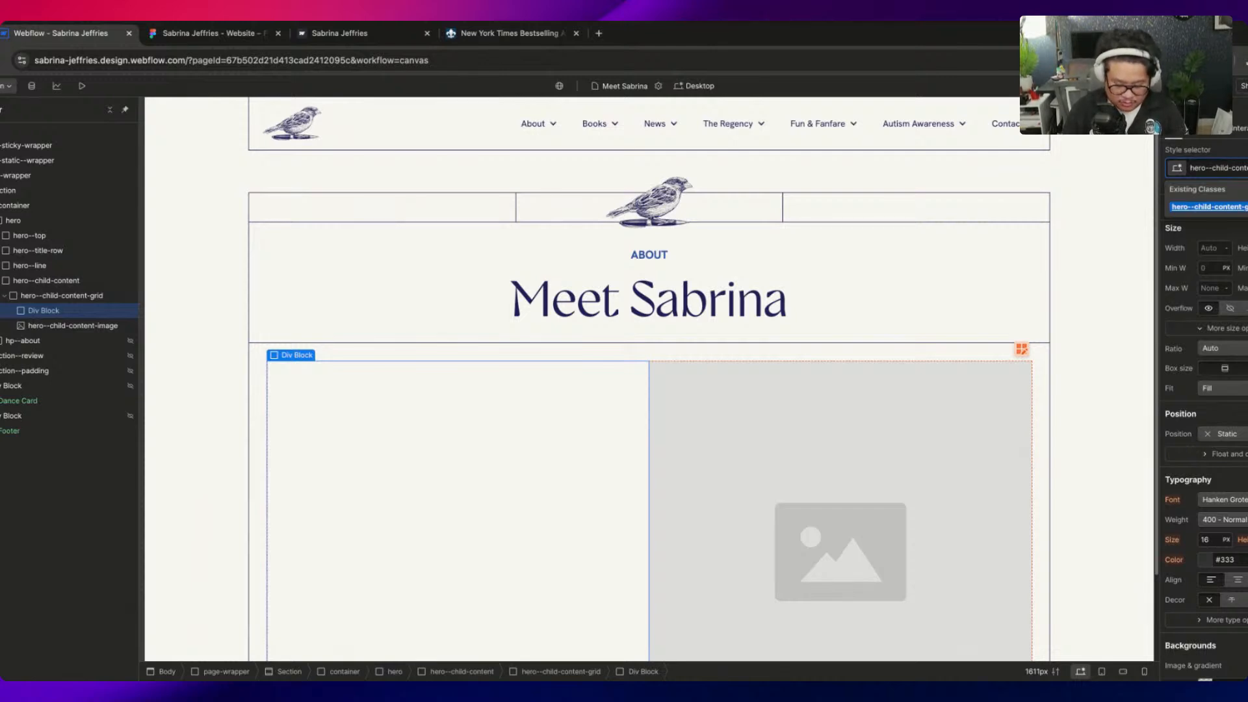
pyautogui.press('Return')
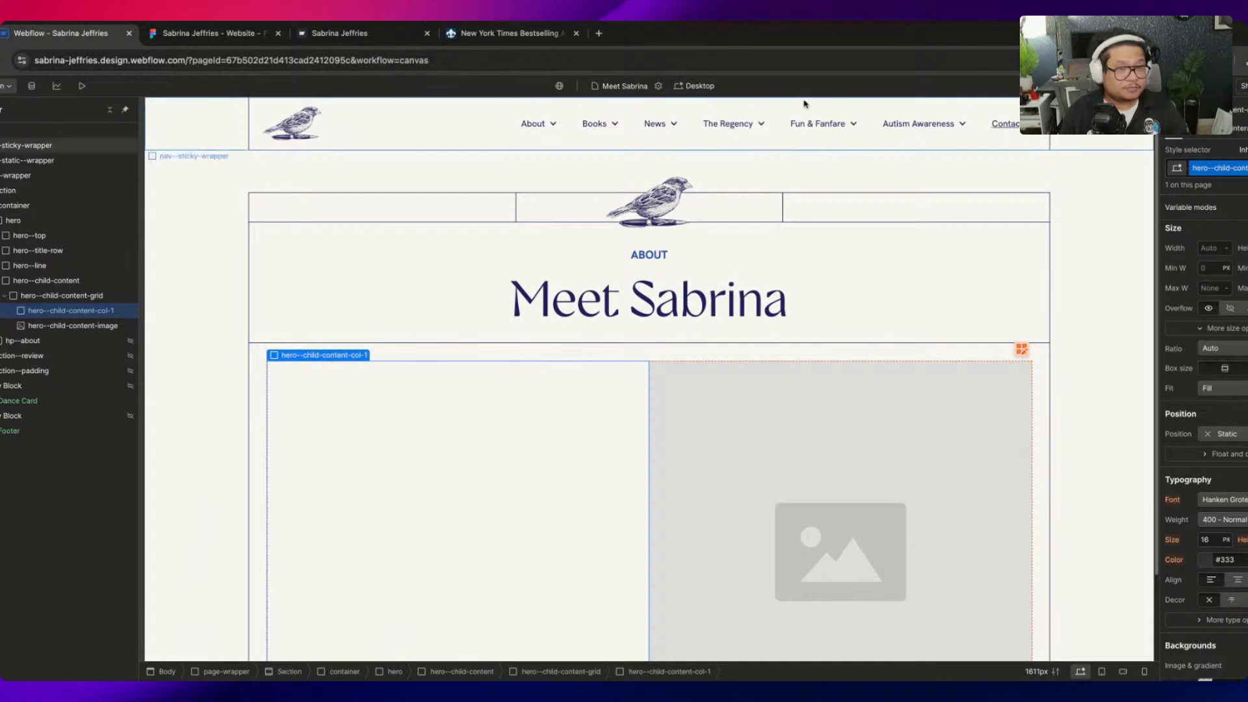
# Check the text panel in the Figma design and add the combo class blue to hero--child-content-col-1 in Webflow
pyautogui.click(206, 36)
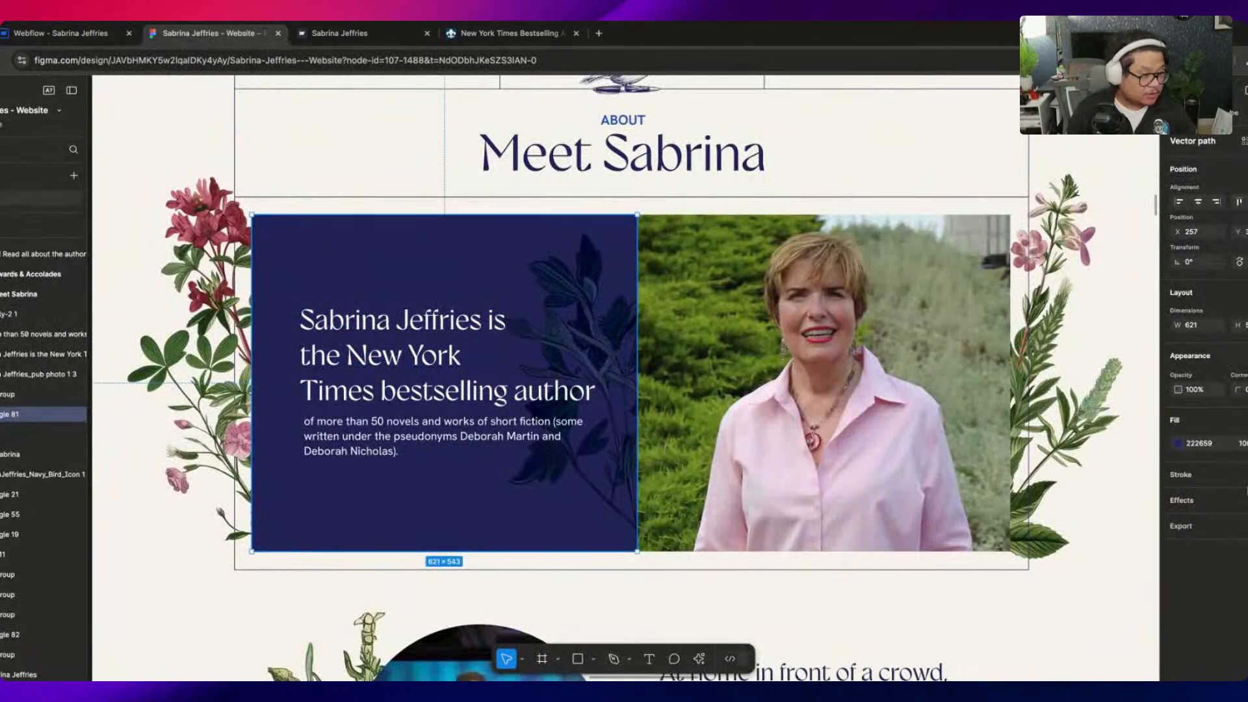
pyautogui.click(85, 38)
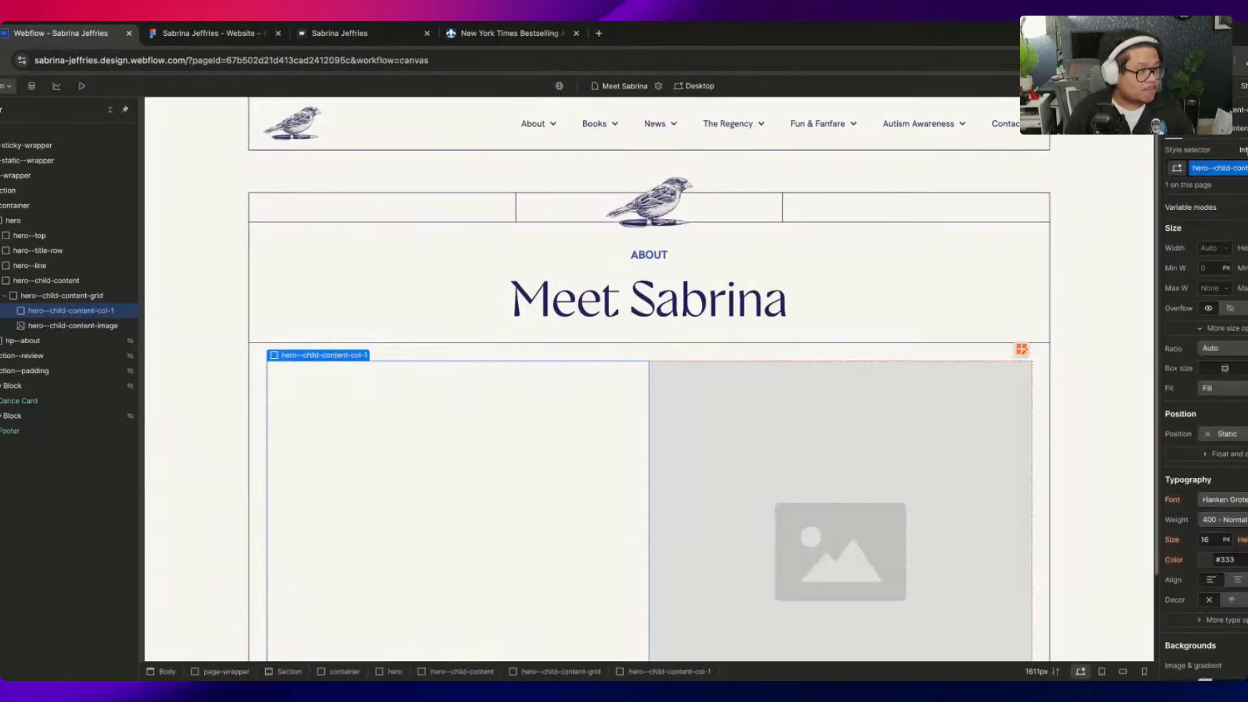
pyautogui.press('super+Return')
pyautogui.write('blue')
pyautogui.press('Return')
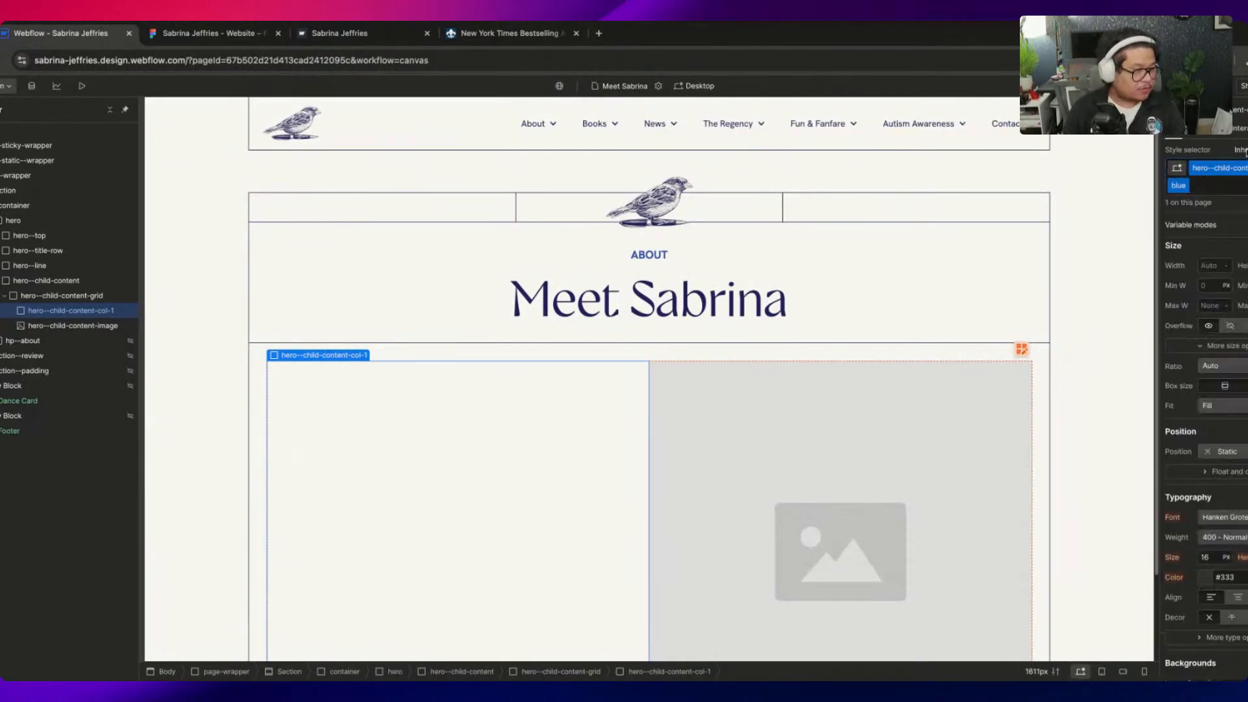
# Set the background color of hero--child-content-col-1 with the blue combo class to Dark Blue
pyautogui.scroll(-4, 1210, 265)
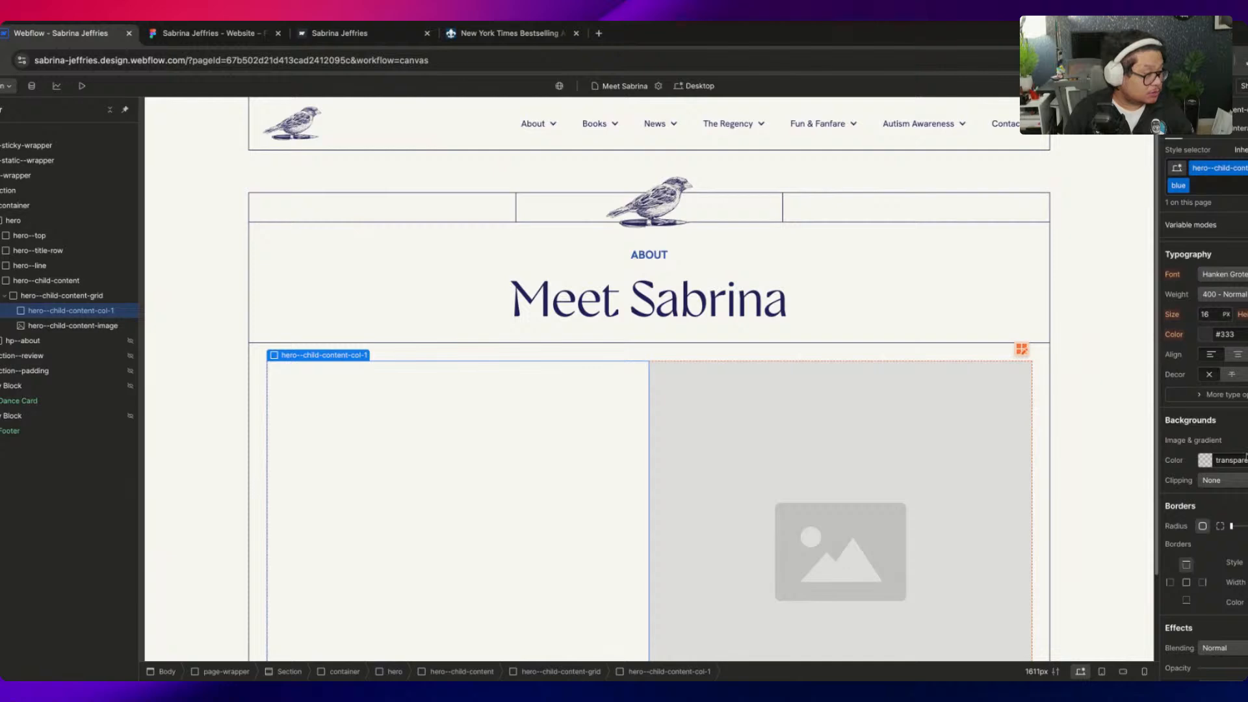
pyautogui.click(1204, 459)
pyautogui.click(1202, 274)
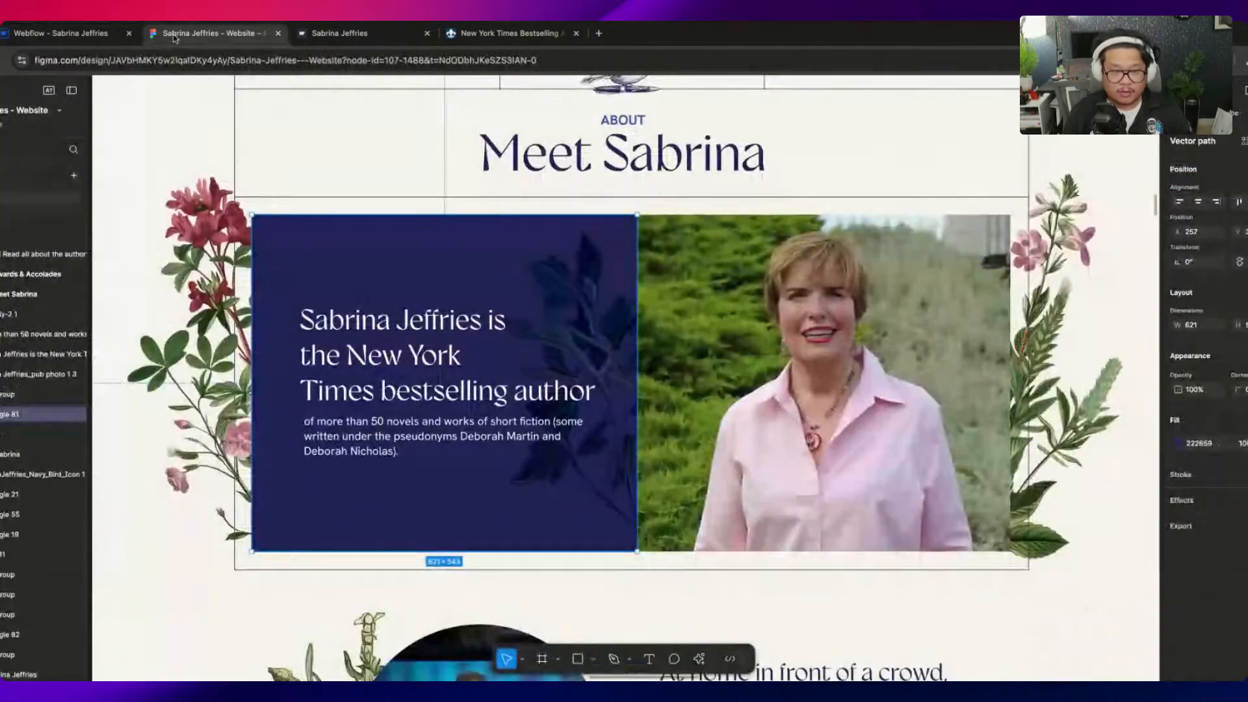
# Switch to the Figma design and export the hero's portrait photo as a 1x PNG
pyautogui.click(195, 33)
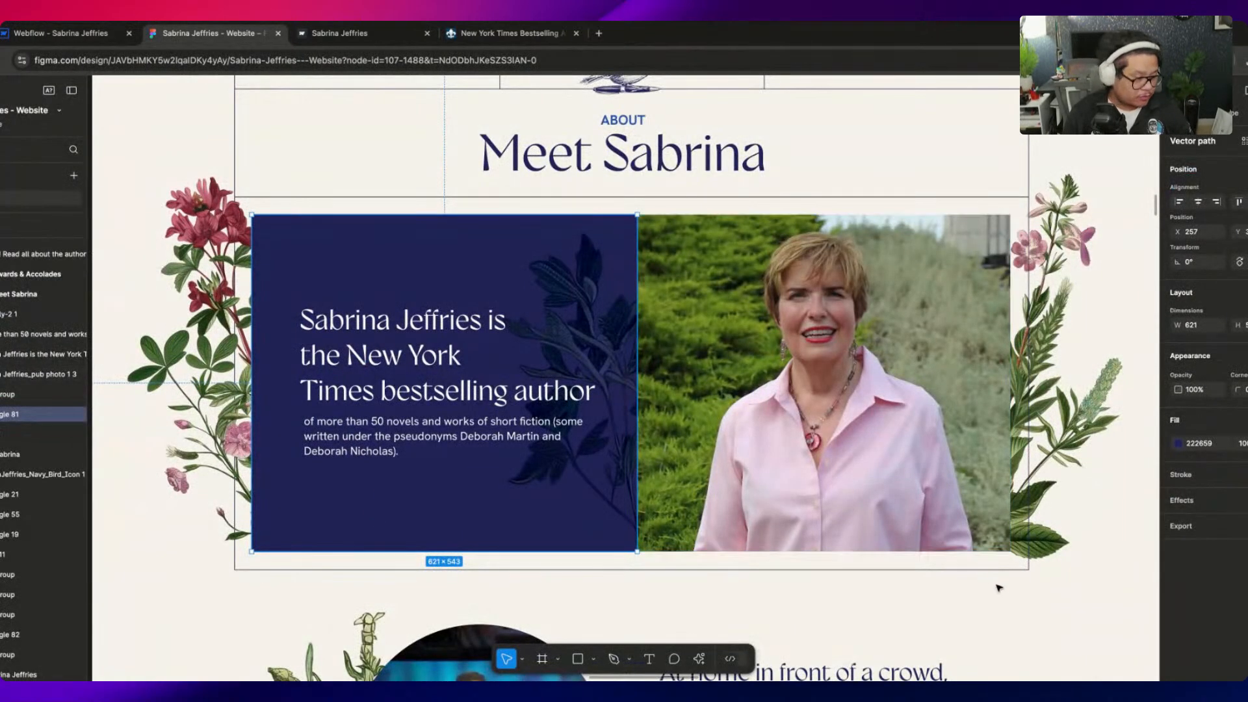
pyautogui.click(781, 306)
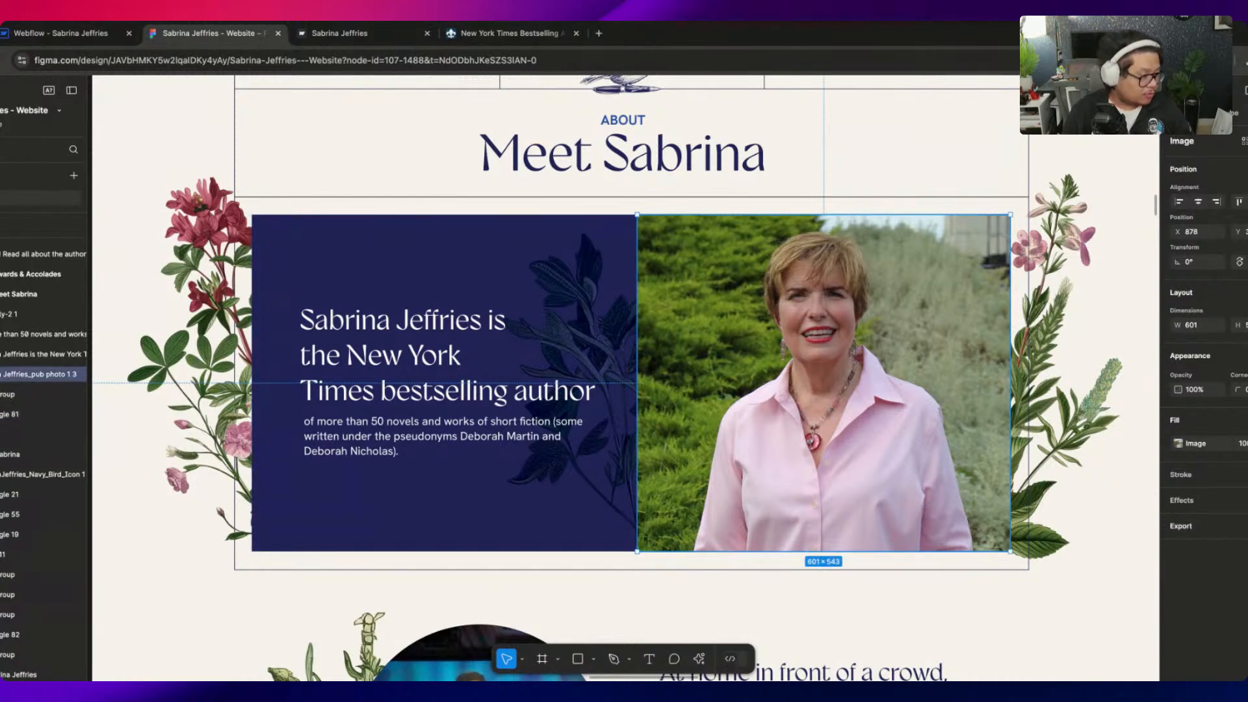
pyautogui.click(1238, 526)
pyautogui.scroll(-1, 1234, 630)
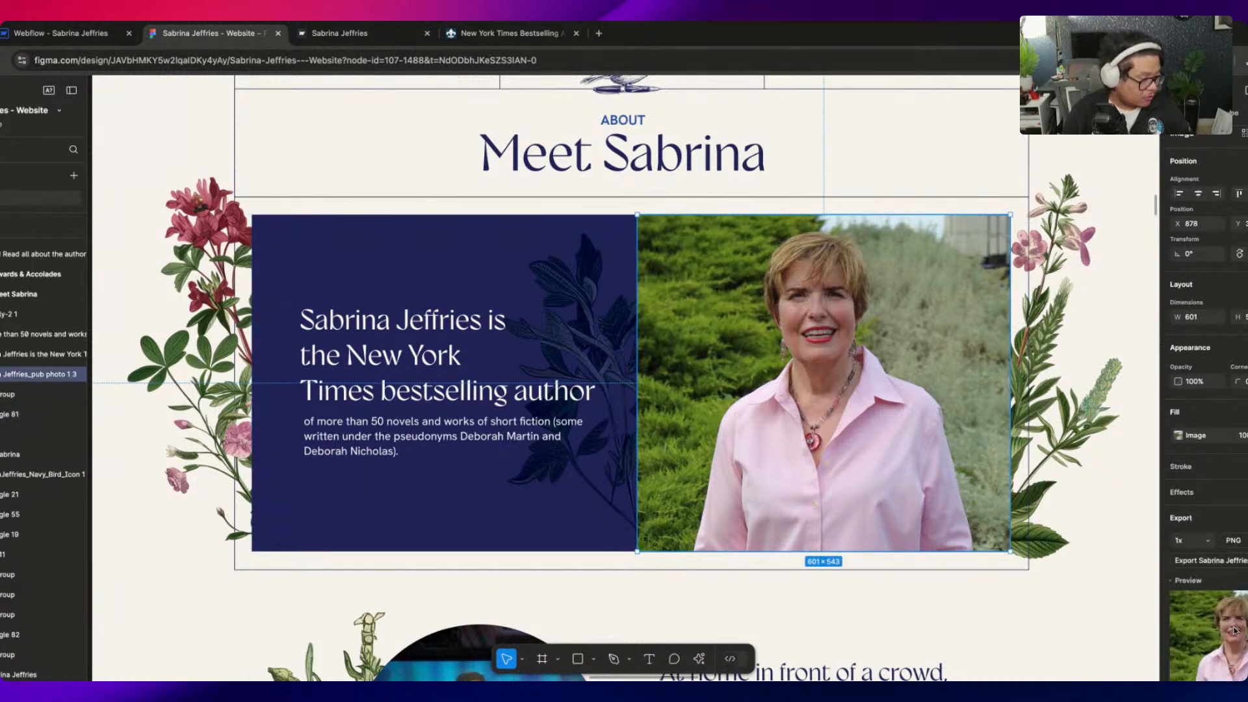
pyautogui.scroll(-3, 1233, 631)
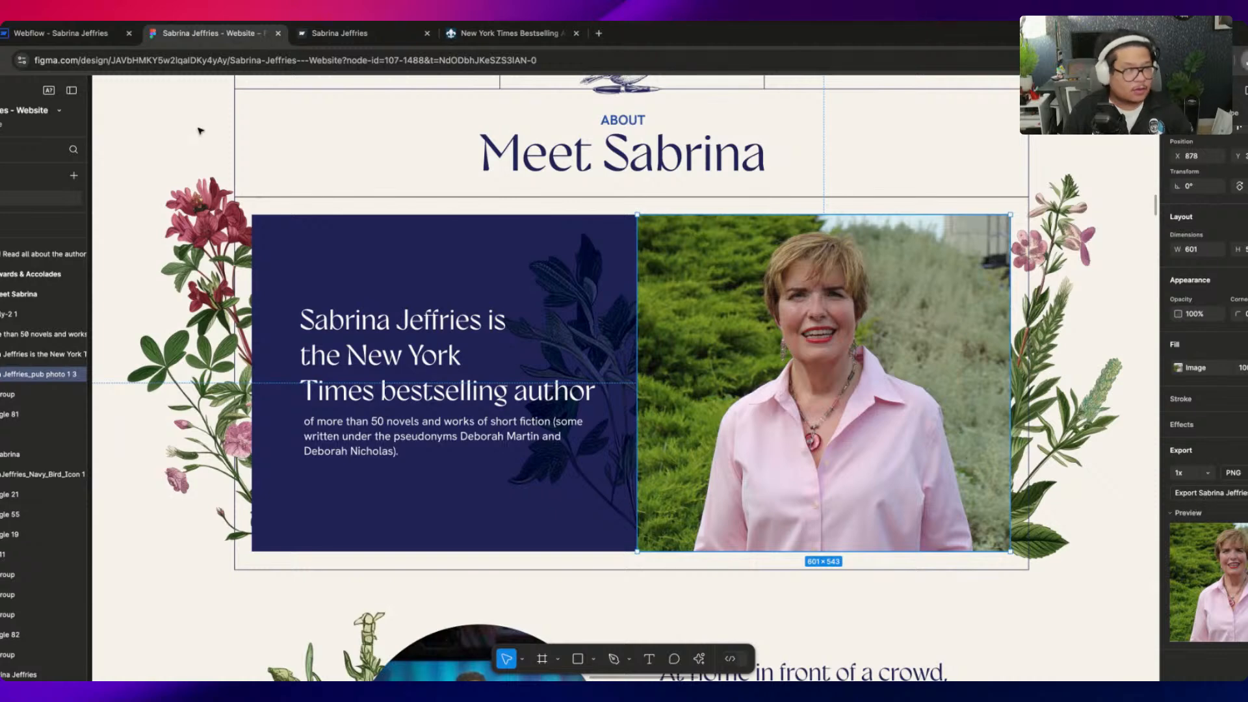
# Return to Webflow and add the exported portrait photo to the site assets
pyautogui.click(84, 33)
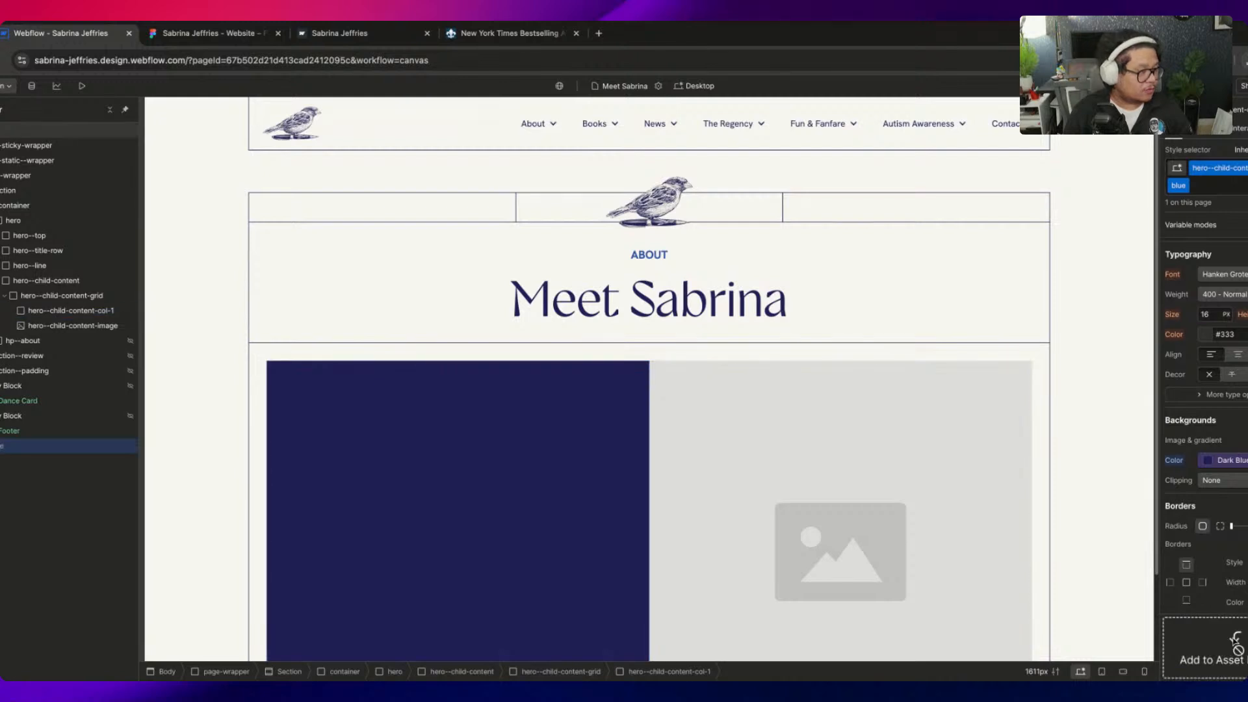
pyautogui.press('j')
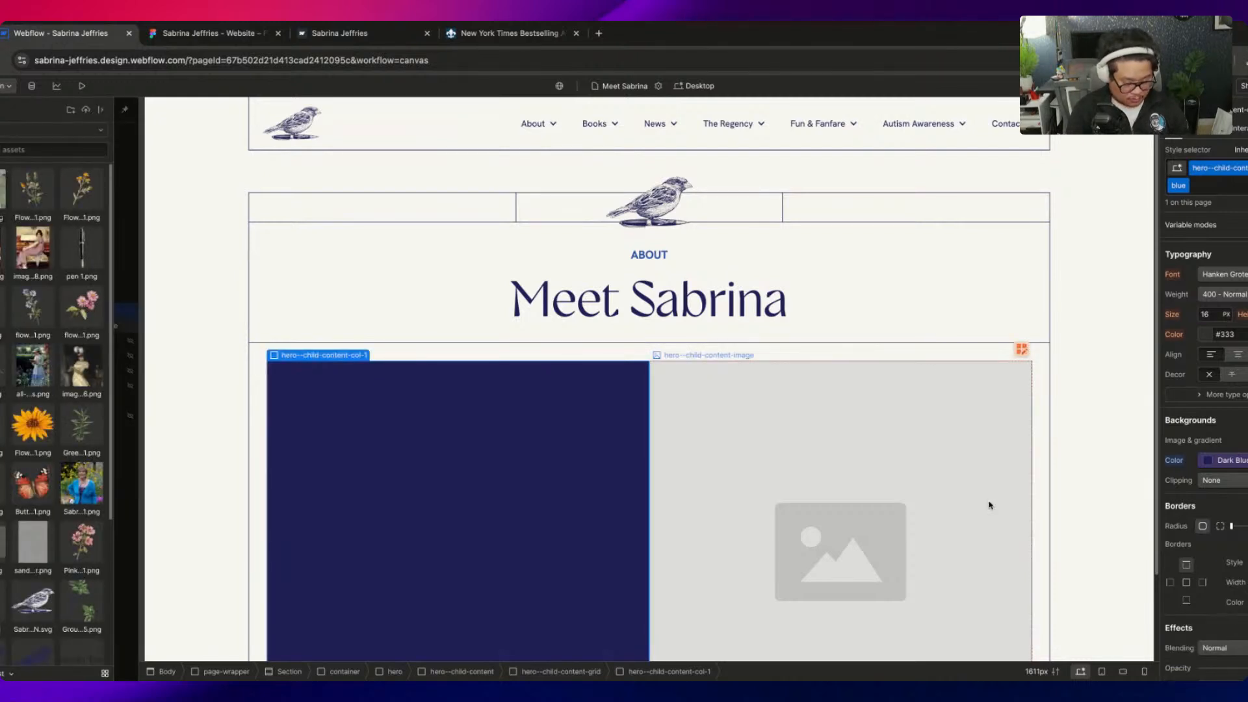
# Replace the placeholder in hero--child-content-image with the exported portrait photo from the site assets
pyautogui.doubleClick(900, 508)
pyautogui.click(727, 501)
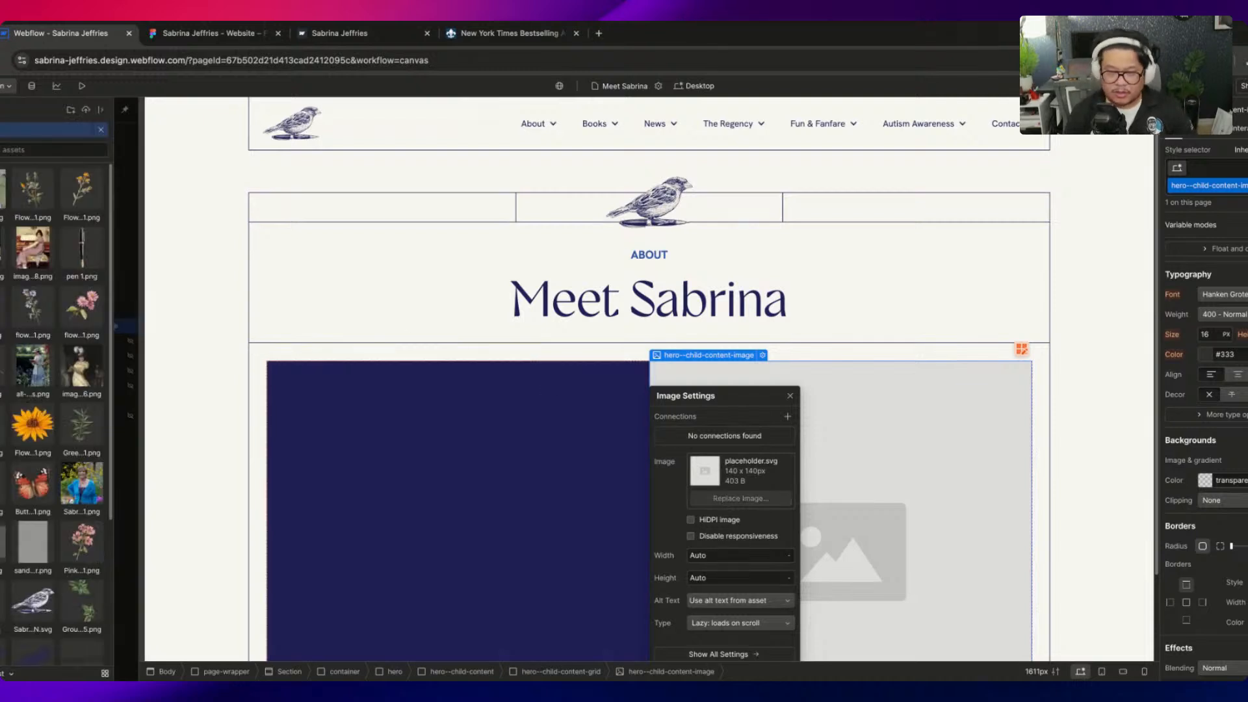
pyautogui.hotkey('shift', 'a')
pyautogui.click(844, 511)
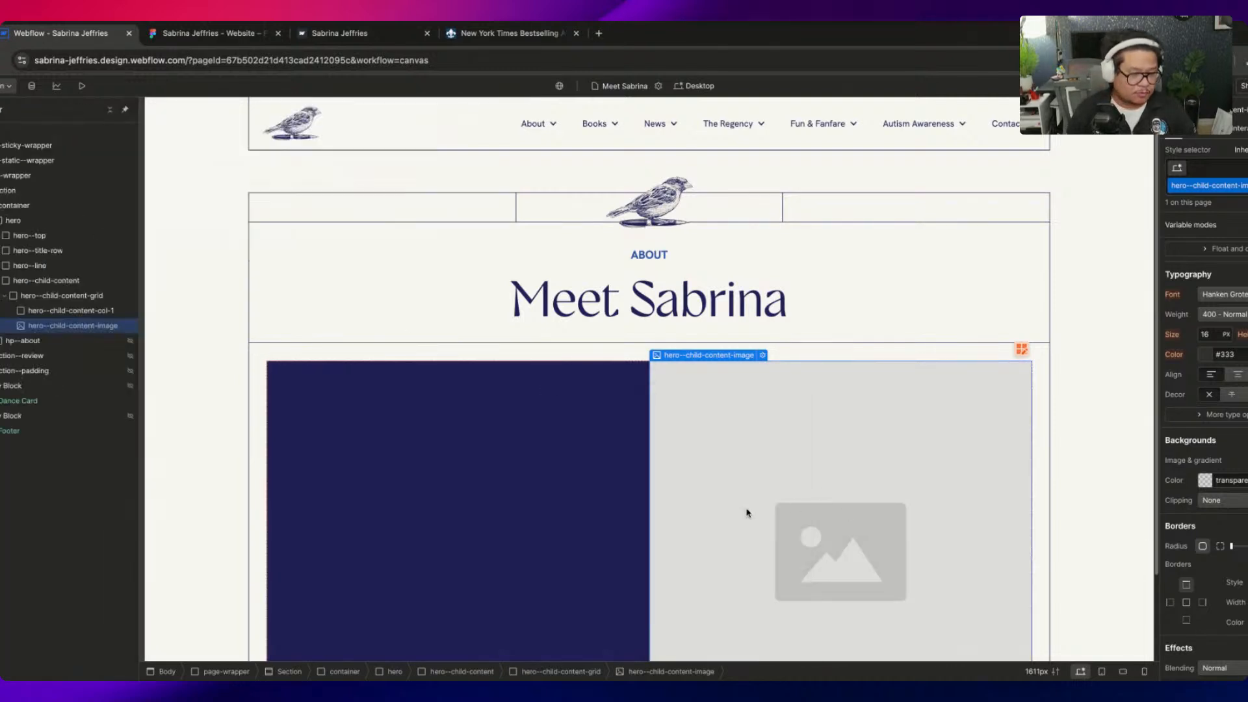
pyautogui.doubleClick(843, 478)
pyautogui.click(777, 502)
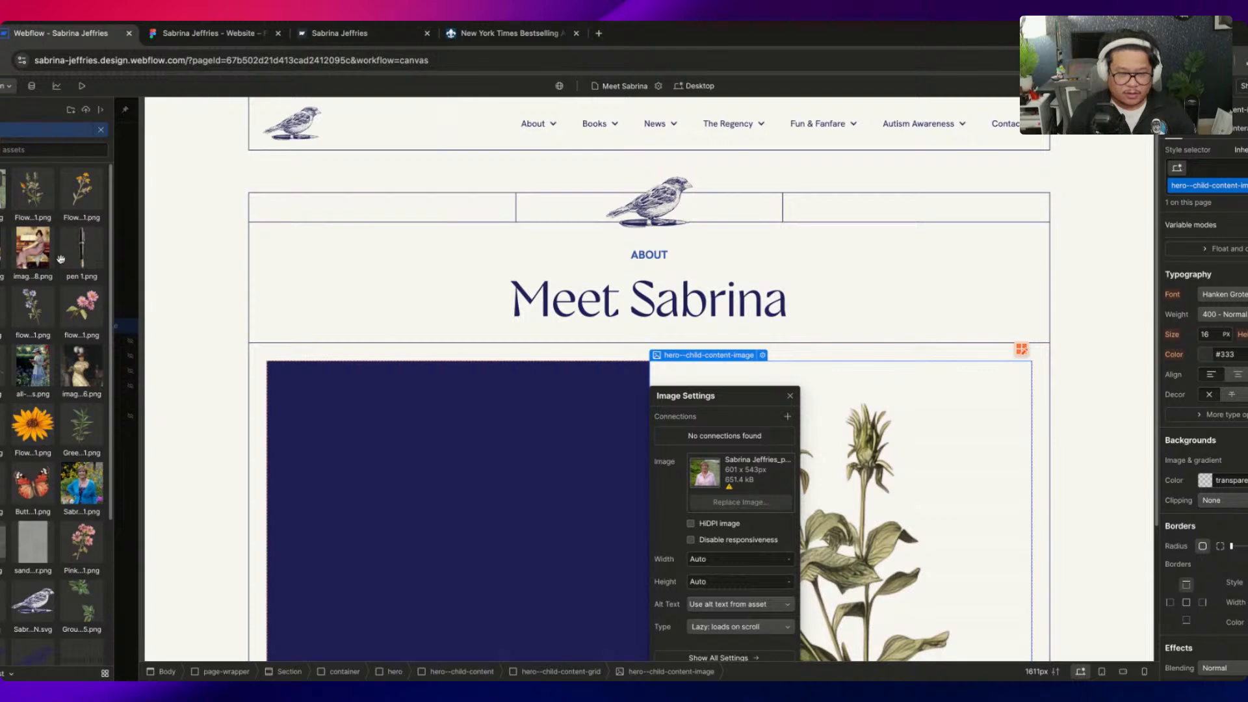
pyautogui.click(56, 254)
pyautogui.click(790, 397)
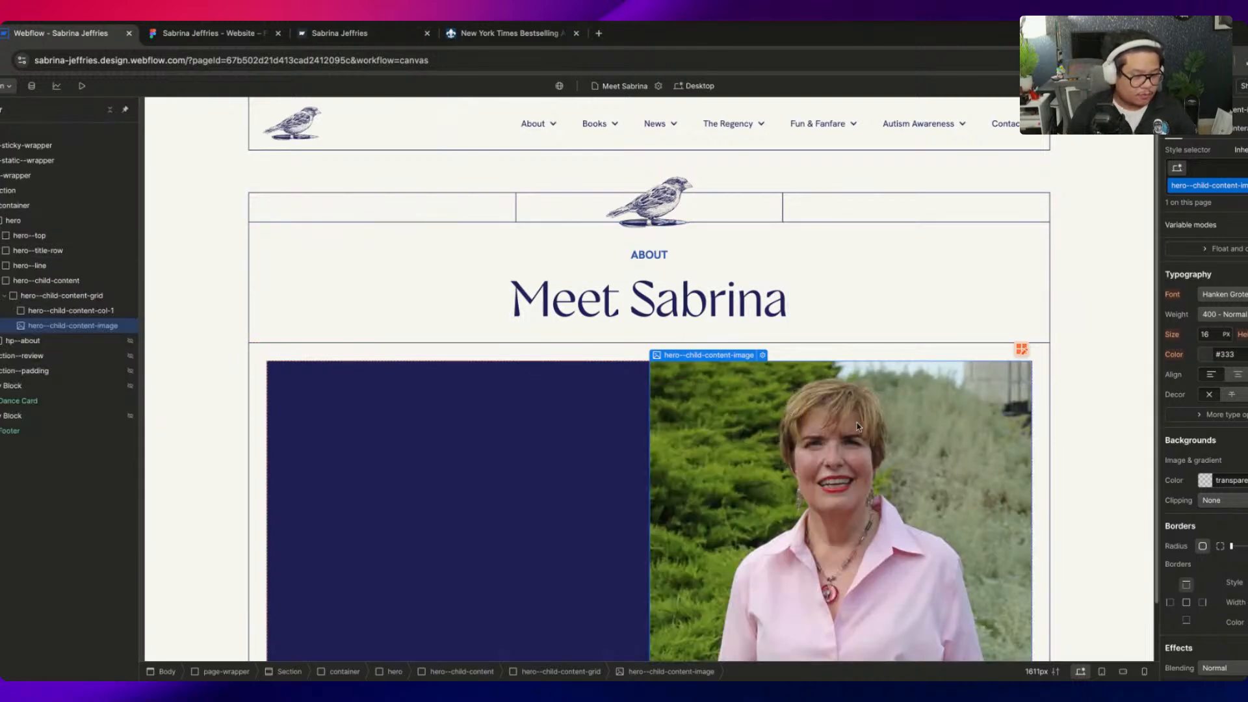
pyautogui.scroll(-2, 856, 429)
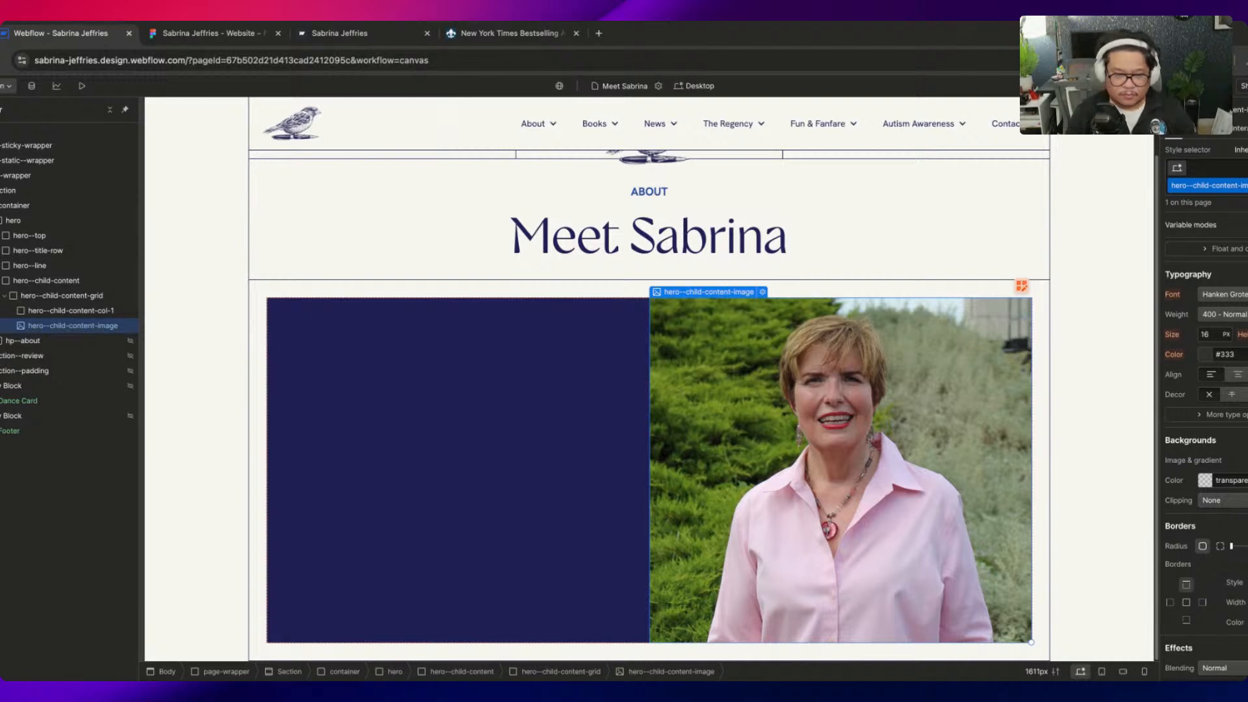
# Select hero--child-content-col-1 and measure the heading text's distances to the panel edges in the Figma design
pyautogui.click(104, 311)
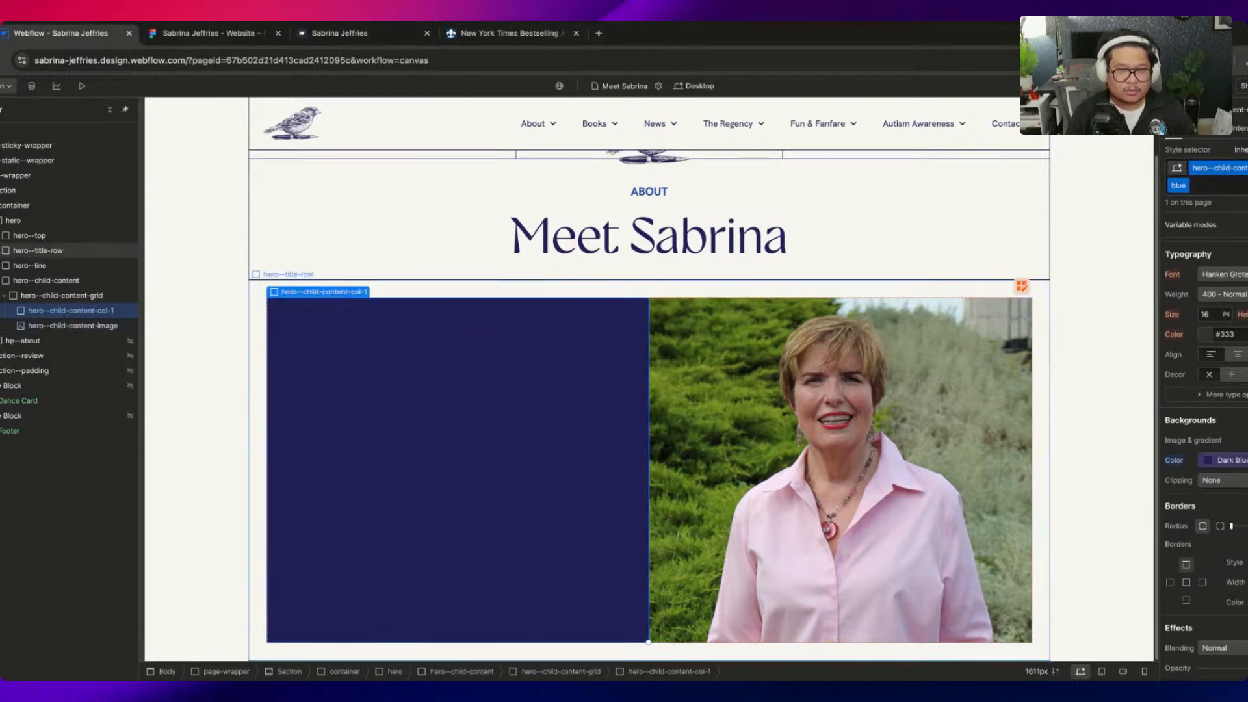
pyautogui.click(207, 33)
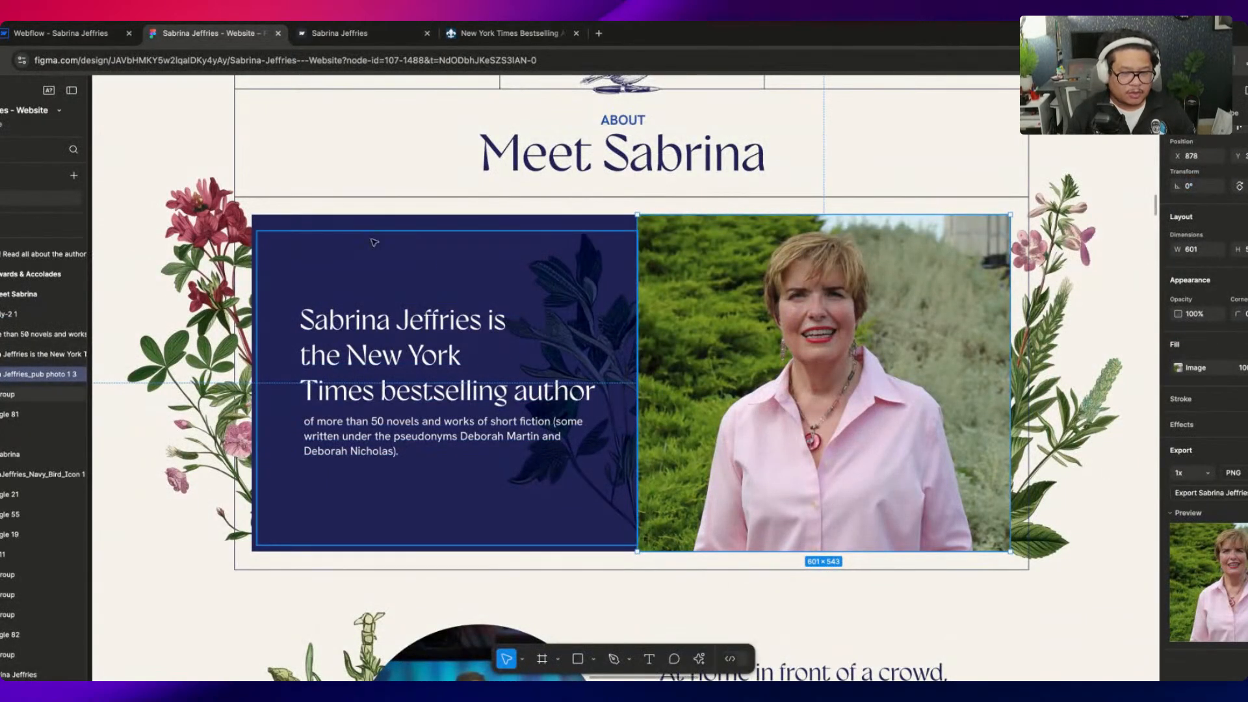
pyautogui.click(74, 38)
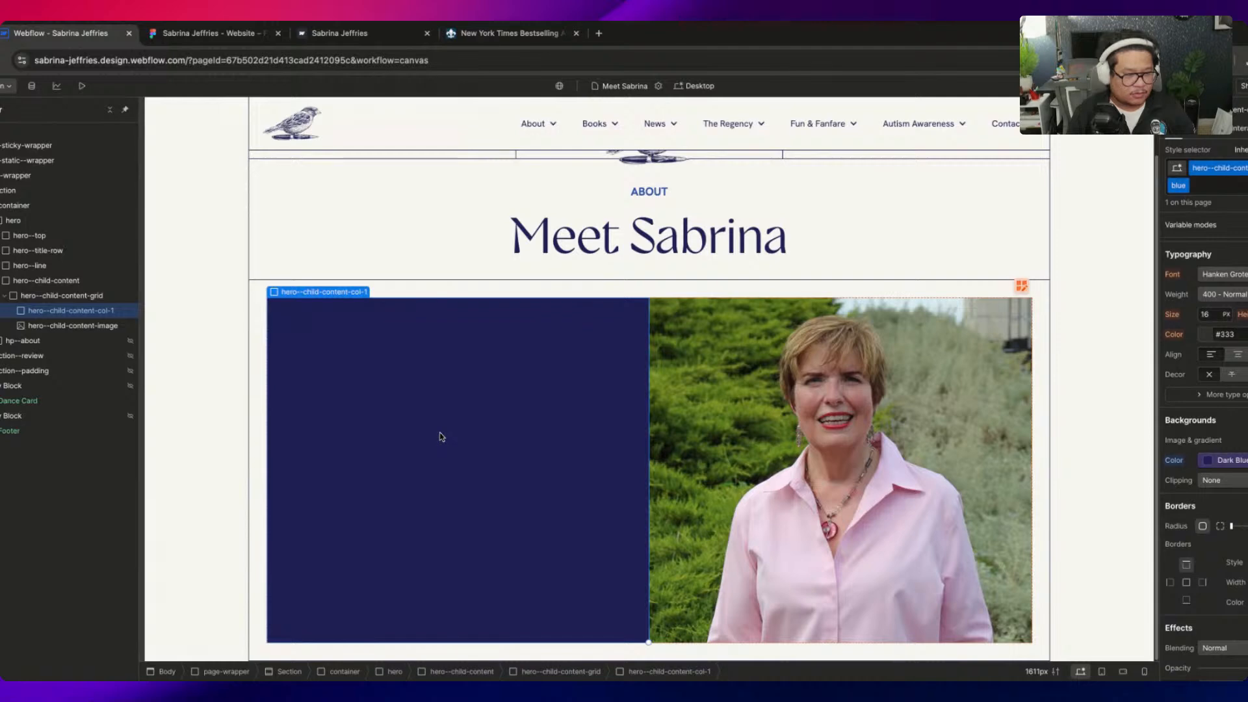
pyautogui.hotkey('ctrl', 'Tab')
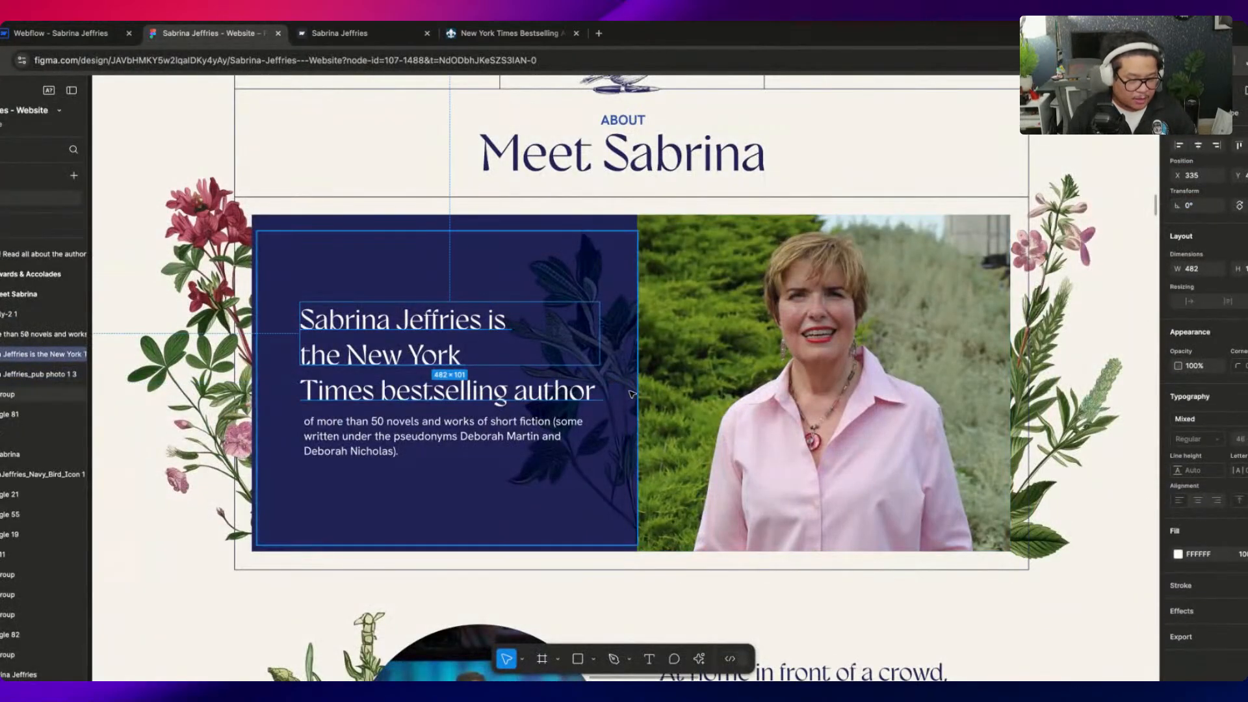
pyautogui.press('alt')
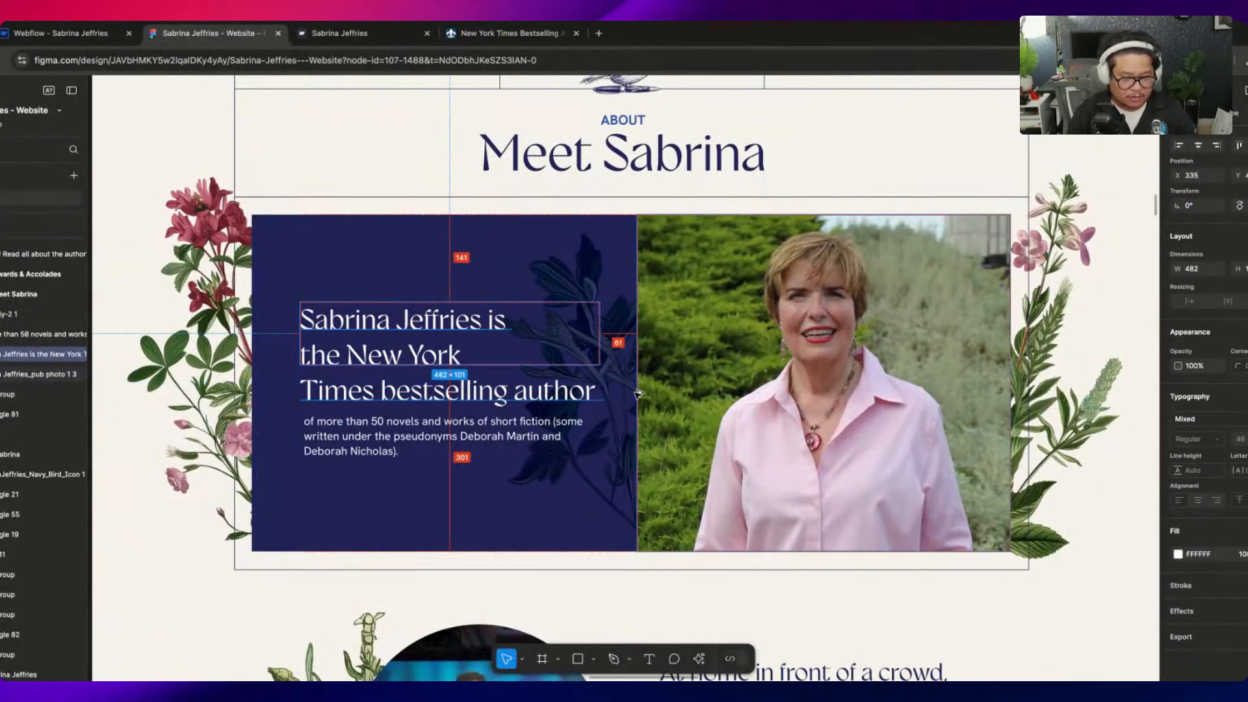
# Back in Webflow, set the left padding of the base class hero--child-content-col-1 to 64
pyautogui.click(100, 34)
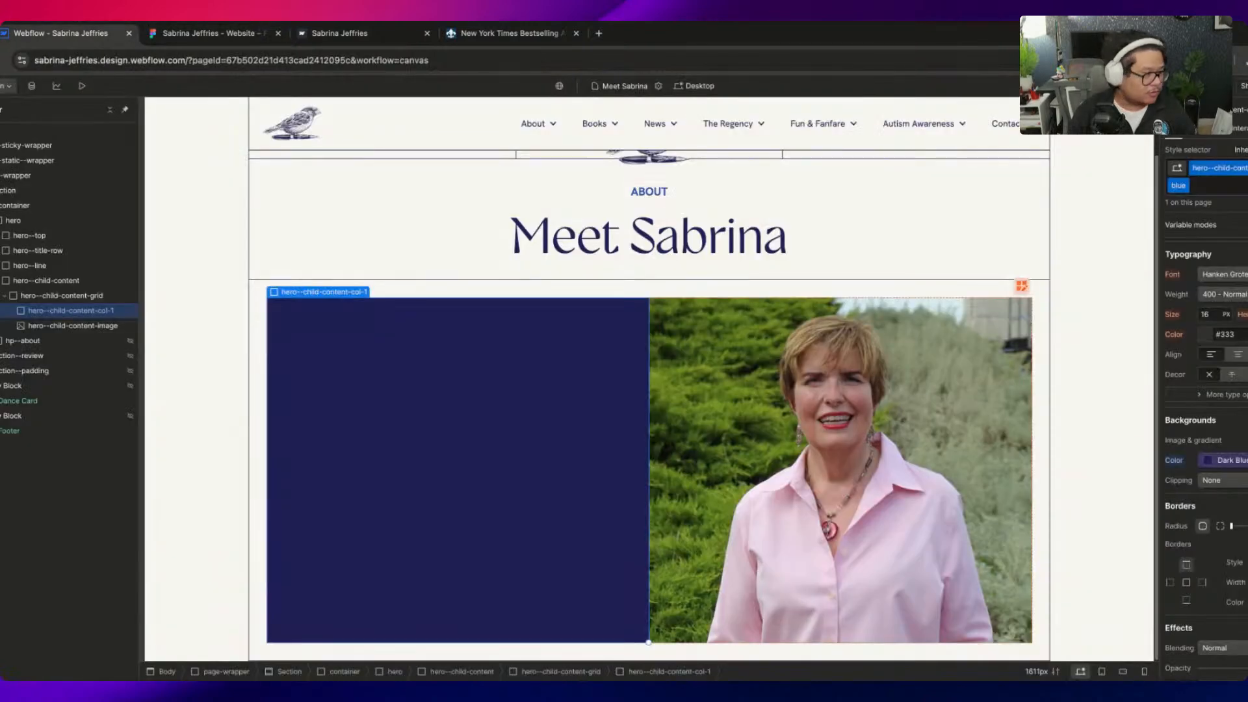
pyautogui.scroll(8, 1207, 416)
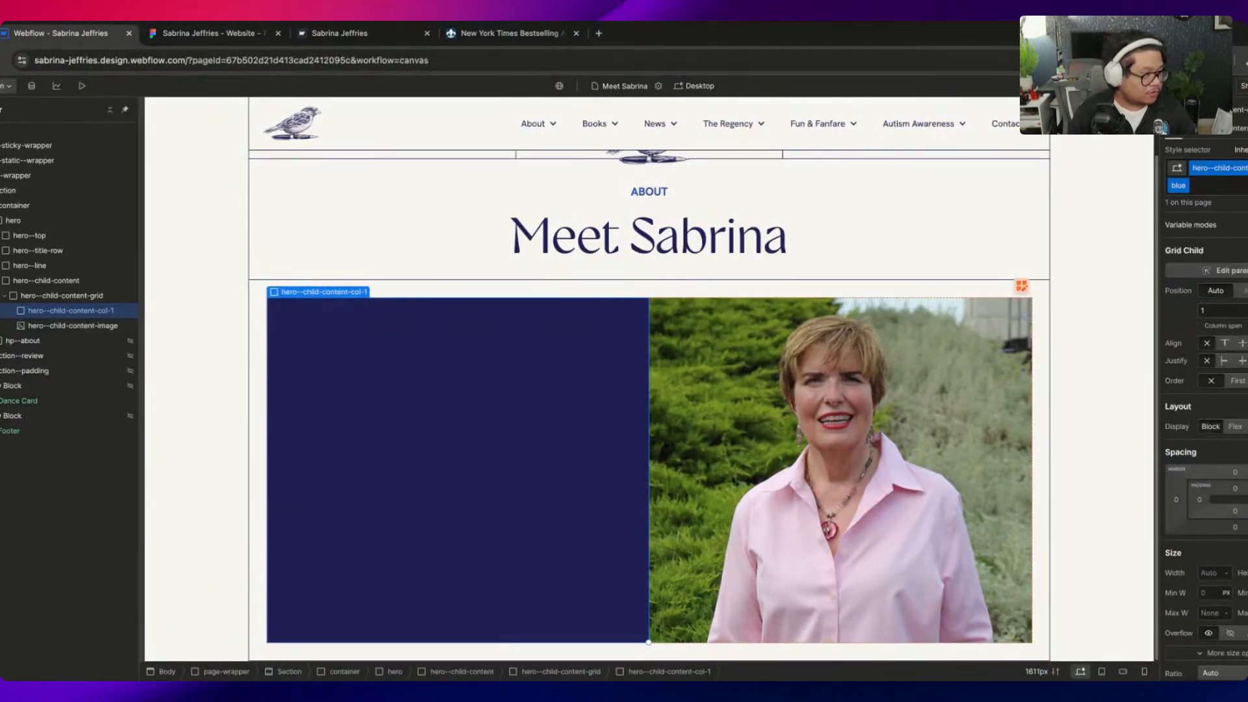
pyautogui.click(1243, 149)
pyautogui.click(1245, 244)
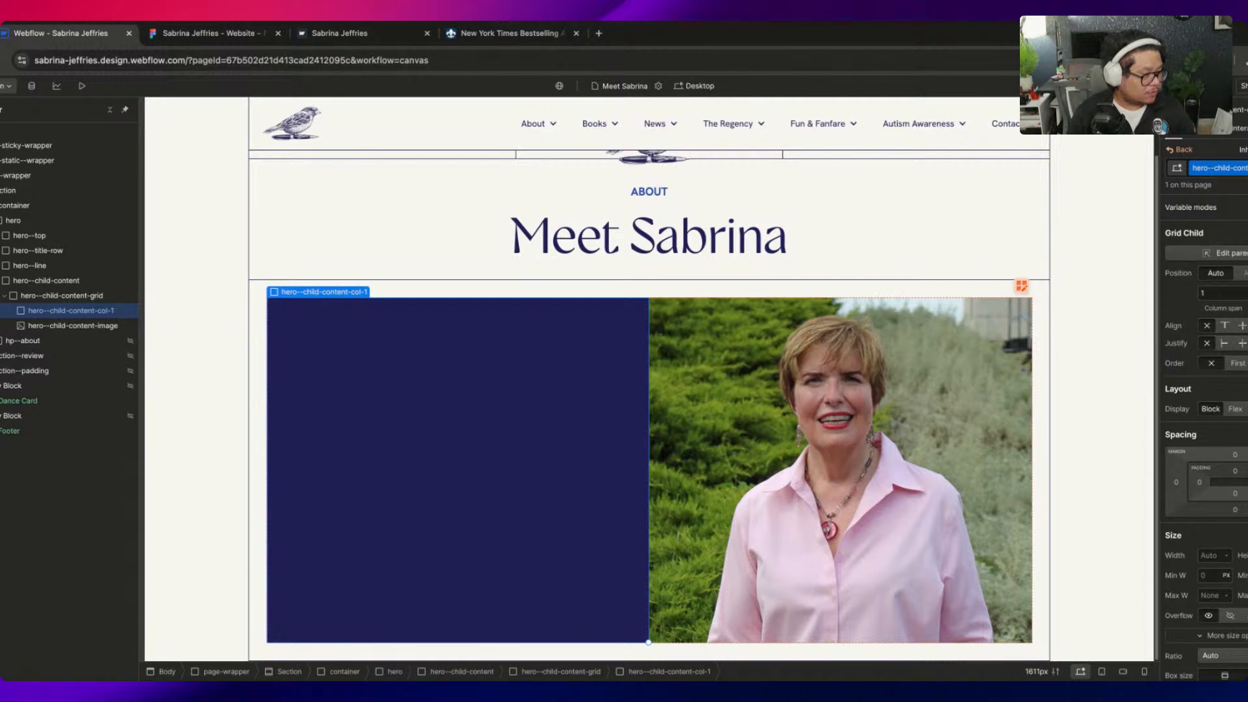
pyautogui.click(1245, 482)
pyautogui.write('64')
pyautogui.press('Return')
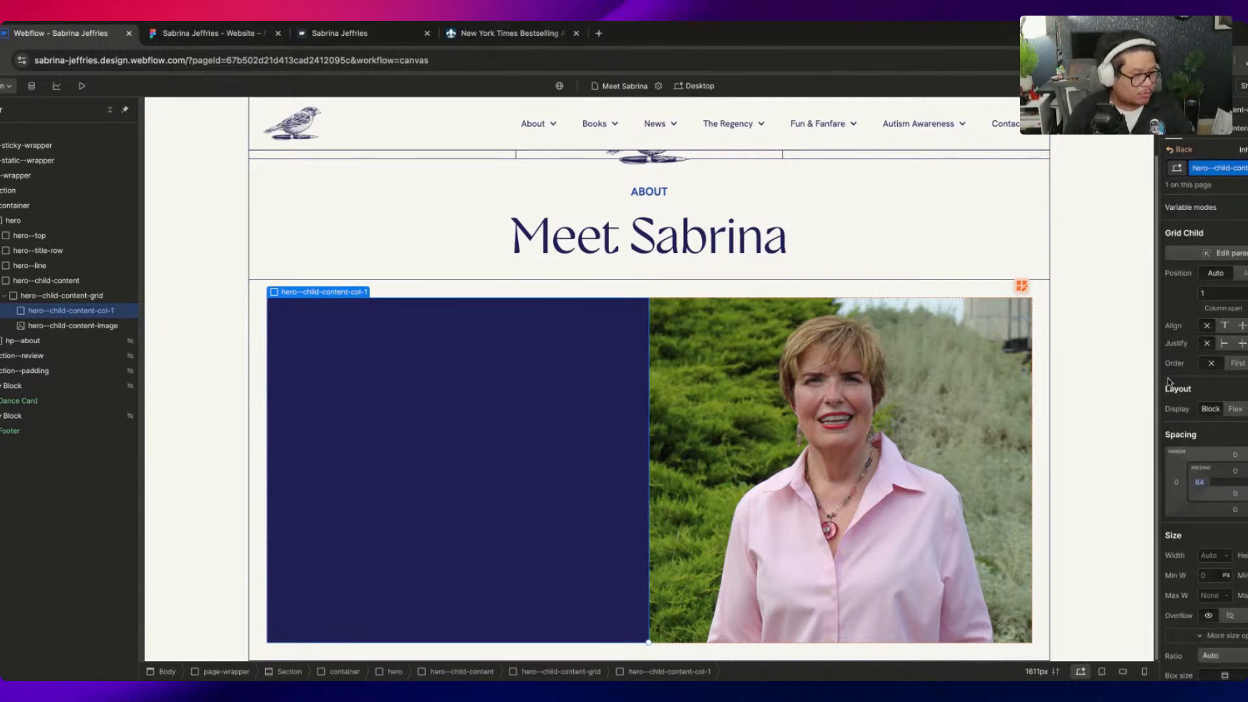
# Make the base class hero--child-content-col-1 a horizontal flex layout with its content at the start and vertically centered
pyautogui.click(1233, 408)
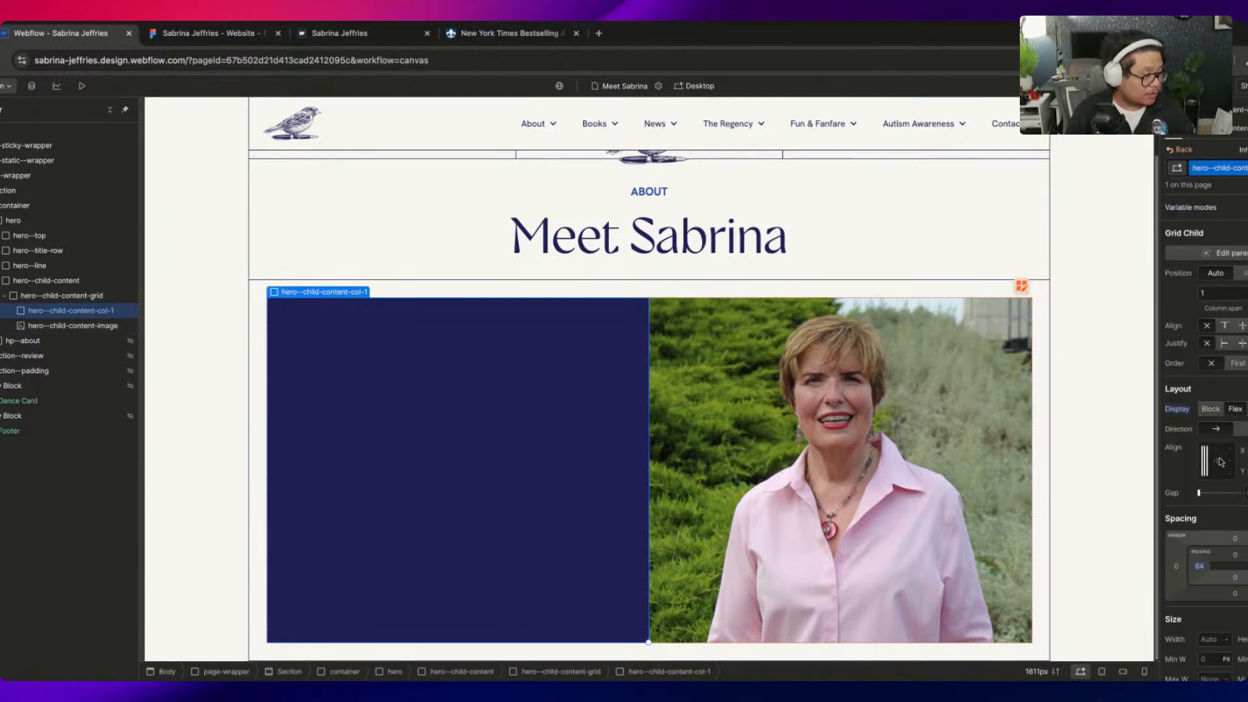
pyautogui.click(1220, 464)
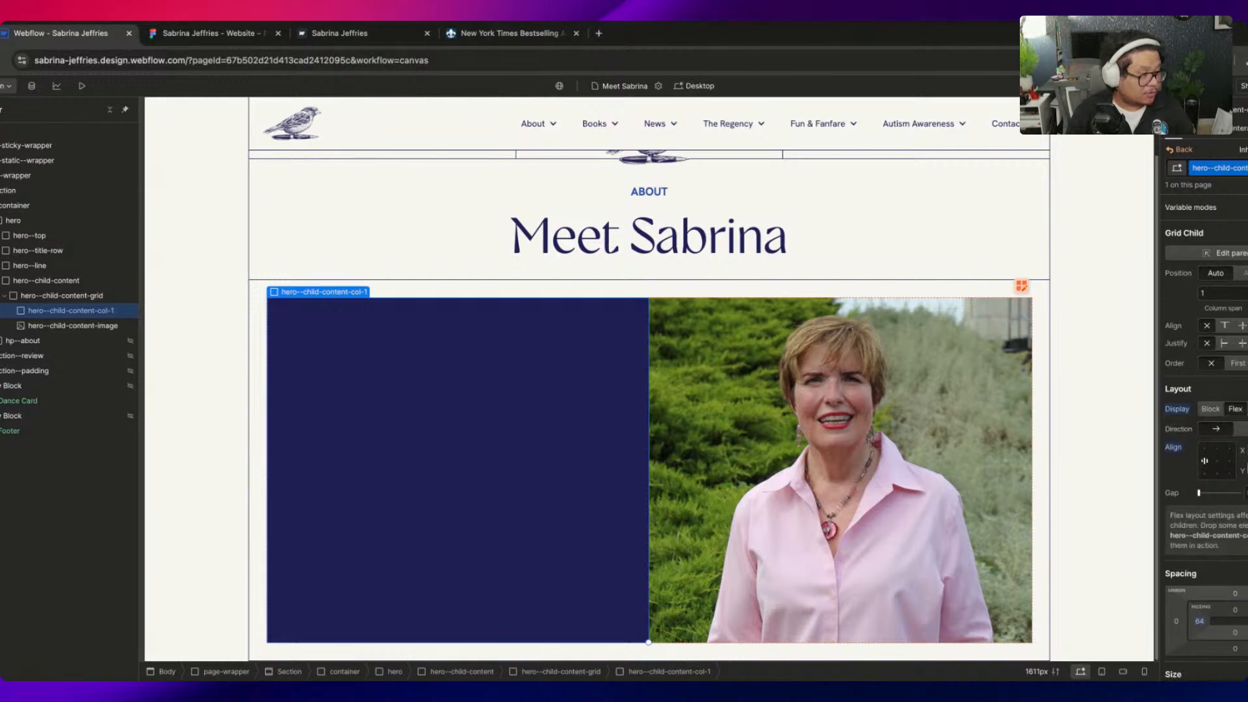
pyautogui.click(1181, 150)
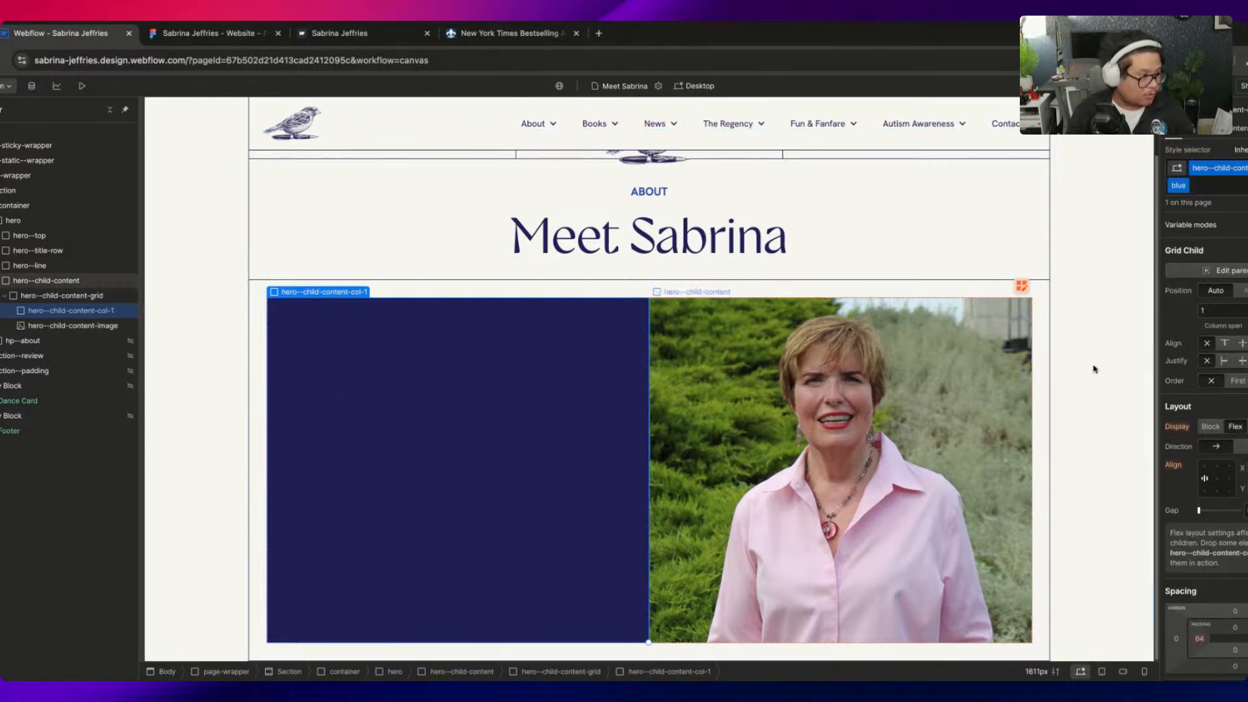
pyautogui.click(1241, 150)
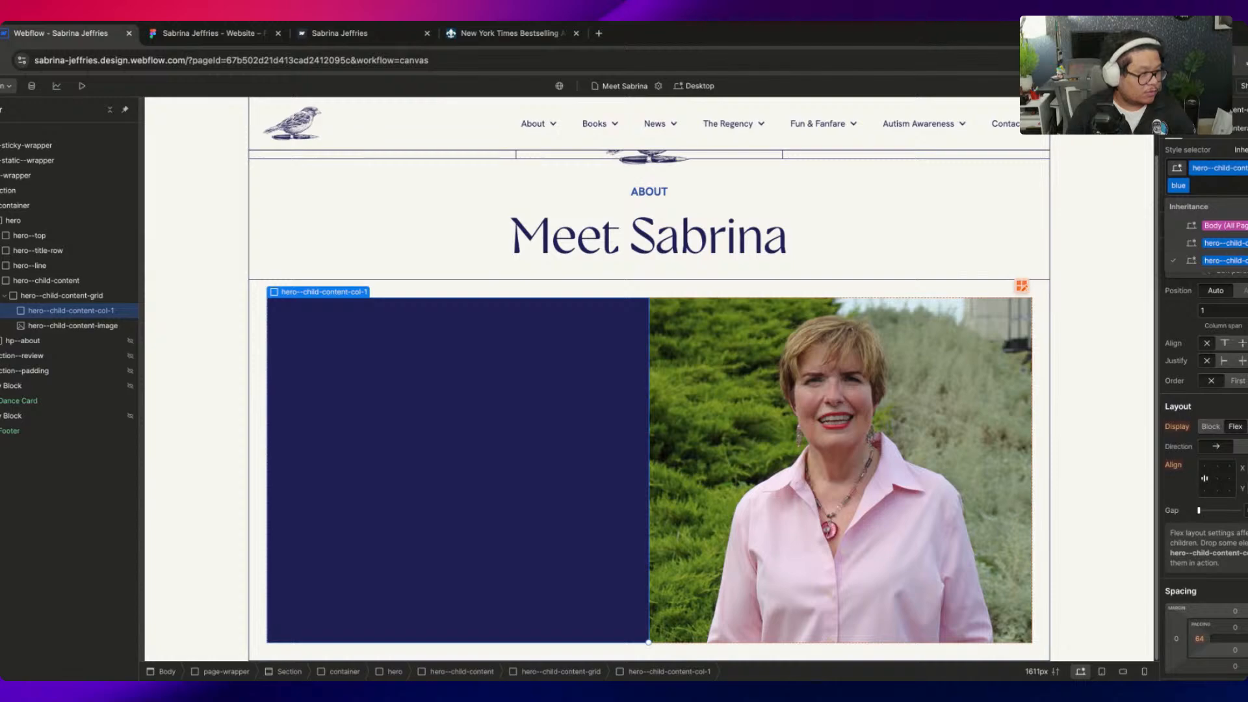
pyautogui.click(1228, 244)
# Examine the hero text panels on the other page designs in Figma, comparing their colors and layouts
pyautogui.click(208, 33)
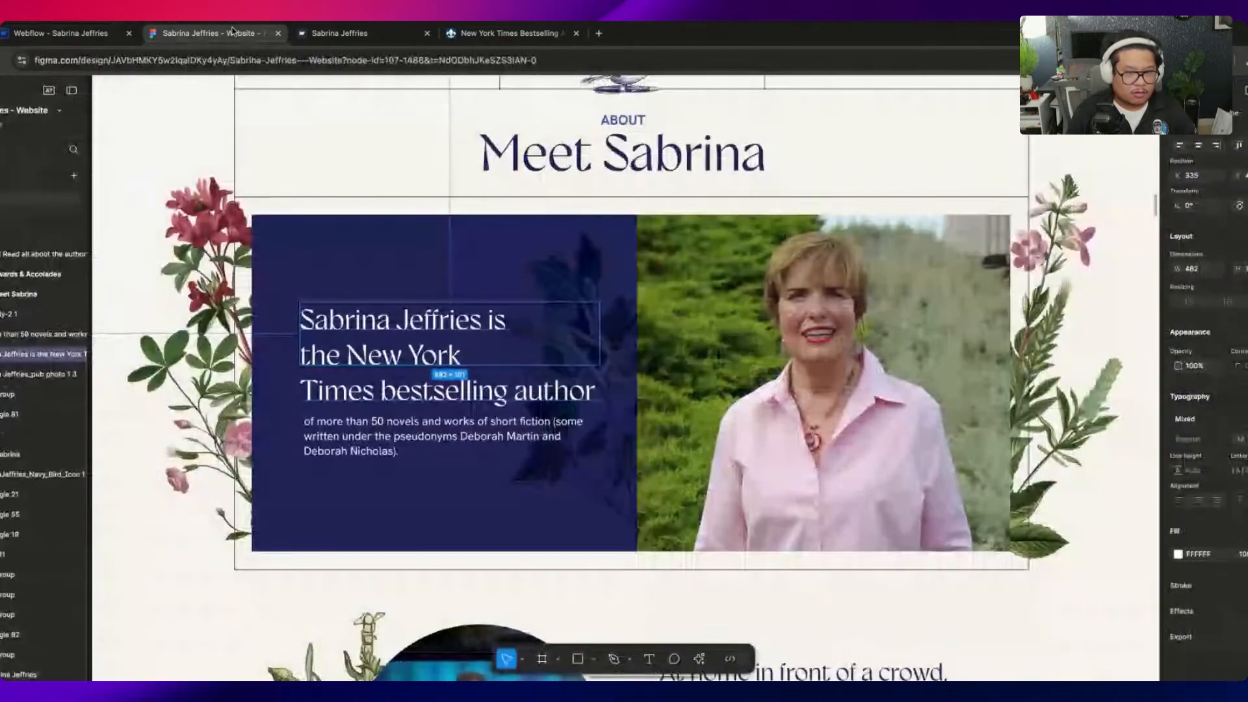
pyautogui.scroll(-5, 623, 400)
pyautogui.scroll(-5, 623, 400)
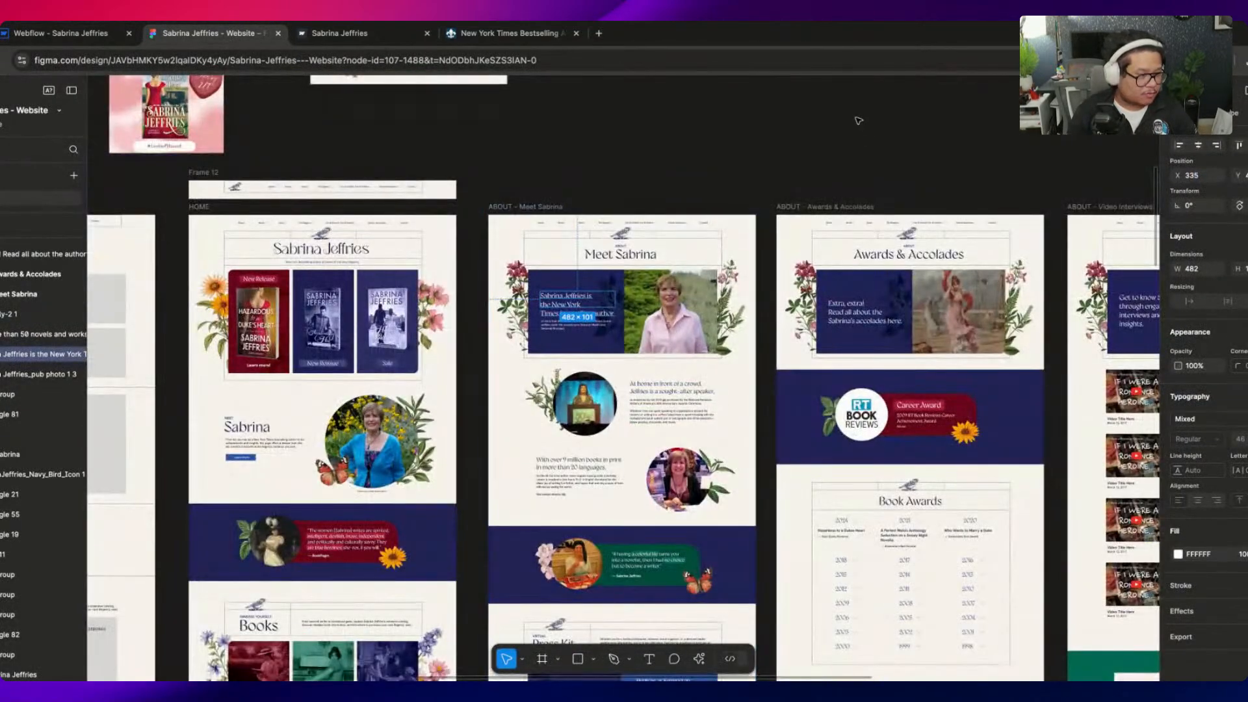
pyautogui.click(858, 120)
pyautogui.moveTo(990, 189); pyautogui.dragTo(779, 170)
pyautogui.moveTo(975, 282); pyautogui.dragTo(355, 272)
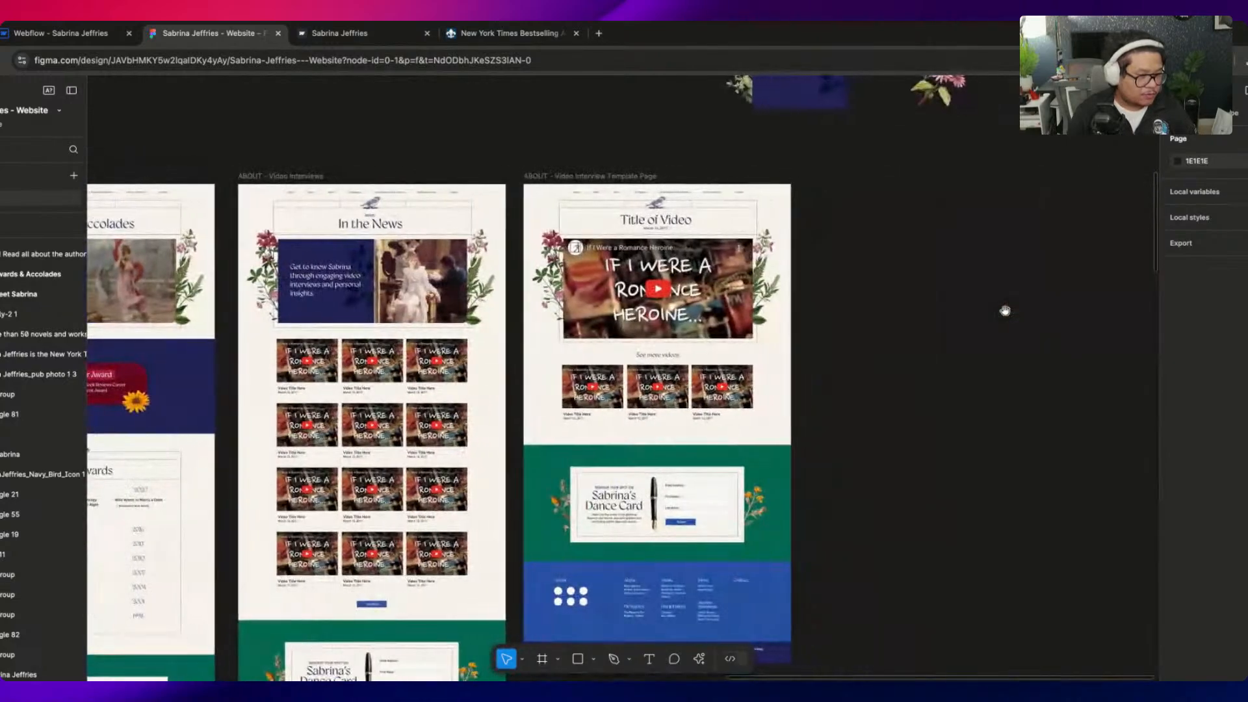
pyautogui.moveTo(91, 517); pyautogui.dragTo(615, 275)
pyautogui.moveTo(137, 447); pyautogui.dragTo(575, 333)
pyautogui.scroll(-10, 618, 516)
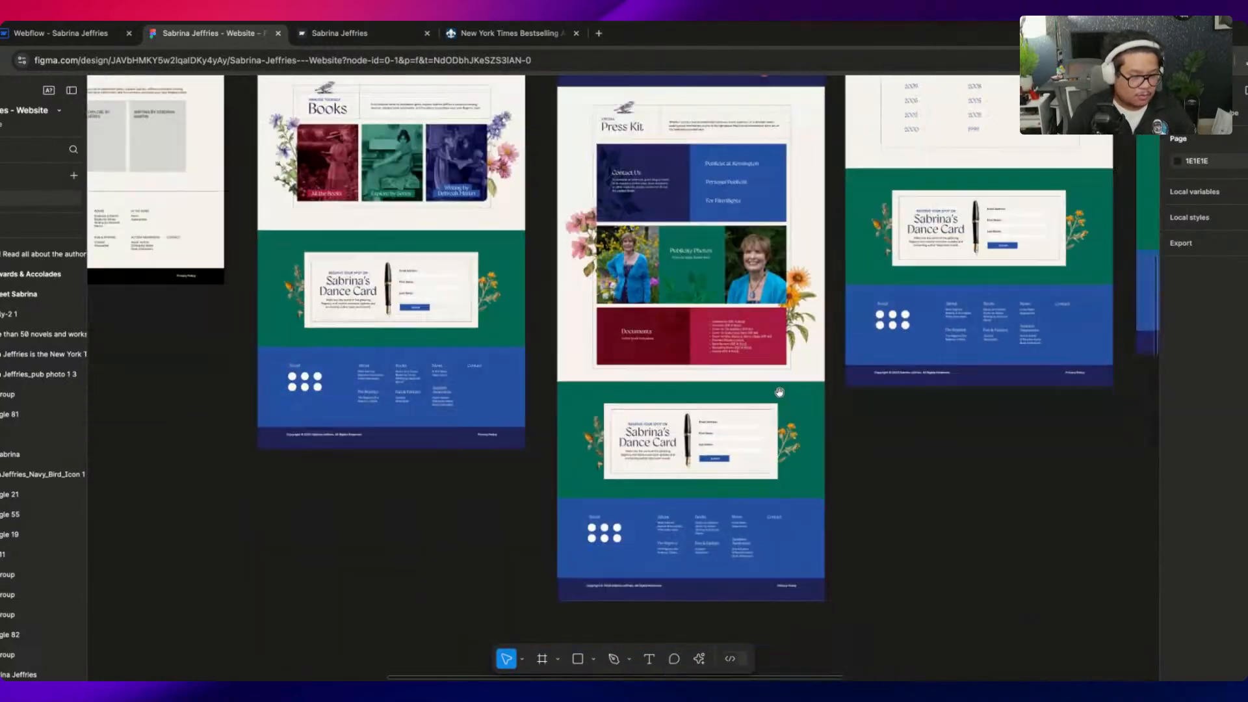
pyautogui.hscroll(10, 773, 382)
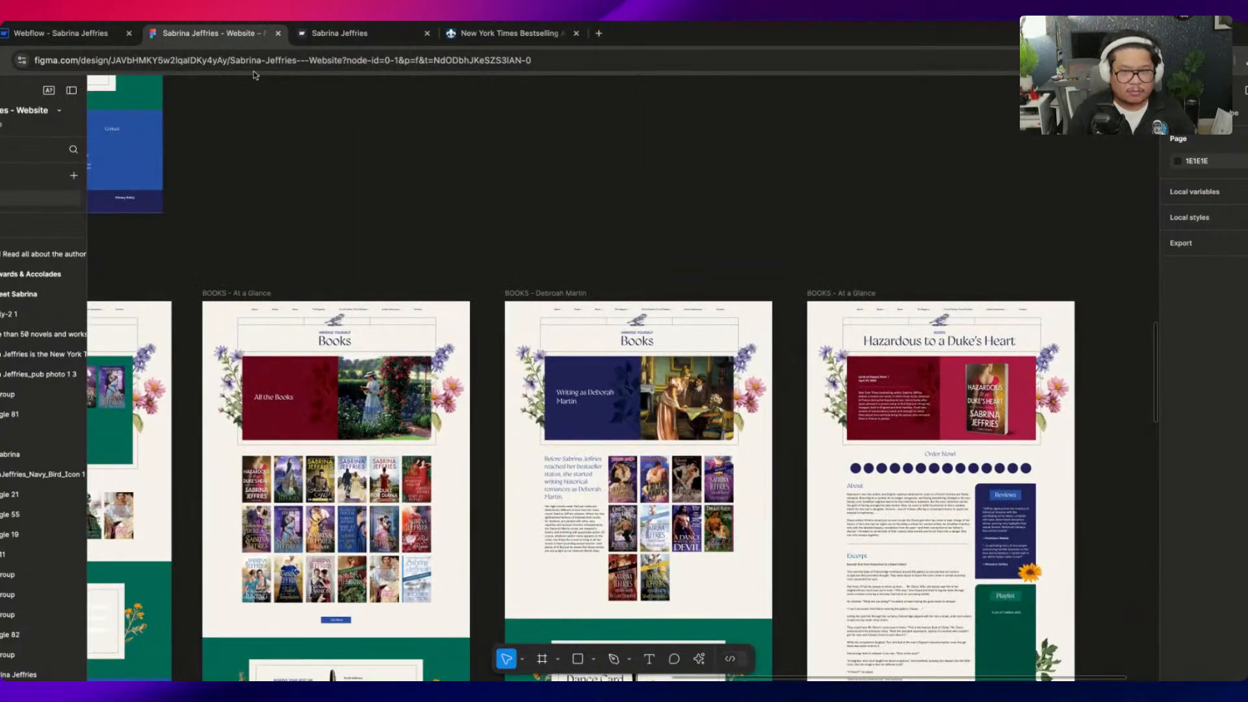
# Return to Webflow and set the text color of the base class hero--child-content-col-1 to light ivory
pyautogui.click(80, 34)
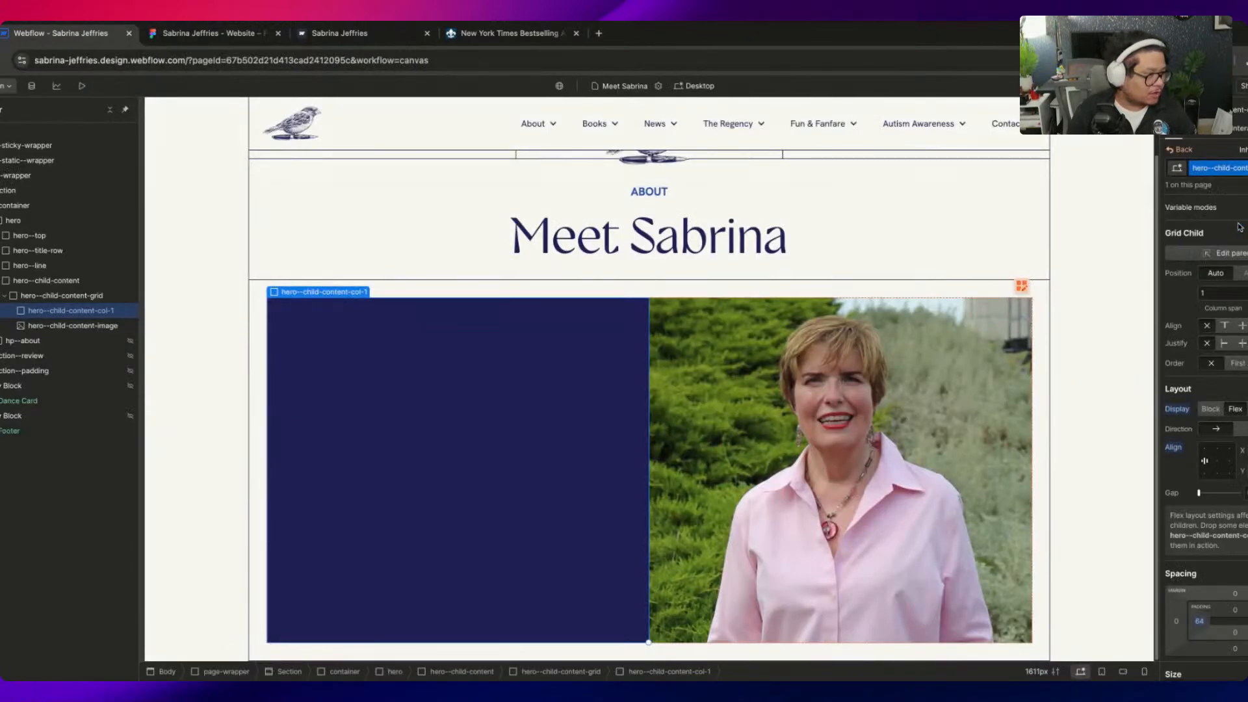
pyautogui.scroll(-8, 1214, 479)
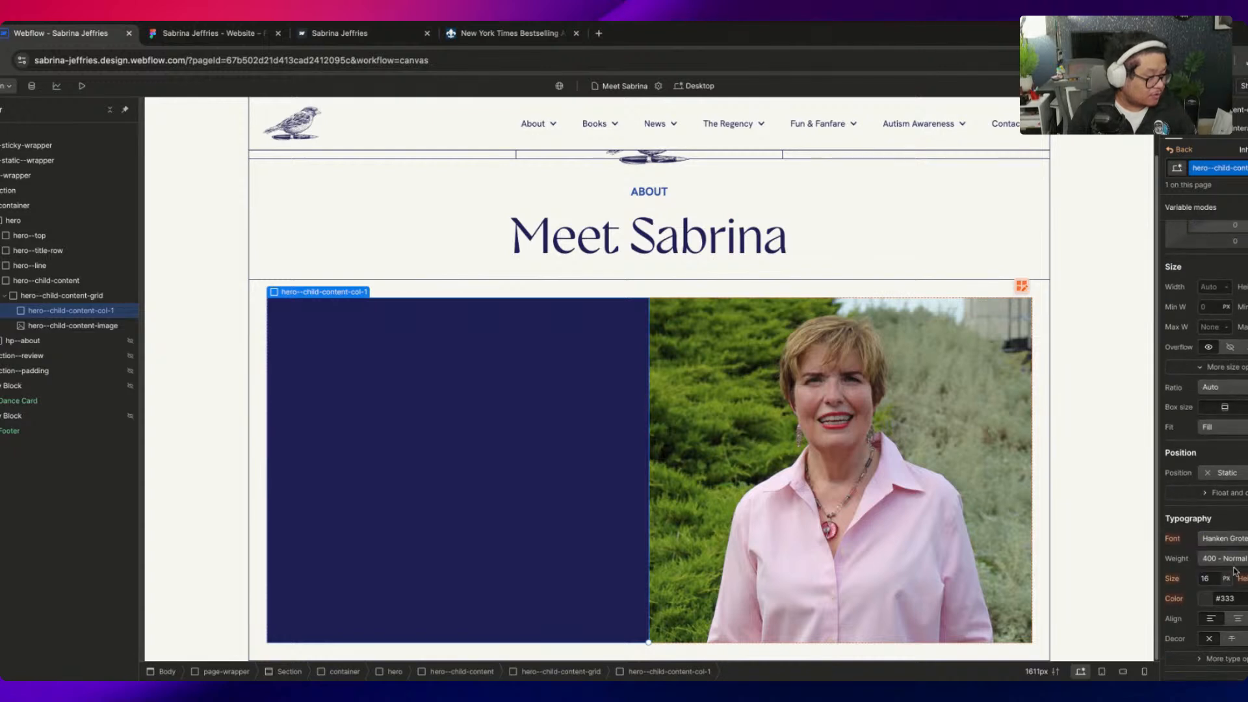
pyautogui.click(1209, 598)
pyautogui.click(1203, 420)
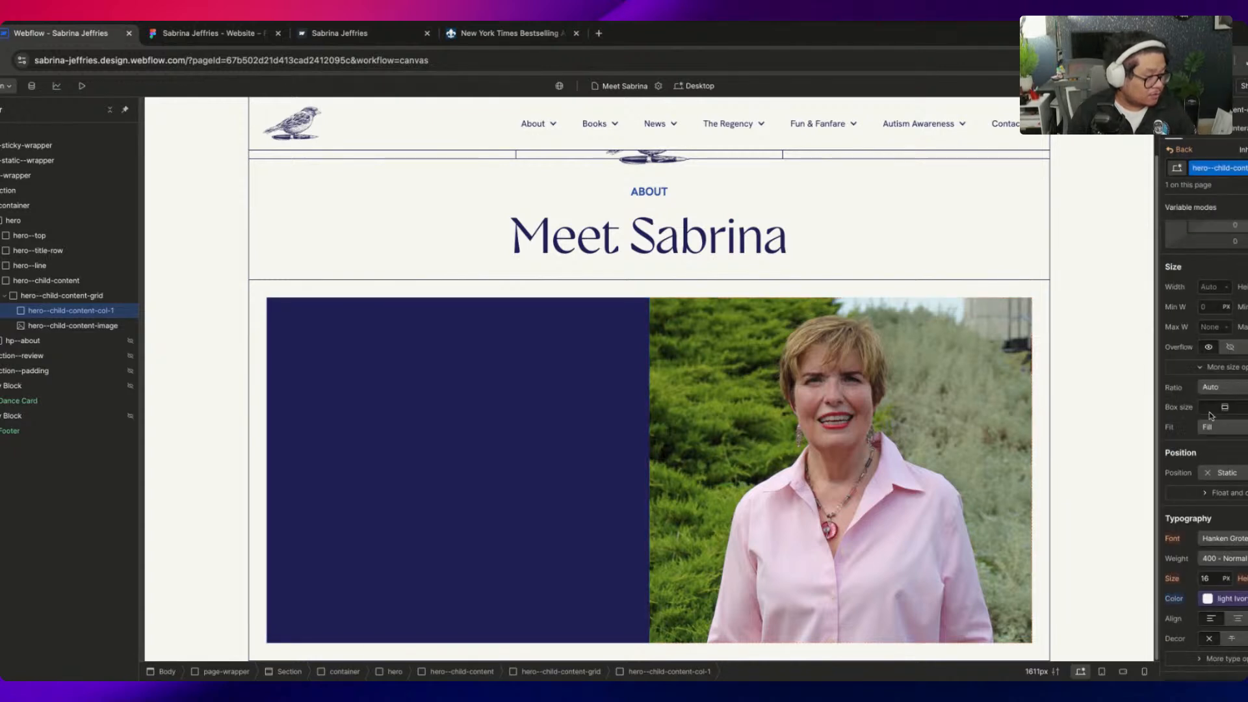
pyautogui.click(521, 440)
# Switch to the Meet Sabrina hero in Figma and try to open its heading text for editing
pyautogui.click(208, 33)
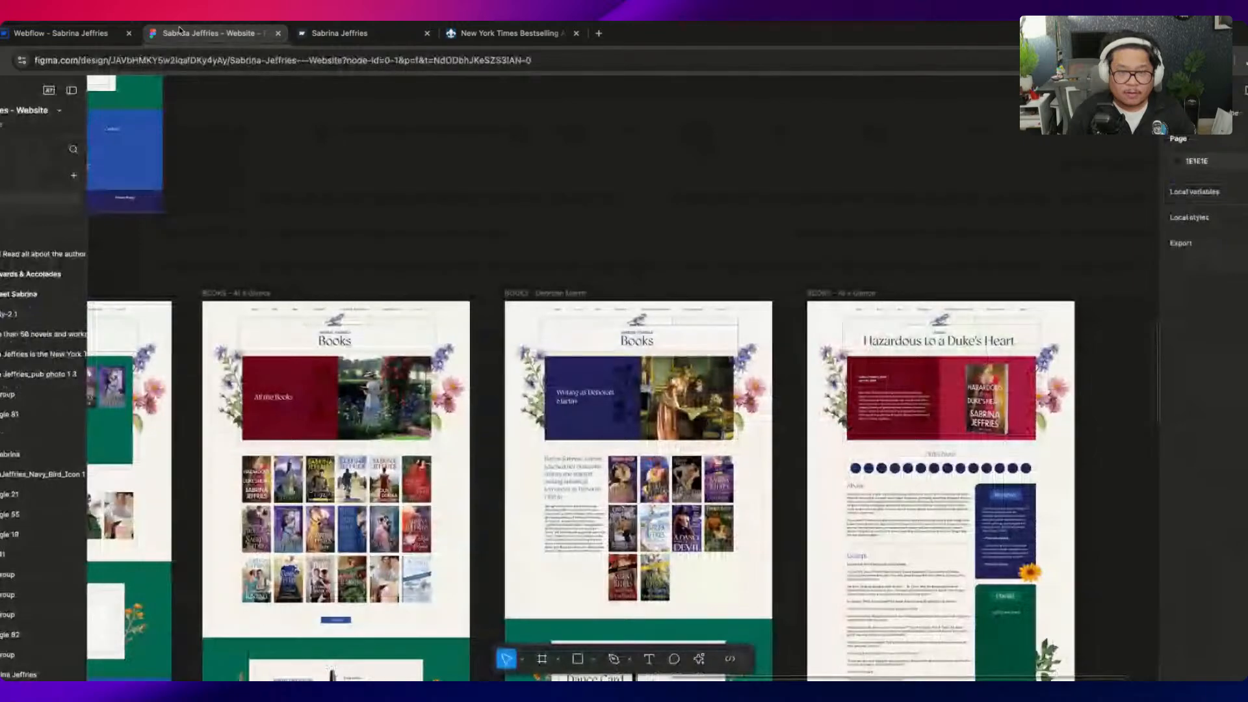
pyautogui.scroll(-10, 566, 340)
pyautogui.scroll(10, 566, 339)
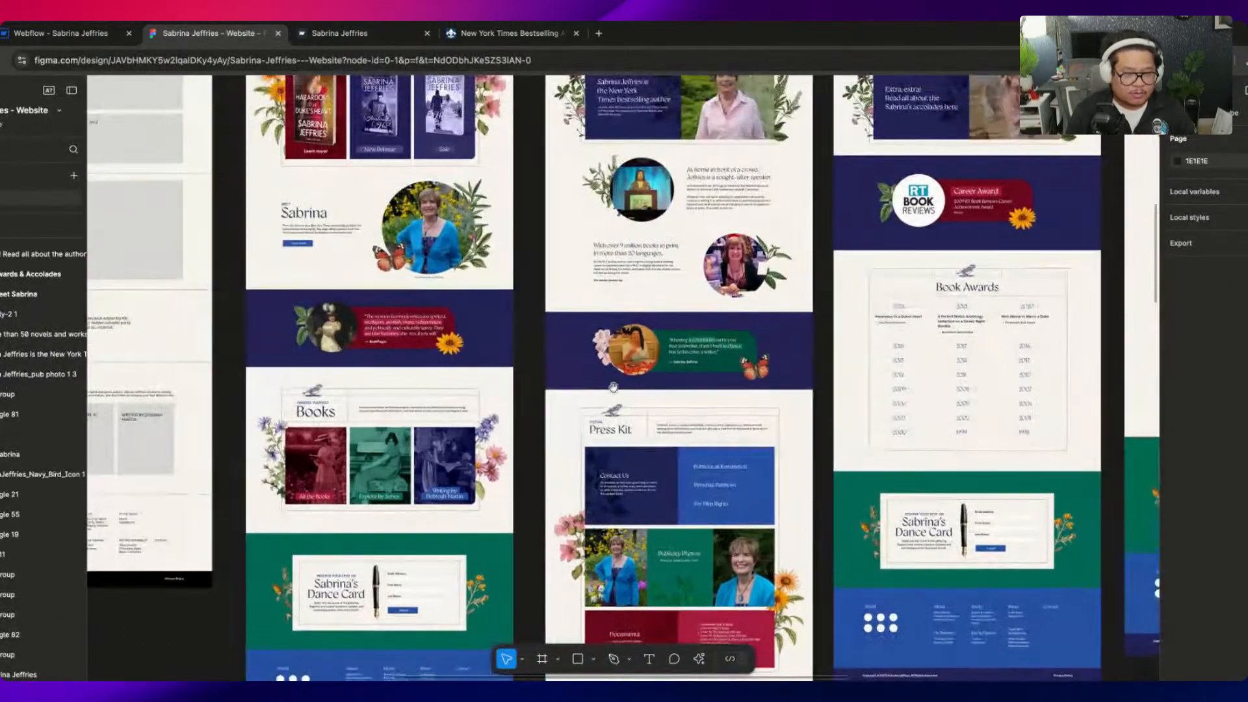
pyautogui.scroll(5, 476, 303)
pyautogui.scroll(5, 477, 303)
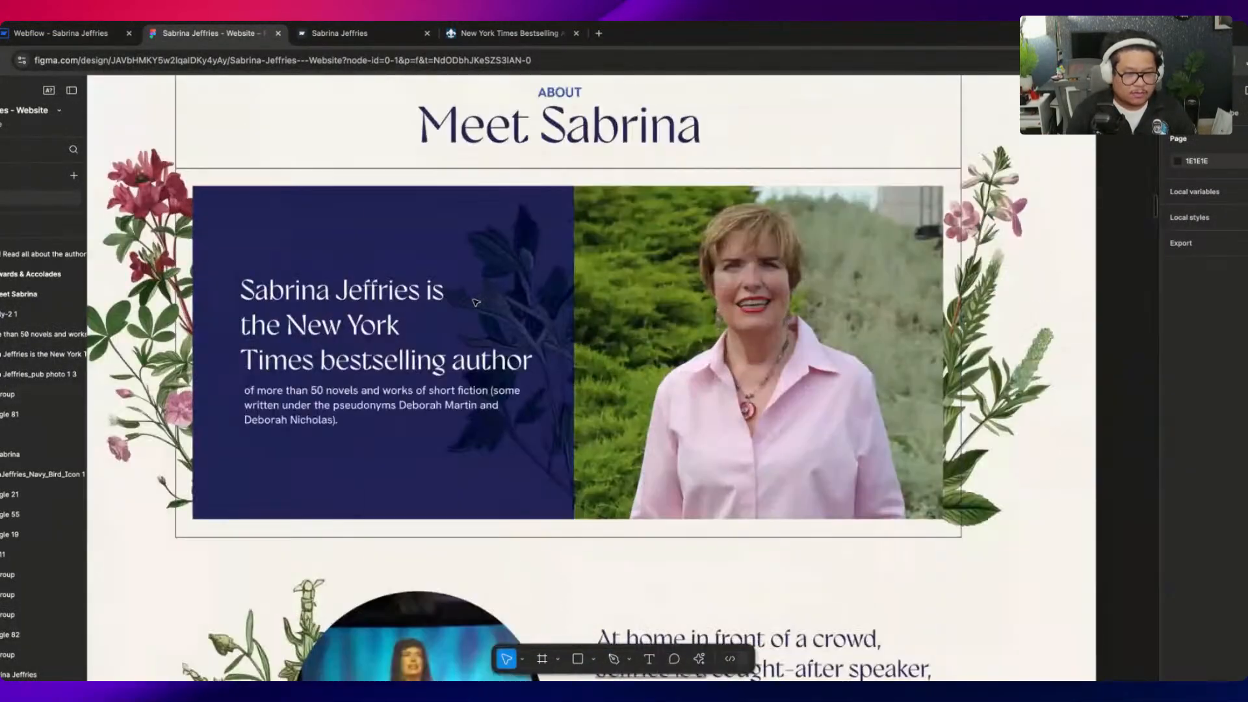
pyautogui.click(332, 281)
pyautogui.doubleClick(320, 328)
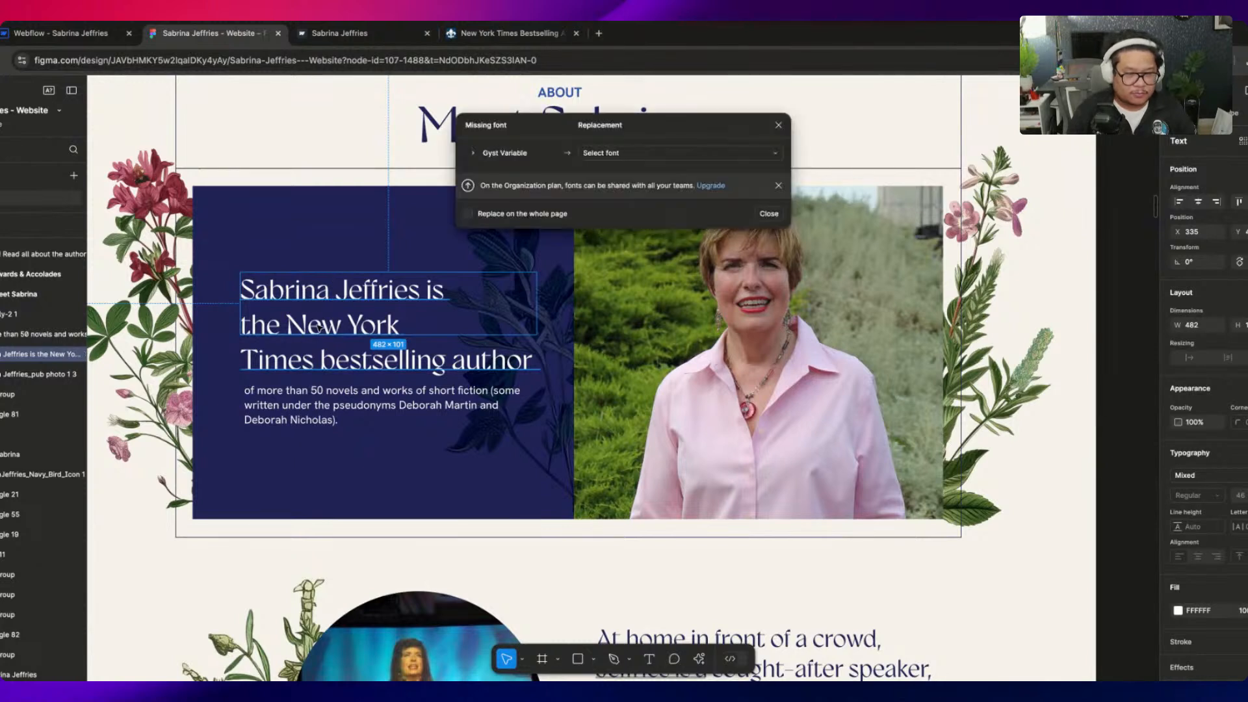
pyautogui.click(413, 273)
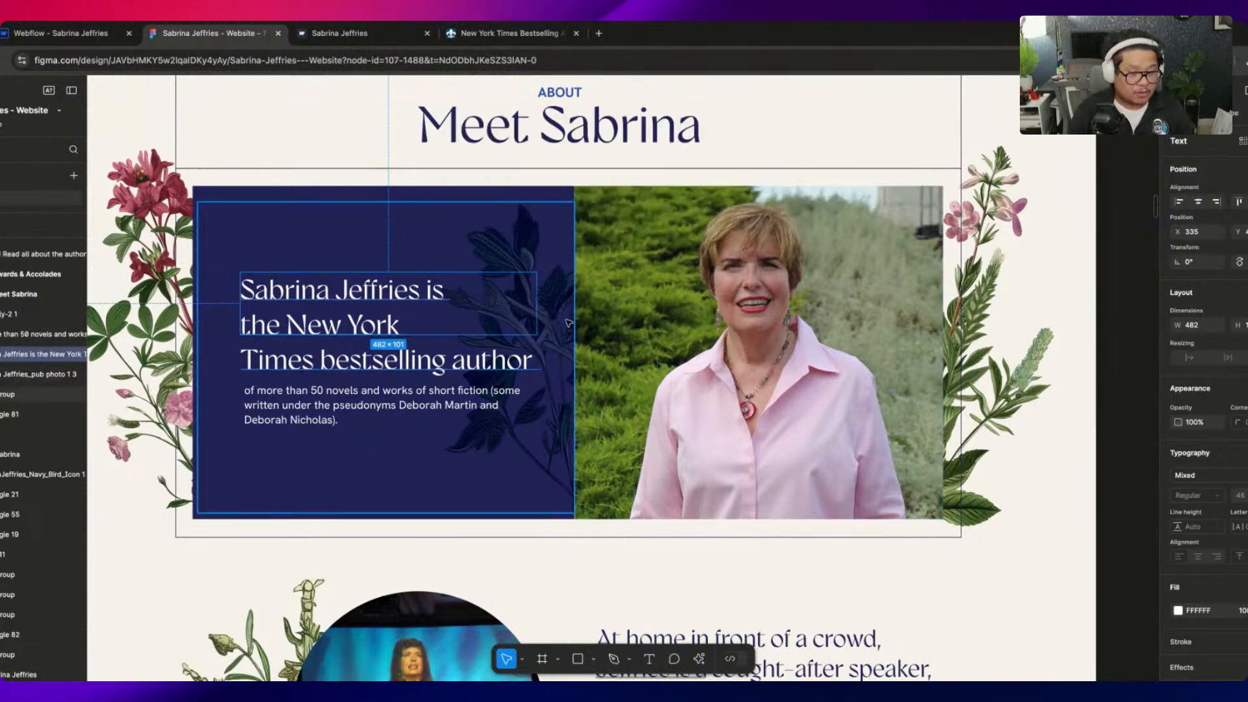
# Copy the Meet Sabrina hero heading in Figma, try to open its text for editing, and dismiss the missing-font replacement
pyautogui.rightClick(357, 323)
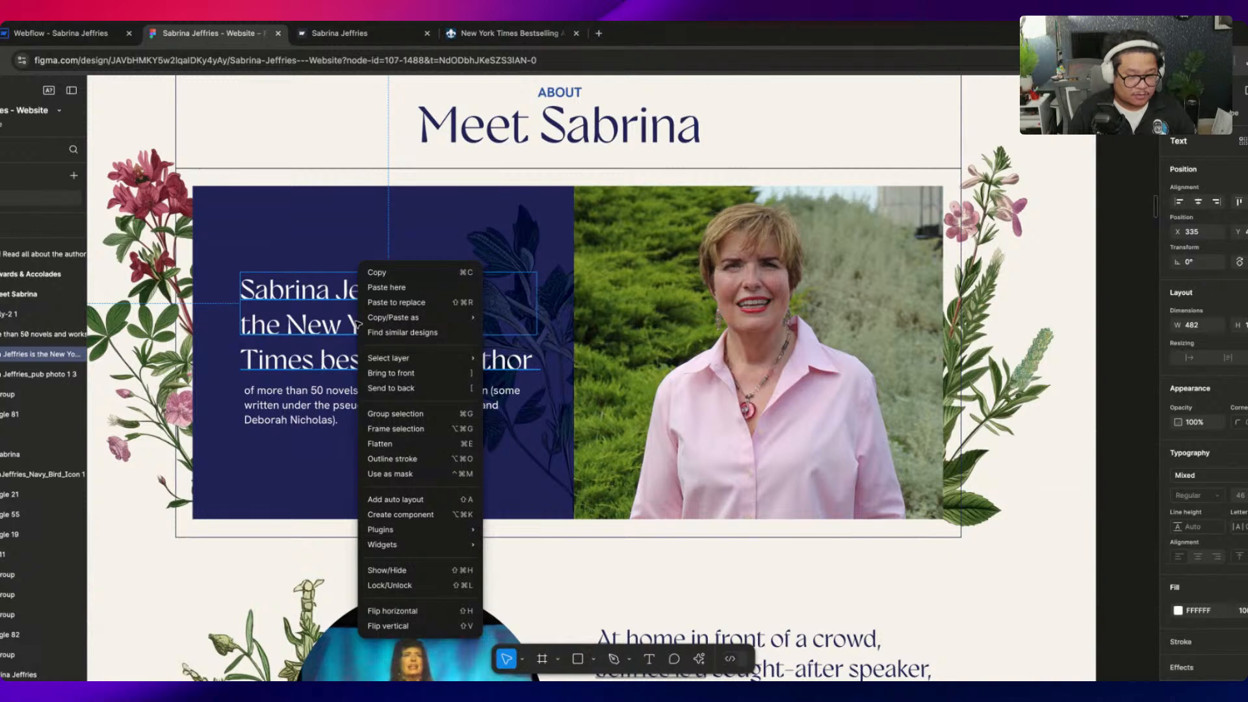
pyautogui.click(401, 276)
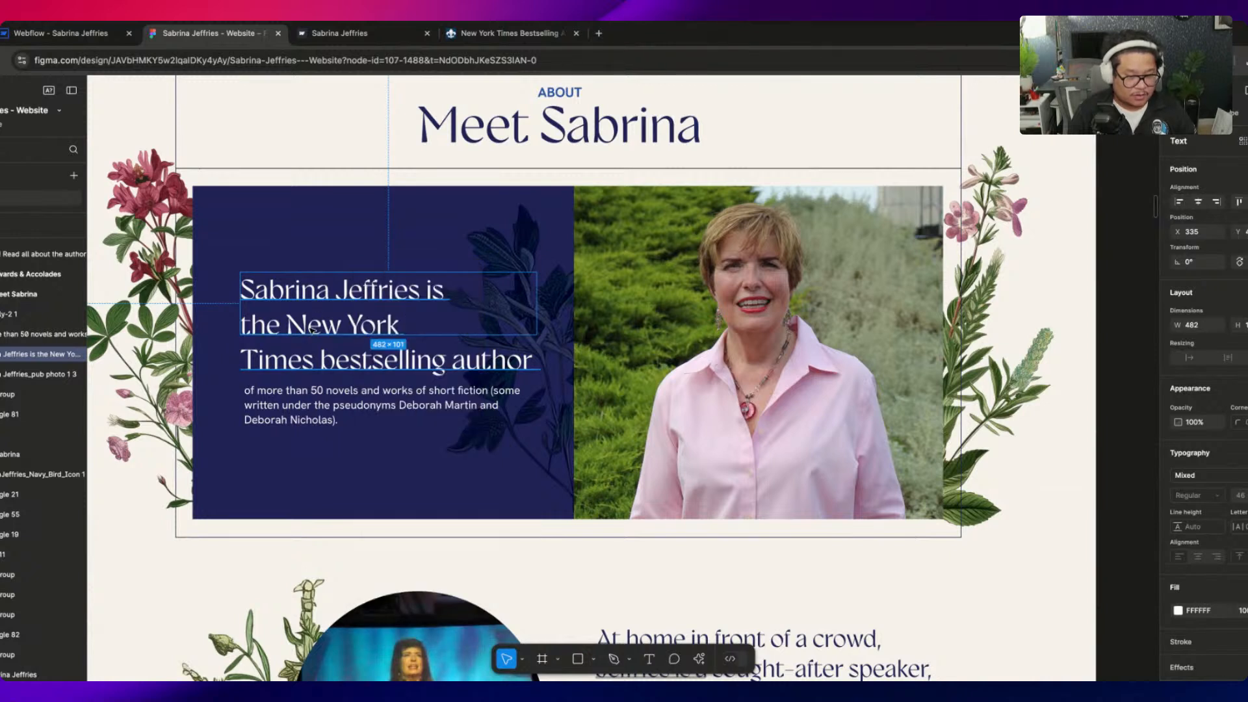
pyautogui.doubleClick(307, 328)
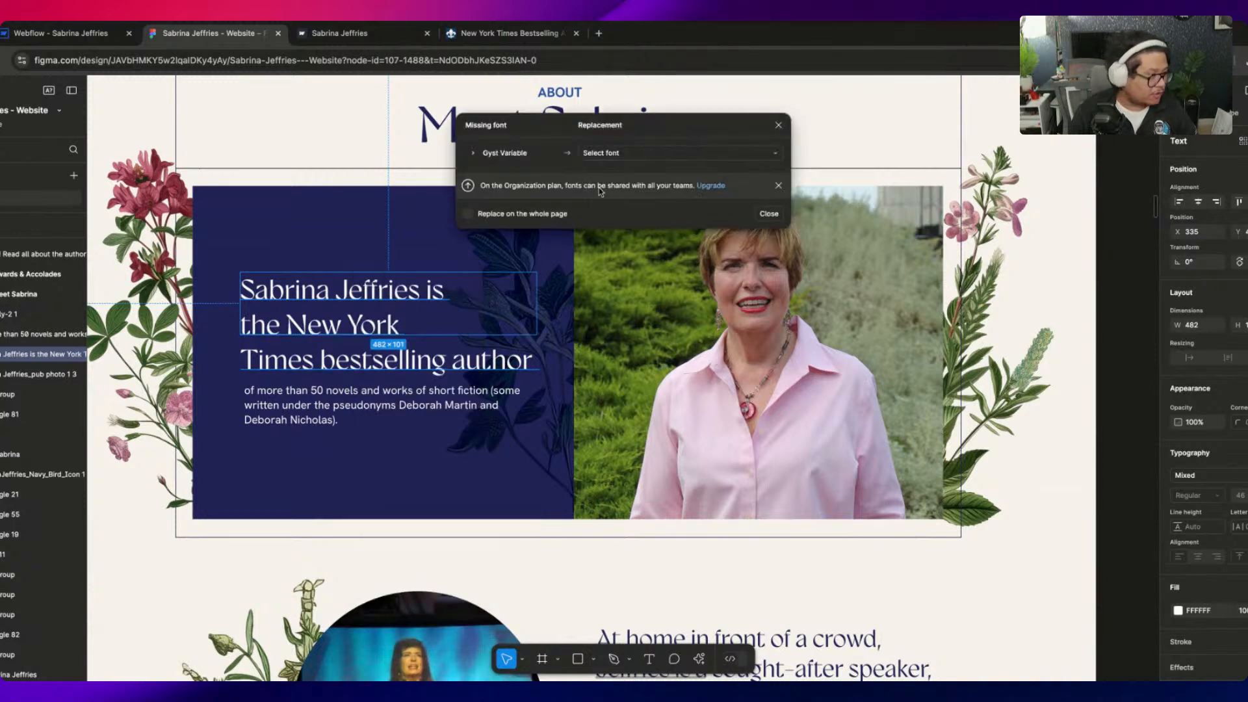
pyautogui.click(1180, 644)
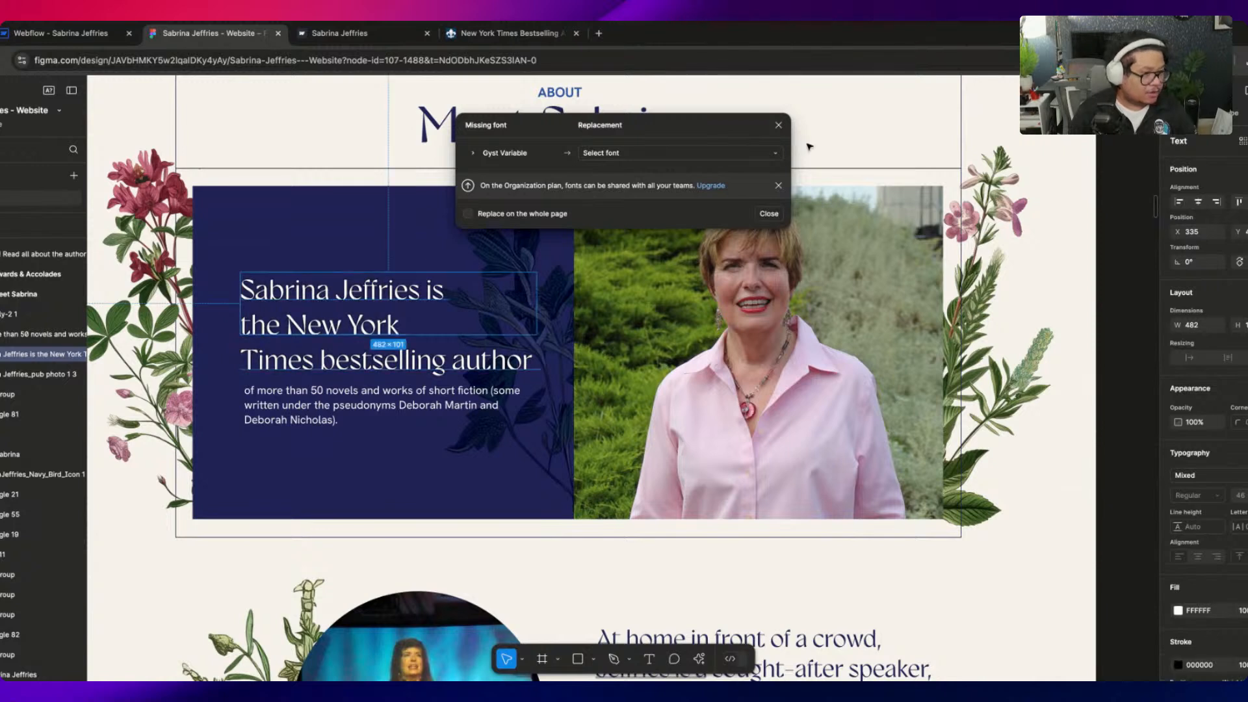
pyautogui.click(778, 125)
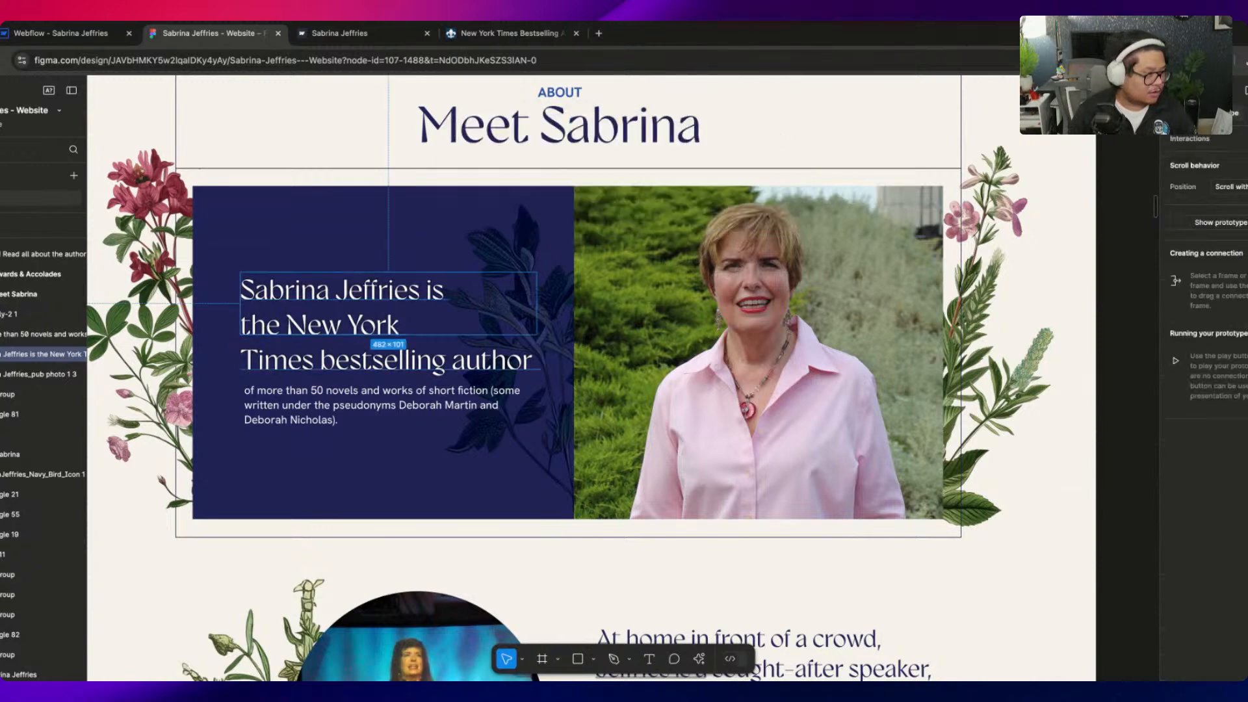
pyautogui.scroll(-3, 1239, 539)
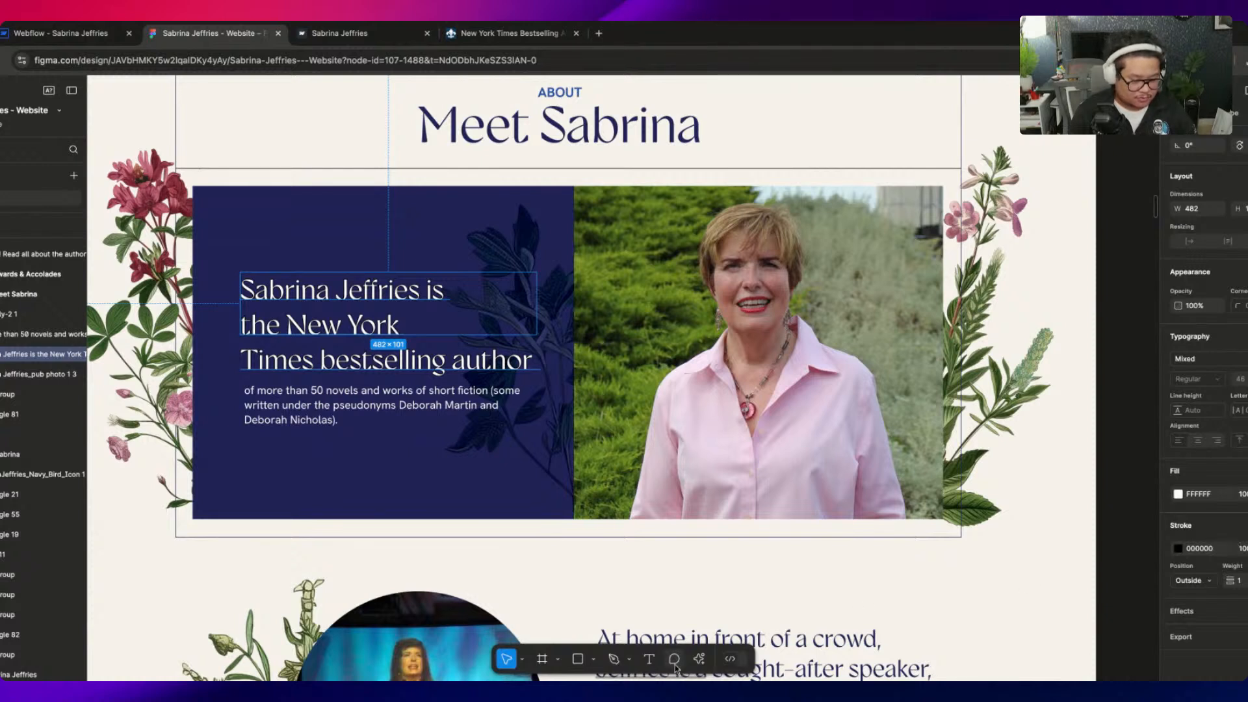
# Try to edit the hero heading with the Text tool, look at the replacement options for Gyst Variable, and close them without replacing the font
pyautogui.click(649, 659)
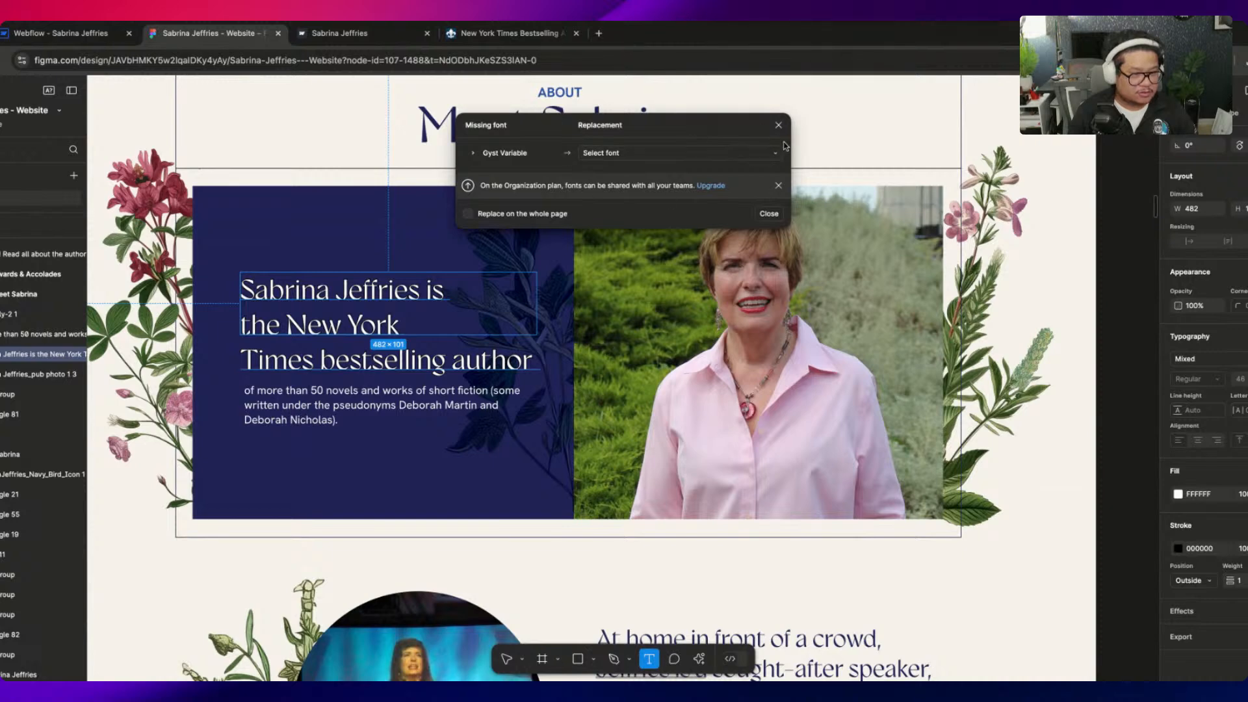
pyautogui.click(474, 154)
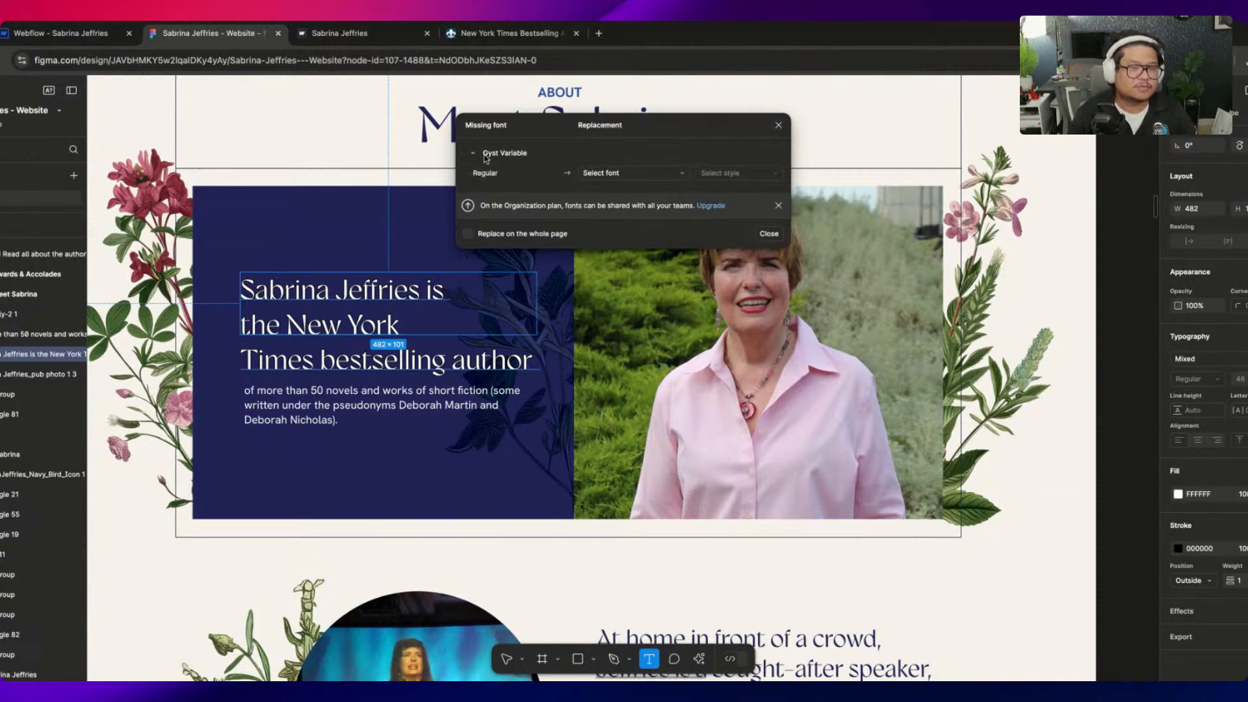
pyautogui.click(627, 173)
pyautogui.click(778, 125)
pyautogui.click(760, 126)
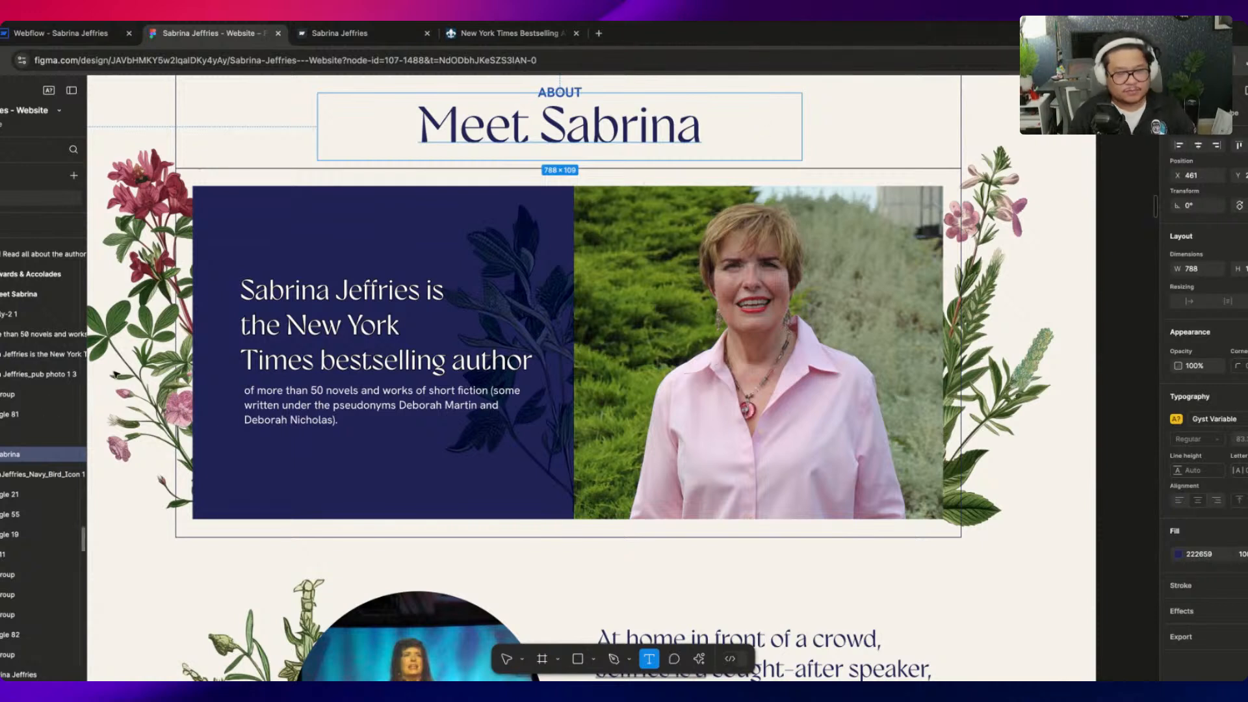
pyautogui.click(338, 317)
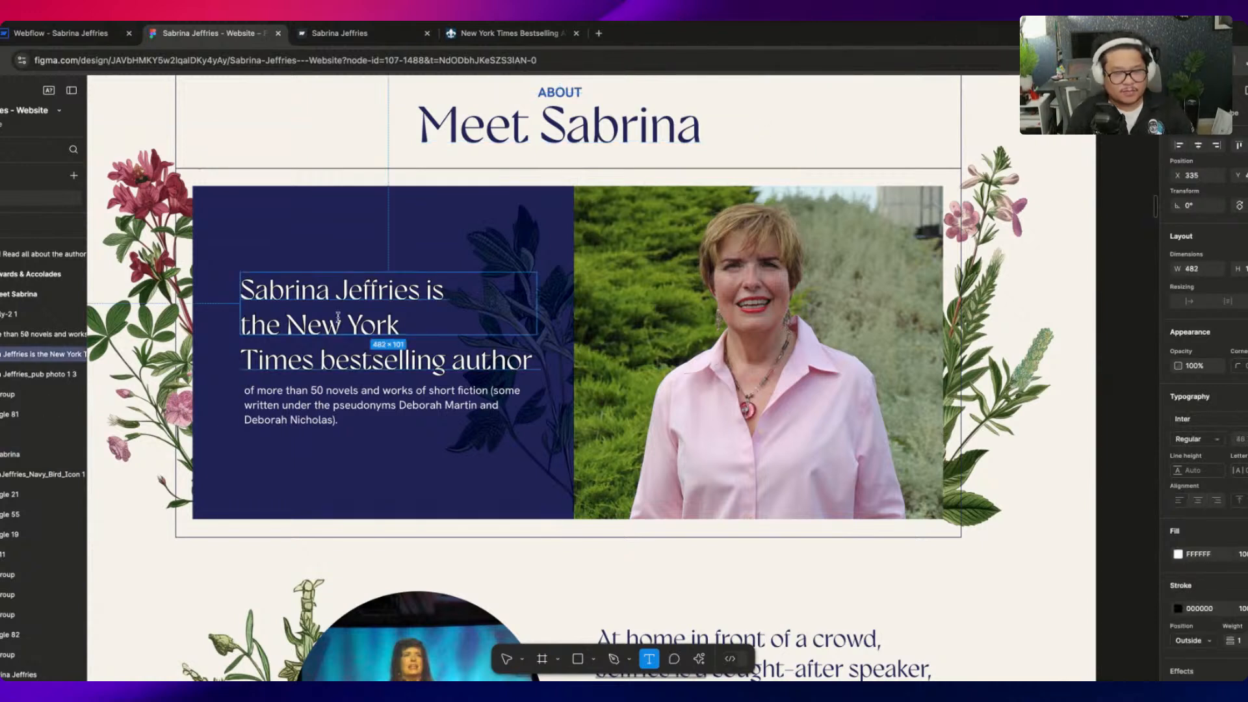
# Return to Webflow and add an H2 heading inside hero--child-content-col-1
pyautogui.click(120, 38)
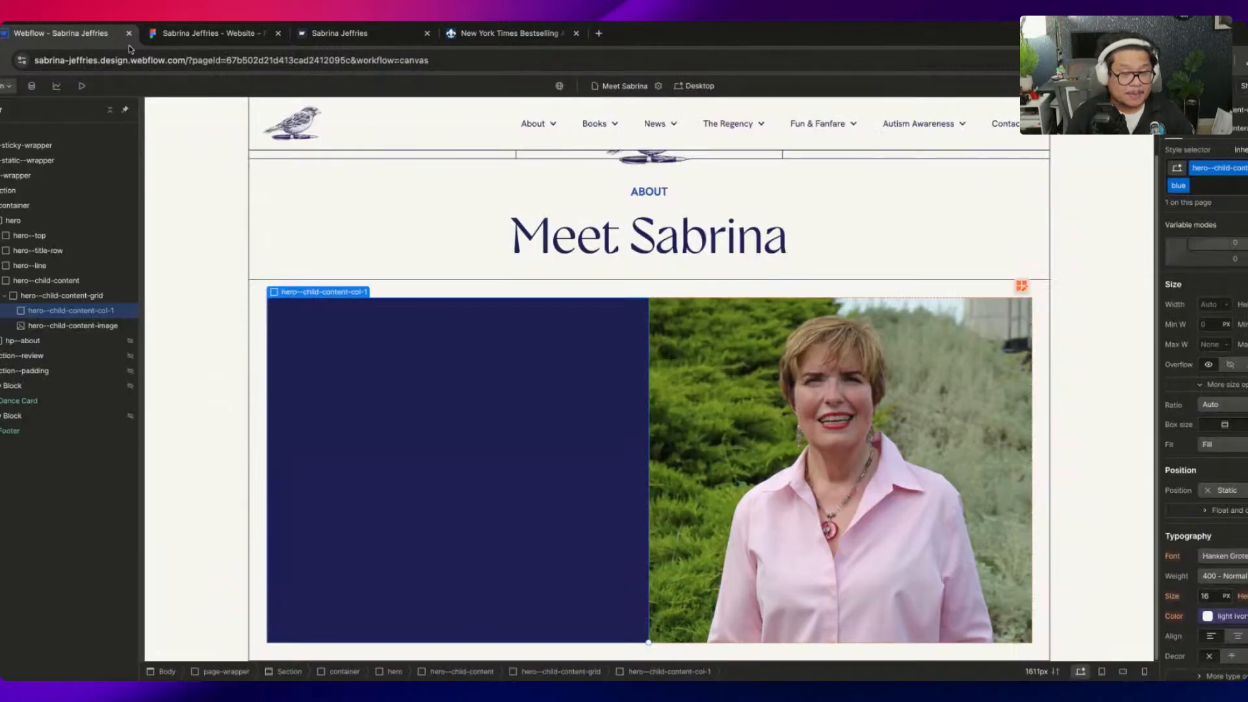
pyautogui.press('super+e')
pyautogui.write('h2')
pyautogui.press('Return')
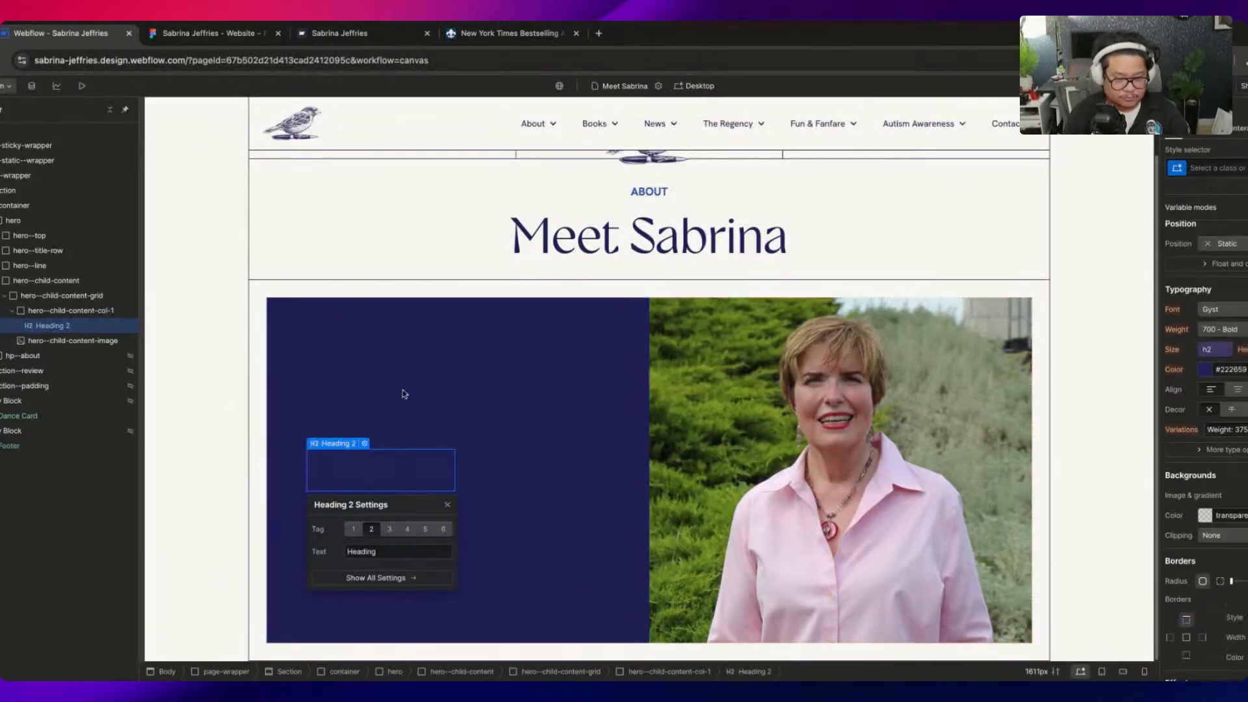
# Clear the text color set on the All H2 Headings tag so the new heading inherits light ivory from its column
pyautogui.click(370, 366)
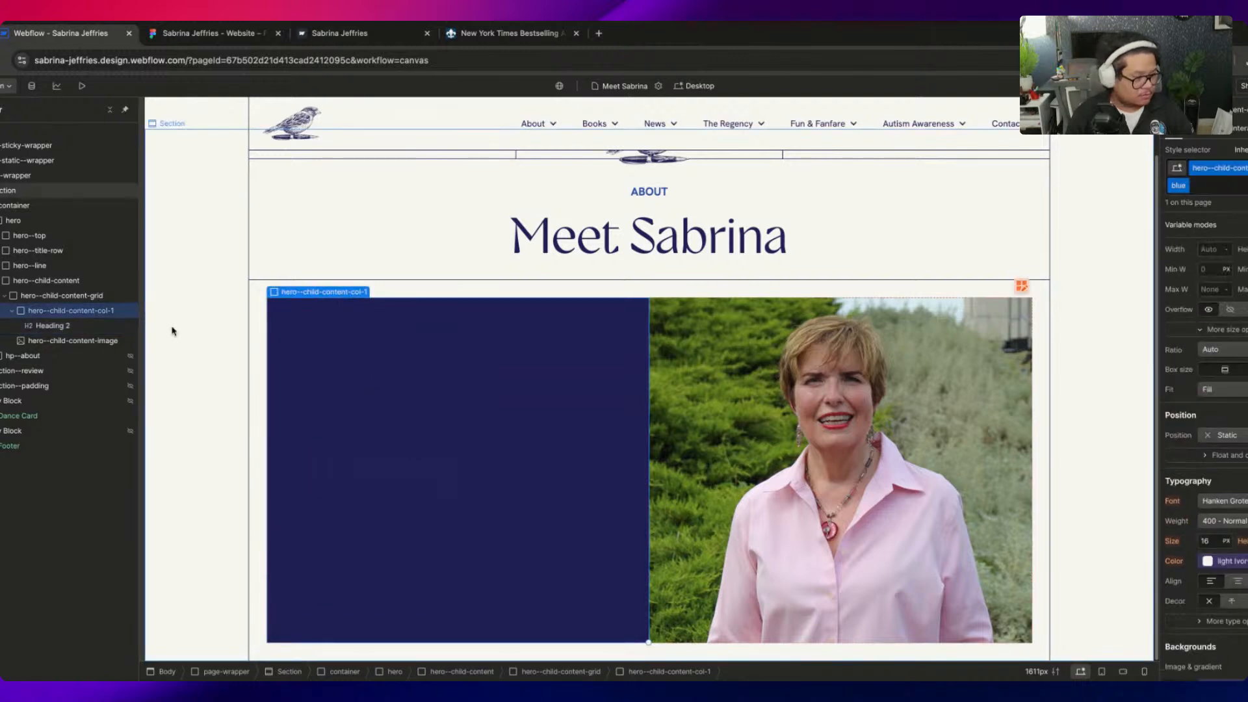
pyautogui.click(372, 479)
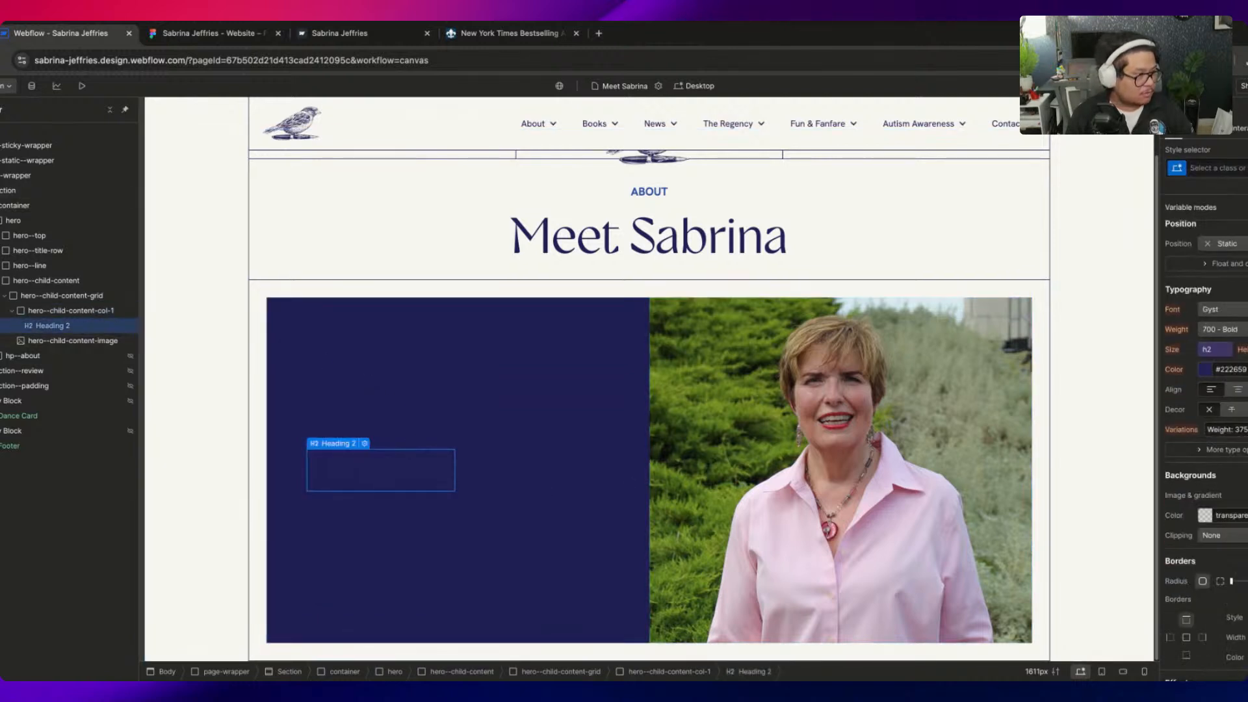
pyautogui.click(1223, 168)
pyautogui.click(1203, 238)
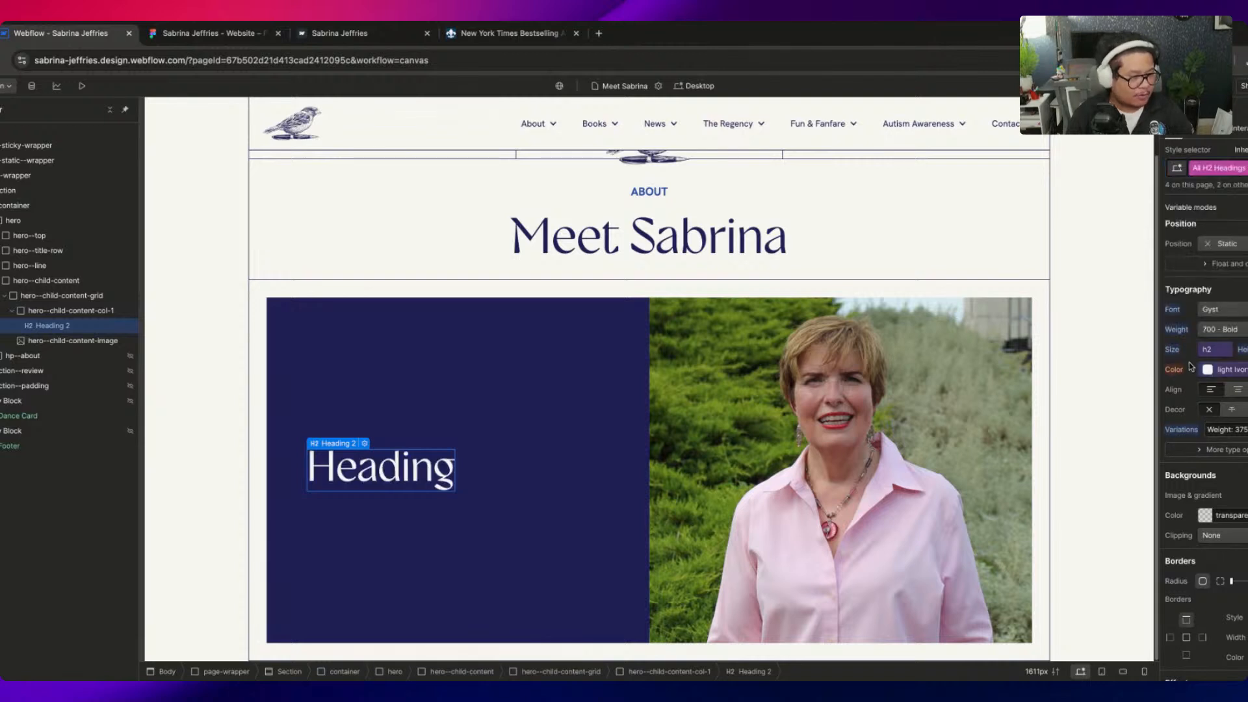
pyautogui.click(418, 357)
pyautogui.doubleClick(382, 482)
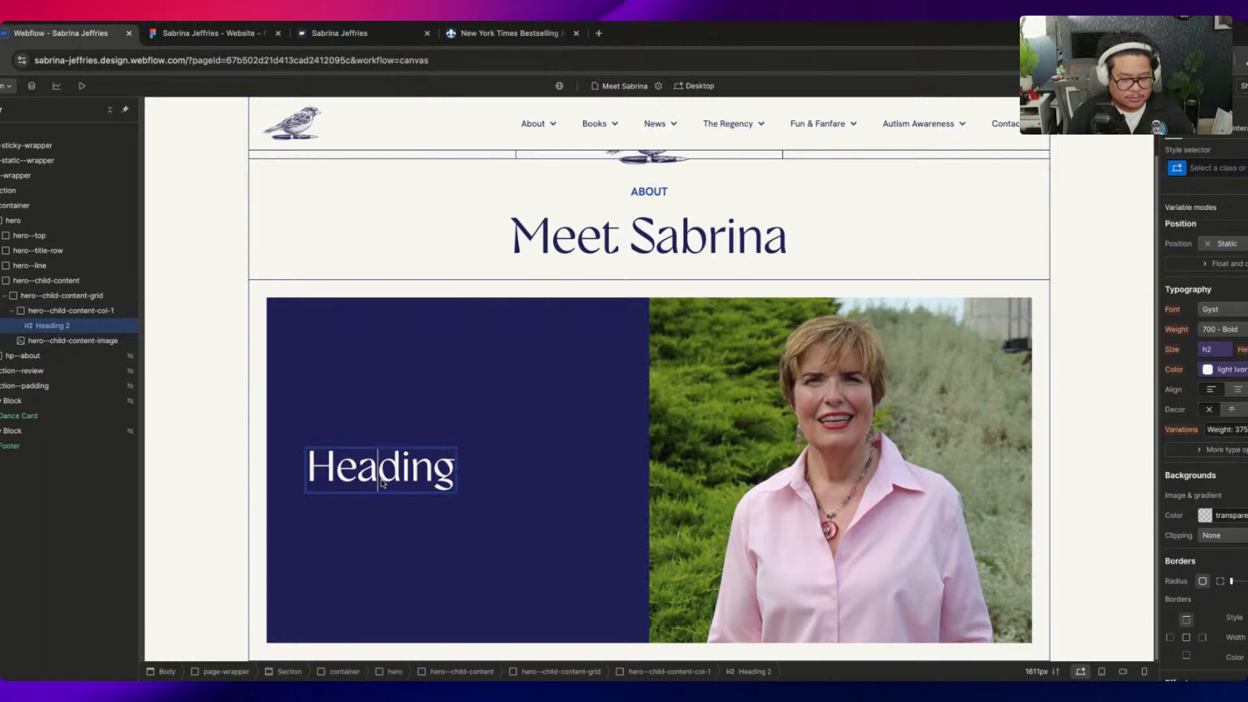
pyautogui.doubleClick(392, 477)
pyautogui.press('Escape')
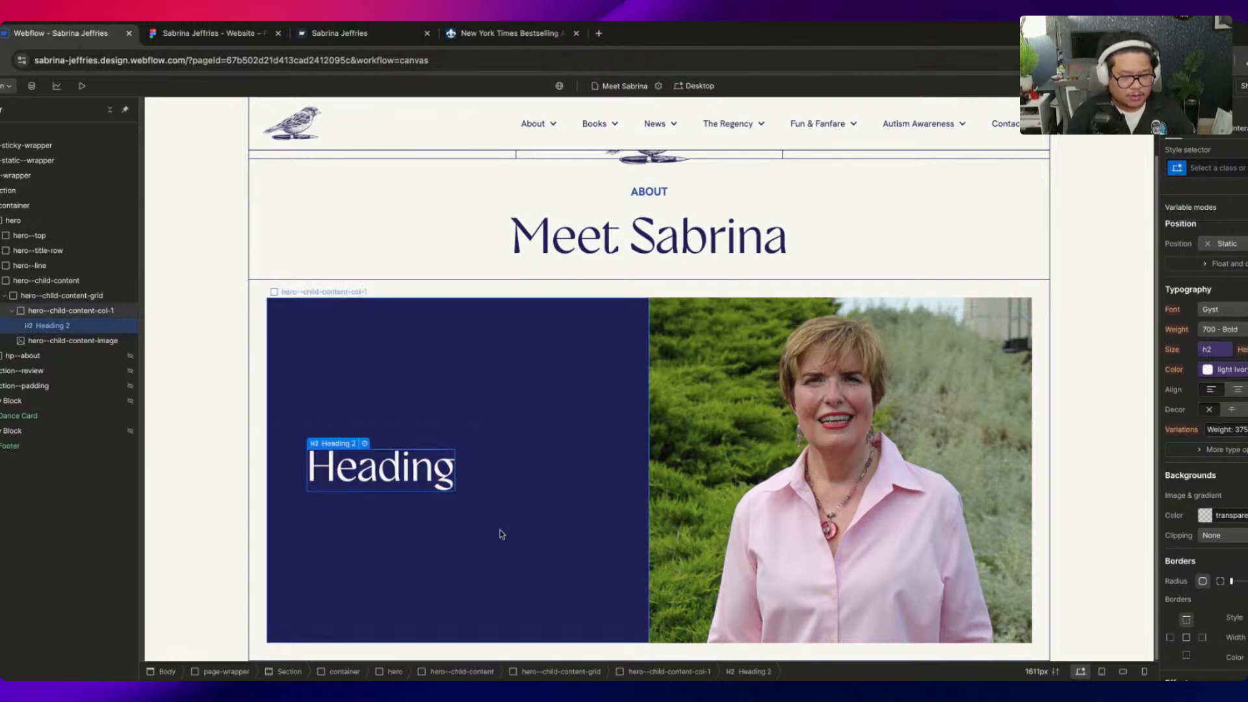
# Check the hero text in Figma, return to Webflow, and add a paragraph below the heading in hero--child-content-col-1
pyautogui.click(214, 40)
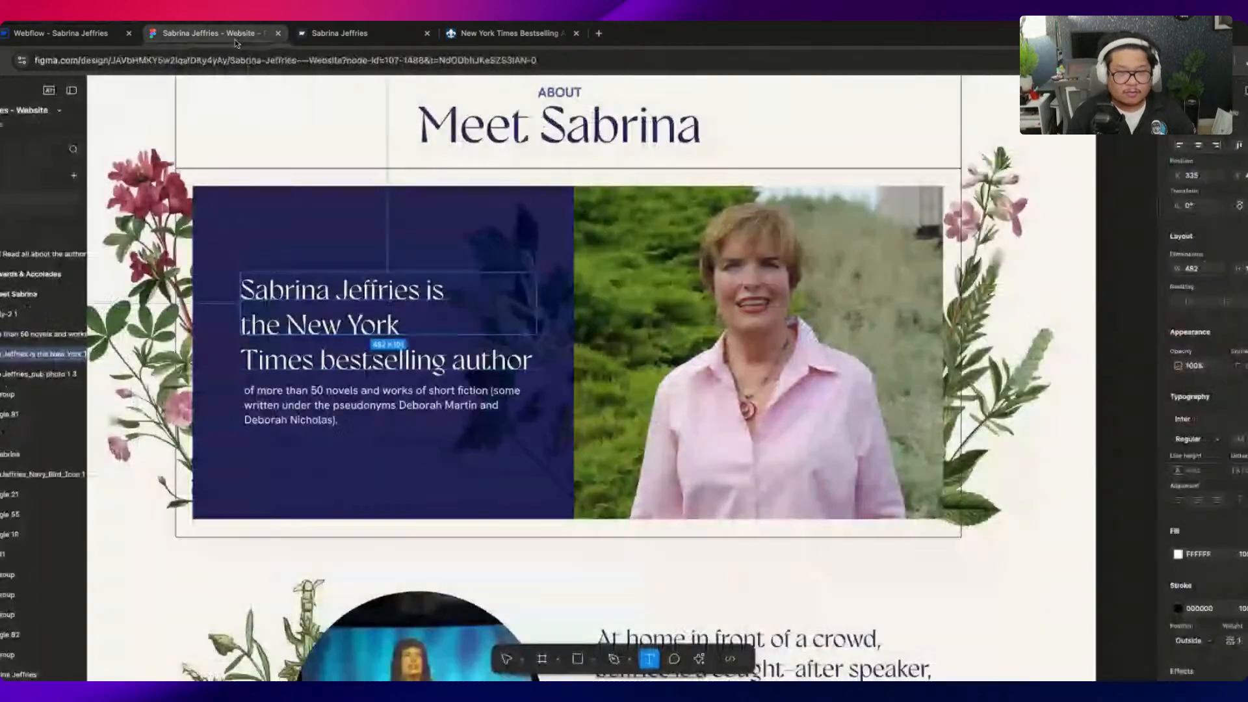
pyautogui.click(106, 39)
pyautogui.press('super+e')
pyautogui.write('para')
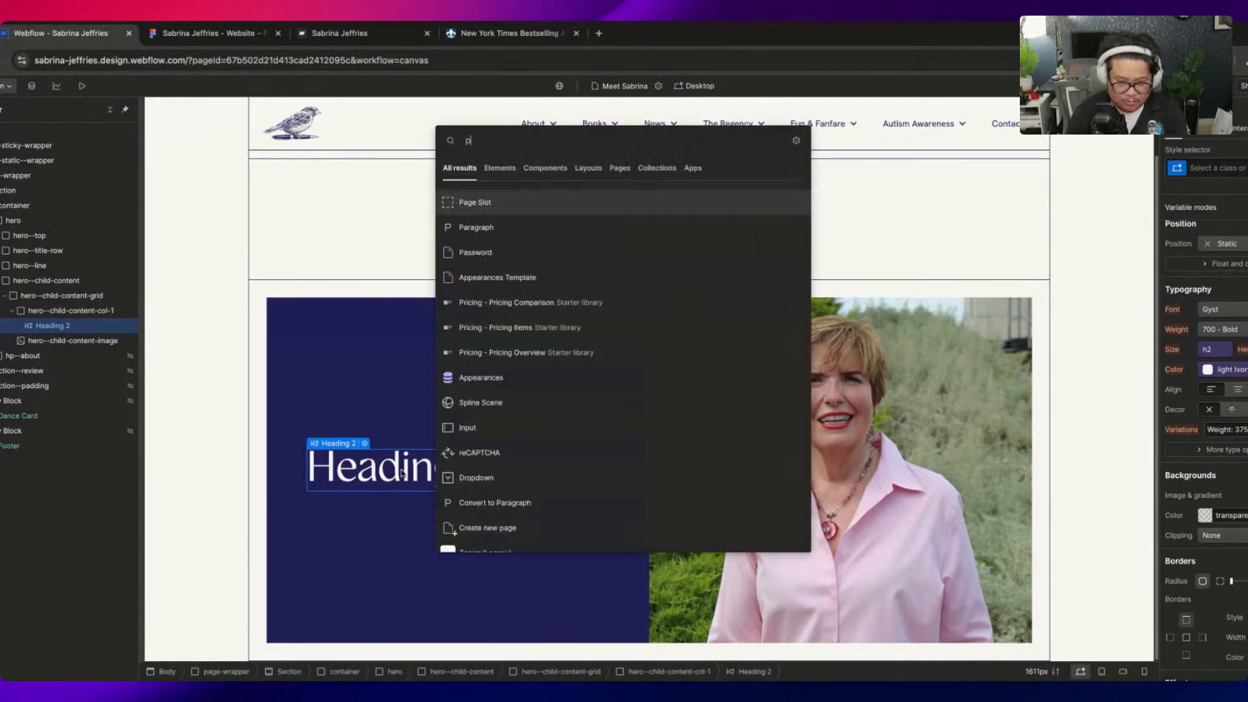
pyautogui.press('Return')
# Change the base class hero--child-content-col-1 to a vertical flex layout with its content left-aligned and vertically centered
pyautogui.click(120, 312)
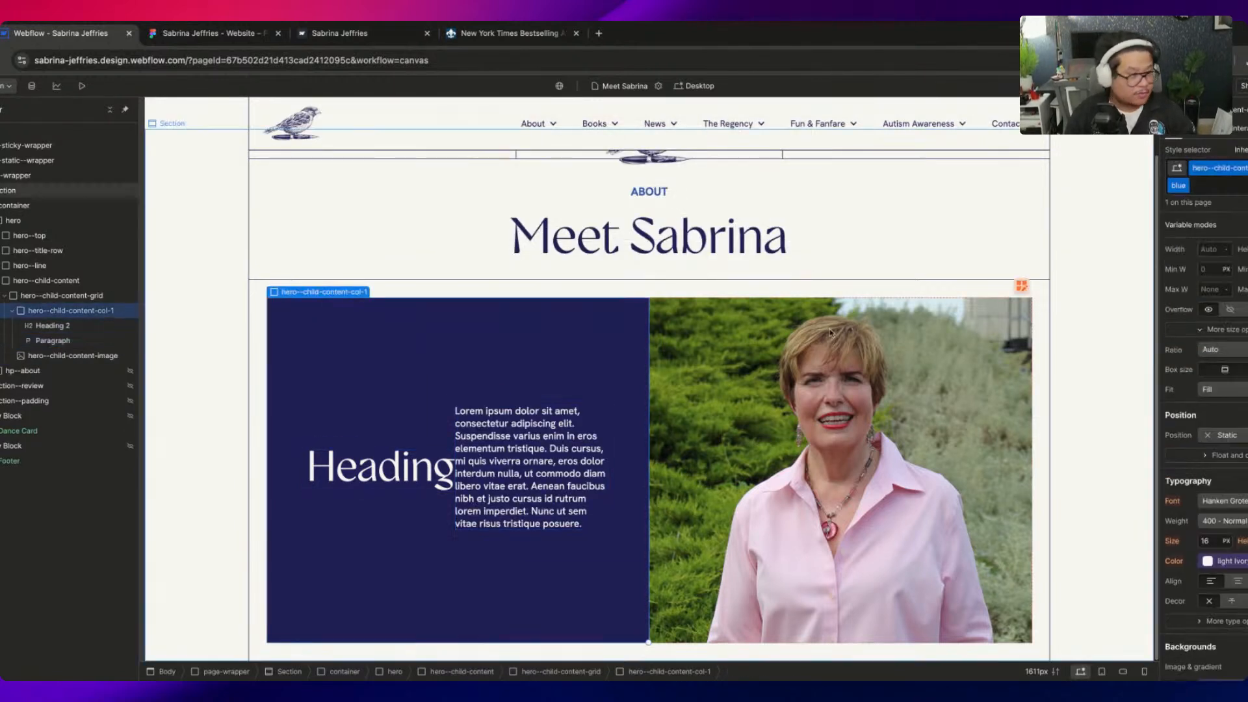
pyautogui.click(1241, 150)
pyautogui.click(1222, 261)
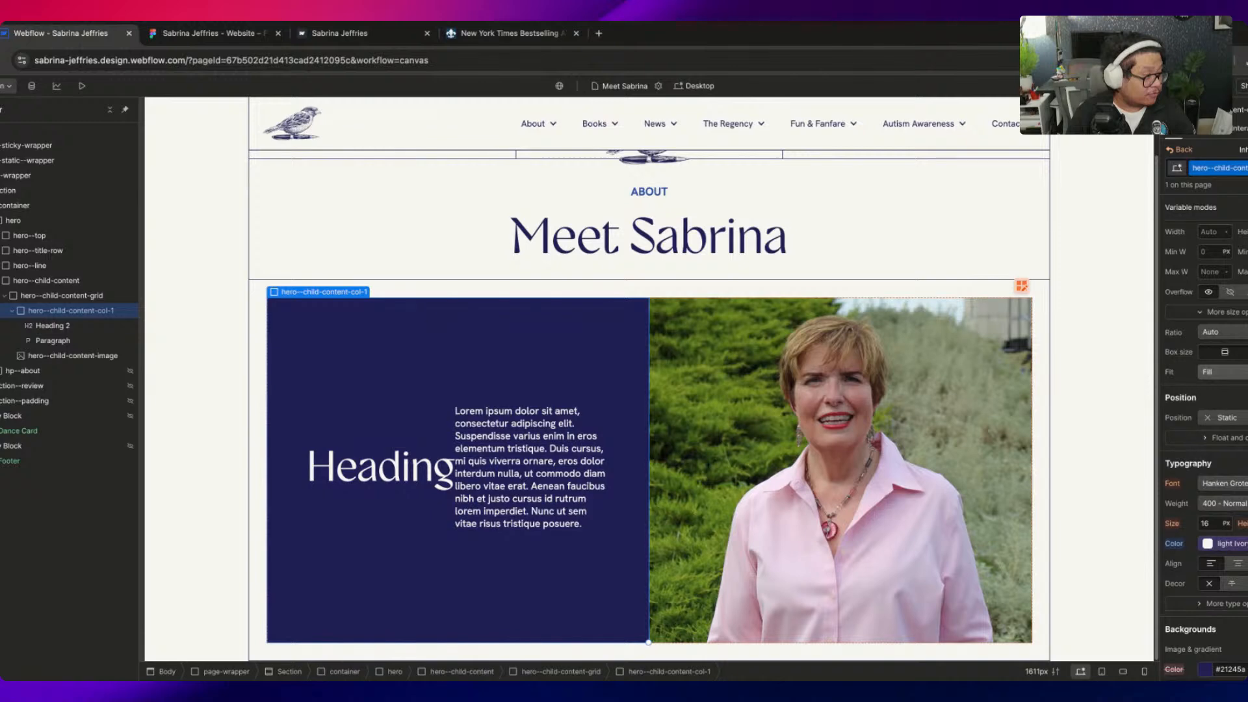
pyautogui.scroll(6, 1246, 387)
pyautogui.click(1240, 429)
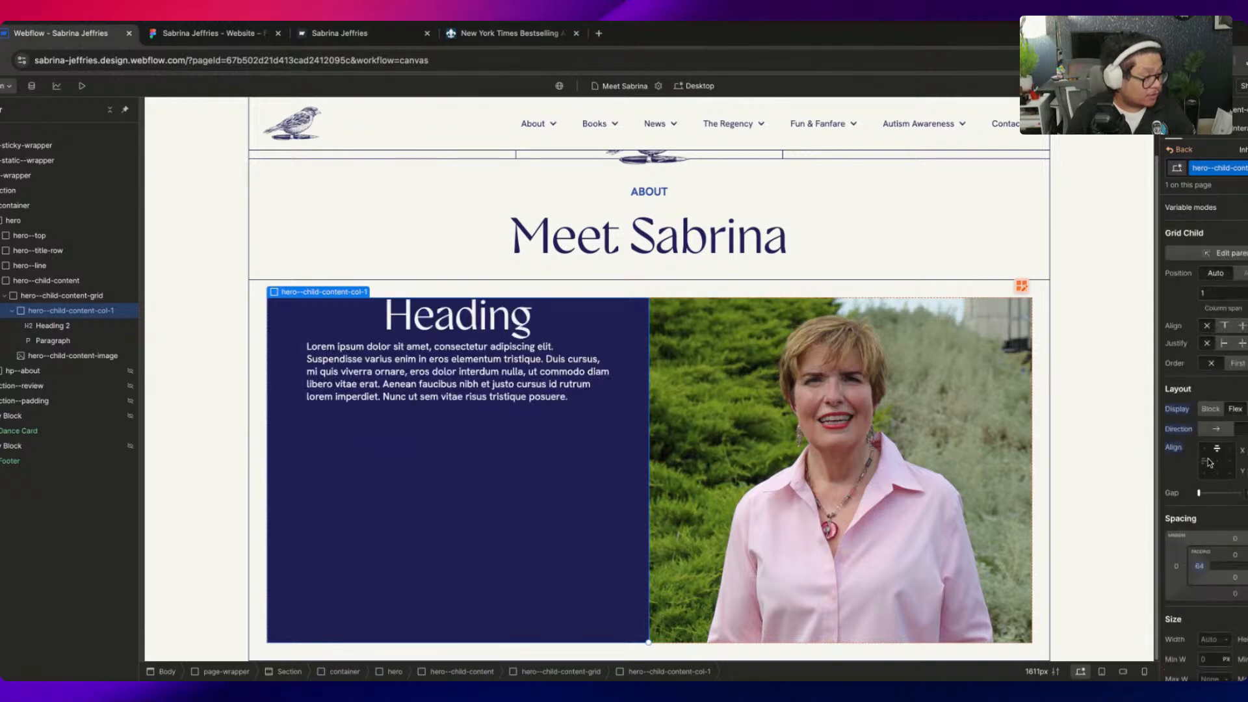
pyautogui.click(1204, 461)
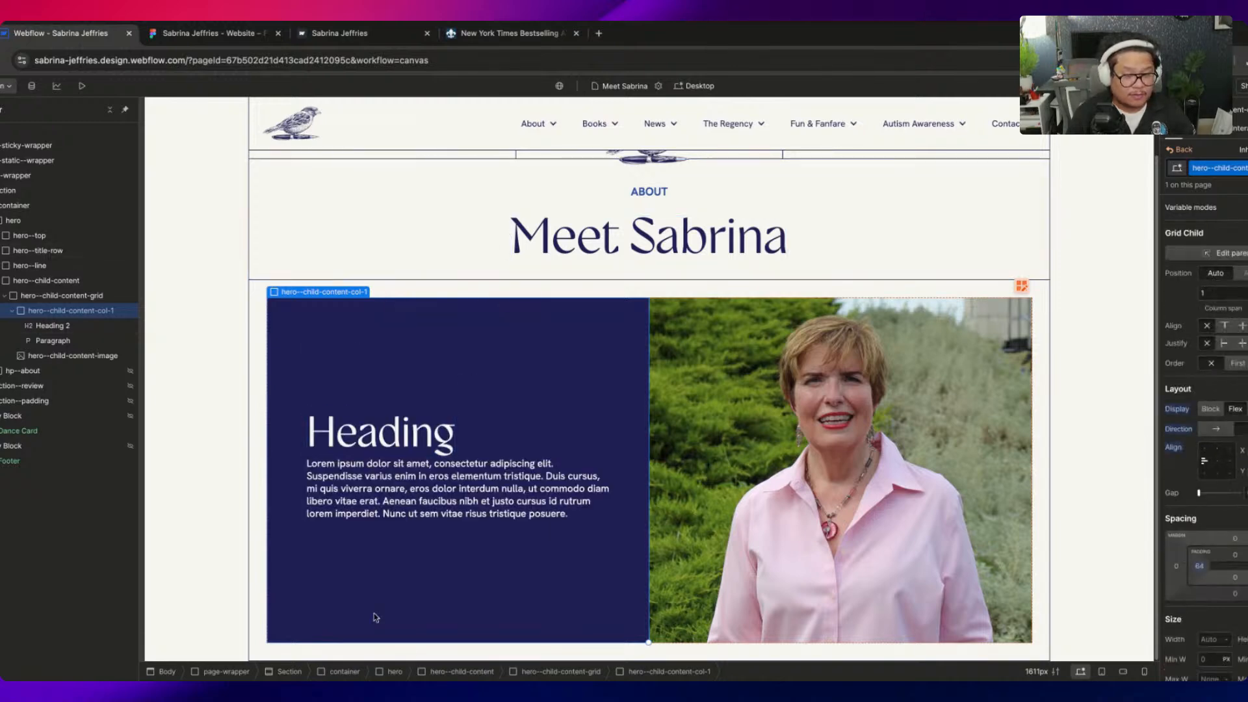
# Switch to Figma, try once more to open the hero heading text for editing, and dismiss the missing-font replacement
pyautogui.click(189, 33)
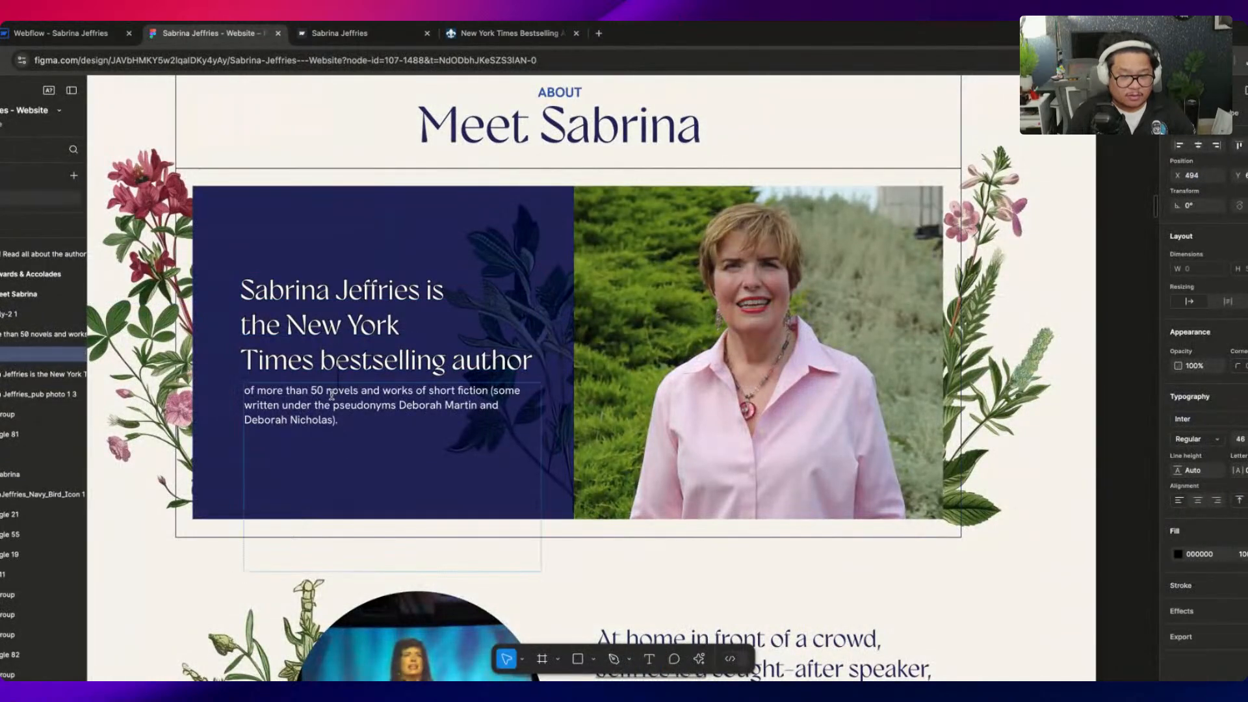
pyautogui.press('Escape')
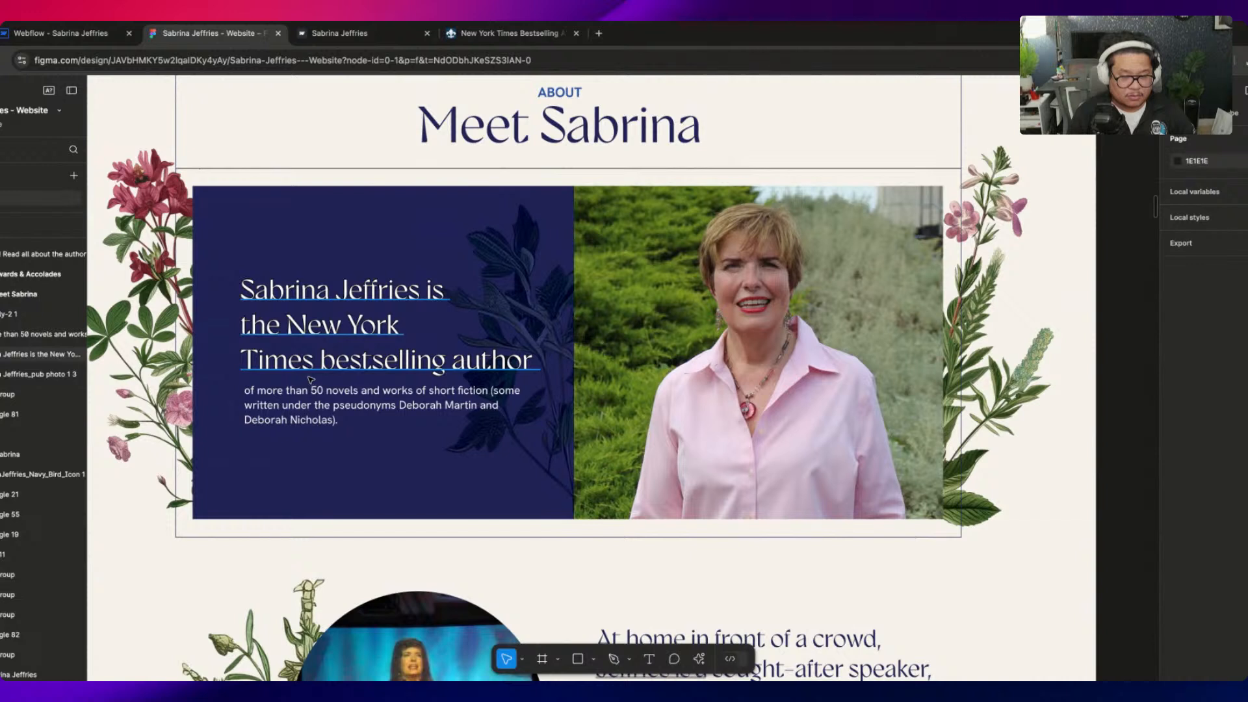
pyautogui.click(304, 368)
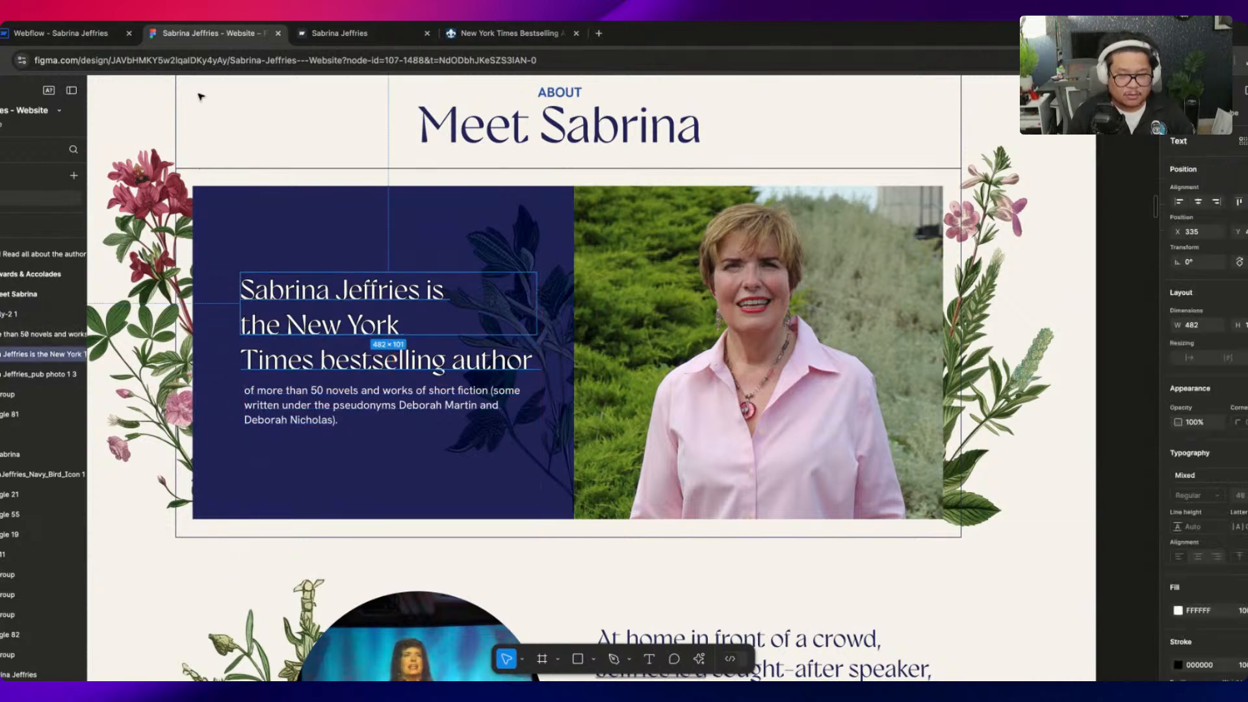
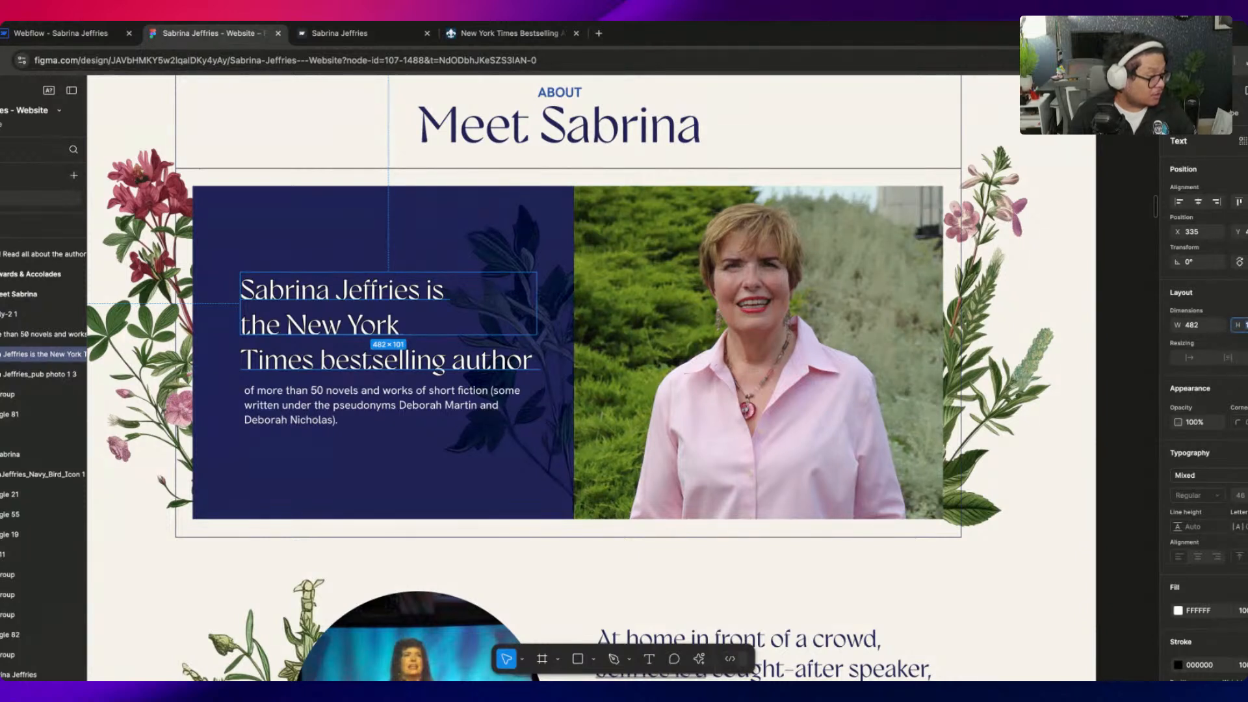
pyautogui.doubleClick(441, 323)
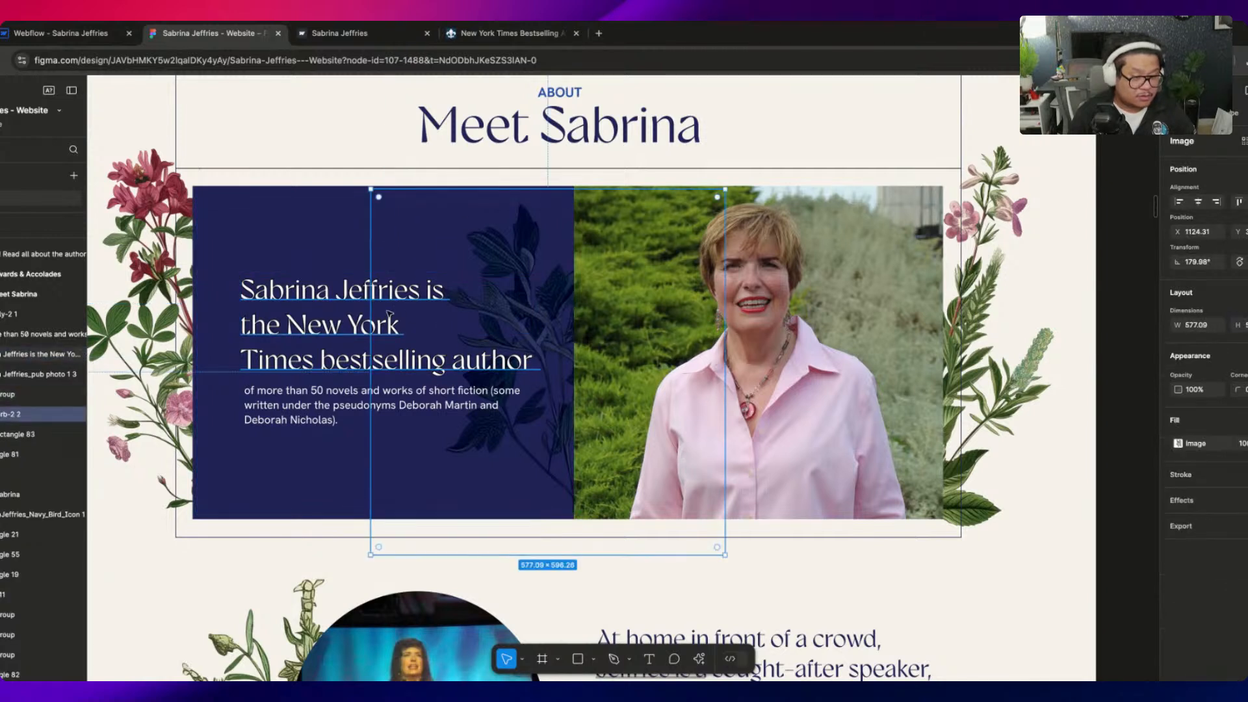
pyautogui.click(386, 313)
pyautogui.doubleClick(423, 339)
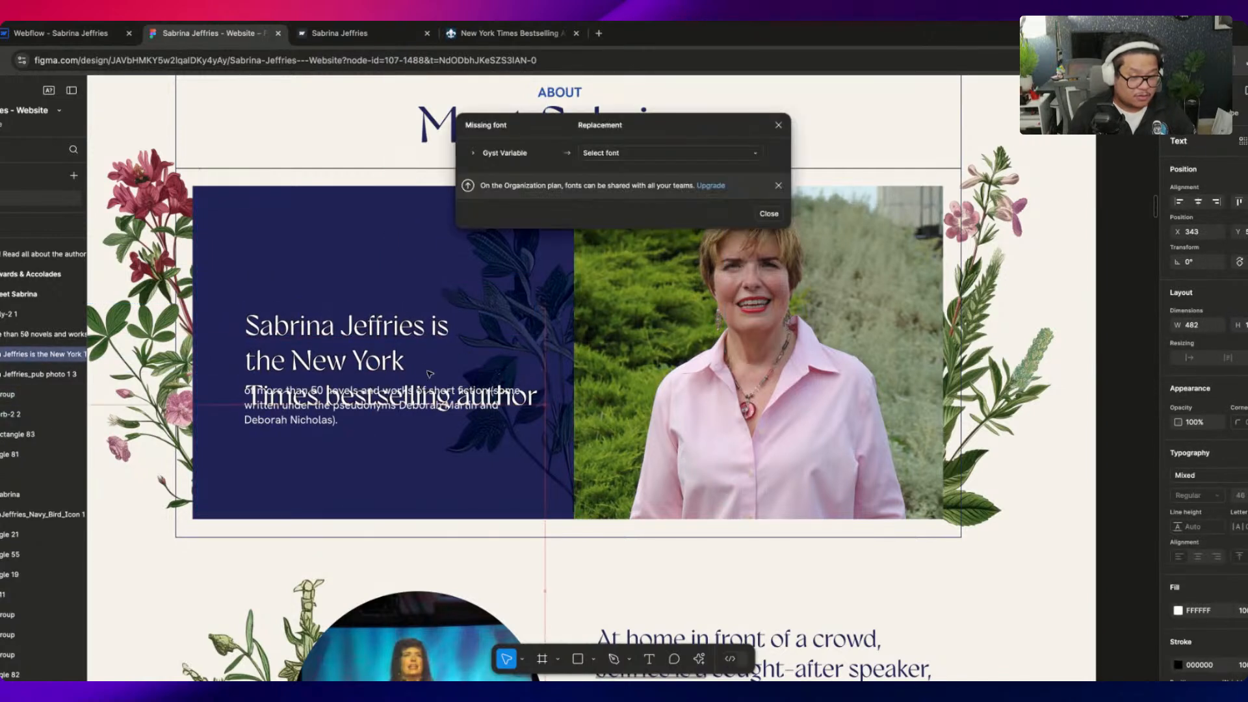
pyautogui.click(775, 126)
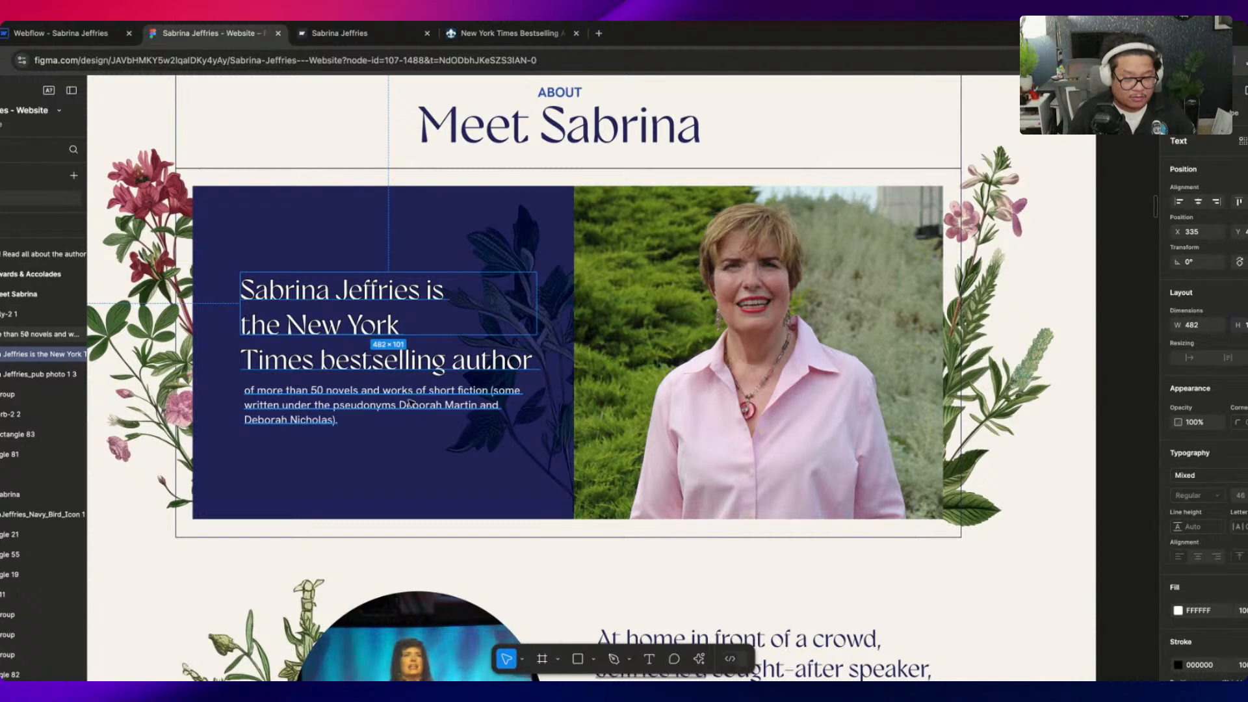
# Return to Webflow, try a gap of 32 on hero--child-content-col-1, set it to 24, and compare the spacing with the Figma design
pyautogui.click(77, 34)
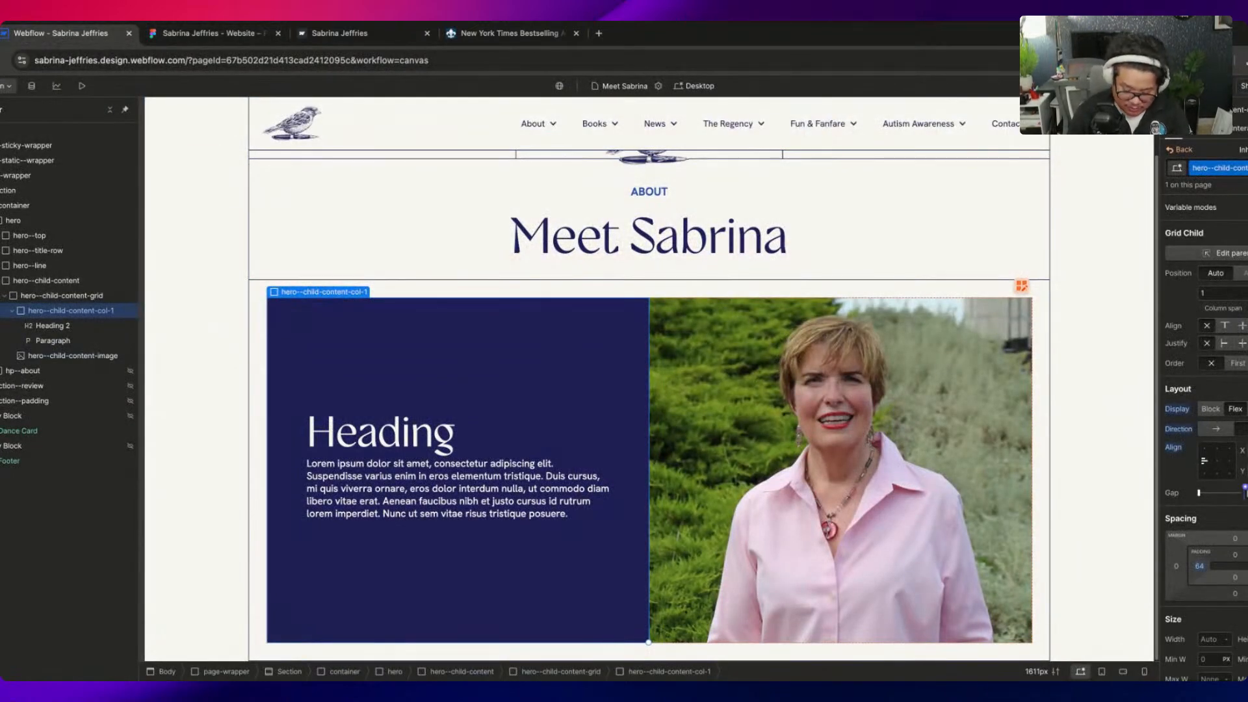
pyautogui.write('32')
pyautogui.press('Return')
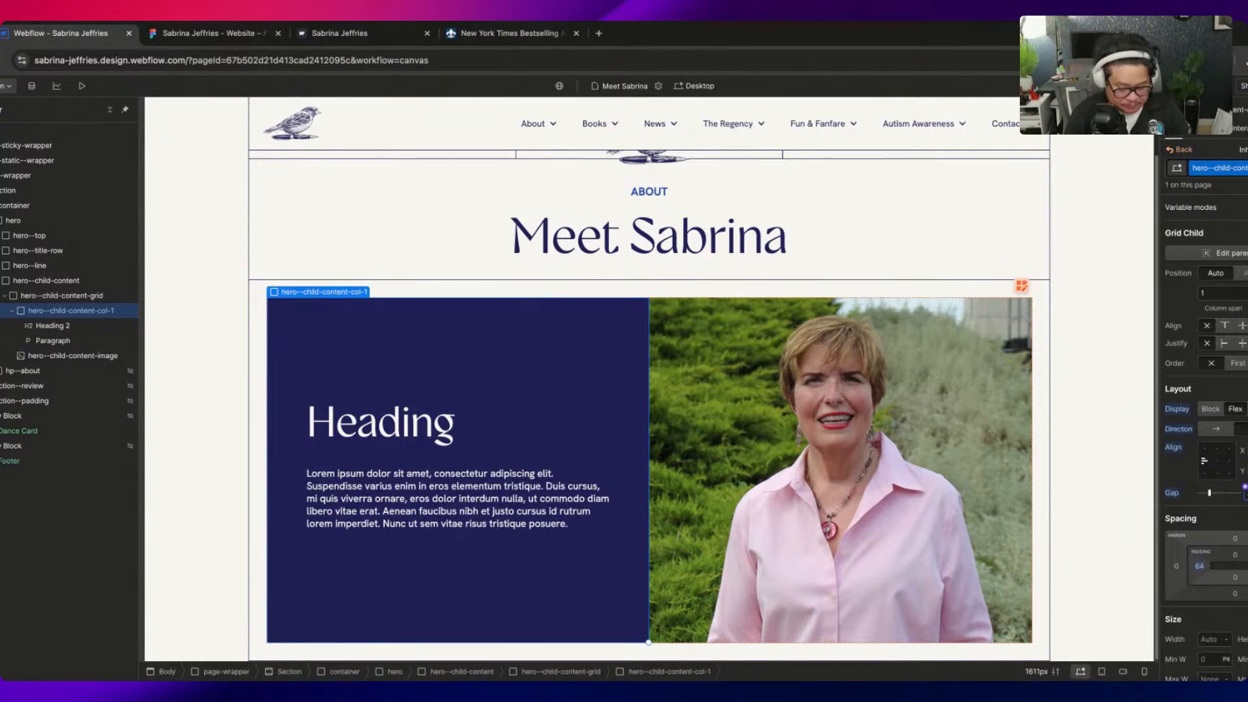
pyautogui.write('24')
pyautogui.press('Return')
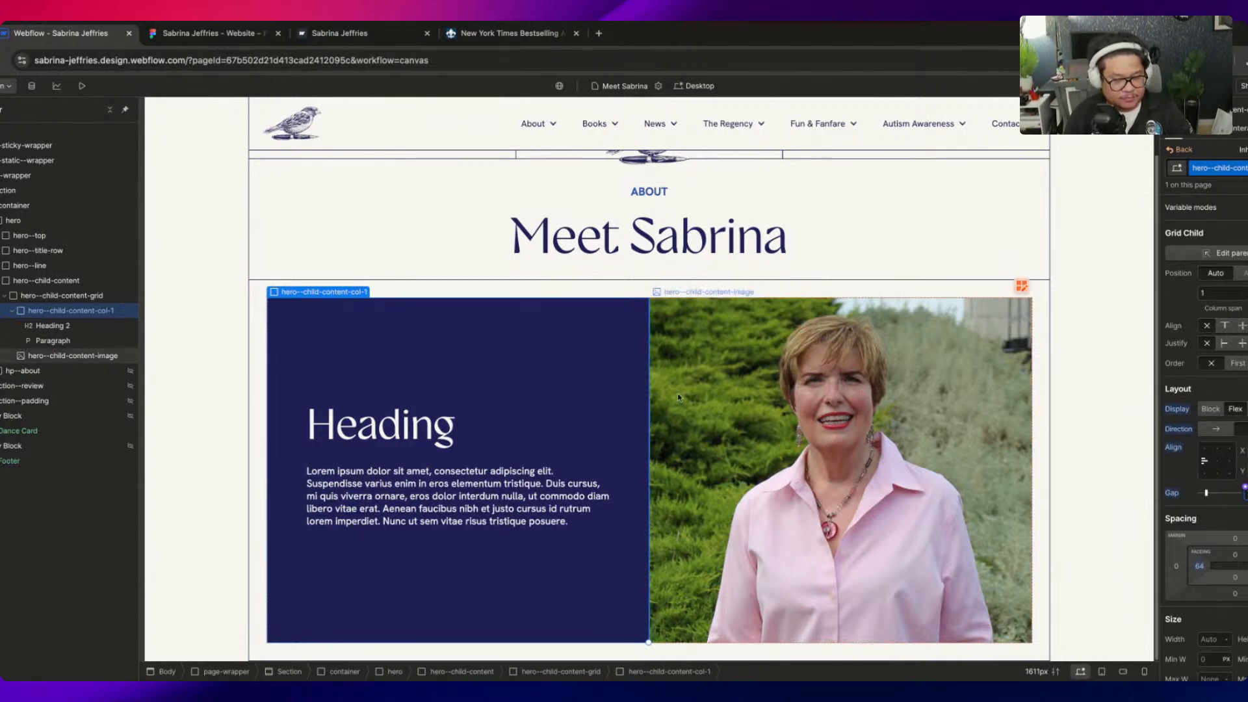
pyautogui.hotkey('ctrl', 'Tab')
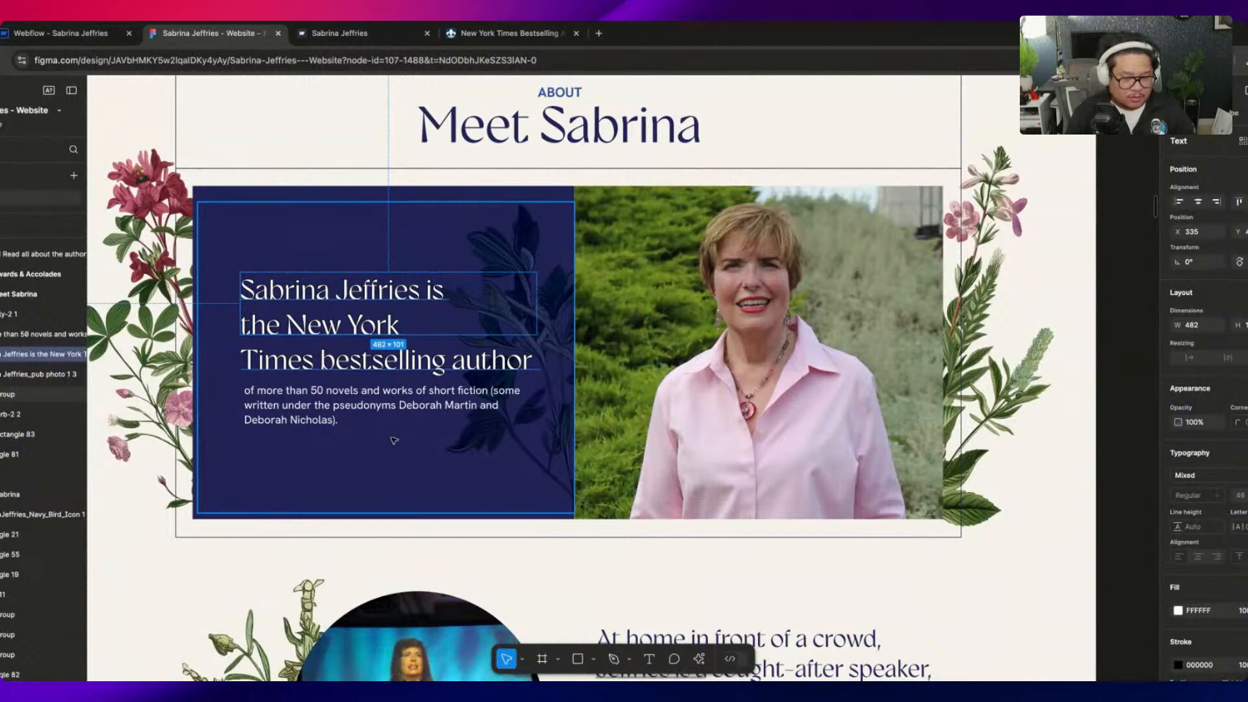
pyautogui.hotkey('ctrl', 'shift', 'Tab')
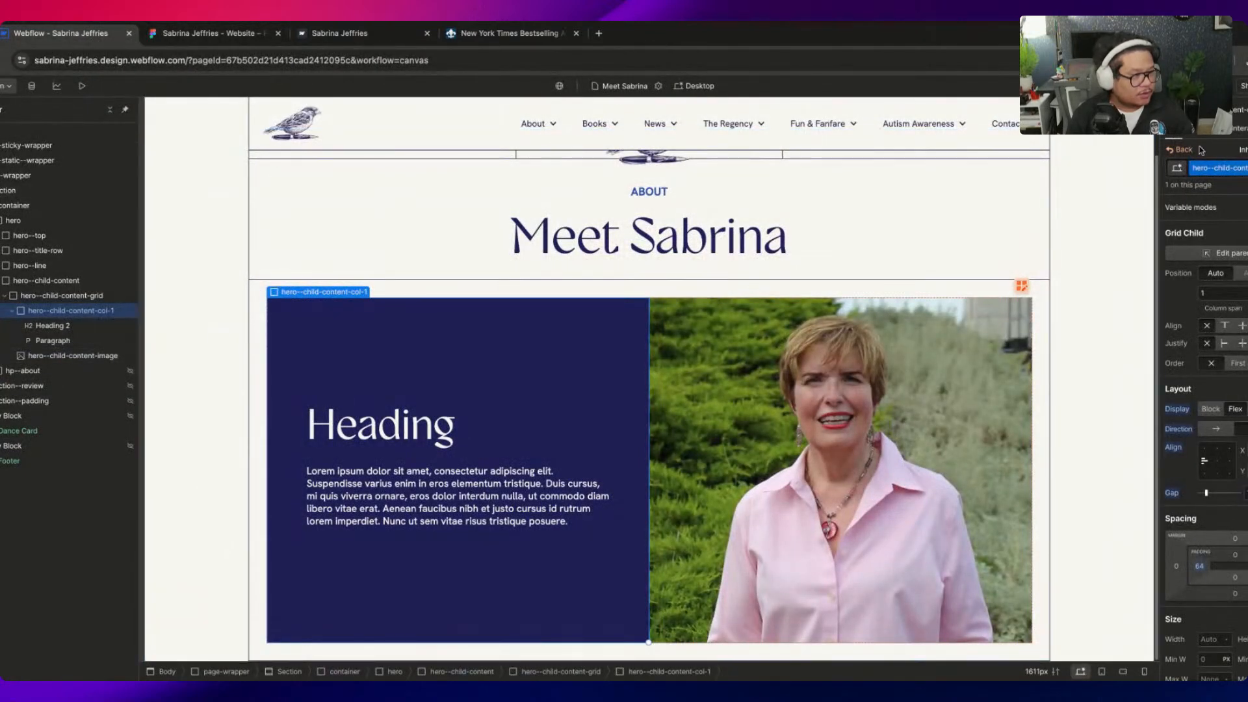
# Leave the base class, open the Home page, and copy hp--hero-books-flower-wrapper-1 from its hero
pyautogui.click(1196, 149)
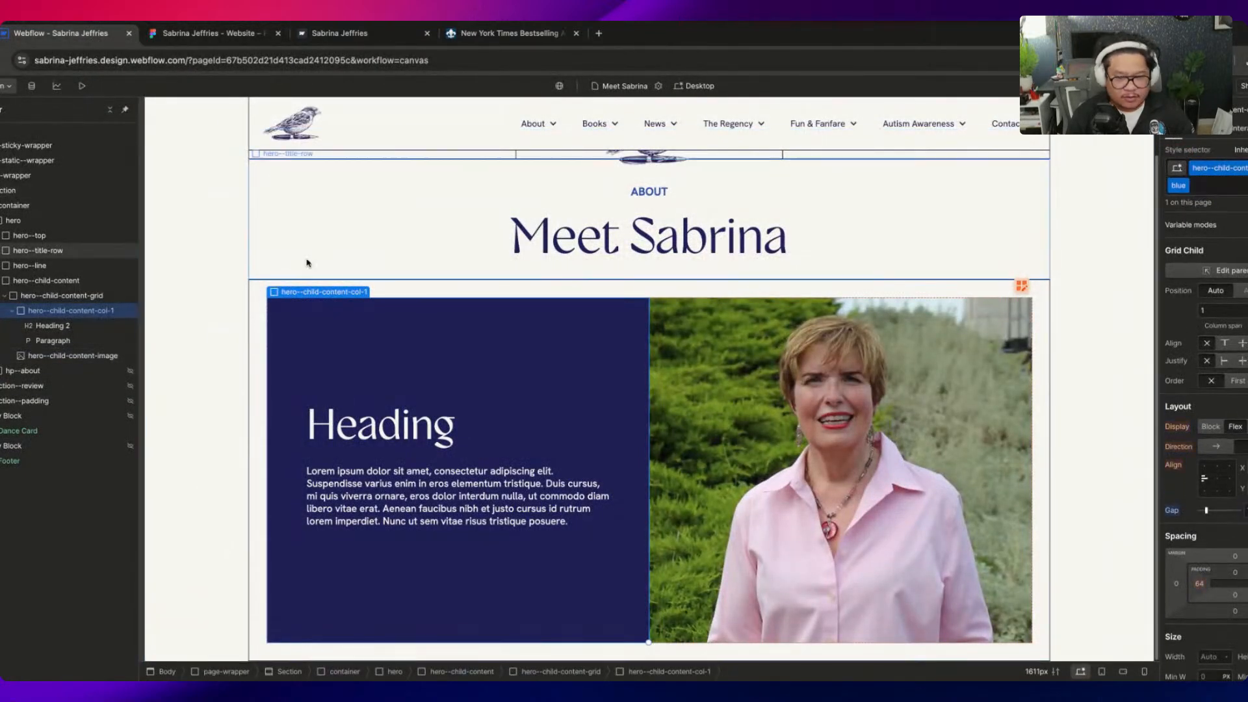
pyautogui.click(441, 295)
pyautogui.click(620, 85)
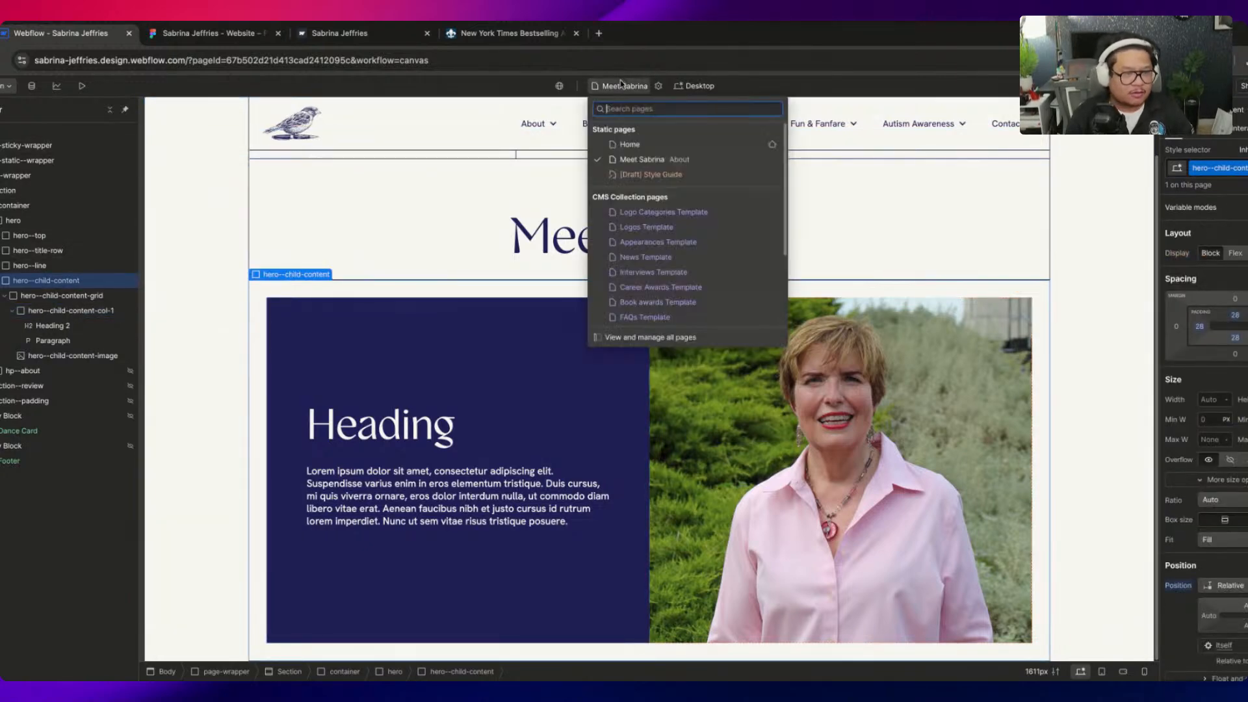
pyautogui.click(629, 144)
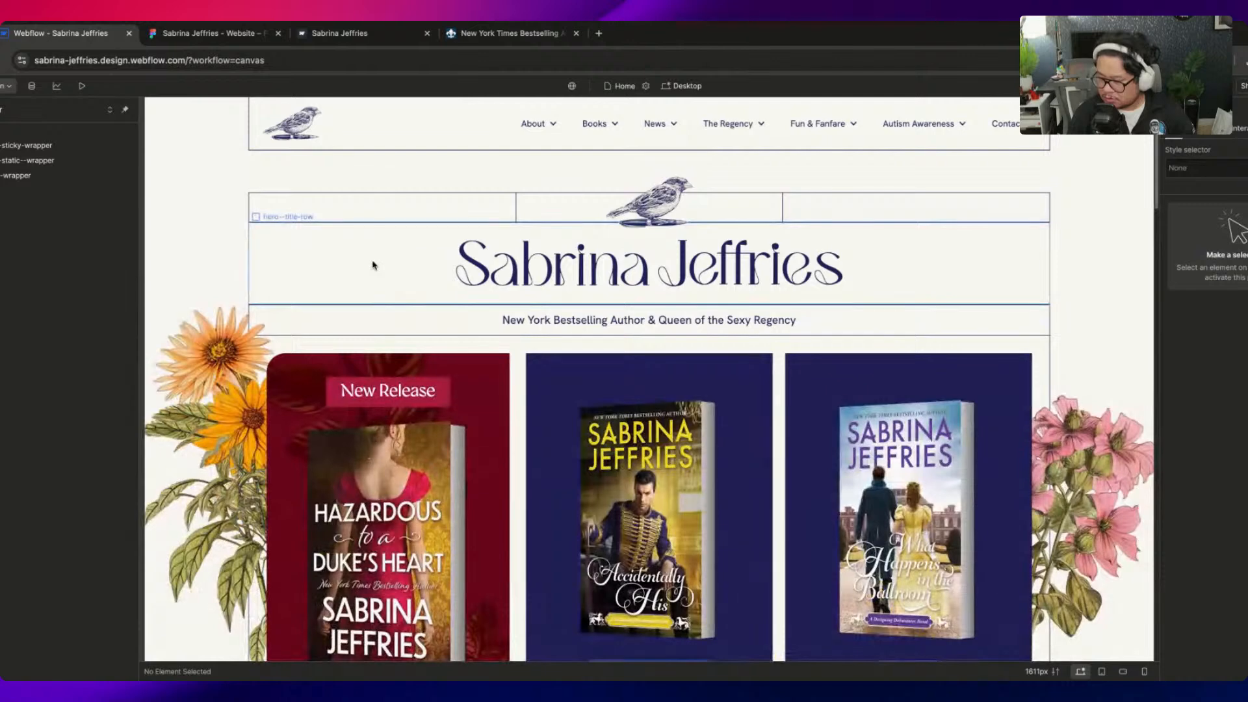
pyautogui.click(211, 362)
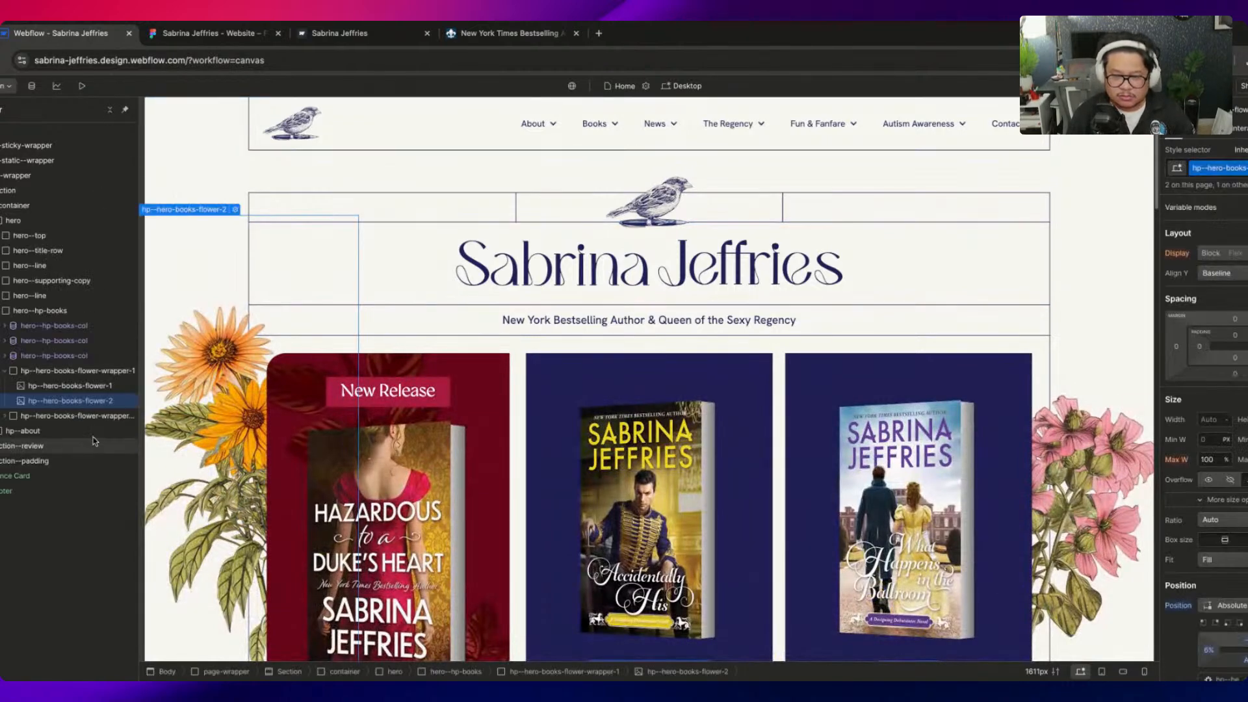
pyautogui.click(98, 370)
# Return to the Meet Sabrina page and paste the copied flower wrapper into hero--child-content
pyautogui.click(621, 85)
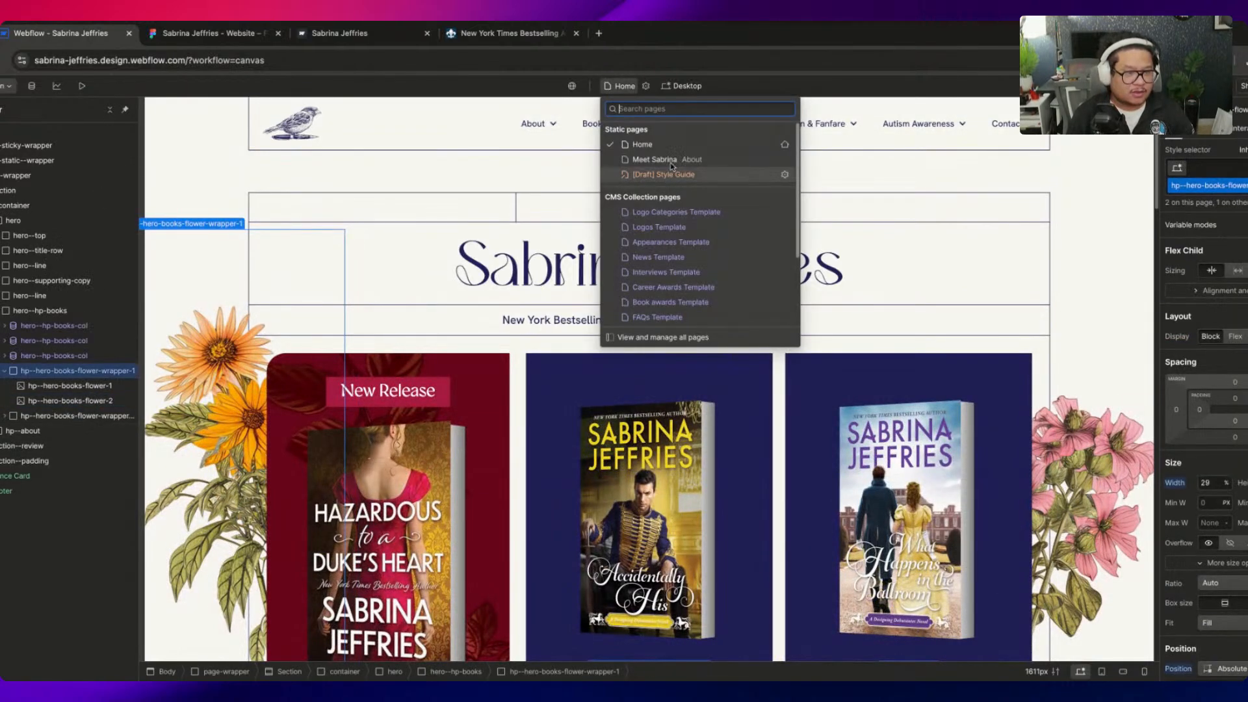
pyautogui.click(598, 221)
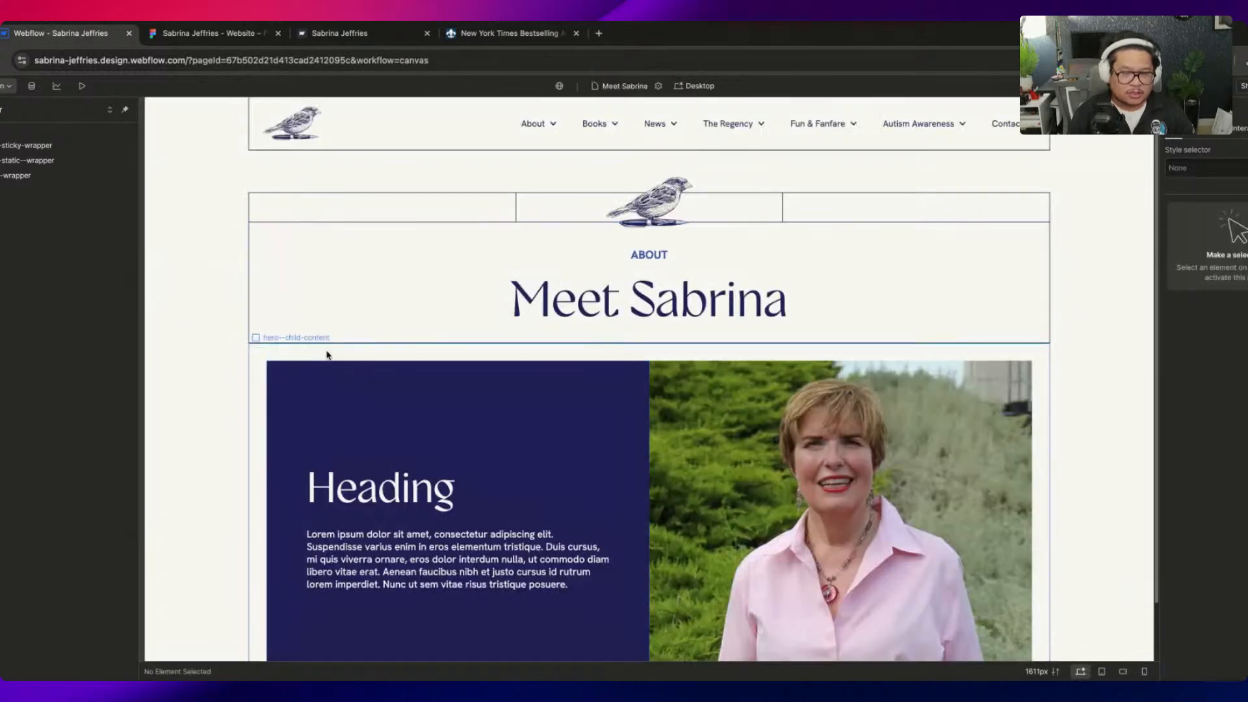
pyautogui.click(262, 370)
pyautogui.click(4, 284)
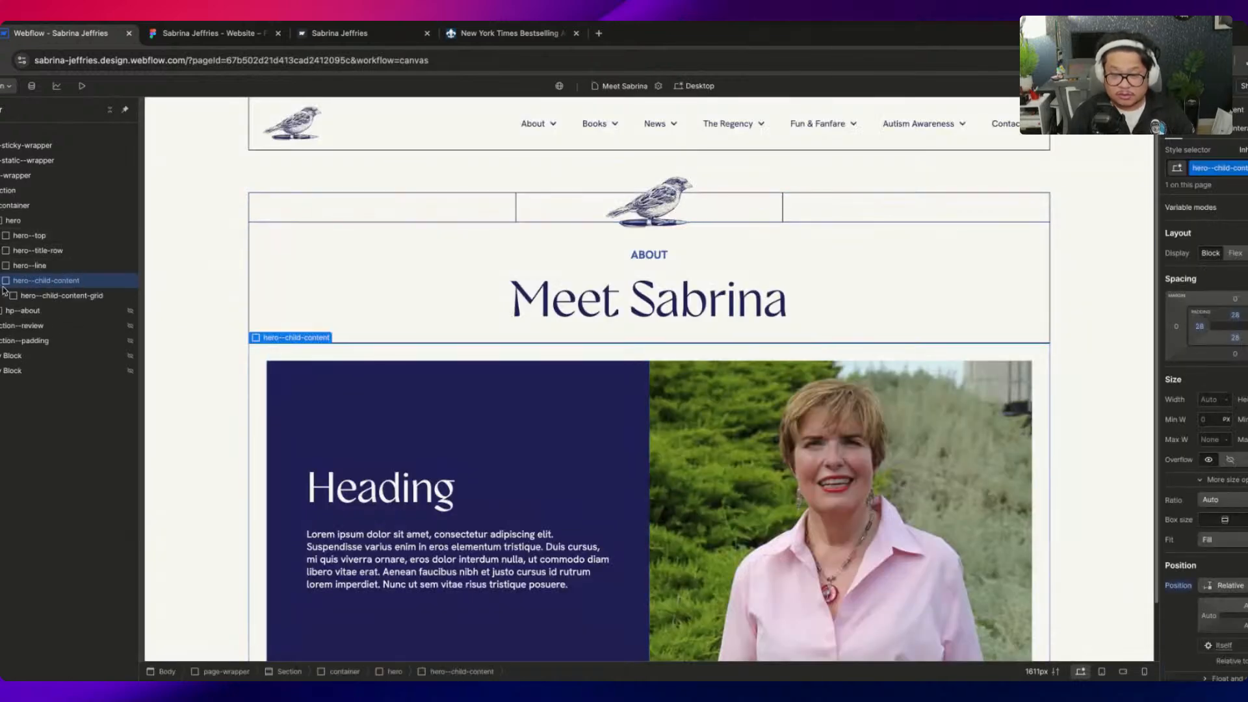
pyautogui.hotkey('ctrl', 'v')
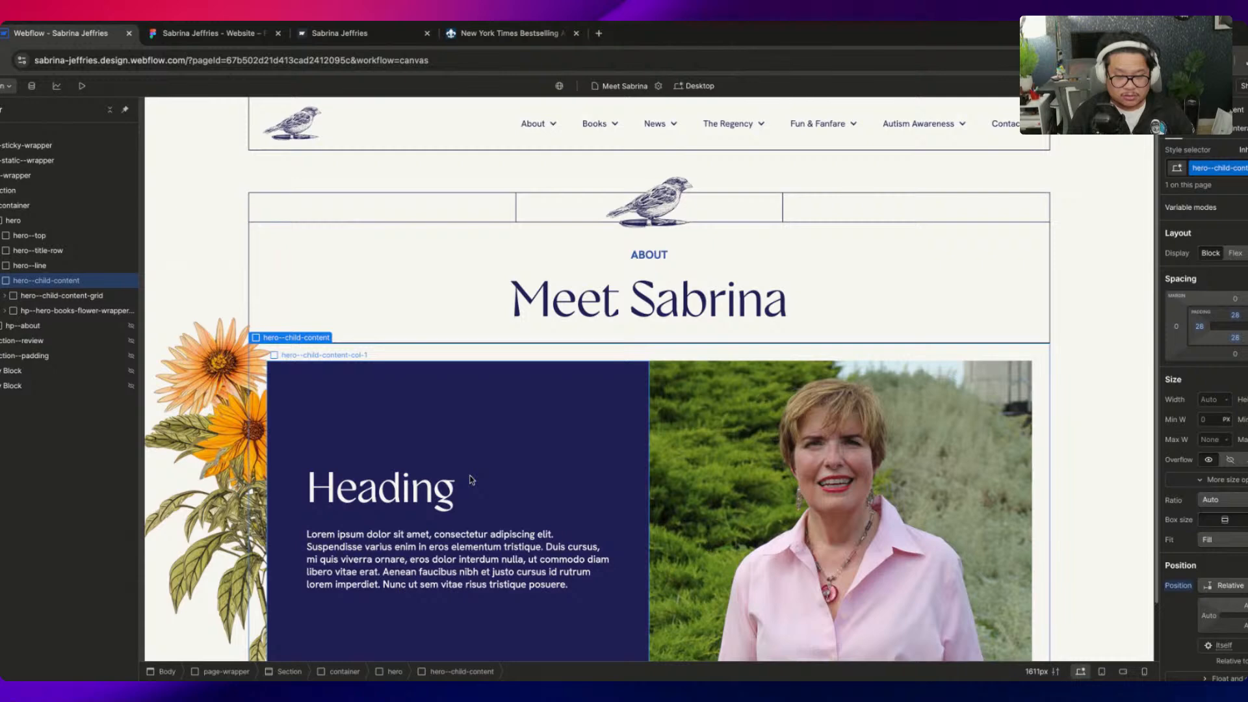
pyautogui.scroll(-2, 471, 479)
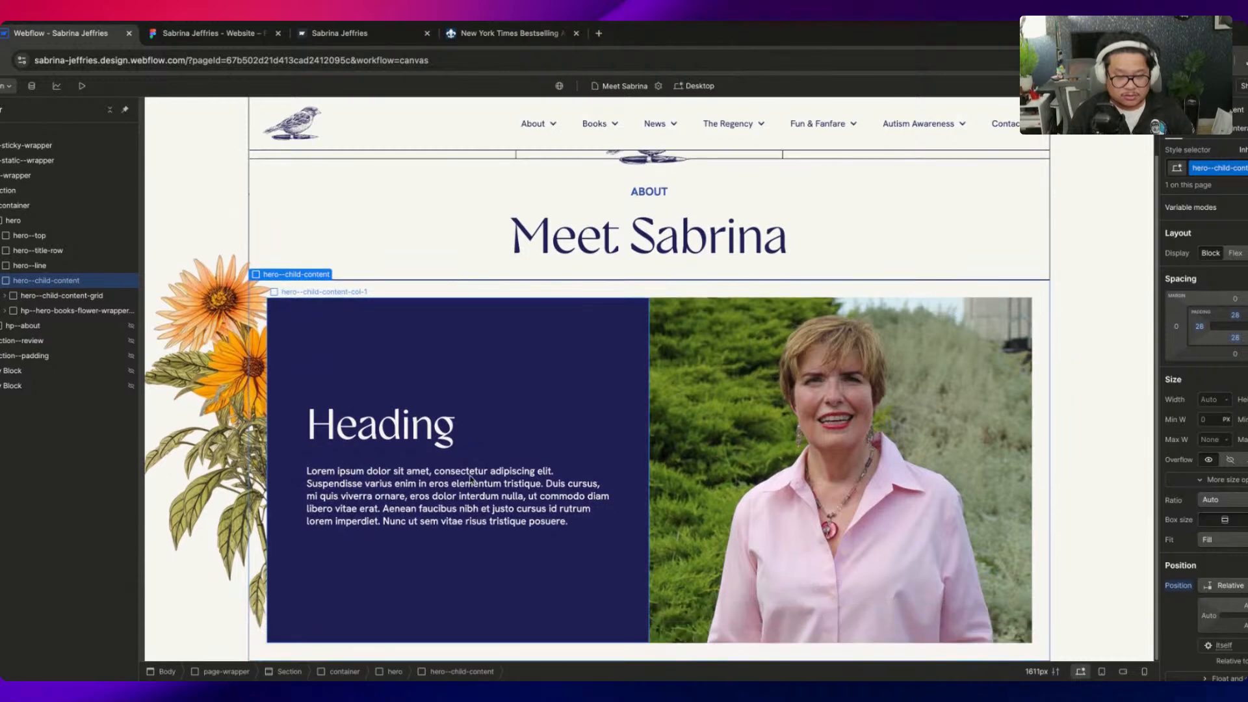
# Switch to Figma, select the four flower images flanking the Meet Sabrina hero, and export them as 1x PNG
pyautogui.click(239, 34)
pyautogui.click(176, 223)
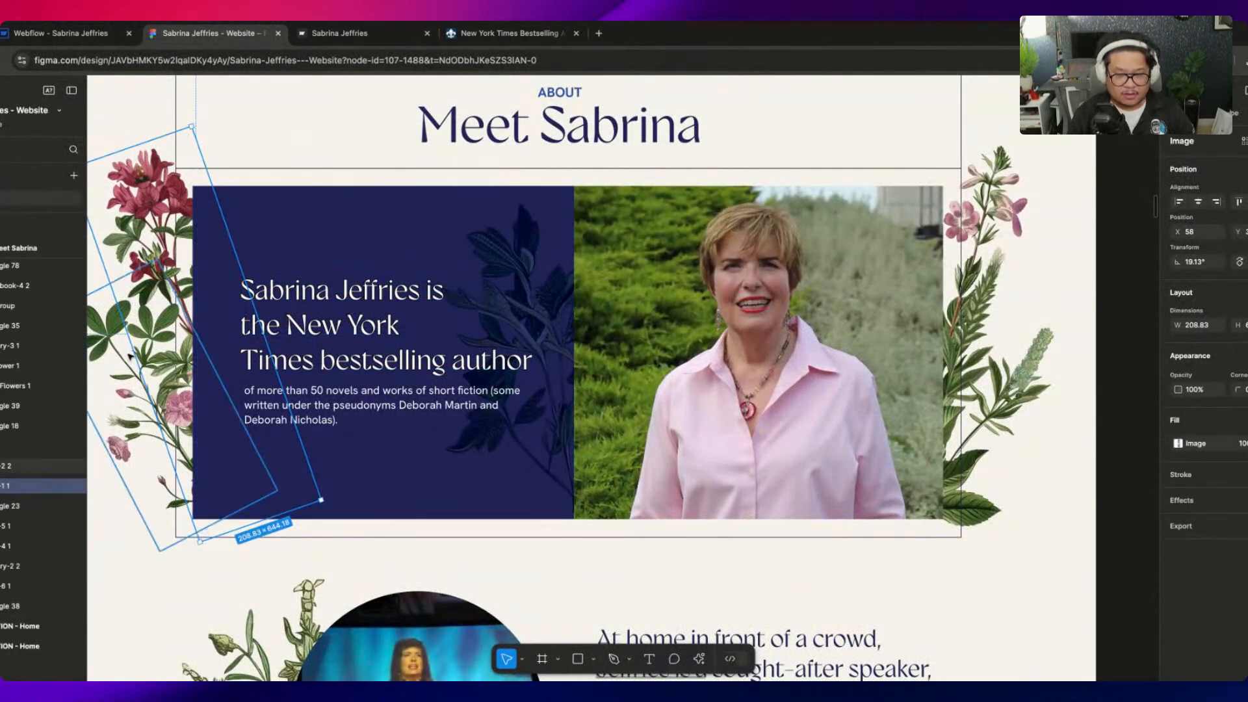
pyautogui.keyDown('shift'); pyautogui.click(130, 395); pyautogui.keyUp('shift')
pyautogui.keyDown('shift'); pyautogui.click(999, 223); pyautogui.keyUp('shift')
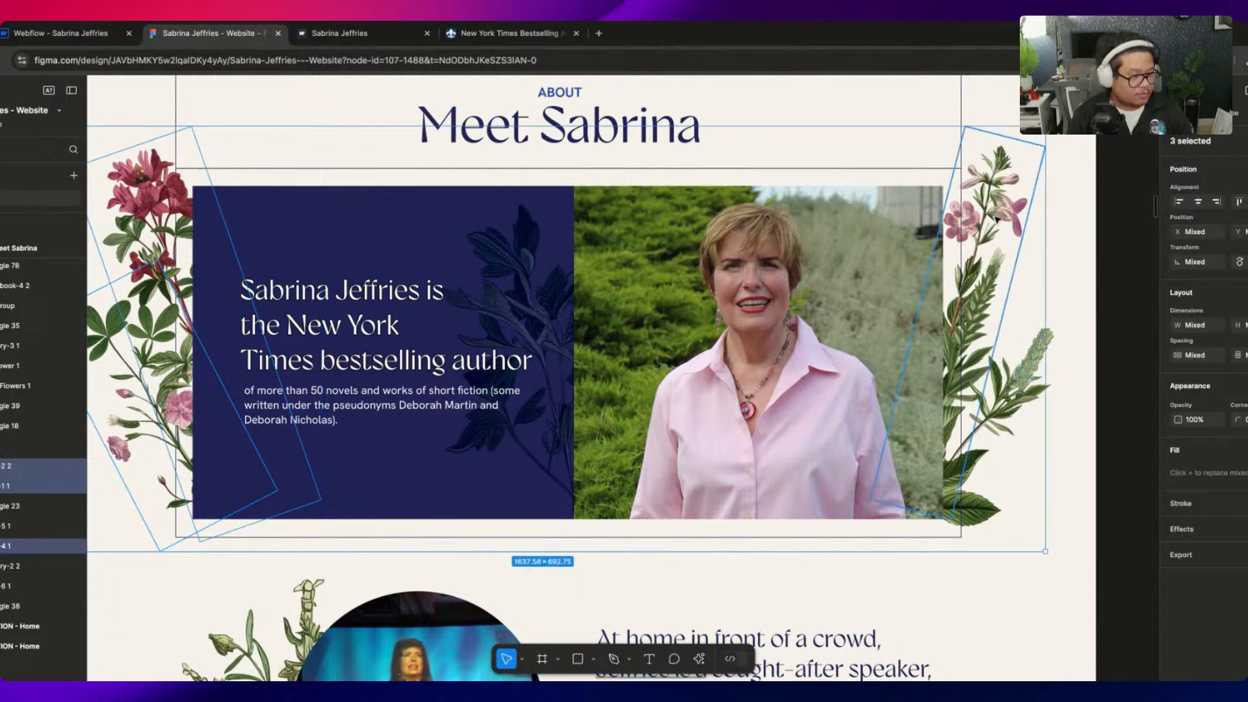
pyautogui.keyDown('shift'); pyautogui.click(1018, 375); pyautogui.keyUp('shift')
pyautogui.click(1245, 555)
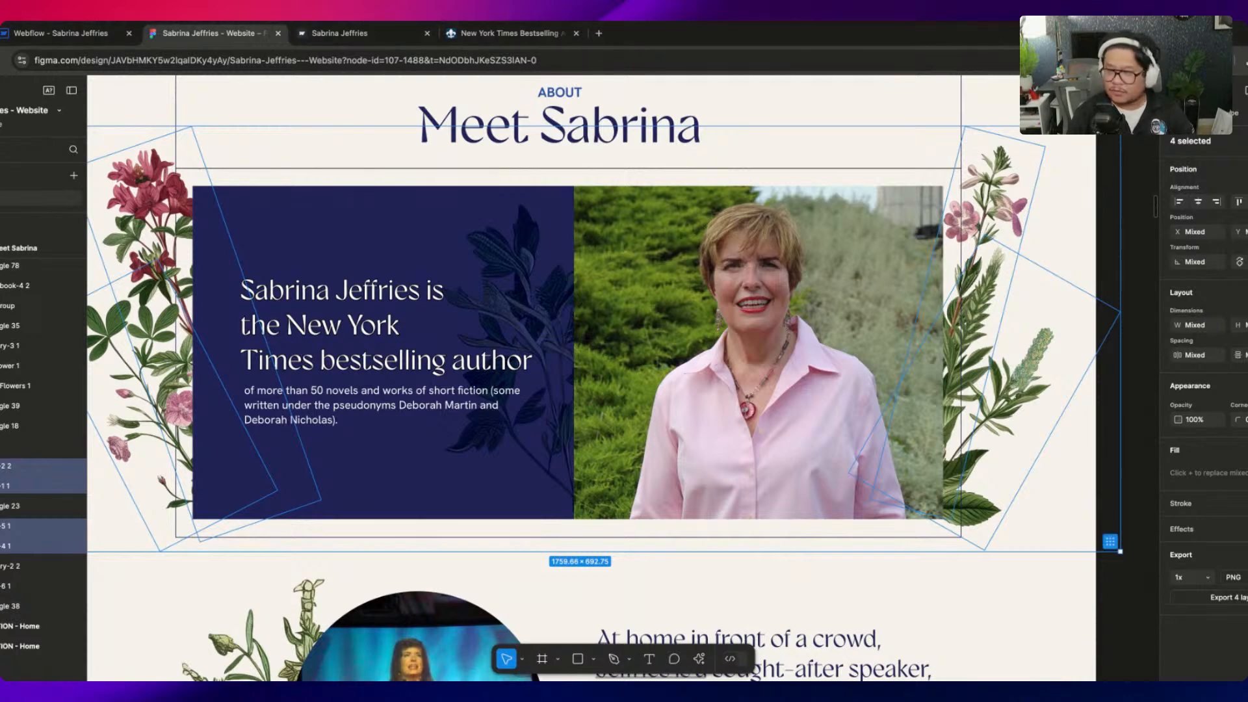
# Return to Webflow and upload the exported flower images to the site assets
pyautogui.click(83, 41)
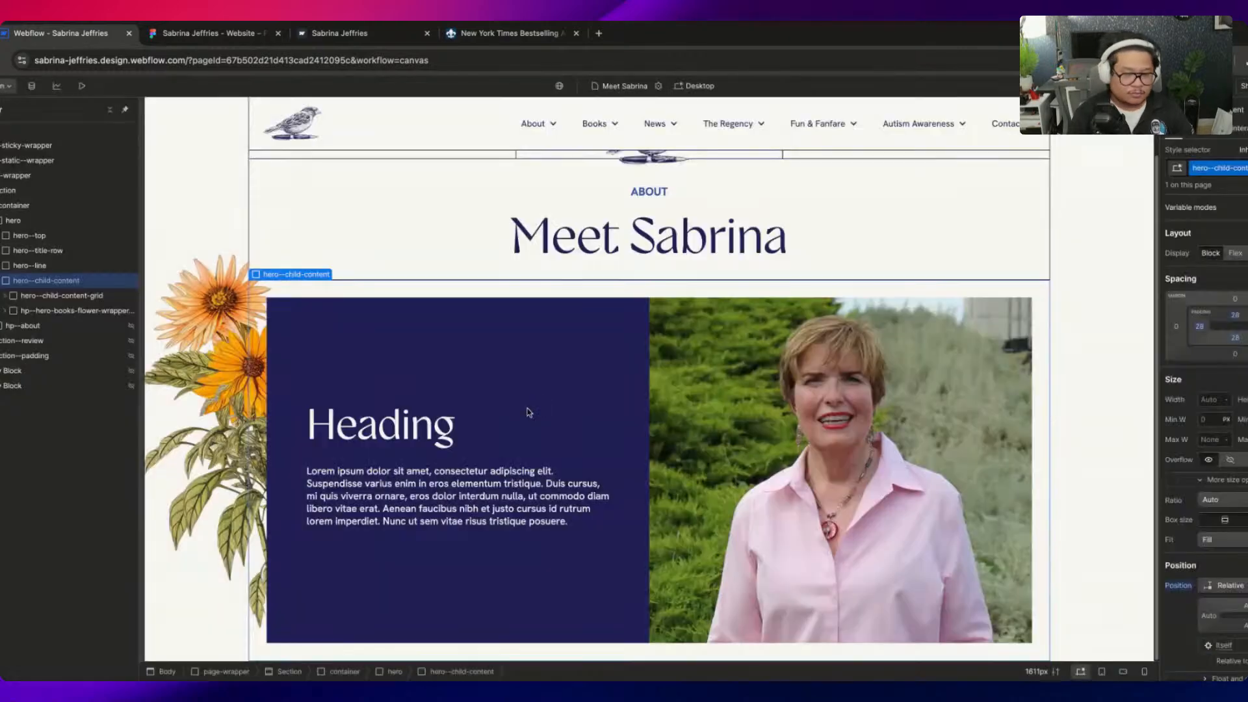
pyautogui.press('j')
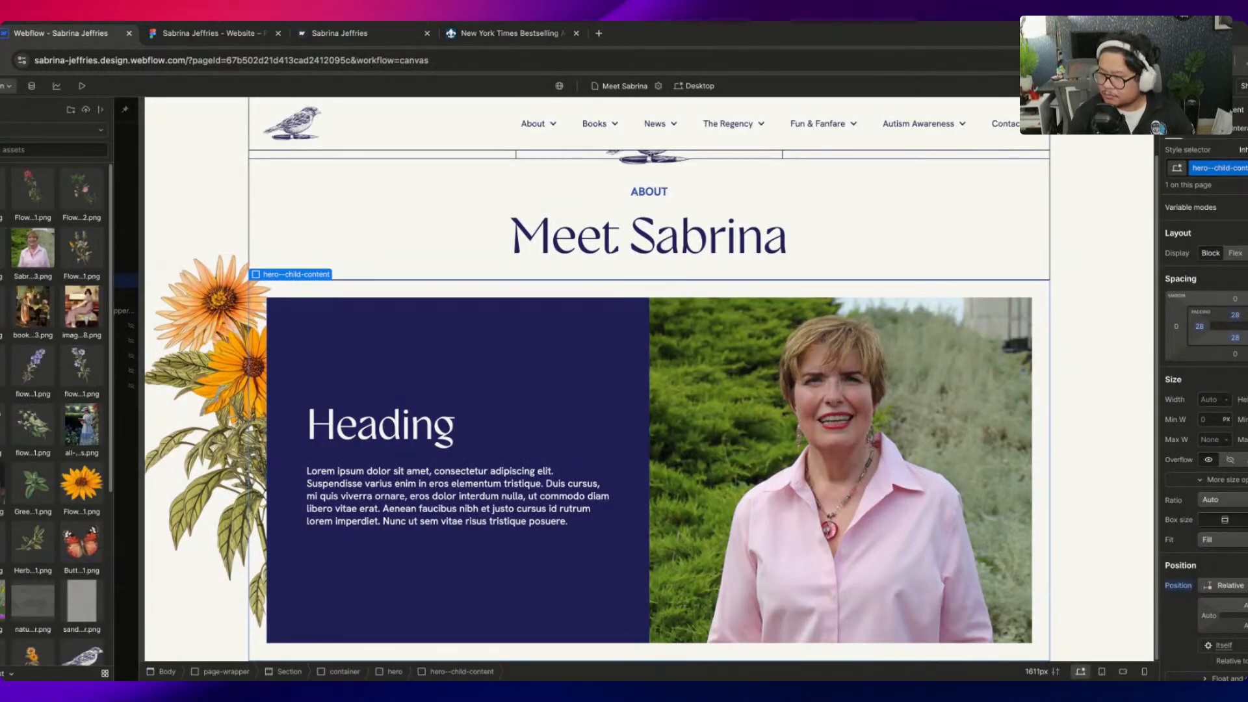
pyautogui.click(325, 334)
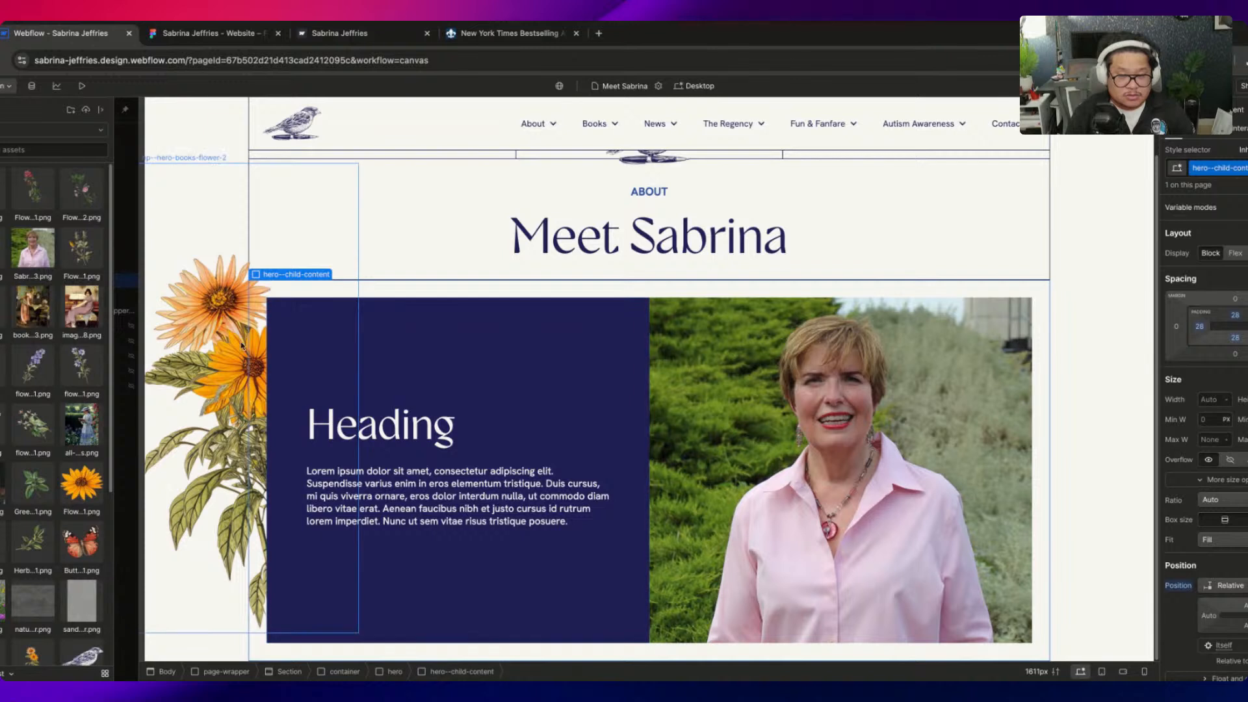
# Remove the hp--hero-books-flower-1 and hp--hero-books-flower-2 classes from the two images in the pasted wrapper
pyautogui.press('z')
pyautogui.click(104, 311)
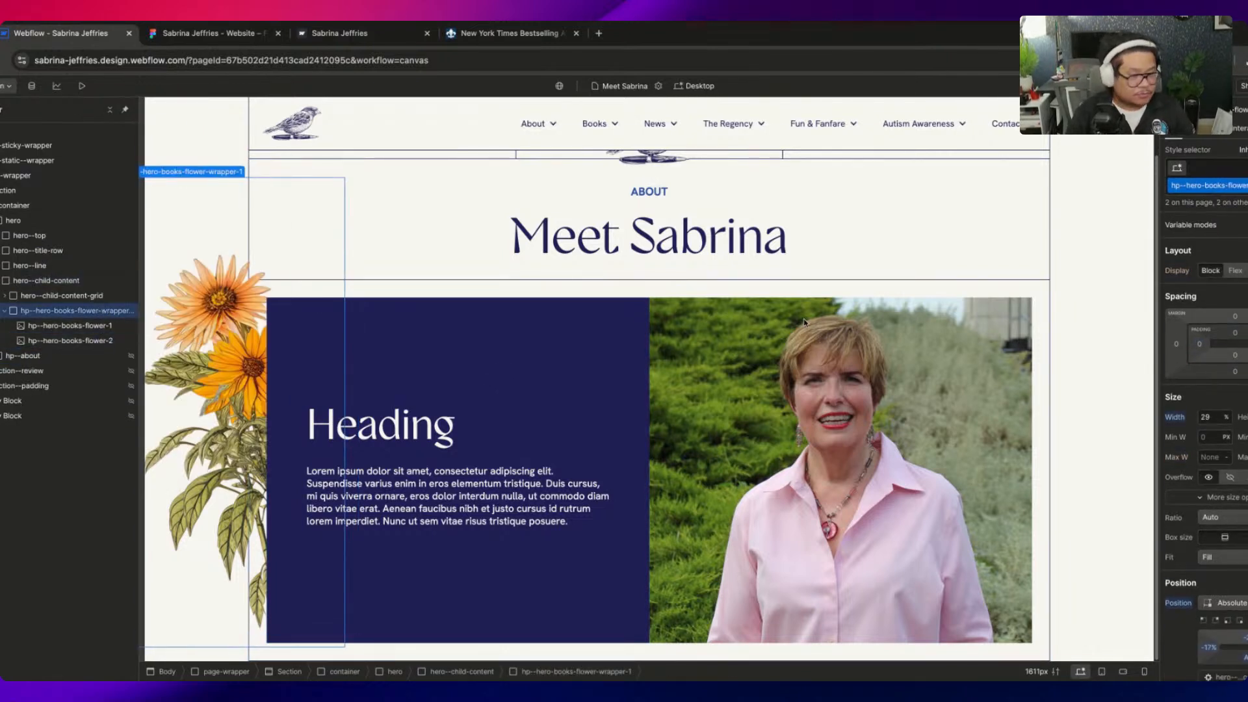
pyautogui.click(71, 329)
pyautogui.press('super+Return')
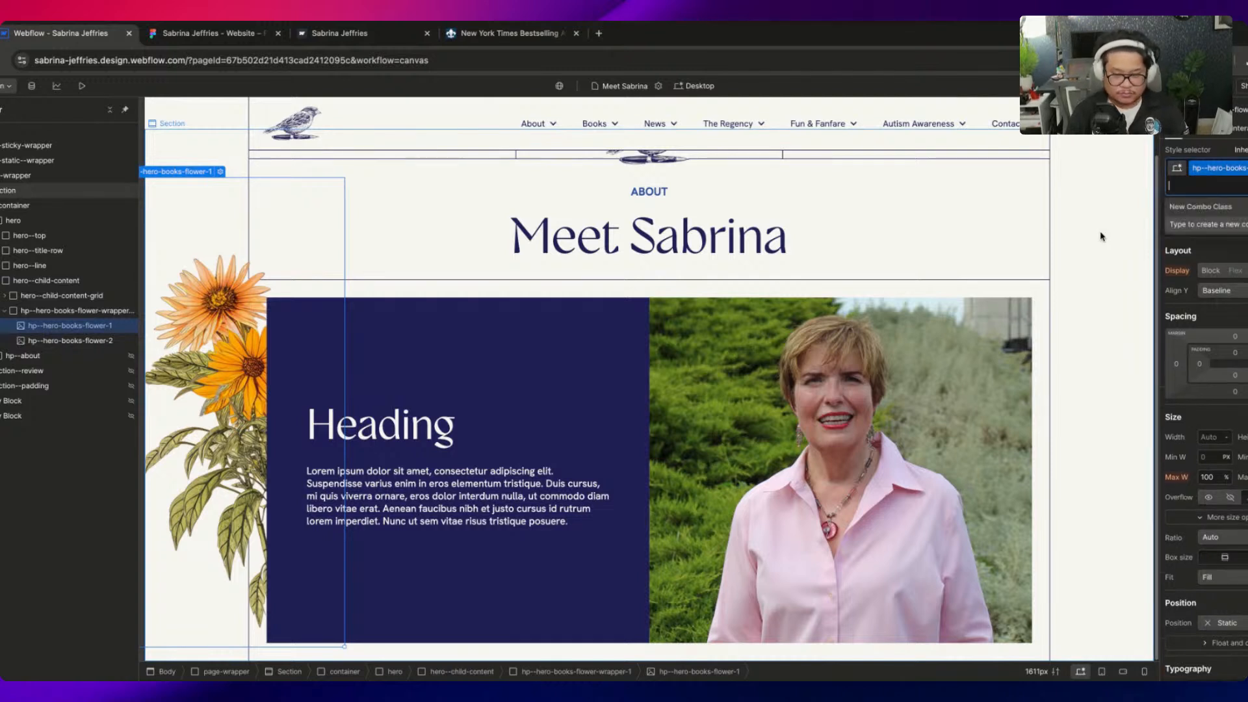
pyautogui.press('BackSpace')
pyautogui.click(68, 340)
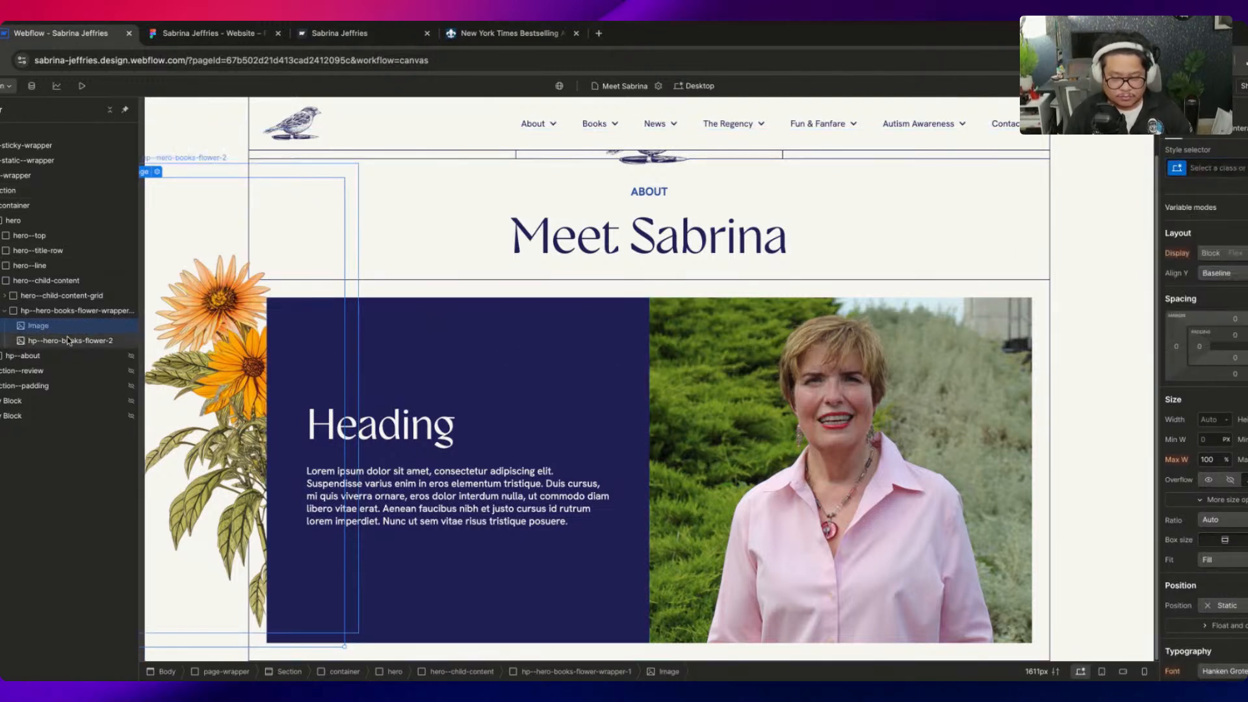
pyautogui.press('super+Return')
pyautogui.press('BackSpace')
# Replace the wrapper's first image with the red flower asset, checking the Figma design for the right flower
pyautogui.click(92, 329)
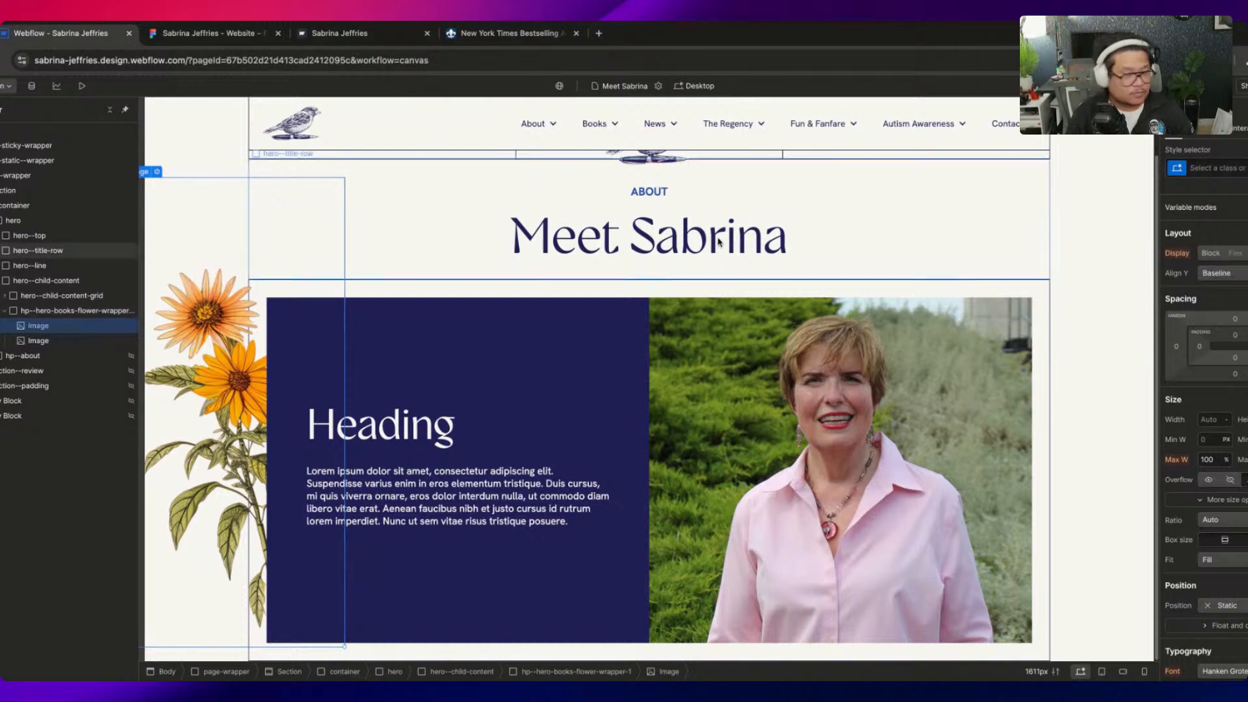
pyautogui.click(1206, 128)
pyautogui.click(1238, 357)
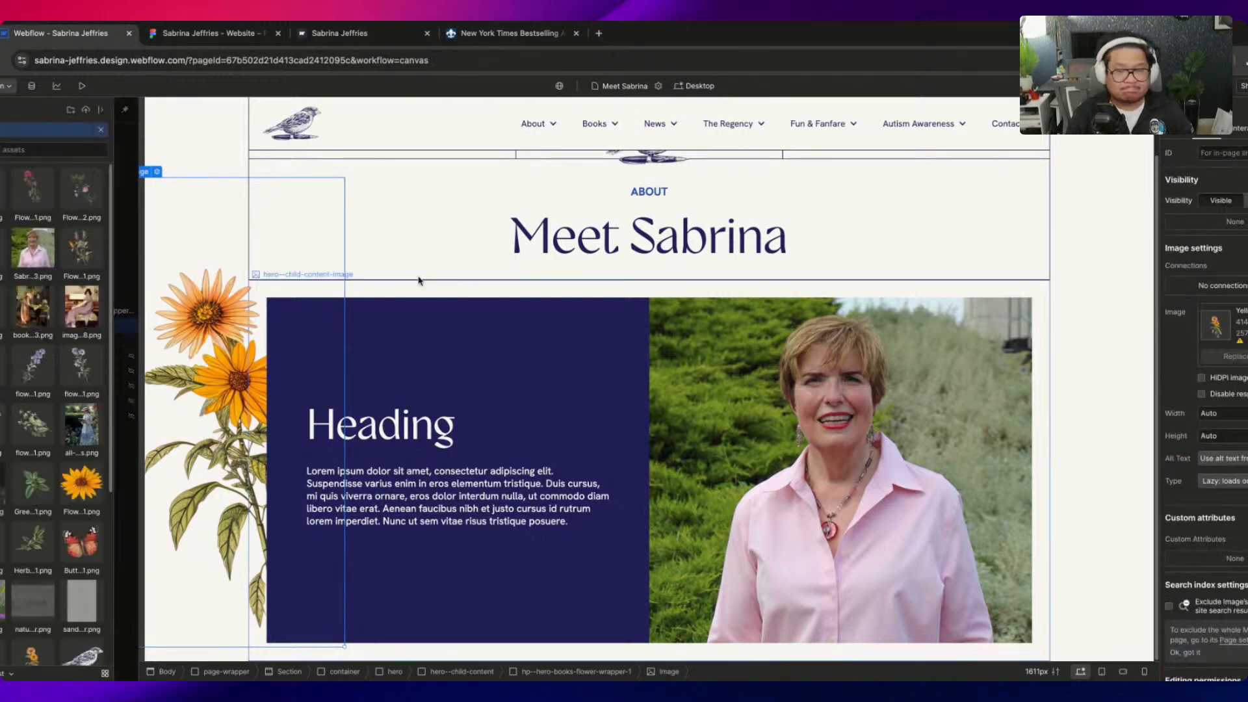
pyautogui.click(79, 339)
pyautogui.click(194, 34)
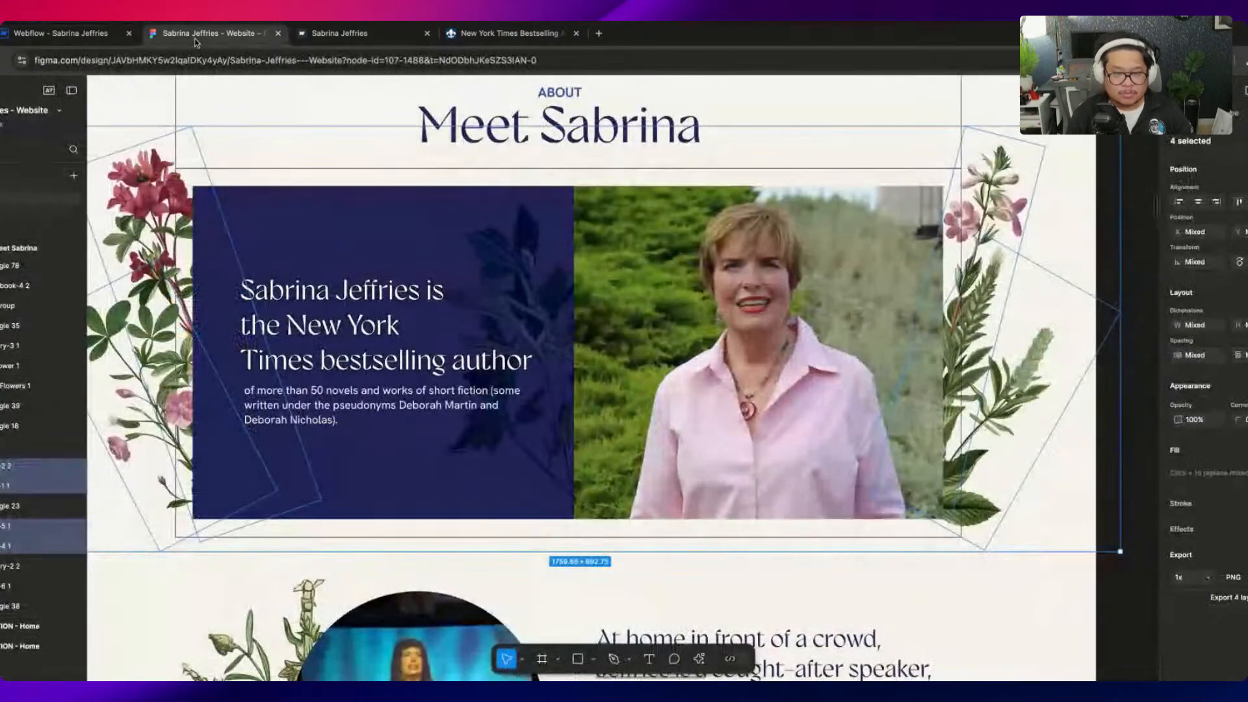
pyautogui.click(98, 27)
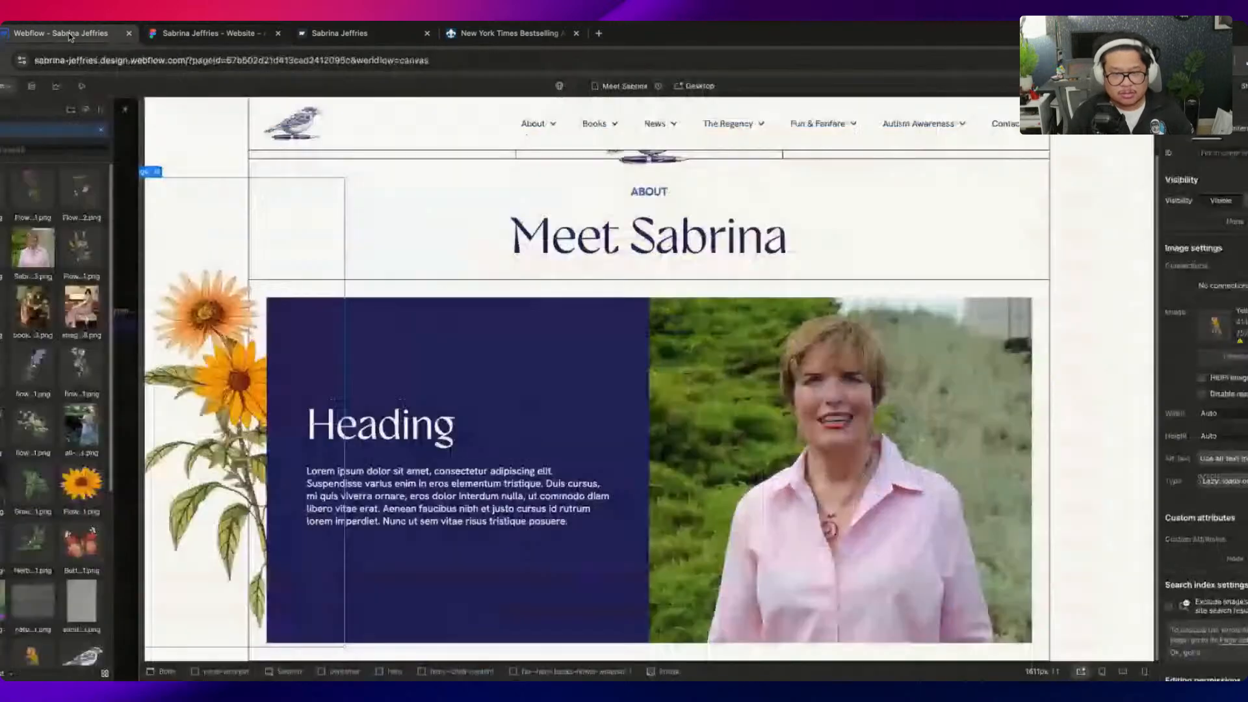
pyautogui.rightClick(40, 185)
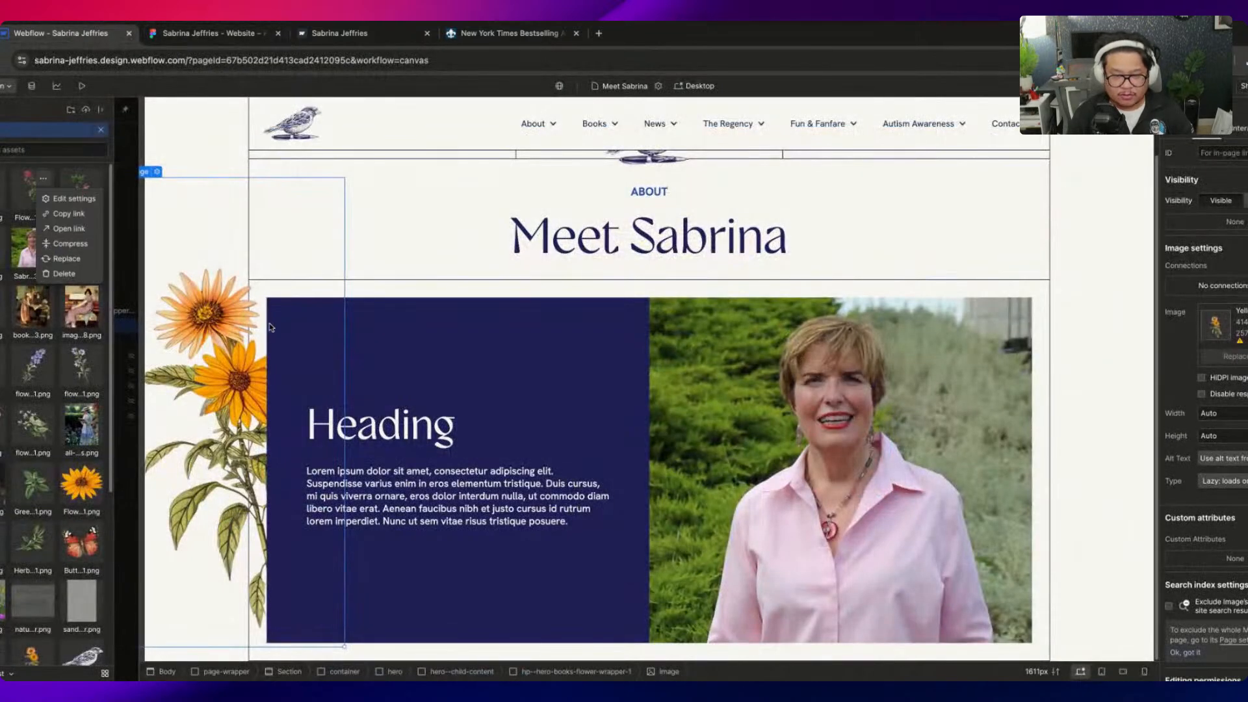
pyautogui.click(26, 189)
pyautogui.click(29, 200)
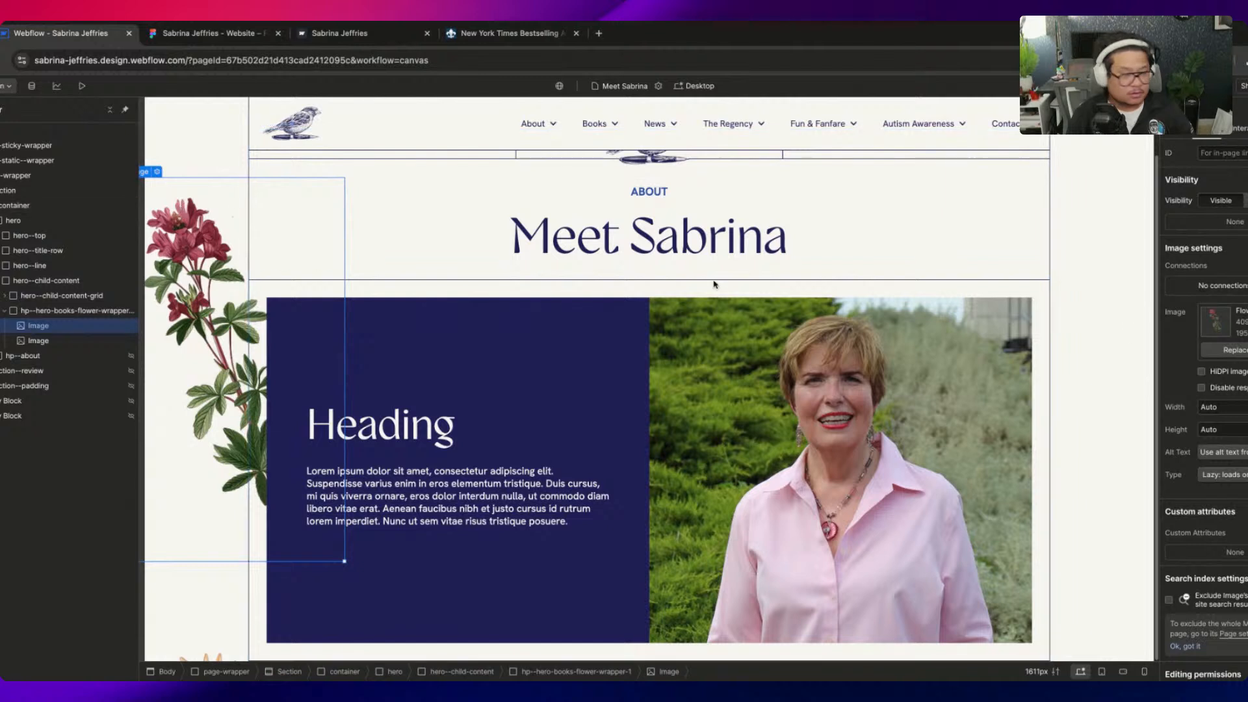
# Replace the wrapper's second image with the uploaded pink flower asset
pyautogui.click(98, 340)
pyautogui.click(1230, 354)
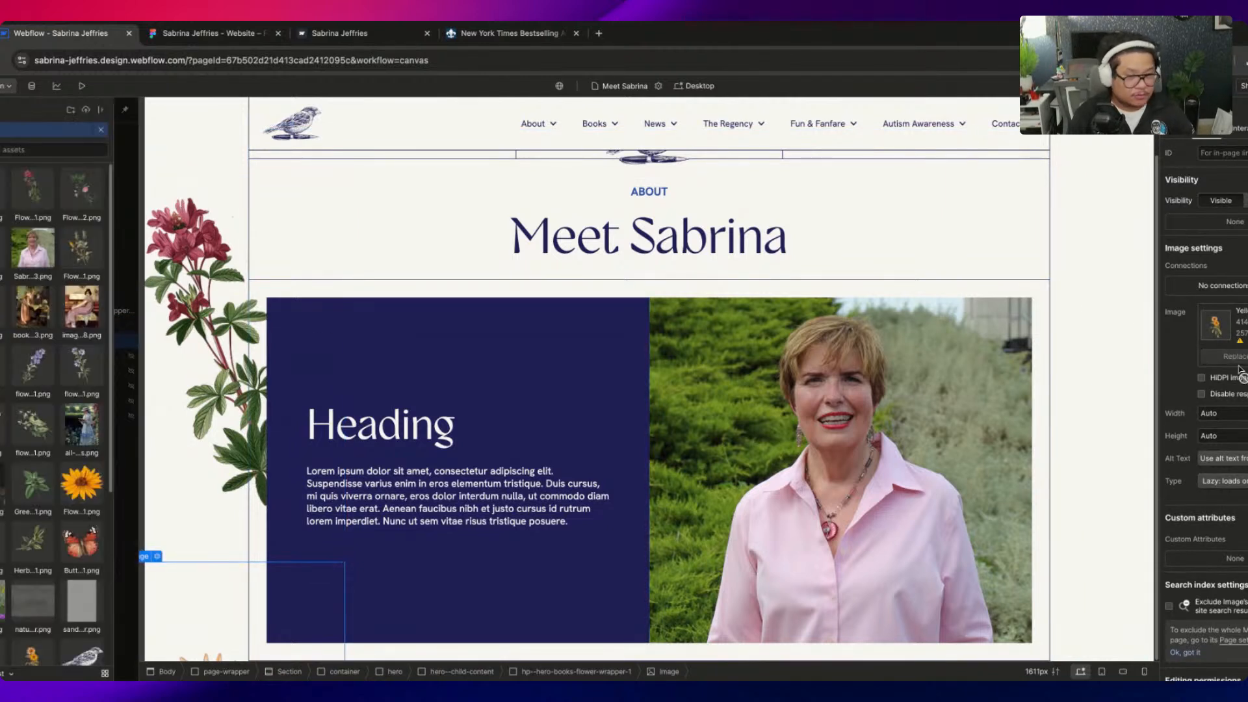
pyautogui.click(33, 195)
pyautogui.doubleClick(76, 195)
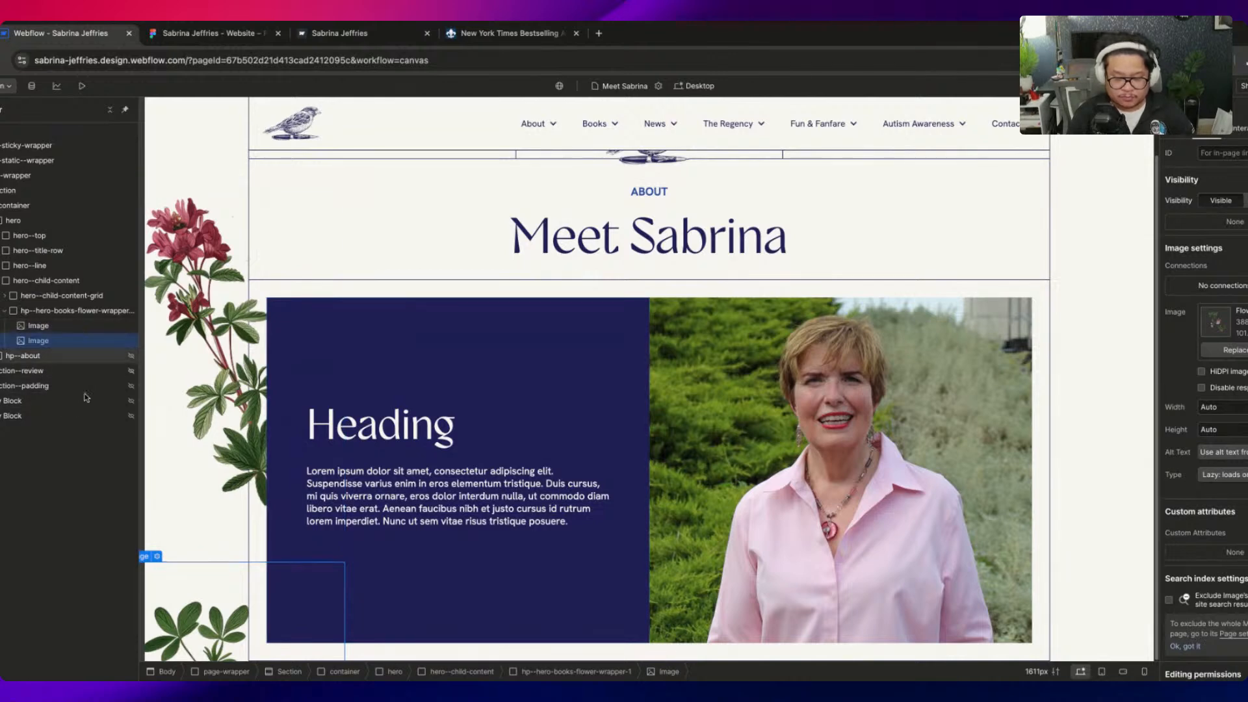
pyautogui.scroll(1, 203, 440)
pyautogui.scroll(-1, 222, 493)
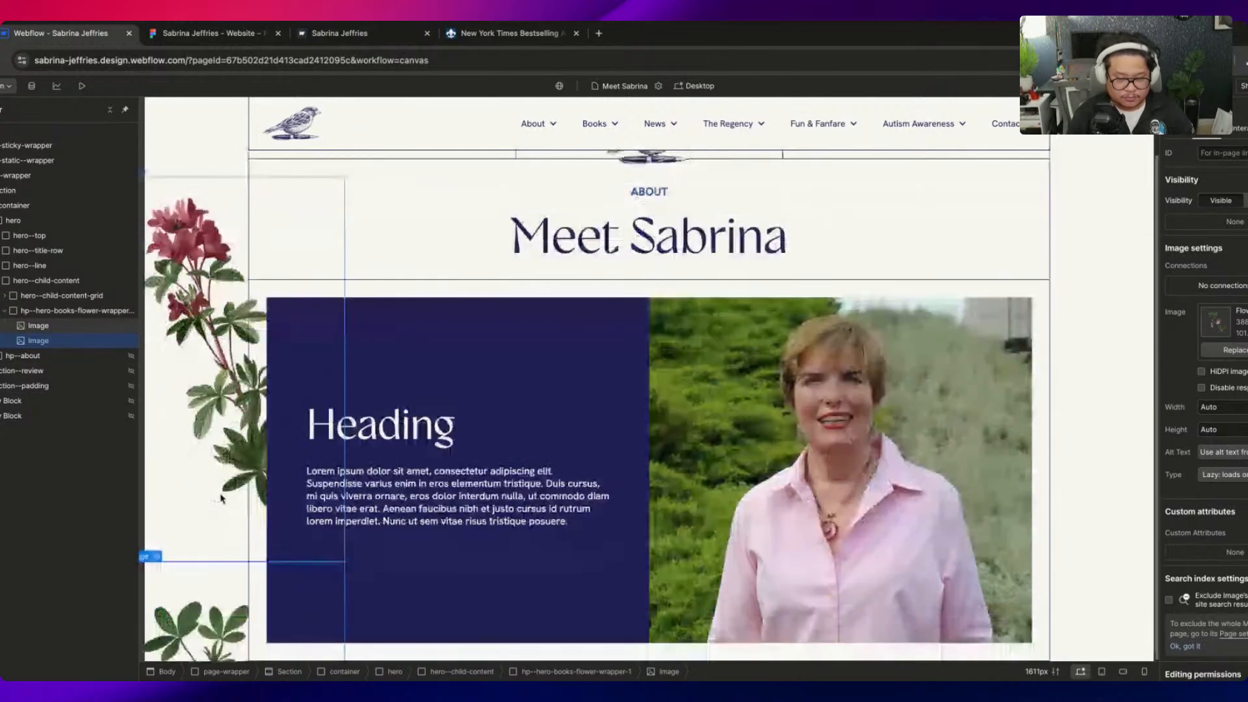
# Duplicate the pasted flower wrapper's class and name the copy hero--child-content-flower-wrapper-1
pyautogui.click(61, 312)
pyautogui.click(1174, 128)
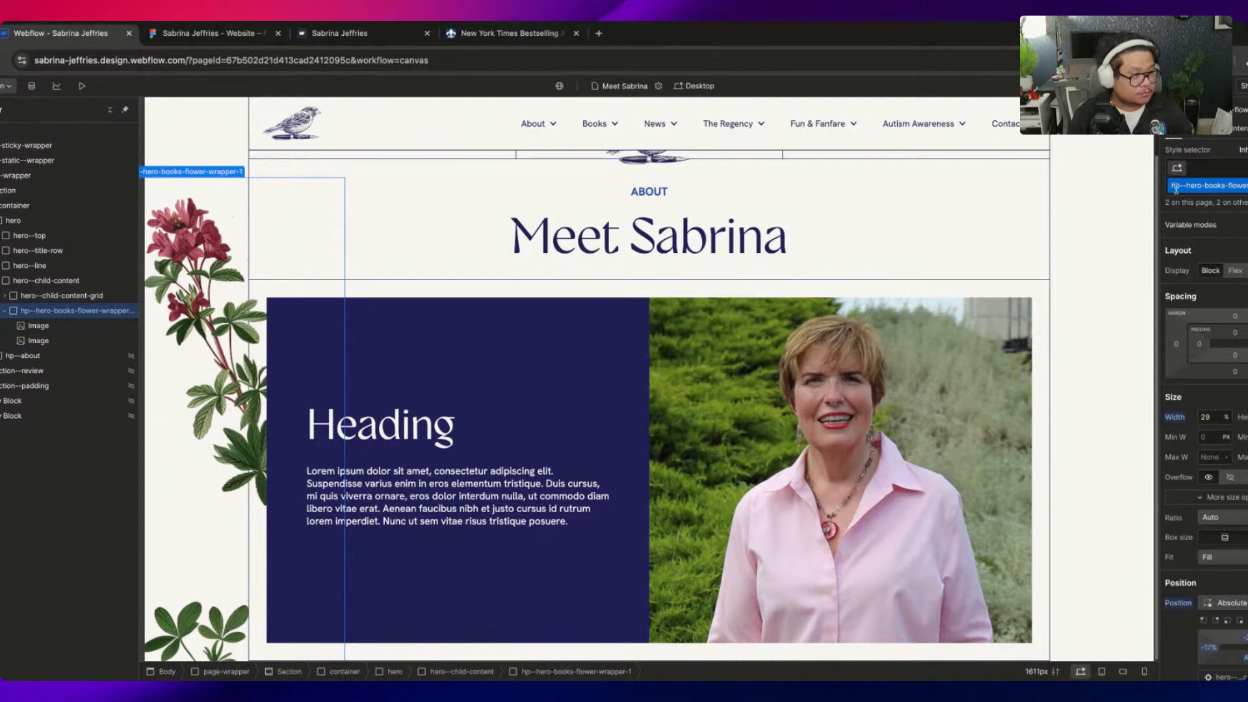
pyautogui.click(1244, 186)
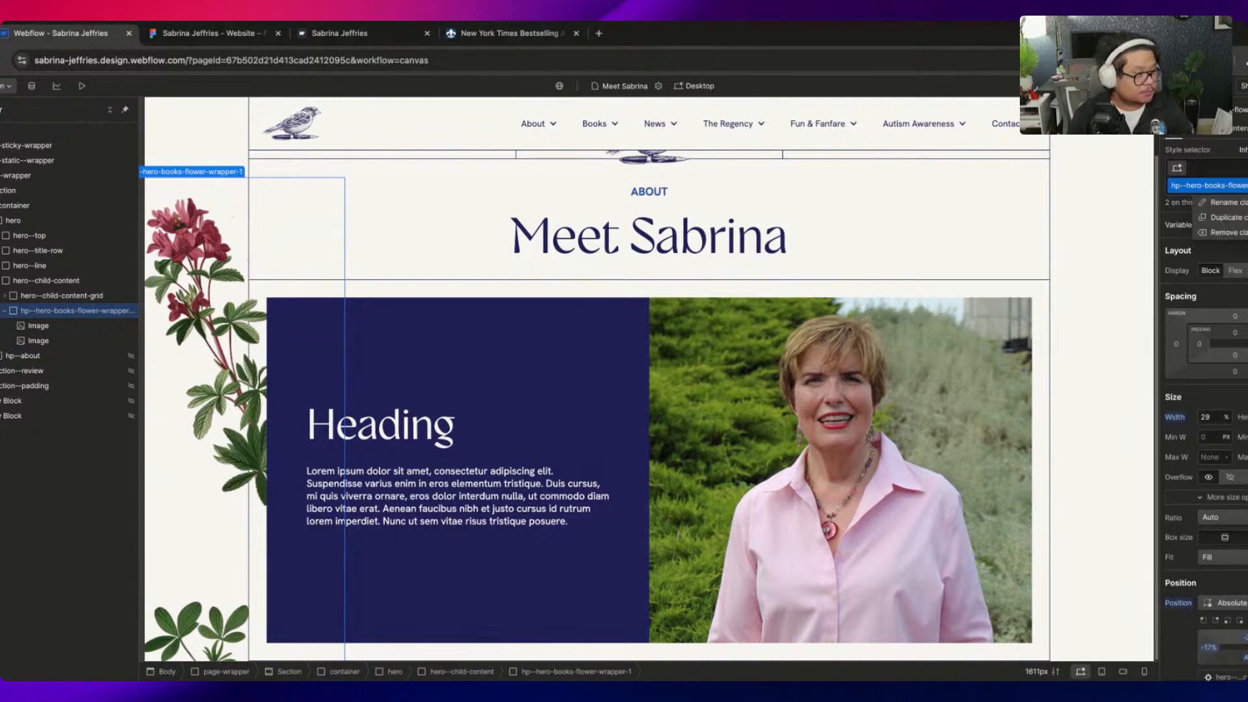
pyautogui.click(1226, 219)
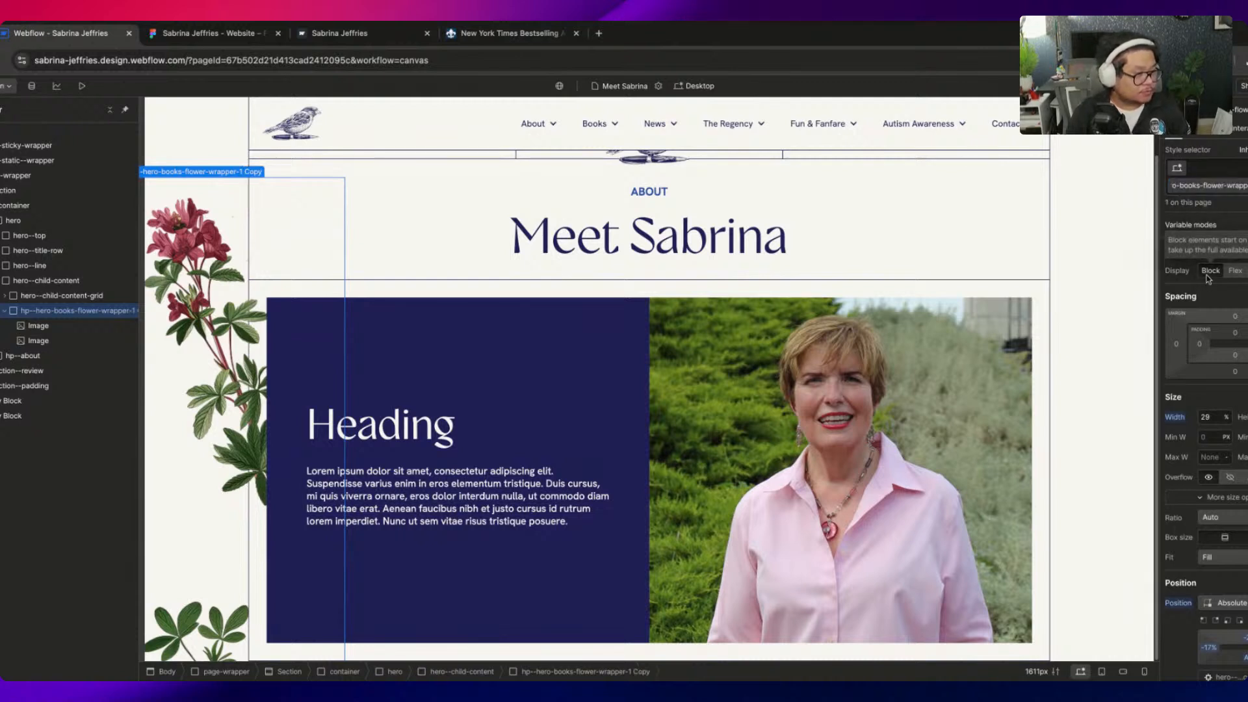
pyautogui.write('ho')
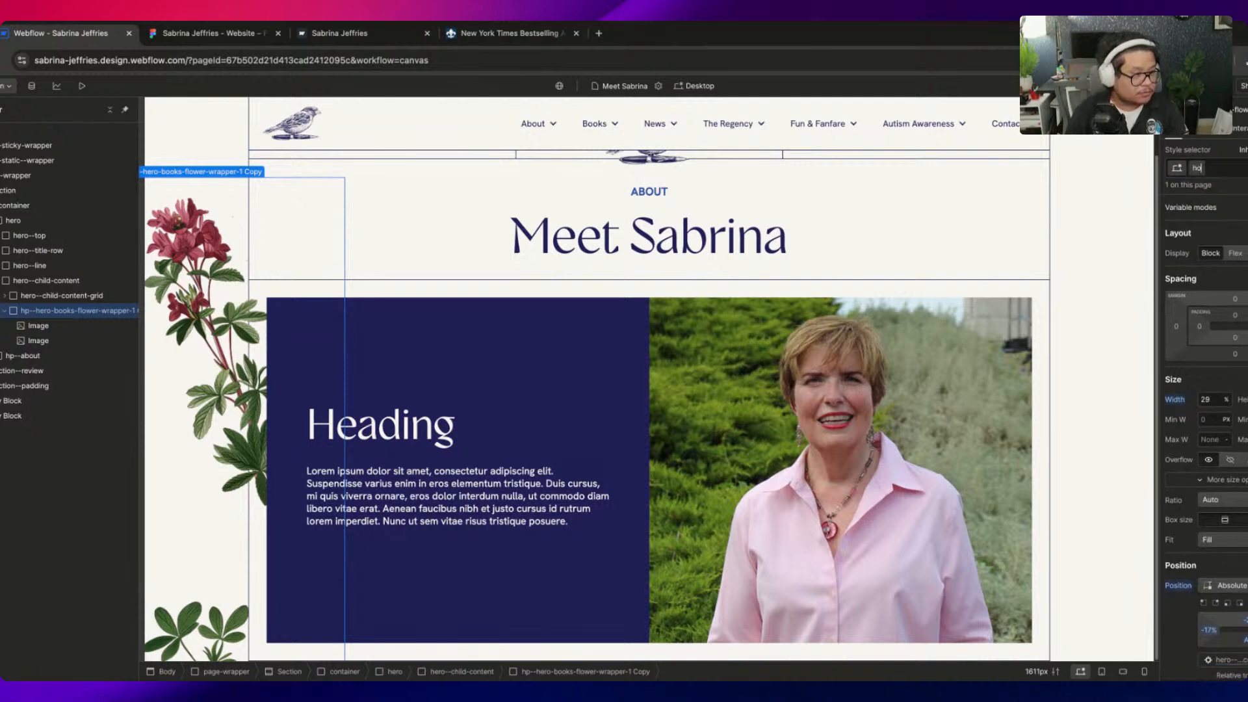
pyautogui.write('ro--c')
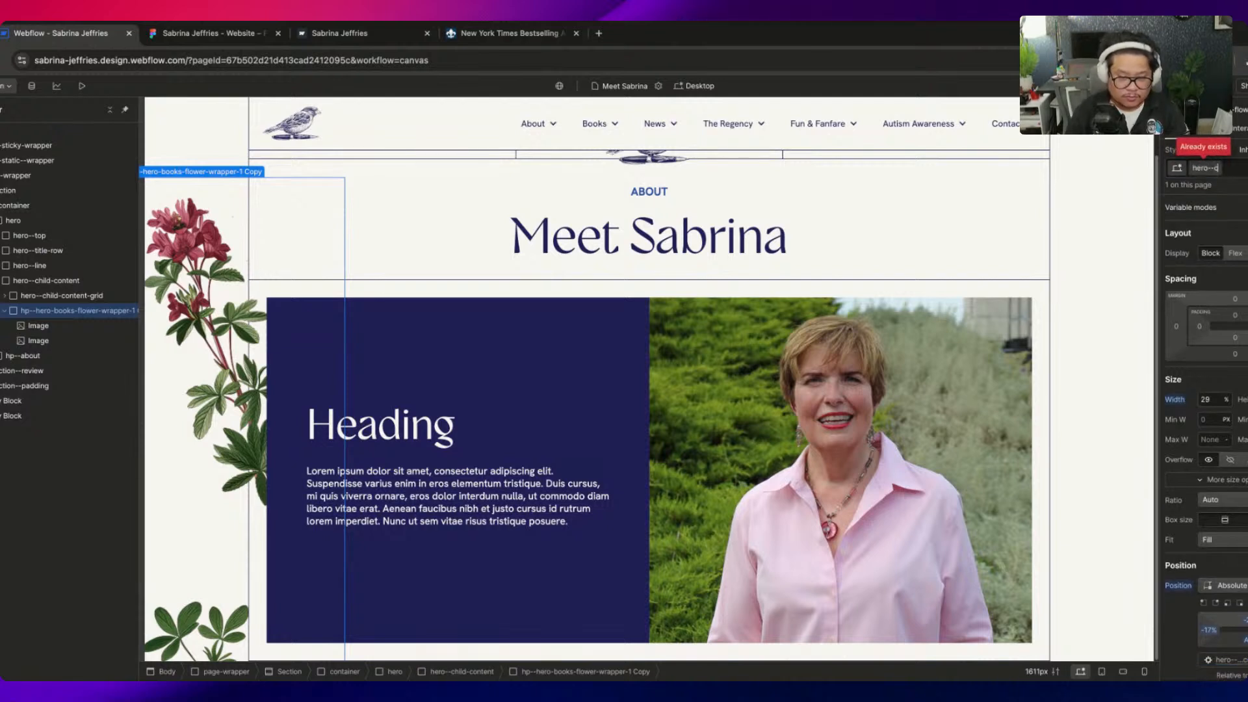
pyautogui.write('hild-cont')
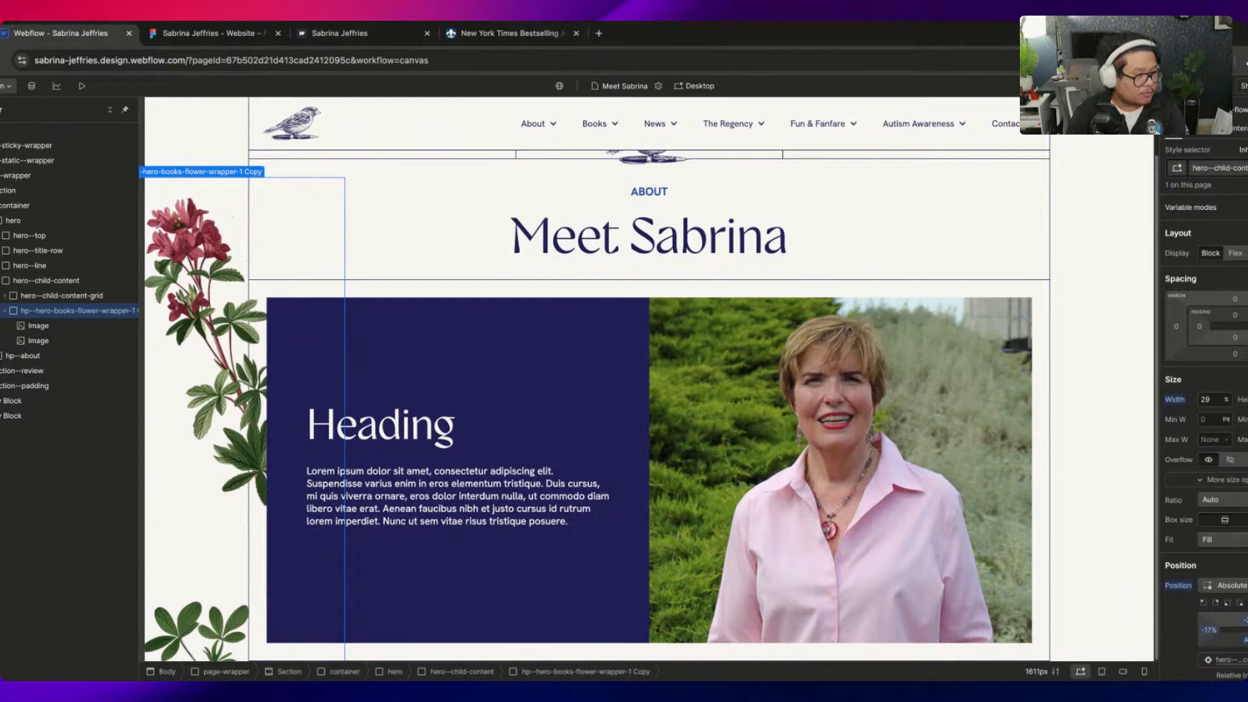
pyautogui.write('pper')
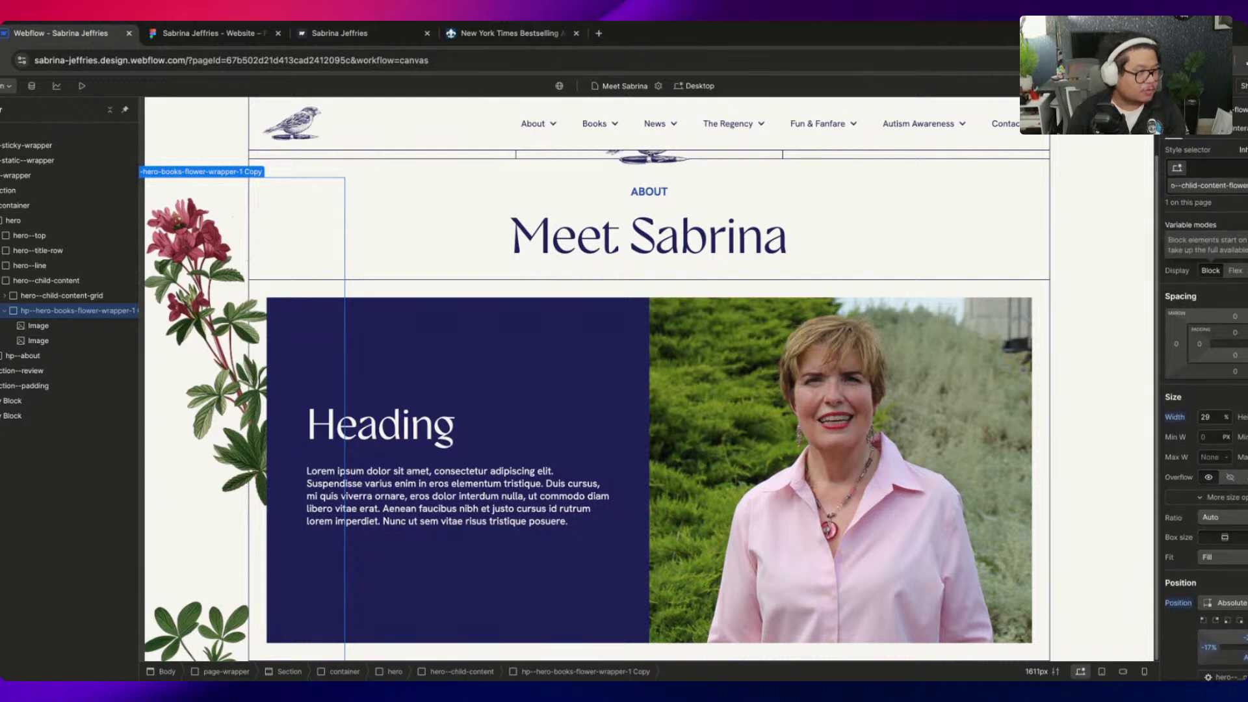
pyautogui.press('Return')
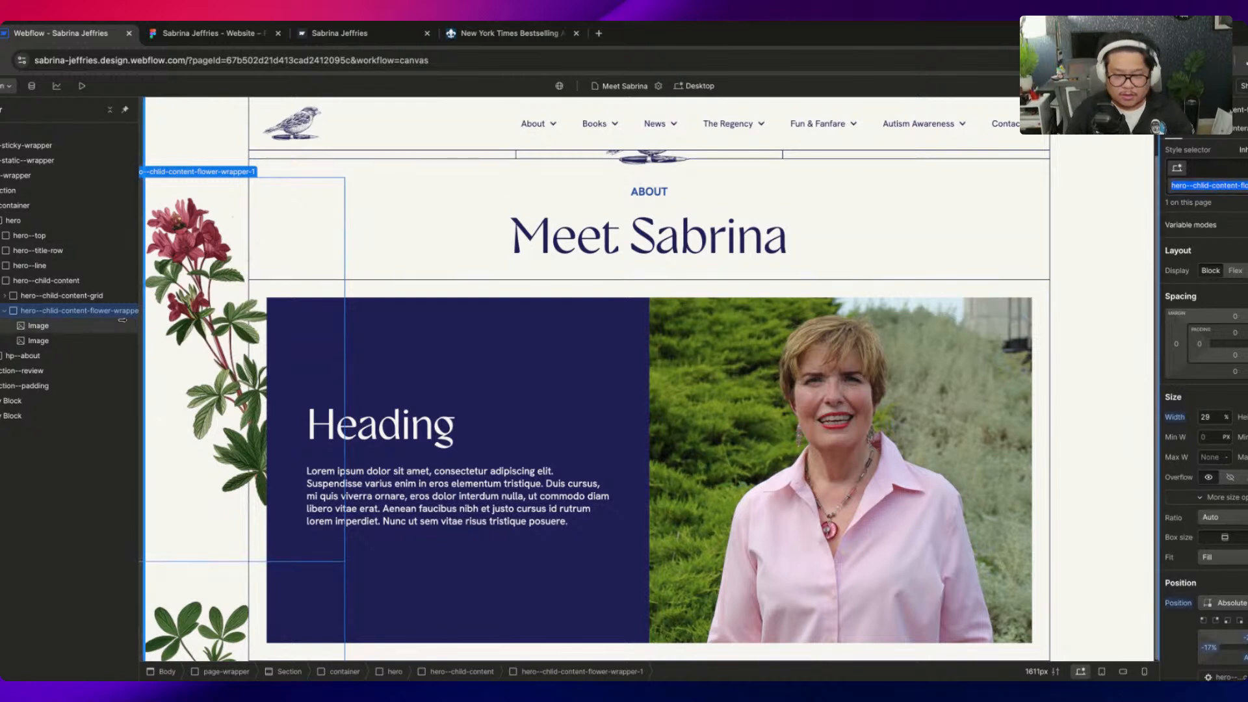
# Give the first image in the flower wrapper the class hero--child-content-flower-1
pyautogui.click(83, 327)
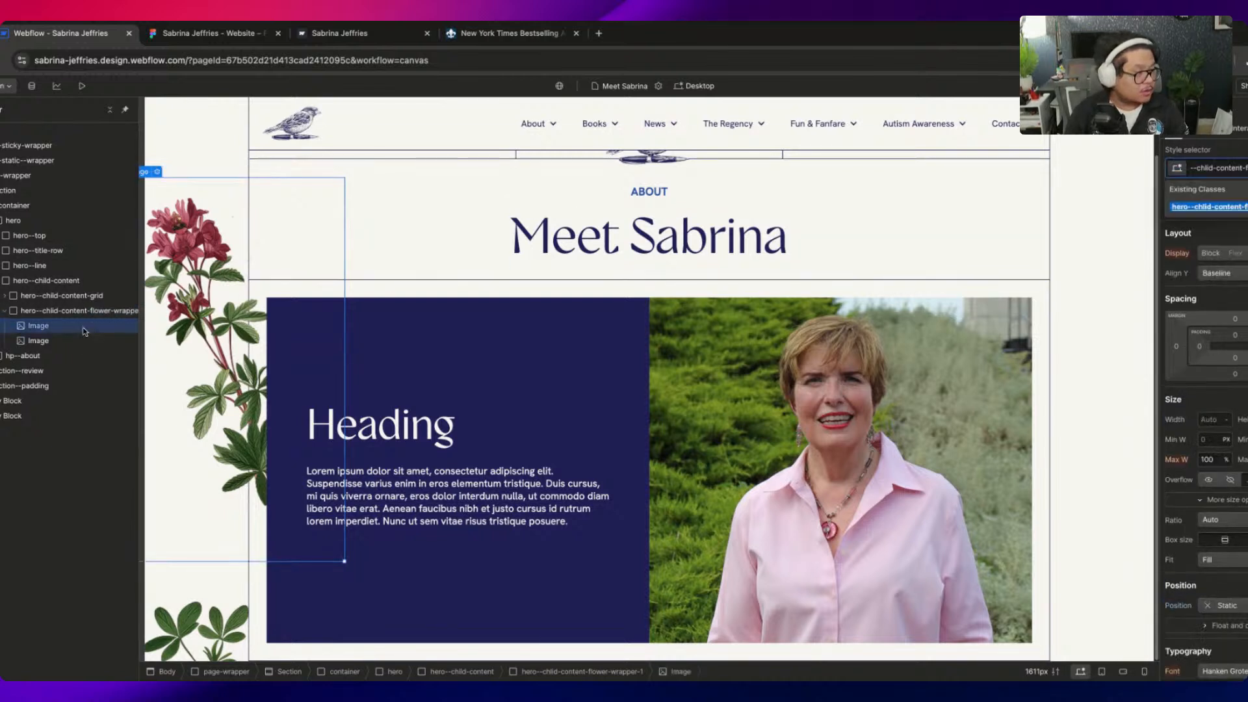
pyautogui.hotkey('alt', 'BackSpace')
pyautogui.hotkey('alt', 'BackSpace')
pyautogui.write('1')
pyautogui.press('Return')
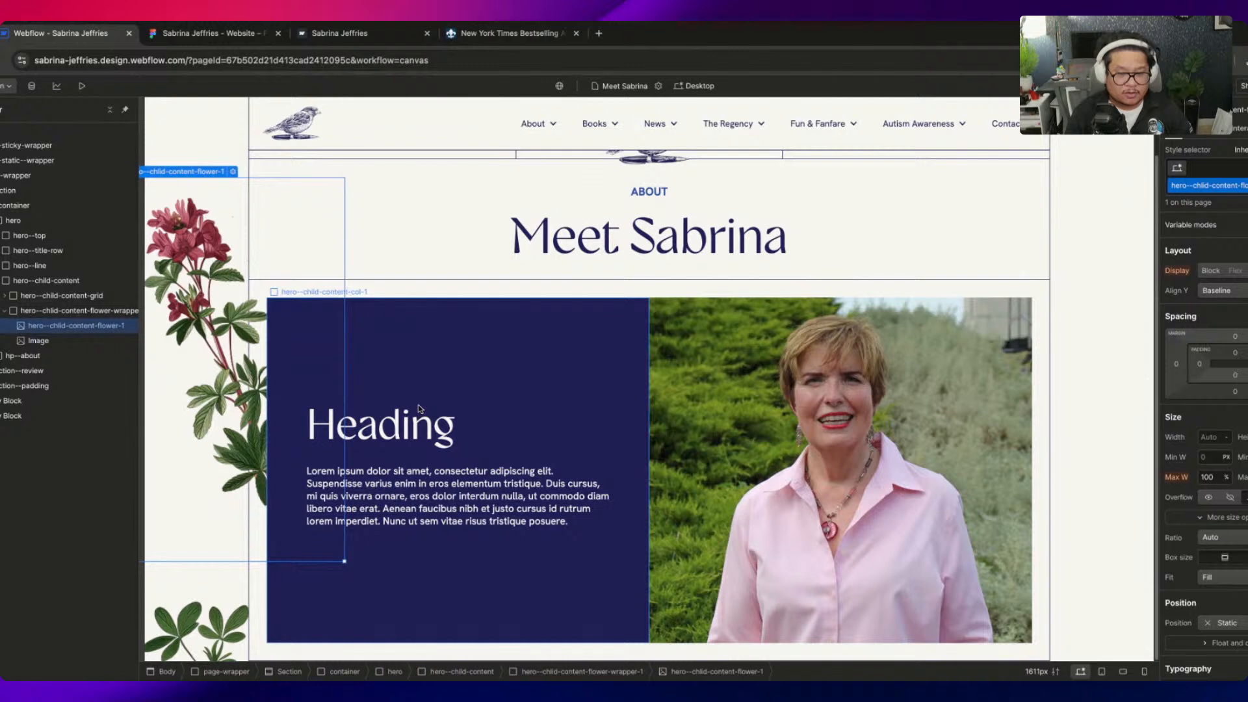
# Move hero--child-content-flower-wrapper-1 lower and set its left offset to -13%, comparing the placement with the Figma design
pyautogui.scroll(-1, 1215, 608)
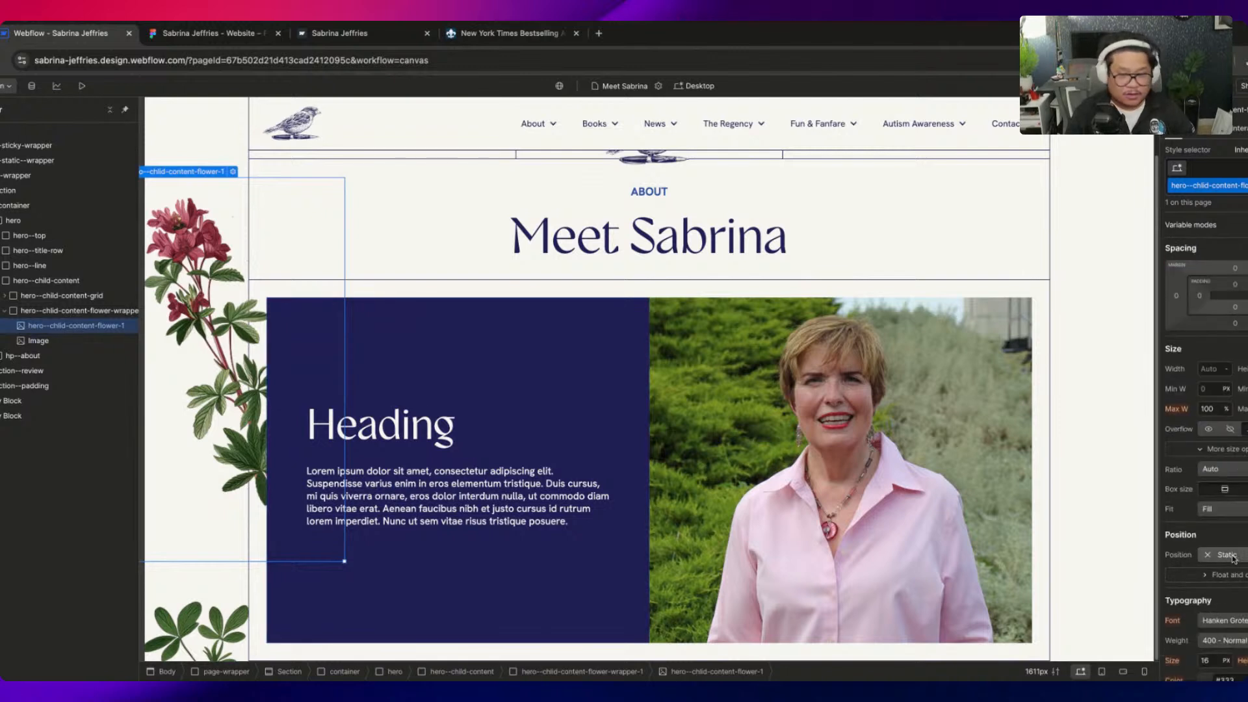
pyautogui.click(112, 314)
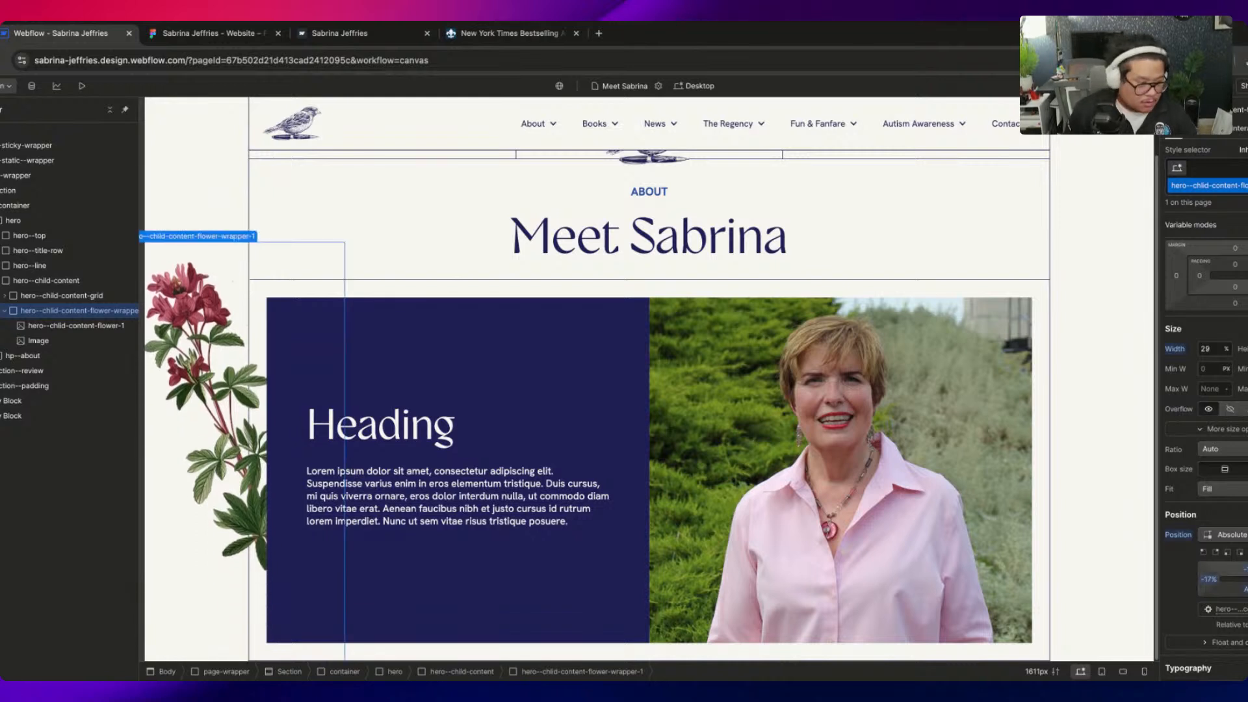
pyautogui.moveTo(1210, 582); pyautogui.dragTo(1211, 579)
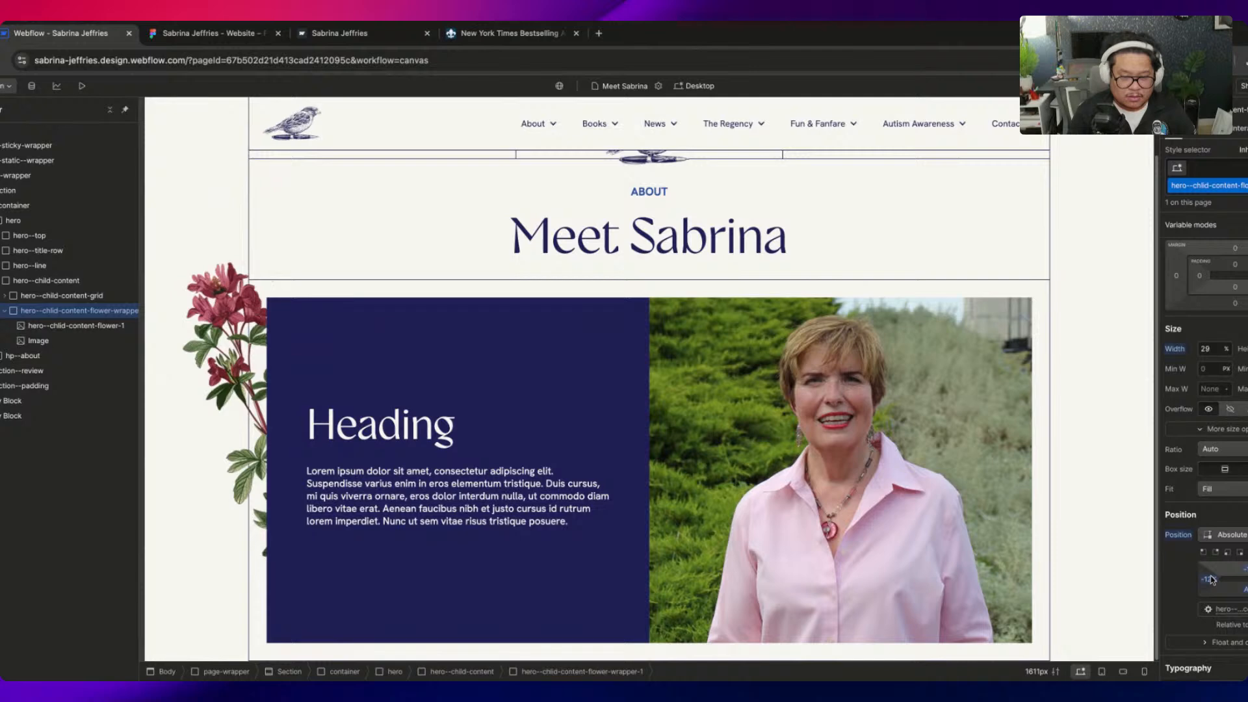
pyautogui.click(207, 34)
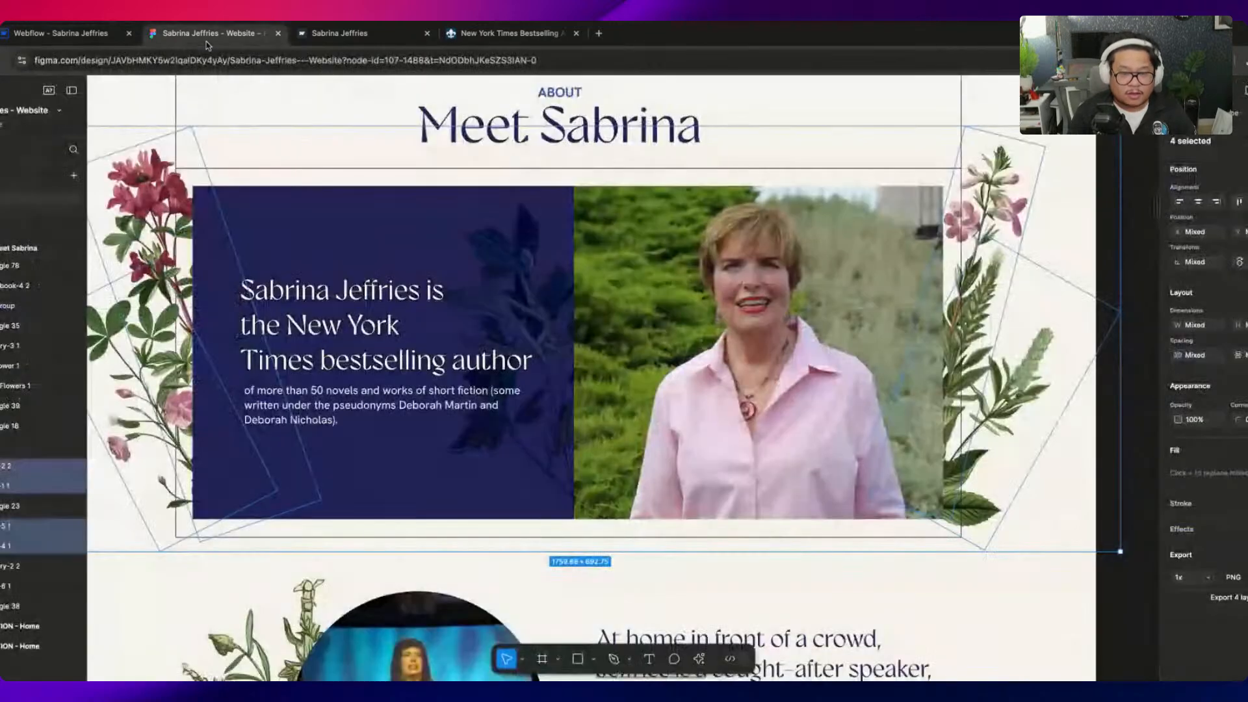
pyautogui.click(67, 38)
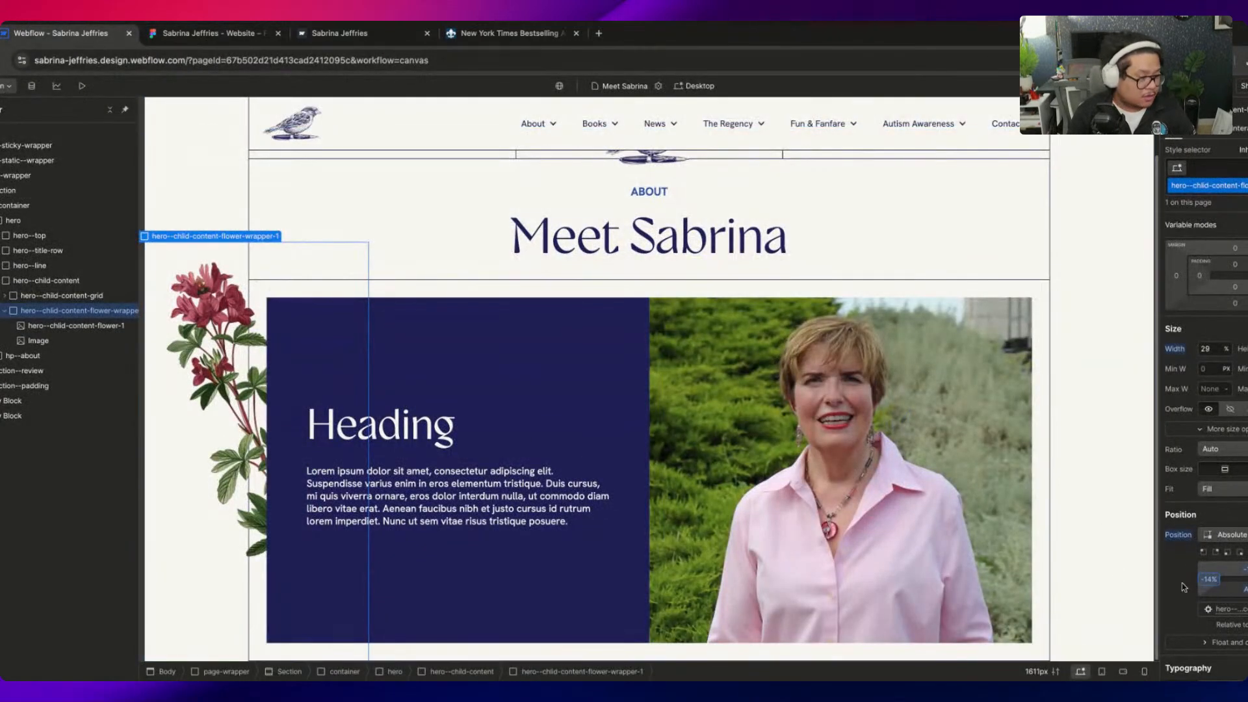
pyautogui.moveTo(1207, 580); pyautogui.dragTo(1208, 581)
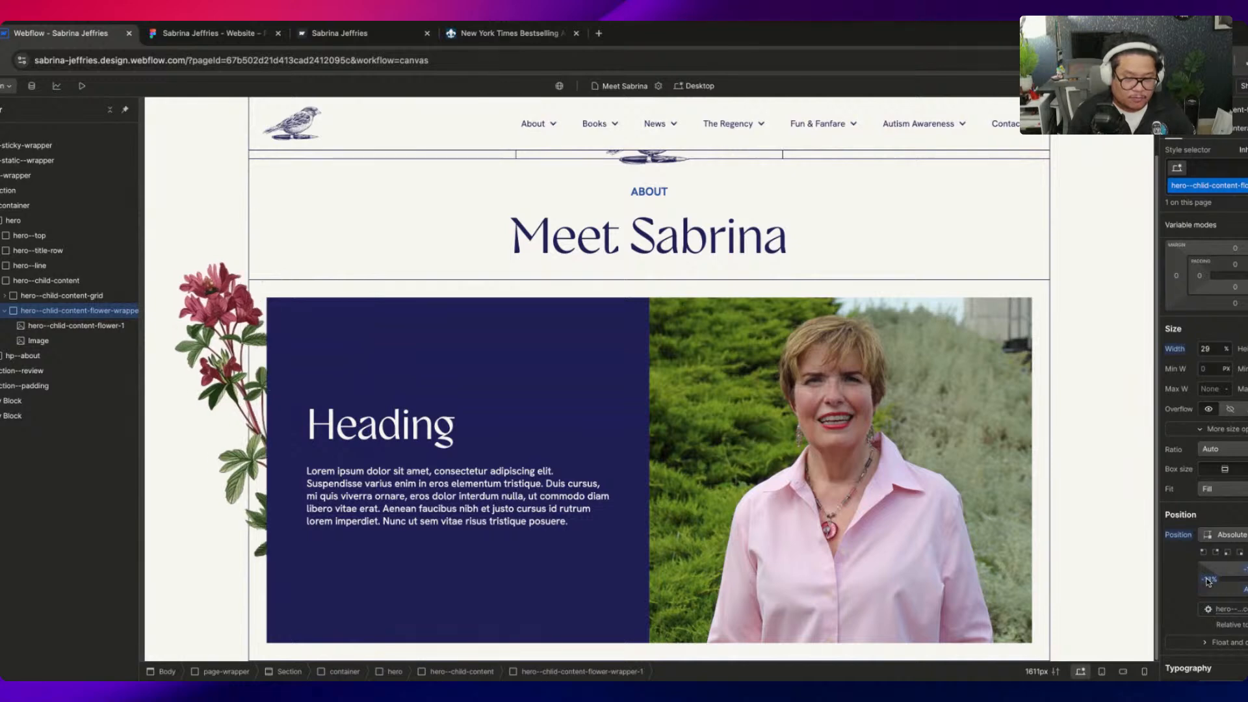
pyautogui.click(207, 33)
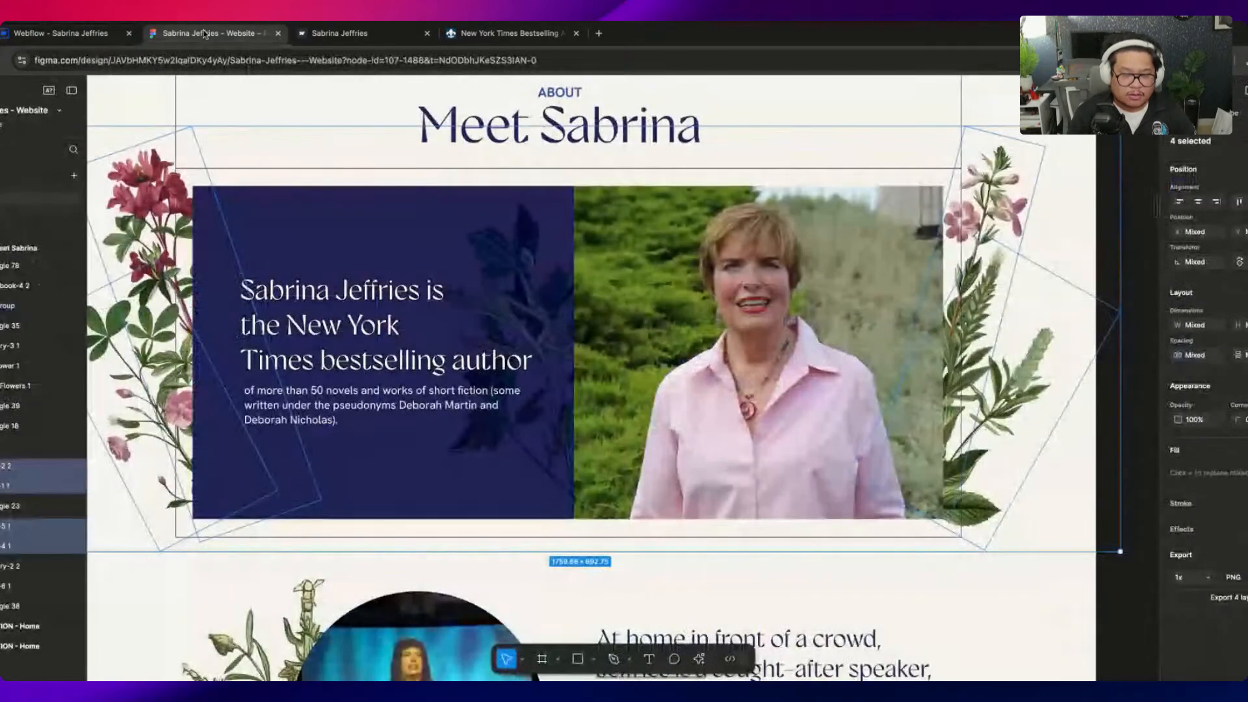
pyautogui.click(101, 35)
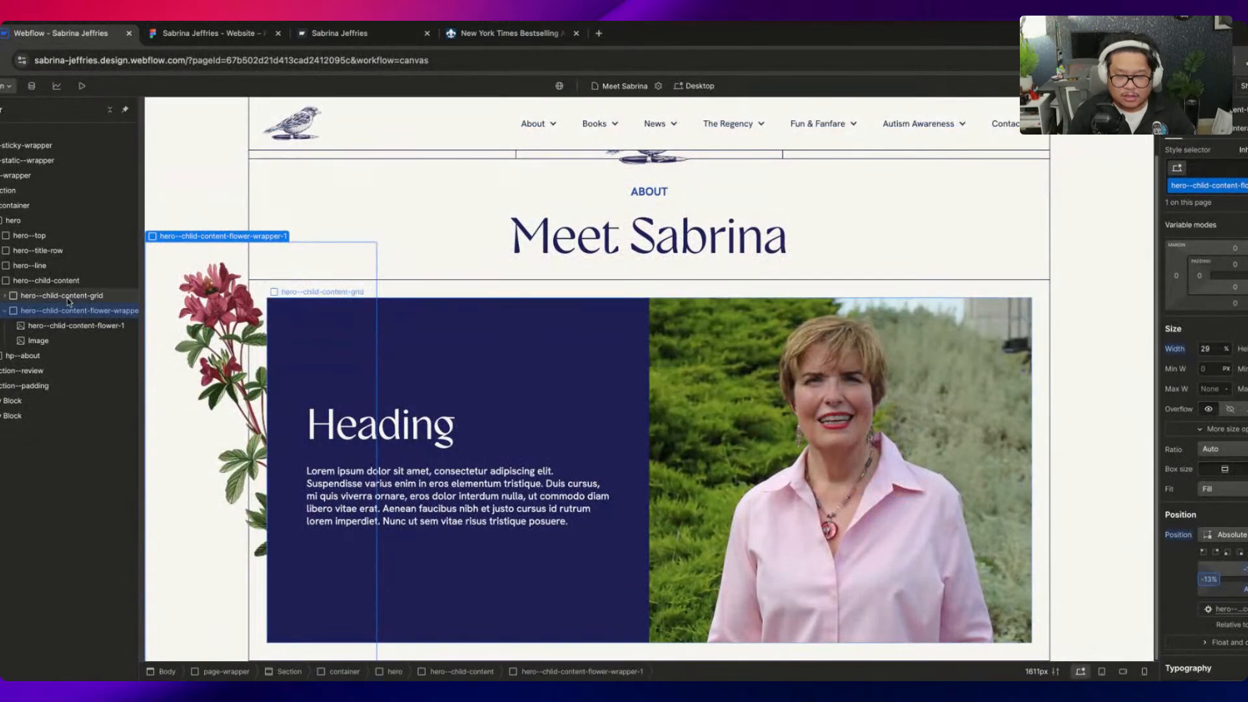
# Give the second image in the flower wrapper the class hero--child-content-flower-2
pyautogui.click(91, 326)
pyautogui.click(72, 342)
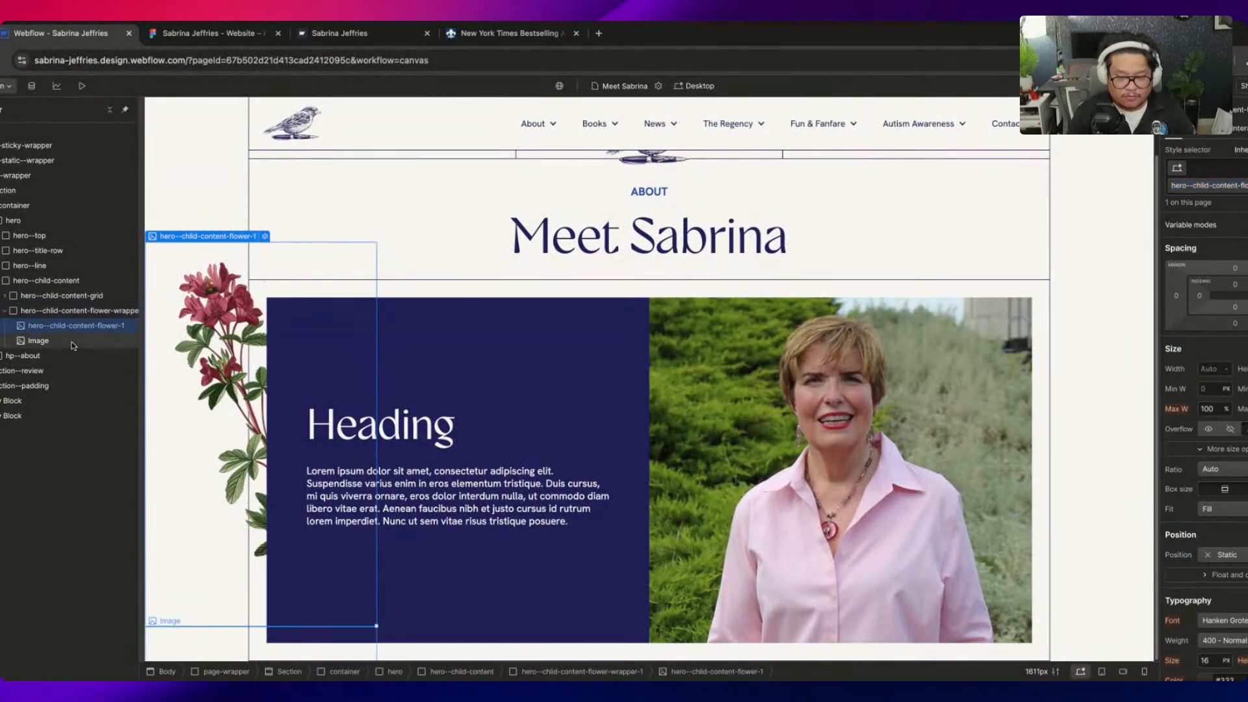
pyautogui.press('Return')
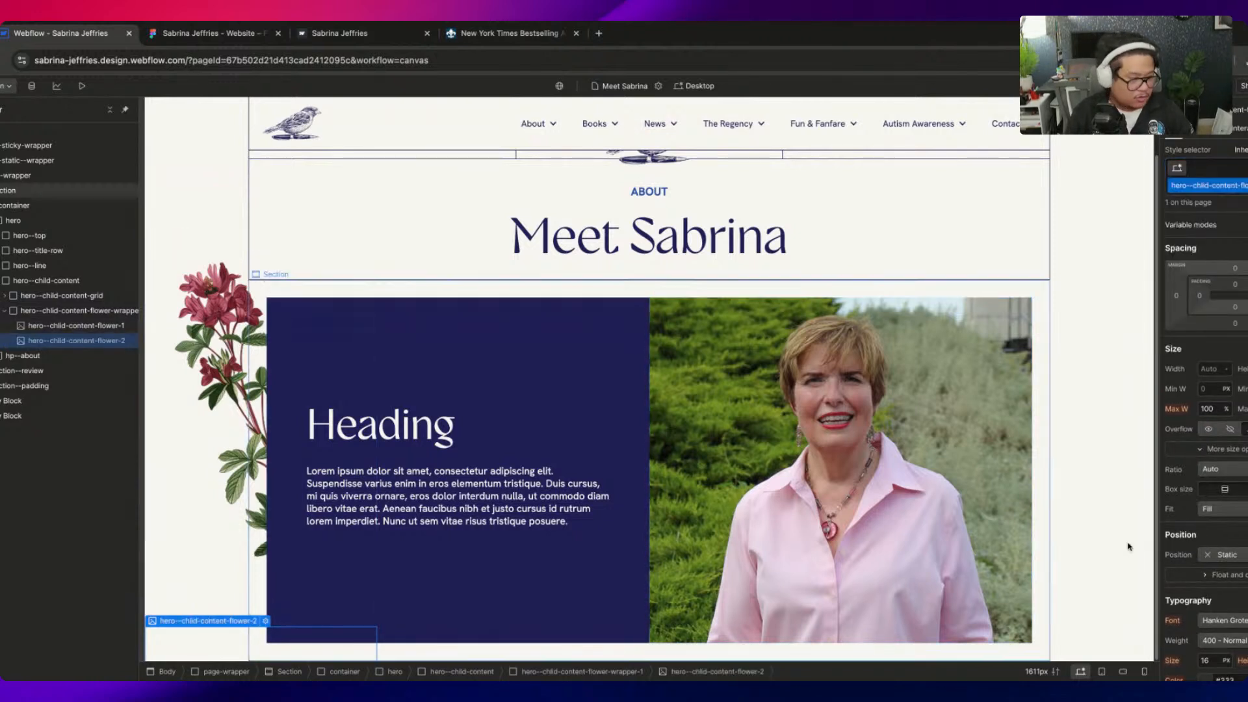
# Set hero--child-content-flower-2 to absolute positioning and shift it down so it overlaps the lower part of the red flower
pyautogui.scroll(-3, 1175, 546)
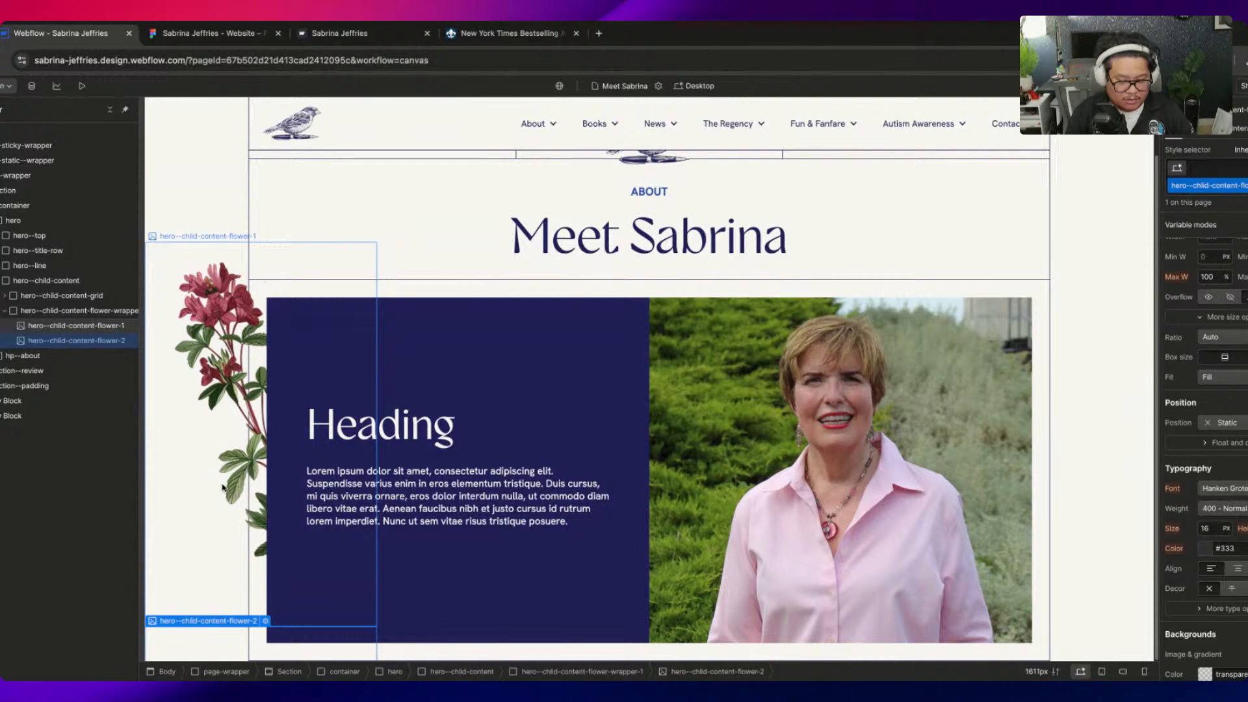
pyautogui.click(1226, 422)
pyautogui.click(1219, 455)
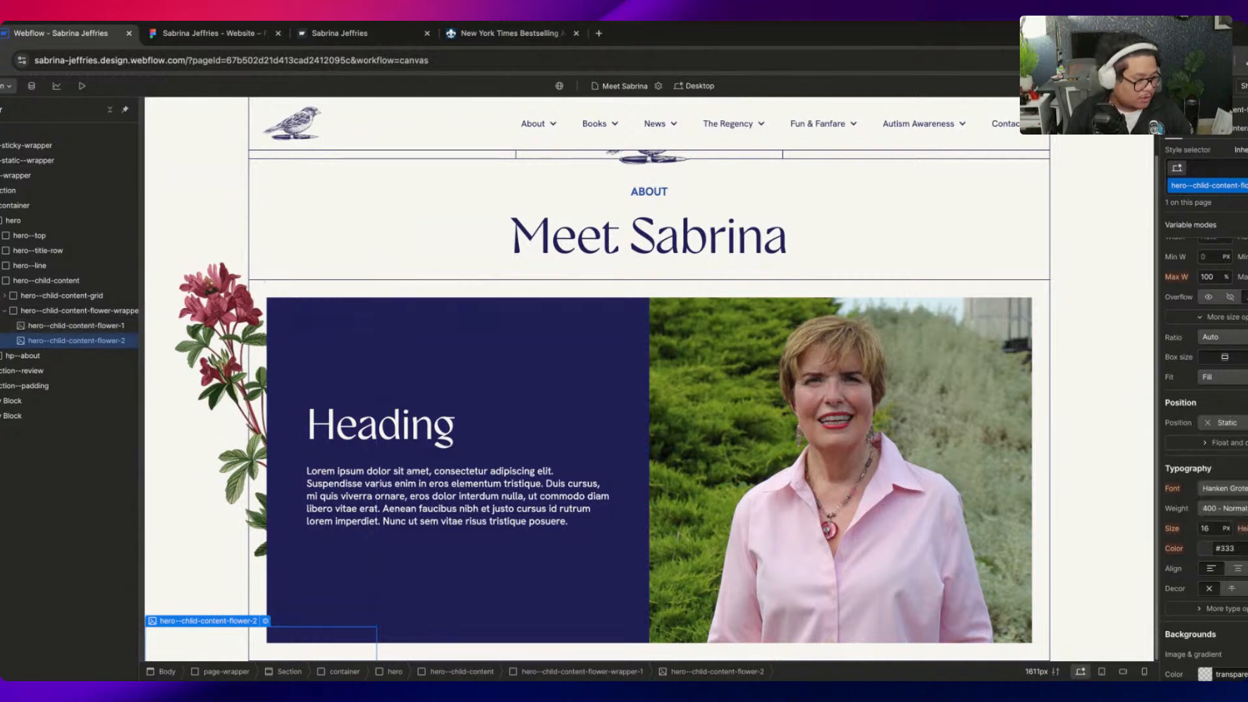
pyautogui.click(1203, 440)
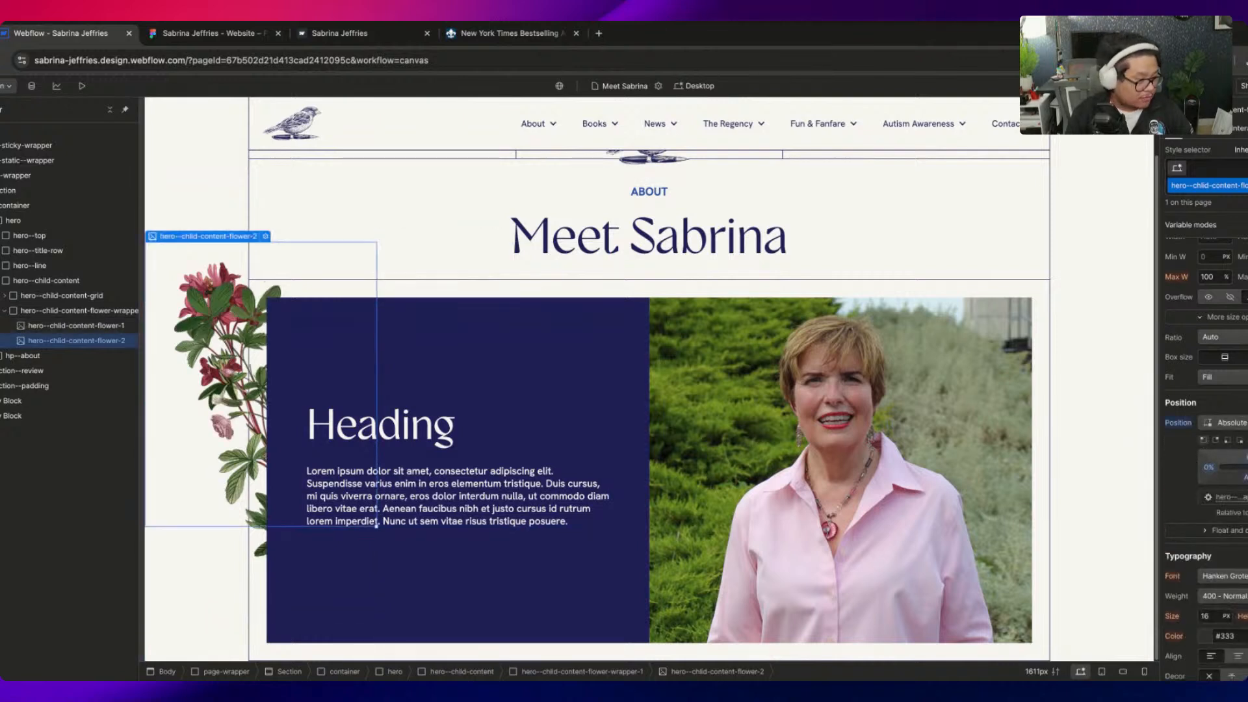
pyautogui.moveTo(1246, 458); pyautogui.dragTo(1246, 432)
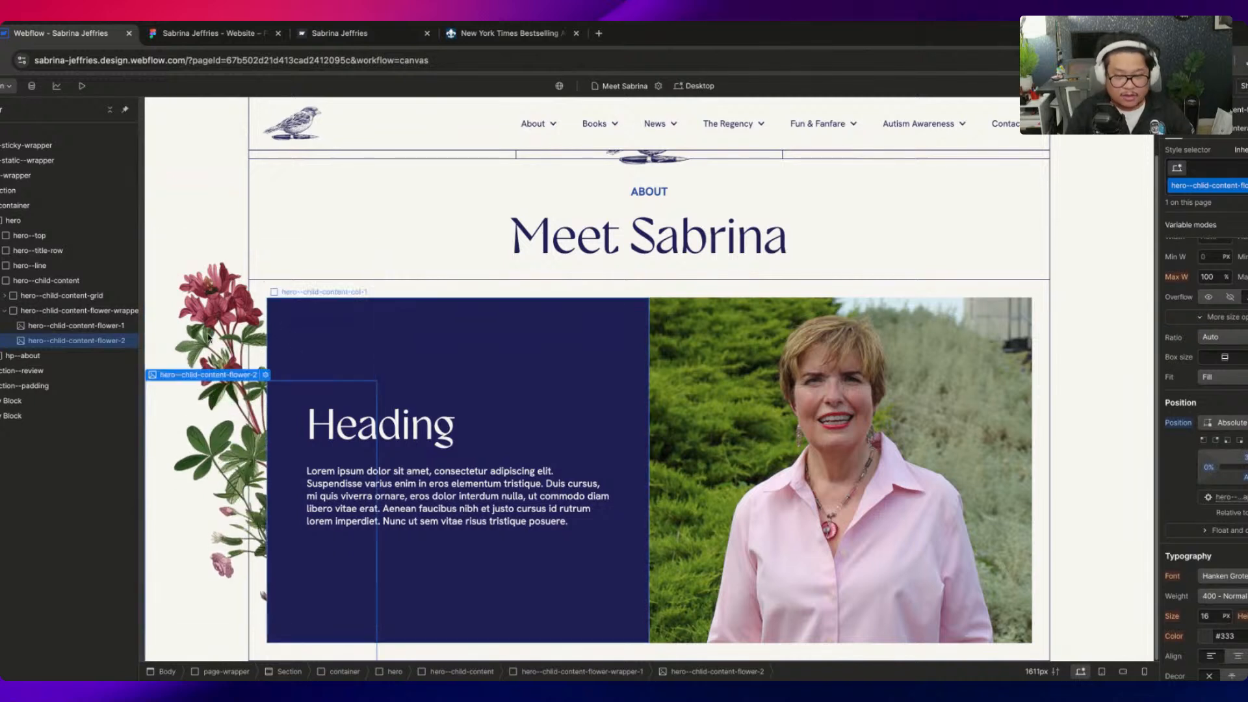
# Duplicate the flower wrapper with its images, and give the copy a duplicated class named hero--child-content-flower-wrapper-2
pyautogui.click(72, 315)
pyautogui.hotkey('ctrl', 'd')
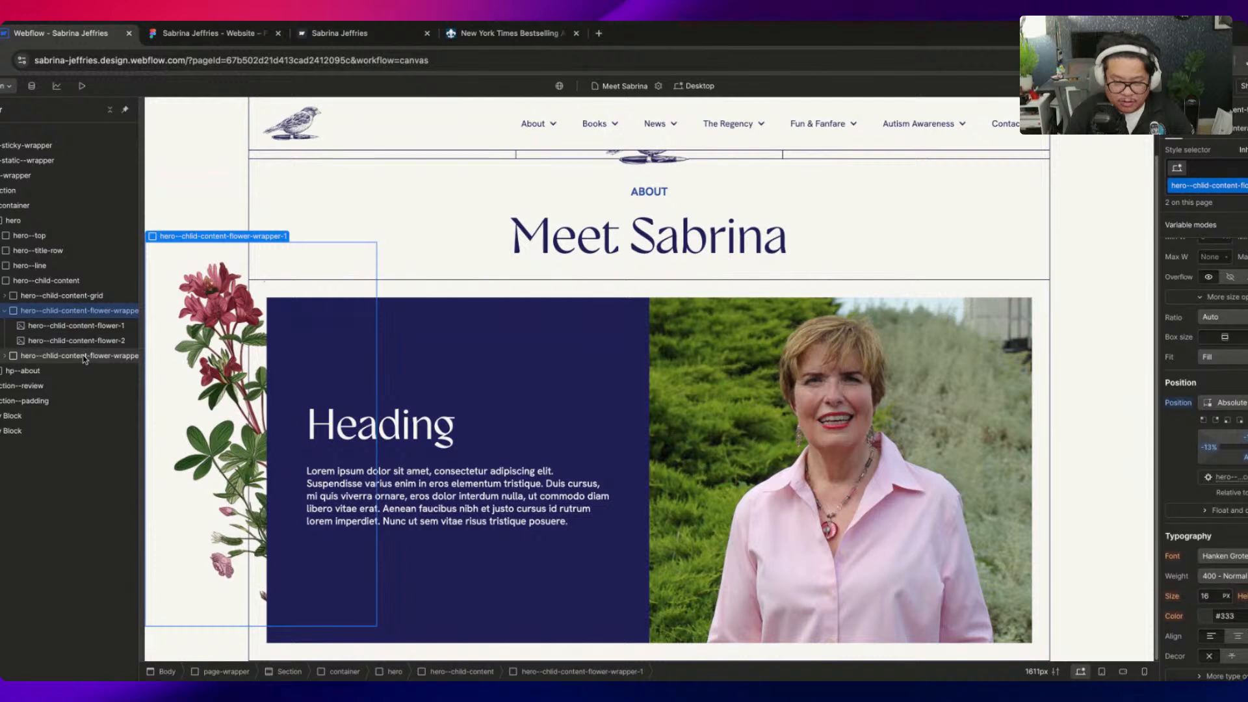
pyautogui.click(1245, 186)
pyautogui.click(1243, 218)
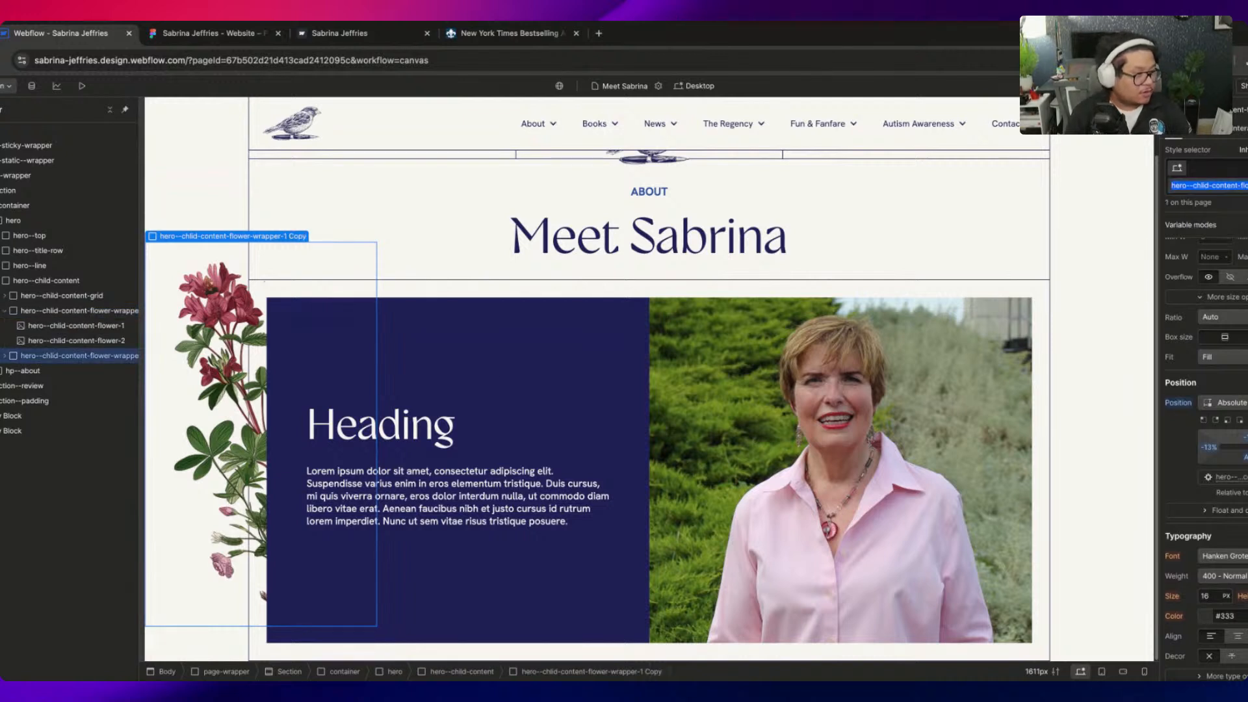
pyautogui.doubleClick(1243, 186)
pyautogui.press('Return')
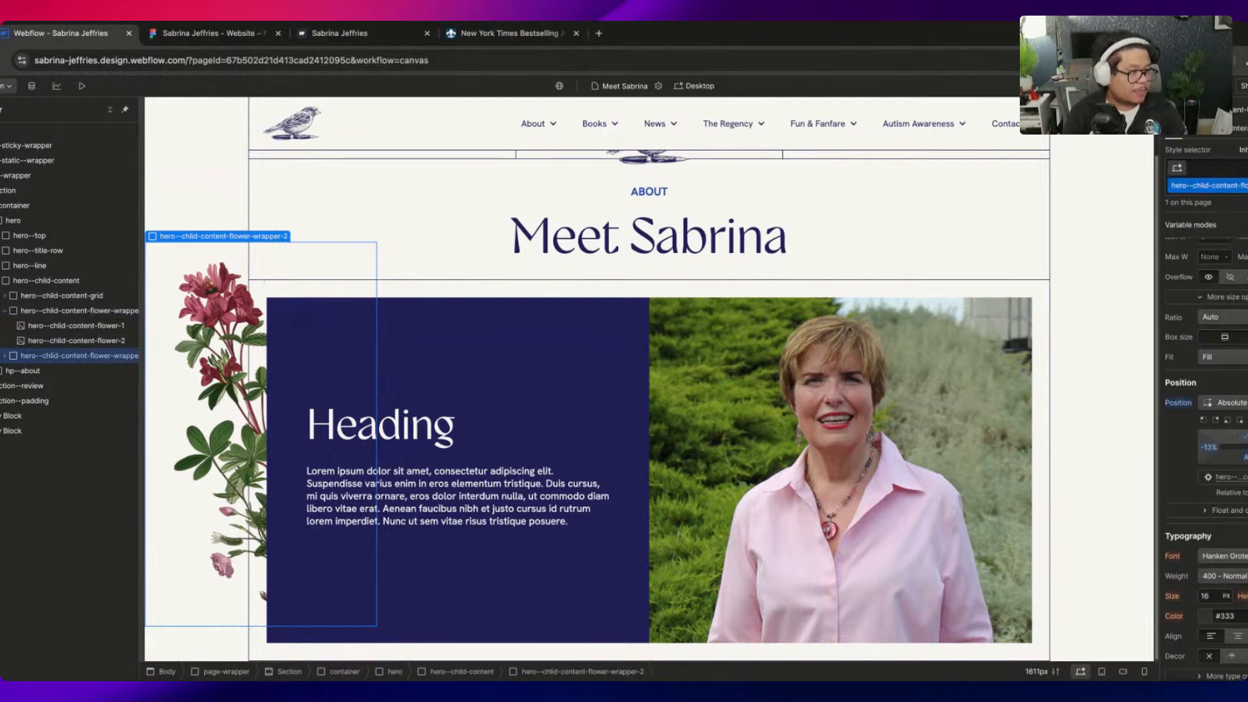
# Set the second flower wrapper's left offset to Auto and anchor it beyond the portrait's right edge
pyautogui.click(1210, 448)
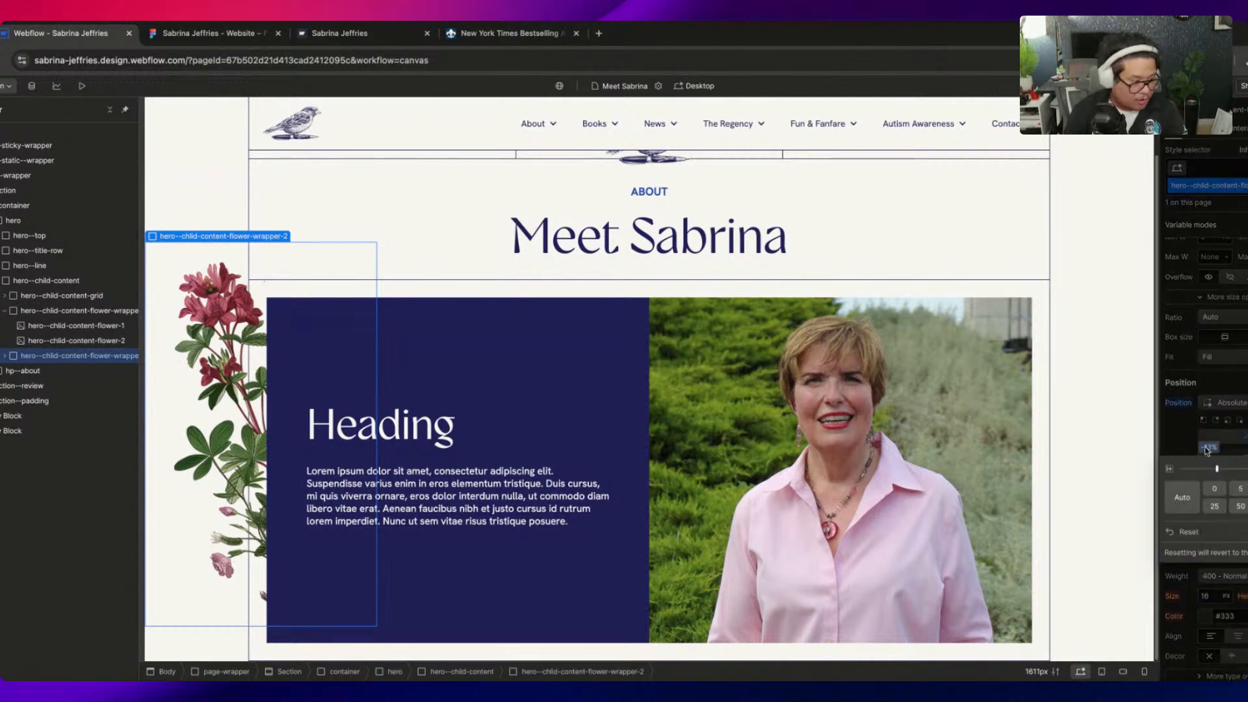
pyautogui.press('BackSpace')
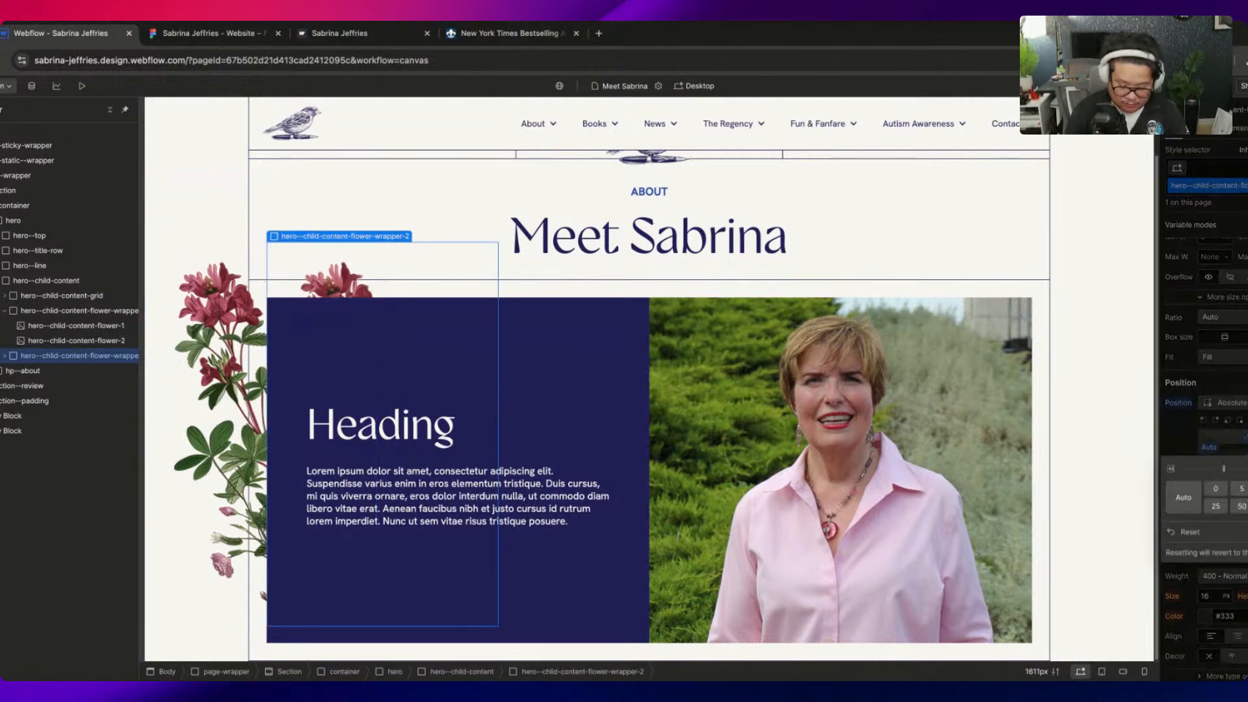
pyautogui.press('Return')
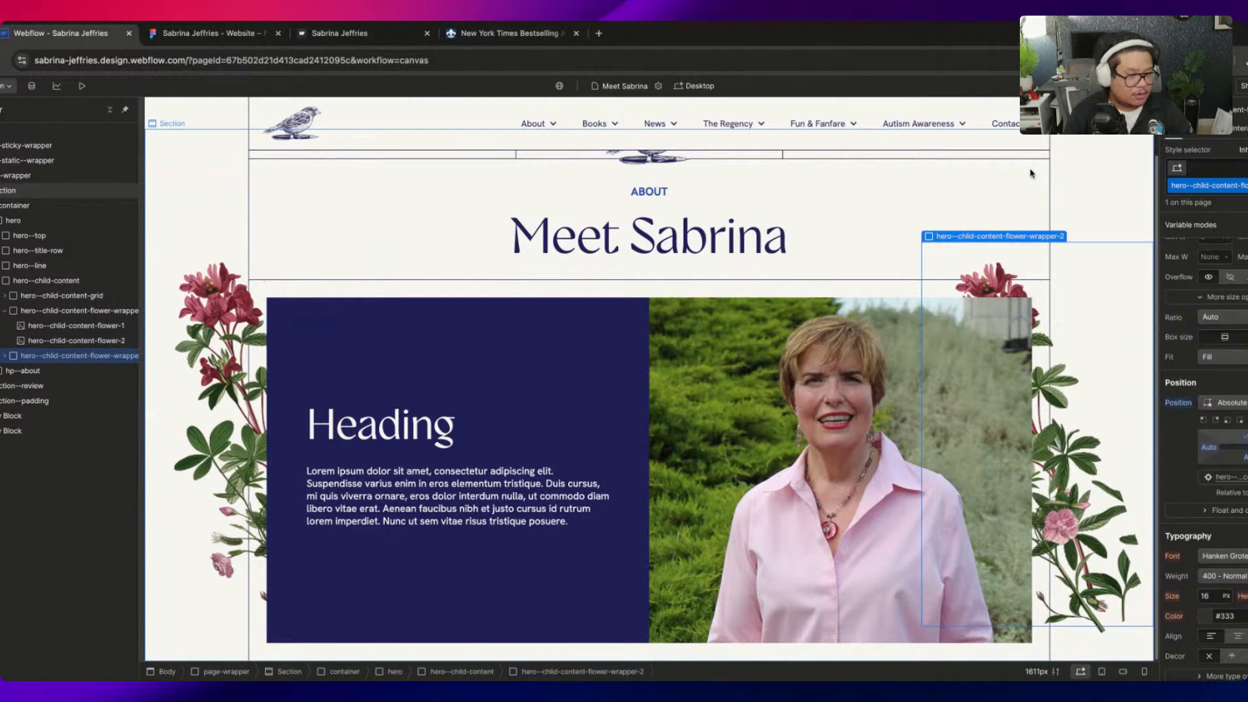
# Replace the first image in hero--child-content-flower-wrapper-2 with the green spiky plant asset
pyautogui.click(4, 360)
pyautogui.click(77, 371)
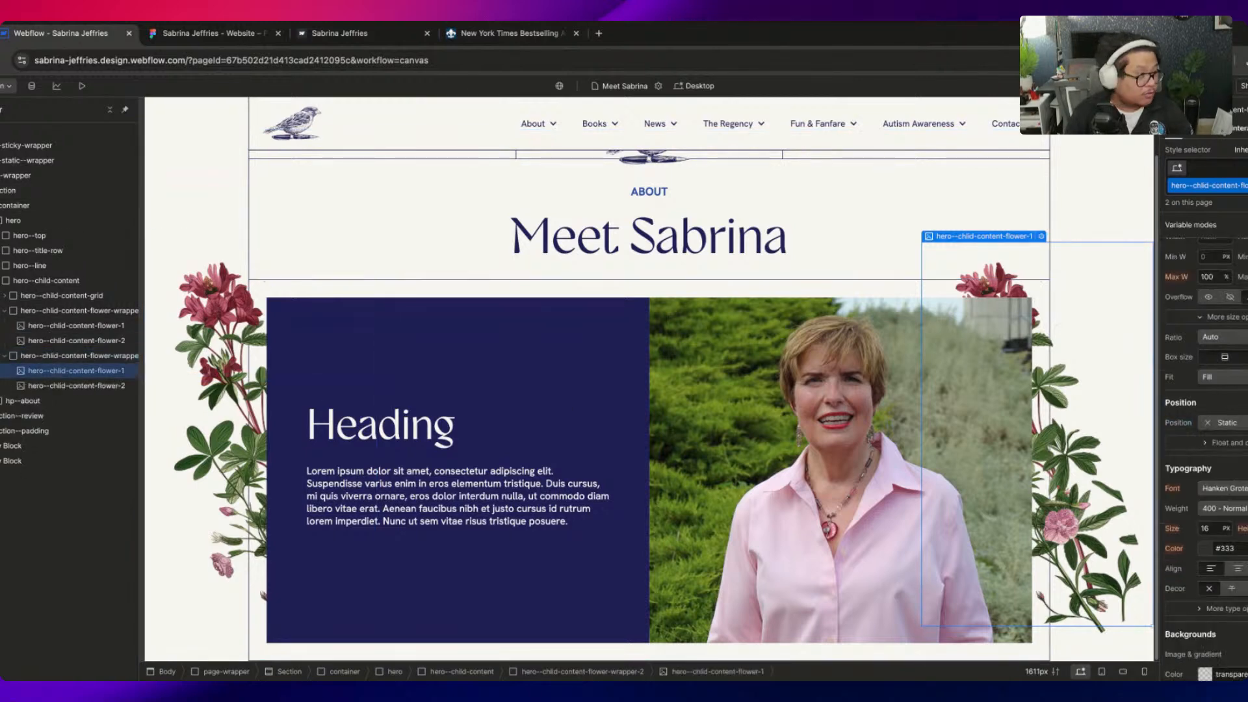
pyautogui.click(1204, 130)
pyautogui.click(1231, 350)
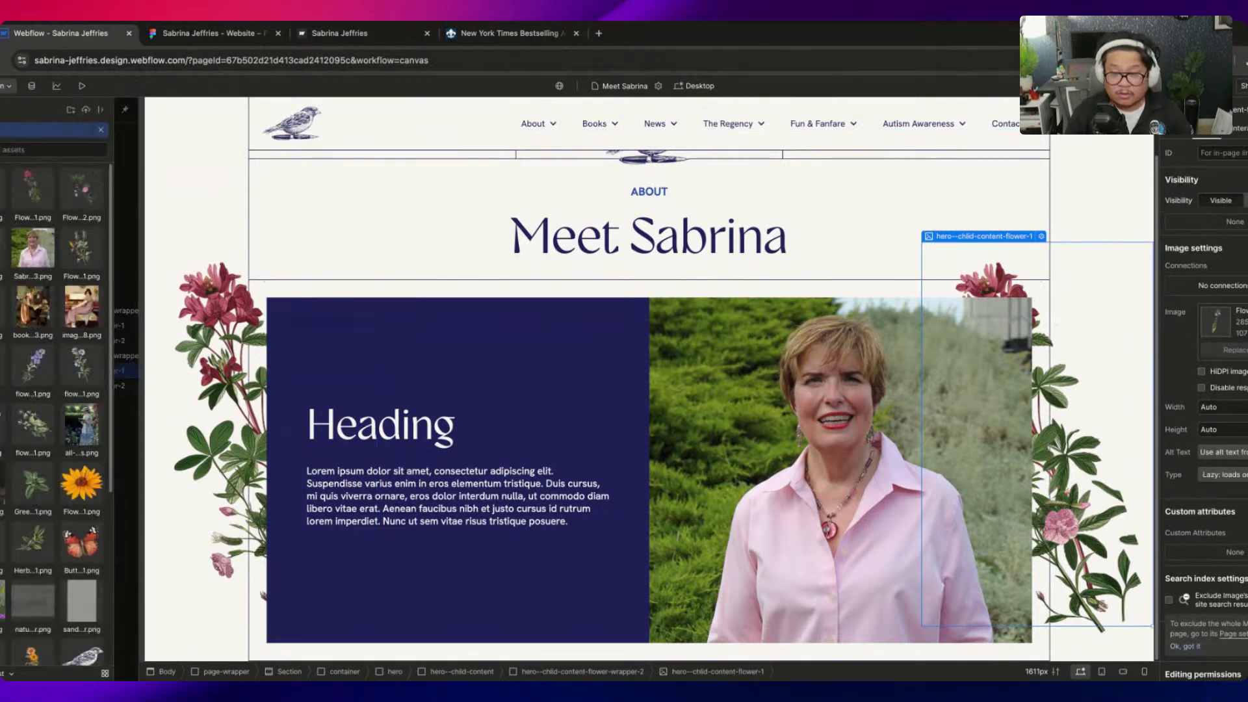
pyautogui.click(2, 188)
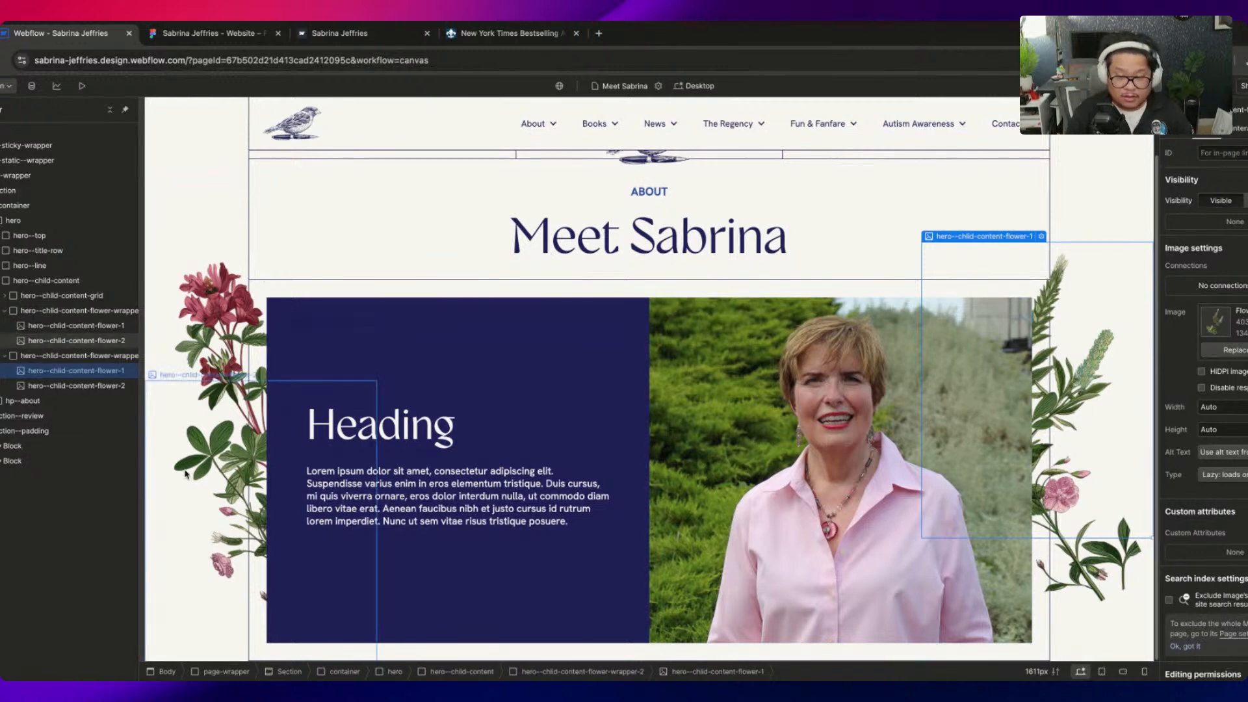
# Replace the second image in hero--child-content-flower-wrapper-2 with the tall pink blossom asset
pyautogui.click(106, 386)
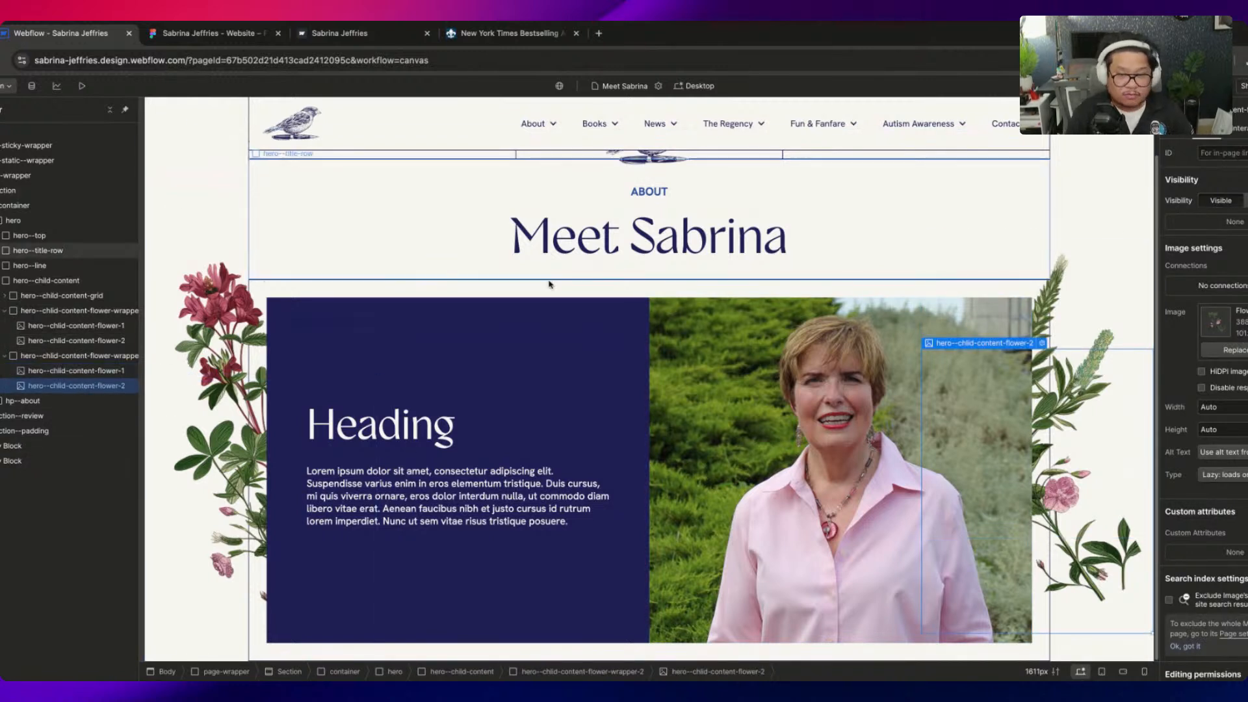
pyautogui.click(1228, 351)
pyautogui.click(28, 176)
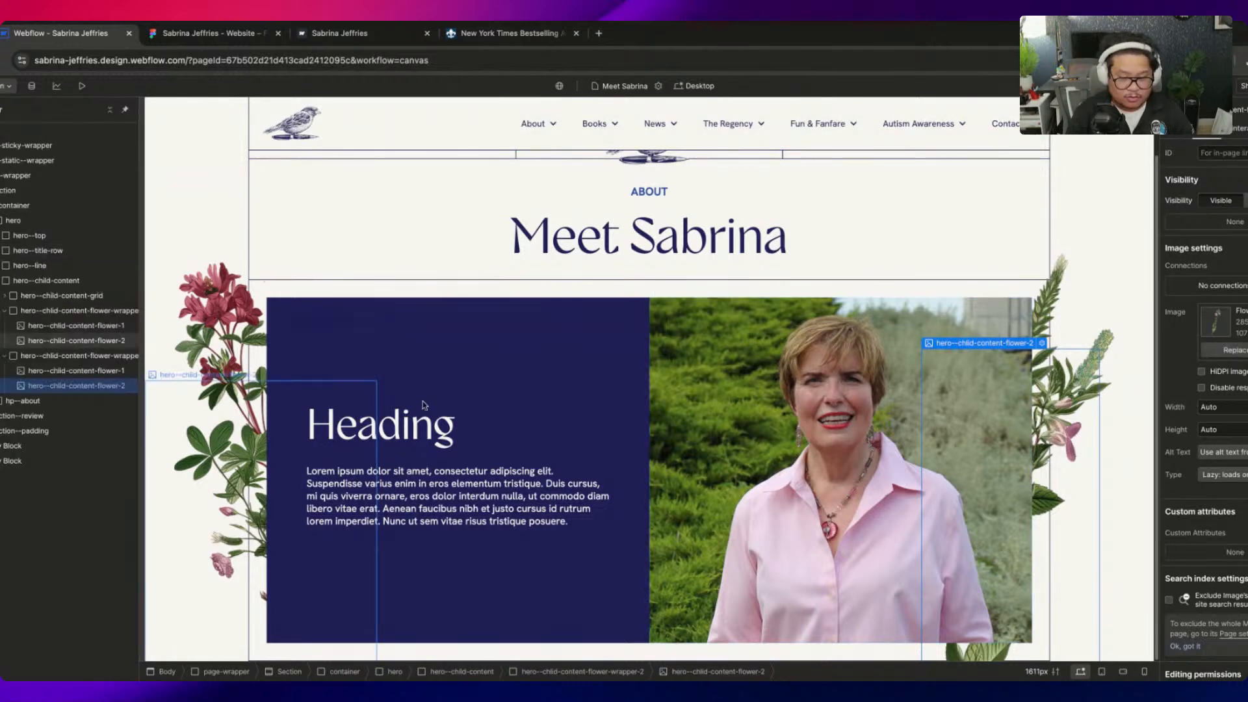
# After checking the Figma flowers, duplicate the class of the second wrapper's first image and name the copy hero--child-content-flower-3
pyautogui.press('s')
pyautogui.click(222, 32)
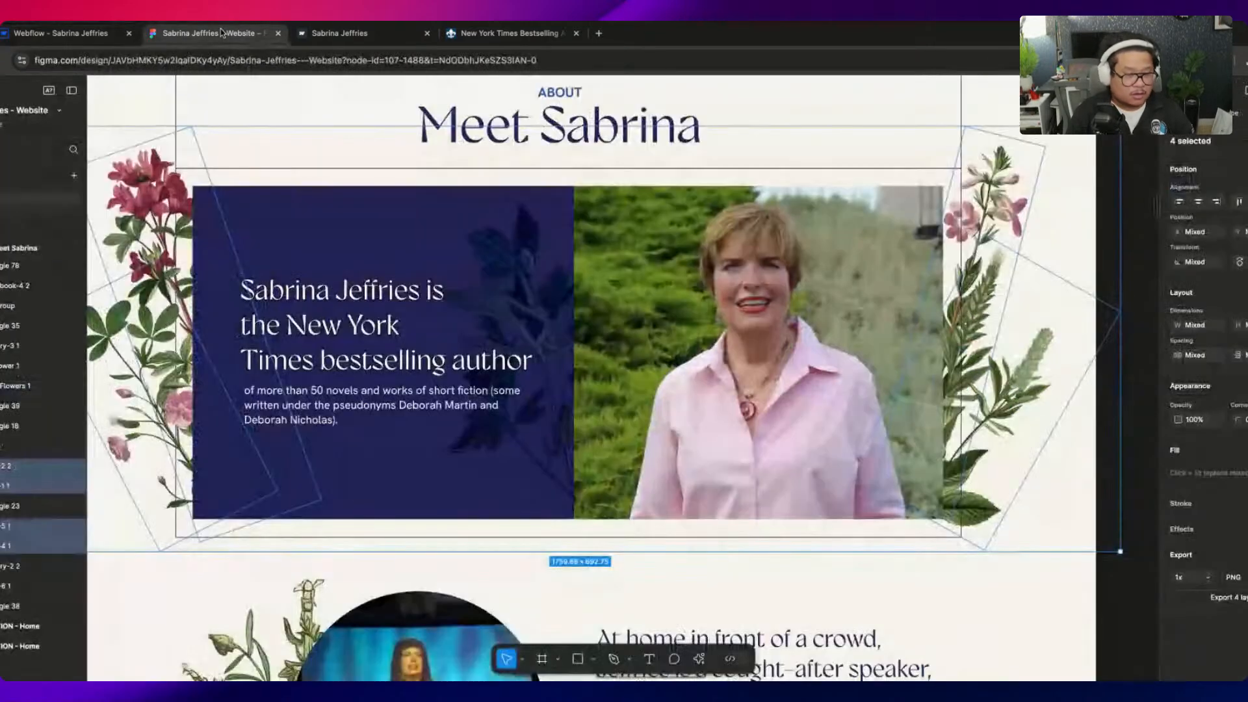
pyautogui.click(70, 34)
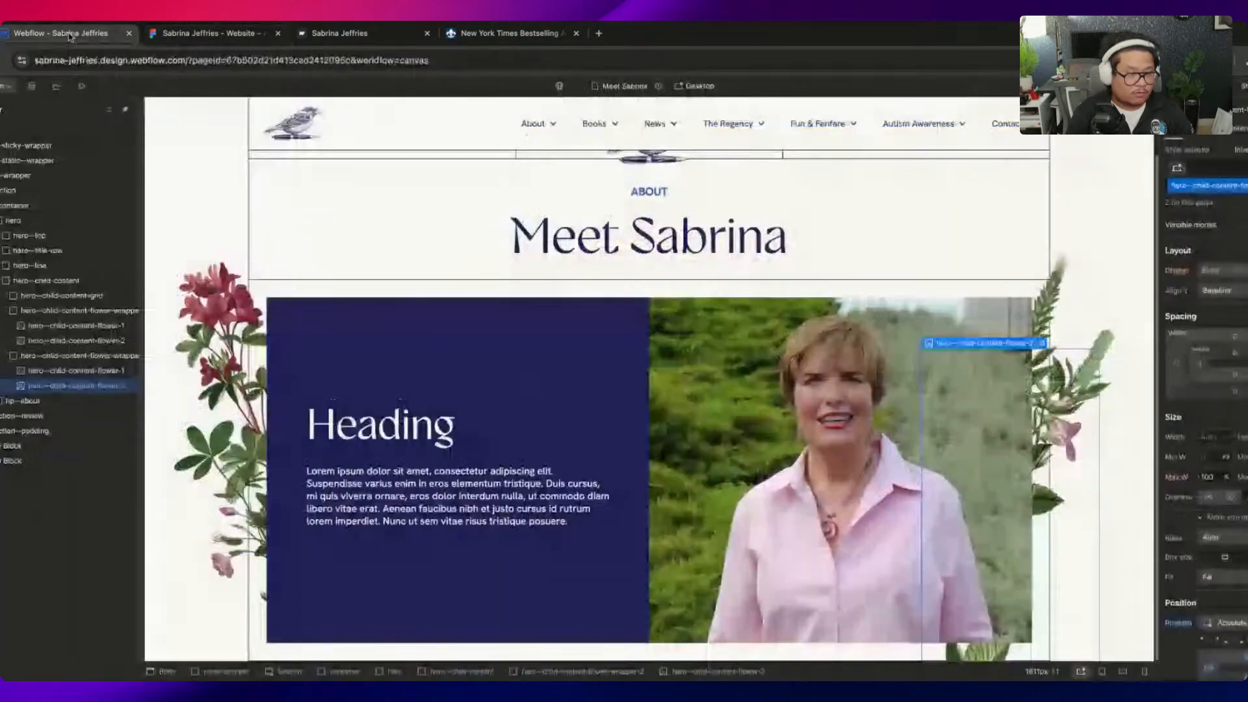
pyautogui.click(112, 373)
pyautogui.click(1244, 186)
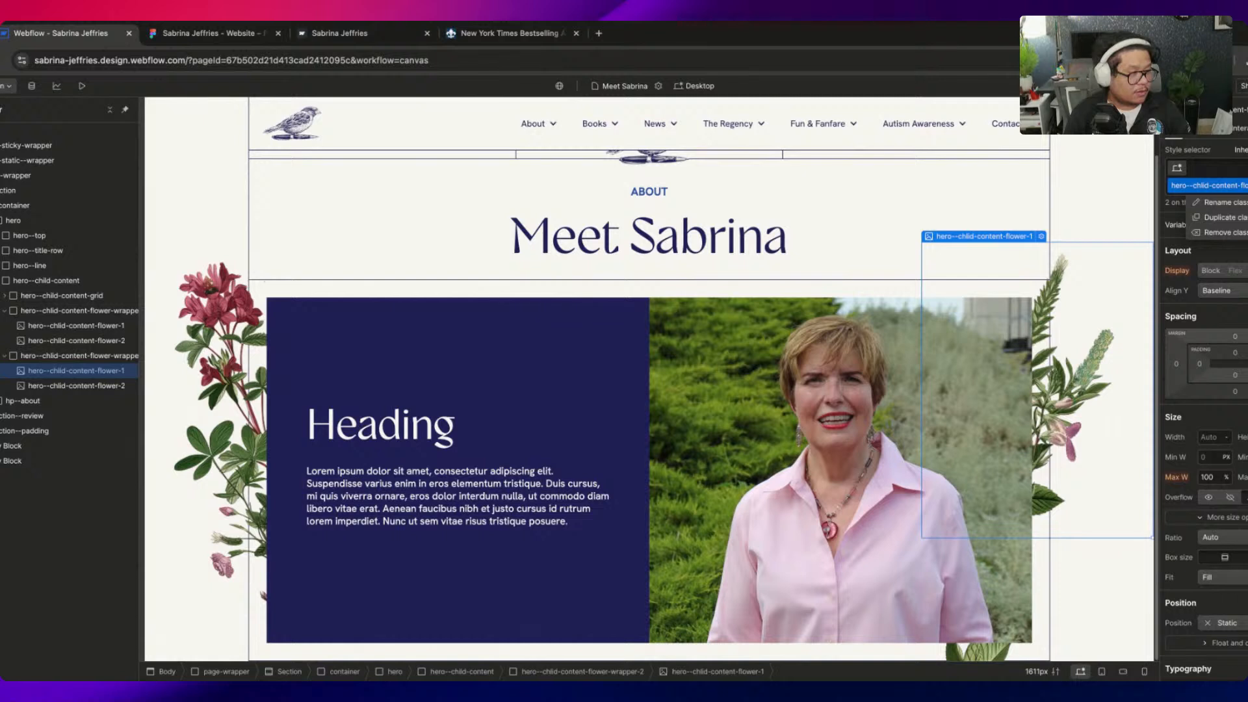
pyautogui.click(1222, 217)
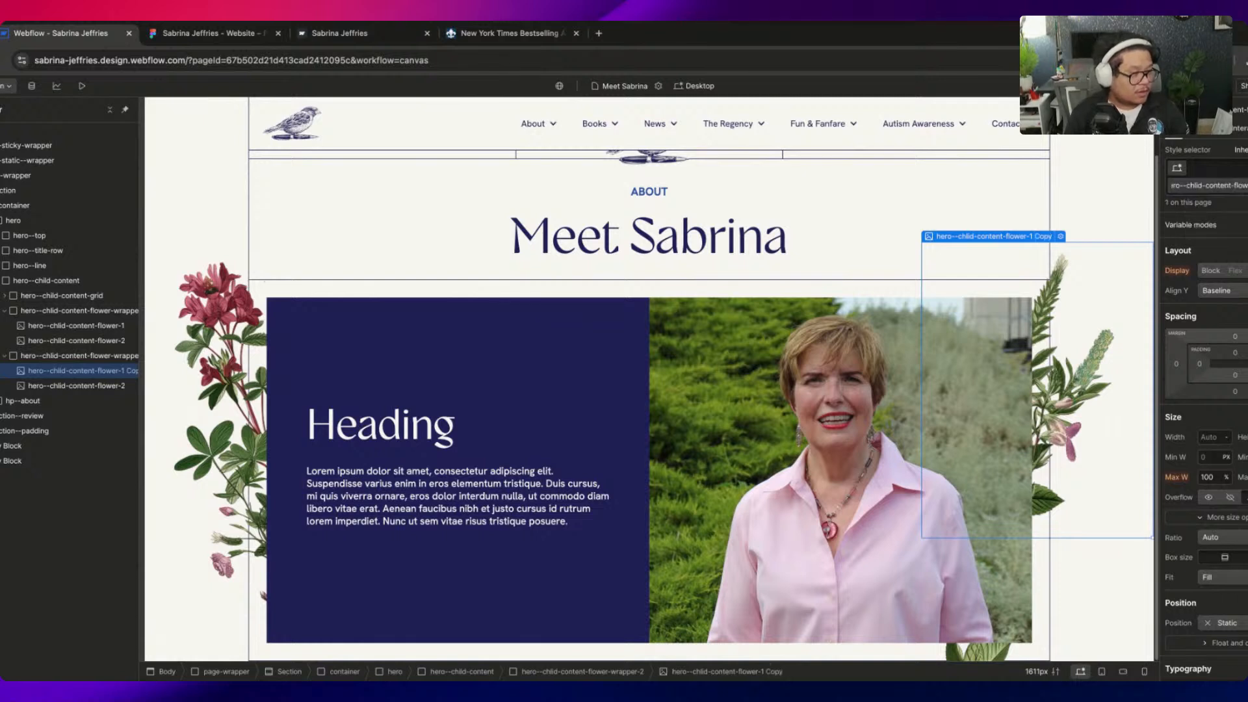
pyautogui.press('Return')
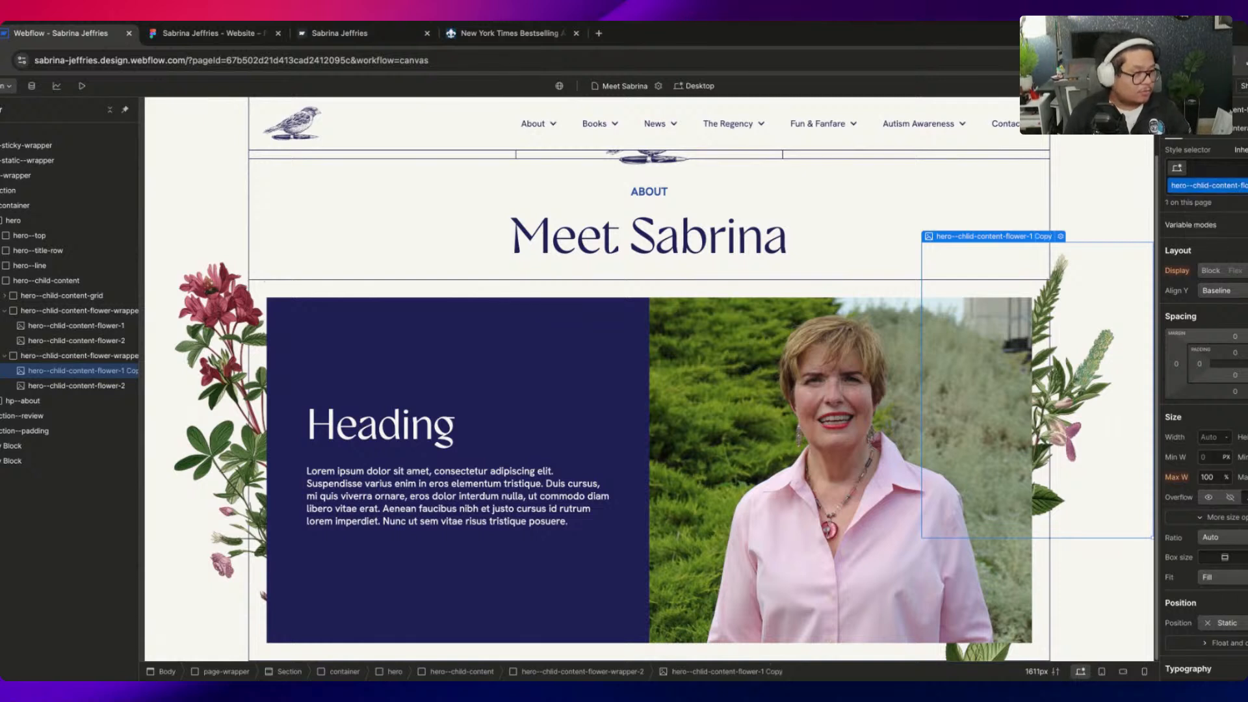
pyautogui.doubleClick(1220, 185)
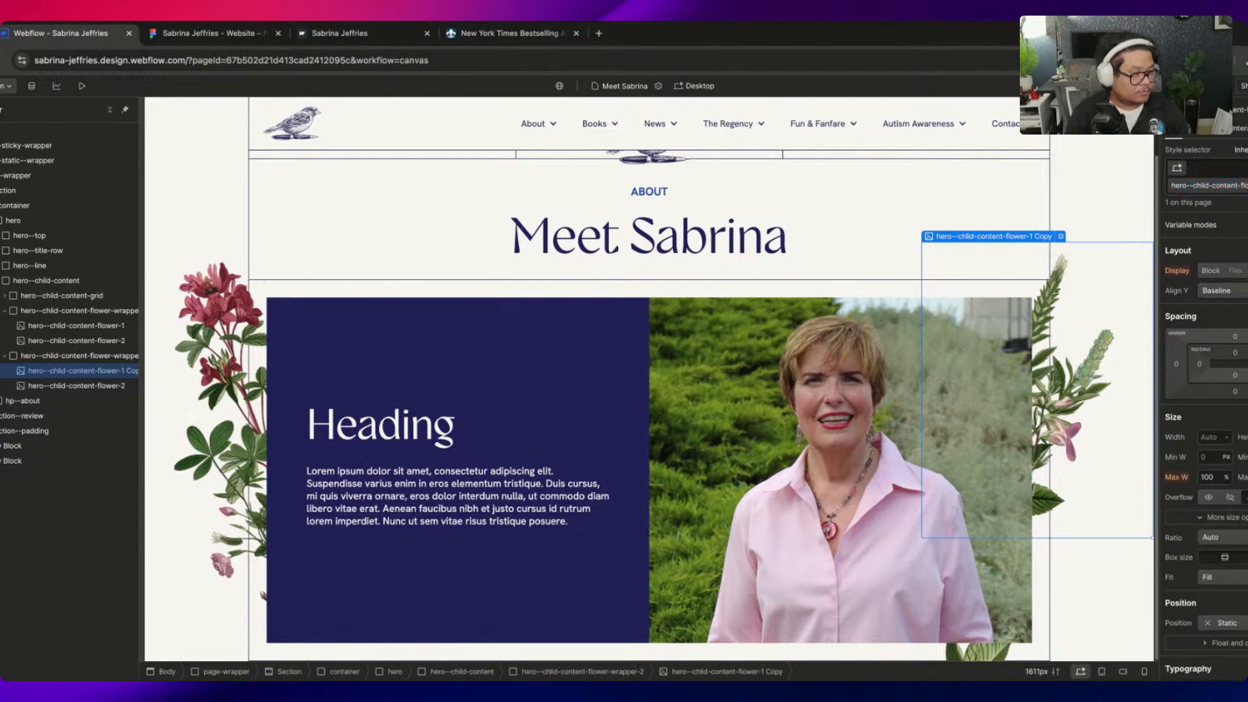
pyautogui.press('Return')
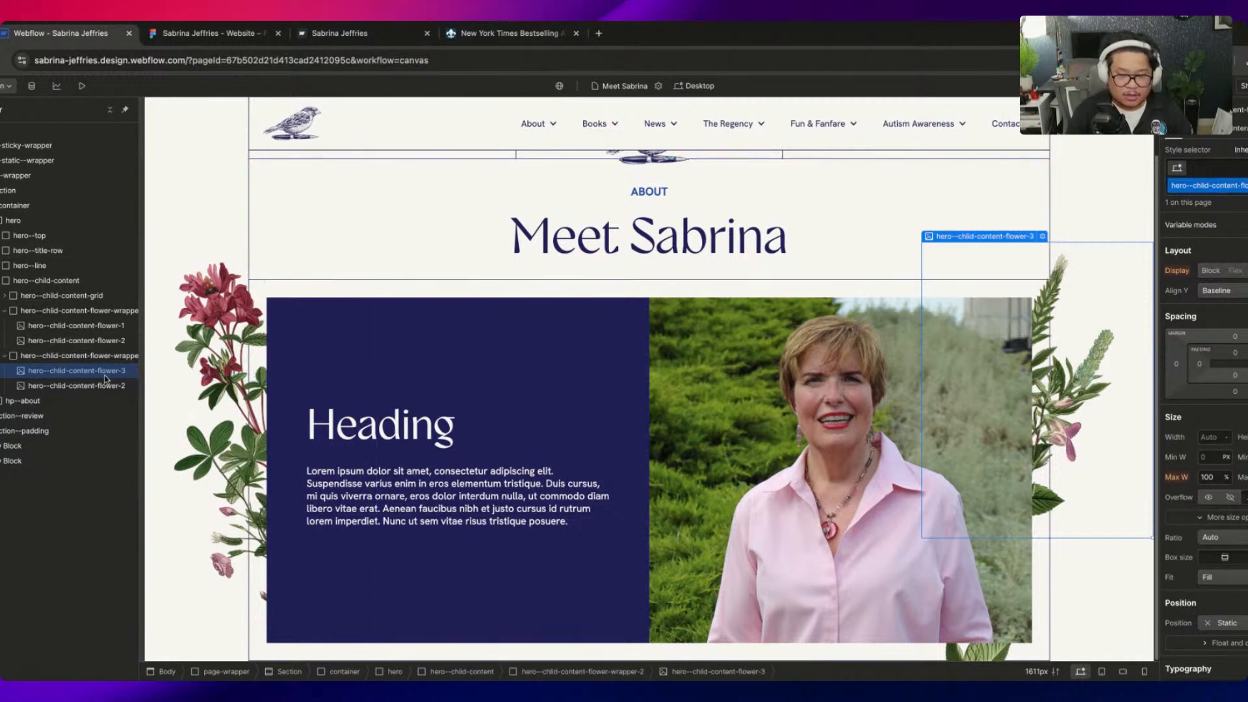
# Duplicate the second flower image's class as hero--child-content-flower-4, then move that image to the wrapper's upper edge with a 10% left offset
pyautogui.click(107, 384)
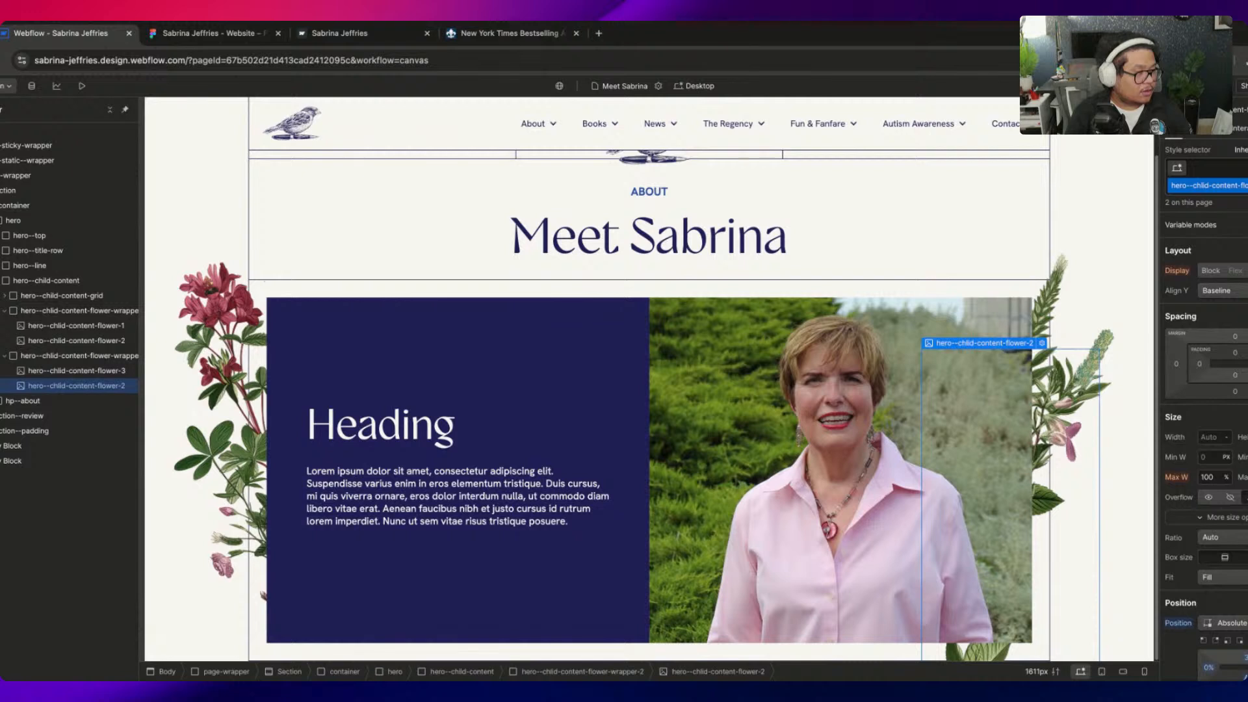
pyautogui.click(1245, 185)
pyautogui.click(1242, 220)
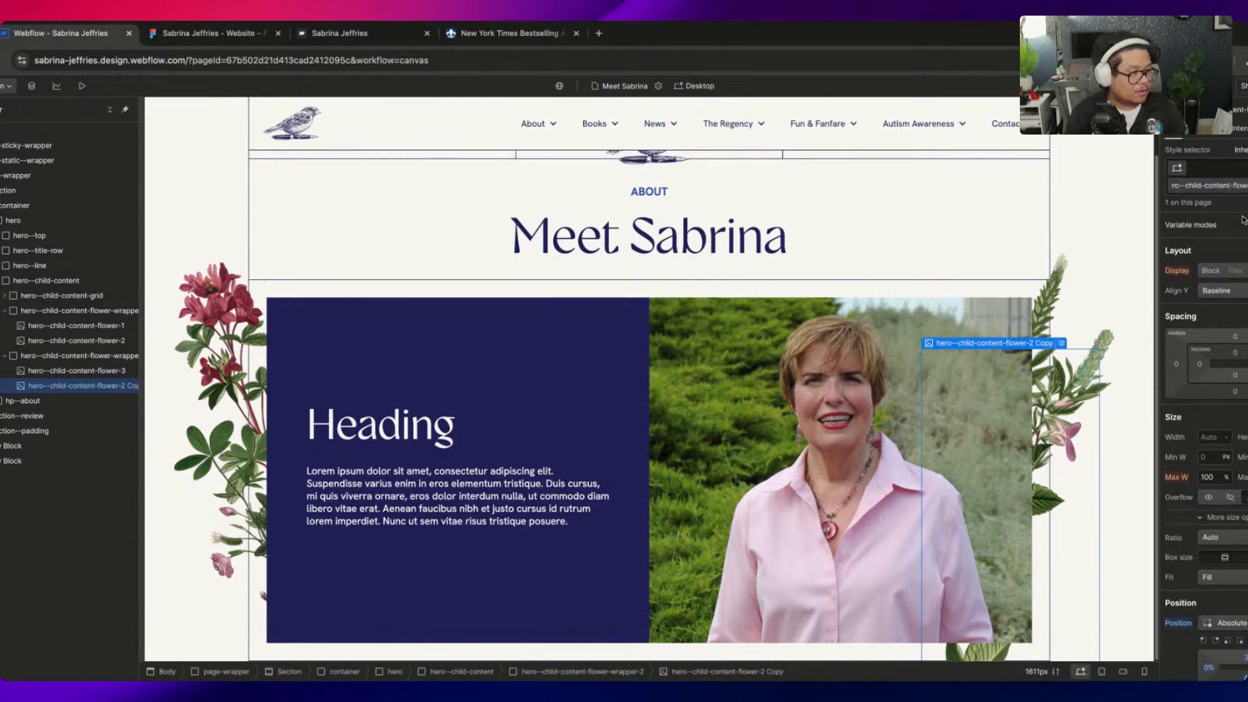
pyautogui.press('Return')
pyautogui.scroll(-2, 1238, 443)
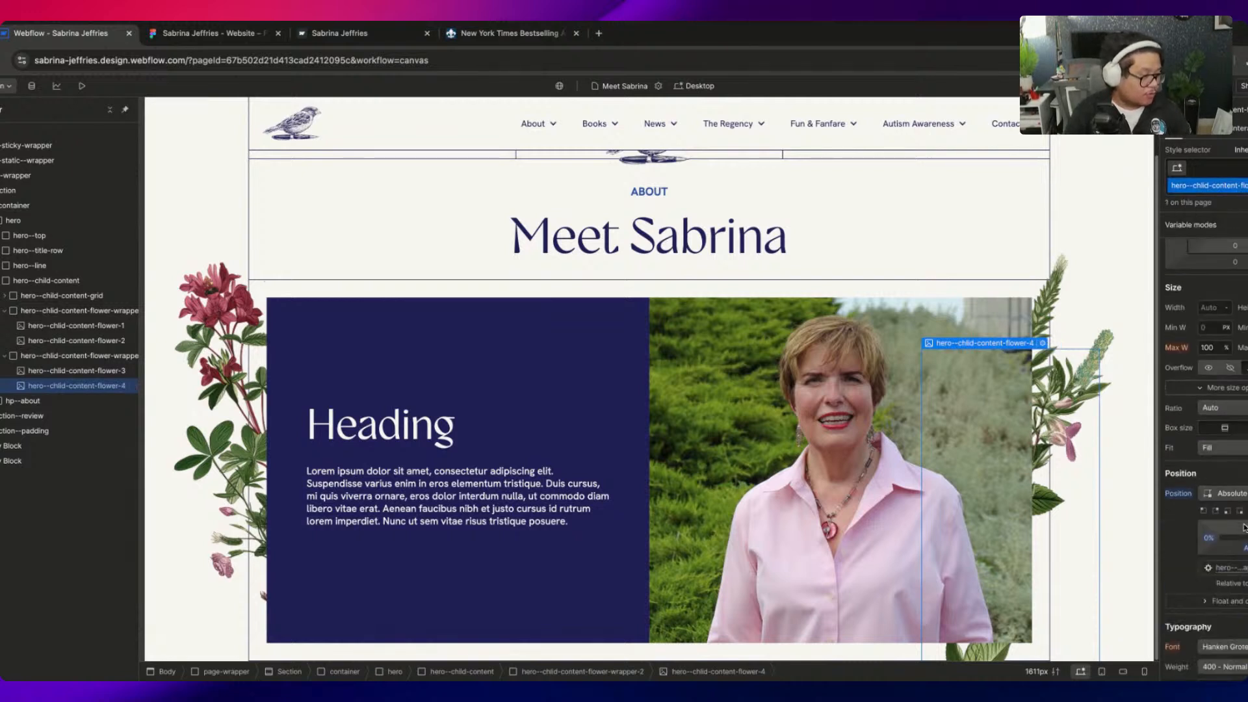
pyautogui.moveTo(1246, 528); pyautogui.dragTo(1213, 533)
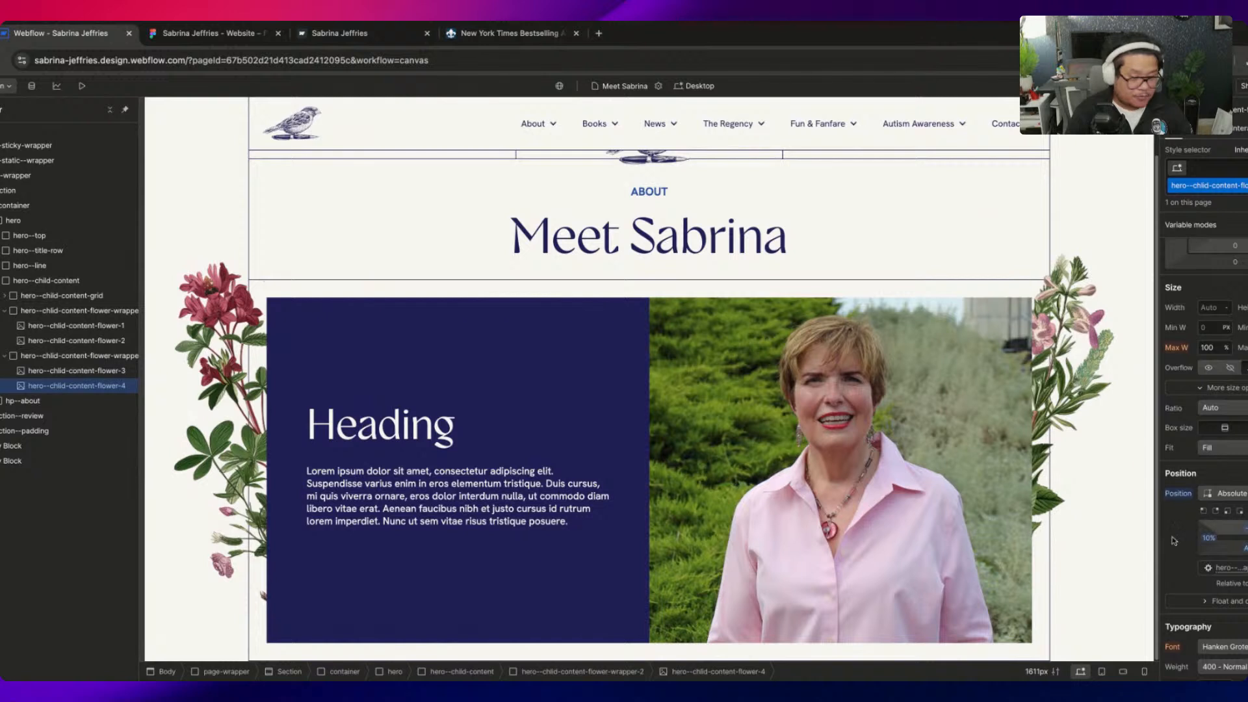
# Position hero--child-content-flower-3 absolutely in the lower part of its wrapper with a left offset of 50, and compare it with the Figma design
pyautogui.click(77, 371)
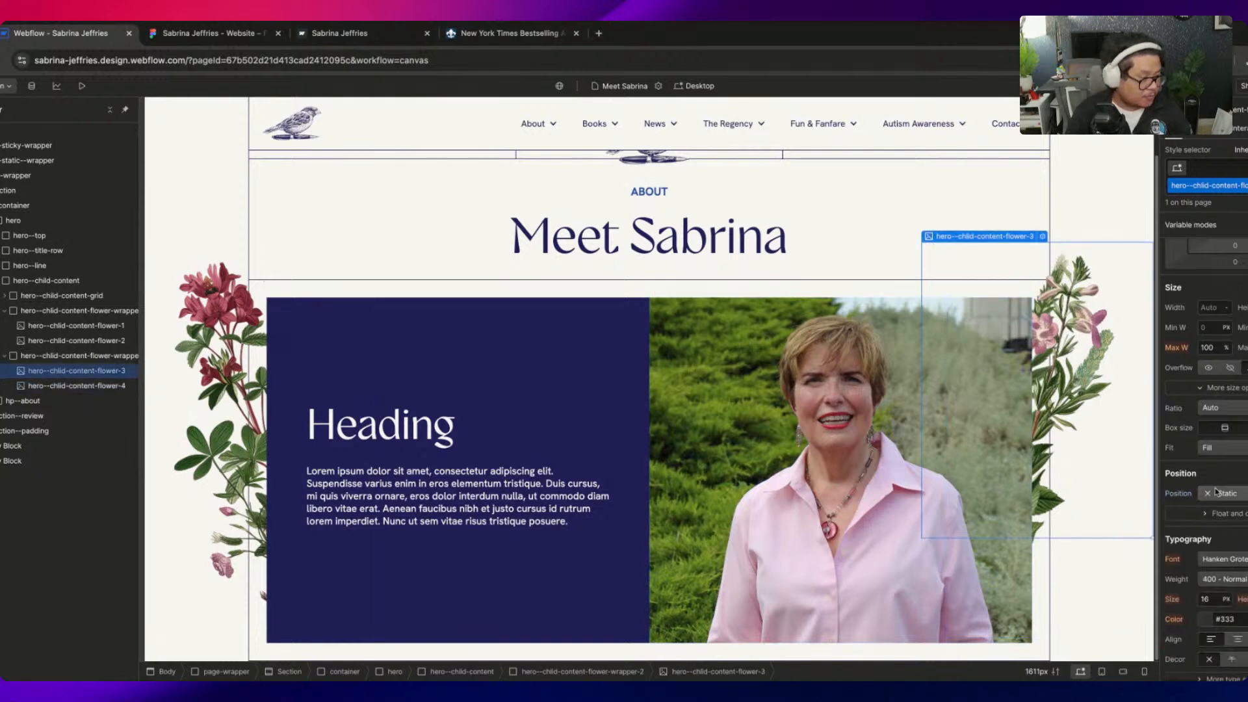
pyautogui.click(1230, 525)
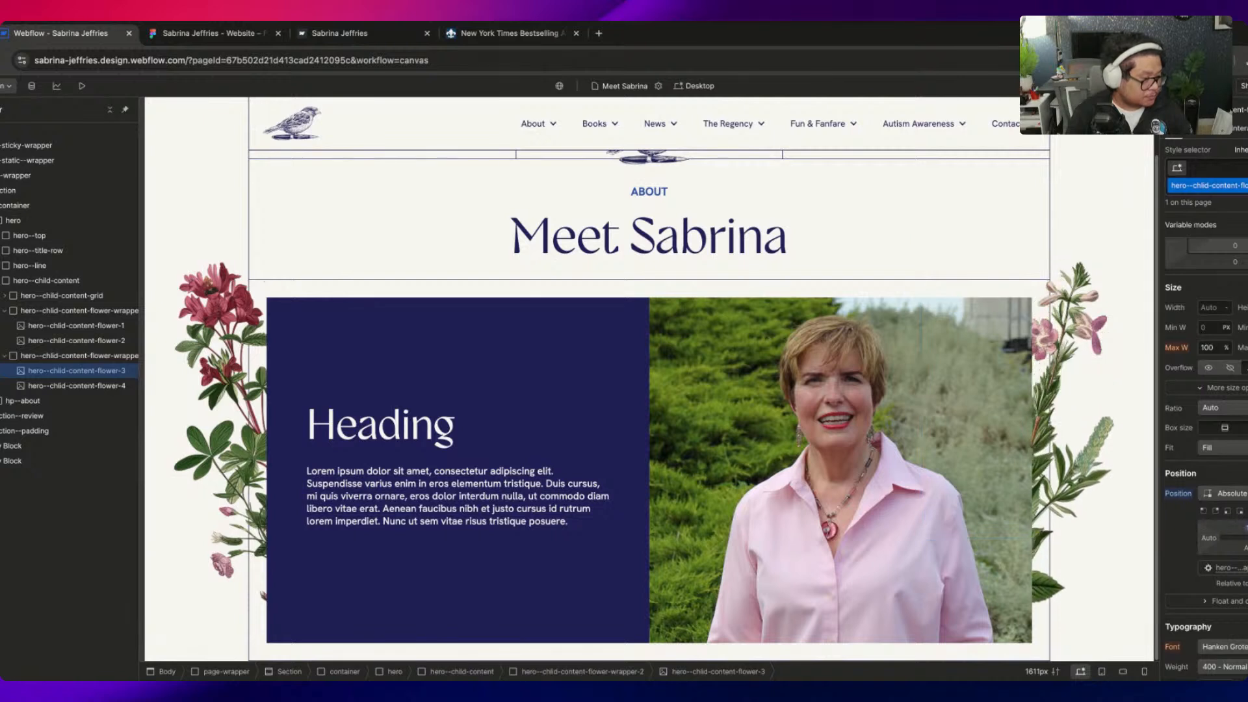
pyautogui.moveTo(1213, 538); pyautogui.dragTo(1209, 538)
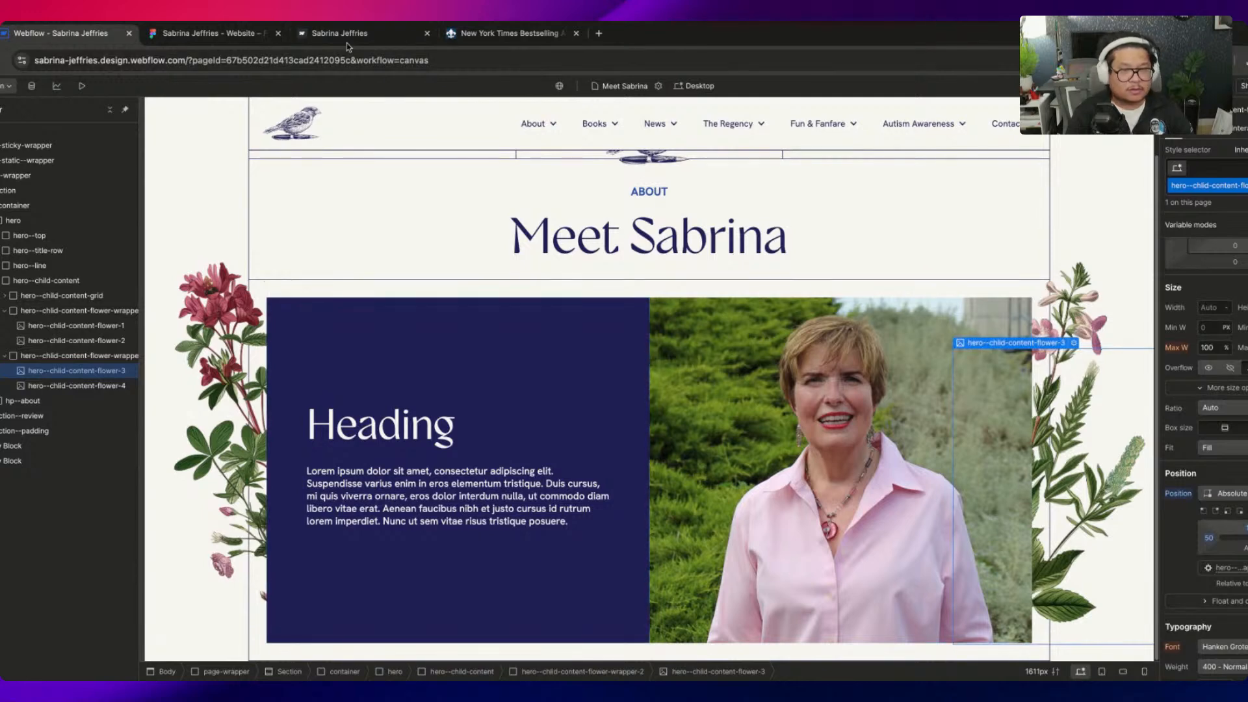
pyautogui.click(228, 34)
pyautogui.click(68, 37)
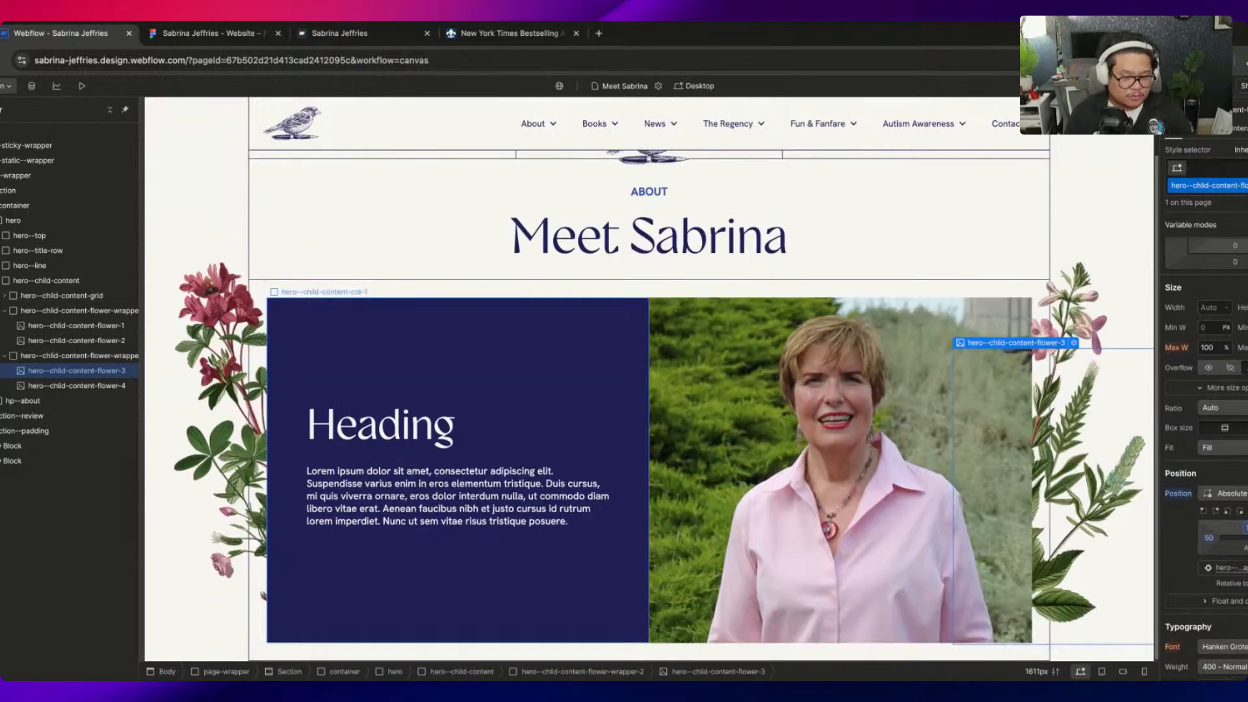
# Collapse both flower wrappers, select hero--child-content and compare the assembled hero with the Figma design
pyautogui.click(72, 310)
pyautogui.click(4, 310)
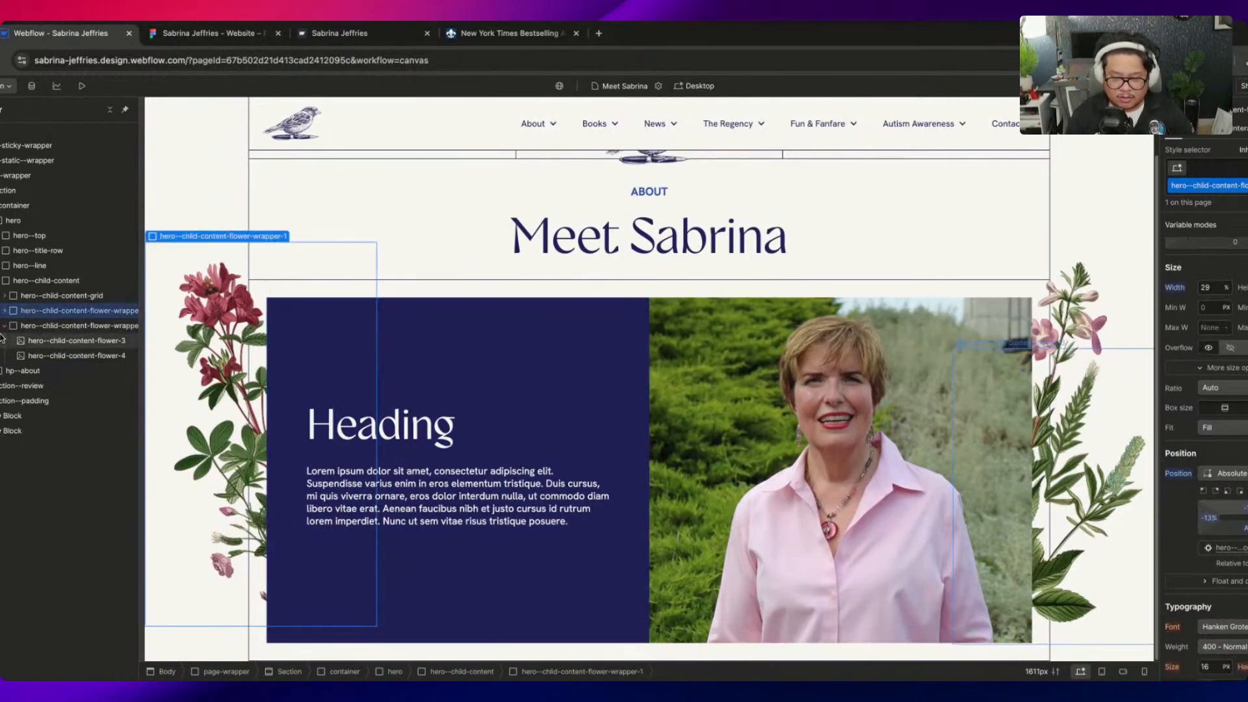
pyautogui.click(4, 326)
pyautogui.click(54, 281)
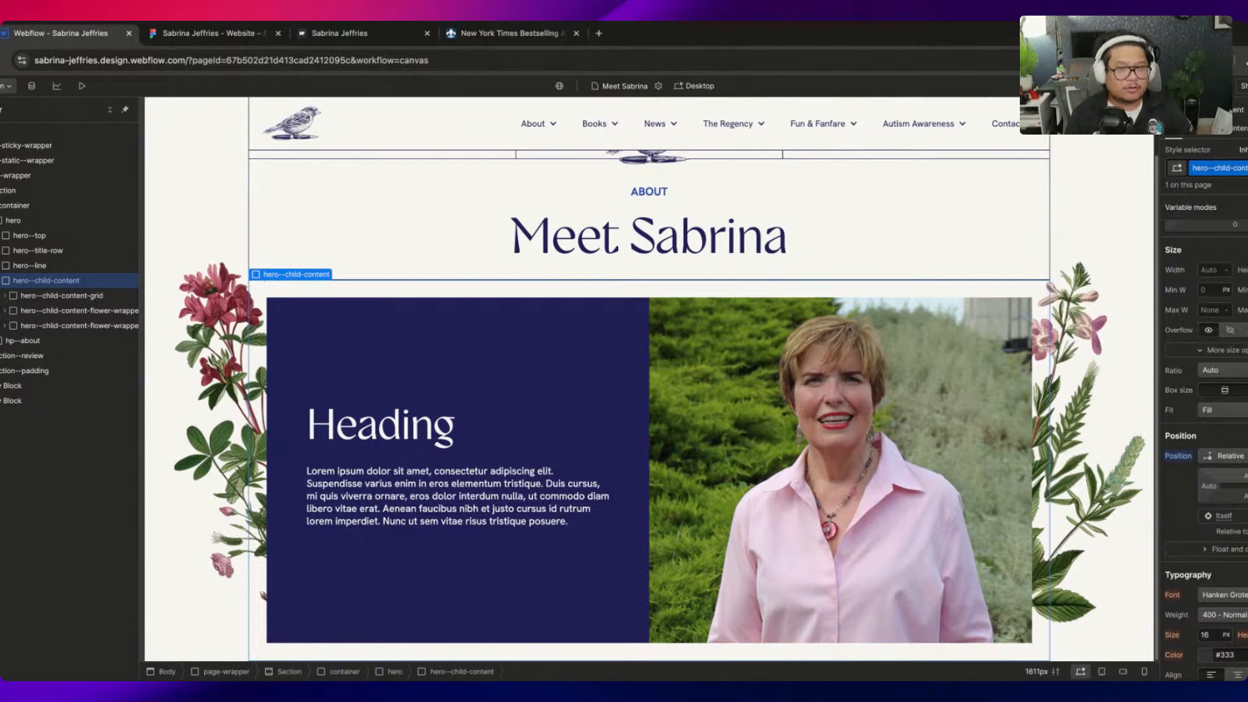
pyautogui.click(171, 37)
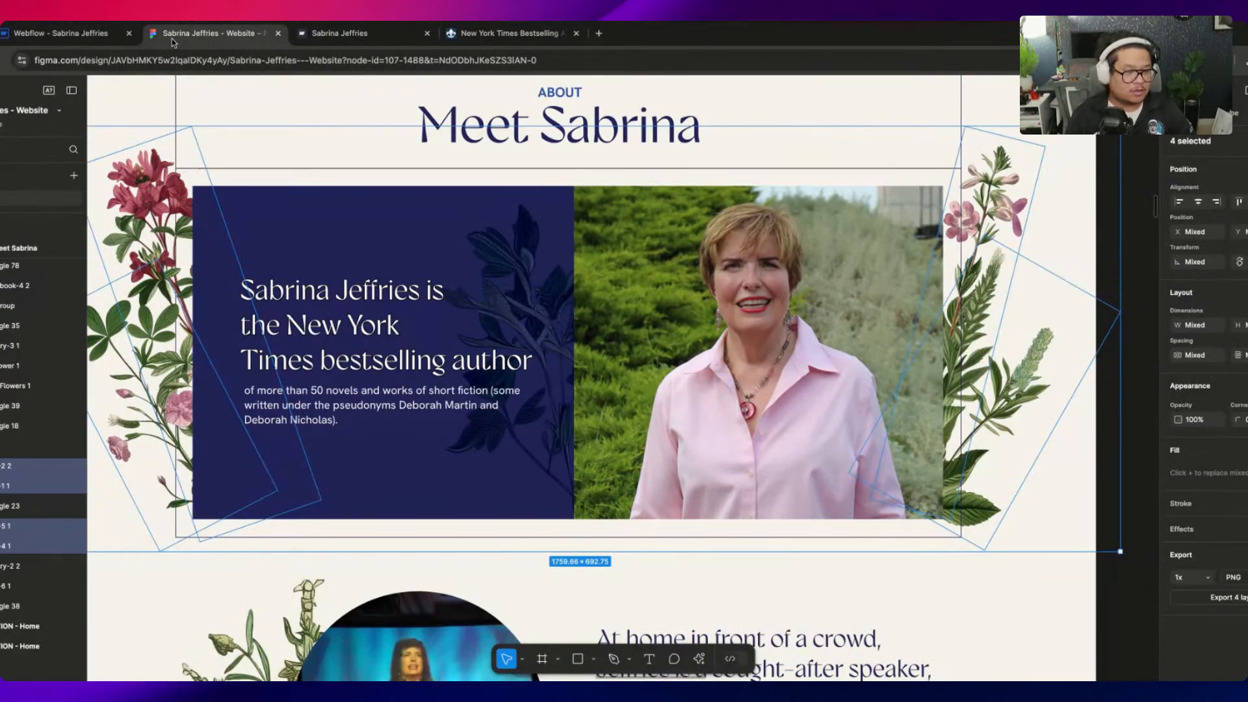
pyautogui.click(65, 32)
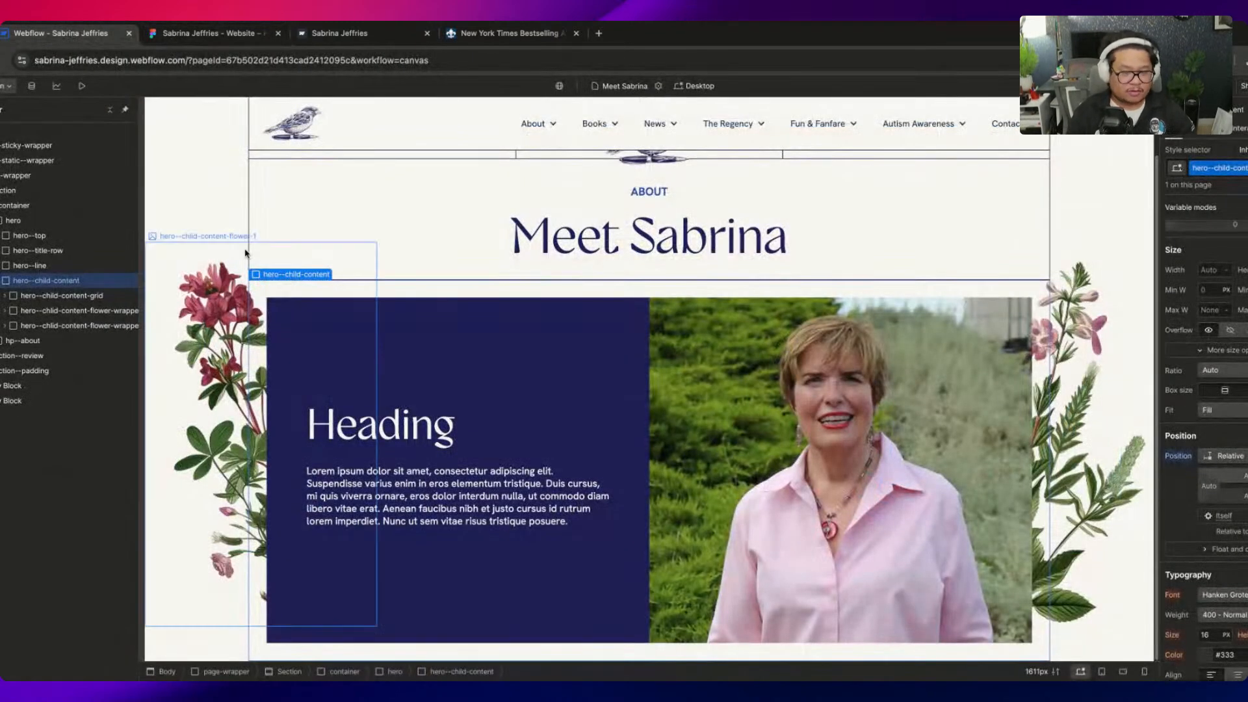
# Create a component named Child Hero Content from the hero--child-content block
pyautogui.rightClick(65, 280)
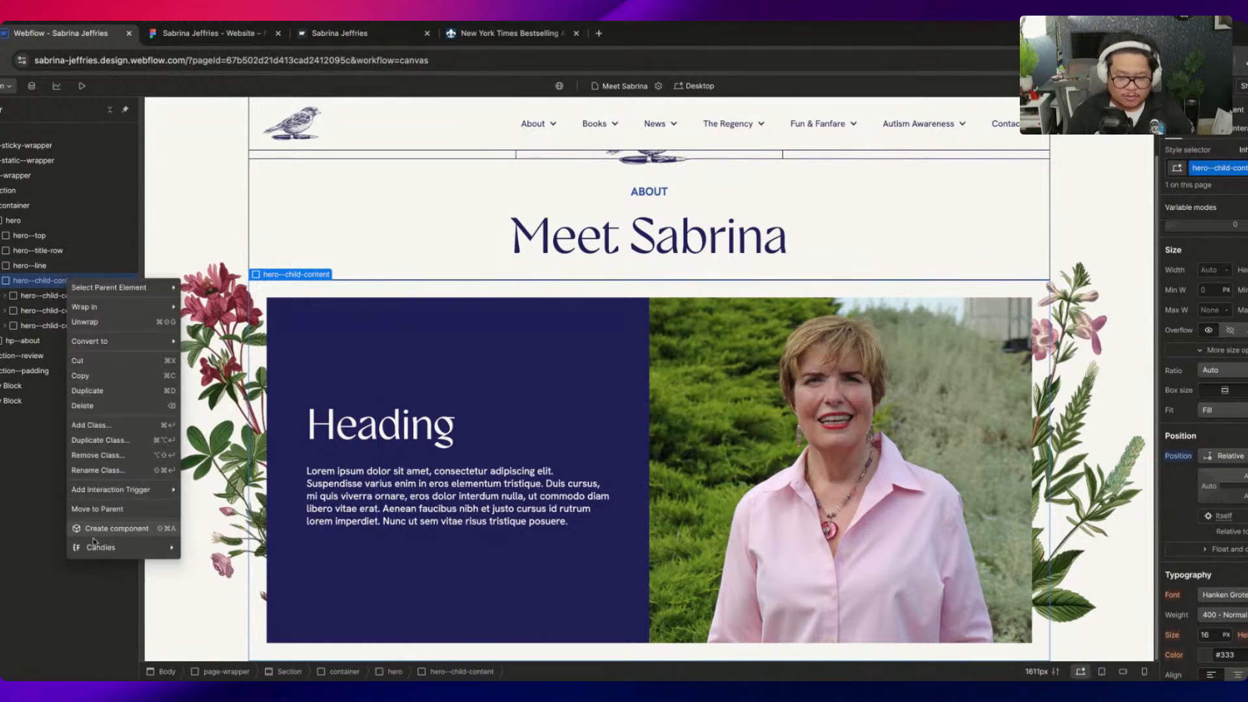
pyautogui.click(98, 533)
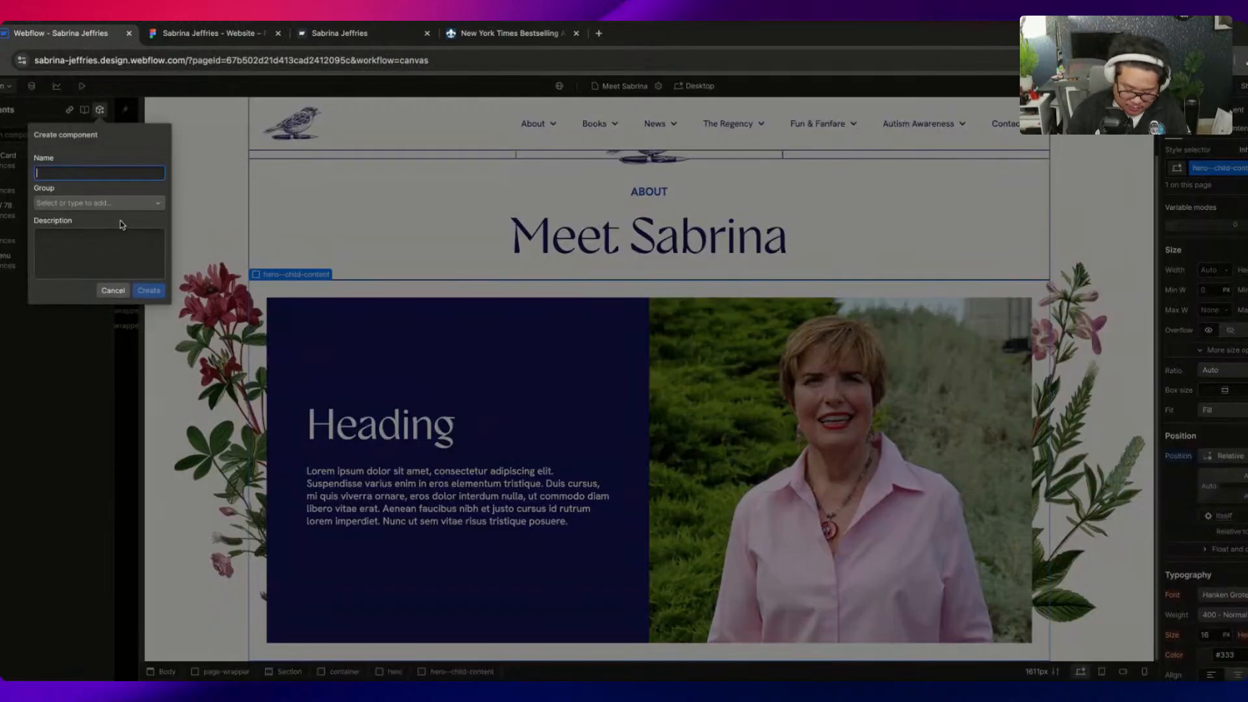
pyautogui.write('Child Hero')
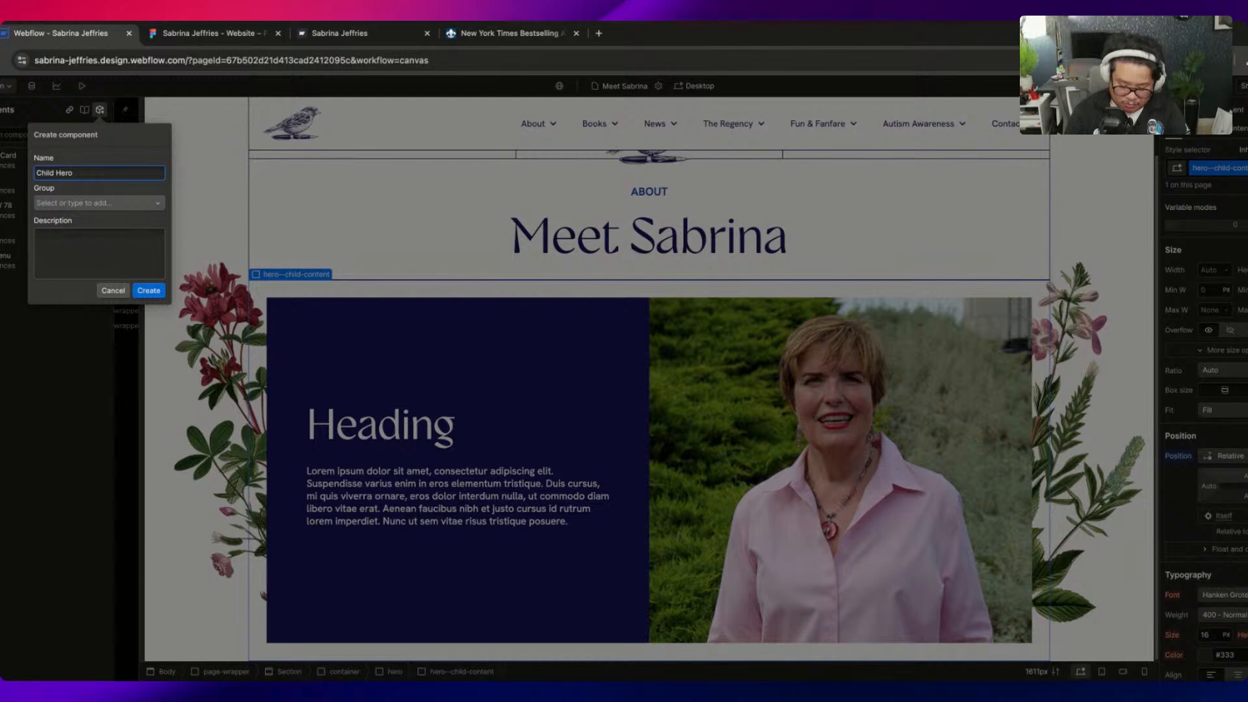
pyautogui.write(' Content')
pyautogui.press('Return')
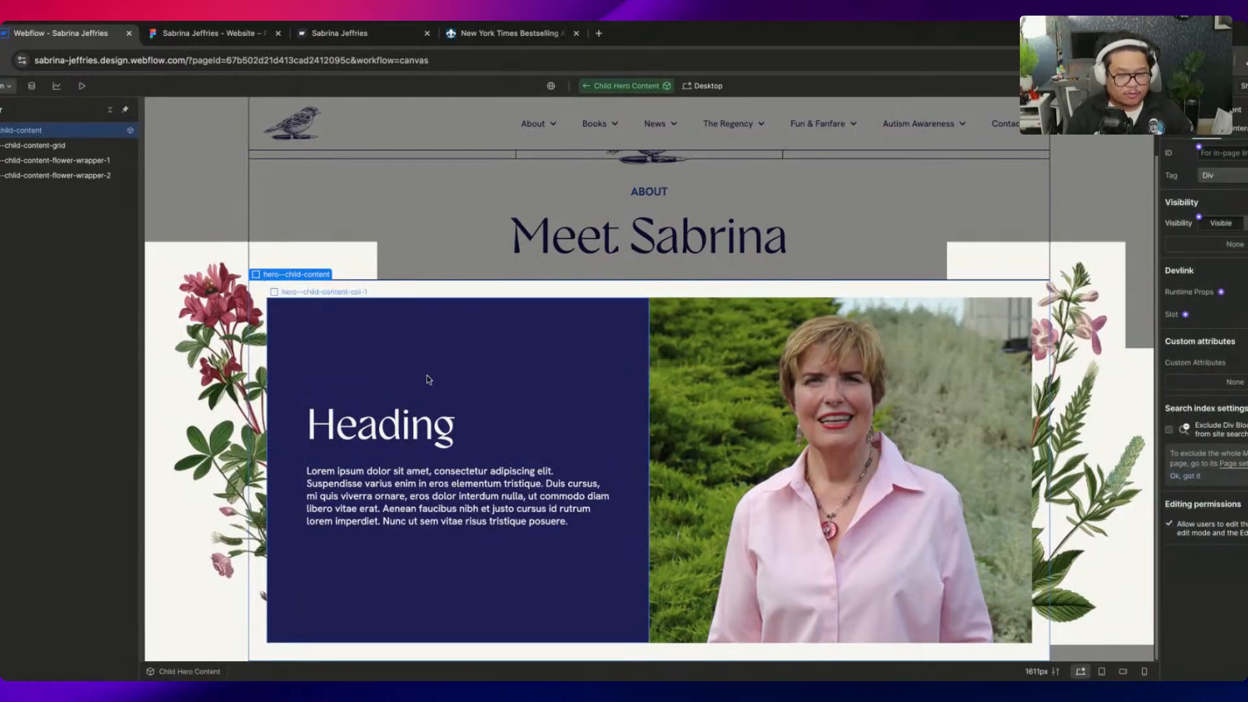
# Switch to Figma and examine how the hero layout repeats across the About page designs
pyautogui.click(218, 35)
pyautogui.scroll(-5, 361, 329)
pyautogui.scroll(-5, 361, 328)
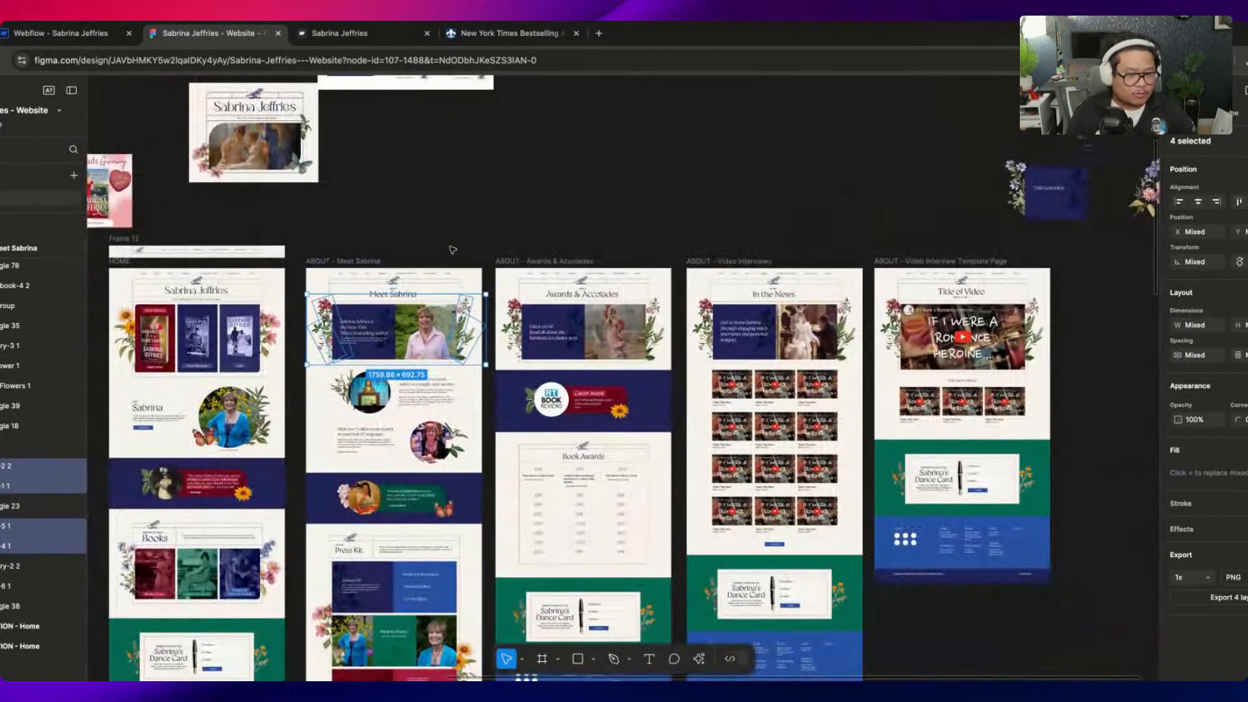
pyautogui.scroll(6, 330, 244)
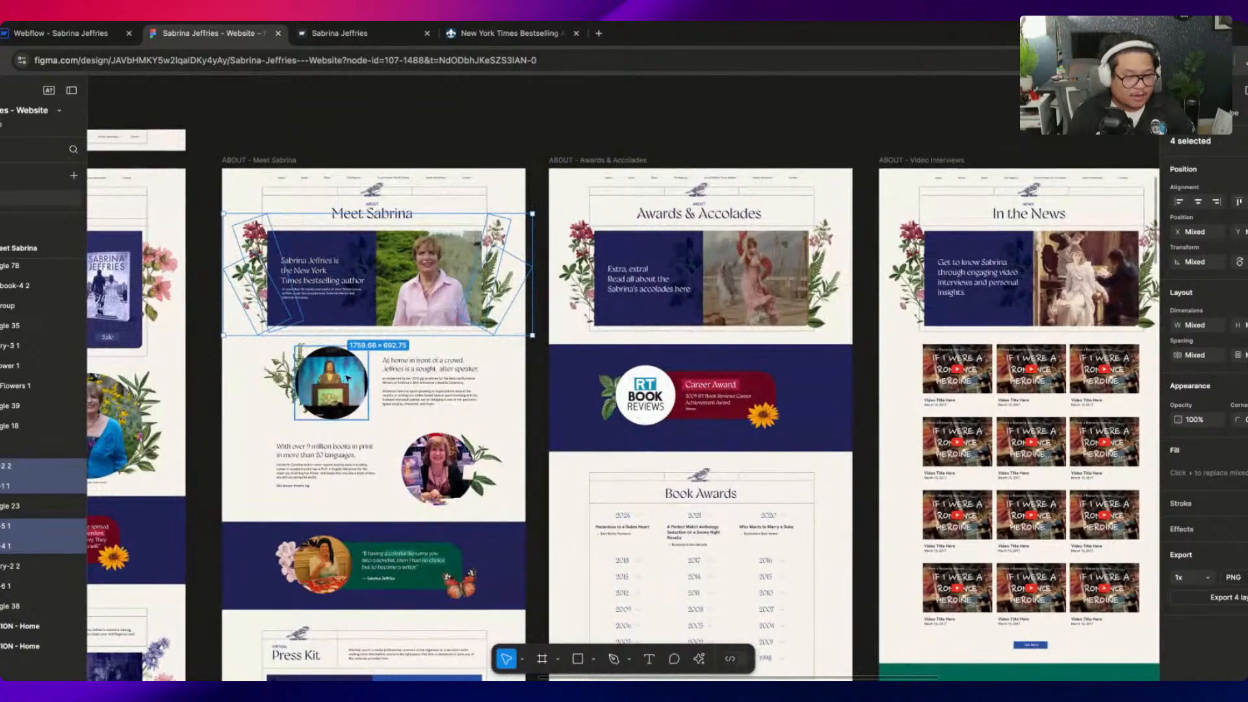
pyautogui.hscroll(3, 897, 166)
pyautogui.hscroll(4, 902, 167)
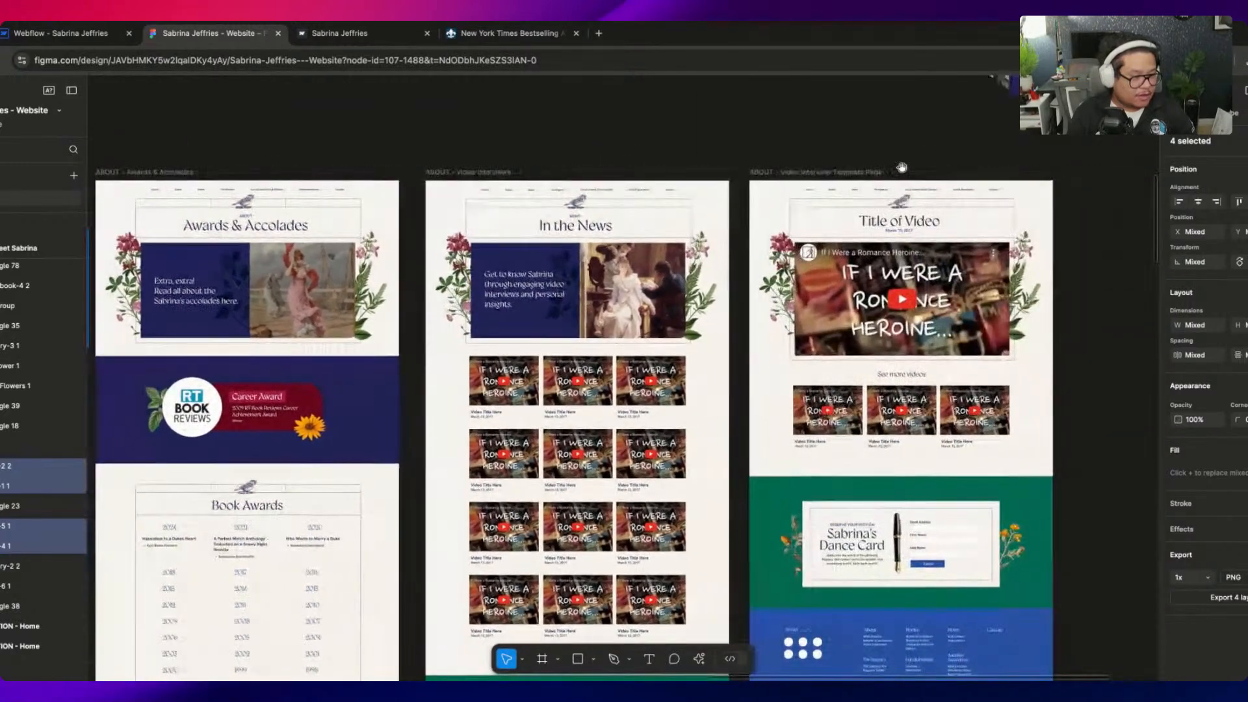
pyautogui.hscroll(-10, 361, 409)
pyautogui.scroll(-5, 361, 409)
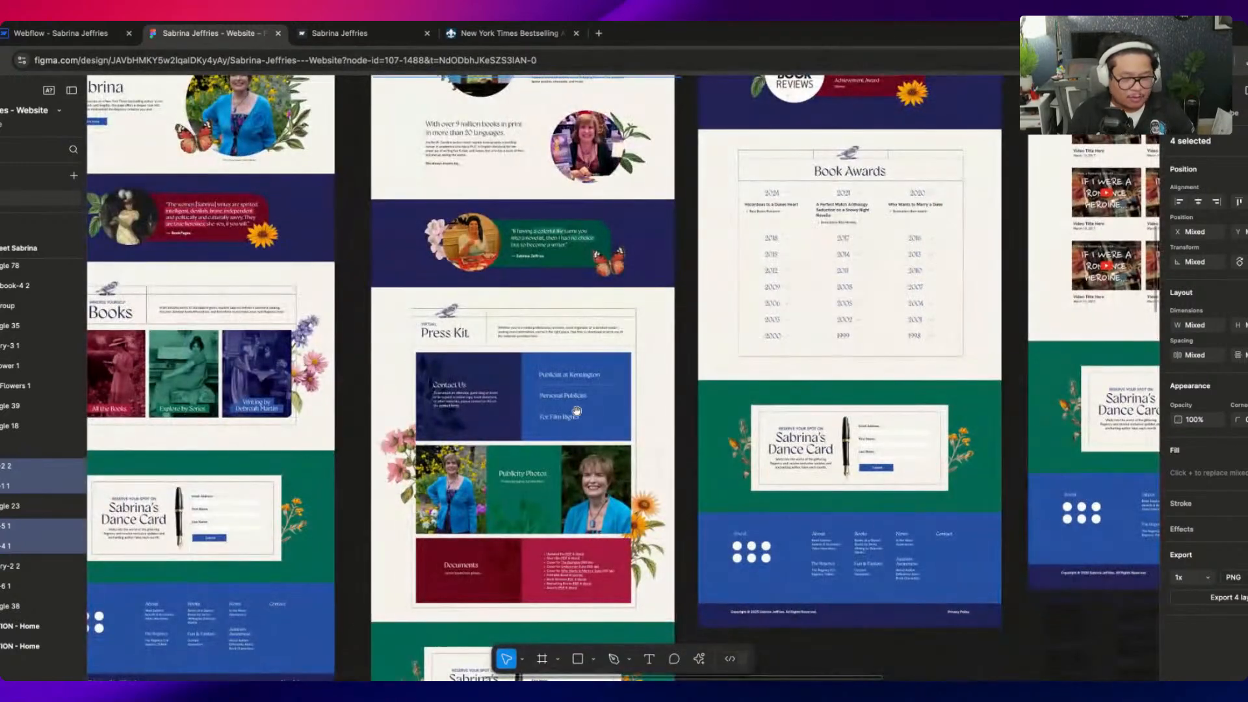
# Examine the hero colours, images and flowers used across the Books page designs
pyautogui.hscroll(-5, 361, 409)
pyautogui.scroll(-15, 361, 409)
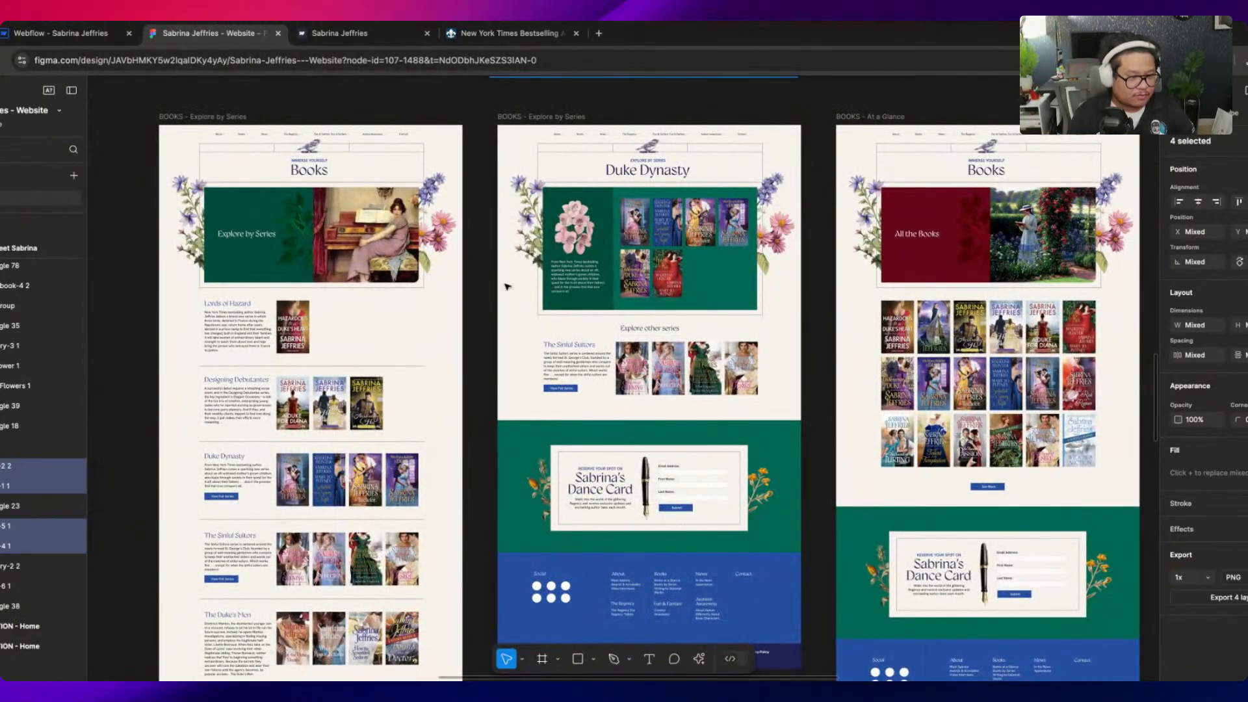
pyautogui.hscroll(5, 1003, 270)
pyautogui.hscroll(3, 1003, 269)
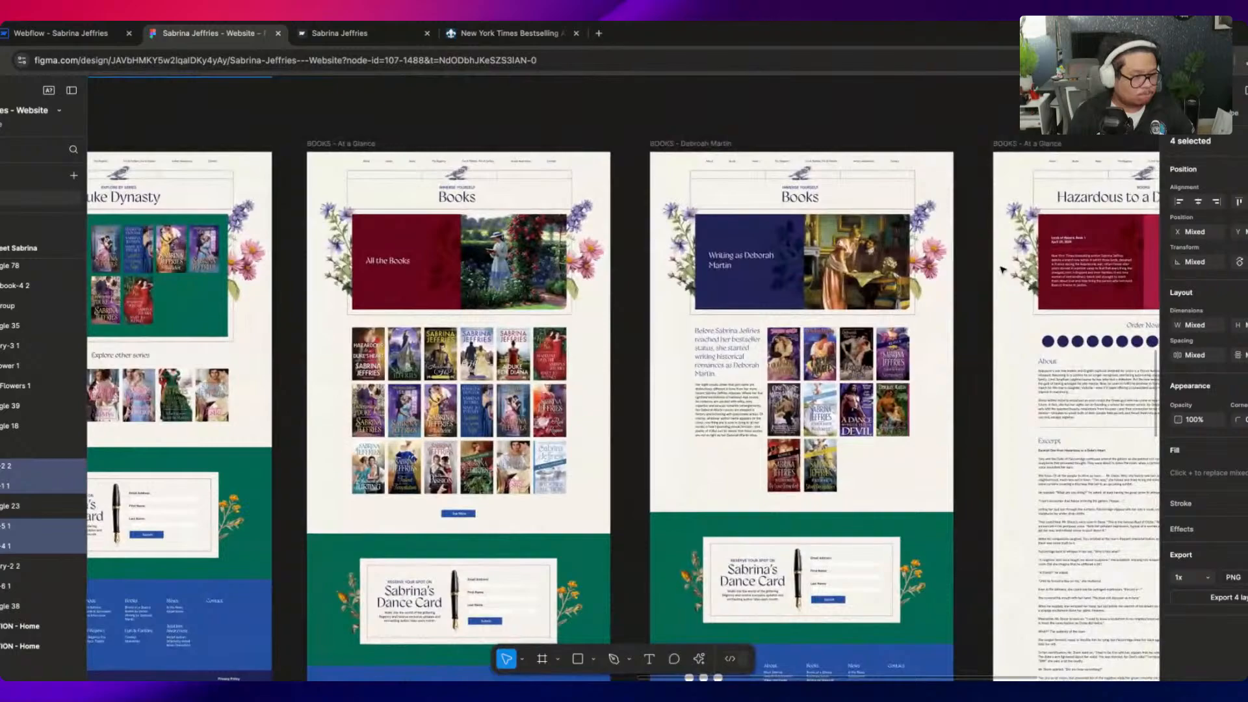
pyautogui.hscroll(2, 622, 414)
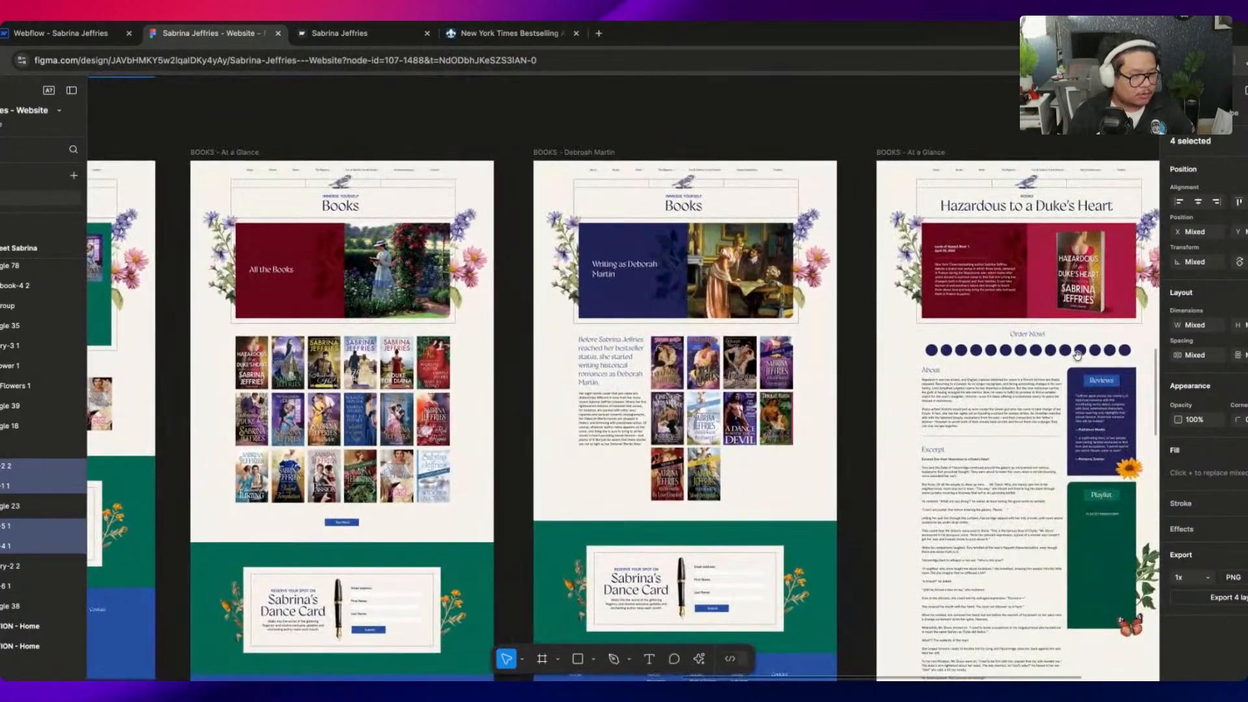
pyautogui.hscroll(6, 1077, 354)
pyautogui.hscroll(-14, 1077, 355)
pyautogui.scroll(2, 490, 378)
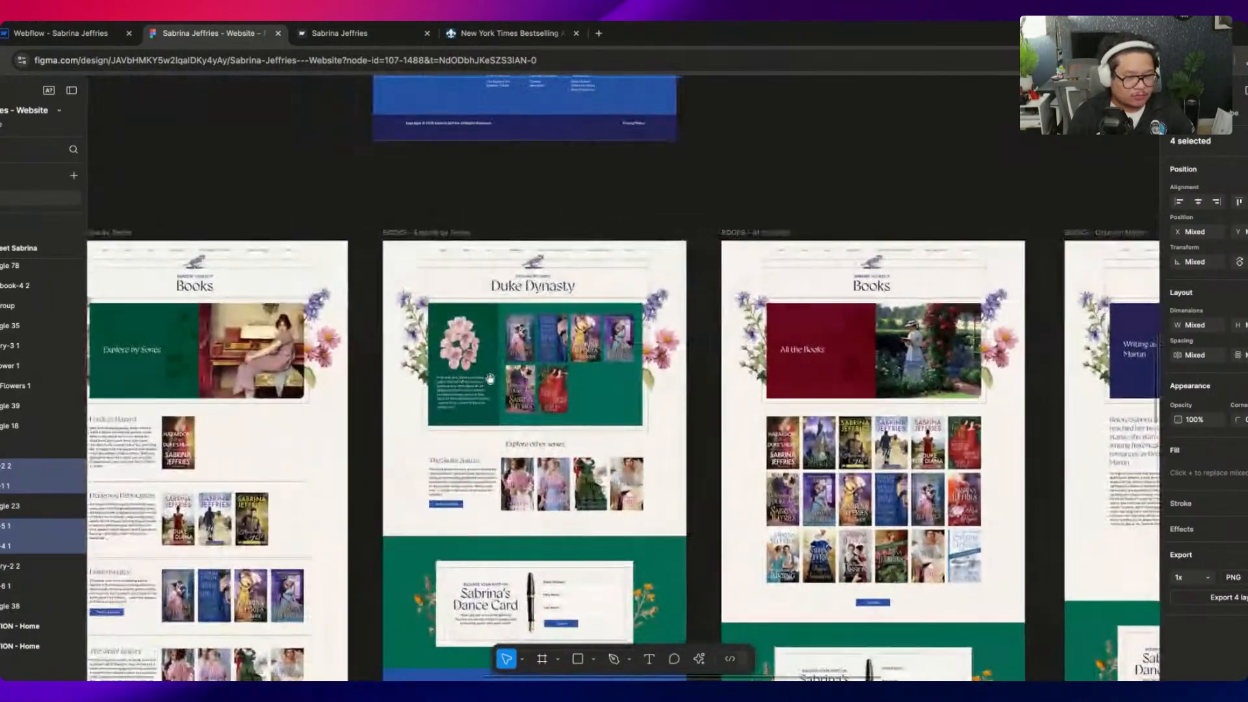
pyautogui.hscroll(-4, 490, 378)
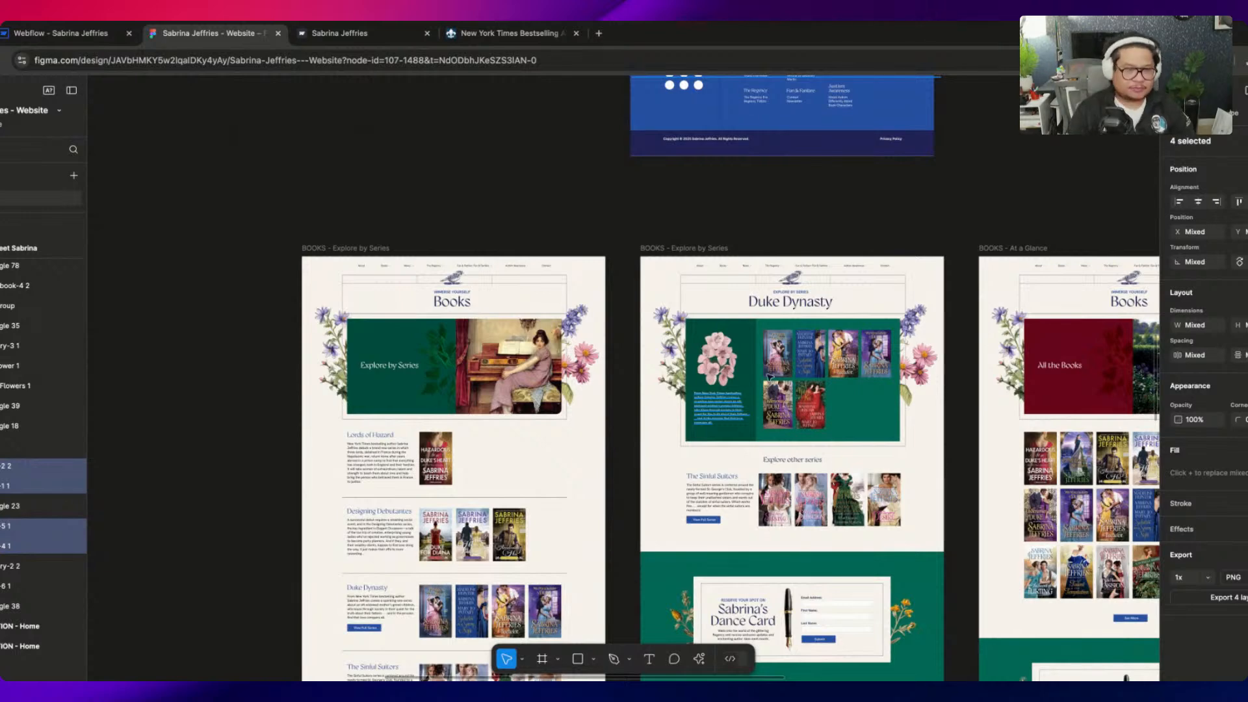
# Return to the Meet Sabrina design, select the dark leaf image in the hero's blue column and inspect its mask rectangle
pyautogui.scroll(5, 830, 273)
pyautogui.scroll(-5, 830, 314)
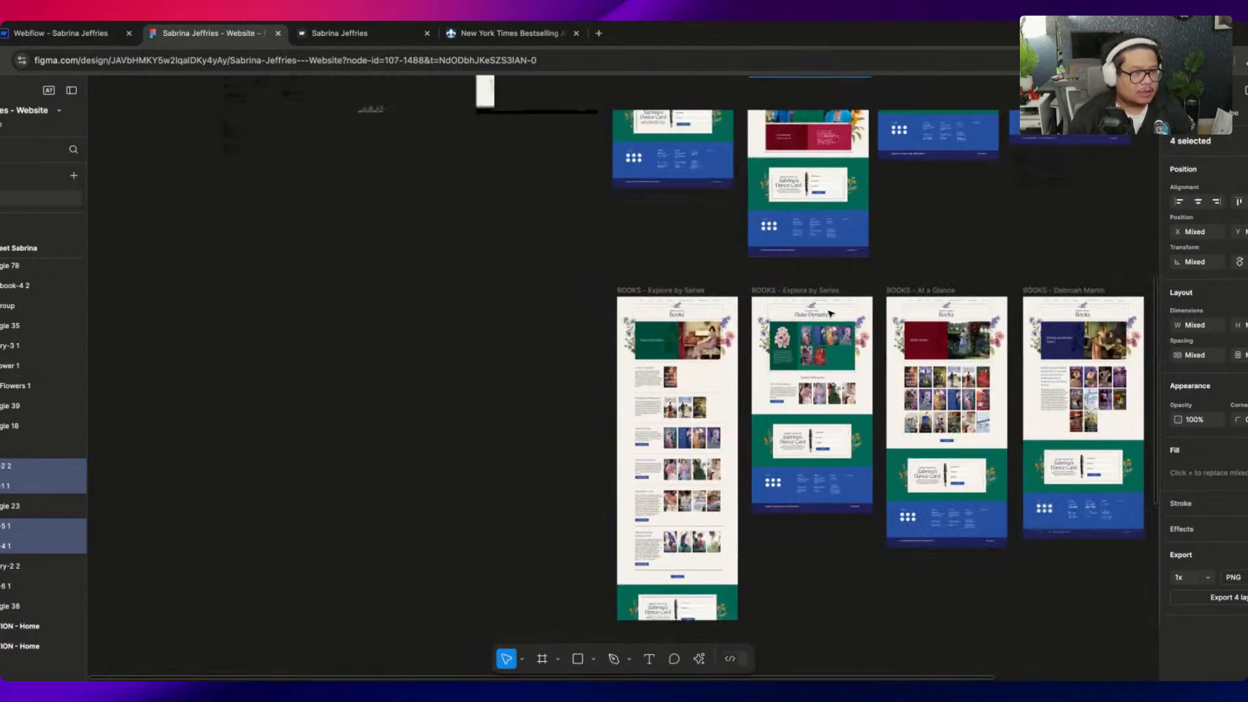
pyautogui.scroll(-2, 830, 314)
pyautogui.scroll(6, 830, 314)
pyautogui.click(906, 249)
pyautogui.scroll(2, 576, 477)
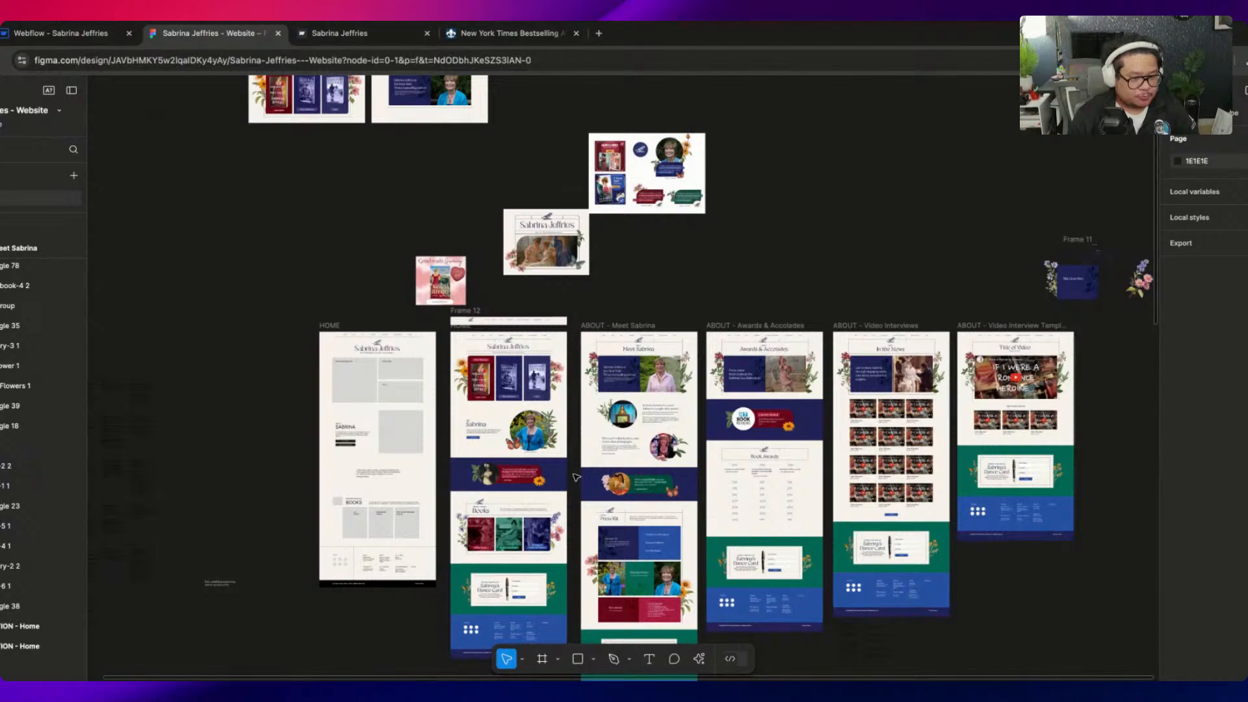
pyautogui.scroll(5, 577, 478)
pyautogui.hscroll(6, 832, 323)
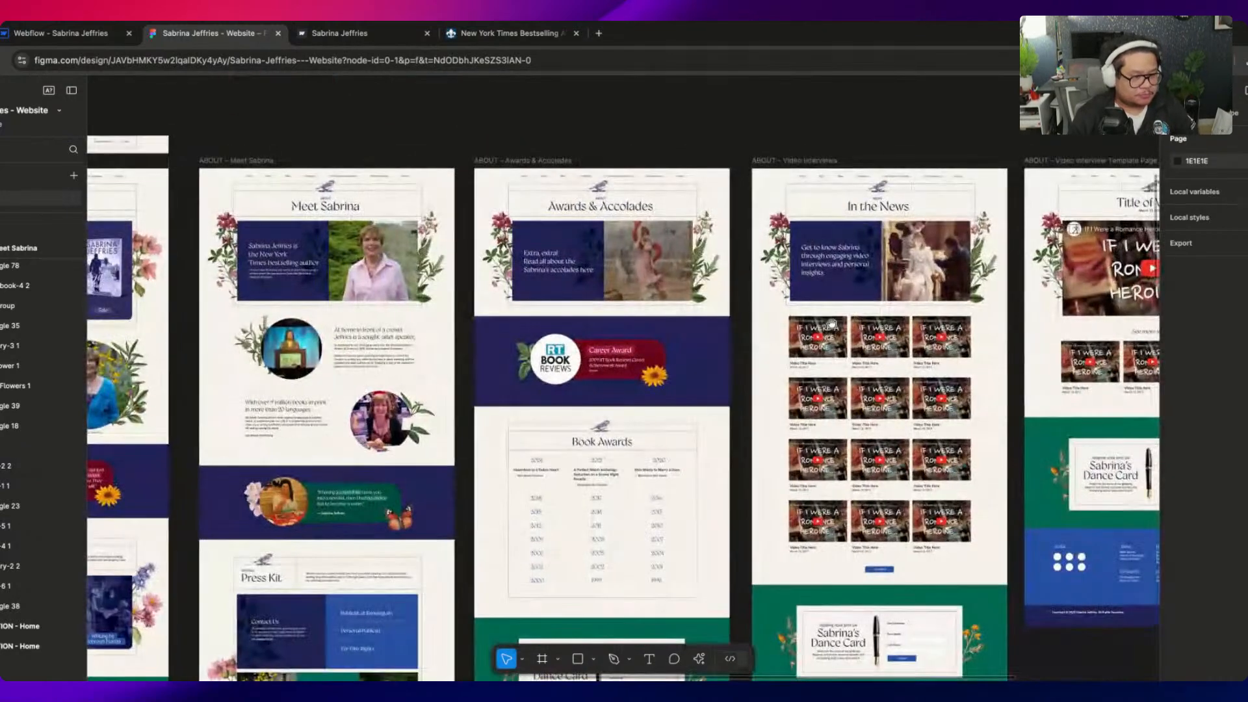
pyautogui.hscroll(1, 607, 317)
pyautogui.scroll(6, 364, 253)
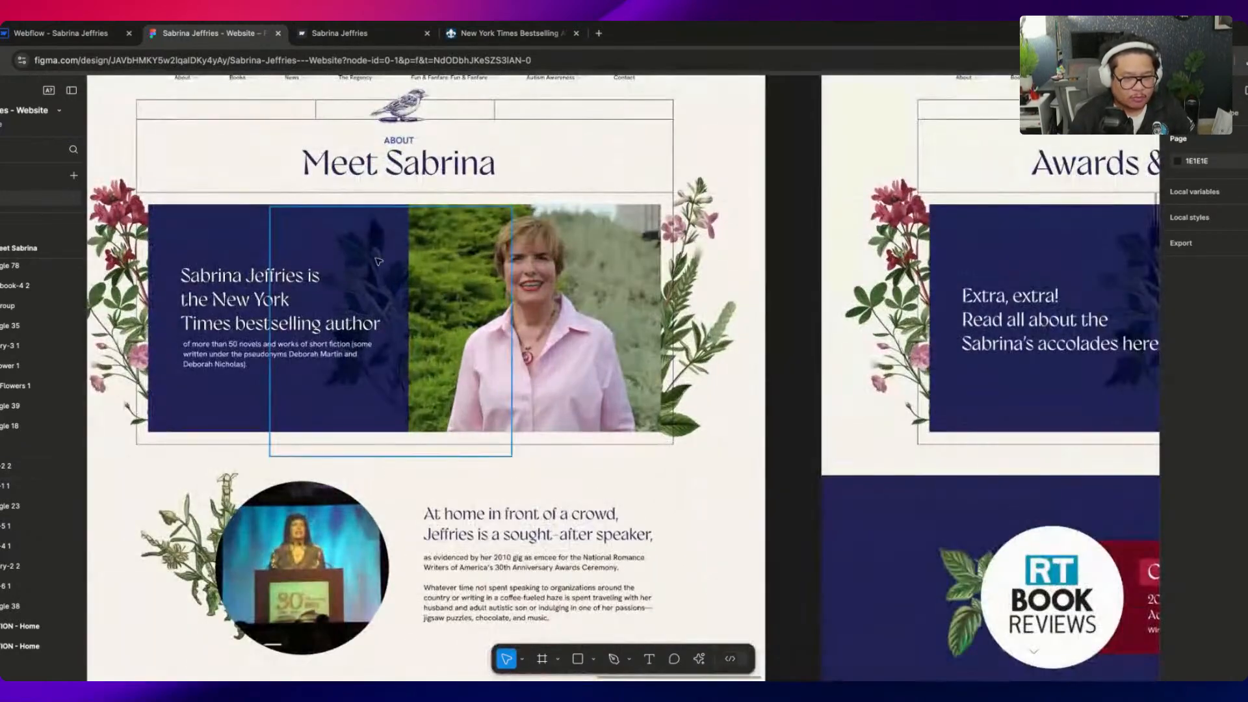
pyautogui.click(378, 261)
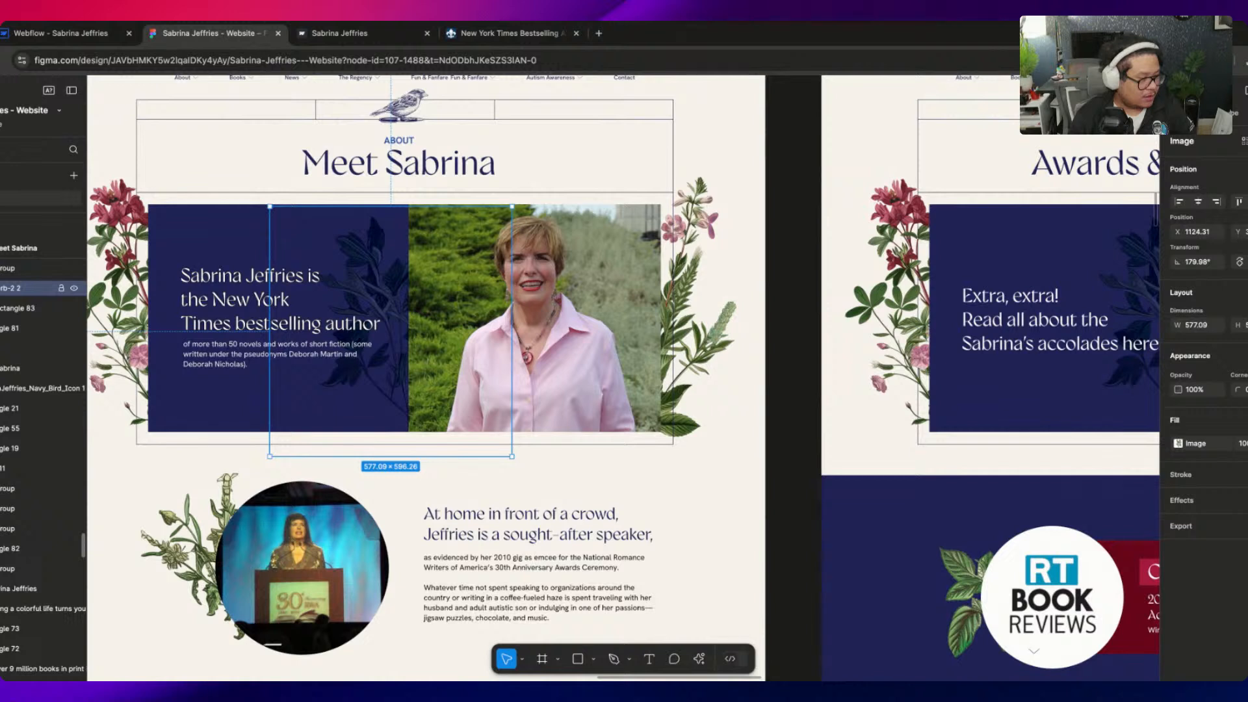
pyautogui.click(19, 309)
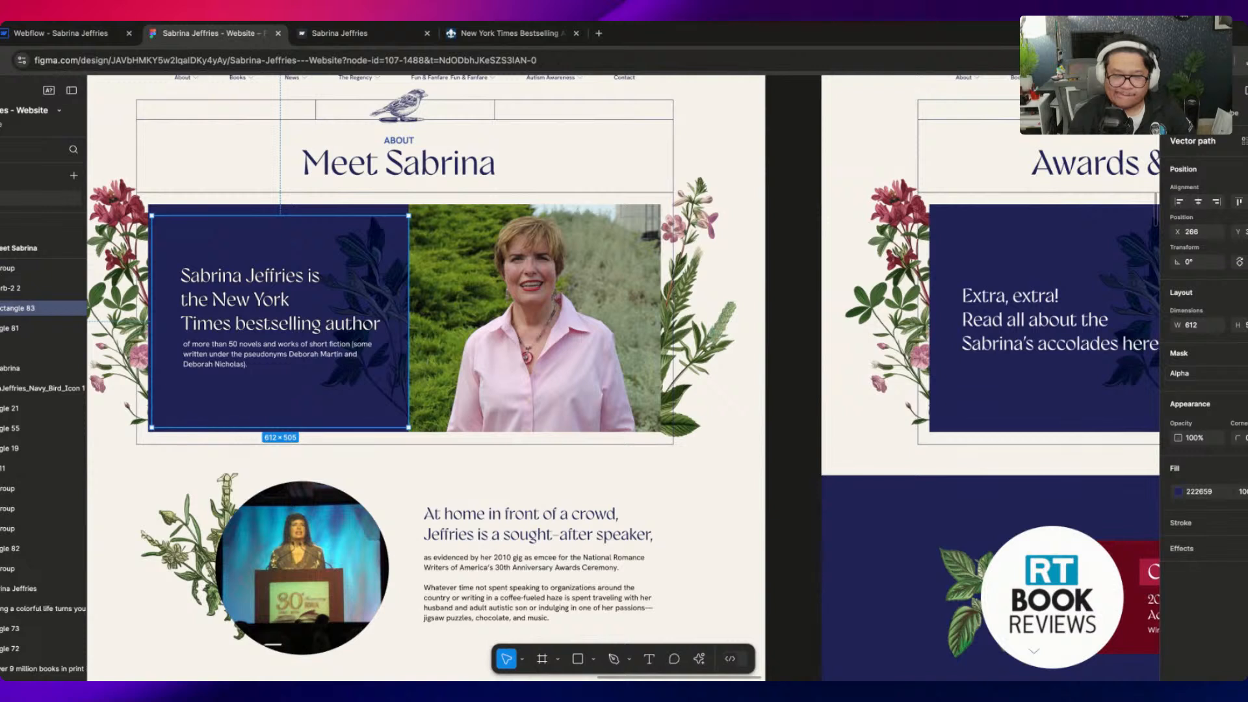
pyautogui.click(33, 288)
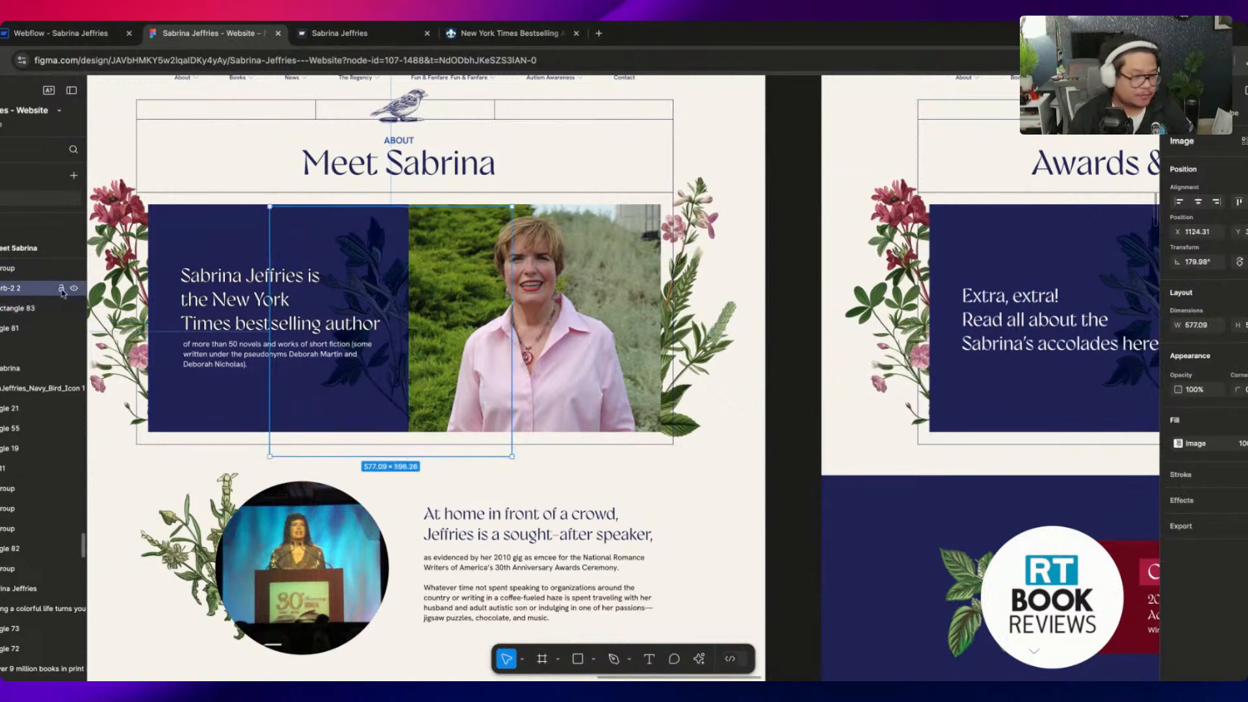
# Set up a 1x PNG export for the leaf image, check its preview and return to the Webflow component
pyautogui.click(1192, 590)
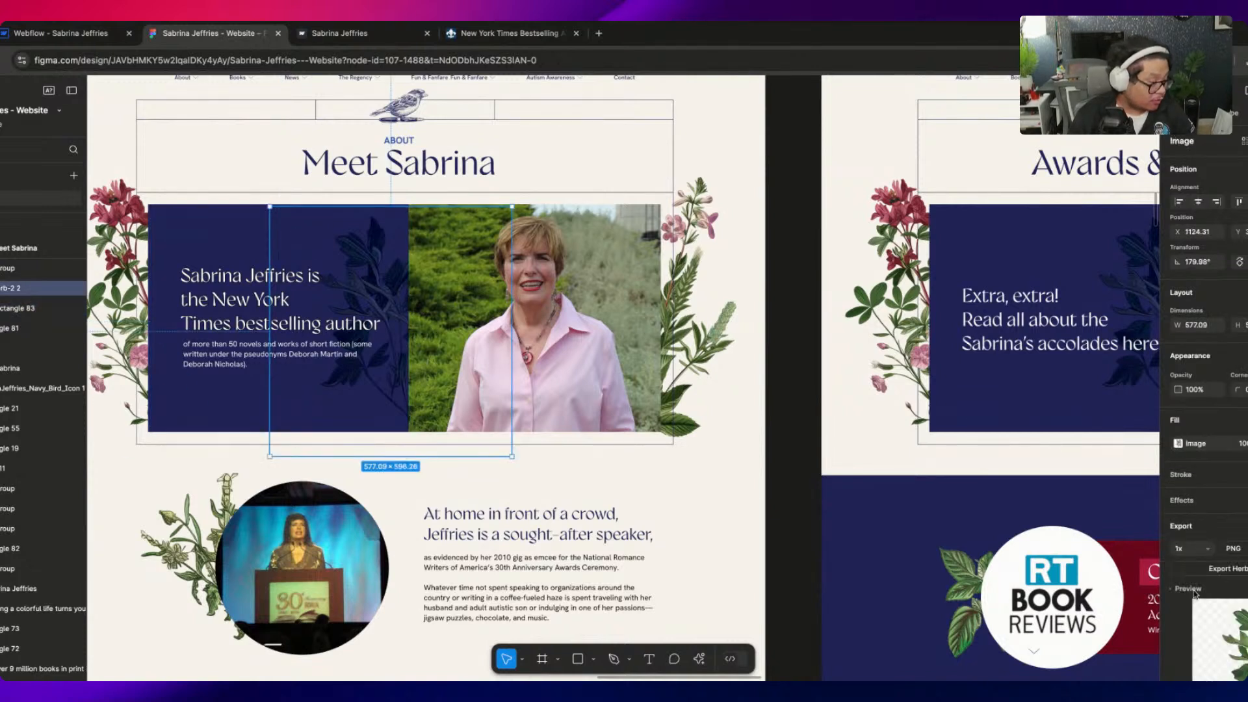
pyautogui.click(1194, 592)
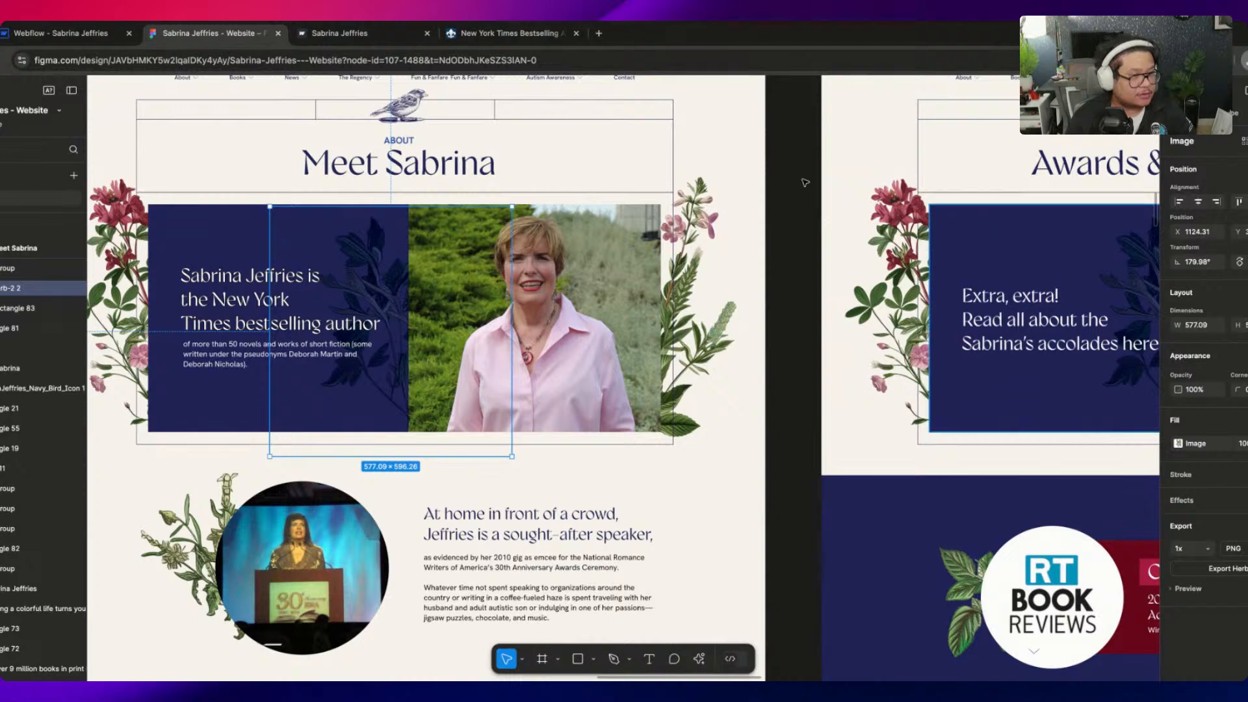
pyautogui.click(108, 35)
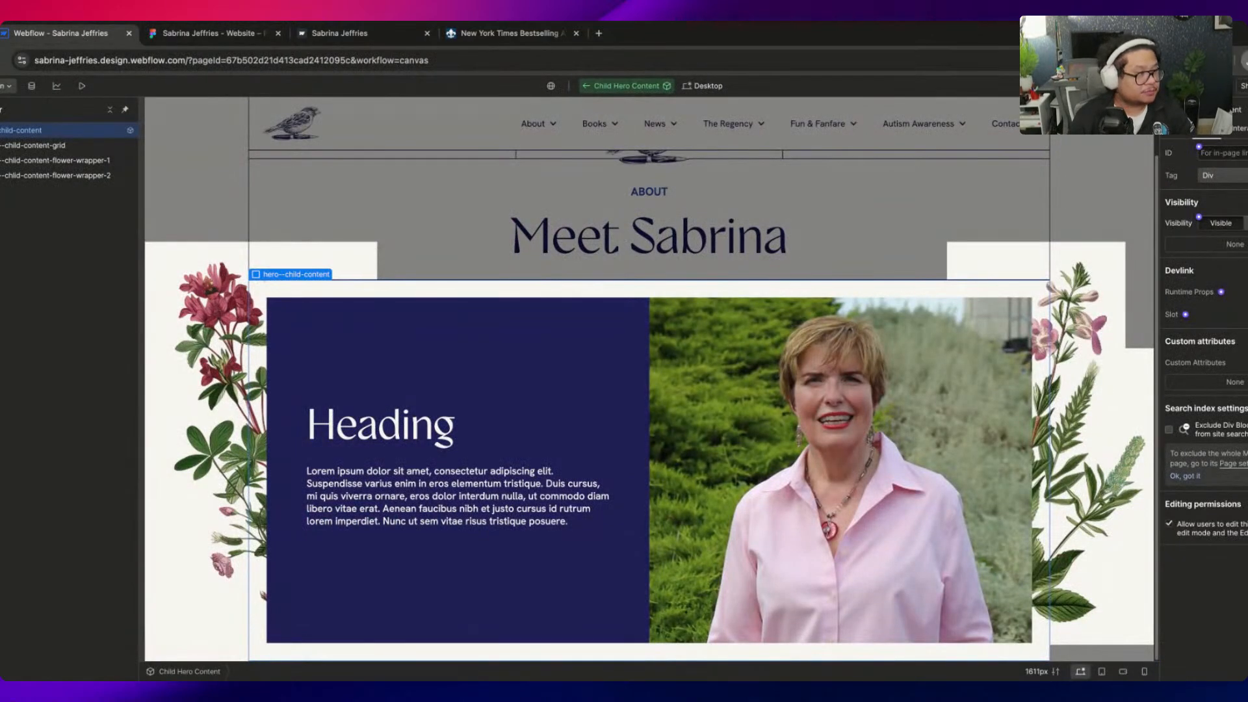
# Select the blue column hero--child-content-col-1 in the hero grid and show its style settings
pyautogui.press('super+v')
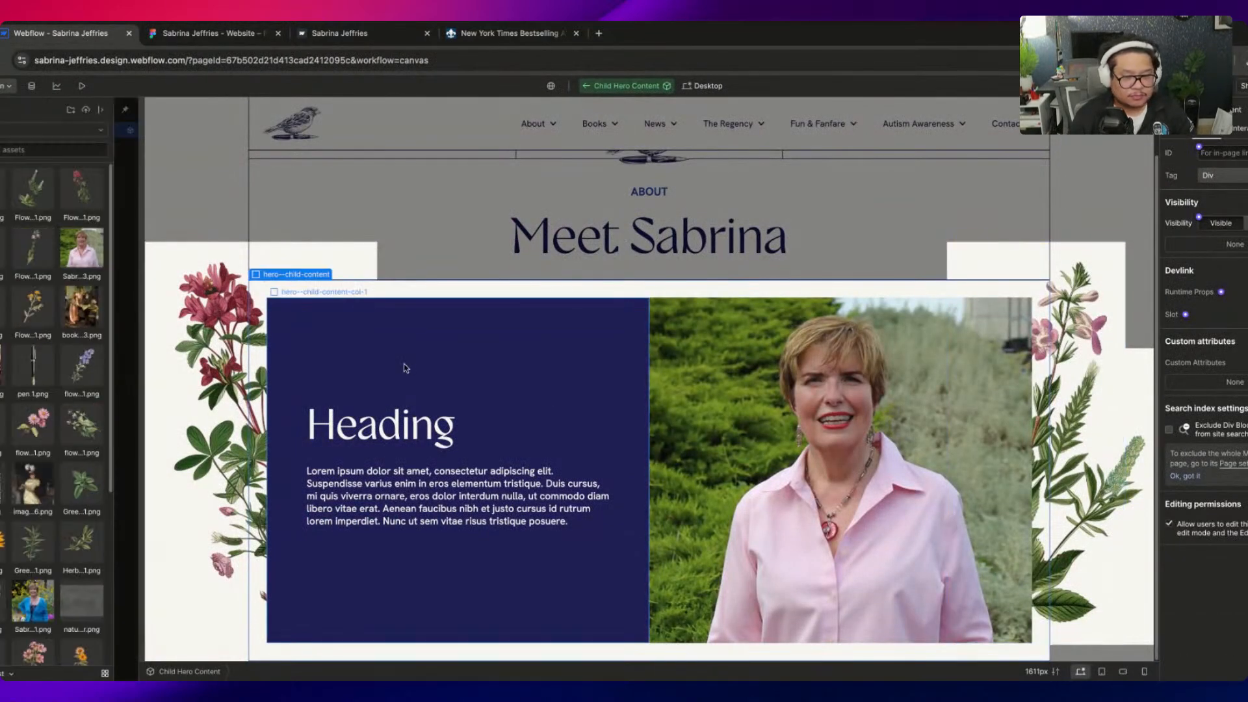
pyautogui.click(540, 337)
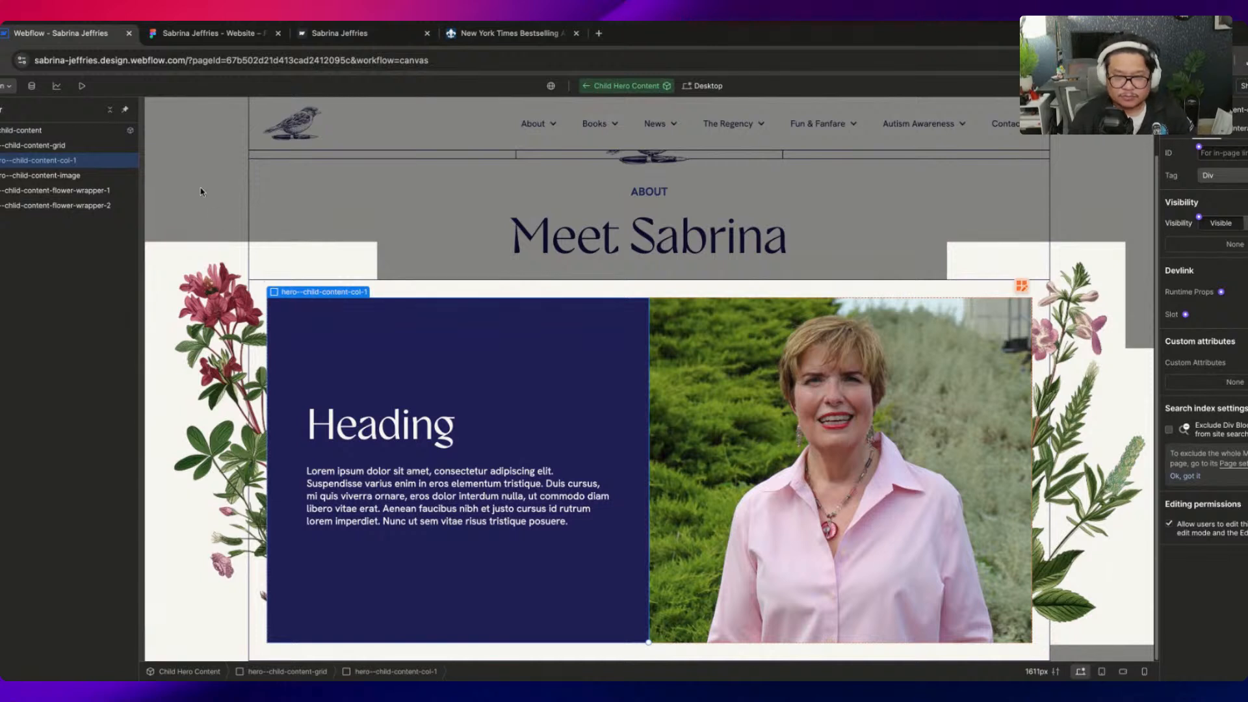
pyautogui.click(0, 161)
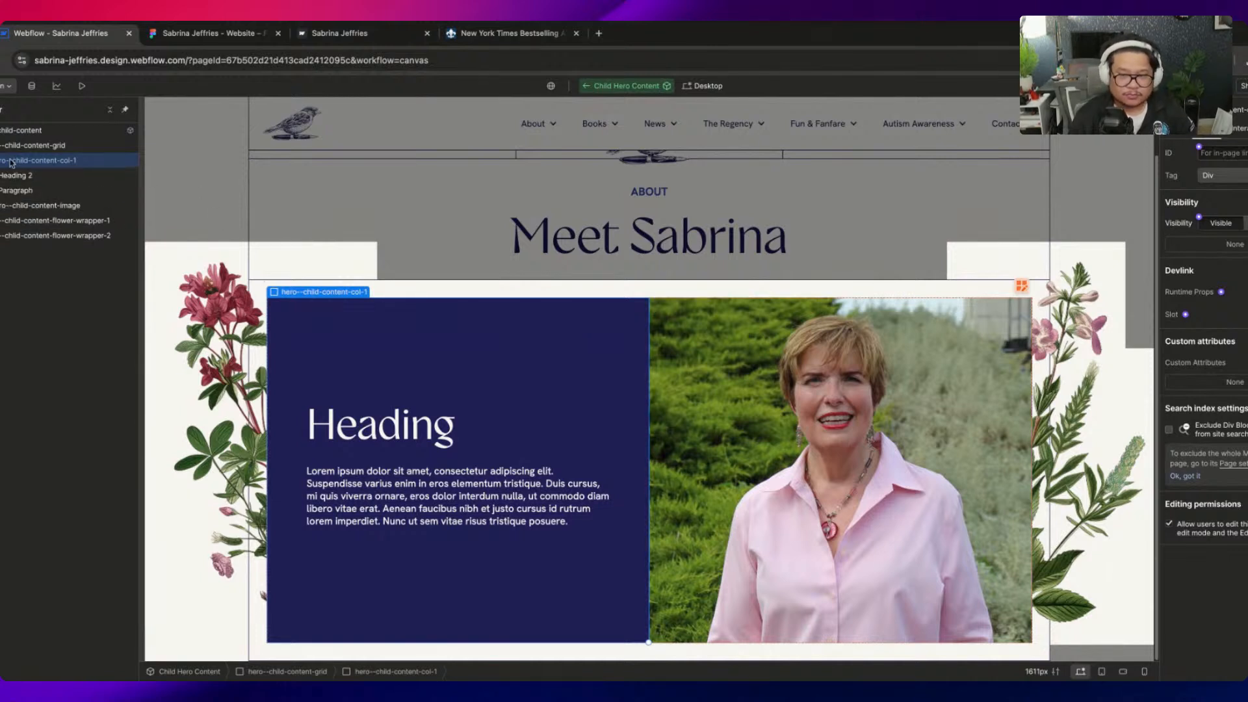
pyautogui.click(1159, 126)
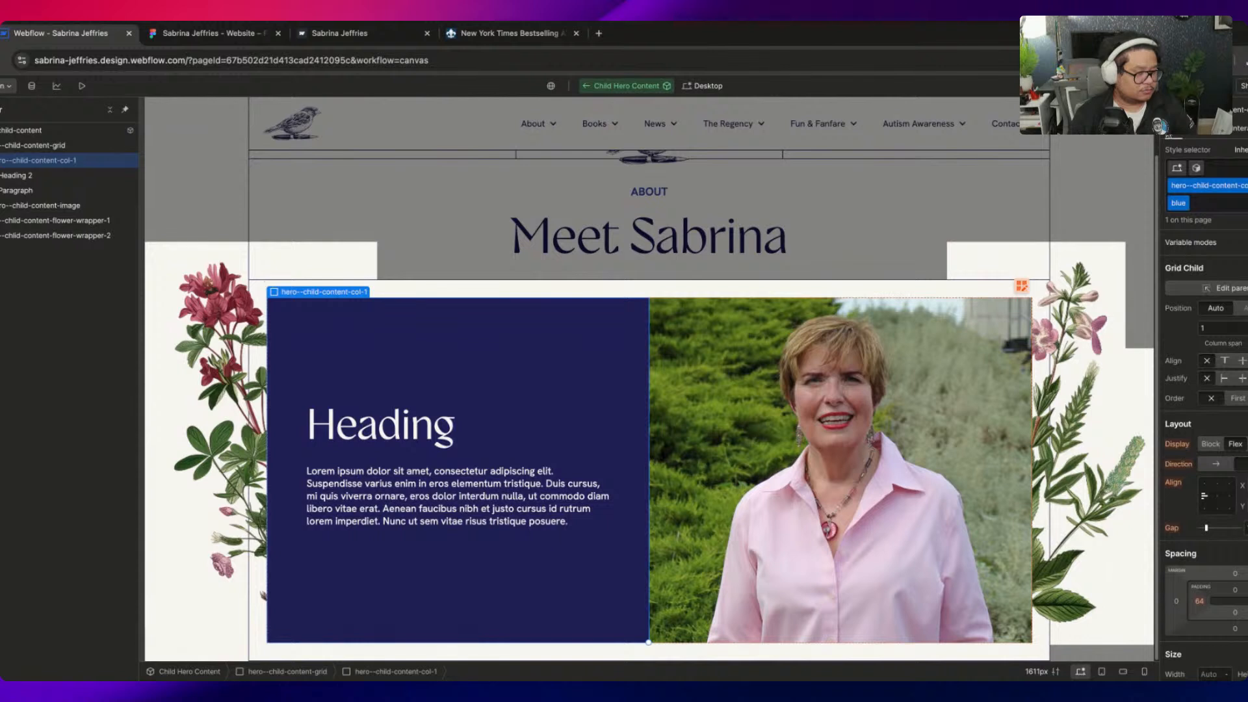
# Try removing the blue combo class from the hero's text column and undo the removal
pyautogui.click(1184, 205)
pyautogui.click(1199, 253)
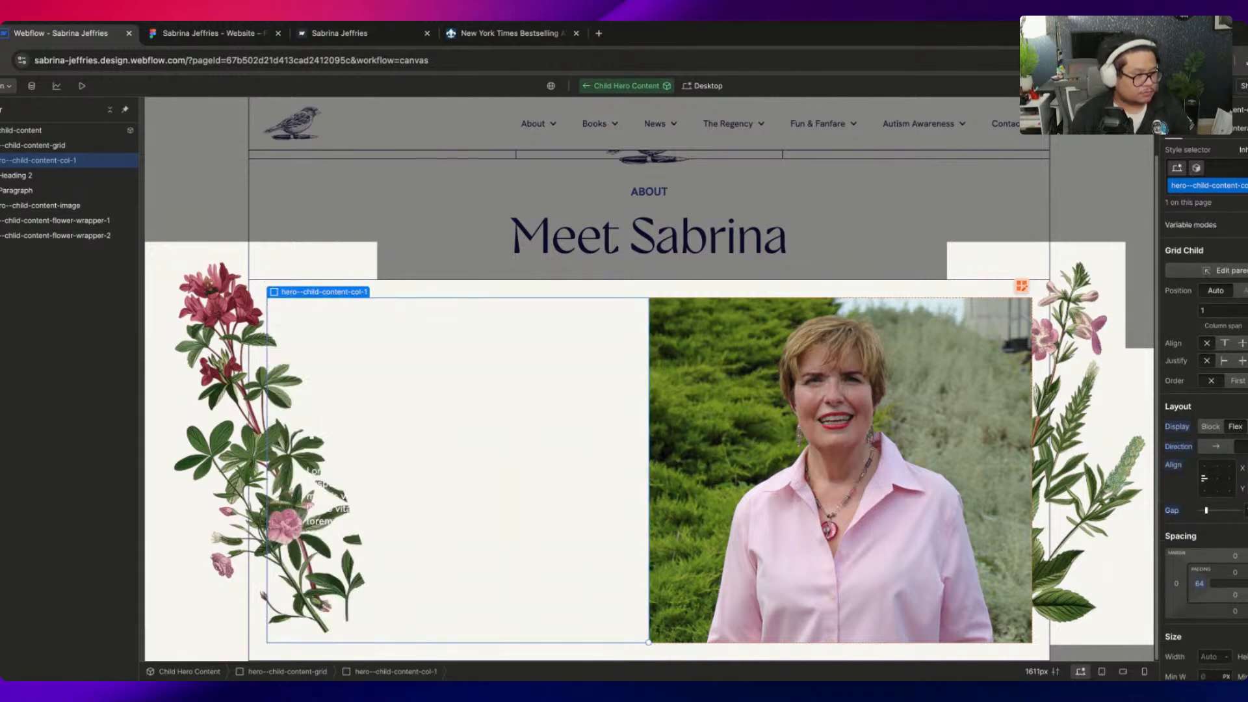
pyautogui.hotkey('ctrl', 'z')
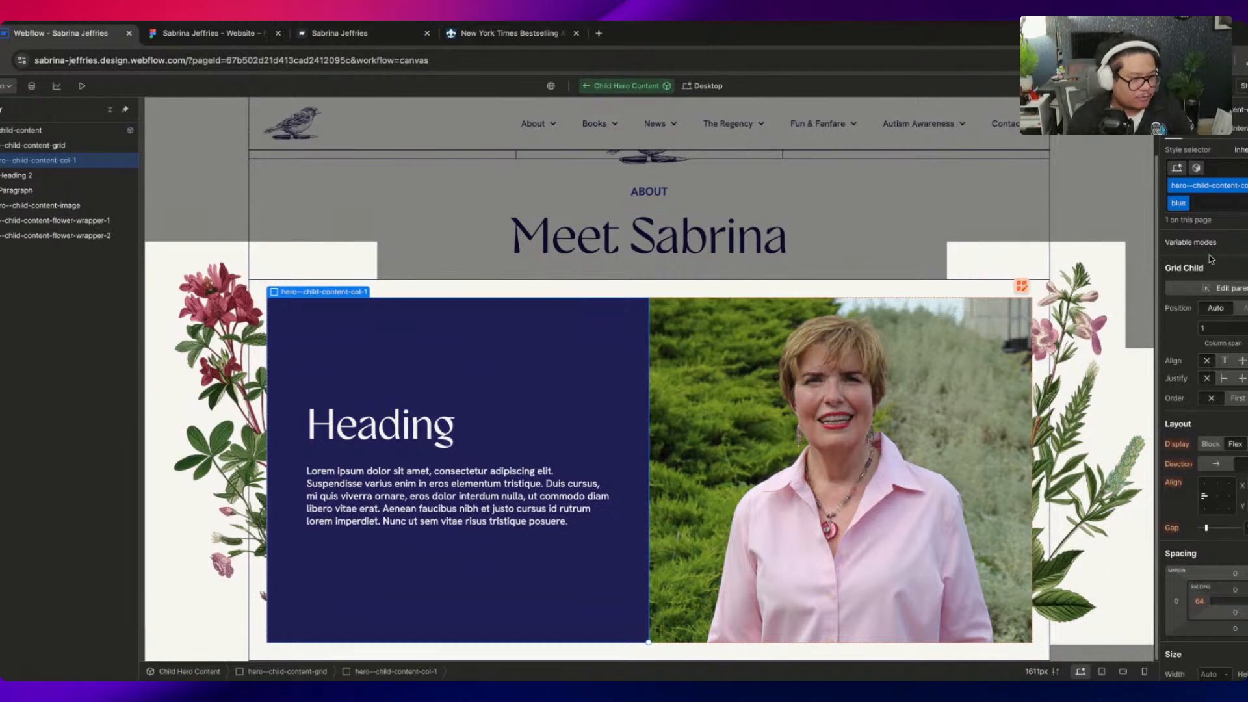
# Try Herb-2 2.png as the blue column's background image, aligned bottom right without tiling, and remove it again
pyautogui.scroll(-10, 1225, 364)
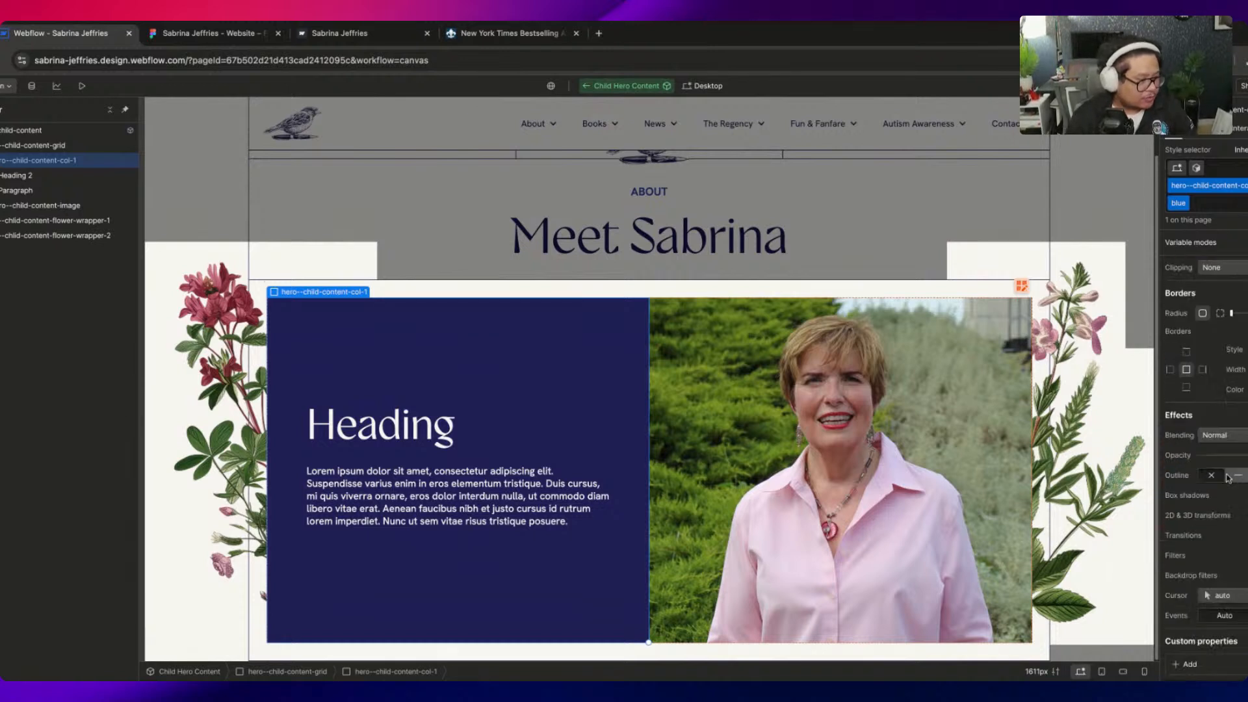
pyautogui.scroll(3, 1227, 478)
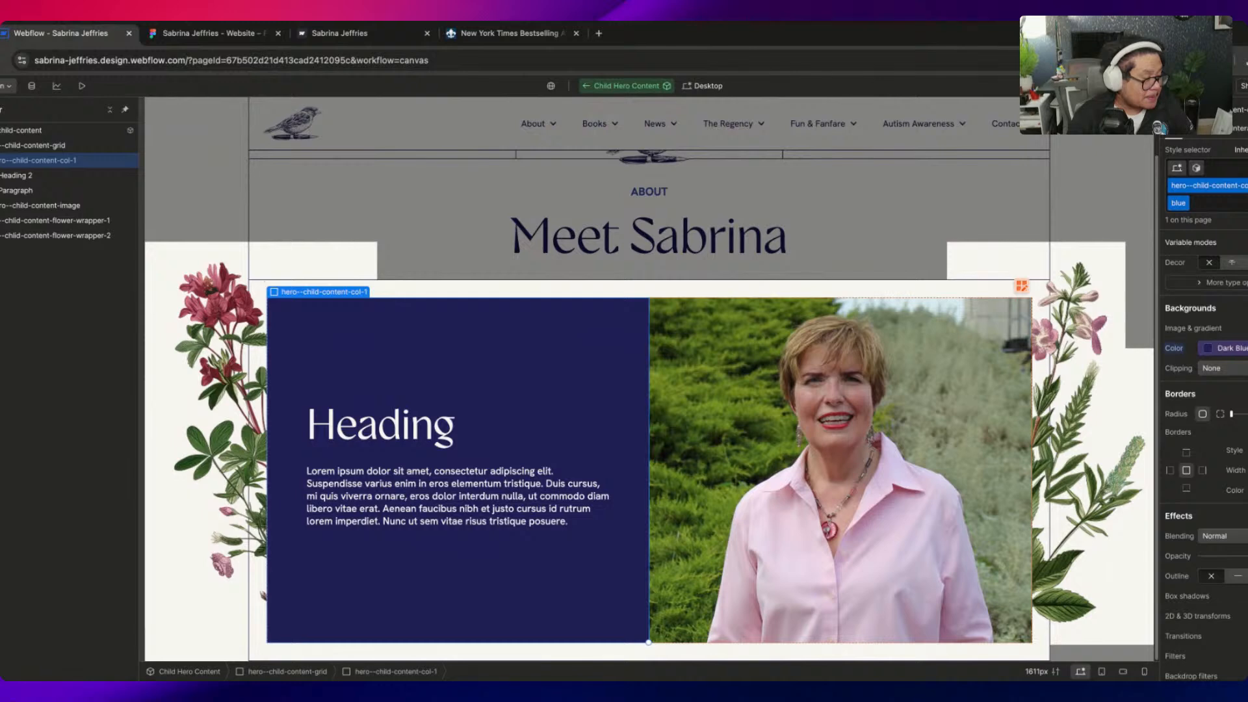
pyautogui.click(1245, 328)
pyautogui.click(1235, 447)
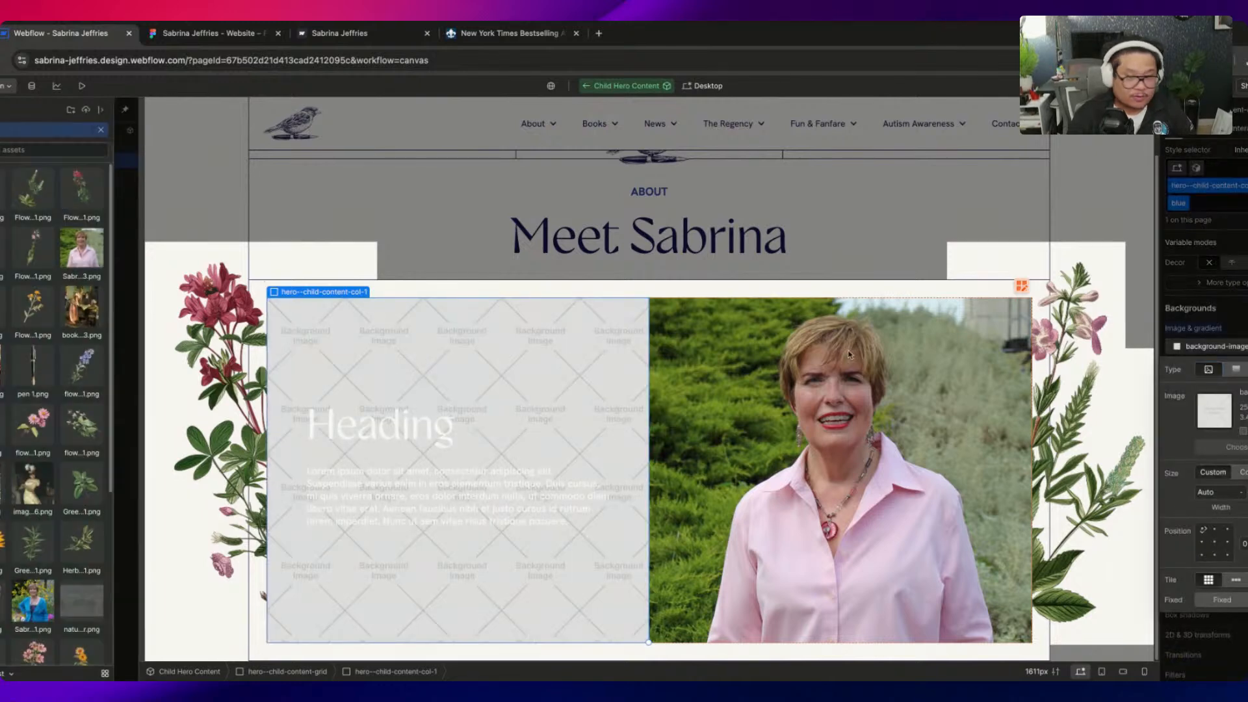
pyautogui.click(2, 199)
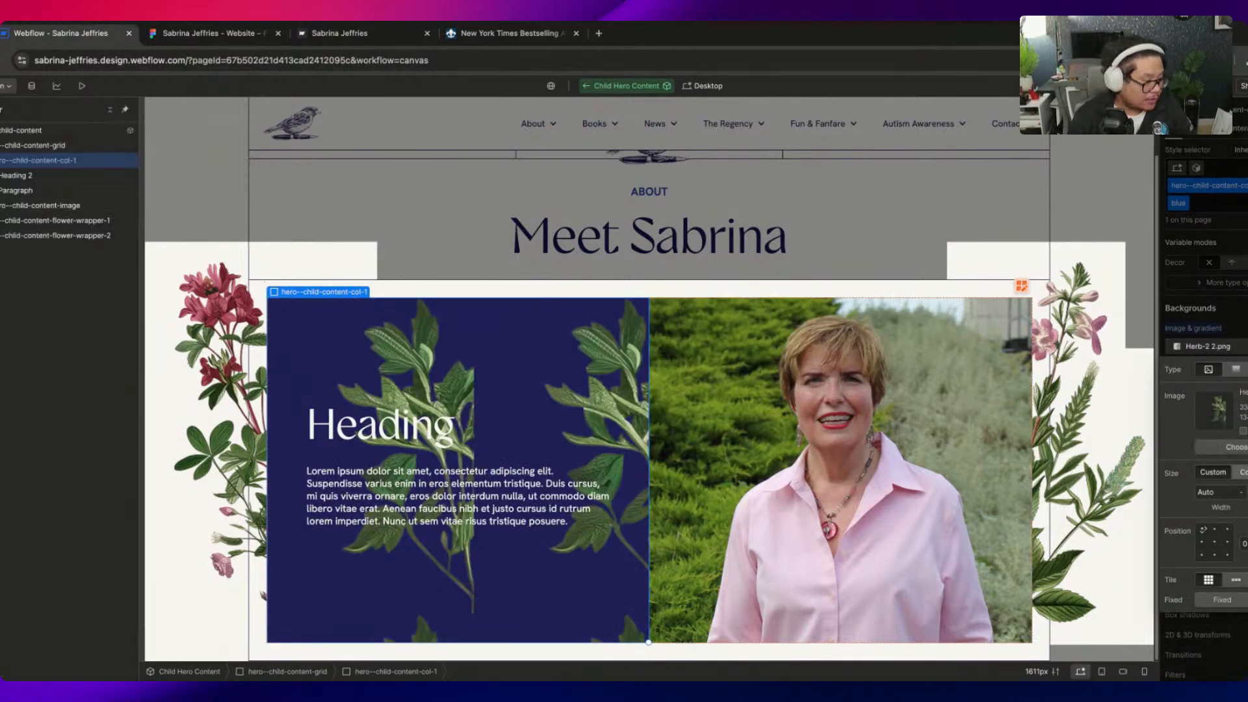
pyautogui.click(1228, 555)
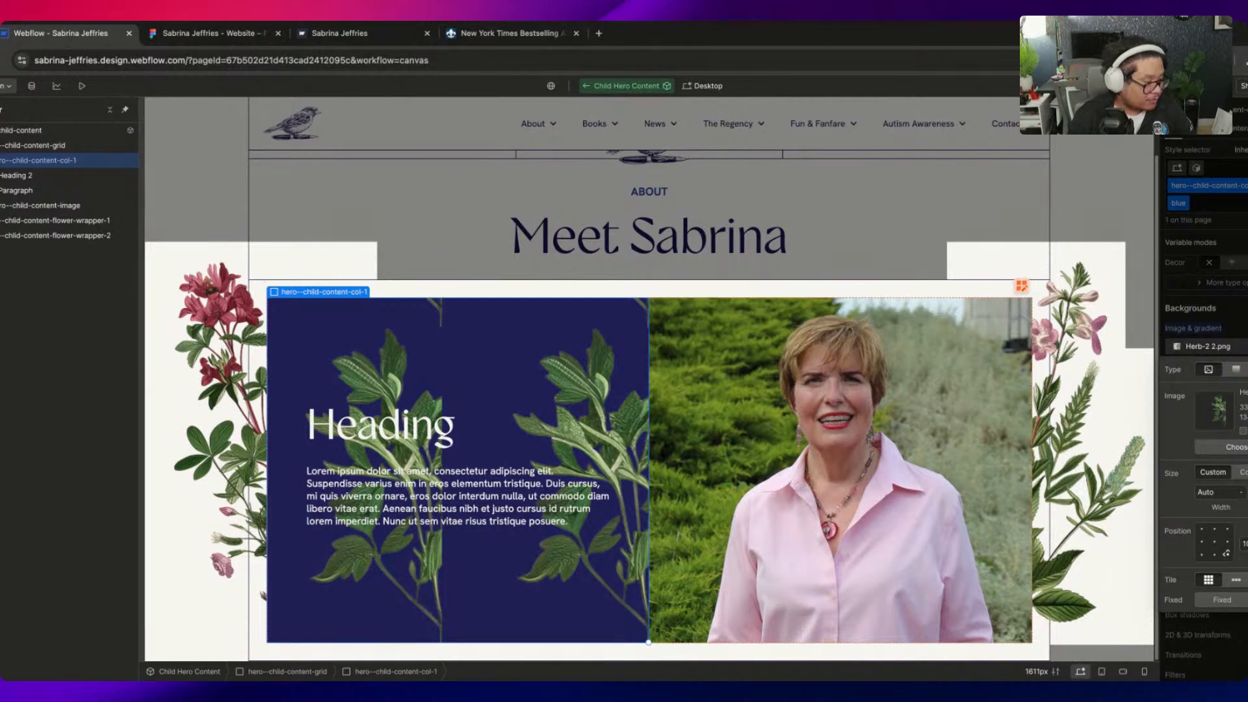
pyautogui.click(1247, 579)
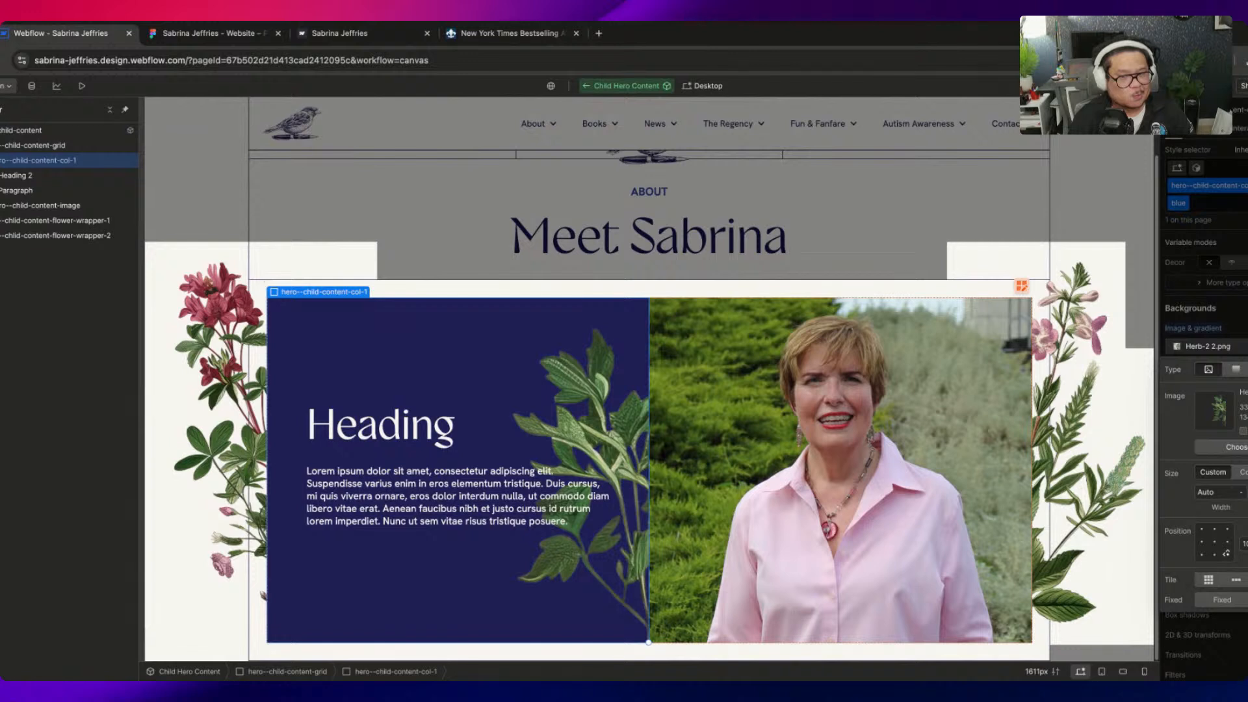
pyautogui.click(1214, 330)
pyautogui.keyDown('alt'); pyautogui.click(1216, 331); pyautogui.keyUp('alt')
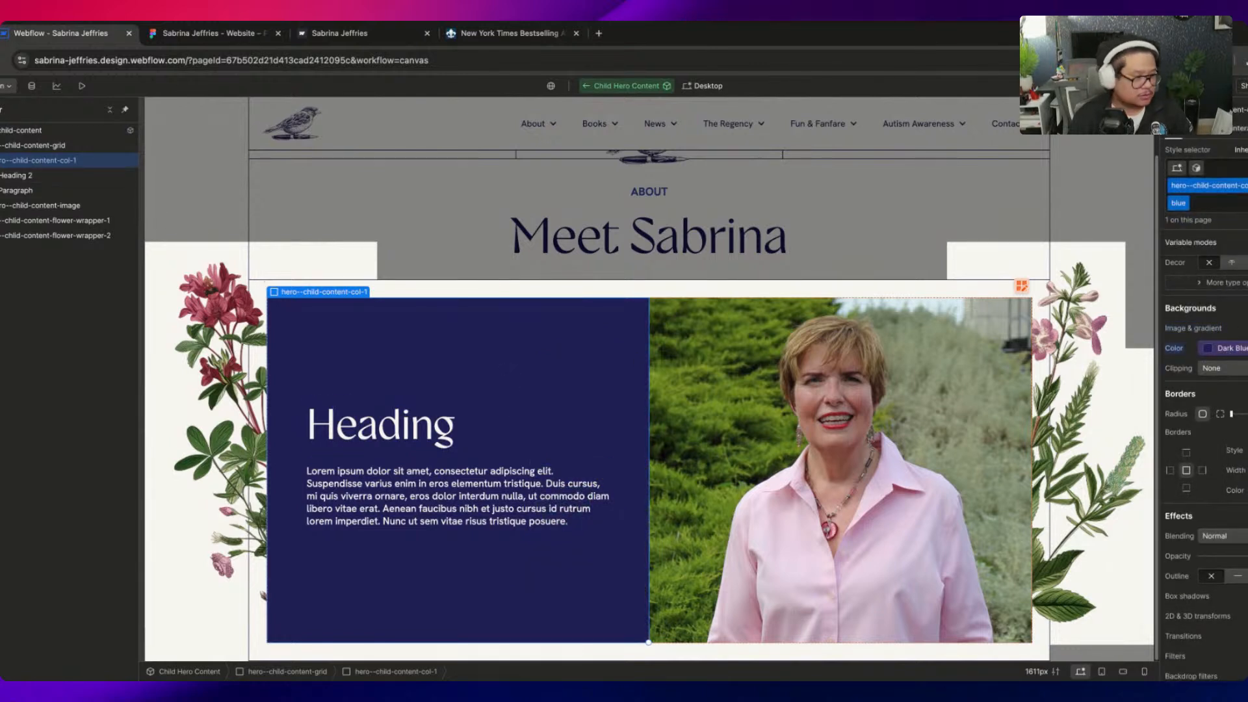
# Set the blue column's position to Relative
pyautogui.scroll(5, 1227, 472)
pyautogui.click(1237, 468)
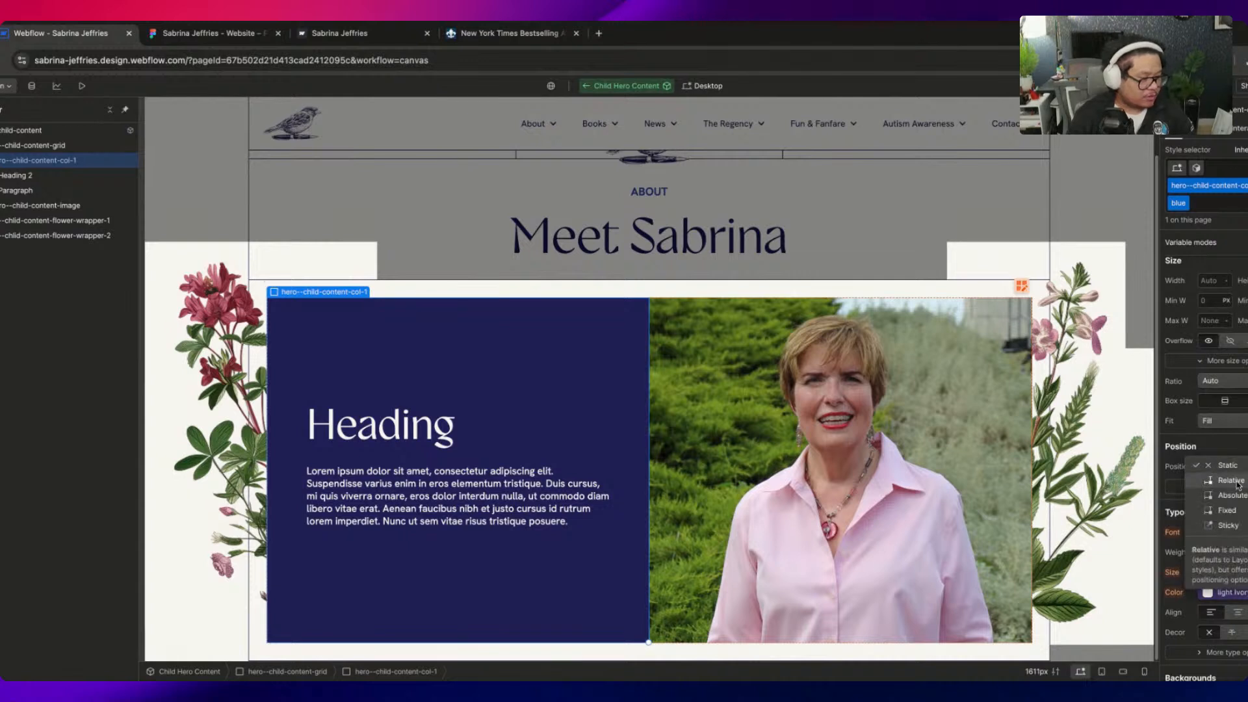
pyautogui.click(1237, 482)
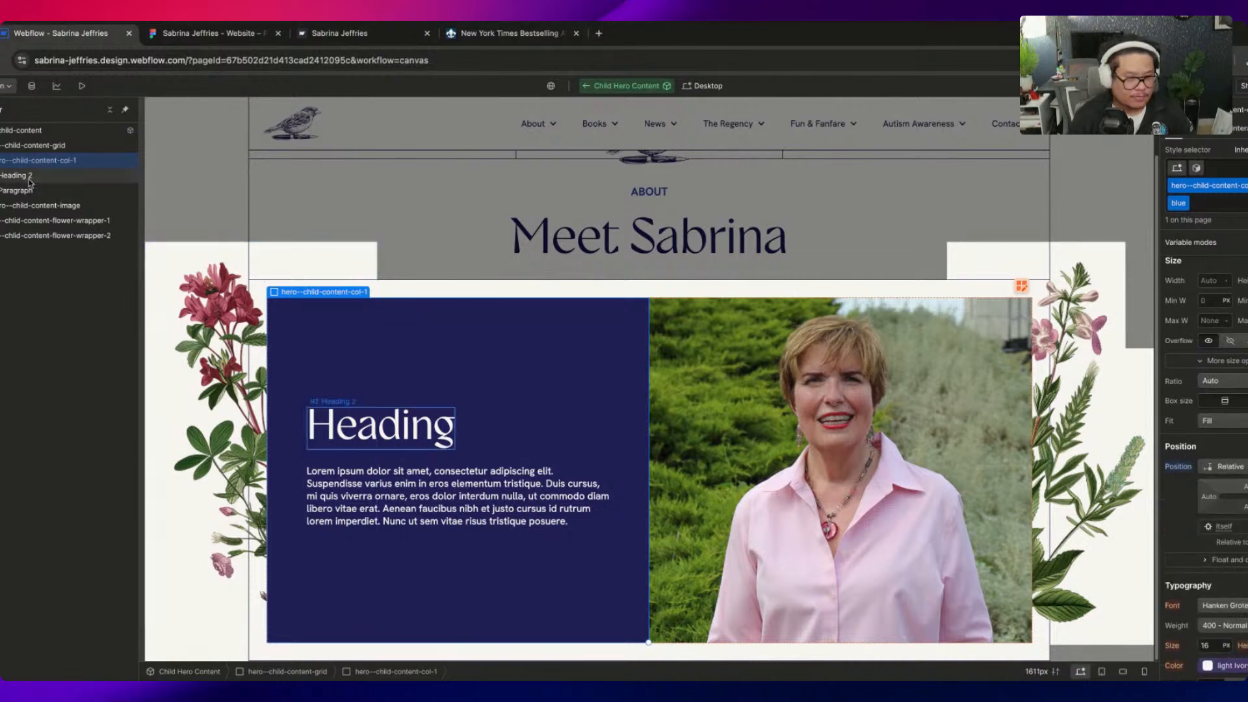
# Wrap the blue column's heading in a new div block and move the paragraph into it below the heading
pyautogui.click(30, 181)
pyautogui.press('super+alt+g')
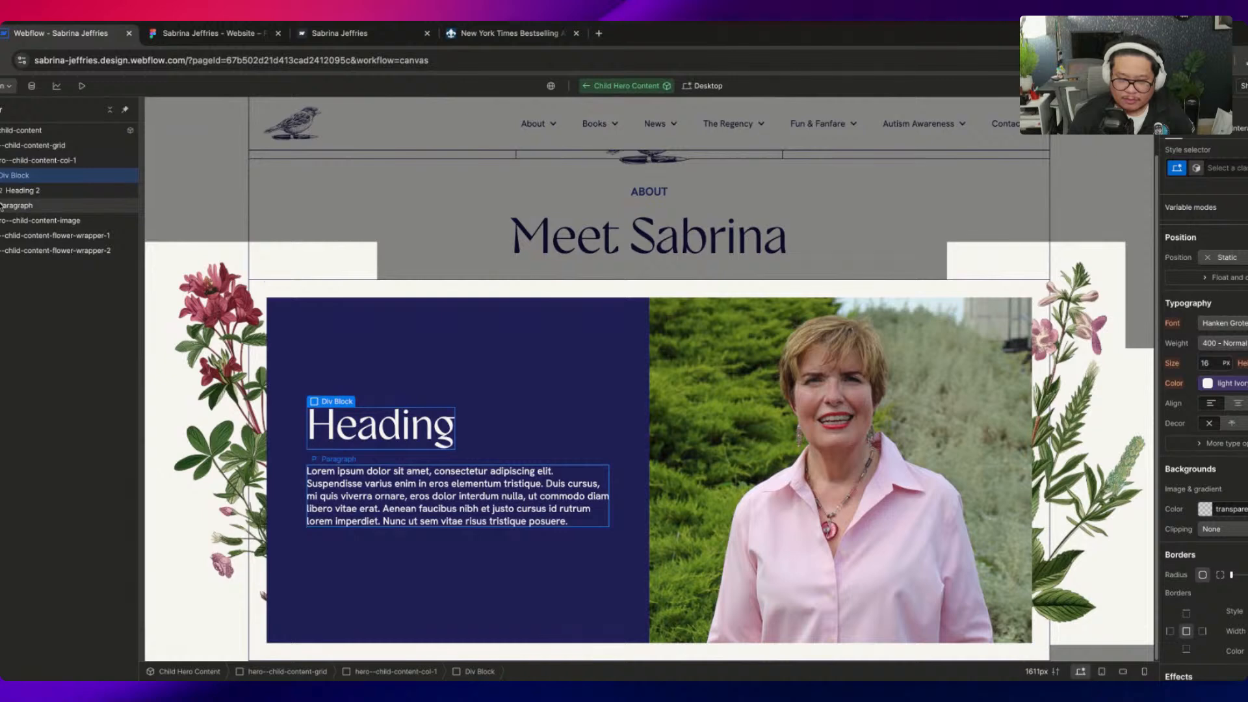
pyautogui.moveTo(9, 206); pyautogui.dragTo(6, 207)
pyautogui.click(67, 157)
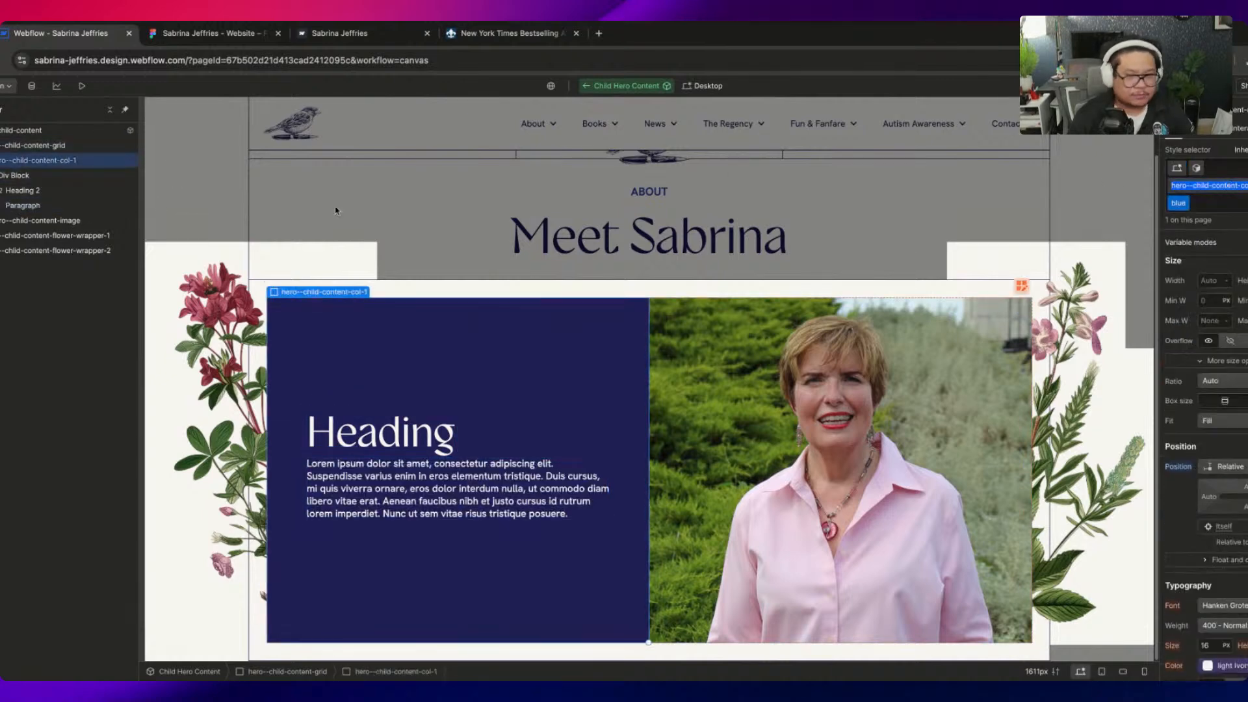
# Try giving the new div block the existing hero--child-content class and undo the assignment
pyautogui.click(28, 177)
pyautogui.press('super+Return')
pyautogui.press('super+v')
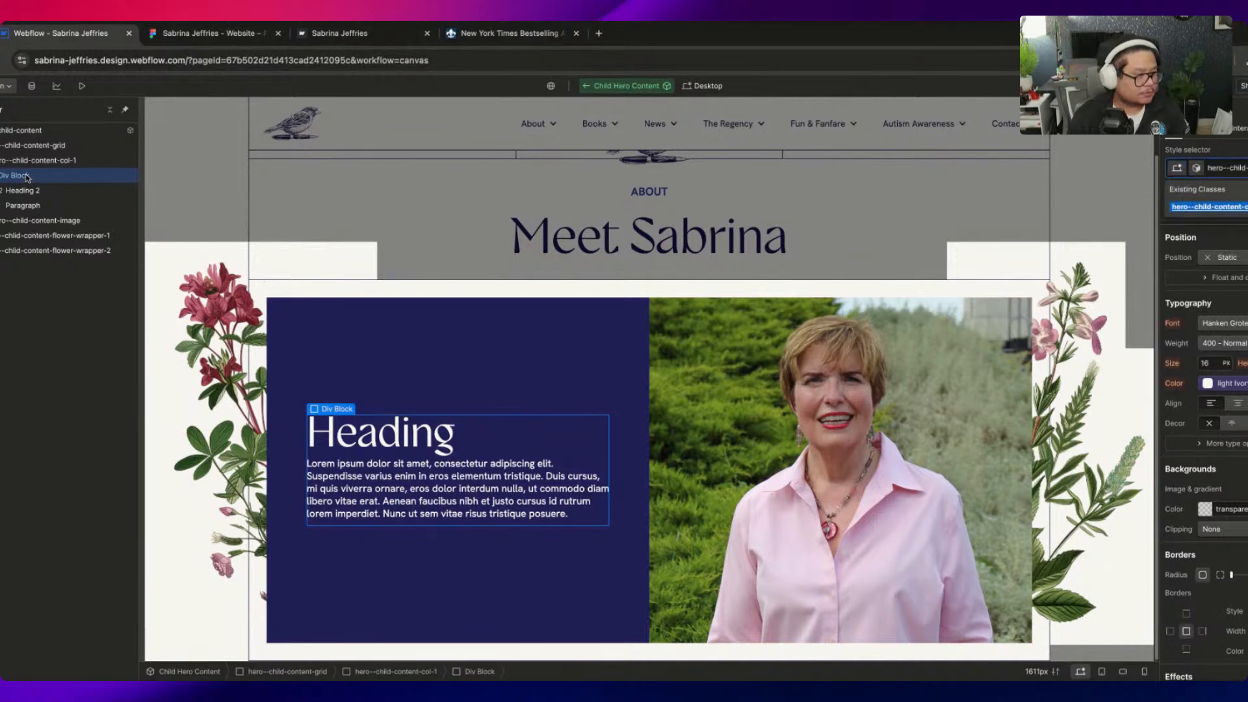
pyautogui.press('BackSpace')
pyautogui.press('BackSpace')
pyautogui.press('BackSpace')
pyautogui.press('BackSpace')
pyautogui.press('BackSpace')
pyautogui.press('BackSpace')
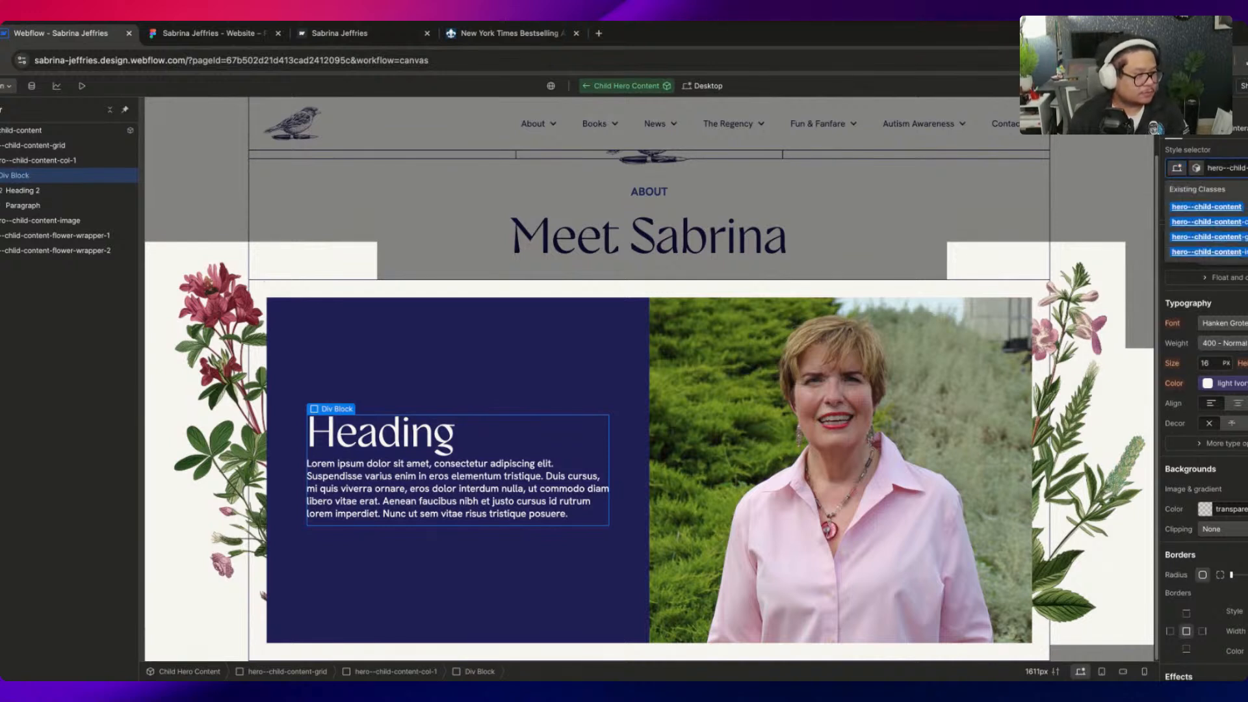
pyautogui.press('Return')
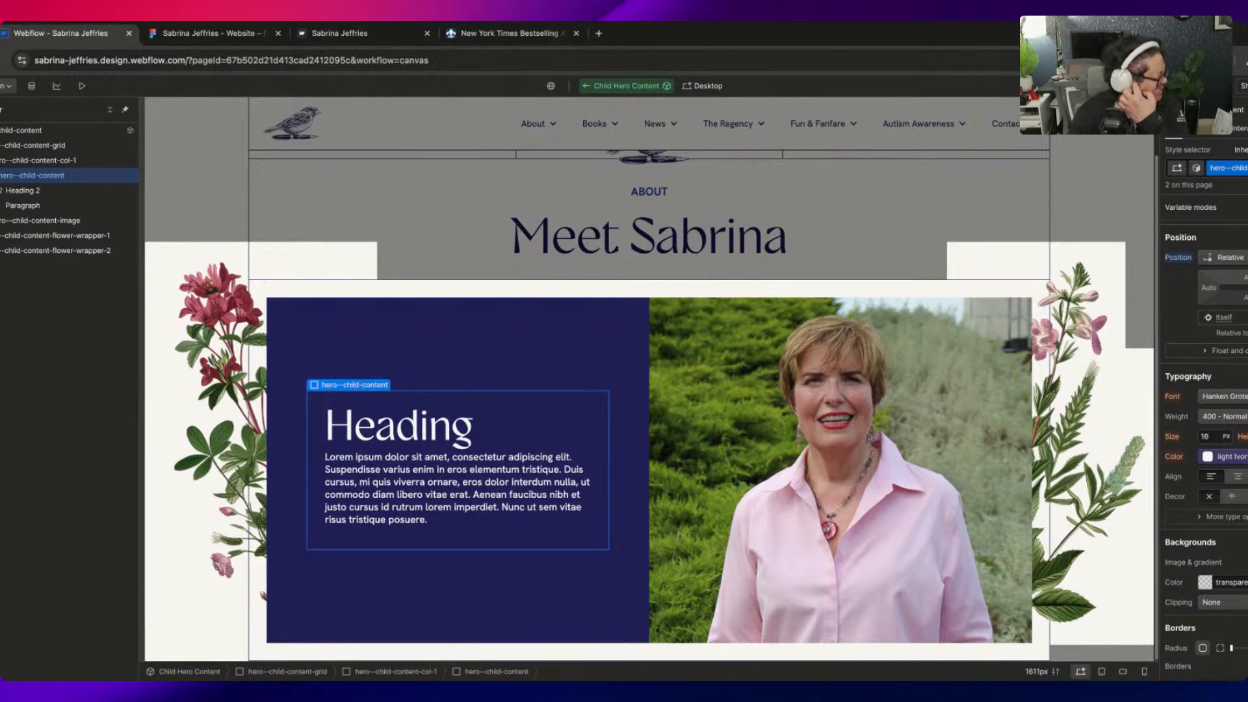
pyautogui.press('super+z')
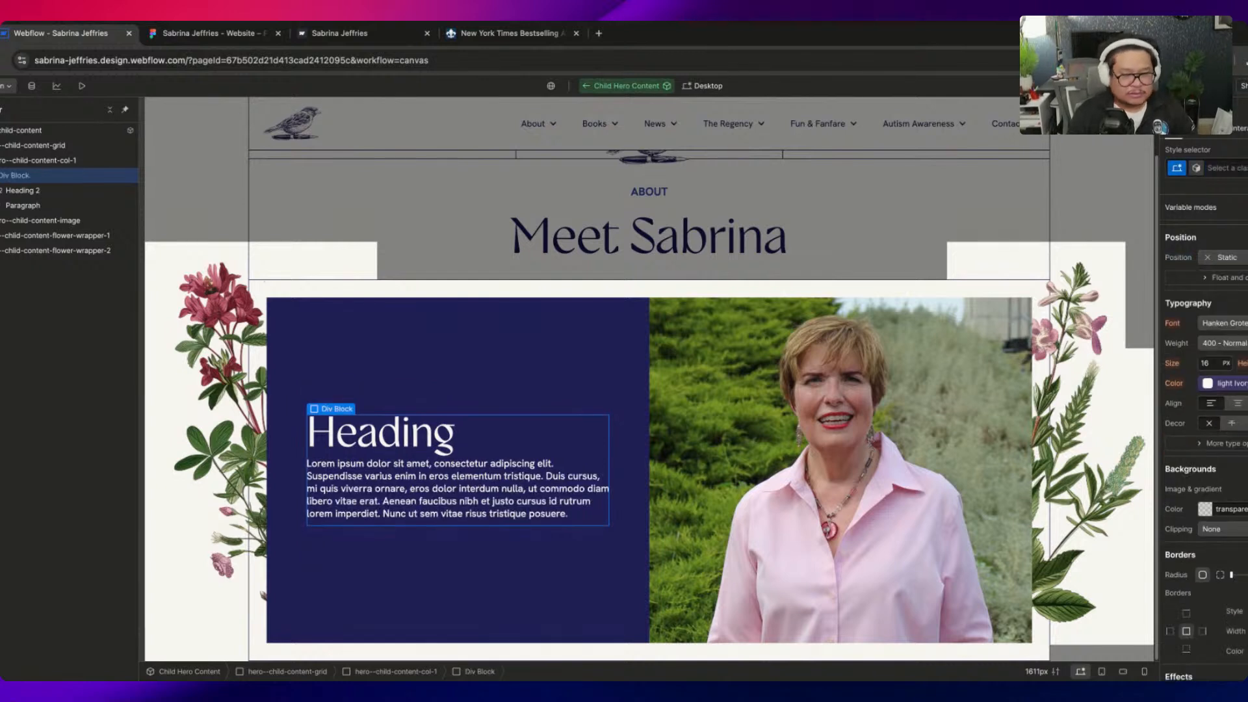
# Rename the class of the component's outermost div to hero--child-content-wrapper
pyautogui.click(58, 132)
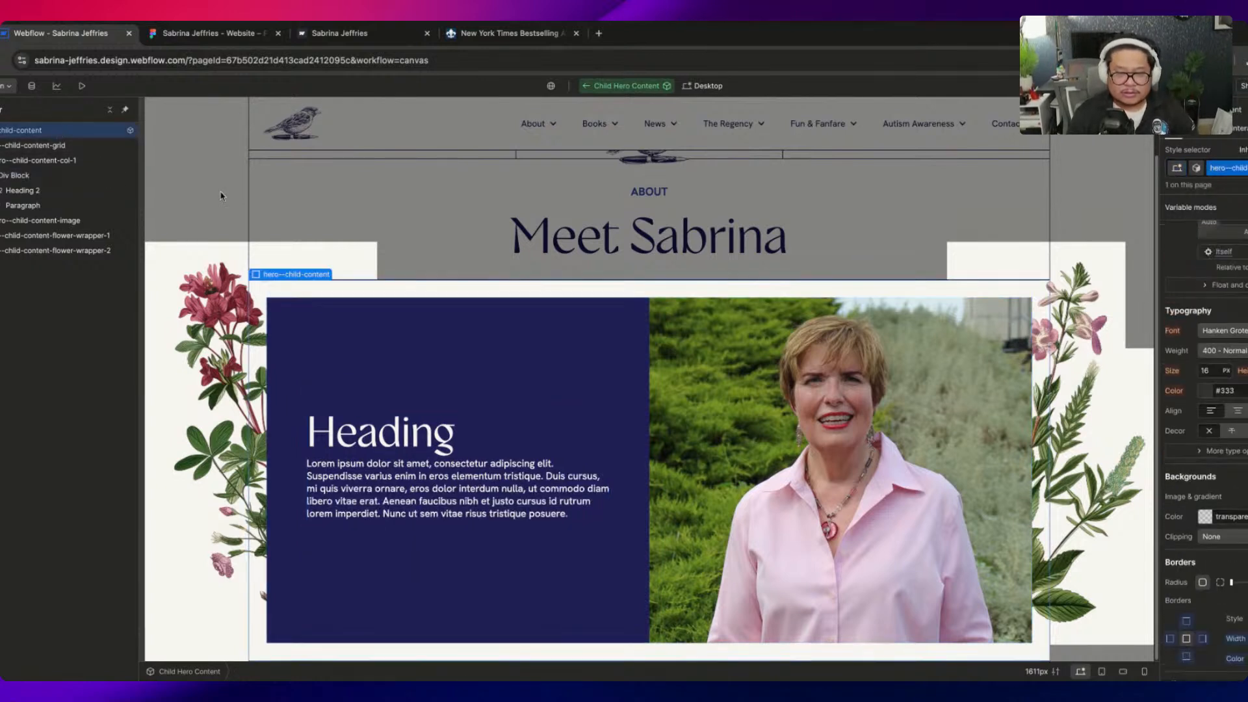
pyautogui.doubleClick(1244, 171)
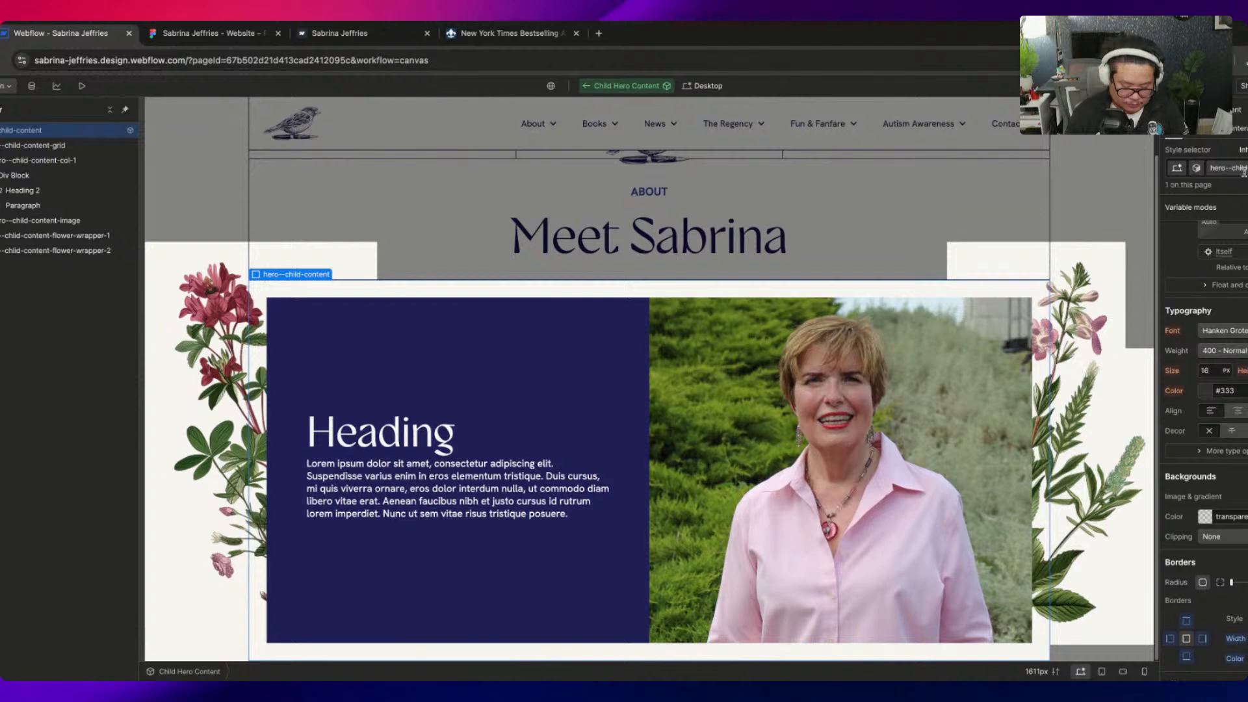
pyautogui.write('-wrapper')
pyautogui.press('Return')
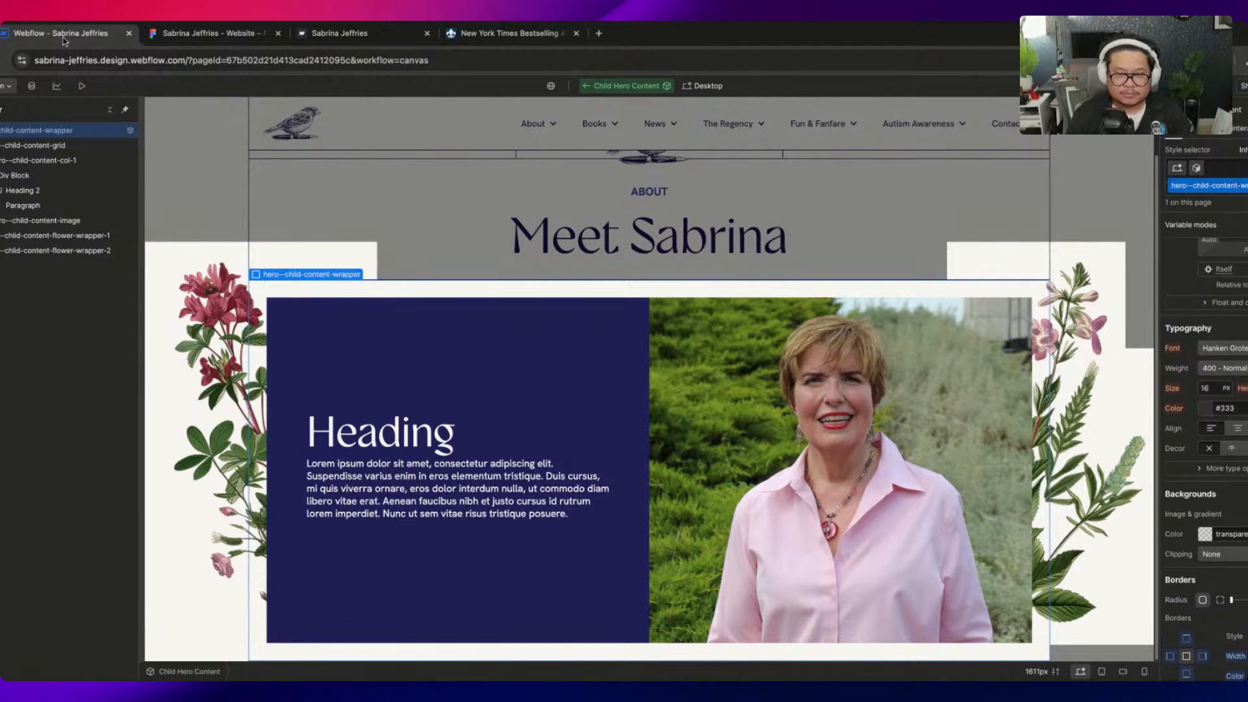
# Give the div block around the heading and paragraph the new class hero--child-content
pyautogui.click(44, 176)
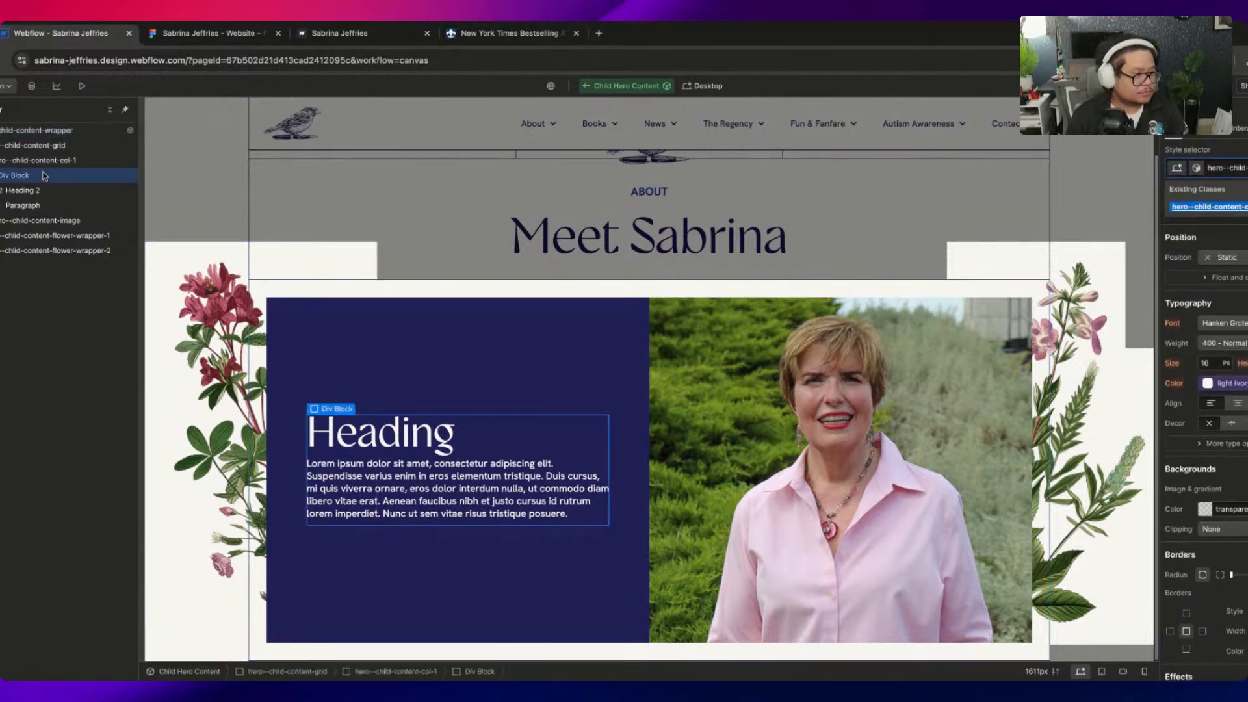
pyautogui.press('BackSpace')
pyautogui.press('BackSpace')
pyautogui.press('BackSpace')
pyautogui.press('BackSpace')
pyautogui.press('BackSpace')
pyautogui.press('BackSpace')
pyautogui.press('Return')
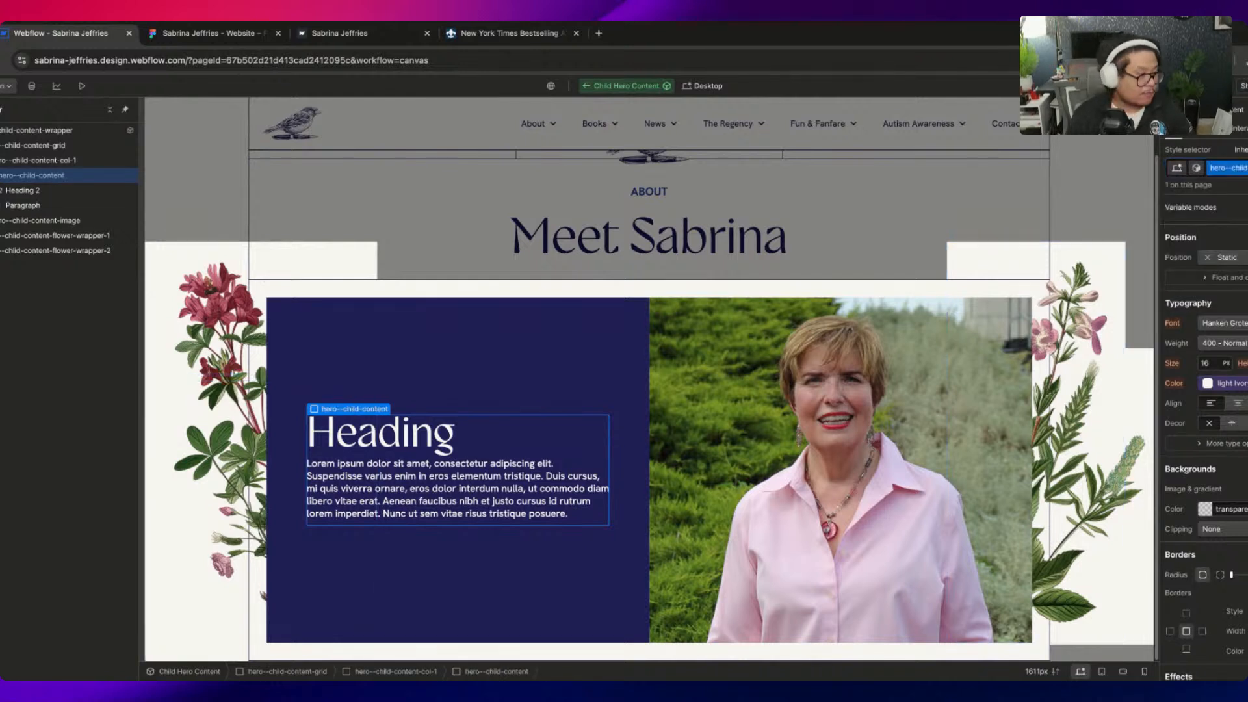
# Lay out the hero--child-content div as a vertical flex container with a gap of 24, checking against the Figma design
pyautogui.scroll(5, 1202, 390)
pyautogui.click(1235, 318)
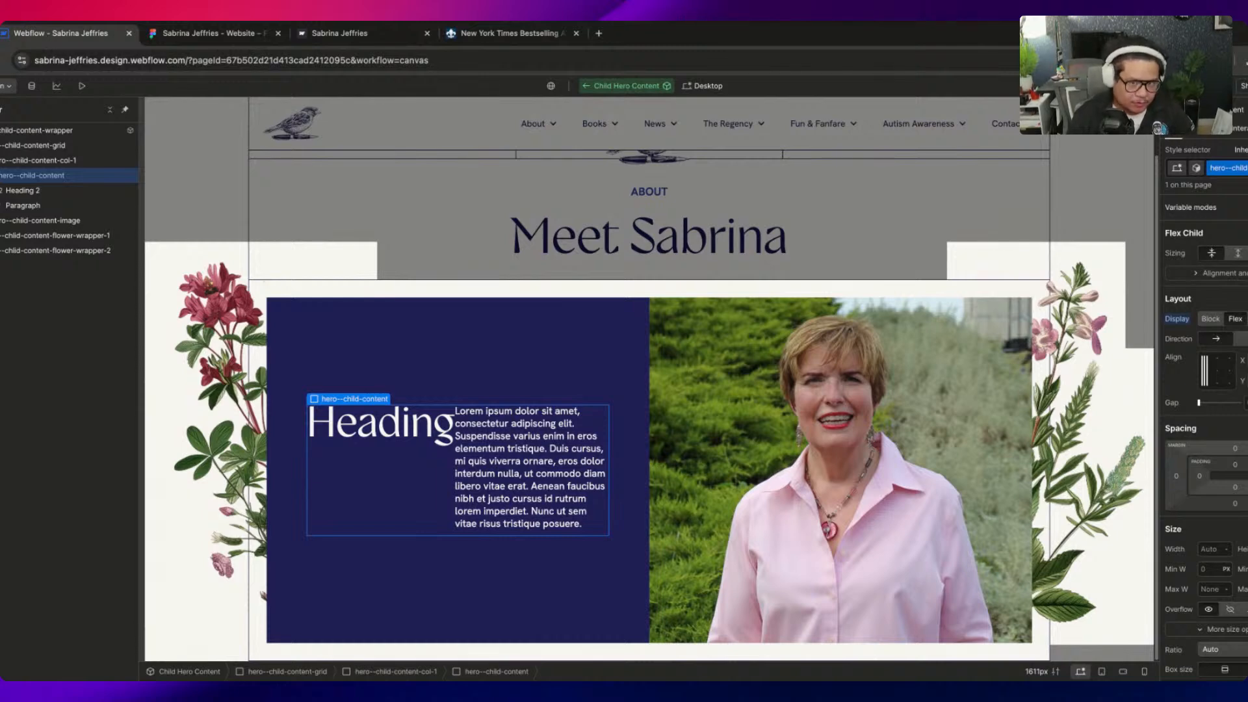
pyautogui.hotkey('ctrl', 'Tab')
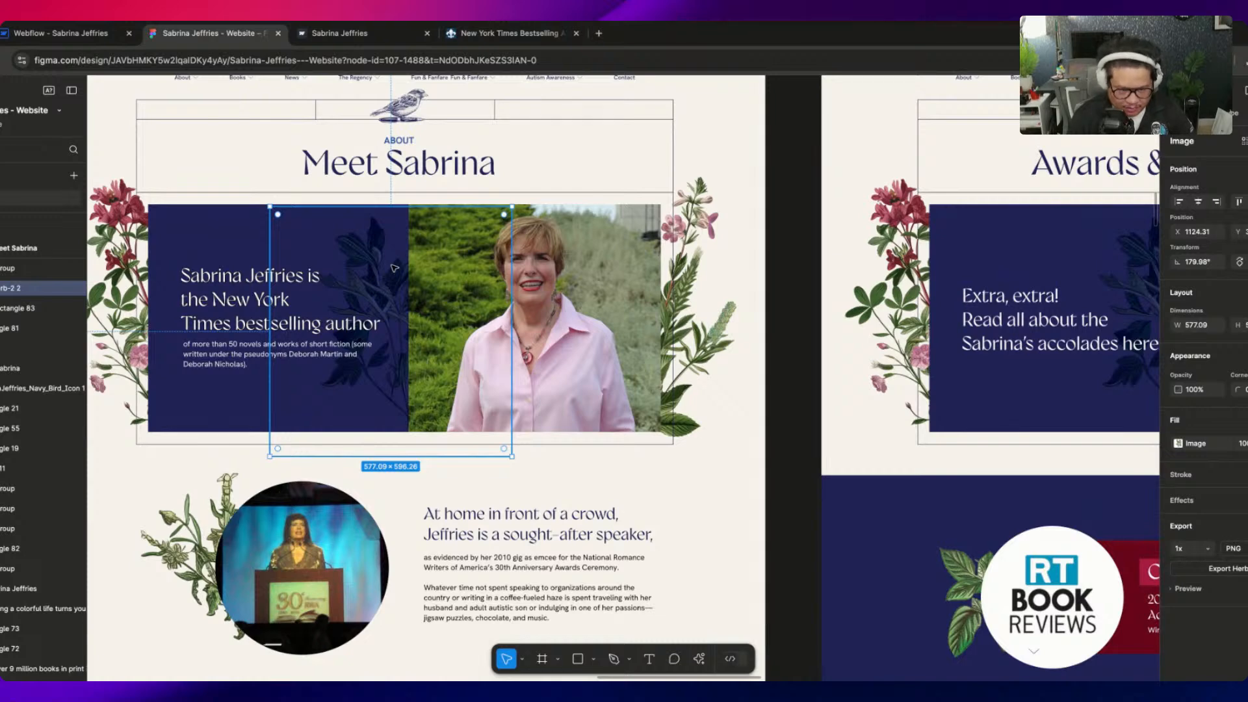
pyautogui.click(62, 33)
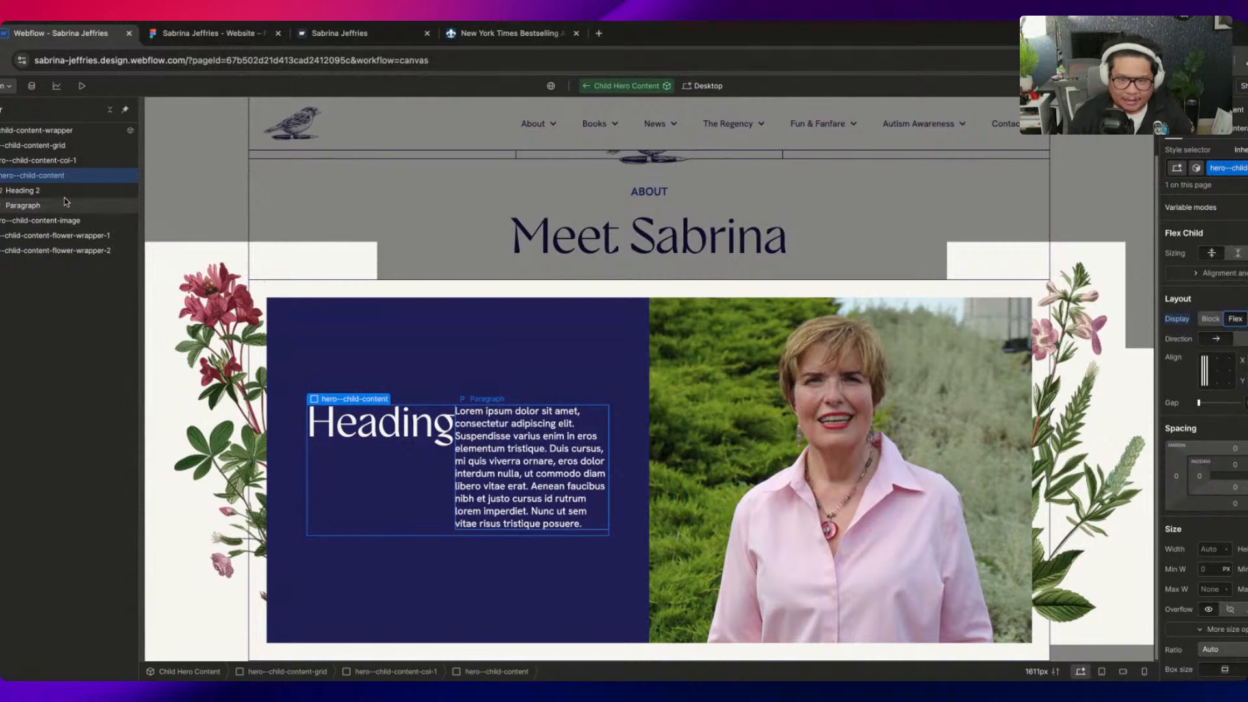
pyautogui.click(208, 33)
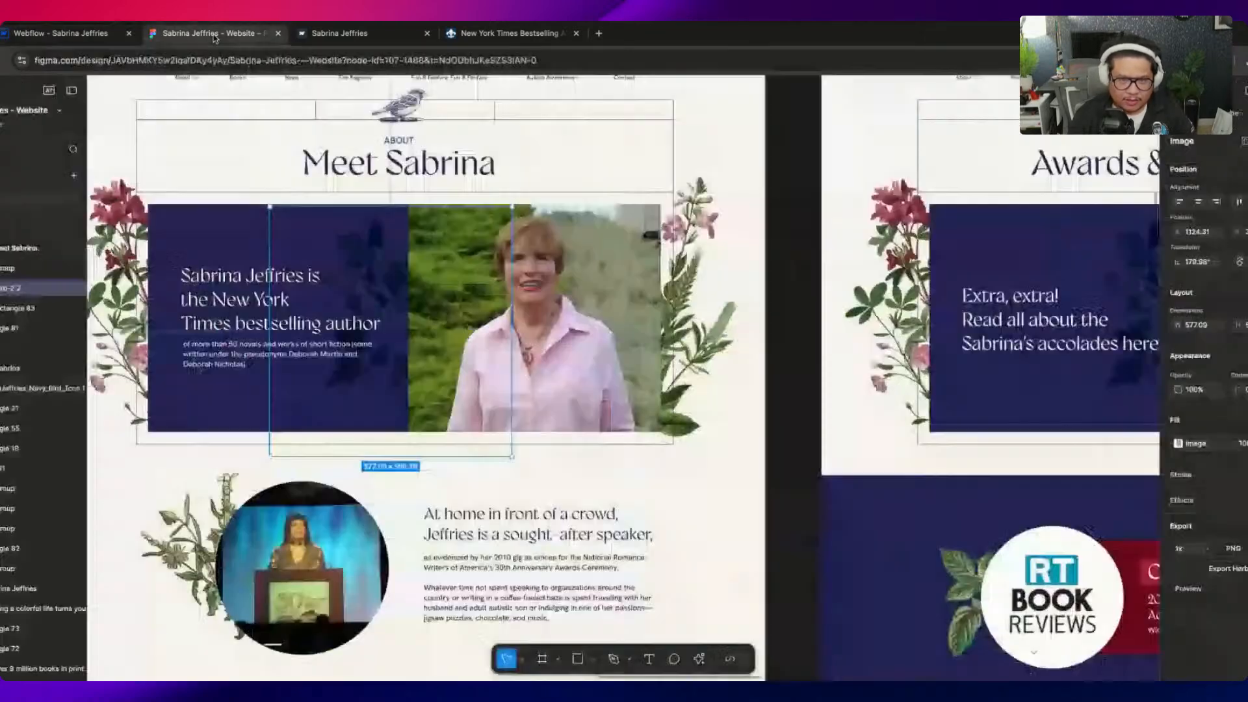
pyautogui.click(61, 33)
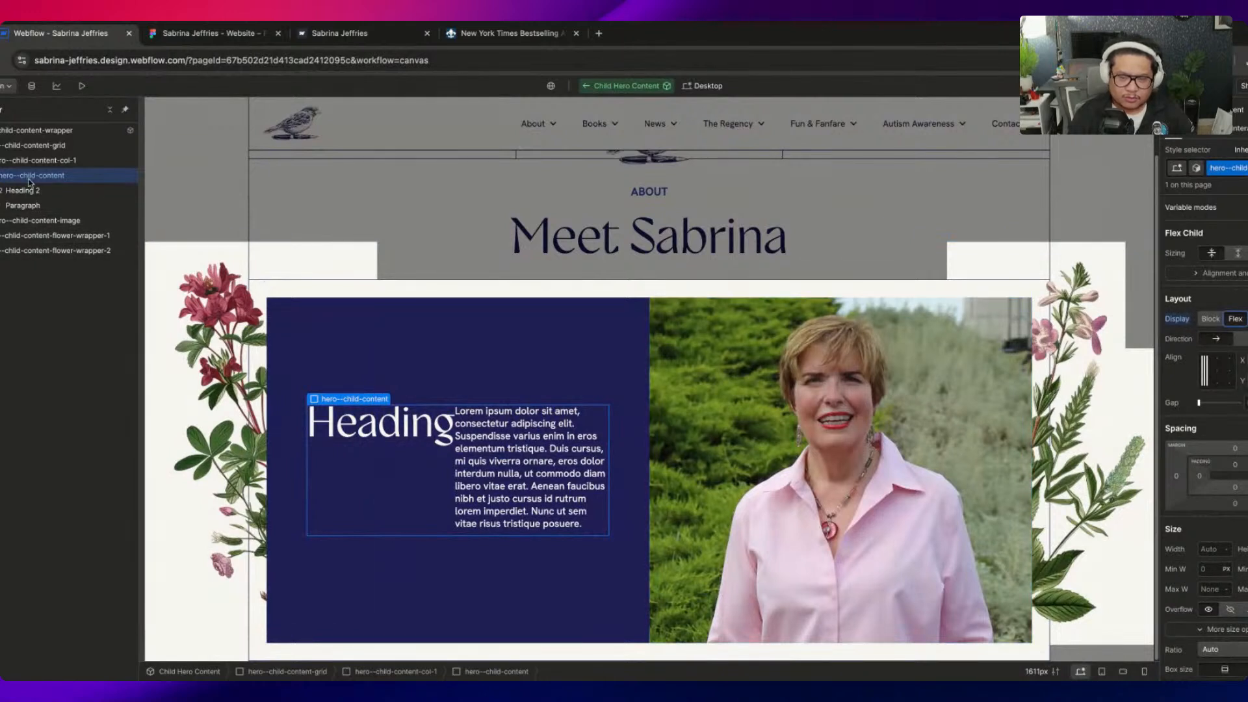
pyautogui.scroll(-1, 1206, 455)
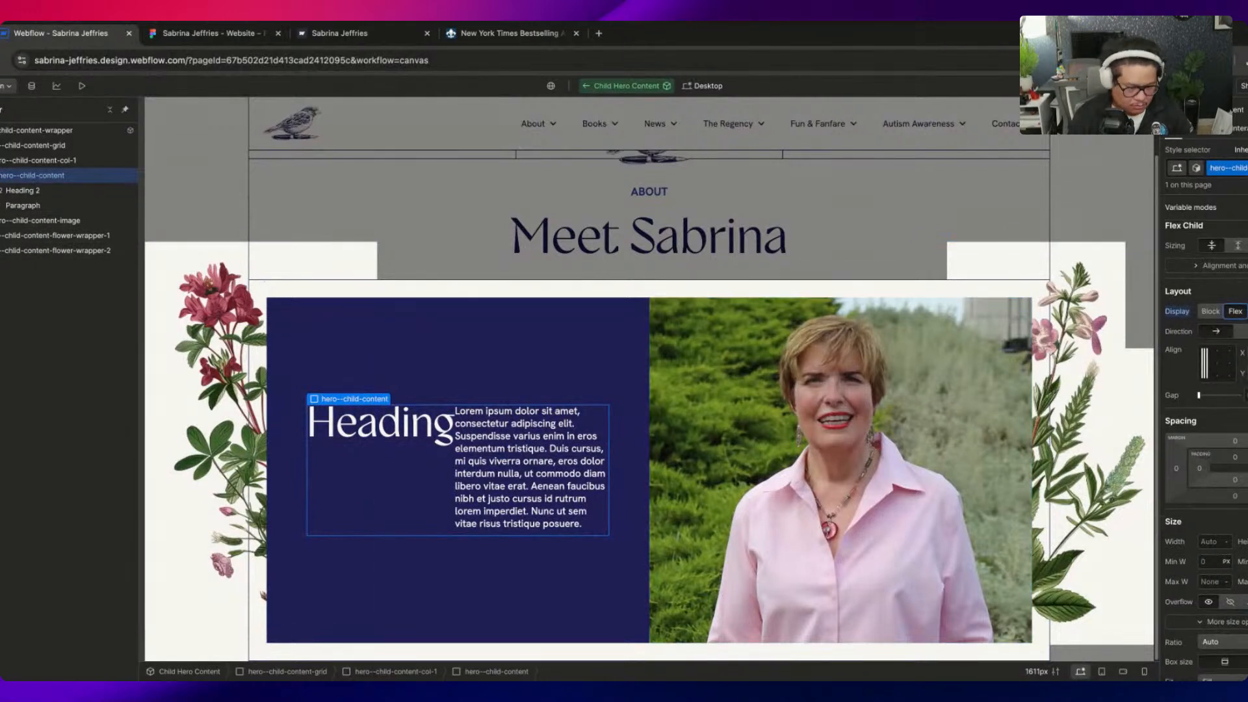
pyautogui.click(1242, 323)
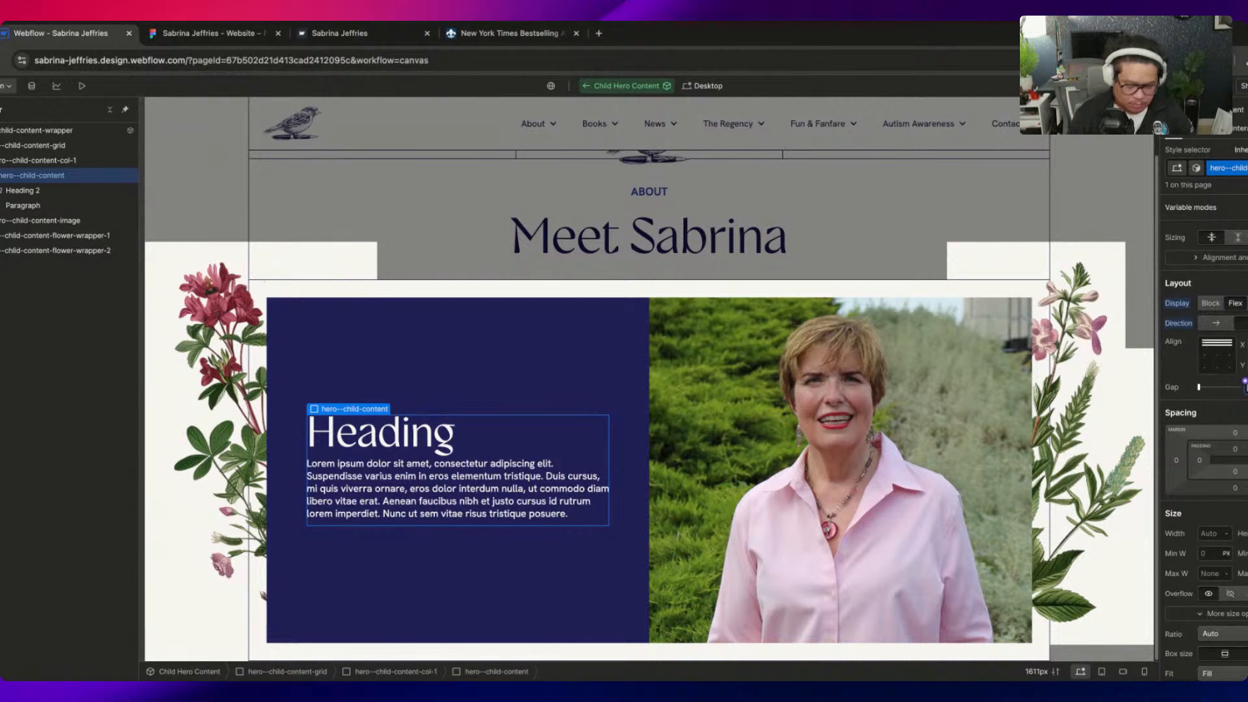
pyautogui.write('24')
pyautogui.press('Return')
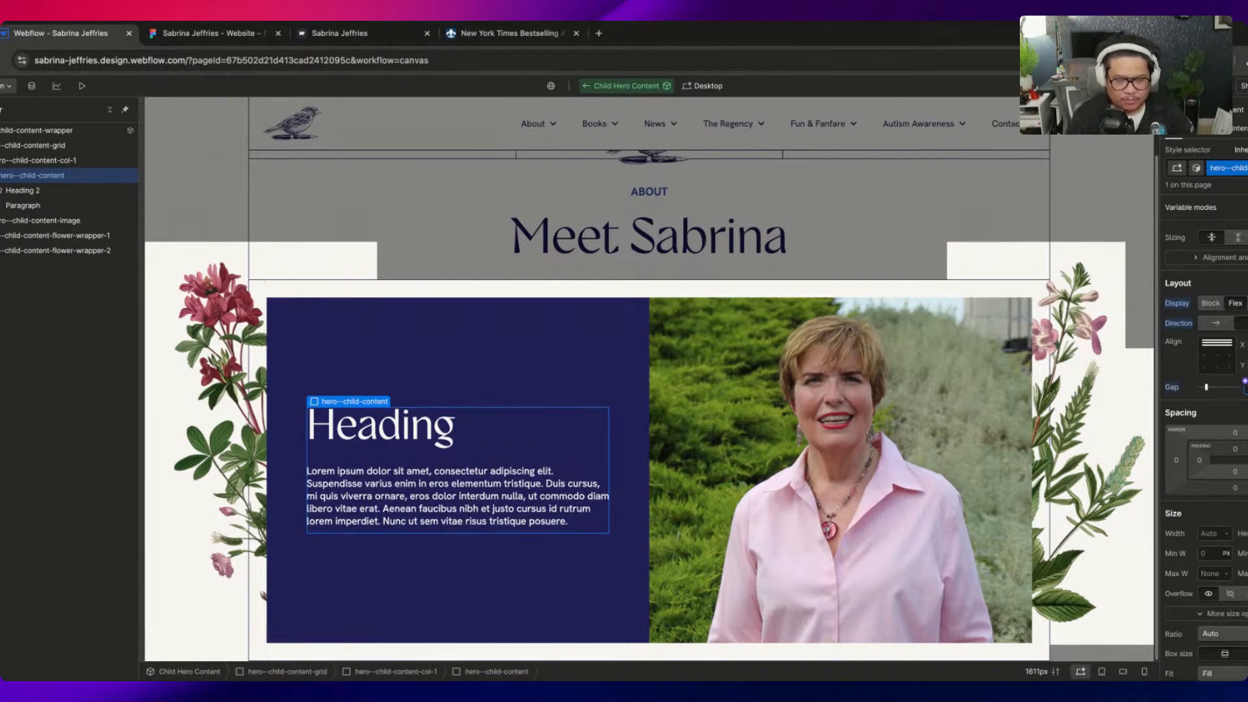
# Add an image element inside the hero--child-content-col-1 div and set its source to the Herb-2 2.png asset
pyautogui.click(34, 161)
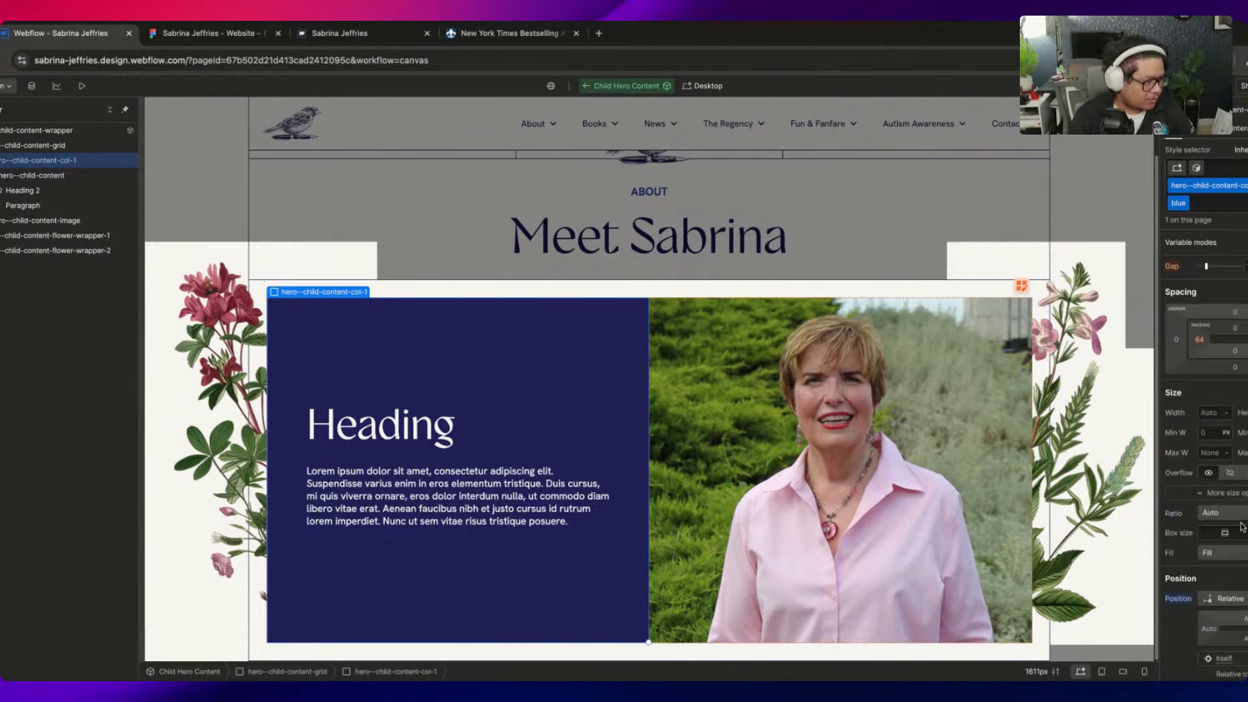
pyautogui.click(1, 175)
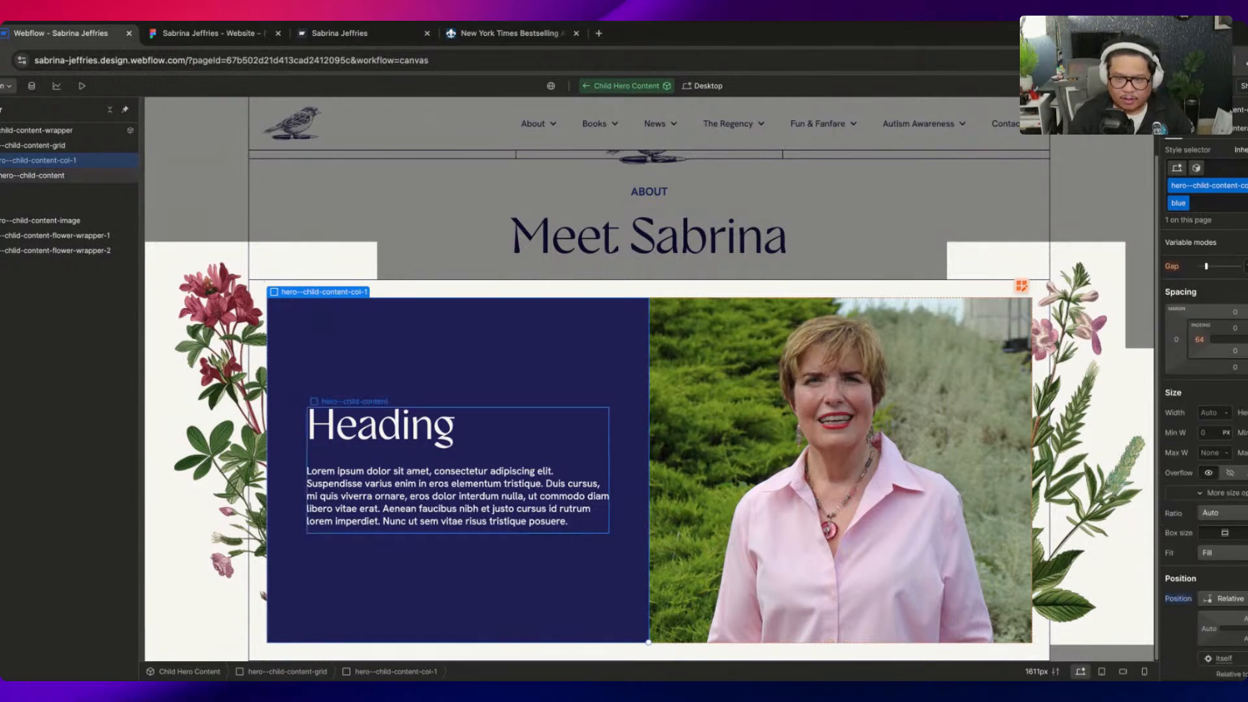
pyautogui.click(2, 161)
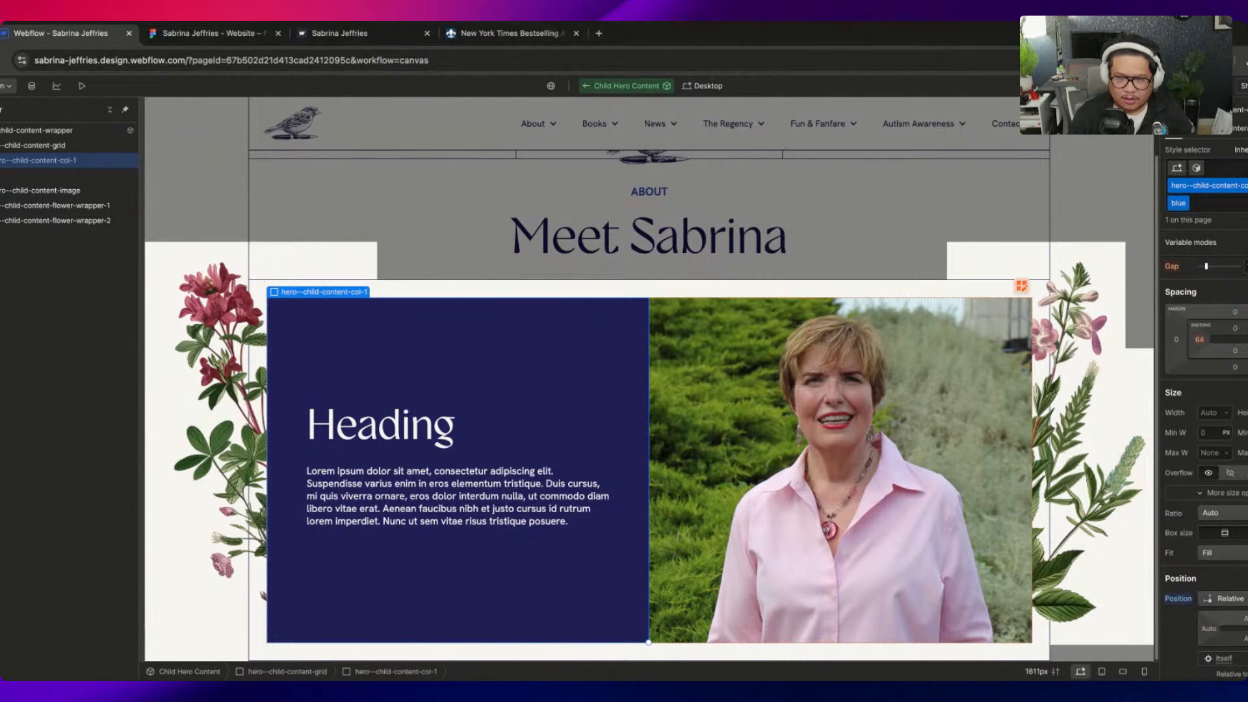
pyautogui.click(2, 160)
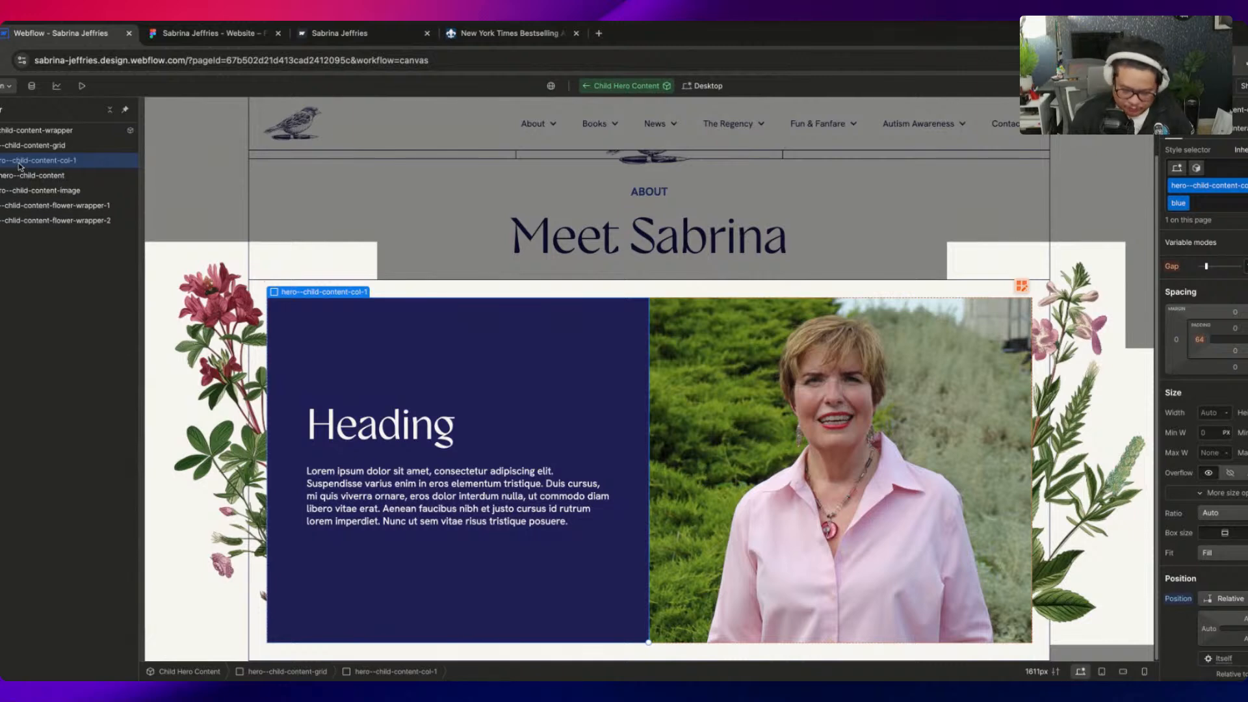
pyautogui.press('super+e')
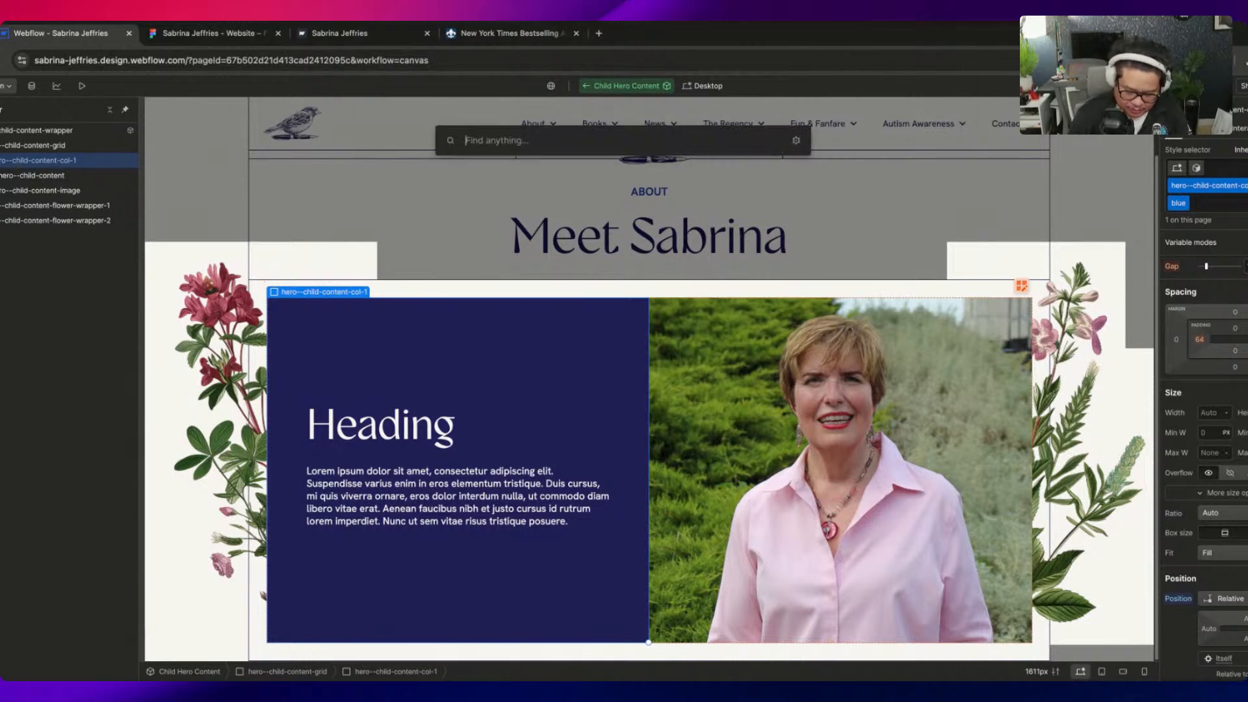
pyautogui.write('image')
pyautogui.press('Return')
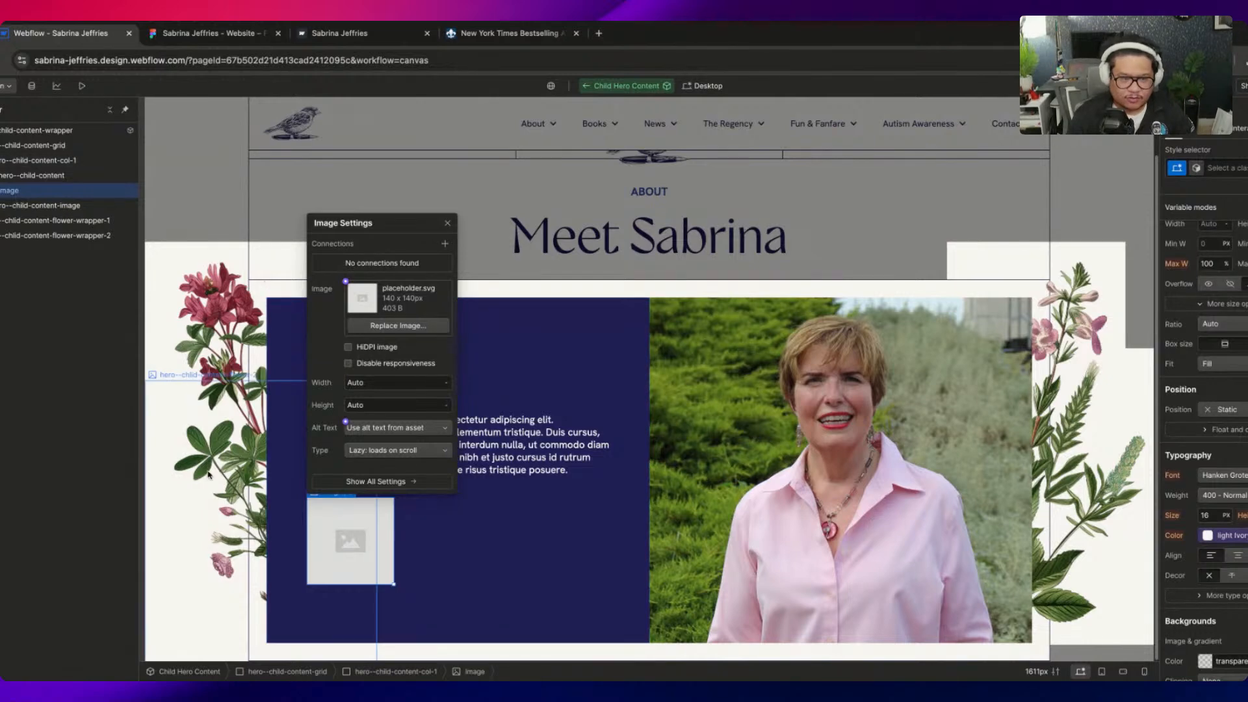
pyautogui.click(416, 327)
pyautogui.click(57, 207)
pyautogui.click(73, 215)
pyautogui.click(483, 207)
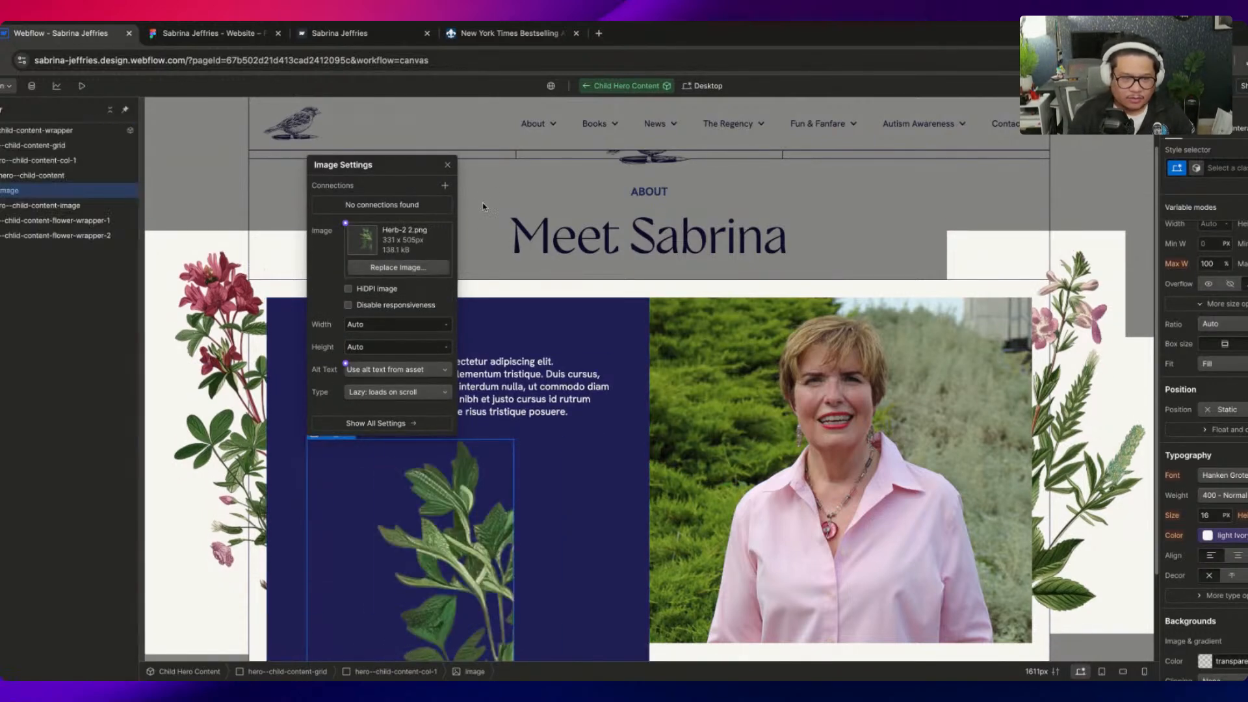
pyautogui.click(447, 165)
# Give the herb image the new class hero--child-content-herb
pyautogui.press('super+Return')
pyautogui.press('super+v')
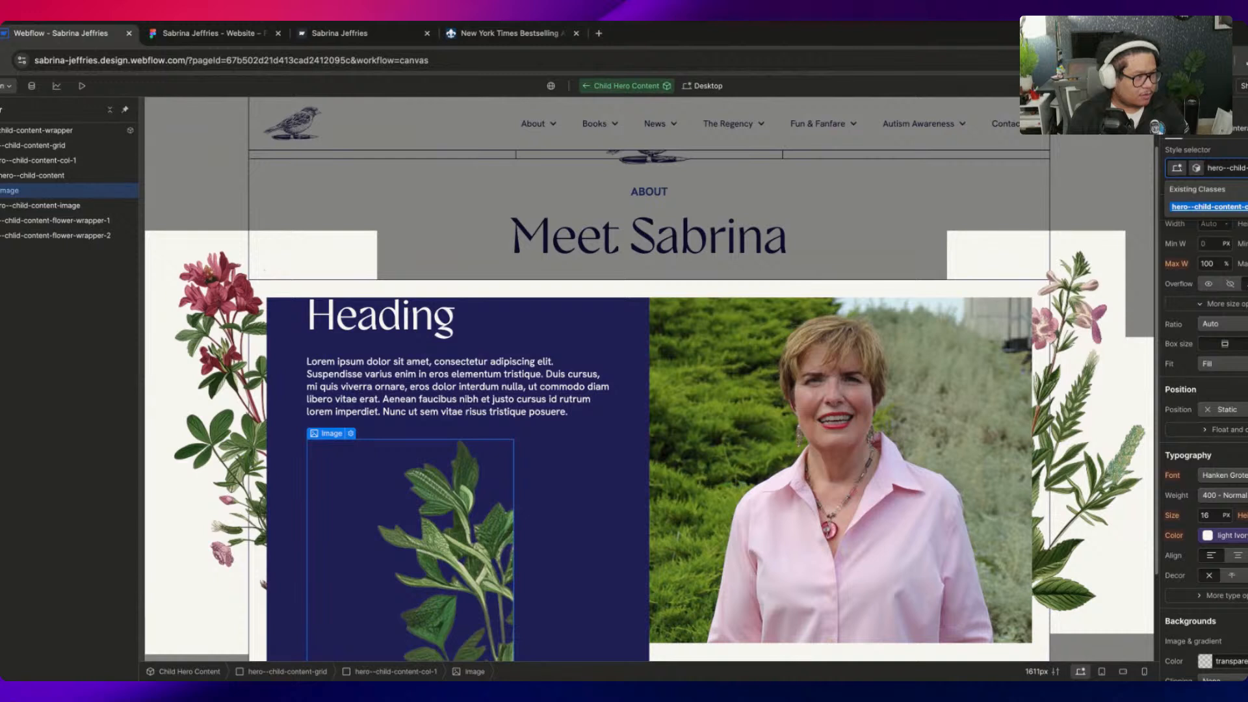
pyautogui.write('herb')
pyautogui.press('Return')
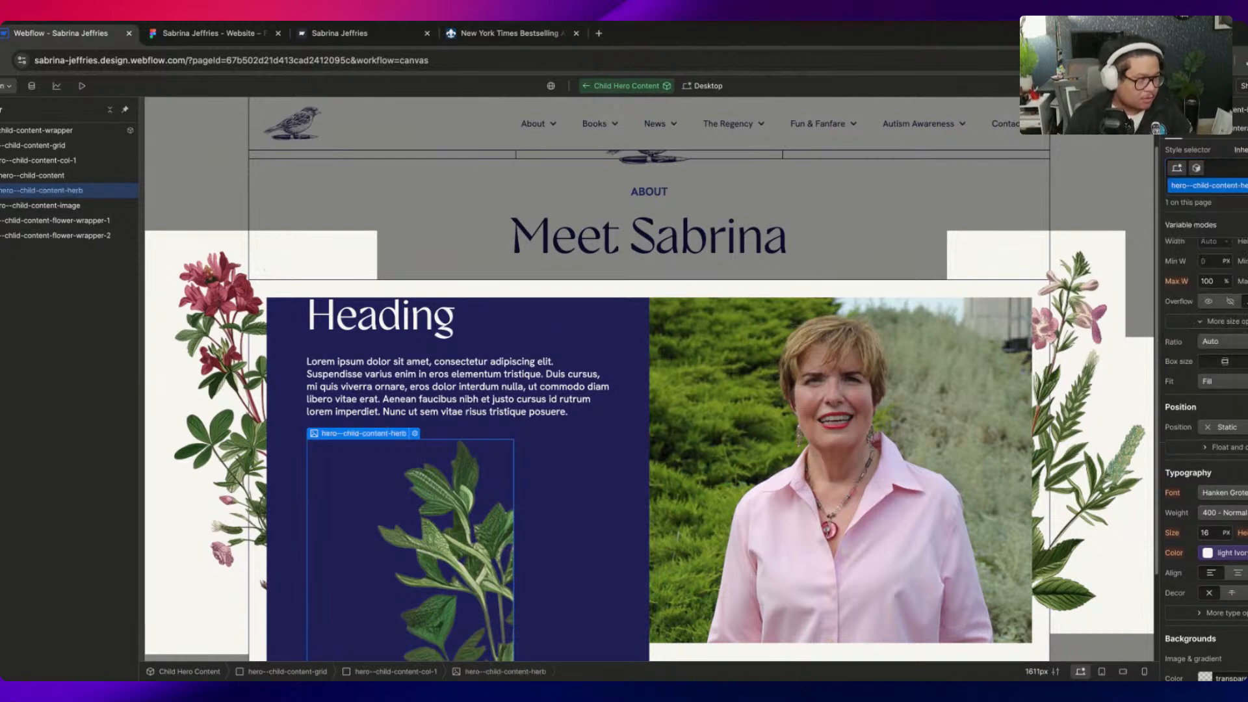
# Position the herb image absolutely, anchored to the bottom-right corner of the blue column
pyautogui.click(1227, 427)
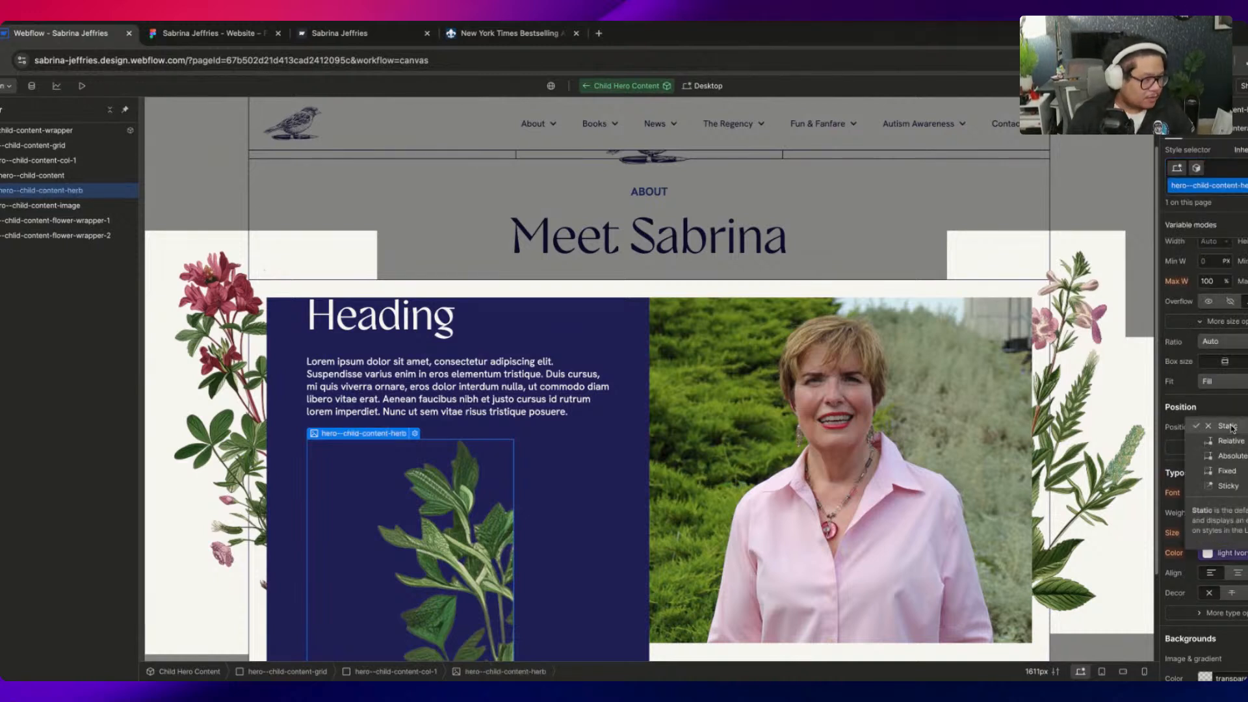
pyautogui.click(1228, 456)
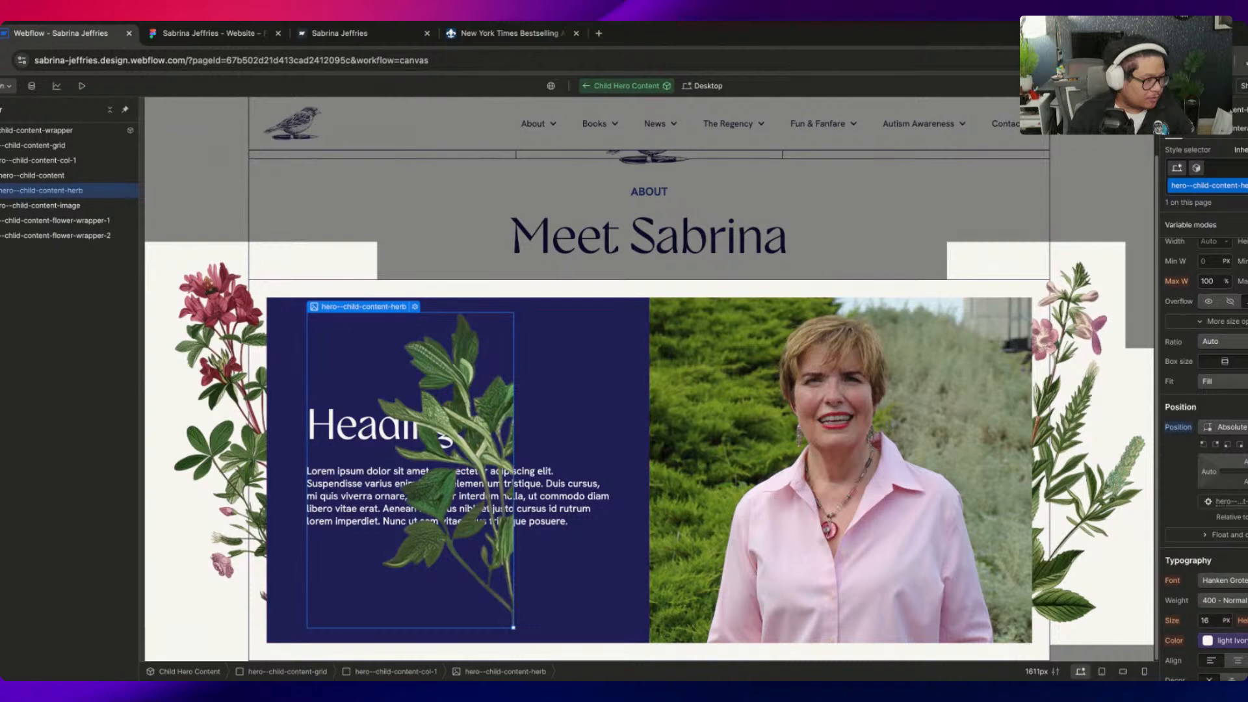
pyautogui.click(1240, 445)
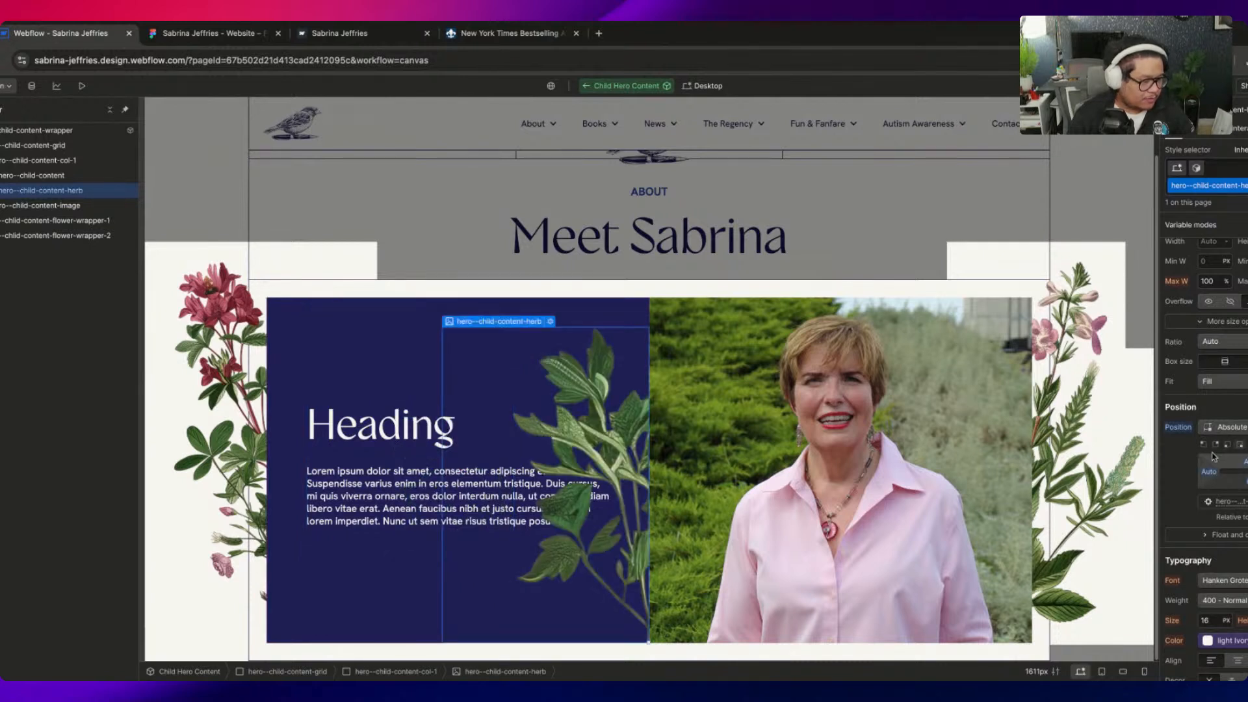
# Set the hero--child-content div's position to Relative so the text sits above the herb image
pyautogui.click(46, 176)
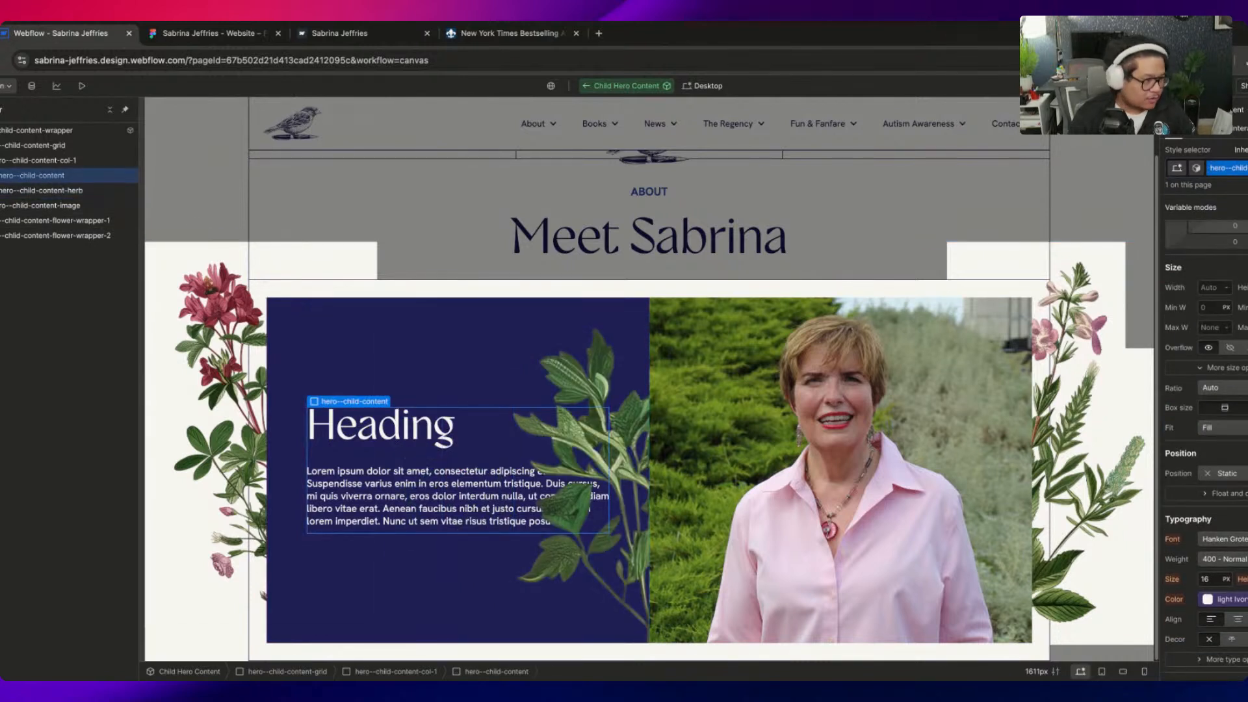
pyautogui.click(1241, 480)
pyautogui.click(1235, 500)
pyautogui.click(1233, 476)
pyautogui.click(1229, 456)
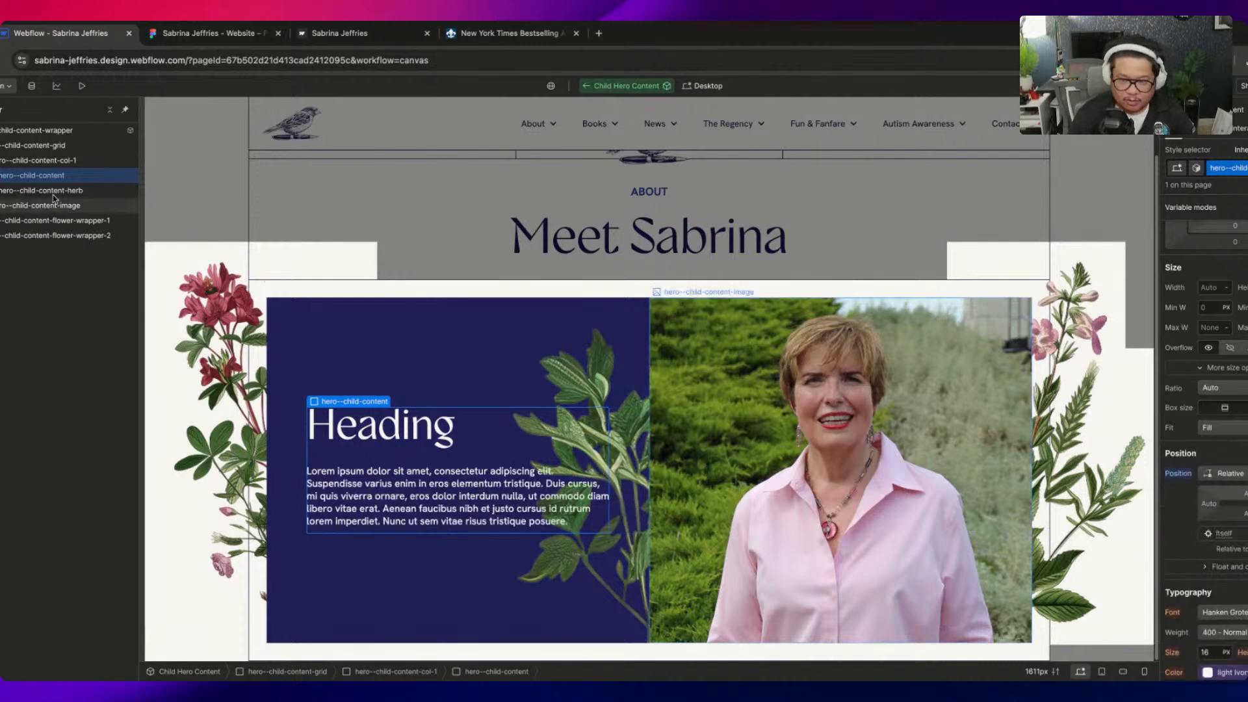
# Set the herb image's blending mode to Overlay
pyautogui.click(97, 190)
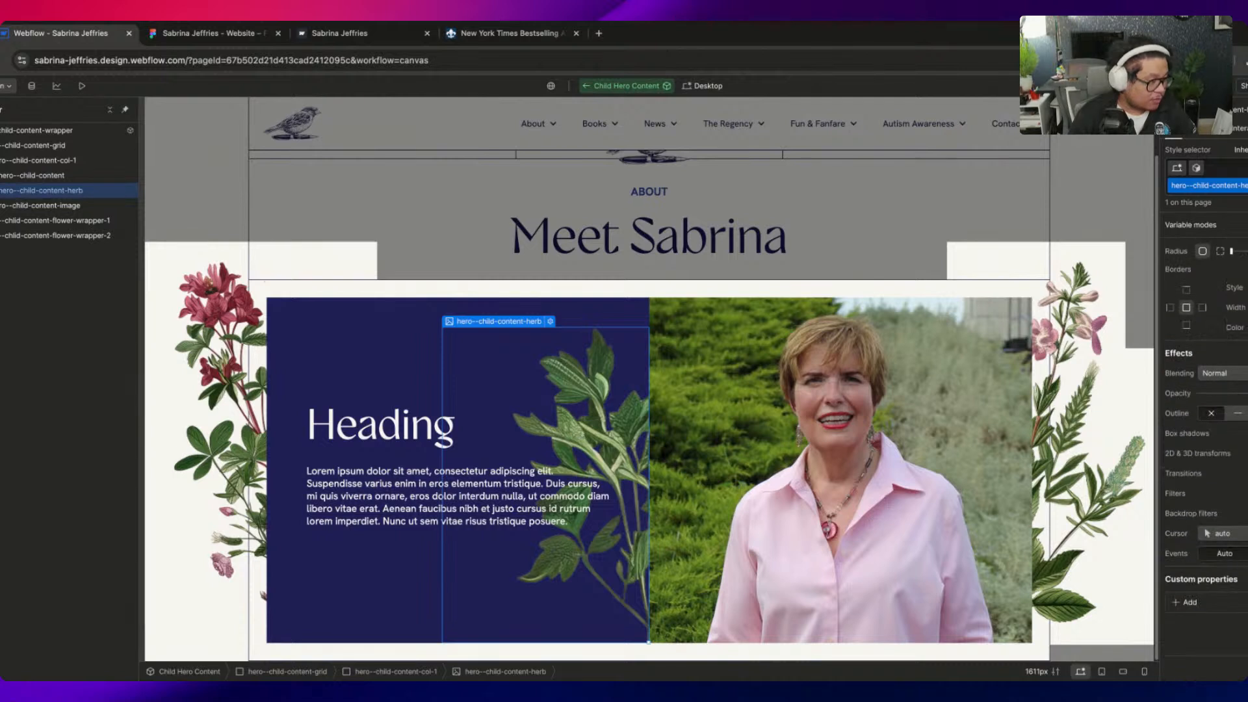
pyautogui.click(1223, 374)
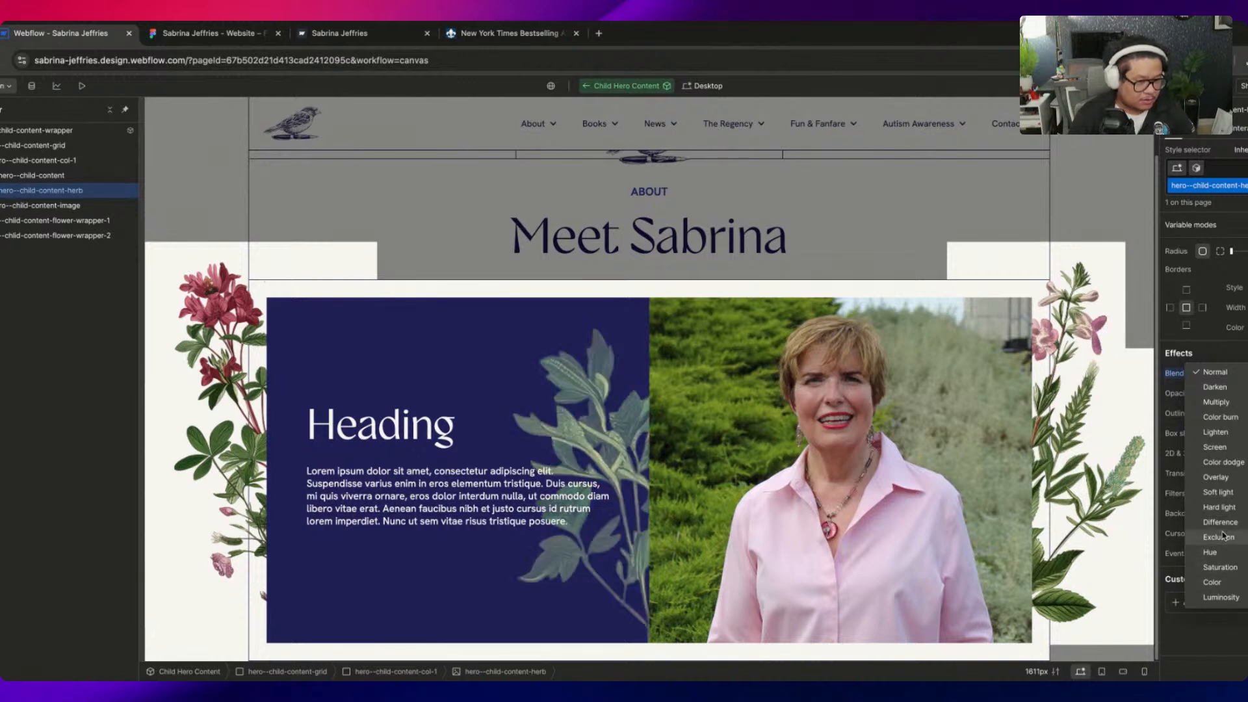
pyautogui.click(1215, 477)
# Switch to the Figma design and examine the herb group, its layers and the blue rectangle behind the hero text
pyautogui.click(208, 32)
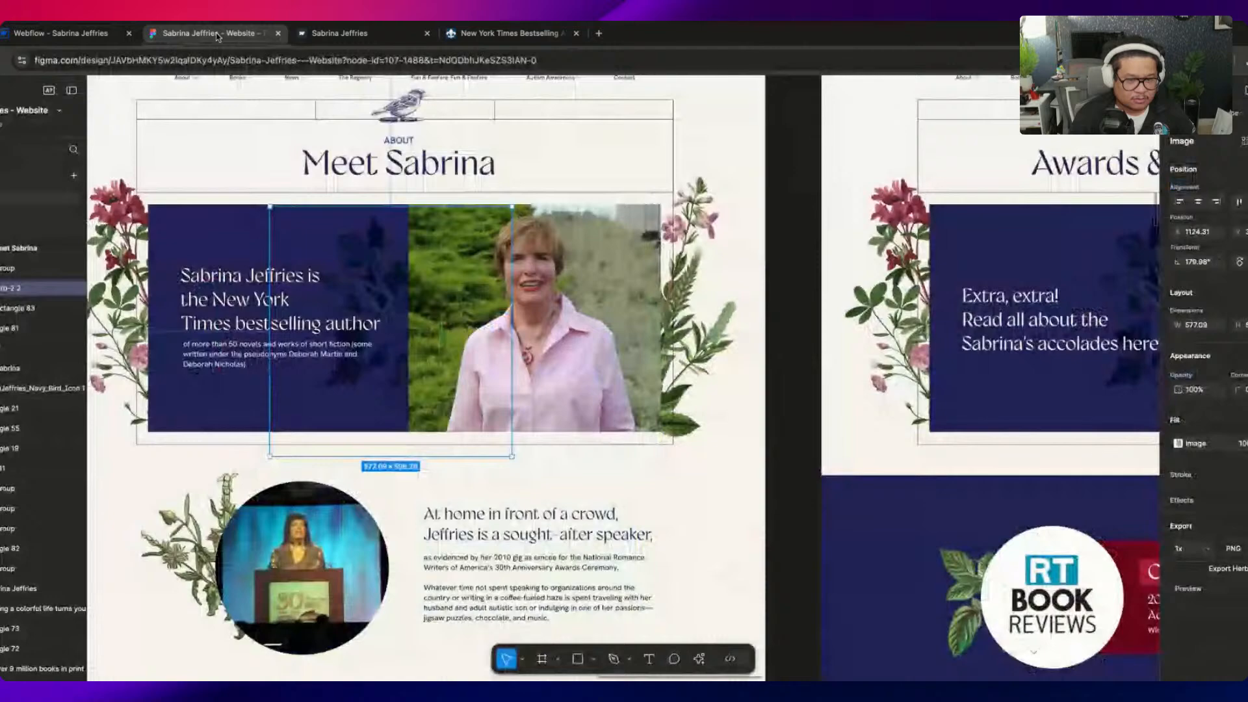
pyautogui.scroll(5, 285, 340)
pyautogui.scroll(-1, 390, 312)
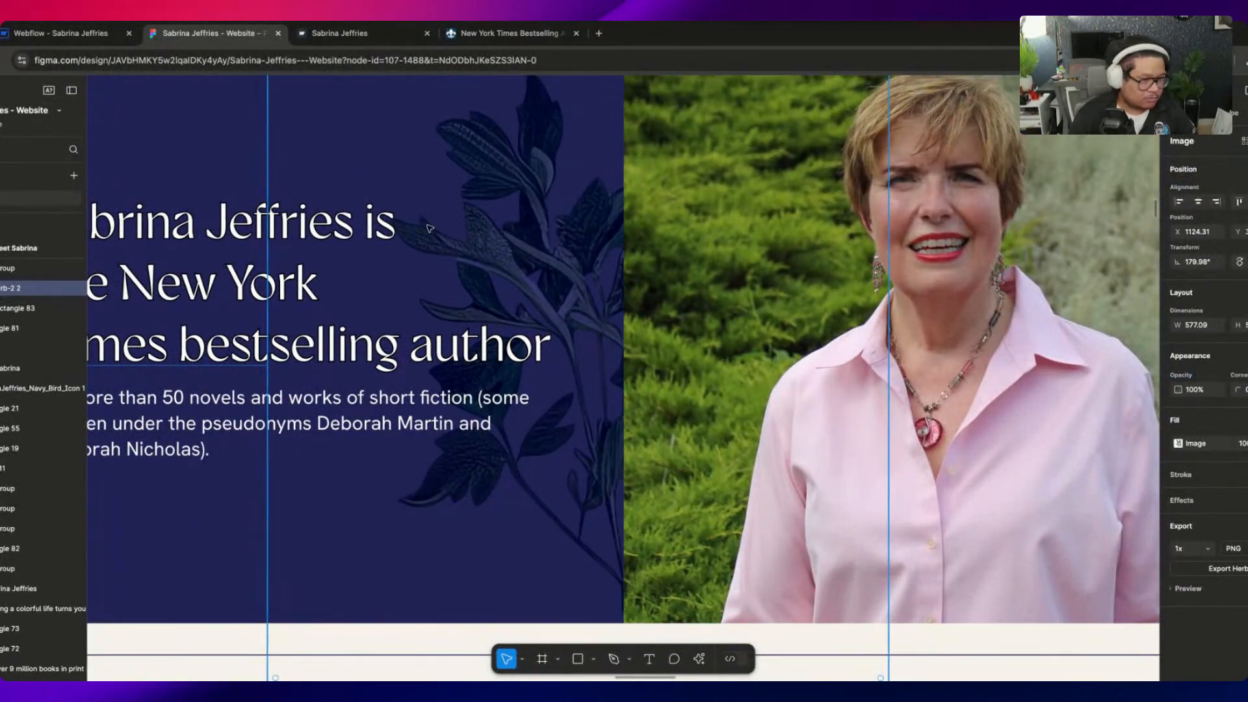
pyautogui.scroll(2, 63, 330)
pyautogui.click(26, 341)
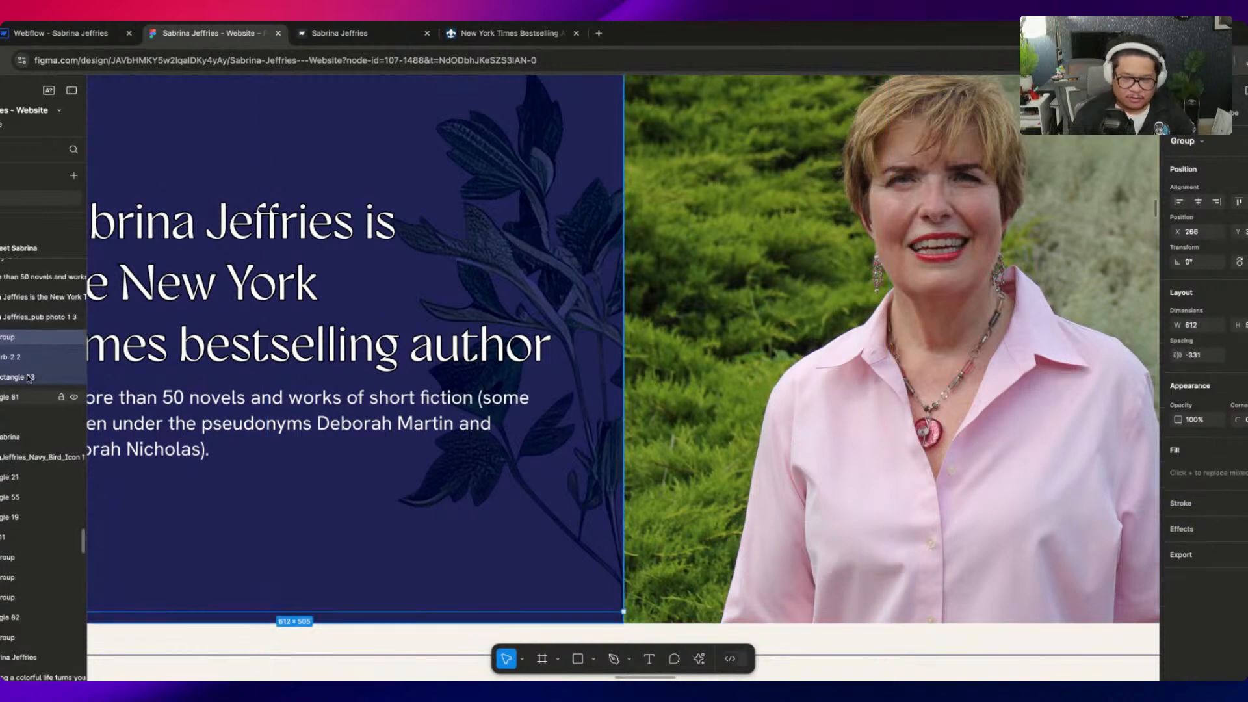
pyautogui.click(34, 402)
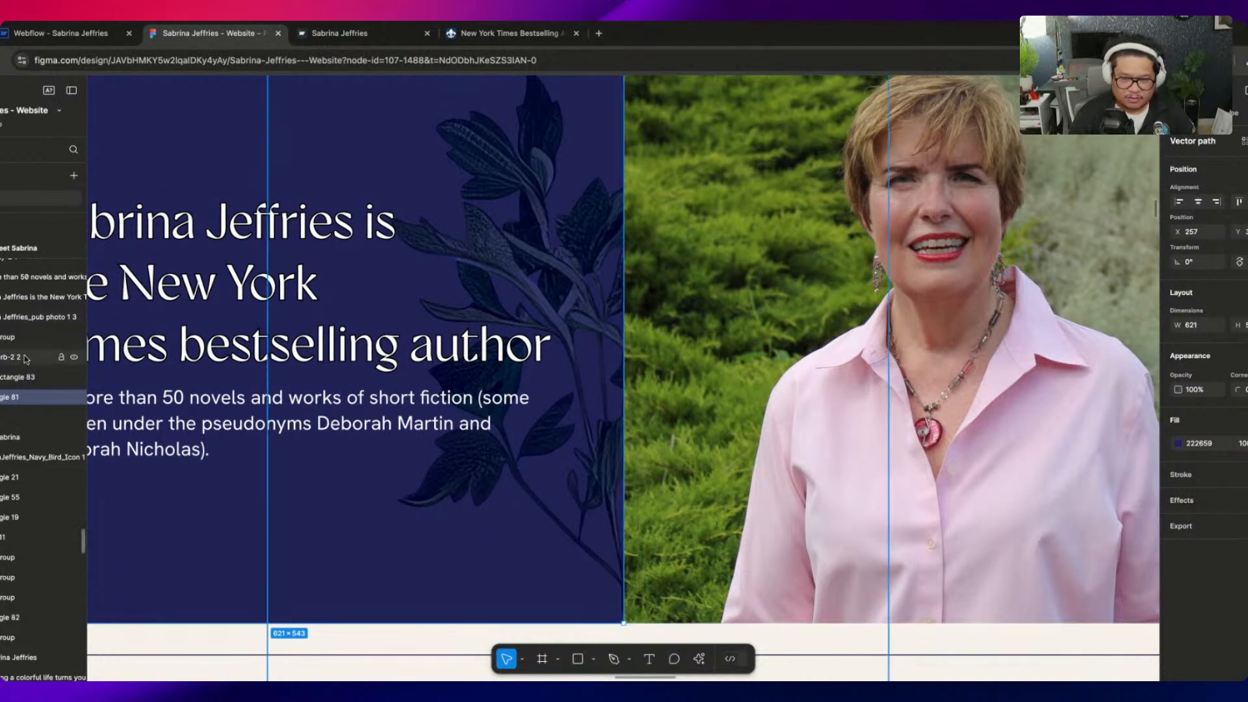
pyautogui.click(13, 336)
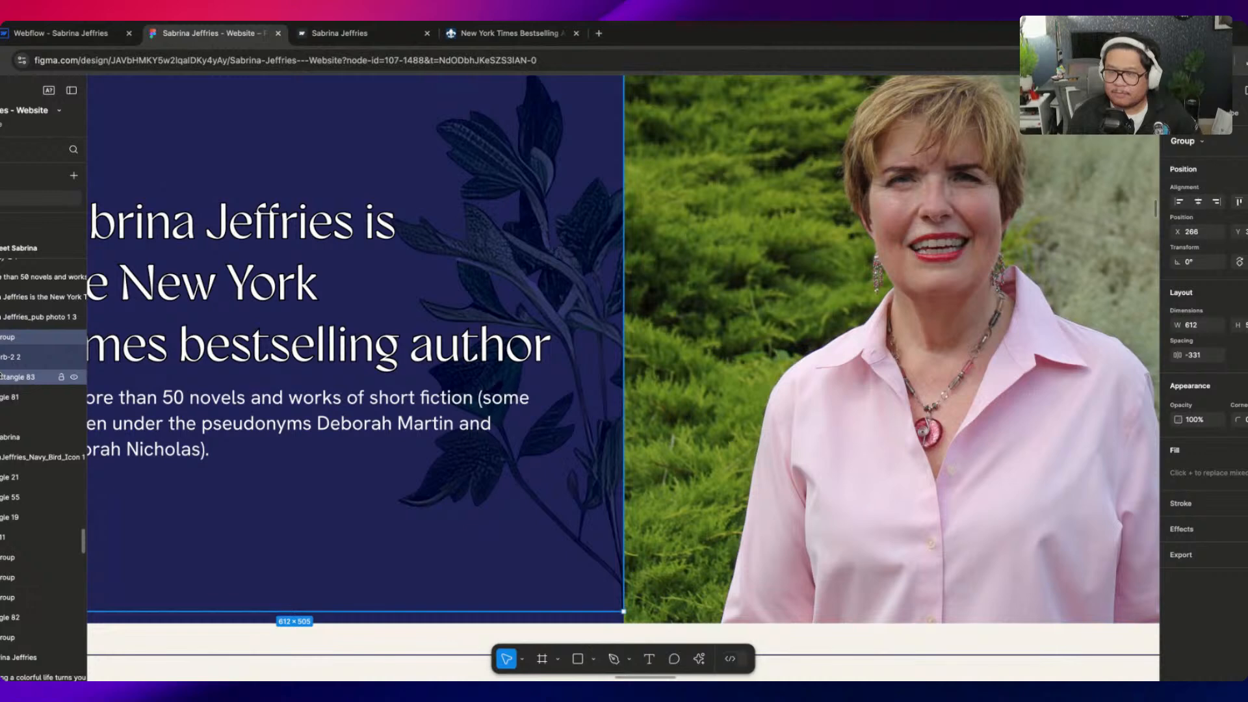
pyautogui.click(75, 35)
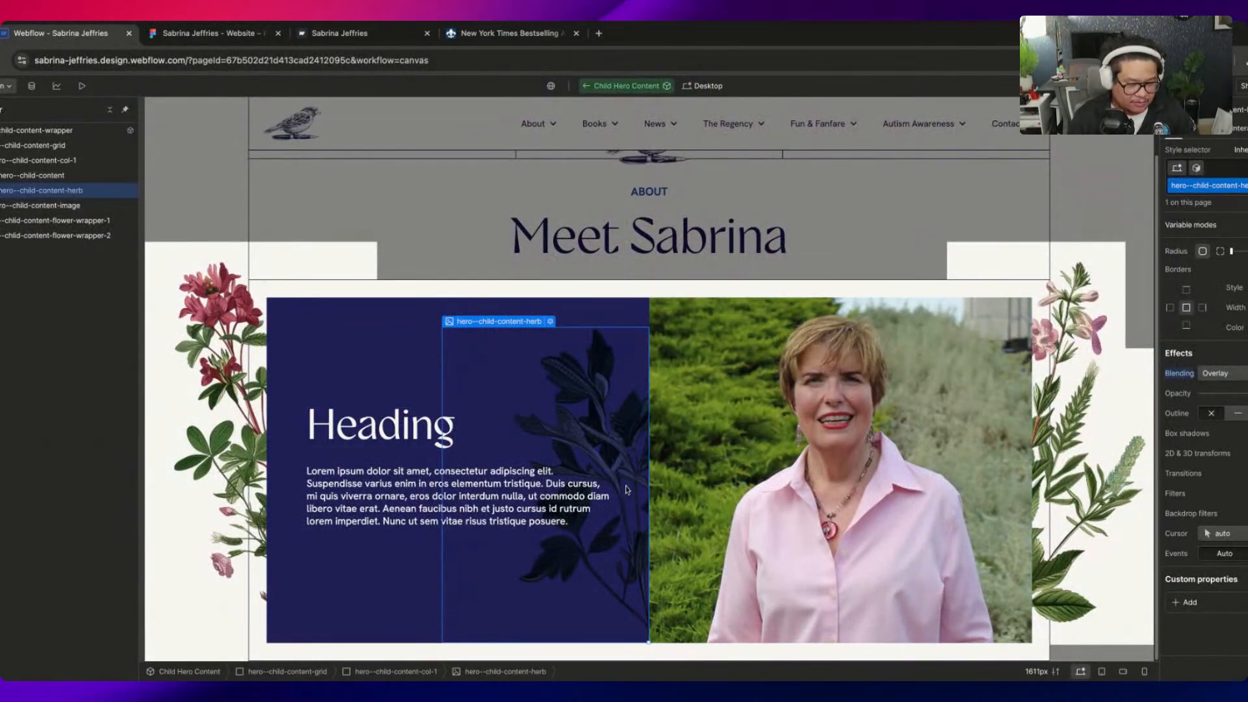
pyautogui.click(42, 177)
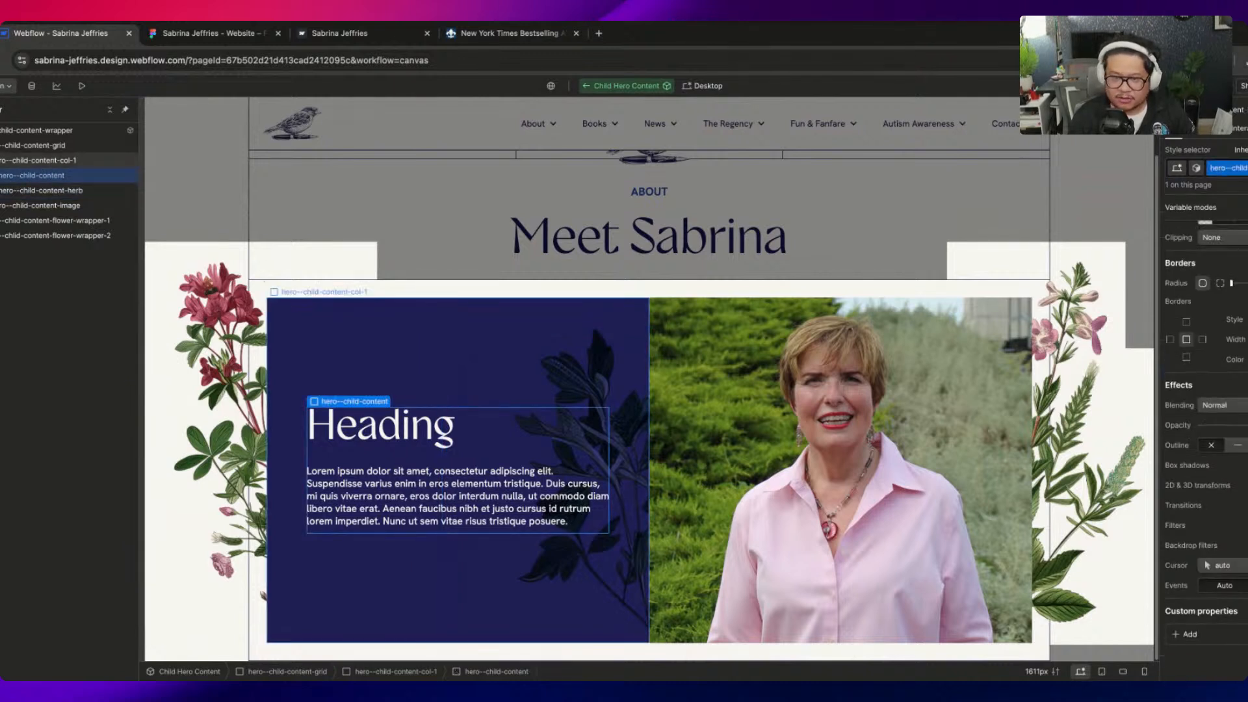
pyautogui.click(1, 160)
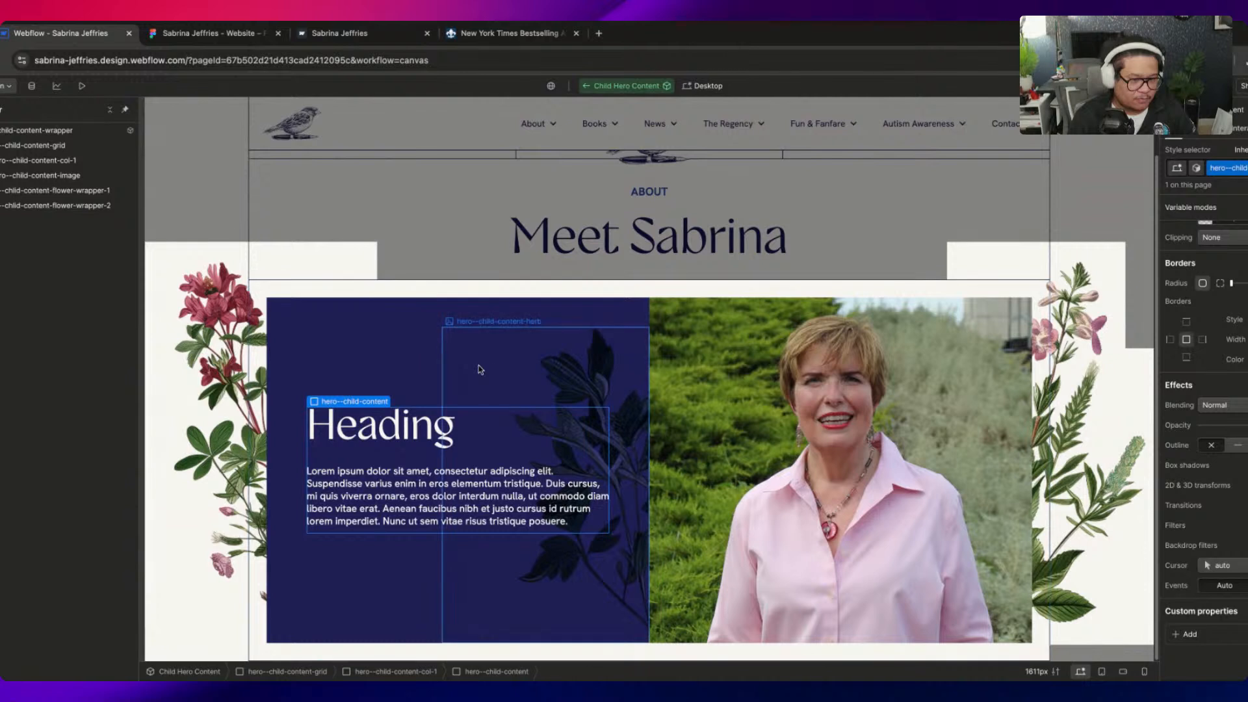
pyautogui.click(523, 345)
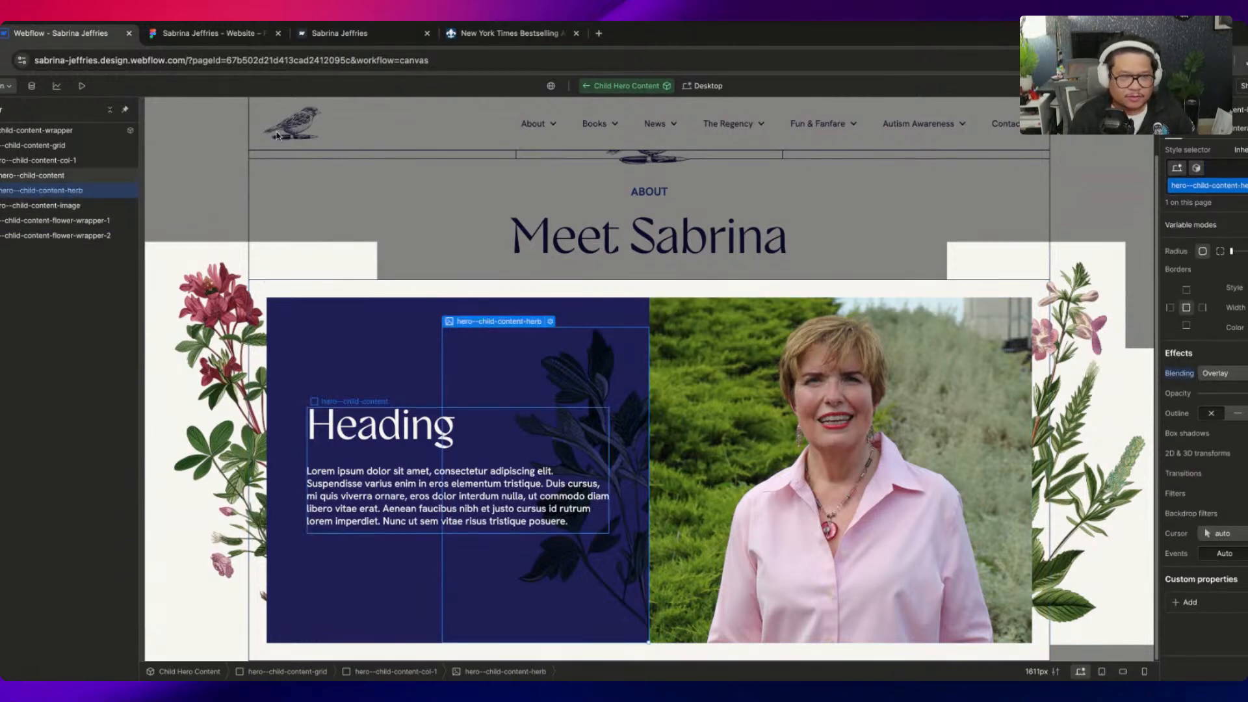
# Connect the heading's text to a new component property
pyautogui.click(349, 437)
pyautogui.click(1206, 129)
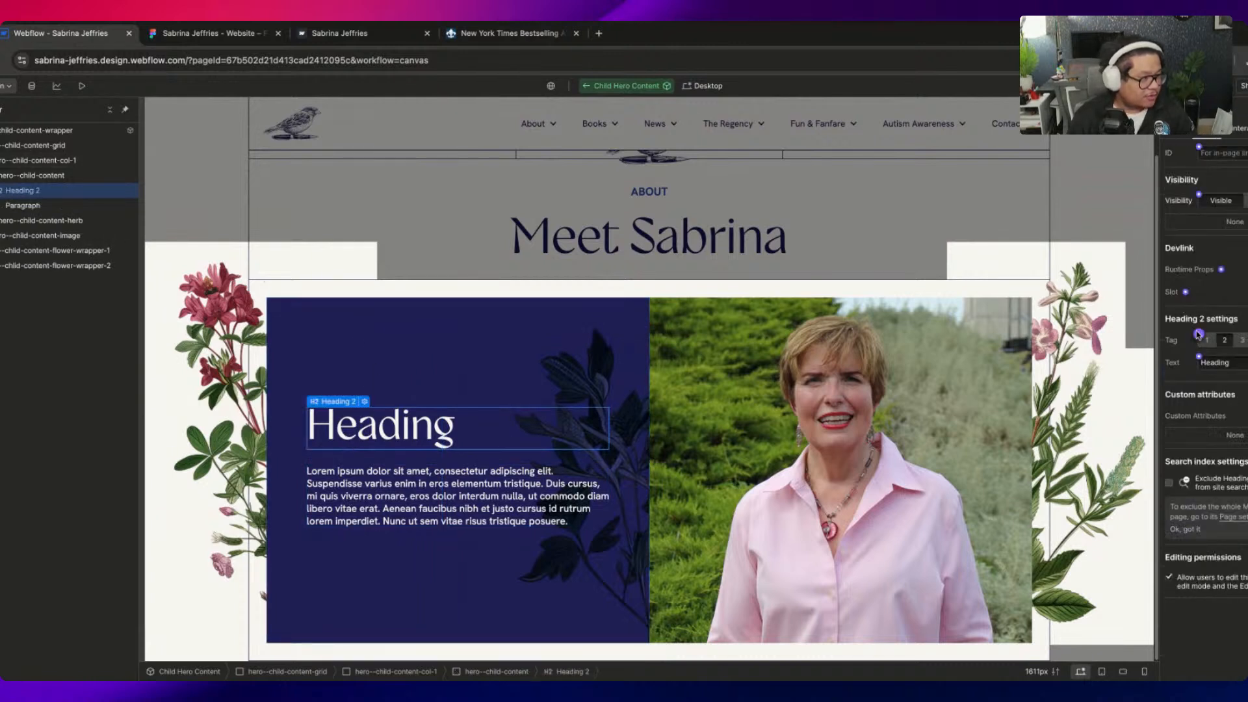
pyautogui.click(1200, 358)
pyautogui.click(1204, 380)
pyautogui.click(1247, 535)
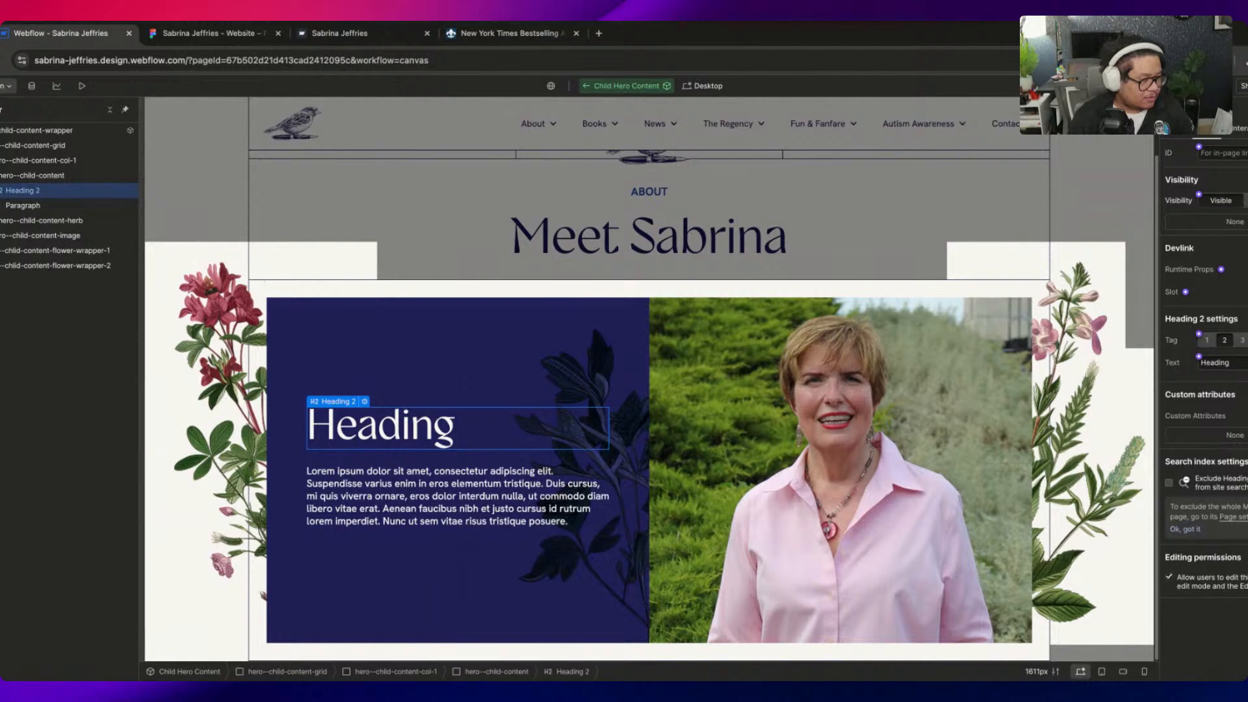
# Connect the paragraph's text to a new component property
pyautogui.click(502, 486)
pyautogui.click(1199, 333)
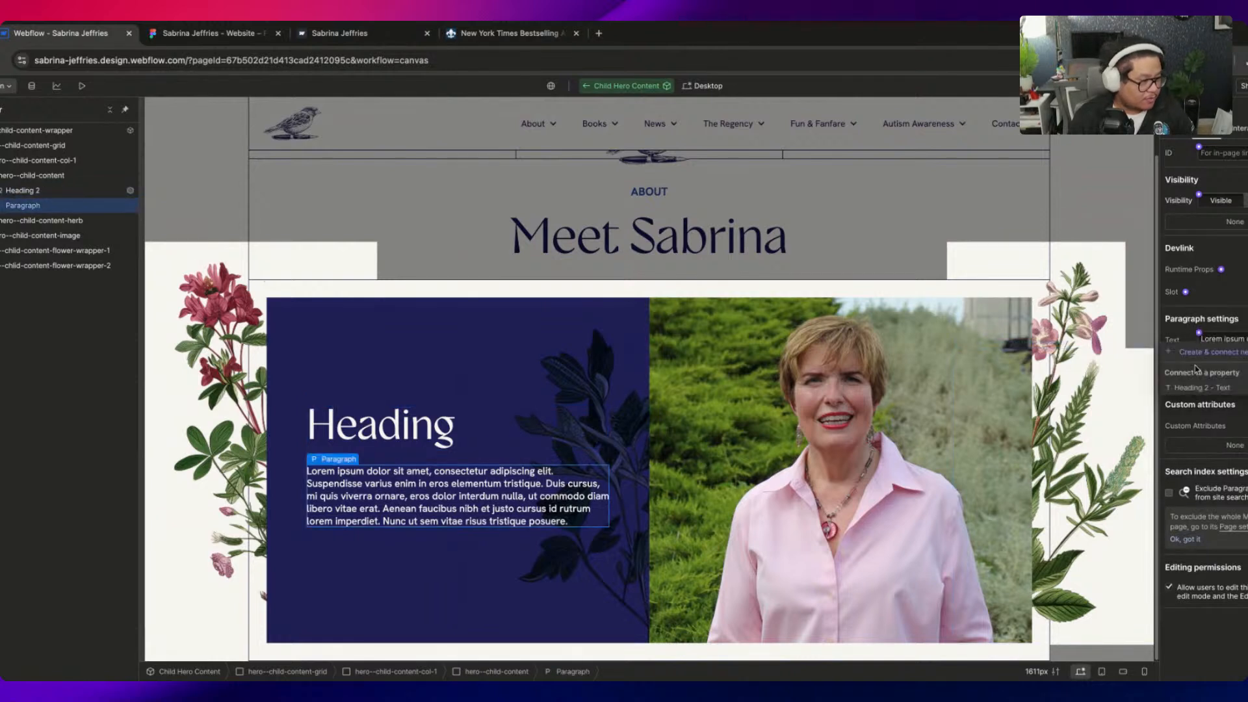
pyautogui.click(1203, 354)
pyautogui.click(1243, 585)
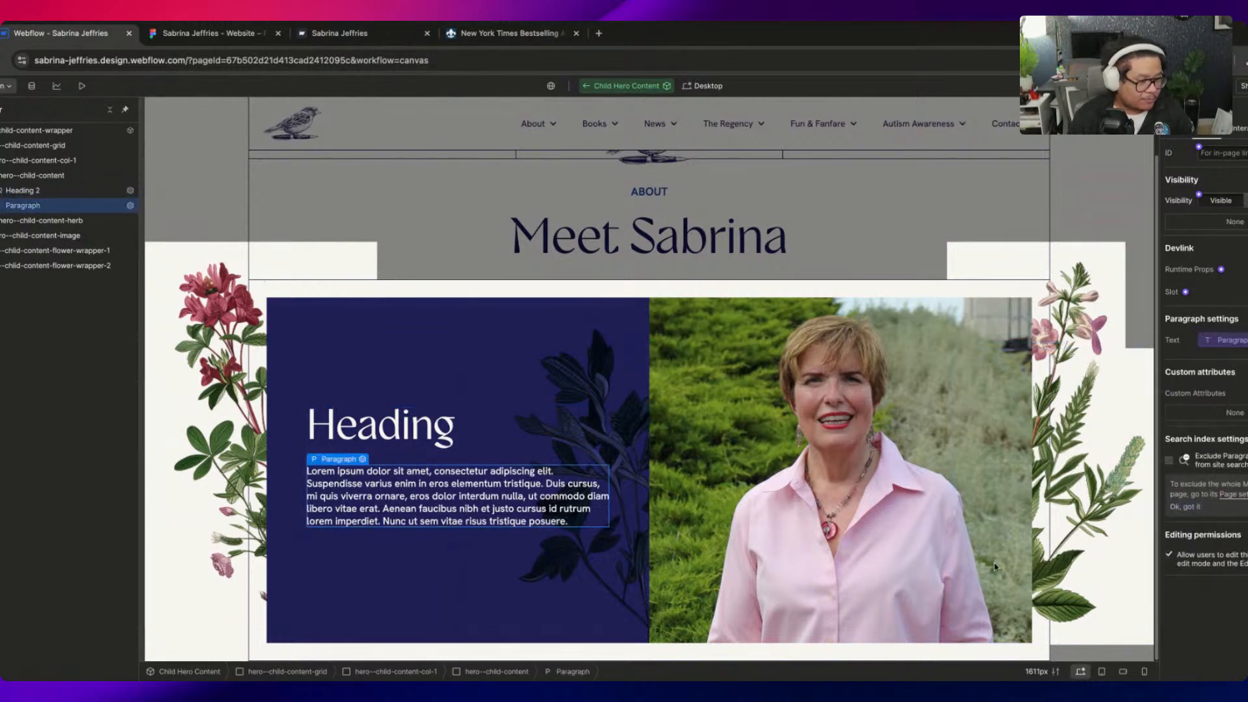
# Connect the portrait image's source to a new component property and return from the component to the Meet Sabrina page
pyautogui.click(754, 421)
pyautogui.click(1200, 357)
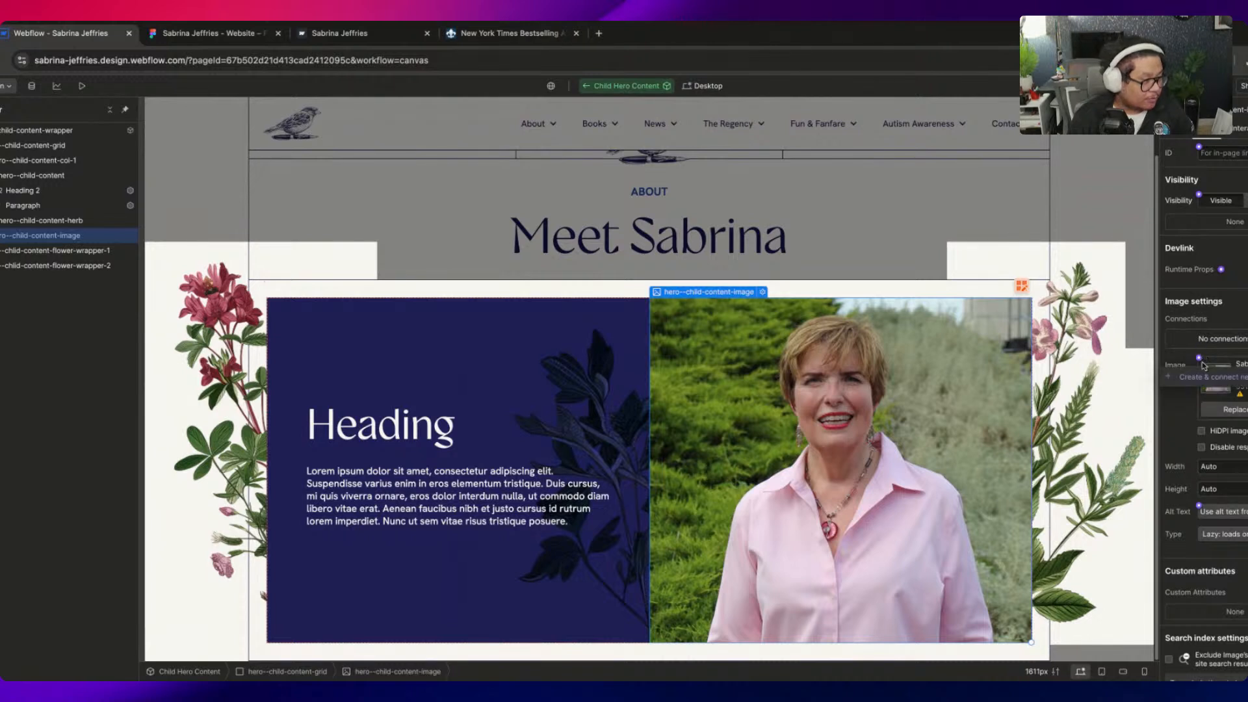
pyautogui.click(1204, 377)
pyautogui.click(1244, 590)
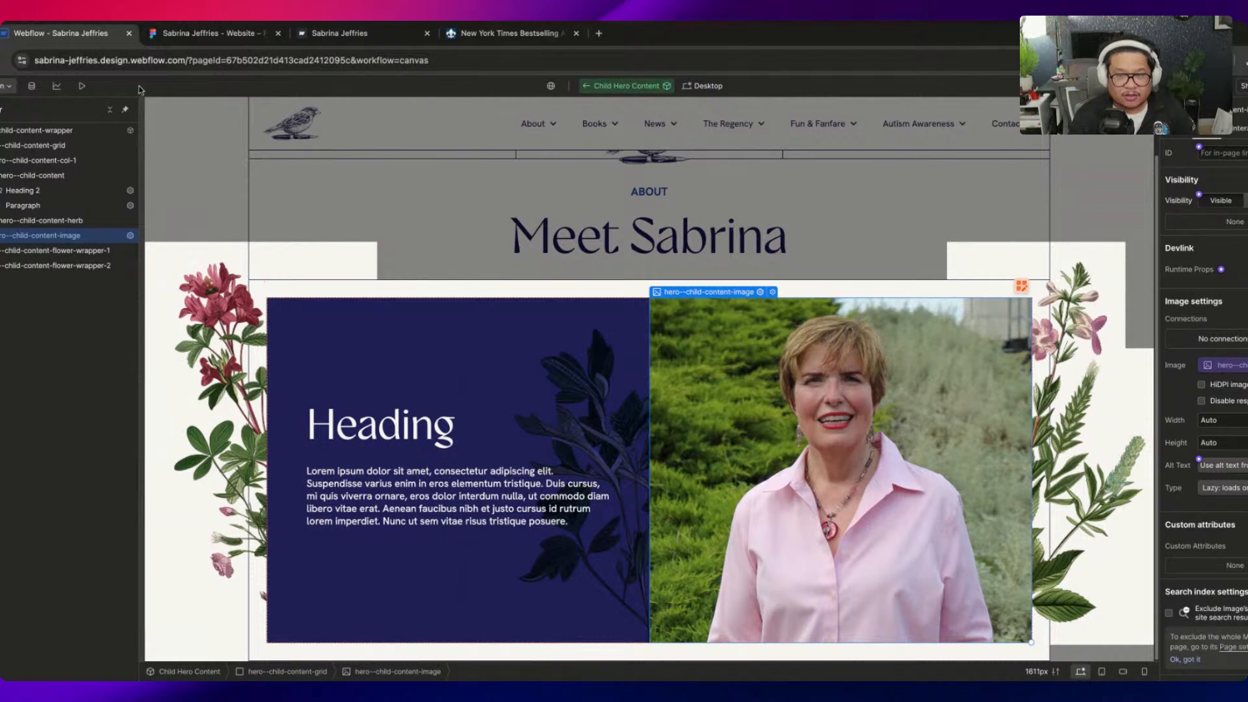
pyautogui.click(582, 87)
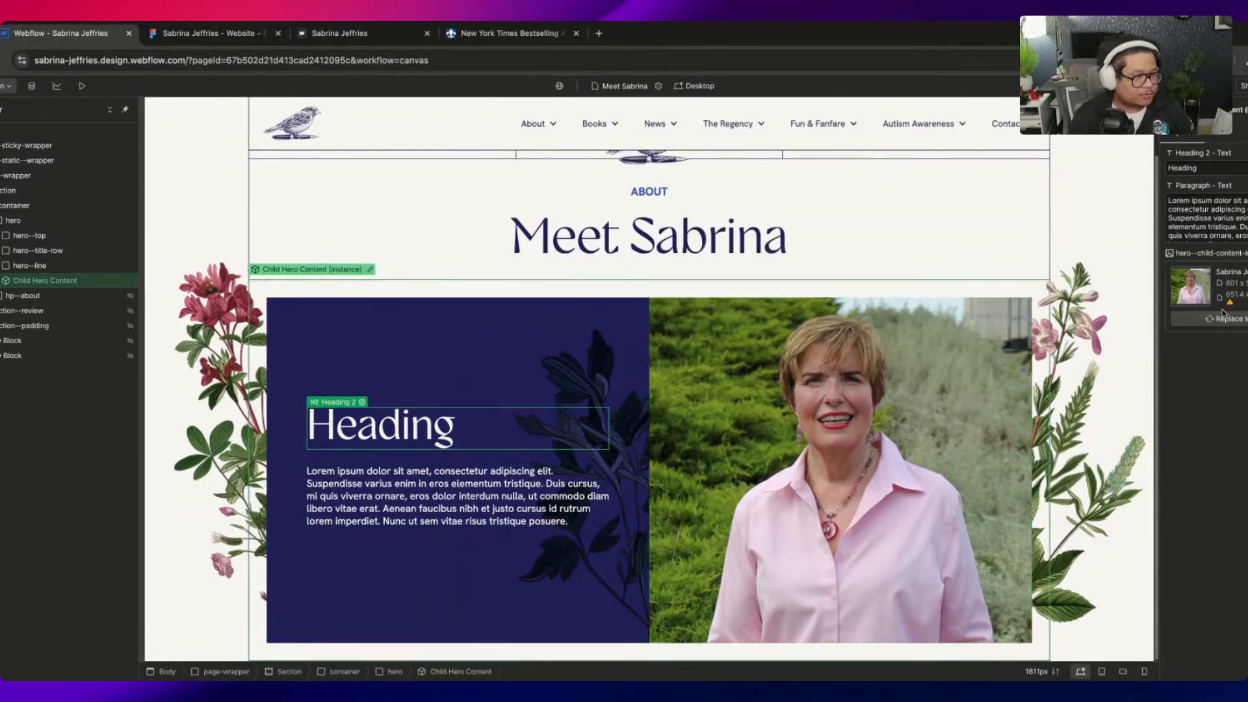
# Review the Meet Sabrina page in the Figma design, including the sections below the hero, and return to Webflow
pyautogui.click(215, 52)
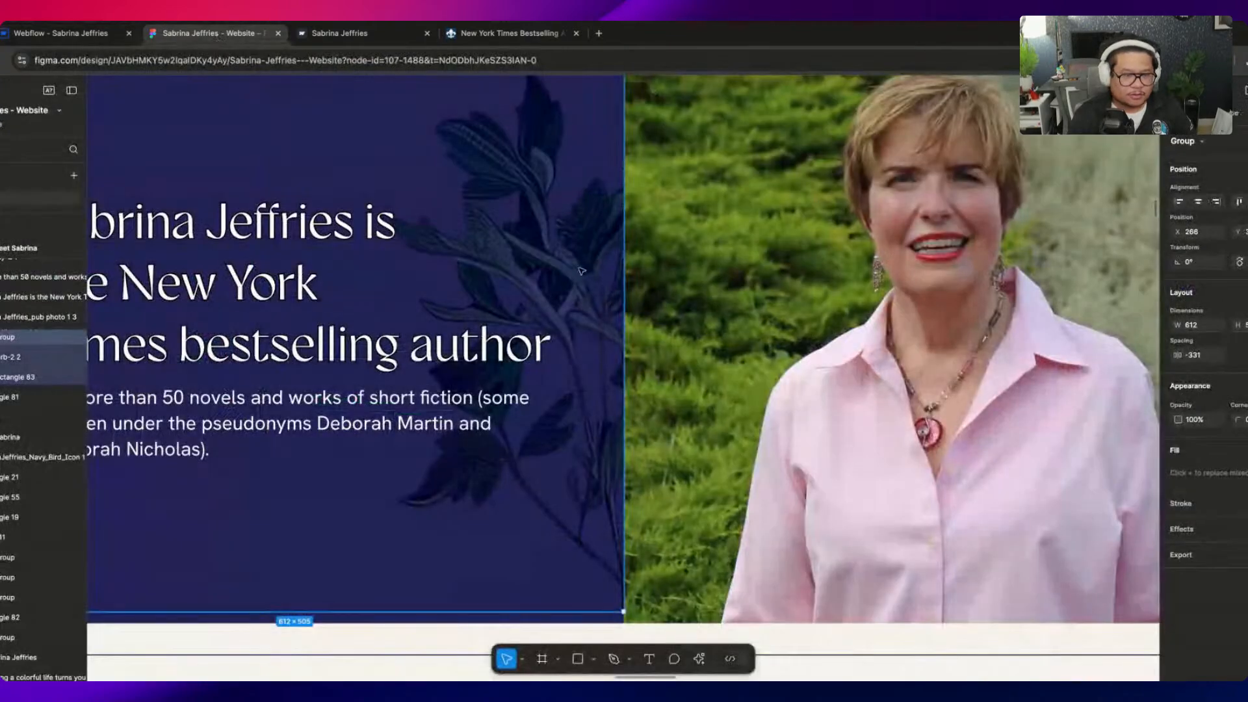
pyautogui.scroll(-5, 543, 478)
pyautogui.scroll(5, 542, 477)
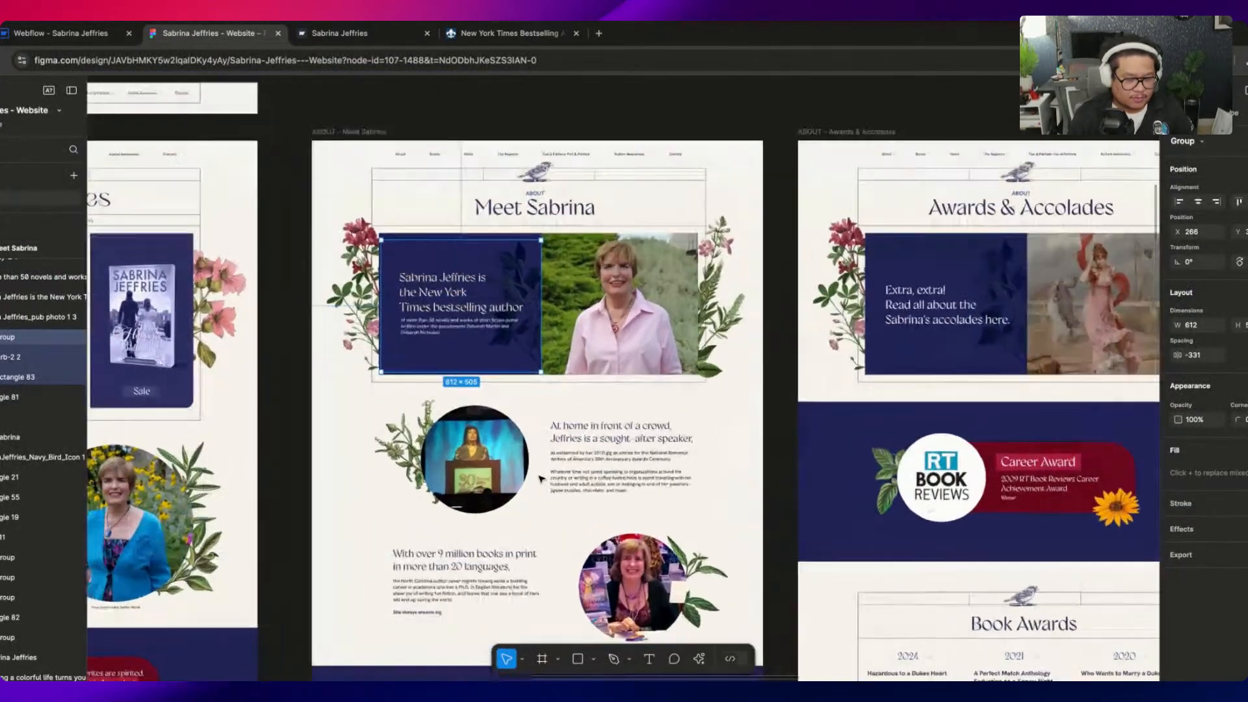
pyautogui.scroll(-3, 543, 478)
pyautogui.click(78, 35)
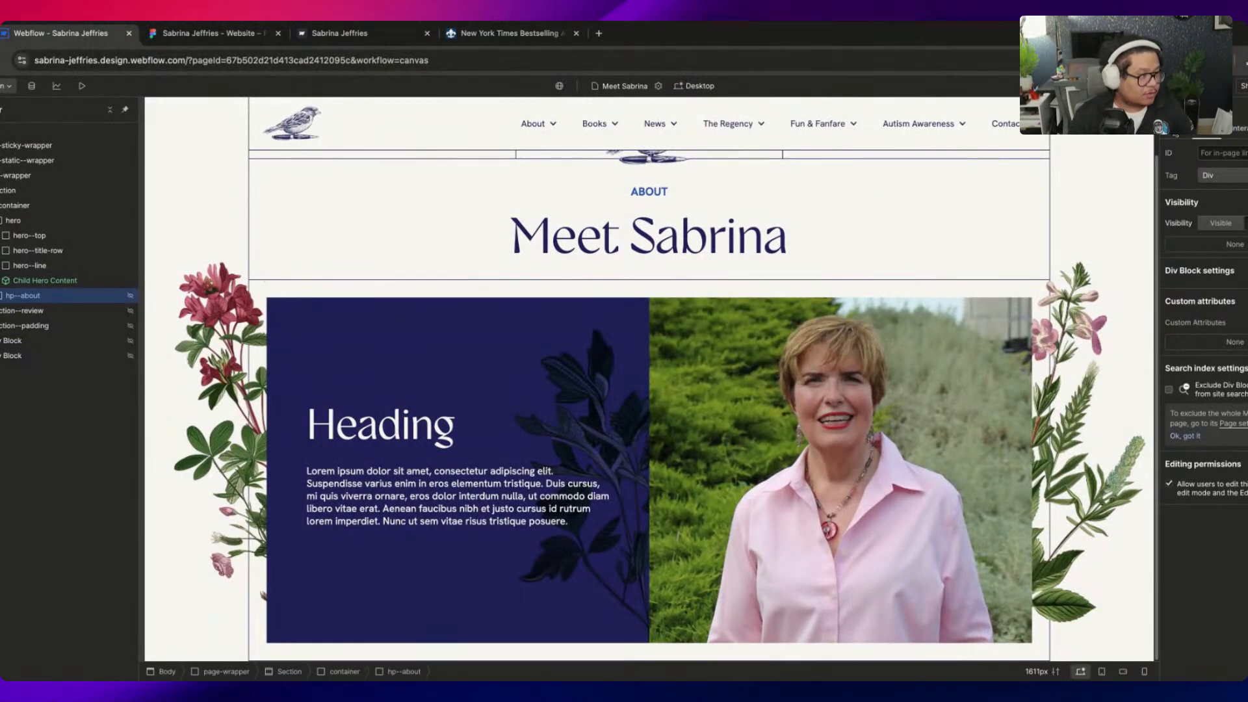
# Move the hp--about-photo-wrapper before hp--about-content so the section's circular photo comes ahead of its text, following the Figma layout
pyautogui.click(1176, 129)
pyautogui.click(1202, 130)
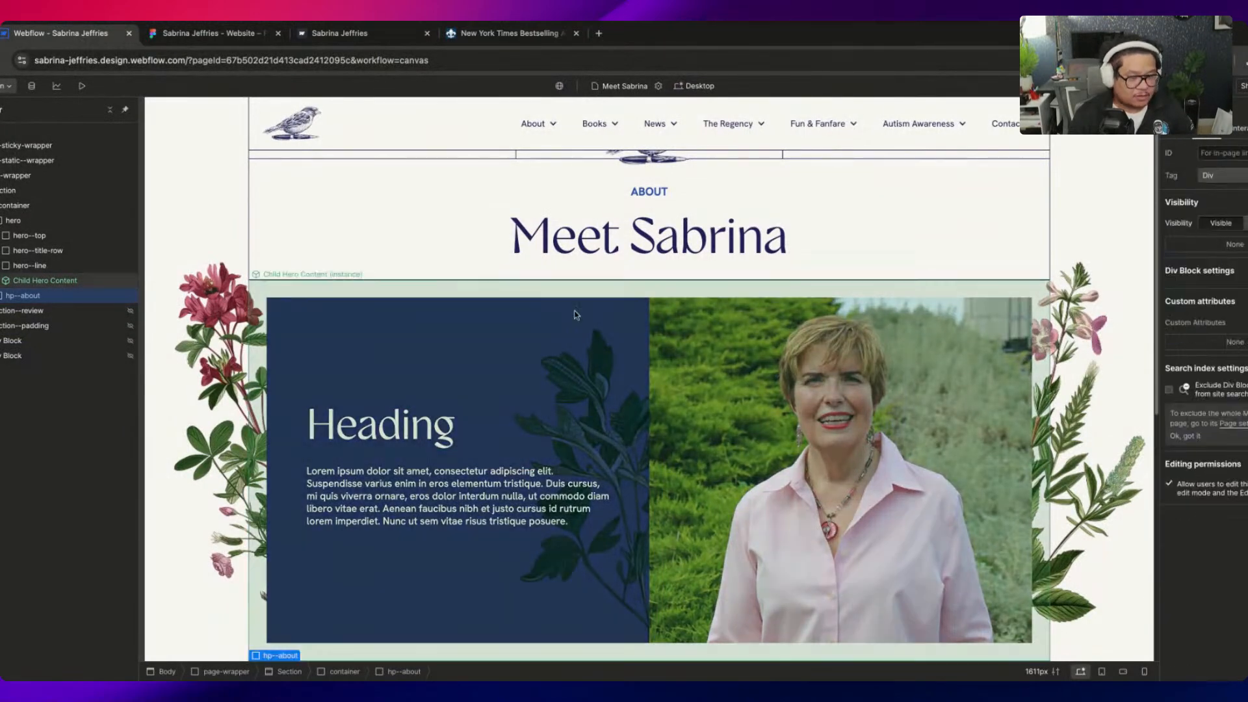
pyautogui.scroll(-5, 660, 382)
pyautogui.click(222, 36)
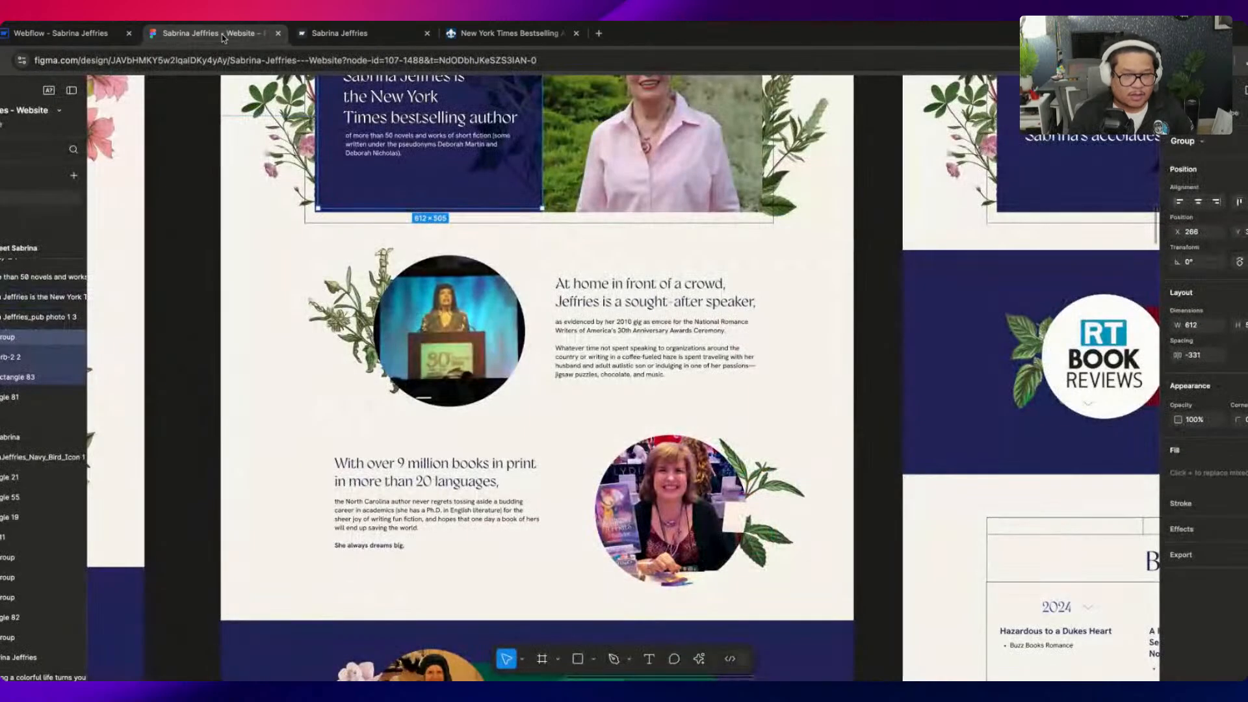
pyautogui.click(71, 33)
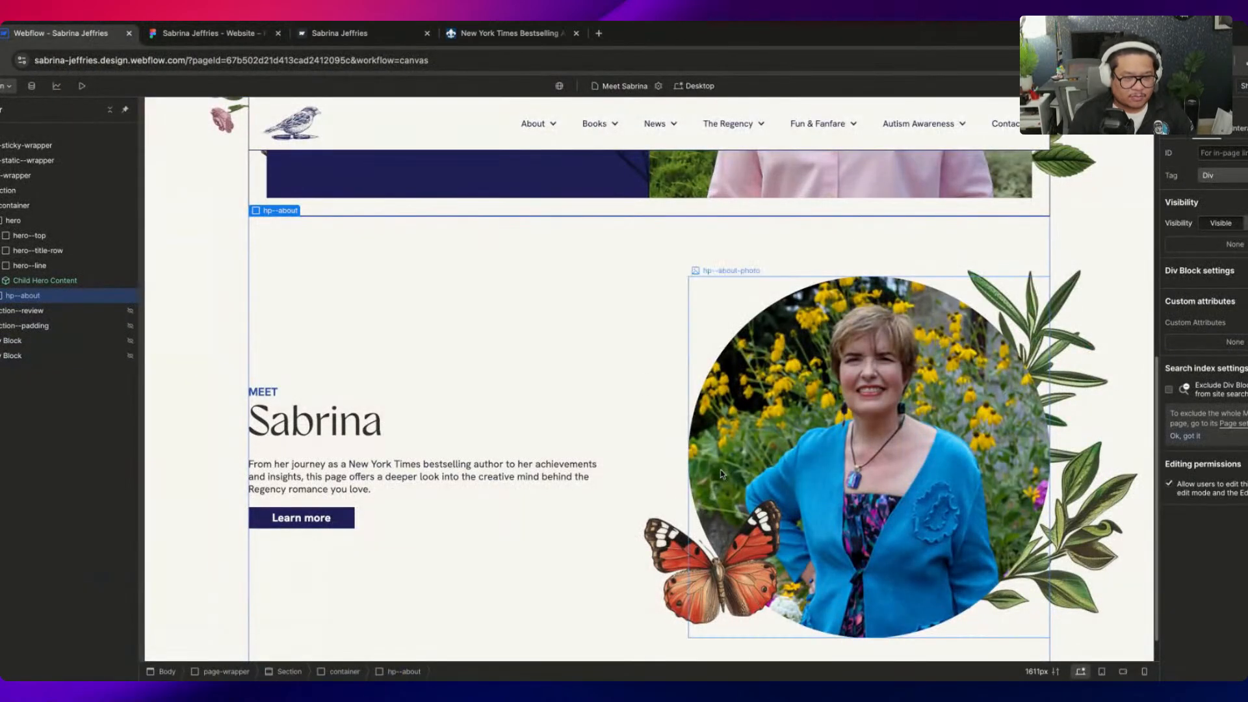
pyautogui.click(693, 478)
pyautogui.moveTo(2, 327); pyautogui.dragTo(26, 304)
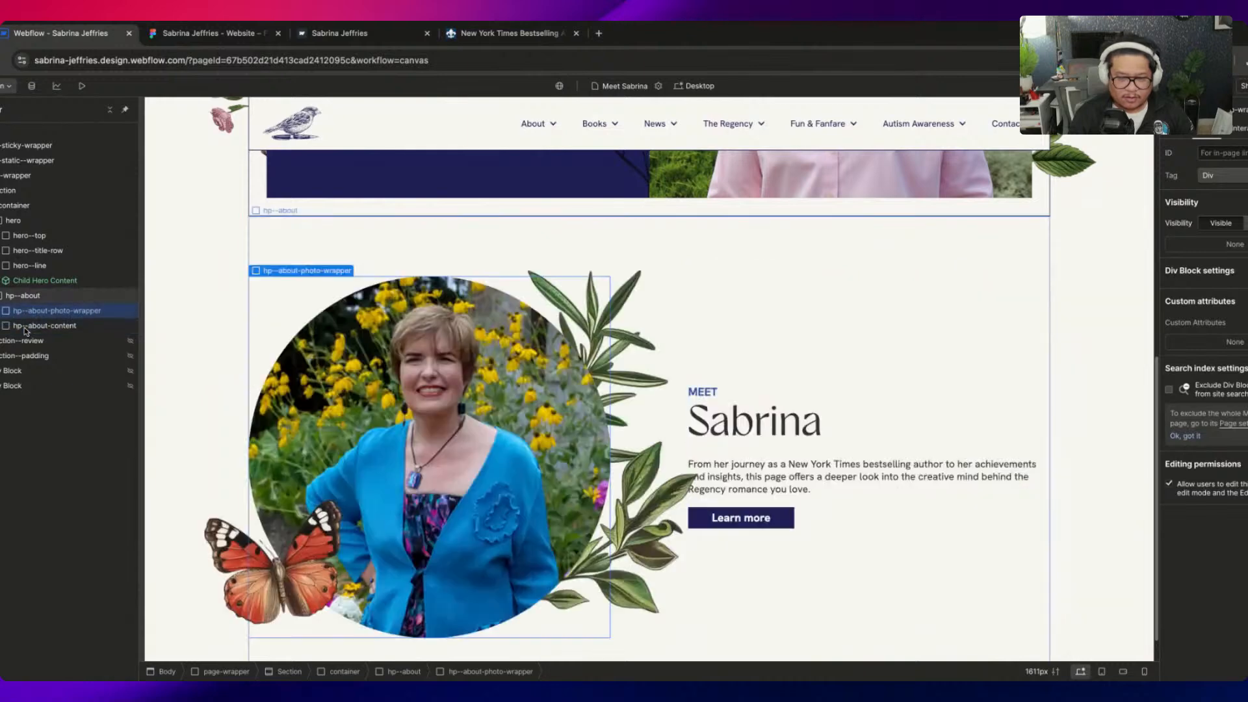
# Inspect the style settings of the hp--about section, its lower flower image and the photo wrapper
pyautogui.click(41, 297)
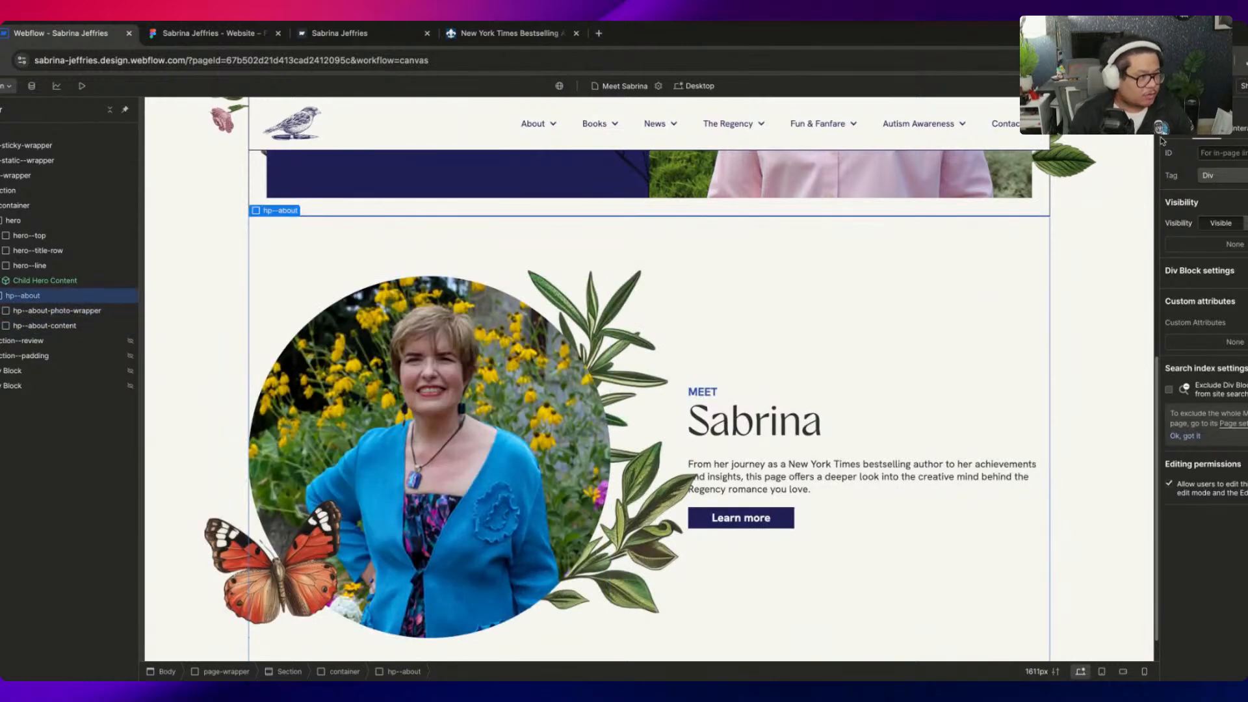
pyautogui.press('s')
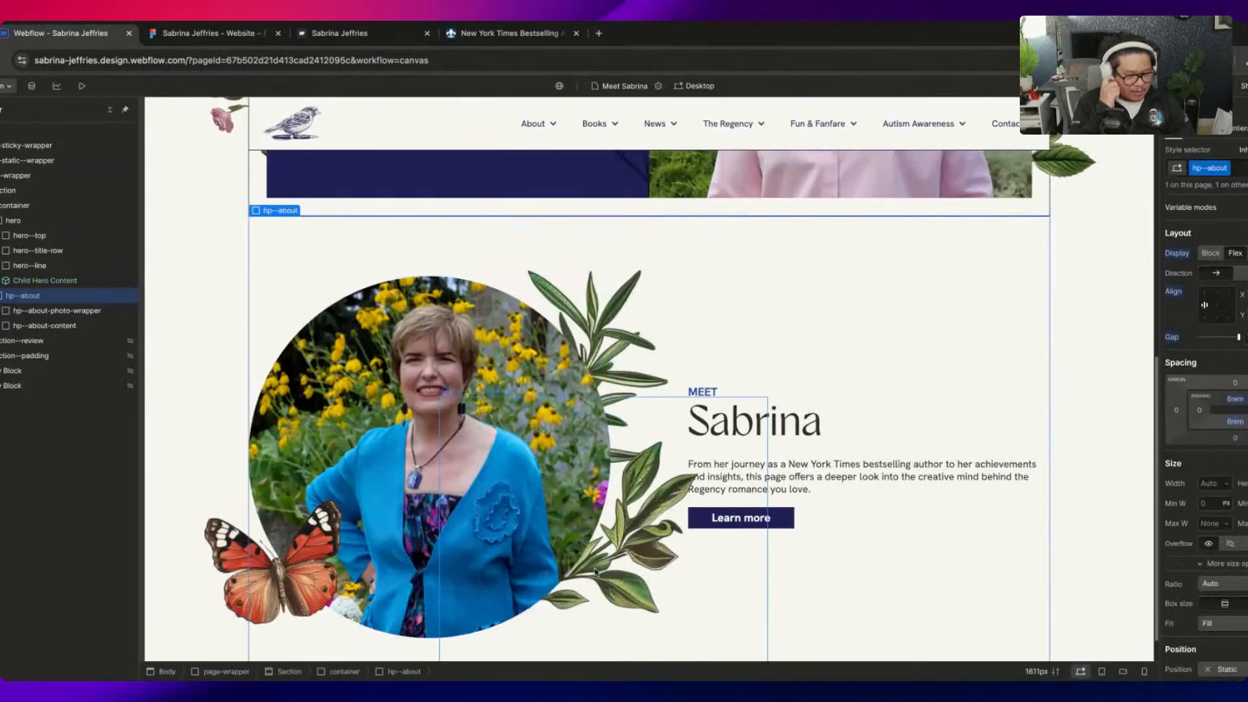
pyautogui.click(628, 520)
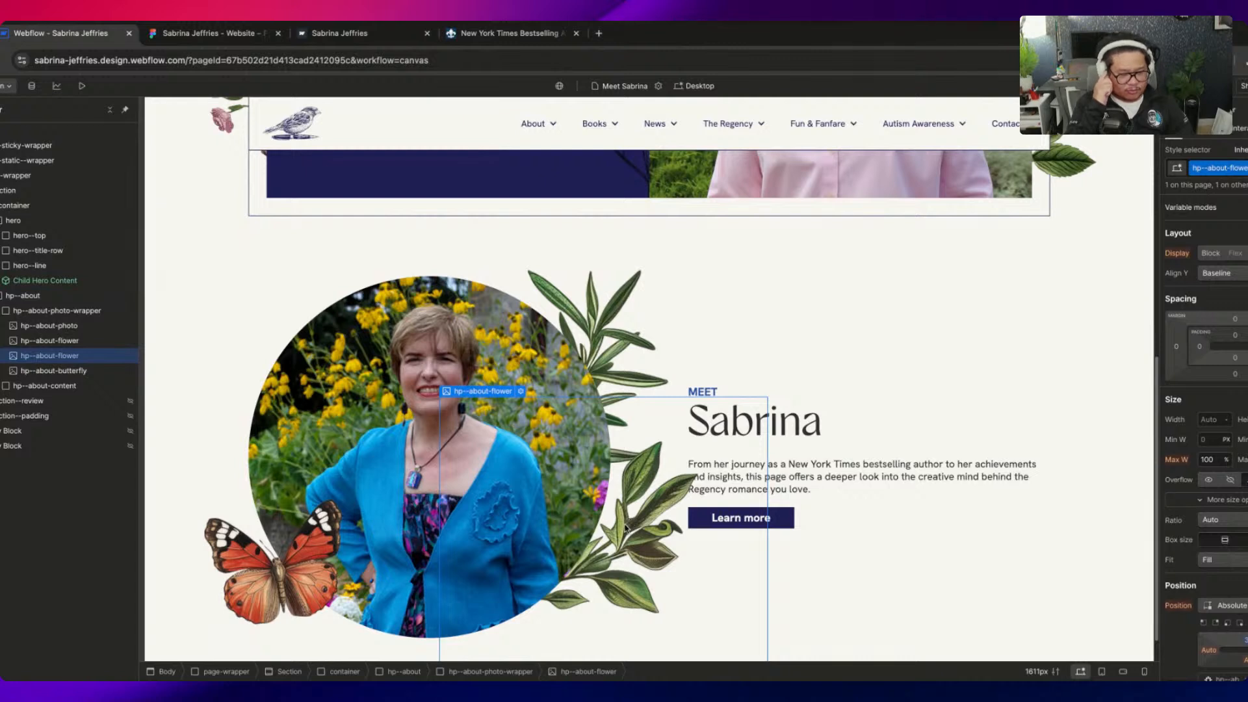
pyautogui.click(104, 325)
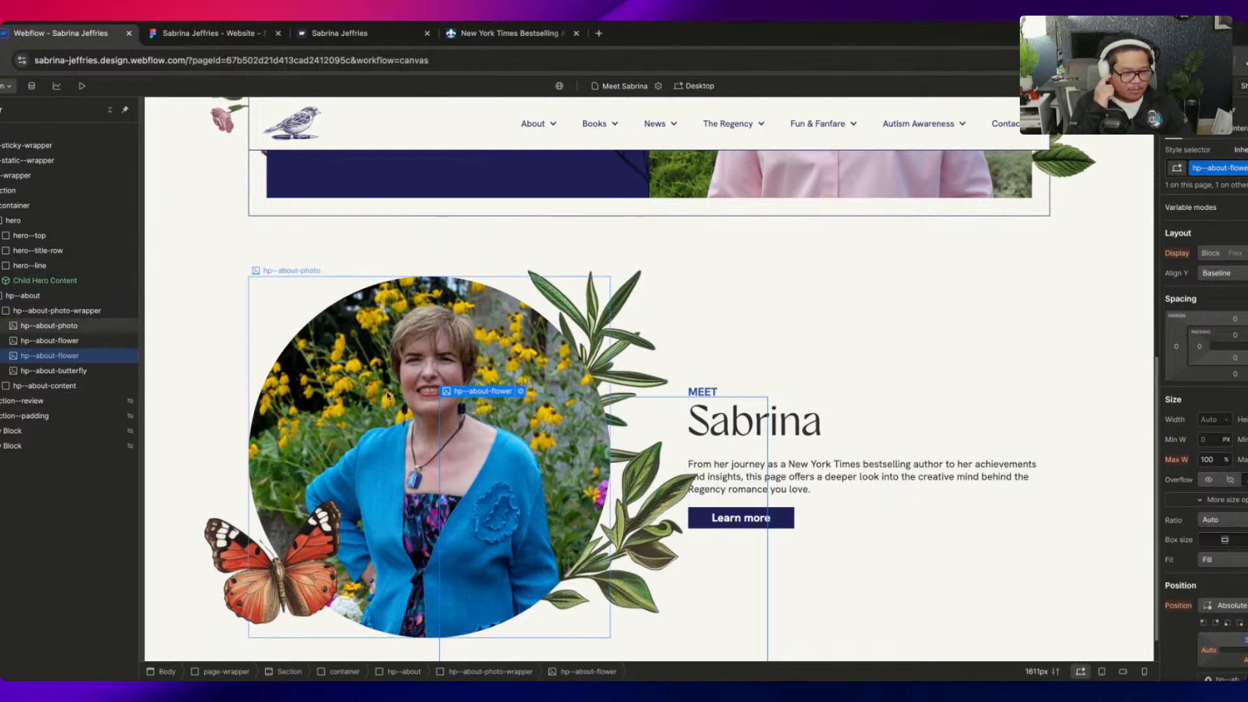
pyautogui.click(103, 312)
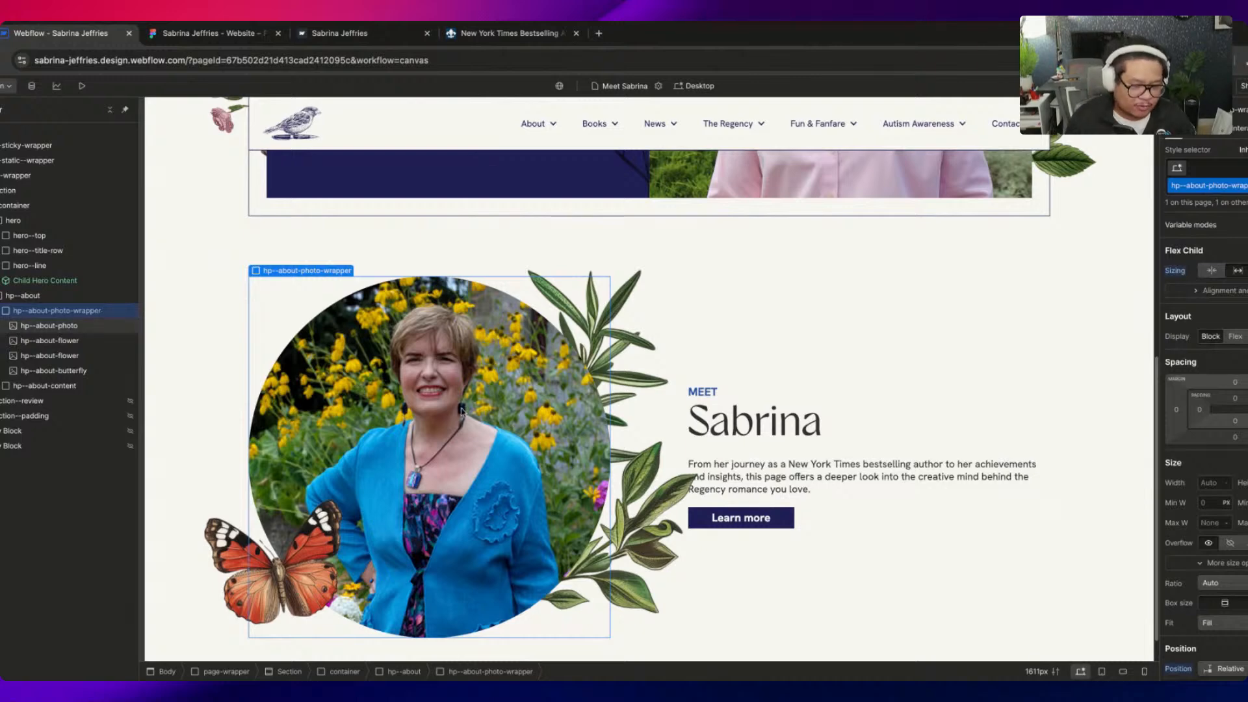
# Switch to Figma and export the podium speech photo inside the circular mask group as a 1x PNG
pyautogui.click(206, 33)
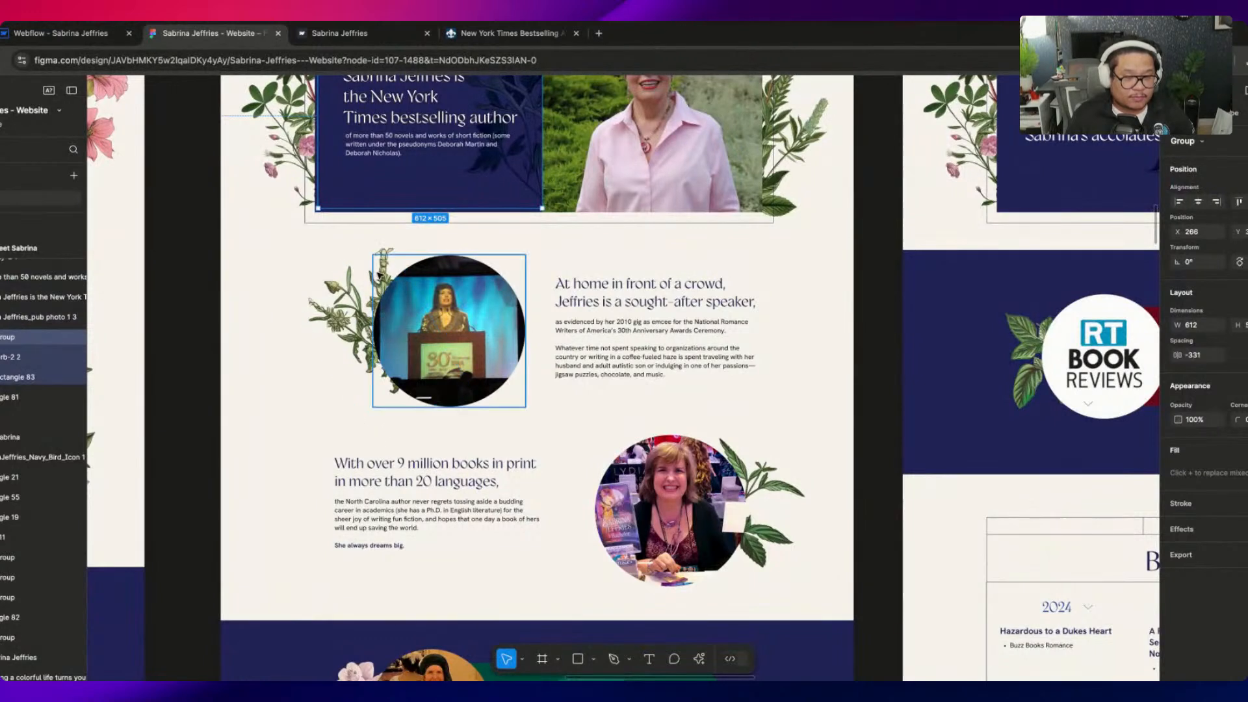
pyautogui.click(459, 343)
pyautogui.click(1242, 524)
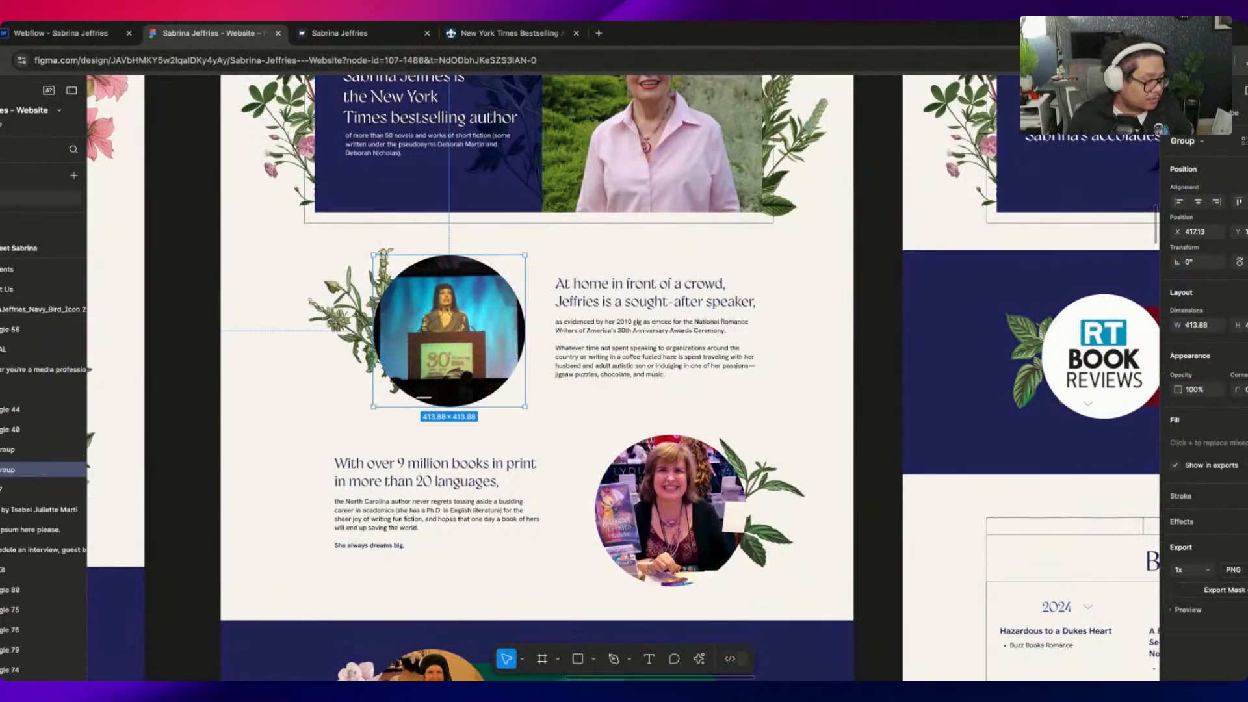
pyautogui.click(2, 469)
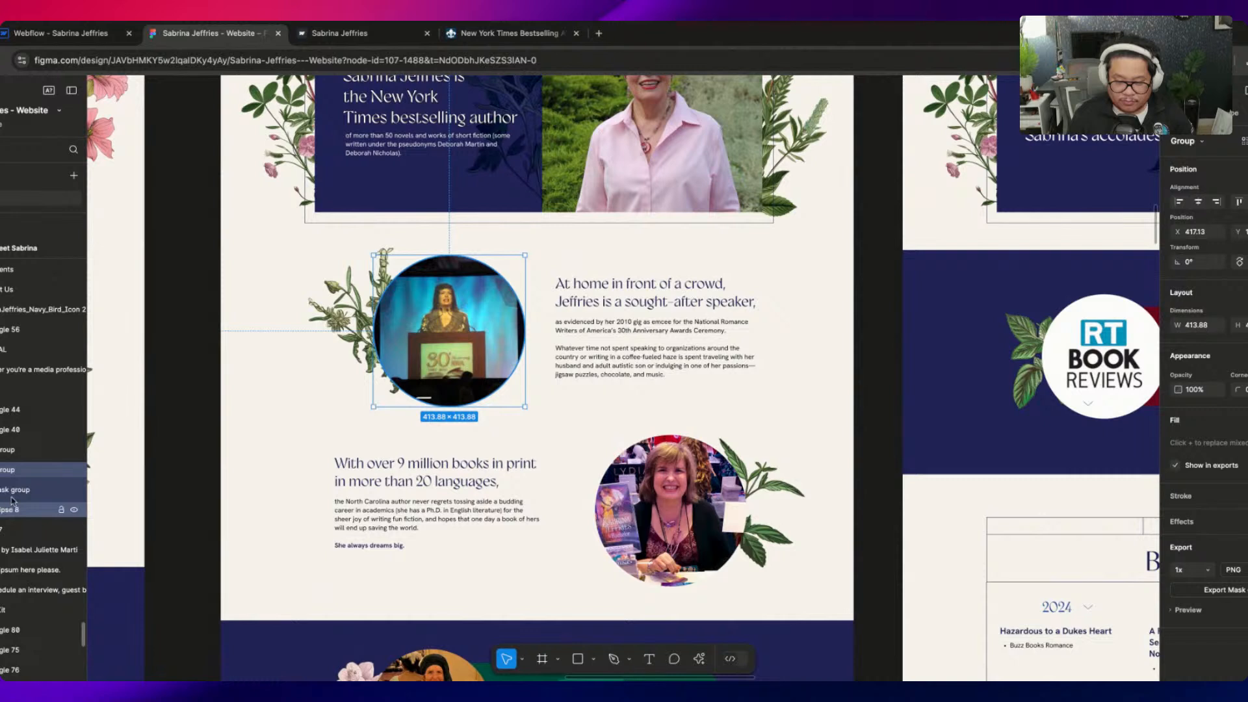
pyautogui.click(1, 490)
pyautogui.click(31, 512)
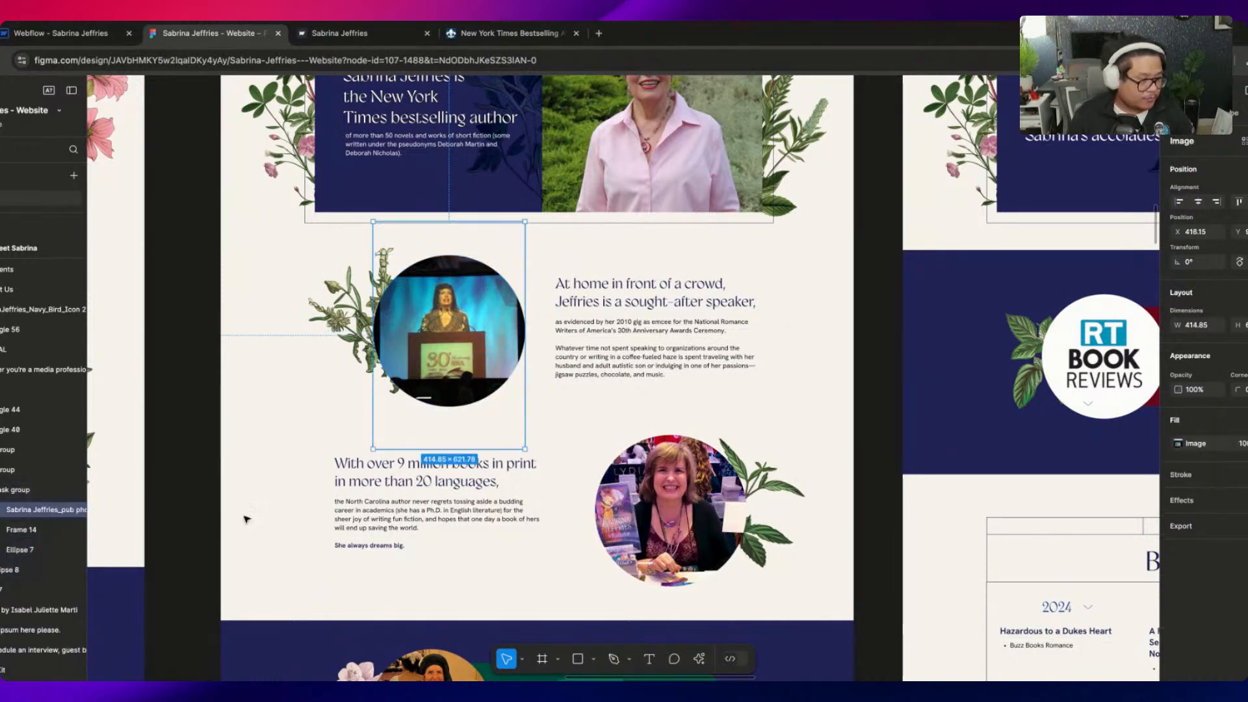
pyautogui.click(1243, 526)
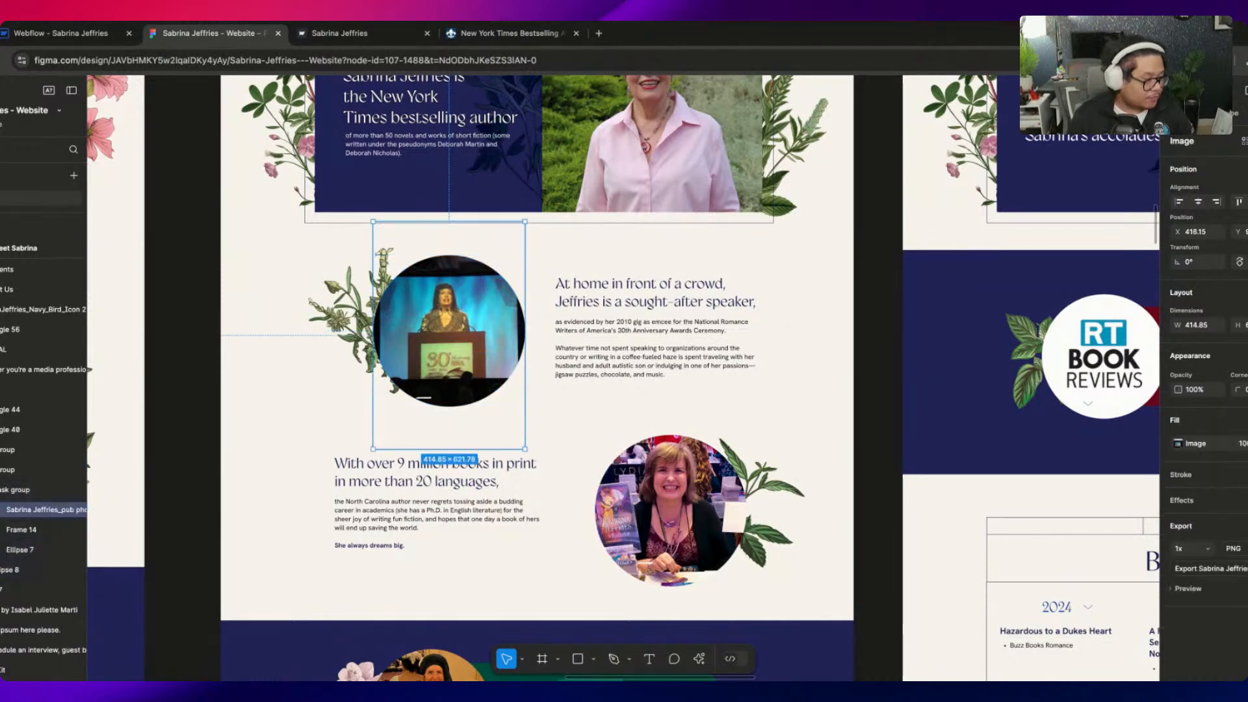
pyautogui.click(1188, 589)
pyautogui.scroll(-3, 1193, 593)
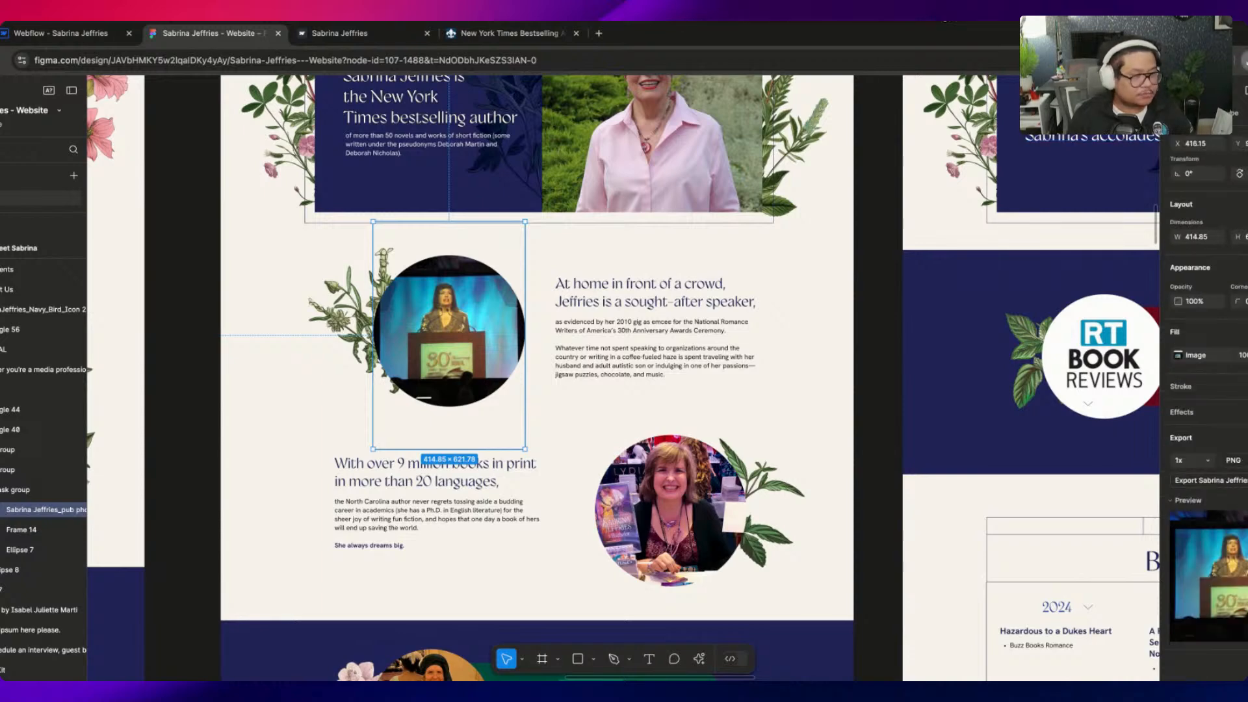
# Return to Webflow and replace the hp--about-photo image with the exported podium speech photo
pyautogui.click(99, 34)
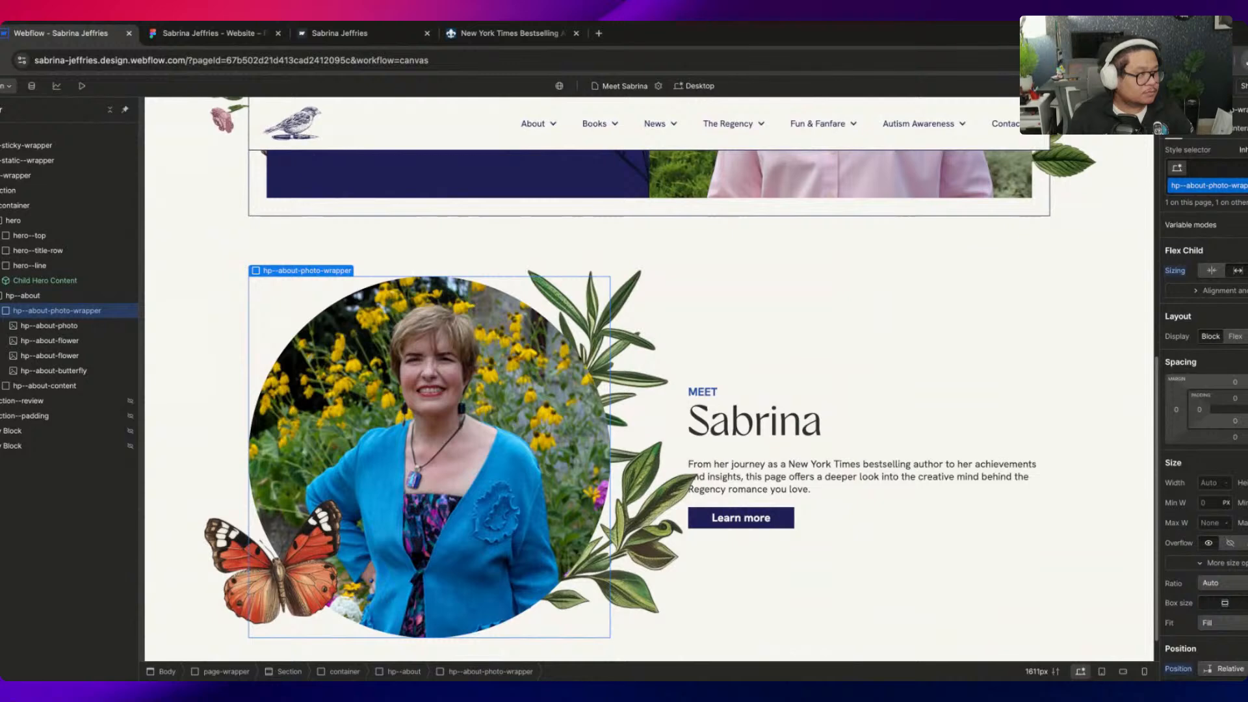
pyautogui.press('j')
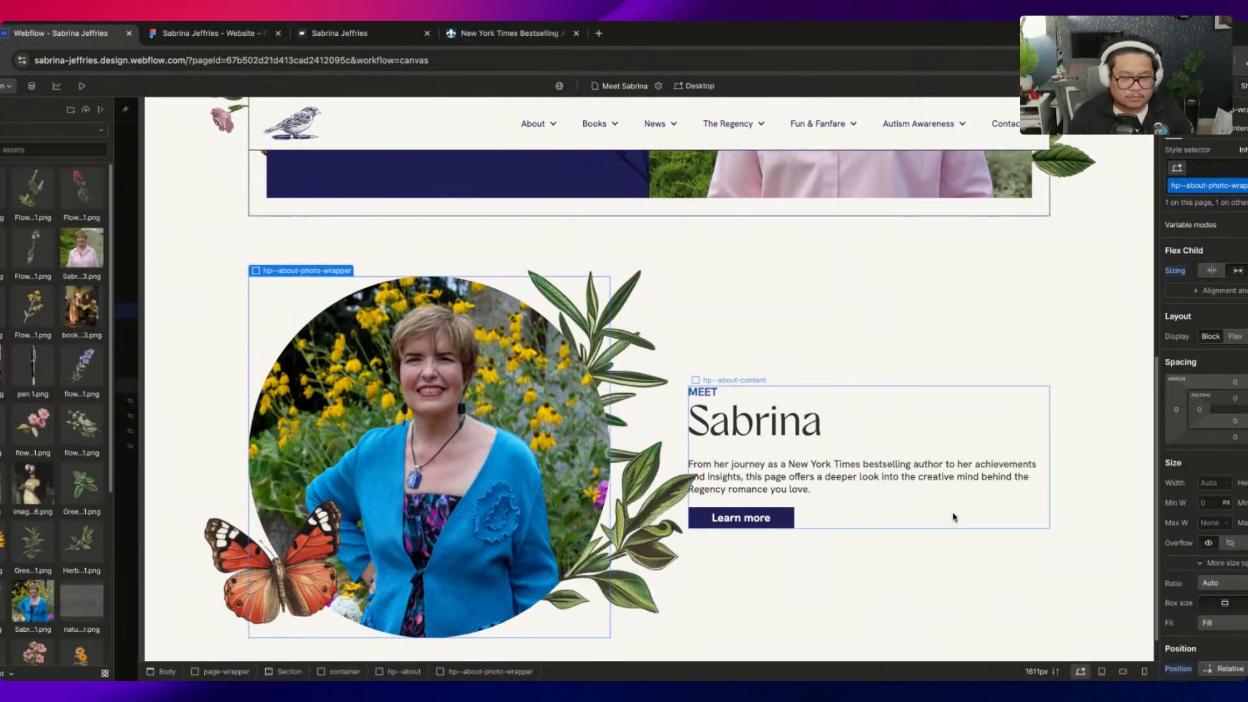
pyautogui.doubleClick(410, 384)
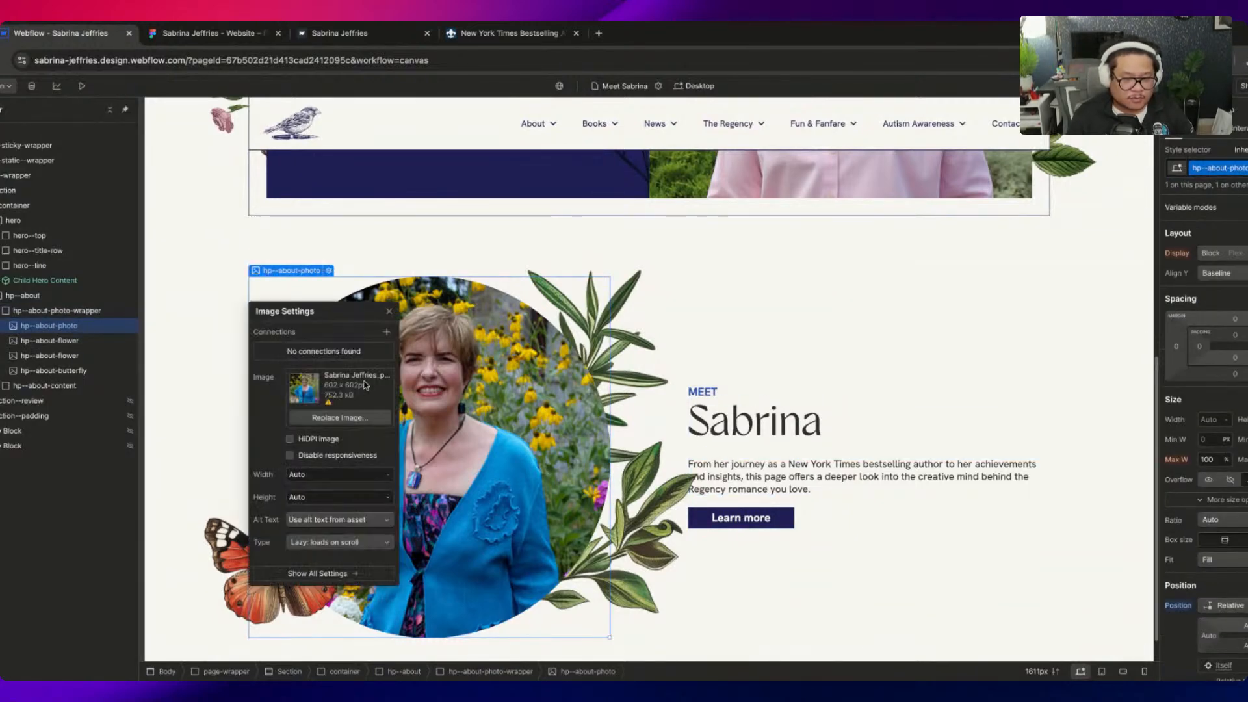
pyautogui.click(358, 416)
pyautogui.click(117, 193)
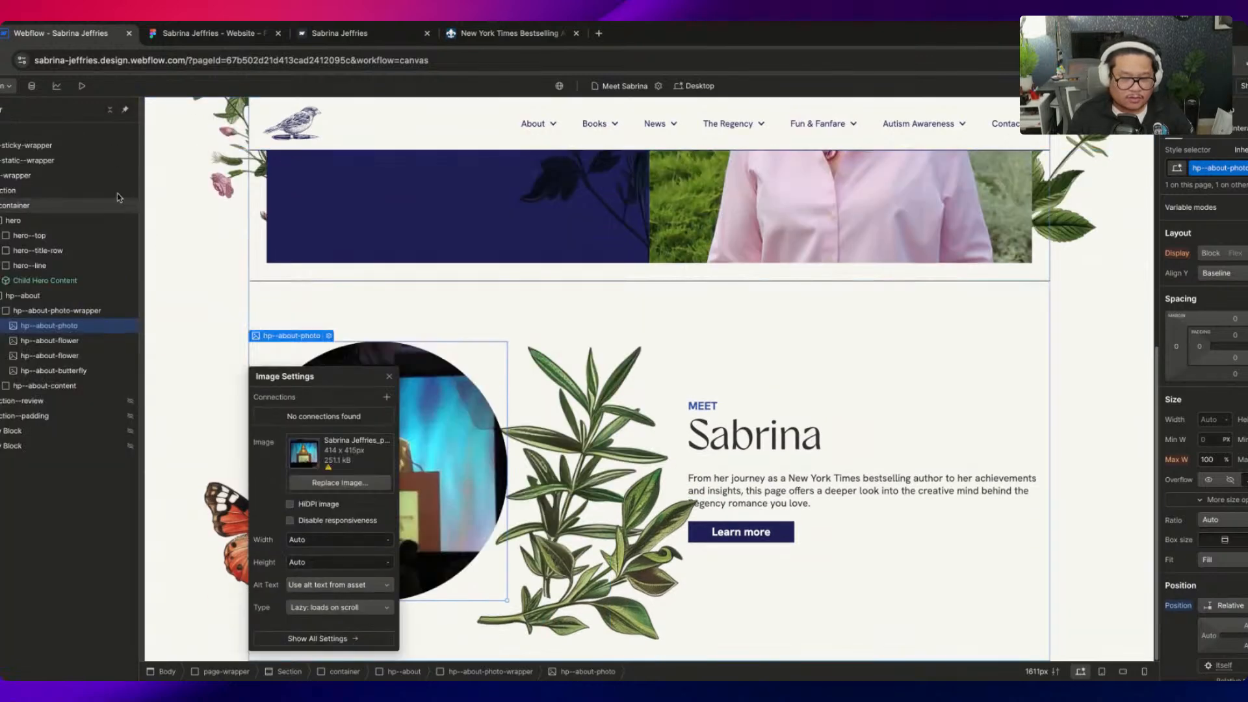
# Delete the two flower images and the butterfly image from the photo wrapper
pyautogui.click(650, 397)
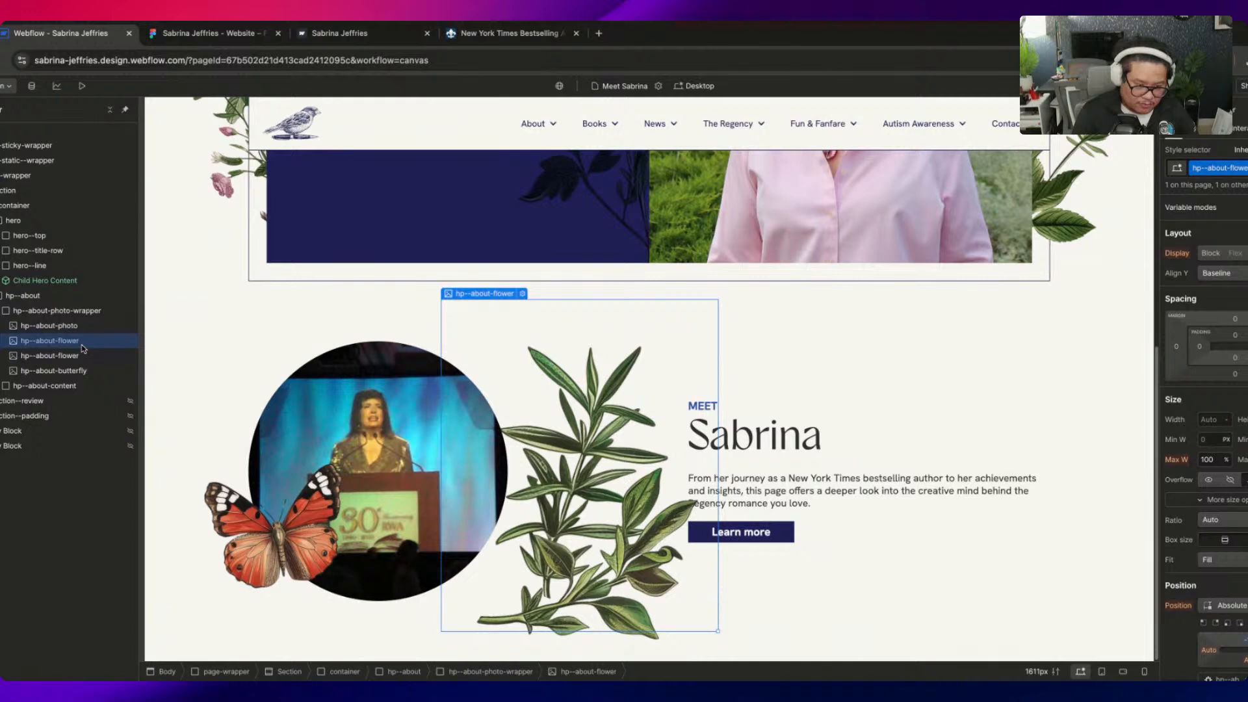
pyautogui.press('Delete')
pyautogui.press('Delete')
pyautogui.press('Delete')
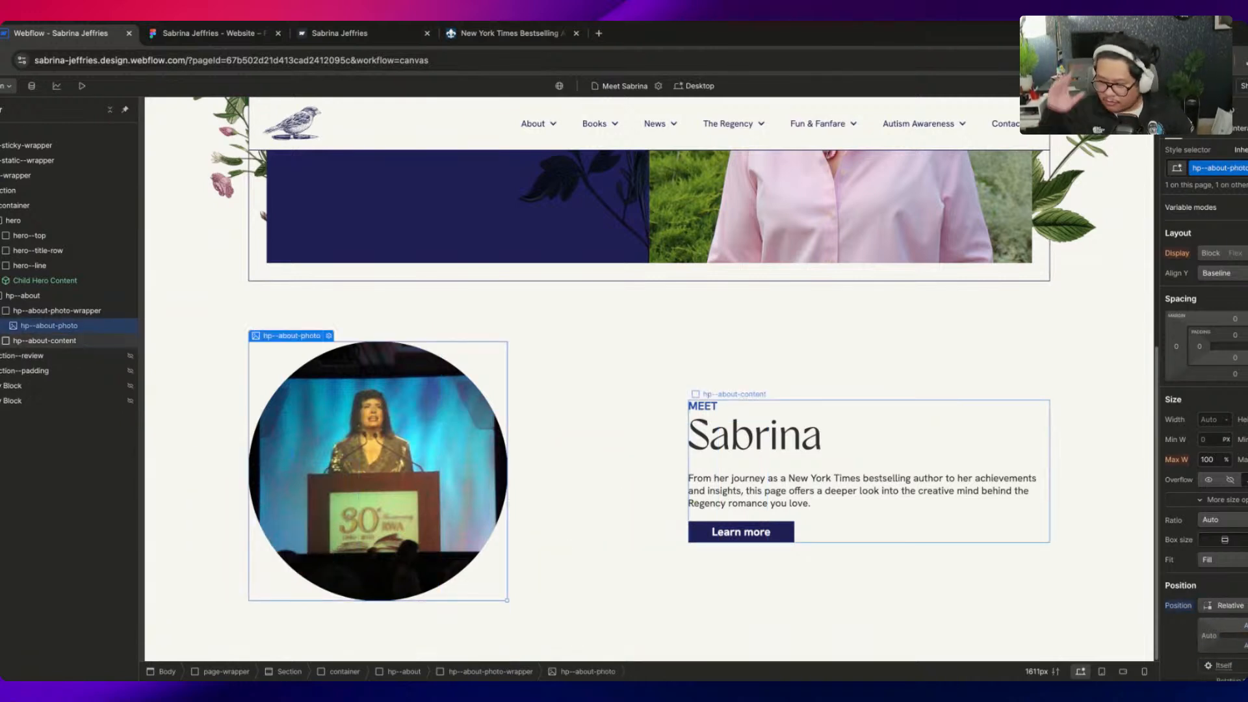
# Try to edit the "At home in front of a crowd" text in Figma, dismiss the missing-font dialog and return to Webflow
pyautogui.click(208, 33)
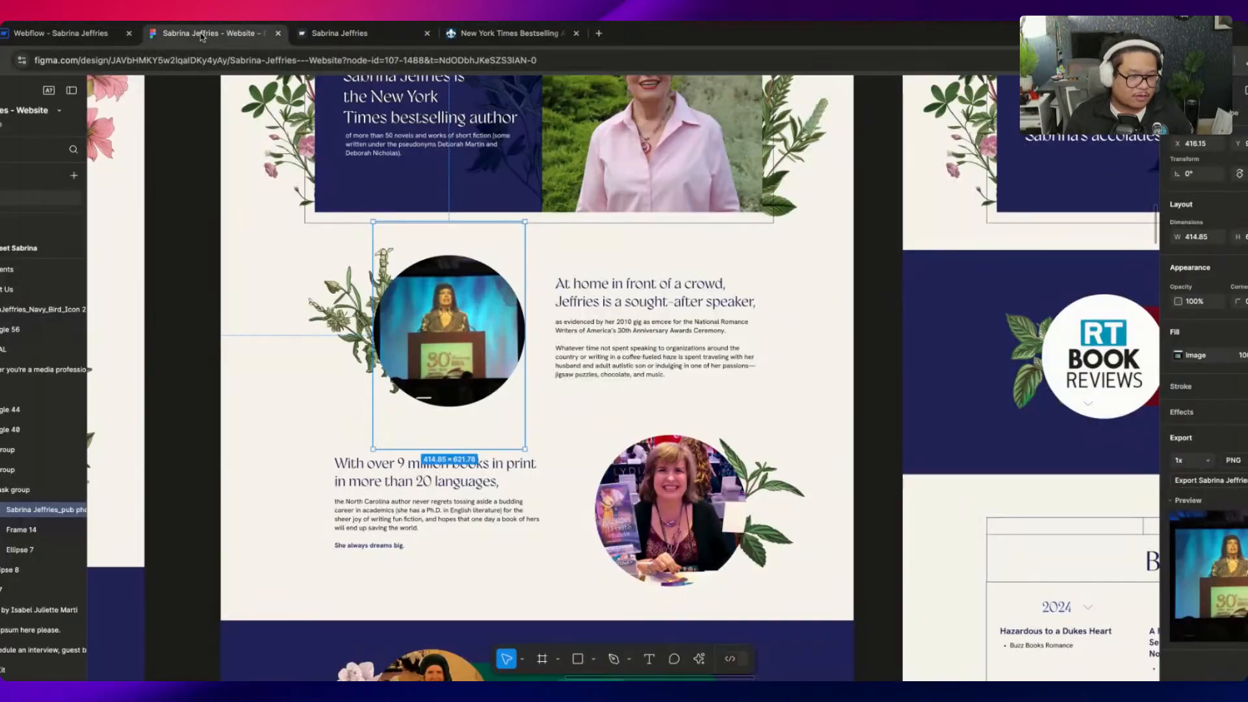
pyautogui.click(610, 313)
pyautogui.doubleClick(610, 314)
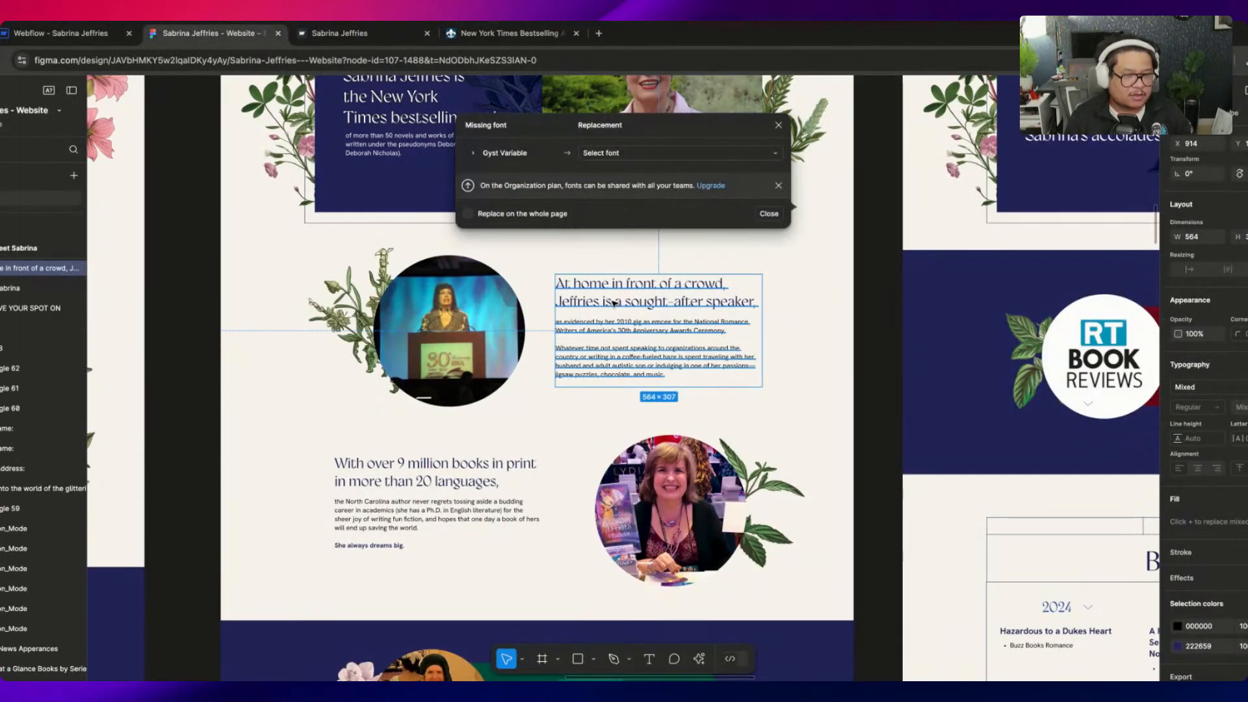
pyautogui.click(779, 127)
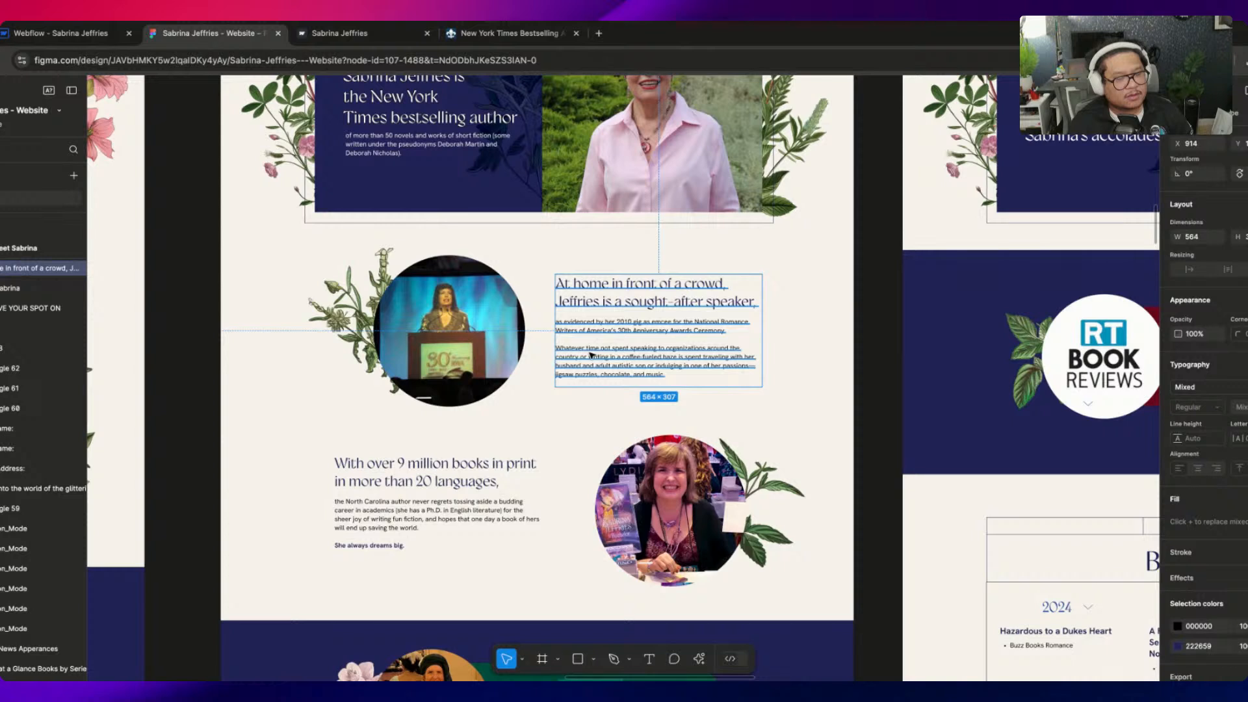
pyautogui.doubleClick(618, 366)
pyautogui.click(618, 366)
pyautogui.doubleClick(611, 369)
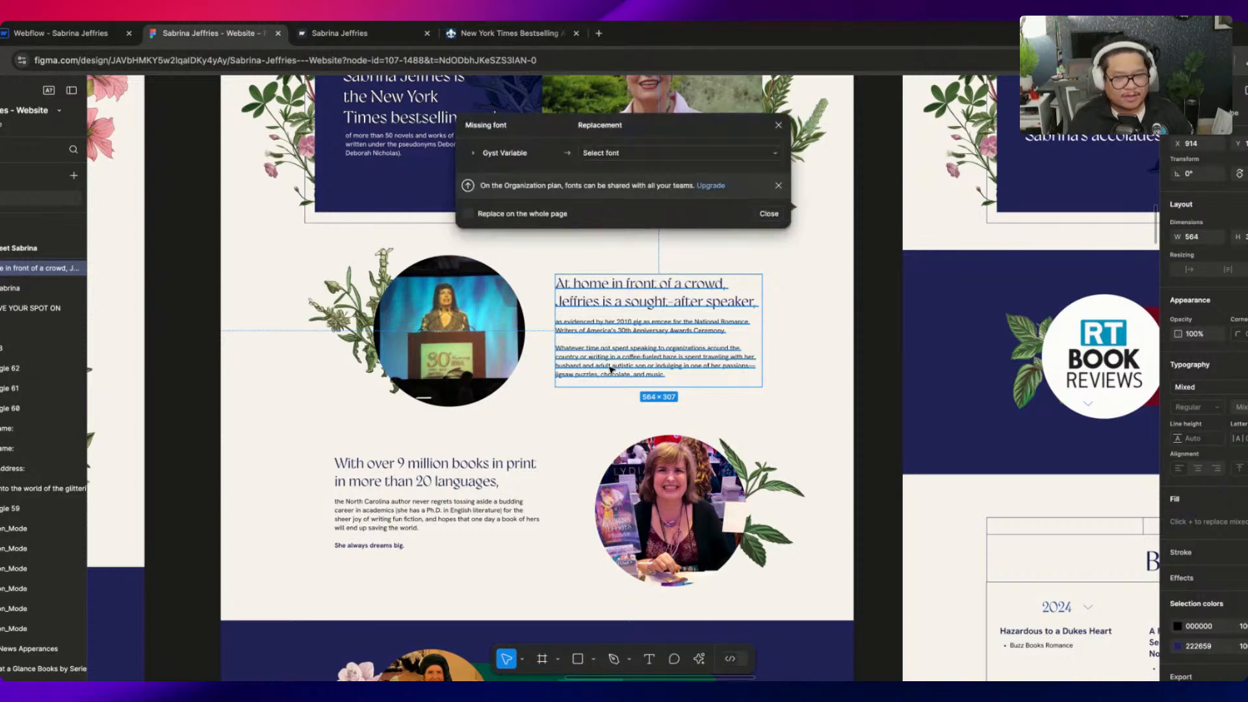
pyautogui.click(611, 369)
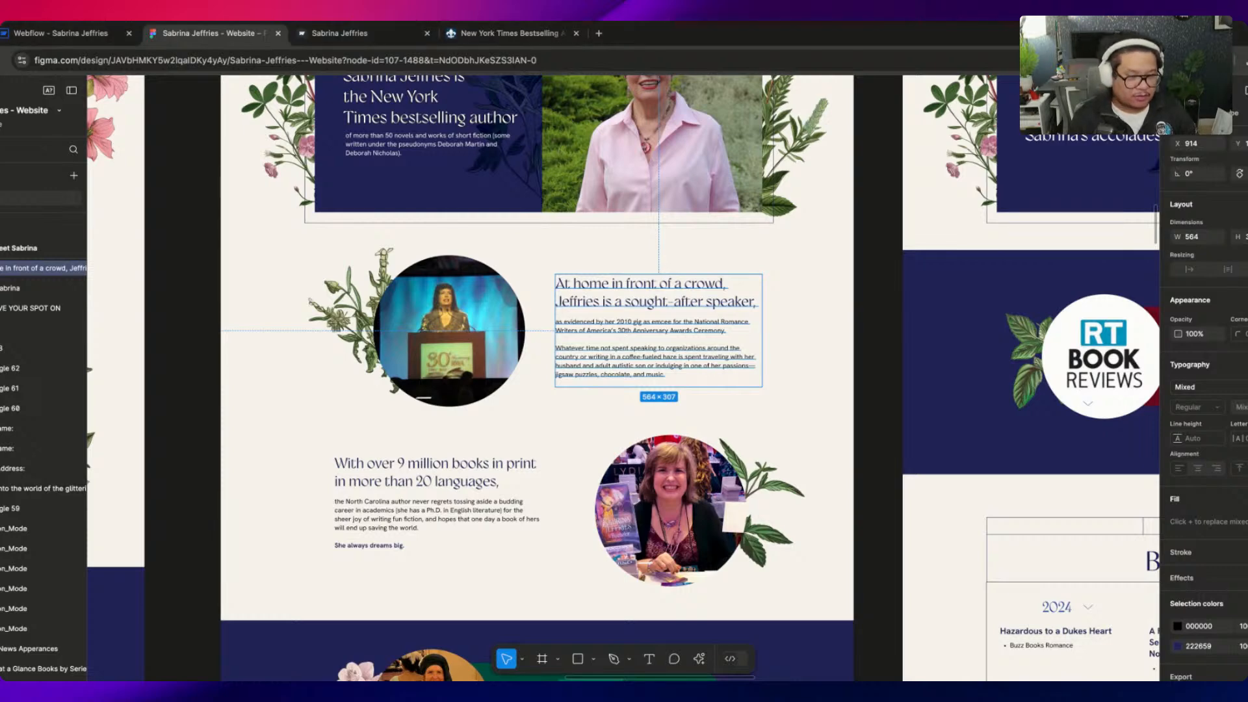
pyautogui.hotkey('ctrl', 'shift', 'Tab')
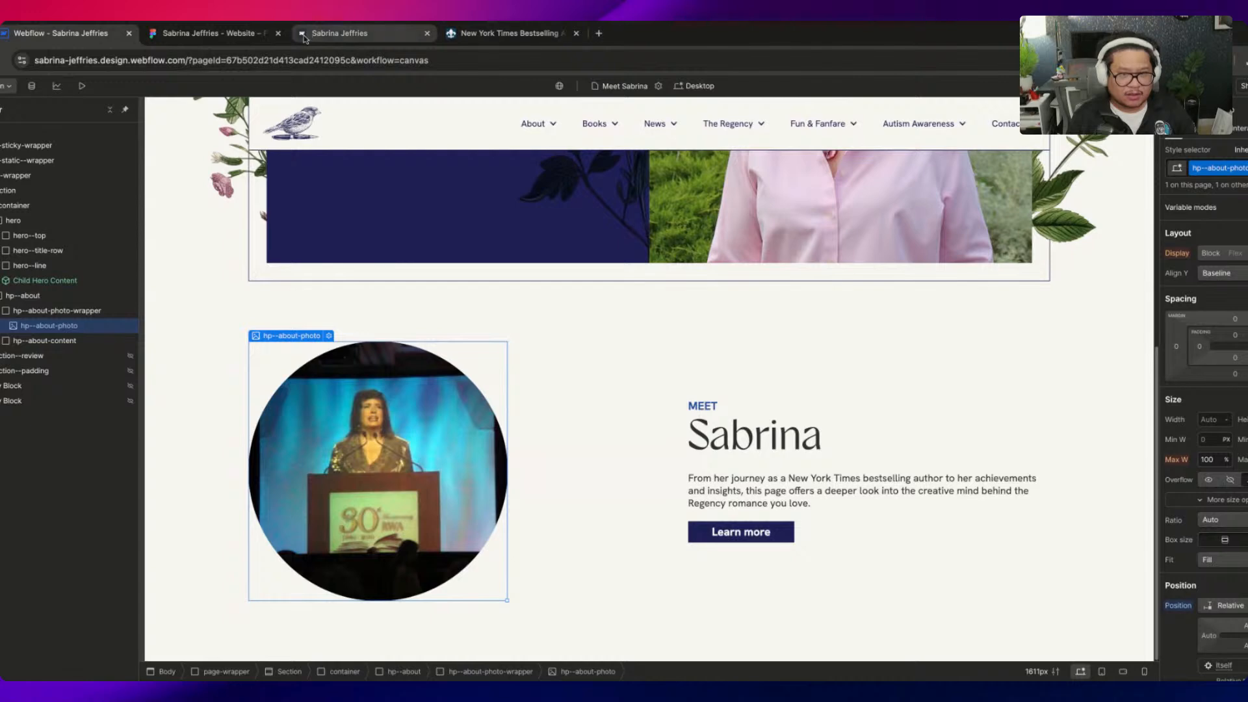
pyautogui.click(208, 34)
pyautogui.click(66, 34)
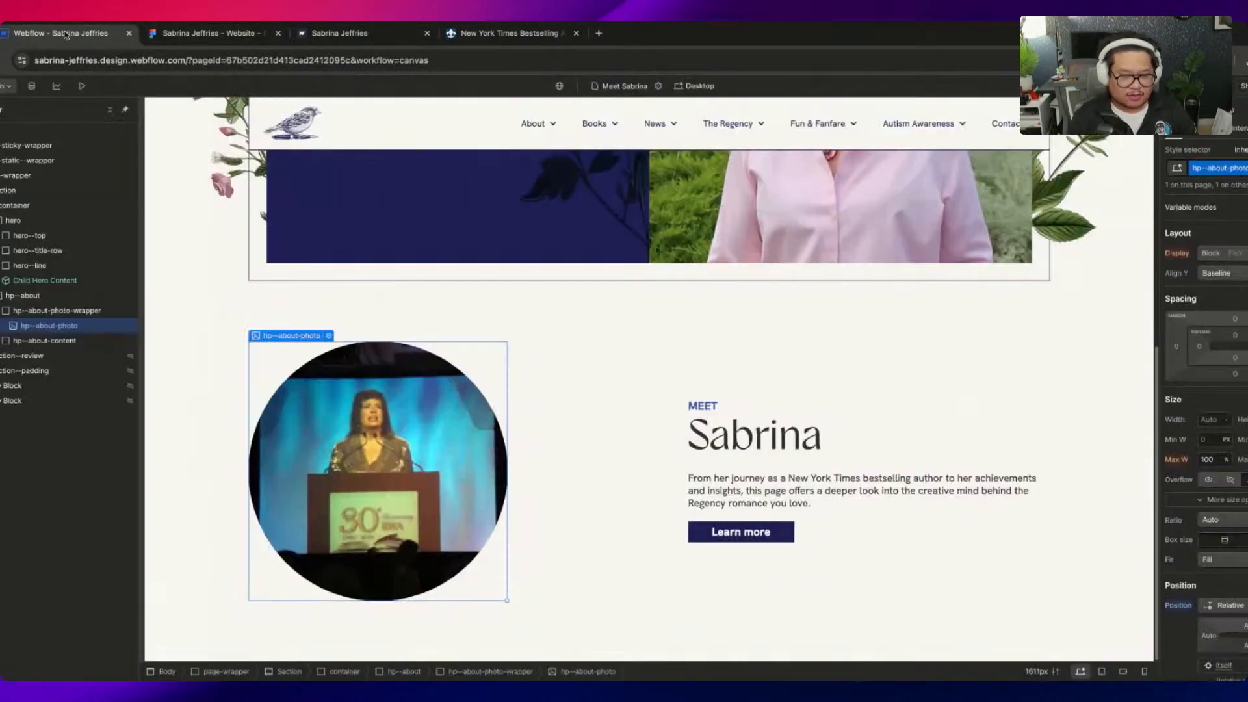
# Delete the "Meet" label above the heading and the "Learn more" button from hp--about-content, comparing with the Figma design
pyautogui.click(702, 406)
pyautogui.press('Delete')
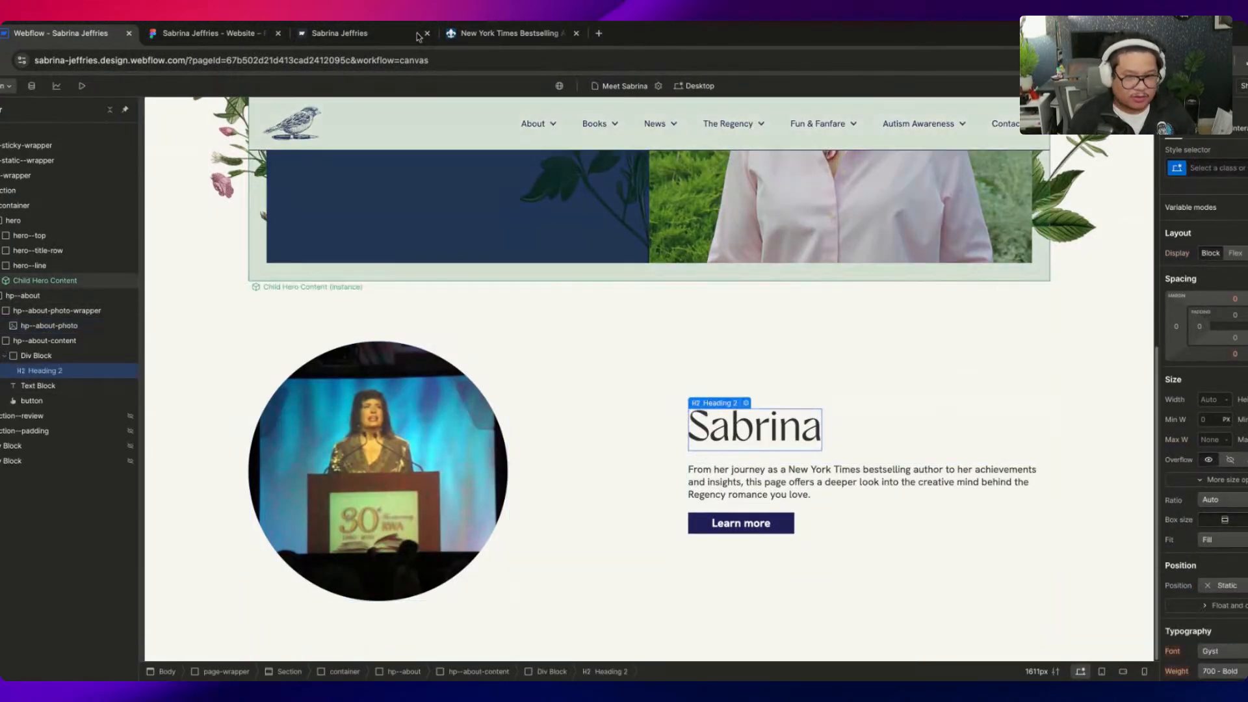
pyautogui.click(208, 33)
pyautogui.click(93, 30)
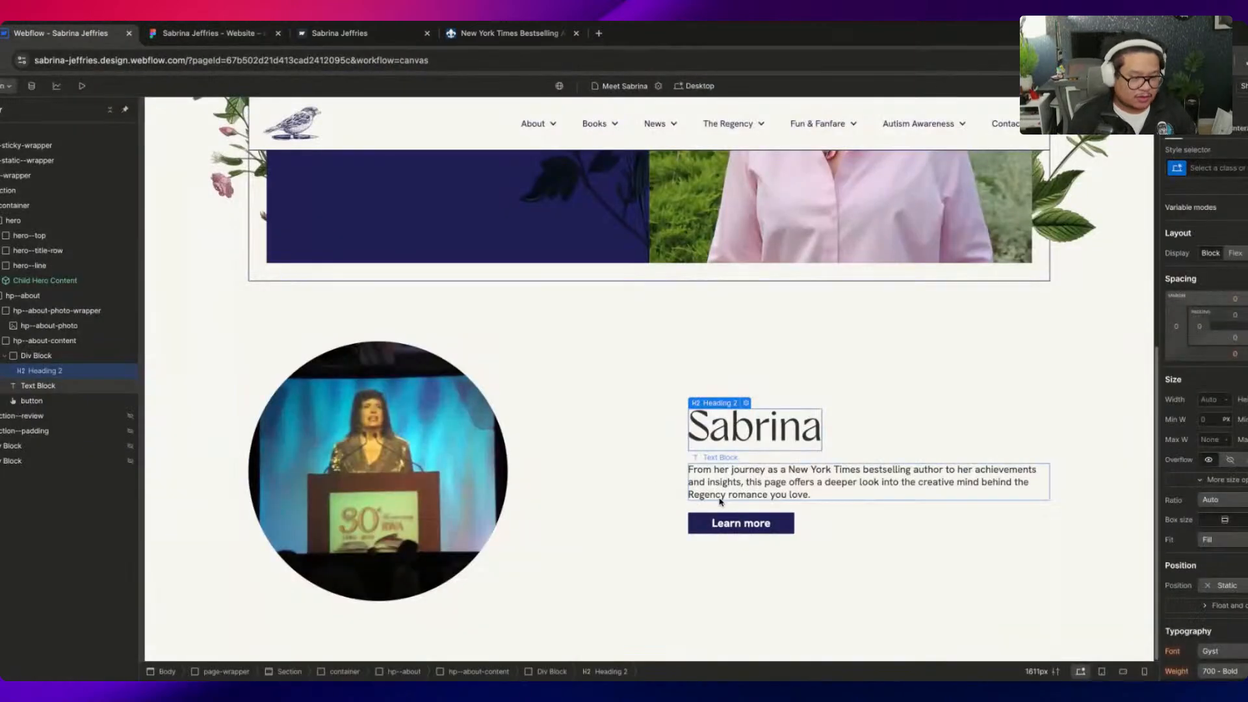
pyautogui.click(714, 507)
pyautogui.click(714, 522)
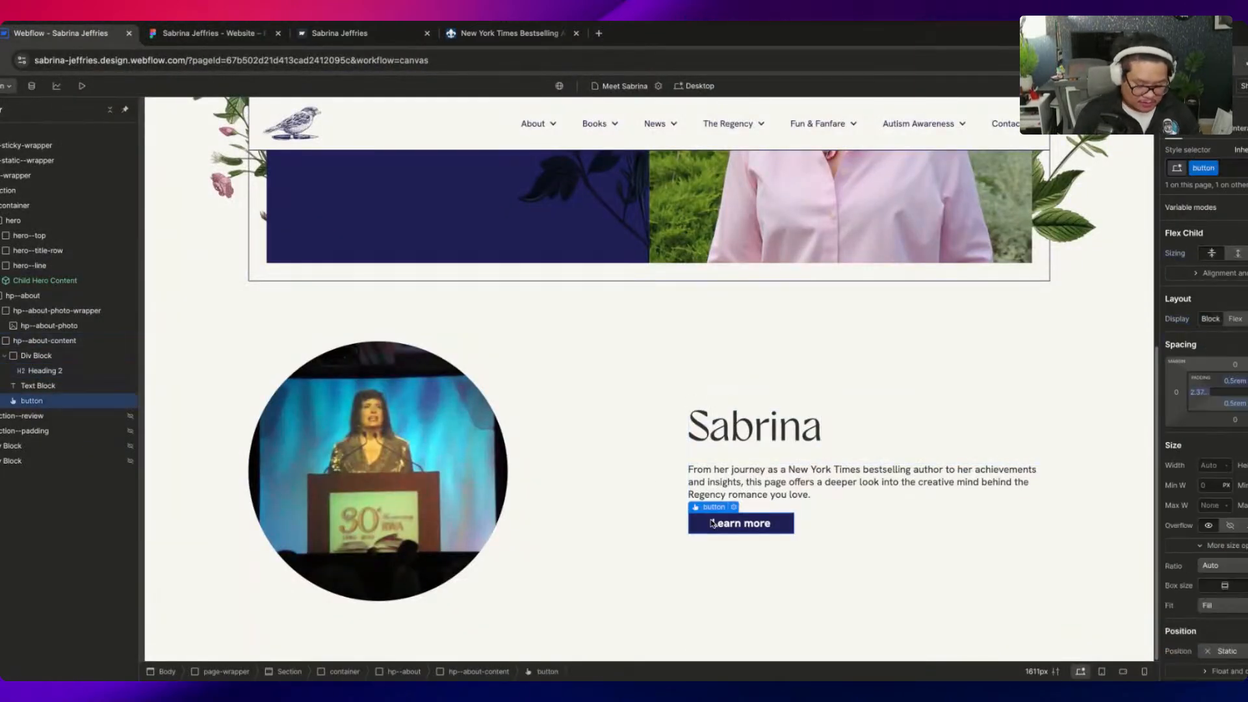
pyautogui.click(858, 494)
pyautogui.click(182, 30)
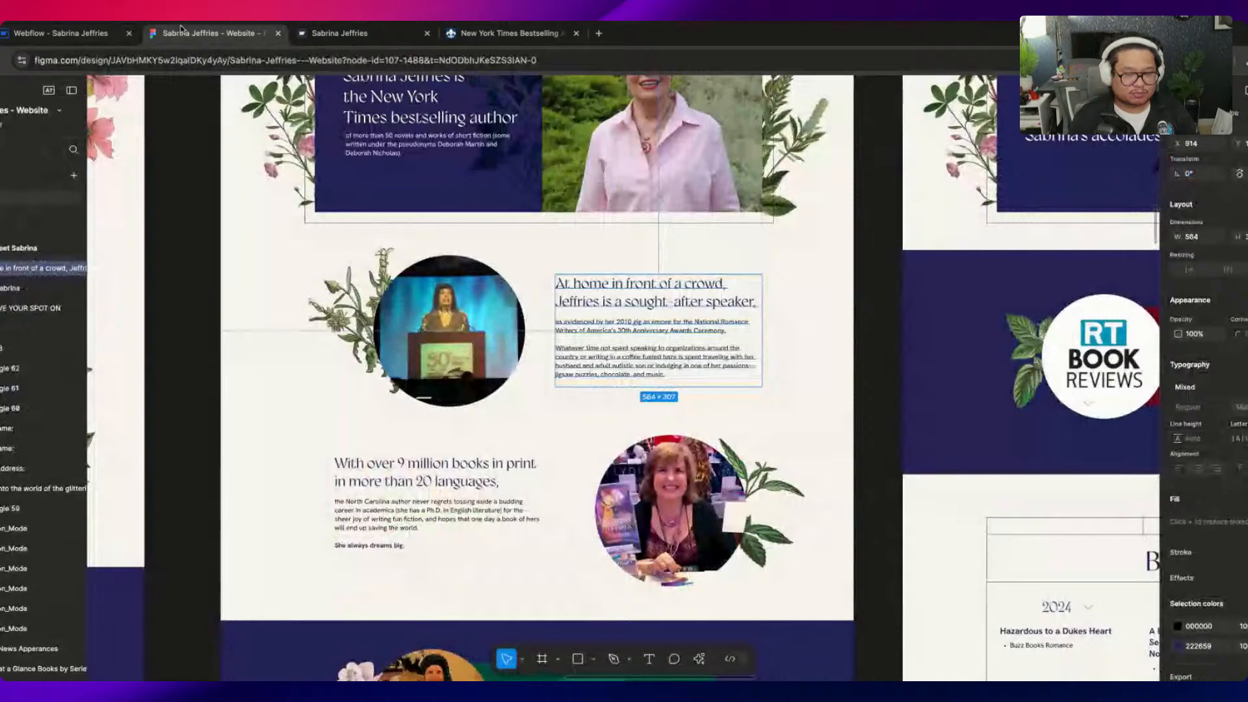
pyautogui.click(65, 31)
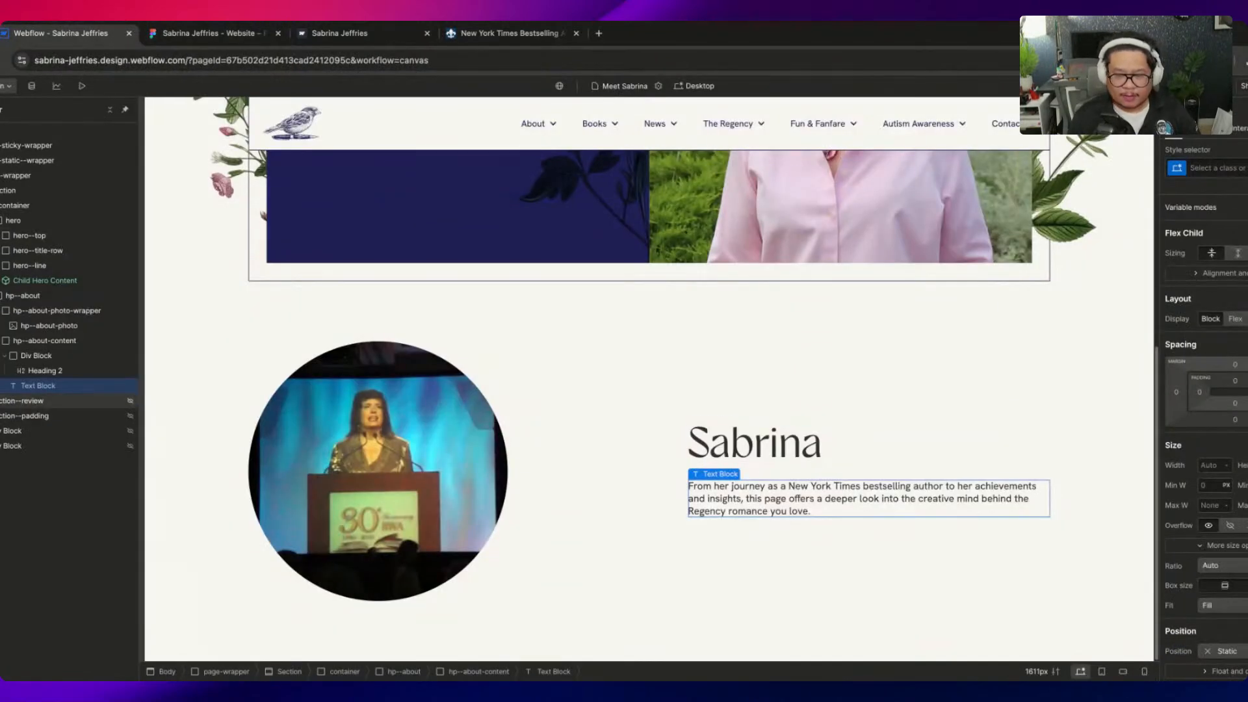
# Rename the hp--about class on the section below the hero to 2col-content-wrapper
pyautogui.click(46, 296)
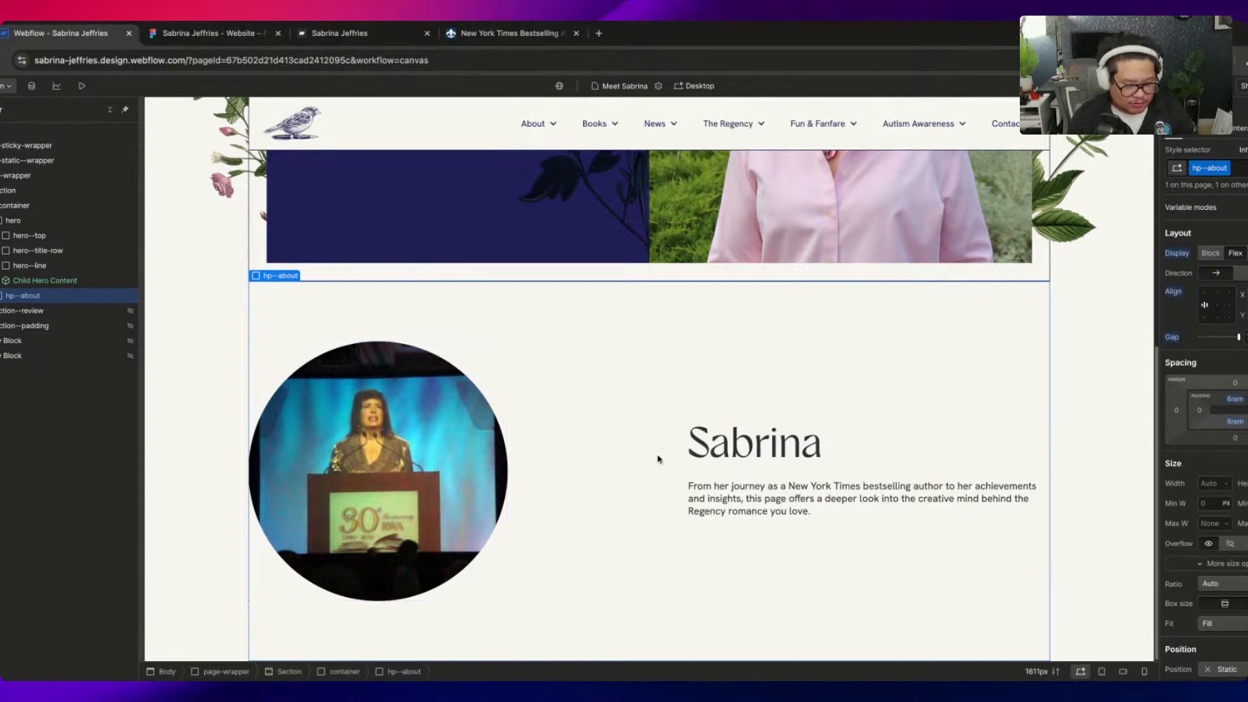
pyautogui.doubleClick(1208, 168)
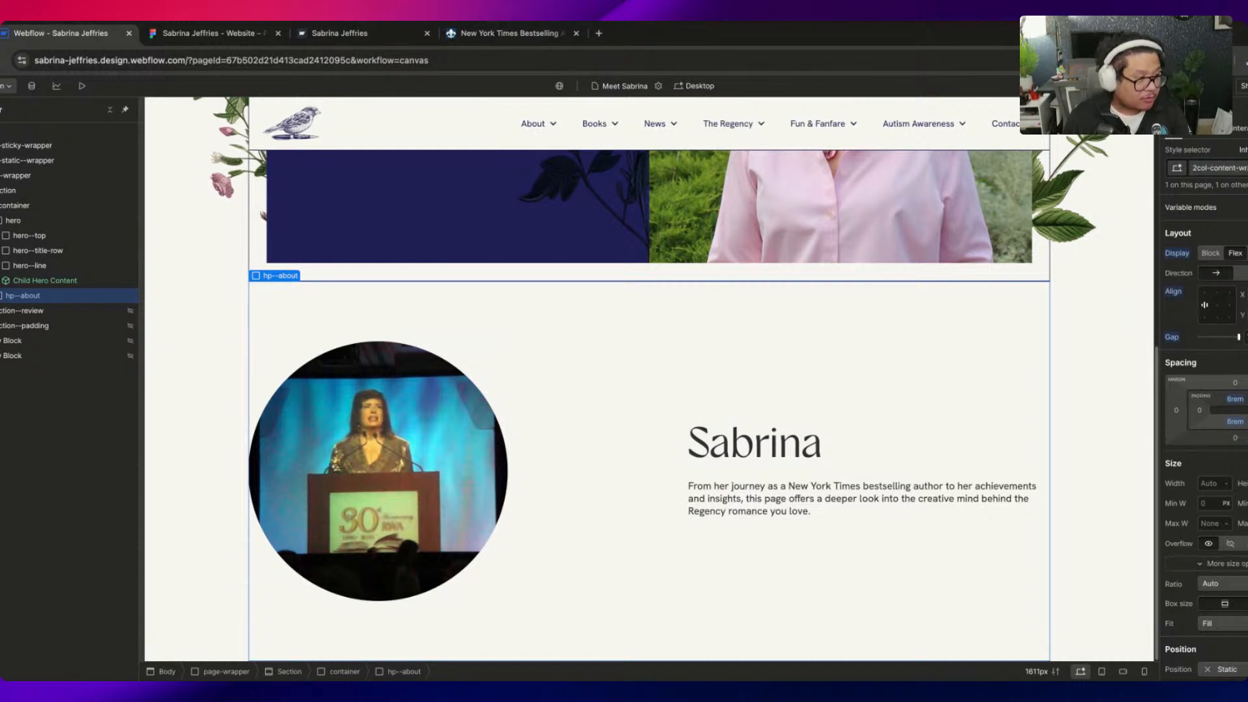
pyautogui.press('Return')
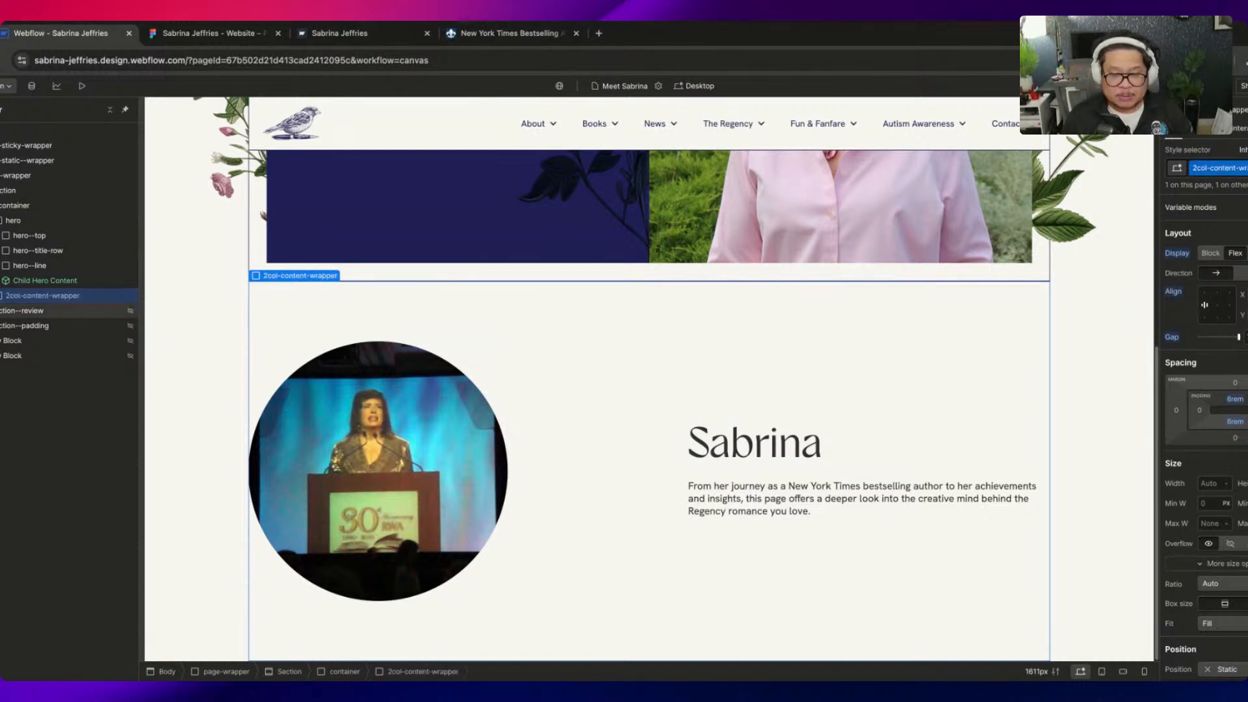
# Rename the photo column's hp--about-photo-wrapper class to 2col-photo-wrapper
pyautogui.click(1, 296)
pyautogui.click(46, 312)
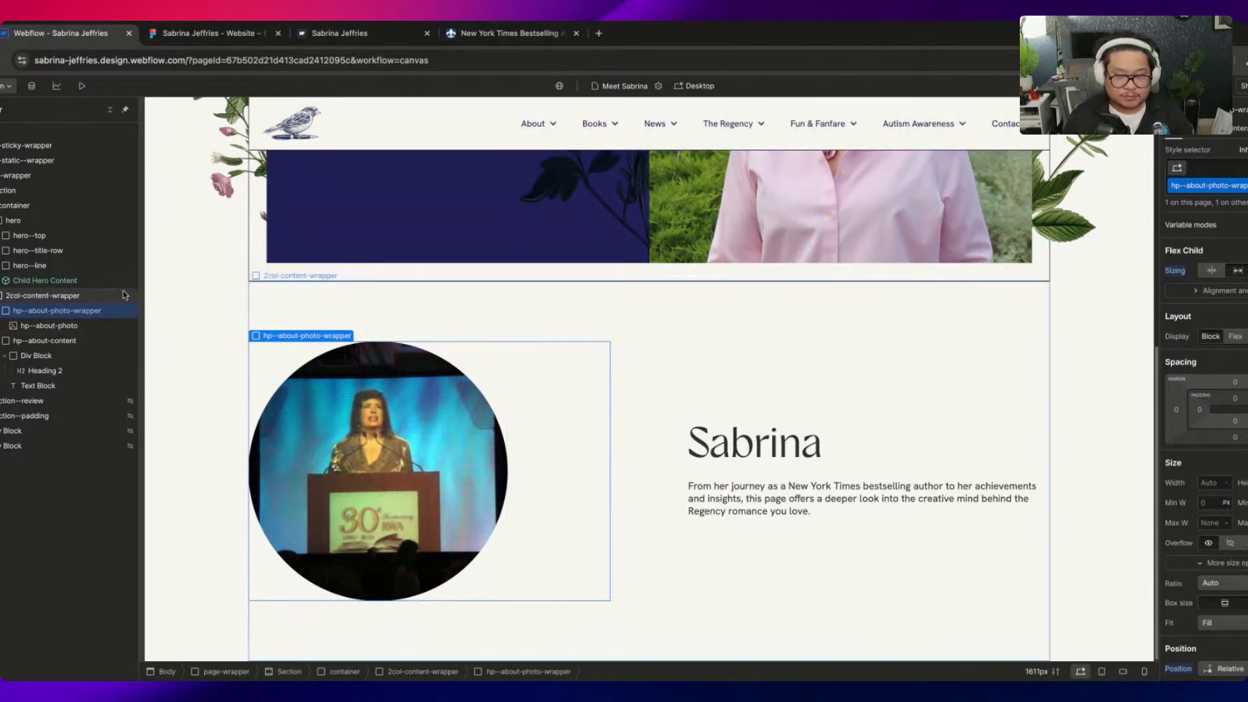
pyautogui.click(74, 297)
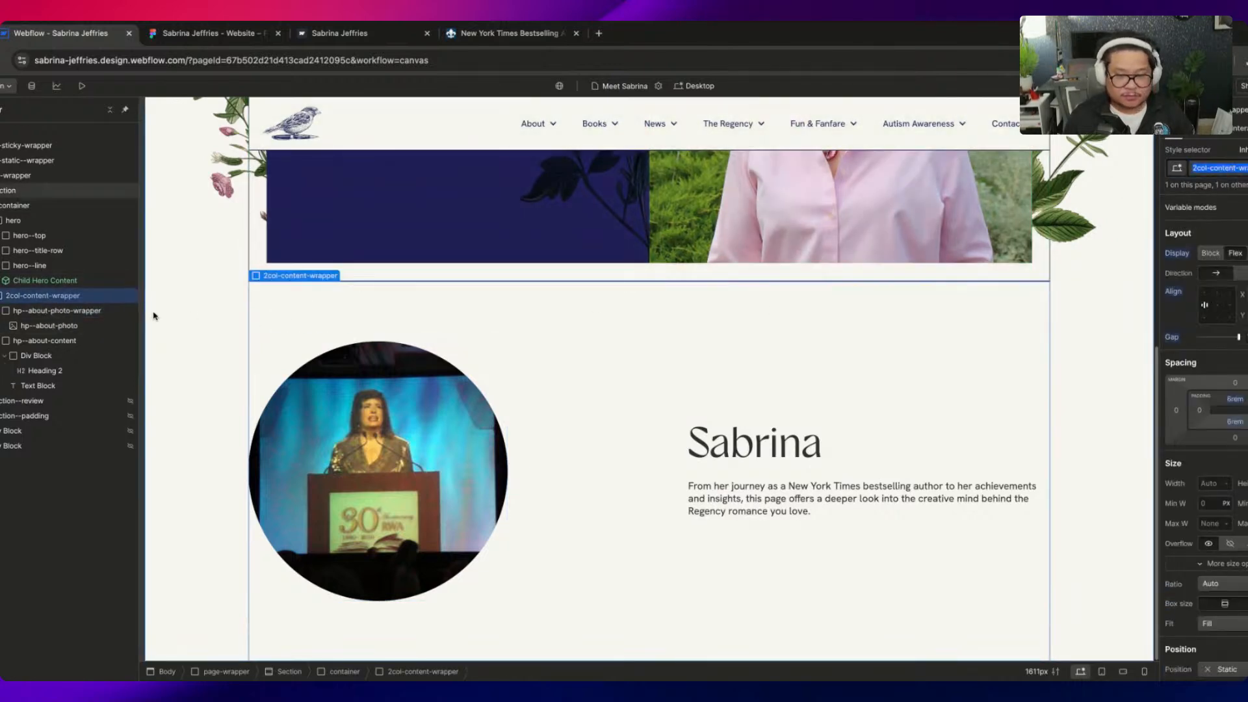
pyautogui.click(113, 312)
pyautogui.doubleClick(1209, 186)
pyautogui.write('2')
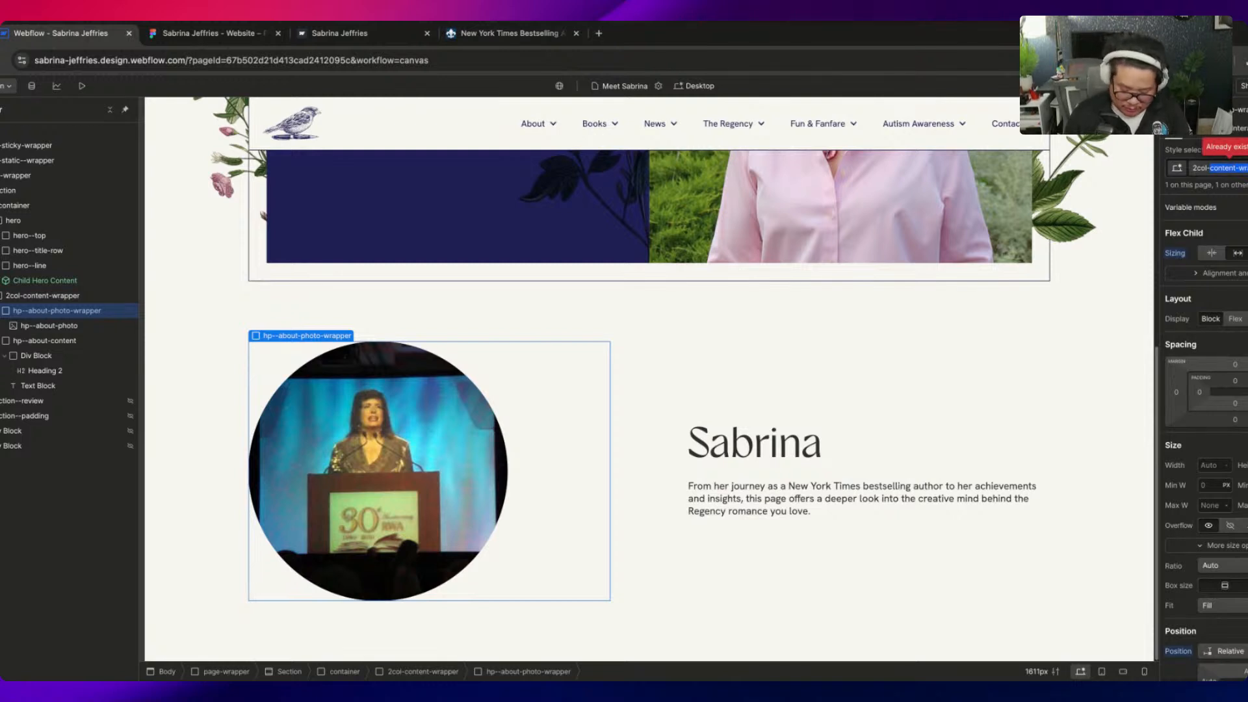
pyautogui.write('col-photowrapper')
pyautogui.press('Return')
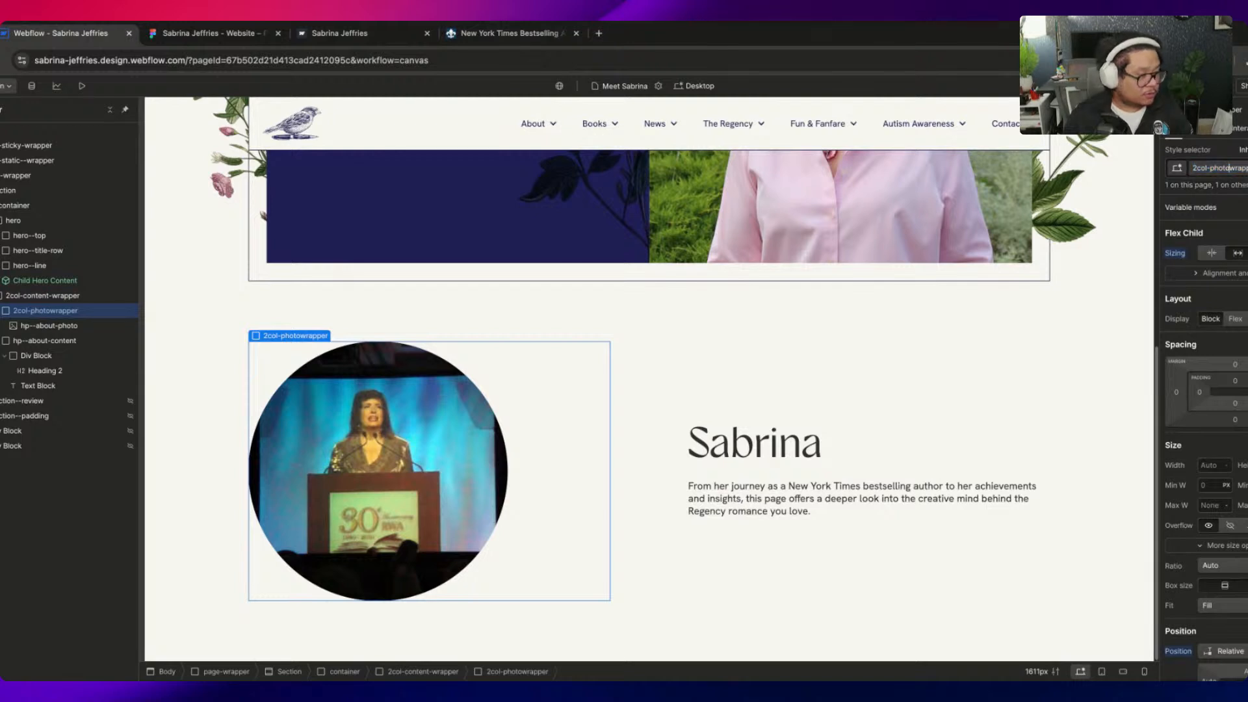
pyautogui.write('-')
pyautogui.press('Return')
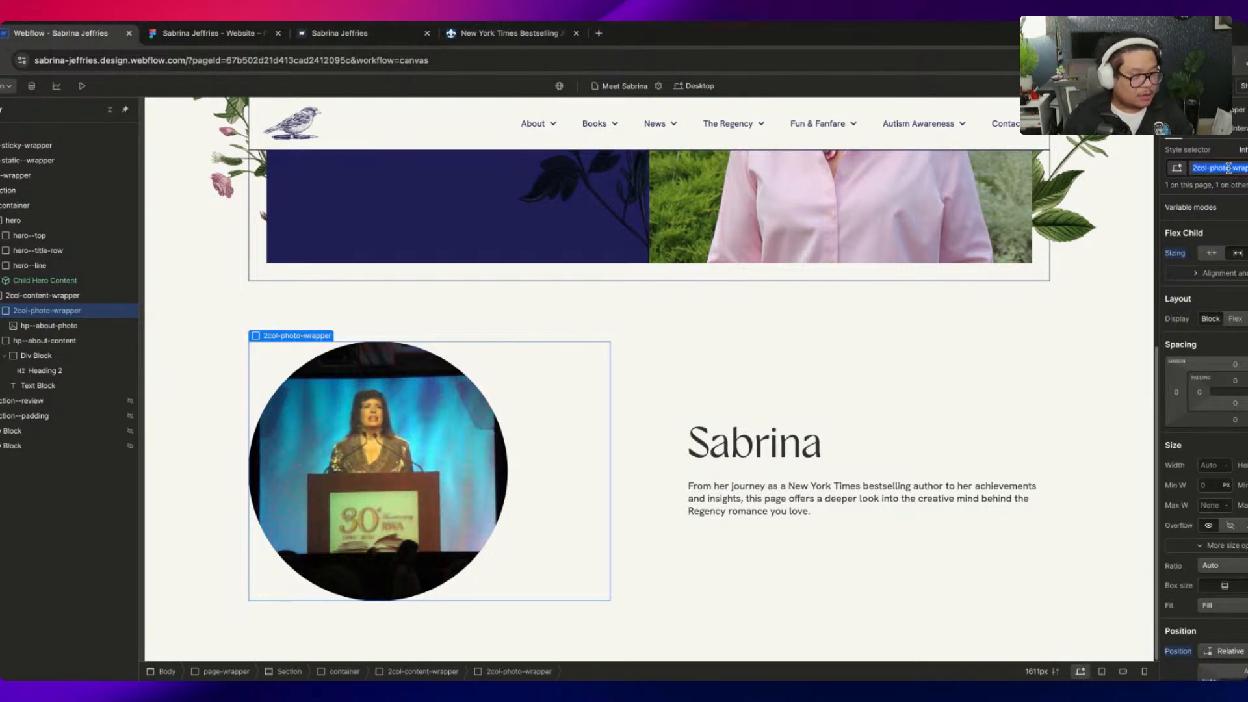
# Try to rename the text column's hp--about-content class to 2col-content-wrapper
pyautogui.click(74, 343)
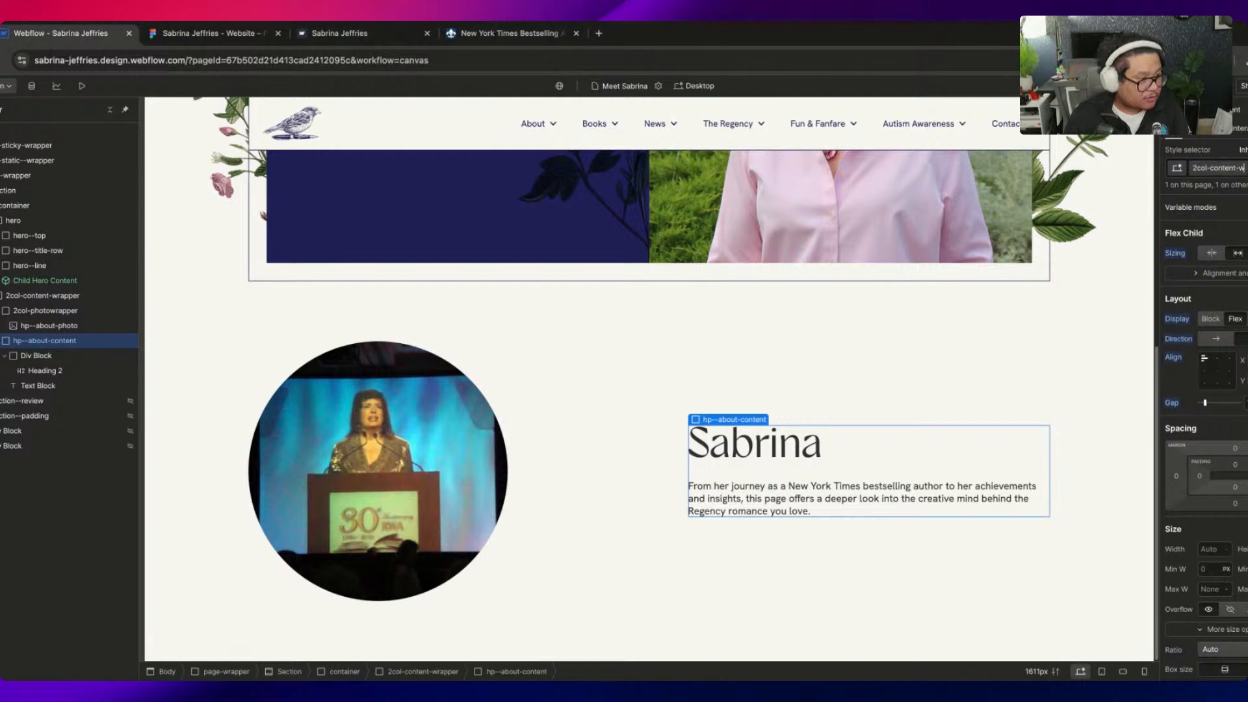
pyautogui.write('rapper')
pyautogui.press('Return')
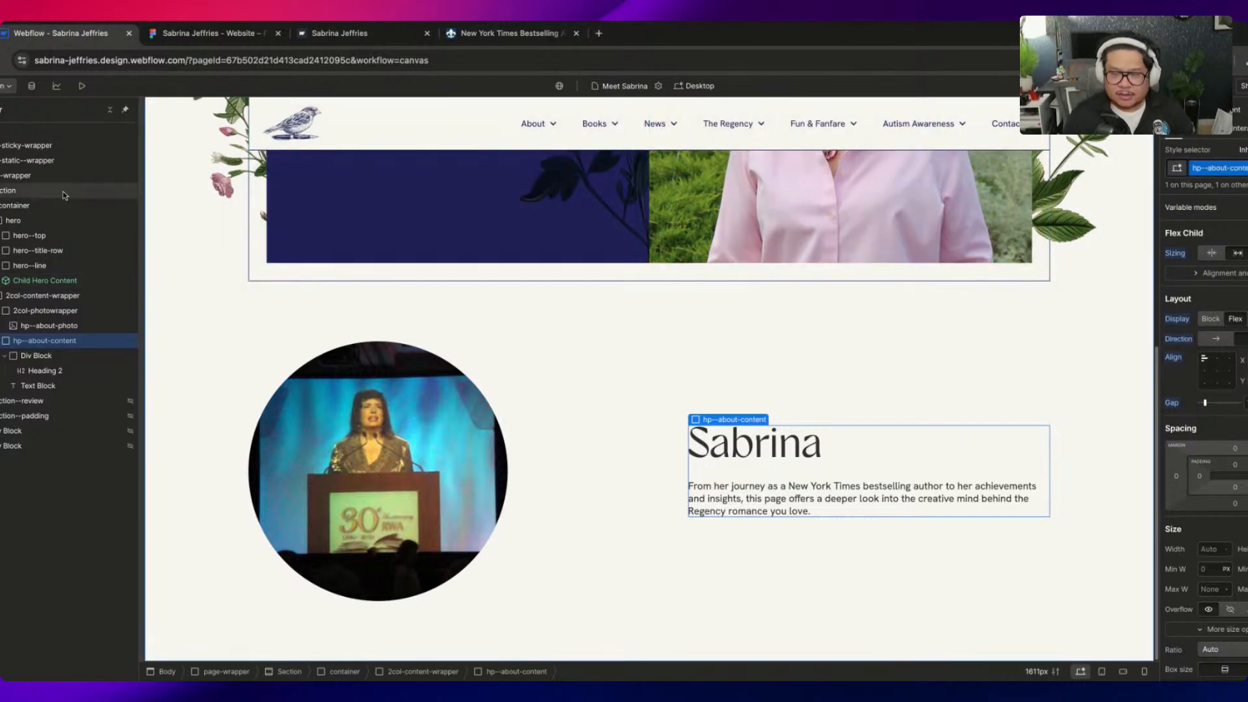
# Search the style selectors for "content" and locate the element on this page that uses the 2col-content-wrapper class
pyautogui.click(1, 237)
pyautogui.press('super+v')
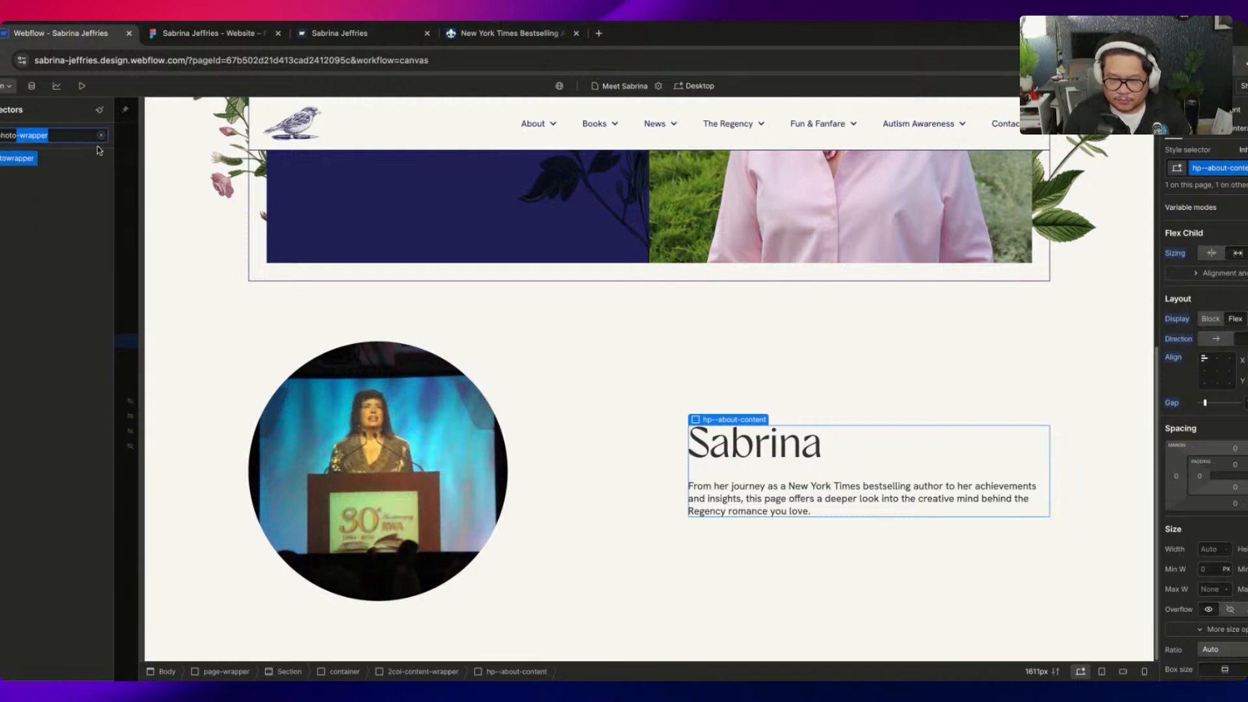
pyautogui.press('super+a')
pyautogui.write('content')
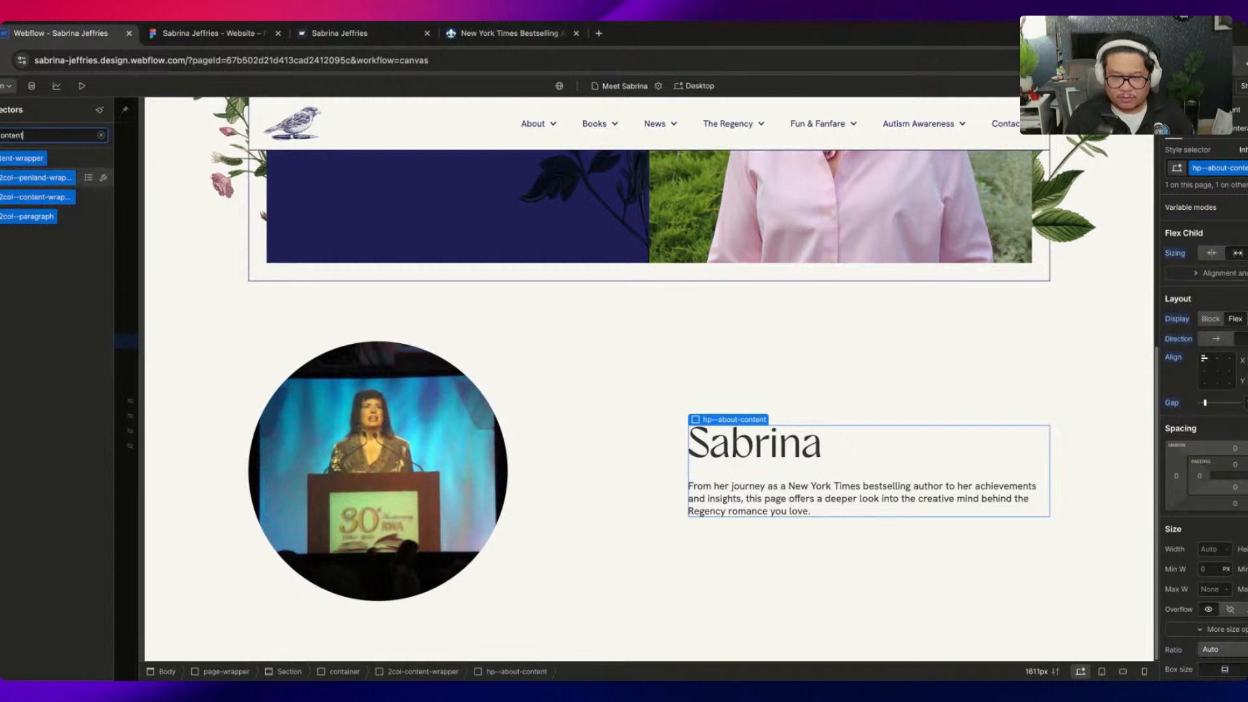
pyautogui.click(88, 159)
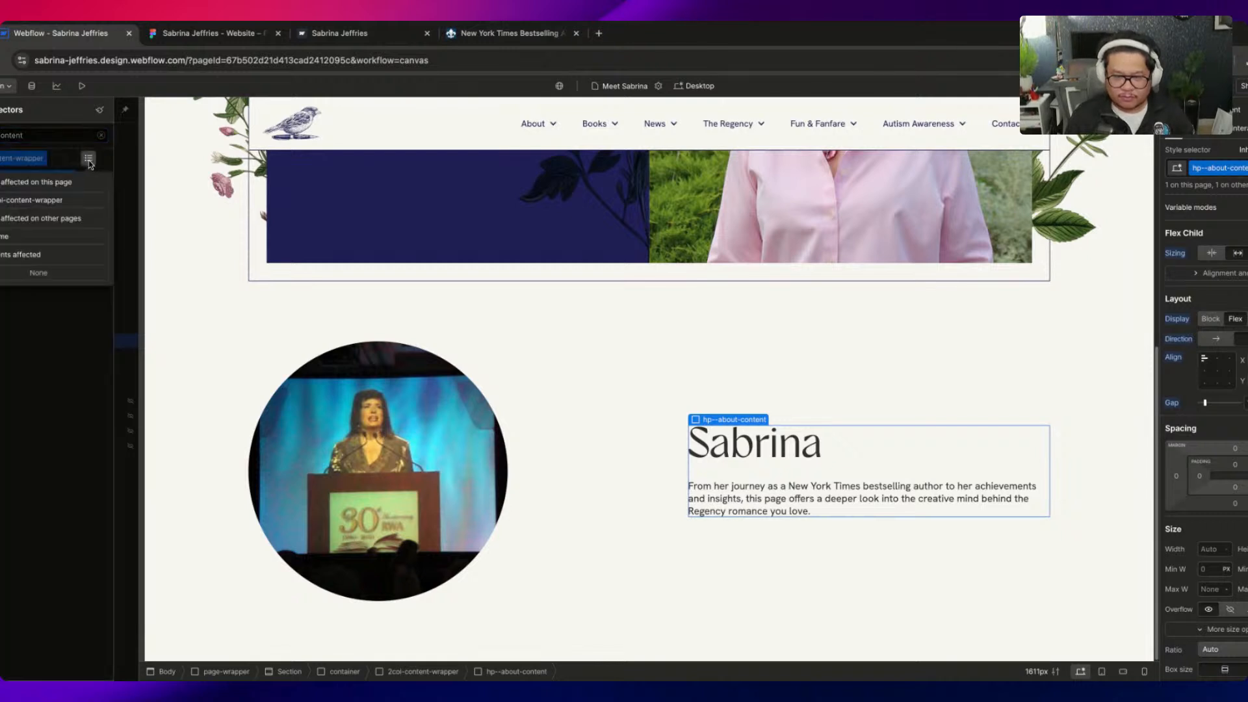
pyautogui.click(26, 206)
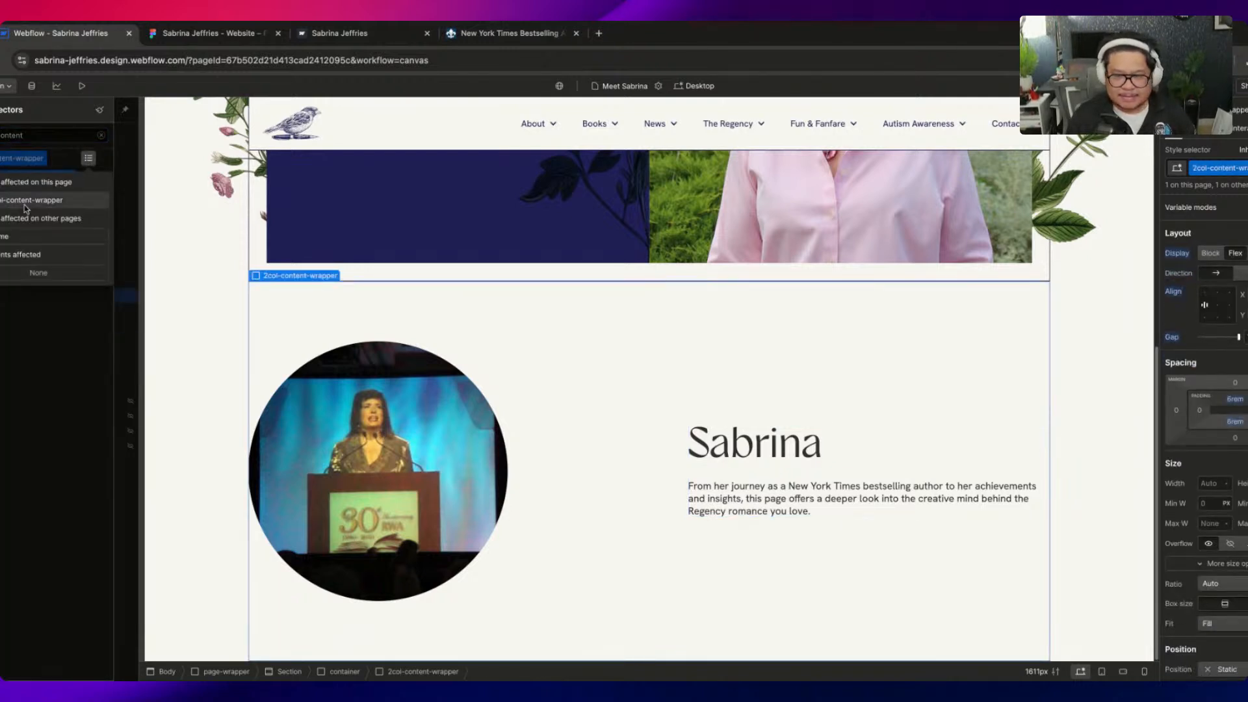
pyautogui.click(37, 137)
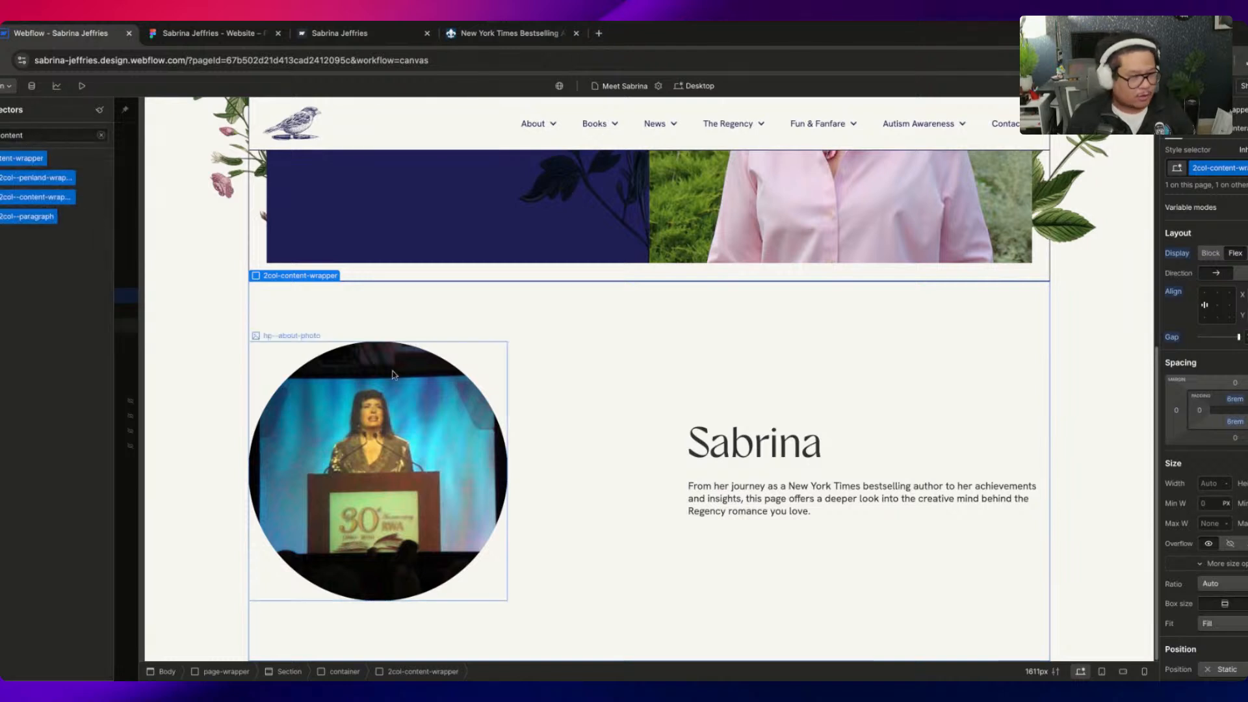
# Add the missing hyphen to the photo column's 2col-photowrapper class so it reads 2col-photo-wrapper
pyautogui.click(569, 452)
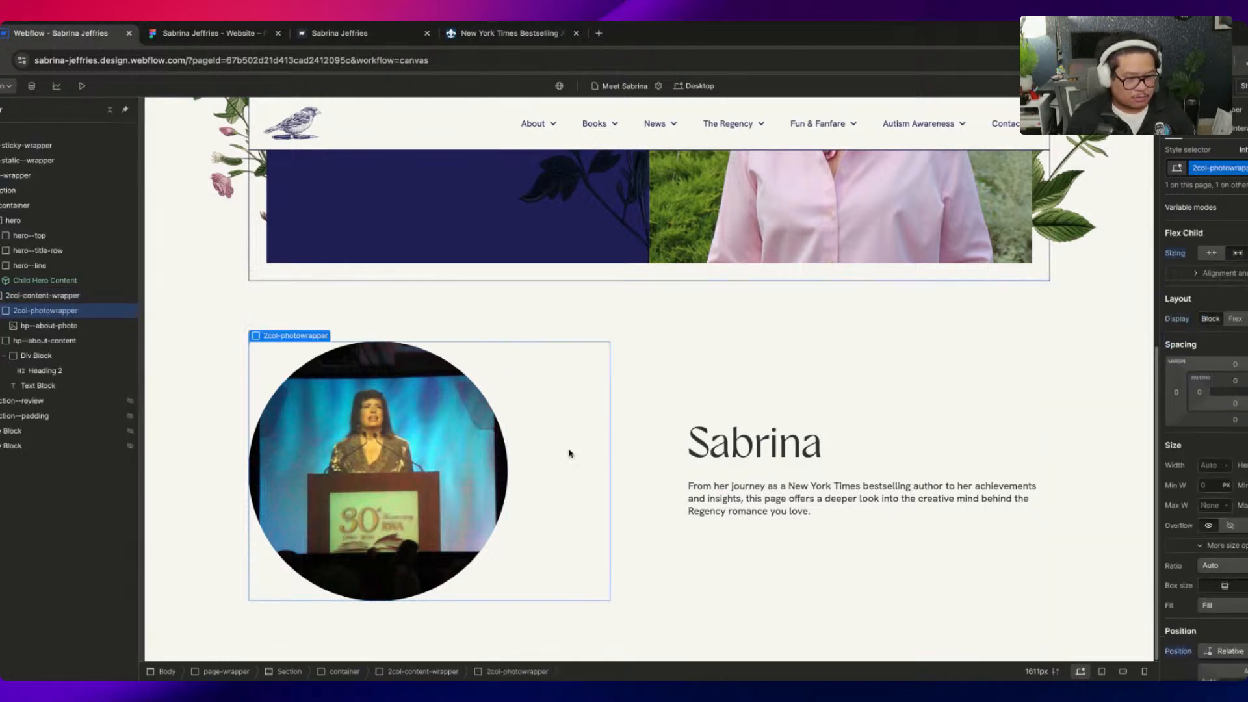
pyautogui.click(72, 342)
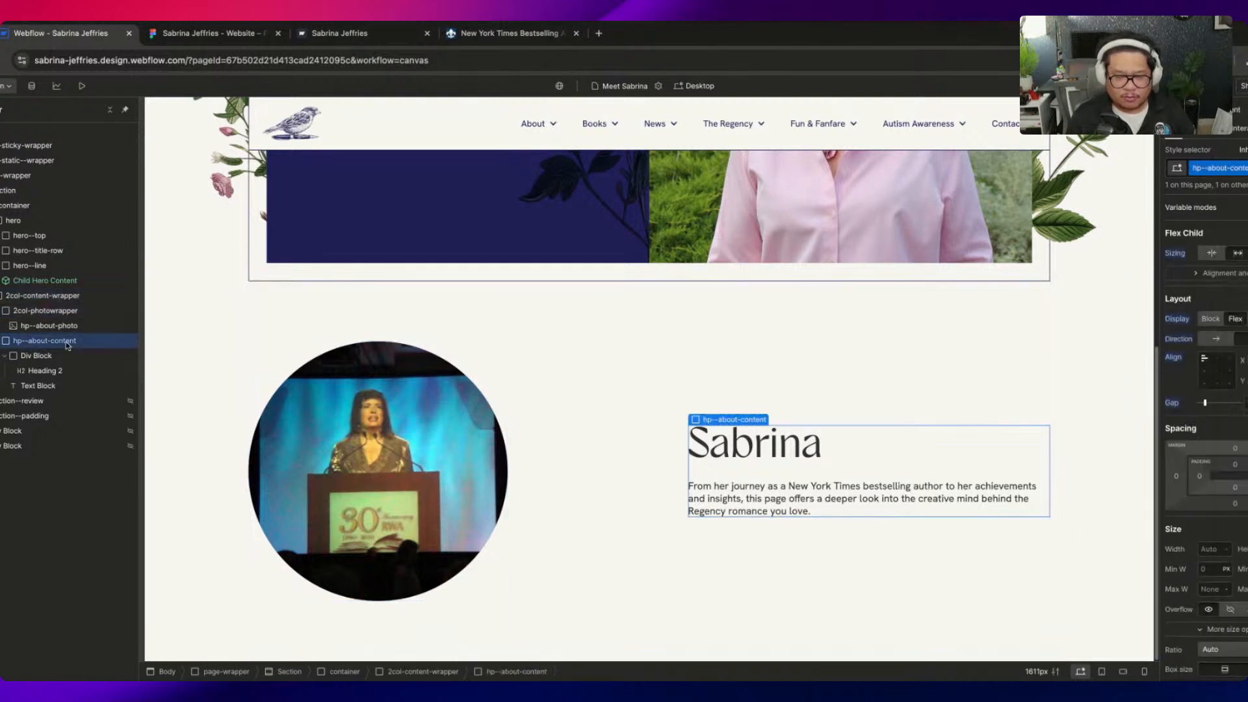
pyautogui.click(67, 312)
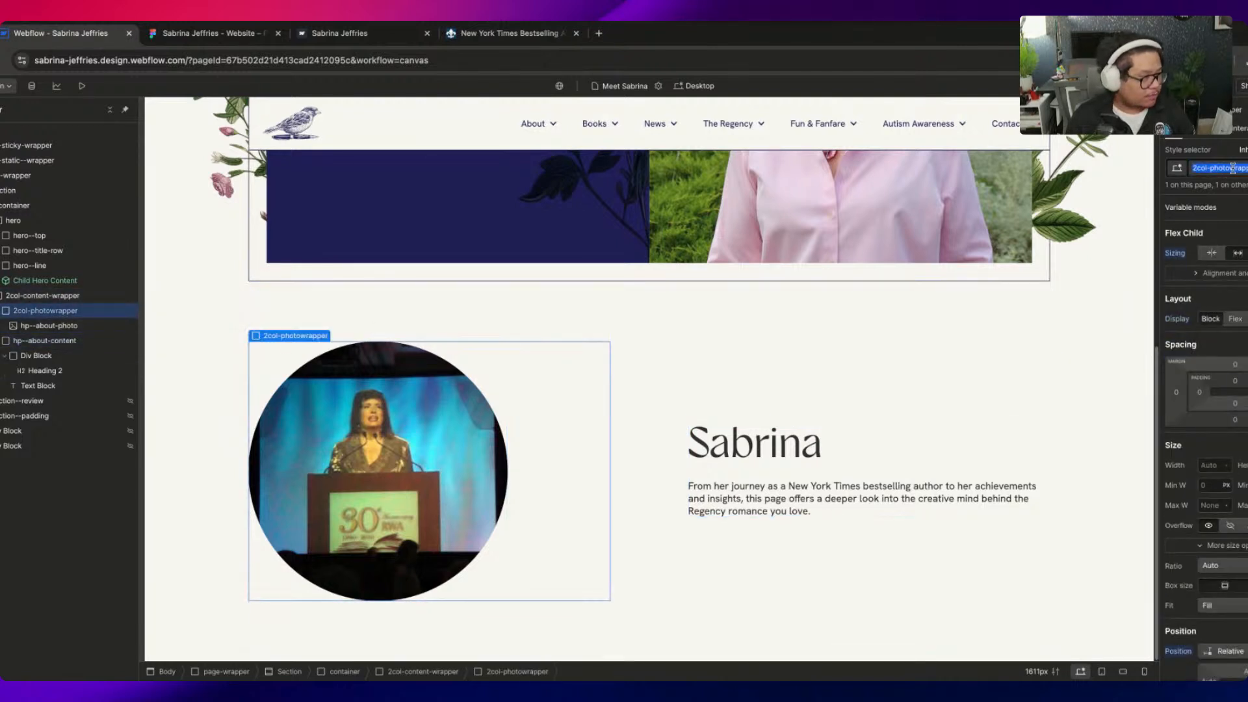
pyautogui.write('-')
pyautogui.press('Return')
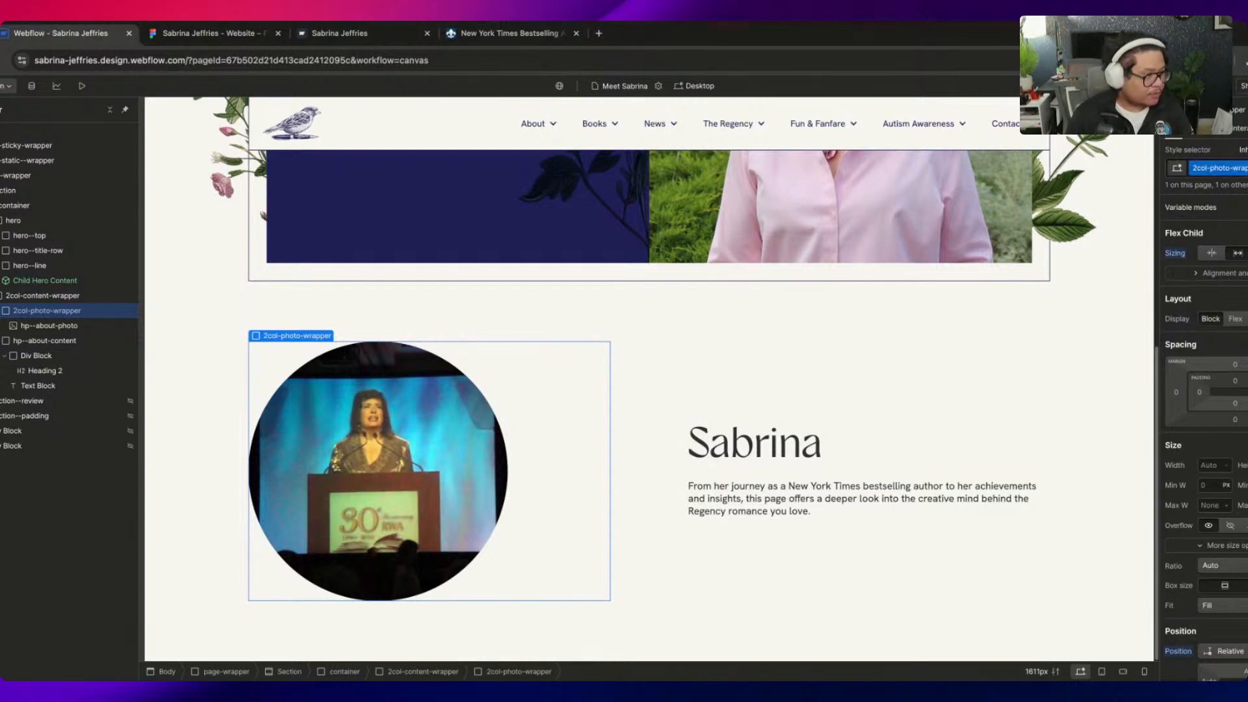
# Rename the text column's hp--about-content class to 2col-content
pyautogui.click(66, 297)
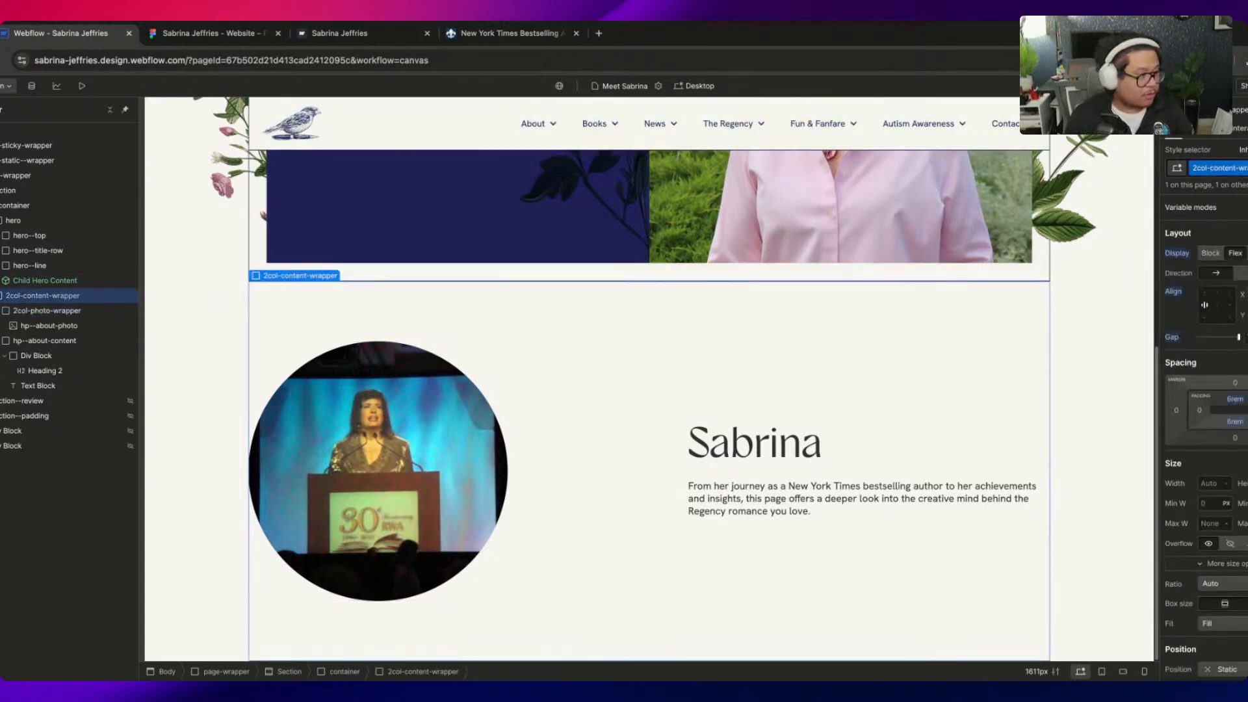
pyautogui.click(71, 341)
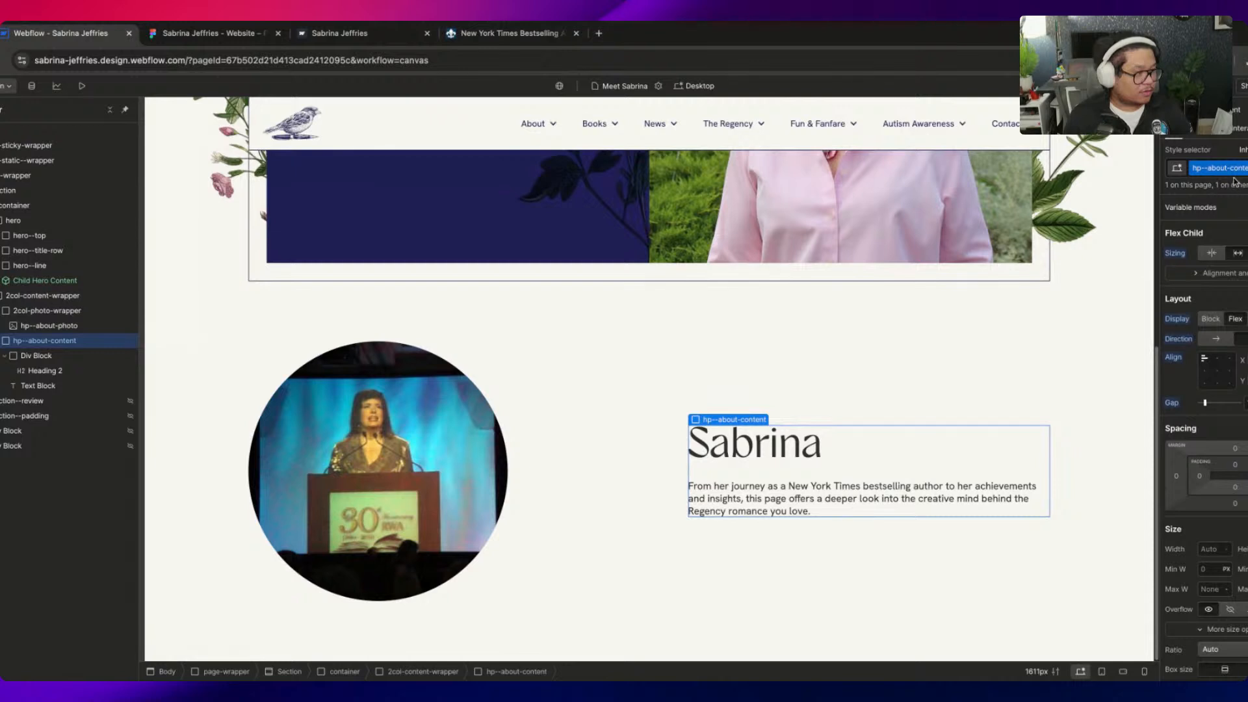
pyautogui.write('2col-content-wr')
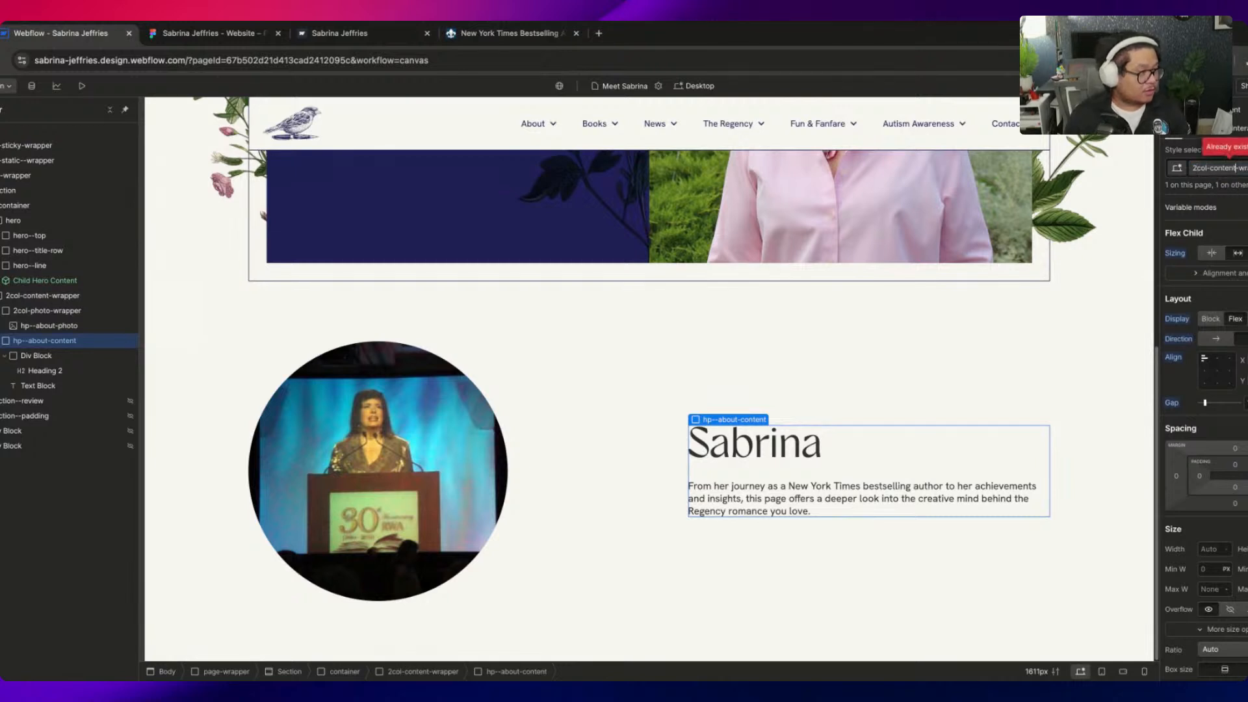
pyautogui.press('Return')
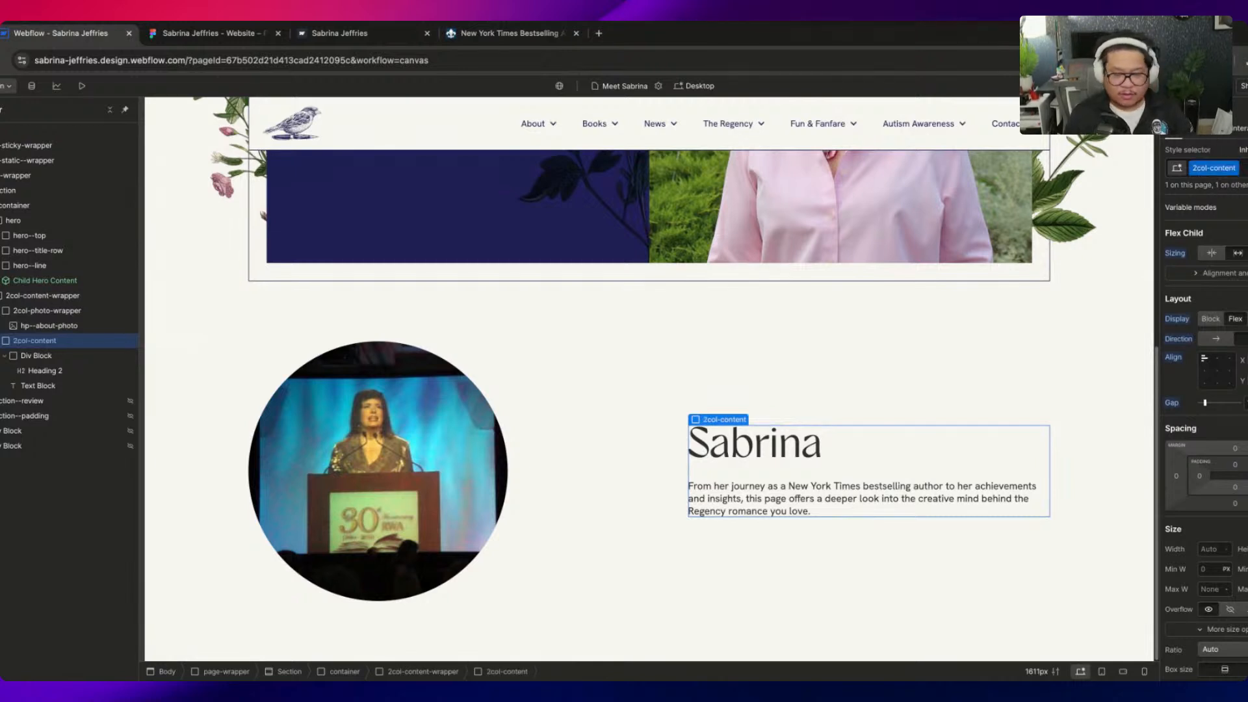
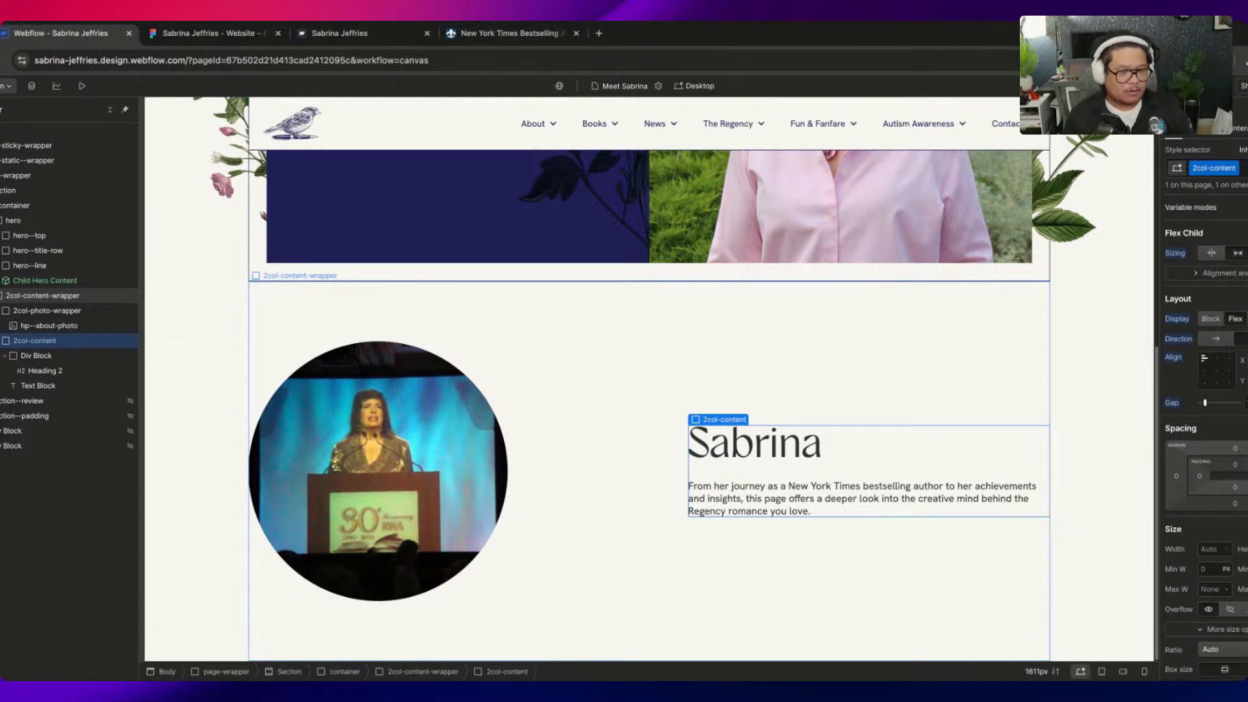
# Duplicate the 2col-content-wrapper section and, in the copy, place 2col-content before 2col-photo-wrapper
pyautogui.click(33, 300)
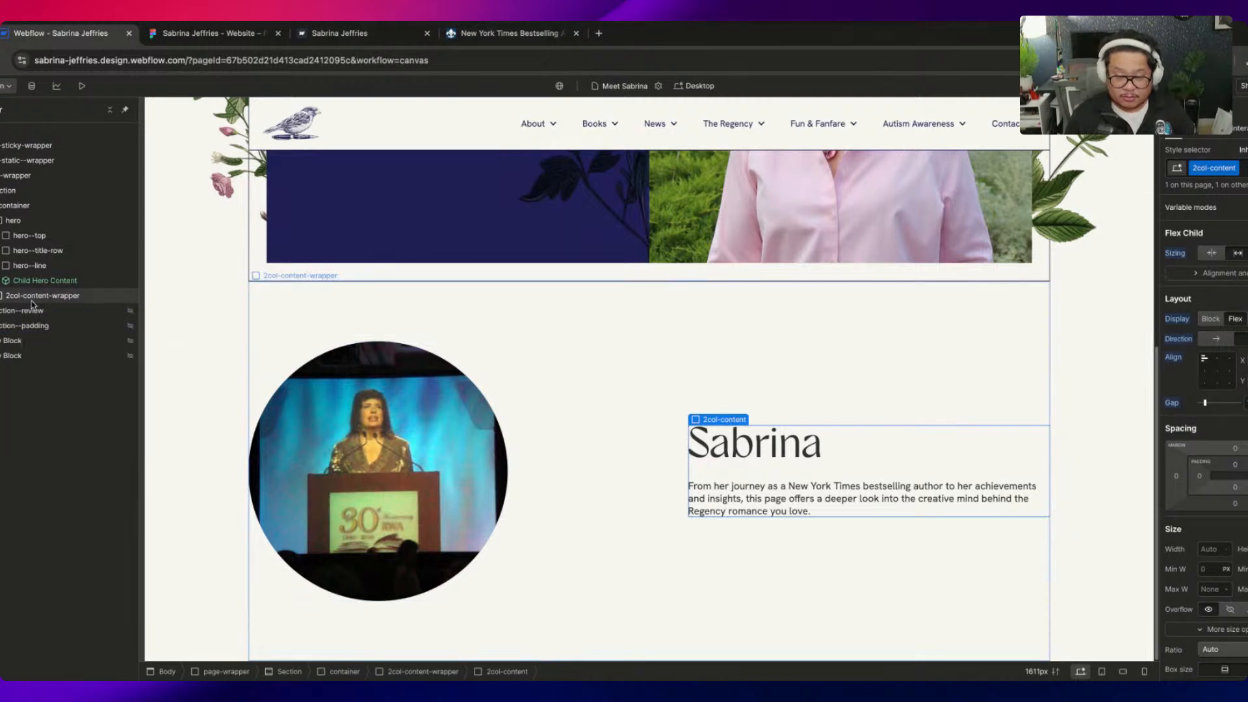
pyautogui.press('super+d')
pyautogui.scroll(-2, 212, 346)
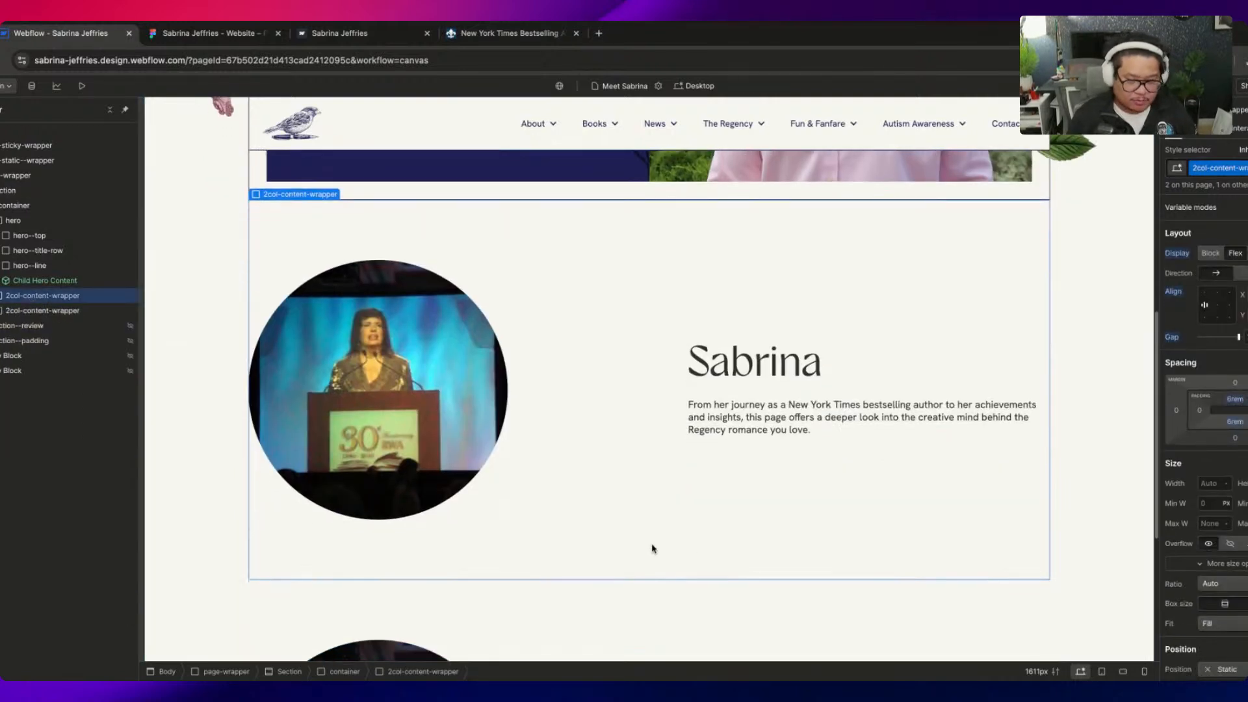
pyautogui.click(2, 311)
pyautogui.moveTo(47, 341); pyautogui.dragTo(47, 319)
pyautogui.scroll(-1, 418, 468)
pyautogui.scroll(-3, 578, 511)
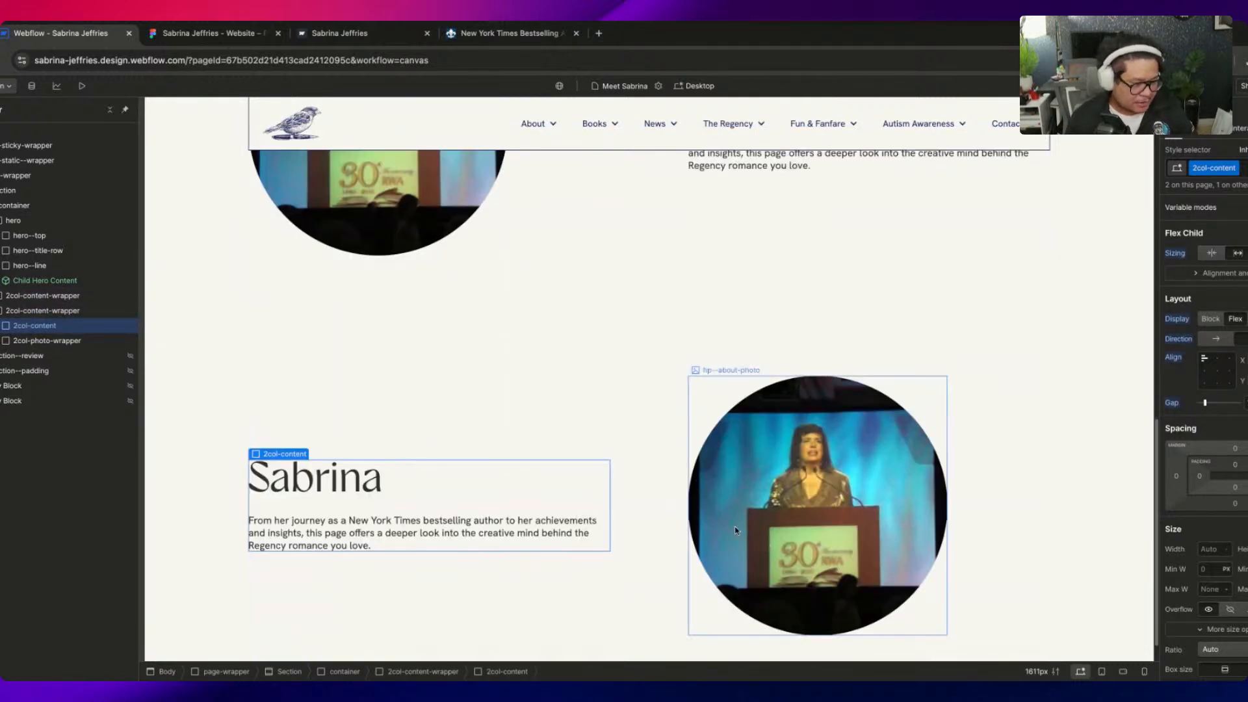
# Switch to Figma and export the full photo inside the circular mask beside "With over 9 million books in print" as a 1x PNG
pyautogui.scroll(-1, 735, 530)
pyautogui.hotkey('ctrl', 'Tab')
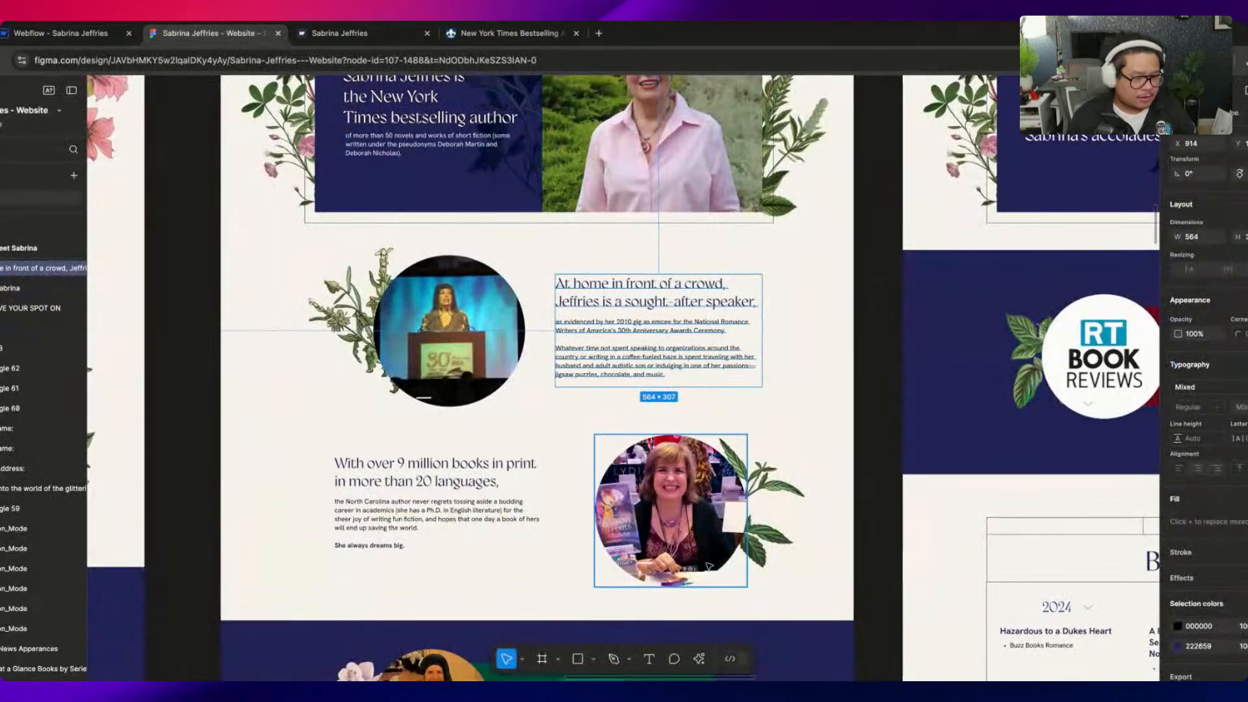
pyautogui.click(708, 565)
pyautogui.click(1242, 525)
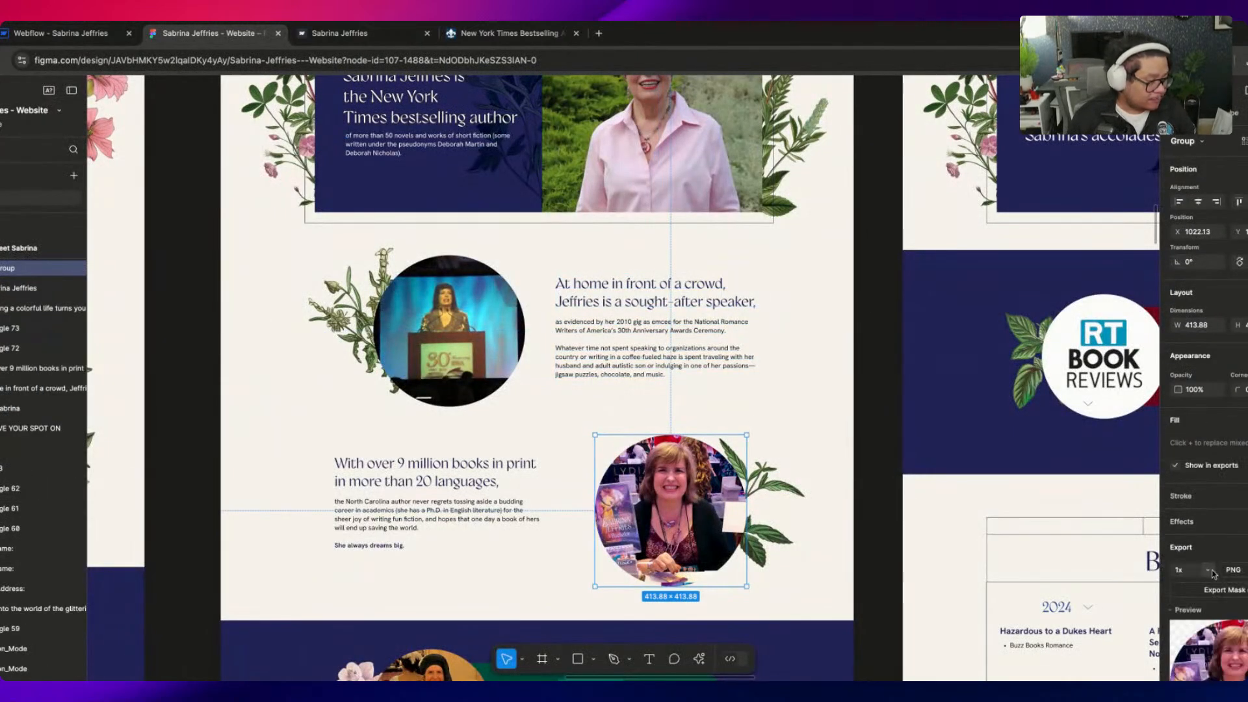
pyautogui.click(0, 268)
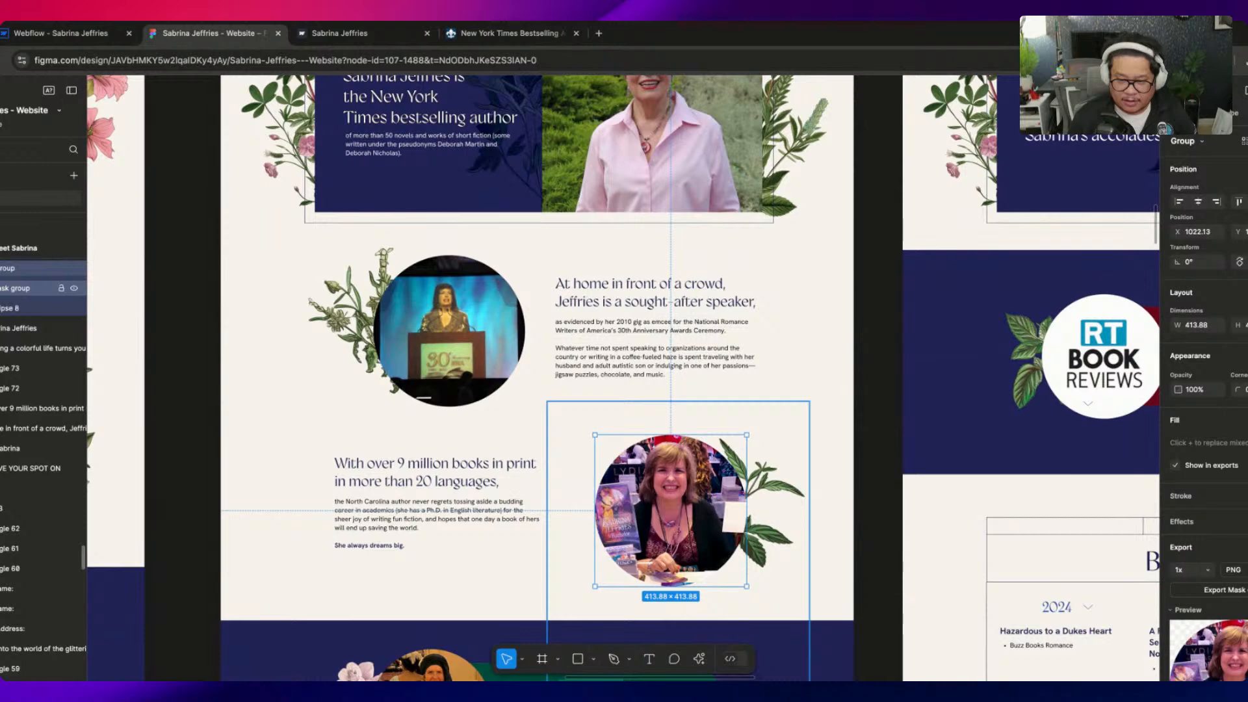
pyautogui.click(0, 288)
pyautogui.click(2, 310)
pyautogui.click(1243, 524)
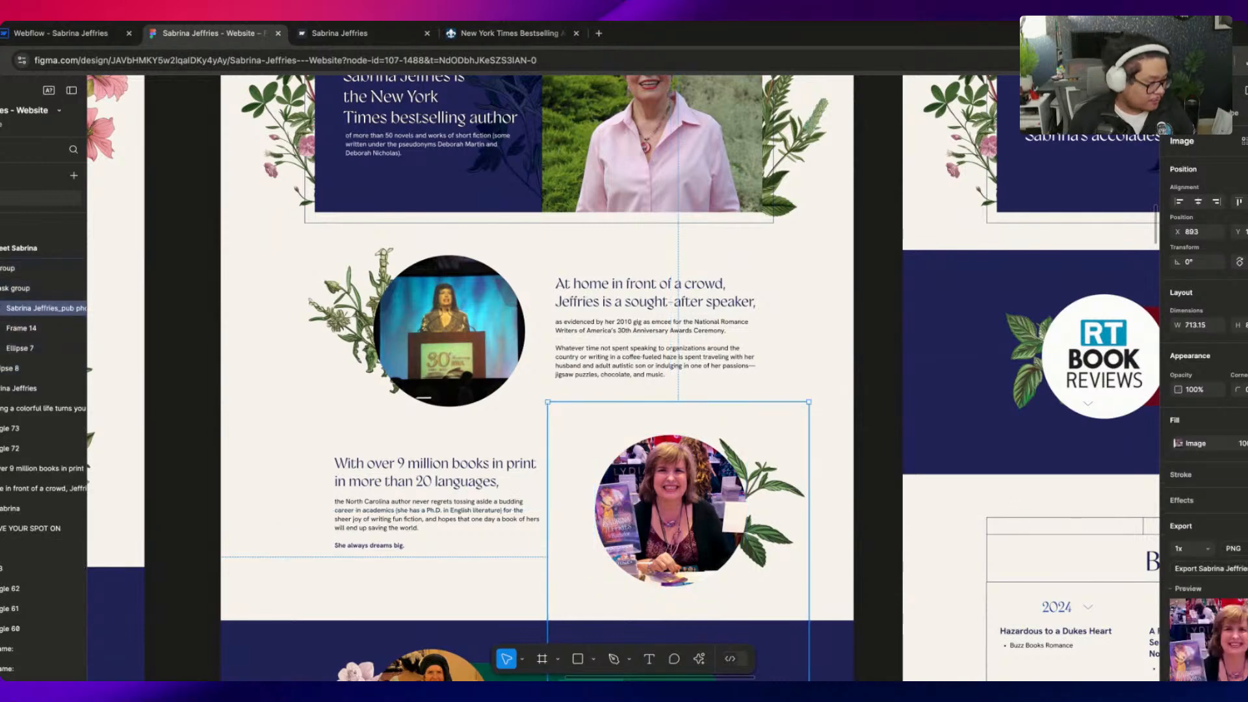
pyautogui.scroll(-2, 1202, 455)
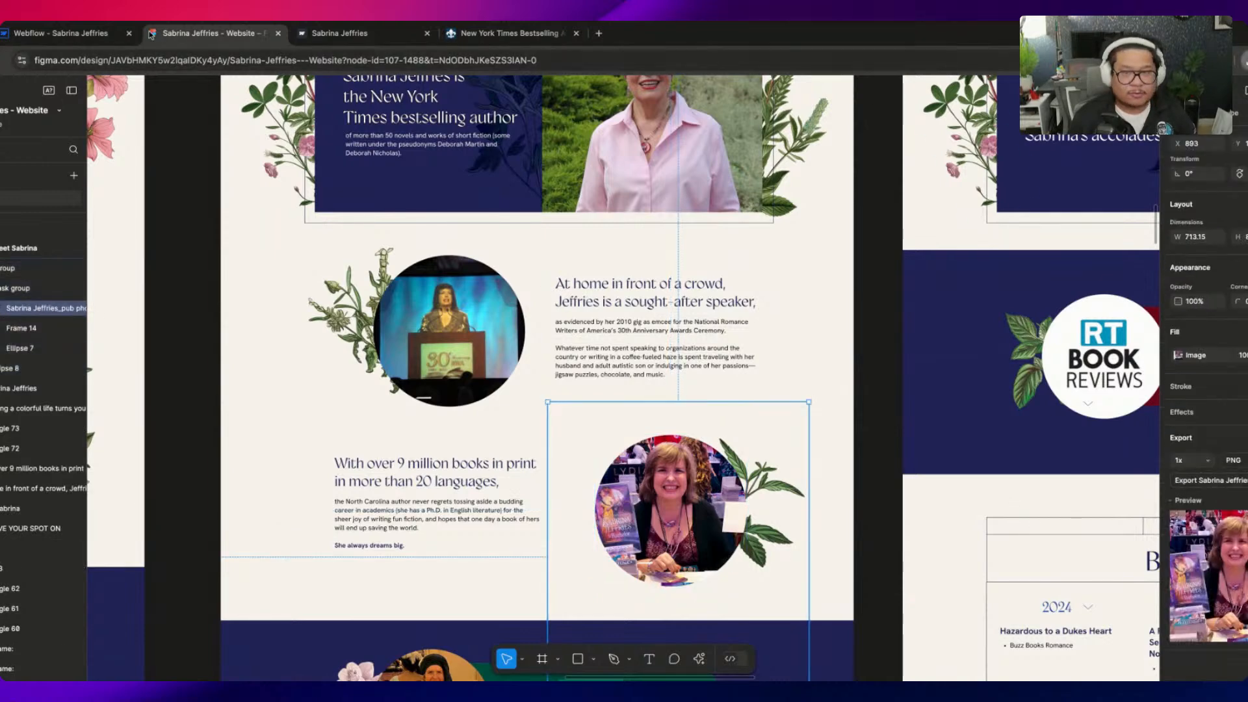
# Switch to Webflow, add the exported photo to the assets, and replace the lower two-column section's image with it
pyautogui.click(82, 33)
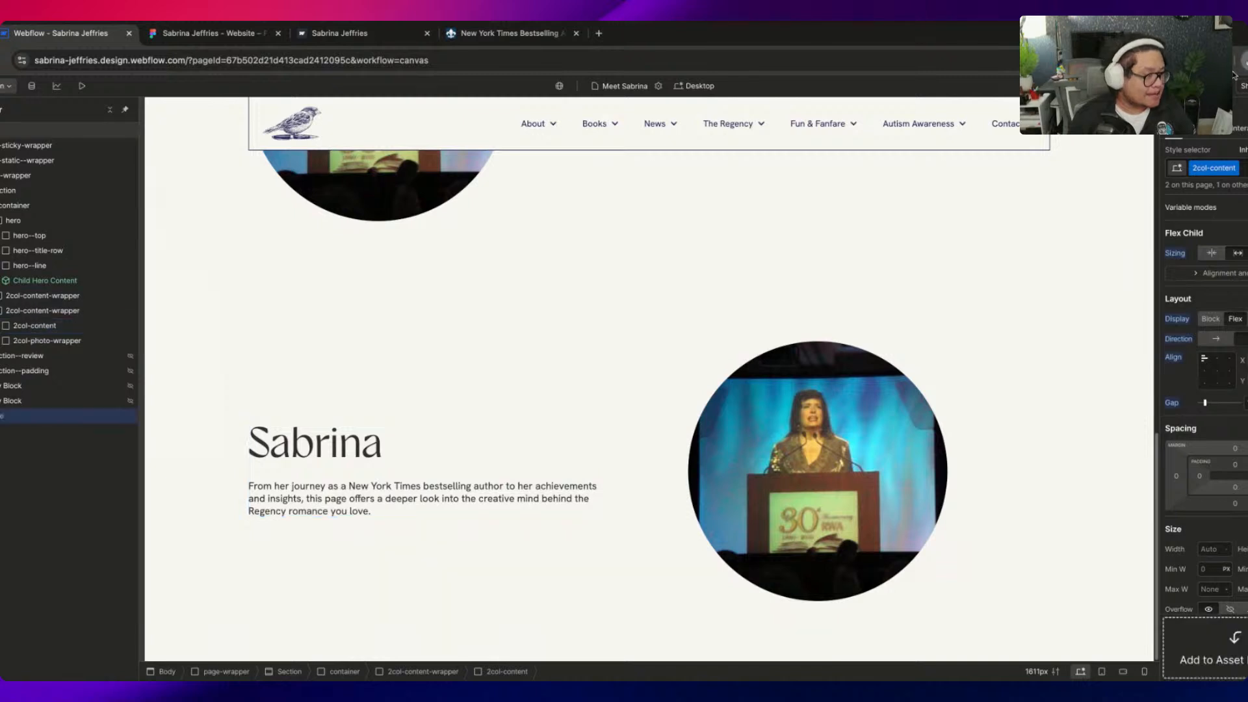
pyautogui.press('j')
pyautogui.doubleClick(782, 474)
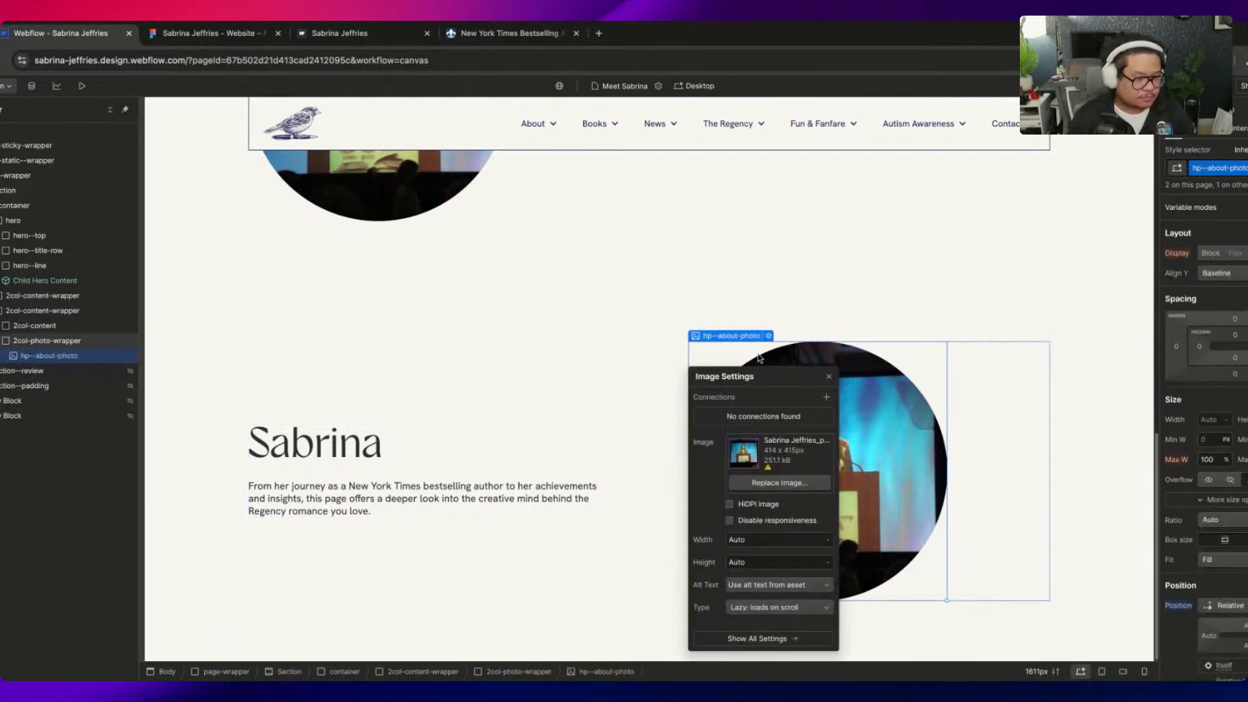
pyautogui.click(768, 484)
pyautogui.click(46, 178)
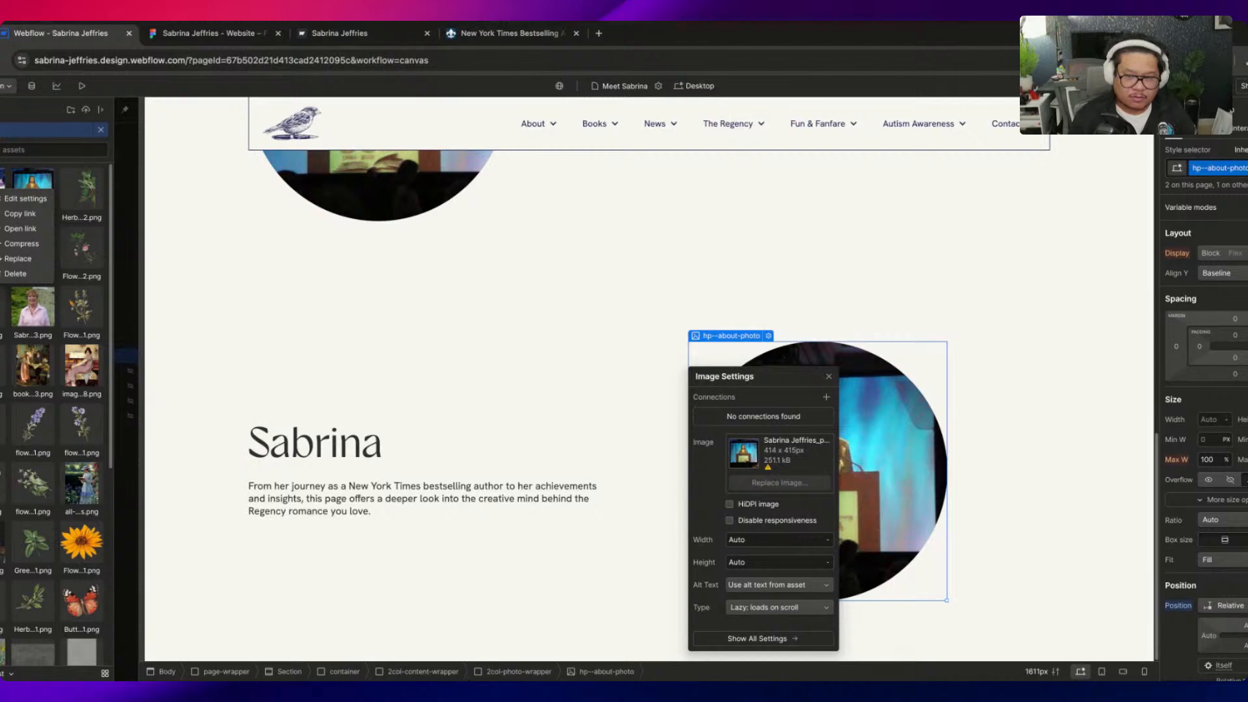
pyautogui.click(2, 179)
pyautogui.click(764, 280)
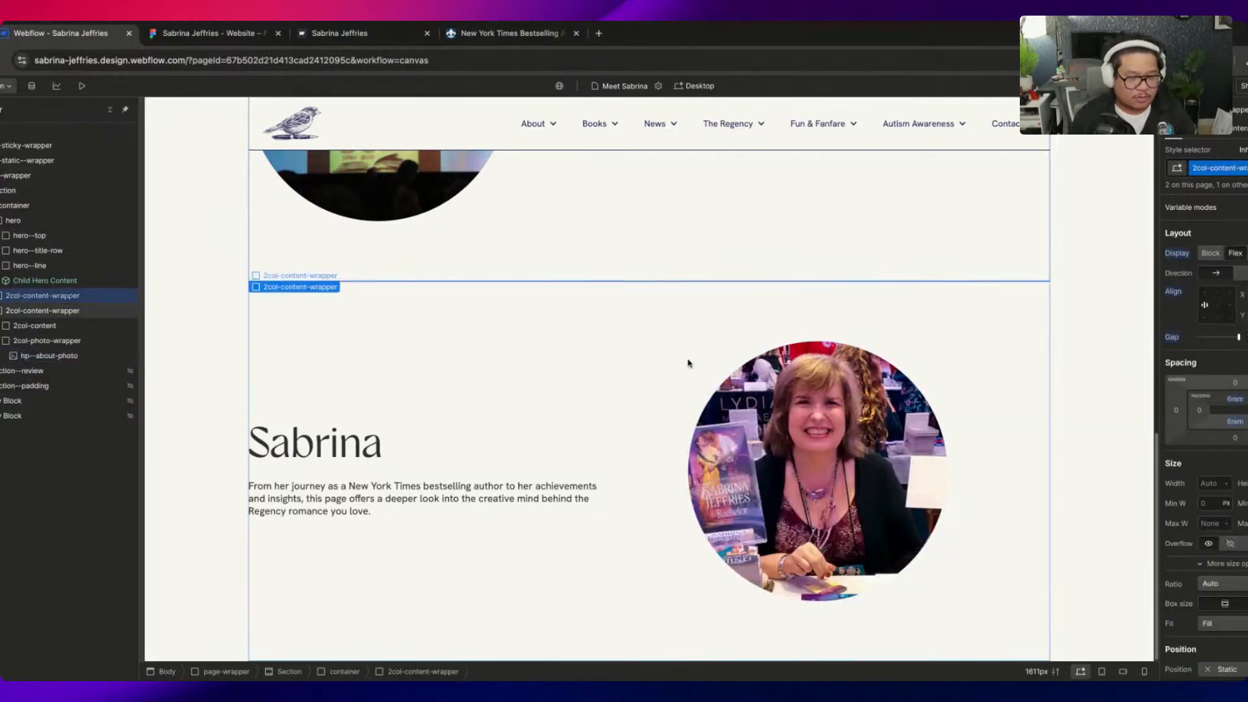
# Check the quote banner below the photos in the Figma design and set Webflow's section--review to Visible
pyautogui.click(208, 32)
pyautogui.scroll(-6, 479, 433)
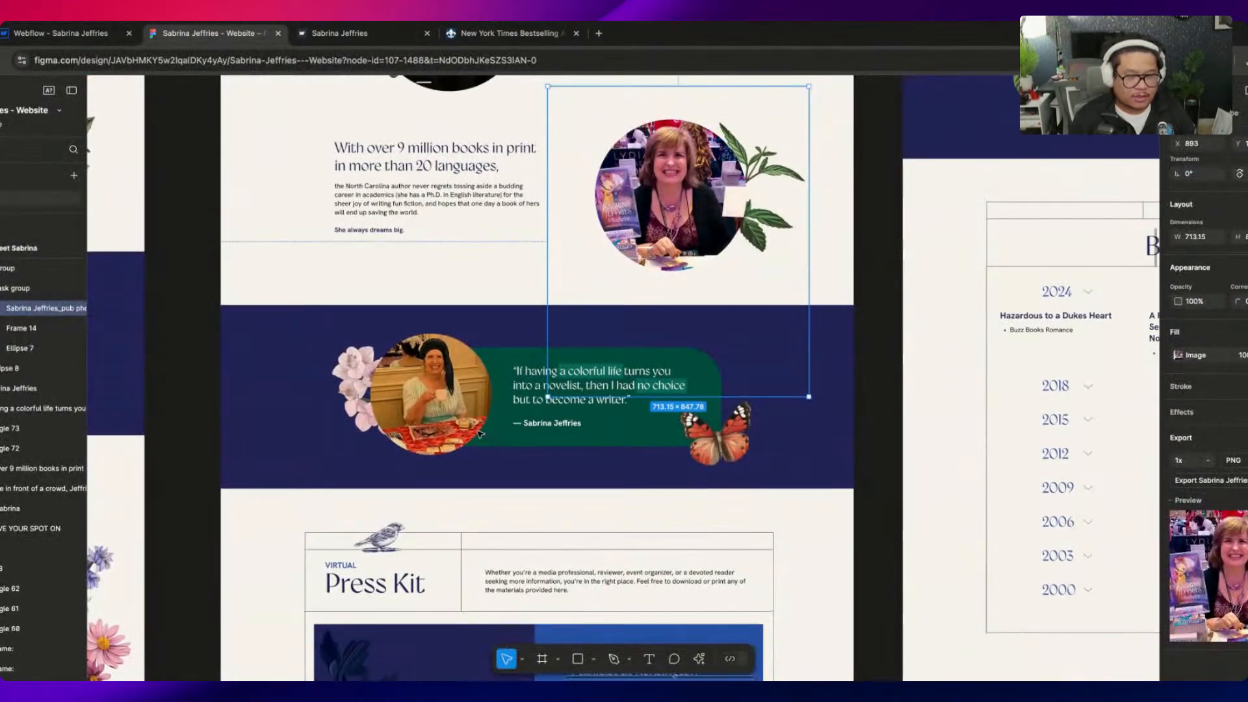
pyautogui.click(78, 33)
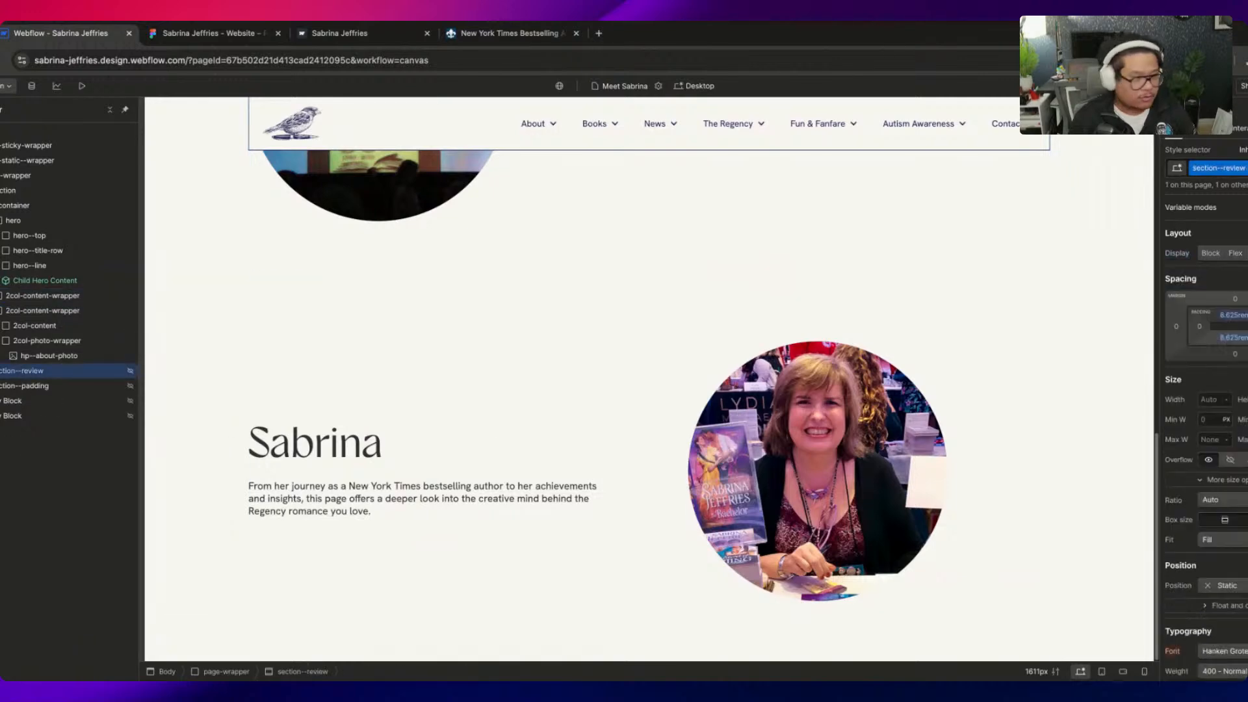
pyautogui.click(1206, 130)
pyautogui.click(1221, 223)
pyautogui.scroll(-5, 622, 502)
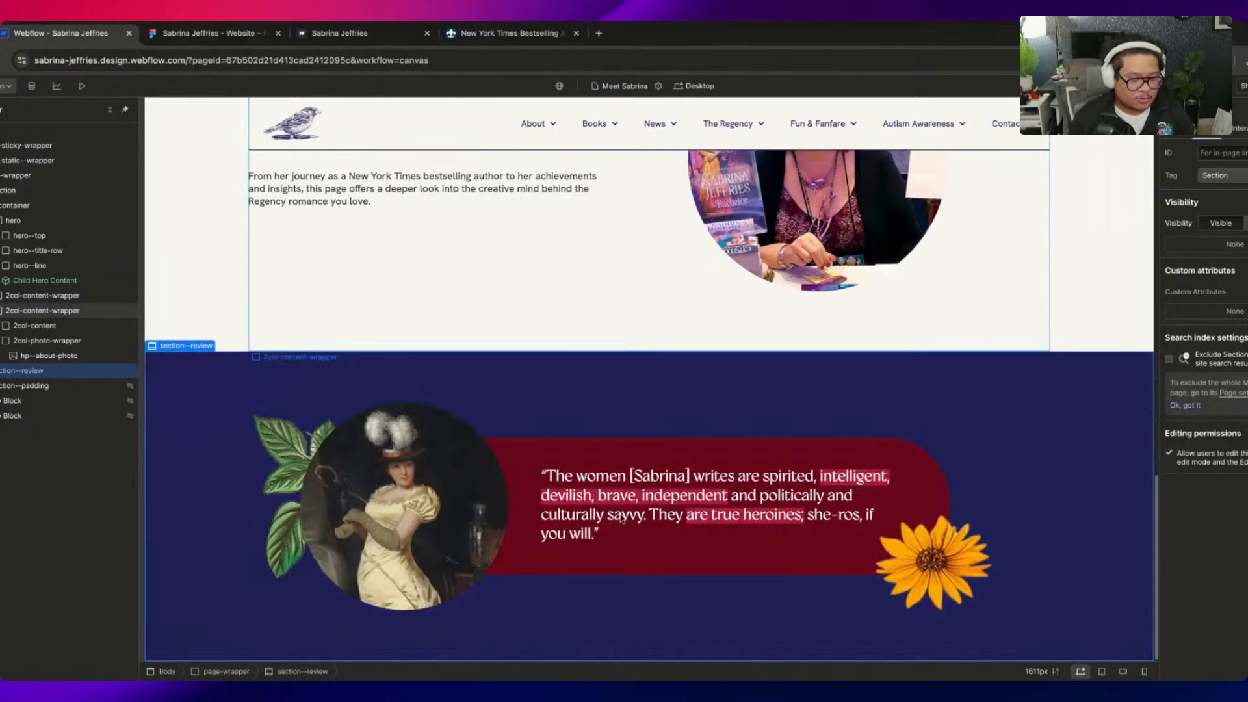
# Check the Figma banner's quote text up close and add the combo class green to review--content-wrapper in Webflow
pyautogui.hotkey('ctrl', 'Tab')
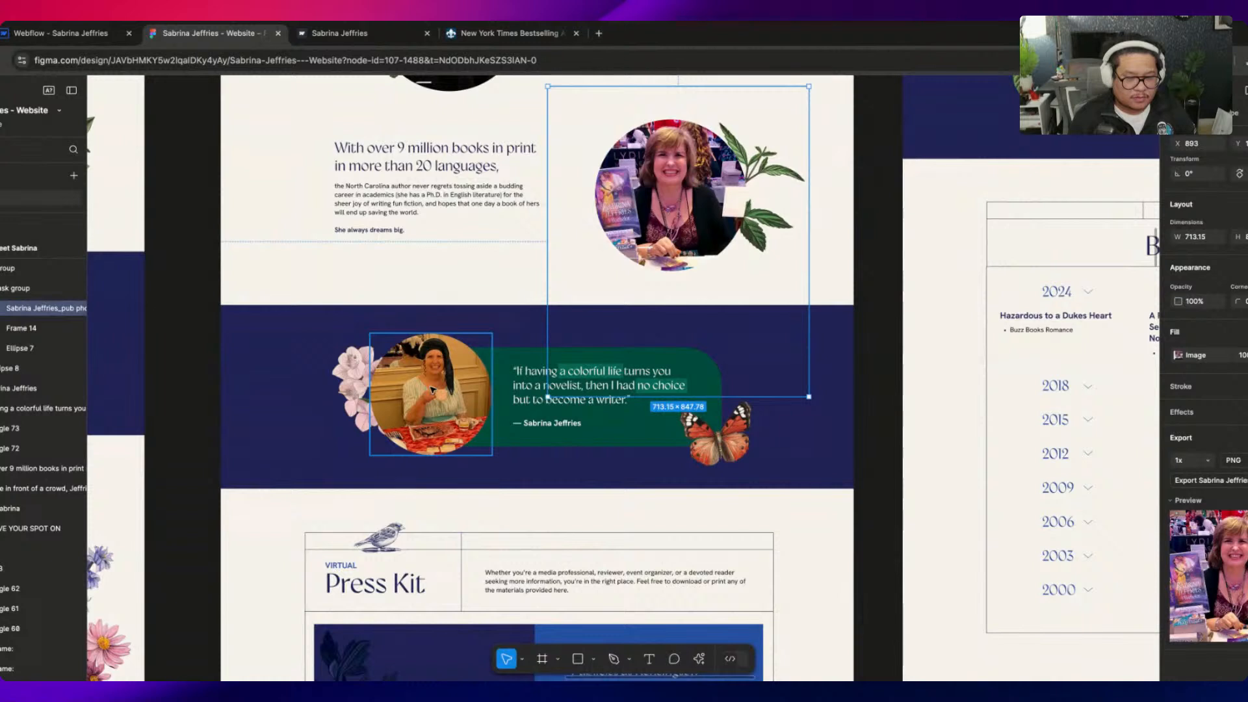
pyautogui.click(528, 388)
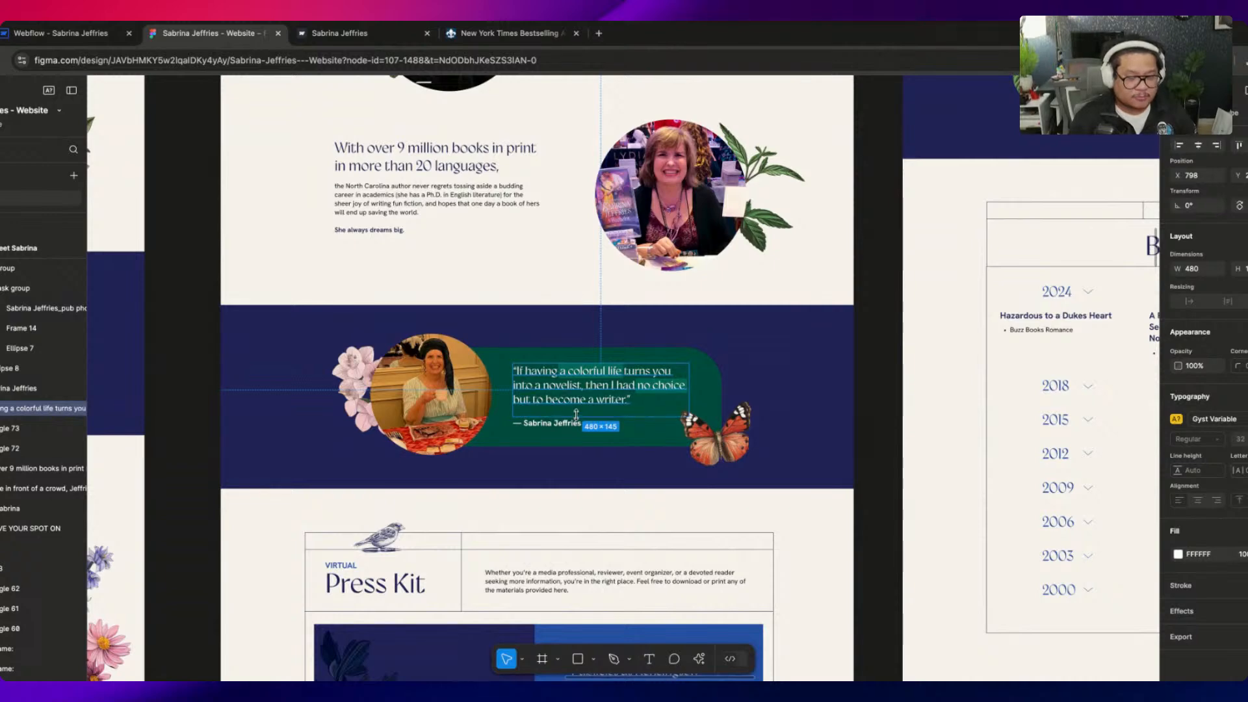
pyautogui.scroll(6, 578, 414)
pyautogui.scroll(-2, 578, 414)
pyautogui.click(53, 33)
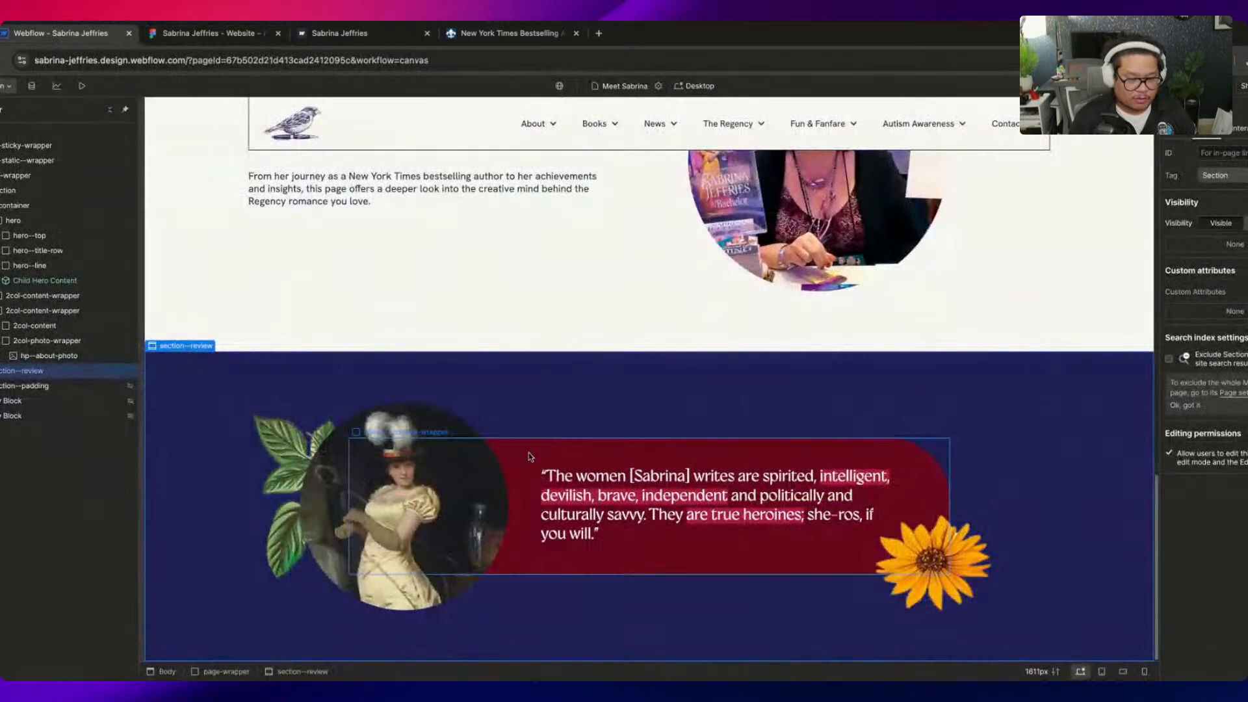
pyautogui.click(1173, 129)
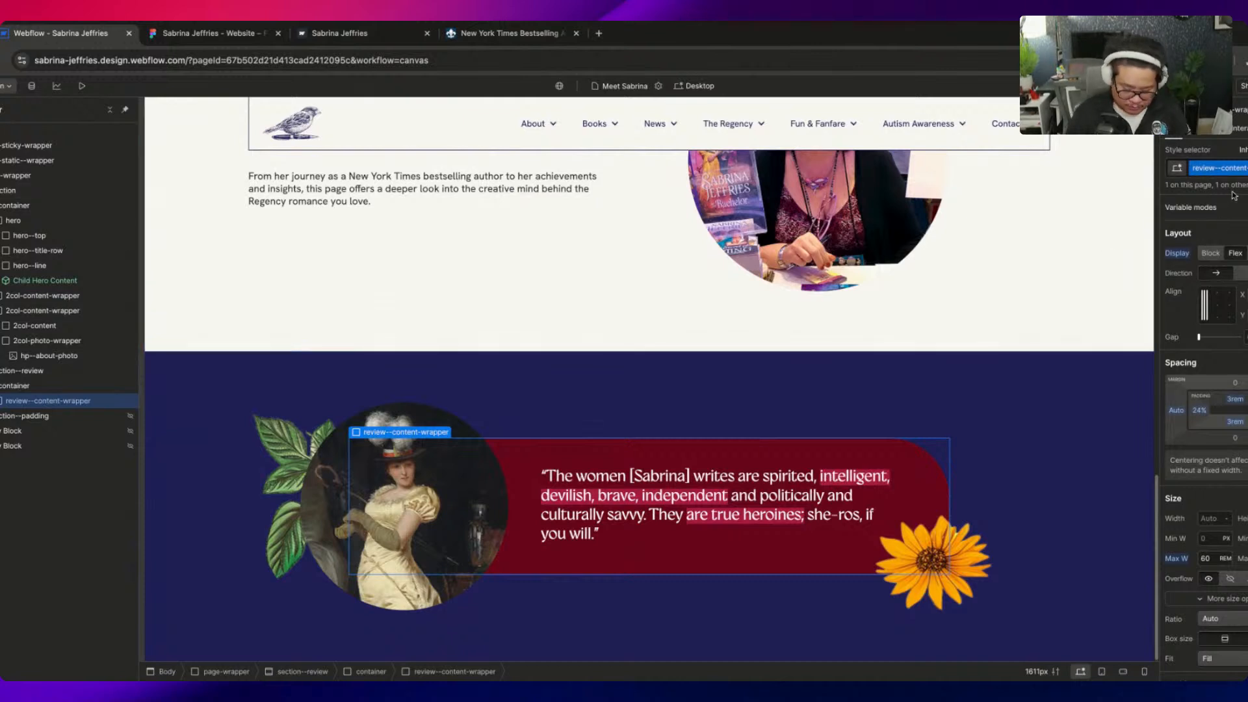
pyautogui.click(1231, 170)
pyautogui.write('green')
pyautogui.press('Return')
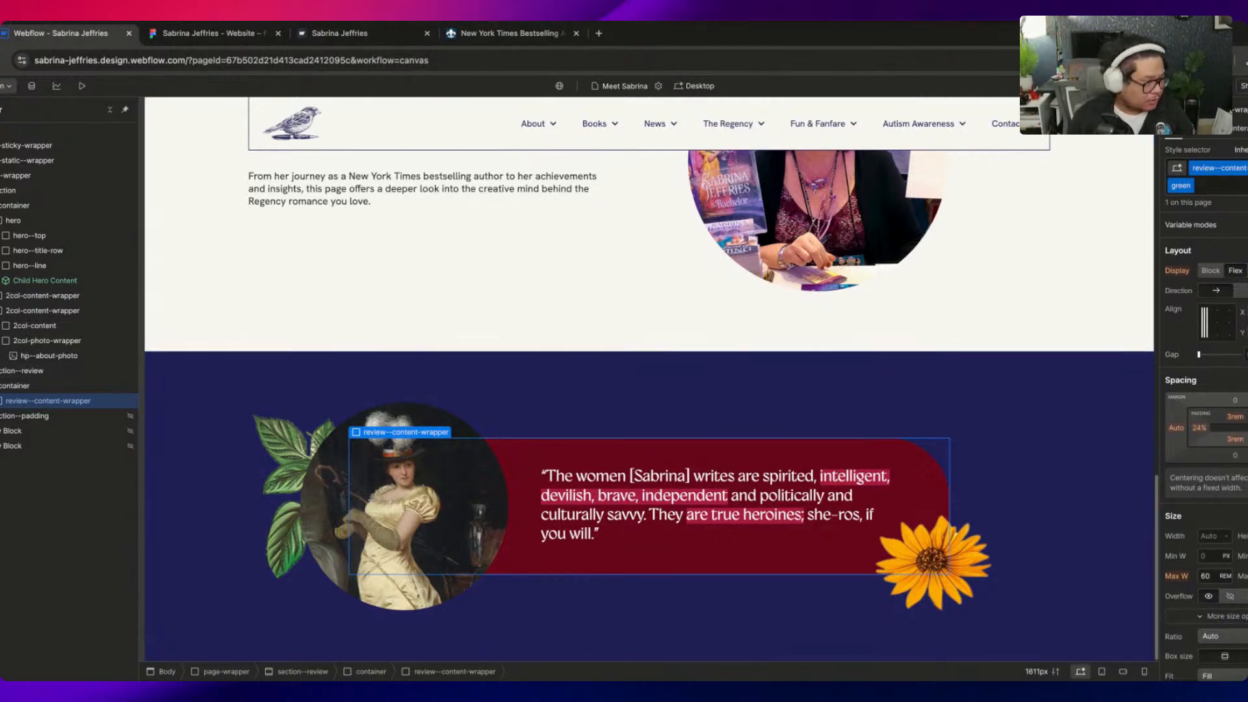
# Set the background color of the green review--content-wrapper to the Green variable
pyautogui.scroll(-10, 1205, 390)
pyautogui.click(1222, 325)
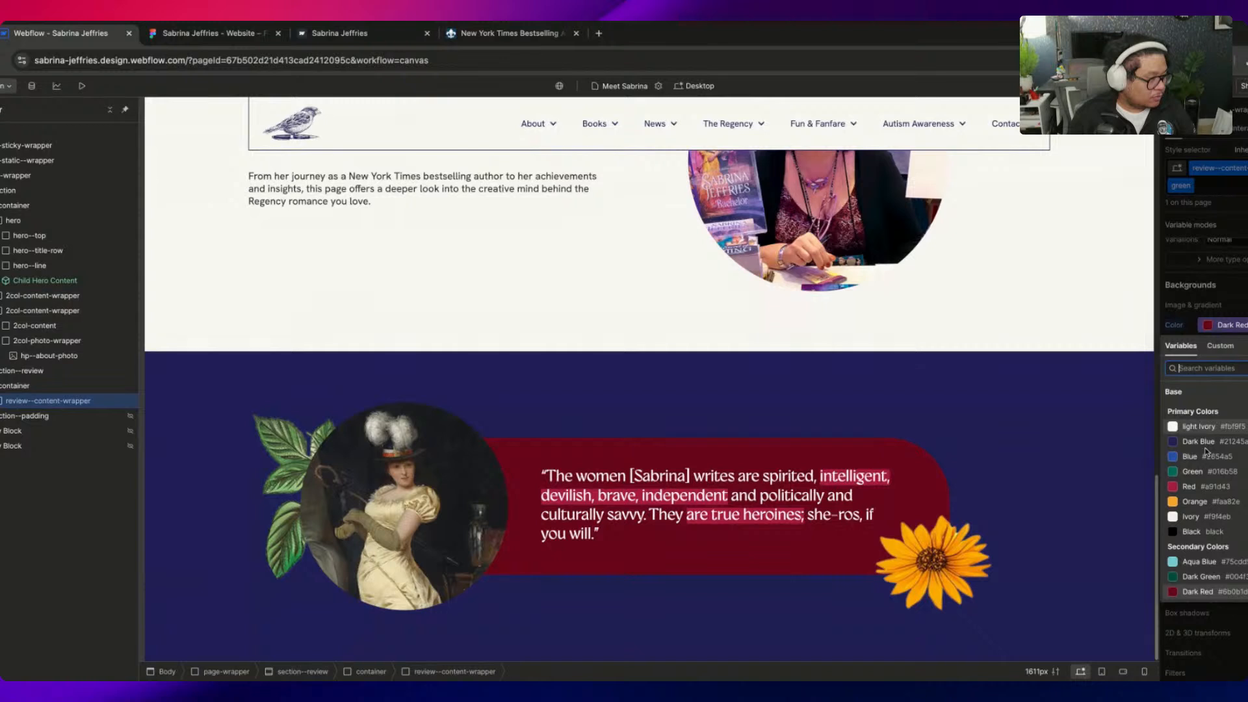
pyautogui.click(1193, 471)
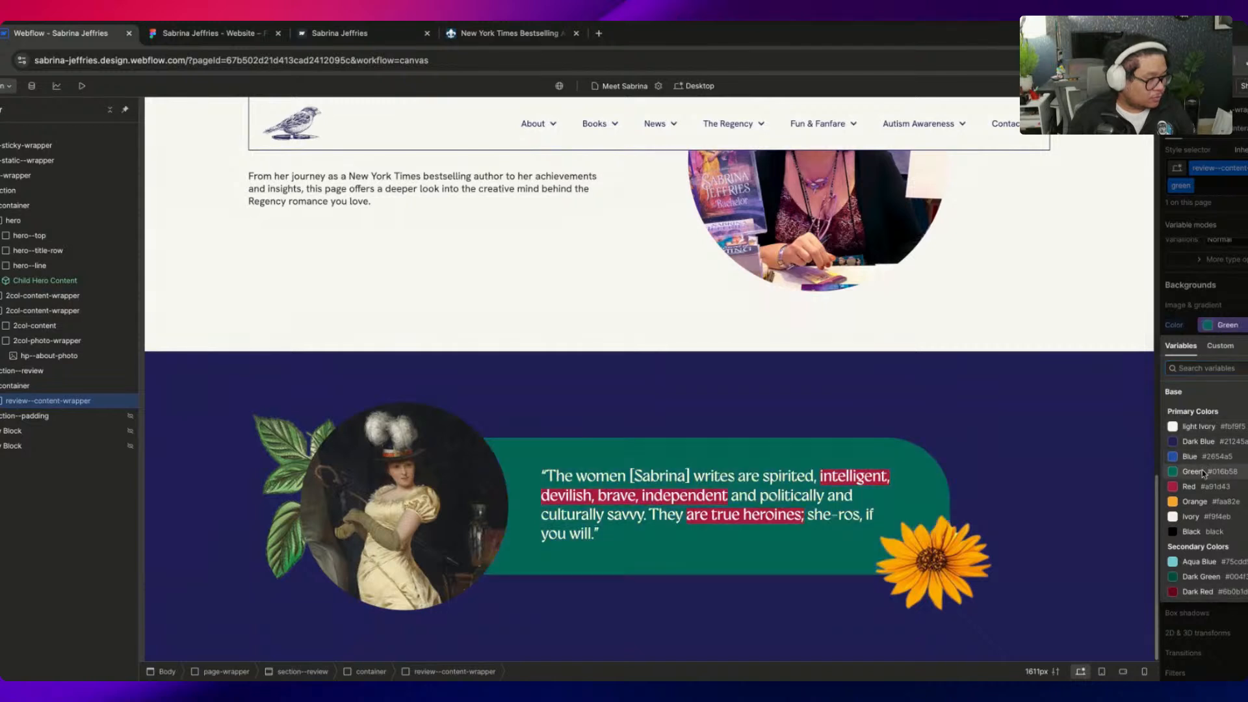
# Add a green combo class to the first review--highlight phrase in the block quote
pyautogui.click(613, 489)
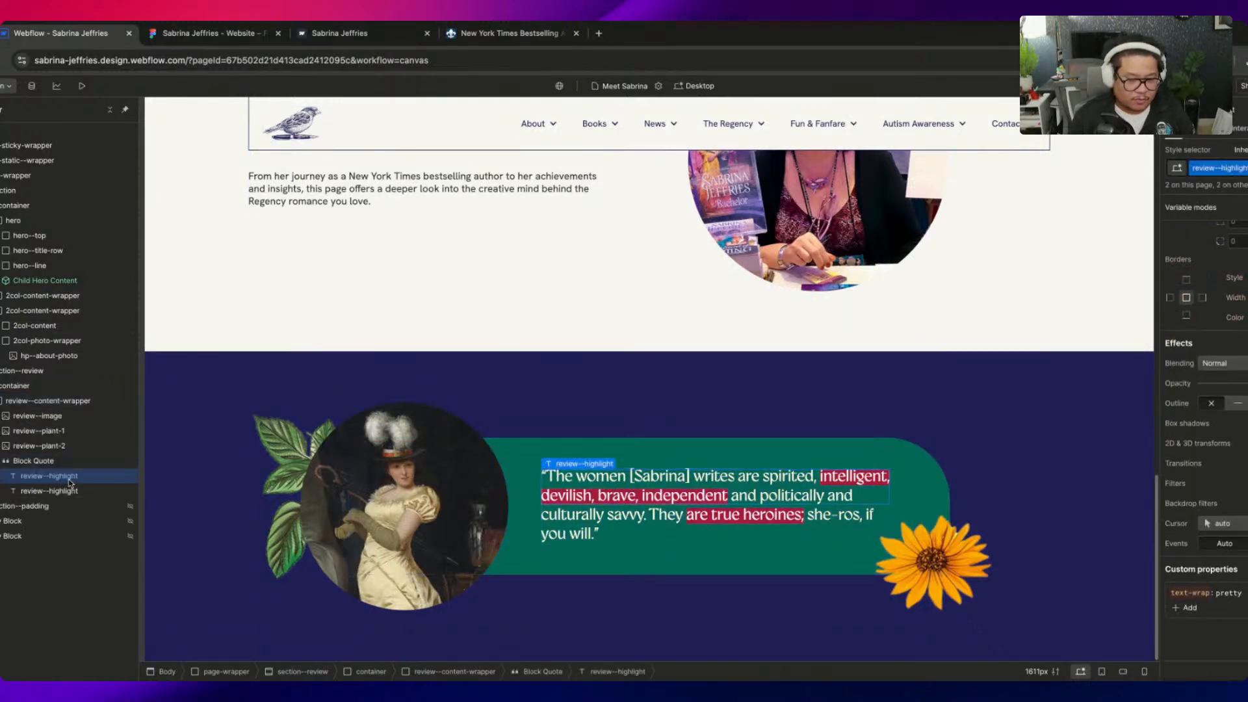
pyautogui.click(1243, 168)
pyautogui.write('gr')
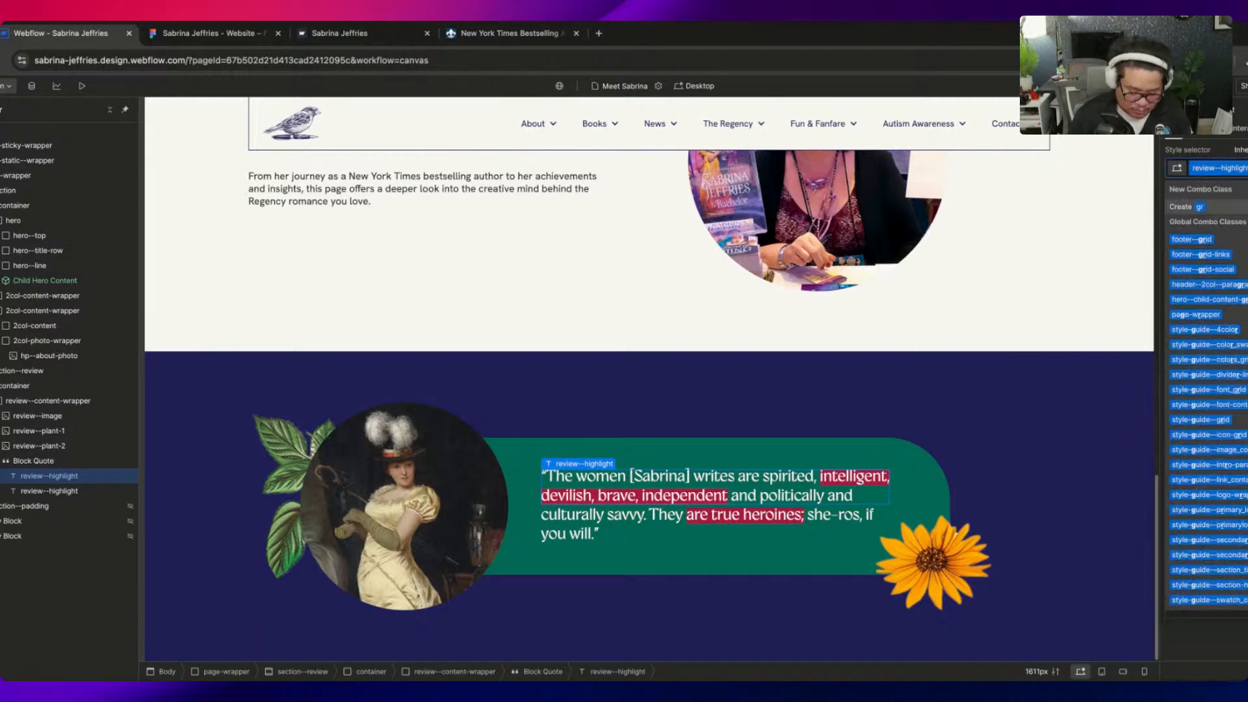
pyautogui.press('Escape')
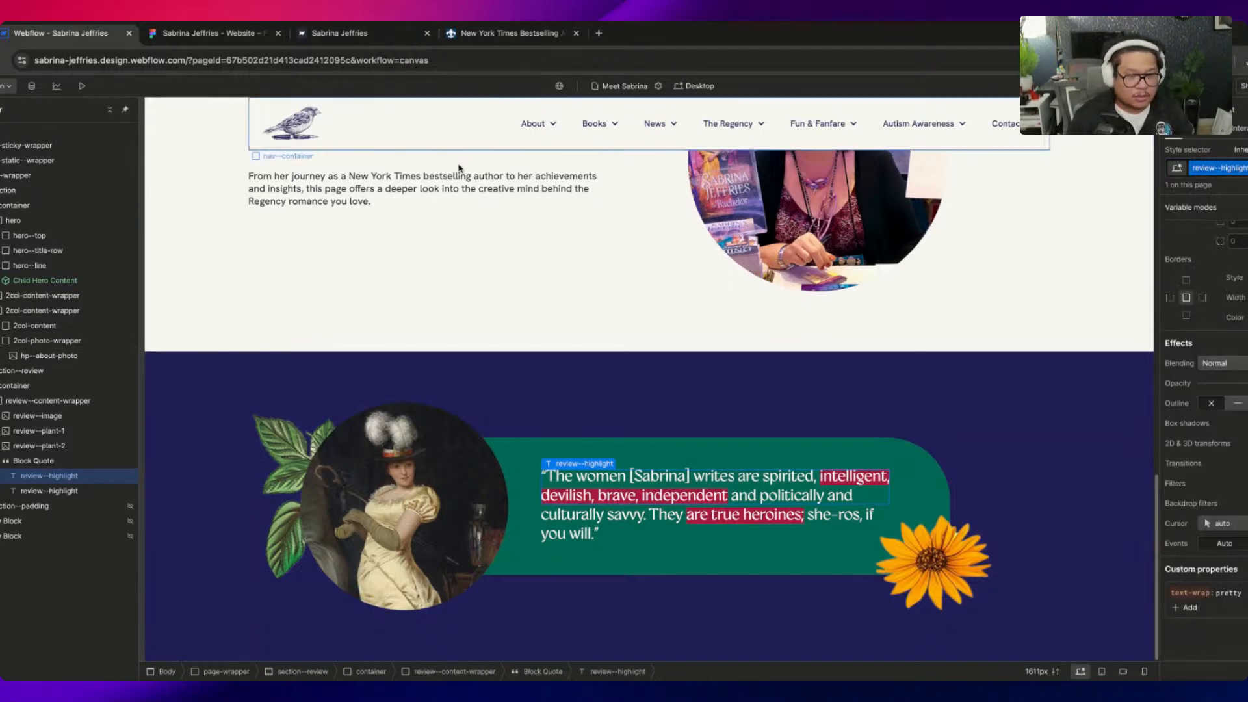
# Copy the fill color 004F3F of the quote banner's rounded rectangle in Figma and return to Webflow
pyautogui.click(191, 41)
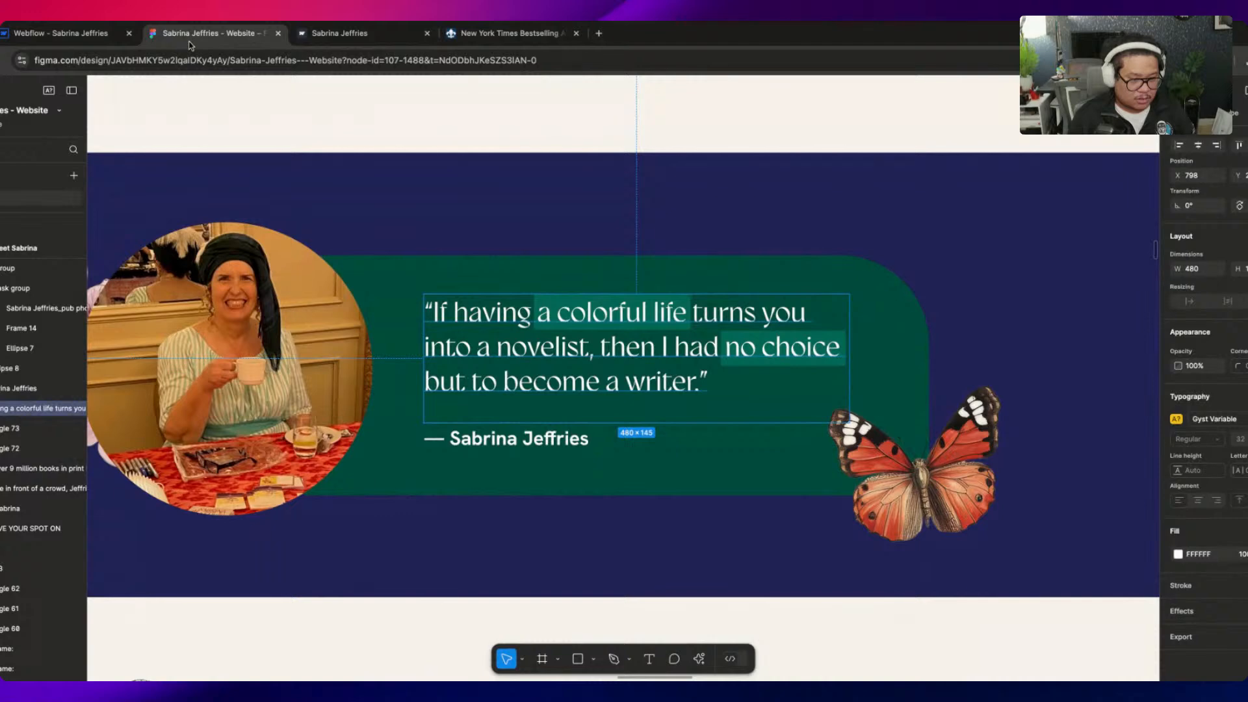
pyautogui.click(474, 273)
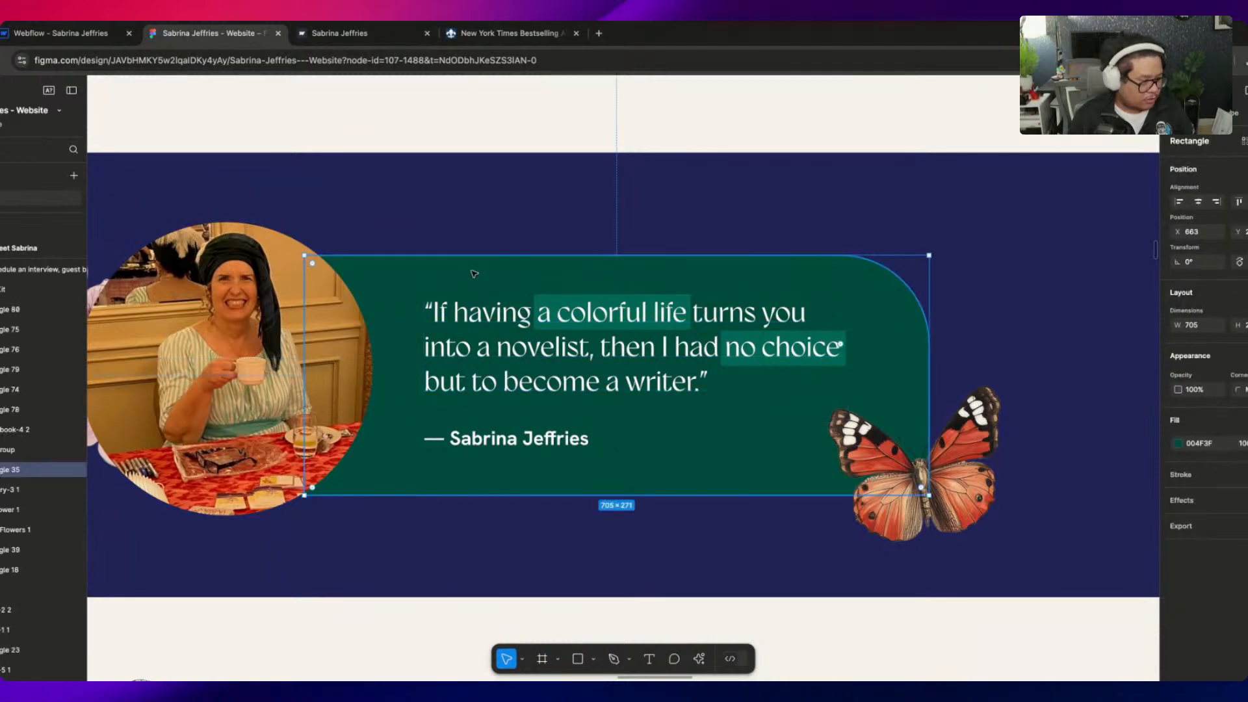
pyautogui.click(1198, 444)
pyautogui.hotkey('ctrl', 'c')
pyautogui.click(62, 32)
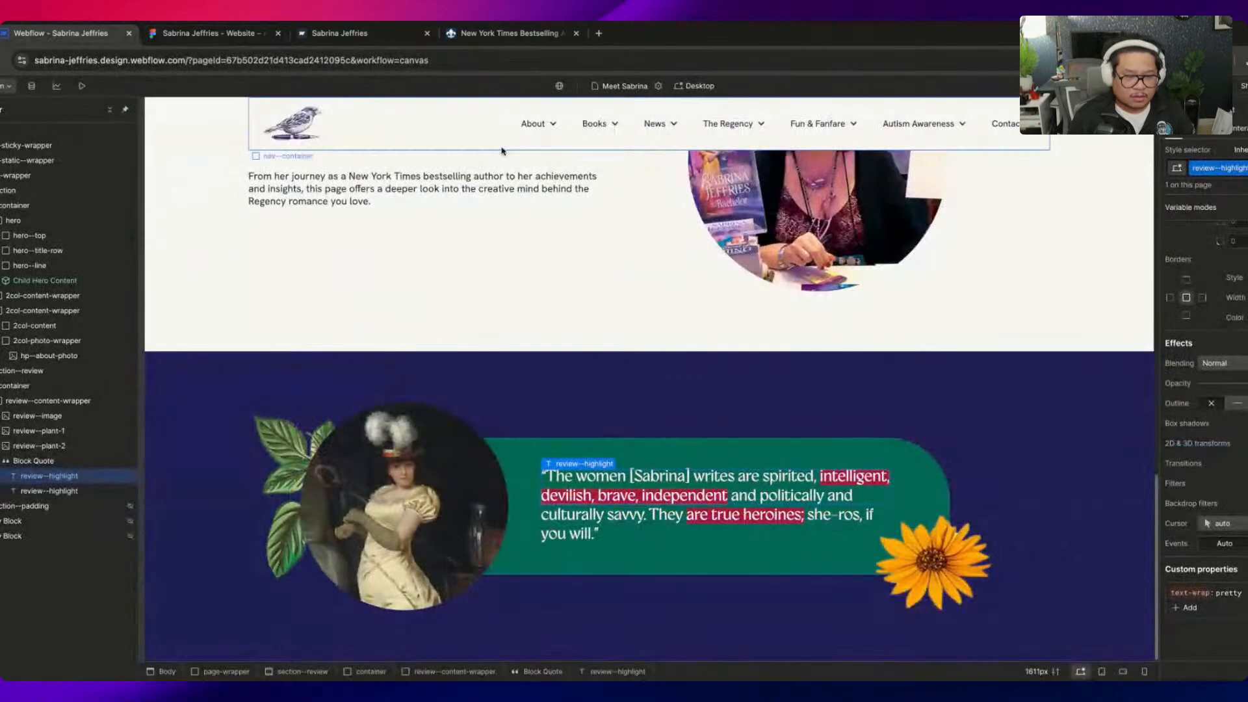
# Find 004F3F among the color variables and apply Dark Green as the background of review--content-wrapper
pyautogui.click(515, 441)
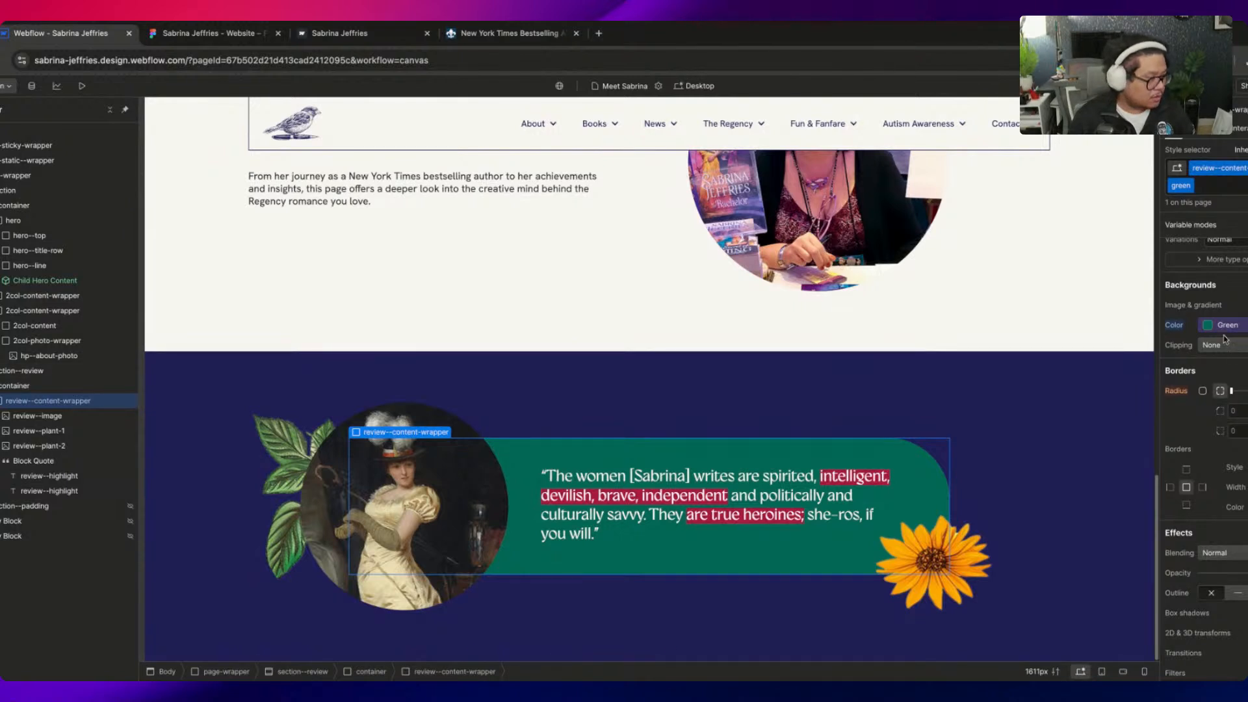
pyautogui.click(1225, 338)
pyautogui.hotkey('ctrl', 'v')
pyautogui.press('Return')
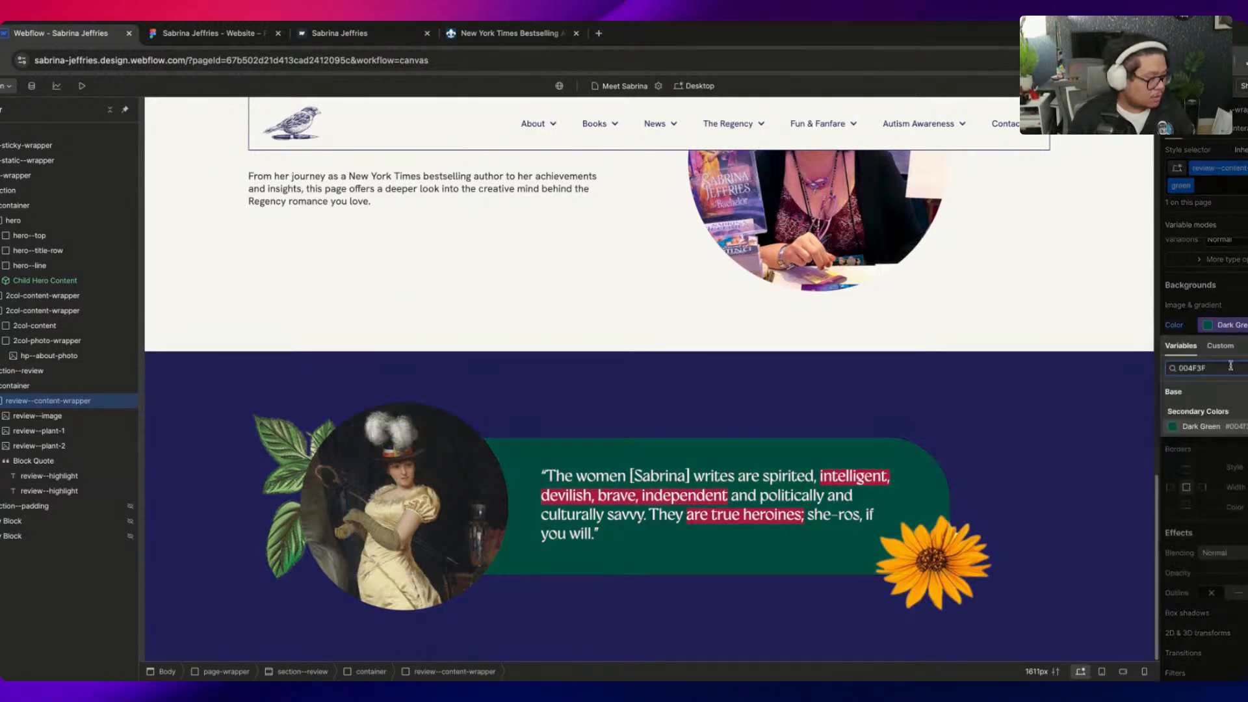
pyautogui.click(1199, 429)
# Set the first highlighted phrase's background to the Green variable and give the second review--highlight the same green styling
pyautogui.click(709, 484)
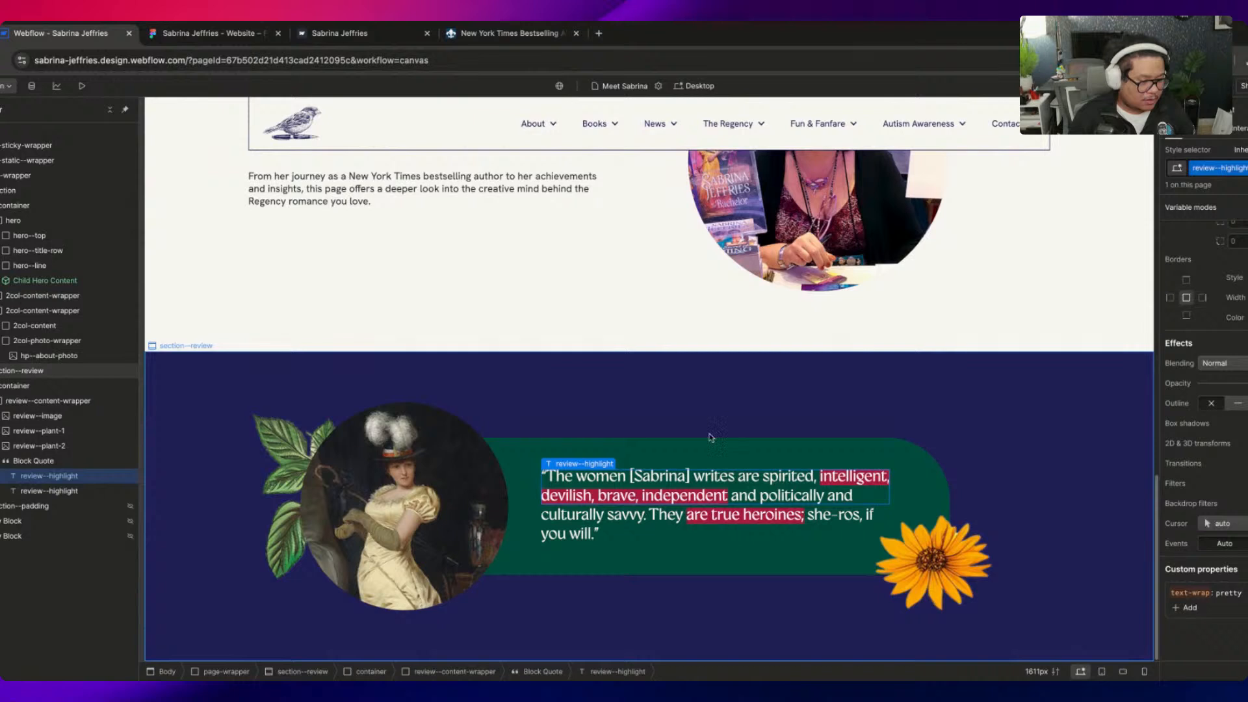
pyautogui.click(1222, 416)
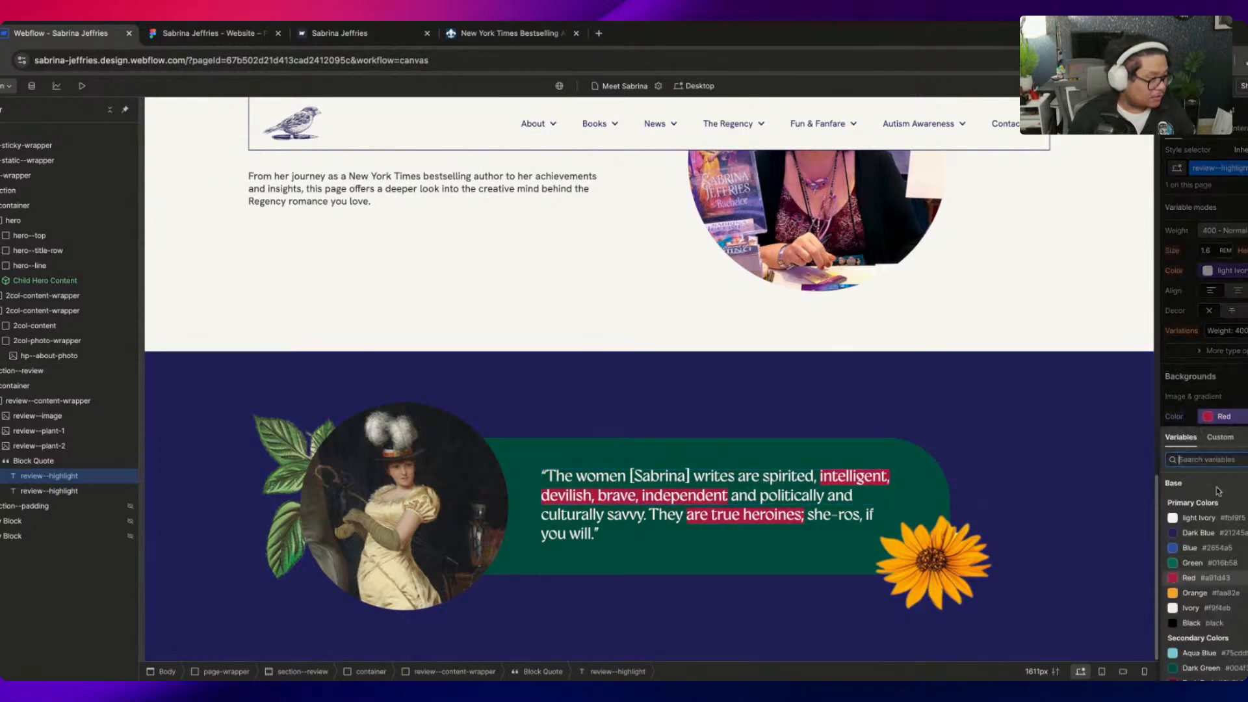
pyautogui.click(1210, 568)
pyautogui.click(726, 518)
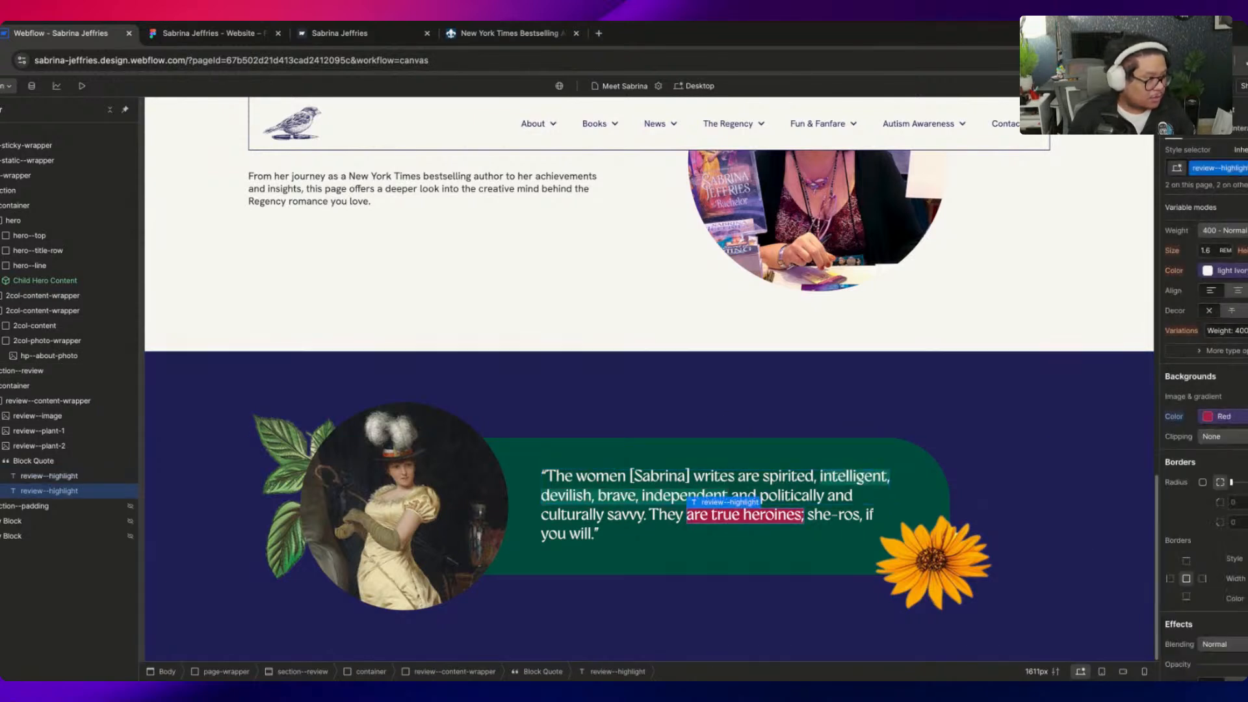
# Select Webflow's review--image, export the quote banner's full portrait photo from Figma as a 1x PNG, and return to Webflow
pyautogui.click(448, 484)
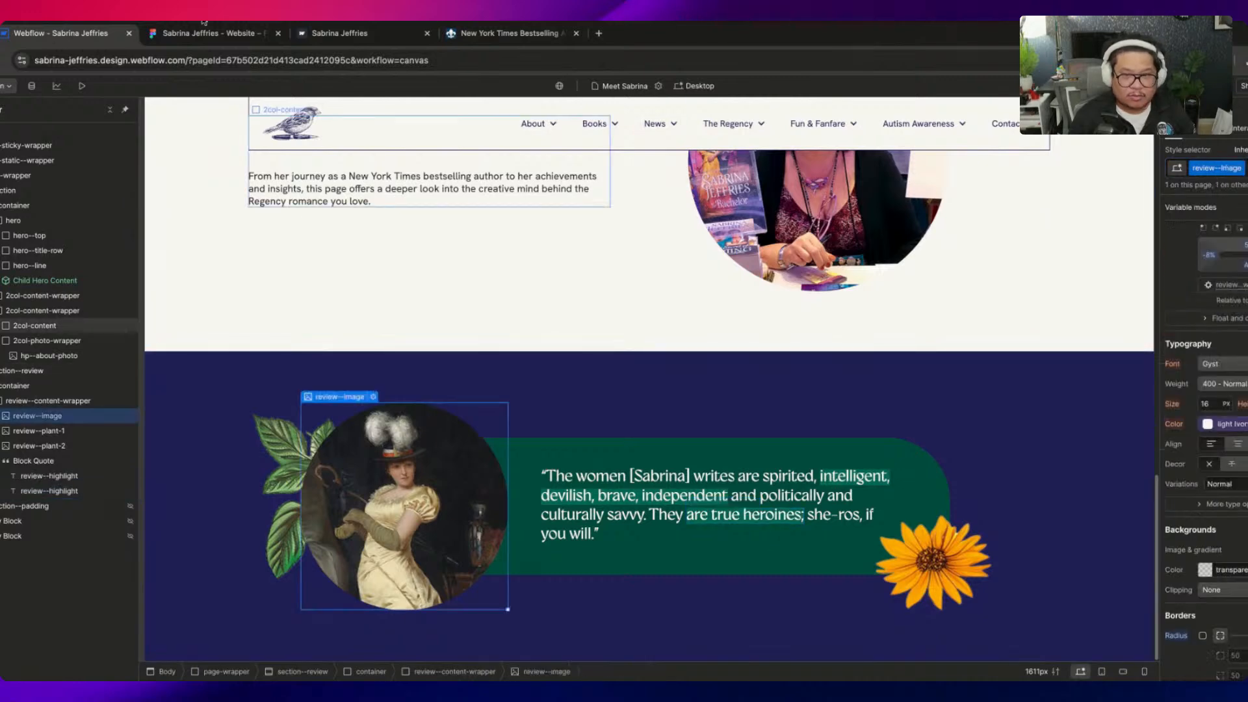
pyautogui.click(209, 33)
pyautogui.click(260, 299)
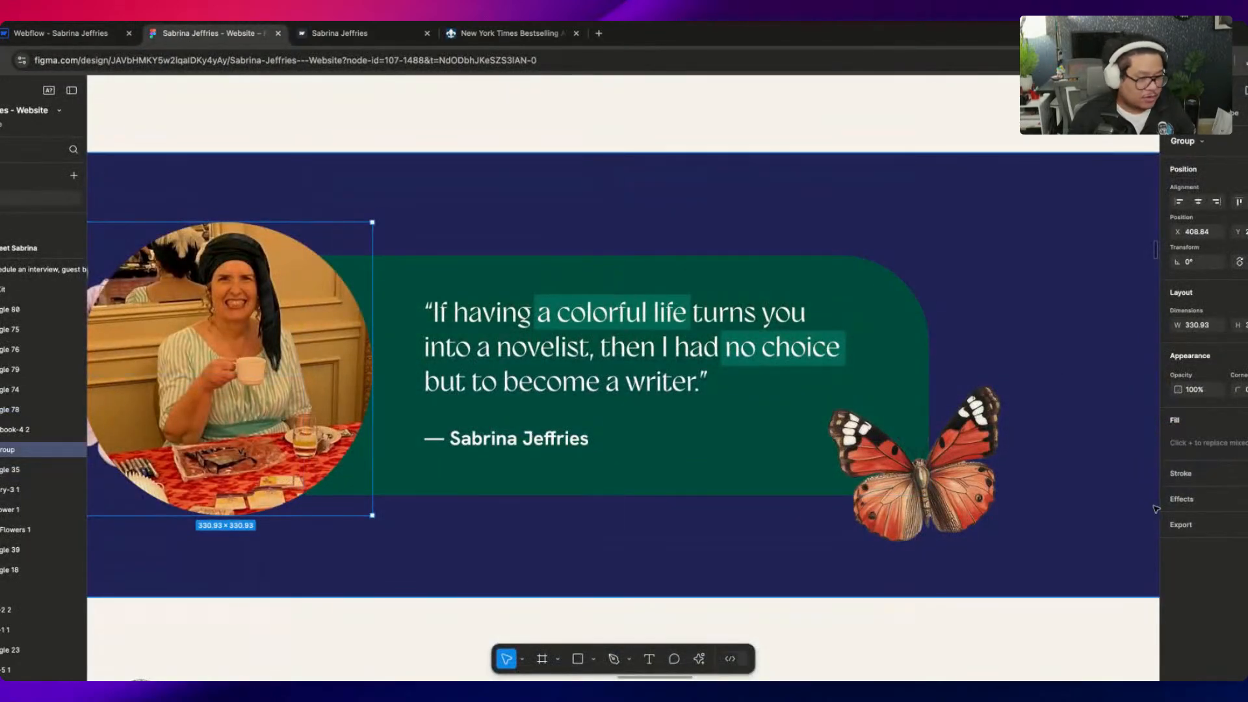
pyautogui.click(0, 450)
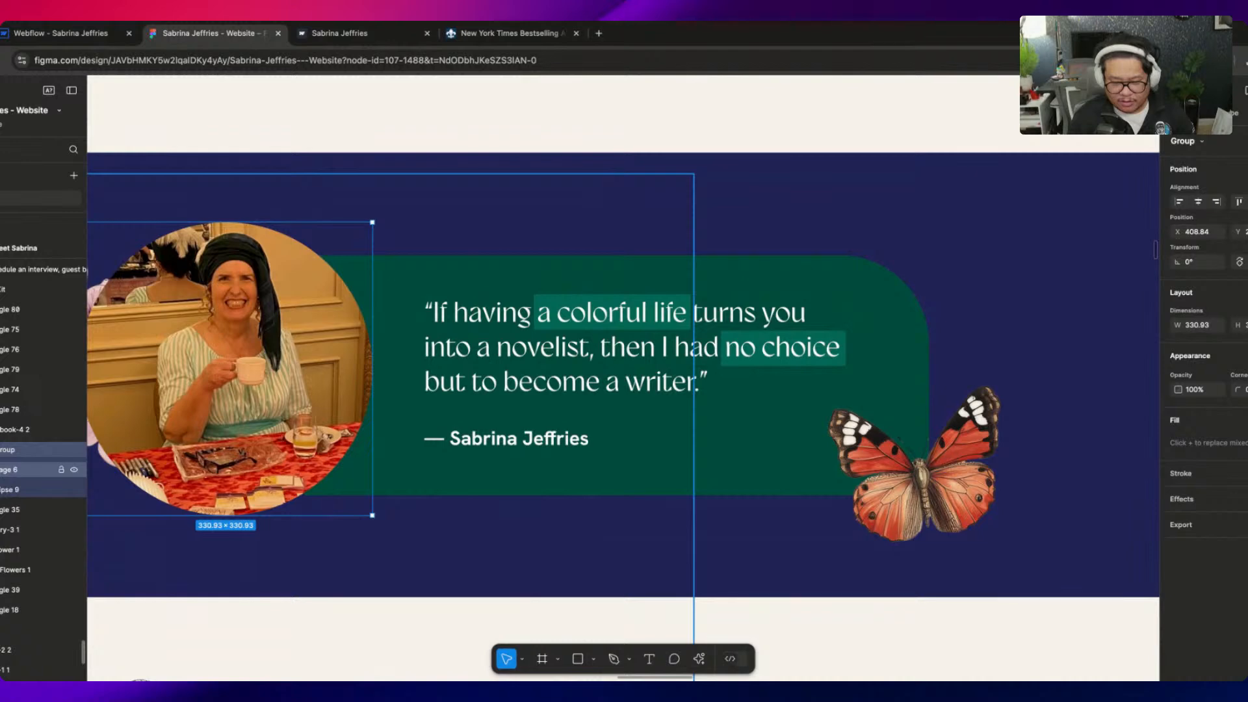
pyautogui.click(8, 469)
pyautogui.click(1247, 525)
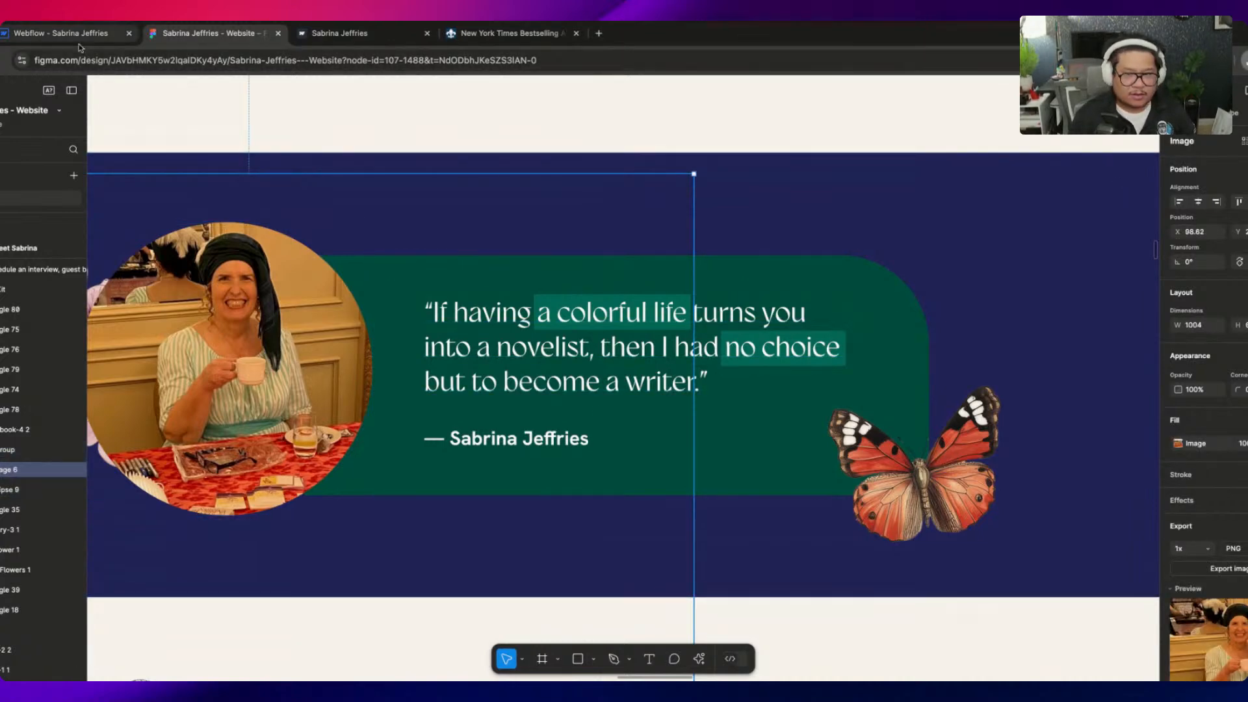
pyautogui.click(130, 39)
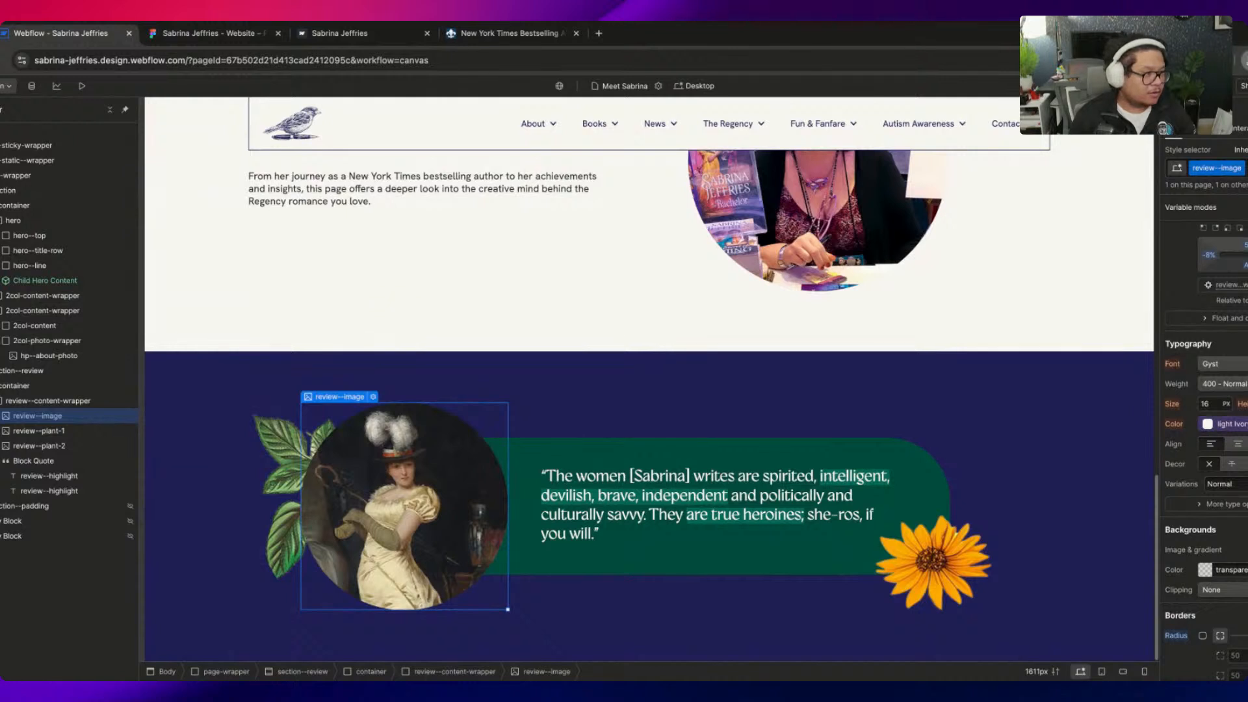
# Add the exported portrait to Webflow's assets and use it to replace the picture in review--image
pyautogui.moveTo(1246, 97); pyautogui.dragTo(1235, 156)
pyautogui.moveTo(1242, 657); pyautogui.dragTo(1235, 652)
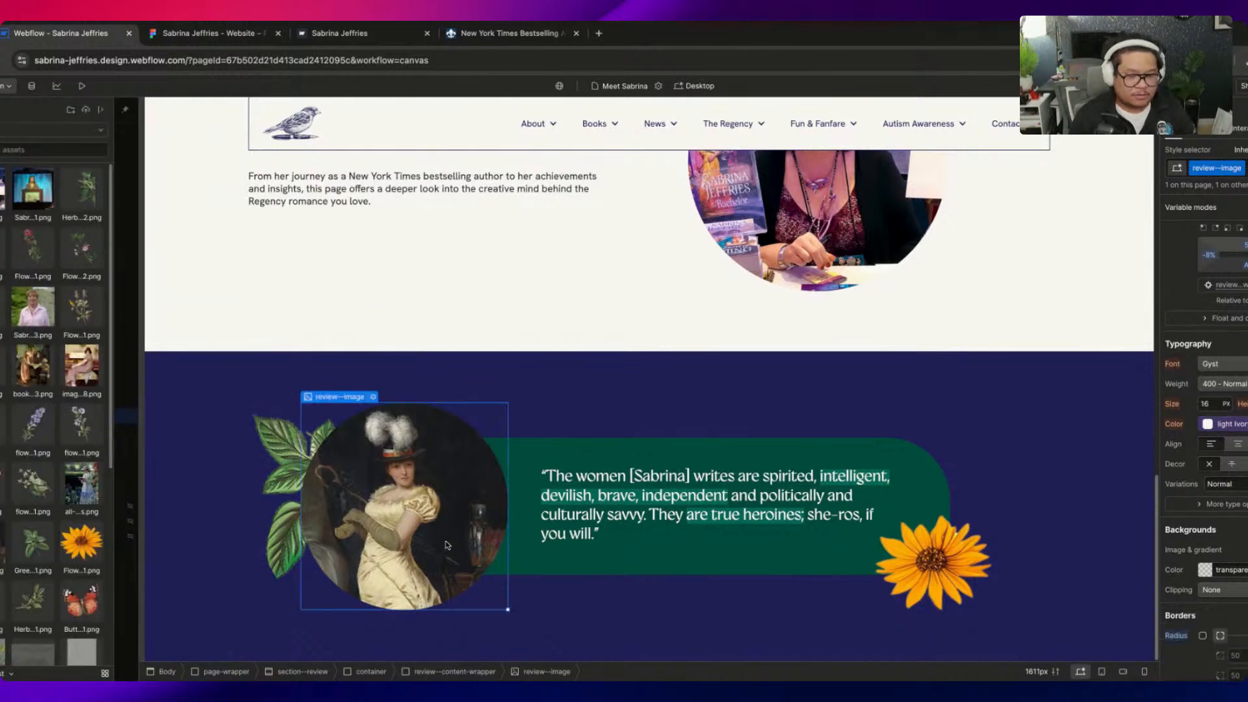
pyautogui.click(405, 517)
pyautogui.click(373, 396)
pyautogui.click(414, 545)
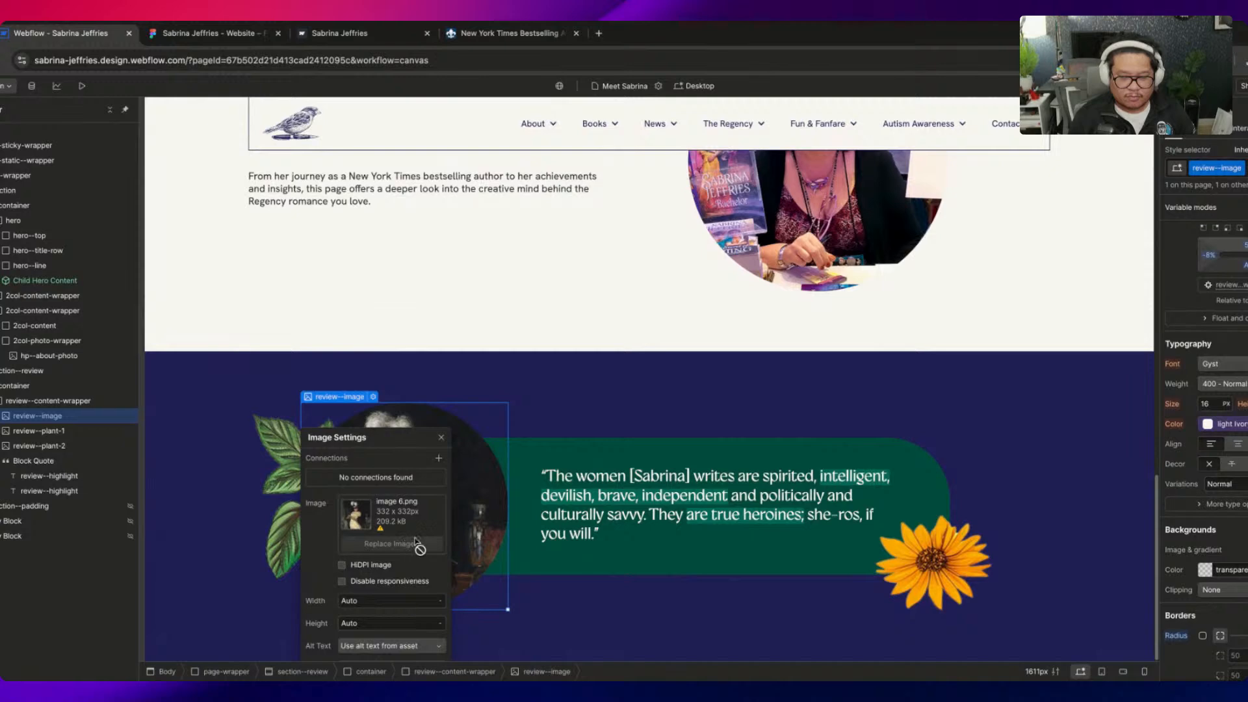
pyautogui.click(32, 160)
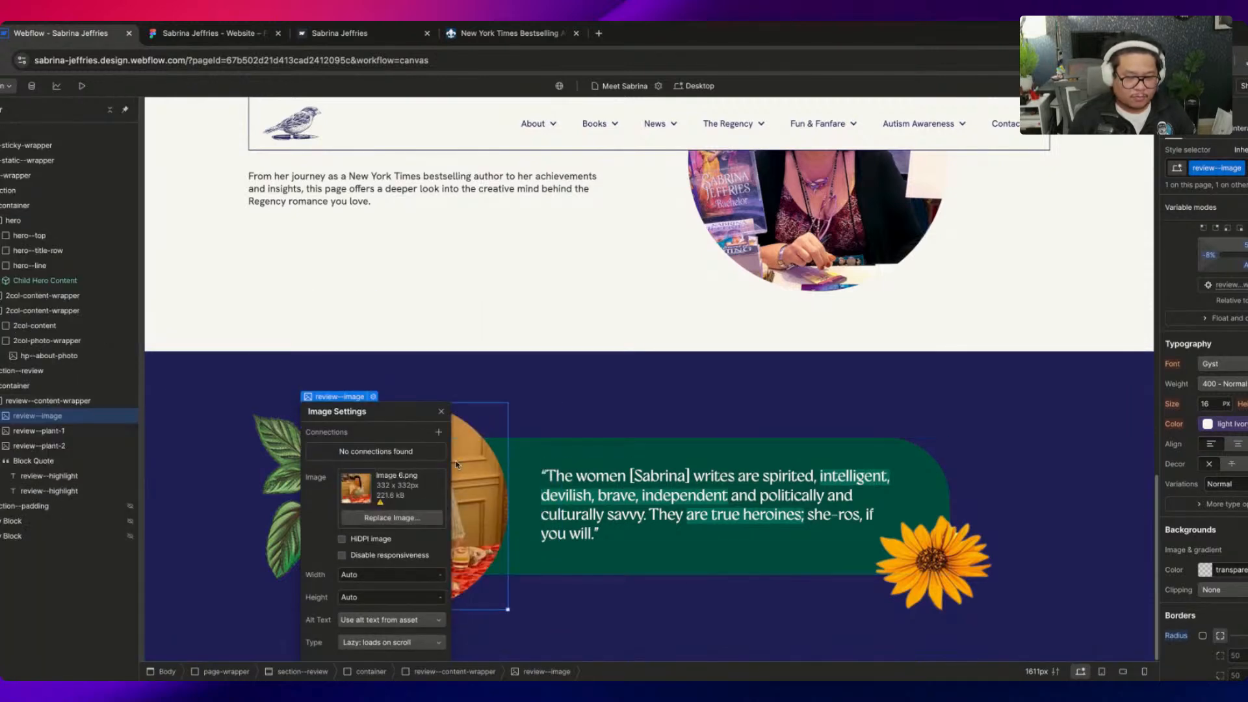
pyautogui.click(442, 414)
# Check what follows the quote banner in Figma, and set Webflow's hidden section--padding below the banner to Visible
pyautogui.hotkey('ctrl', 'Tab')
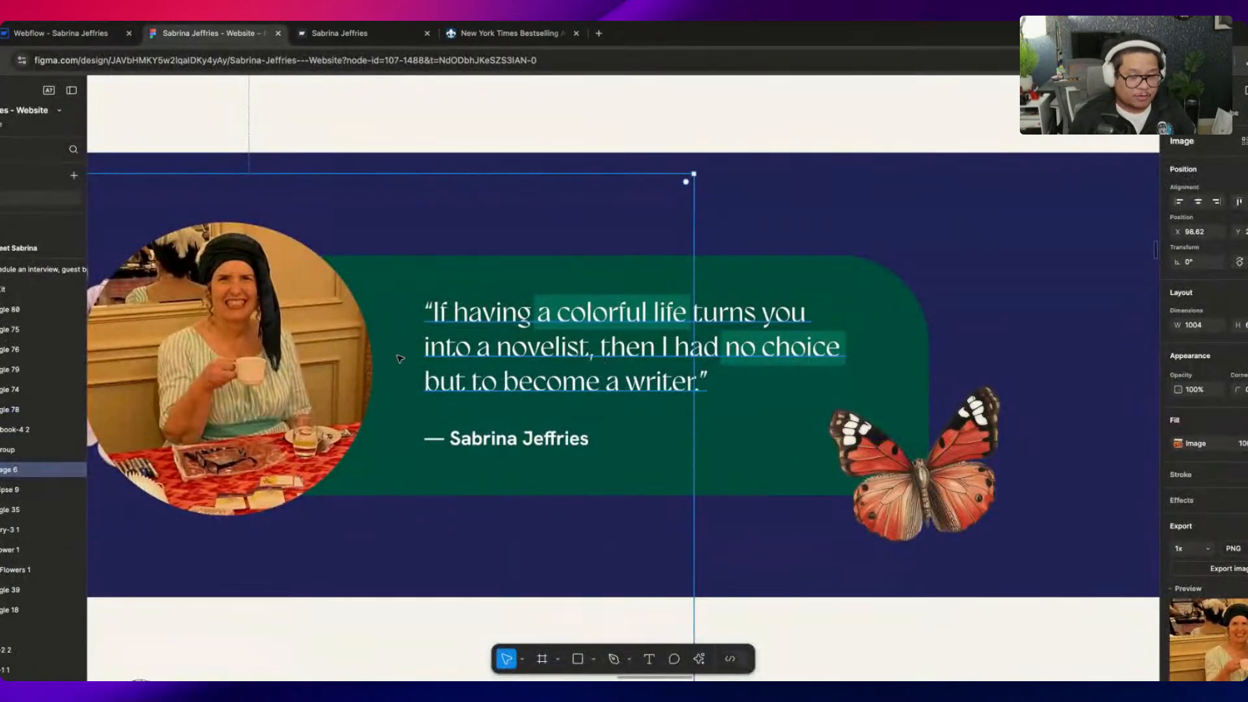
pyautogui.keyDown('ctrl'); pyautogui.scroll(-5, 399, 359); pyautogui.keyUp('ctrl')
pyautogui.scroll(-10, 399, 358)
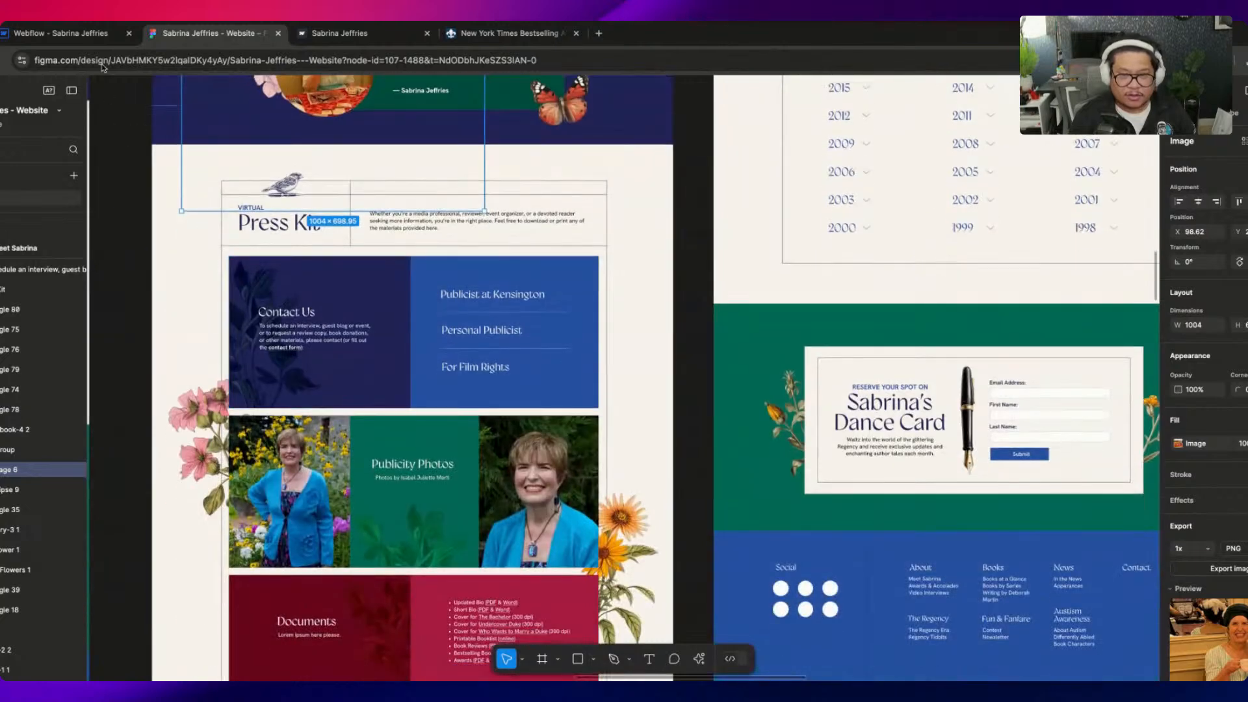
pyautogui.click(95, 35)
pyautogui.click(2, 370)
pyautogui.click(39, 386)
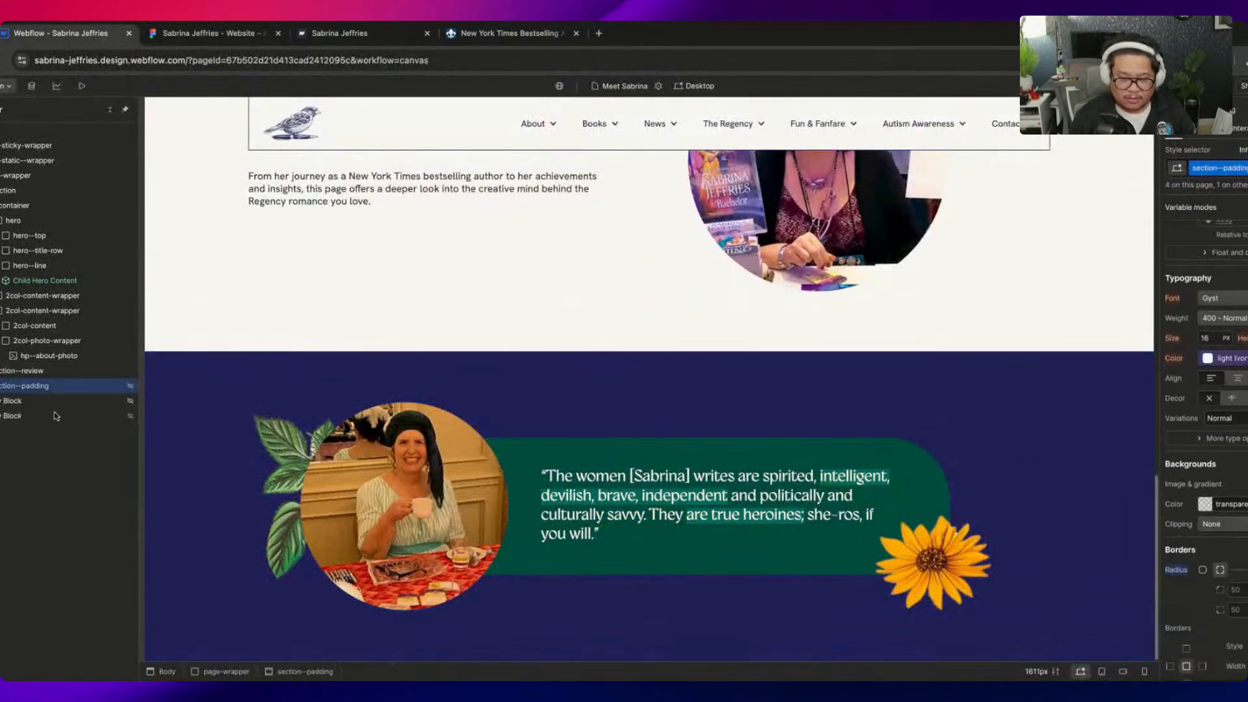
pyautogui.click(1210, 130)
pyautogui.click(1220, 223)
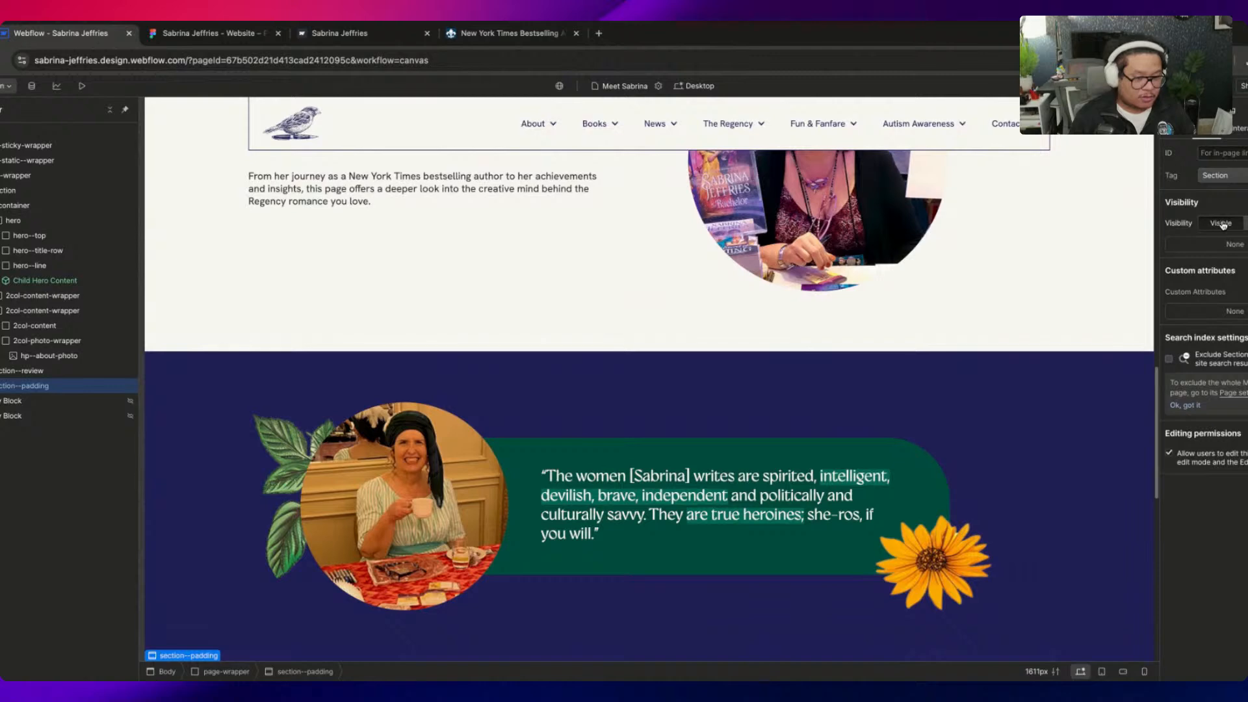
pyautogui.scroll(-7, 739, 461)
pyautogui.scroll(-2, 740, 462)
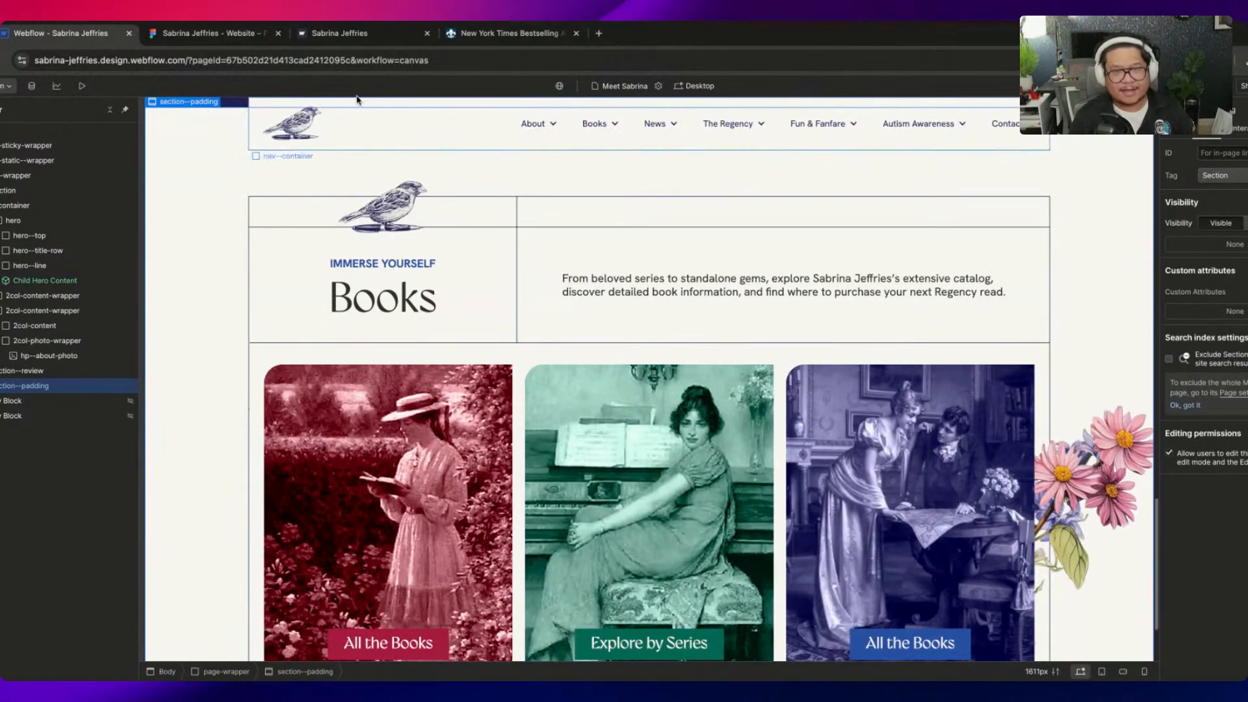
# Compare the header layouts of the Books and Press Kit sections in the Figma design
pyautogui.click(202, 32)
pyautogui.click(80, 38)
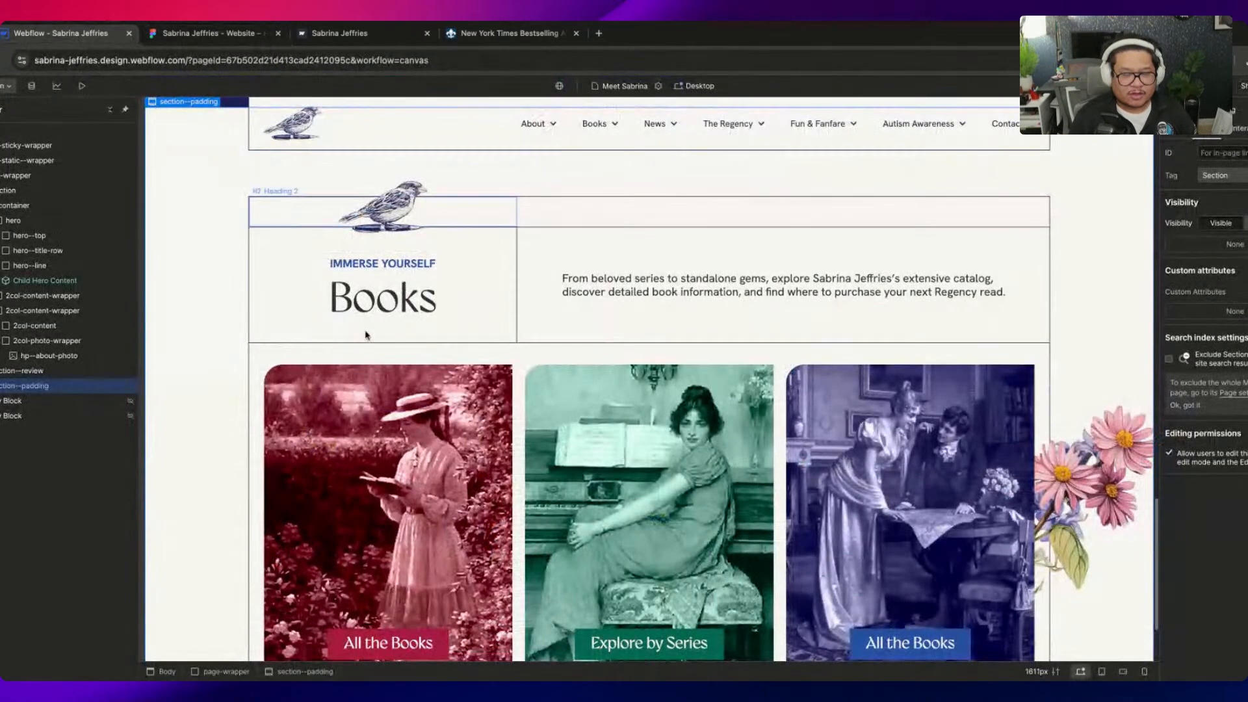
pyautogui.click(179, 29)
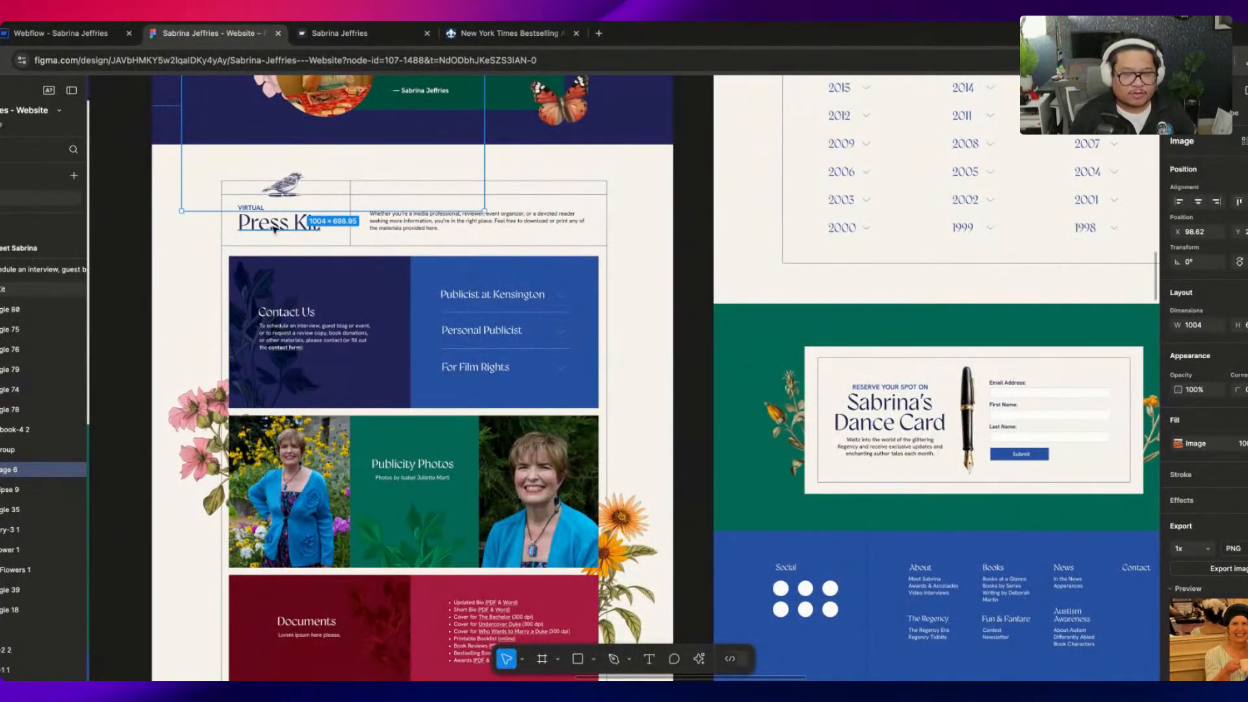
pyautogui.scroll(3, 274, 228)
pyautogui.scroll(-6, 247, 195)
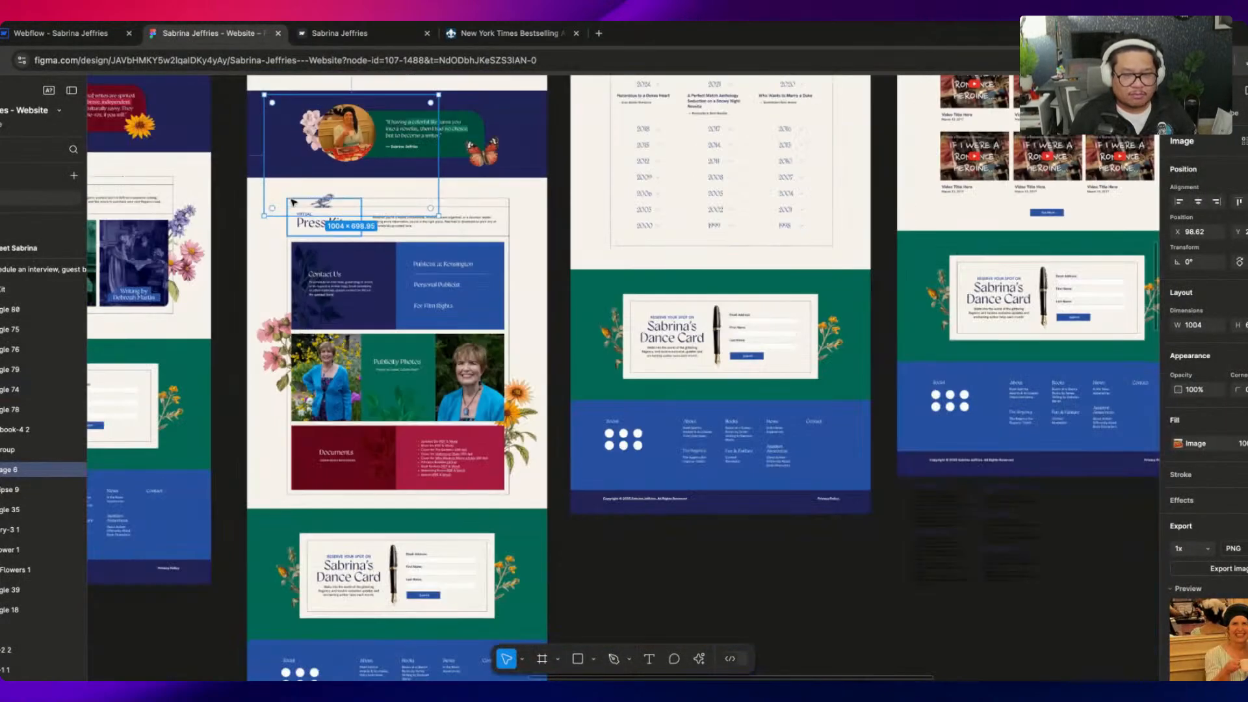
pyautogui.click(242, 183)
pyautogui.moveTo(241, 183); pyautogui.dragTo(579, 292)
pyautogui.scroll(5, 330, 322)
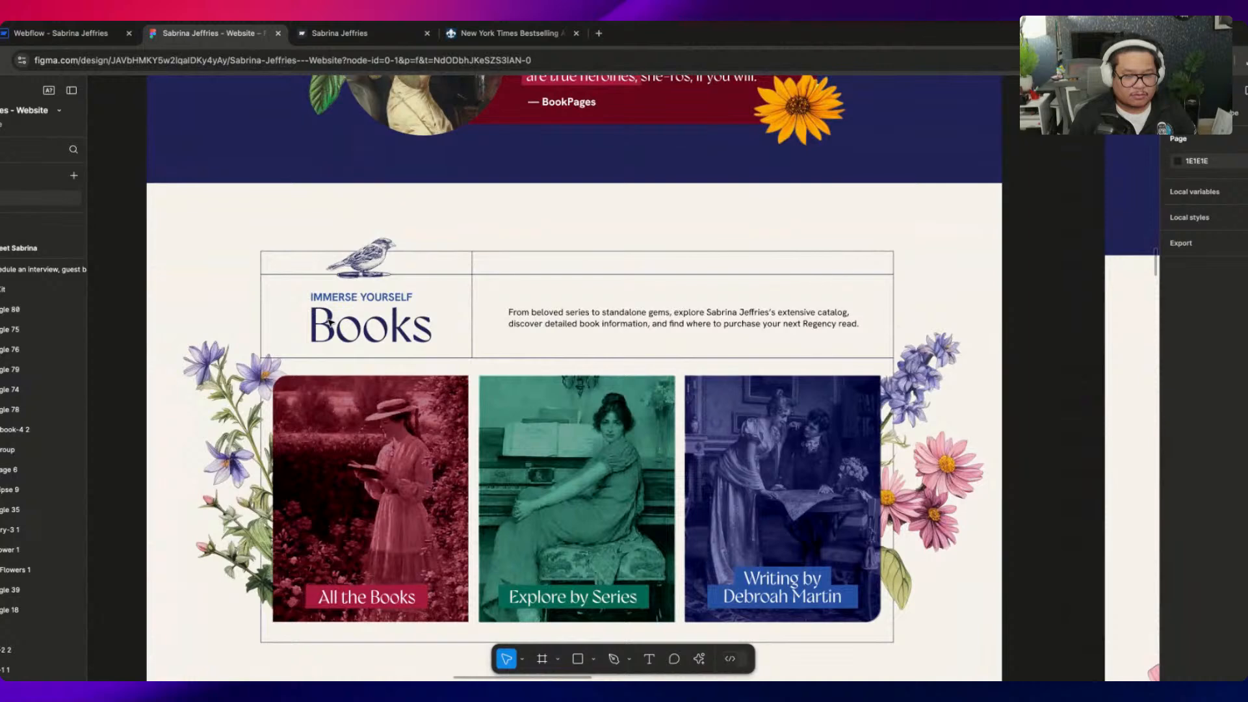
pyautogui.scroll(-2, 329, 322)
pyautogui.hscroll(3, 927, 317)
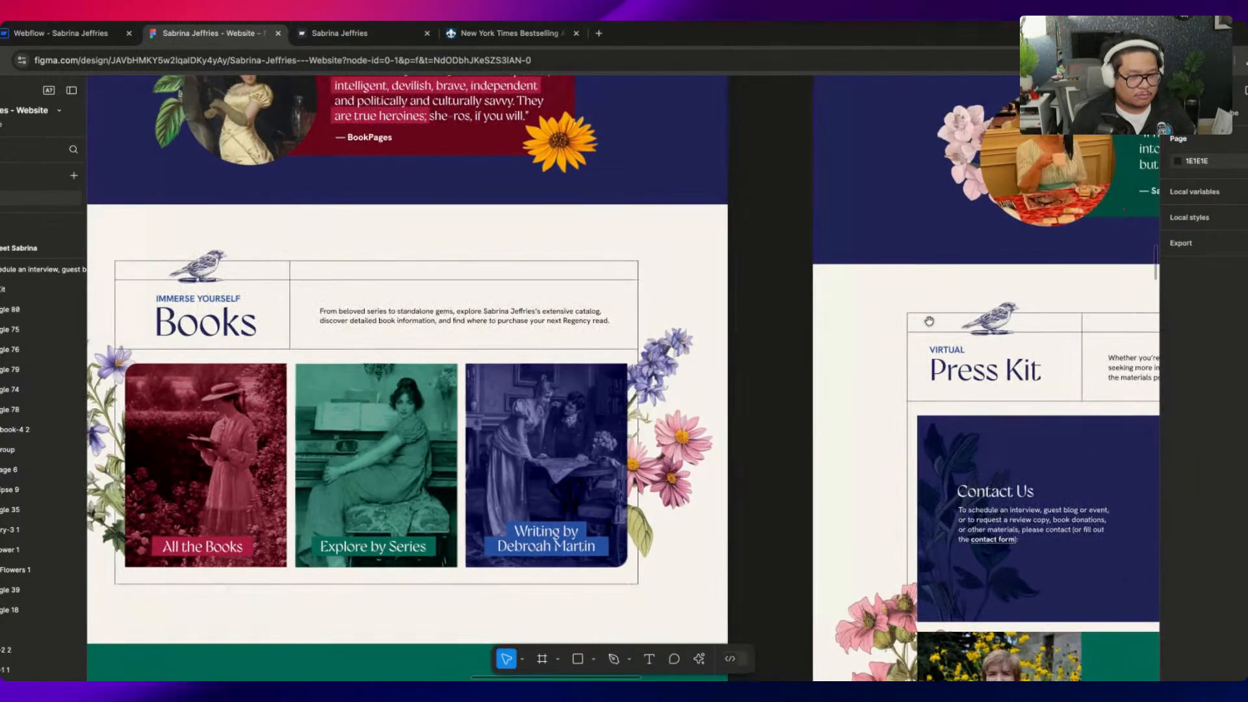
pyautogui.hscroll(-3, 928, 321)
pyautogui.hscroll(2, 929, 321)
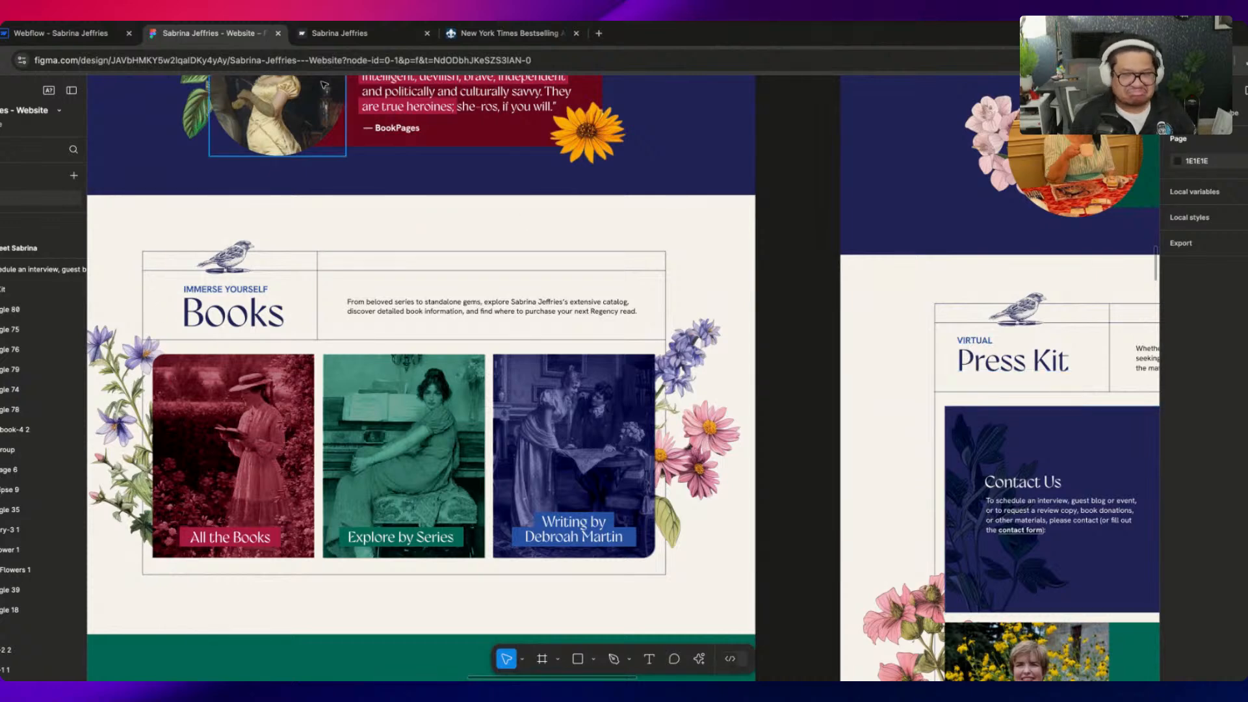
# In Webflow, try left-aligning the content of the Books header's header--2col--content-wrapper, and undo the alignment
pyautogui.click(62, 33)
pyautogui.click(302, 310)
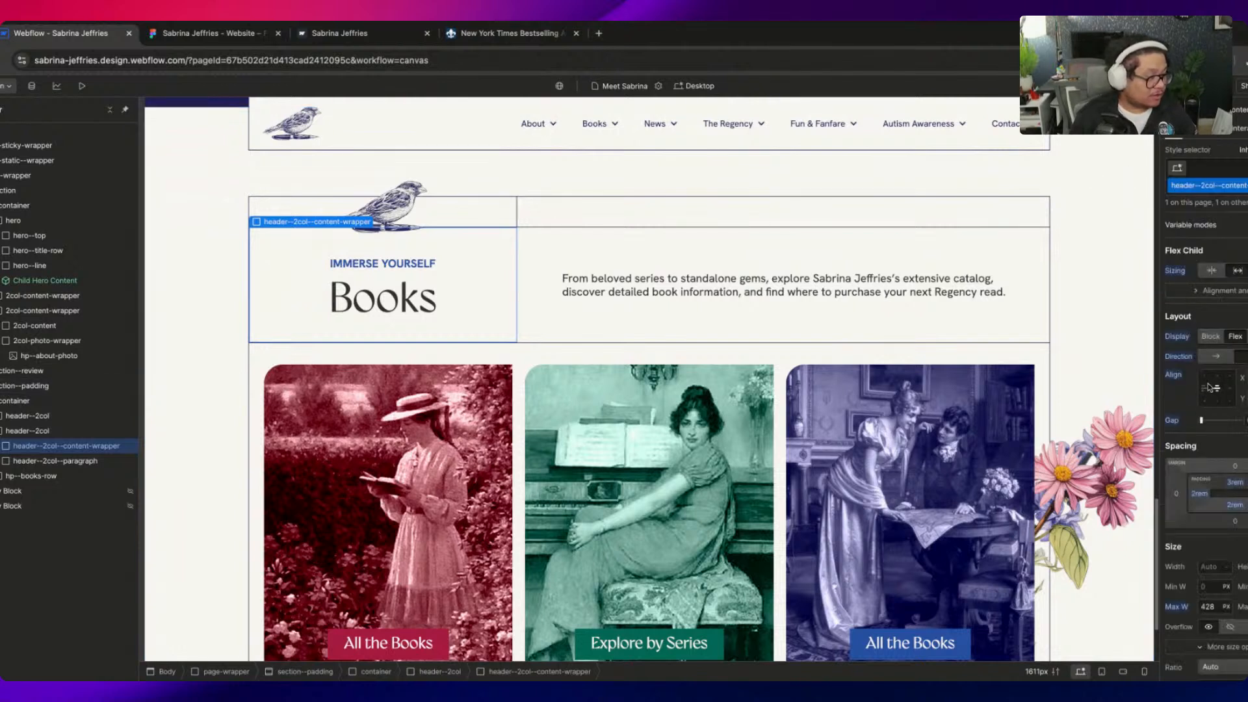
pyautogui.click(1213, 393)
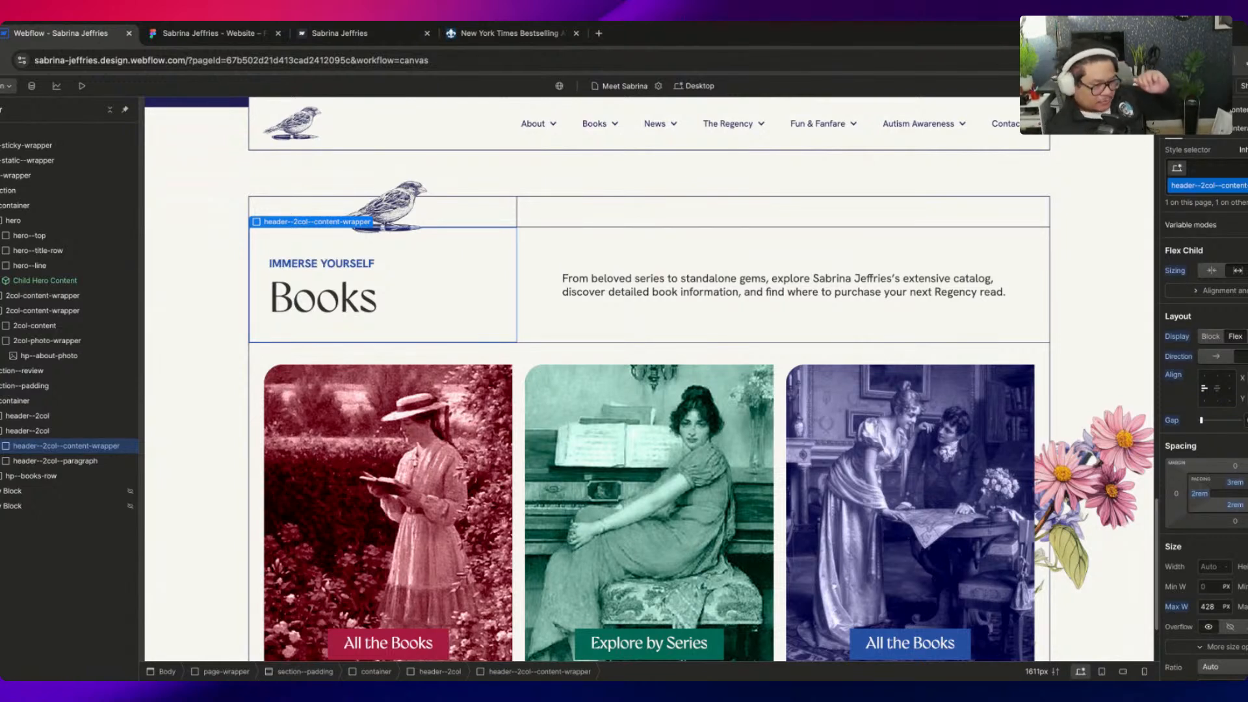
pyautogui.press('super+z')
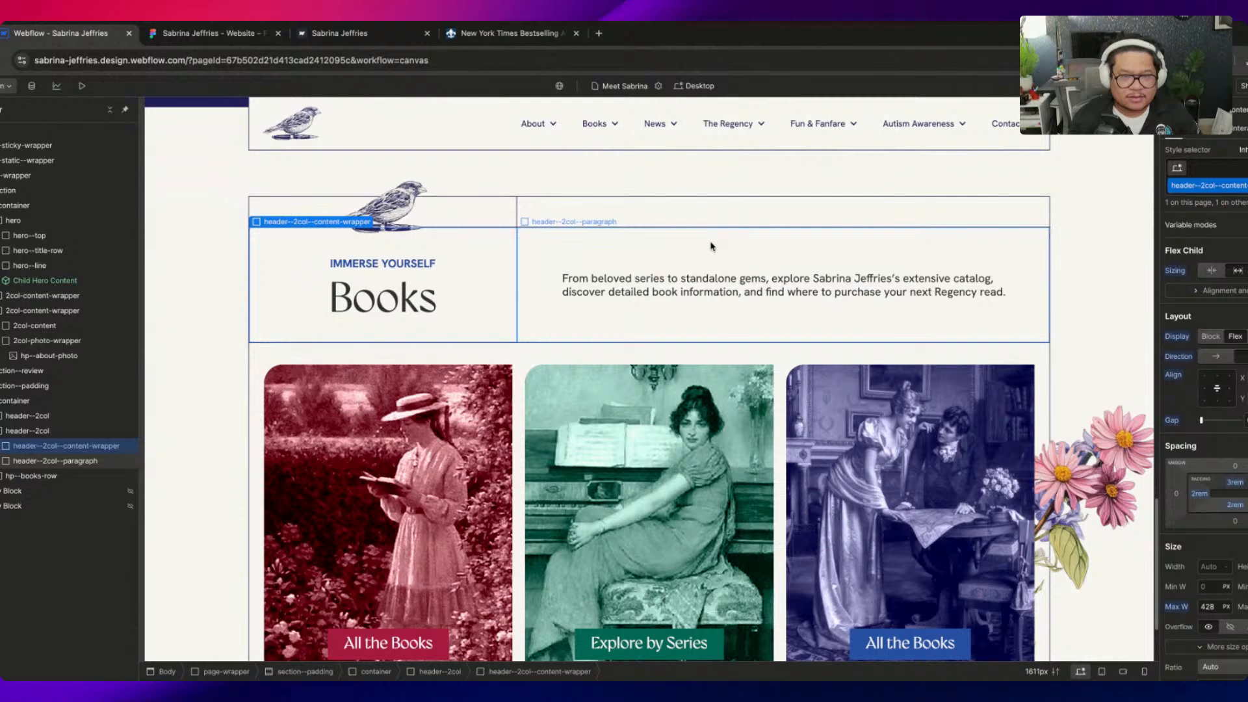
# Replace Webflow's eyebrow text above the Books heading with VIRTUAL, using Figma's Press Kit header as reference
pyautogui.scroll(4, 676, 384)
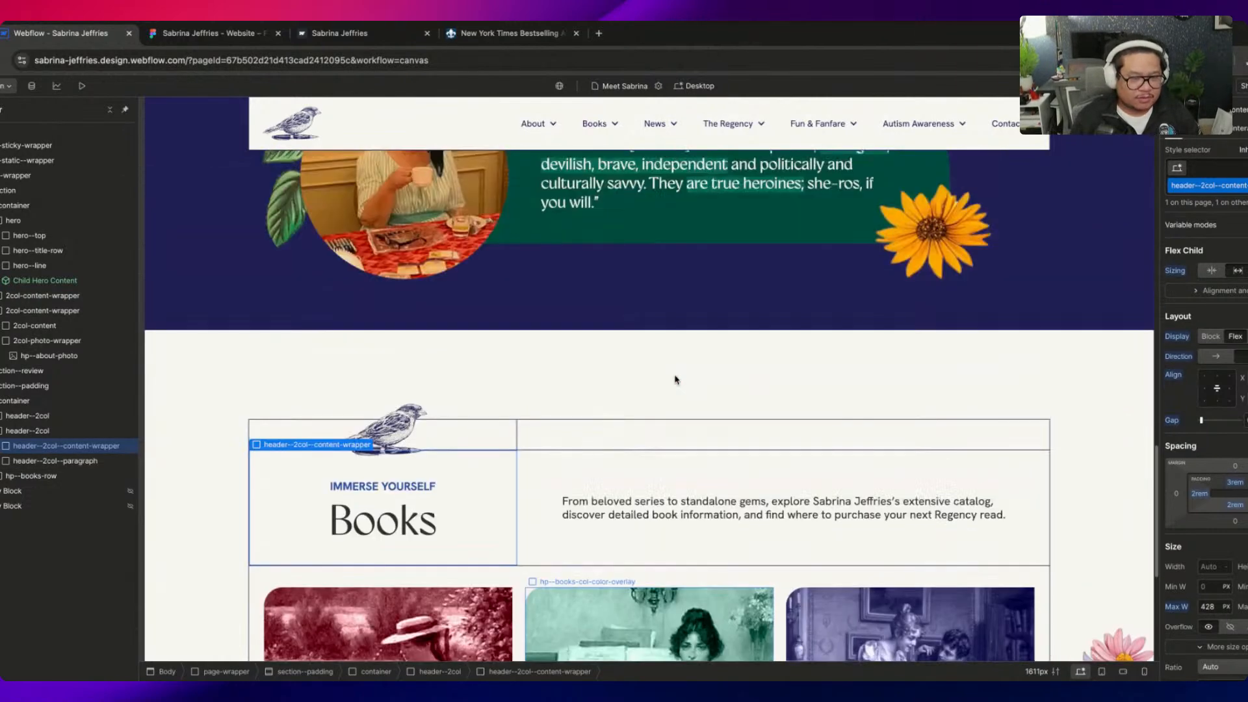
pyautogui.scroll(-1, 680, 393)
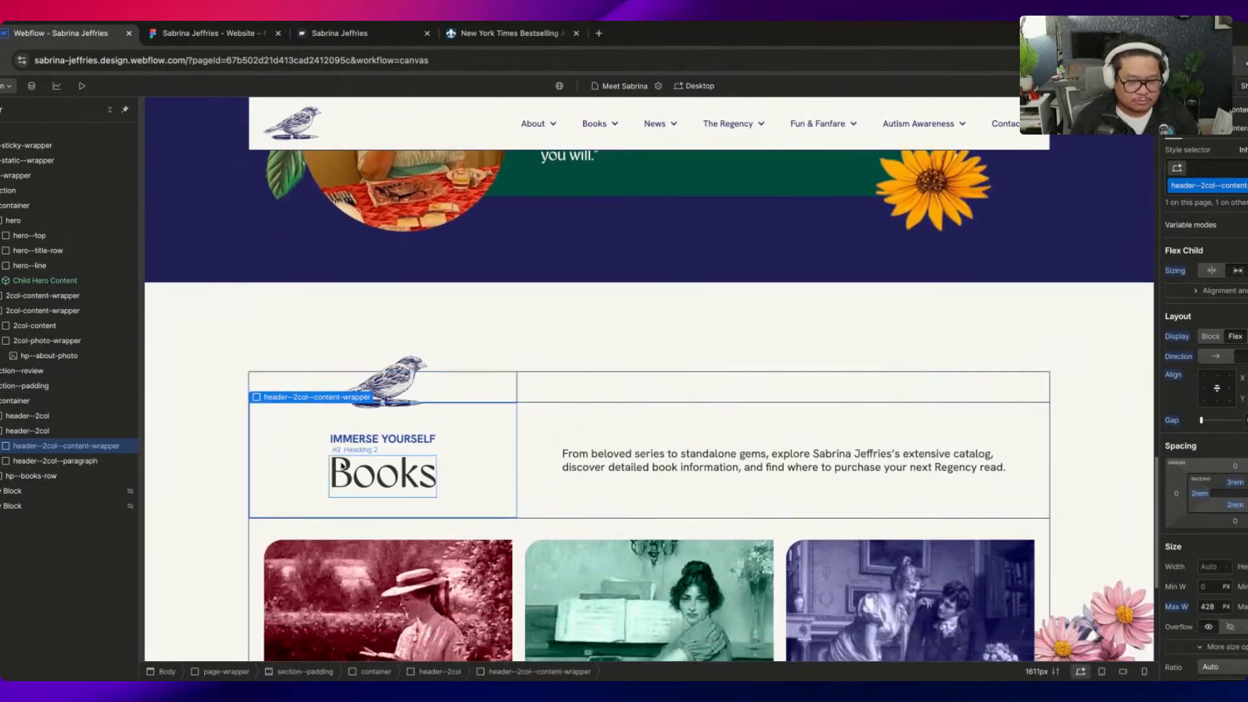
pyautogui.click(392, 441)
pyautogui.doubleClick(392, 440)
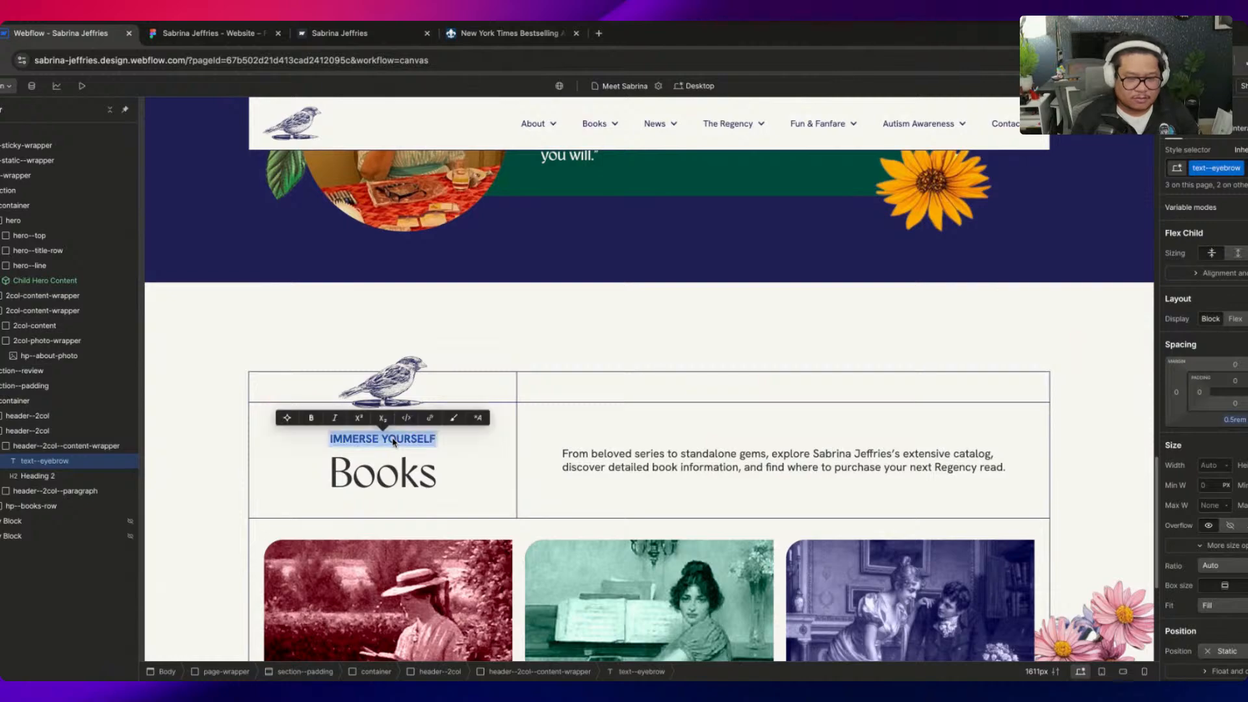
pyautogui.click(208, 33)
pyautogui.click(36, 33)
pyautogui.click(208, 32)
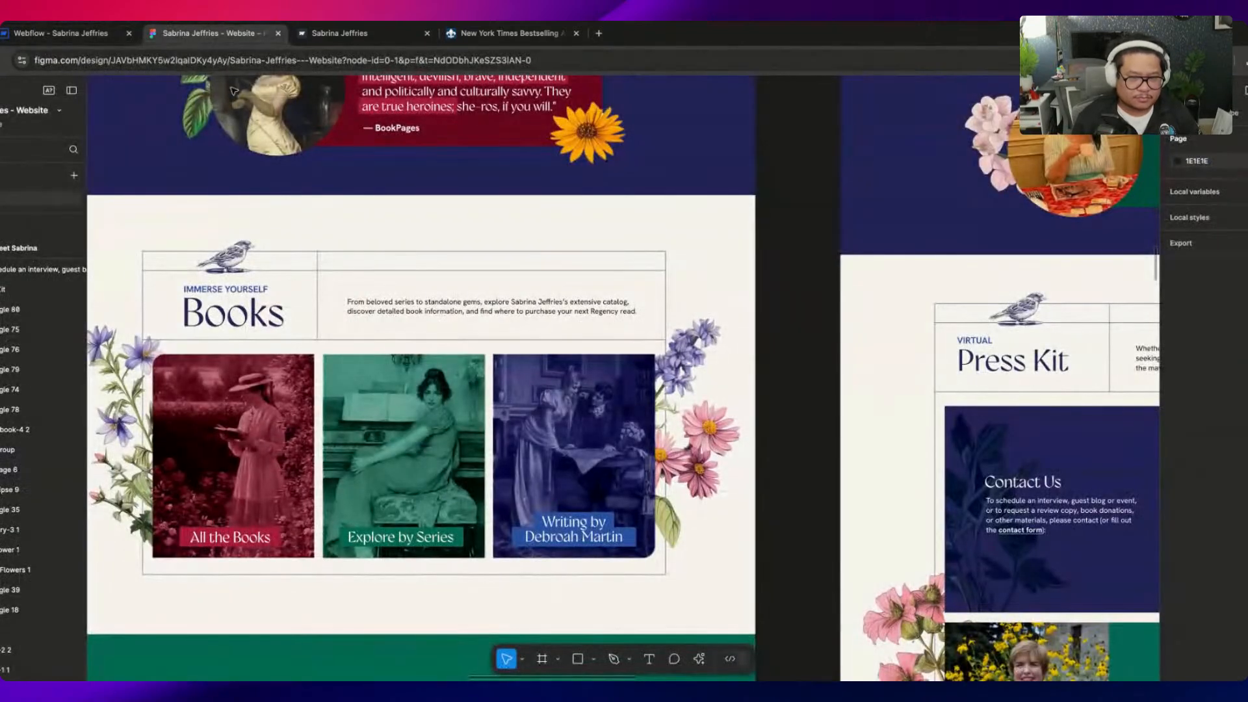
pyautogui.scroll(-10, 419, 475)
pyautogui.scroll(-8, 537, 468)
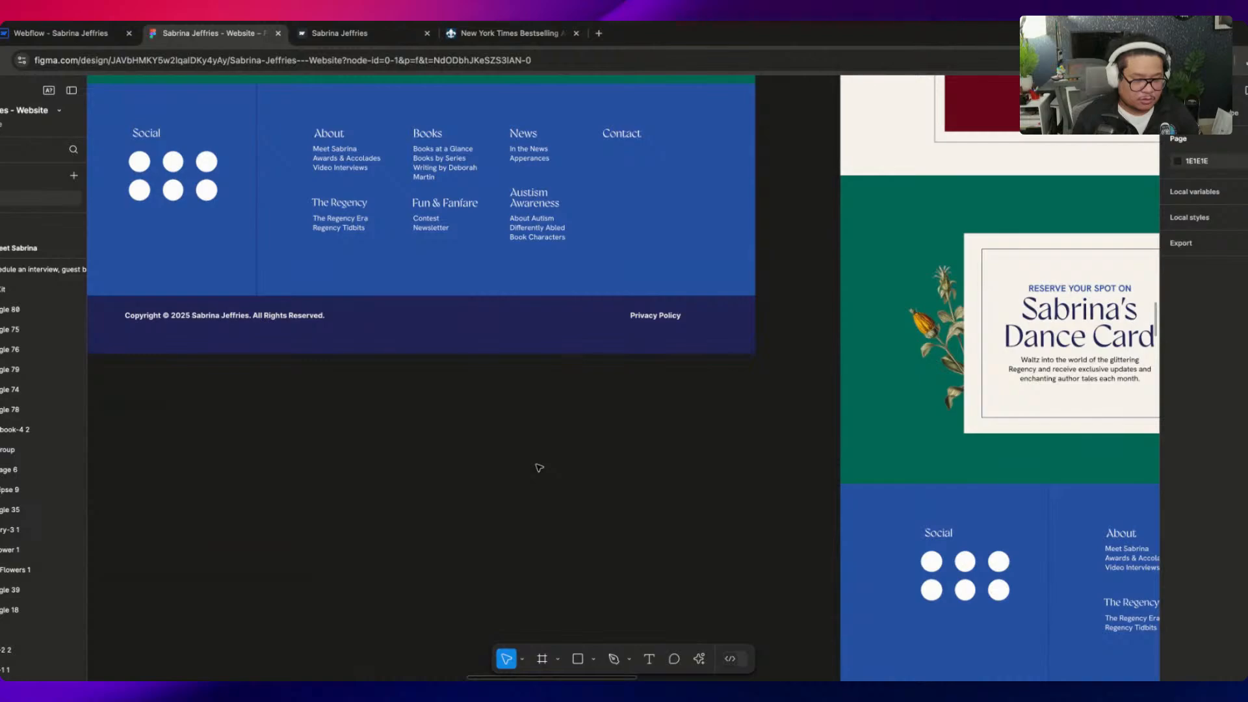
pyautogui.scroll(-3, 641, 433)
pyautogui.scroll(-3, 641, 432)
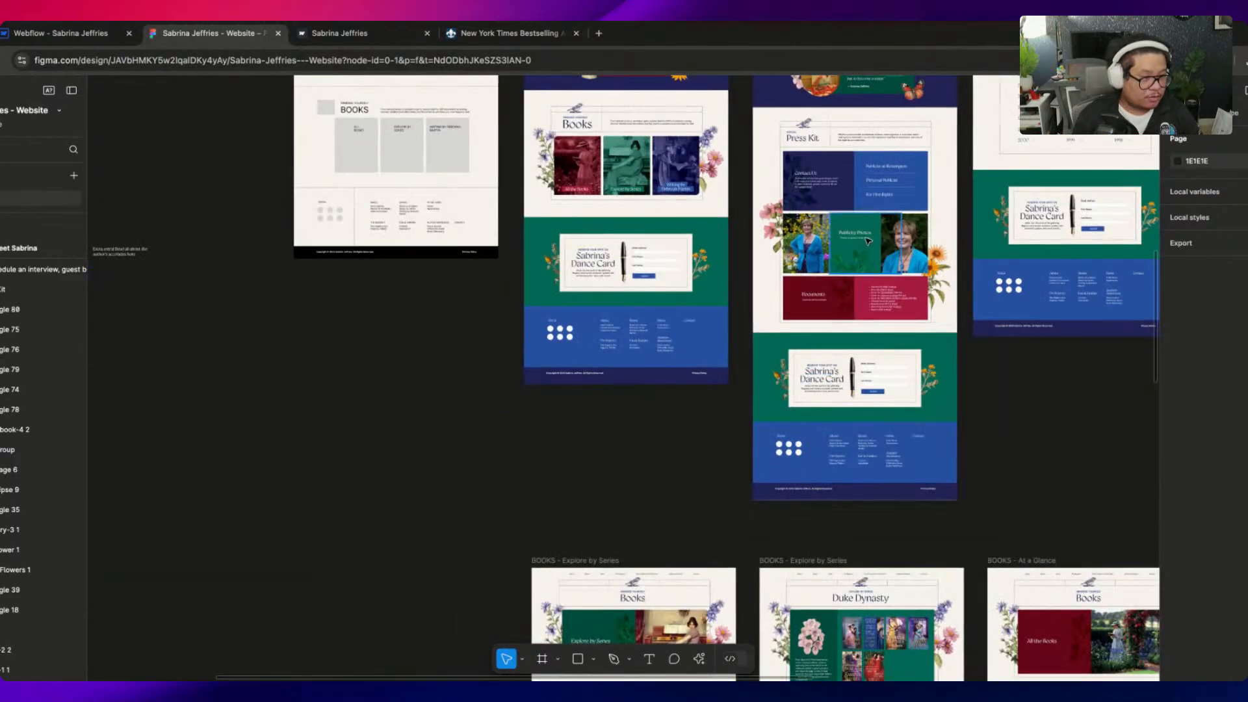
pyautogui.scroll(5, 951, 300)
pyautogui.scroll(3, 950, 300)
pyautogui.scroll(5, 951, 299)
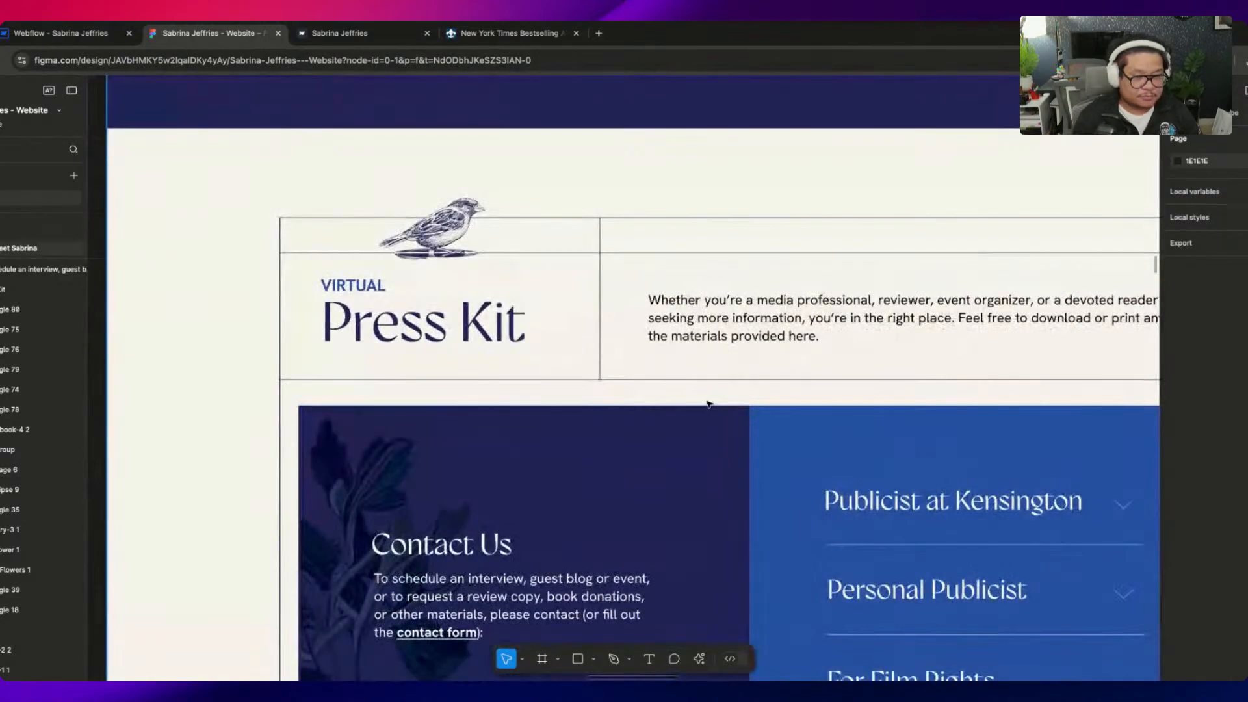
pyautogui.click(104, 32)
pyautogui.write('Virtual')
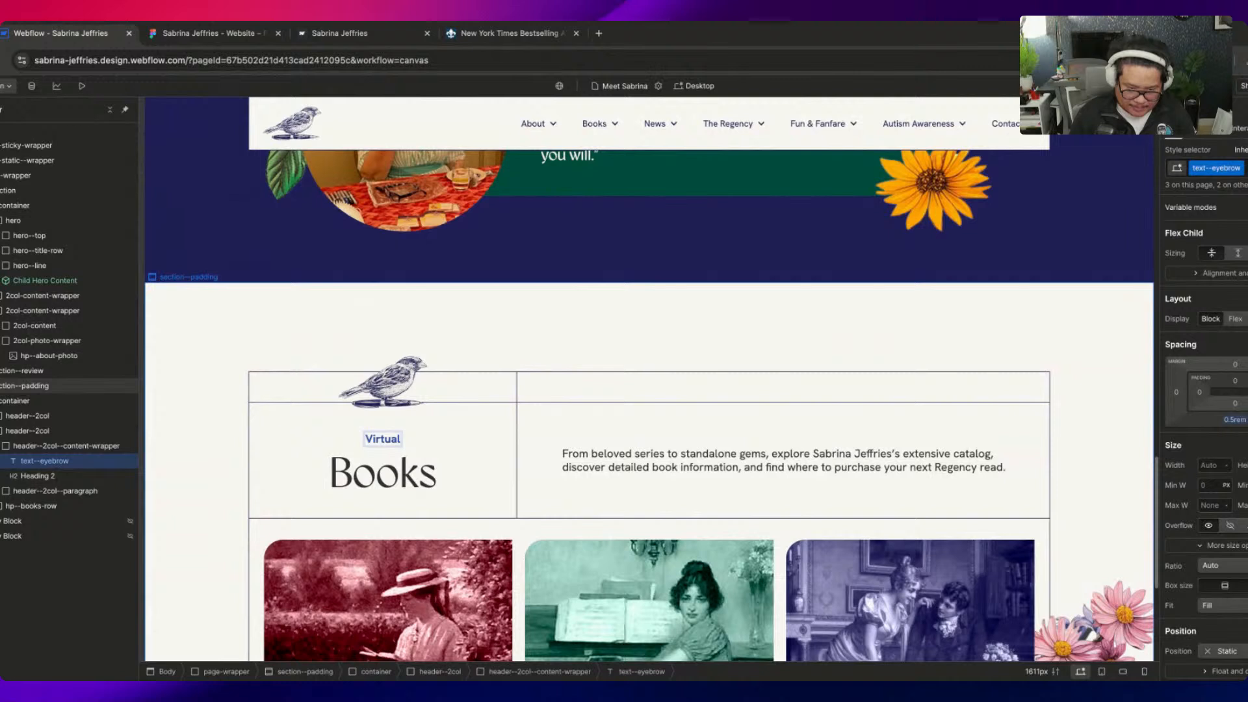
pyautogui.doubleClick(381, 440)
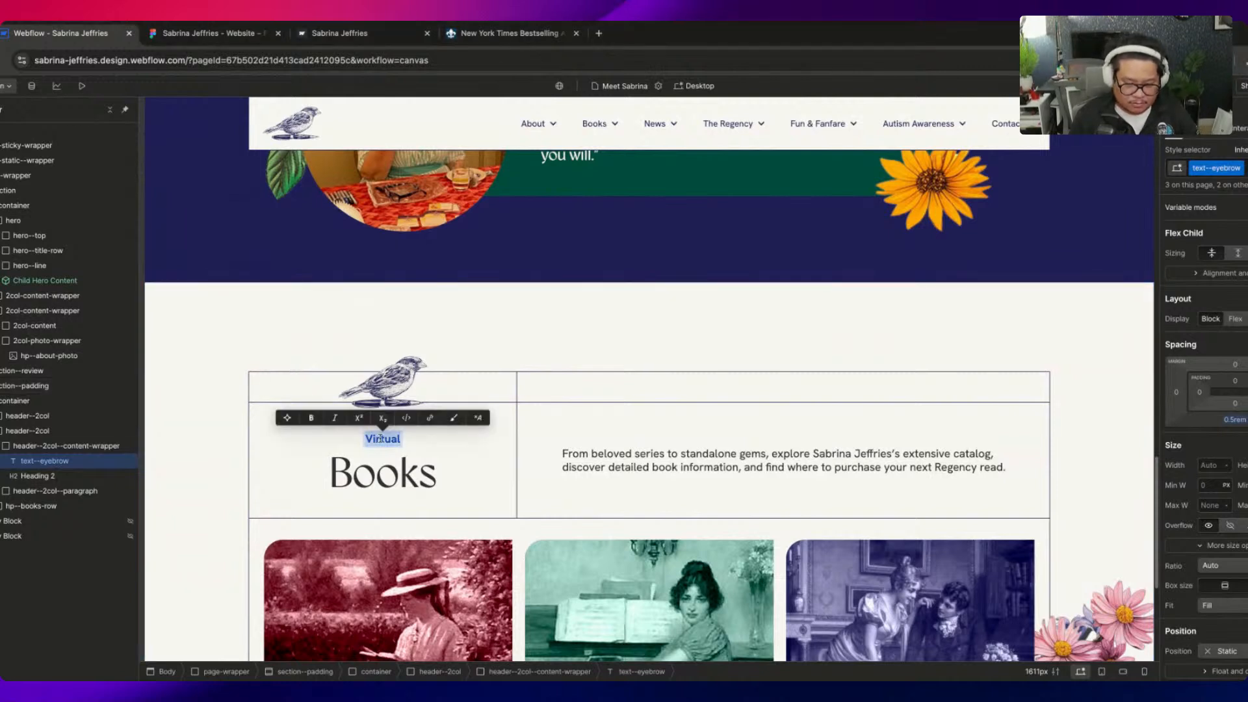
pyautogui.write('VIRTUAL')
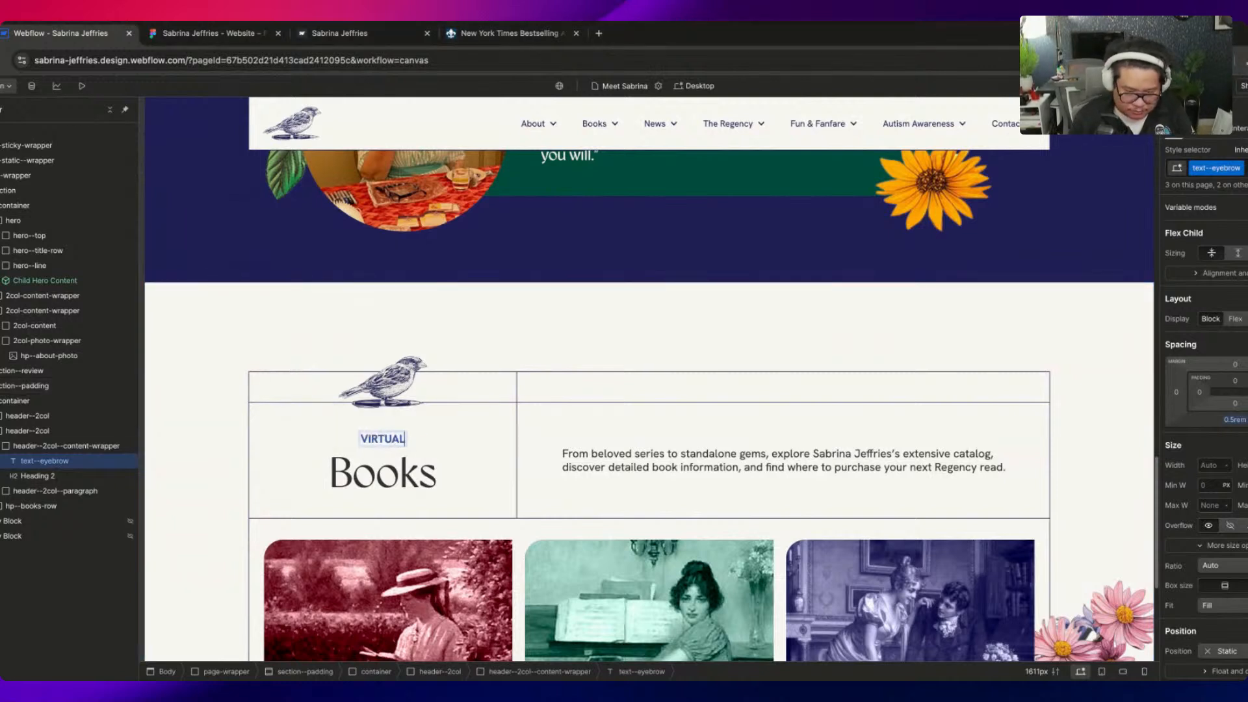
pyautogui.press('Escape')
# Change the Books heading below the eyebrow text to Press Kit
pyautogui.click(392, 473)
pyautogui.doubleClick(393, 473)
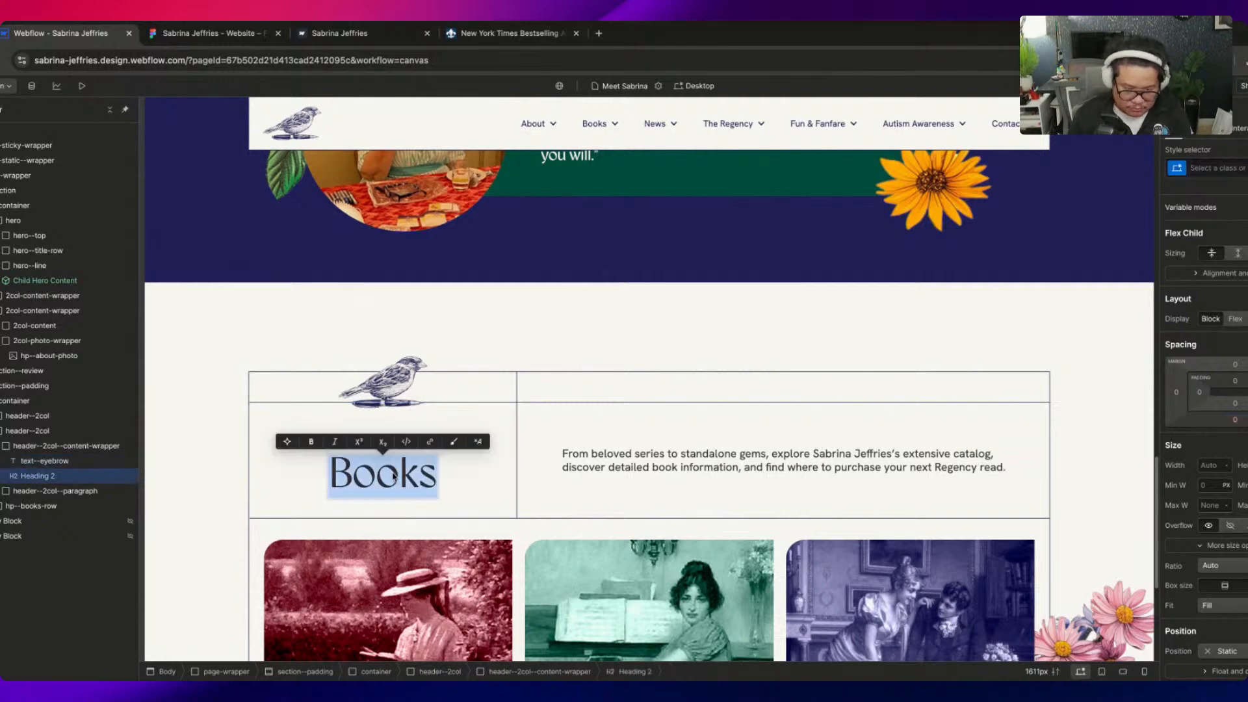
pyautogui.write('PRESS KITS')
pyautogui.press('BackSpace')
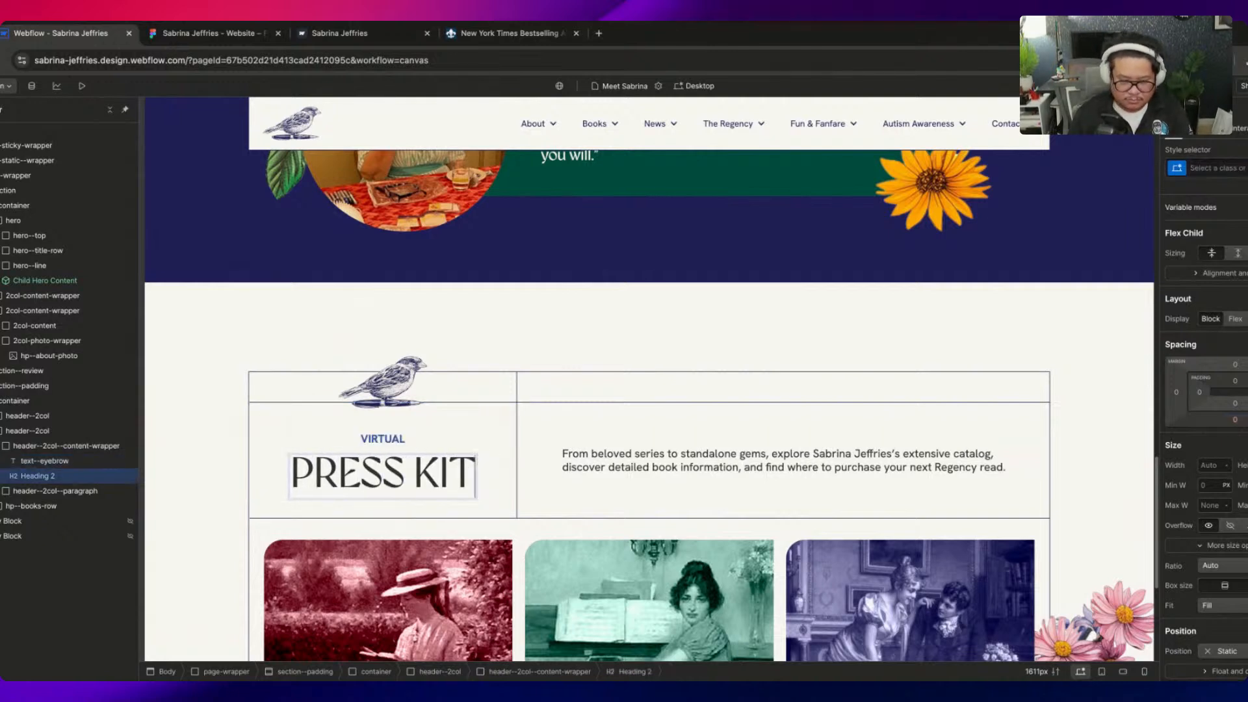
pyautogui.hotkey('ctrl', 'a')
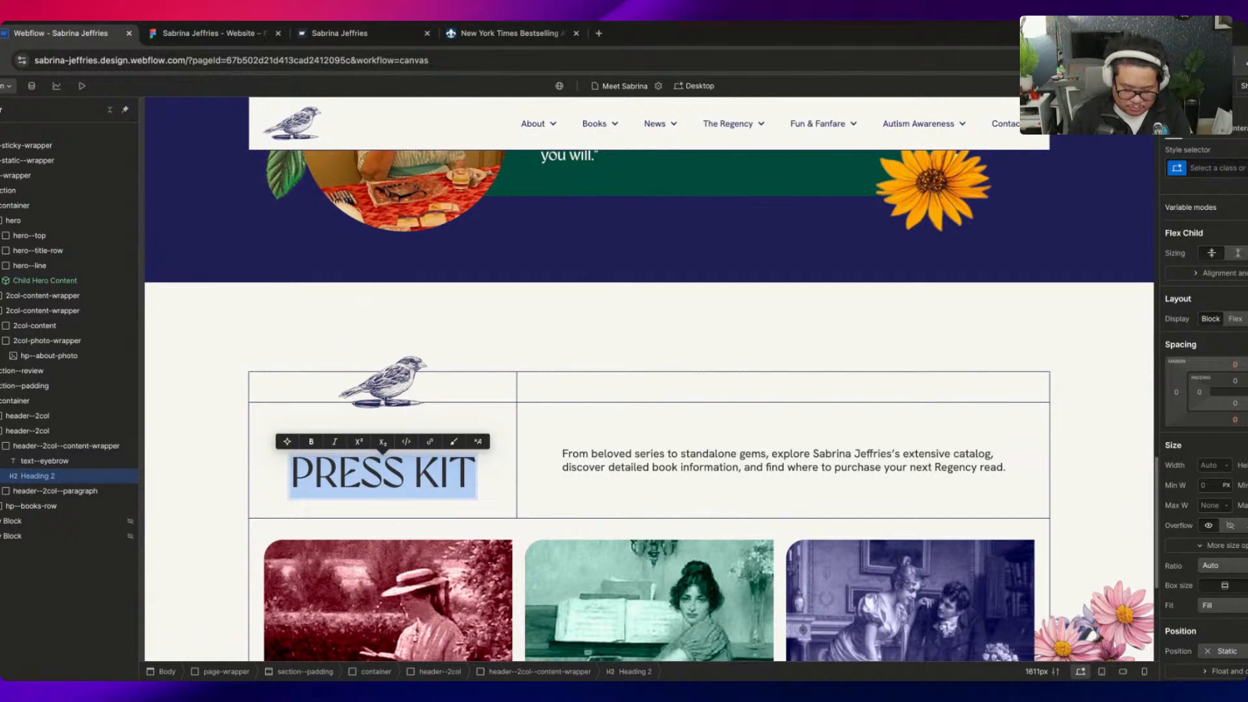
pyautogui.press('BackSpace')
pyautogui.write('Press')
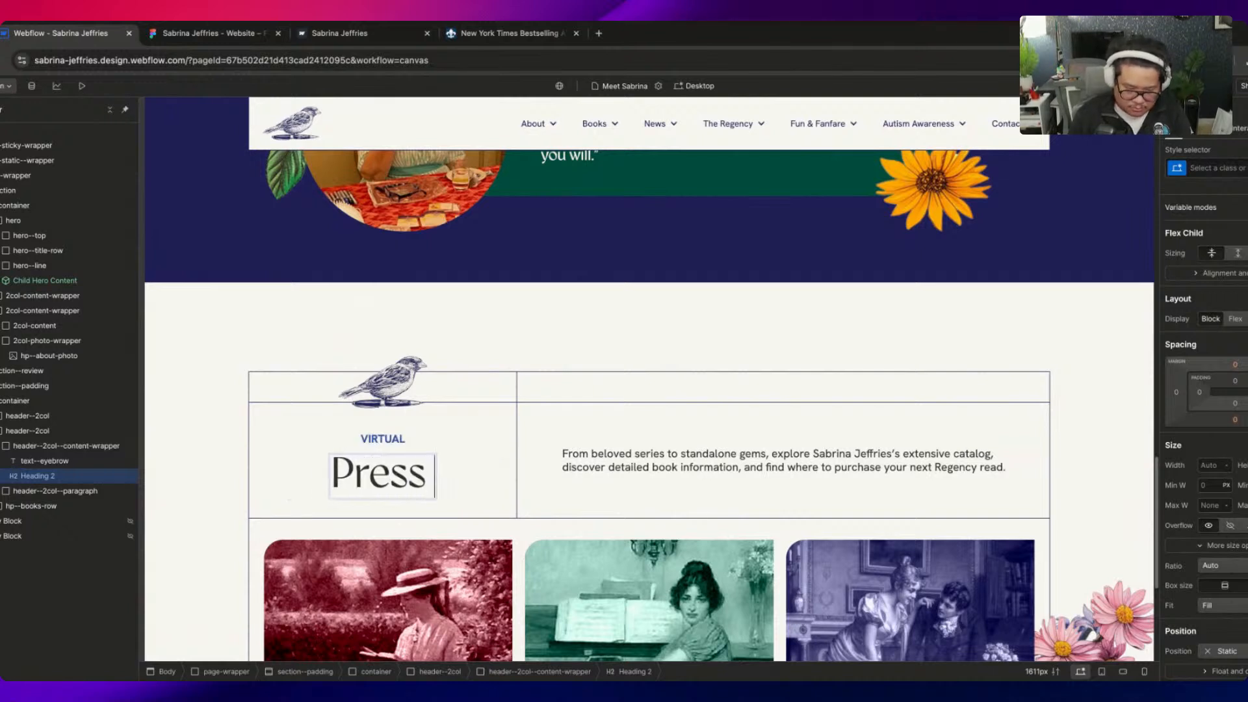
pyautogui.write(' Kit')
pyautogui.press('Escape')
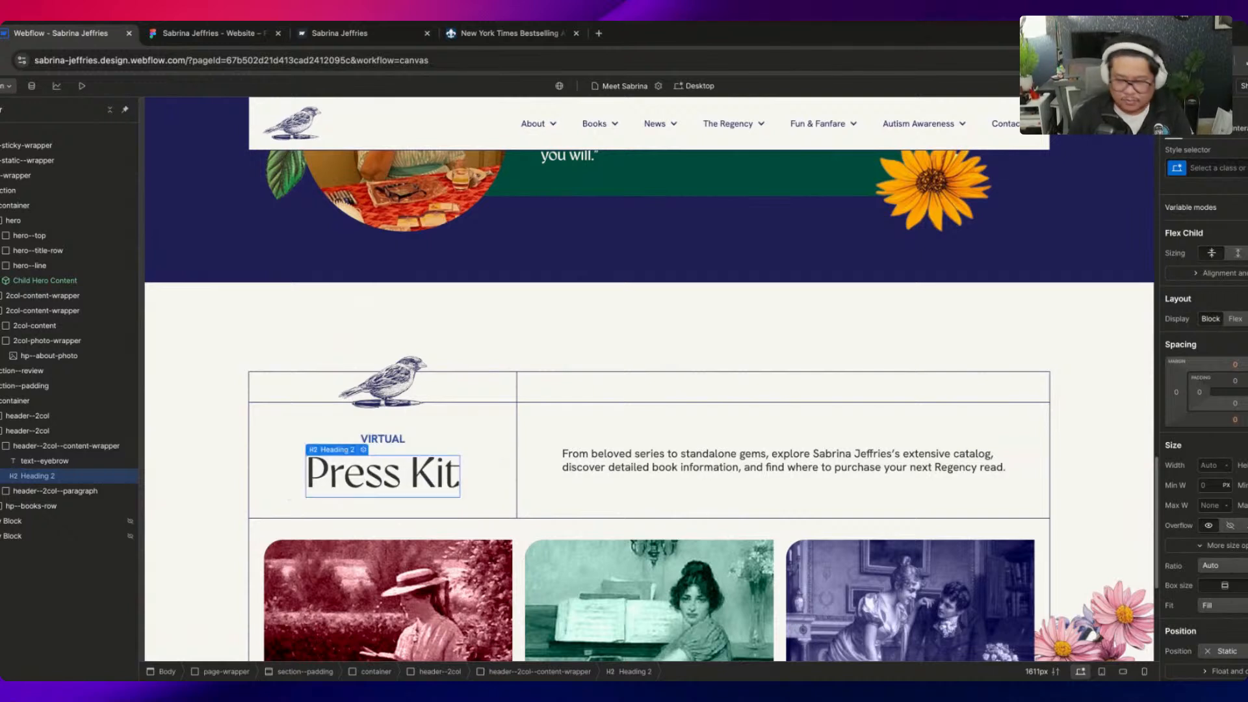
# Switch to Figma and copy the full description paragraph beside the Press Kit heading
pyautogui.click(176, 33)
pyautogui.click(801, 328)
pyautogui.doubleClick(801, 328)
pyautogui.press('super+c')
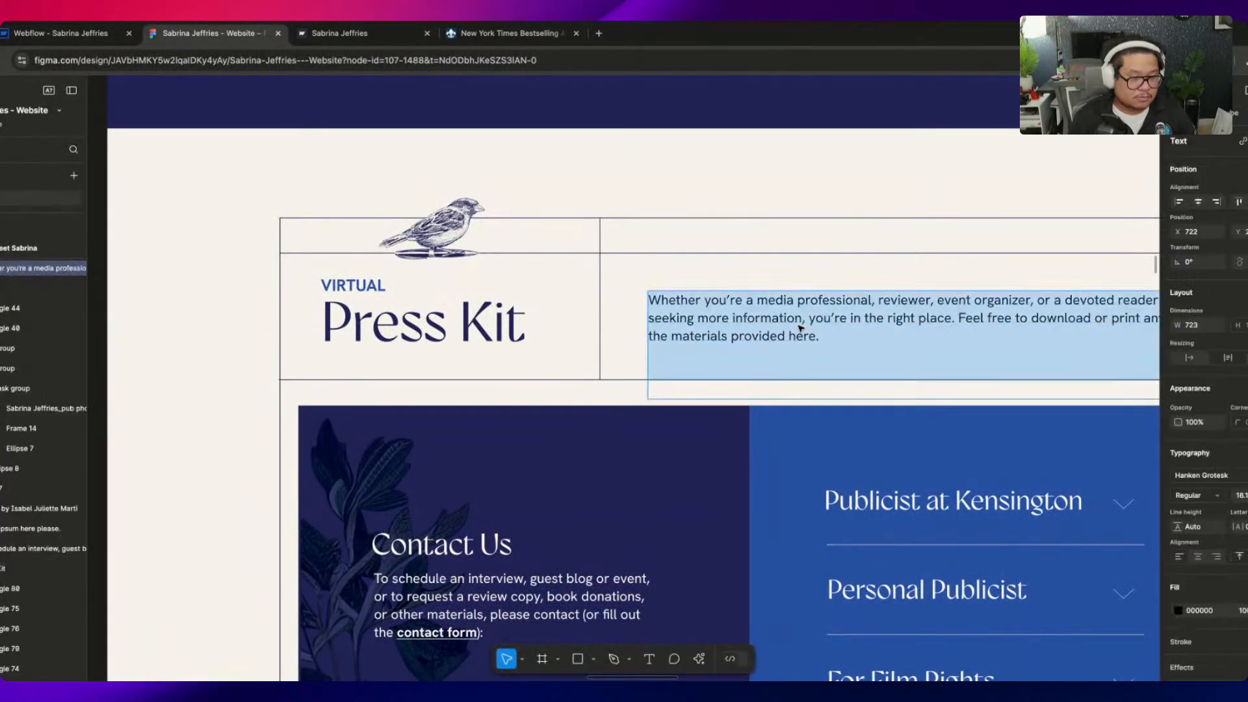
# Return to Webflow and replace the paragraph beside the Press Kit heading with the copied description
pyautogui.click(65, 33)
pyautogui.click(702, 467)
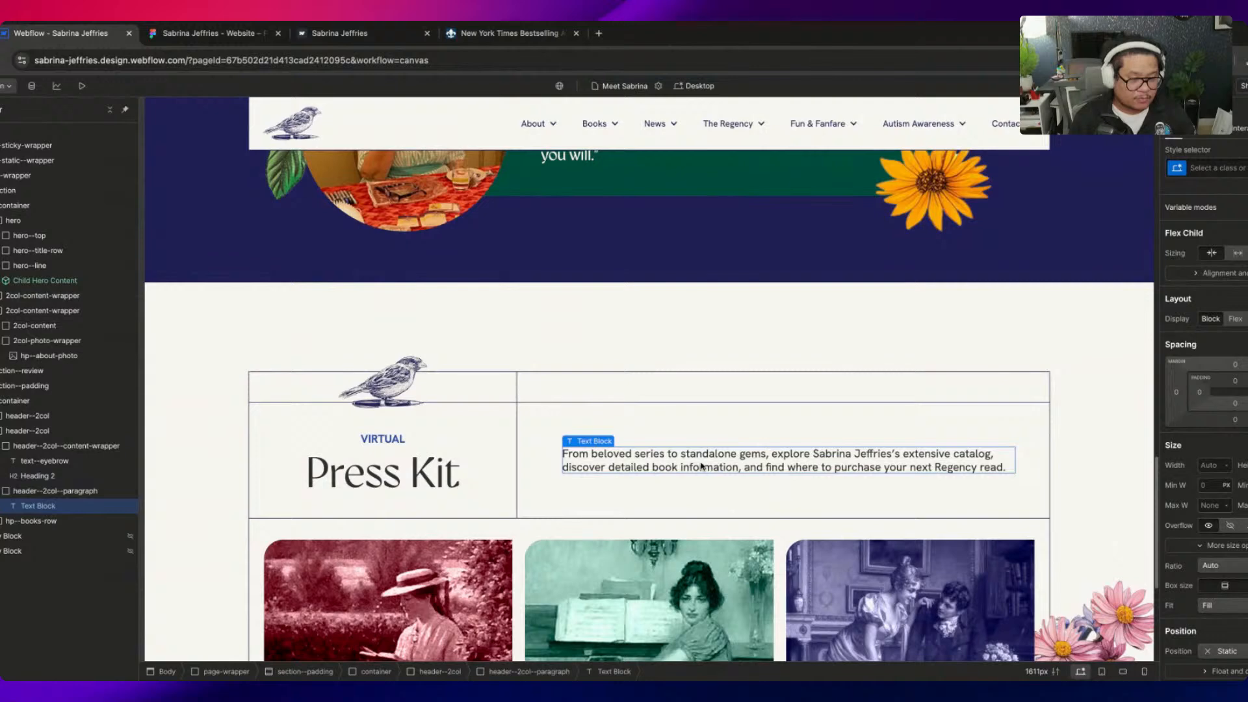
pyautogui.press('Return')
pyautogui.press('super+a')
pyautogui.press('super+v')
pyautogui.press('Escape')
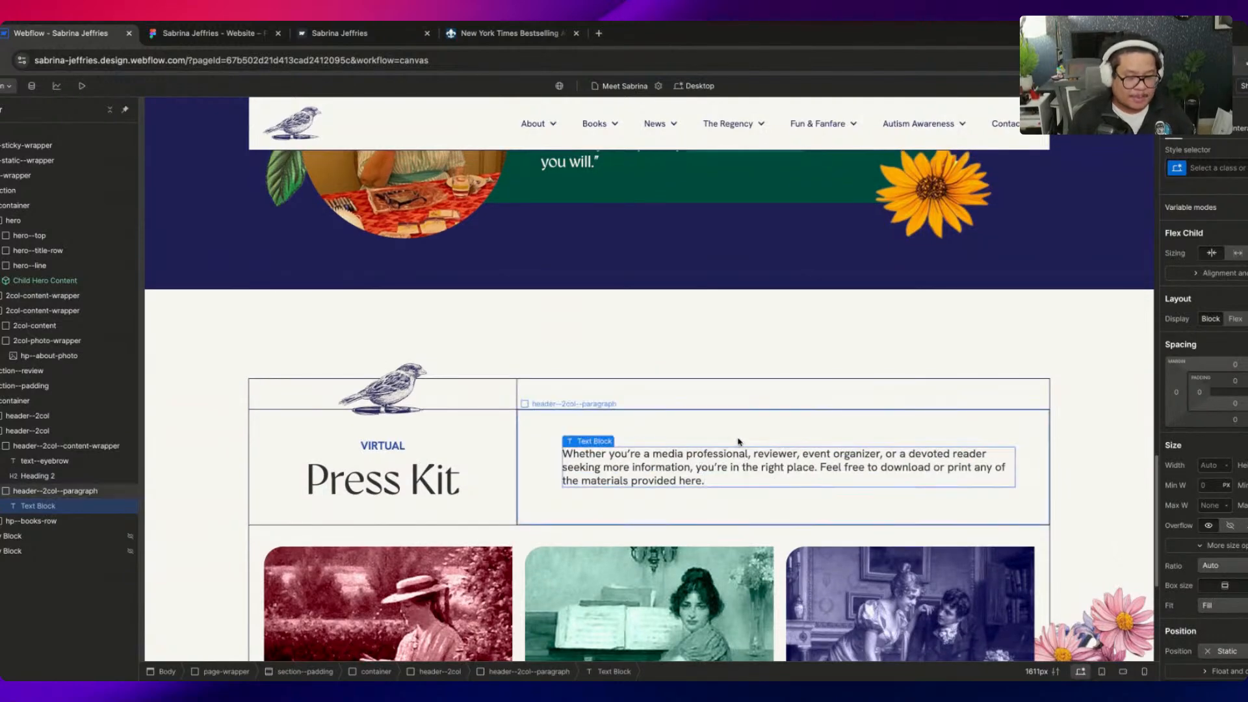
# Switch to Figma and examine the Contact Us, Publicity Photos and Documents panels below the Press Kit heading
pyautogui.scroll(-3, 738, 442)
pyautogui.click(197, 34)
pyautogui.scroll(-6, 696, 408)
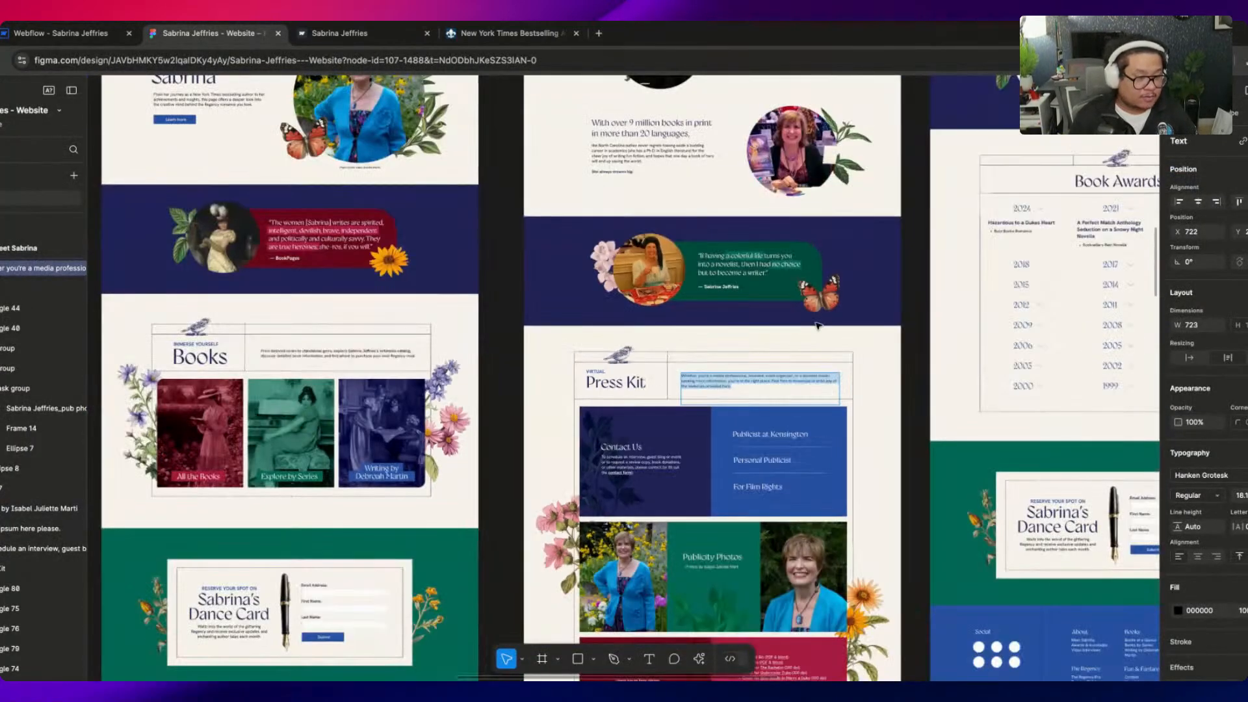
pyautogui.scroll(-5, 812, 351)
pyautogui.hscroll(2, 810, 371)
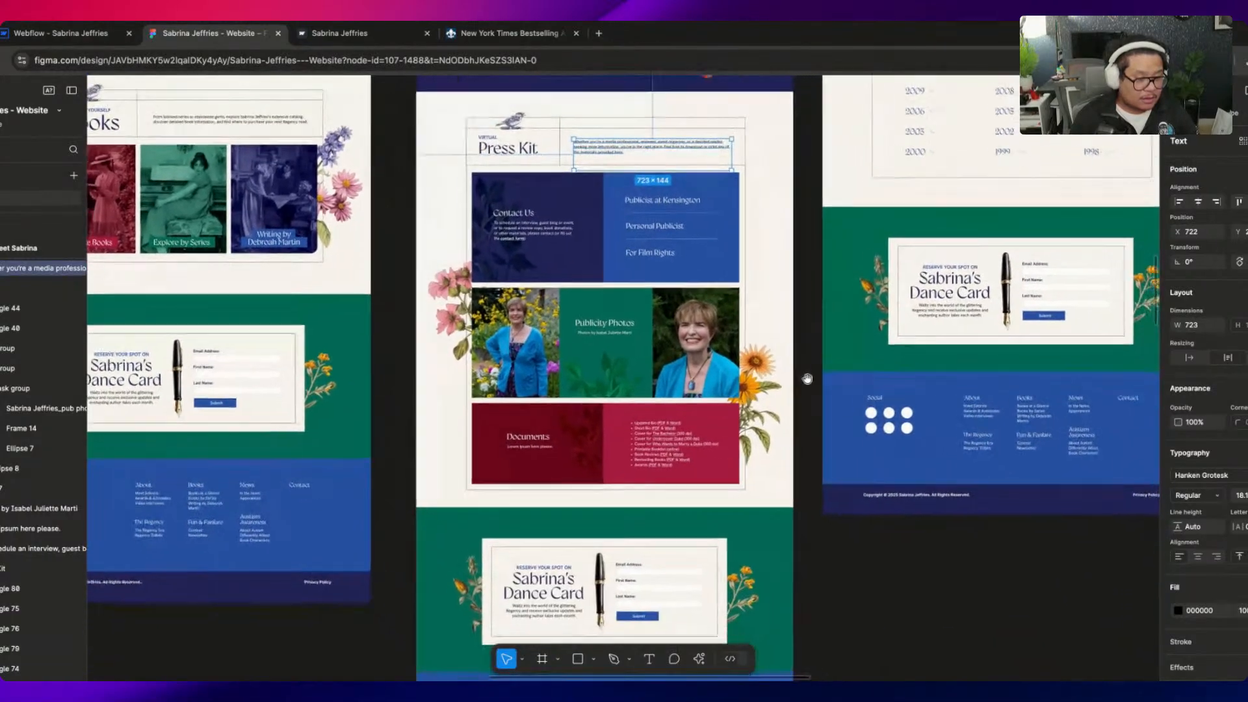
pyautogui.scroll(8, 807, 379)
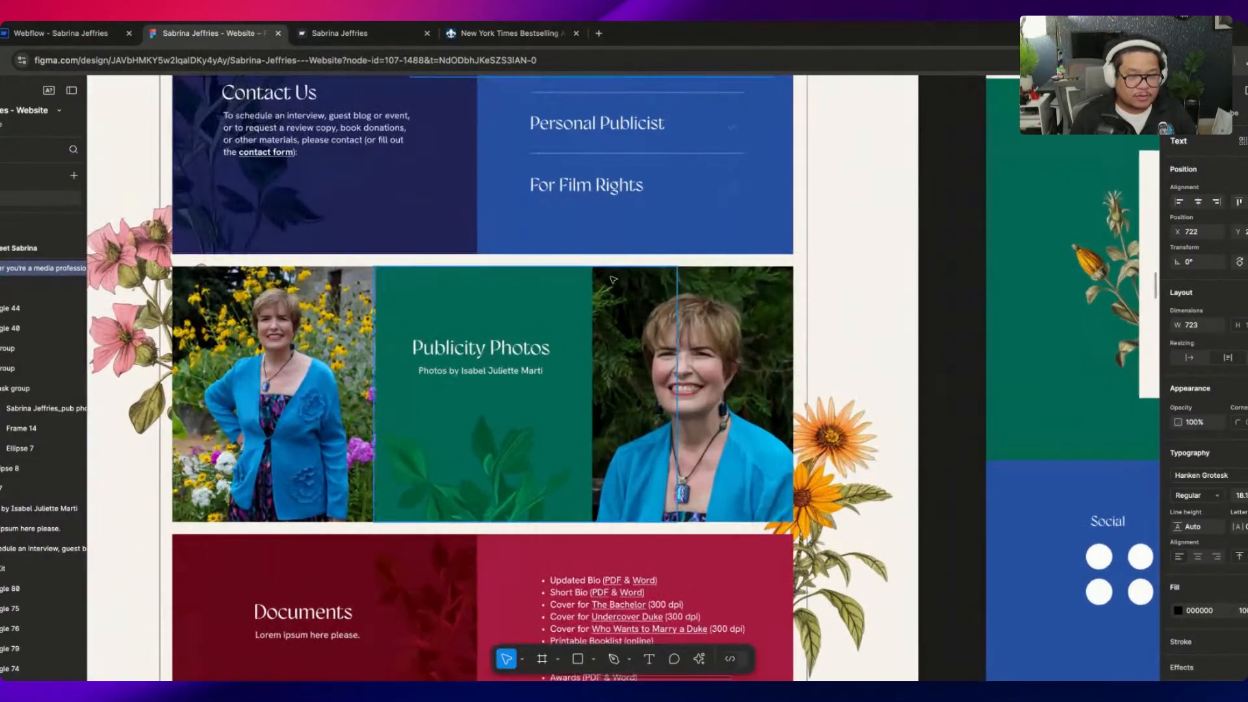
pyautogui.scroll(4, 520, 273)
pyautogui.scroll(2, 443, 259)
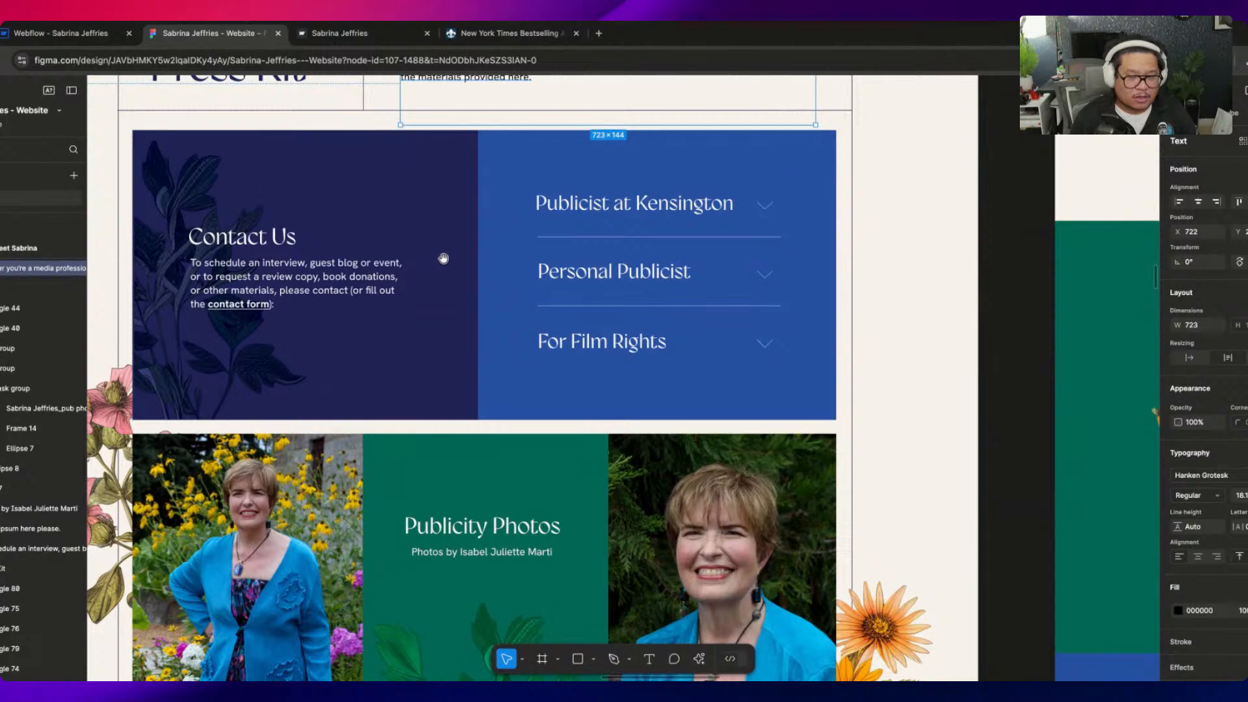
pyautogui.scroll(2, 444, 258)
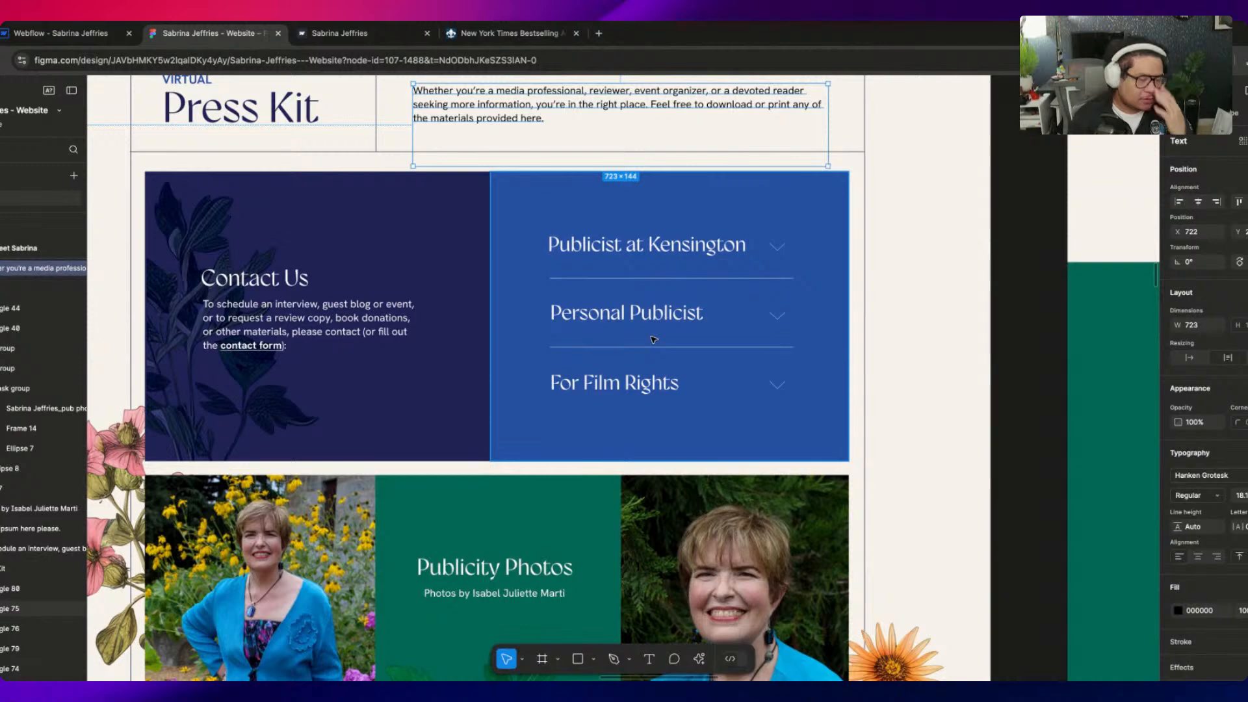
# Return to Webflow and inspect how the Child Hero Content component's grid is structured, leaving the component again
pyautogui.click(58, 35)
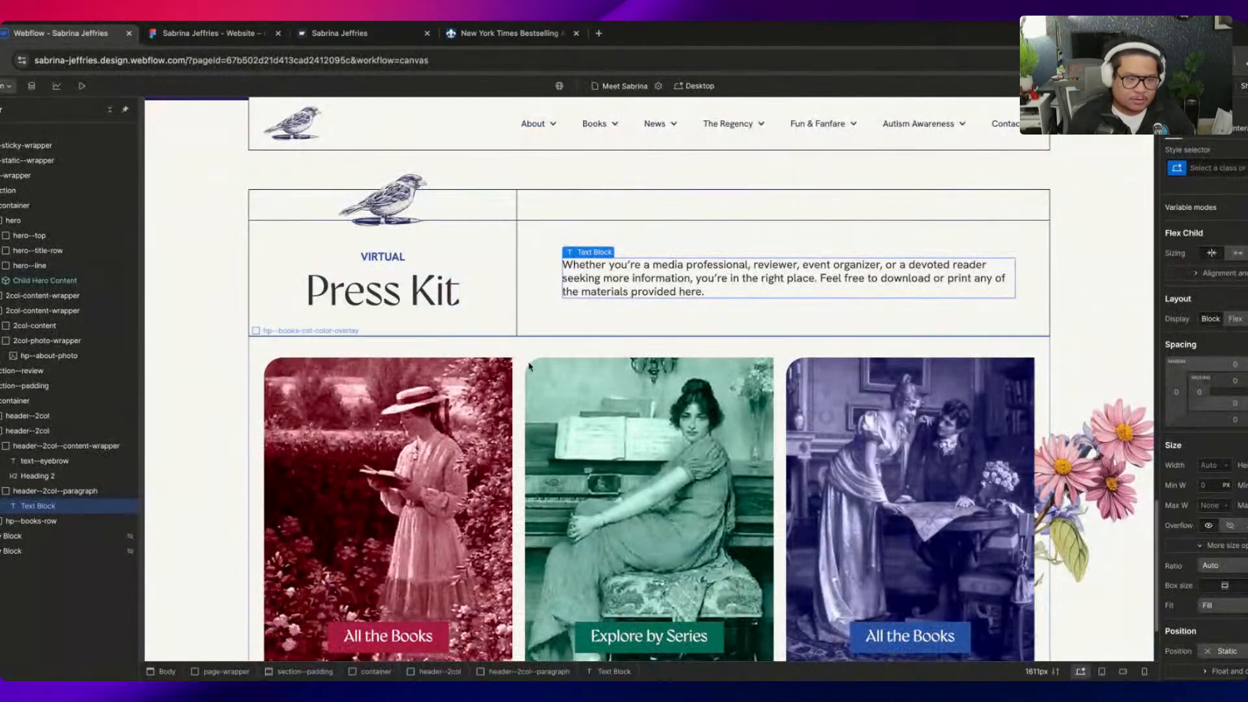
pyautogui.scroll(15, 529, 366)
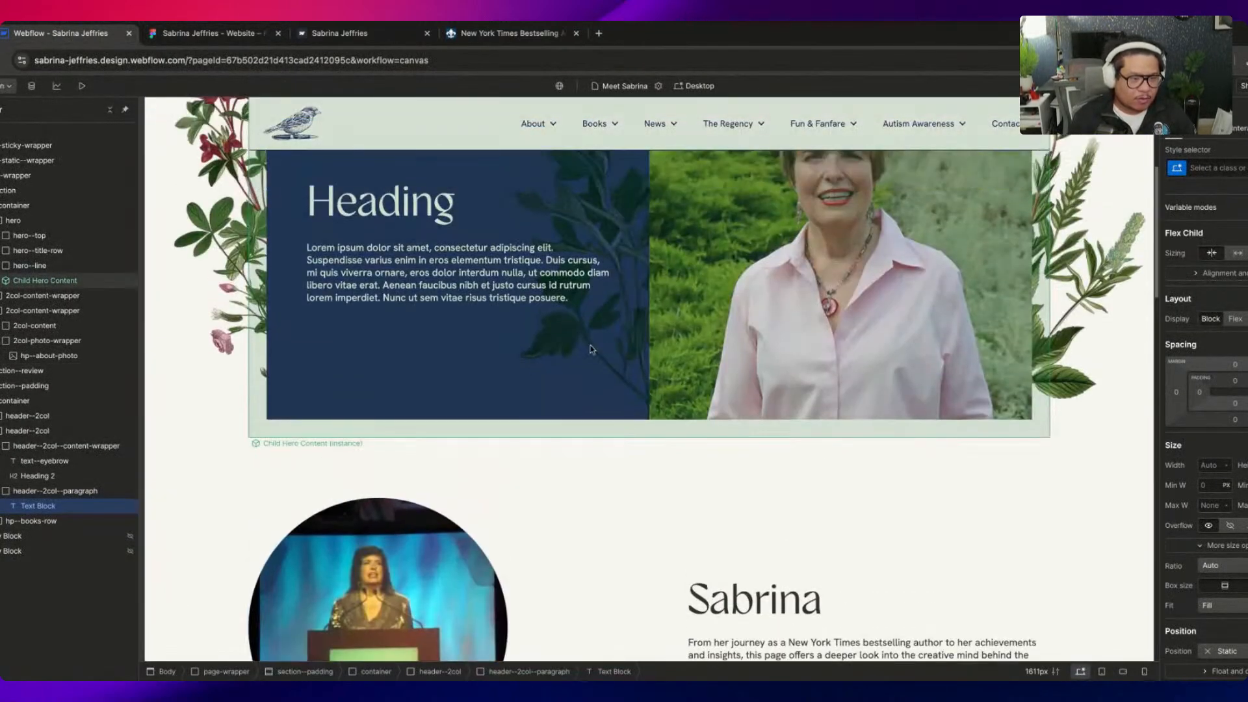
pyautogui.click(623, 323)
pyautogui.doubleClick(592, 367)
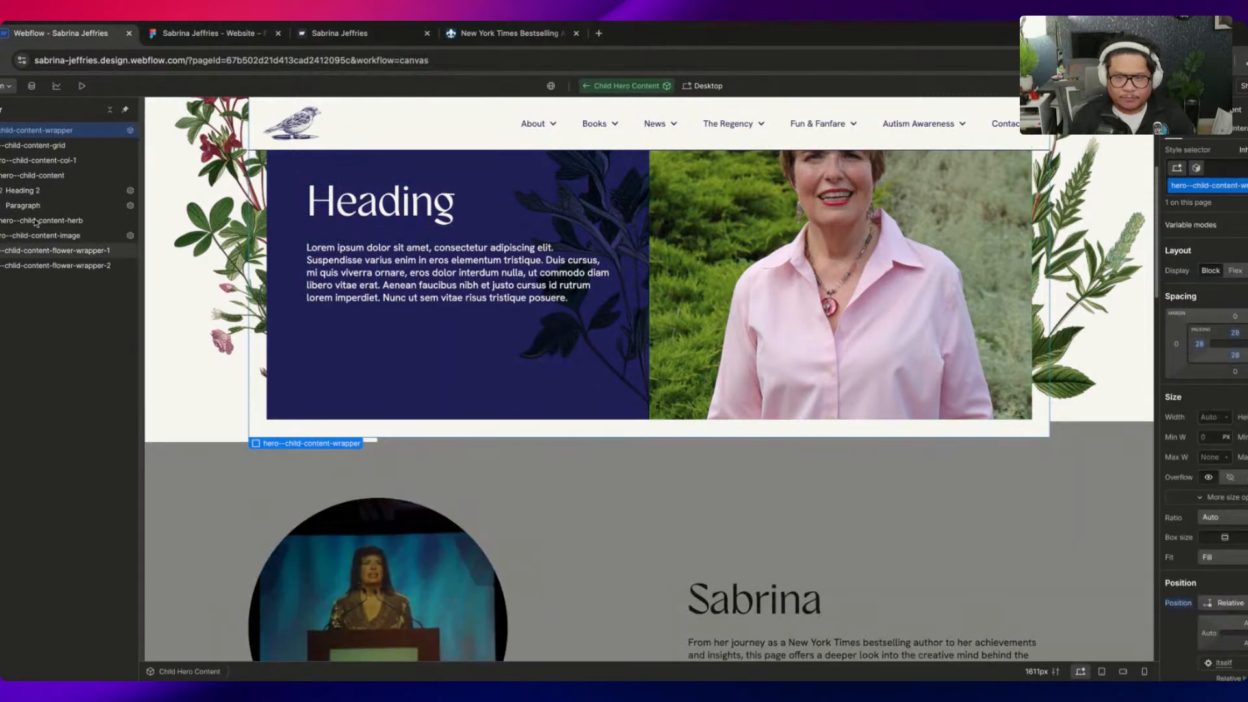
pyautogui.scroll(4, 390, 293)
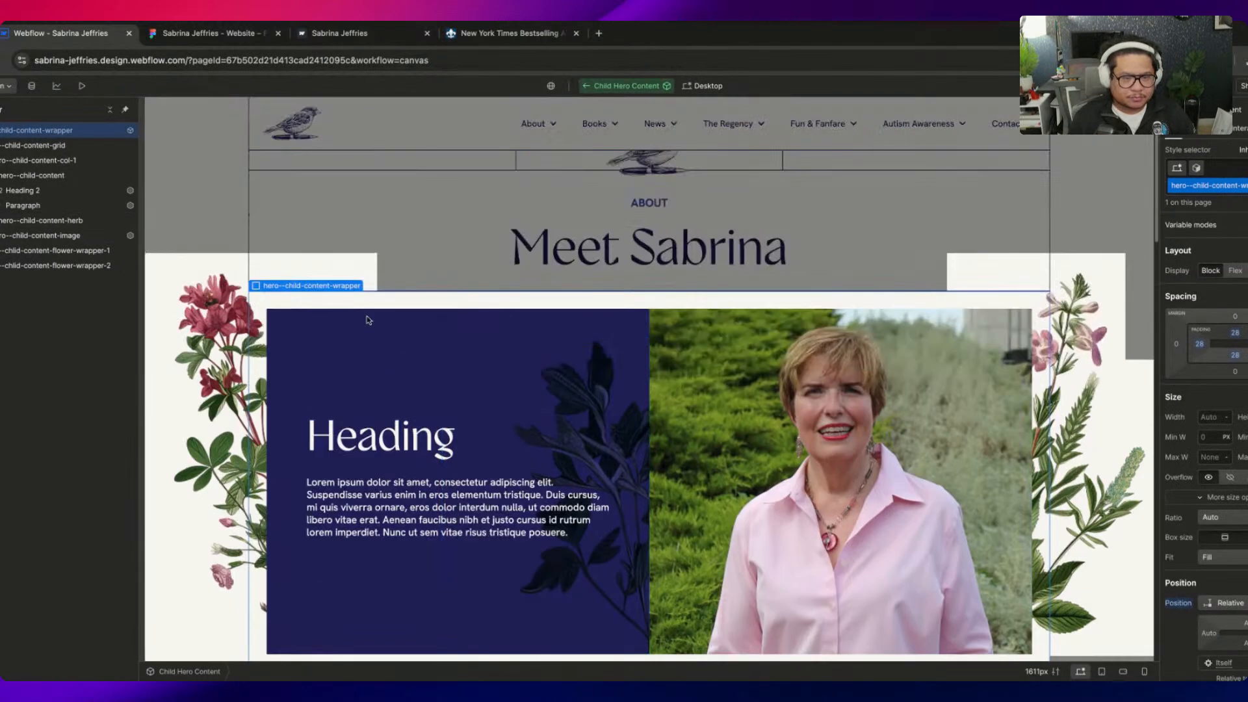
pyautogui.click(67, 147)
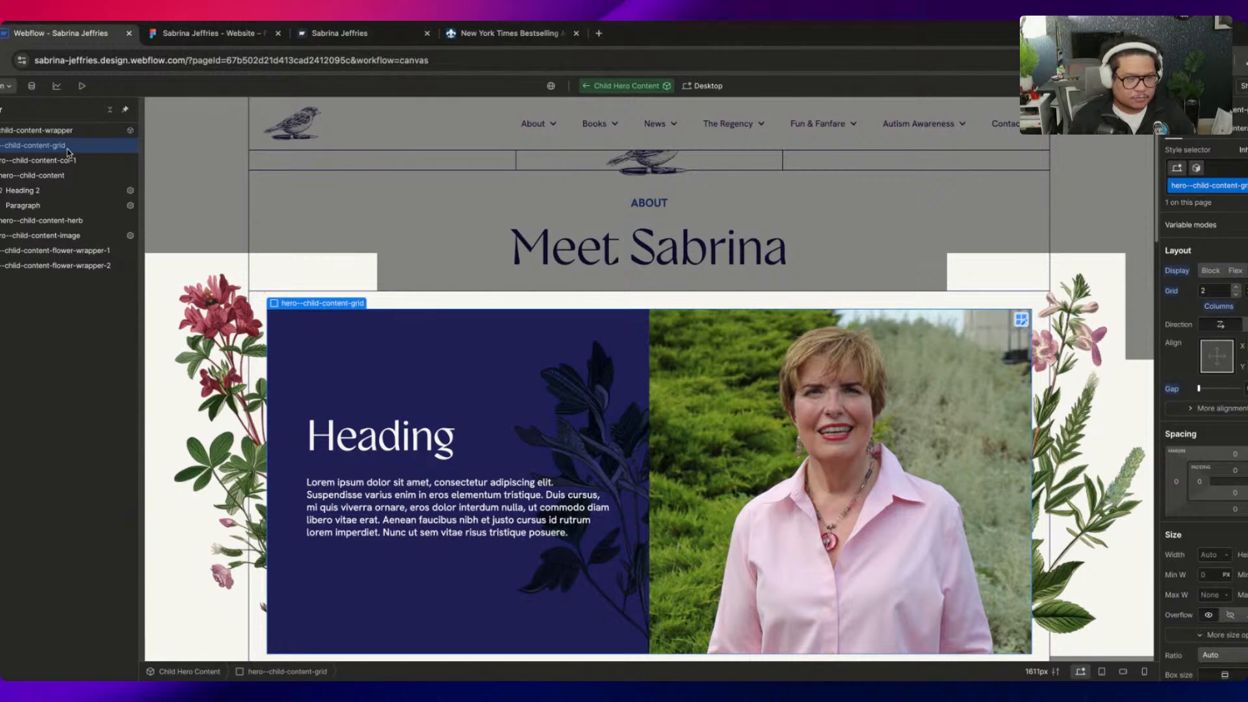
pyautogui.click(624, 87)
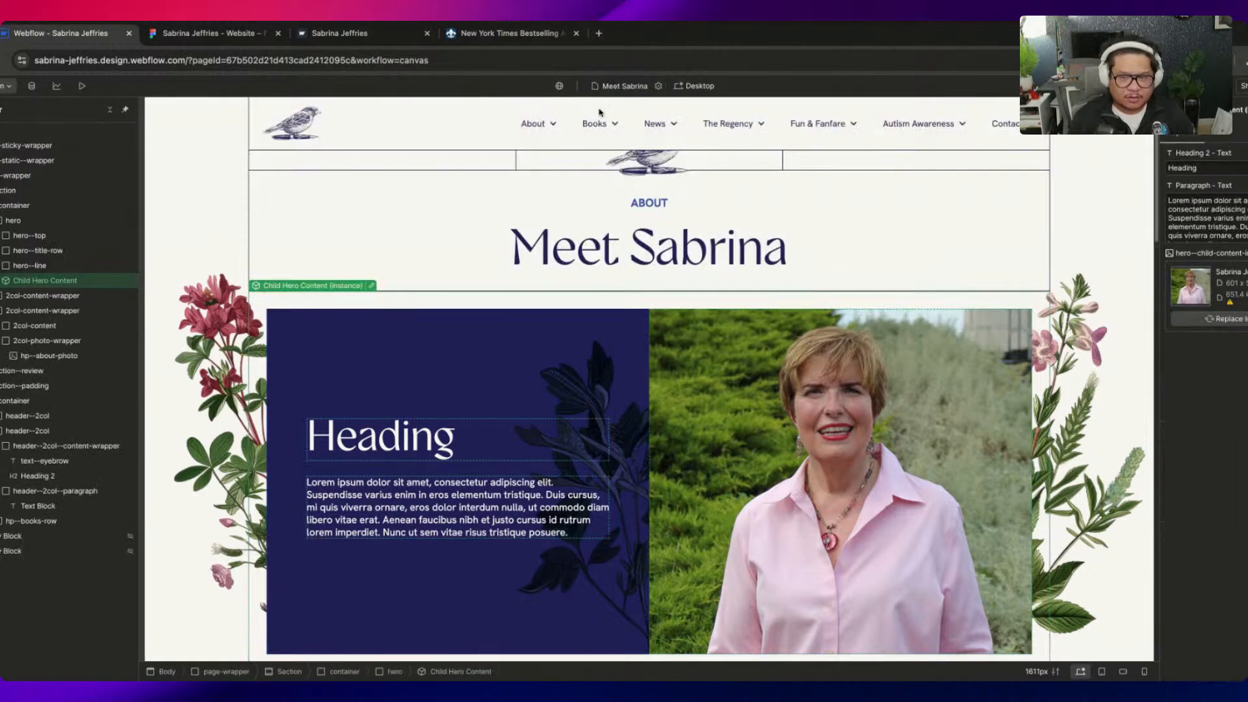
pyautogui.scroll(-5, 625, 468)
pyautogui.click(313, 306)
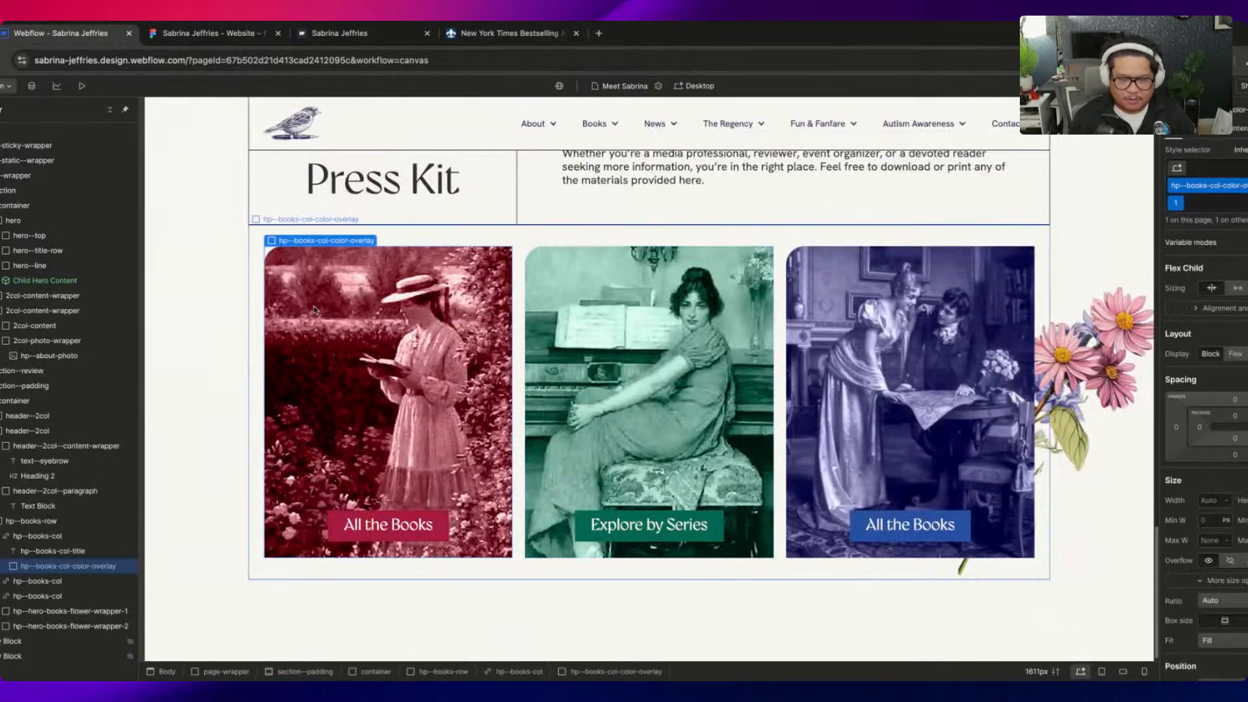
pyautogui.click(45, 522)
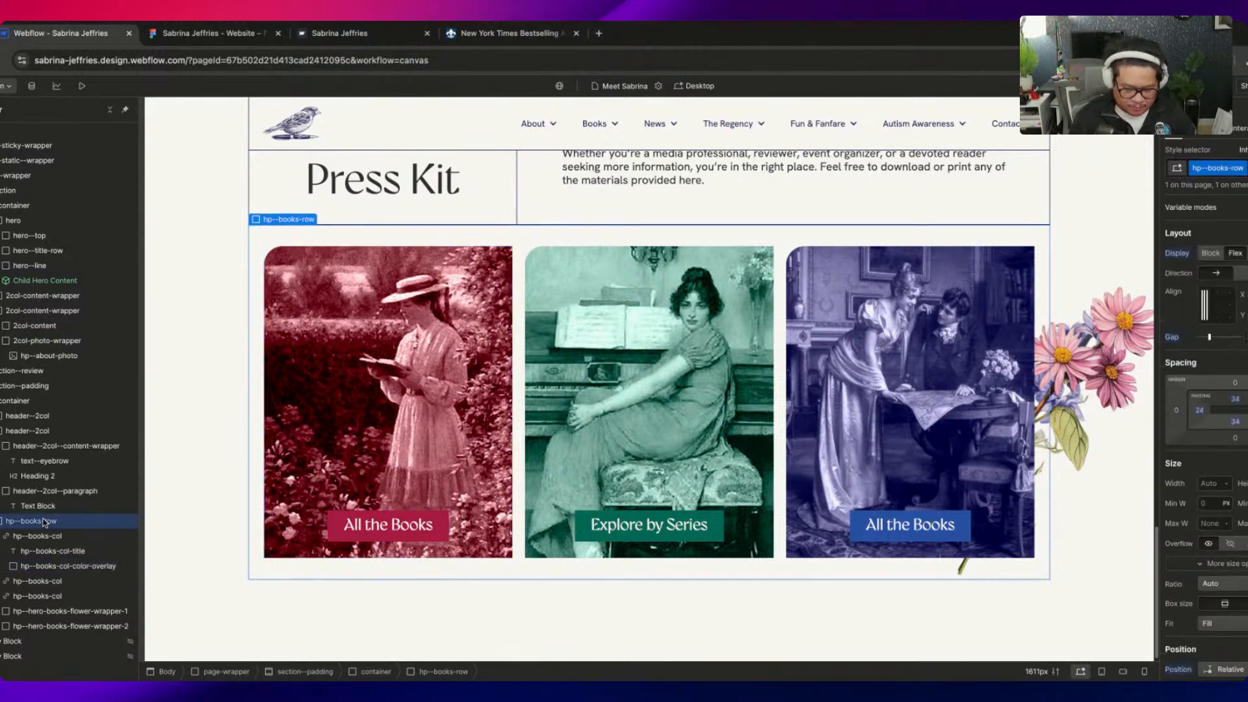
pyautogui.press('Delete')
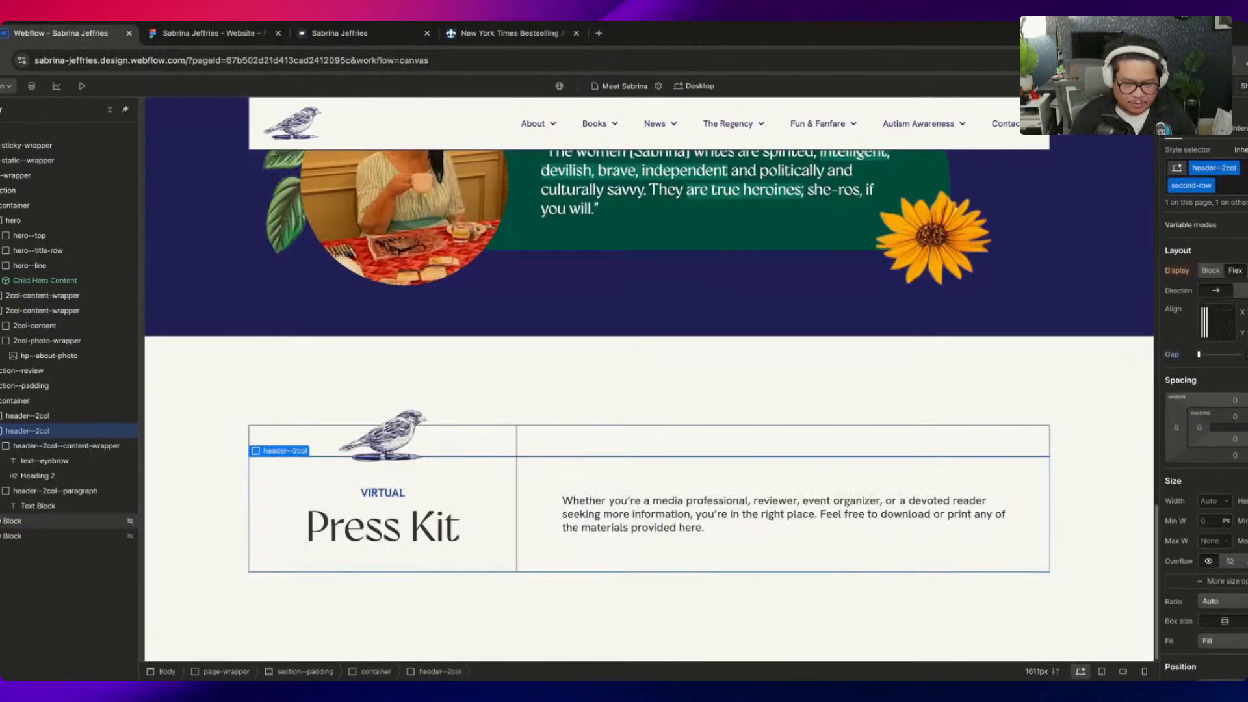
pyautogui.click(1, 431)
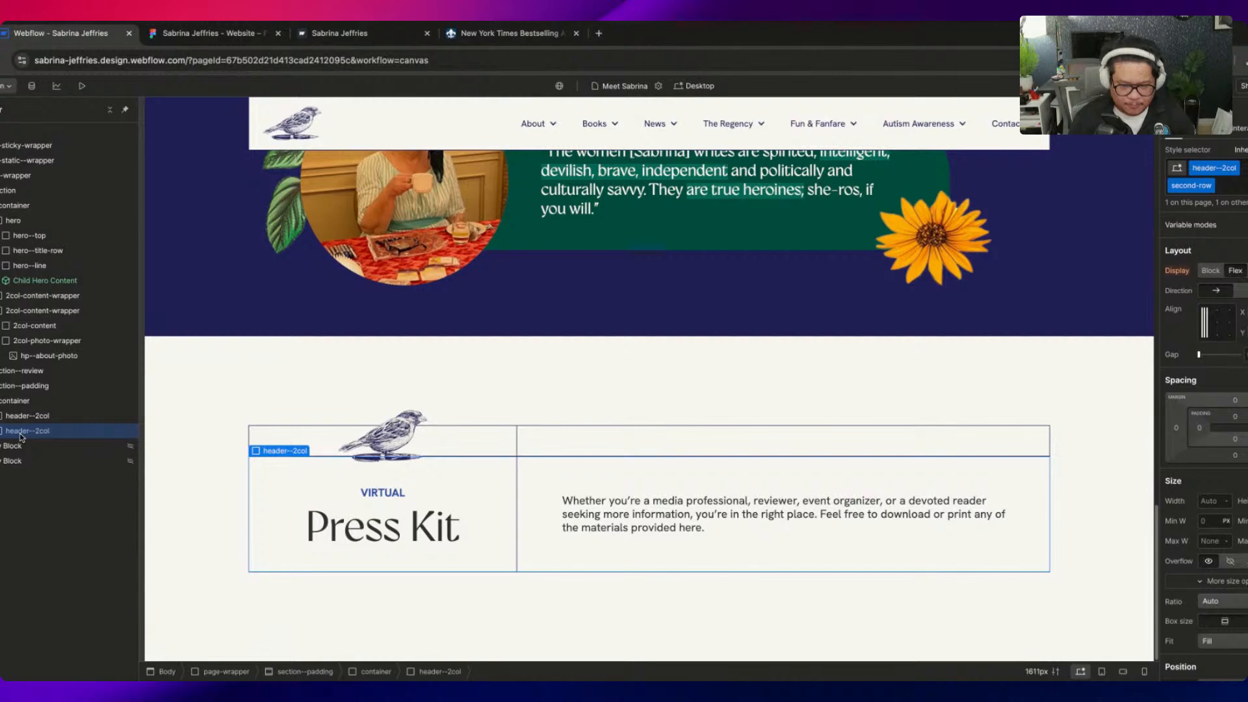
pyautogui.hotkey('ctrl', 'z')
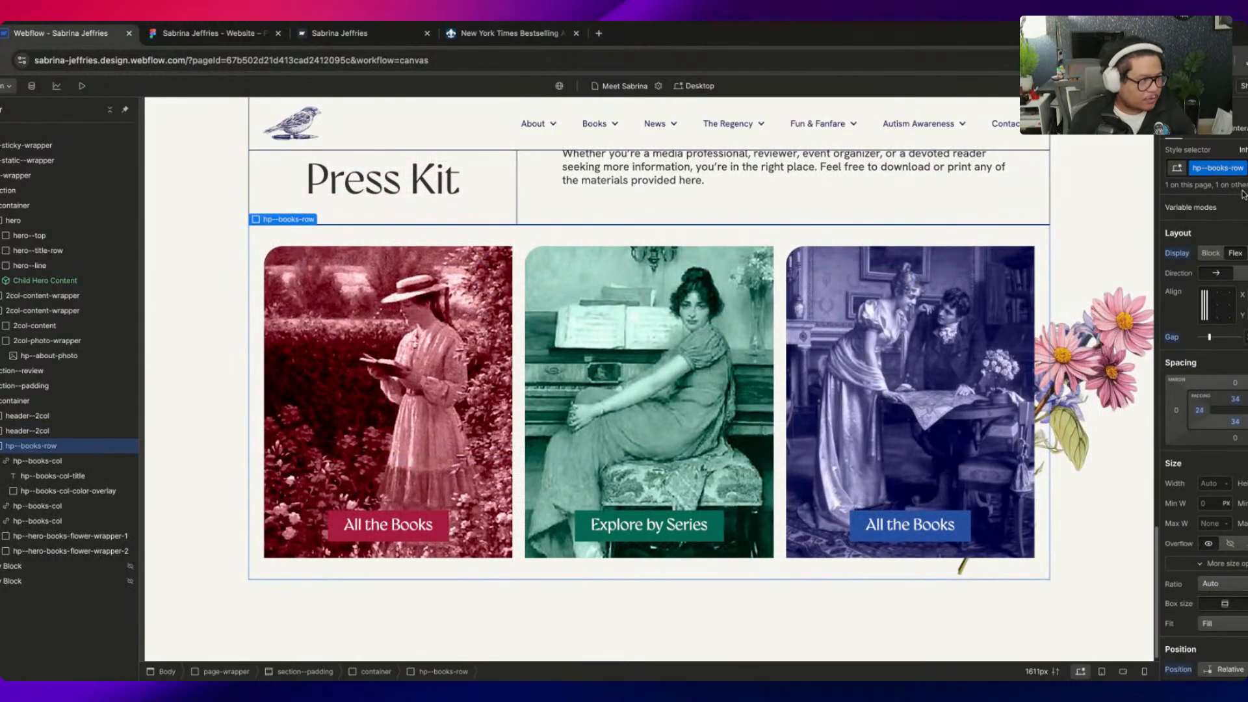
# Delete the three book columns and both flower wrappers inside hp--books-row, keeping the row itself
pyautogui.click(51, 462)
pyautogui.press('Delete')
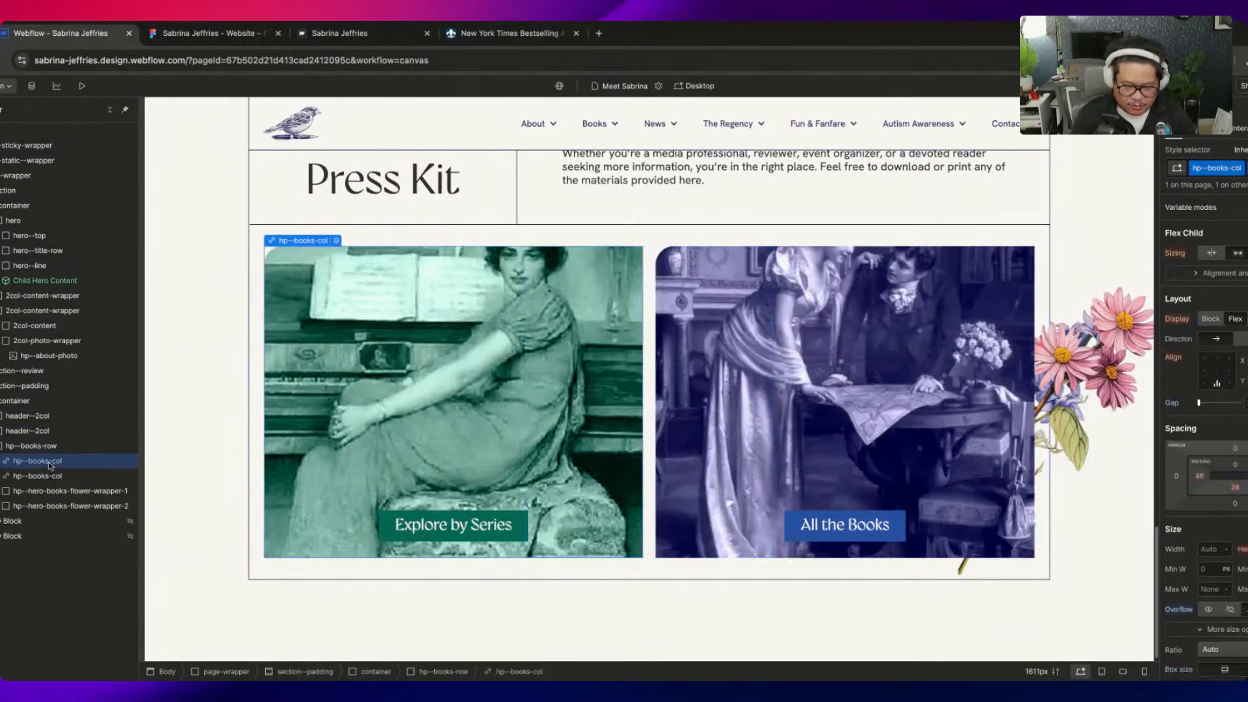
pyautogui.press('Delete')
pyautogui.press('Delete')
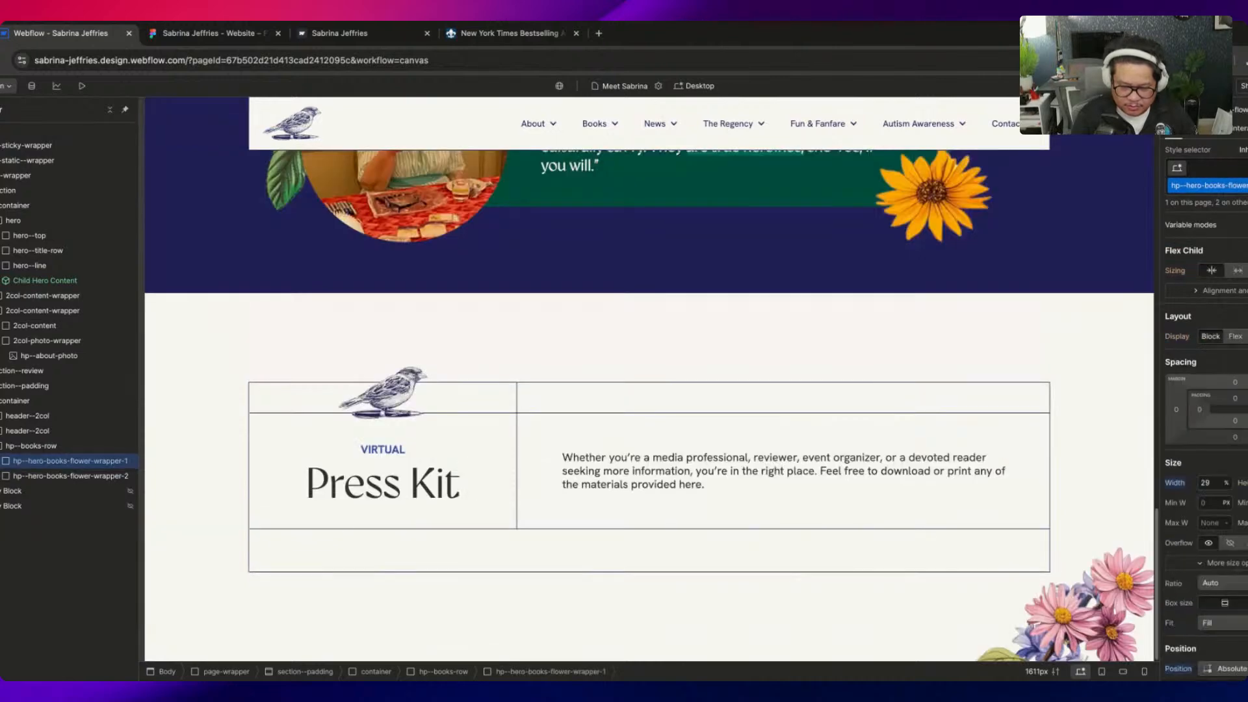
pyautogui.press('Delete')
# Duplicate the hp--books-row class on the emptied row below the Press Kit header
pyautogui.click(361, 563)
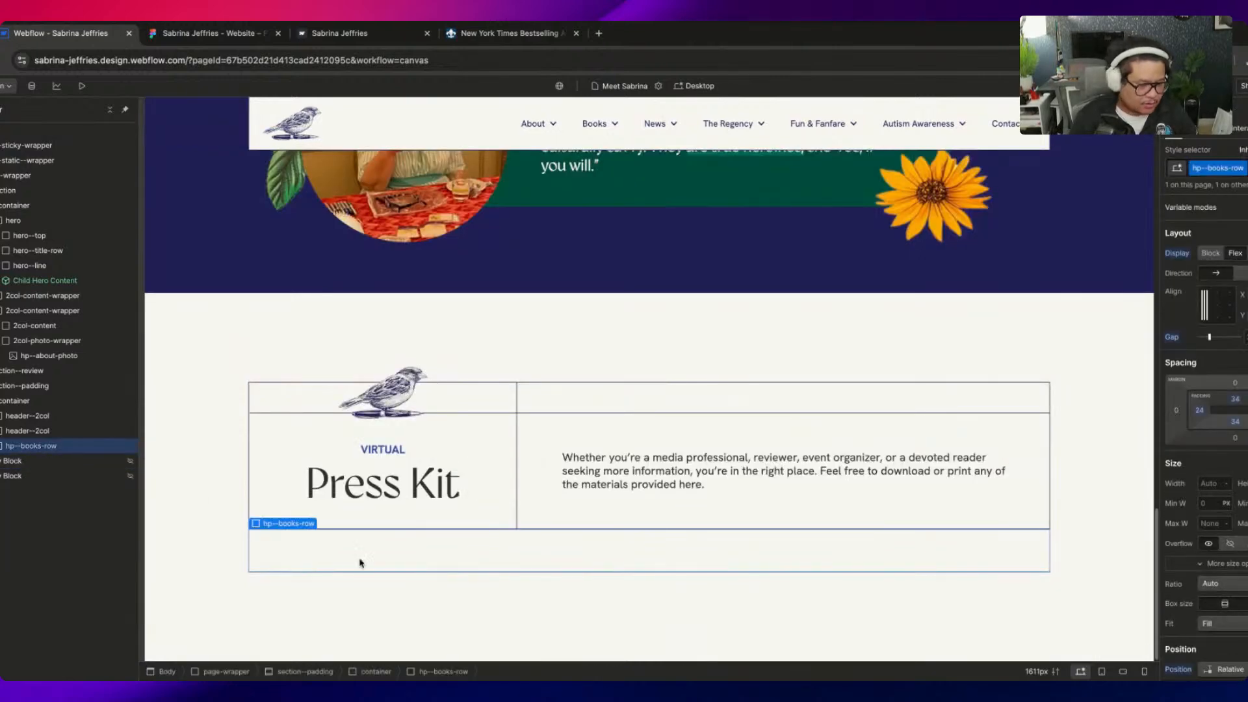
pyautogui.click(560, 633)
pyautogui.click(478, 560)
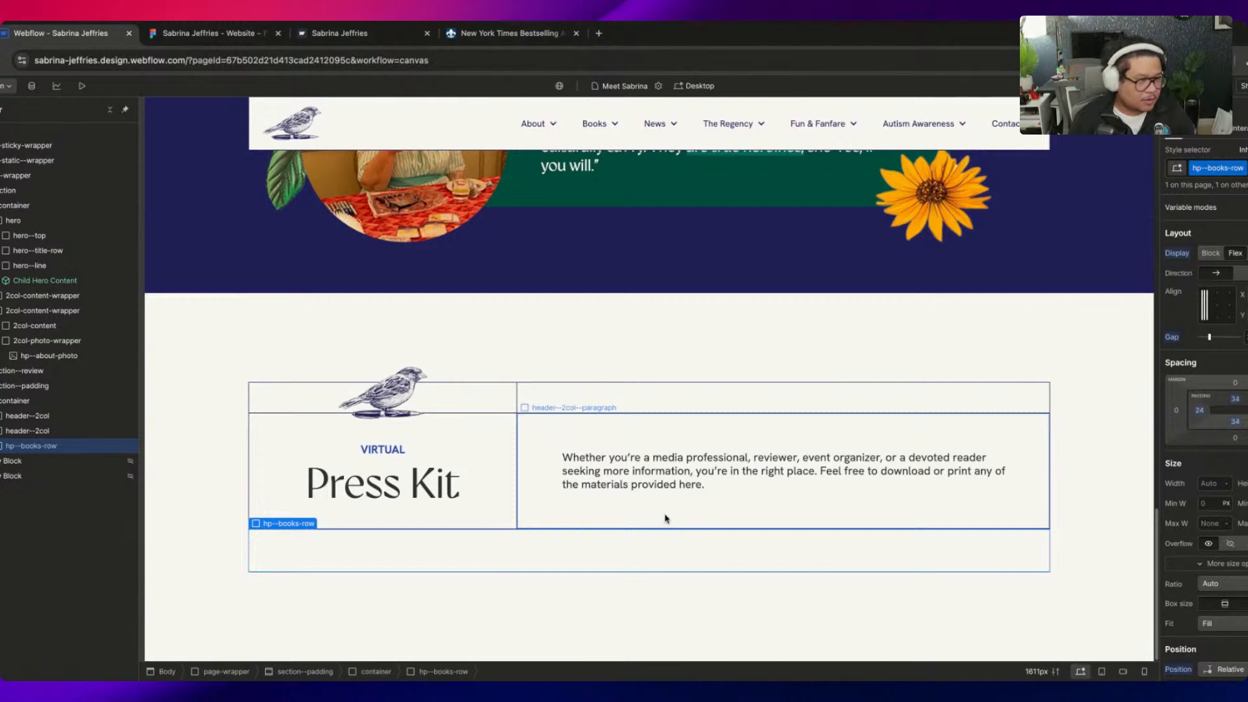
pyautogui.click(1242, 169)
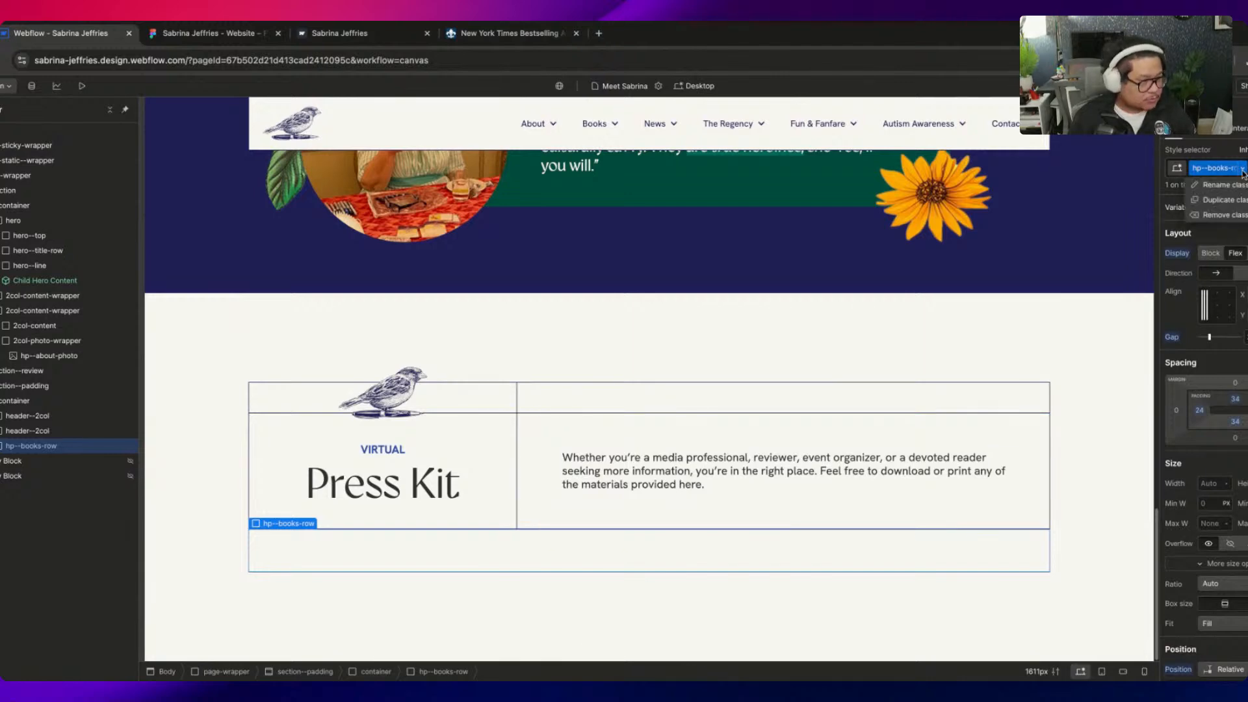
pyautogui.click(1237, 152)
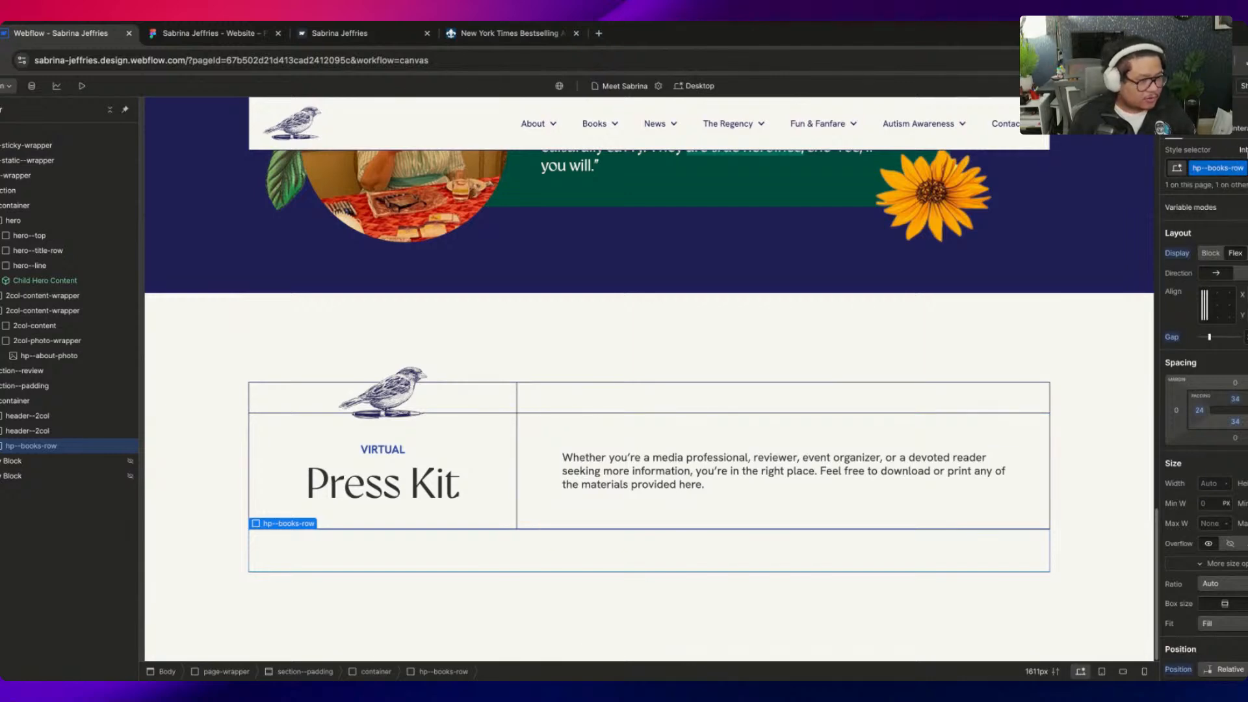
pyautogui.click(195, 34)
pyautogui.click(94, 35)
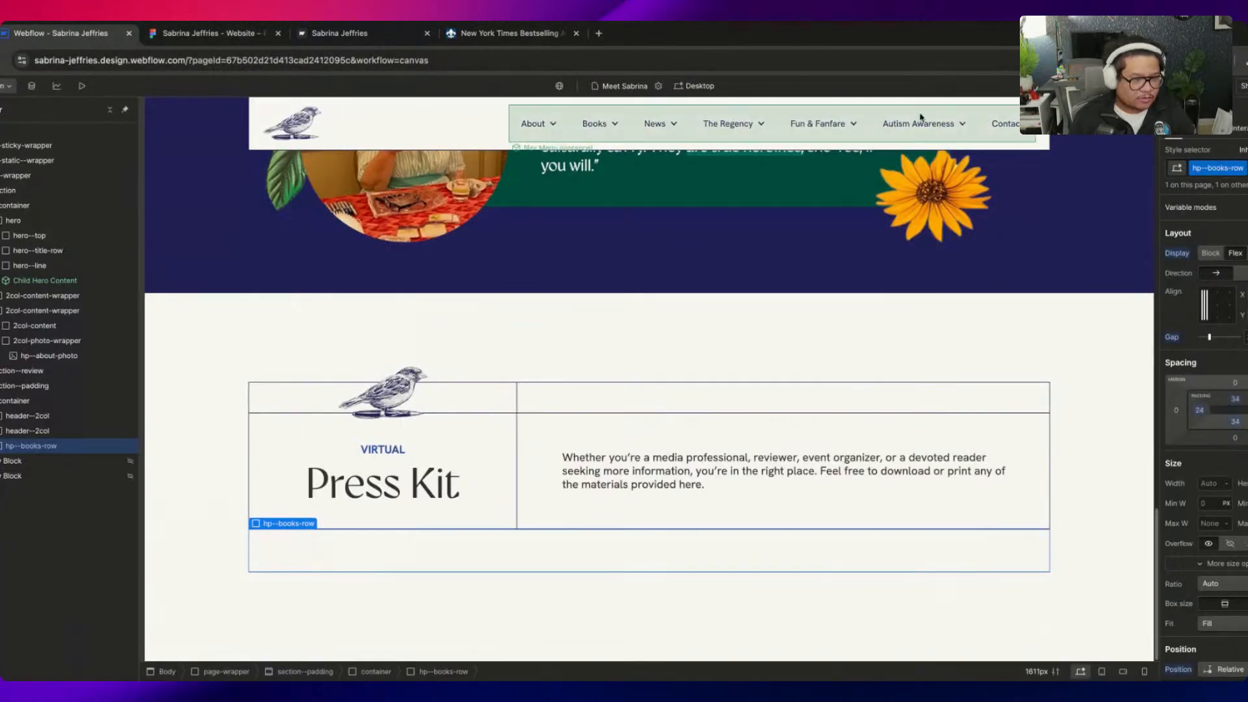
pyautogui.click(1242, 168)
pyautogui.click(1215, 200)
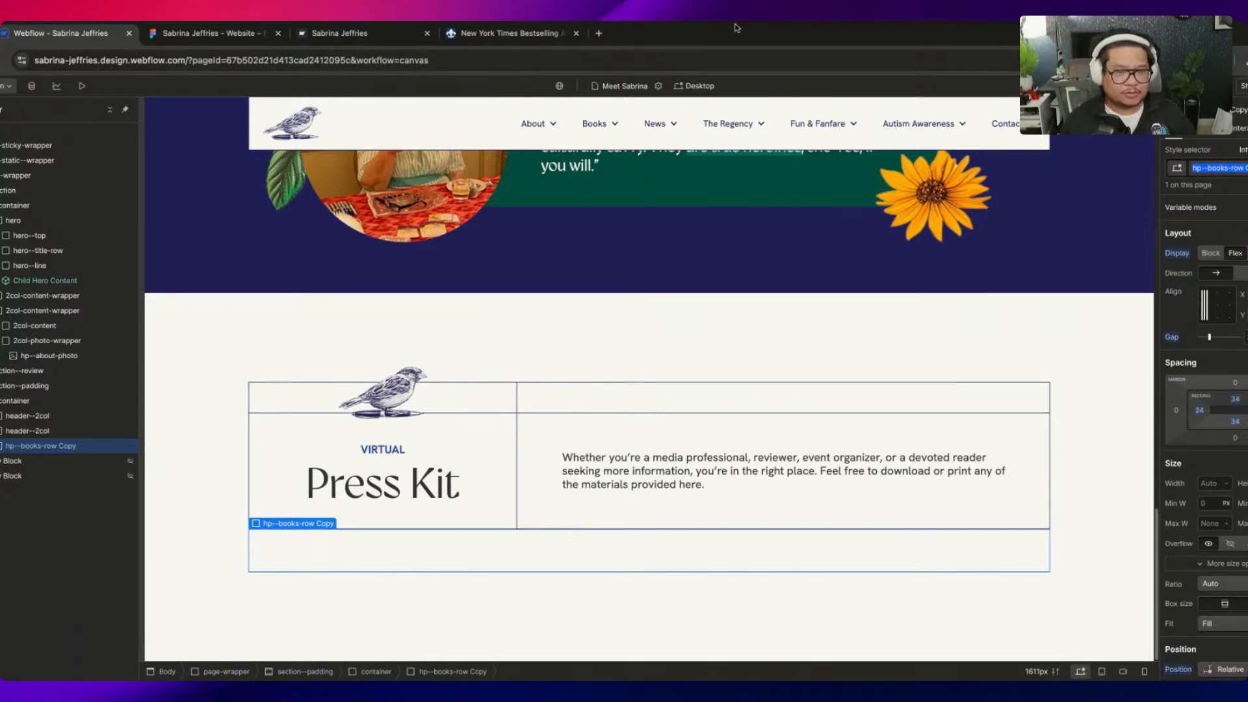
# Study the Press Kit panel layout in Figma alongside the neighbouring page designs, and return to Webflow
pyautogui.click(208, 32)
pyautogui.scroll(-5, 417, 378)
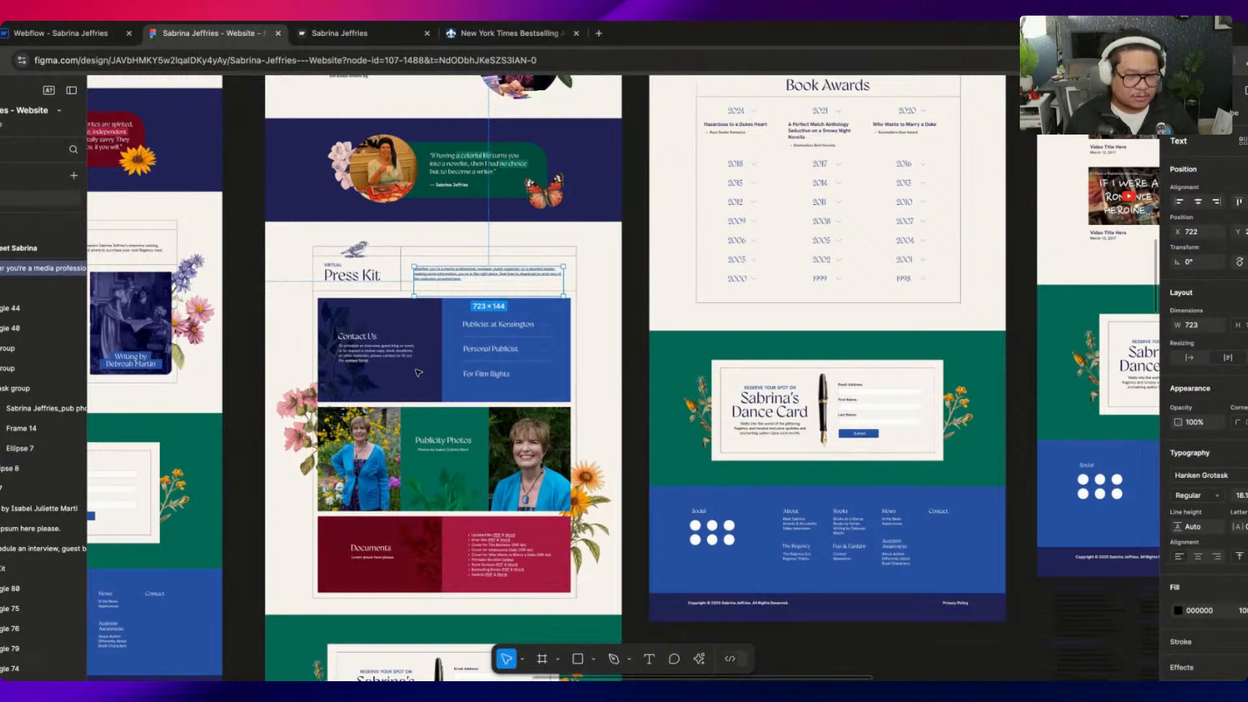
pyautogui.click(323, 291)
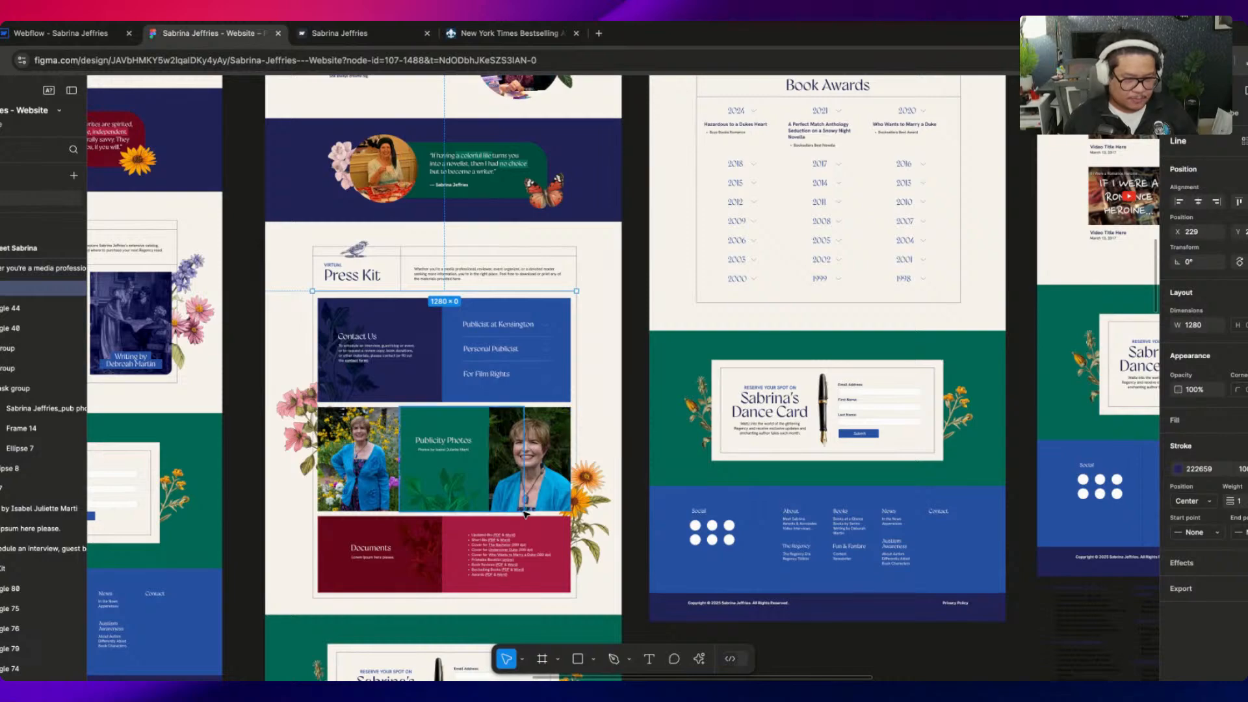
pyautogui.scroll(8, 525, 514)
pyautogui.scroll(-5, 525, 514)
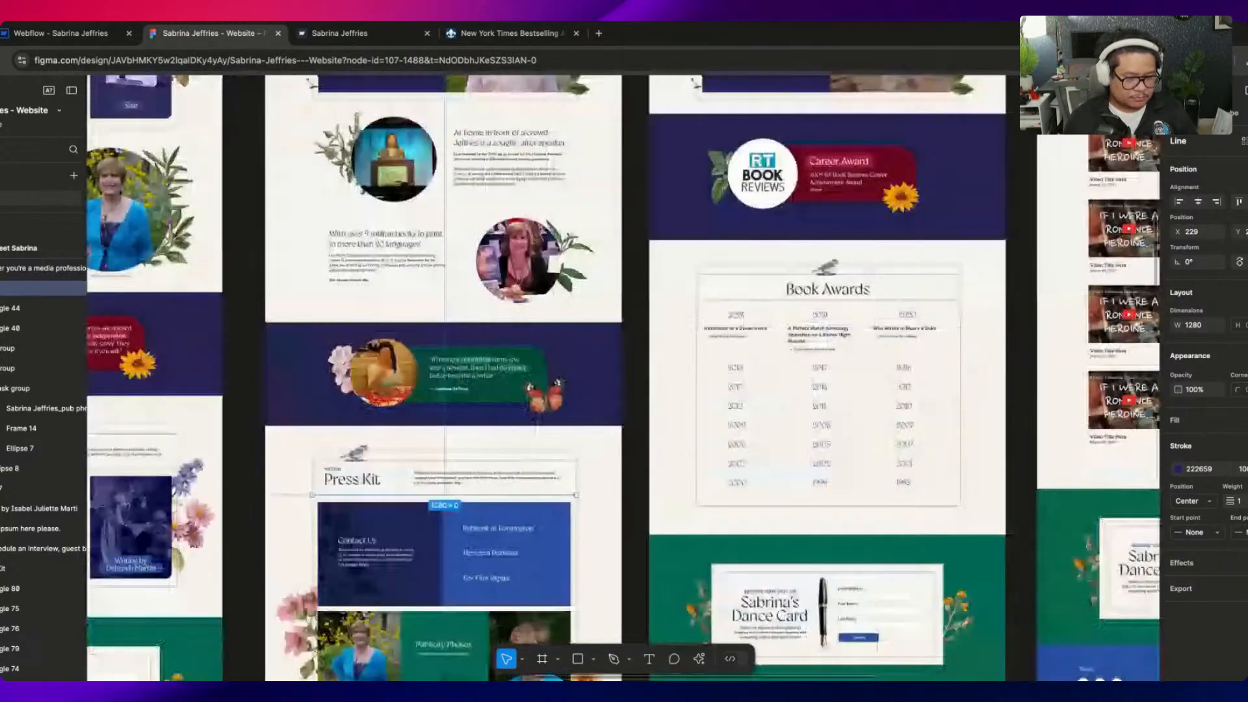
pyautogui.hscroll(10, 622, 377)
pyautogui.hscroll(-12, 623, 377)
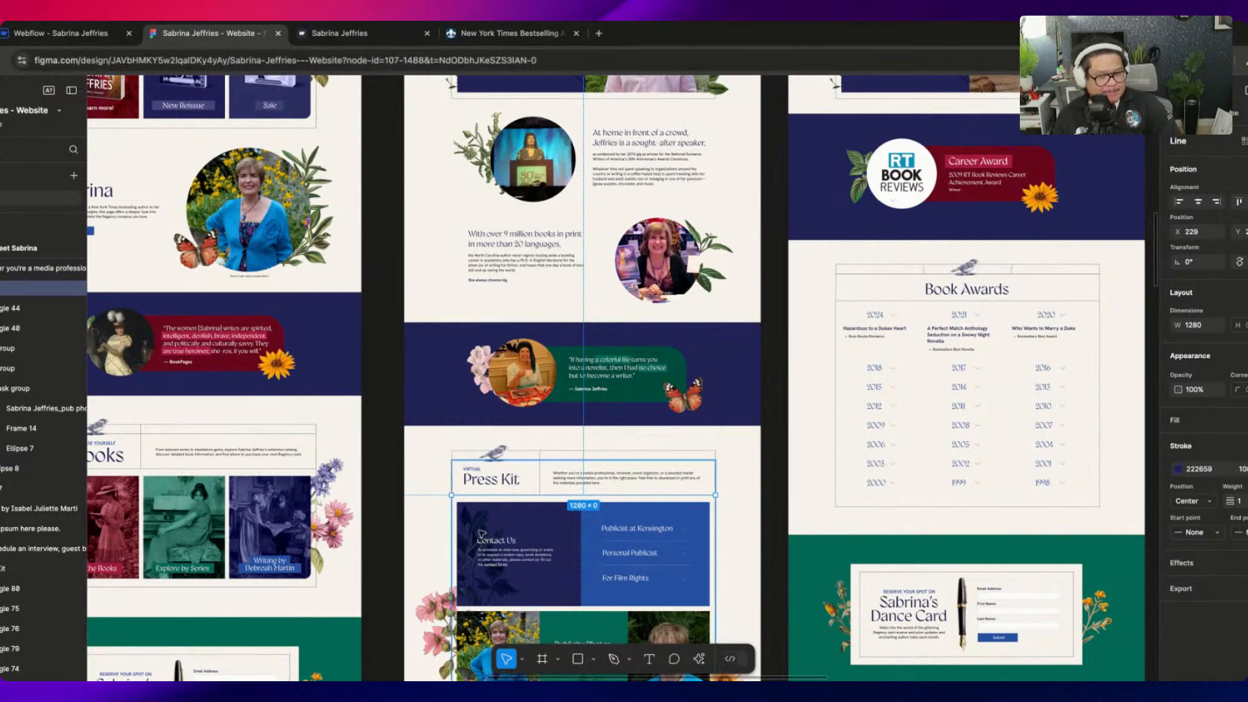
pyautogui.scroll(-5, 494, 551)
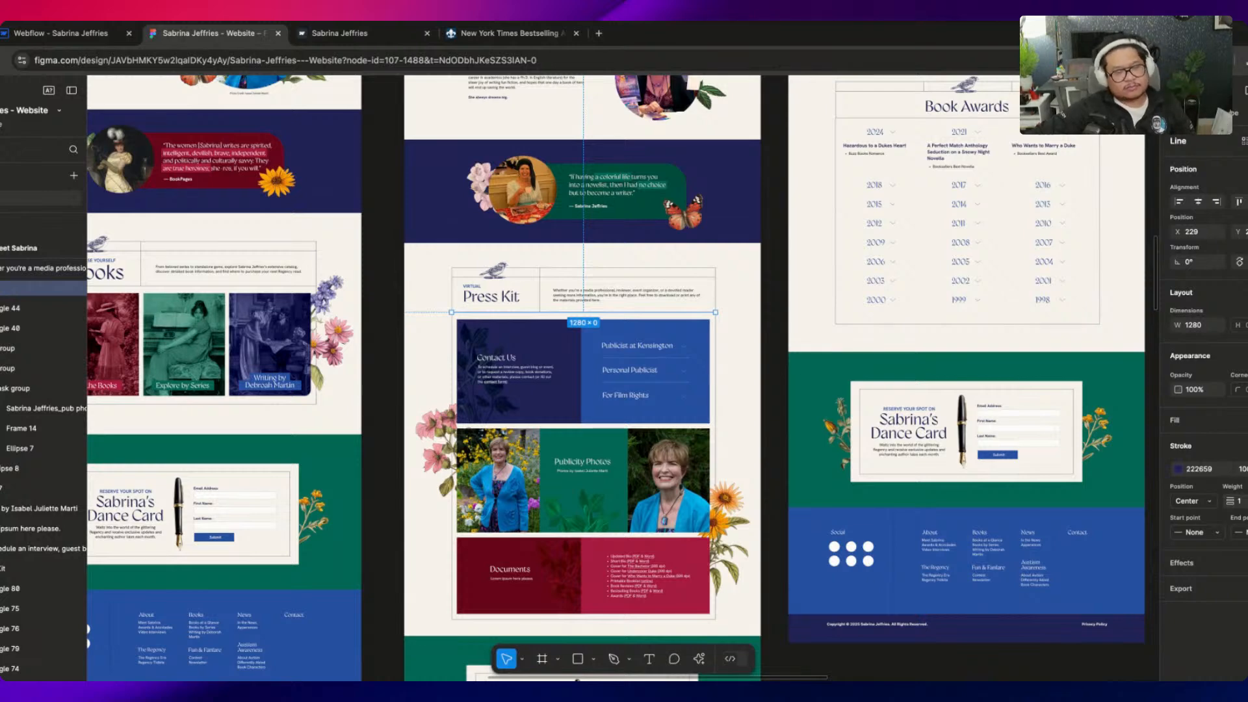
pyautogui.hscroll(10, 691, 336)
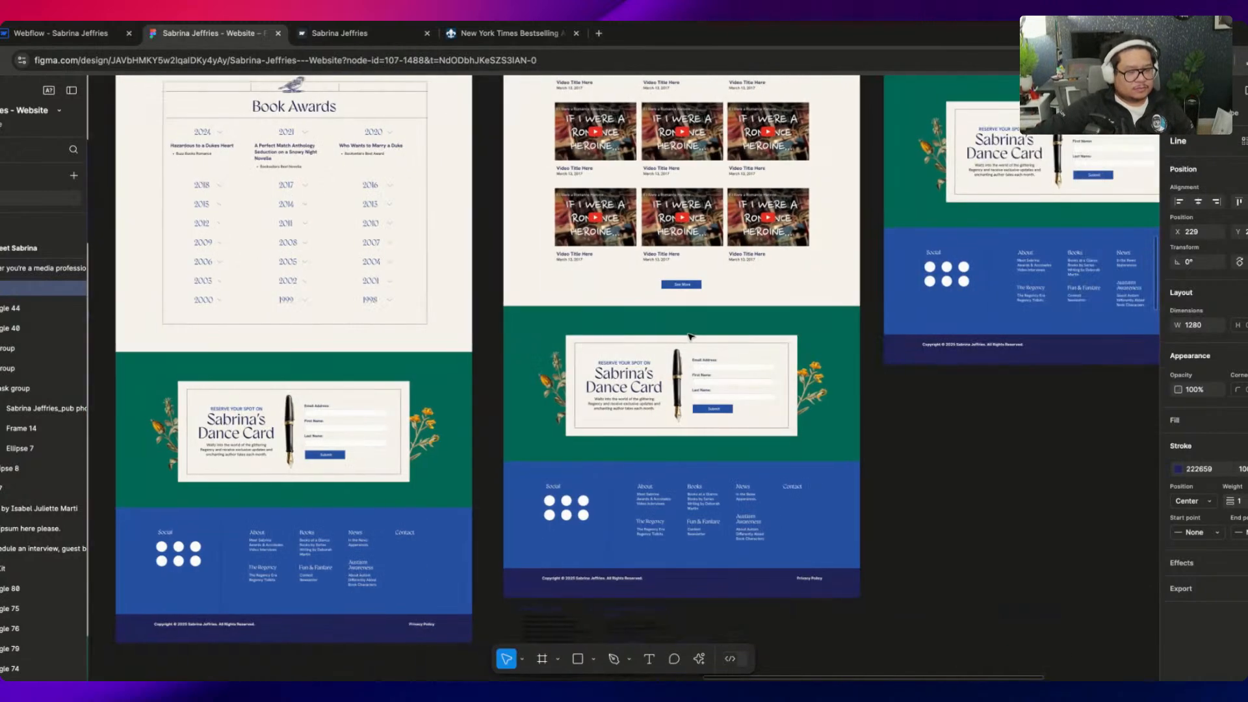
pyautogui.scroll(12, 690, 336)
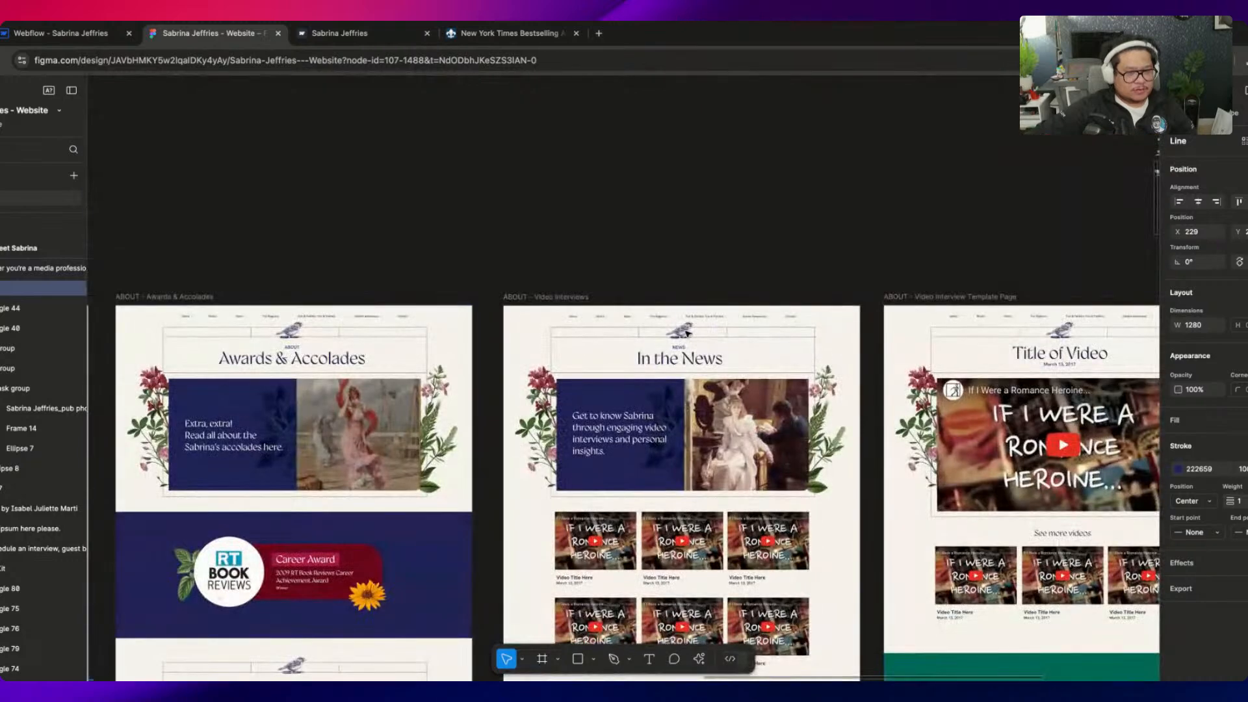
pyautogui.scroll(-8, 687, 334)
pyautogui.hscroll(-10, 687, 334)
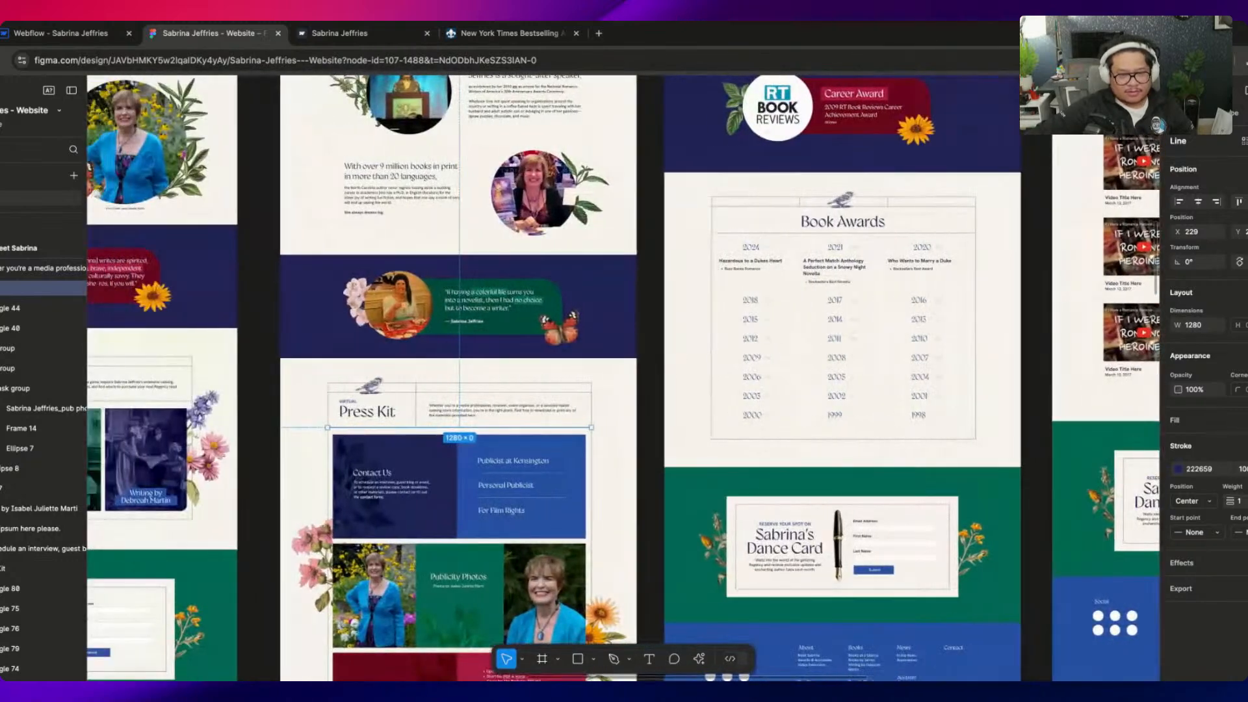
pyautogui.scroll(4, 463, 428)
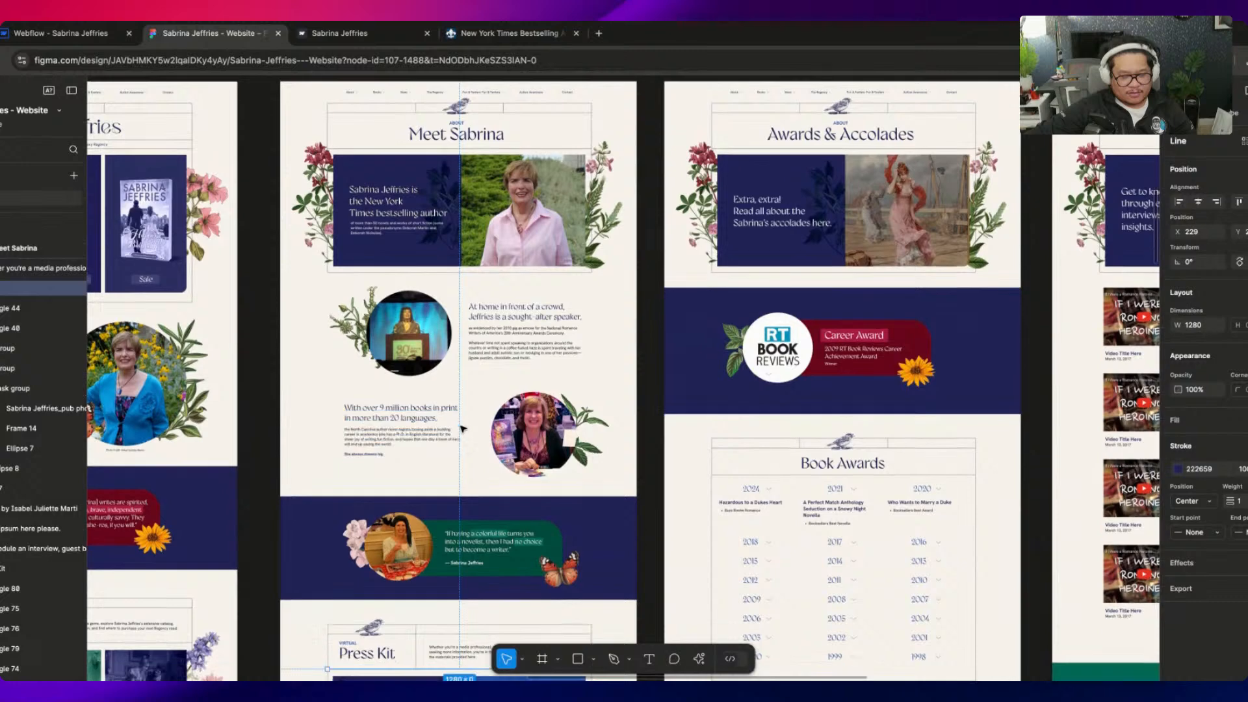
pyautogui.scroll(-6, 463, 428)
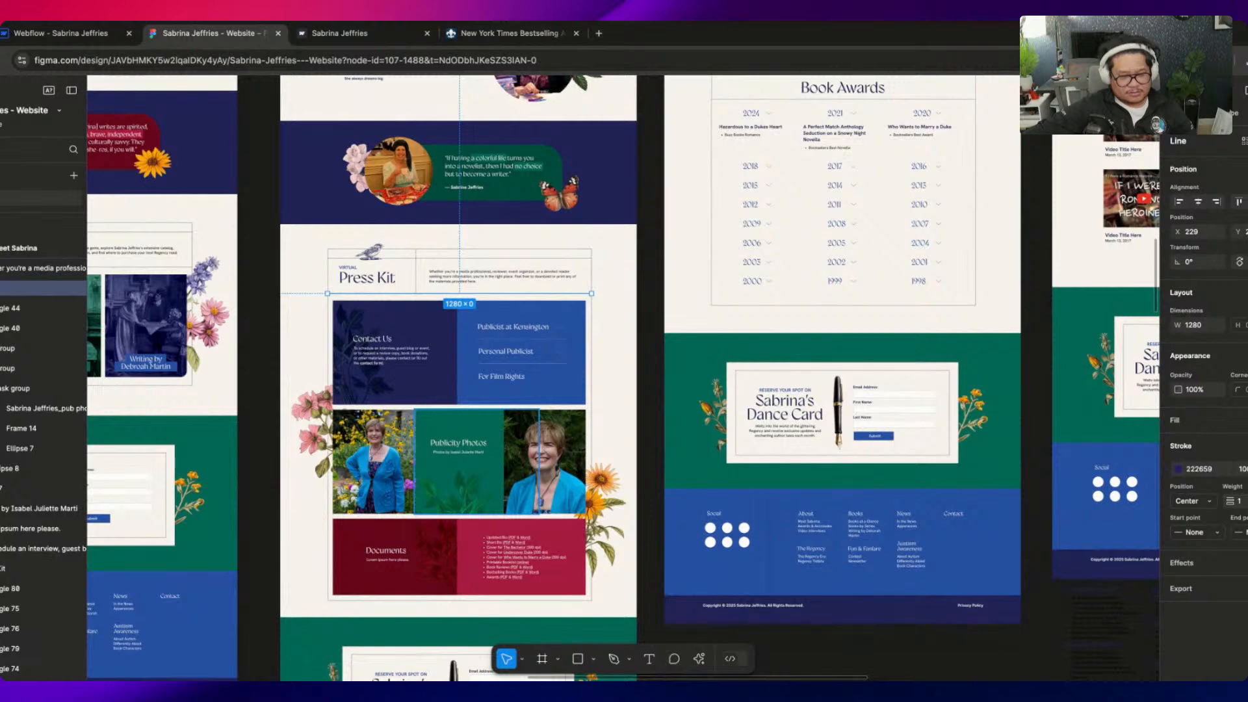
pyautogui.click(96, 34)
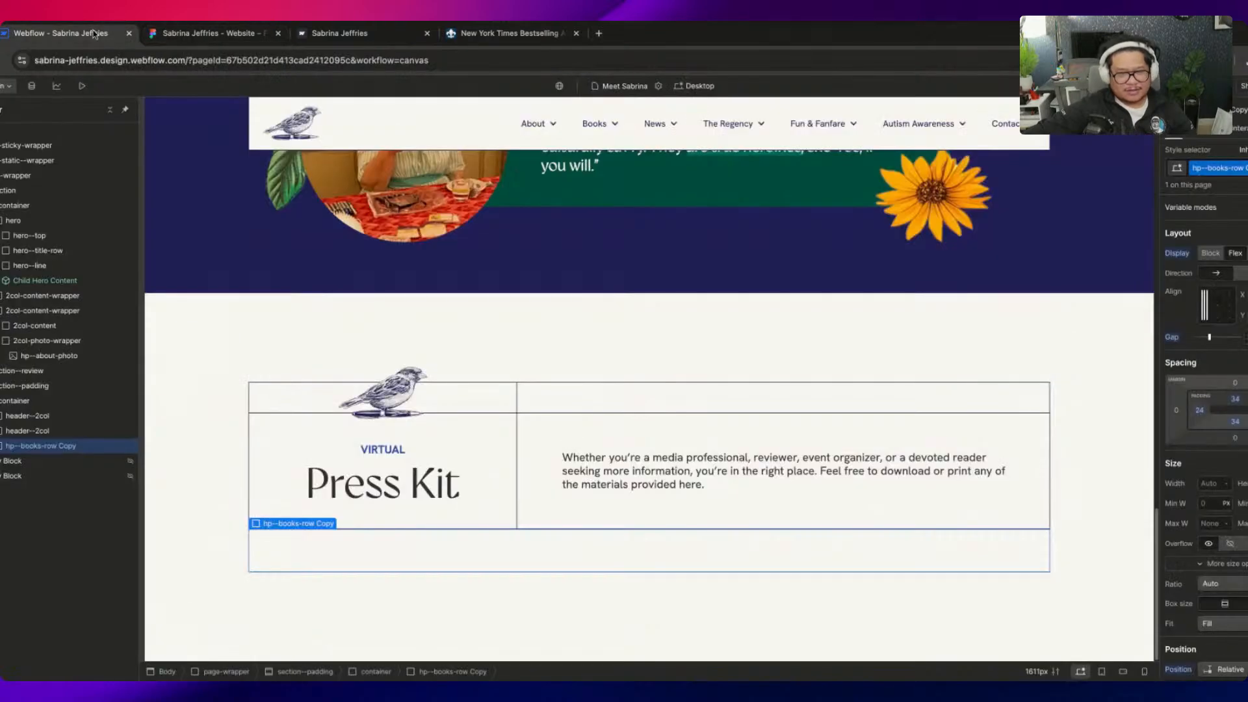
pyautogui.doubleClick(1216, 168)
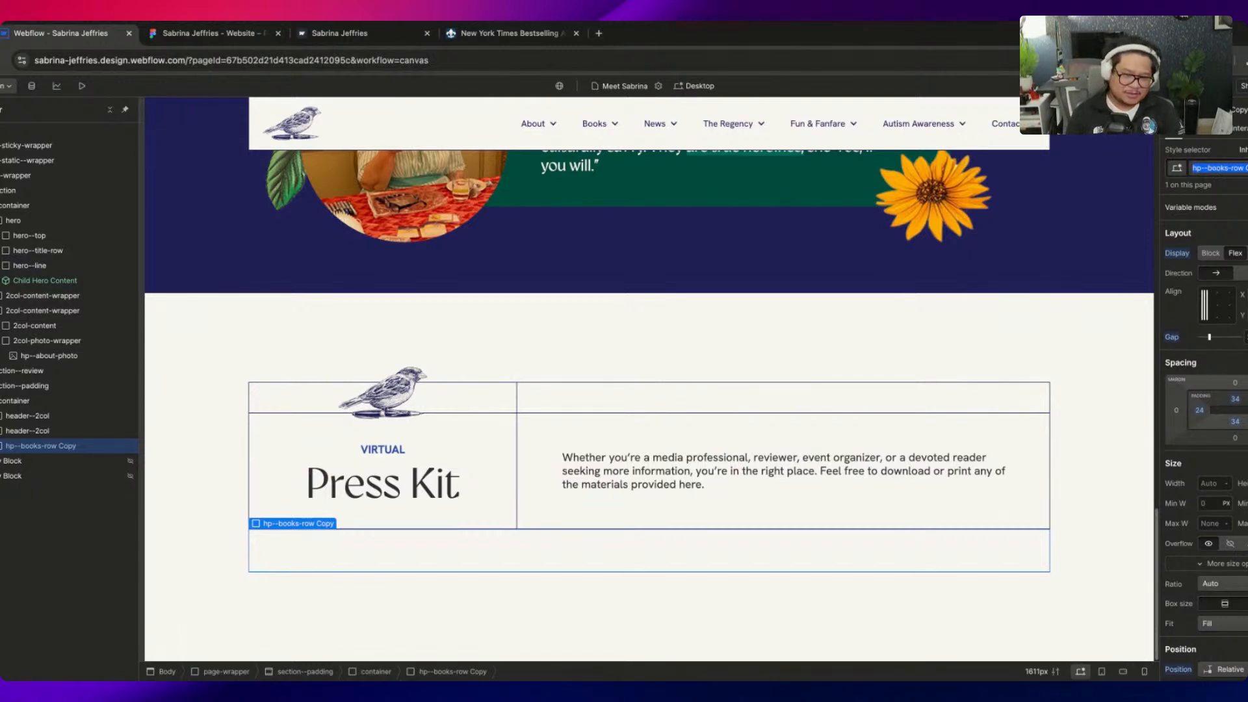
pyautogui.write('stuff')
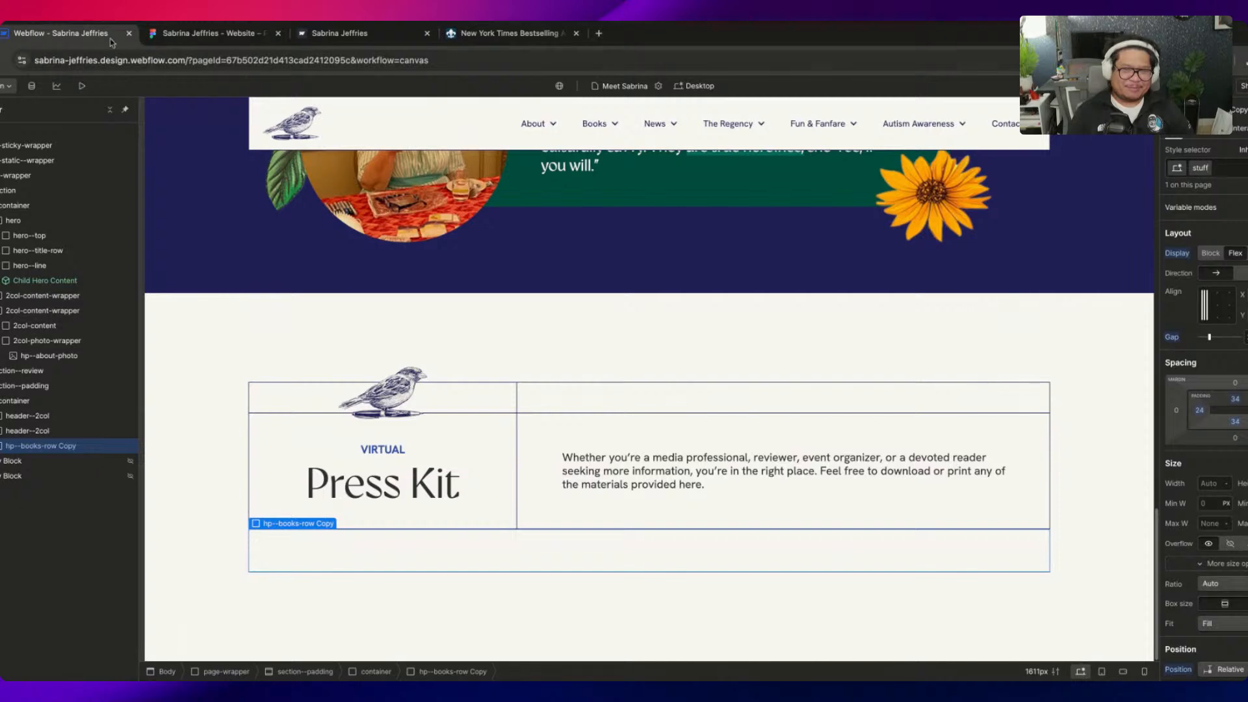
pyautogui.click(235, 37)
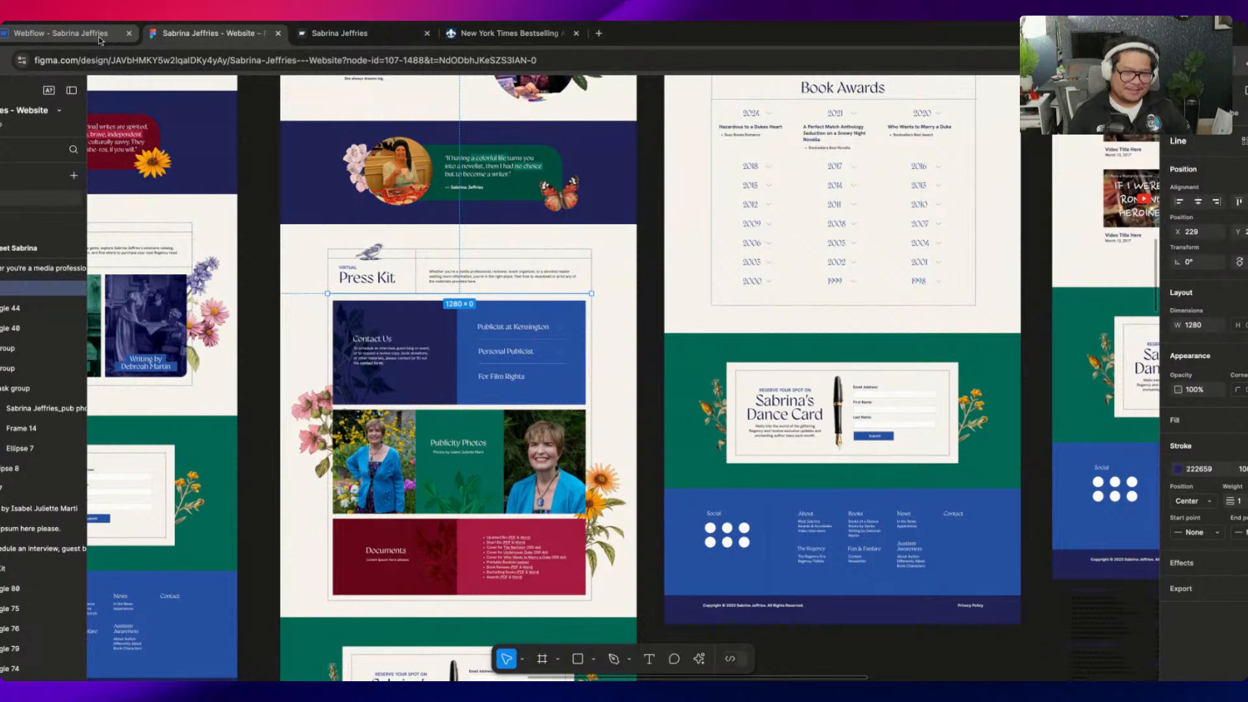
pyautogui.click(98, 37)
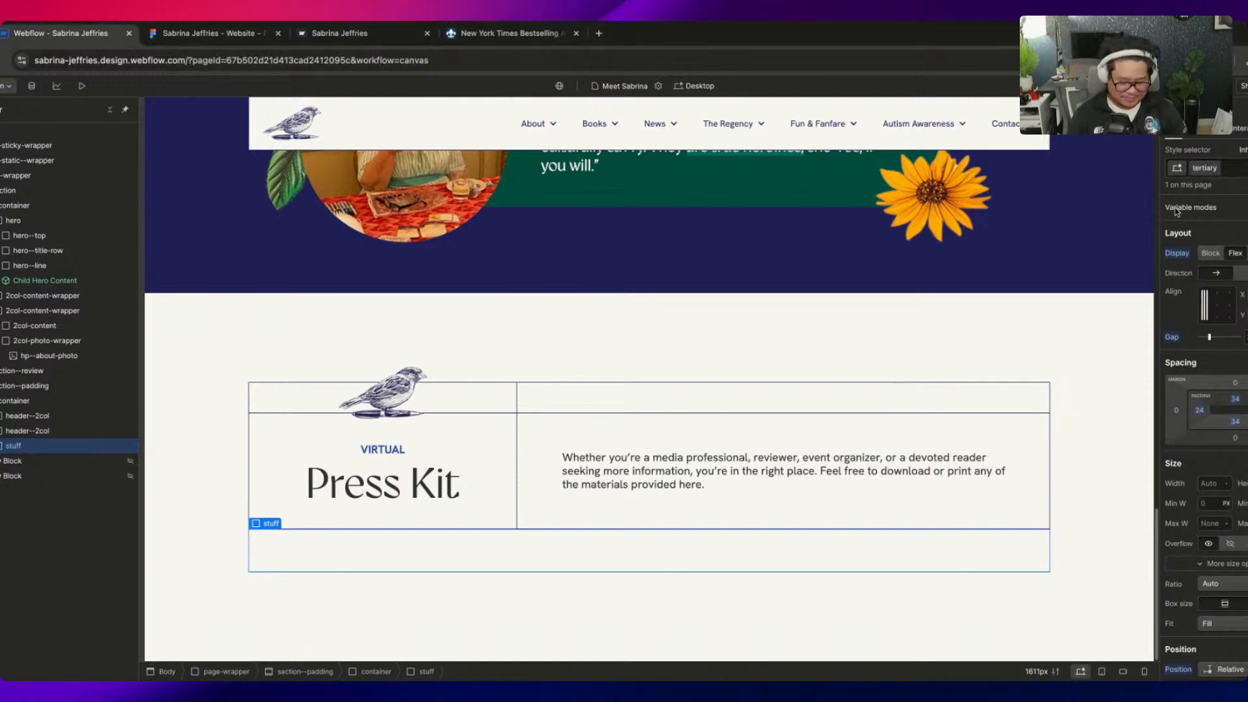
# Rename the class on the empty row below the Press Kit header as tertiary-content--wrapper
pyautogui.write('-d')
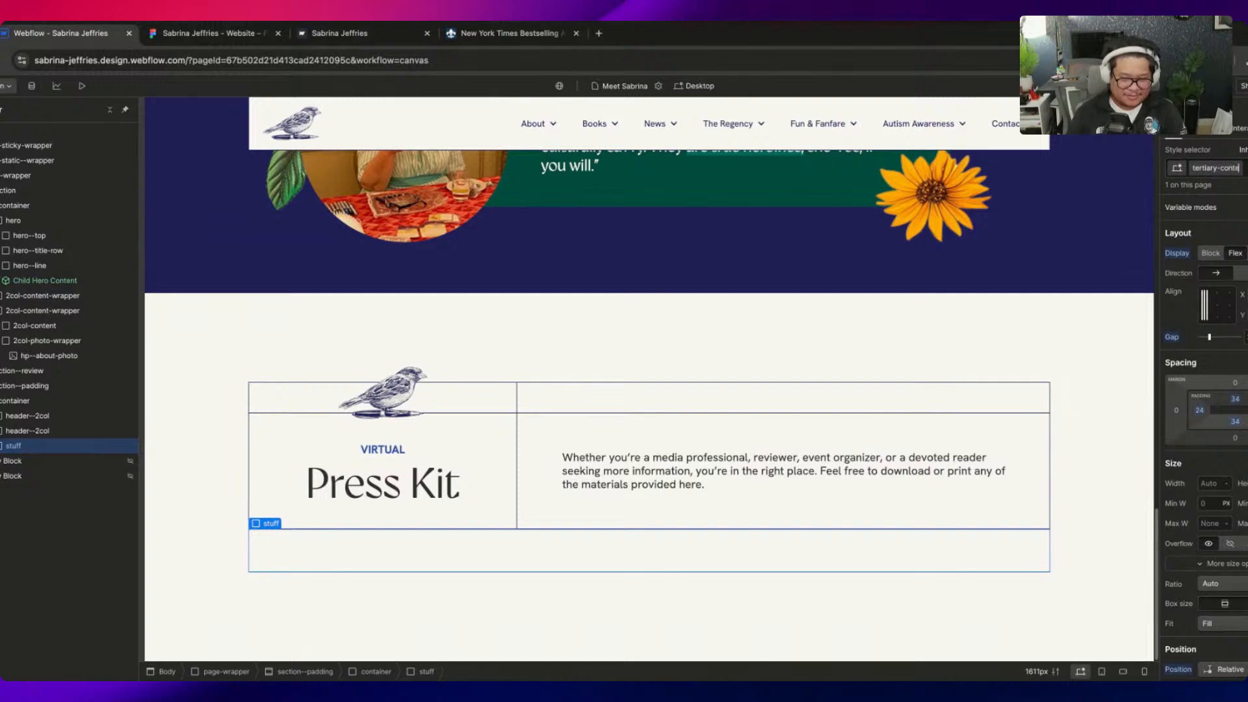
pyautogui.press('BackSpace')
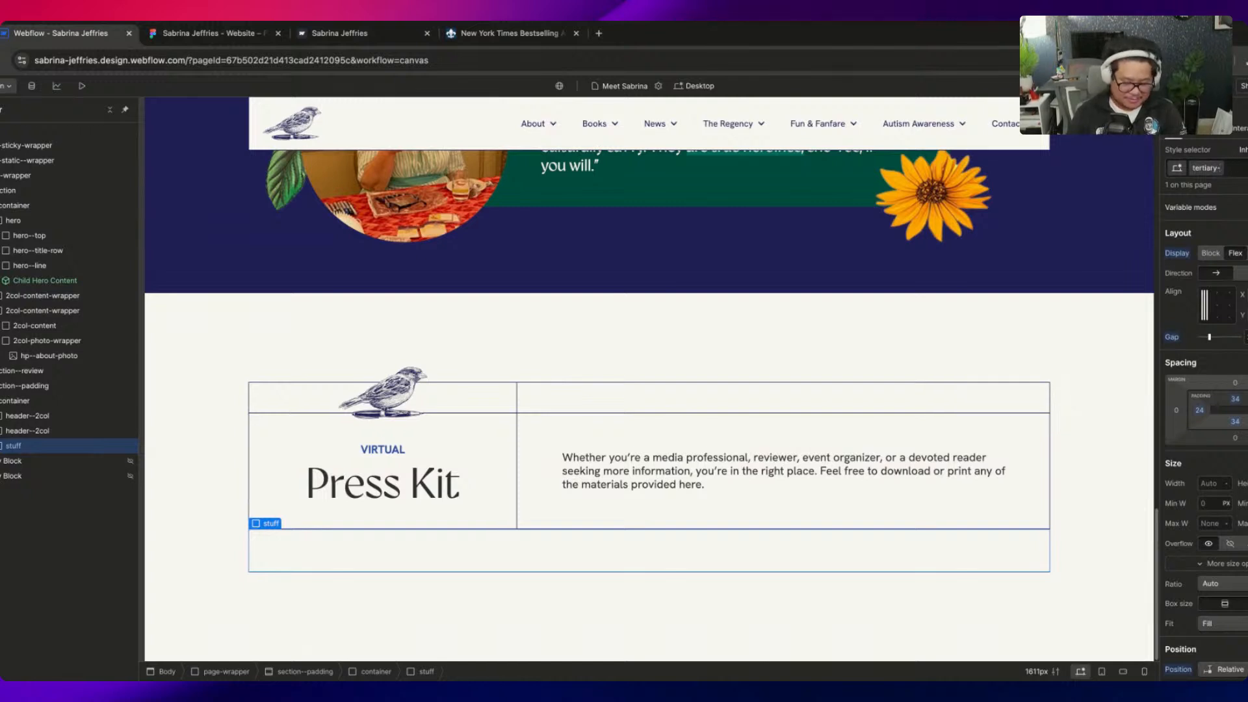
pyautogui.write('content')
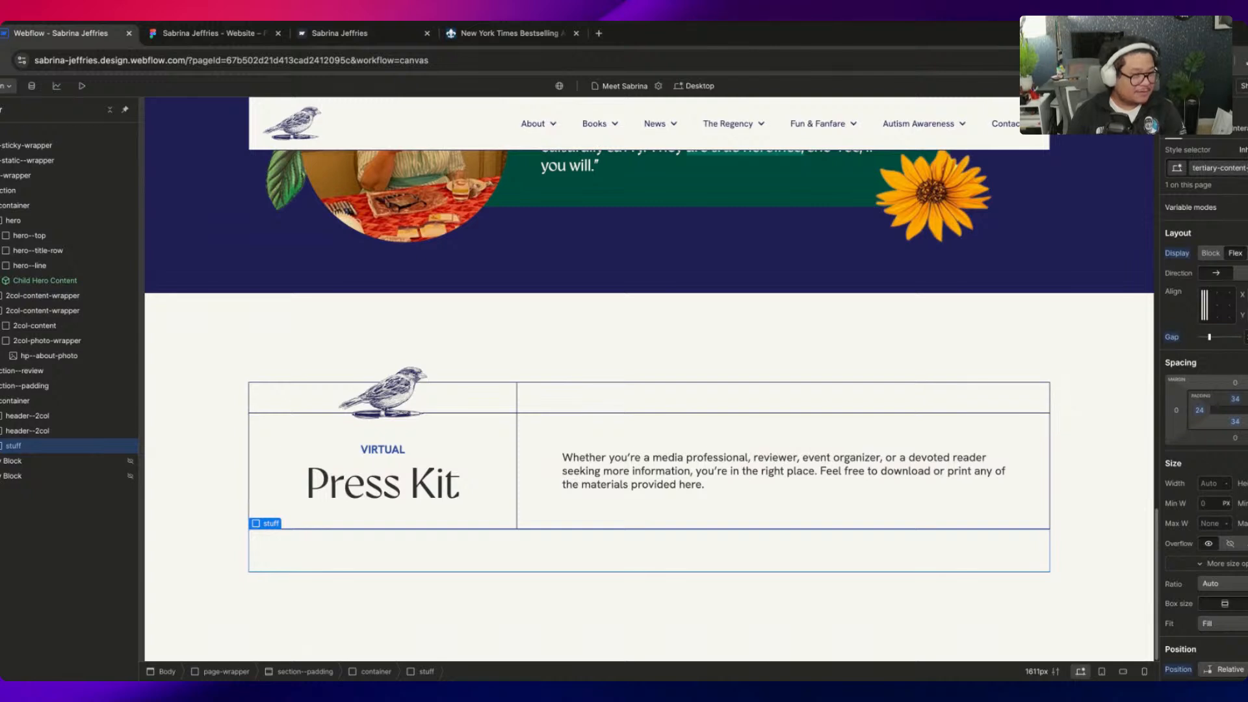
pyautogui.write('--wrapper')
pyautogui.press('Return')
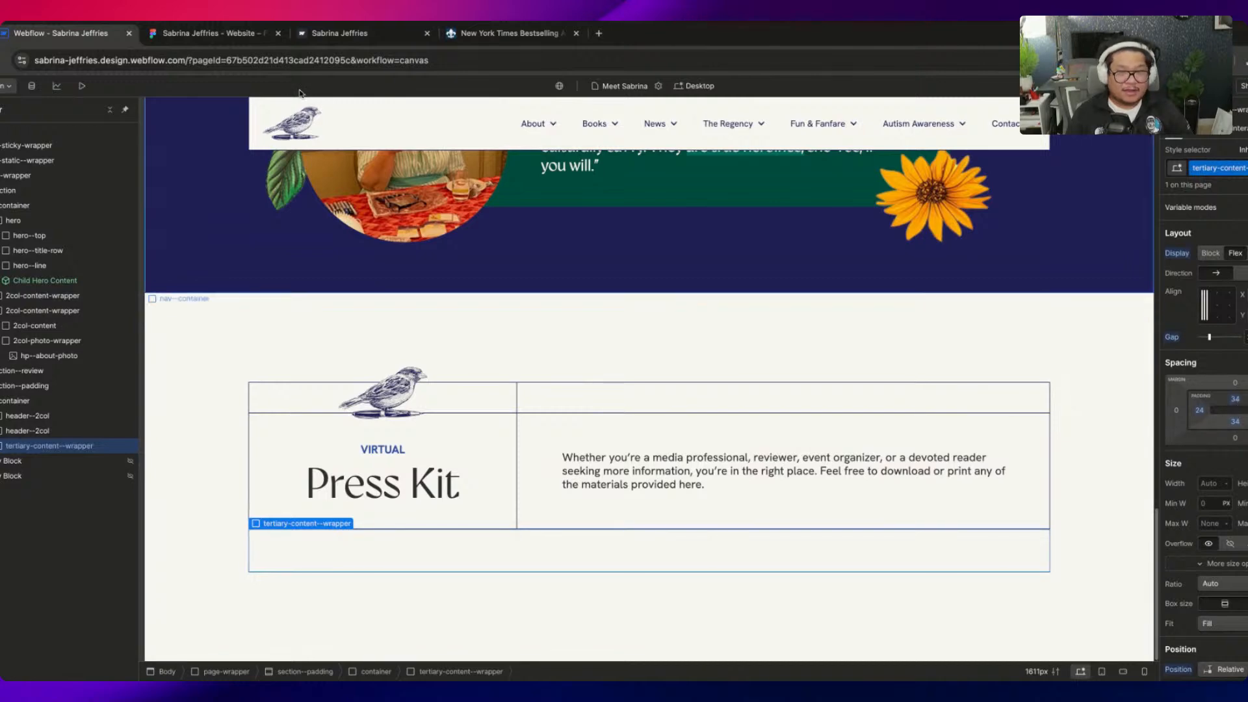
# Measure the Press Kit panel spacing in Figma, and set the tertiary-content--wrapper's flex direction to vertical in Webflow
pyautogui.click(229, 34)
pyautogui.click(359, 304)
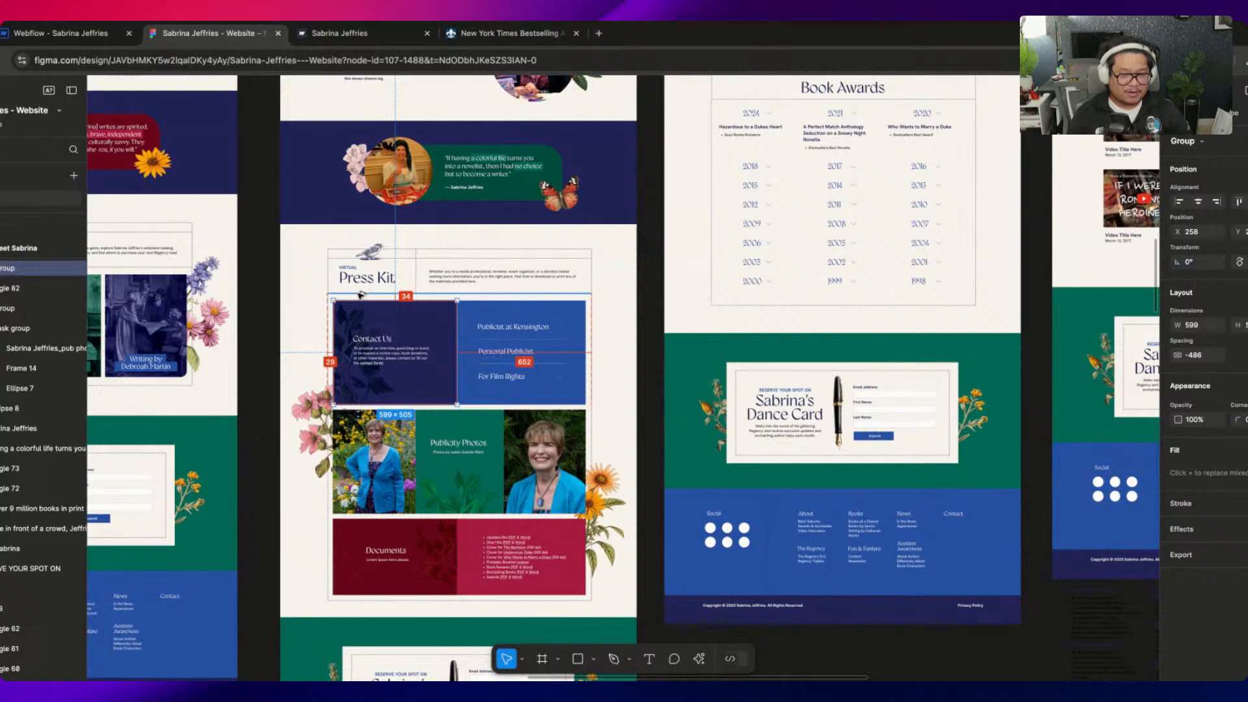
pyautogui.click(123, 37)
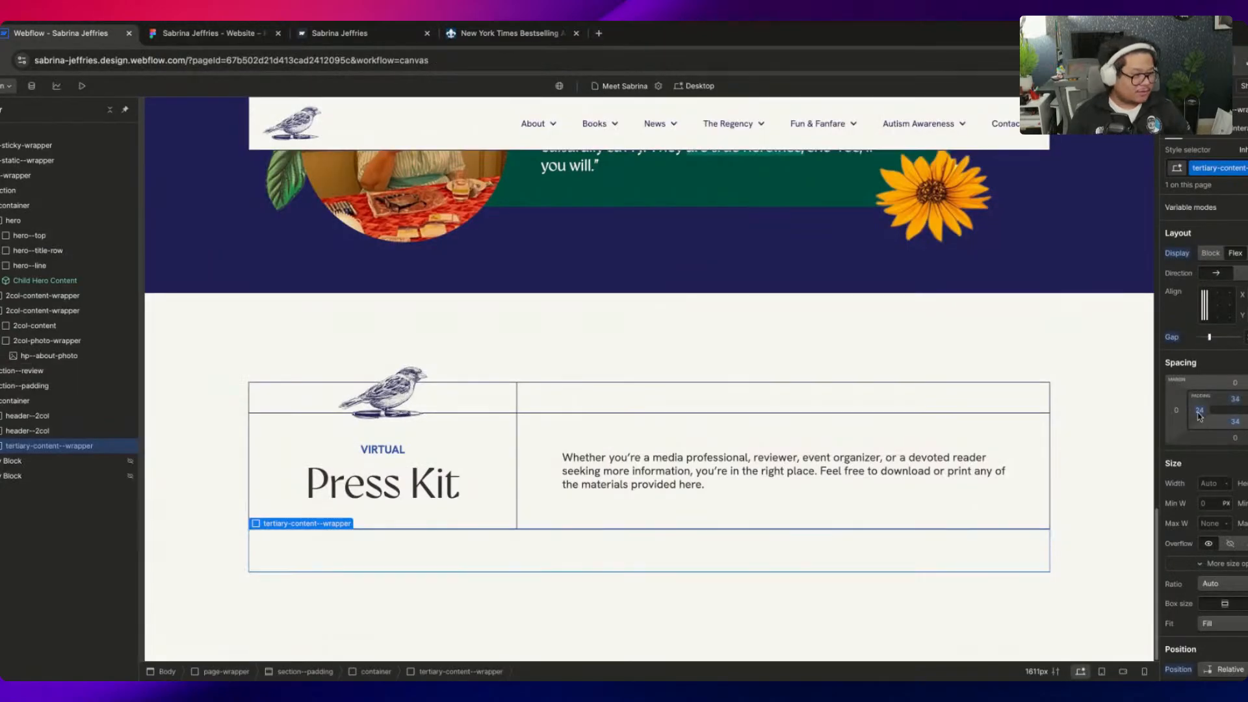
pyautogui.click(207, 33)
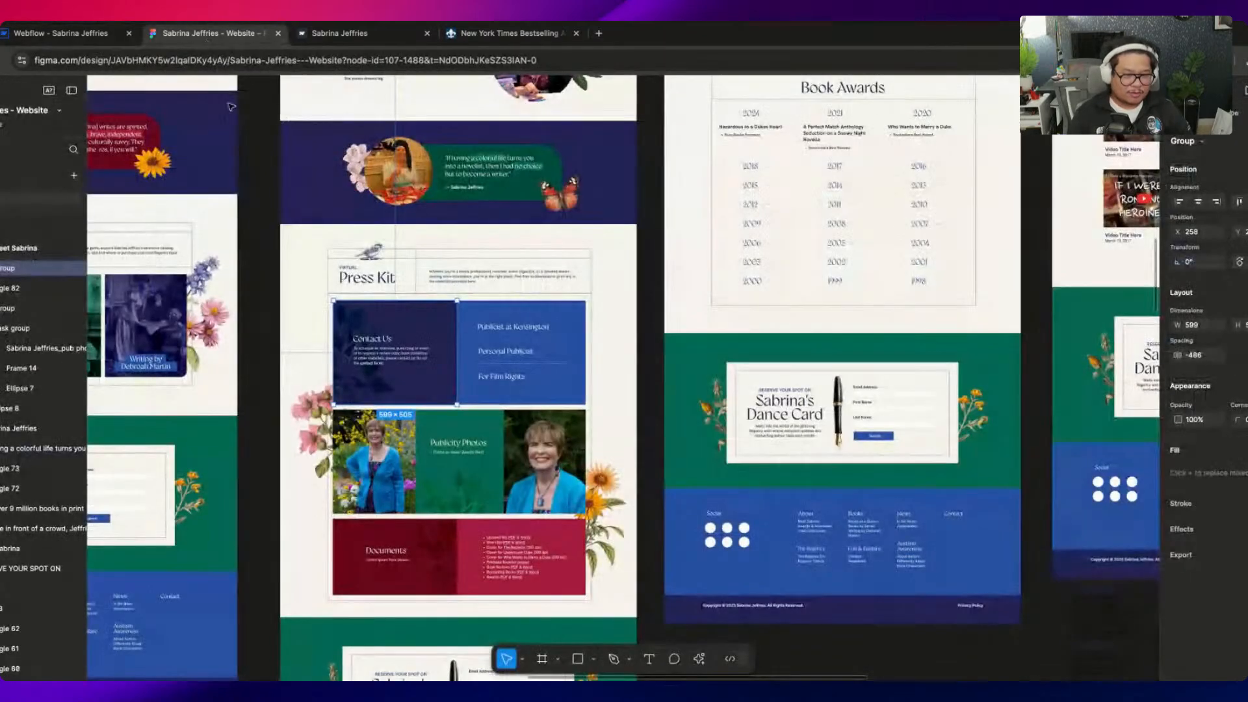
pyautogui.scroll(5, 344, 407)
pyautogui.scroll(-2, 345, 406)
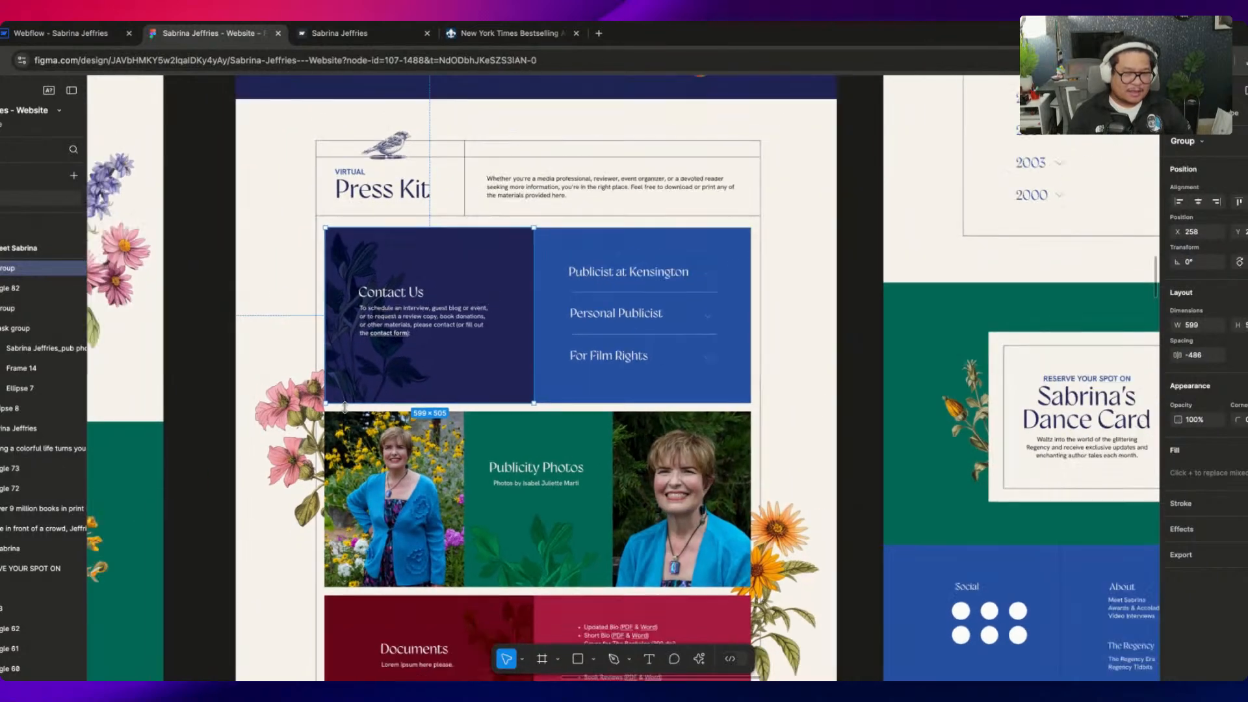
pyautogui.click(509, 216)
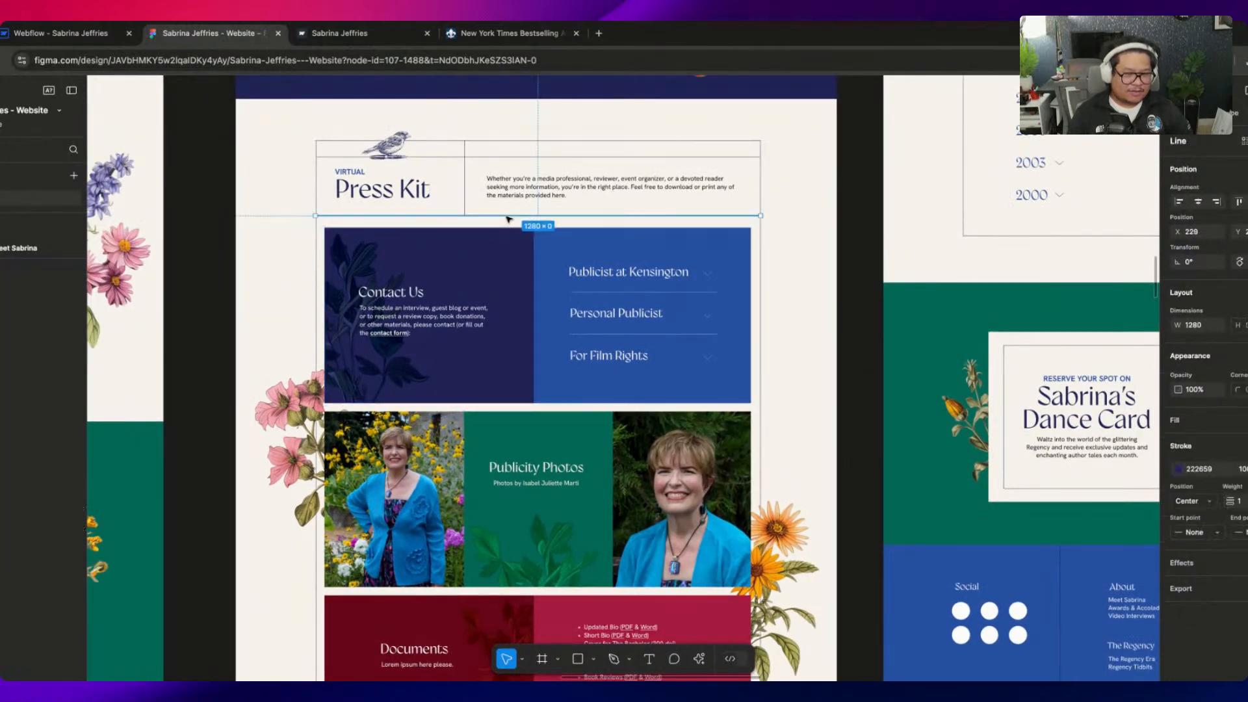
pyautogui.click(508, 418)
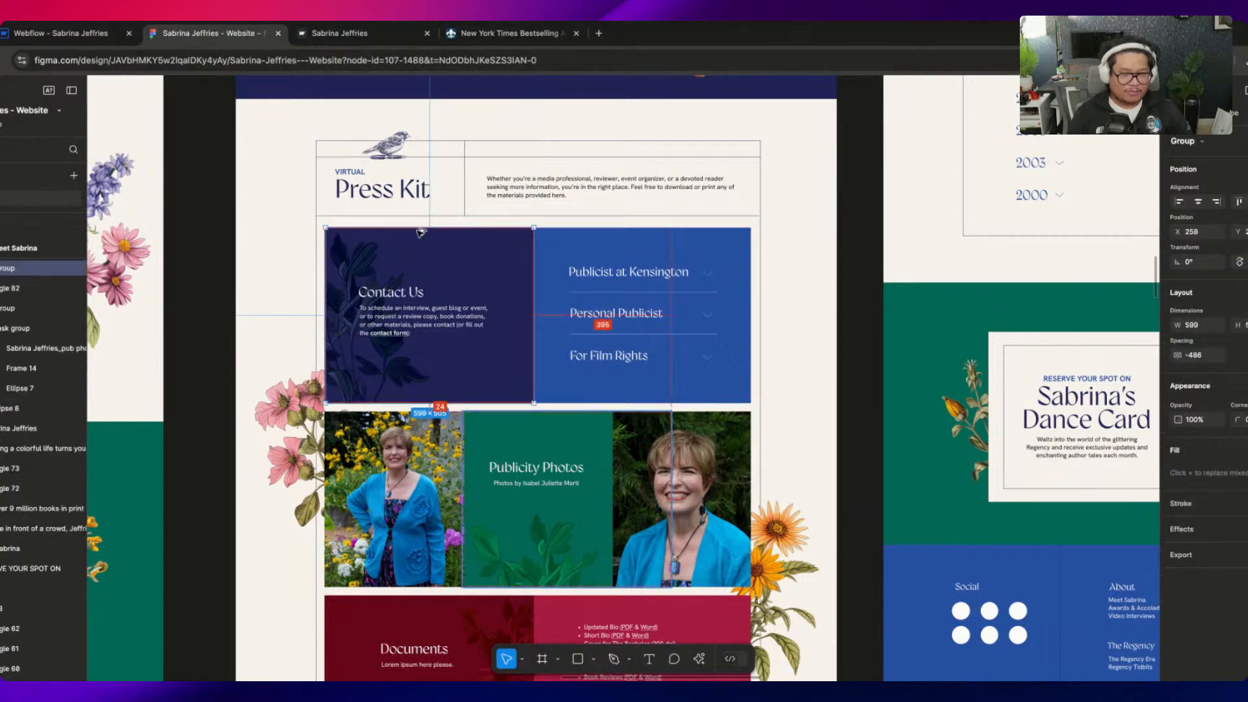
pyautogui.click(84, 33)
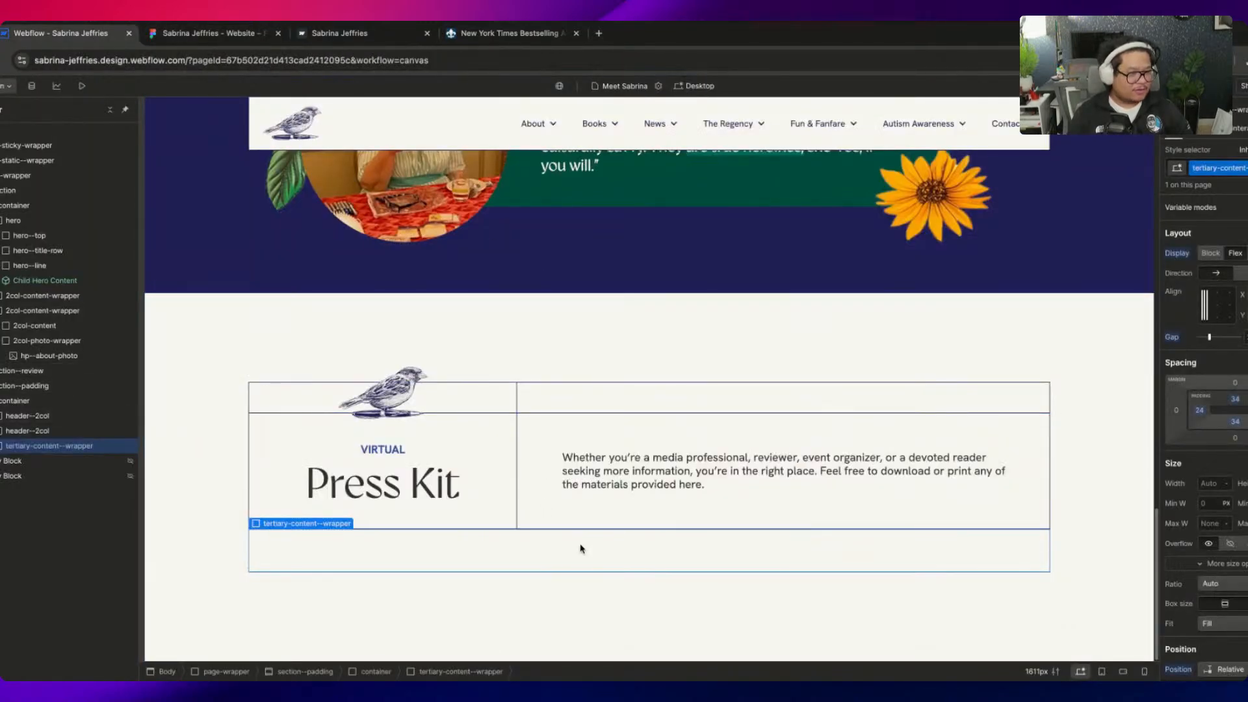
pyautogui.click(1245, 277)
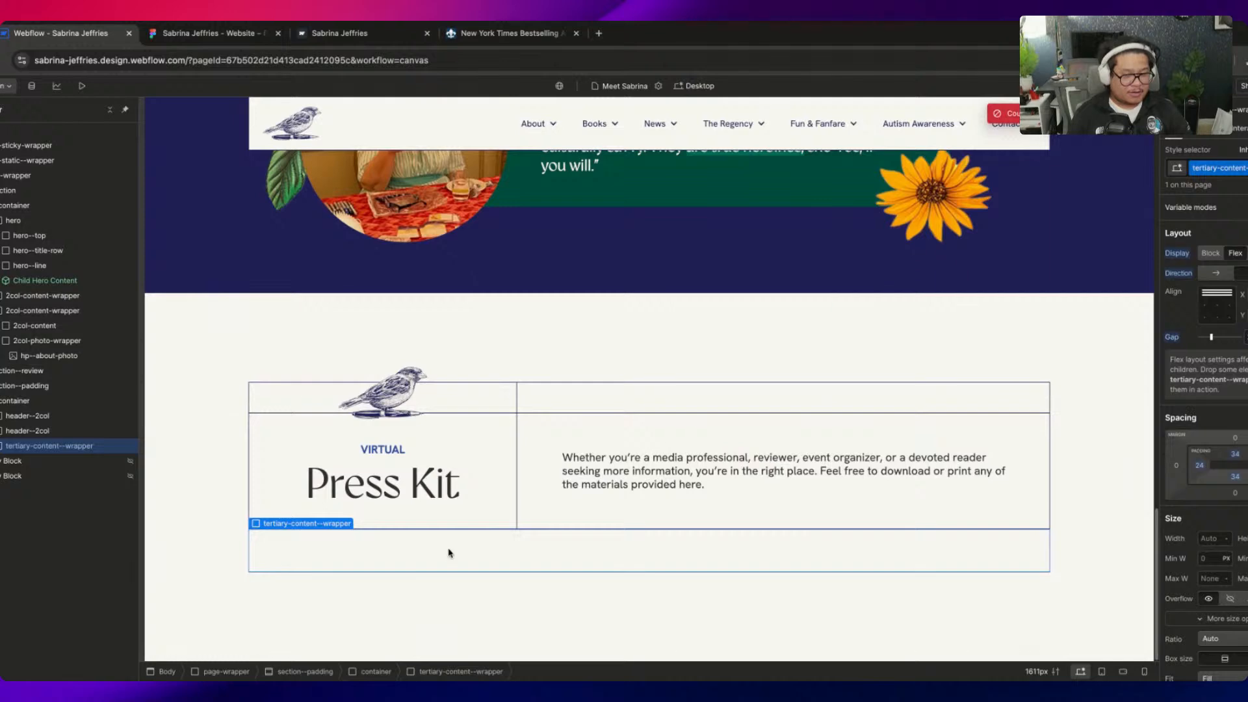
# Copy hero--child-content-grid from inside the Child Hero Content component and leave the component
pyautogui.scroll(10, 448, 549)
pyautogui.doubleClick(453, 484)
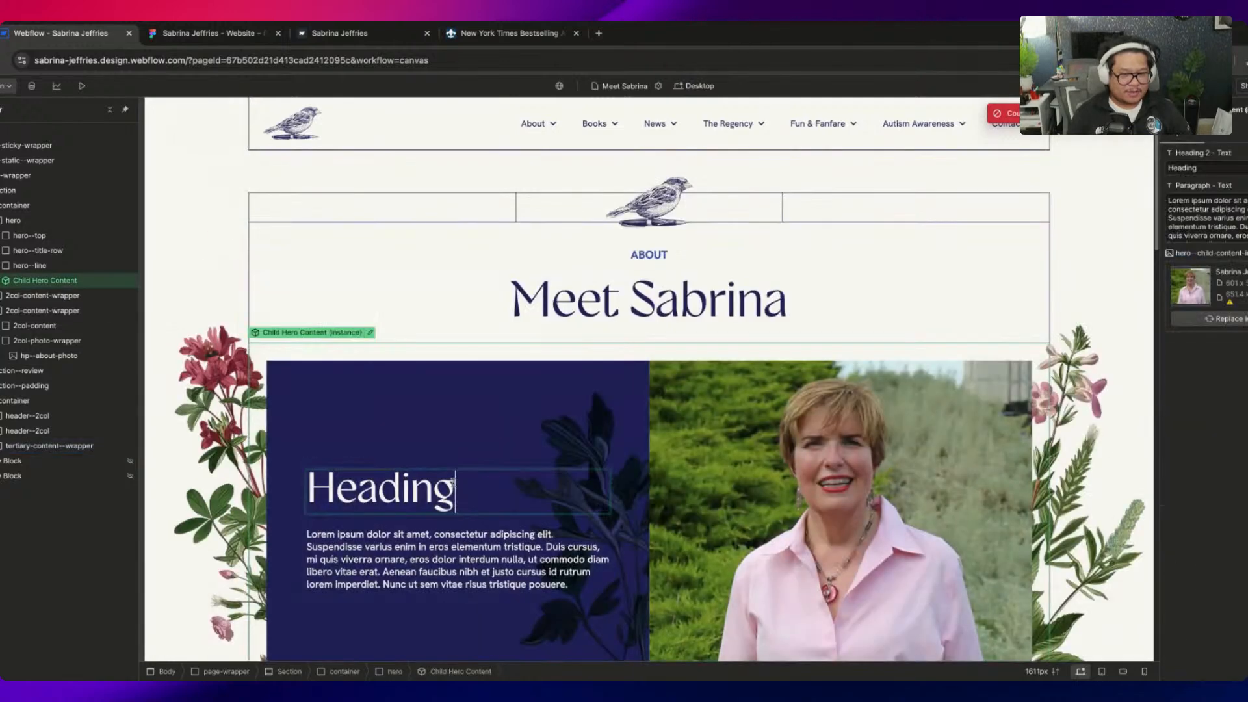
pyautogui.doubleClick(537, 412)
pyautogui.click(537, 412)
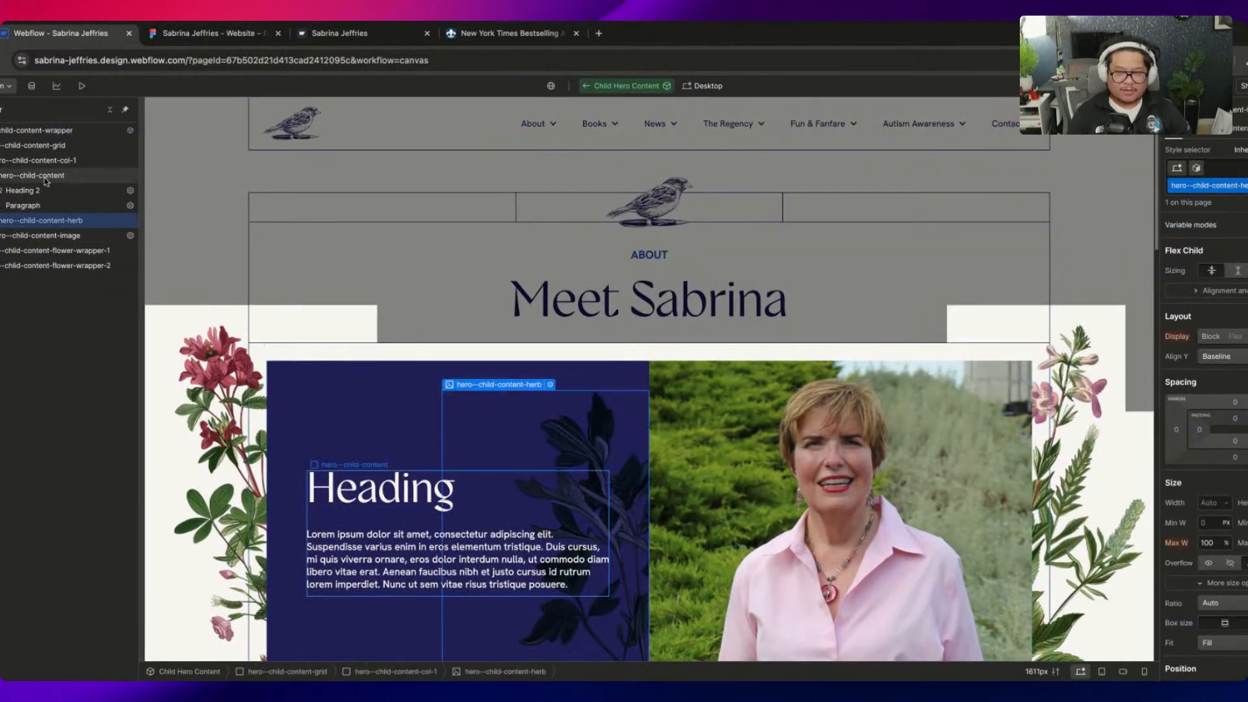
pyautogui.click(52, 145)
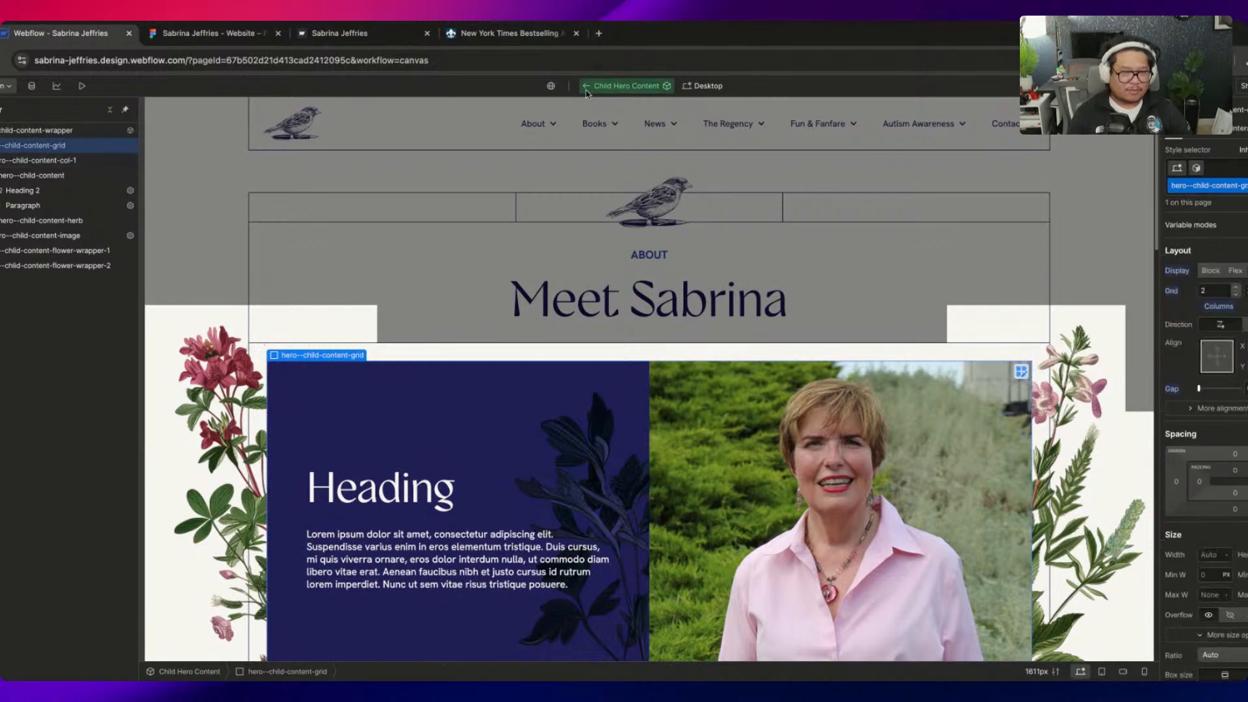
pyautogui.click(586, 88)
# Paste the copied grid into tertiary-content--wrapper and delete the portrait image from the pasted grid
pyautogui.scroll(-15, 616, 435)
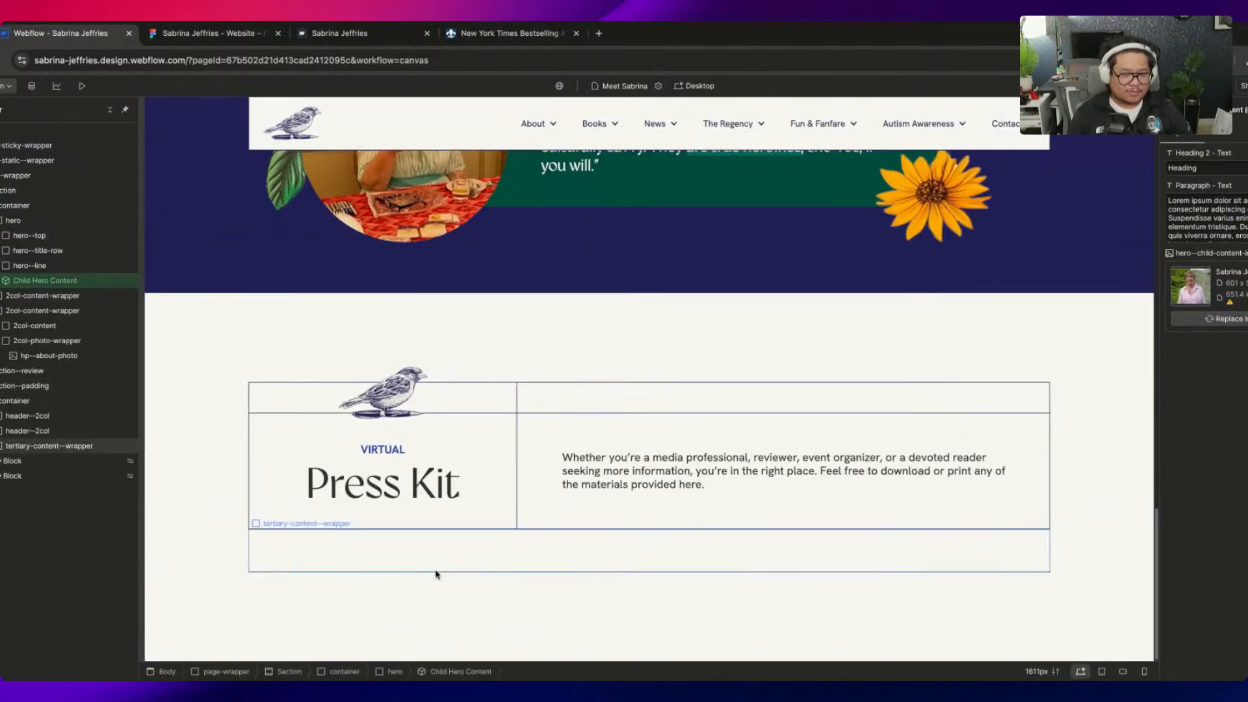
pyautogui.click(439, 561)
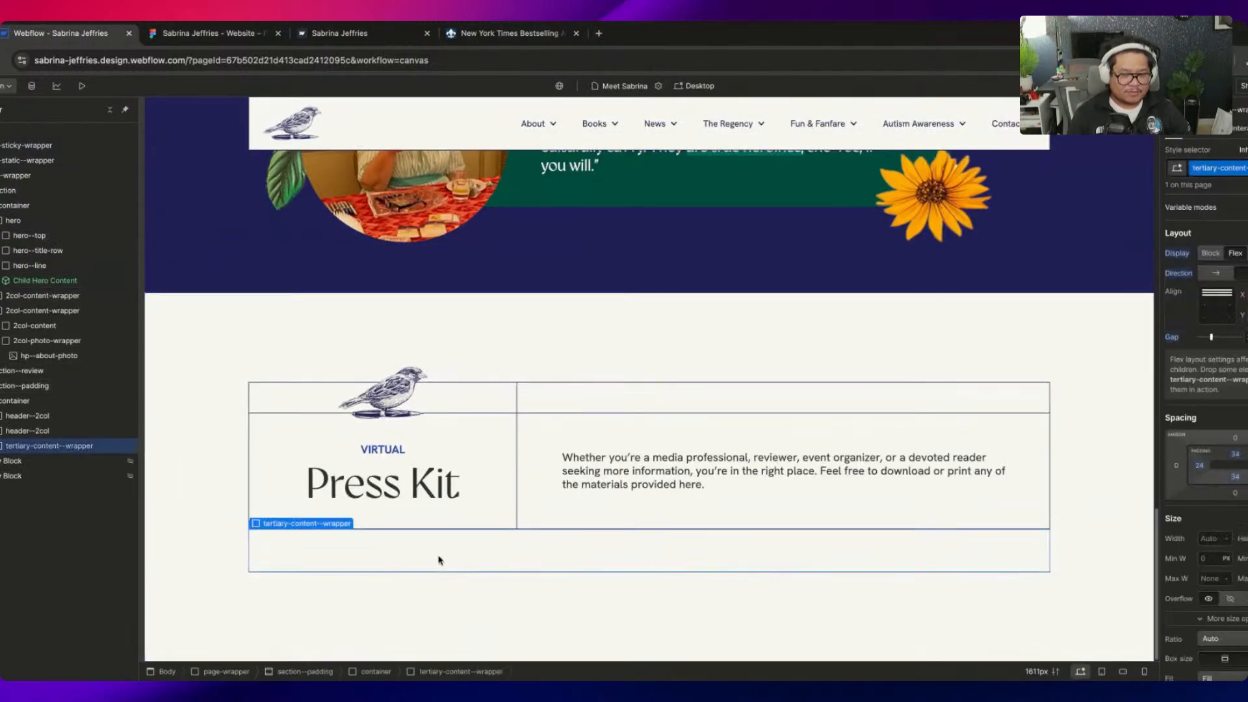
pyautogui.hotkey('ctrl', 'v')
pyautogui.scroll(-5, 614, 546)
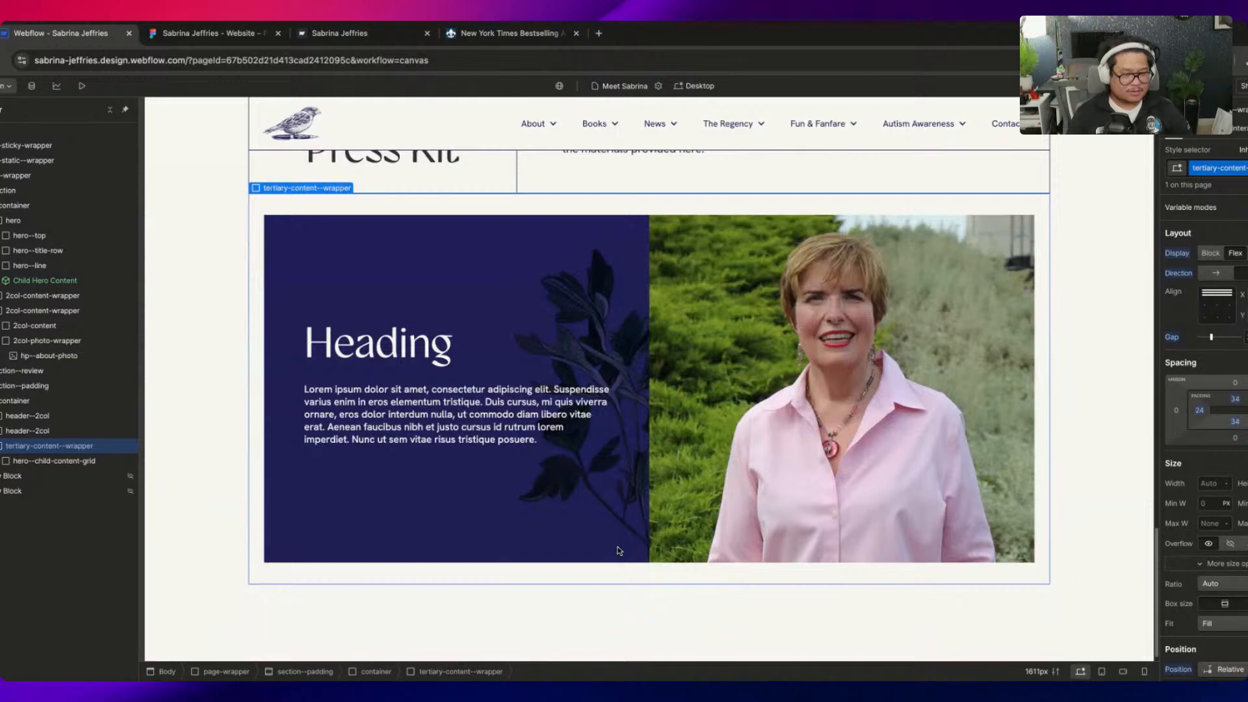
pyautogui.click(811, 342)
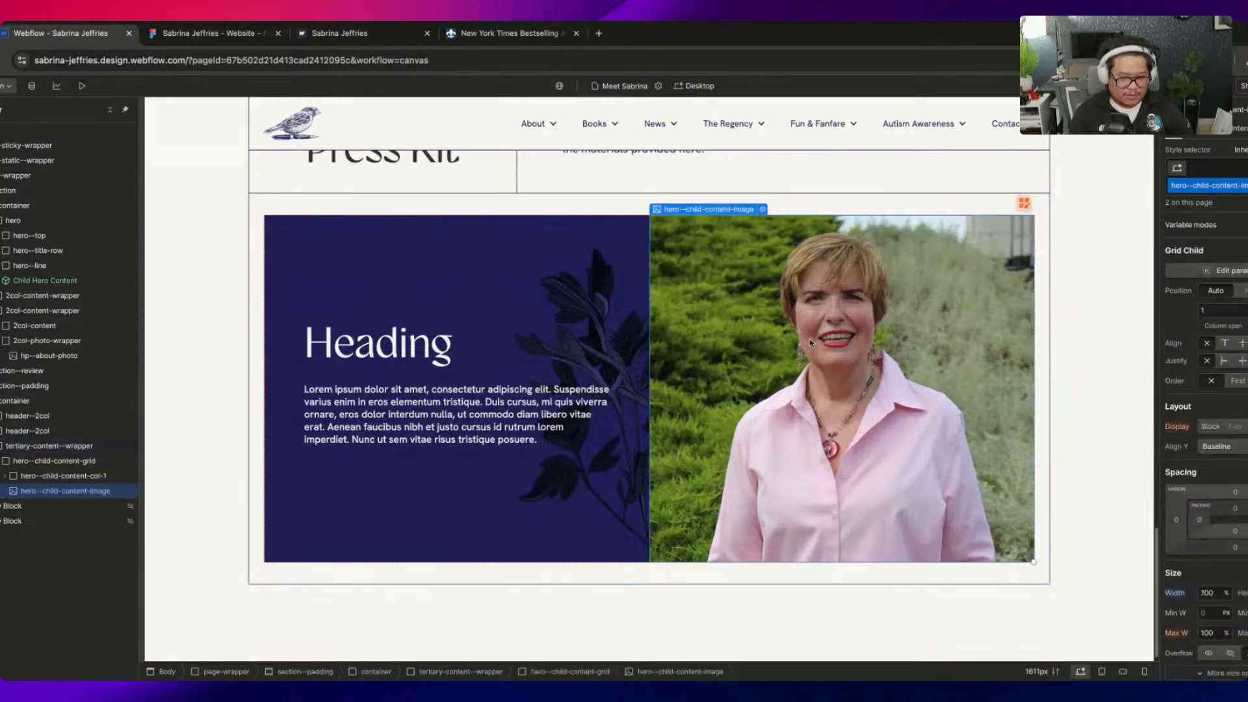
pyautogui.press('Delete')
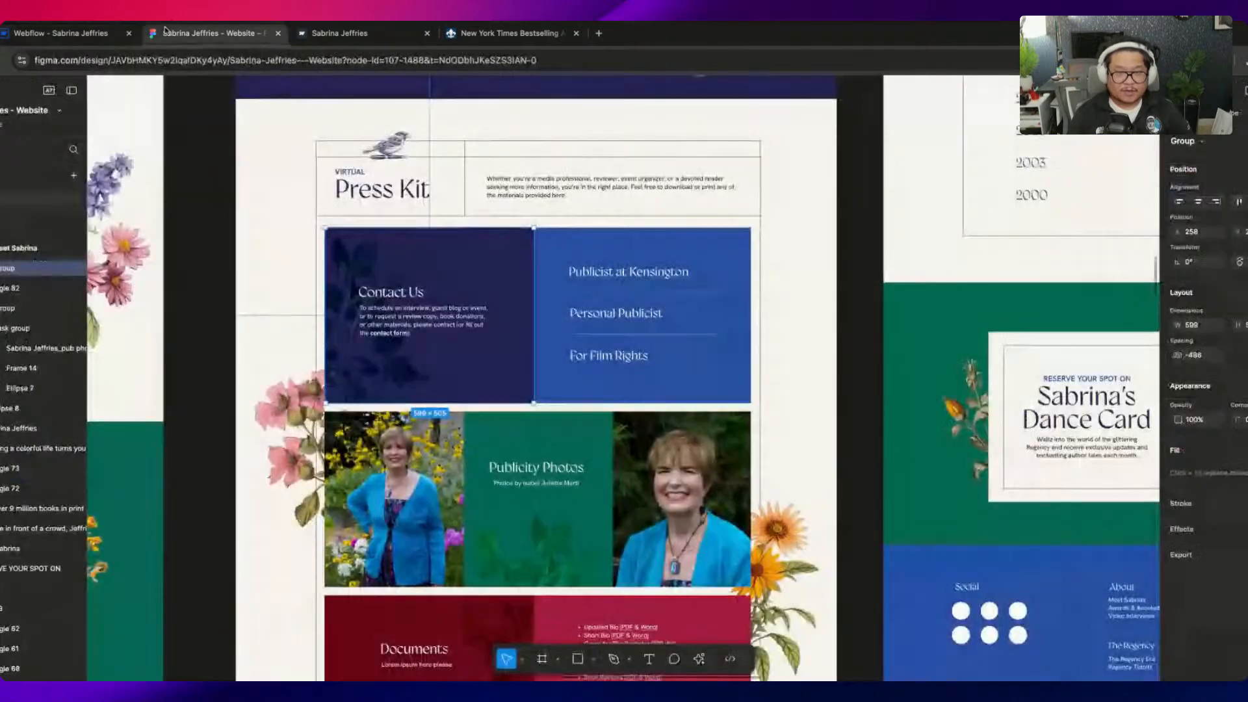
# Switch to Figma and inspect the herb illustration and background rectangle of the Contact Us panel
pyautogui.click(165, 33)
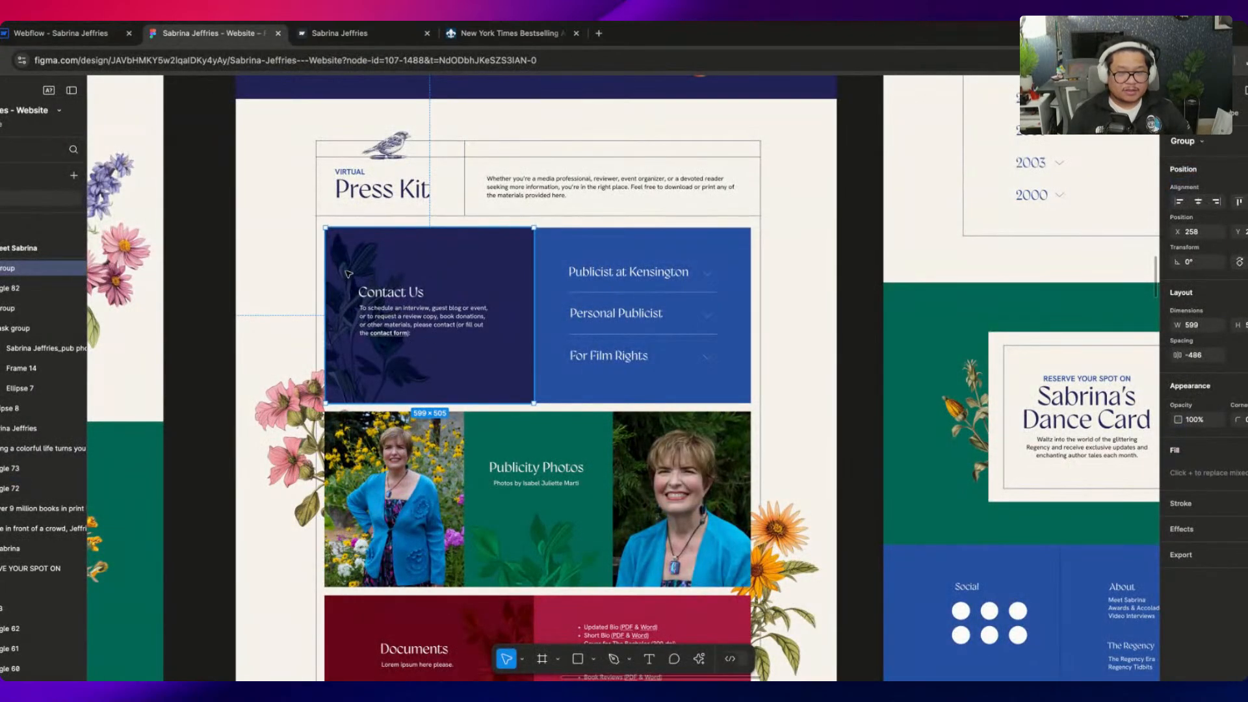
pyautogui.doubleClick(397, 324)
pyautogui.scroll(5, 472, 335)
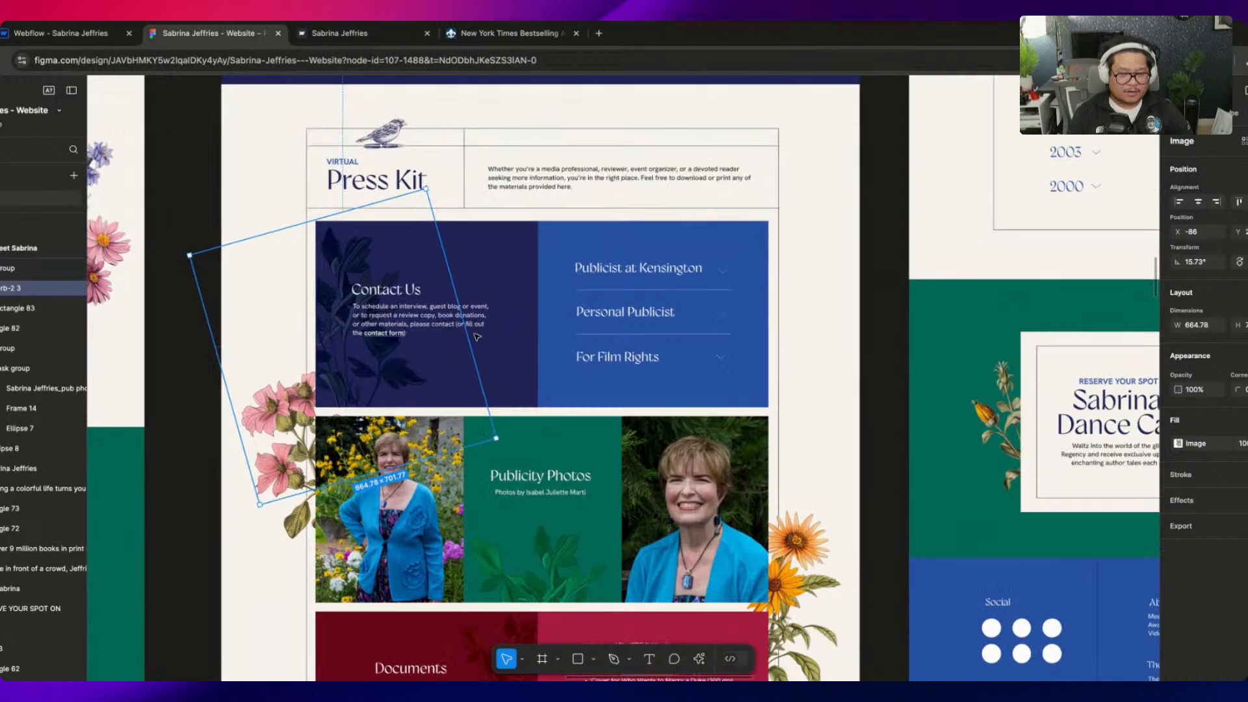
pyautogui.doubleClick(483, 302)
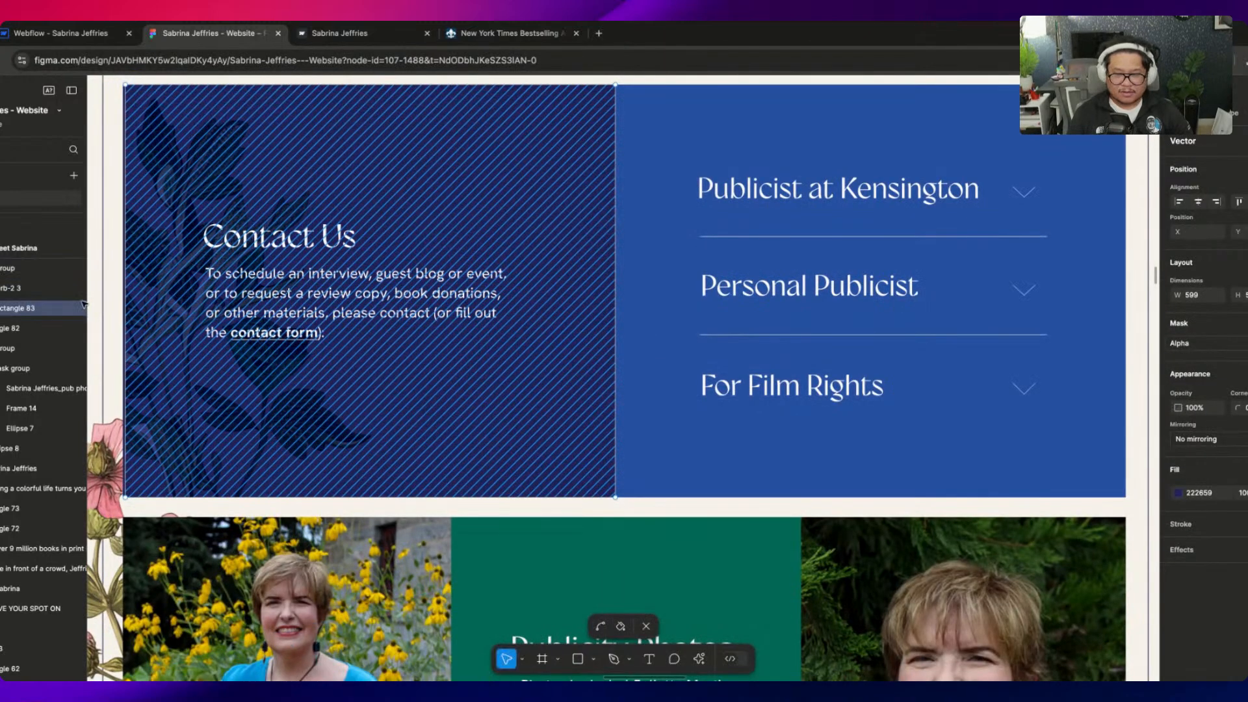
# Look through the Figma layers and the Contact Us panel for the panel's body text layer
pyautogui.click(29, 490)
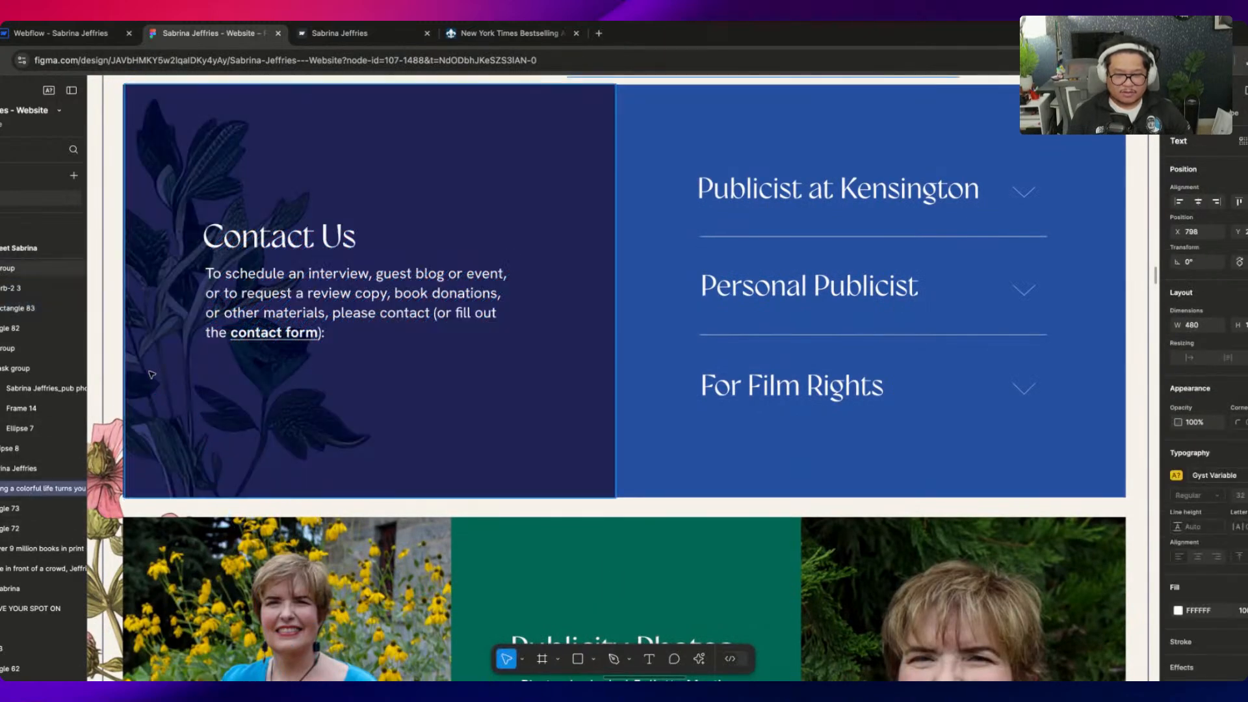
pyautogui.scroll(1, 5, 503)
pyautogui.scroll(3, 5, 481)
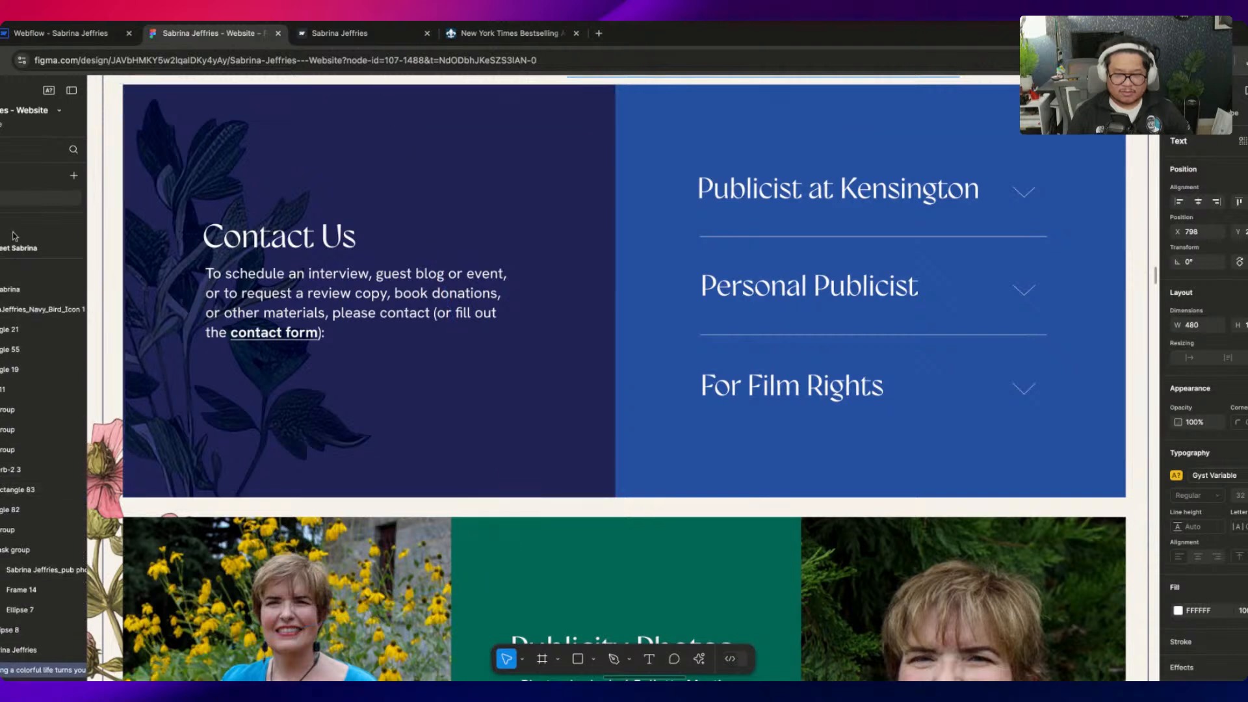
pyautogui.click(261, 298)
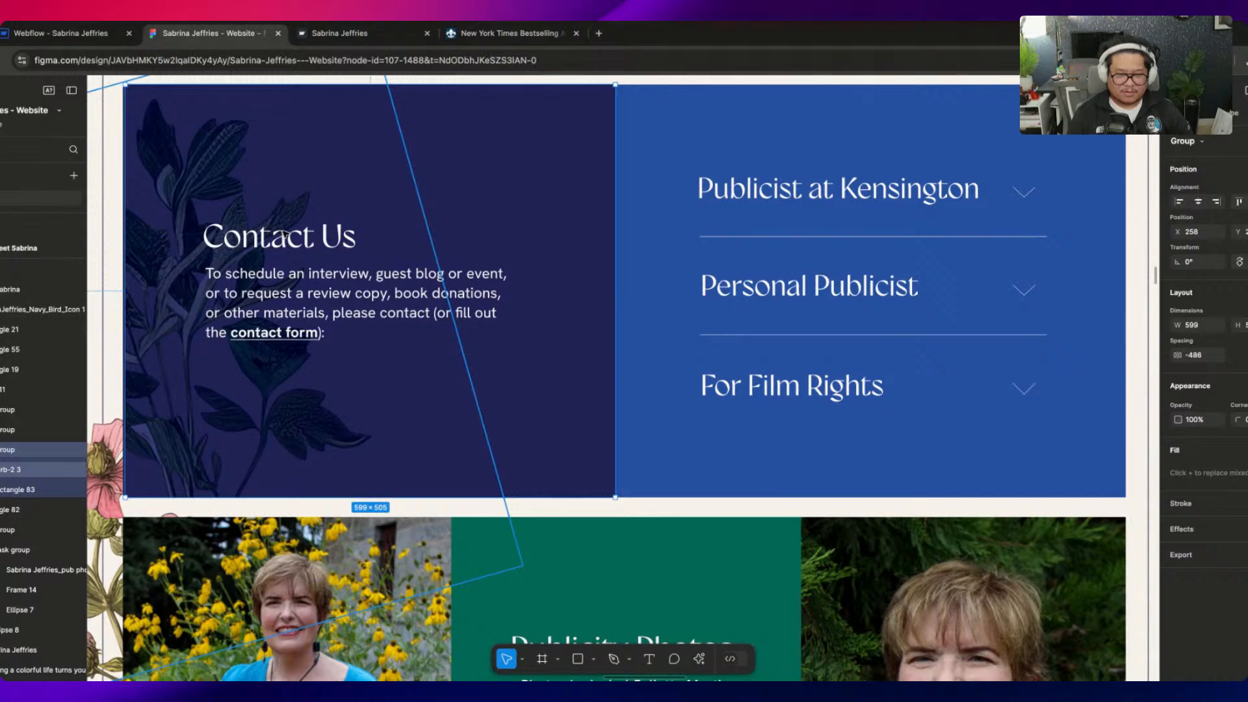
pyautogui.doubleClick(283, 234)
pyautogui.doubleClick(397, 297)
pyautogui.click(476, 297)
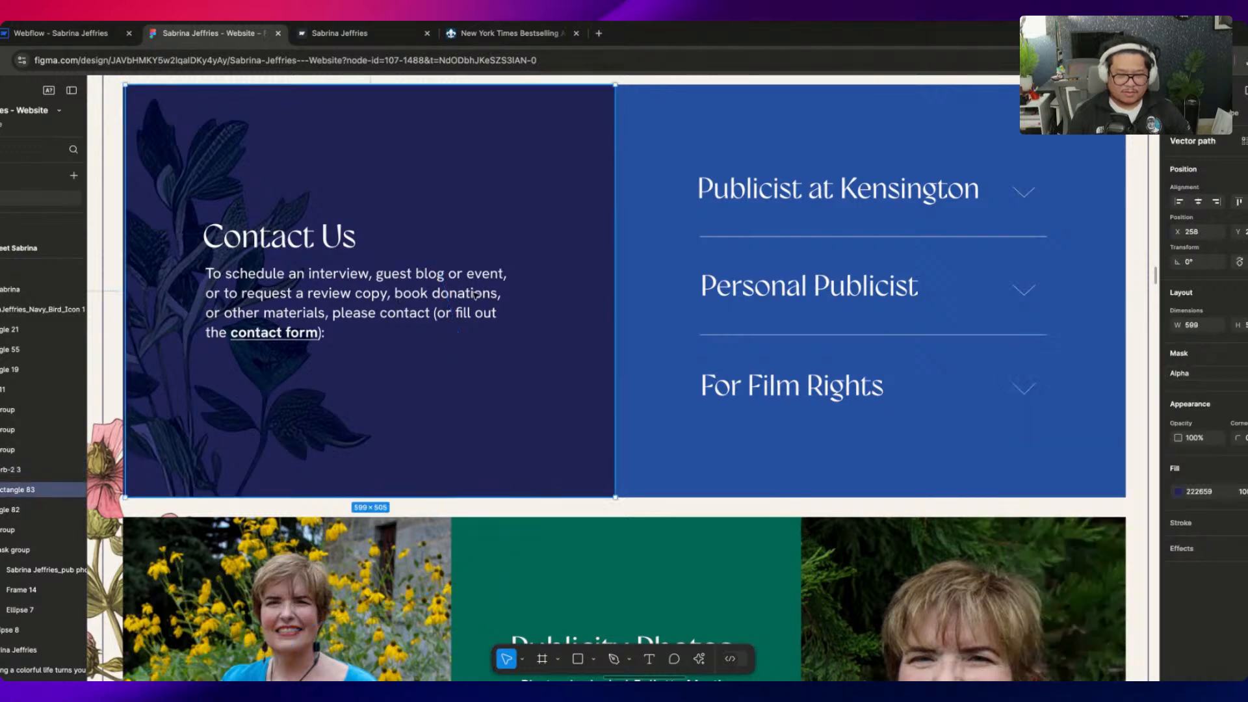
pyautogui.doubleClick(485, 298)
pyautogui.press('Escape')
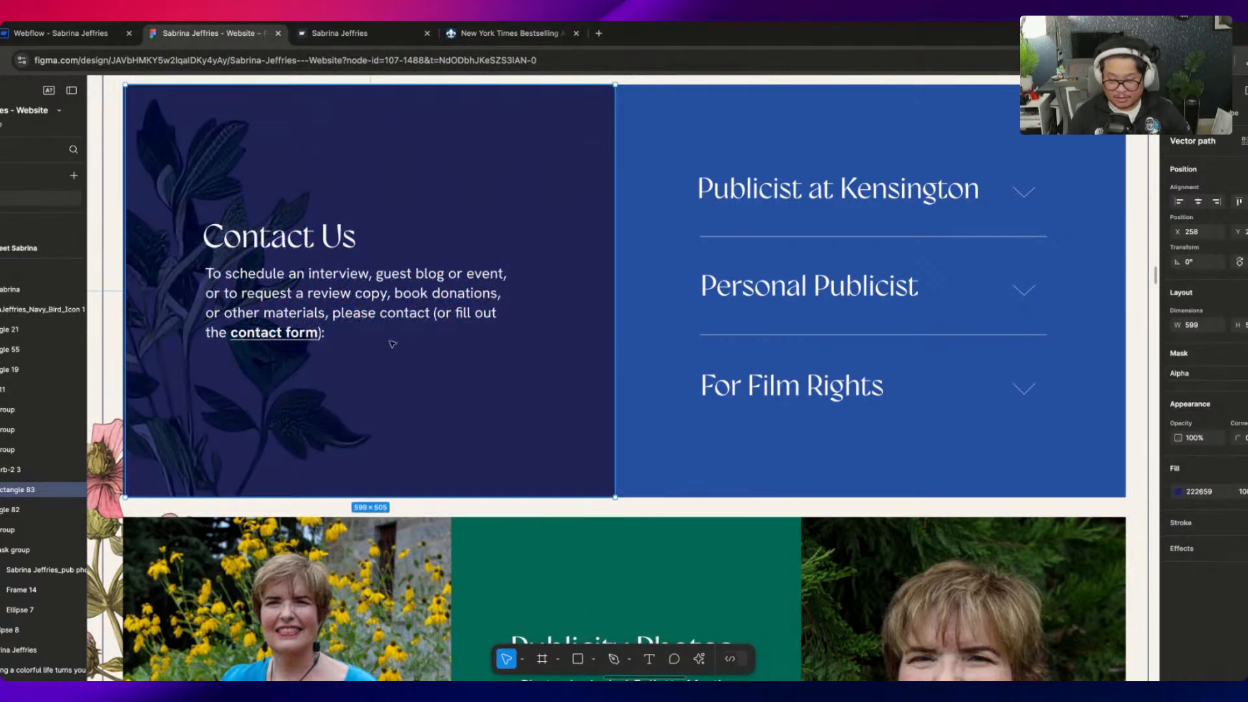
pyautogui.click(2, 455)
pyautogui.scroll(-2, 13, 494)
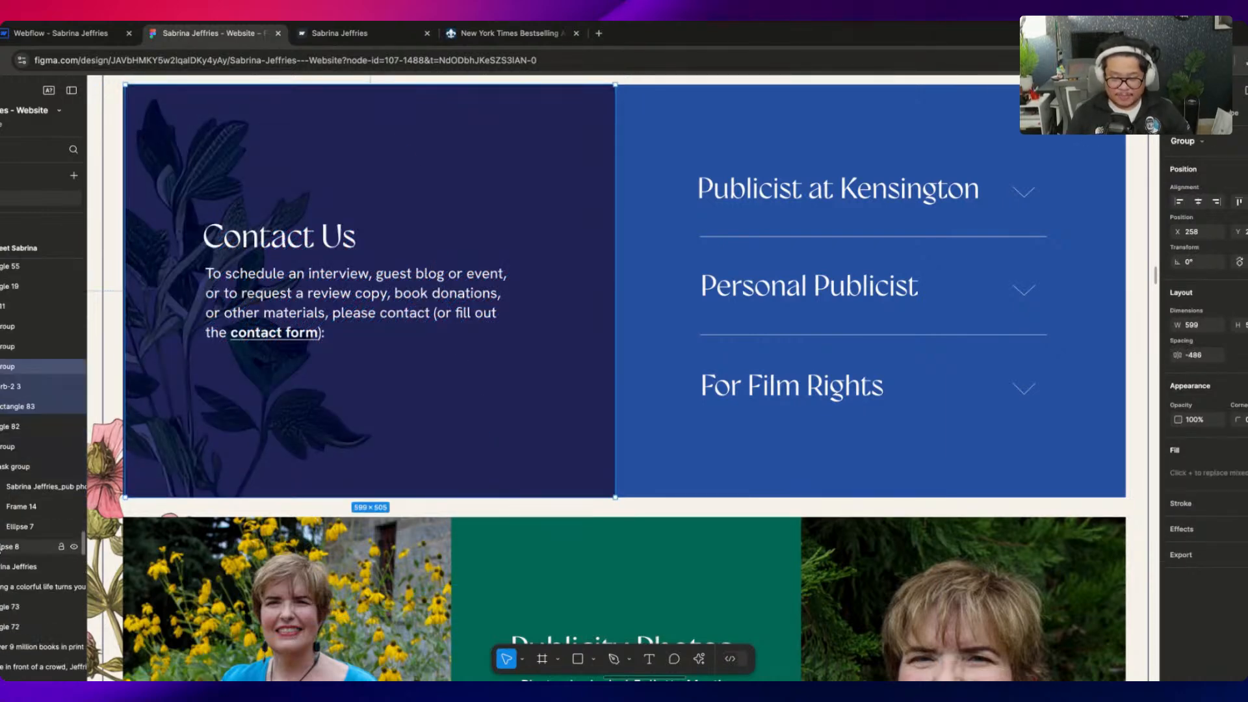
pyautogui.click(13, 567)
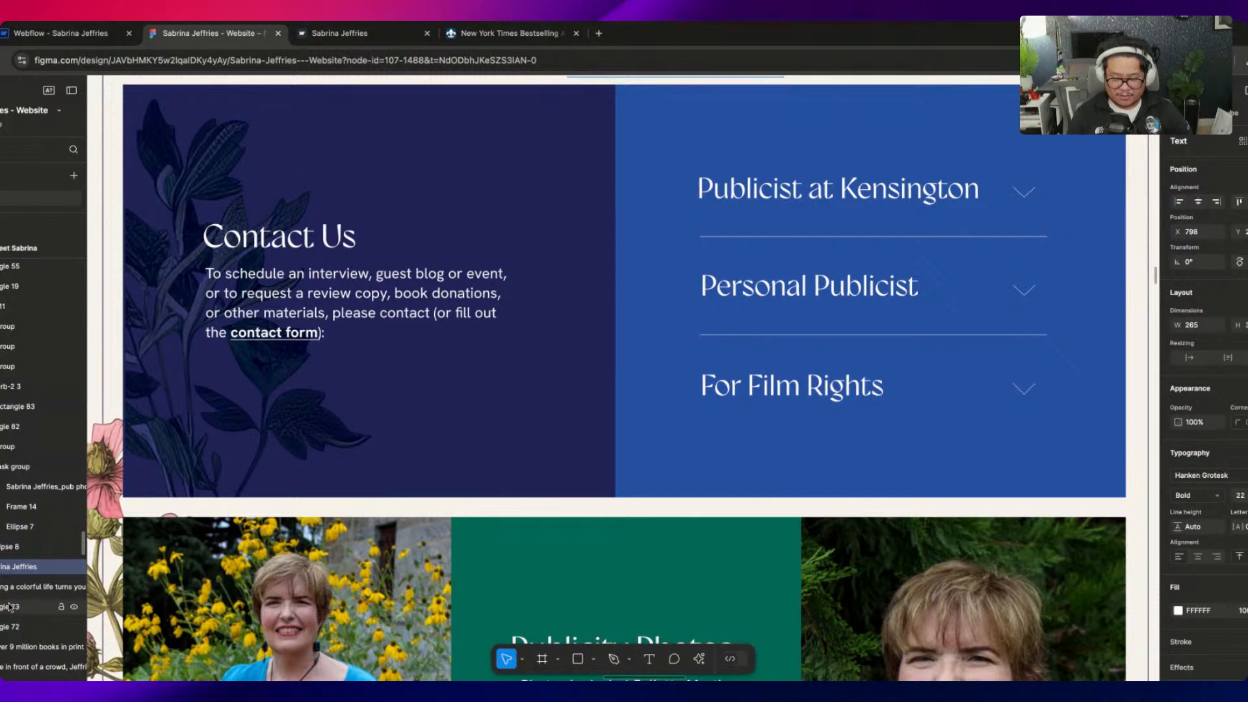
pyautogui.scroll(-5, 10, 572)
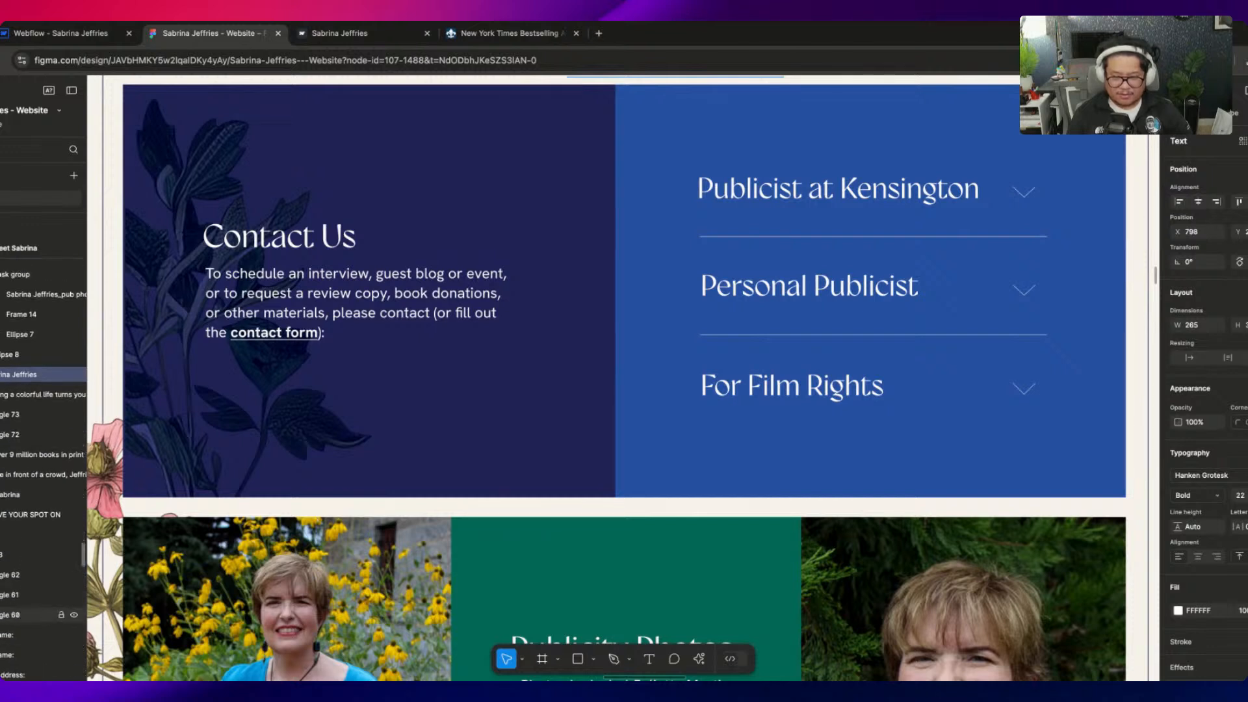
# Search the Figma file for "To schedule" and copy the full Contact Us paragraph text
pyautogui.click(73, 149)
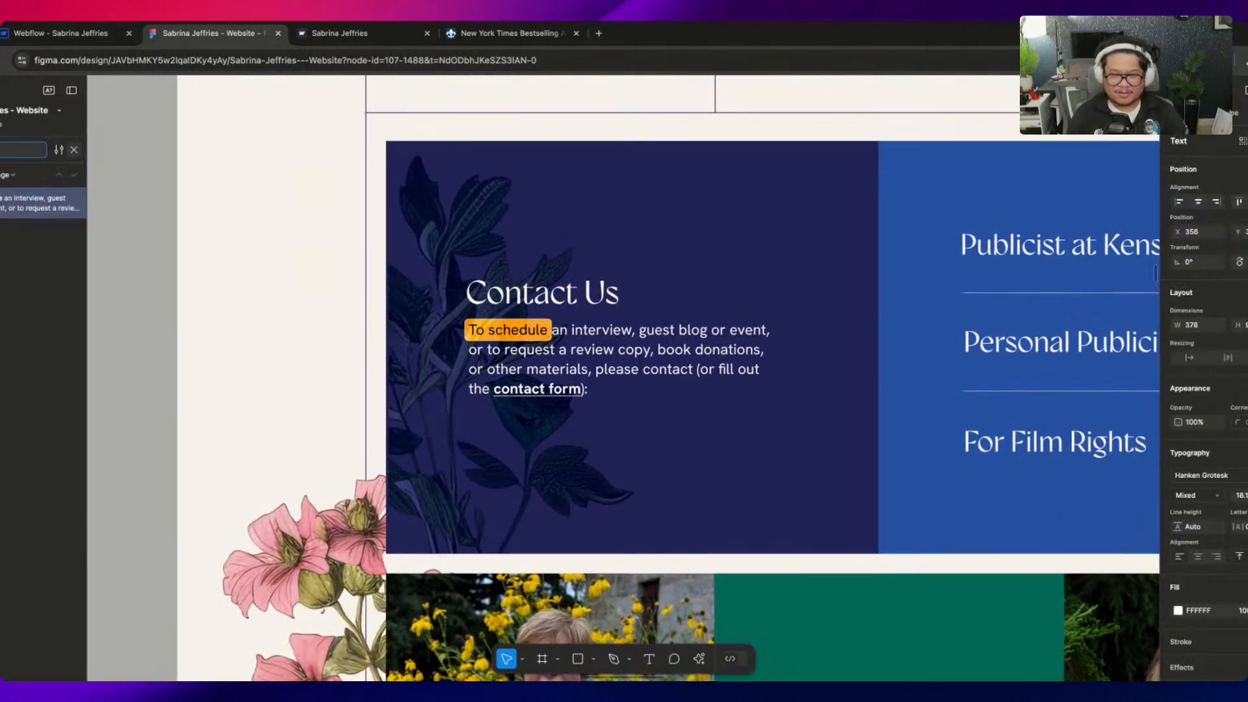
pyautogui.doubleClick(2, 207)
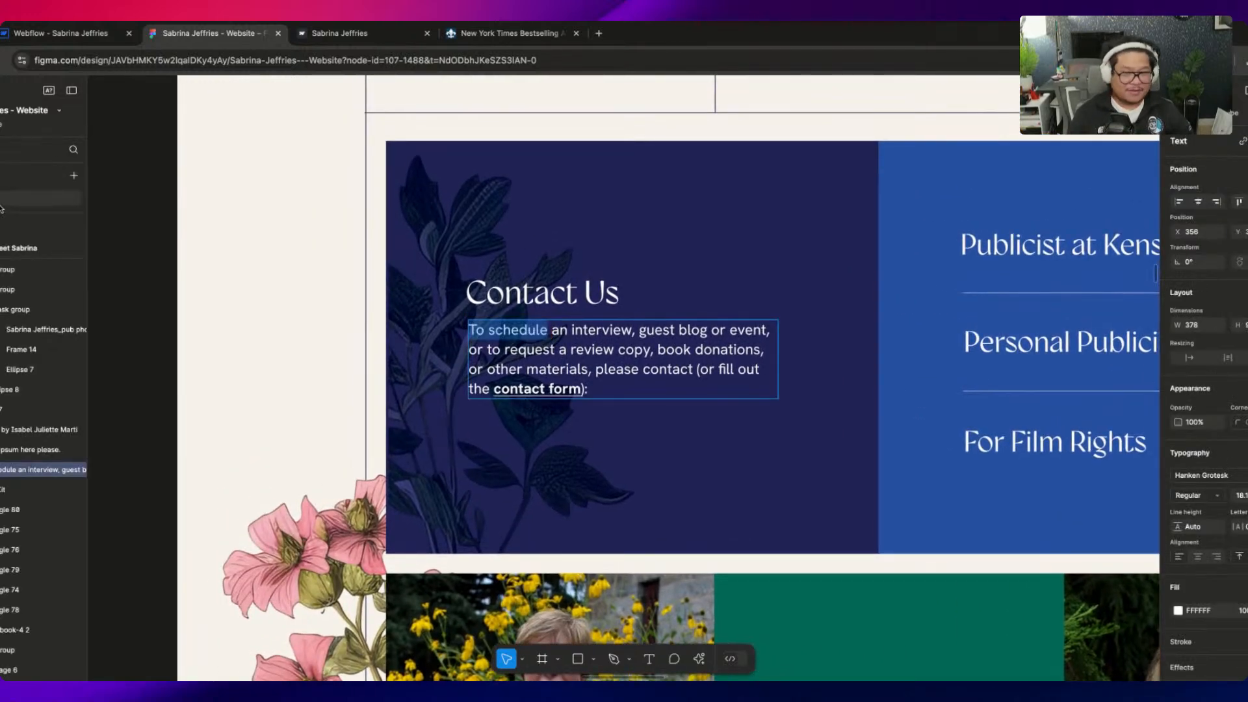
pyautogui.doubleClick(1, 474)
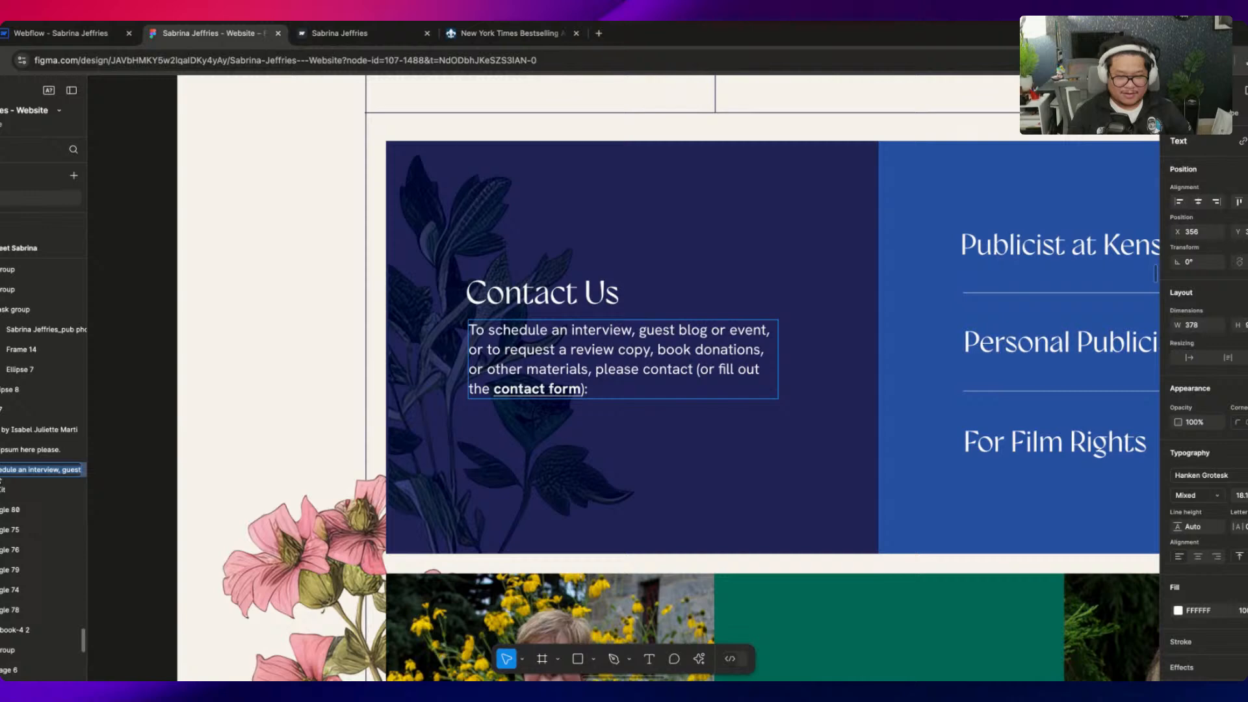
pyautogui.doubleClick(644, 358)
pyautogui.press('super+c')
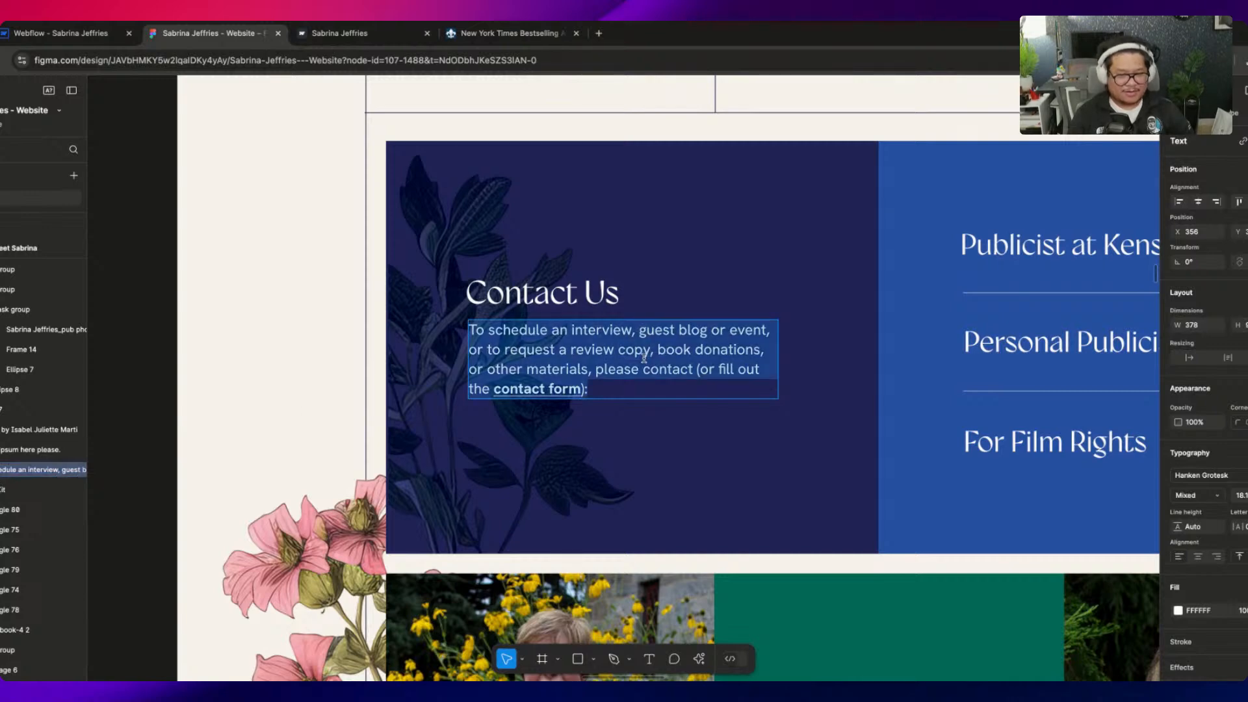
# Switch to Webflow and replace the blue panel's placeholder paragraph with the copied contact text
pyautogui.click(98, 34)
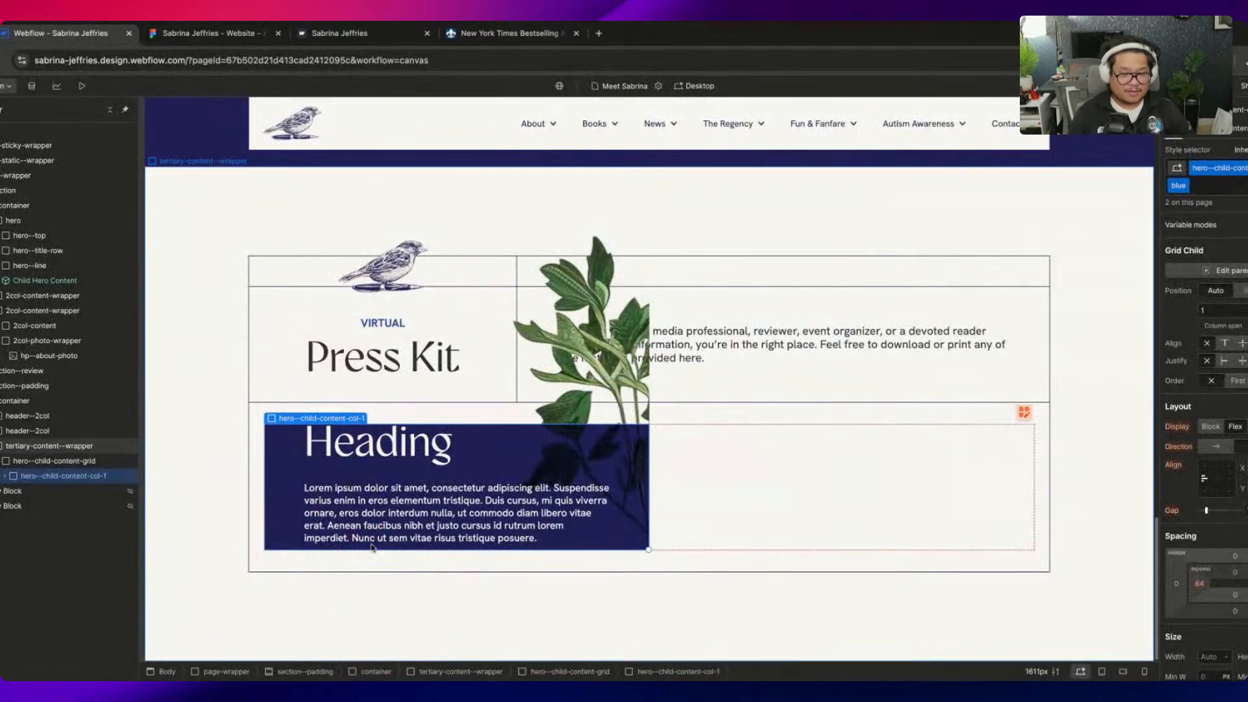
pyautogui.click(363, 524)
pyautogui.press('super+a')
pyautogui.press('super+v')
pyautogui.press('Escape')
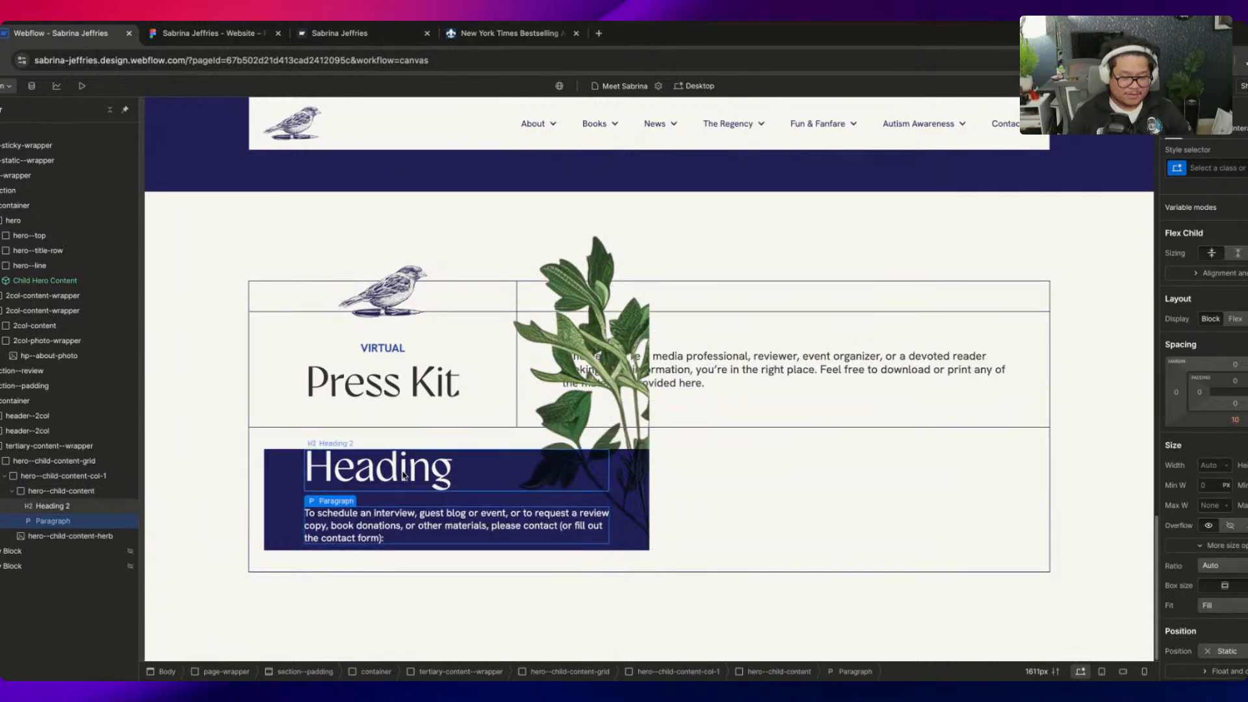
# Change the blue panel's heading text to "Contact Us"
pyautogui.doubleClick(400, 473)
pyautogui.click(156, 33)
pyautogui.click(98, 32)
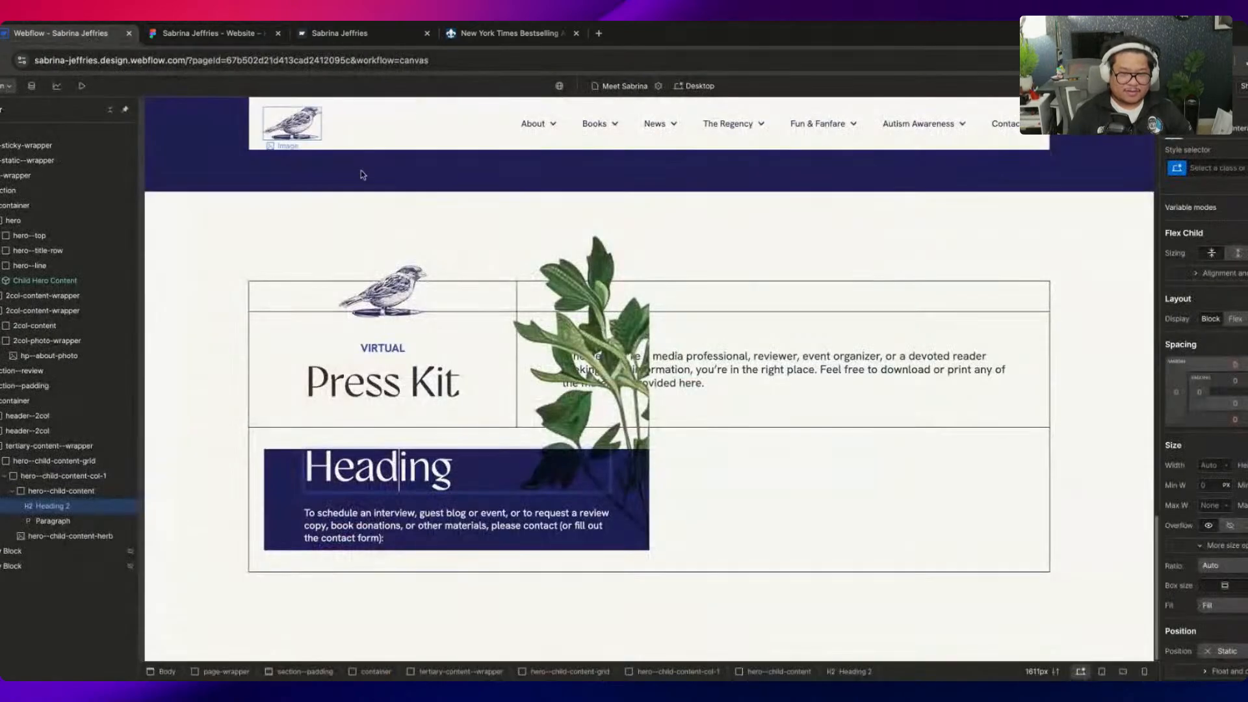
pyautogui.write('Contact Us')
pyautogui.press('Escape')
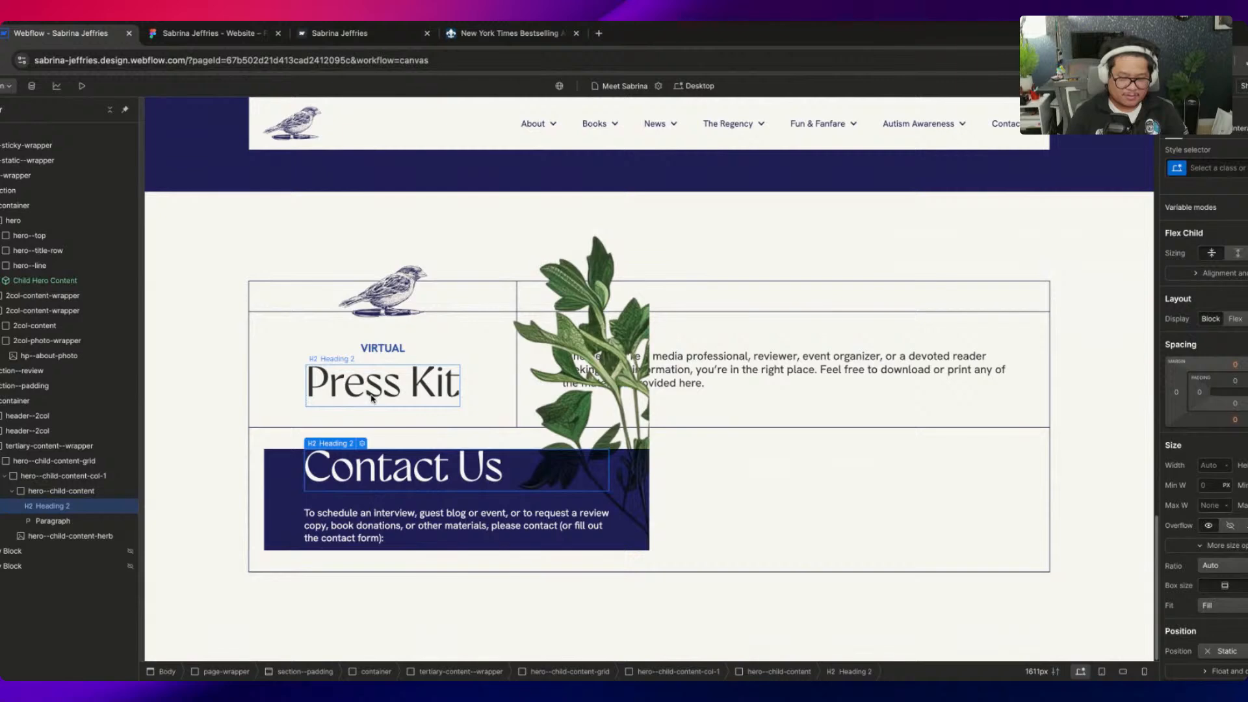
# Compare the Contact Us heading with the Figma design and set its tag to H3 in Webflow
pyautogui.click(219, 34)
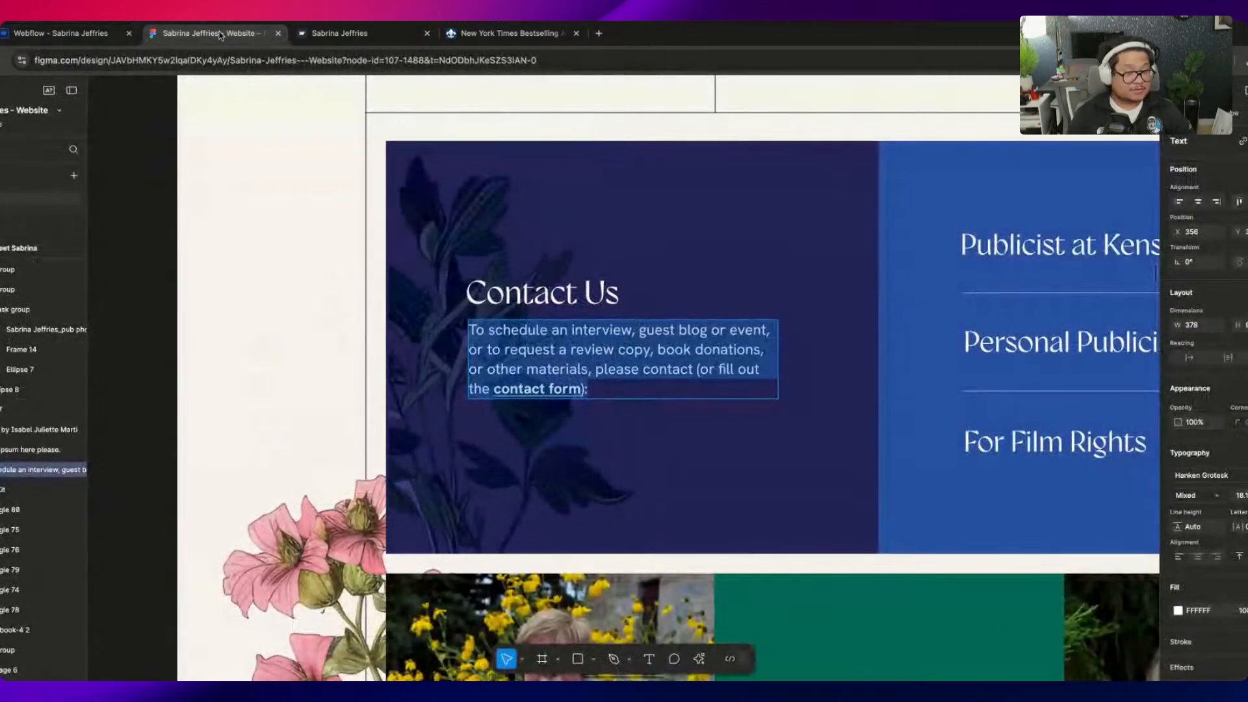
pyautogui.click(58, 33)
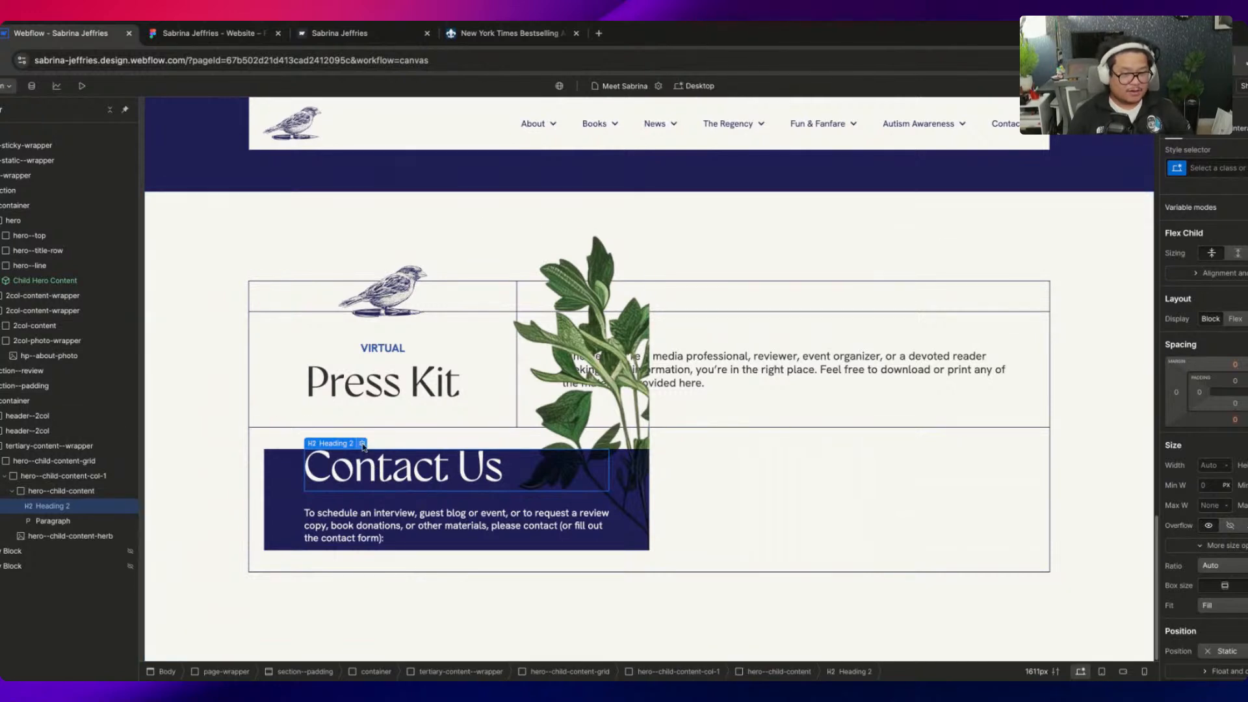
pyautogui.press('Return')
pyautogui.click(390, 530)
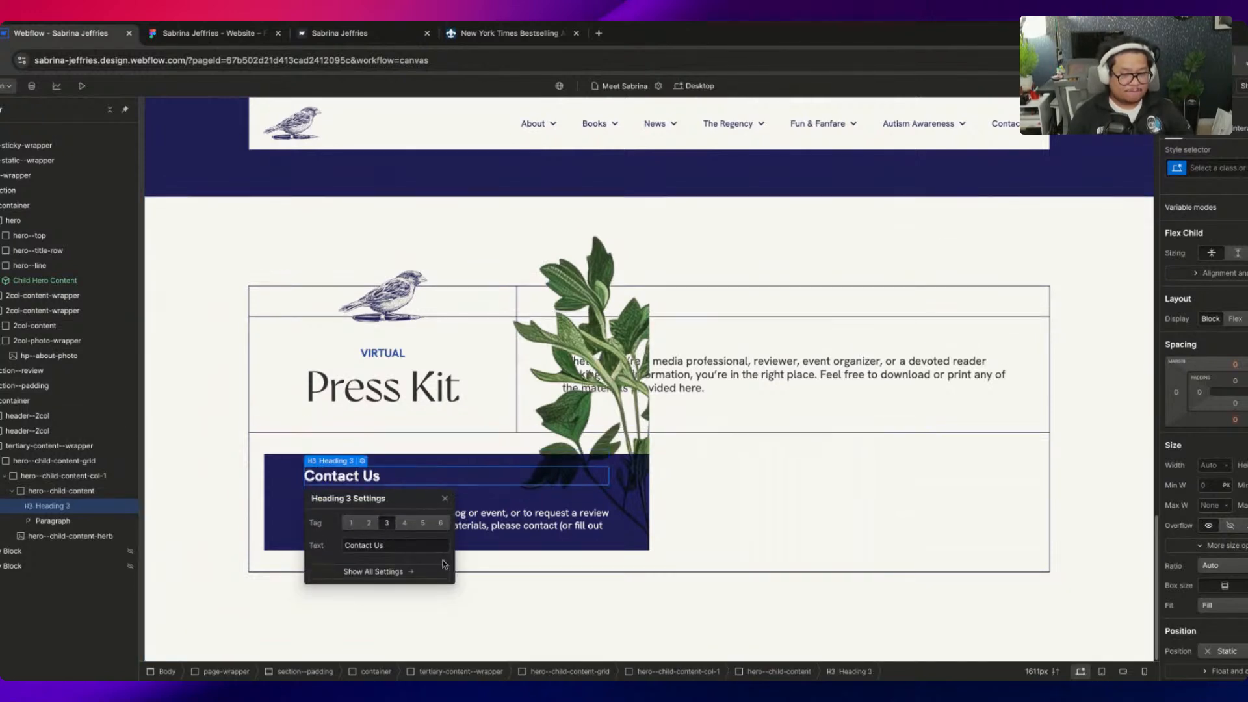
pyautogui.click(445, 505)
# Set the All H3 Headings style to the Gyst font with a variation weight of 300
pyautogui.click(1210, 169)
pyautogui.click(1213, 213)
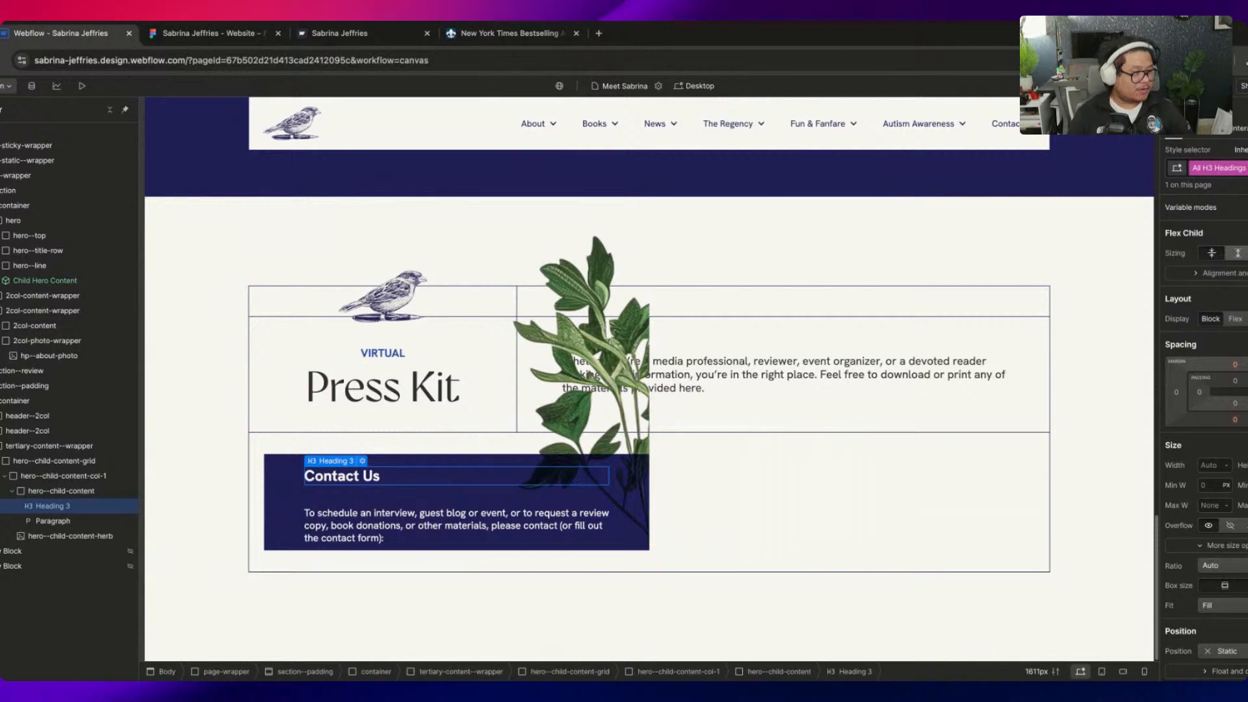
pyautogui.scroll(-4, 1230, 463)
pyautogui.click(1232, 460)
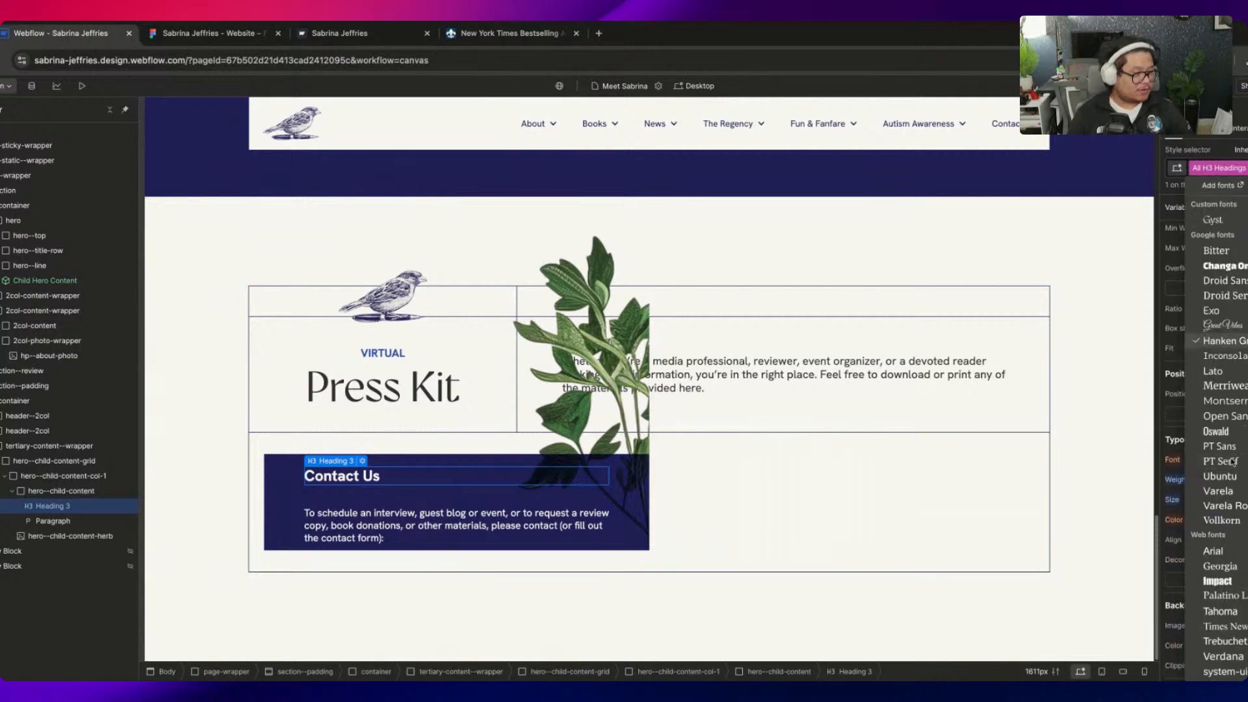
pyautogui.click(1226, 223)
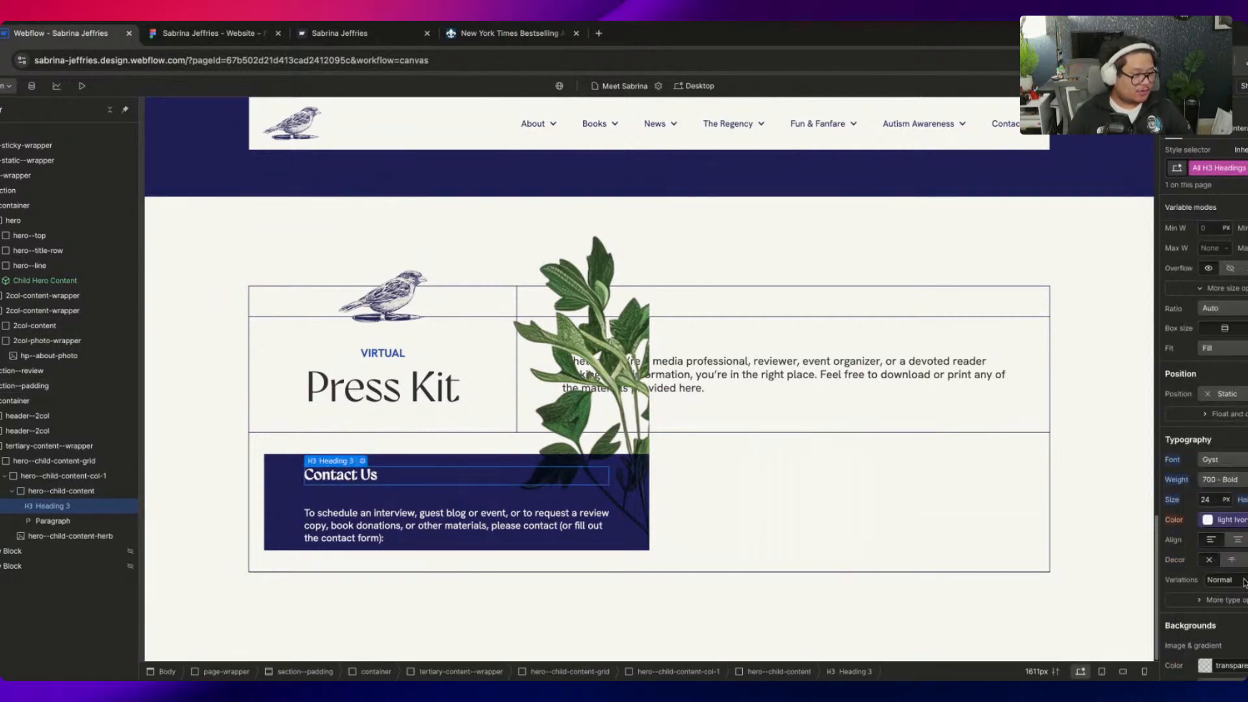
pyautogui.click(1226, 582)
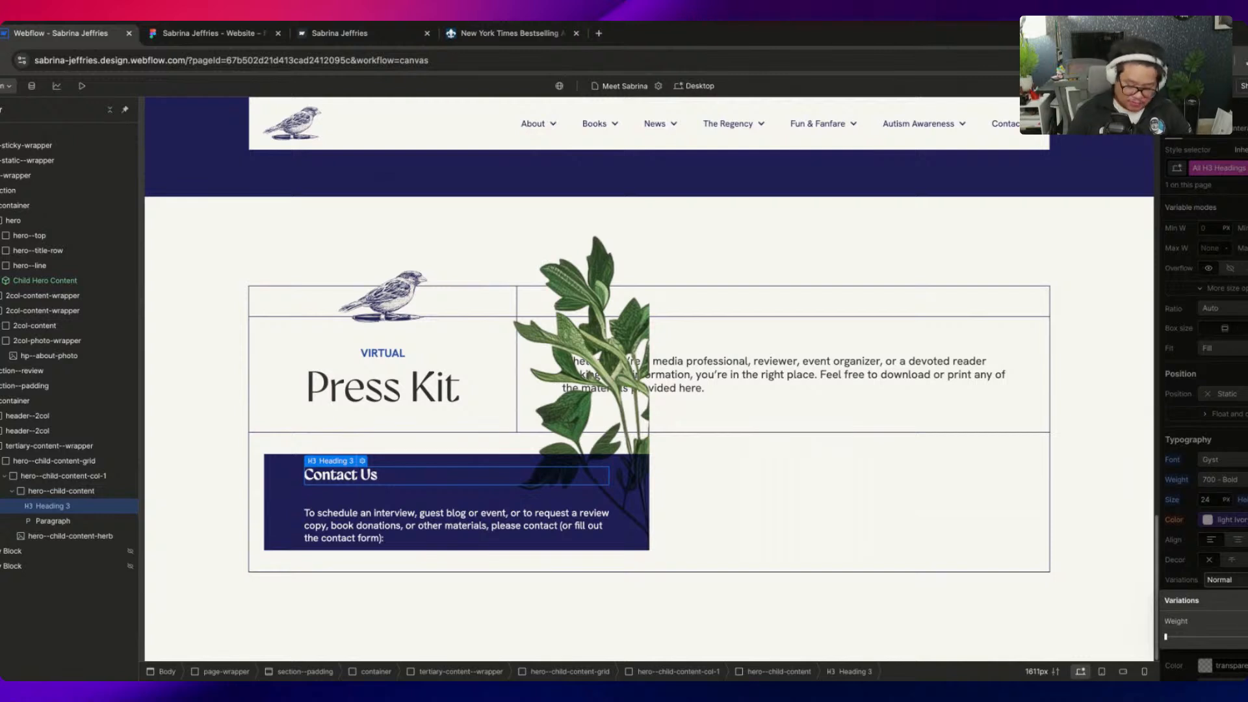
pyautogui.moveTo(1166, 637); pyautogui.dragTo(1199, 637)
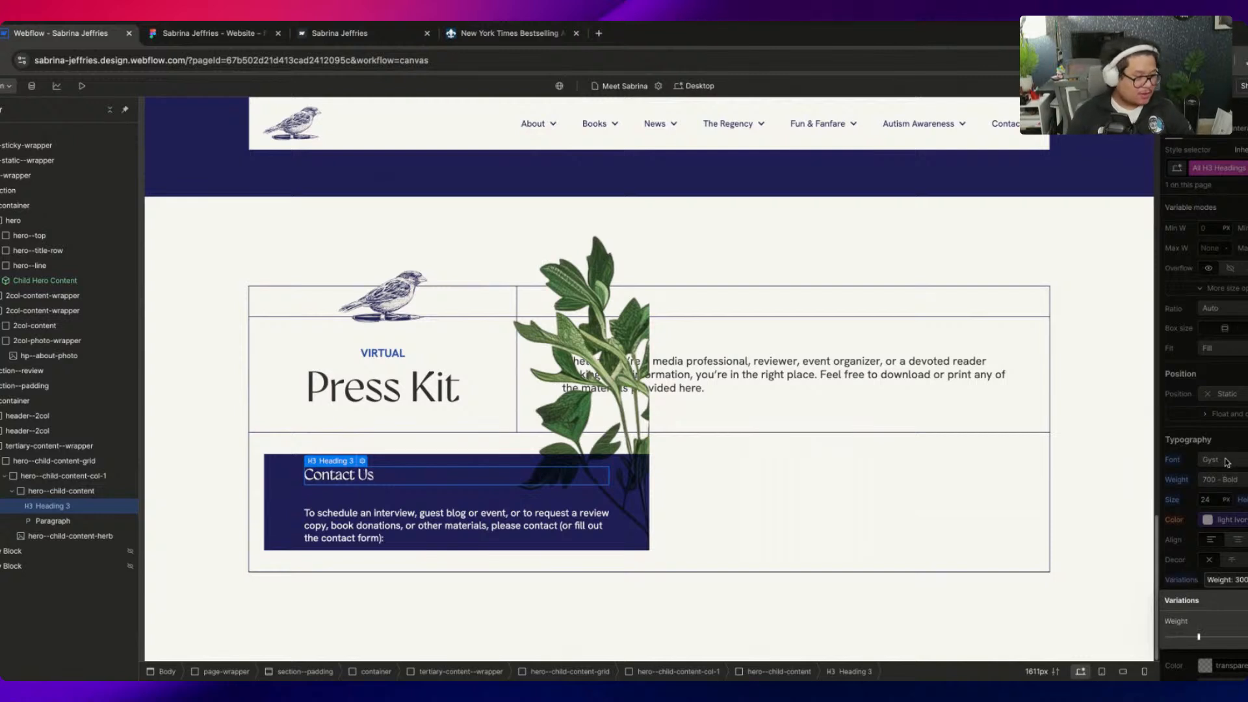
# Set the All H3 Headings font size to 2.25 rem after trying 3, 2.2 and 2.4 rem
pyautogui.click(1225, 499)
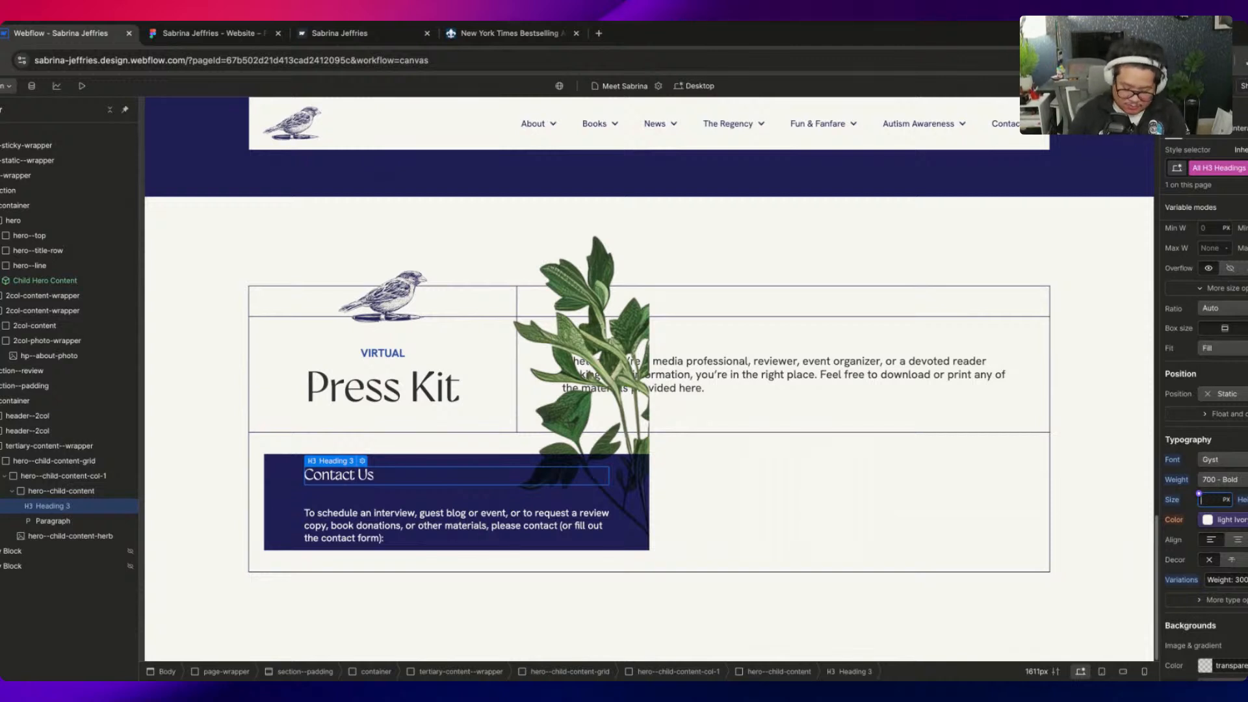
pyautogui.write('3rem')
pyautogui.press('Return')
pyautogui.press('BackSpace')
pyautogui.write('2.2')
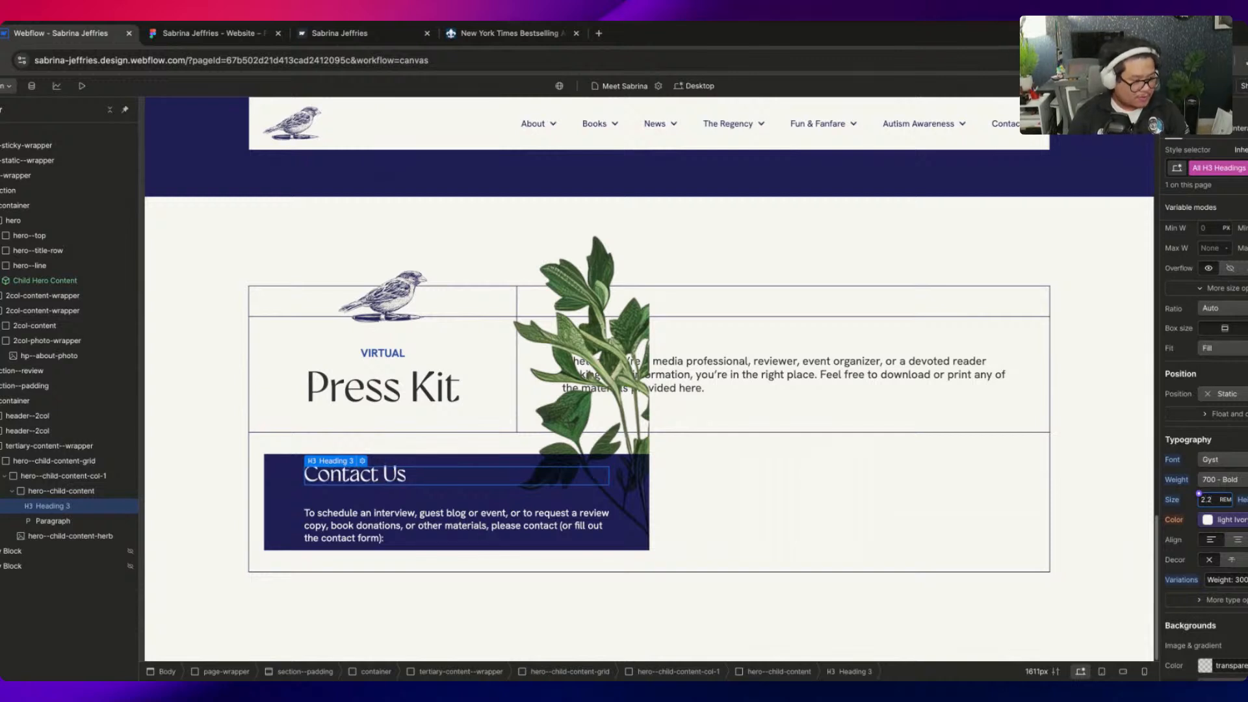
pyautogui.press('BackSpace')
pyautogui.write('4')
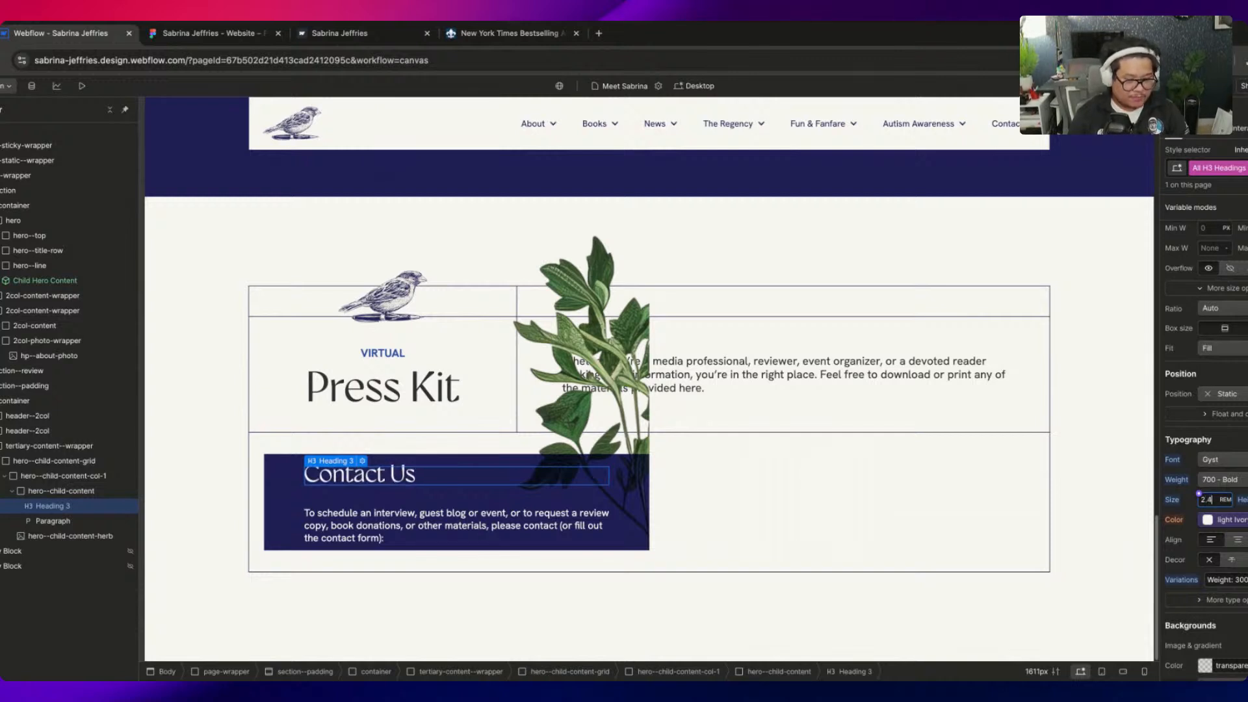
pyautogui.press('BackSpace')
pyautogui.write('2')
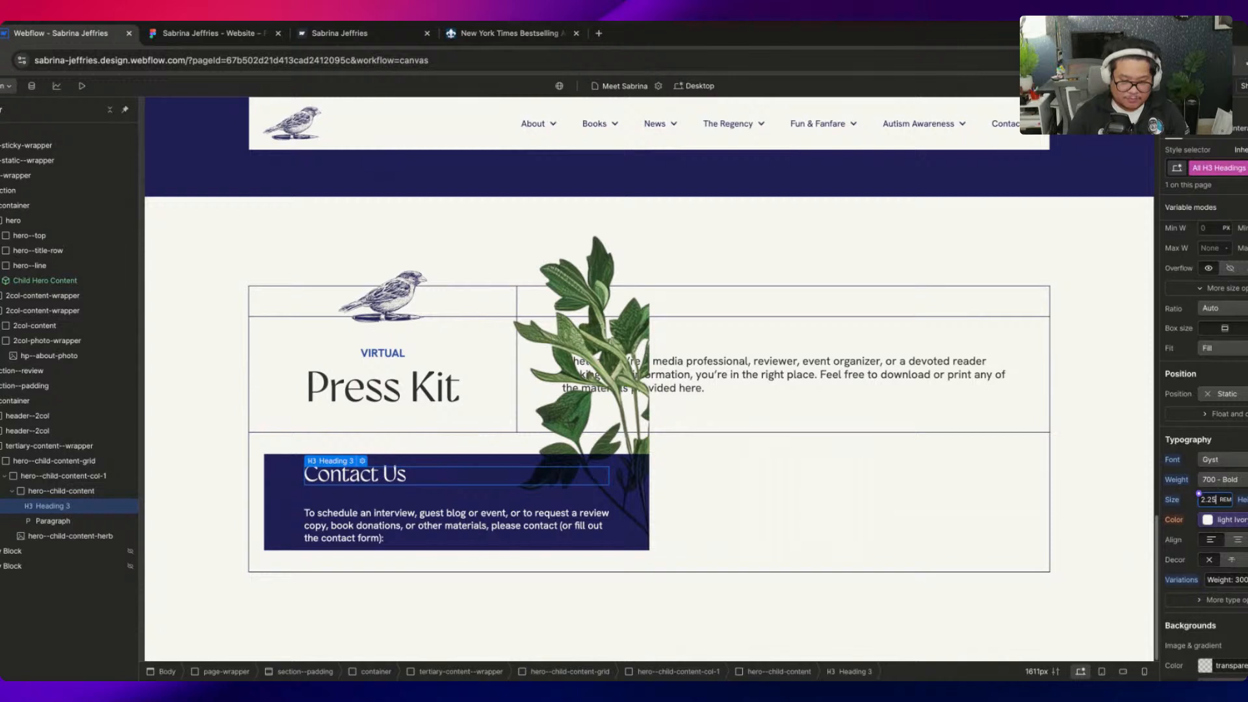
pyautogui.write('5')
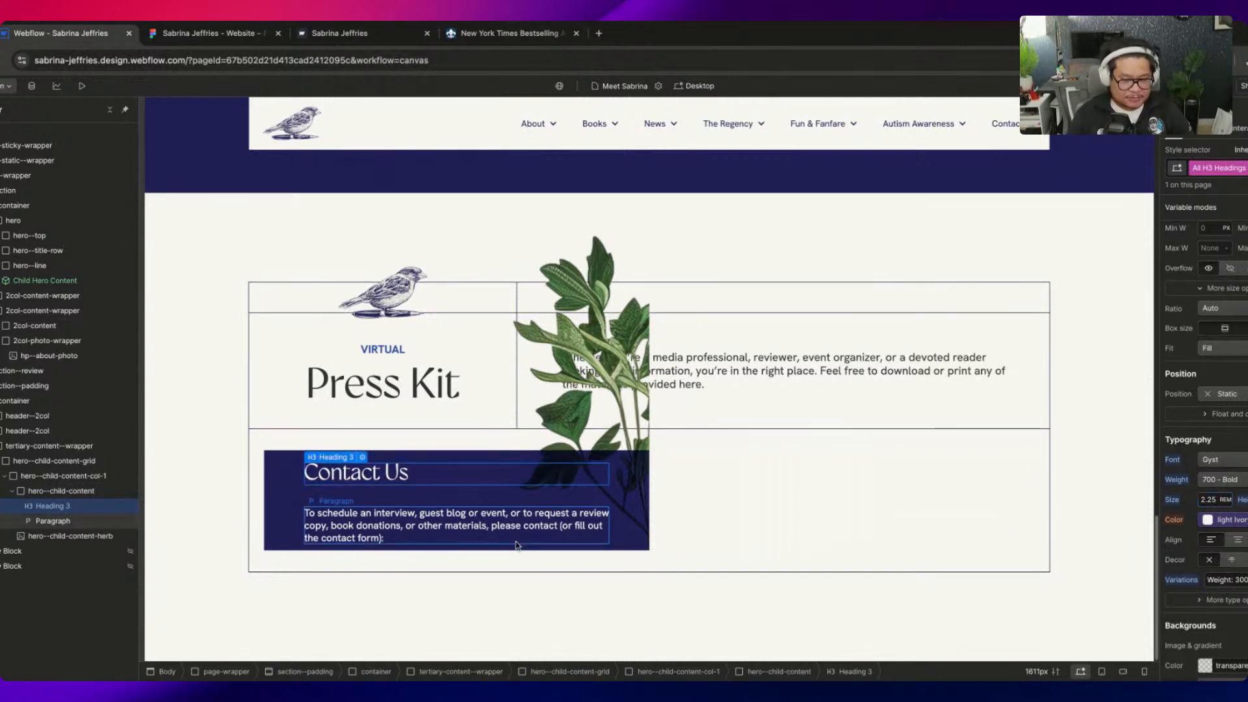
# Rename the hero--child-content-grid class to content-grid on the Contact Us panel's grid
pyautogui.click(290, 503)
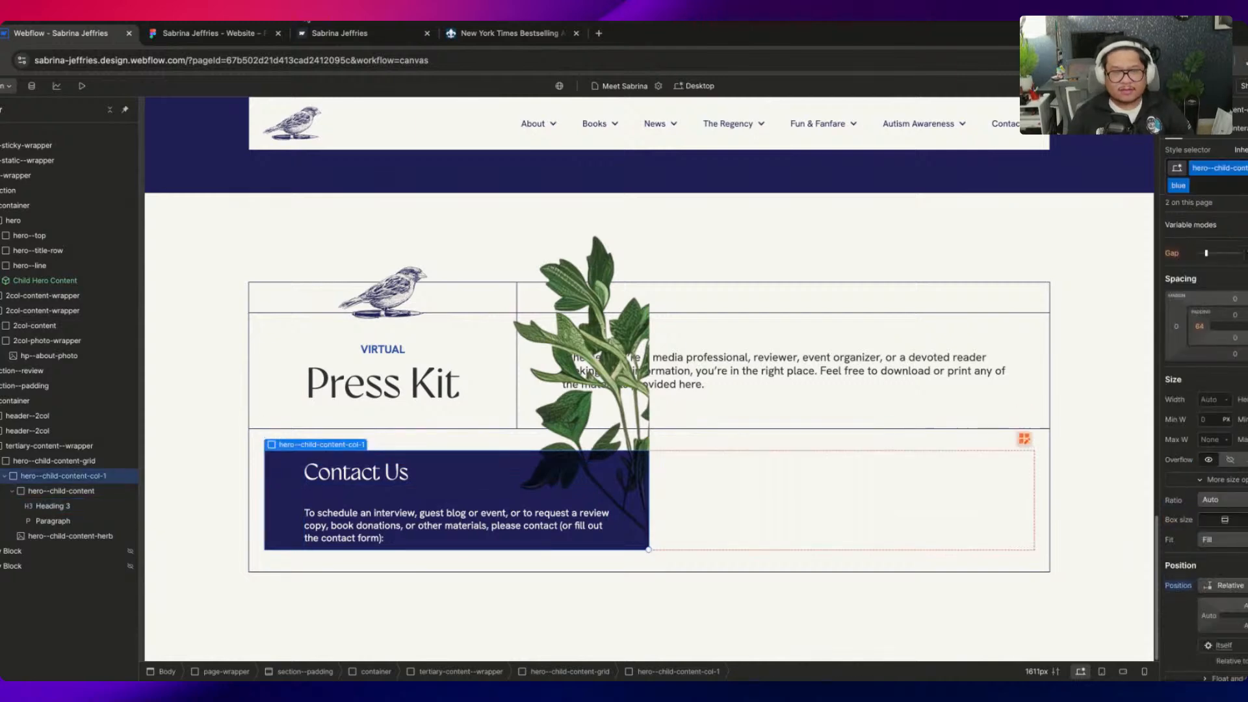
pyautogui.click(208, 33)
pyautogui.click(83, 38)
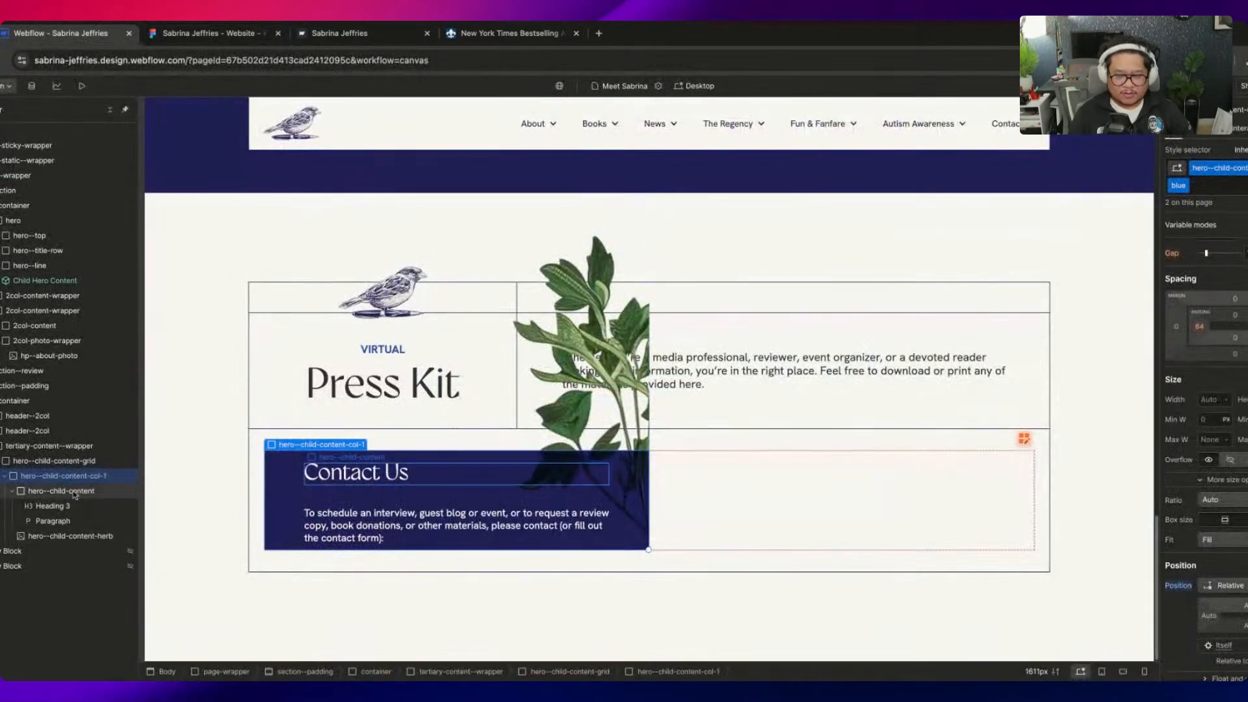
pyautogui.click(65, 460)
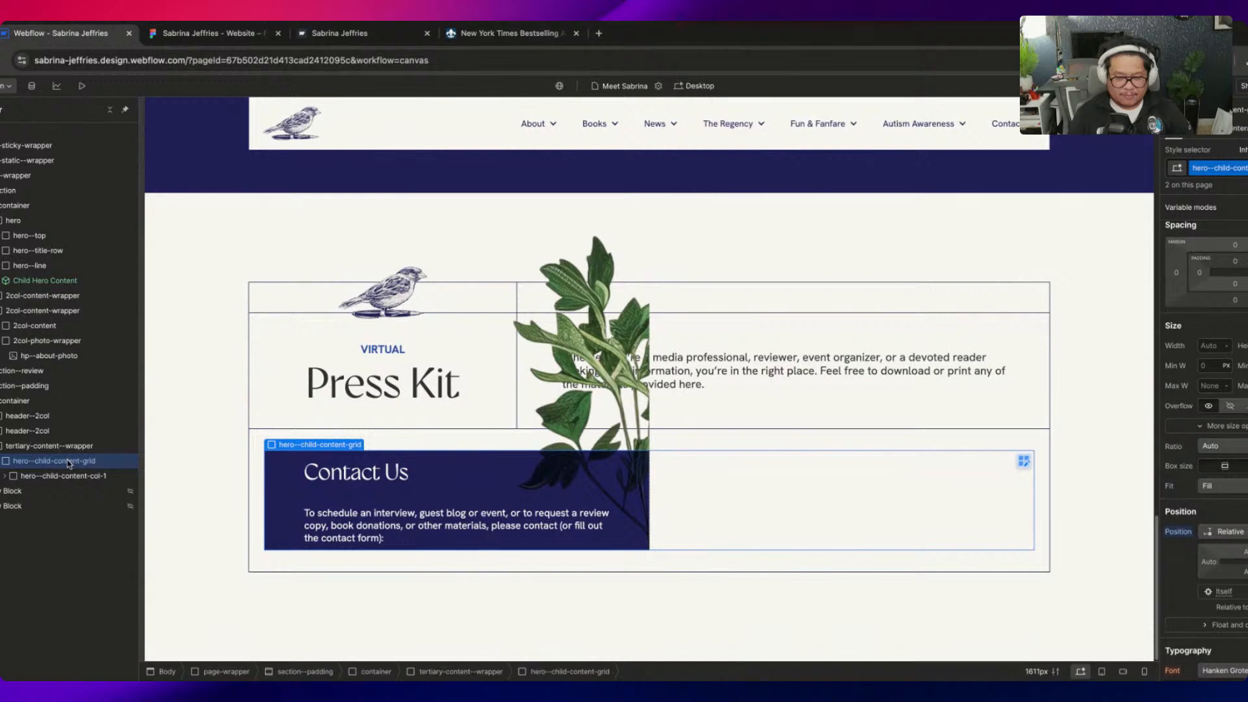
pyautogui.doubleClick(1224, 167)
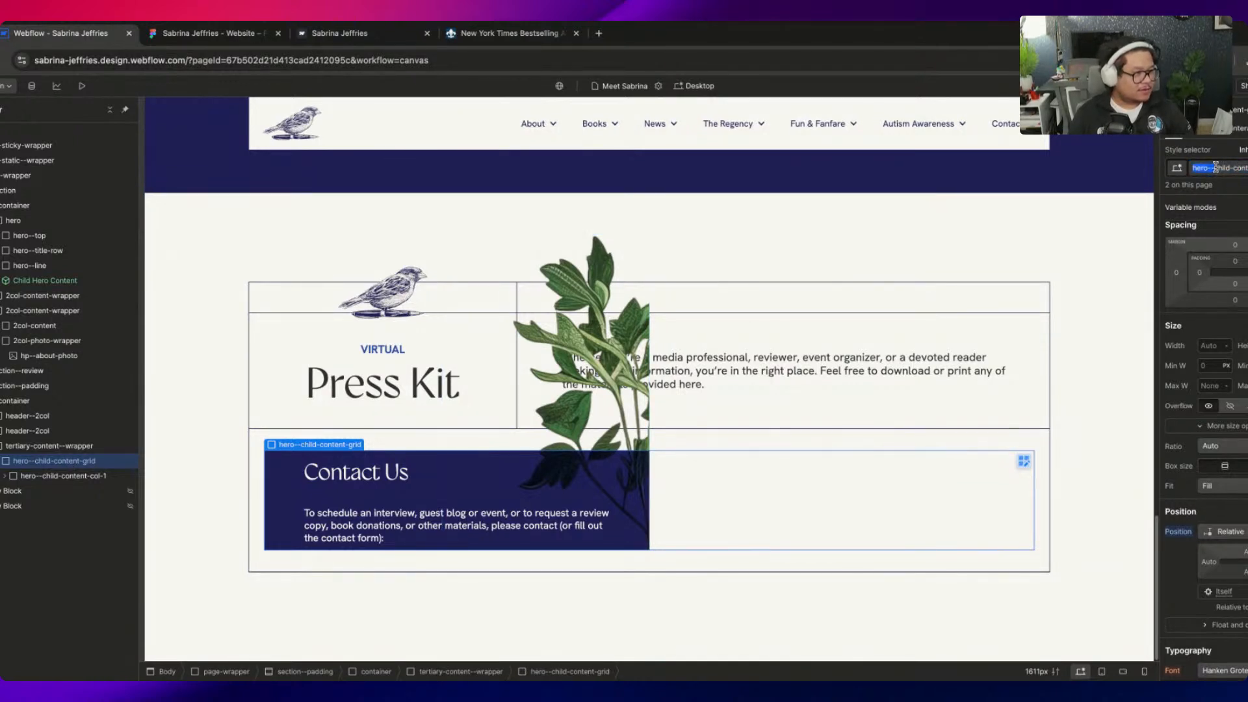
pyautogui.click(1204, 168)
pyautogui.doubleClick(1228, 167)
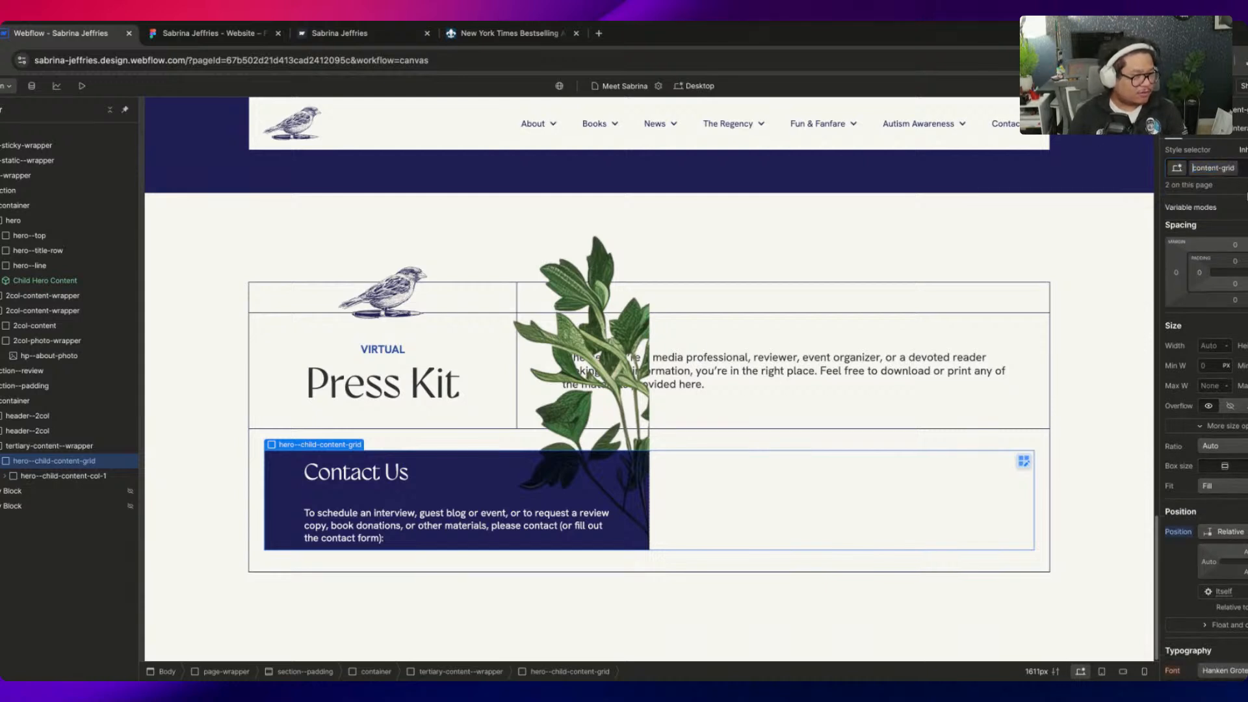
pyautogui.press('Return')
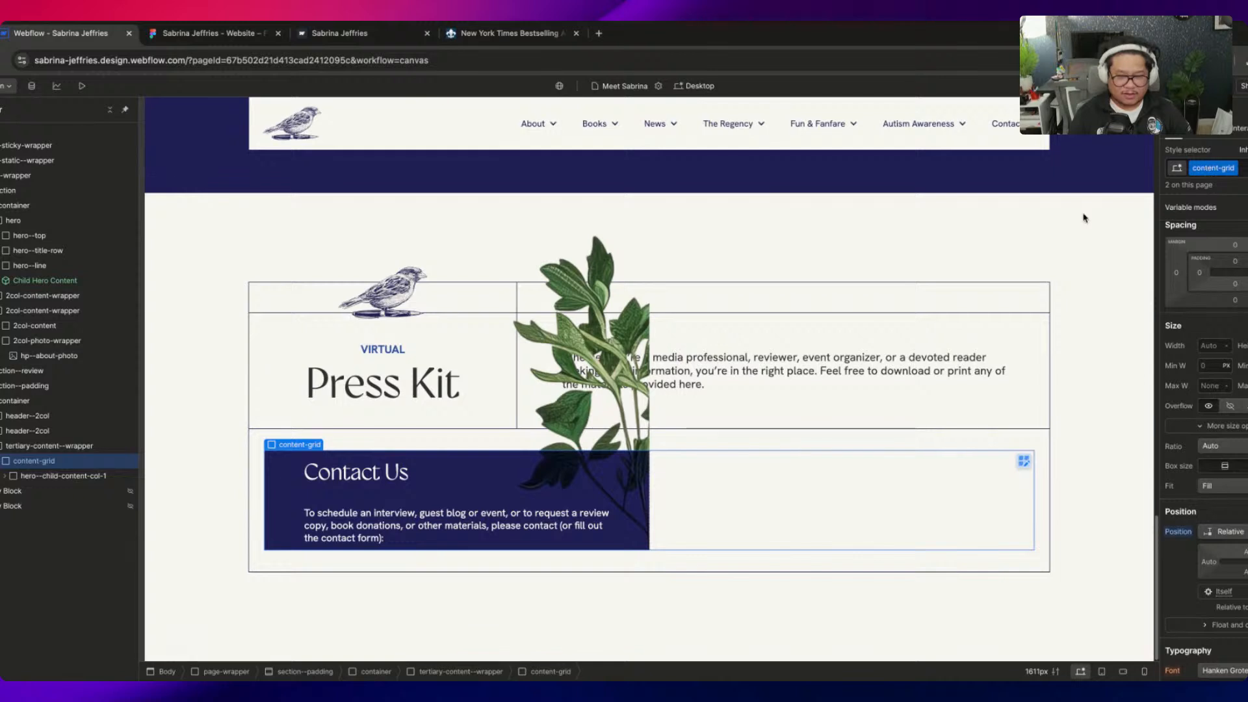
# Rename the content-grid class to content--grid on the Contact Us panel's grid
pyautogui.doubleClick(1227, 167)
pyautogui.click(1222, 168)
pyautogui.write('-')
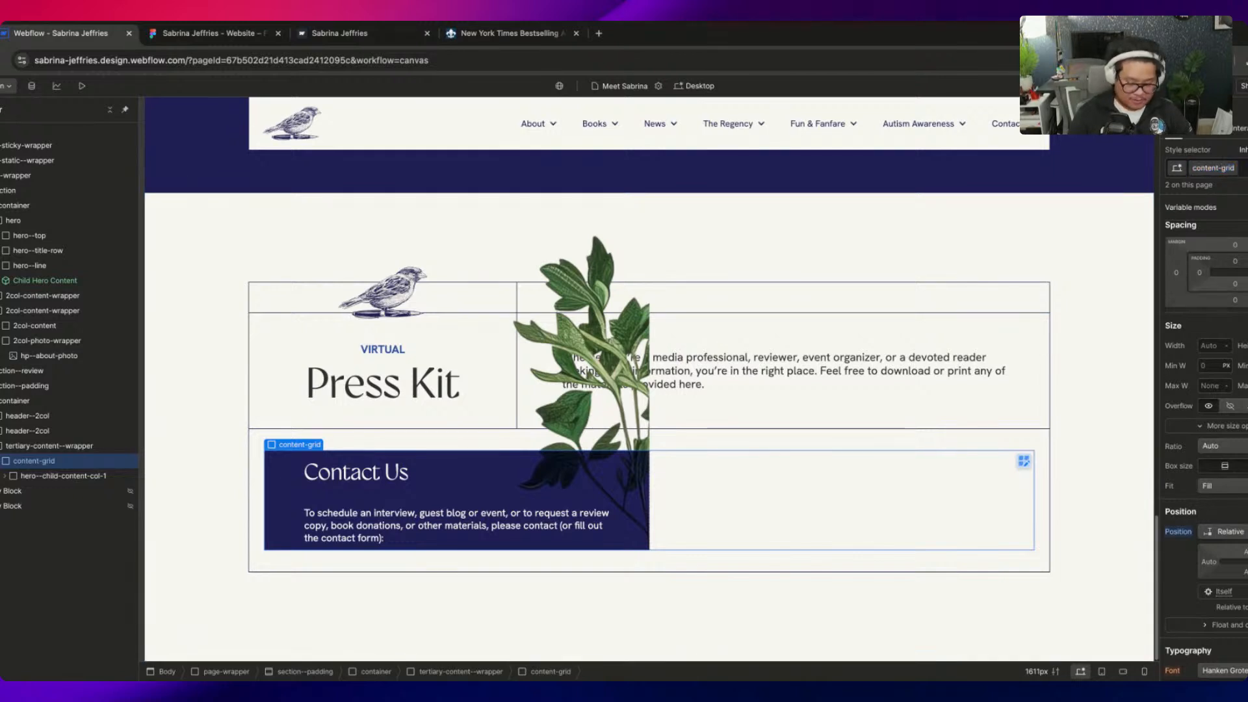
pyautogui.press('Return')
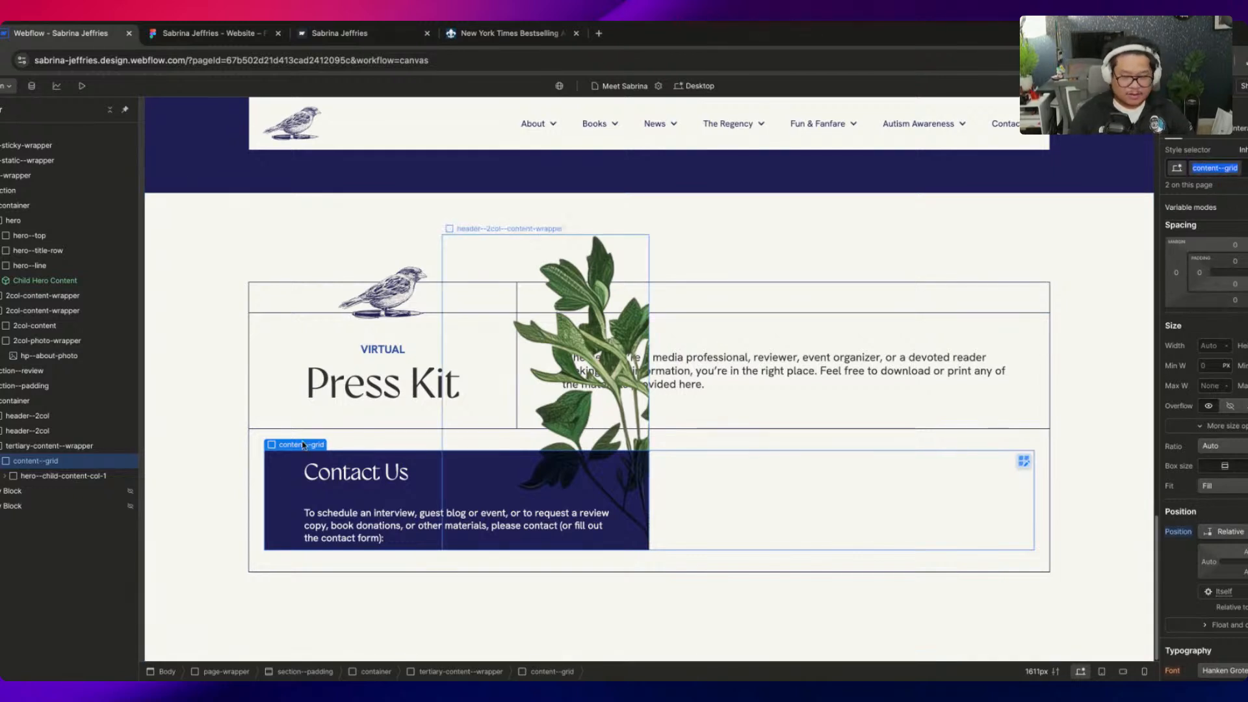
# Rename the Contact Us column's class from hero--child-content-col-1 to content--grid-col-1
pyautogui.click(47, 476)
pyautogui.doubleClick(1209, 168)
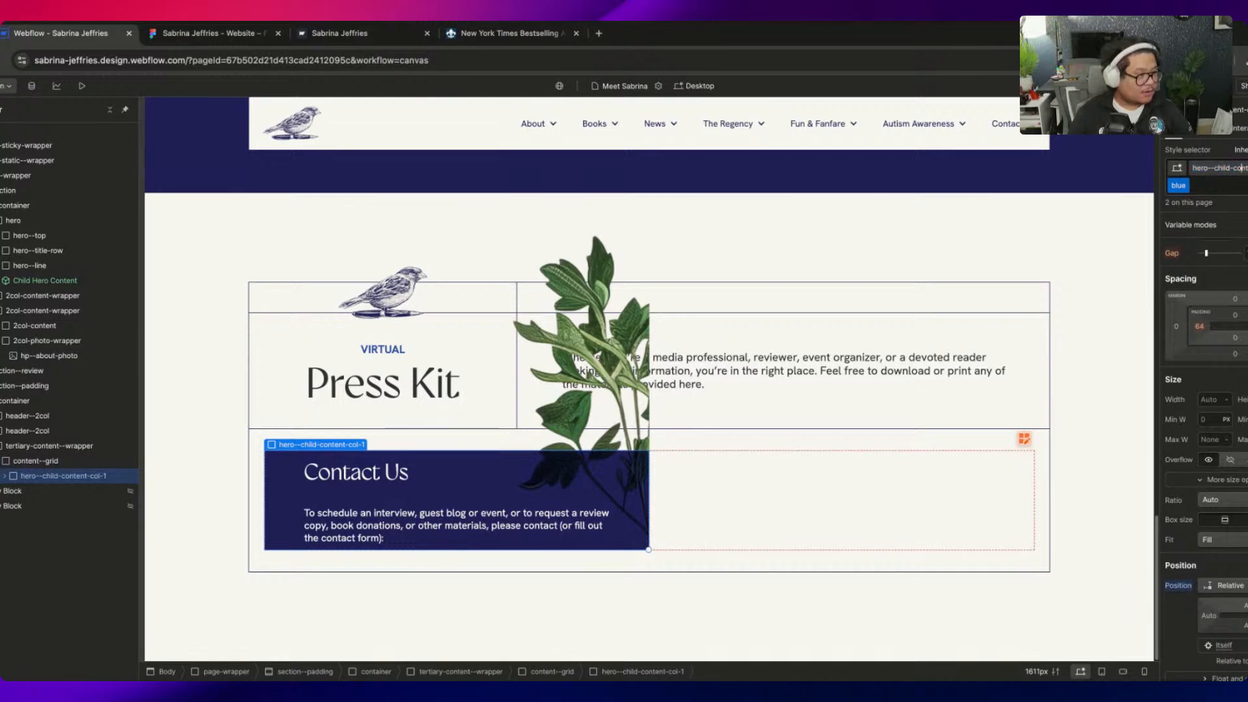
pyautogui.write('content')
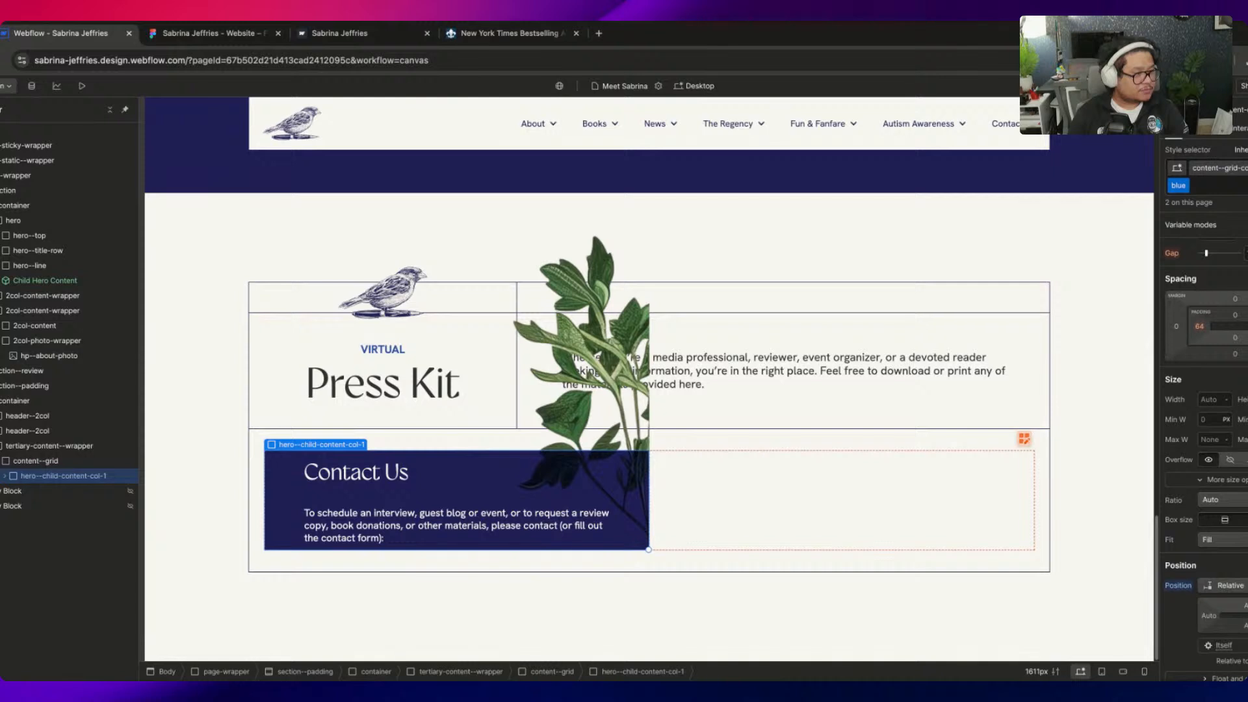
pyautogui.press('Return')
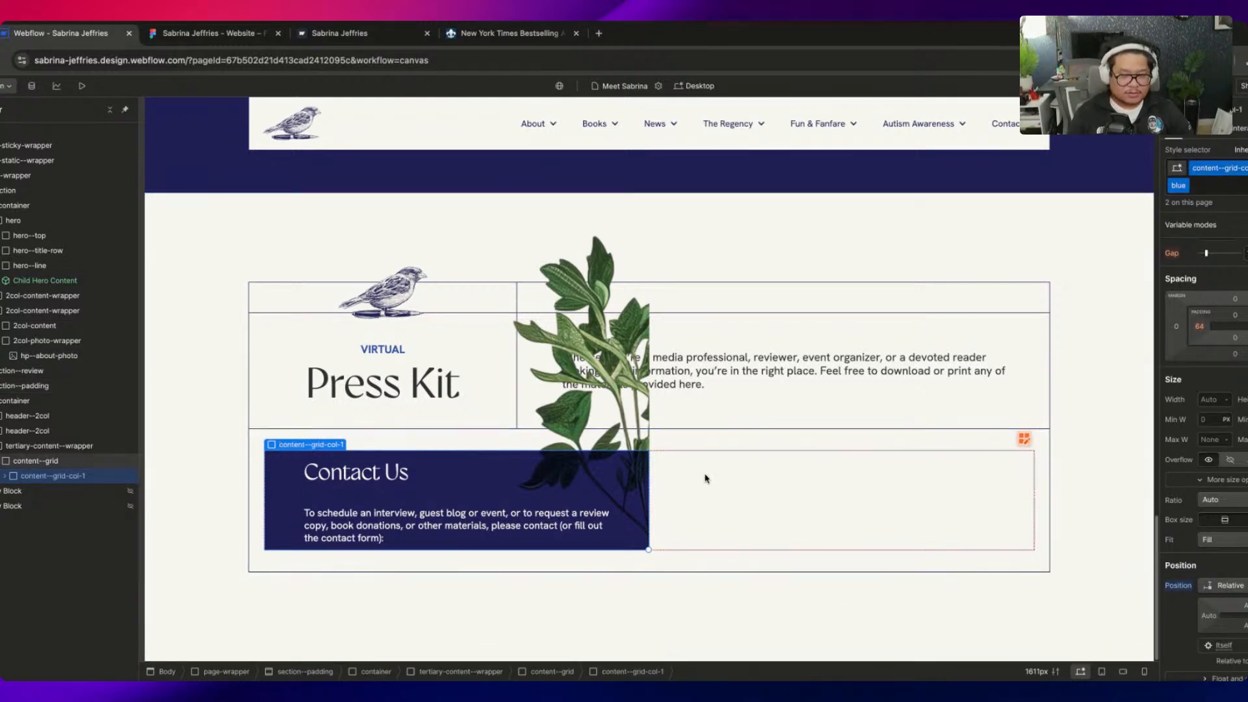
# Add a div block to the content--grid and give it the new class accordion--wrapper
pyautogui.click(36, 461)
pyautogui.hotkey('ctrl', 'k')
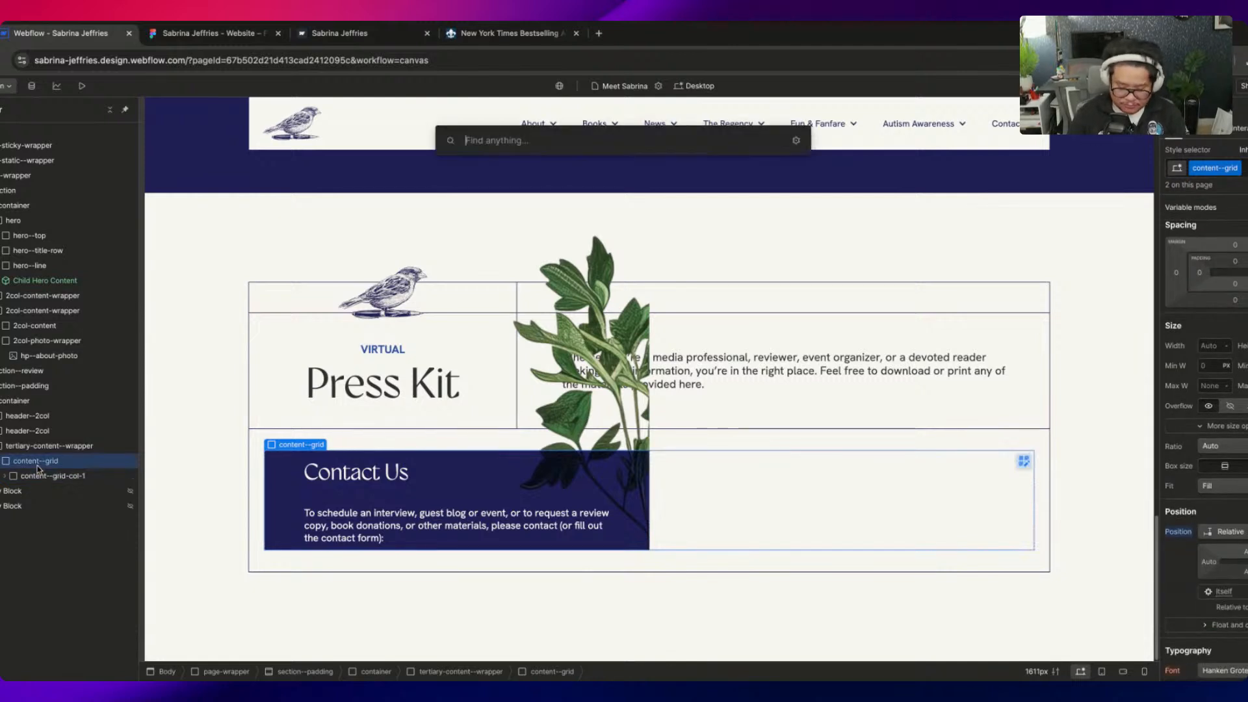
pyautogui.write('div')
pyautogui.press('Return')
pyautogui.hotkey('ctrl', 'Return')
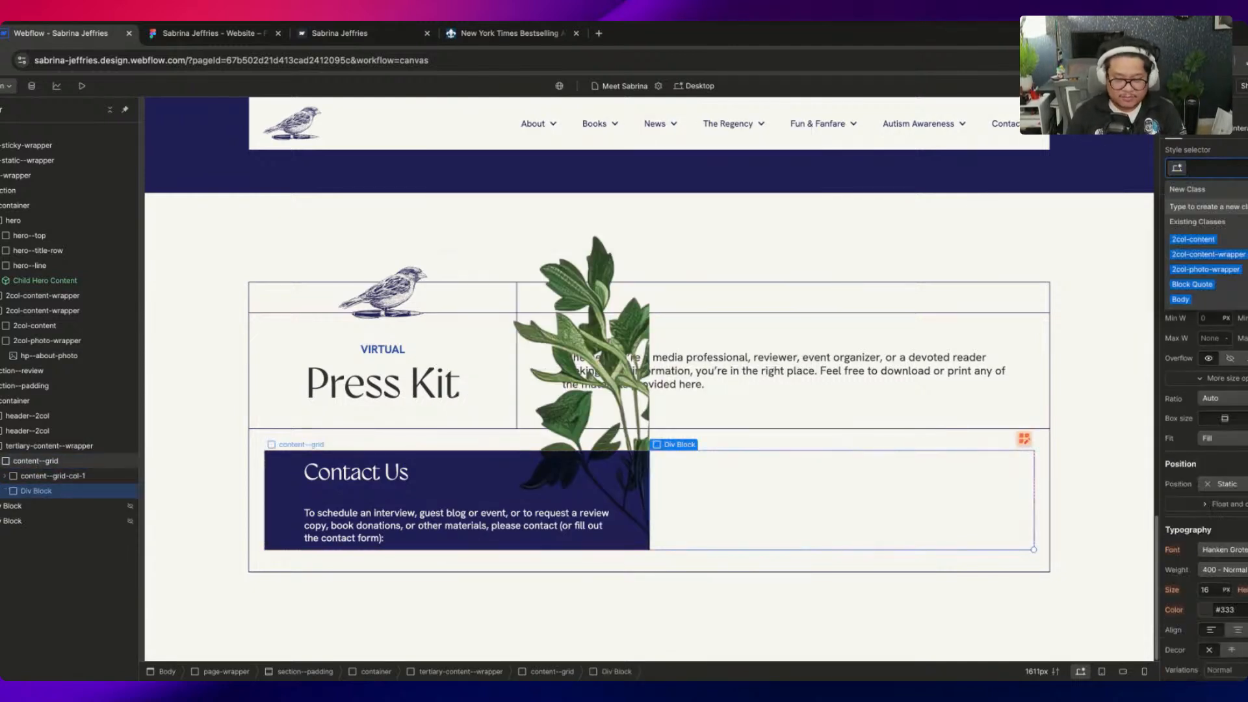
pyautogui.write('accord')
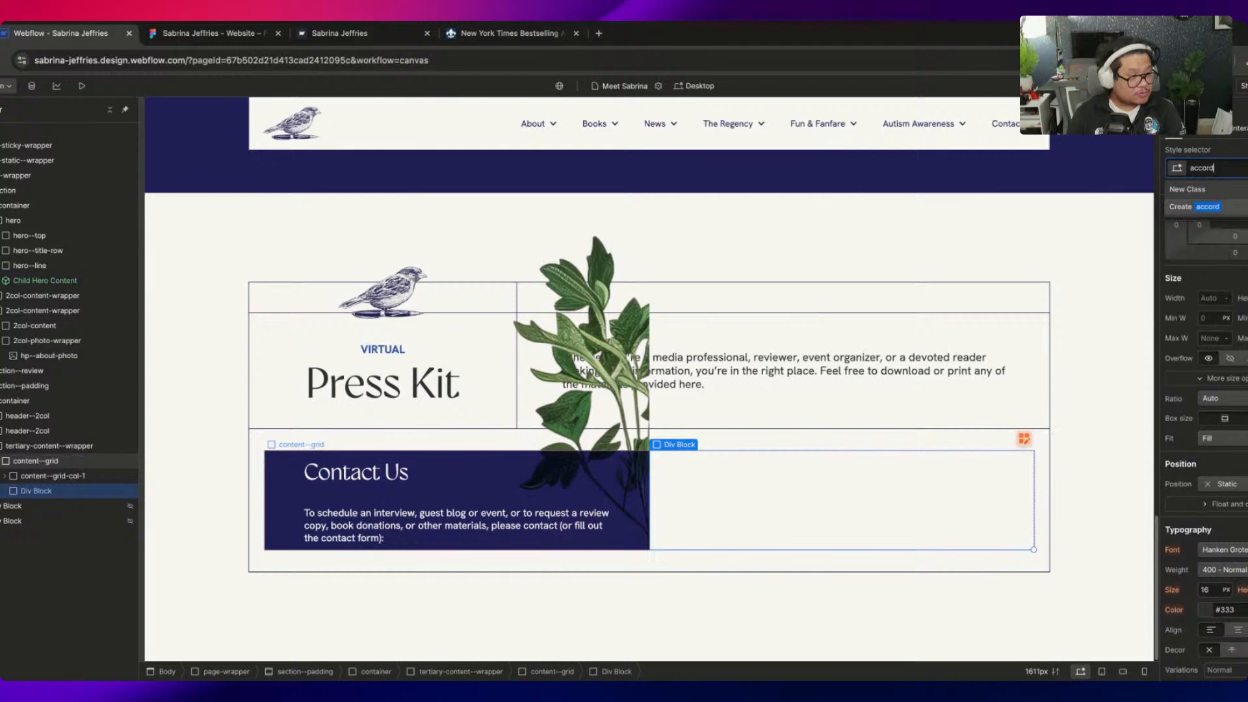
pyautogui.write('ion--wr')
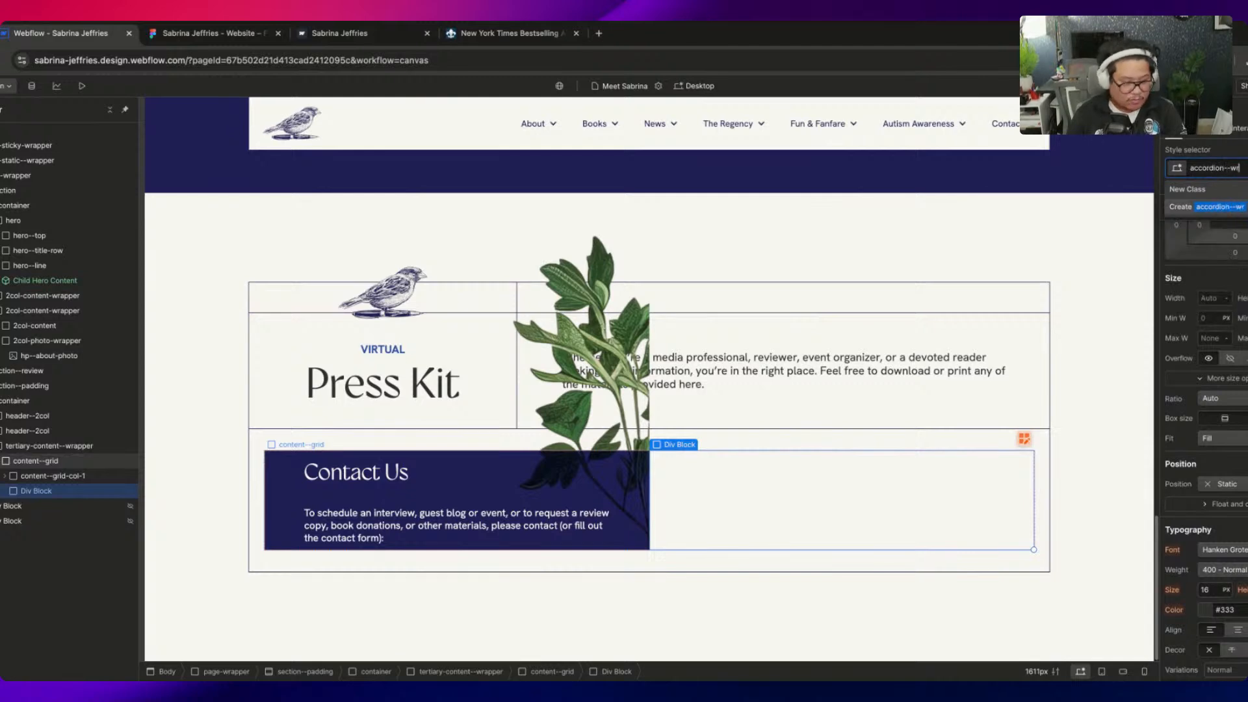
pyautogui.write('apper')
pyautogui.press('Return')
# Switch to the Figma design and examine the other page layouts and the contact list beside the Contact Us panel
pyautogui.click(260, 37)
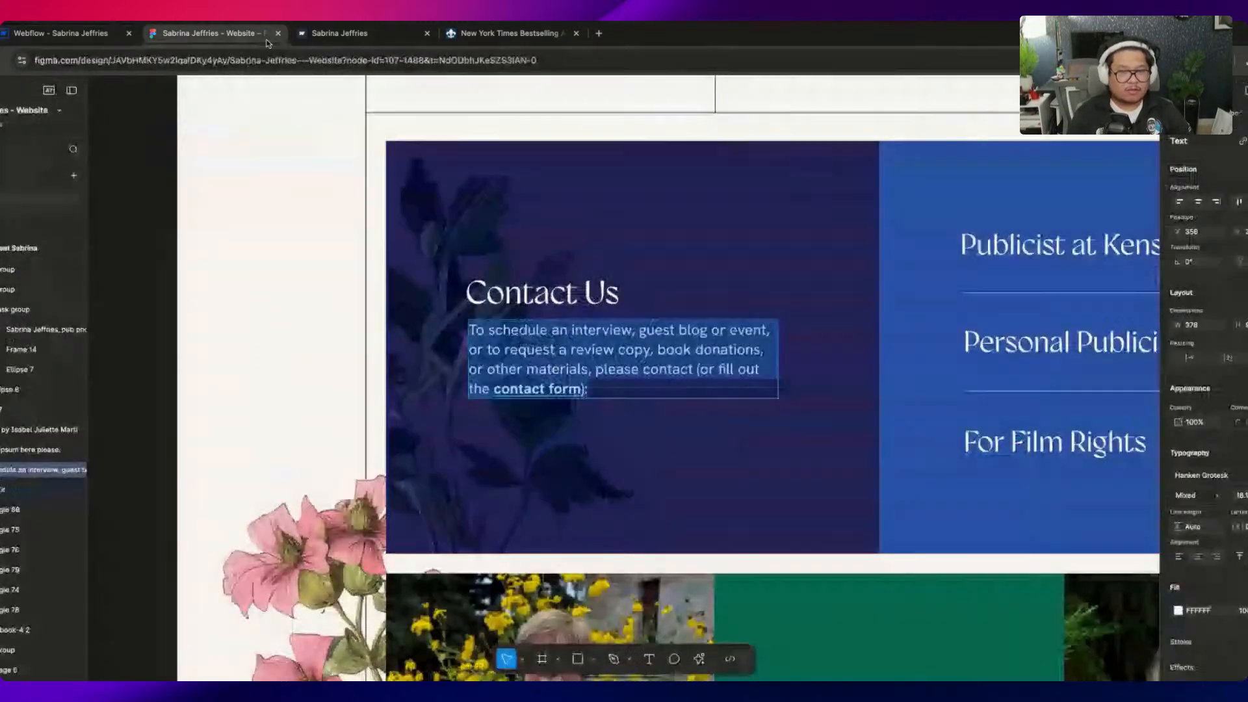
pyautogui.scroll(-8, 709, 375)
pyautogui.click(964, 436)
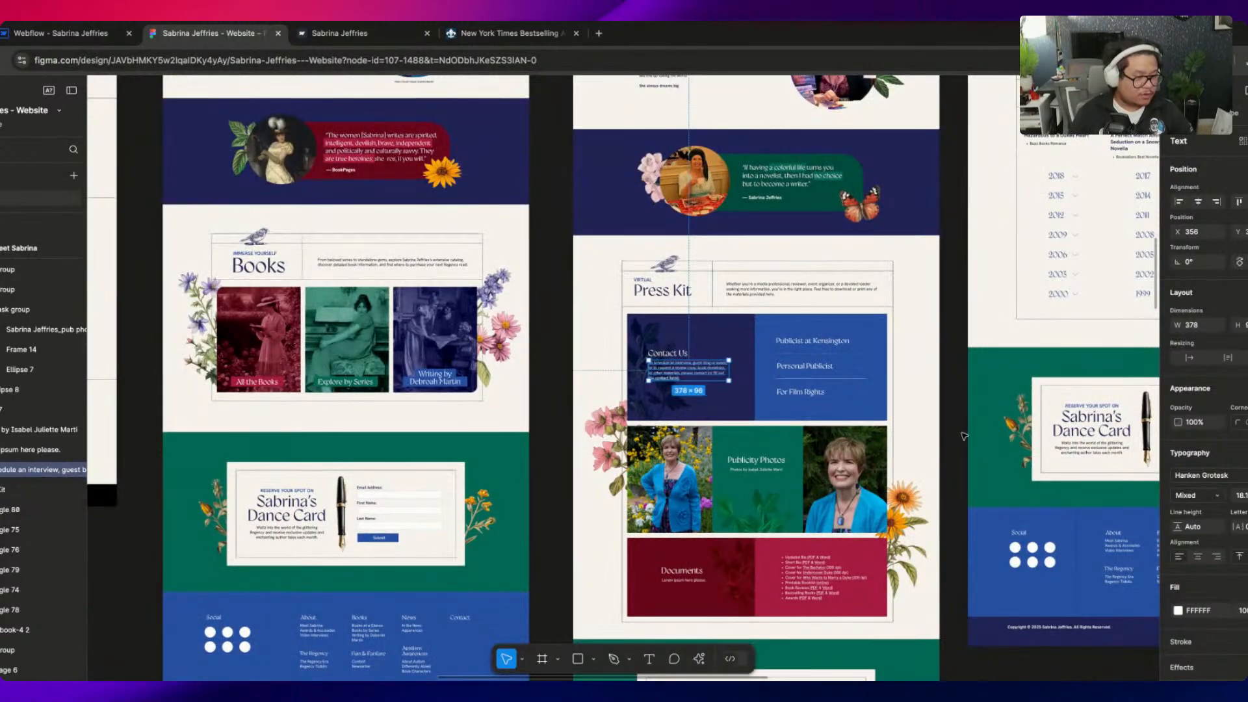
pyautogui.hscroll(8, 964, 436)
pyautogui.scroll(3, 964, 436)
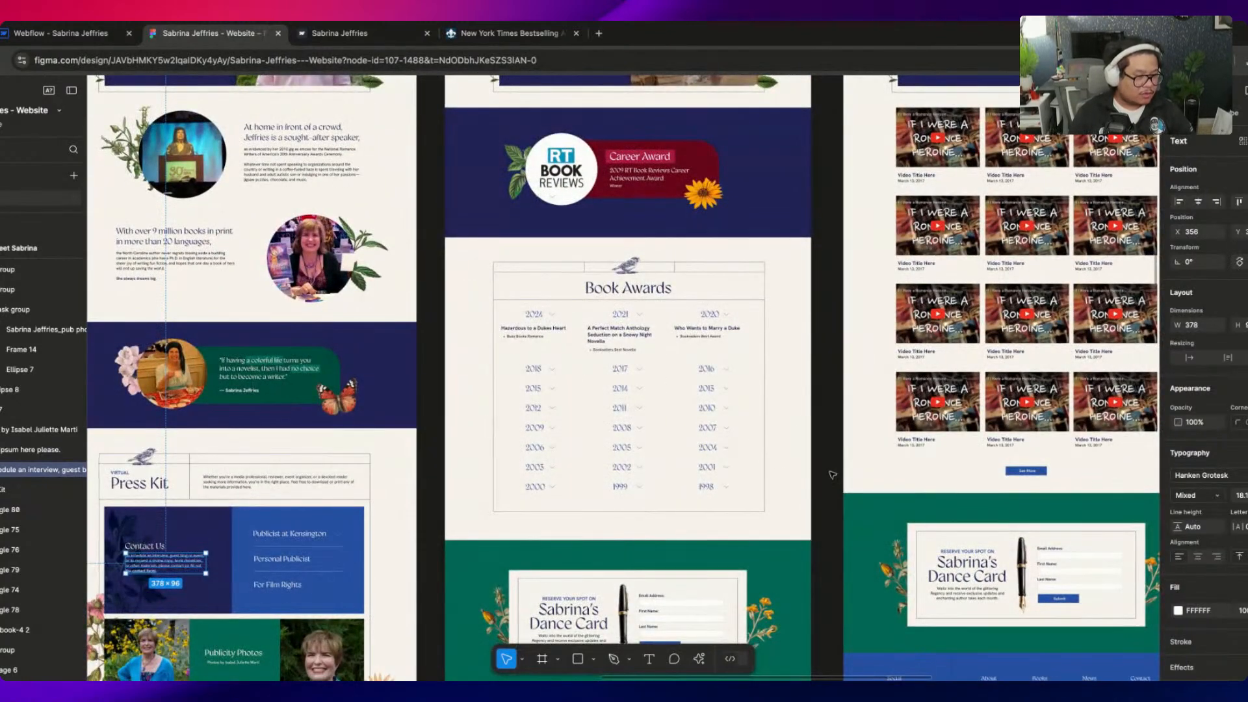
pyautogui.scroll(-8, 833, 475)
pyautogui.moveTo(957, 358); pyautogui.dragTo(501, 437)
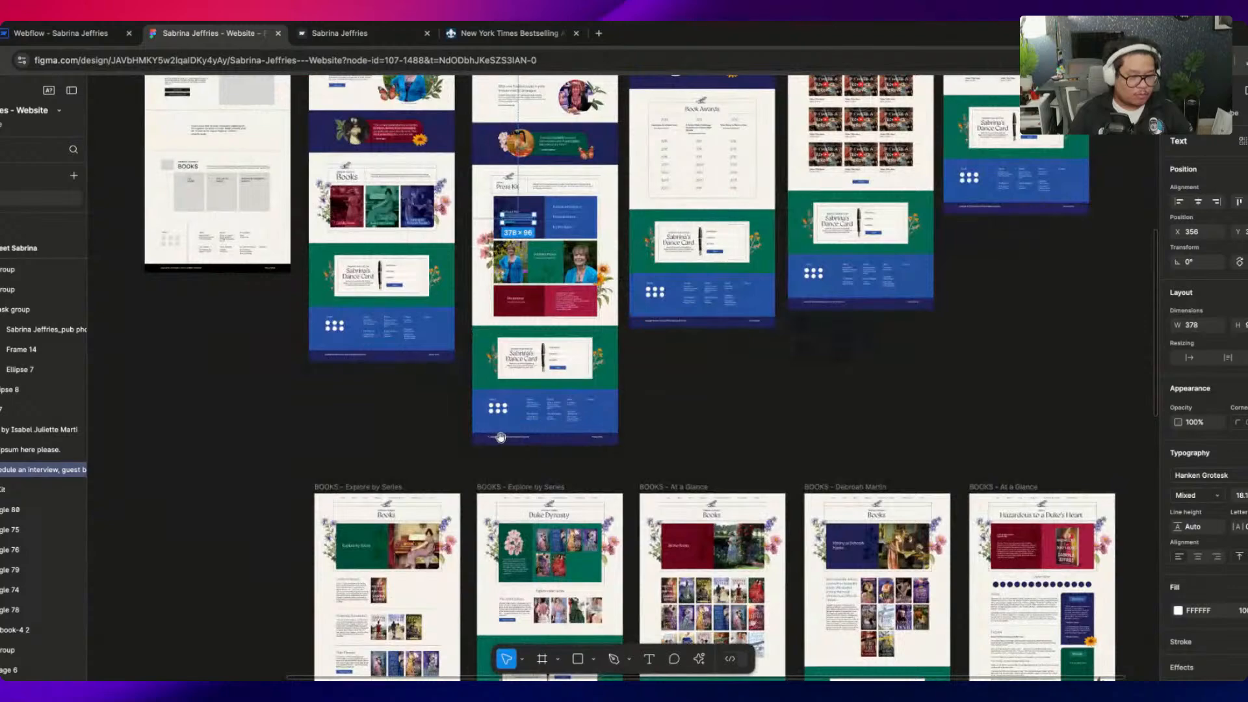
pyautogui.scroll(-4, 501, 438)
pyautogui.hscroll(2, 501, 438)
pyautogui.scroll(-3, 466, 497)
pyautogui.hscroll(-3, 467, 497)
pyautogui.hscroll(6, 467, 497)
pyautogui.scroll(1, 467, 497)
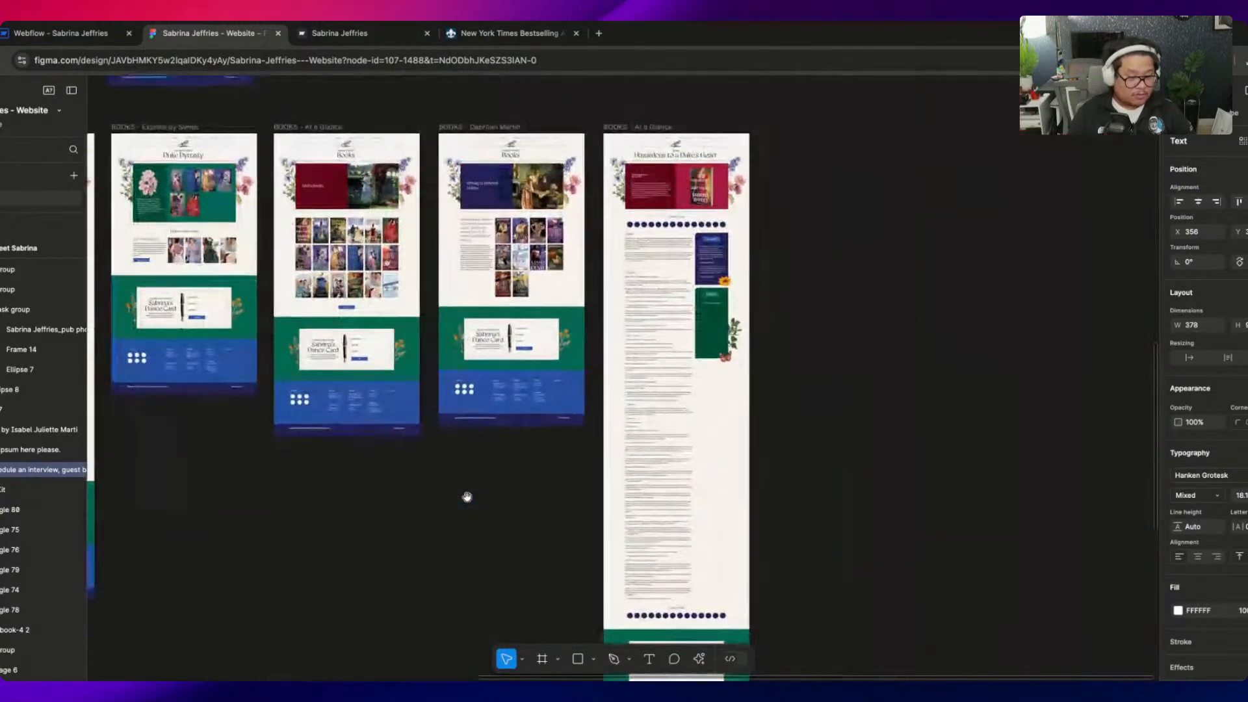
pyautogui.scroll(-1, 467, 497)
pyautogui.hscroll(-1, 467, 497)
pyautogui.moveTo(254, 317); pyautogui.dragTo(457, 635)
pyautogui.moveTo(410, 231); pyautogui.dragTo(420, 345)
pyautogui.scroll(6, 424, 251)
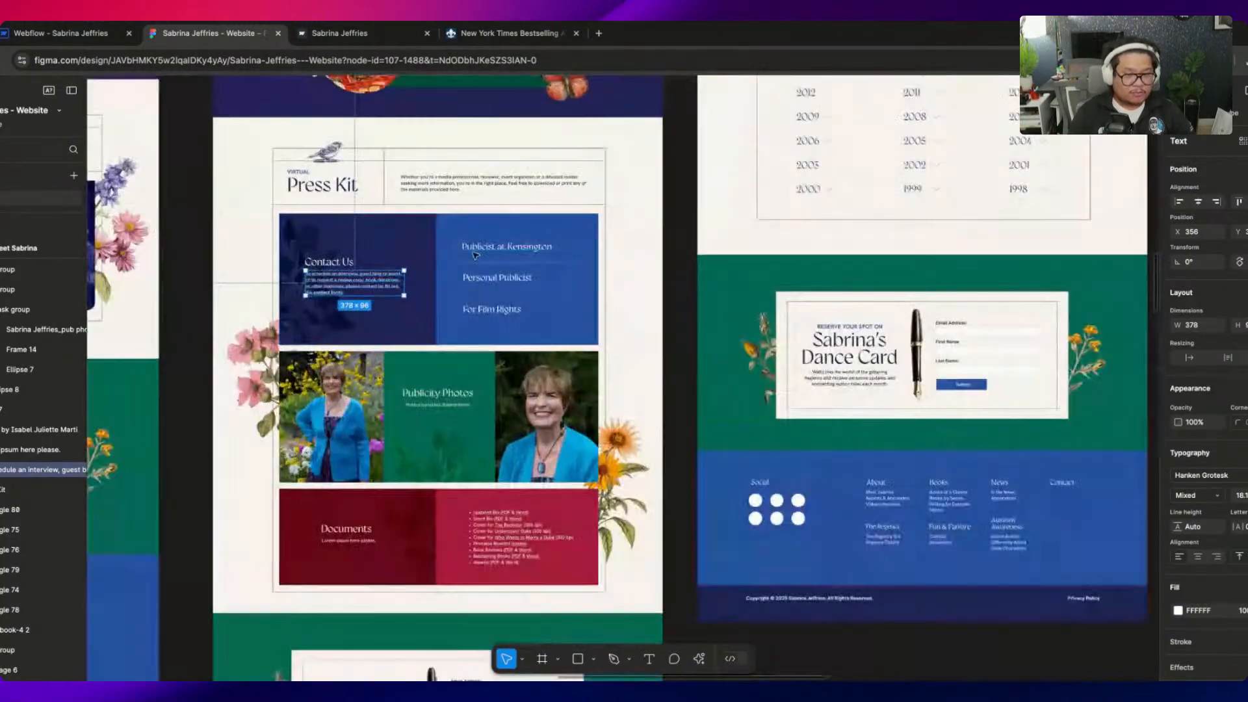
pyautogui.scroll(3, 475, 255)
pyautogui.scroll(5, 345, 206)
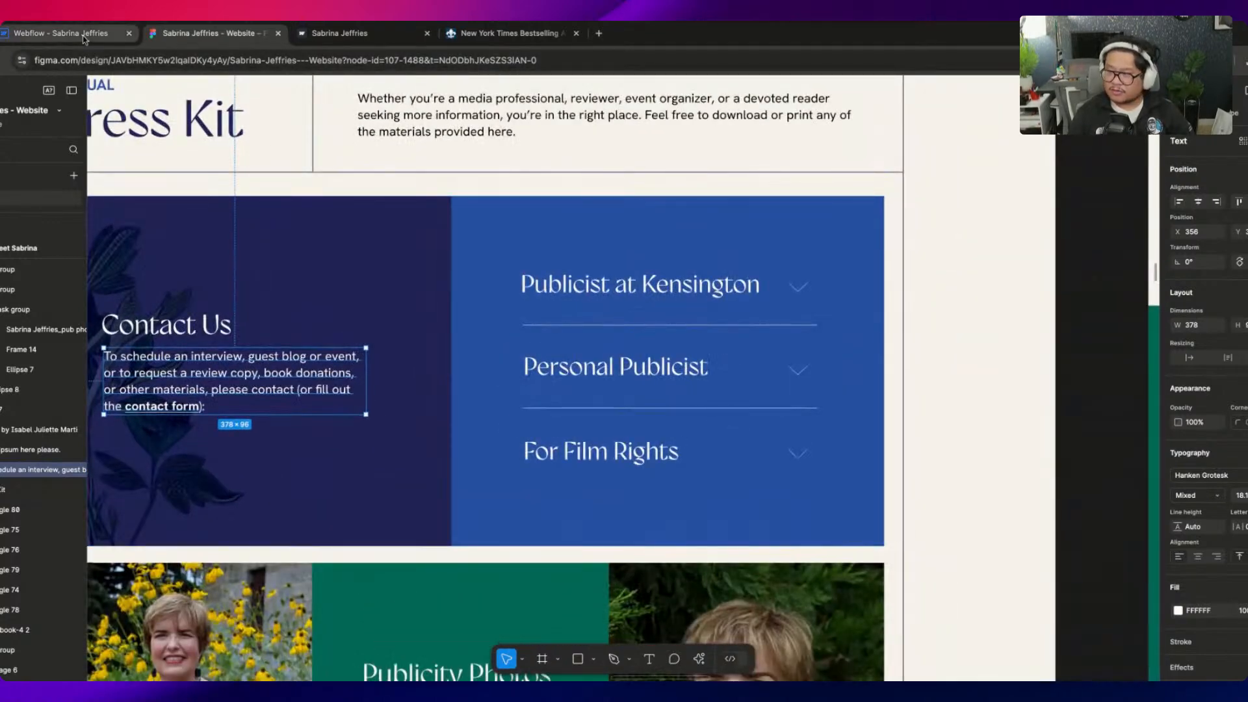
# Switch back to Webflow and set the accordion--wrapper background color to the Blue variable
pyautogui.click(61, 32)
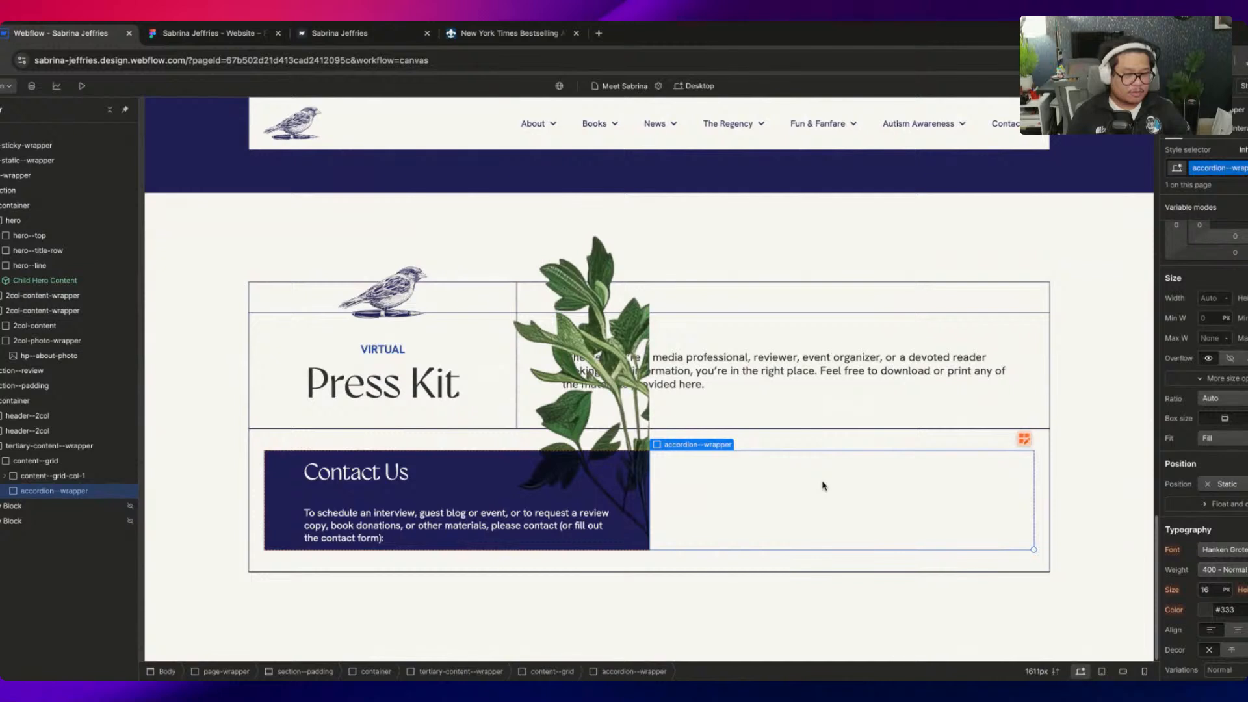
pyautogui.scroll(-5, 1202, 468)
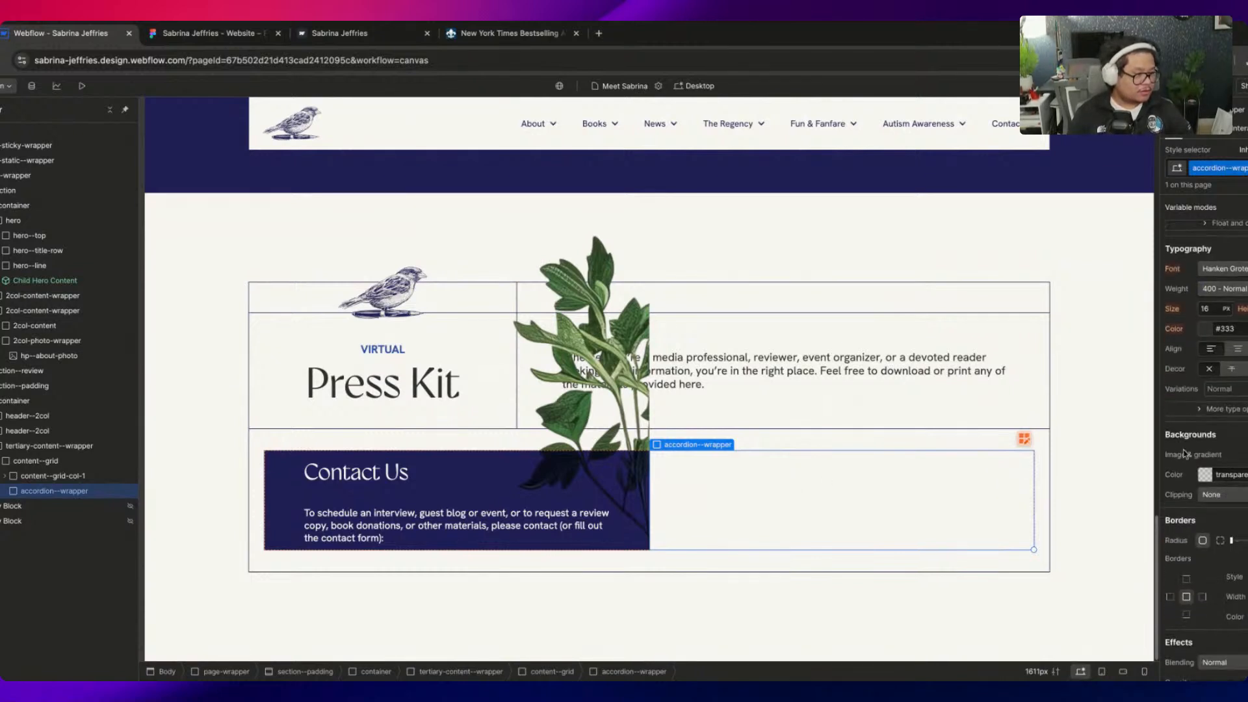
pyautogui.click(1204, 472)
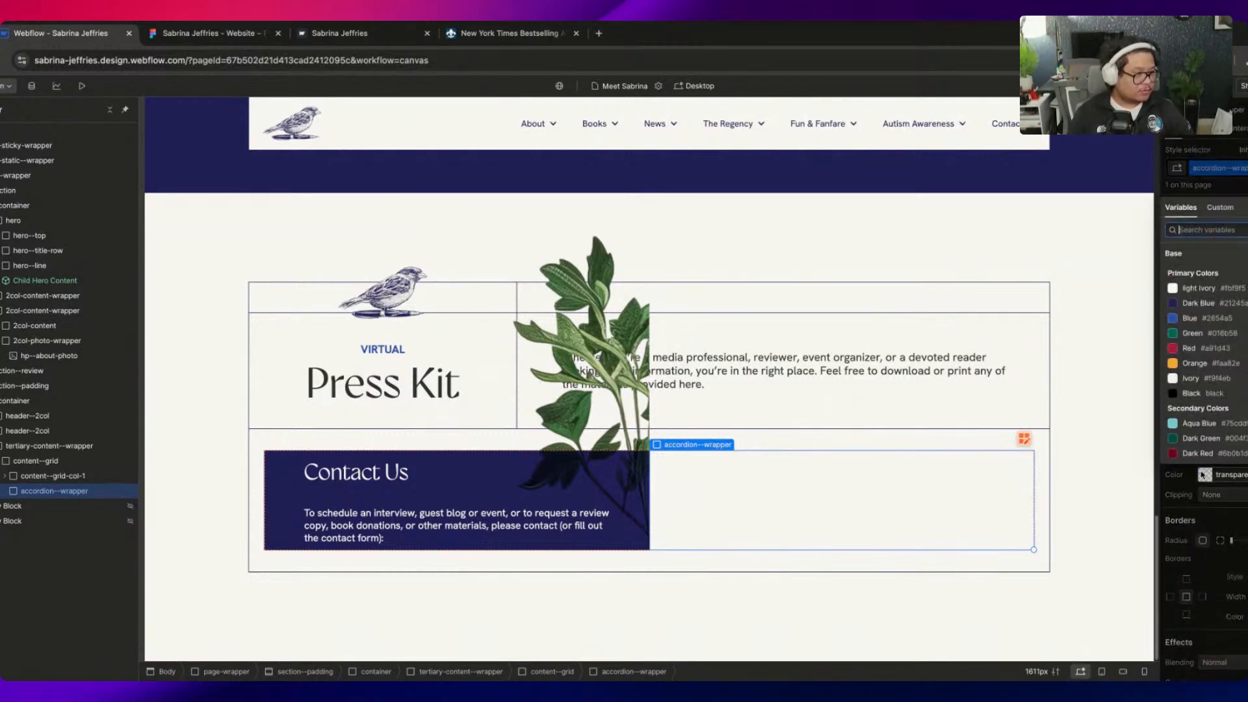
pyautogui.click(1219, 318)
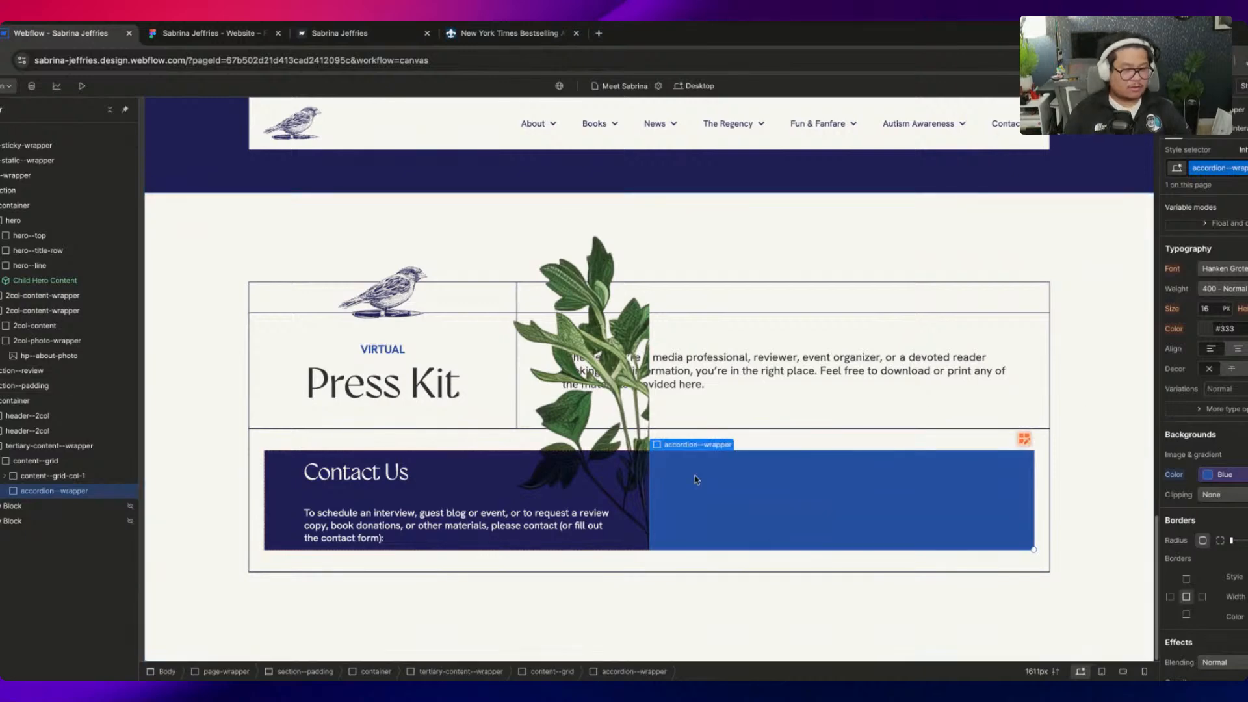
# Measure the Publicist at Kensington heading's spacing in Figma, and set the accordion--wrapper padding to 100 px on all sides in Webflow
pyautogui.click(211, 34)
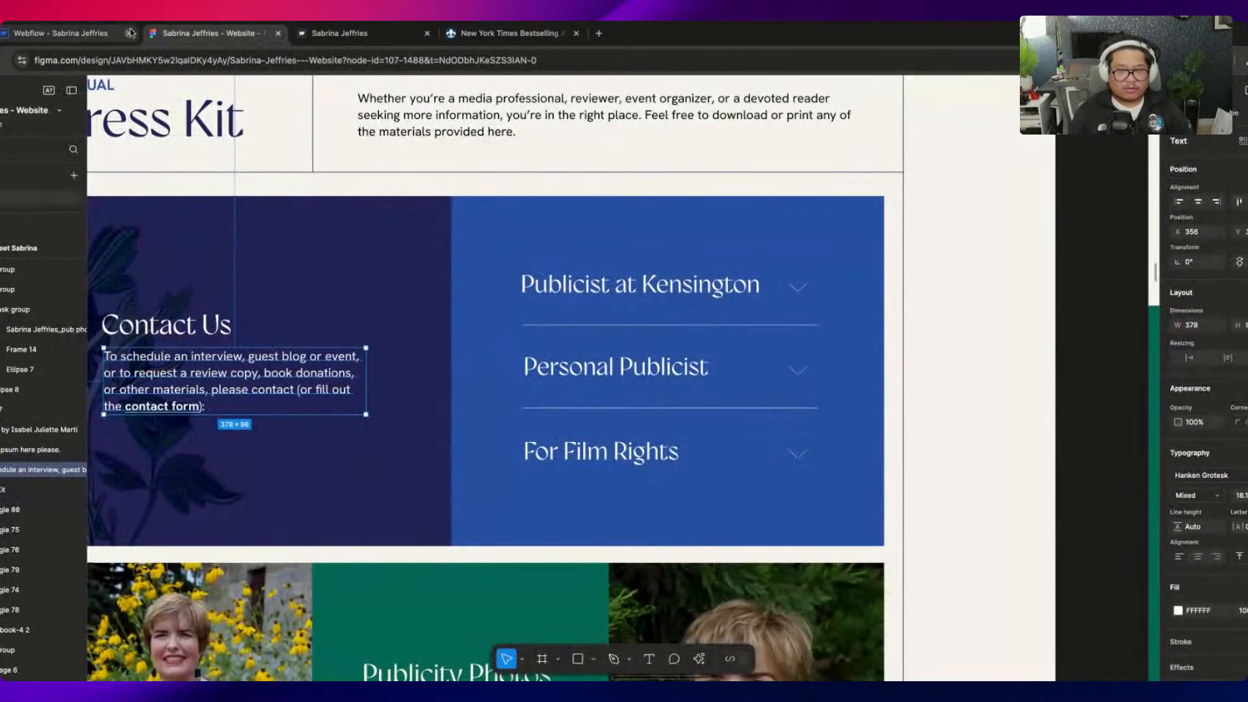
pyautogui.click(624, 284)
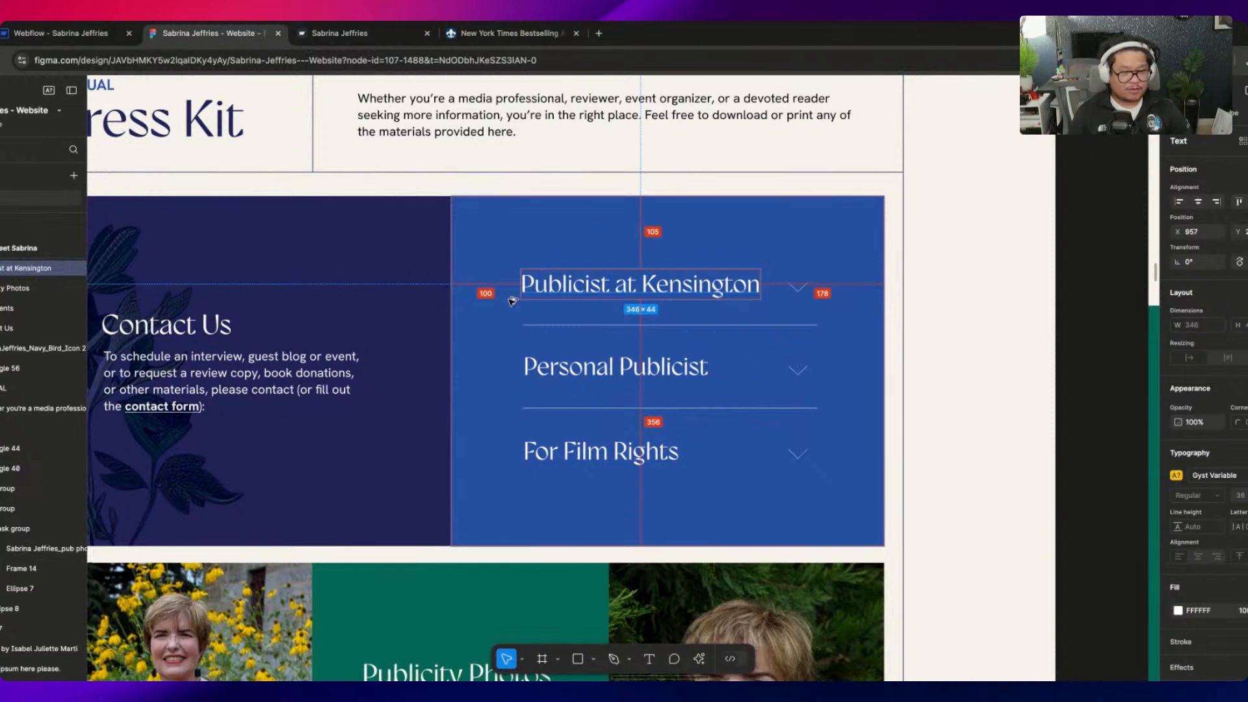
pyautogui.click(527, 325)
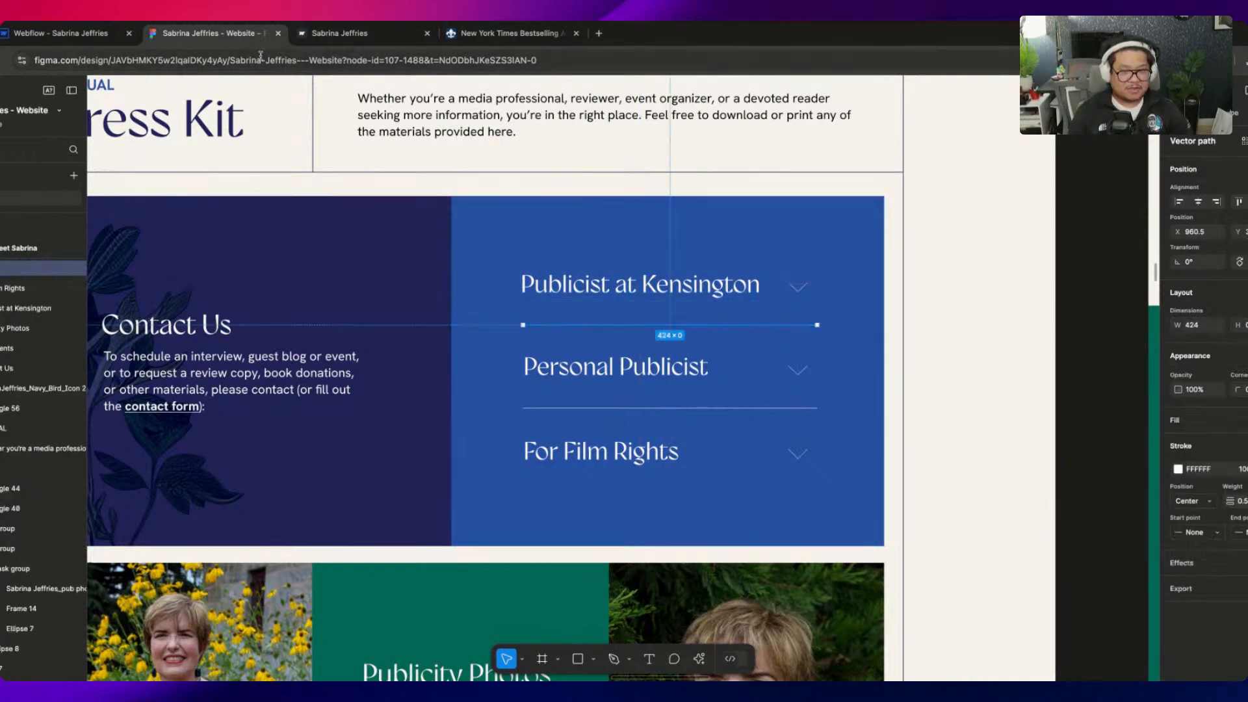
pyautogui.click(65, 33)
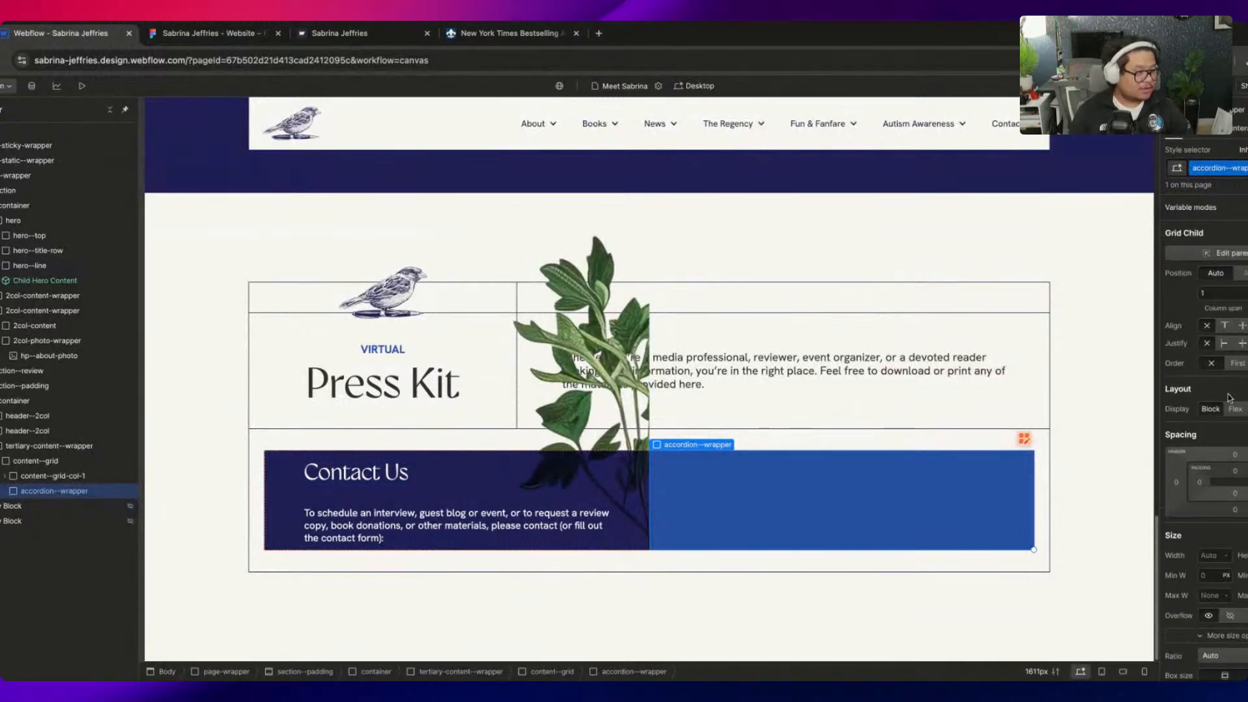
pyautogui.click(208, 33)
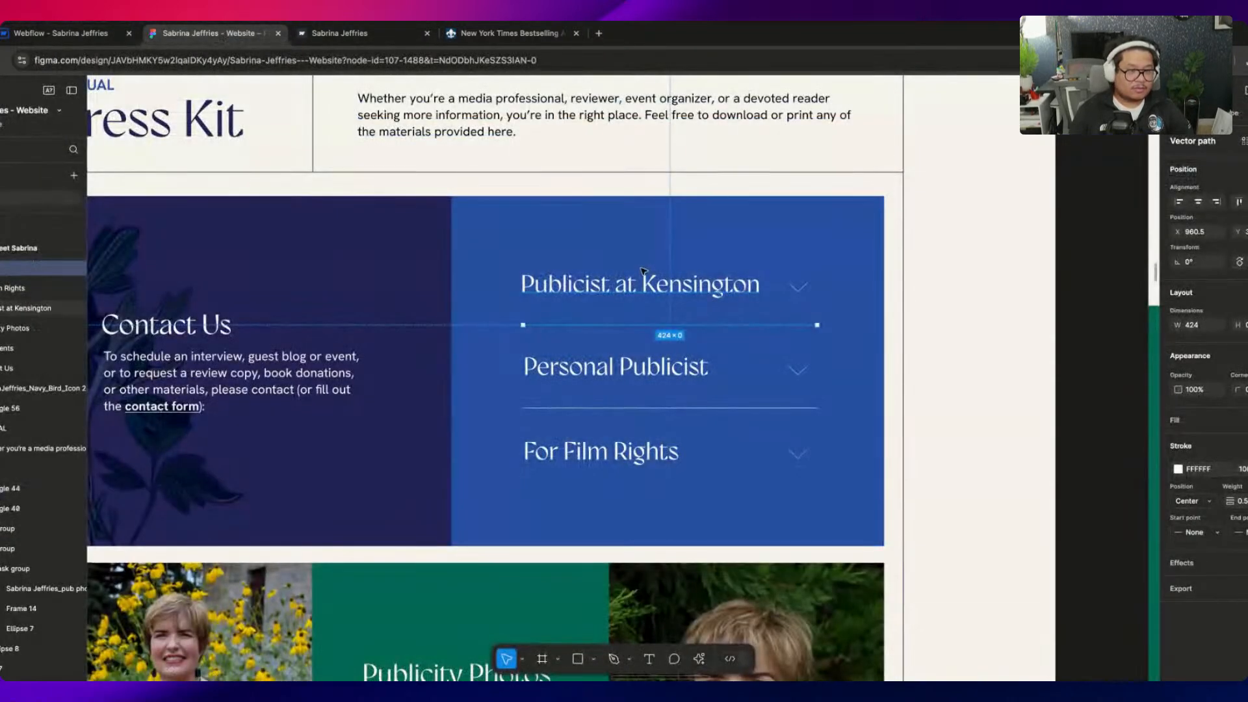
pyautogui.click(630, 284)
pyautogui.press('alt')
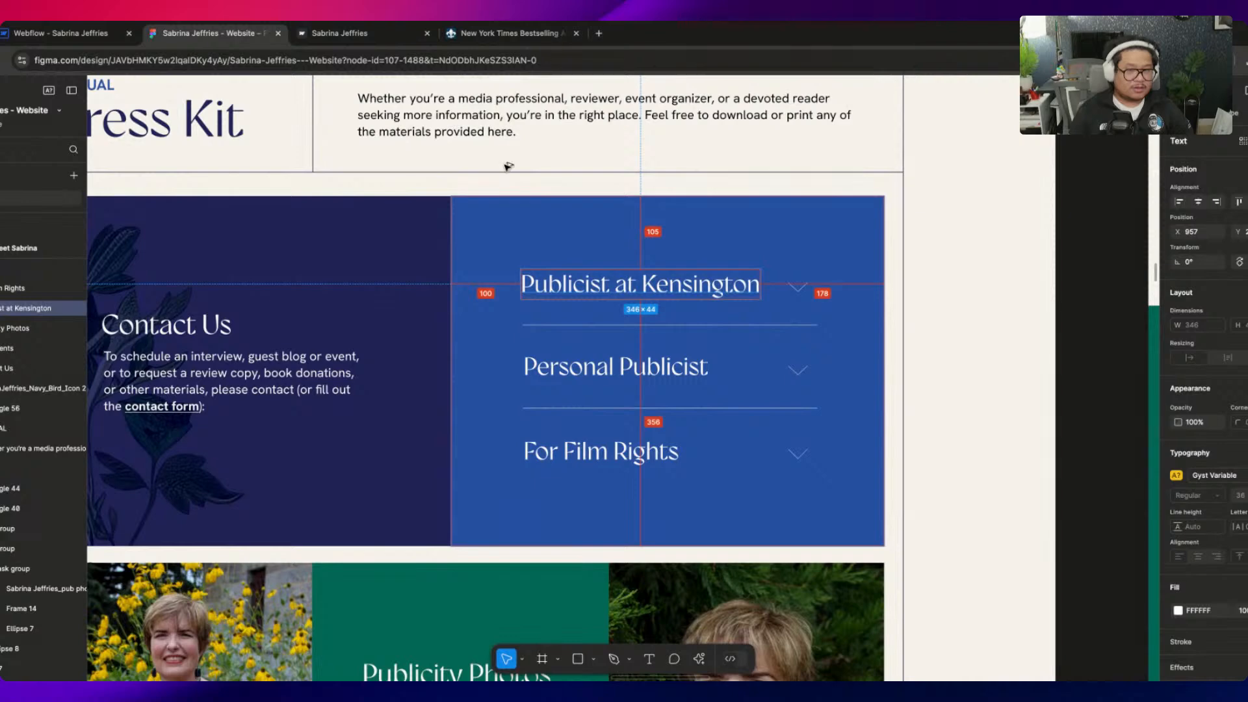
pyautogui.click(62, 34)
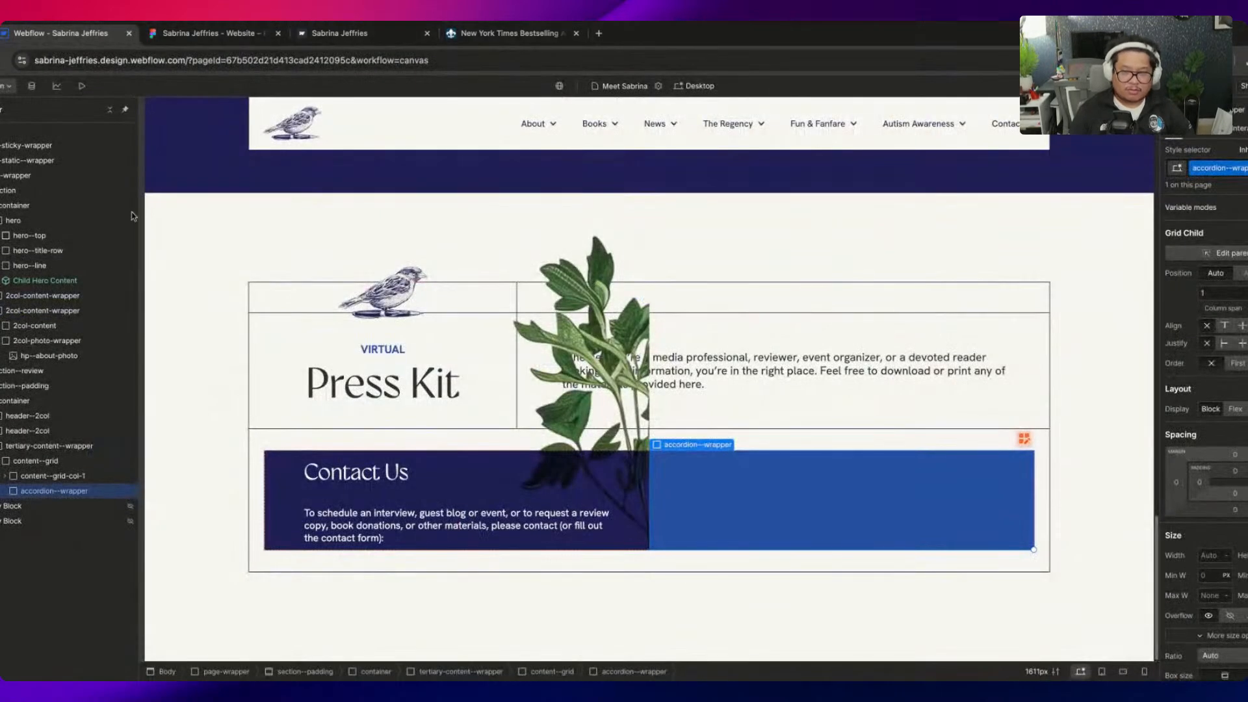
pyautogui.click(1235, 470)
pyautogui.click(1218, 529)
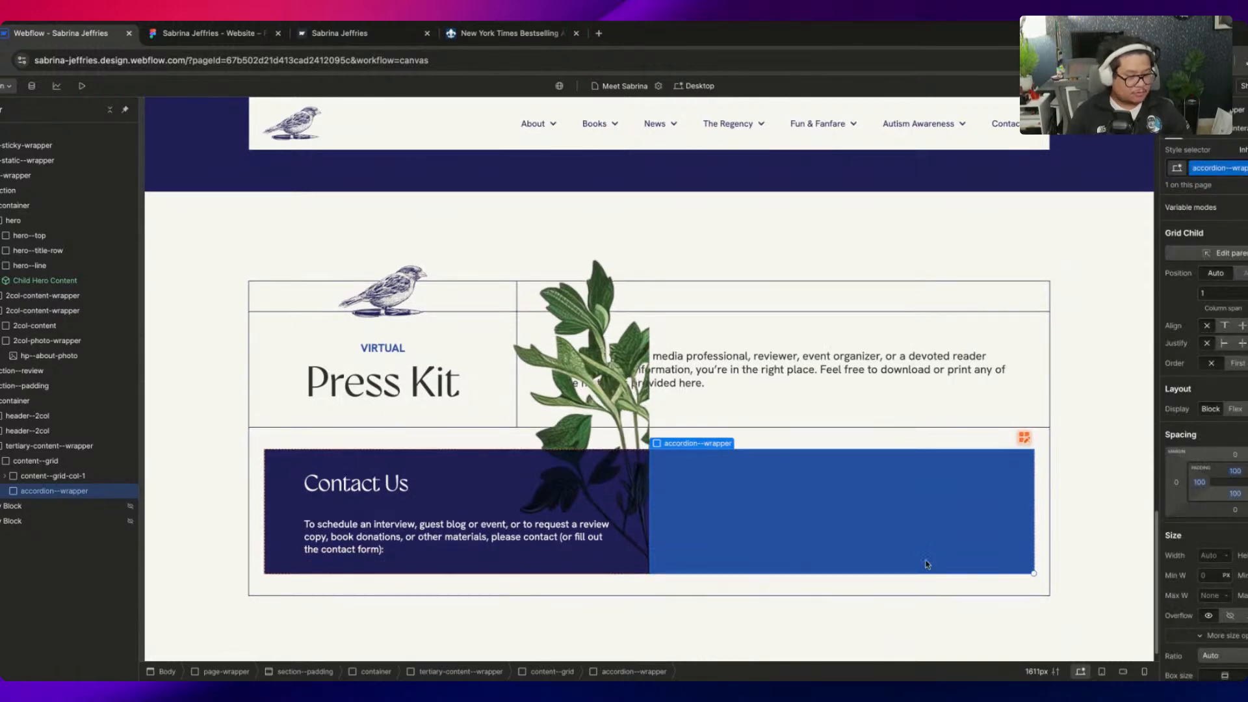
# Add a div block inside the accordion--wrapper and check the contact list's structure in the Figma design
pyautogui.press('super+k')
pyautogui.write('div')
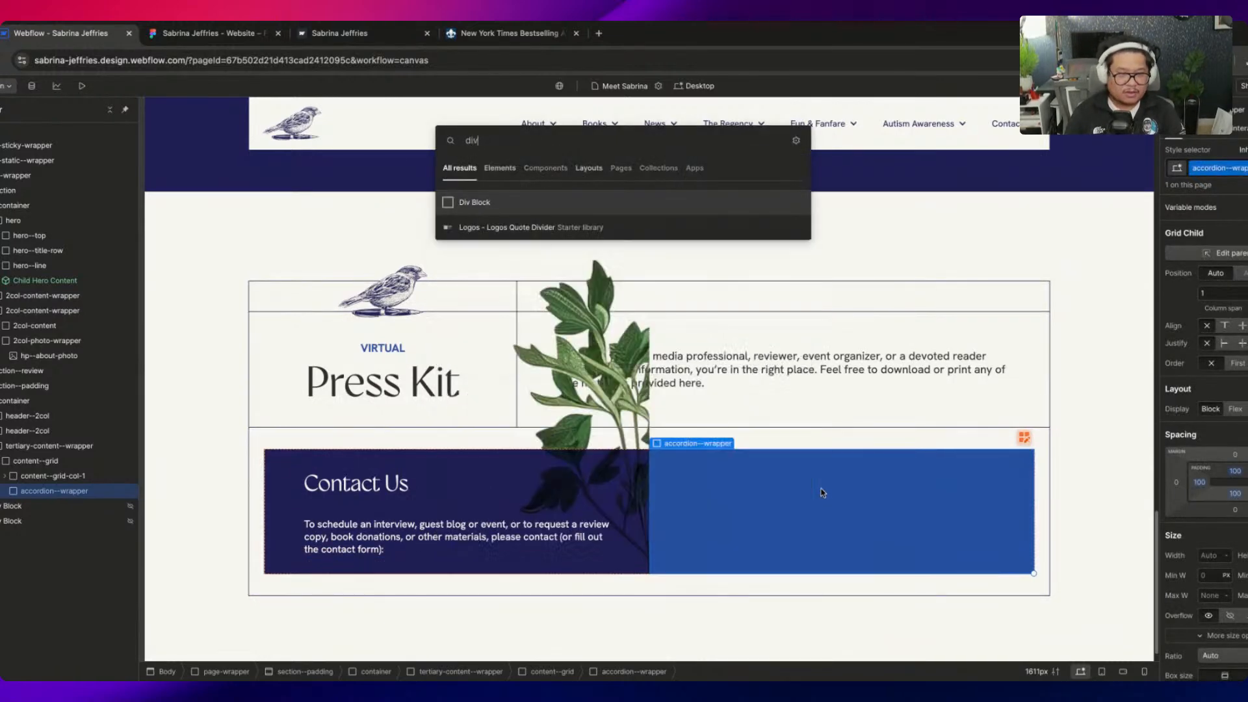
pyautogui.press('Return')
pyautogui.click(203, 35)
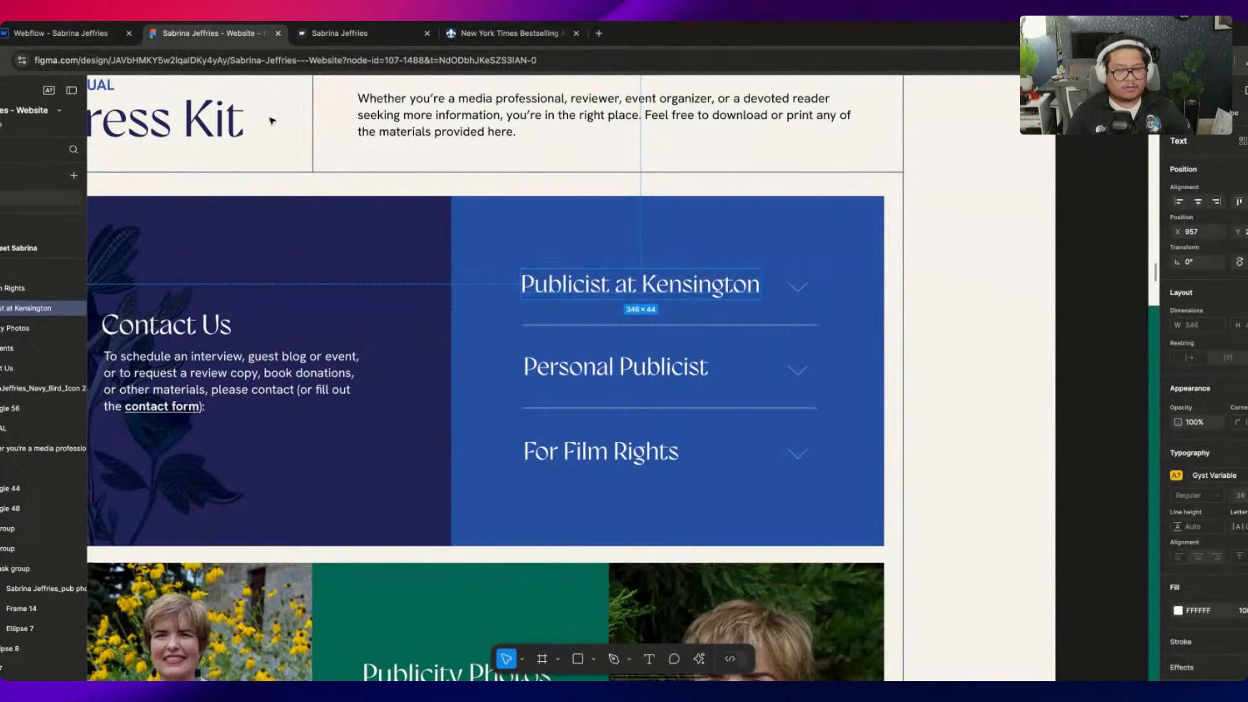
pyautogui.click(59, 33)
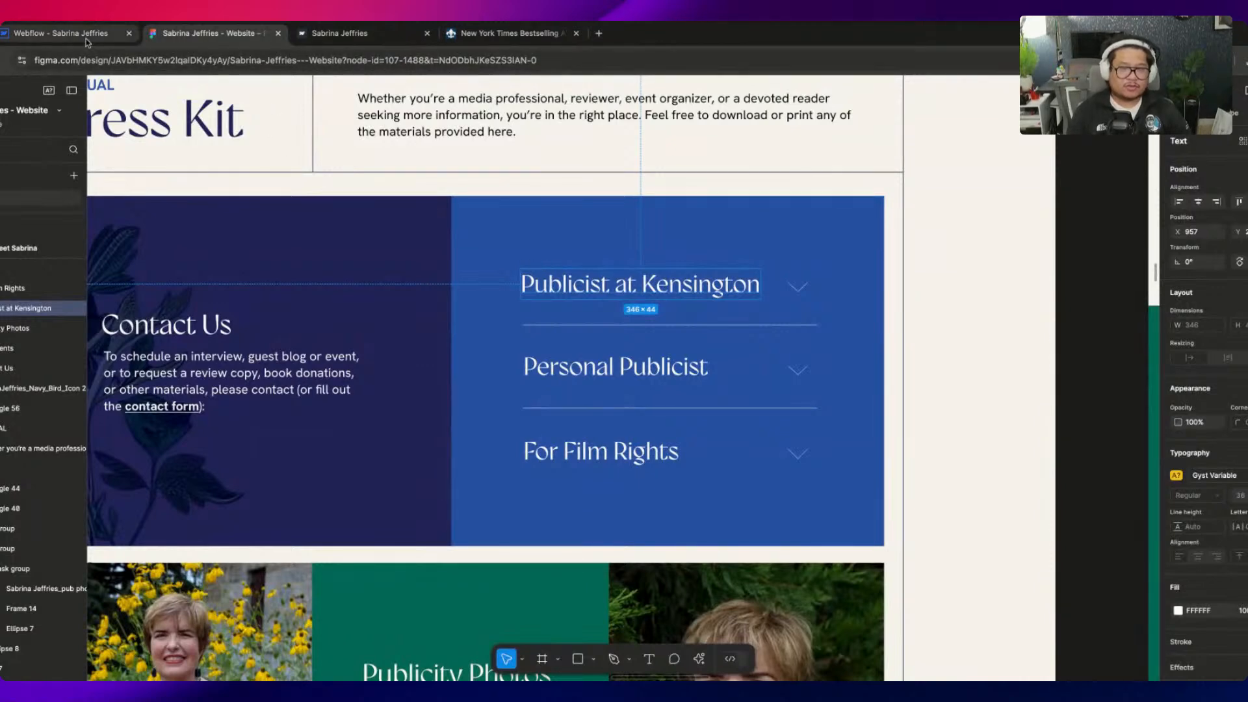
# Rename the blue column's accordion--wrapper class to accordion--col
pyautogui.click(67, 491)
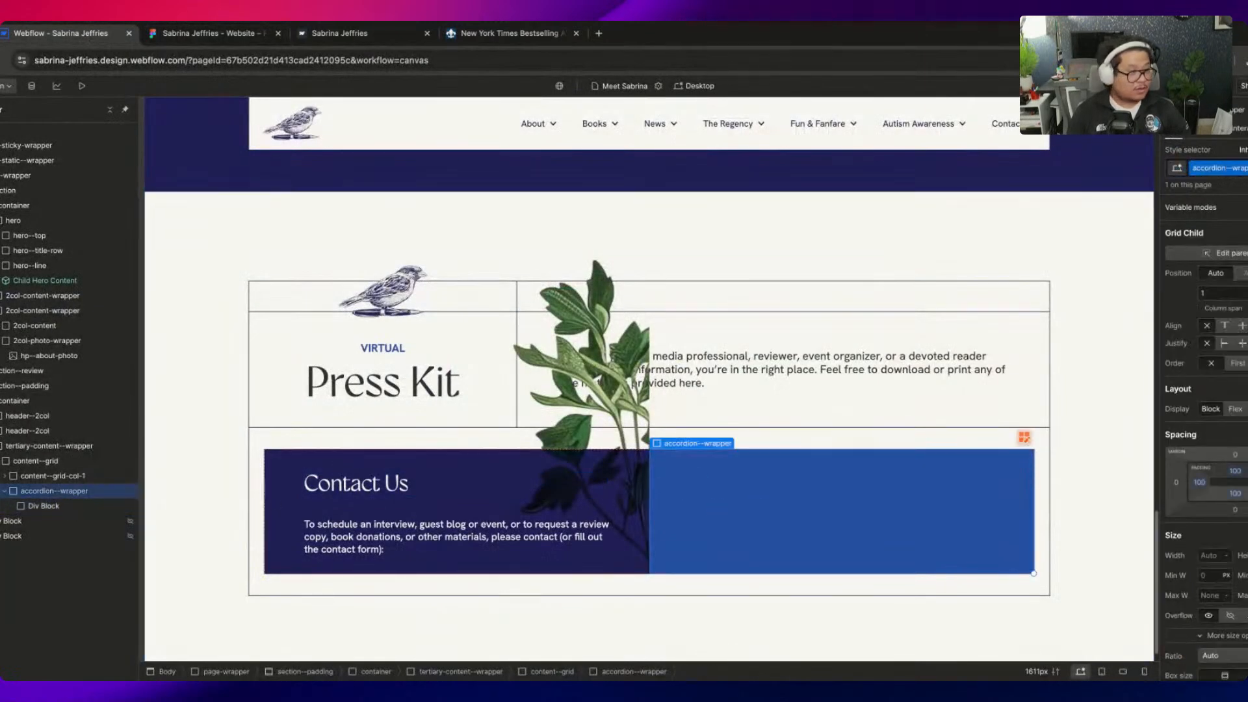
pyautogui.doubleClick(1216, 167)
pyautogui.write('col')
pyautogui.press('Return')
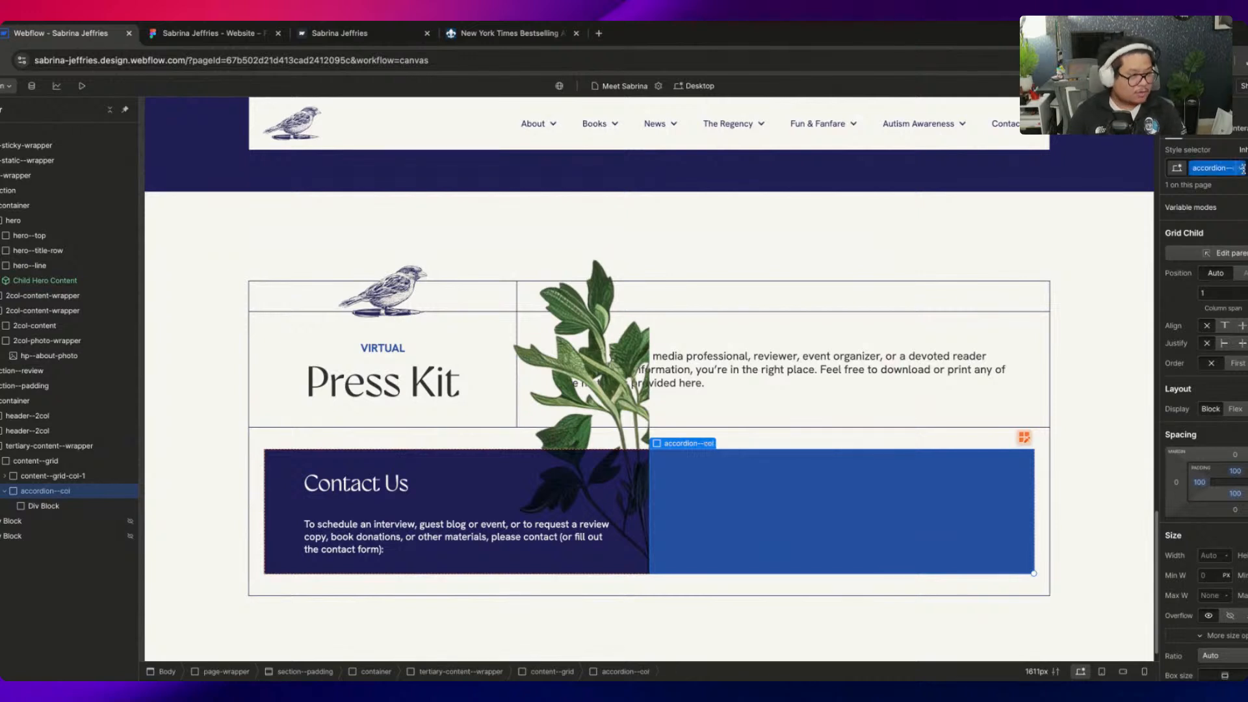
# Give the div block inside accordion--col the new class accordion--wrapper
pyautogui.click(52, 506)
pyautogui.press('super+Return')
pyautogui.write('acc')
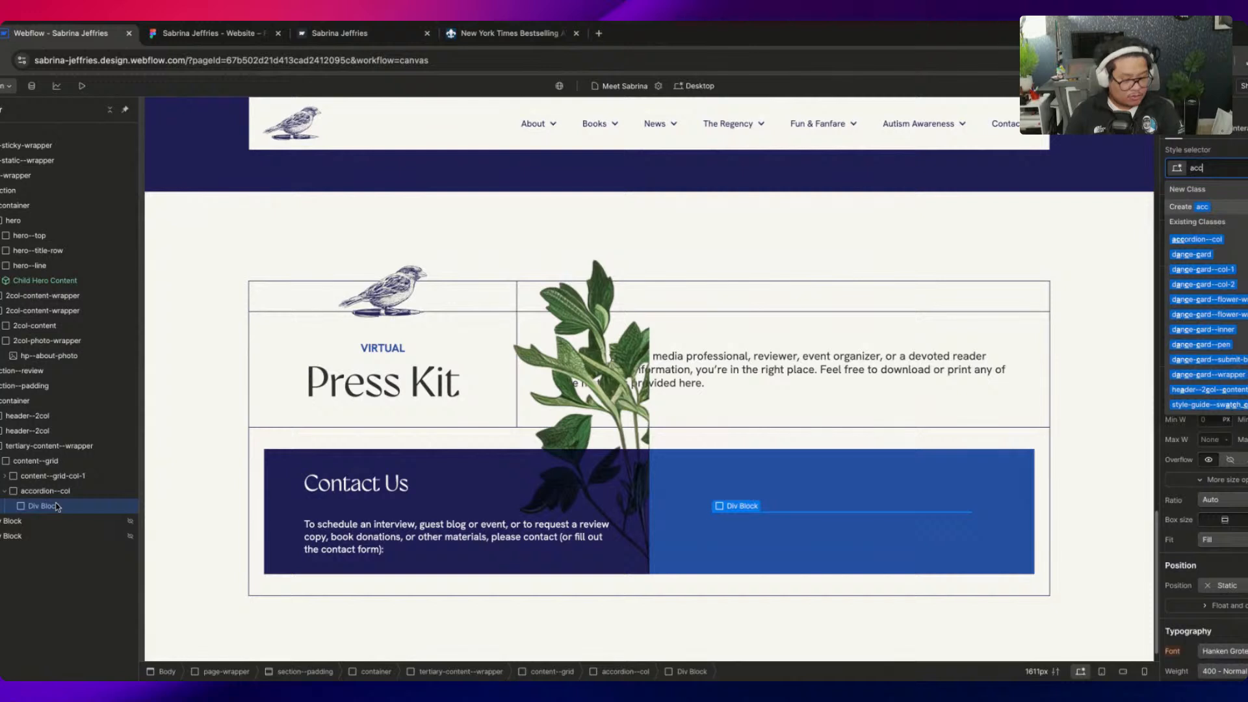
pyautogui.write('ordion--wr')
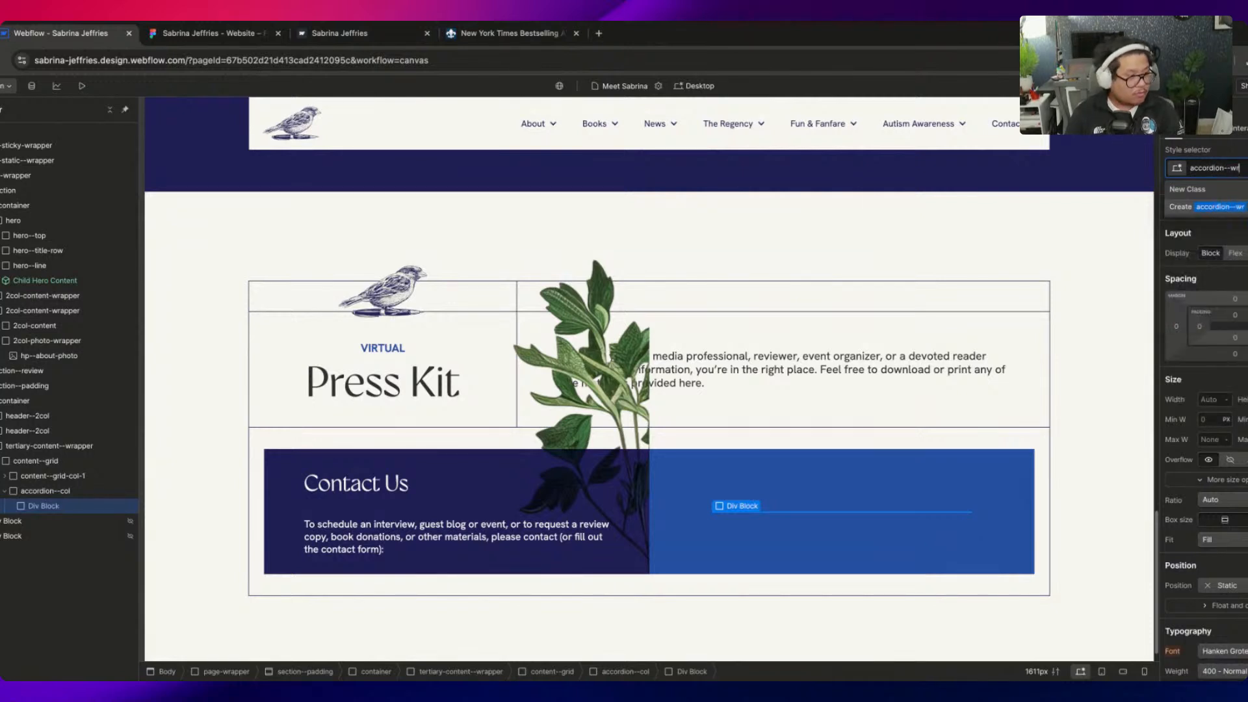
pyautogui.write('apper')
pyautogui.press('Return')
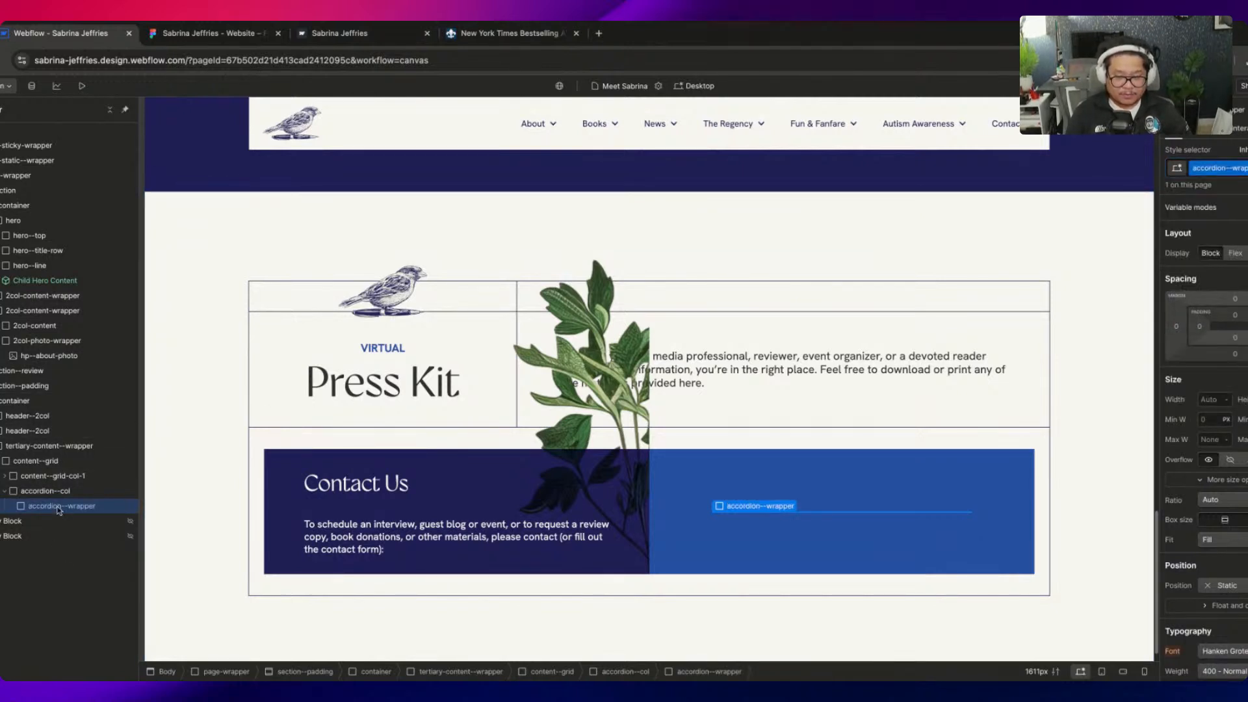
# Add a div block inside accordion--wrapper and give it the new class accordion--title
pyautogui.press('super+e')
pyautogui.write('div')
pyautogui.press('Return')
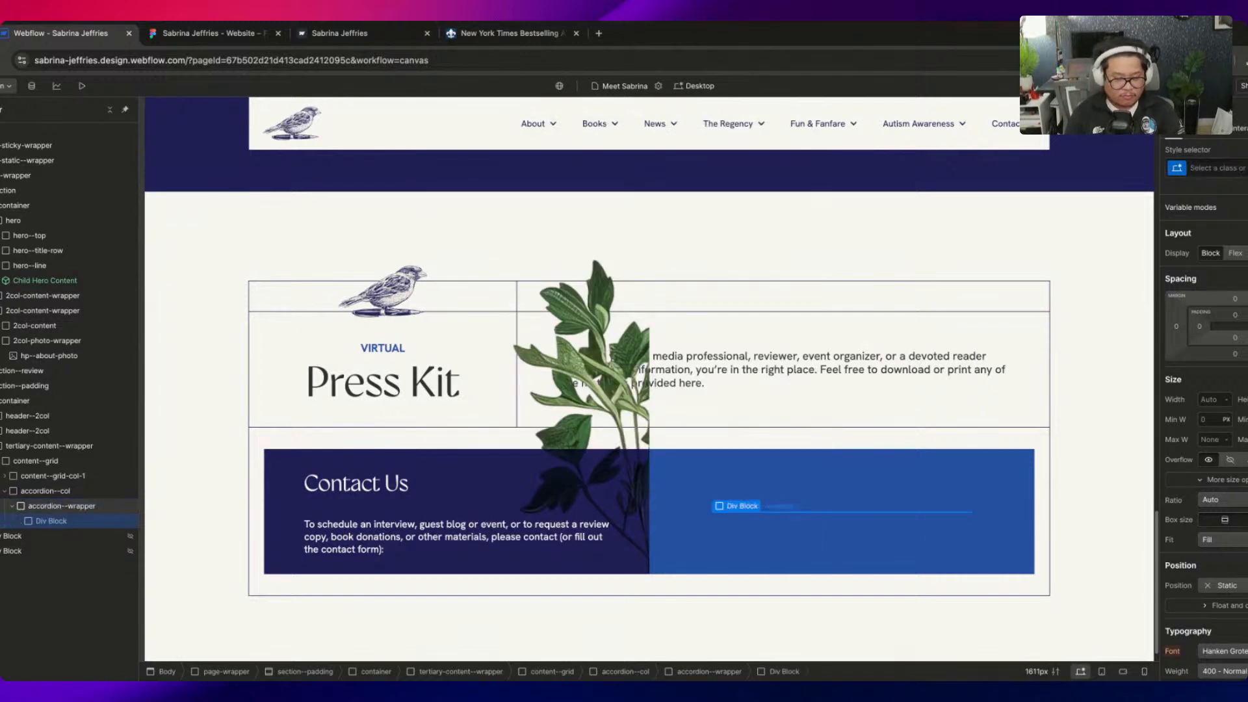
pyautogui.press('super+Return')
pyautogui.write('accordion--')
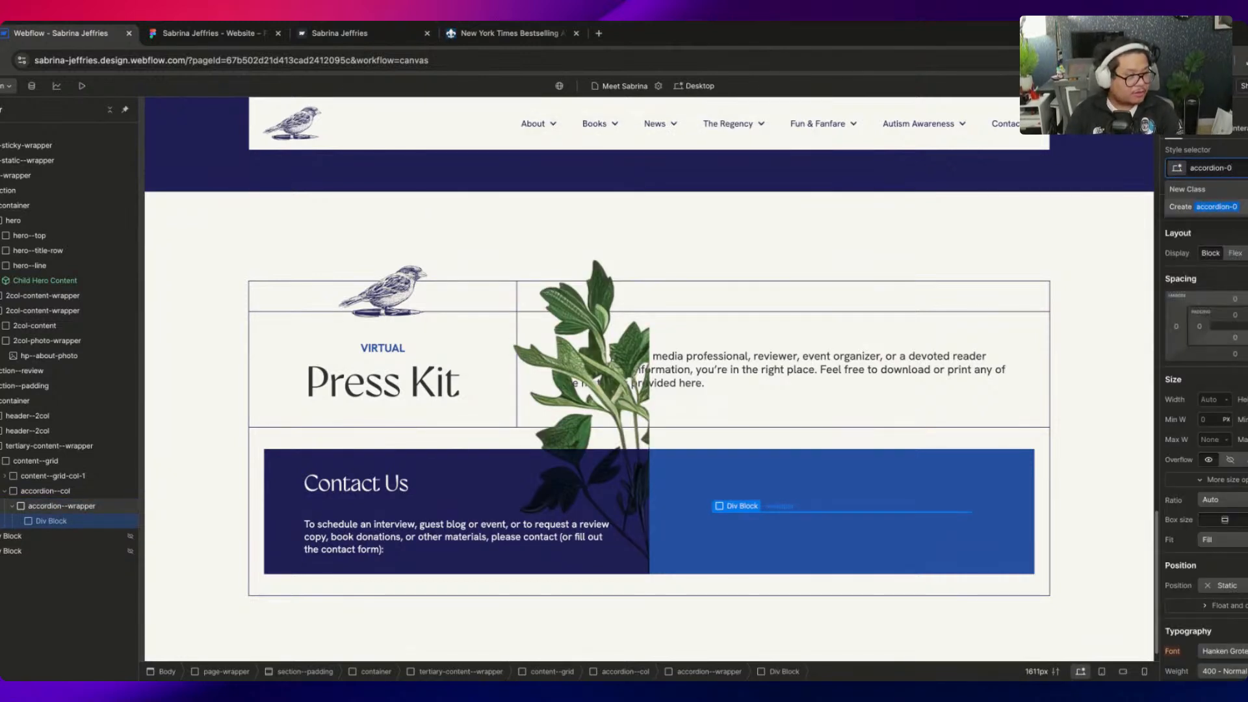
pyautogui.write('title')
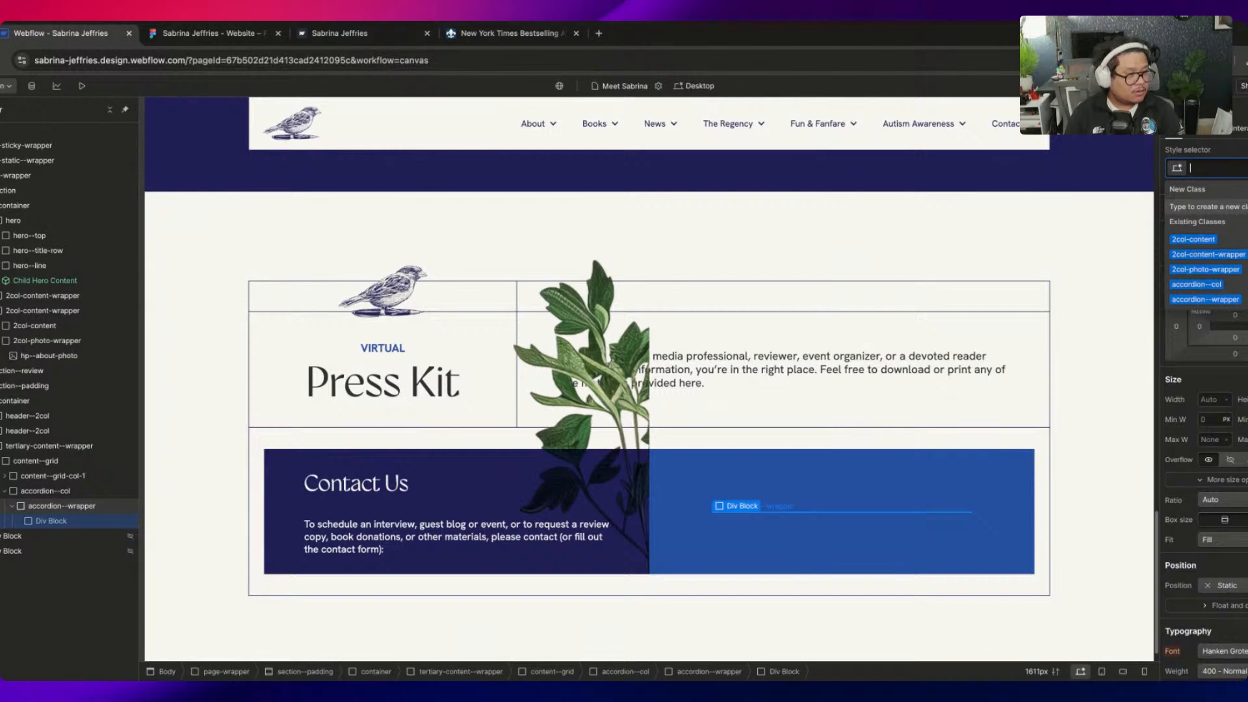
pyautogui.press('Return')
# Check the contact headings in the Figma design, add a text block inside accordion--title in Webflow, and set the accordion--title font to Gyst
pyautogui.click(201, 33)
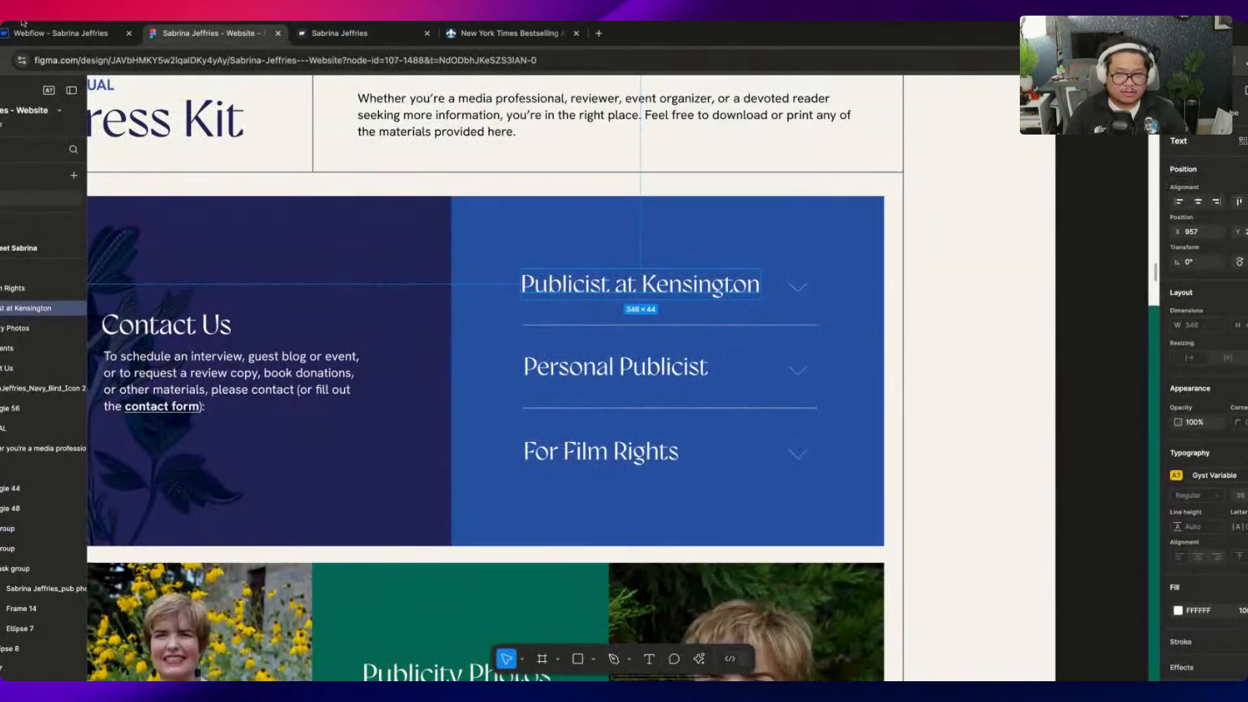
pyautogui.click(58, 33)
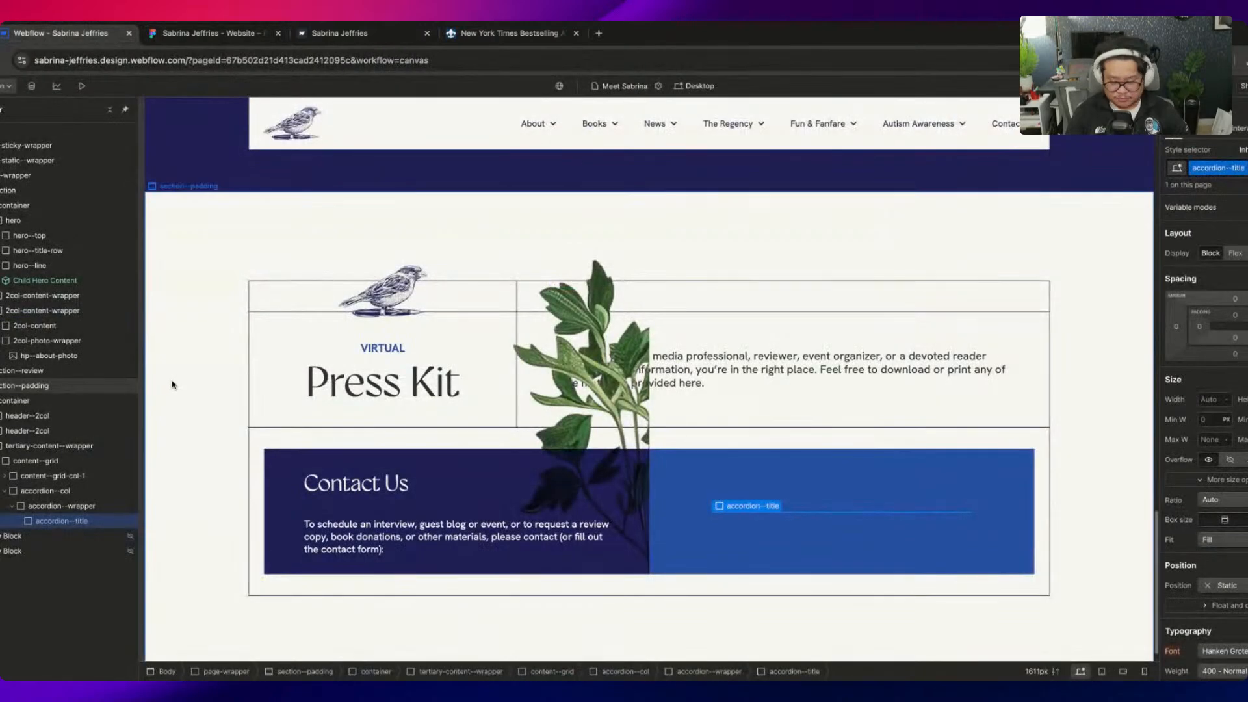
pyautogui.press('super+k')
pyautogui.write('text')
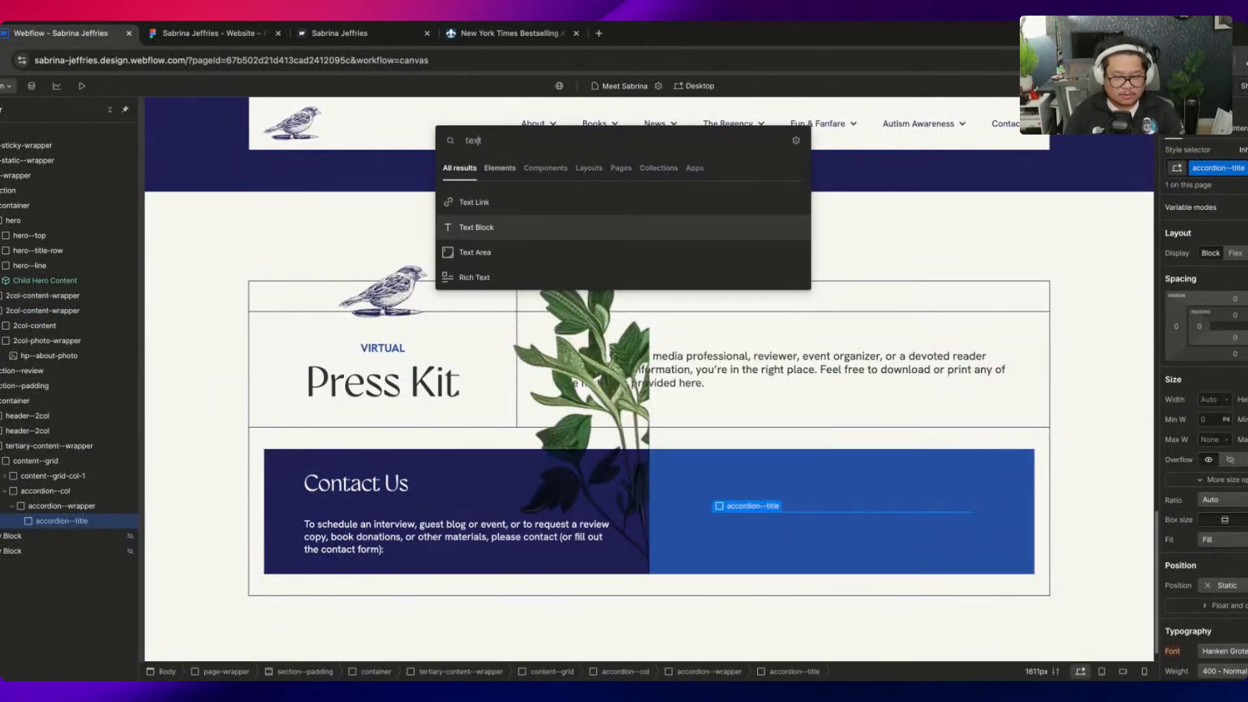
pyautogui.press('Return')
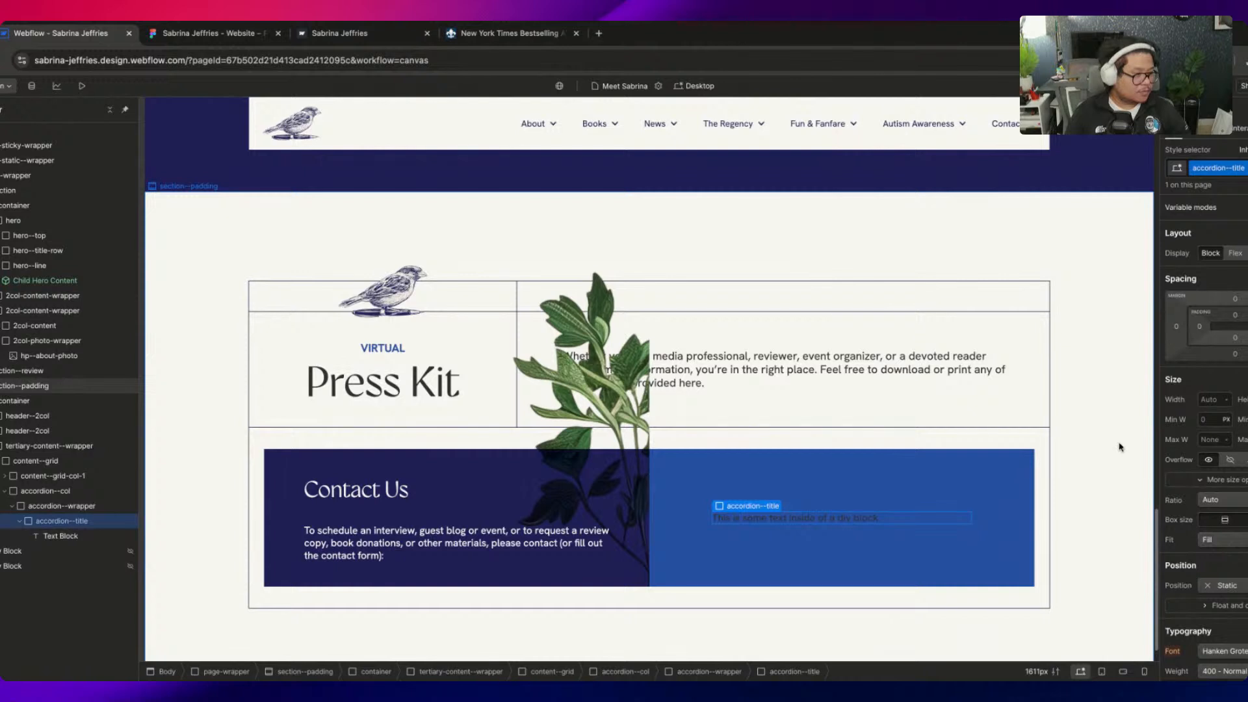
pyautogui.scroll(-5, 1203, 455)
pyautogui.click(1222, 363)
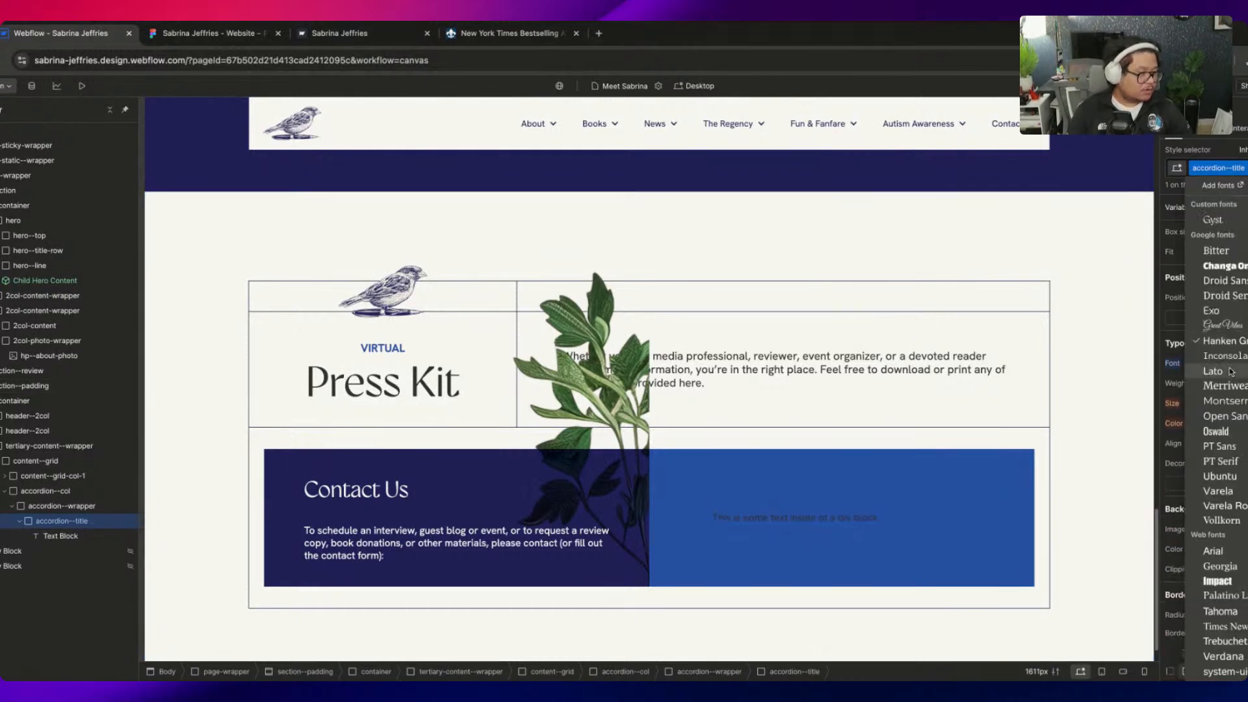
pyautogui.click(1236, 223)
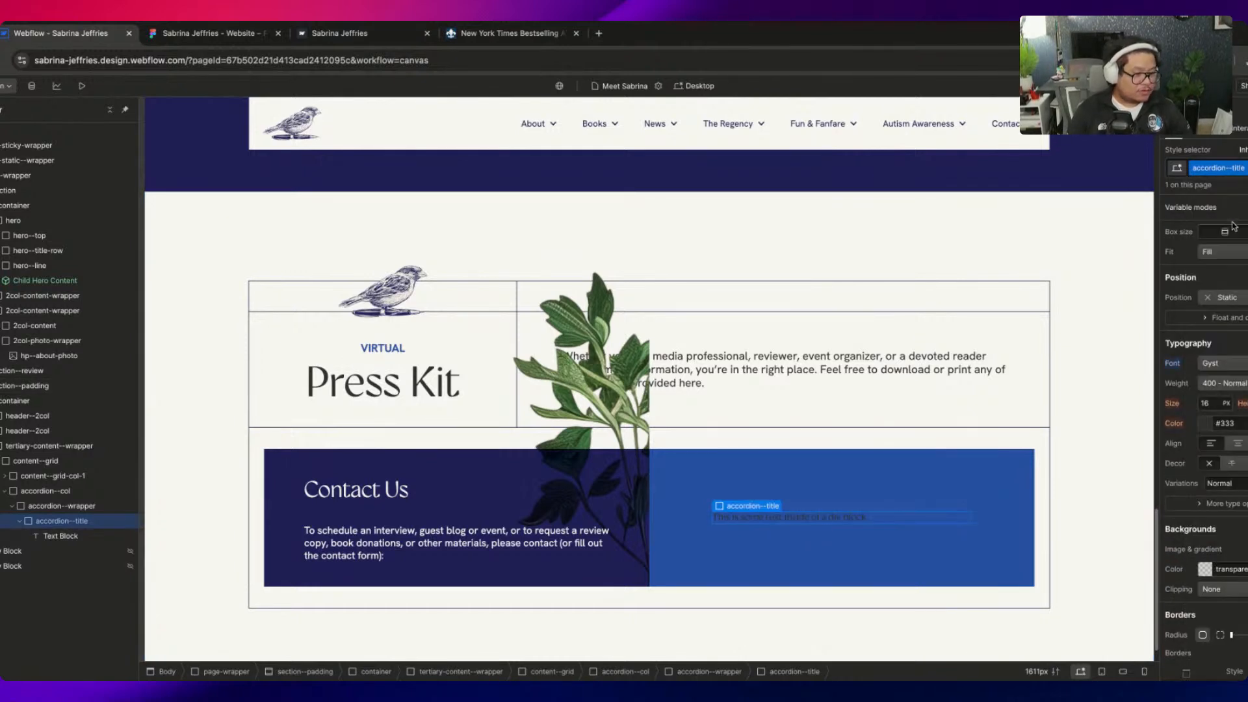
# Set the text color of accordion--col to the light Ivory variable
pyautogui.click(46, 491)
pyautogui.scroll(-3, 1211, 332)
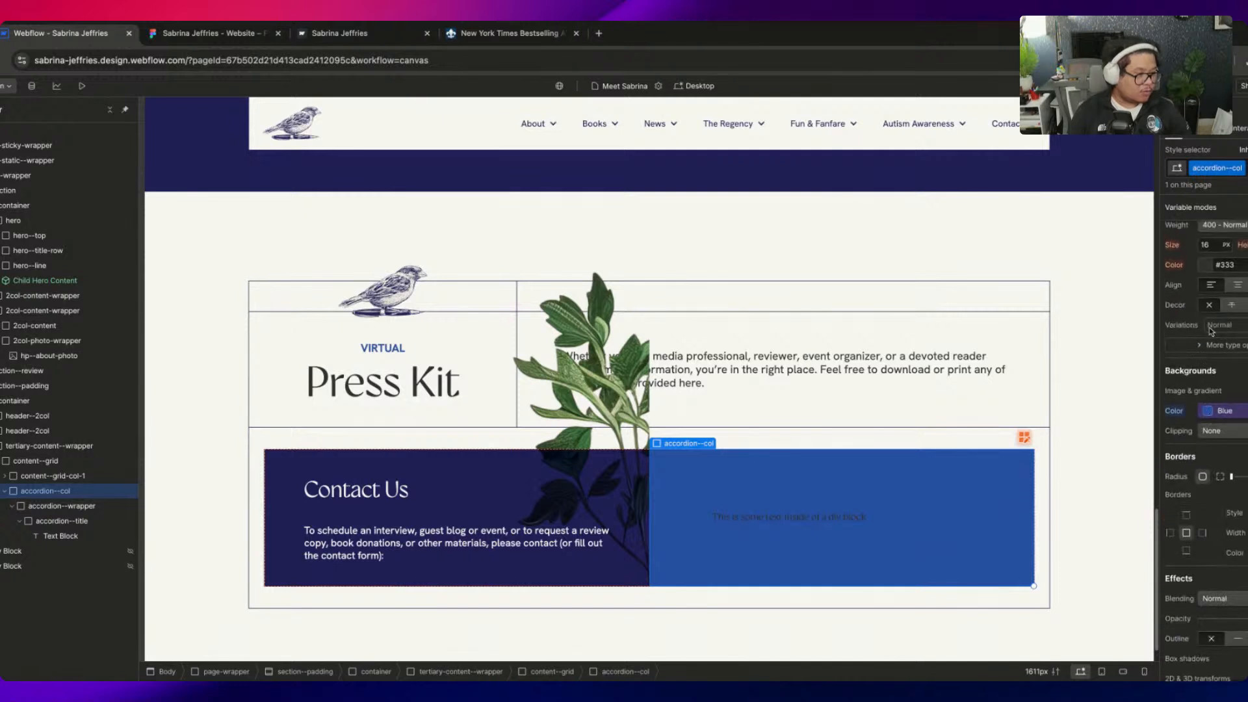
pyautogui.click(1225, 272)
pyautogui.click(1209, 377)
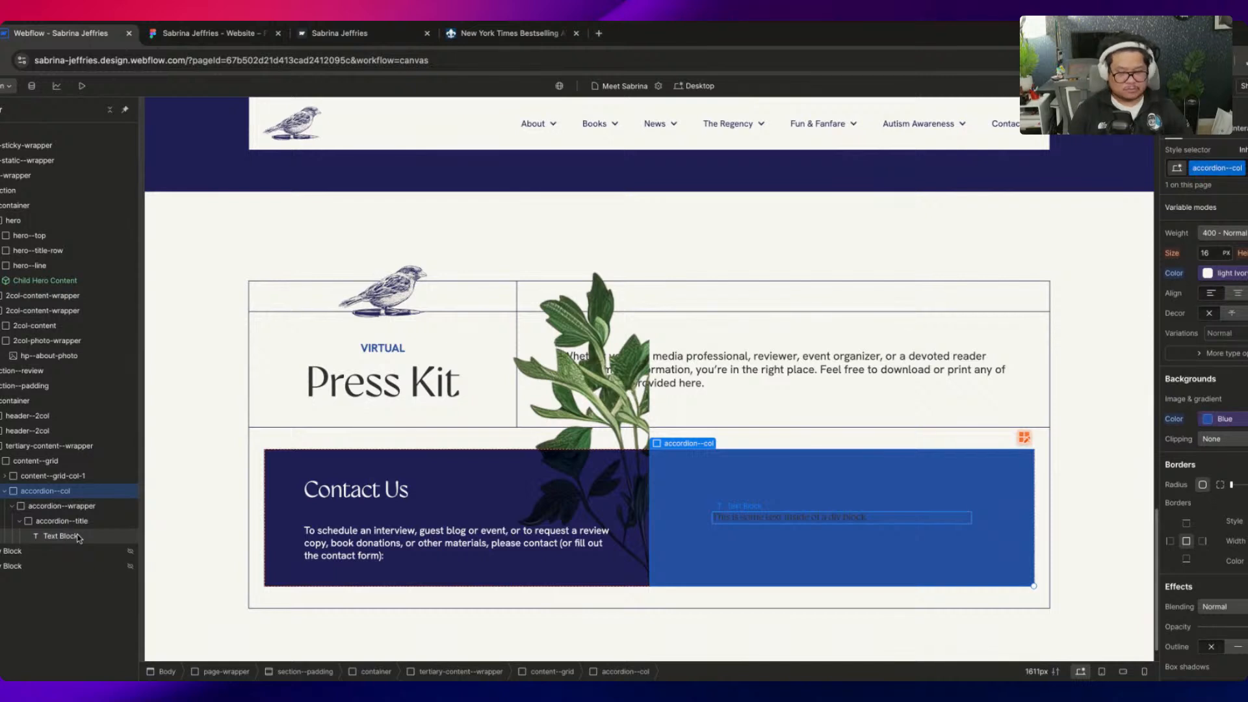
# Check the inherited text color on the nested accordion elements, then reload the page and return to the Press Kit section
pyautogui.click(62, 535)
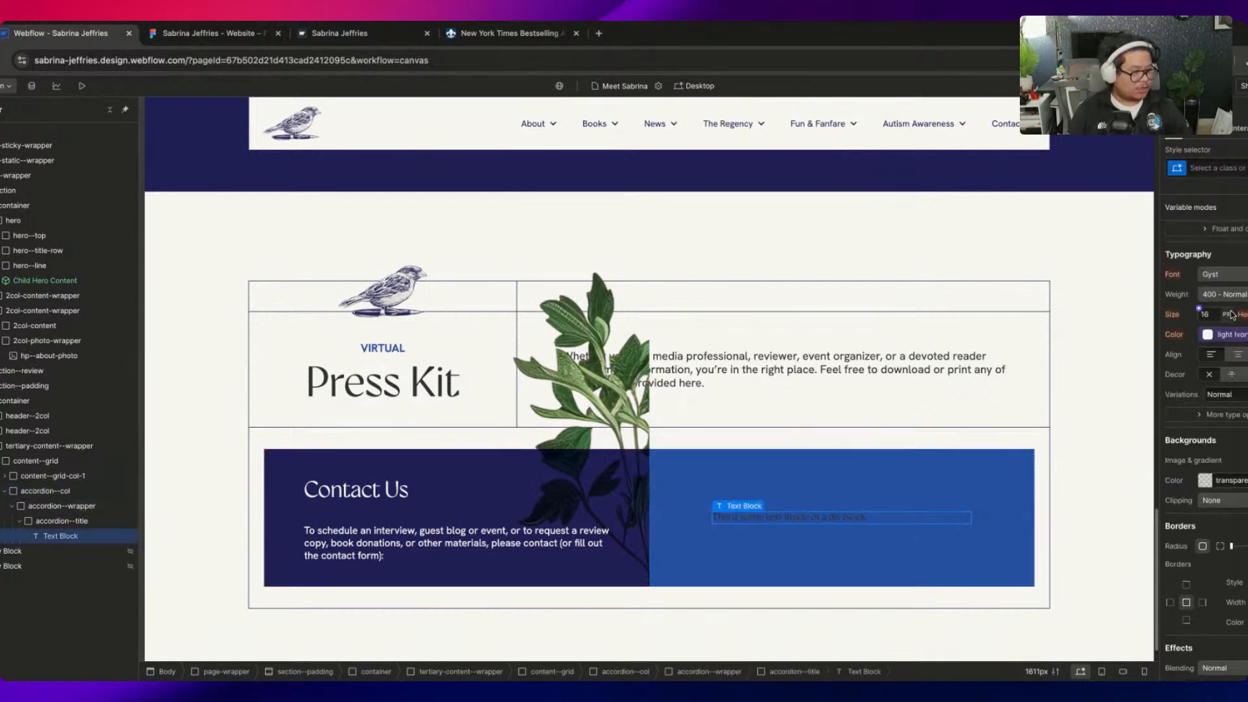
pyautogui.click(53, 524)
pyautogui.click(62, 507)
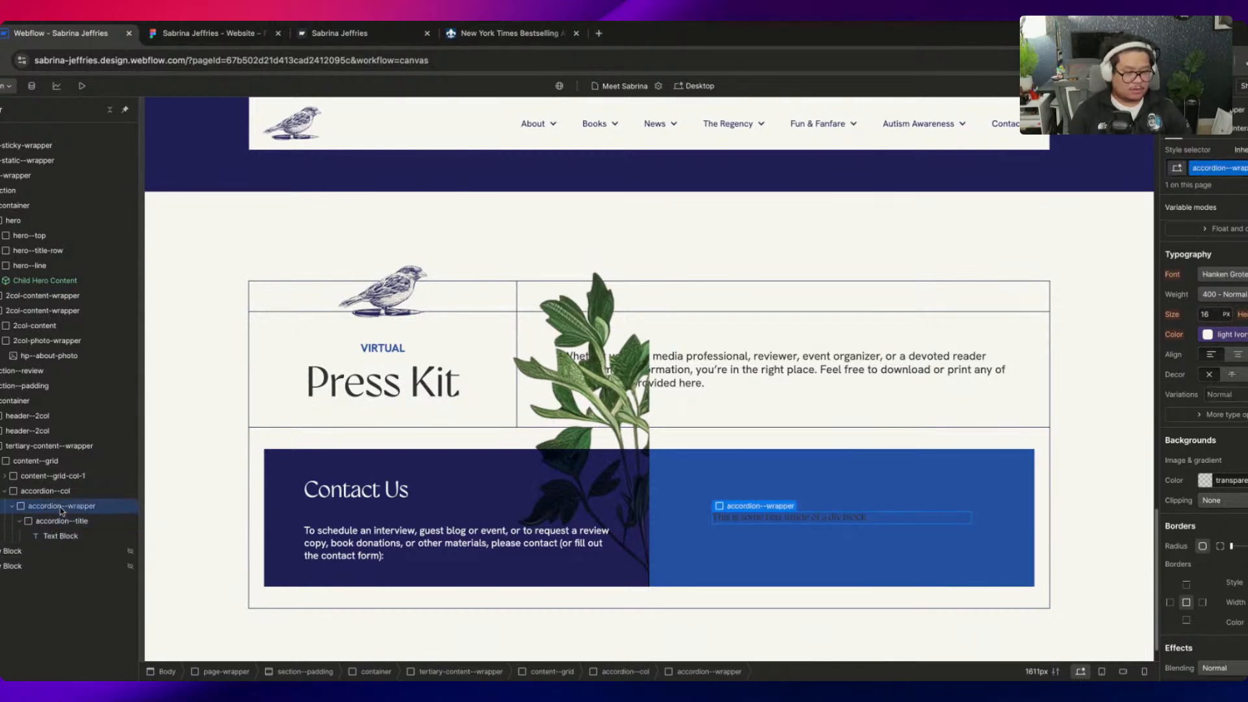
pyautogui.click(57, 492)
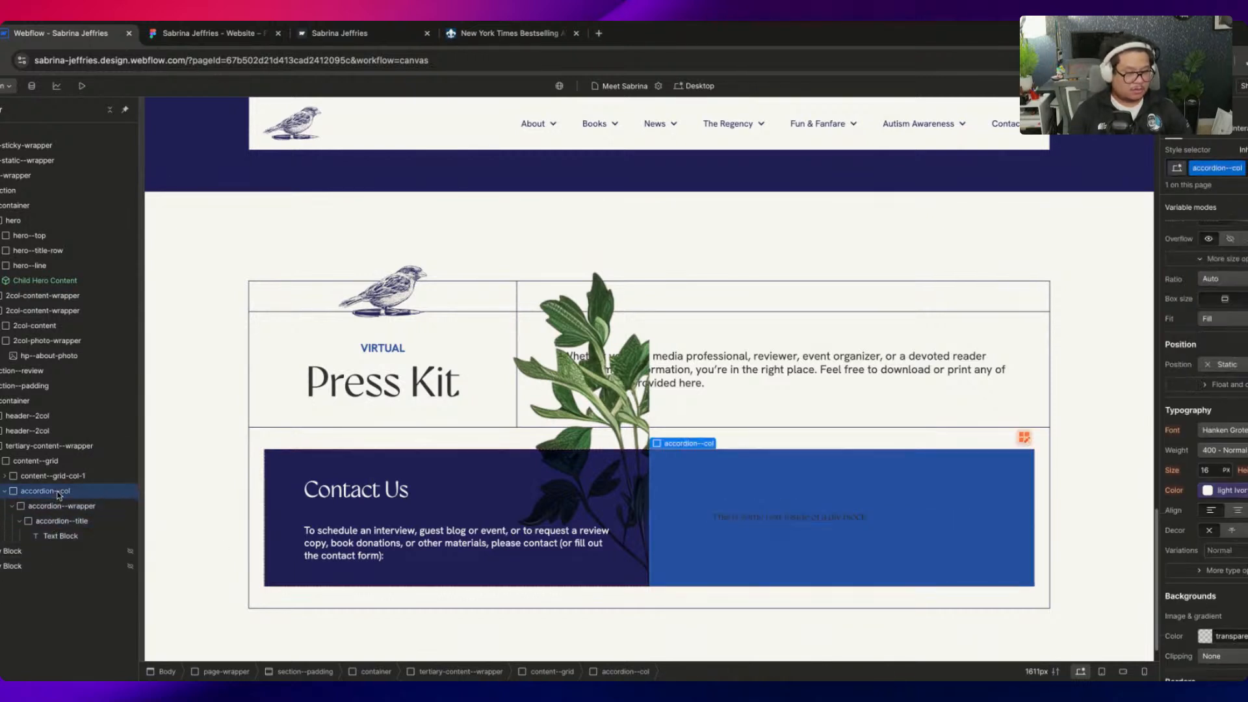
pyautogui.click(712, 517)
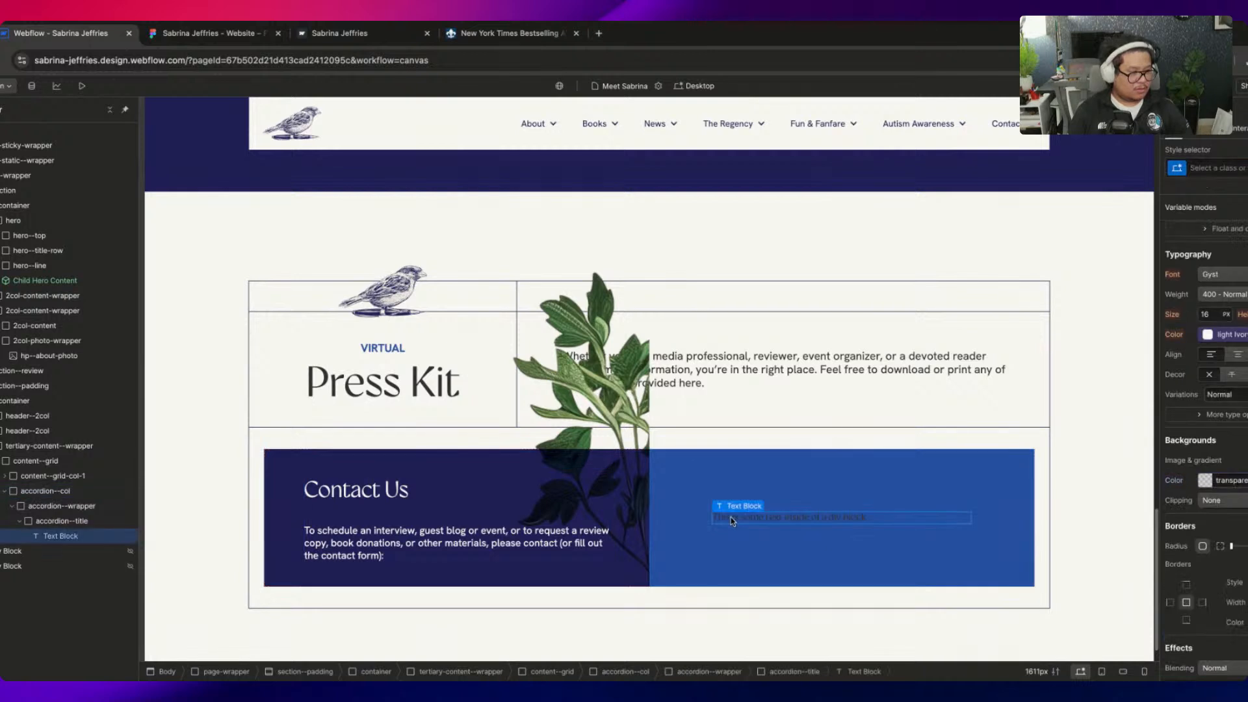
pyautogui.click(76, 492)
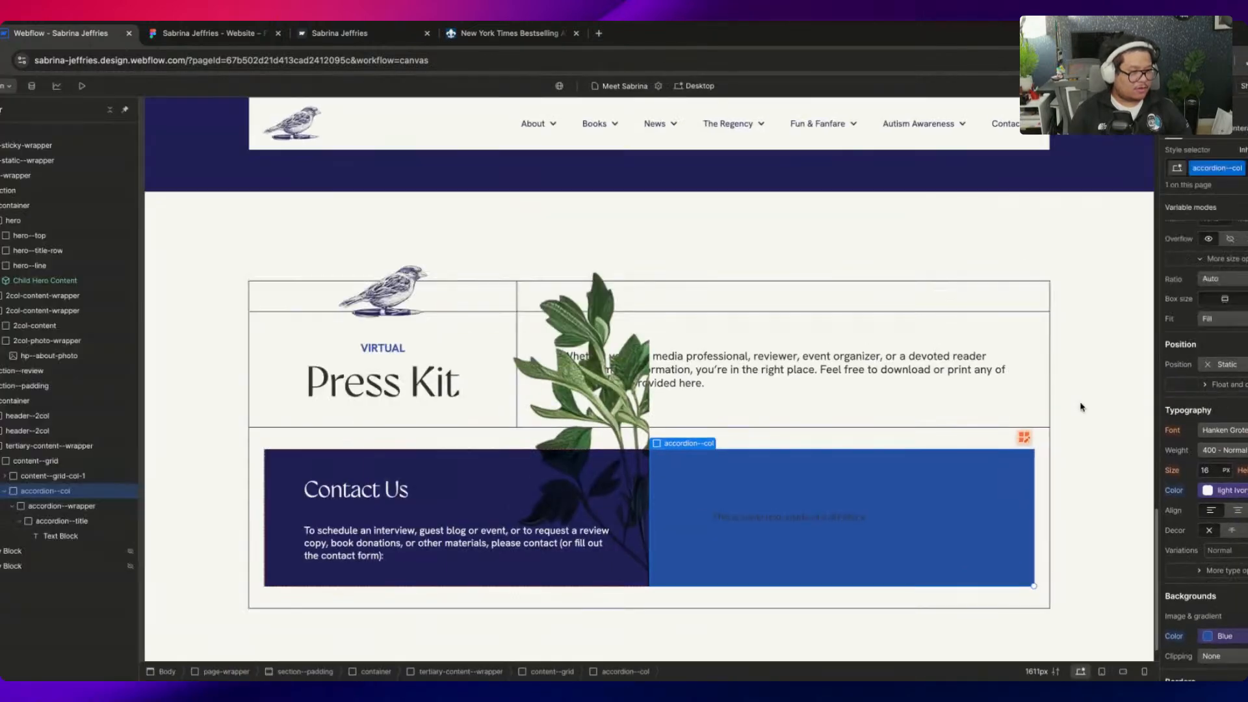
pyautogui.press('super+r')
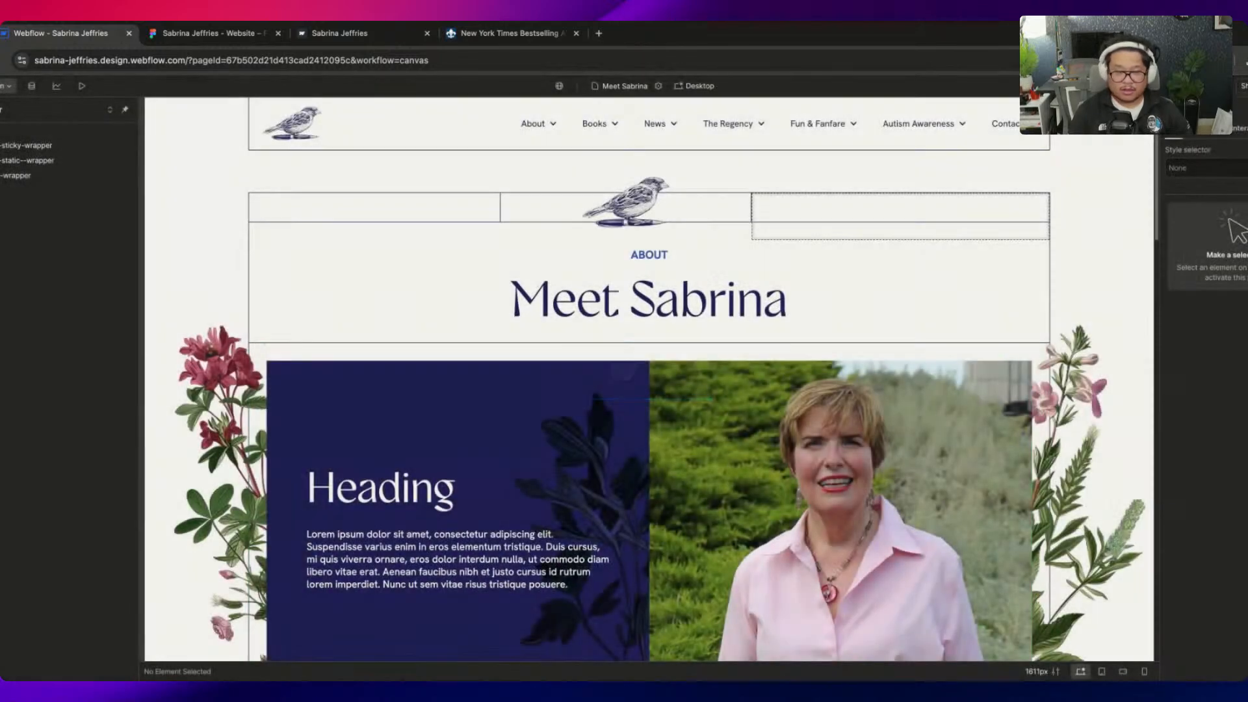
pyautogui.scroll(-15, 791, 473)
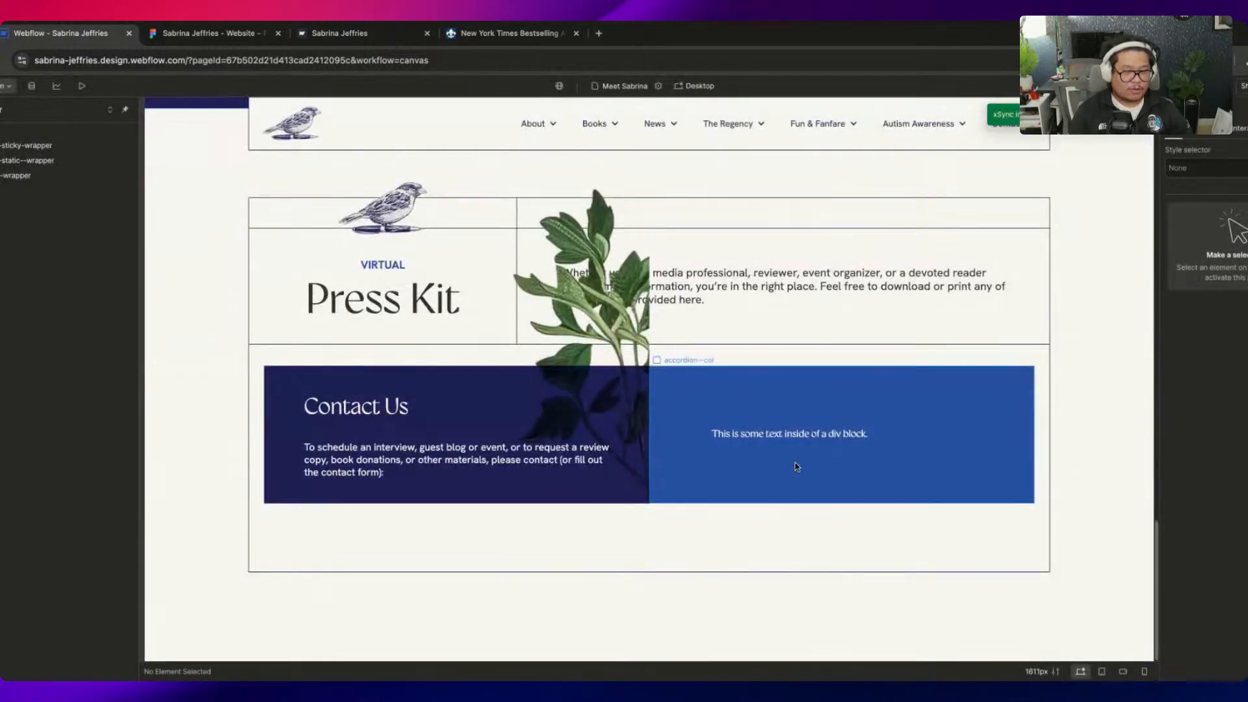
# Compare accordion--title with the Figma headings and set its font variation weight to 350 in Webflow
pyautogui.click(752, 435)
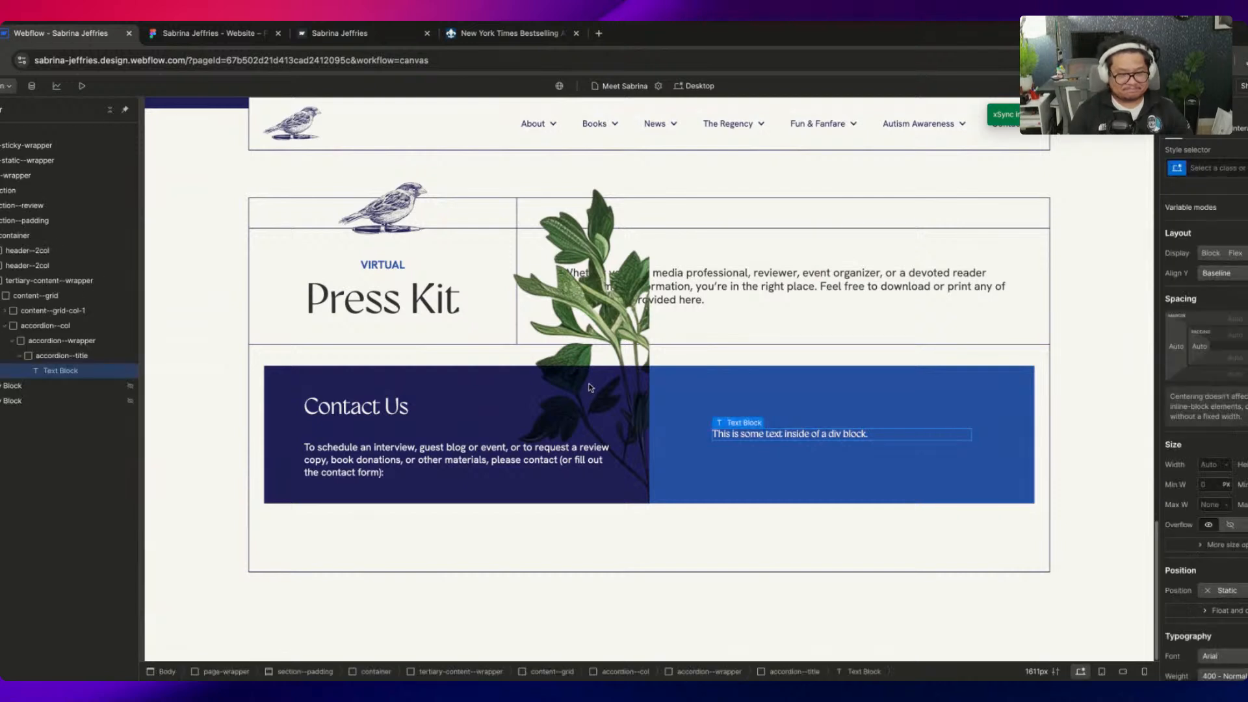
pyautogui.click(763, 440)
pyautogui.click(78, 386)
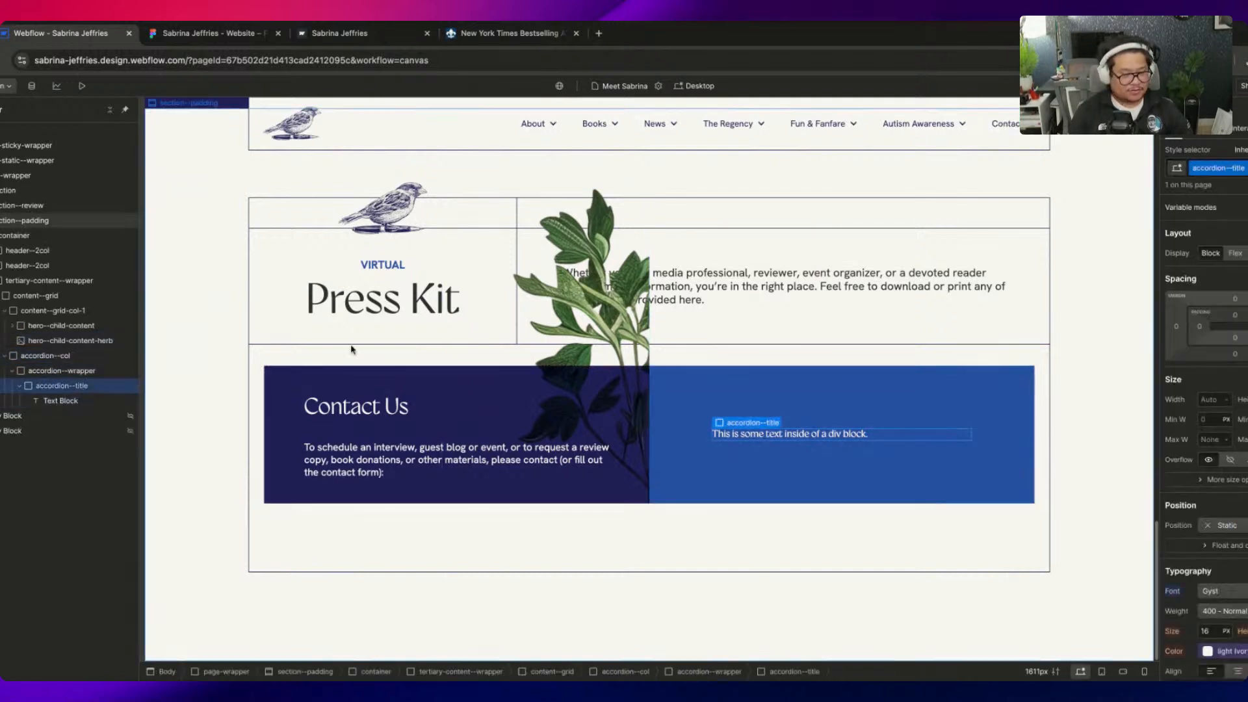
pyautogui.scroll(-5, 1239, 480)
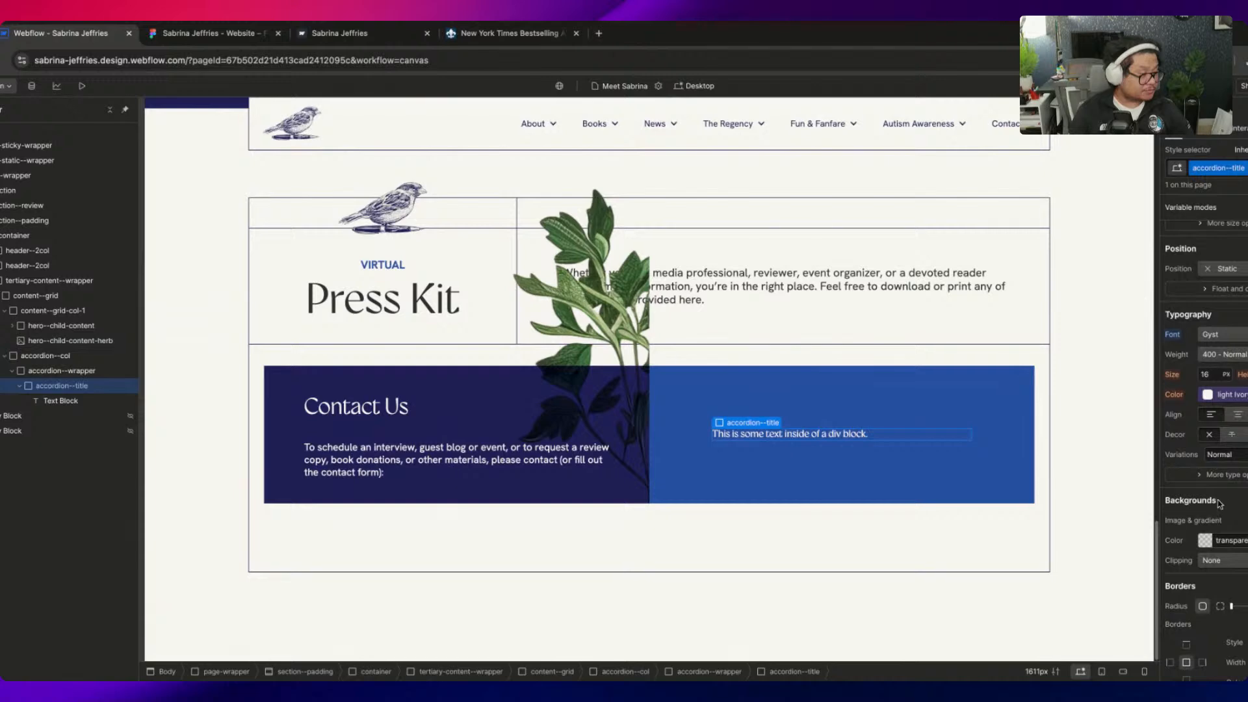
pyautogui.click(212, 37)
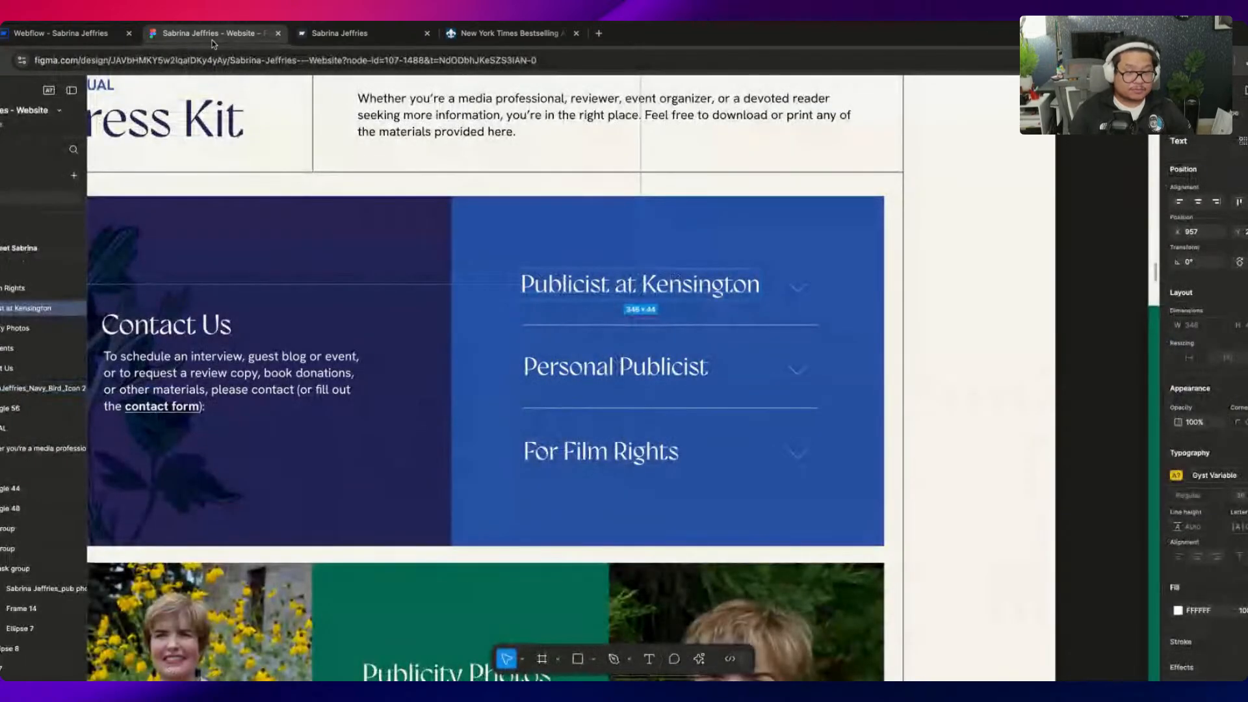
pyautogui.click(87, 38)
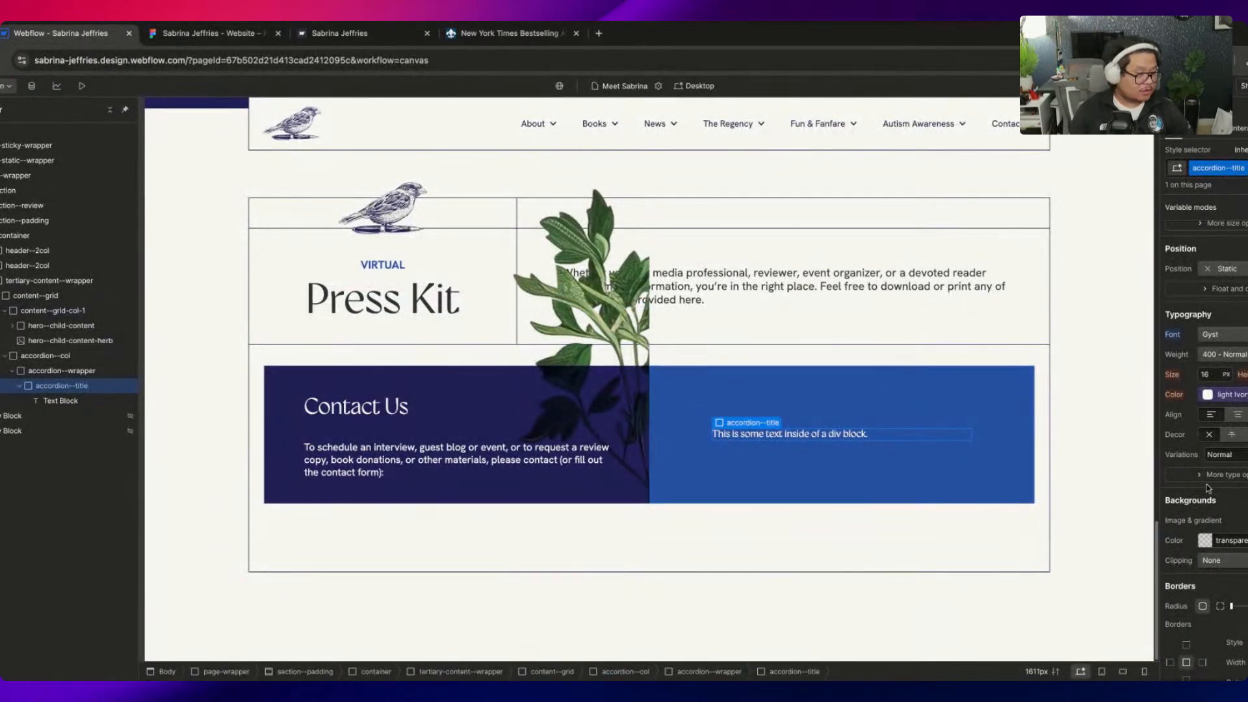
pyautogui.click(1222, 454)
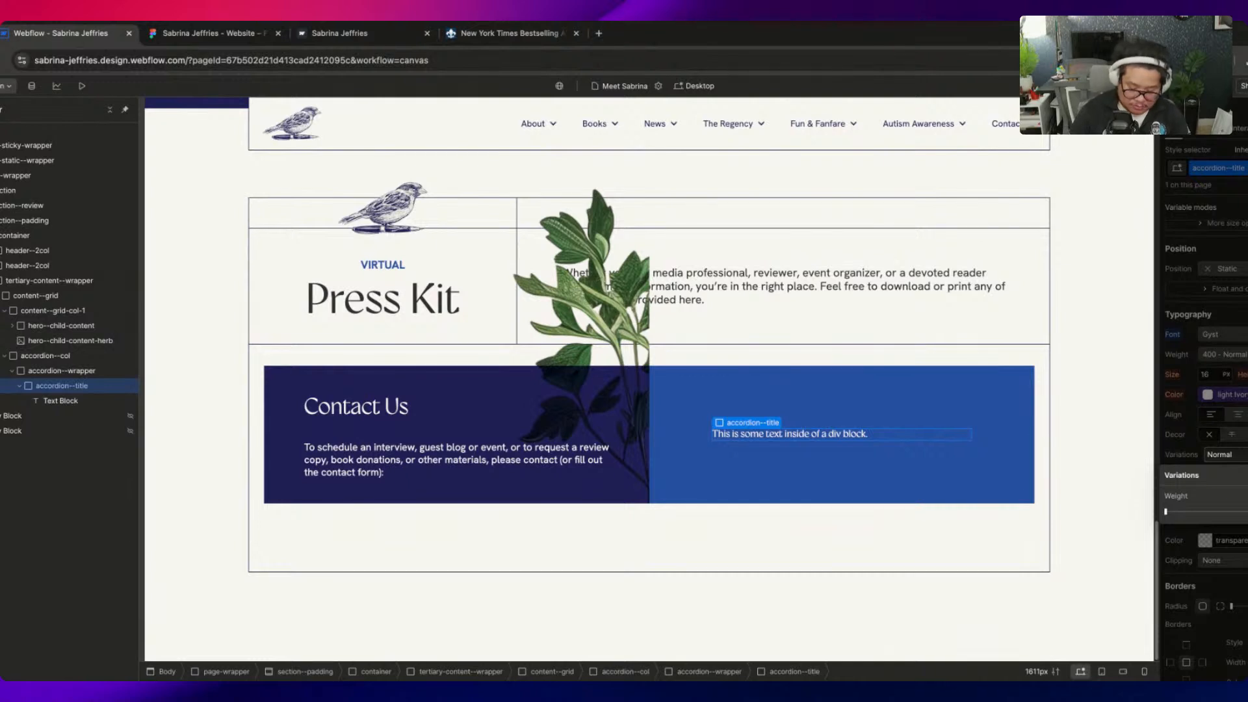
pyautogui.moveTo(1165, 511); pyautogui.dragTo(1207, 512)
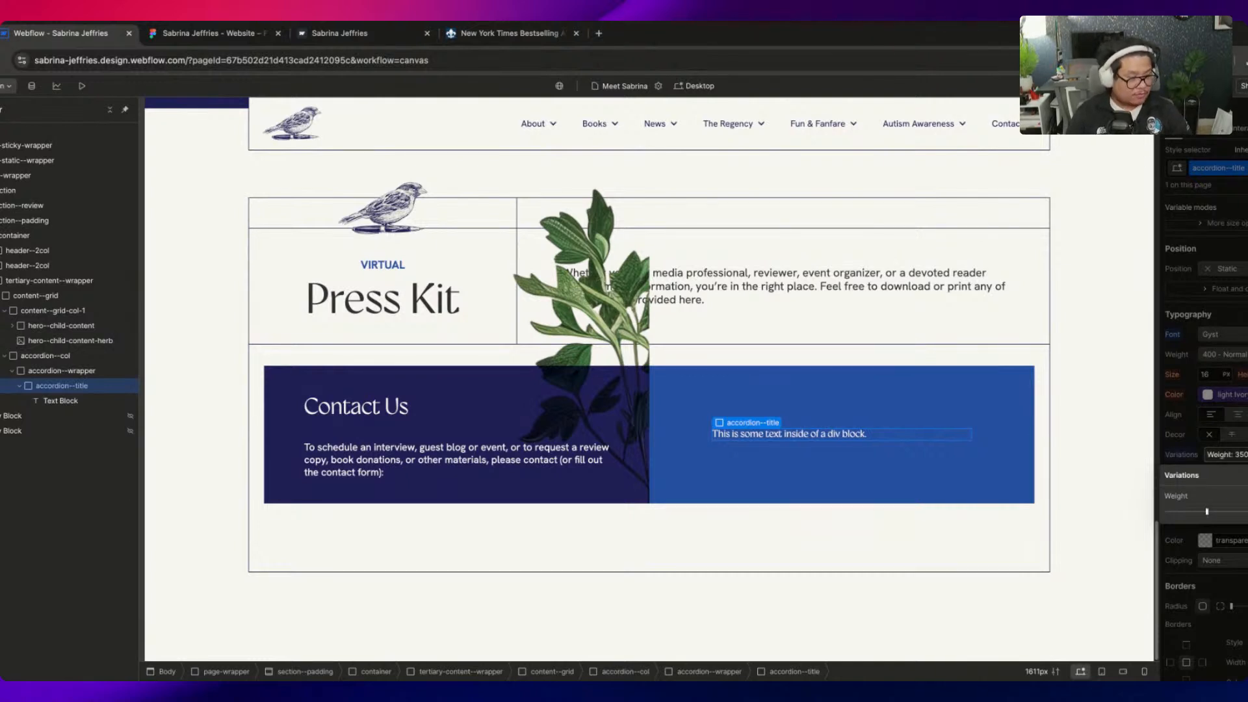
pyautogui.click(1202, 432)
# Set the accordion--title font size to 1.4 rem
pyautogui.click(1216, 371)
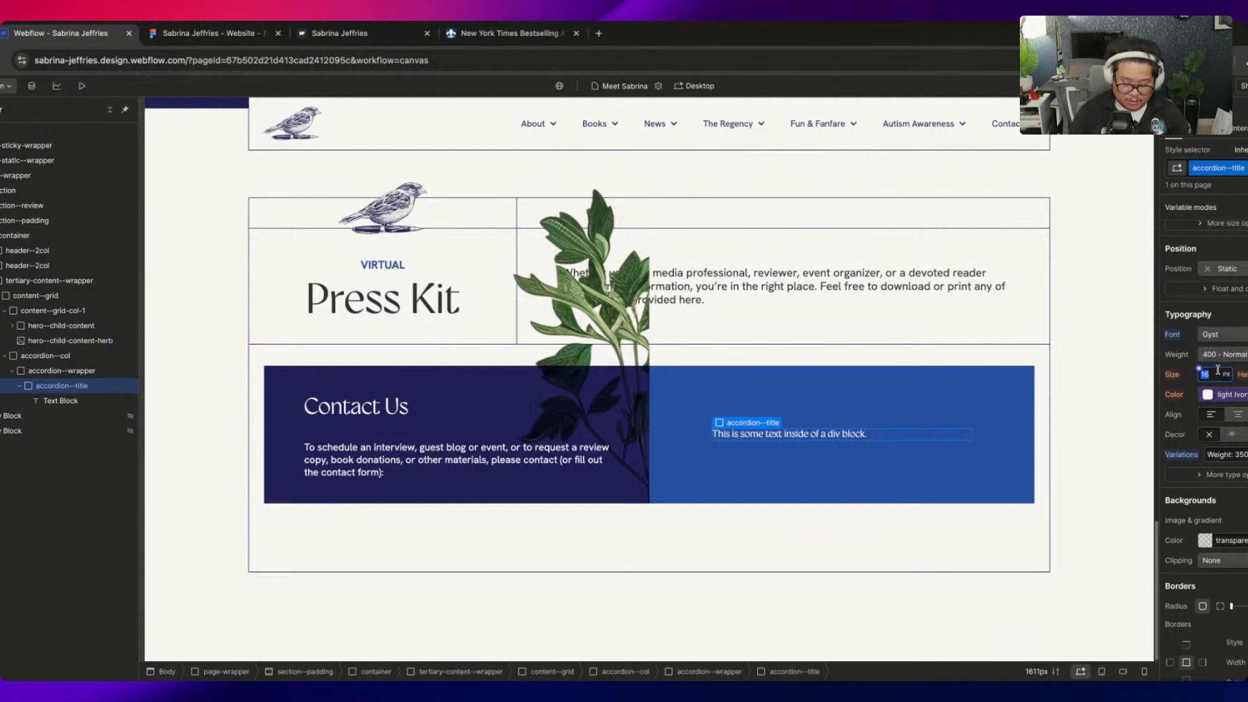
pyautogui.write('2rem')
pyautogui.press('Return')
pyautogui.hotkey('alt', 'Down')
pyautogui.hotkey('alt', 'Down')
pyautogui.hotkey('alt', 'Down')
pyautogui.hotkey('alt', 'Down')
pyautogui.hotkey('alt', 'Down')
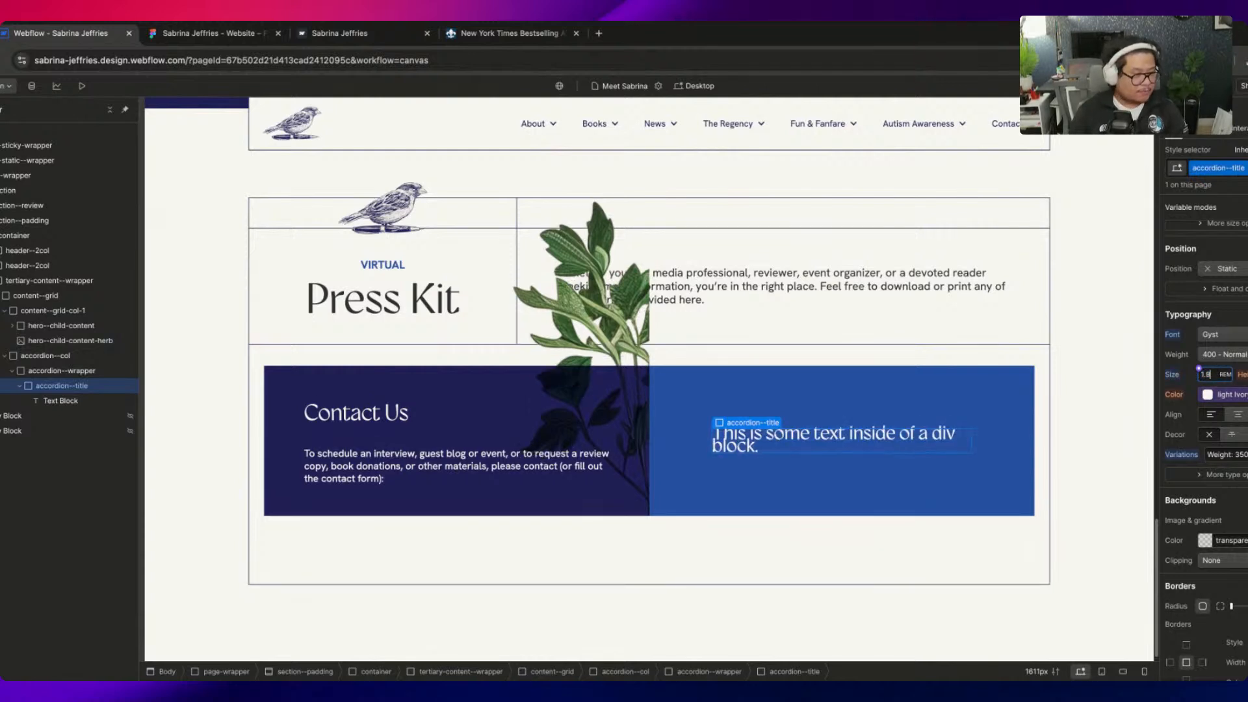
pyautogui.hotkey('alt', 'Up')
pyautogui.hotkey('alt', 'Down')
pyautogui.hotkey('alt', 'Down')
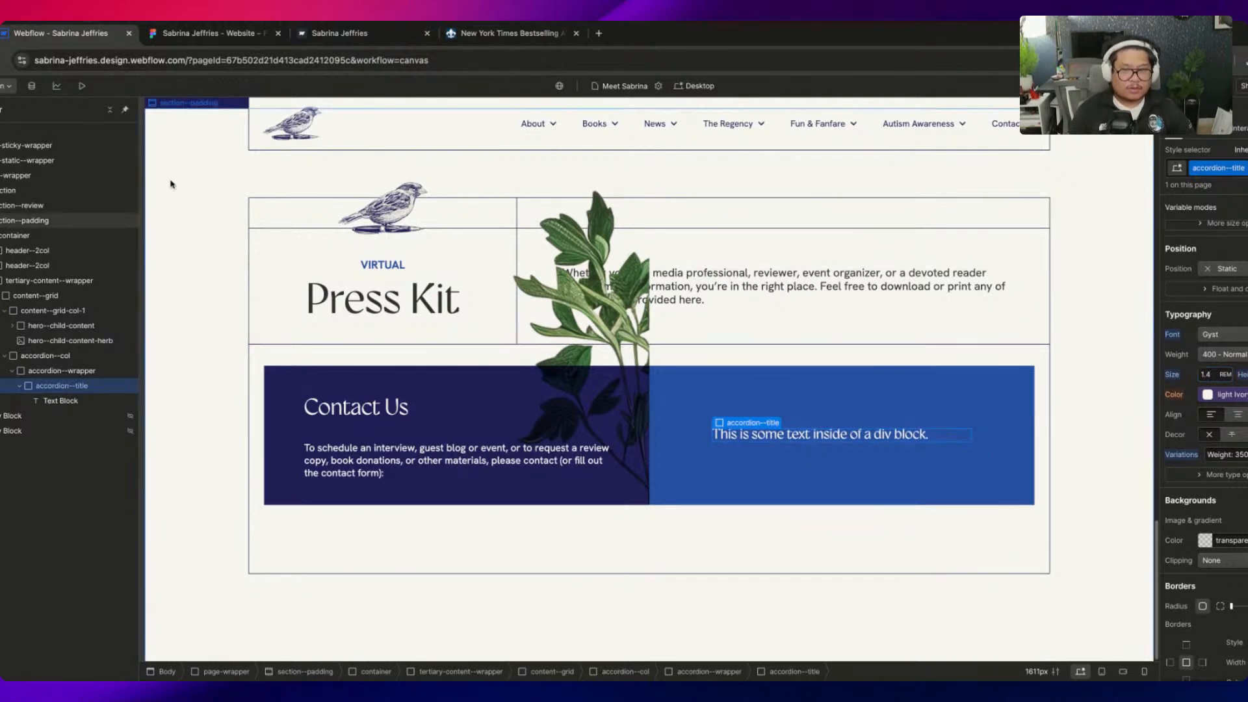
# Replace the placeholder text in the accordion's text block with "Accordion title"
pyautogui.click(778, 436)
pyautogui.doubleClick(778, 437)
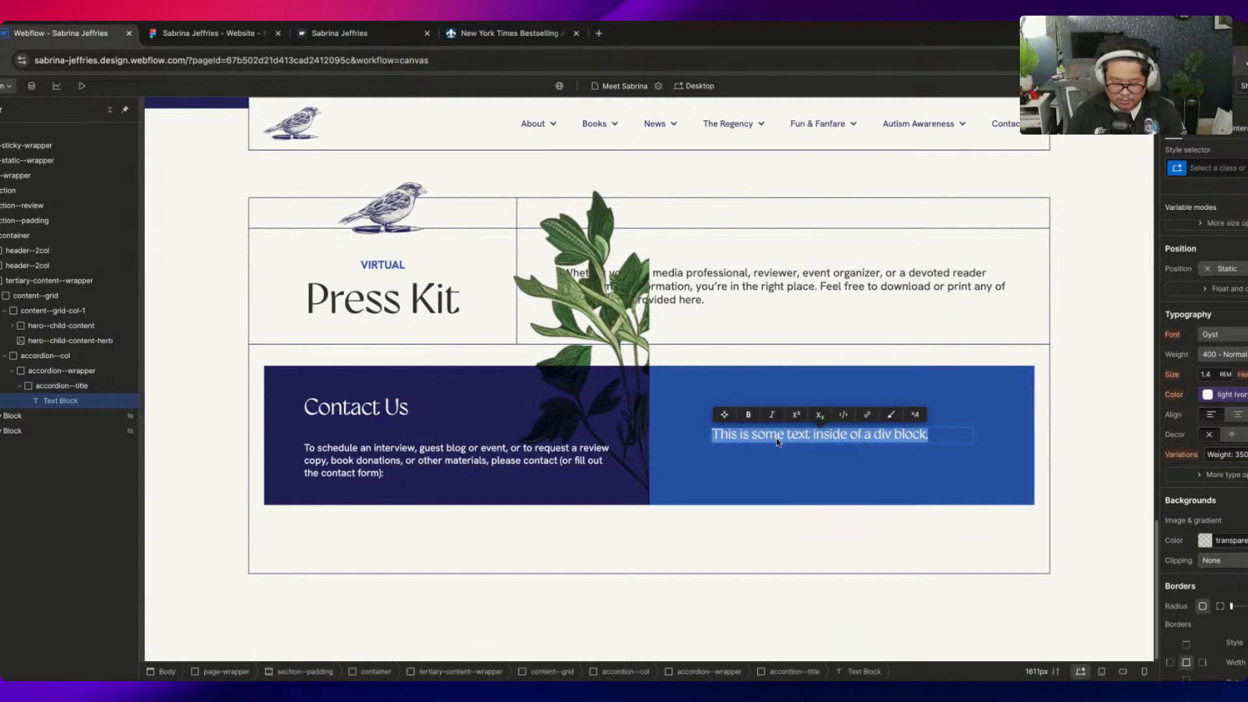
pyautogui.write('Accordion title')
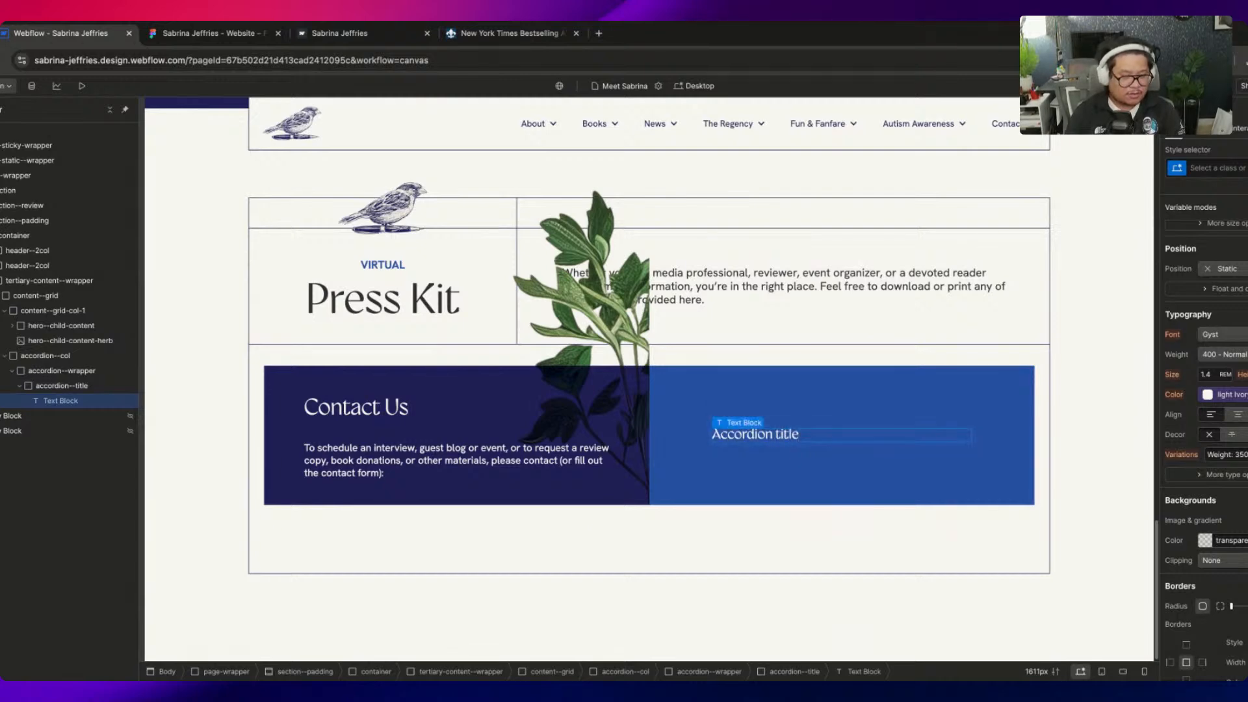
# Copy the chevron beside "Publicist at Kensington" in the Figma design as SVG, then switch back to Webflow
pyautogui.click(217, 31)
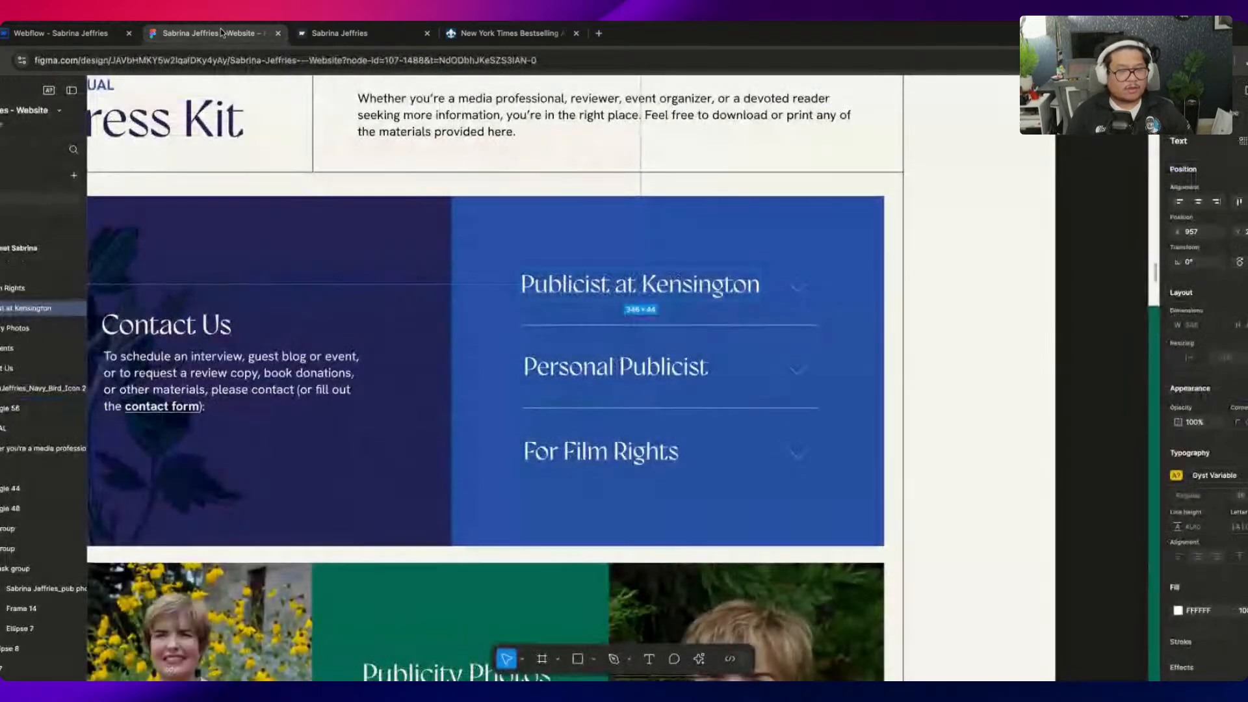
pyautogui.click(800, 287)
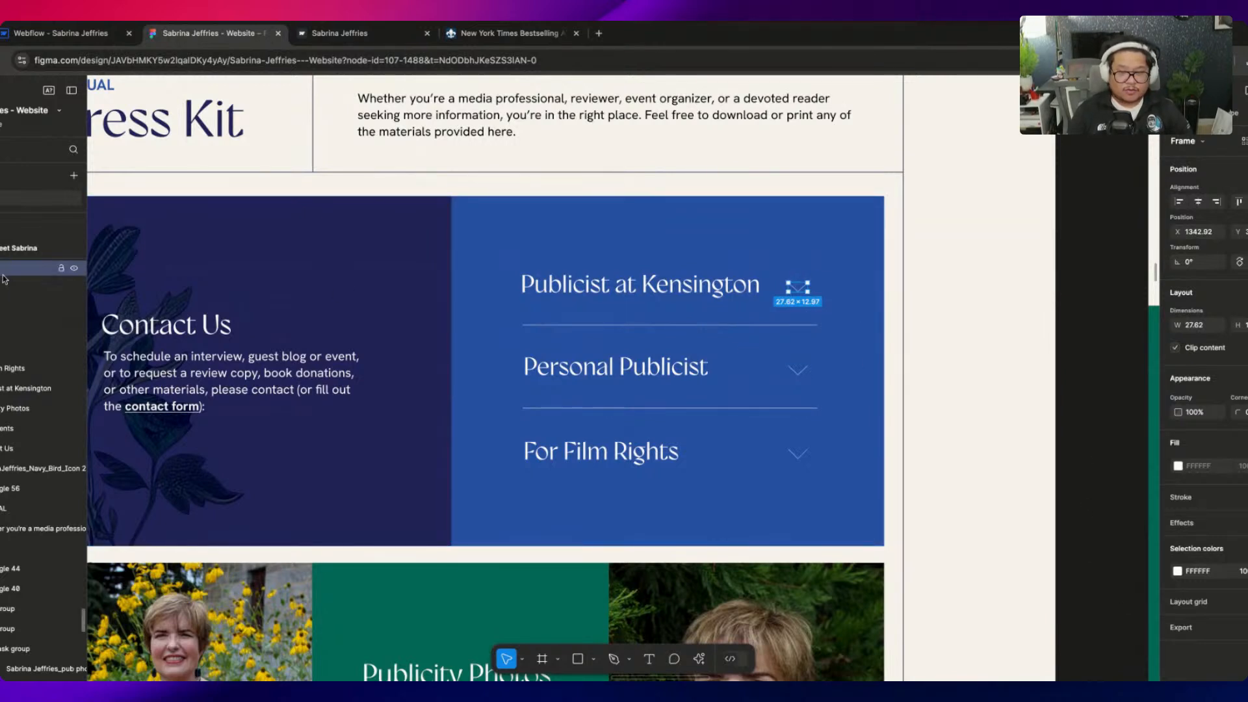
pyautogui.rightClick(39, 268)
pyautogui.moveTo(40, 257)
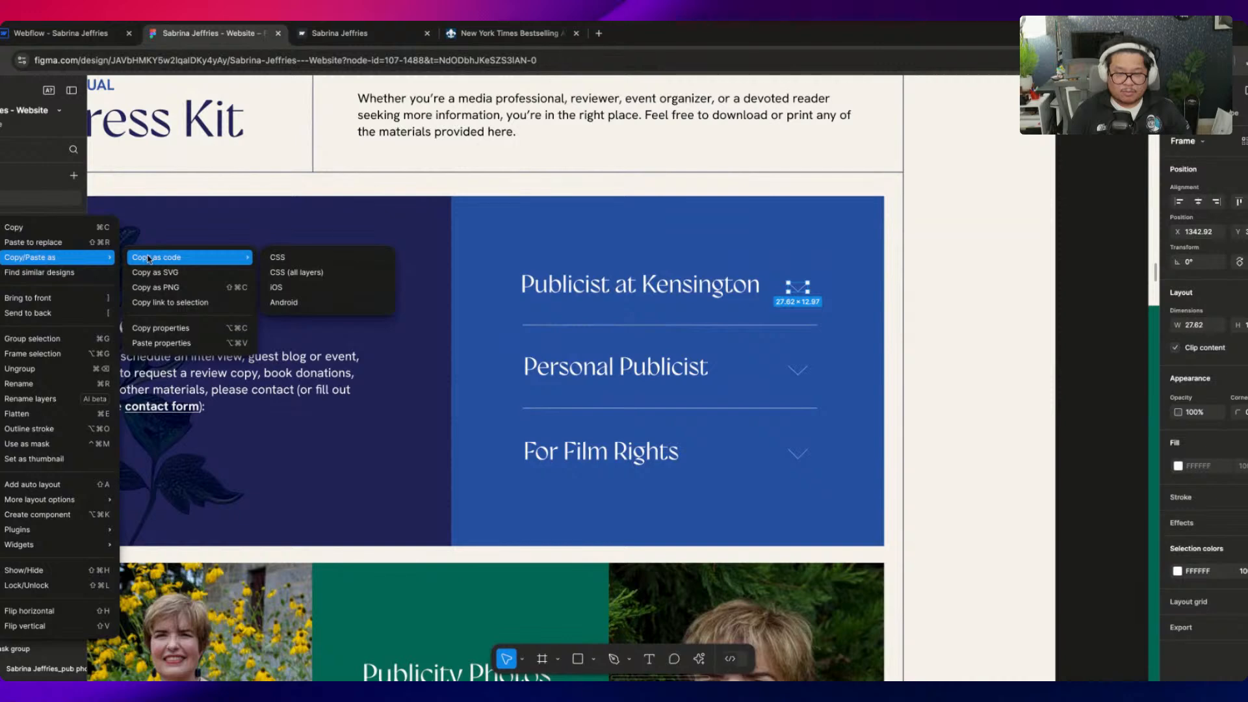
pyautogui.click(163, 271)
pyautogui.click(88, 32)
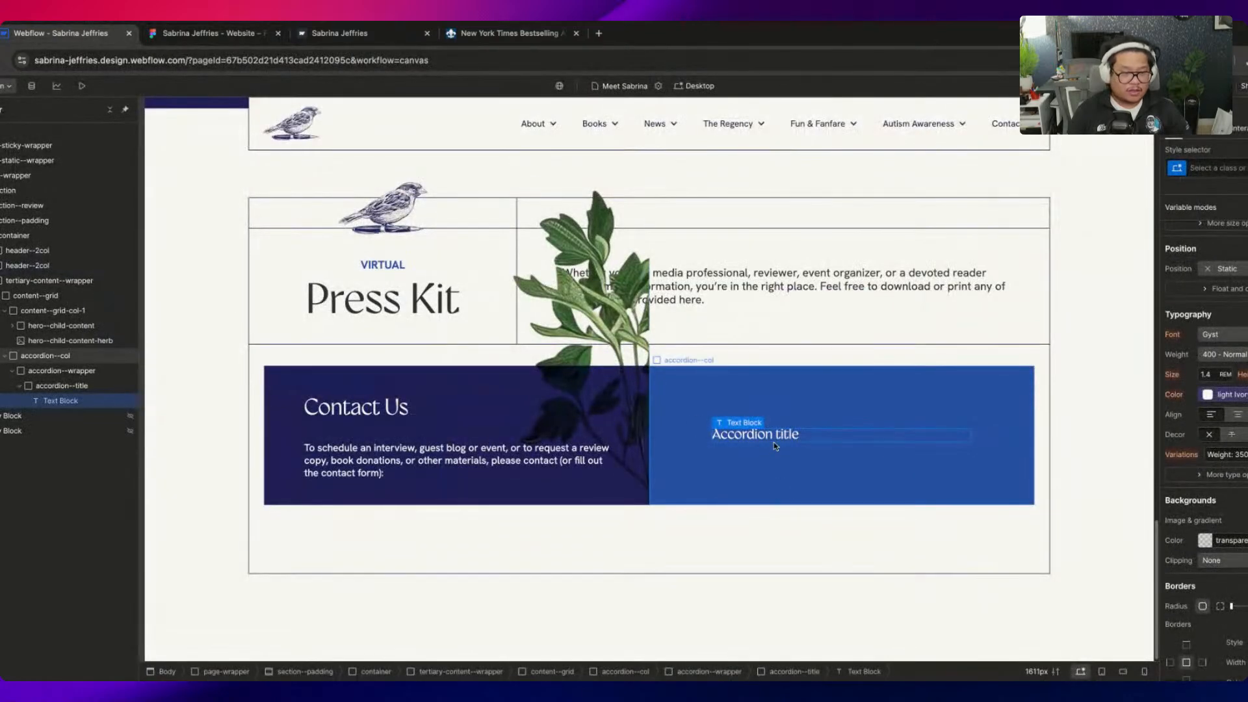
# Make accordion--title a horizontal flex container with space between its items
pyautogui.click(62, 385)
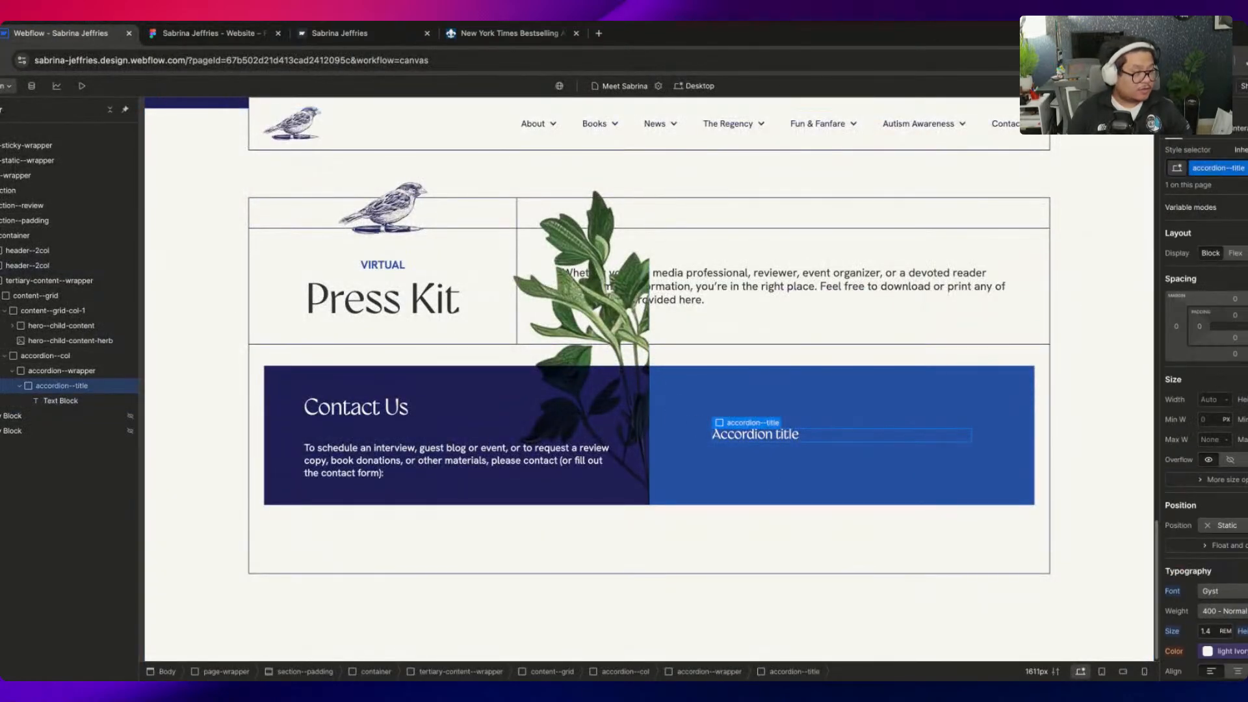
pyautogui.click(1235, 253)
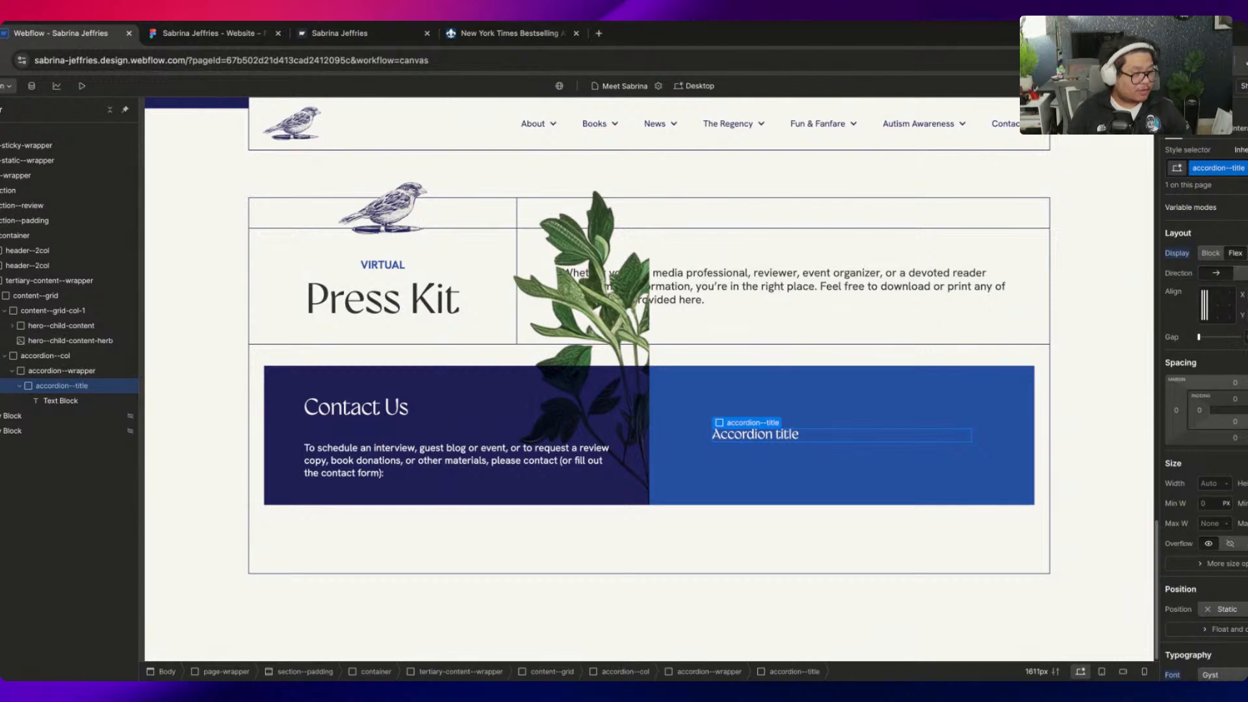
pyautogui.click(1245, 294)
pyautogui.click(1241, 343)
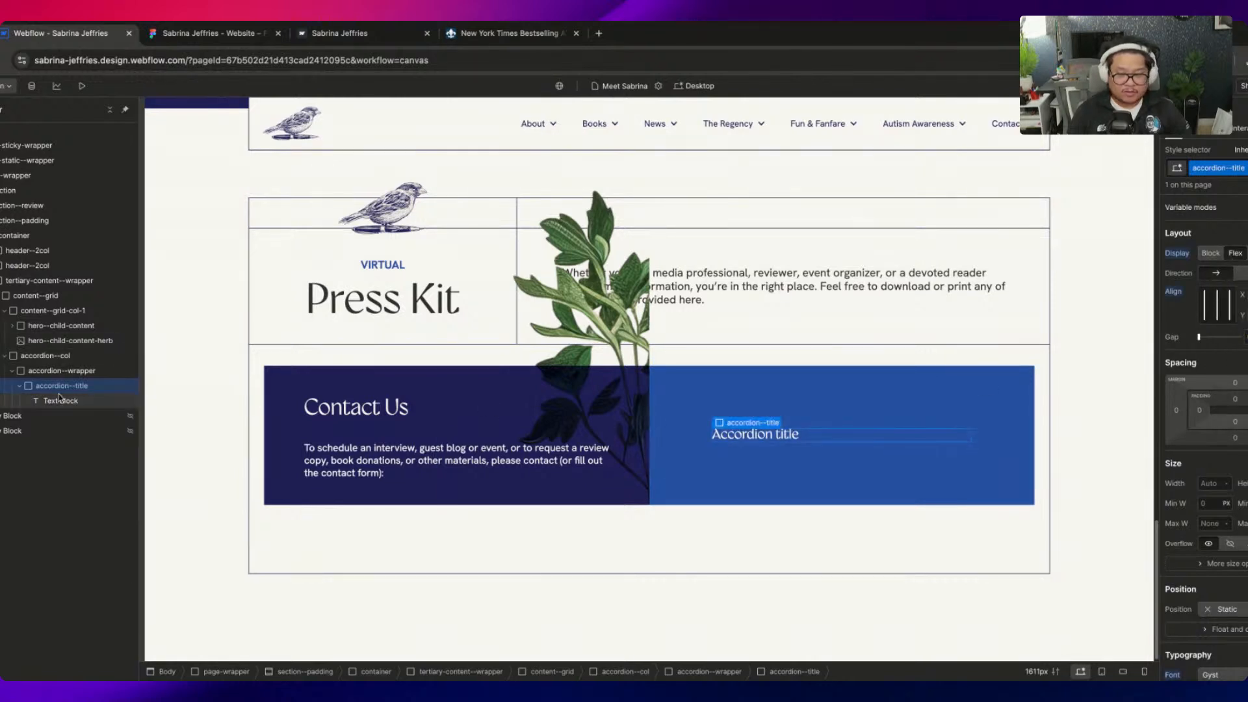
# Import the copied chevron into accordion--title with SVG Import, using currentColor for fills and strokes and without creating a component
pyautogui.click(51, 374)
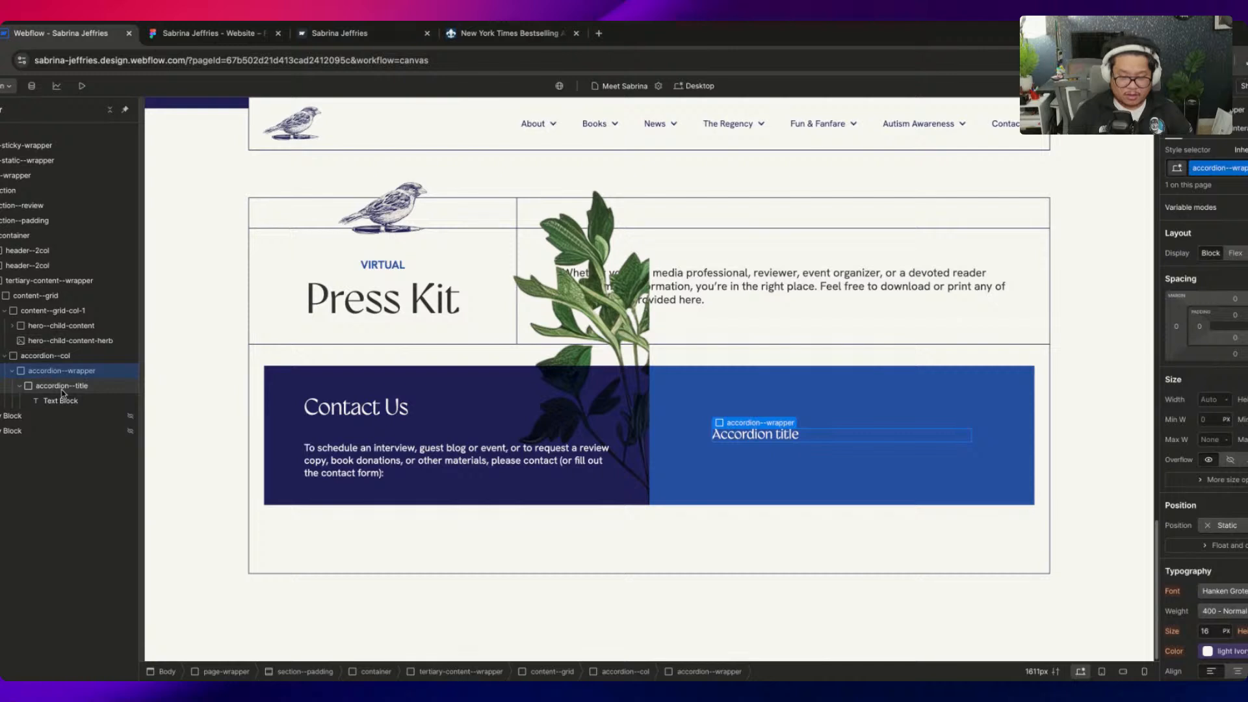
pyautogui.click(59, 387)
pyautogui.press('super+e')
pyautogui.write('svg')
pyautogui.press('Return')
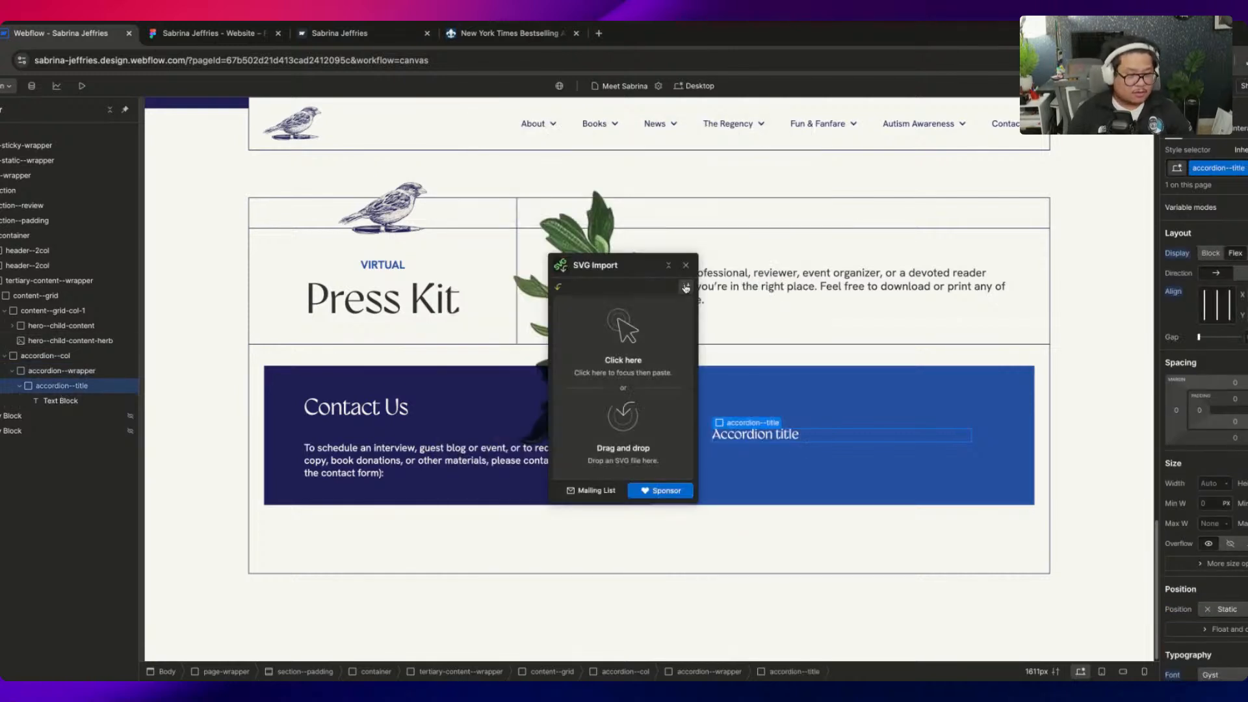
pyautogui.click(678, 286)
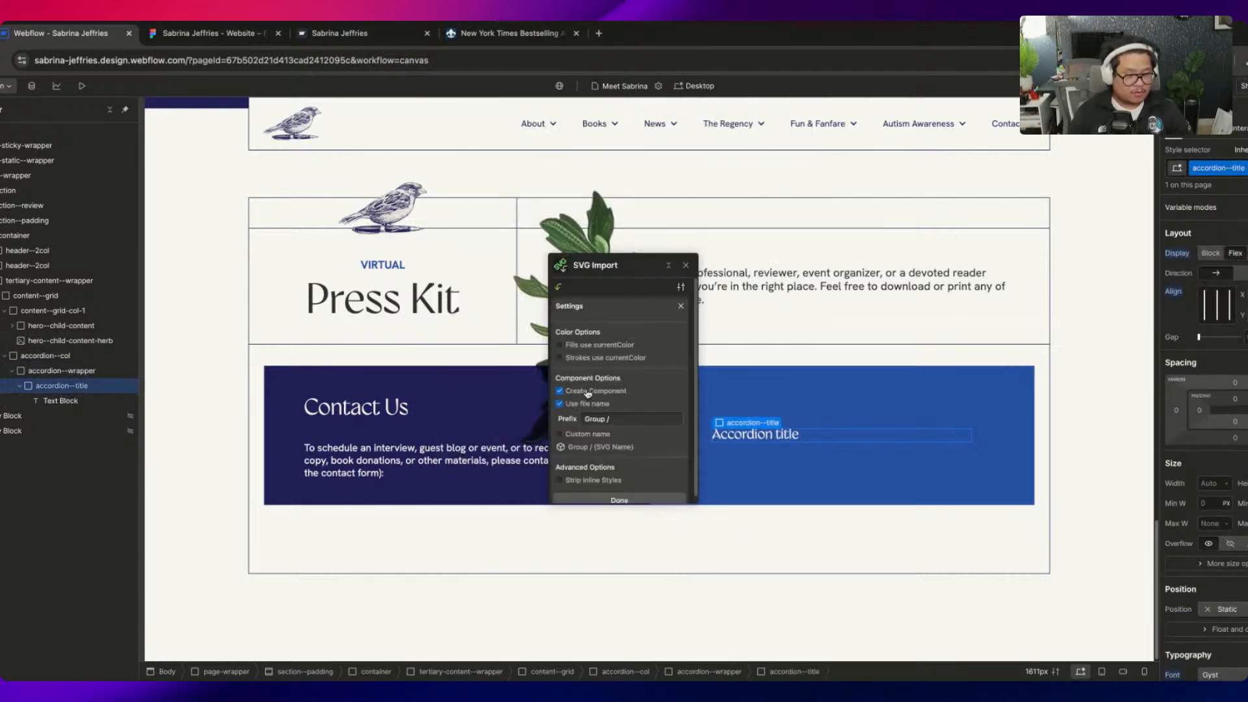
pyautogui.click(560, 390)
pyautogui.click(593, 346)
pyautogui.click(592, 358)
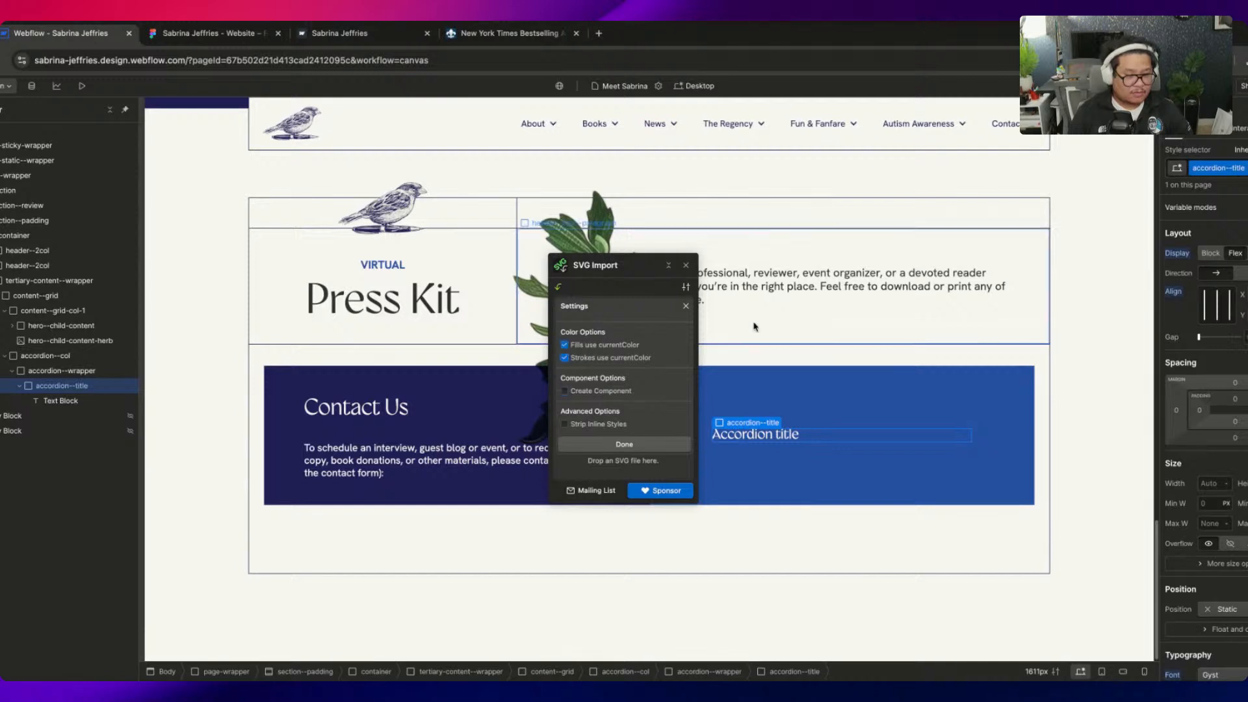
pyautogui.click(686, 287)
pyautogui.click(631, 359)
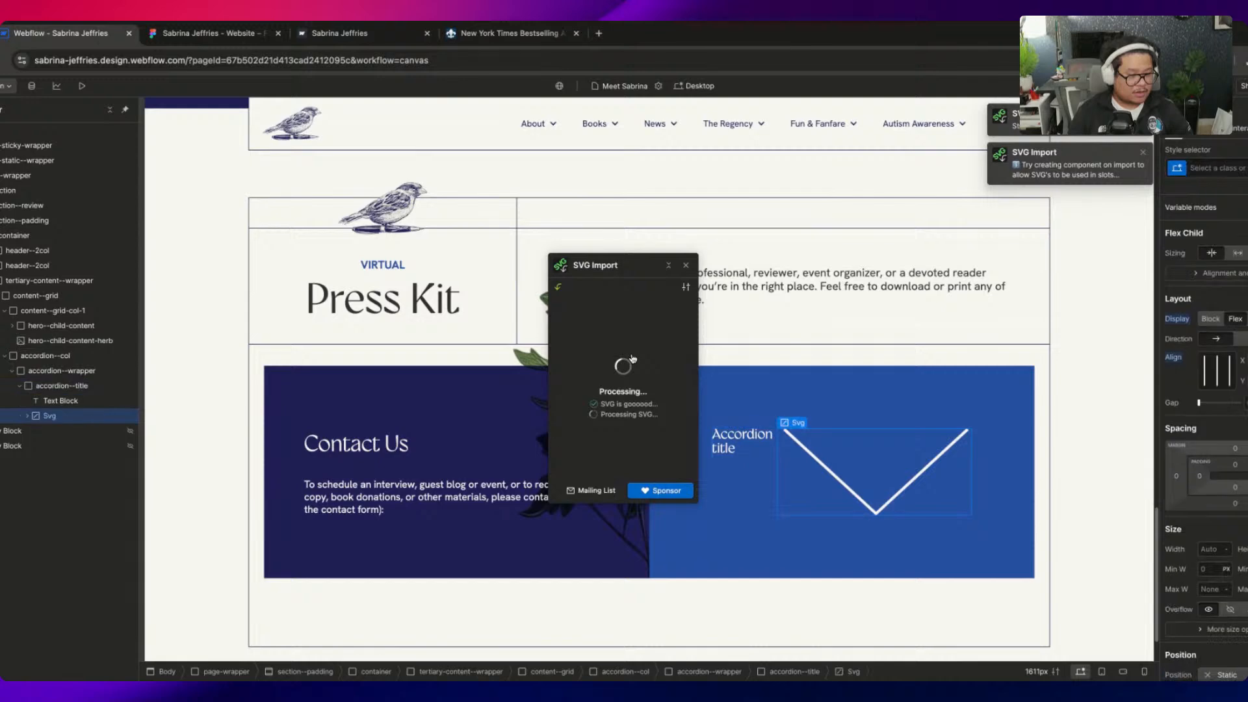
pyautogui.click(685, 265)
# Check the chevron in Figma, then give the imported SVG the class accordion--arrow and a width of 27 px
pyautogui.hotkey('ctrl', 'Tab')
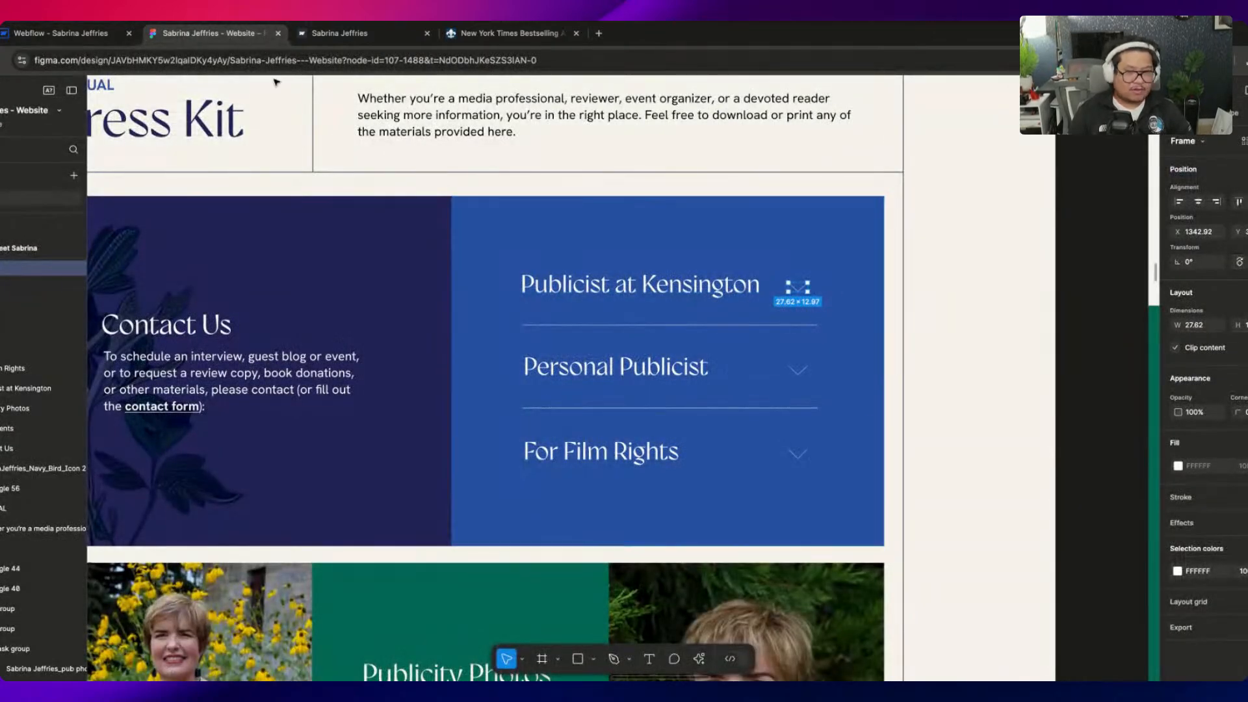
pyautogui.hotkey('ctrl', 'shift', 'Tab')
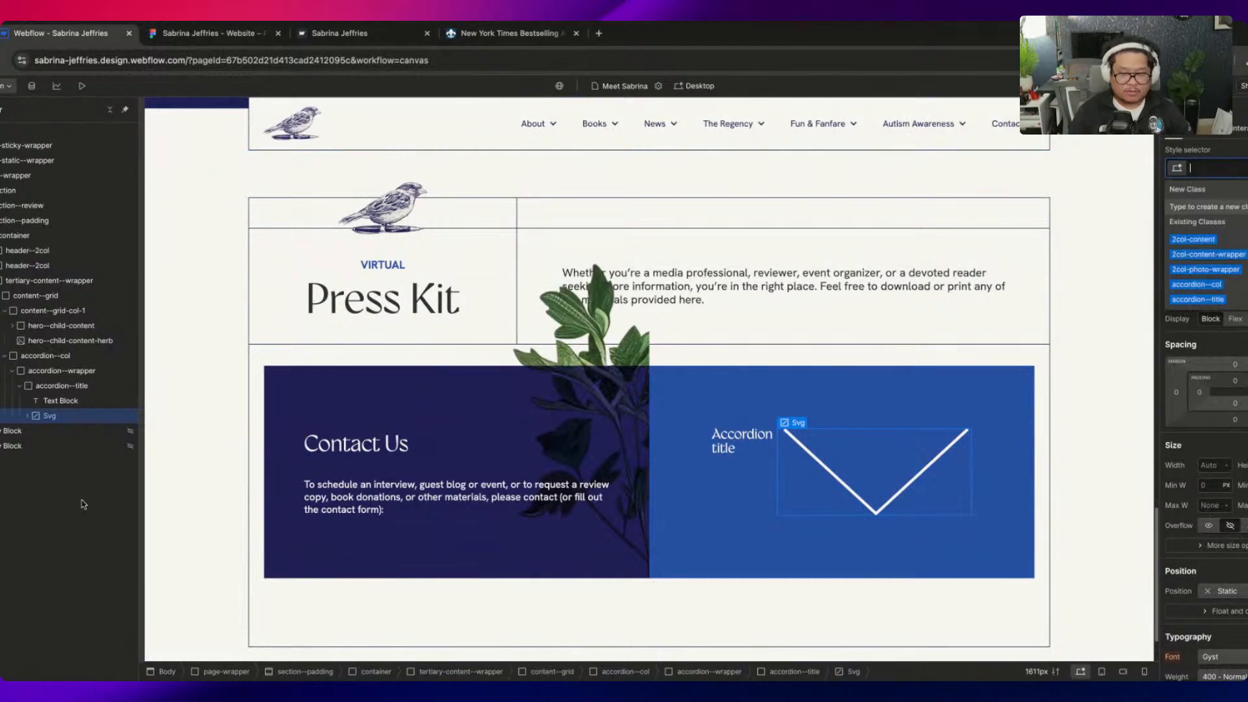
pyautogui.click(62, 386)
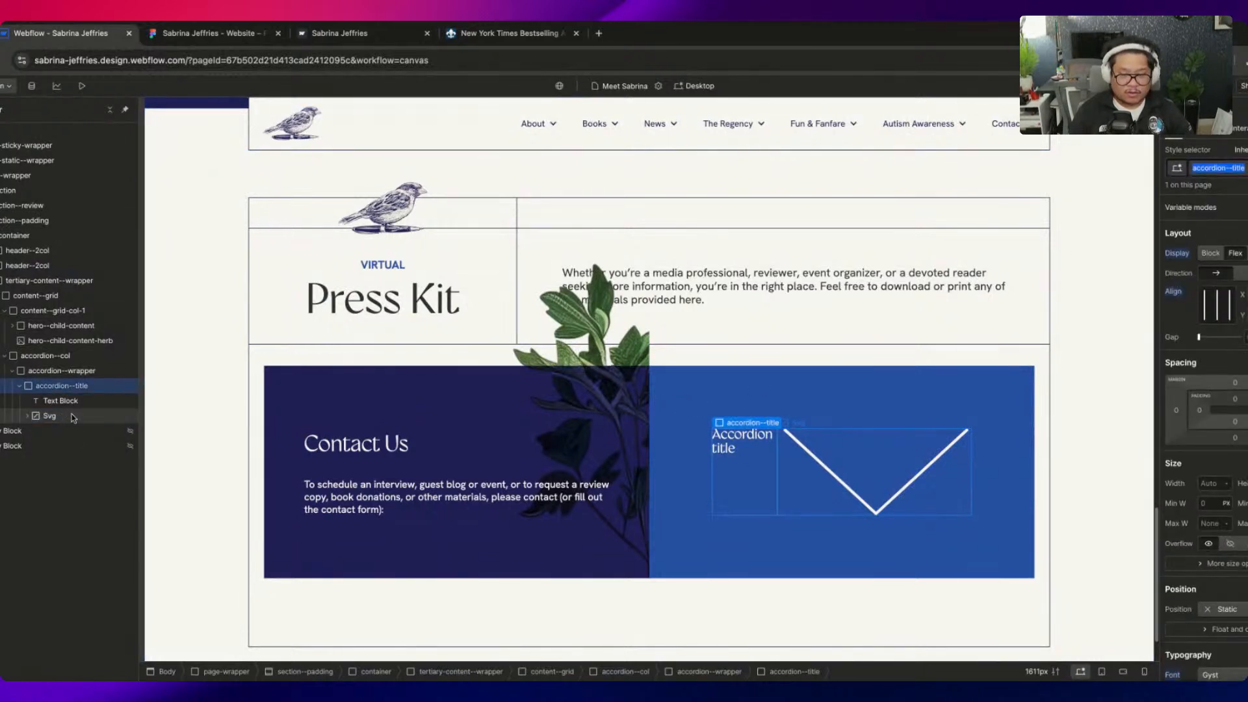
pyautogui.click(71, 419)
pyautogui.hotkey('ctrl', 'Return')
pyautogui.write('accordion--arrow')
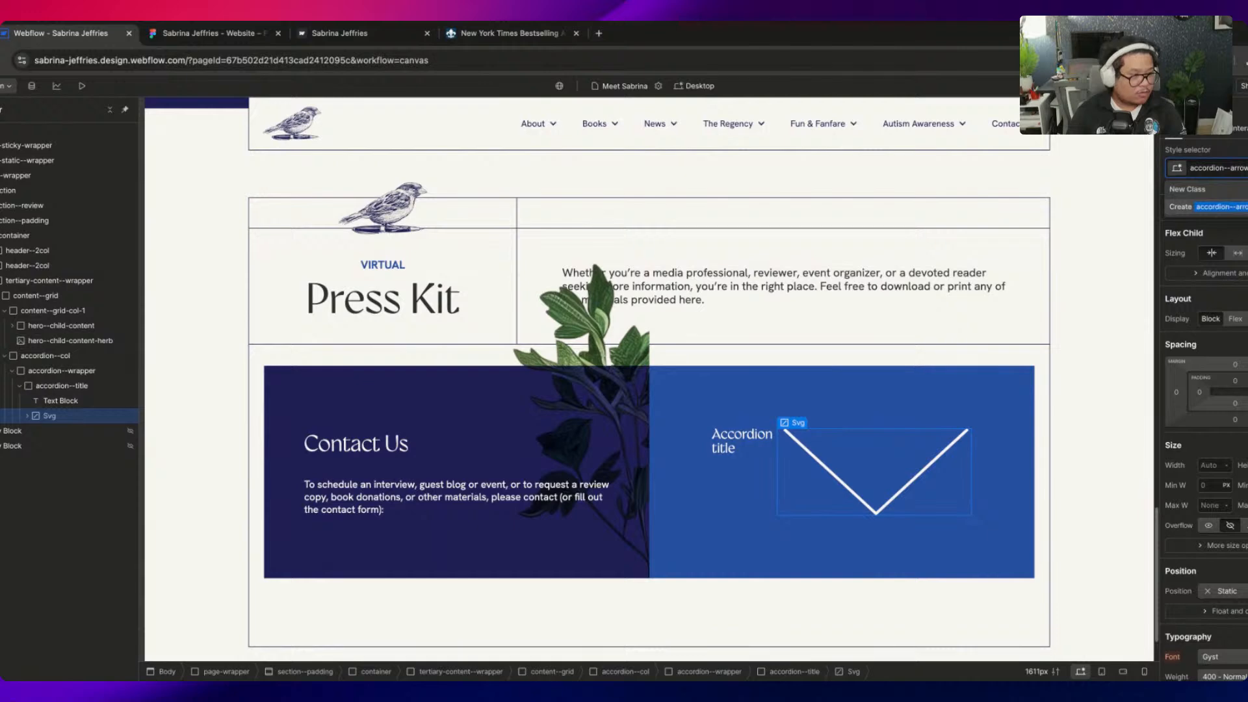
pyautogui.press('Return')
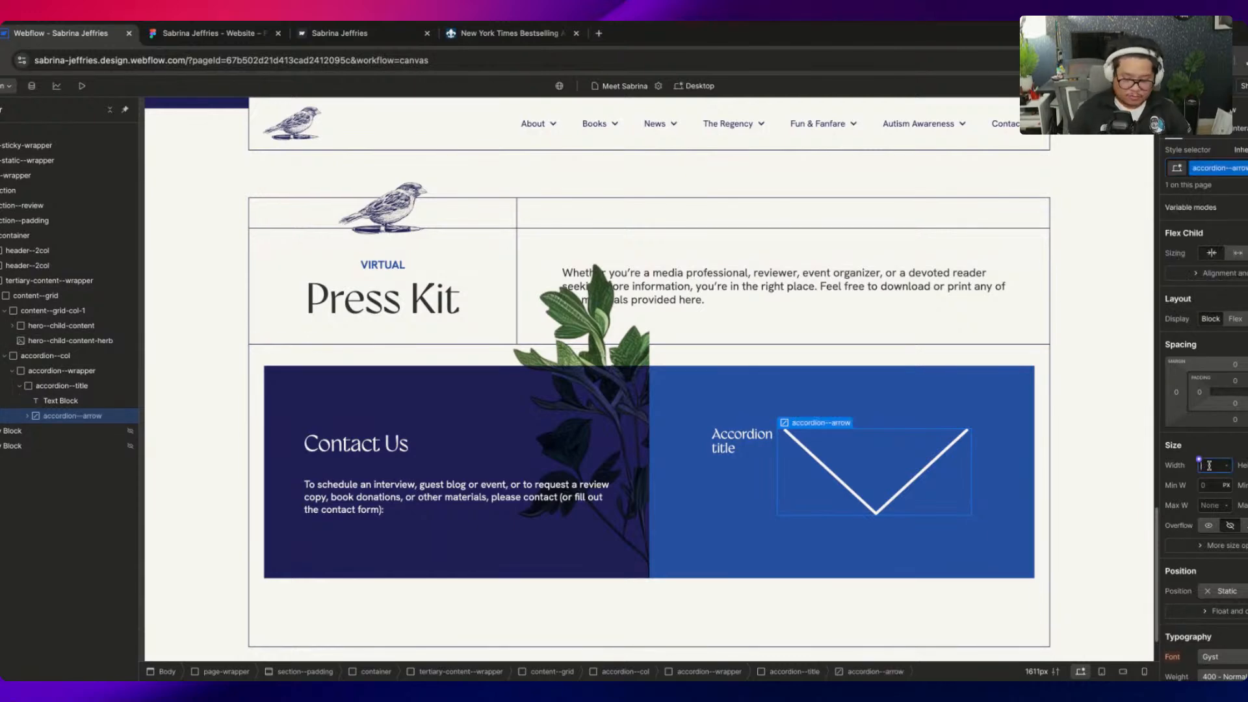
pyautogui.press('Return')
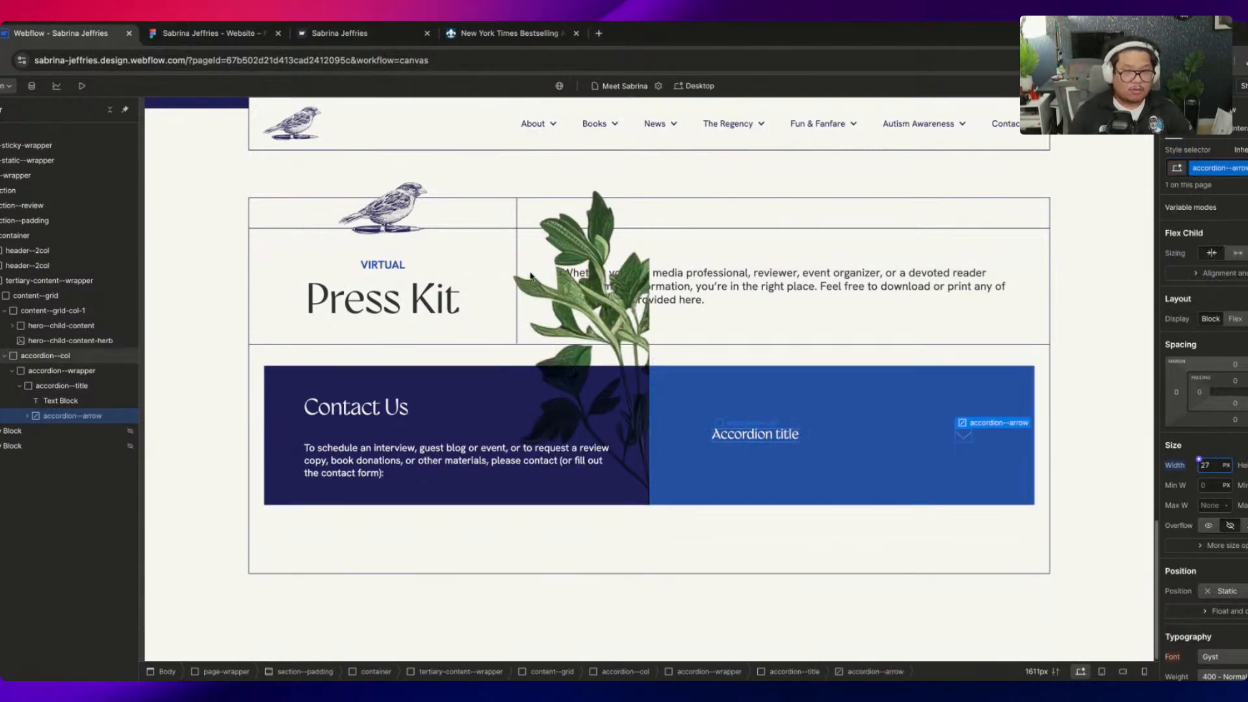
# Inspect the stroke of the divider line below "Publicist at Kensington" in the Figma design
pyautogui.click(203, 35)
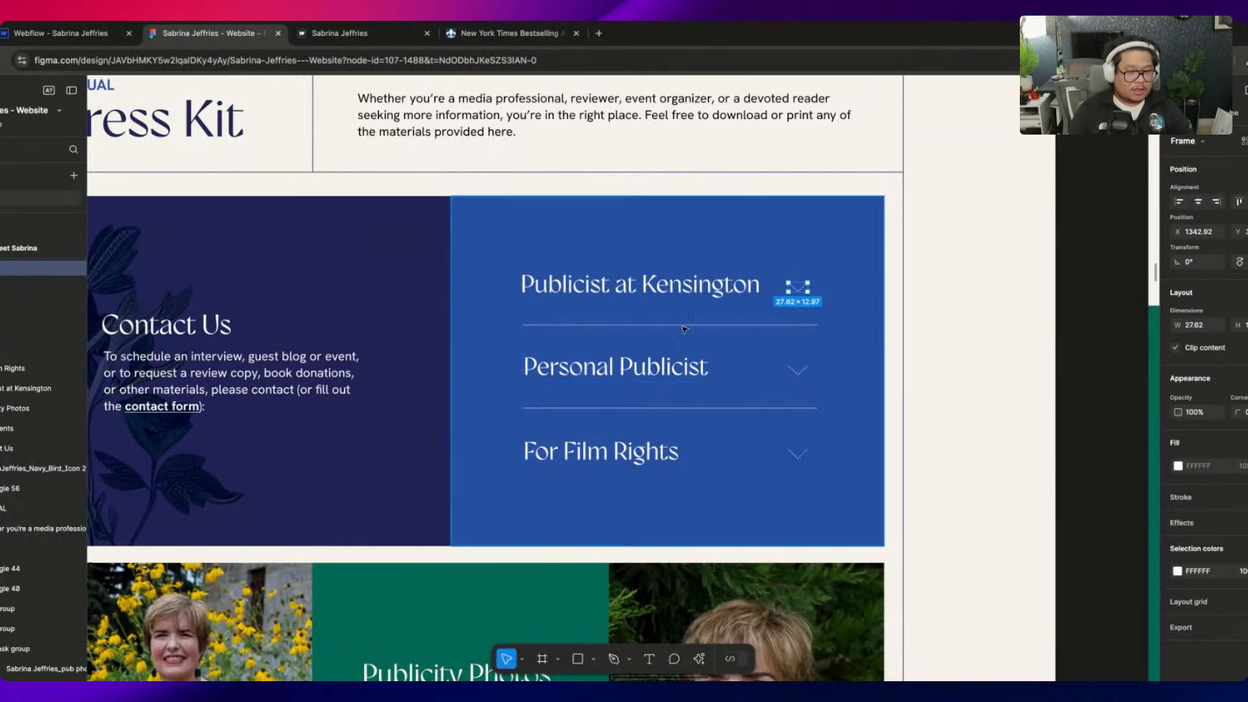
pyautogui.click(640, 332)
pyautogui.click(634, 326)
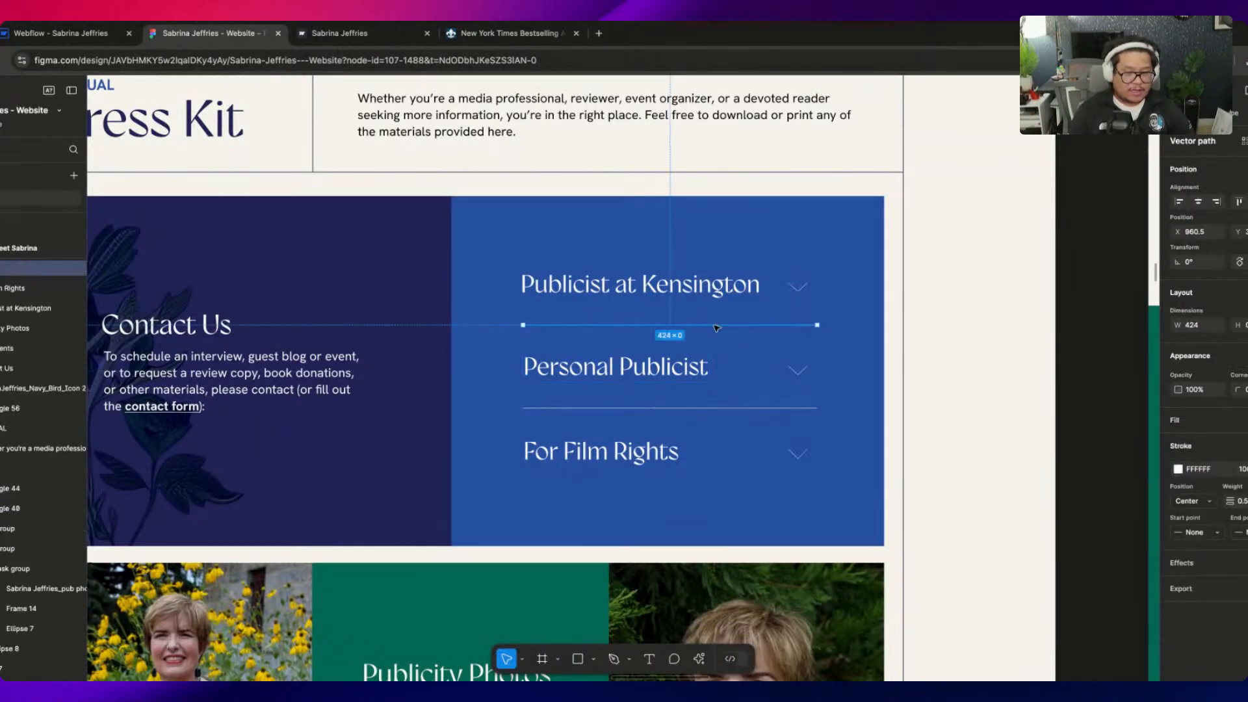
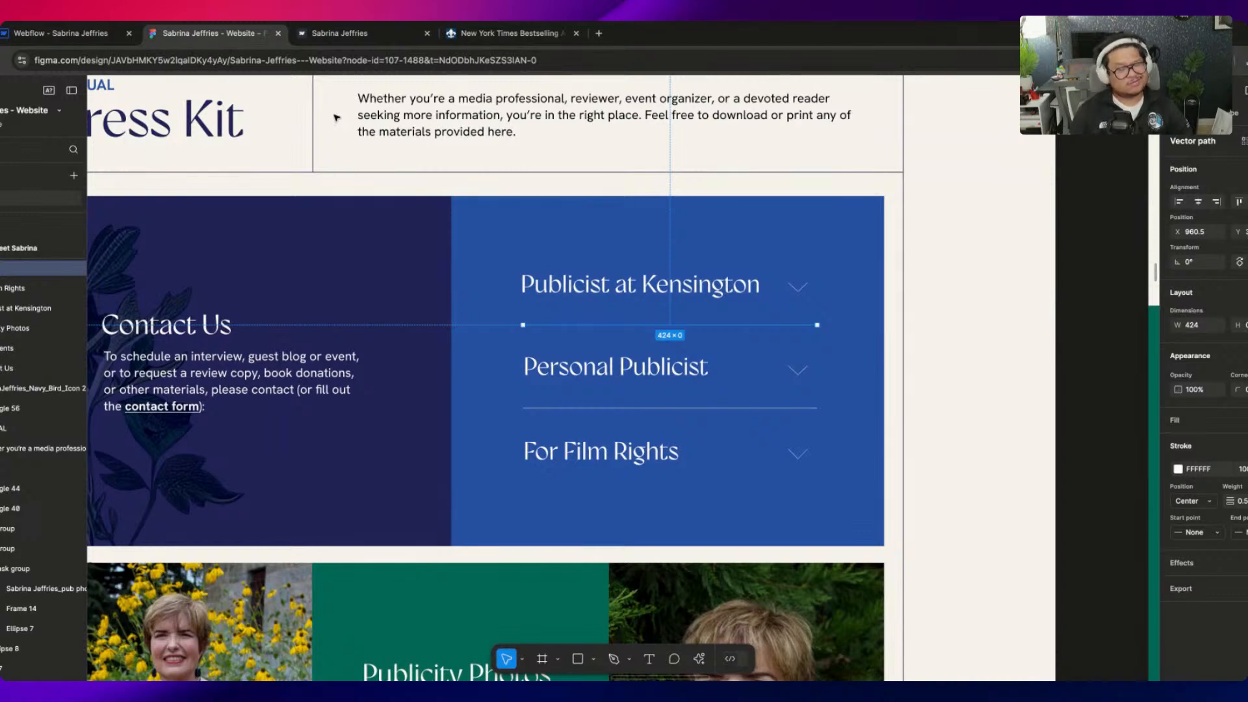
# Back in Webflow, add a div block inside accordion--wrapper with the class accordion--content
pyautogui.click(65, 33)
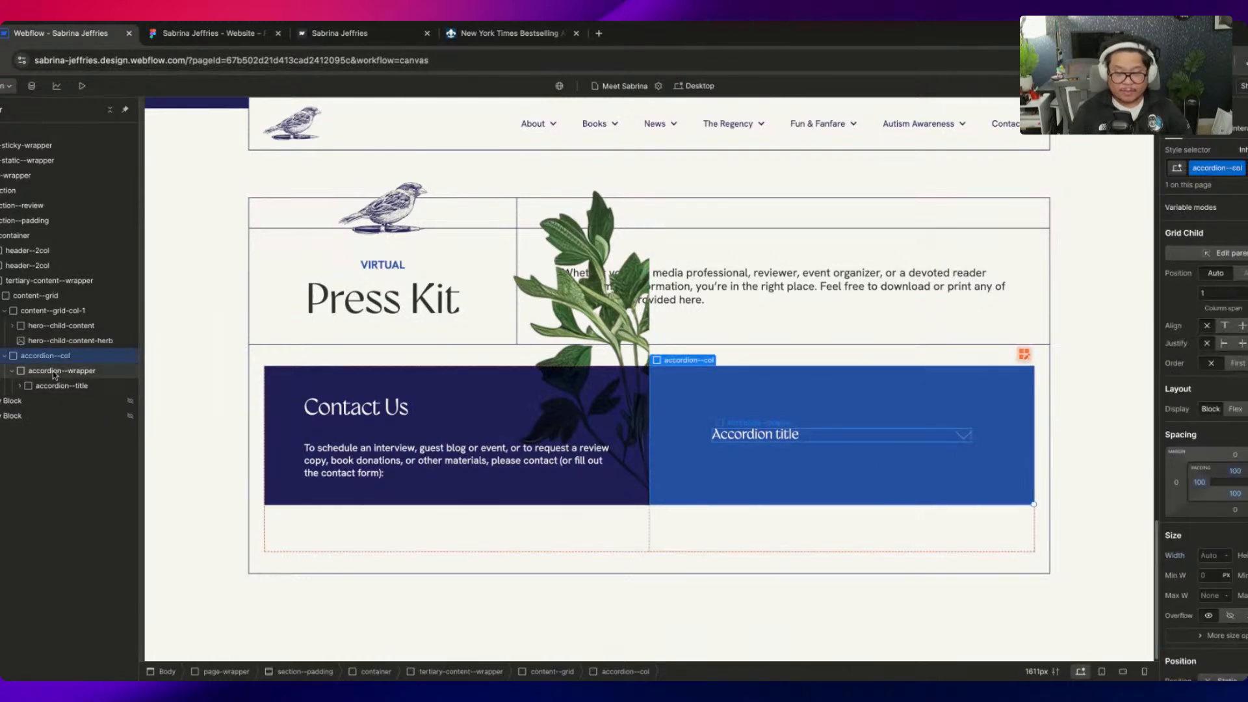
pyautogui.click(54, 372)
pyautogui.hotkey('ctrl', 'k')
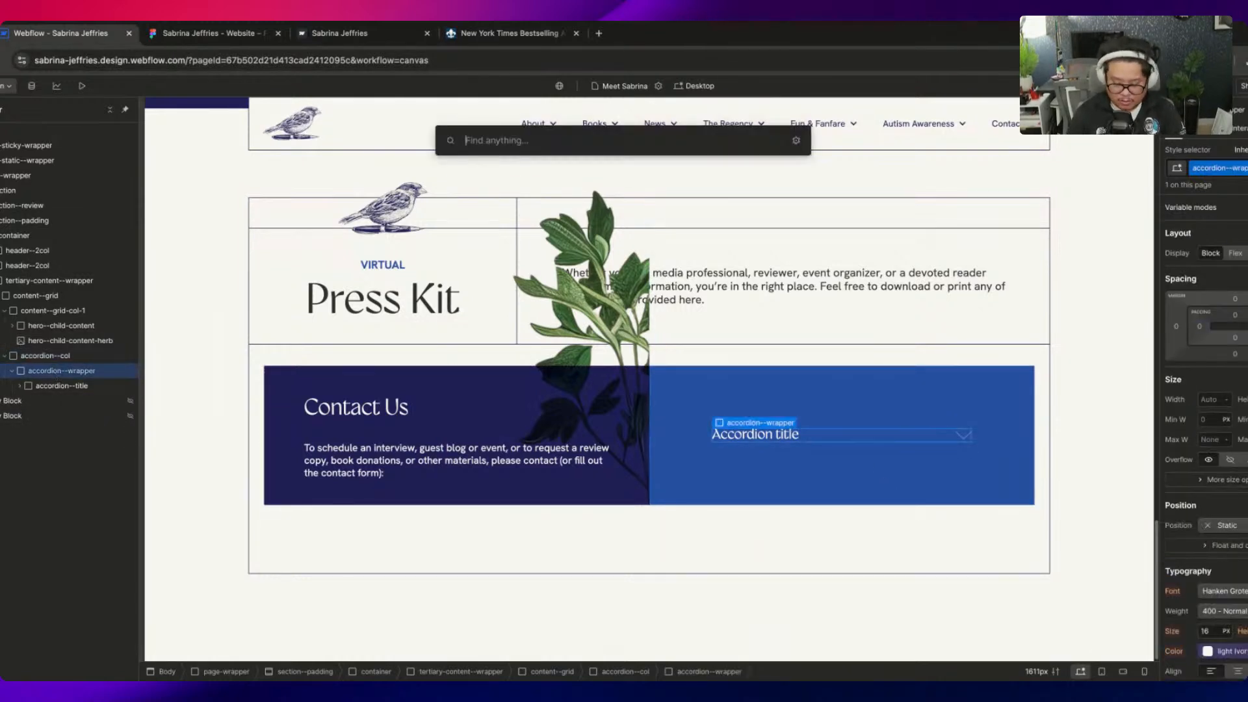
pyautogui.write('div')
pyautogui.press('Return')
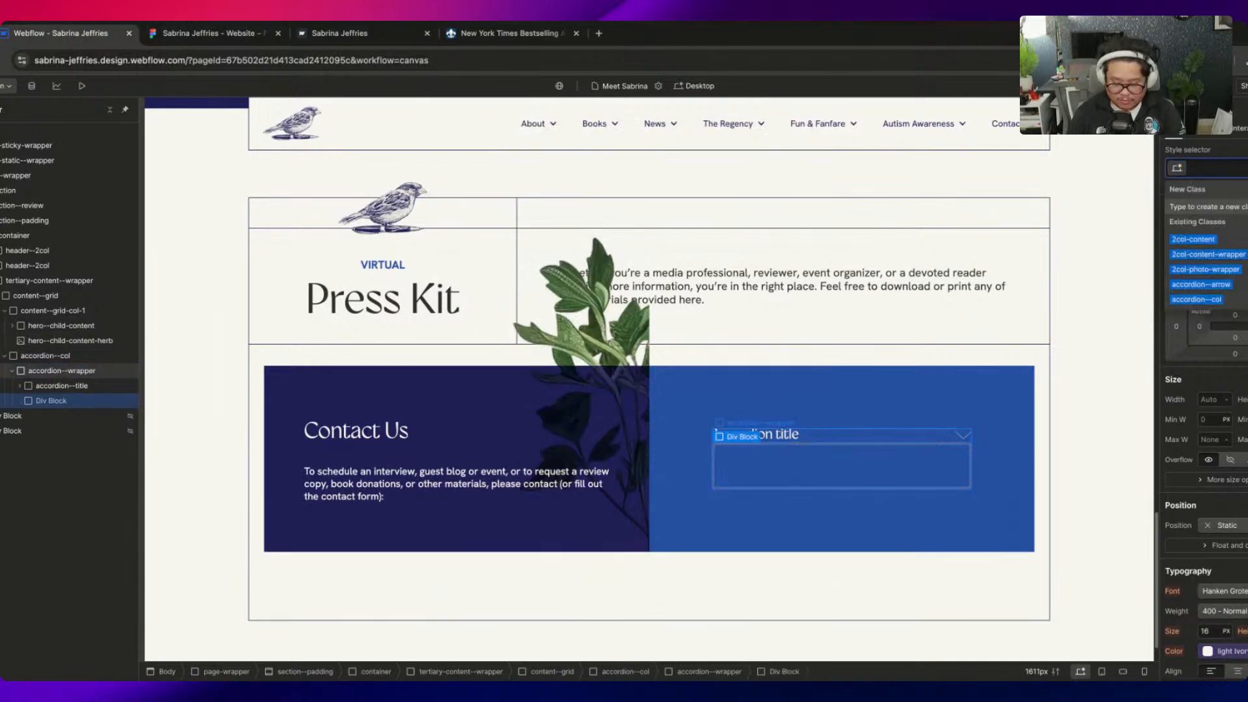
pyautogui.write('accordion--con')
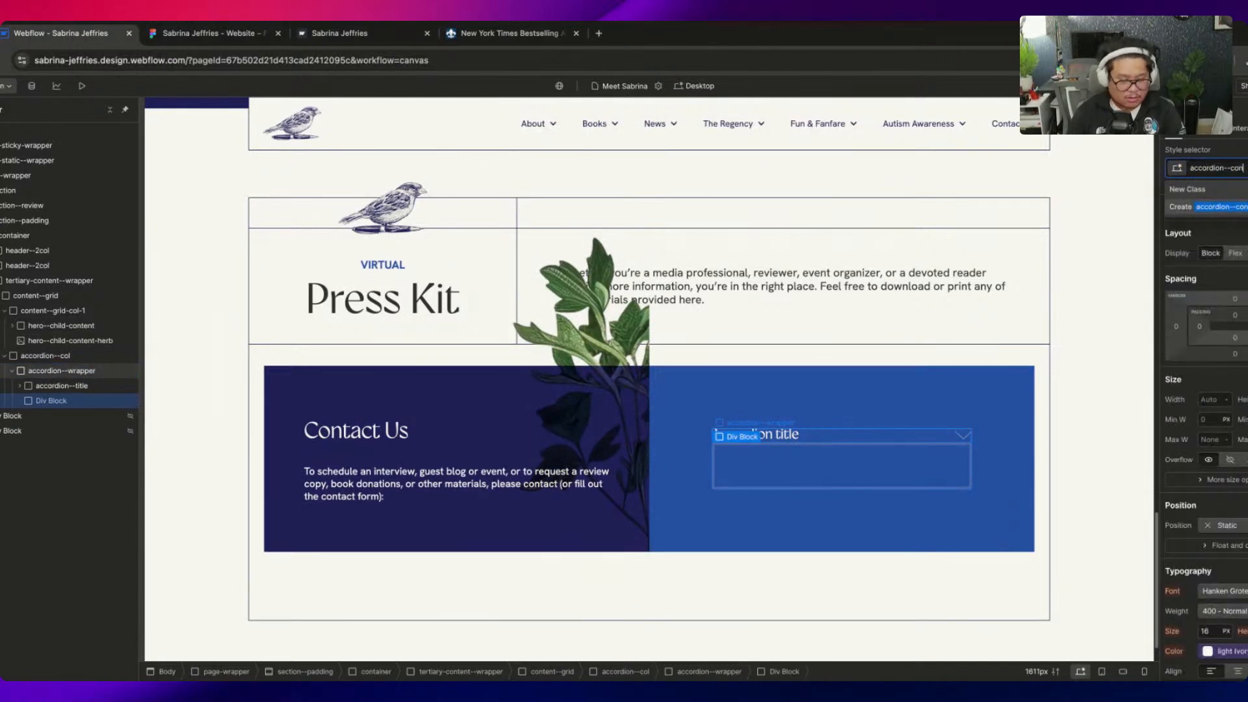
pyautogui.write('tent')
pyautogui.press('Return')
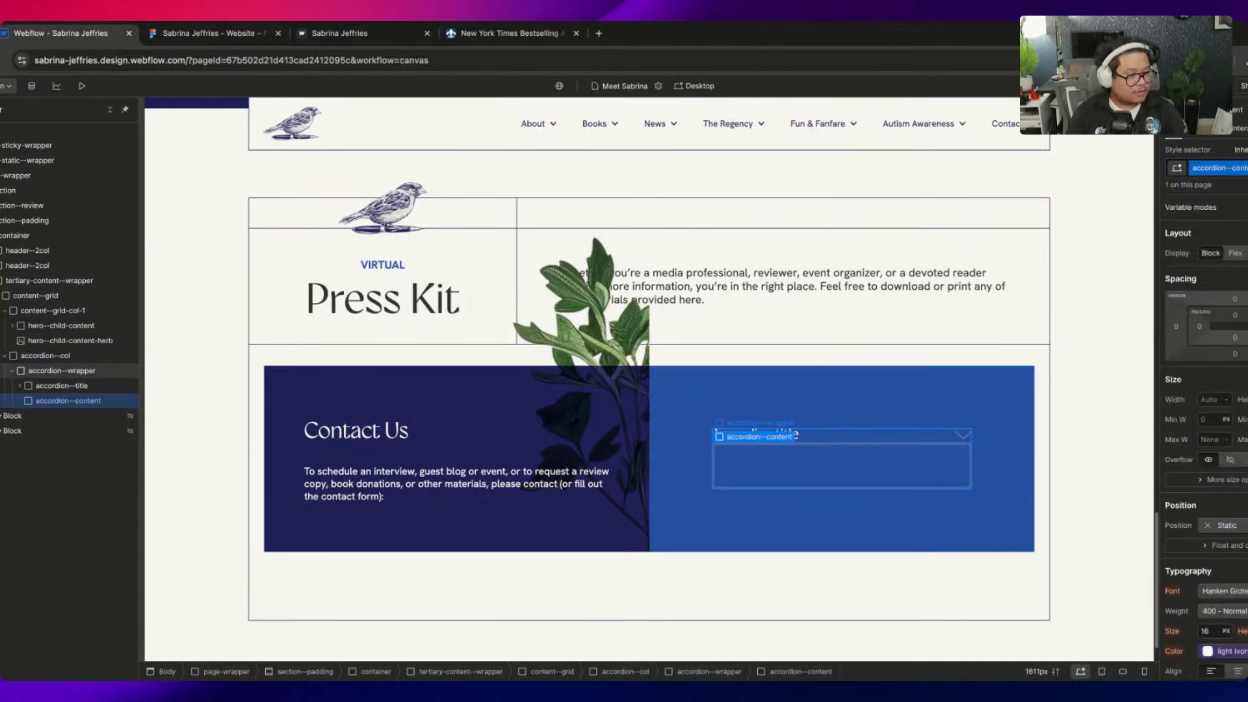
# Set the overflow of accordion--content to hidden and add a paragraph inside it
pyautogui.click(1230, 461)
pyautogui.press('super+k')
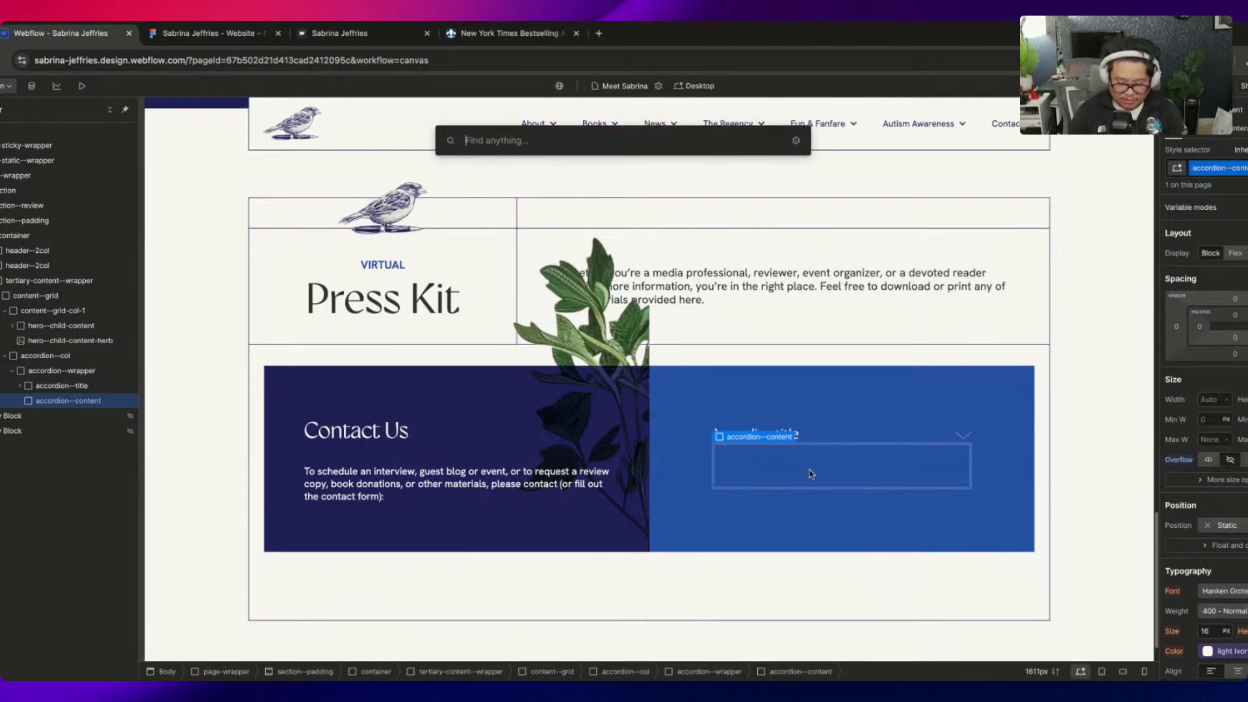
pyautogui.write('para')
pyautogui.press('Return')
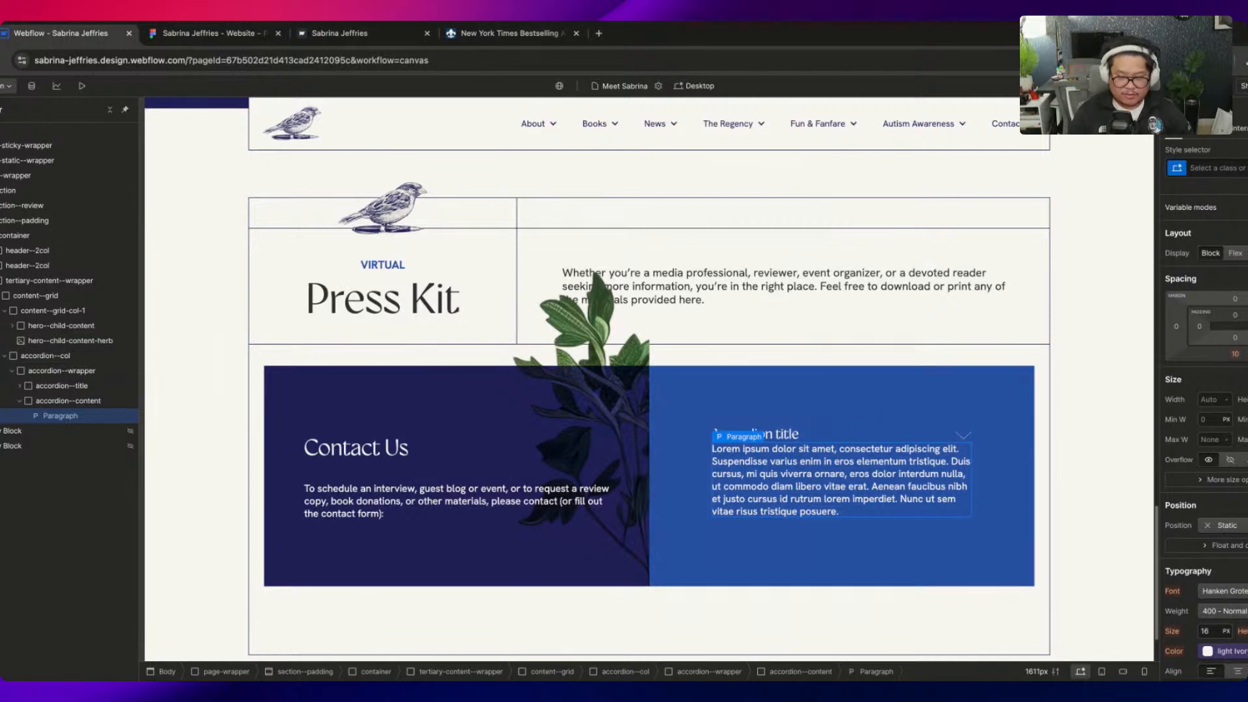
# Make accordion--wrapper a vertical flex container with a gap of 32
pyautogui.click(82, 371)
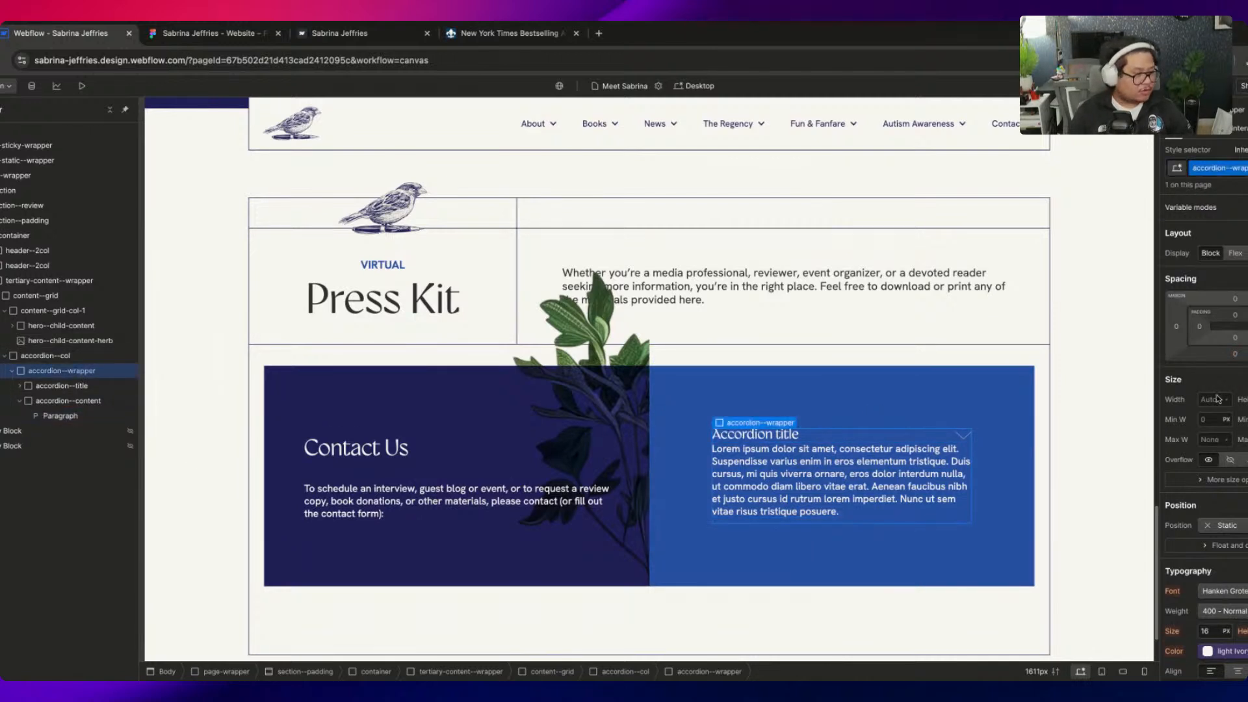
pyautogui.click(1235, 253)
pyautogui.click(1244, 273)
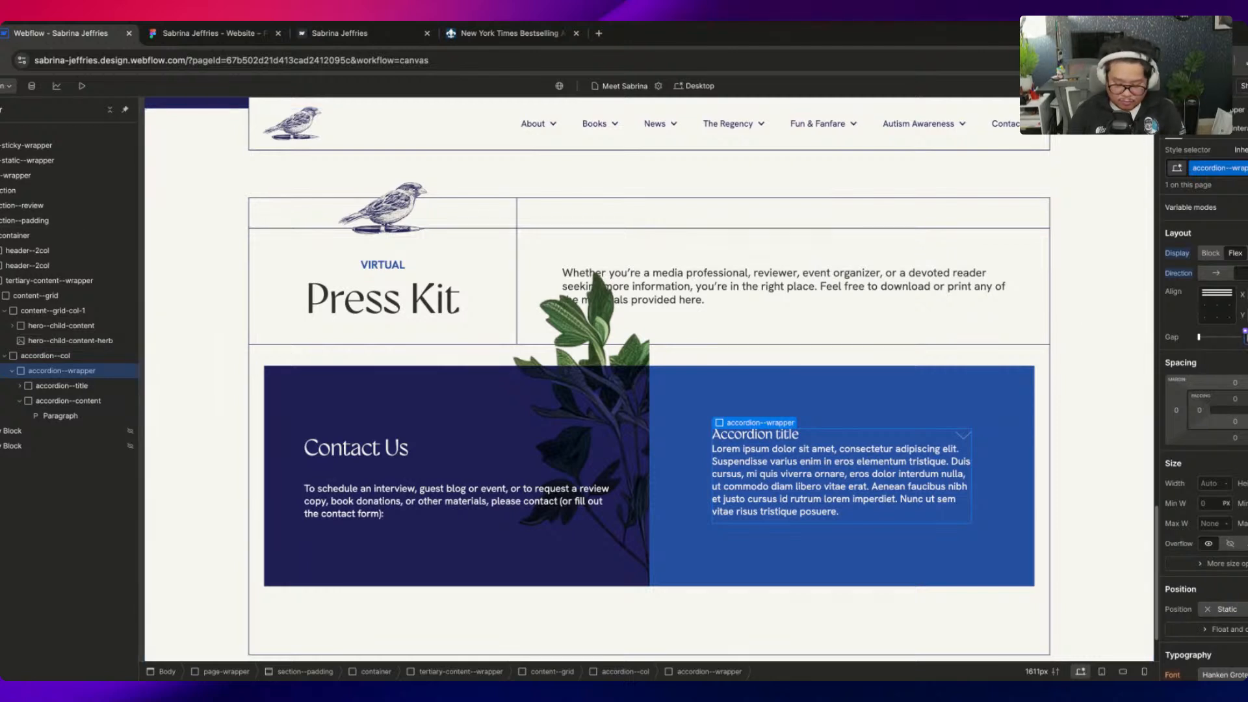
pyautogui.write('32')
pyautogui.press('Return')
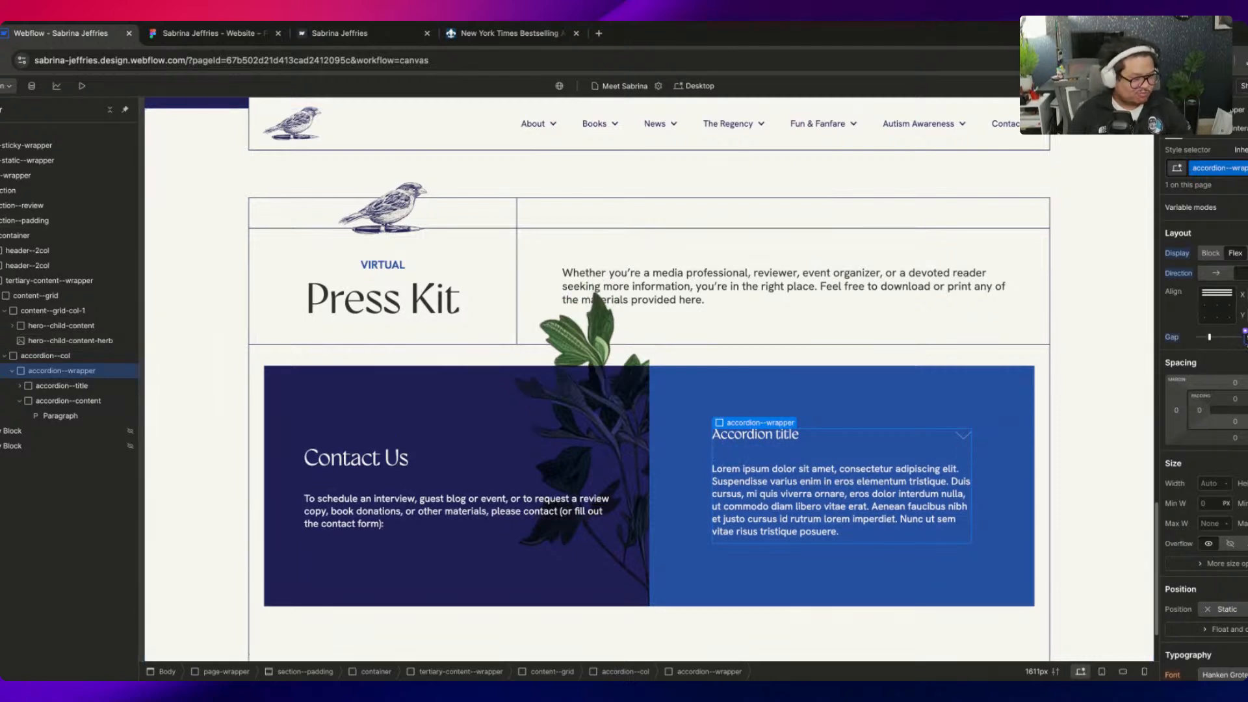
# Reduce the accordion--wrapper gap between the title and the paragraph to about half
pyautogui.hotkey('alt', 'Down')
pyautogui.hotkey('alt', 'Down')
pyautogui.hotkey('alt', 'Down')
pyautogui.hotkey('alt', 'Down')
pyautogui.hotkey('alt', 'Down')
pyautogui.hotkey('alt', 'Down')
pyautogui.hotkey('alt', 'Down')
pyautogui.hotkey('alt', 'Down')
pyautogui.hotkey('alt', 'Down')
pyautogui.hotkey('alt', 'Down')
pyautogui.hotkey('alt', 'Down')
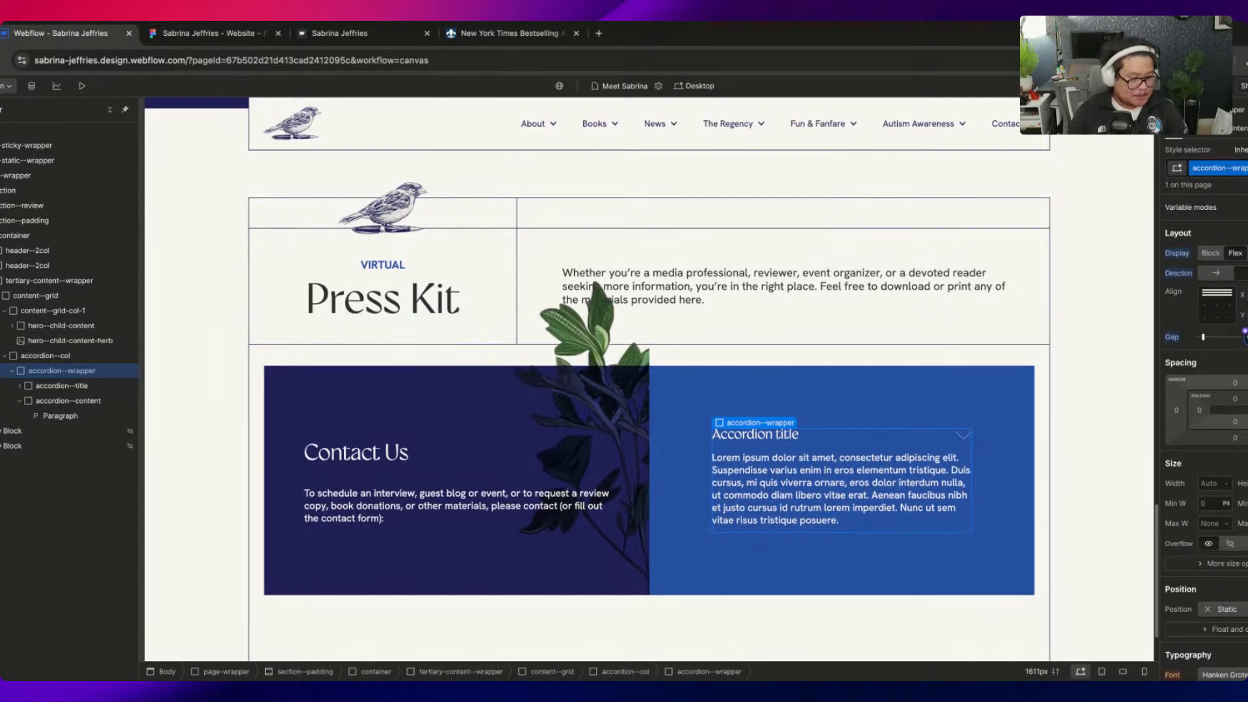
pyautogui.hotkey('alt', 'Up')
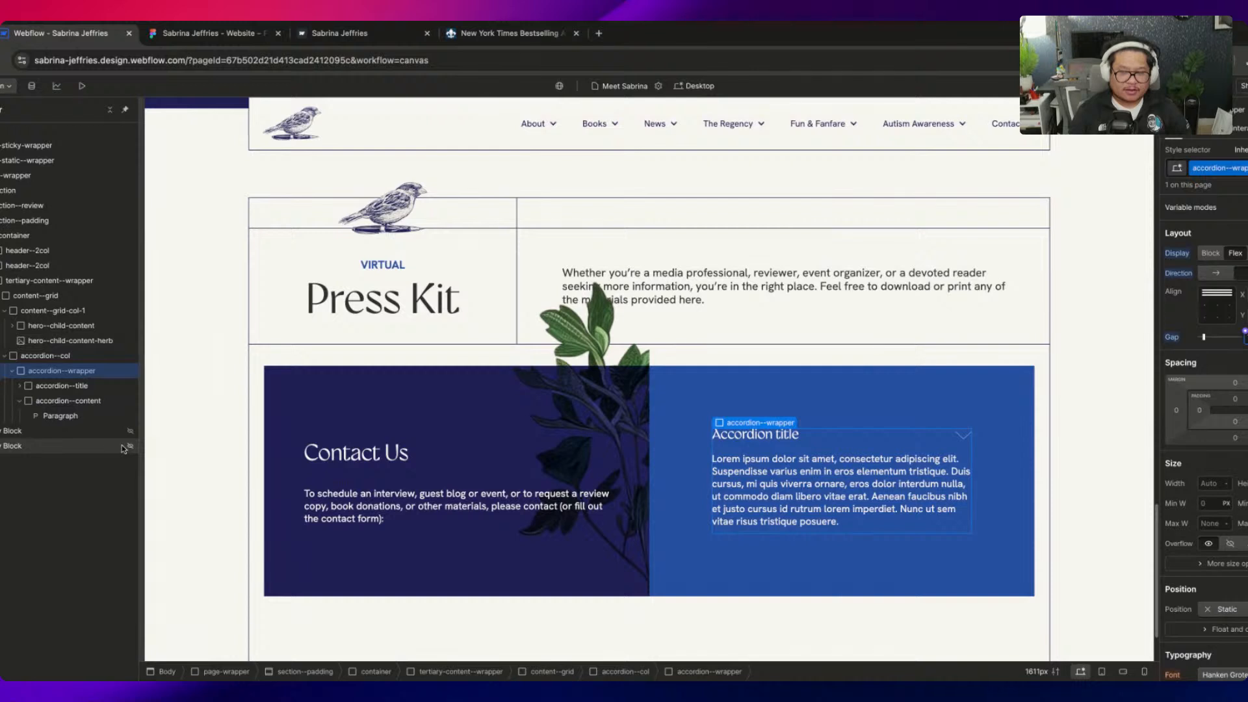
# Collapse accordion--content by setting its height to 0
pyautogui.click(96, 401)
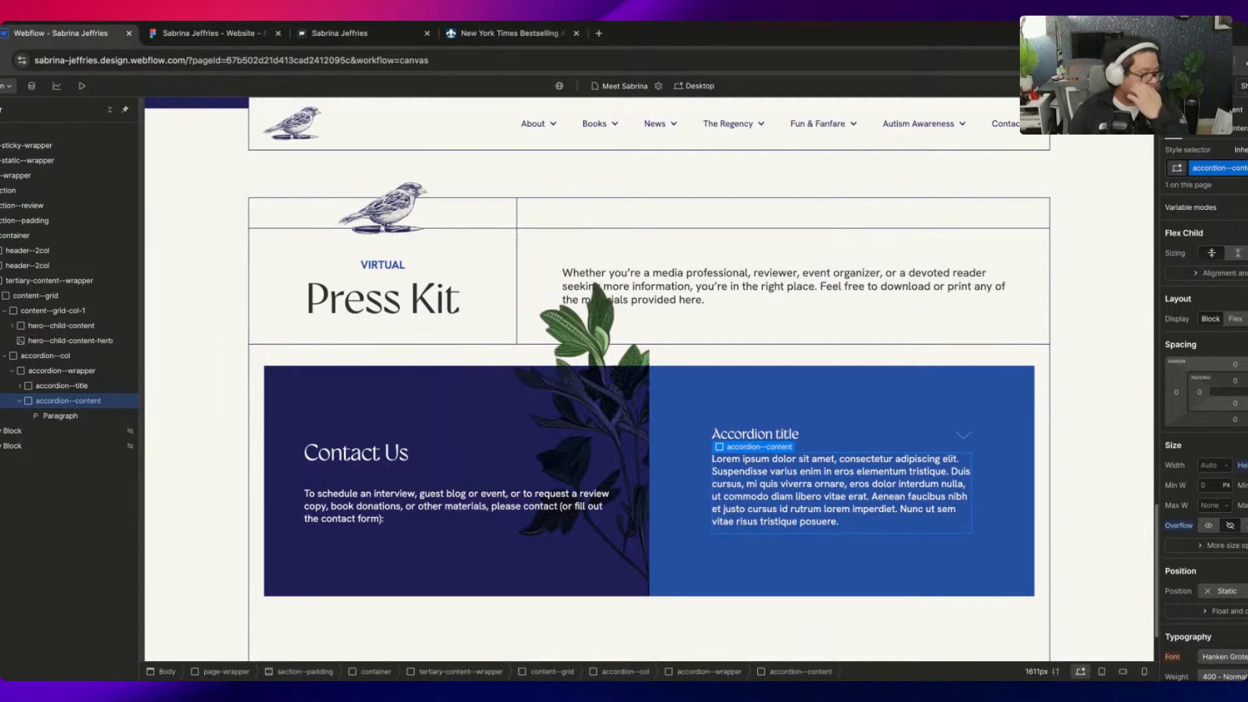
pyautogui.press('Return')
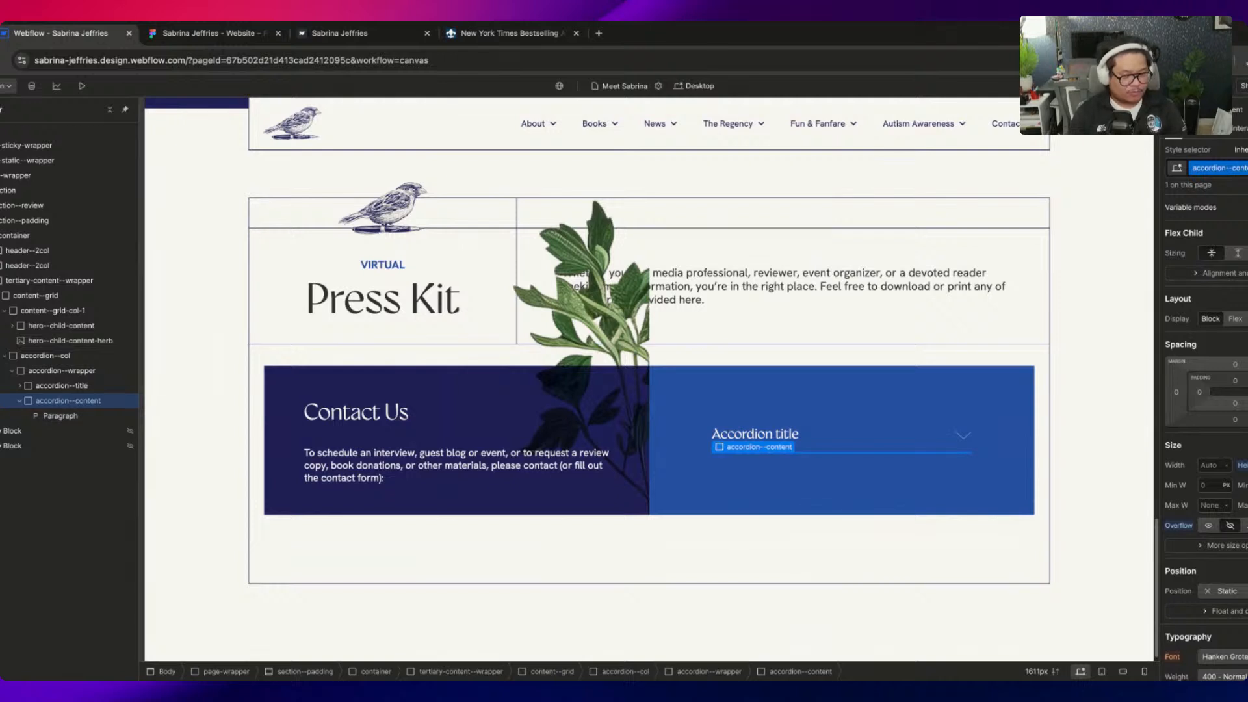
# Increase the height of accordion--content until the whole placeholder paragraph is revealed
pyautogui.click(965, 369)
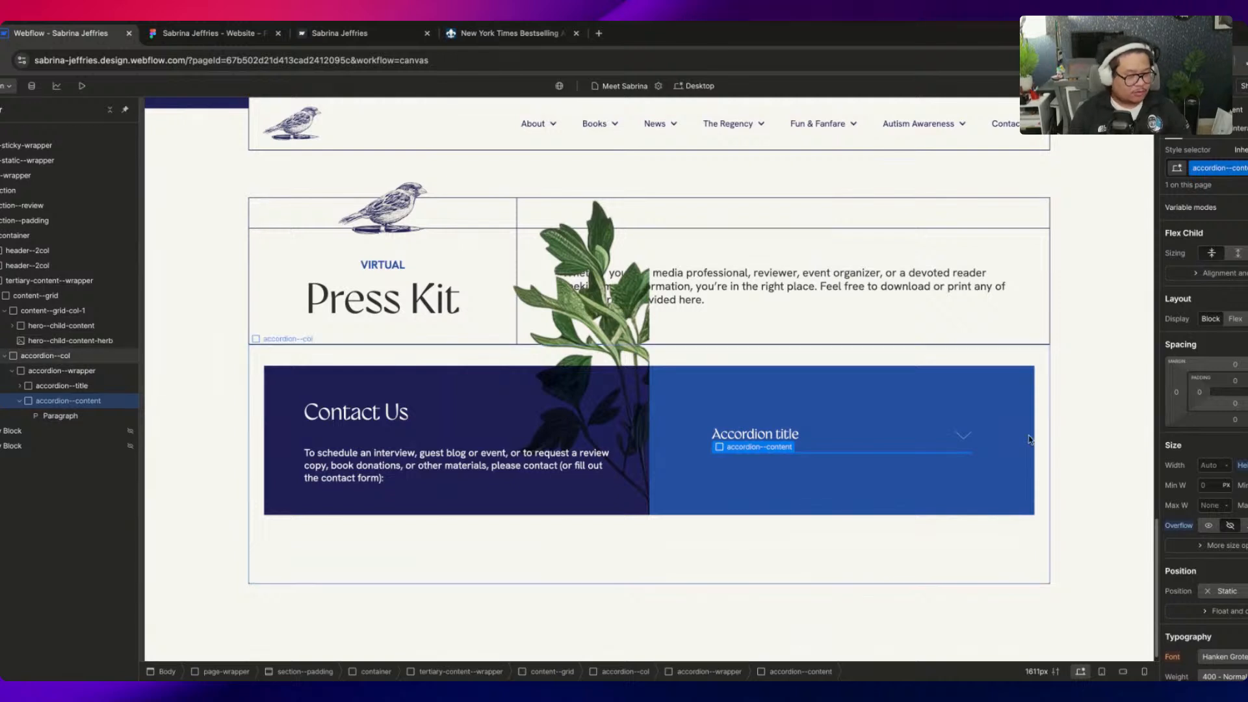
pyautogui.click(76, 401)
pyautogui.press('Up')
pyautogui.press('Up')
pyautogui.press('Up')
pyautogui.press('Up')
pyautogui.press('Up')
pyautogui.press('Up')
pyautogui.press('Up')
pyautogui.press('Up')
pyautogui.press('Up')
pyautogui.press('Up')
pyautogui.press('Up')
pyautogui.press('Up')
pyautogui.press('Up')
pyautogui.press('Up')
pyautogui.press('Up')
pyautogui.press('Up')
pyautogui.press('Up')
pyautogui.press('Up')
pyautogui.press('Up')
pyautogui.press('Up')
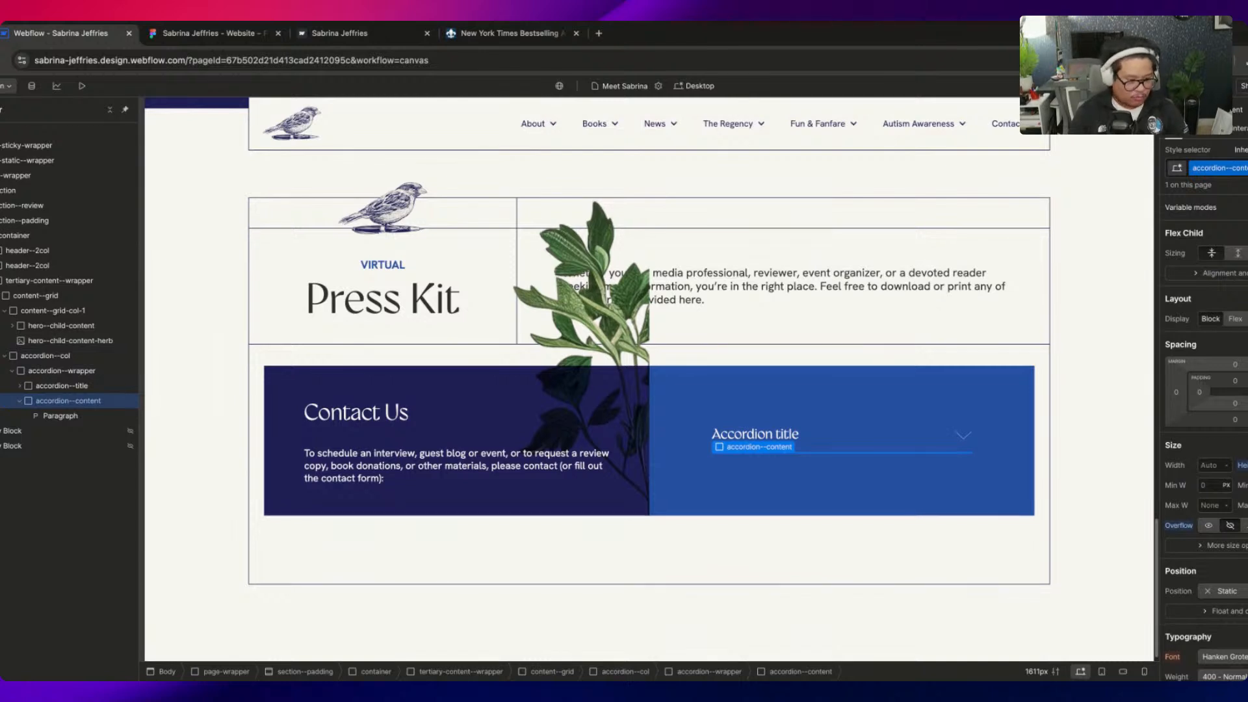
pyautogui.press('Up')
pyautogui.press('Up')
pyautogui.press('Up')
pyautogui.press('Up')
pyautogui.press('Up')
pyautogui.press('Up')
pyautogui.press('Up')
pyautogui.press('Up')
pyautogui.press('Up')
pyautogui.press('Up')
pyautogui.press('Up')
pyautogui.press('Up')
pyautogui.press('Up')
pyautogui.press('Up')
pyautogui.press('Up')
pyautogui.press('Up')
pyautogui.press('Up')
pyautogui.press('Up')
pyautogui.press('Up')
pyautogui.press('Up')
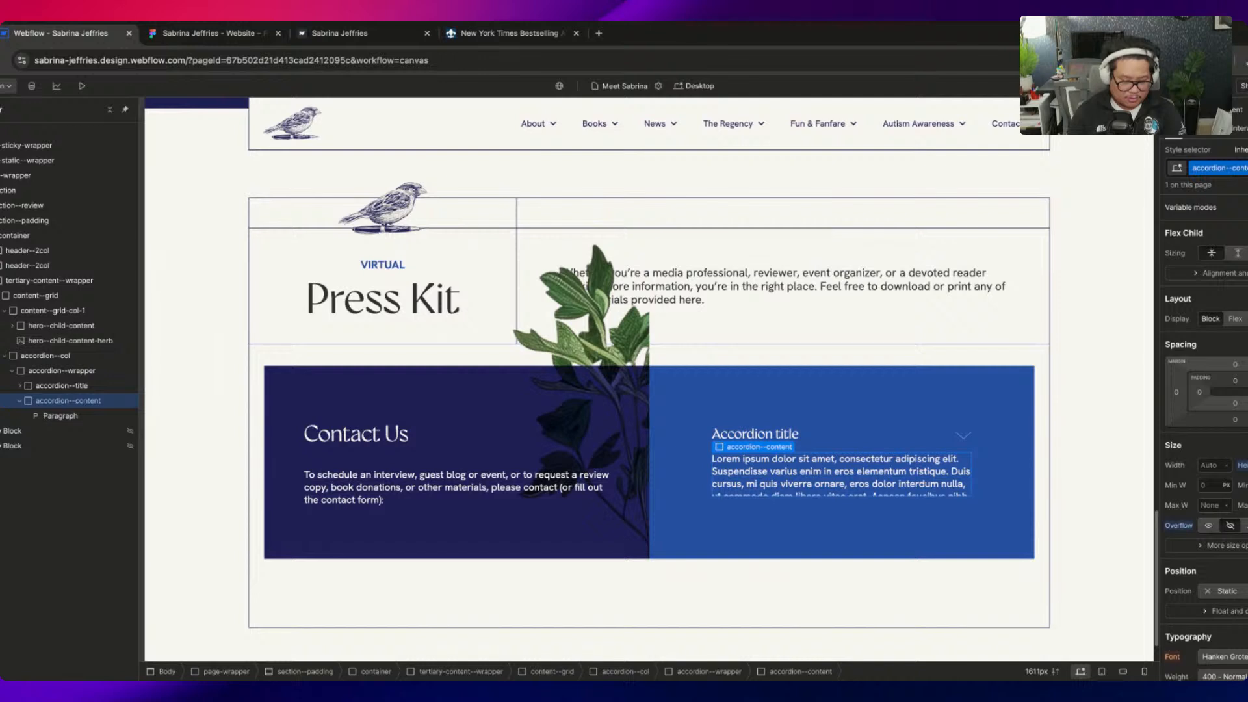
pyautogui.hotkey('shift', 'Up')
pyautogui.hotkey('shift', 'Up')
pyautogui.hotkey('shift', 'Up')
pyautogui.hotkey('shift', 'Up')
pyautogui.hotkey('shift', 'Up')
pyautogui.hotkey('shift', 'Up')
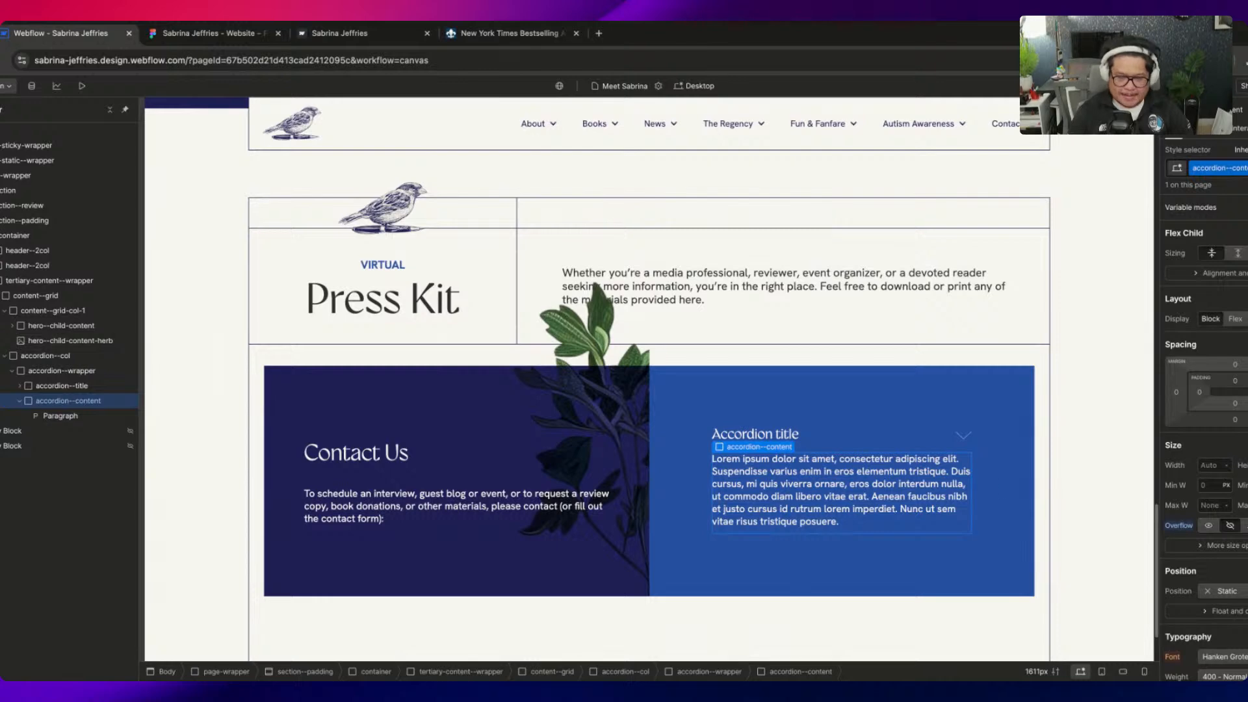
# Give accordion--wrapper a bottom padding of 2rem and a bottom border line
pyautogui.click(20, 401)
pyautogui.click(82, 387)
pyautogui.click(101, 373)
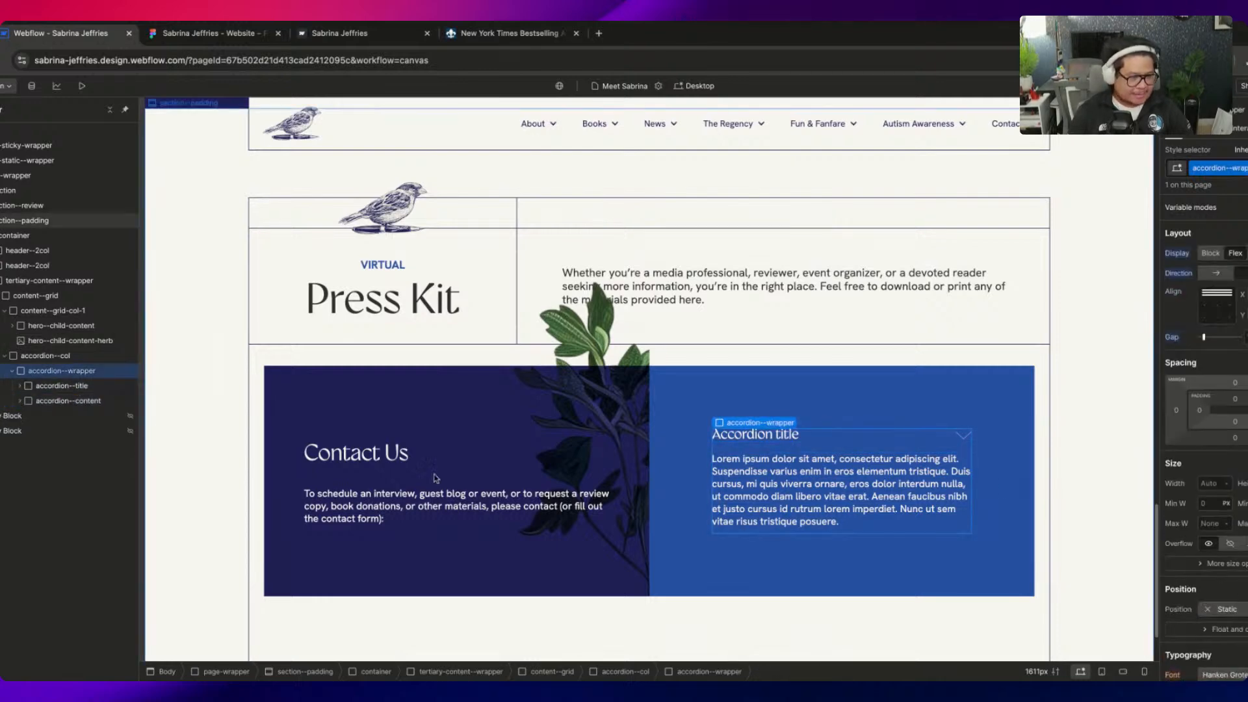
pyautogui.click(1235, 422)
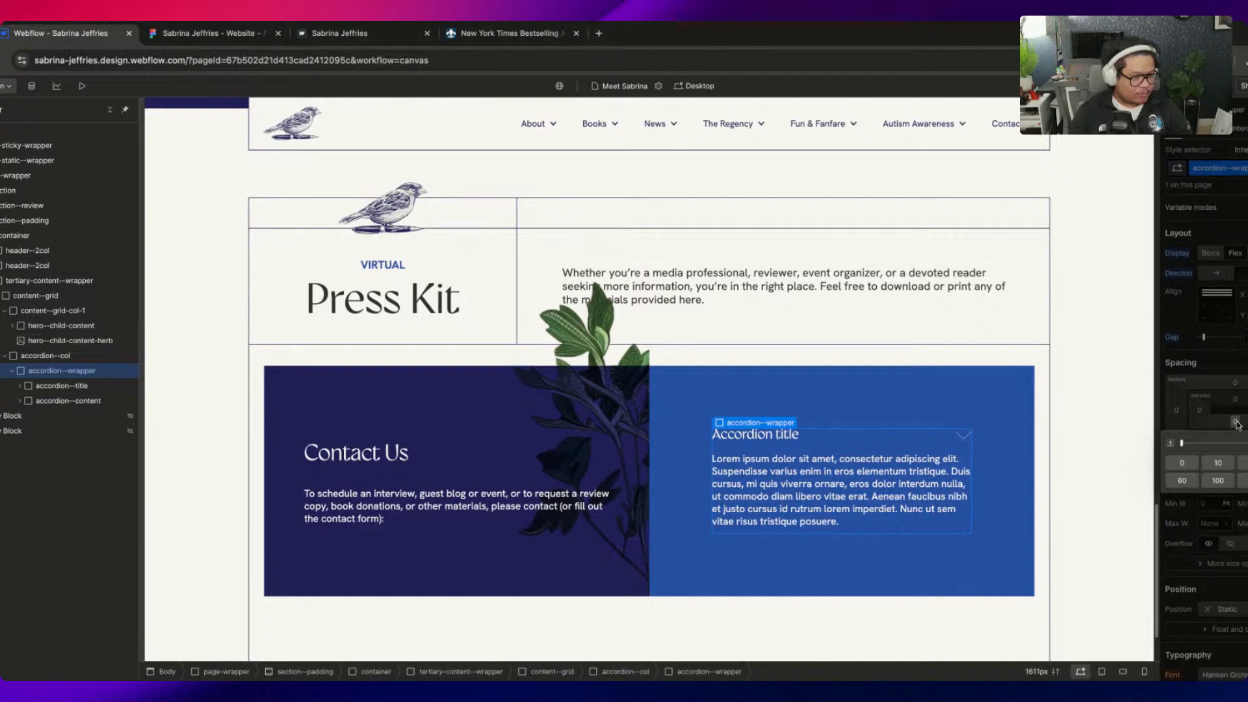
pyautogui.write('2rem')
pyautogui.press('Return')
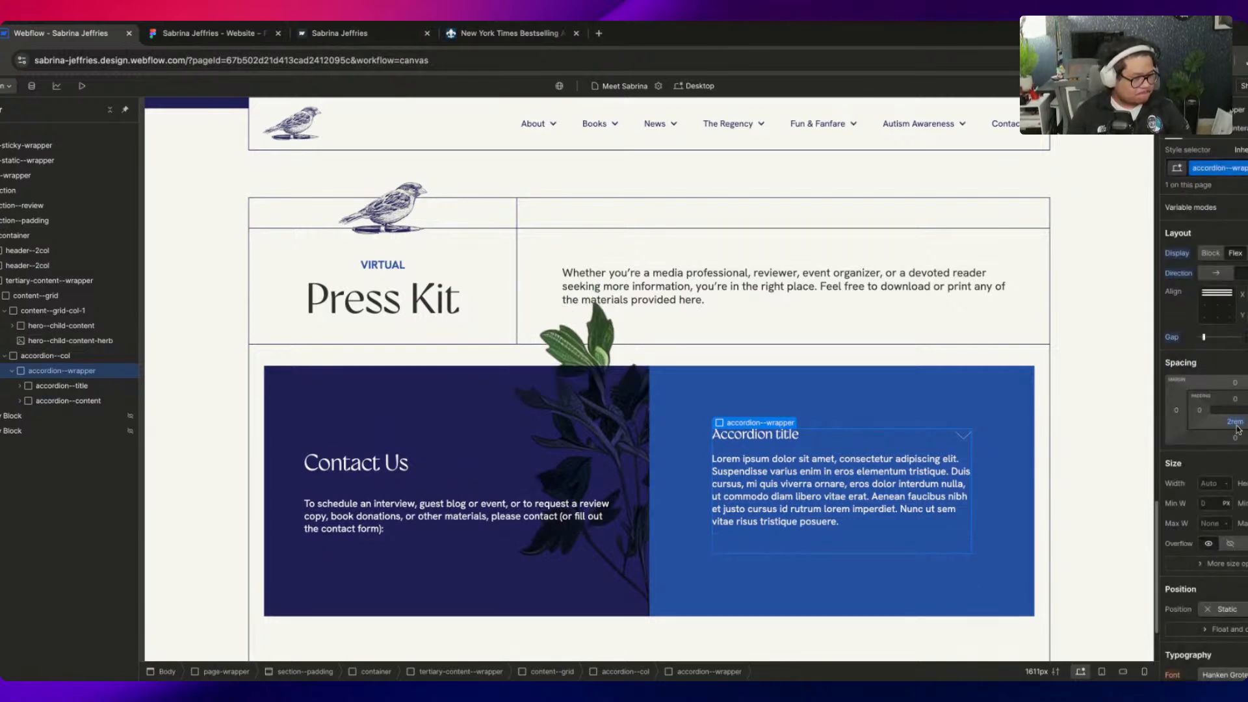
pyautogui.scroll(-7, 1238, 429)
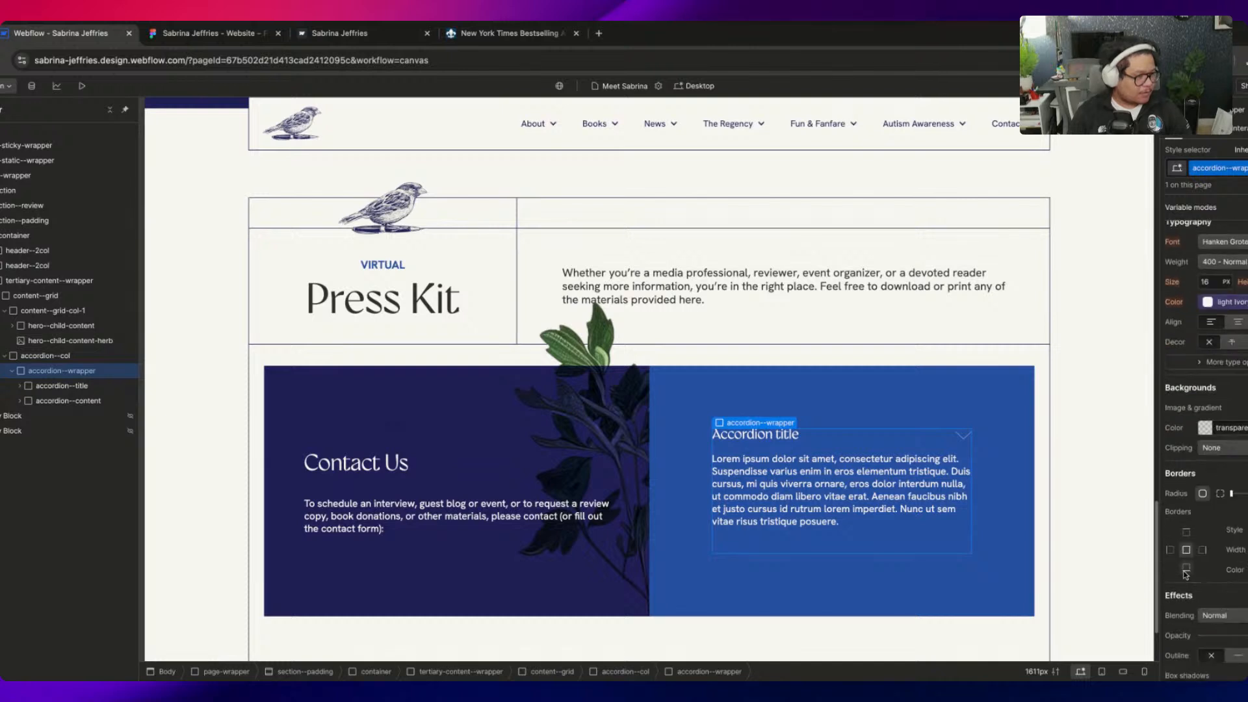
pyautogui.click(1246, 530)
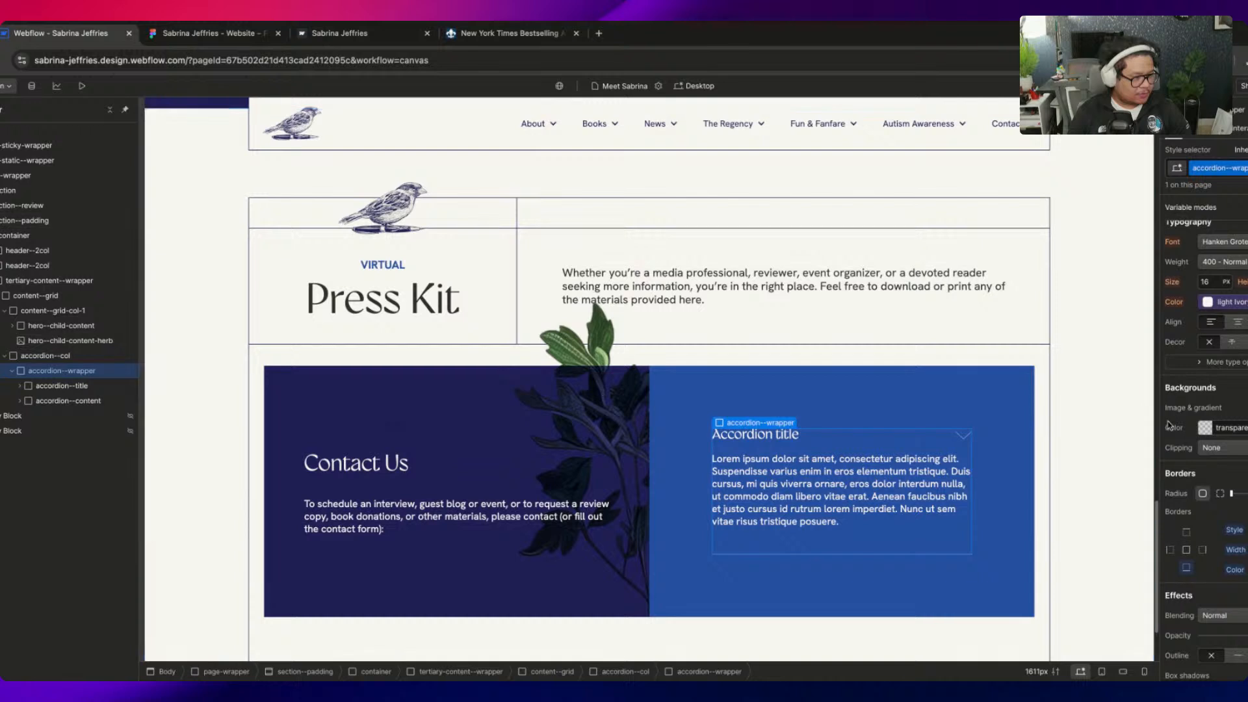
# Reduce the bottom padding of accordion--wrapper to 1.25rem
pyautogui.scroll(7, 1229, 420)
pyautogui.click(1229, 421)
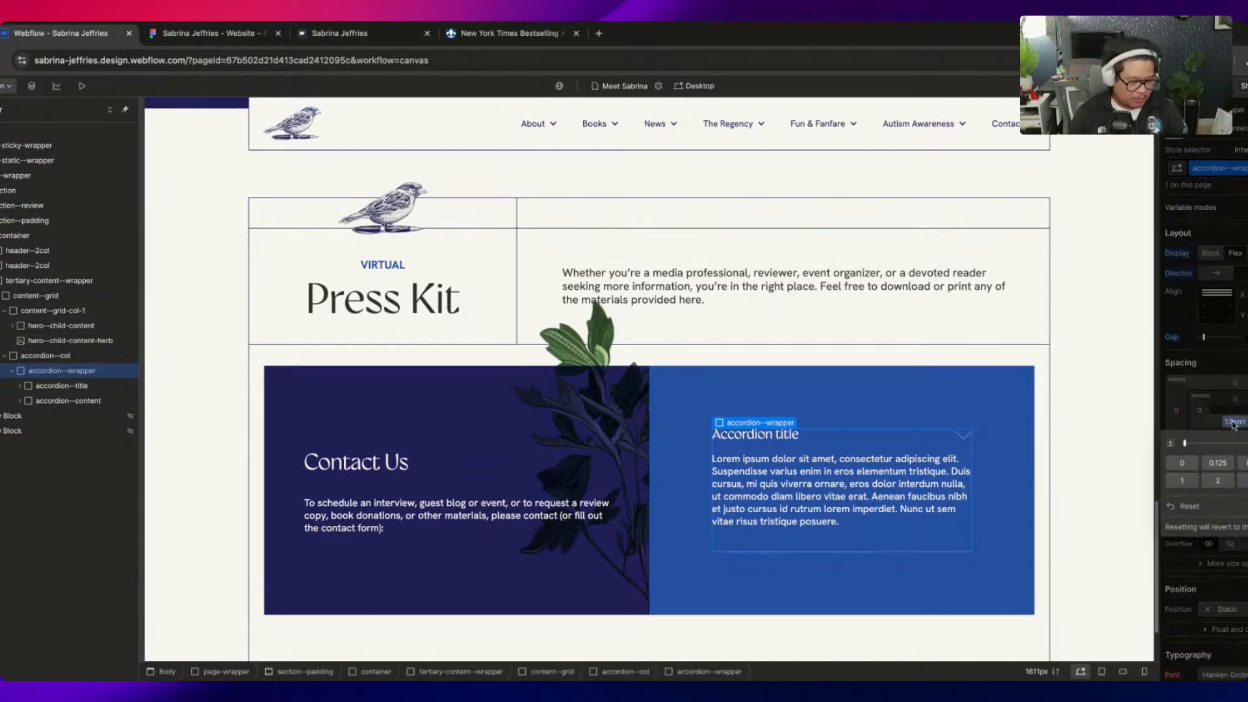
pyautogui.hotkey('alt', 'Down')
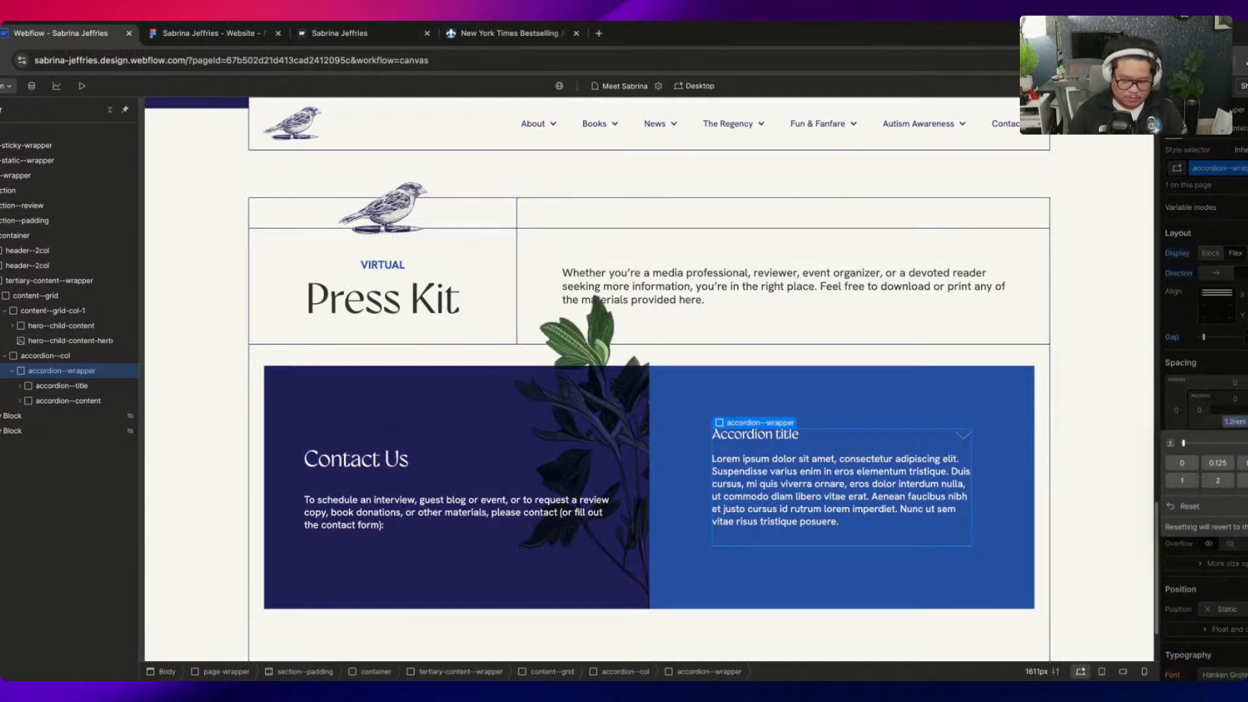
pyautogui.press('Escape')
pyautogui.click(956, 569)
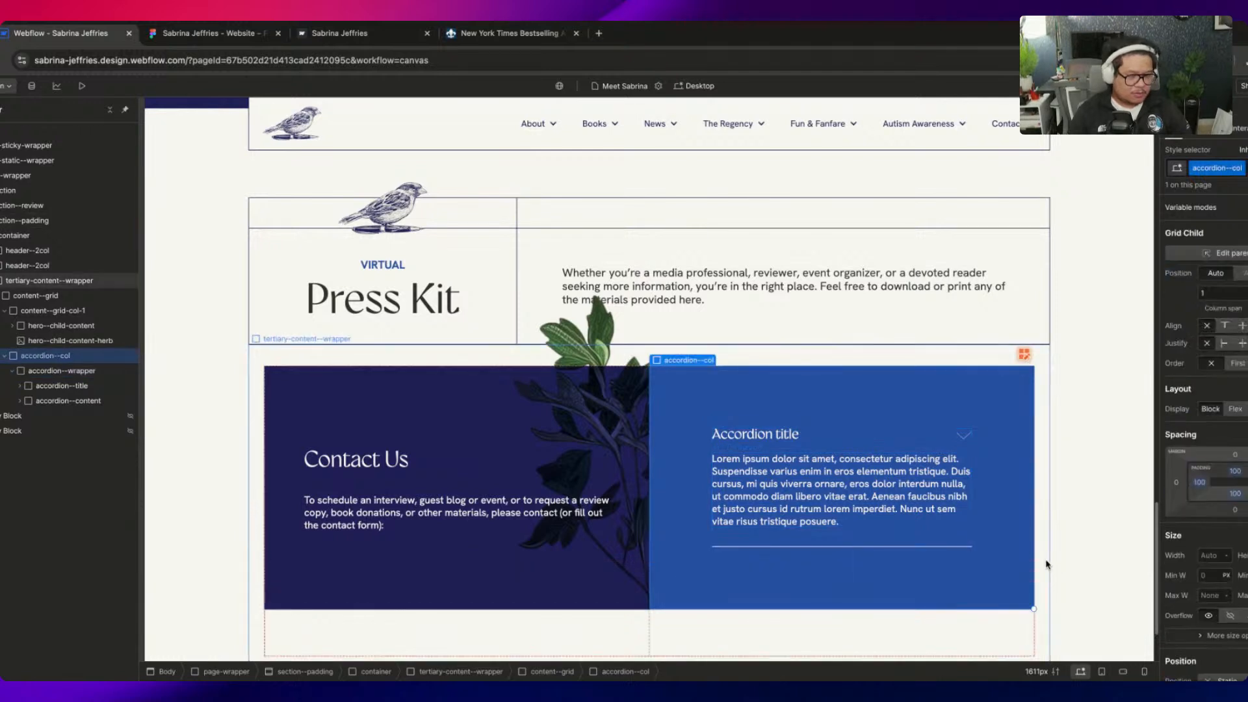
pyautogui.click(65, 370)
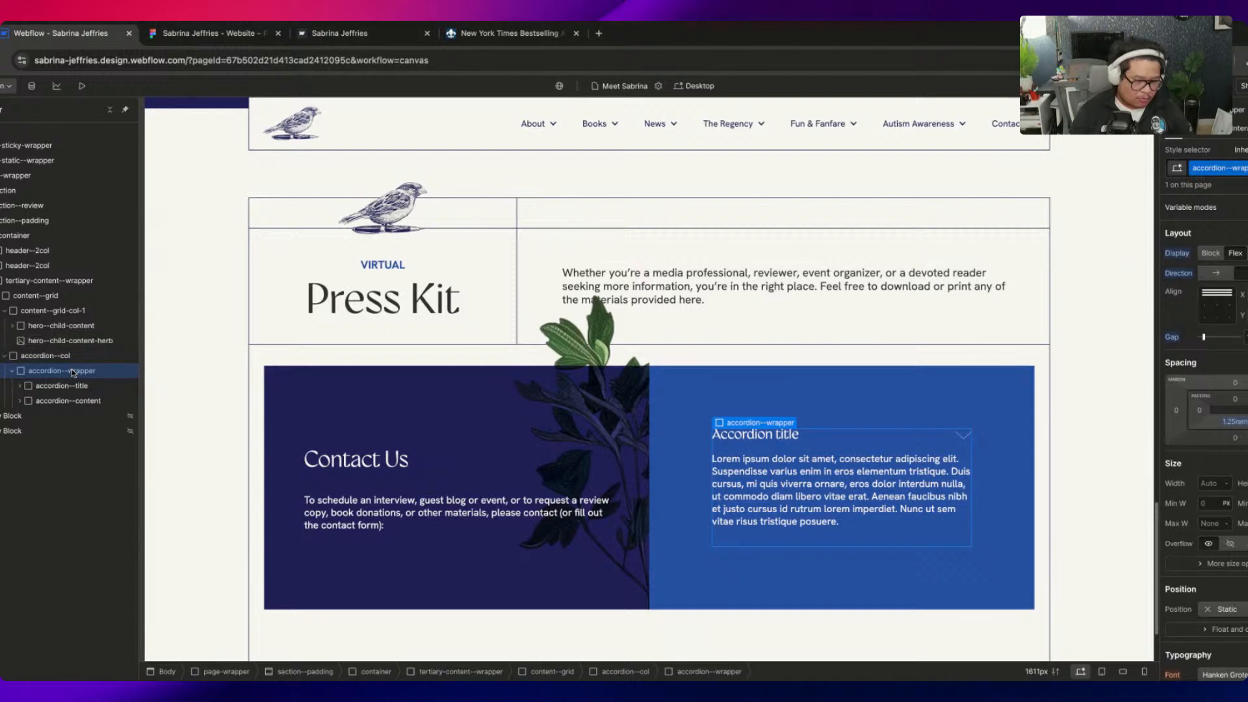
pyautogui.hotkey('ctrl', 'd')
pyautogui.press('Delete')
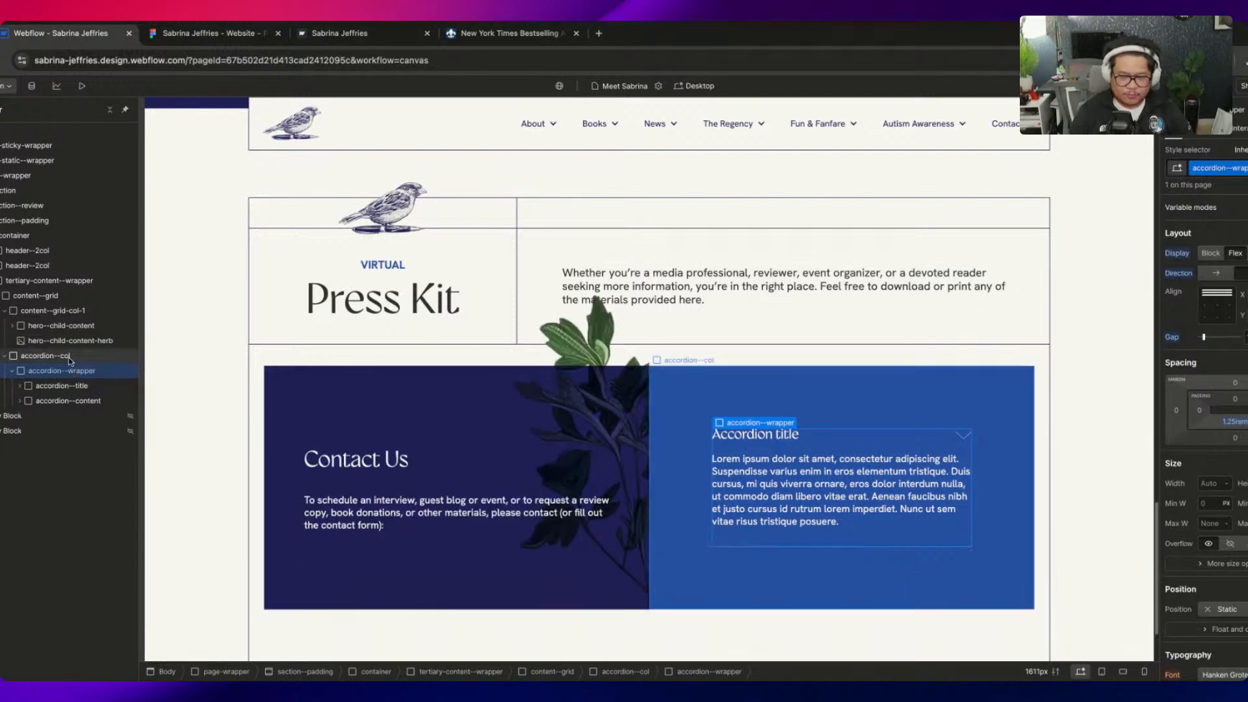
# Make accordion--col a vertical flex container with a gap and duplicate accordion--wrapper twice inside it
pyautogui.click(1237, 409)
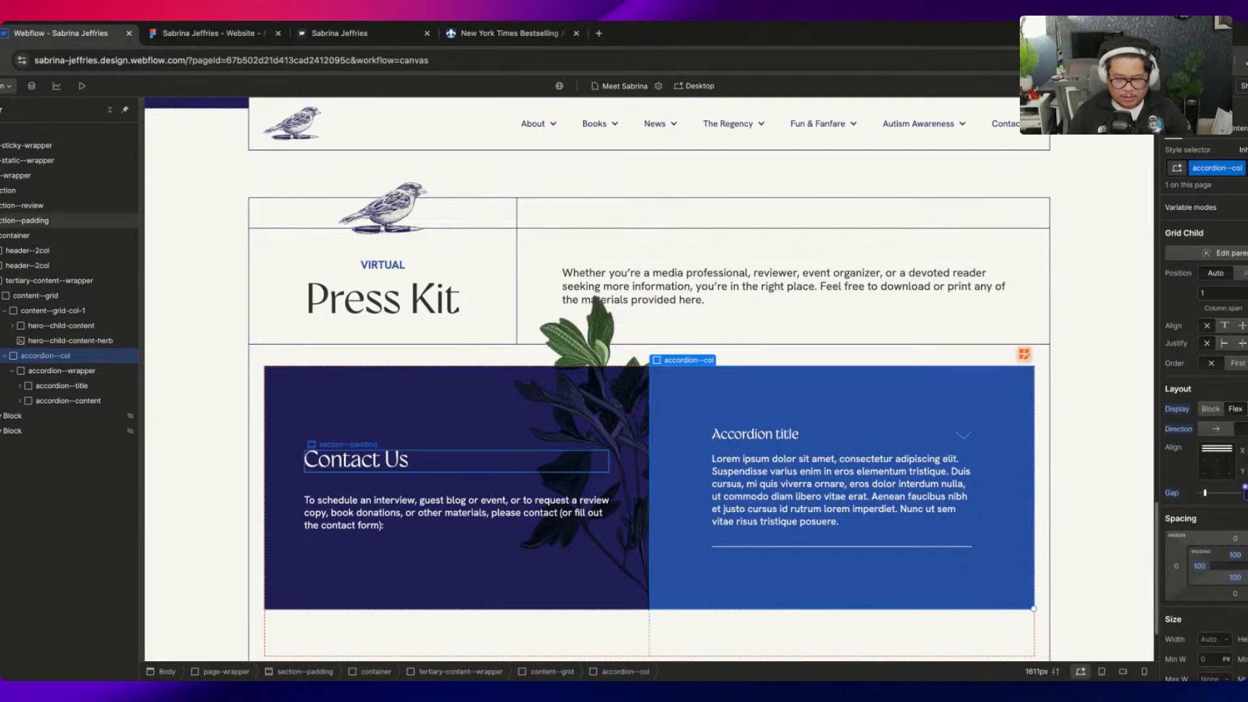
pyautogui.click(77, 372)
pyautogui.hotkey('ctrl', 'd')
pyautogui.hotkey('ctrl', 'd')
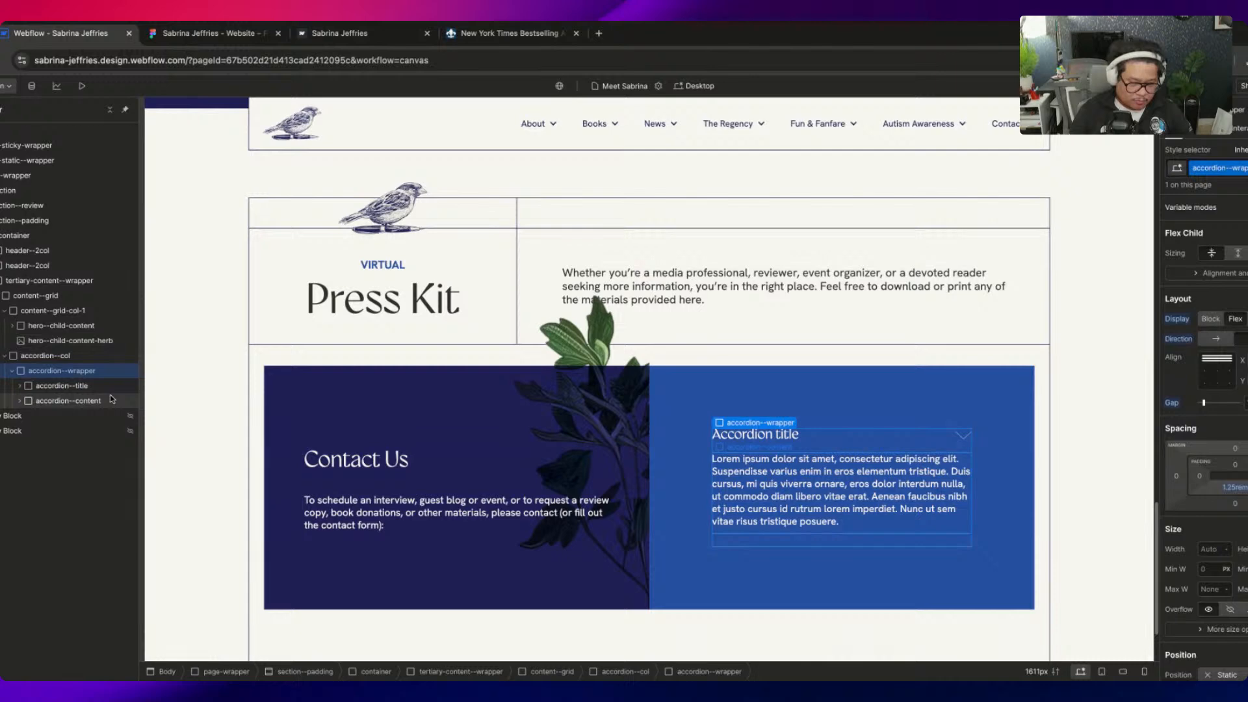
# Slightly increase the accordion--col gap between the three accordion items
pyautogui.click(709, 398)
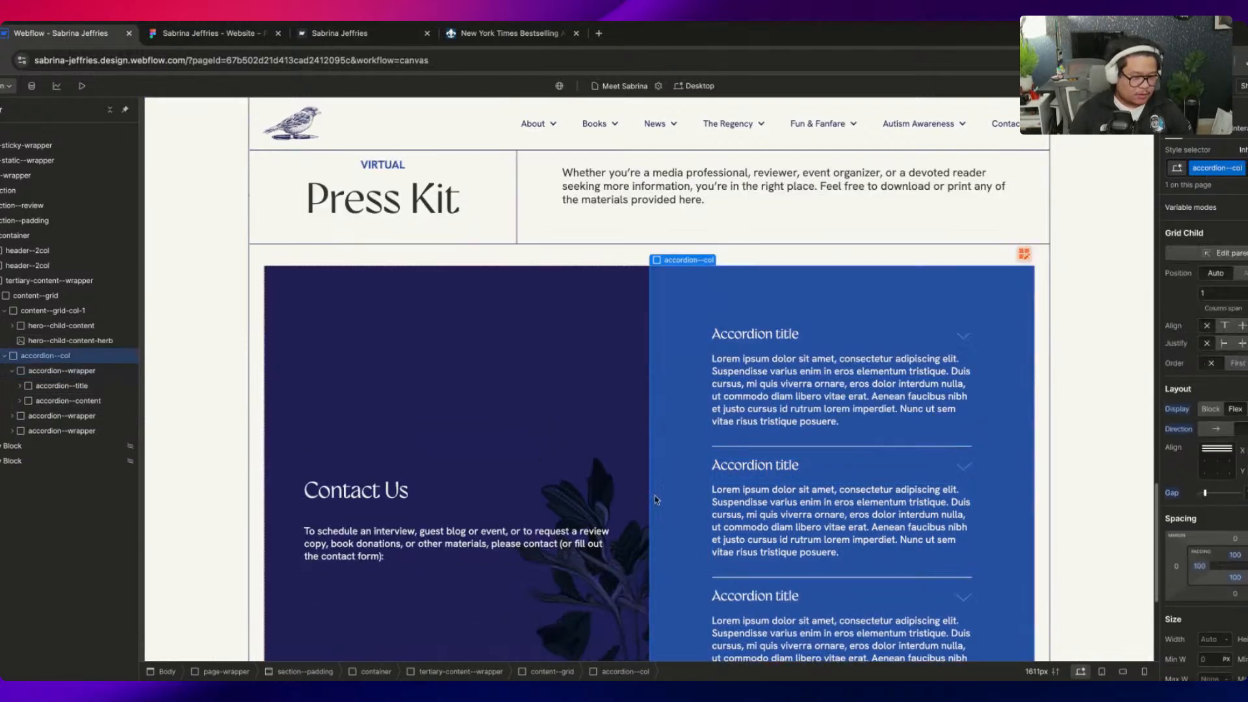
pyautogui.scroll(-5, 650, 496)
pyautogui.scroll(1, 684, 490)
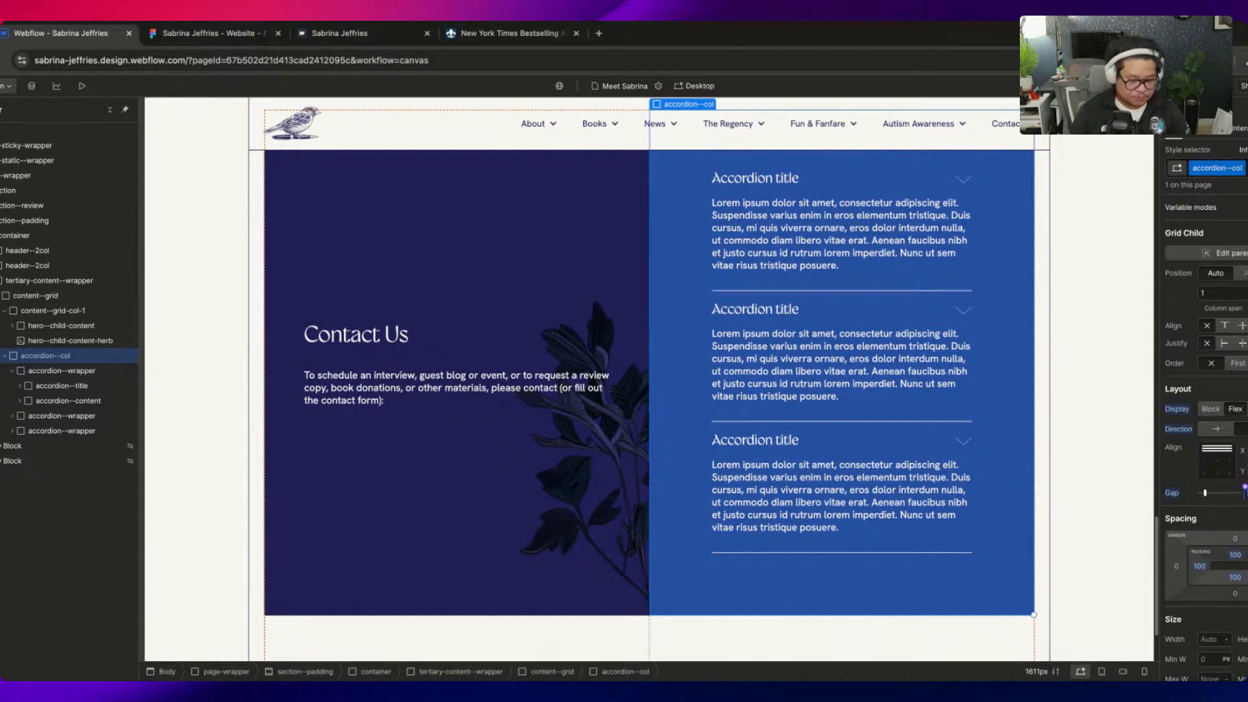
pyautogui.moveTo(1204, 493); pyautogui.dragTo(1209, 493)
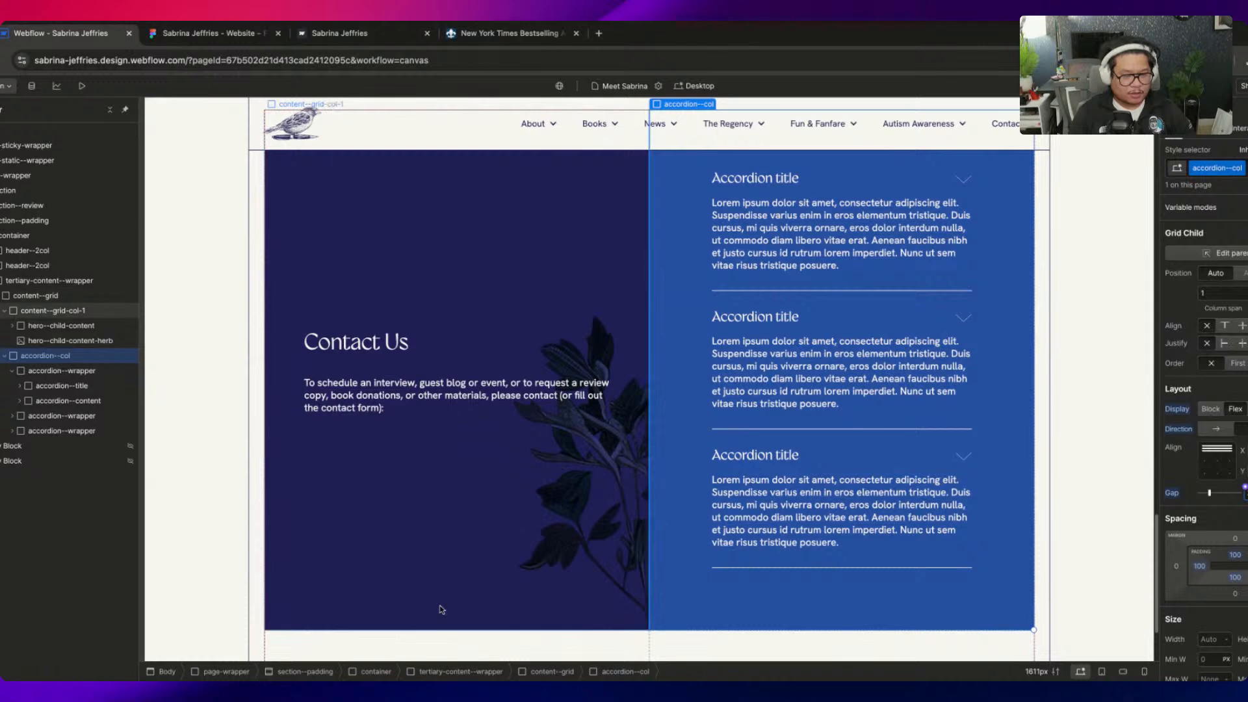
# Add the combo class last to the third accordion--wrapper and remove its bottom border
pyautogui.click(65, 431)
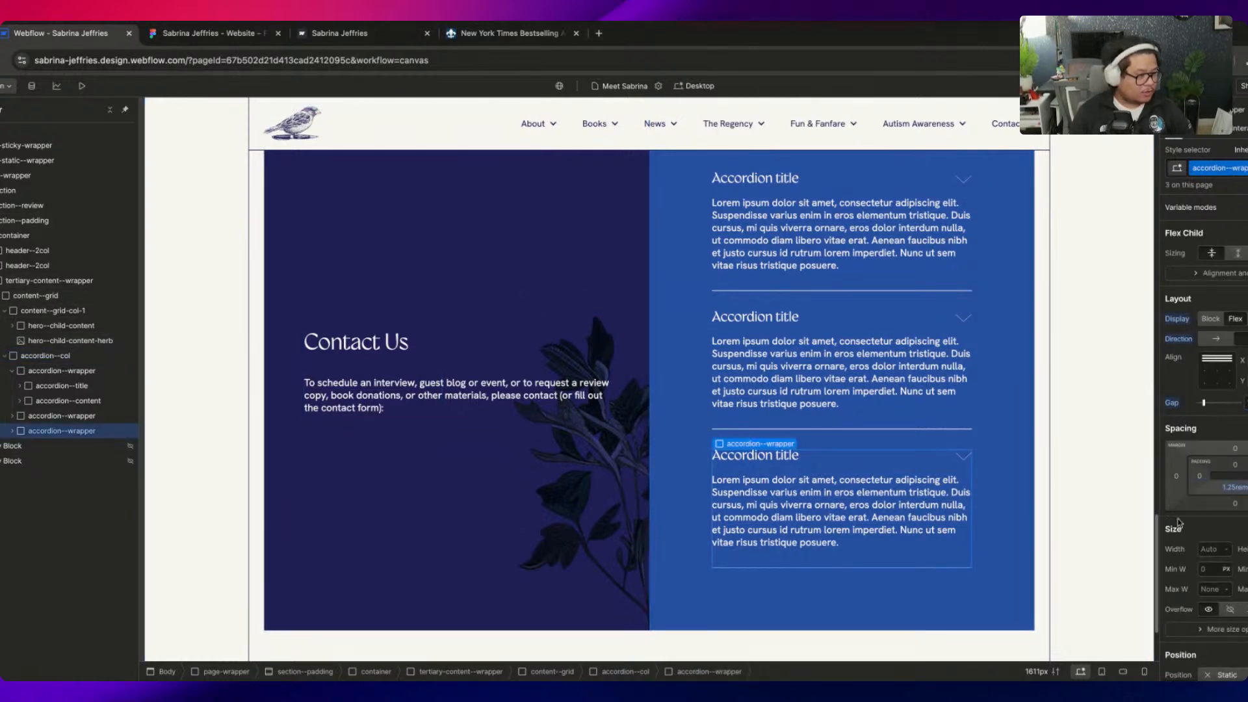
pyautogui.scroll(-10, 1202, 390)
pyautogui.press('super+Return')
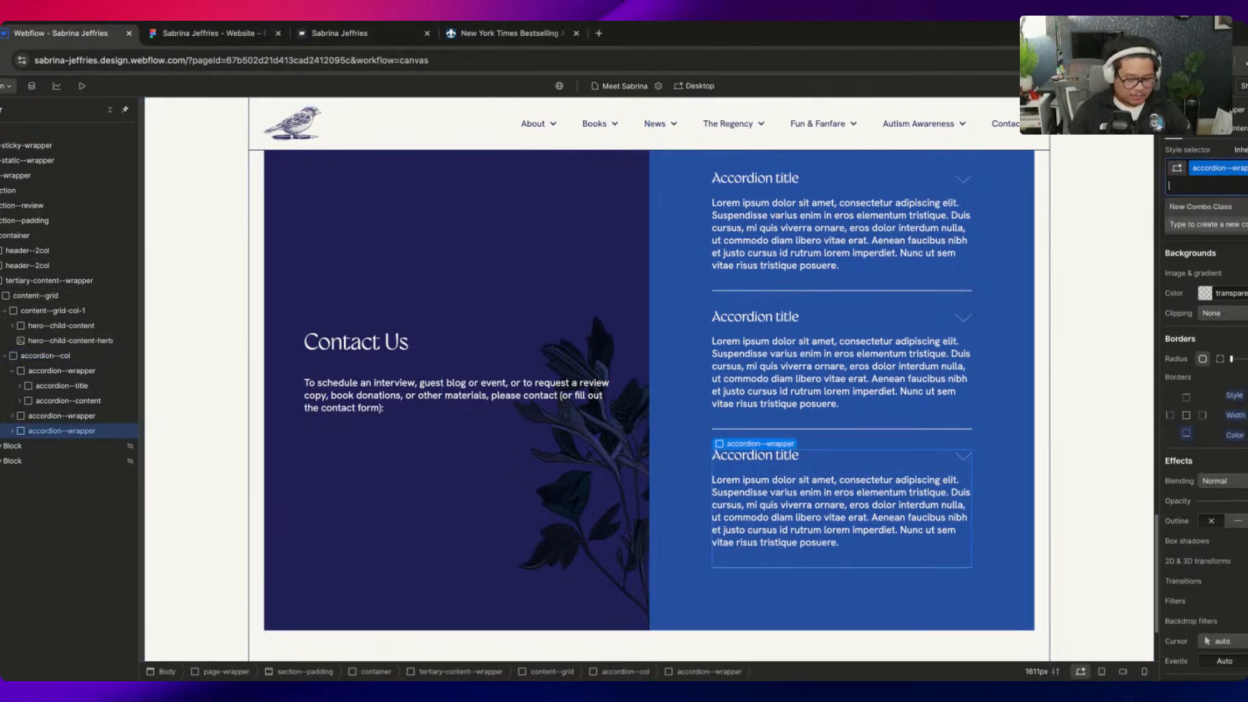
pyautogui.write('last')
pyautogui.press('Return')
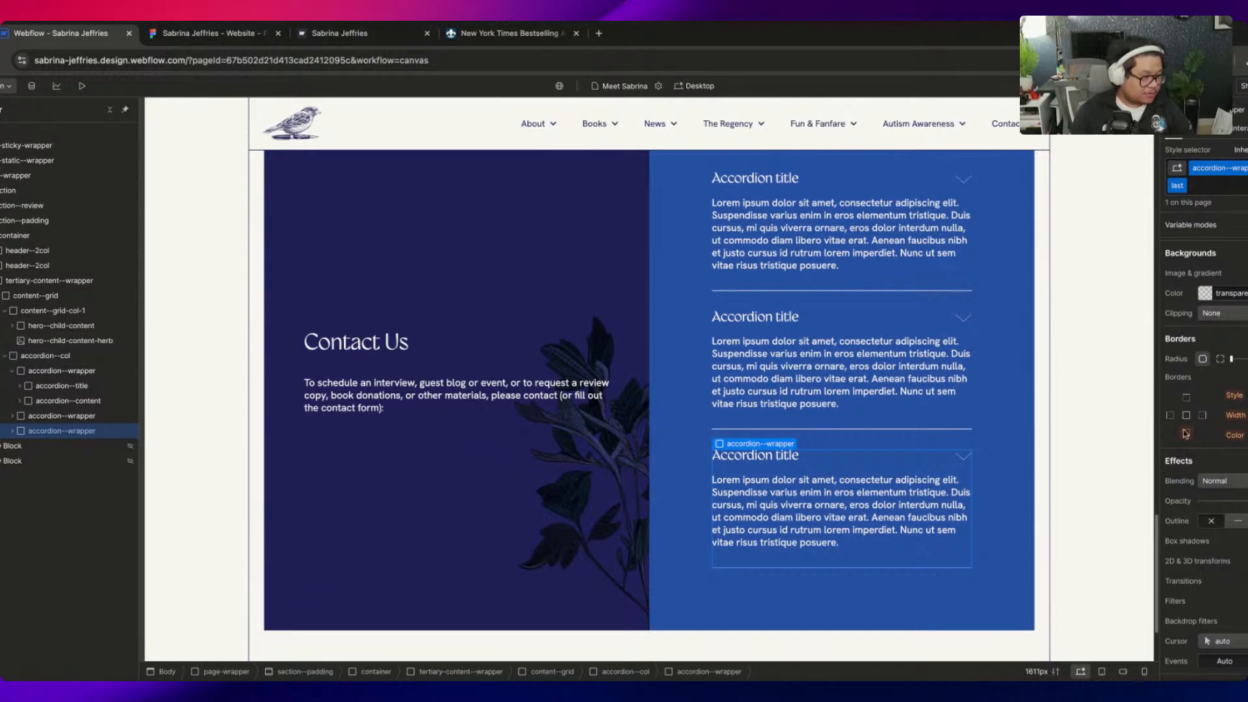
pyautogui.click(984, 369)
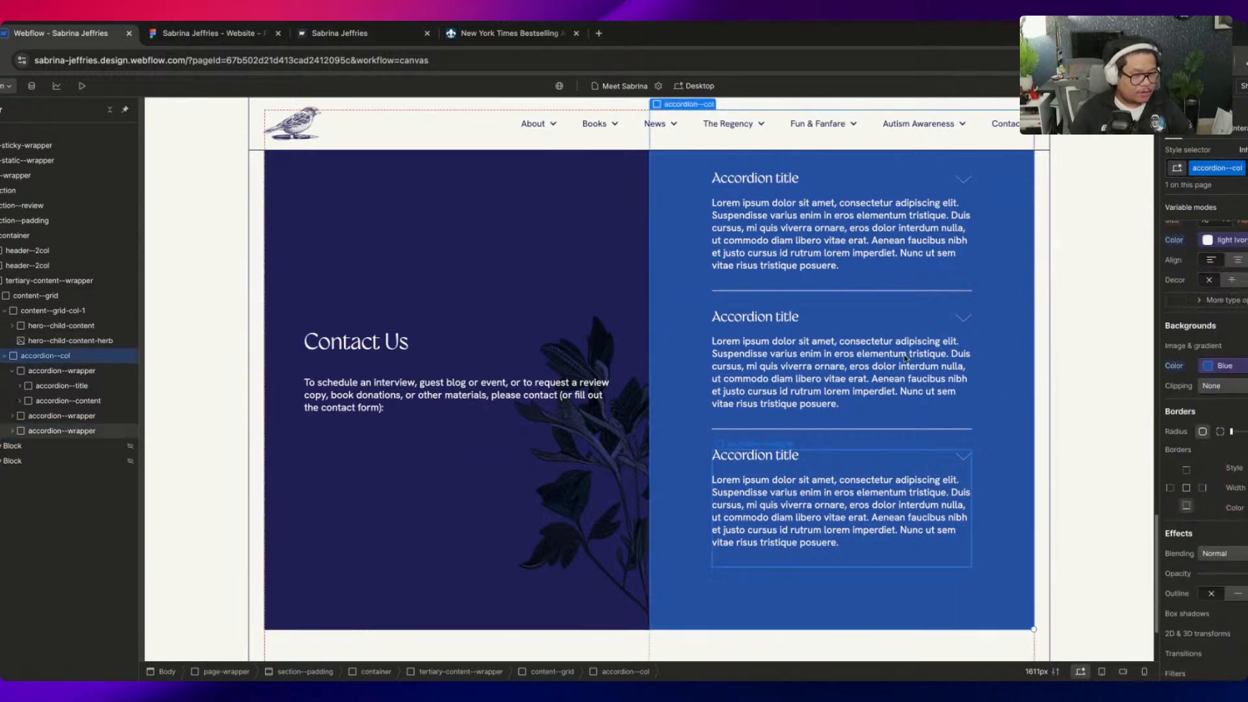
pyautogui.click(207, 40)
pyautogui.click(88, 36)
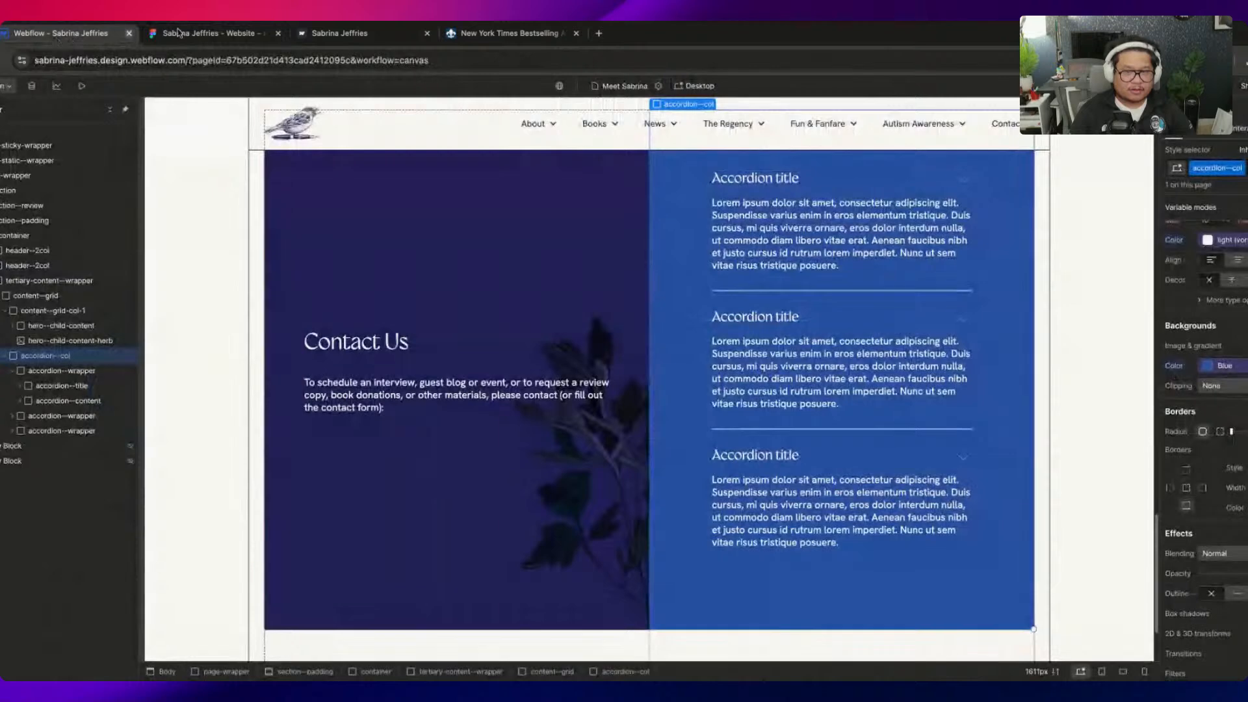
pyautogui.scroll(3, 887, 442)
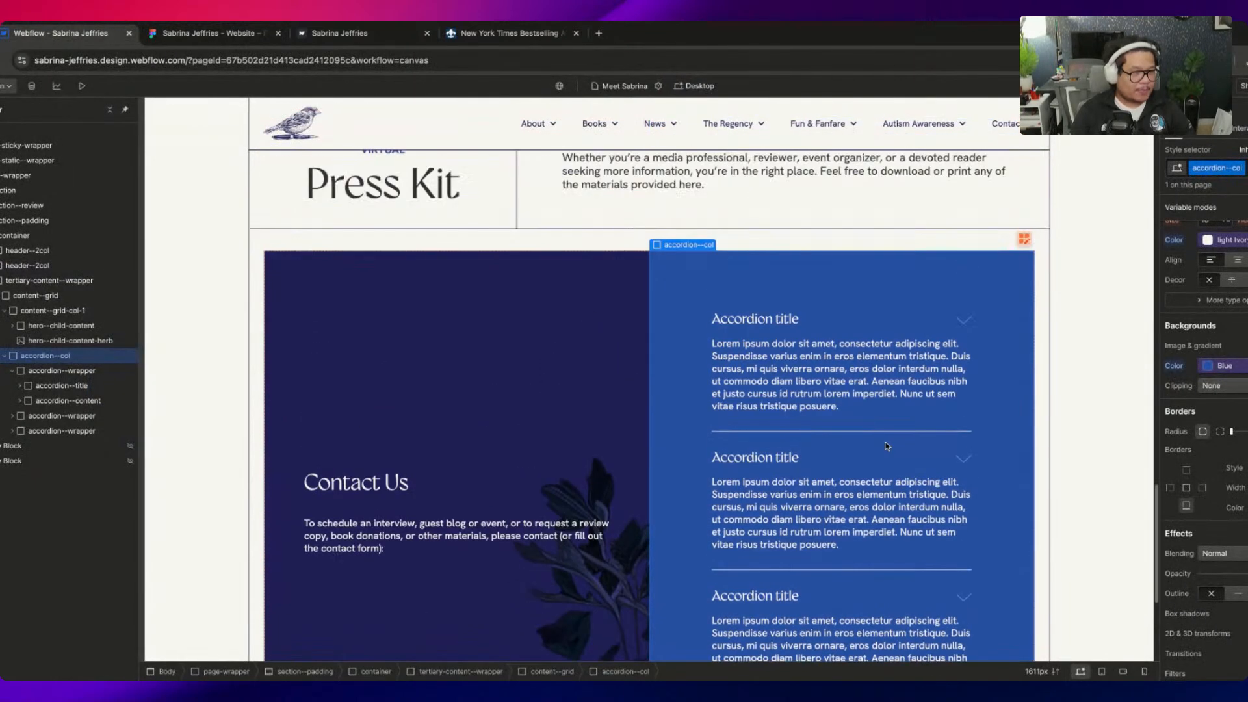
# Add a mouse click trigger to the first accordion--wrapper and create a timed animation named Accordion Open for its first click
pyautogui.click(61, 370)
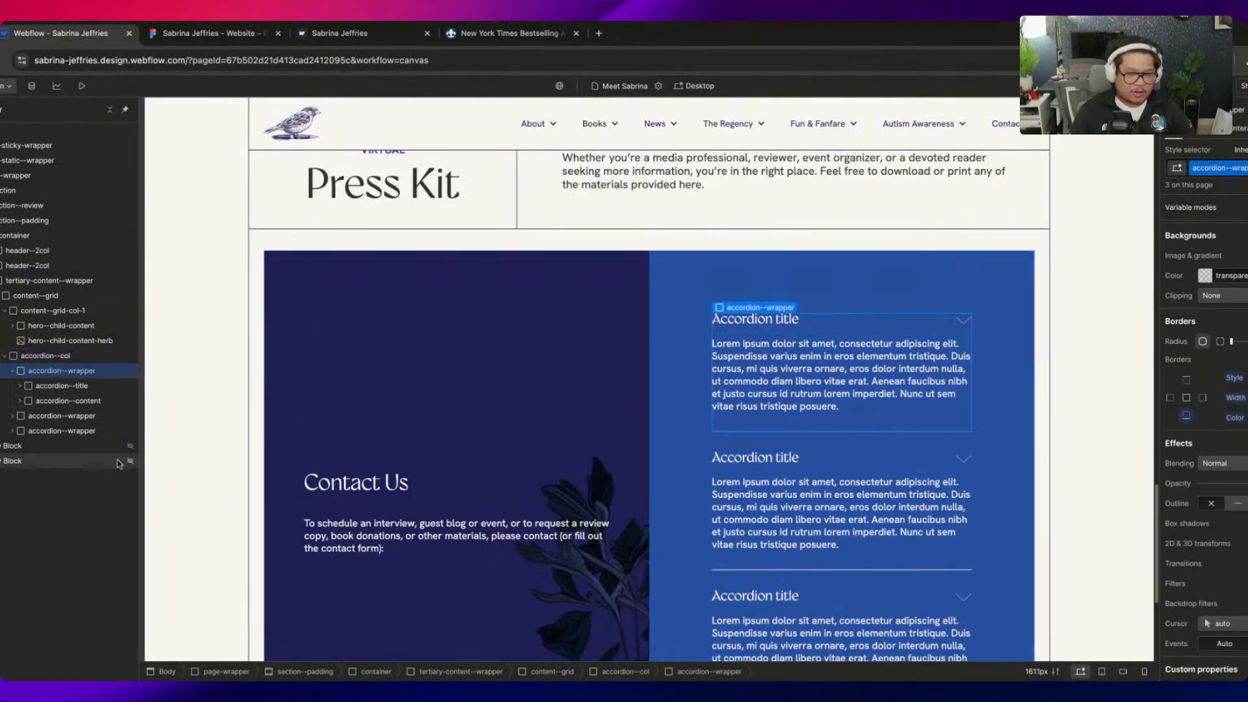
pyautogui.click(1240, 128)
pyautogui.click(1244, 173)
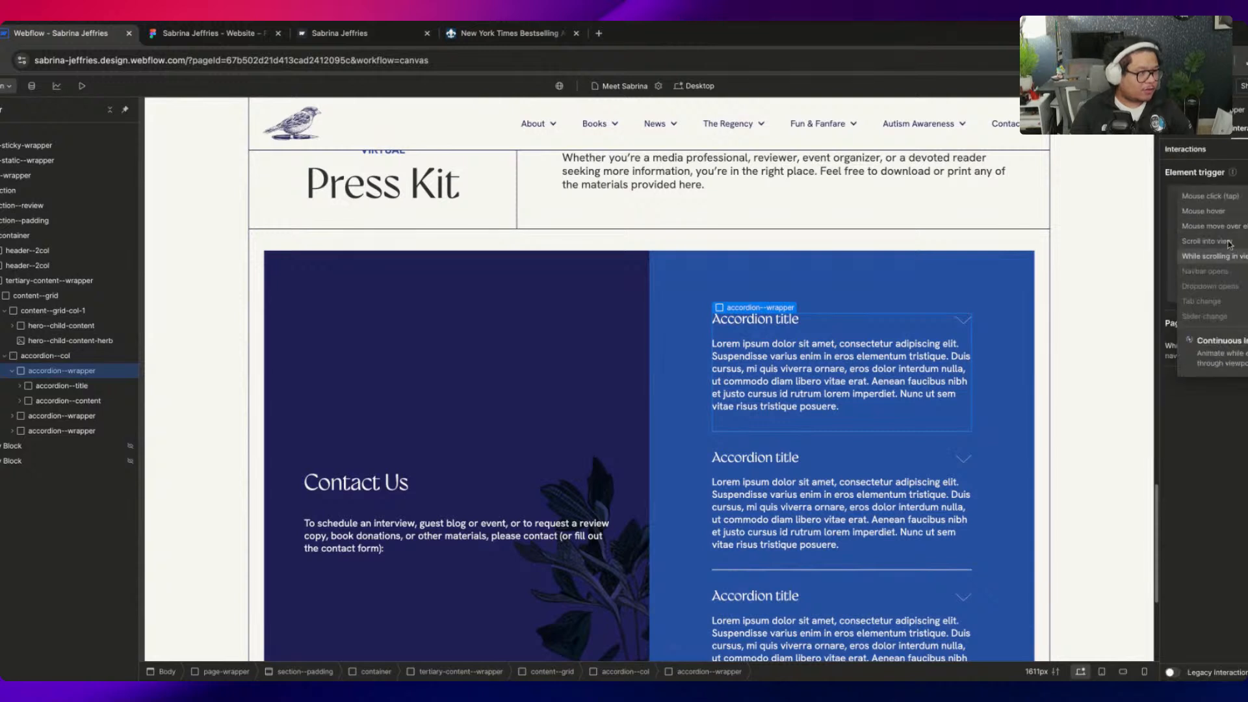
pyautogui.click(1222, 197)
pyautogui.click(1240, 242)
pyautogui.click(1232, 269)
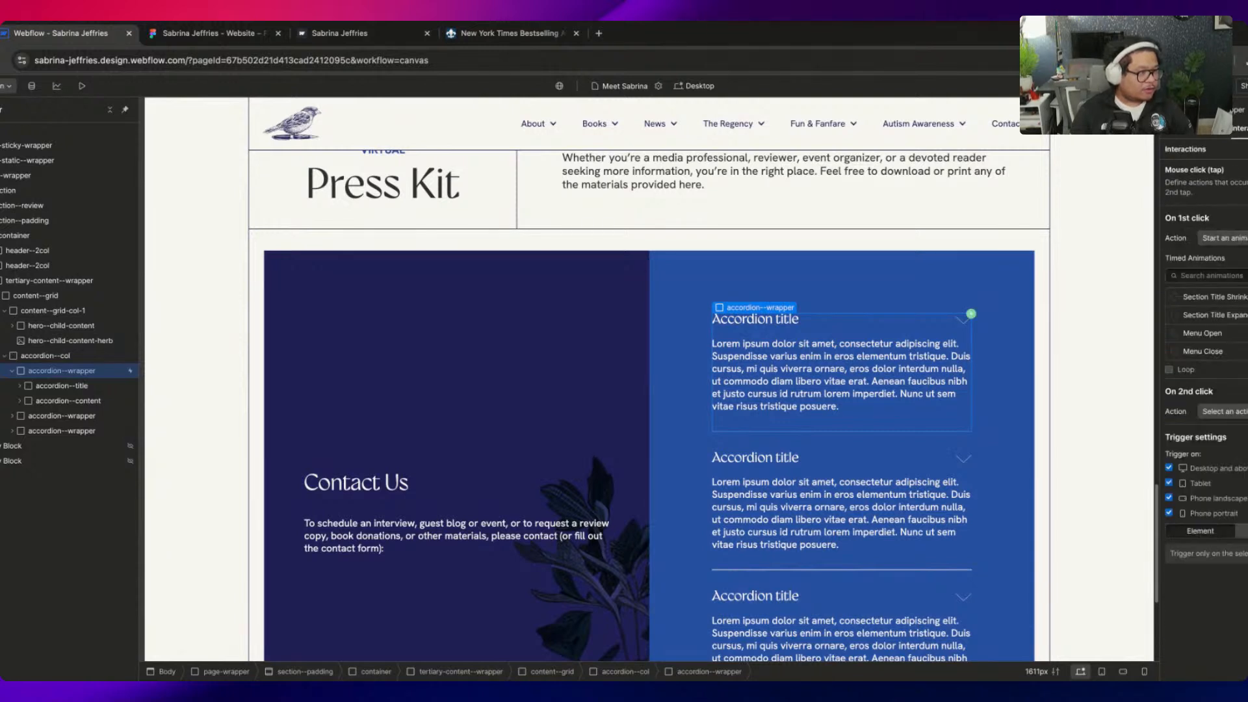
pyautogui.click(1243, 258)
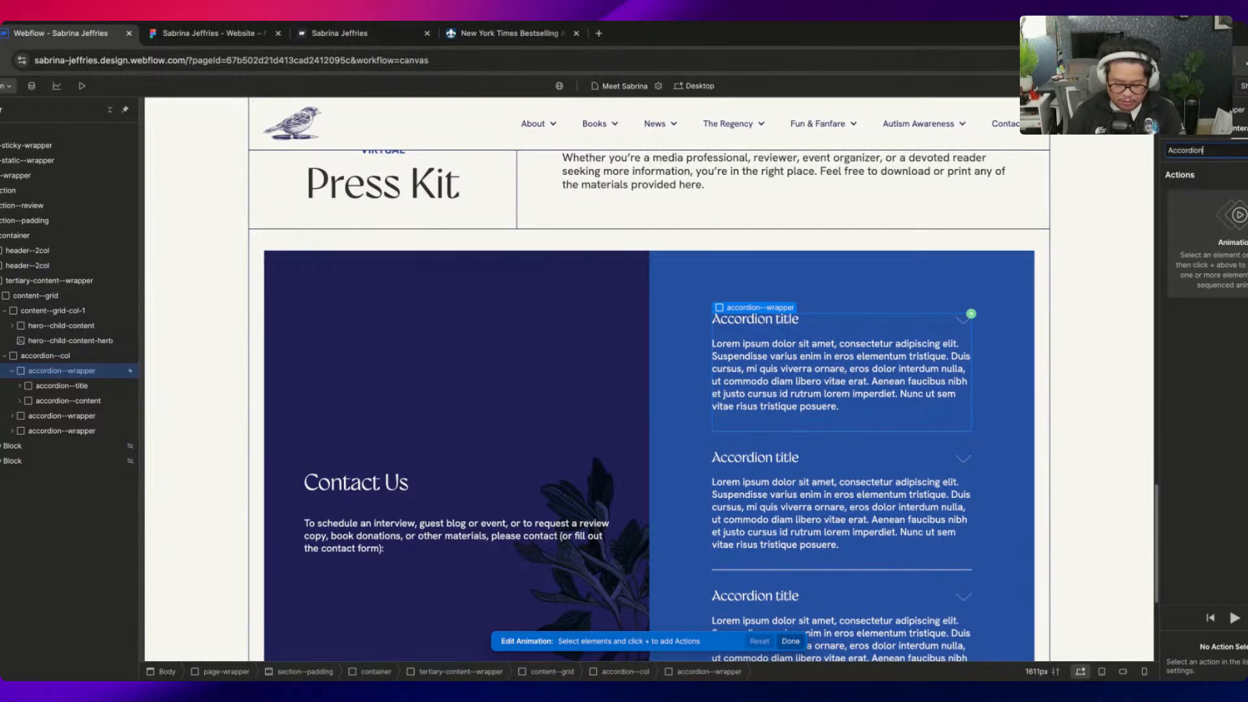
pyautogui.write('Accordion Open')
pyautogui.press('Return')
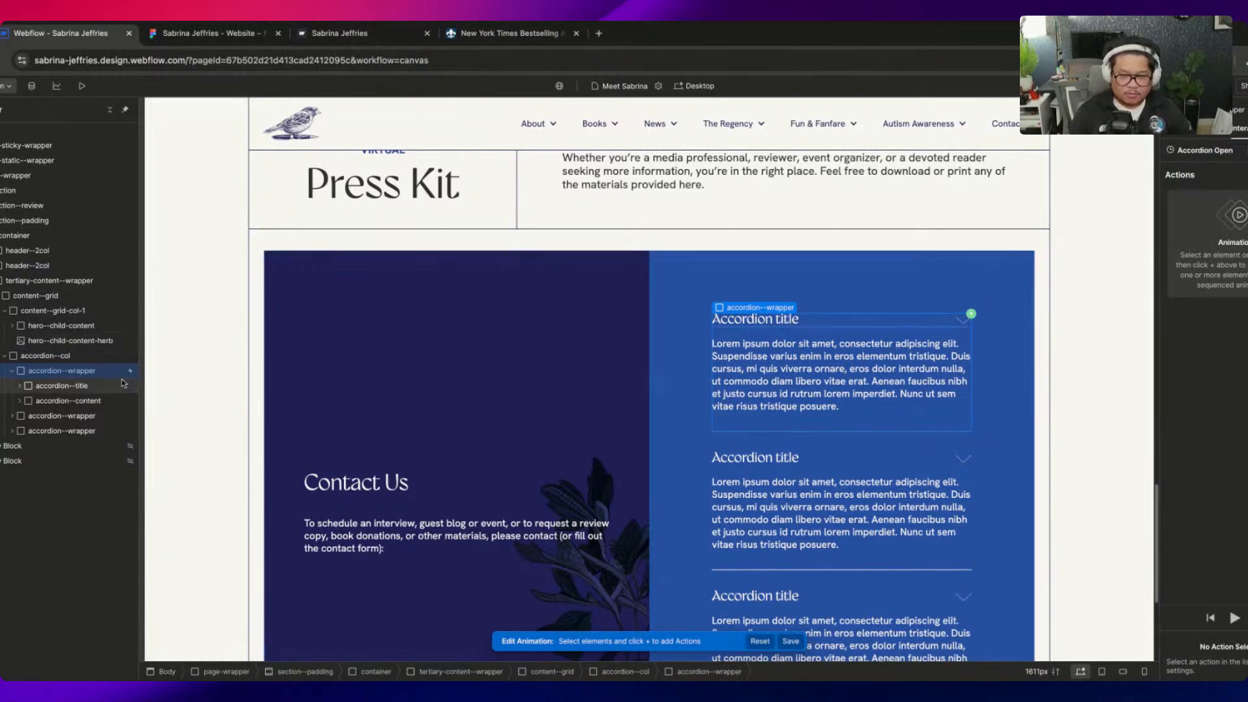
# Leave the Accordion Open animation editor and remove the mouse click trigger from the first accordion--wrapper
pyautogui.click(101, 401)
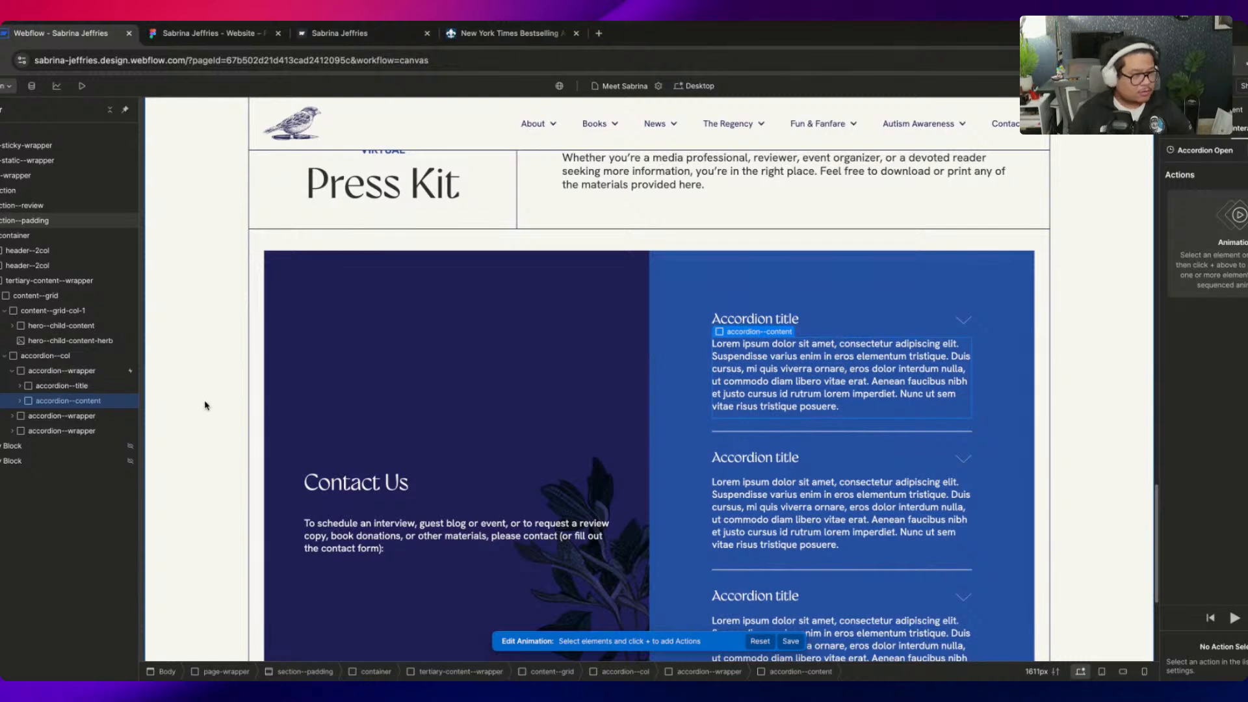
pyautogui.click(91, 372)
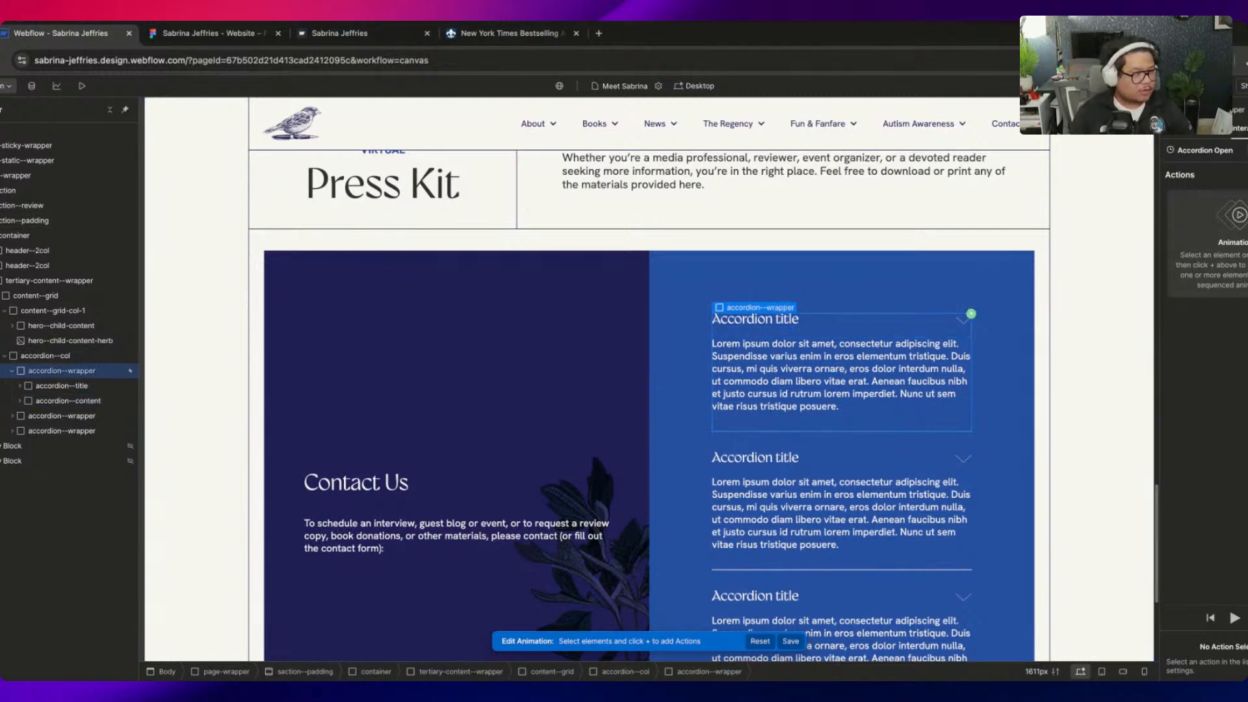
pyautogui.click(1247, 150)
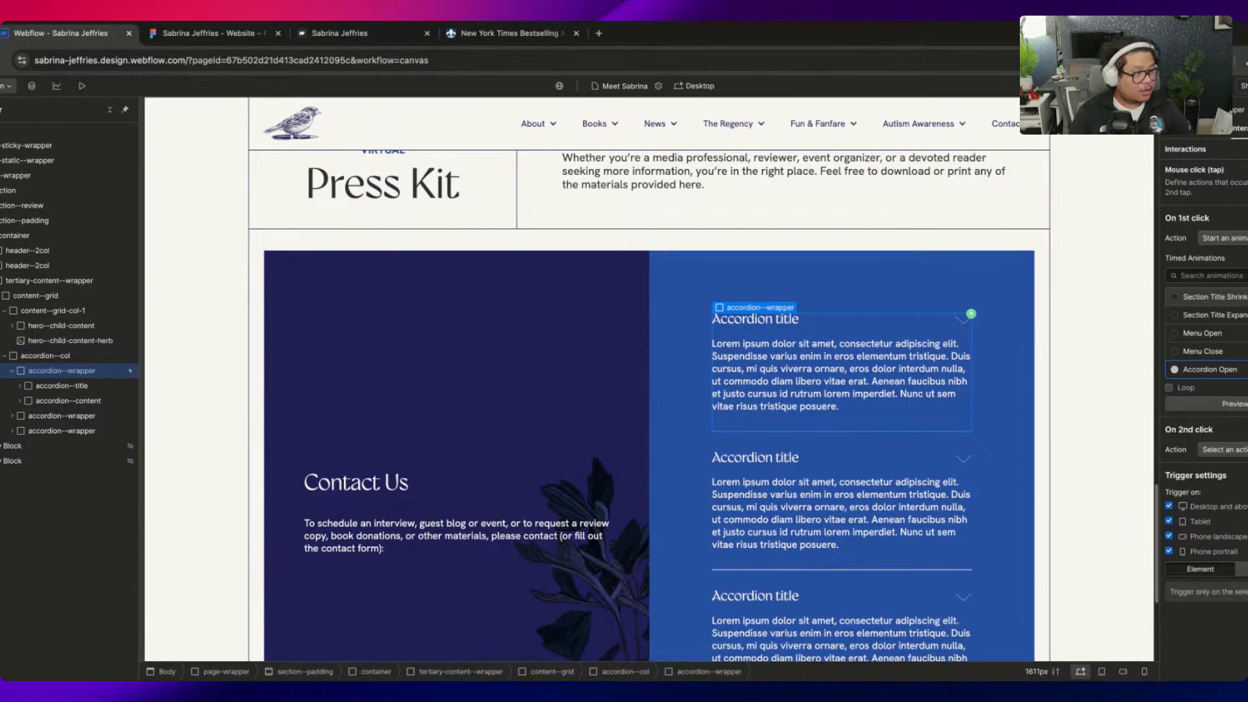
pyautogui.click(1247, 149)
pyautogui.click(1247, 200)
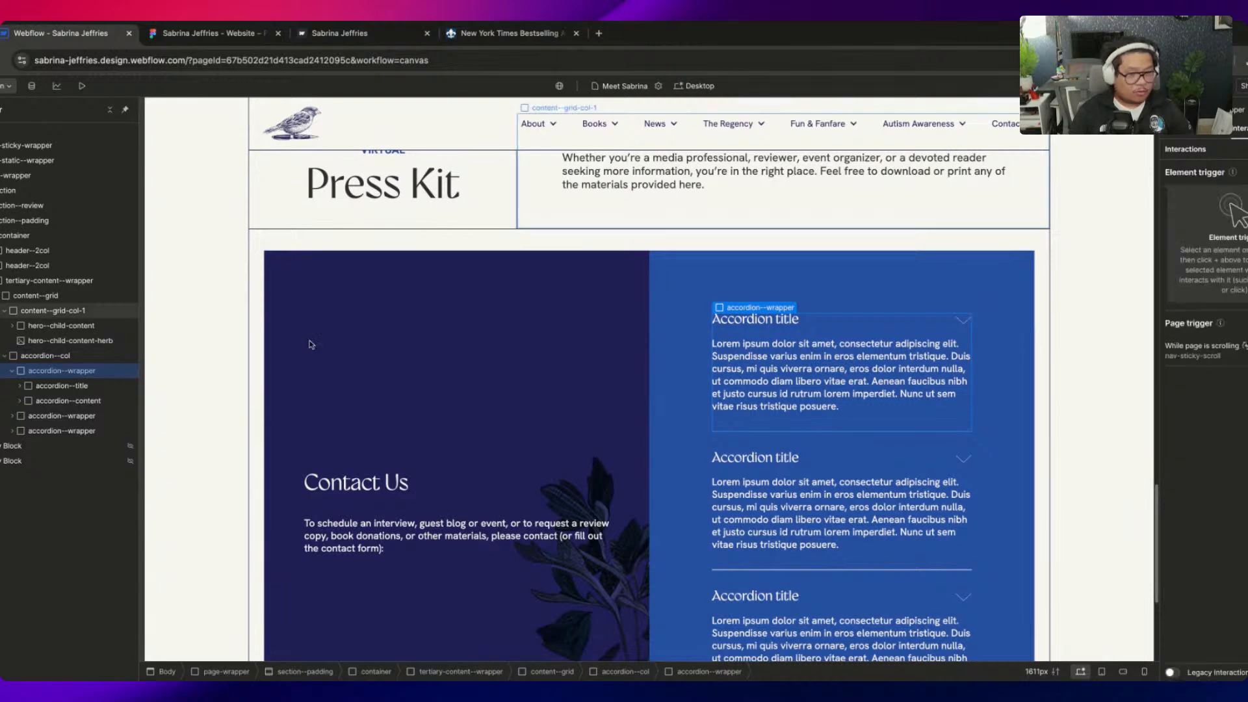
# Add a mouse click trigger to the first accordion--title and open the Accordion Open animation assigned to its first click
pyautogui.click(91, 388)
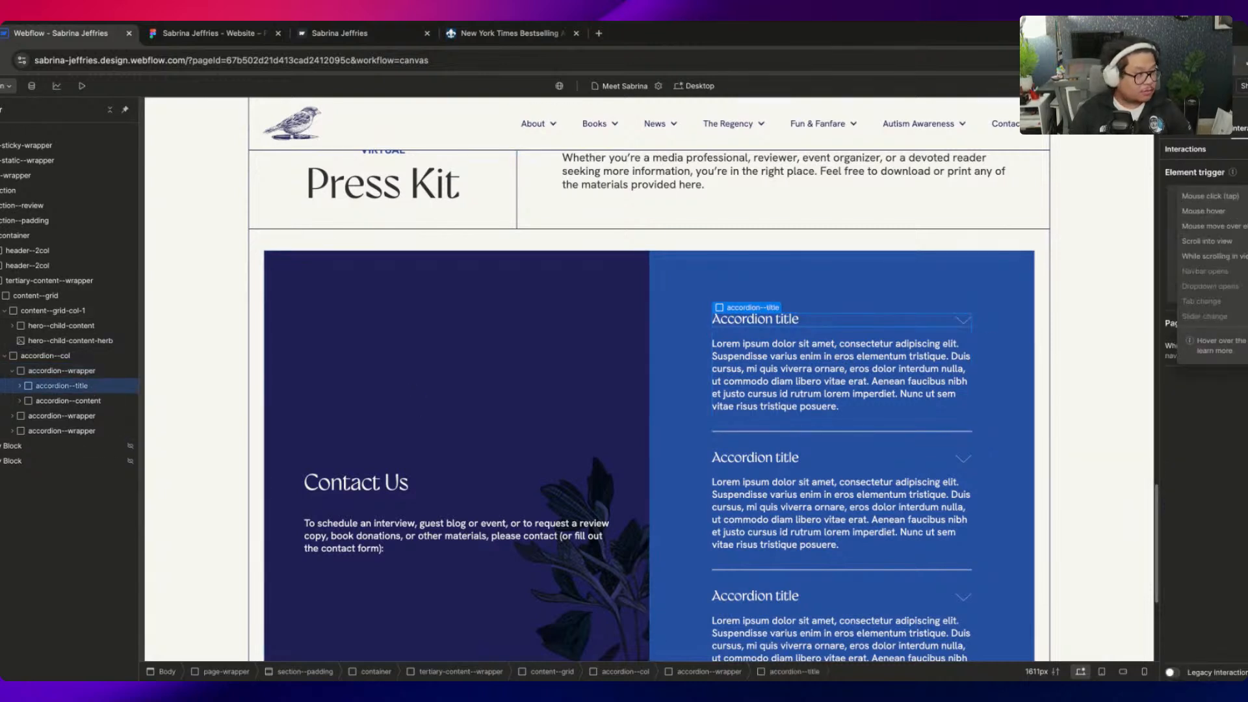
pyautogui.click(1229, 239)
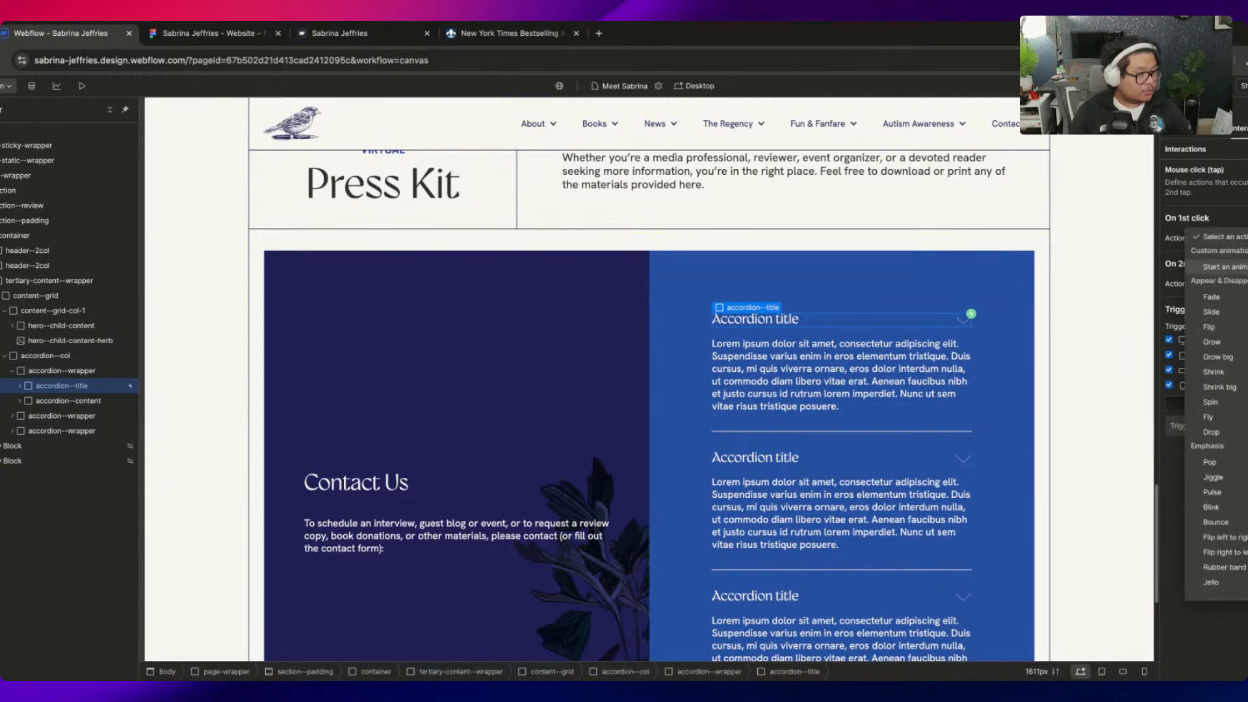
pyautogui.click(1228, 267)
pyautogui.click(1235, 371)
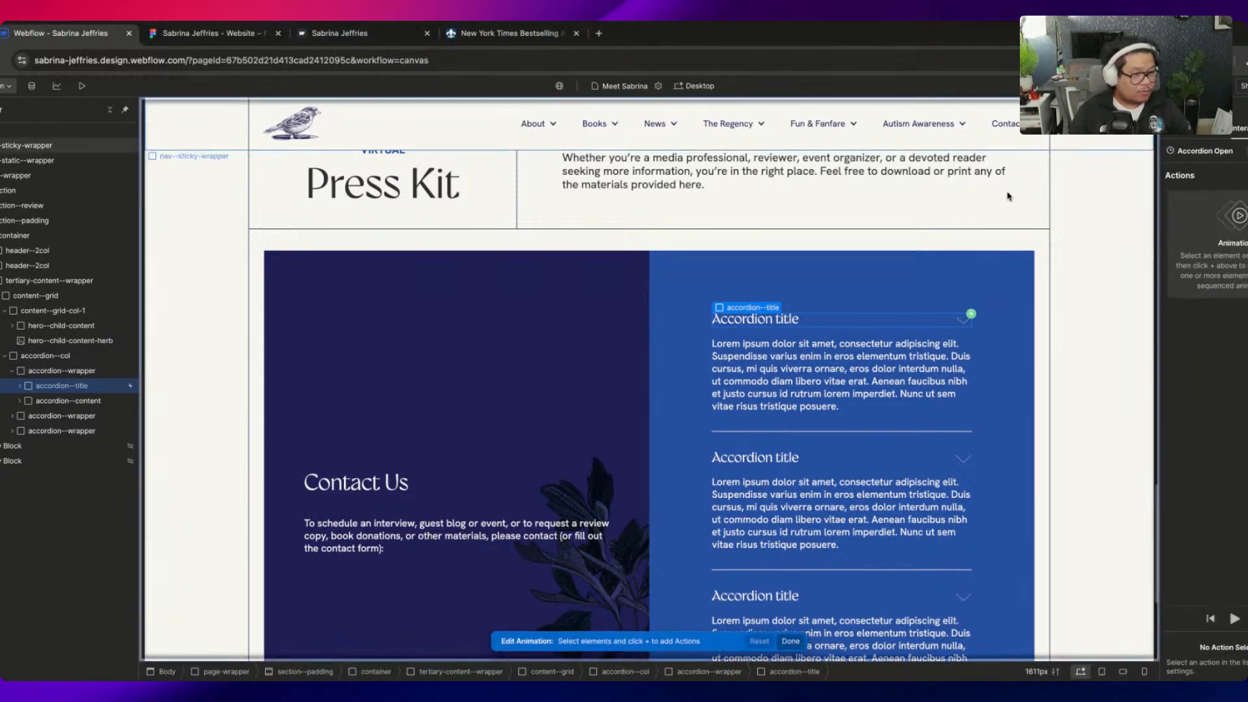
# Add a Size action giving accordion--content a height of 0 as initial state, followed by a timed Size action restoring its full height
pyautogui.click(78, 401)
pyautogui.click(1247, 174)
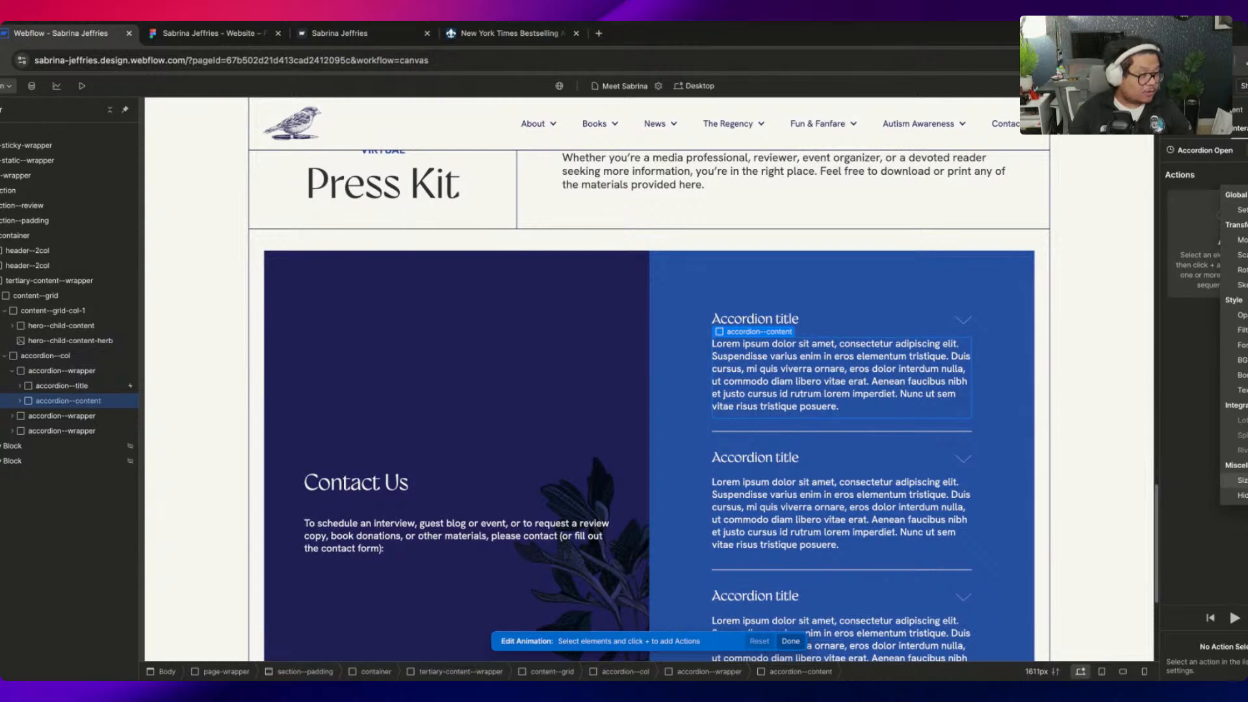
pyautogui.click(1239, 480)
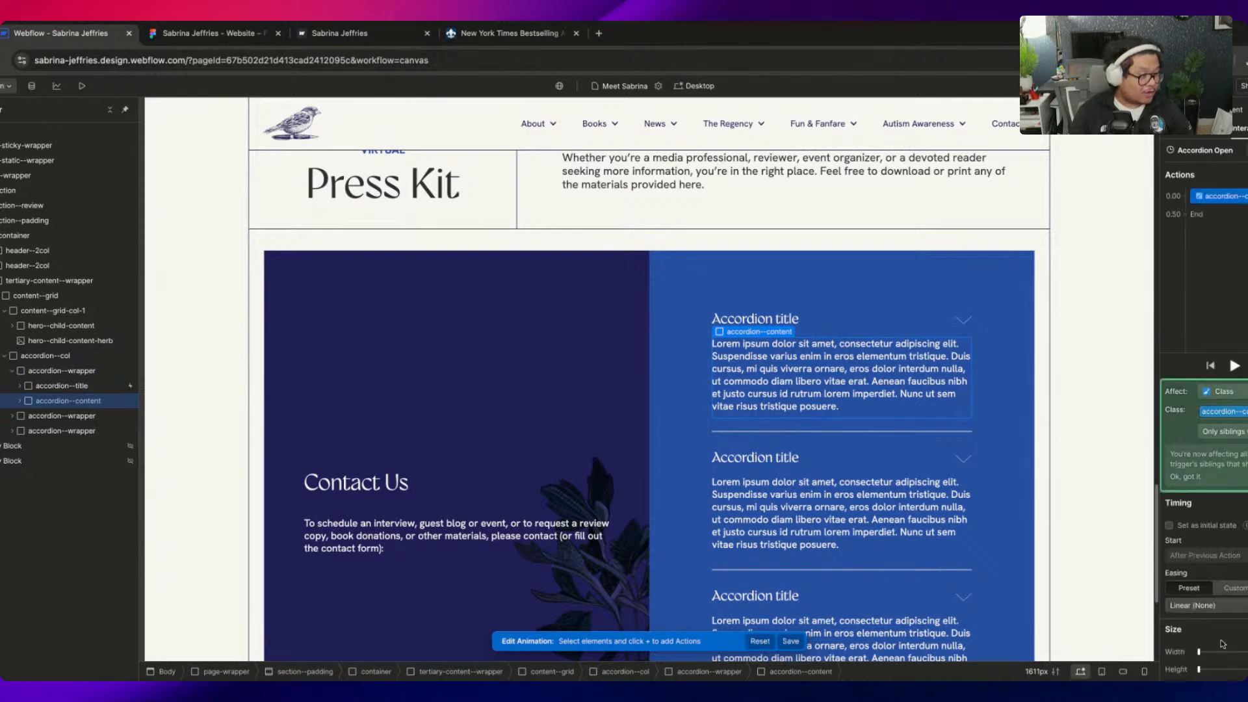
pyautogui.click(1204, 528)
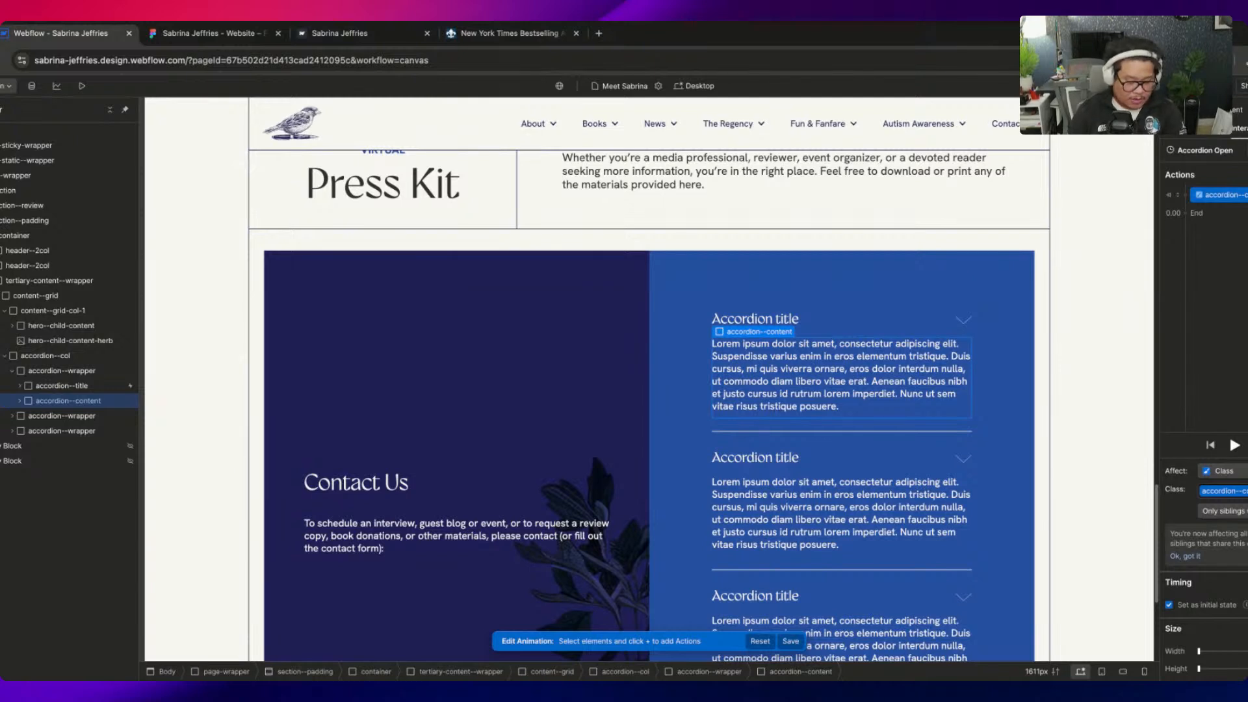
pyautogui.write('0')
pyautogui.moveTo(1207, 196); pyautogui.dragTo(1212, 238)
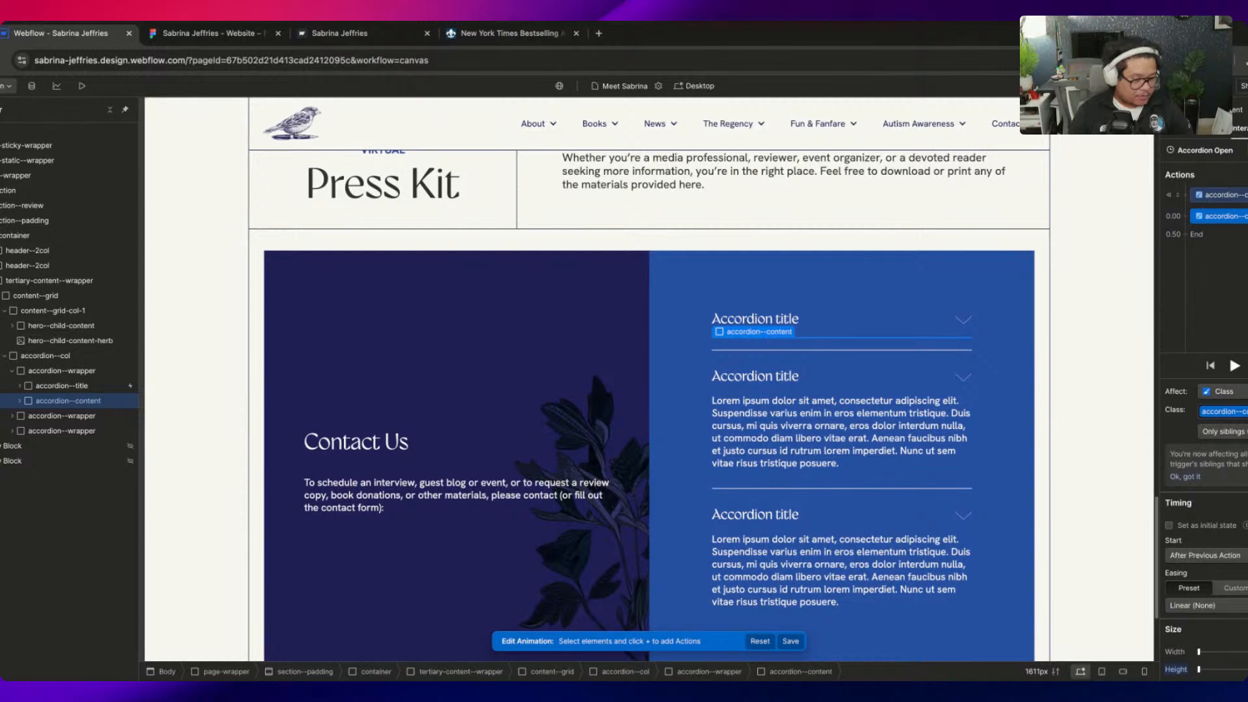
pyautogui.press('Return')
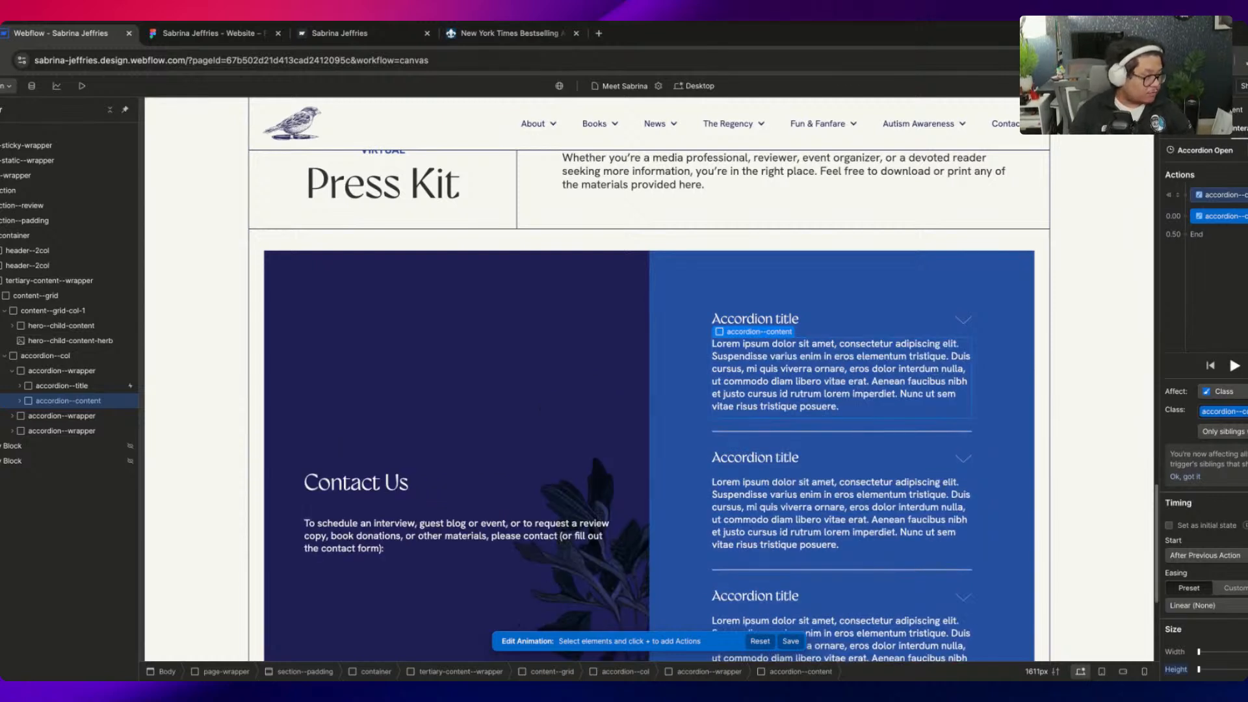
# Set the easing of the timed accordion--content size action to Ease and leave the animation editor
pyautogui.click(1205, 605)
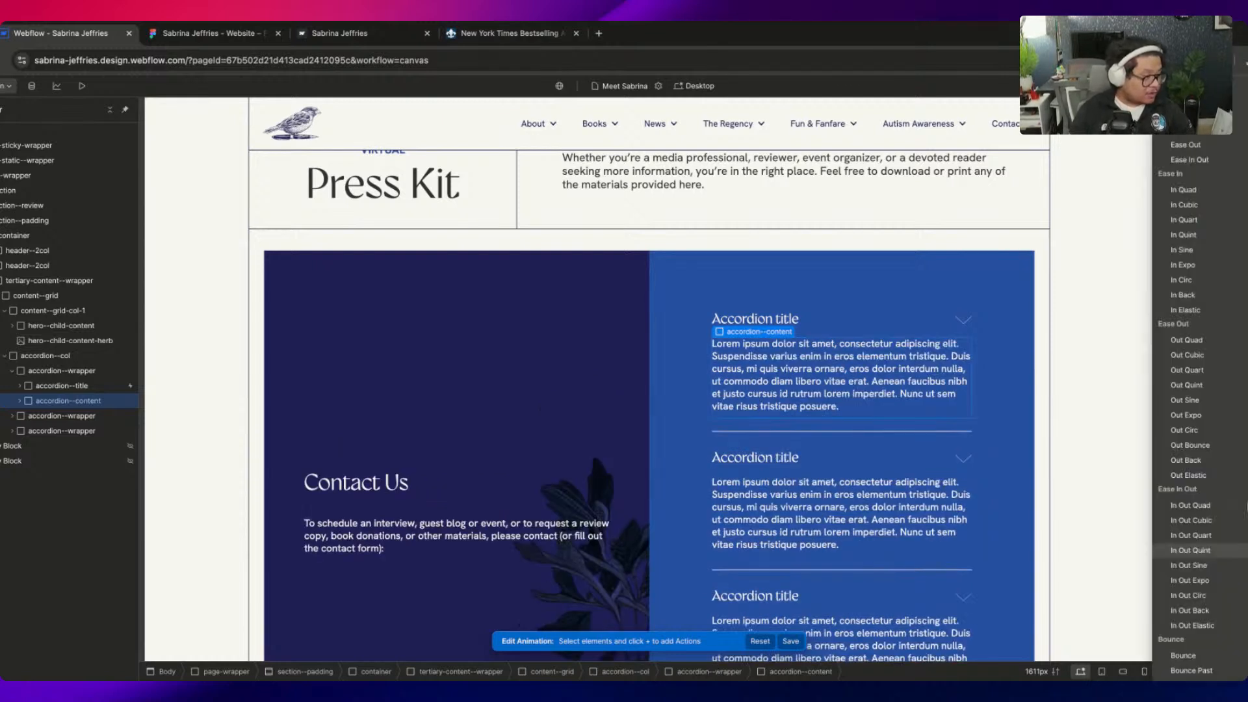
pyautogui.click(1187, 115)
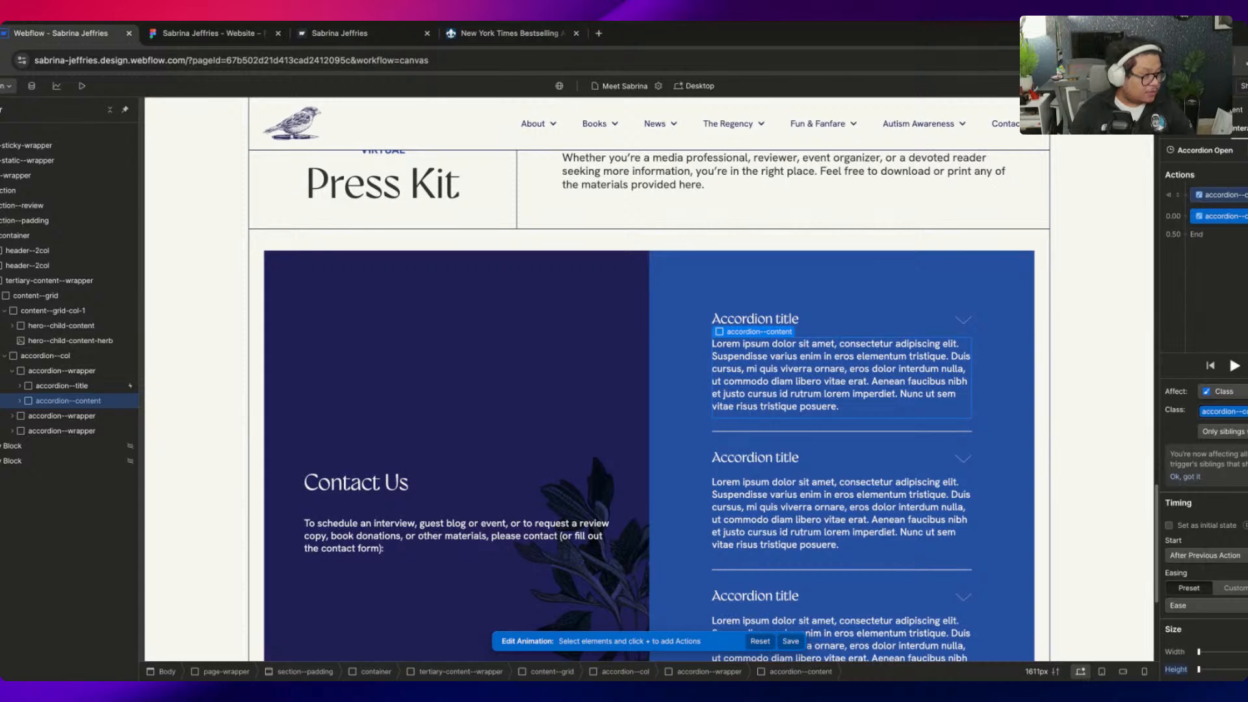
pyautogui.click(1245, 150)
# Set the second-click action of the accordion--title trigger to start a timed animation
pyautogui.click(1236, 452)
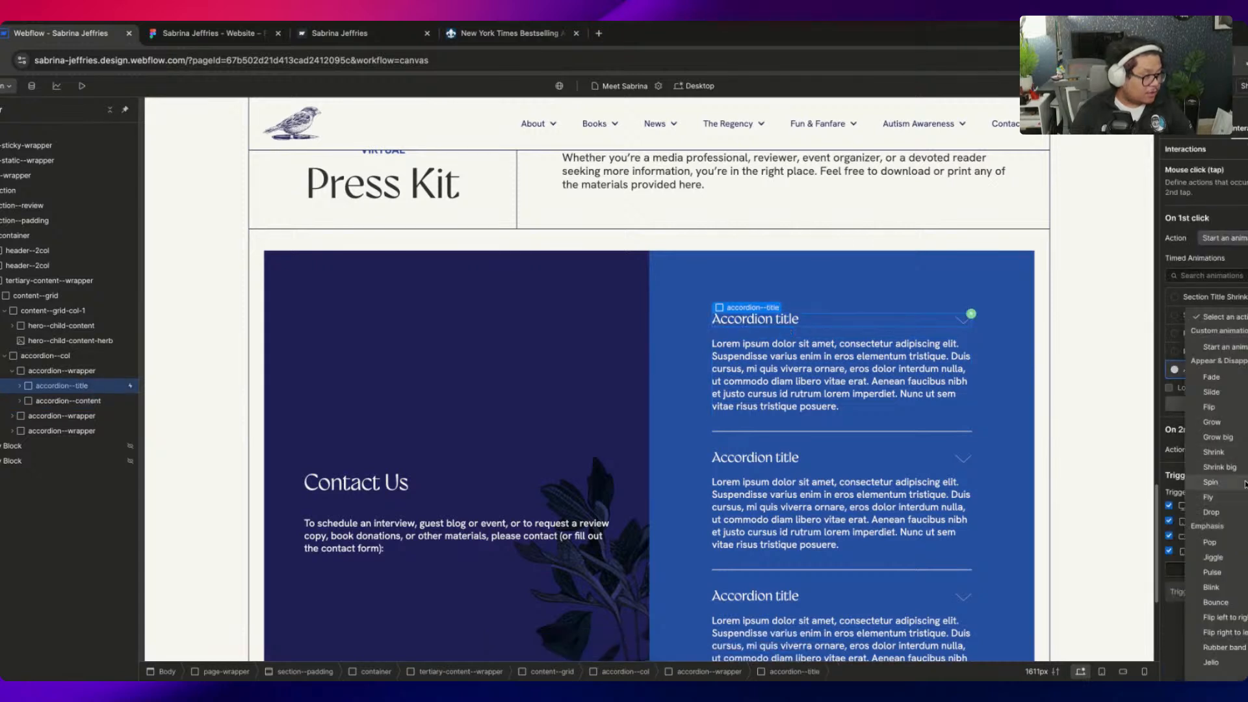
pyautogui.click(1225, 347)
pyautogui.scroll(-2, 1222, 390)
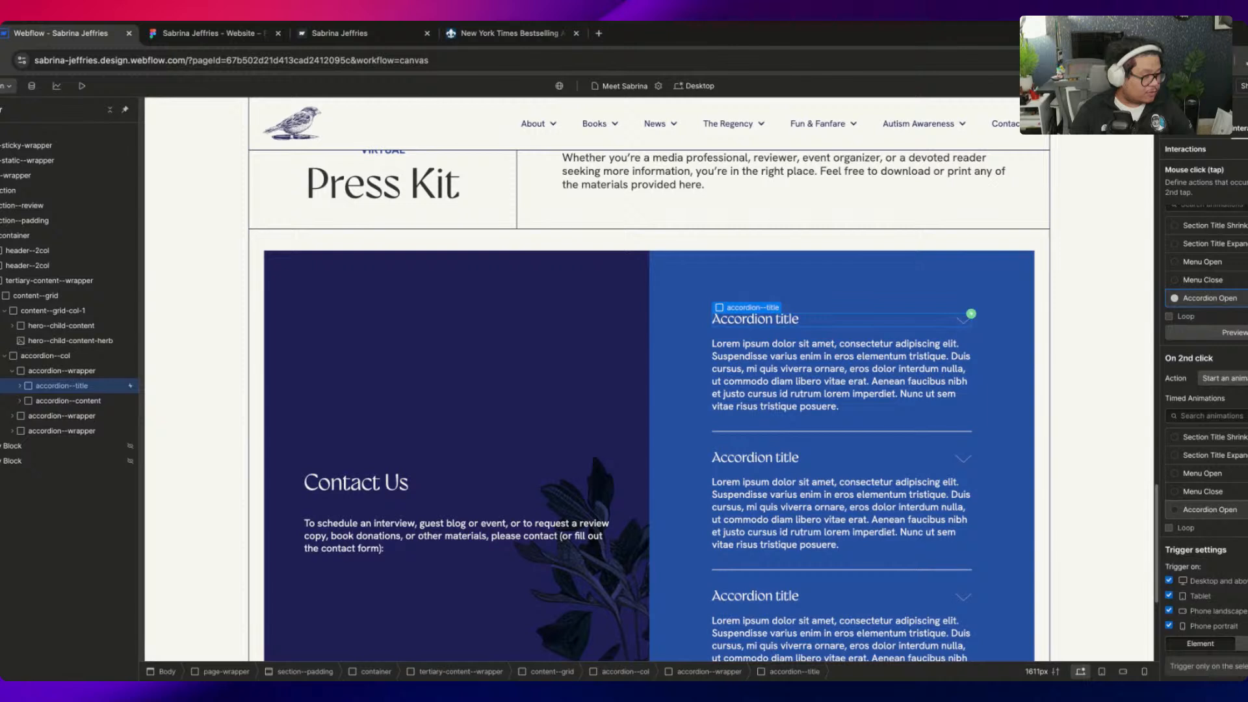
pyautogui.click(1247, 510)
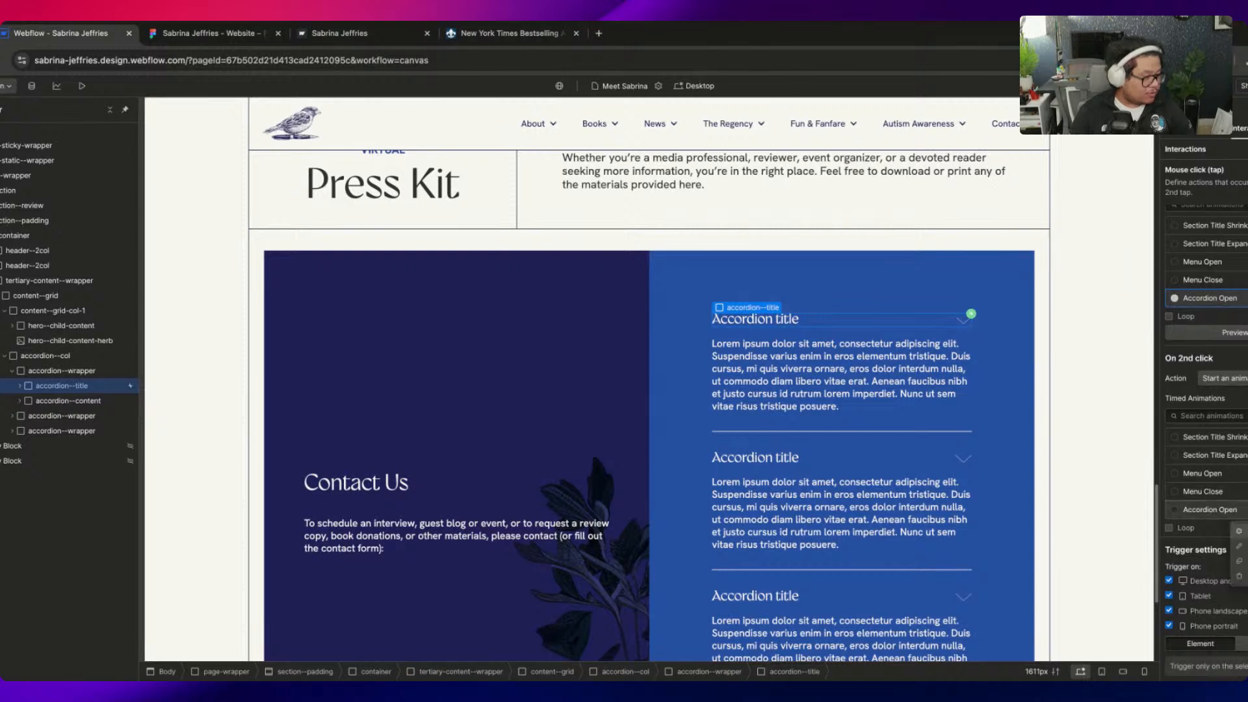
pyautogui.click(1239, 560)
pyautogui.click(1246, 546)
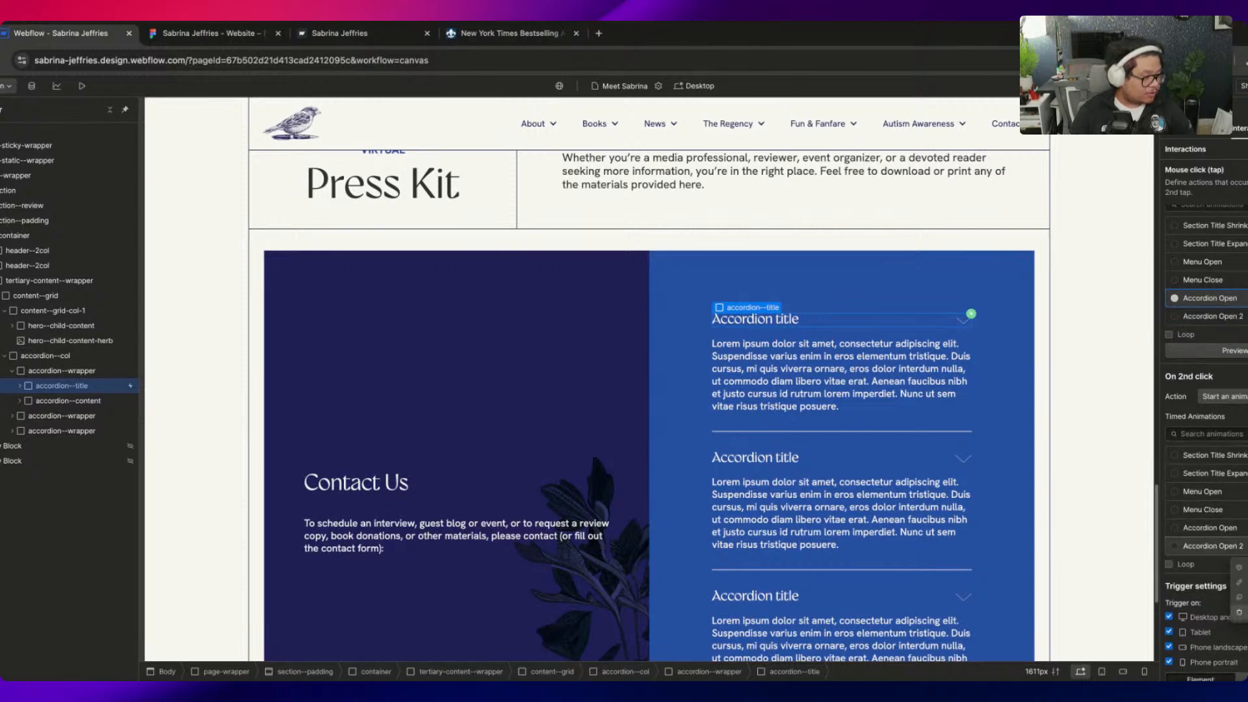
pyautogui.click(1239, 612)
# Edit the Accordion Open animation and add a Rotate action for accordion--arrow as an initial state
pyautogui.scroll(1, 1239, 385)
pyautogui.click(1219, 308)
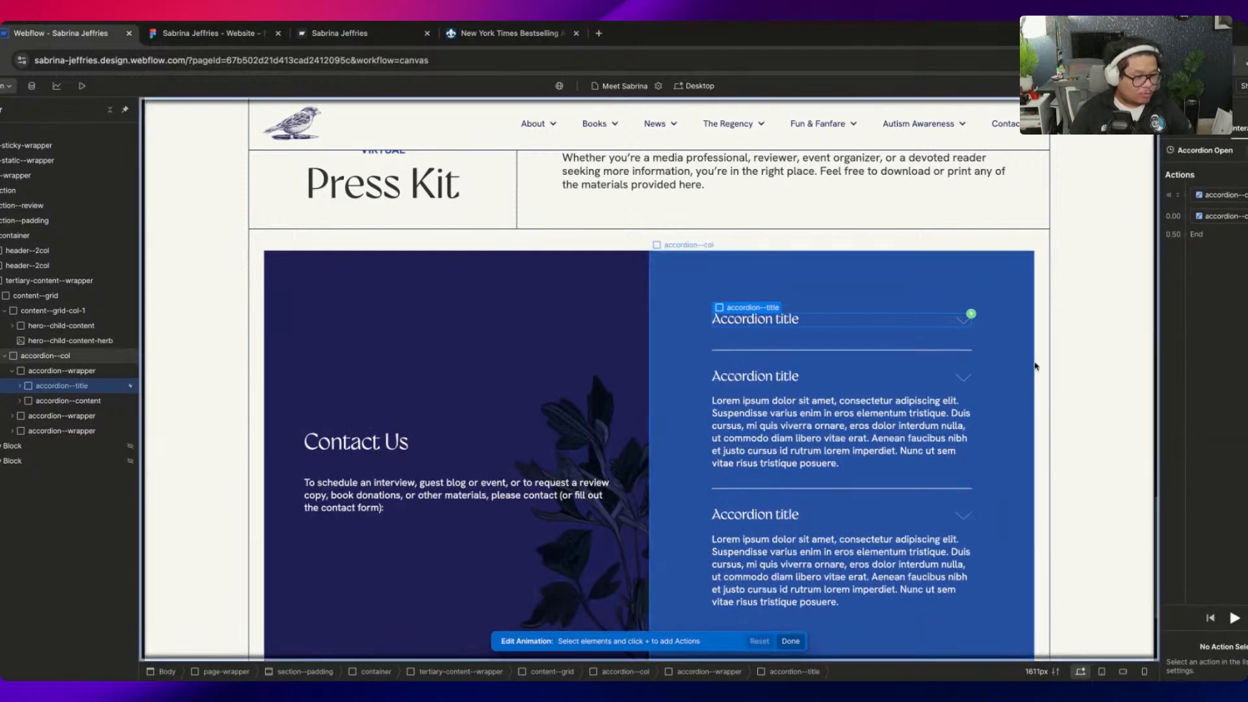
pyautogui.click(964, 319)
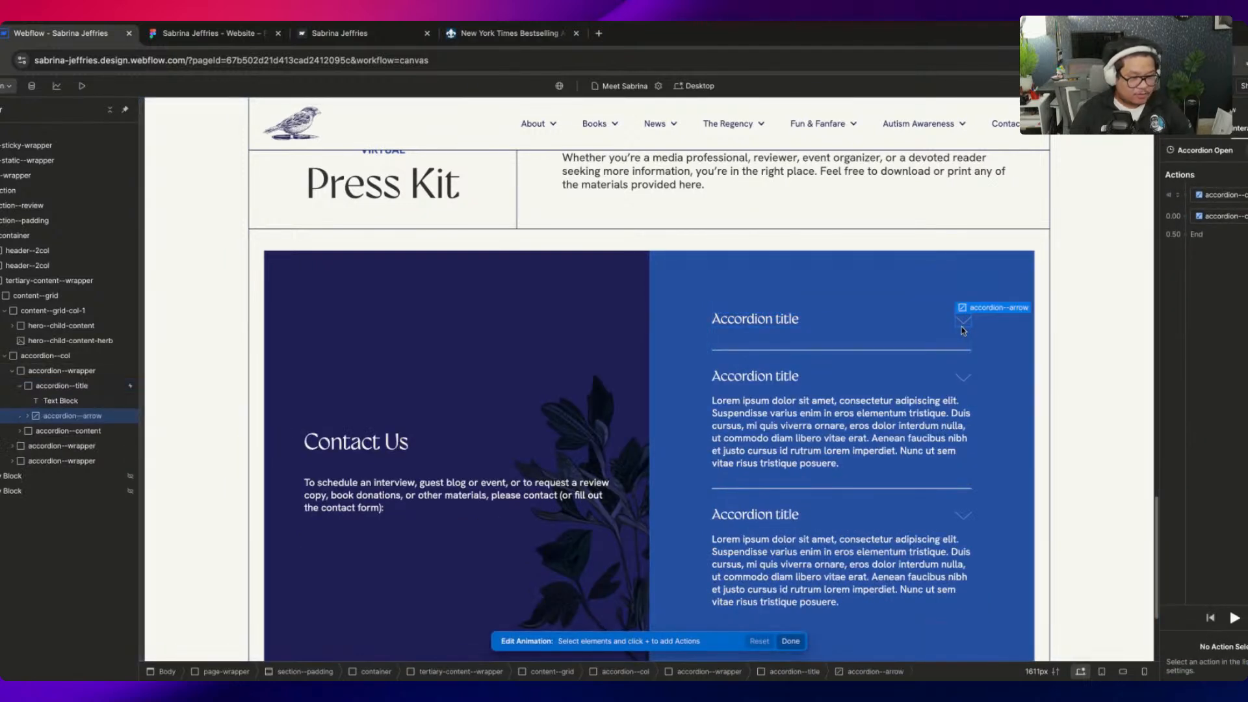
pyautogui.click(1186, 218)
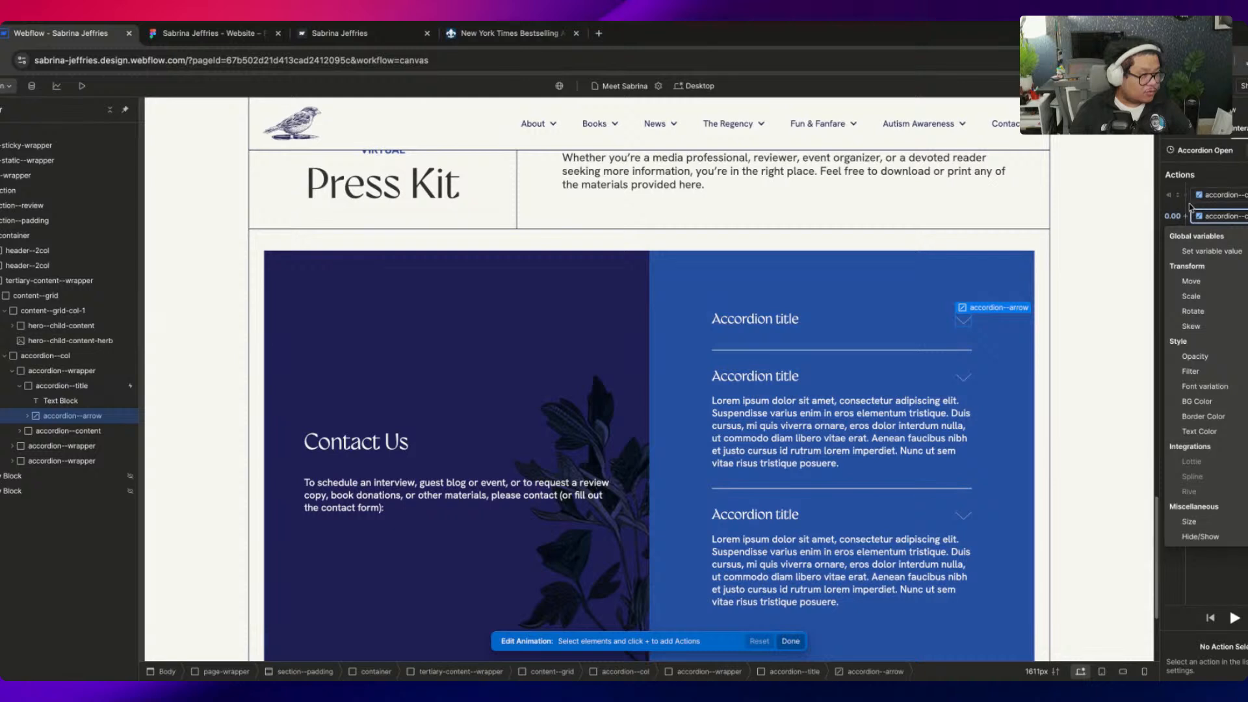
pyautogui.click(1186, 197)
pyautogui.click(1187, 196)
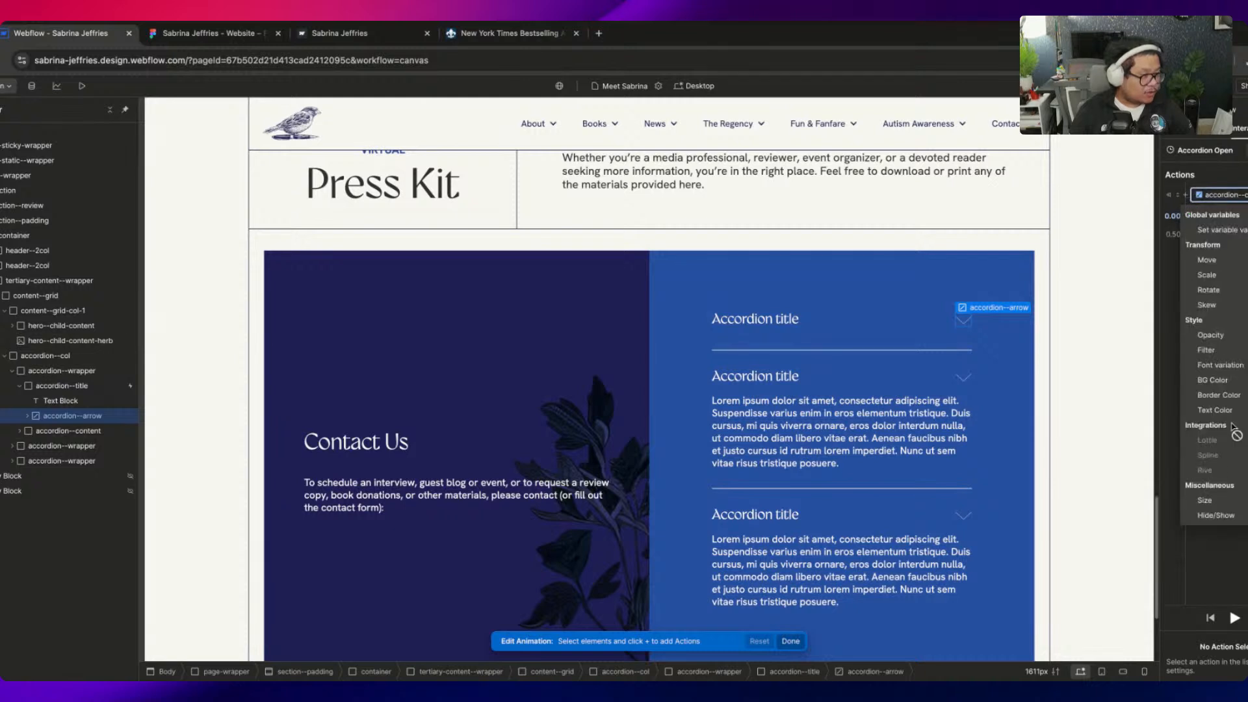
pyautogui.click(1209, 290)
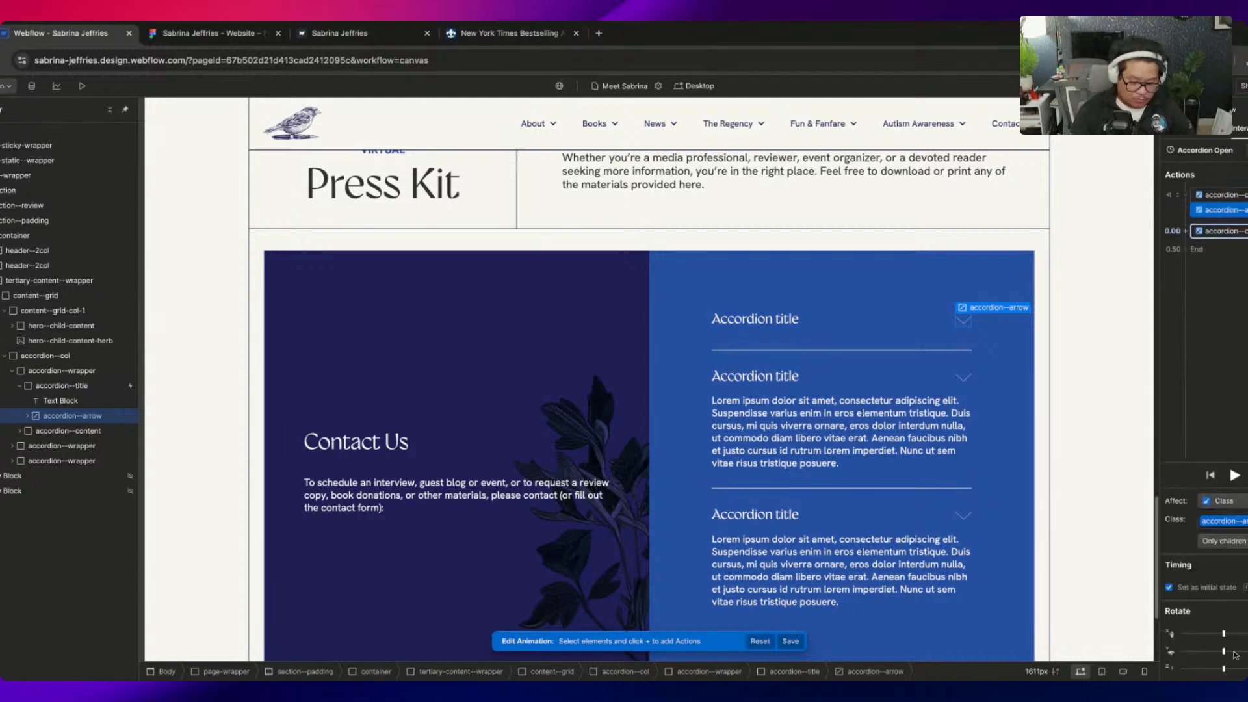
# Add a timed Rotate action flipping accordion--arrow upward together with the content expansion, with Ease easing, and leave the editor
pyautogui.rightClick(1208, 230)
pyautogui.click(1235, 260)
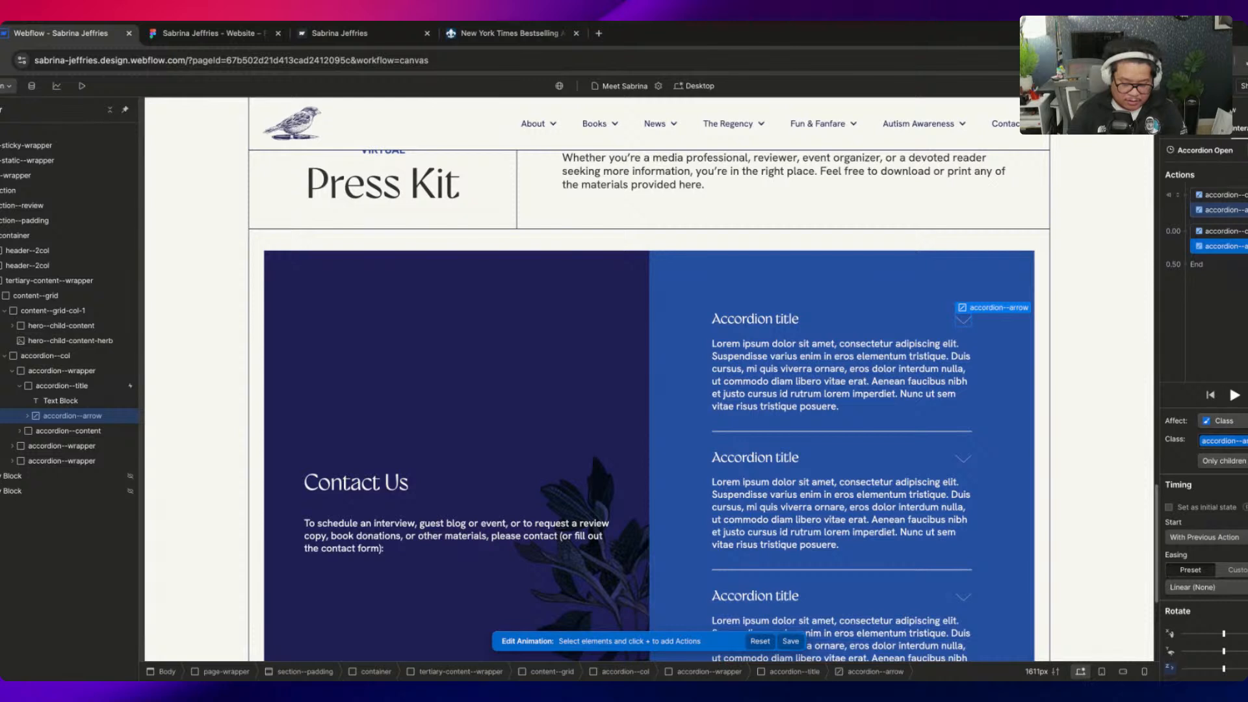
pyautogui.click(1206, 587)
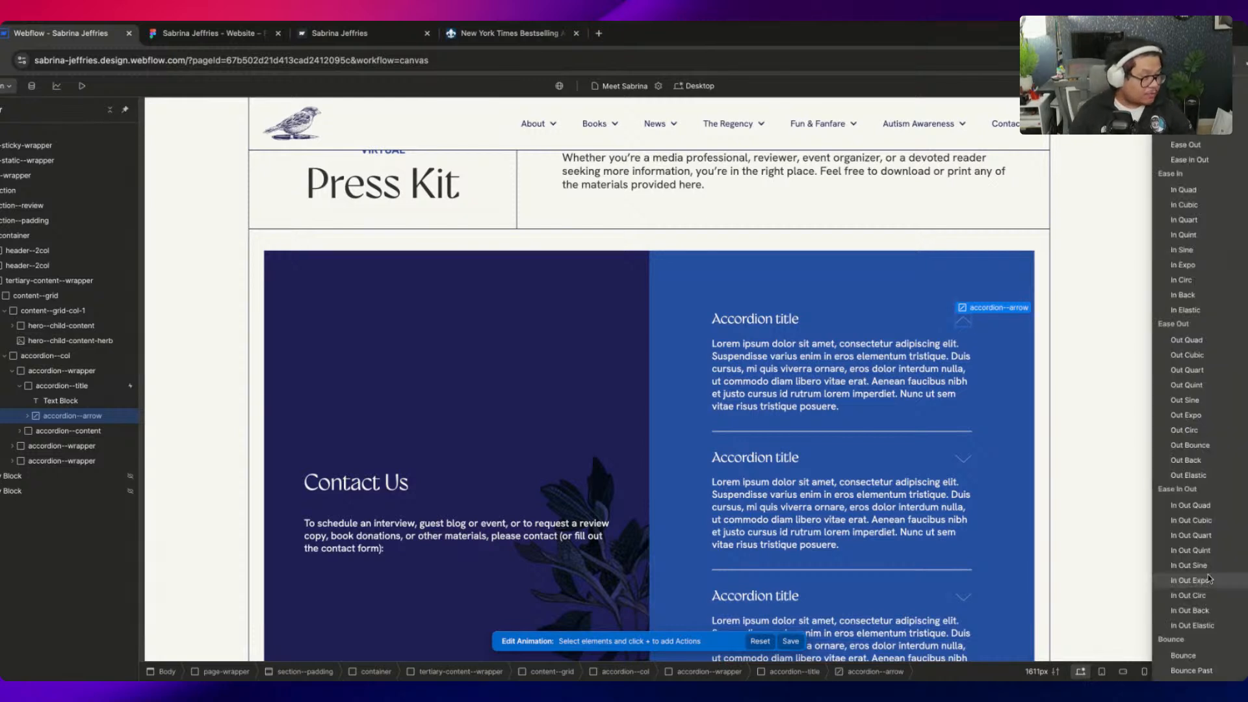
pyautogui.click(1228, 133)
pyautogui.click(1245, 150)
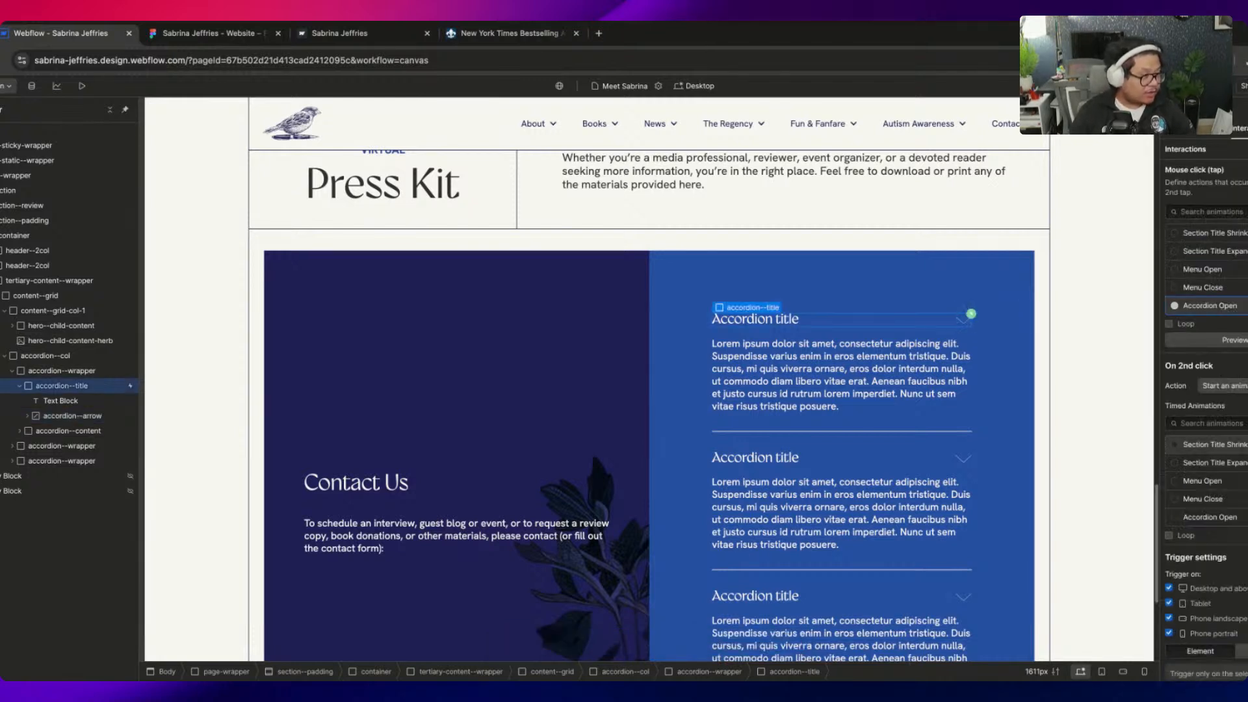
# Duplicate the Accordion Open animation for the second click and rename the copy Accordion Close
pyautogui.click(1247, 517)
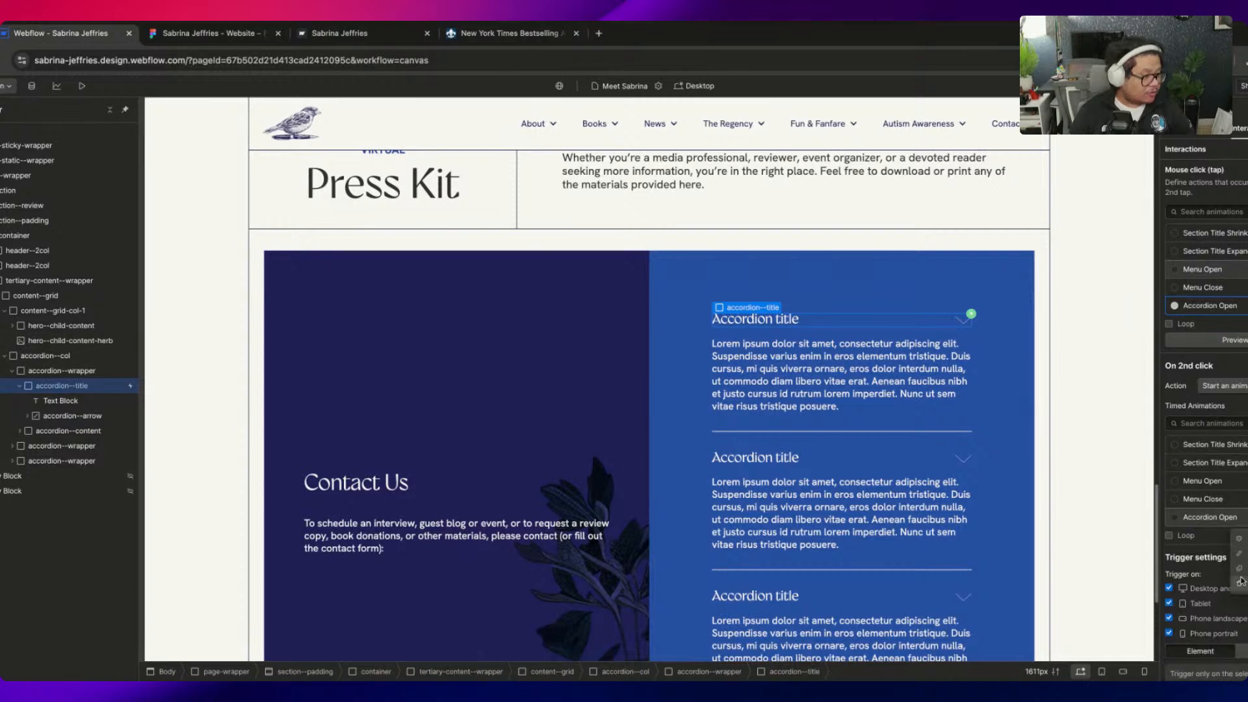
pyautogui.click(1243, 569)
pyautogui.doubleClick(1240, 554)
pyautogui.click(1228, 152)
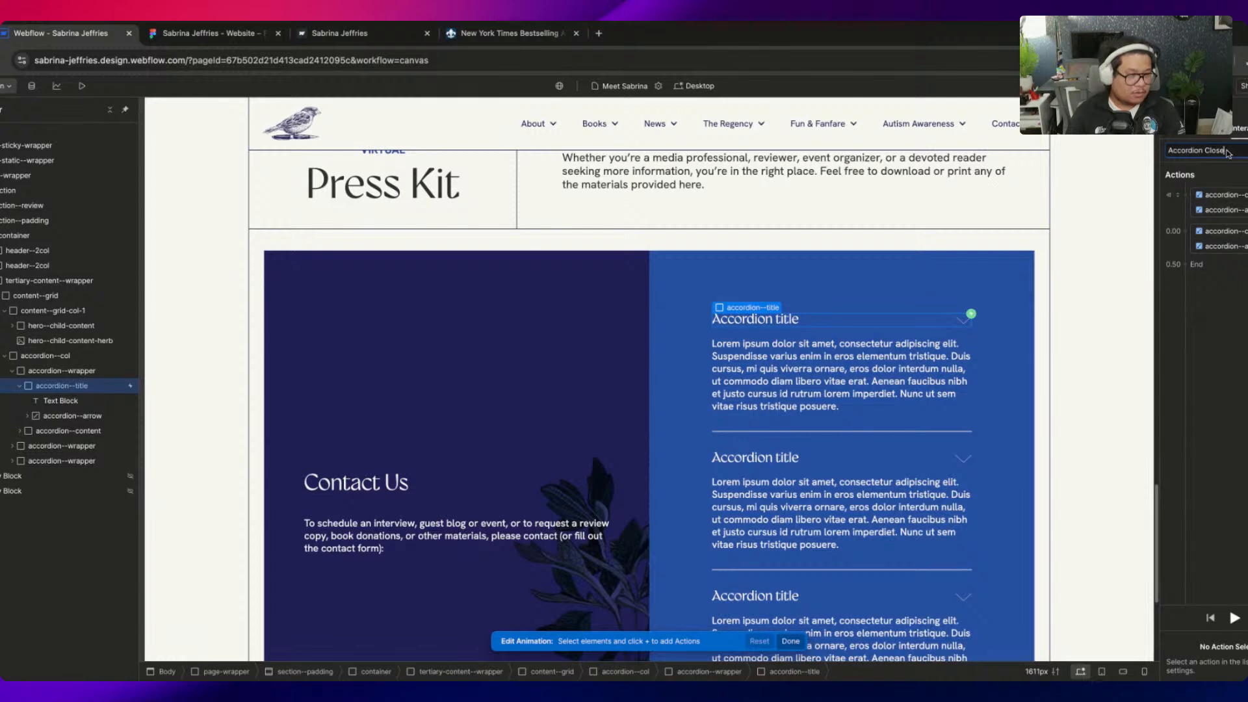
pyautogui.write('Accordion Close')
pyautogui.press('Return')
# Delete the two timed actions from Accordion Close and turn off the initial state setting on the remaining content and arrow actions
pyautogui.click(1231, 238)
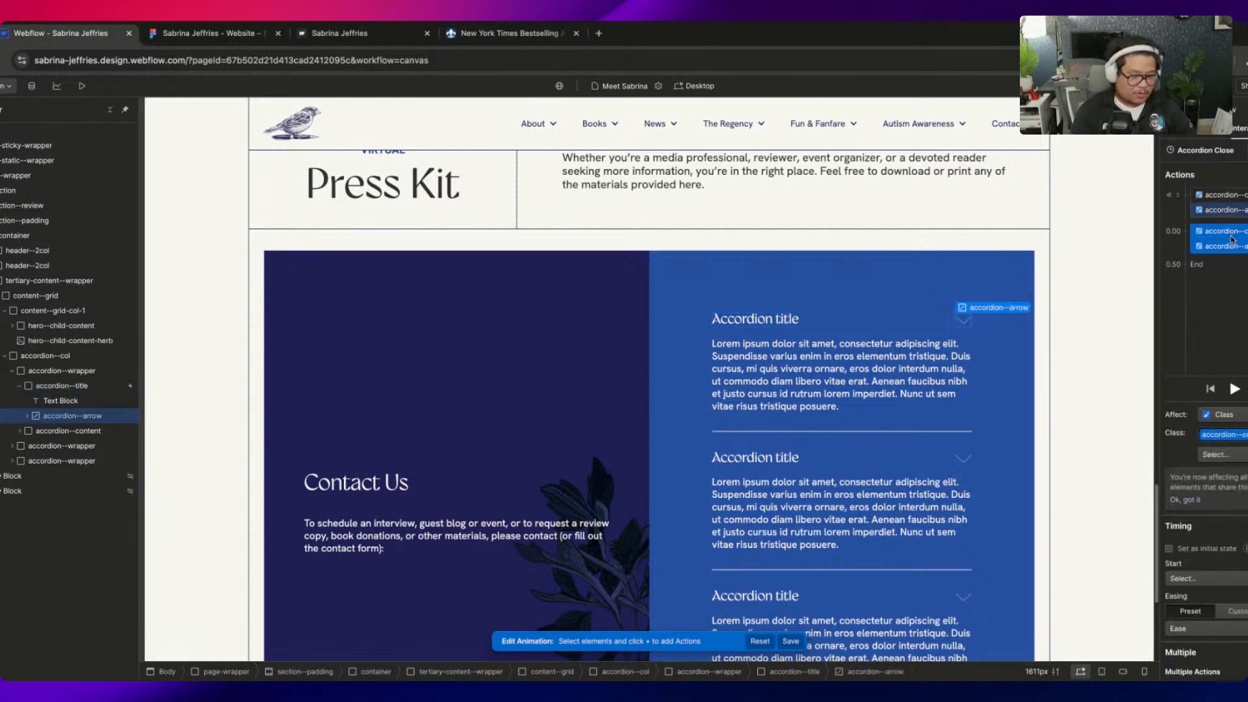
pyautogui.moveTo(1232, 240); pyautogui.dragTo(1244, 219)
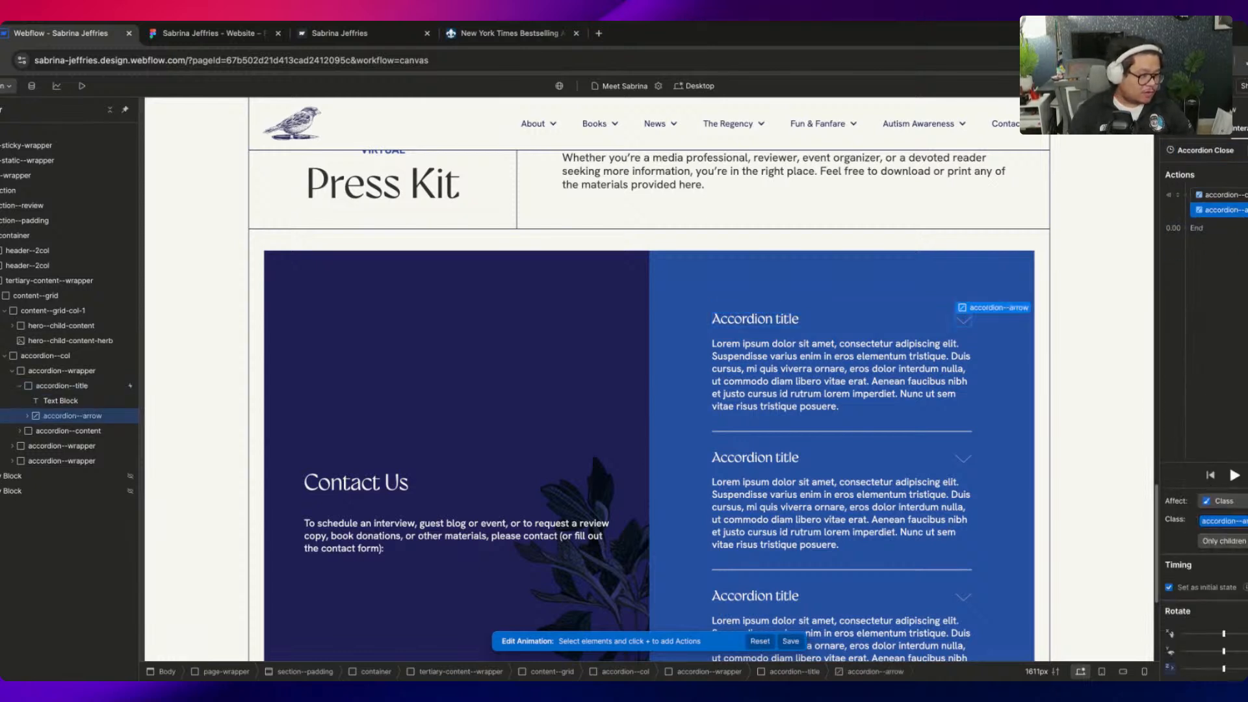
pyautogui.click(1229, 195)
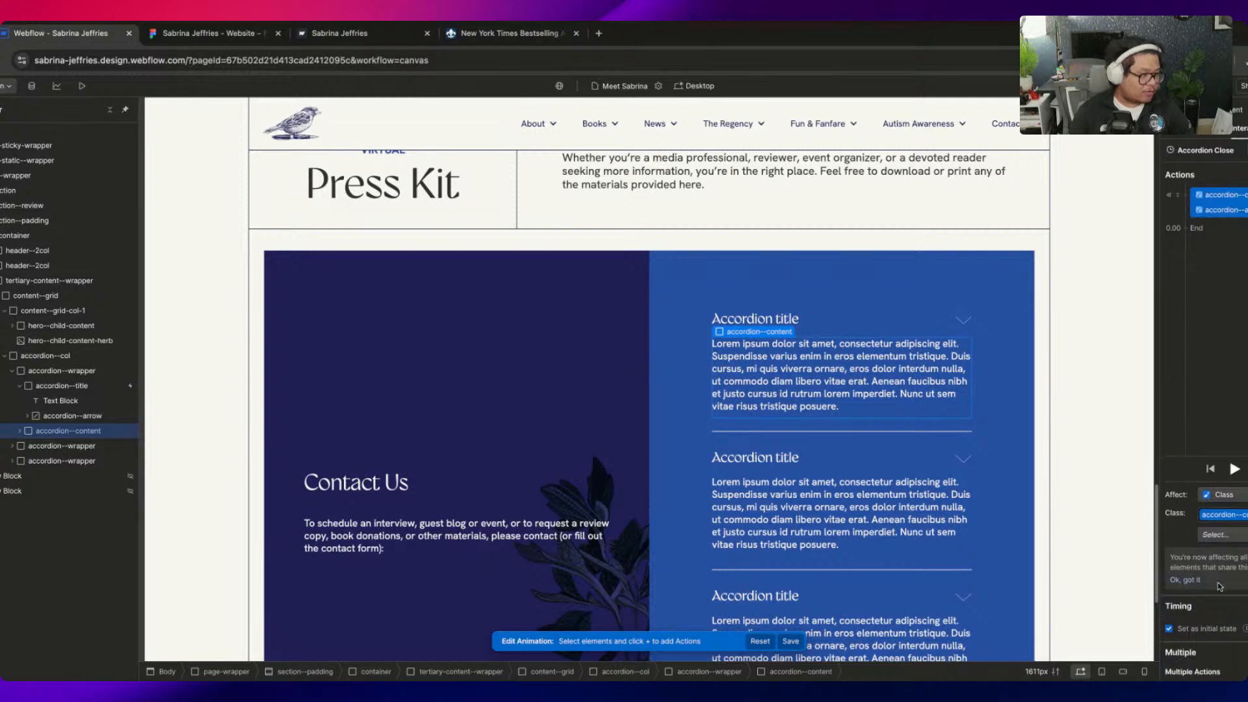
pyautogui.click(1207, 629)
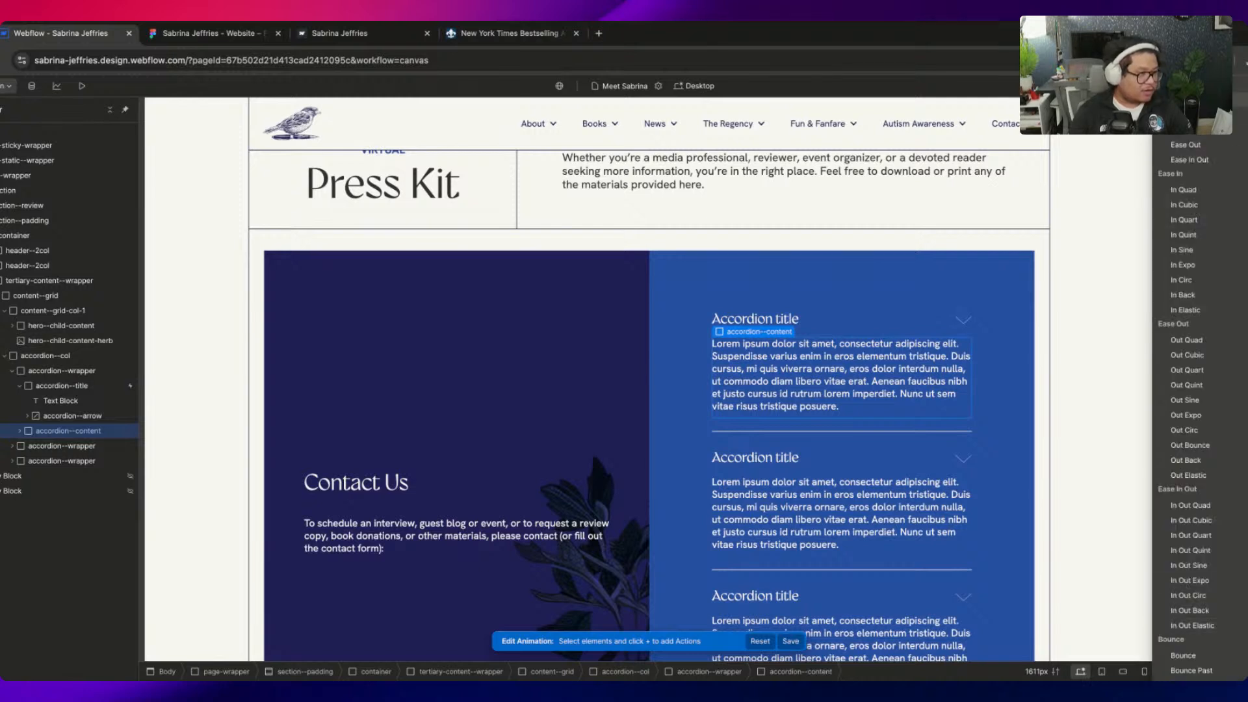
# Preview the page and test the first accordion title's click animation, returning to the canvas
pyautogui.click(81, 86)
pyautogui.click(726, 317)
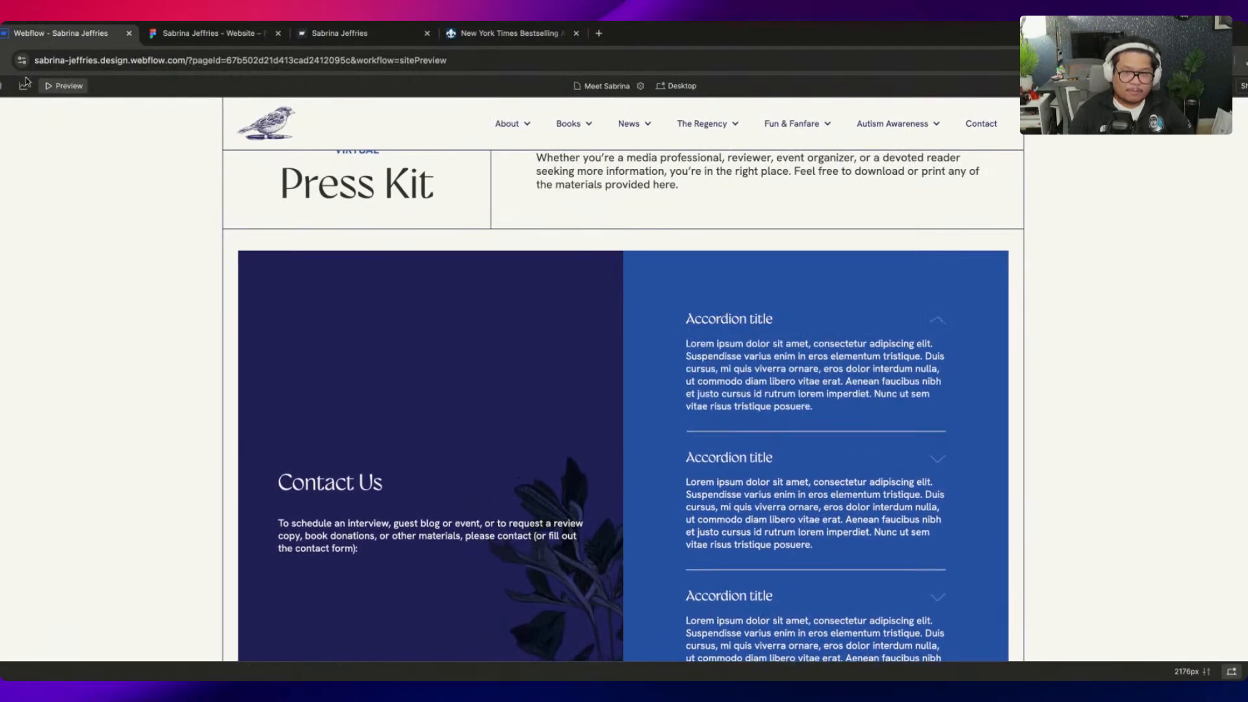
pyautogui.click(65, 87)
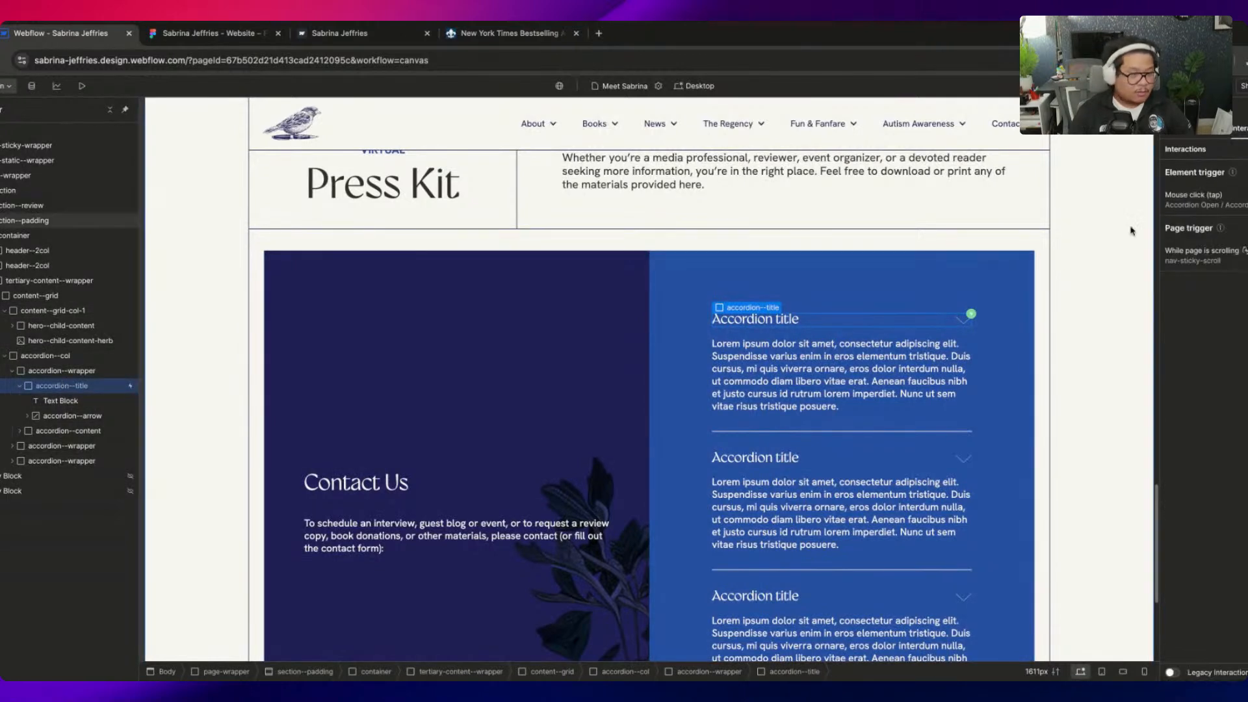
# Set the cursor style of accordion--title to pointer
pyautogui.click(1174, 128)
pyautogui.scroll(-15, 1195, 218)
pyautogui.click(1236, 533)
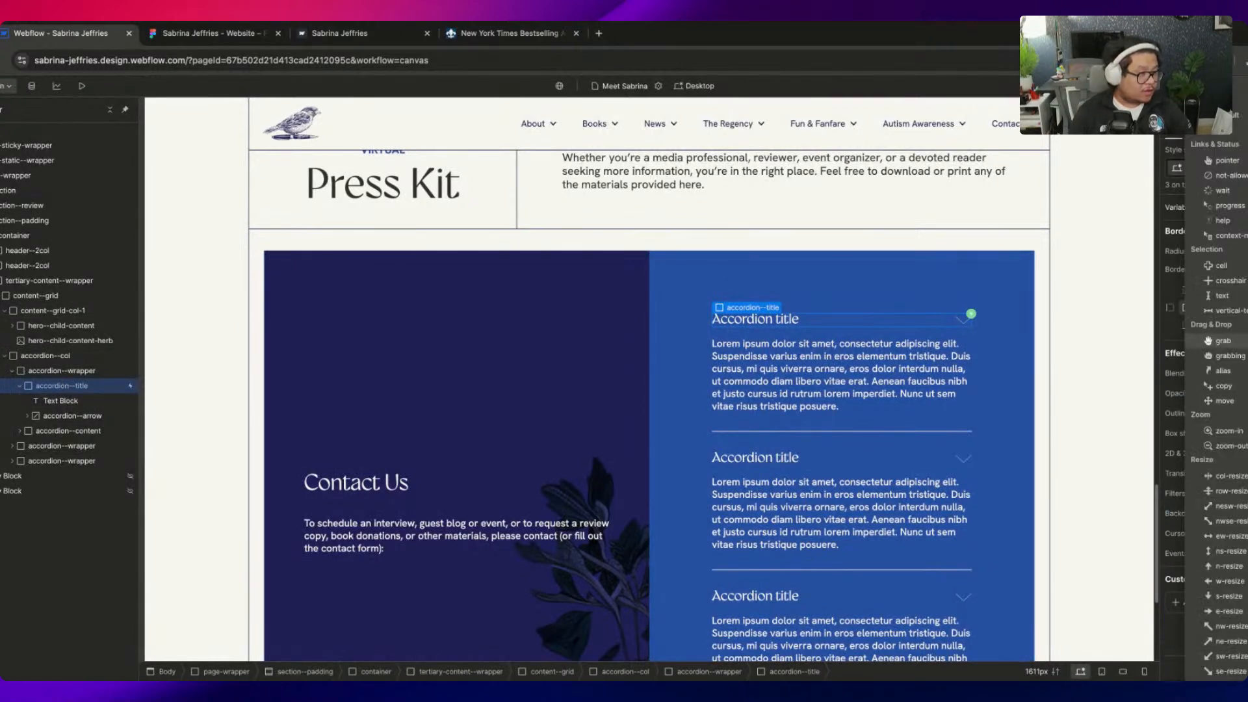
pyautogui.scroll(15, 1233, 174)
pyautogui.click(1230, 161)
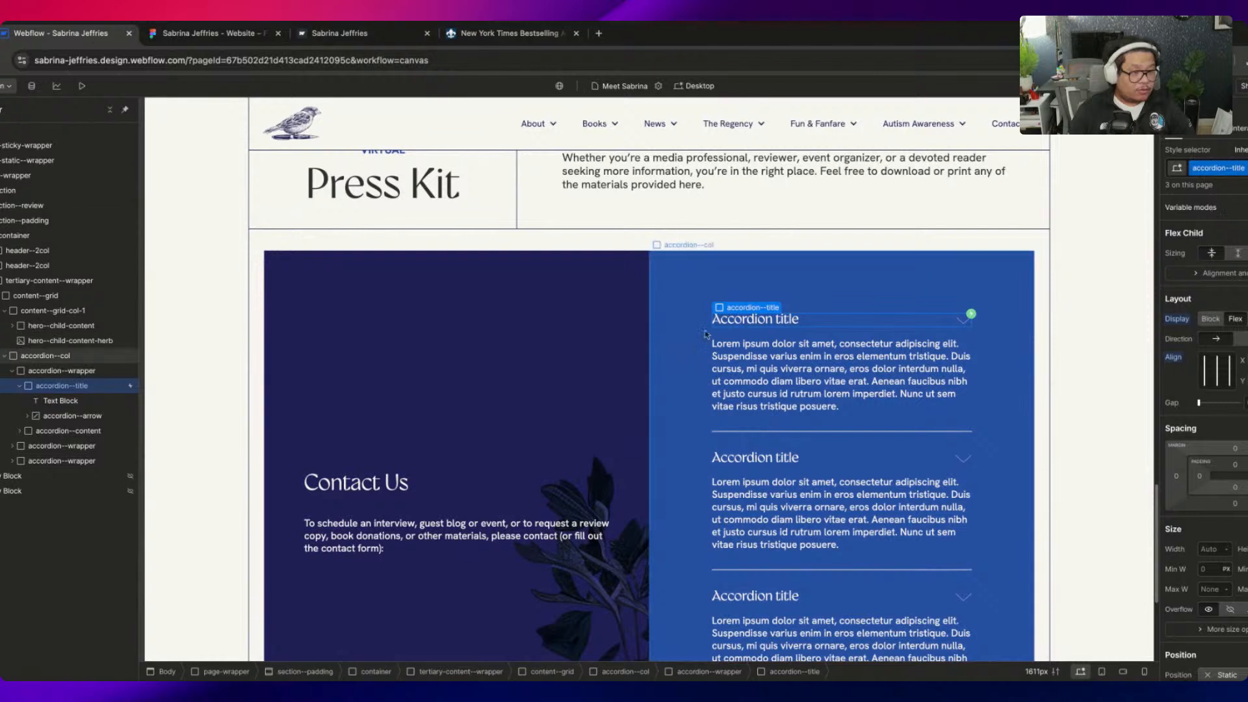
# Apply the accordion--title mouse click trigger to every element with the class instead of only the selected element
pyautogui.click(1245, 132)
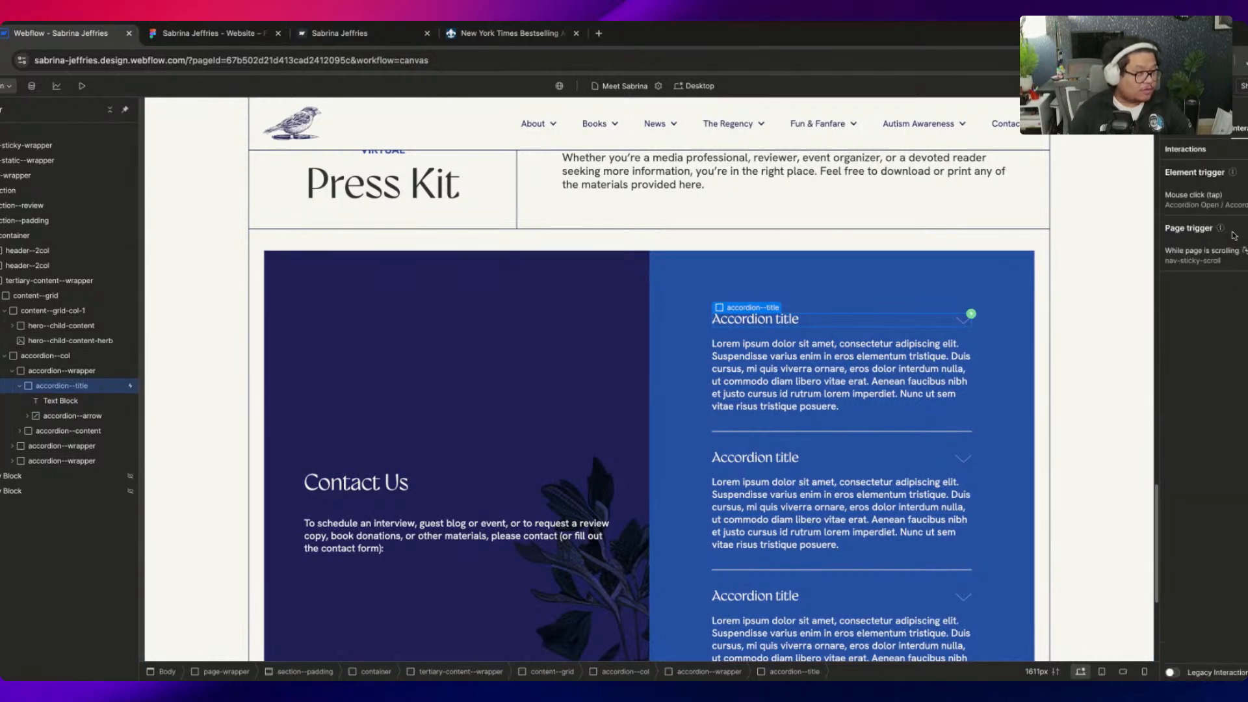
pyautogui.click(1193, 199)
pyautogui.scroll(-4, 1206, 390)
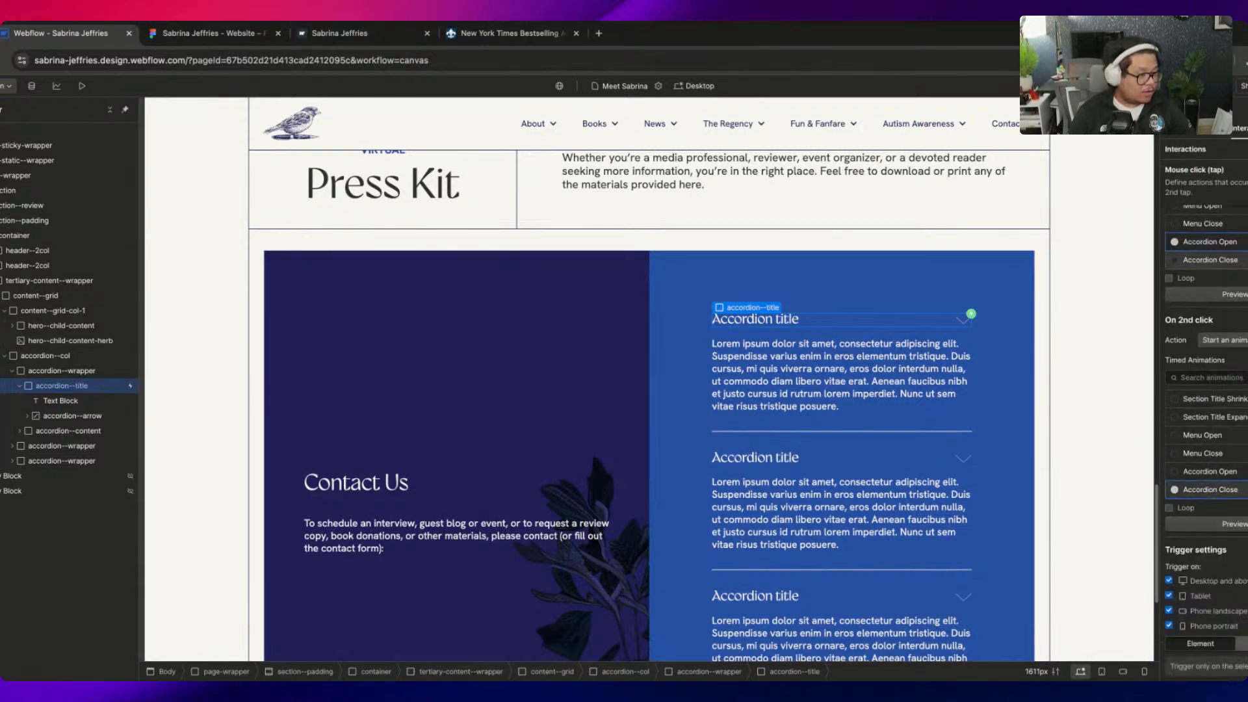
pyautogui.click(1244, 643)
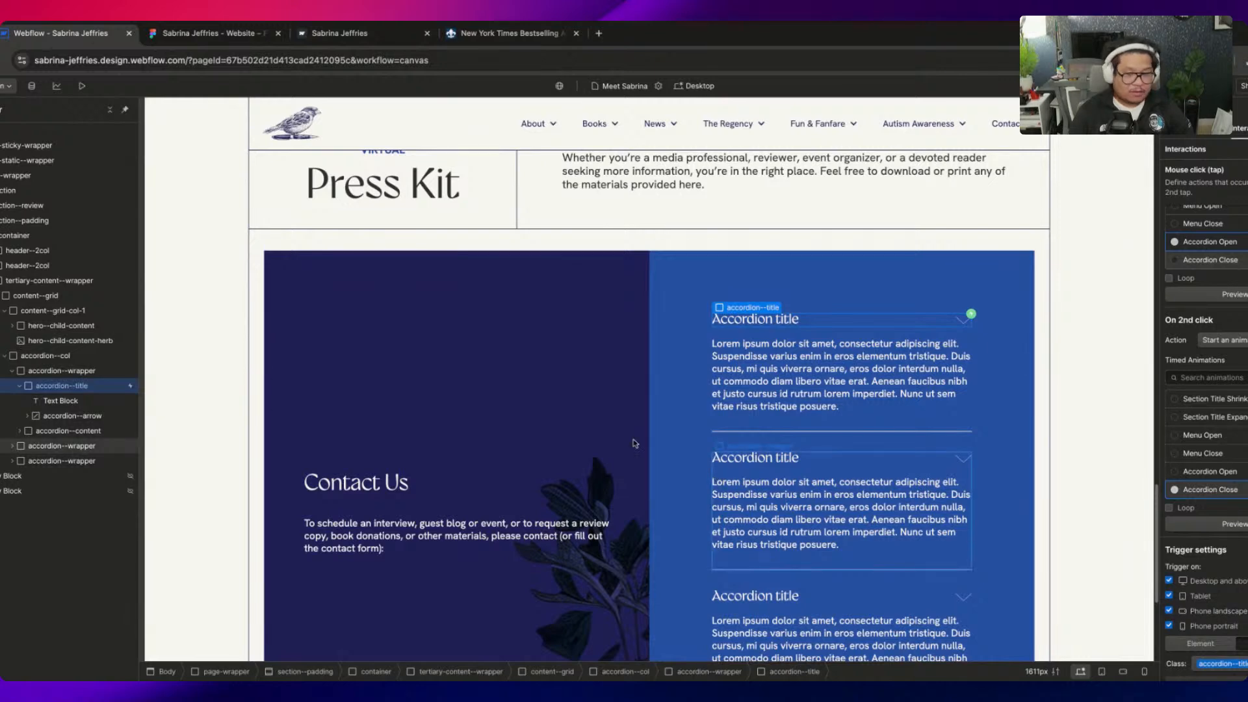
# Preview the page and test opening and closing the Contact Us accordion titles, returning to the canvas
pyautogui.click(82, 85)
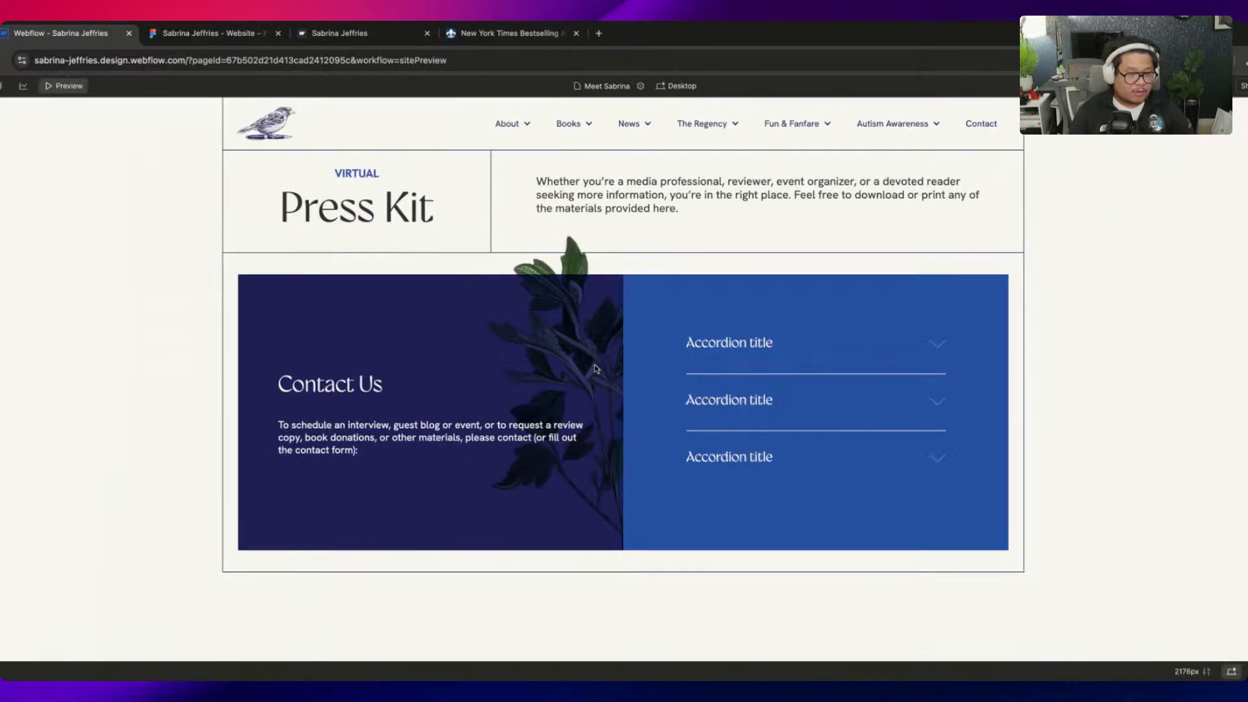
pyautogui.click(749, 402)
pyautogui.click(725, 337)
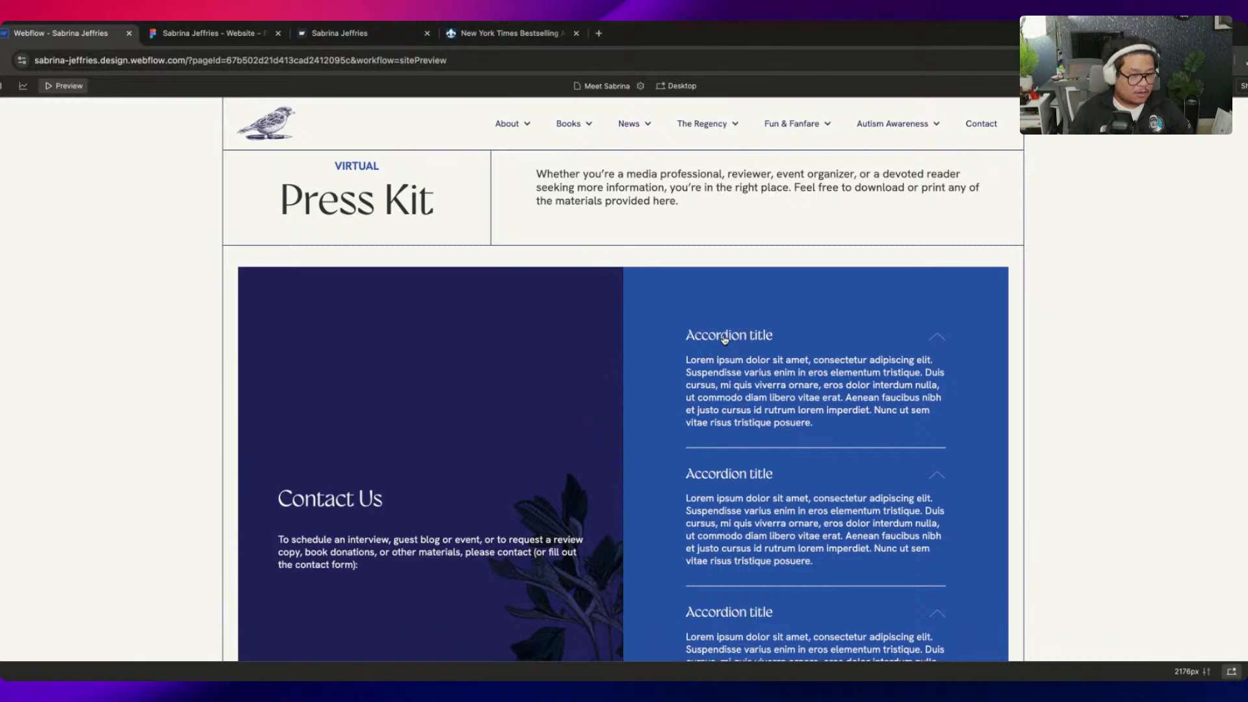
pyautogui.click(725, 337)
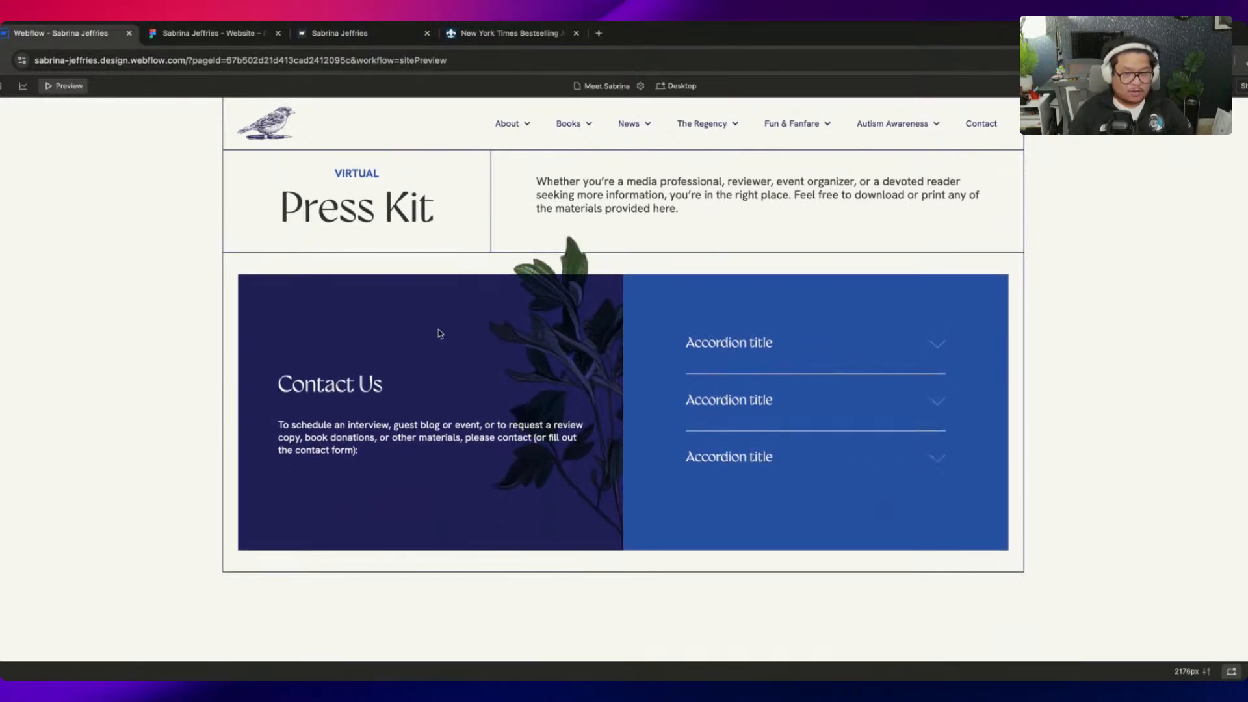
pyautogui.click(52, 87)
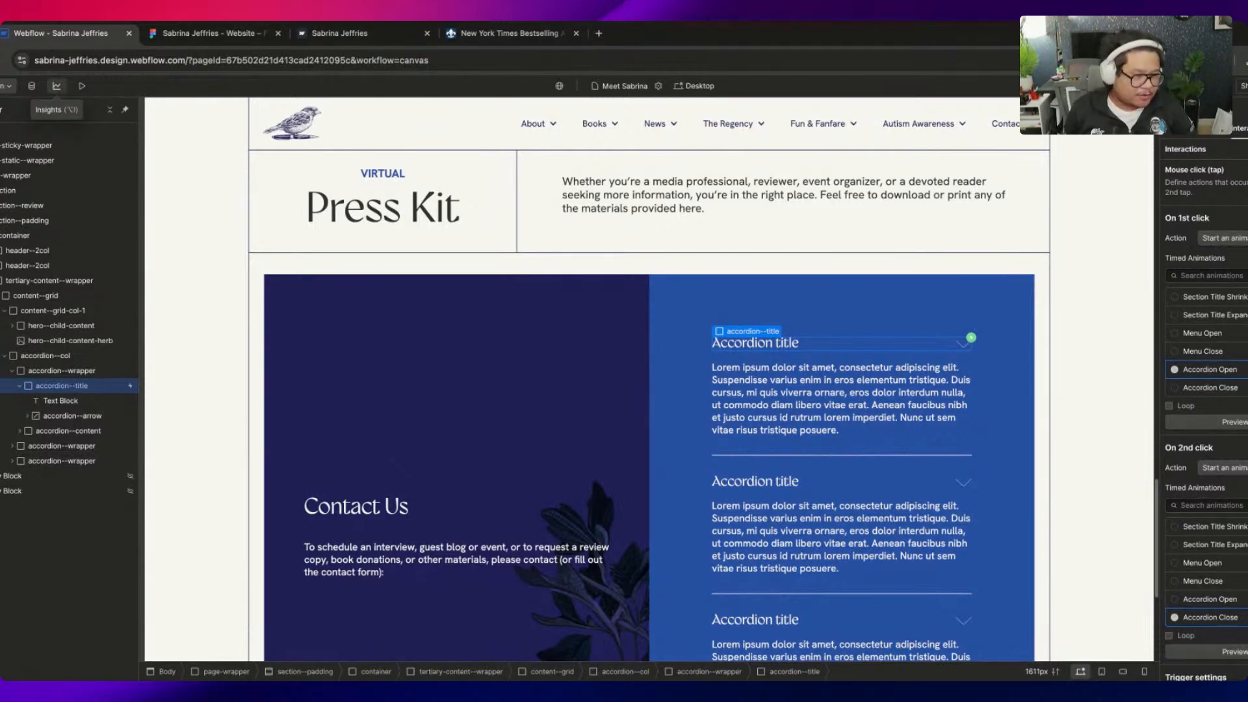
# Switch to the Figma design and examine the Book Awards section on the Awards & Accolades page
pyautogui.click(185, 33)
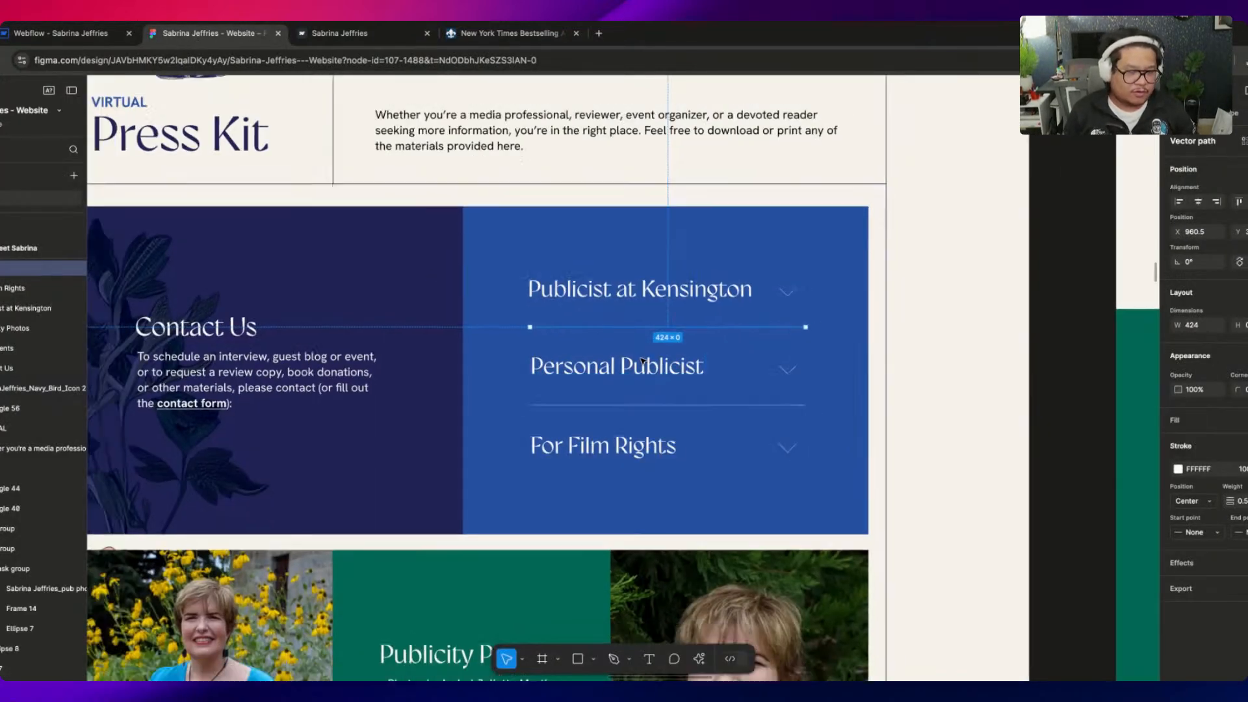
pyautogui.scroll(-8, 642, 361)
pyautogui.scroll(2, 778, 354)
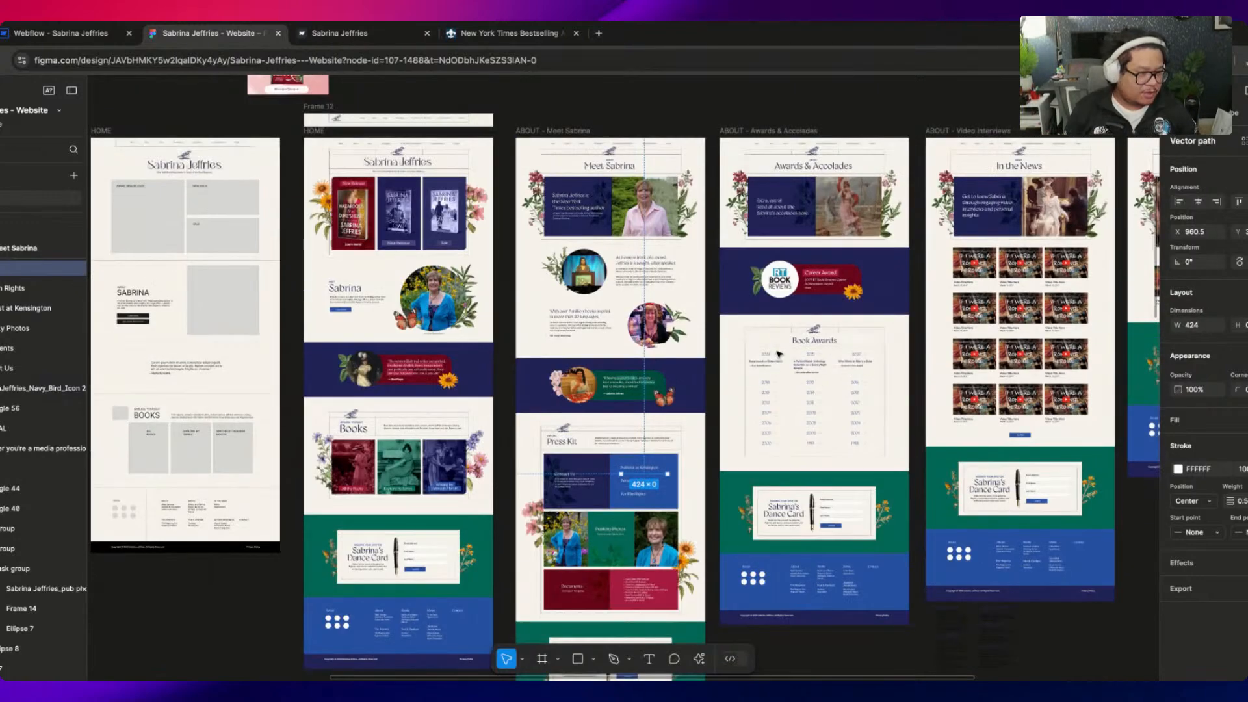
pyautogui.scroll(5, 779, 355)
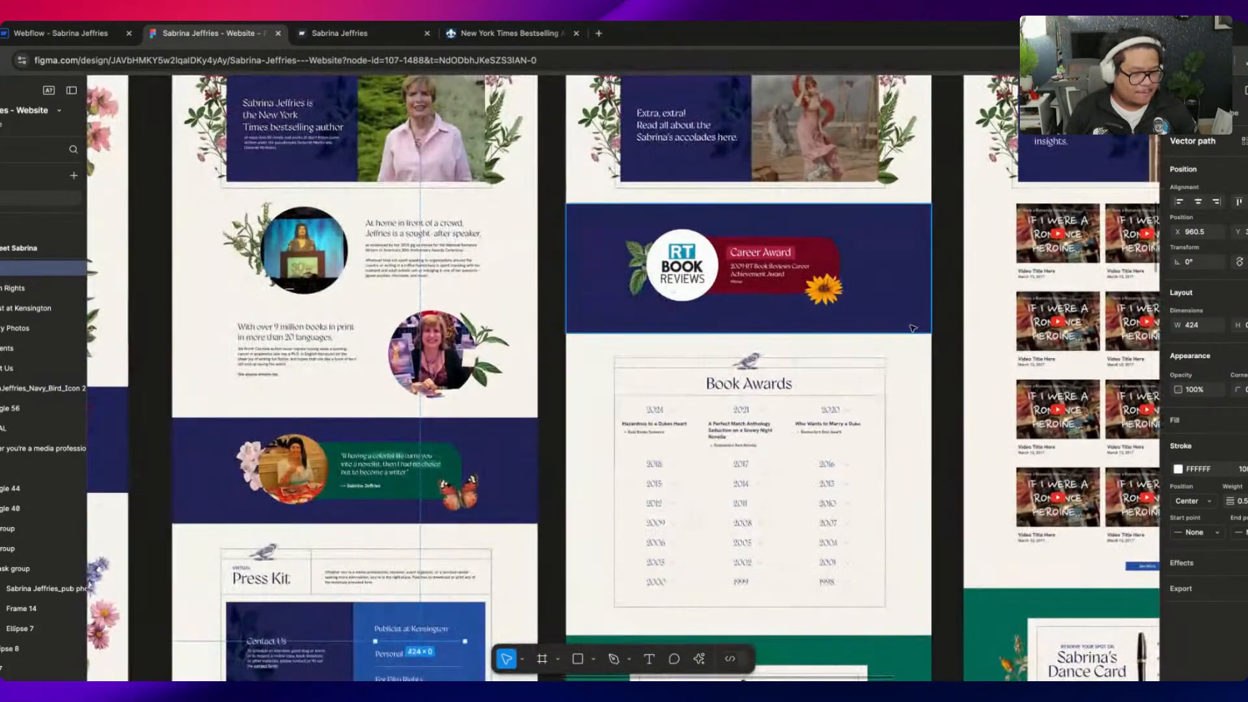
pyautogui.scroll(-4, 923, 355)
pyautogui.scroll(5, 735, 314)
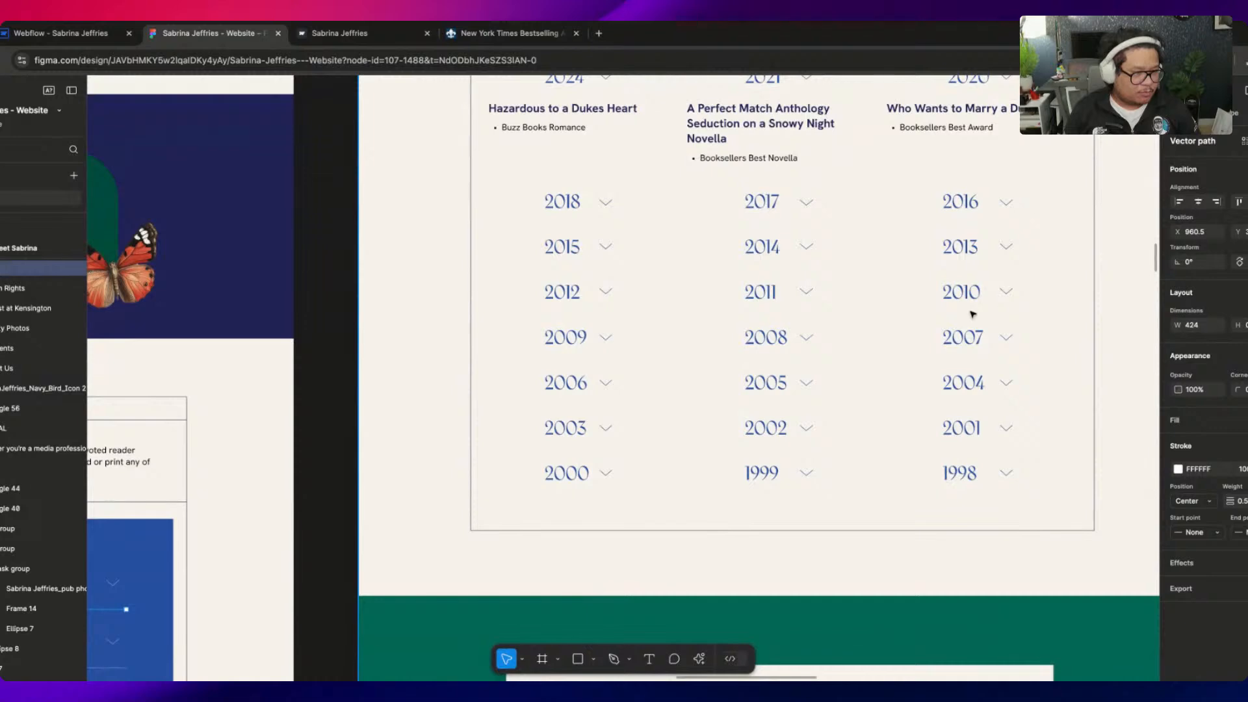
pyautogui.scroll(3, 988, 312)
# Switch back to Webflow and look through the Book awards CMS collection, including its book and award year values
pyautogui.press('super+1')
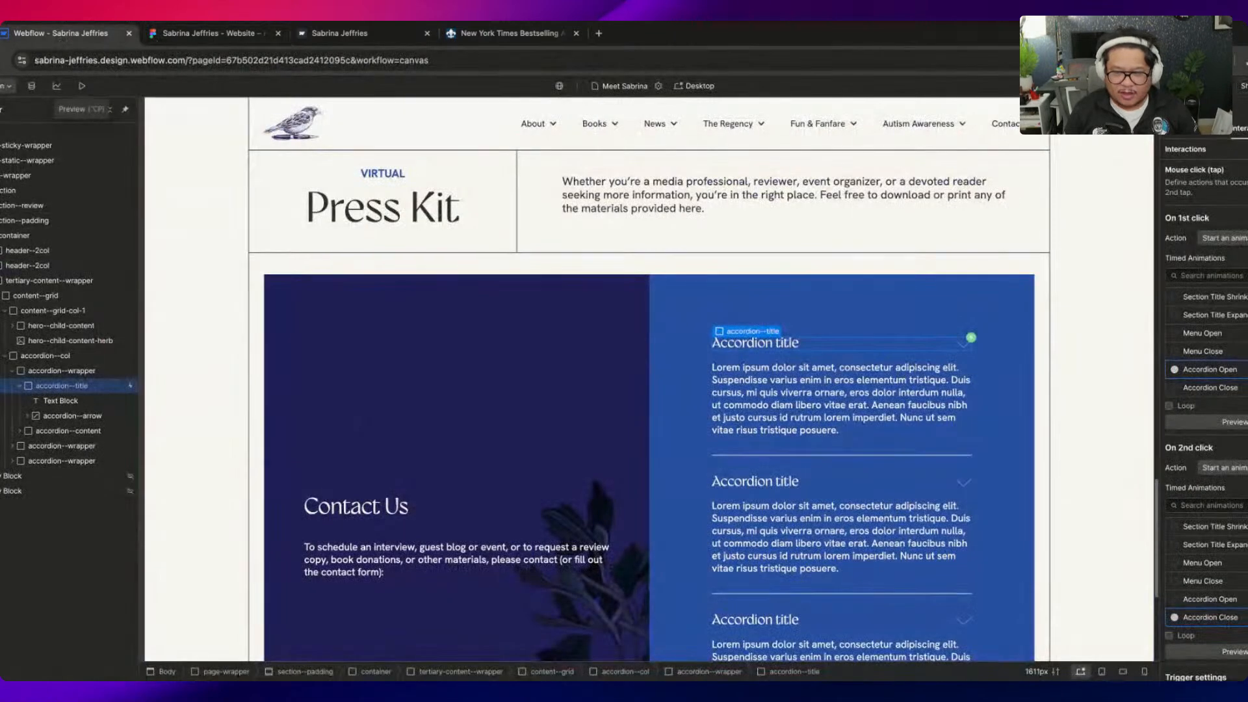
pyautogui.click(31, 86)
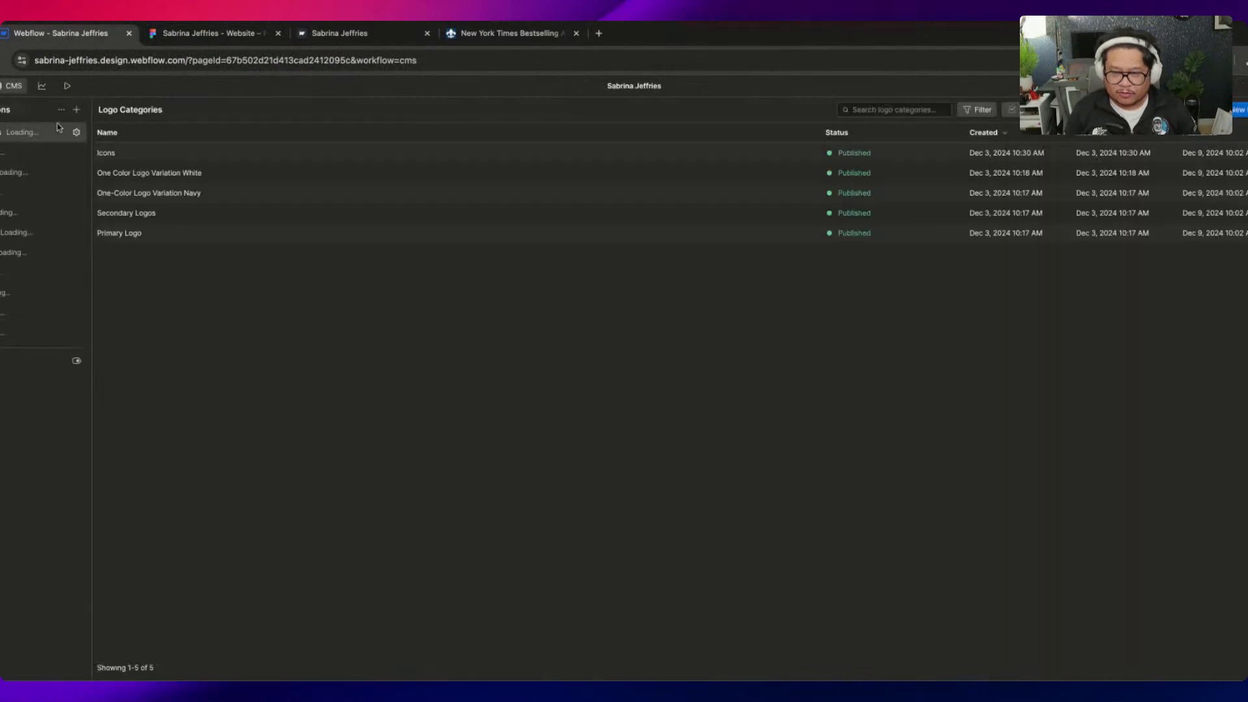
pyautogui.click(31, 257)
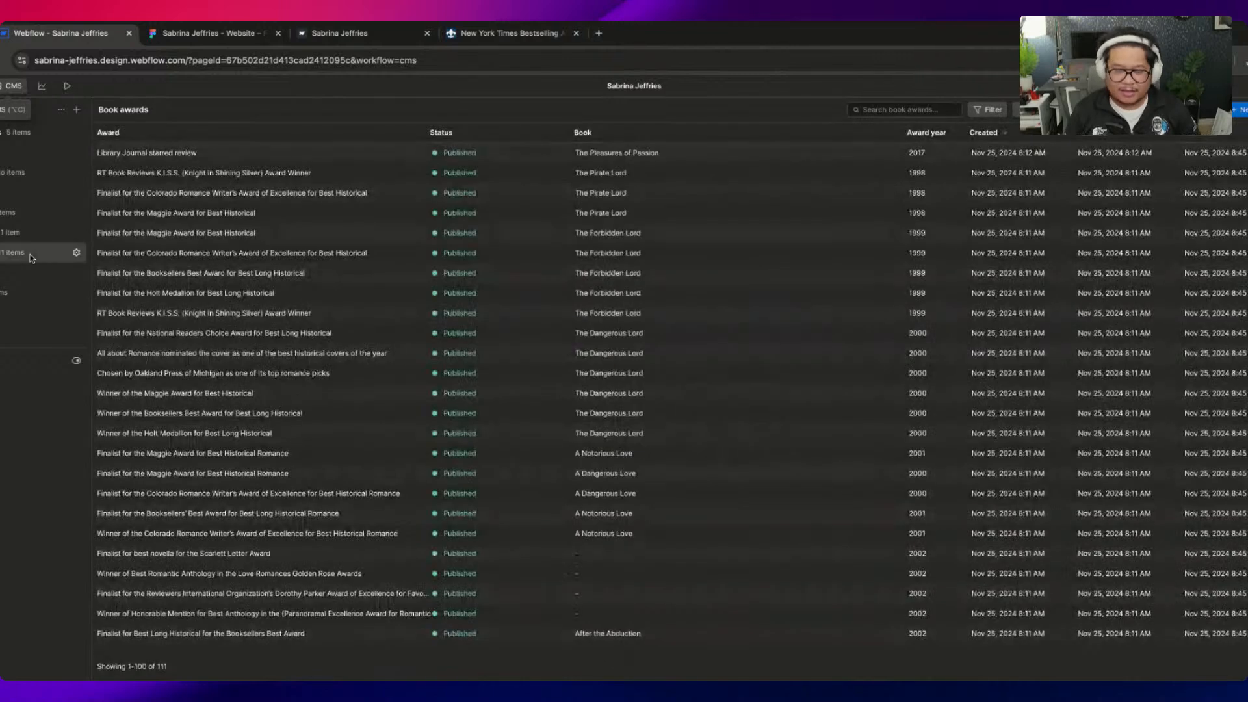
pyautogui.scroll(-10, 282, 336)
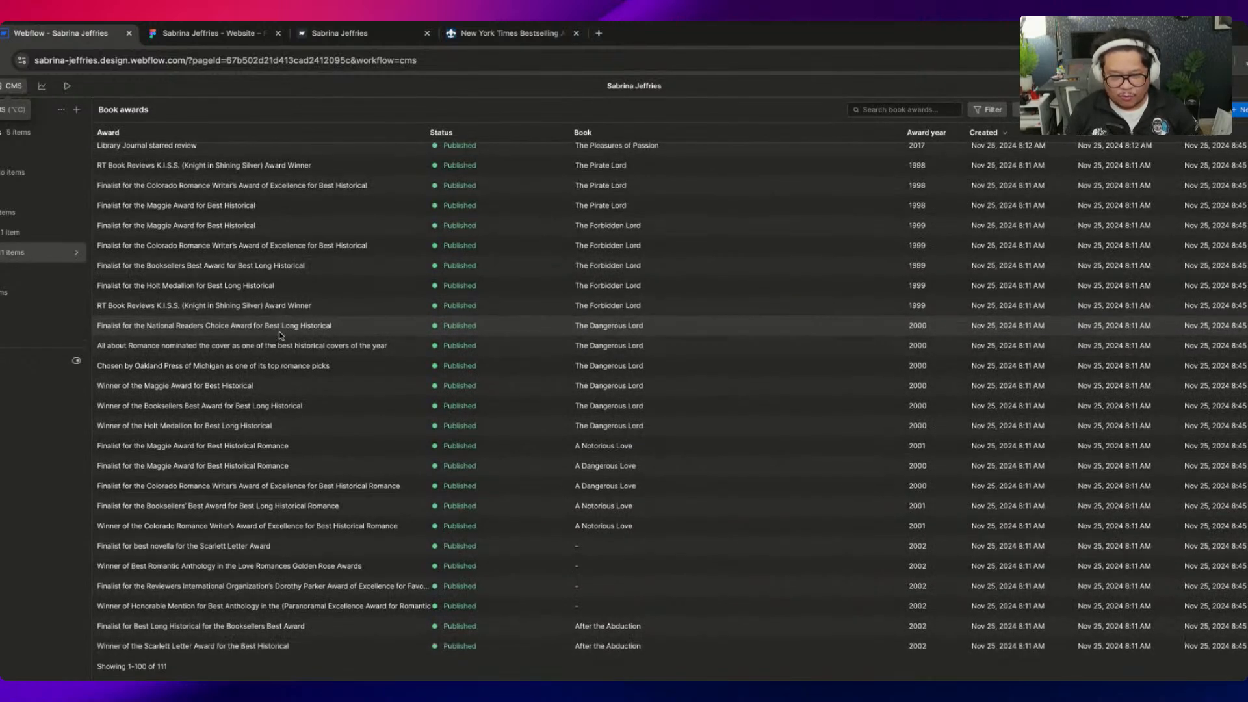
pyautogui.scroll(-15, 671, 396)
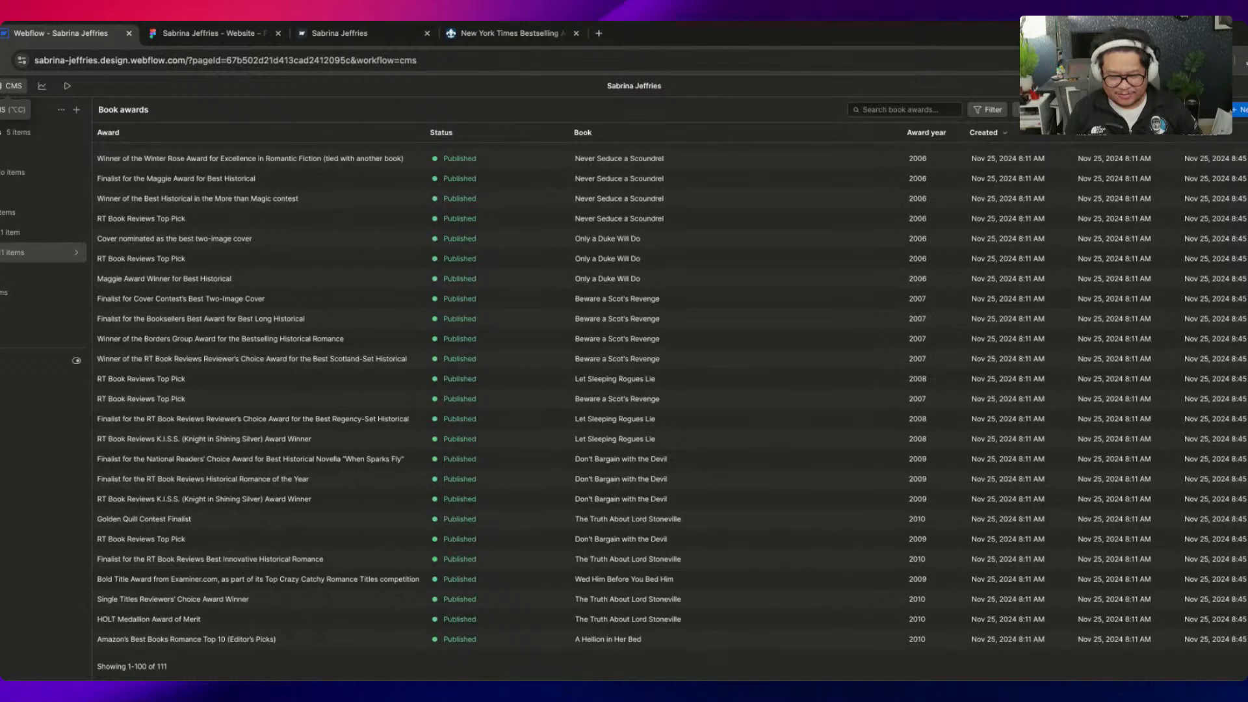
pyautogui.scroll(15, 670, 333)
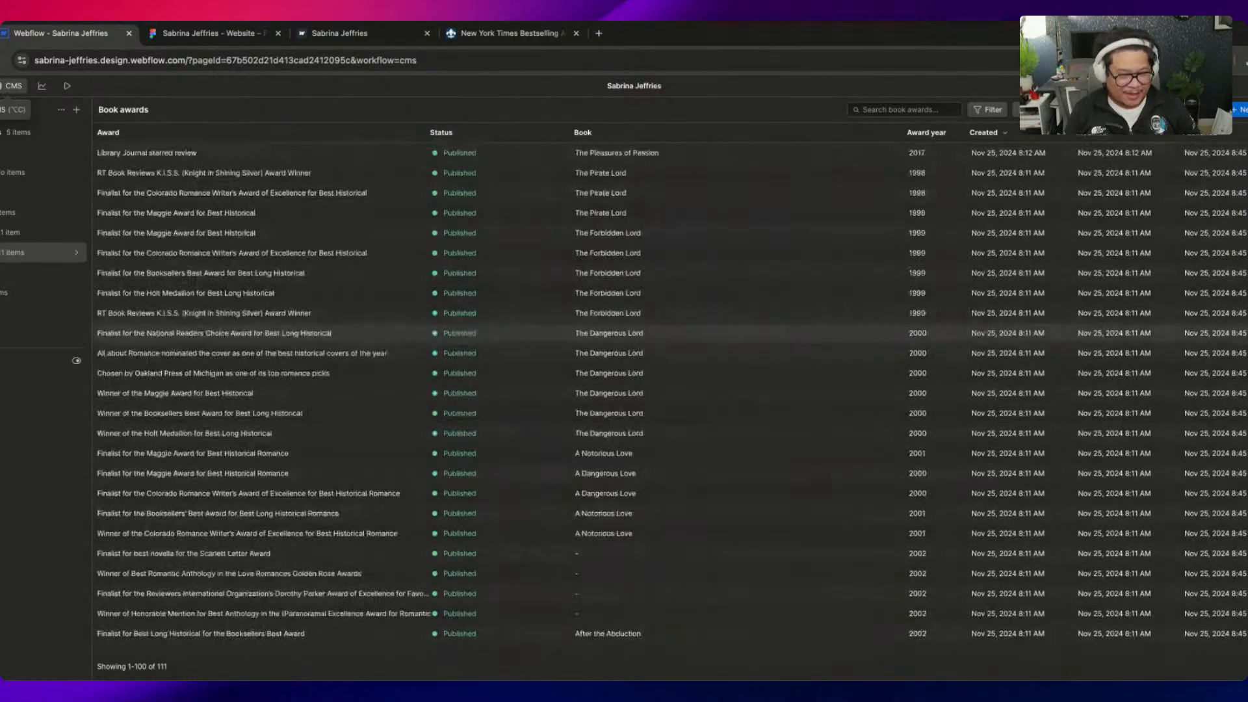
pyautogui.scroll(-15, 928, 292)
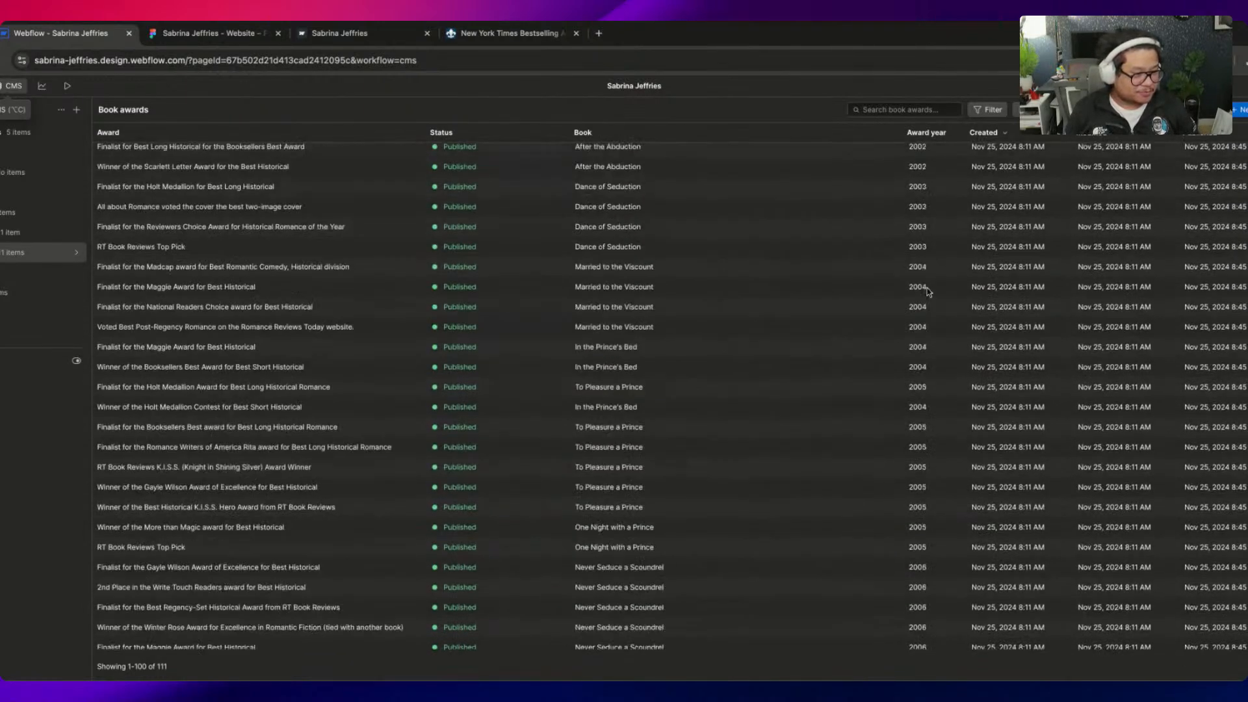
# Examine the Book Awards year layout and the Hazardous to a Duke's Heart book page in the Figma design
pyautogui.click(182, 34)
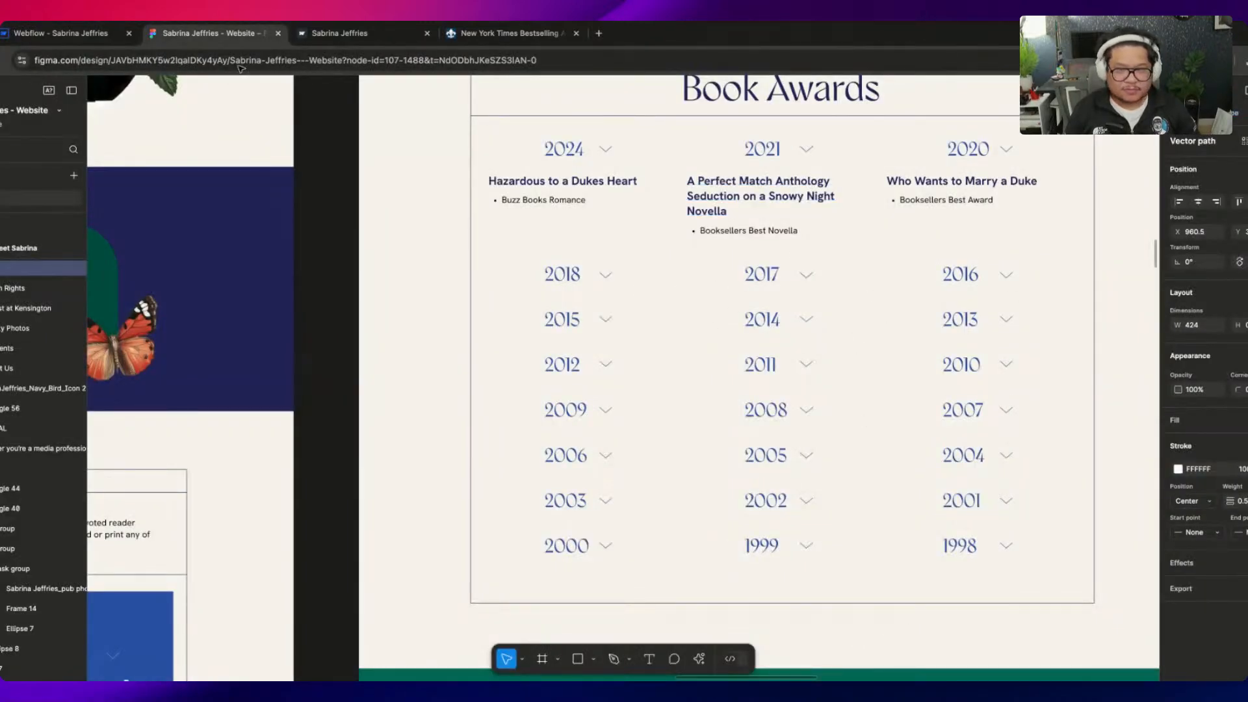
pyautogui.click(62, 34)
pyautogui.click(195, 33)
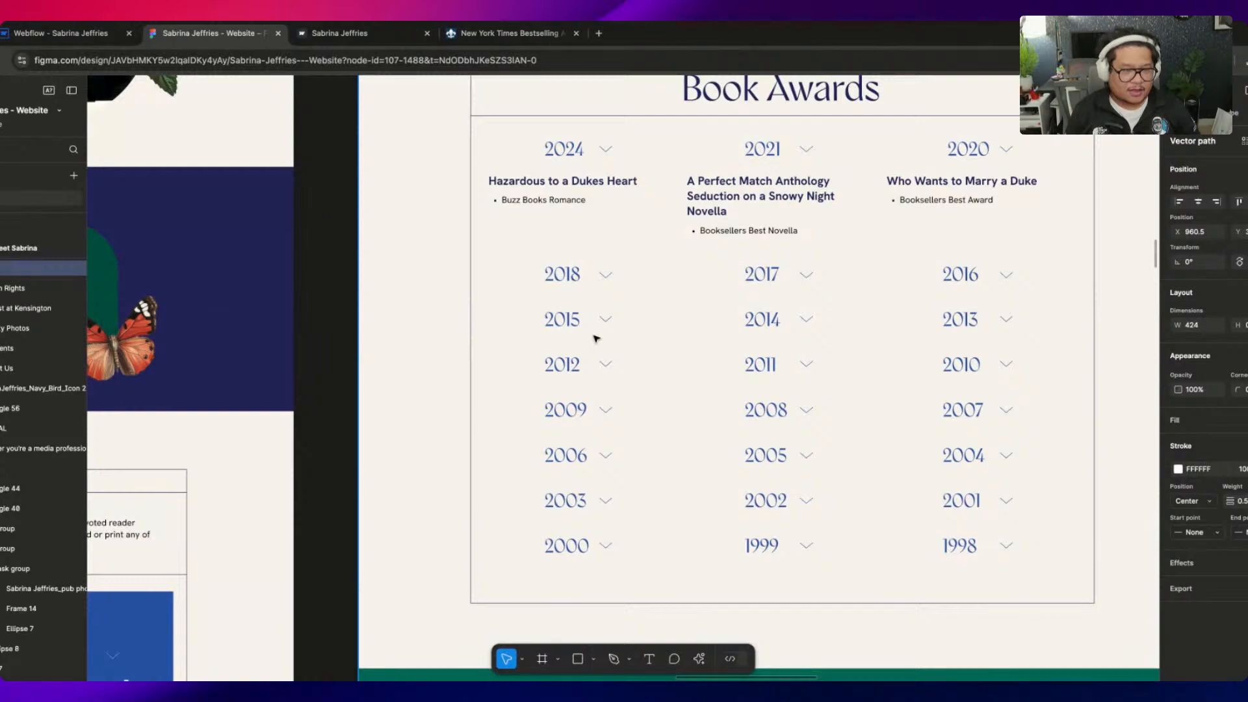
pyautogui.scroll(-5, 593, 334)
pyautogui.scroll(-6, 726, 535)
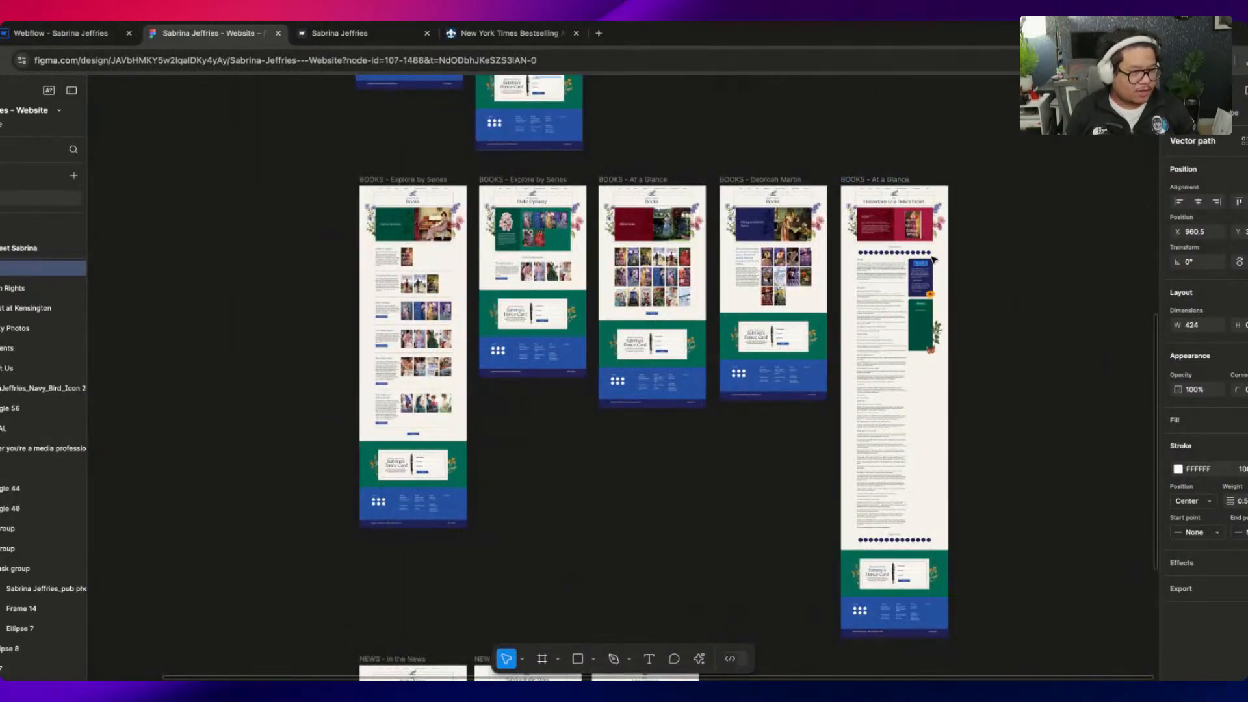
pyautogui.scroll(10, 920, 263)
pyautogui.scroll(4, 886, 226)
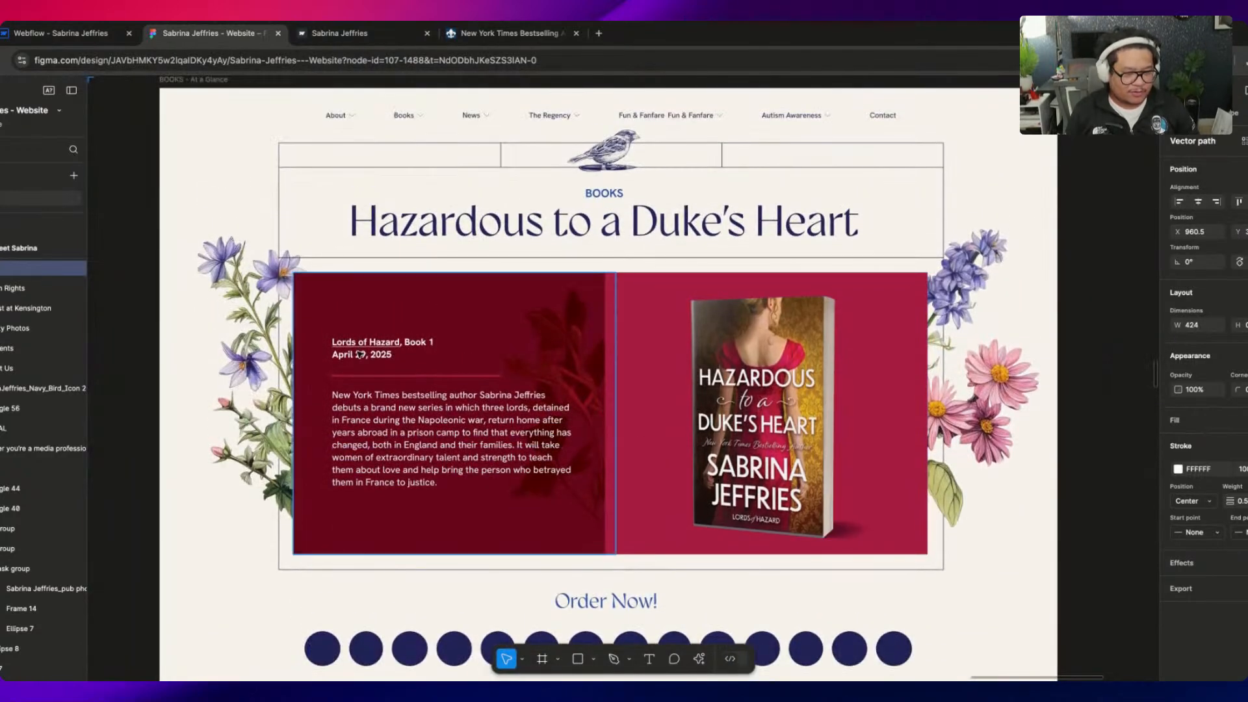
pyautogui.scroll(-5, 366, 510)
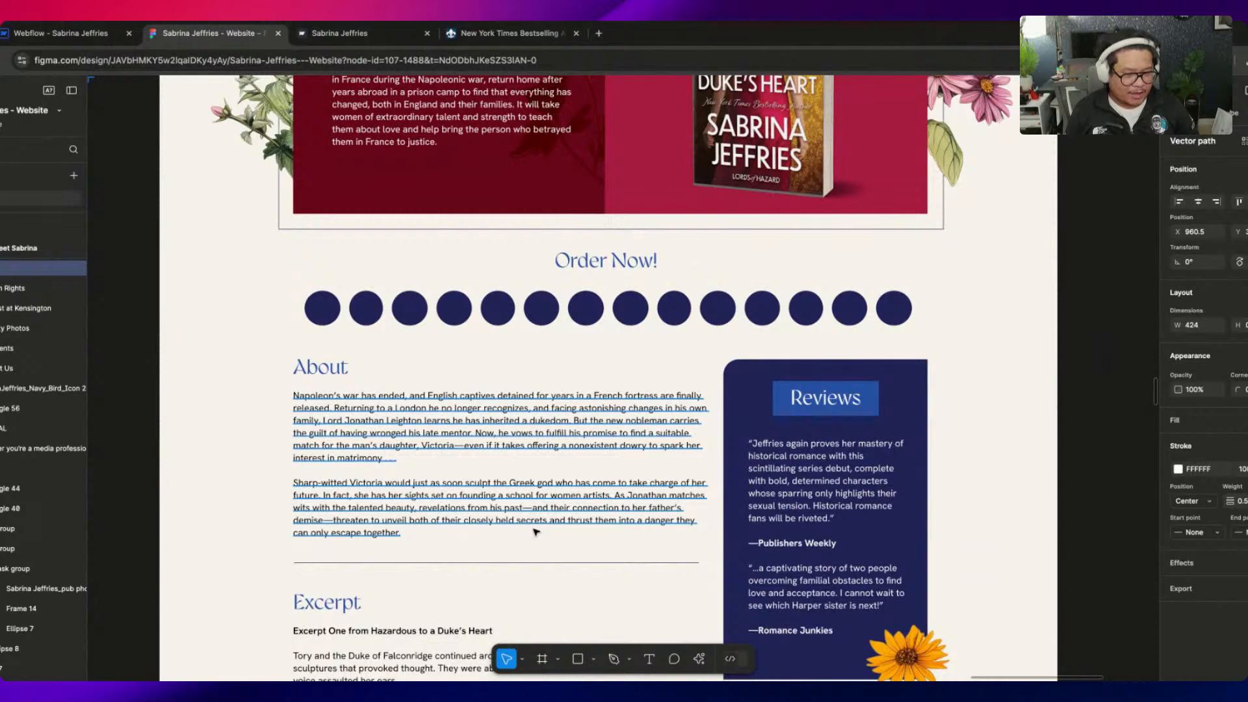
pyautogui.scroll(-4, 455, 481)
# Switch to Webflow, open A Dance with the Devil in the Books collection and review its custom fields
pyautogui.click(65, 28)
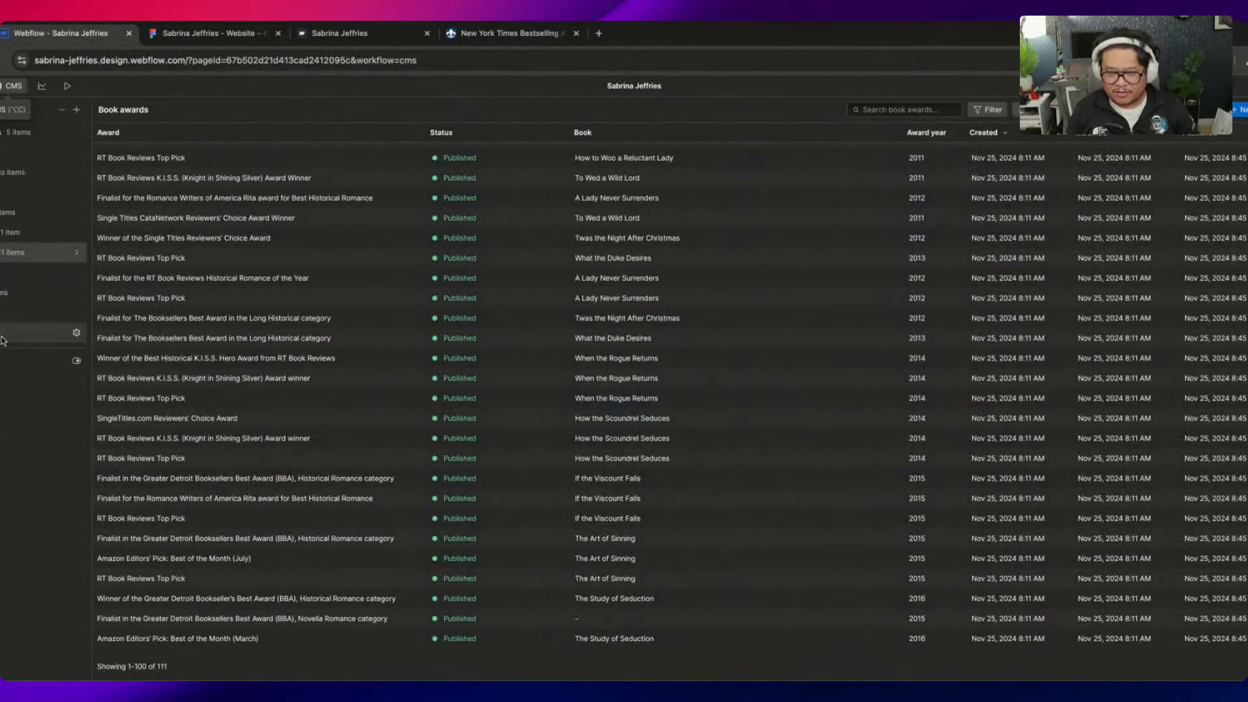
pyautogui.click(6, 335)
pyautogui.click(140, 153)
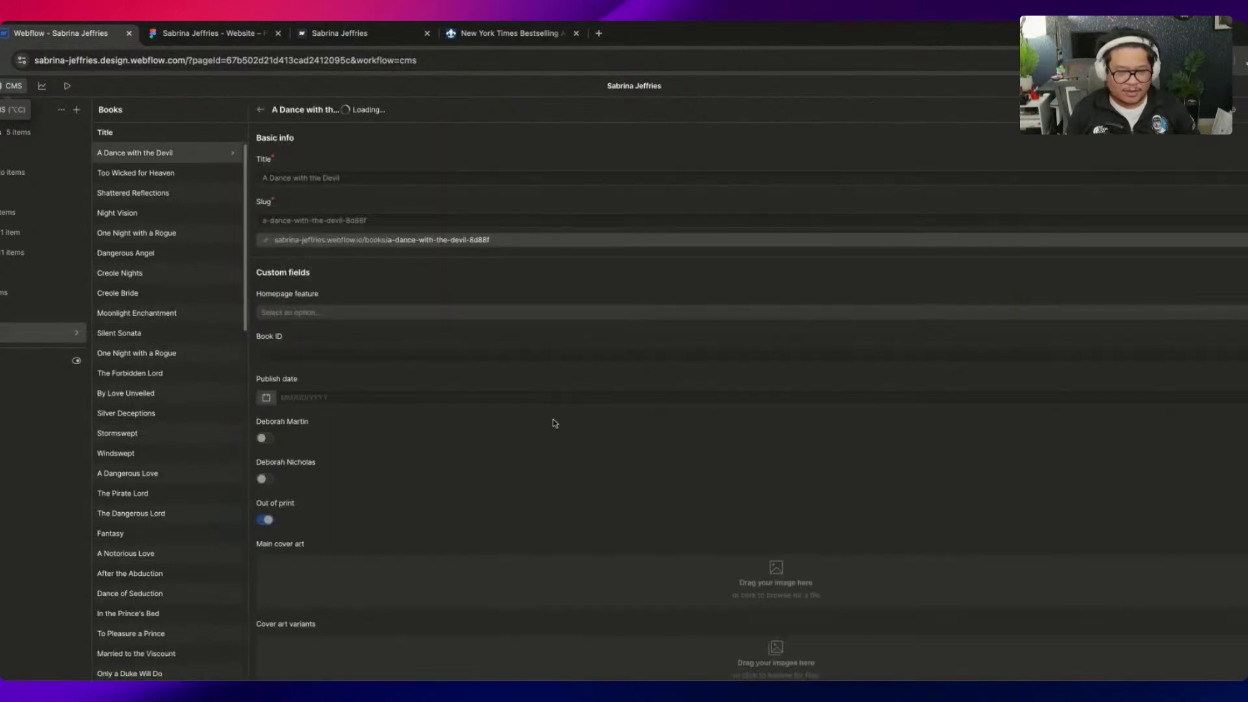
pyautogui.scroll(-4, 680, 475)
pyautogui.scroll(-2, 680, 475)
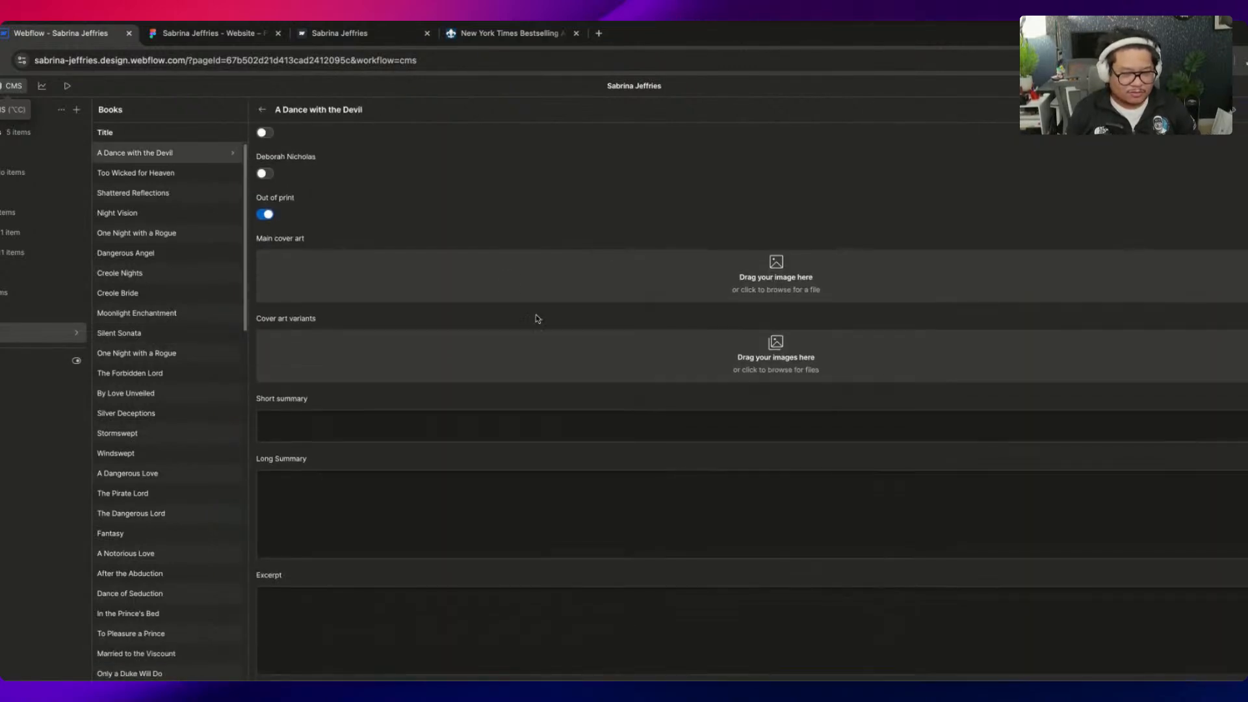
pyautogui.scroll(-6, 443, 355)
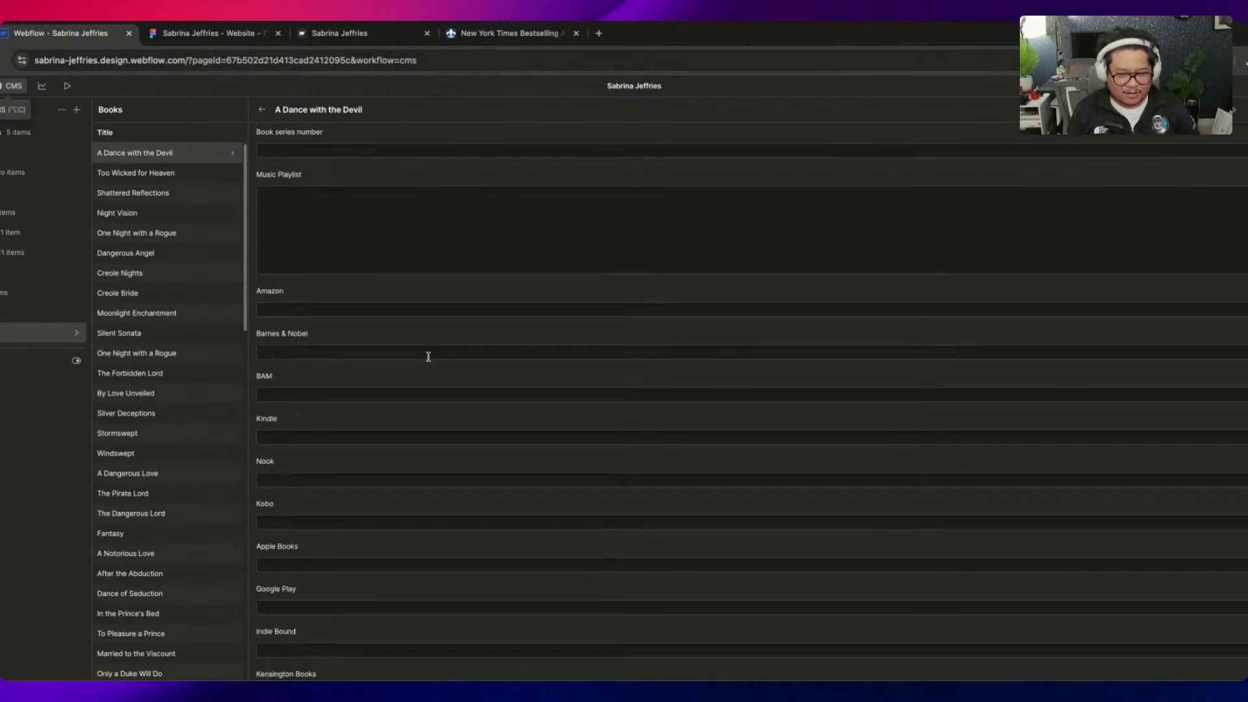
# Browse several other entries in the Books collection, such as After the Abduction and Too Wicked for Heaven
pyautogui.click(173, 393)
pyautogui.click(162, 493)
pyautogui.click(144, 573)
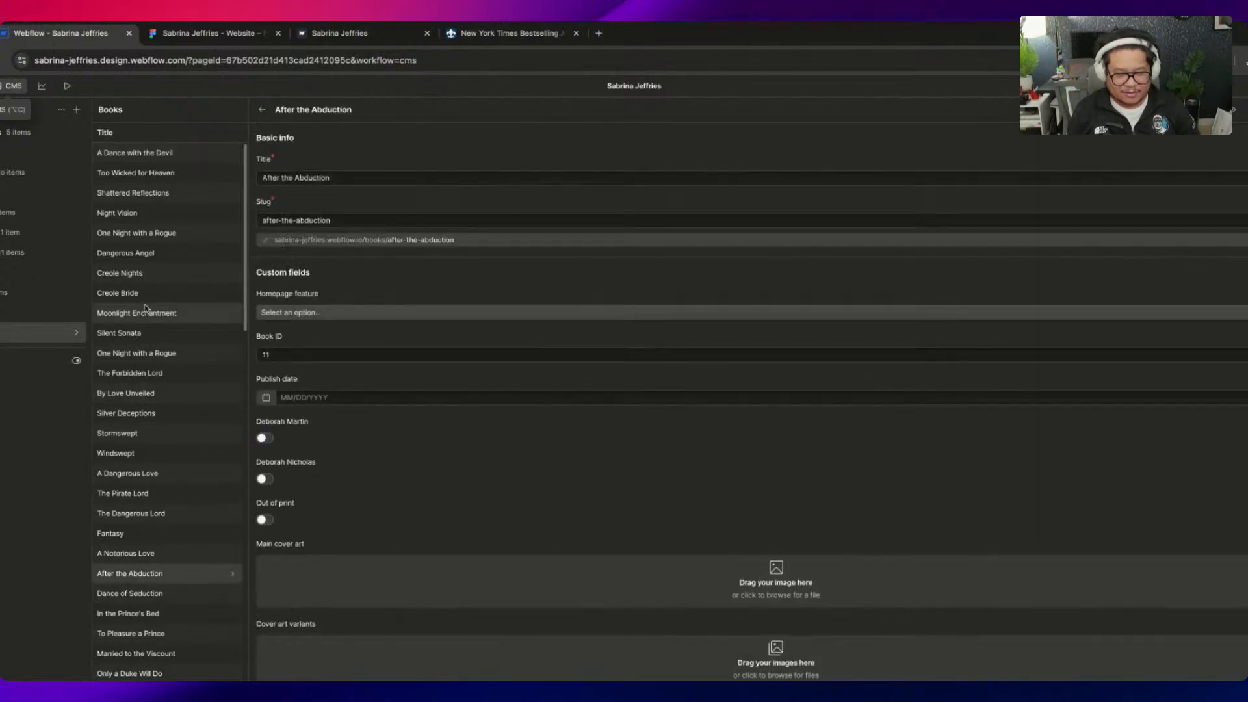
pyautogui.click(144, 312)
pyautogui.click(166, 173)
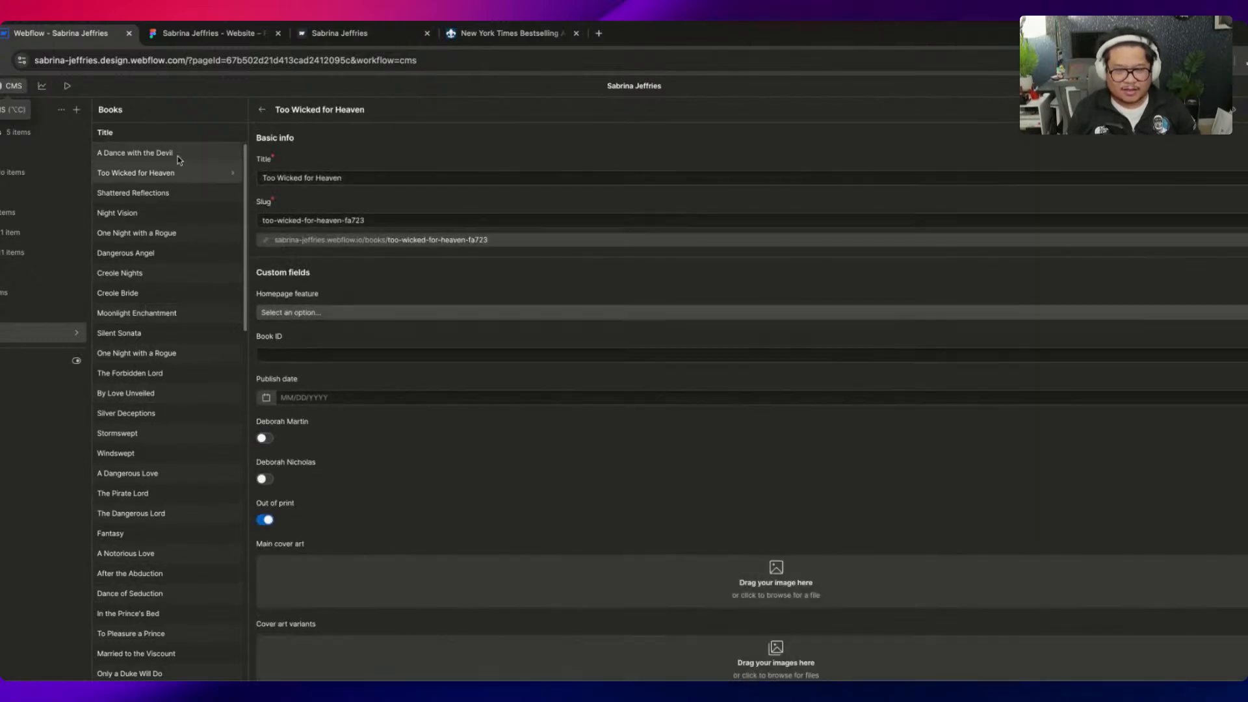
pyautogui.click(169, 153)
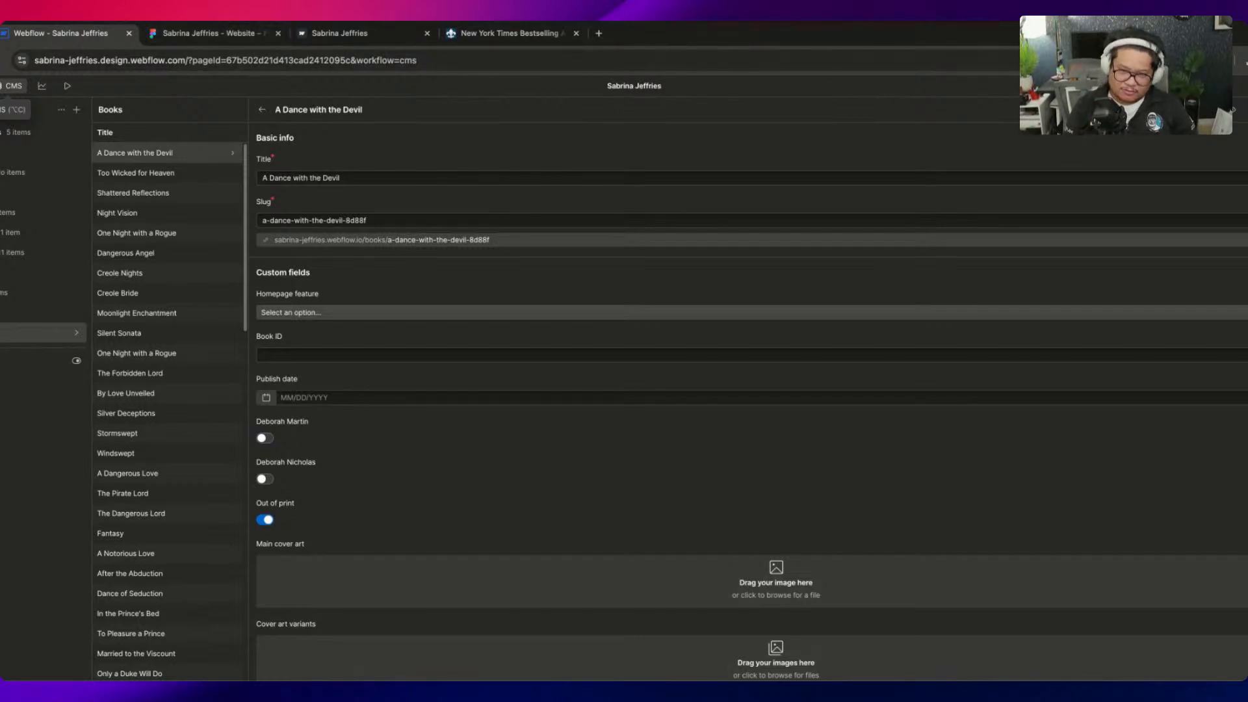
# Return to the Meet Sabrina page canvas and publish the site to sabrina-jeffries.webflow.io
pyautogui.press('Escape')
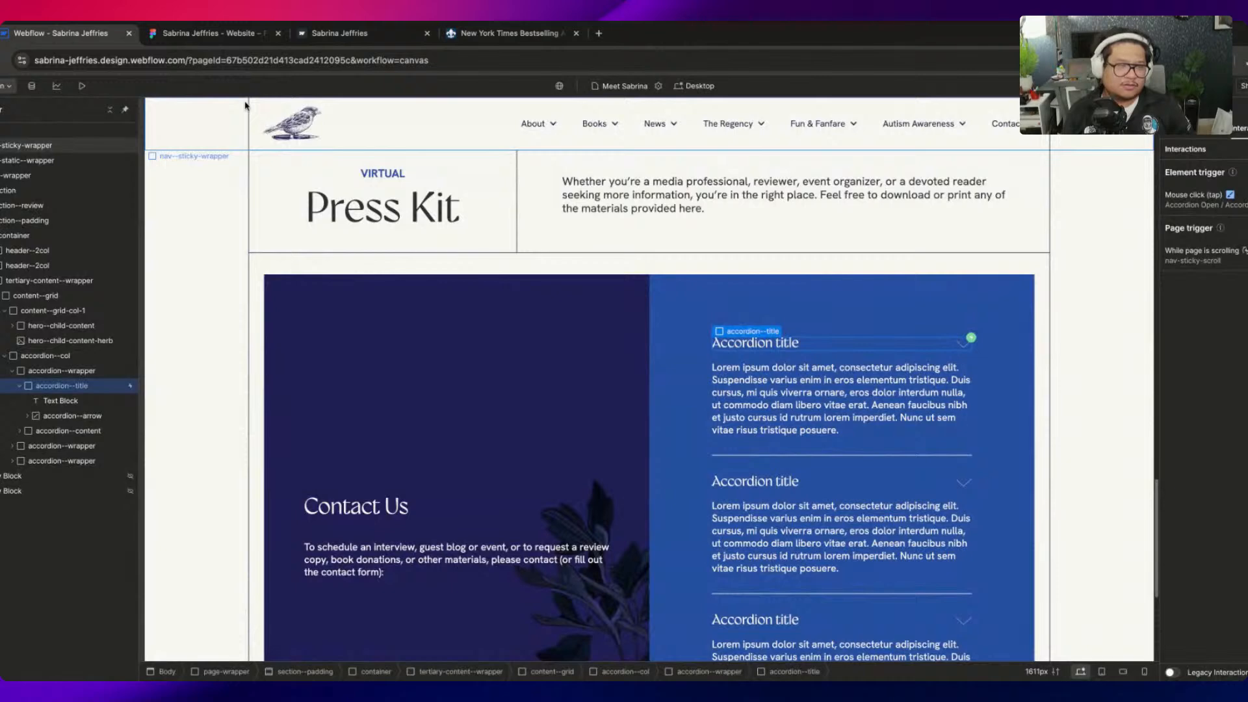
pyautogui.scroll(20, 588, 209)
pyautogui.click(1247, 86)
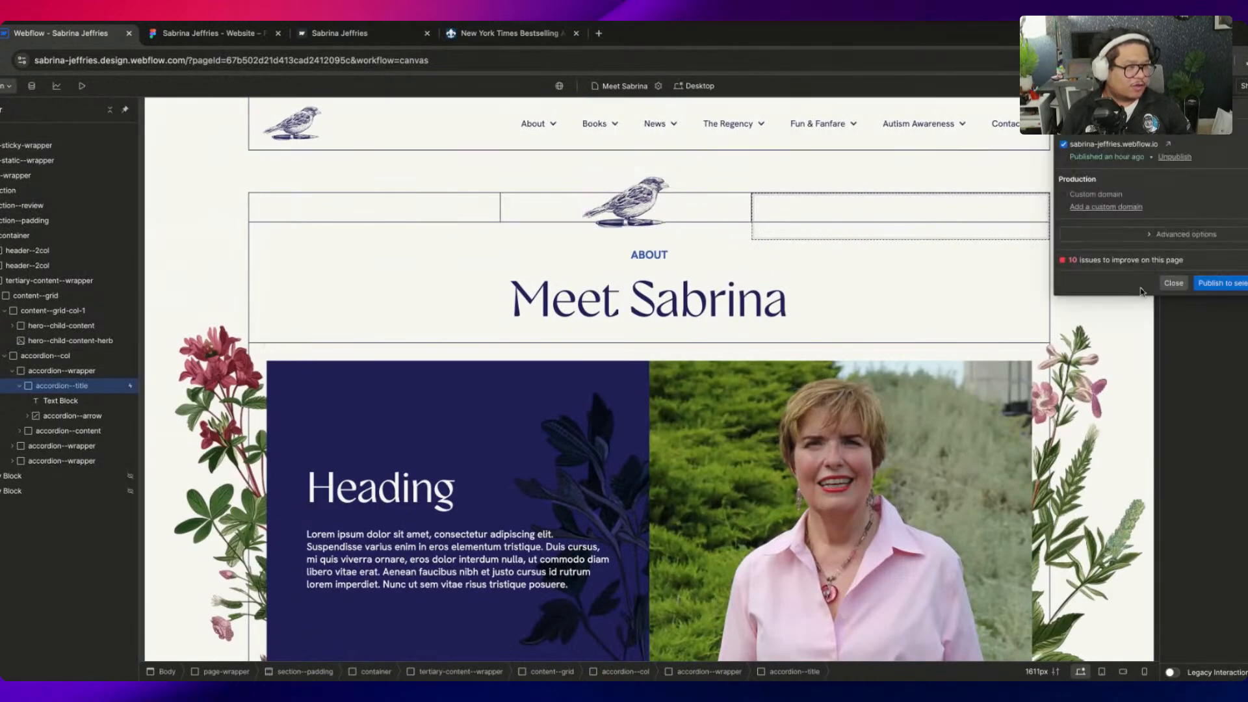
pyautogui.click(1217, 283)
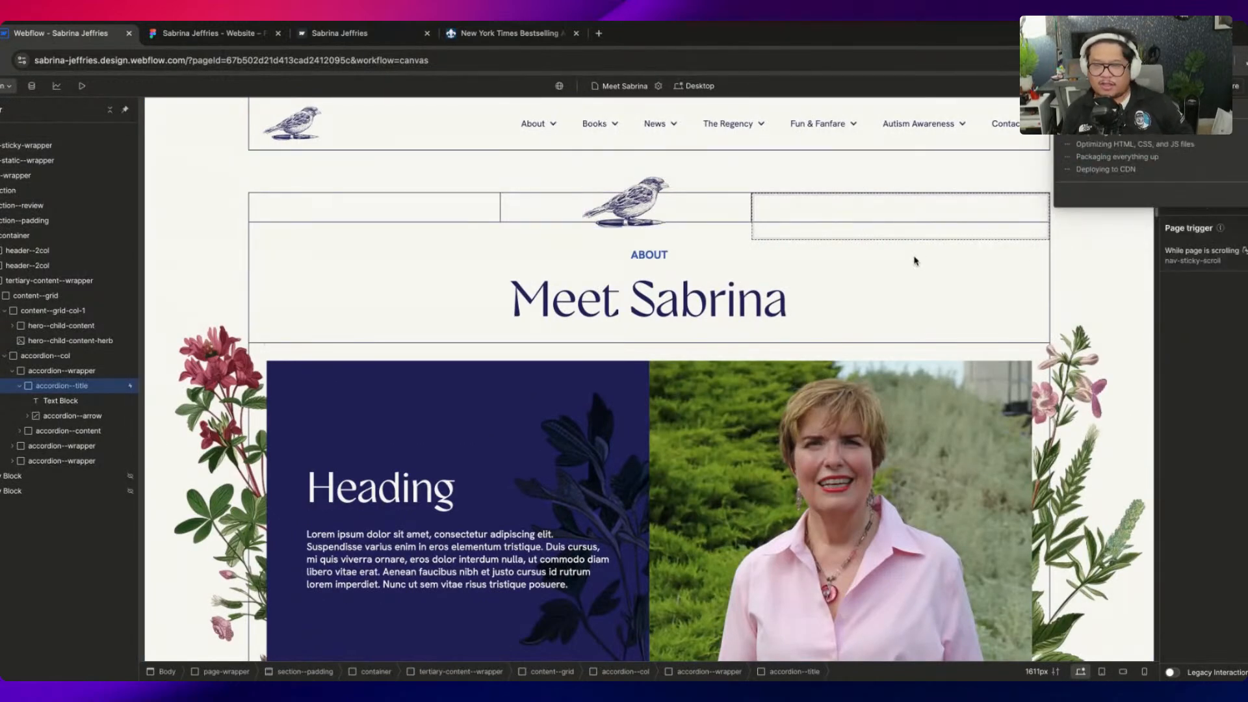